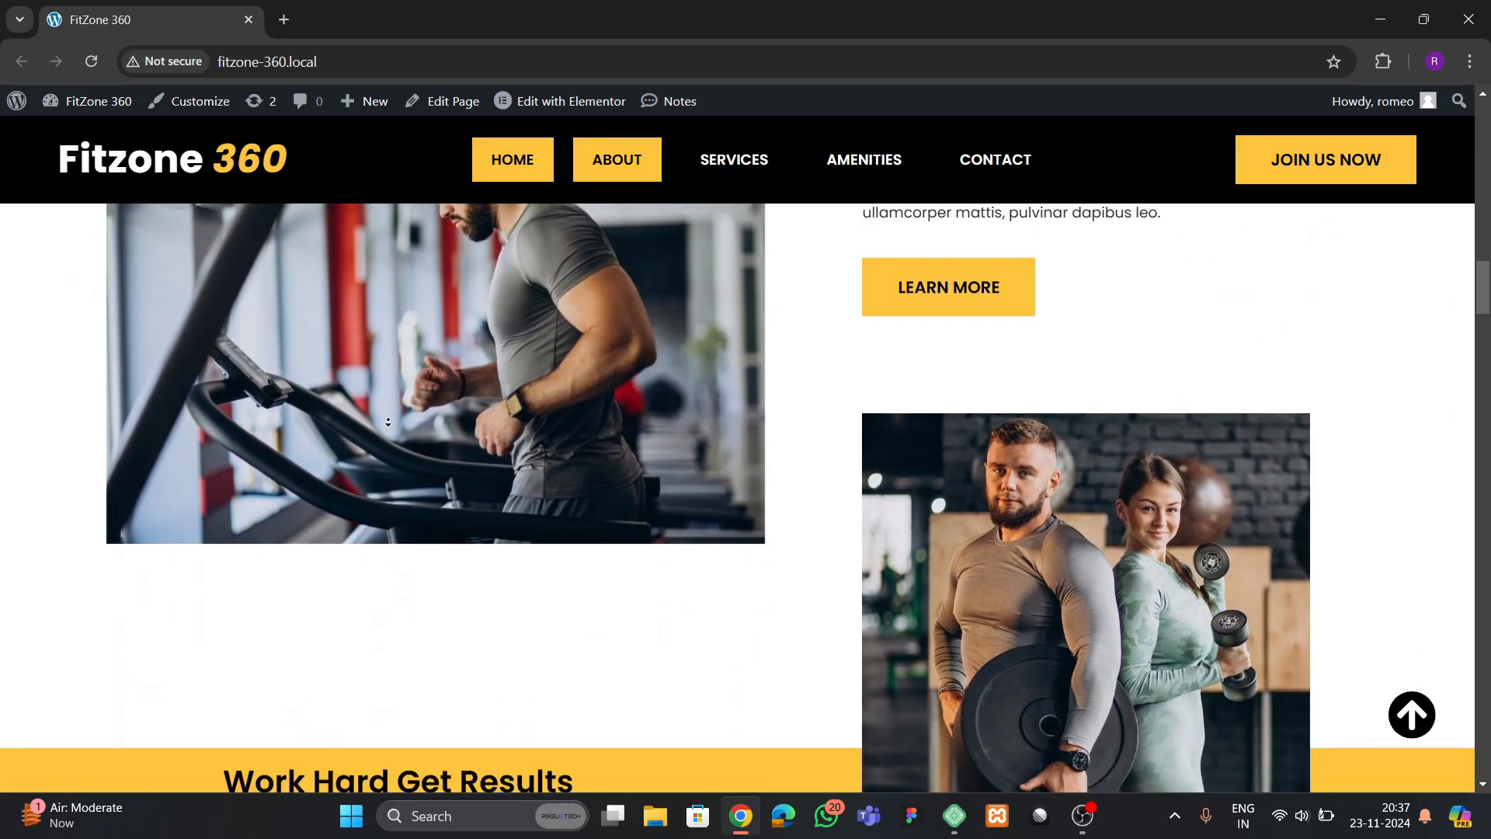
# Look through the finished FitZone 360 home page from the about section down to the Contact Us form
pyautogui.scroll(-1, 388, 423)
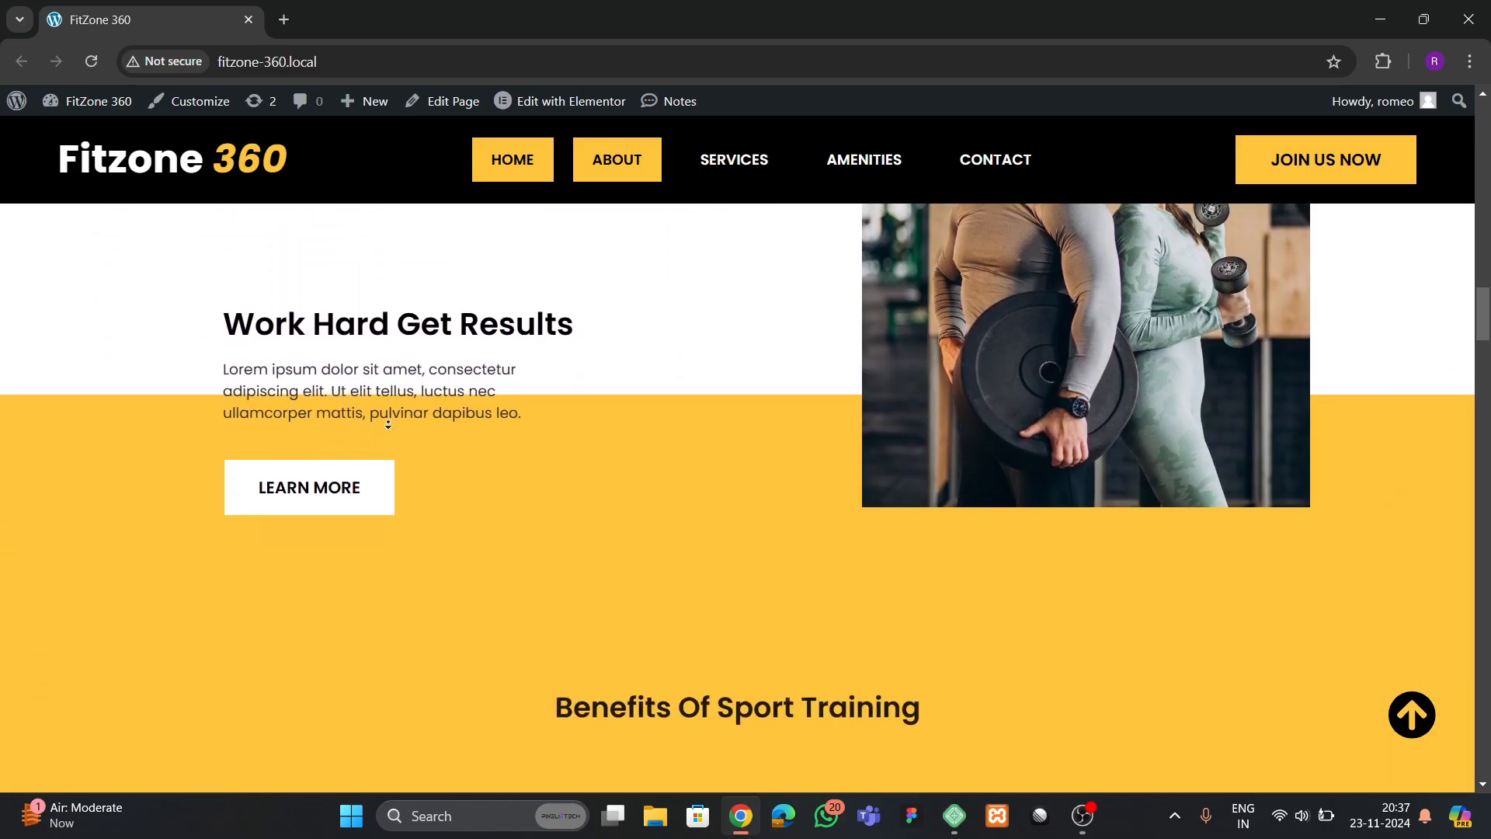
pyautogui.scroll(-1, 388, 424)
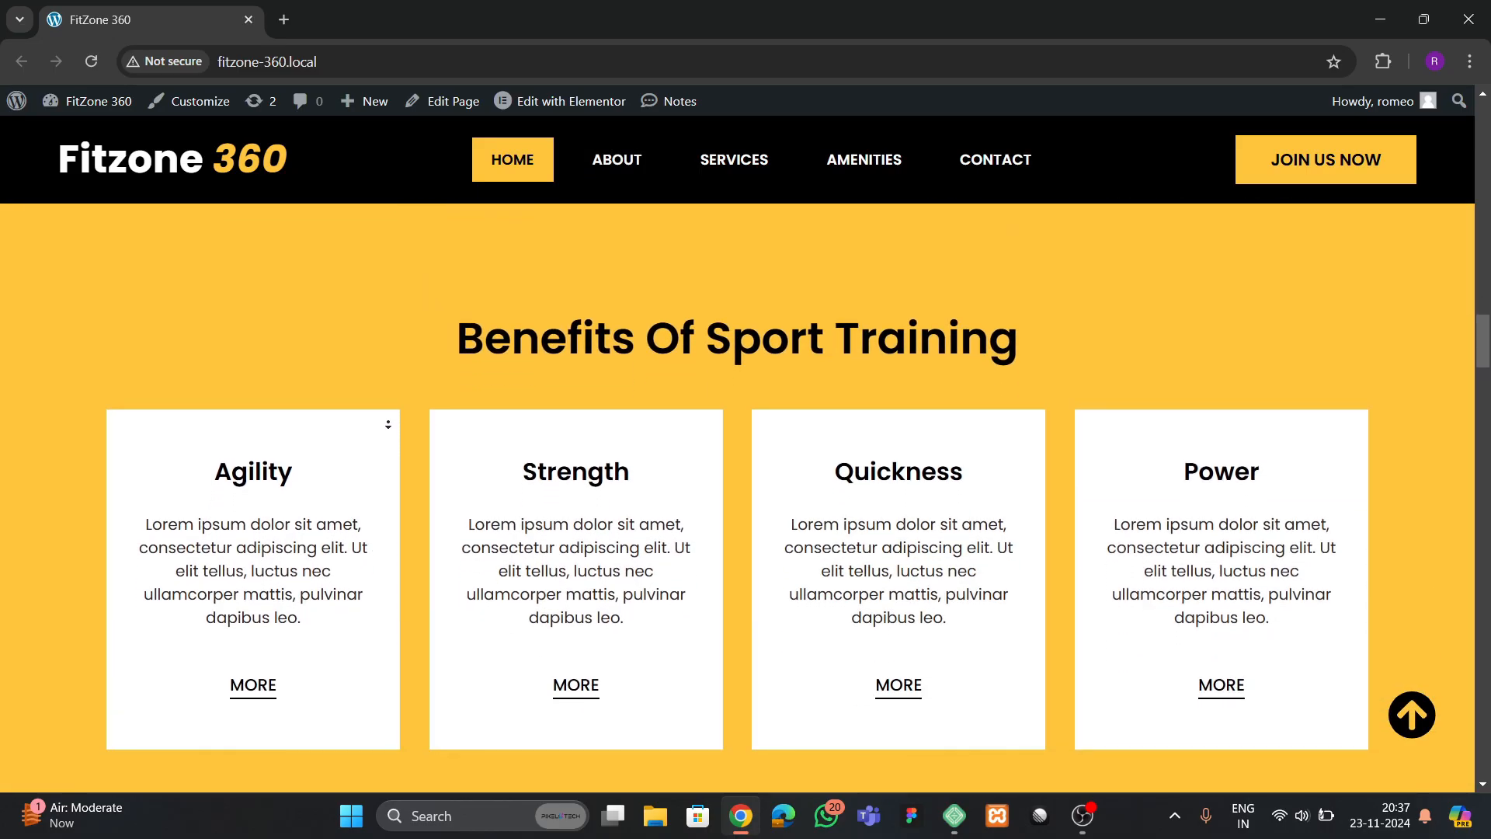
pyautogui.scroll(-4, 387, 424)
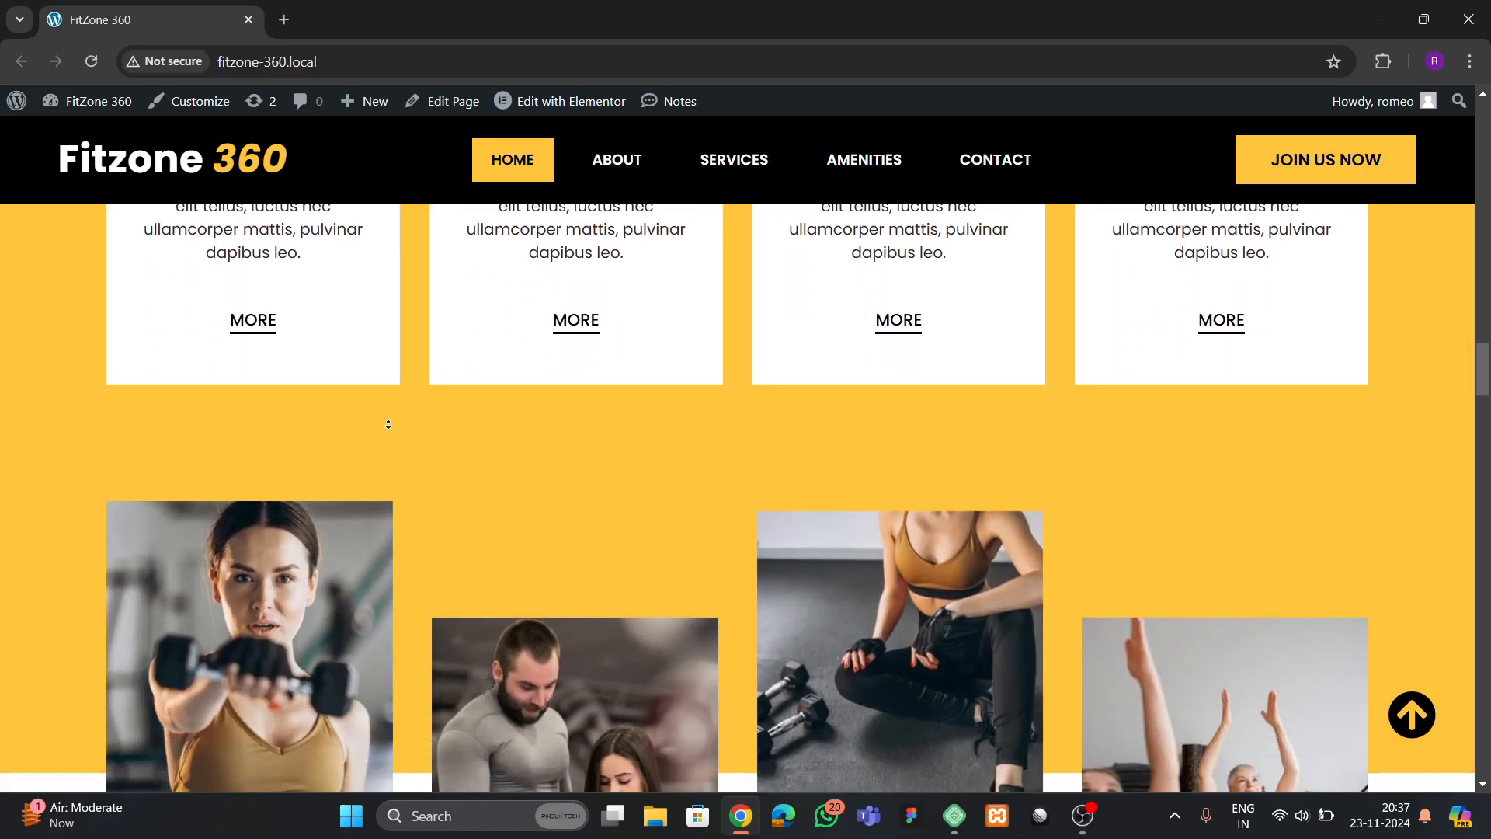
pyautogui.scroll(-4, 388, 424)
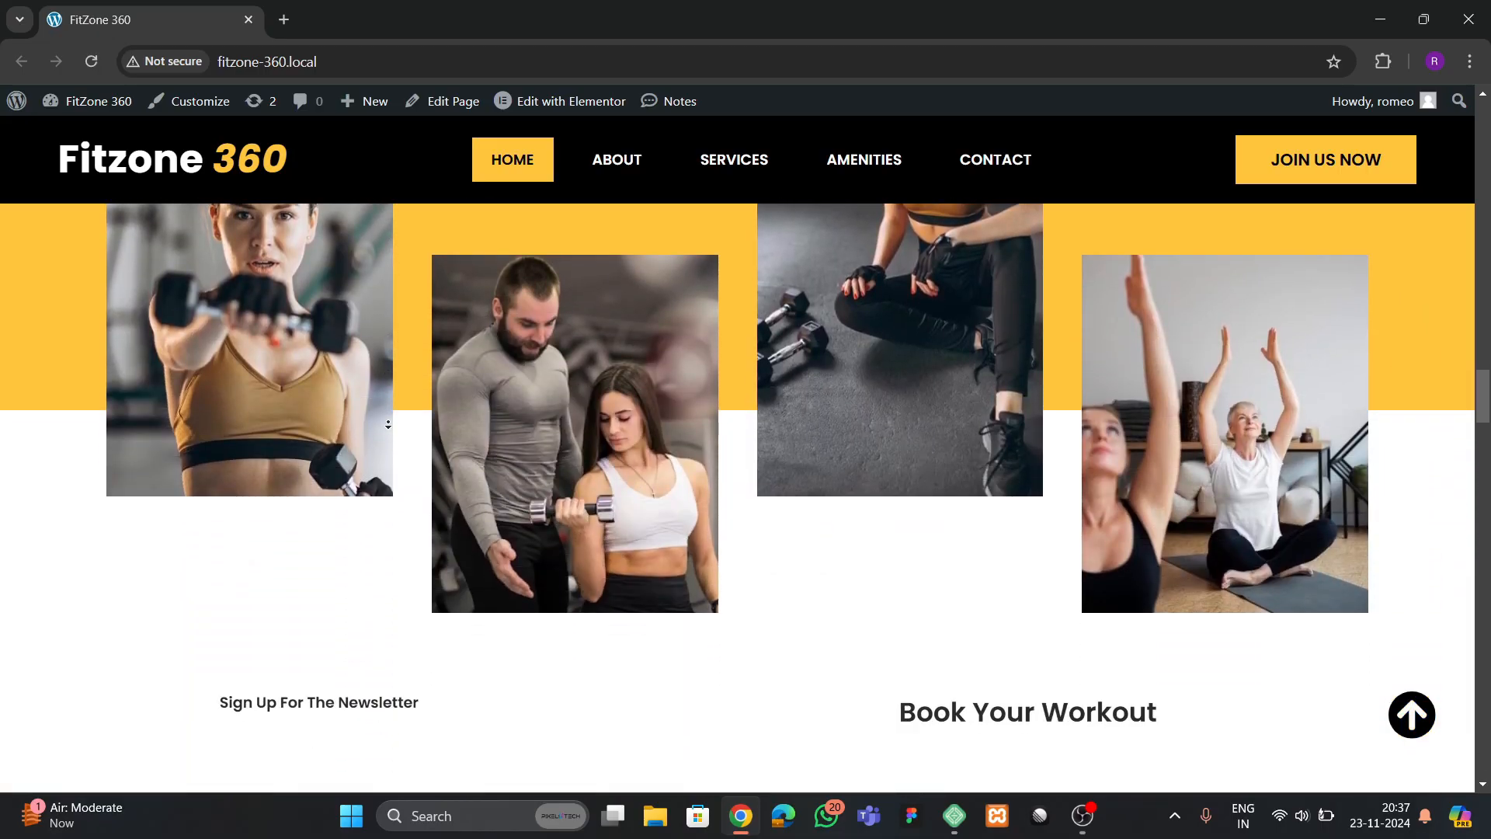
pyautogui.scroll(-4, 388, 424)
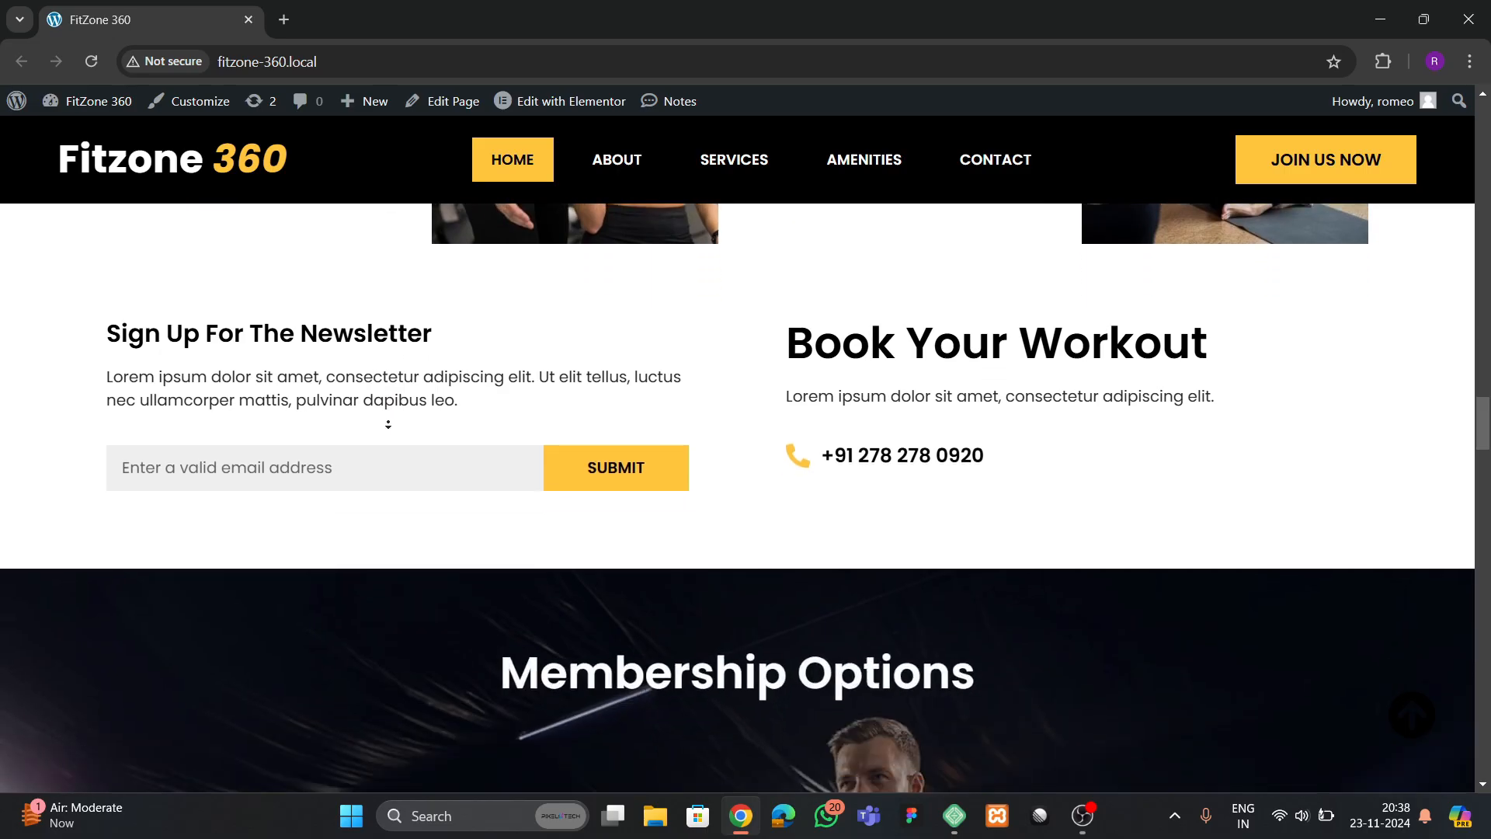
pyautogui.scroll(-4, 388, 424)
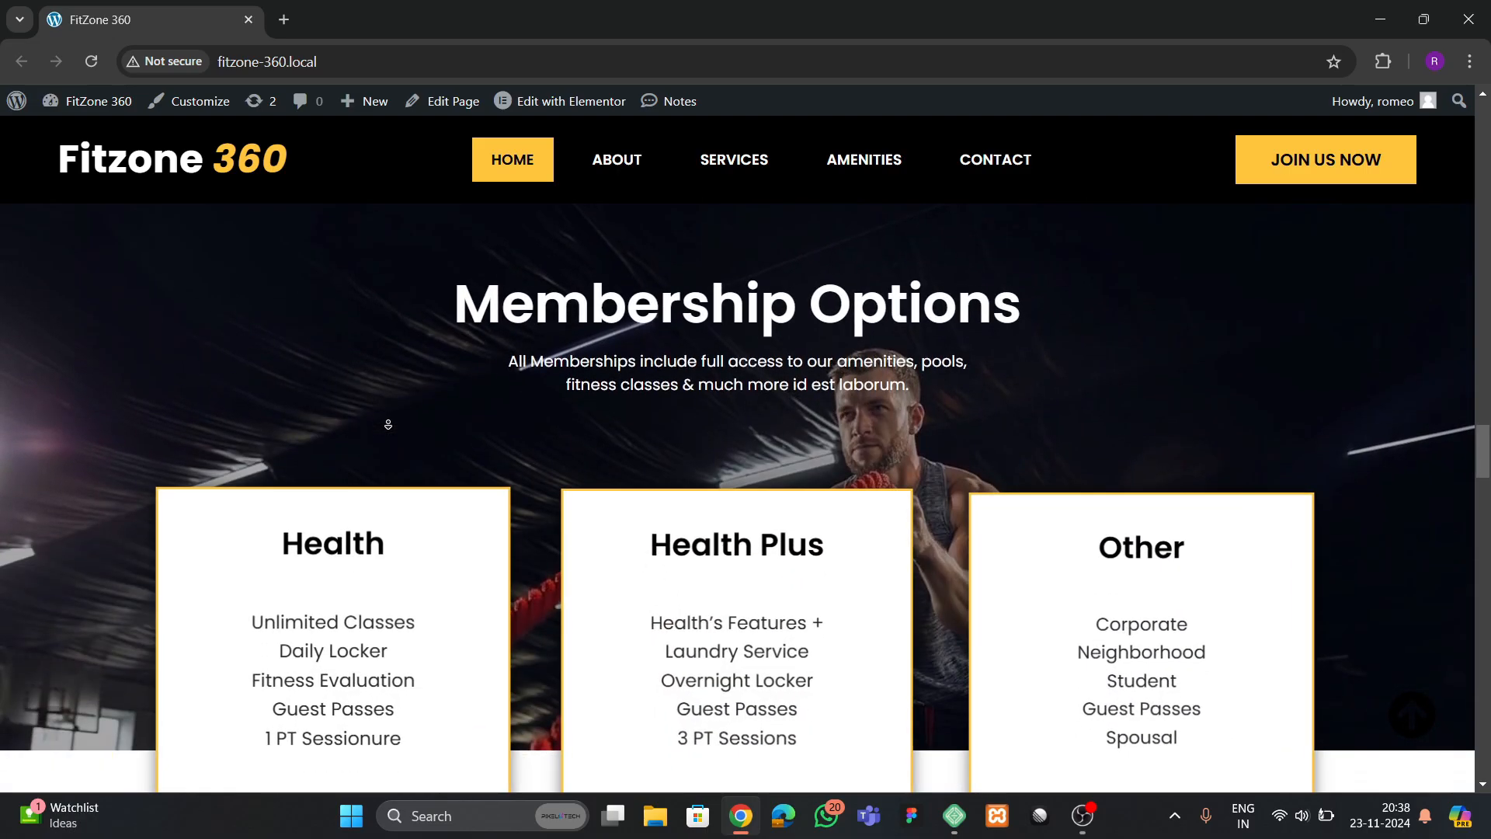
pyautogui.scroll(-3, 387, 424)
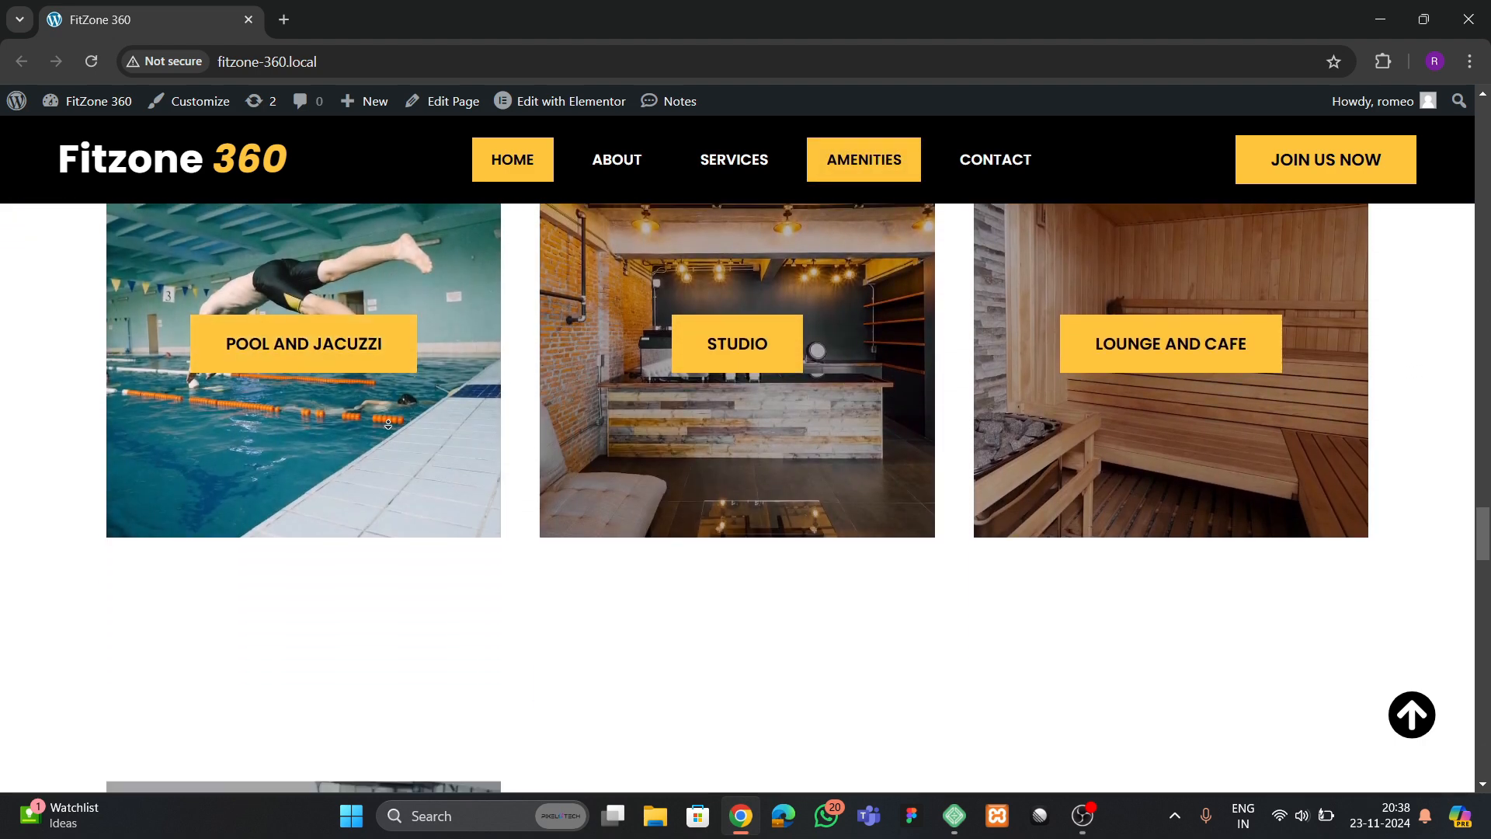
pyautogui.scroll(-4, 387, 424)
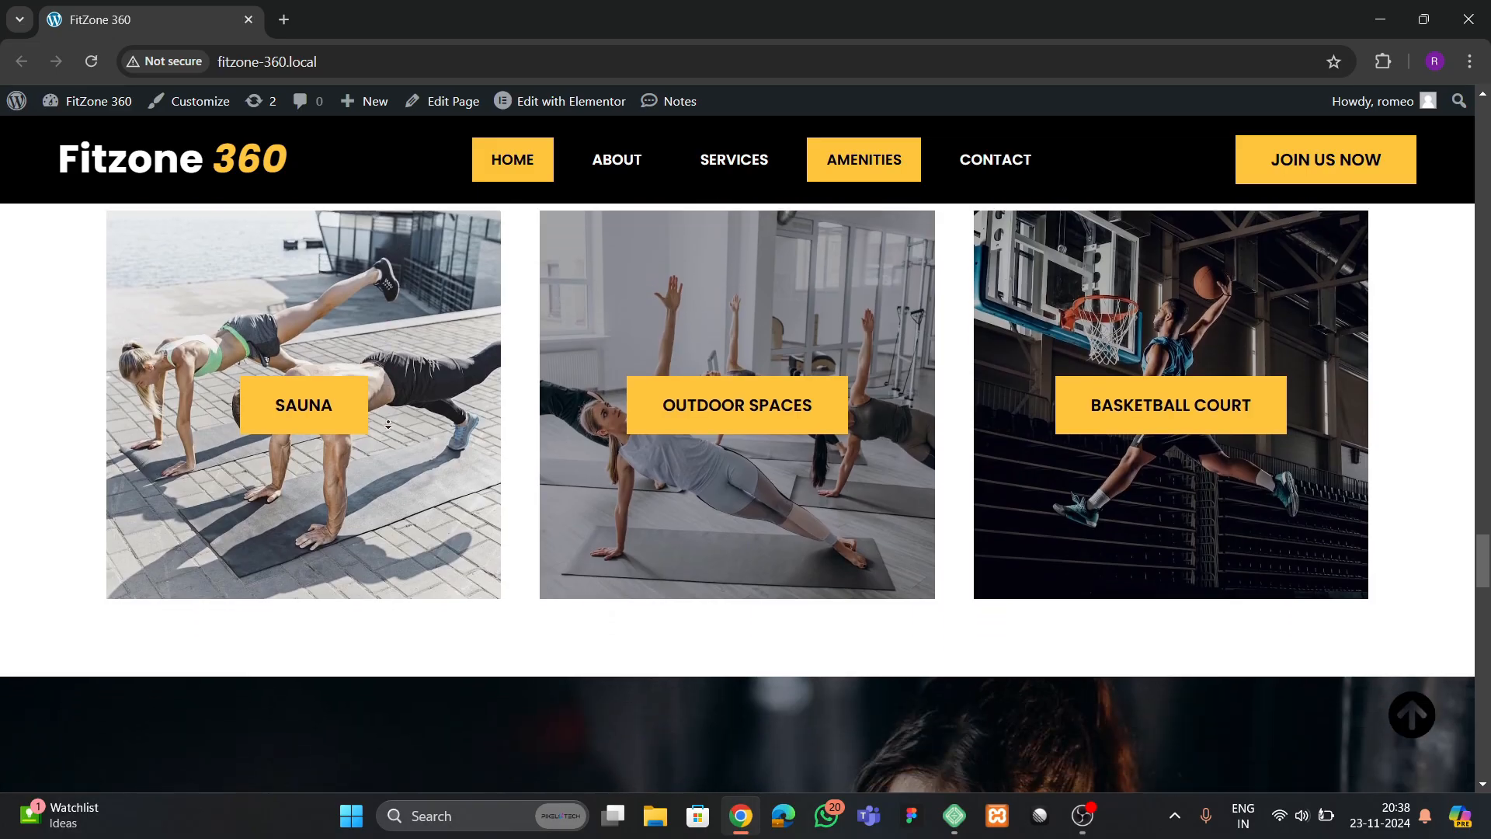
pyautogui.scroll(-4, 387, 425)
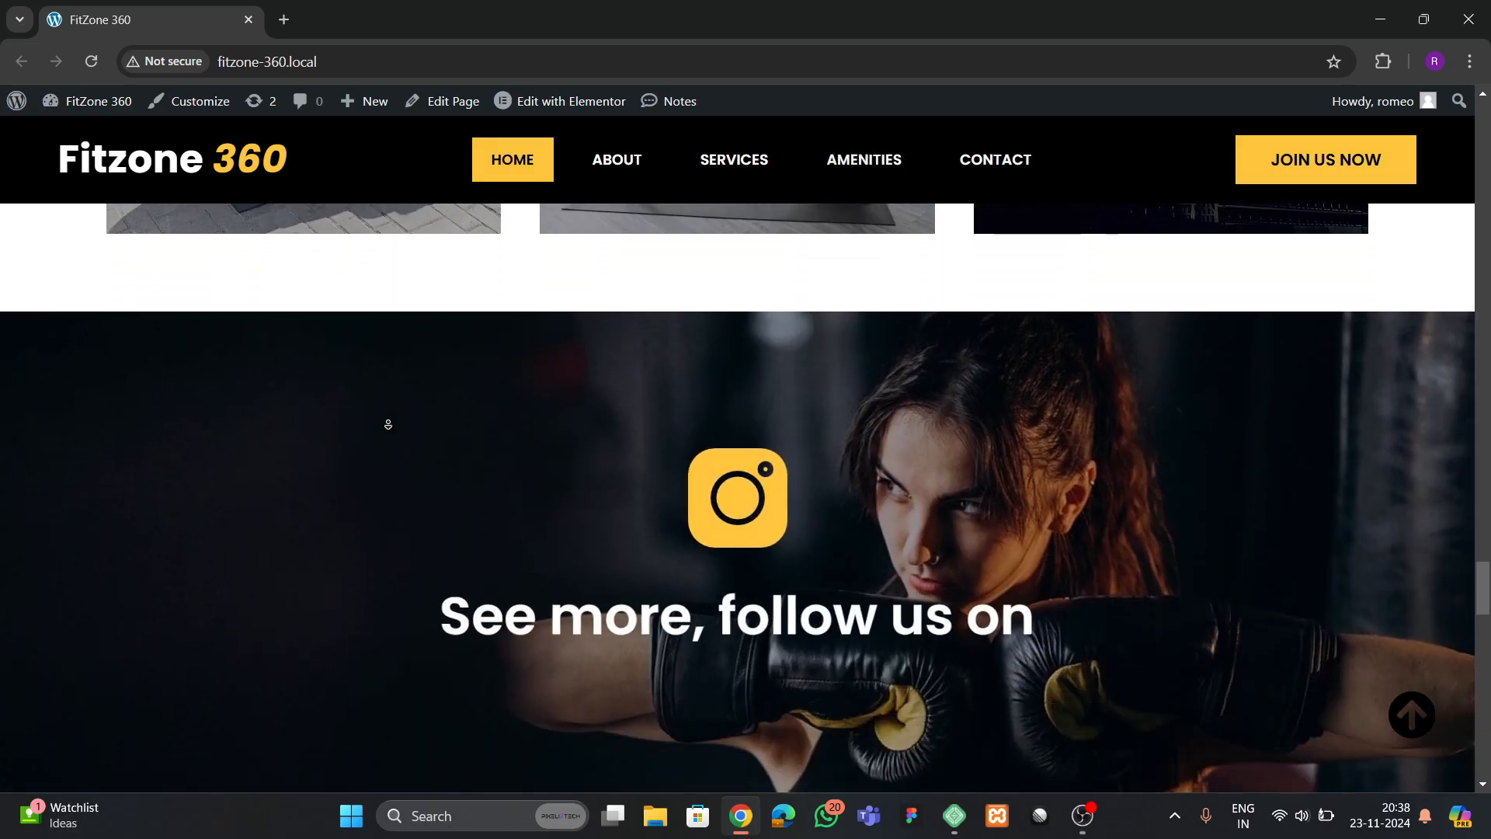
pyautogui.scroll(-4, 388, 424)
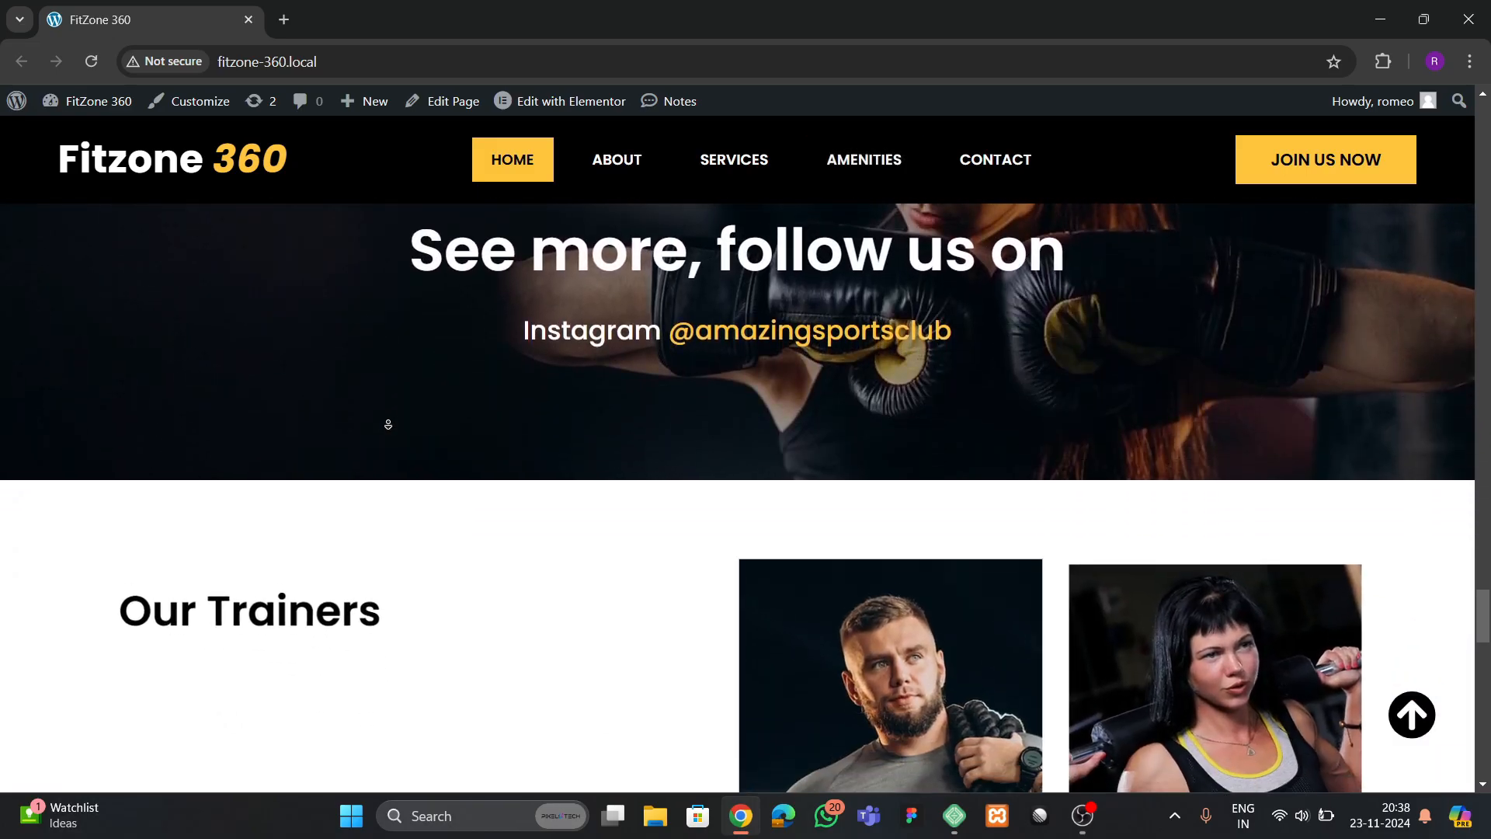
pyautogui.scroll(-4, 388, 425)
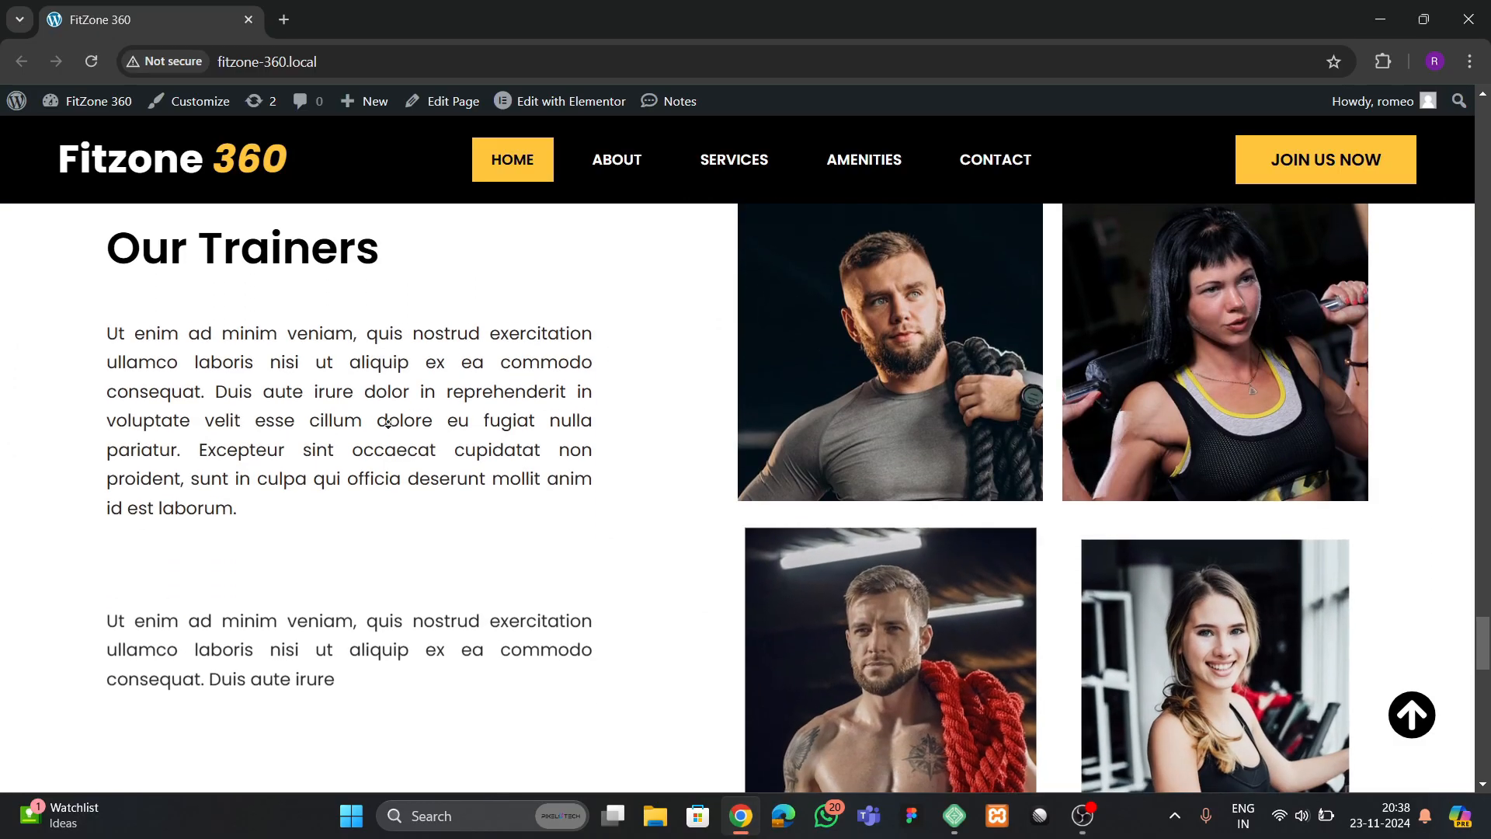
pyautogui.scroll(-4, 387, 424)
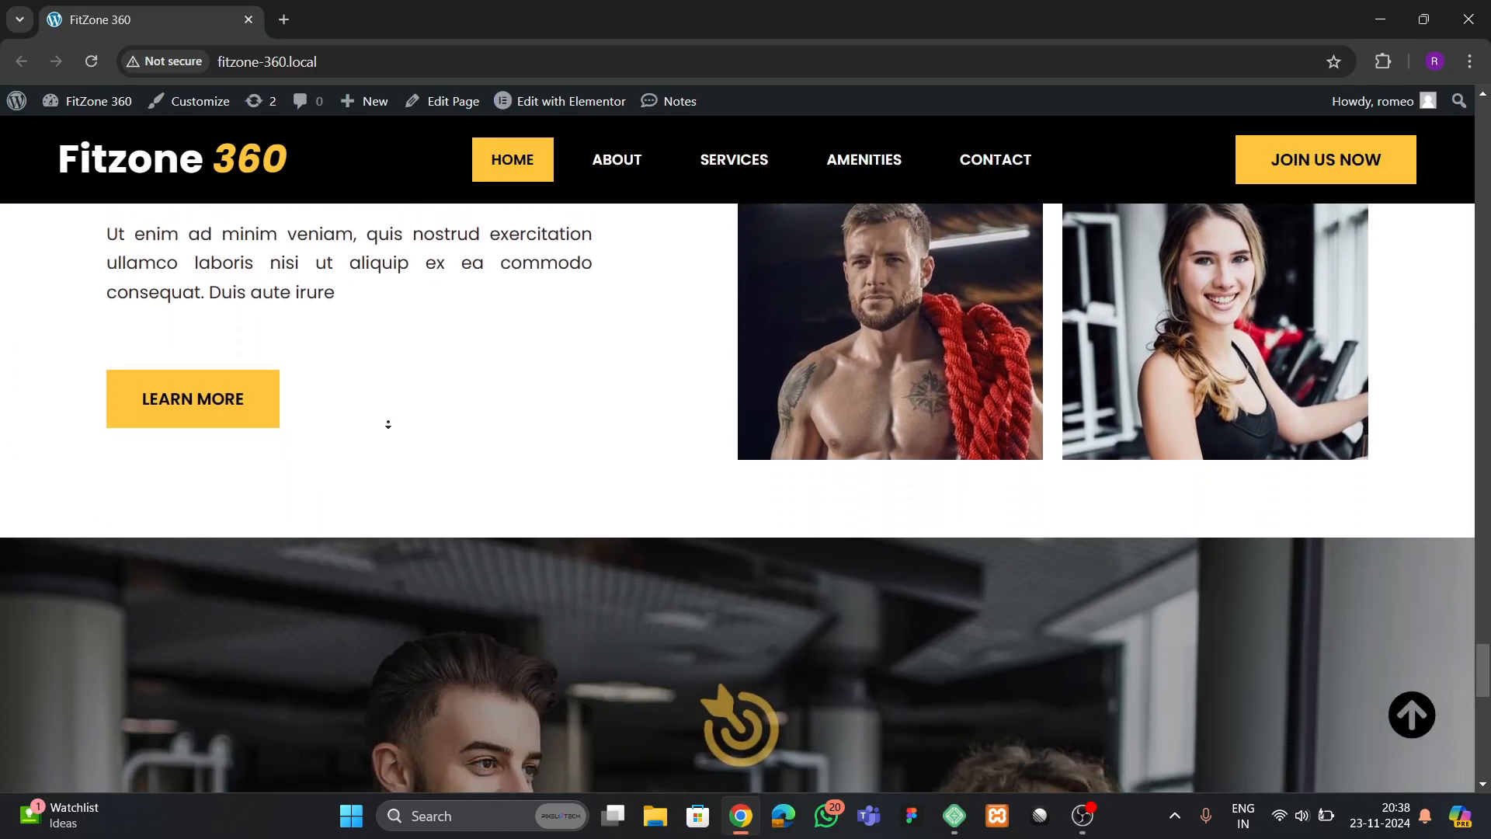
pyautogui.scroll(-4, 388, 424)
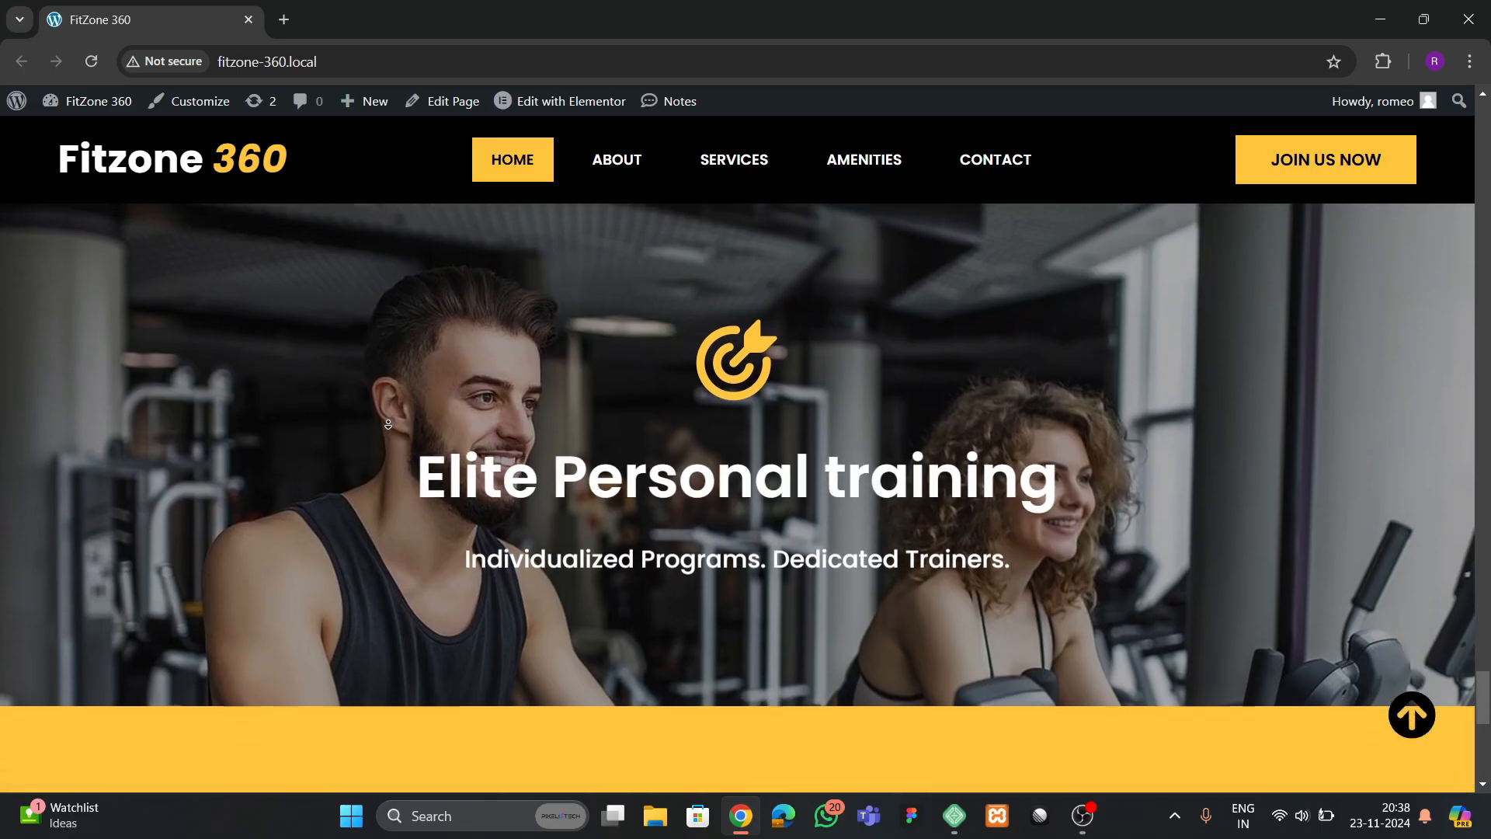
pyautogui.scroll(-4, 387, 424)
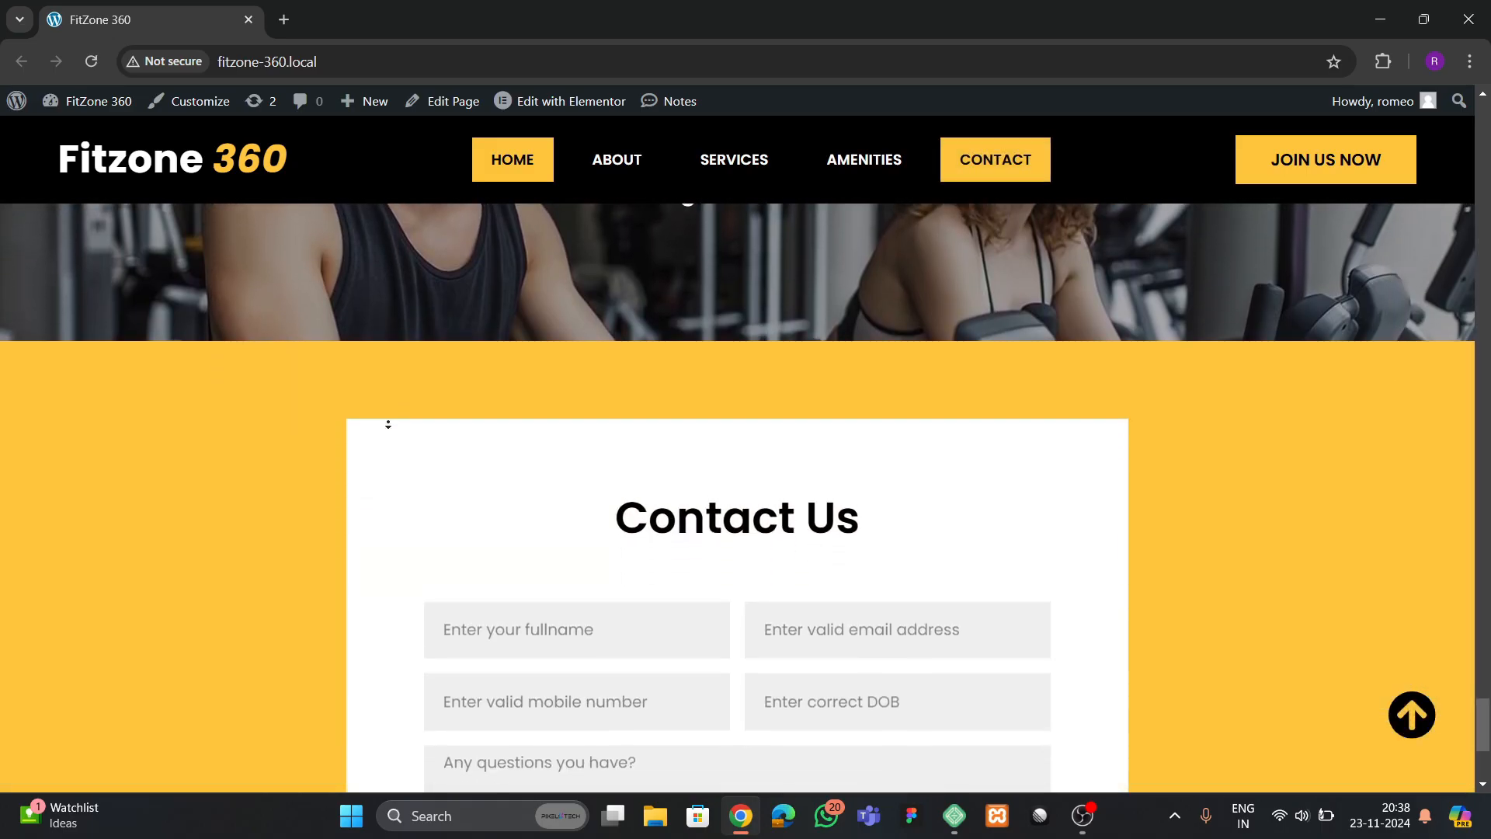
pyautogui.scroll(-2, 388, 424)
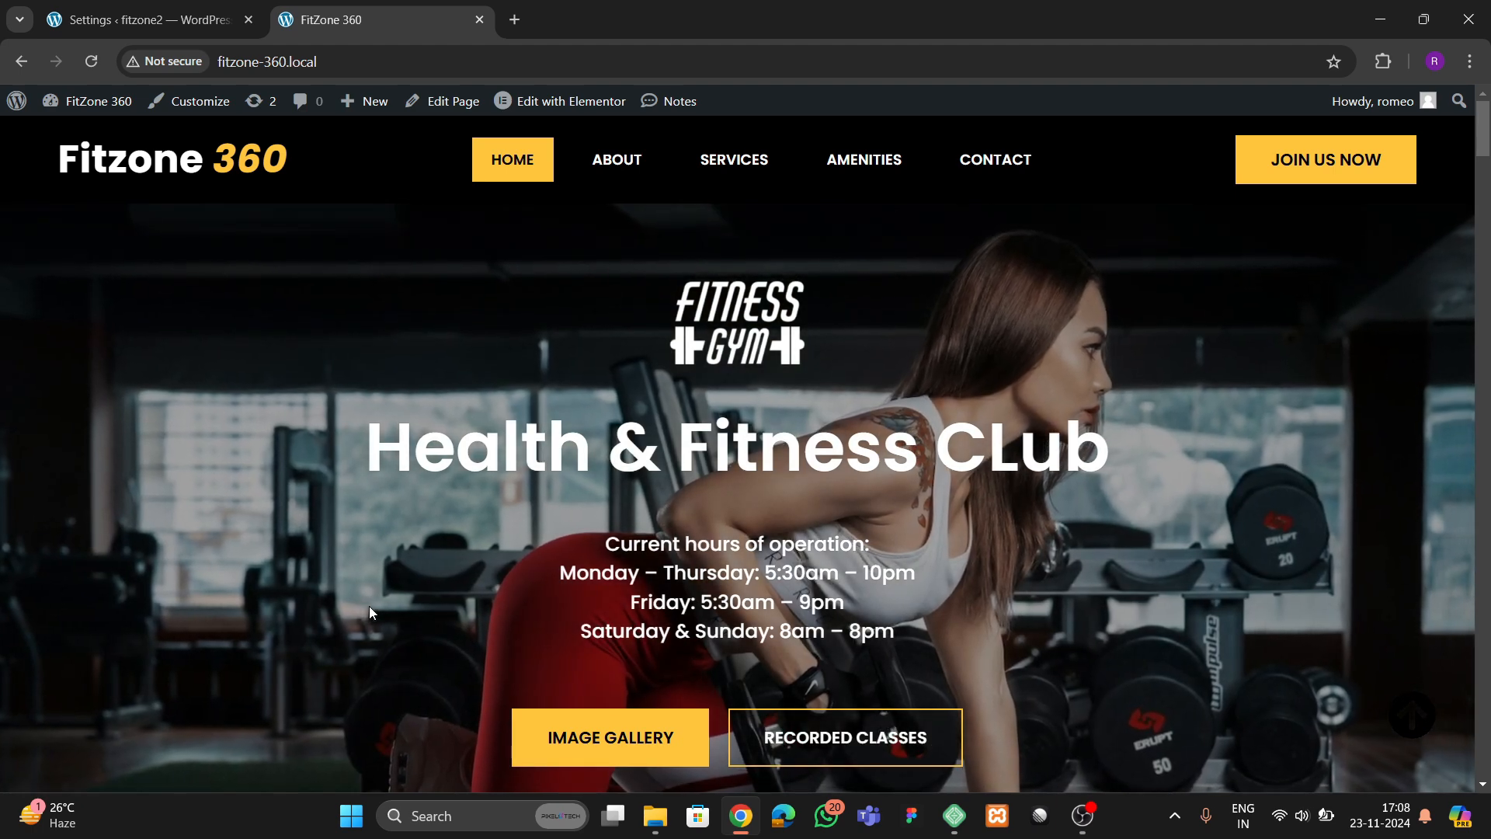
# Reload the FitZone 360 home page and examine the header and the hero banner with its slideshow background and buttons
pyautogui.click(92, 61)
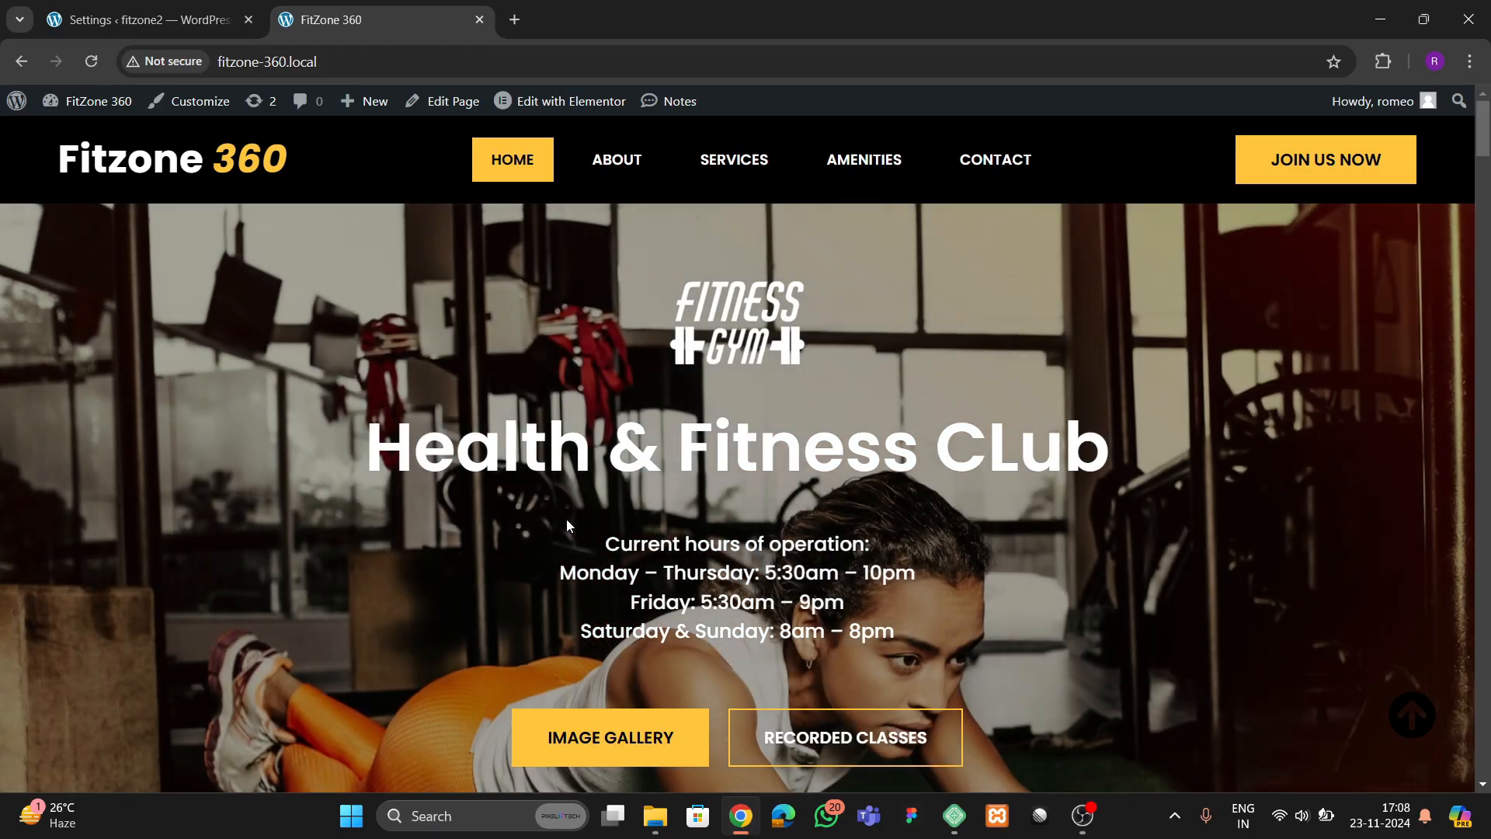
pyautogui.scroll(-3, 567, 519)
pyautogui.scroll(4, 567, 526)
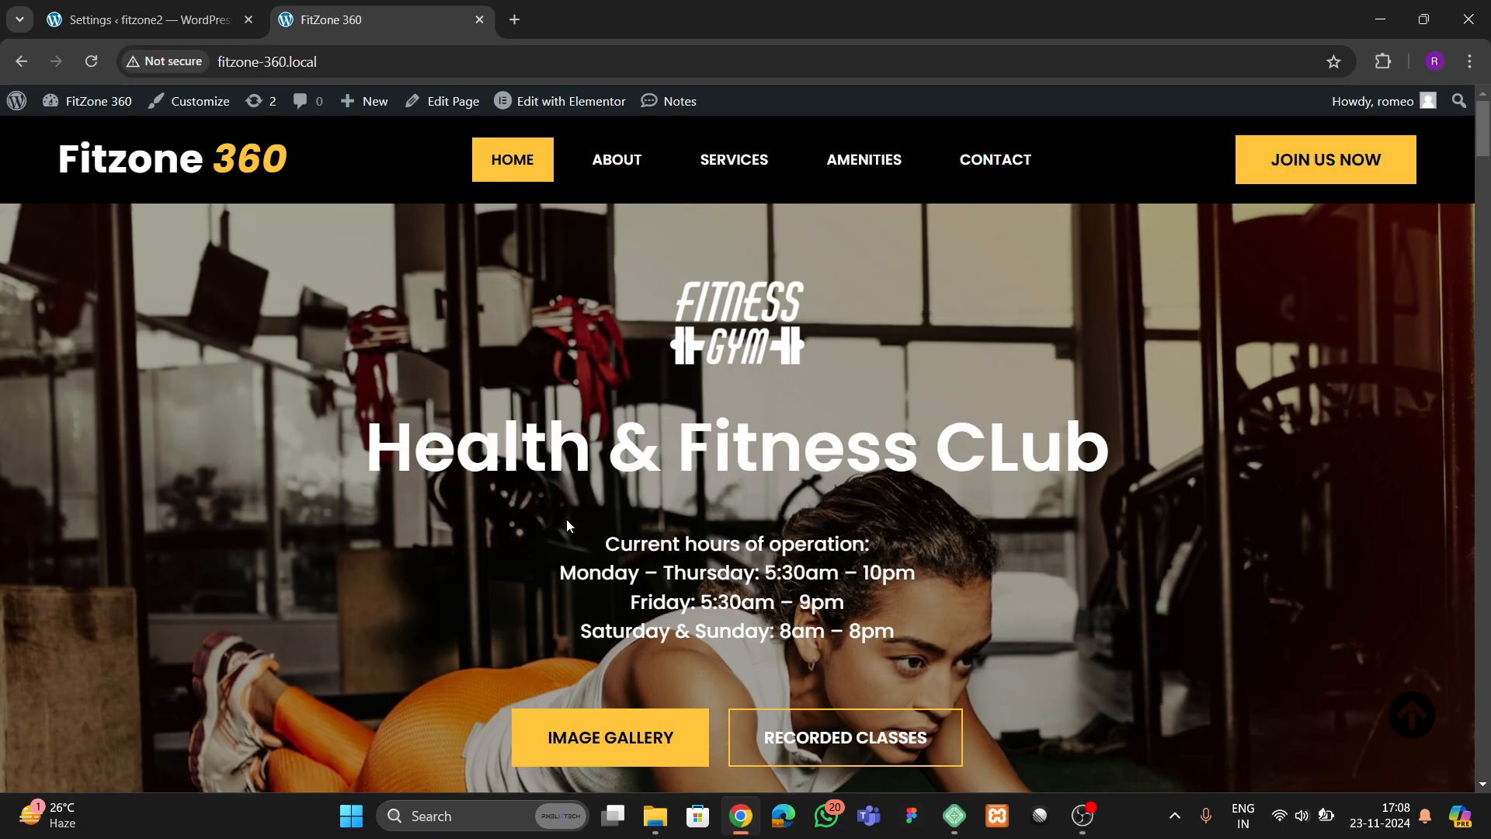
pyautogui.scroll(-3, 608, 563)
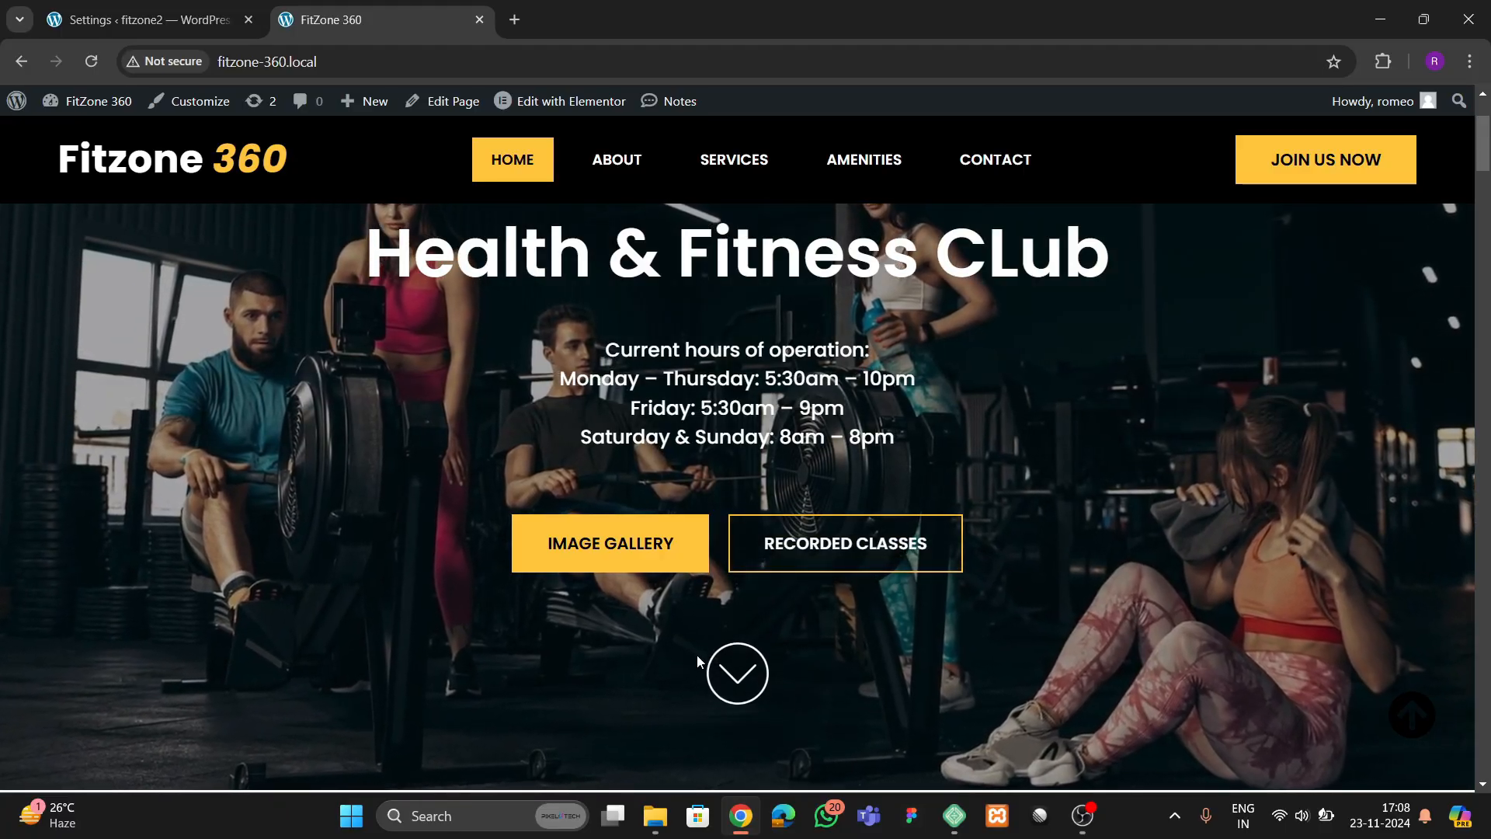
pyautogui.scroll(3, 693, 651)
pyautogui.scroll(-4, 631, 621)
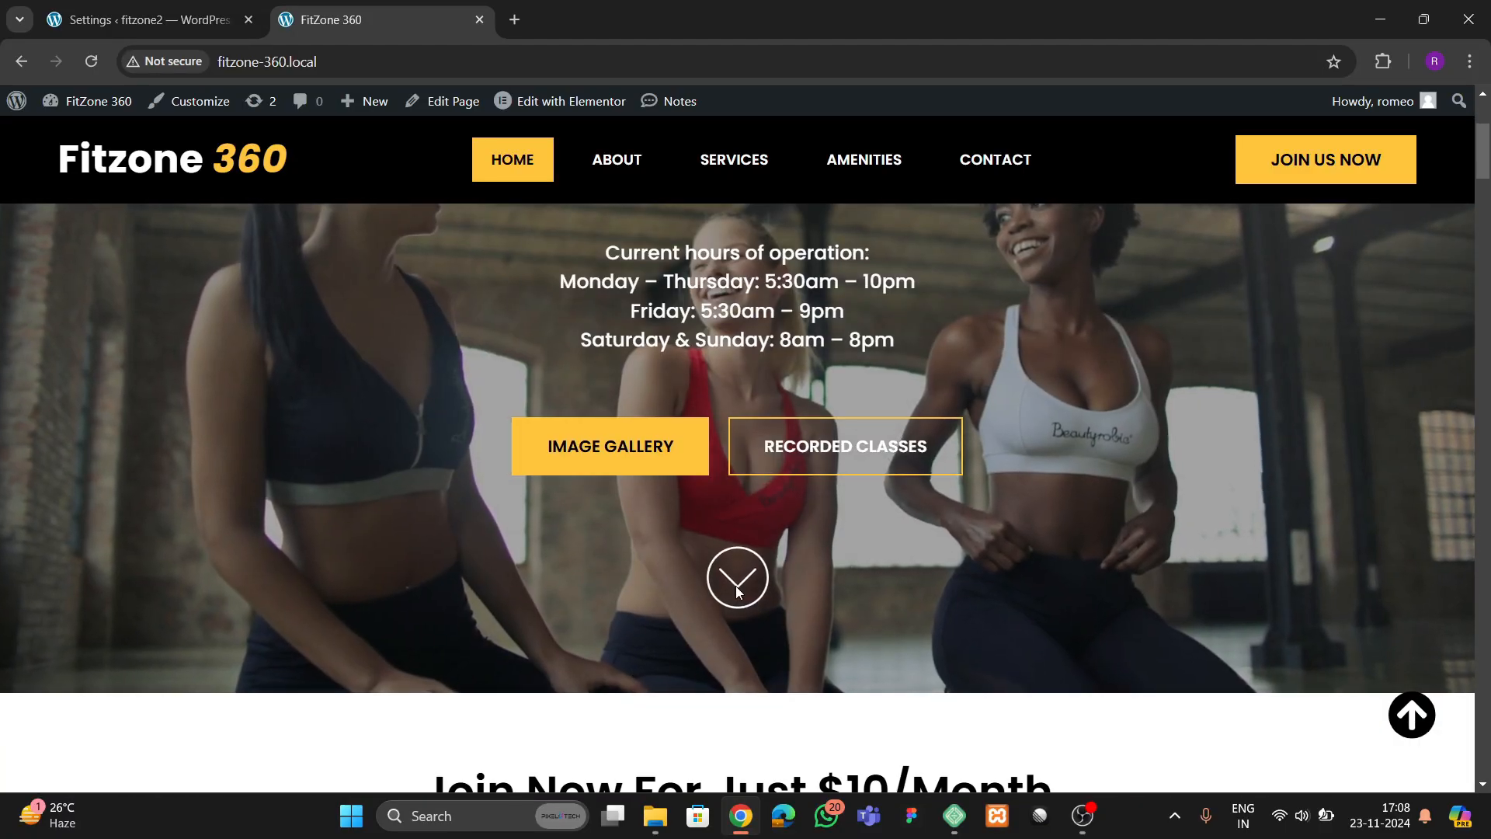
pyautogui.scroll(4, 734, 586)
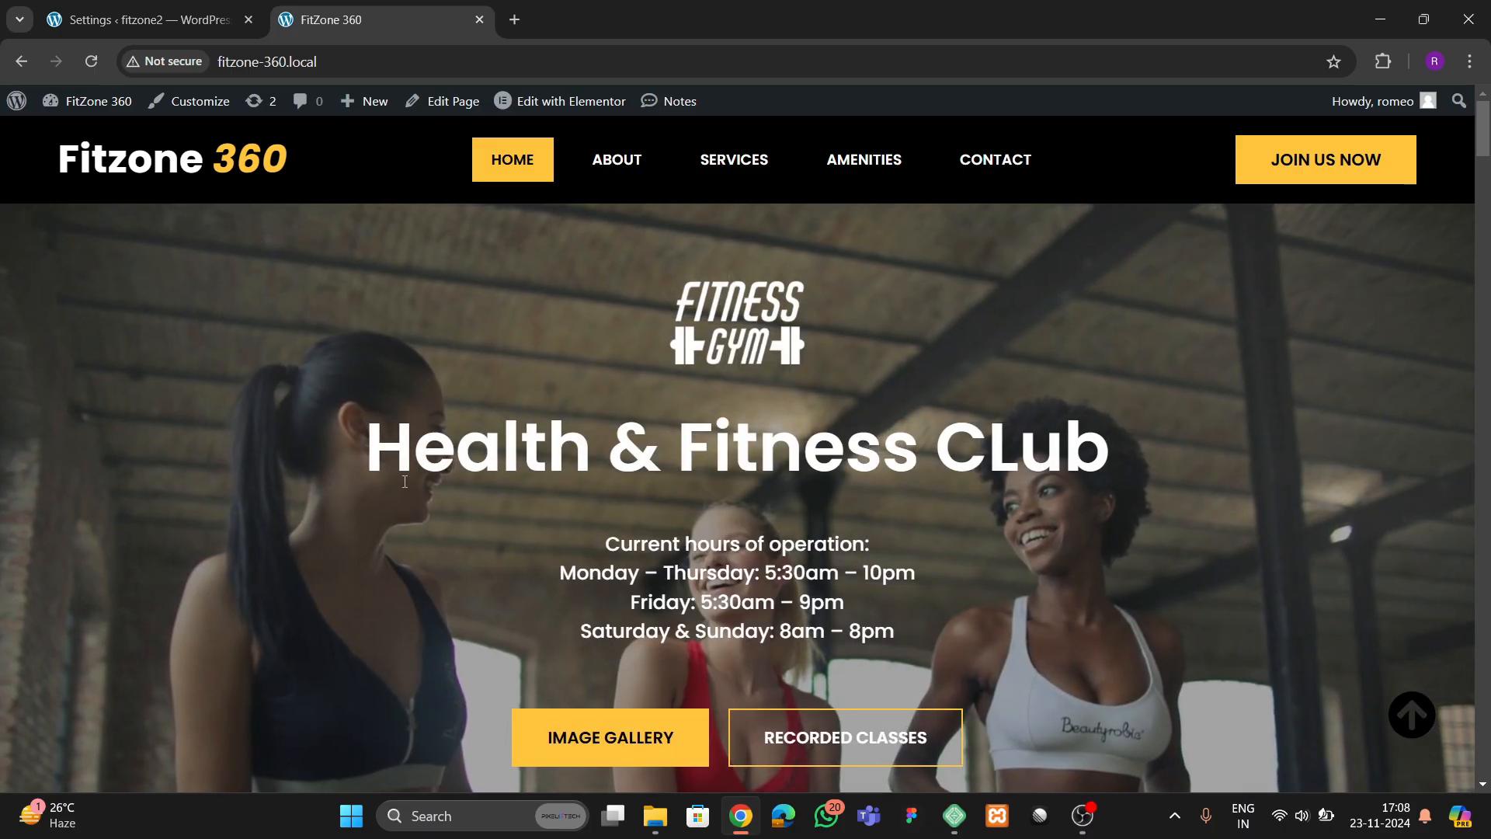
pyautogui.scroll(-5, 405, 481)
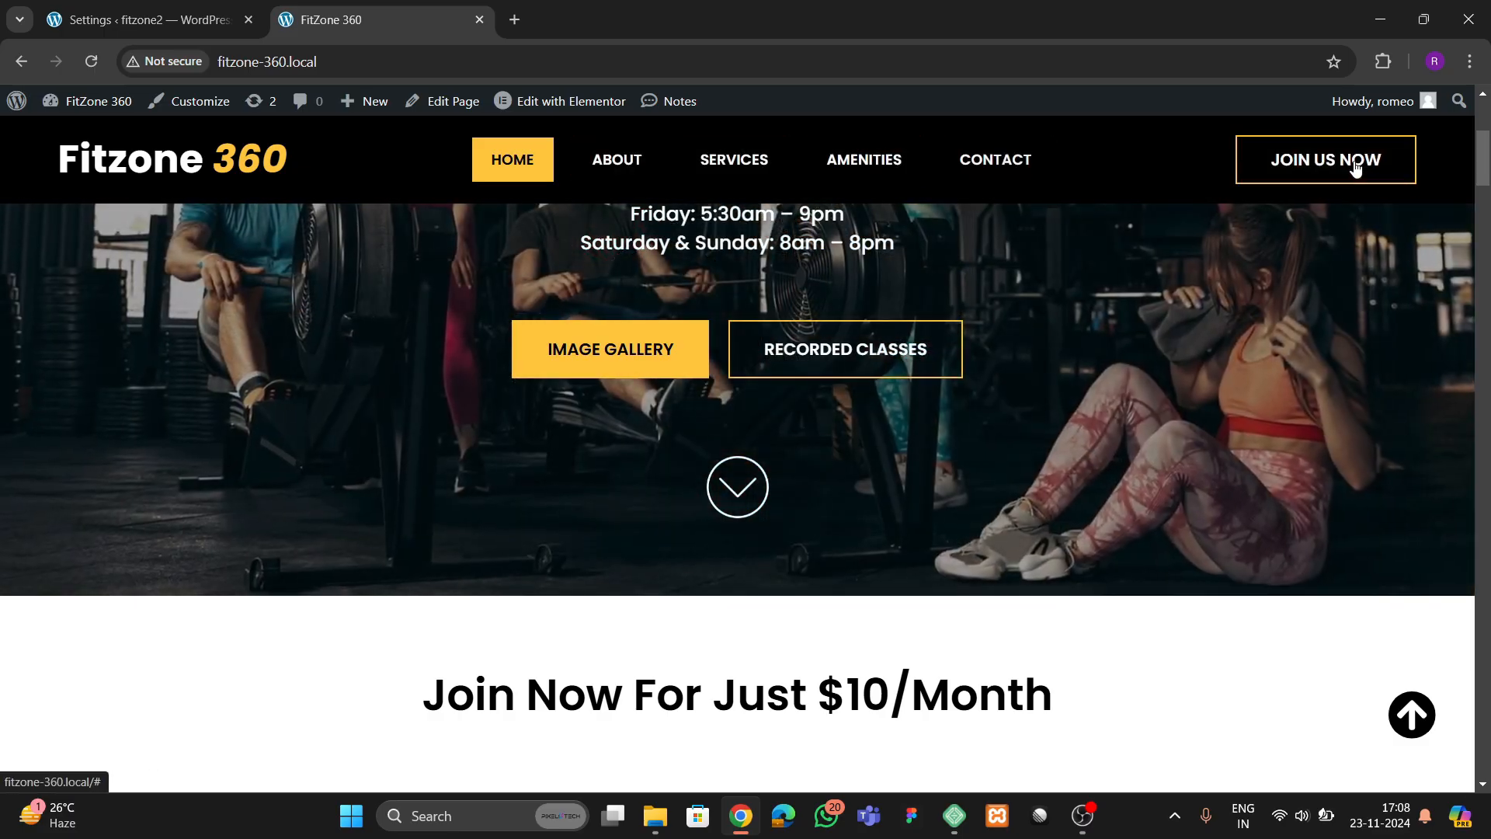
# Examine the service cards, the Book a Tour banner and the about section with its Learn More buttons
pyautogui.scroll(-6, 552, 432)
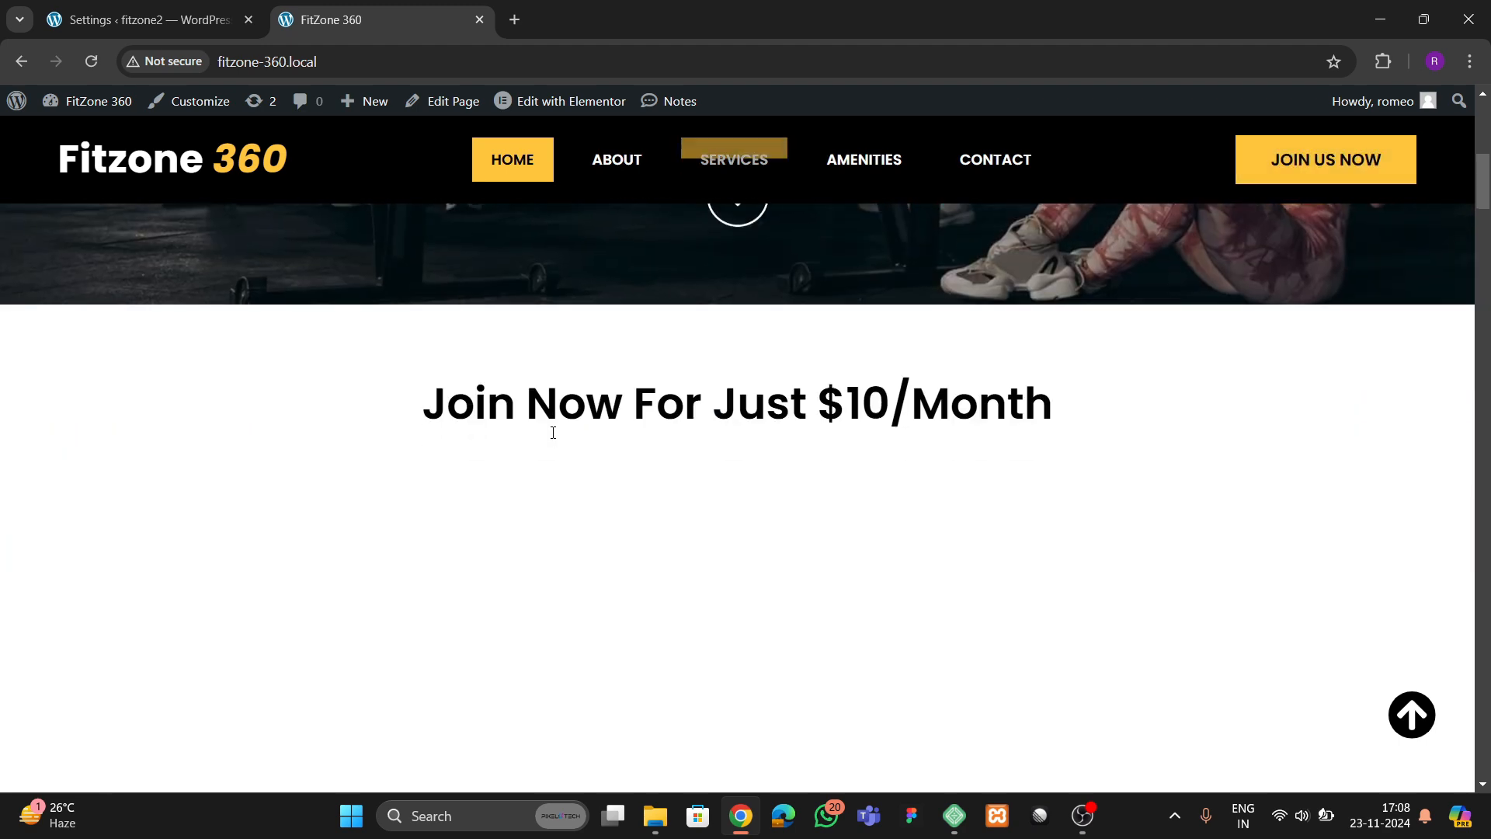
pyautogui.scroll(2, 552, 482)
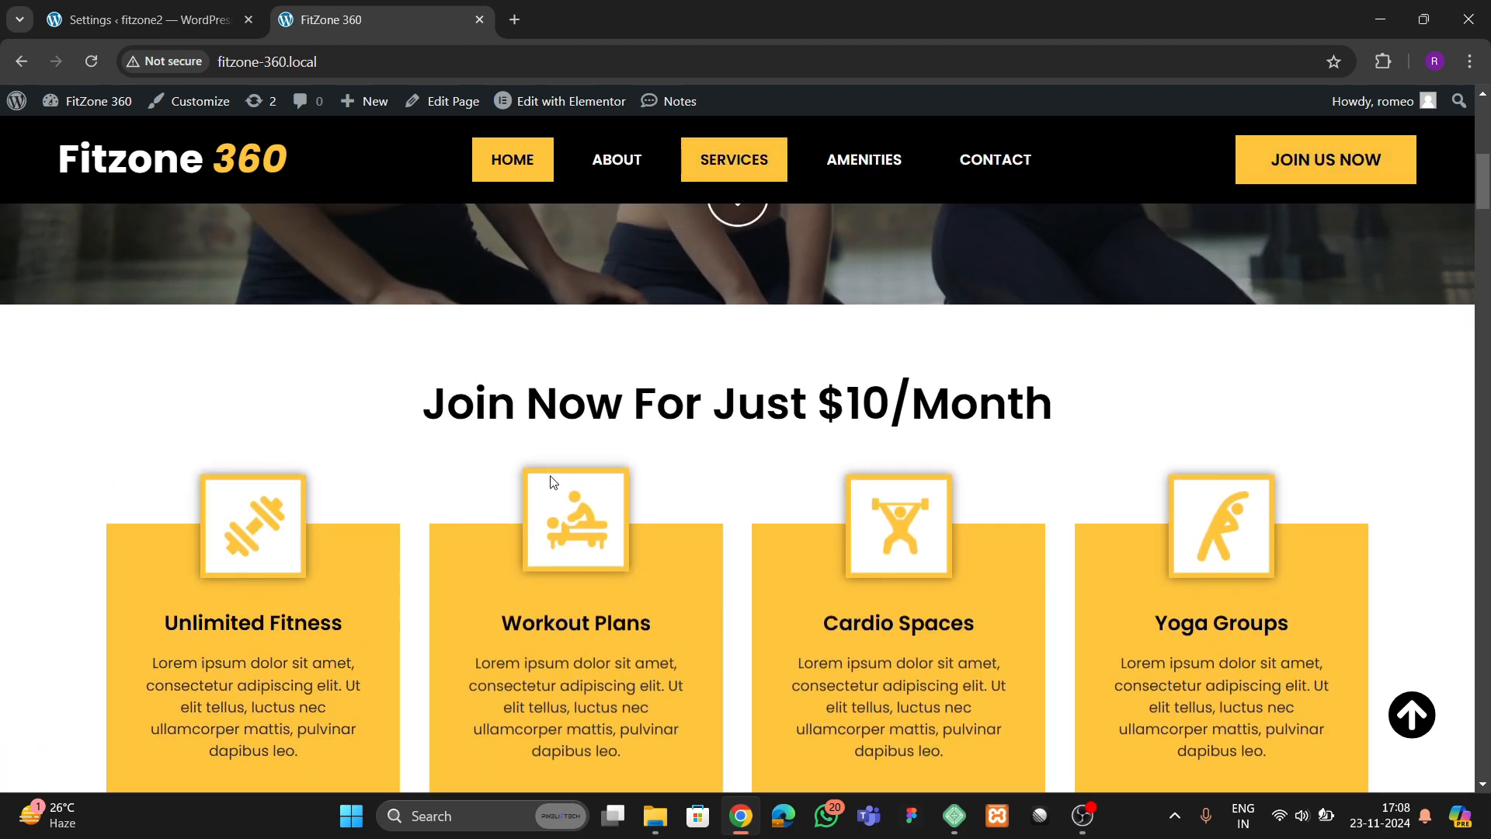
pyautogui.scroll(-2, 552, 479)
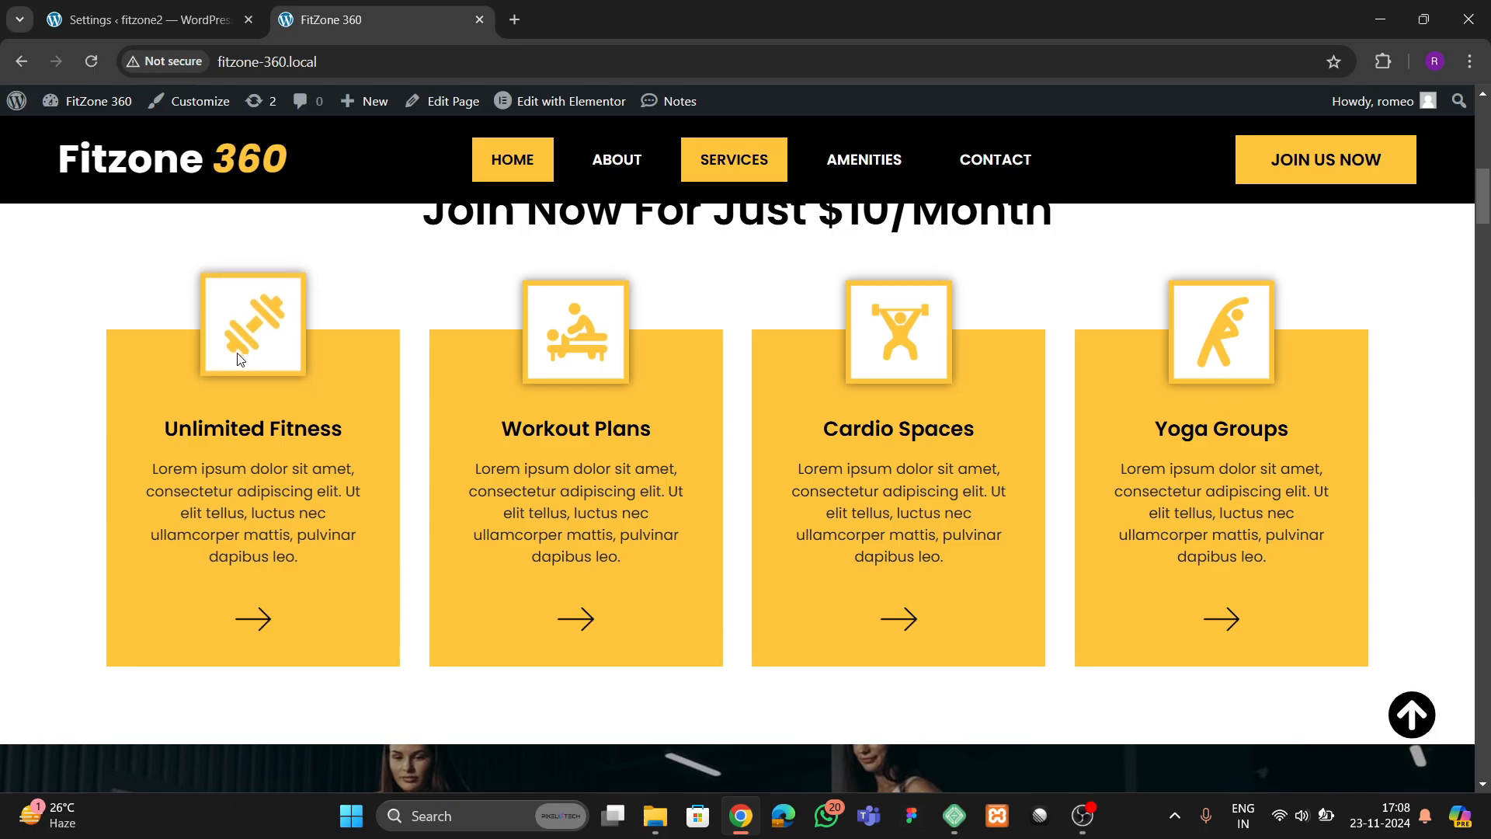
pyautogui.scroll(-9, 1191, 448)
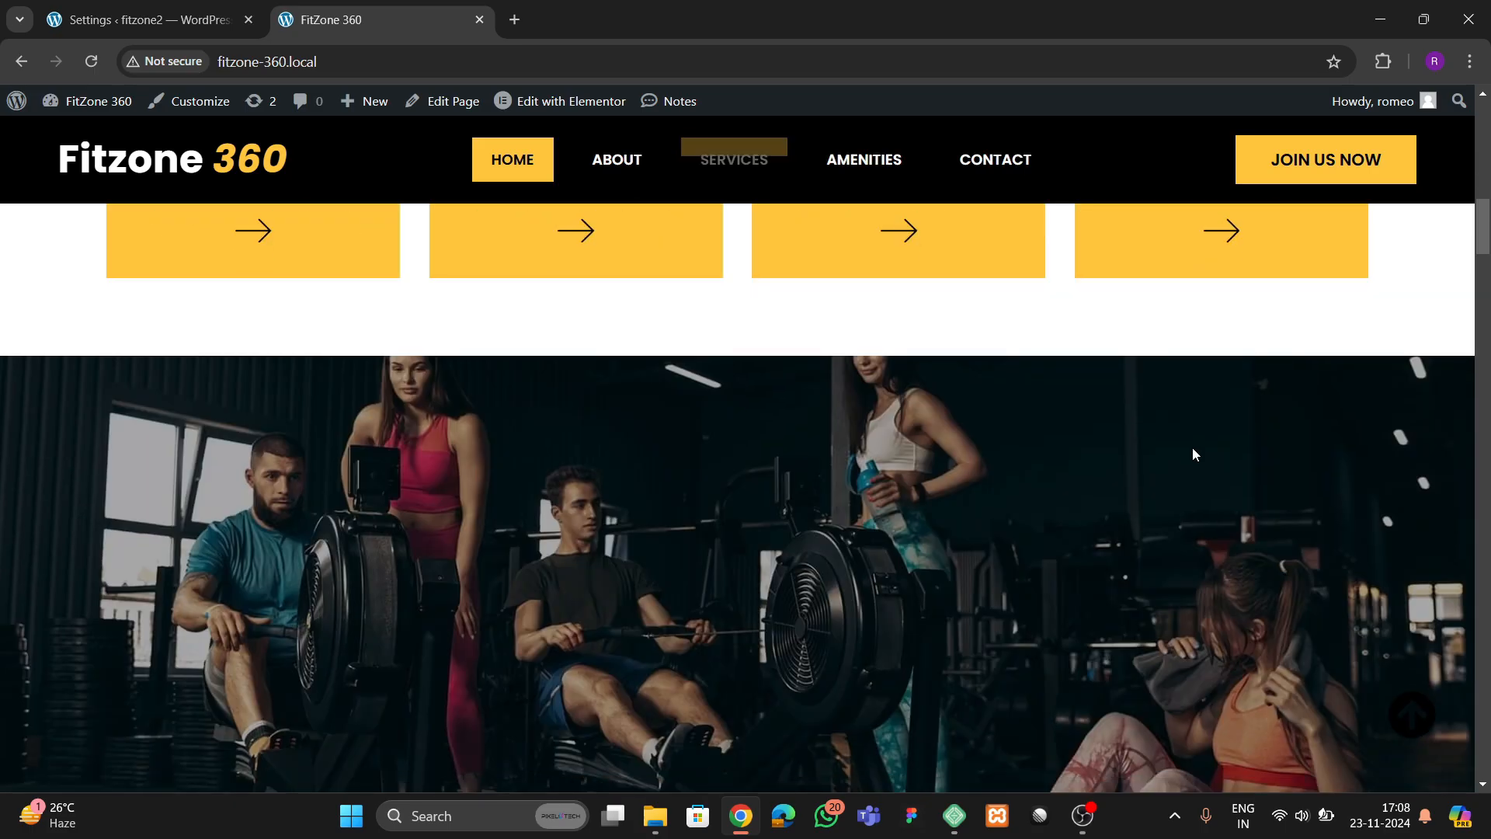
pyautogui.scroll(2, 467, 482)
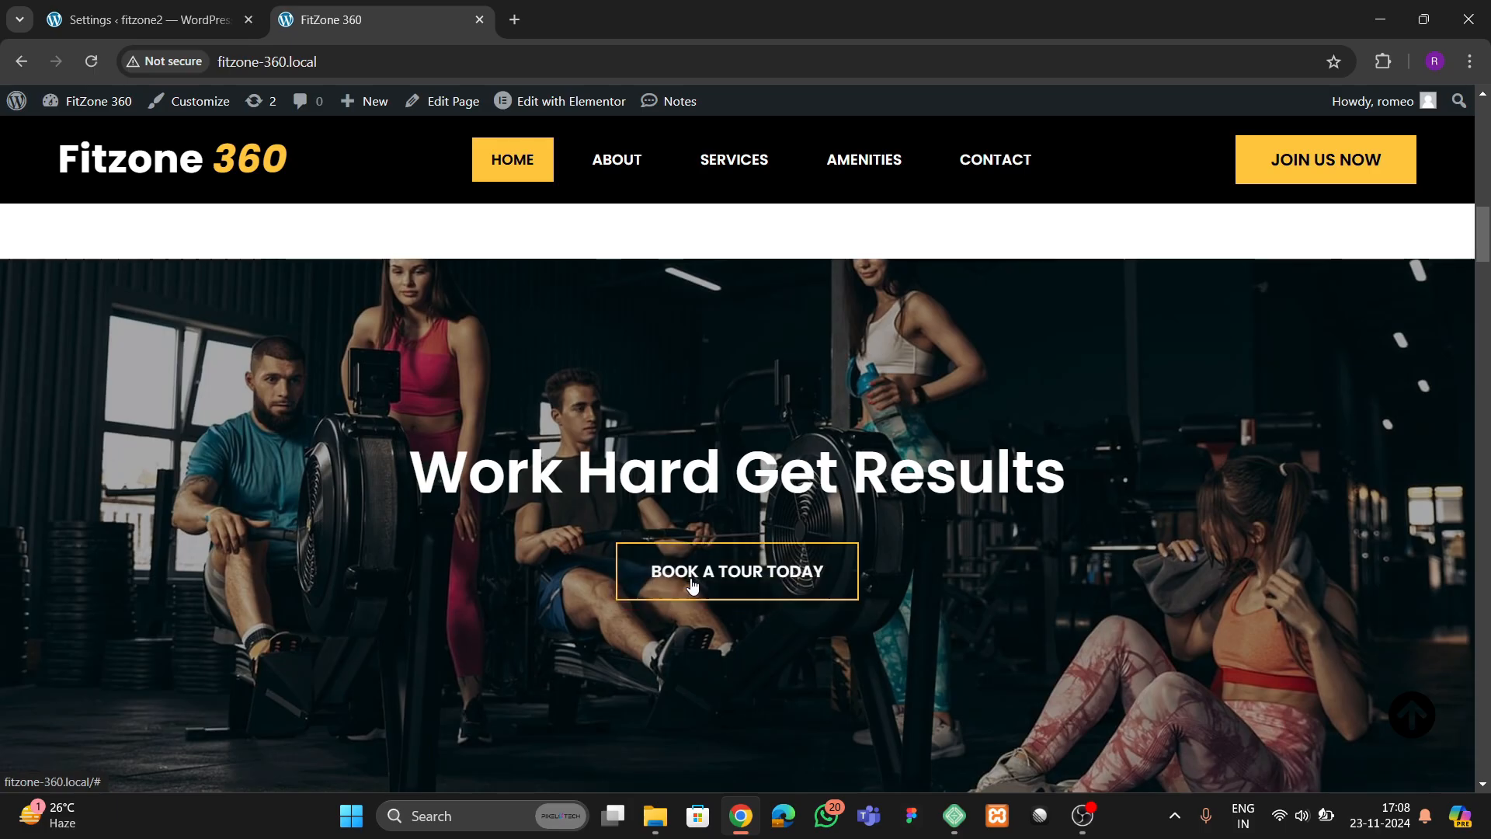
pyautogui.scroll(-6, 444, 543)
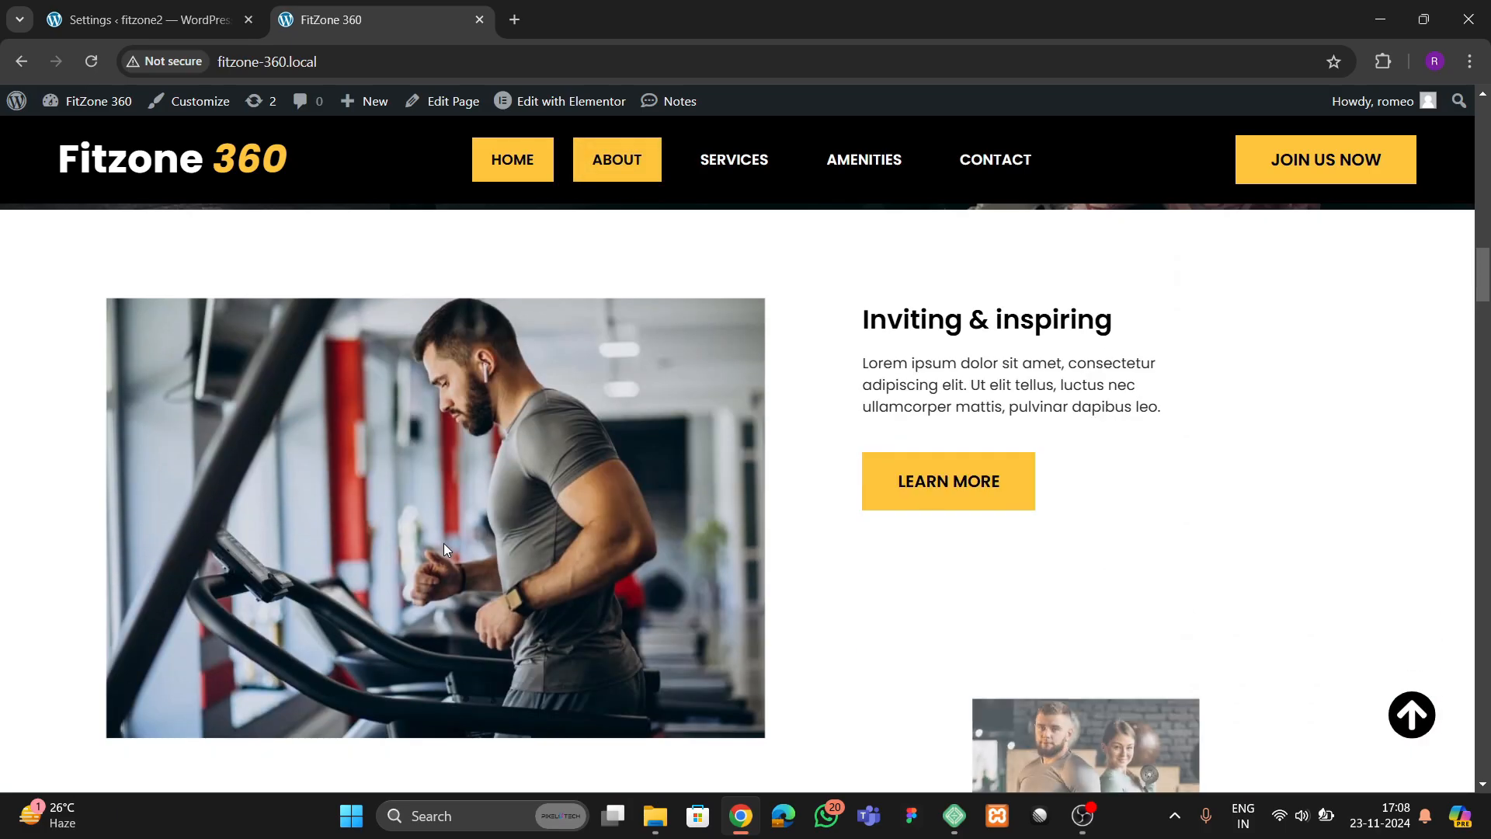
pyautogui.scroll(-2, 445, 545)
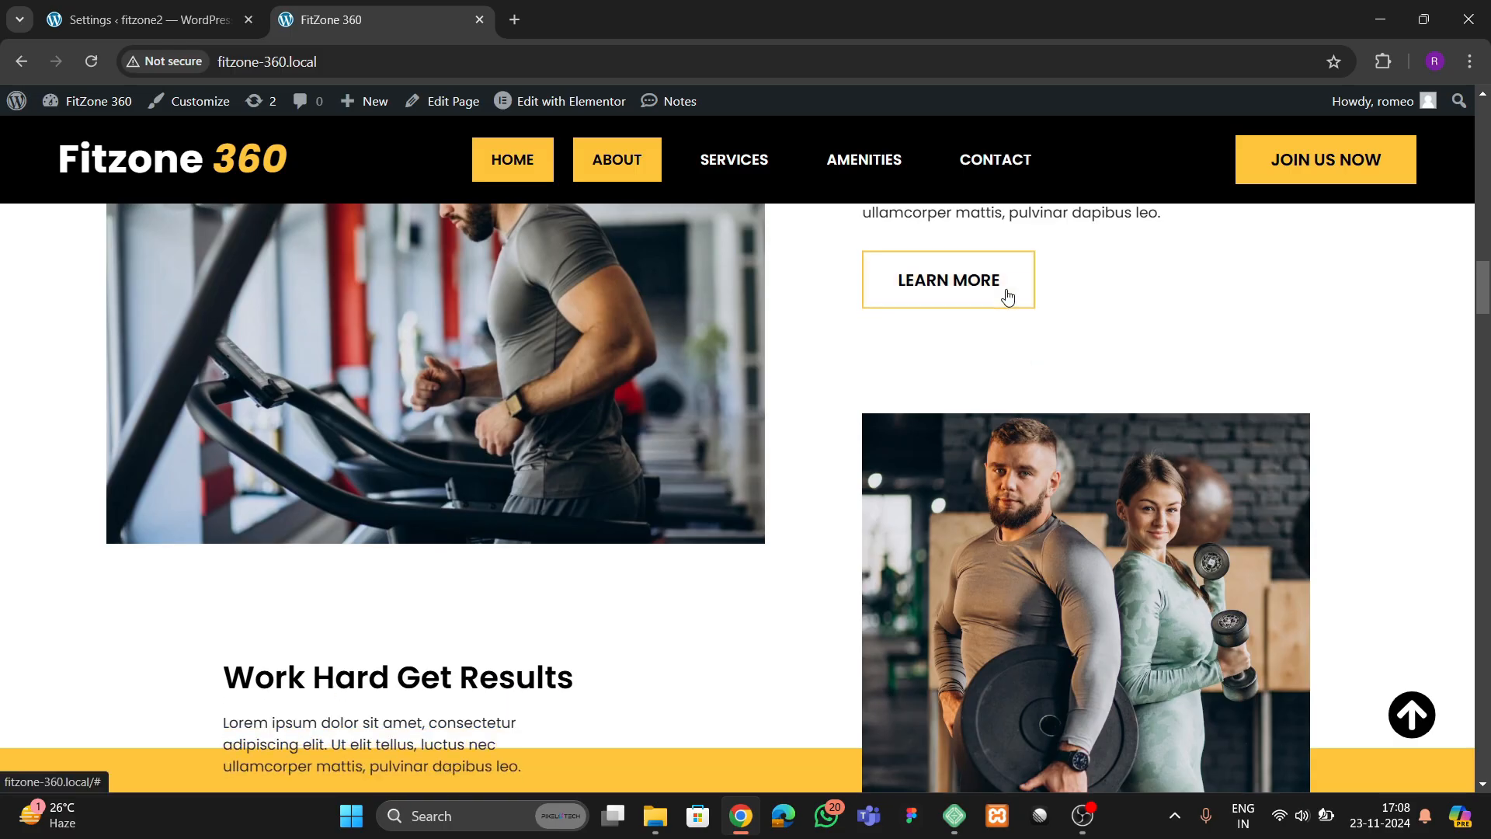
pyautogui.scroll(1, 720, 442)
pyautogui.scroll(-2, 719, 441)
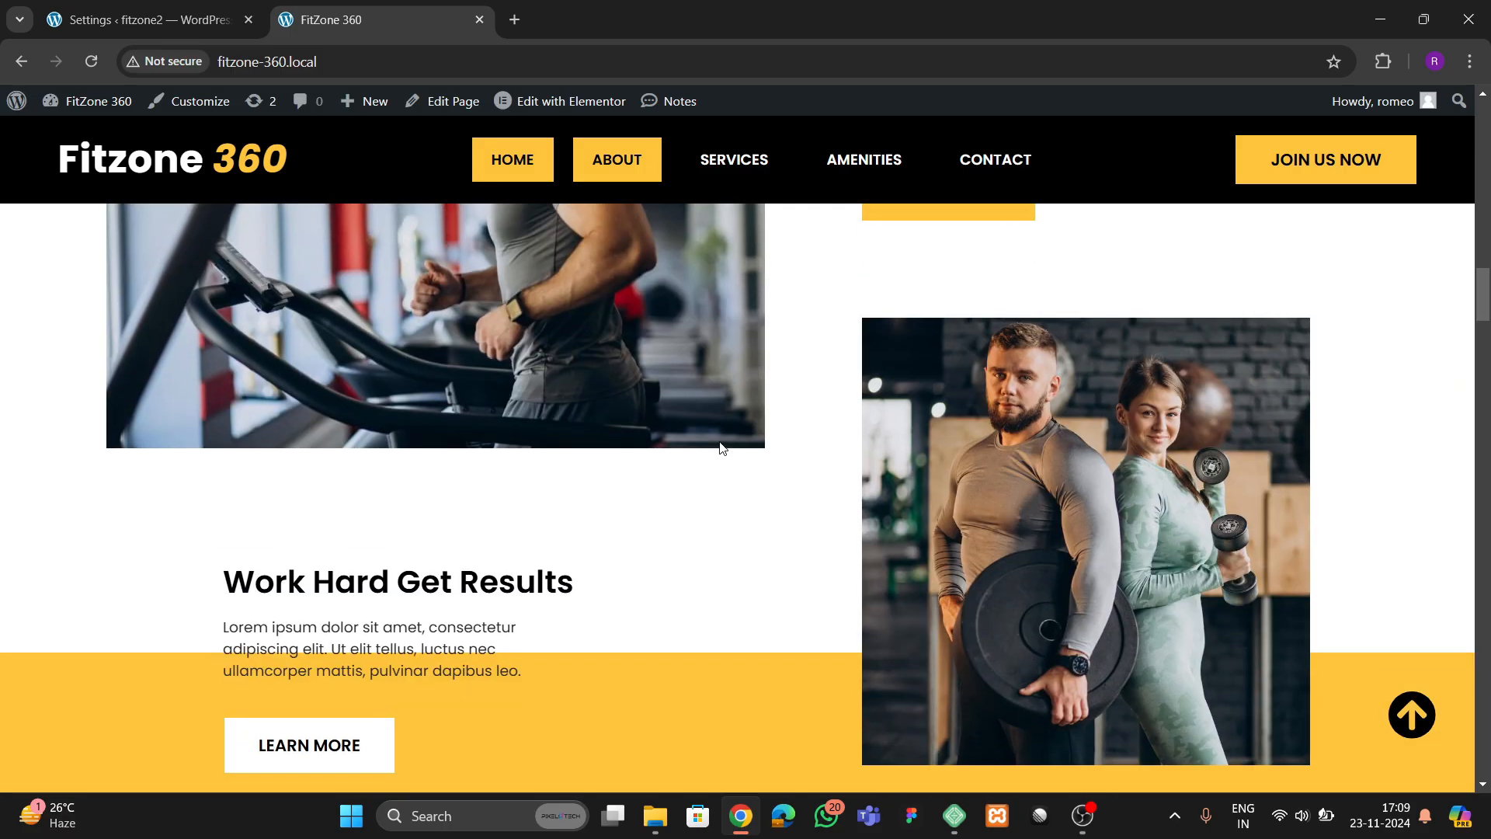
pyautogui.scroll(2, 719, 441)
pyautogui.scroll(-6, 658, 503)
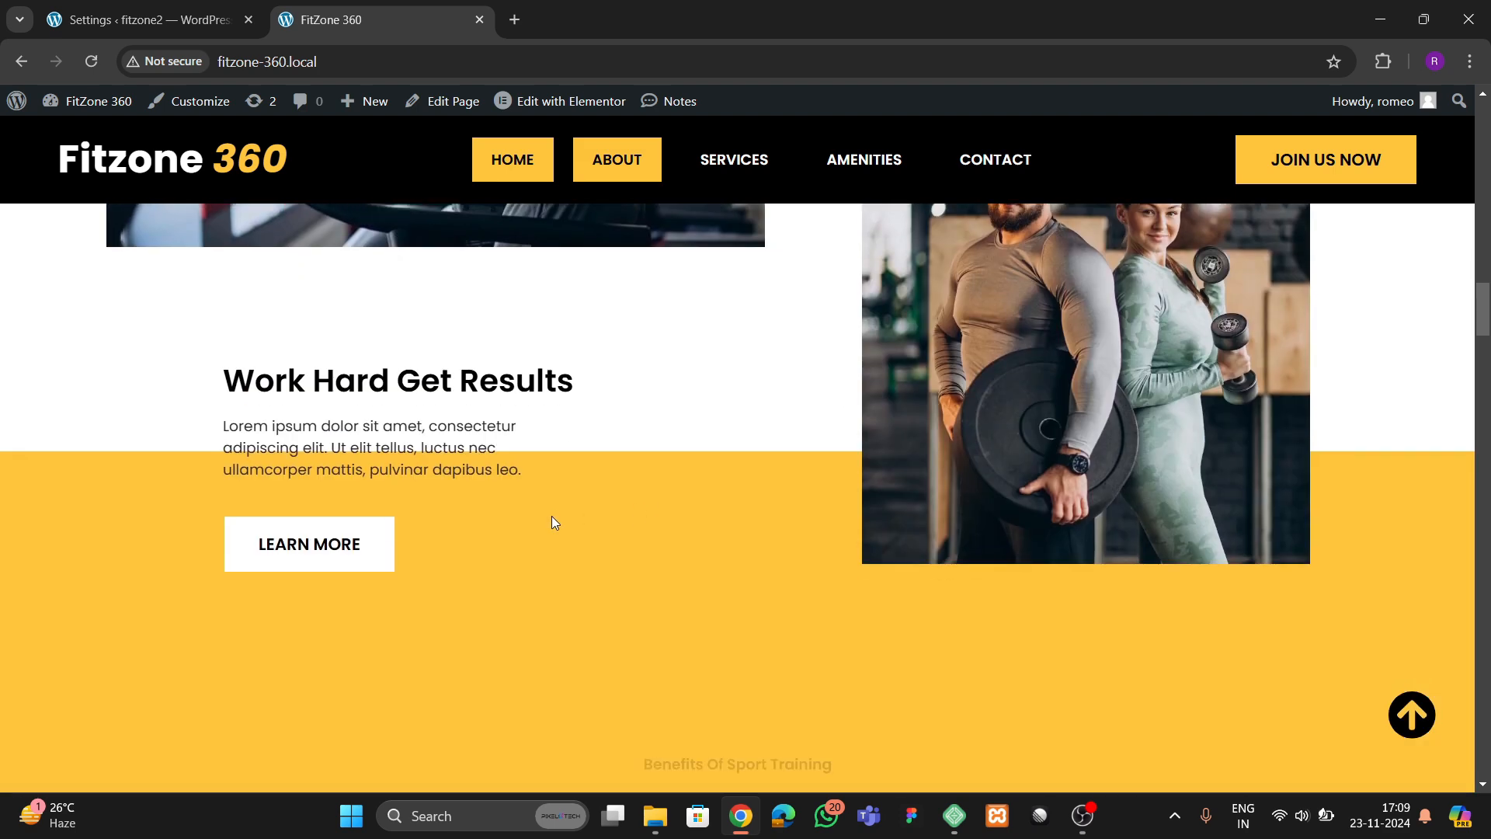
# Examine the Benefits Of Sport Training cards, the staggered photo row and the newsletter and workout booking section
pyautogui.scroll(-2, 476, 521)
pyautogui.scroll(-3, 466, 508)
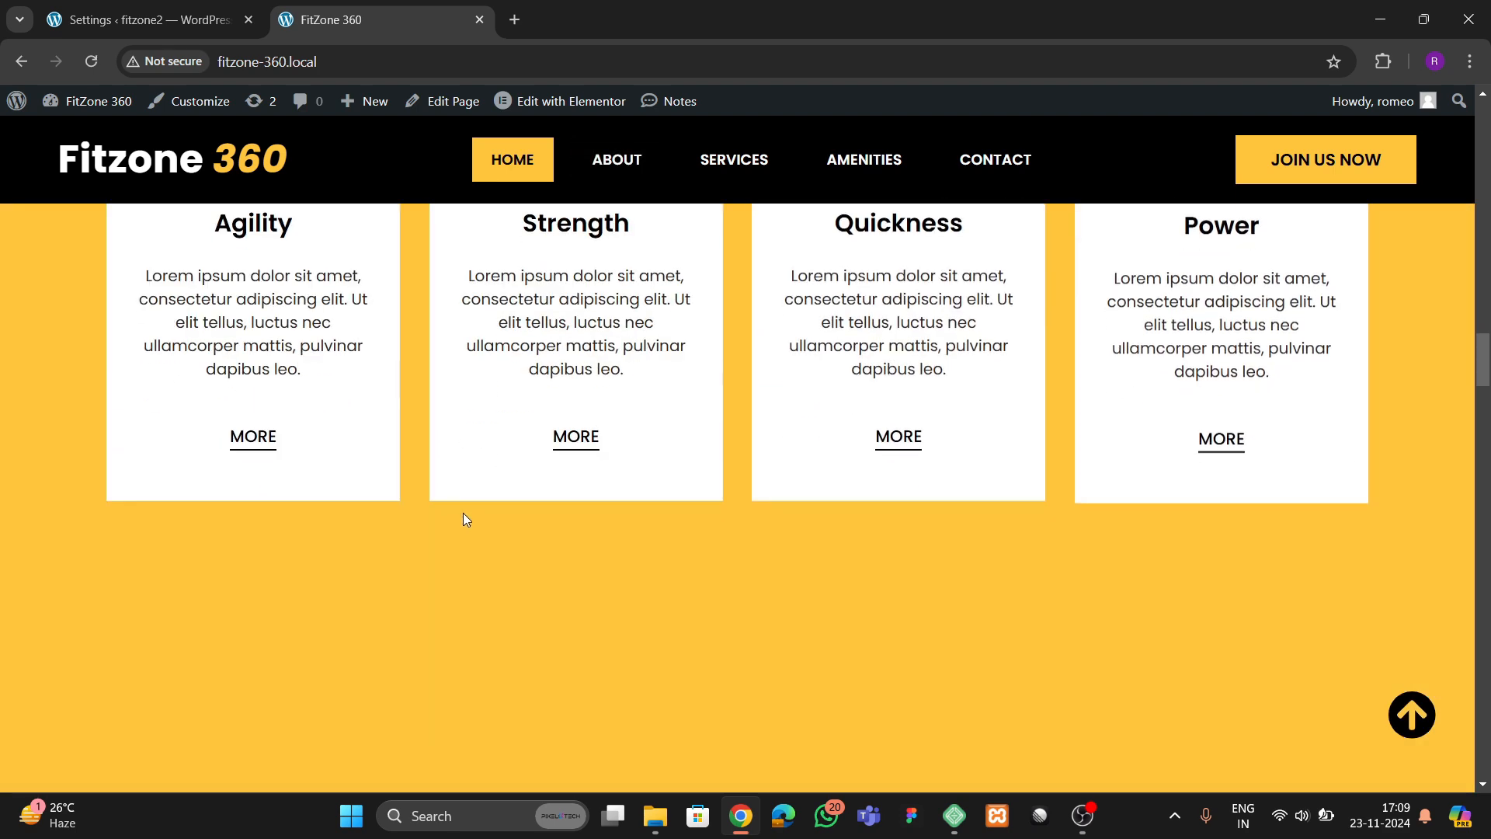
pyautogui.scroll(2, 465, 519)
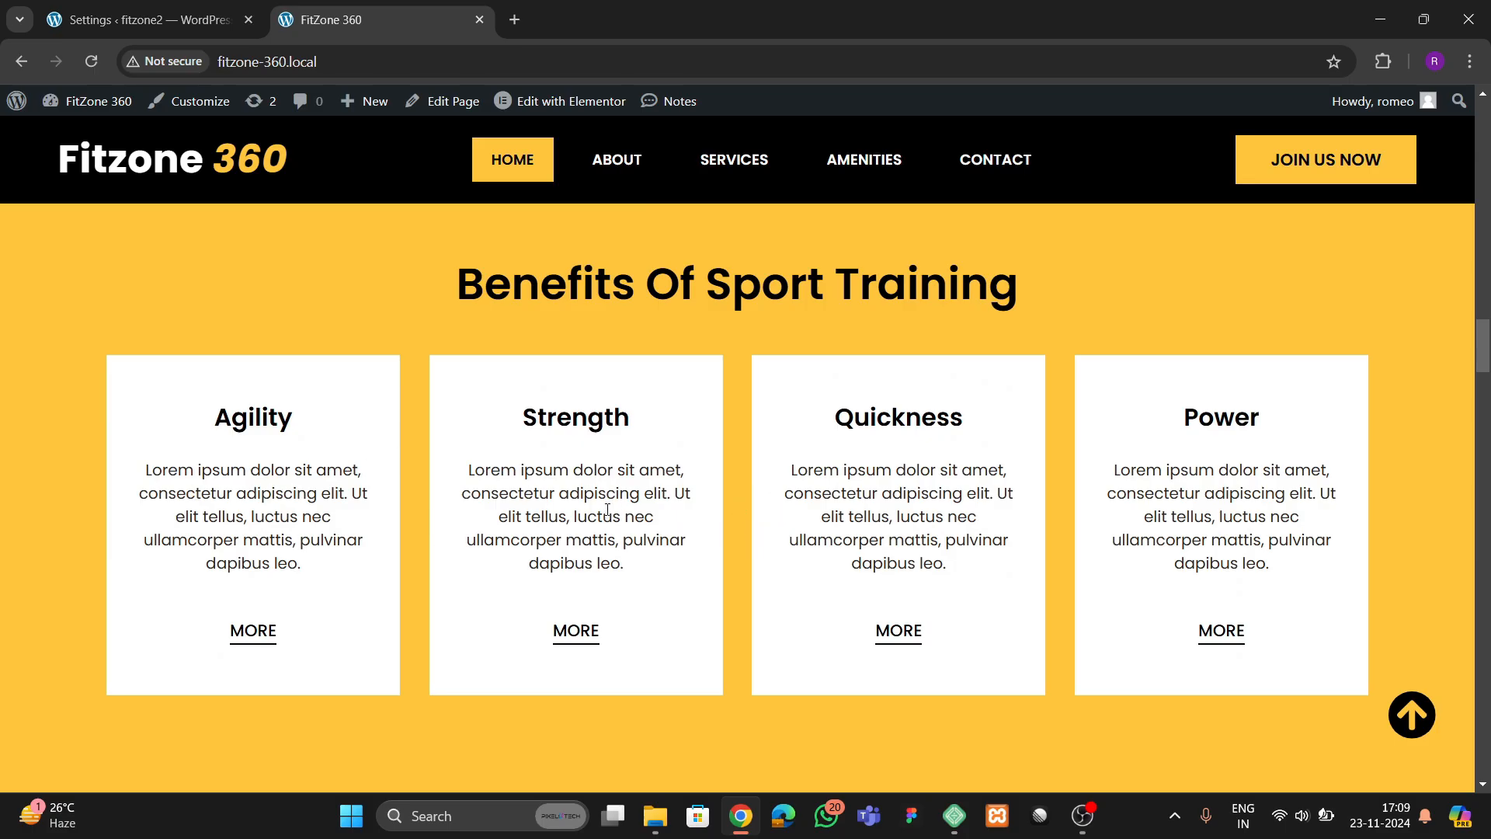
pyautogui.scroll(-3, 657, 508)
pyautogui.scroll(-4, 588, 483)
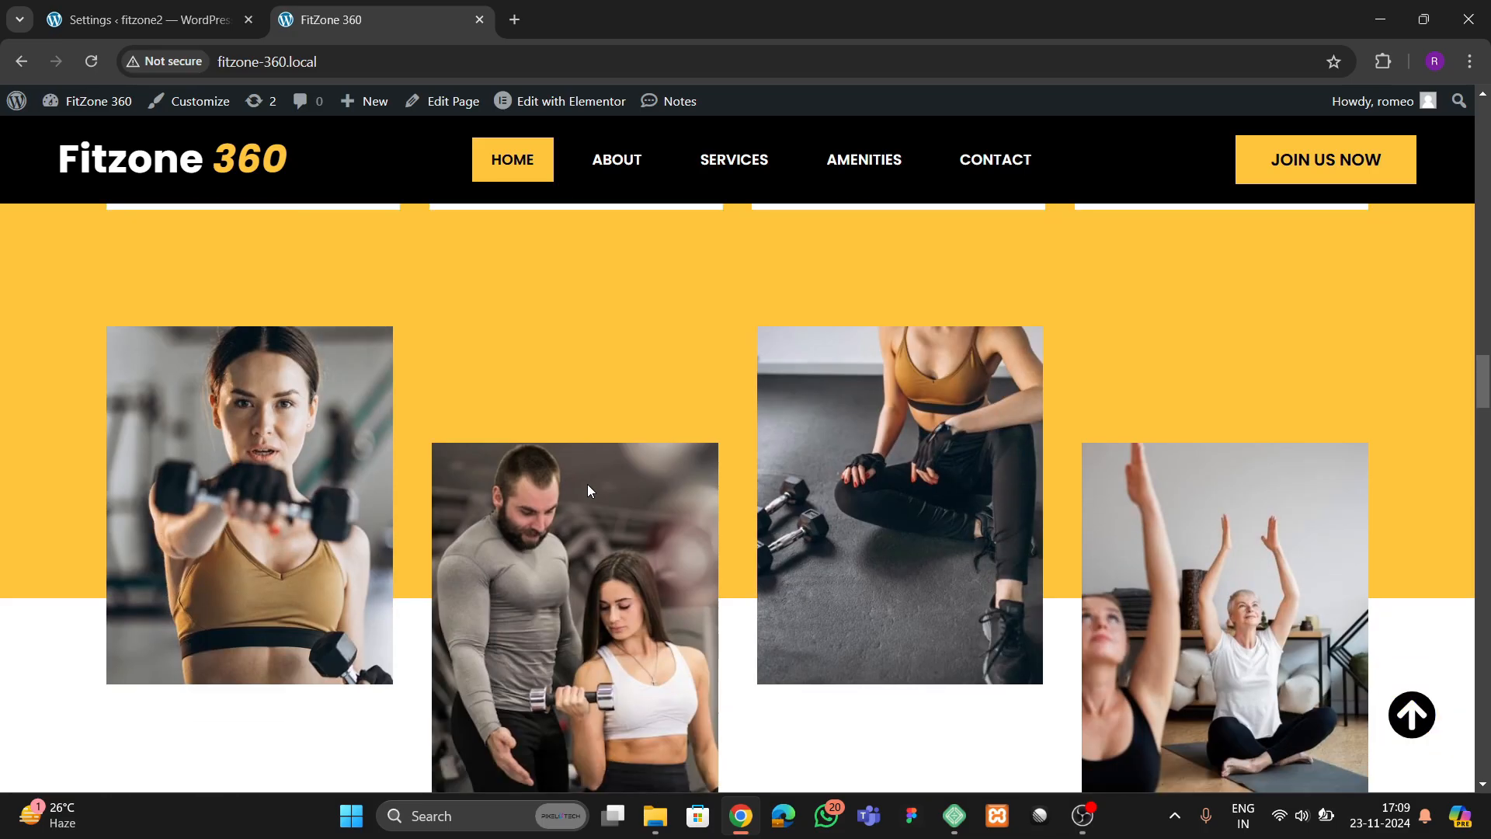
pyautogui.scroll(2, 567, 497)
pyautogui.scroll(-2, 1091, 609)
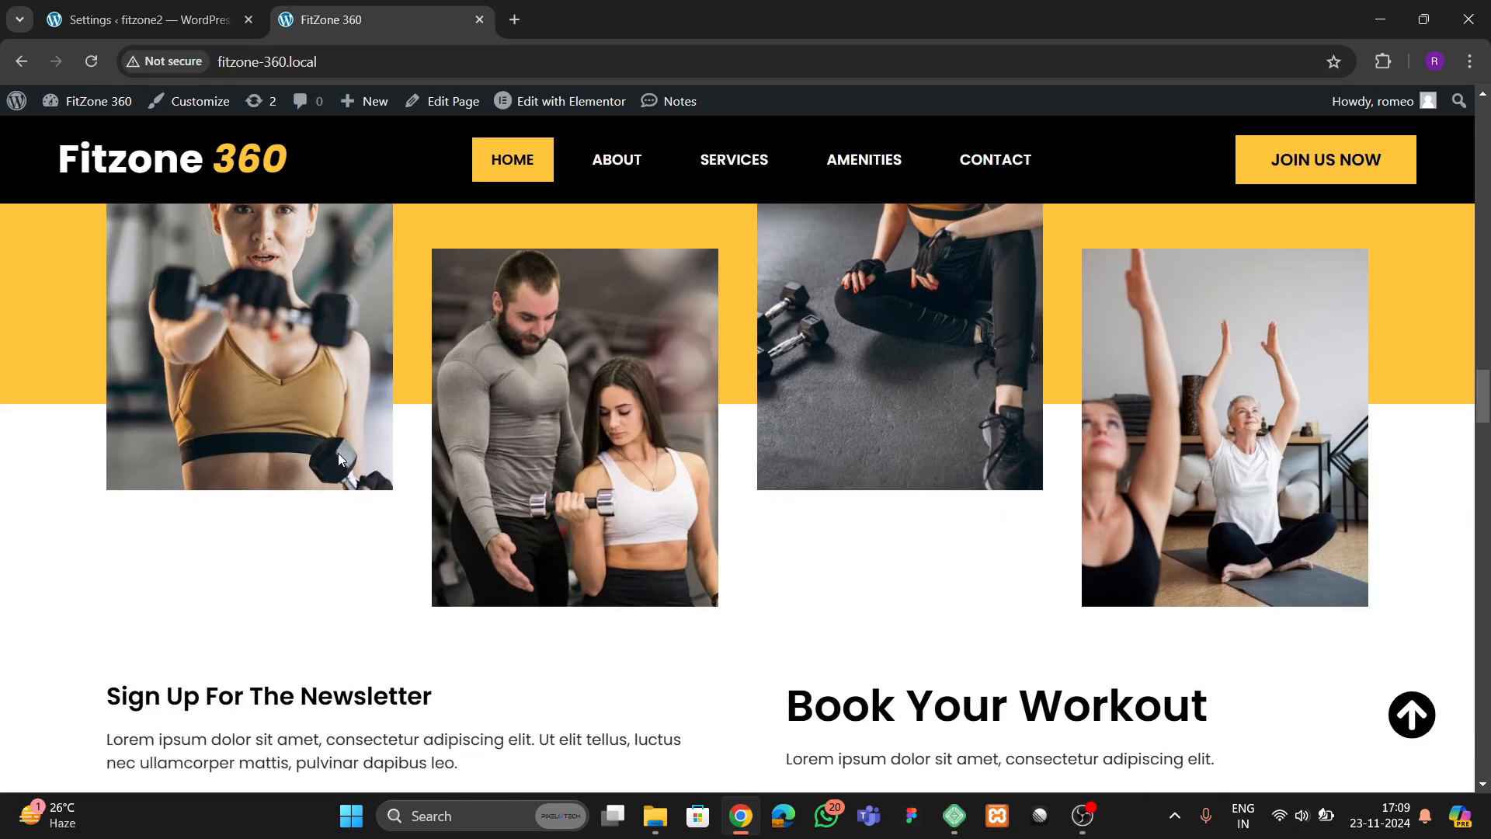
pyautogui.scroll(-4, 502, 444)
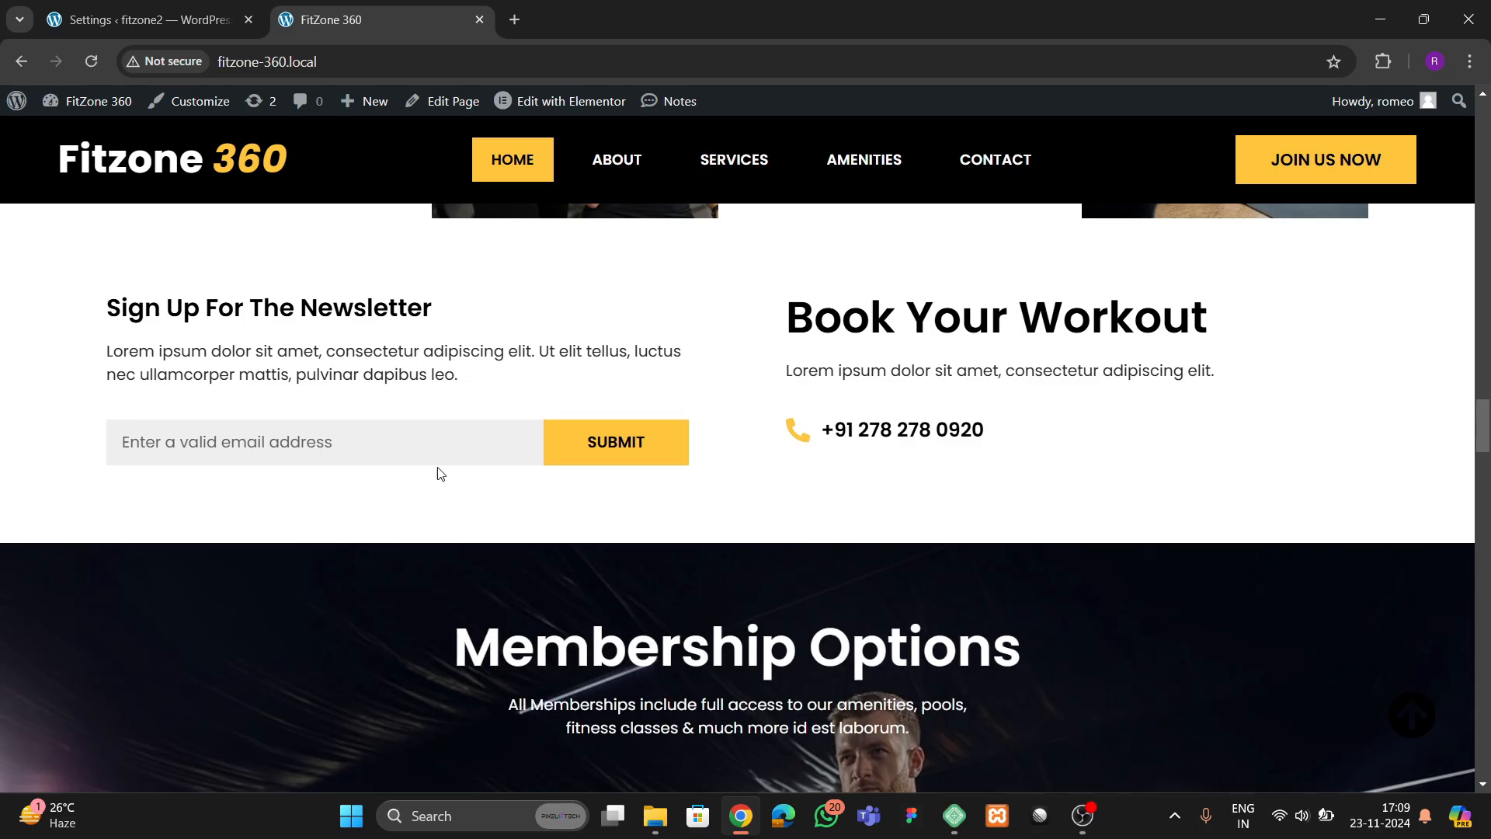
# Check the newsletter's email field and examine the Membership Options cards with their Inquire For Rates buttons
pyautogui.click(391, 441)
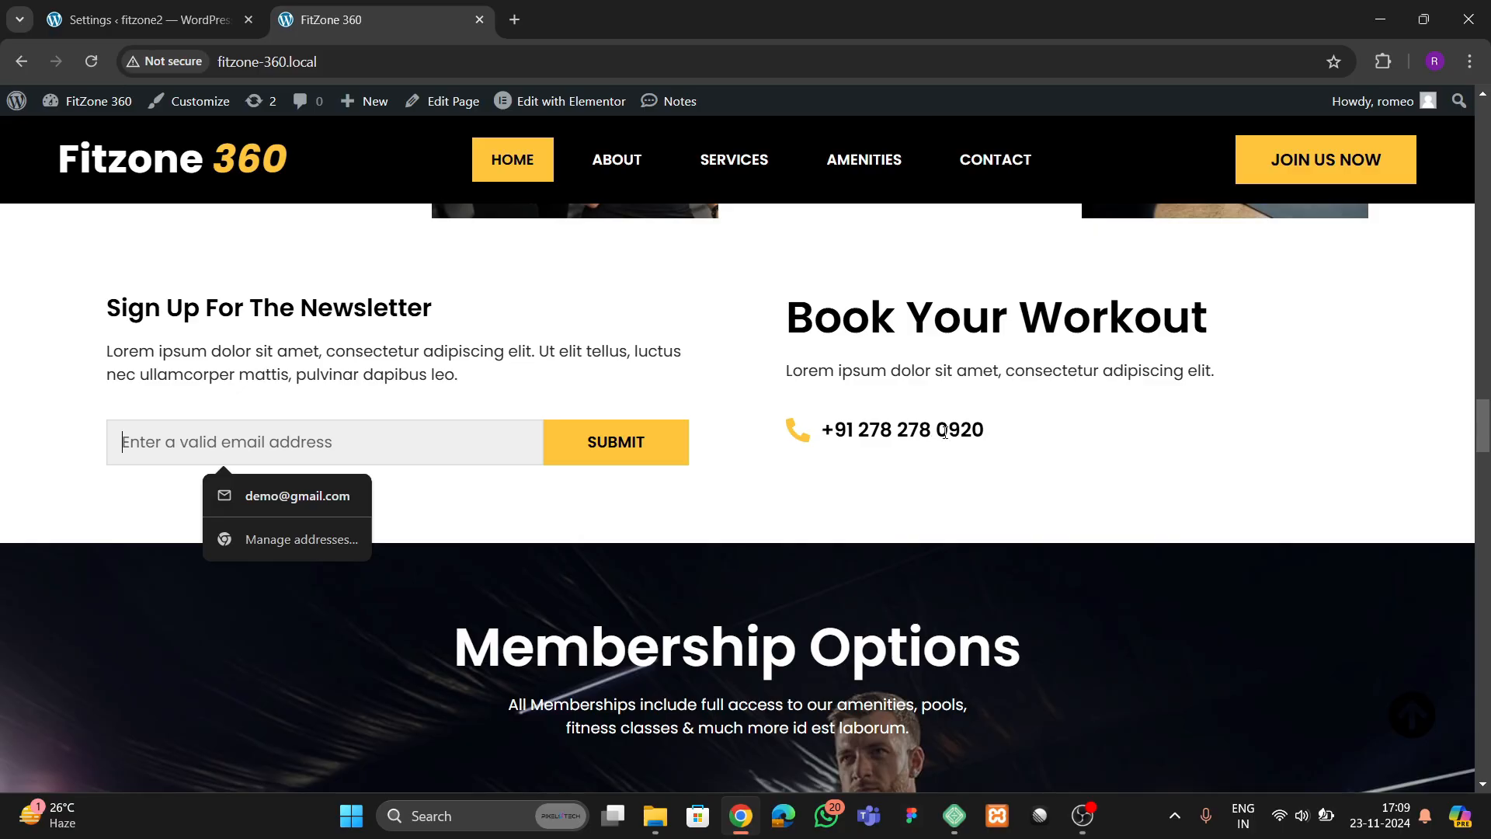
pyautogui.scroll(-5, 609, 558)
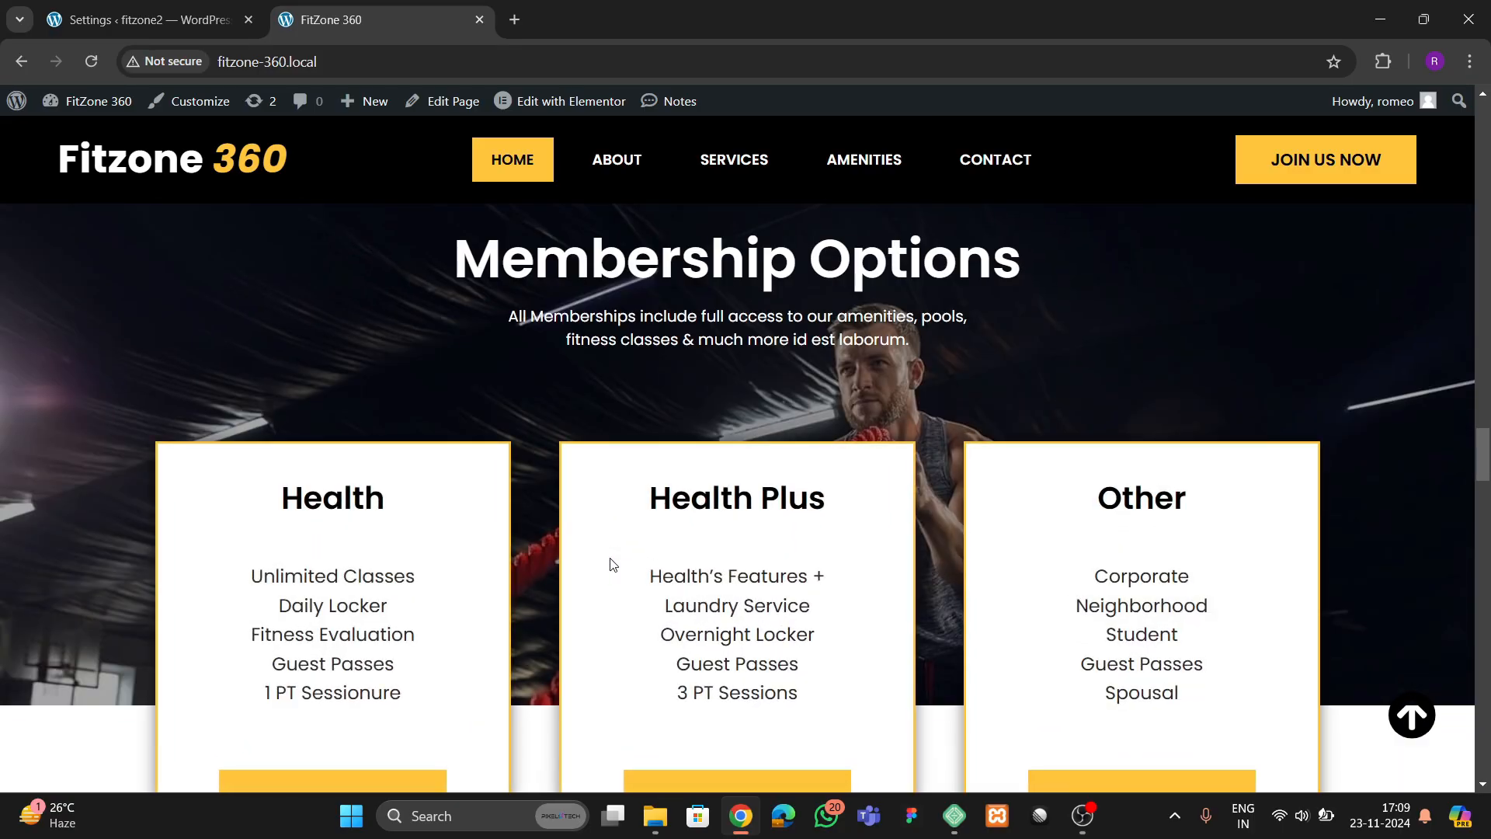
pyautogui.scroll(-2, 614, 599)
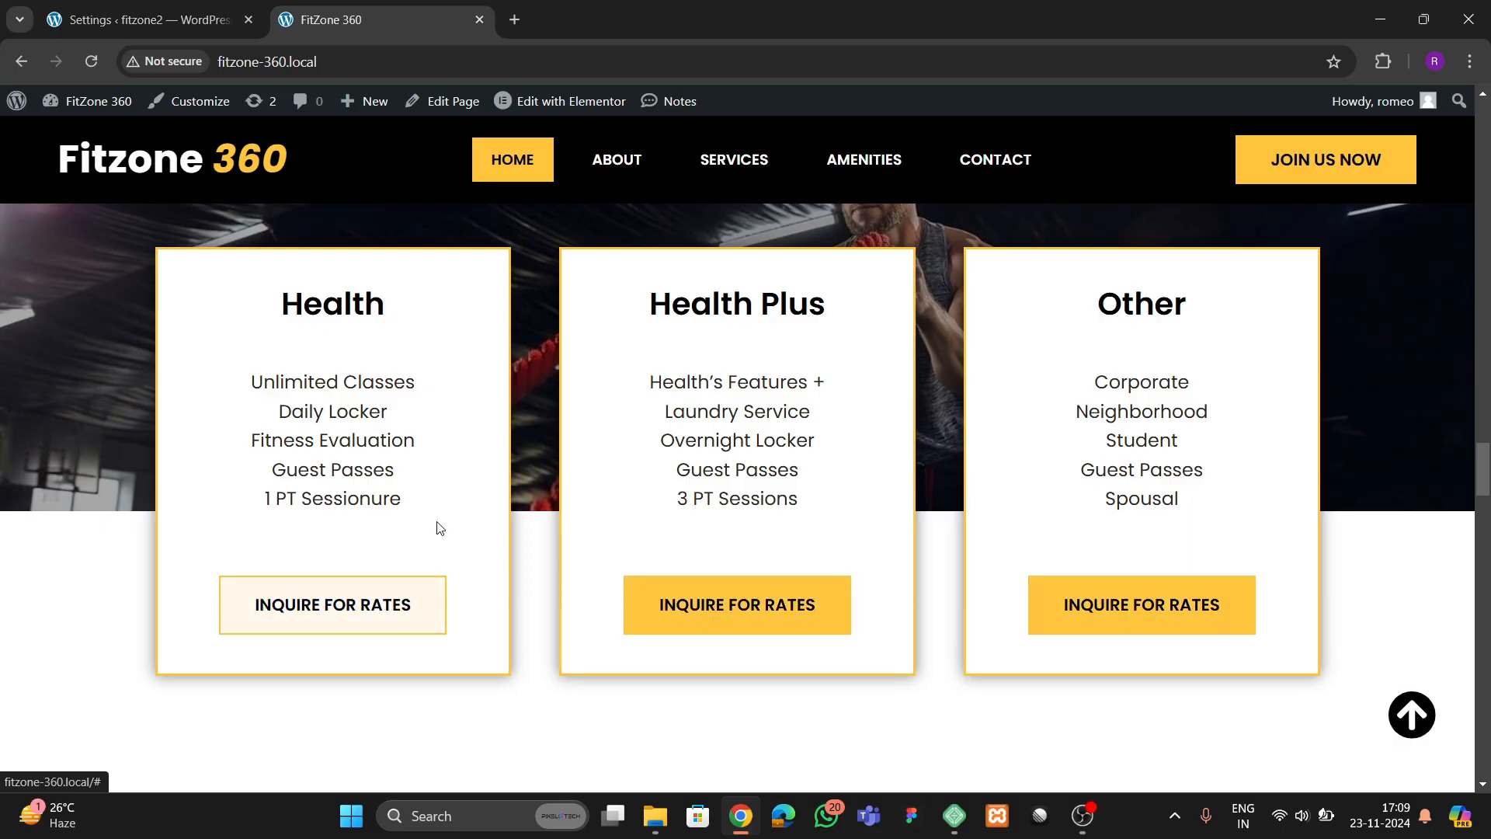
# Examine the Amenities section and its six labelled photo cards, from Pool and Jacuzzi to Basketball Court
pyautogui.scroll(-6, 496, 518)
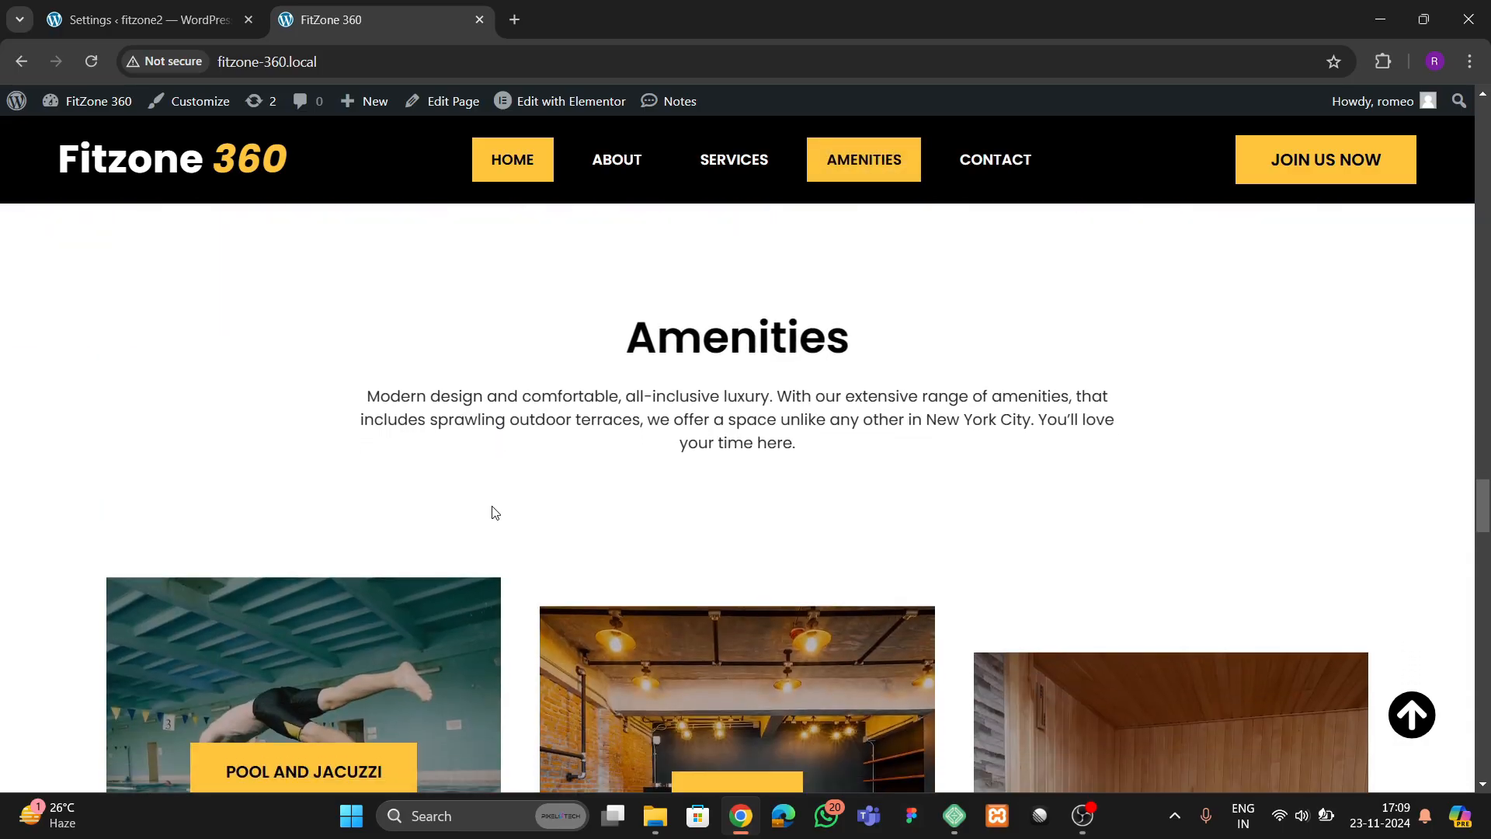
pyautogui.scroll(-4, 501, 514)
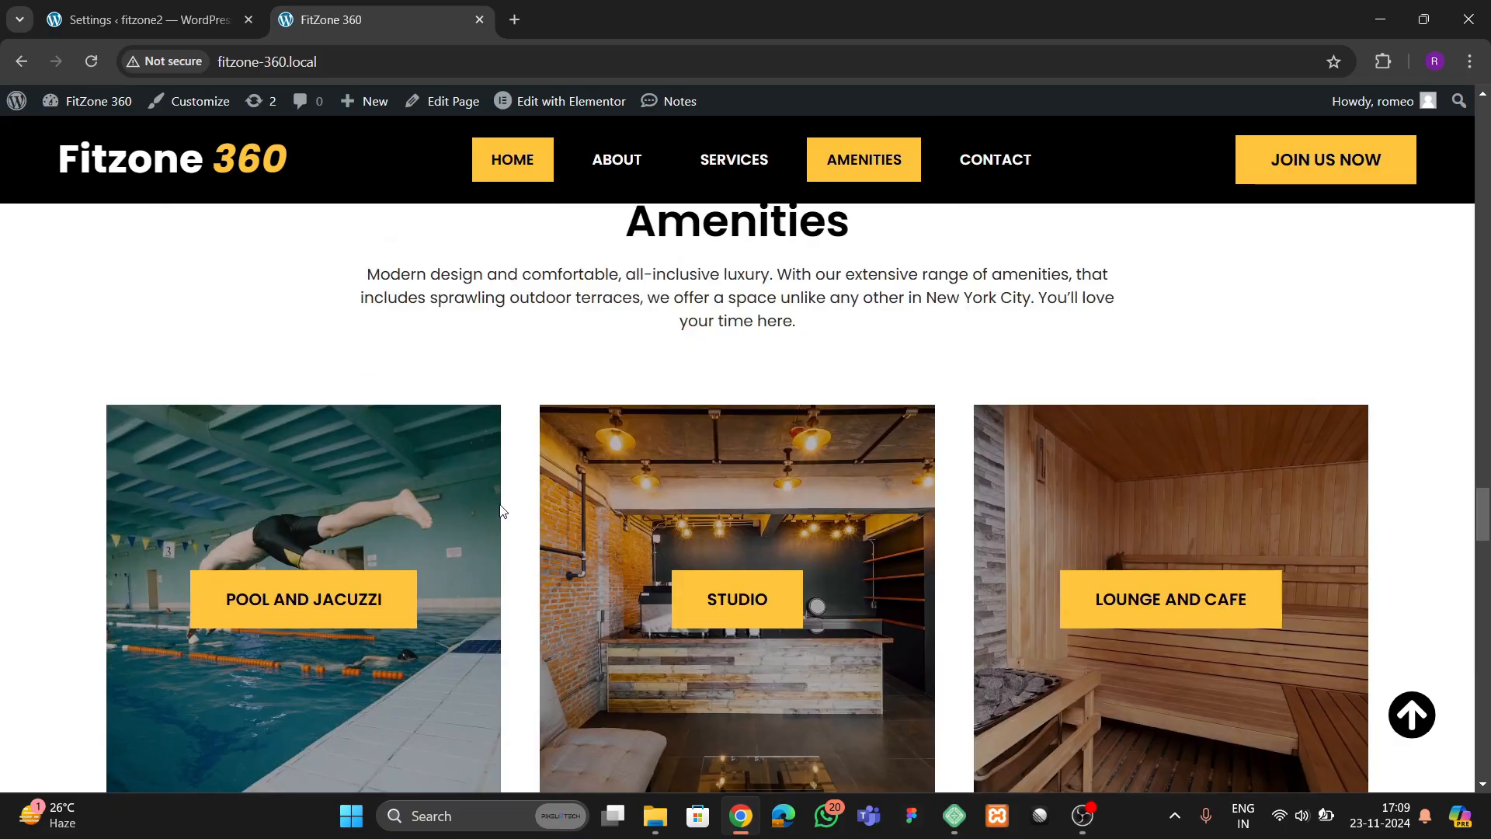
pyautogui.scroll(-4, 794, 523)
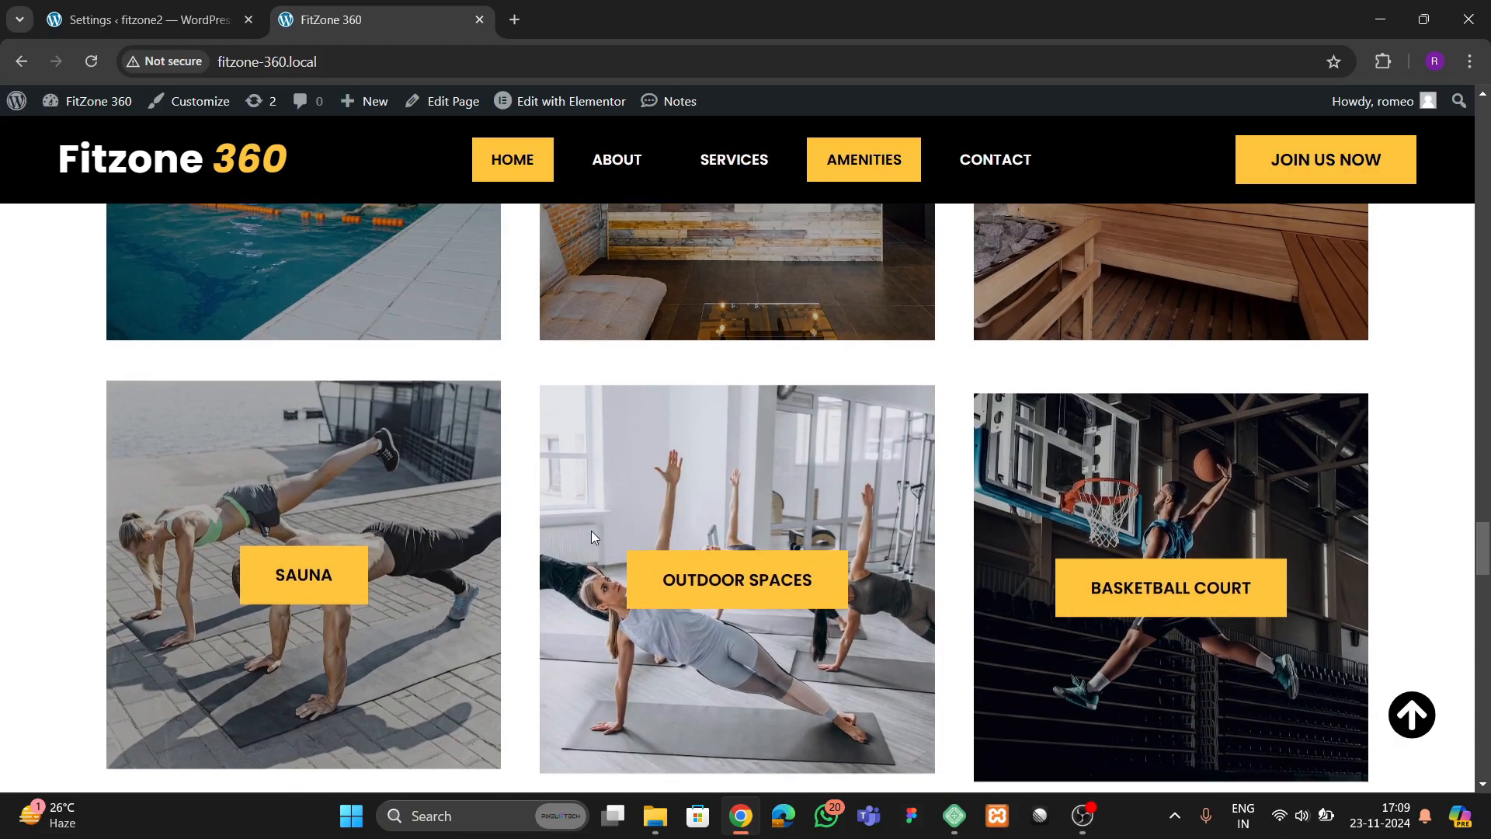
pyautogui.scroll(4, 591, 530)
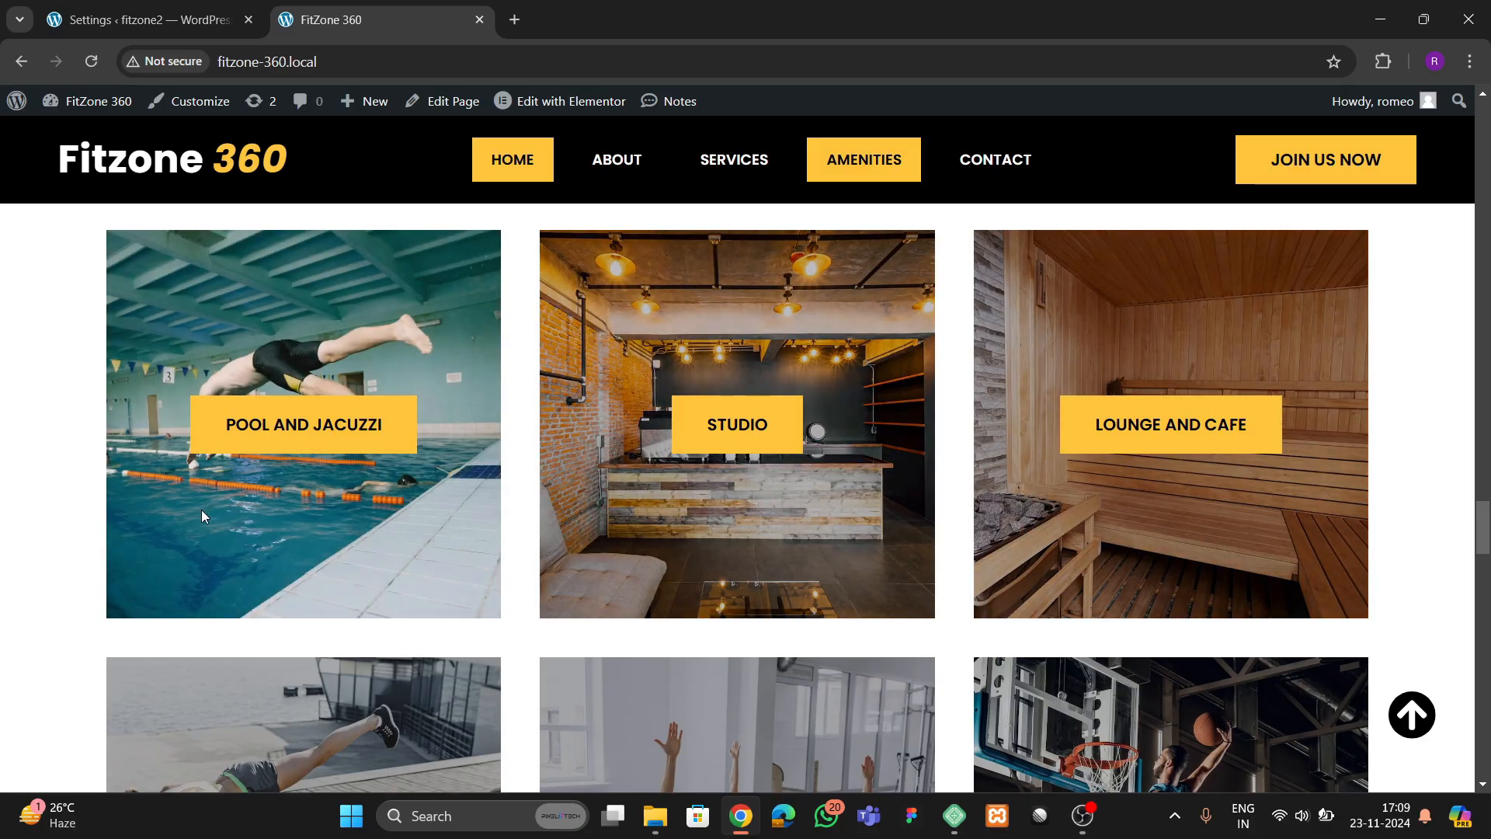
pyautogui.scroll(-4, 303, 533)
pyautogui.scroll(-3, 308, 548)
pyautogui.scroll(3, 311, 552)
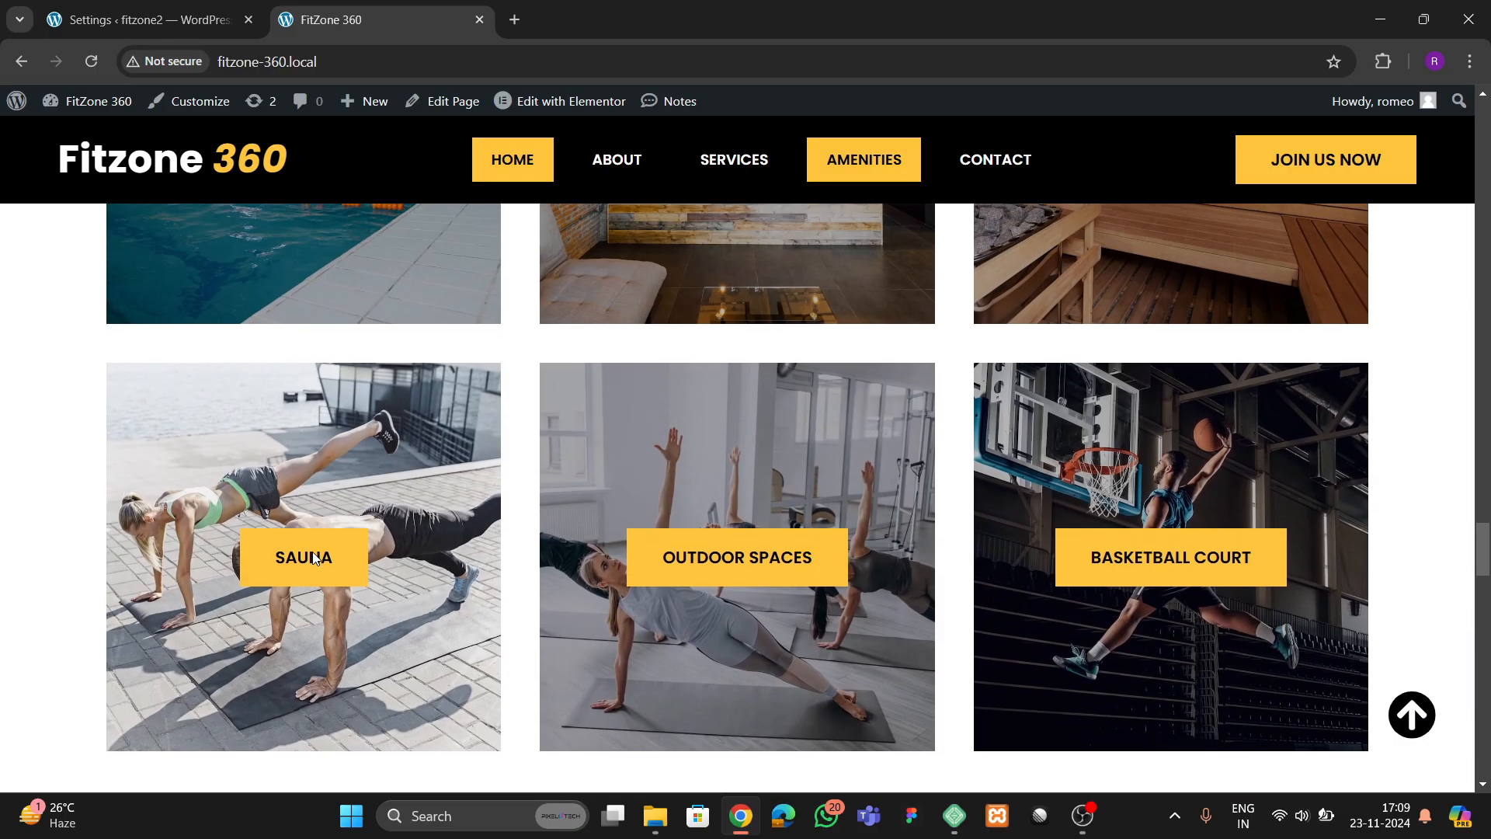
# Examine the Instagram follow banner, the Our Trainers section and the Elite Personal Training banner
pyautogui.scroll(-9, 313, 552)
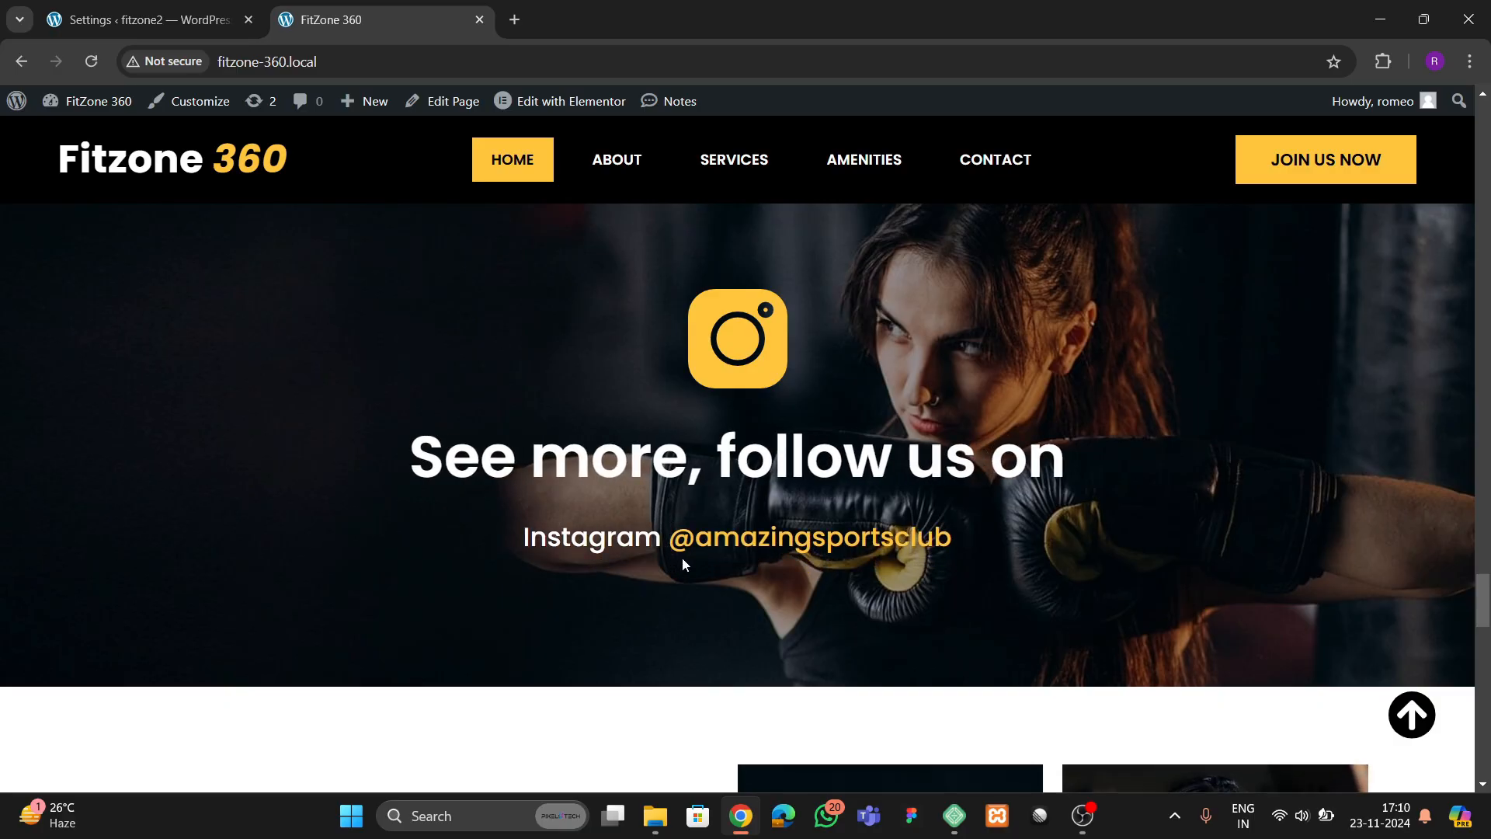
pyautogui.scroll(-7, 481, 470)
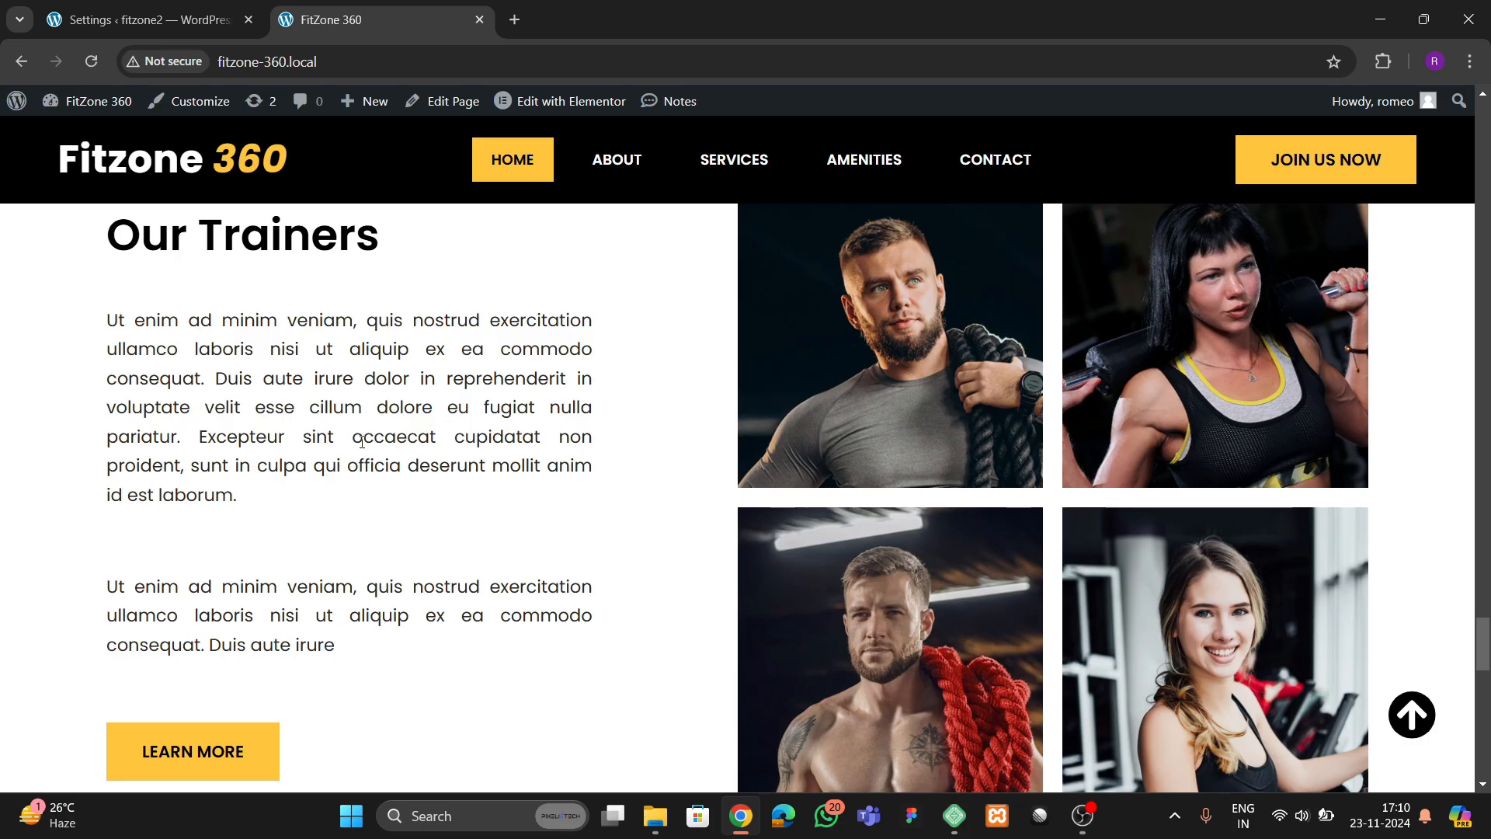
pyautogui.scroll(-10, 412, 583)
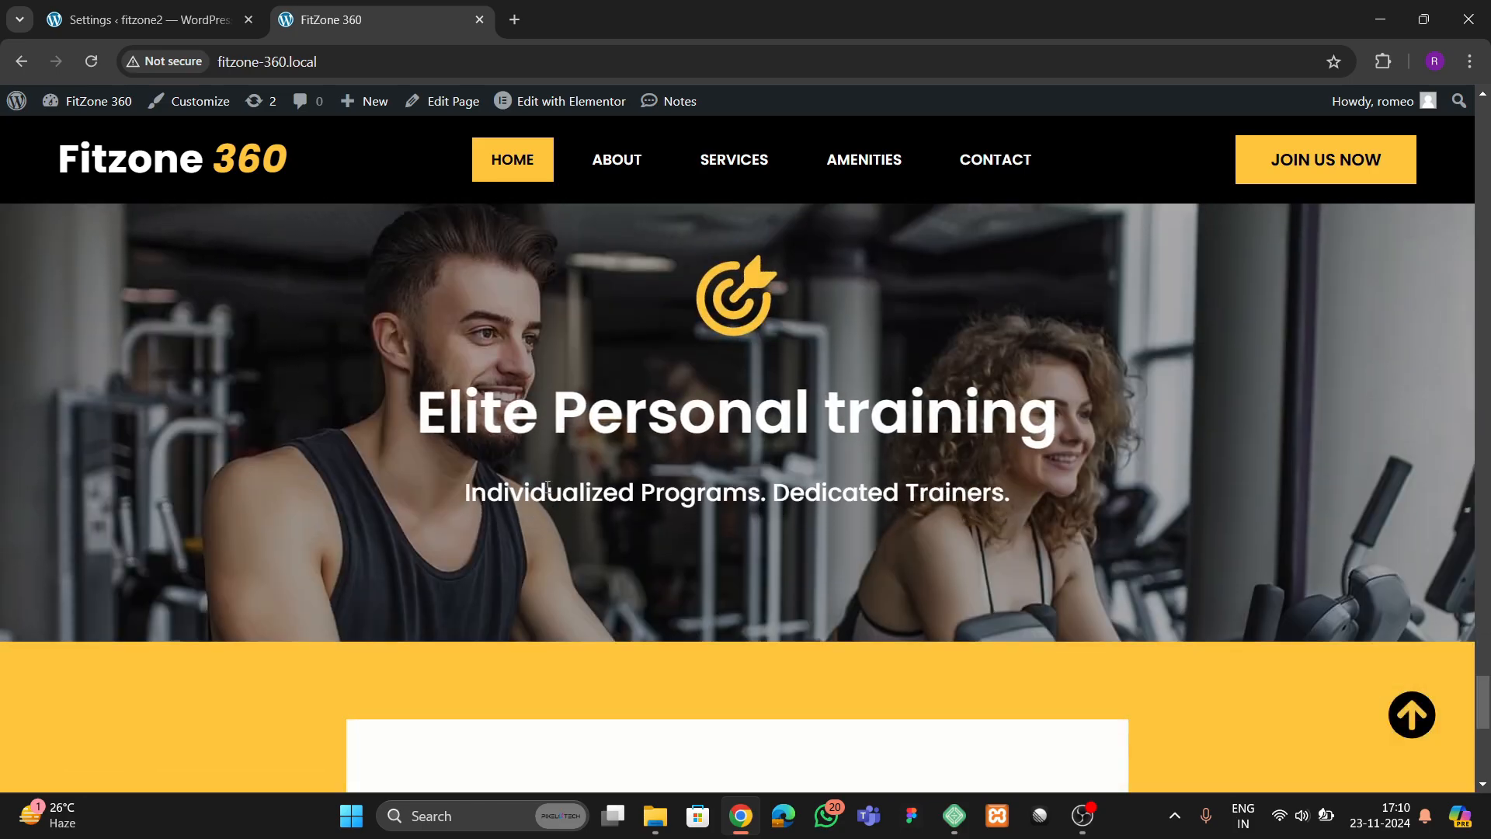
# Examine the Contact Us form, trying its name, email and date-of-birth fields, and look at the copyright footer
pyautogui.scroll(-10, 523, 492)
pyautogui.scroll(2, 518, 517)
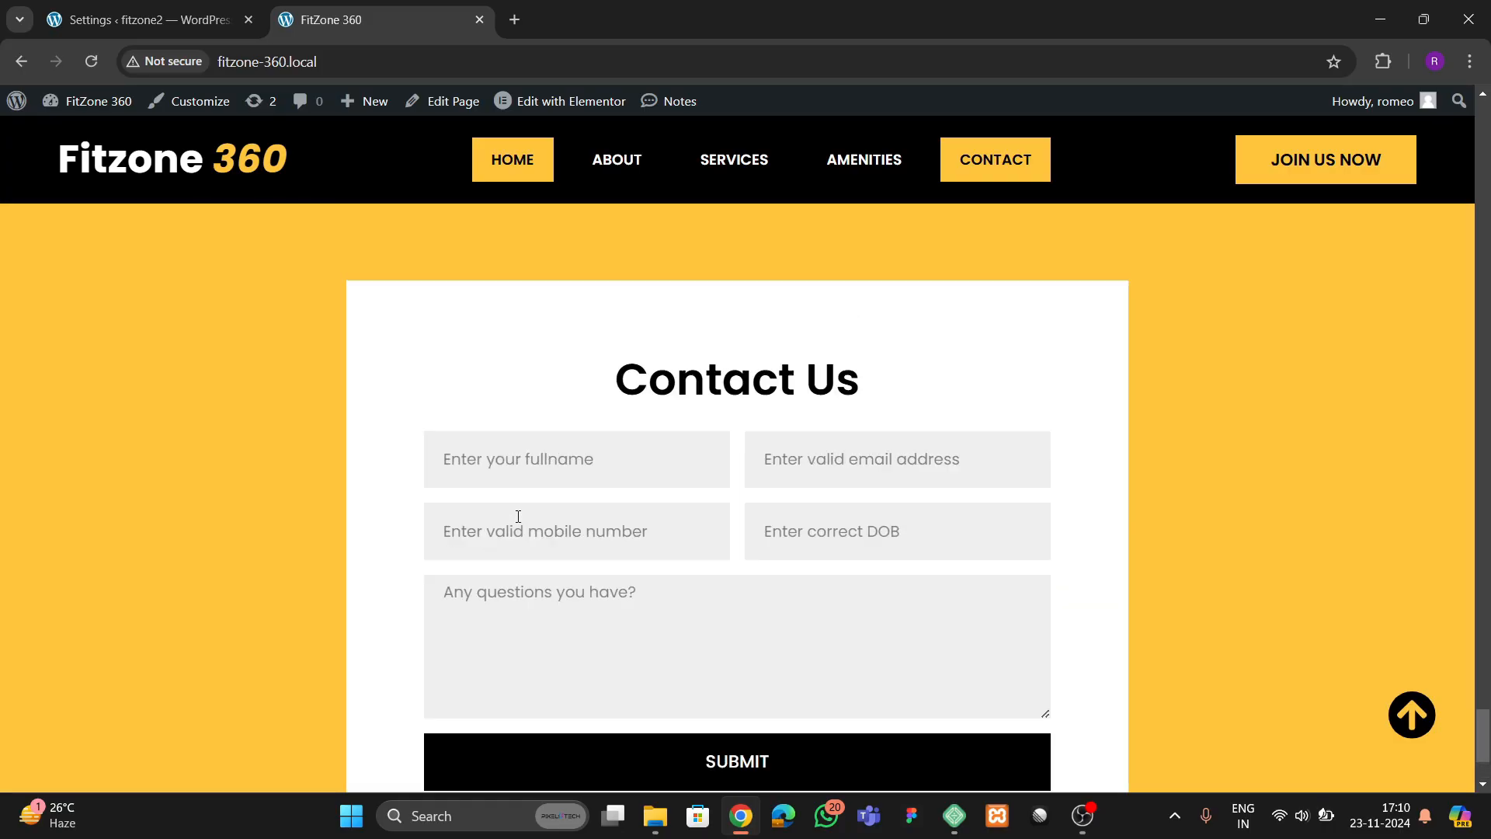
pyautogui.scroll(-3, 499, 513)
pyautogui.scroll(1, 490, 543)
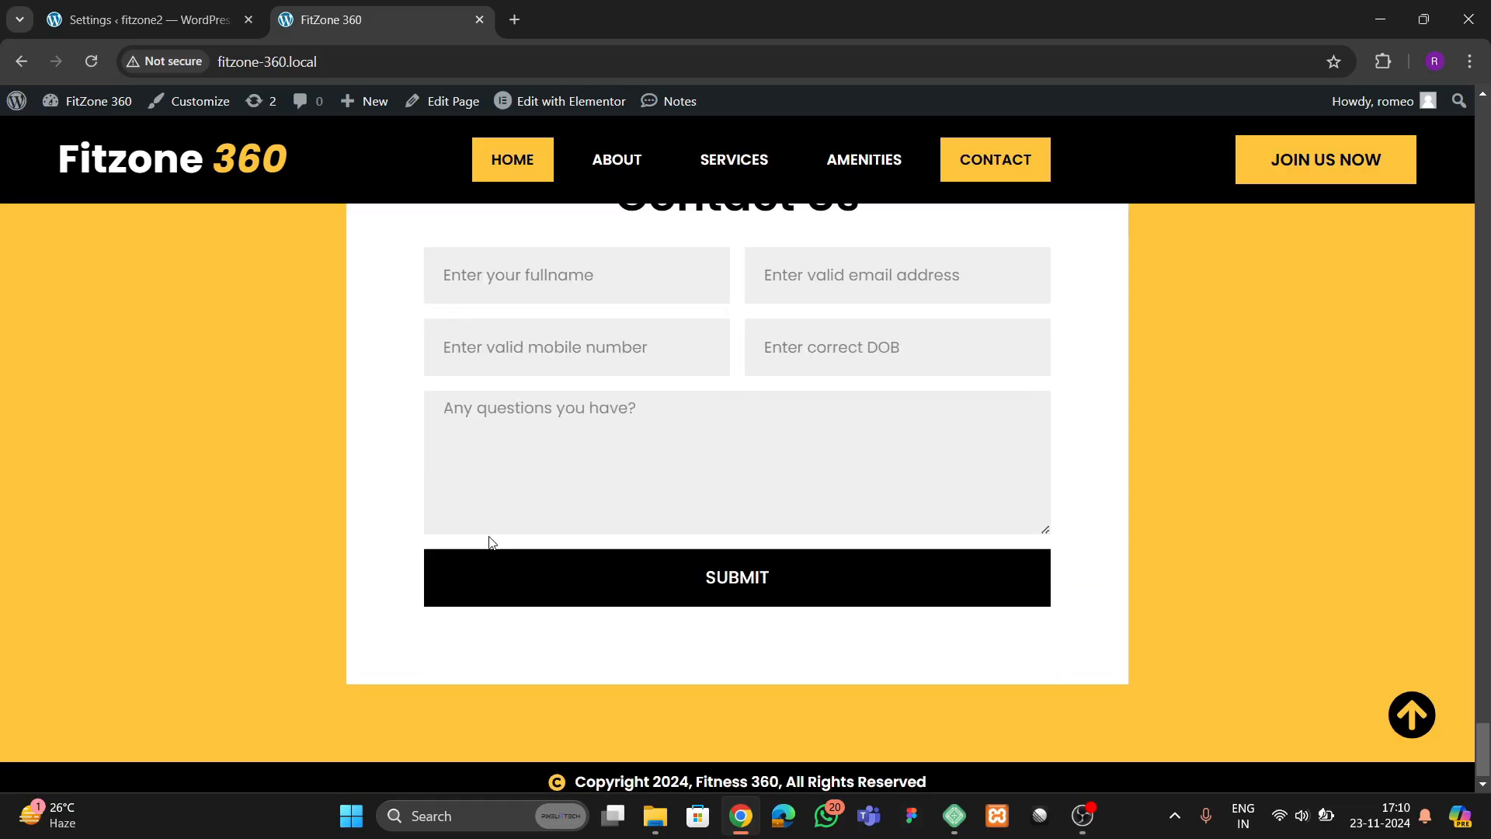
pyautogui.click(576, 385)
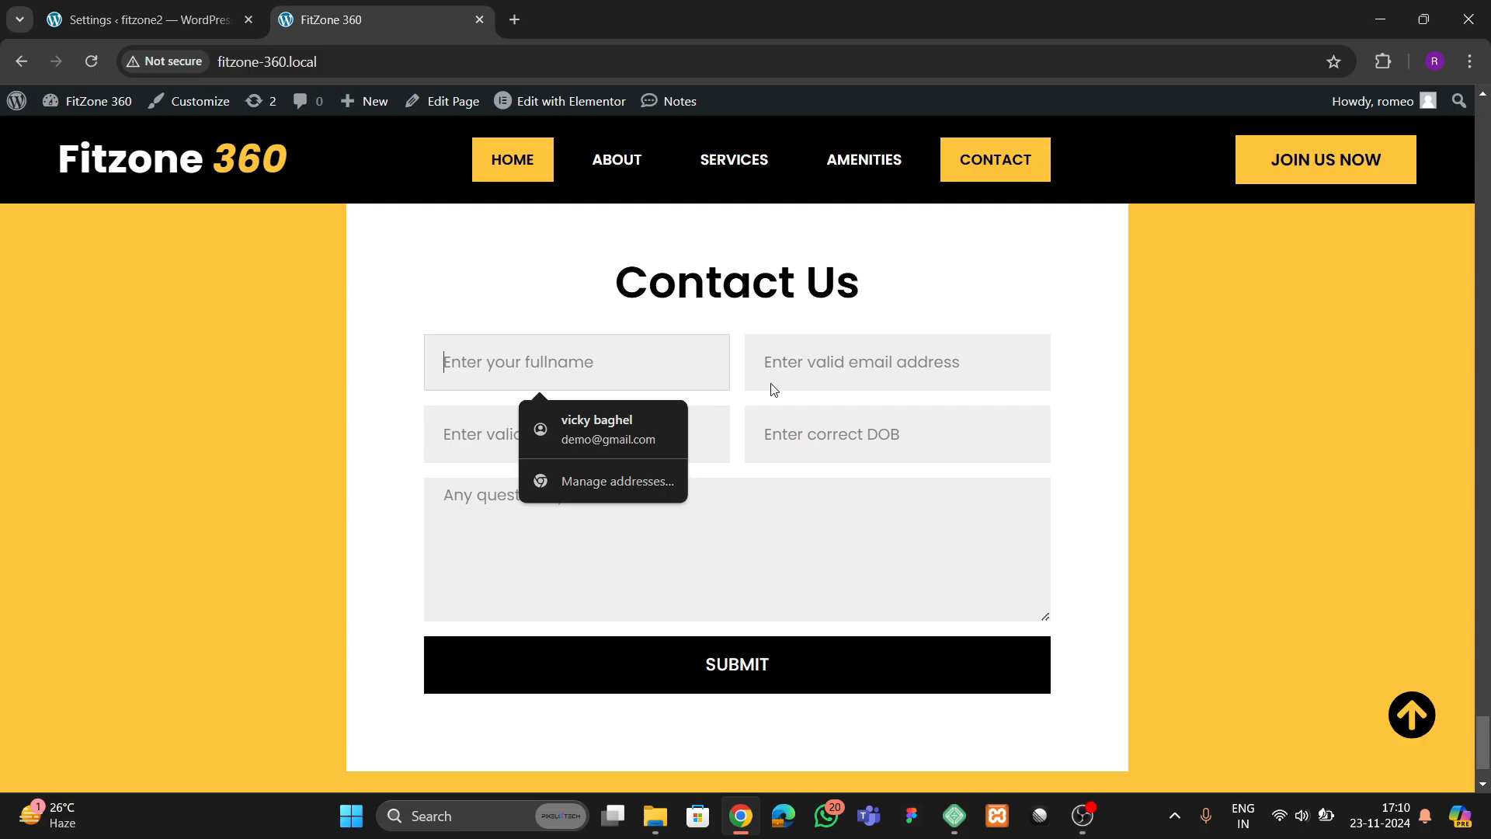
pyautogui.click(874, 377)
pyautogui.click(832, 445)
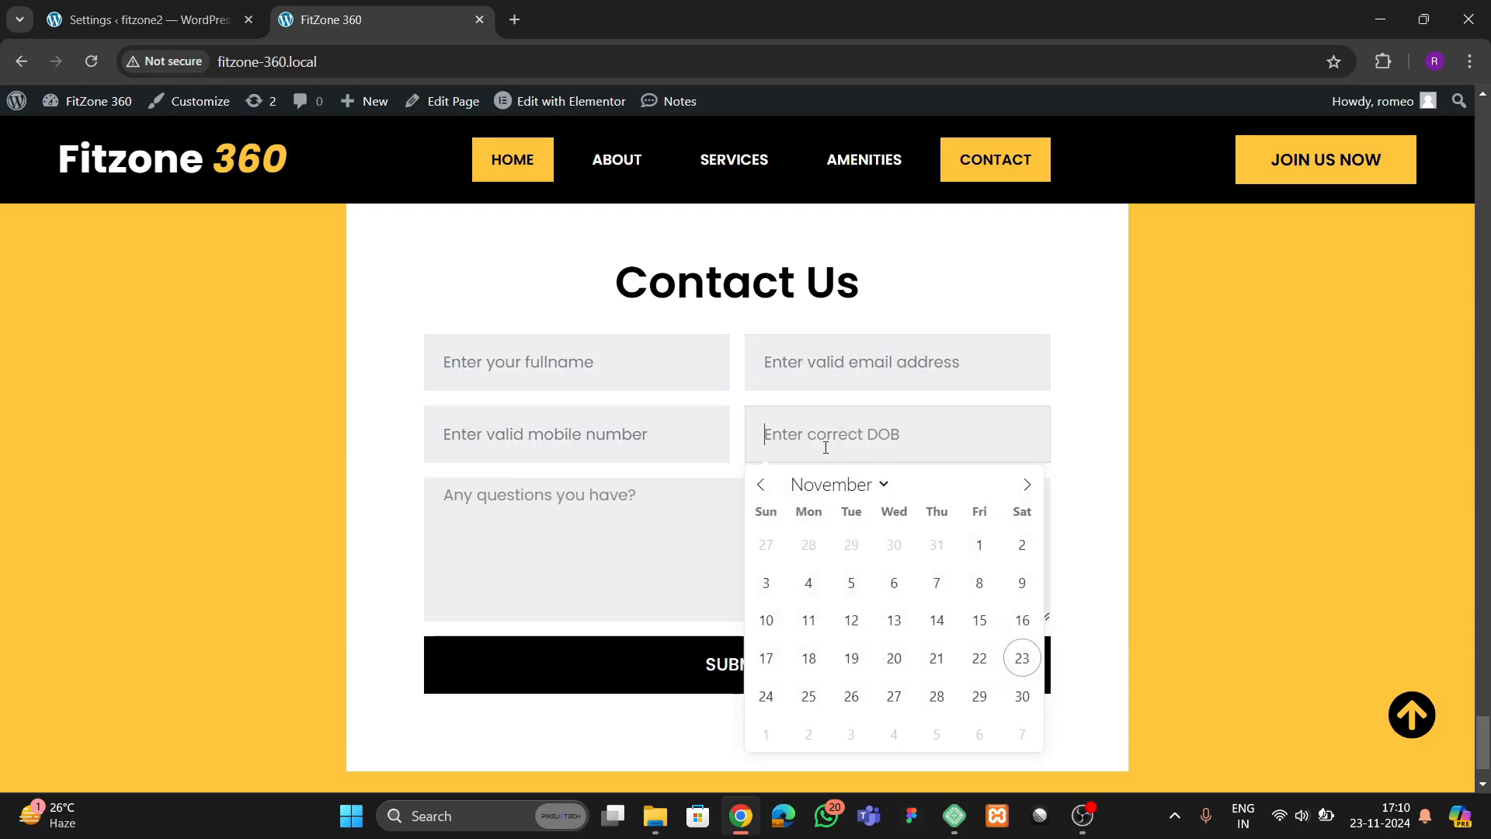
pyautogui.click(185, 516)
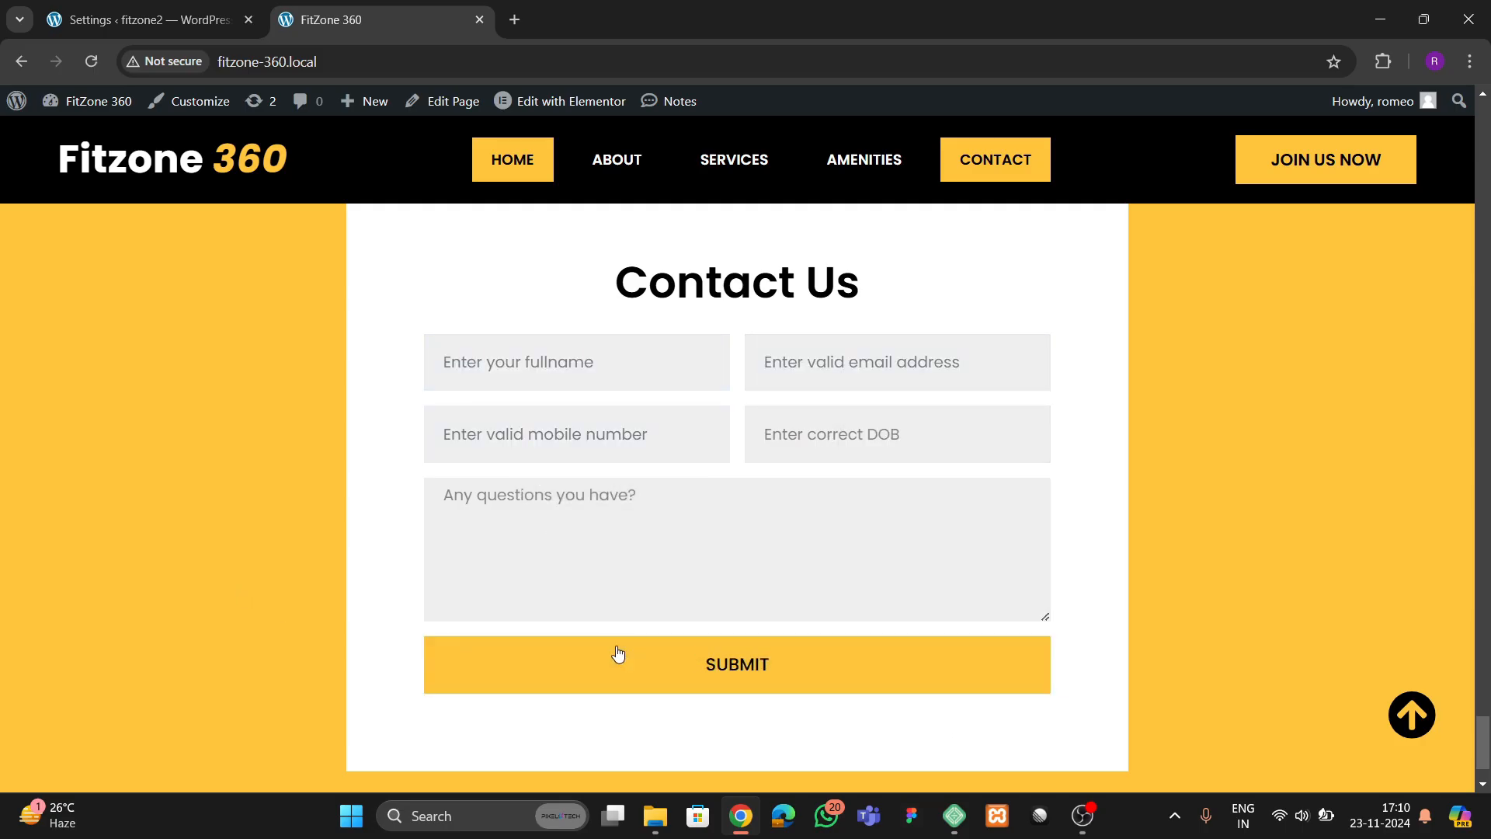
pyautogui.scroll(-1, 404, 558)
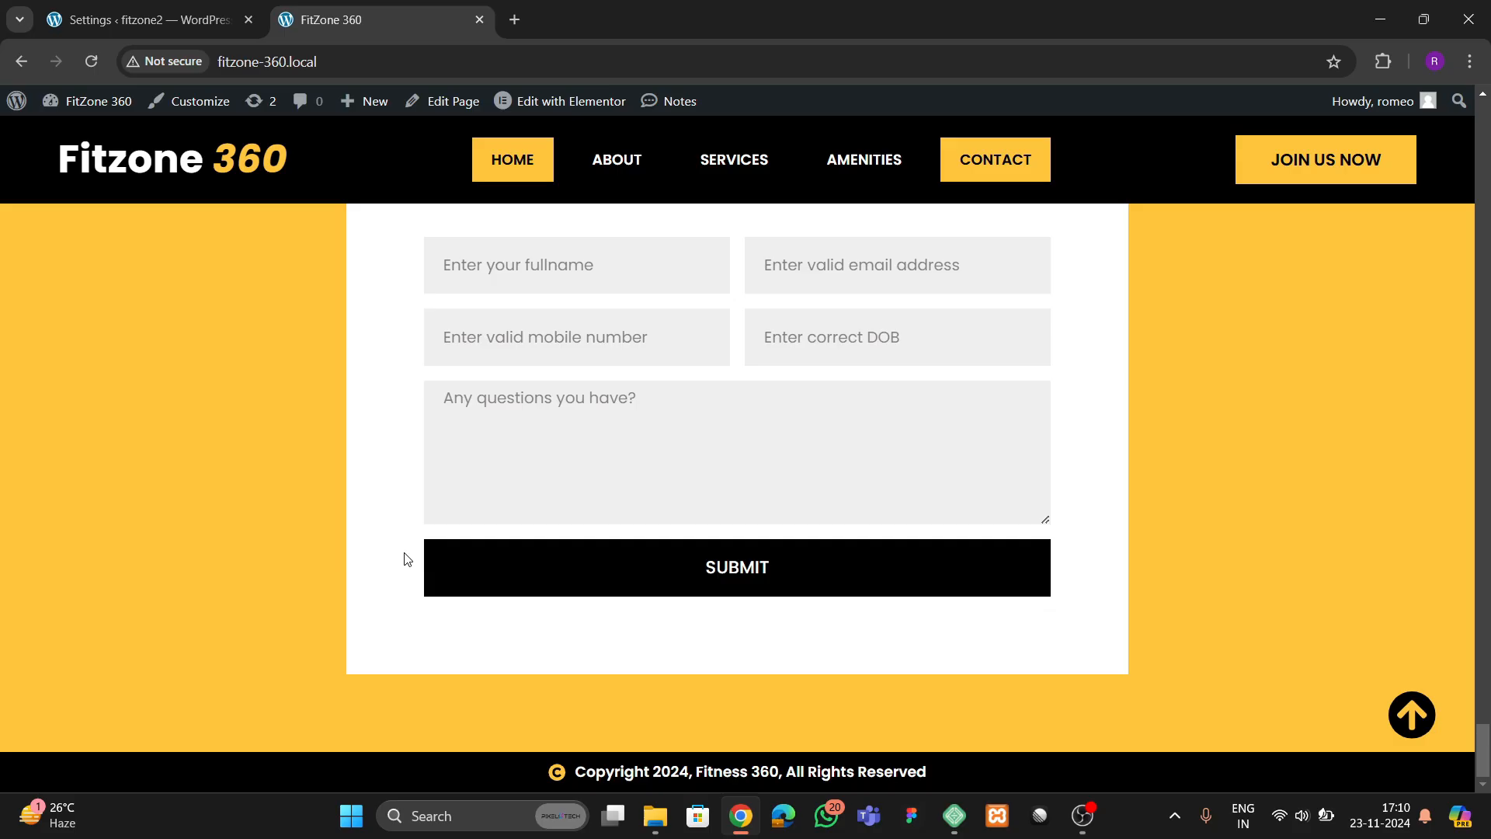
# Test the back-to-top link and the About, Services, Amenities and Contact links in the header, ending at the hero section
pyautogui.click(1412, 726)
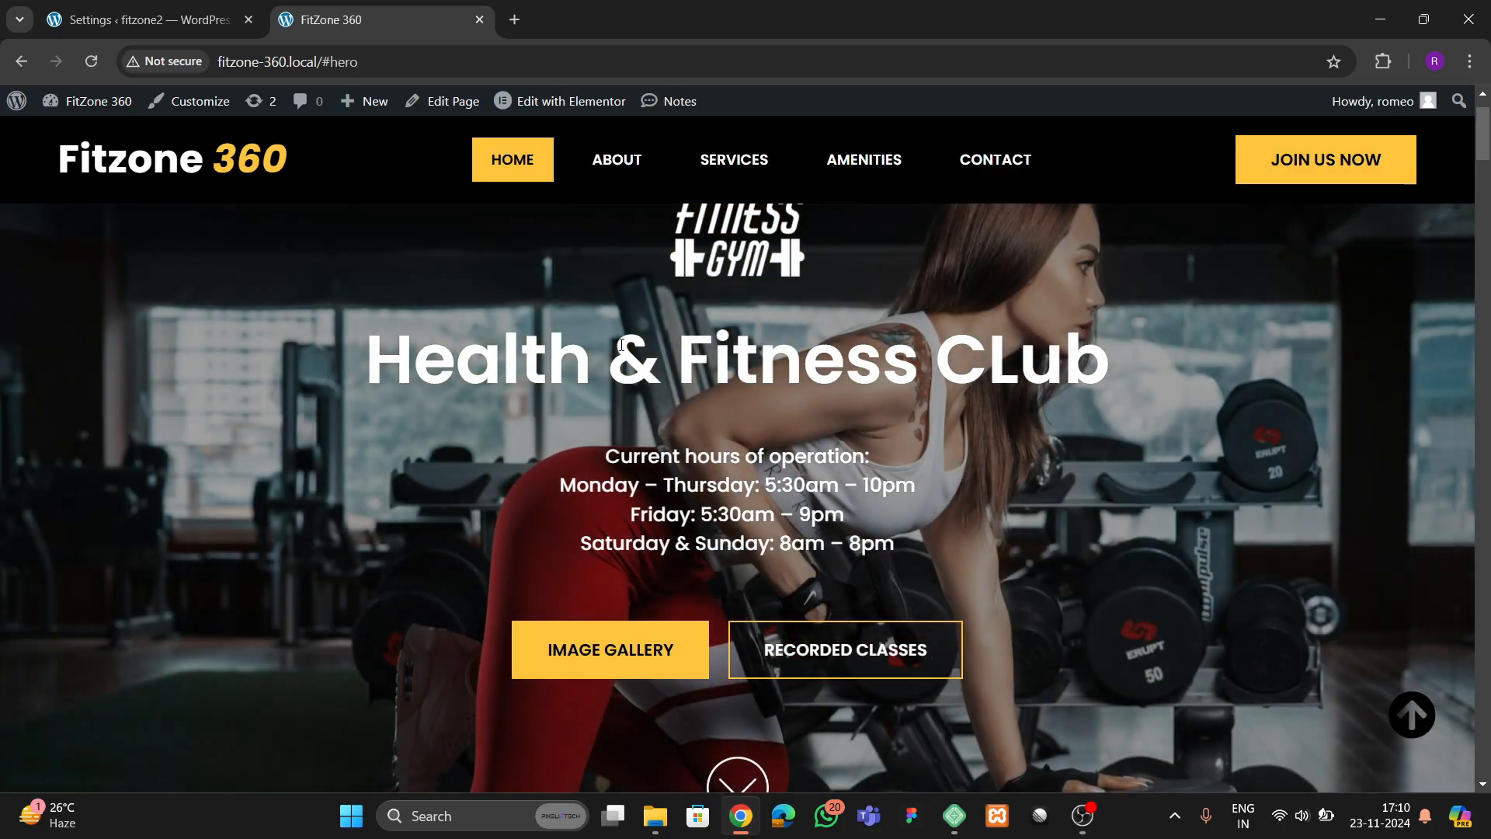
pyautogui.scroll(-3, 616, 496)
pyautogui.scroll(4, 609, 498)
pyautogui.click(626, 173)
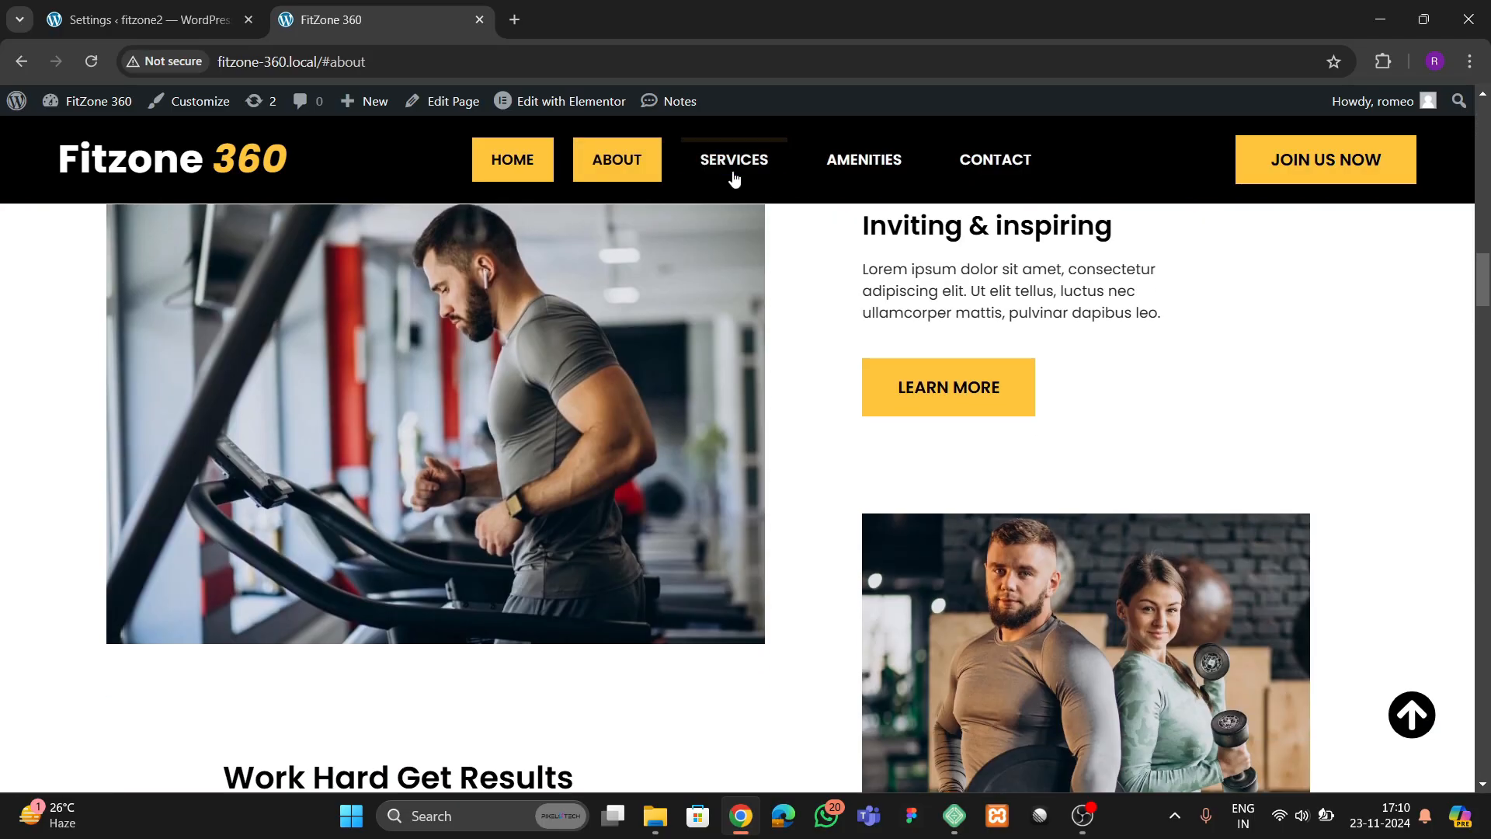
pyautogui.click(734, 167)
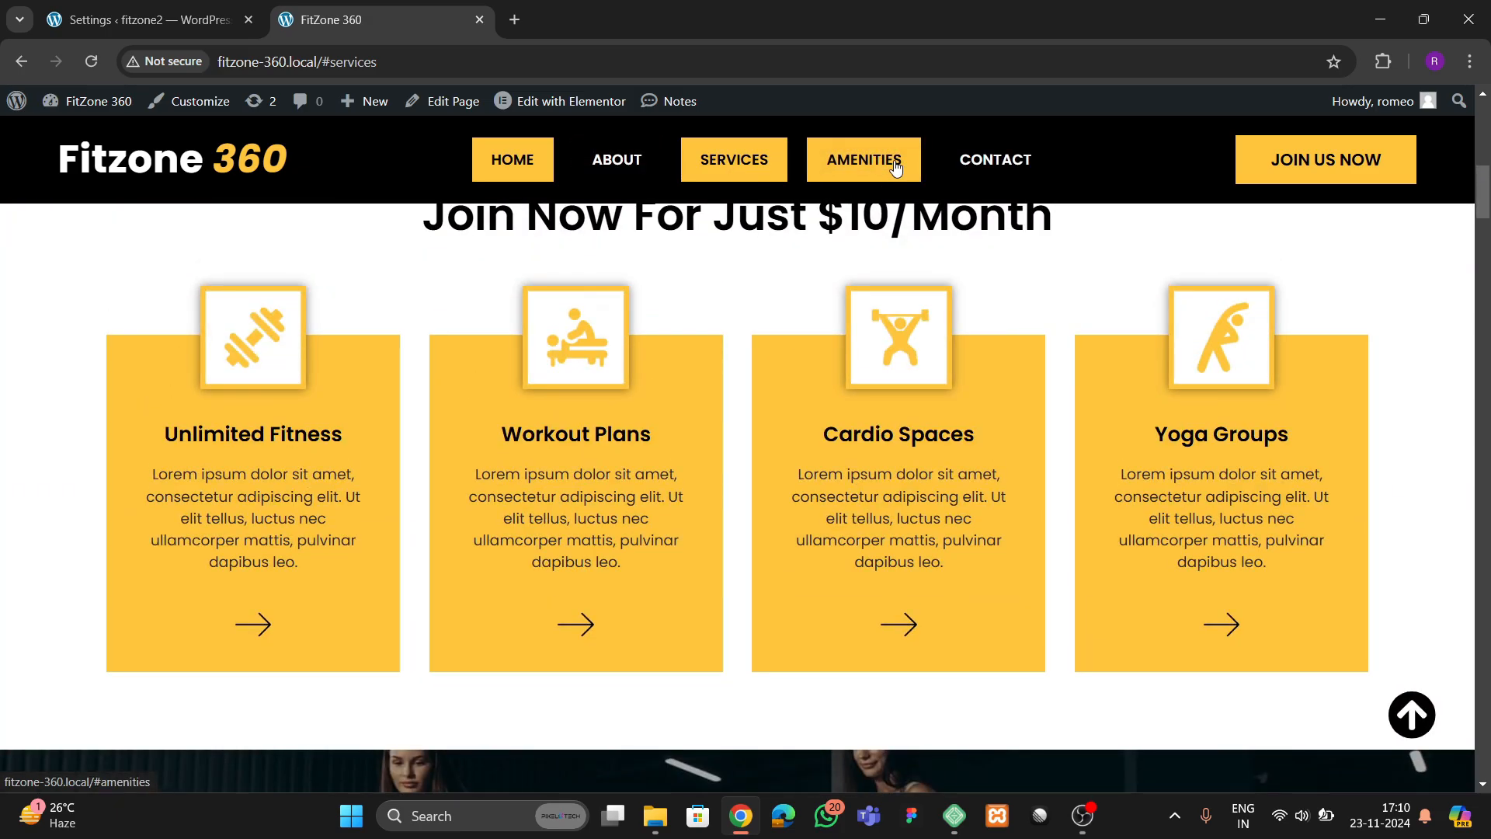
pyautogui.click(897, 168)
pyautogui.click(1001, 165)
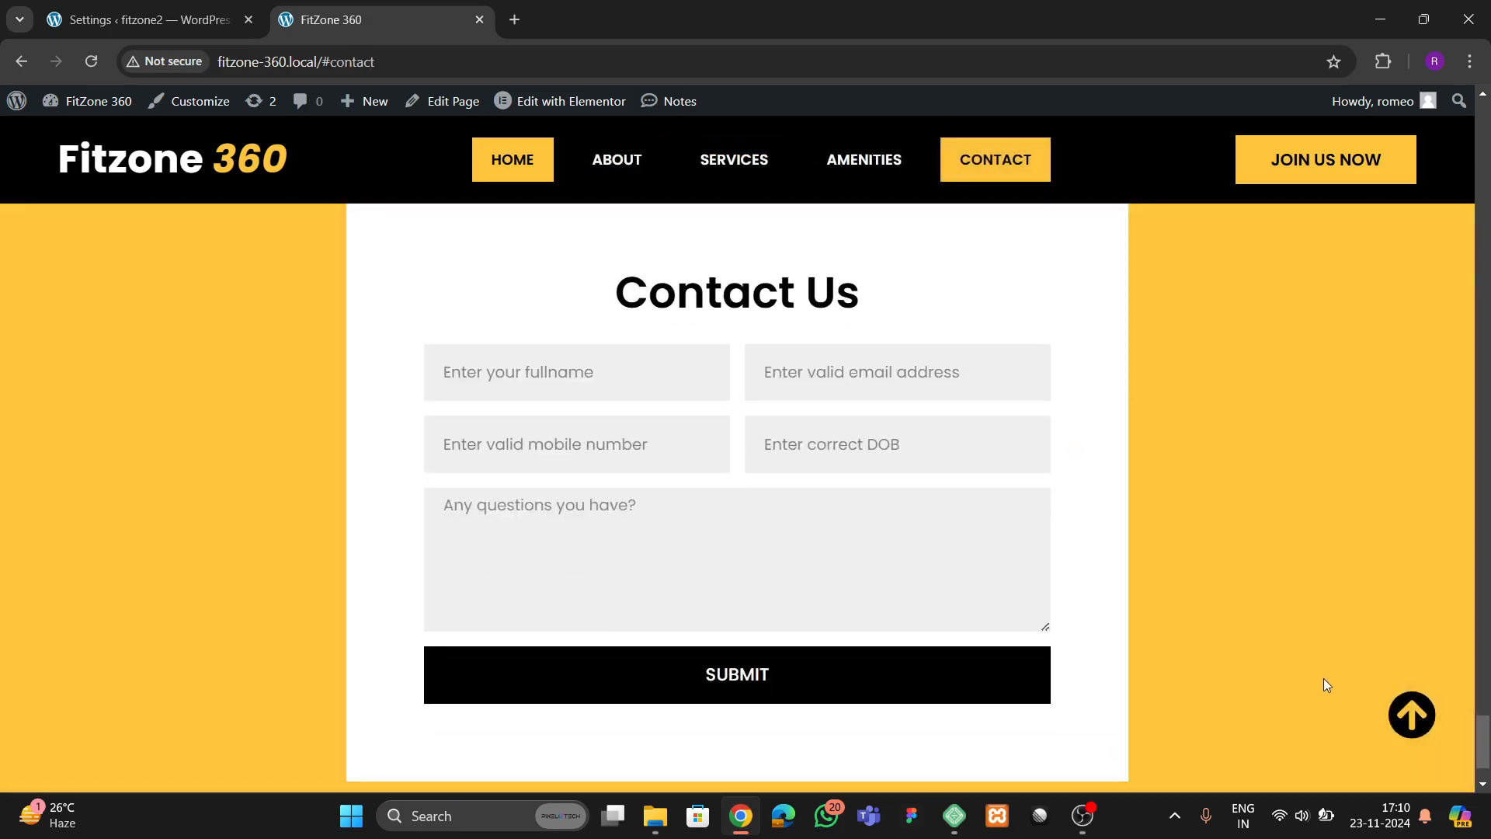
pyautogui.click(1411, 715)
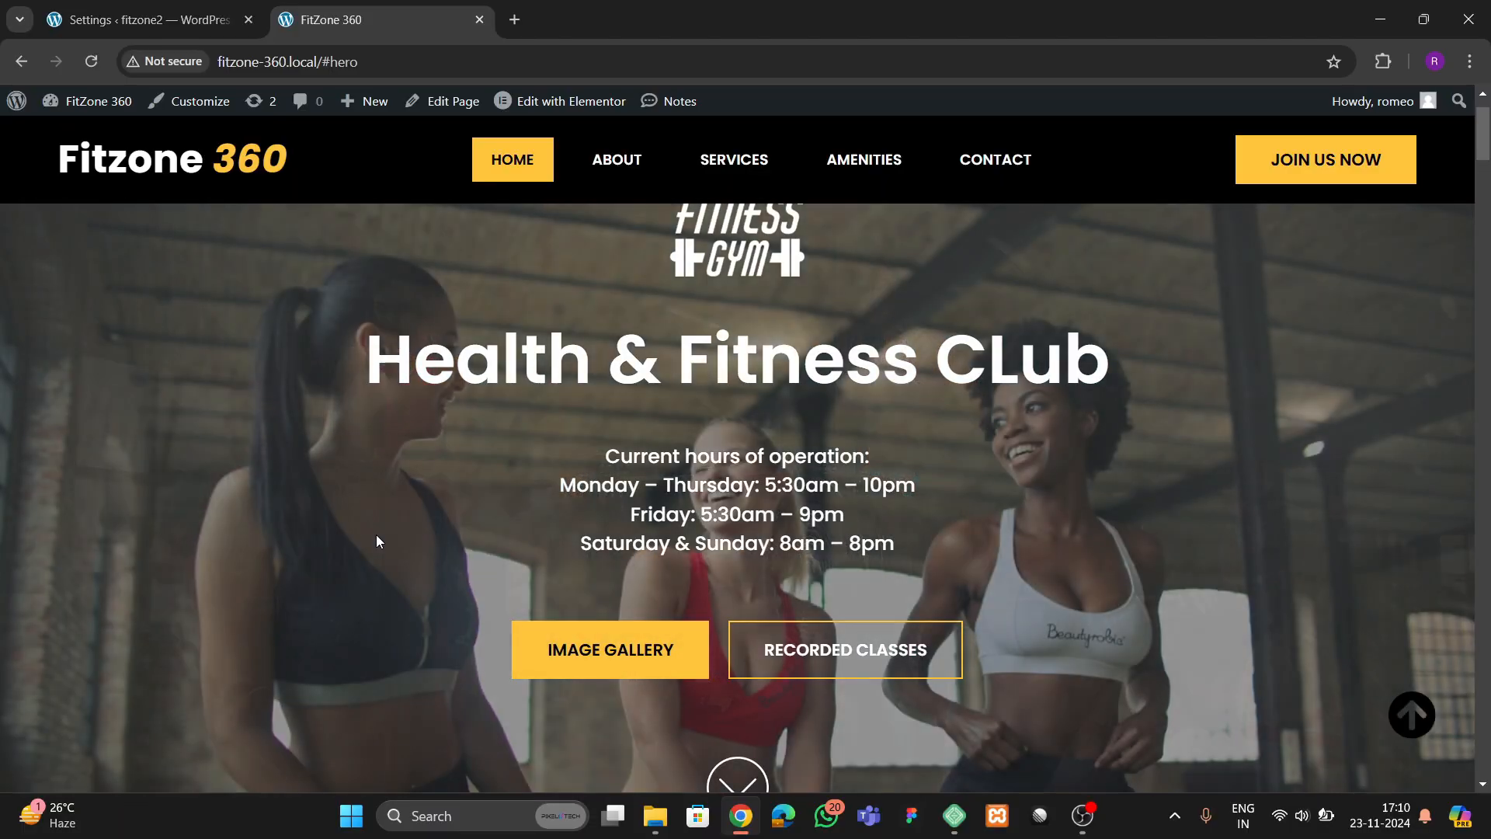
pyautogui.rightClick(376, 535)
pyautogui.click(440, 507)
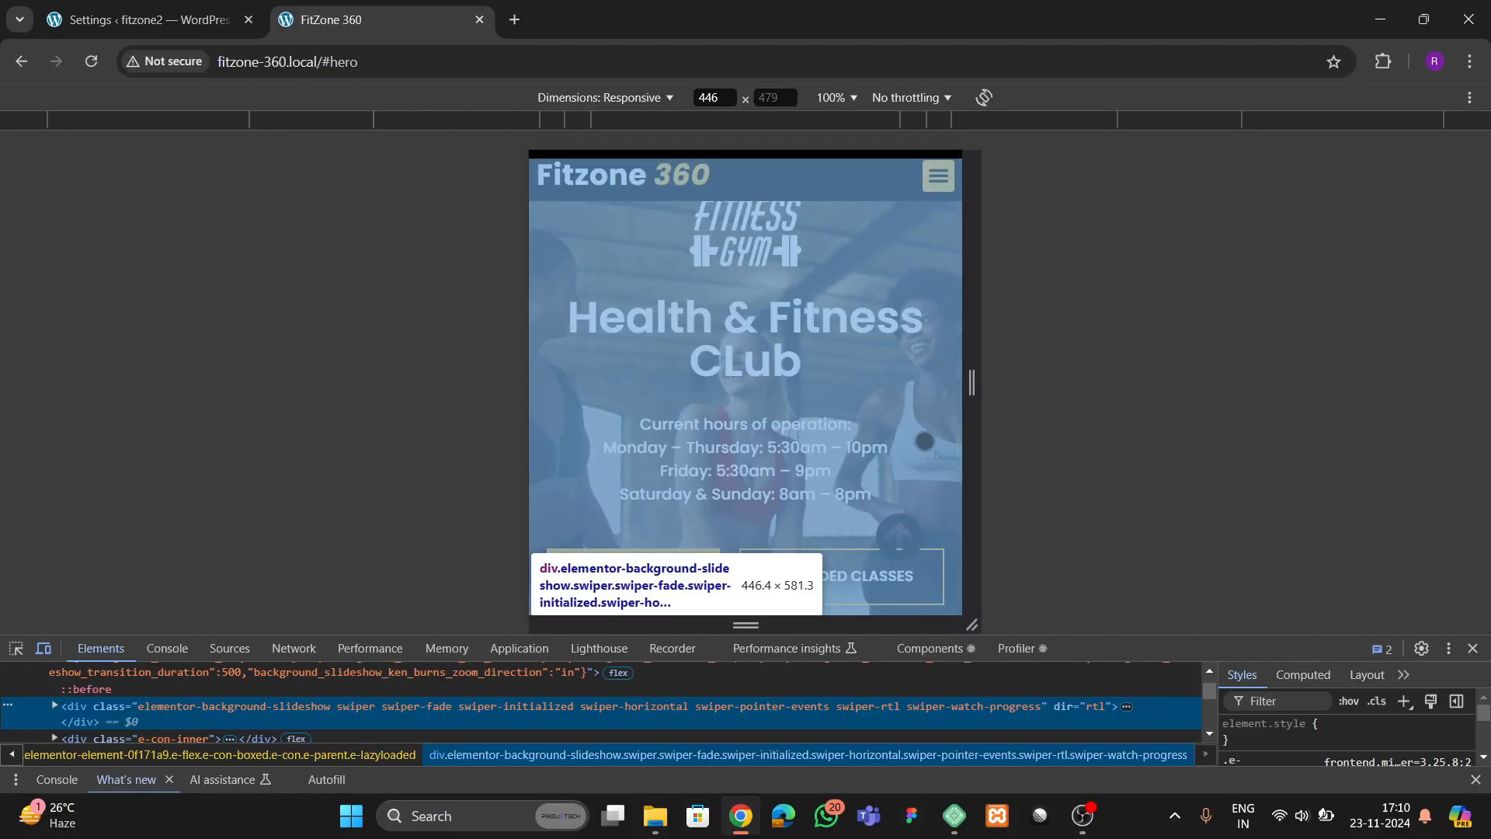
pyautogui.moveTo(971, 382); pyautogui.dragTo(926, 392)
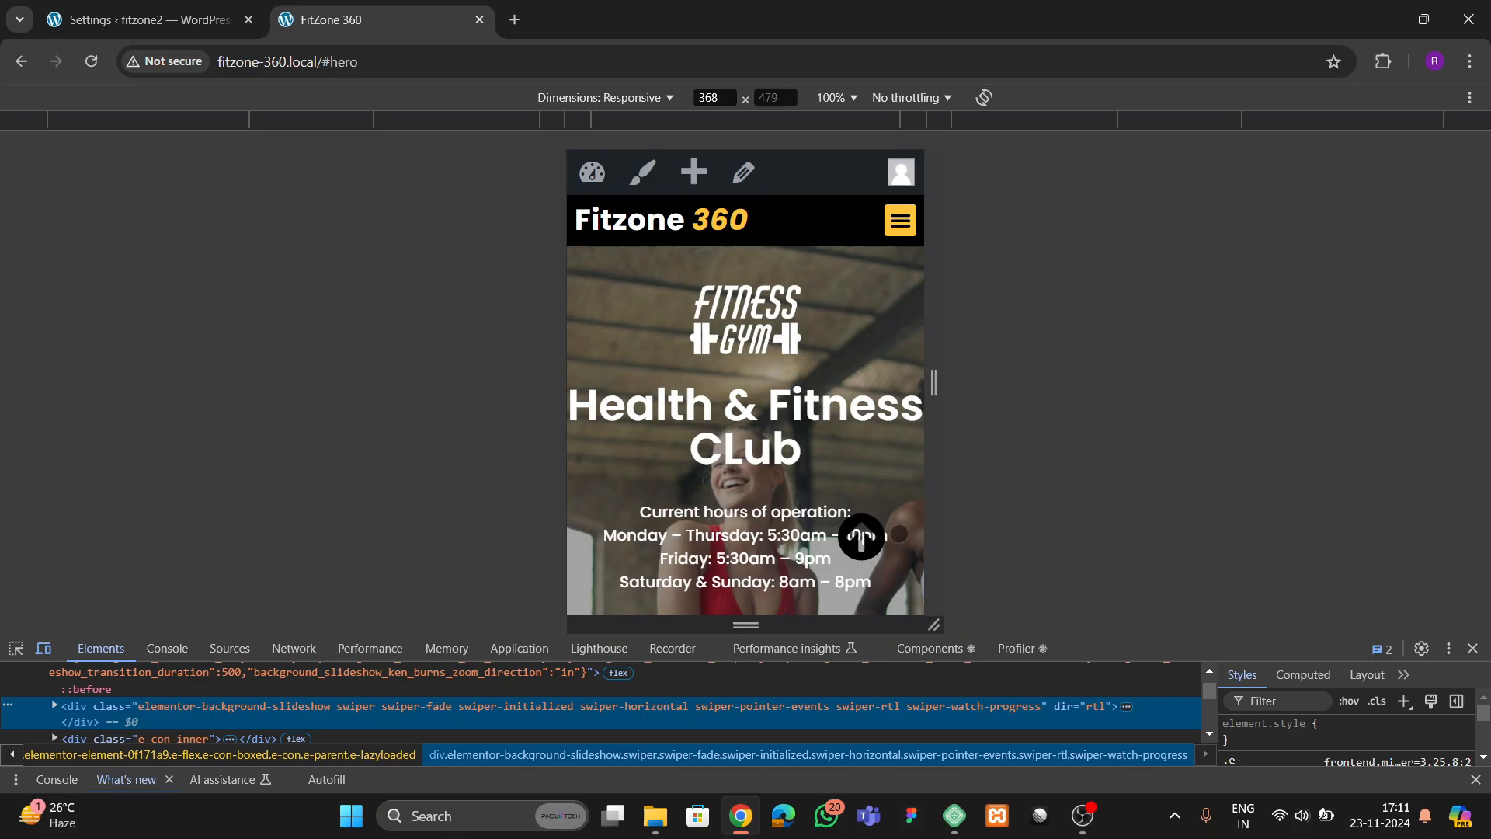
pyautogui.click(1473, 648)
# Inspect the page with the developer tools docked on the right side and set the responsive preview to 395 px wide
pyautogui.rightClick(1027, 476)
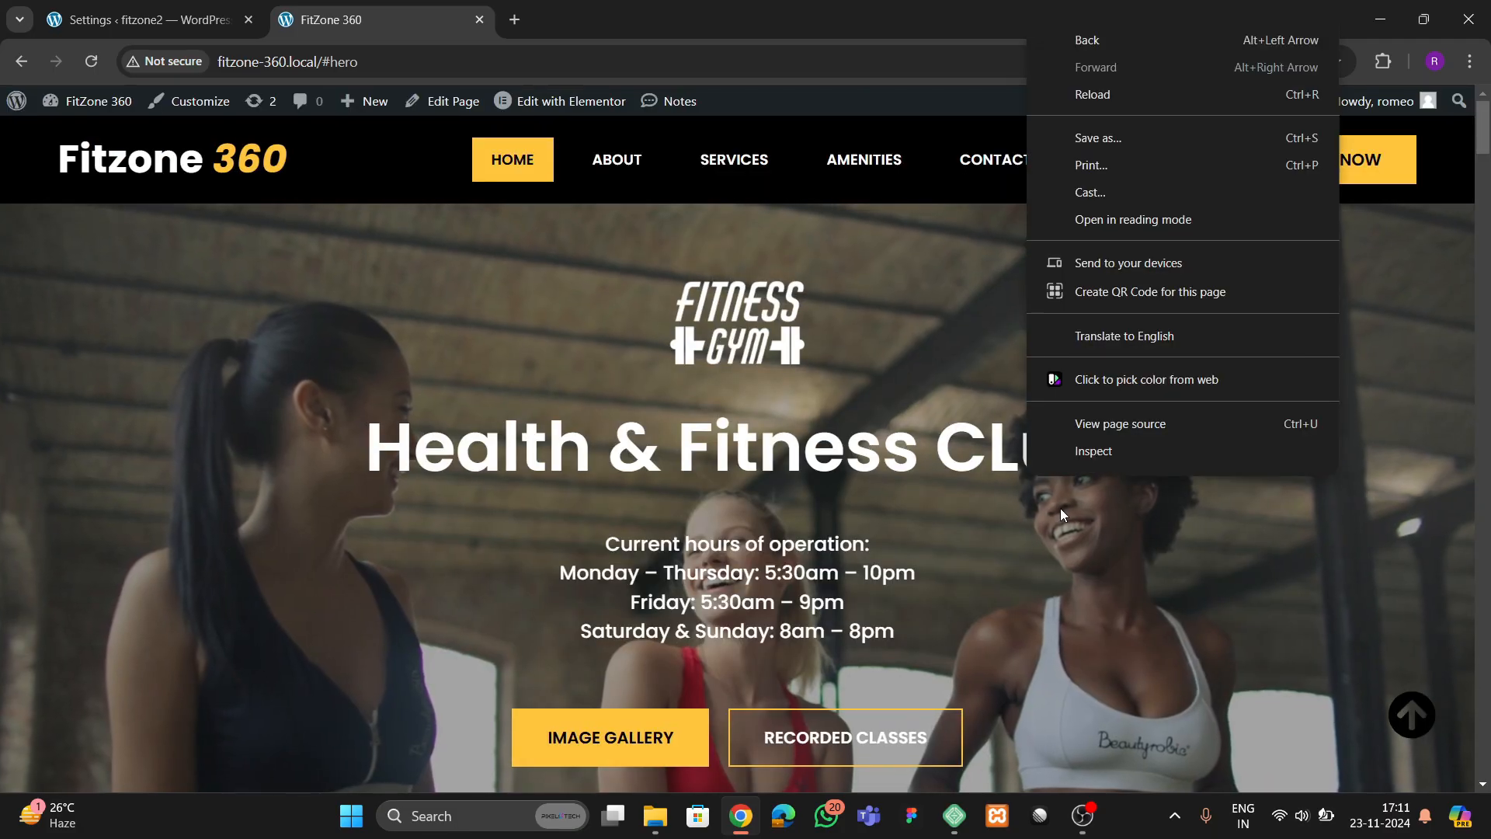
pyautogui.click(1091, 452)
pyautogui.click(1448, 648)
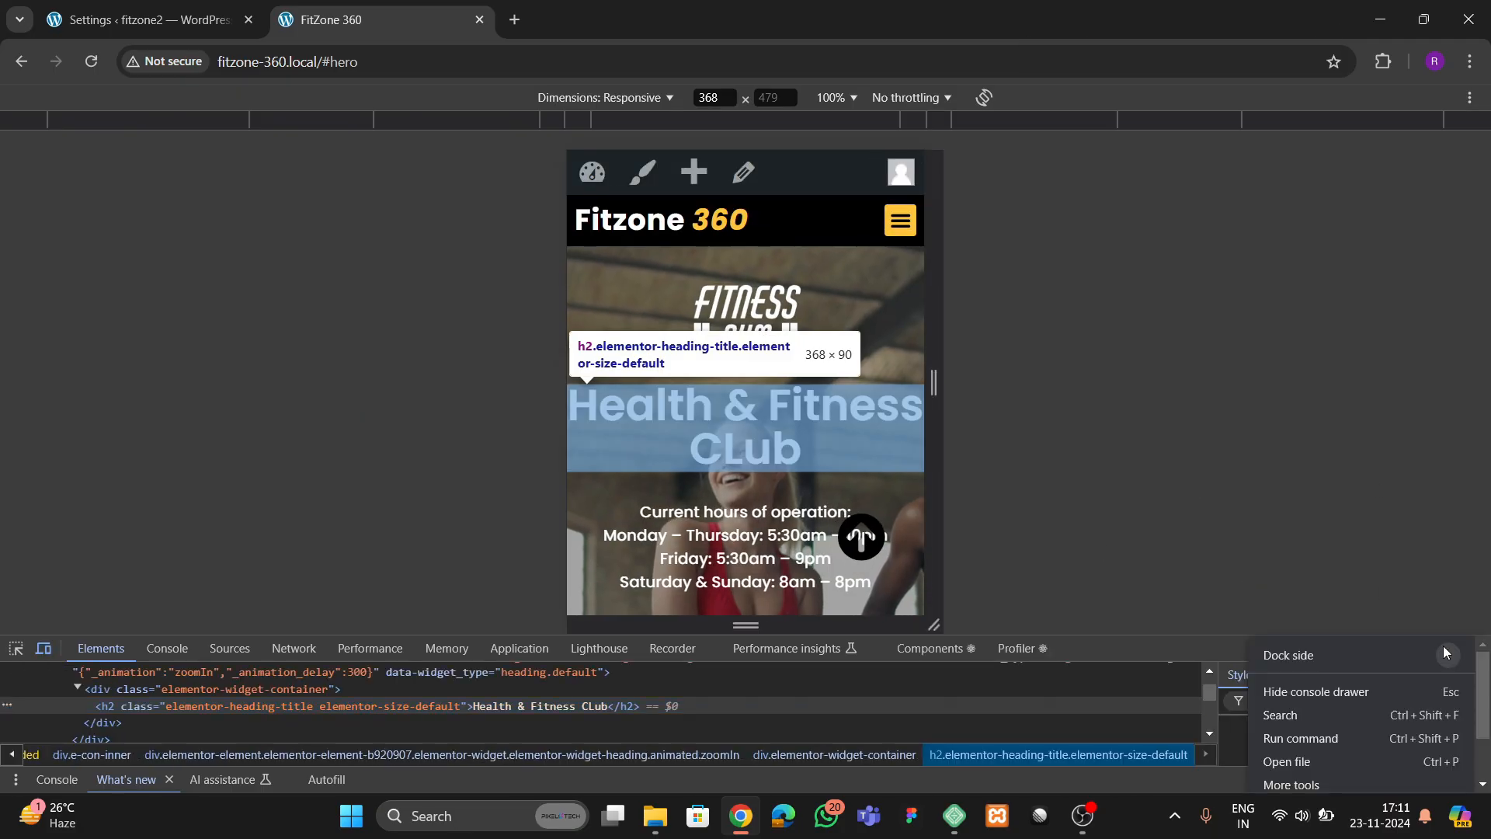
pyautogui.click(1449, 655)
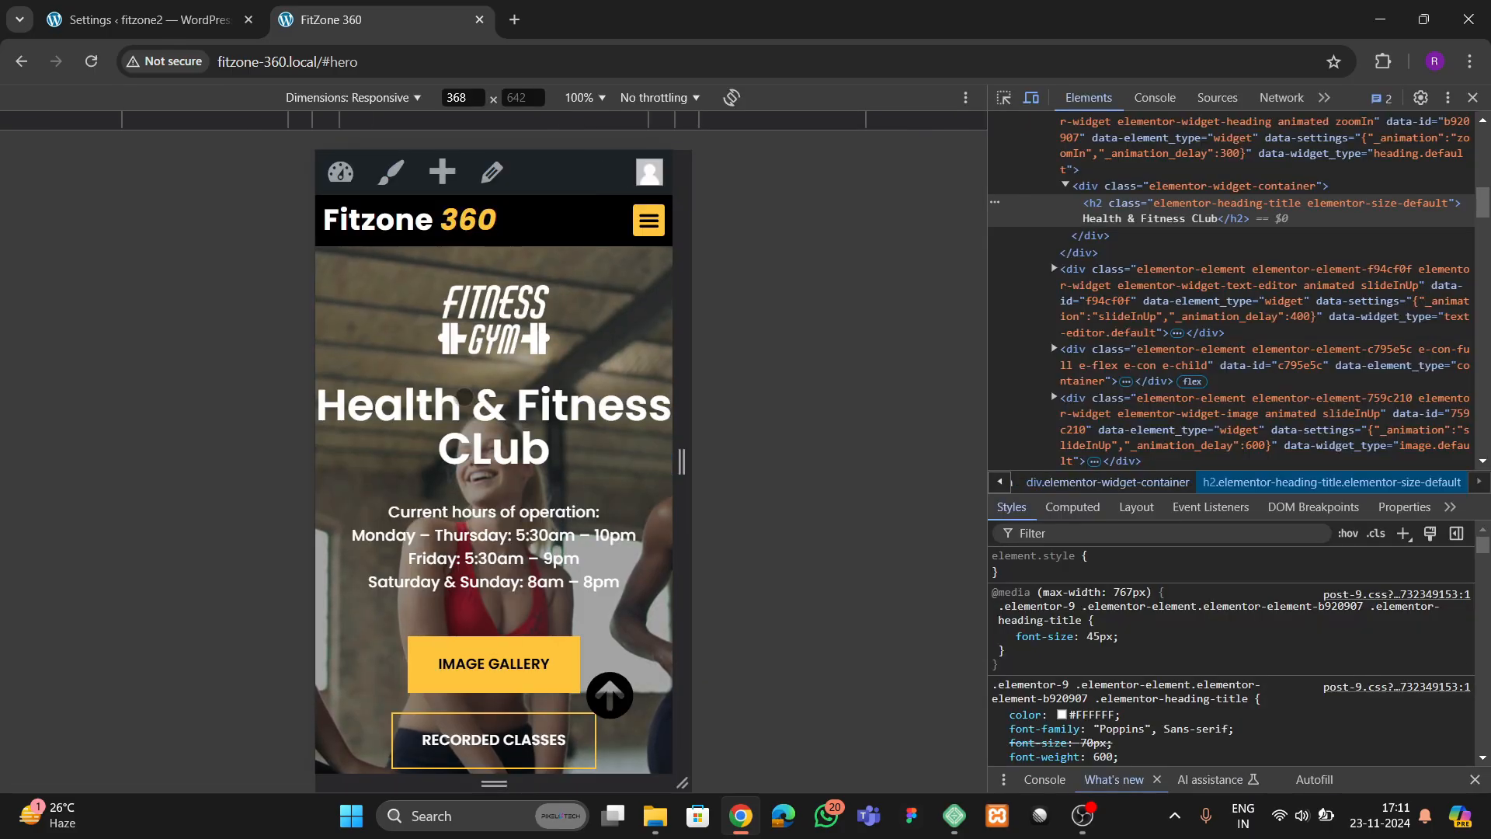
pyautogui.moveTo(688, 428)
pyautogui.mouseDown()
pyautogui.moveTo(741, 428)
pyautogui.moveTo(701, 429)
pyautogui.mouseUp()
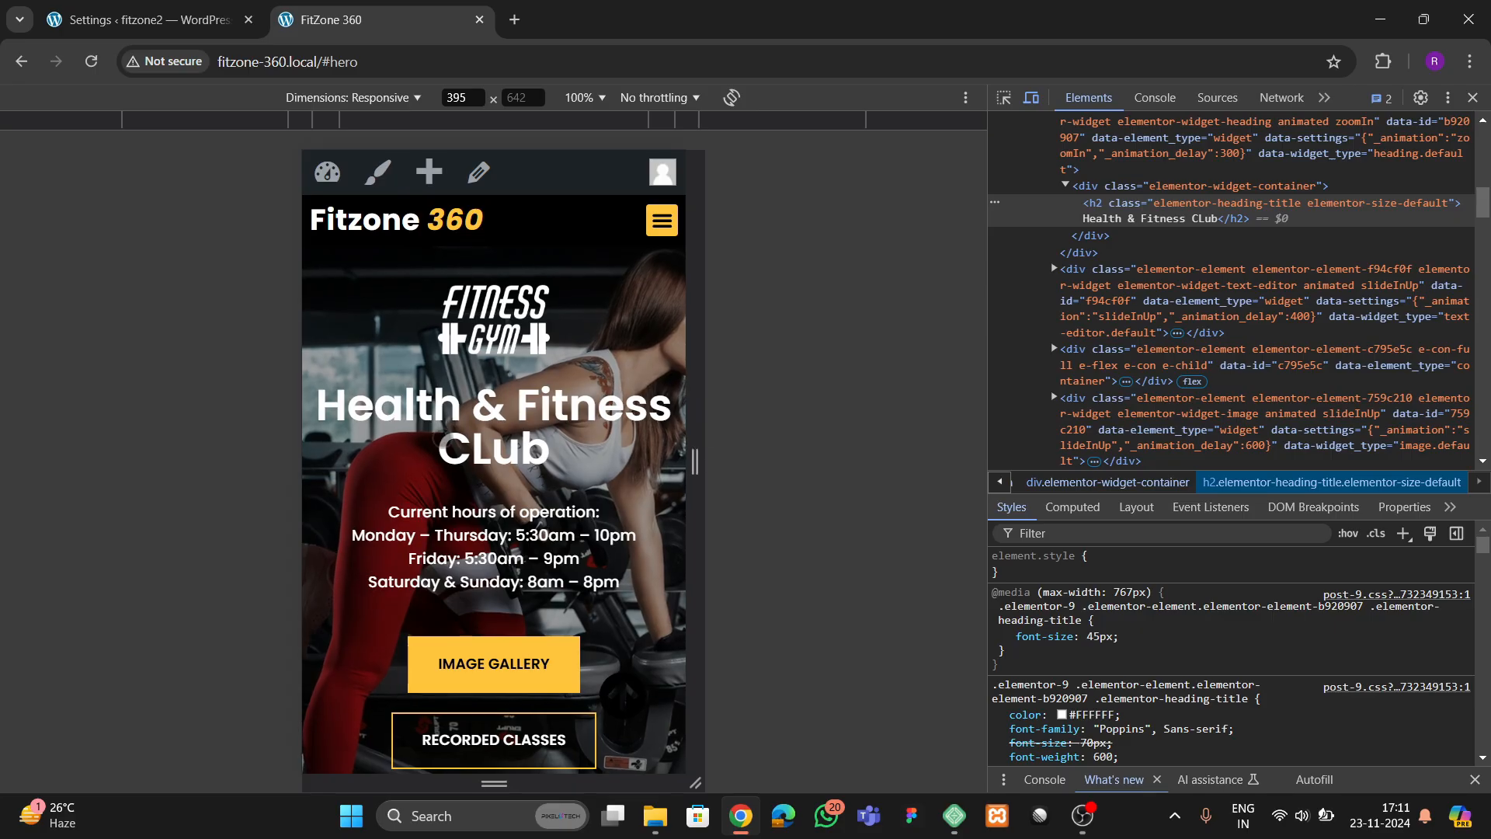
# Examine the mobile layout of the service cards, the membership plan card and the Amenities section
pyautogui.scroll(-15, 526, 459)
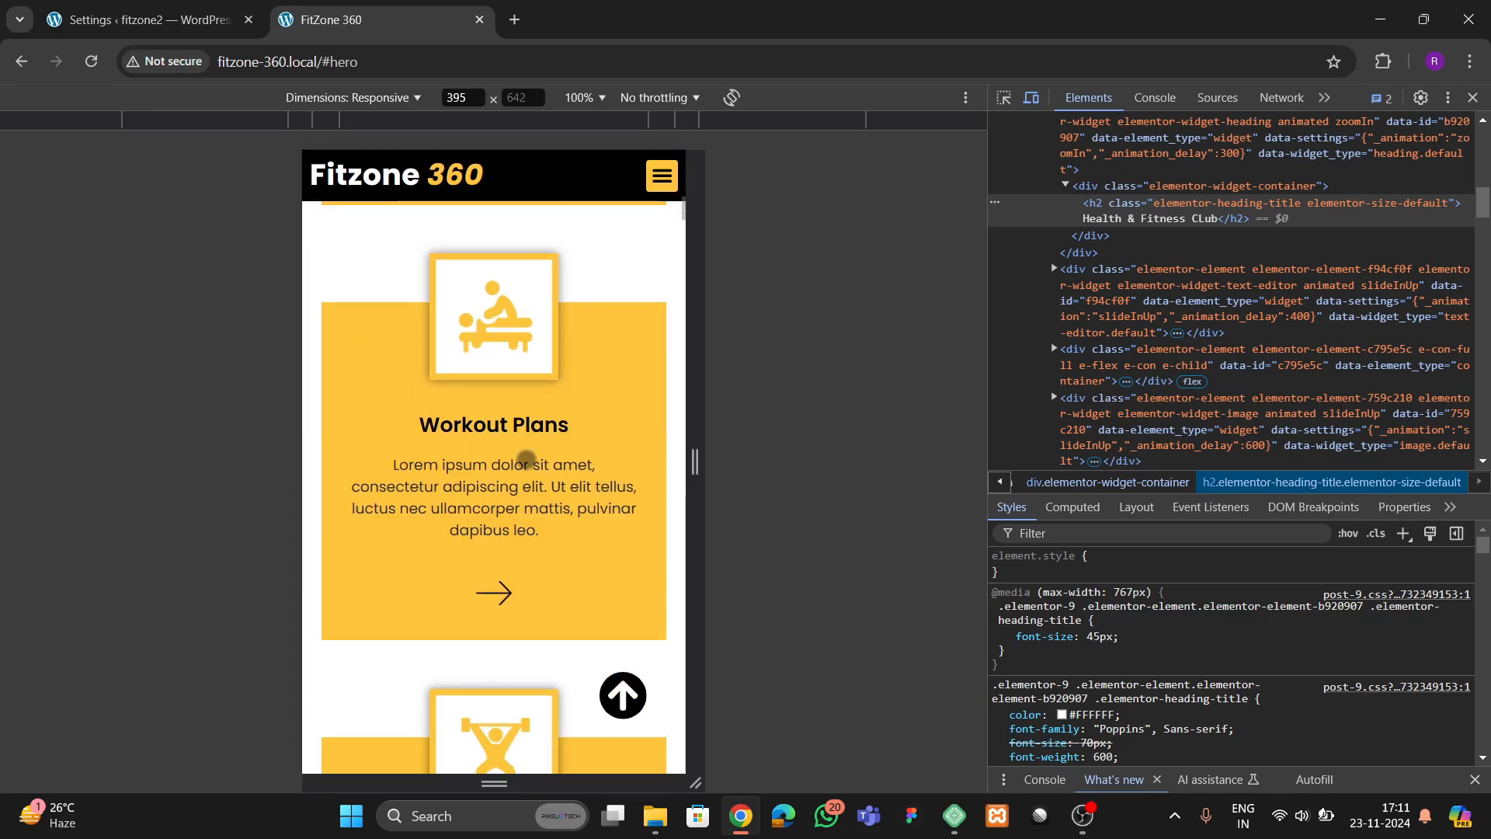
pyautogui.scroll(-4, 526, 459)
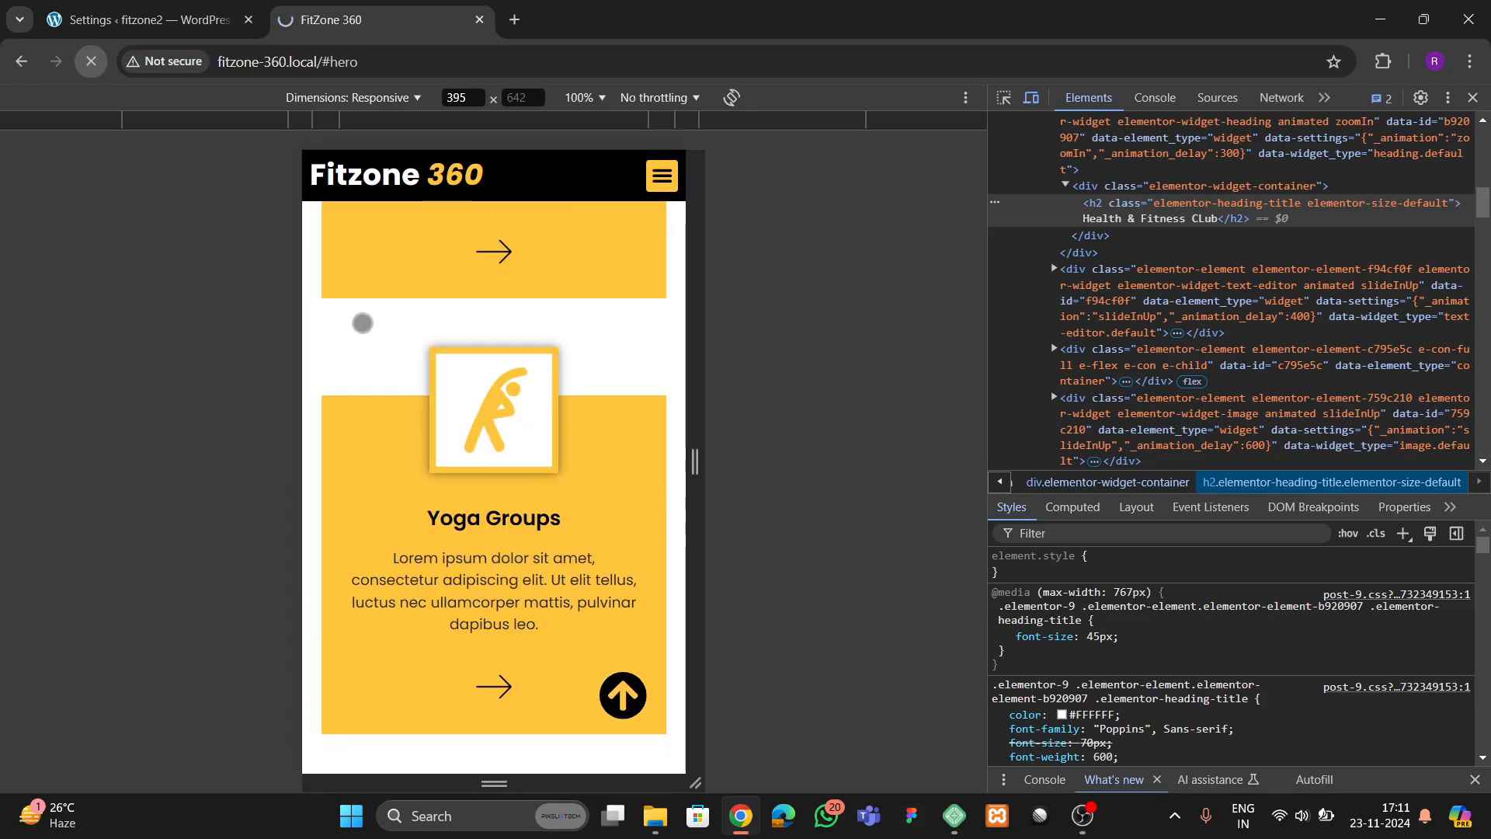
pyautogui.scroll(5, 492, 452)
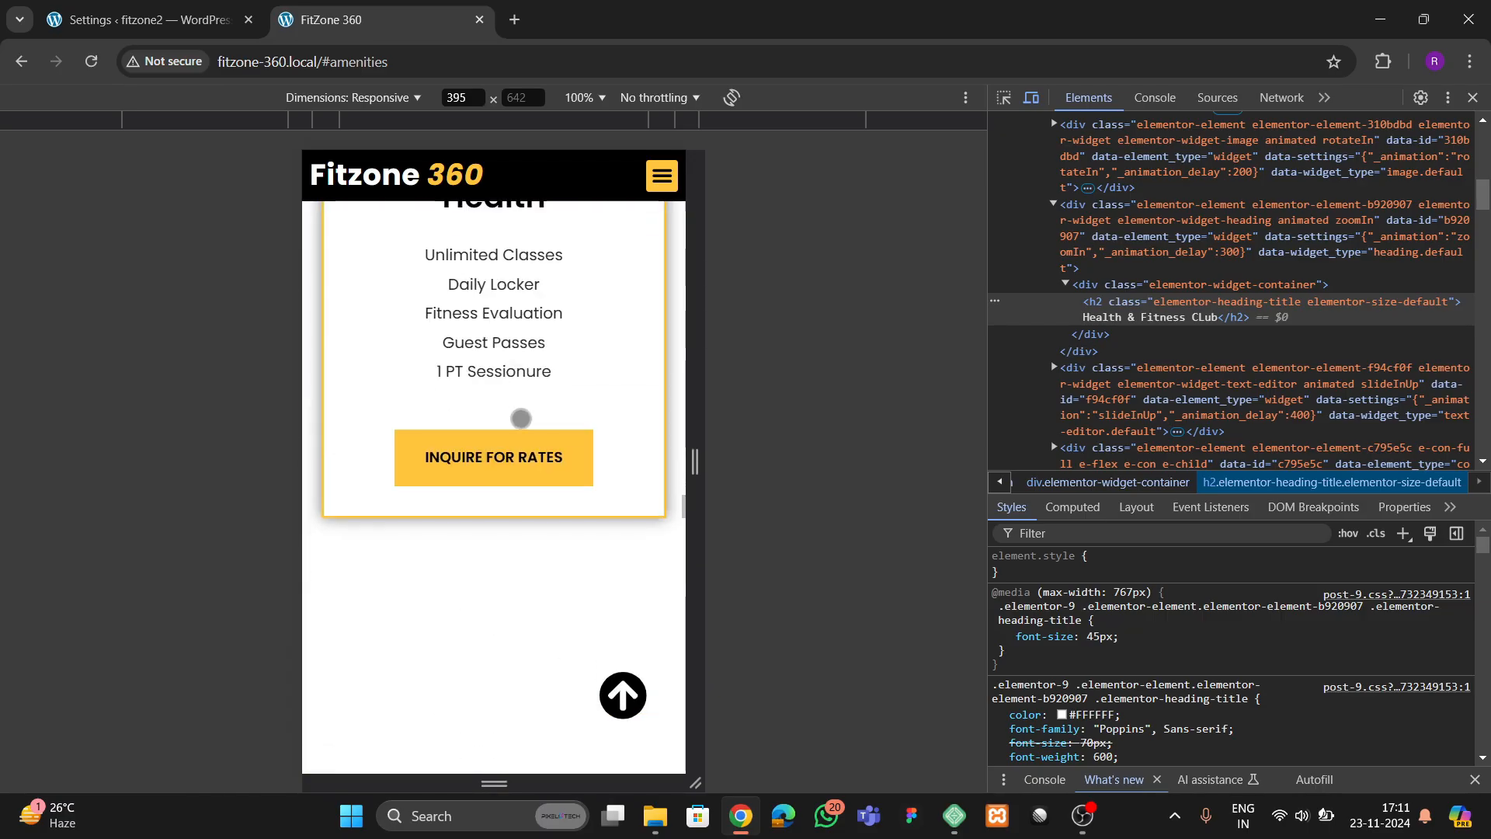
pyautogui.scroll(-10, 512, 428)
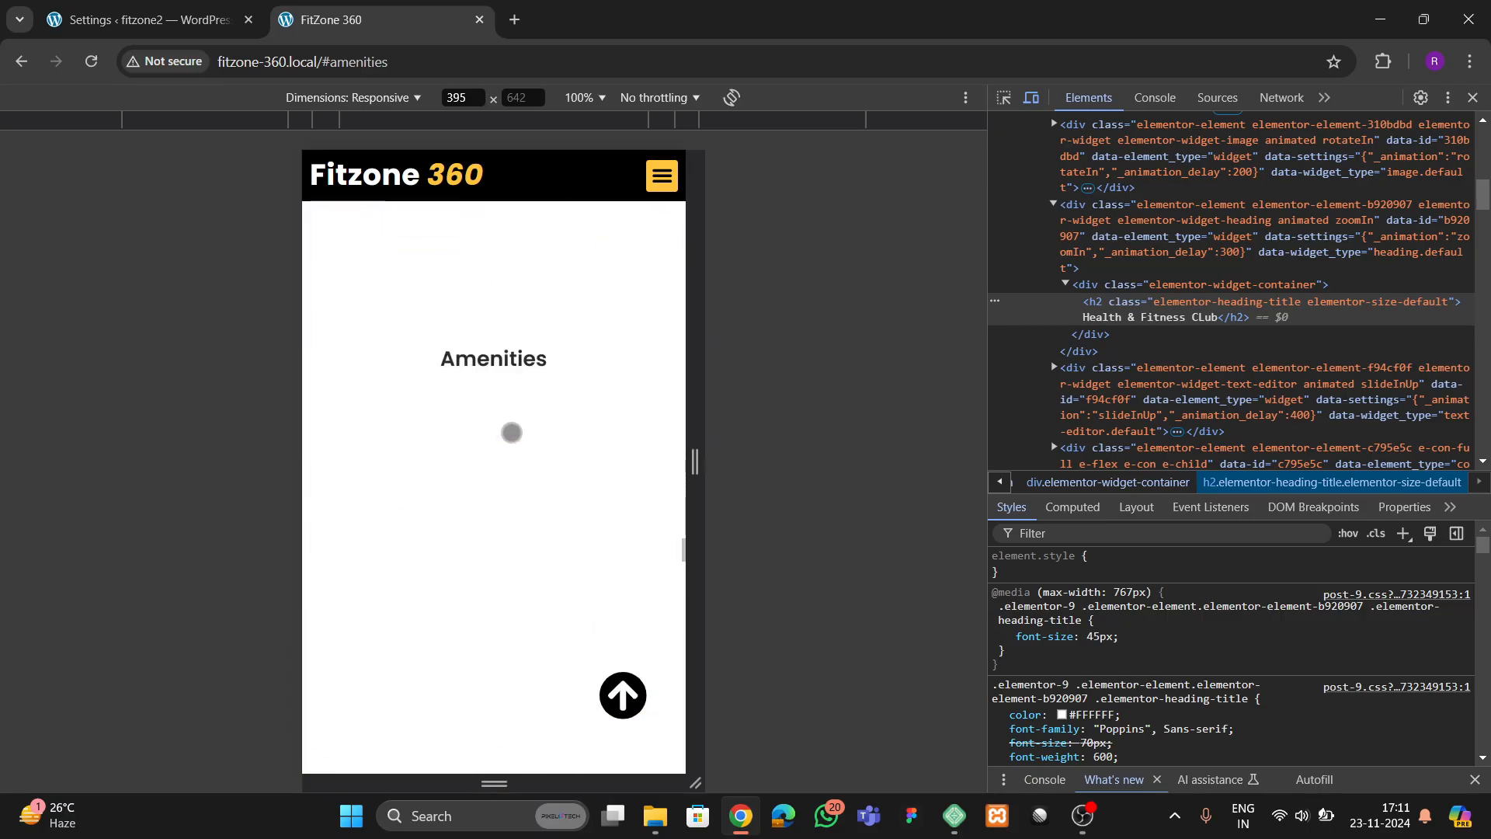
pyautogui.scroll(-10, 512, 432)
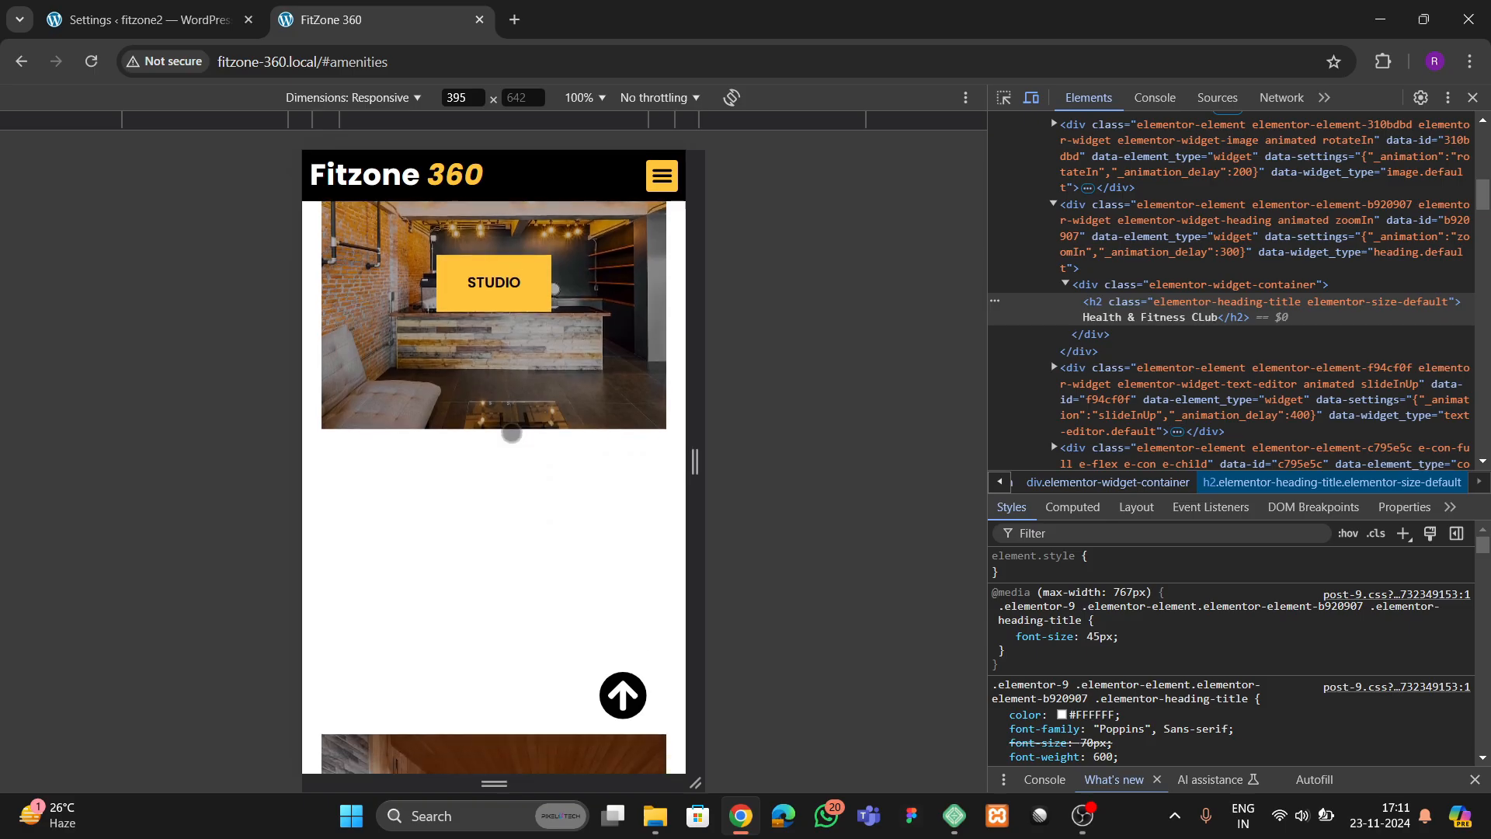
# Examine the mobile trainers section and contact form, return to the hero section with the back-to-top link, and close the developer tools
pyautogui.scroll(-7, 511, 432)
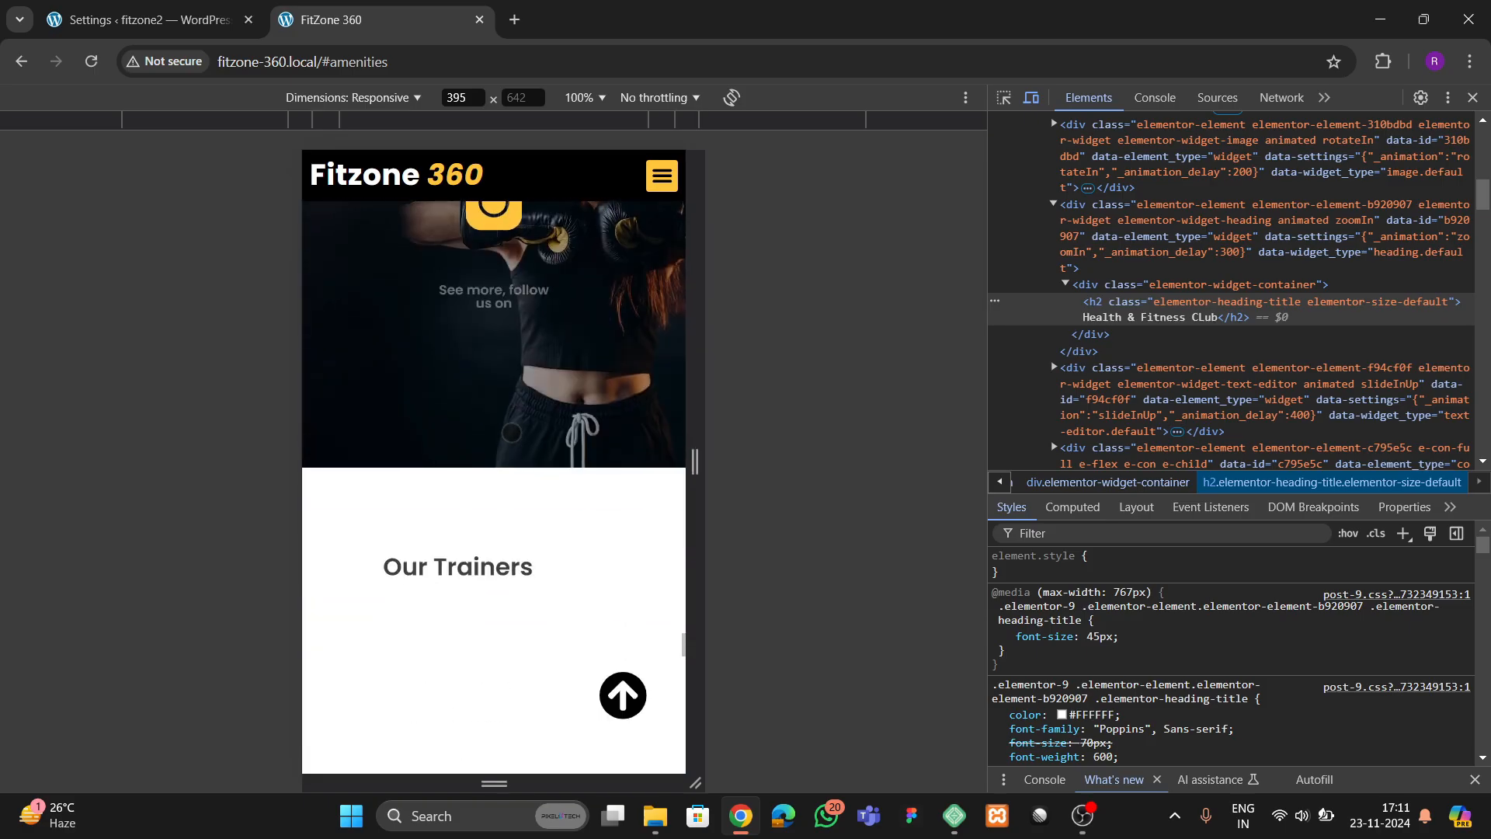
pyautogui.scroll(2, 512, 433)
pyautogui.scroll(-15, 512, 435)
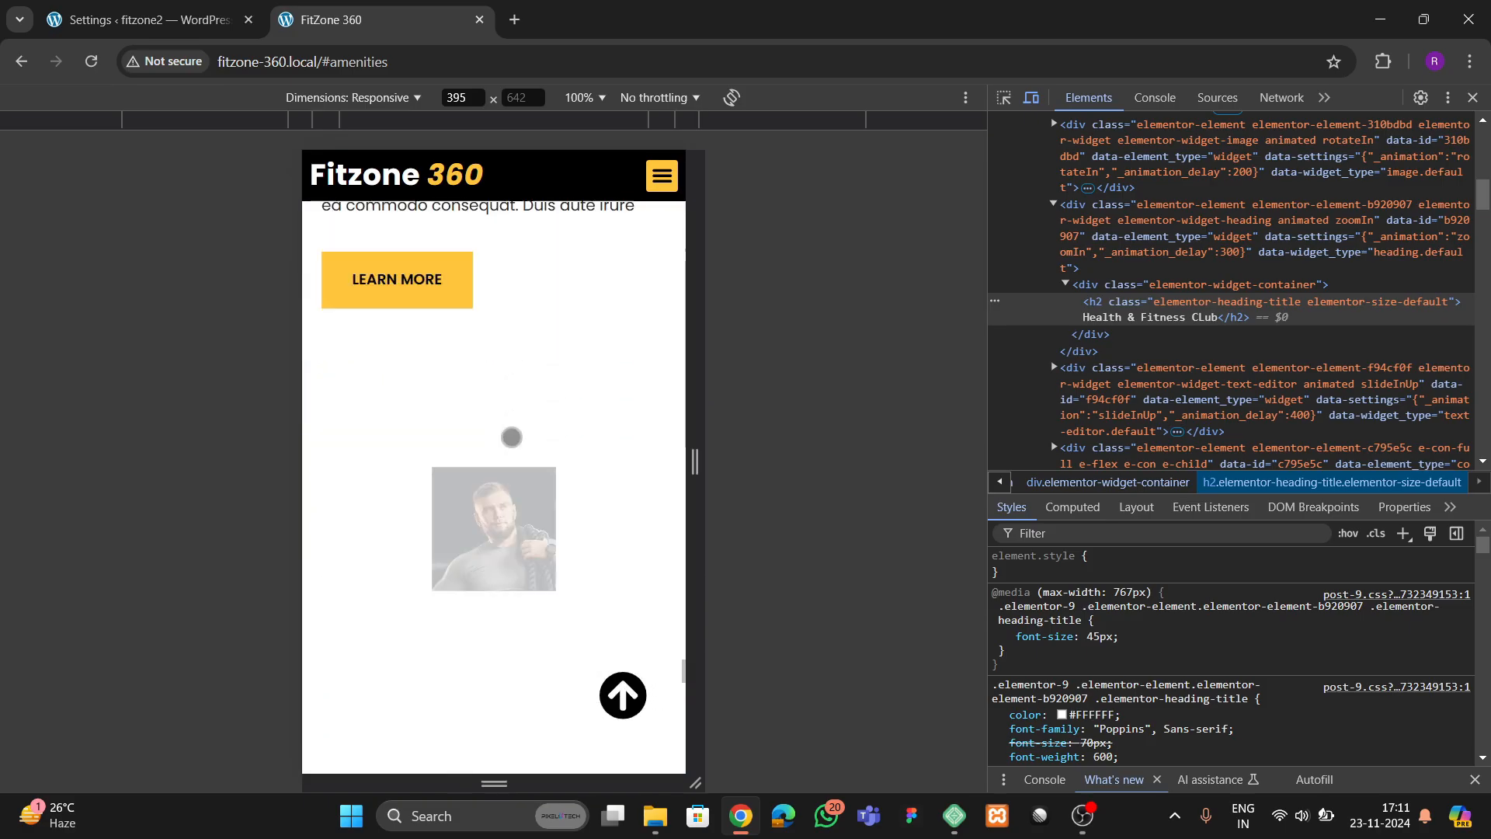
pyautogui.scroll(-15, 512, 437)
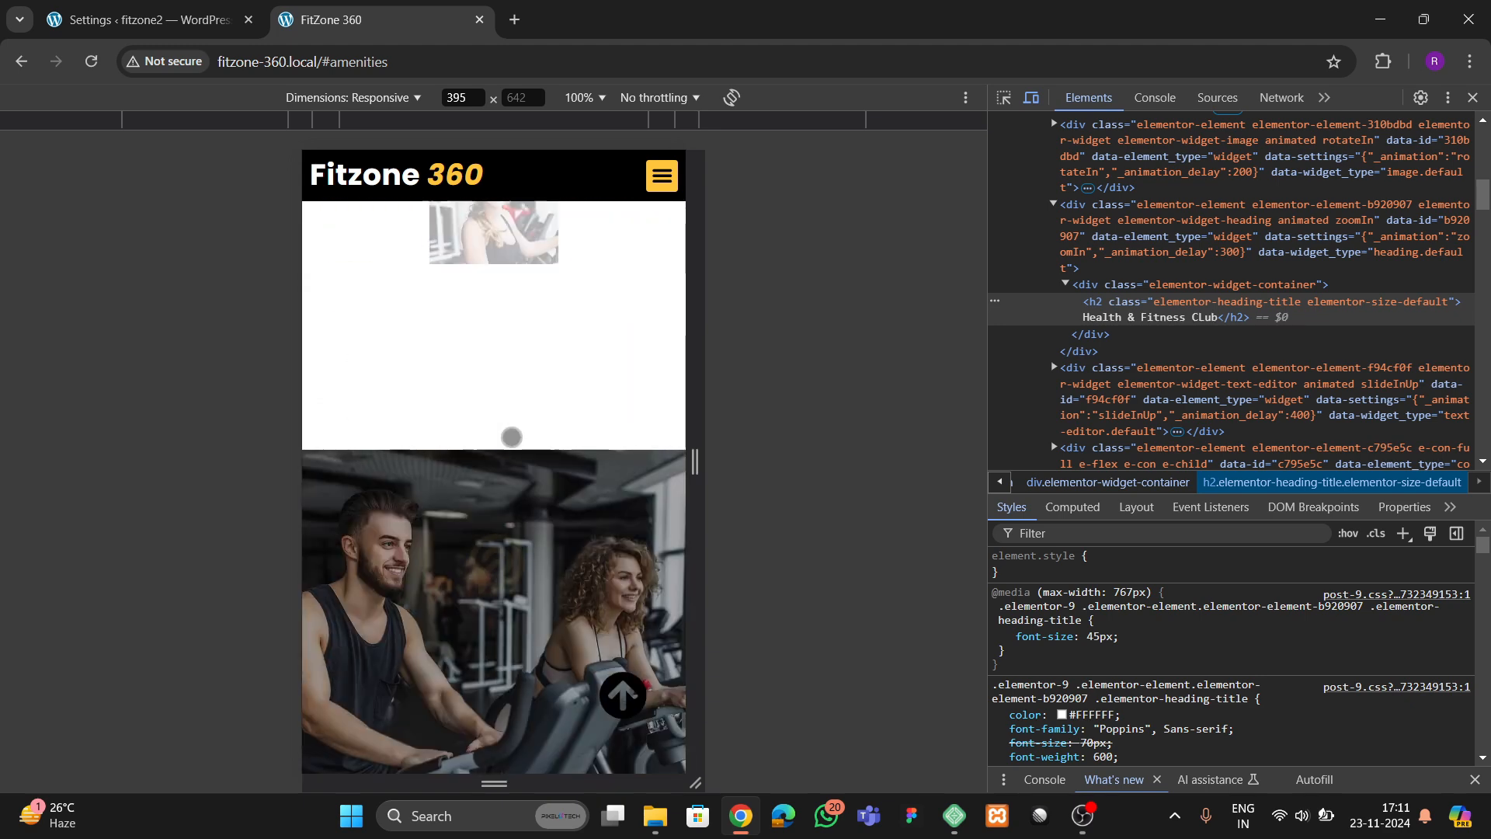
pyautogui.scroll(-3, 512, 437)
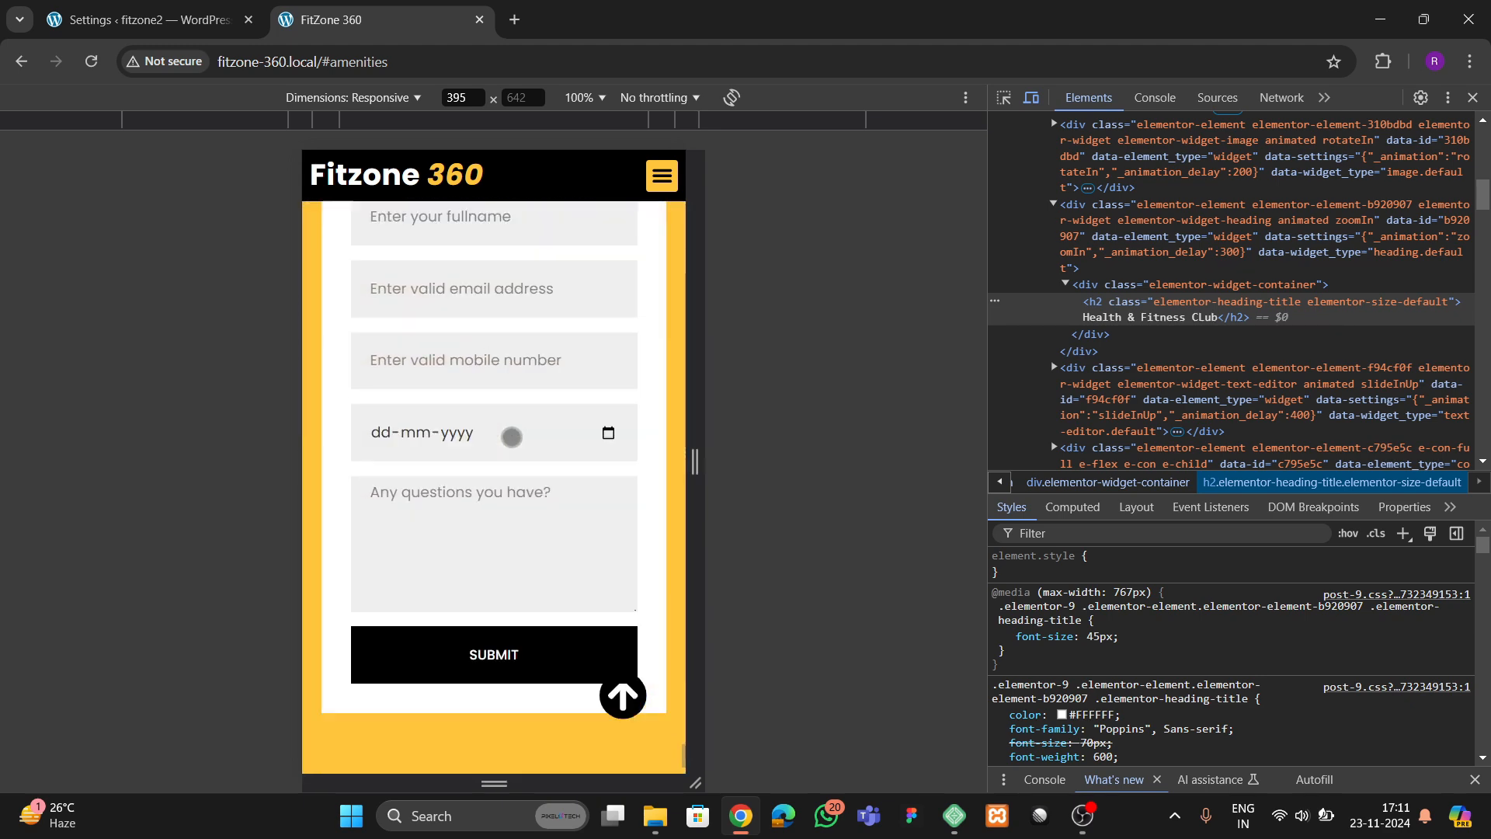
pyautogui.click(627, 703)
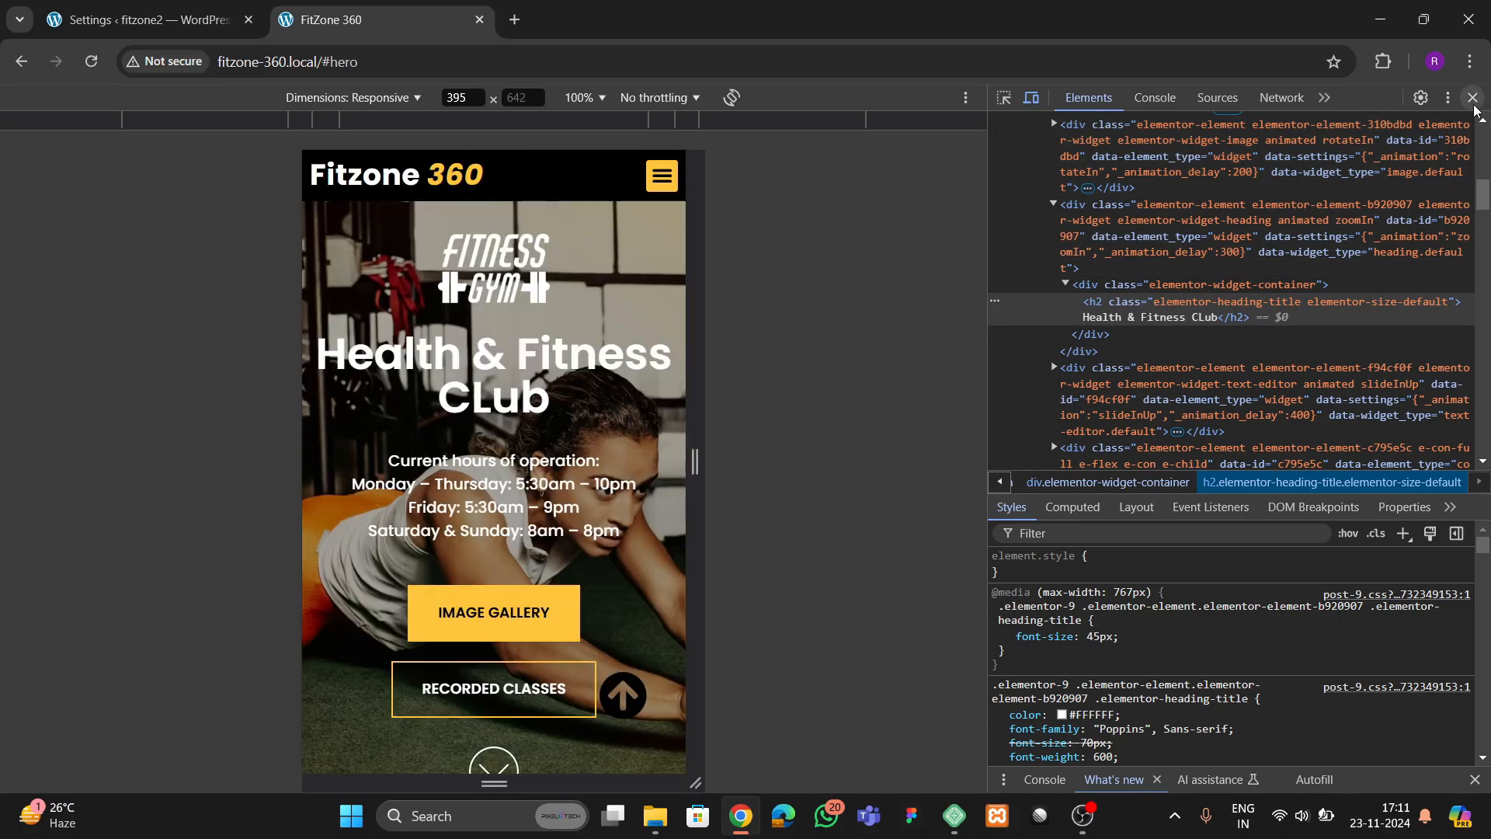
pyautogui.click(1473, 98)
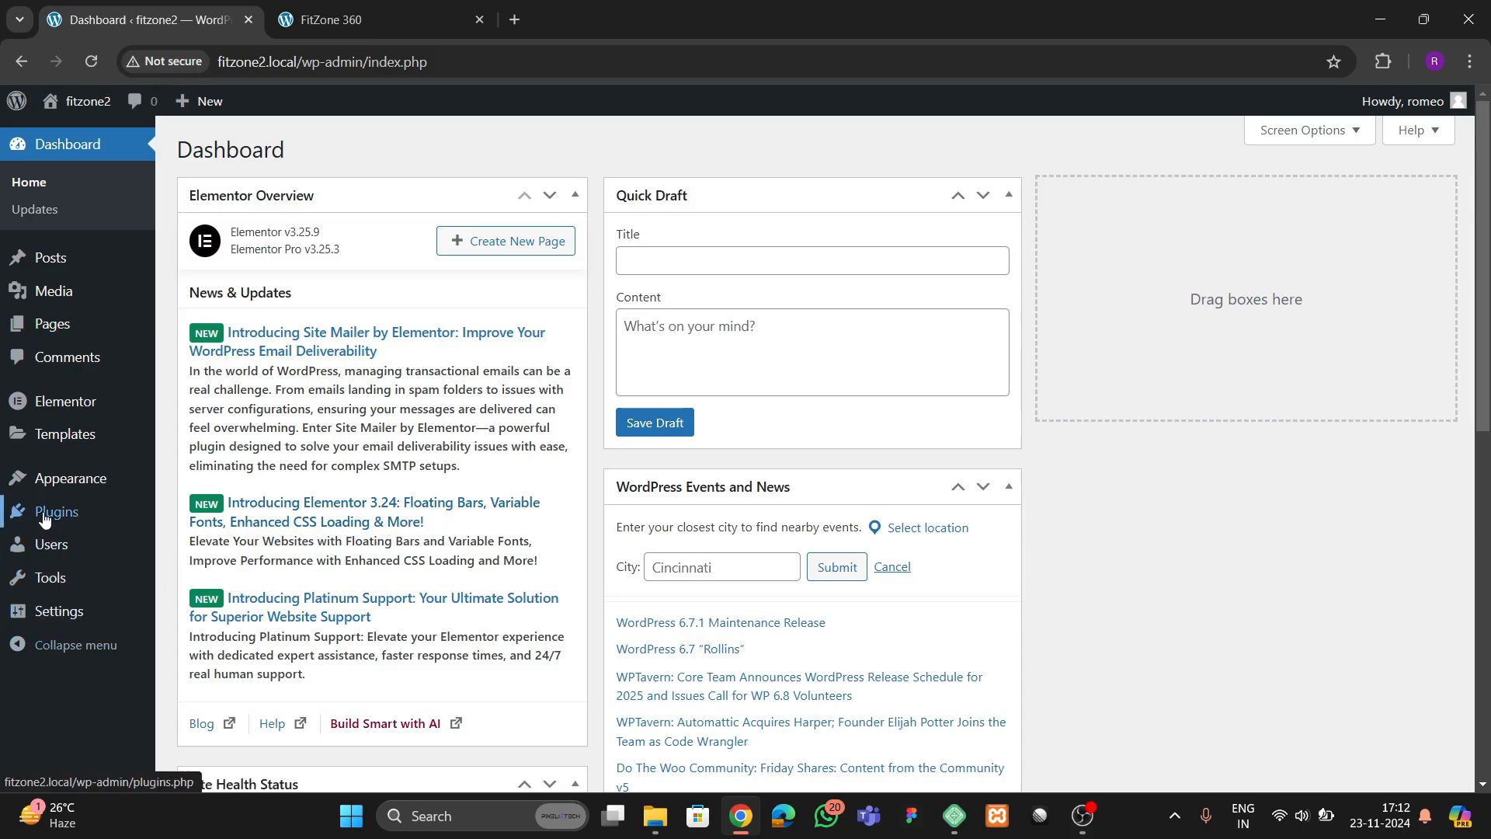
# Switch to the fitzone2 dashboard and check its active theme and installed plugins
pyautogui.moveTo(65, 490)
pyautogui.click(187, 485)
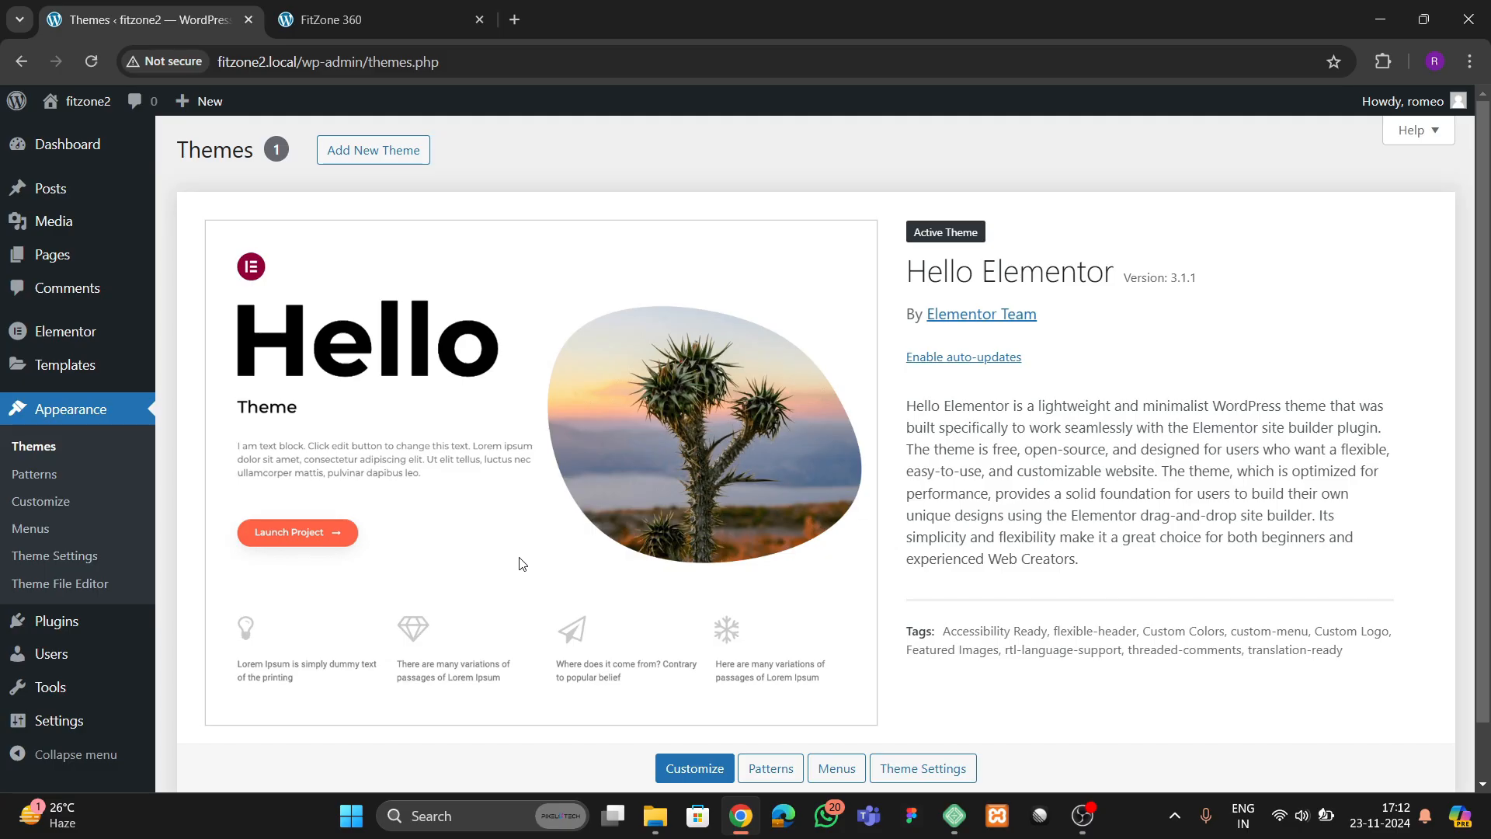
pyautogui.moveTo(82, 637)
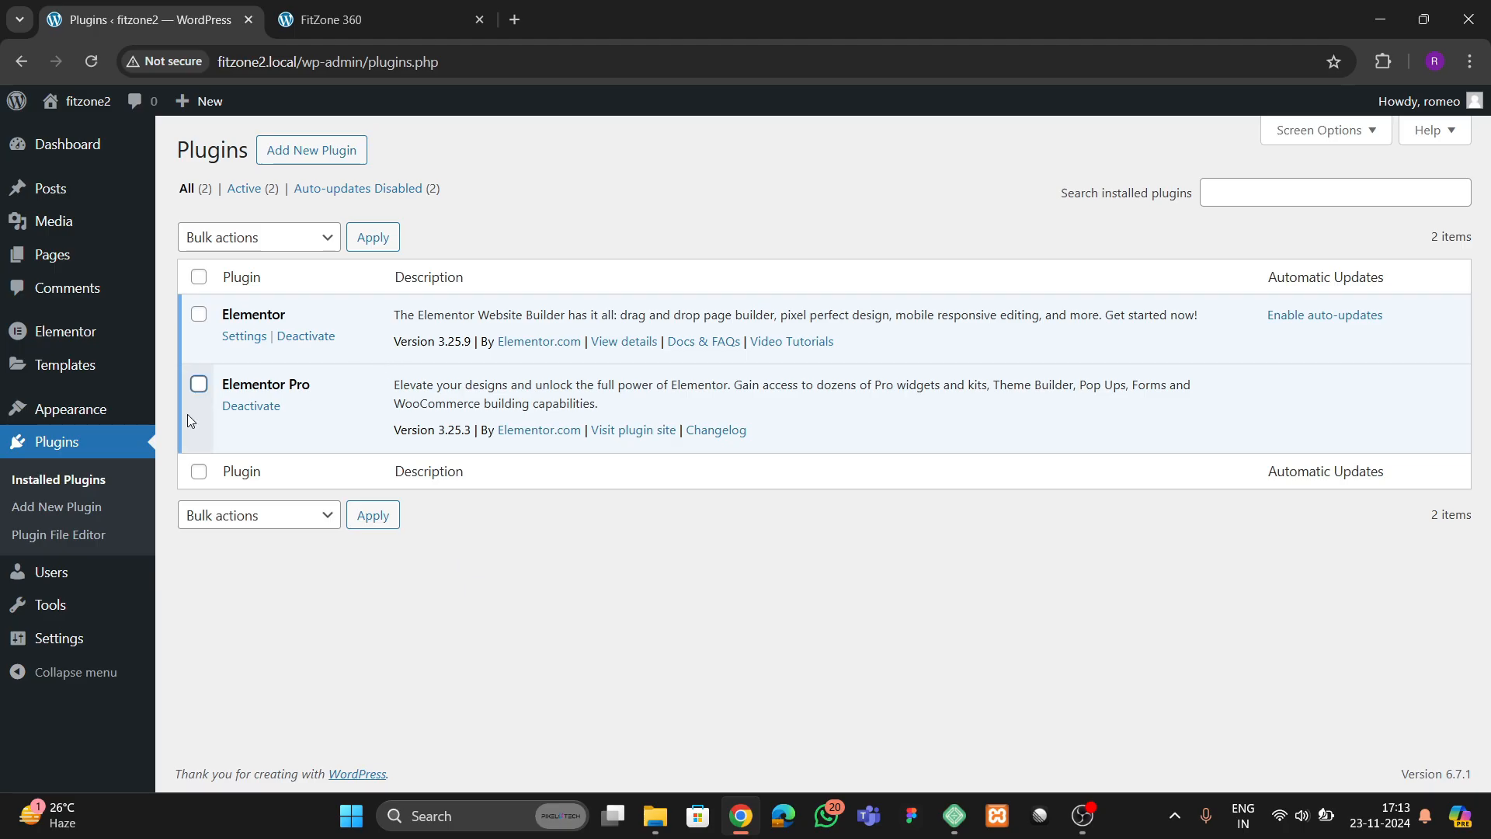
# In Elementor's feature settings, set the Nested Elements experiment to Active
pyautogui.moveTo(71, 334)
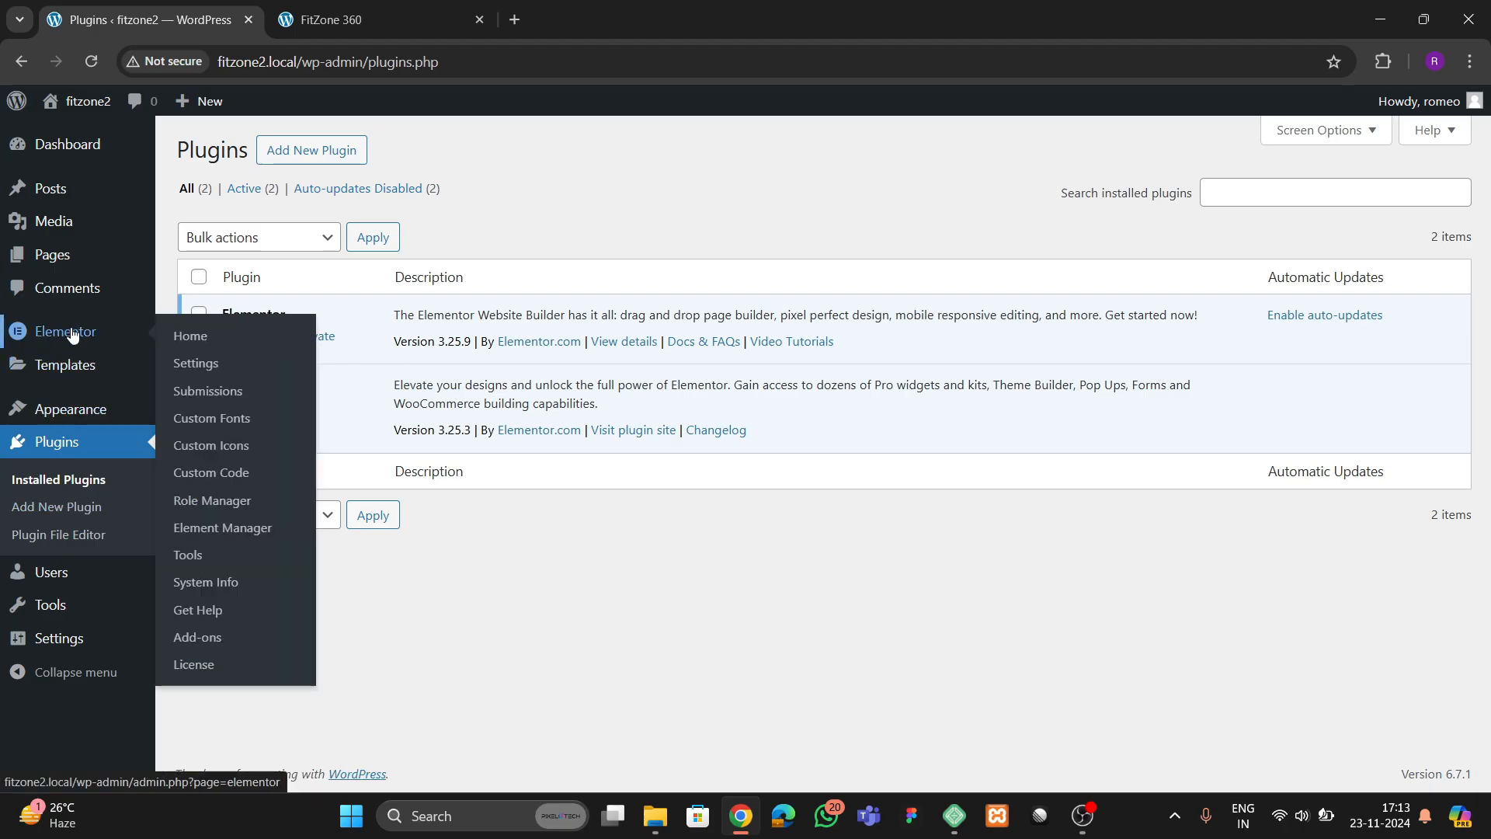
pyautogui.click(199, 364)
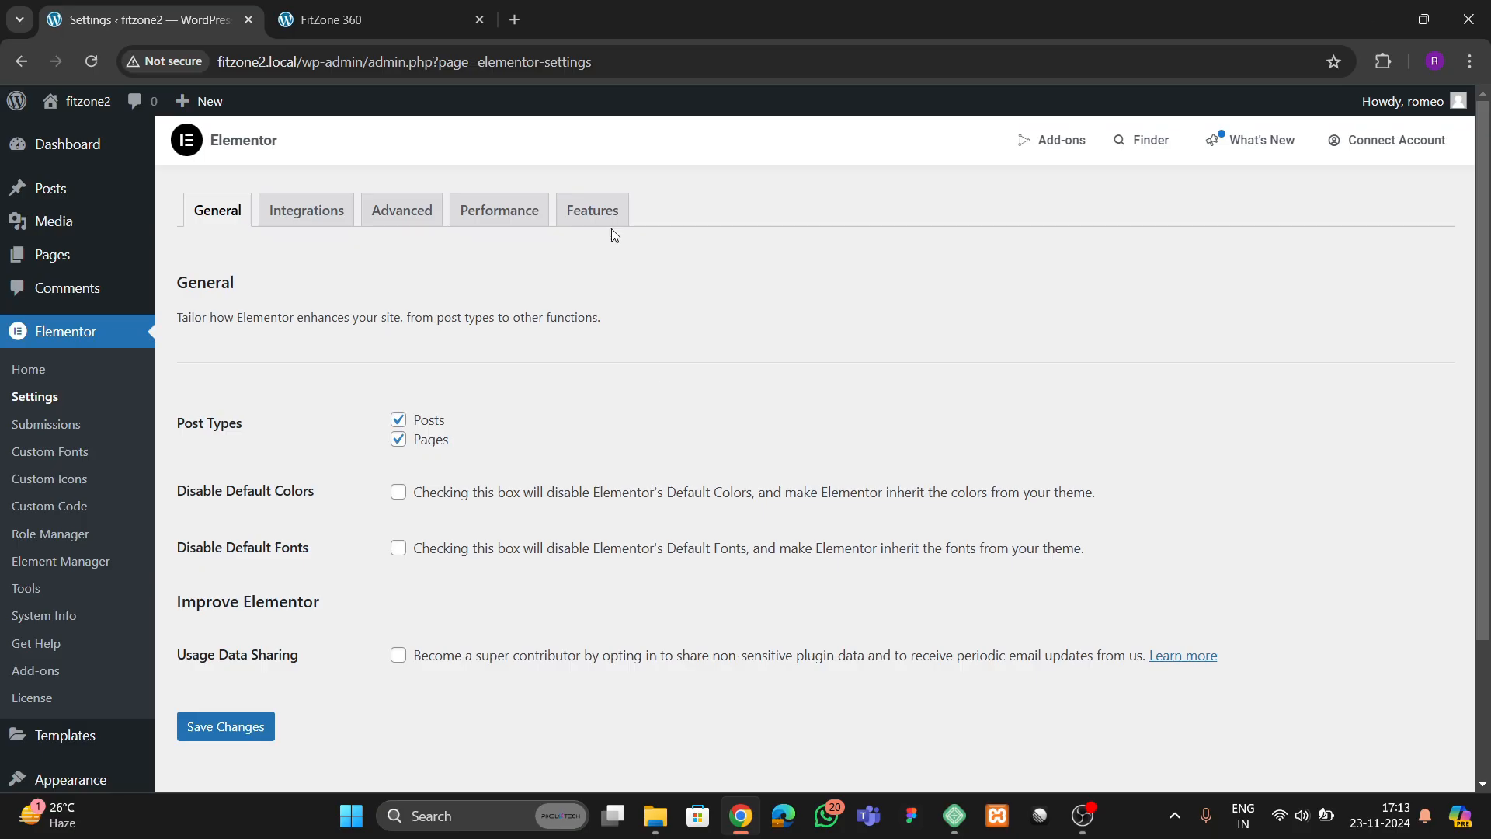
pyautogui.click(612, 225)
pyautogui.scroll(-6, 318, 563)
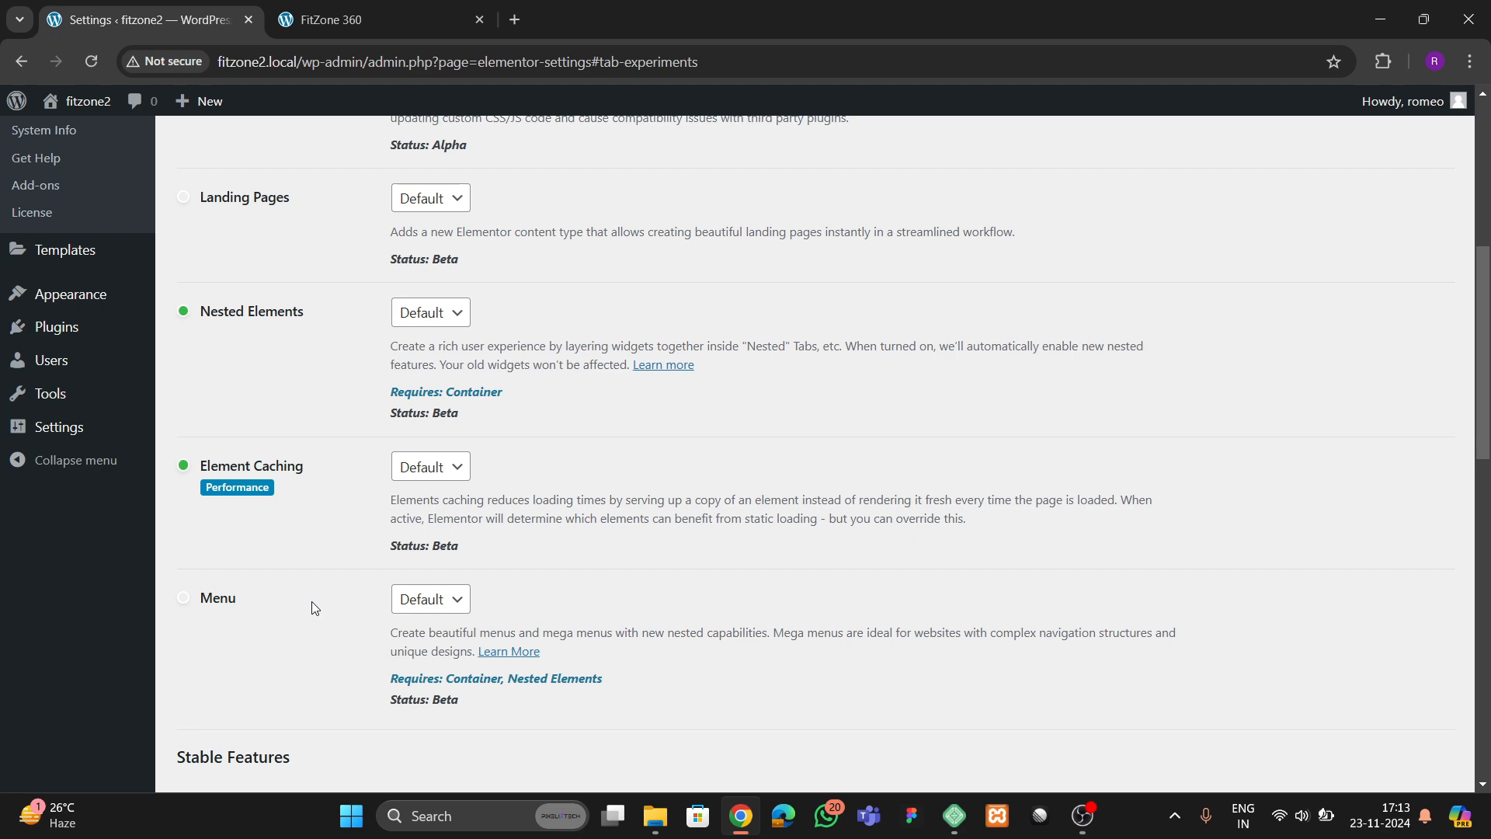
pyautogui.click(422, 312)
pyautogui.click(423, 363)
# Review Elementor's stable features, including Container, and save the feature settings
pyautogui.scroll(-13, 314, 384)
pyautogui.scroll(-1, 326, 459)
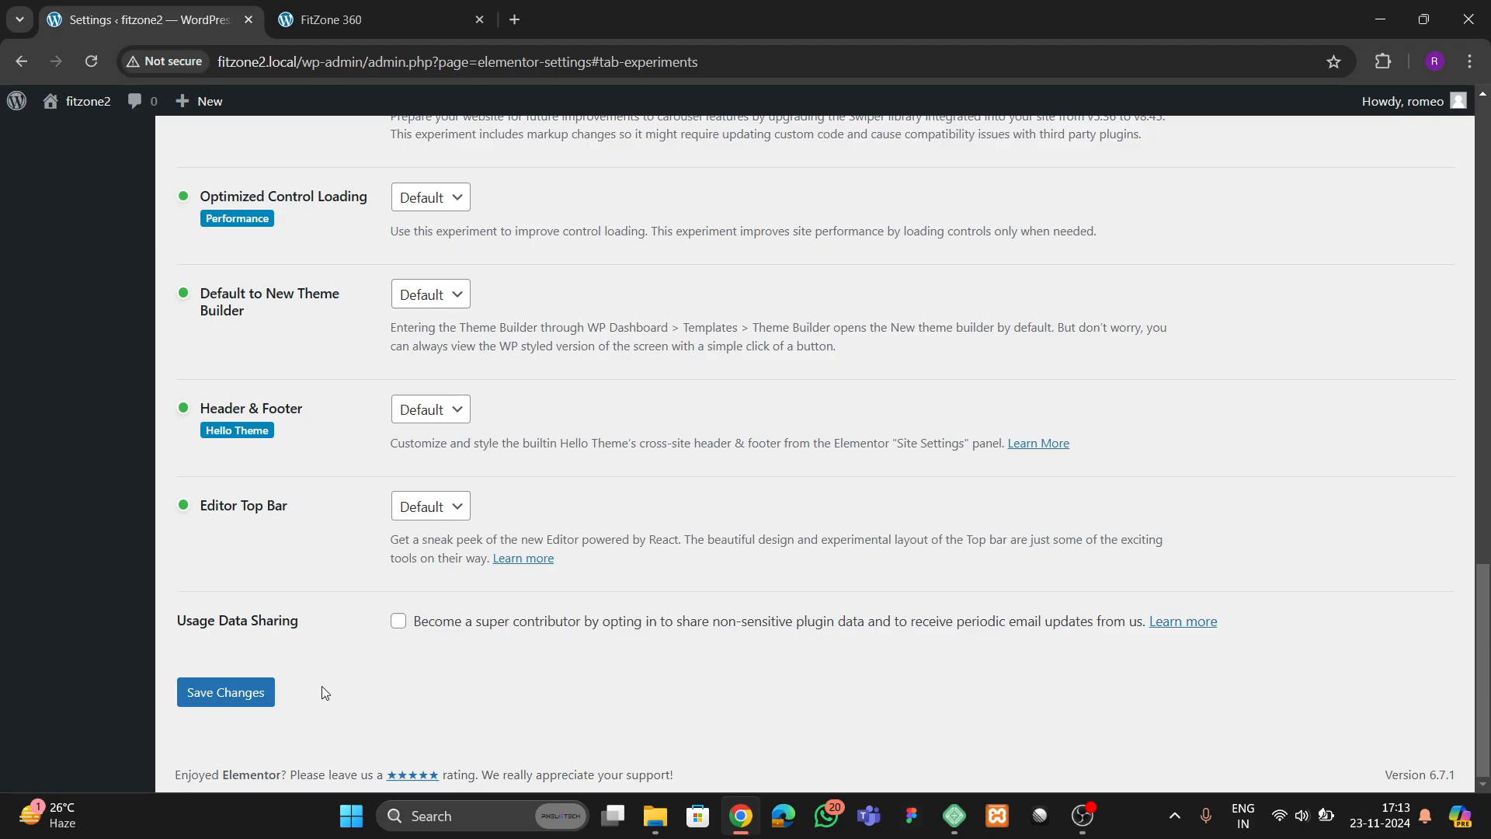
pyautogui.scroll(3, 273, 643)
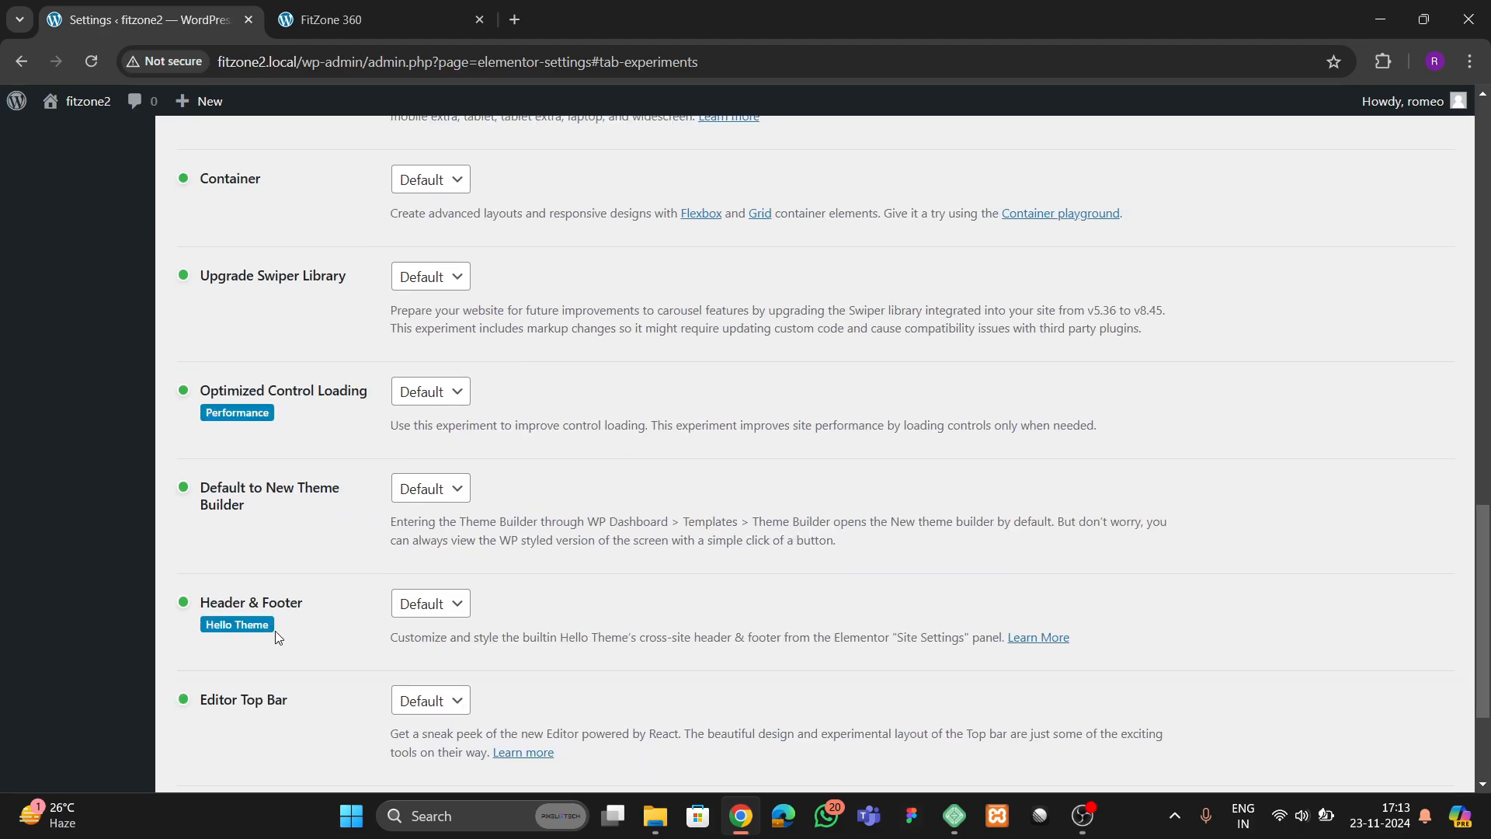
pyautogui.scroll(3, 275, 631)
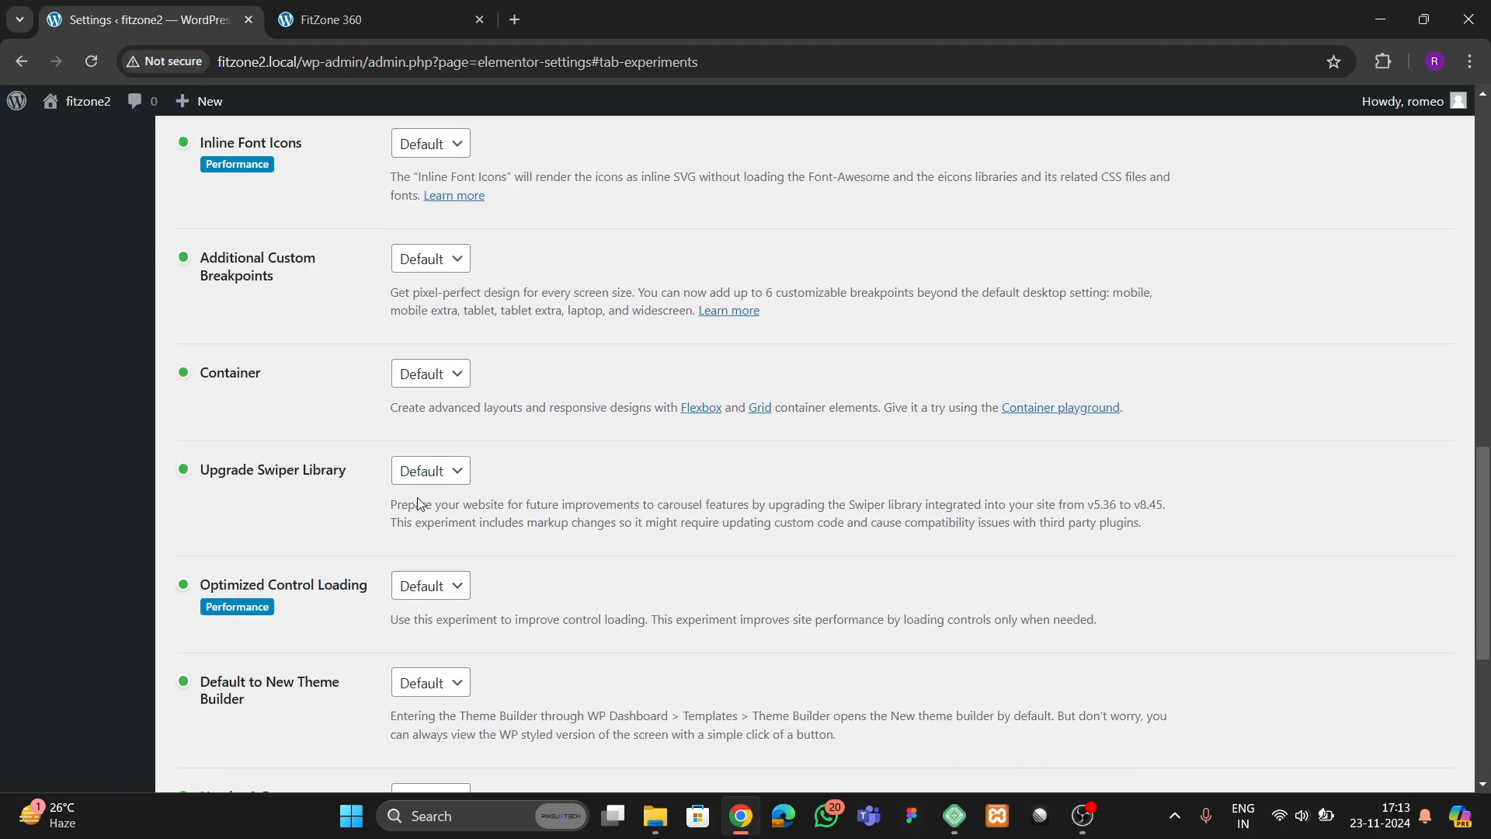
pyautogui.scroll(2, 418, 503)
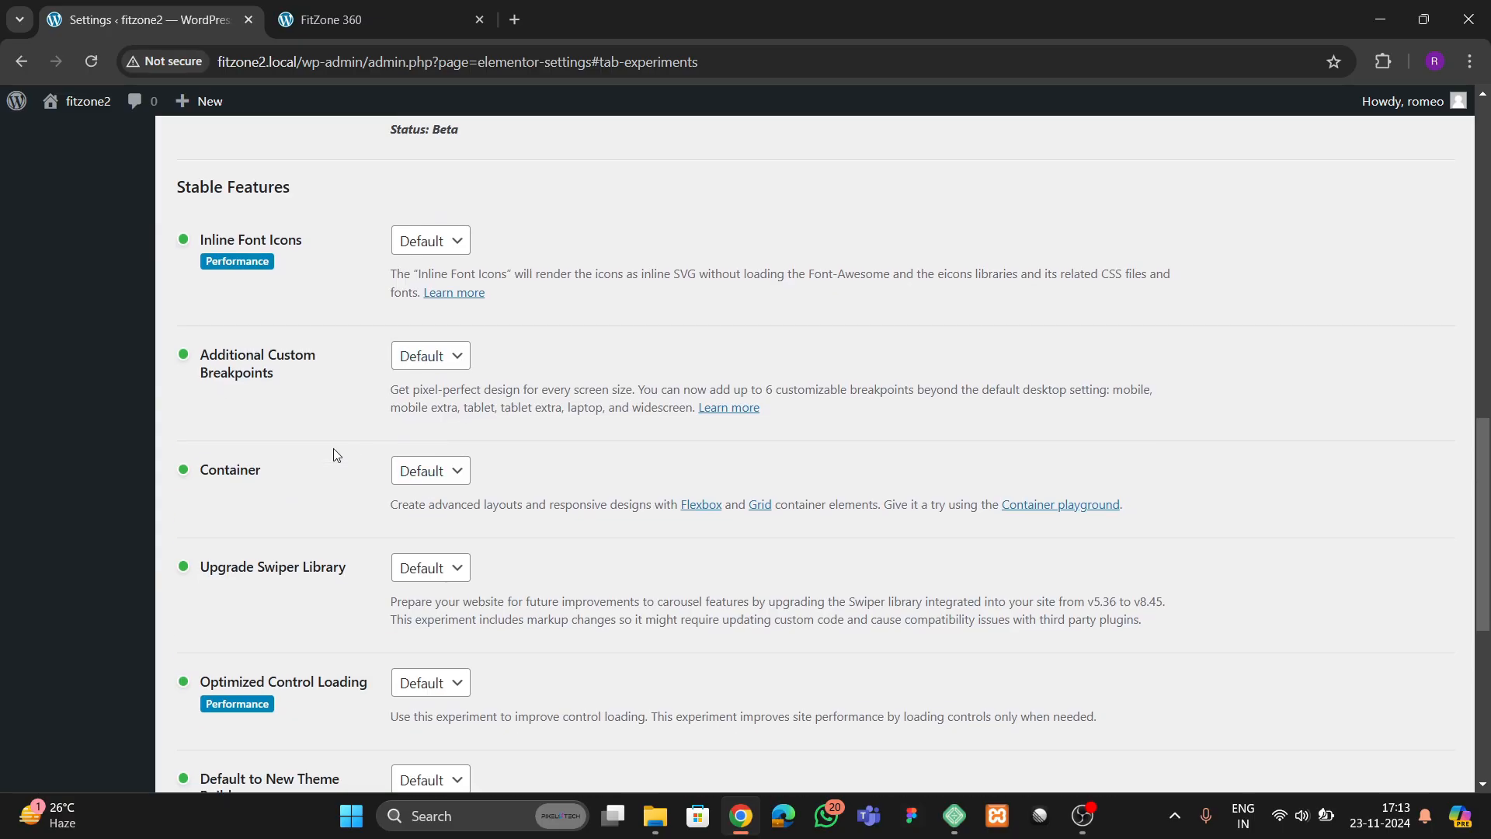
pyautogui.scroll(-5, 362, 524)
pyautogui.click(236, 695)
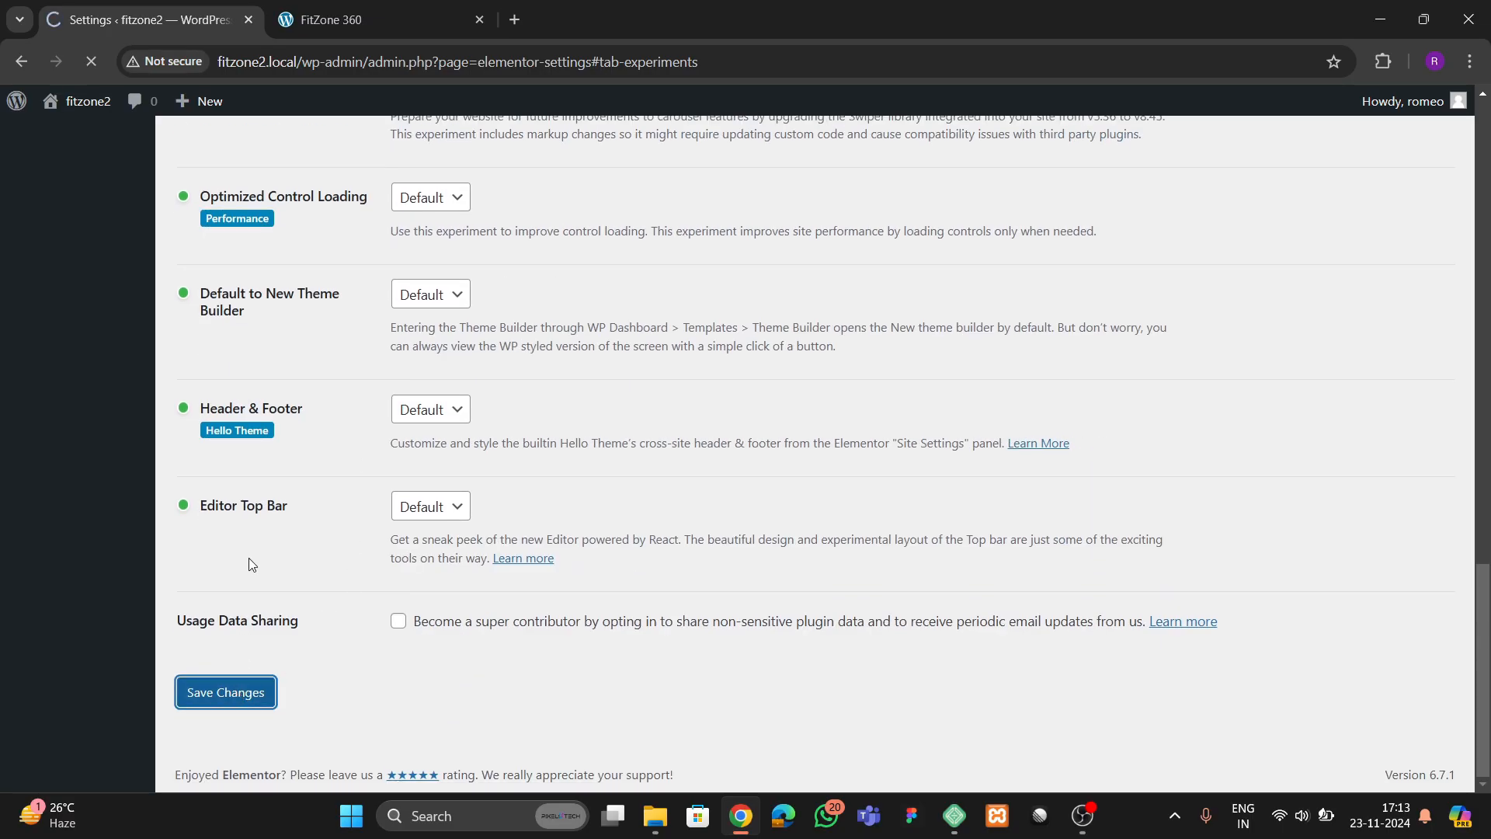
pyautogui.scroll(-5, 90, 560)
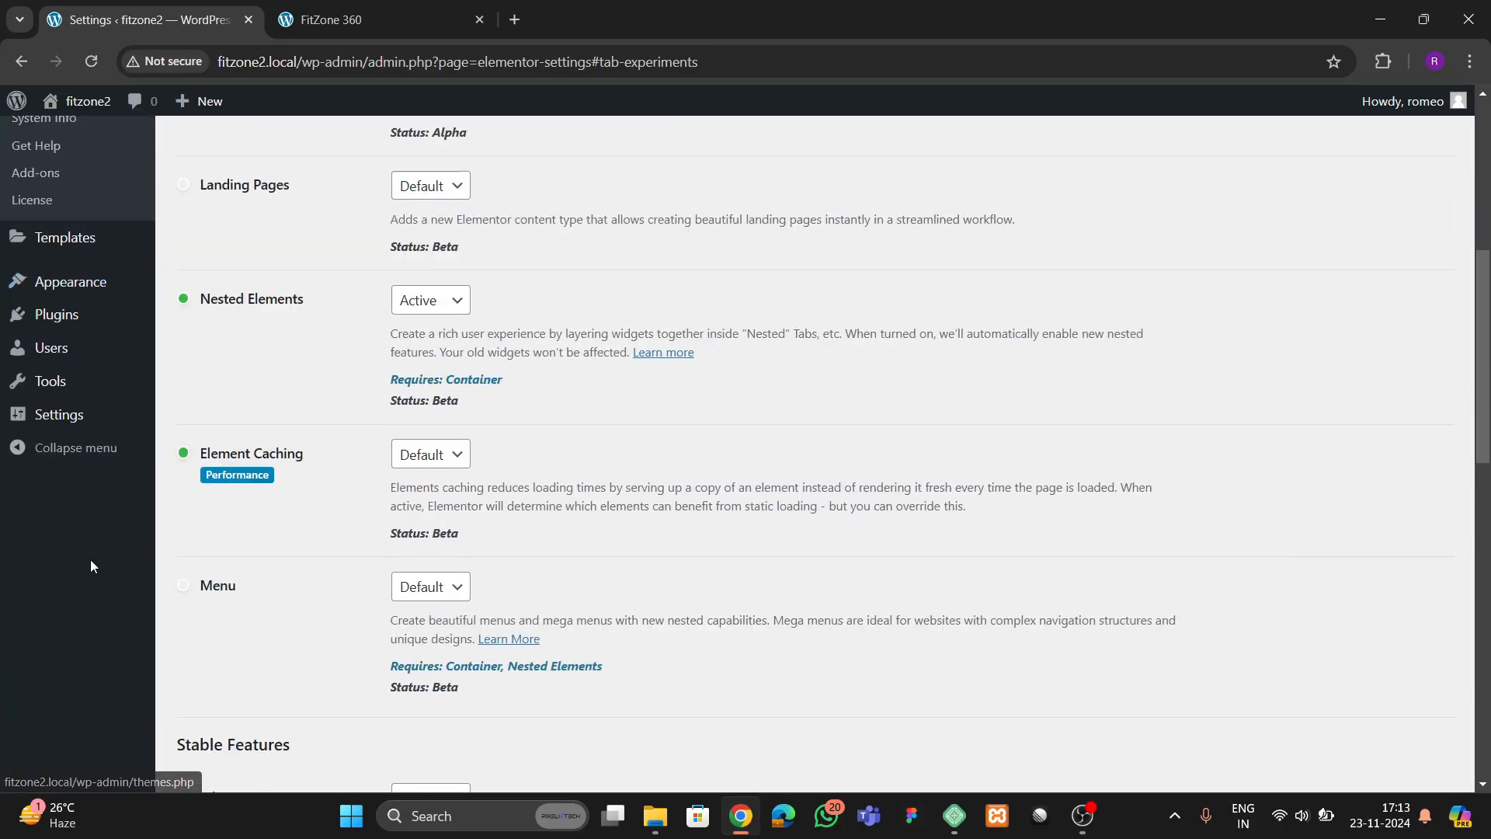
pyautogui.scroll(6, 91, 559)
# Move the existing Privacy Policy and Sample Page pages to the trash with a bulk action
pyautogui.moveTo(49, 260)
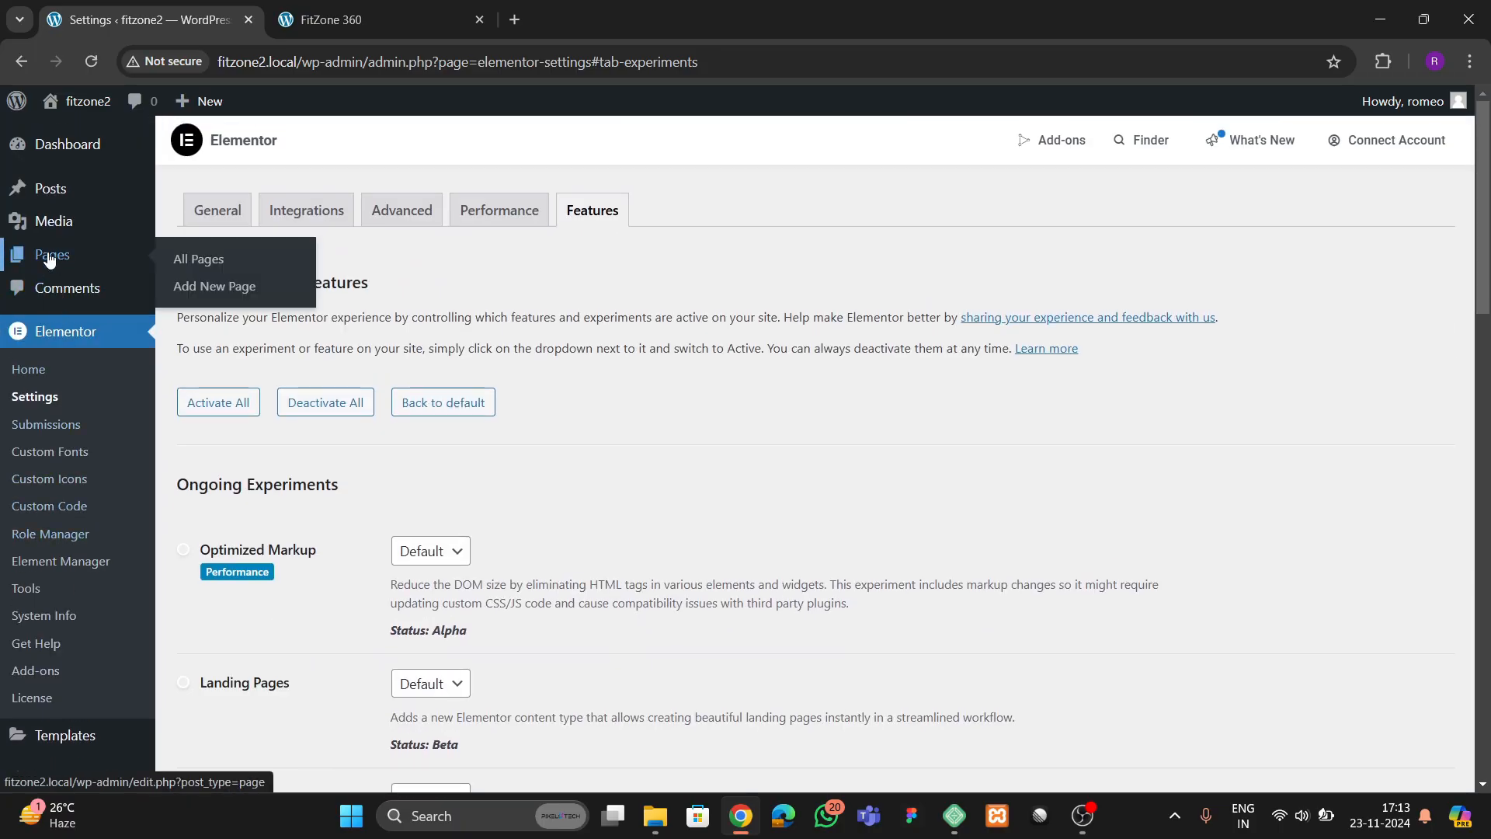
pyautogui.click(180, 262)
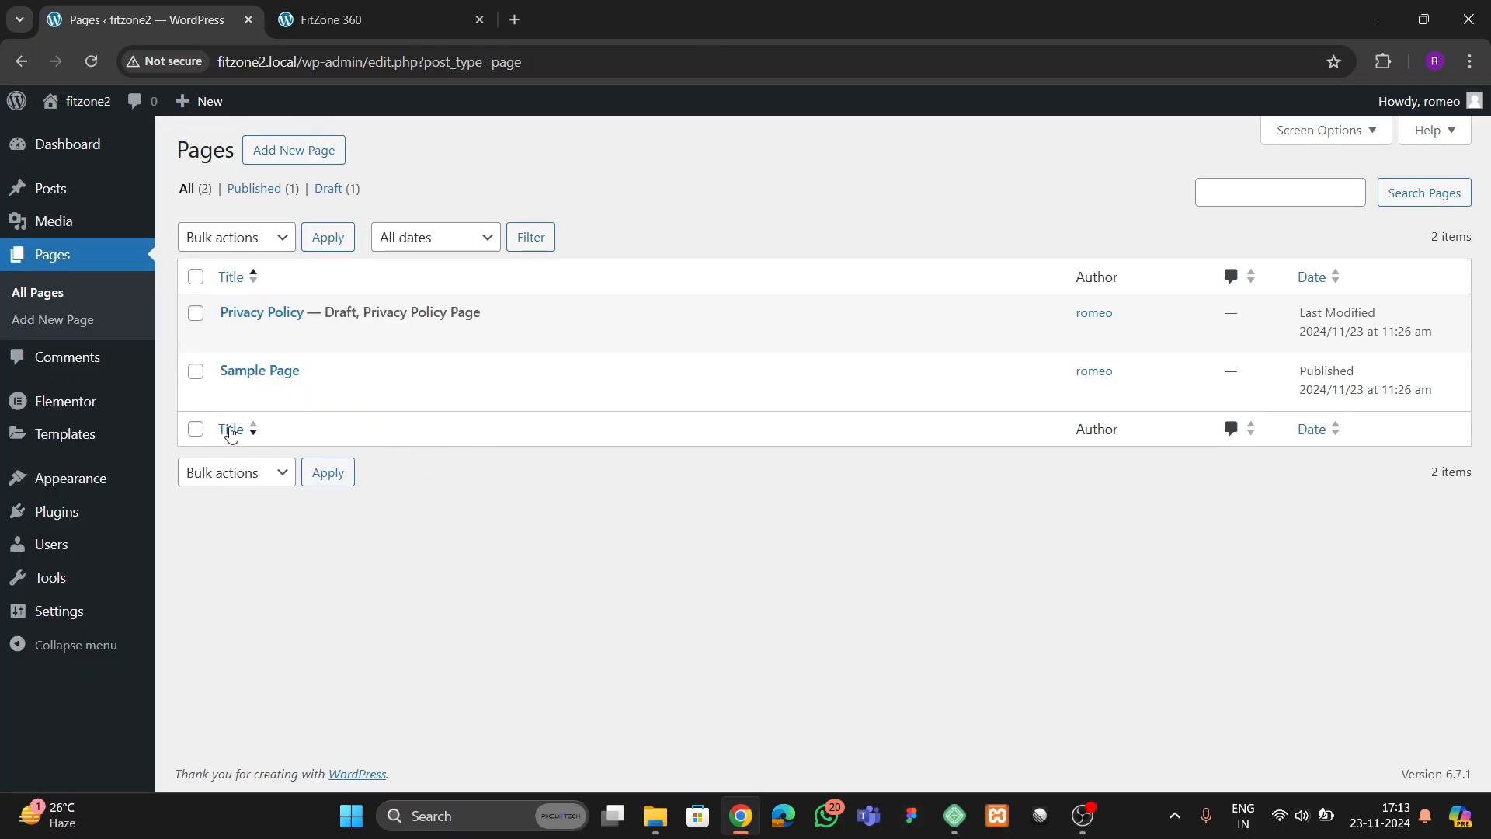
pyautogui.click(196, 277)
pyautogui.click(206, 237)
pyautogui.click(233, 320)
pyautogui.click(328, 238)
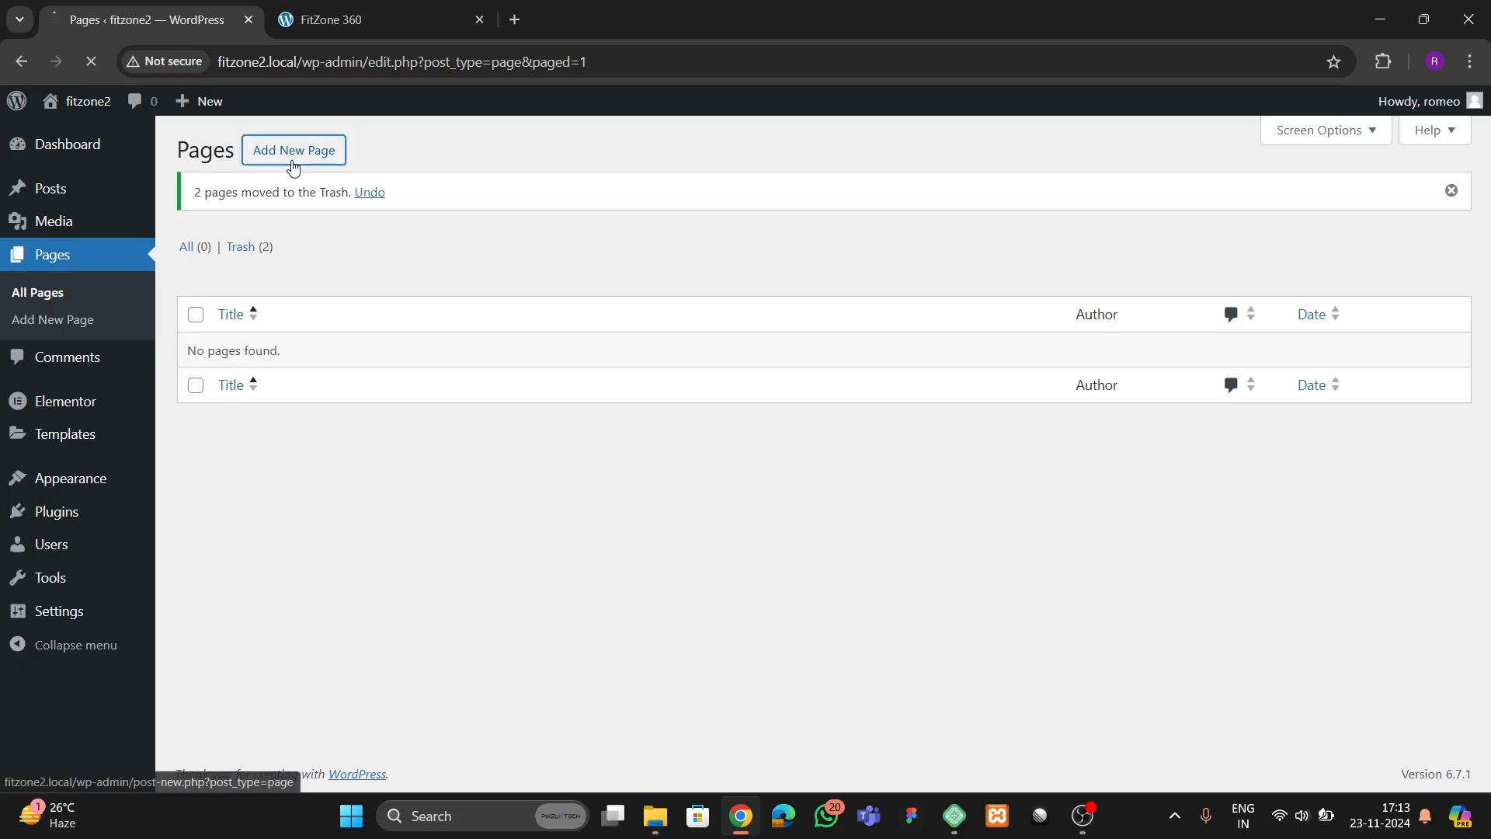
# Add a new page titled Home, dismissing the block editor's welcome guide
pyautogui.click(291, 156)
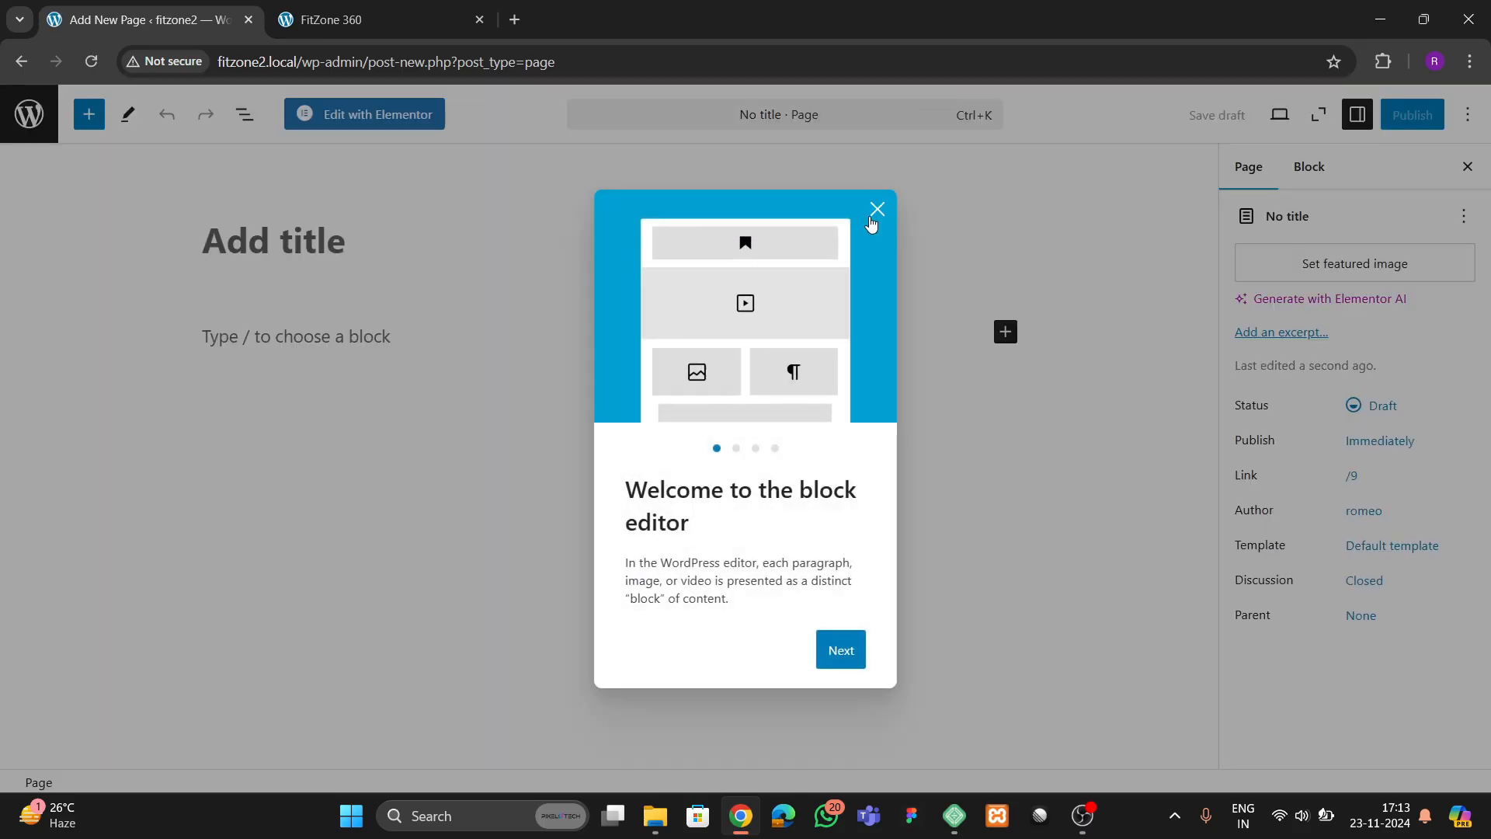
pyautogui.click(875, 212)
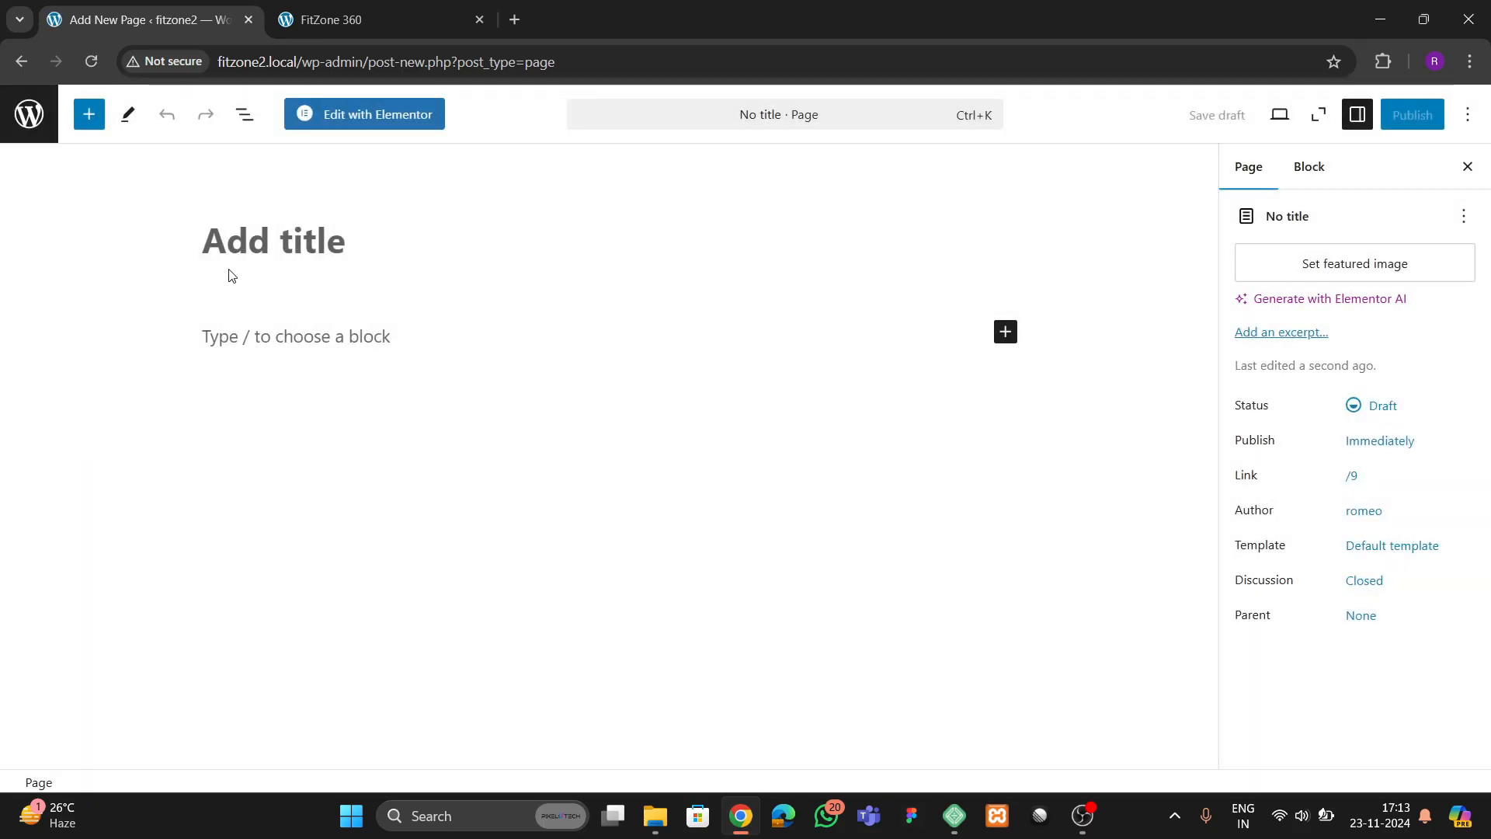
pyautogui.click(268, 251)
pyautogui.write('Home')
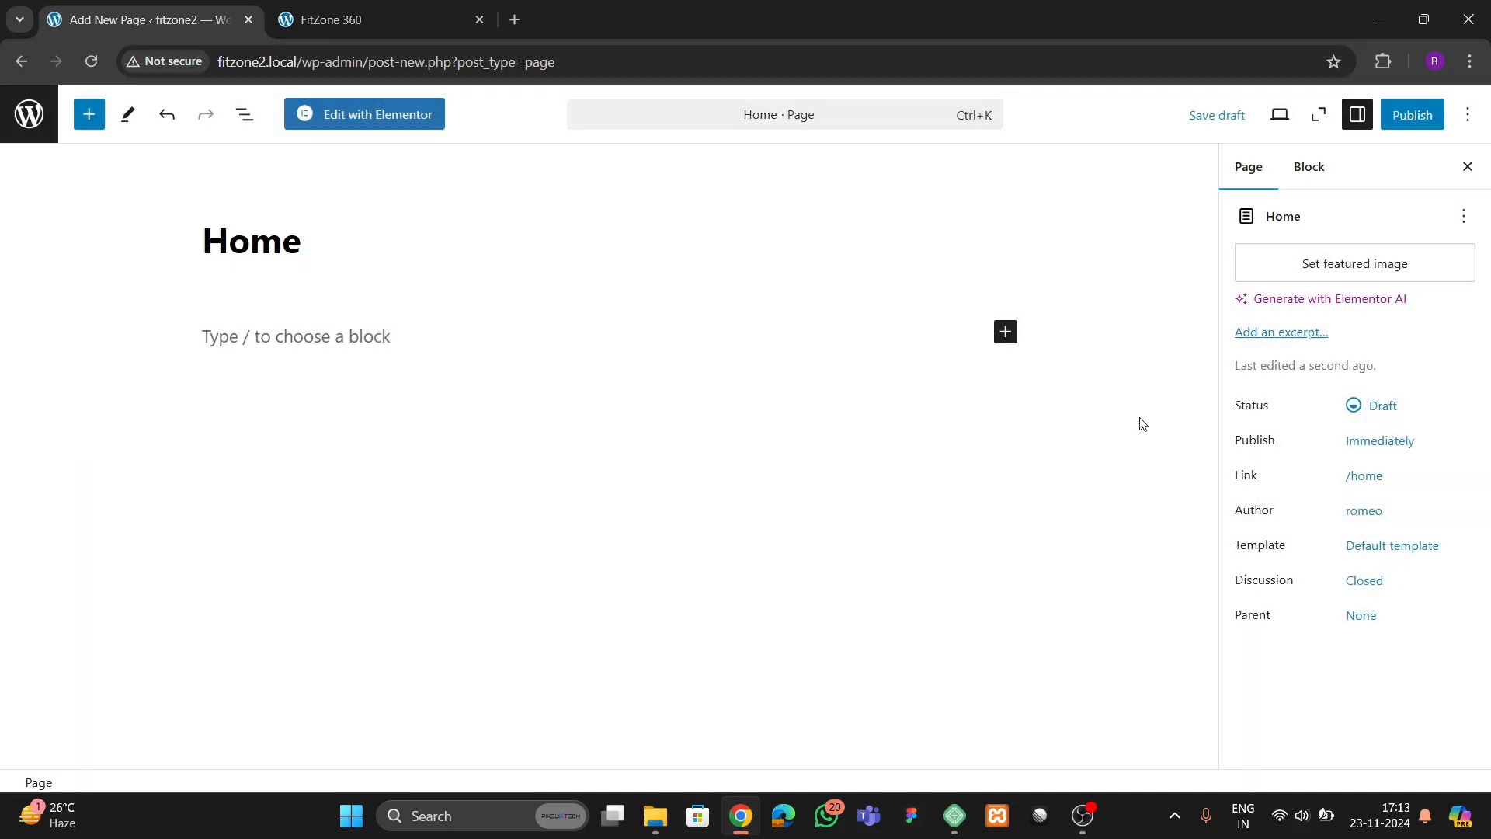
# Assign the Elementor Full Width template to the Home page and publish it
pyautogui.click(1362, 547)
pyautogui.click(1317, 697)
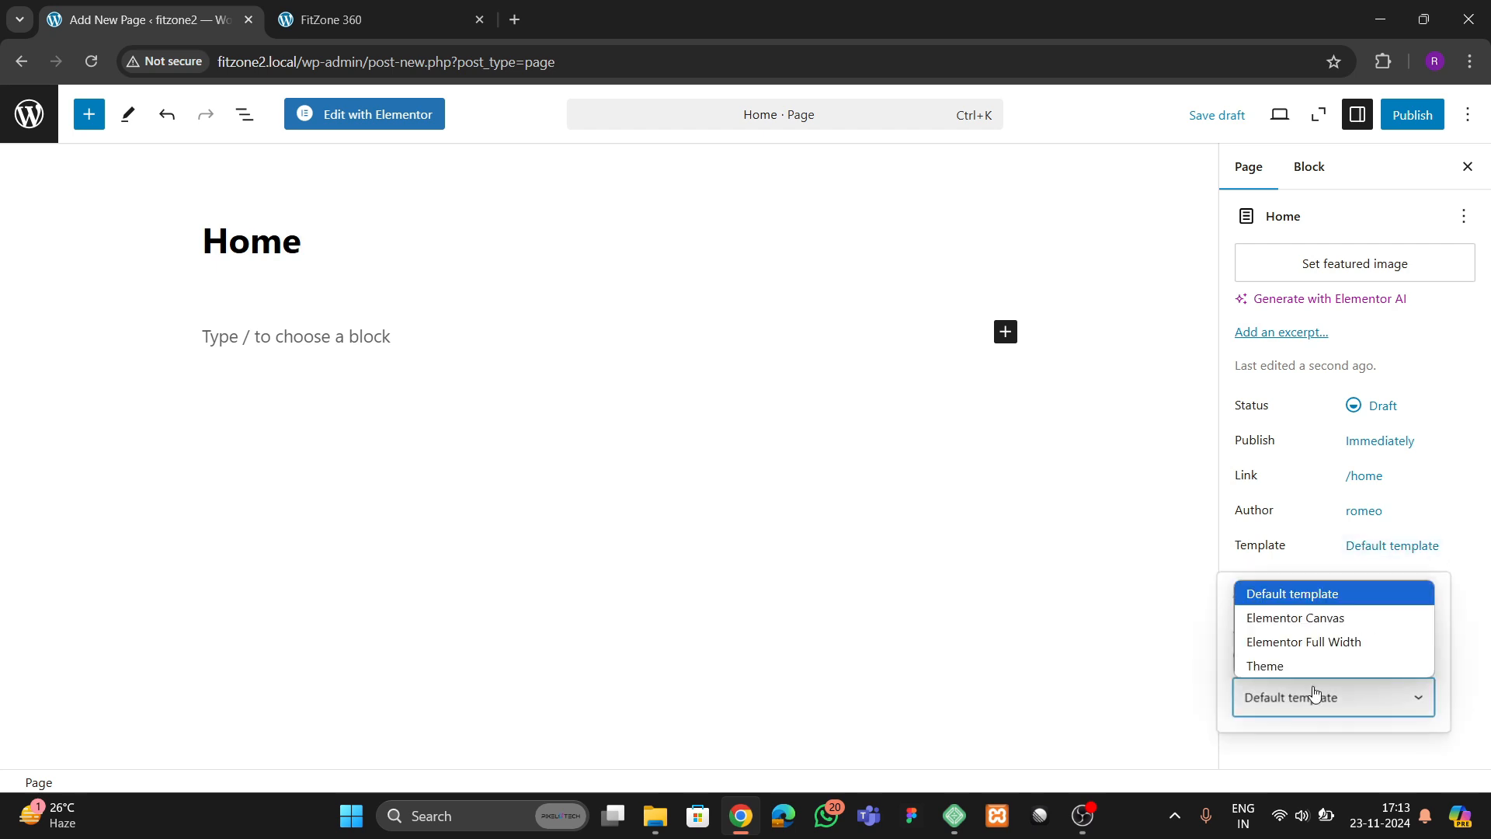
pyautogui.click(1308, 640)
pyautogui.click(1413, 114)
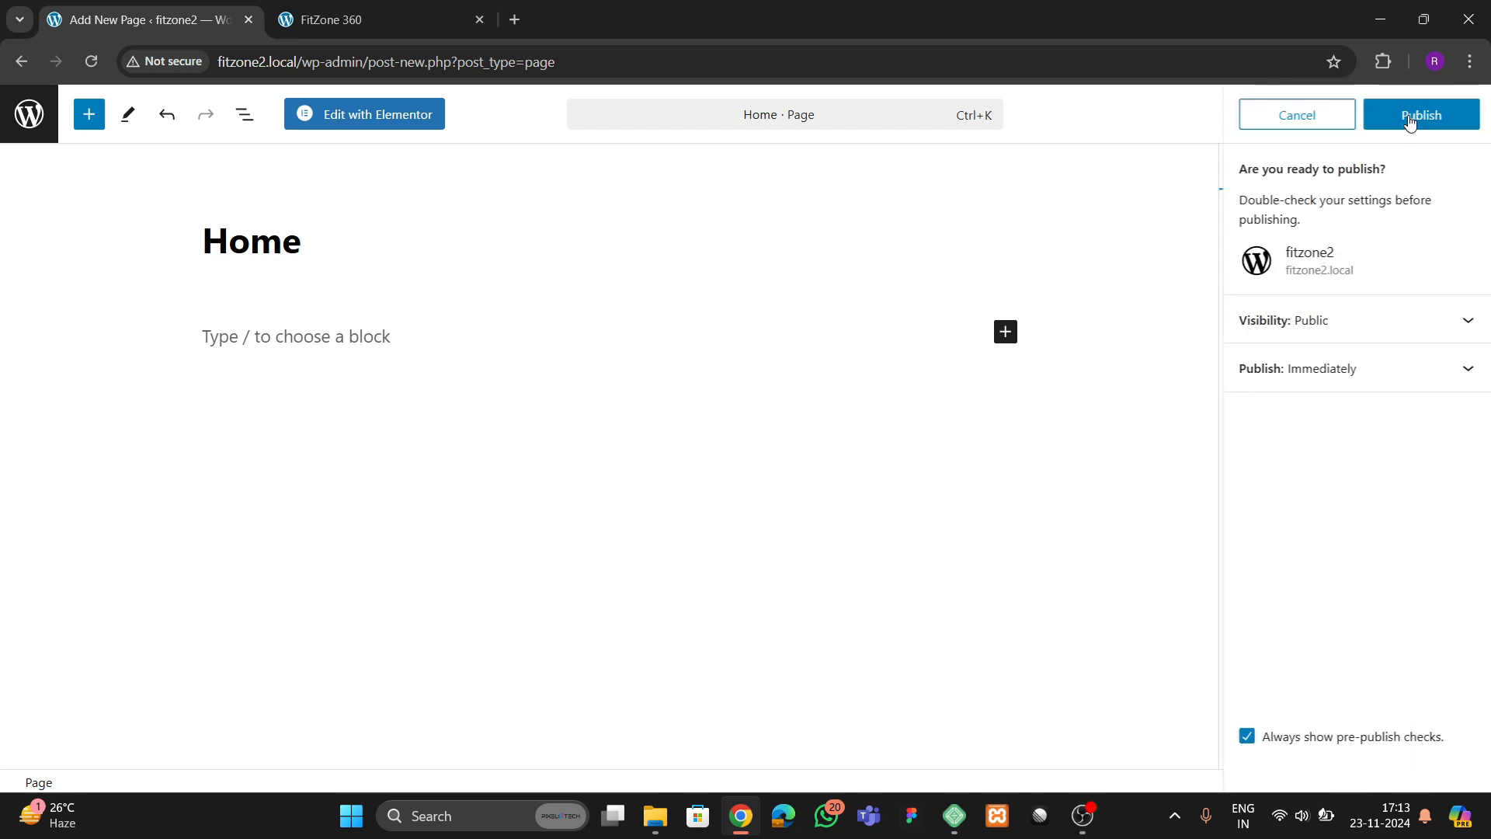
pyautogui.click(1416, 114)
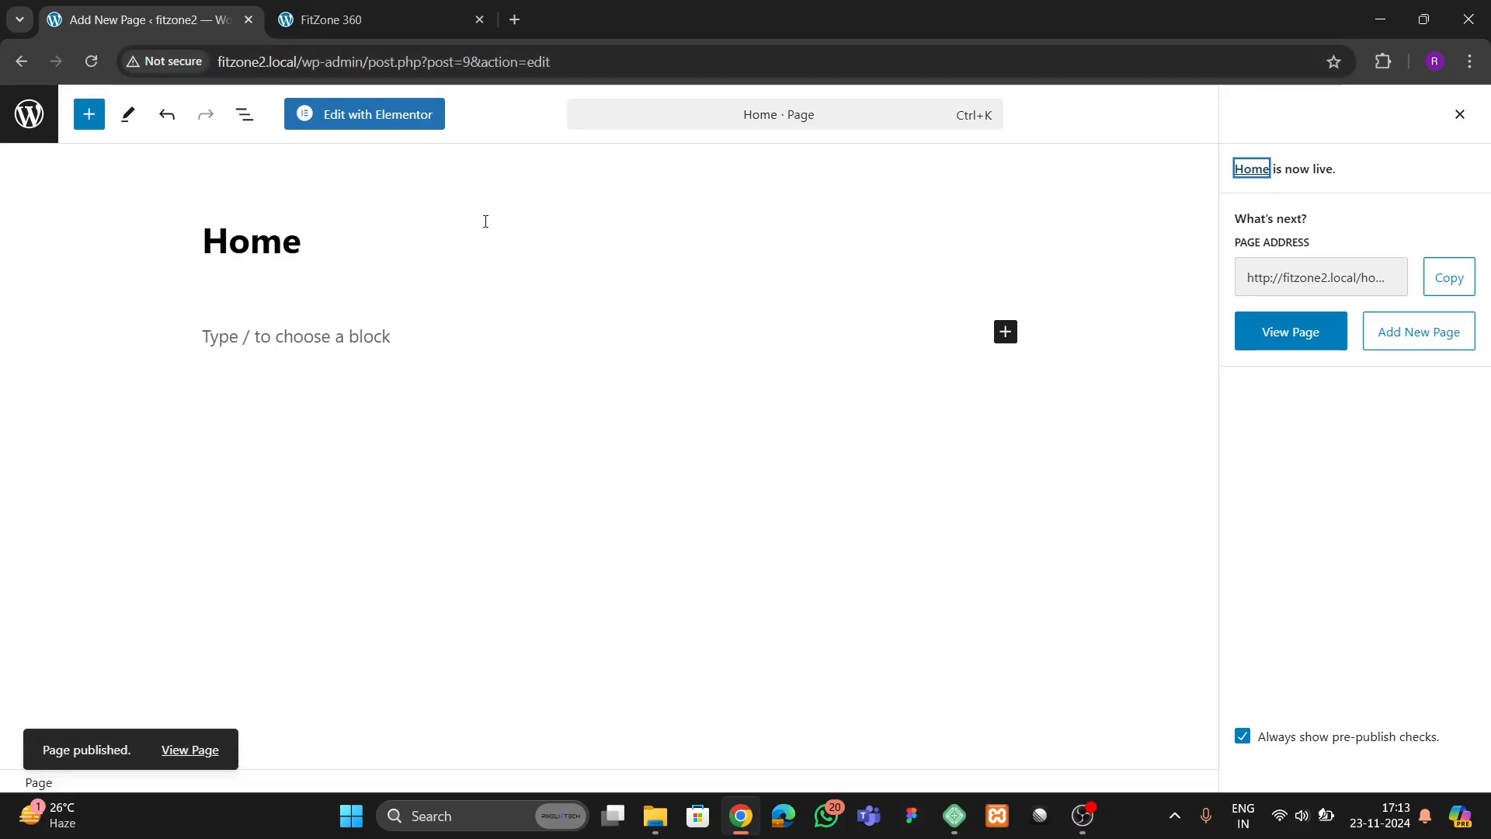
# Set the site's homepage to the static page Home in the Reading settings and save the changes
pyautogui.click(25, 130)
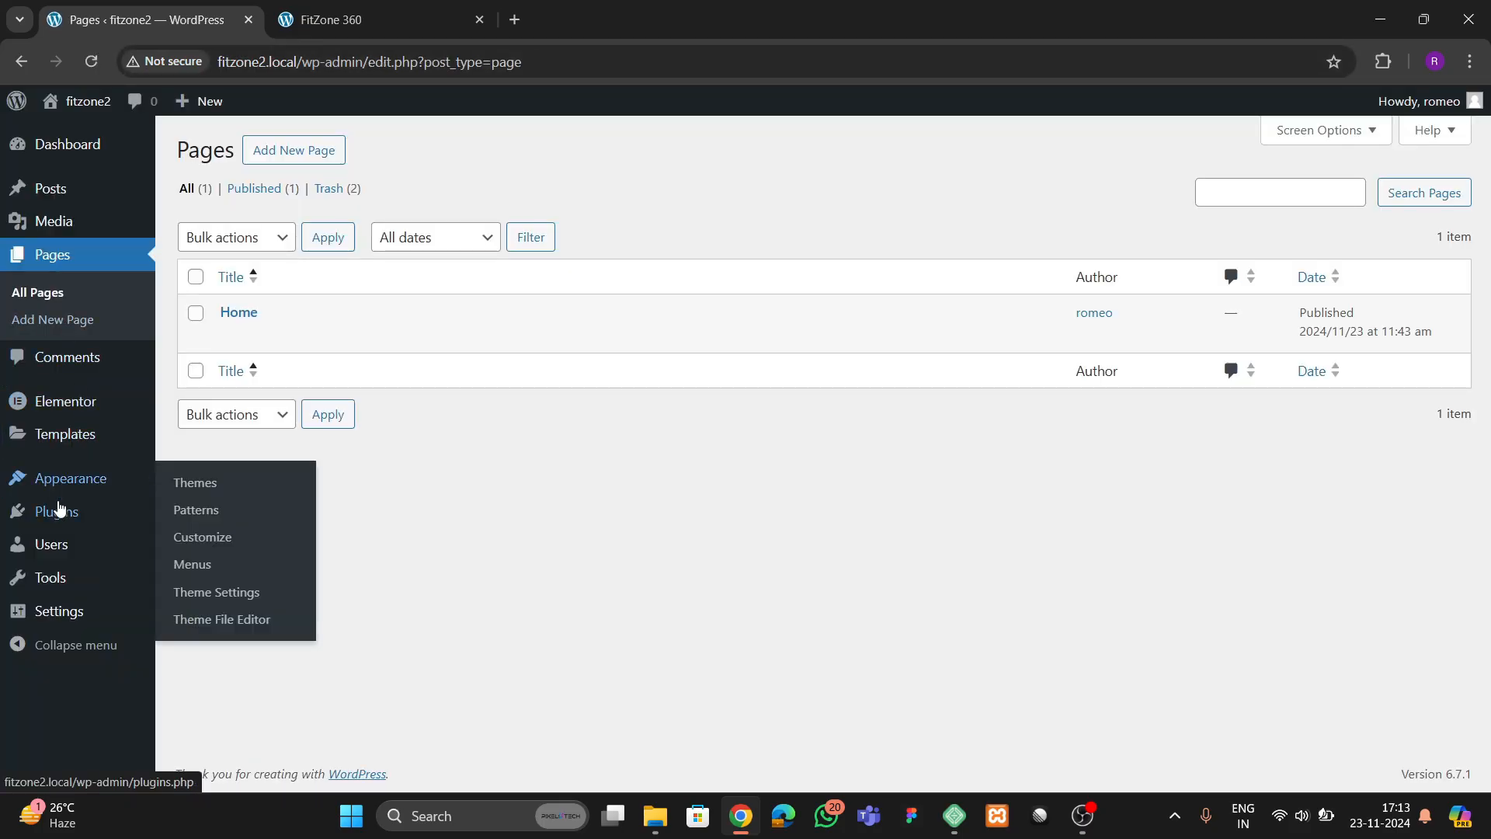
pyautogui.moveTo(59, 611)
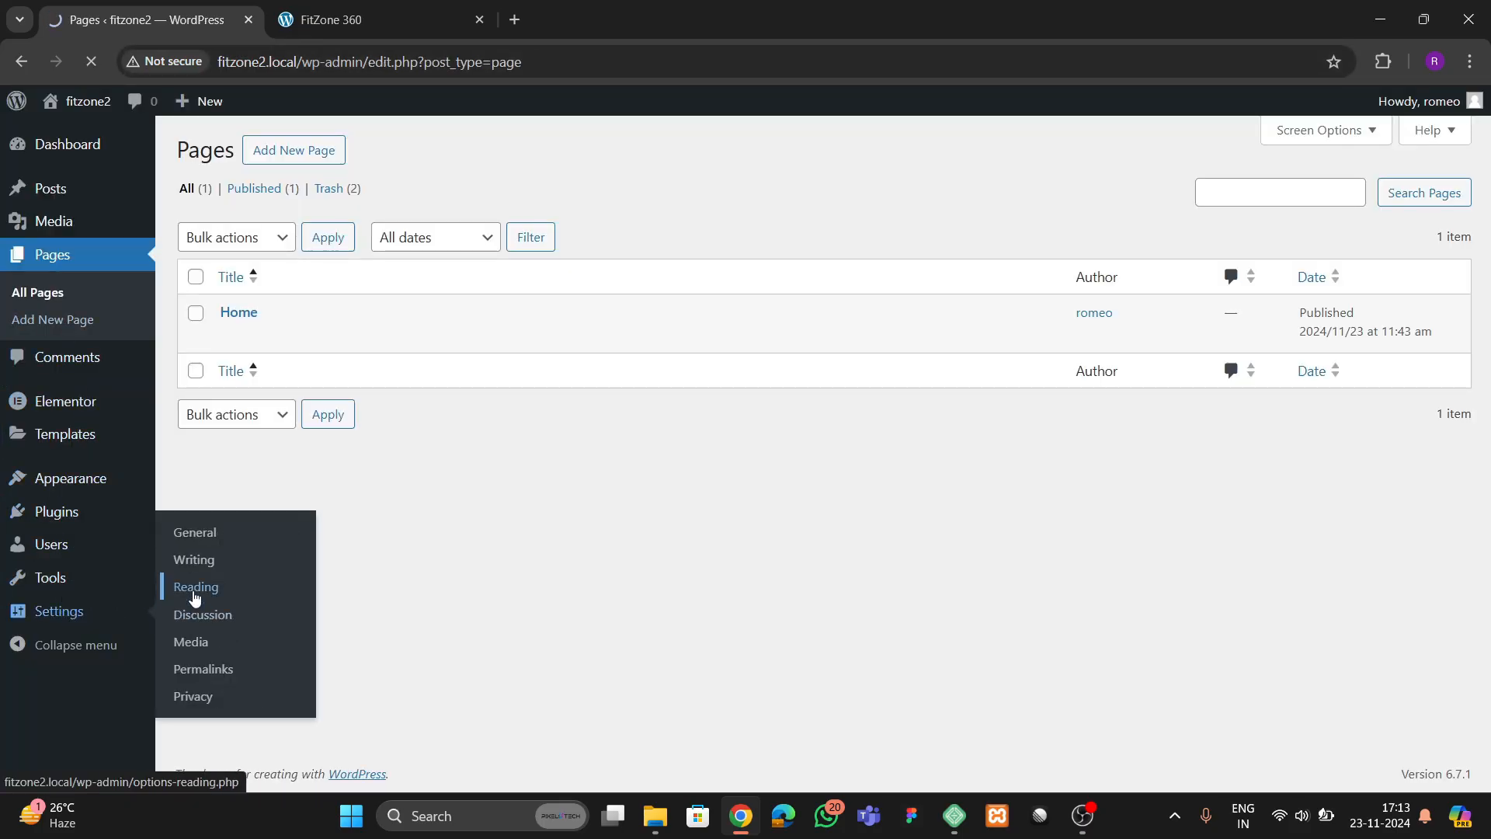
pyautogui.click(194, 591)
pyautogui.click(396, 241)
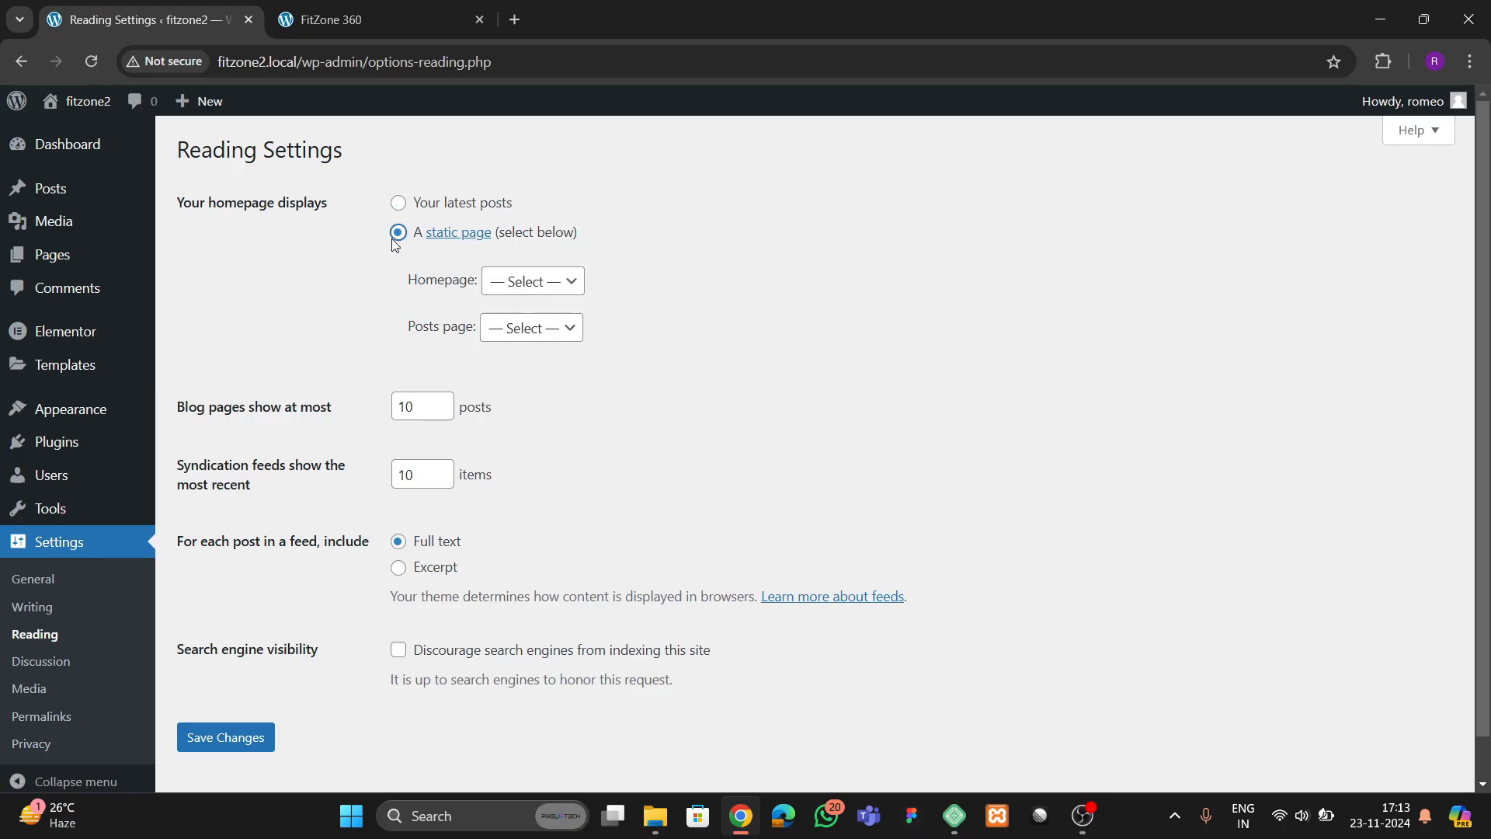
pyautogui.click(505, 293)
pyautogui.click(530, 342)
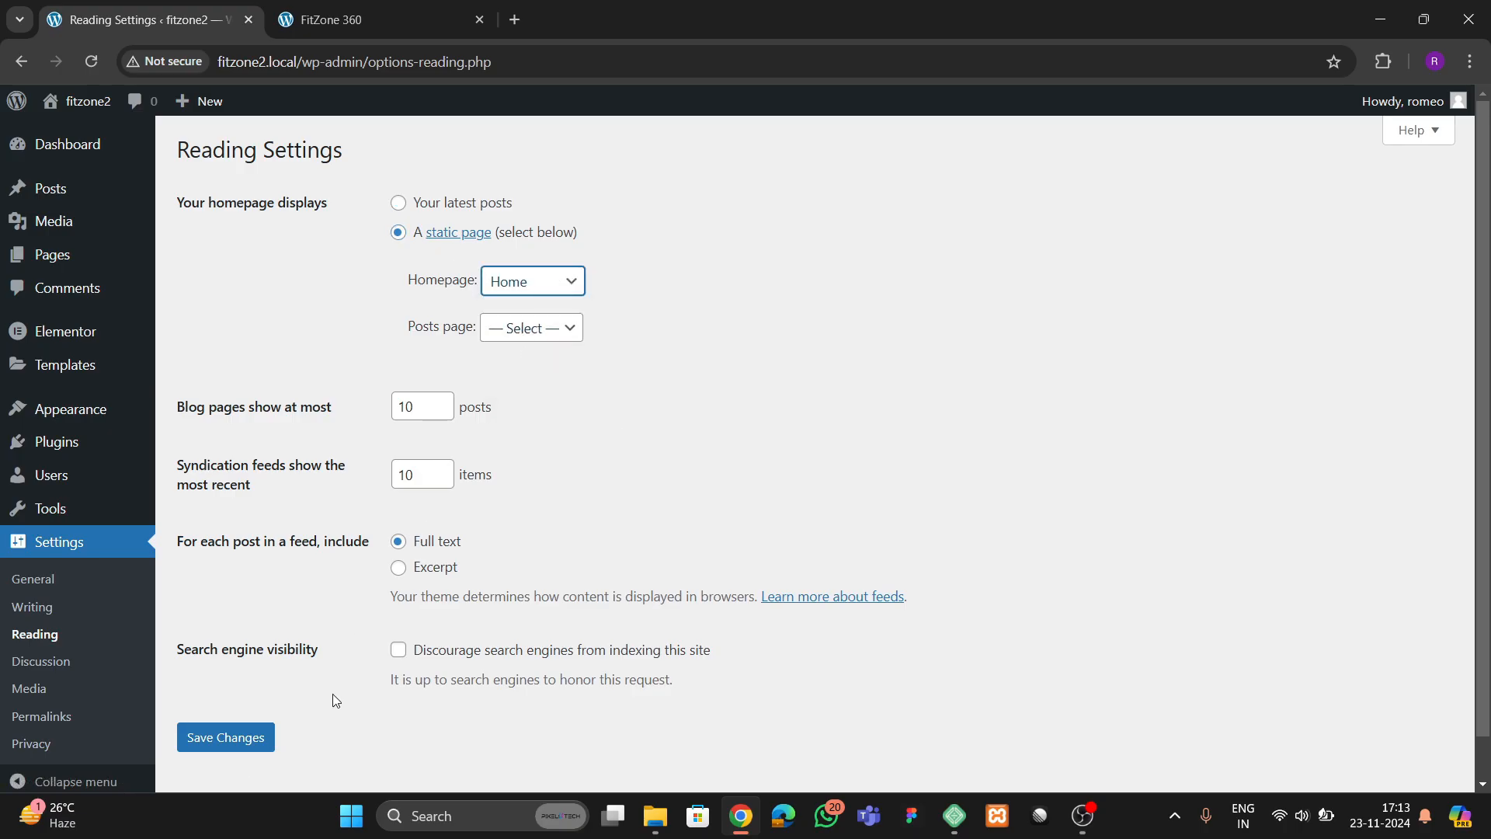
pyautogui.click(231, 738)
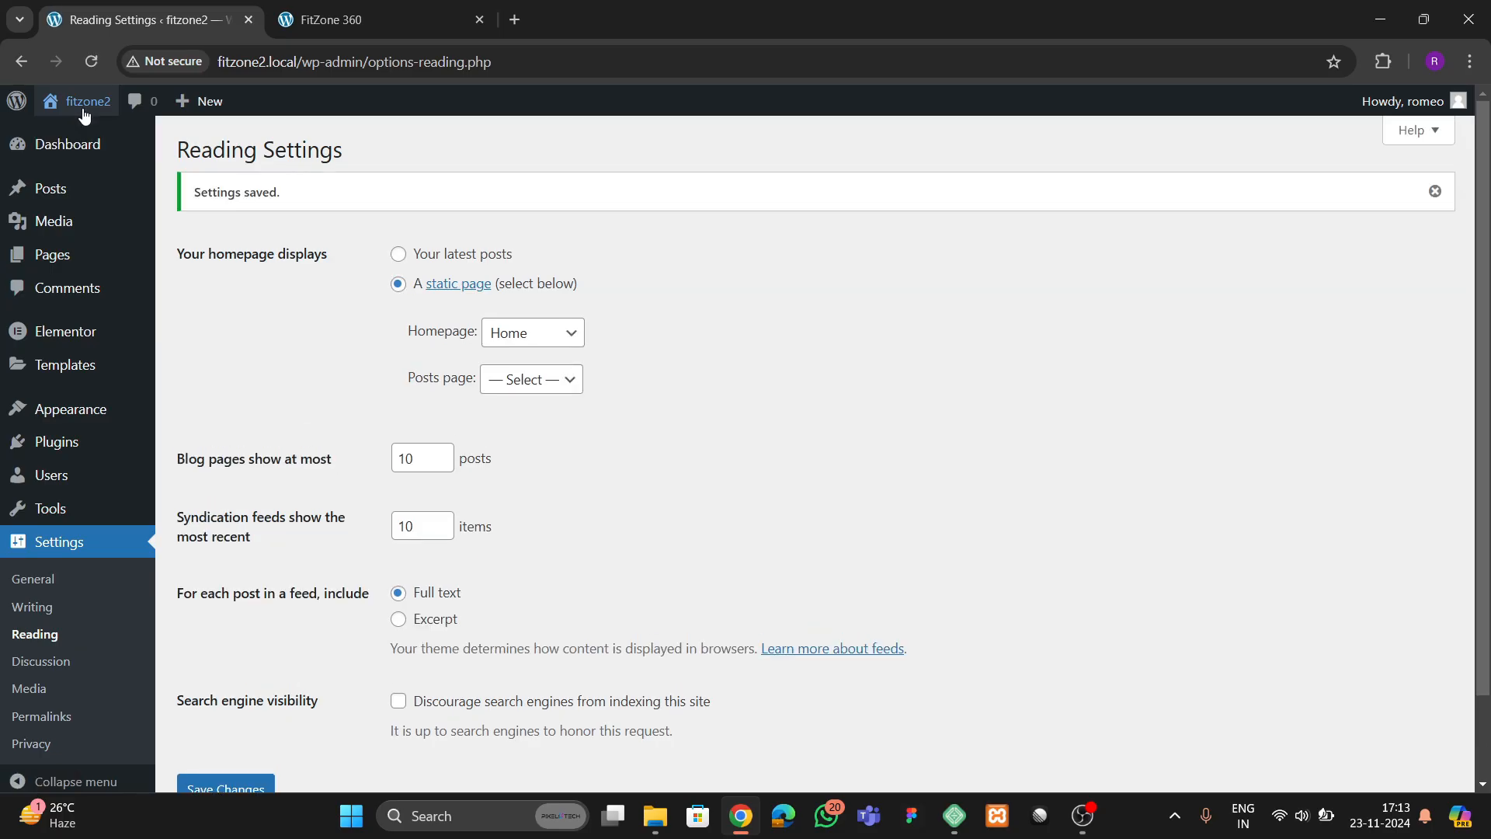
# View the live fitzone2 site in a separate browser tab and open its Home page for editing with Elementor
pyautogui.moveTo(86, 115)
pyautogui.rightClick(74, 139)
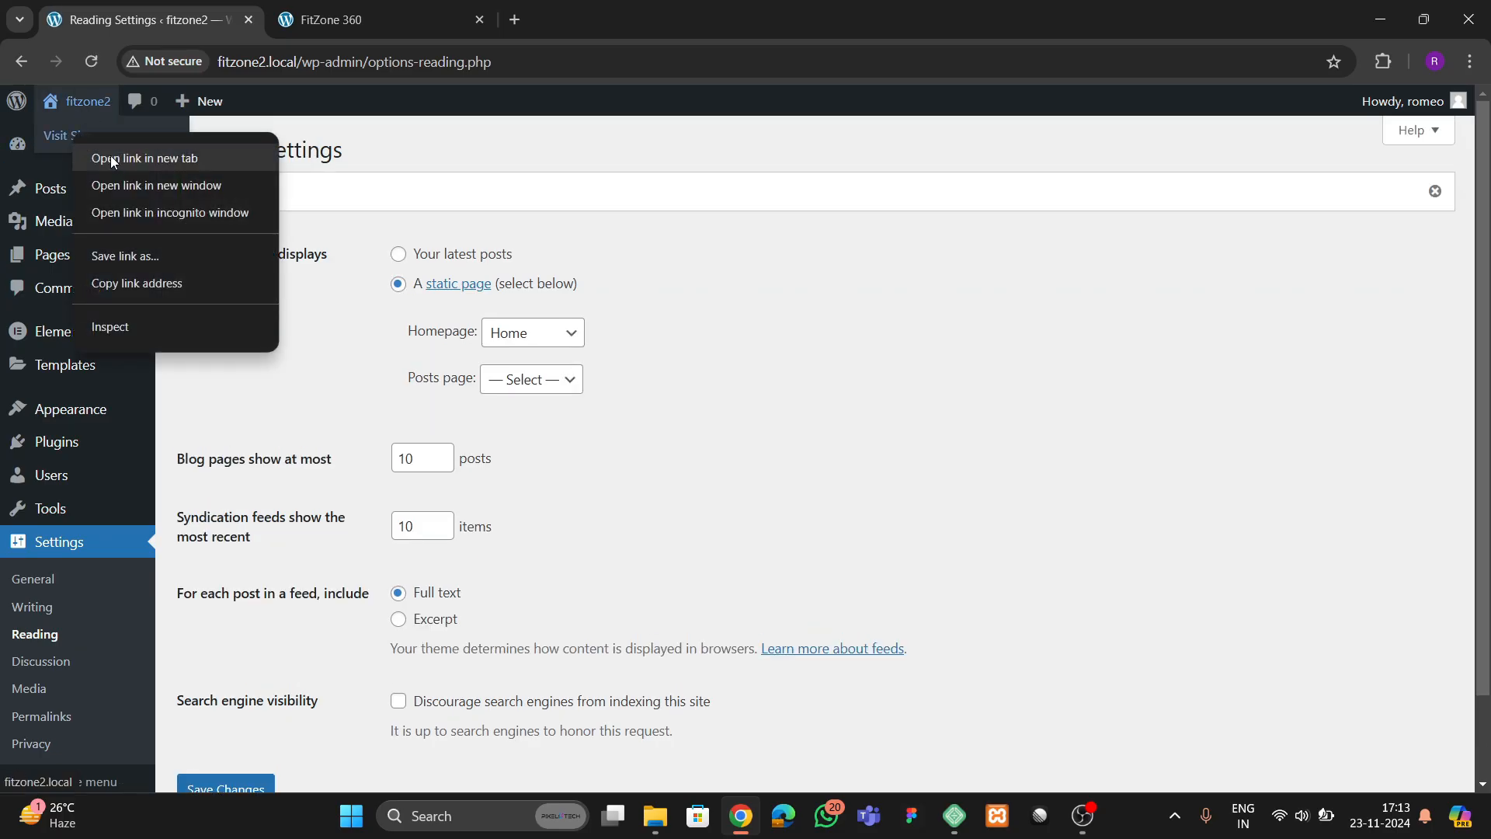
pyautogui.click(113, 156)
pyautogui.click(399, 20)
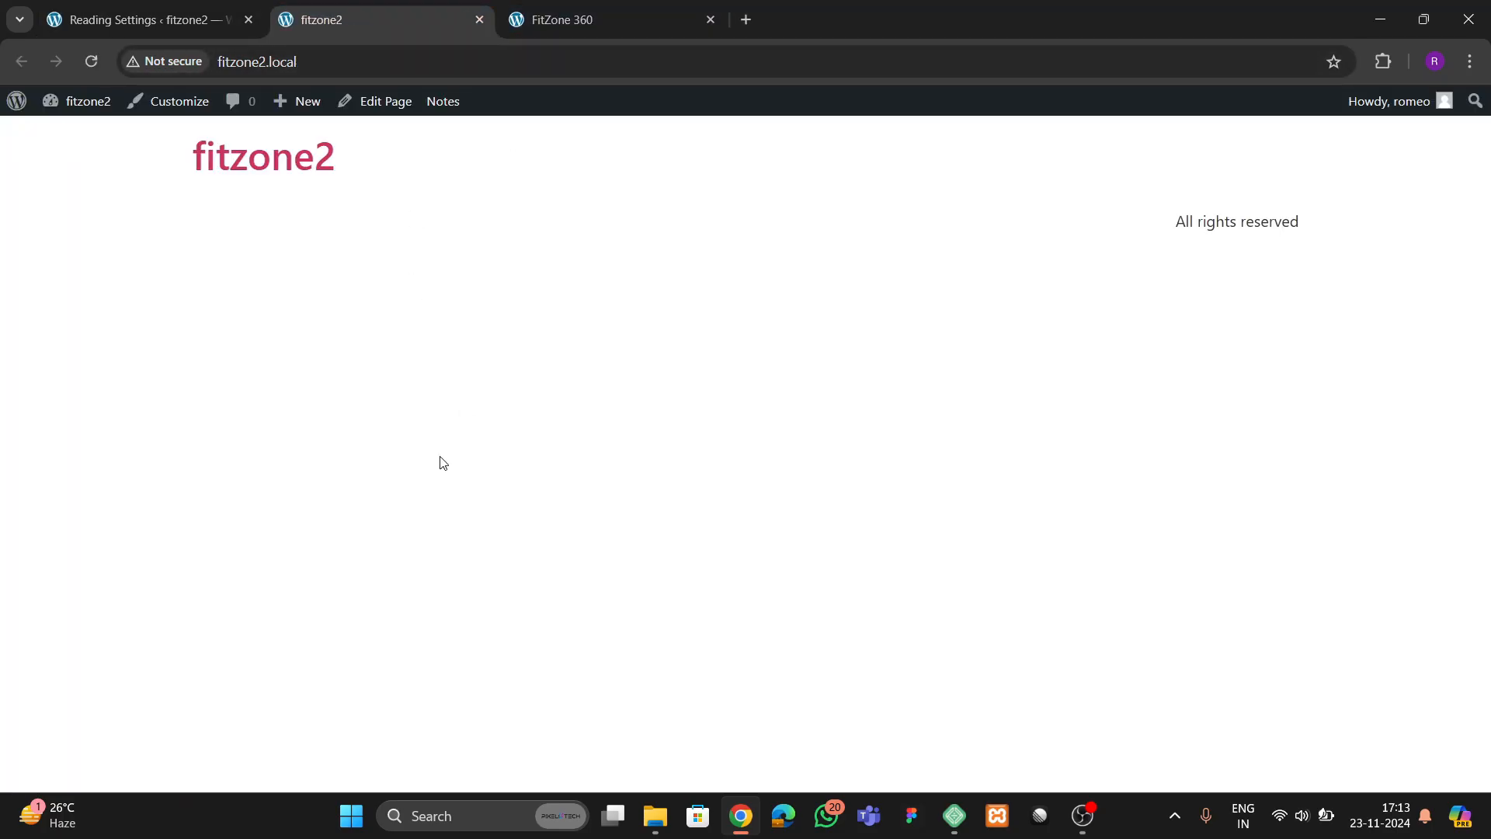
pyautogui.click(362, 104)
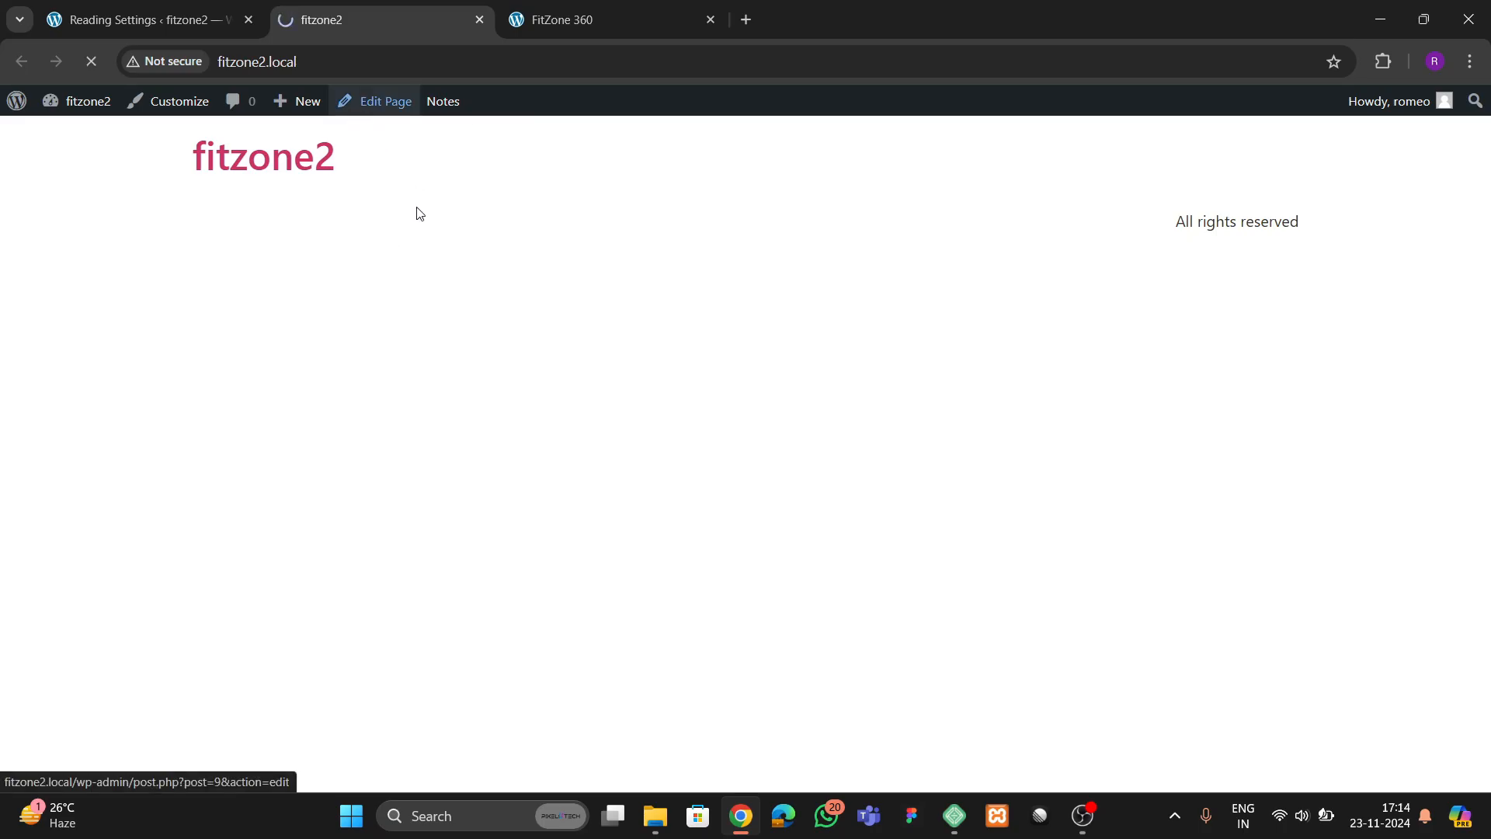
pyautogui.moveTo(589, 23); pyautogui.dragTo(429, 49)
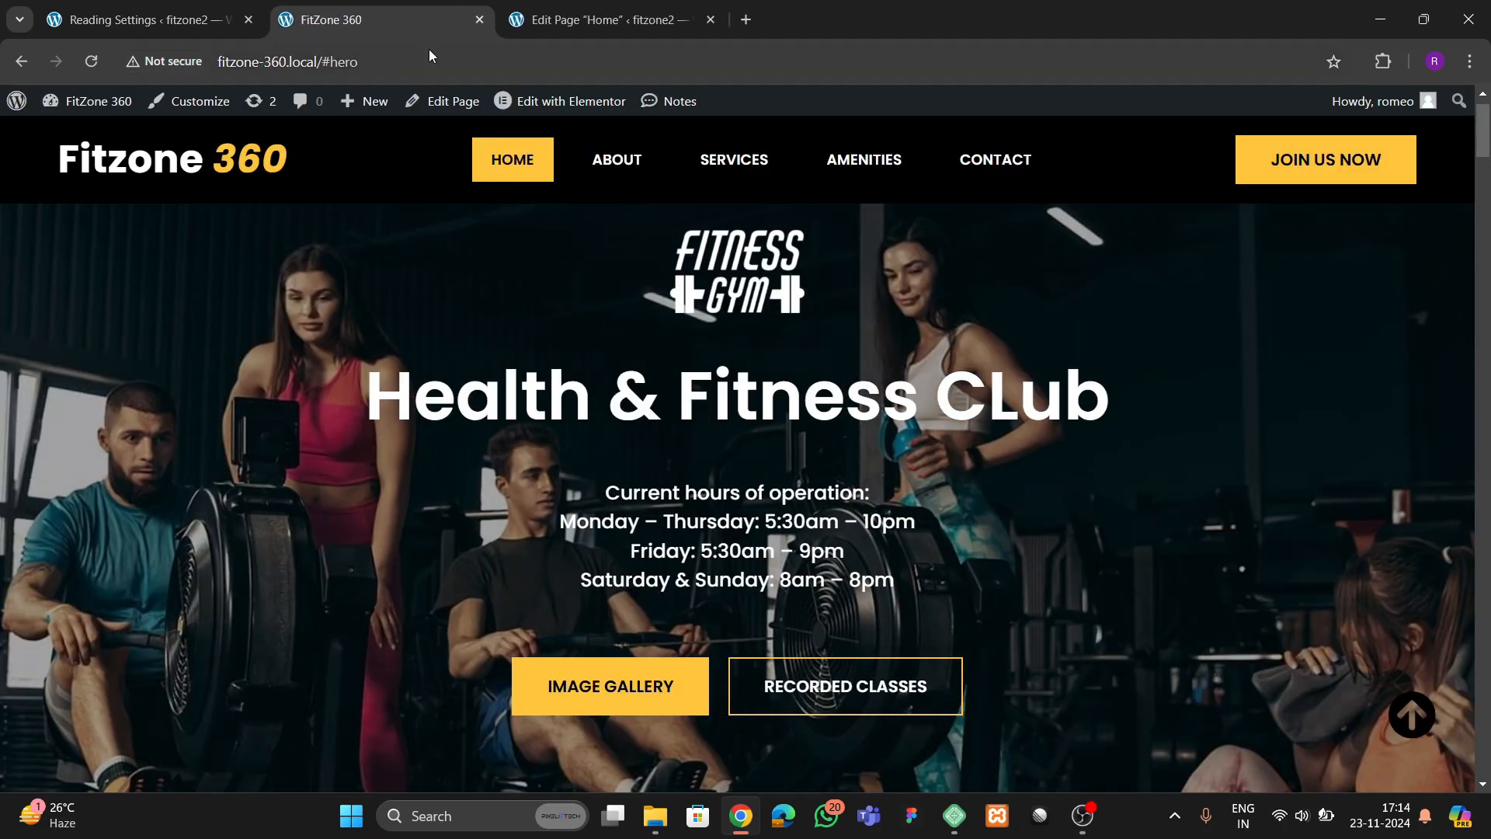
pyautogui.click(606, 20)
pyautogui.click(364, 114)
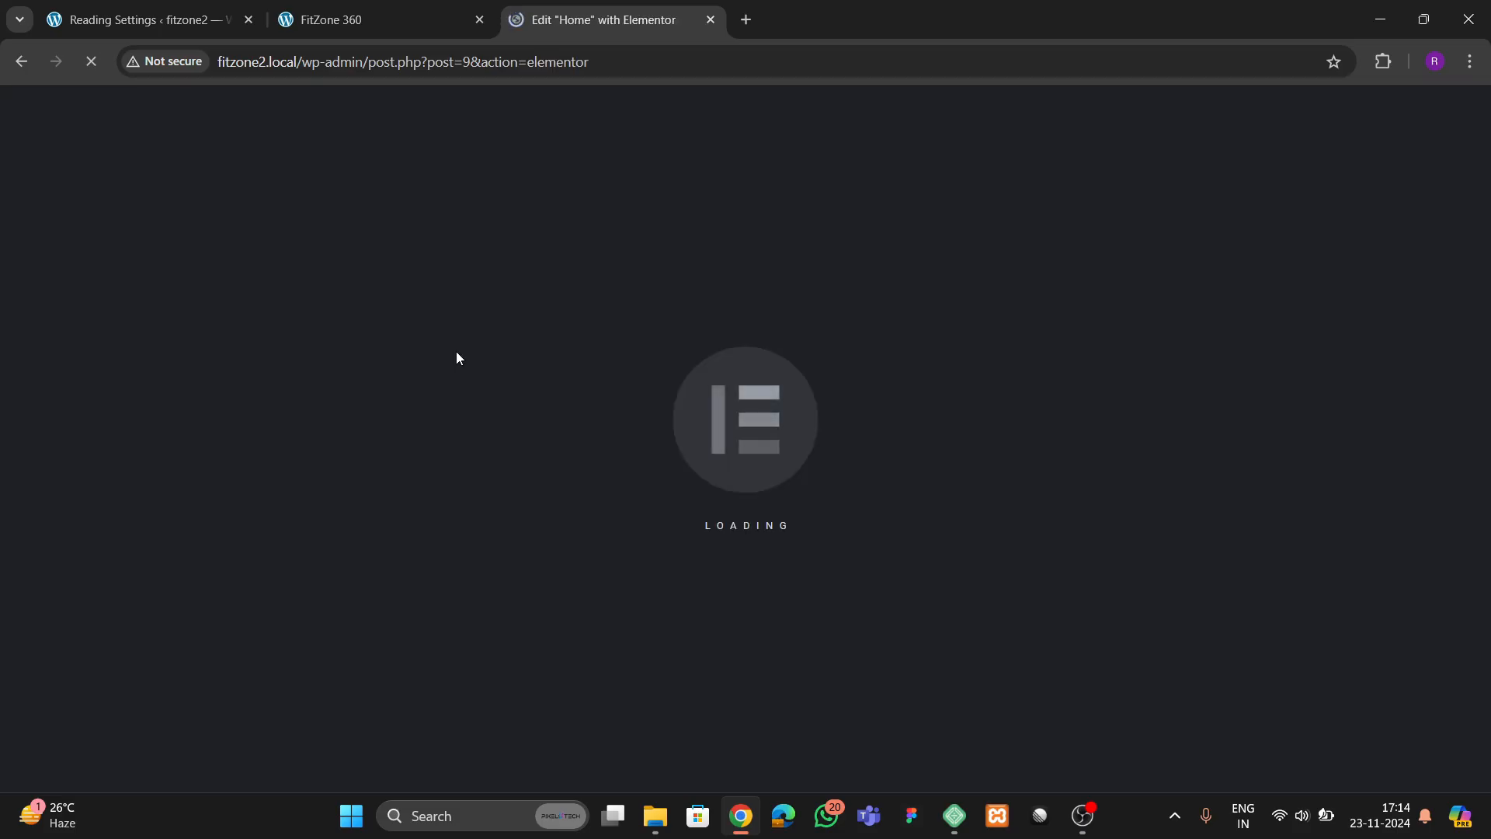
# Upload all images from the Downloads folder fitzone 360 to the fitzone2 Media Library
pyautogui.click(157, 27)
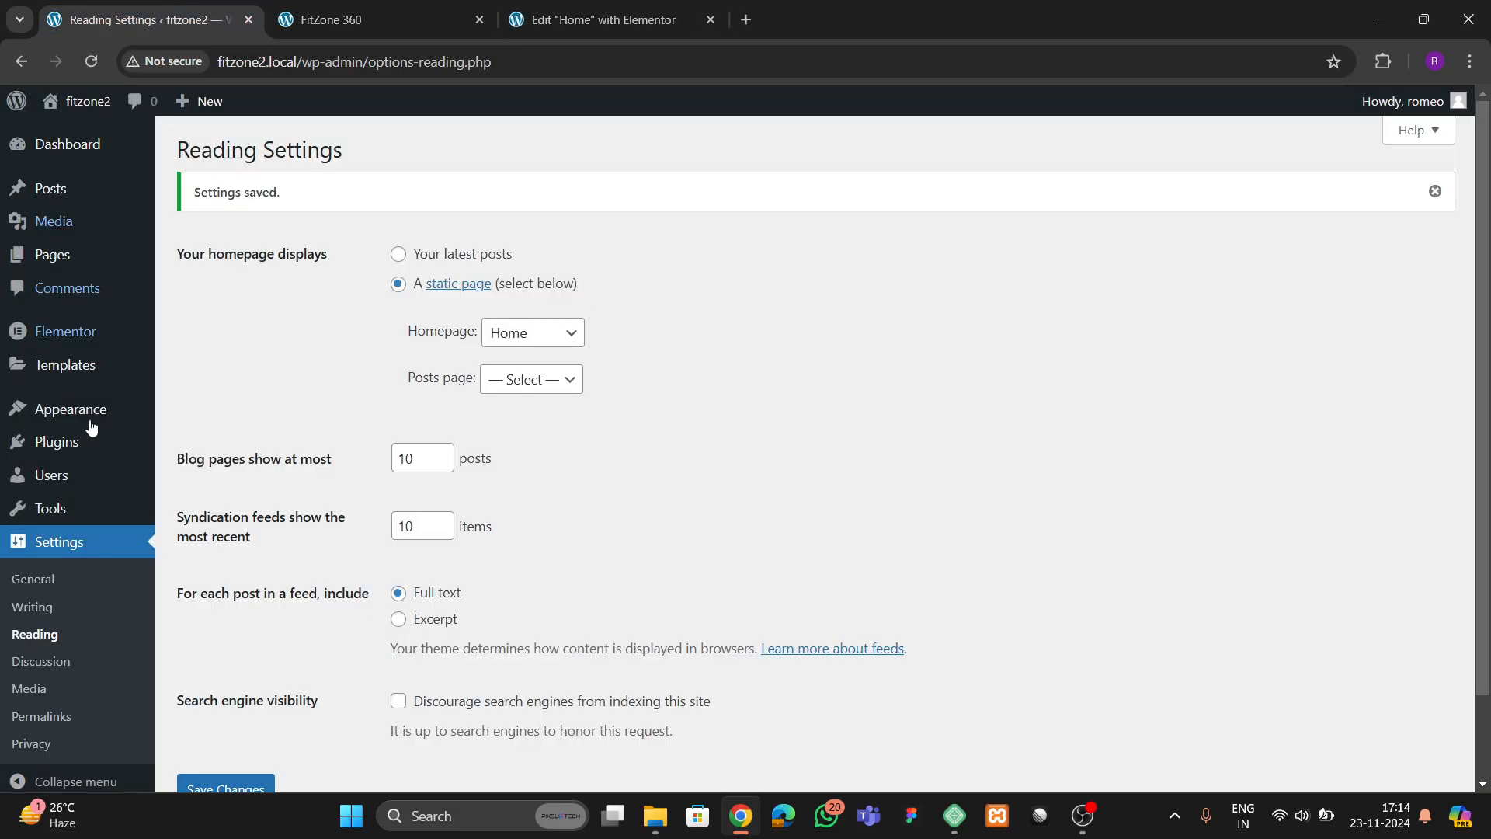
pyautogui.moveTo(54, 222)
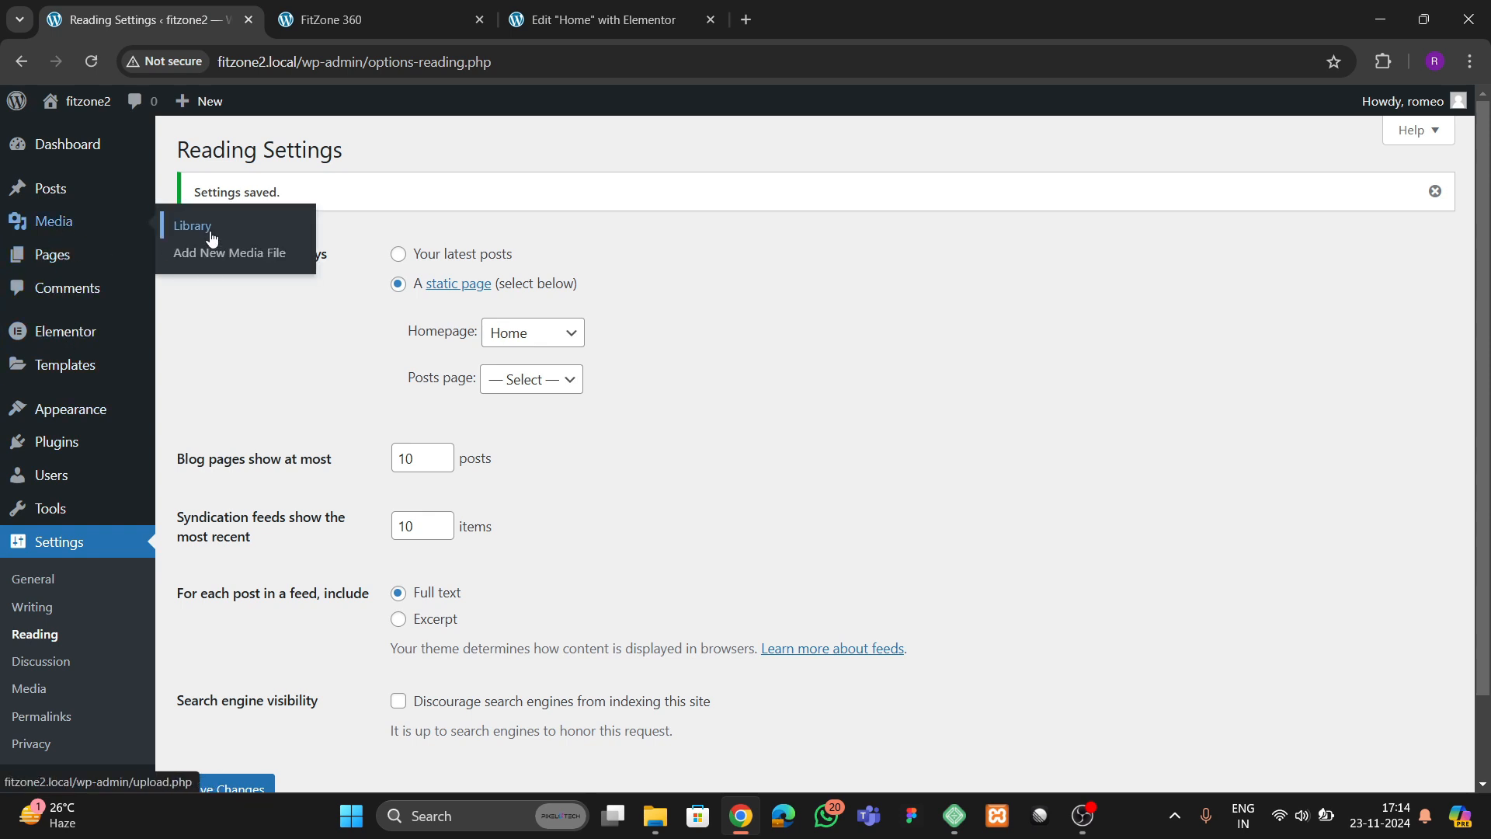
pyautogui.click(210, 234)
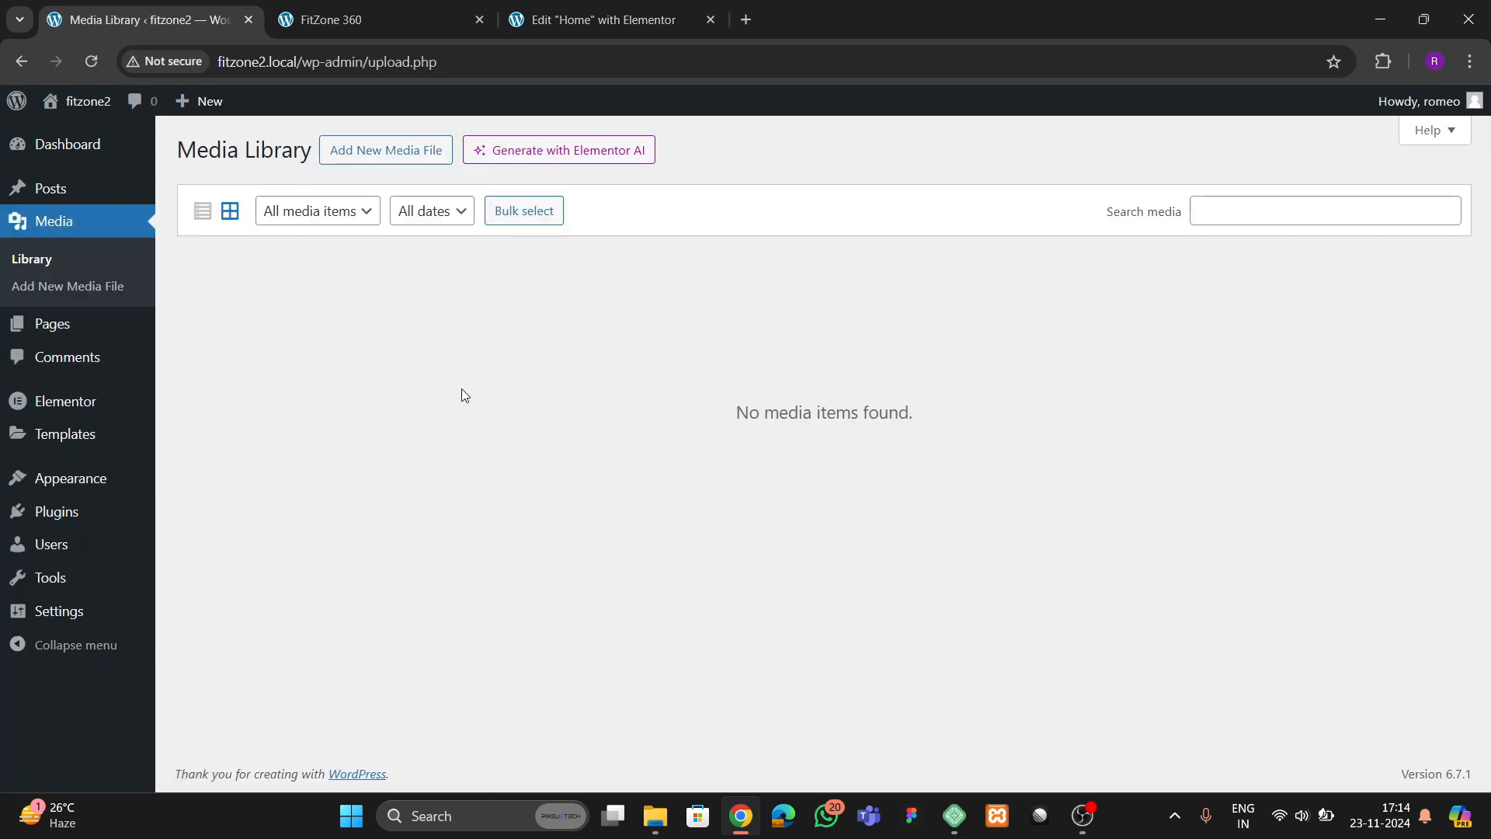
pyautogui.click(358, 162)
pyautogui.click(813, 311)
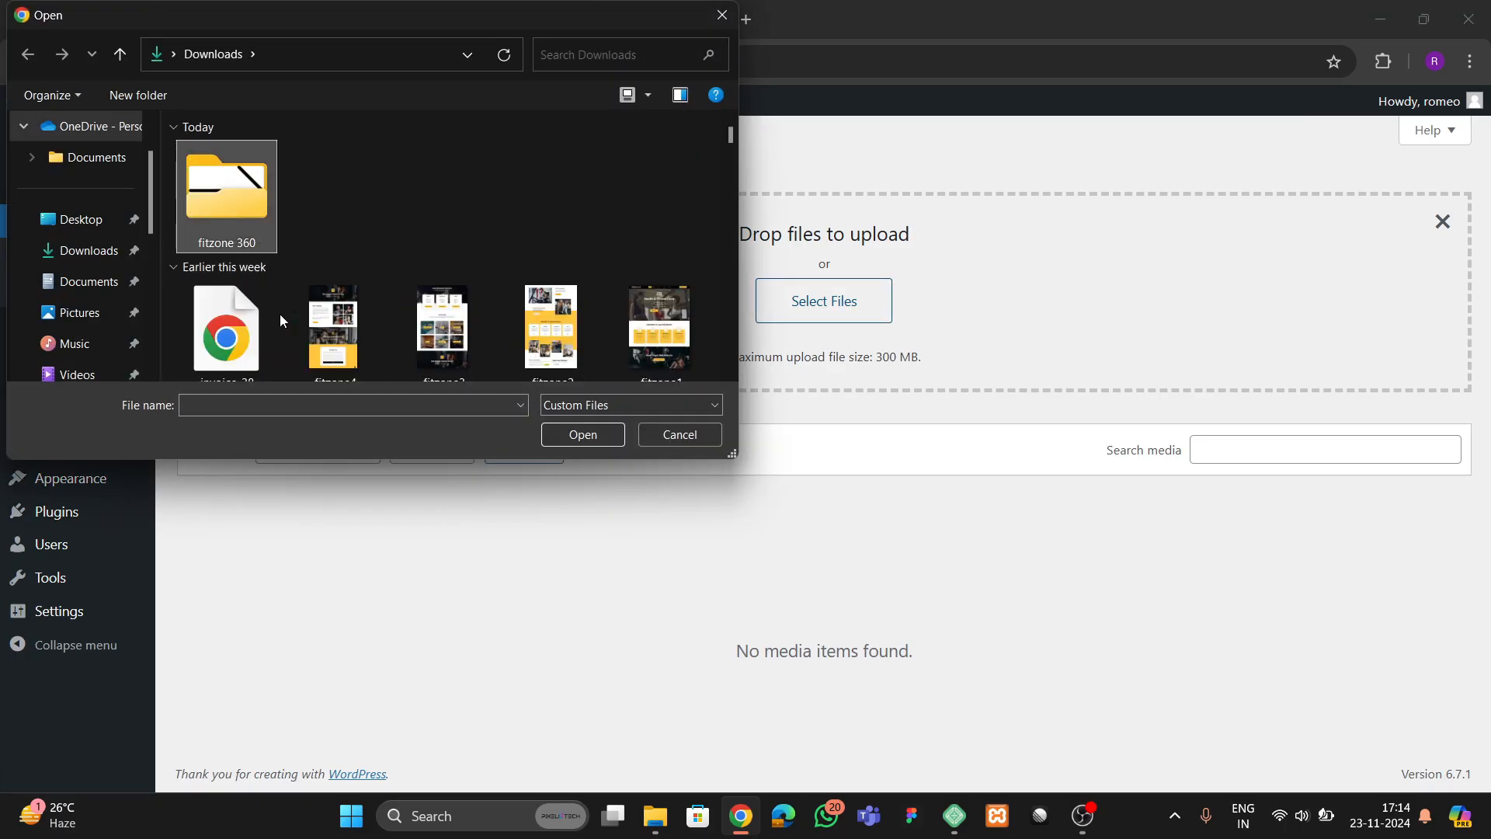
pyautogui.doubleClick(248, 213)
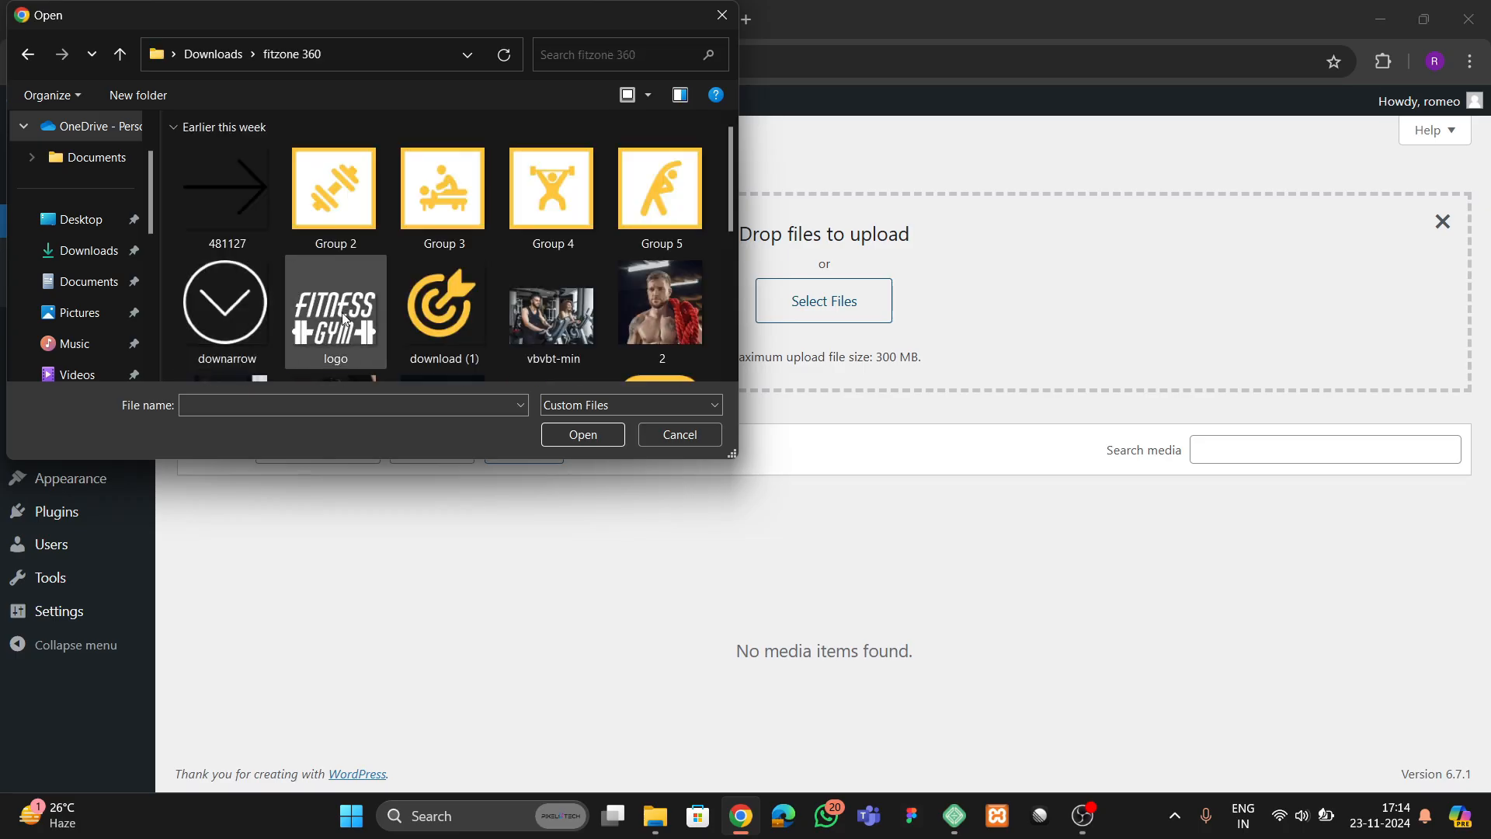
pyautogui.hotkey('ctrl', 'a')
pyautogui.click(565, 434)
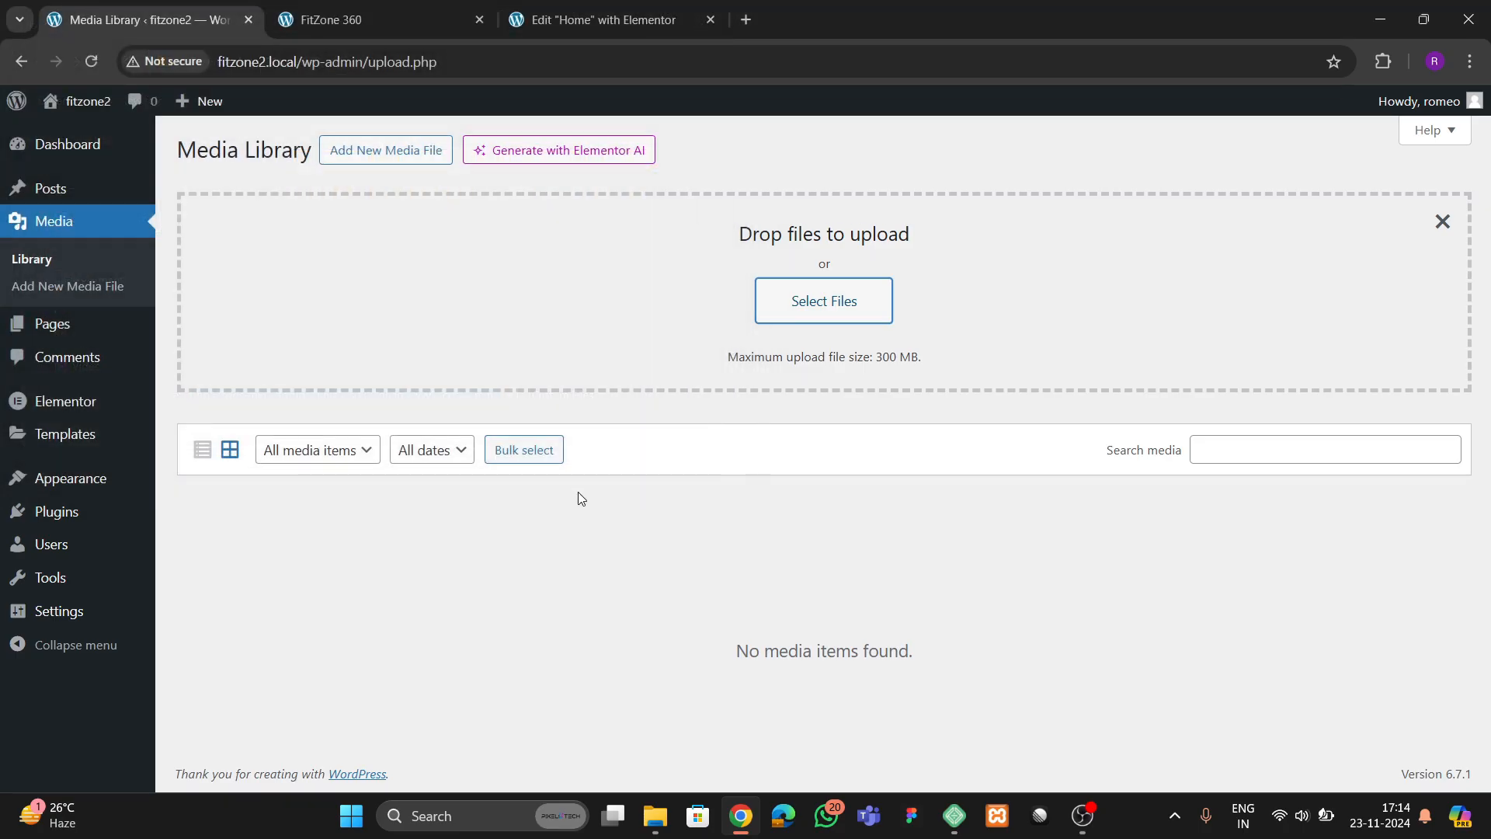
pyautogui.scroll(-4, 676, 573)
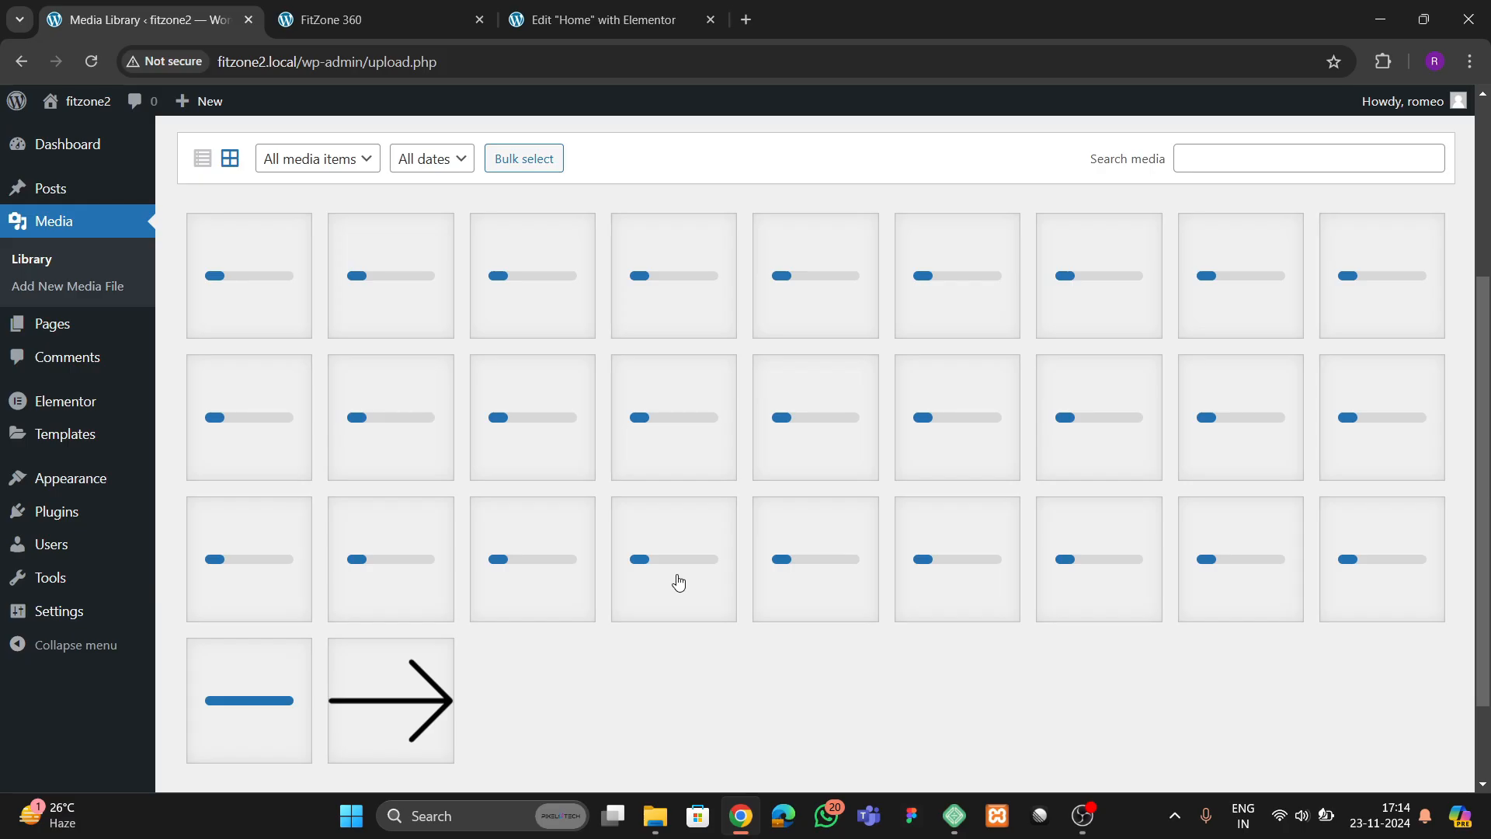
pyautogui.scroll(3, 678, 581)
pyautogui.scroll(-3, 677, 579)
# Return to the Home page in Elementor, dismiss the AI notification and narrow the widget panel
pyautogui.click(598, 19)
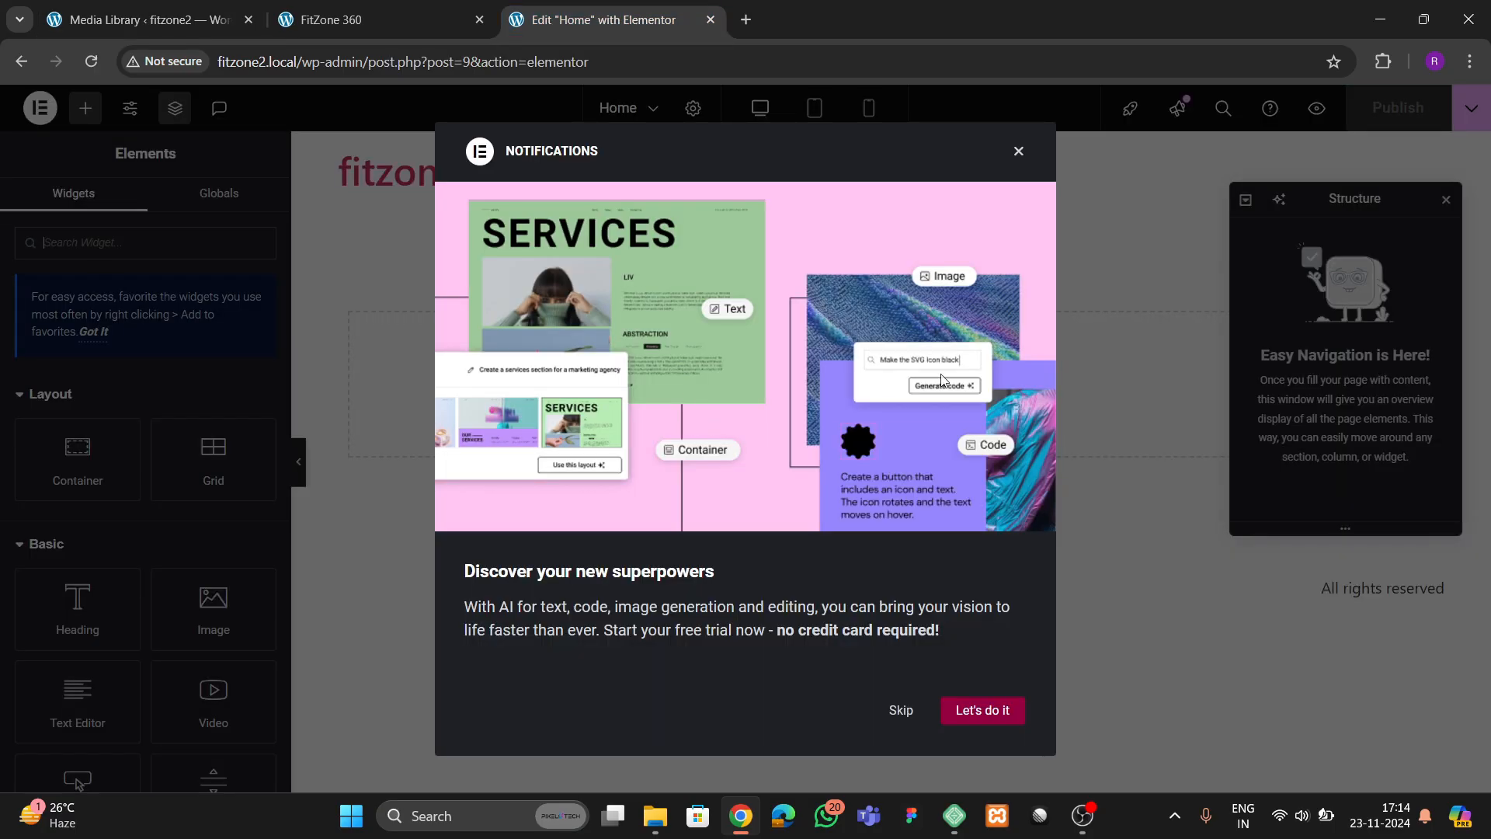
pyautogui.click(1016, 152)
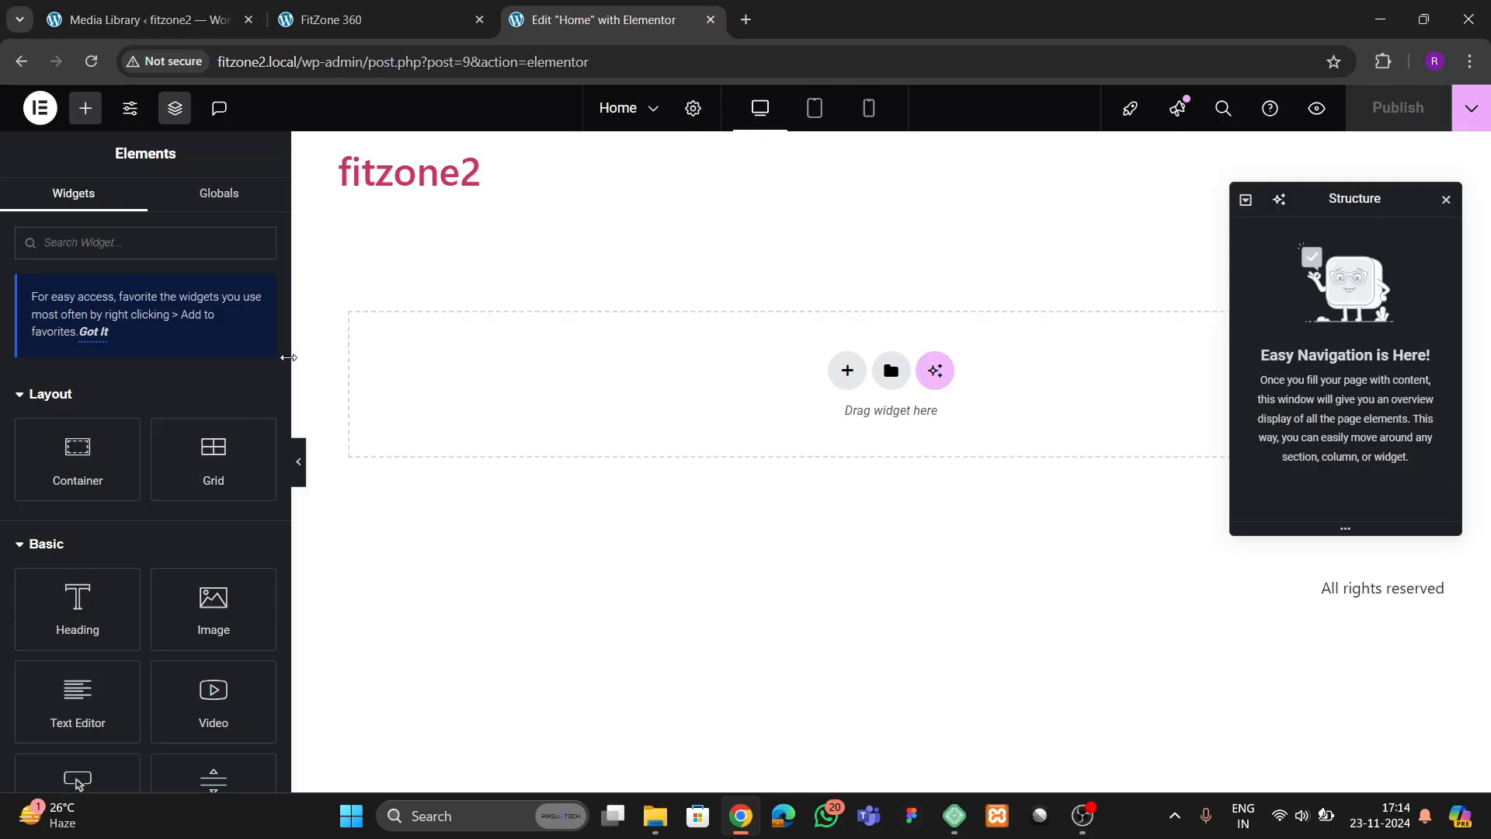
pyautogui.moveTo(289, 358); pyautogui.dragTo(247, 386)
# Examine the finished FitZone 360 page's hero, service cards and about section as the design reference
pyautogui.hotkey('ctrl', 'pageup')
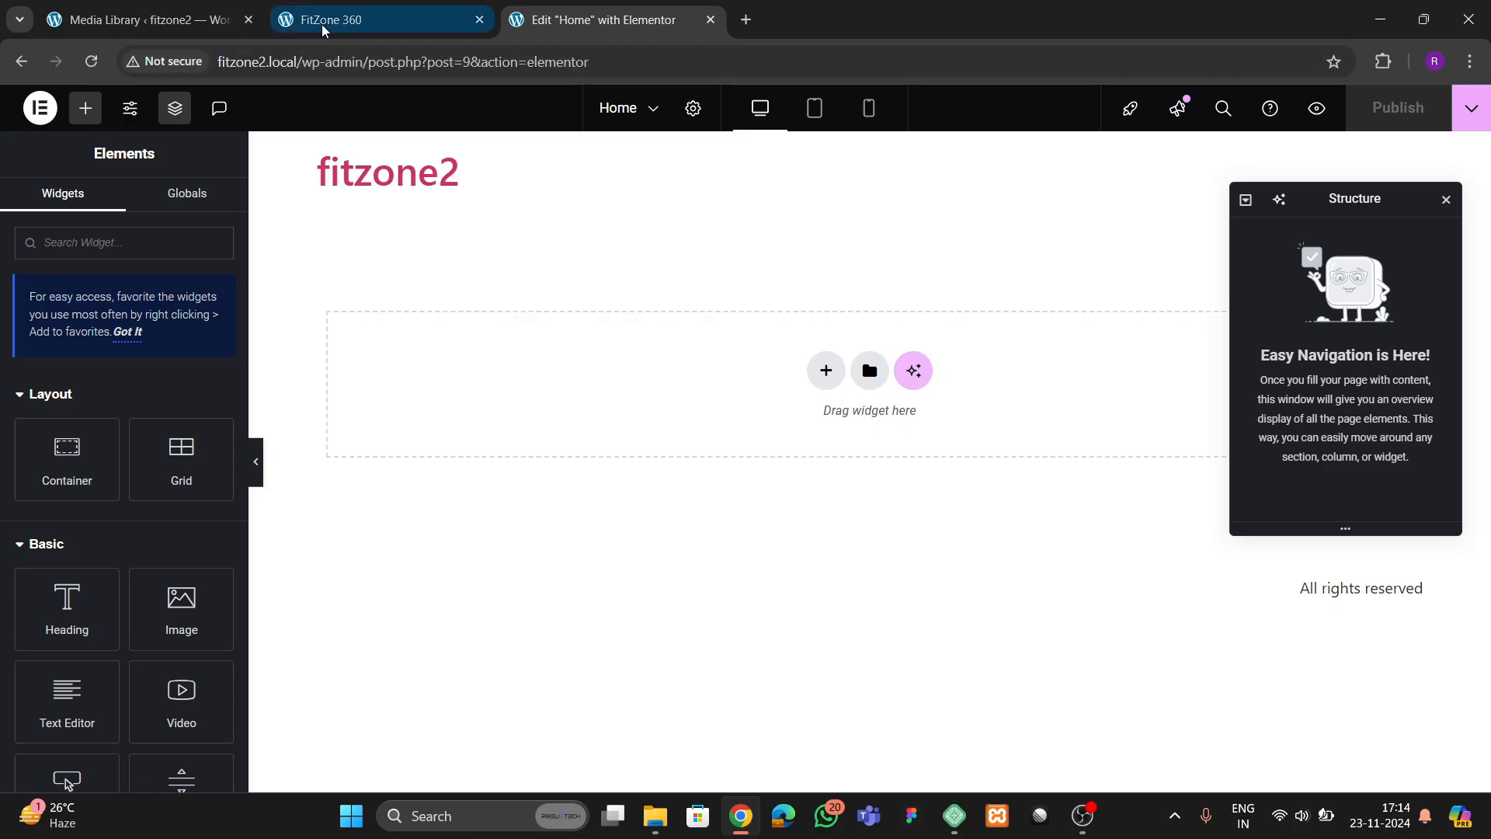
pyautogui.scroll(1, 967, 489)
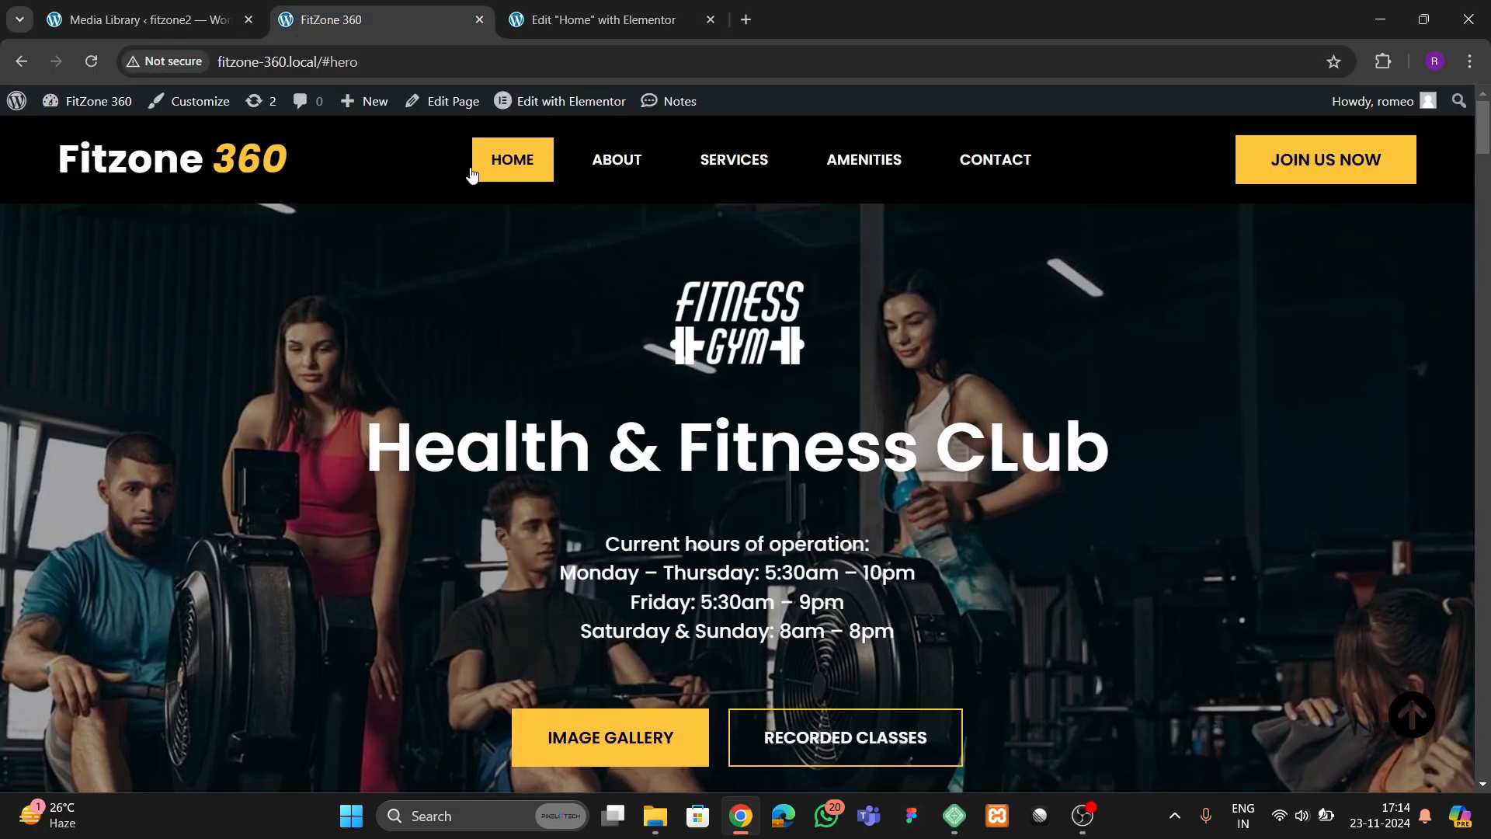
pyautogui.scroll(-15, 765, 504)
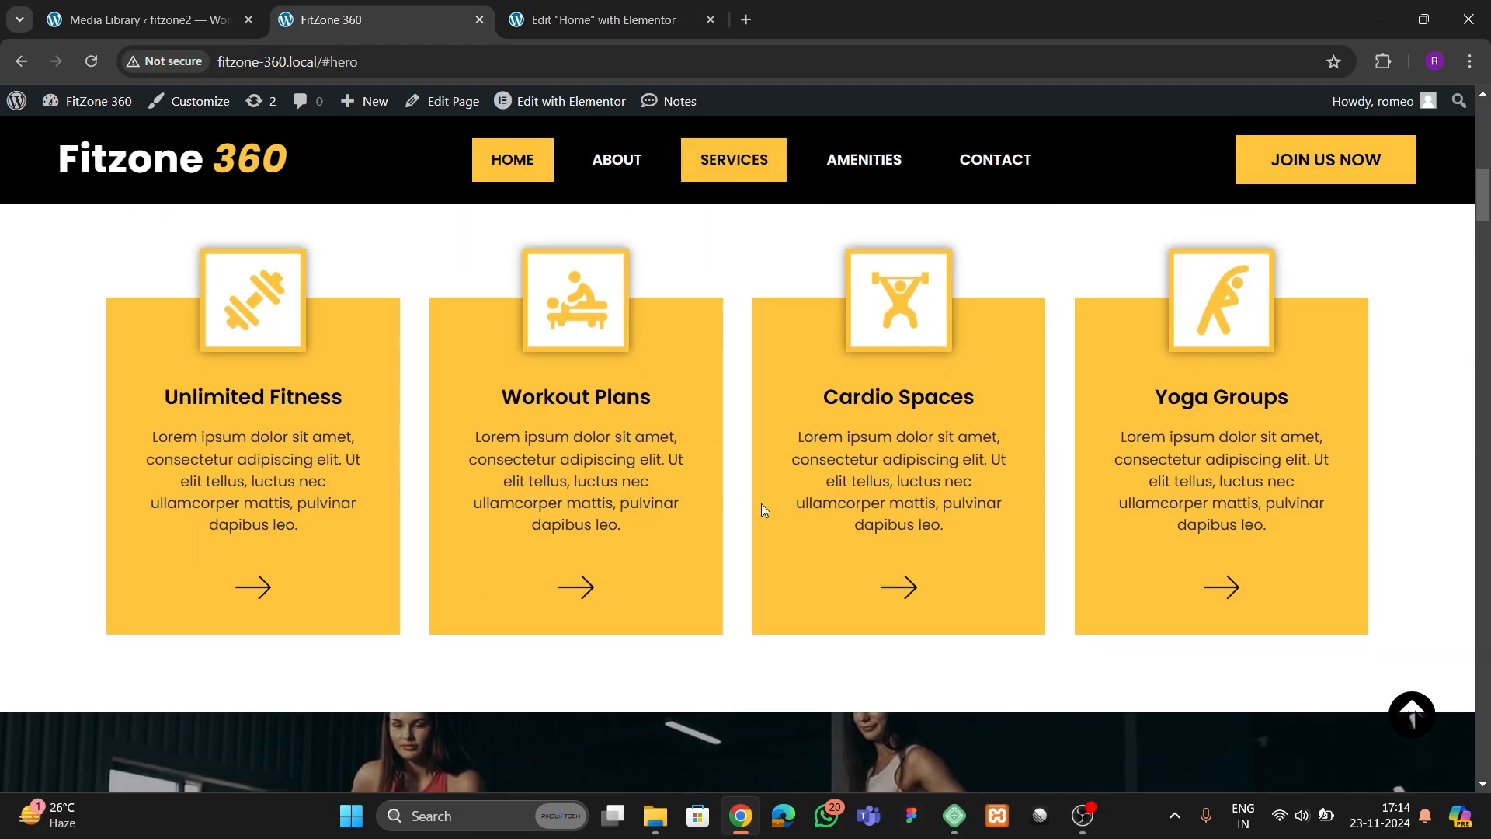
pyautogui.scroll(4, 794, 506)
pyautogui.scroll(-11, 823, 503)
pyautogui.scroll(11, 875, 498)
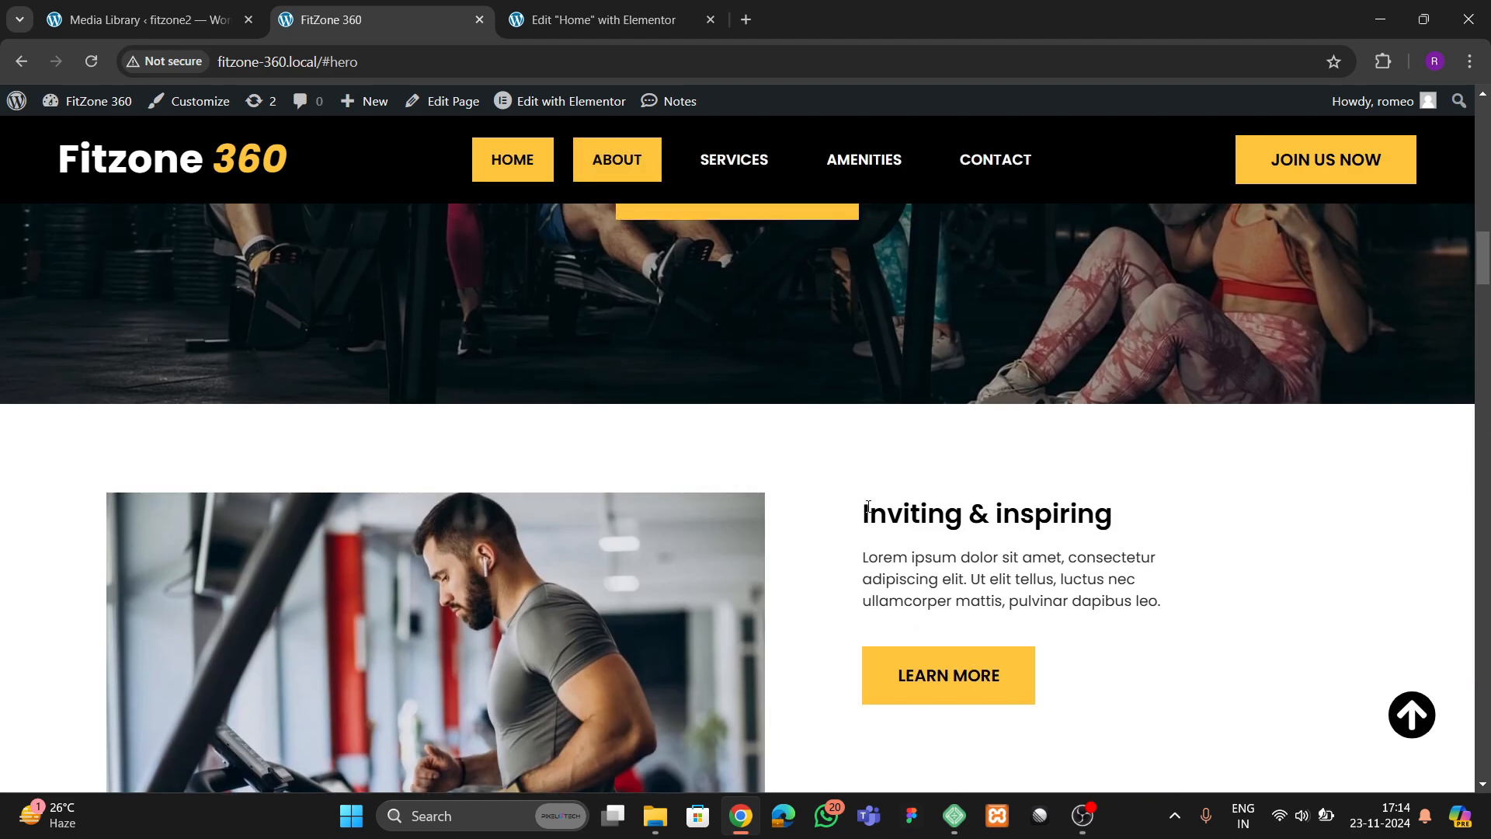
pyautogui.scroll(6, 875, 487)
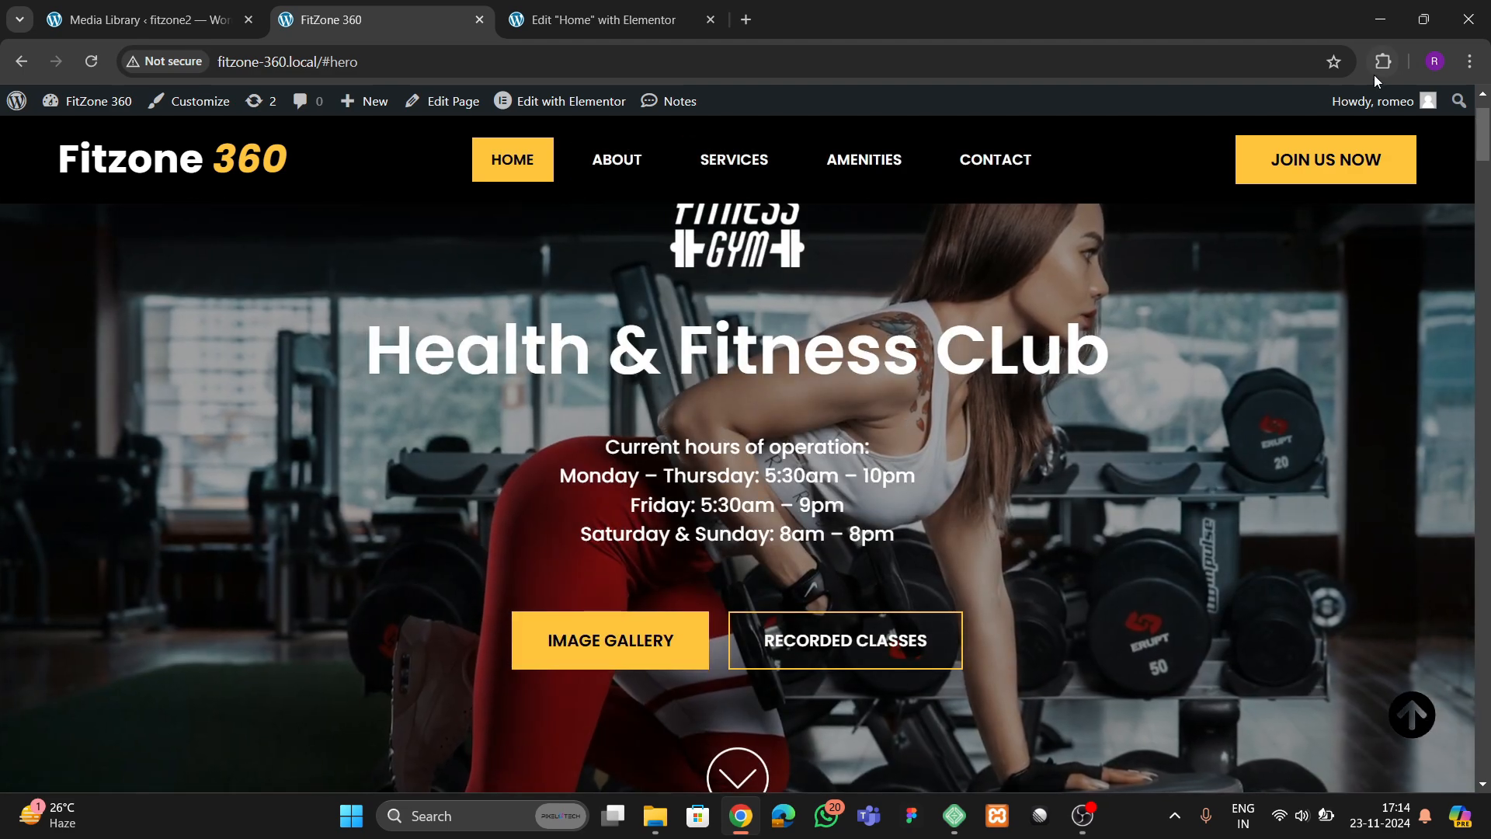
# Look up the FitZone 360 site's yellow accent color #ffc53d with the browser's color picker extension
pyautogui.click(1376, 71)
pyautogui.click(1198, 207)
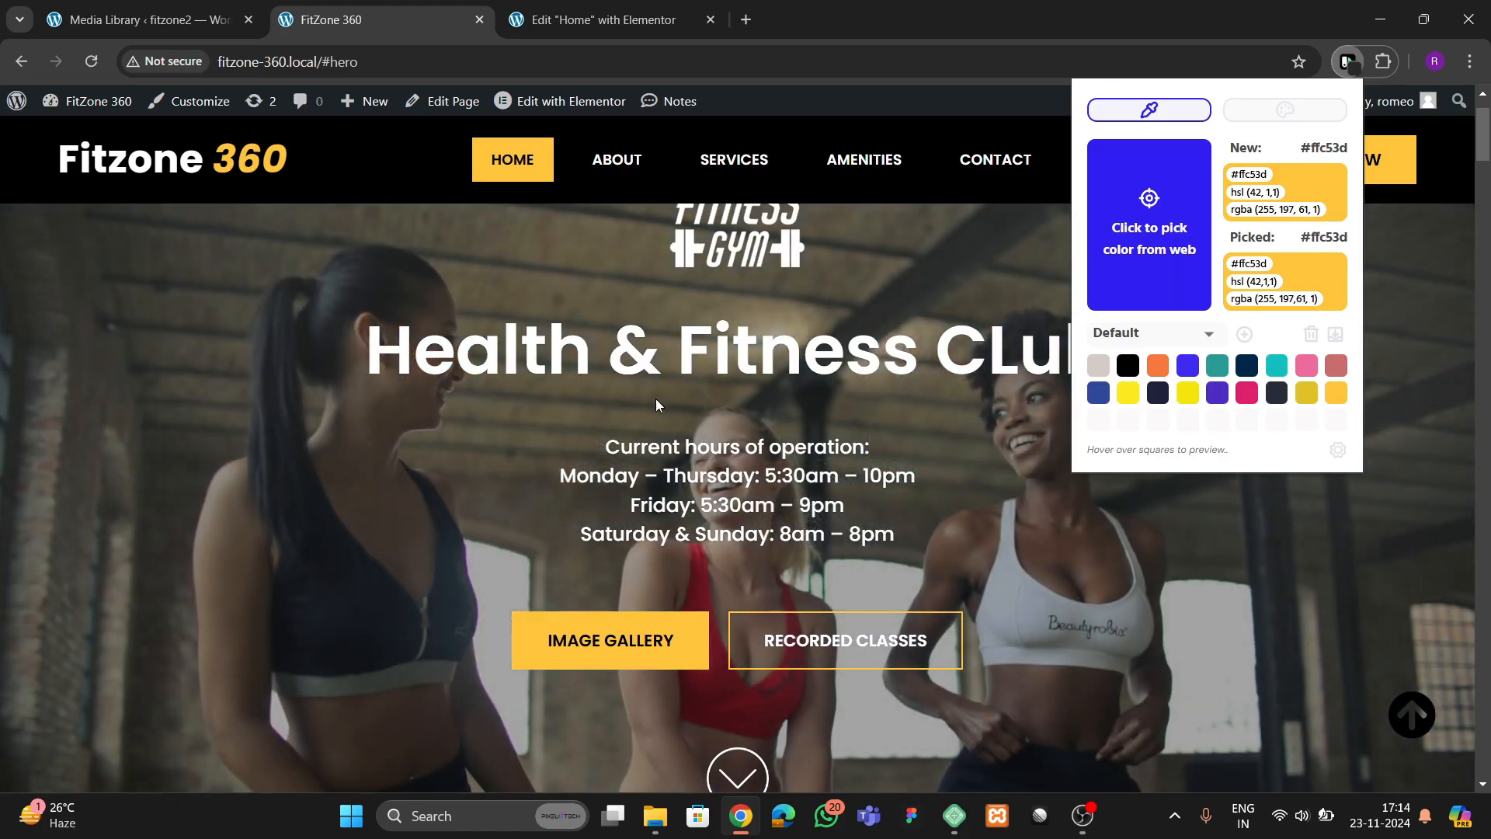
pyautogui.click(1053, 355)
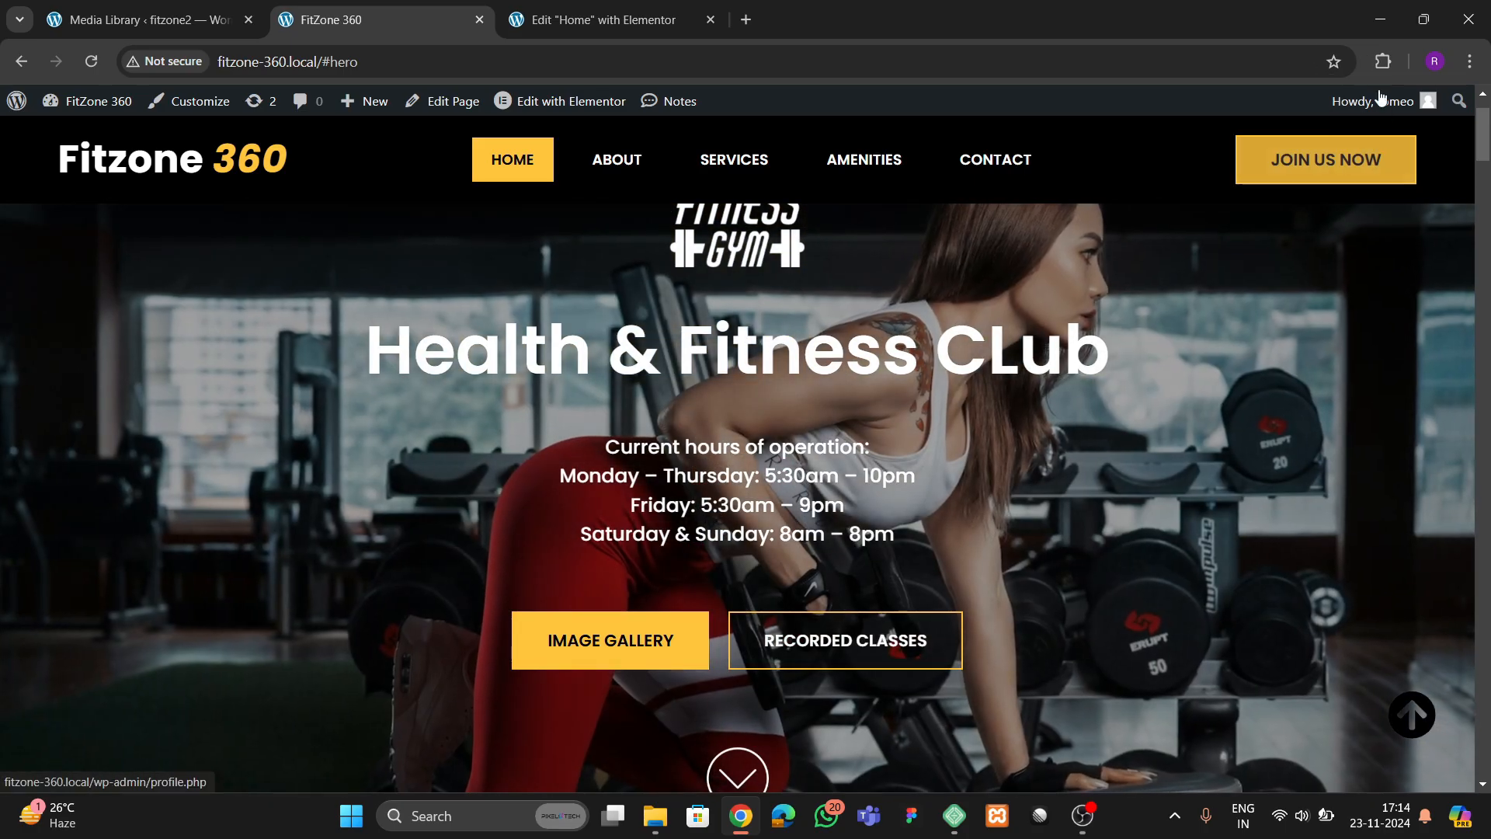
pyautogui.click(1383, 64)
pyautogui.click(1211, 191)
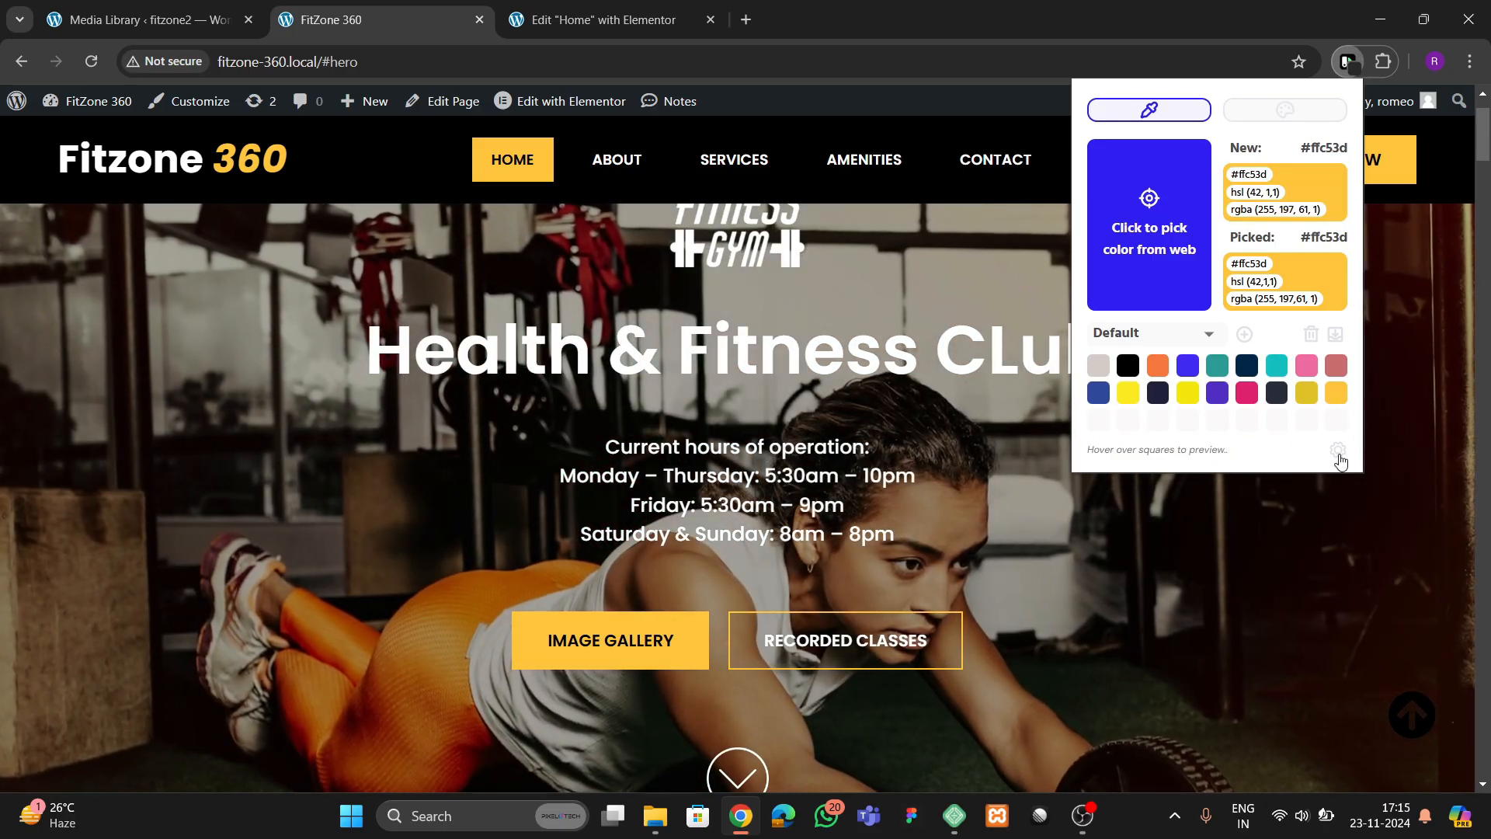
pyautogui.click(832, 440)
# Add a custom global color named theme yellow in Elementor's Site Settings
pyautogui.click(598, 20)
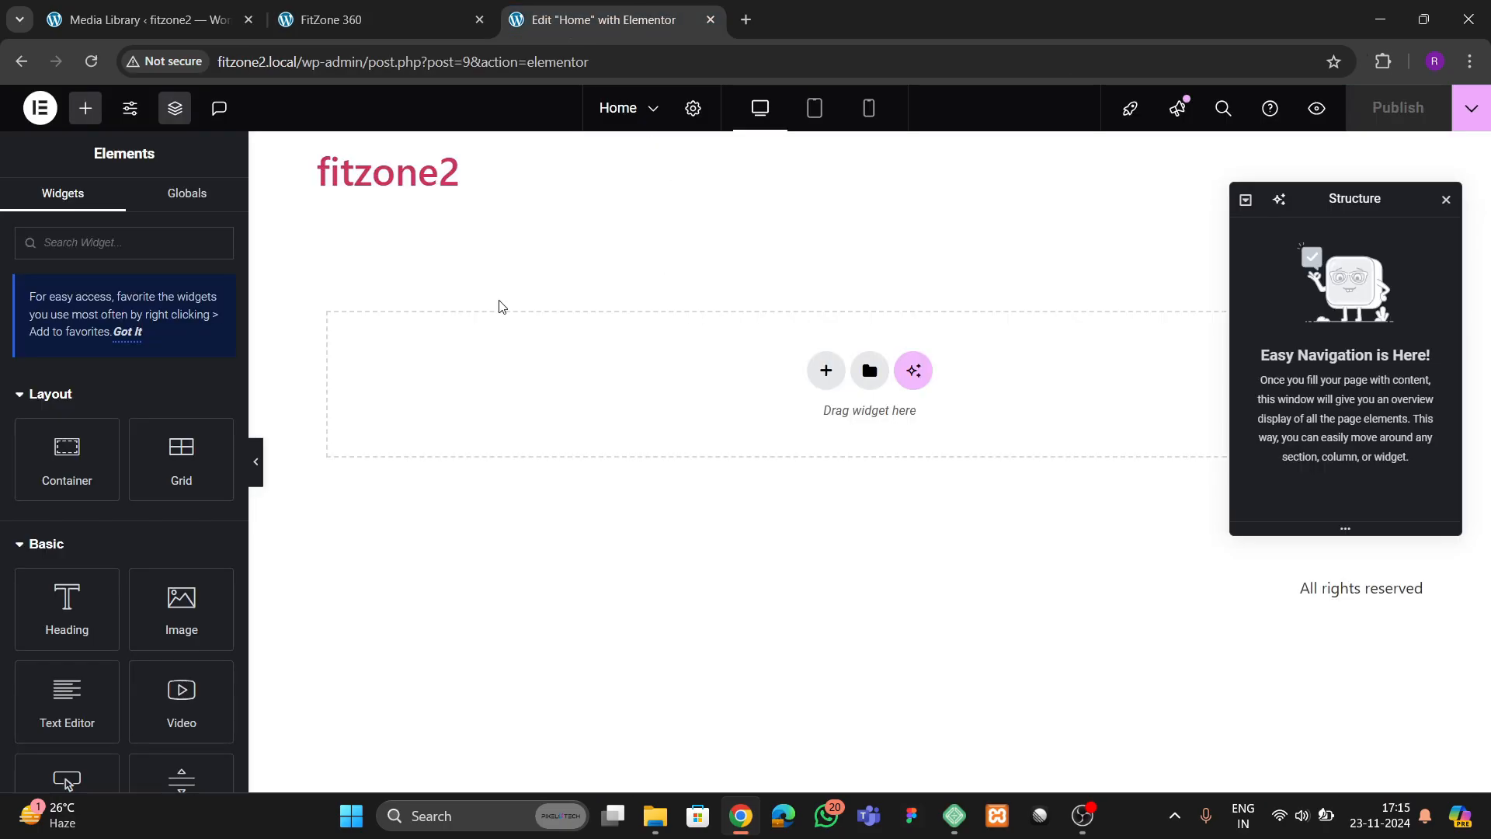
pyautogui.click(130, 111)
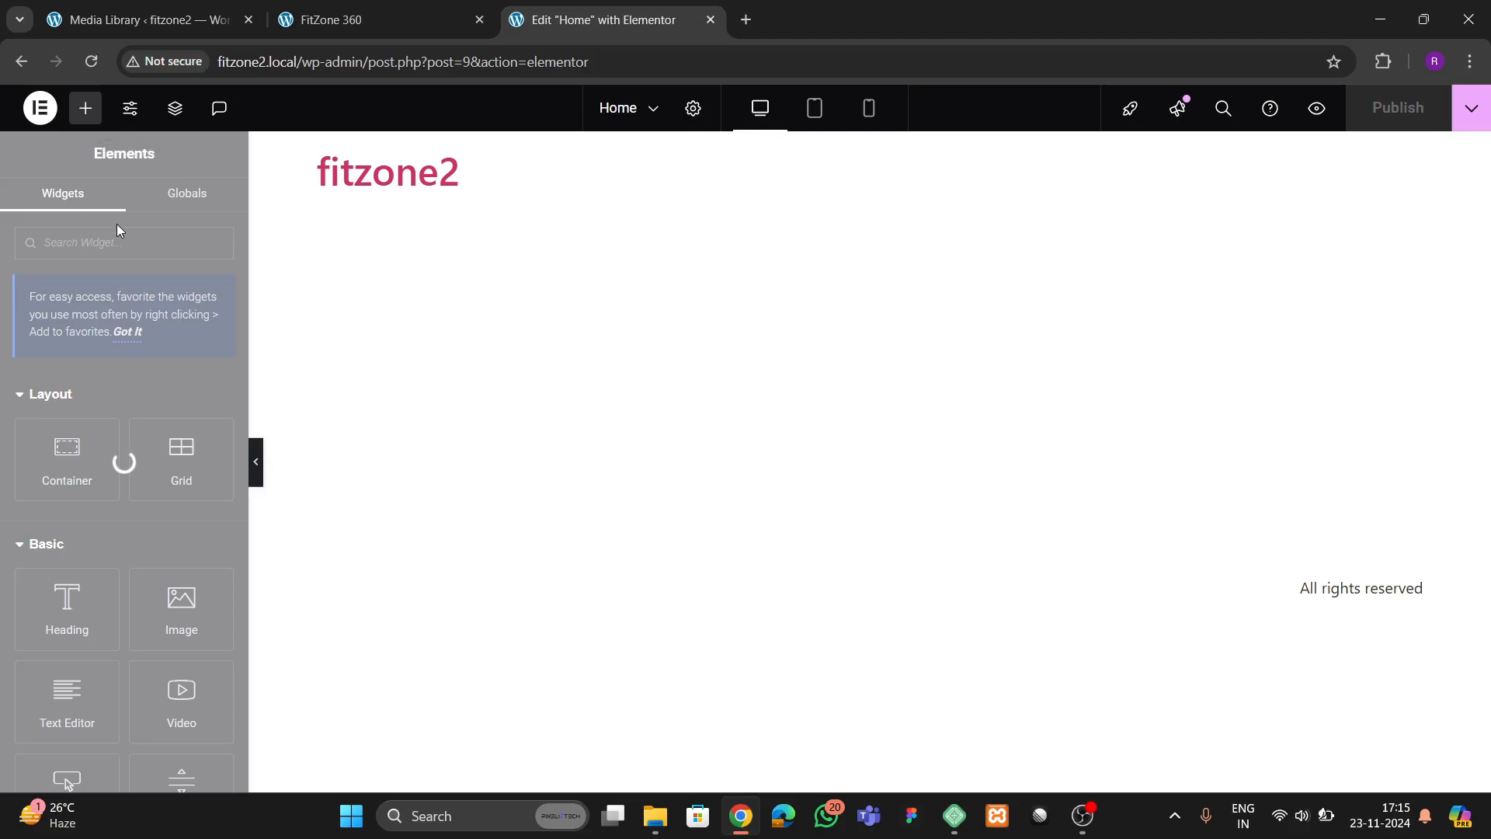
pyautogui.click(111, 247)
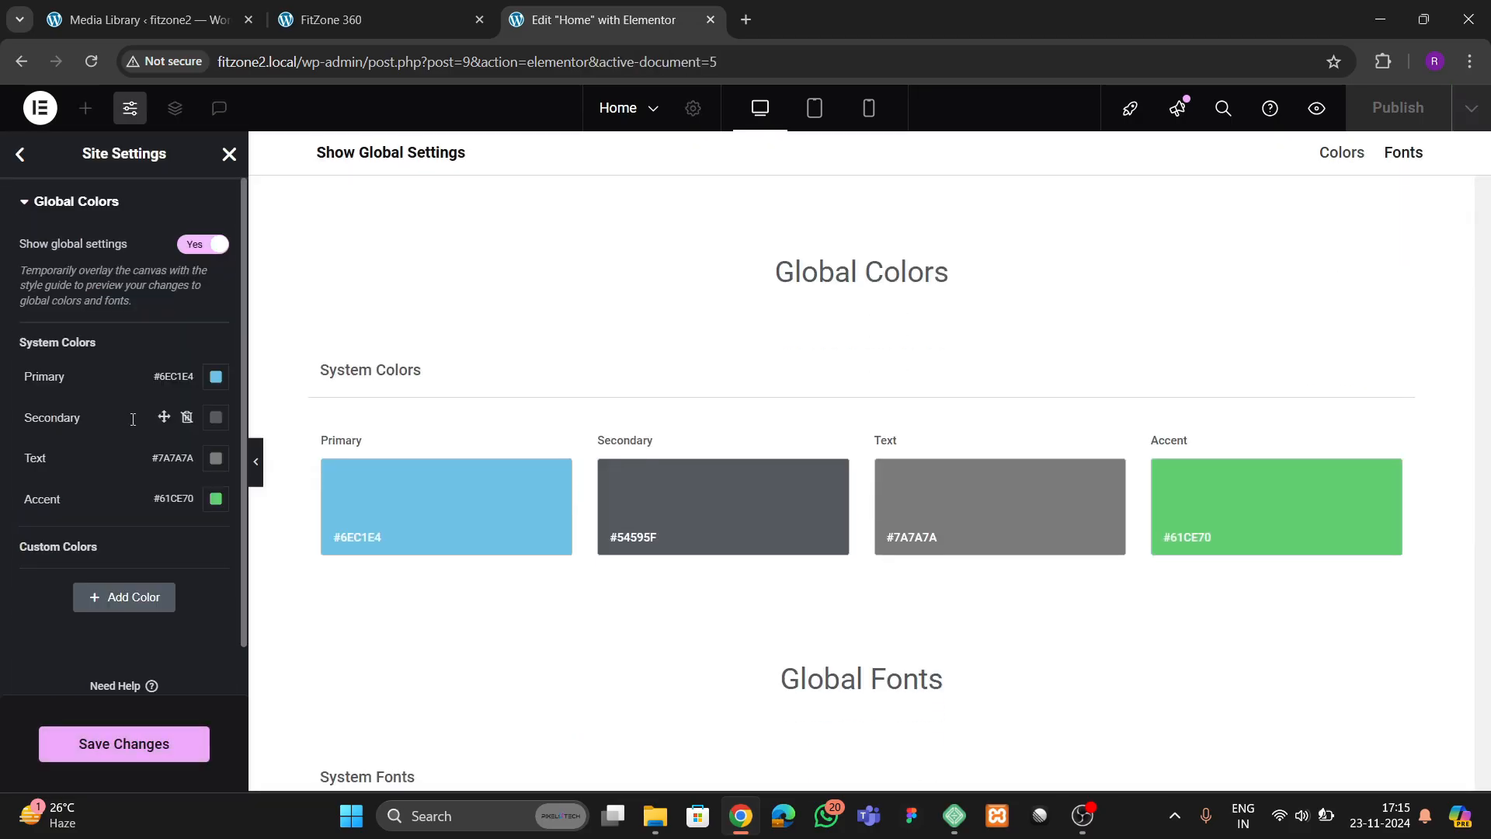
pyautogui.click(100, 600)
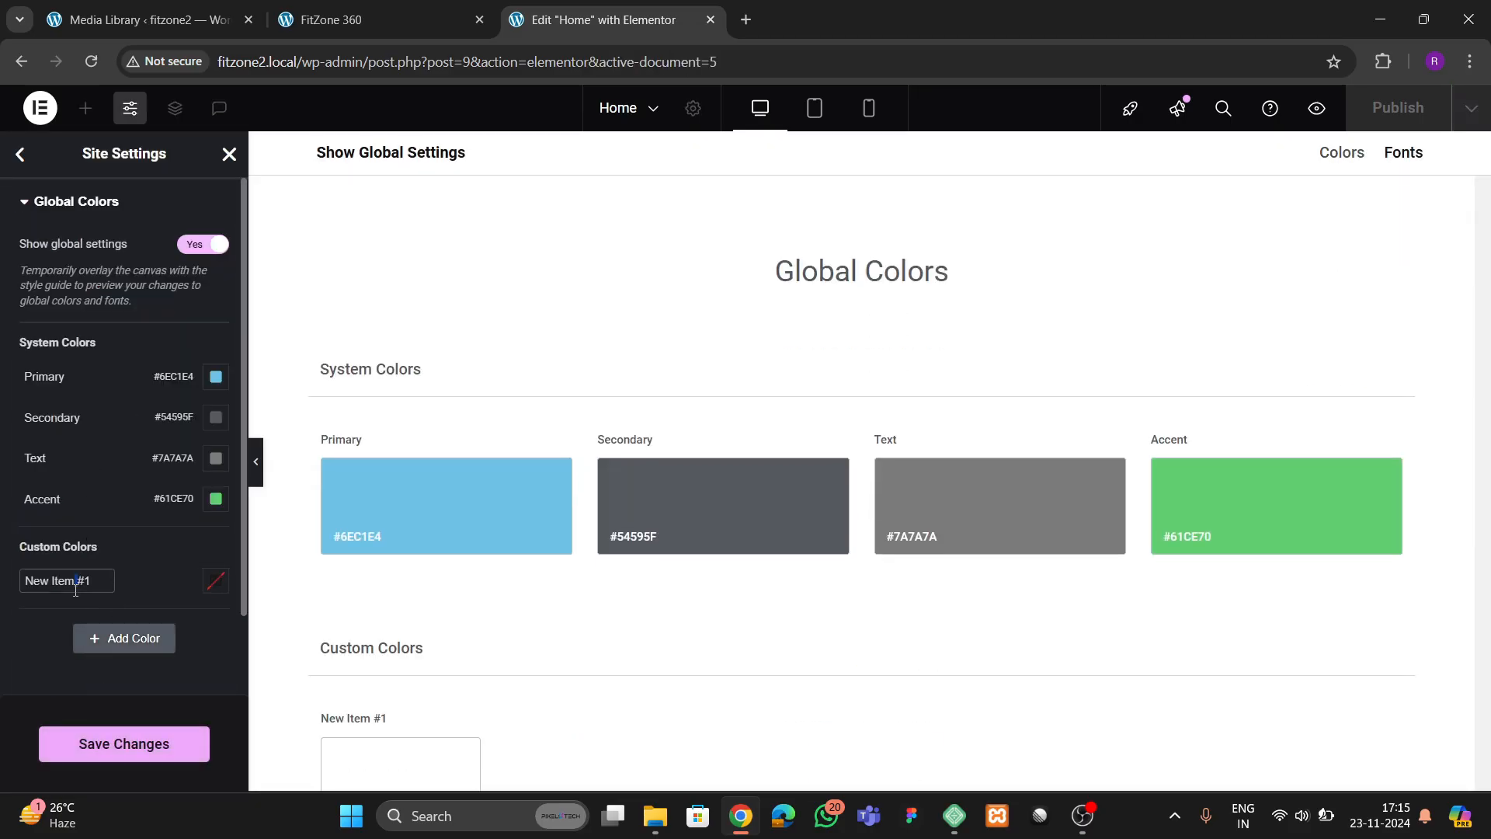
pyautogui.tripleClick(76, 590)
pyautogui.press('BackSpace')
pyautogui.write('theme yellow')
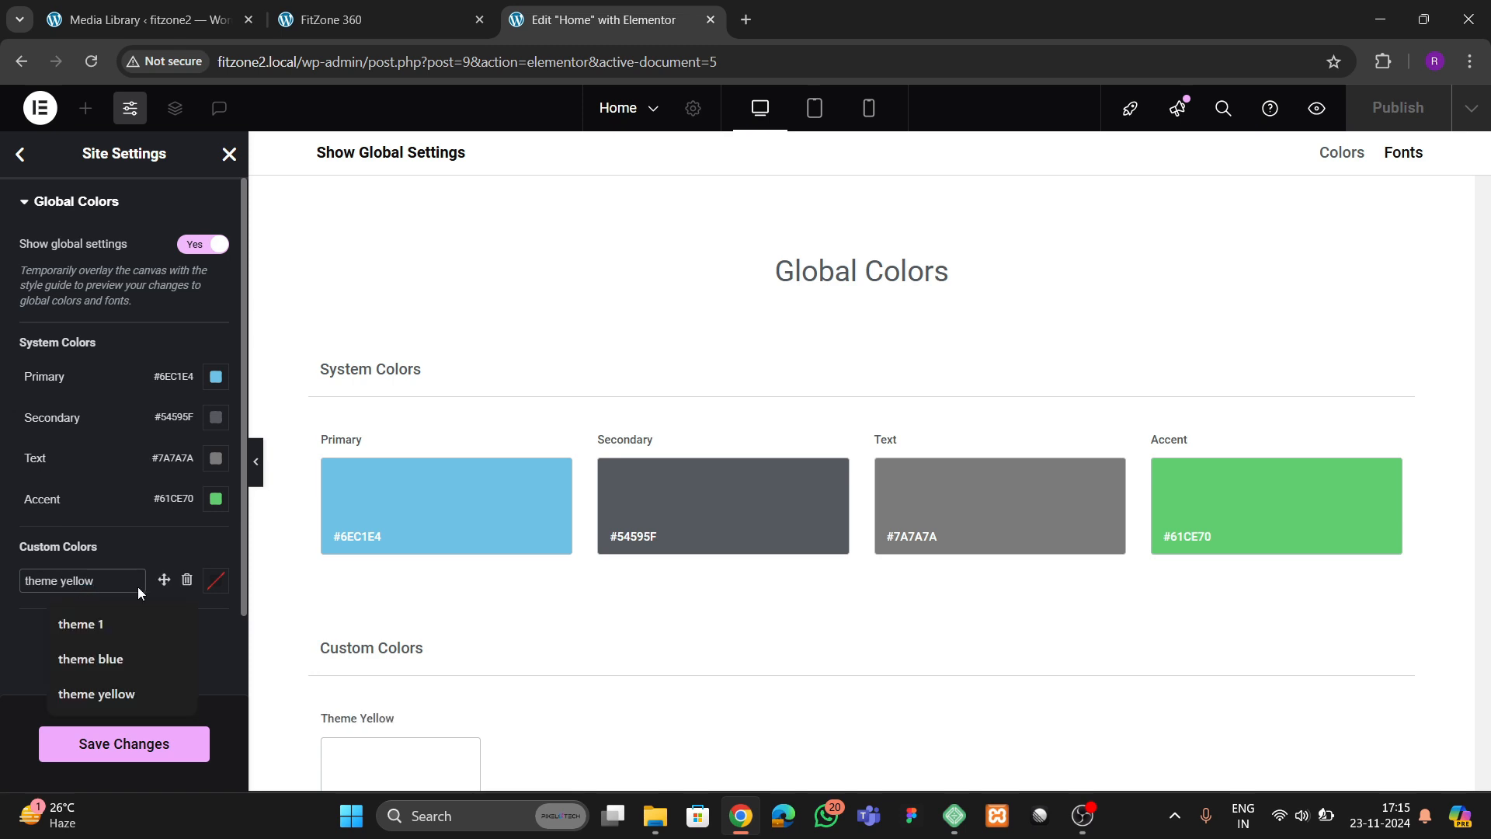
# Set the theme yellow global color to #ffc53d and save the site settings
pyautogui.click(208, 588)
pyautogui.write('#ffc53d')
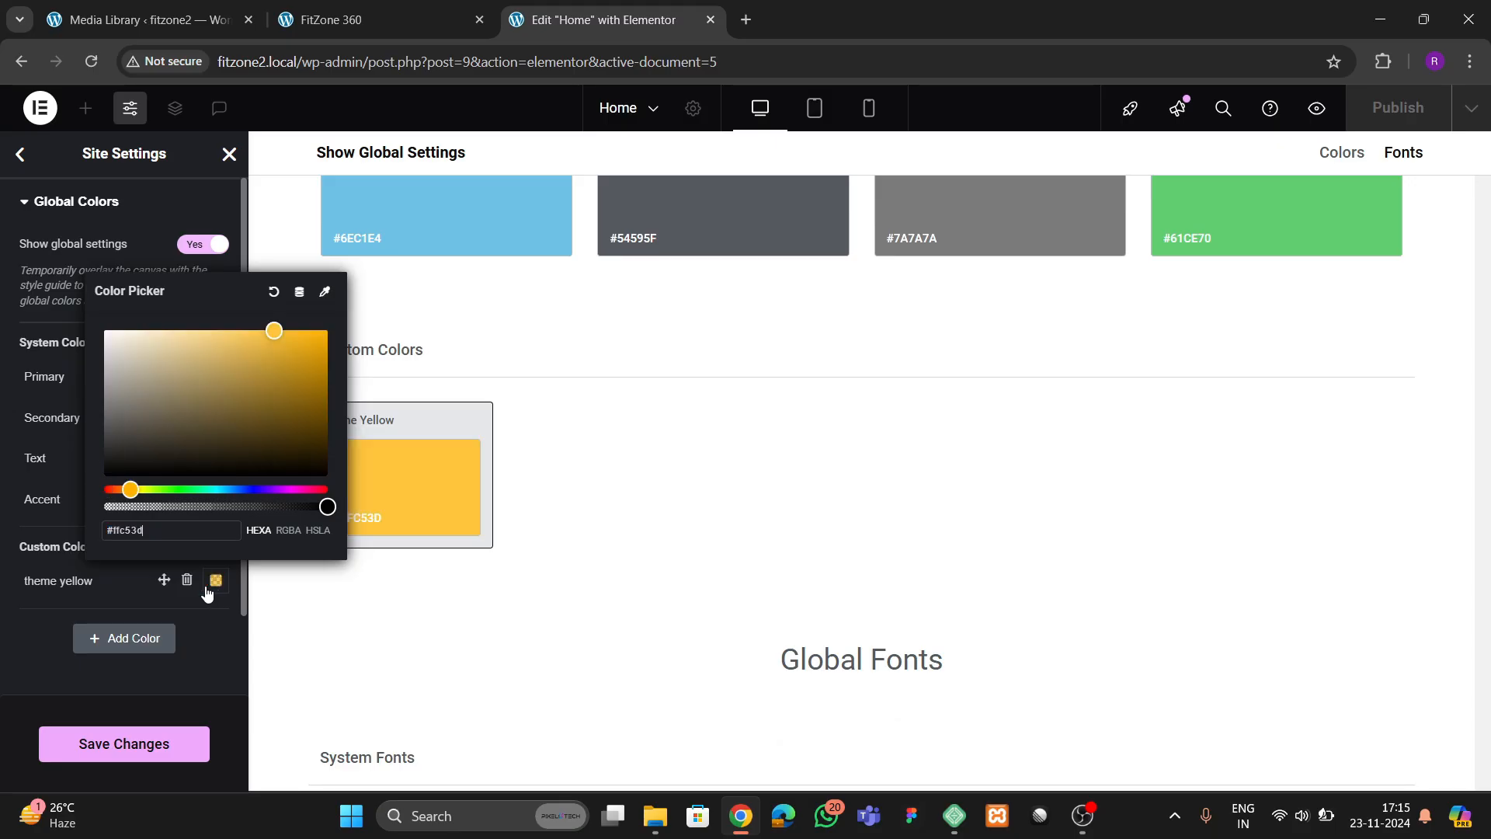
pyautogui.click(11, 646)
pyautogui.click(118, 744)
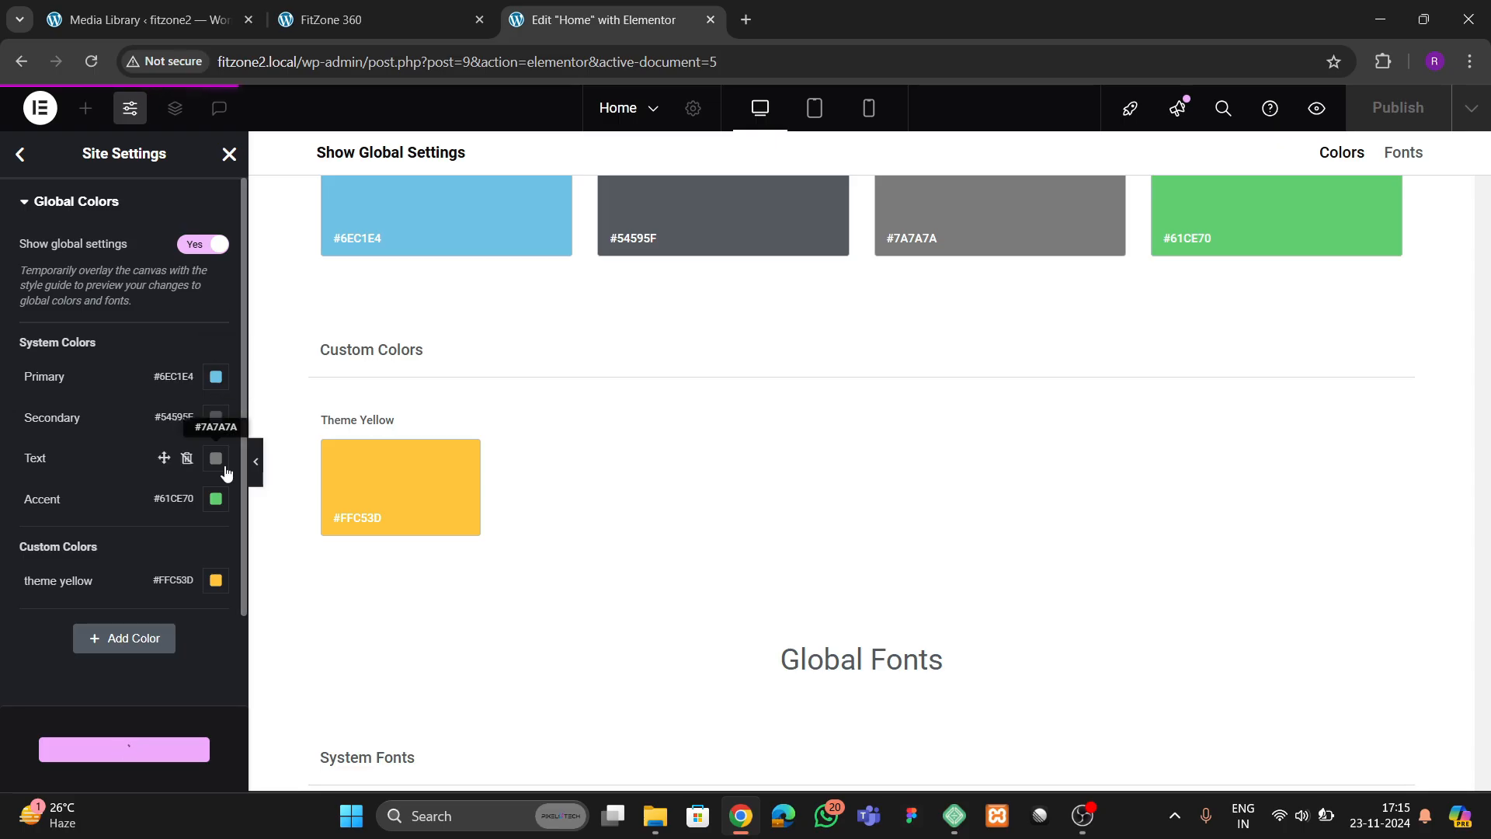
# Check the progress of the image uploads in the Media Library
pyautogui.click(106, 24)
pyautogui.scroll(-2, 546, 489)
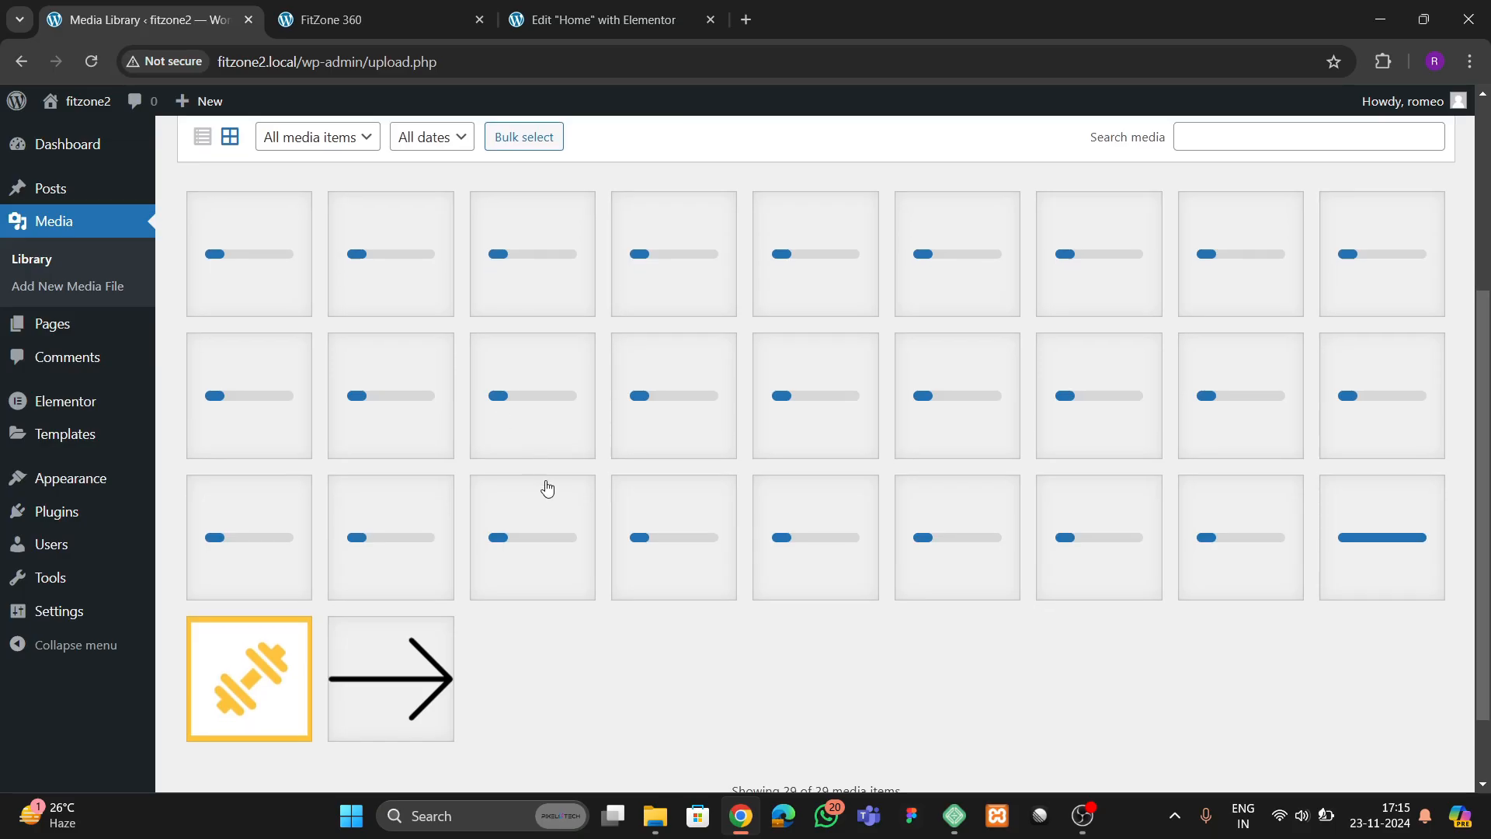
# Verify in the Media Library that all the gym images and icons have finished uploading
pyautogui.scroll(2, 659, 516)
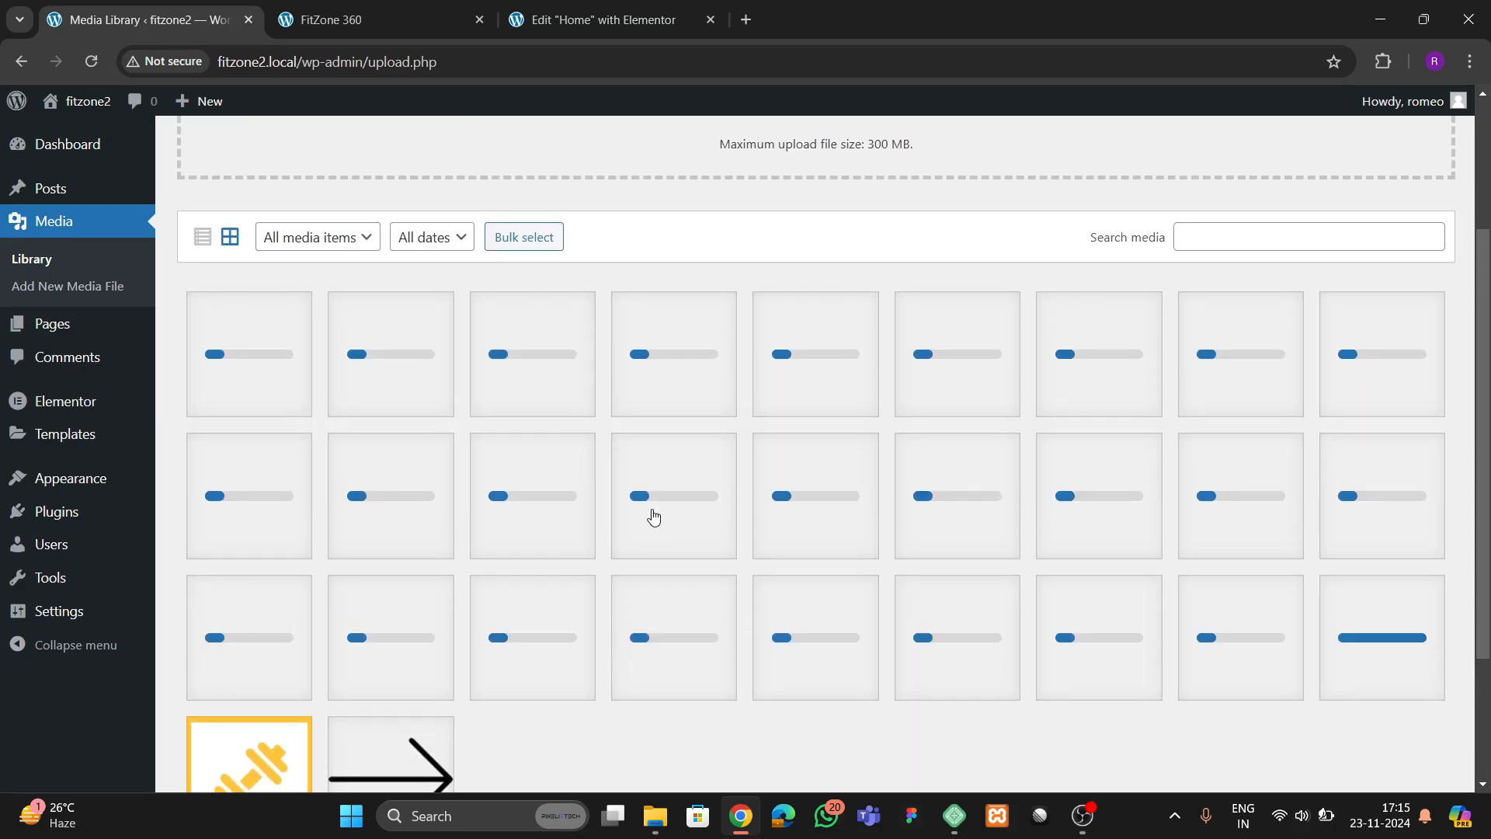
pyautogui.click(655, 24)
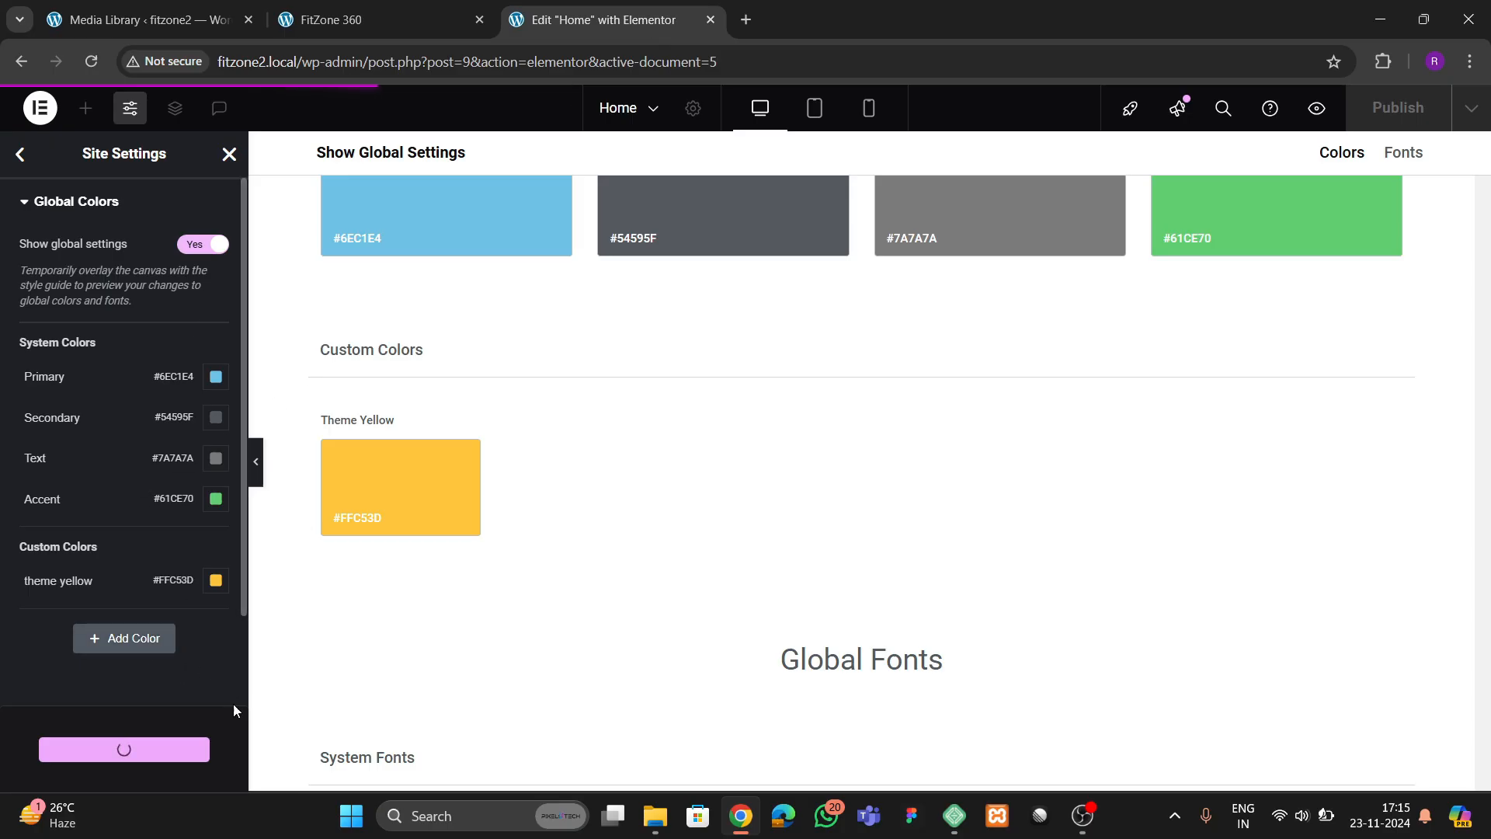
pyautogui.scroll(-1, 198, 671)
pyautogui.click(171, 21)
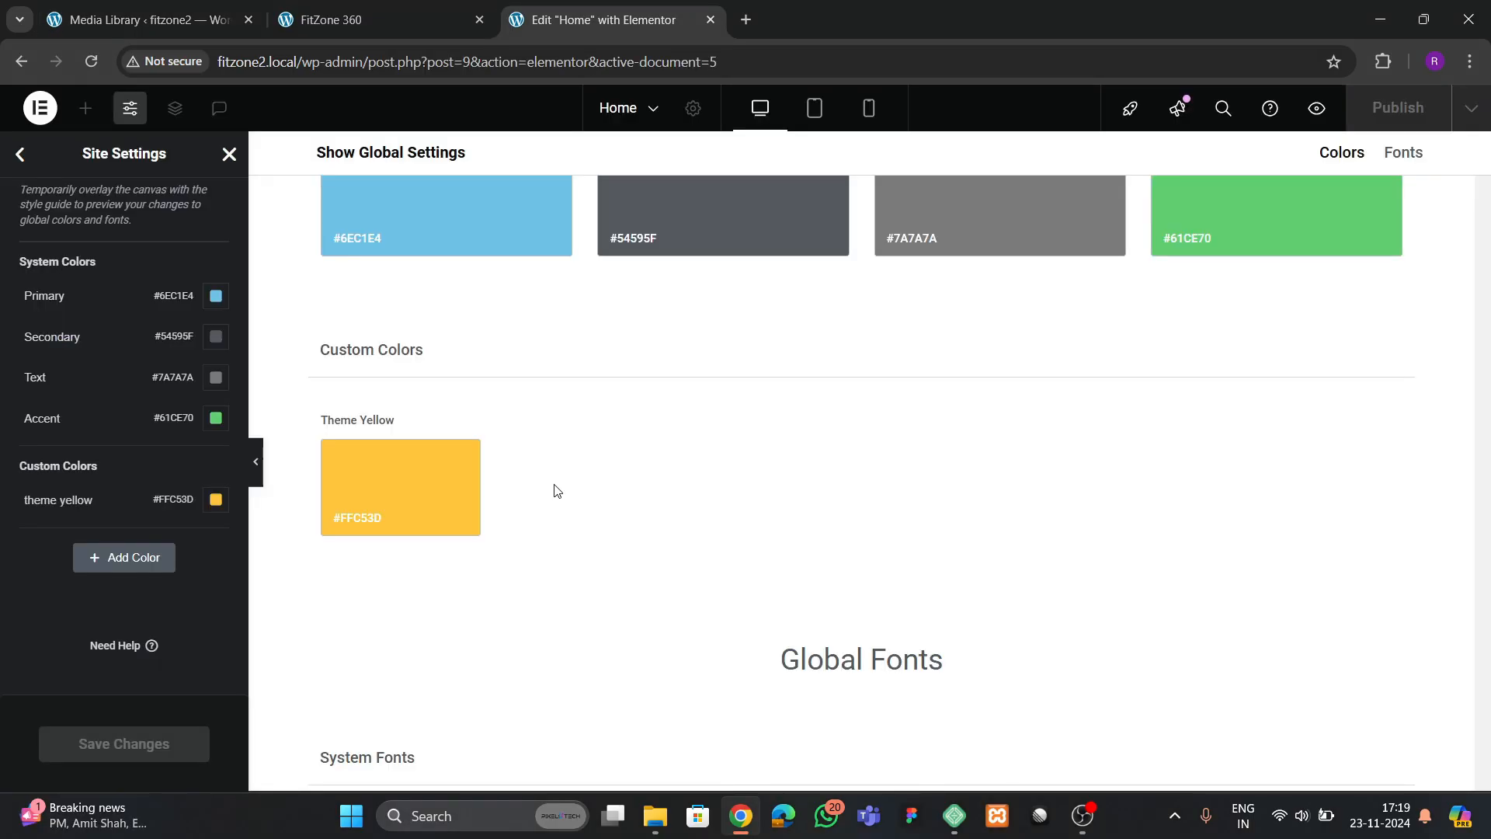
pyautogui.click(185, 29)
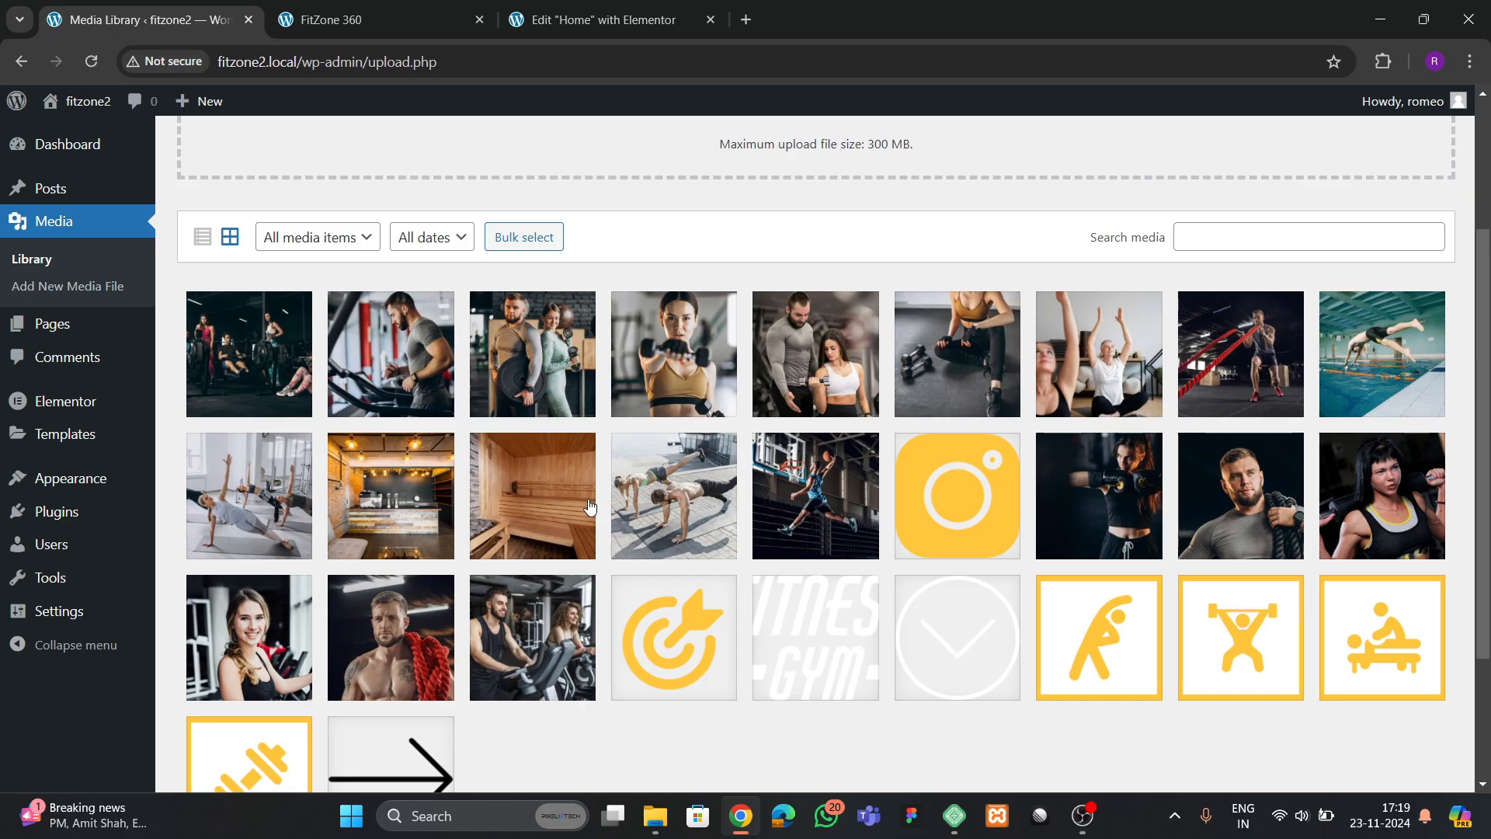
pyautogui.scroll(5, 589, 507)
# Close Elementor's Site Settings and review the hero section on the FitZone 360 reference site
pyautogui.click(594, 19)
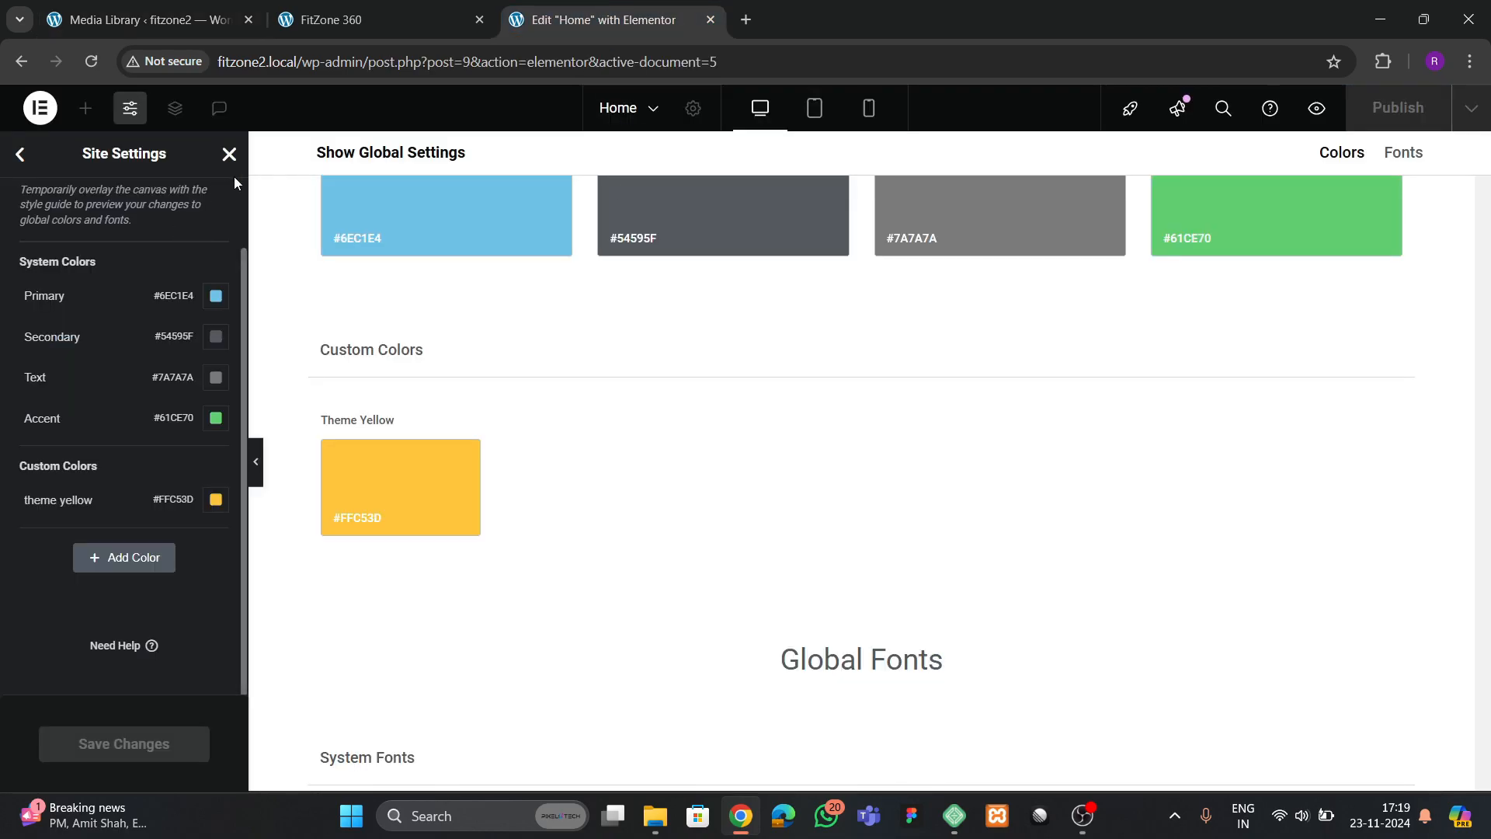
pyautogui.click(229, 154)
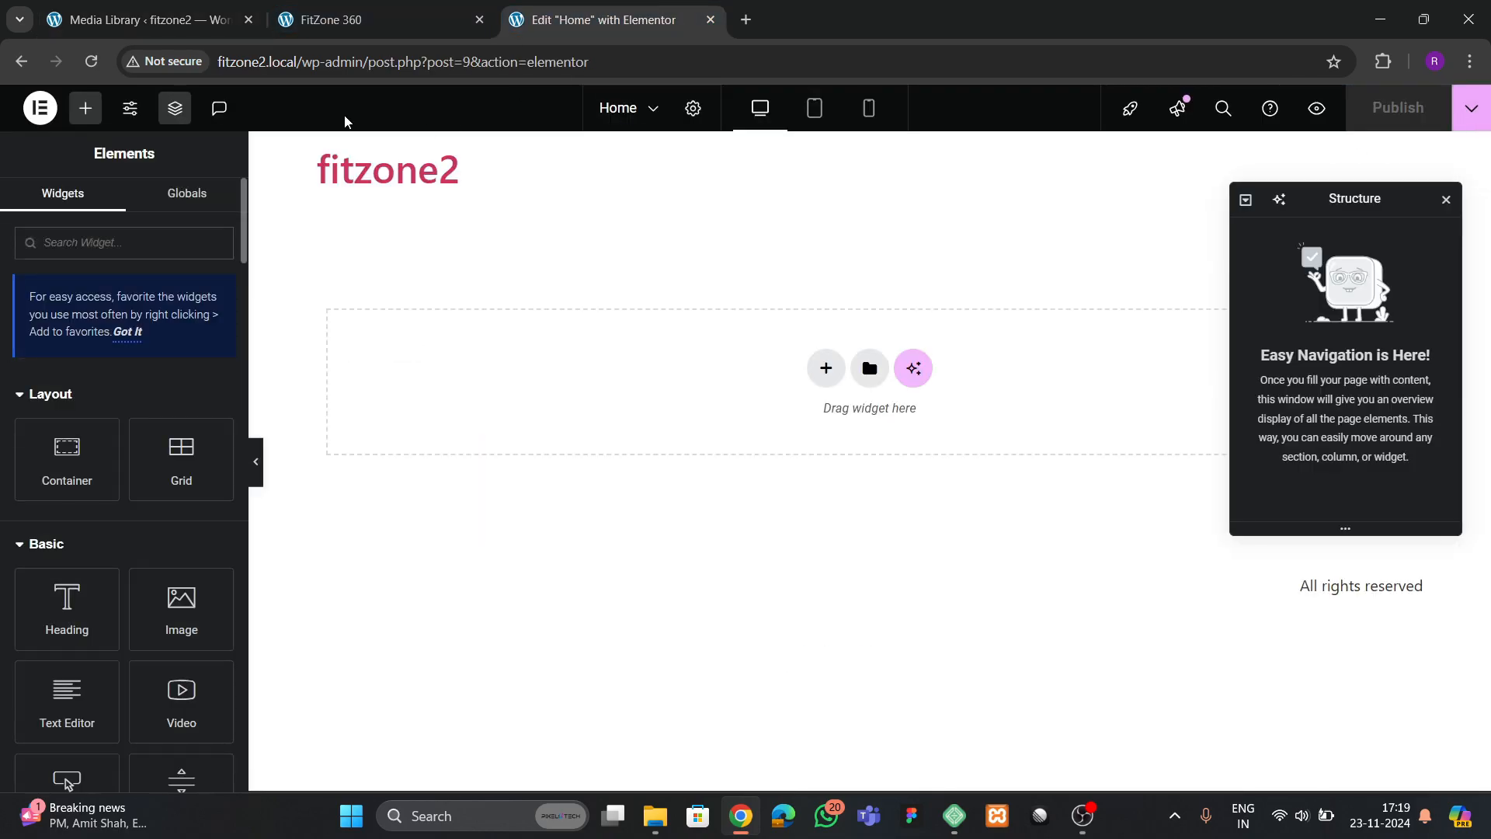
pyautogui.click(334, 20)
pyautogui.scroll(-5, 738, 464)
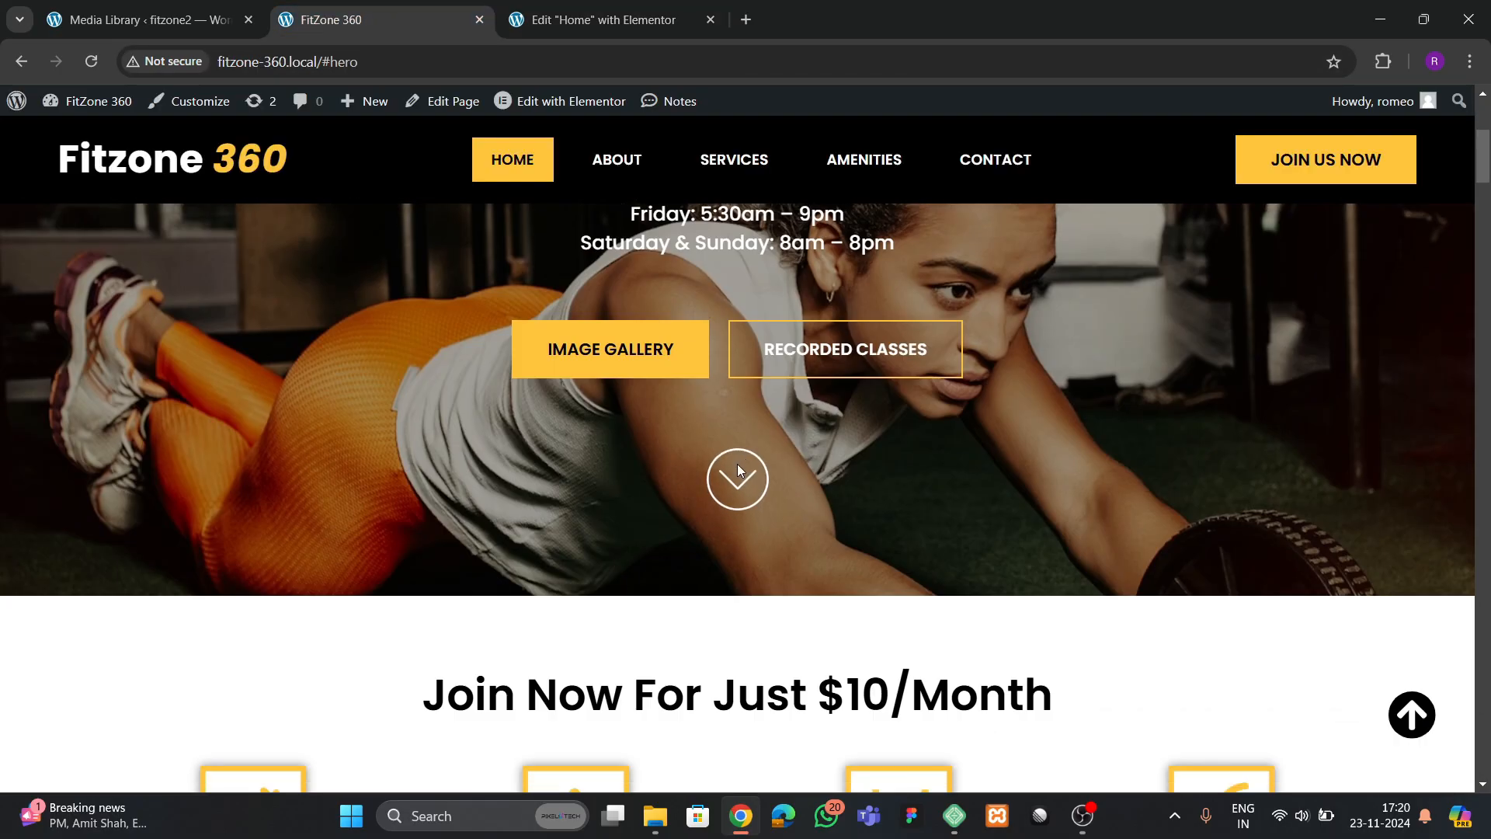
pyautogui.scroll(3, 738, 464)
pyautogui.click(602, 21)
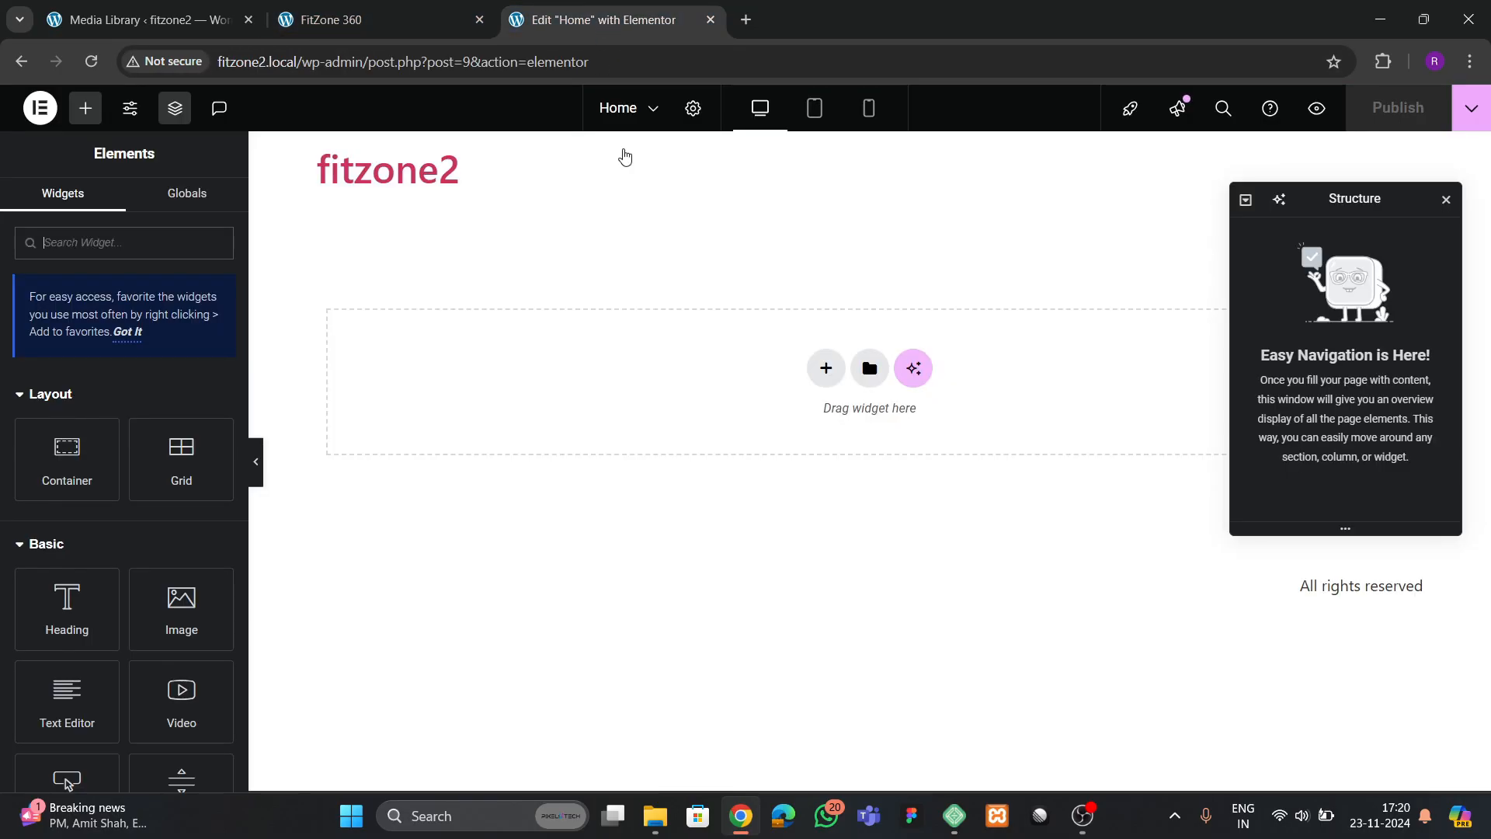
# Add a single container with column direction to the Home page and set its boxed content width to 1300 px
pyautogui.click(826, 368)
pyautogui.click(800, 436)
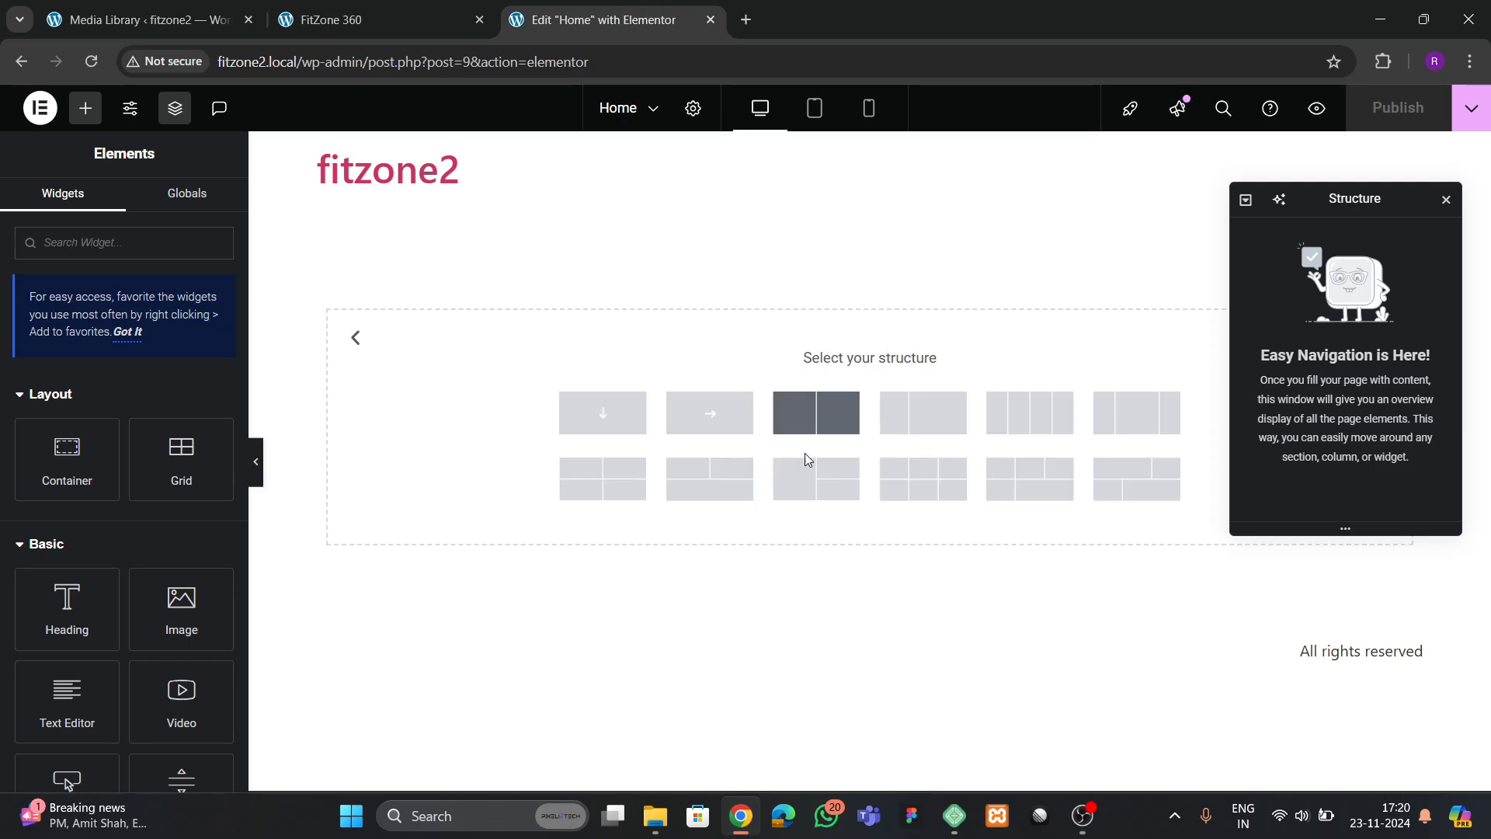
pyautogui.click(619, 430)
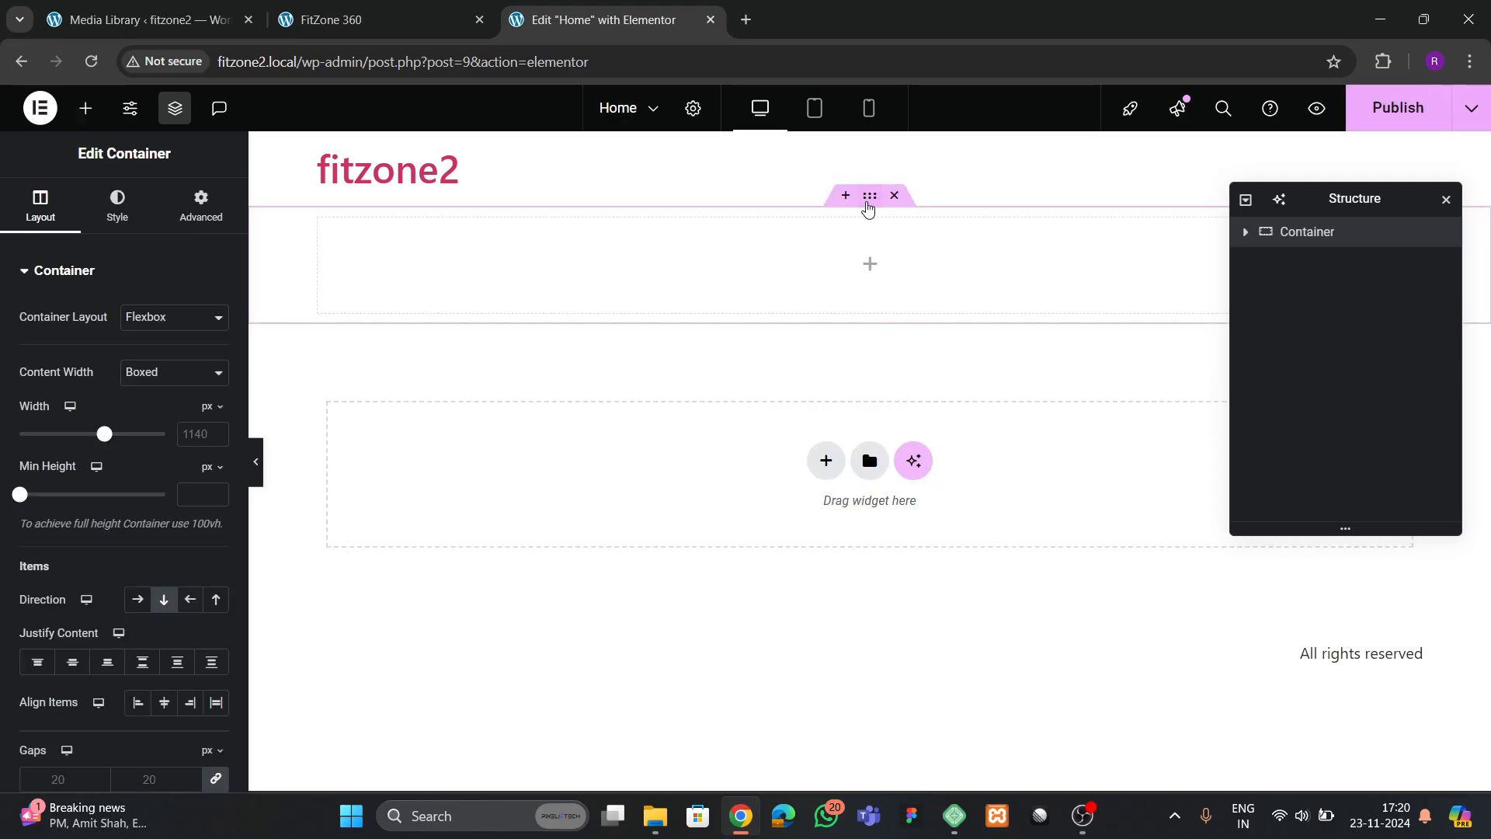
pyautogui.click(197, 438)
pyautogui.write('1')
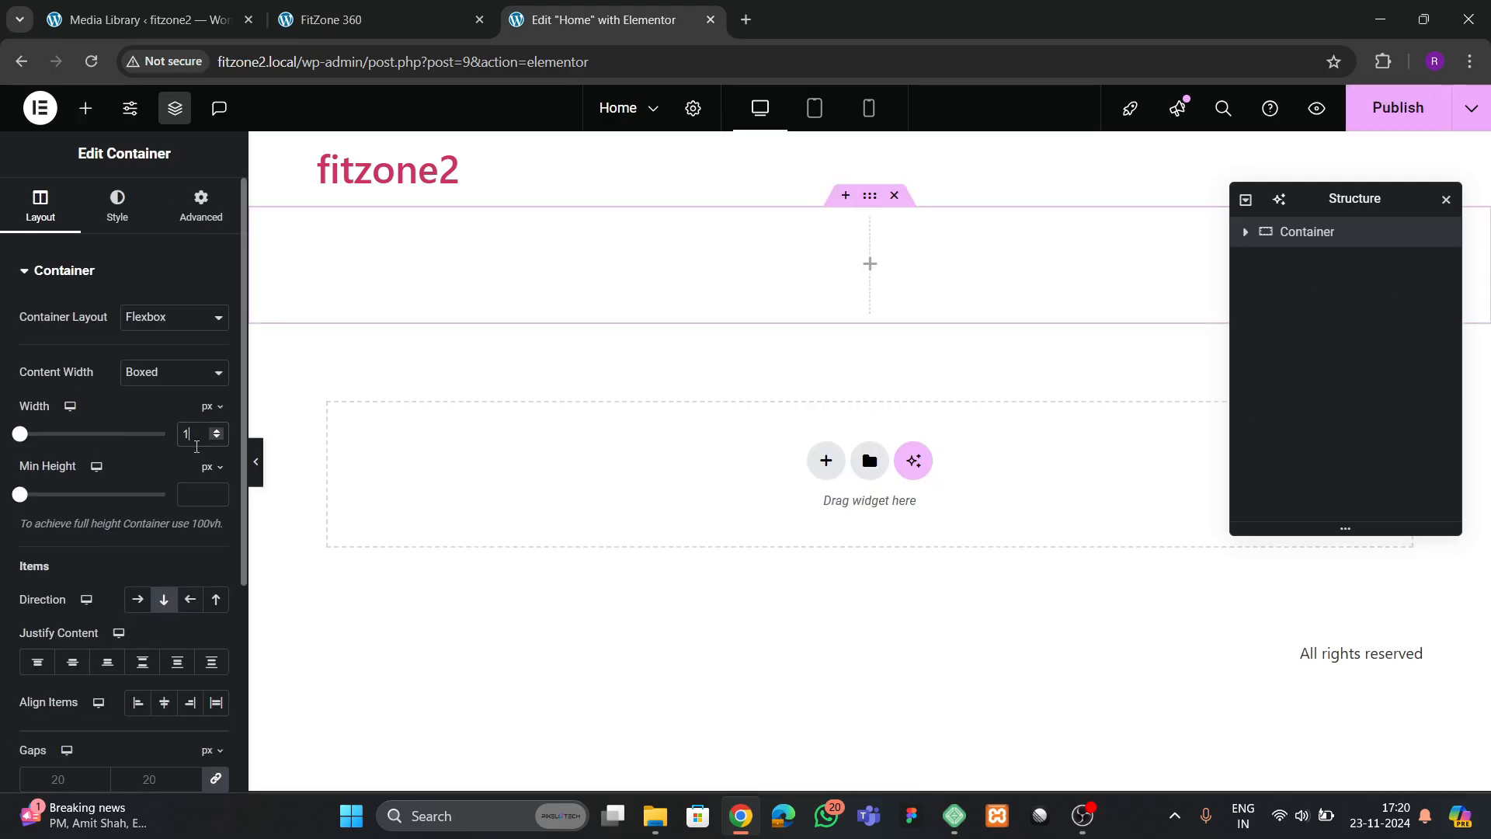
pyautogui.write('300')
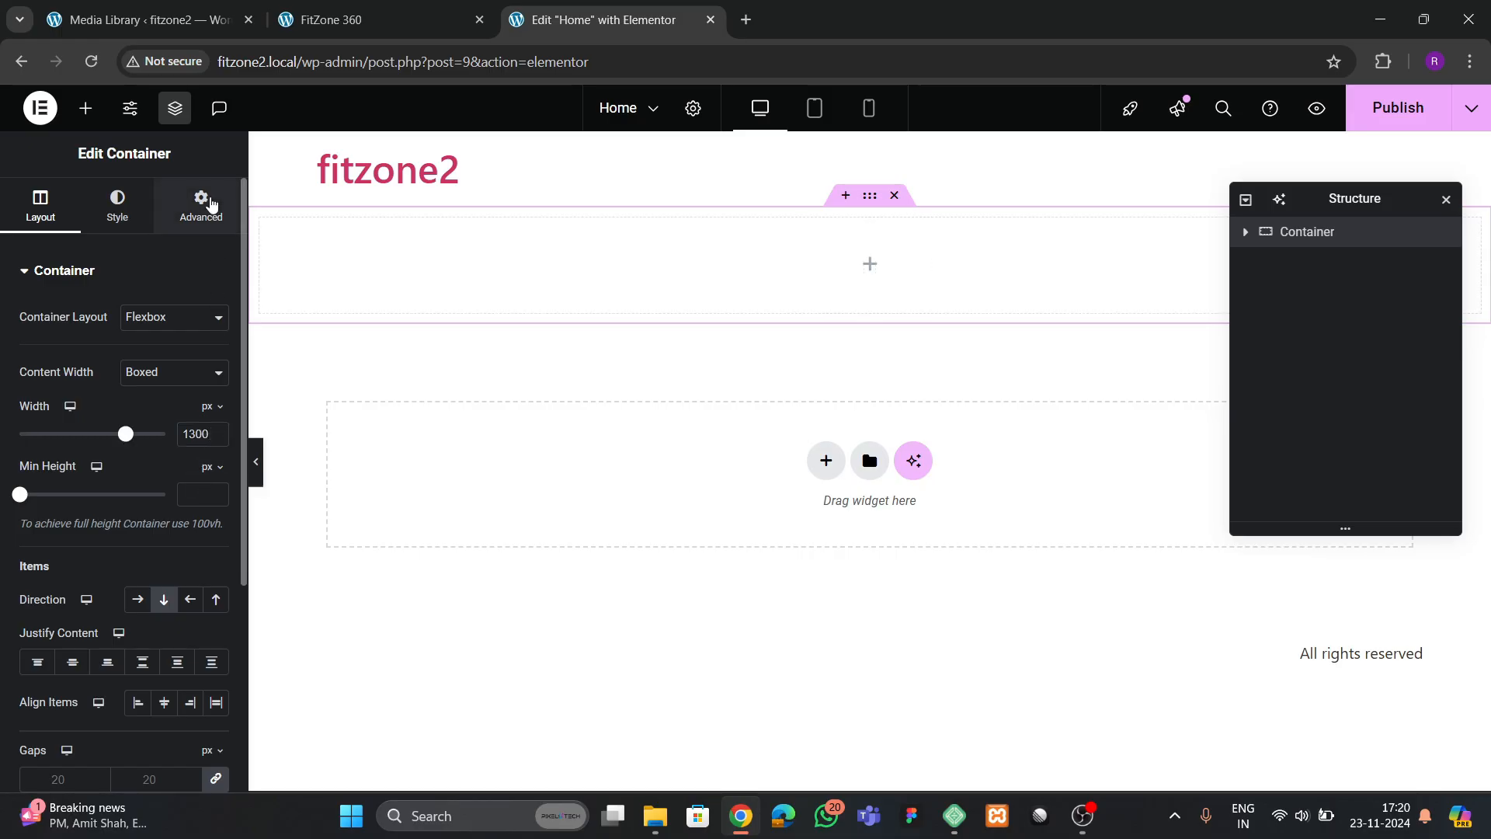
# Set the container's padding to 80 px top and bottom with 0 on the sides, and rename the container hero
pyautogui.click(204, 204)
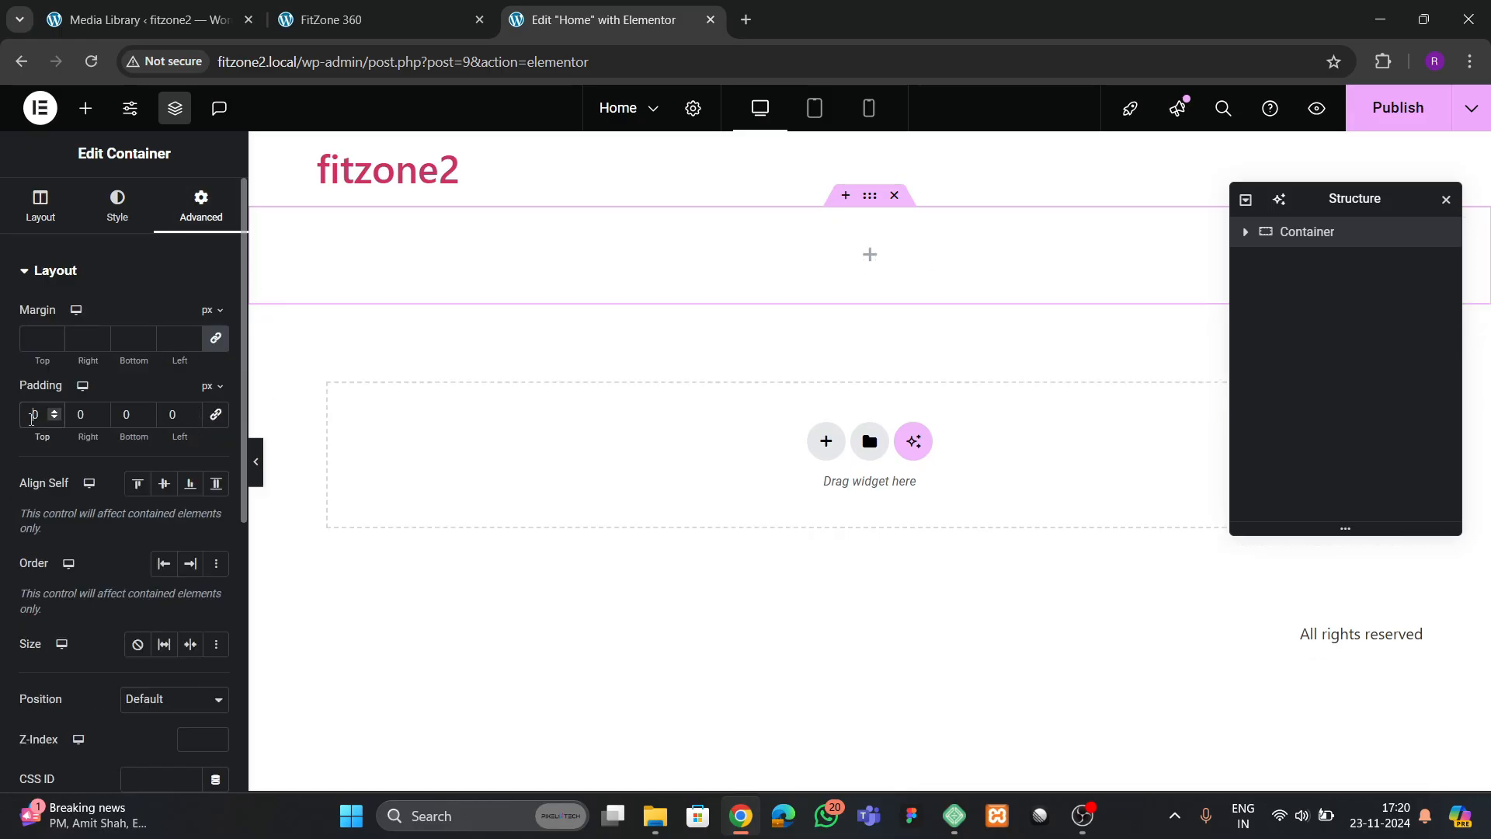
pyautogui.write('8')
pyautogui.press('Tab')
pyautogui.press('Tab')
pyautogui.write('80')
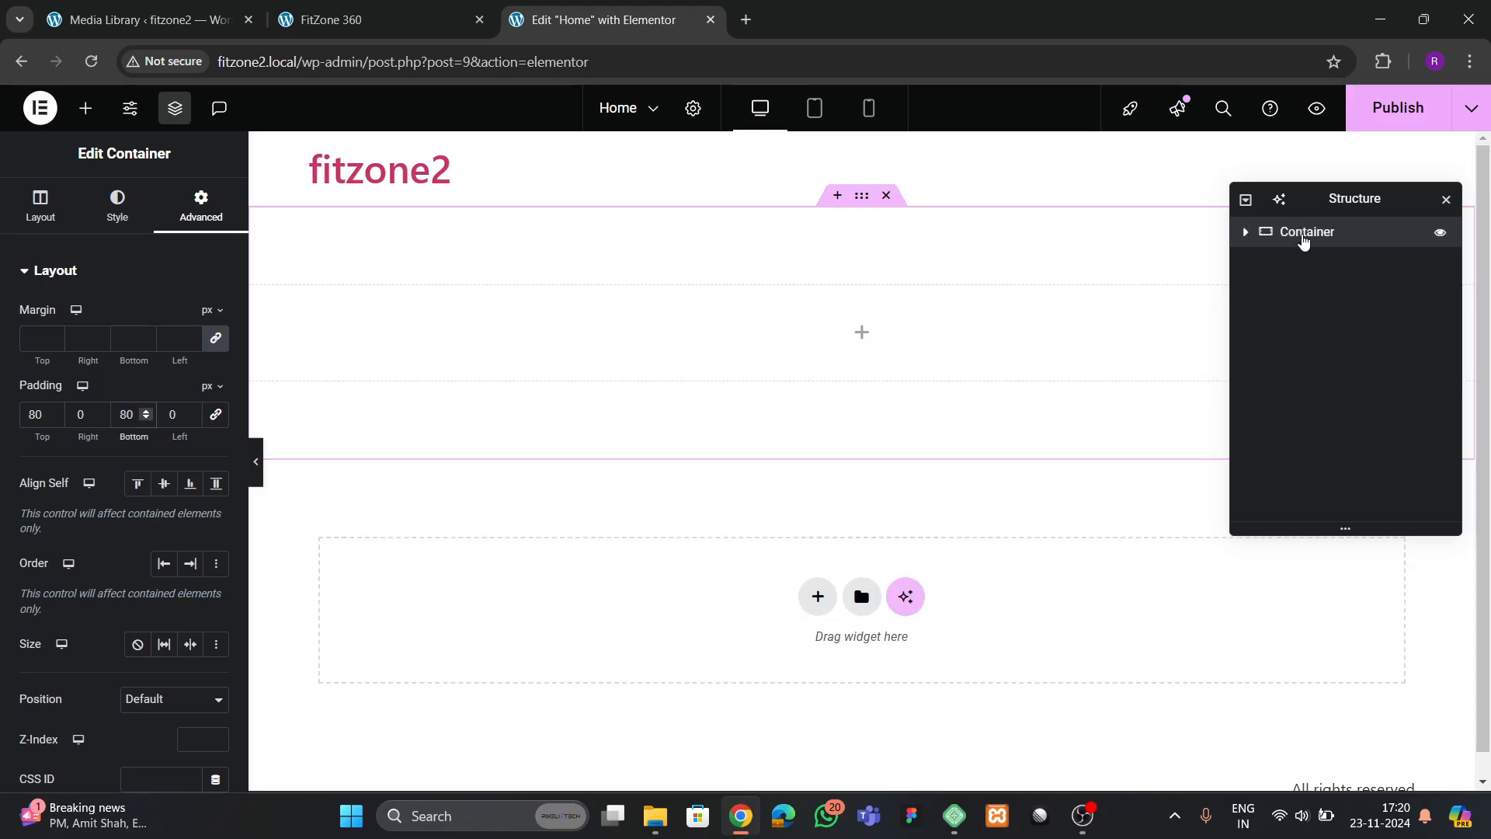
pyautogui.doubleClick(1305, 233)
pyautogui.write('hero')
# Give the hero container a Classic background and open the chooser for its background image
pyautogui.click(85, 108)
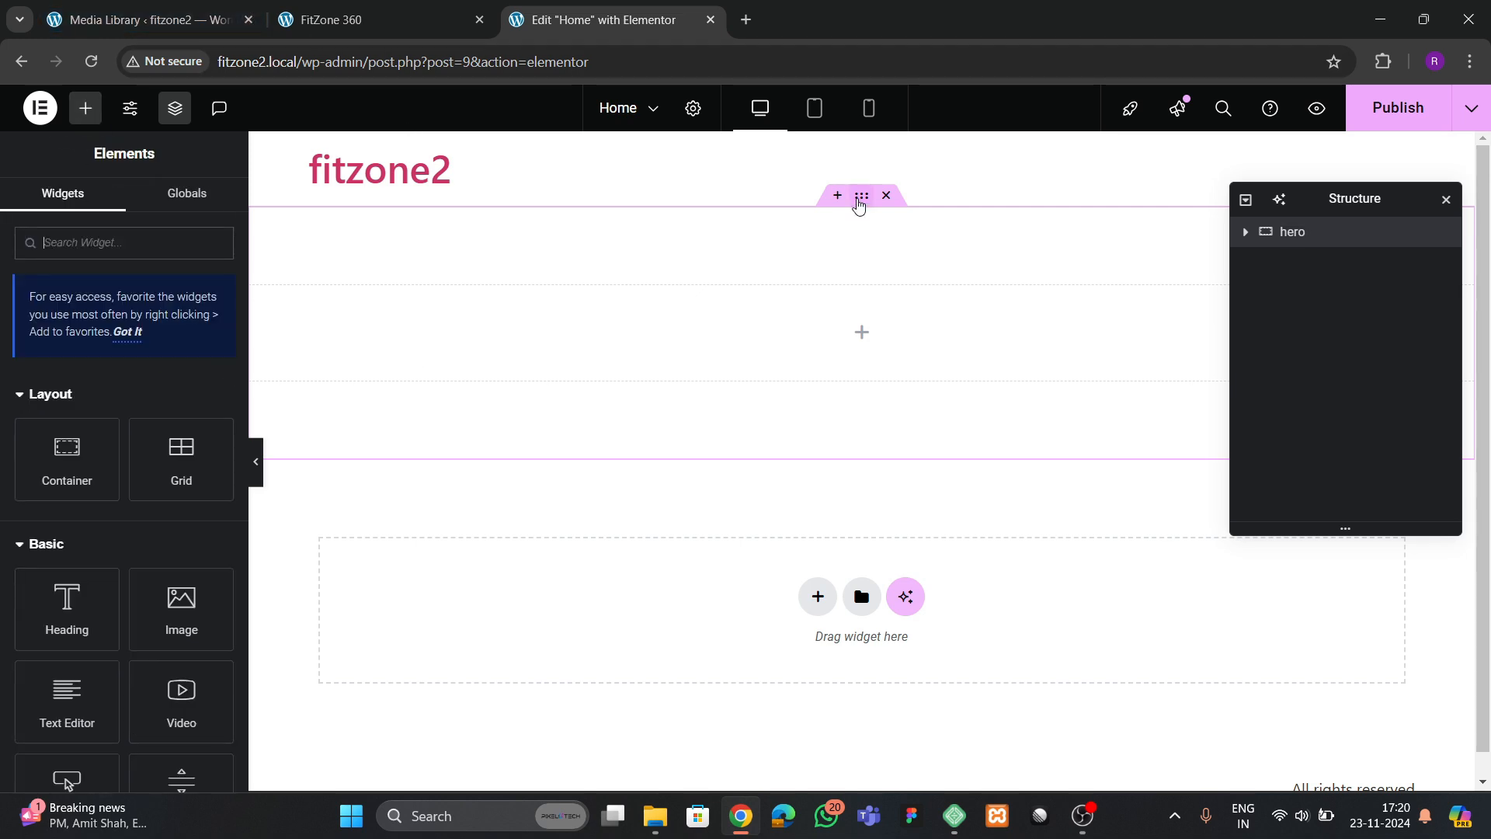
pyautogui.click(861, 198)
pyautogui.click(144, 20)
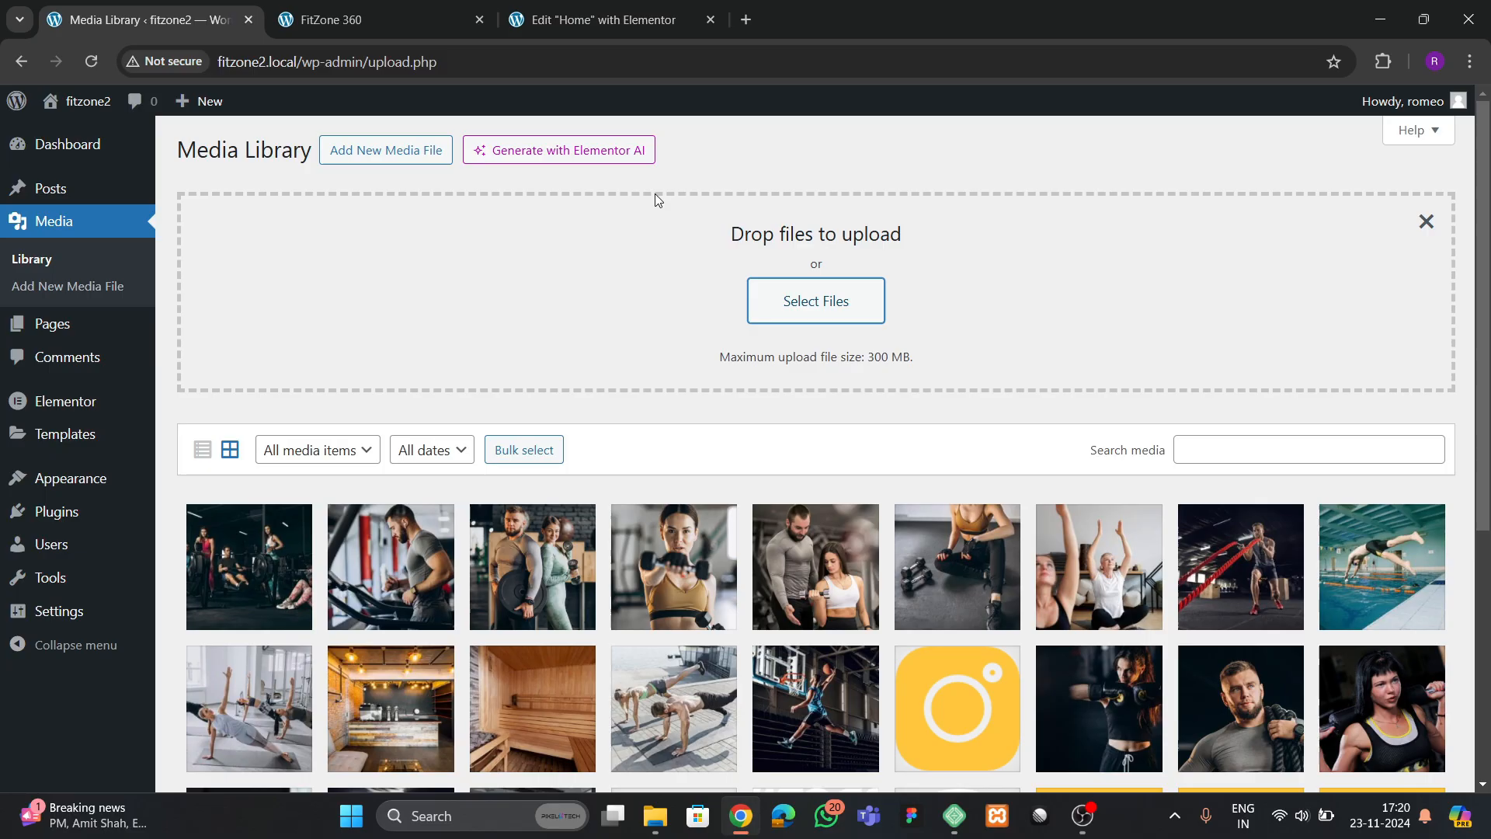
pyautogui.click(570, 24)
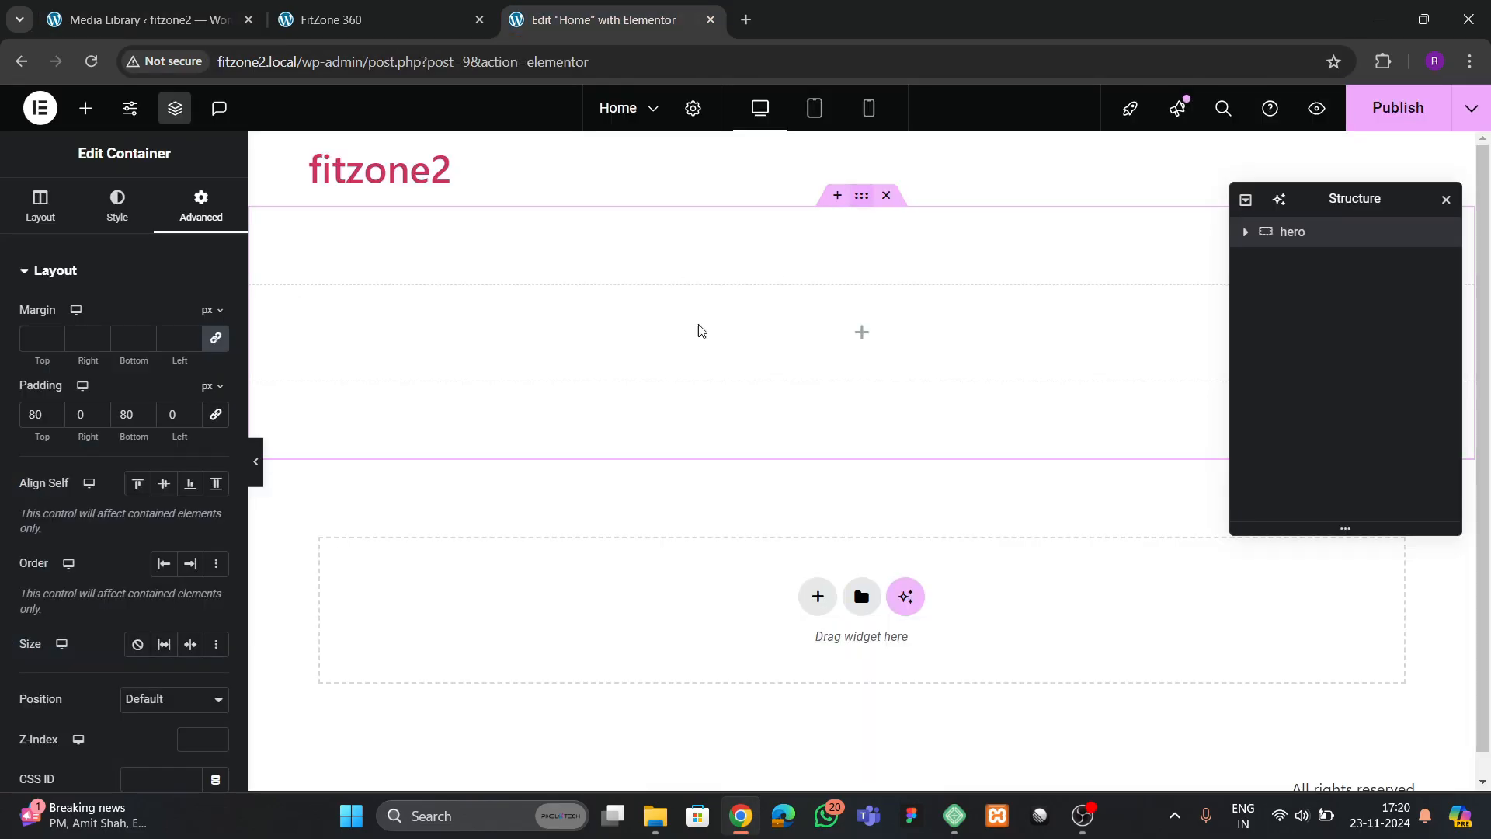
pyautogui.click(121, 220)
pyautogui.click(137, 359)
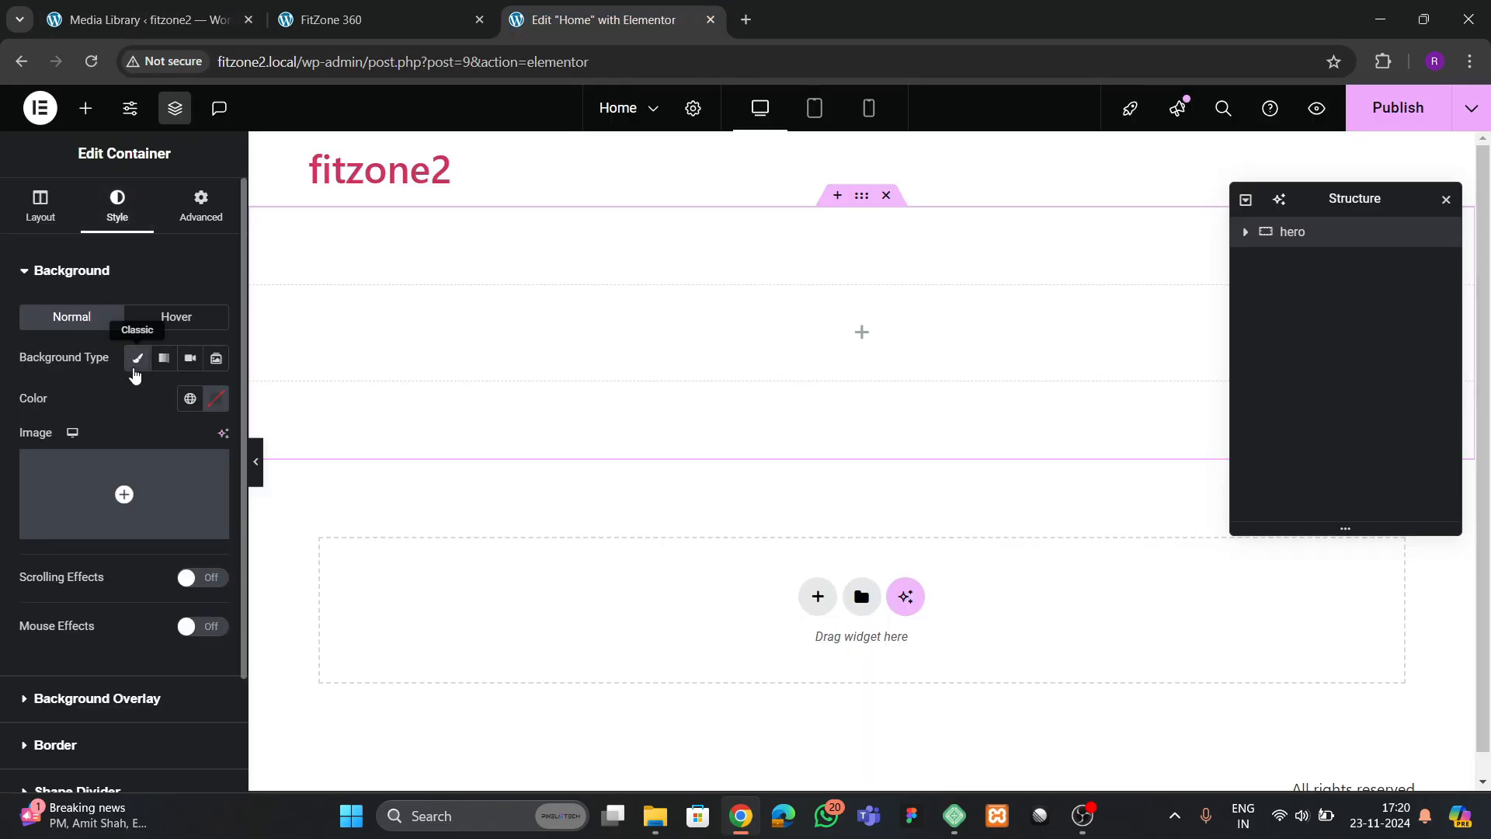
pyautogui.click(126, 489)
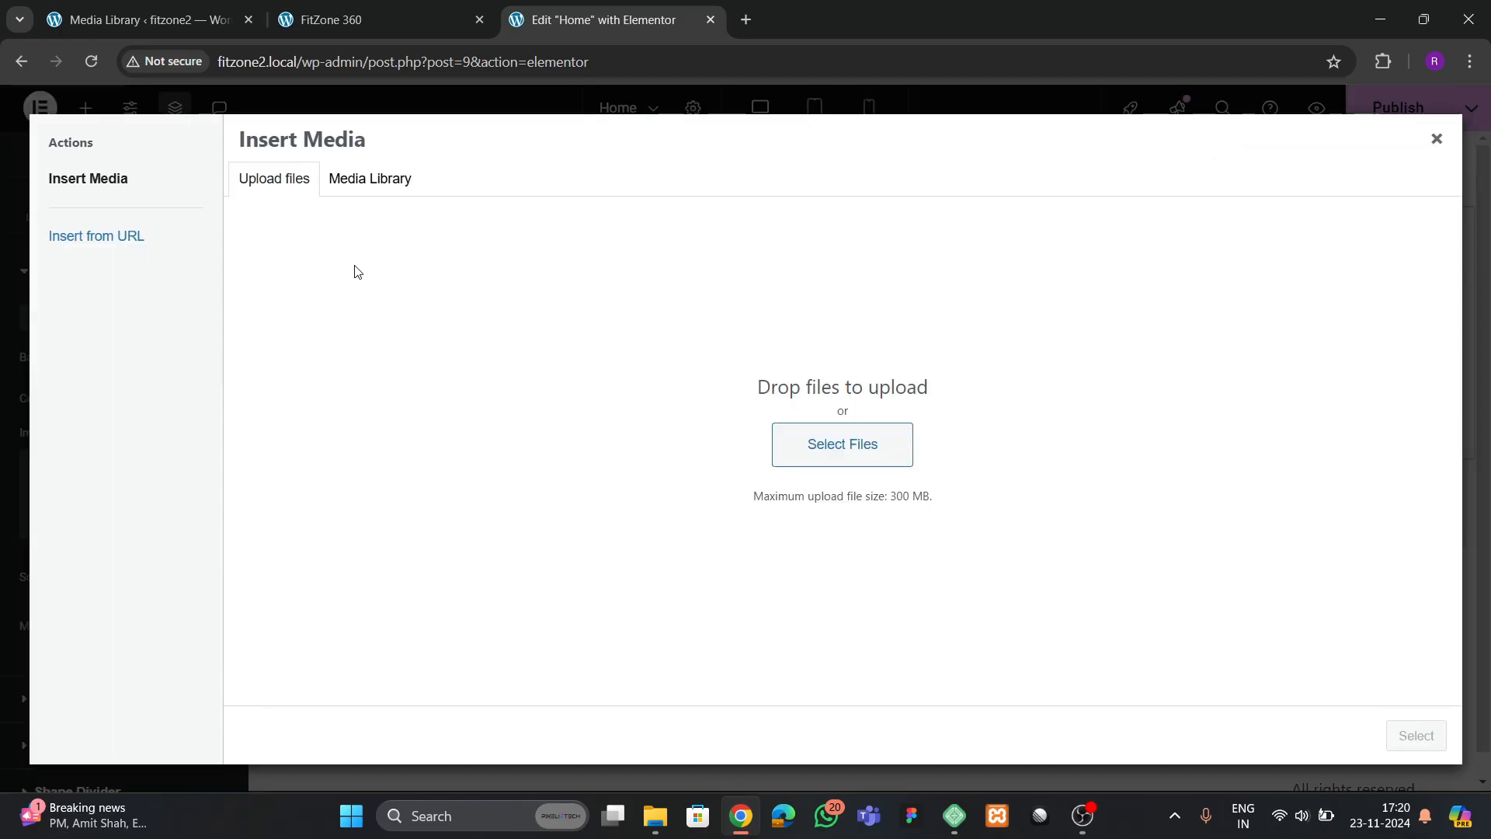
# Browse the existing media library images for a suitable hero background
pyautogui.click(354, 190)
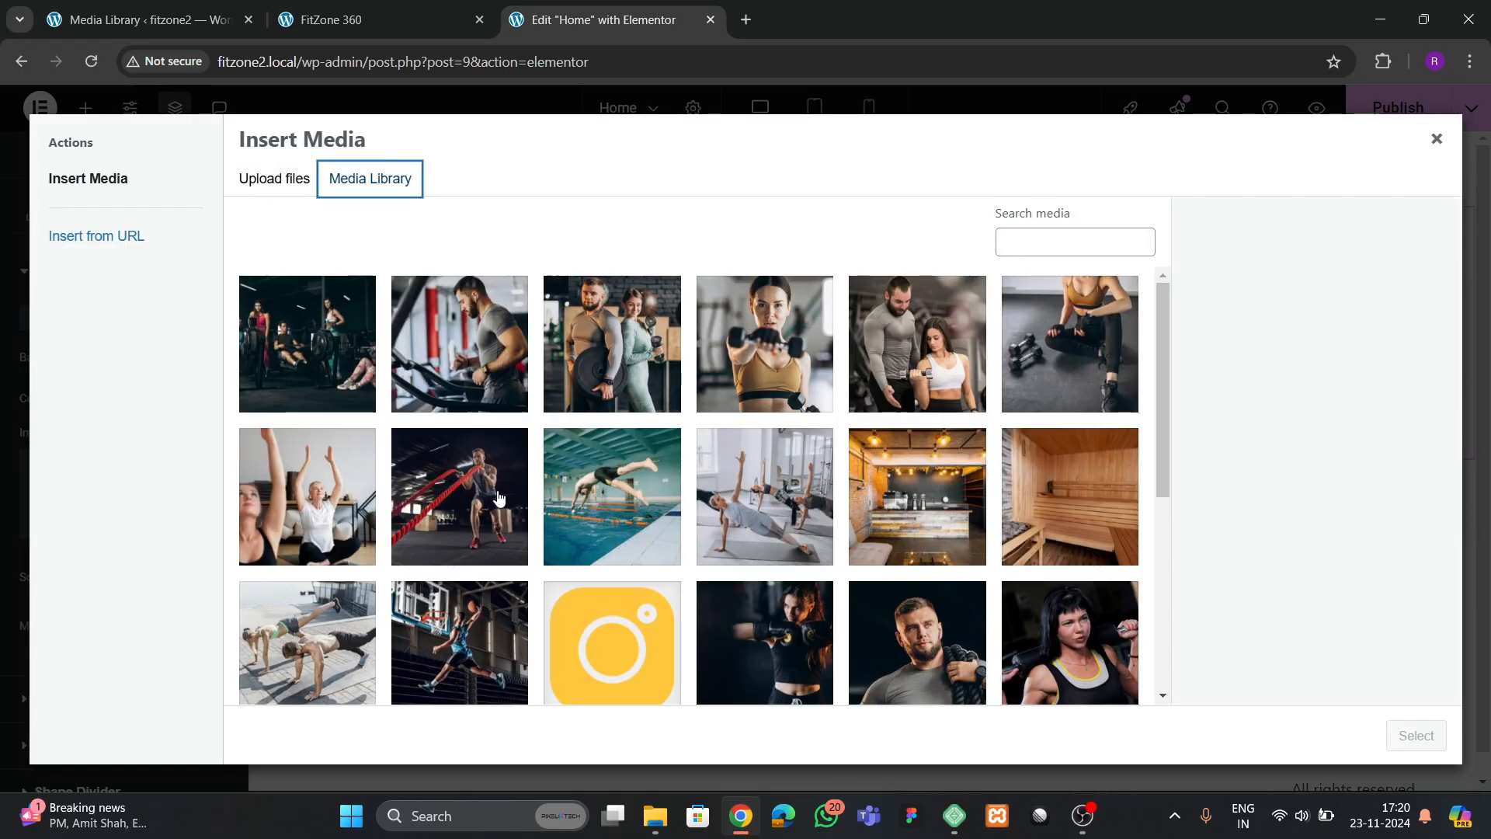
pyautogui.scroll(-5, 519, 600)
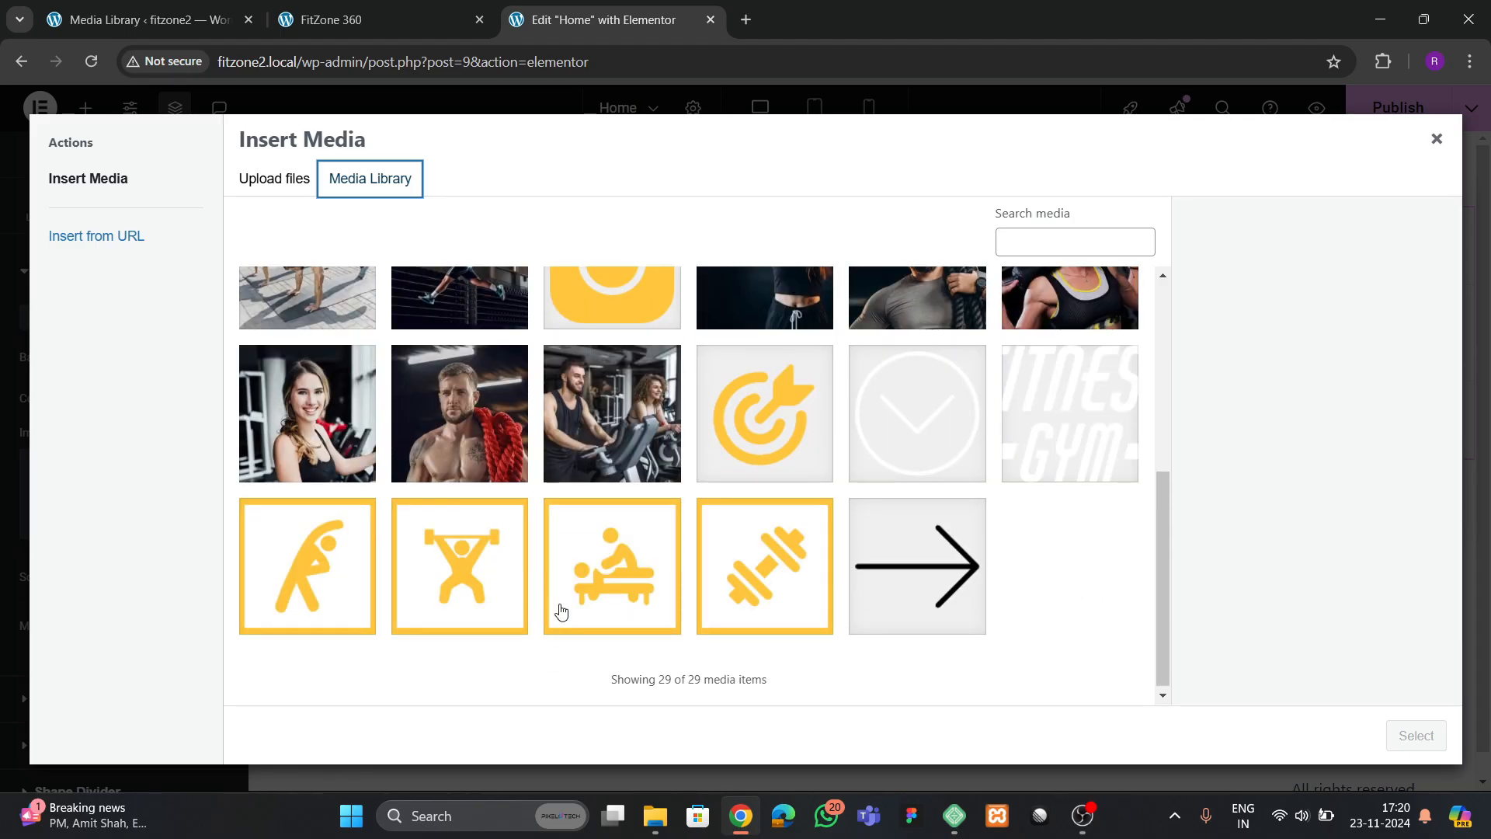
pyautogui.scroll(5, 595, 601)
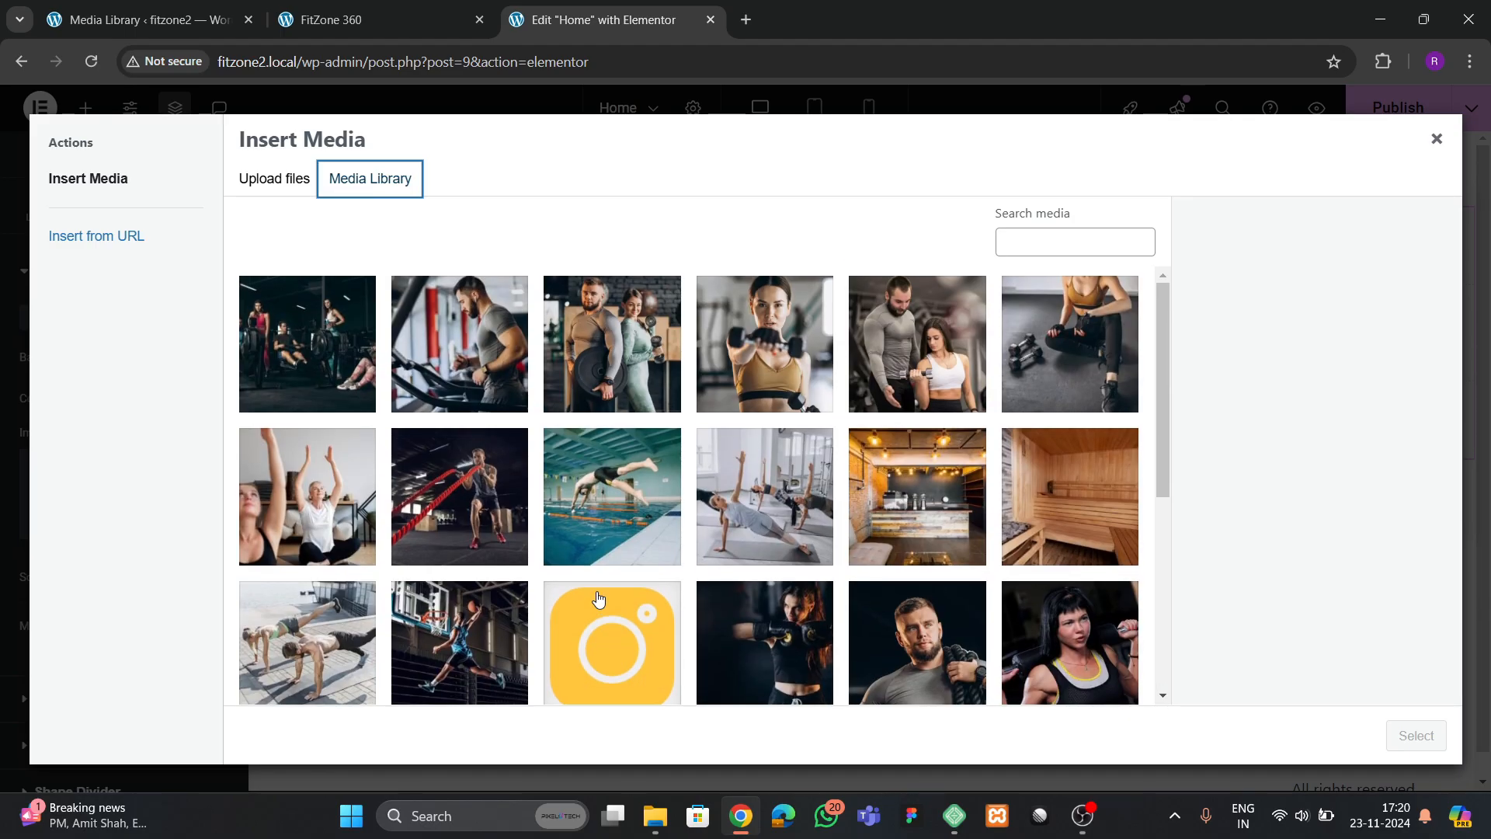
pyautogui.scroll(-5, 598, 598)
pyautogui.scroll(3, 598, 598)
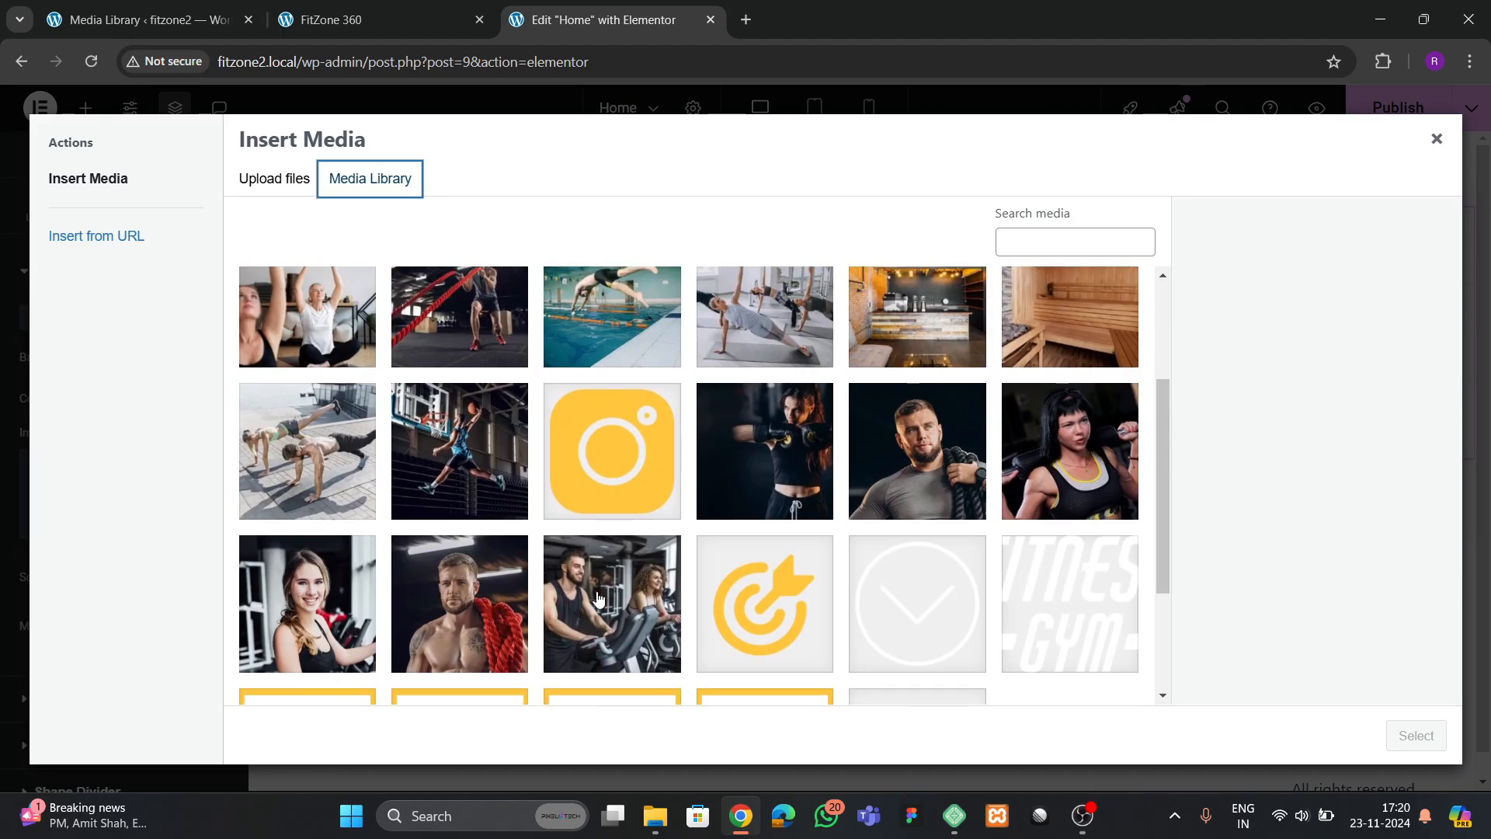
pyautogui.click(741, 499)
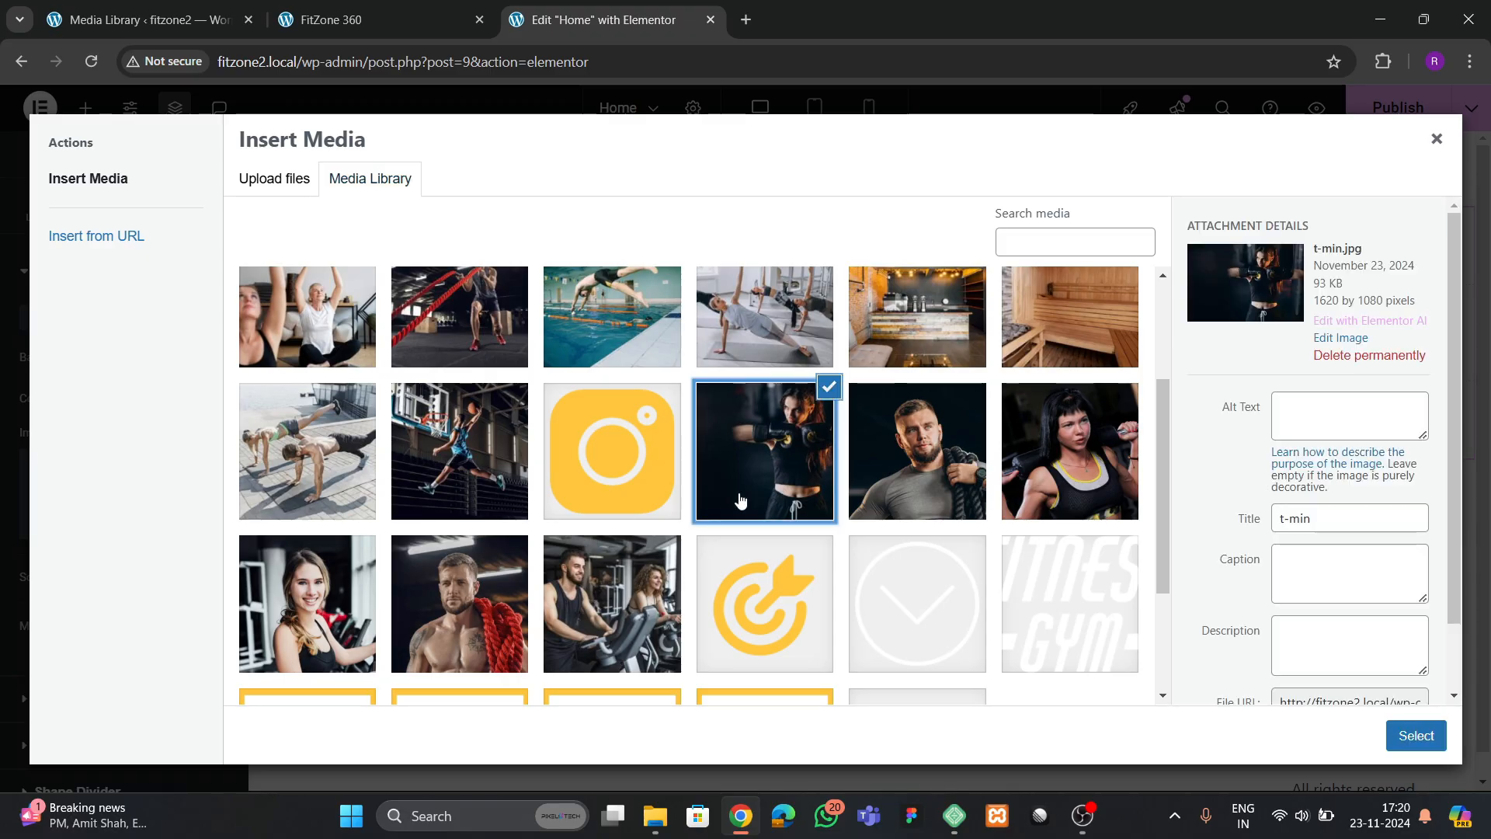
pyautogui.scroll(3, 741, 500)
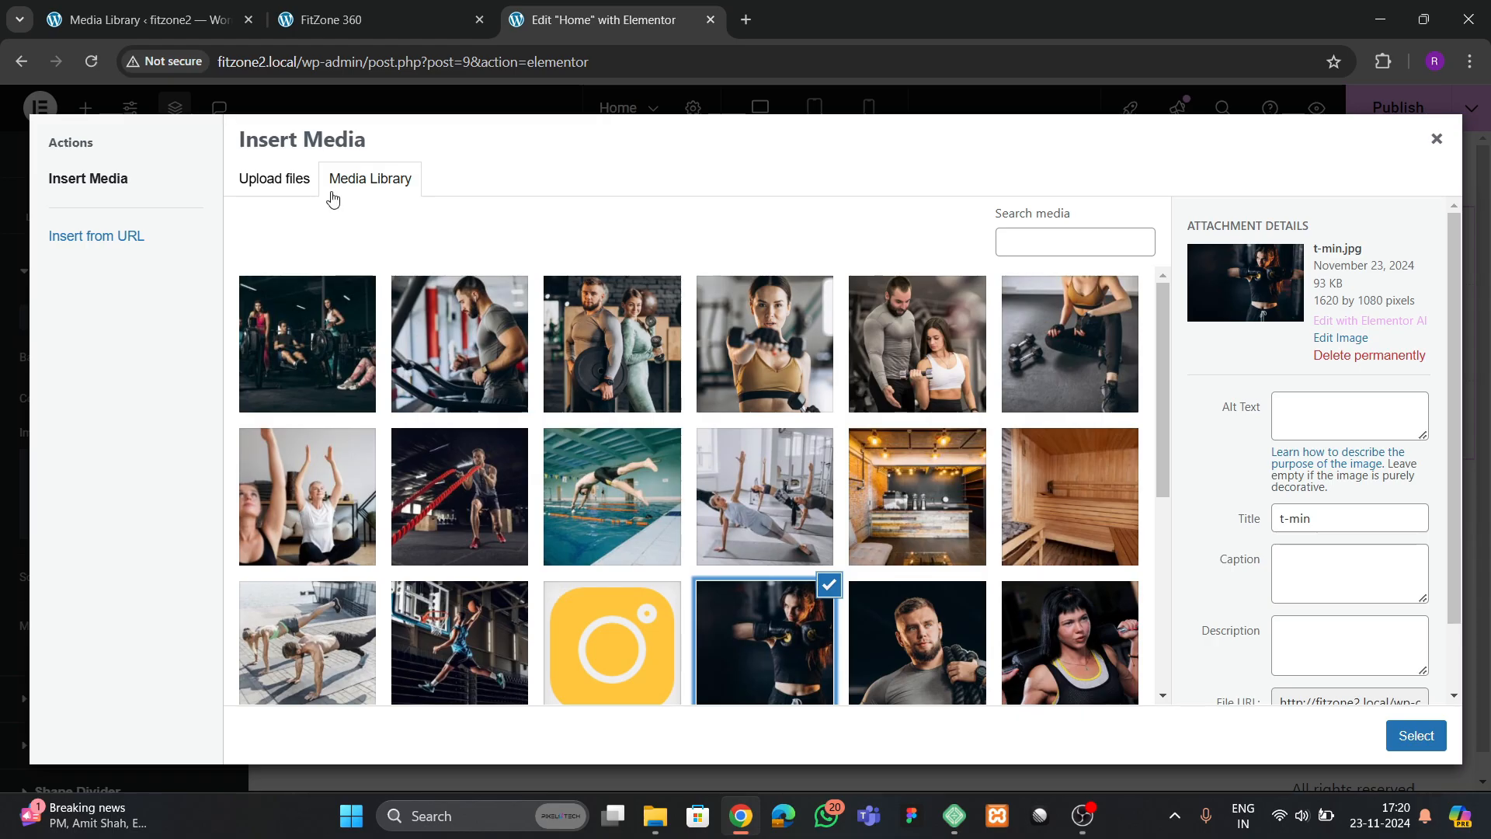
# Upload the three Unsplash gym photos from the Downloads folder to the media library
pyautogui.click(309, 185)
pyautogui.click(842, 444)
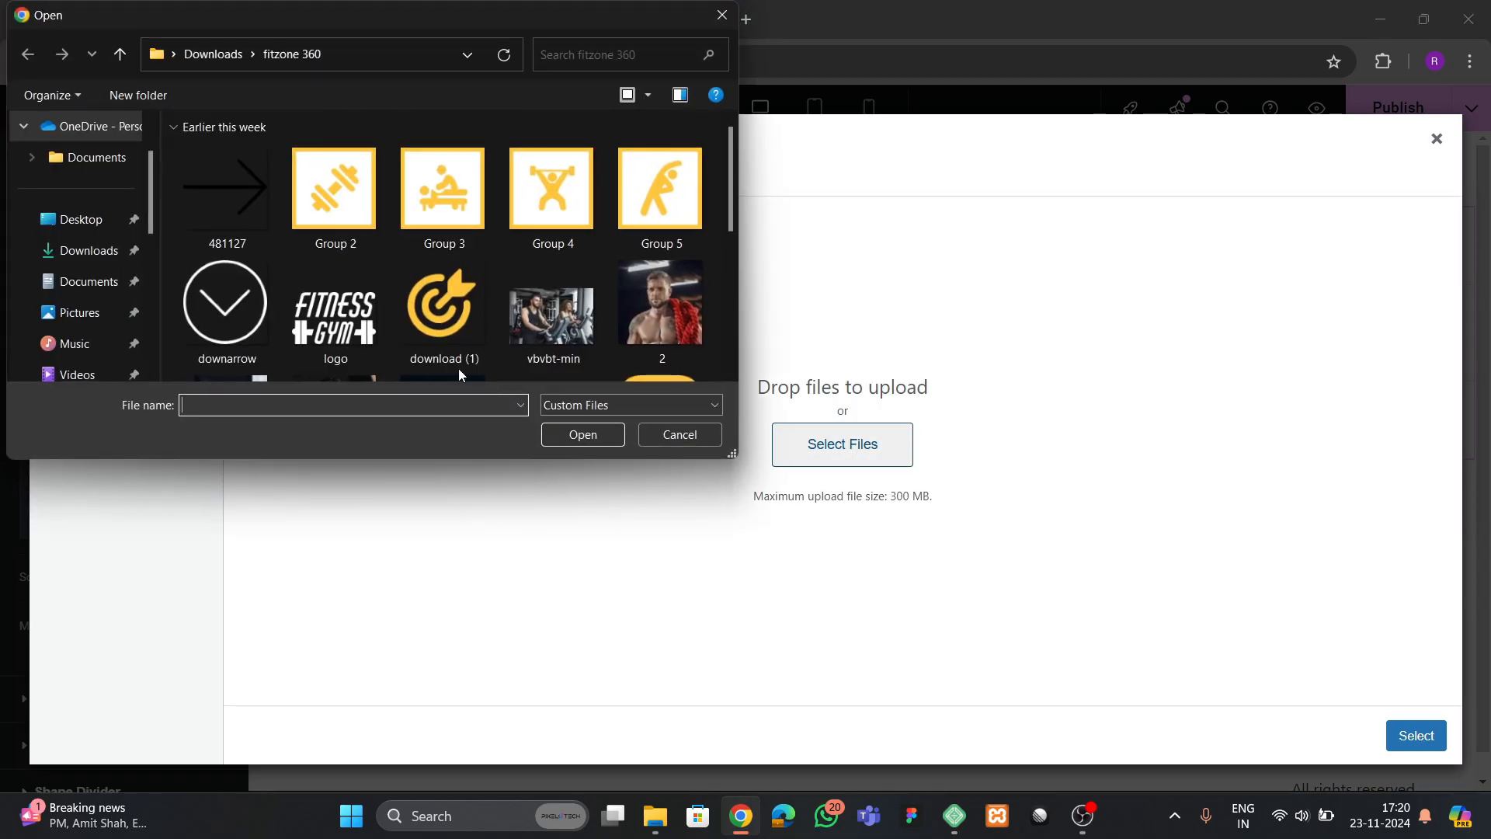
pyautogui.scroll(-3, 459, 368)
pyautogui.click(108, 261)
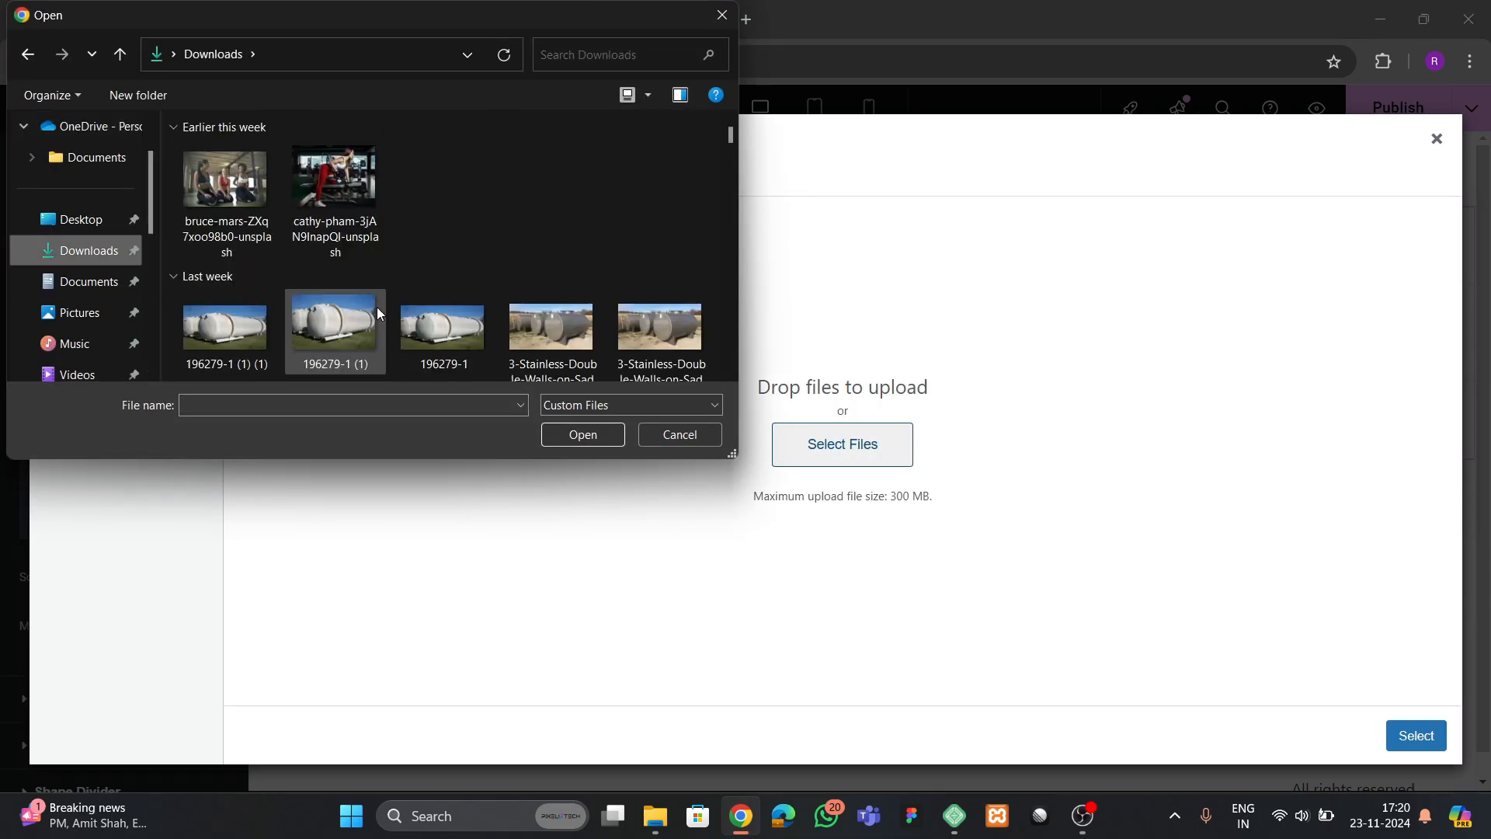
pyautogui.scroll(-8, 390, 321)
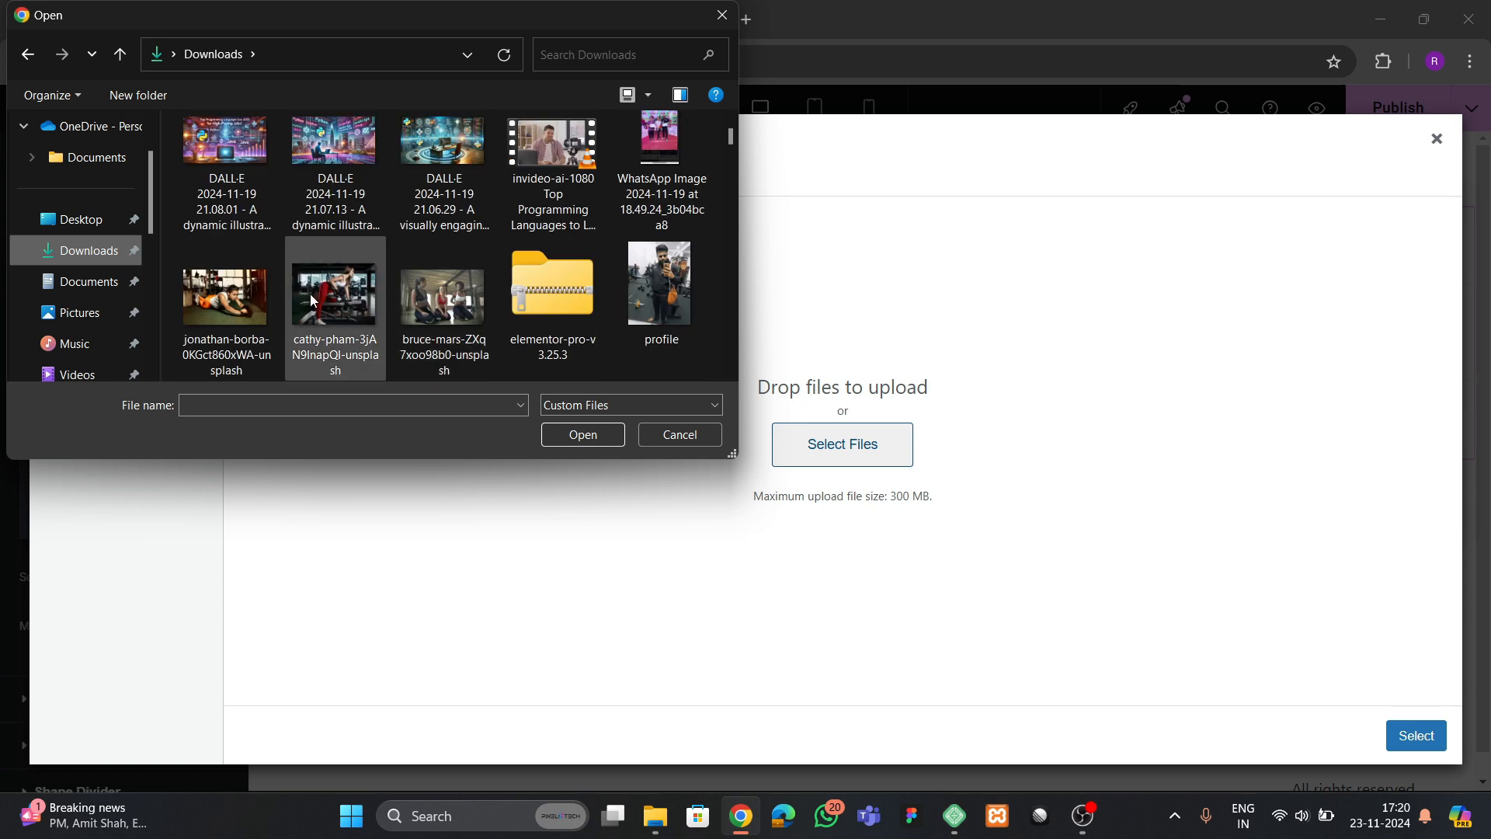
pyautogui.click(342, 311)
pyautogui.keyDown('ctrl'); pyautogui.click(241, 309); pyautogui.keyUp('ctrl')
pyautogui.keyDown('ctrl'); pyautogui.click(435, 310); pyautogui.keyUp('ctrl')
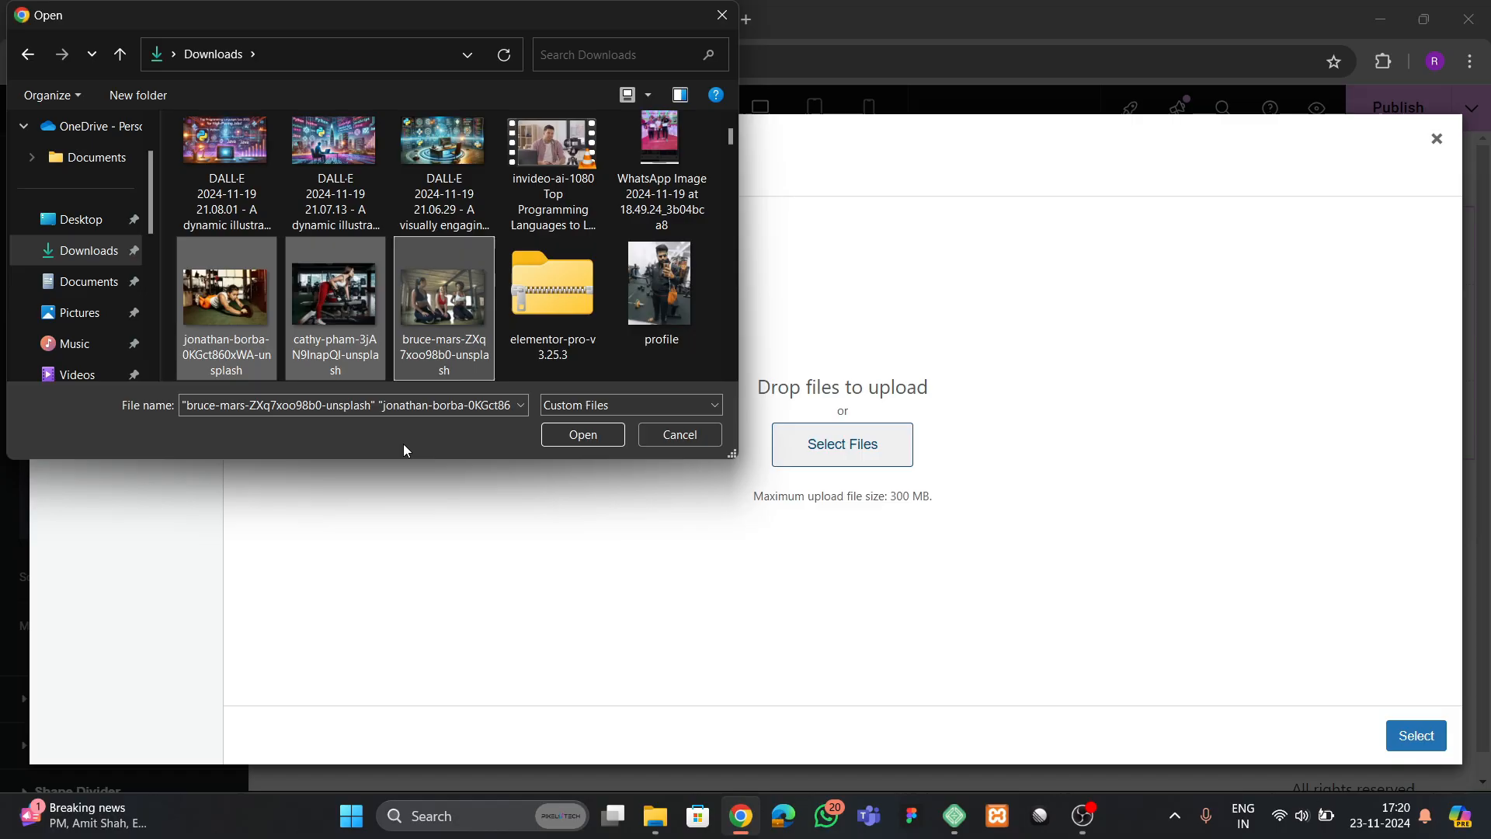
pyautogui.click(581, 435)
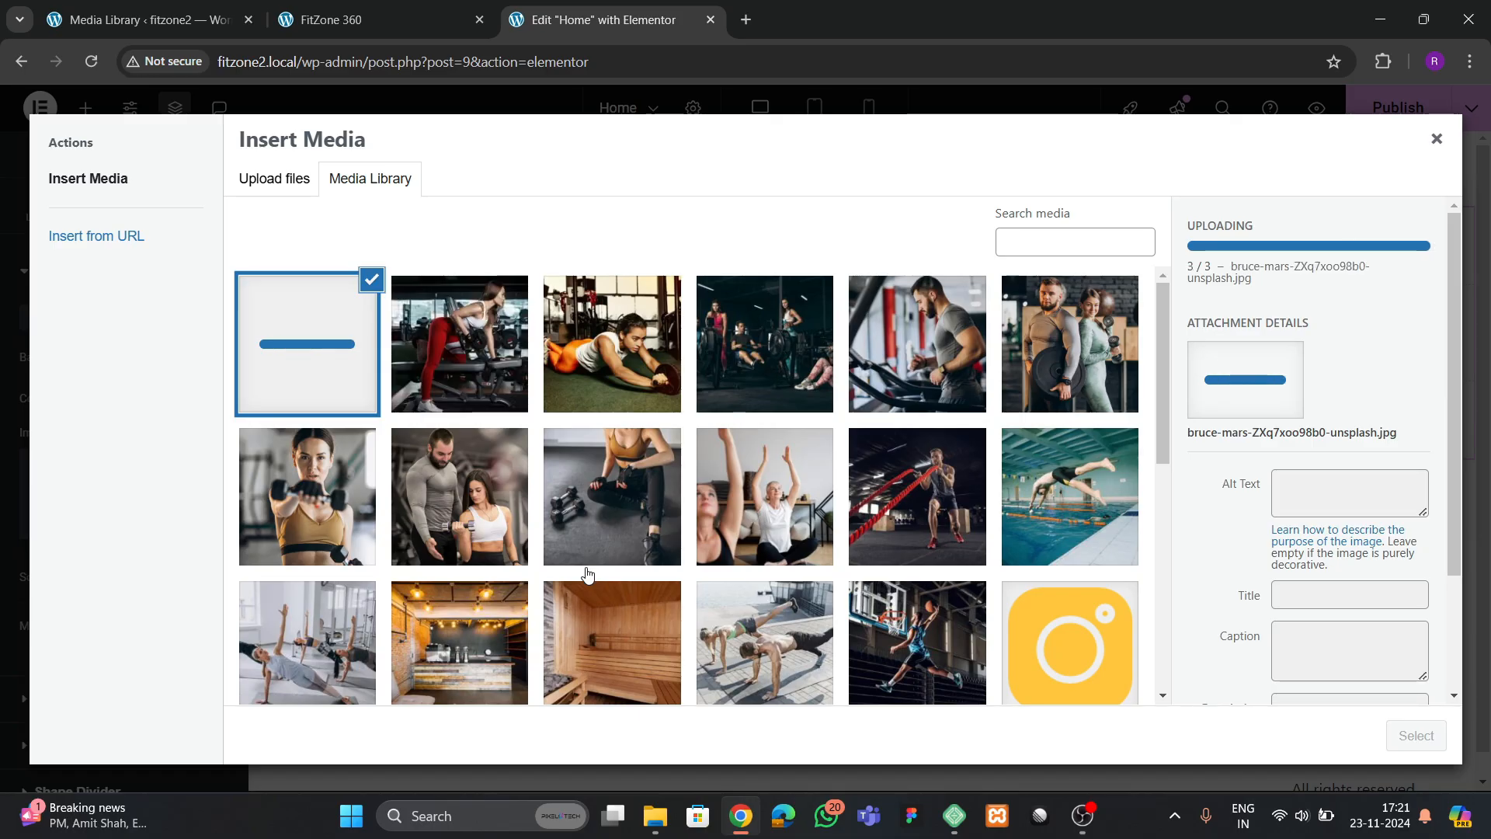
# Use the photo of the woman in red leggings lifting a dumbbell as the hero background, and dismiss the Image Optimizer suggestion
pyautogui.click(515, 401)
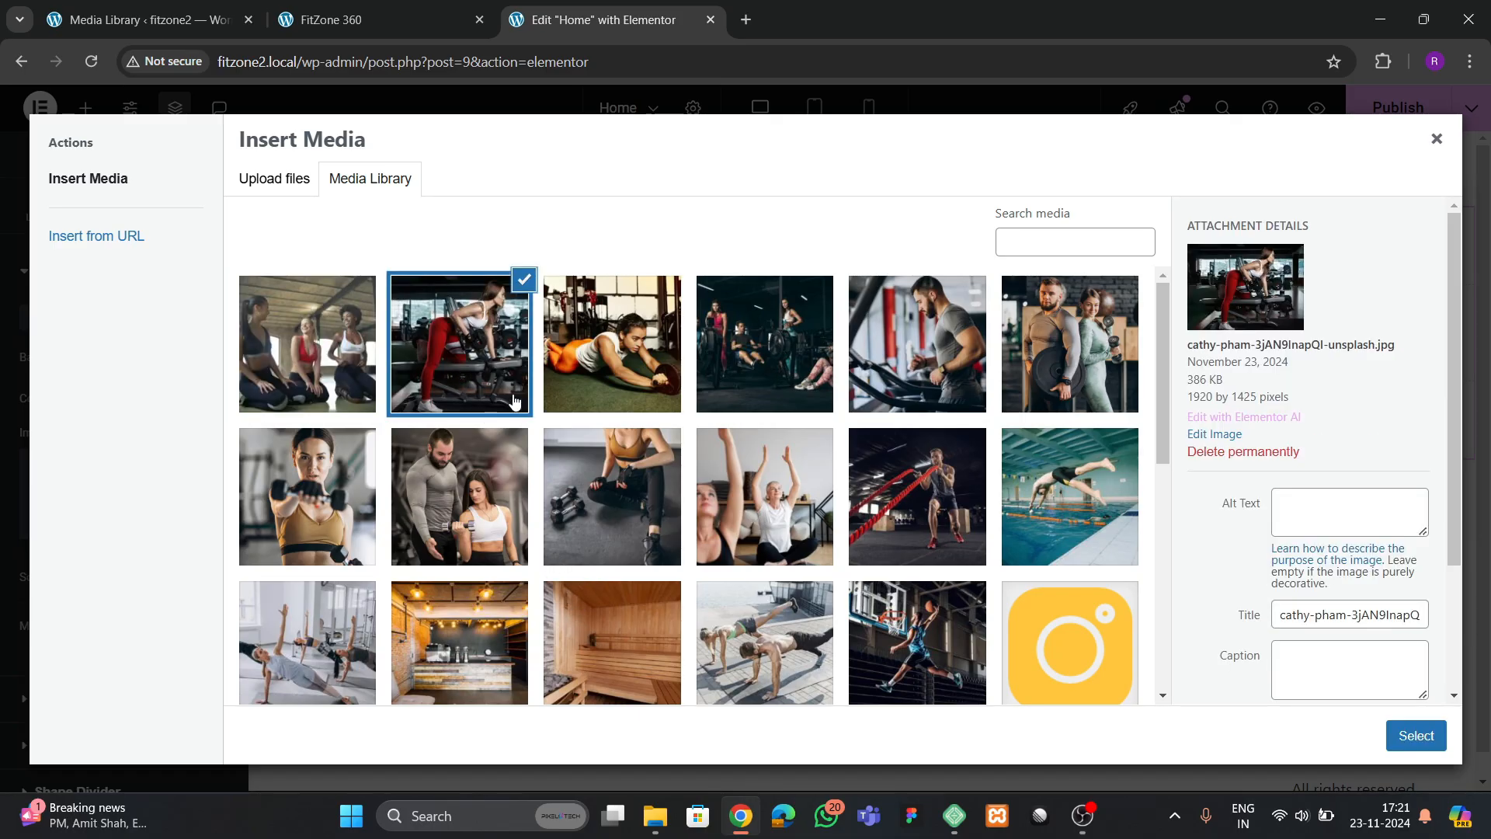
pyautogui.click(1414, 735)
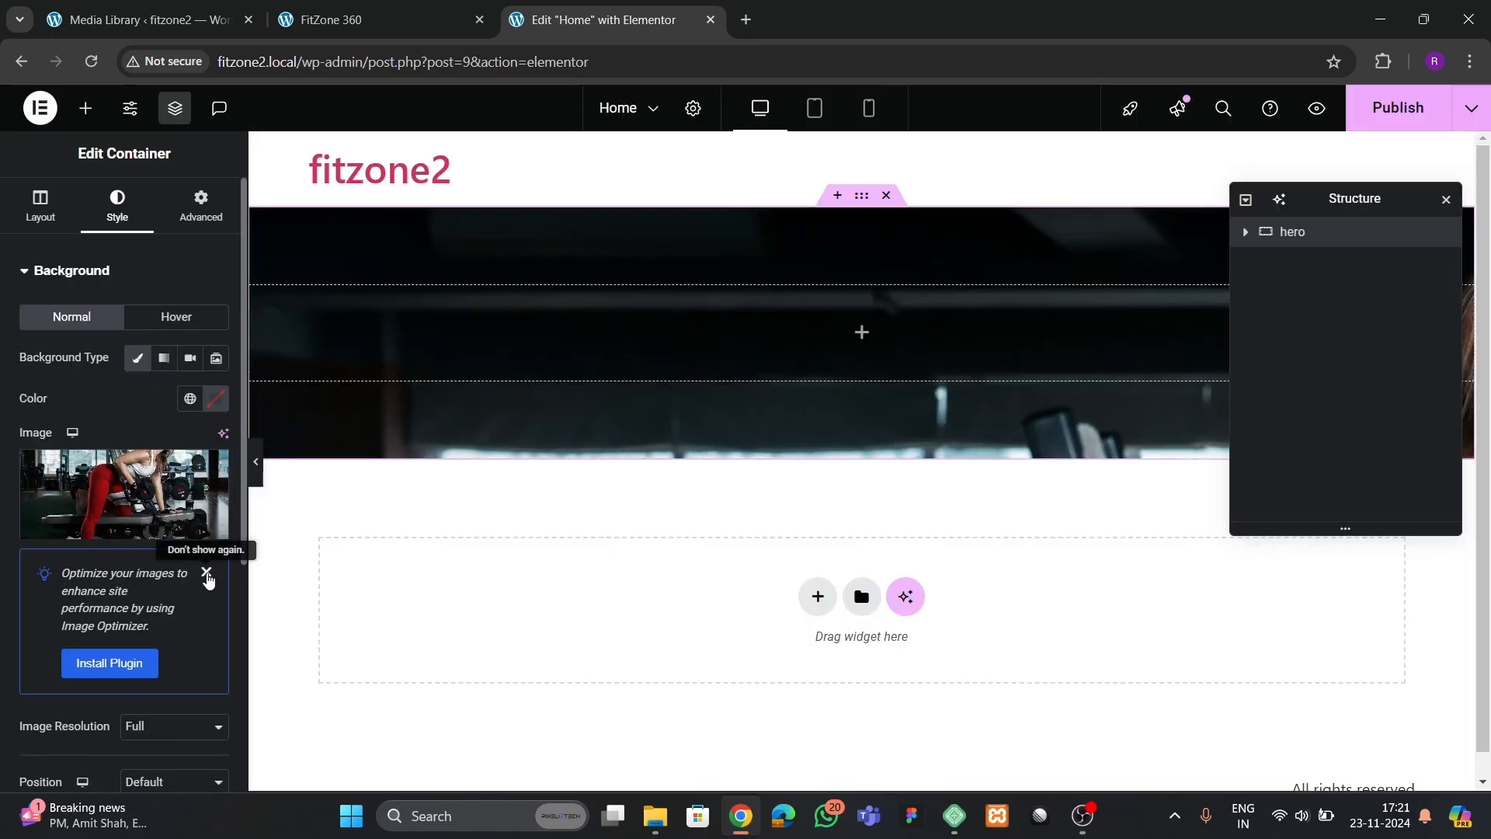
pyautogui.click(205, 572)
# Set the hero background image's position to Center Center and its display size to Cover
pyautogui.scroll(-3, 131, 528)
pyautogui.click(165, 437)
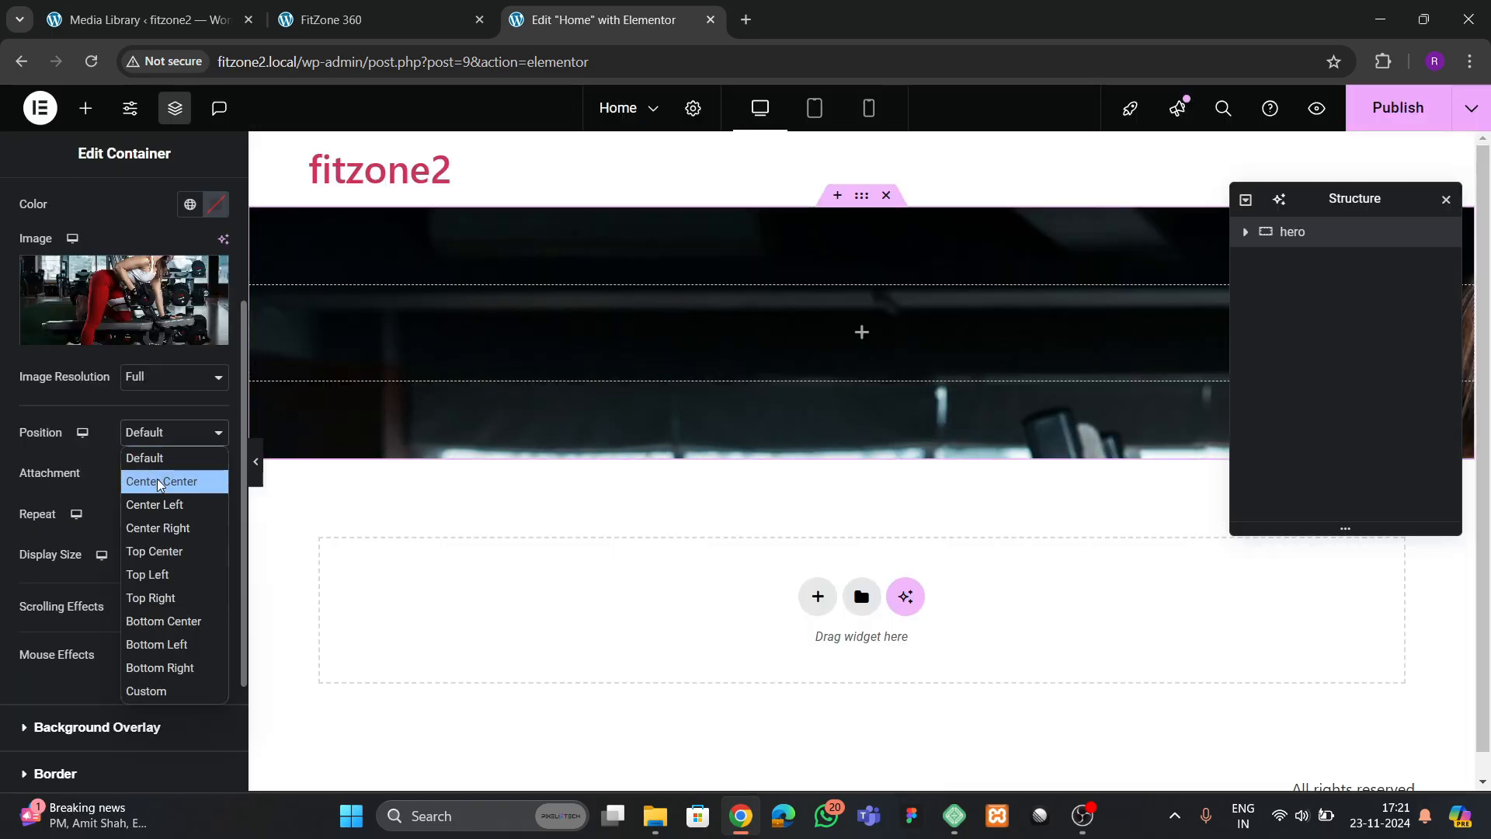
pyautogui.click(162, 483)
pyautogui.click(158, 557)
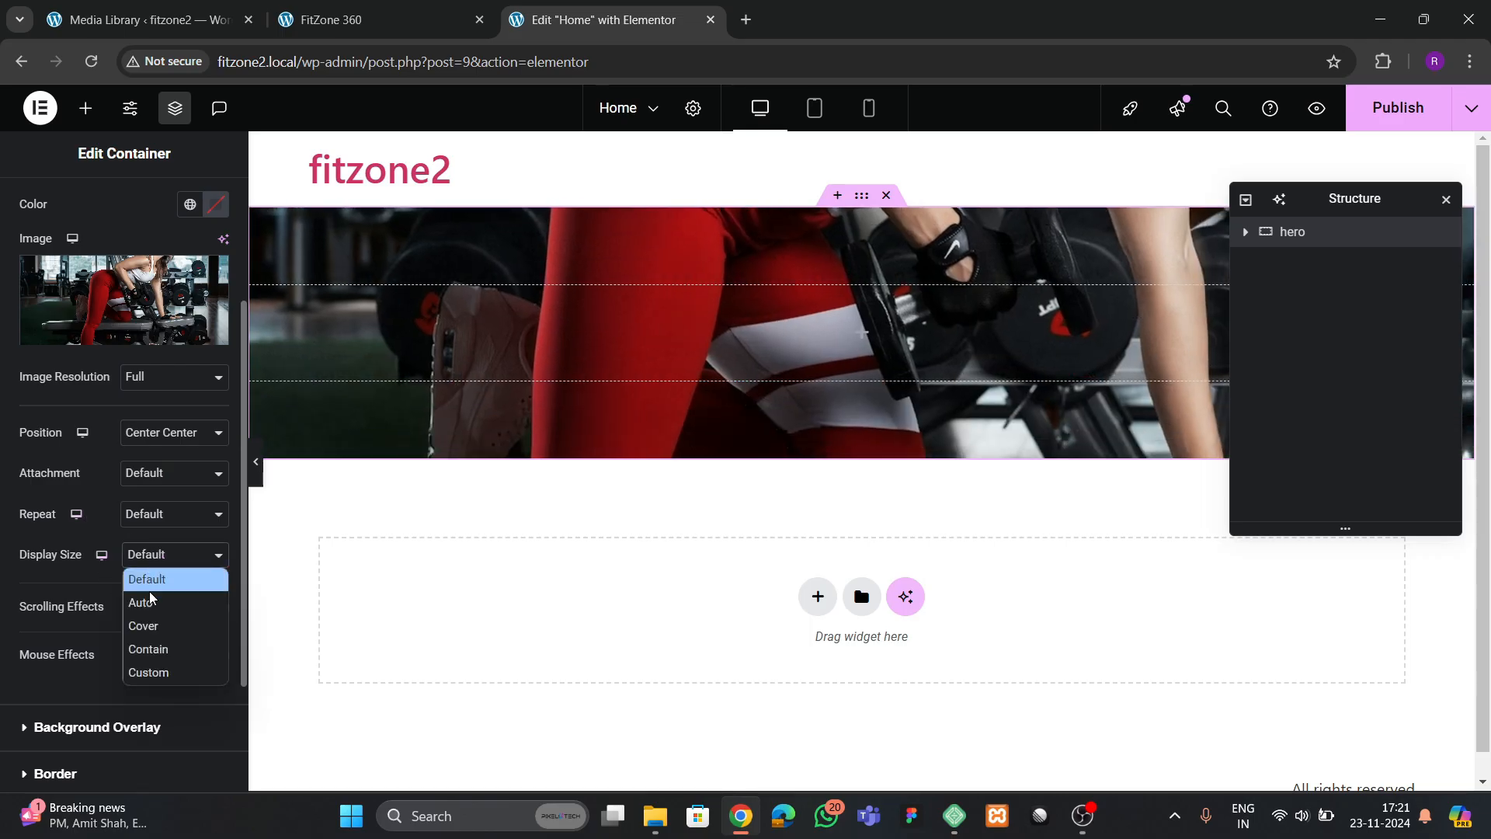
pyautogui.click(154, 624)
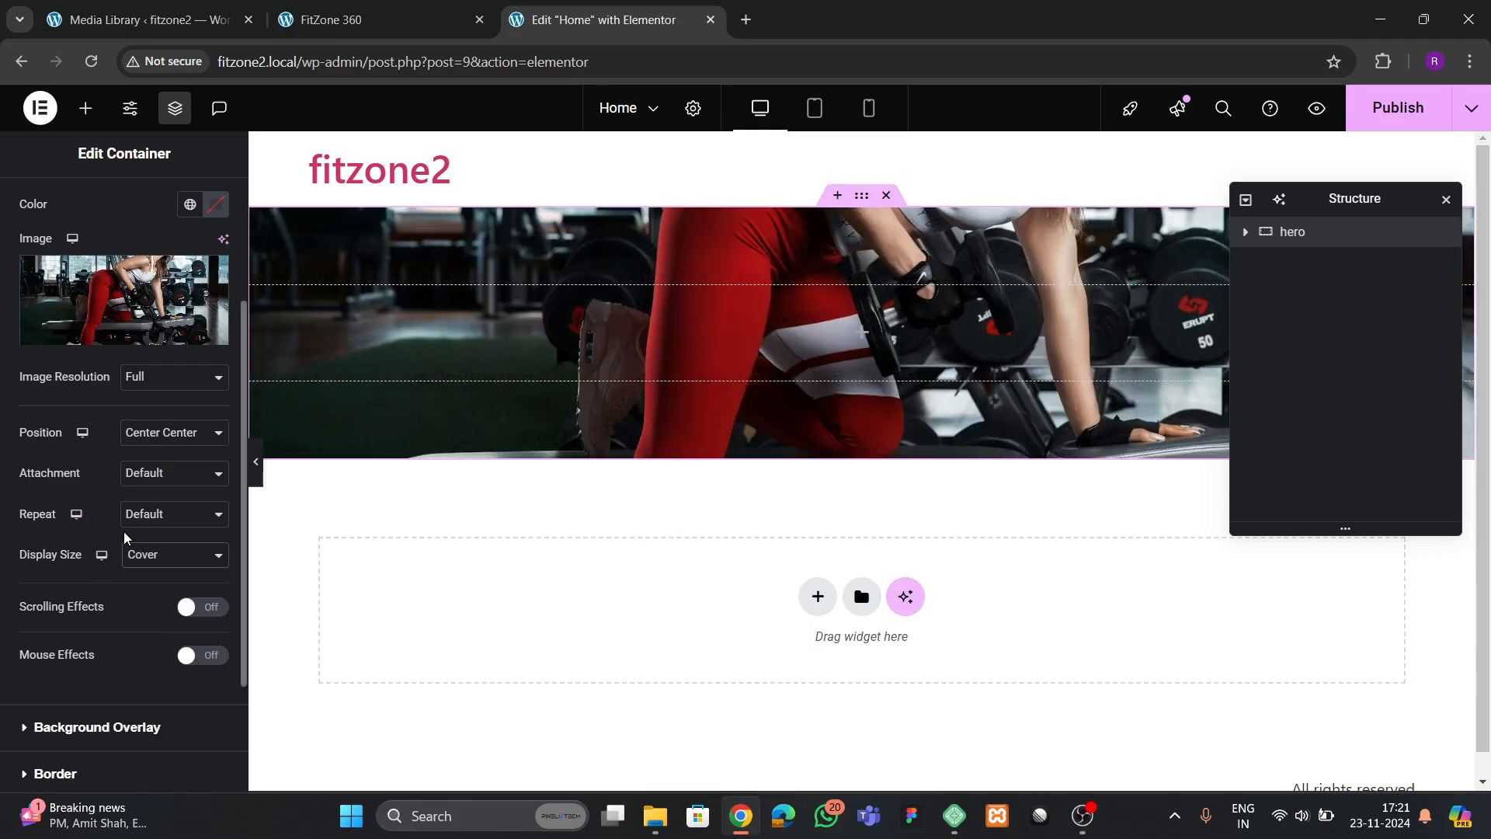
# Set the hero container's minimum height to 700 px
pyautogui.scroll(3, 85, 257)
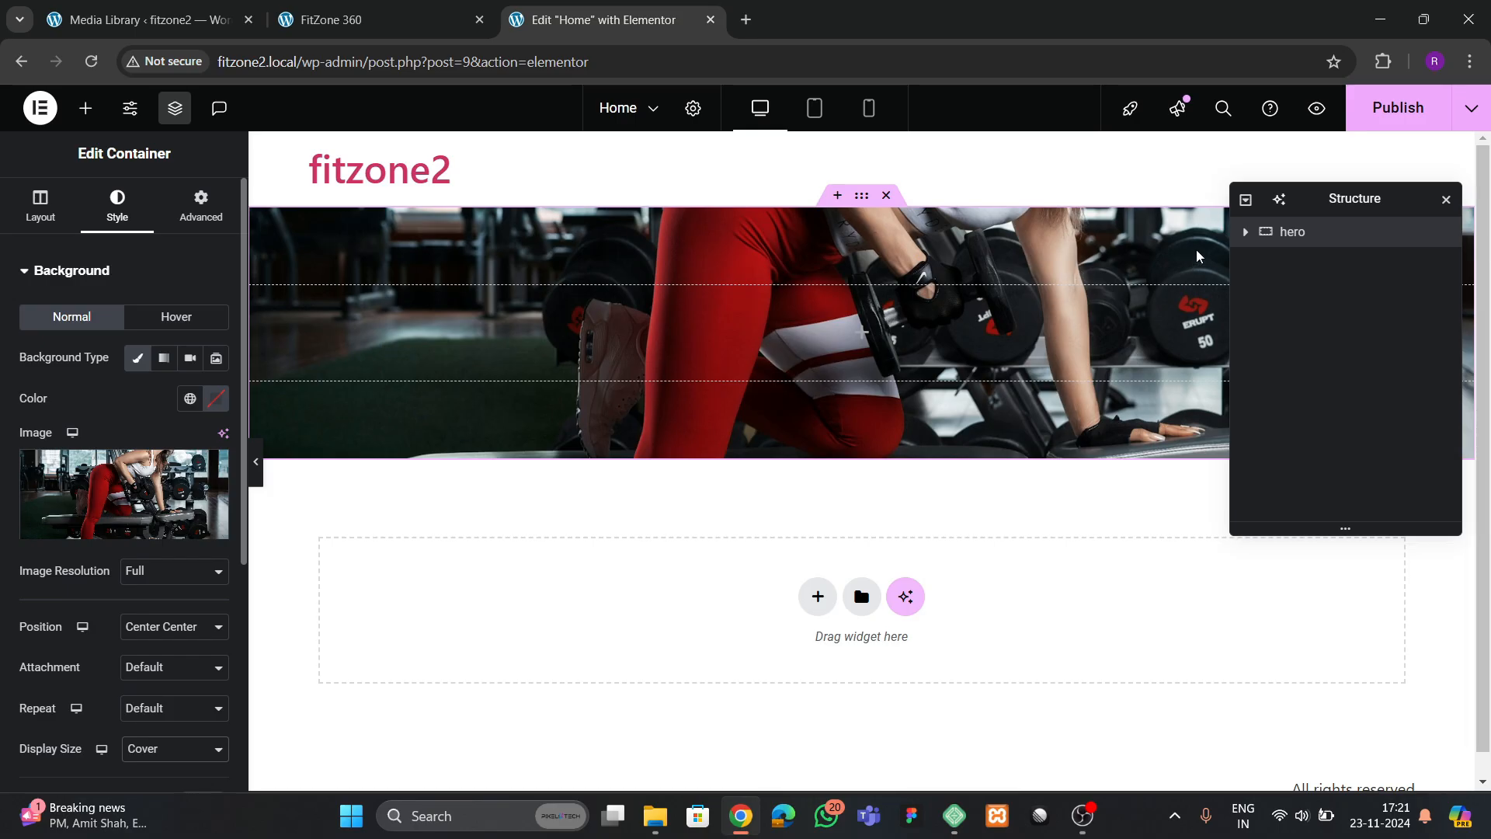
pyautogui.click(40, 206)
pyautogui.scroll(-2, 172, 561)
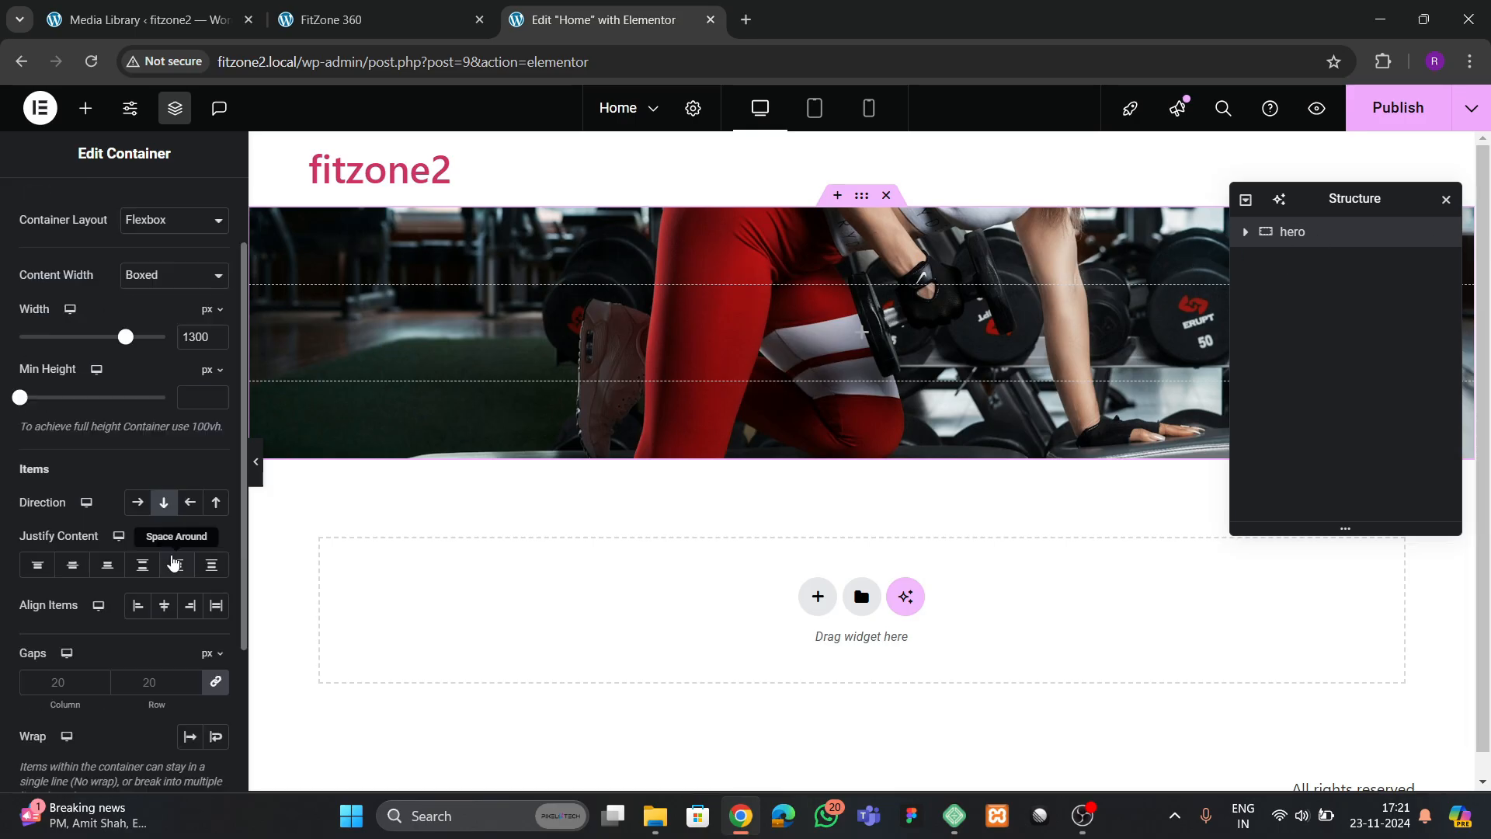
pyautogui.click(187, 405)
pyautogui.write('700')
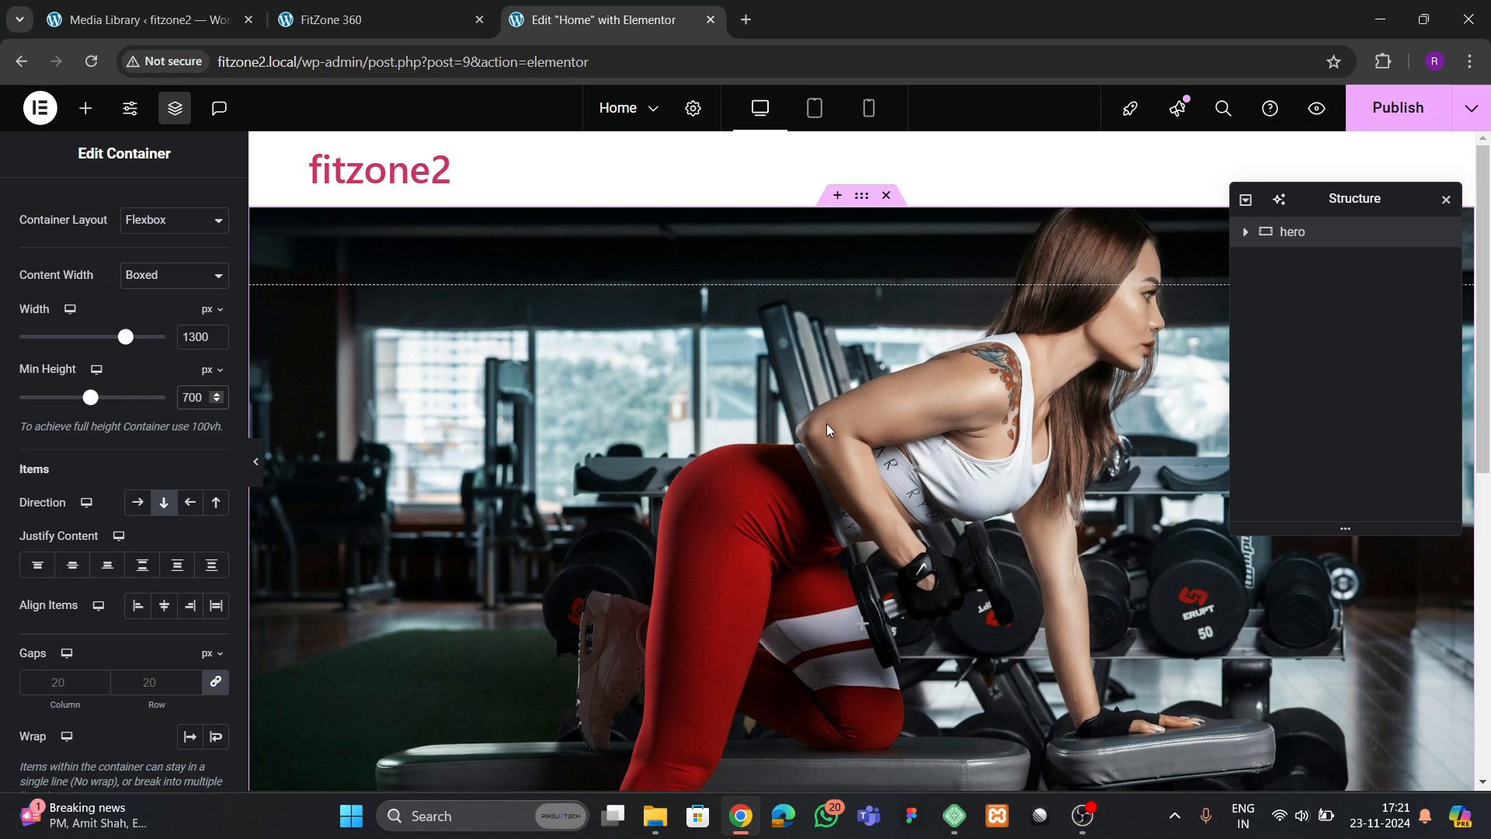
pyautogui.scroll(-3, 826, 423)
pyautogui.scroll(5, 806, 486)
# Check the reference site's hero, and add an Image widget with logo.png from the media library to the hero container
pyautogui.click(148, 19)
pyautogui.click(341, 31)
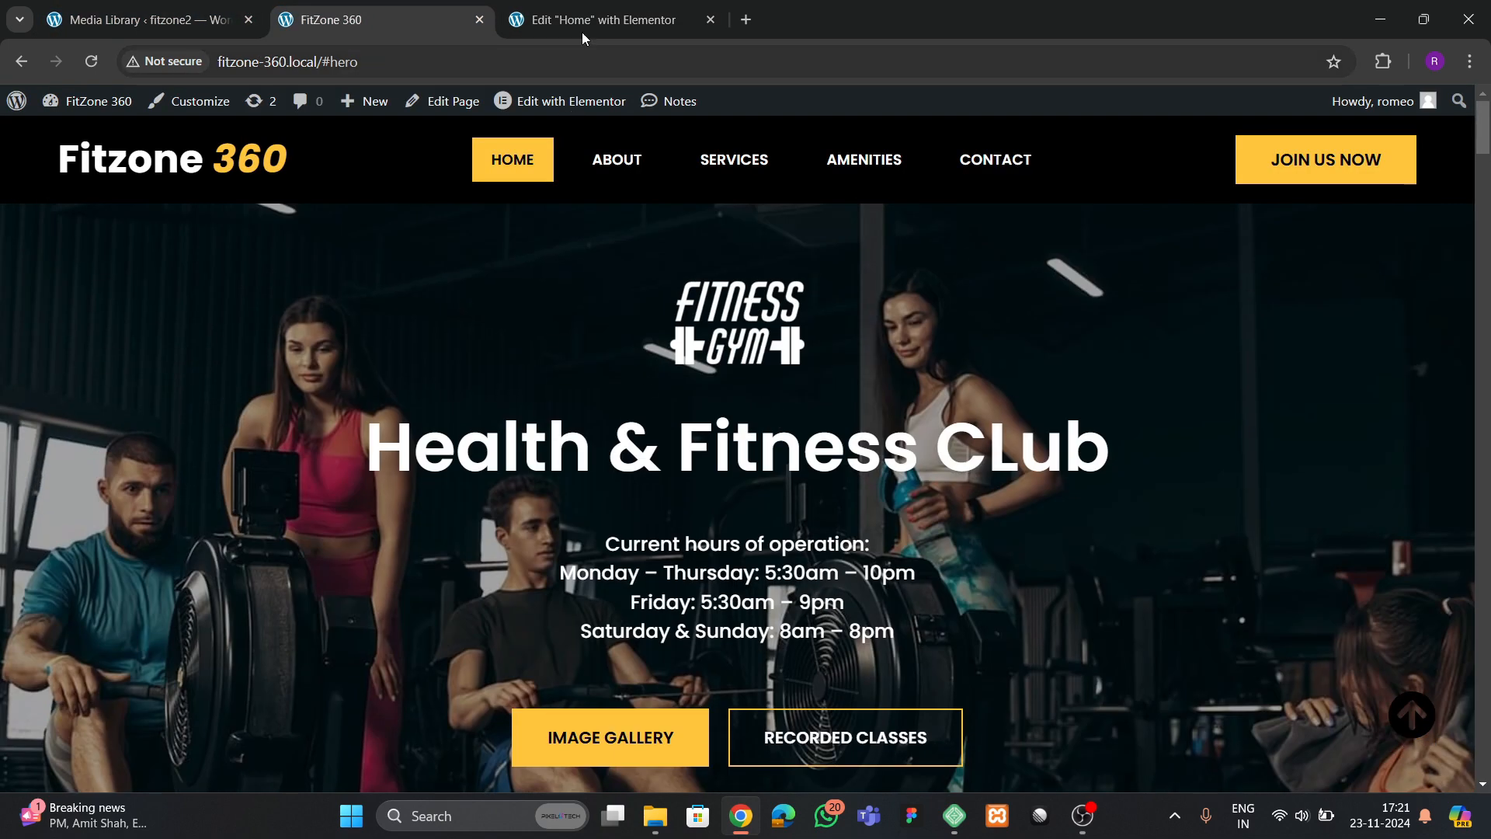
pyautogui.click(581, 30)
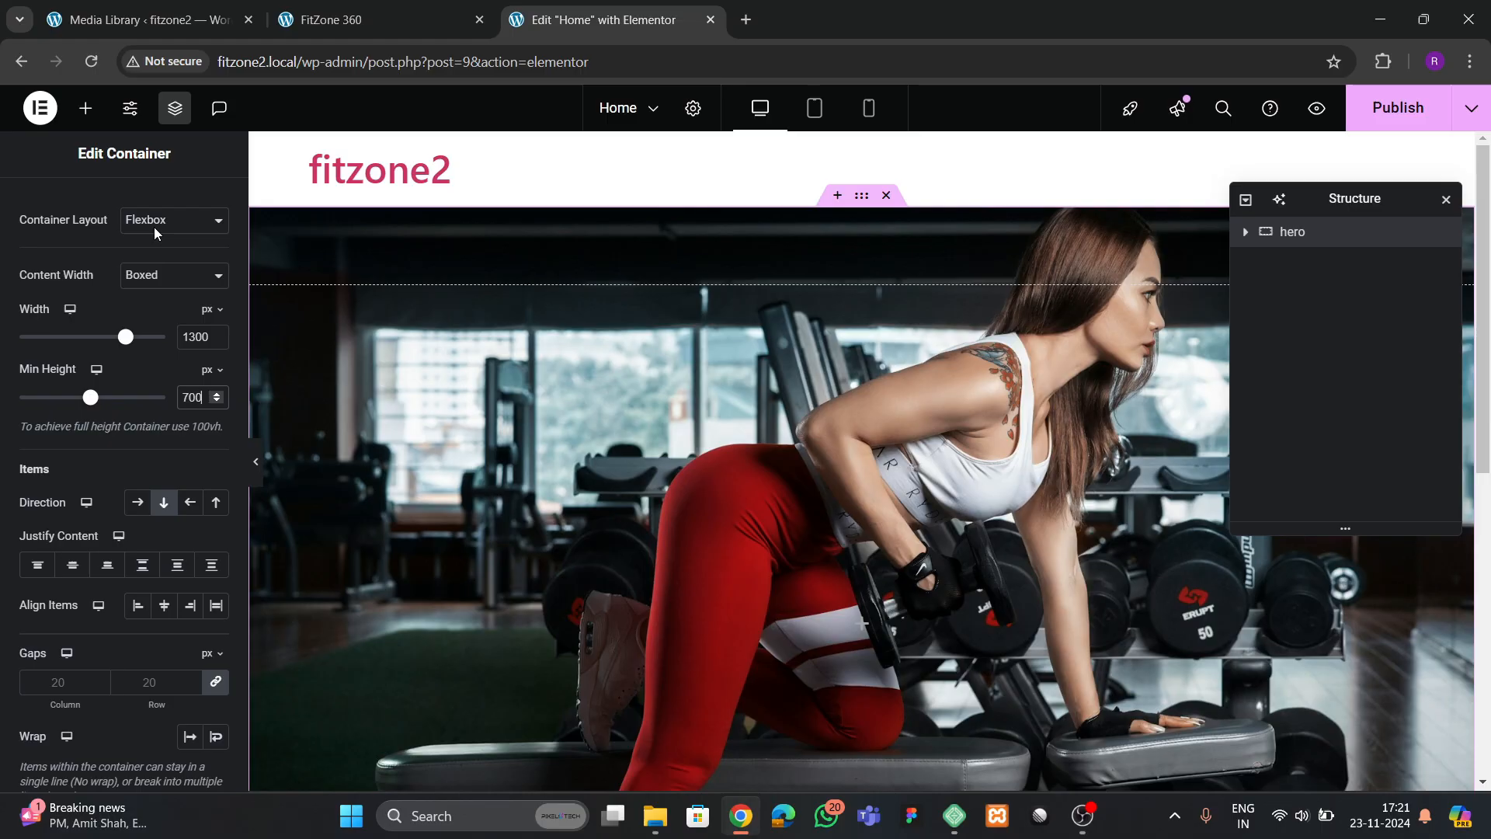
pyautogui.click(85, 108)
pyautogui.moveTo(180, 610); pyautogui.dragTo(888, 541)
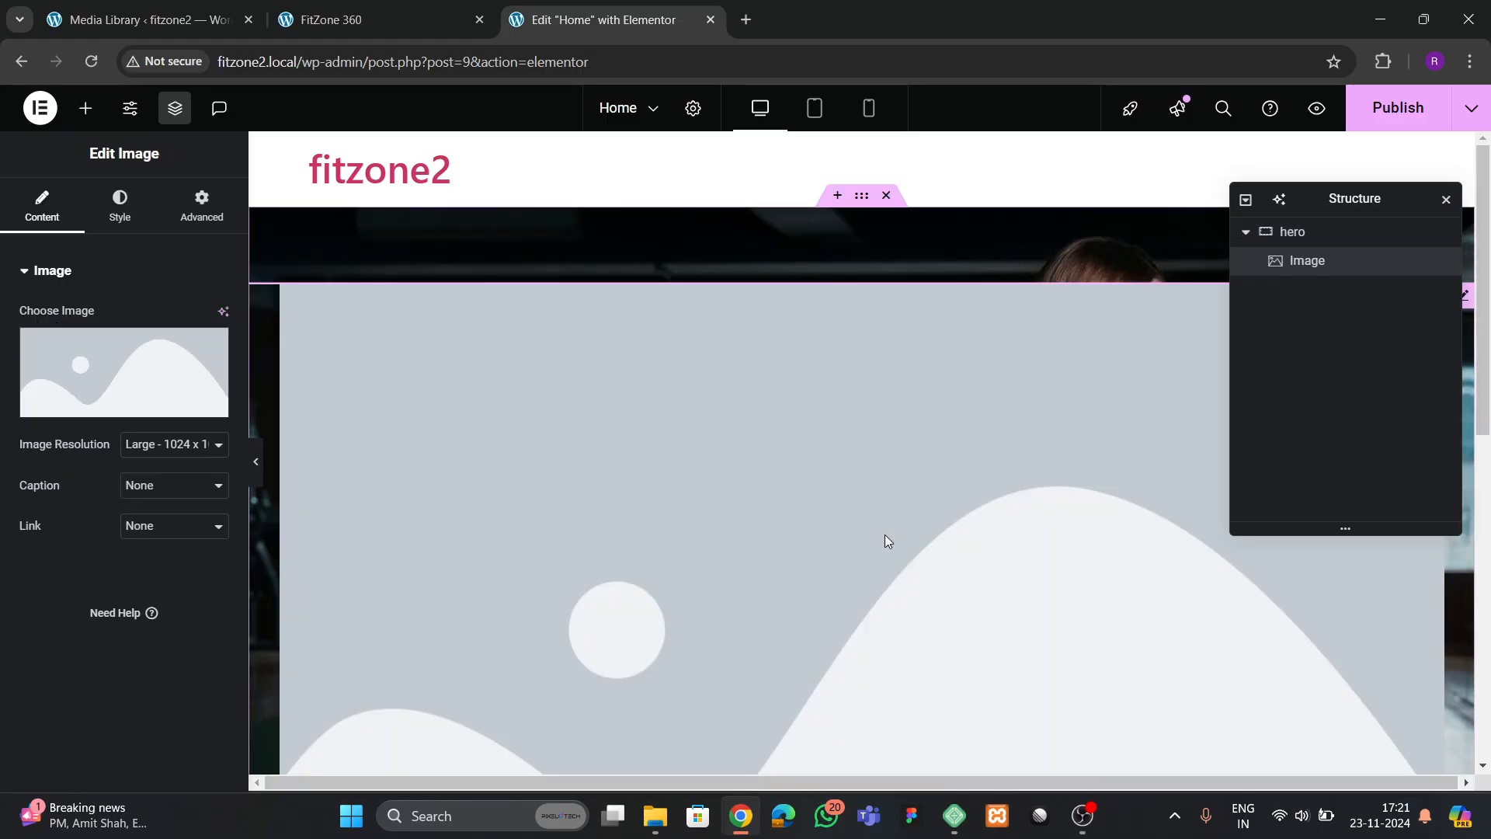
pyautogui.click(137, 353)
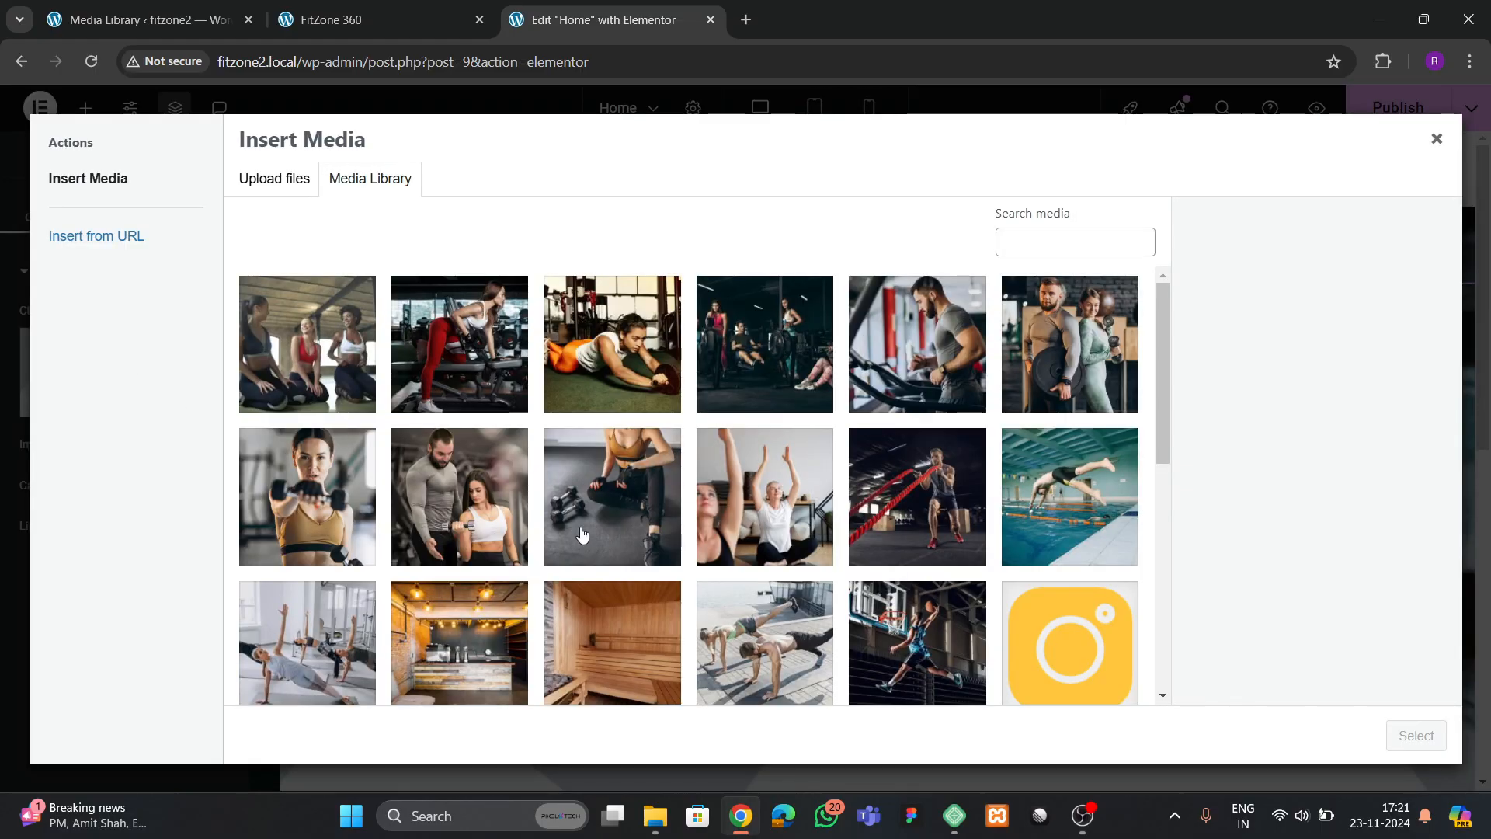
pyautogui.scroll(-6, 583, 535)
pyautogui.click(590, 455)
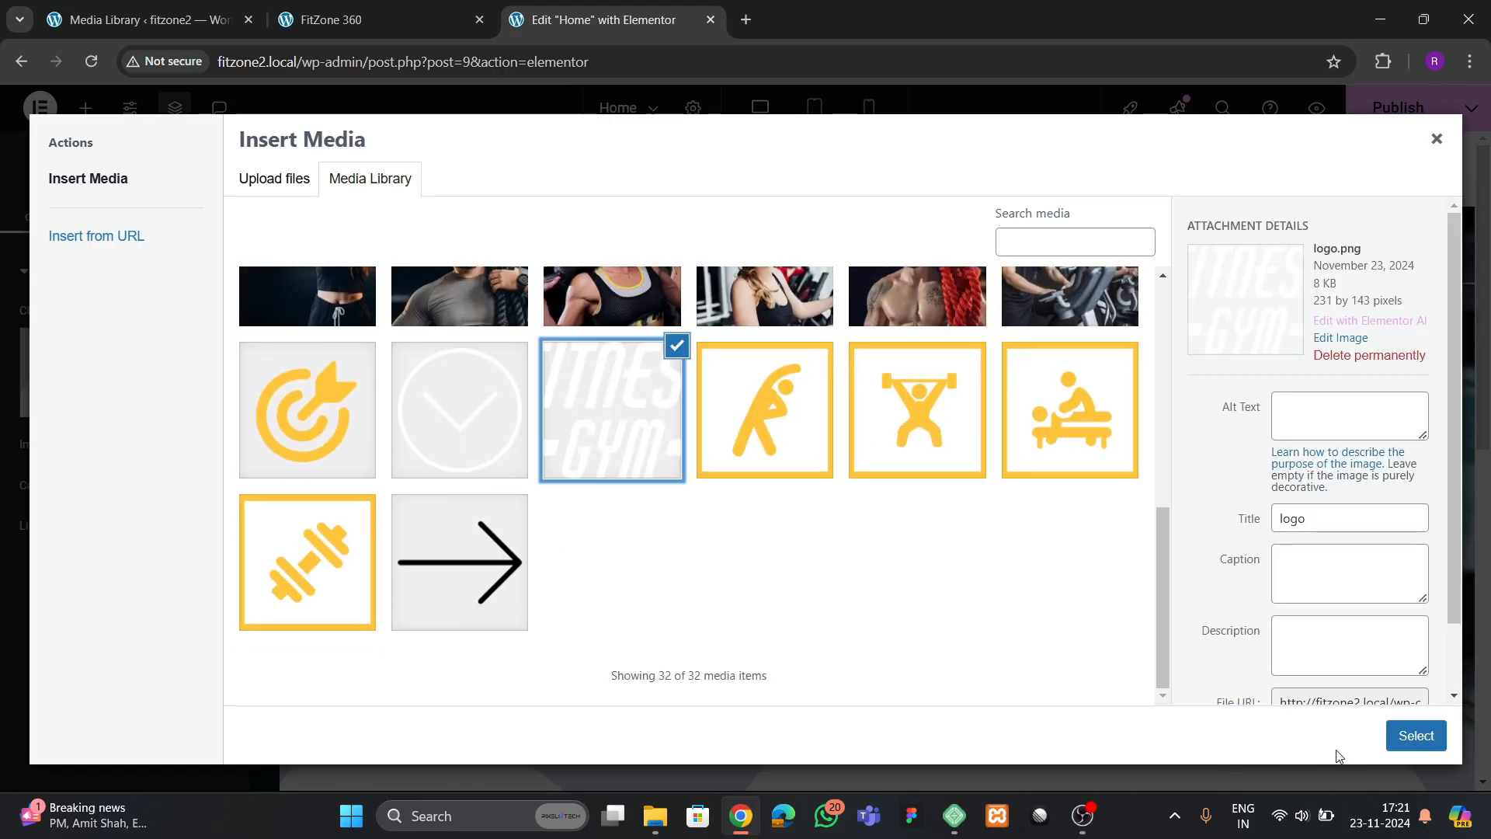
pyautogui.click(1410, 738)
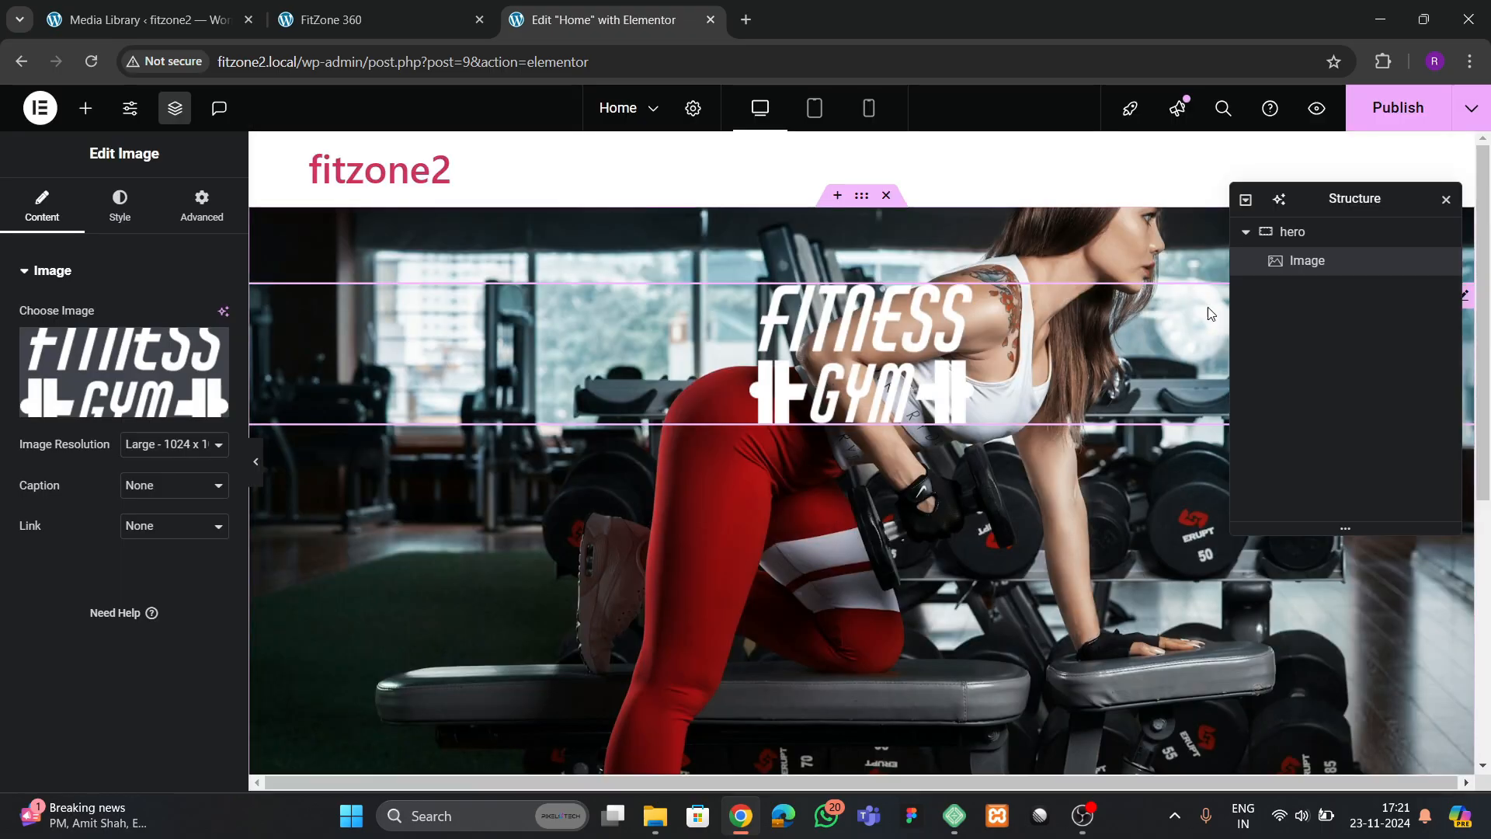
# Give the hero container a classic black #000000 background overlay with 0.27 opacity
pyautogui.click(1262, 232)
pyautogui.click(120, 206)
pyautogui.scroll(-3, 149, 398)
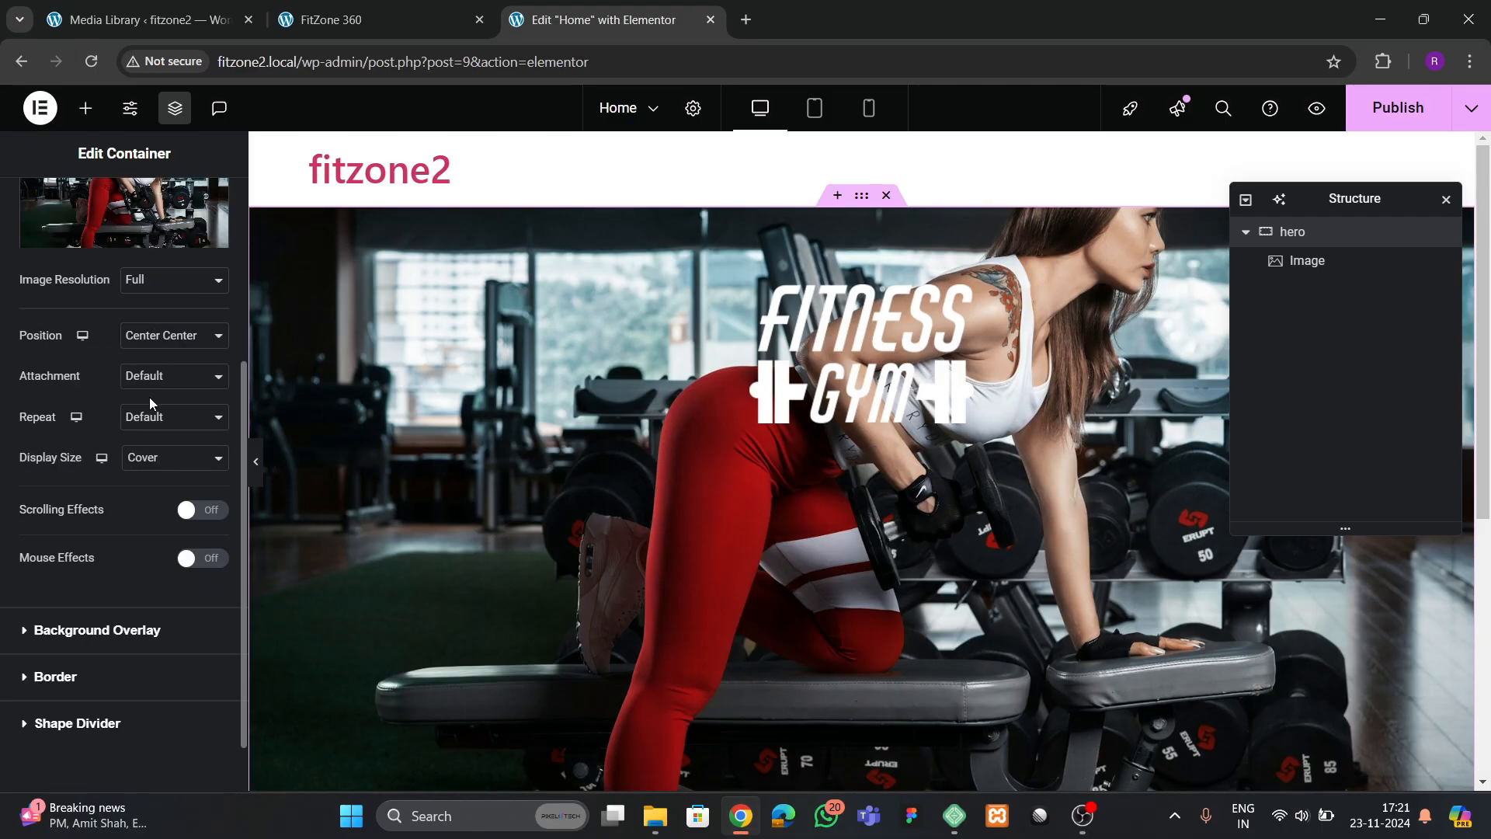
pyautogui.scroll(-1, 149, 397)
pyautogui.click(78, 557)
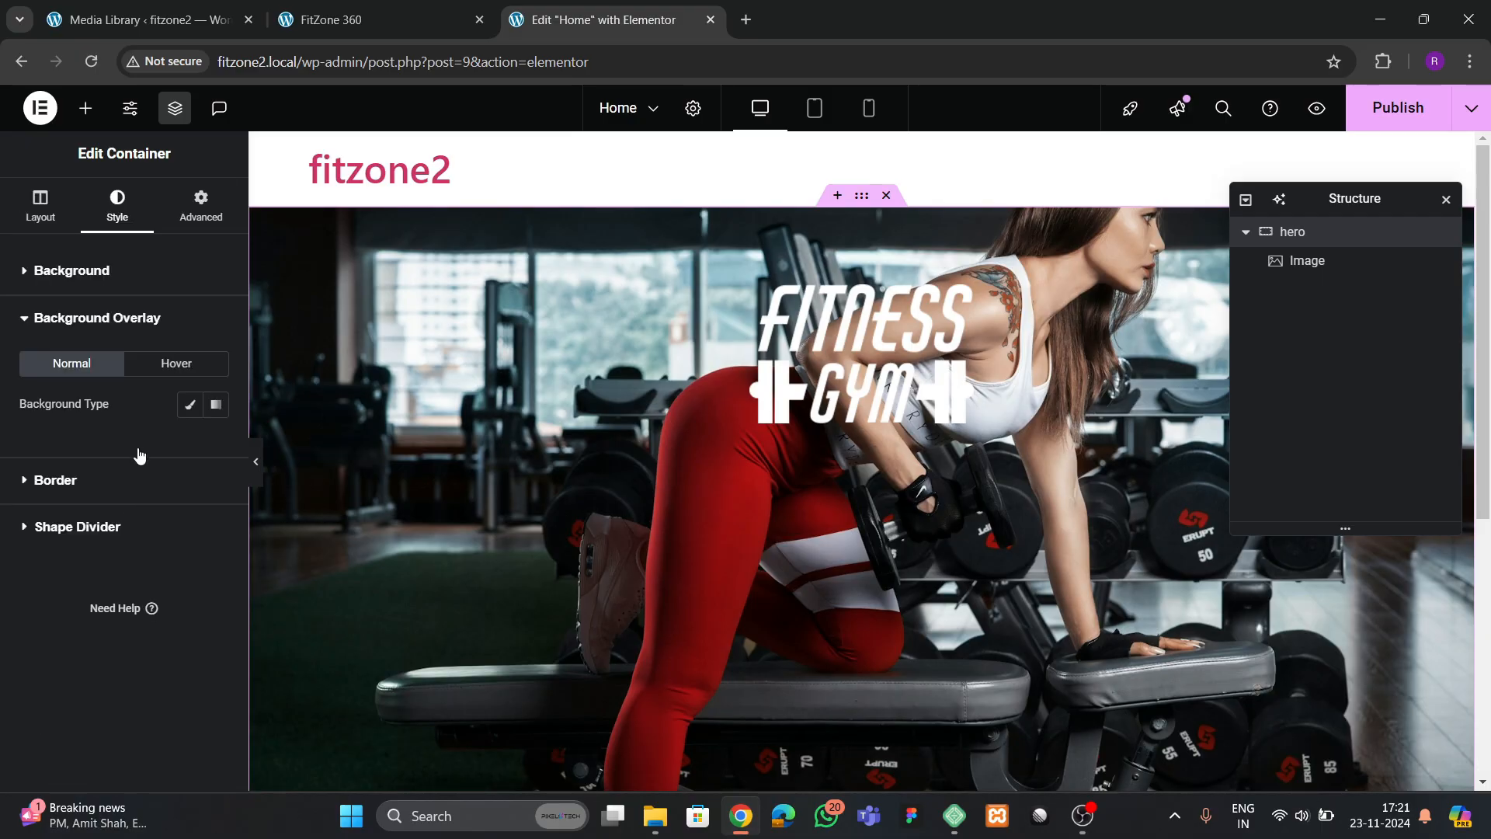
pyautogui.click(188, 411)
pyautogui.click(214, 454)
pyautogui.moveTo(173, 619); pyautogui.dragTo(79, 697)
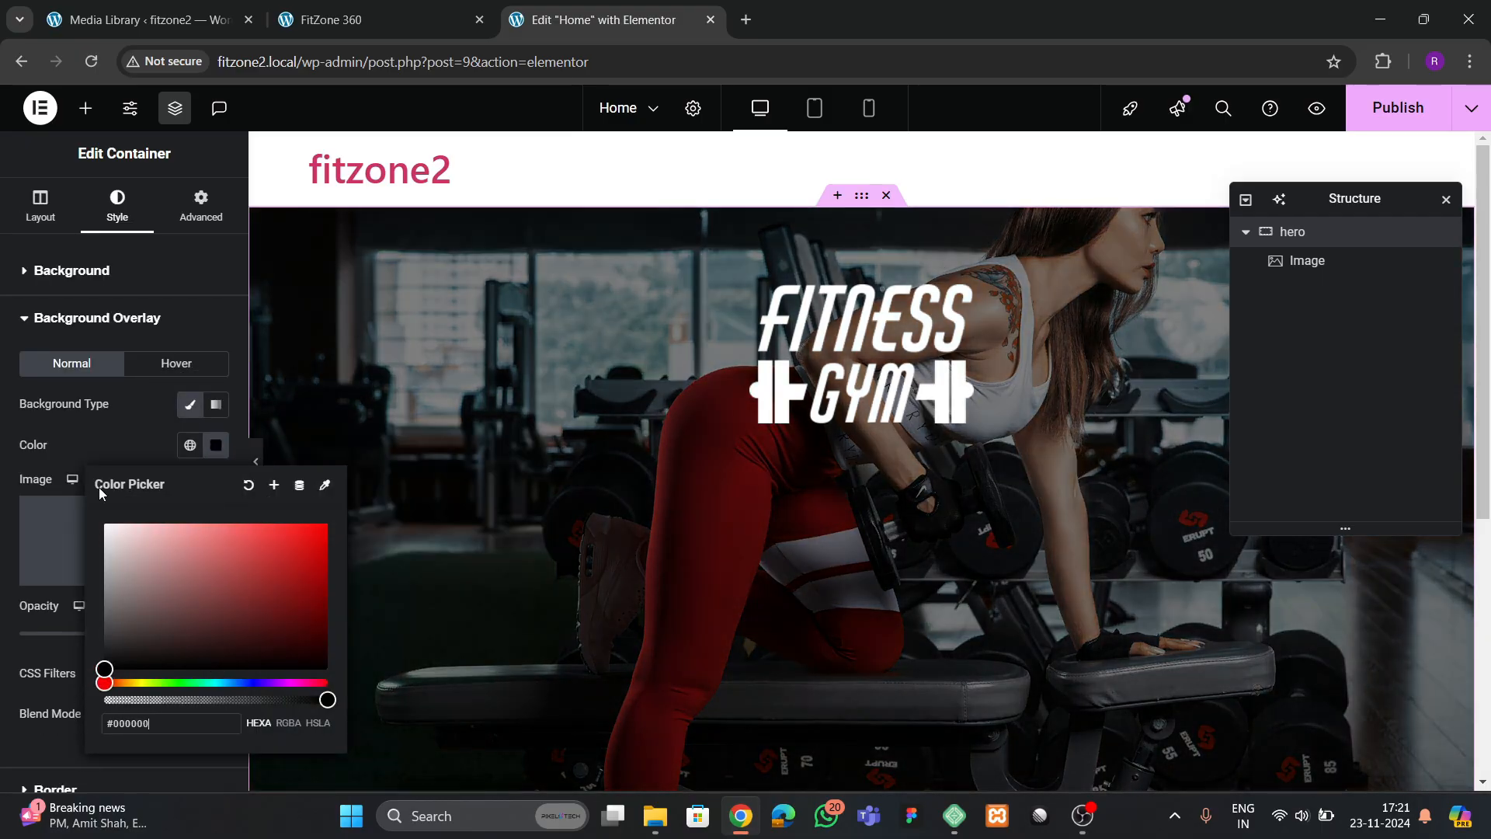
pyautogui.click(101, 456)
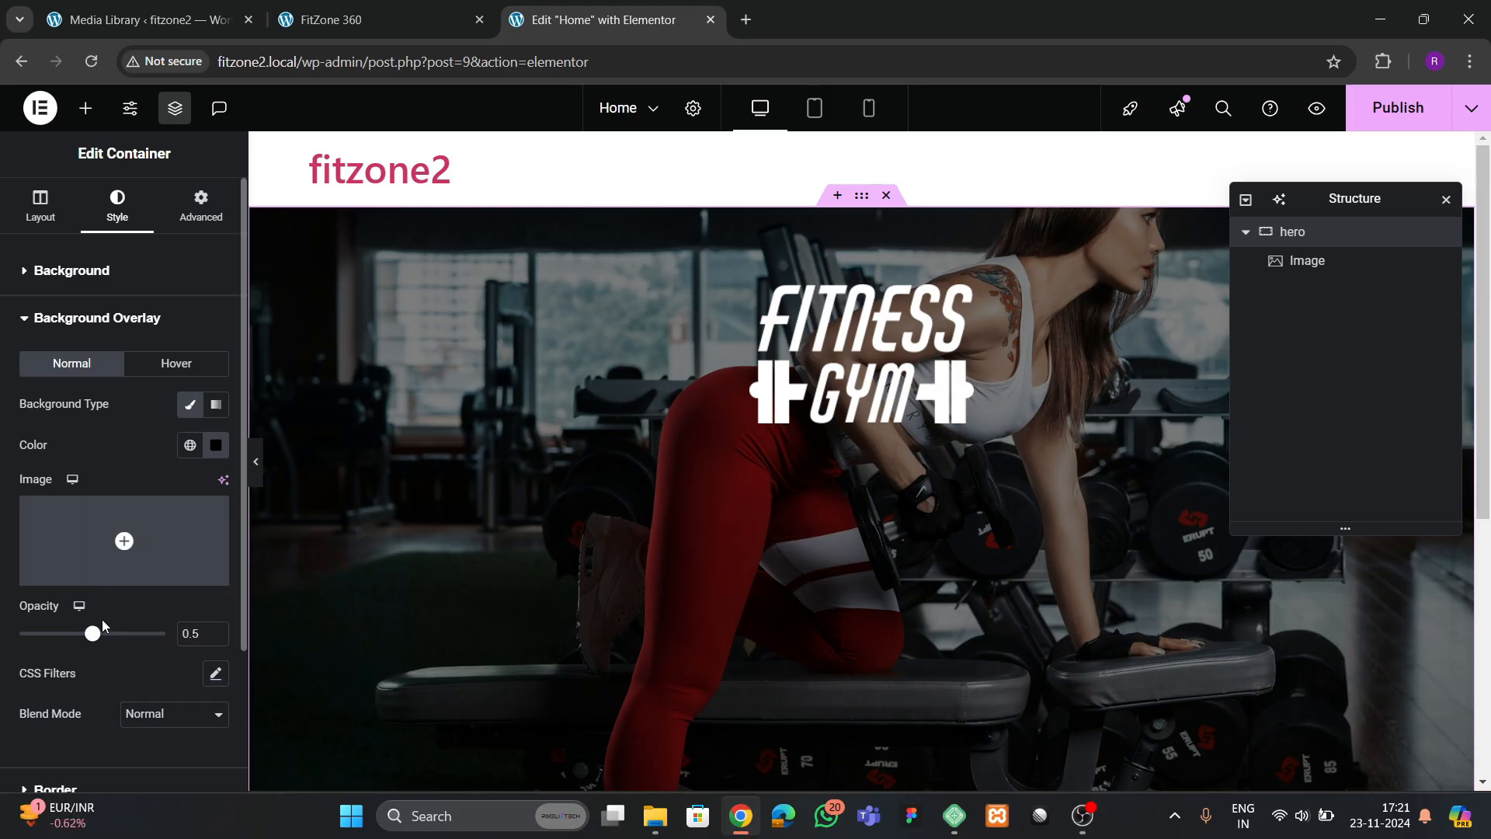
pyautogui.moveTo(92, 634); pyautogui.dragTo(62, 640)
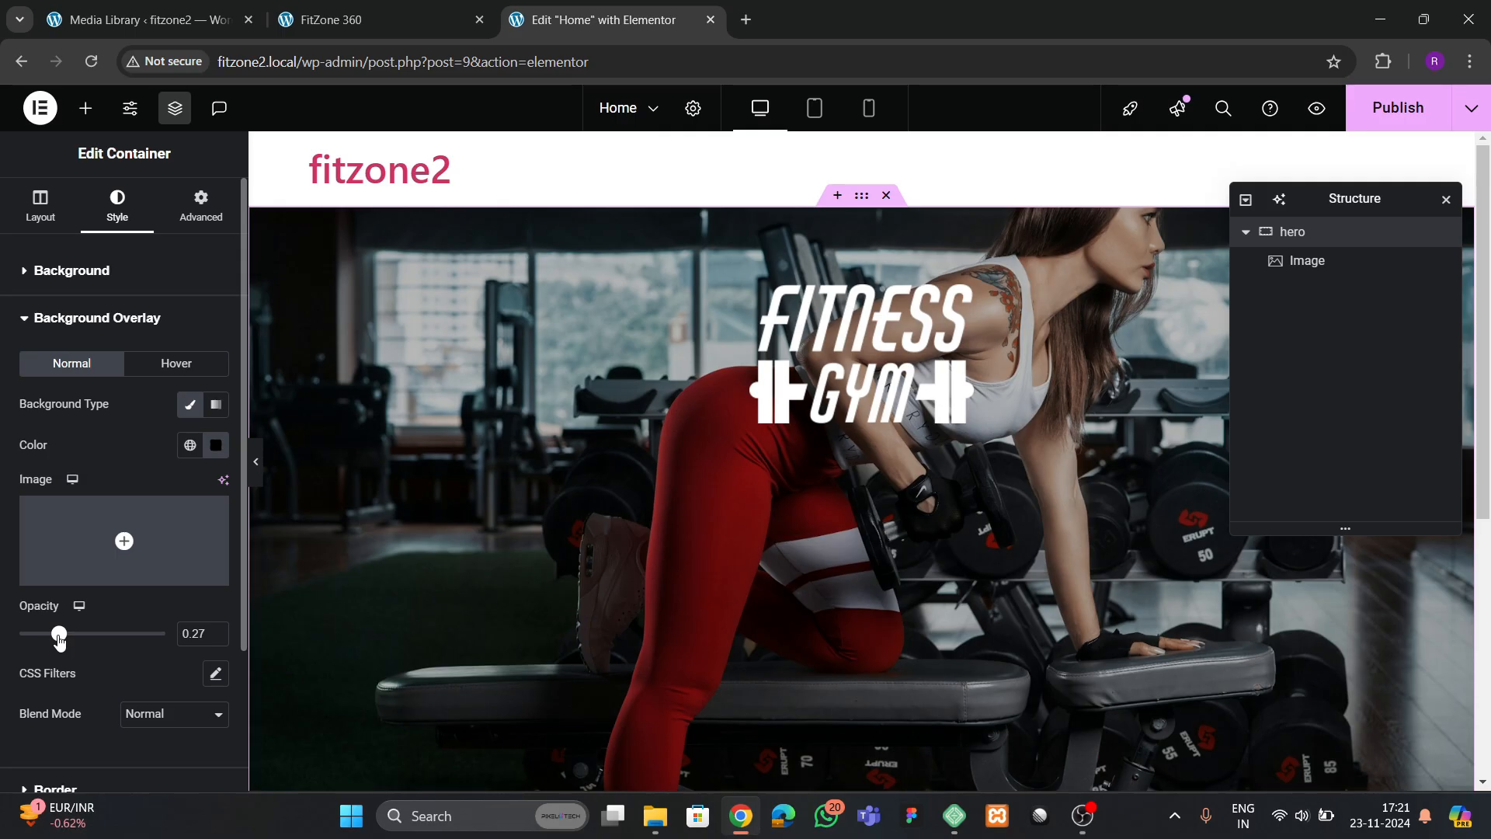
# Set the Fitness Gym logo image's width to 10%
pyautogui.click(846, 331)
pyautogui.click(120, 208)
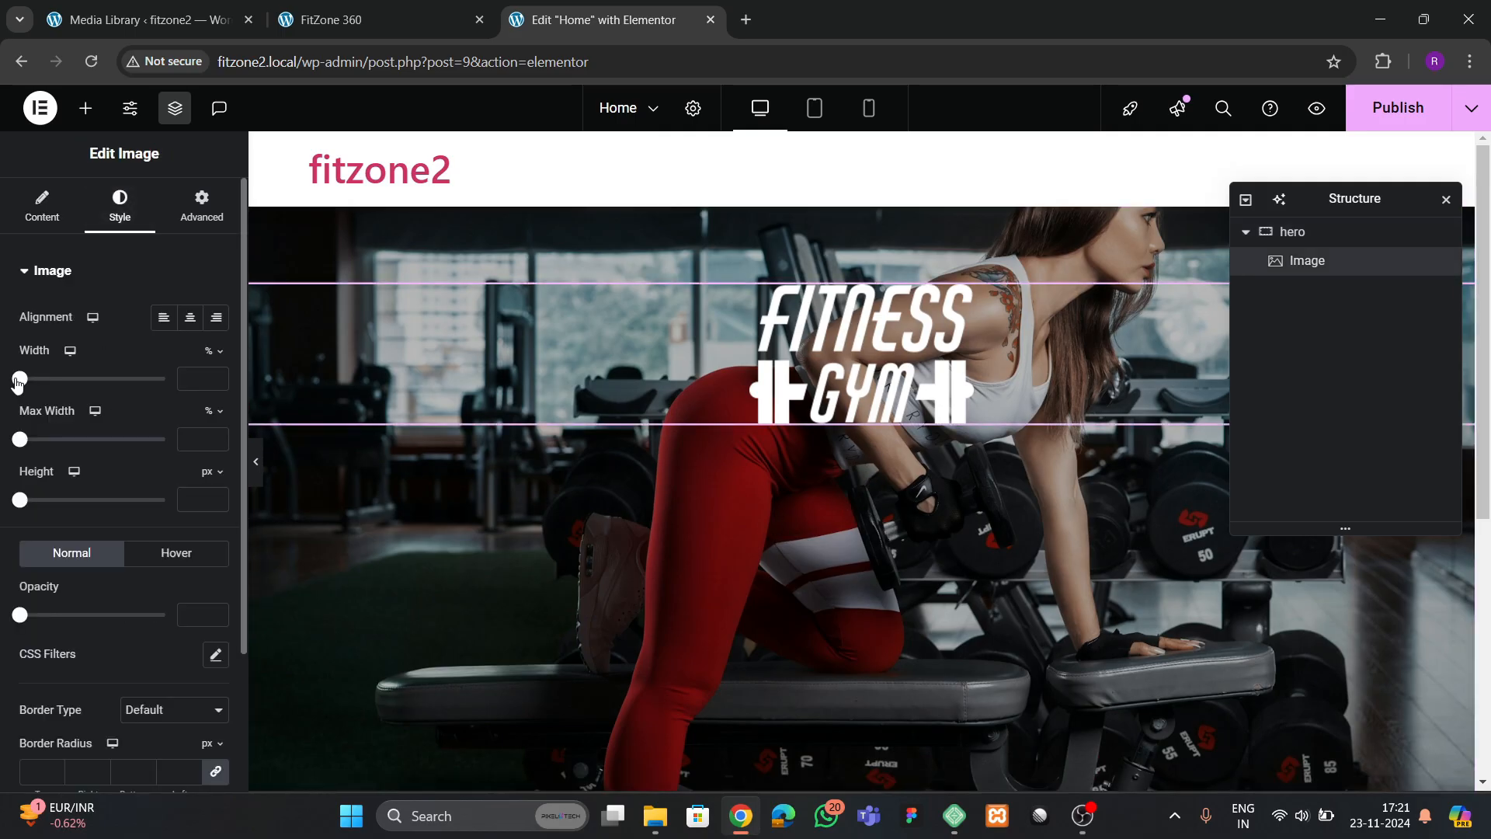
pyautogui.moveTo(17, 384); pyautogui.dragTo(31, 410)
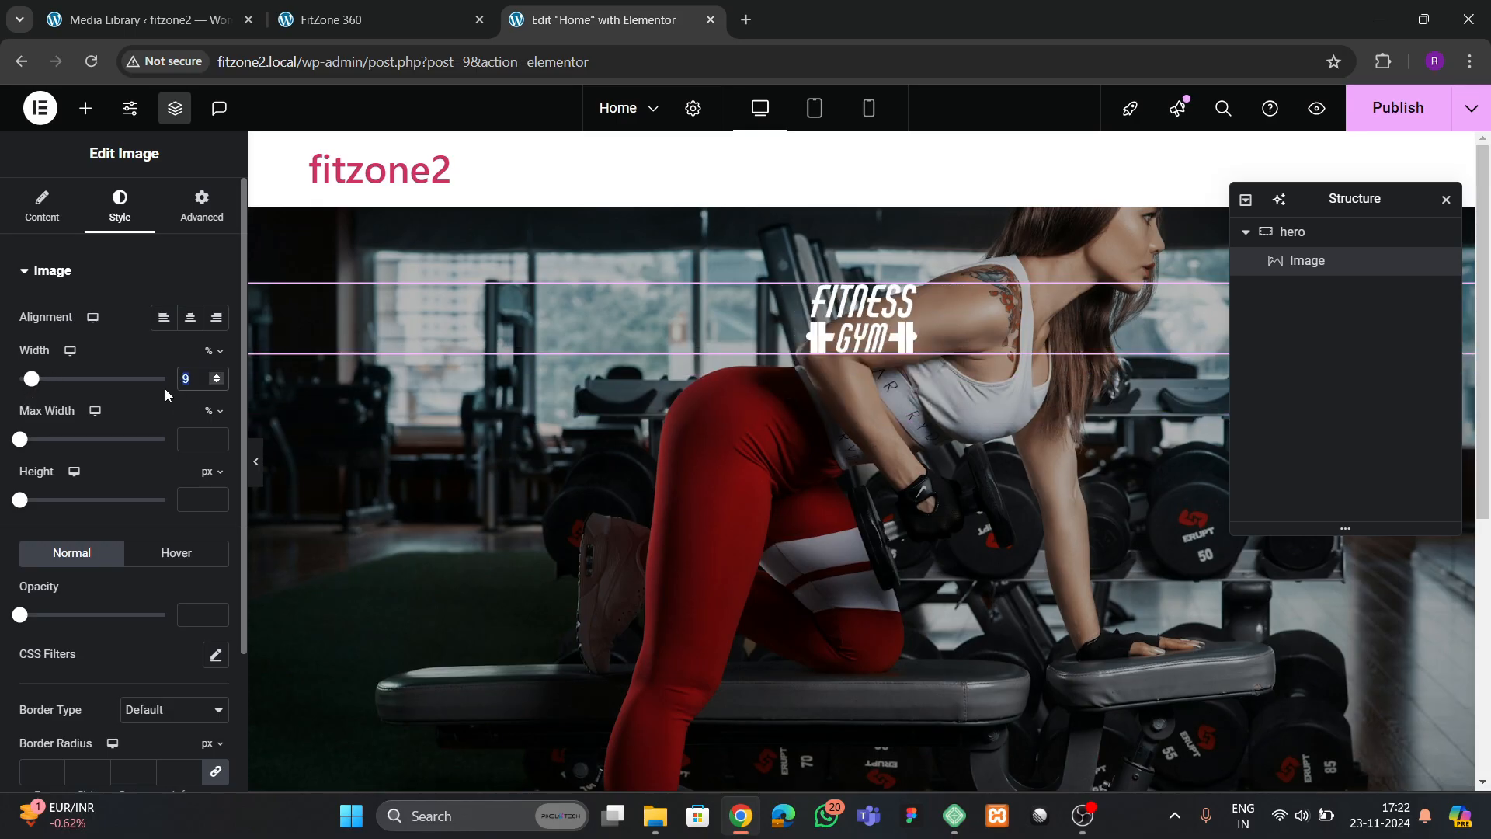
pyautogui.write('10')
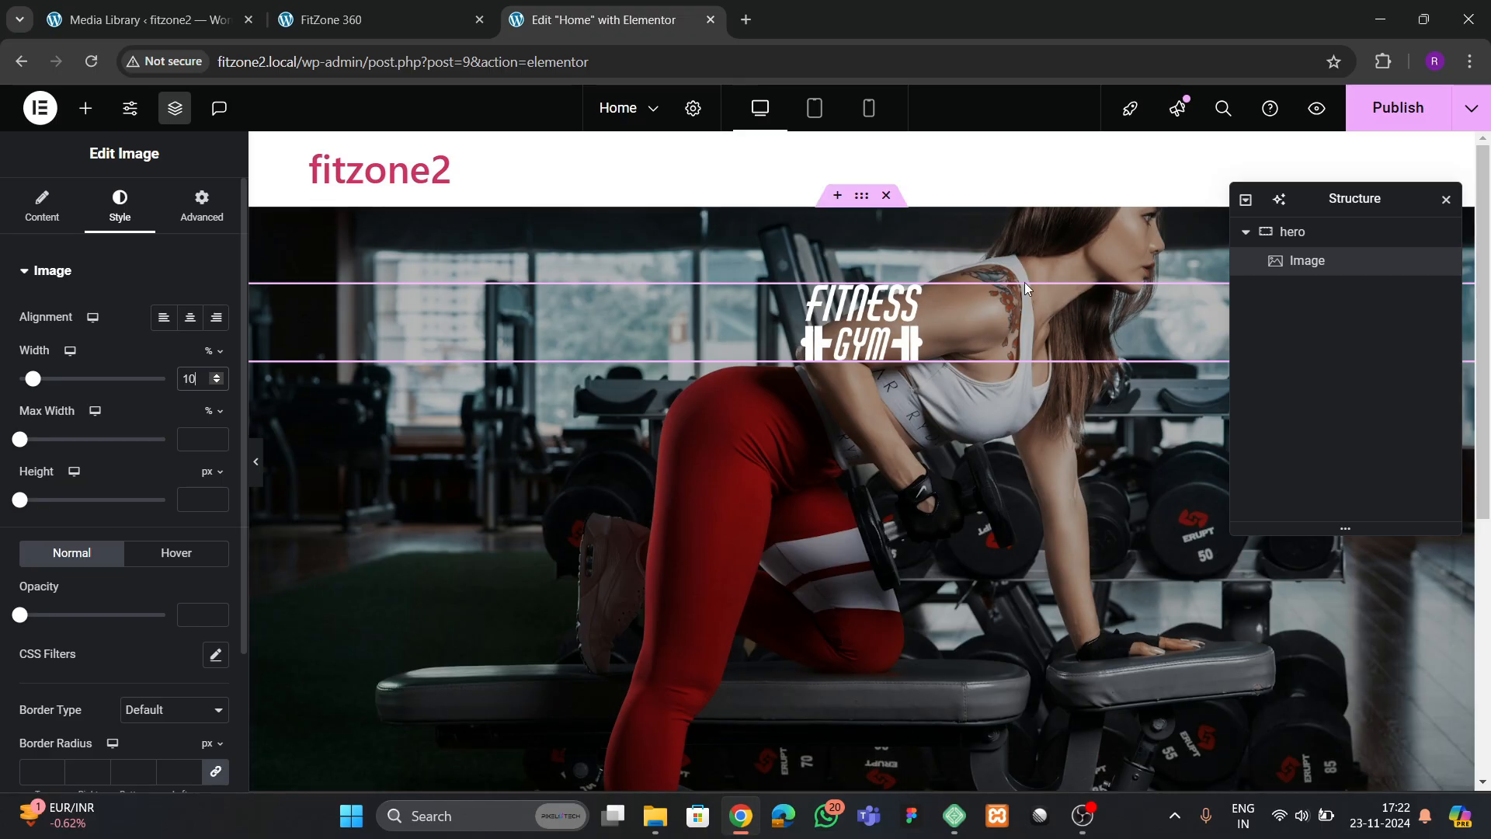
# Check the reference site's hero and add a Heading widget below the logo
pyautogui.click(188, 26)
pyautogui.click(298, 17)
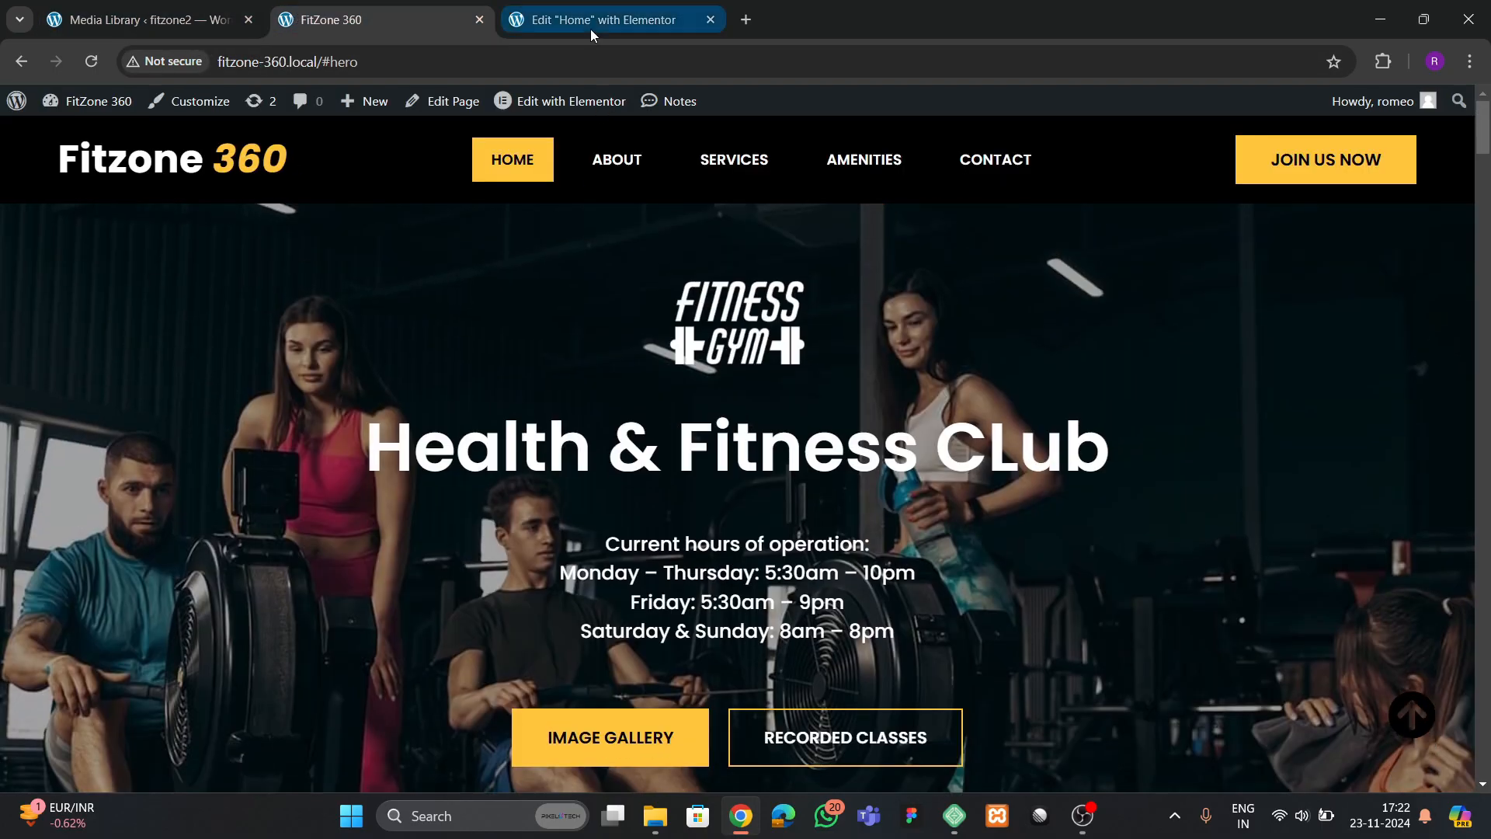
pyautogui.click(591, 23)
pyautogui.click(85, 108)
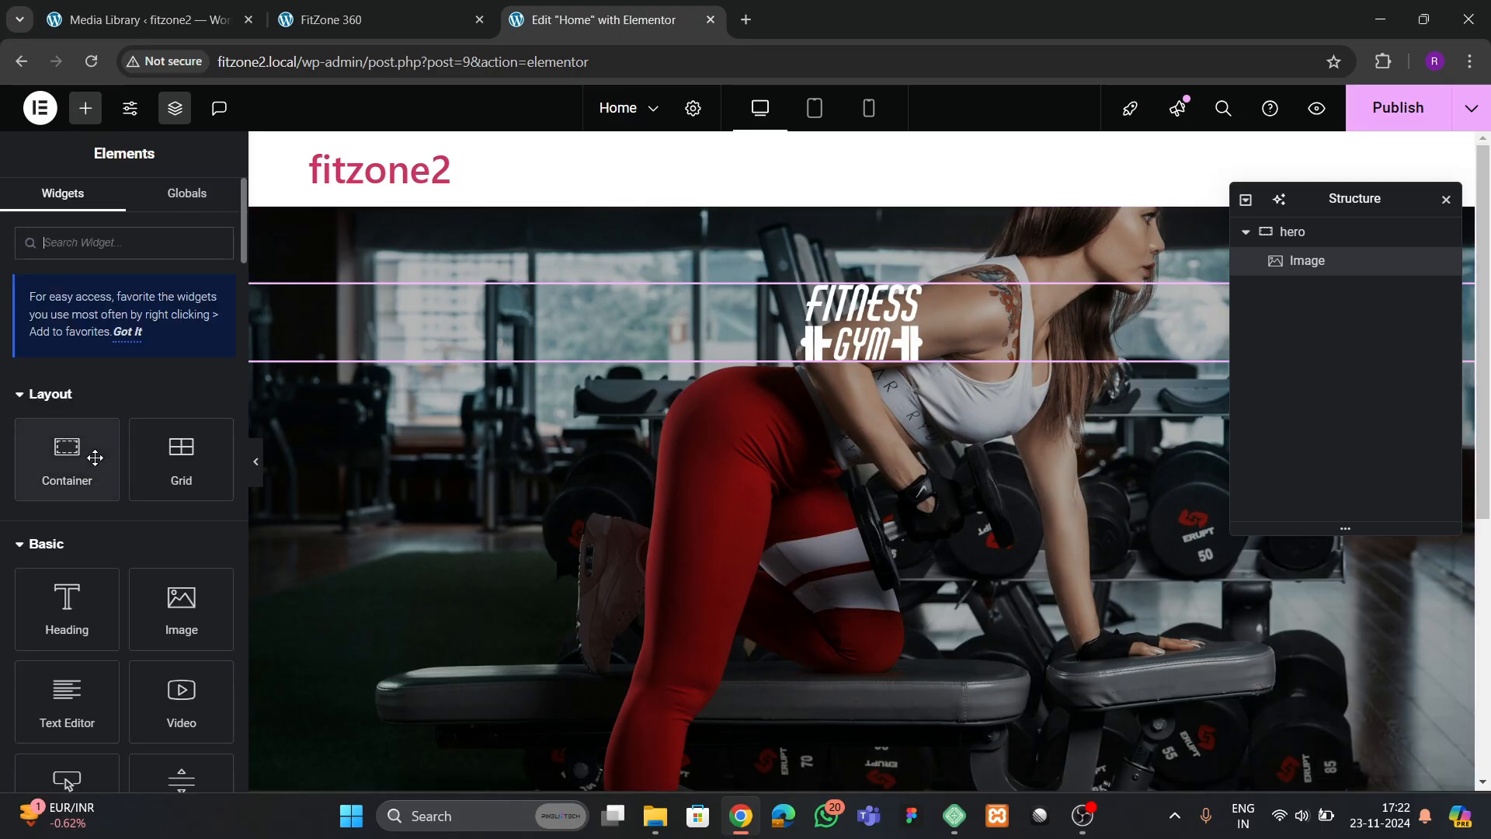
pyautogui.moveTo(67, 594); pyautogui.dragTo(827, 381)
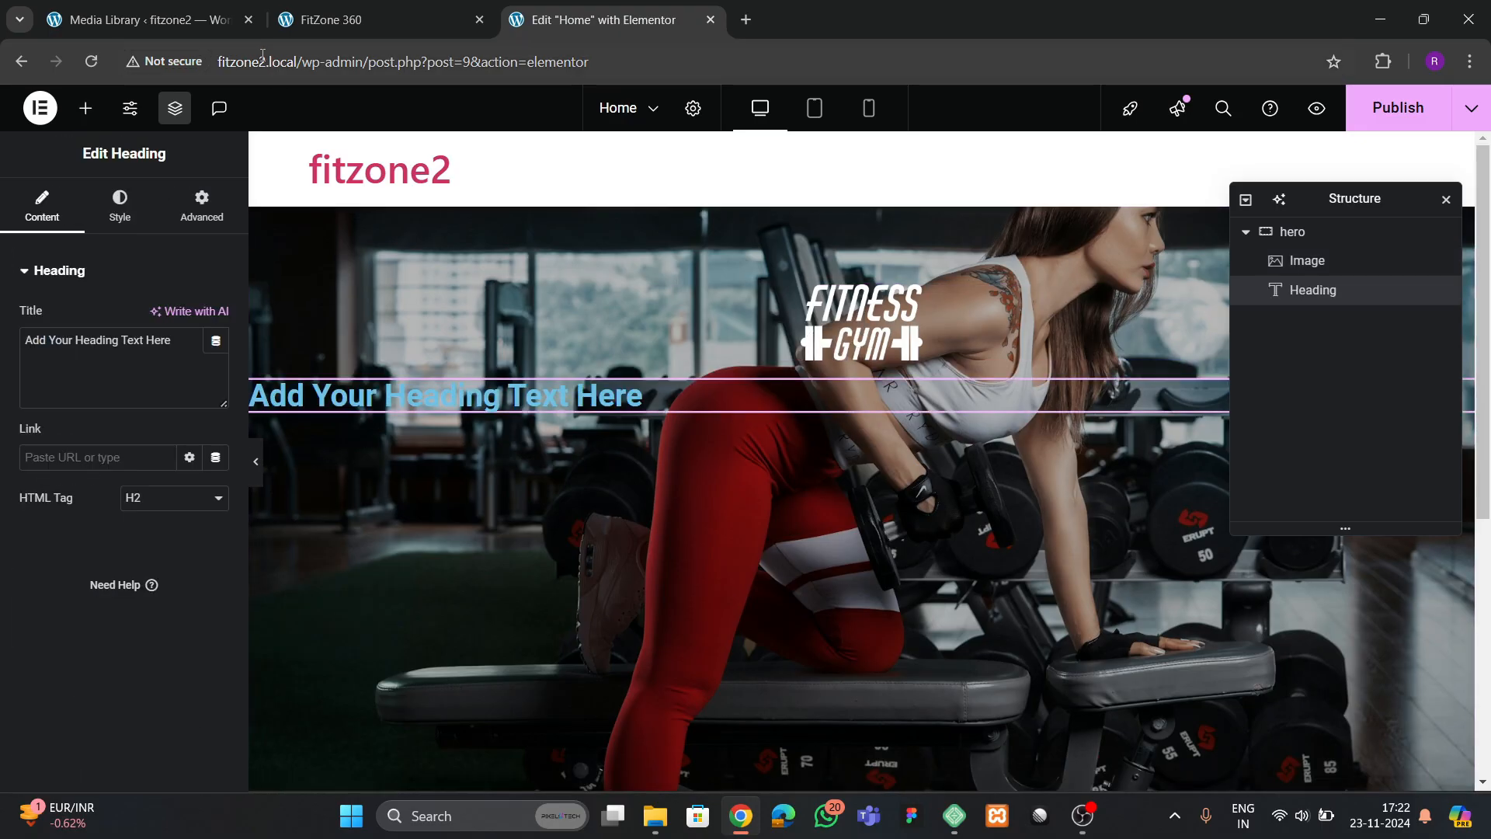
# Copy the title "Health & Fitness CLub" from the reference site and use it as the hero heading's text
pyautogui.click(157, 25)
pyautogui.click(314, 23)
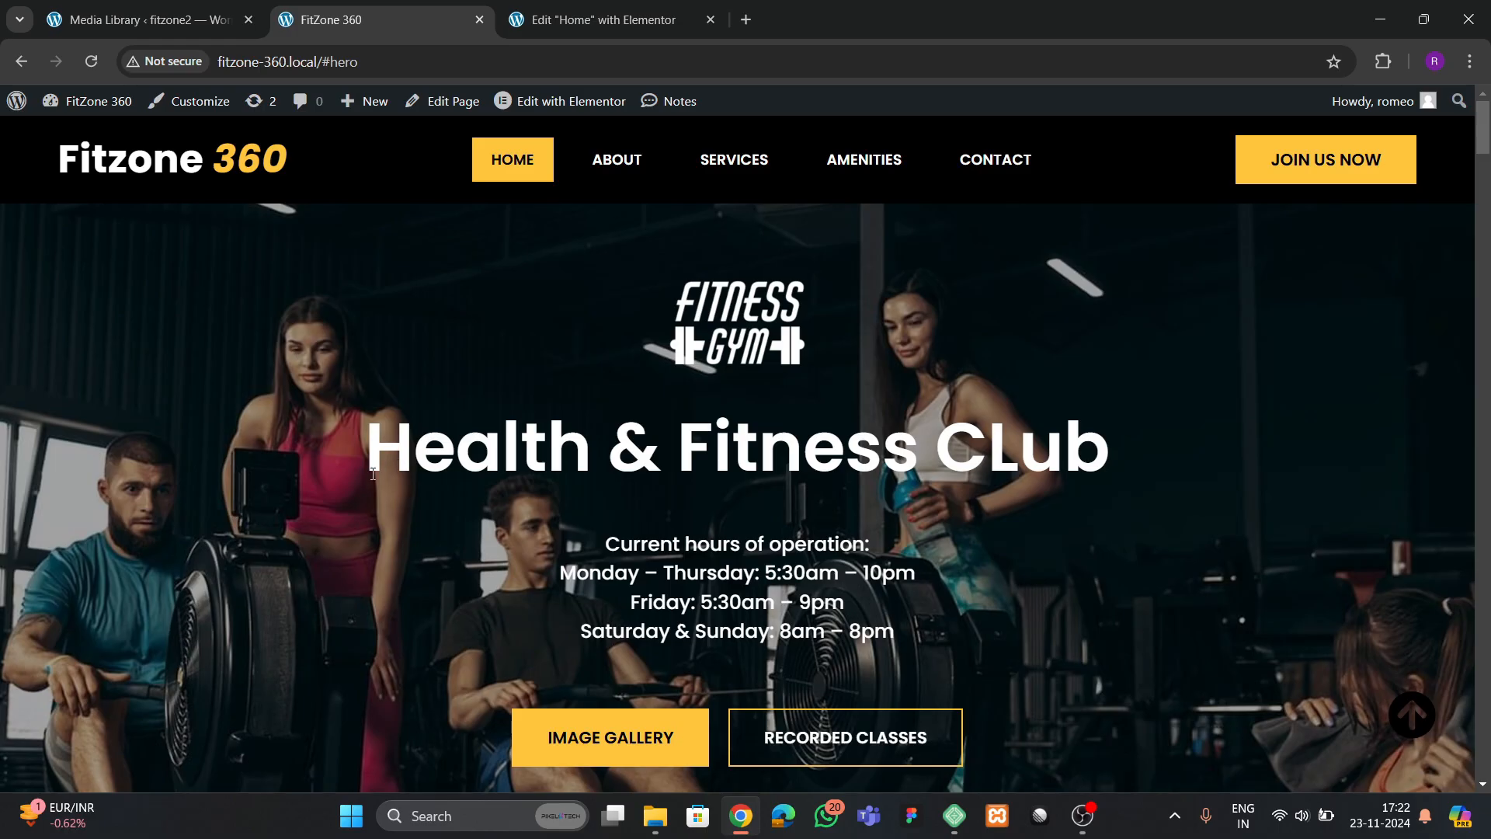
pyautogui.moveTo(373, 474); pyautogui.dragTo(1096, 453)
pyautogui.hotkey('ctrl', 'c')
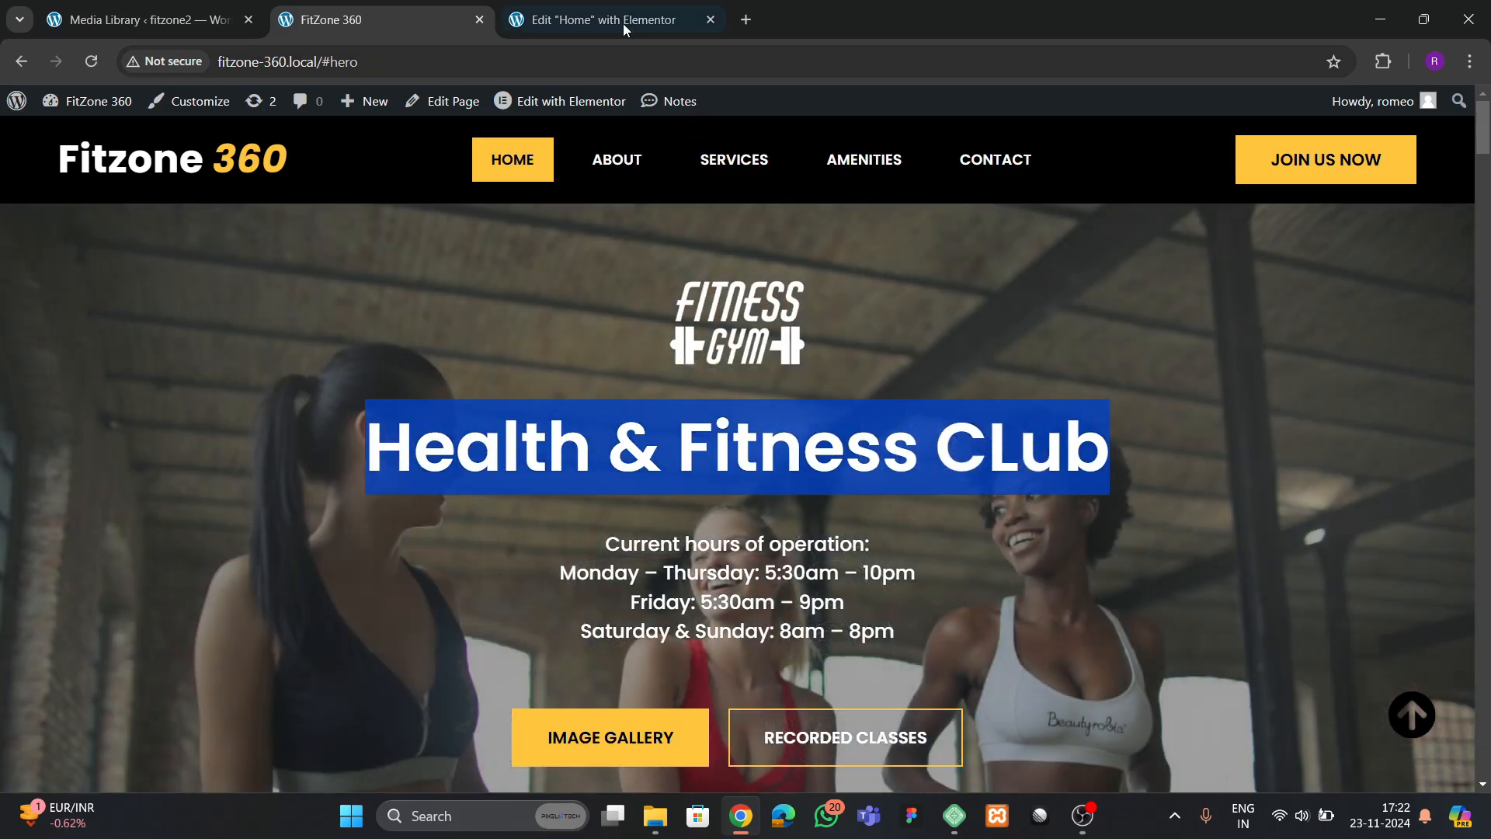
pyautogui.click(623, 23)
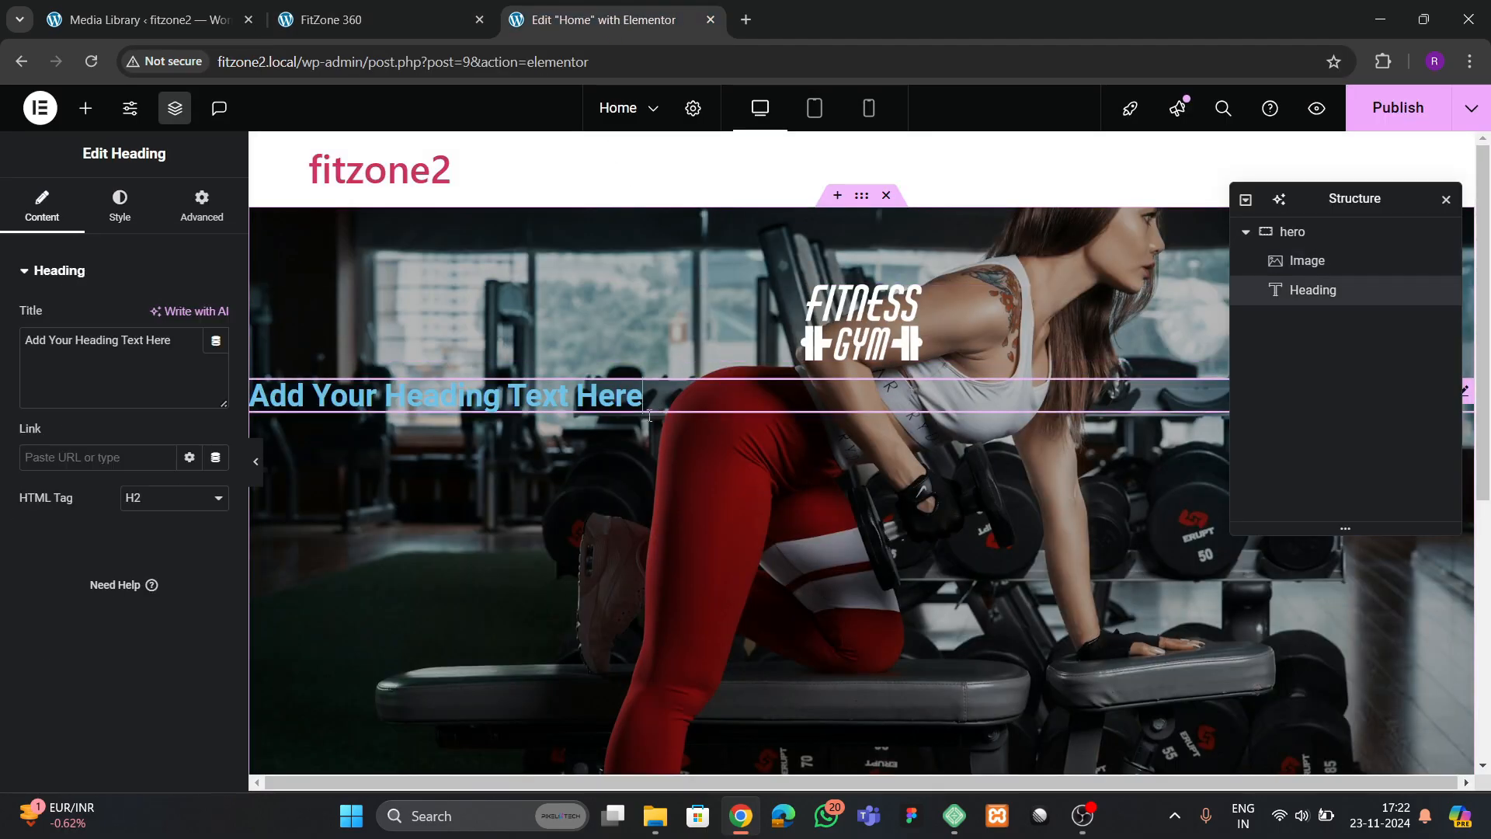
pyautogui.click(116, 340)
pyautogui.hotkey('ctrl', 'a')
pyautogui.hotkey('ctrl', 'v')
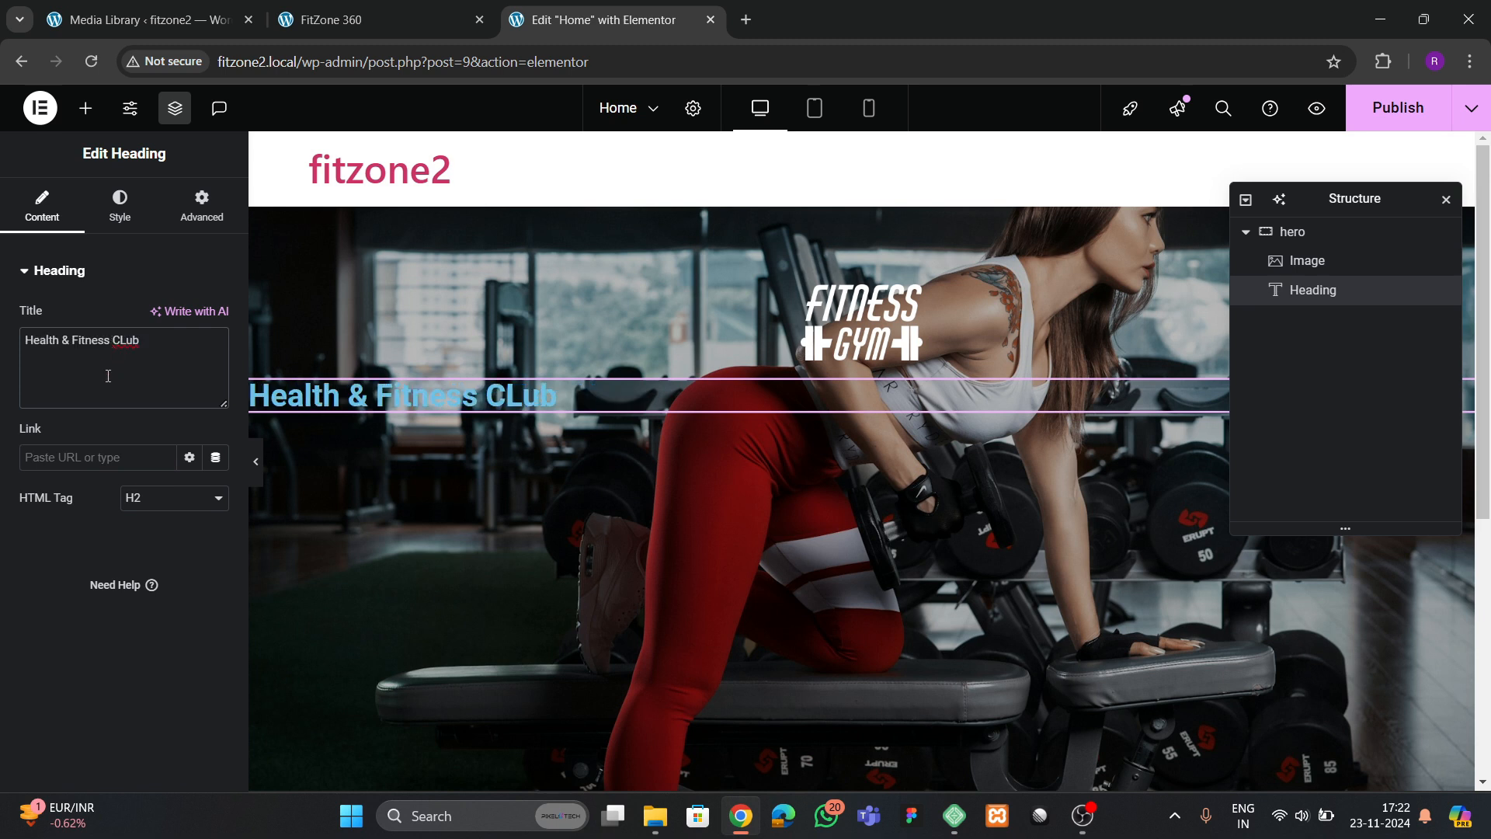
# Make the hero heading's text white and center-align it
pyautogui.click(120, 206)
pyautogui.click(212, 362)
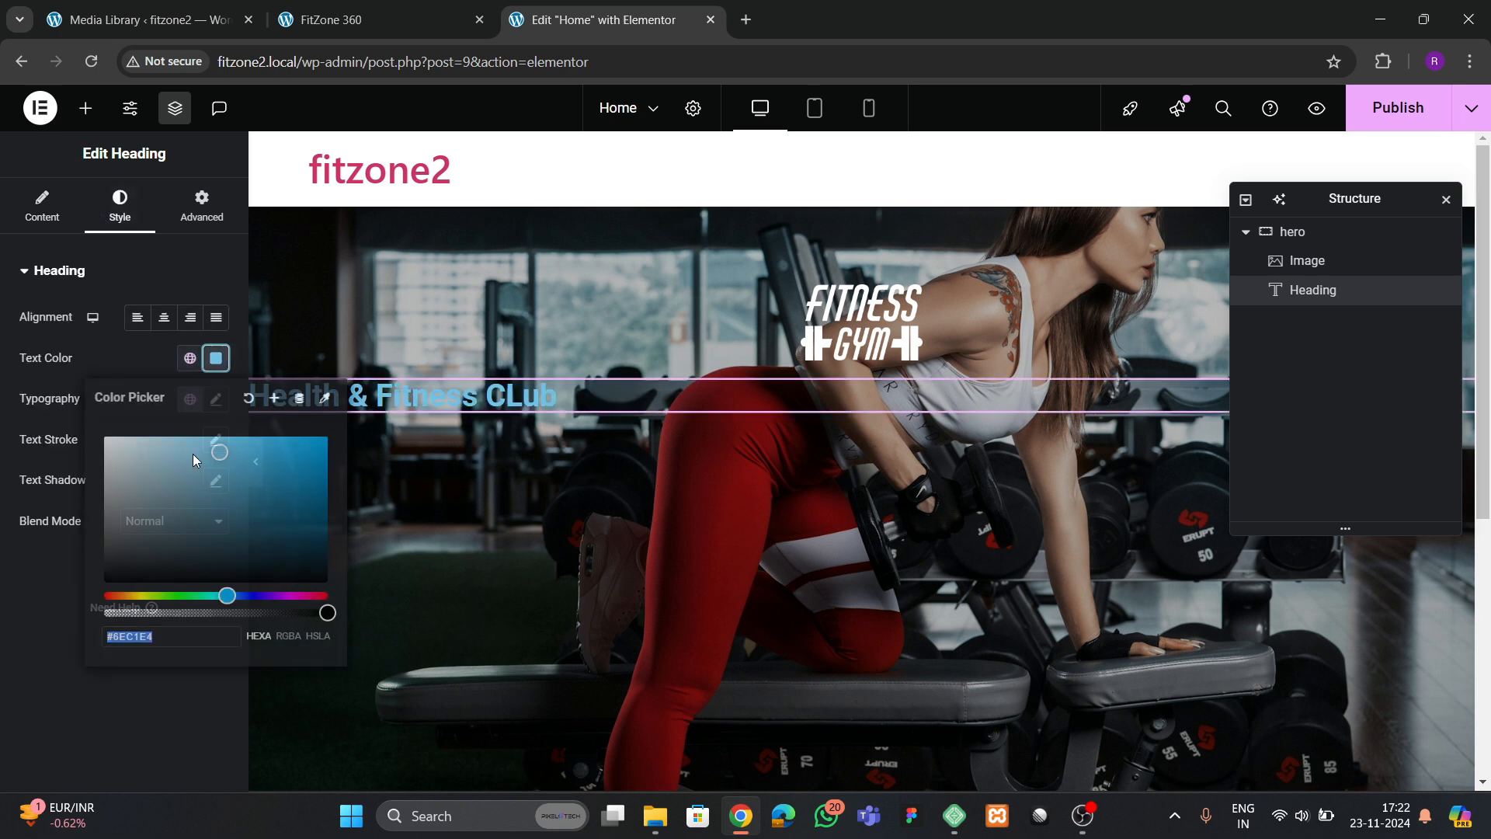
pyautogui.moveTo(191, 452); pyautogui.dragTo(100, 394)
pyautogui.click(148, 377)
pyautogui.click(163, 319)
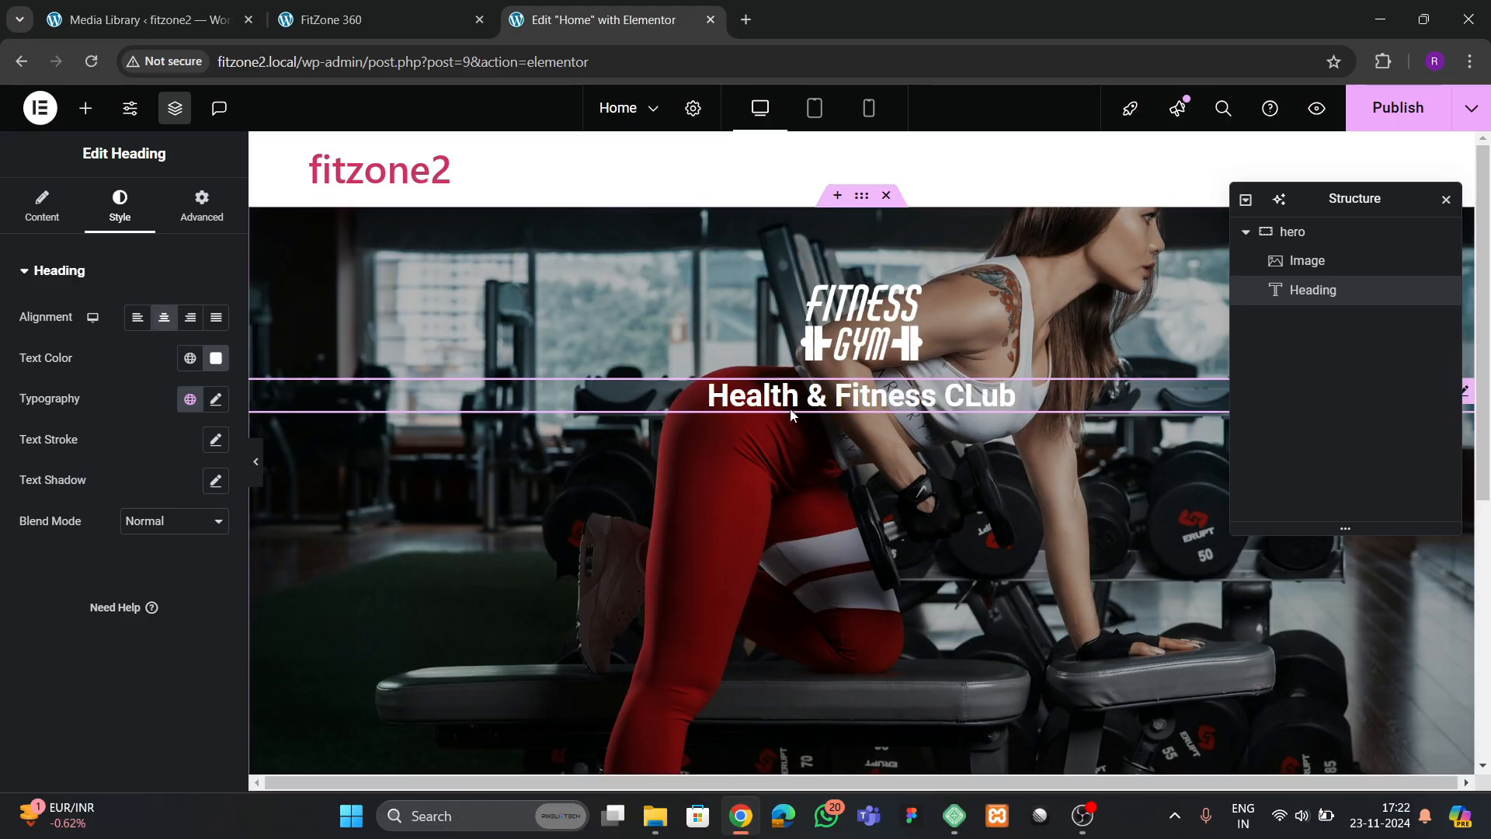
# Set the hero heading's font family to Poppins and its size to 70 px
pyautogui.click(216, 400)
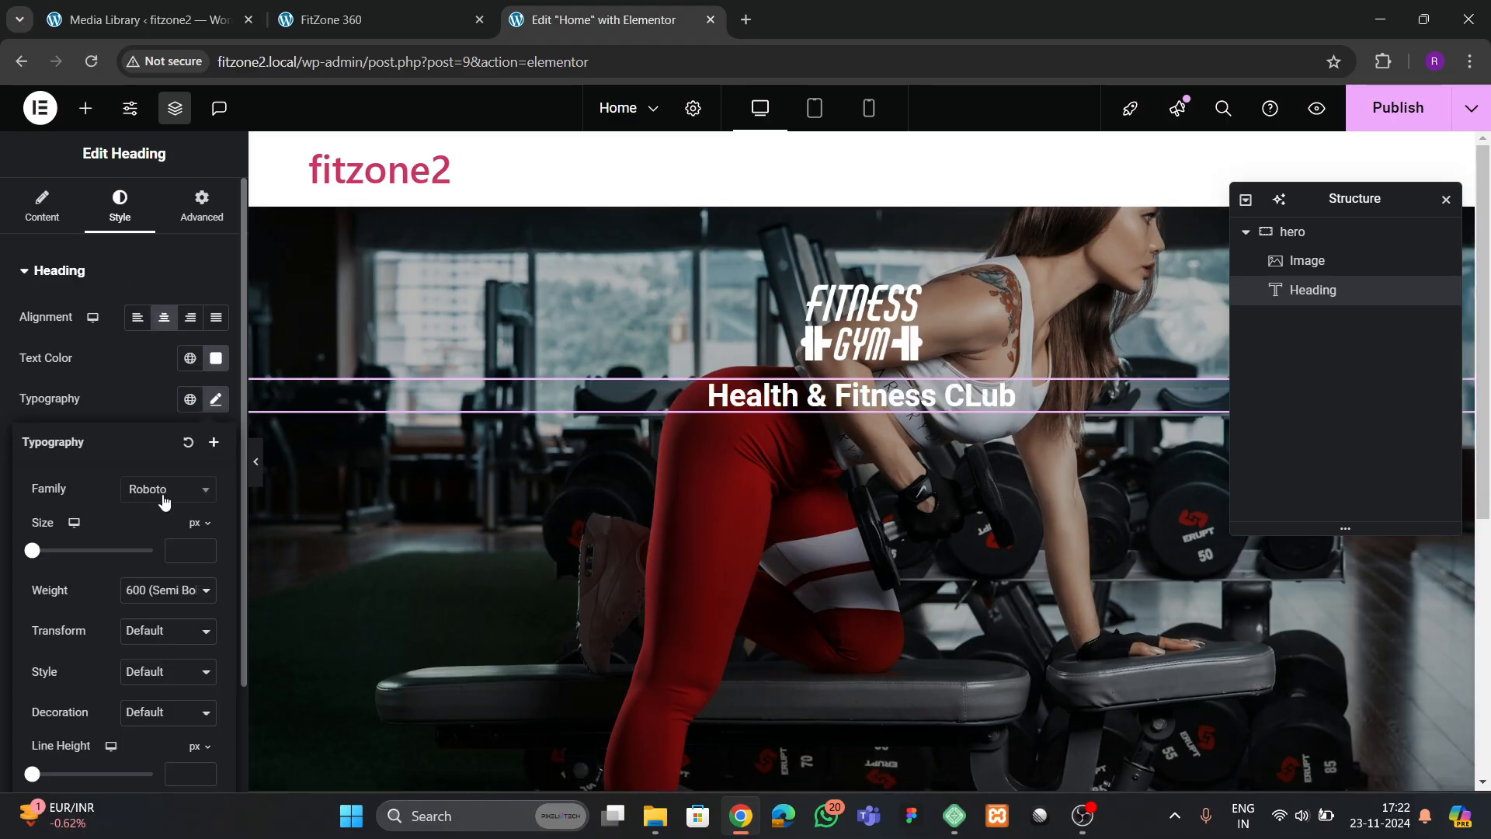
pyautogui.click(166, 490)
pyautogui.write('poppin')
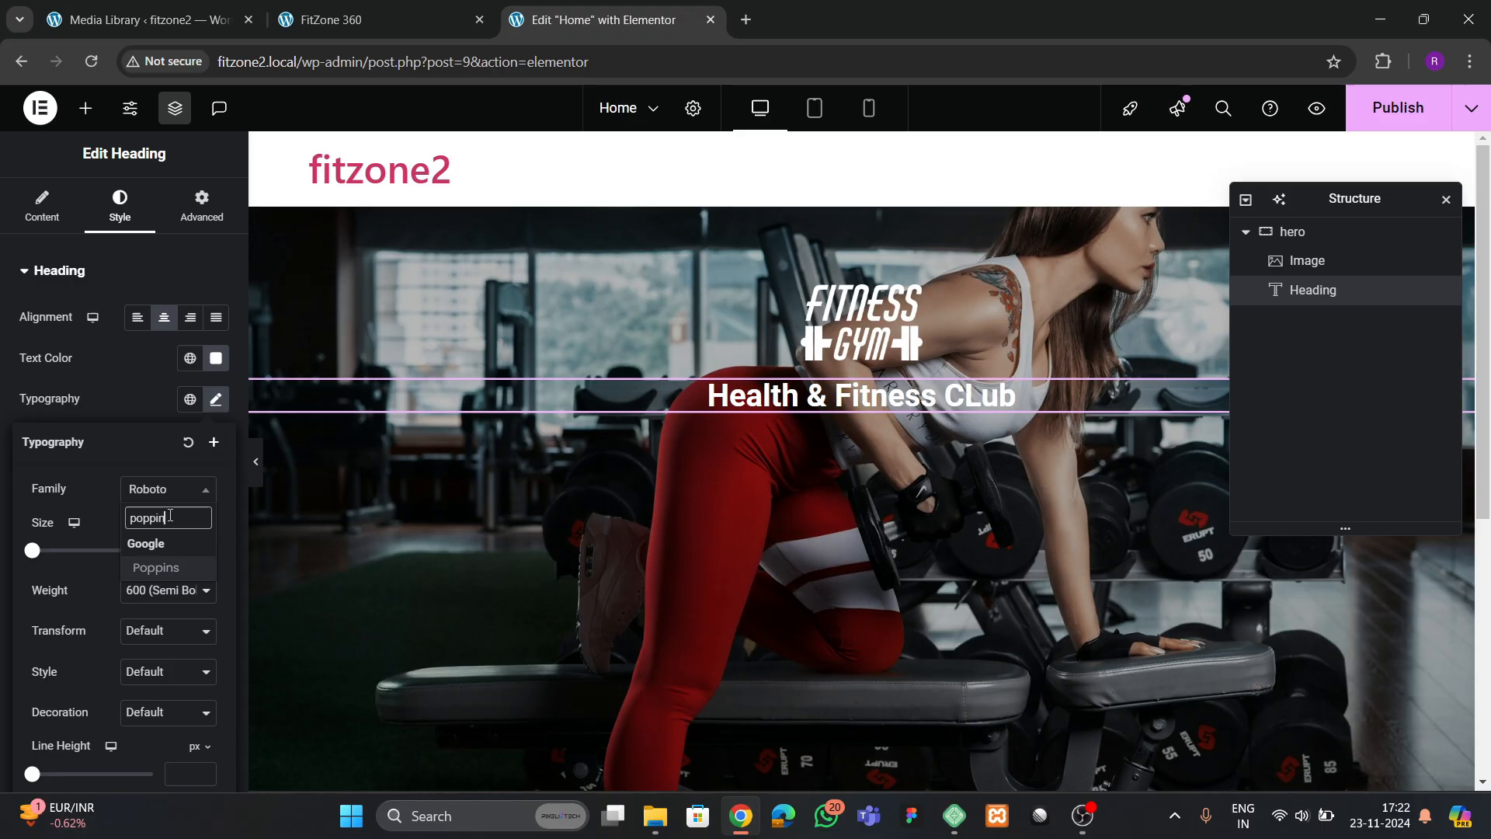
pyautogui.press('Return')
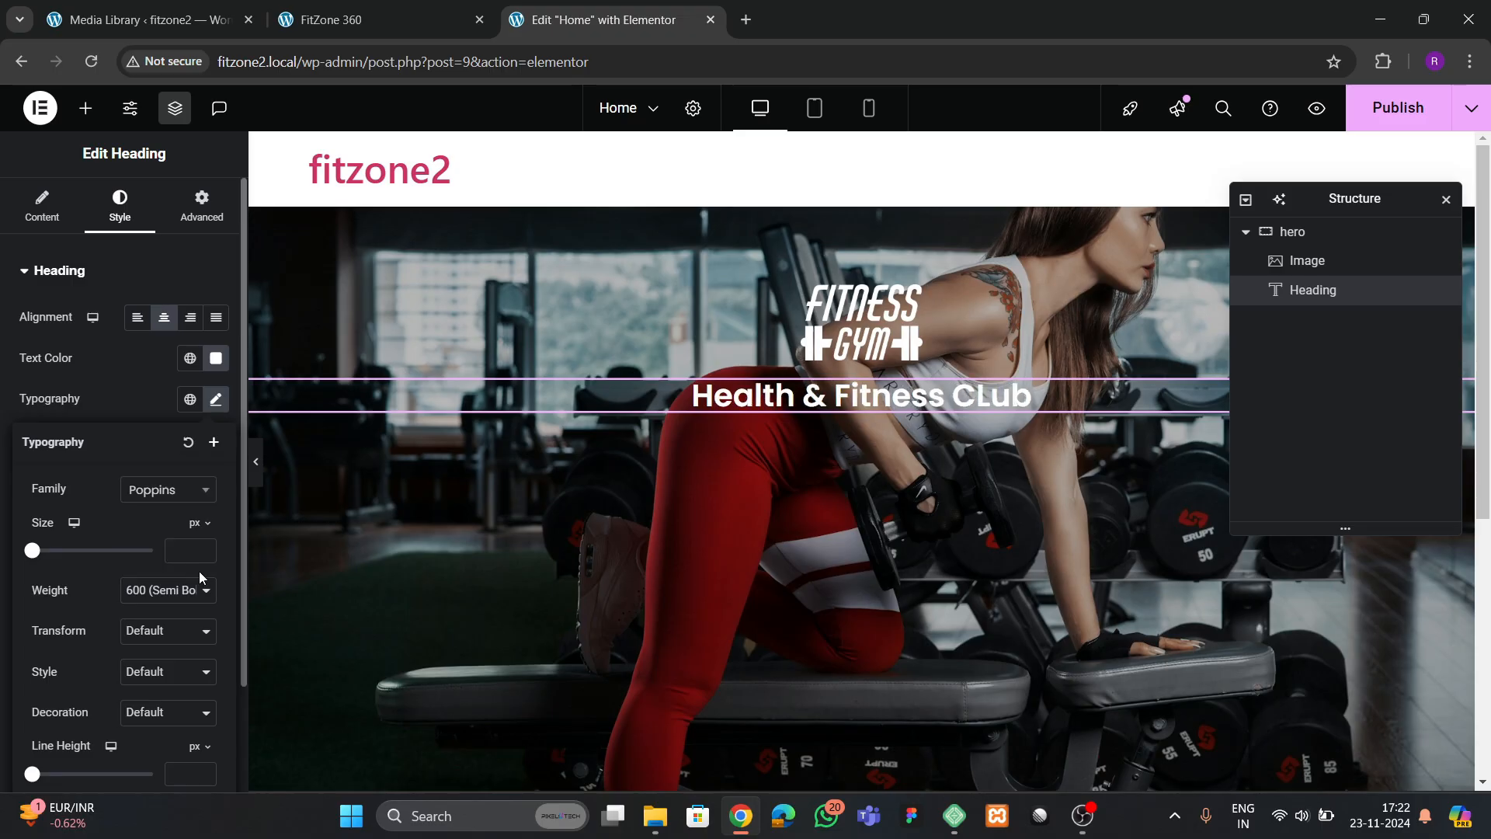
pyautogui.click(205, 547)
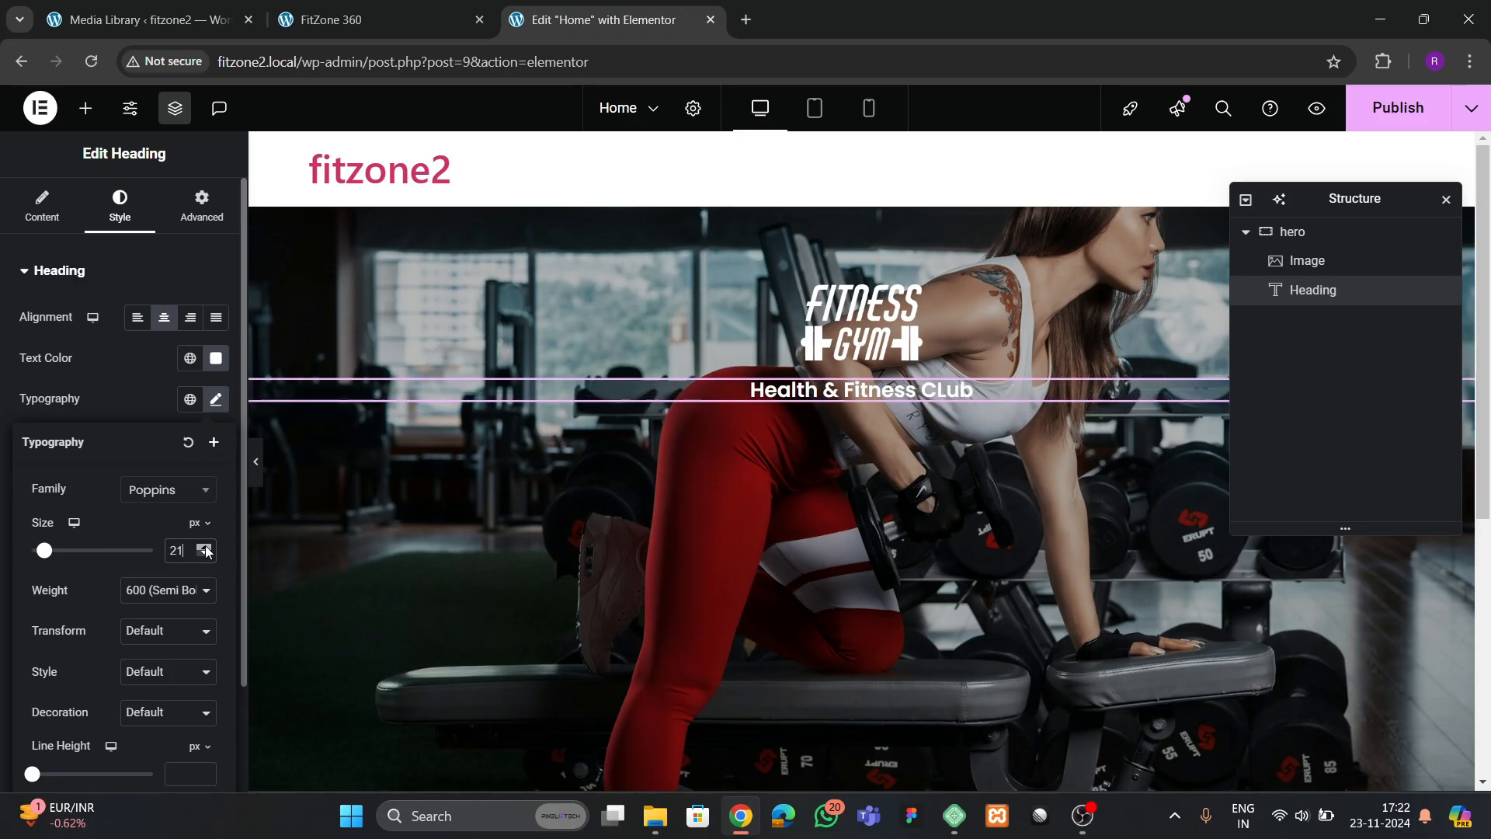
pyautogui.moveTo(206, 550); pyautogui.dragTo(206, 550)
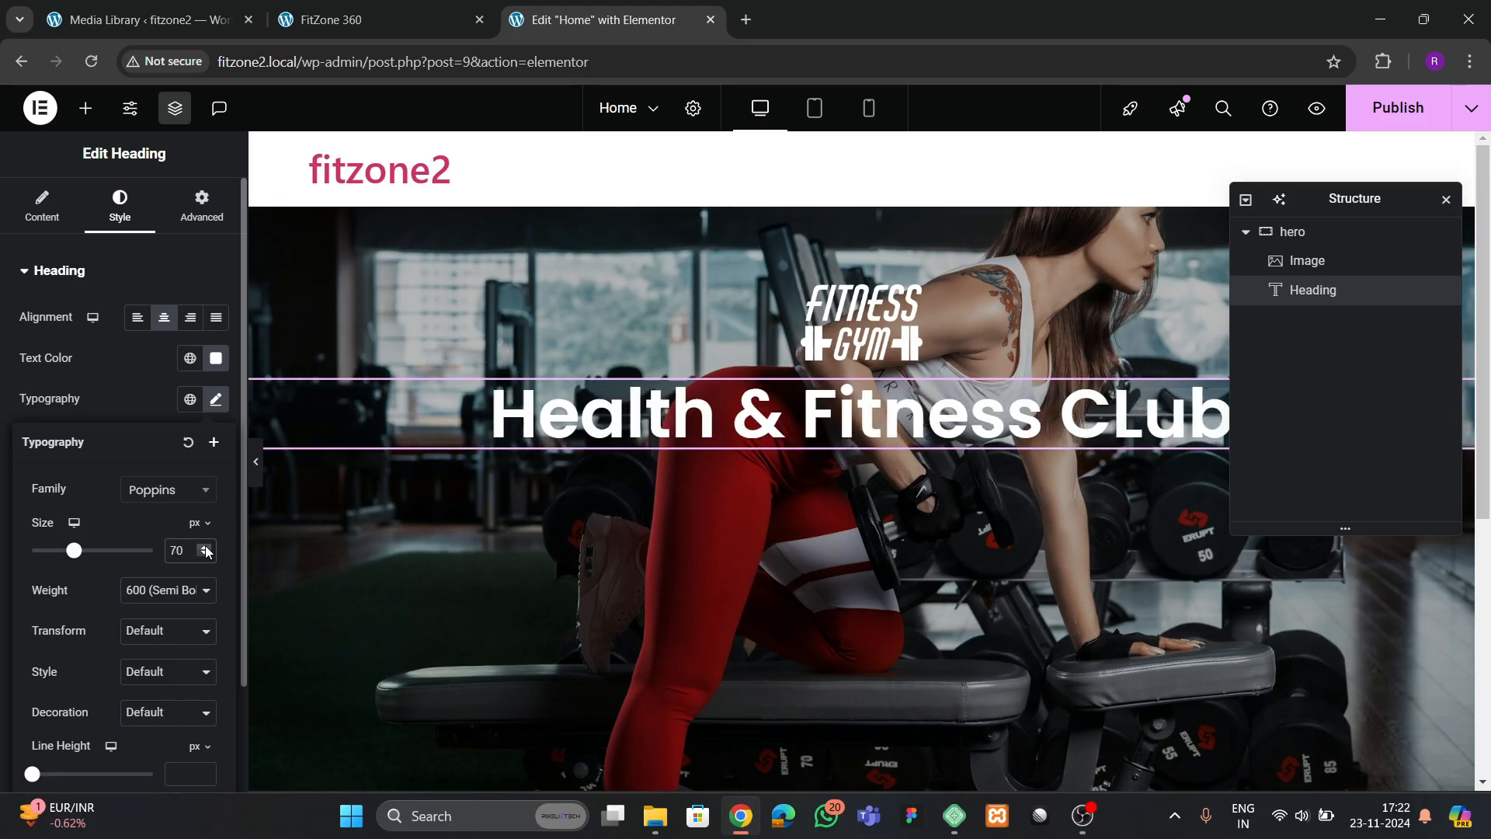
# Check the reference hero, then center the hero container's items along both axes and set its gaps to 40 px
pyautogui.click(148, 19)
pyautogui.click(366, 32)
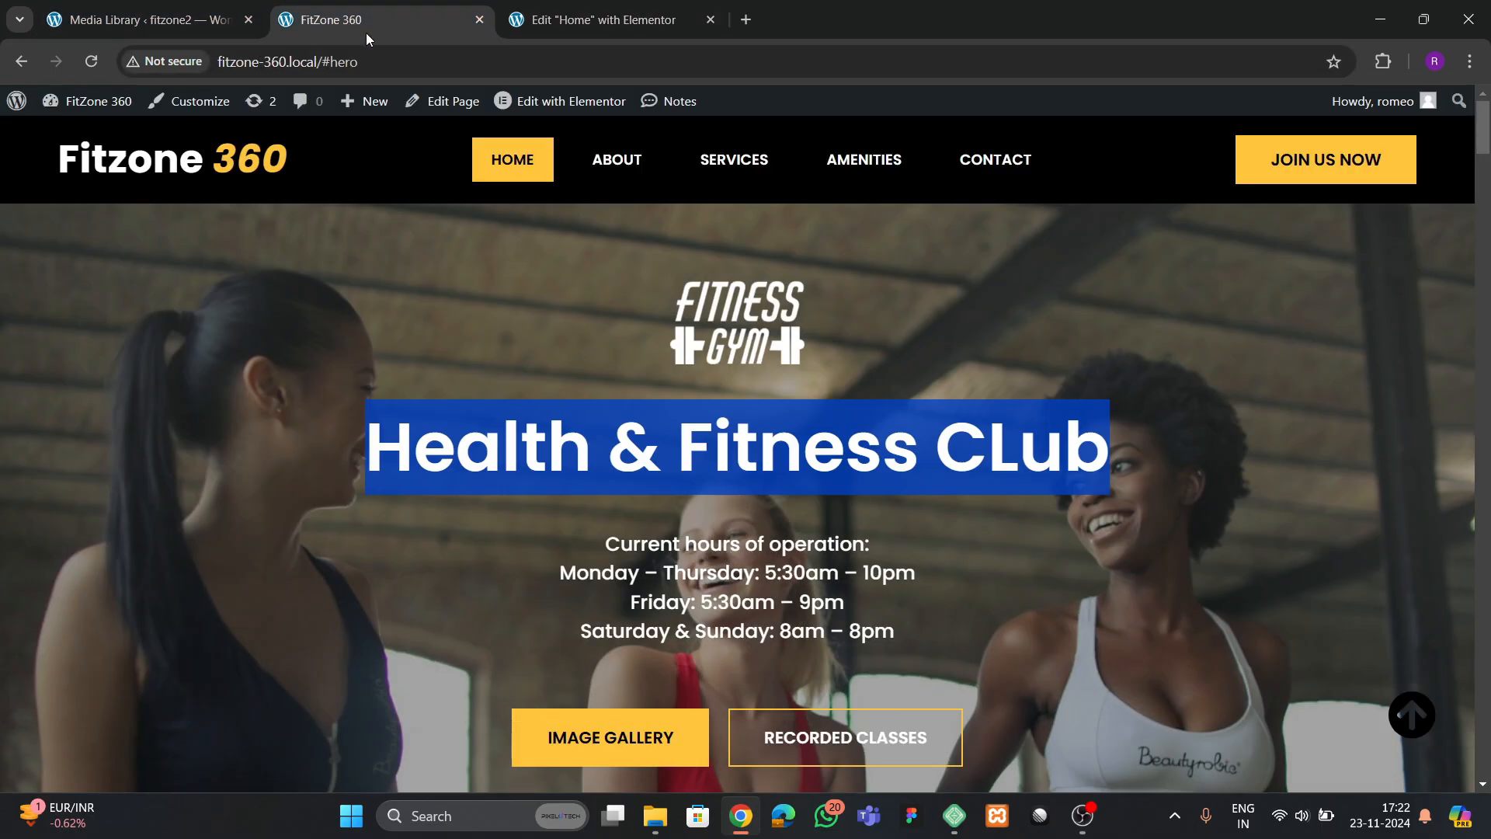
pyautogui.click(381, 541)
pyautogui.click(598, 20)
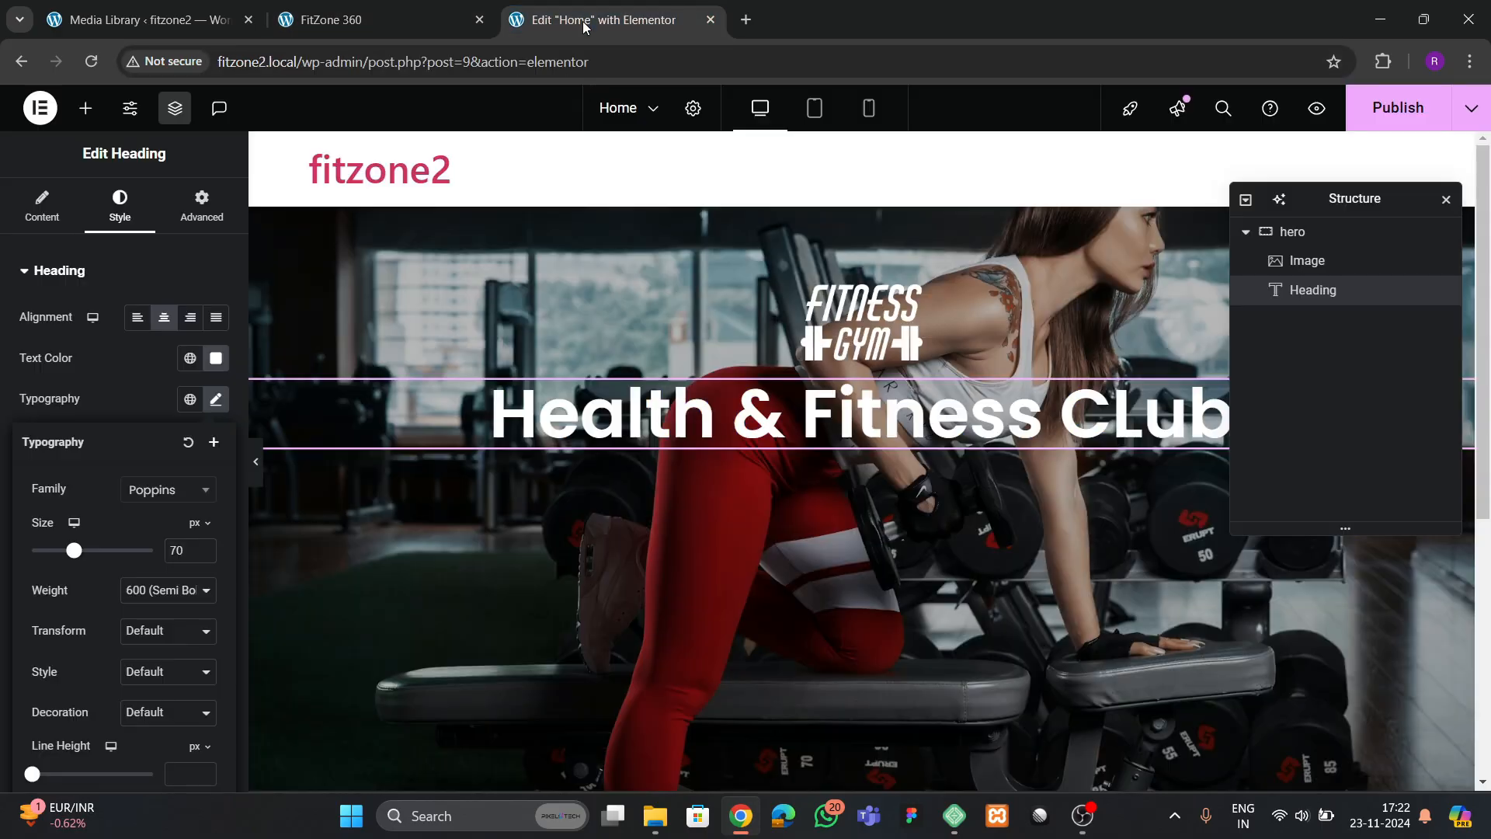
pyautogui.click(1293, 232)
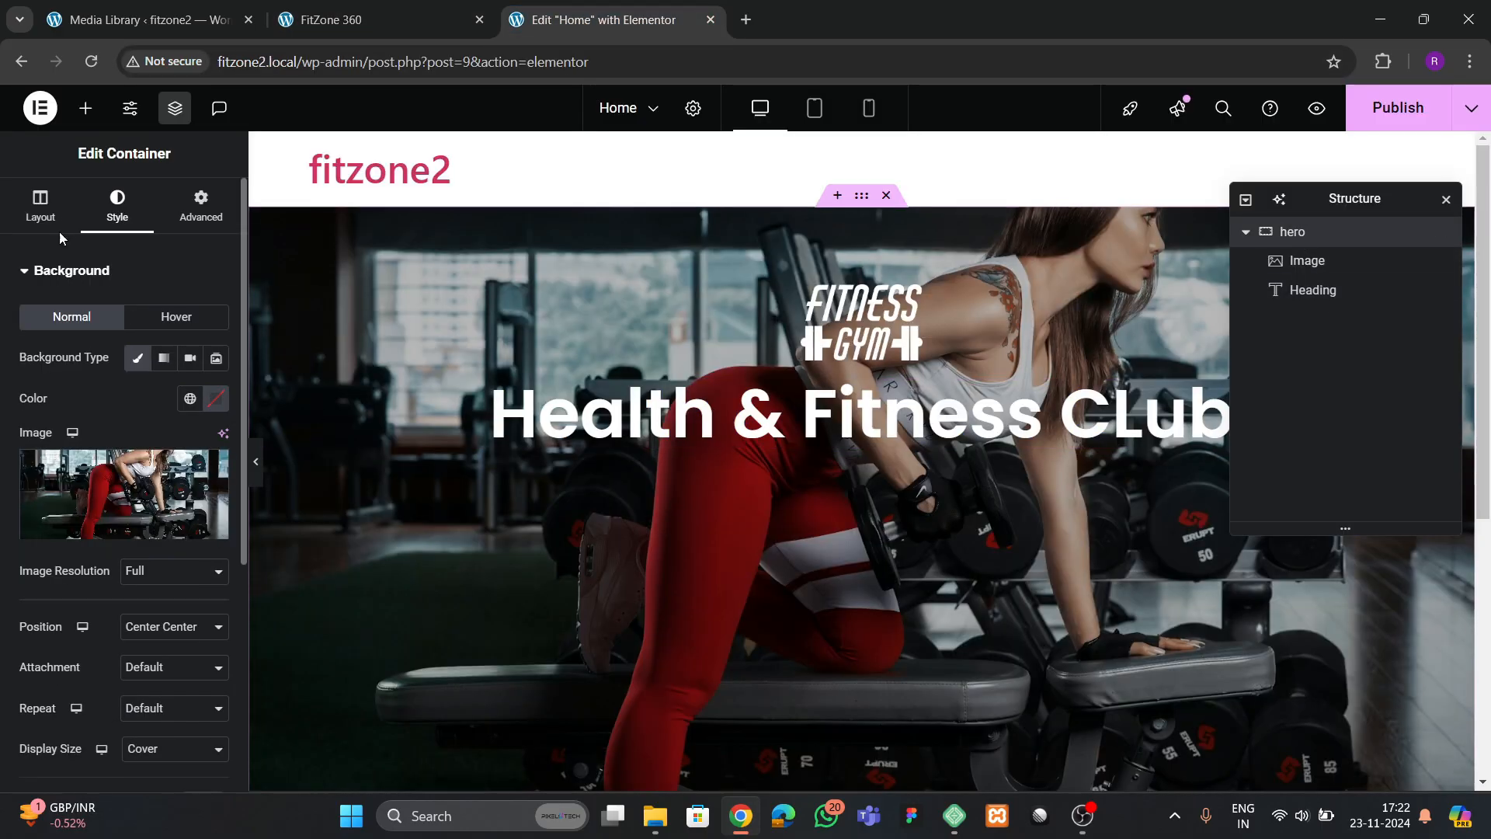
pyautogui.click(34, 205)
pyautogui.scroll(-1, 105, 466)
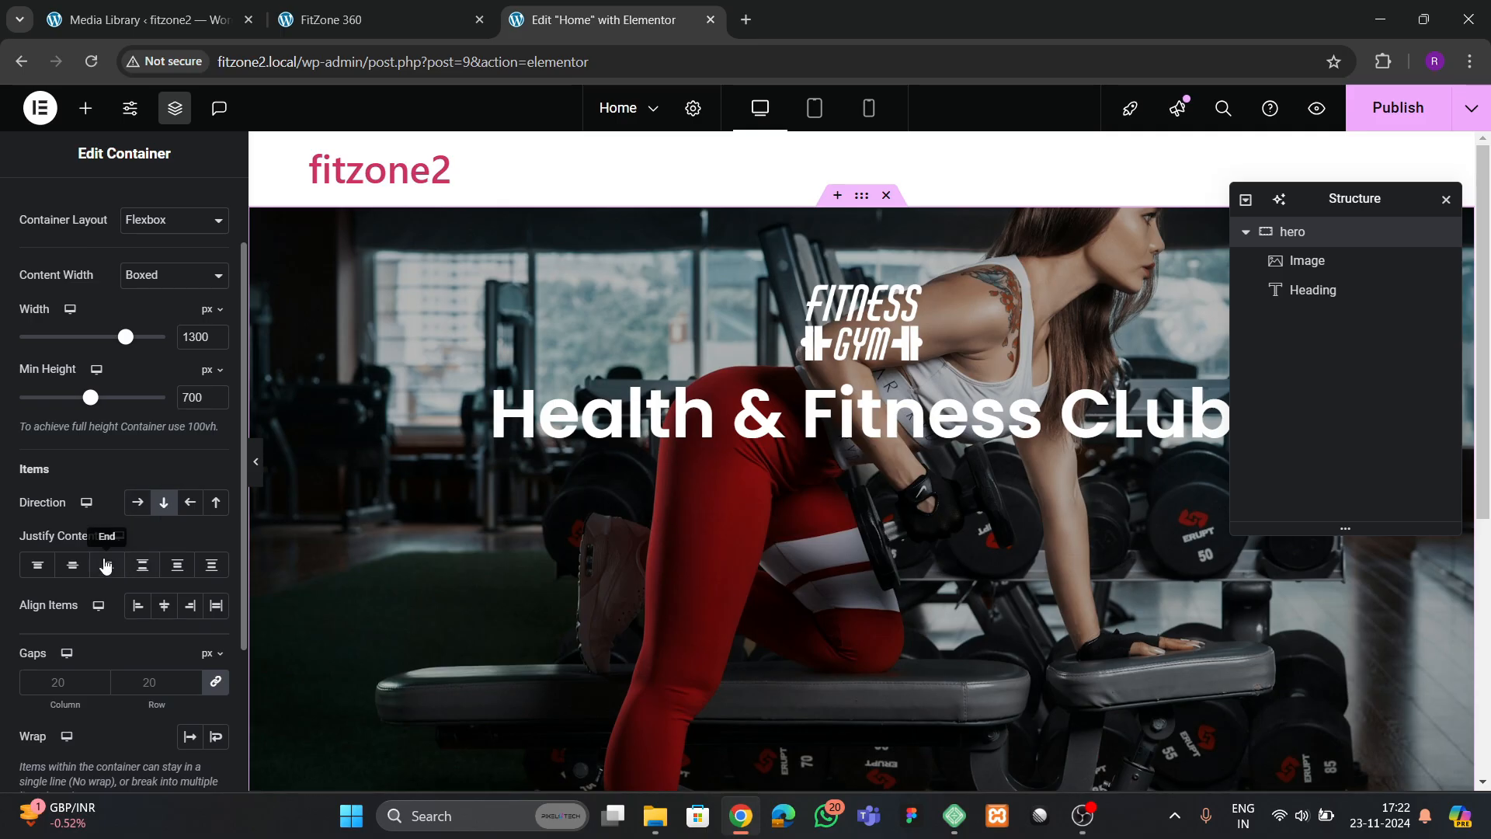
pyautogui.click(72, 565)
pyautogui.click(159, 609)
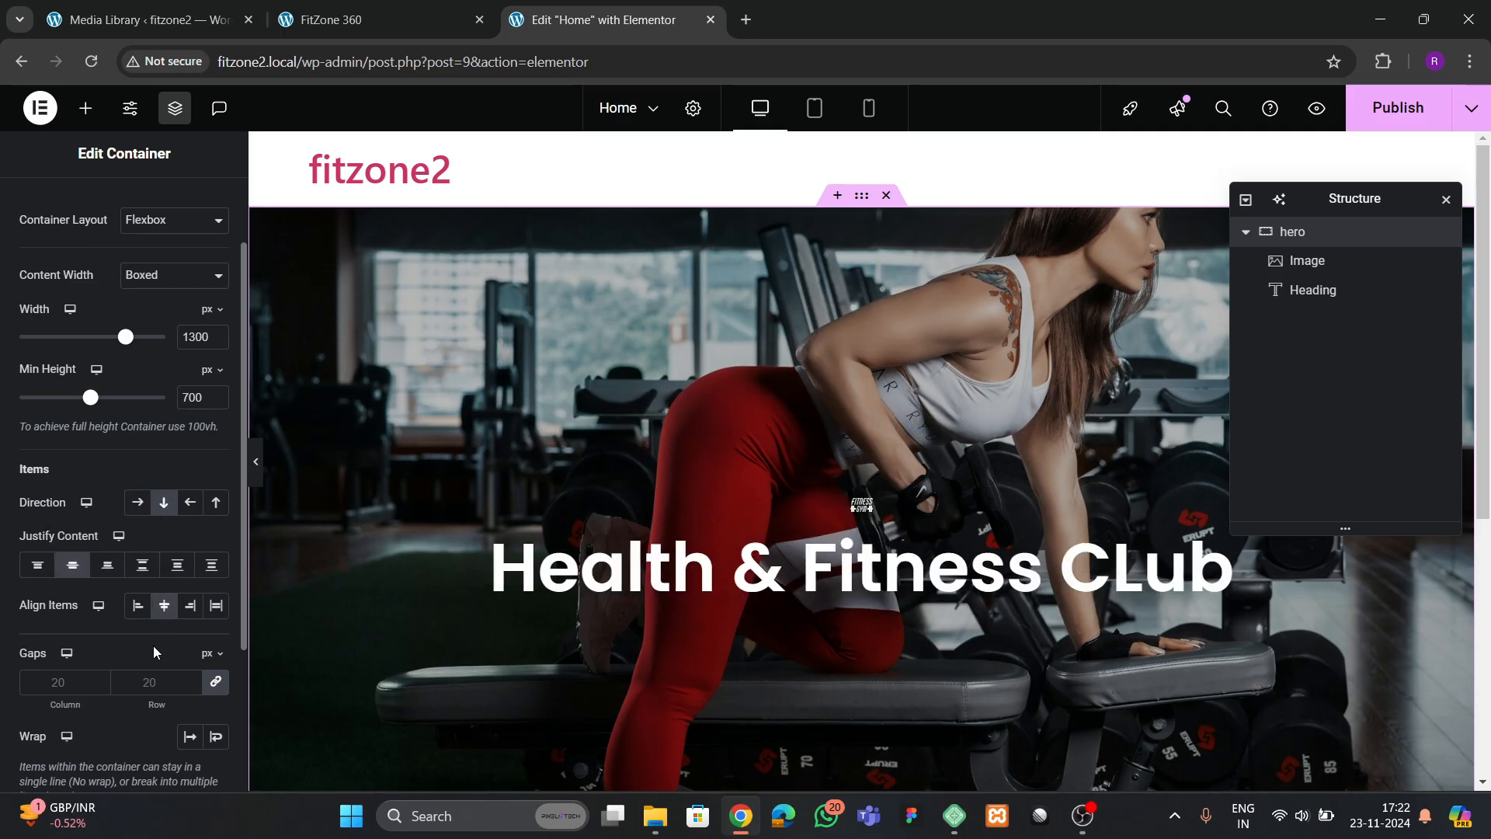
pyautogui.click(145, 682)
pyautogui.write('40')
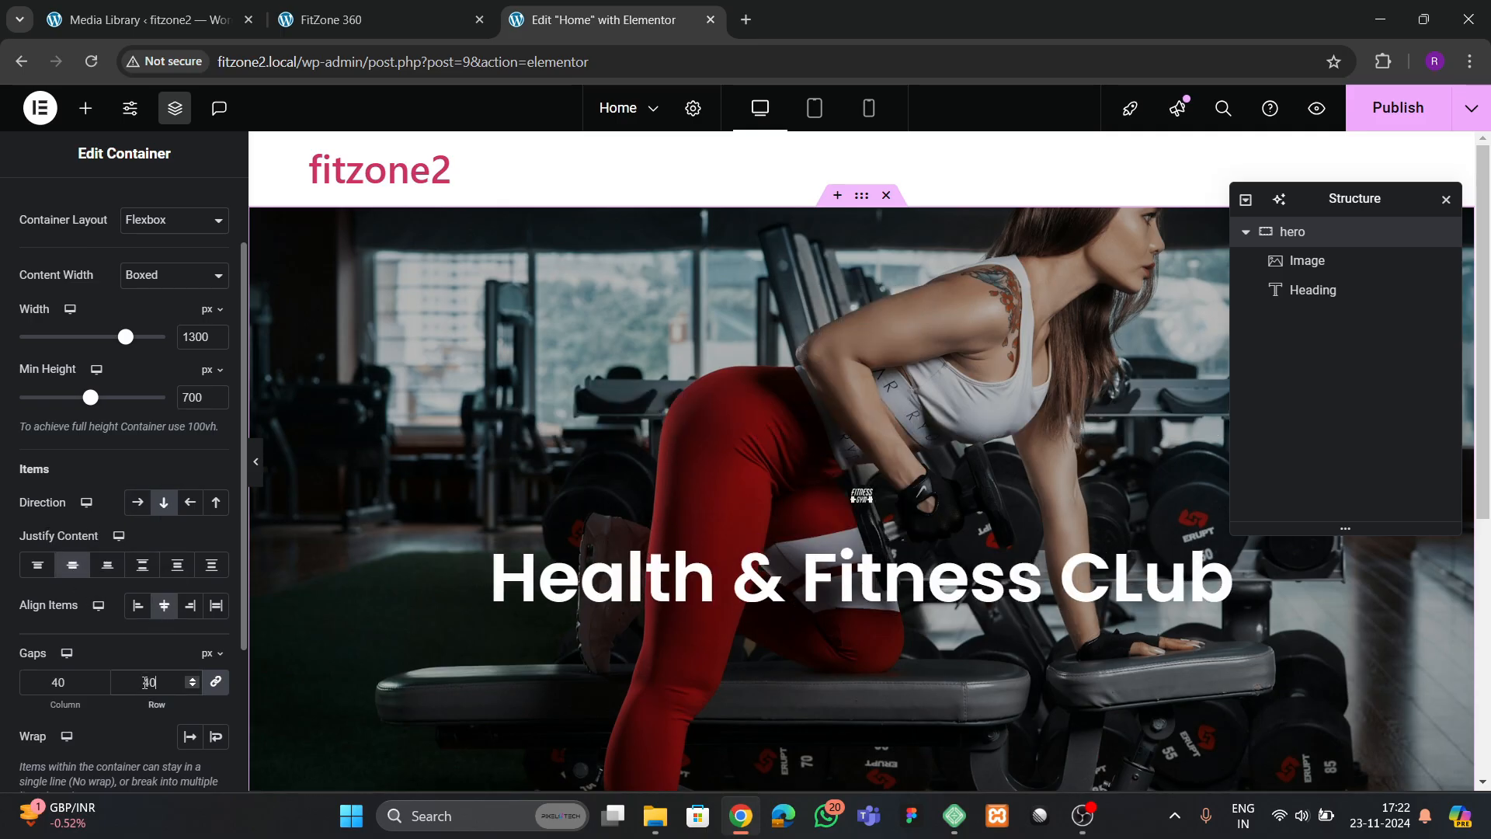
# Set the hero logo image's width to 55%
pyautogui.click(875, 493)
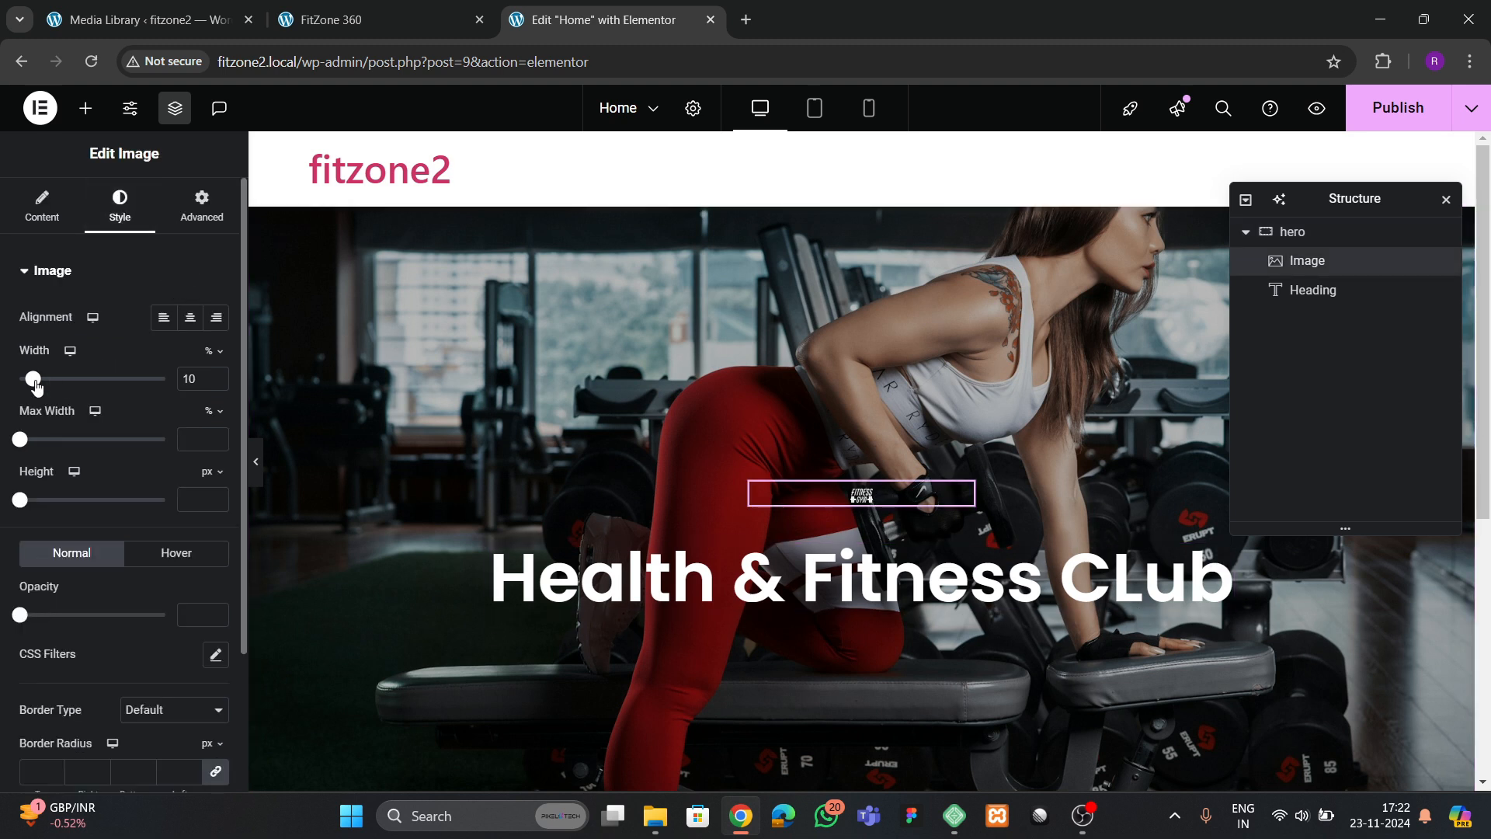
pyautogui.moveTo(36, 387); pyautogui.dragTo(95, 385)
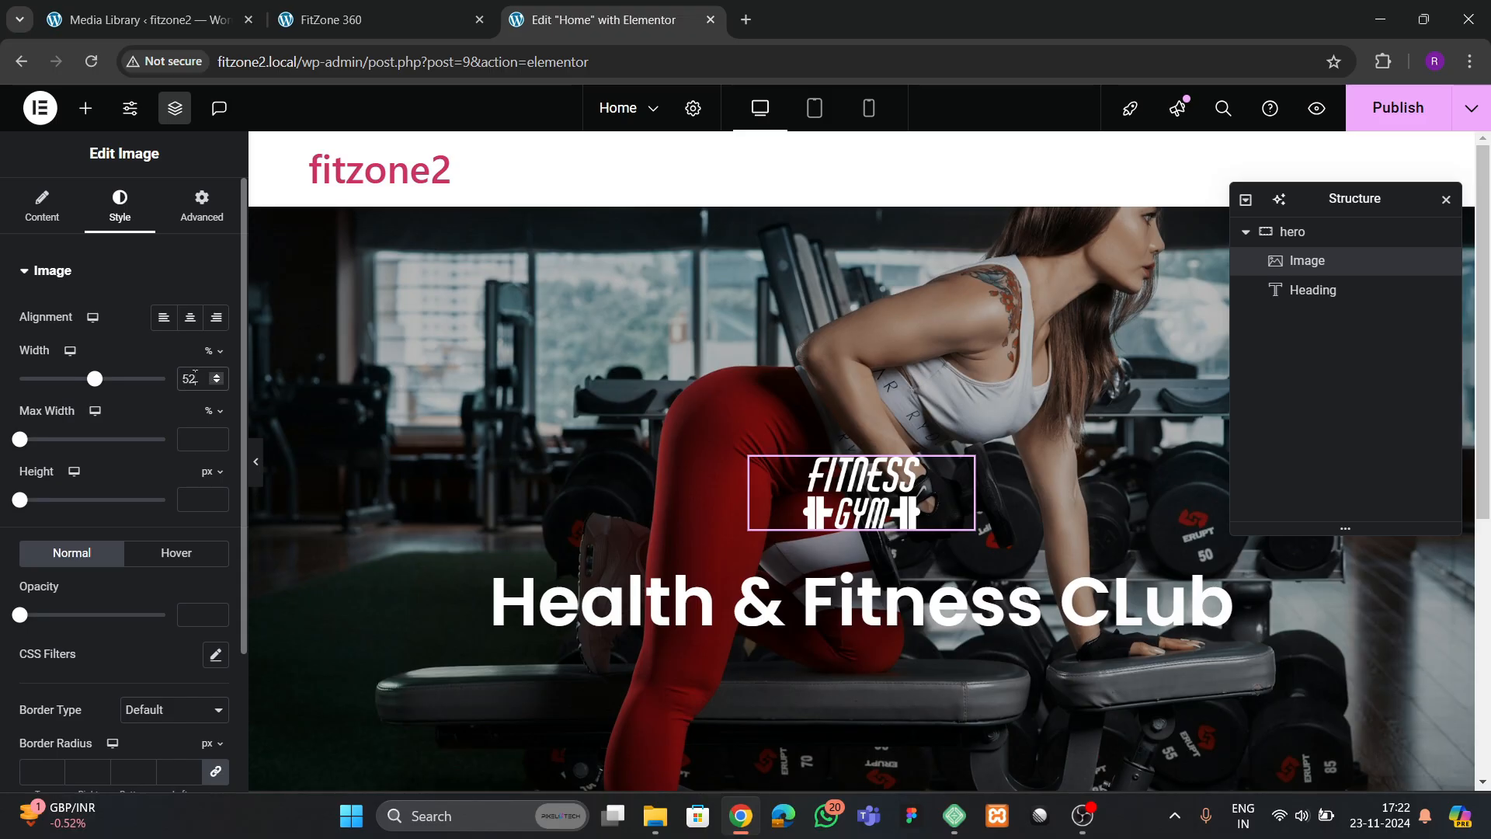
pyautogui.write('50')
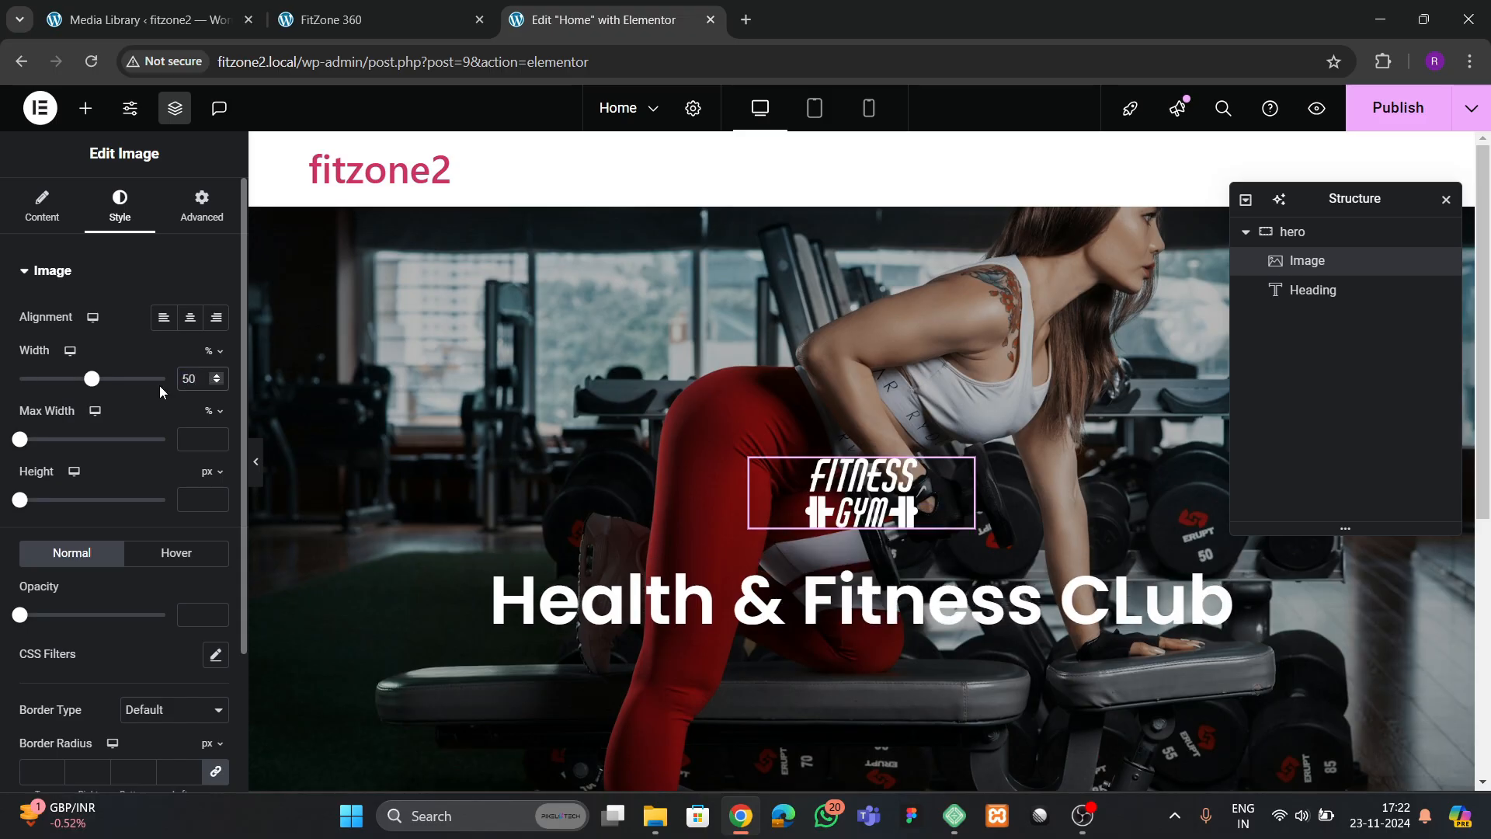
pyautogui.press('BackSpace')
pyautogui.press('BackSpace')
pyautogui.write('55')
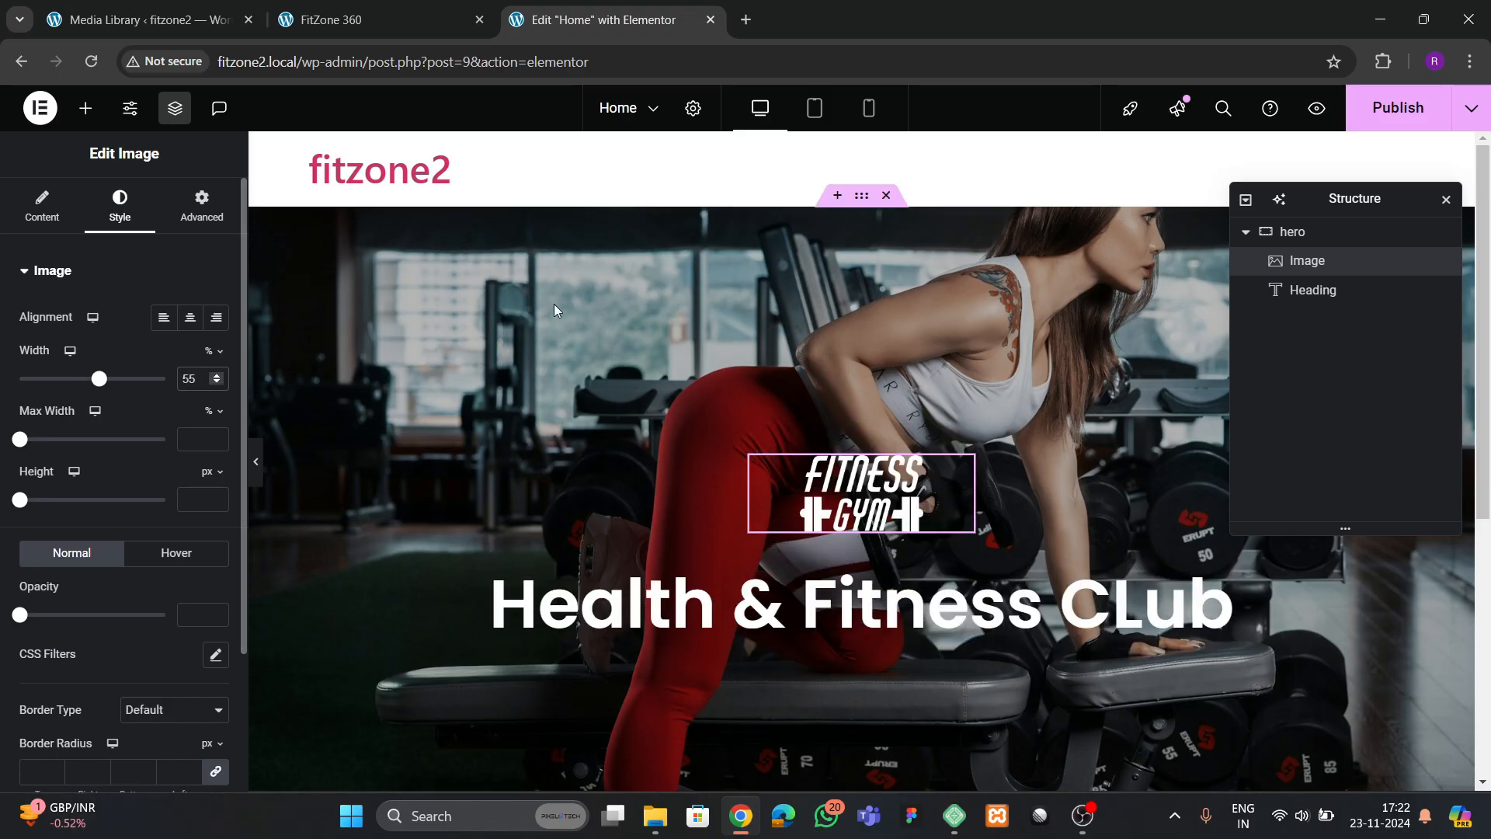
# Check the reference hero's remaining content and add a Text Editor widget below the heading
pyautogui.click(342, 19)
pyautogui.scroll(-3, 600, 432)
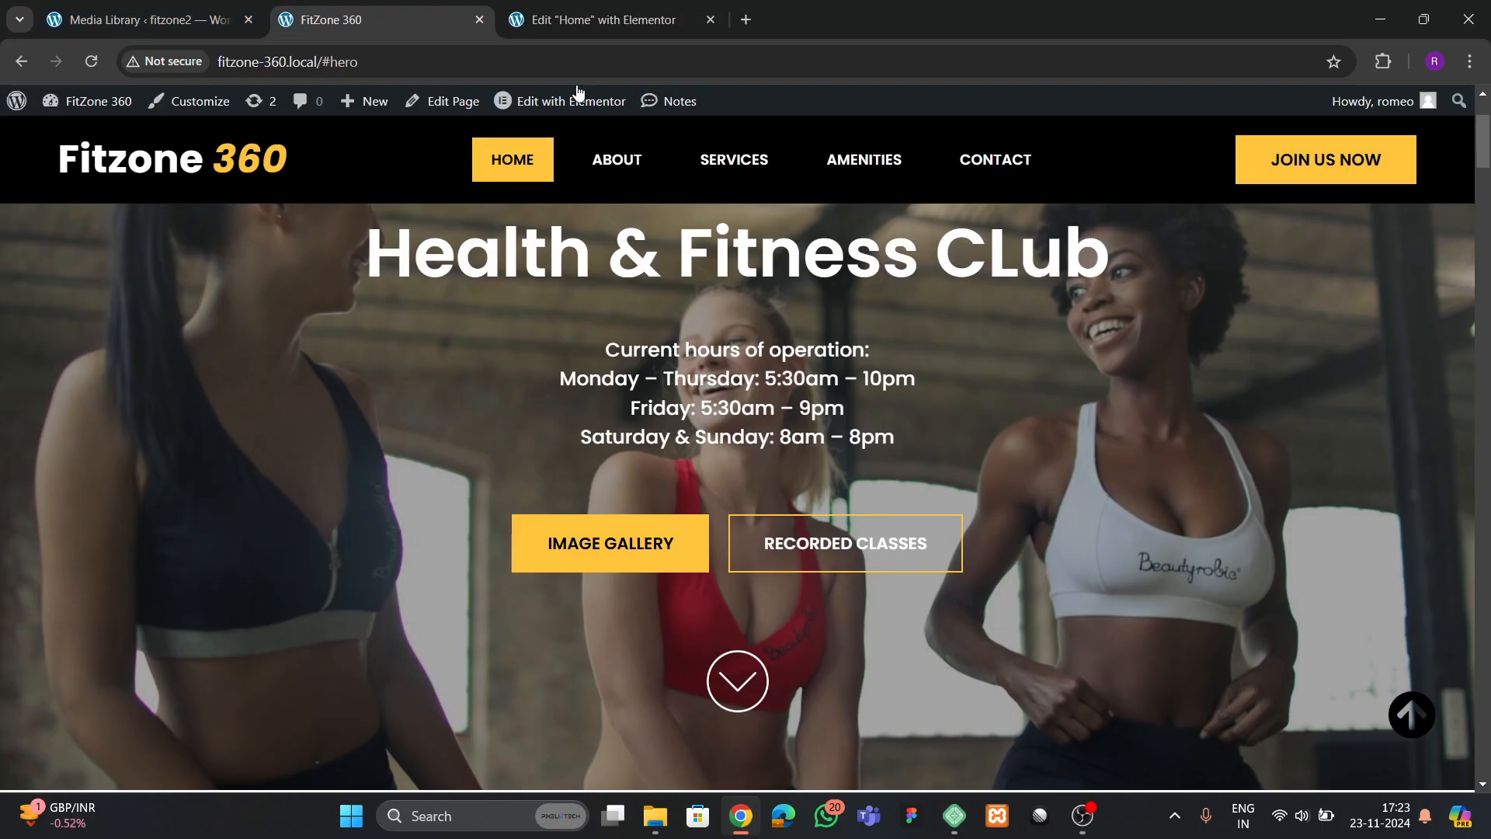
pyautogui.click(604, 19)
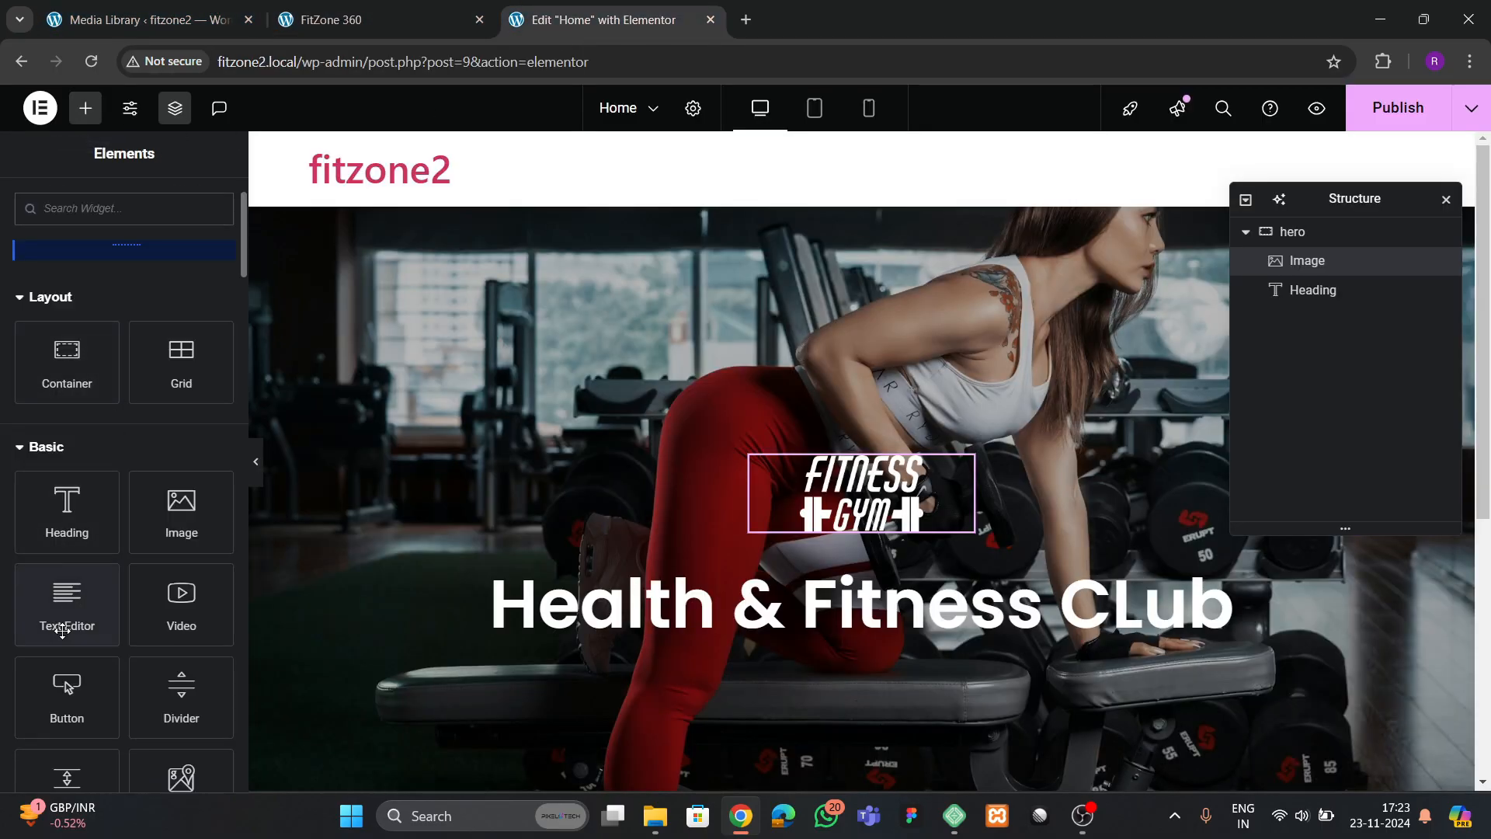
pyautogui.moveTo(66, 614); pyautogui.dragTo(769, 622)
# Copy the hours-of-operation text from the reference site and replace the Text Editor's placeholder with it
pyautogui.click(311, 12)
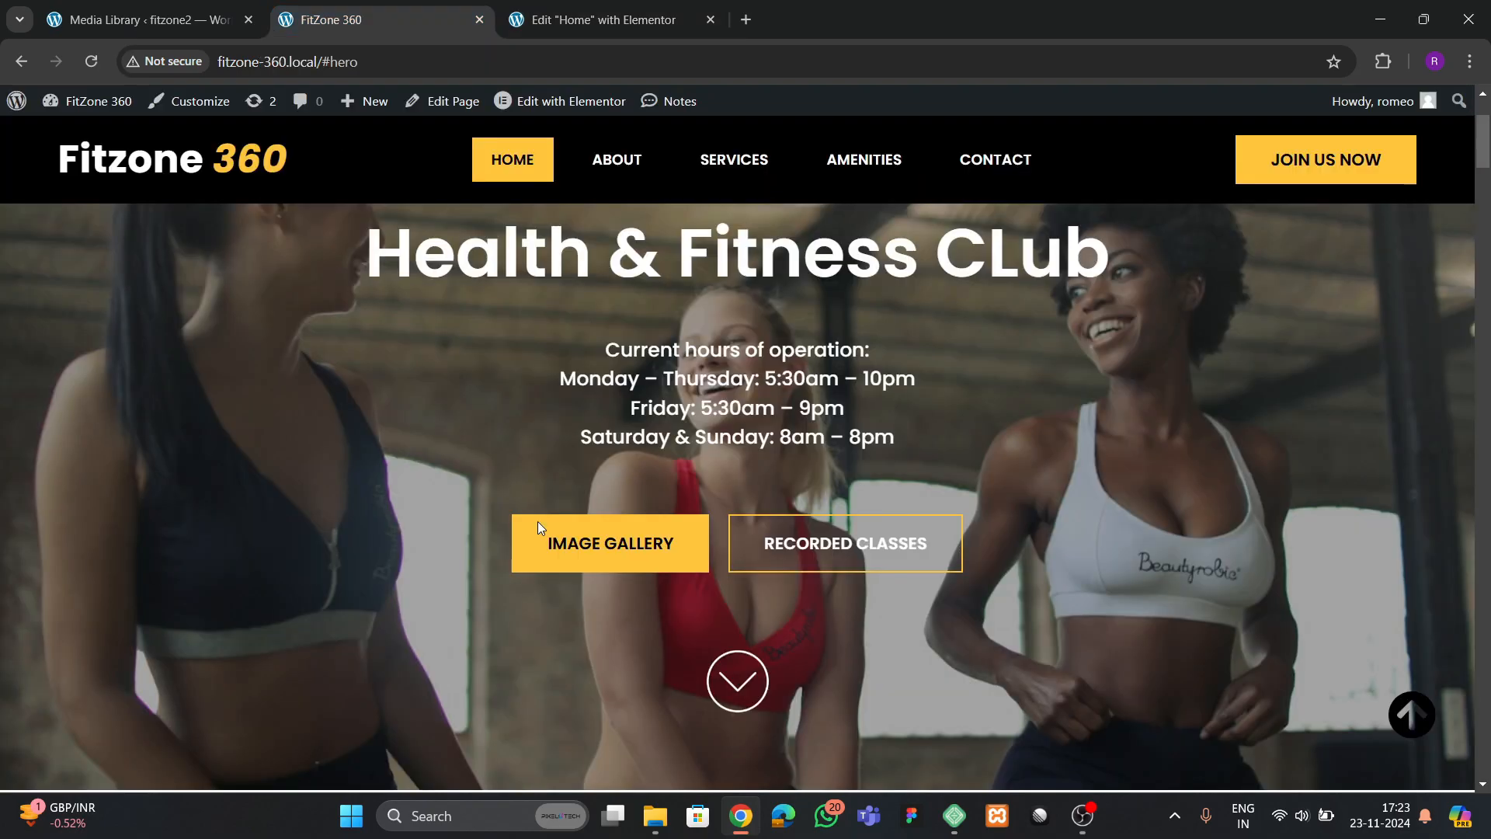
pyautogui.moveTo(616, 370); pyautogui.dragTo(832, 432)
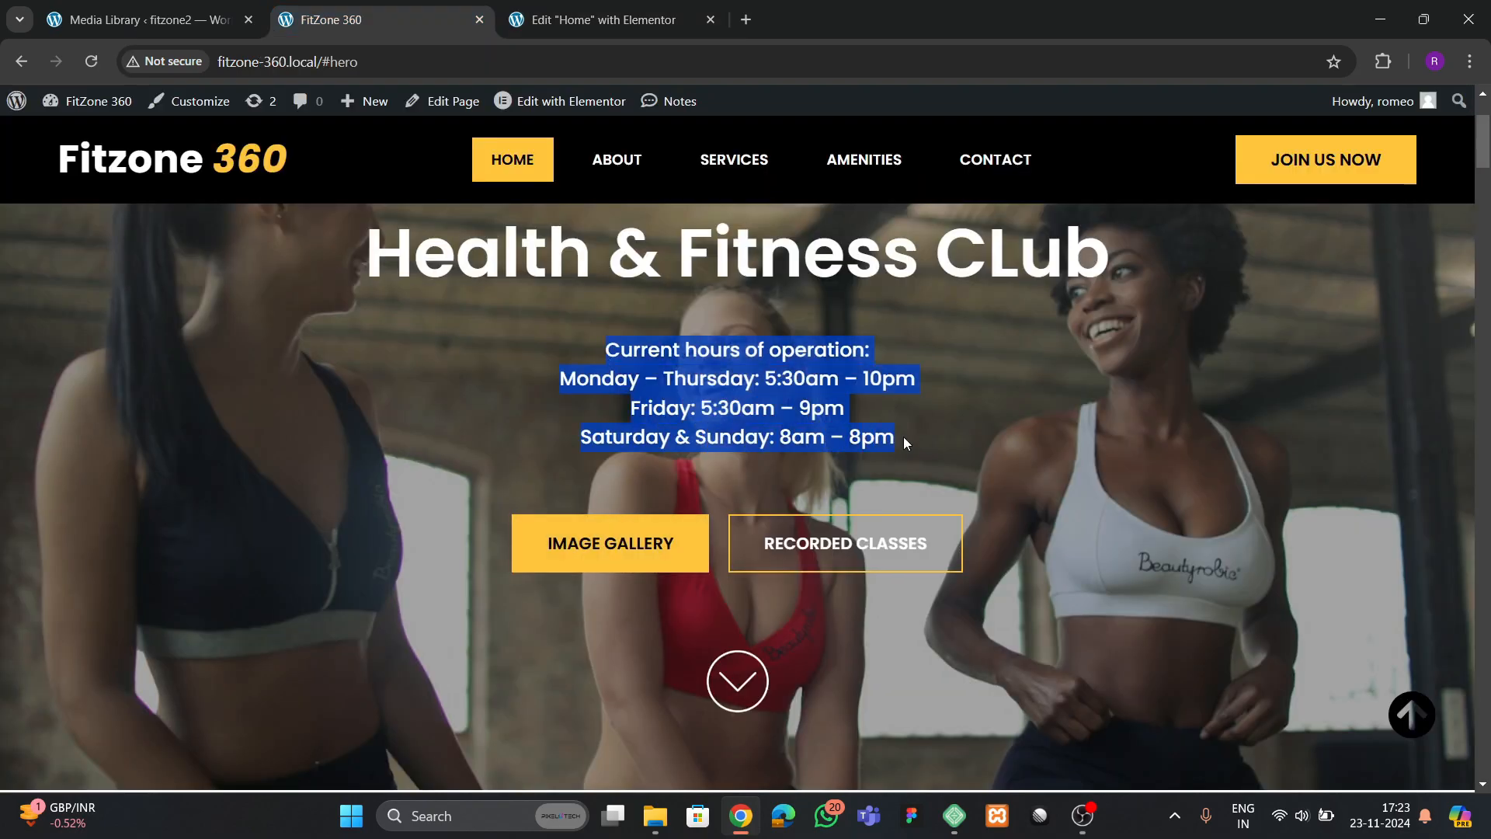
pyautogui.hotkey('ctrl', 'Tab')
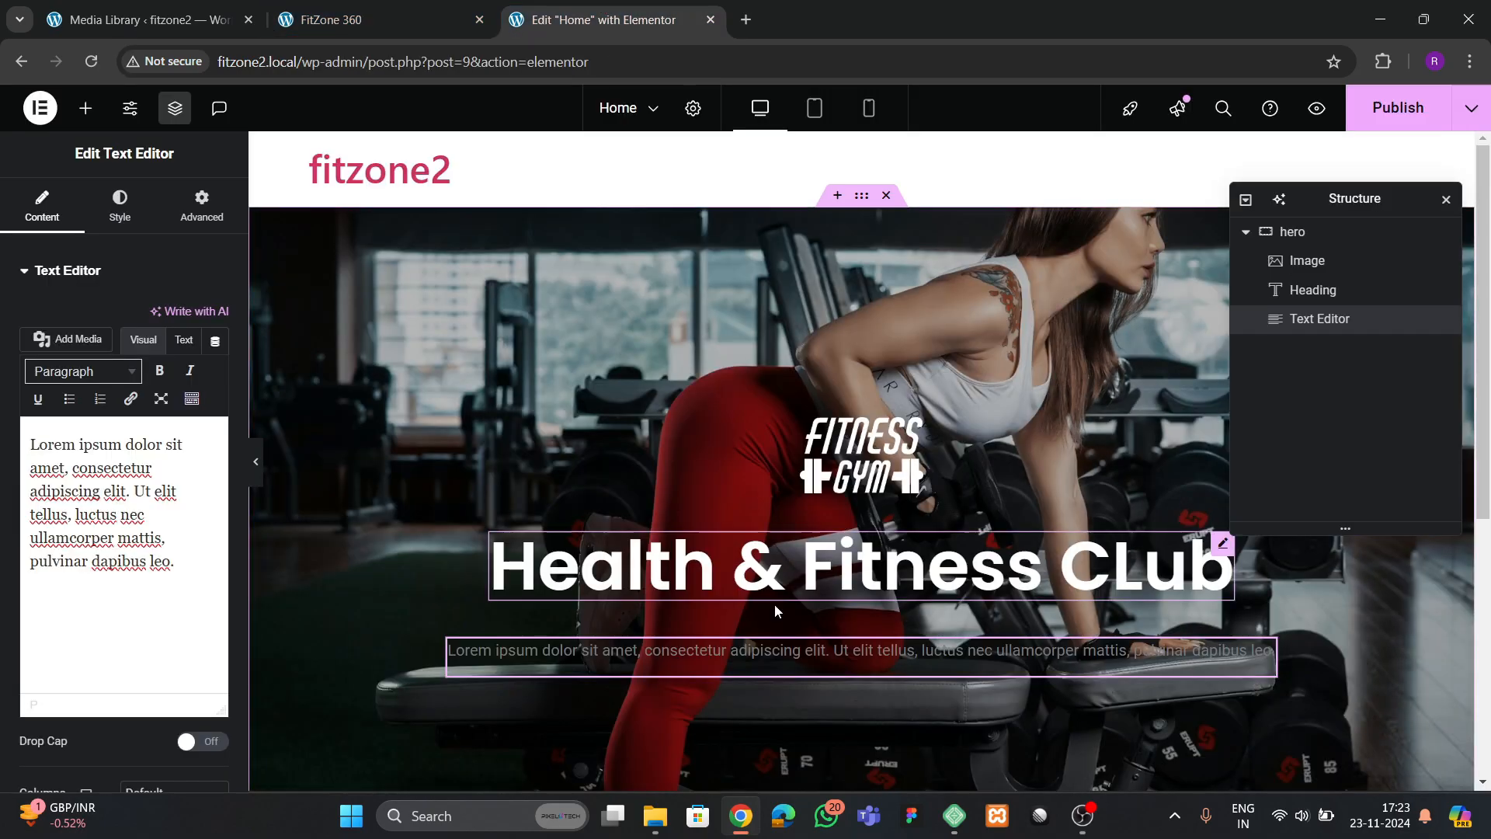
pyautogui.click(184, 339)
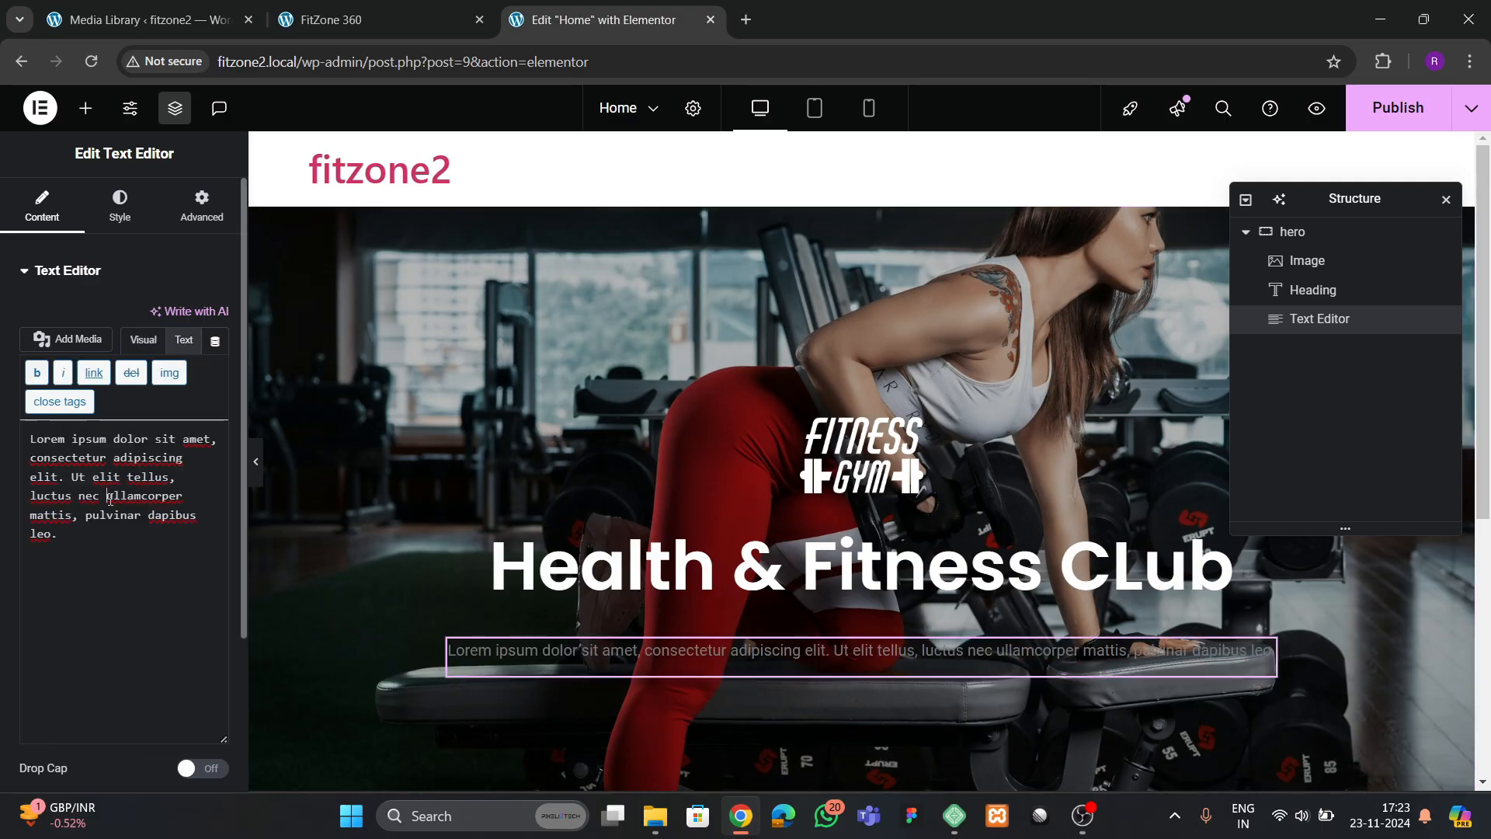
pyautogui.hotkey('ctrl', 'a')
pyautogui.write('Current hours of operation: Monday – Thursday: 5:30am – 10pm Friday: 5:30am – 9pm Saturday & Sunday: 8am – 8pm')
# Make the hours-of-operation text white (#FFFFFF) and center-align it
pyautogui.click(120, 206)
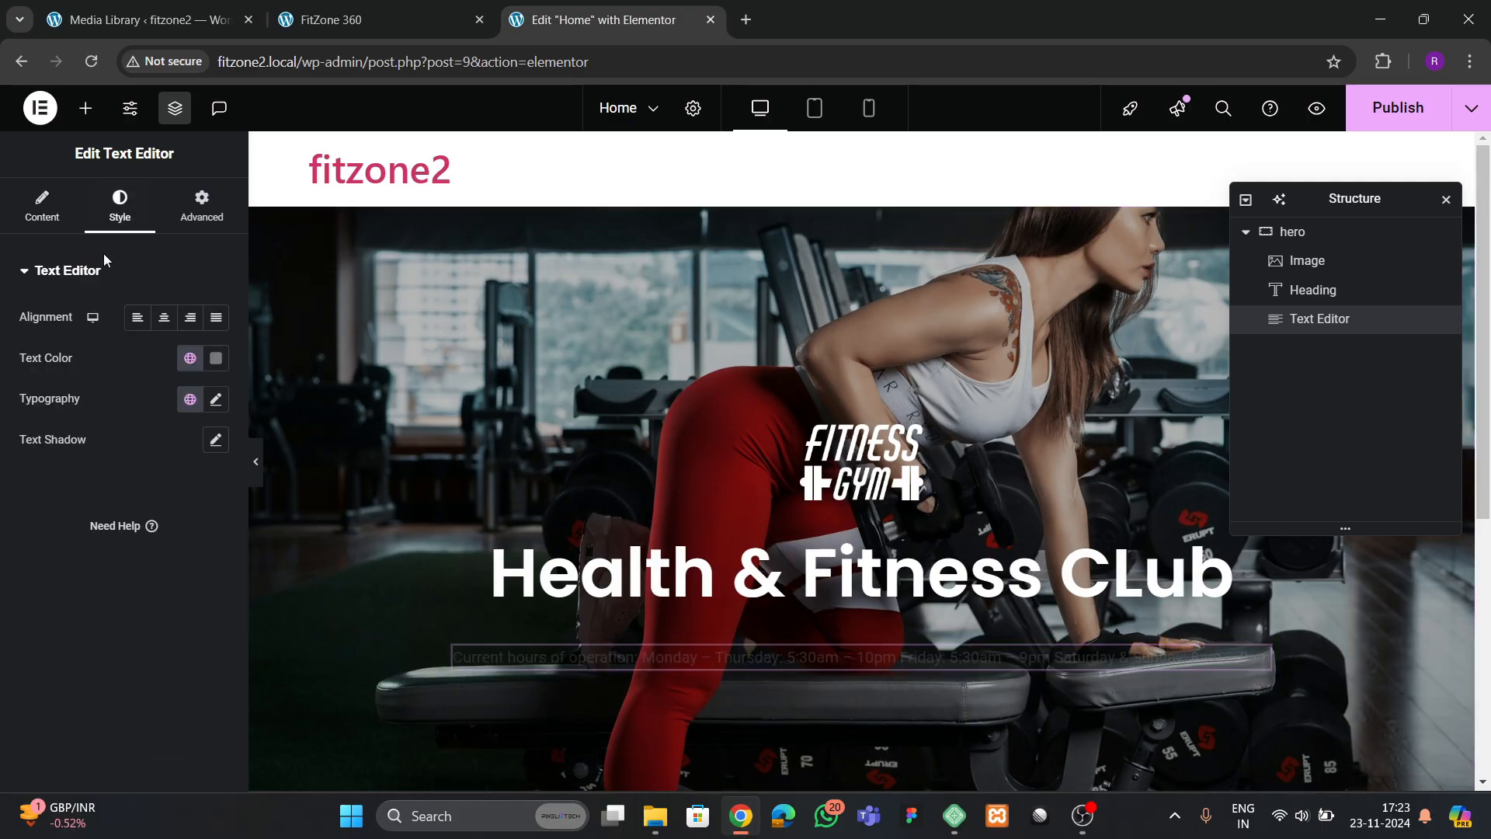
pyautogui.click(216, 358)
pyautogui.moveTo(124, 453); pyautogui.dragTo(87, 427)
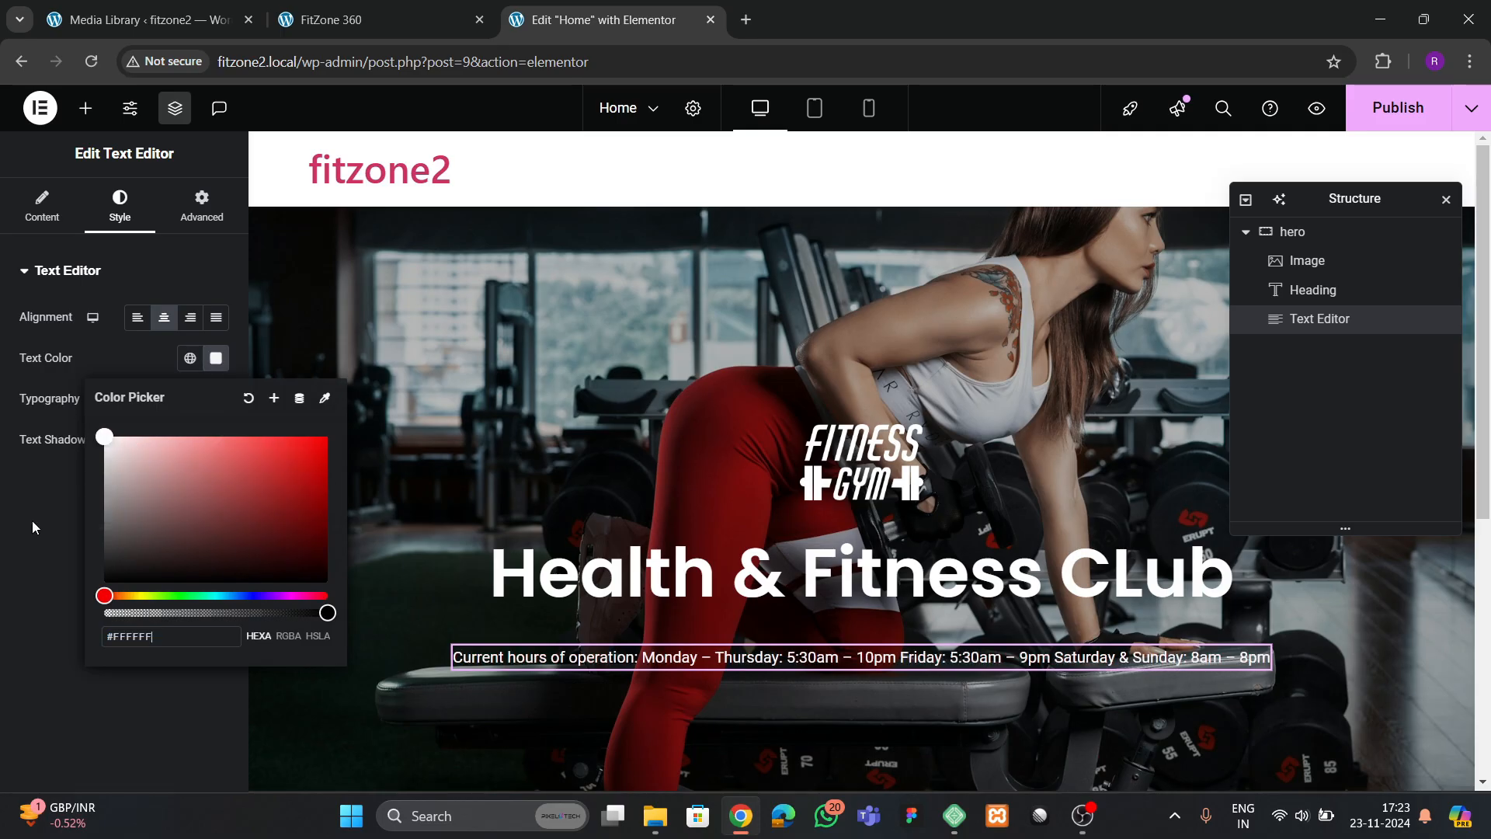
pyautogui.click(52, 561)
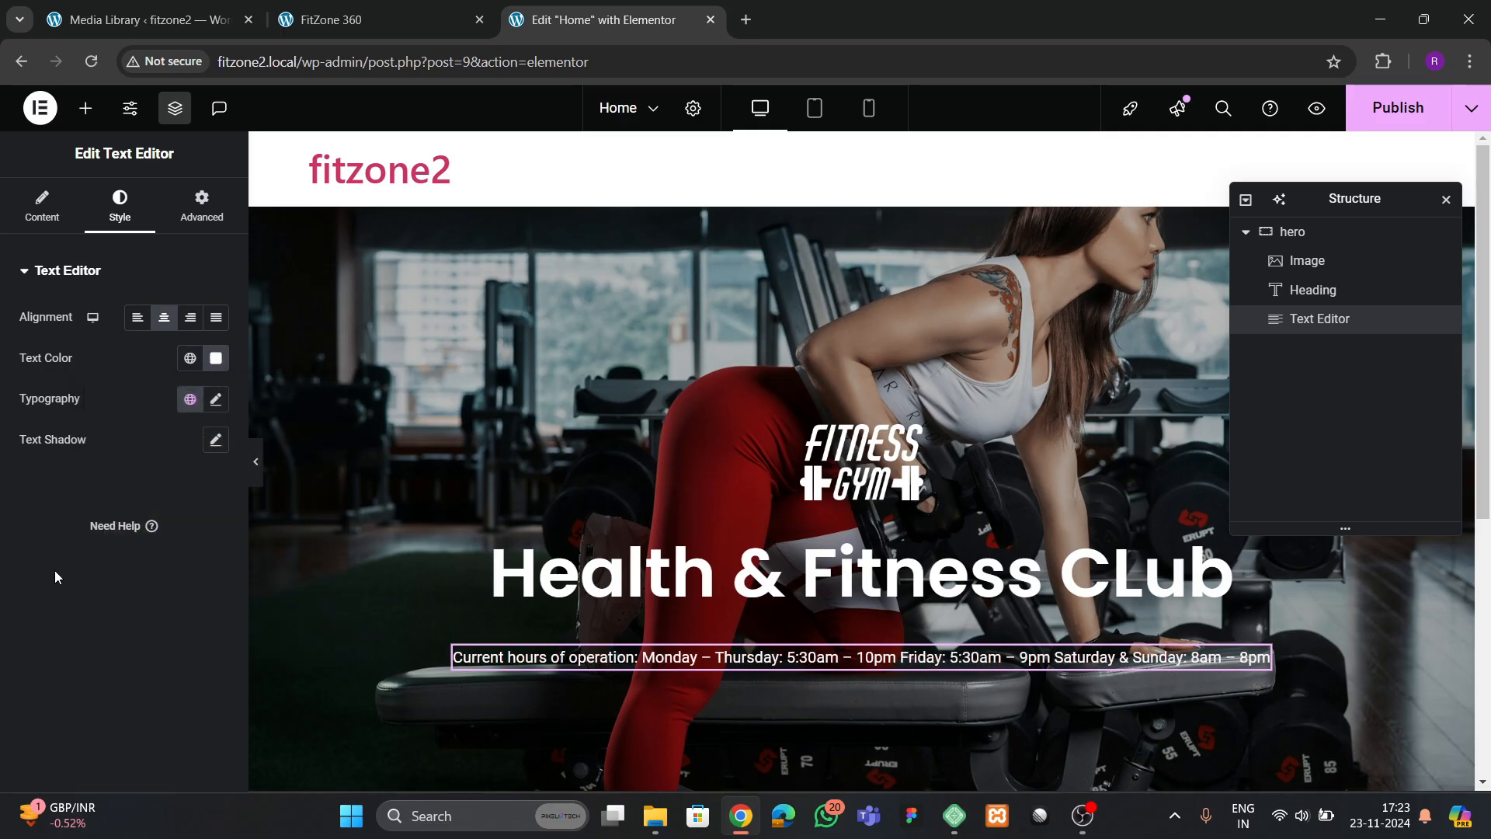
# Check the reference layout and insert <br> tags after the Monday – Thursday and Friday hours in the text's HTML
pyautogui.click(357, 19)
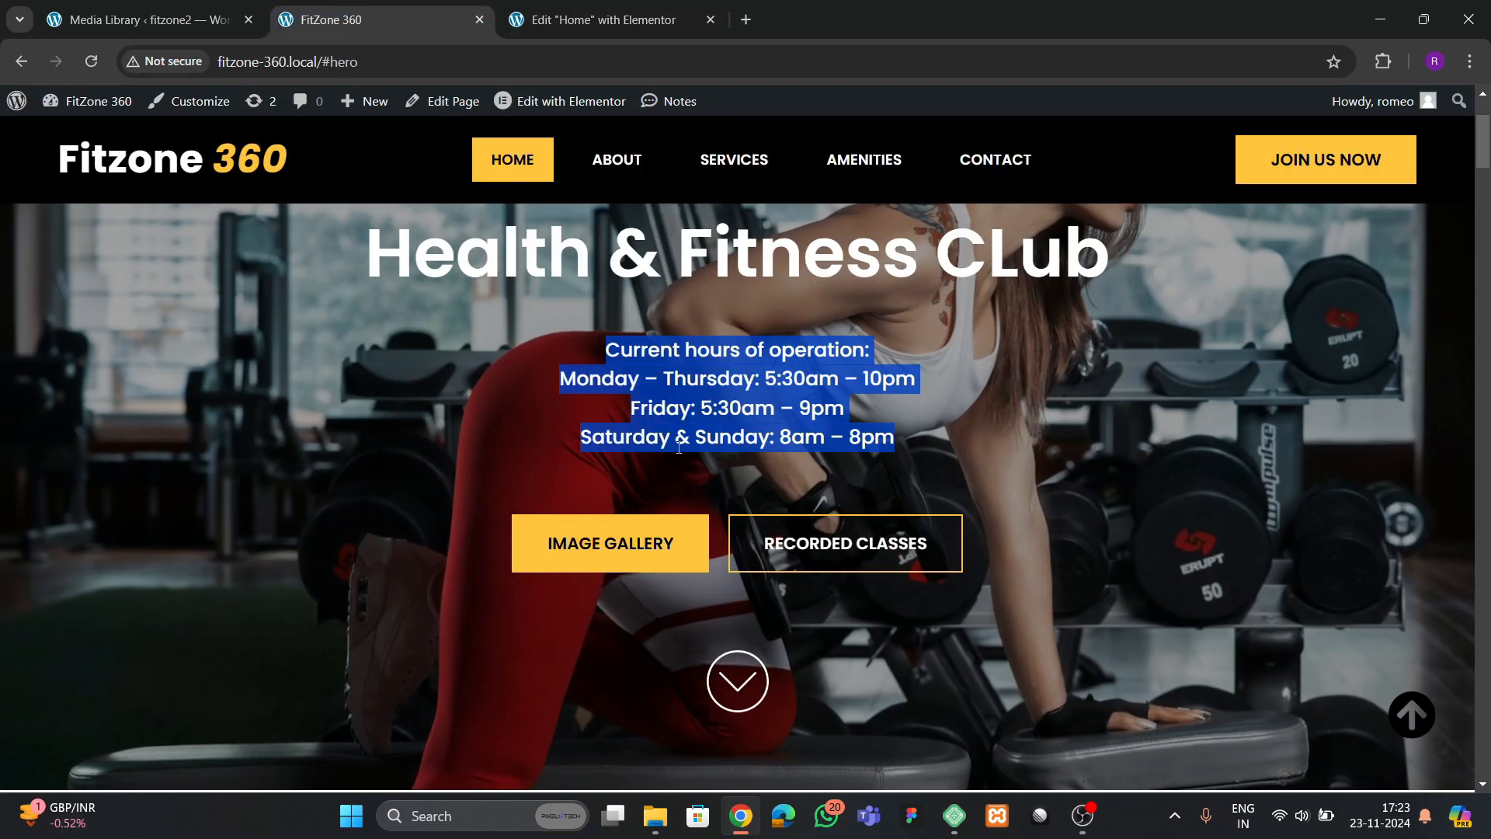
pyautogui.click(617, 22)
pyautogui.click(42, 206)
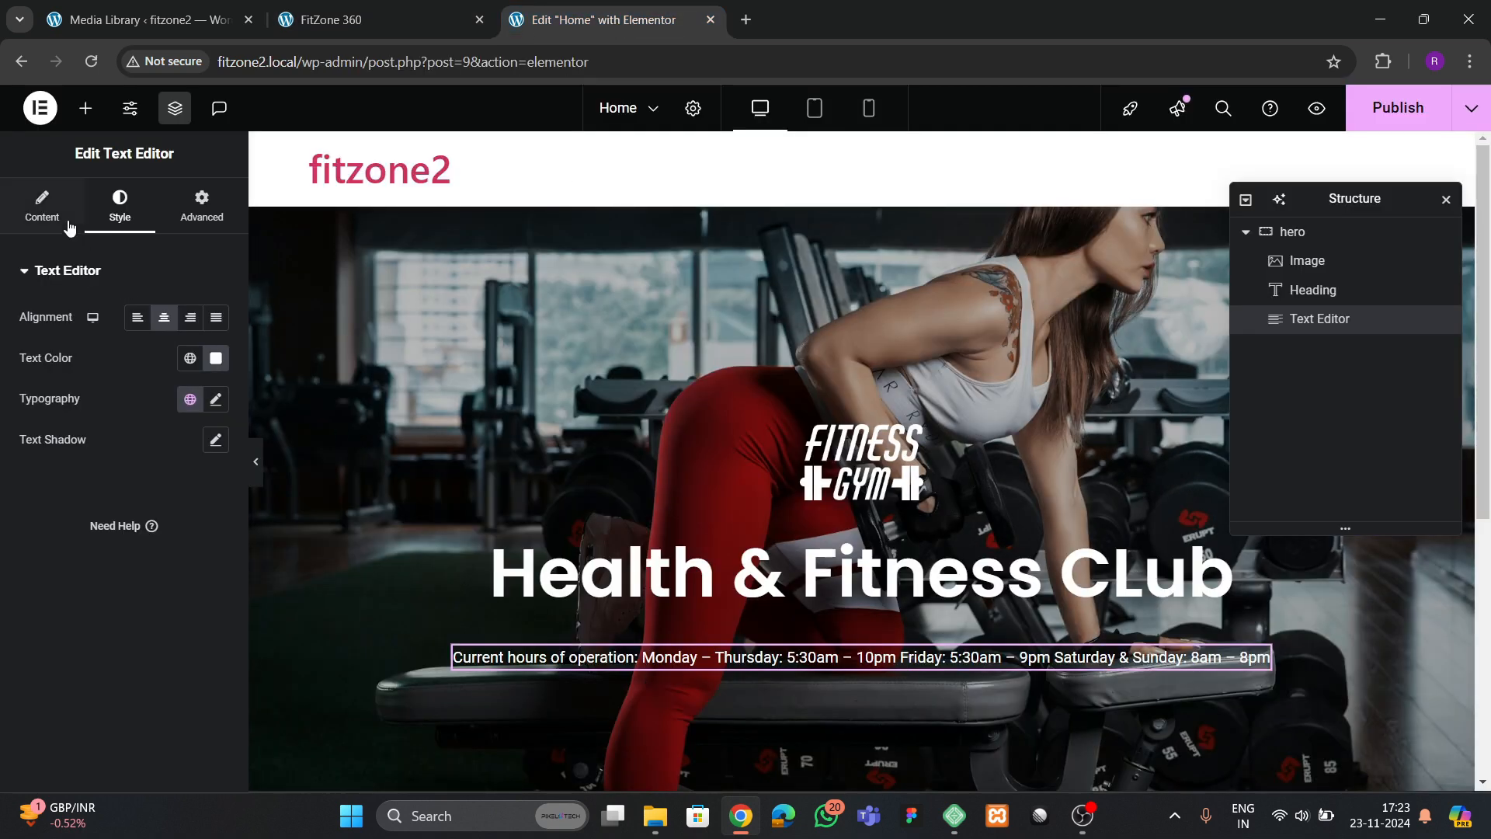
pyautogui.click(183, 341)
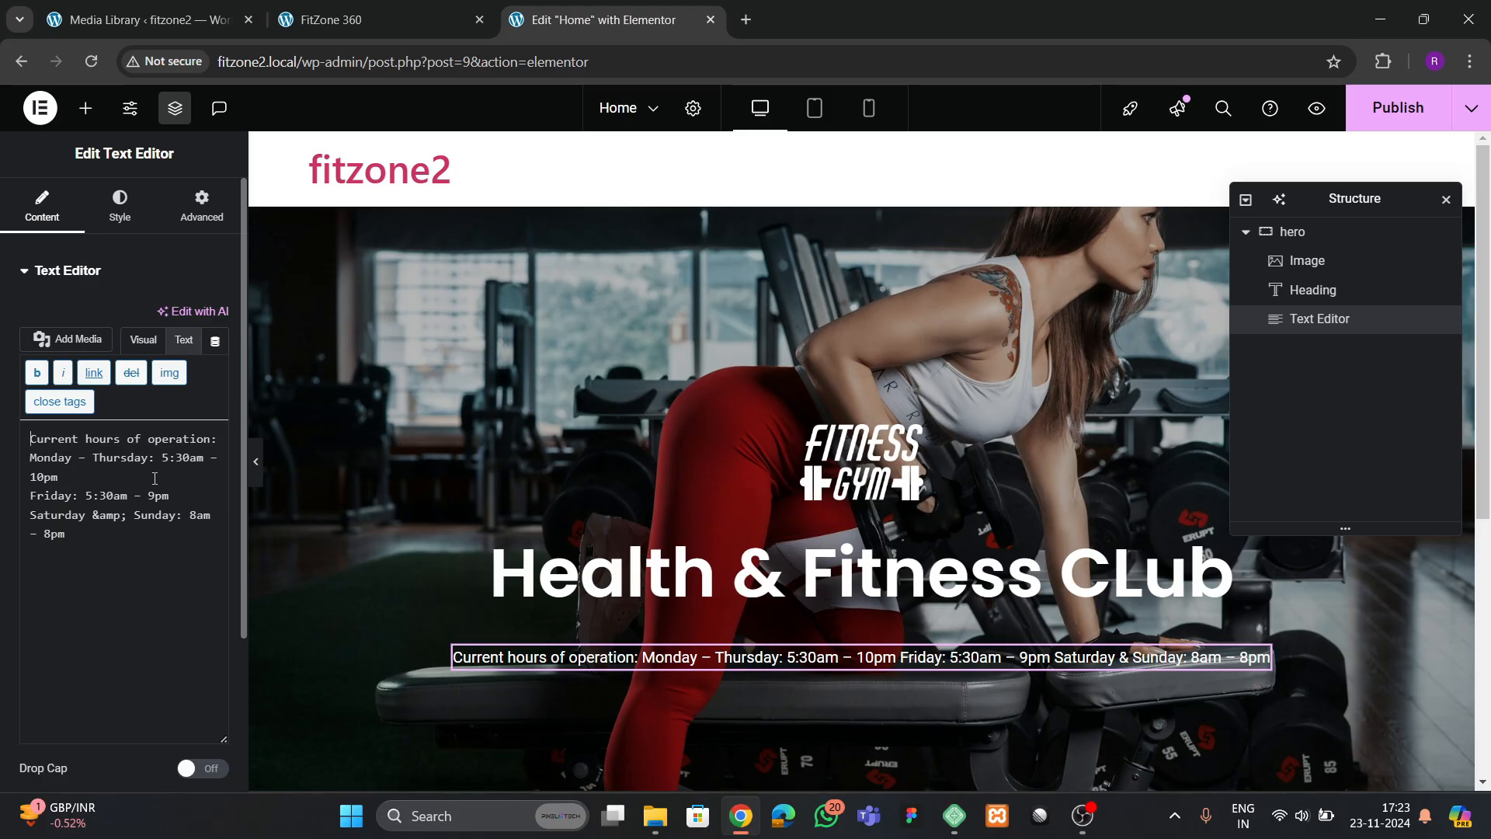
pyautogui.write('<br>')
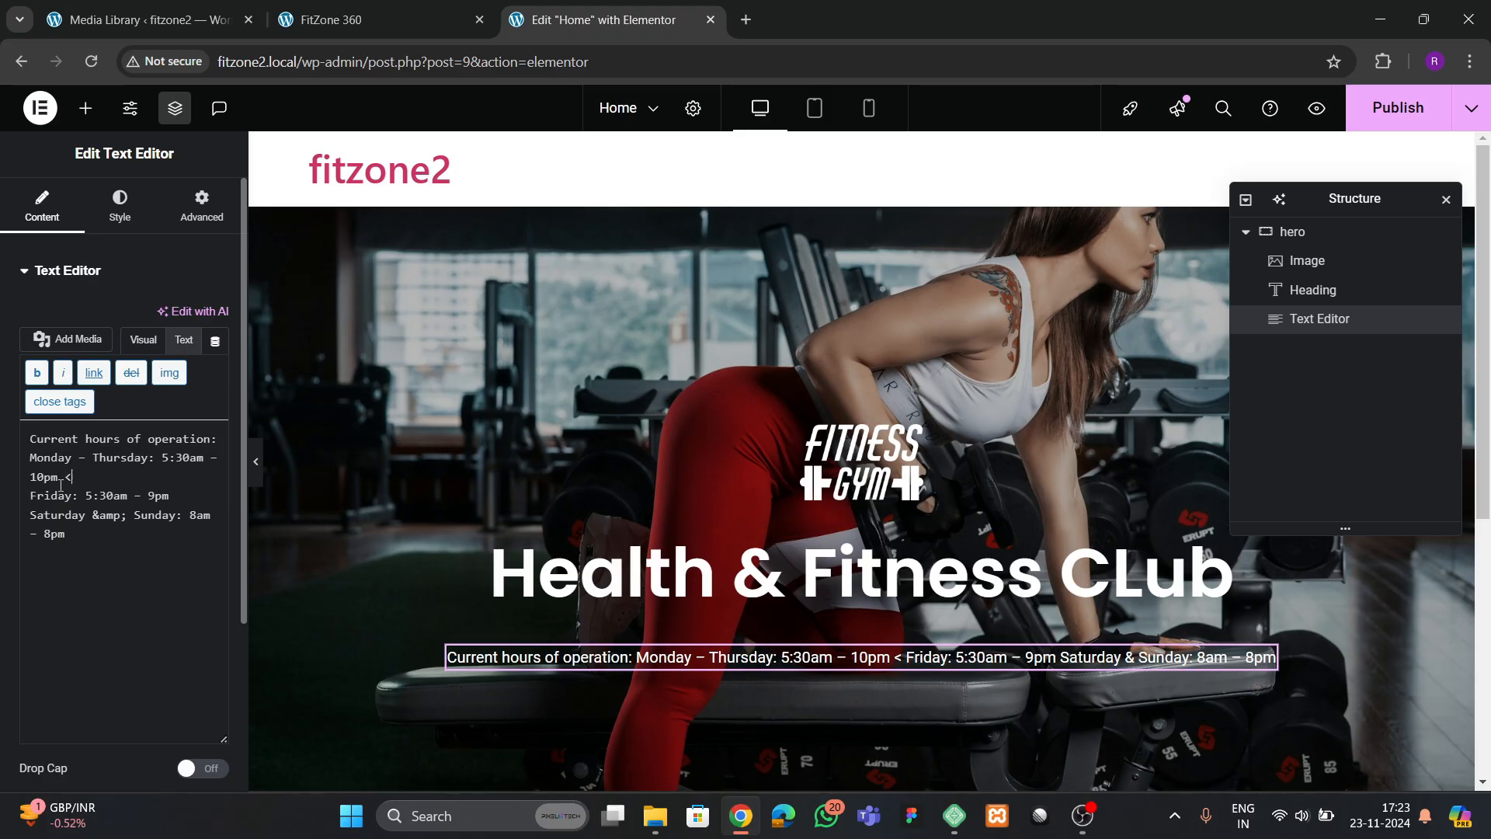
pyautogui.click(185, 501)
pyautogui.write('<br>')
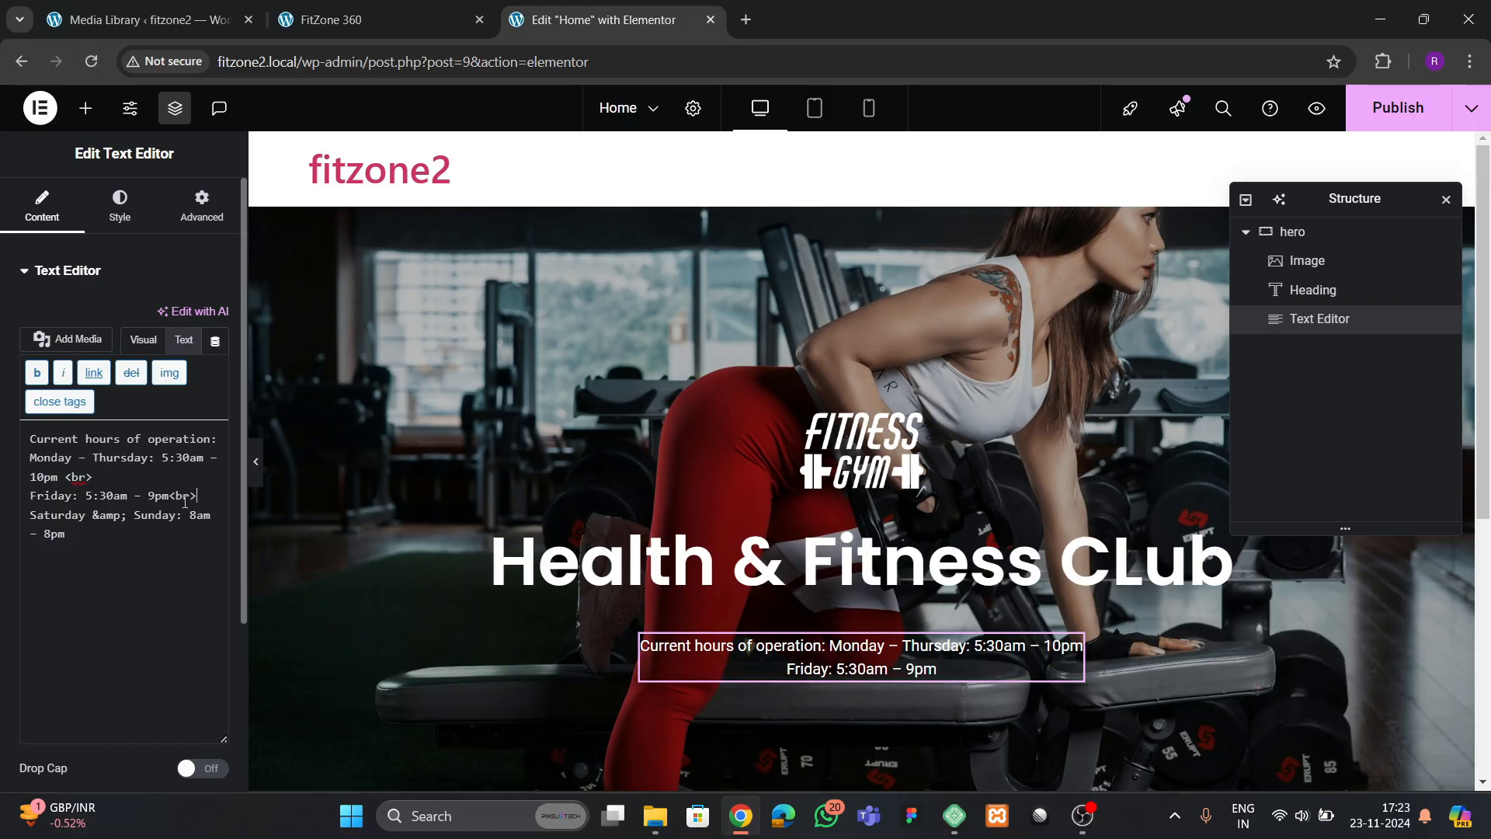
# Set the hours text's font family to Poppins and its size to 18 px
pyautogui.click(120, 206)
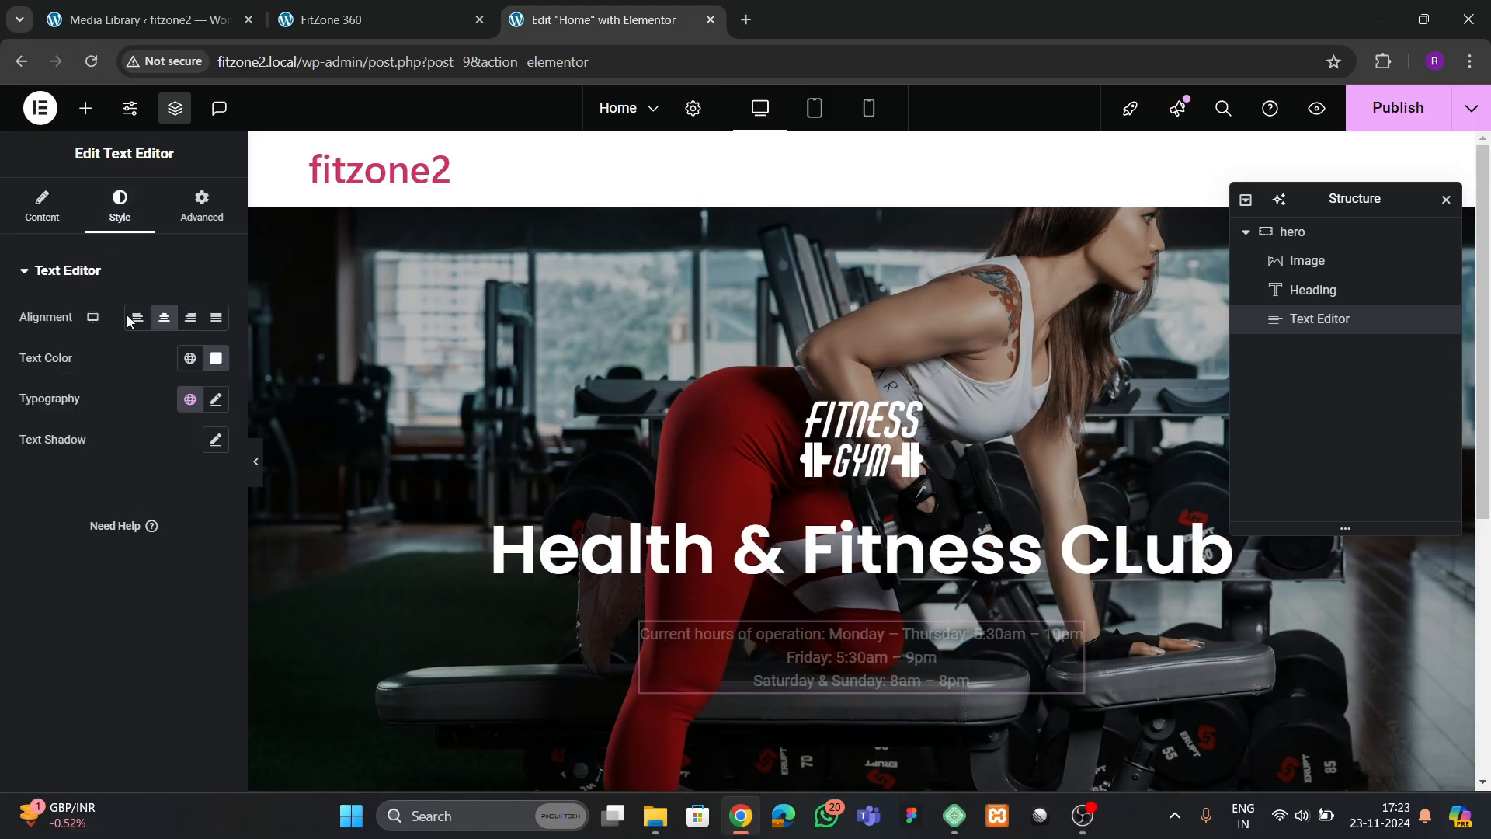
pyautogui.click(216, 398)
pyautogui.click(166, 489)
pyautogui.write('poppins')
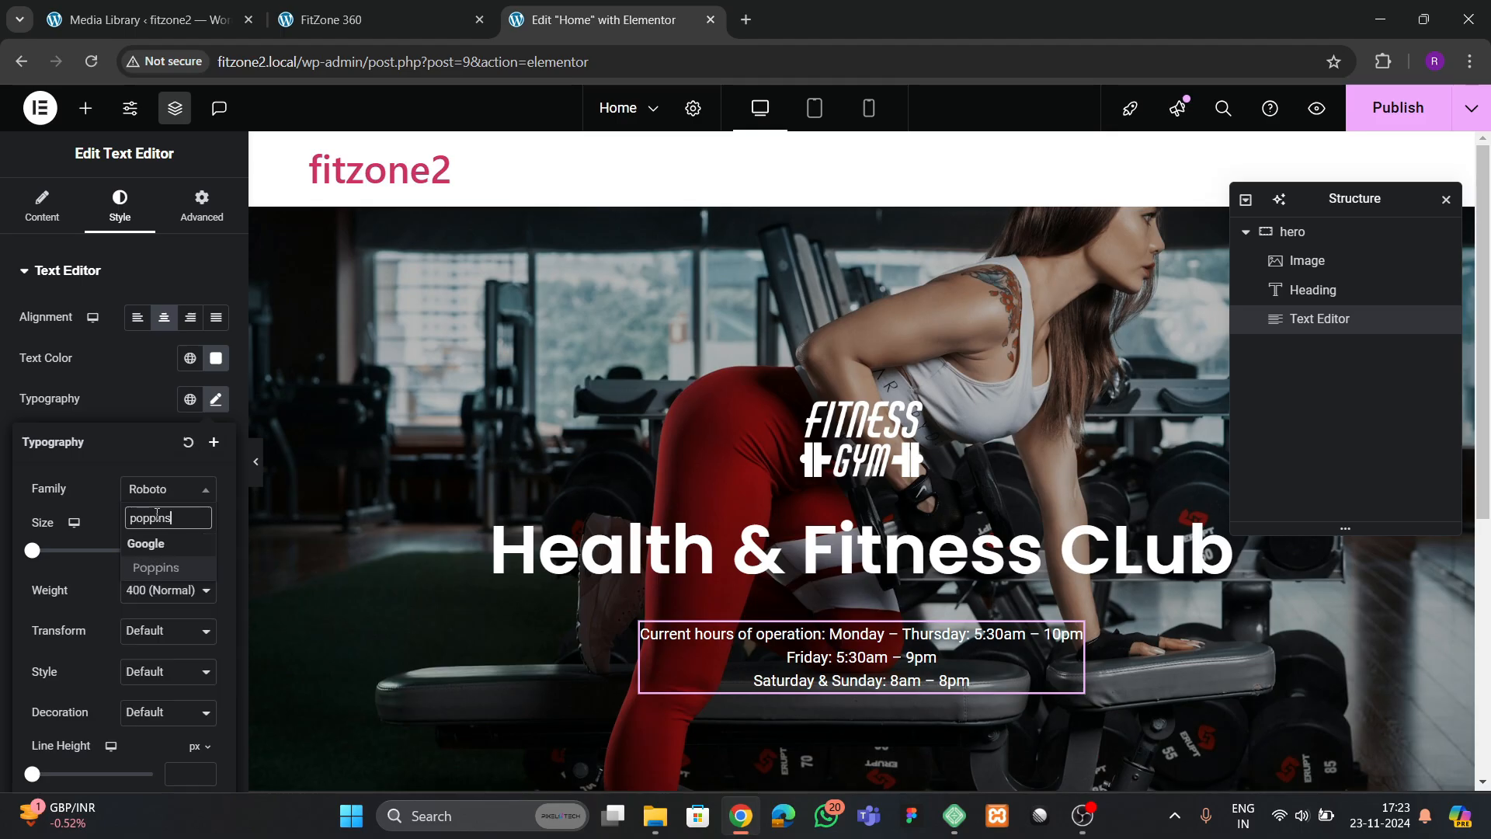
pyautogui.press('Return')
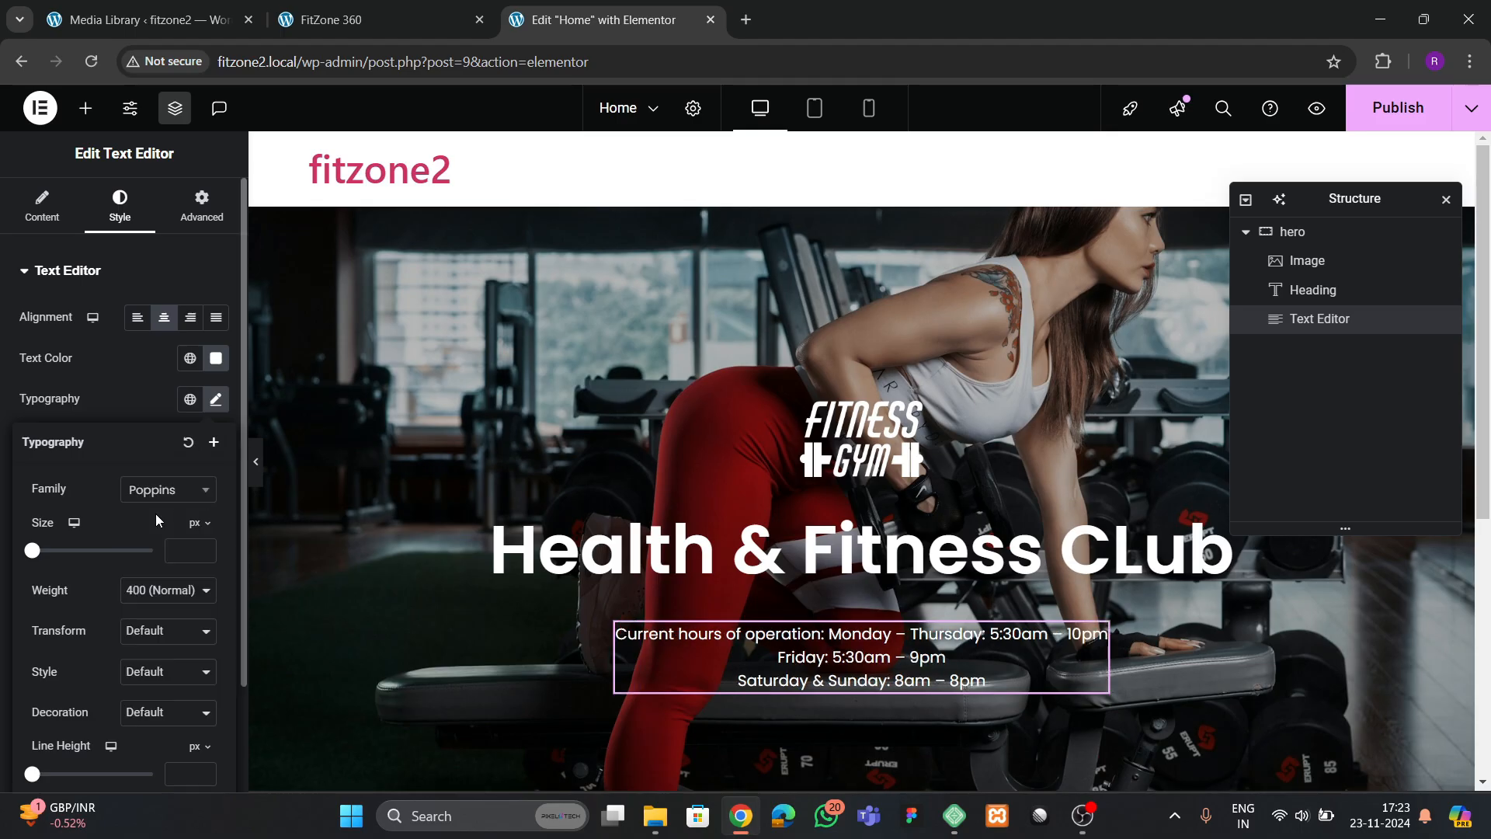
pyautogui.click(203, 547)
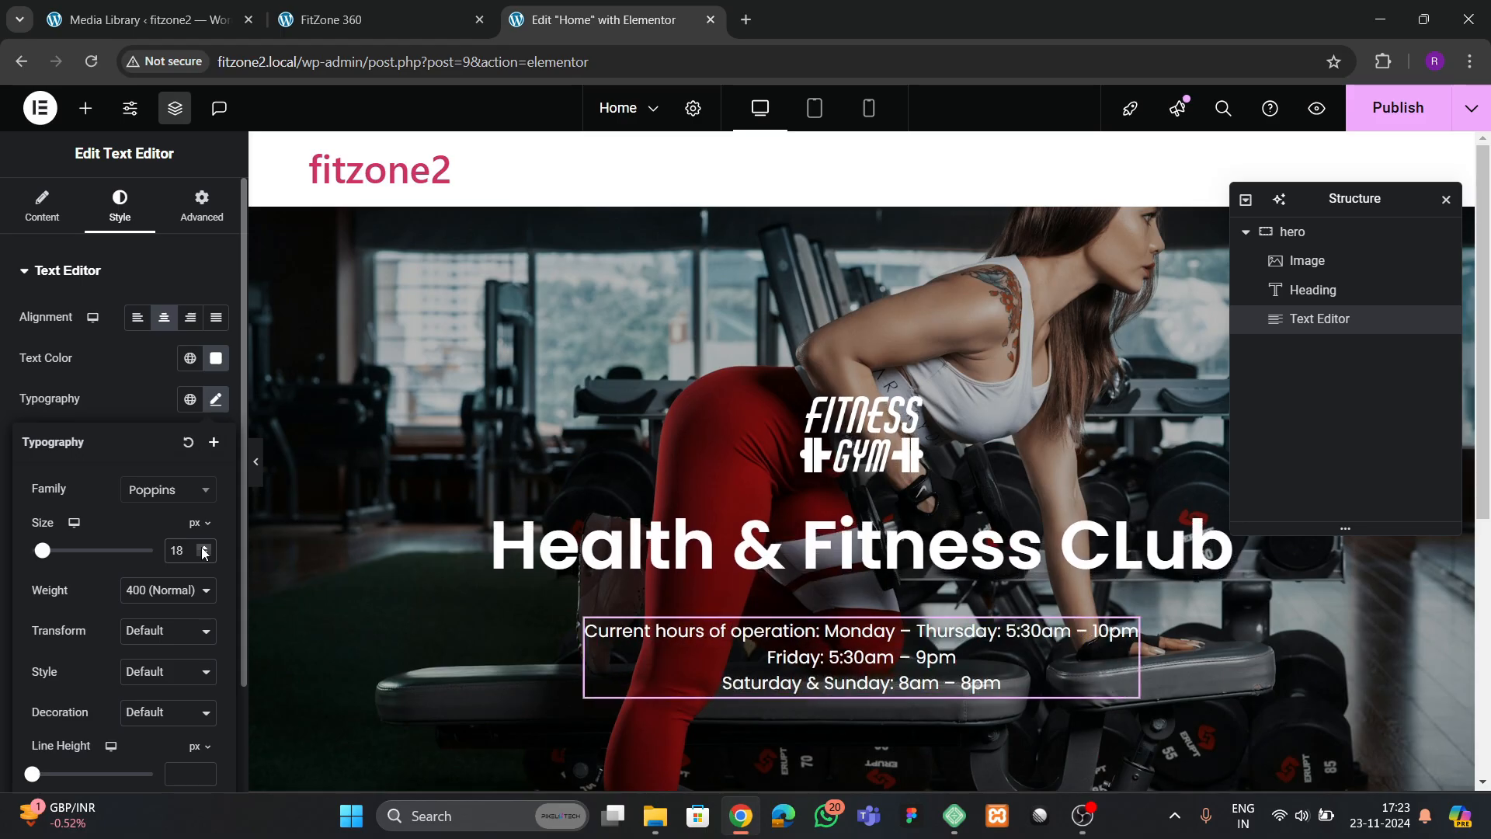
# Add a <br> after "Current hours of operation:" in the HTML and remove the extra blank line in the visual editor
pyautogui.click(42, 205)
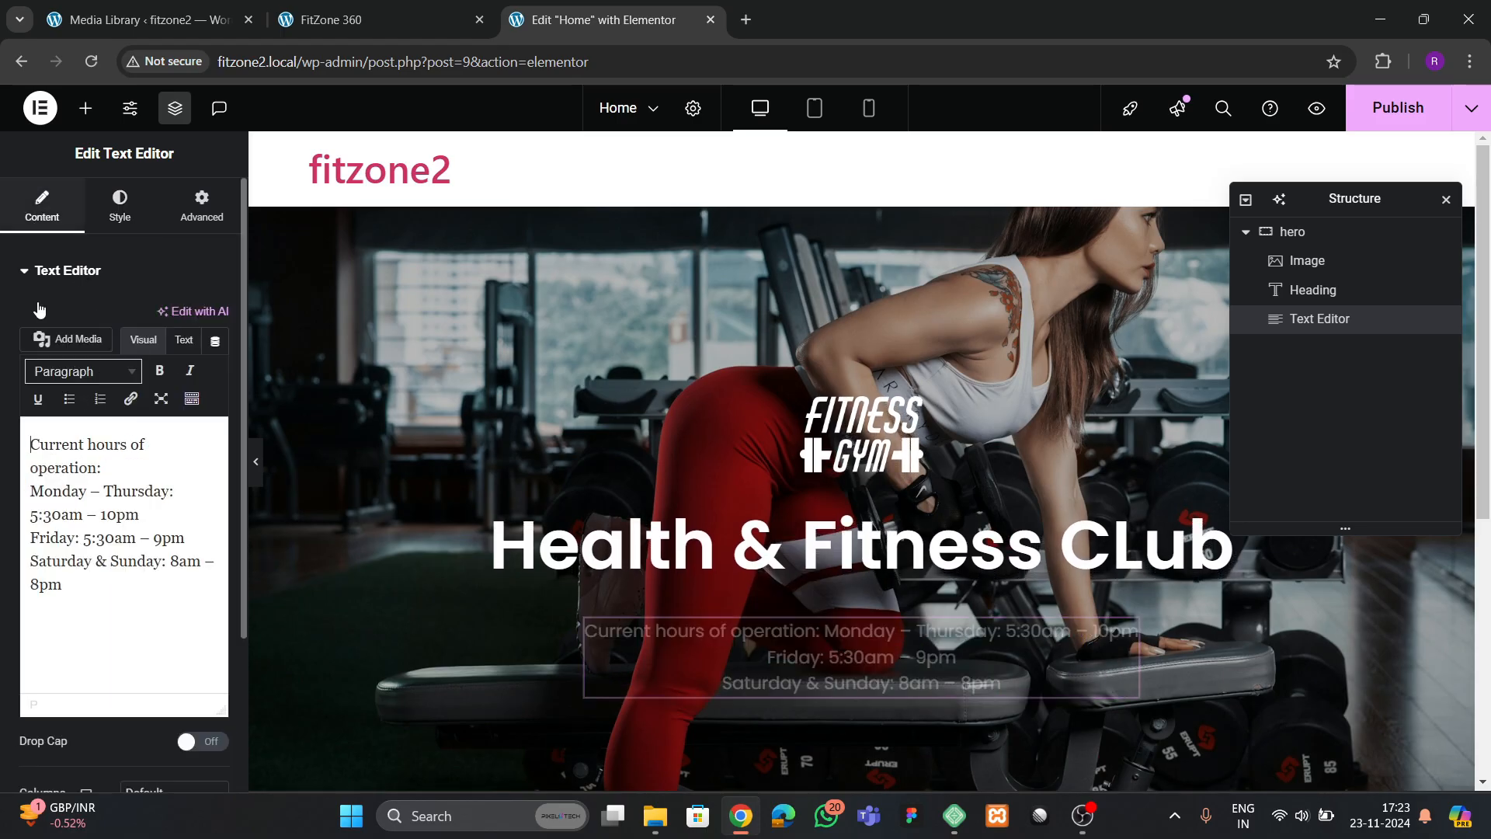
pyautogui.click(183, 342)
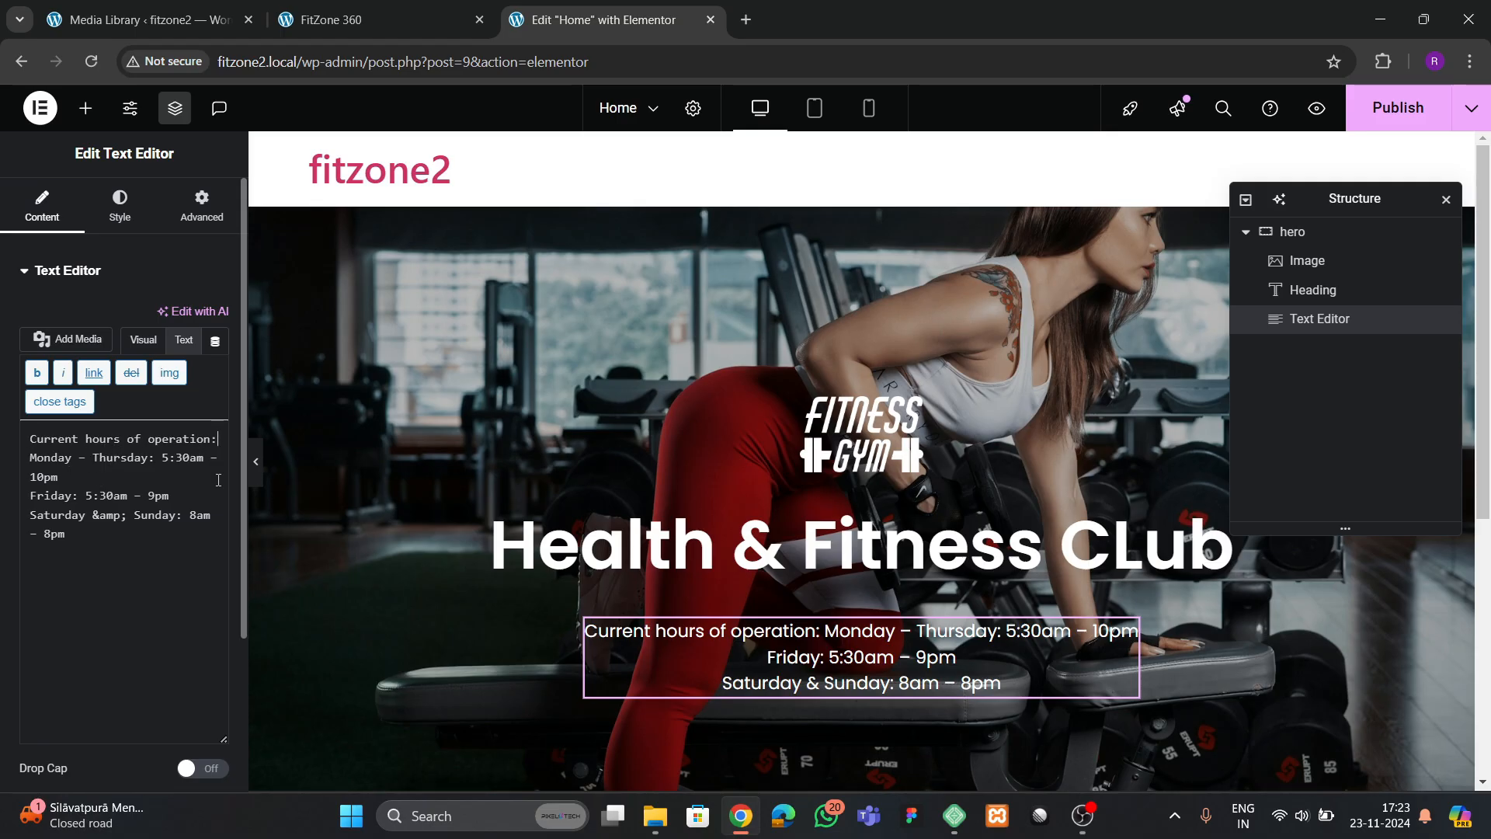
pyautogui.write('<br>')
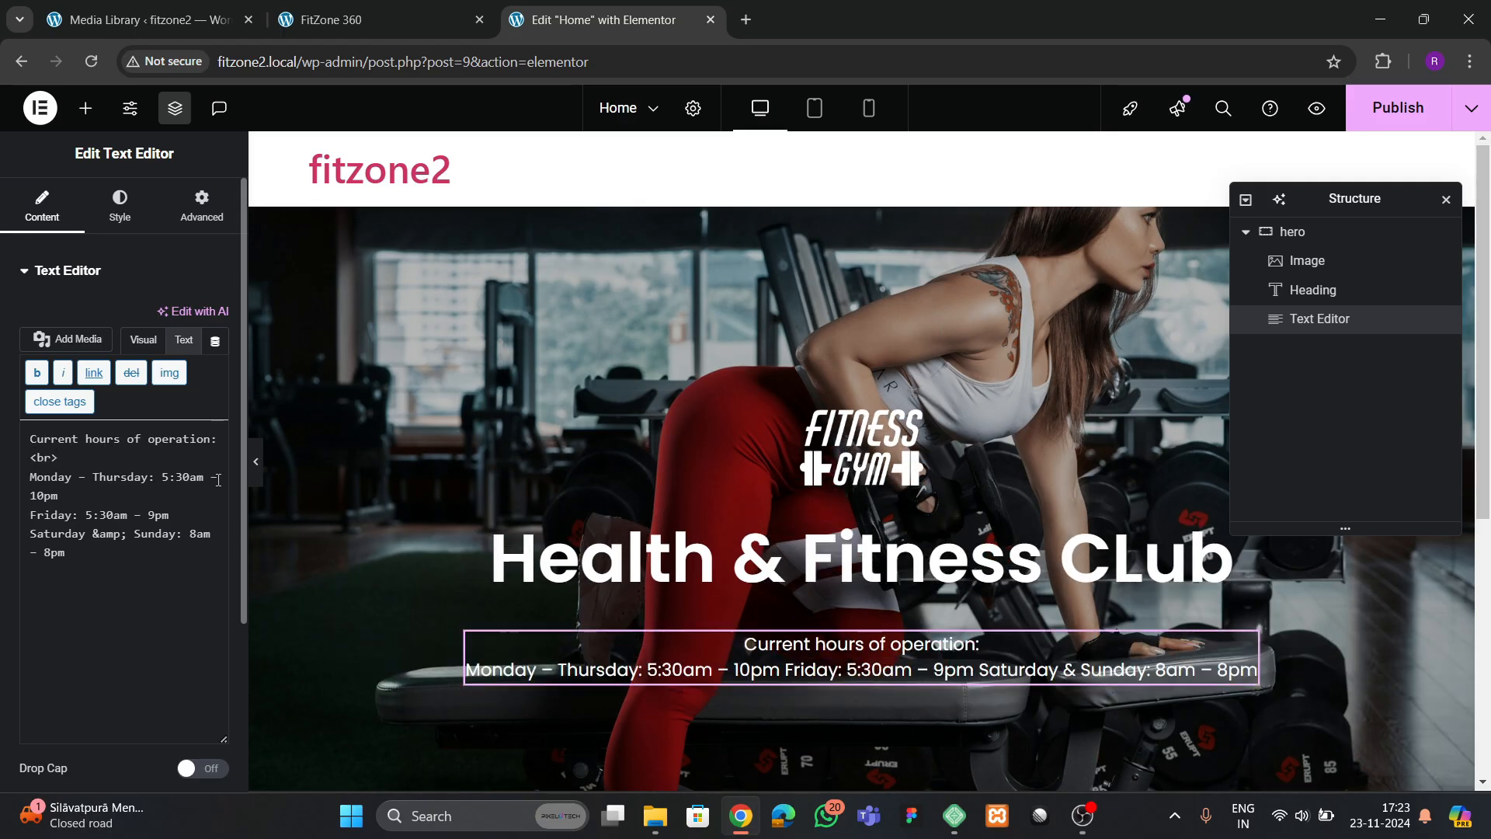
pyautogui.click(143, 340)
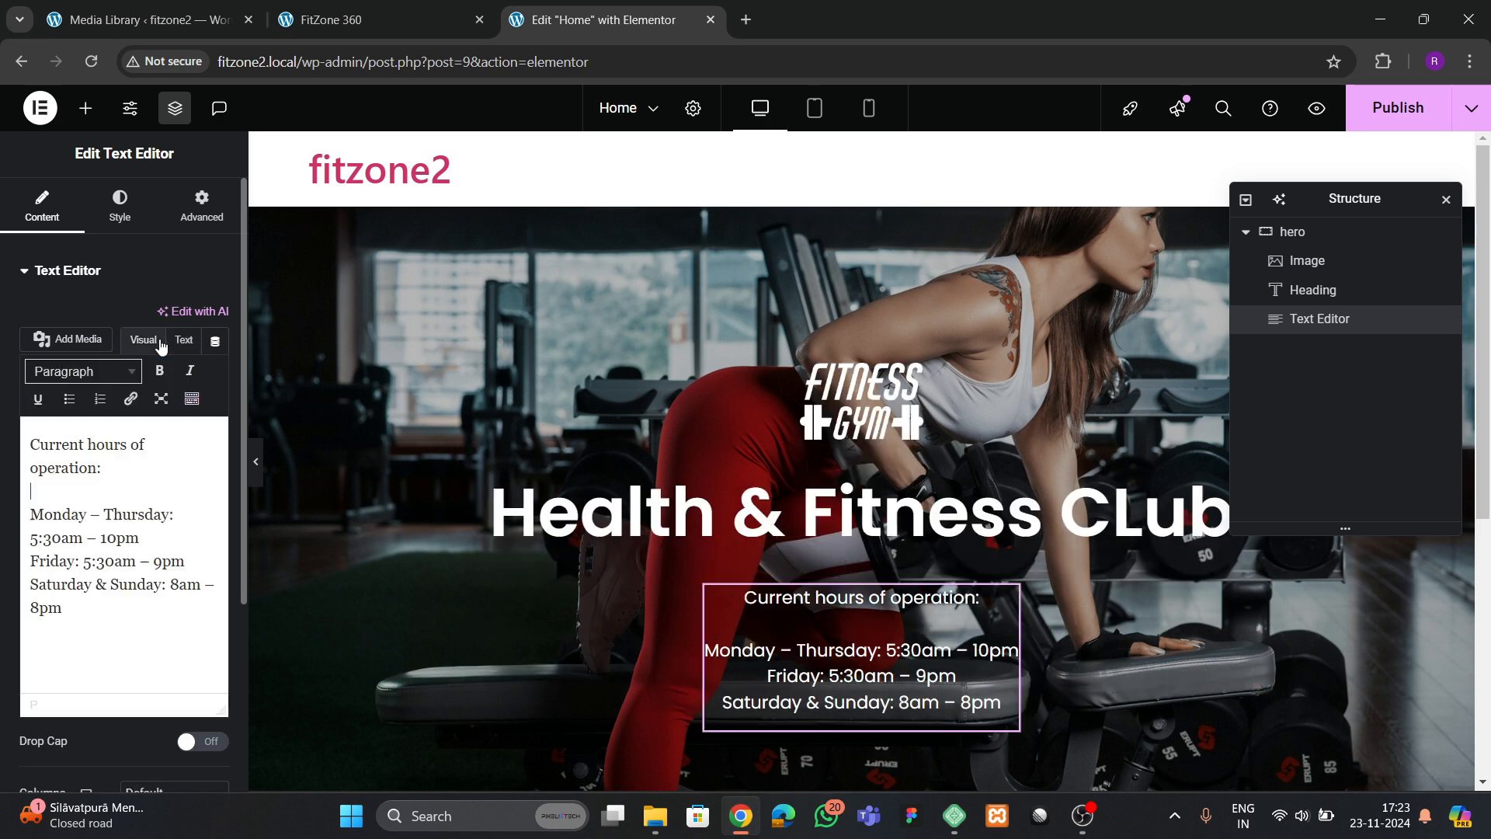
pyautogui.press('BackSpace')
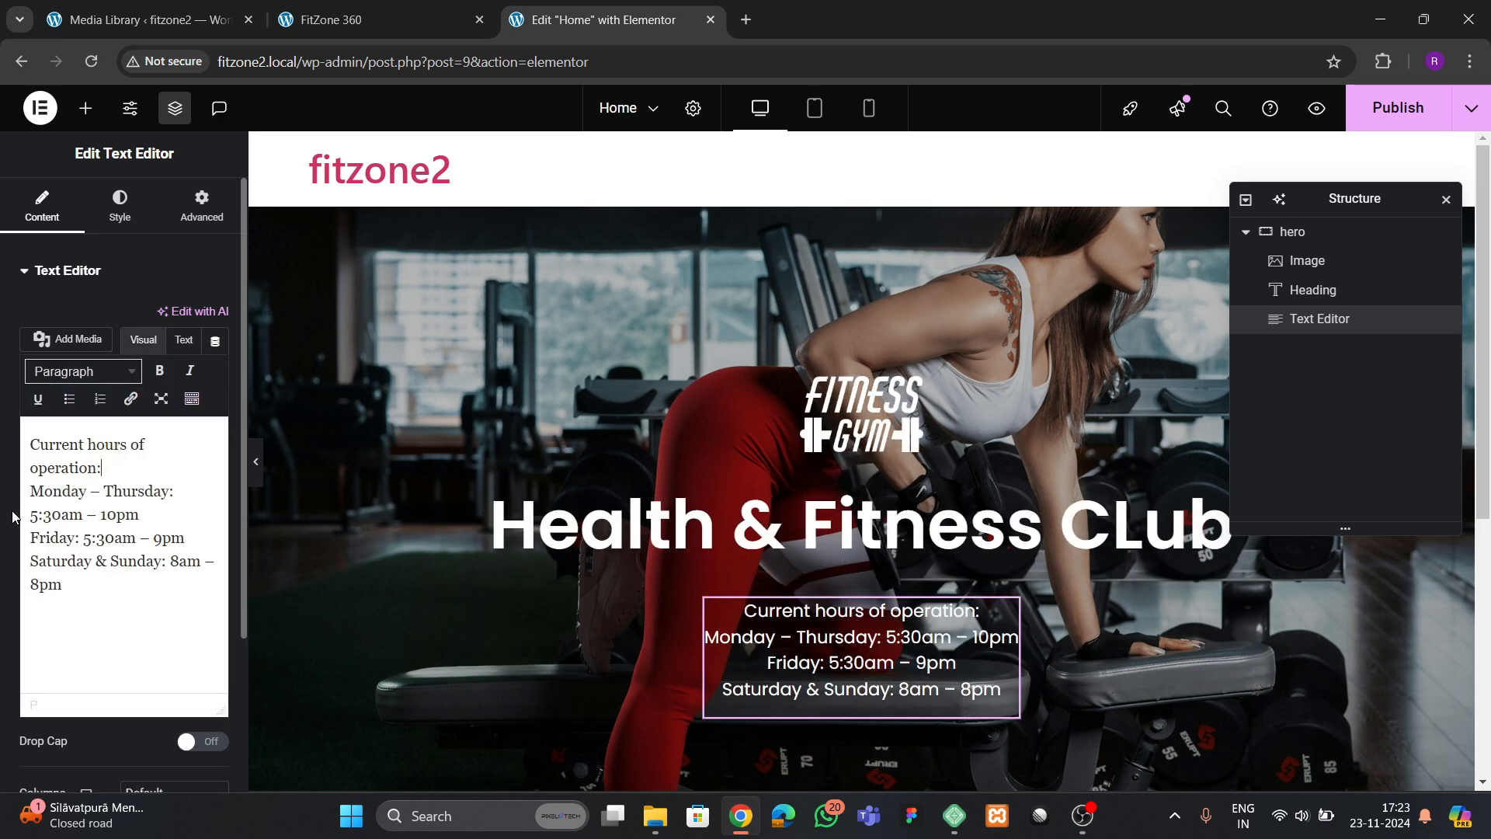
# Try a new paragraph break after the Monday – Thursday hours, and delete all breaks before the Friday hours
pyautogui.press('Return')
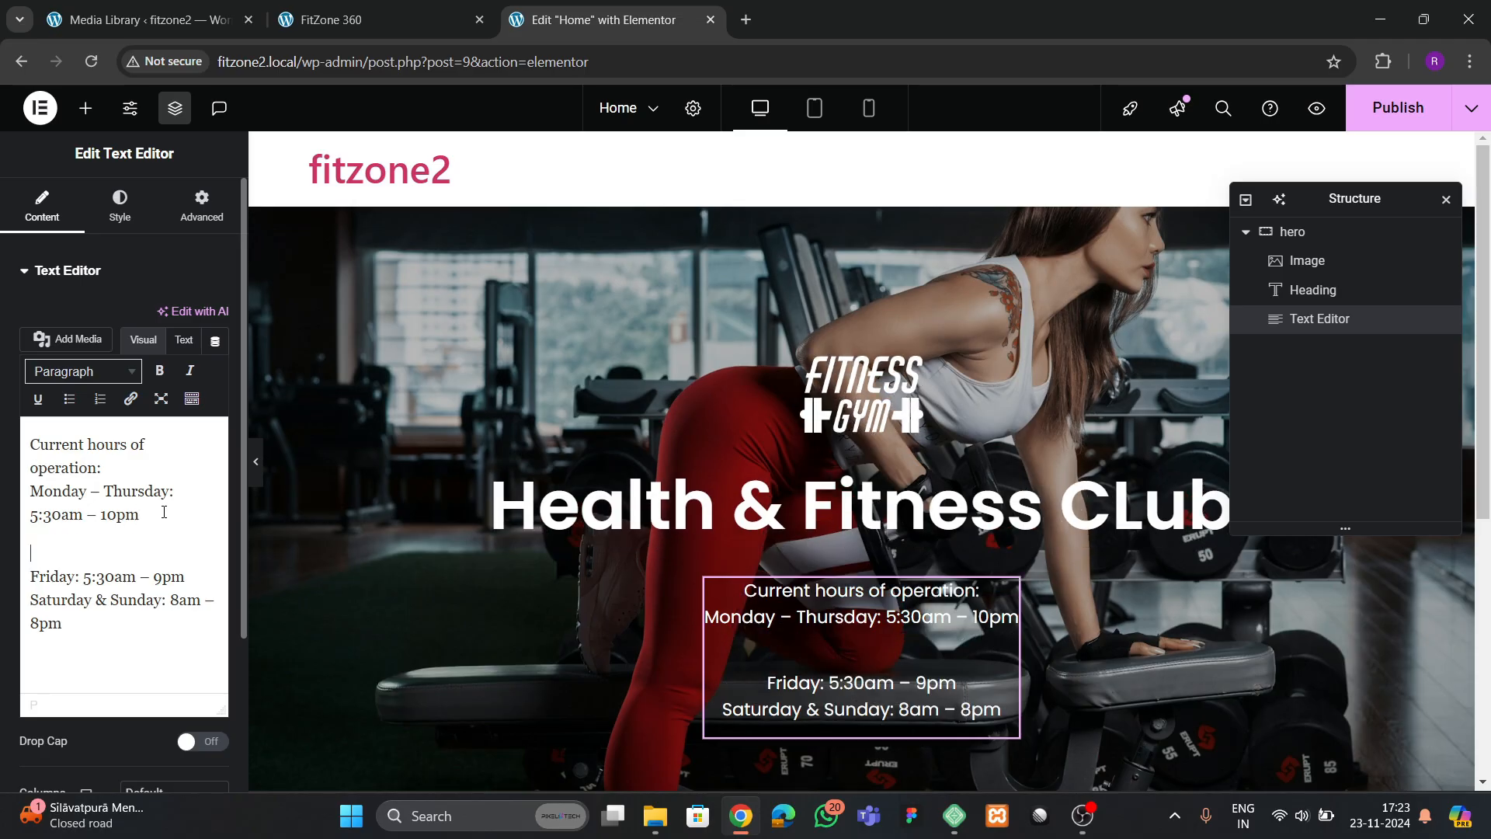
pyautogui.press('Delete')
pyautogui.press('BackSpace')
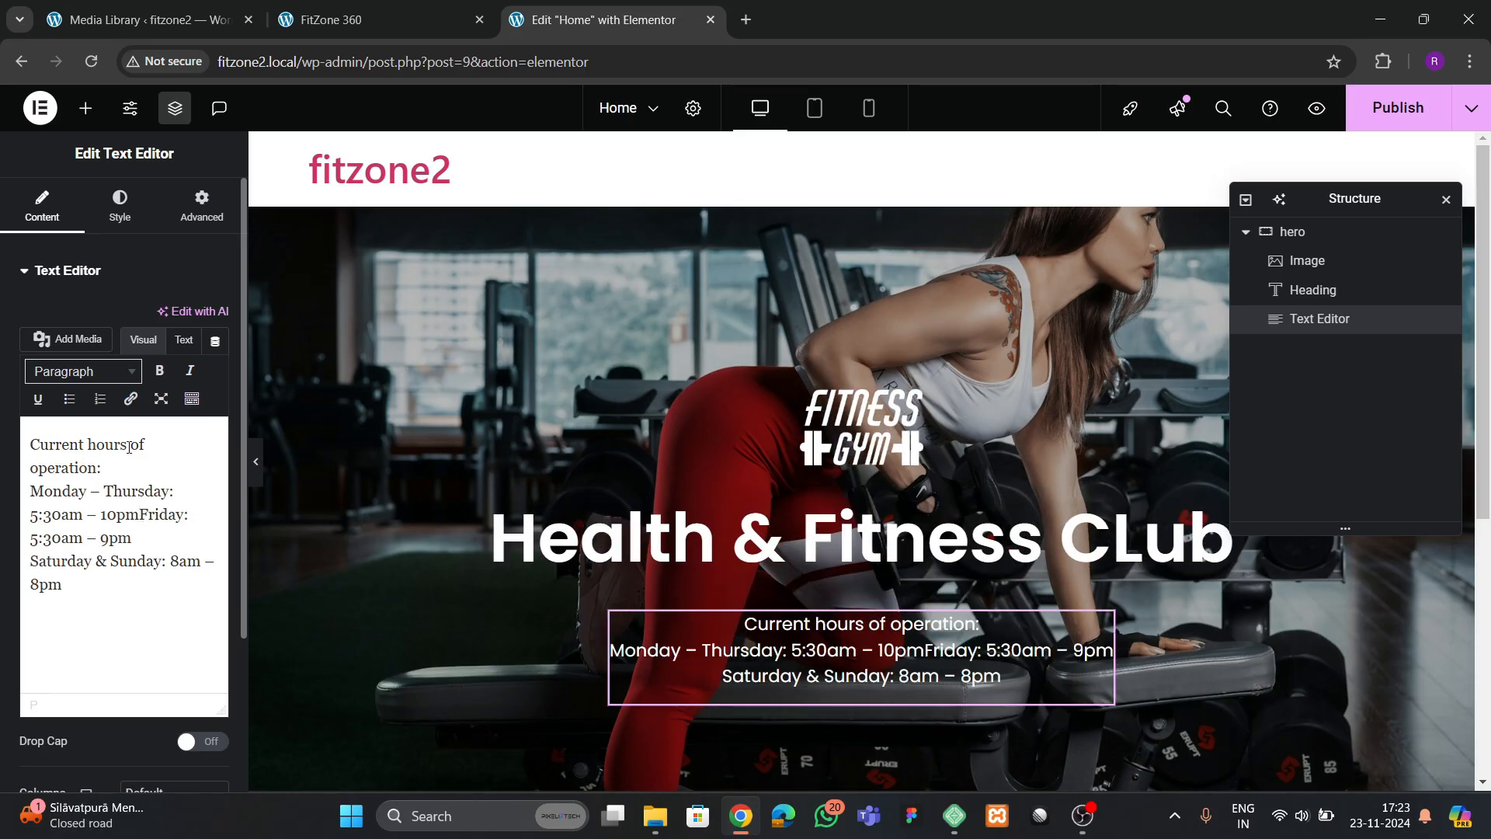
# Insert a <br> on its own line below "Current hours of operation:" in the hours text's HTML
pyautogui.click(183, 340)
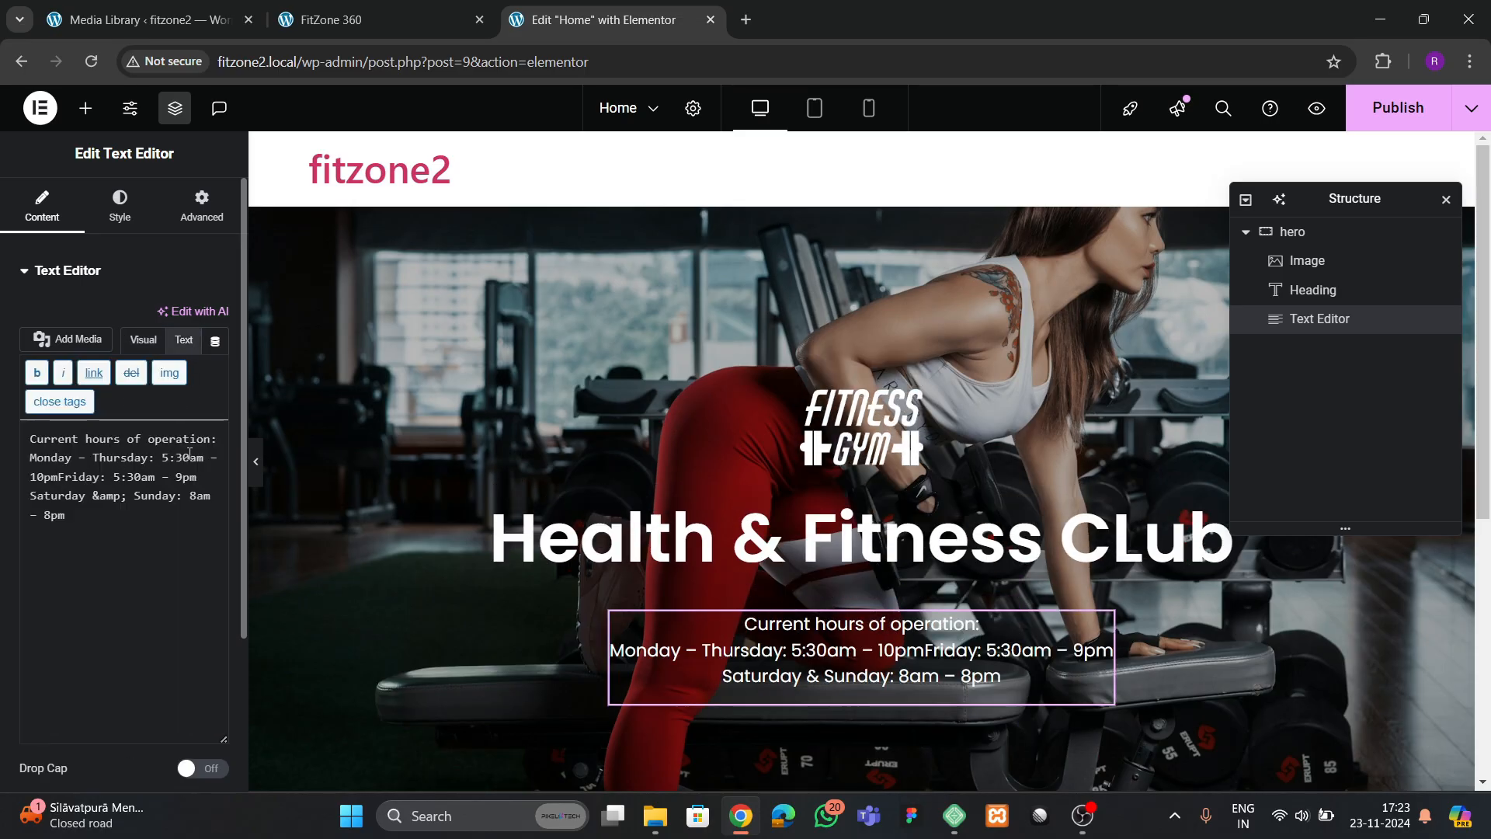
pyautogui.press('Return')
pyautogui.write('<br>')
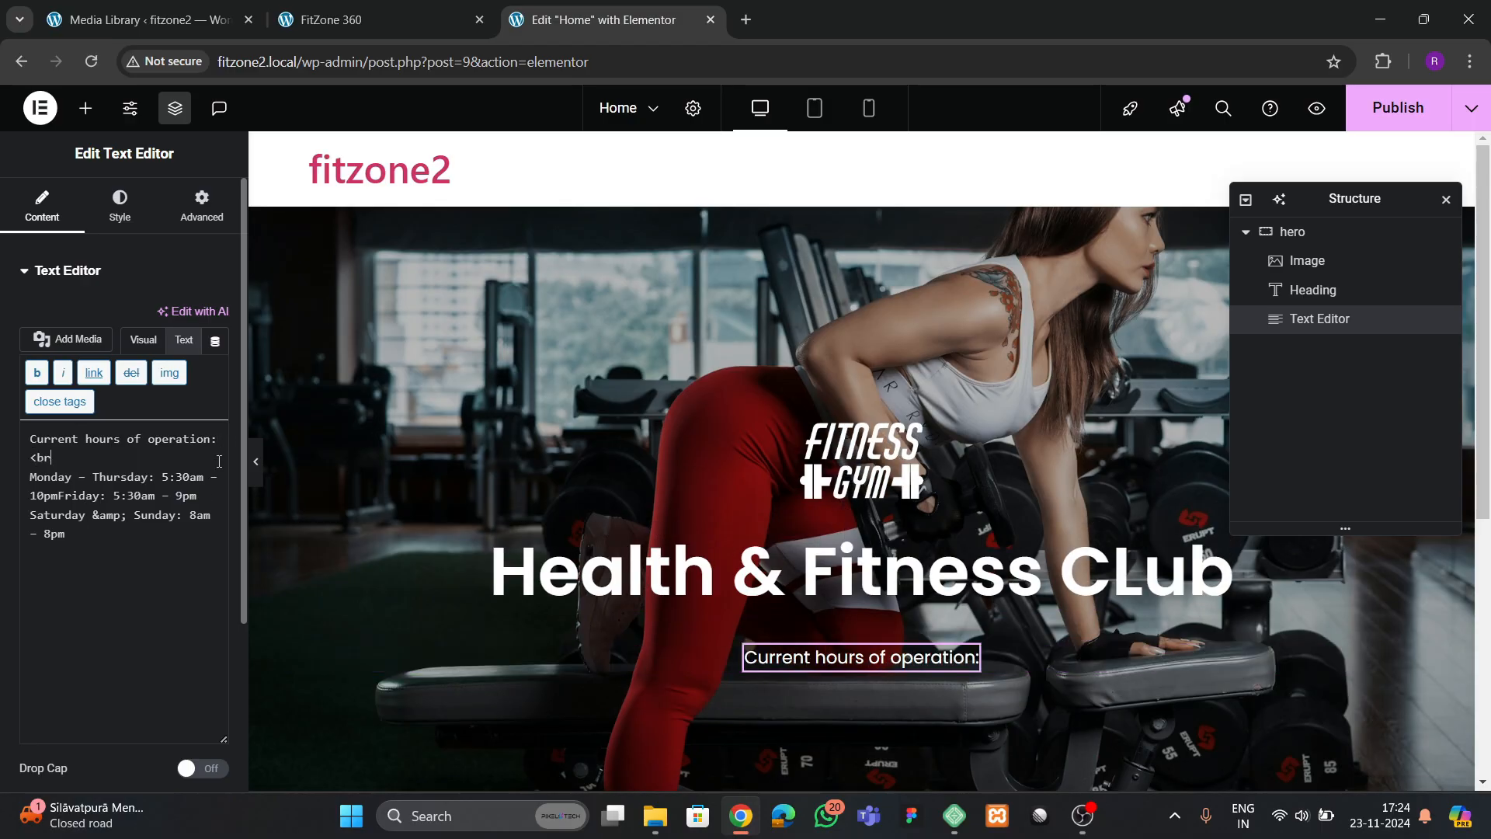
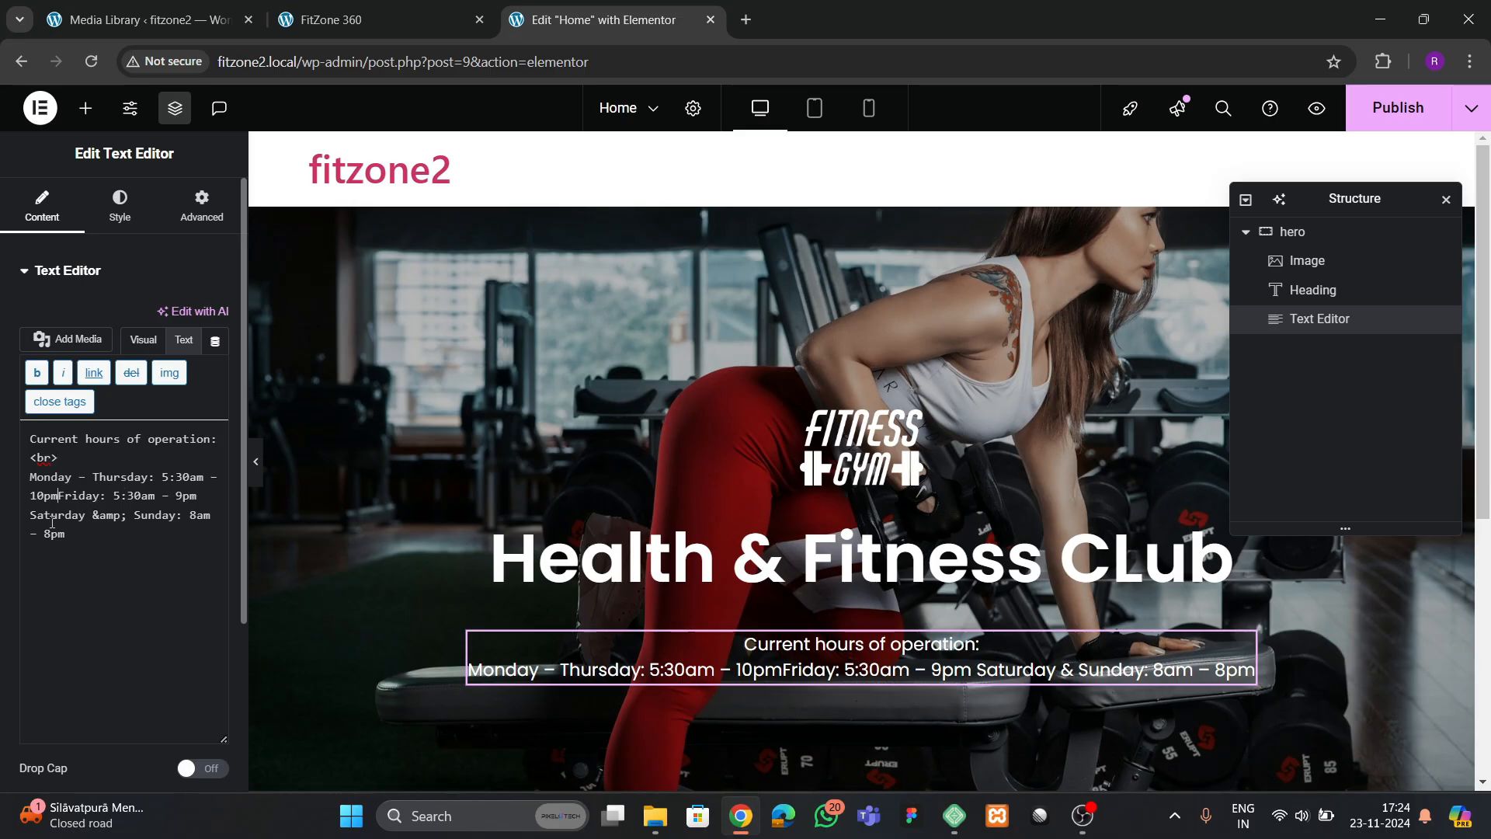
# Add <br> tags after the Monday – Thursday hours and after the Friday hours in the HTML, and publish the page
pyautogui.write('<br>')
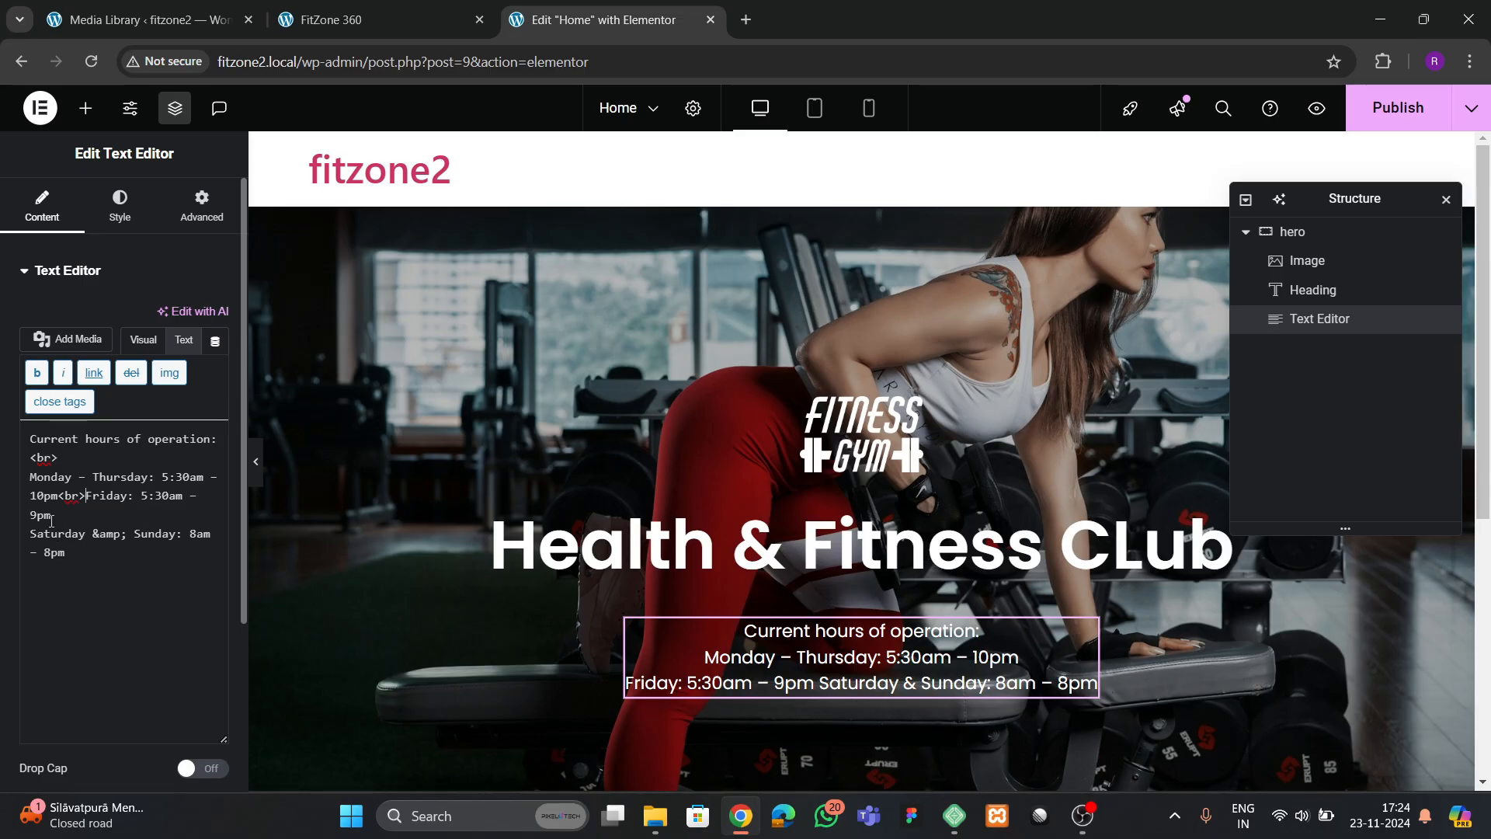
pyautogui.write('<b')
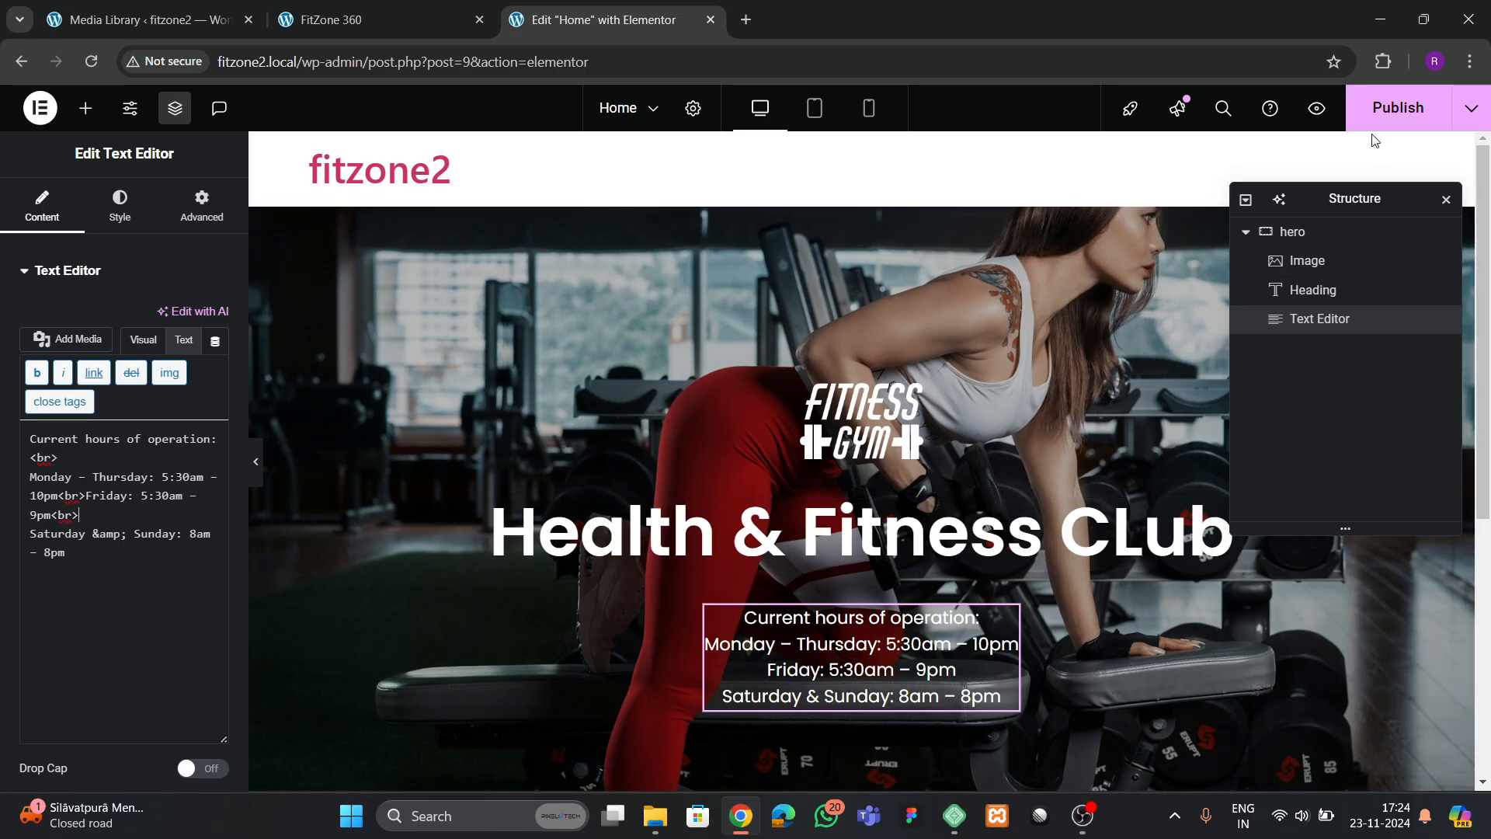
pyautogui.click(1398, 108)
# Check the reference site's hero section and add a container below the hours text in the hero
pyautogui.click(403, 11)
pyautogui.scroll(-3, 735, 459)
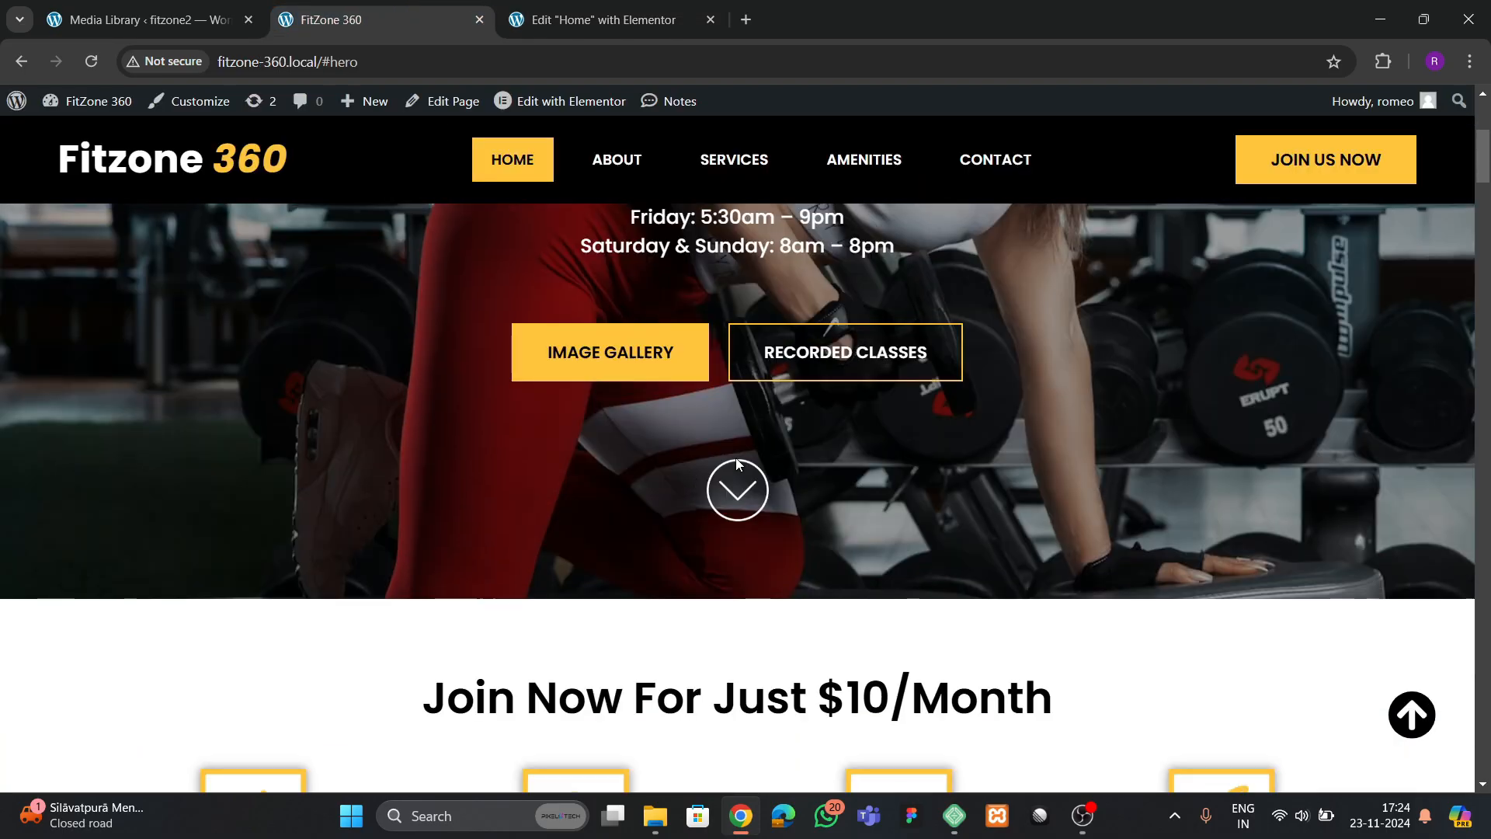
pyautogui.scroll(3, 735, 458)
pyautogui.click(517, 9)
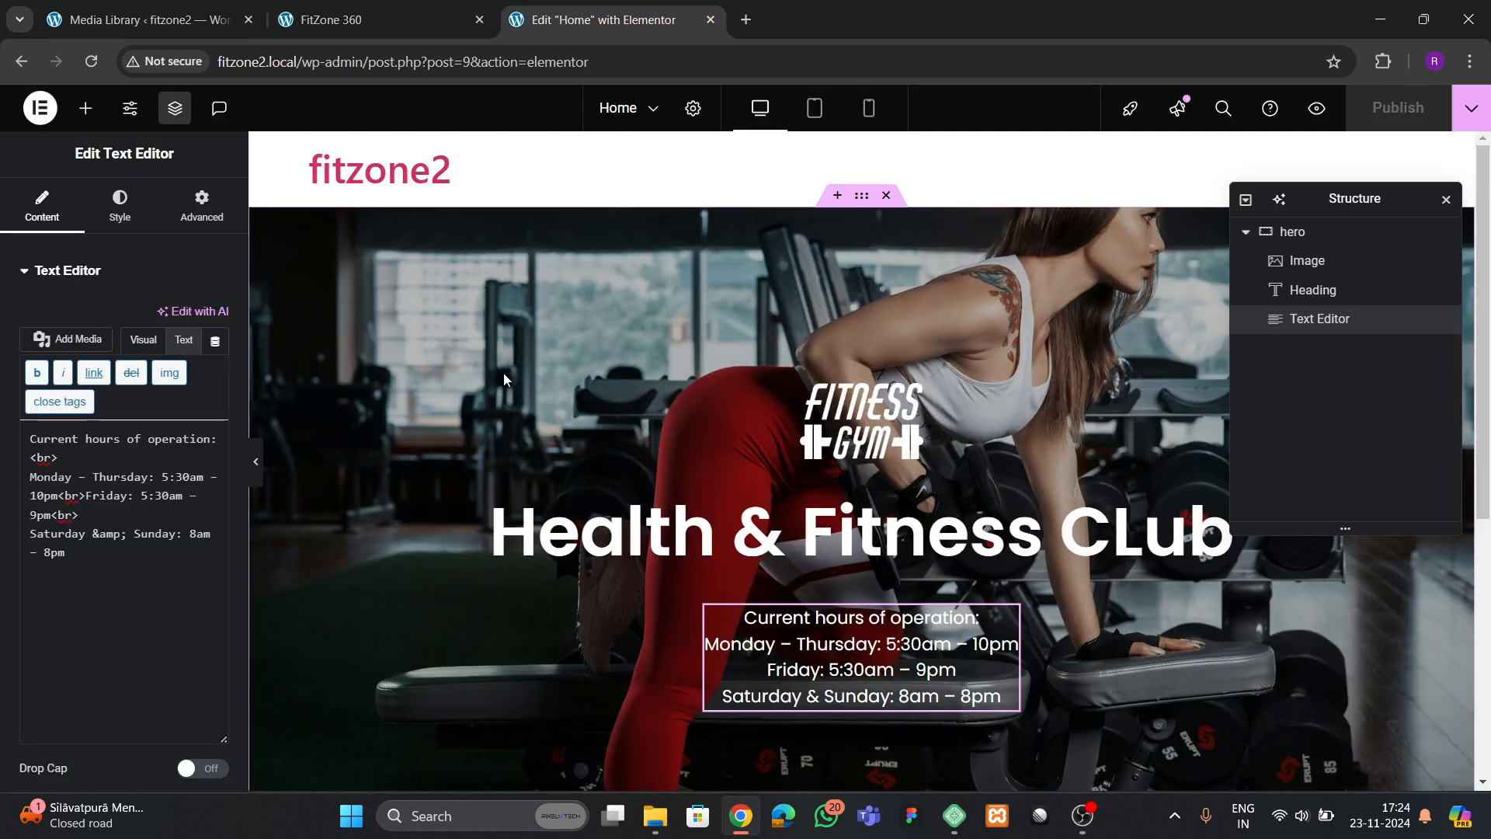
pyautogui.click(85, 107)
pyautogui.scroll(-3, 709, 517)
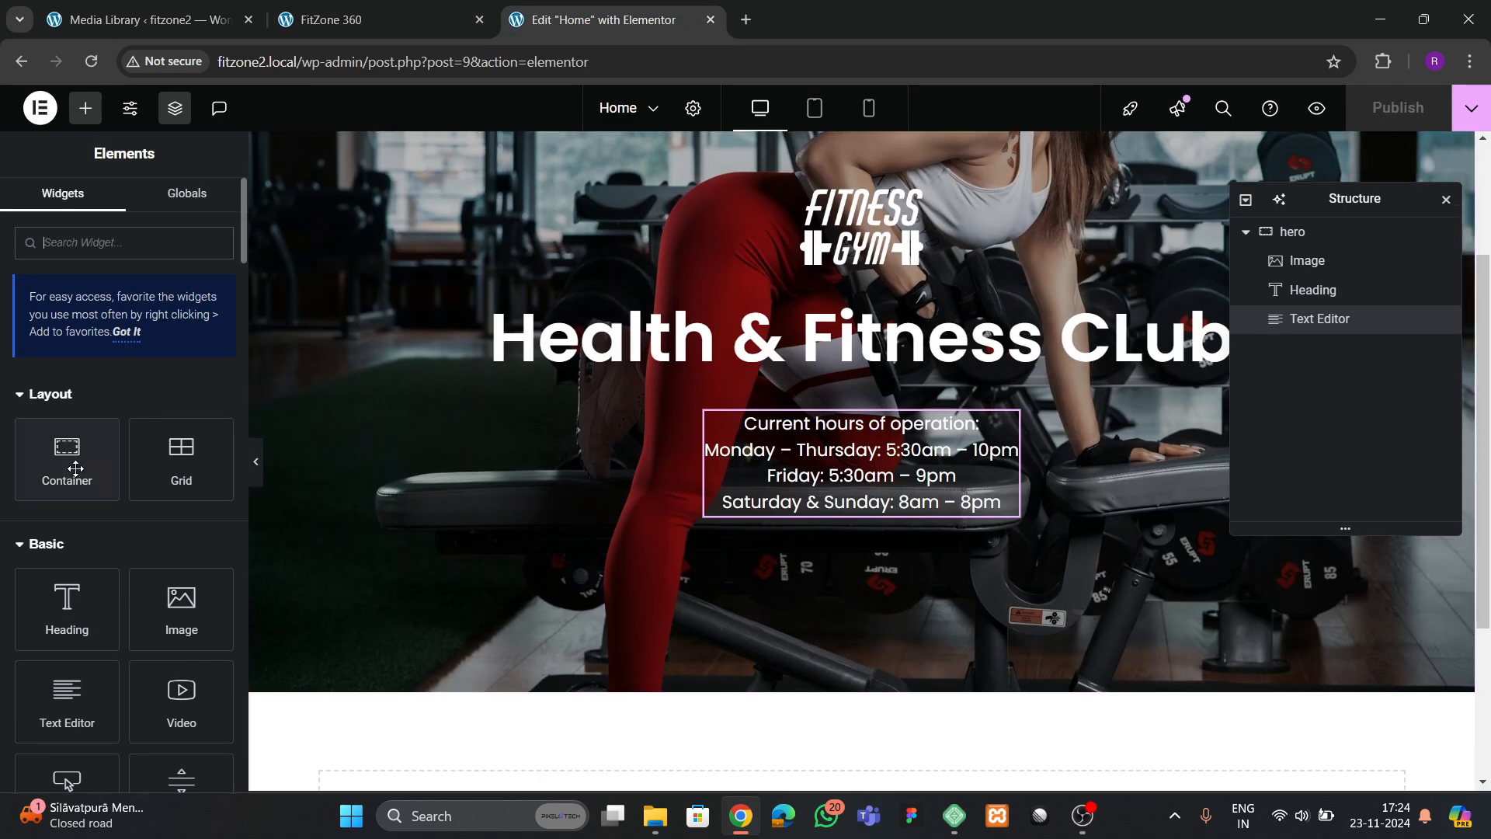
pyautogui.moveTo(73, 469); pyautogui.dragTo(829, 514)
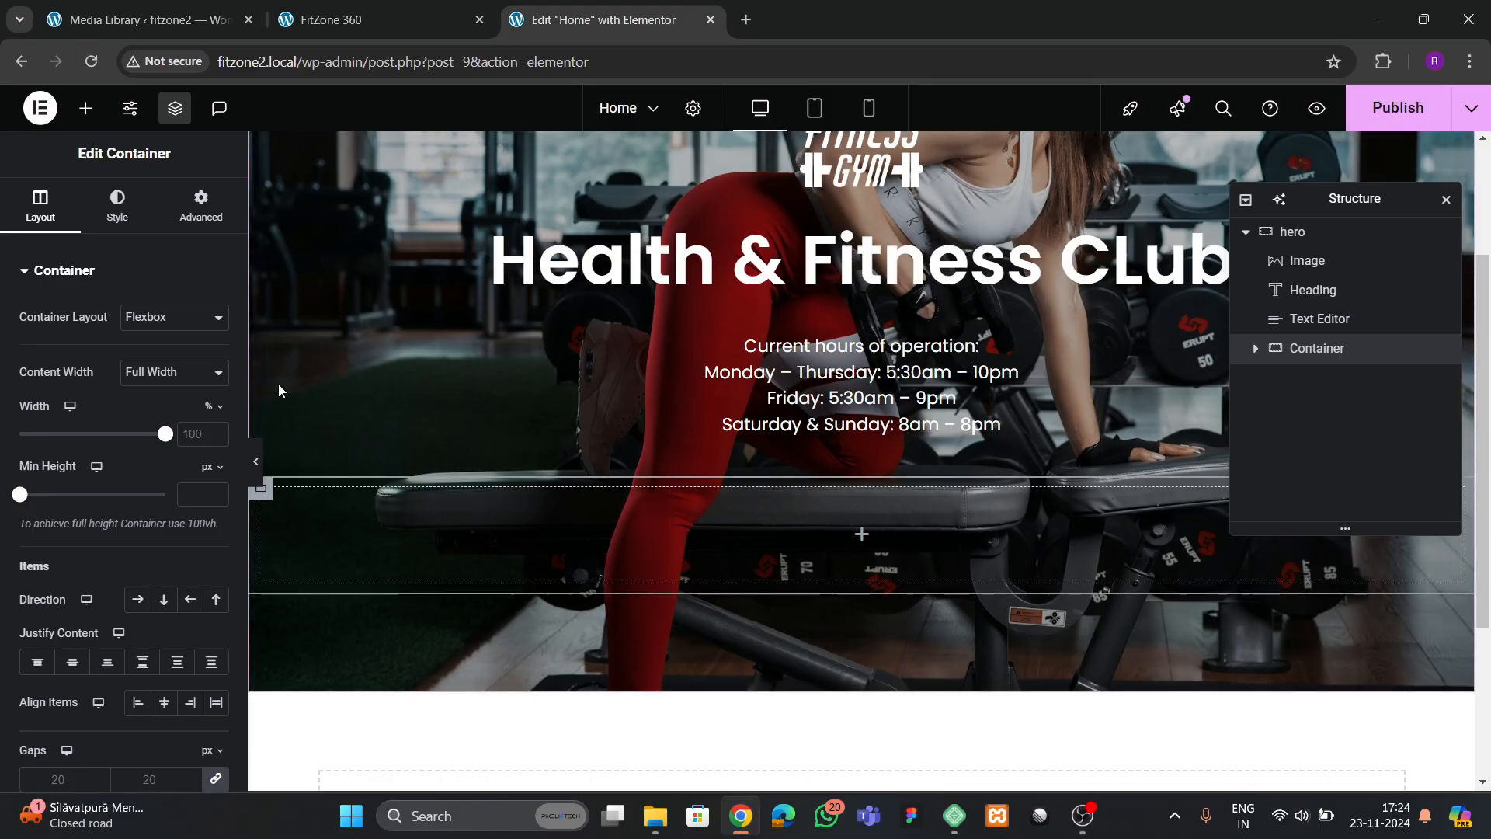
# Set the new container's padding to 0 on all sides and add a Button widget inside it
pyautogui.click(200, 207)
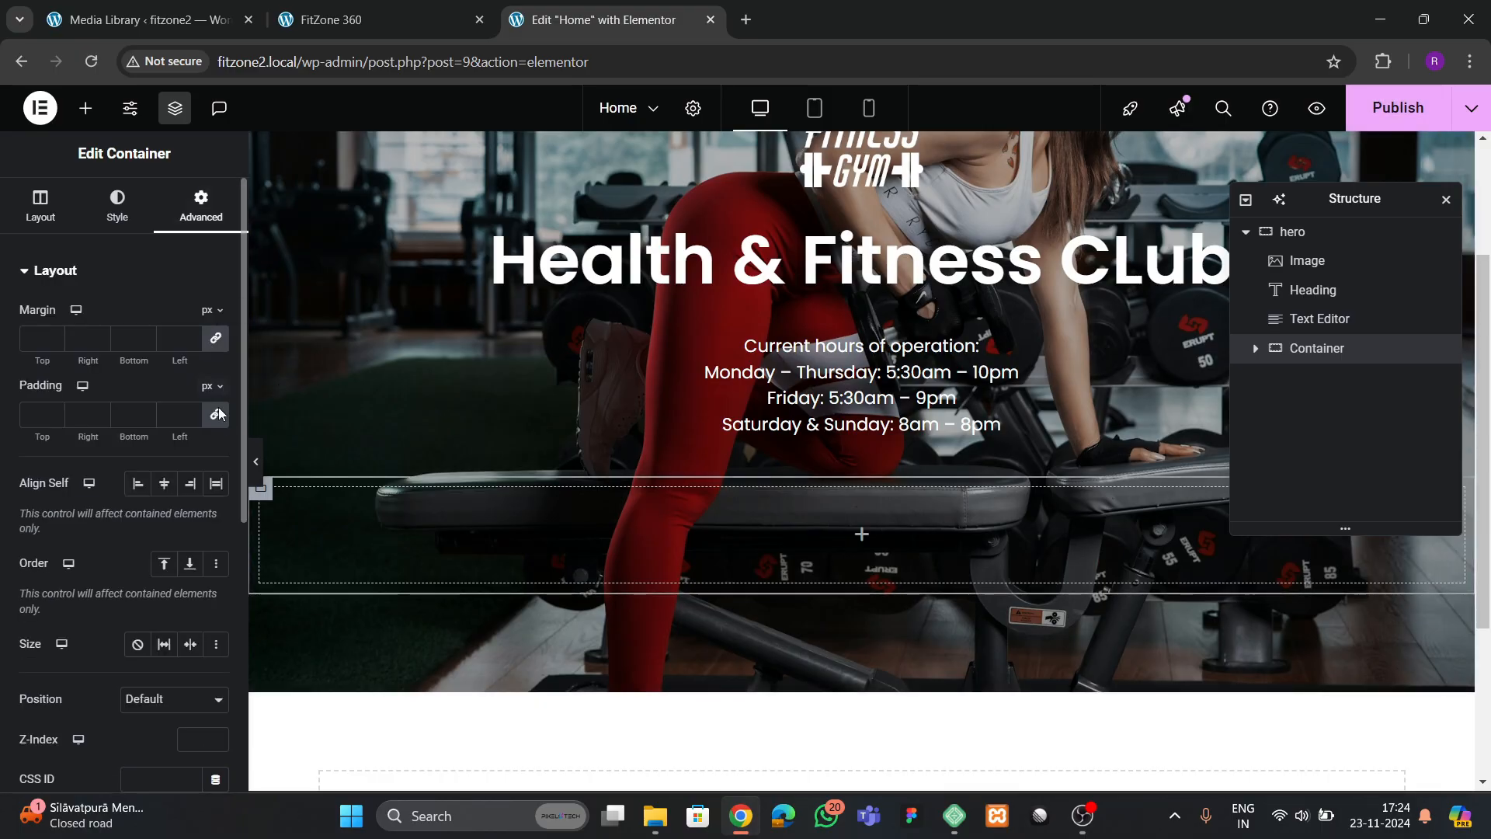
pyautogui.click(85, 108)
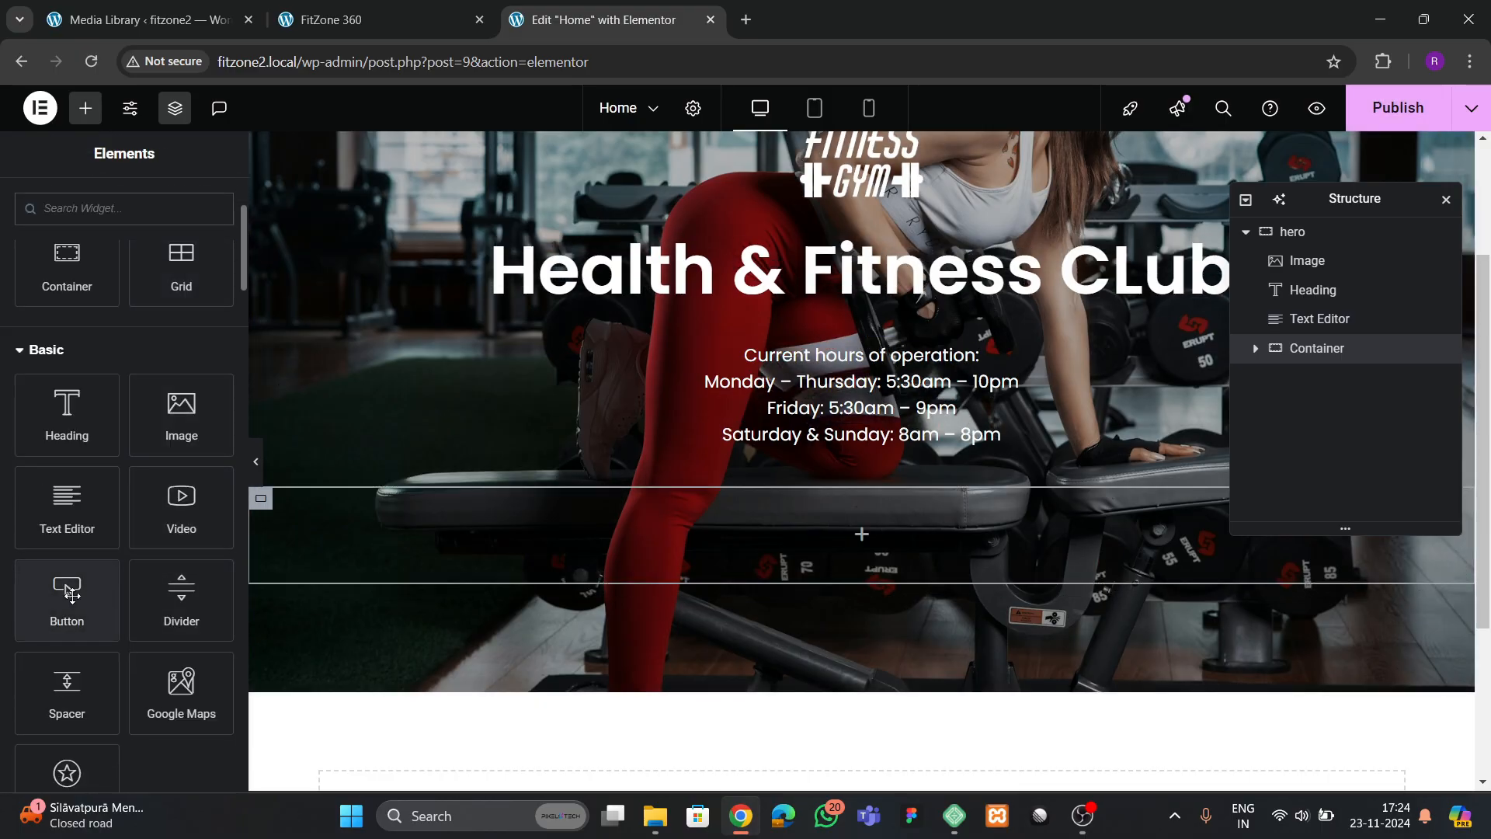
pyautogui.moveTo(78, 594); pyautogui.dragTo(772, 559)
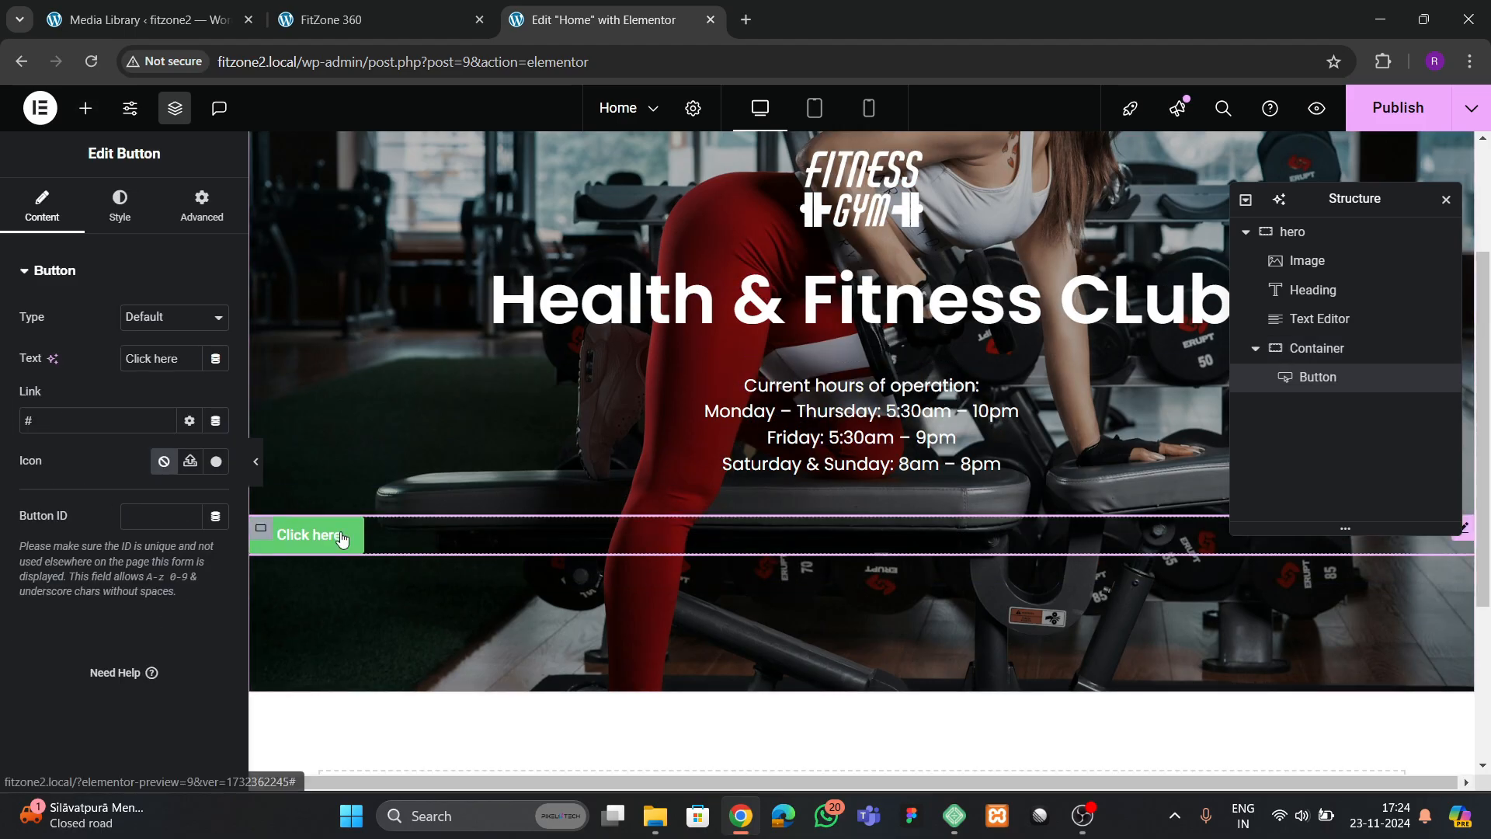
# Set the button container's direction to column and center its items with both Justify Content and Align Items
pyautogui.click(1282, 349)
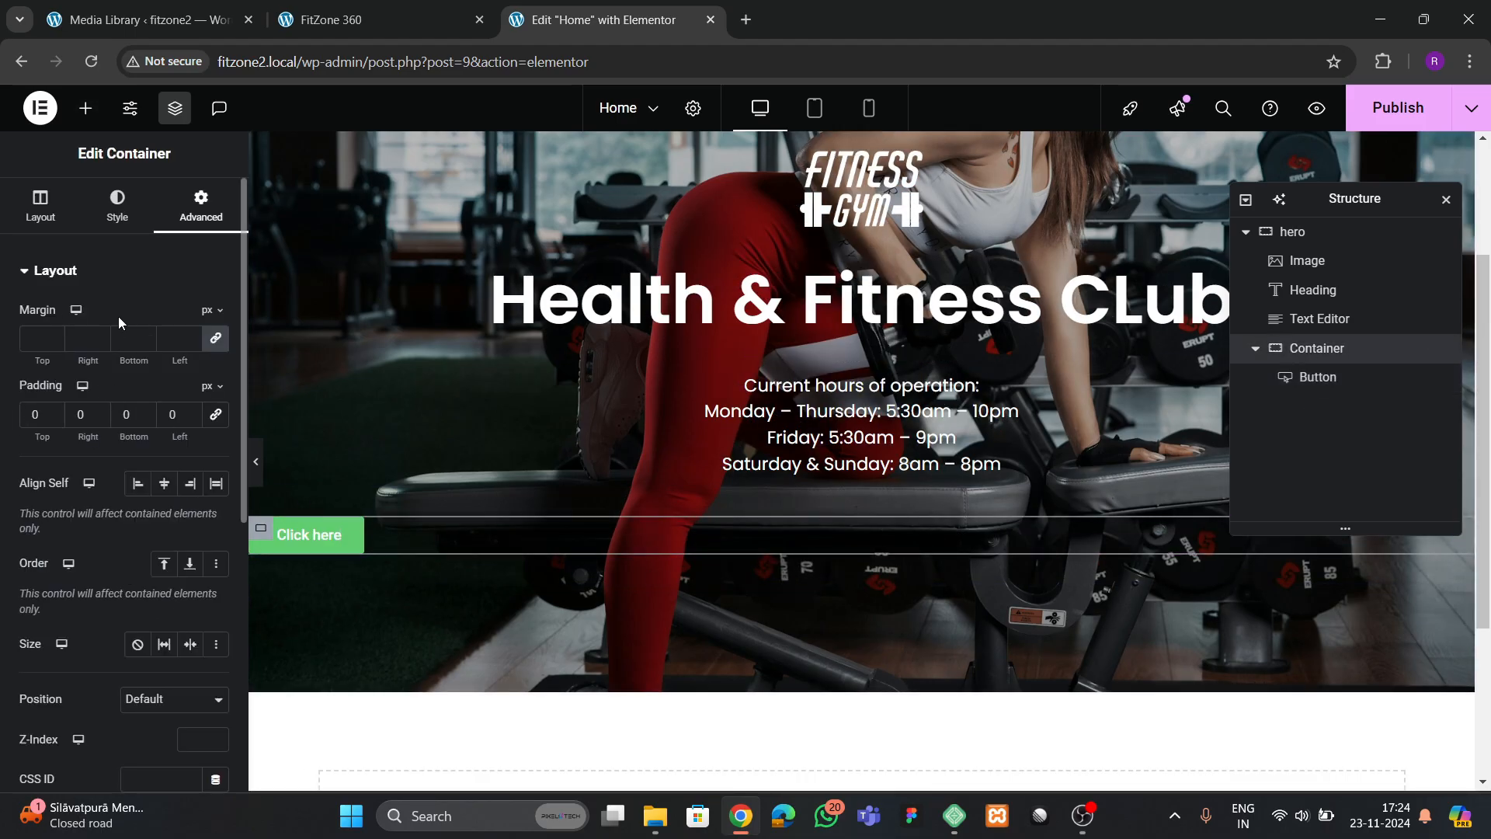
pyautogui.scroll(-2, 126, 477)
pyautogui.click(164, 502)
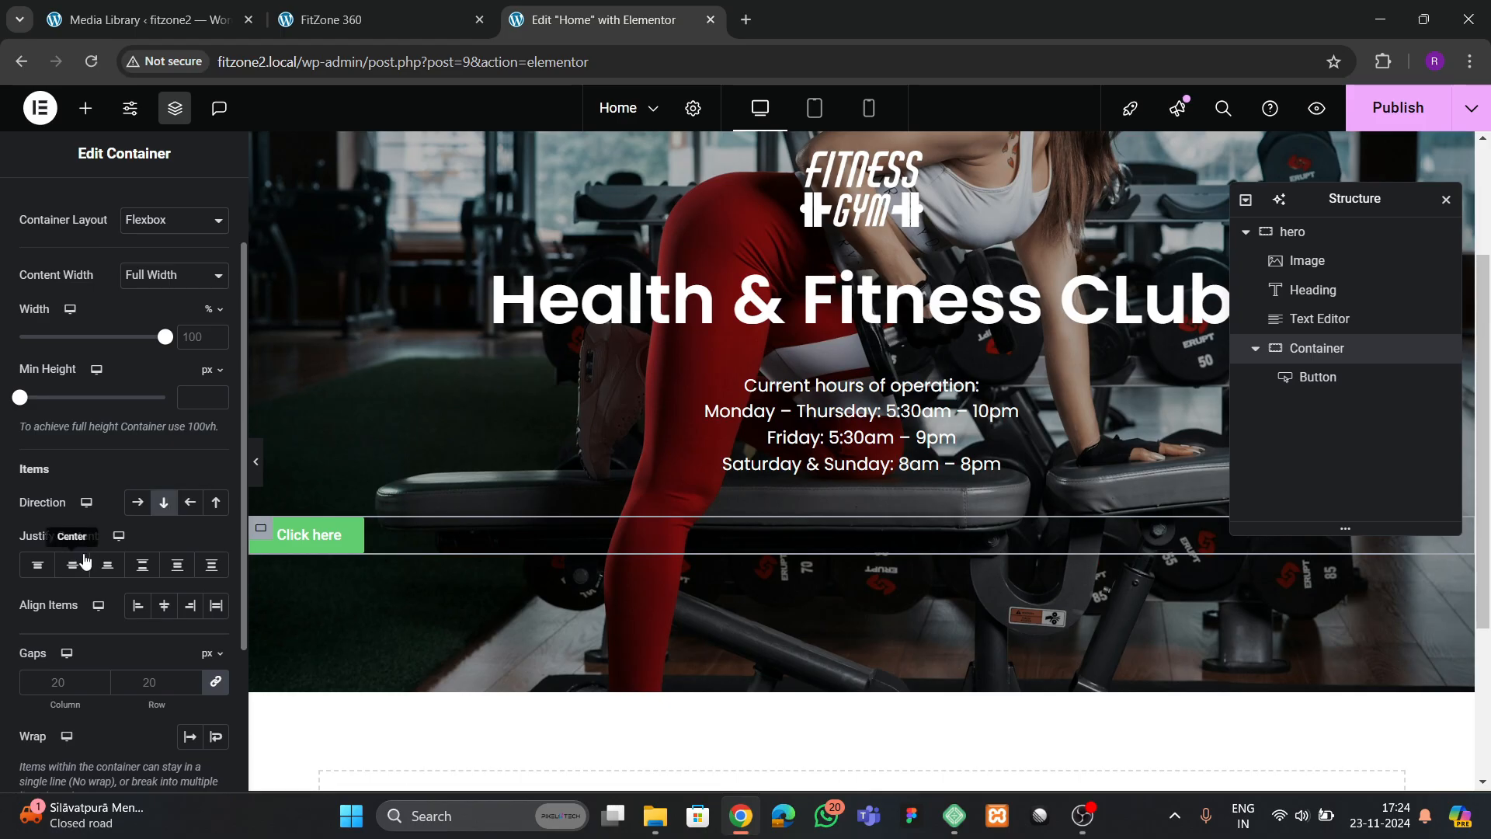
pyautogui.click(72, 565)
pyautogui.click(164, 605)
# Check the button labels on the reference site and change the new button's text to IMAGE GALLERY
pyautogui.click(334, 19)
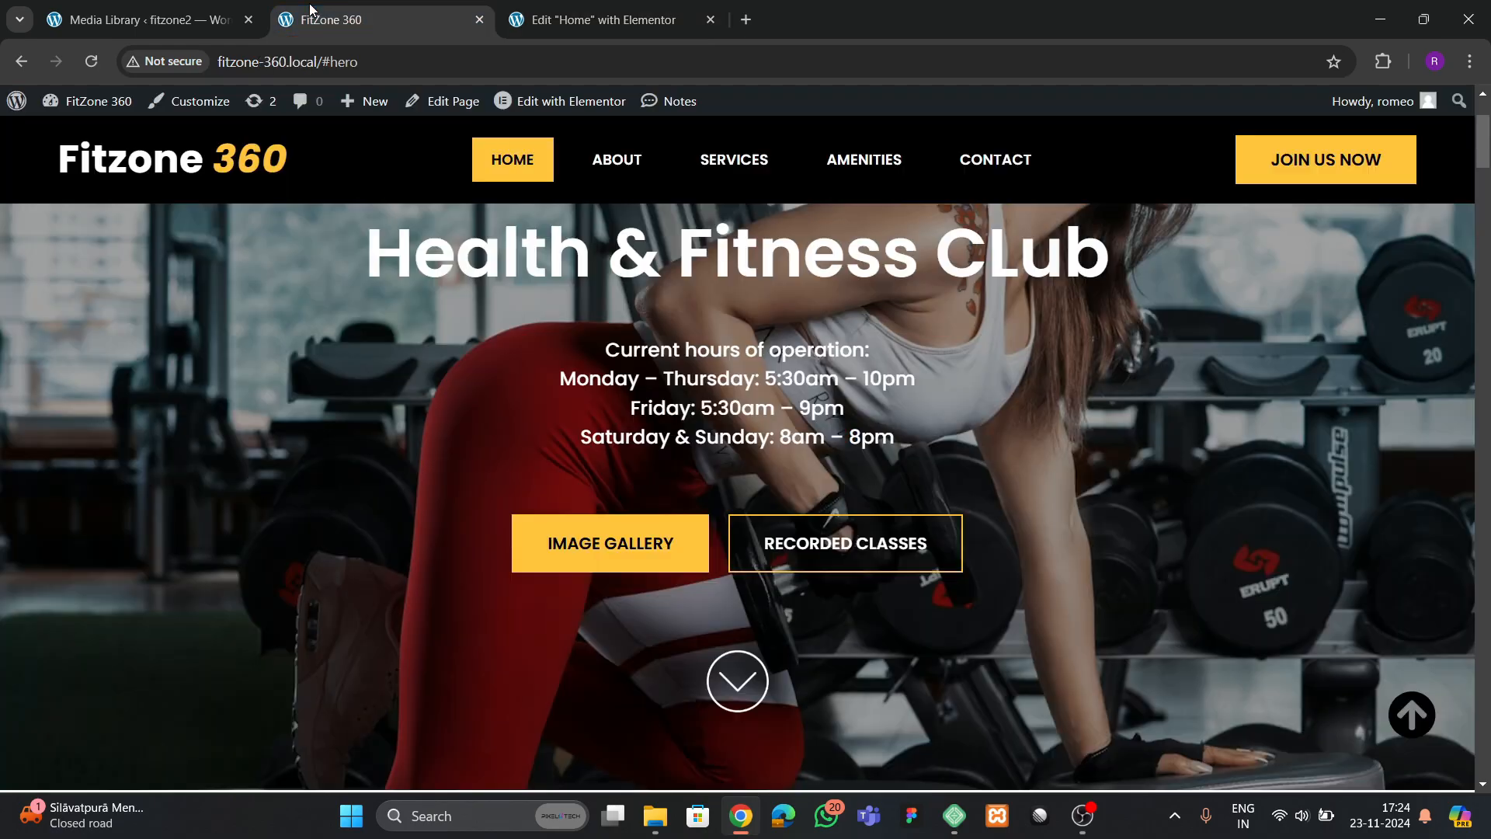
pyautogui.click(543, 19)
pyautogui.click(832, 535)
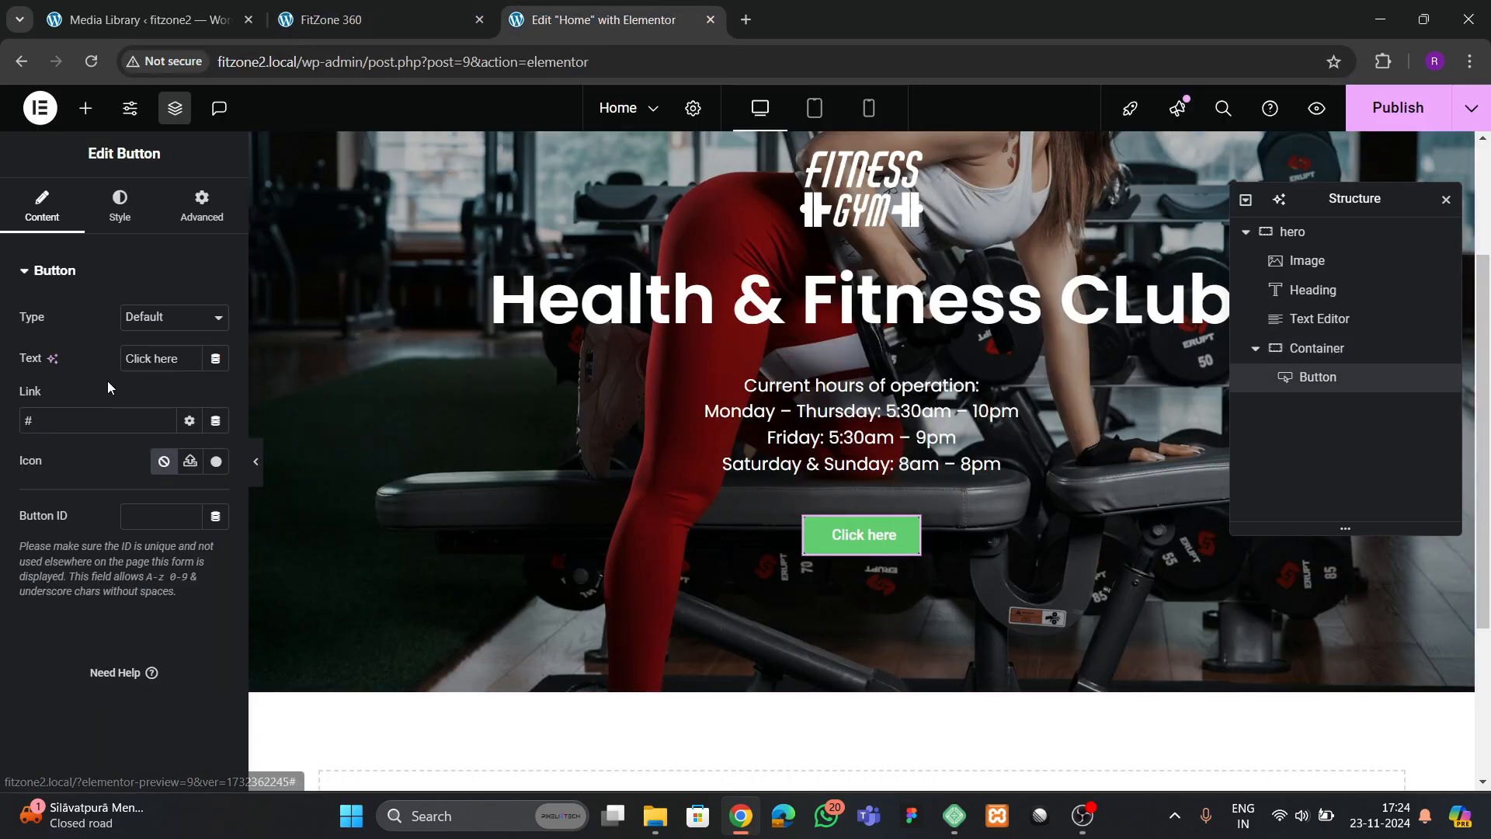
pyautogui.press('BackSpace')
pyautogui.write('IMAG')
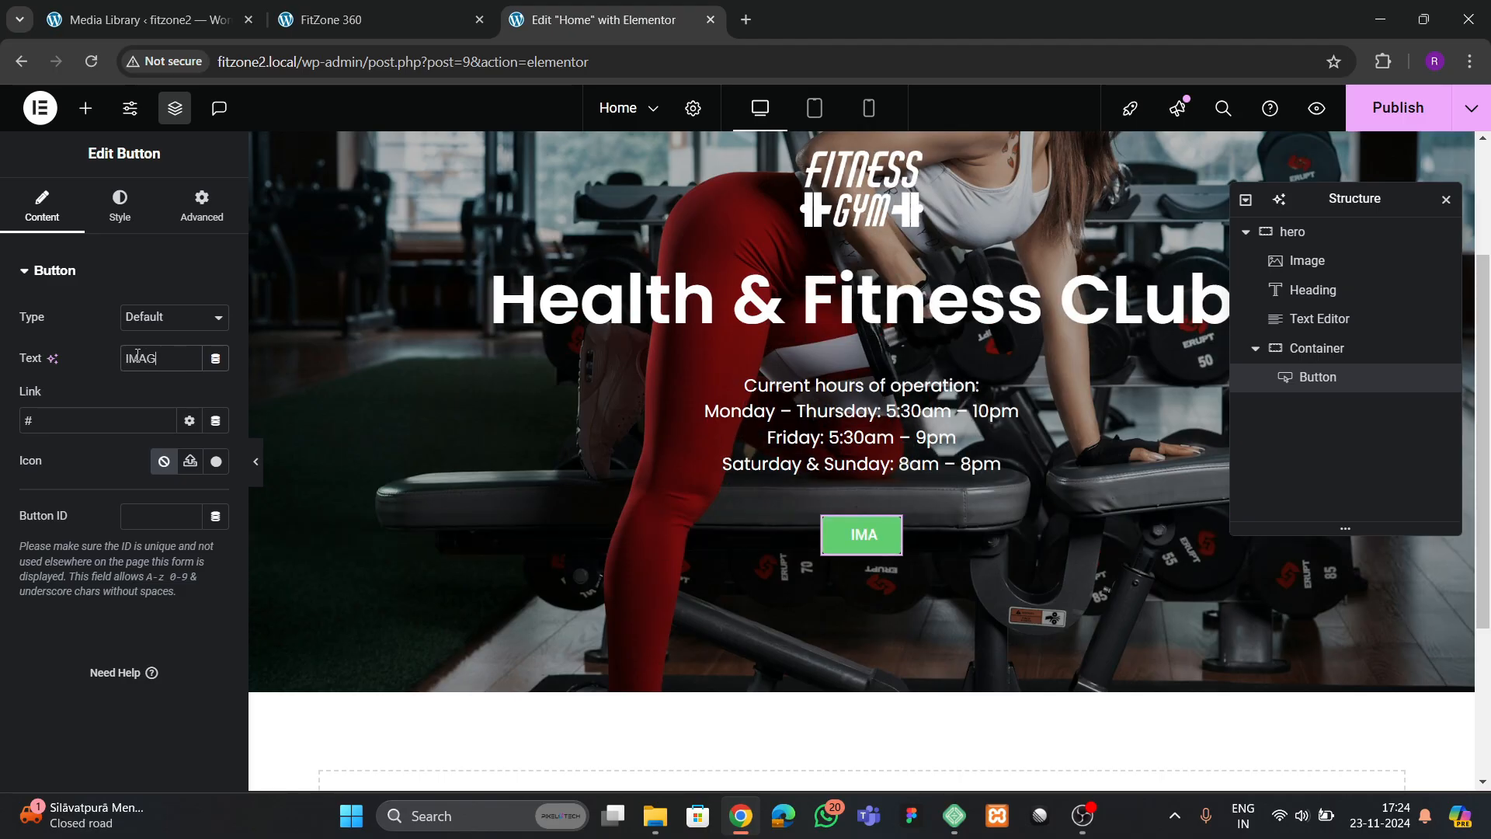
pyautogui.write('E GALLERY')
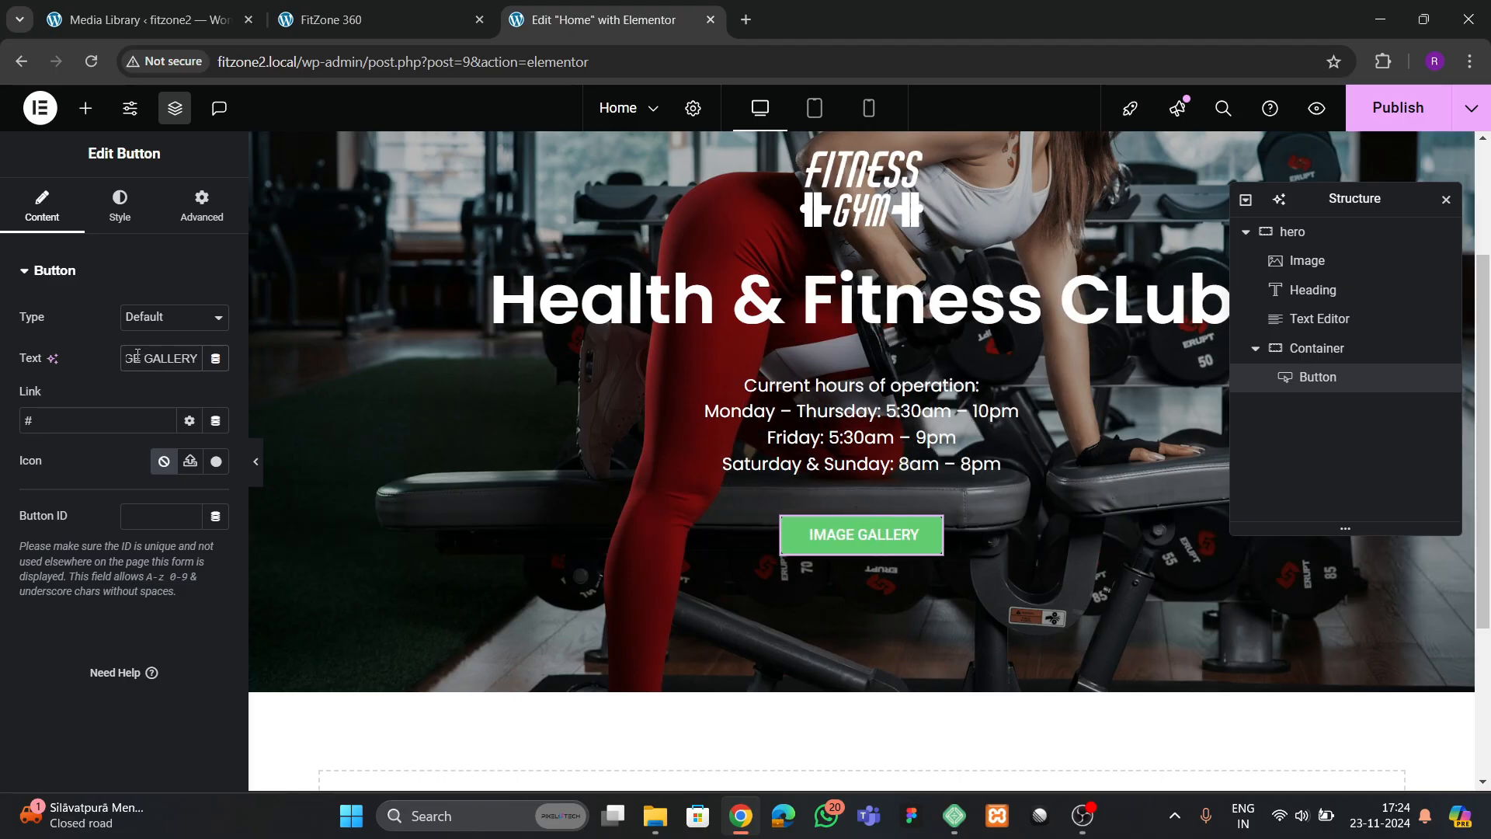
# Set the IMAGE GALLERY button's font family to Poppins
pyautogui.click(119, 207)
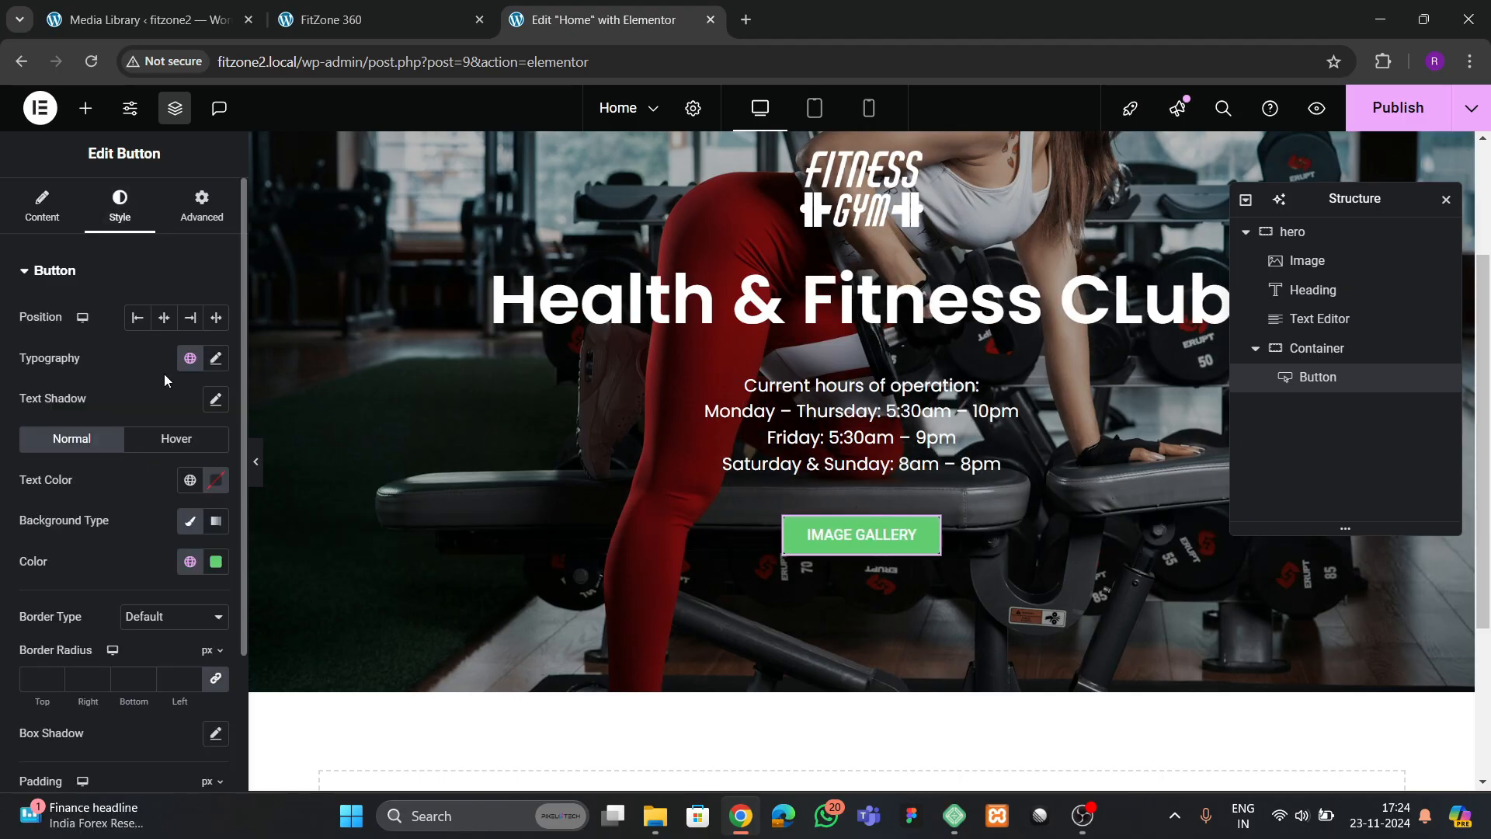
pyautogui.click(216, 358)
pyautogui.click(160, 450)
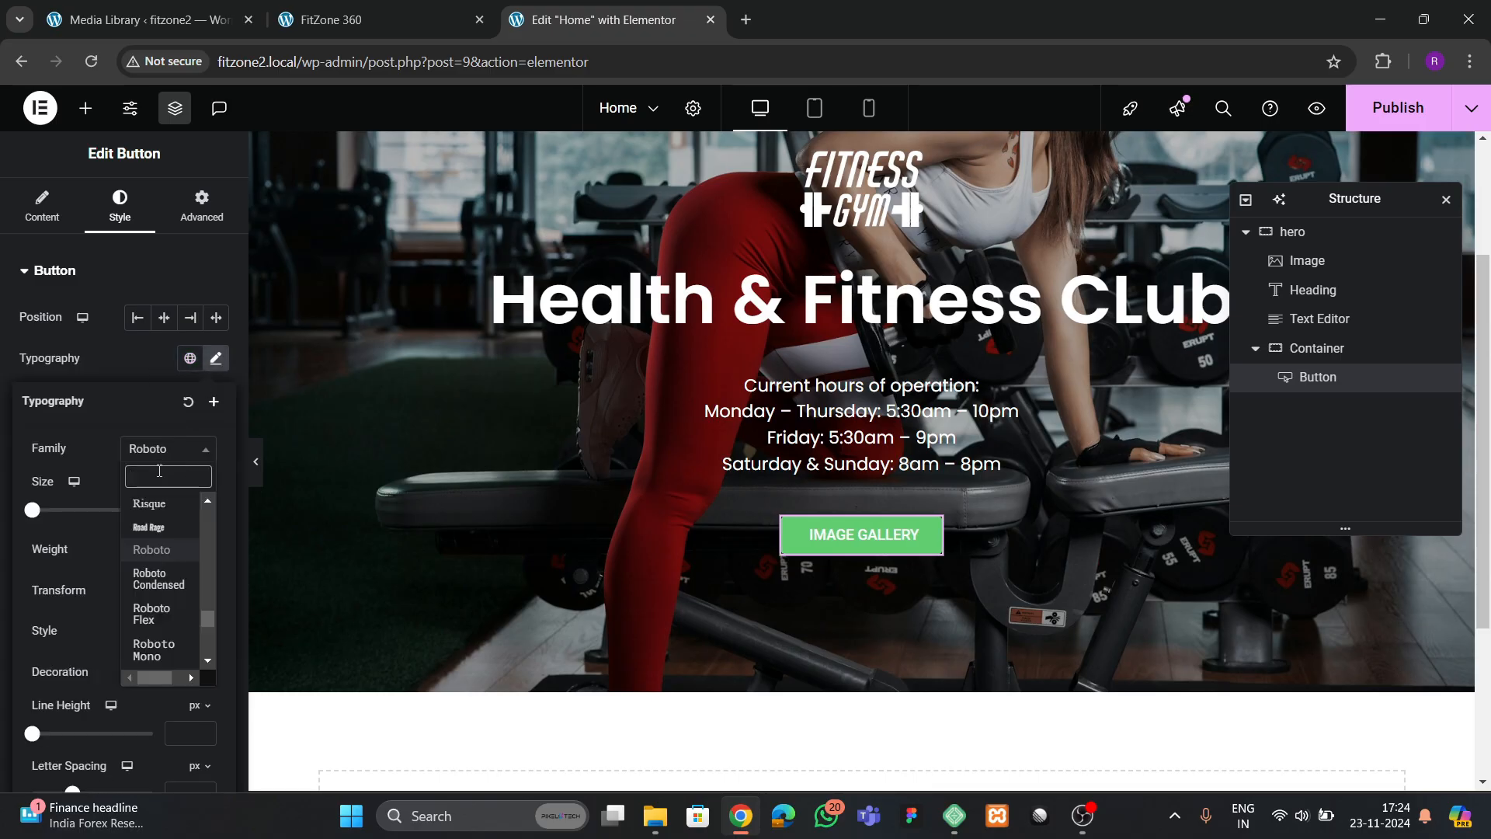
pyautogui.write('opo')
pyautogui.press('BackSpace')
pyautogui.press('BackSpace')
pyautogui.press('BackSpace')
pyautogui.write('pop')
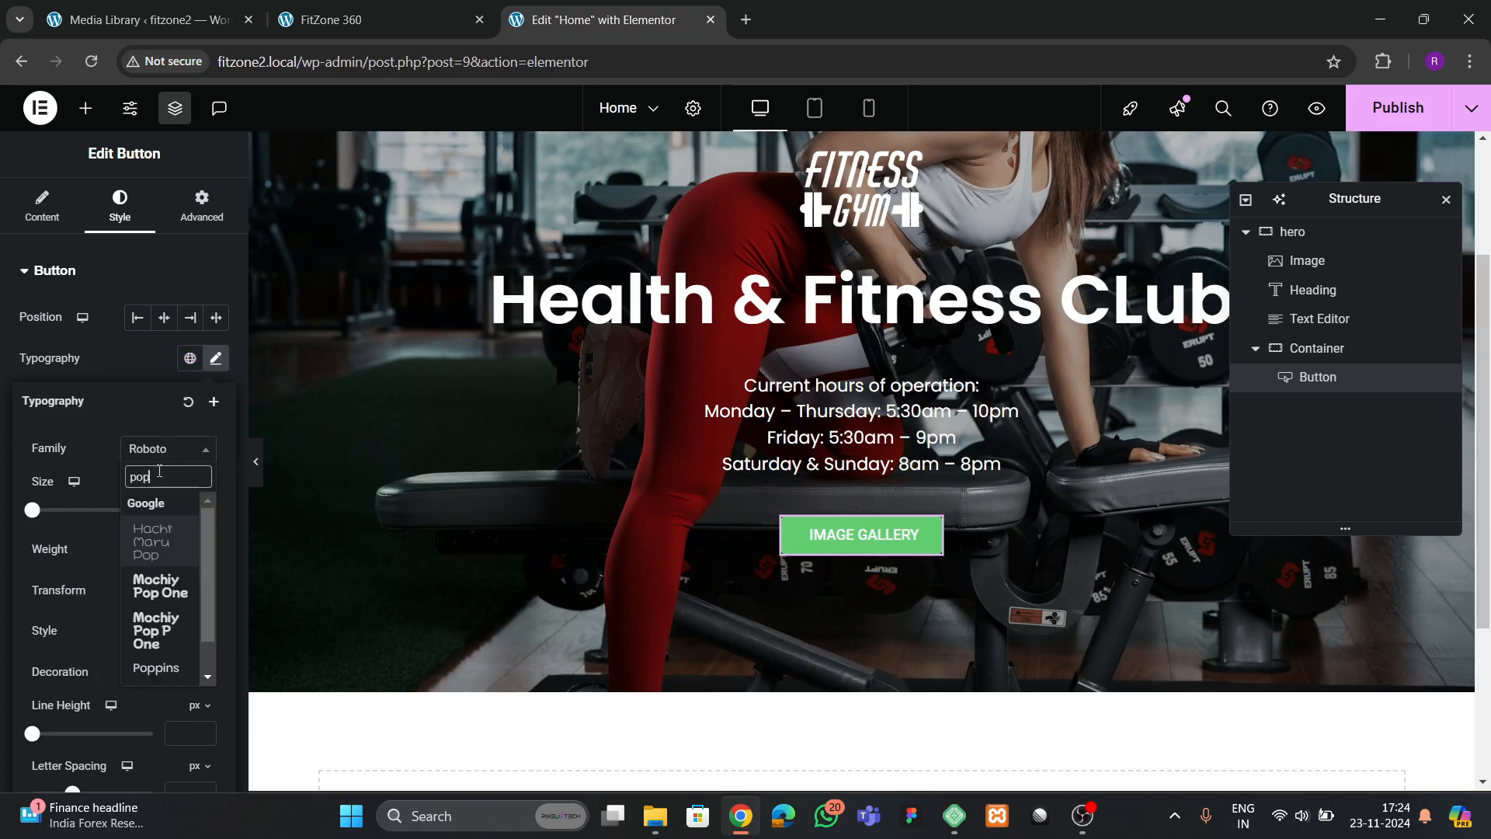
pyautogui.write('pins')
pyautogui.press('Return')
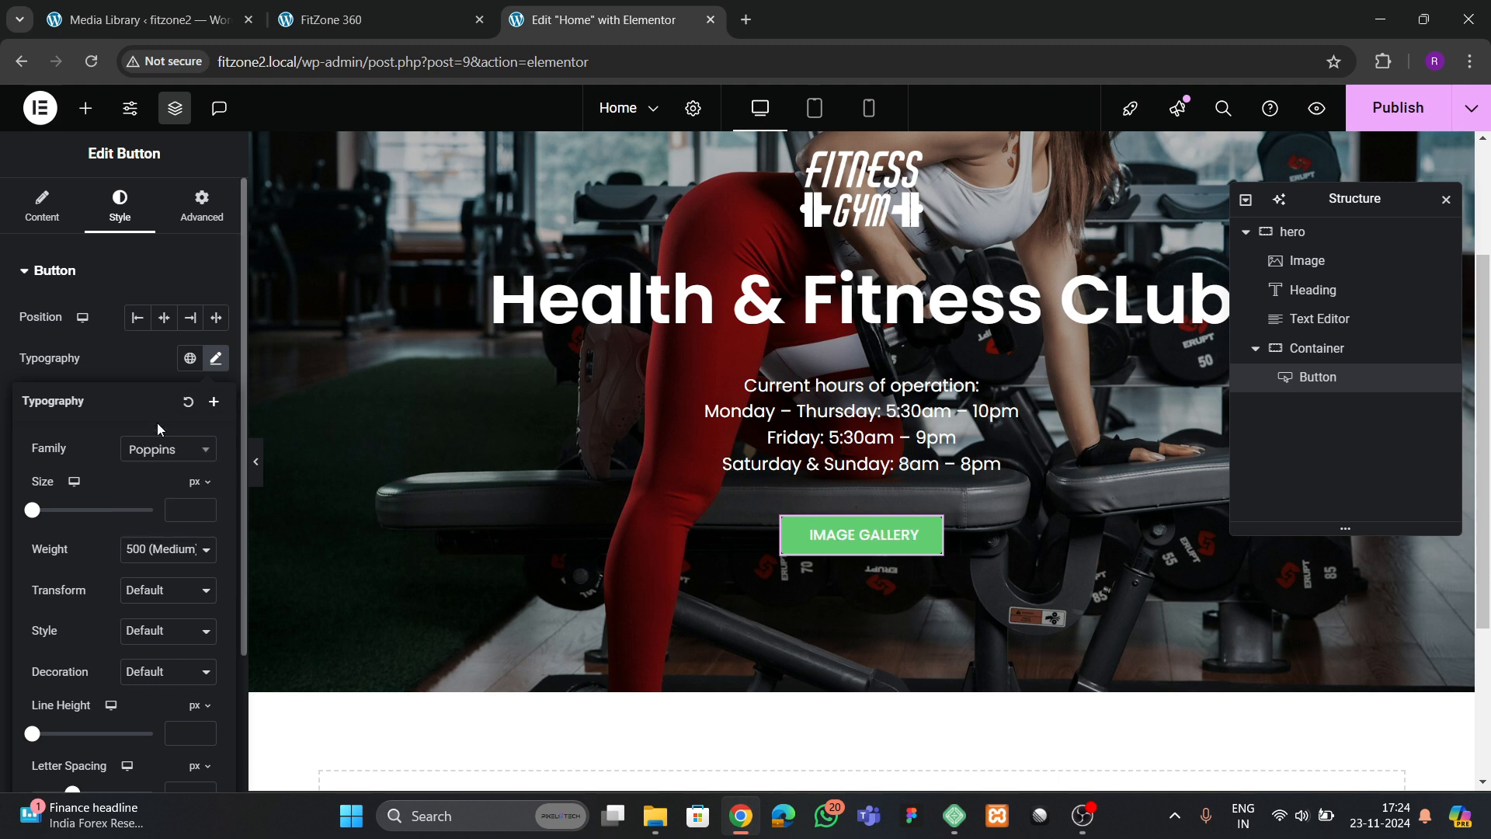
pyautogui.click(156, 362)
# Give the button the global theme yellow background color and set its text color to black (#000000)
pyautogui.click(189, 561)
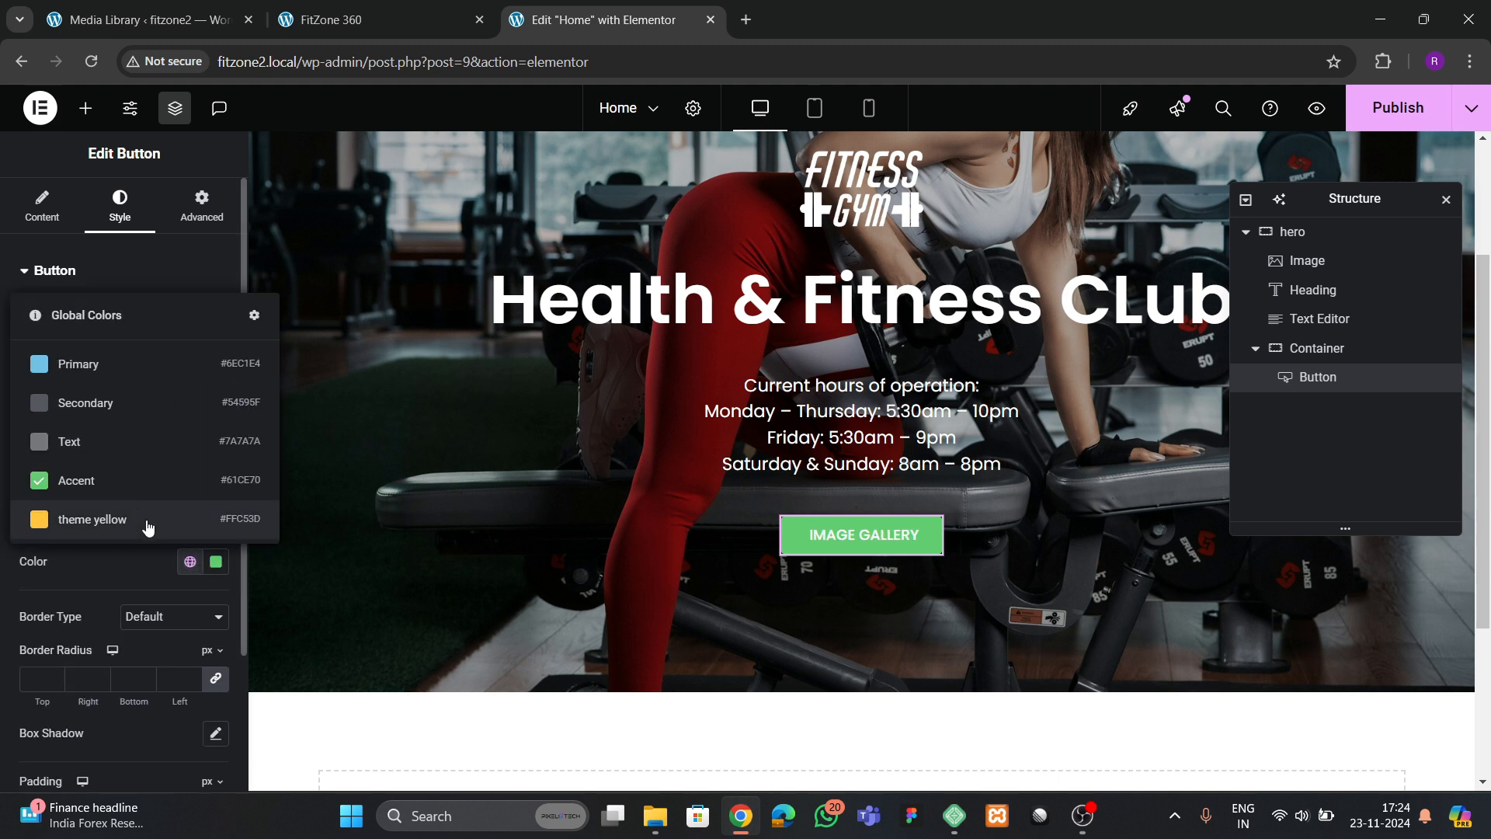
pyautogui.click(147, 527)
pyautogui.click(214, 486)
pyautogui.moveTo(209, 646); pyautogui.dragTo(40, 724)
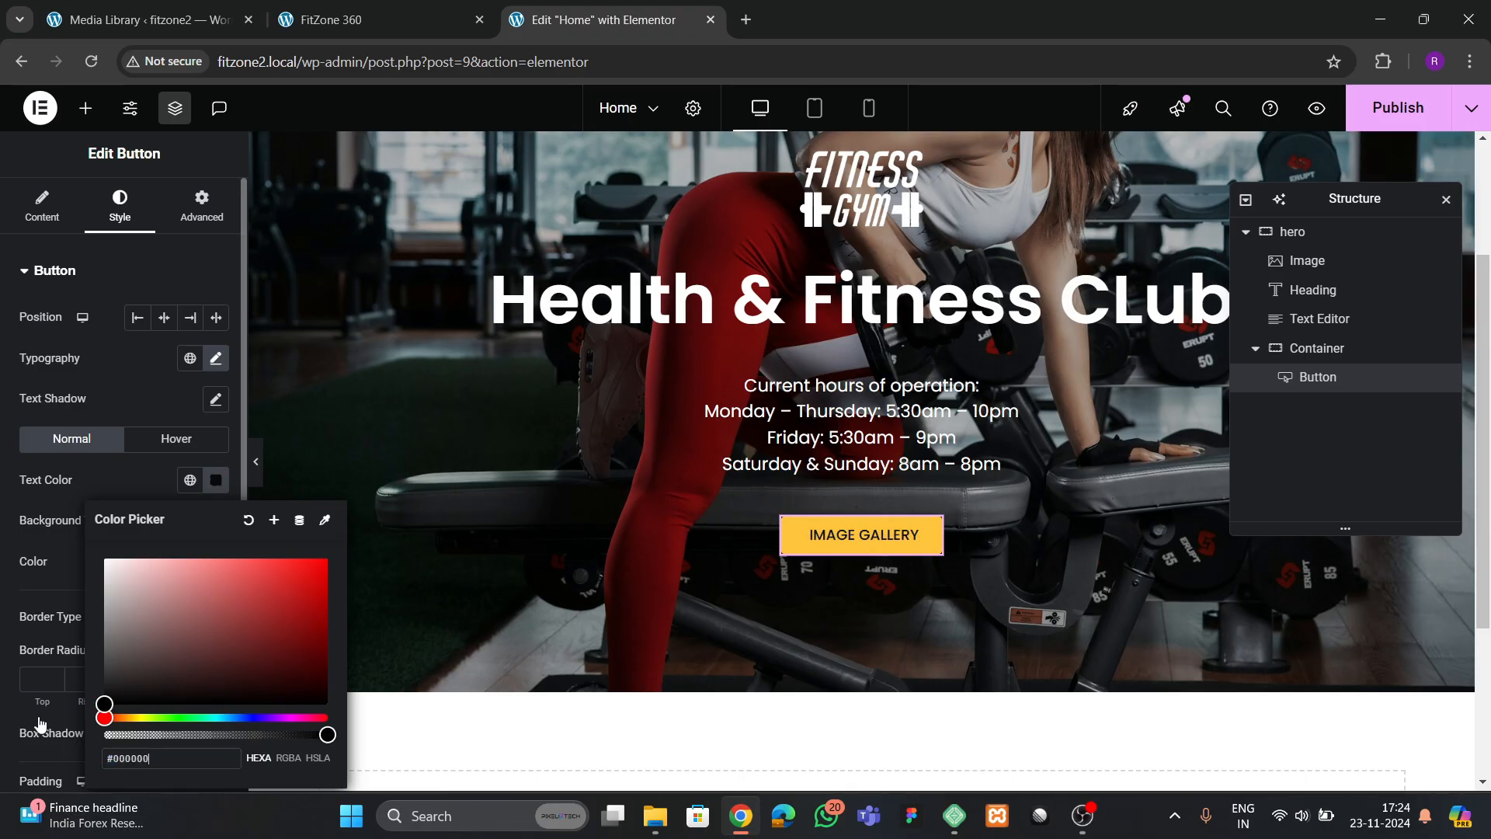
pyautogui.click(103, 504)
# Set the IMAGE GALLERY button's font weight to 600 (Semi Bold)
pyautogui.click(215, 358)
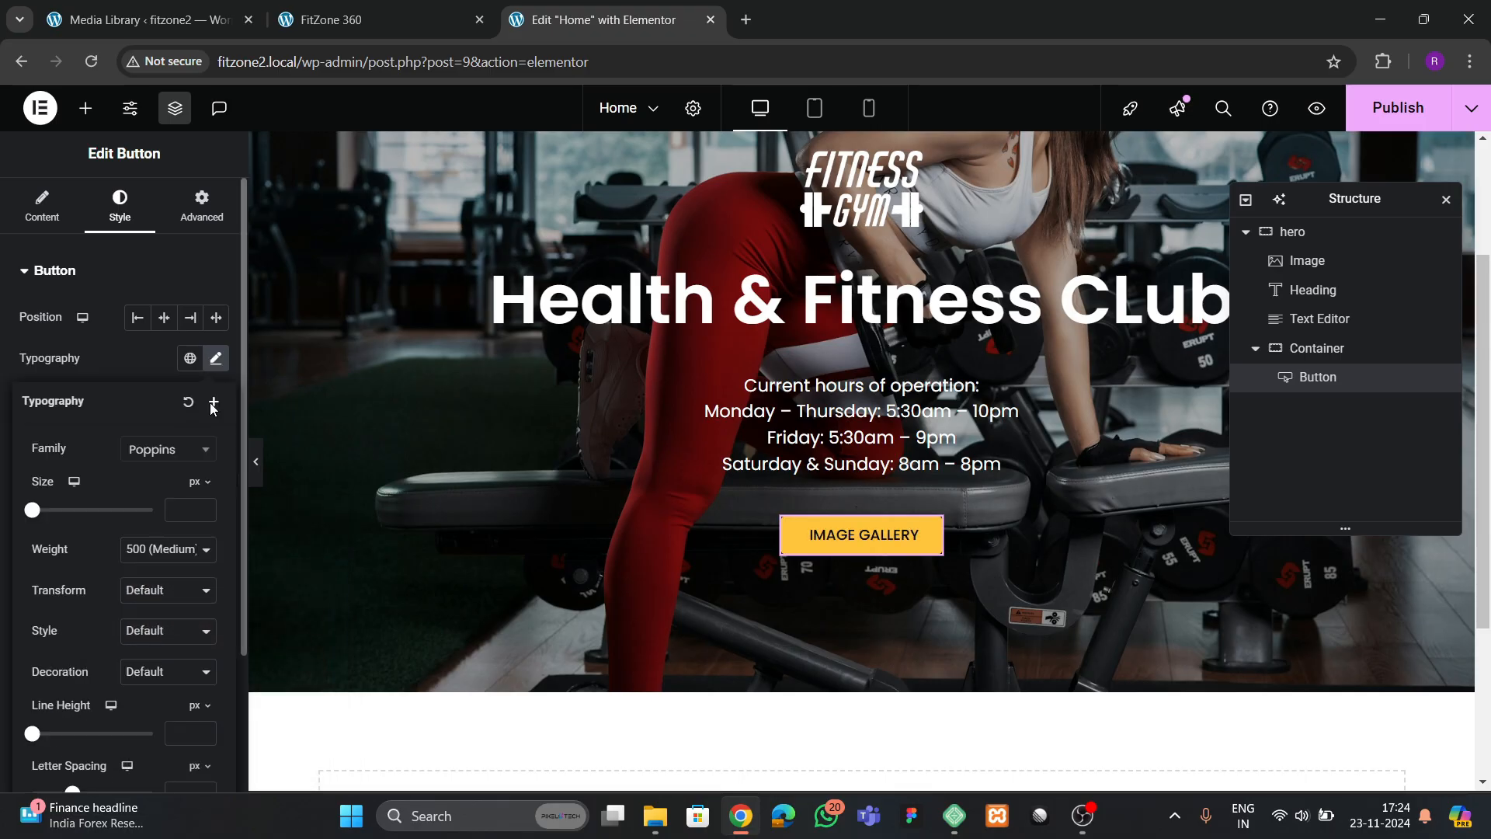
pyautogui.click(146, 549)
pyautogui.click(154, 390)
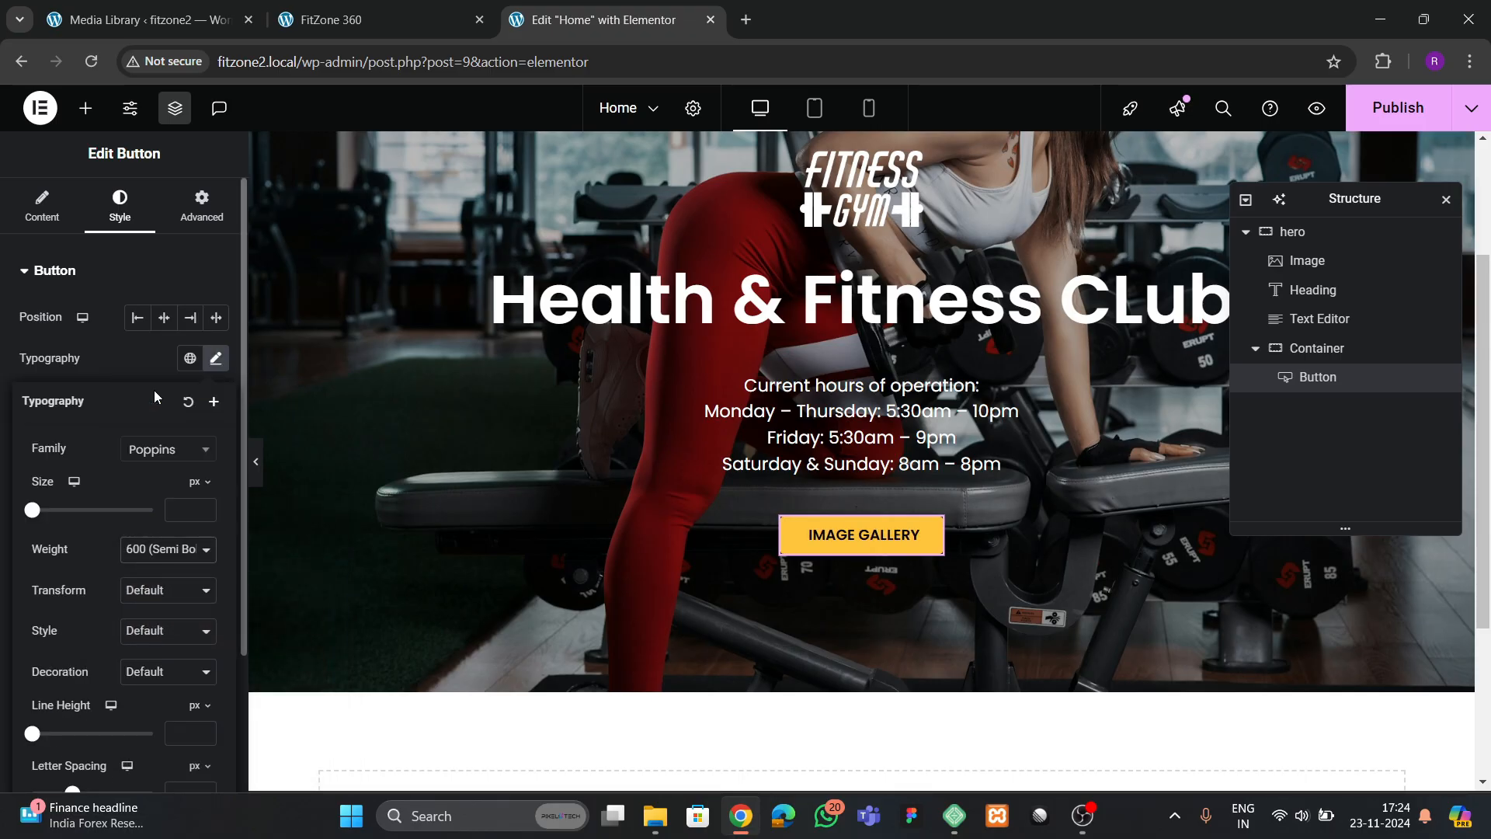
# Unlink the button's padding values and set 20 px for top and bottom and 40 px for right and left
pyautogui.scroll(-2, 141, 548)
pyautogui.click(145, 192)
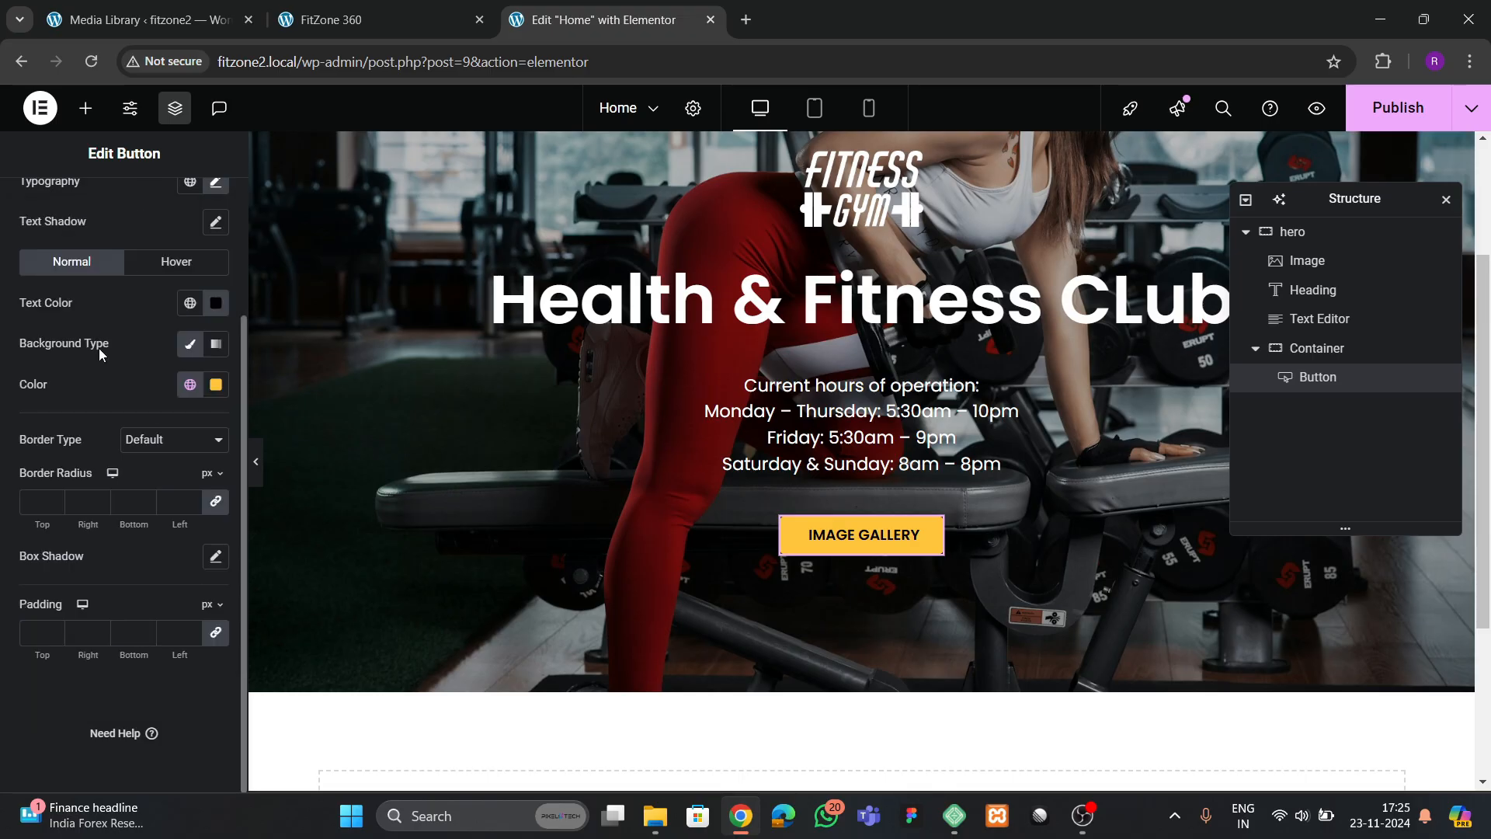
pyautogui.click(37, 636)
pyautogui.write('20')
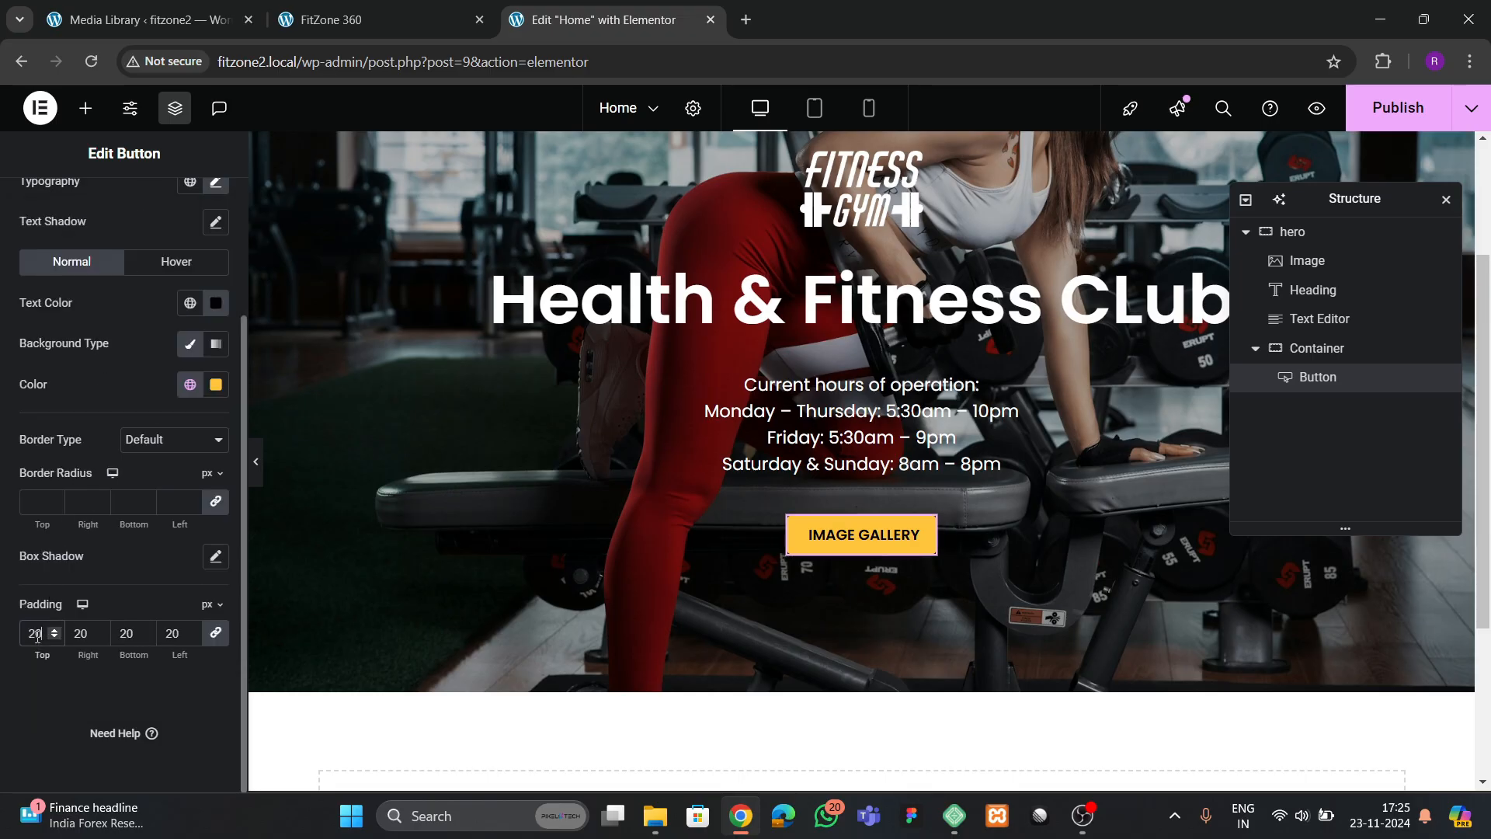
pyautogui.click(214, 633)
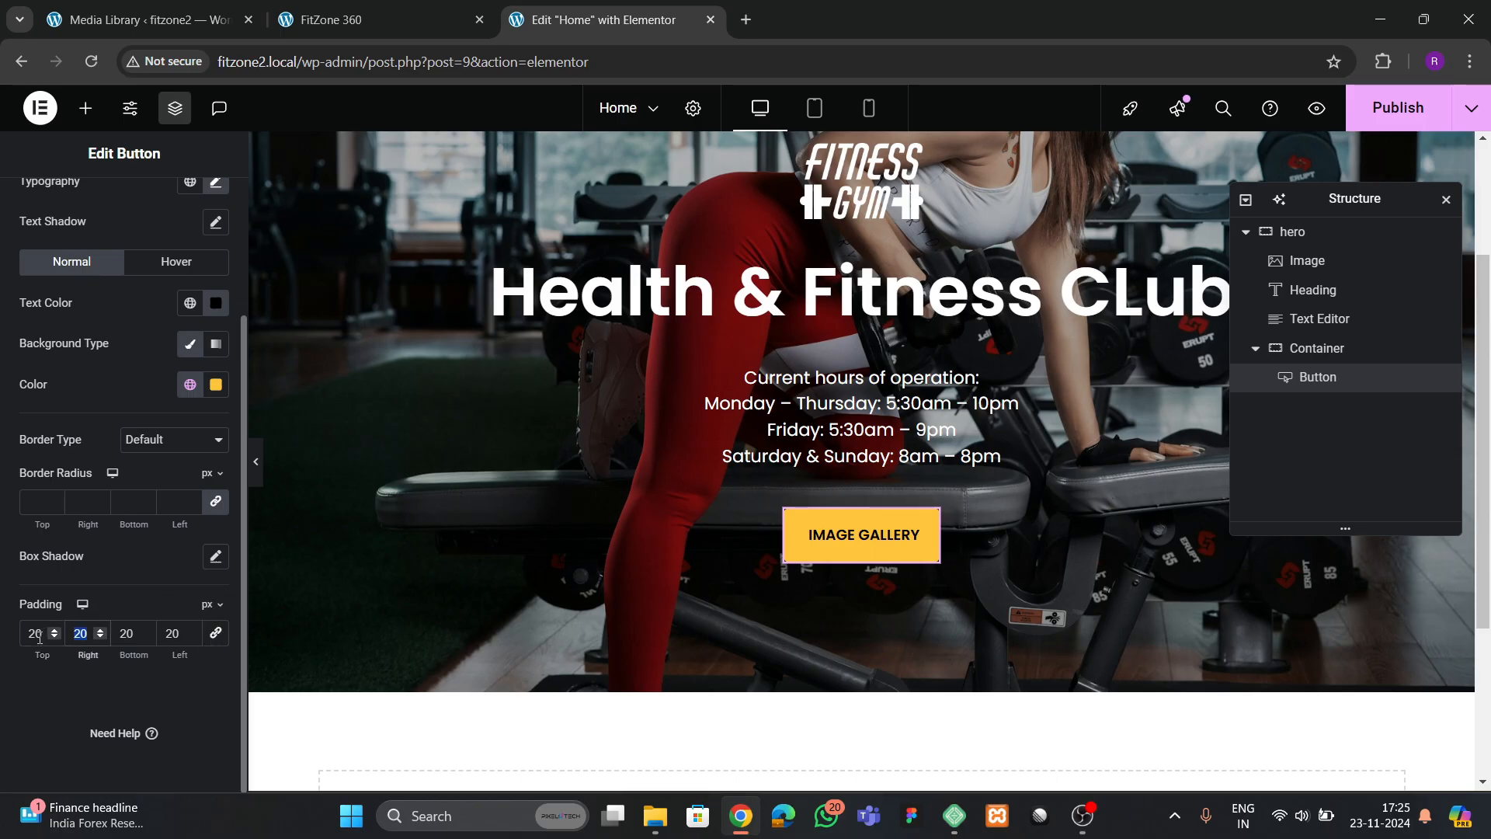
pyautogui.write('40')
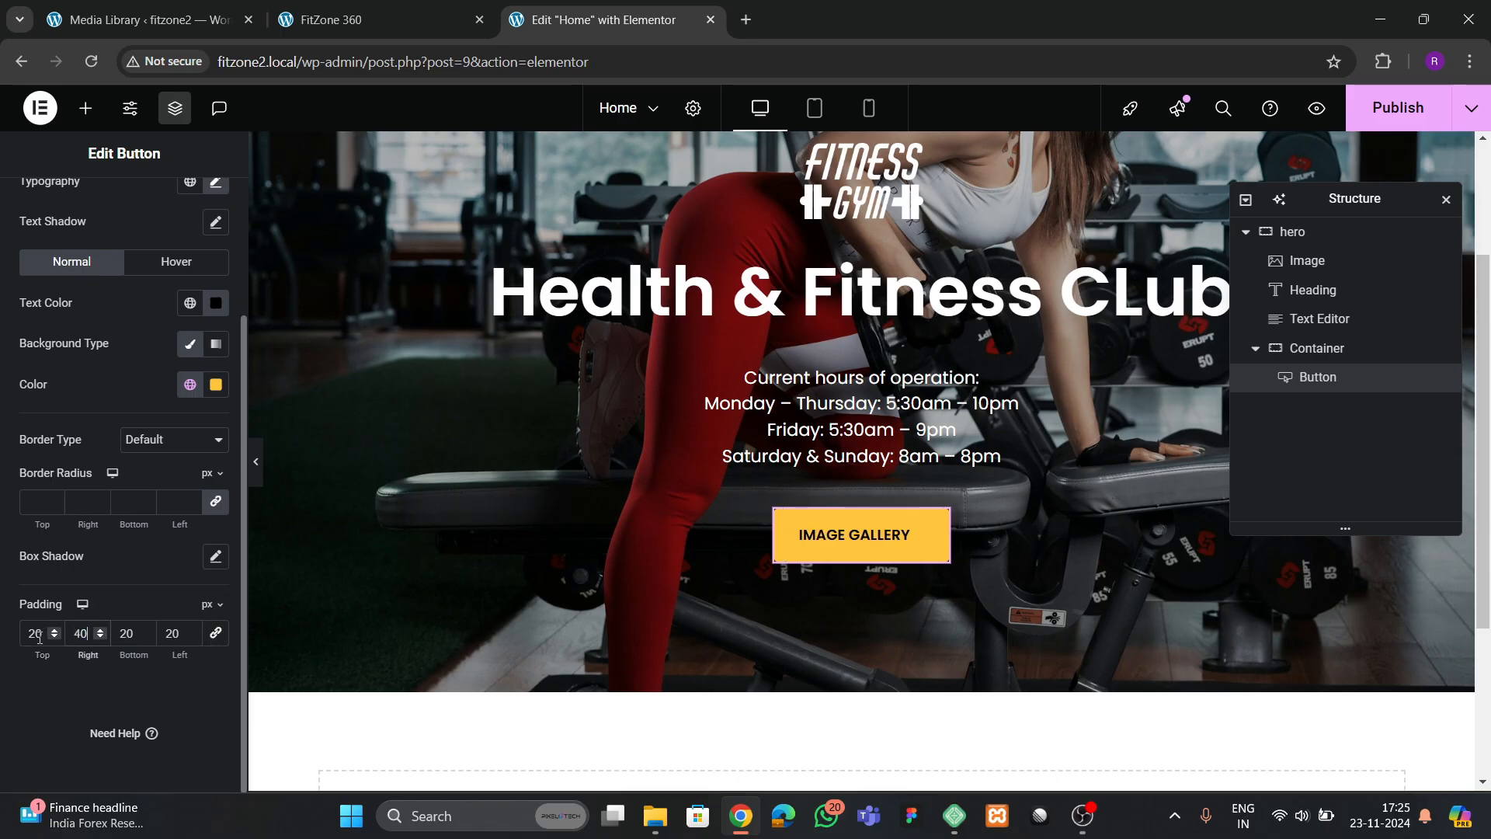
pyautogui.doubleClick(171, 634)
pyautogui.write('40')
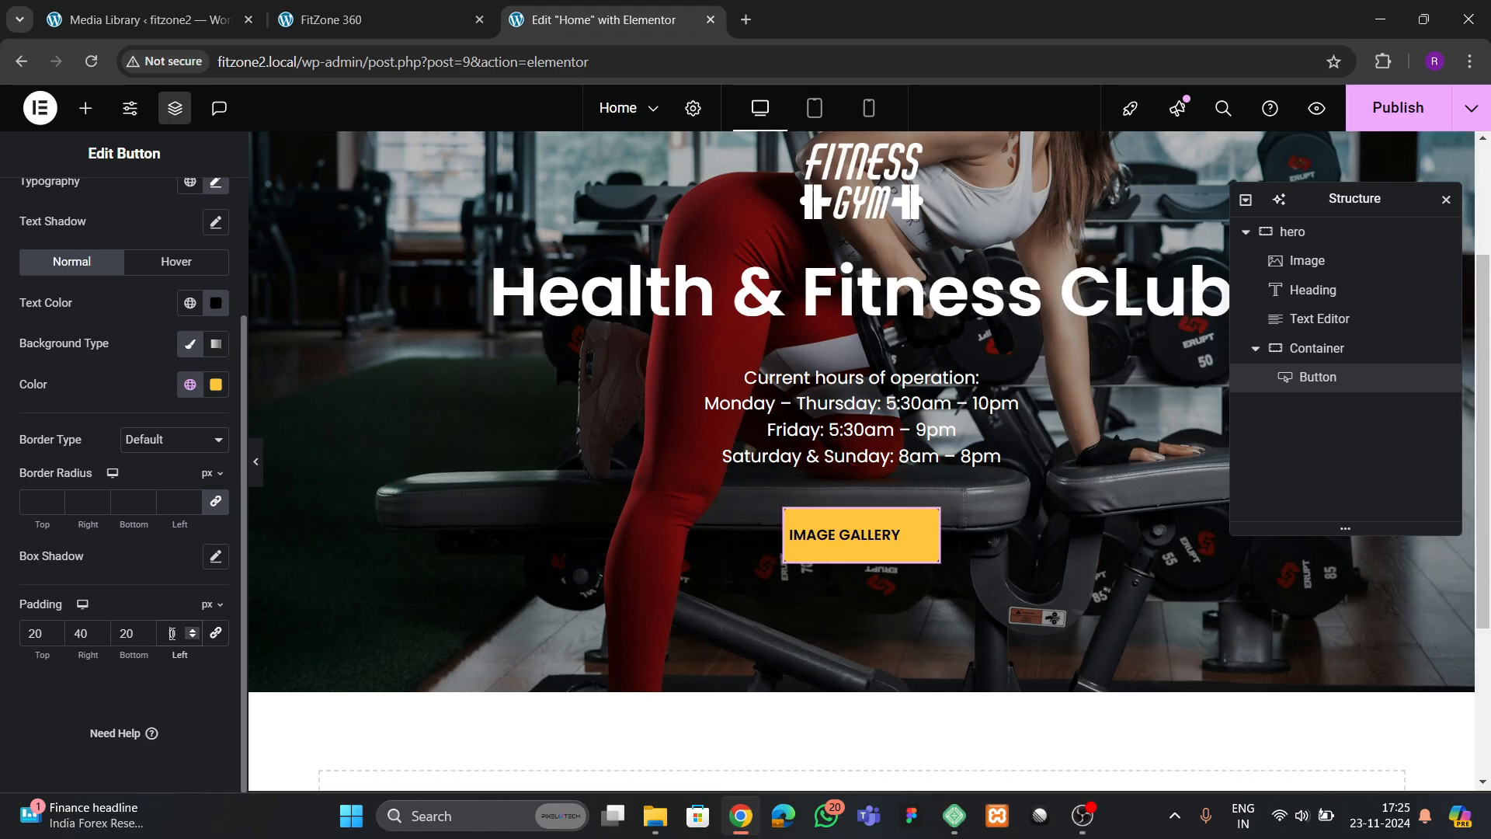
# Set the IMAGE GALLERY button's font size to 16 px
pyautogui.scroll(3, 154, 452)
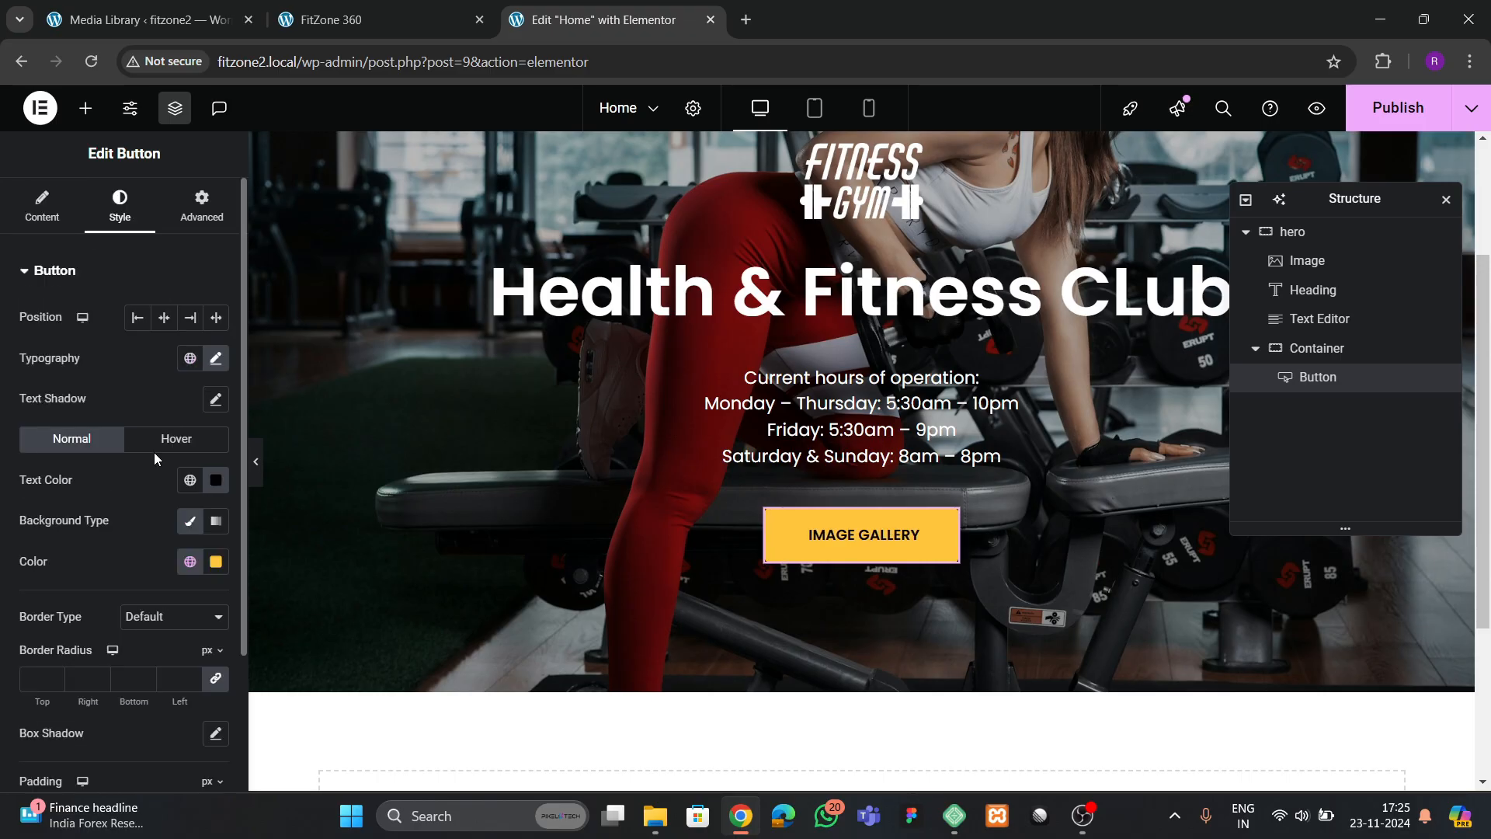
pyautogui.click(216, 359)
pyautogui.click(210, 509)
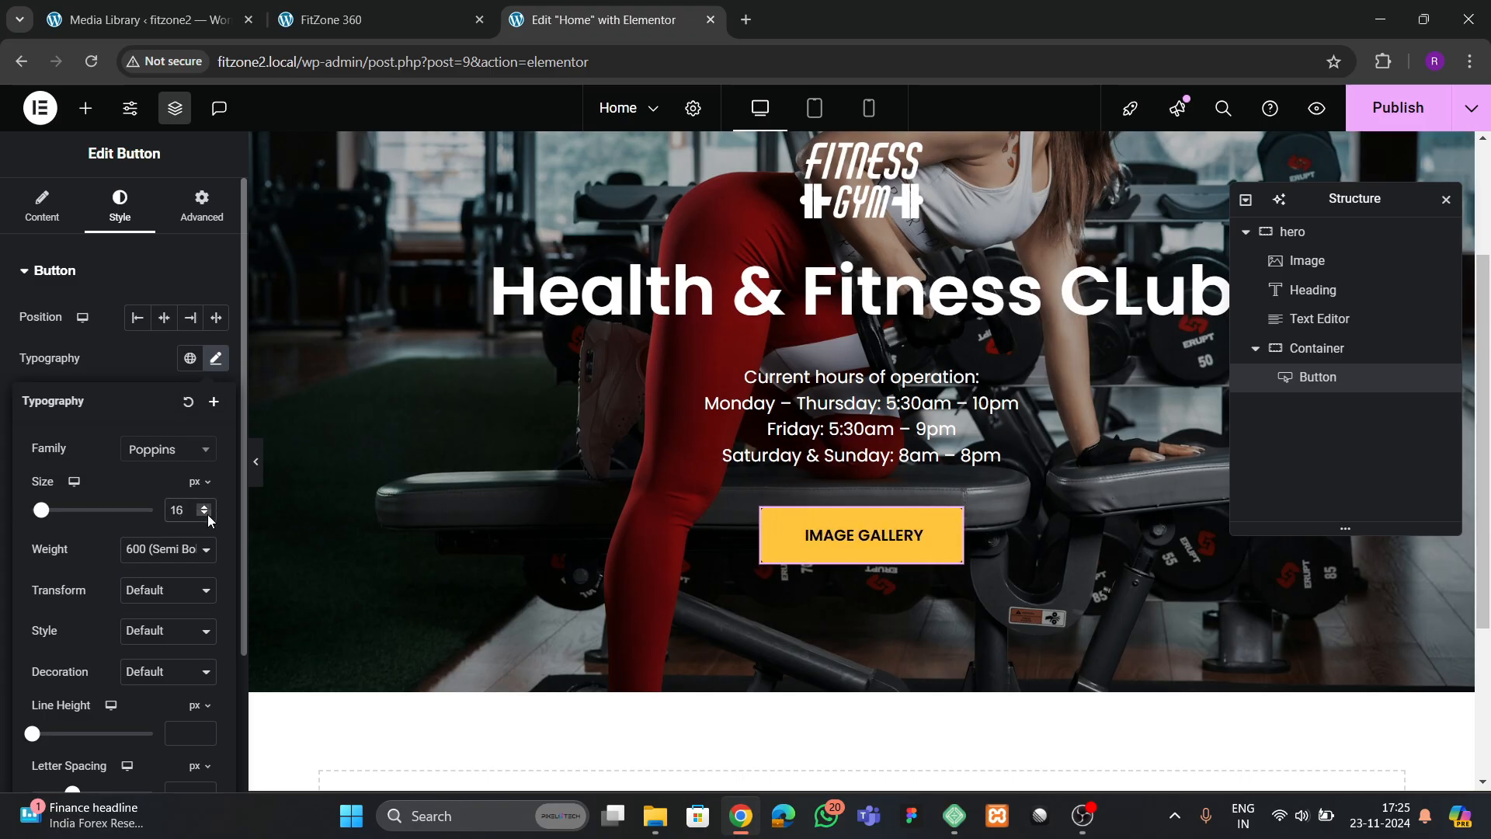
# Check the reference button's hover effect and make the IMAGE GALLERY button's hover background color fully transparent
pyautogui.click(334, 19)
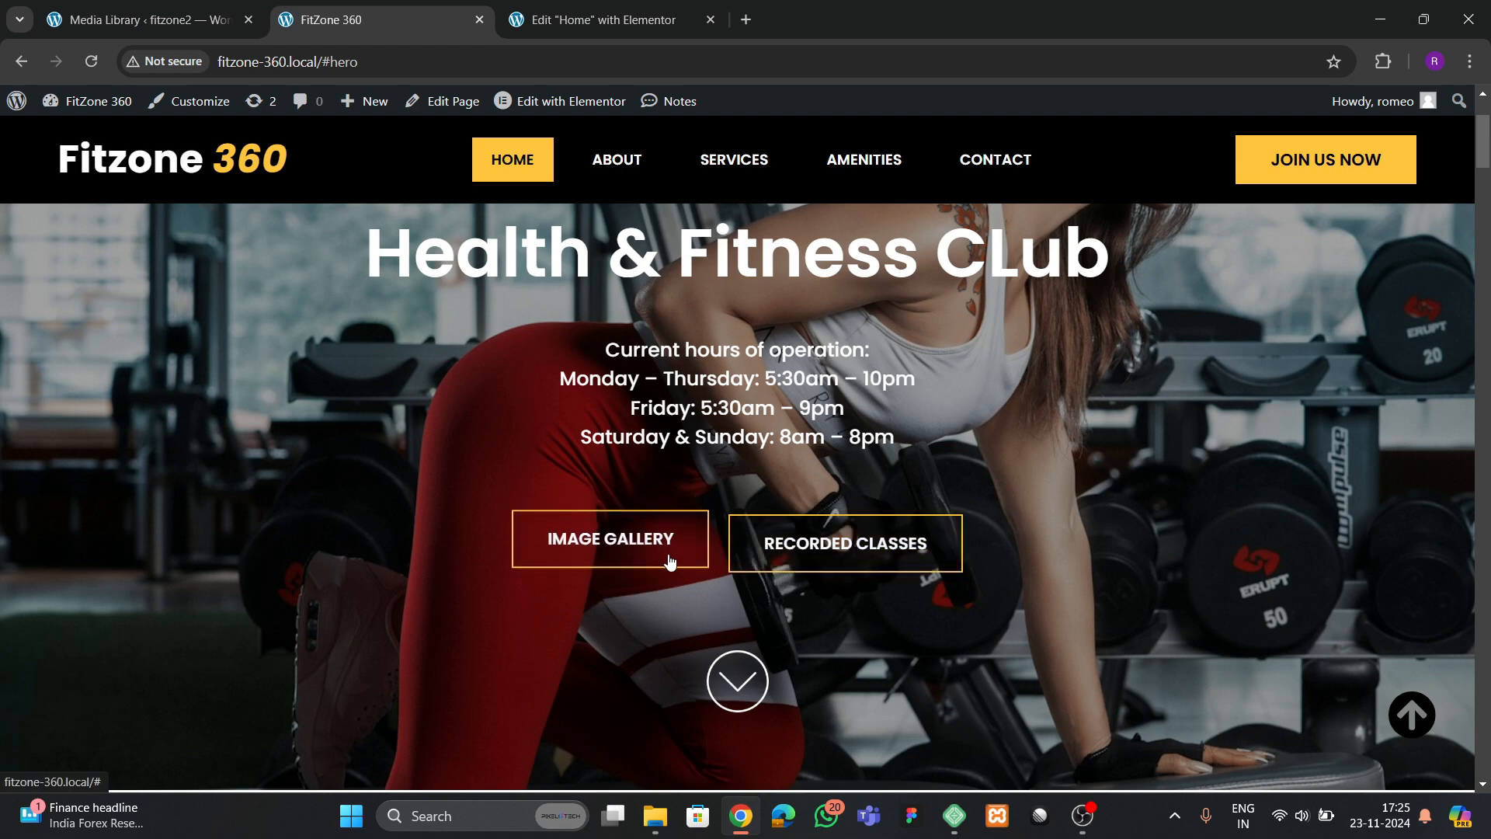
pyautogui.click(612, 23)
pyautogui.click(862, 541)
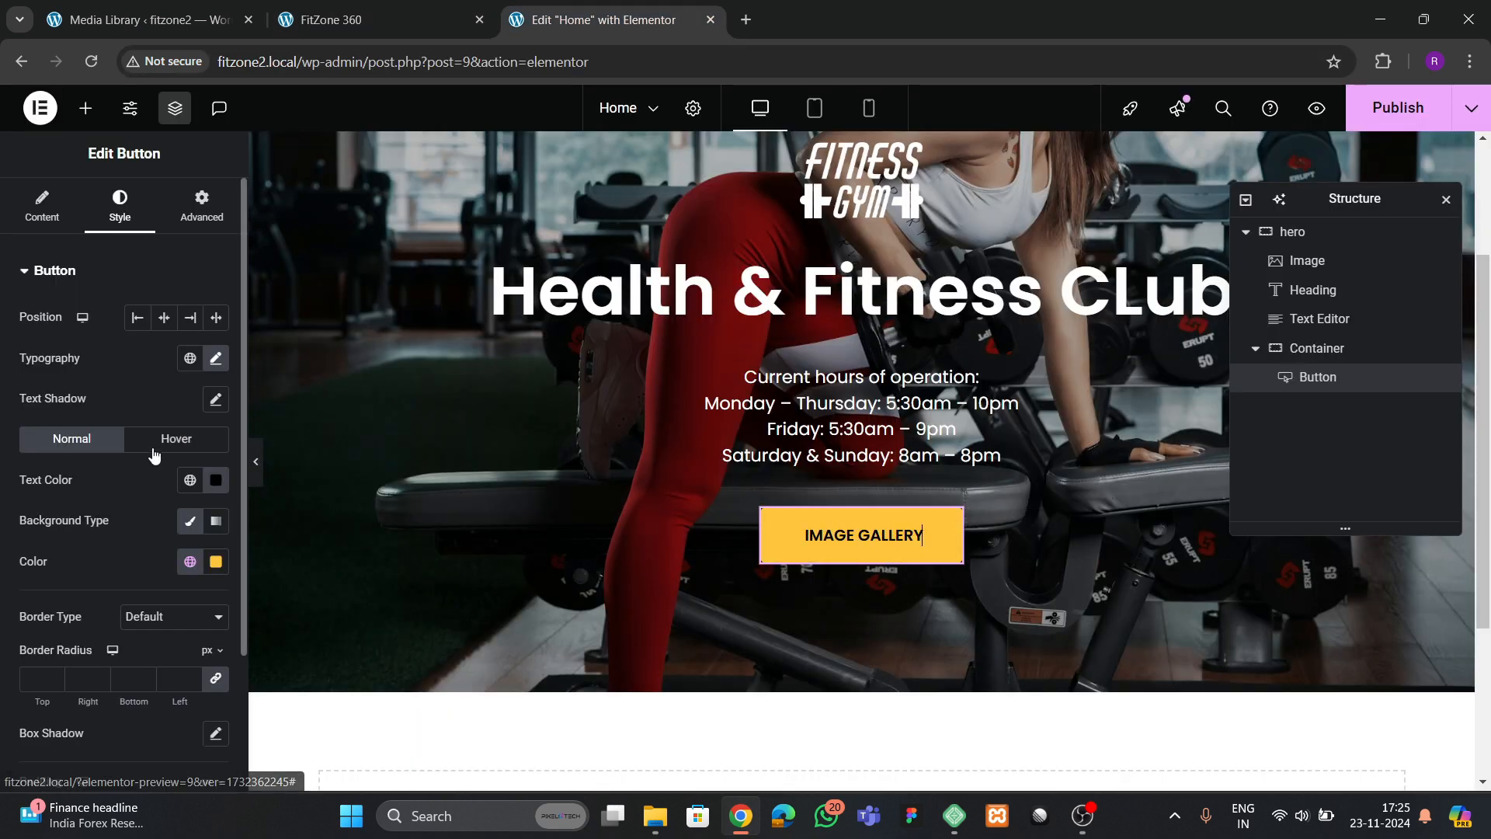
pyautogui.click(164, 443)
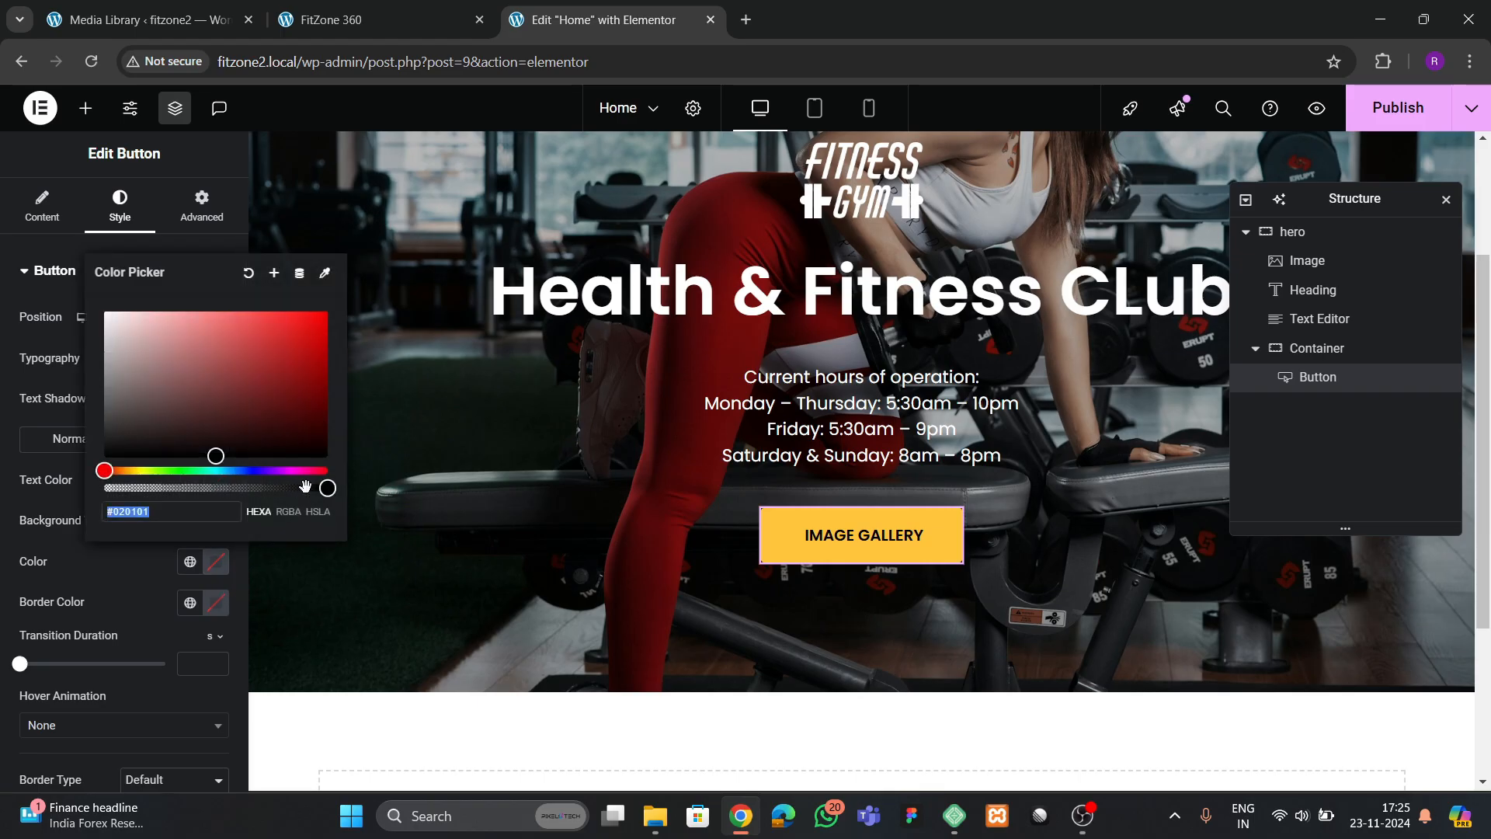
pyautogui.moveTo(324, 490); pyautogui.dragTo(91, 501)
pyautogui.click(137, 602)
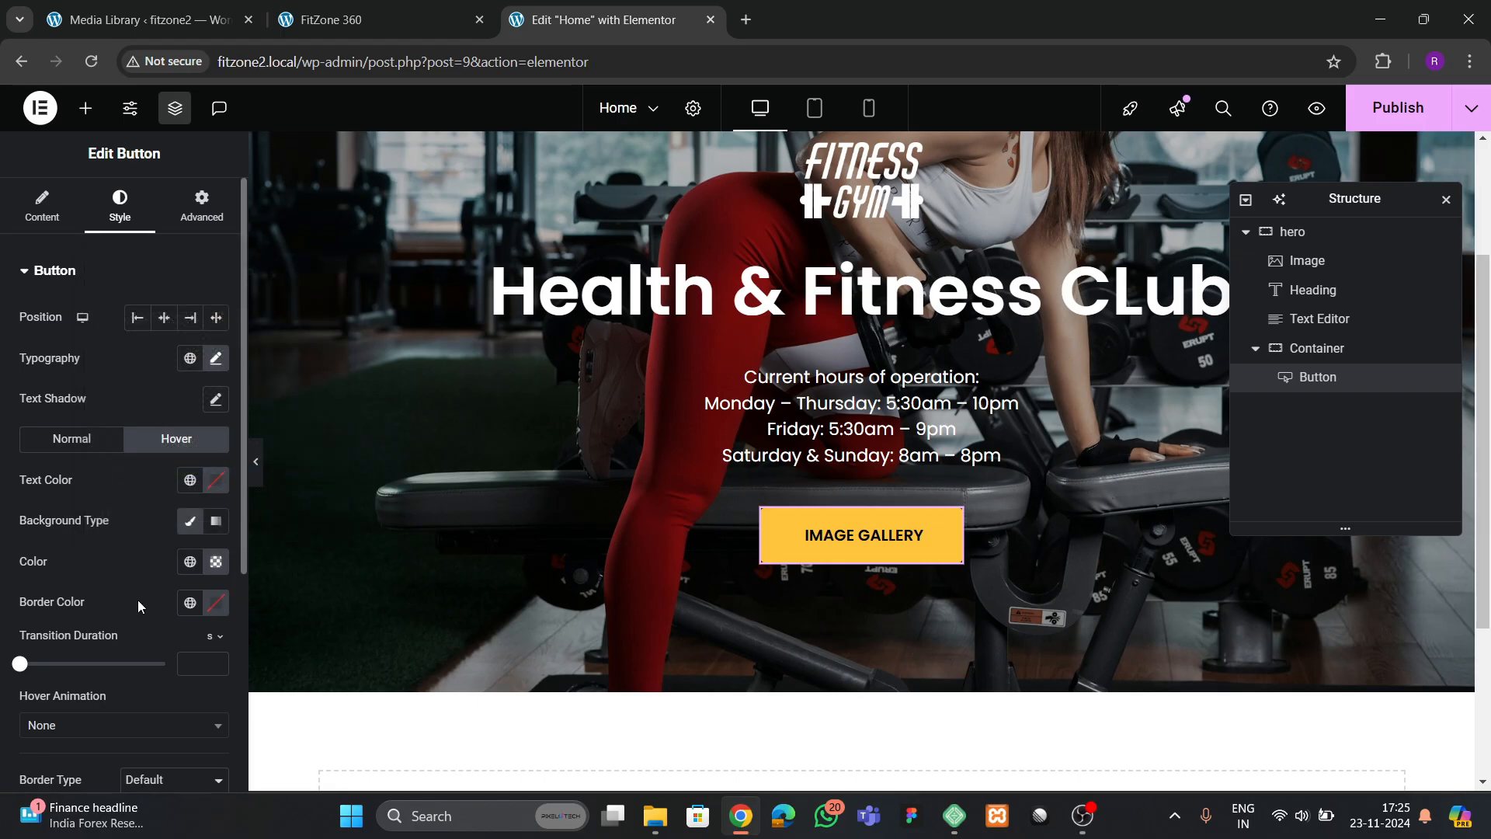
# Set the IMAGE GALLERY button's hover border color to theme yellow and its hover text color to white
pyautogui.click(190, 602)
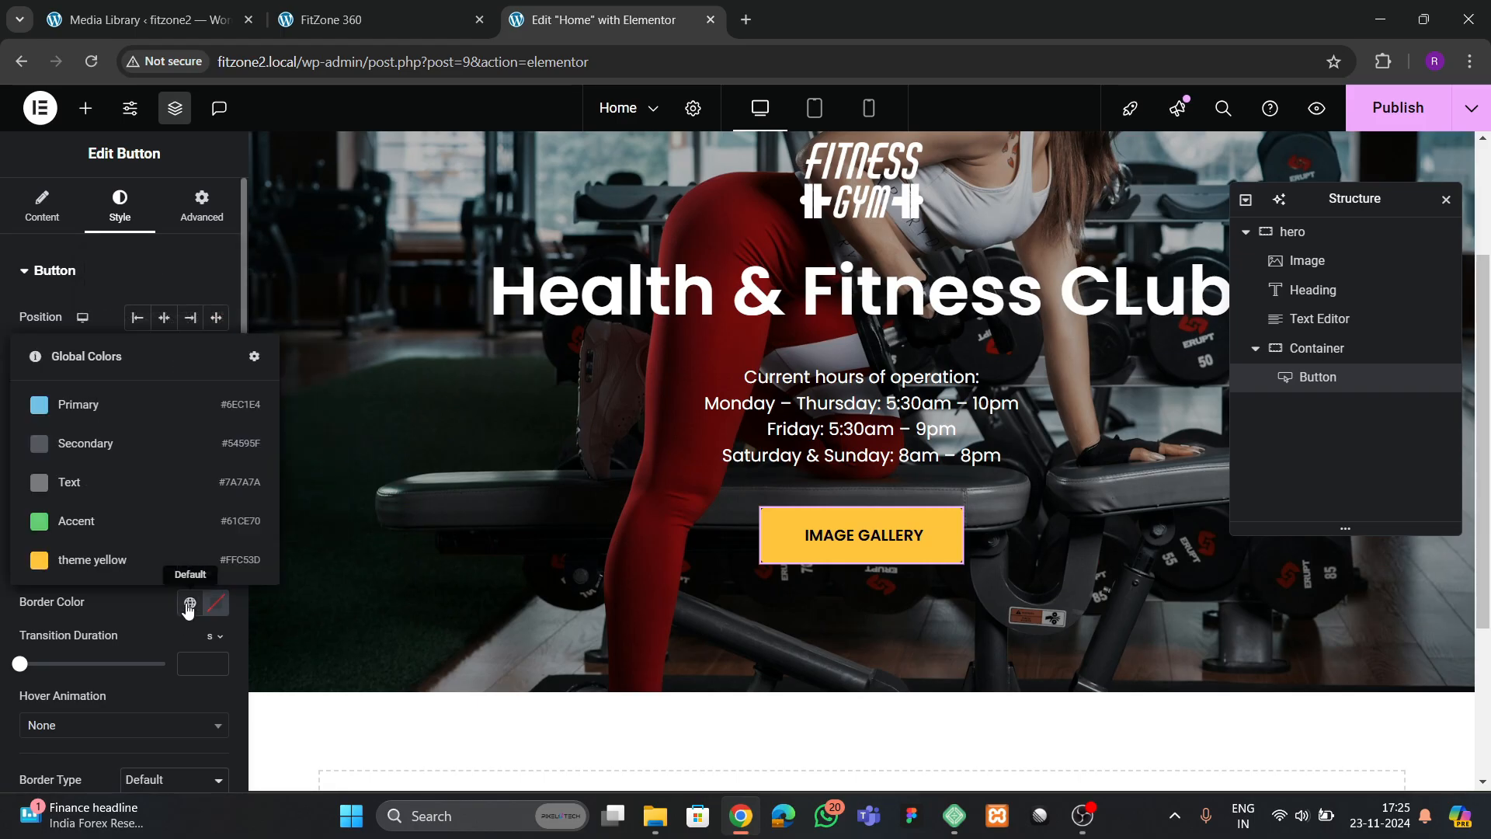
pyautogui.click(131, 557)
pyautogui.click(214, 481)
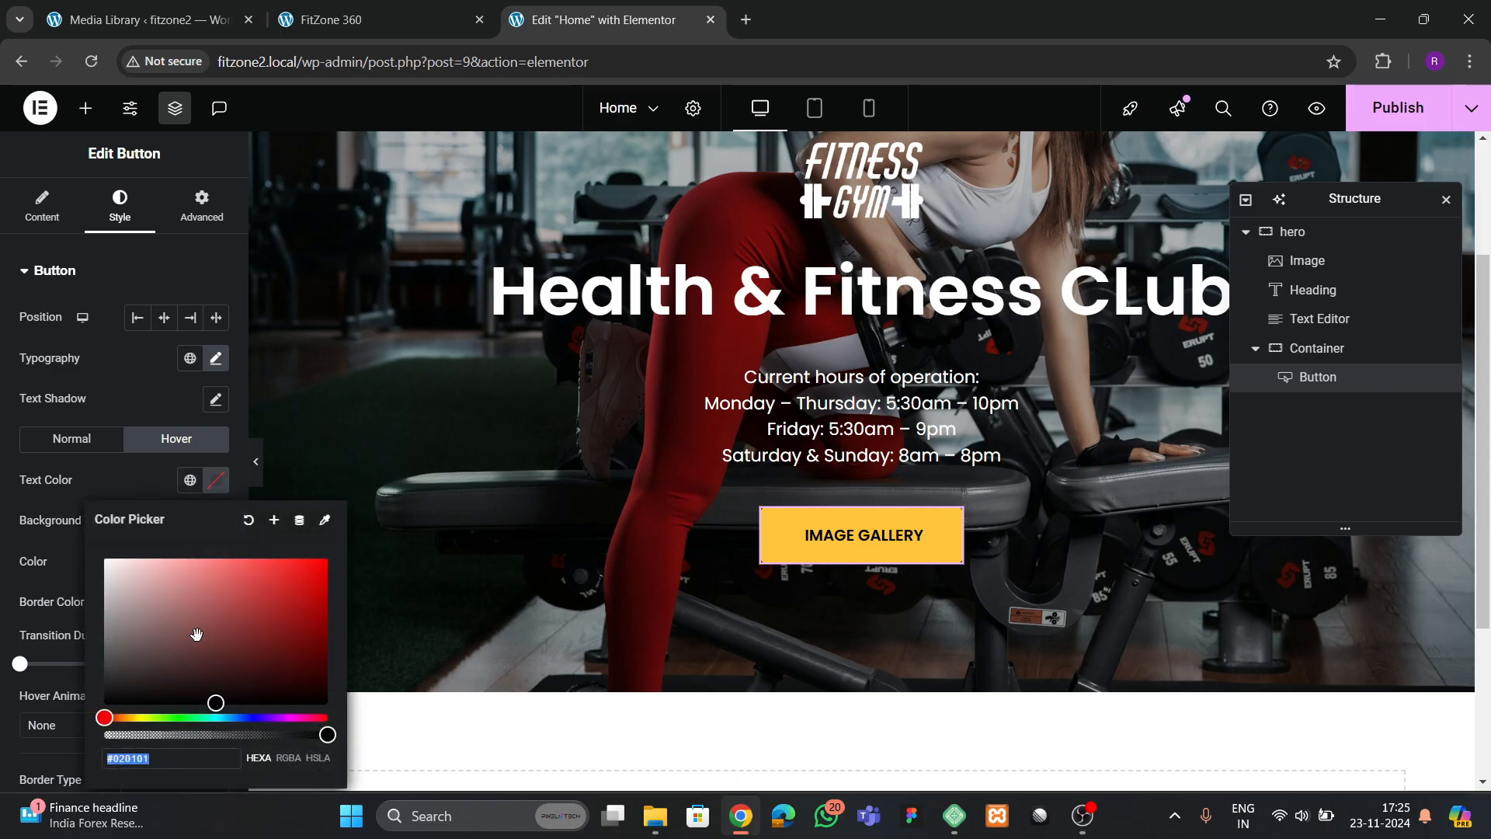
pyautogui.moveTo(121, 588); pyautogui.dragTo(95, 546)
pyautogui.click(127, 479)
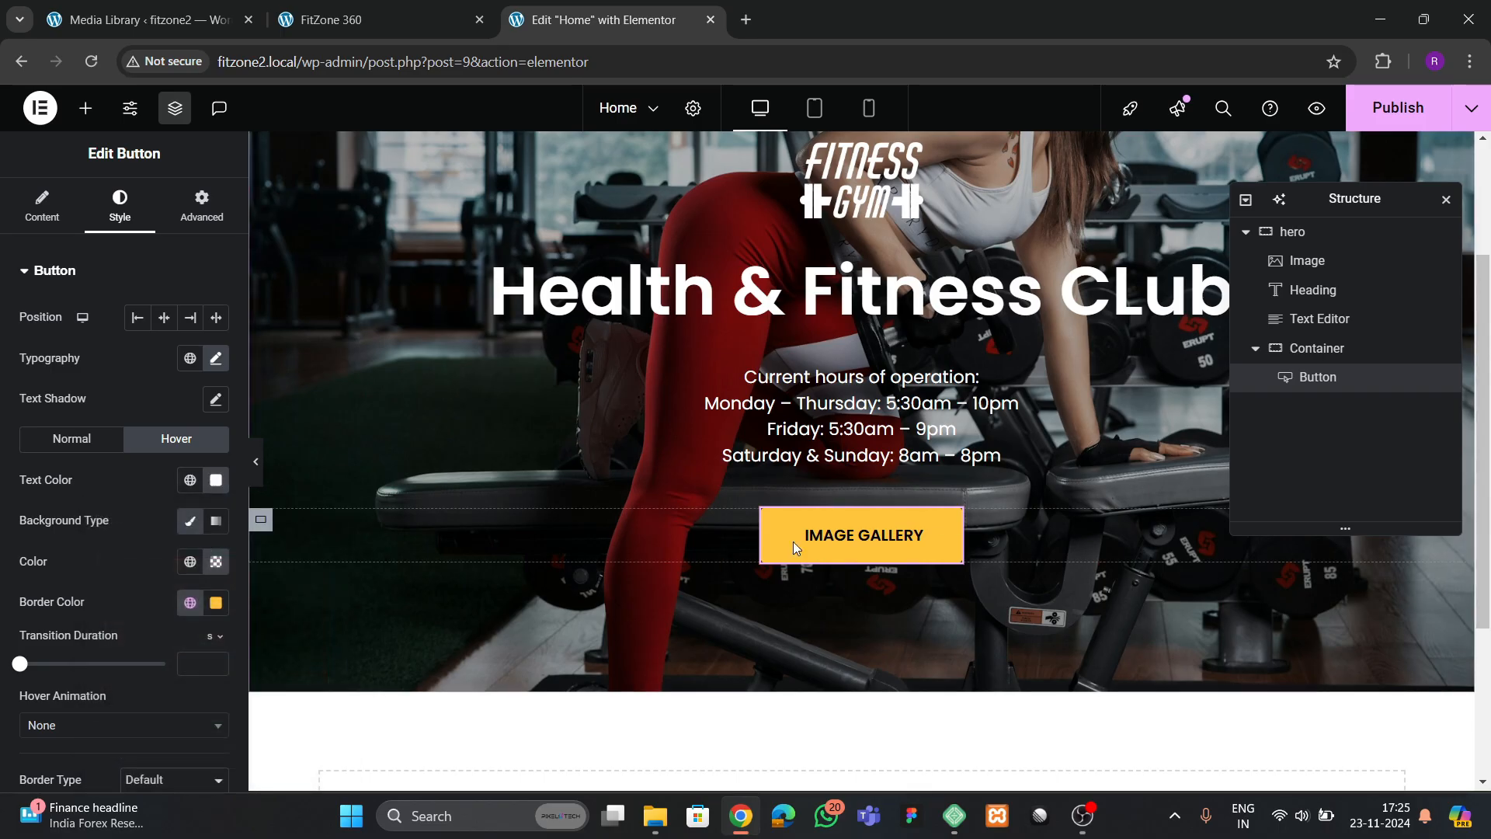
pyautogui.scroll(-3, 156, 555)
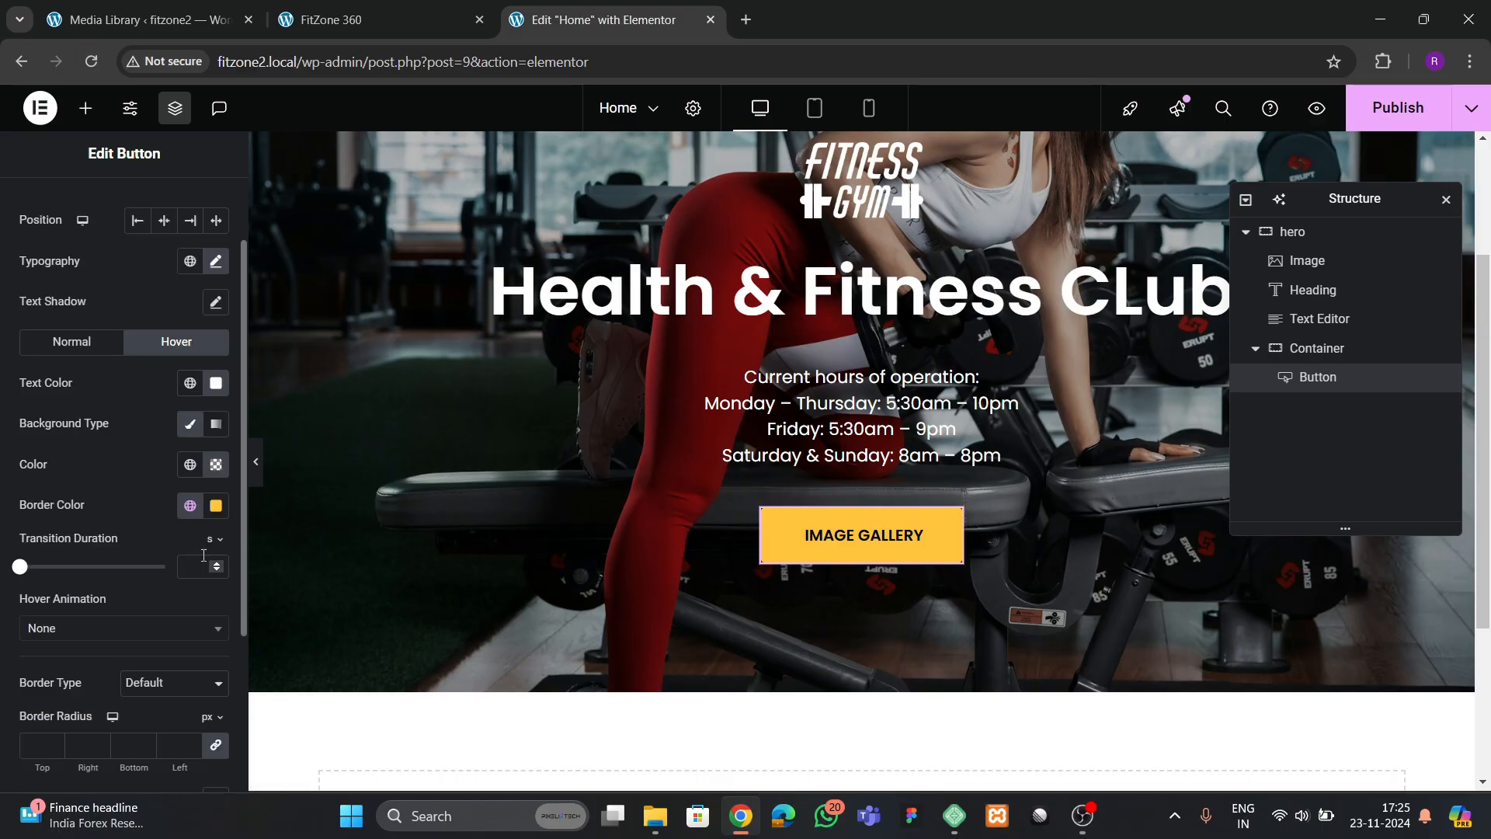
pyautogui.scroll(3, 156, 555)
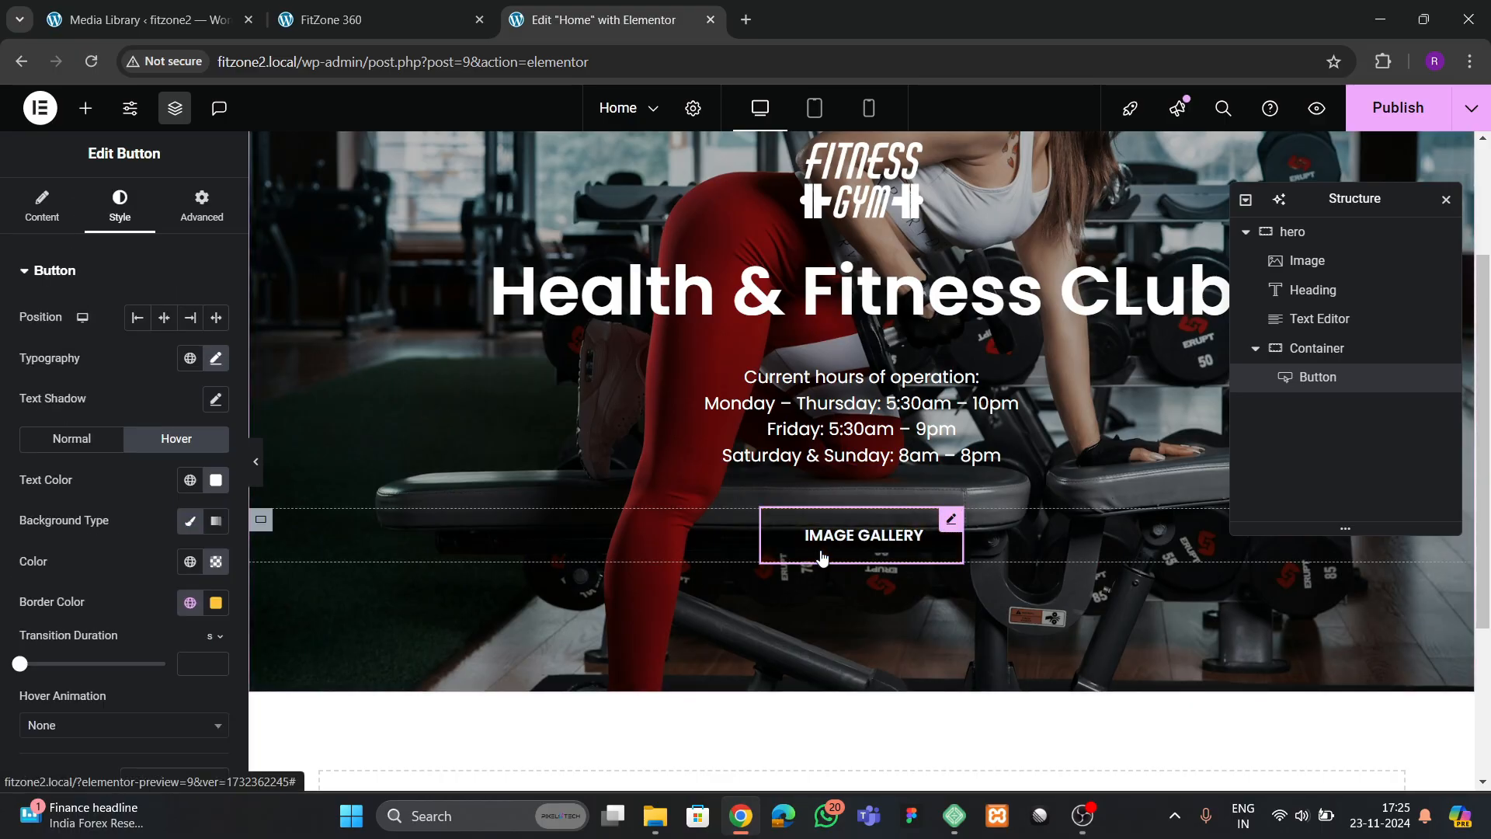
# Compare with the reference button and give the IMAGE GALLERY button's normal state a 2 px solid border in theme yellow
pyautogui.click(334, 19)
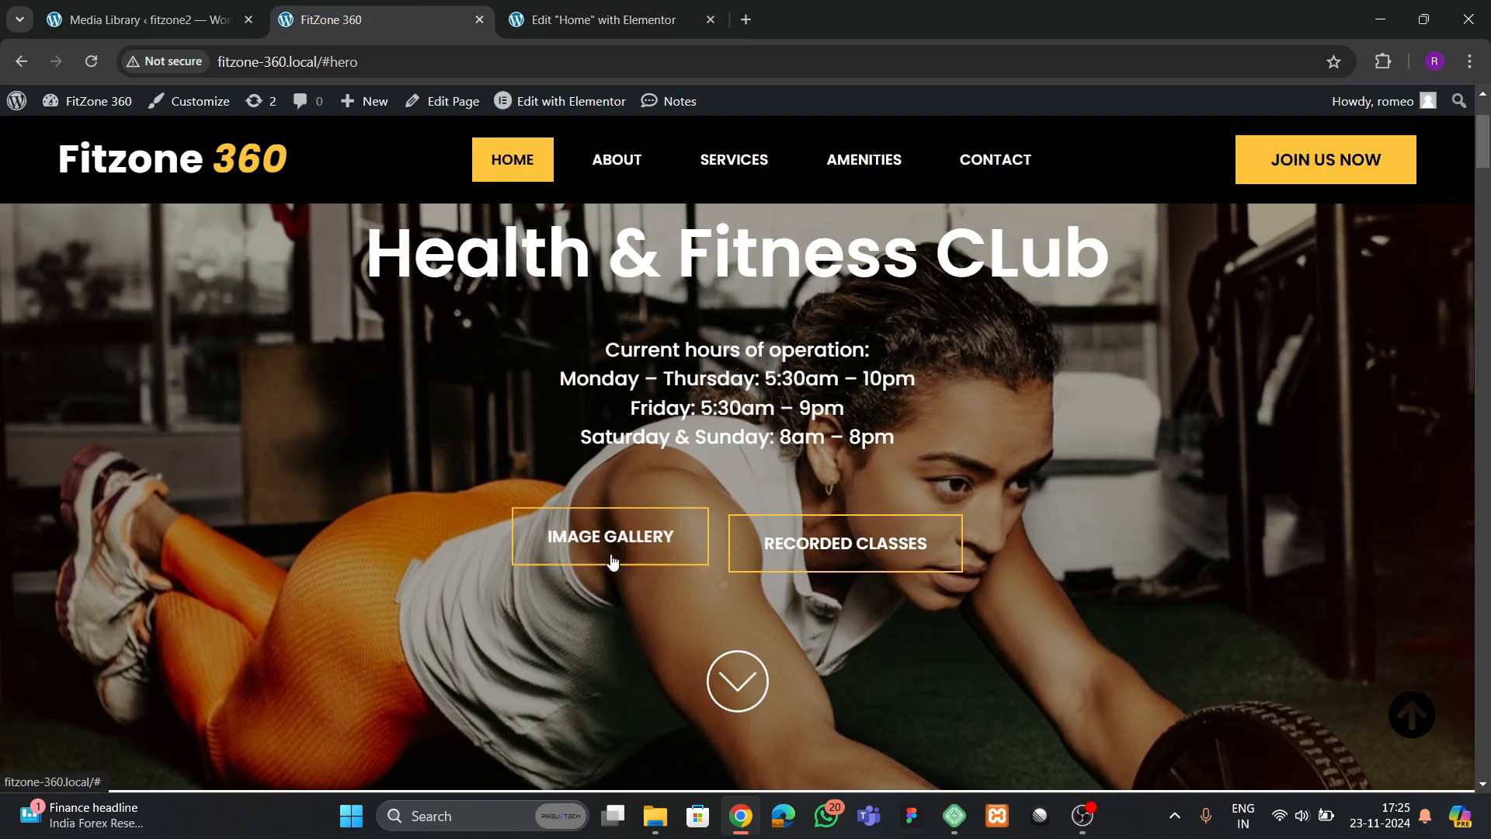
pyautogui.hotkey('ctrl', 'Tab')
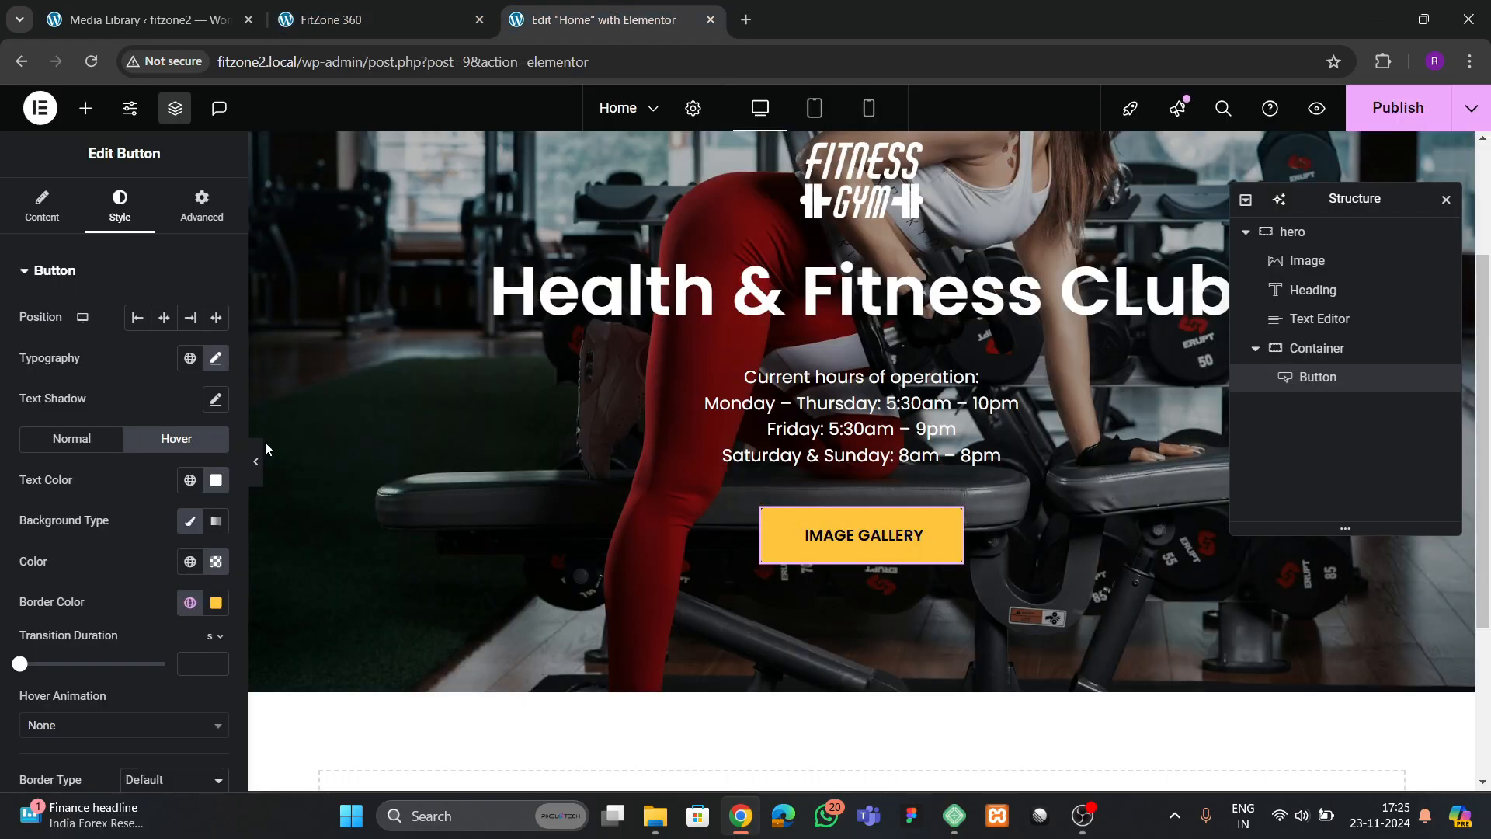
pyautogui.click(77, 442)
pyautogui.scroll(-1, 101, 564)
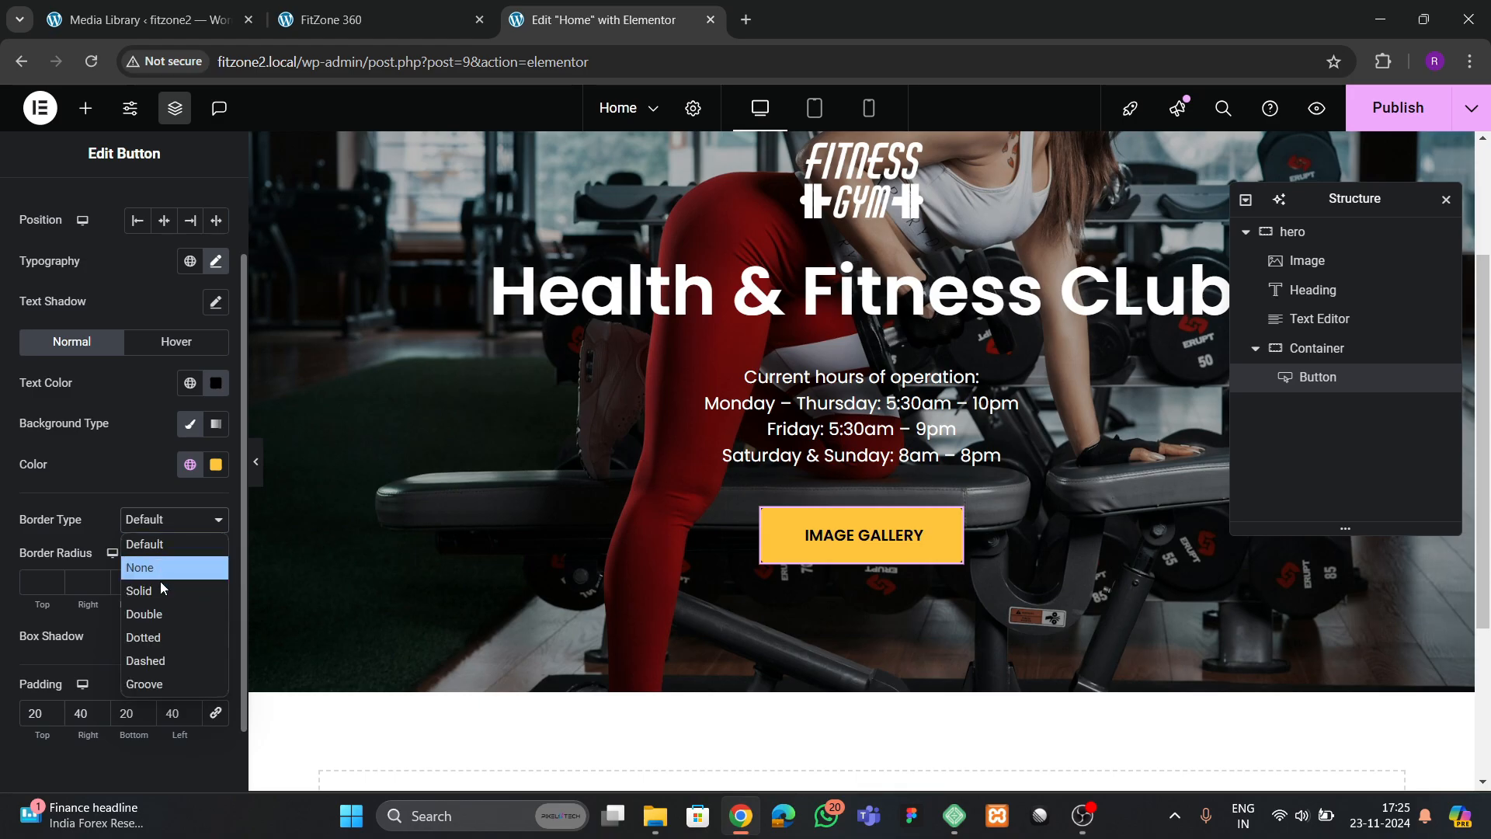
pyautogui.click(160, 587)
pyautogui.click(190, 642)
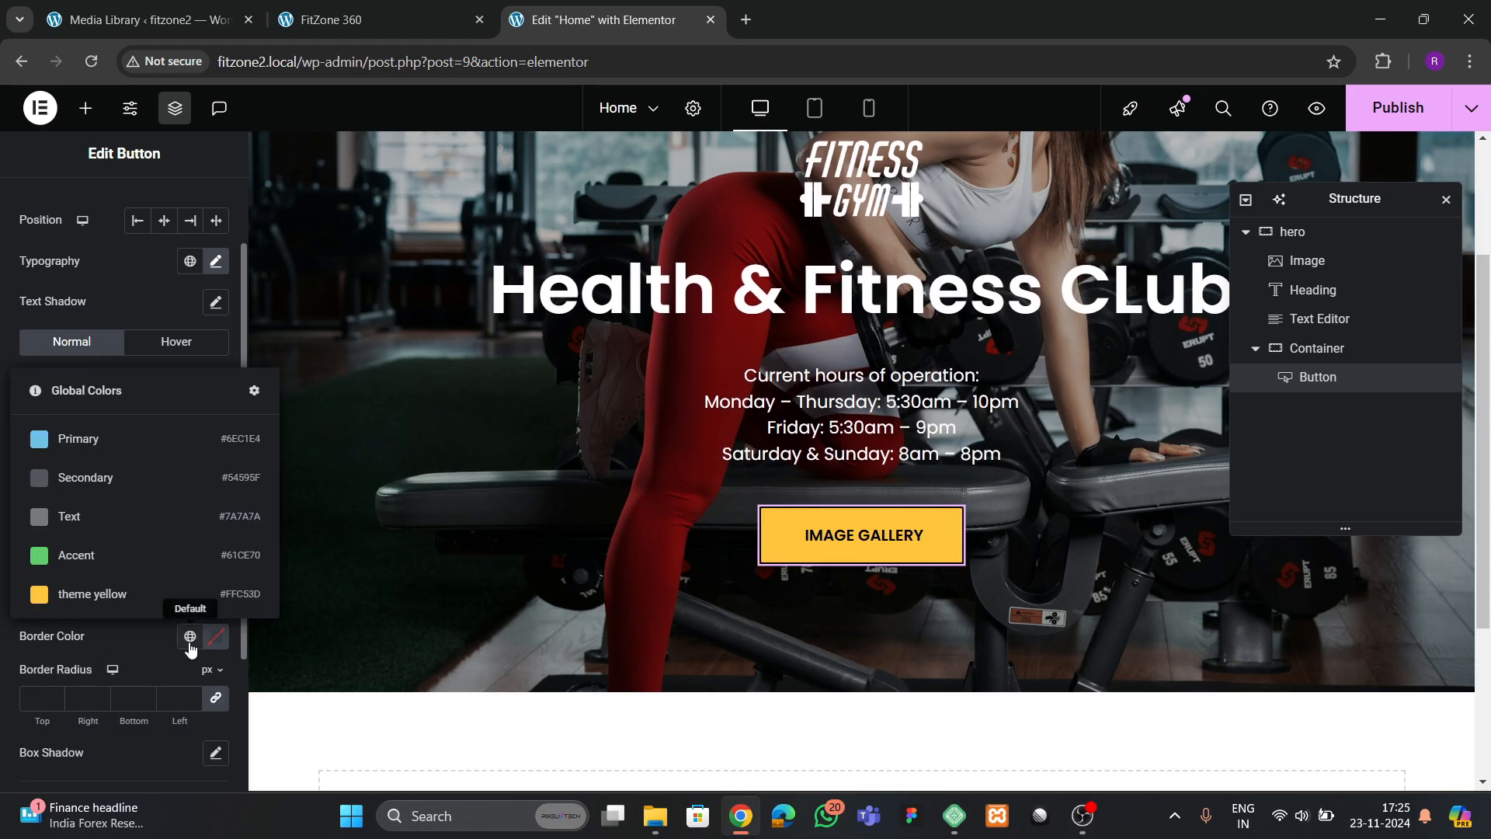
pyautogui.click(93, 594)
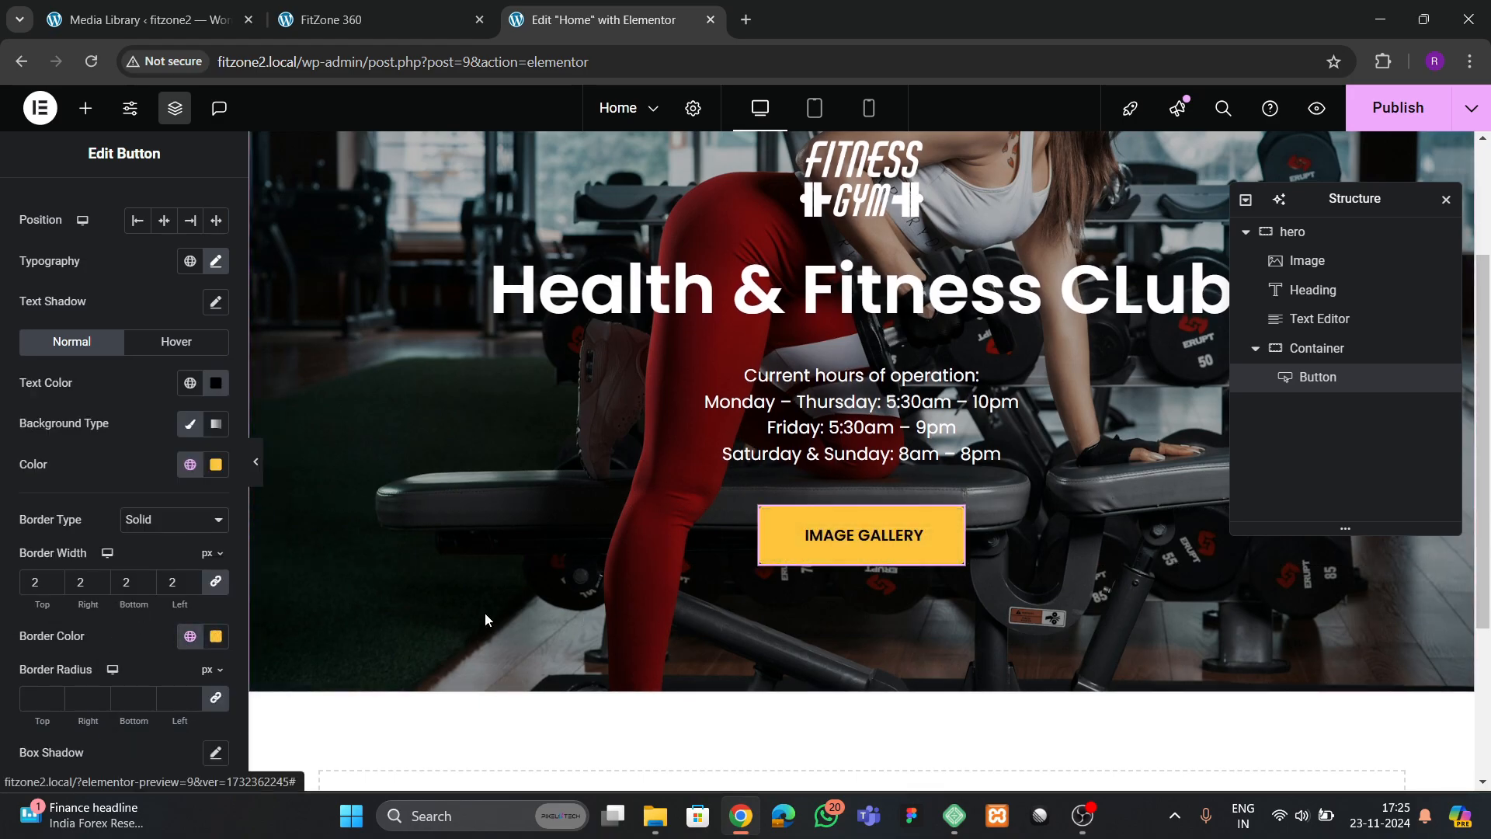
pyautogui.click(256, 461)
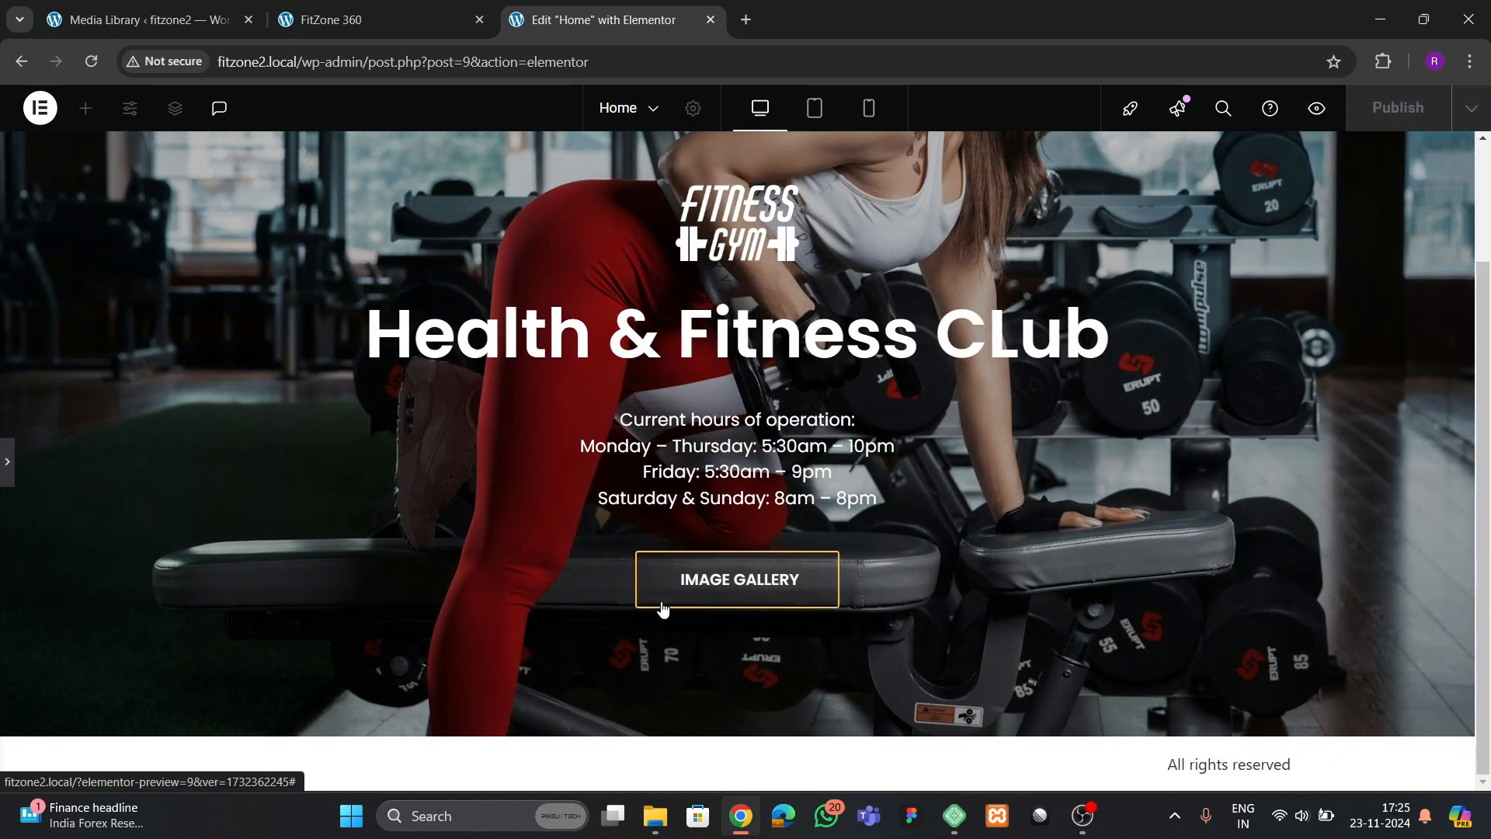
pyautogui.click(7, 466)
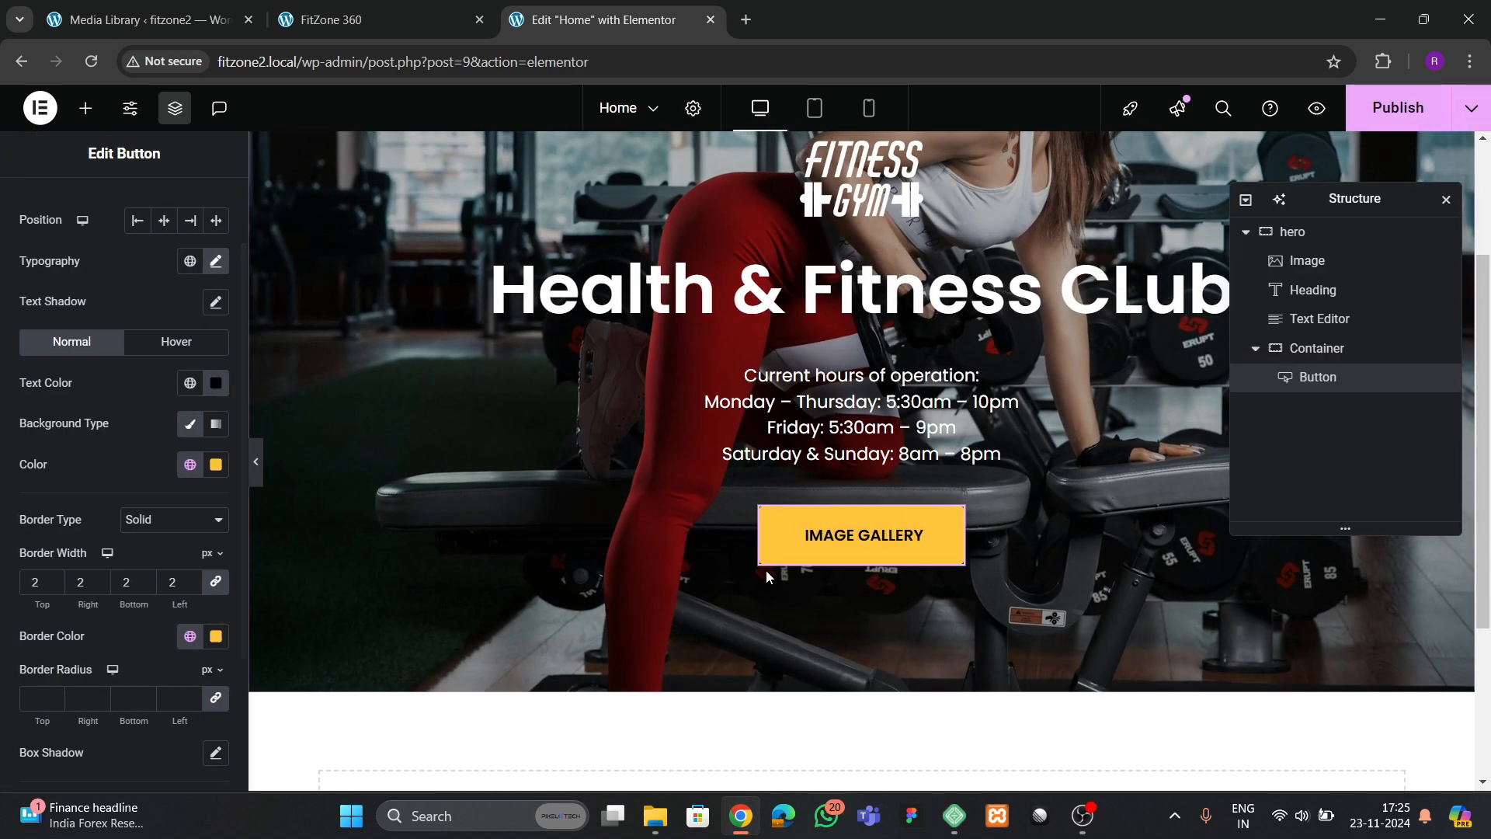
# Duplicate the IMAGE GALLERY button and set the button container's direction to row so both buttons sit side by side
pyautogui.rightClick(806, 564)
pyautogui.click(855, 396)
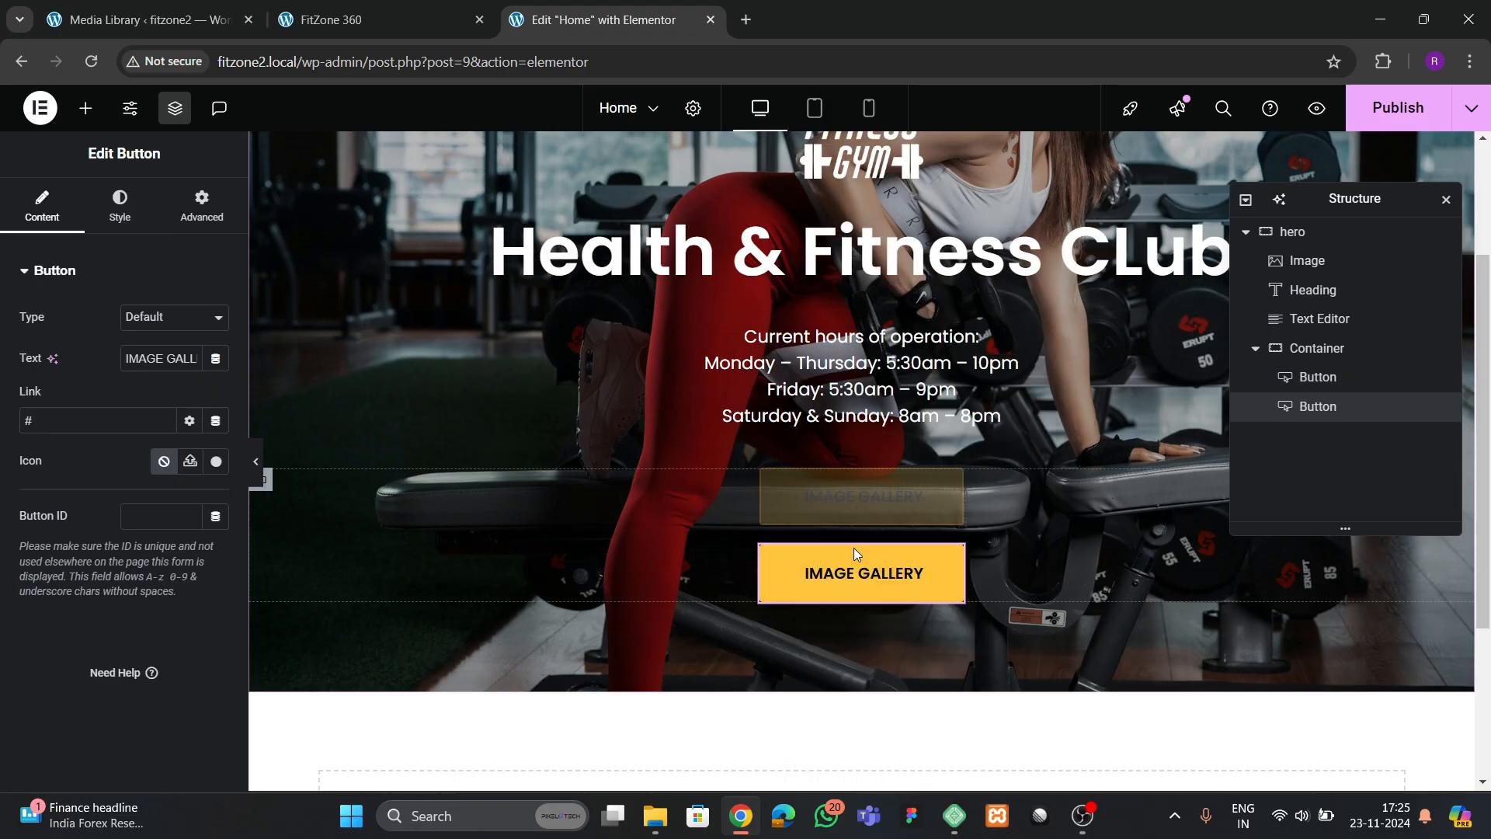
pyautogui.click(1317, 348)
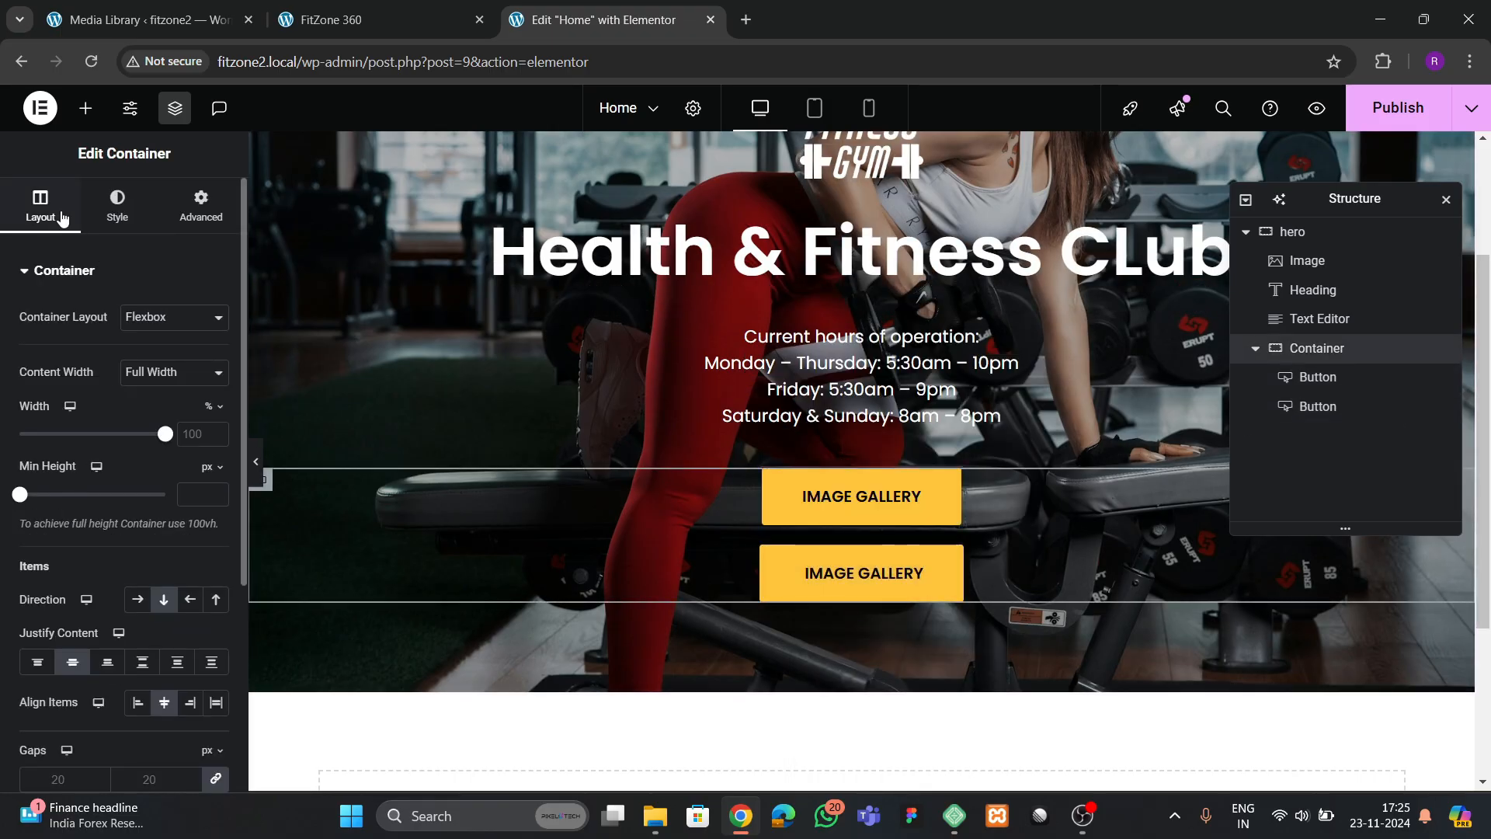
pyautogui.click(139, 601)
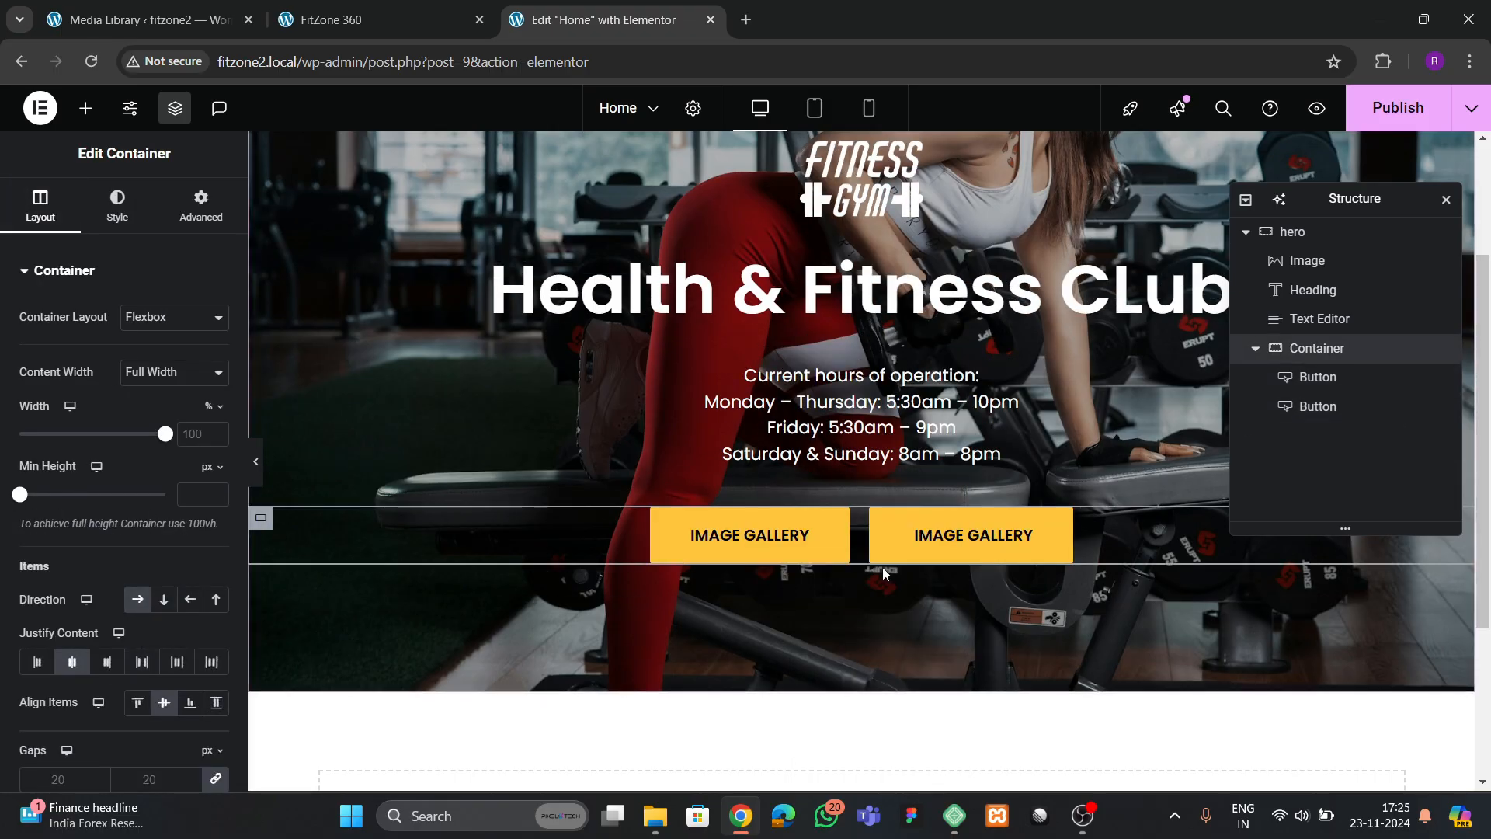
# Check the second button's label on the reference site and change the duplicated button's text to RECORDED CLASS
pyautogui.click(347, 19)
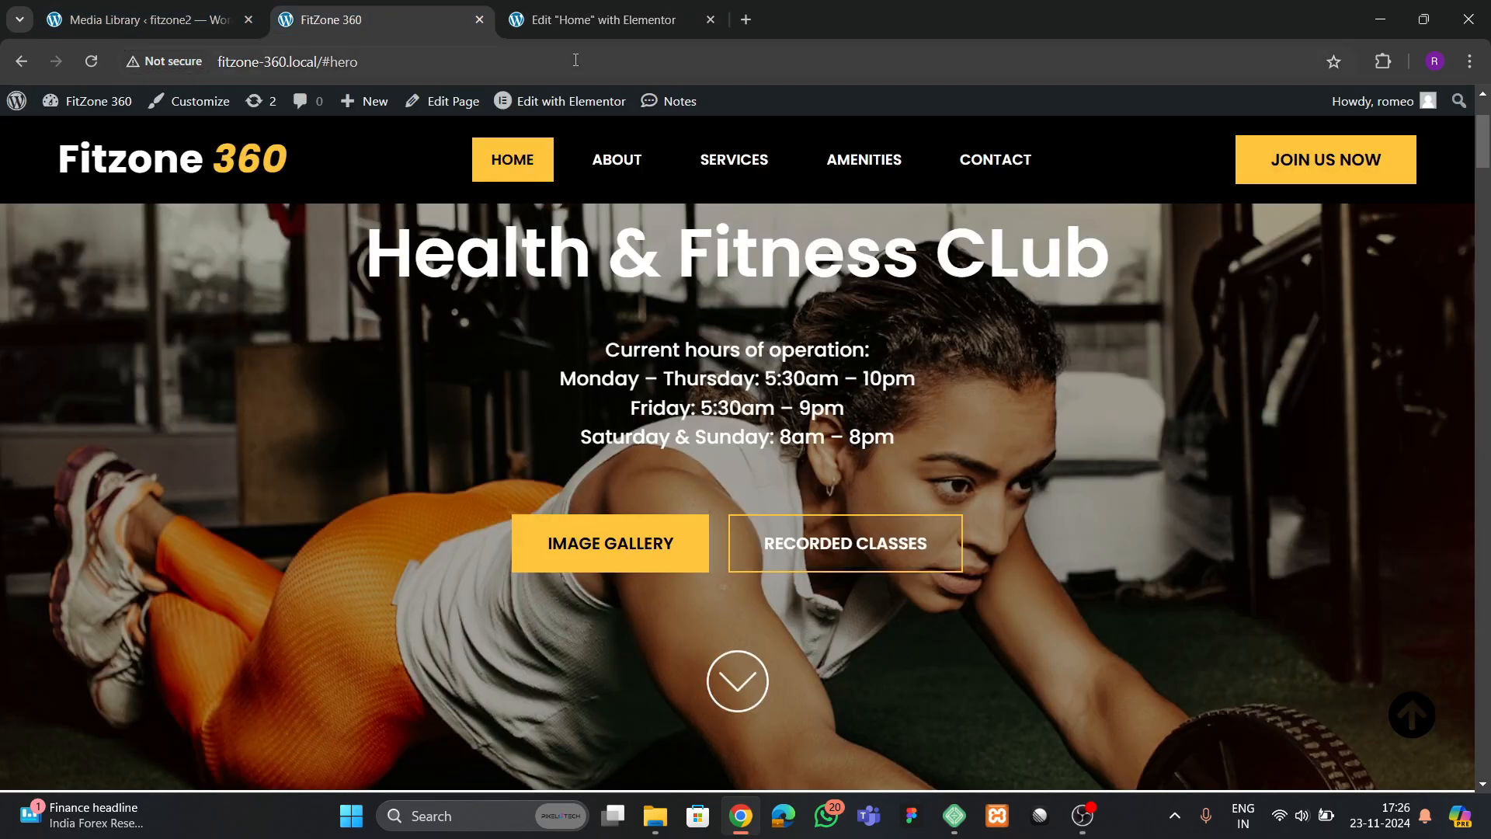
pyautogui.click(606, 20)
pyautogui.click(948, 547)
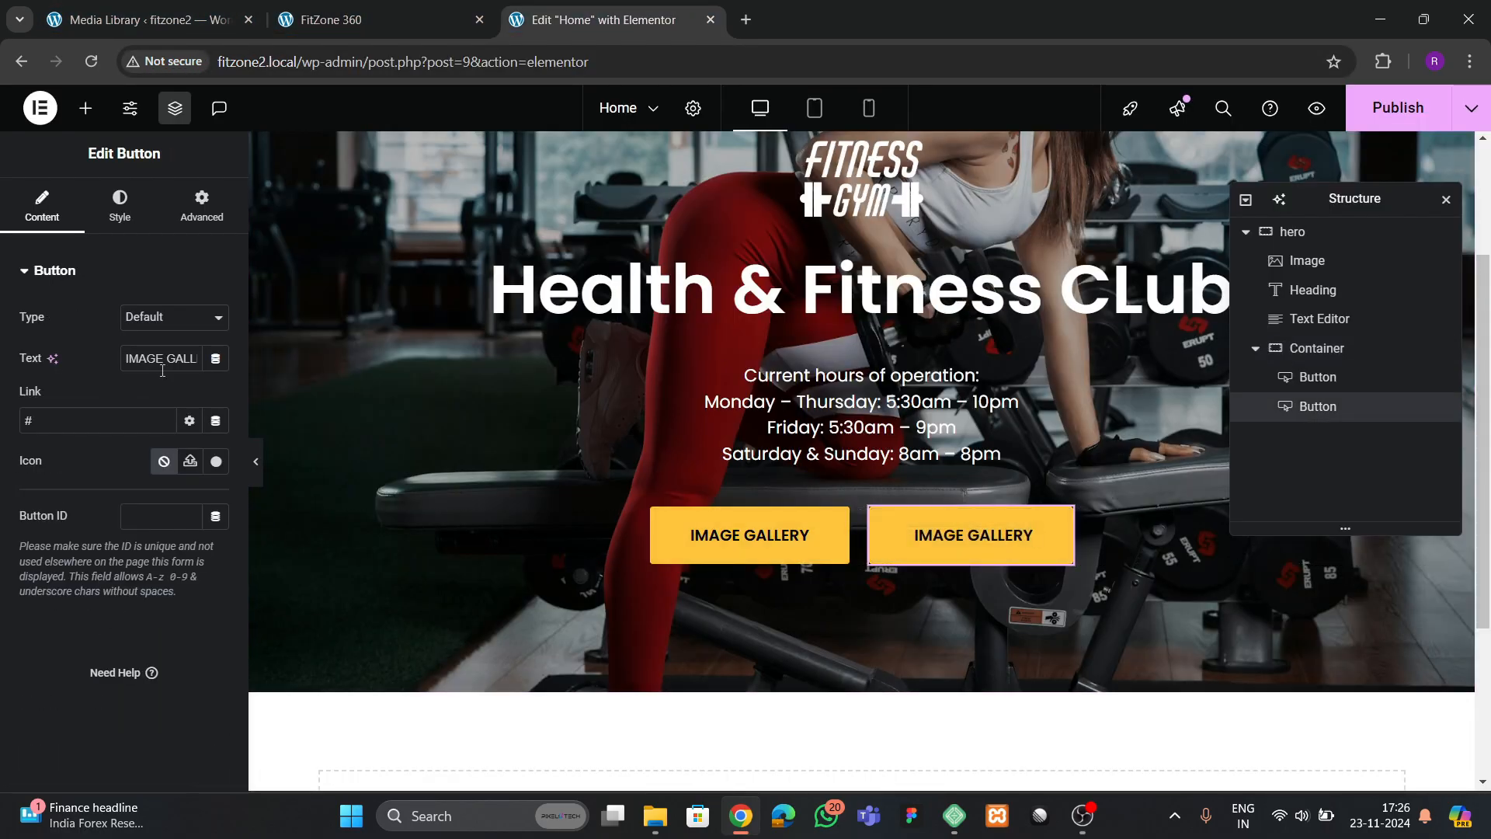
pyautogui.click(162, 369)
pyautogui.press('BackSpace')
pyautogui.write('RE')
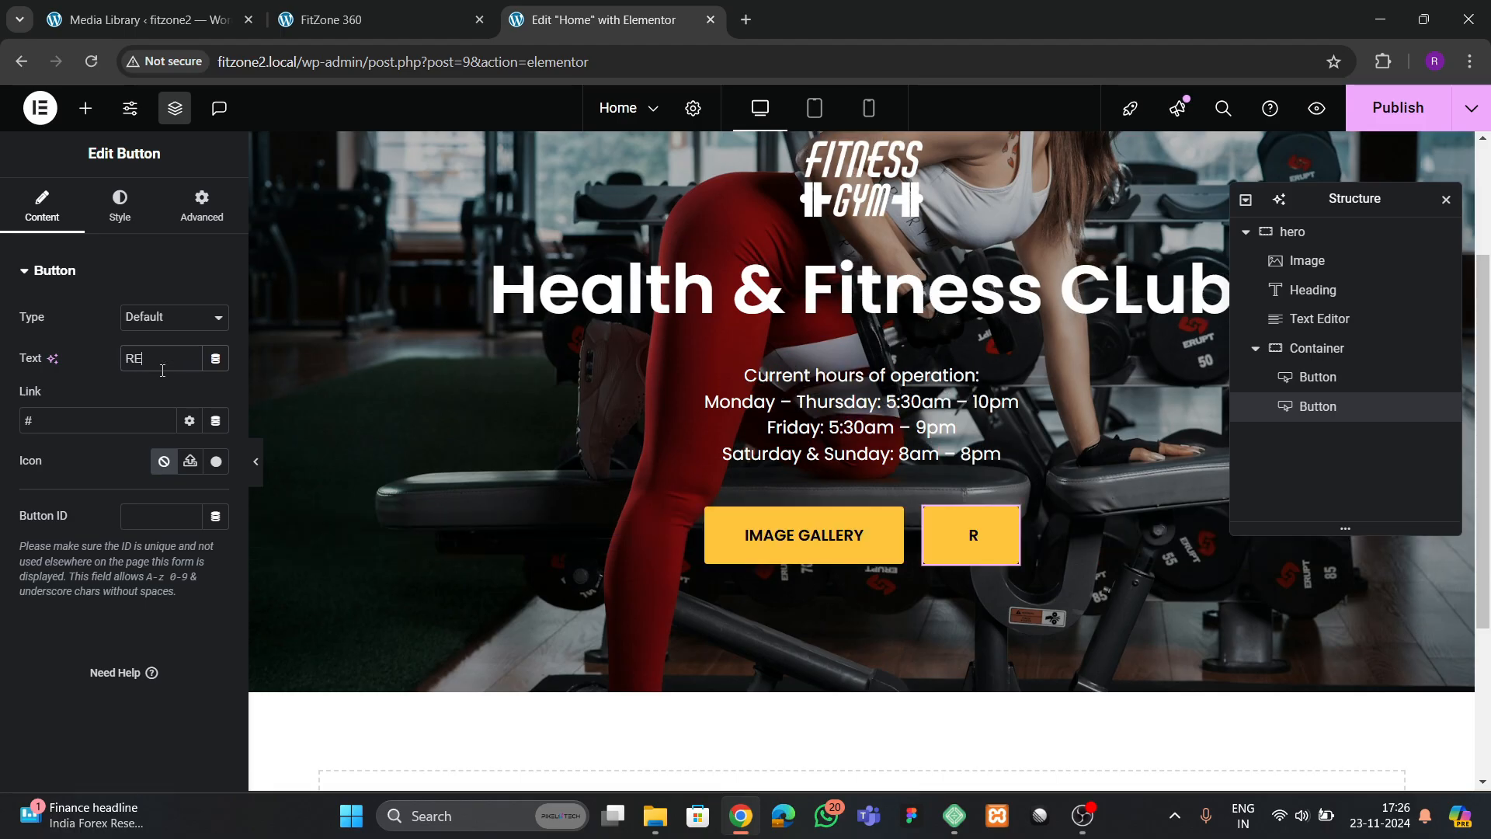
pyautogui.write('CORDED CLASSE')
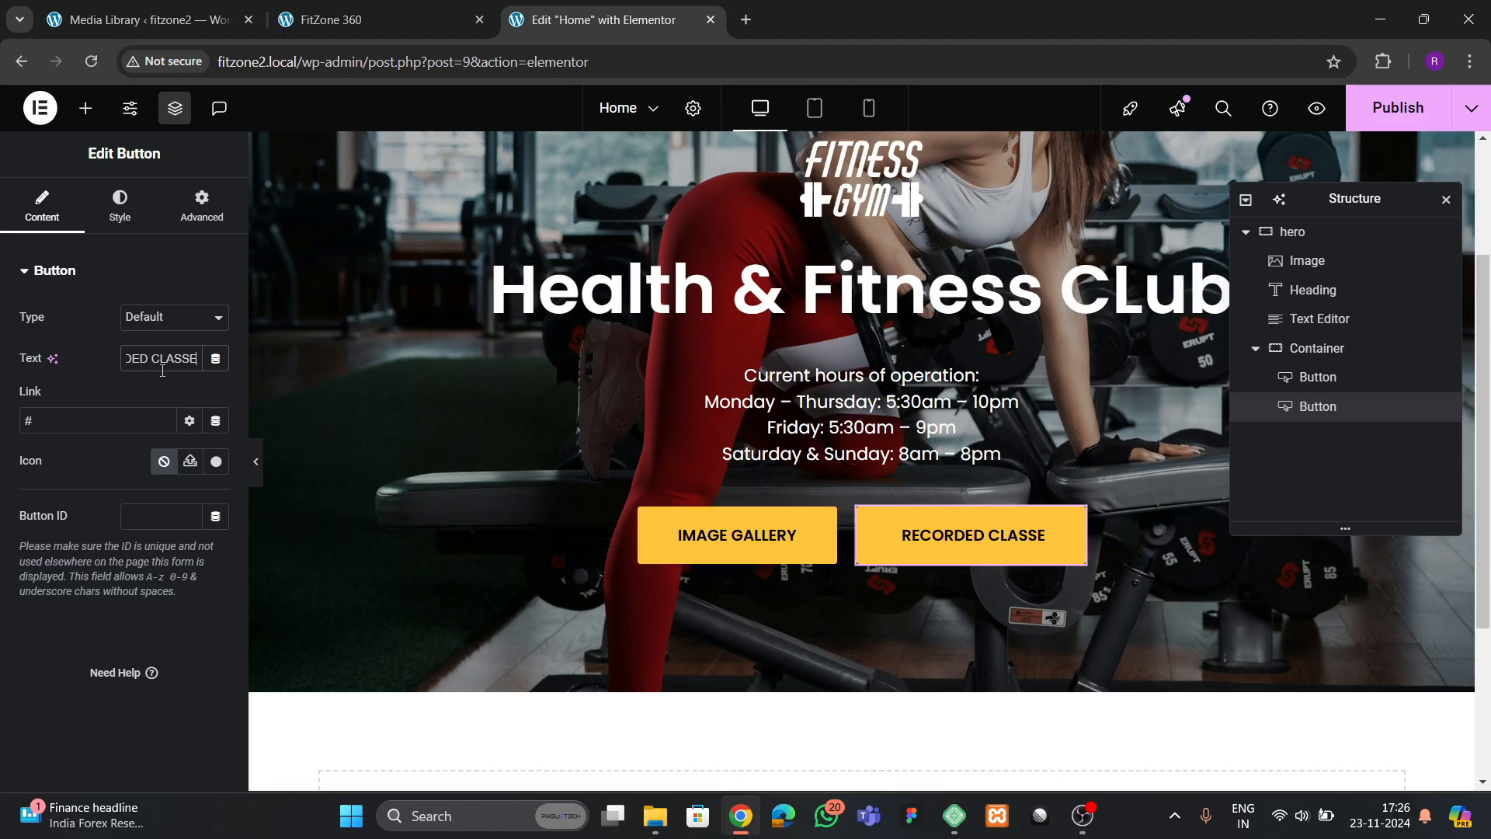
pyautogui.press('BackSpace')
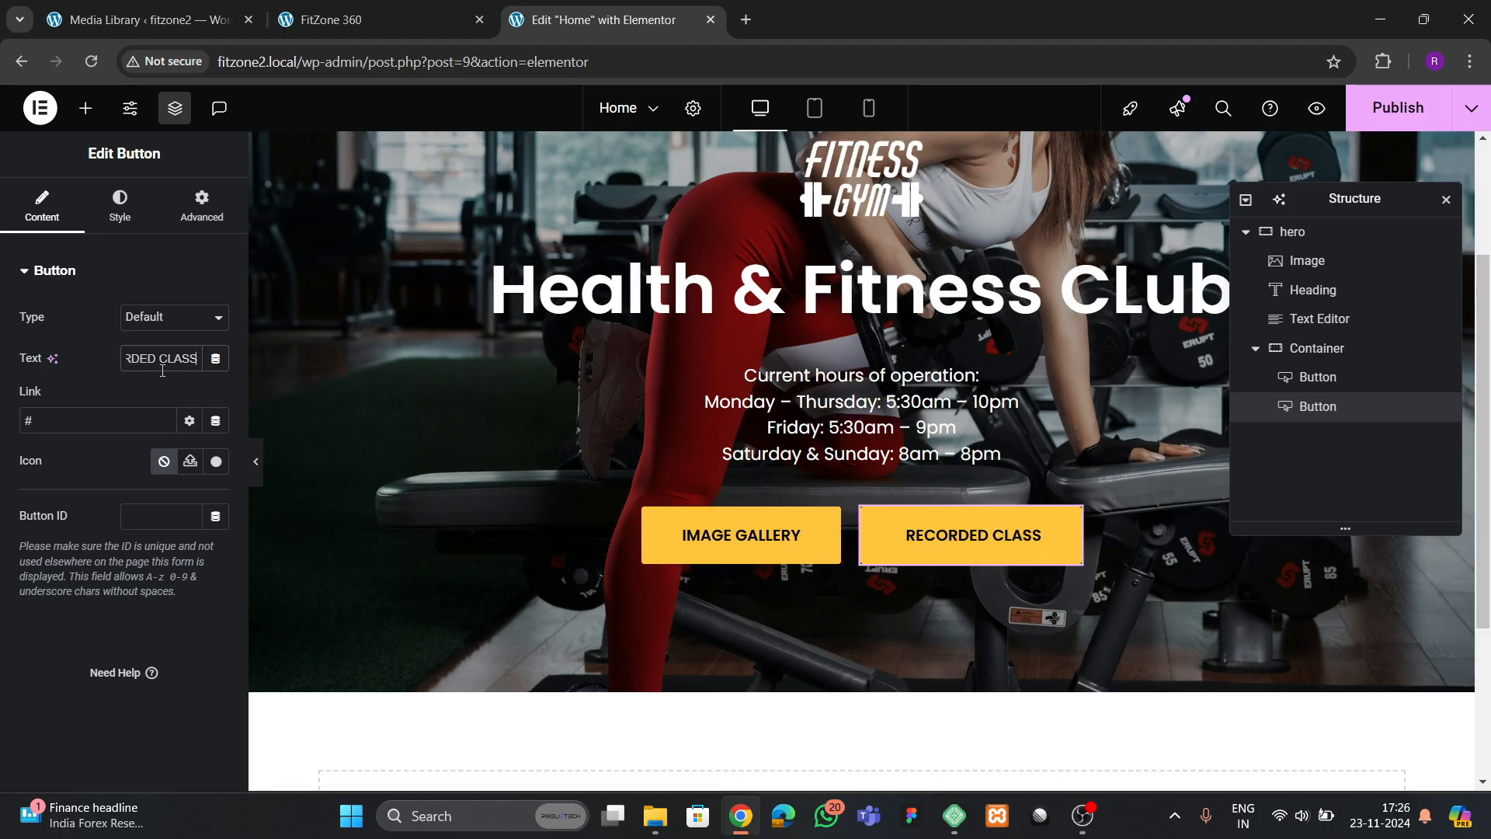
# Make the RECORDED CLASS button's normal background color fully transparent and its text color white
pyautogui.click(915, 549)
pyautogui.click(119, 207)
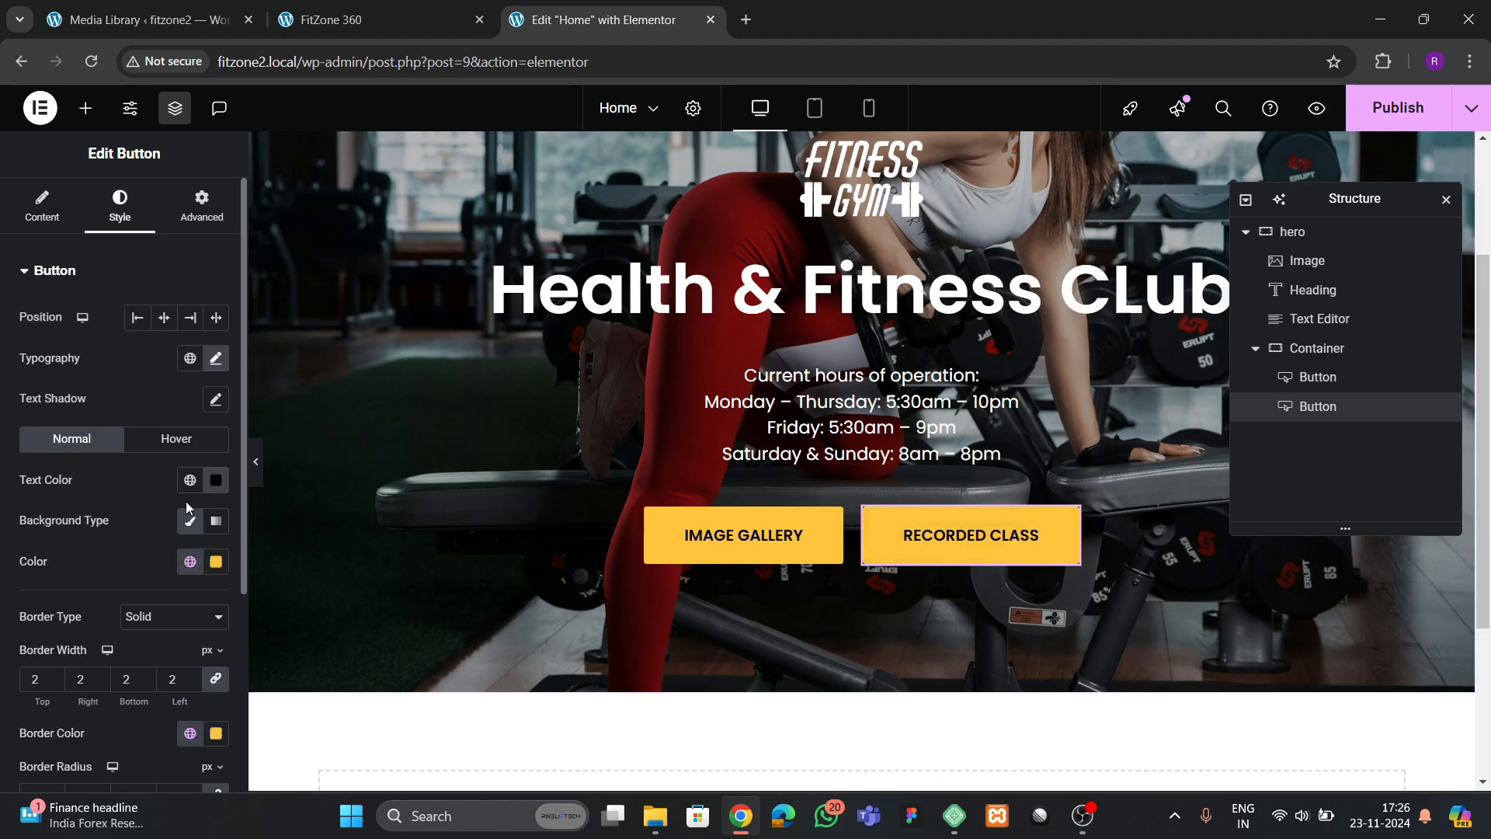
pyautogui.click(212, 561)
pyautogui.moveTo(326, 488); pyautogui.dragTo(91, 568)
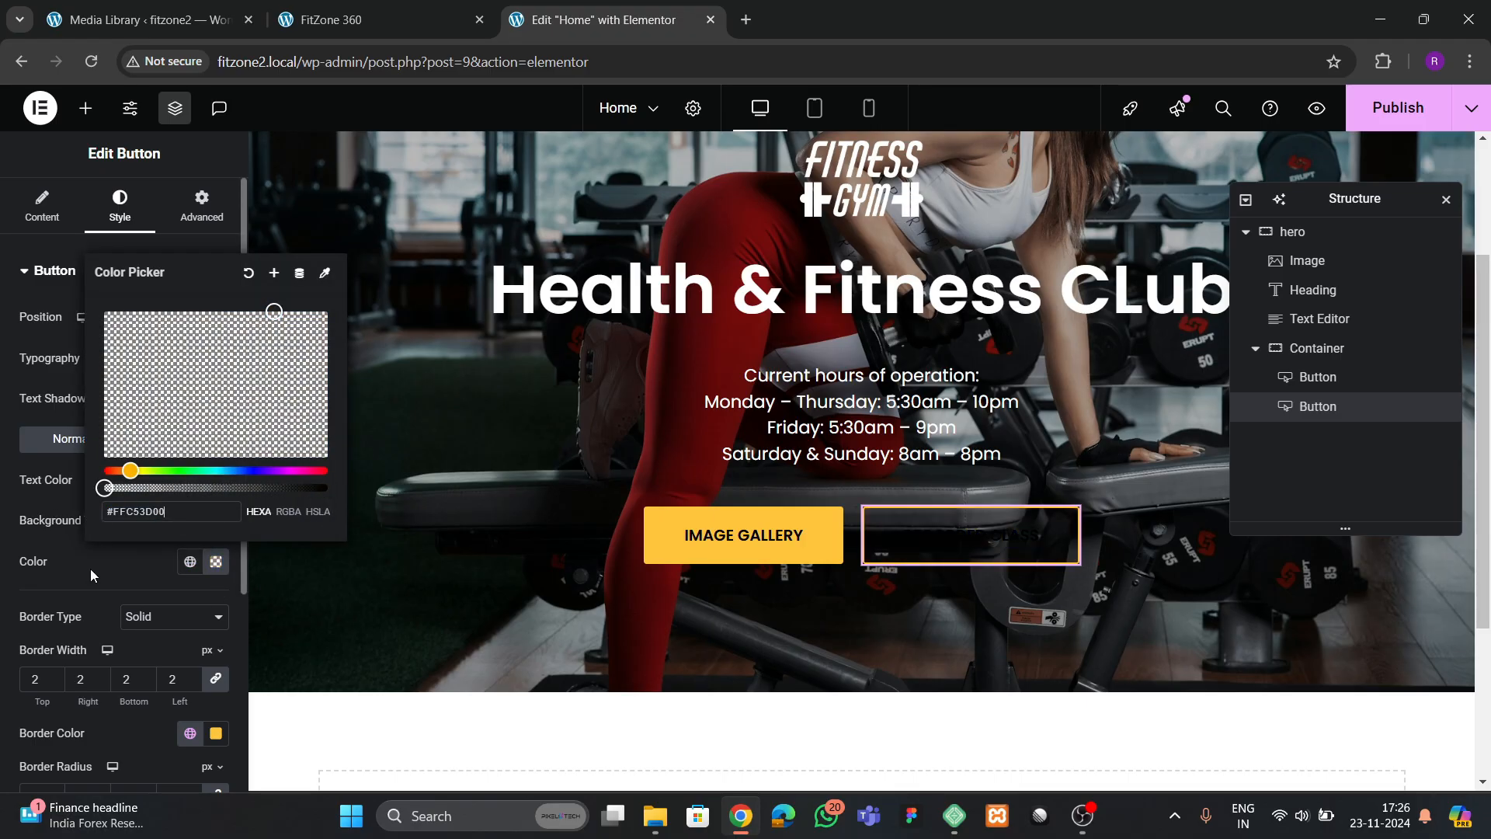
pyautogui.click(91, 571)
pyautogui.click(216, 480)
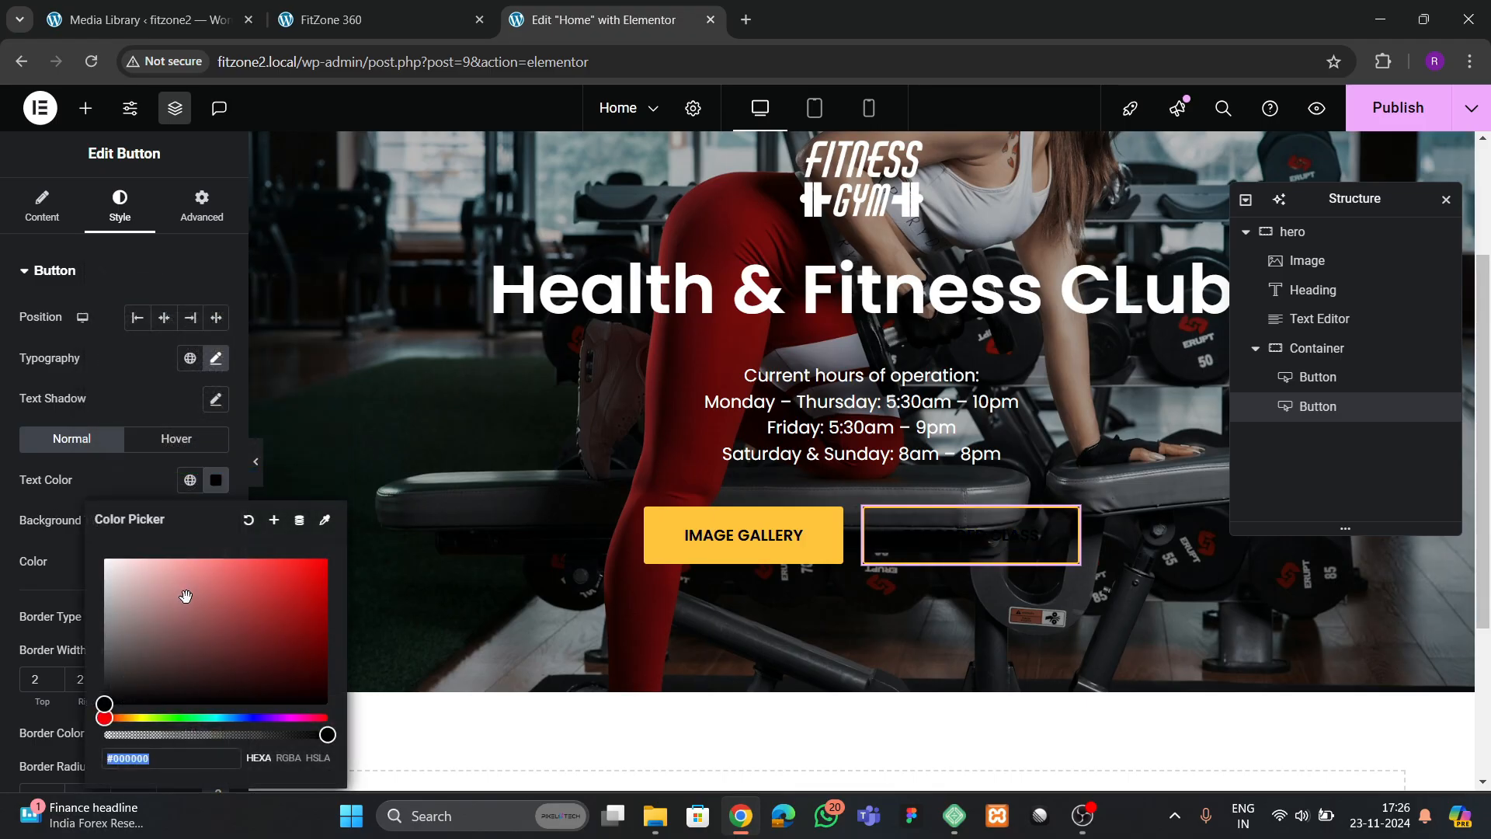
pyautogui.moveTo(186, 596); pyautogui.dragTo(106, 560)
pyautogui.click(114, 556)
# Try white as the RECORDED CLASS button's border color and restore theme yellow
pyautogui.scroll(-1, 148, 580)
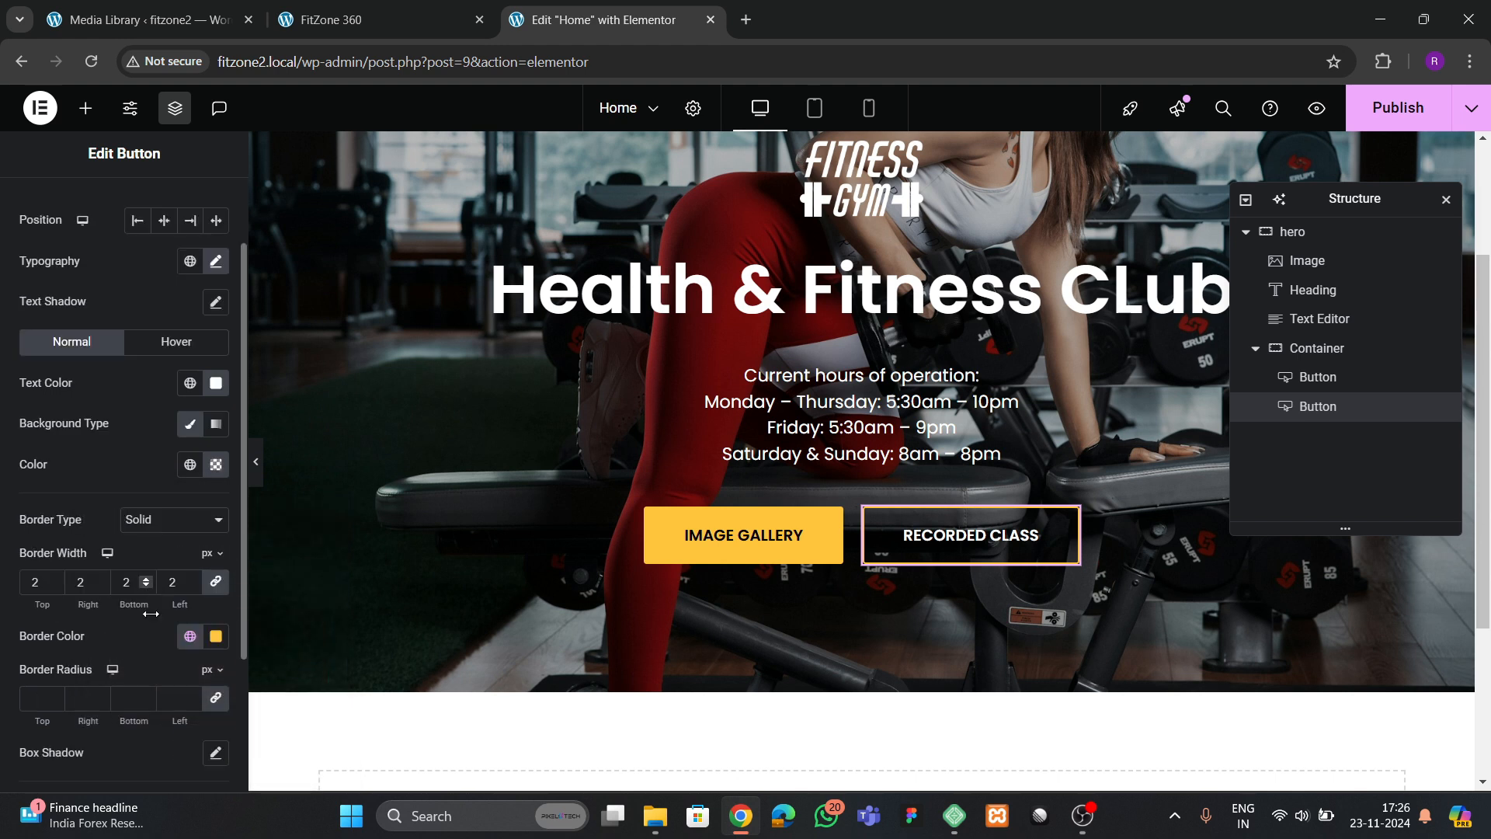
pyautogui.click(216, 636)
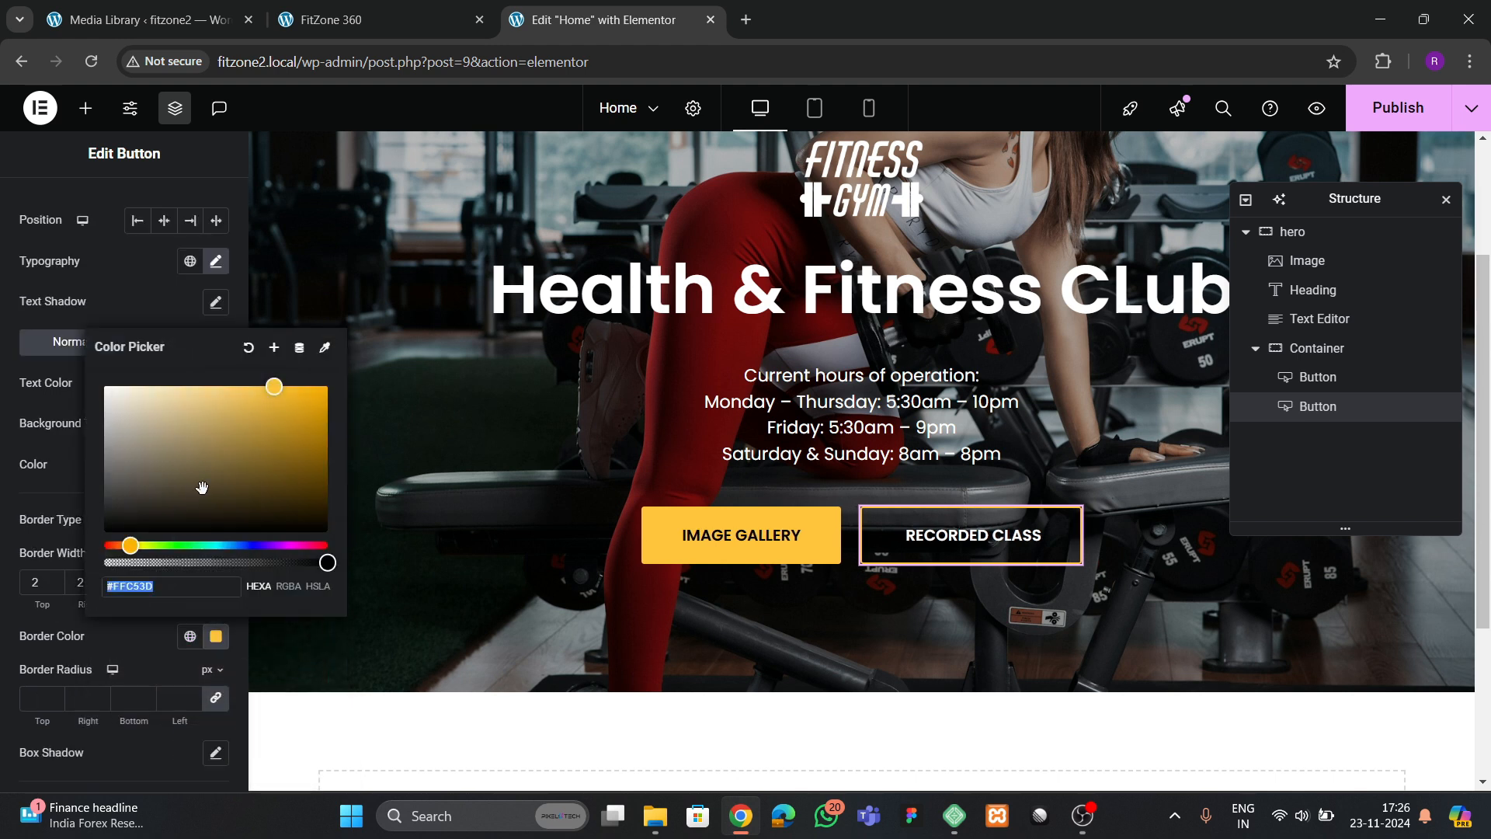
pyautogui.click(78, 421)
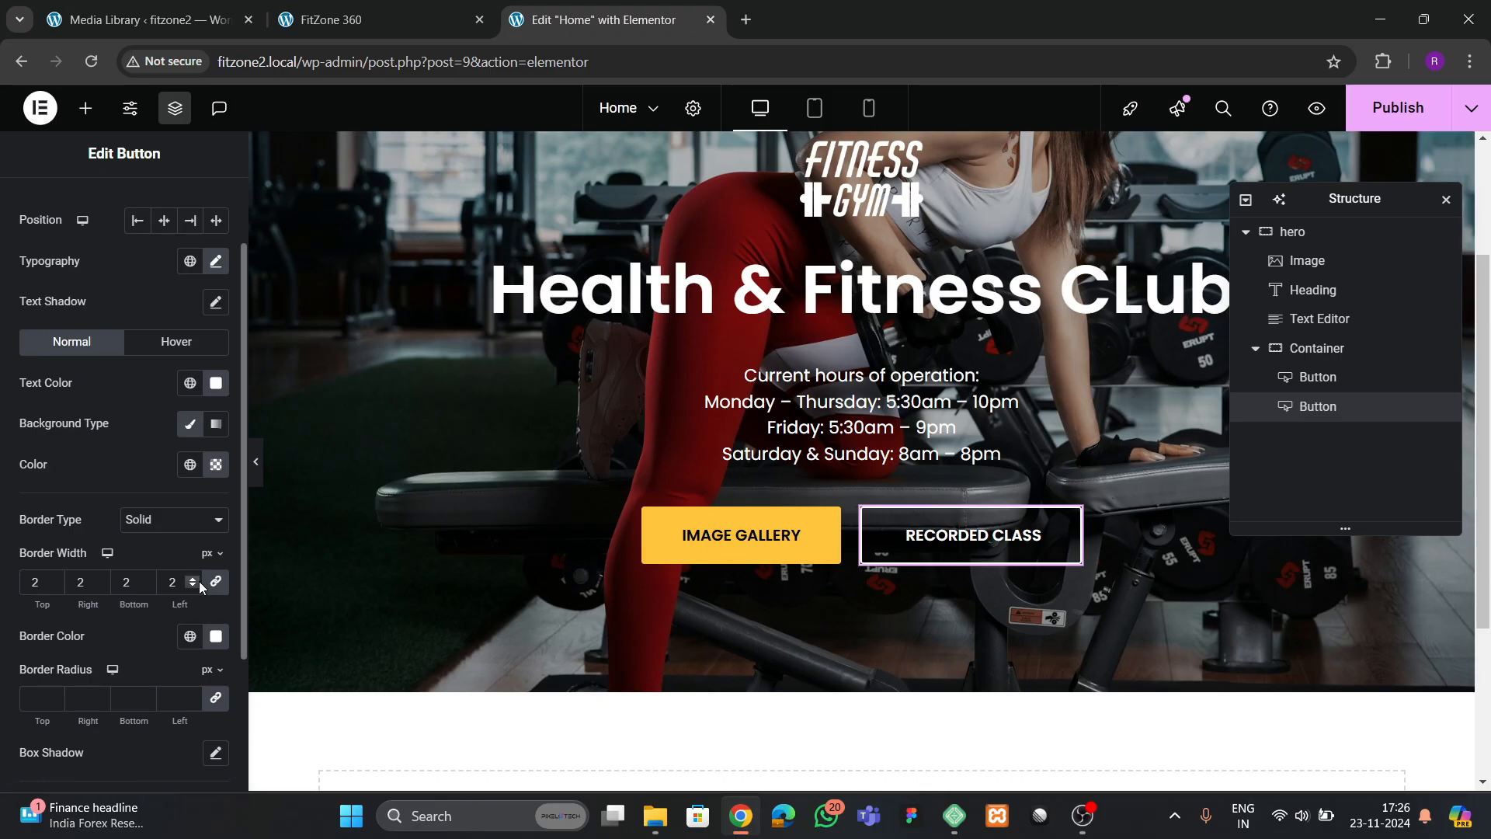
pyautogui.click(189, 636)
pyautogui.click(109, 589)
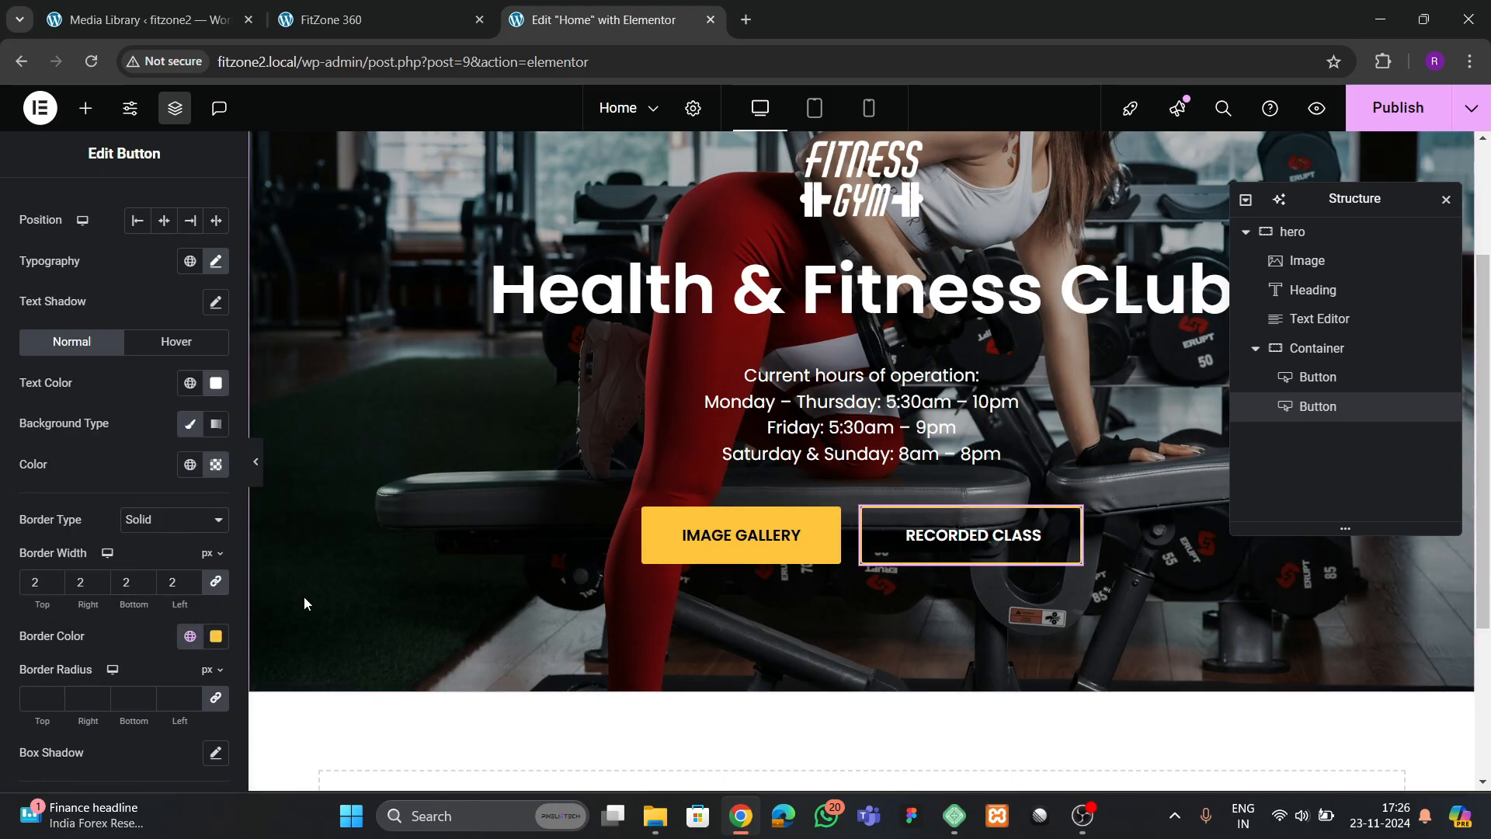
# Set the RECORDED CLASS button's hover background color to theme yellow and hover text color to black, and preview the buttons
pyautogui.click(177, 342)
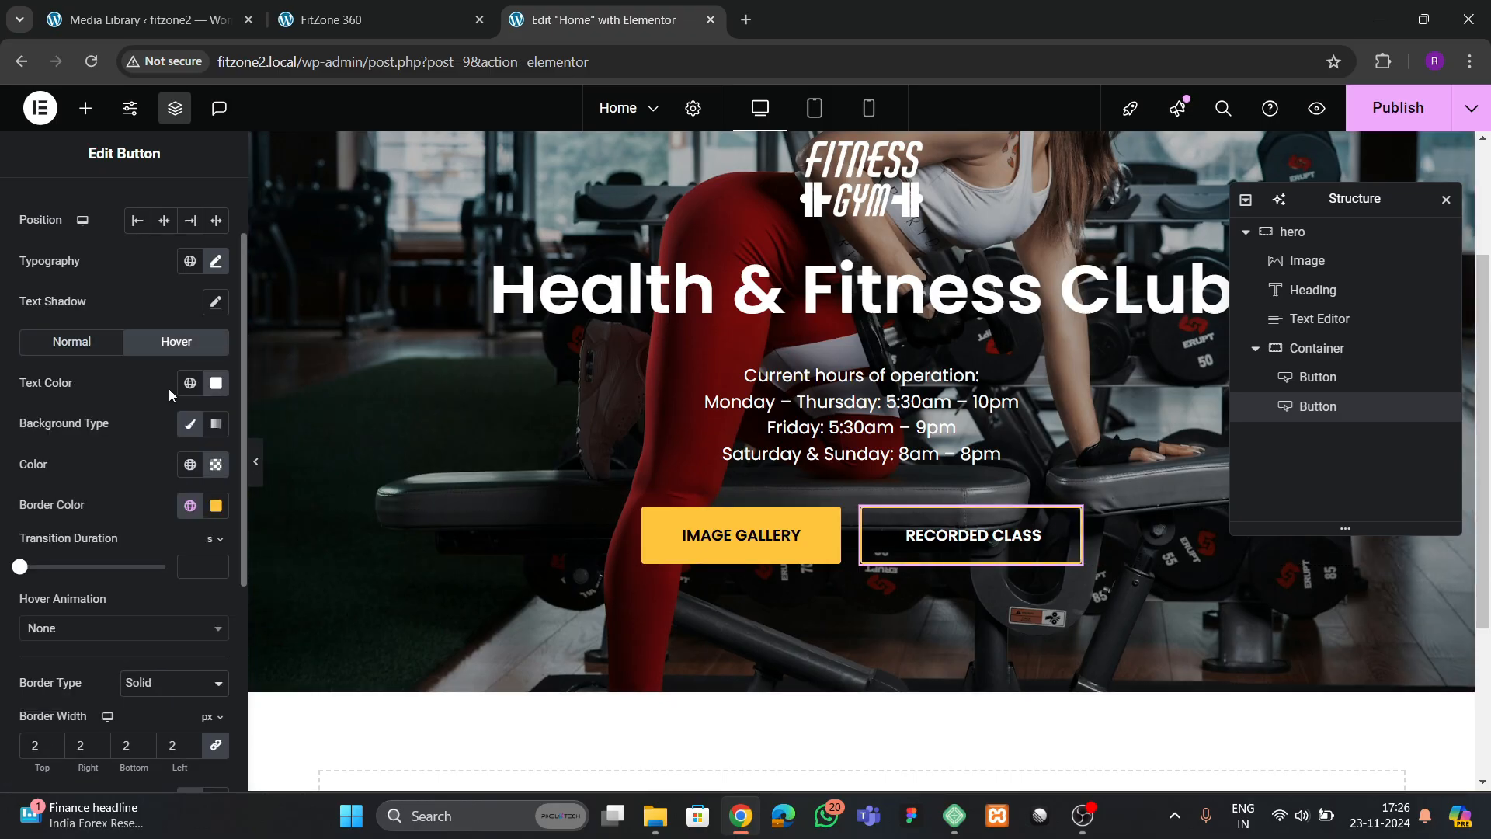
pyautogui.click(190, 464)
pyautogui.click(110, 708)
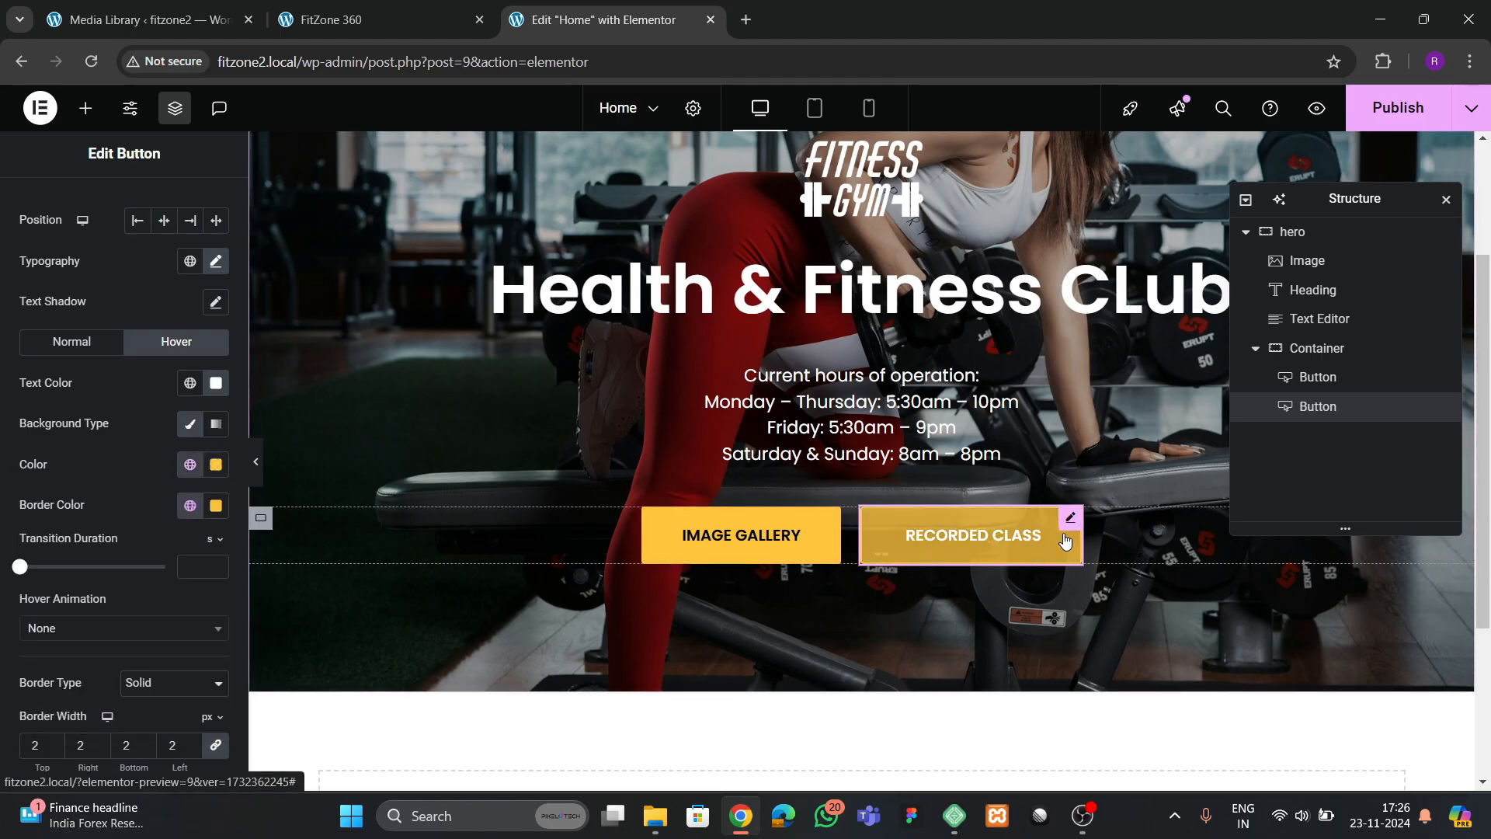
pyautogui.click(217, 386)
pyautogui.click(121, 310)
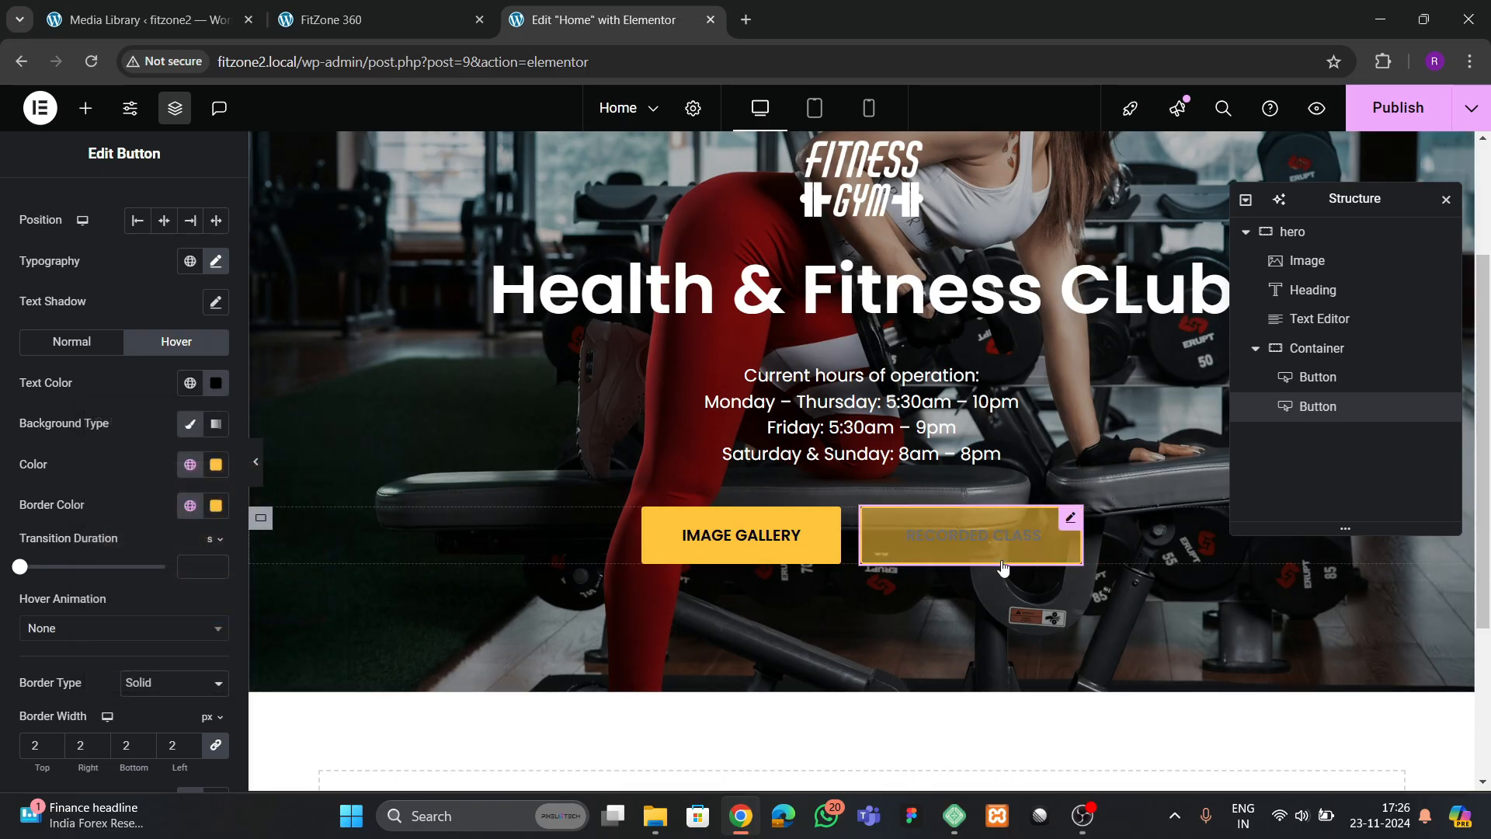
pyautogui.click(257, 480)
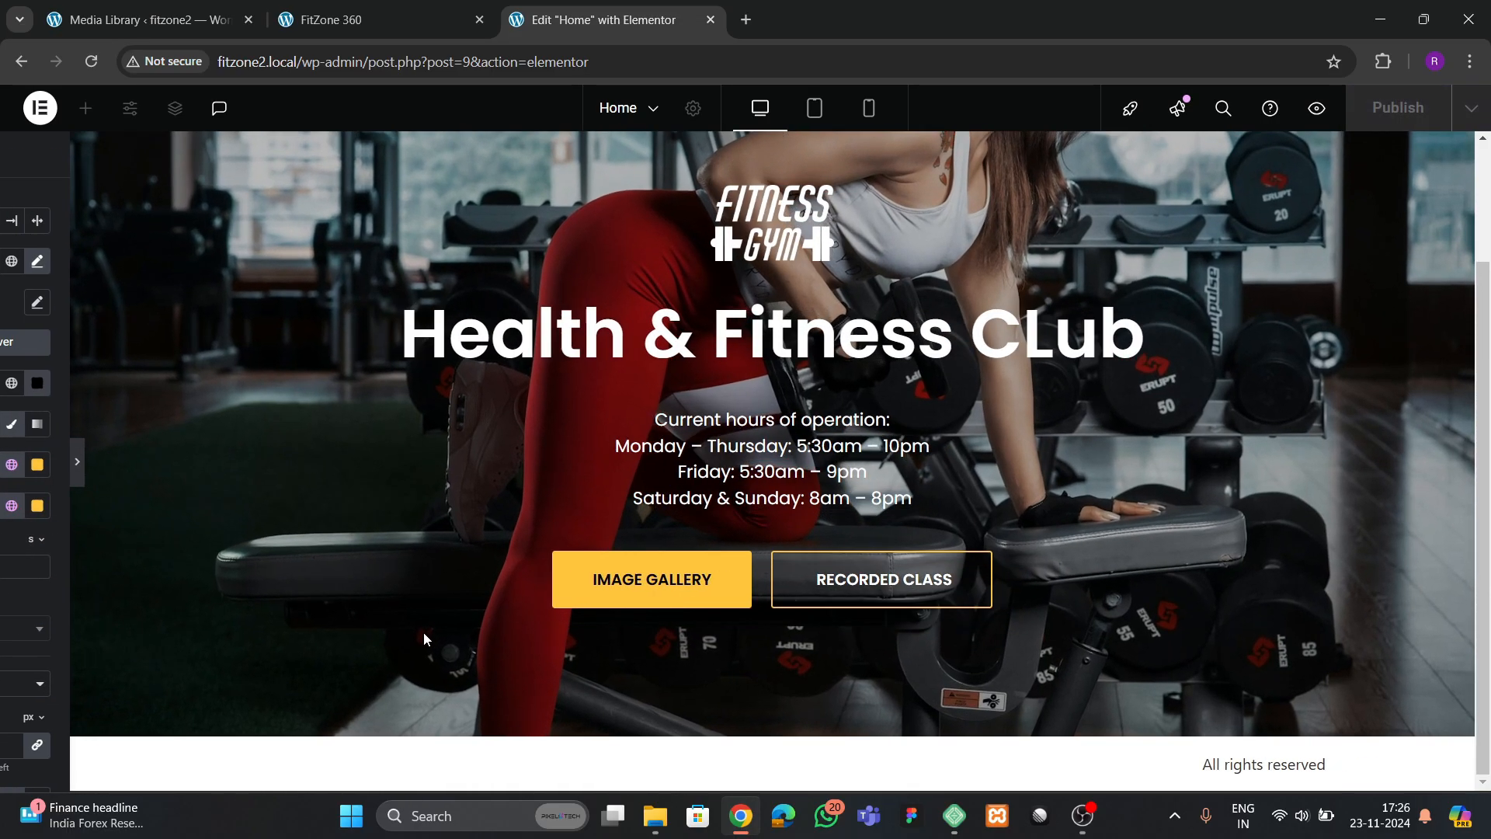
pyautogui.click(9, 465)
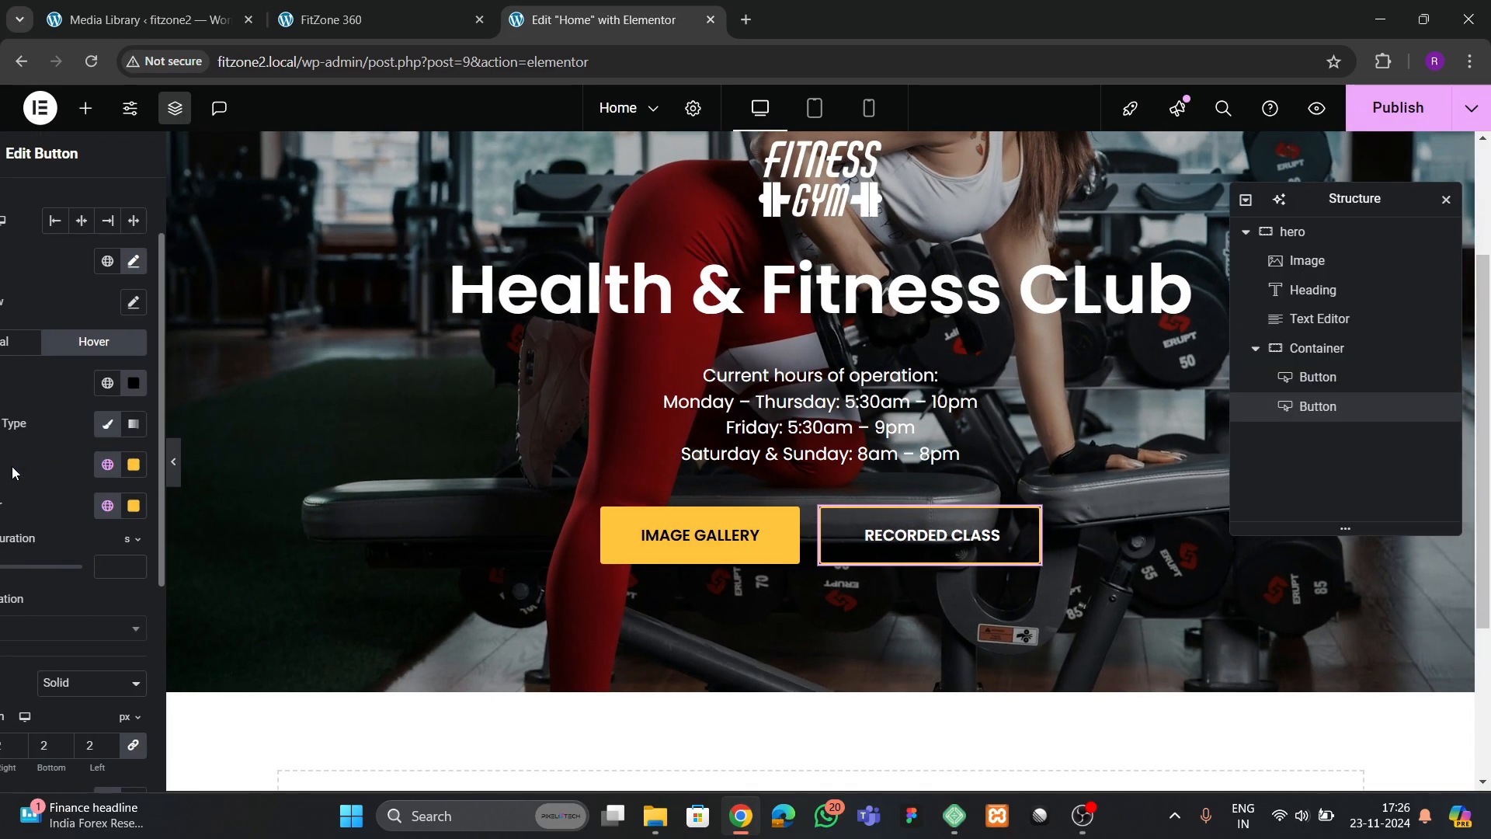
# Check the arrow below the buttons on the reference site and add an Image widget below the button container in the hero
pyautogui.click(373, 21)
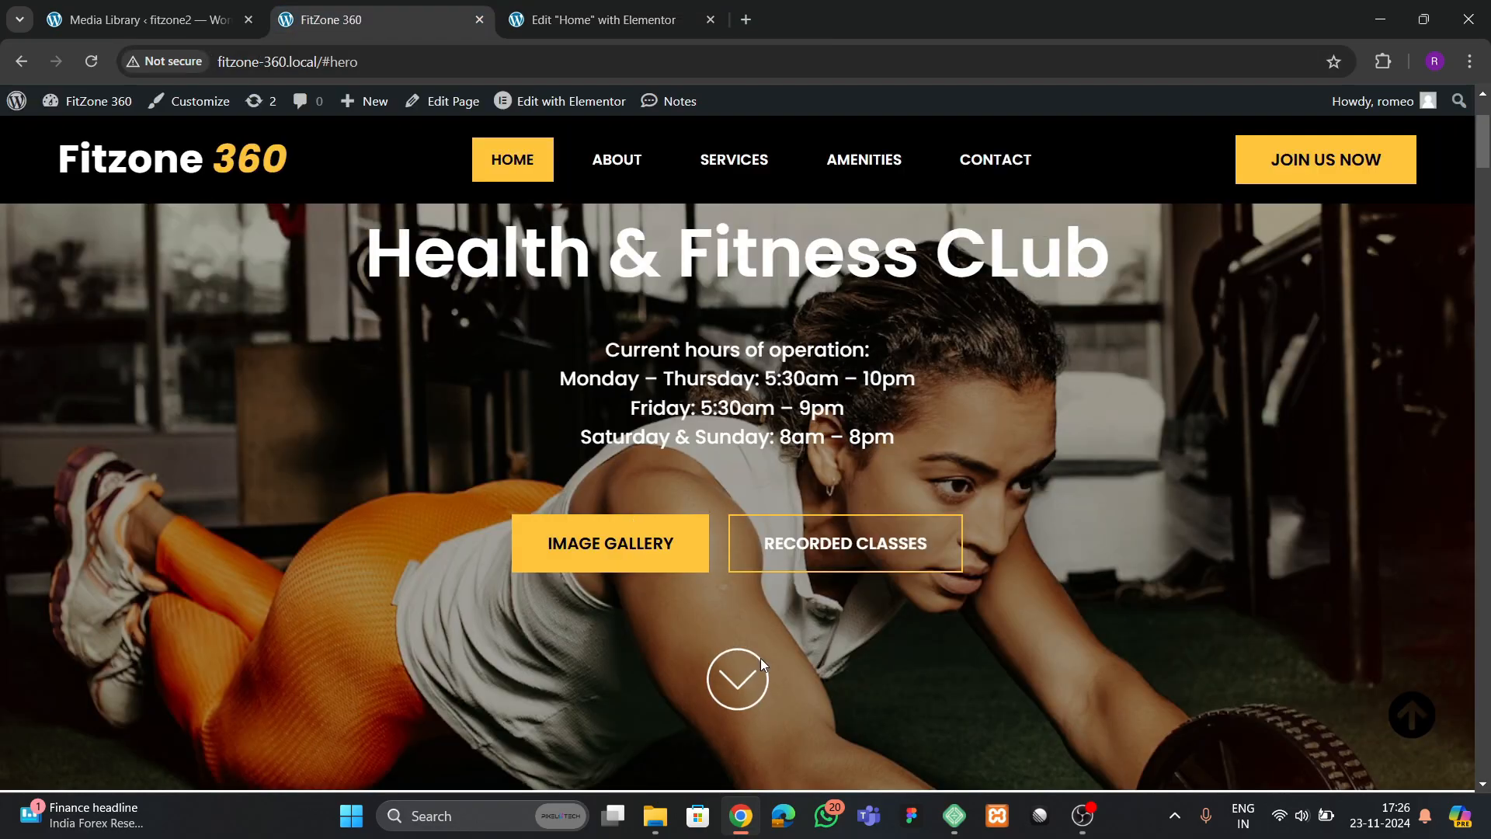
pyautogui.click(589, 21)
pyautogui.click(85, 109)
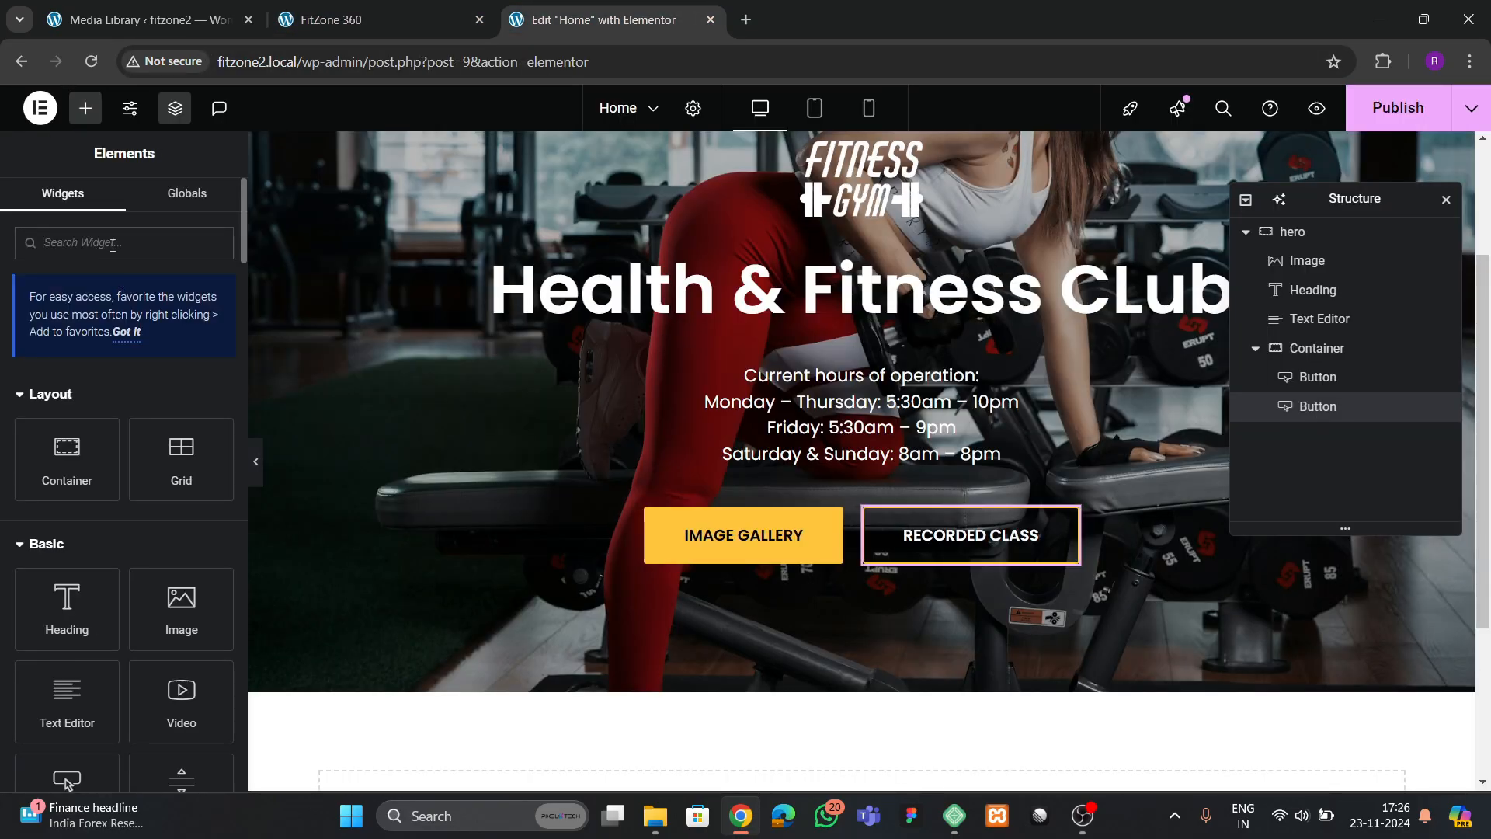
pyautogui.write('image')
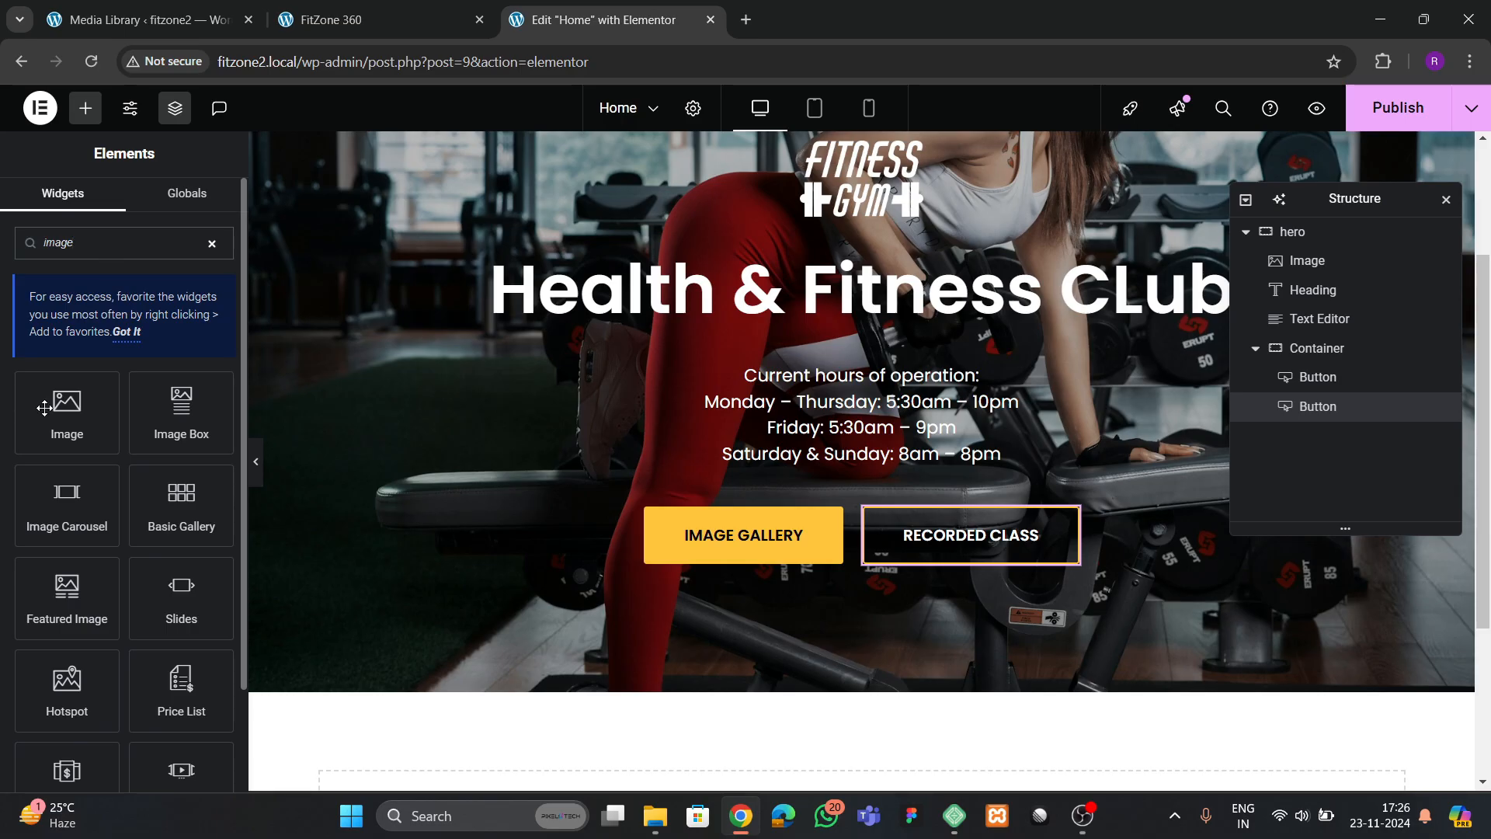
pyautogui.moveTo(45, 408); pyautogui.dragTo(870, 461)
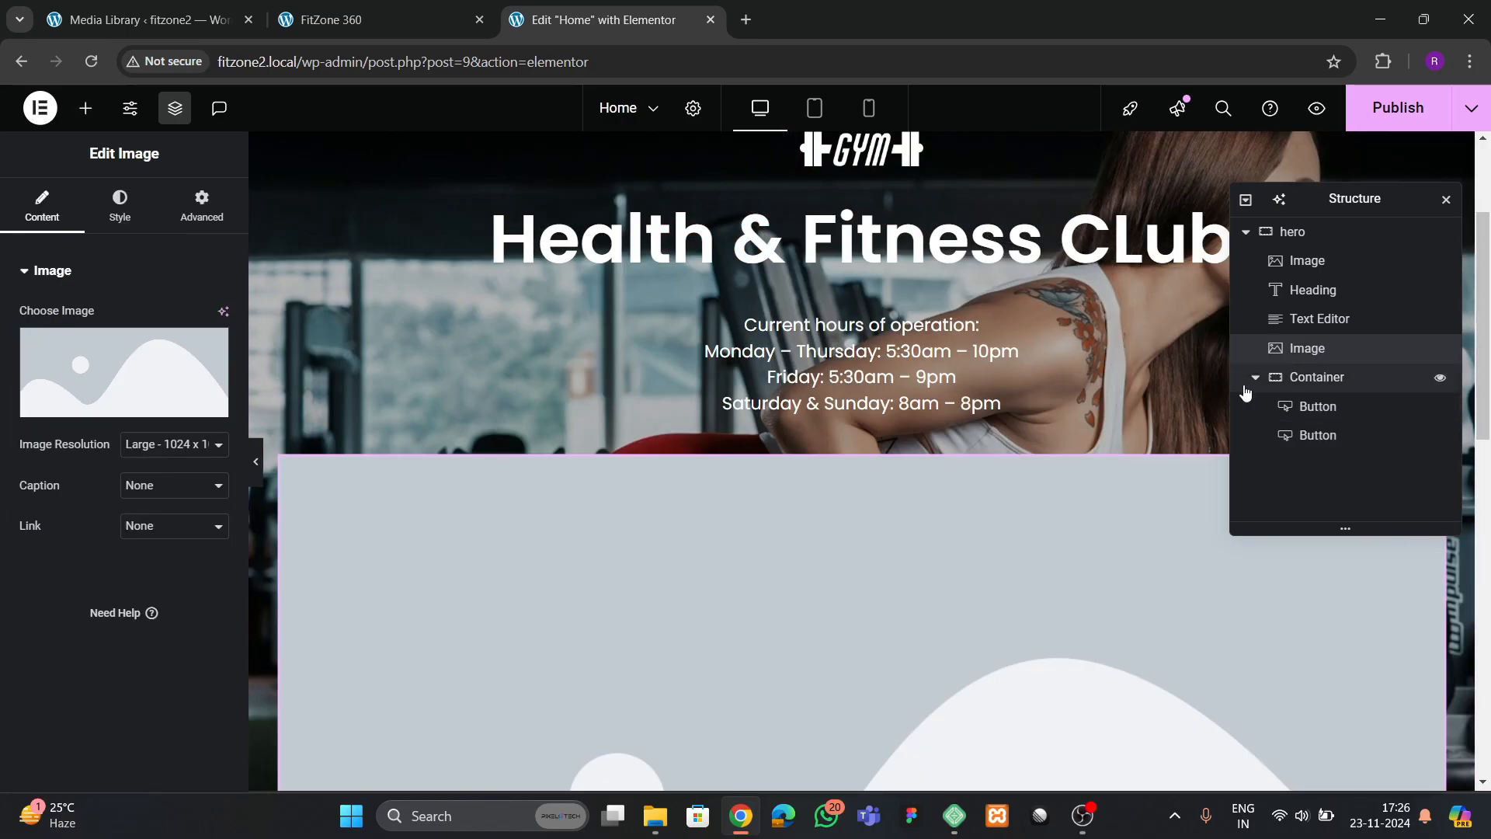
pyautogui.moveTo(1322, 352); pyautogui.dragTo(1326, 395)
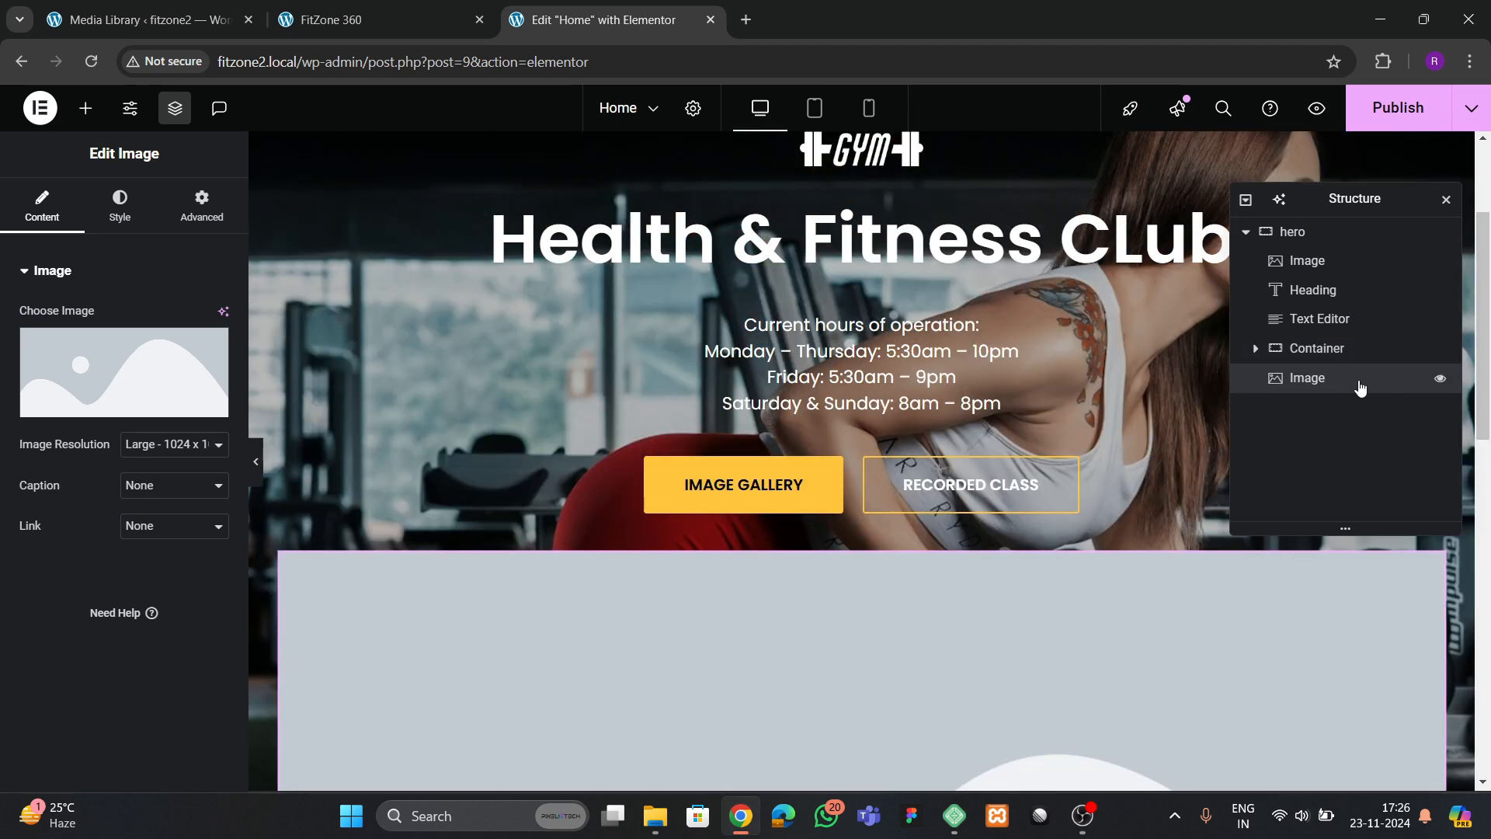
# Set the new image to the white circled down-arrow from the media library
pyautogui.click(124, 373)
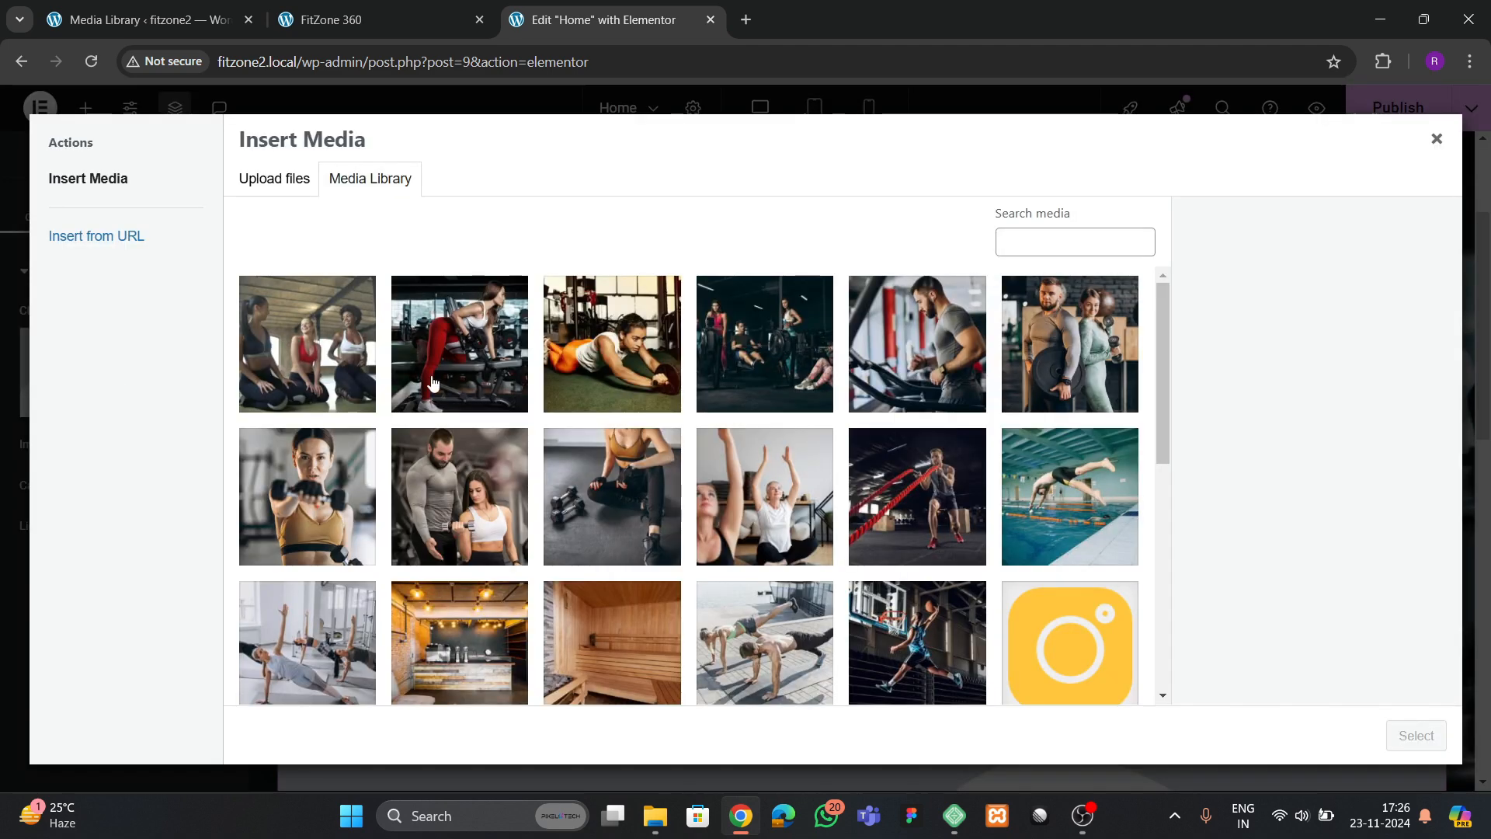
pyautogui.scroll(-8, 479, 456)
pyautogui.click(479, 456)
pyautogui.click(1415, 735)
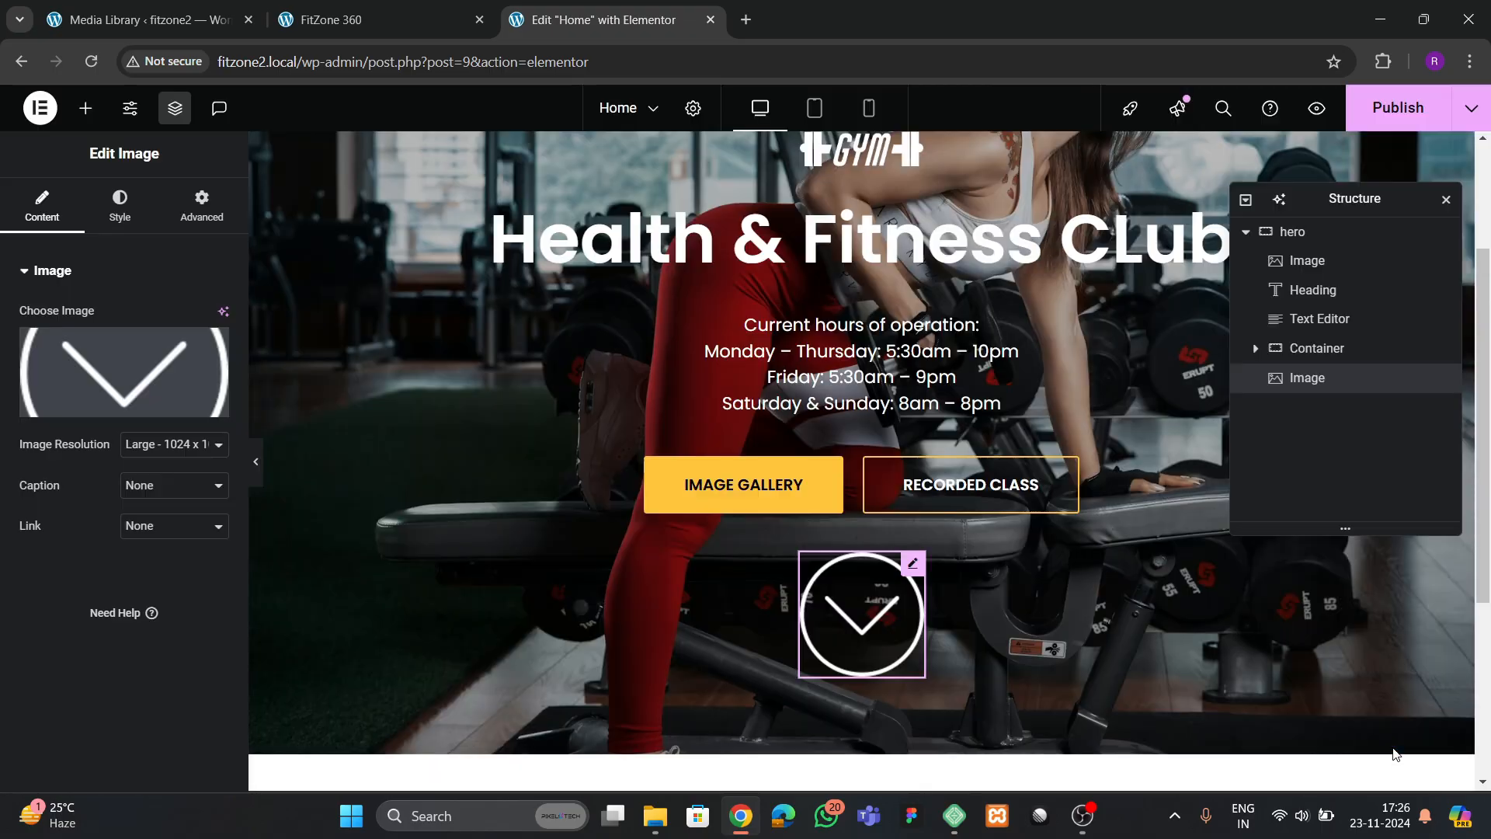
# Shrink the arrow image through its width setting and give it a 30 px top margin with the other sides at 0
pyautogui.click(129, 224)
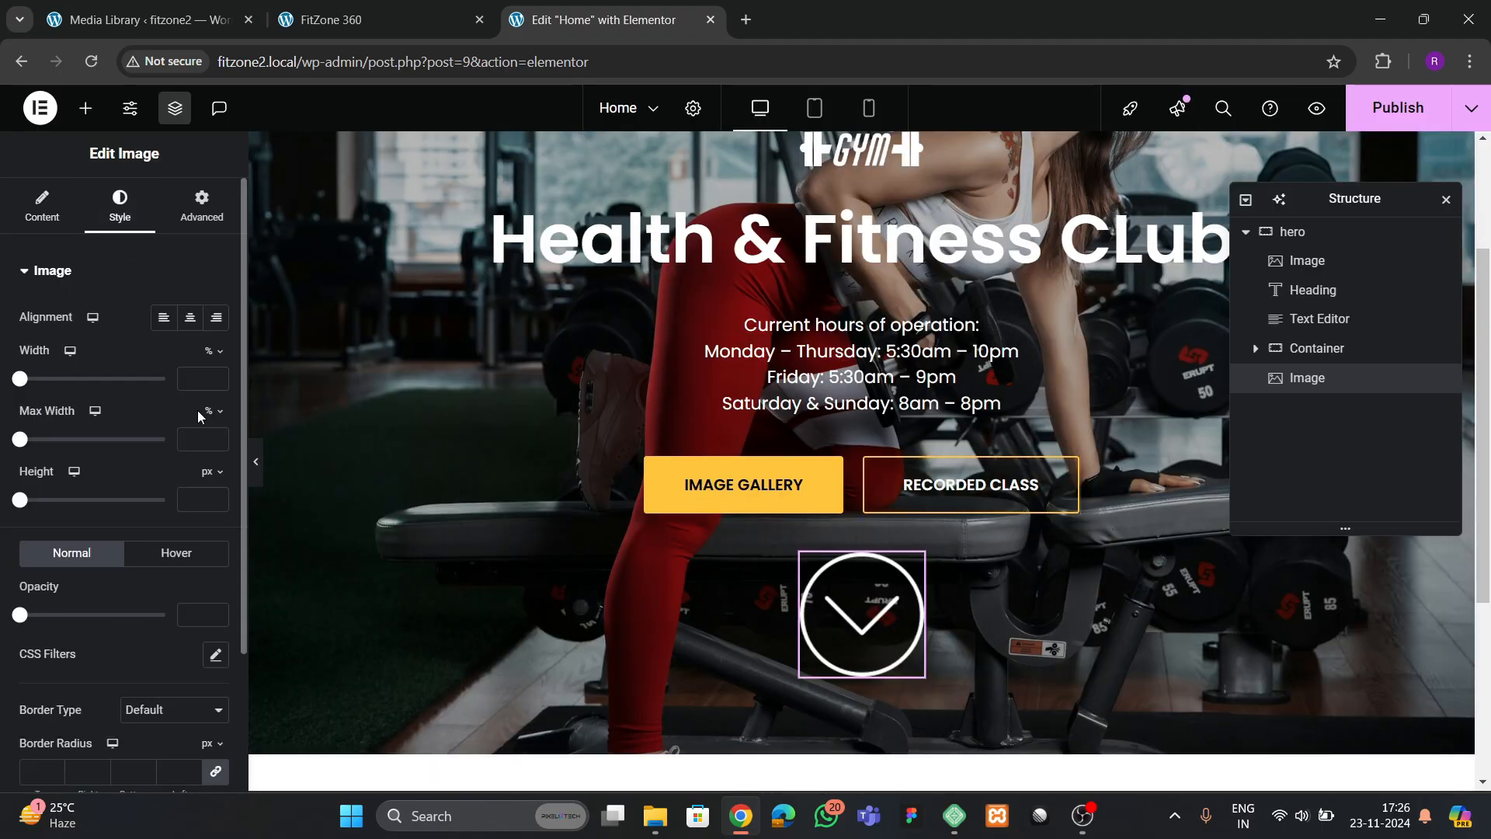
pyautogui.click(216, 376)
pyautogui.moveTo(216, 379); pyautogui.dragTo(216, 378)
pyautogui.click(202, 198)
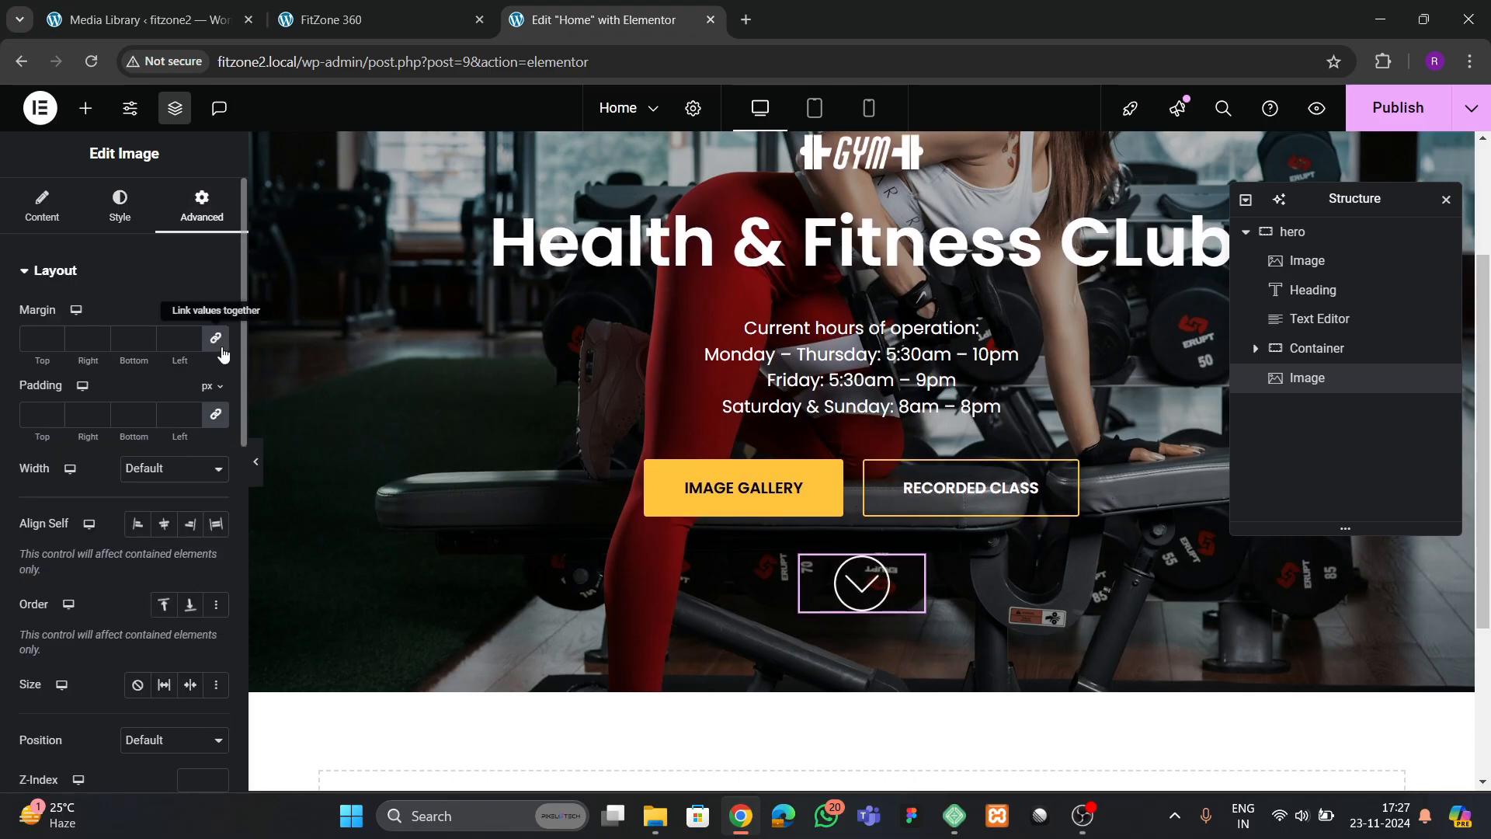
pyautogui.write('30')
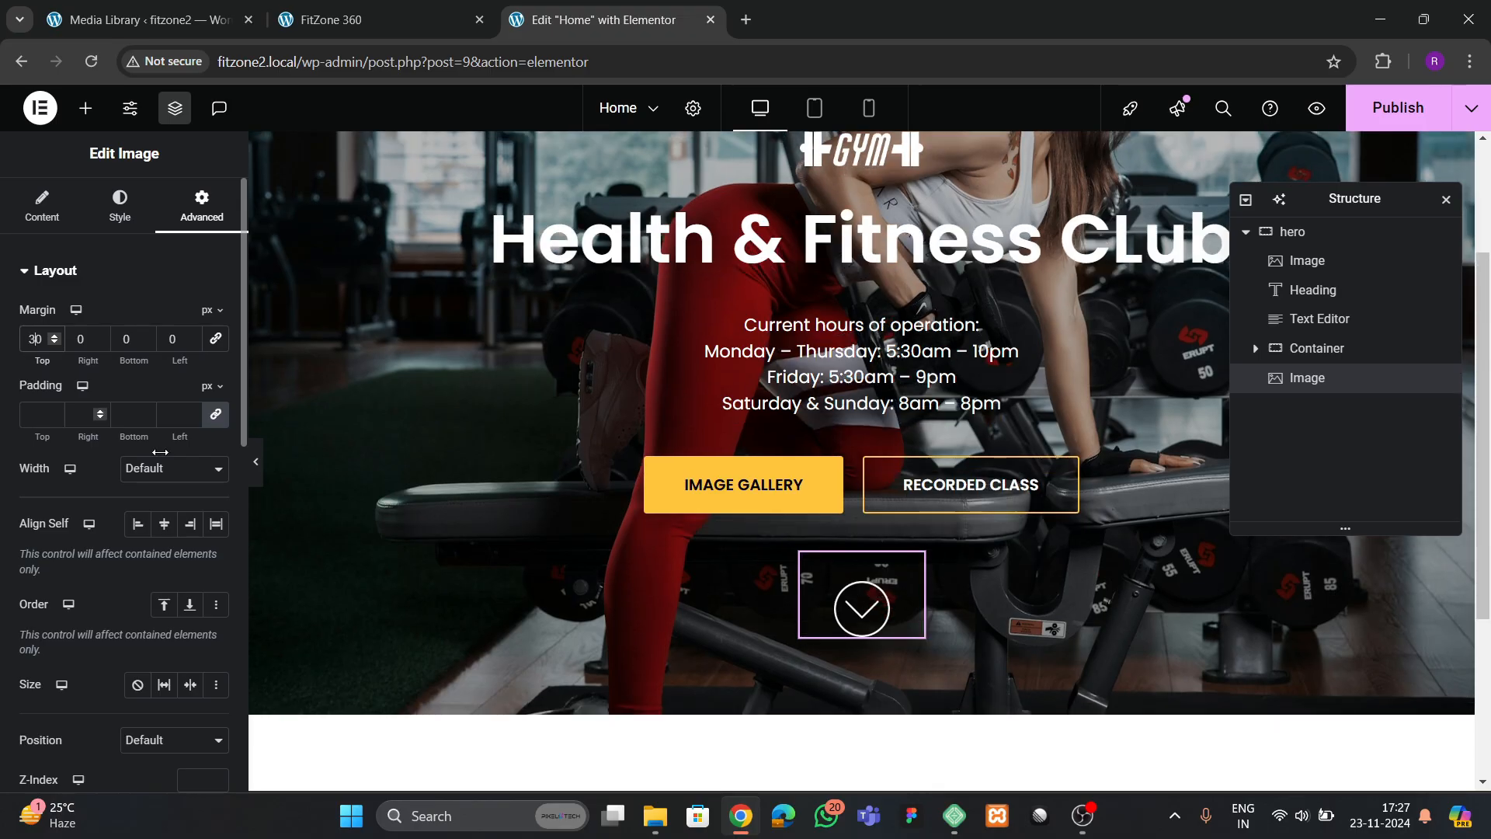
# Publish the Home page and view the live page to check the hero down to the arrow
pyautogui.scroll(3, 757, 497)
pyautogui.click(1372, 149)
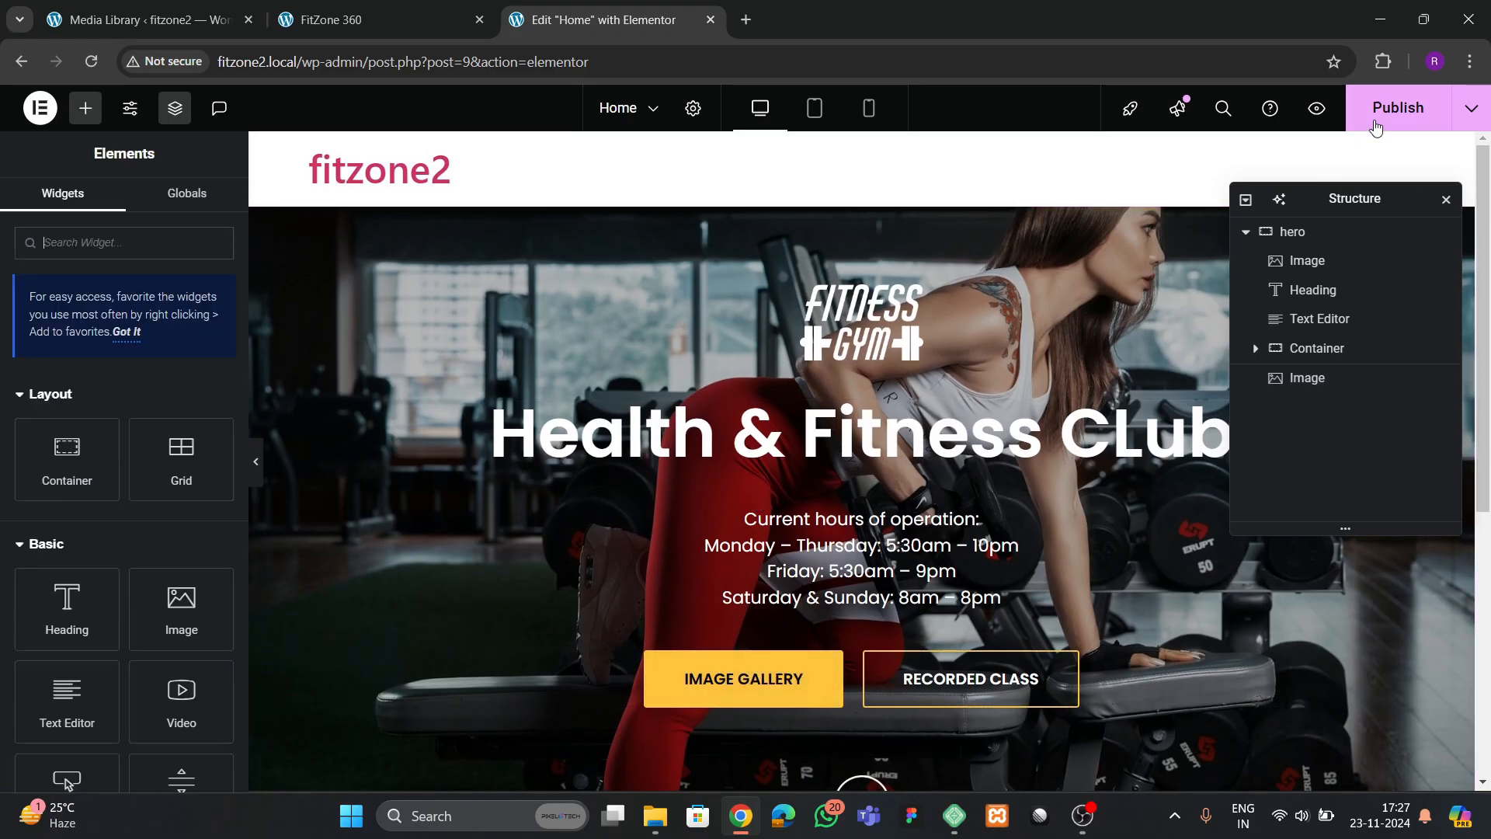
pyautogui.click(1377, 121)
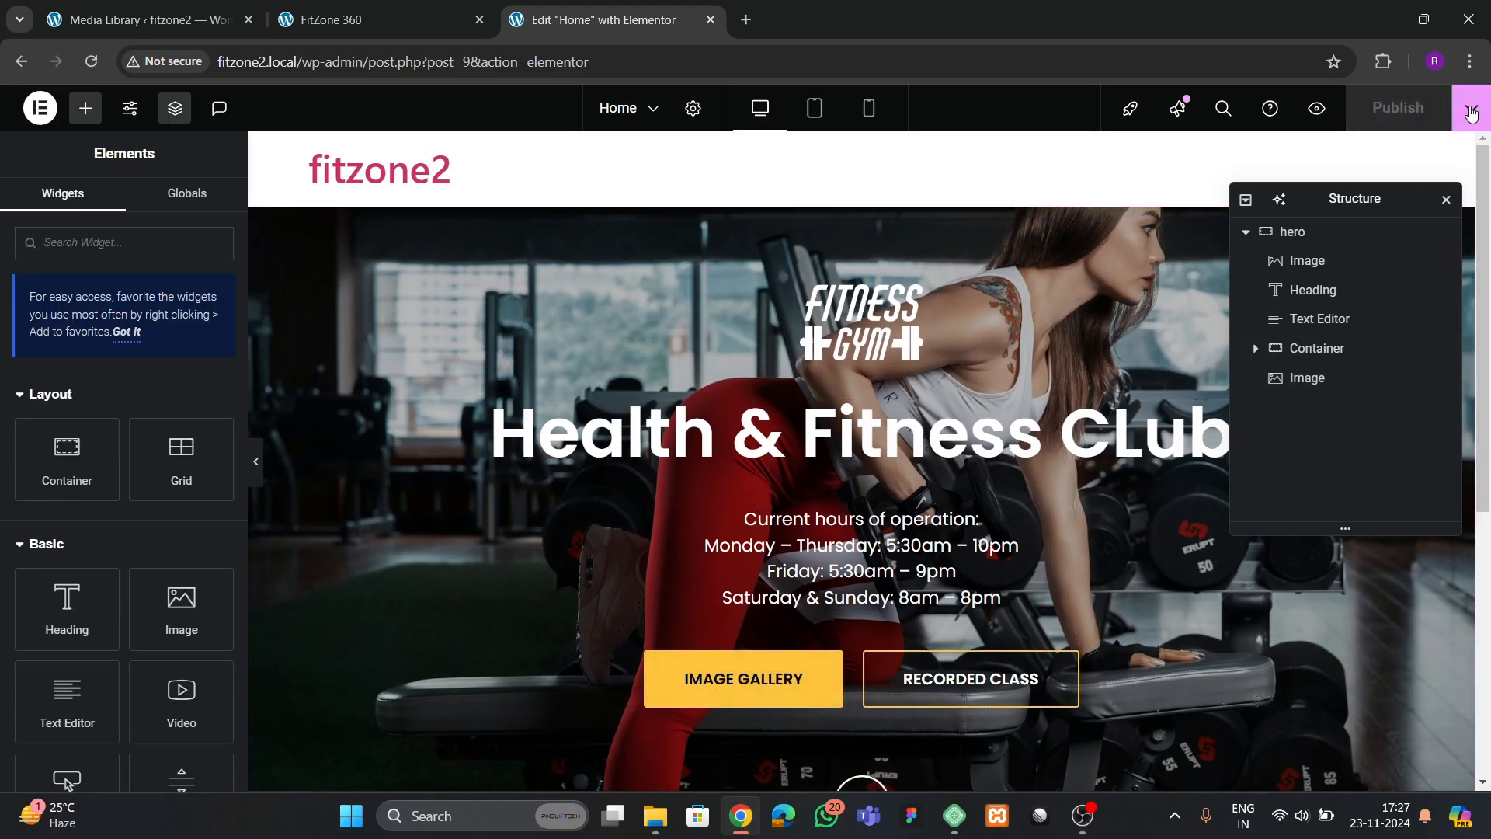
pyautogui.click(1472, 108)
pyautogui.click(1417, 246)
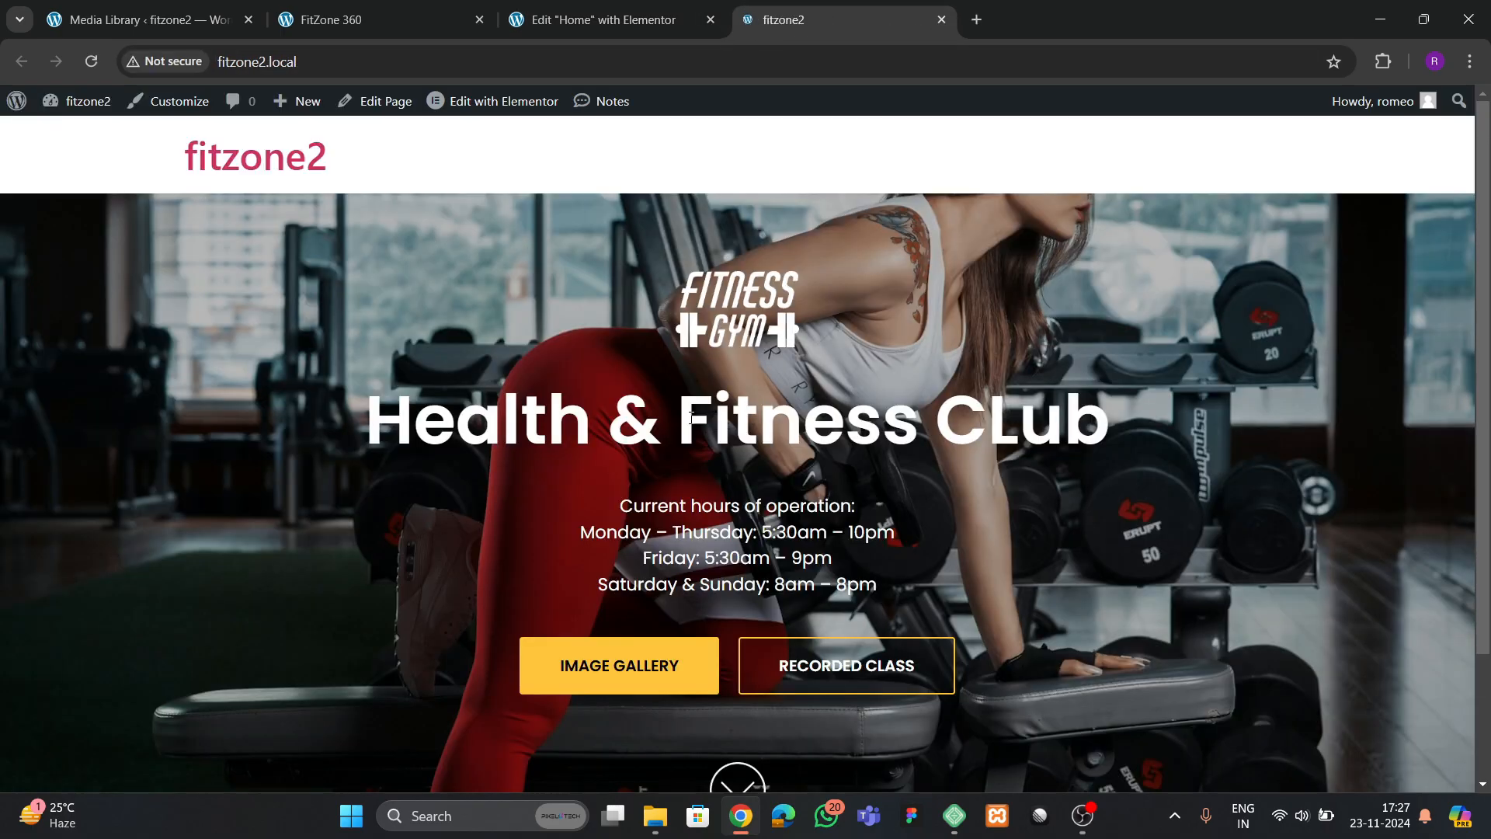
pyautogui.scroll(-1, 603, 510)
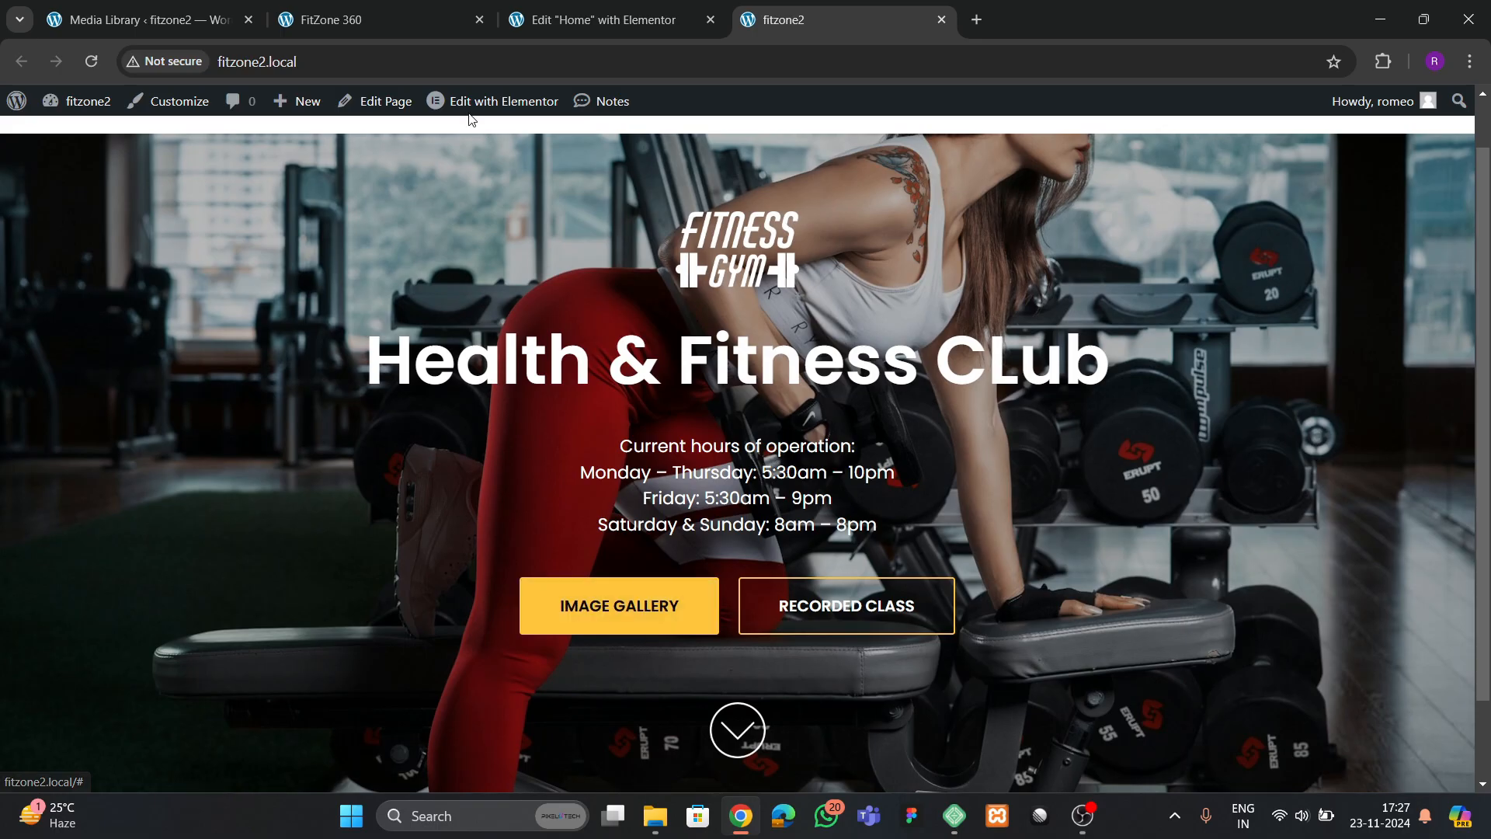
# Compare with the reference site and set the IMAGE GALLERY button's hover animation to Bob
pyautogui.click(359, 21)
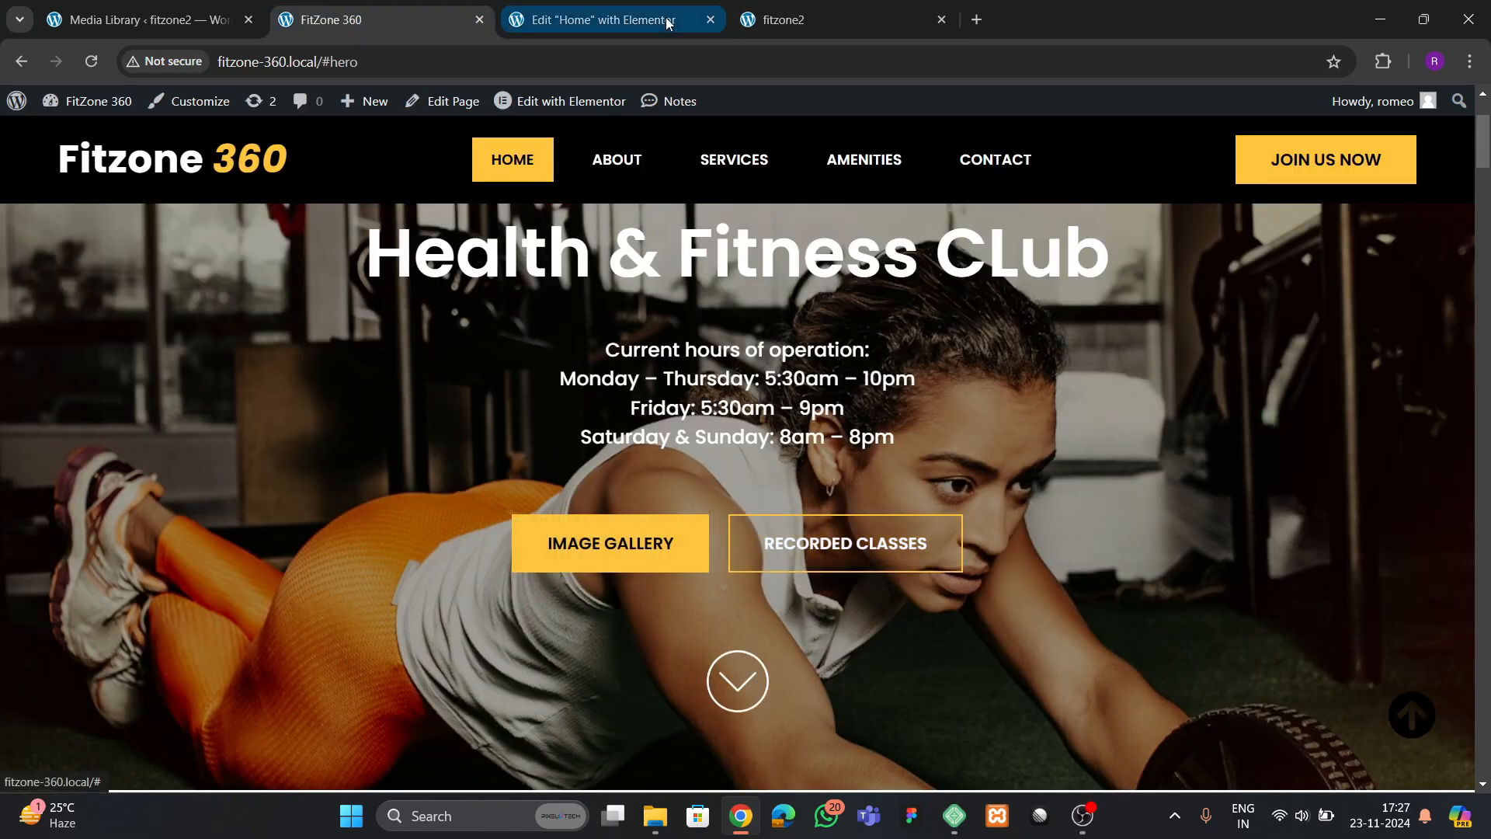
pyautogui.click(594, 19)
pyautogui.click(703, 598)
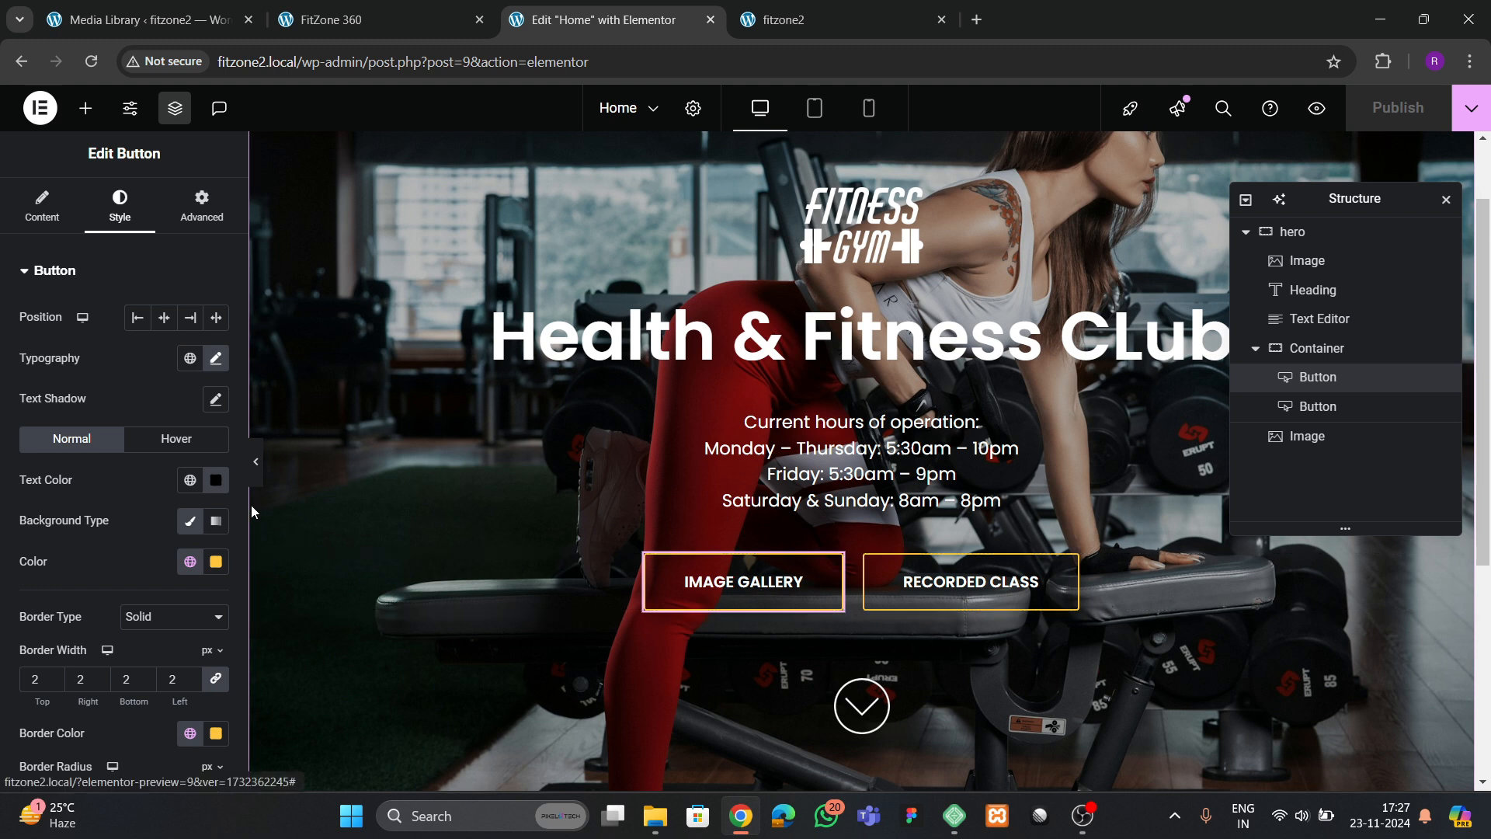
pyautogui.click(176, 439)
pyautogui.scroll(-3, 77, 514)
pyautogui.click(70, 530)
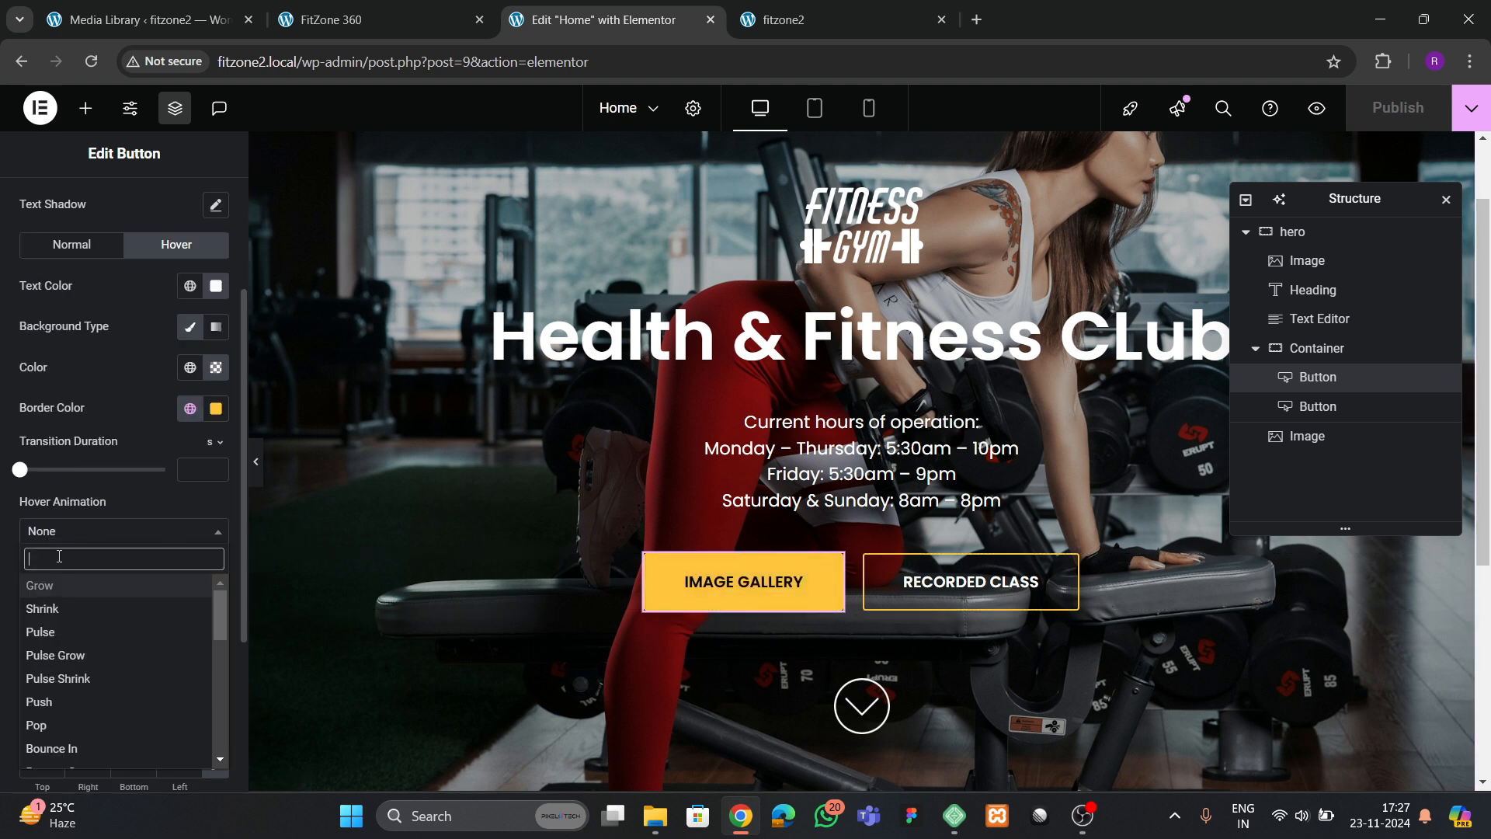
pyautogui.write('bob')
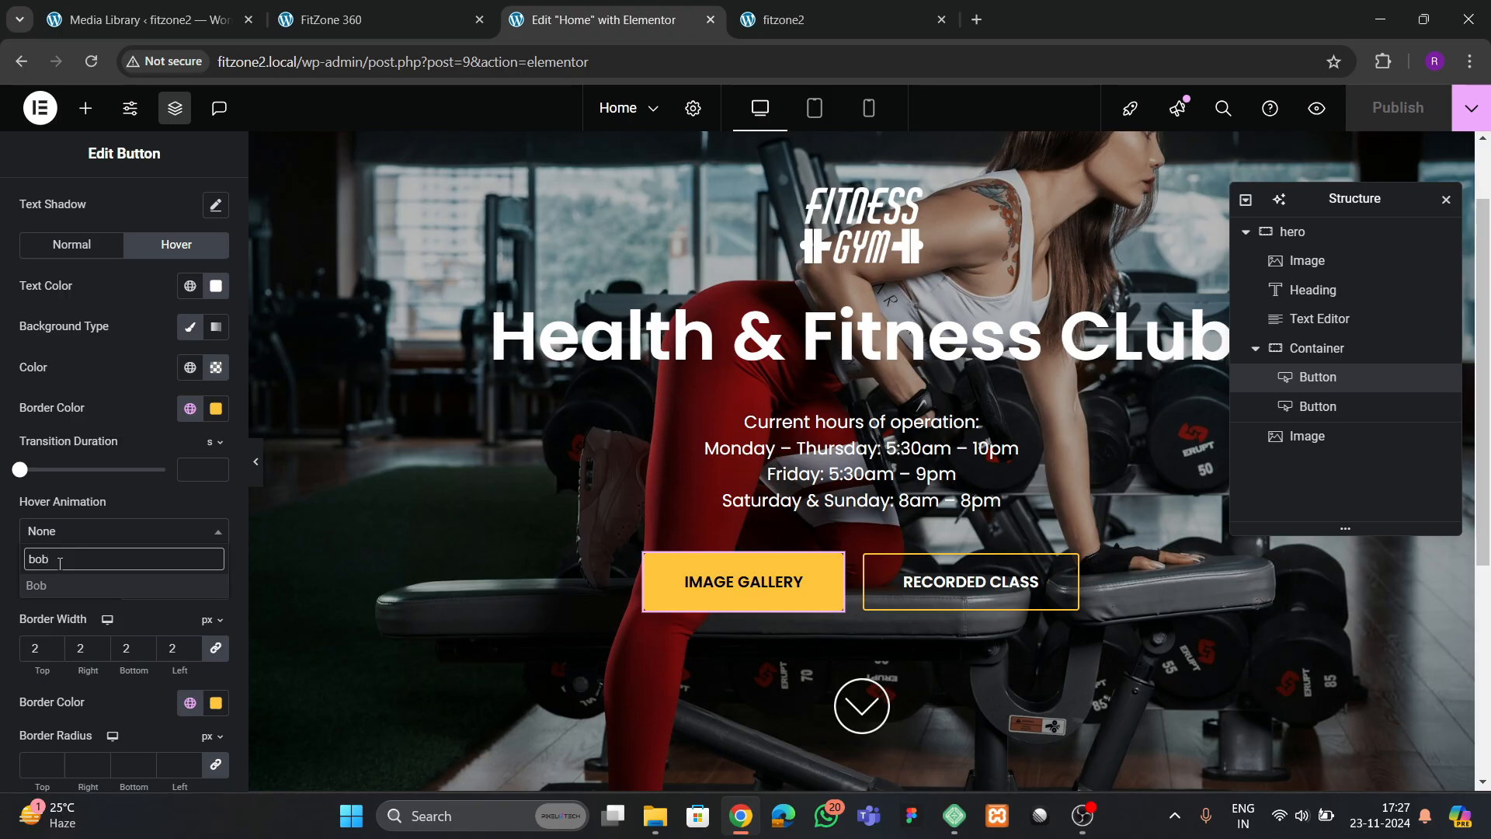
pyautogui.press('Return')
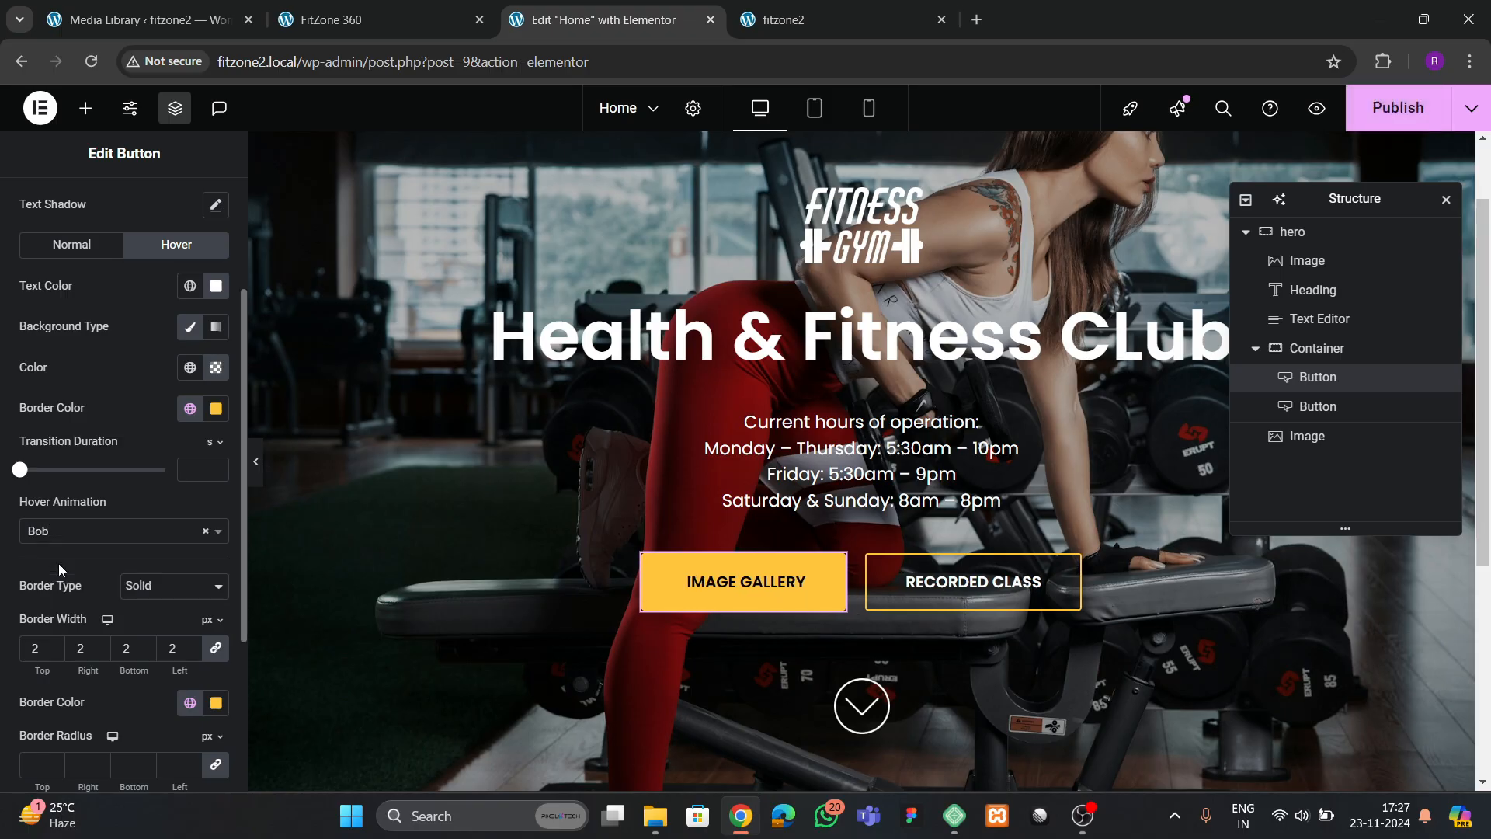
# Set the RECORDED CLASS button's hover animation to Bob
pyautogui.click(883, 588)
pyautogui.click(155, 440)
pyautogui.scroll(-3, 144, 481)
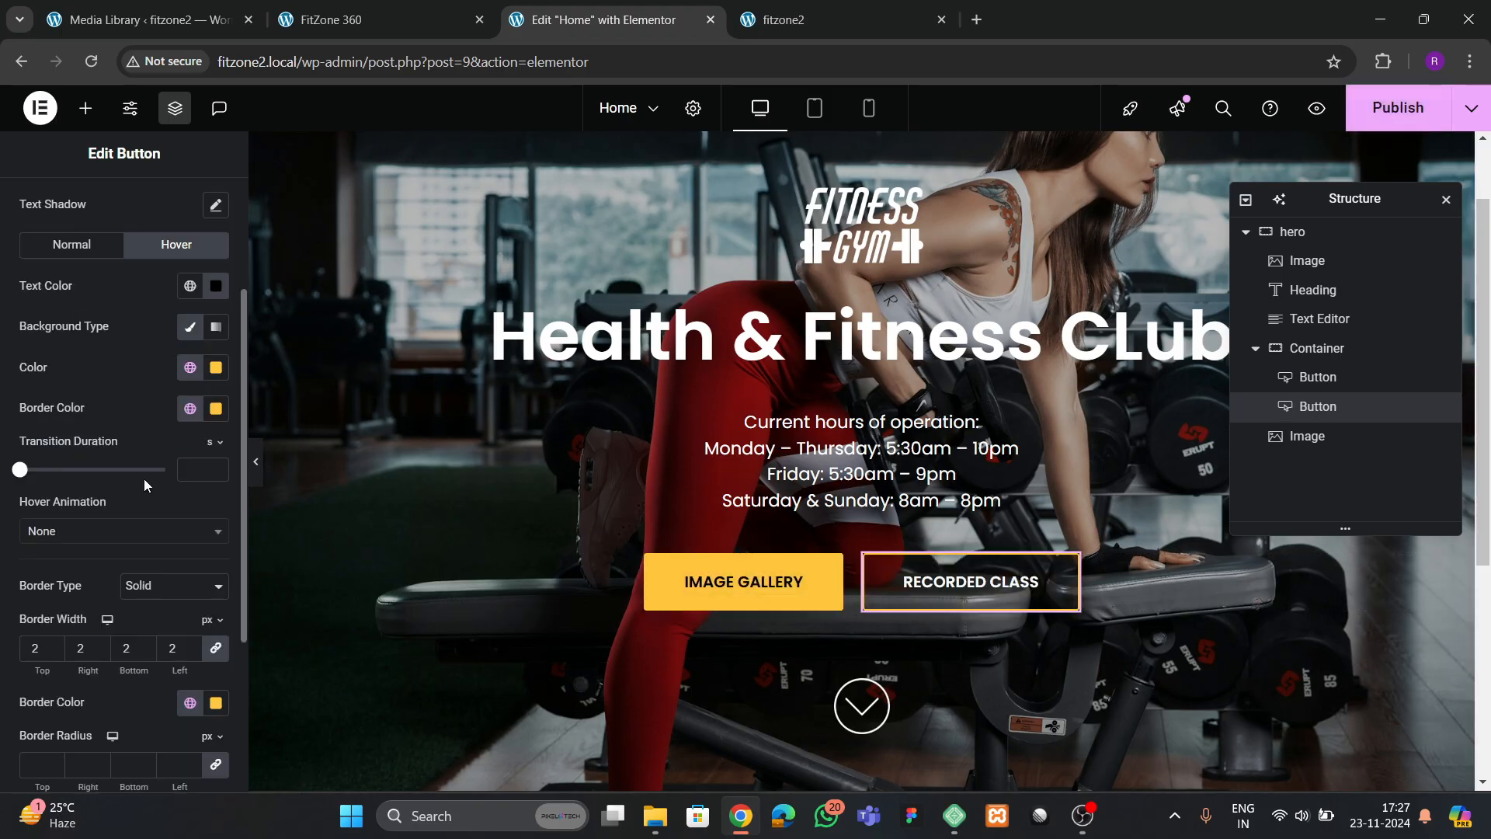
pyautogui.click(96, 530)
pyautogui.write('bob')
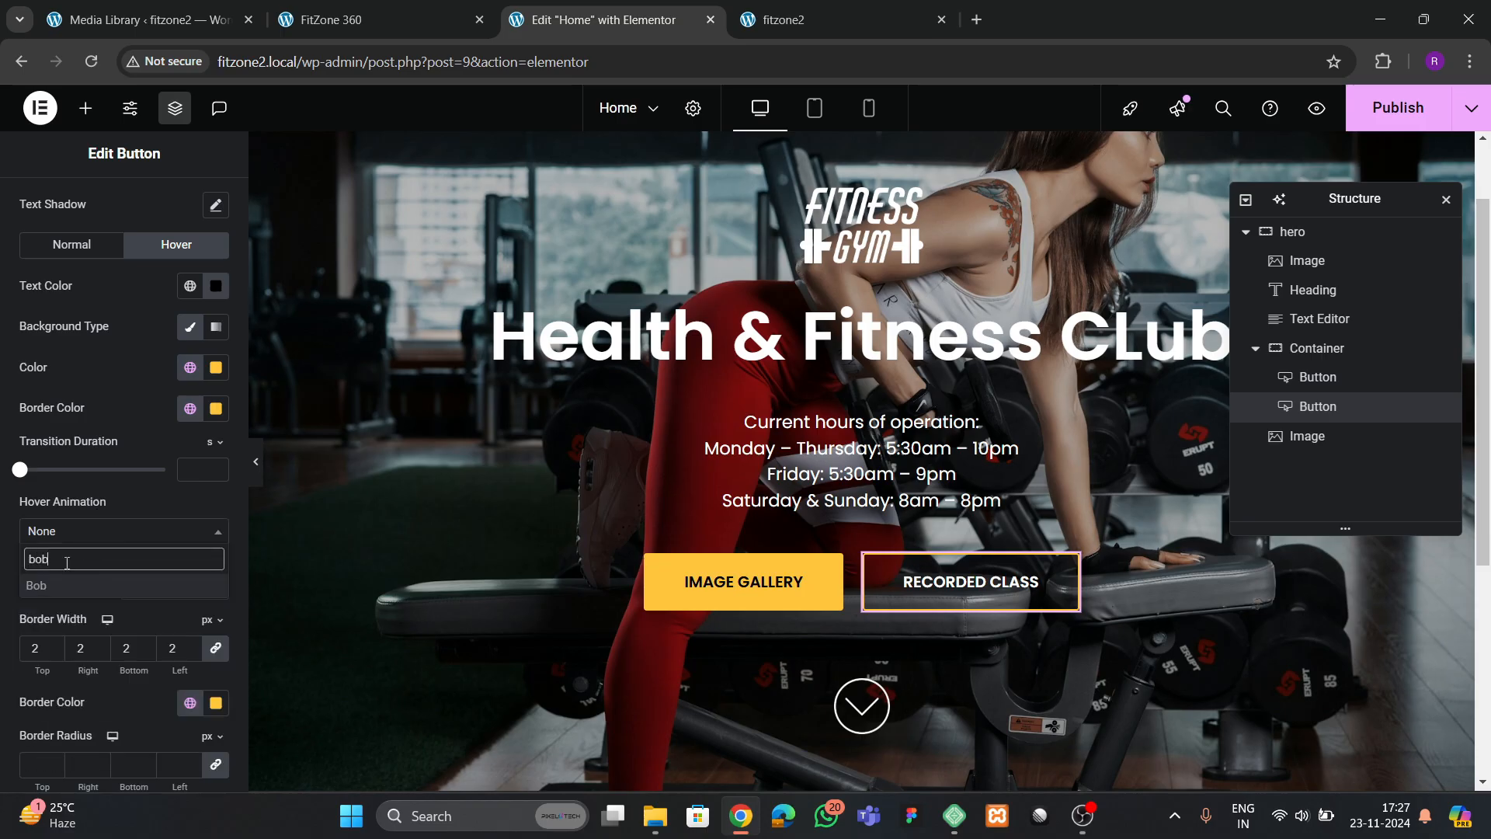
pyautogui.press('Return')
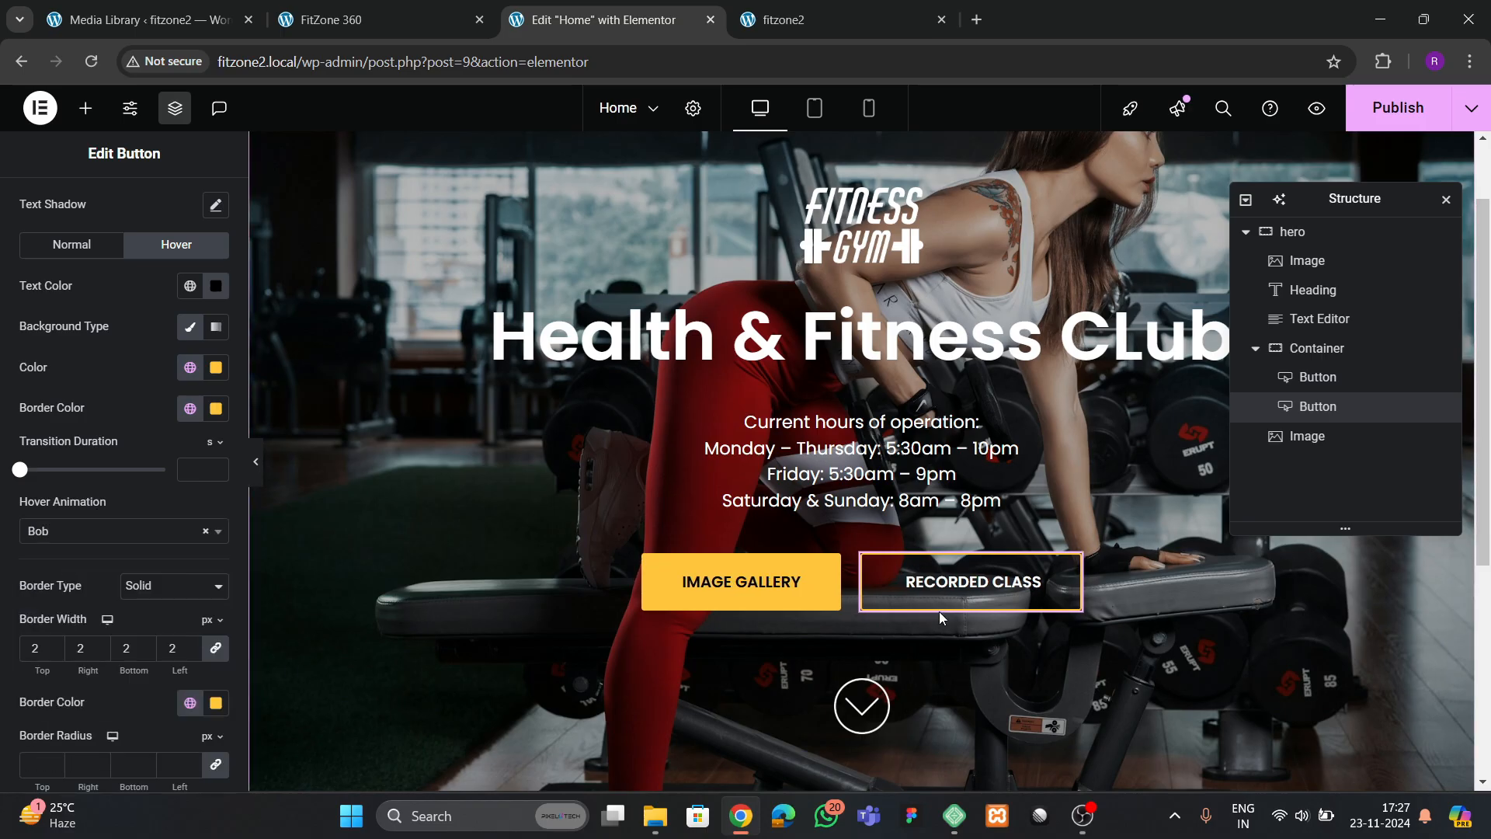
# Switch the hero container's normal background type to Slideshow
pyautogui.scroll(2, 971, 482)
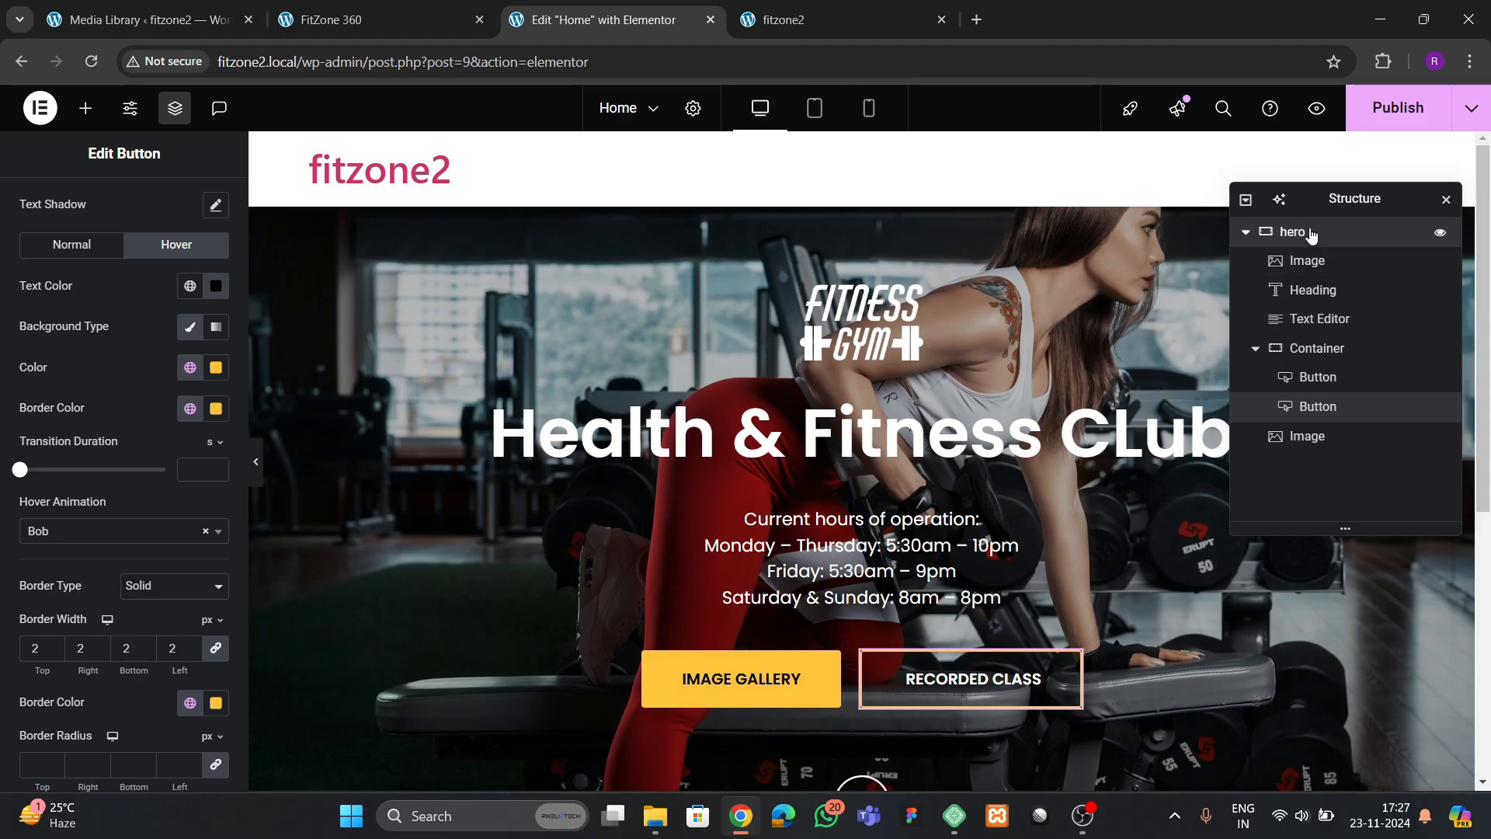
pyautogui.click(1309, 231)
pyautogui.click(117, 208)
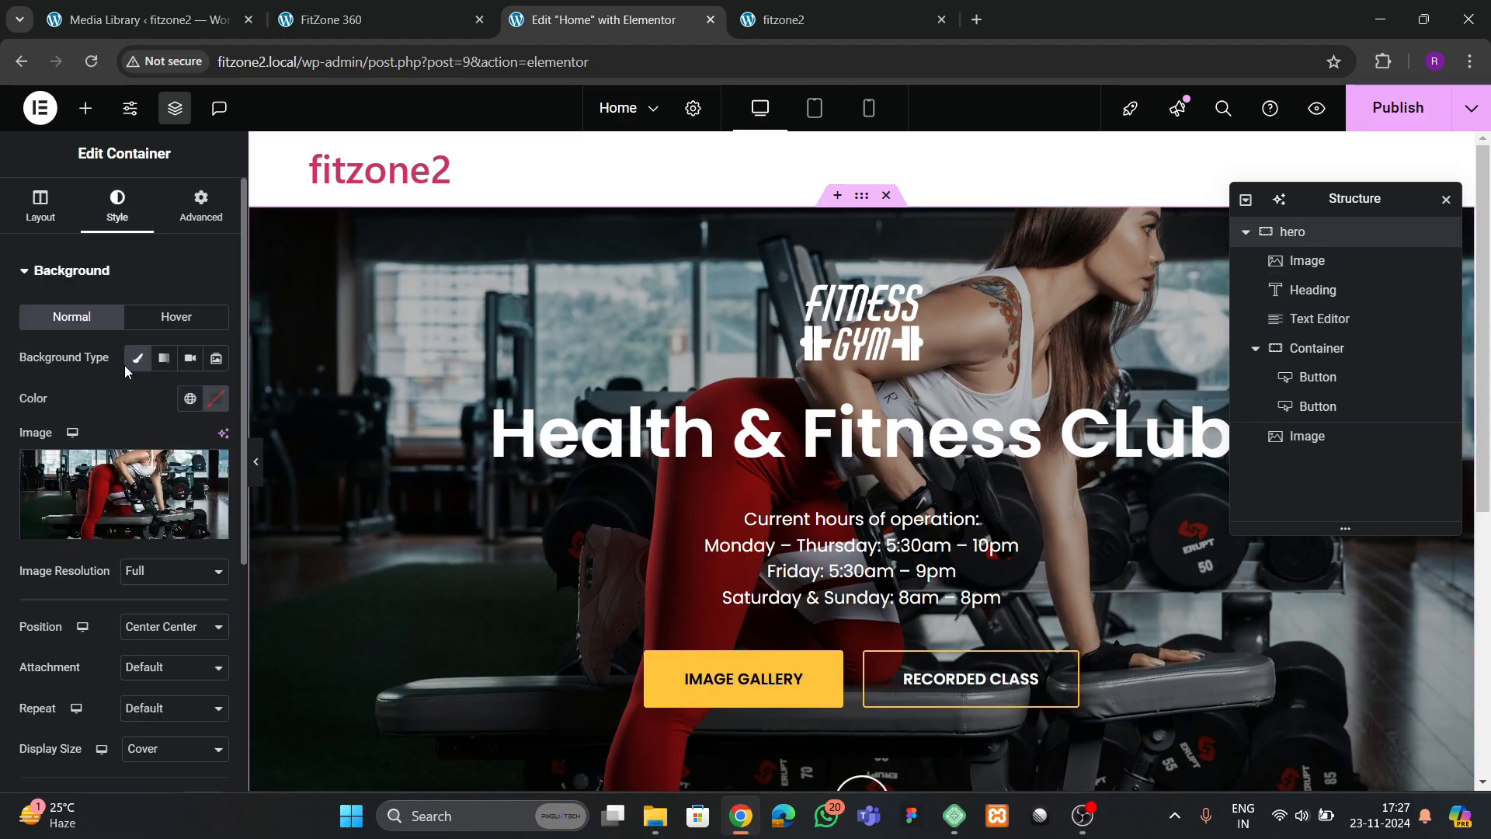
pyautogui.click(215, 362)
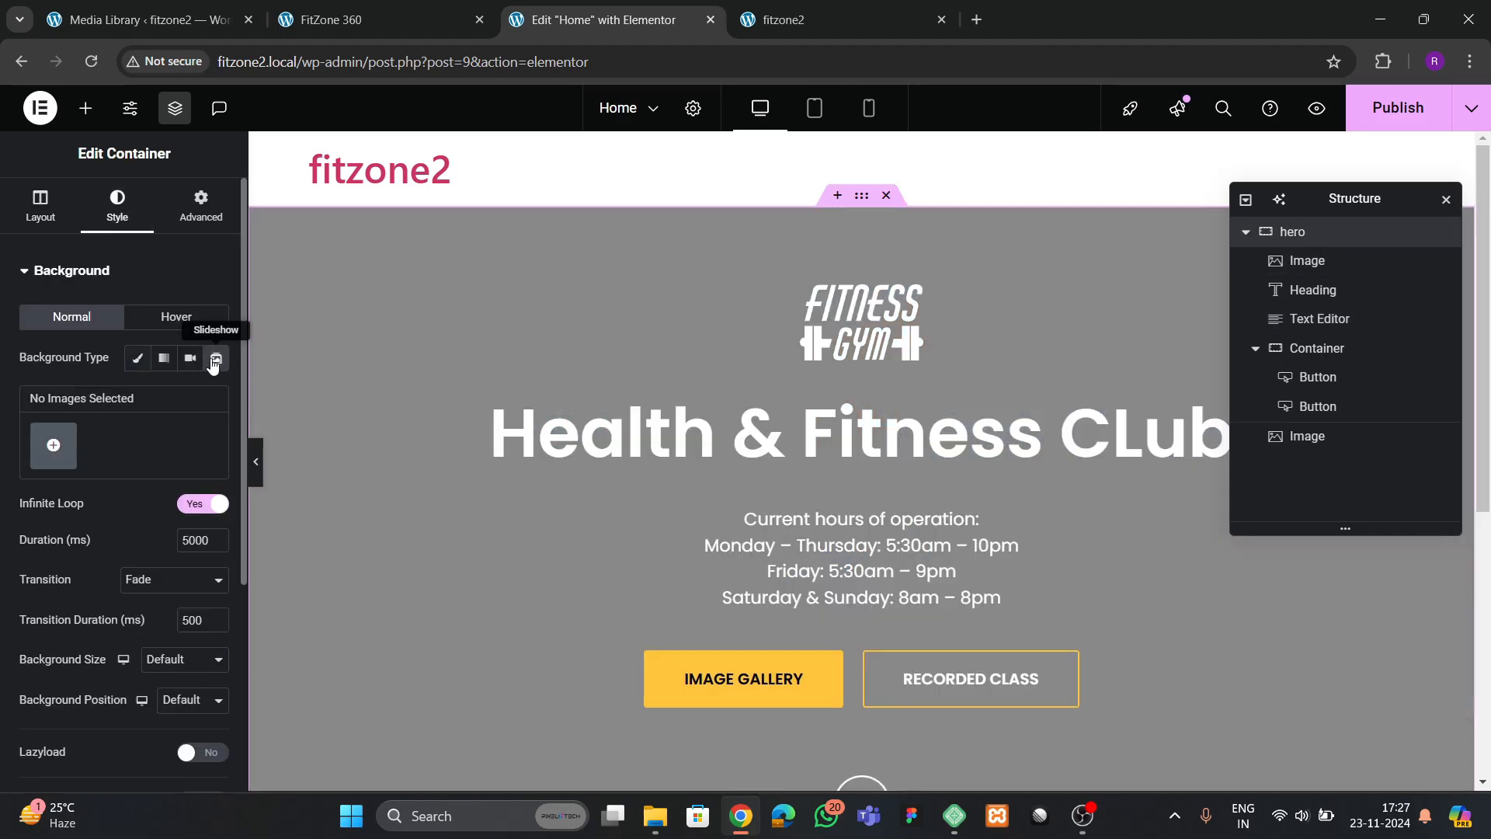
# Fill the slideshow with a gallery of the ab-wheel woman, the red-leggings dumbbell woman and the three kneeling women, in that order
pyautogui.click(61, 446)
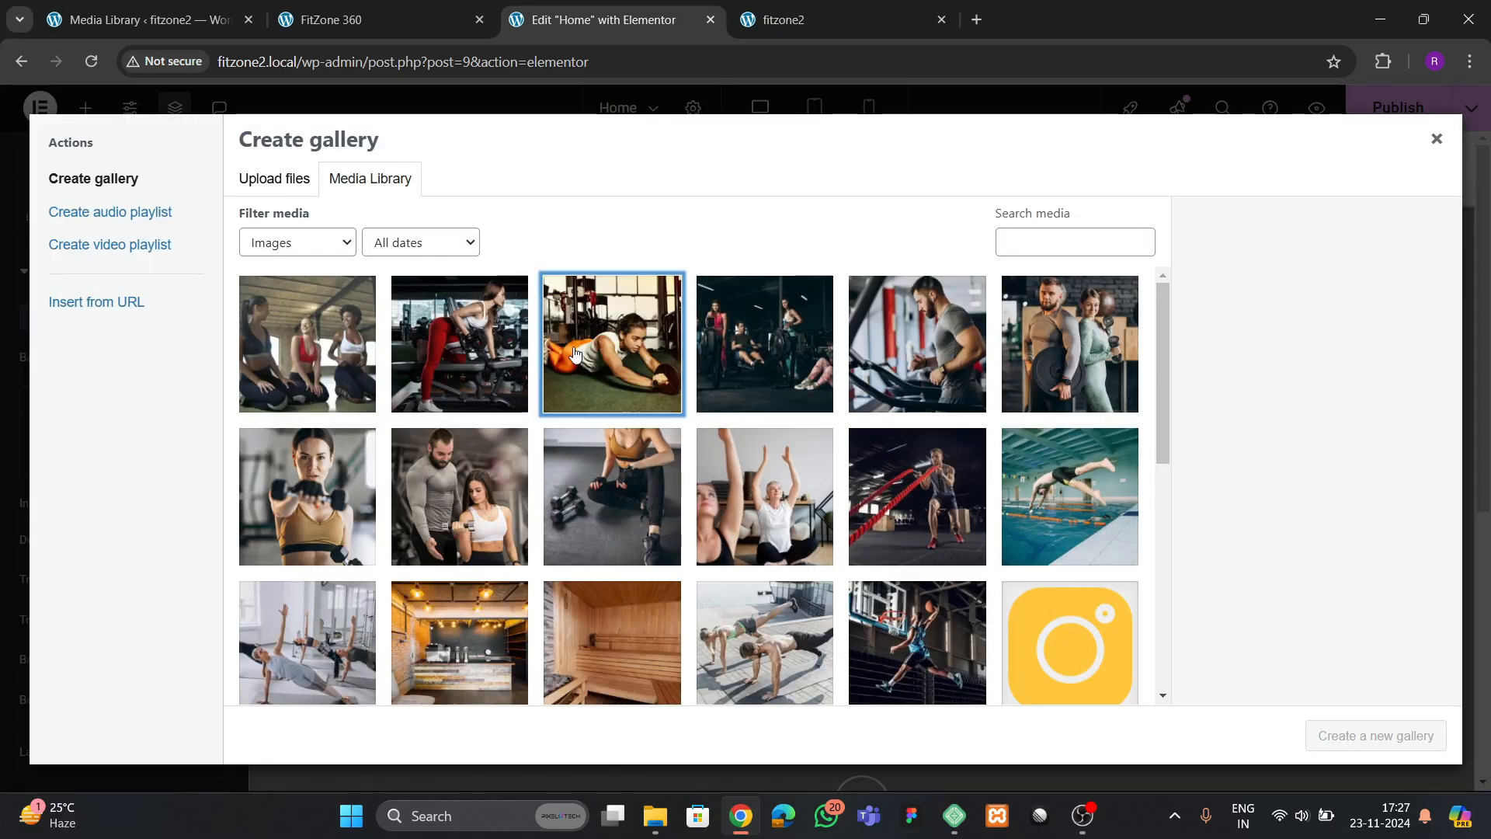
pyautogui.click(612, 344)
pyautogui.click(459, 344)
pyautogui.click(307, 344)
pyautogui.click(1376, 735)
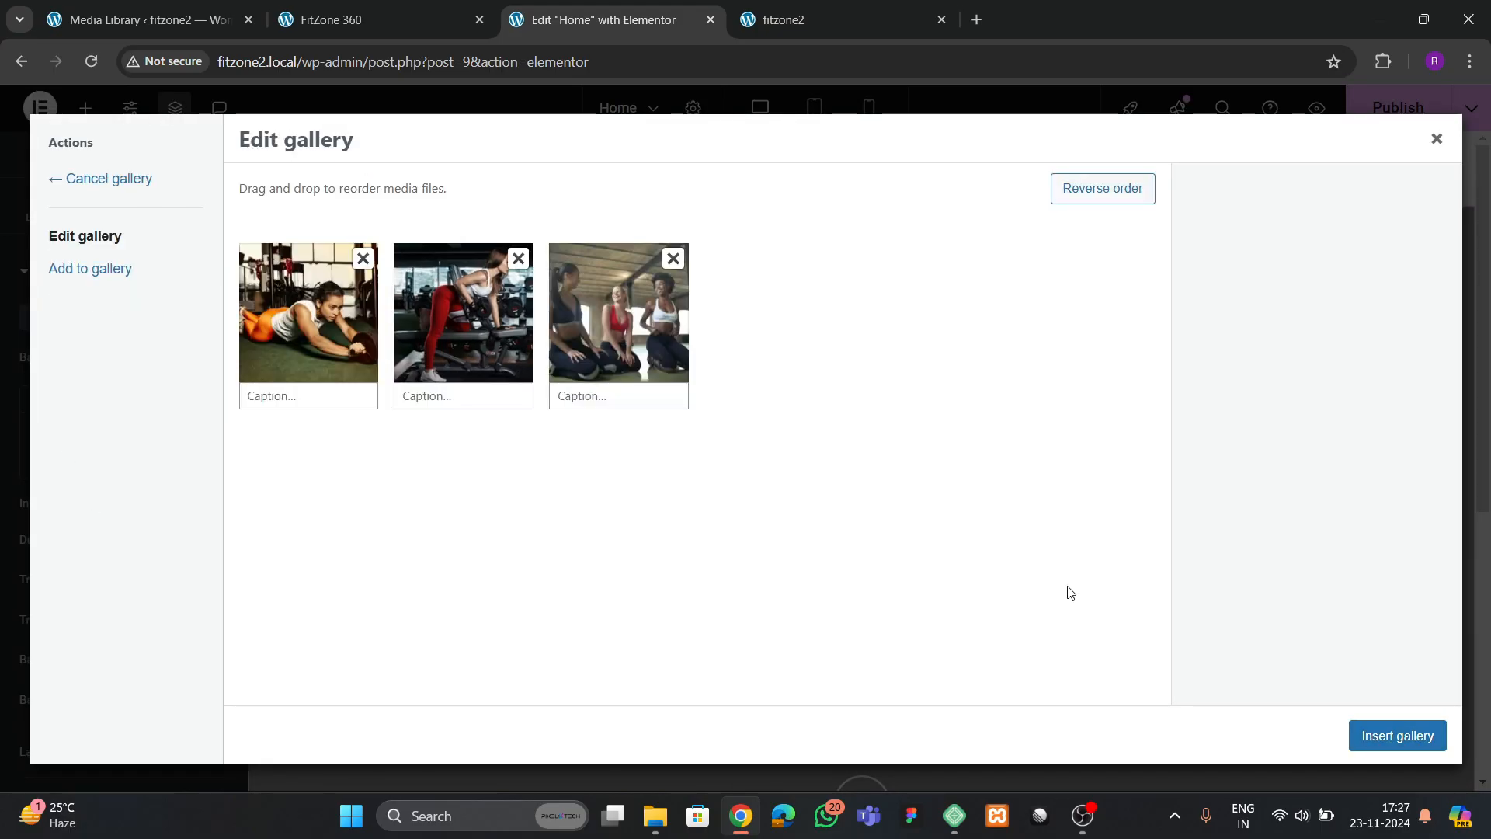
pyautogui.click(1410, 738)
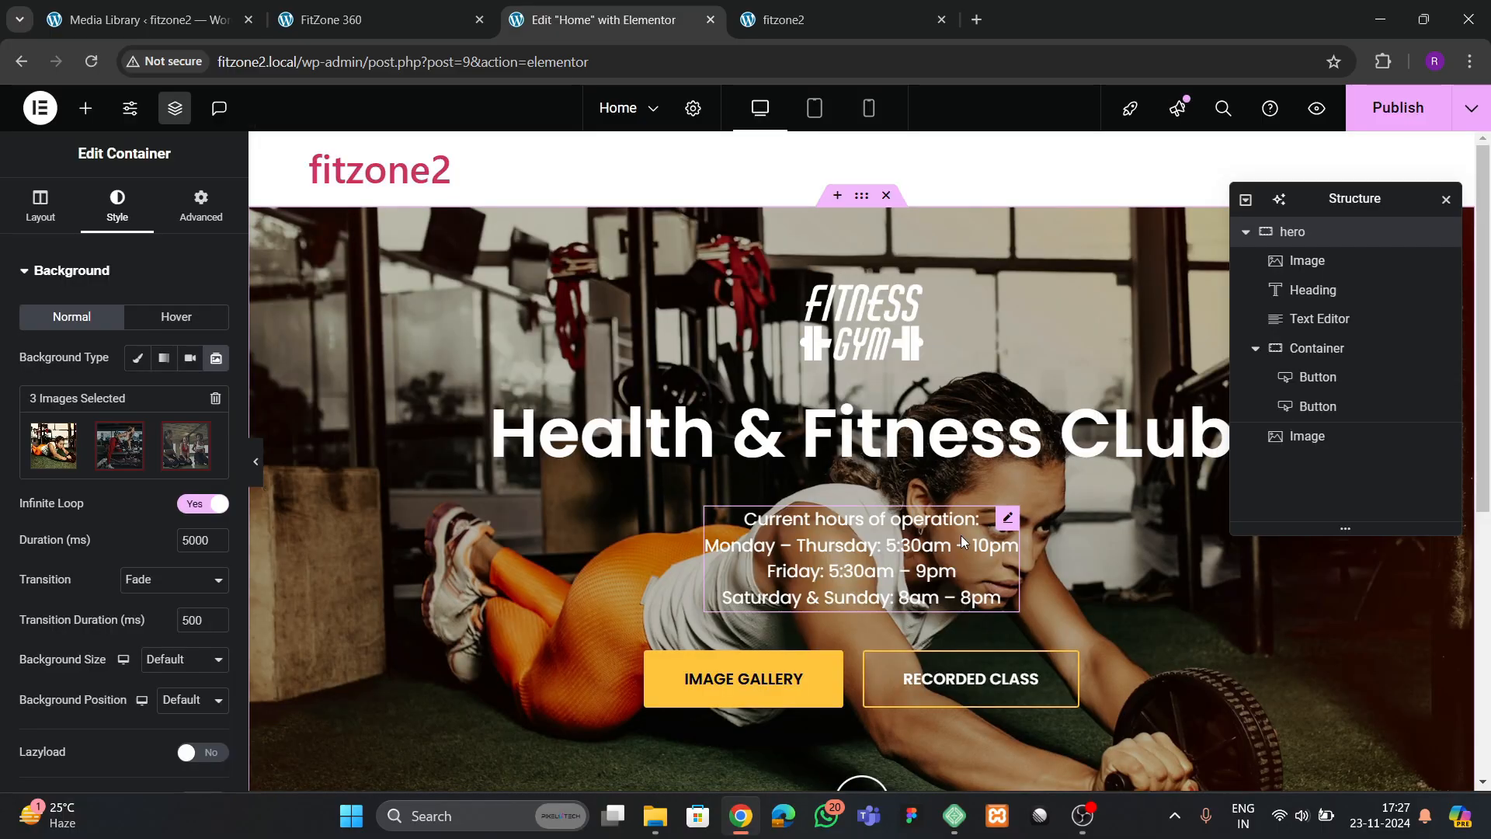
# Set the hero slideshow's duration to 3000 ms and its transition to Slide Up after trying Slide Right
pyautogui.scroll(-2, 188, 455)
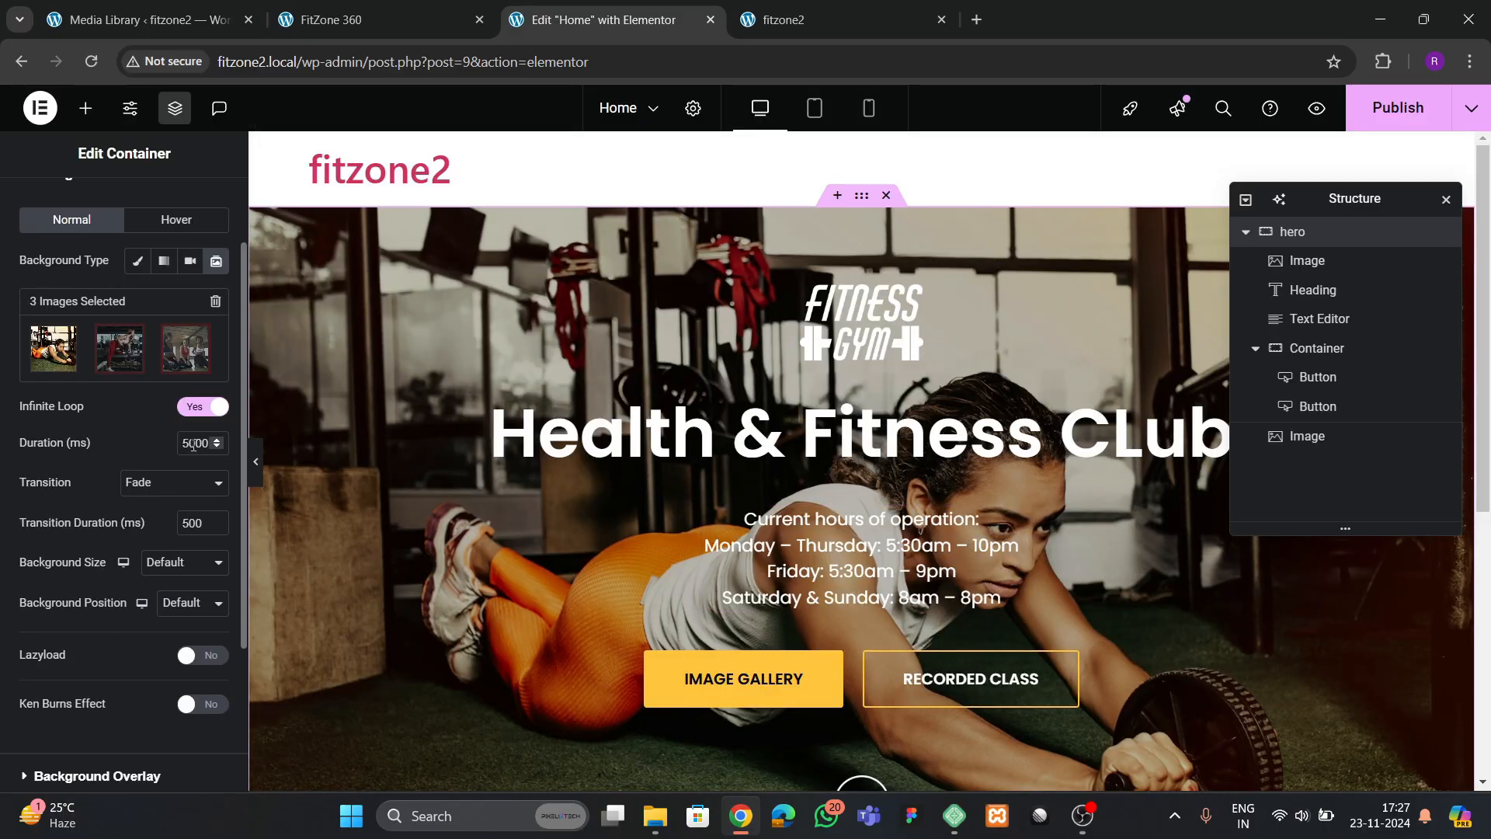
pyautogui.press('BackSpace')
pyautogui.write('3')
pyautogui.click(155, 484)
pyautogui.click(147, 532)
pyautogui.click(156, 482)
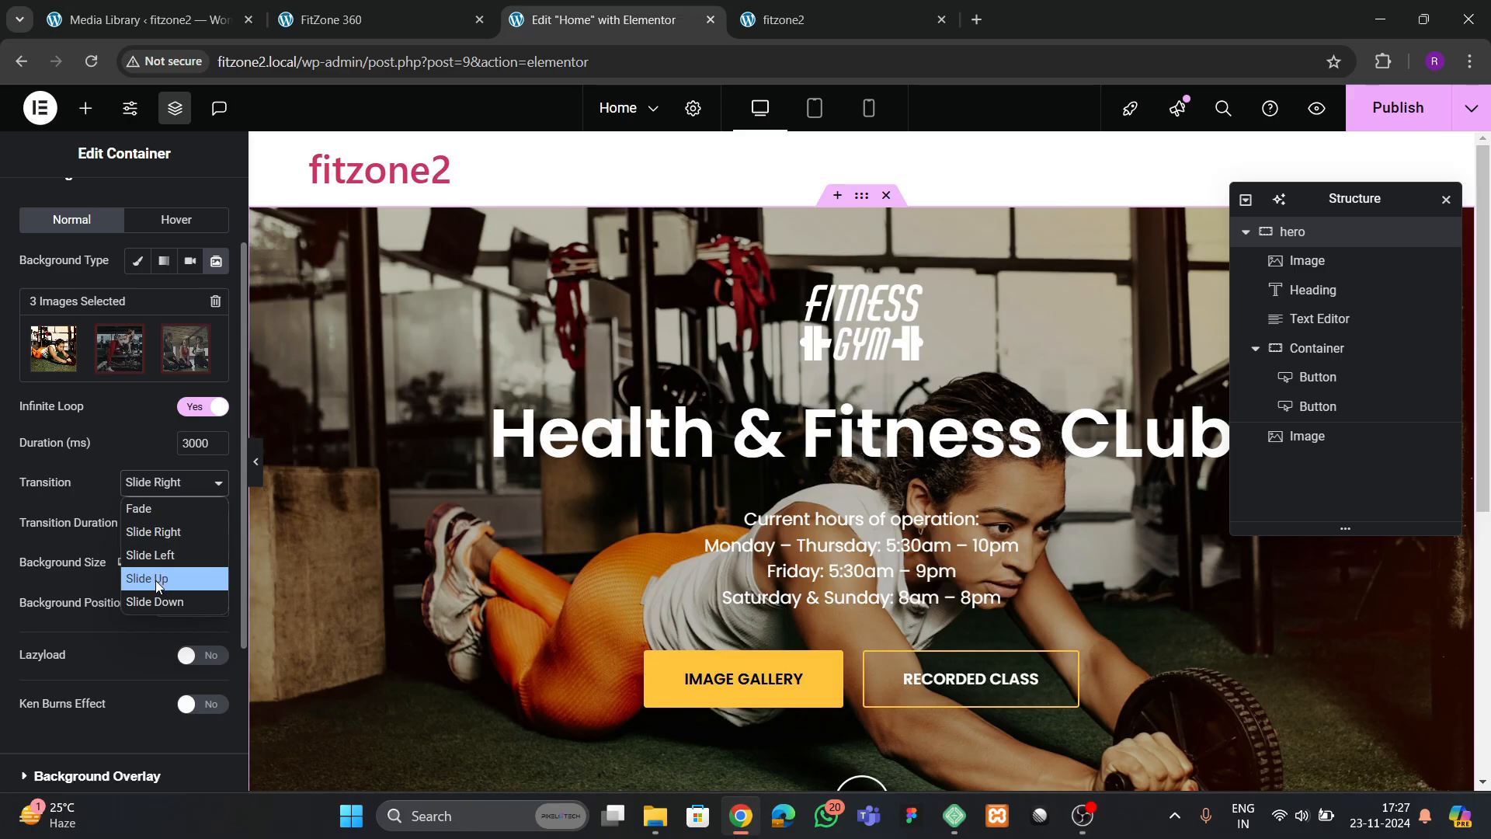
pyautogui.click(156, 579)
# Set the slideshow's background size to Cover and its background position to Center Center
pyautogui.scroll(-3, 115, 553)
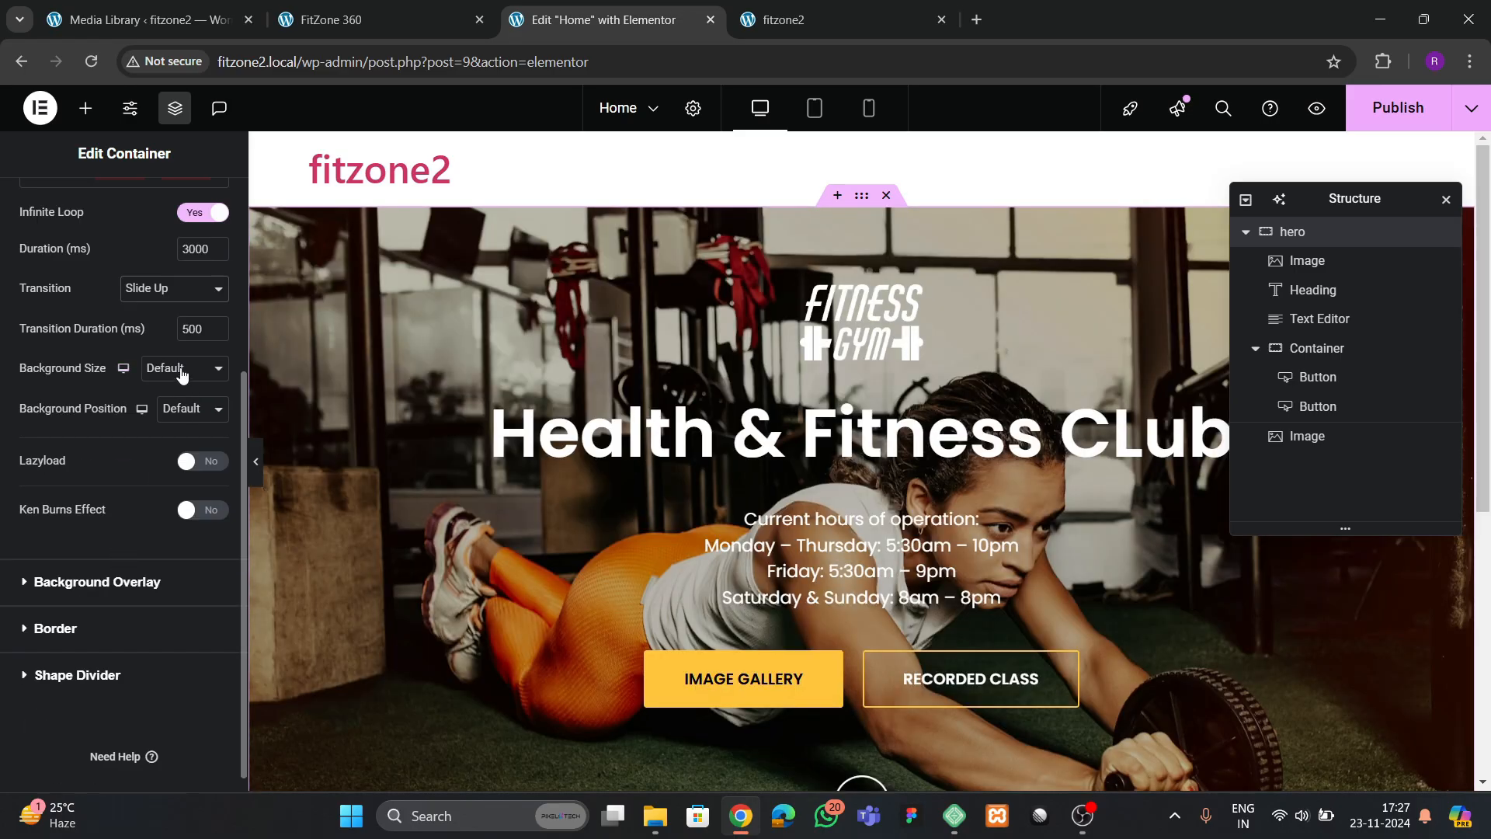
pyautogui.click(181, 373)
pyautogui.click(191, 409)
pyautogui.click(168, 456)
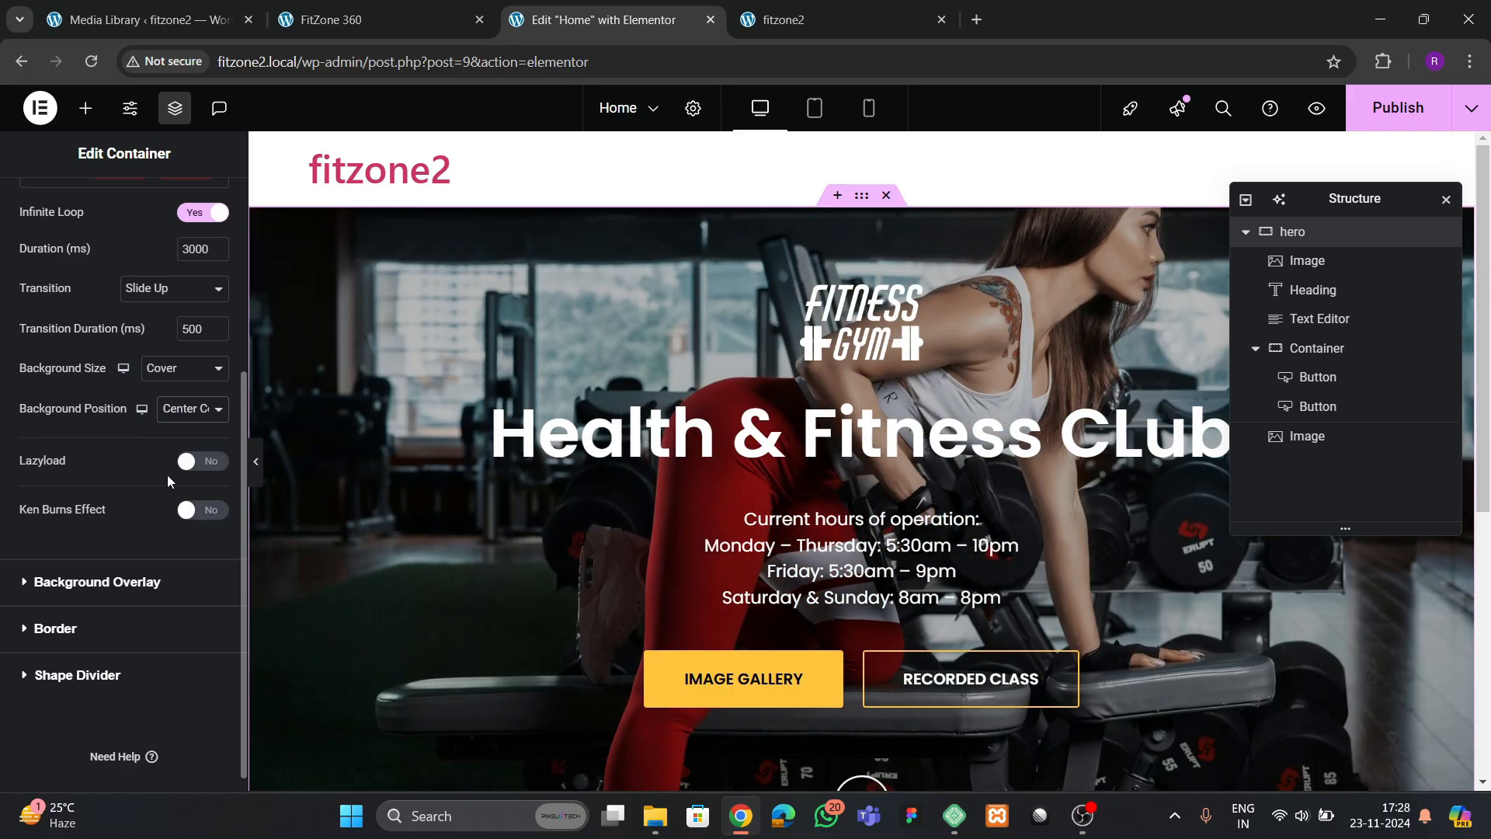
# Enable Lazyload and the Ken Burns Effect for the hero slideshow and preview the hero section
pyautogui.click(202, 461)
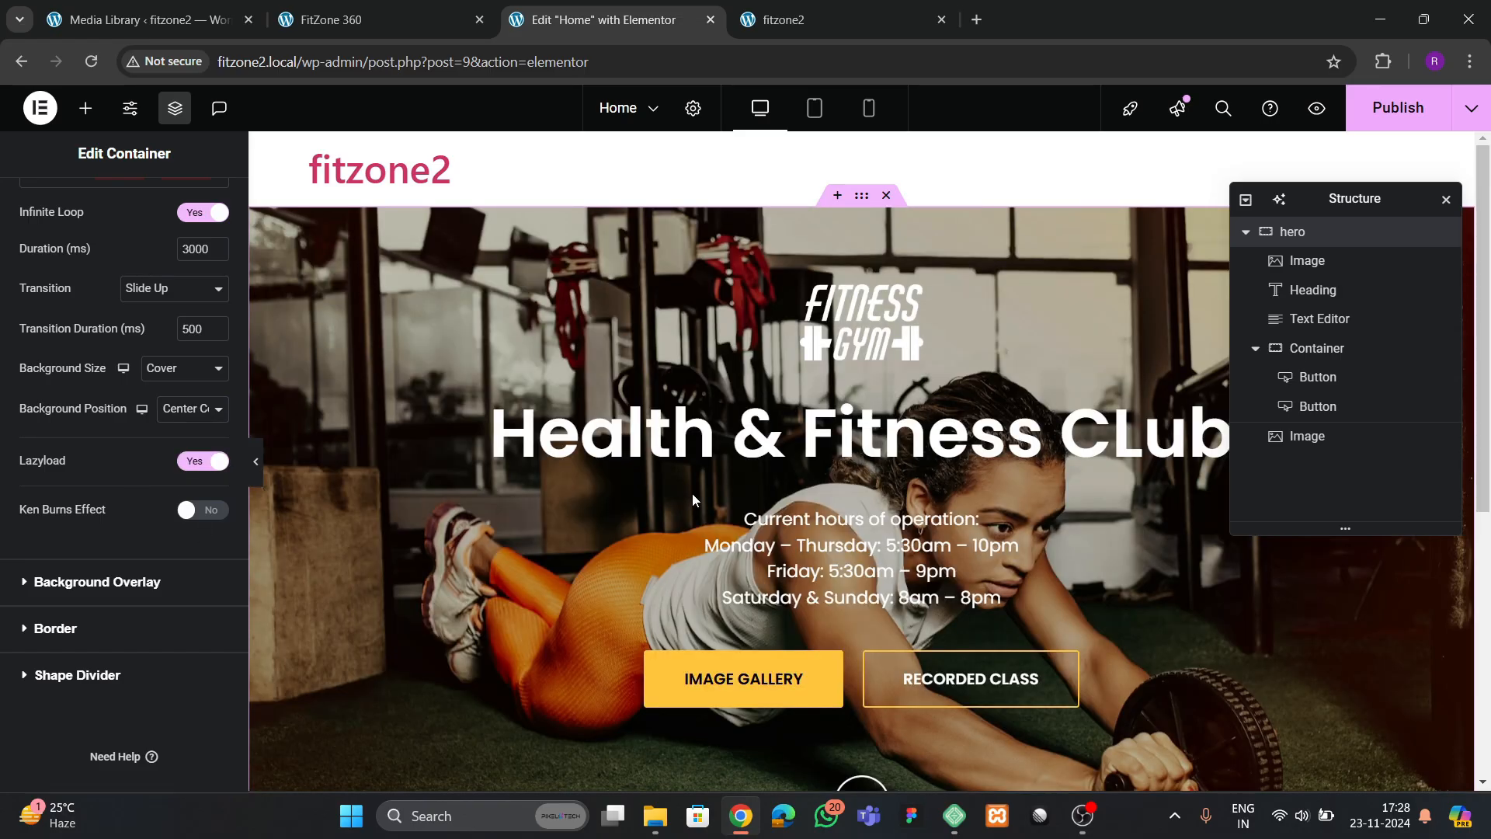
pyautogui.click(200, 516)
pyautogui.scroll(-3, 789, 577)
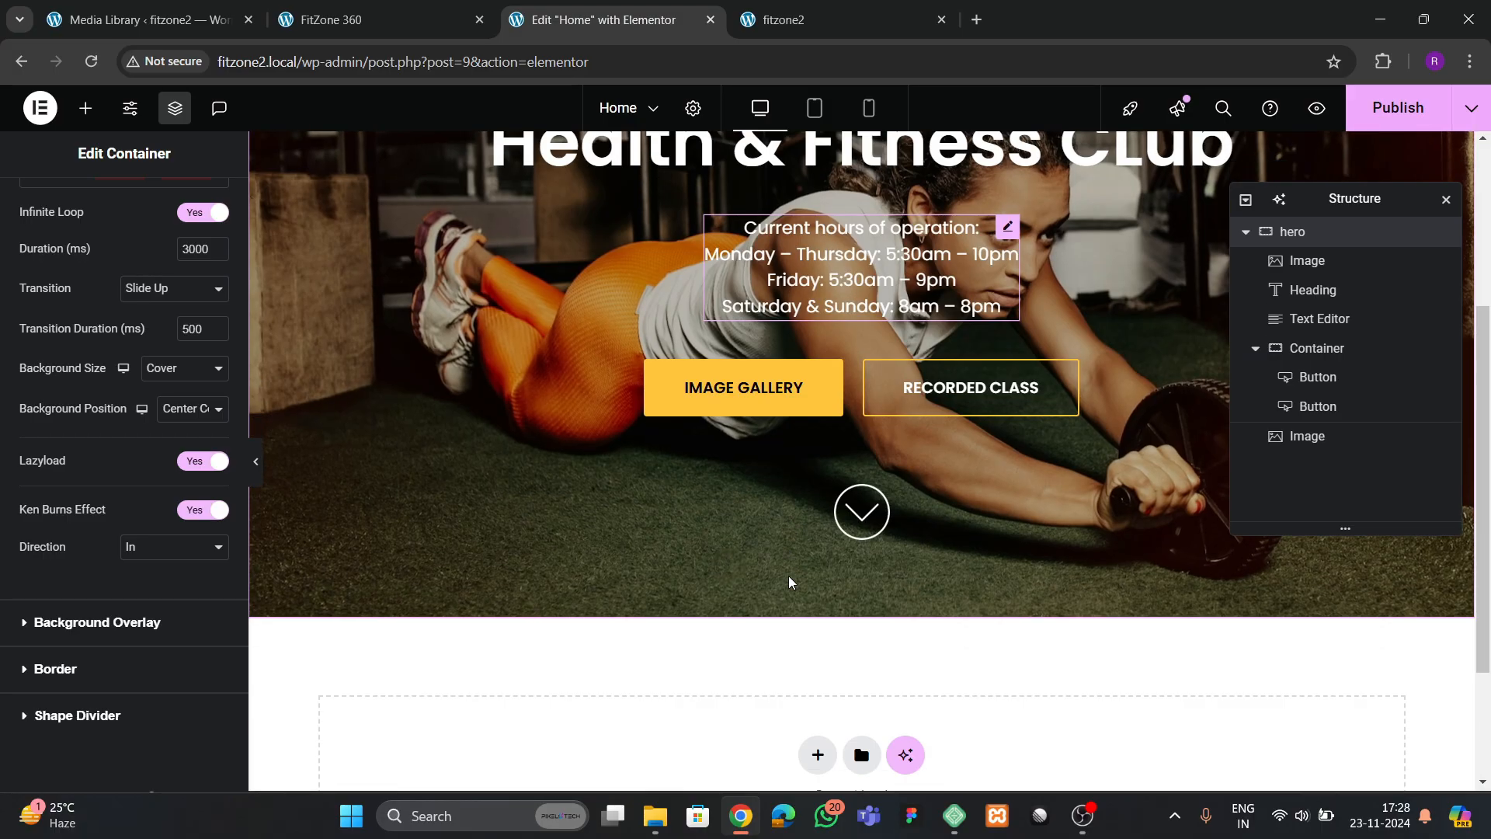
pyautogui.scroll(3, 789, 576)
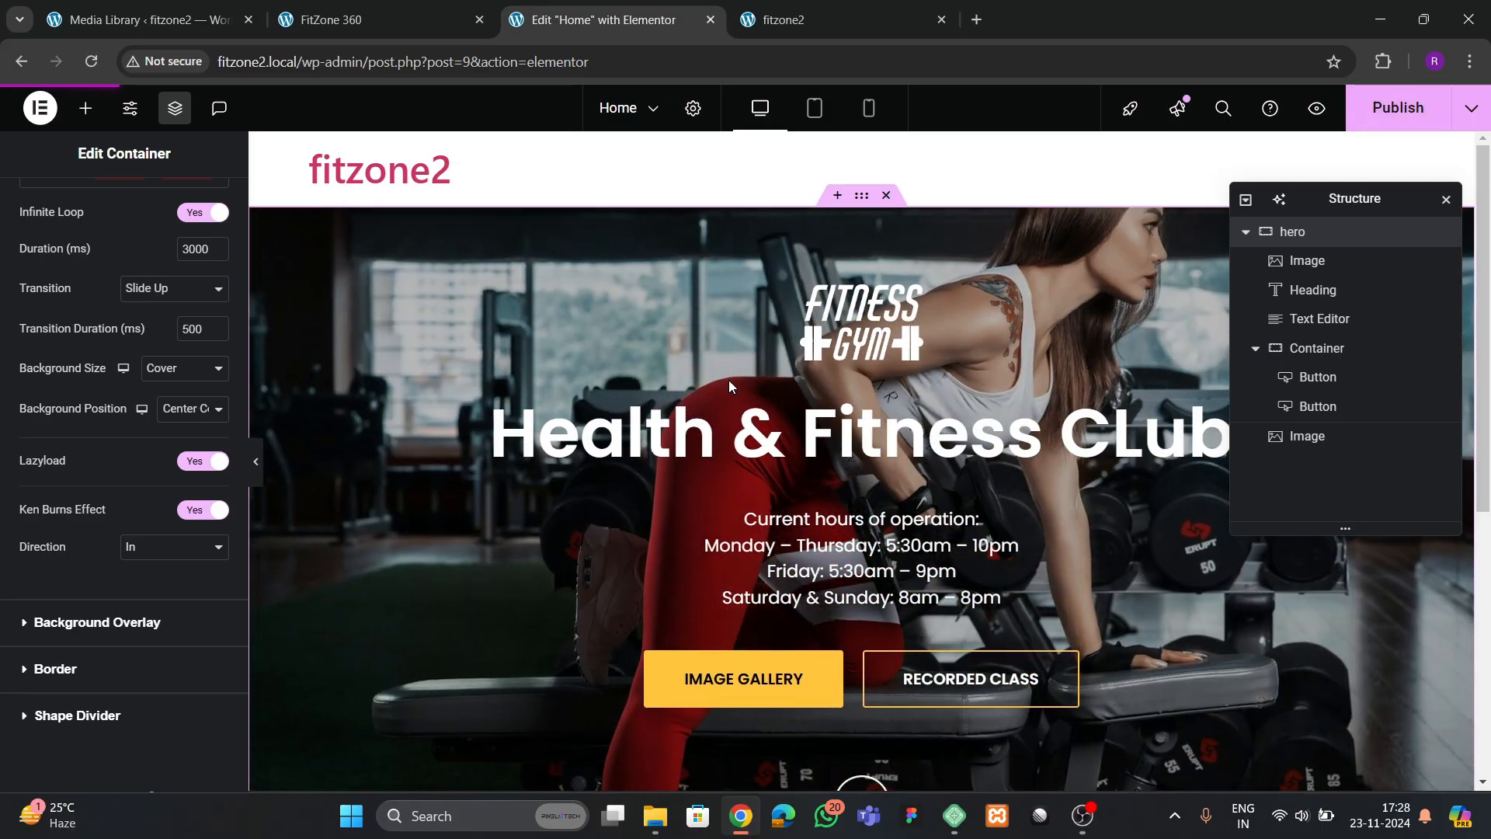
# Check the hero slideshow on the live page and examine the services section on the reference site
pyautogui.click(784, 19)
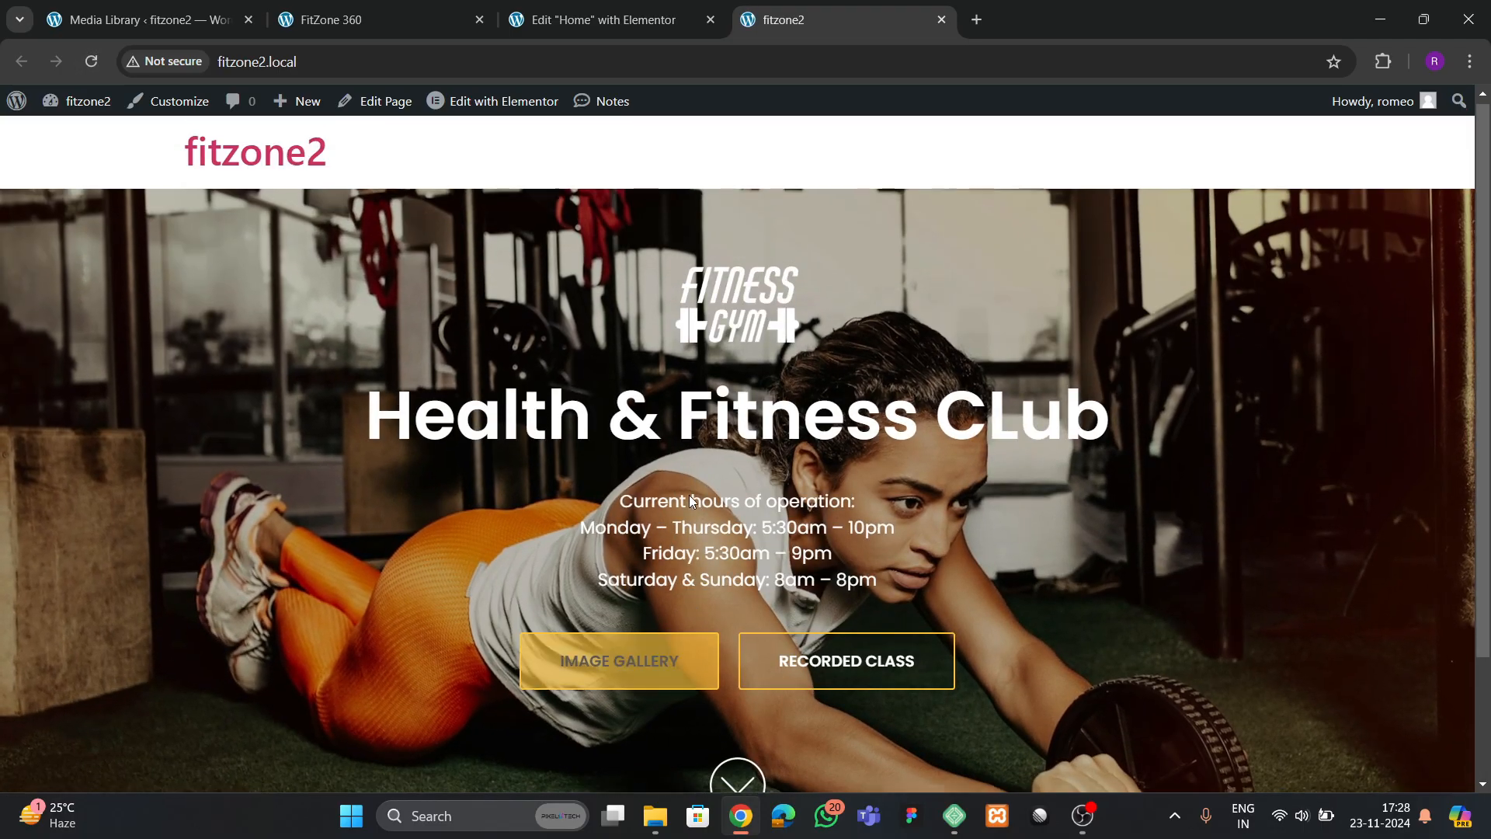
pyautogui.scroll(-2, 688, 496)
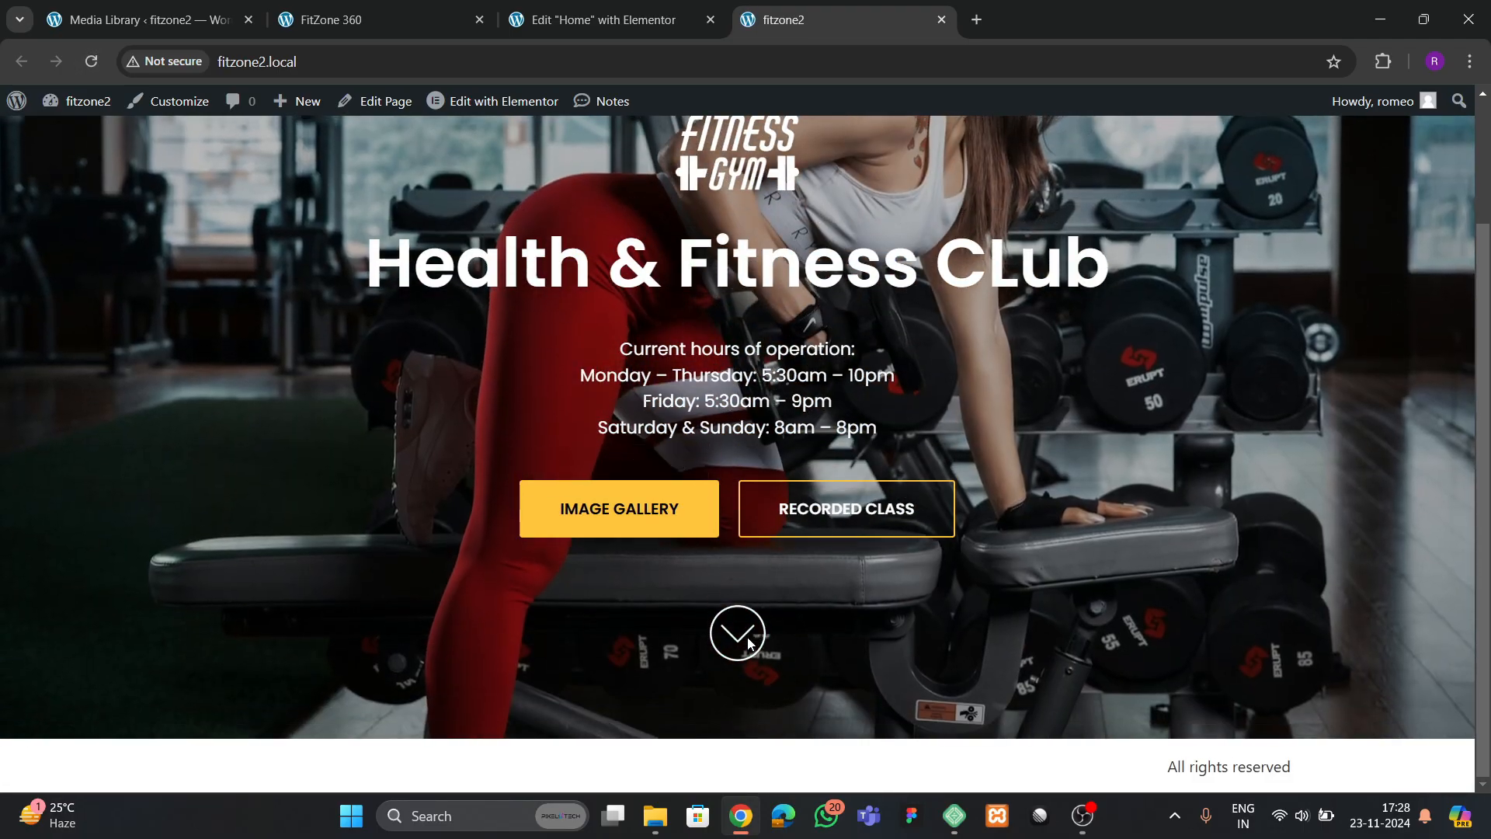
pyautogui.click(430, 25)
pyautogui.scroll(-8, 691, 610)
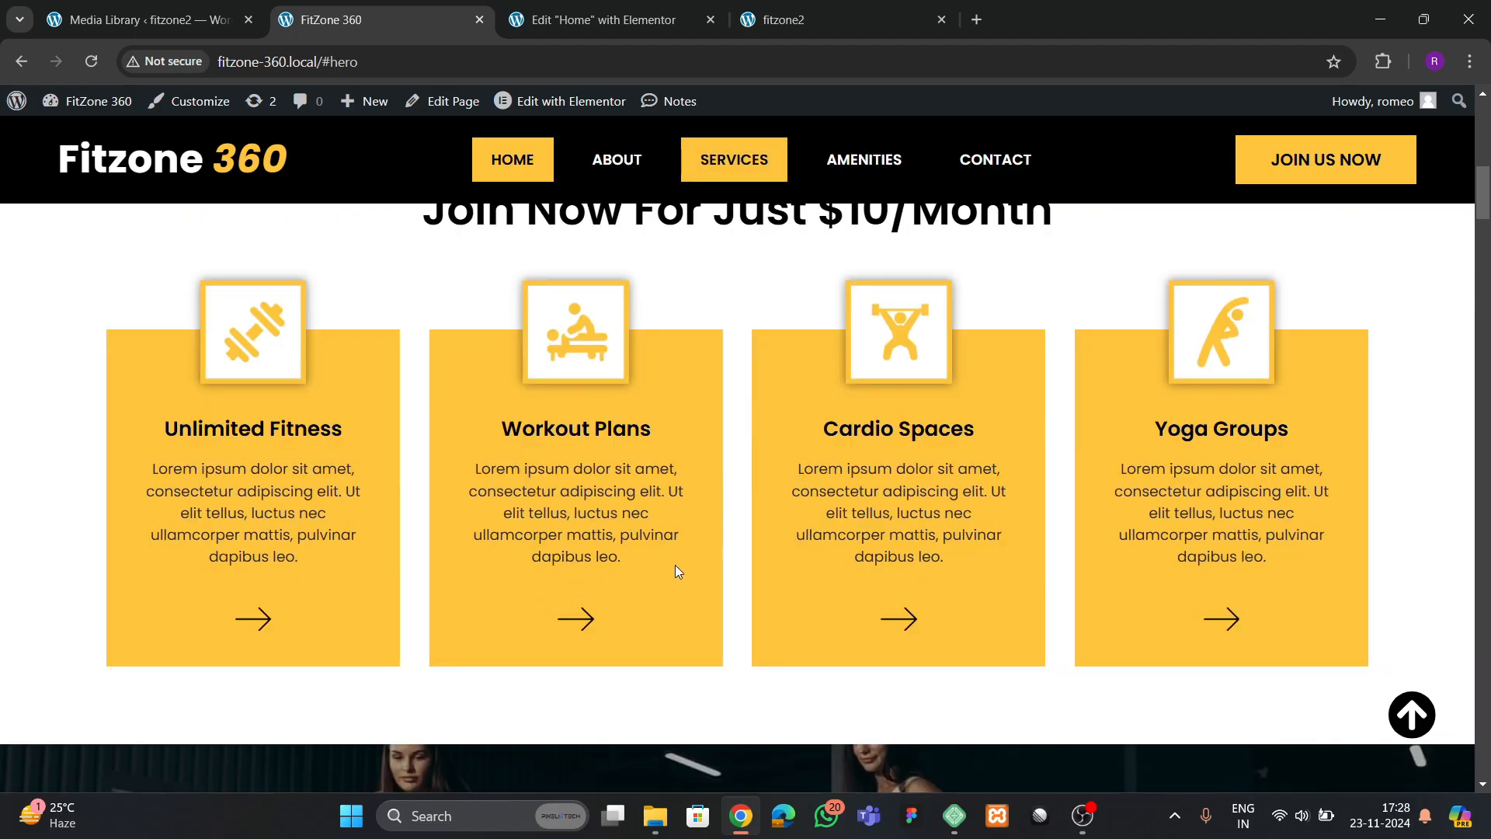
pyautogui.scroll(2, 676, 567)
# Add a single-column flexbox container below the hero and name it services
pyautogui.click(603, 21)
pyautogui.scroll(-4, 779, 619)
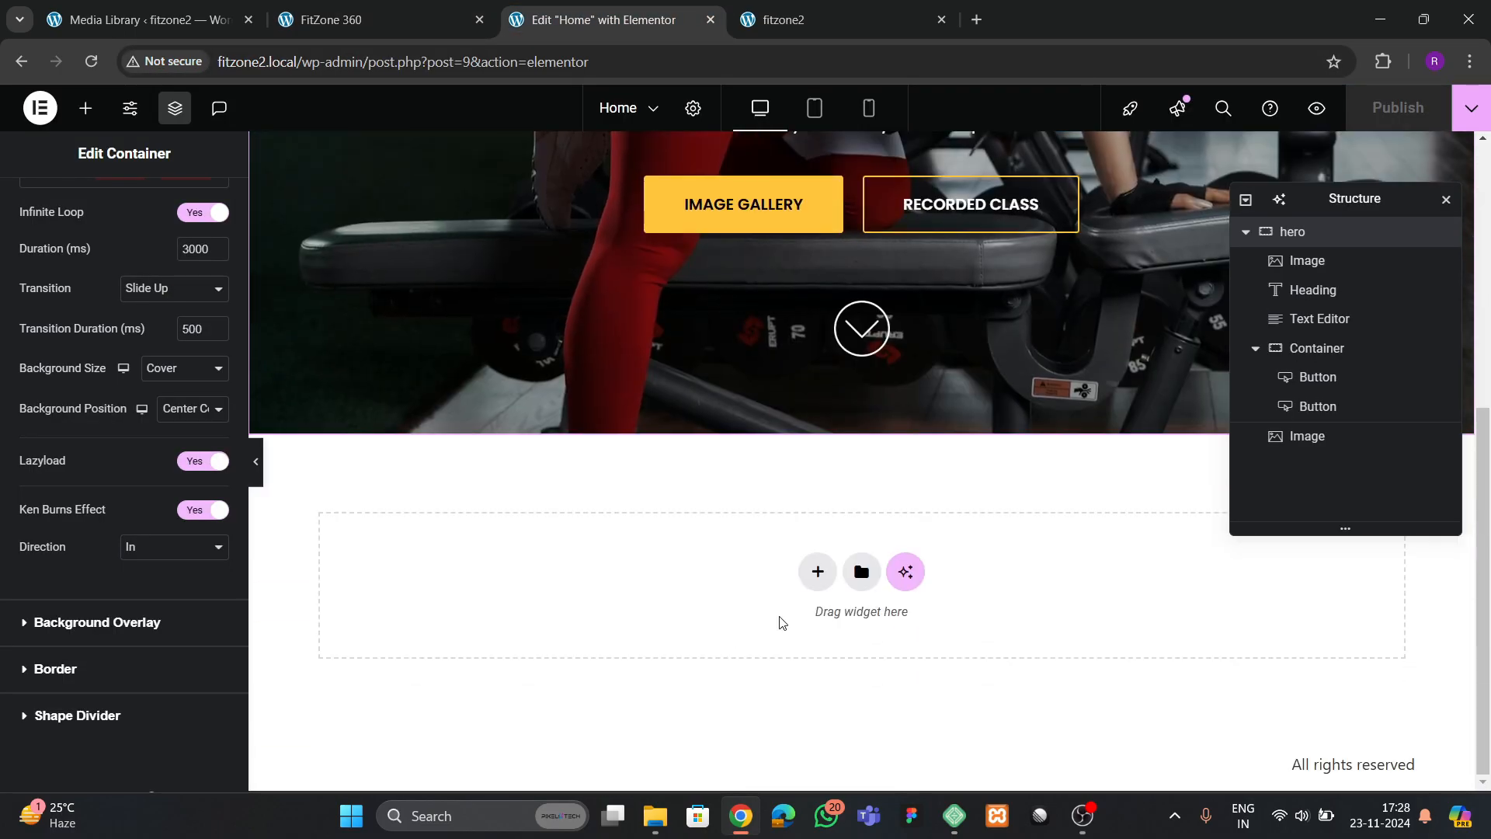
pyautogui.click(814, 574)
pyautogui.click(797, 613)
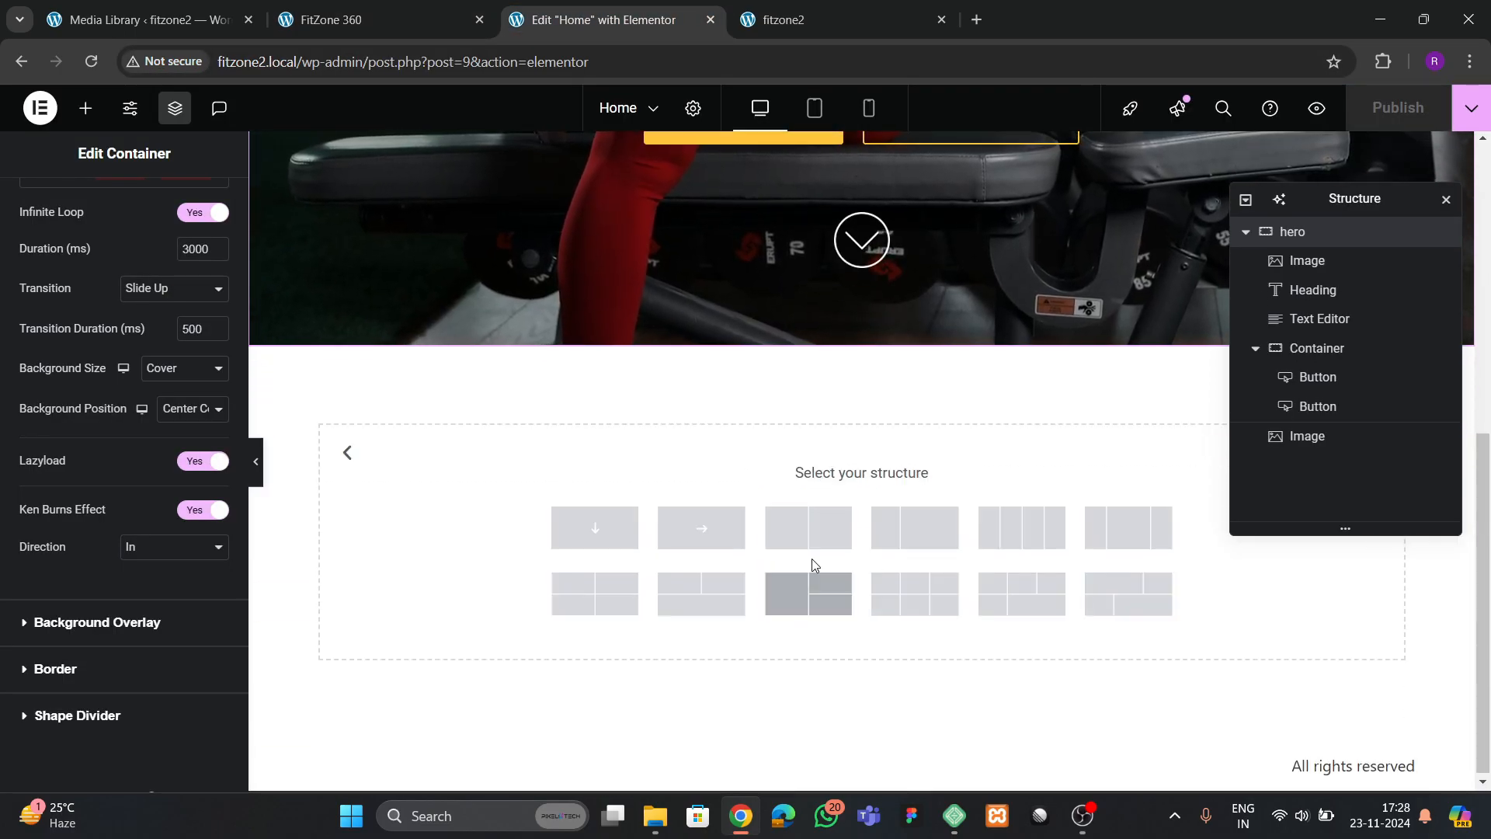
pyautogui.click(594, 527)
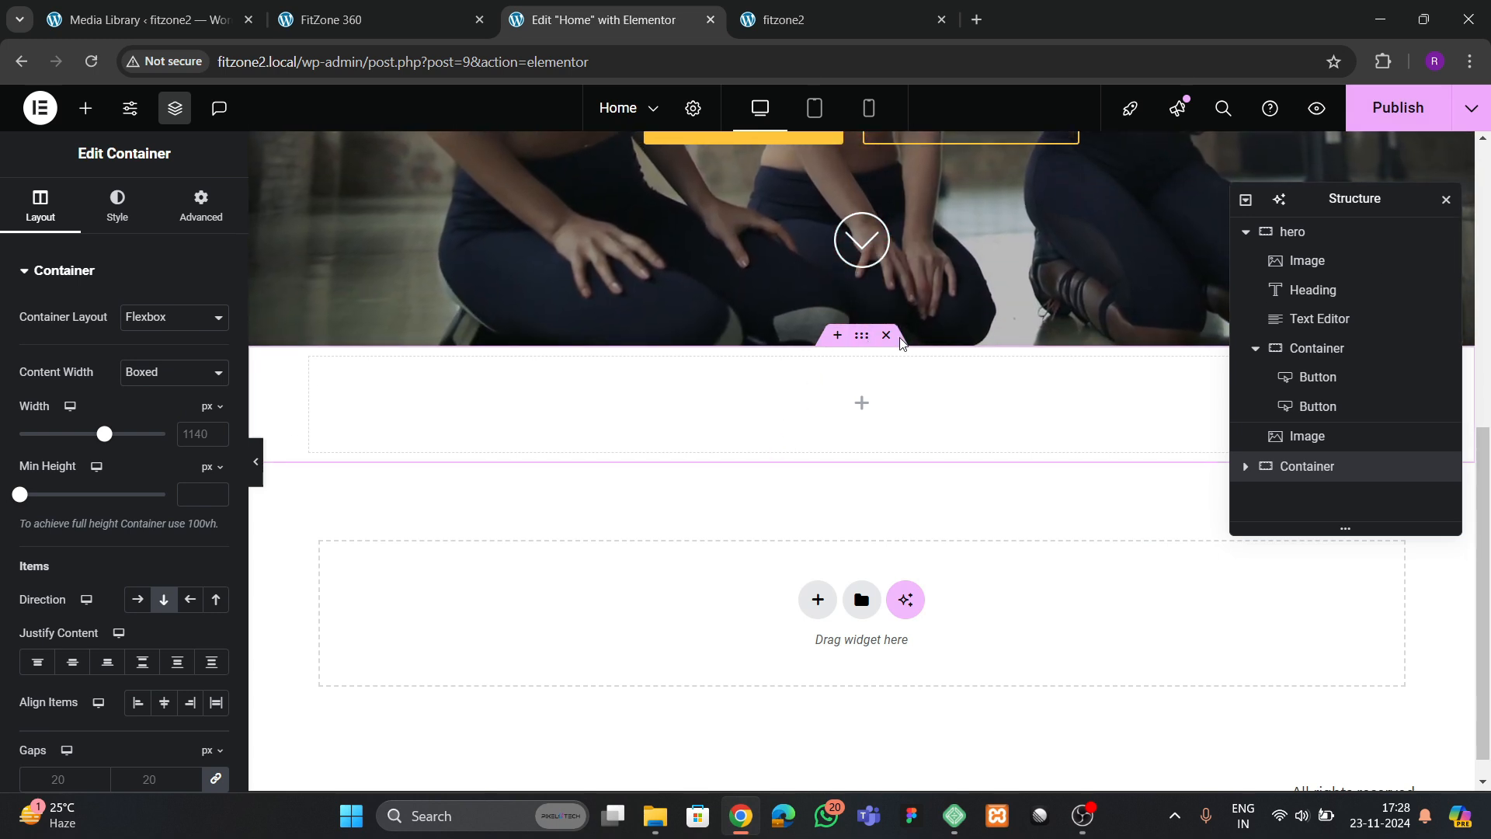
pyautogui.click(1245, 233)
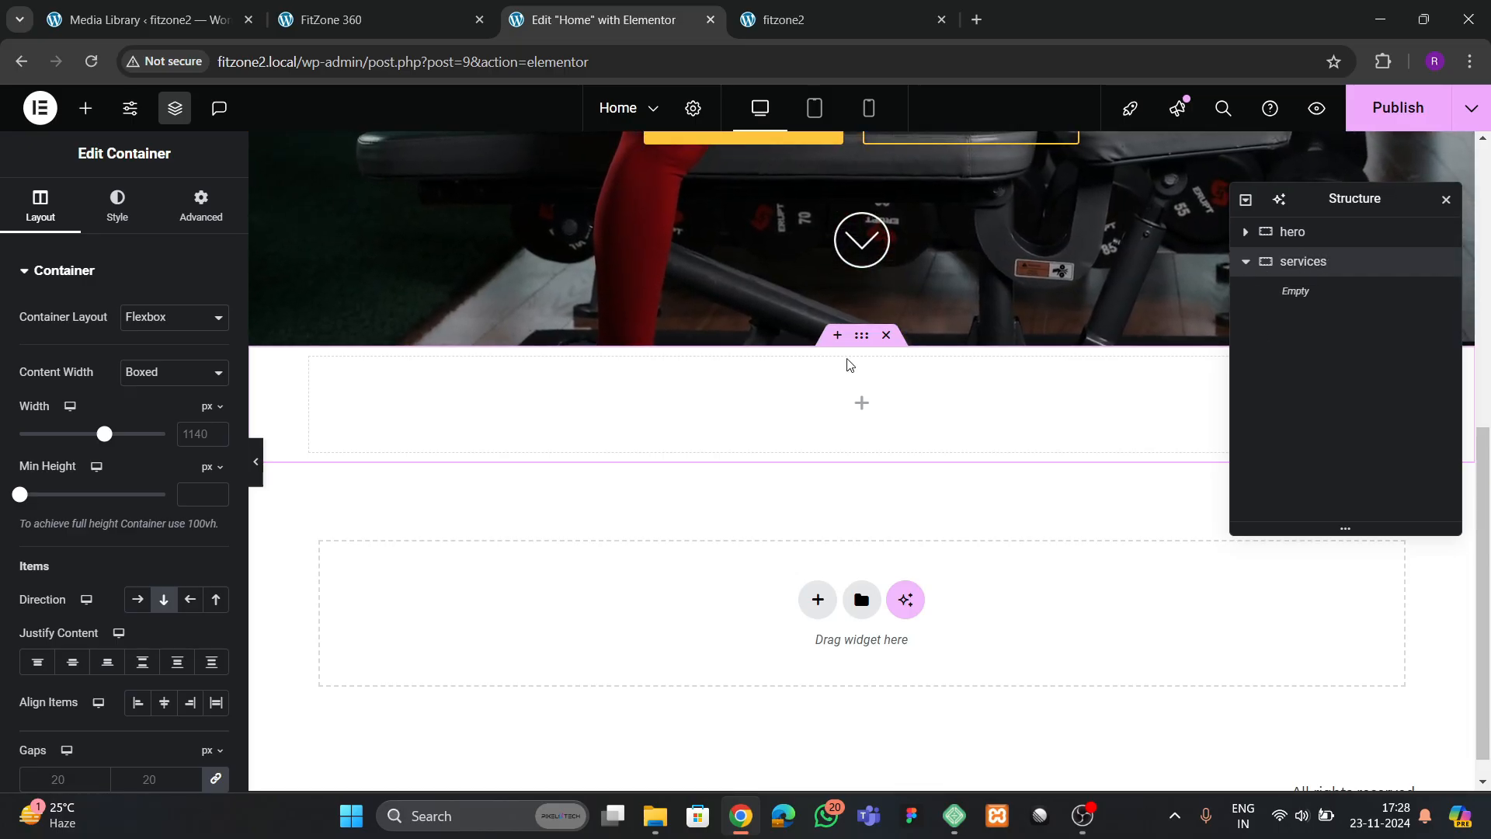
# Set the services container's width to 1300 px and its padding to 80 px top and bottom, 0 right and left
pyautogui.click(194, 434)
pyautogui.write('1300')
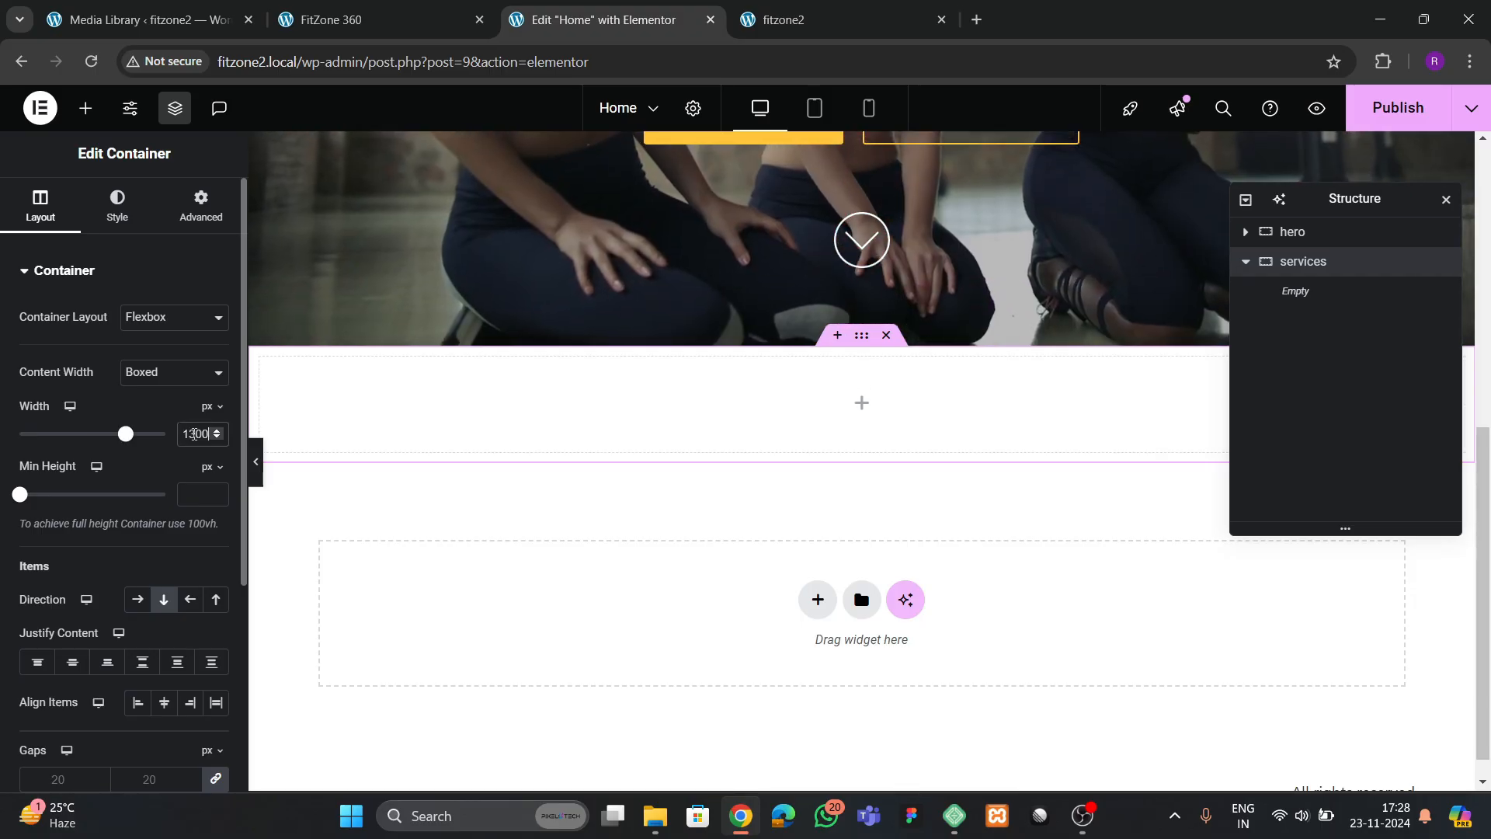
pyautogui.click(200, 206)
pyautogui.click(34, 415)
pyautogui.write('0')
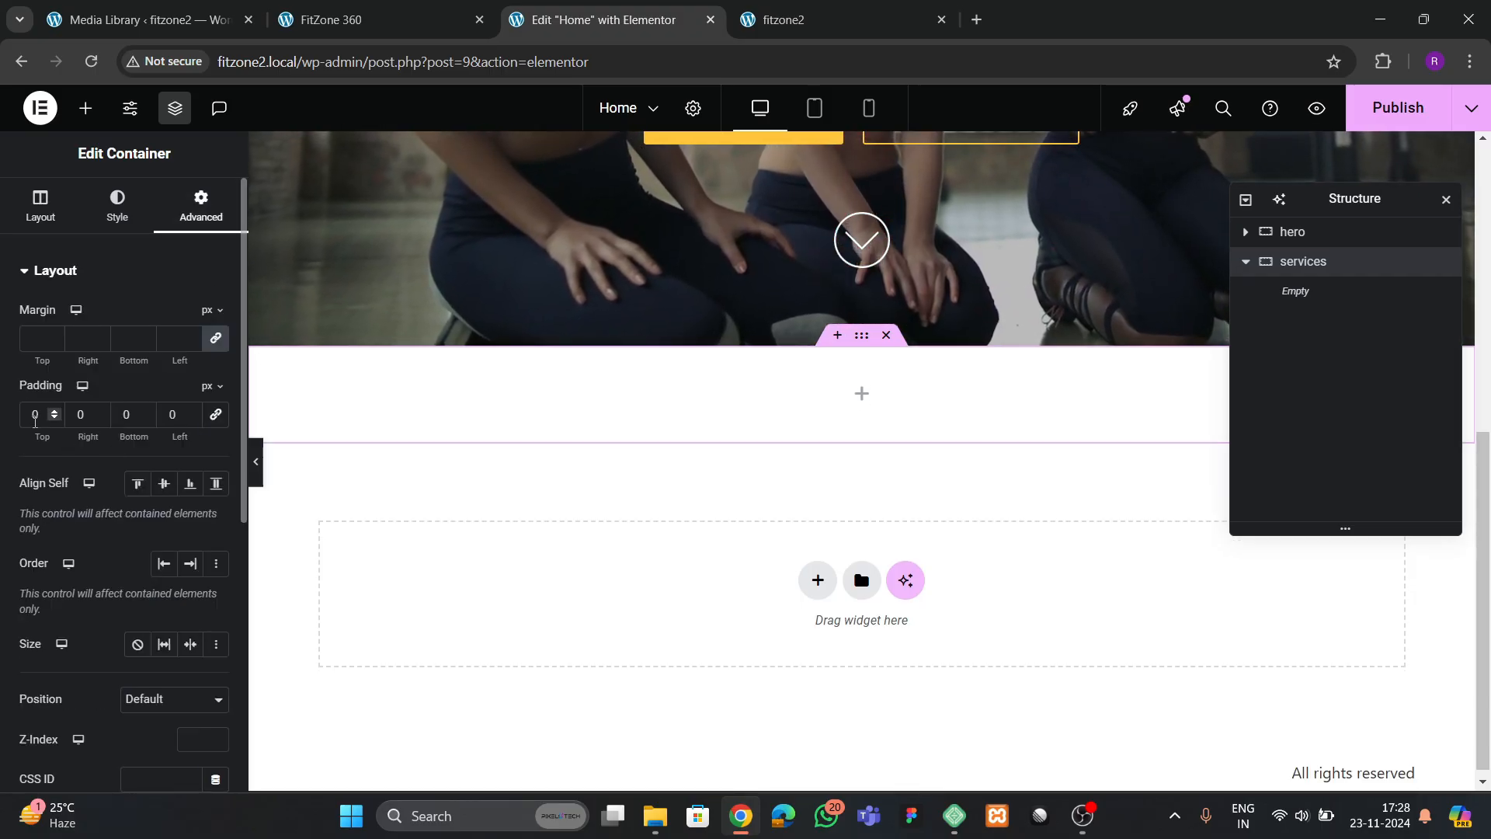
pyautogui.write('8')
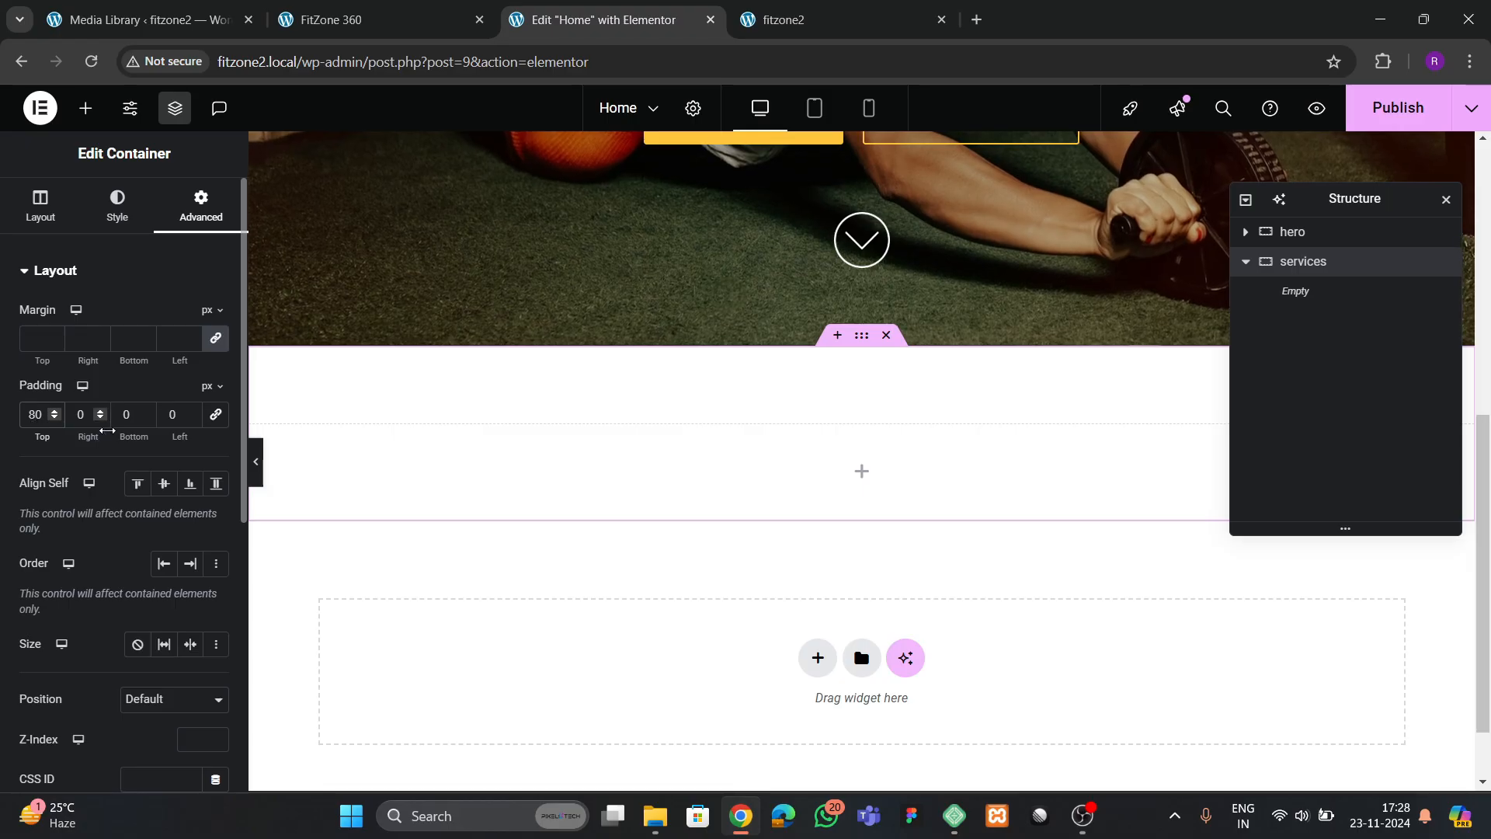
pyautogui.write('8')
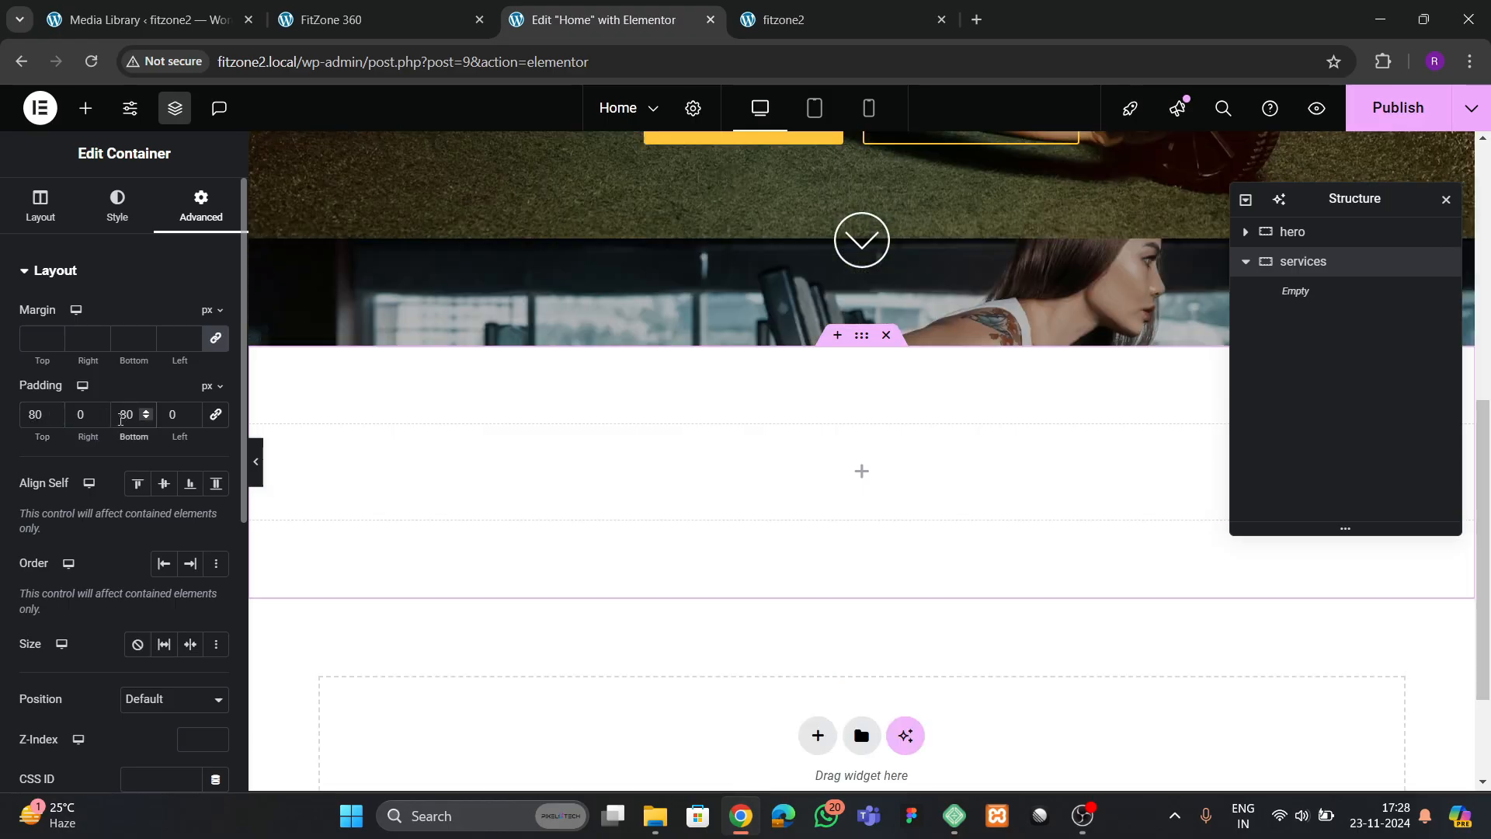
# Add a heading to the services container with the reference site's text "Join now for just $10/month"
pyautogui.click(87, 111)
pyautogui.scroll(-3, 142, 433)
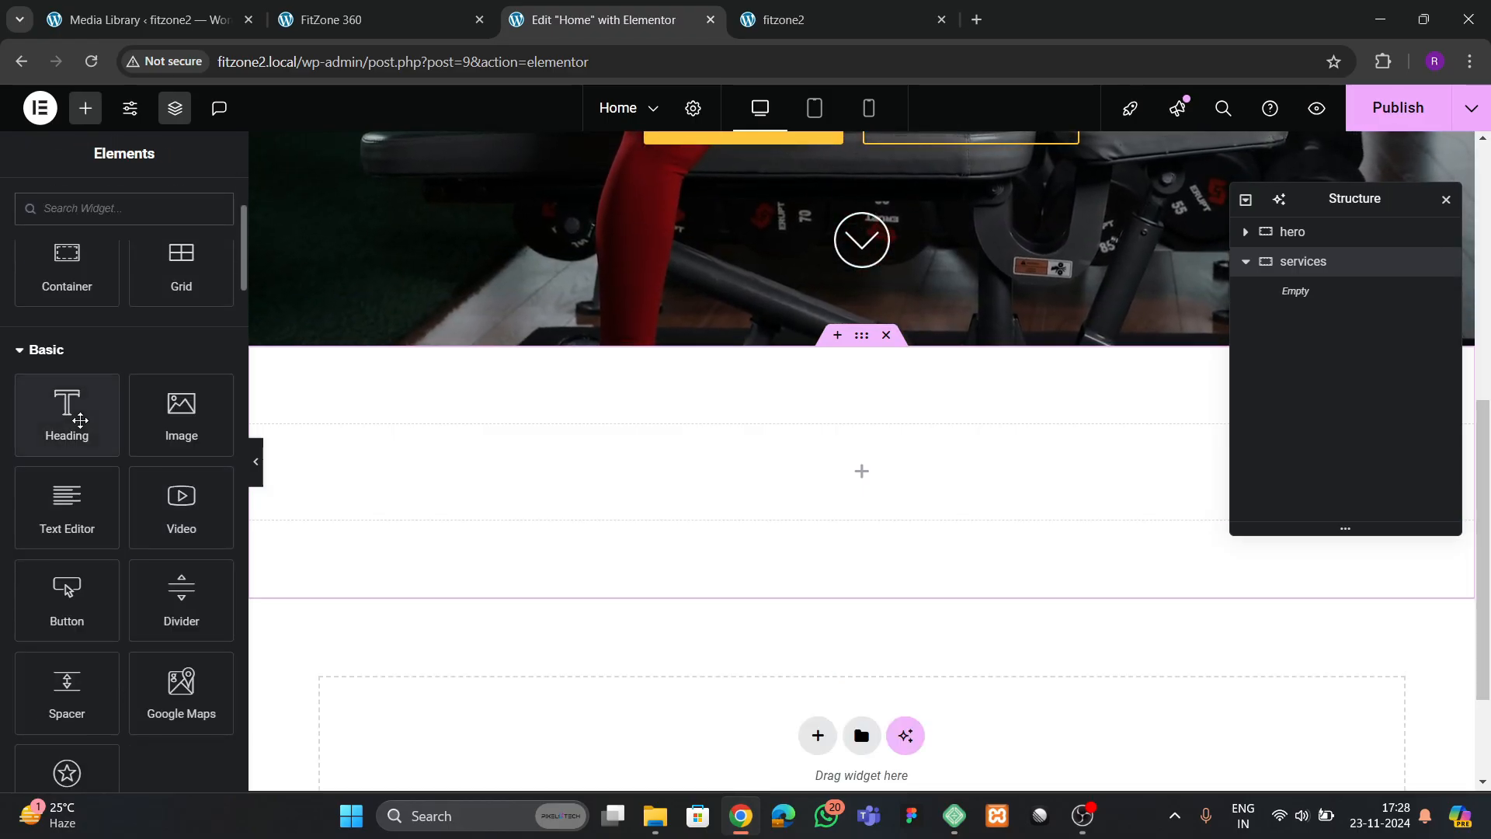
pyautogui.moveTo(67, 412); pyautogui.dragTo(674, 494)
pyautogui.click(365, 20)
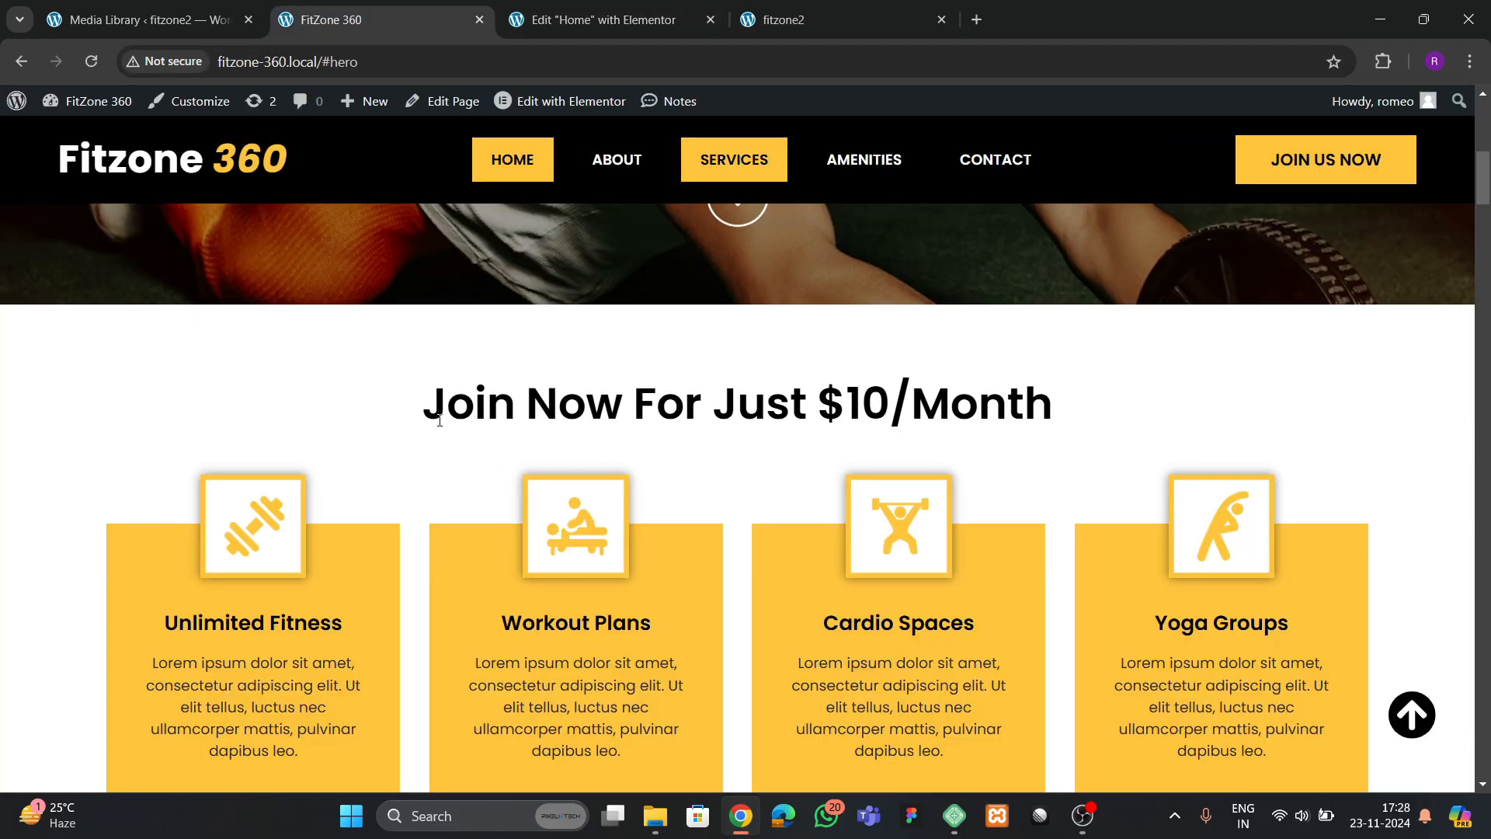
pyautogui.moveTo(439, 420); pyautogui.dragTo(968, 415)
pyautogui.click(613, 19)
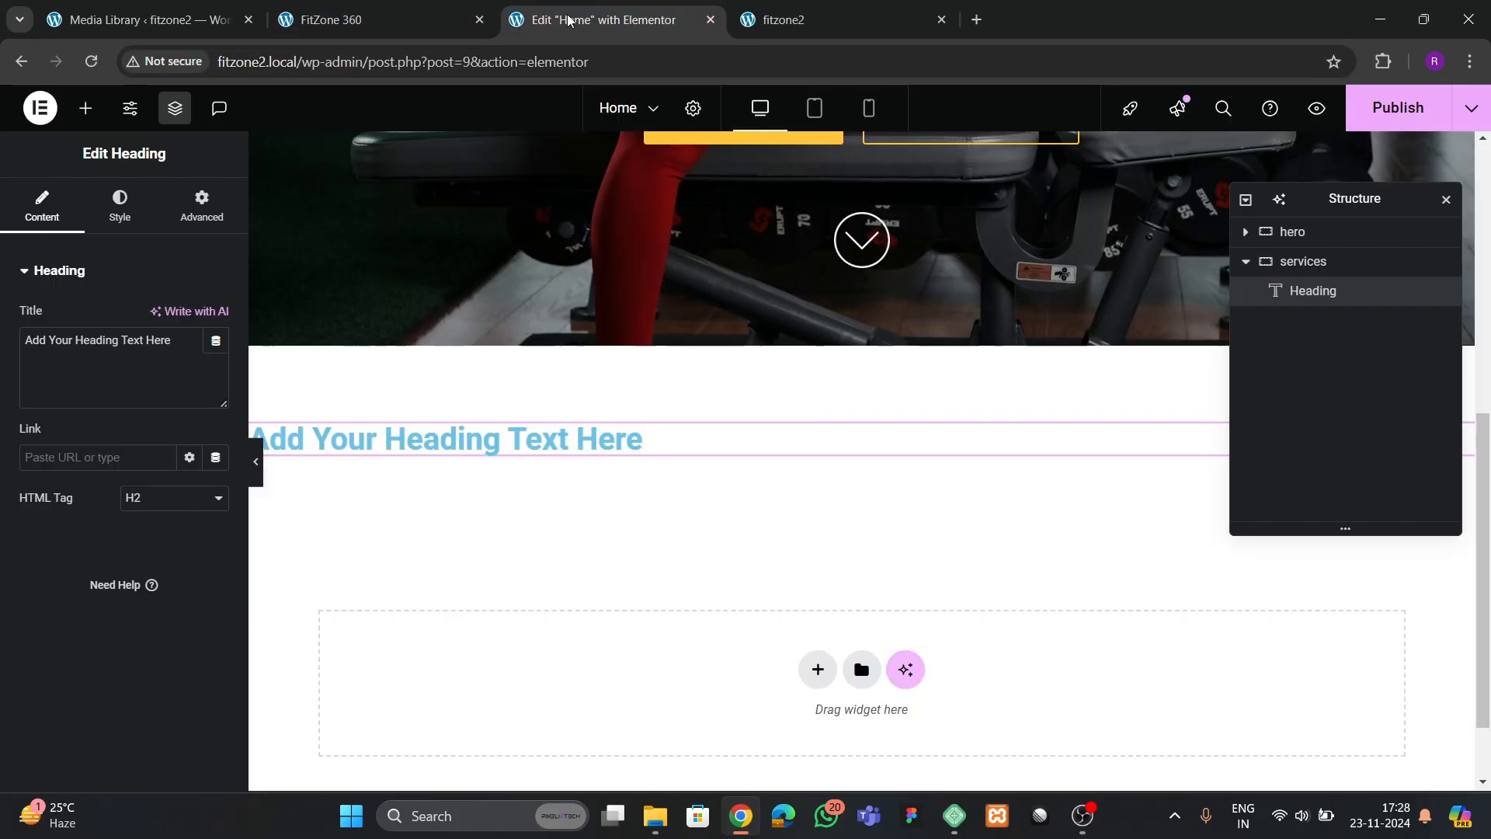
pyautogui.write('Join now for just $10/month')
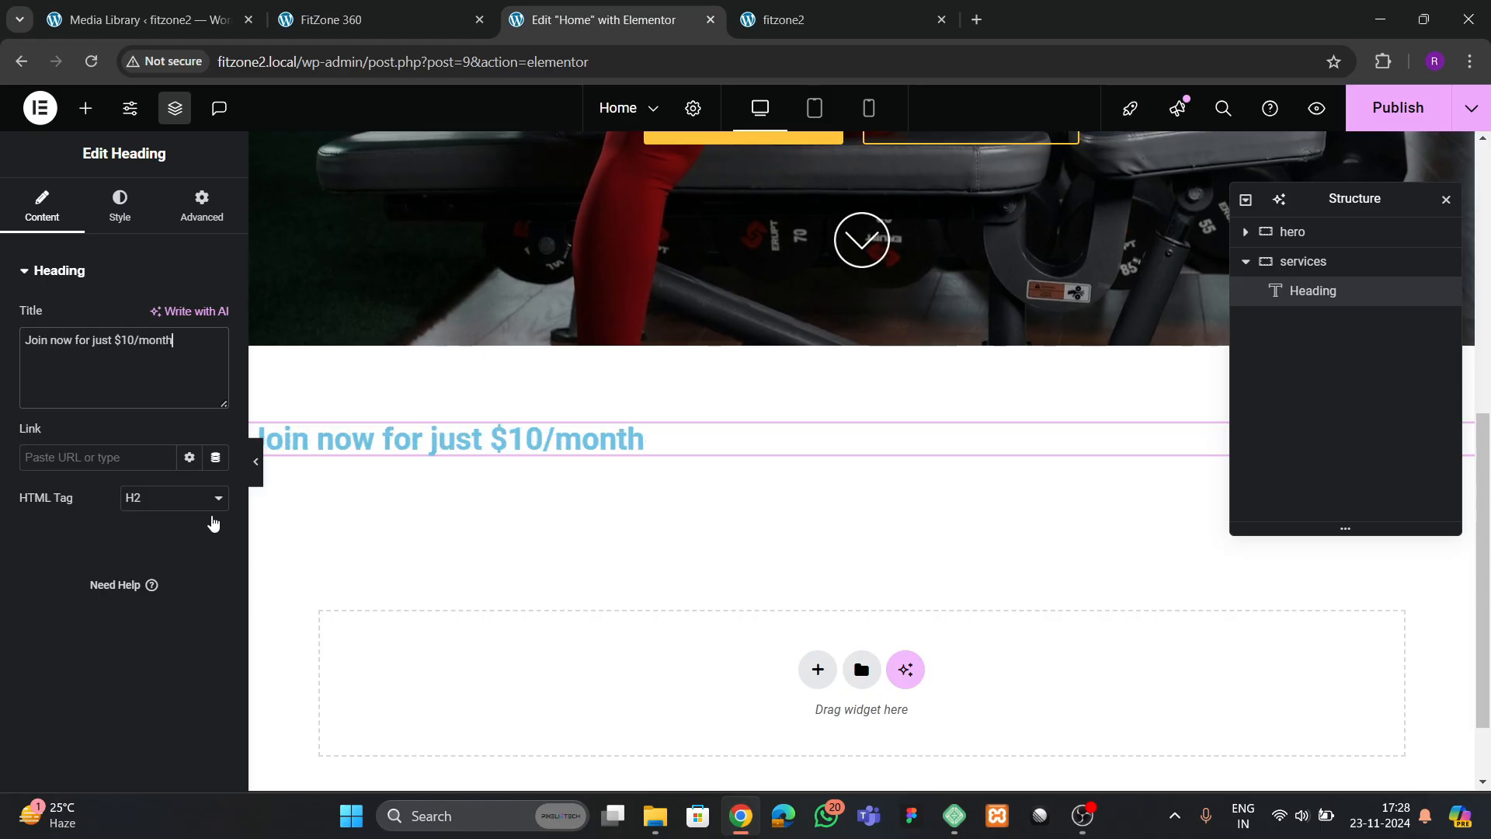
# Center the services container's content by setting both Justify Content and Align Items to center
pyautogui.click(1304, 261)
pyautogui.click(49, 217)
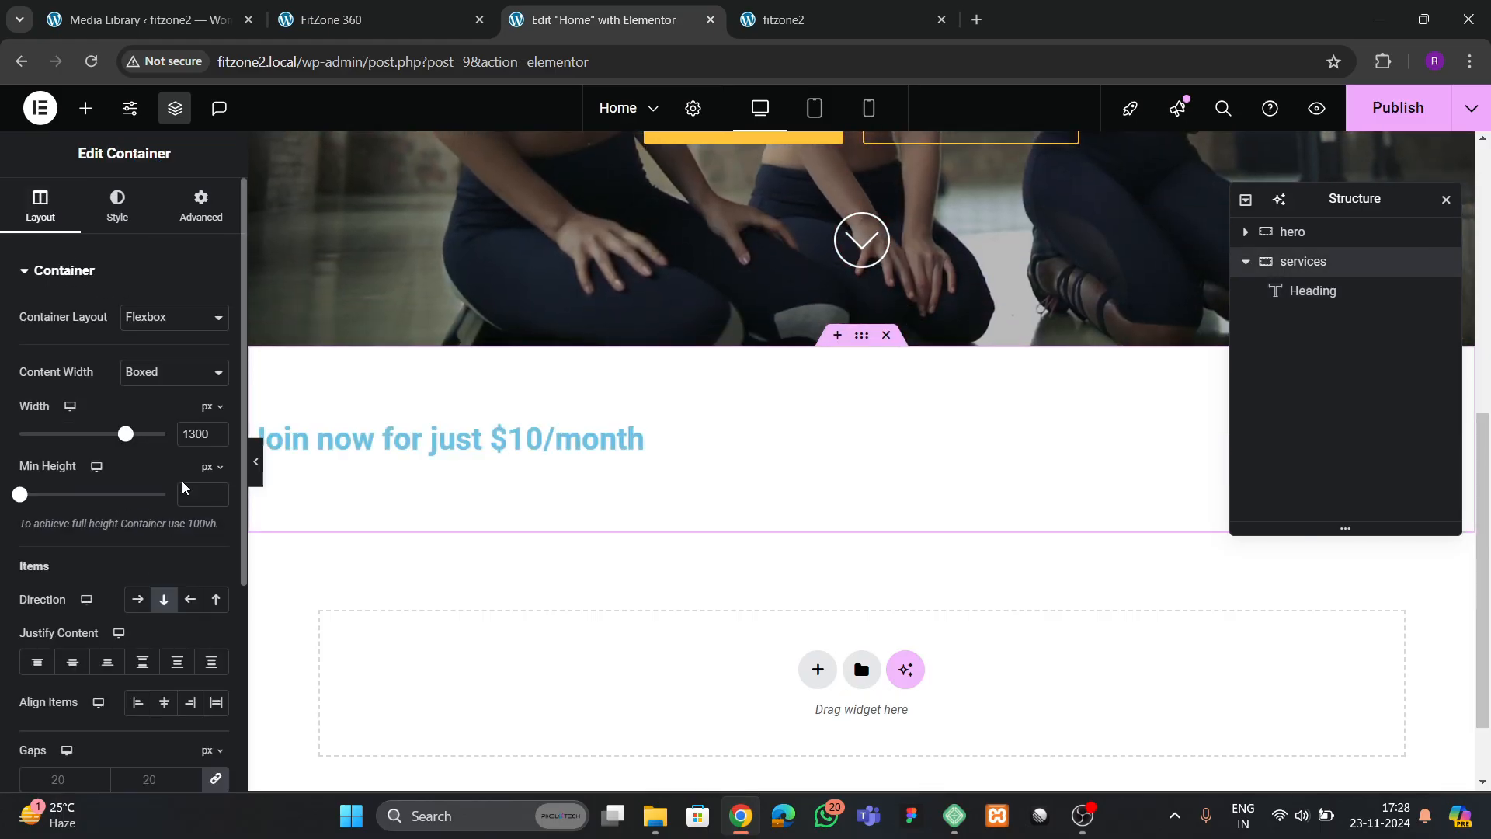
pyautogui.click(170, 704)
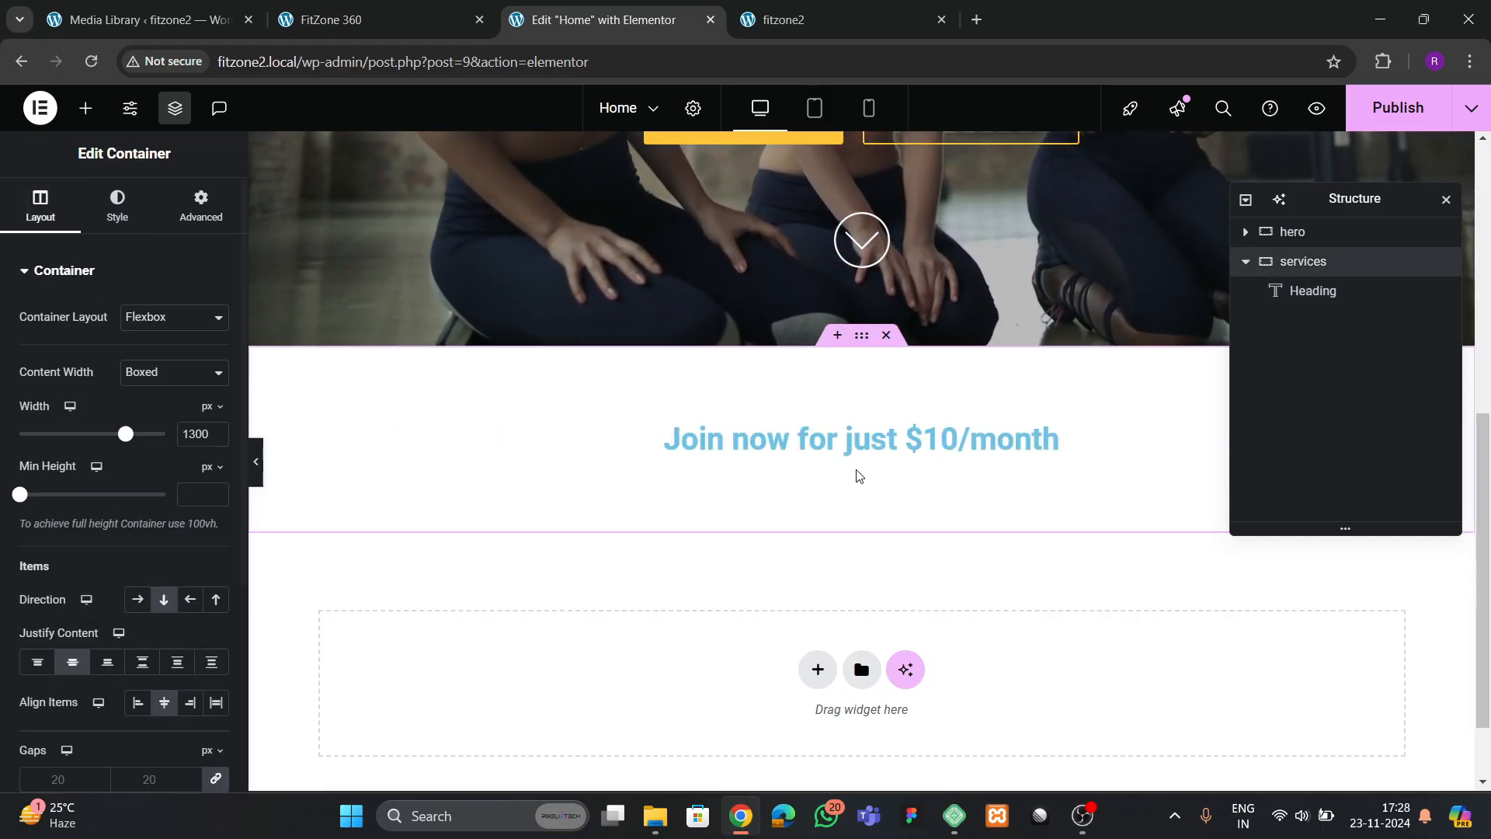
# Change the services heading's text color to black
pyautogui.click(858, 441)
pyautogui.click(120, 206)
pyautogui.click(216, 360)
pyautogui.moveTo(159, 465); pyautogui.dragTo(62, 403)
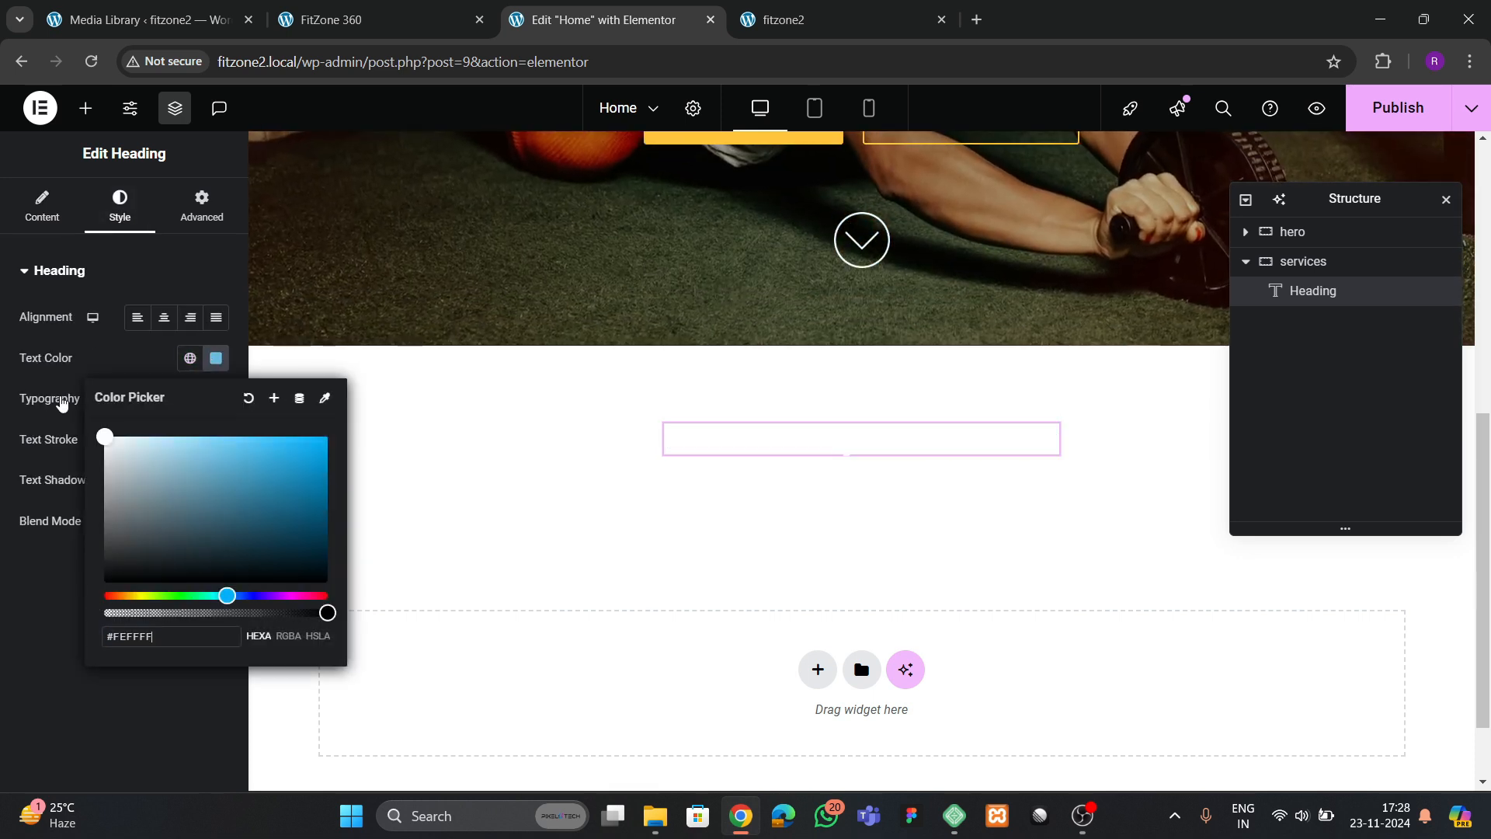
pyautogui.moveTo(144, 516); pyautogui.dragTo(109, 579)
# Set the services heading's typography to Poppins at 40 px
pyautogui.click(216, 398)
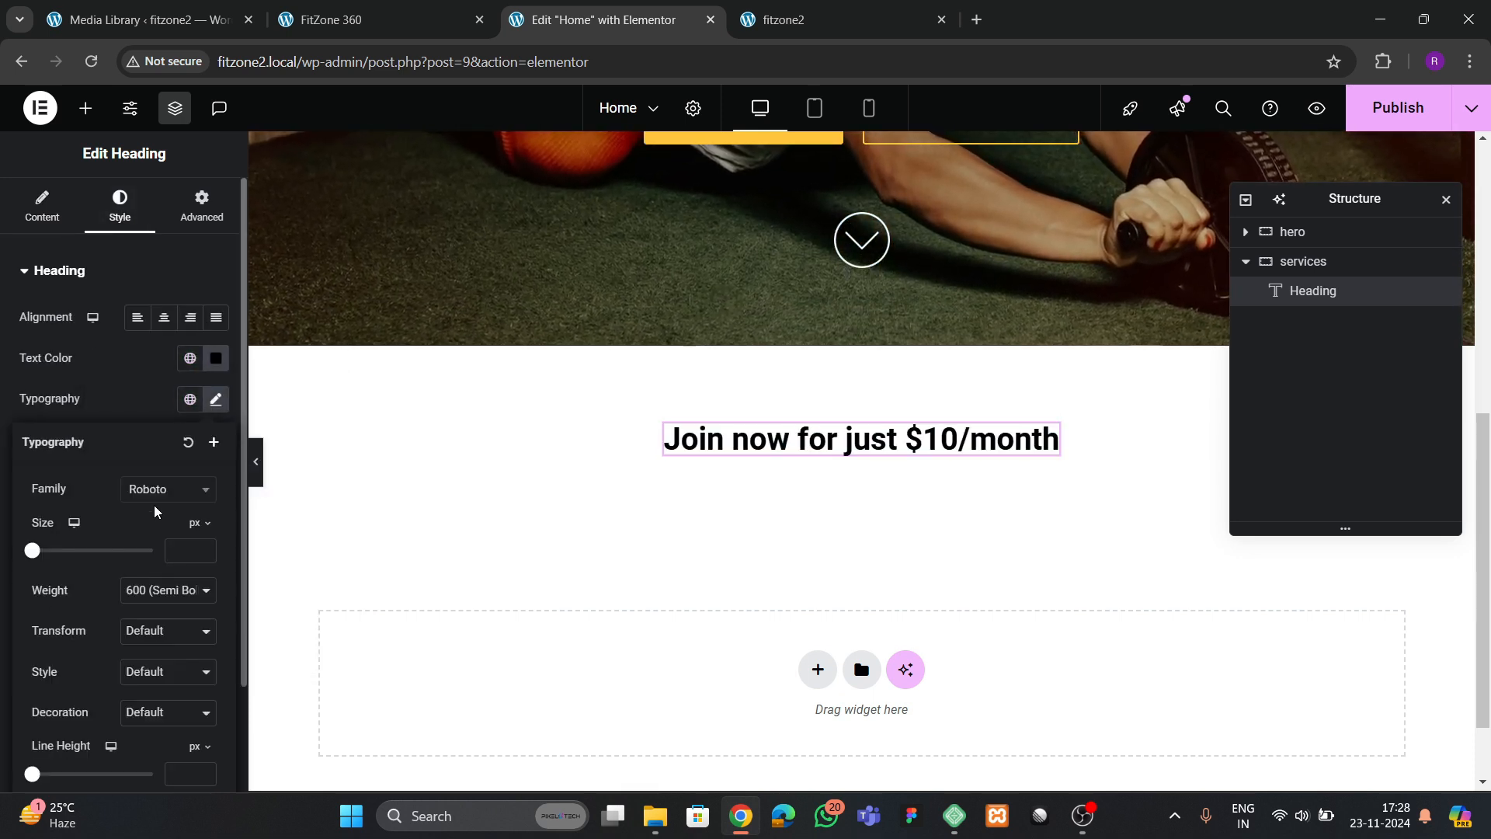
pyautogui.click(163, 489)
pyautogui.write('poppins')
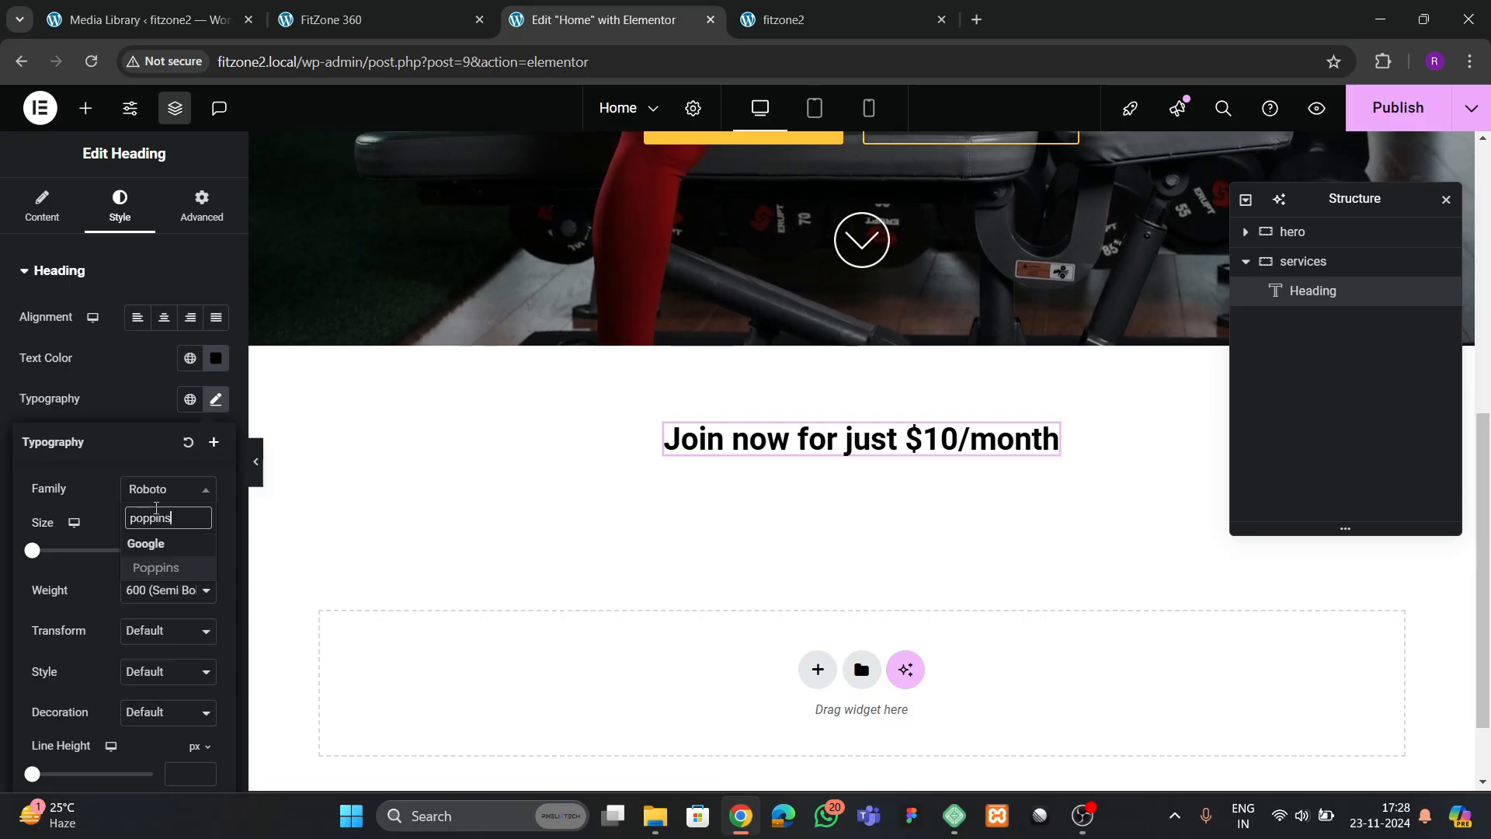
pyautogui.press('Return')
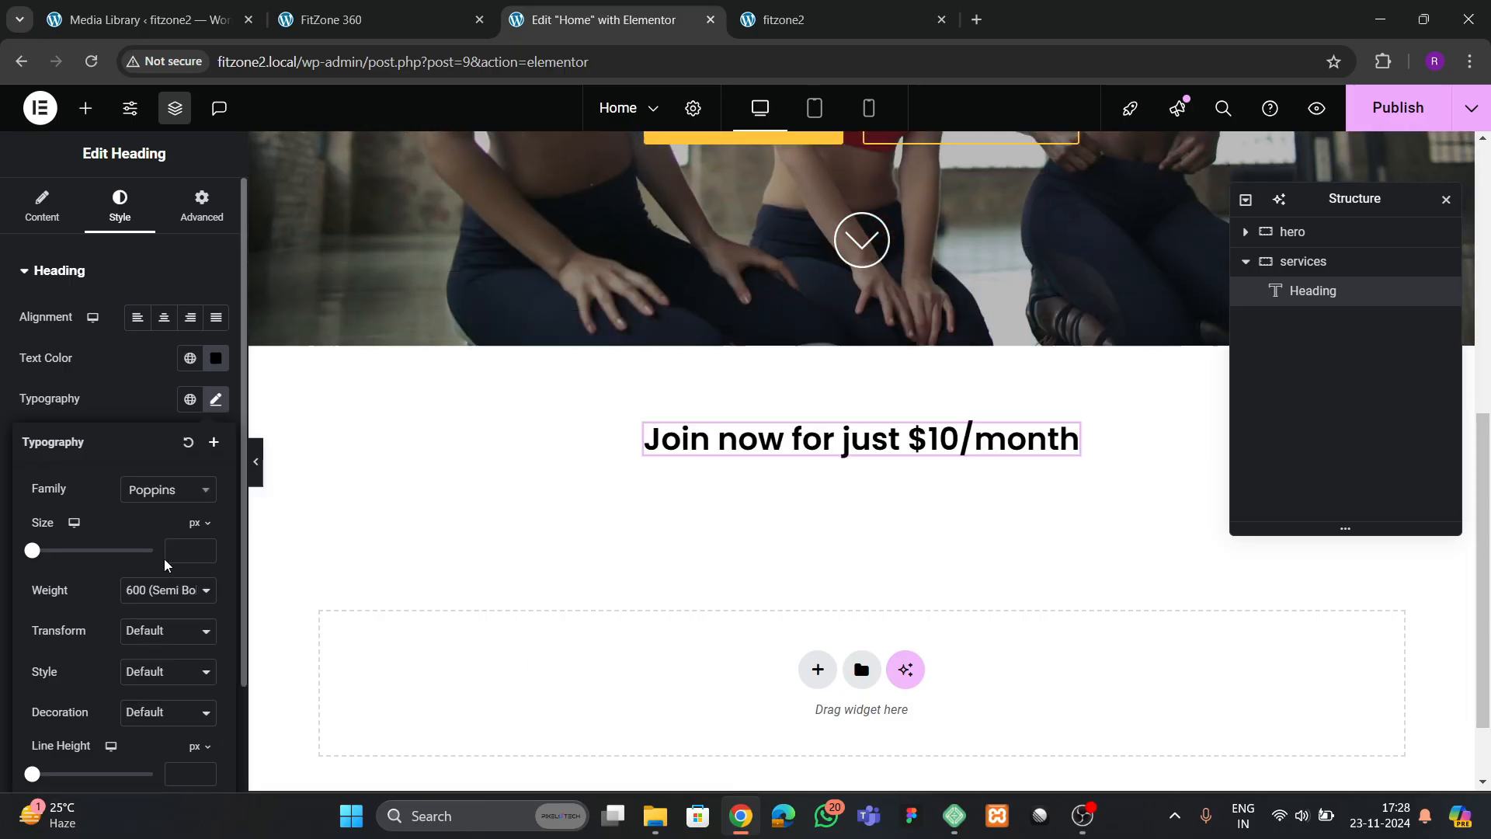
pyautogui.click(209, 550)
pyautogui.write('5')
pyautogui.click(209, 549)
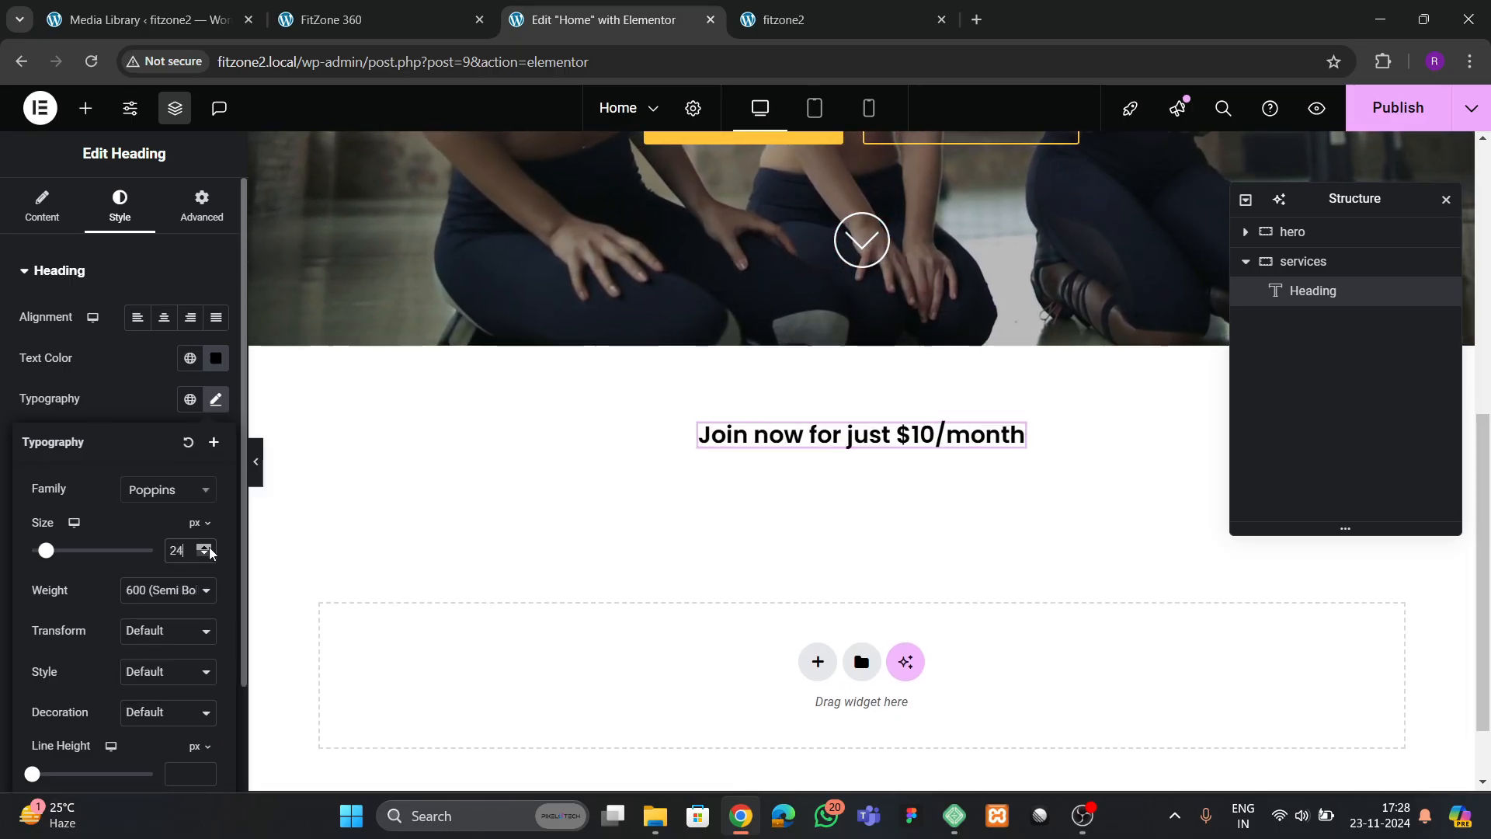
pyautogui.click(211, 550)
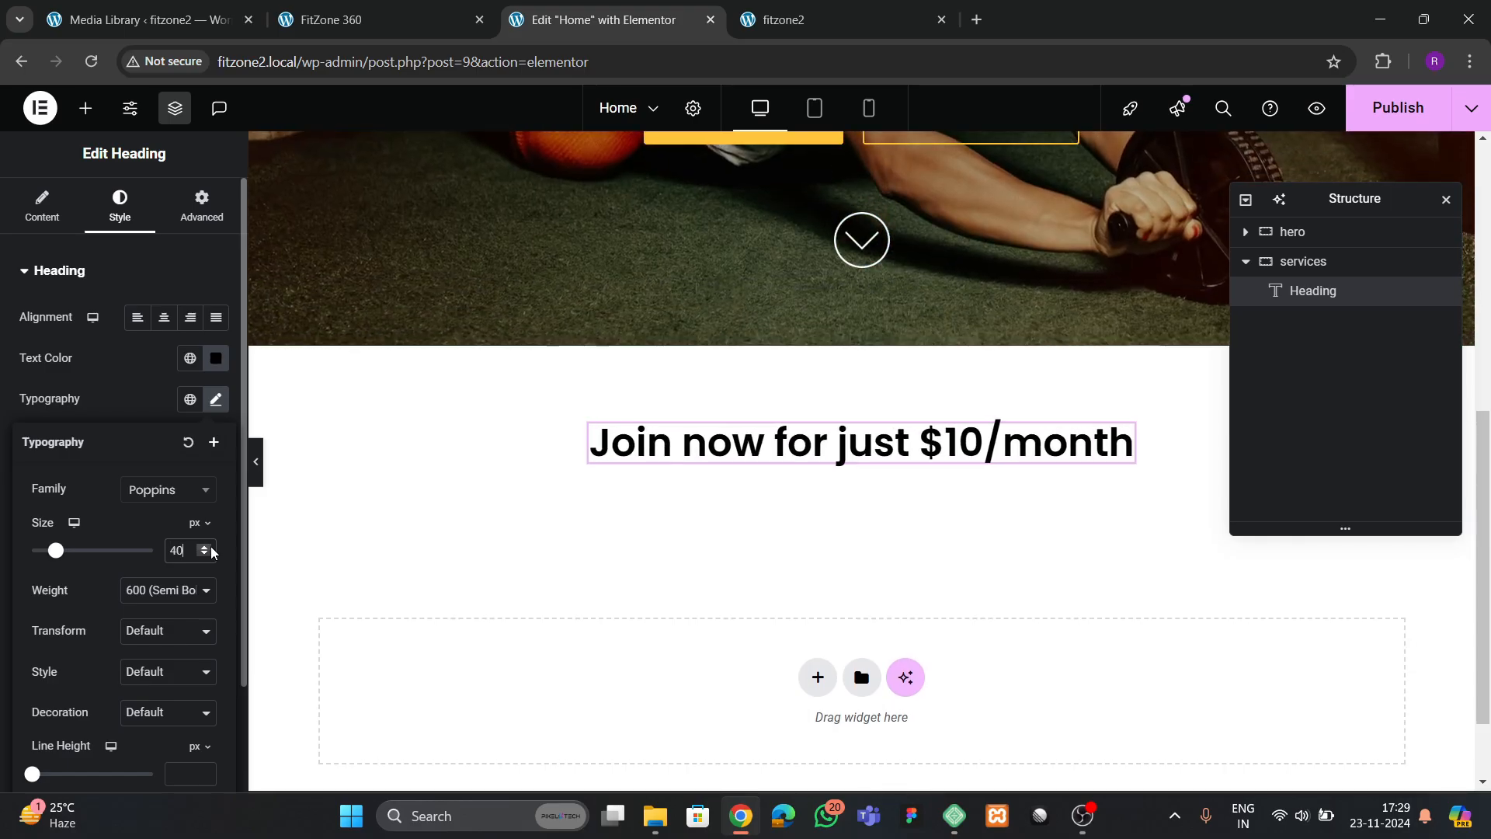
# Check the reference's service cards and insert a Grid below the heading in the services container
pyautogui.click(368, 22)
pyautogui.scroll(-2, 699, 388)
pyautogui.click(610, 19)
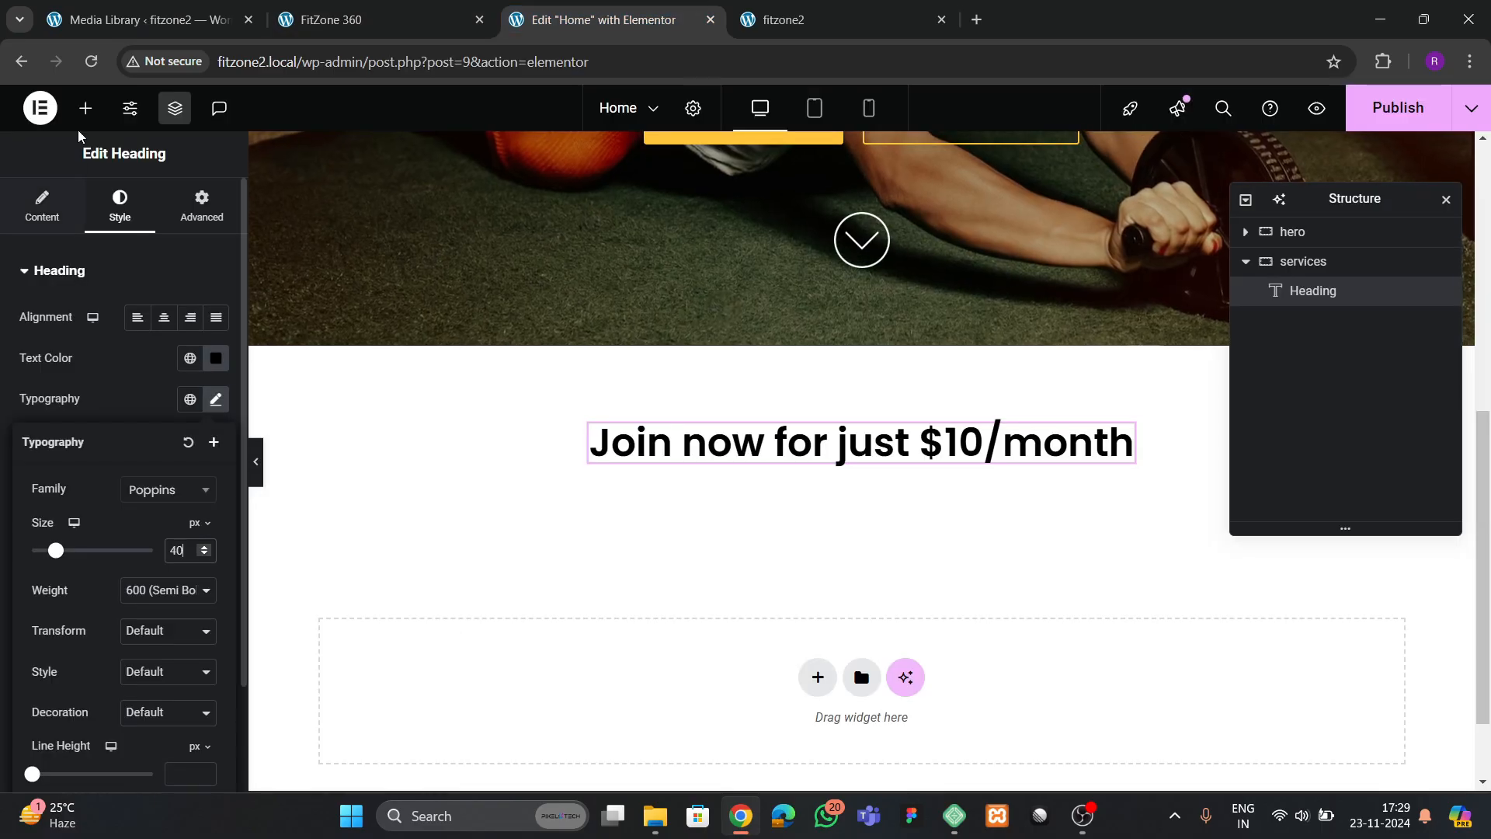
pyautogui.click(85, 108)
pyautogui.write('grid')
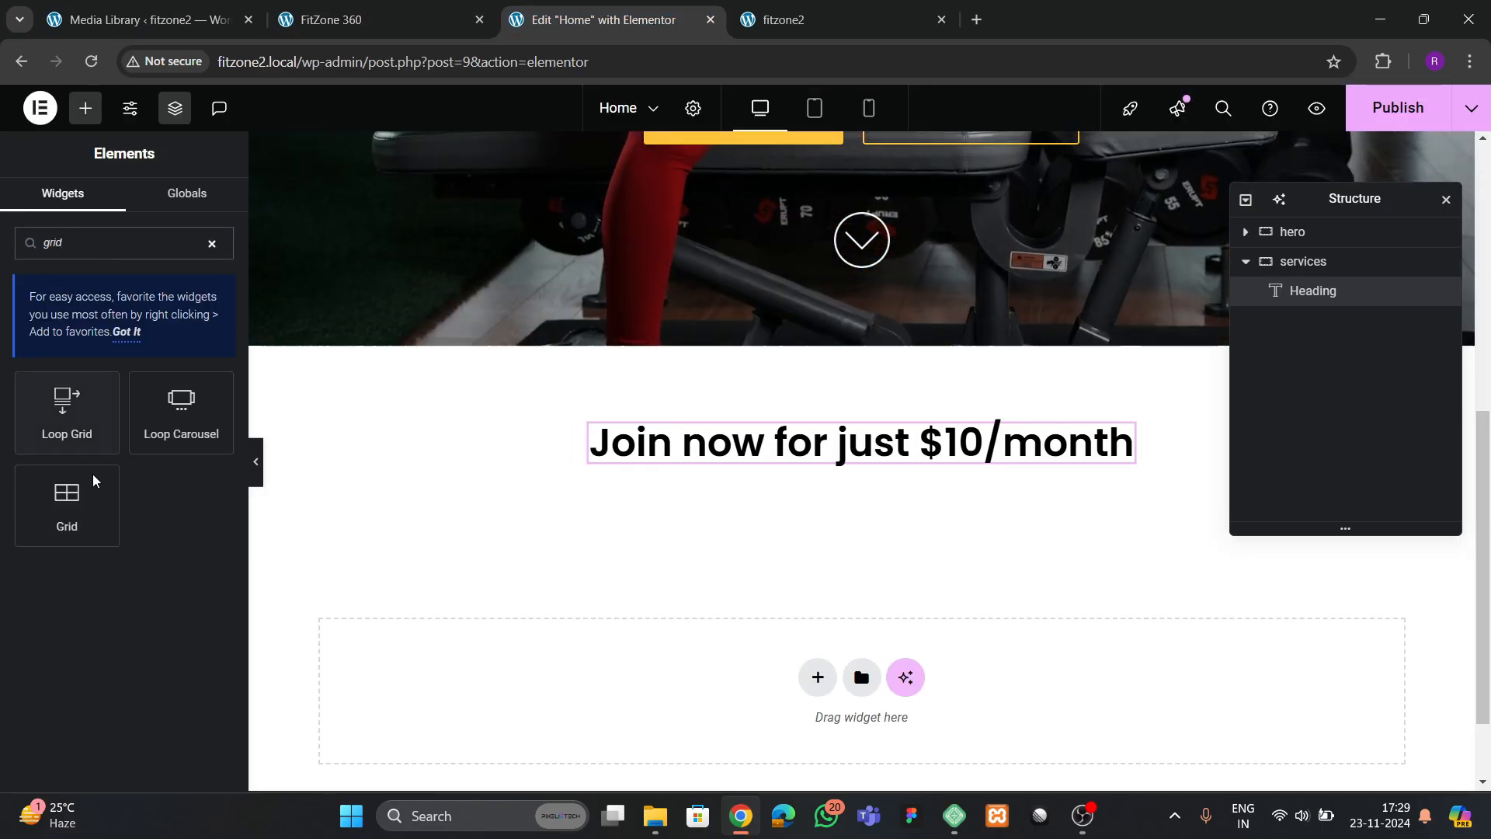
pyautogui.moveTo(73, 507); pyautogui.dragTo(712, 457)
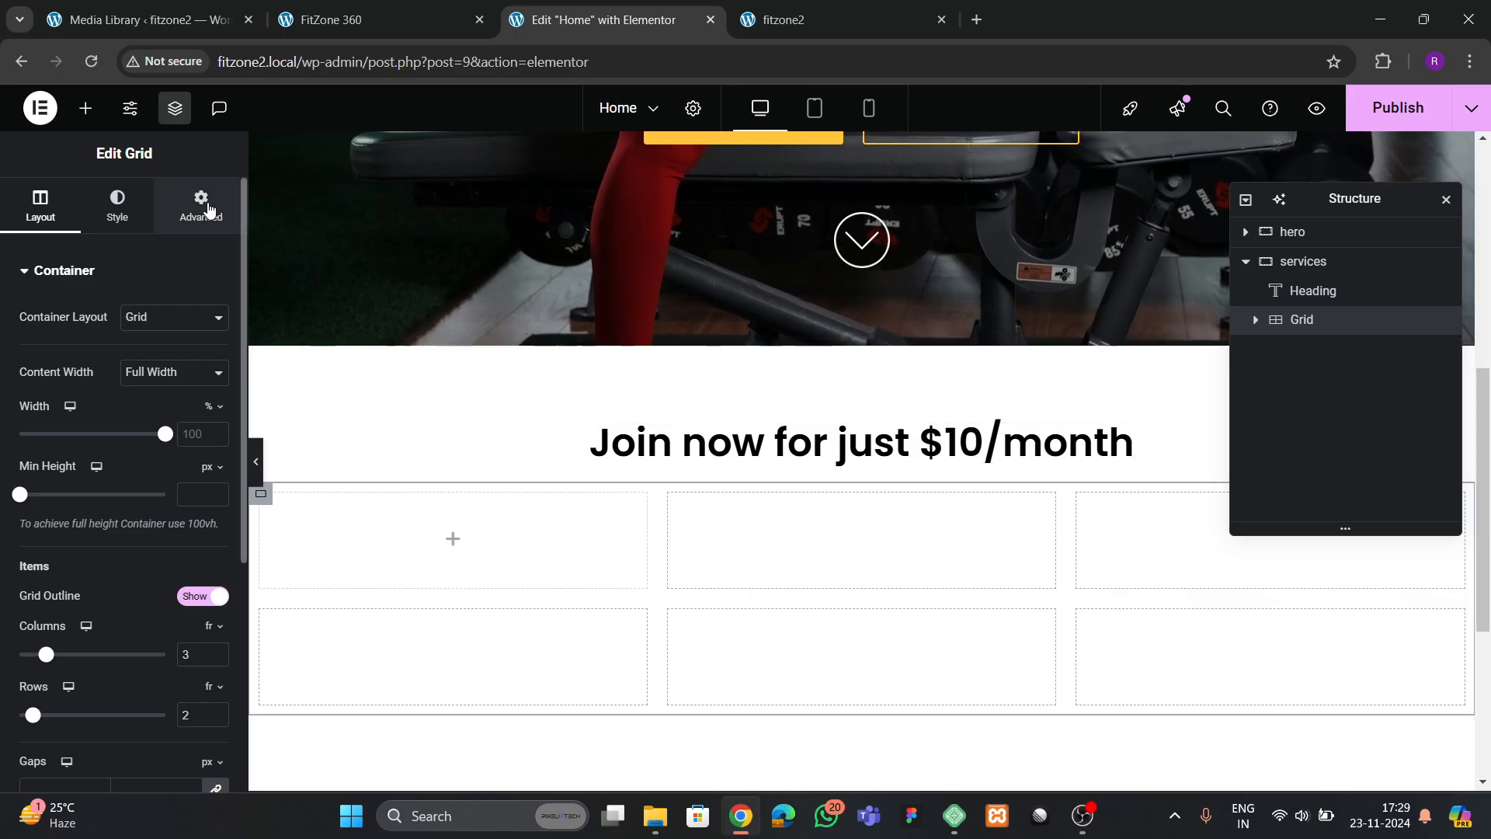
# Configure the grid with 4 columns, 1 row and 0 px padding on all sides
pyautogui.scroll(-5, 101, 409)
pyautogui.click(217, 286)
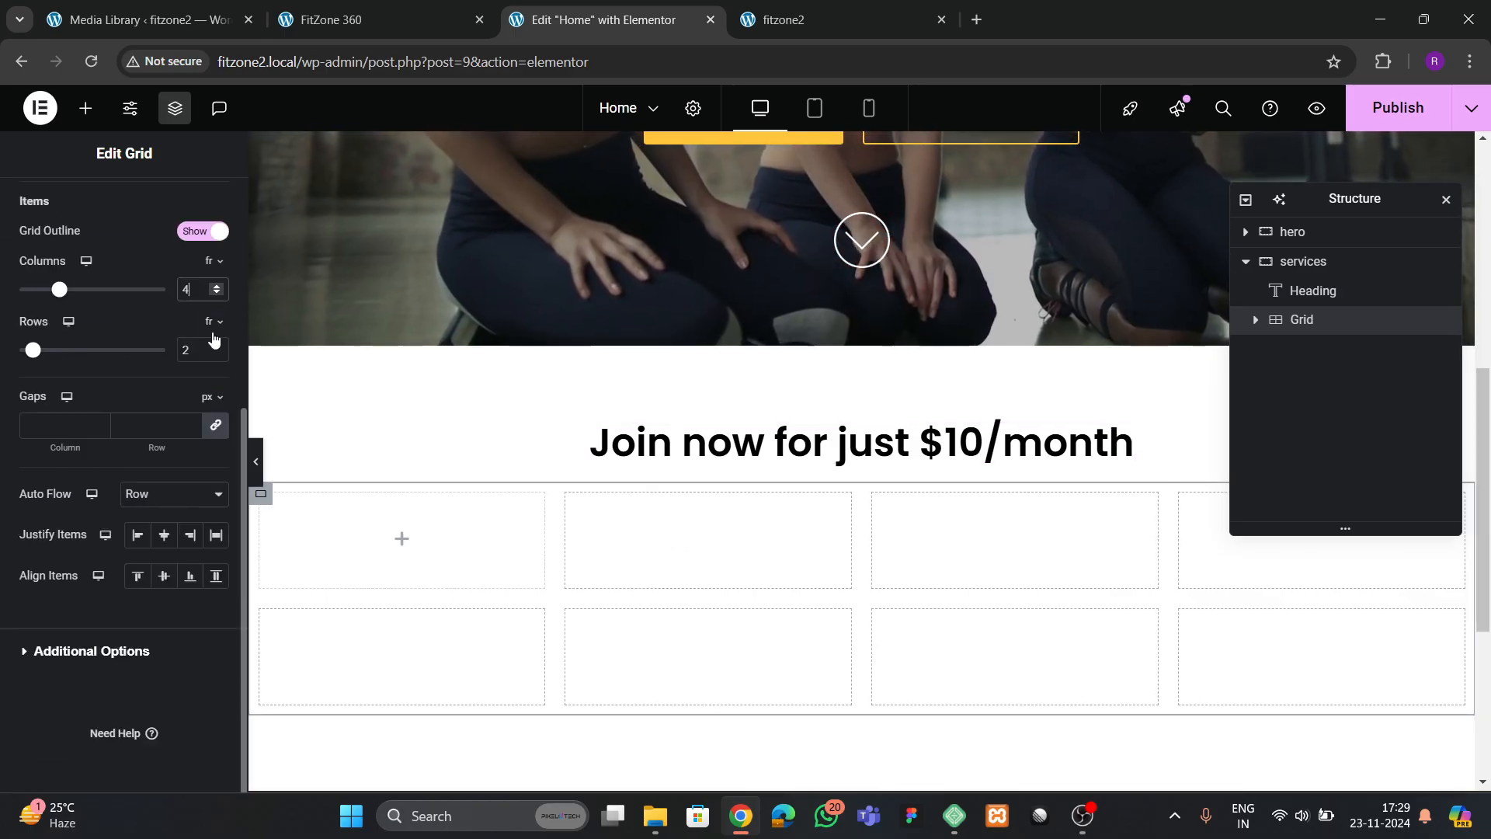
pyautogui.click(217, 355)
pyautogui.scroll(5, 86, 381)
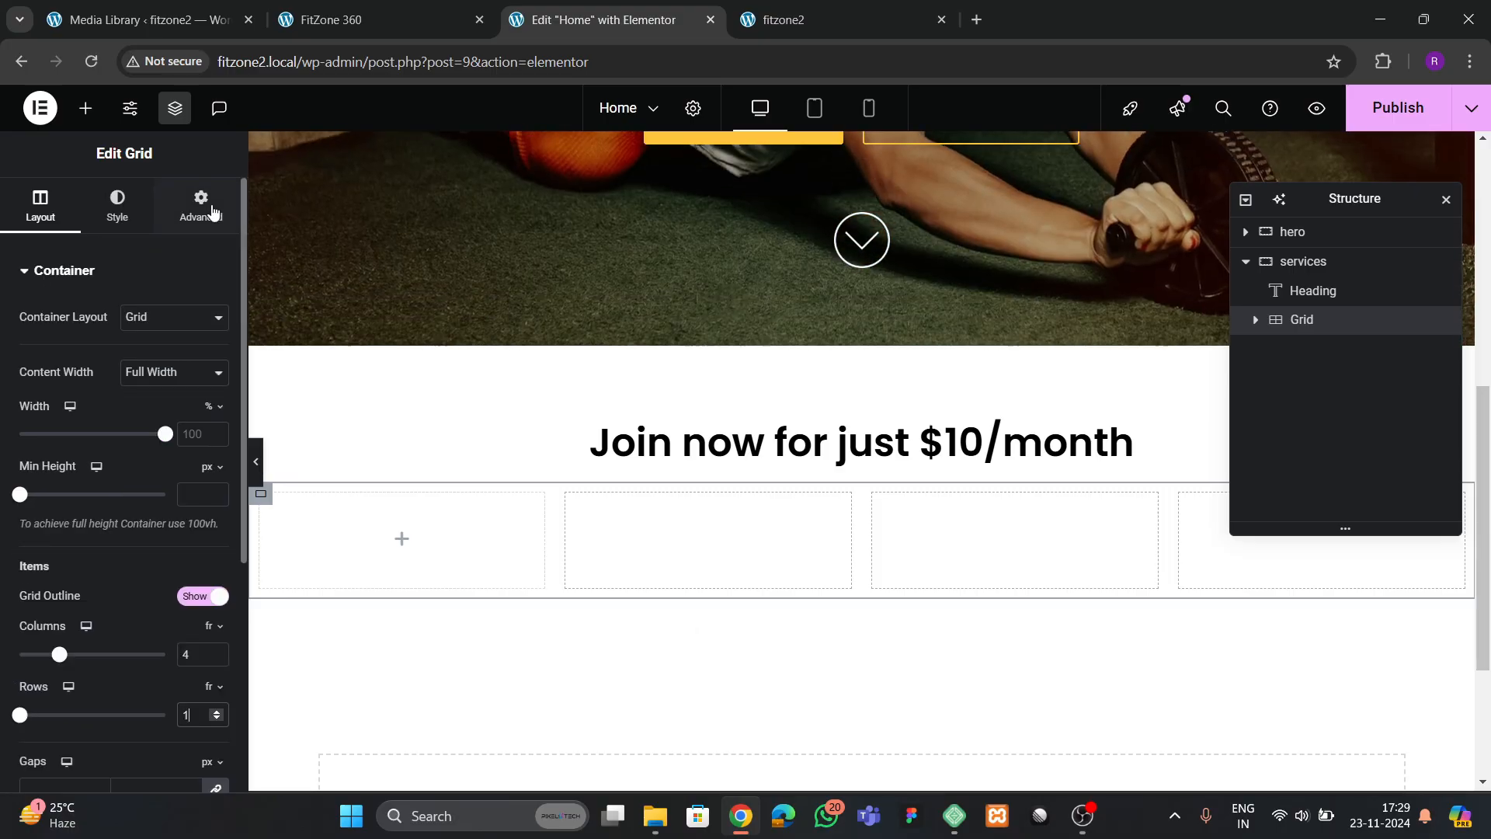
pyautogui.click(199, 207)
pyautogui.click(216, 417)
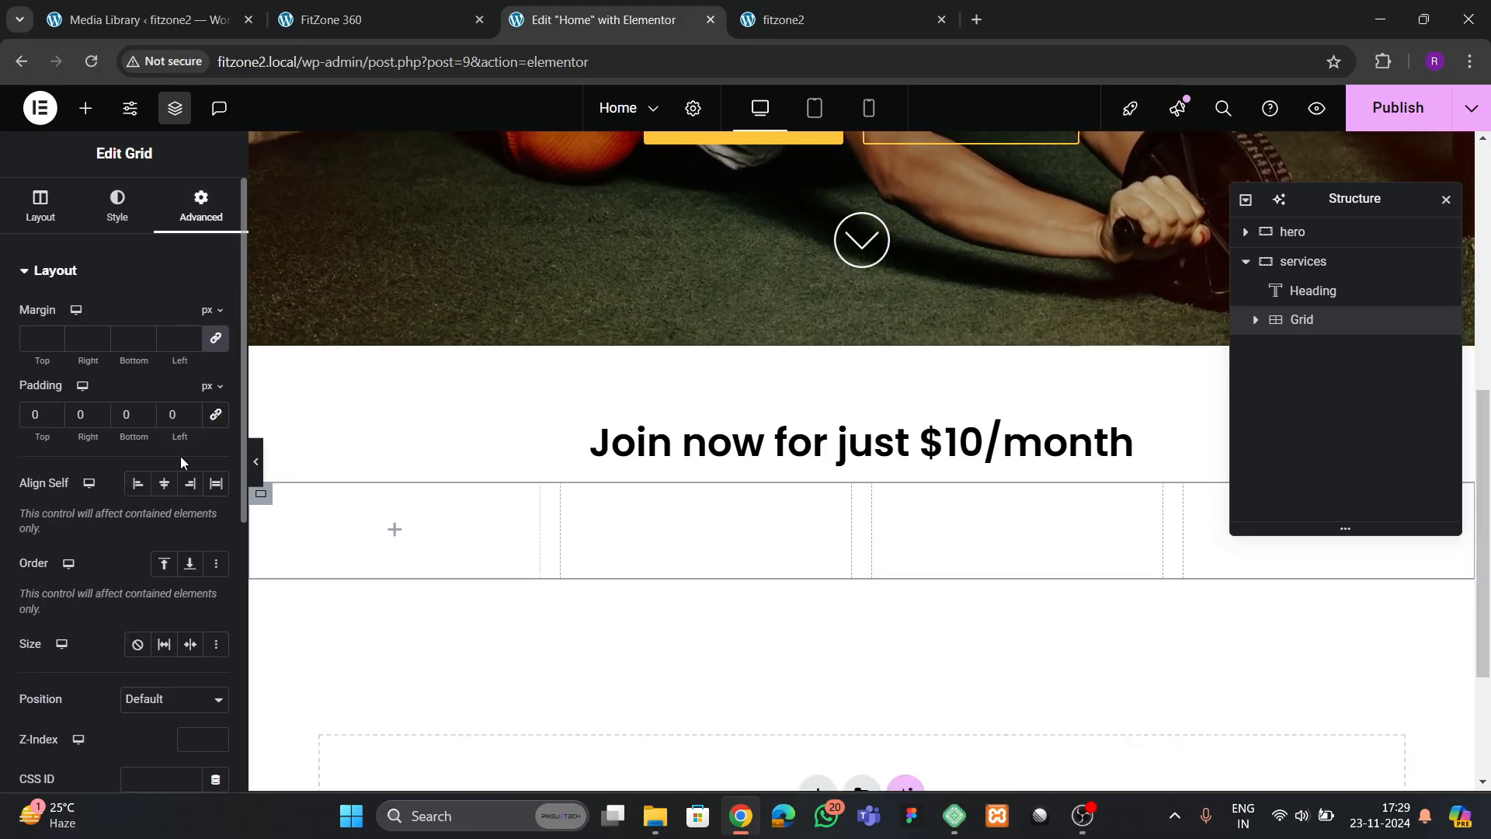
pyautogui.scroll(-1, 180, 455)
# Add a container in the grid's first cell and set its padding to 0 on all sides
pyautogui.click(86, 108)
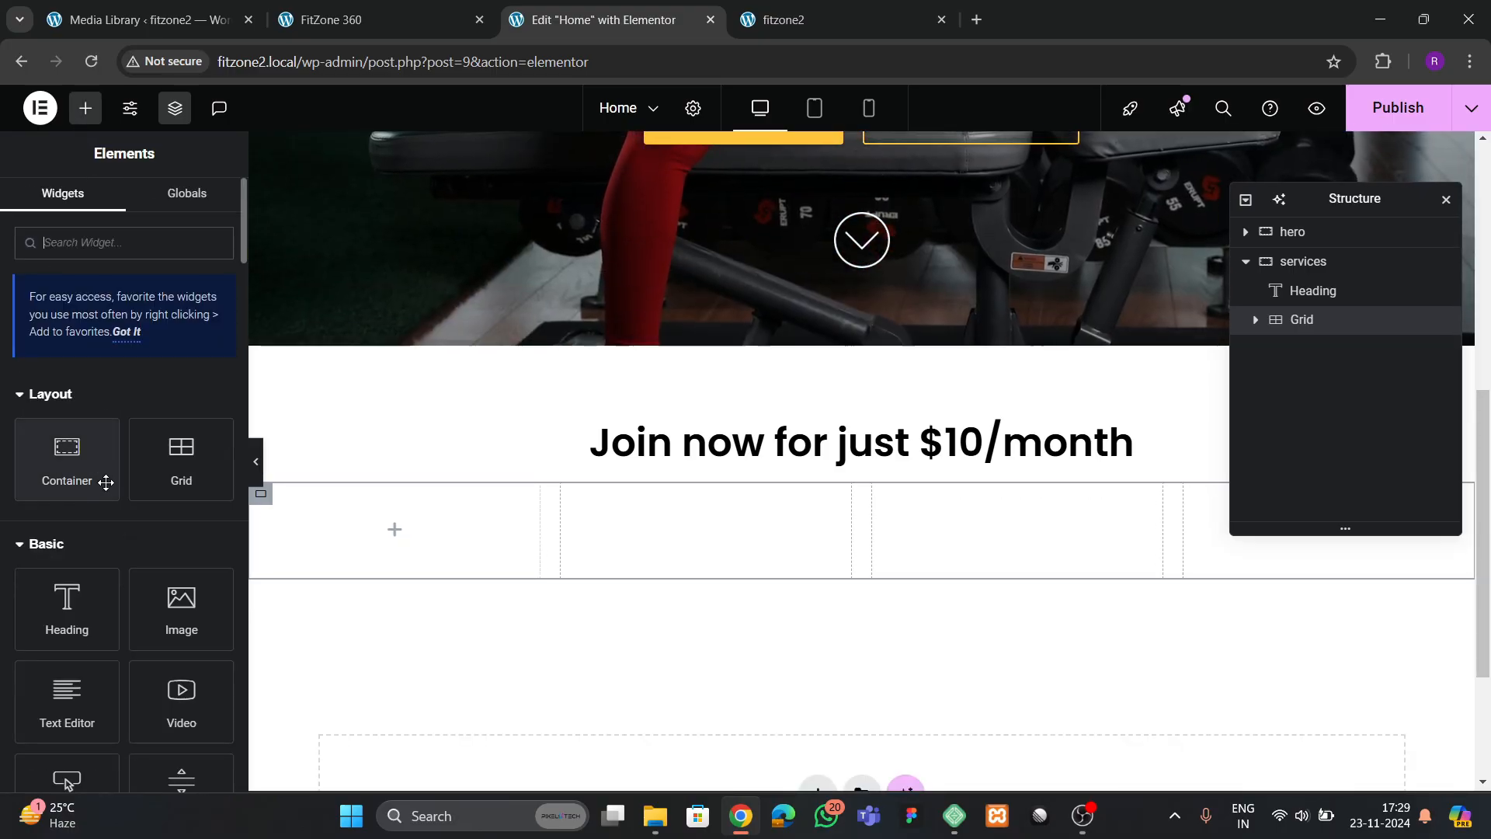
pyautogui.moveTo(100, 481); pyautogui.dragTo(377, 513)
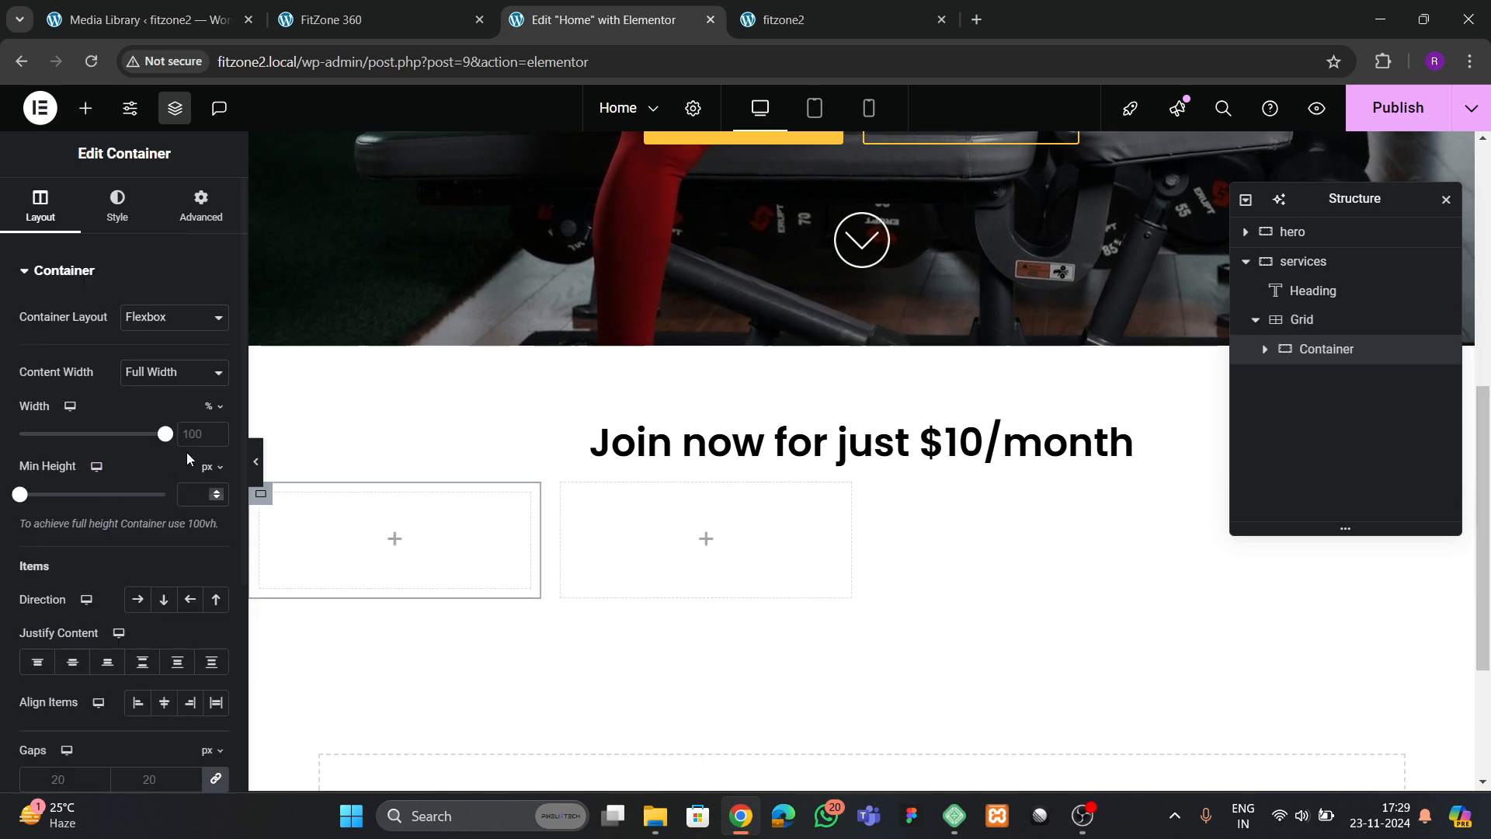
pyautogui.click(202, 209)
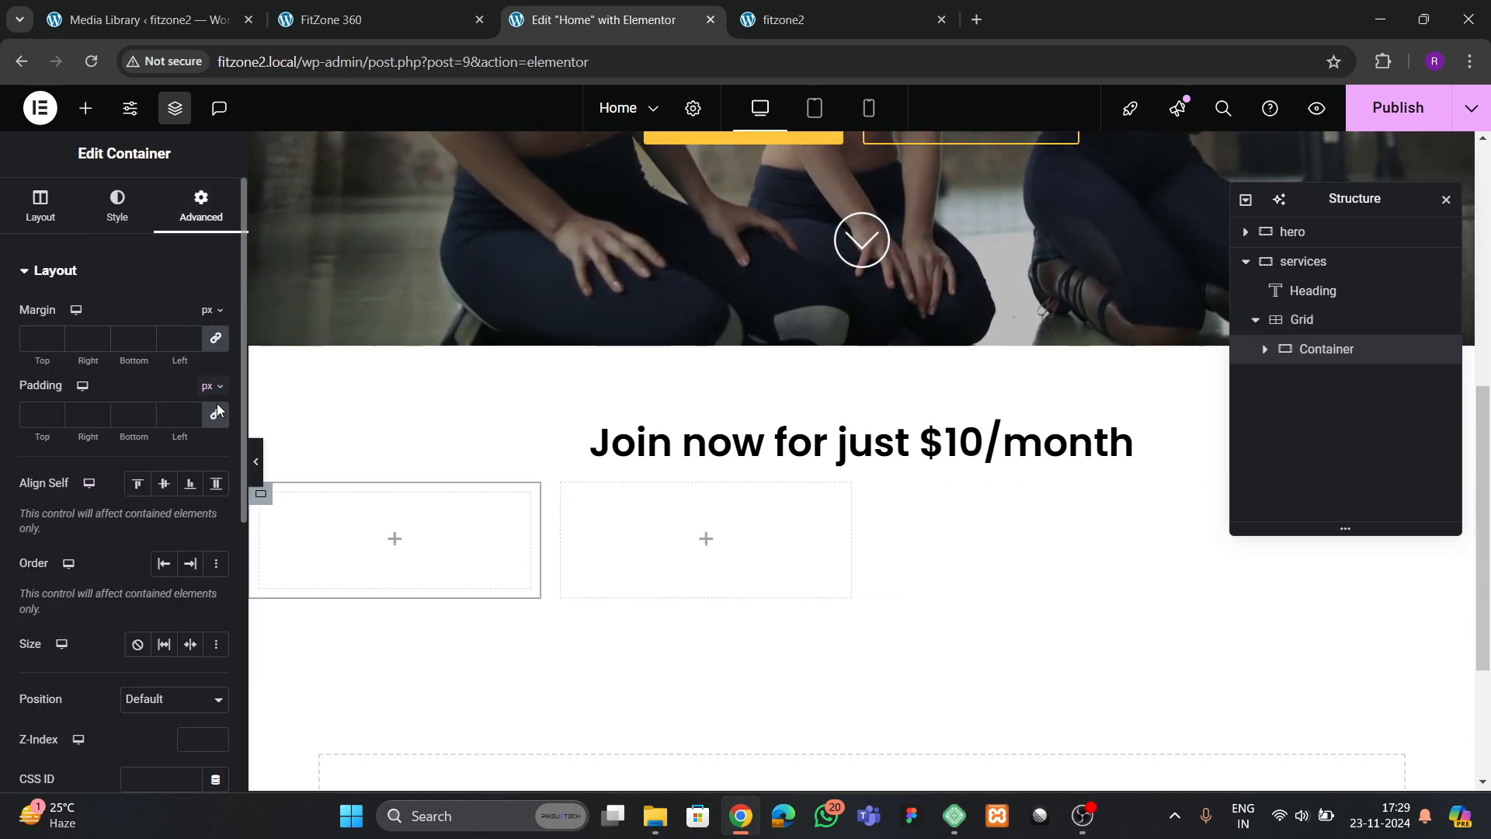
# Give the first grid cell's container a classic background in the yellow global color
pyautogui.click(117, 206)
pyautogui.click(138, 358)
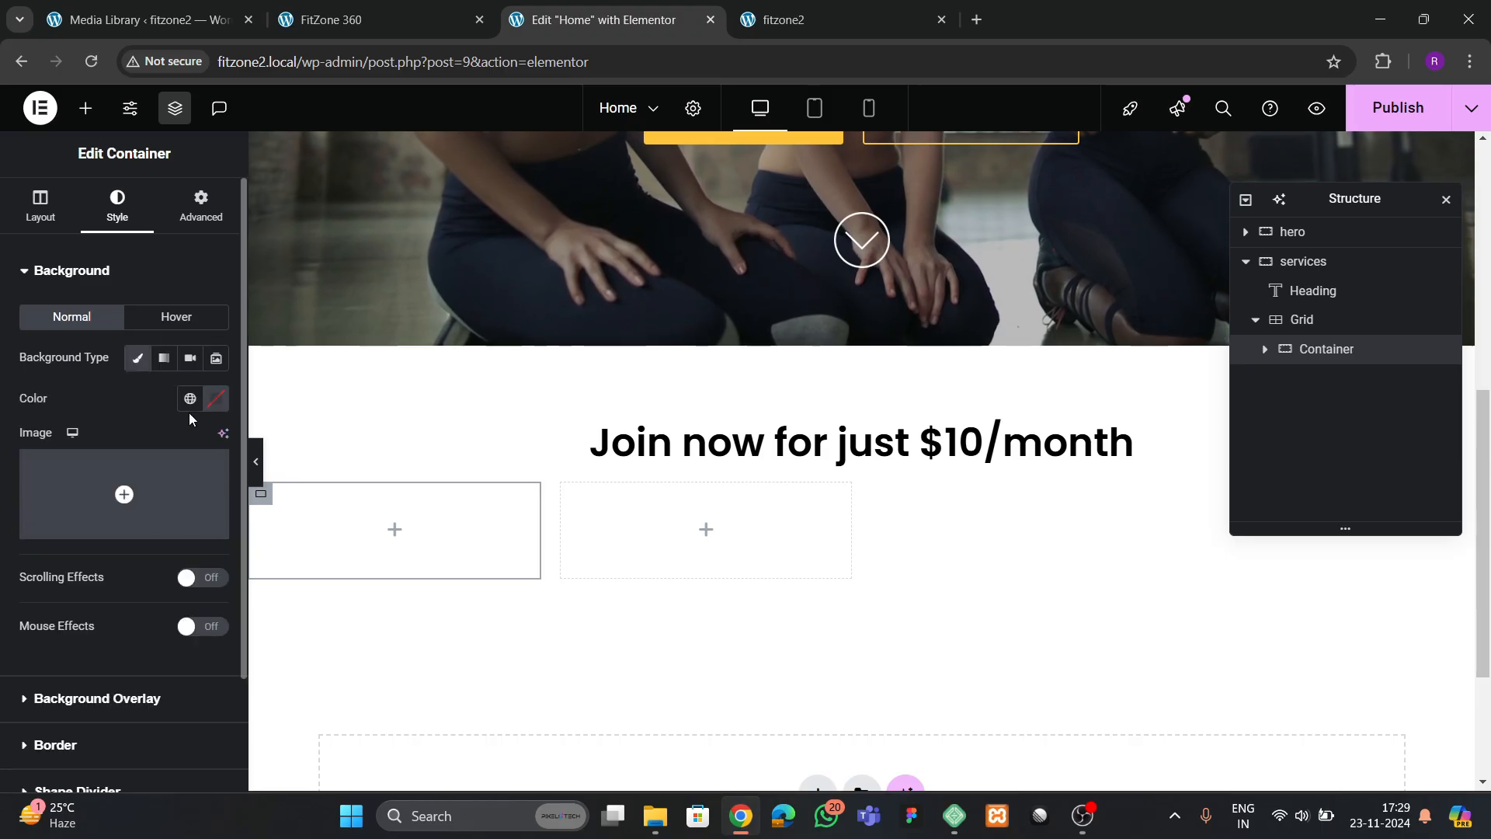
pyautogui.click(189, 399)
pyautogui.click(124, 643)
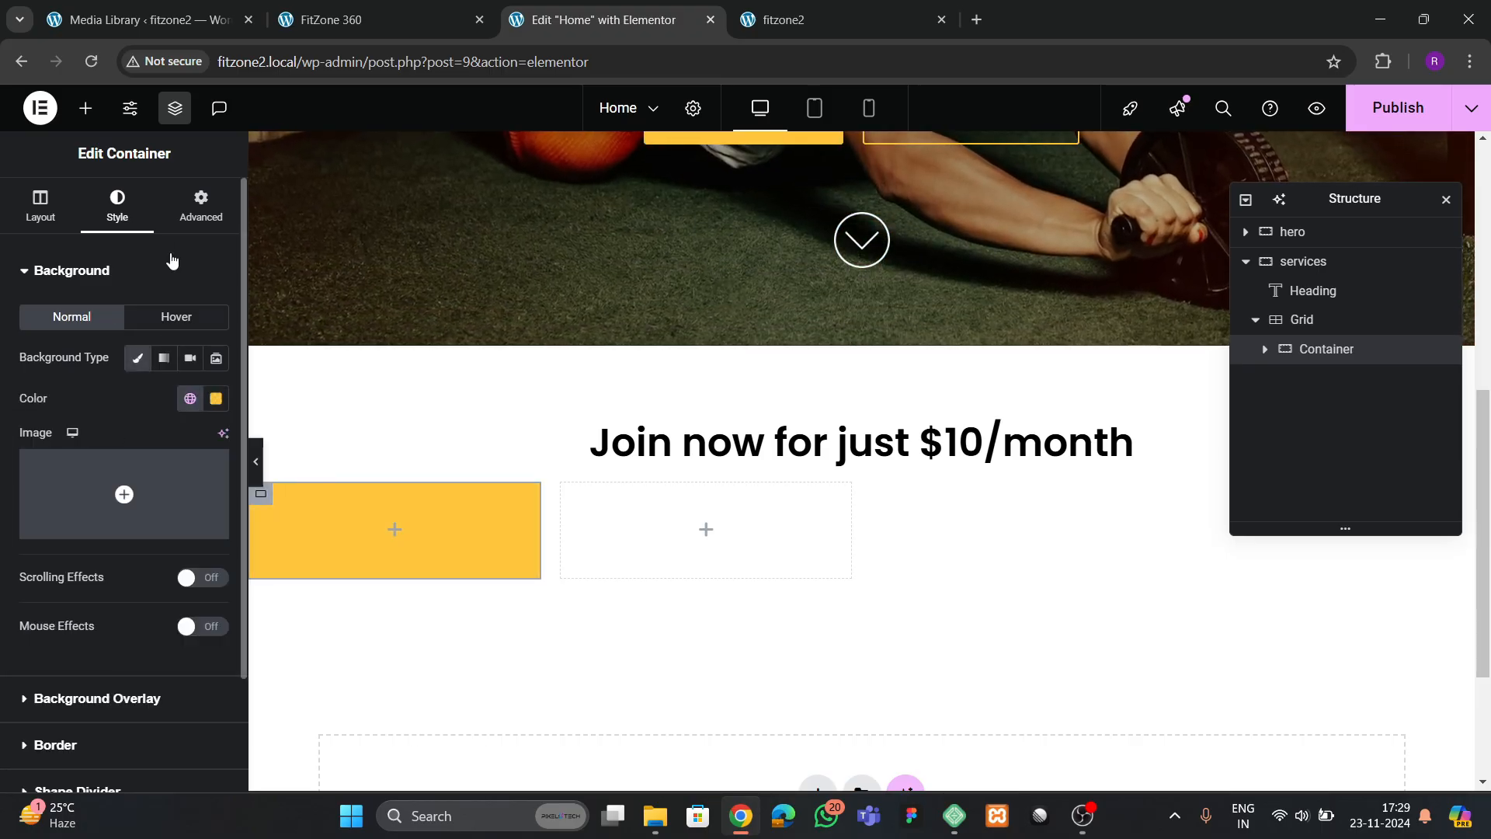
# Set the yellow card container's padding to 30 px on all sides and check it against the reference's service cards
pyautogui.click(201, 208)
pyautogui.click(29, 416)
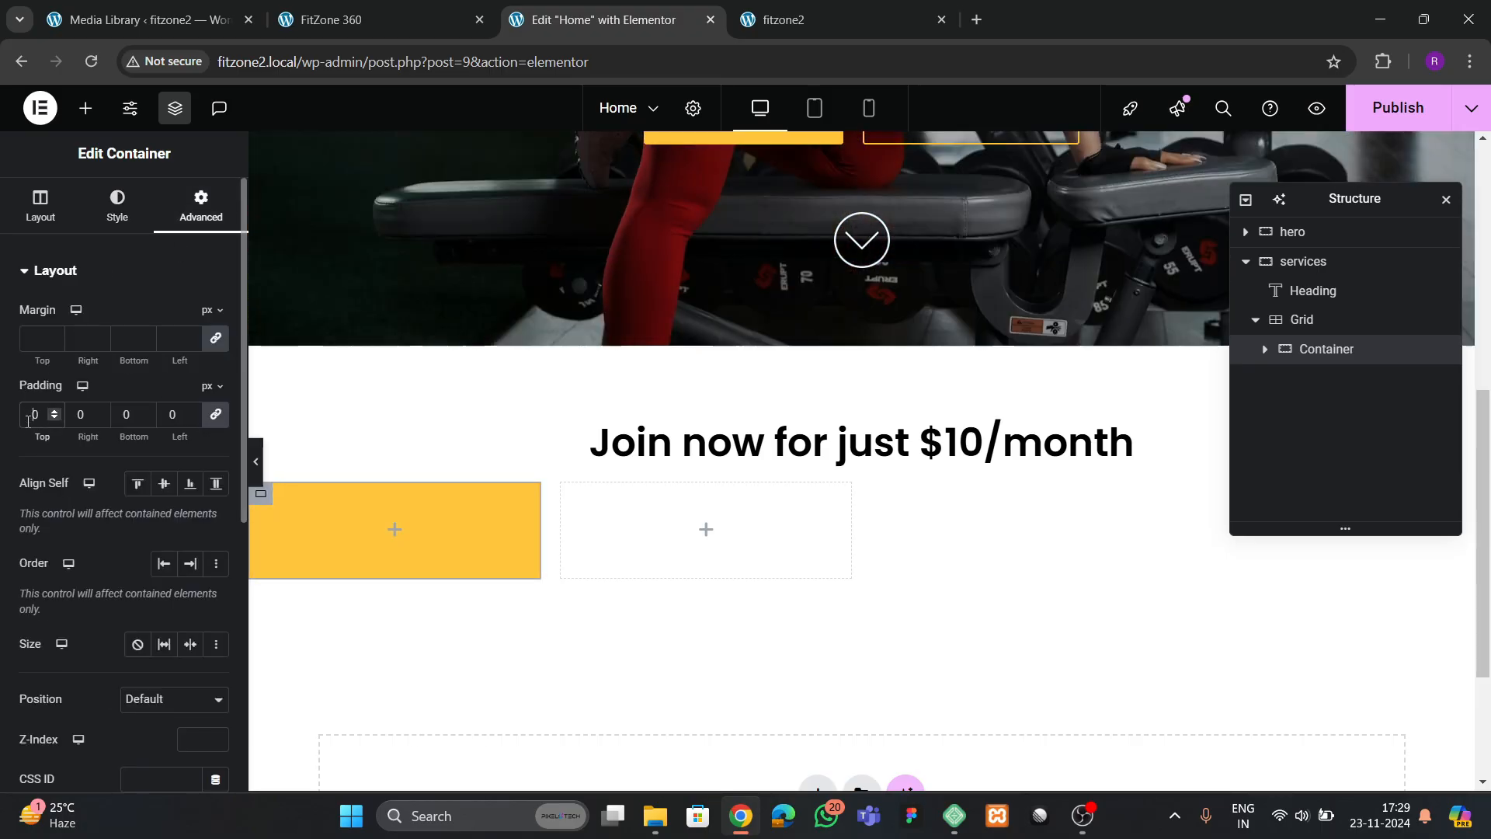
pyautogui.write('3')
pyautogui.click(378, 24)
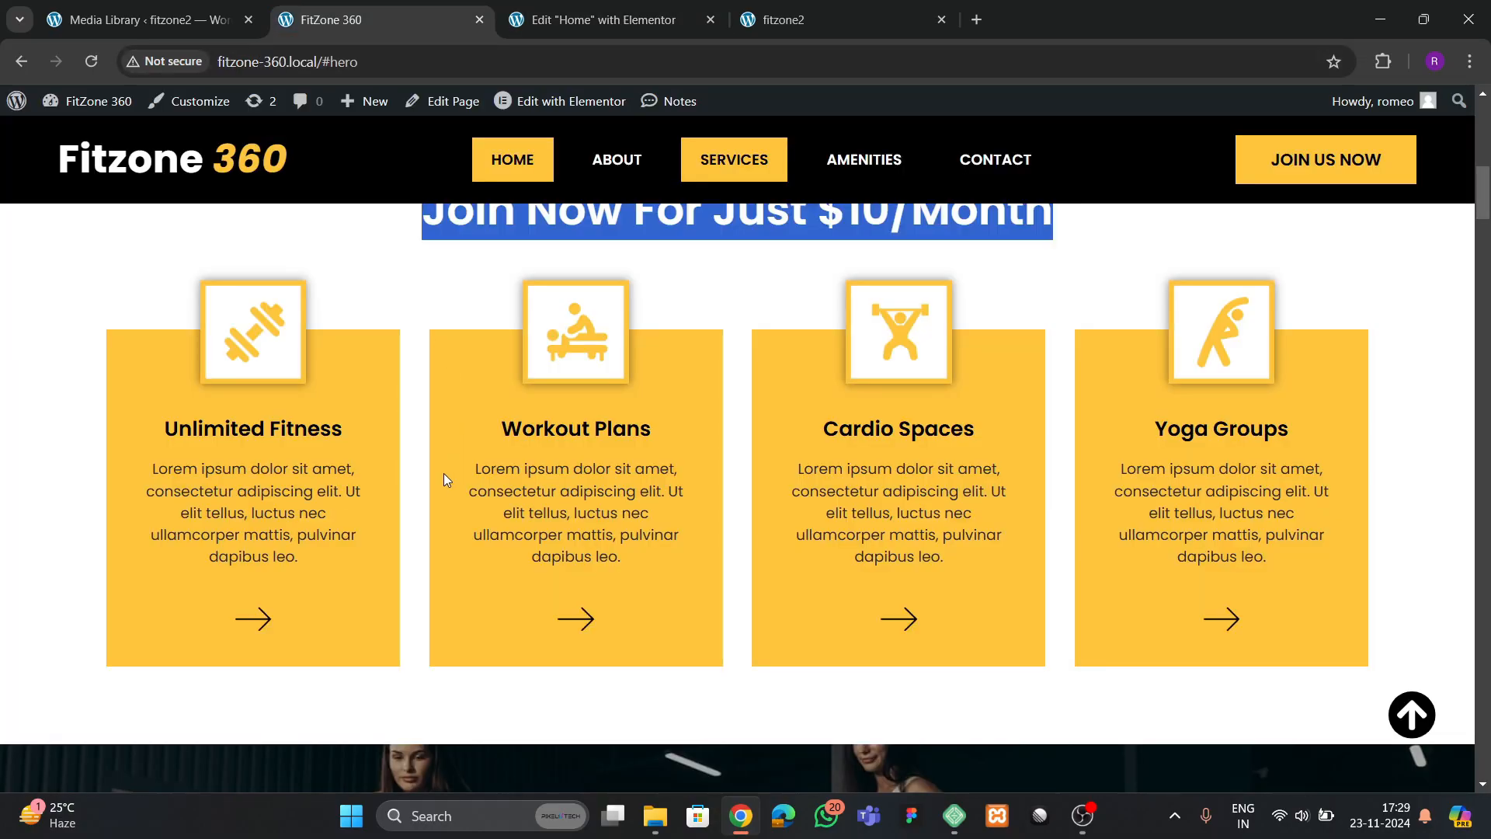
pyautogui.click(627, 21)
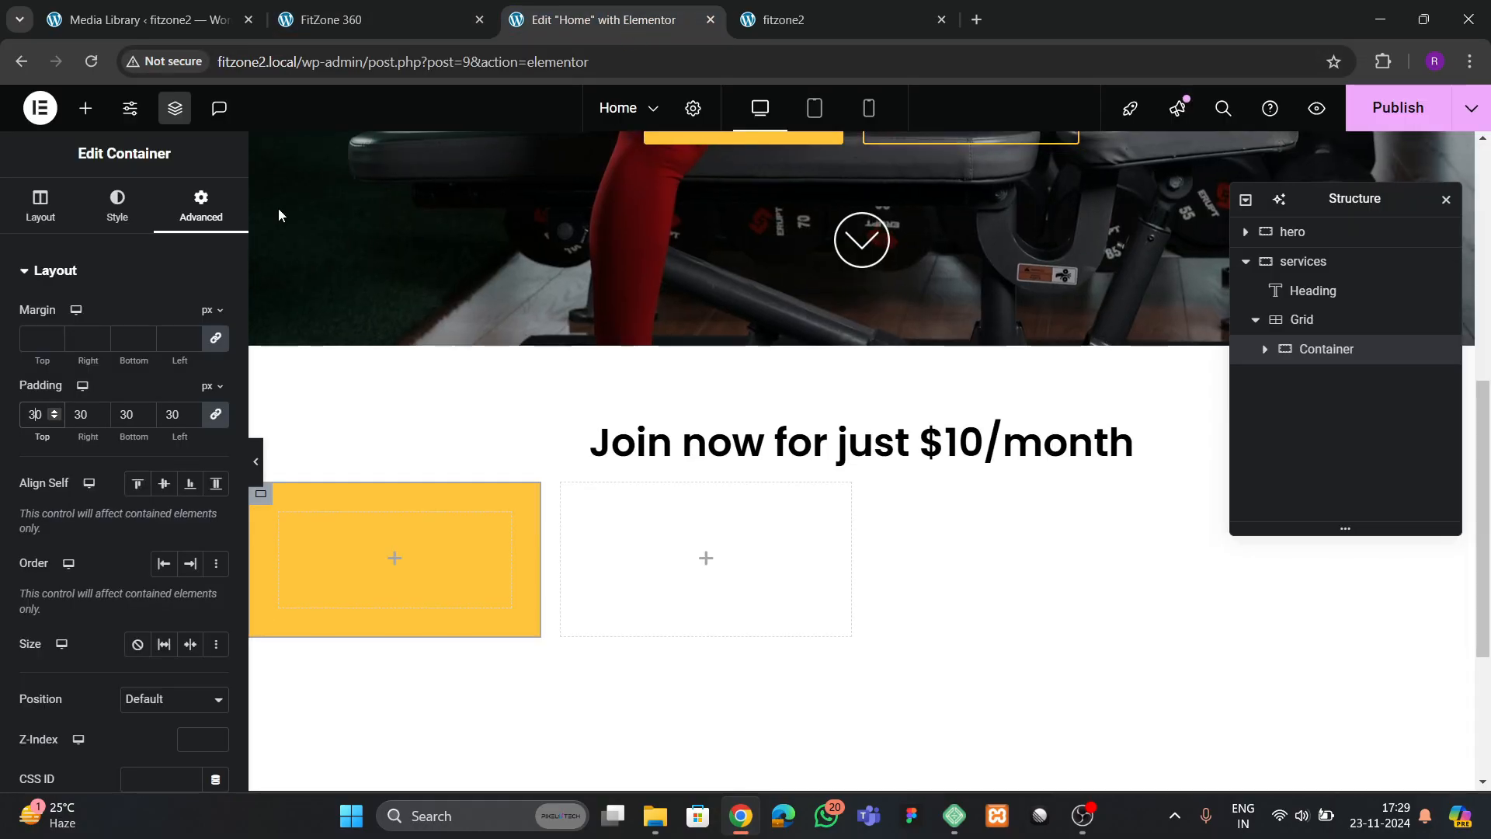
# Add an Image widget inside the yellow card container and choose the yellow-bordered yoga stretch icon from the media library
pyautogui.click(86, 108)
pyautogui.moveTo(142, 604); pyautogui.dragTo(309, 603)
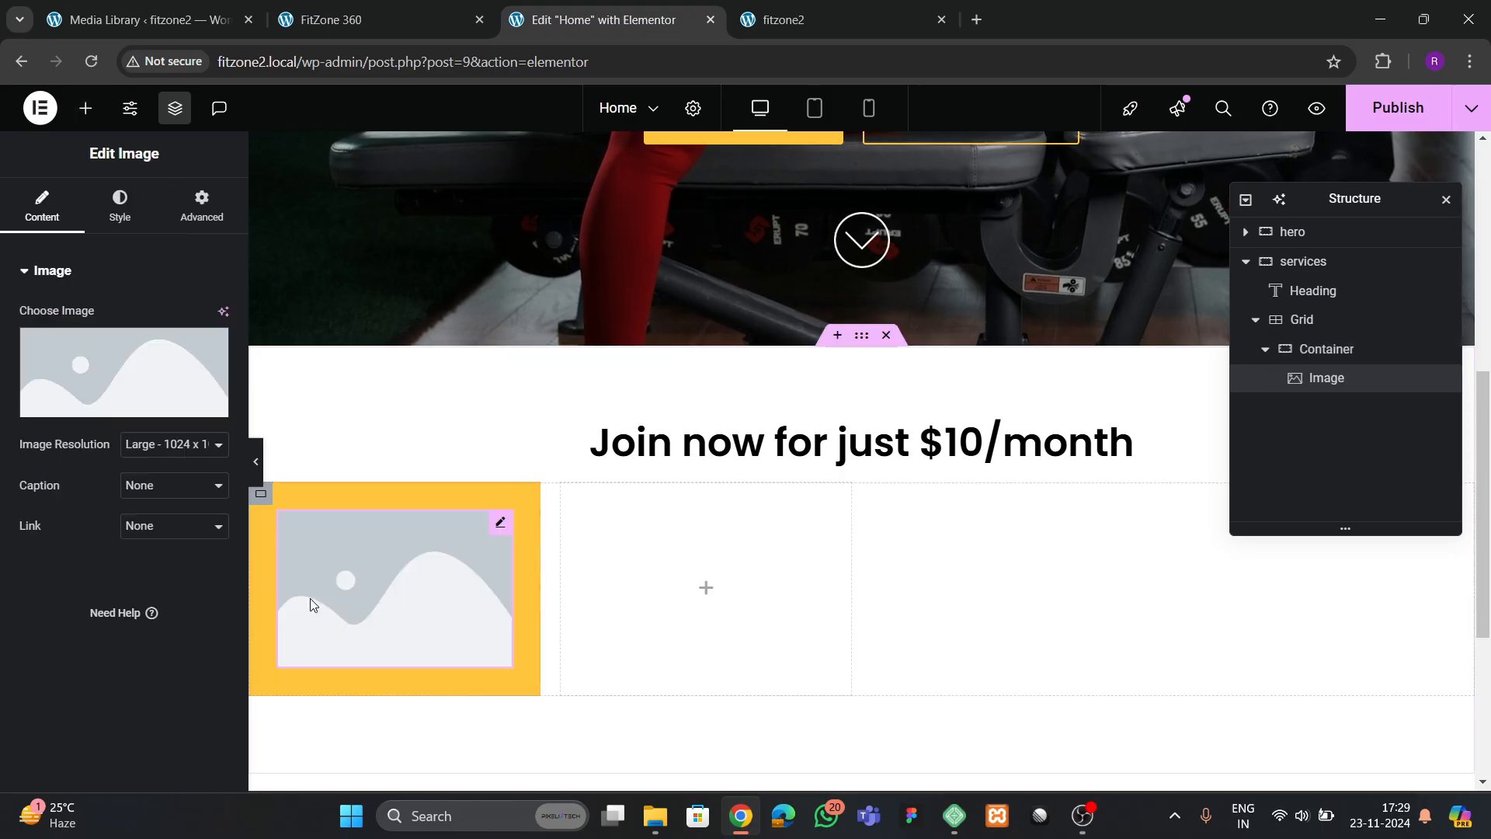
pyautogui.click(133, 400)
pyautogui.scroll(-6, 816, 512)
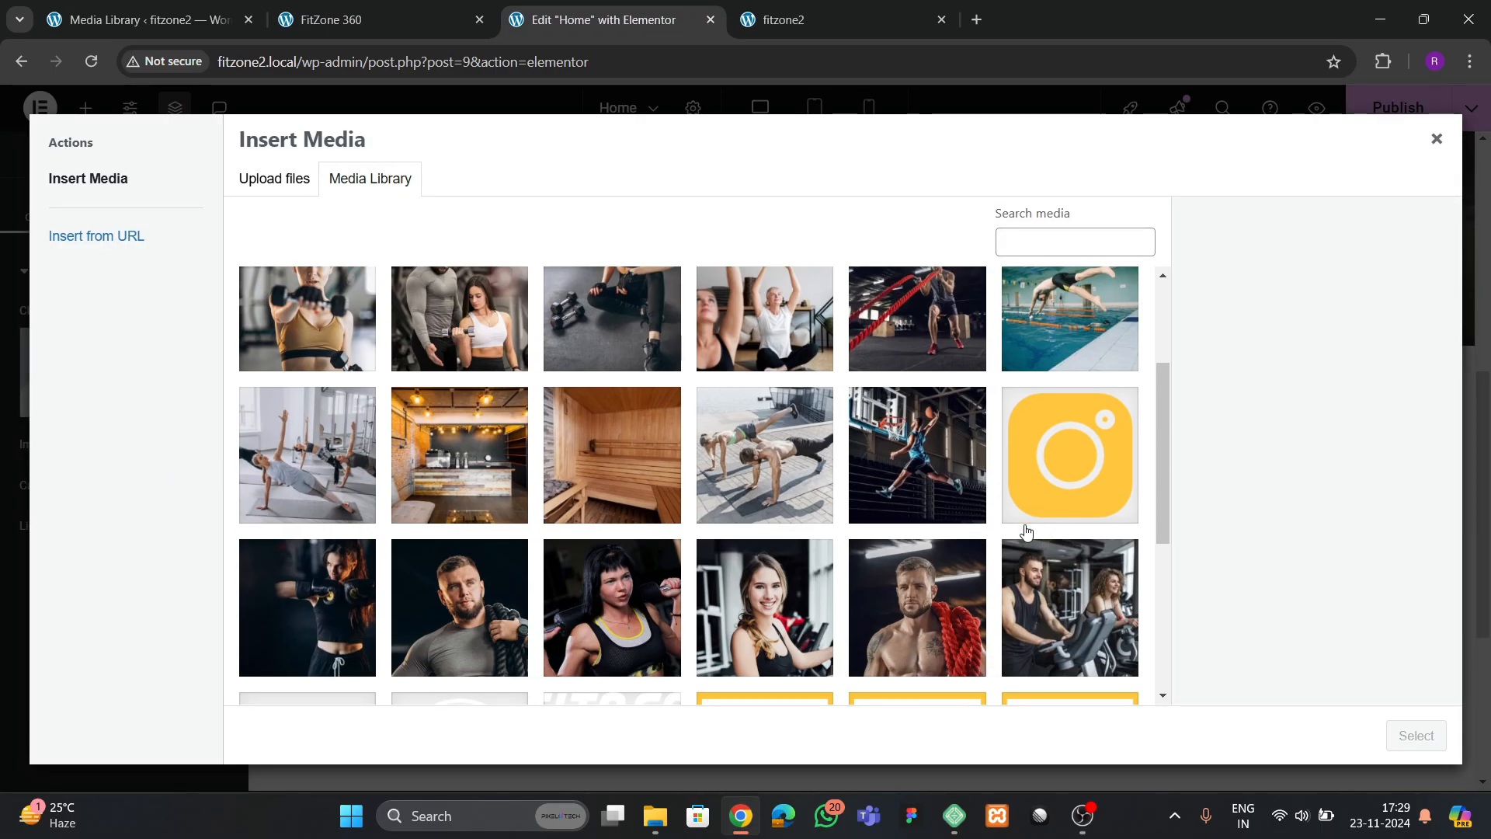
pyautogui.scroll(6, 574, 573)
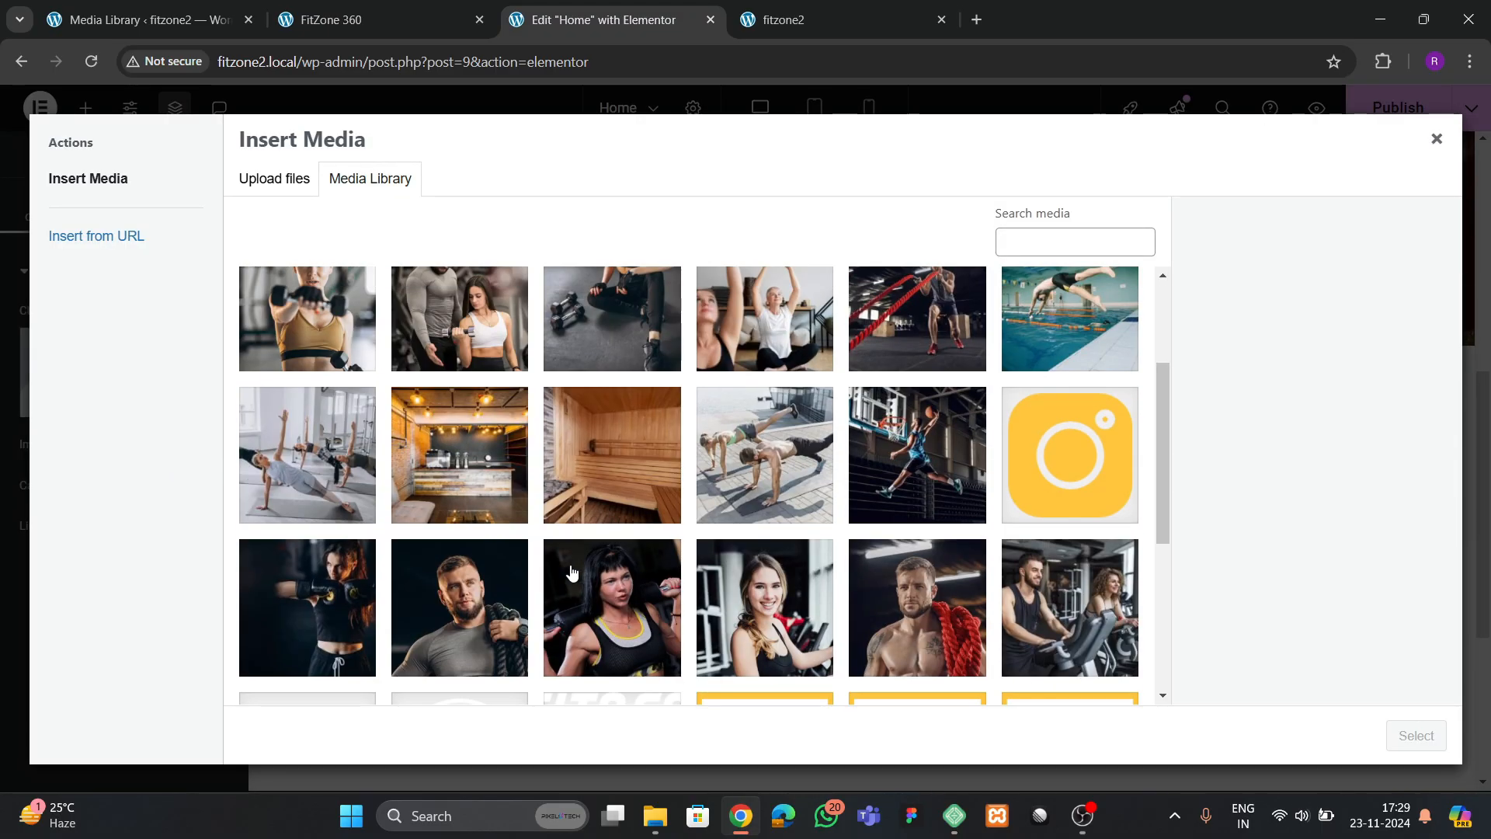
pyautogui.scroll(-6, 577, 558)
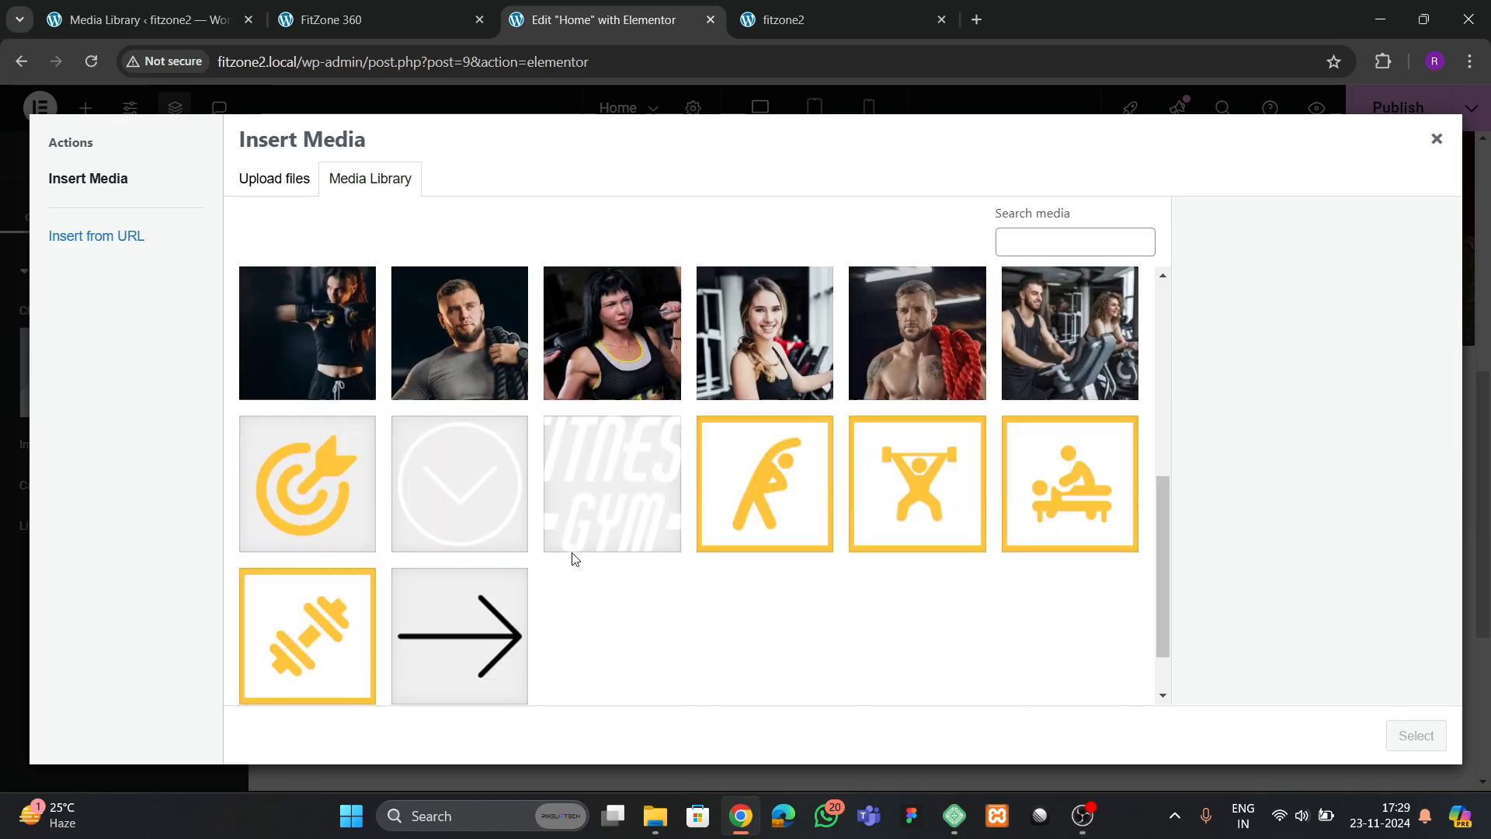
pyautogui.click(767, 431)
pyautogui.click(1410, 739)
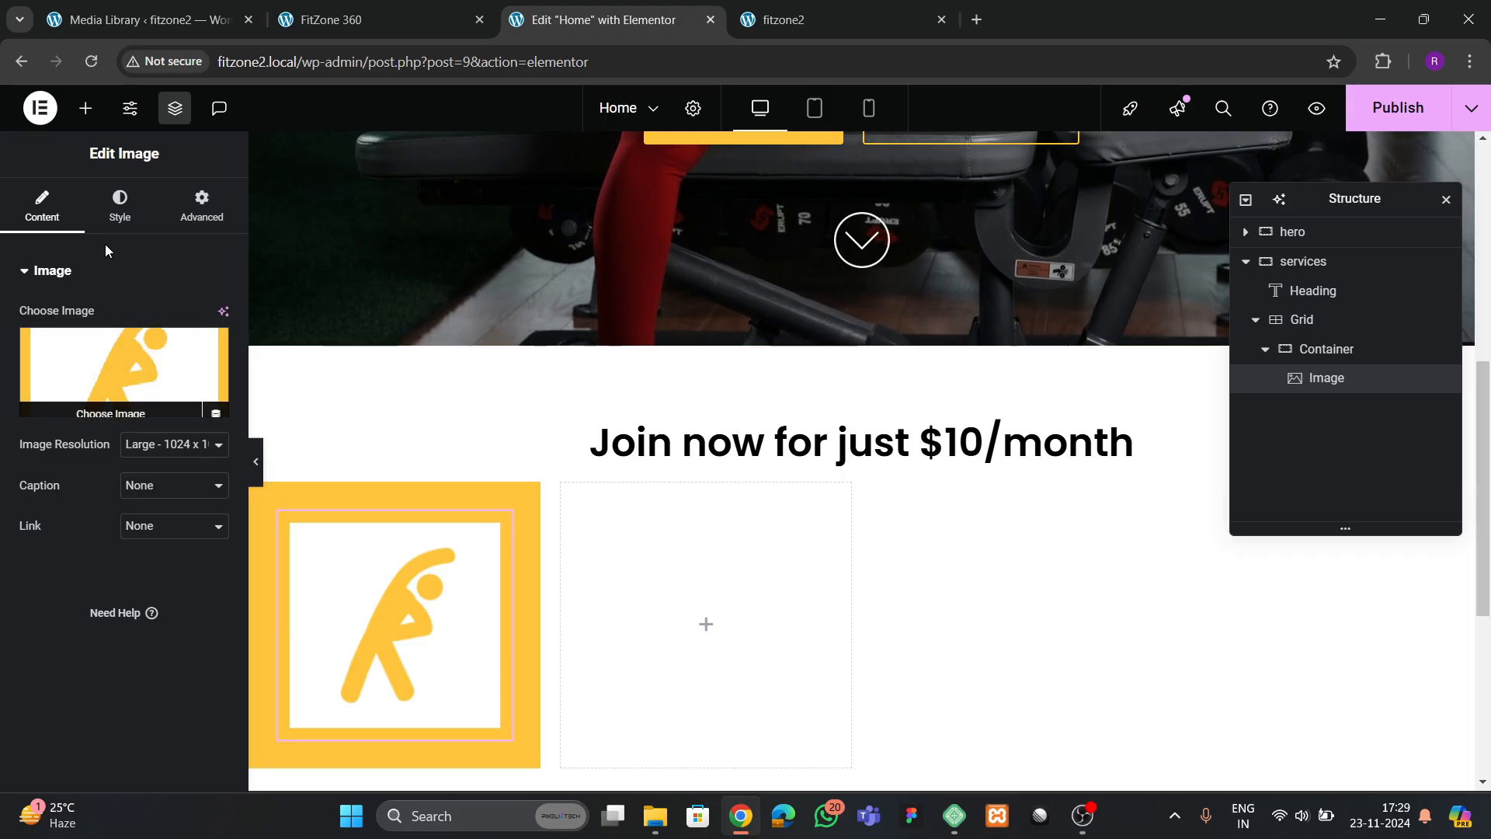
# Set the icon image's width to 40% and give it a box shadow with a blur of 14
pyautogui.click(119, 206)
pyautogui.click(37, 380)
pyautogui.moveTo(36, 380); pyautogui.dragTo(71, 399)
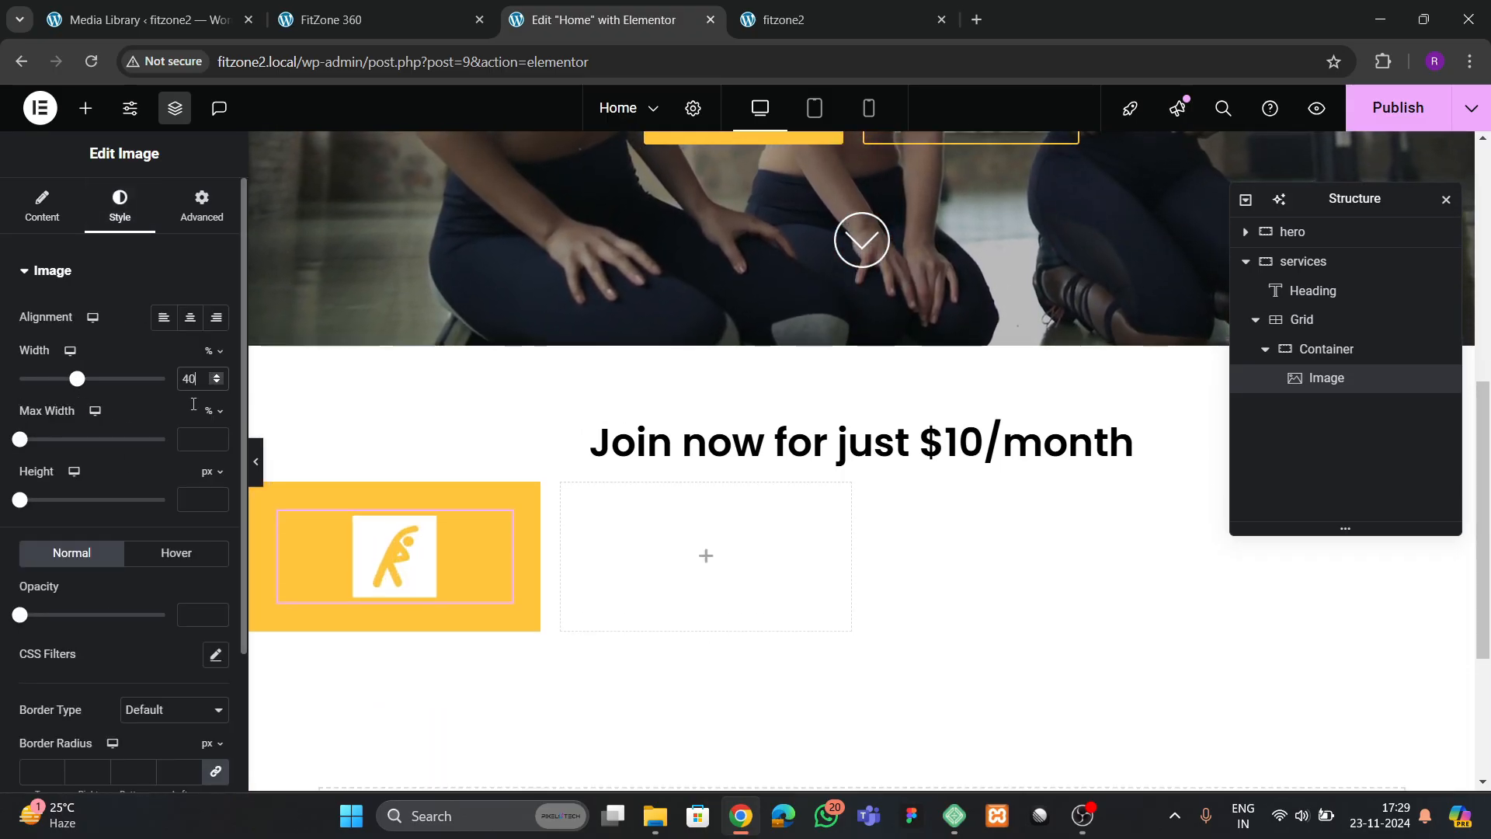
pyautogui.scroll(-3, 193, 404)
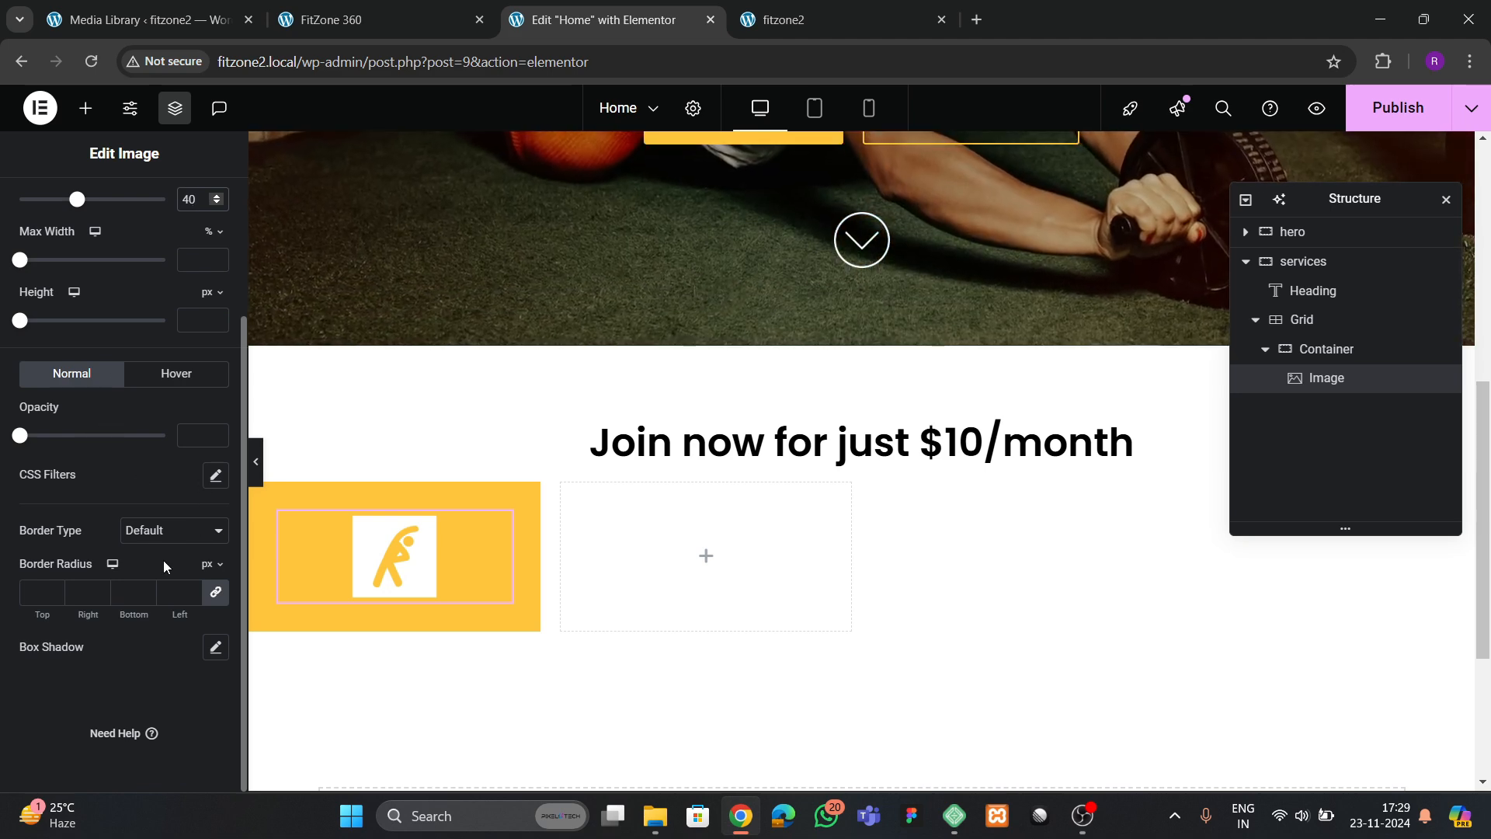
pyautogui.click(215, 648)
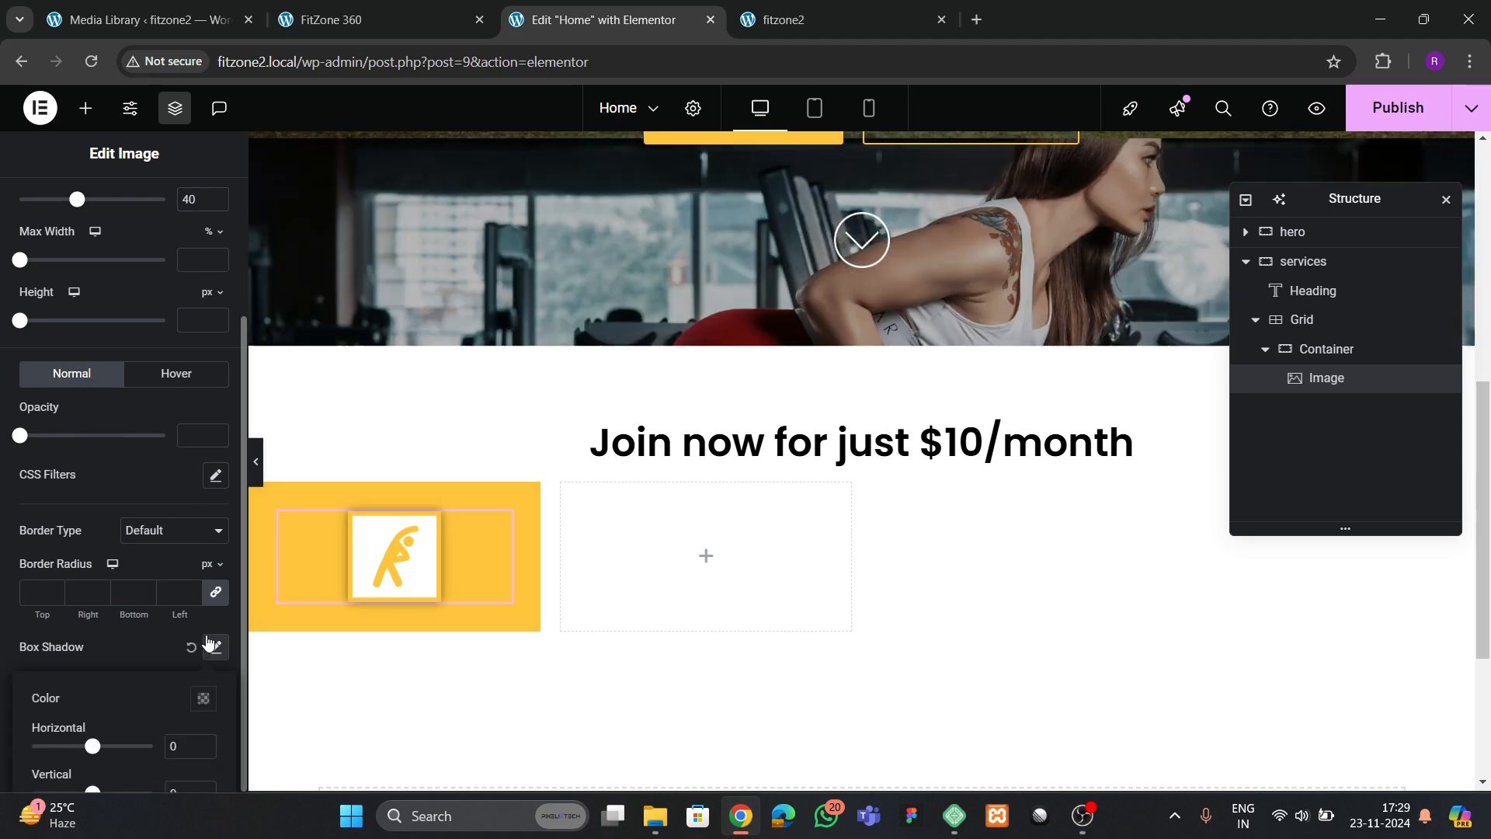
pyautogui.scroll(-2, 150, 579)
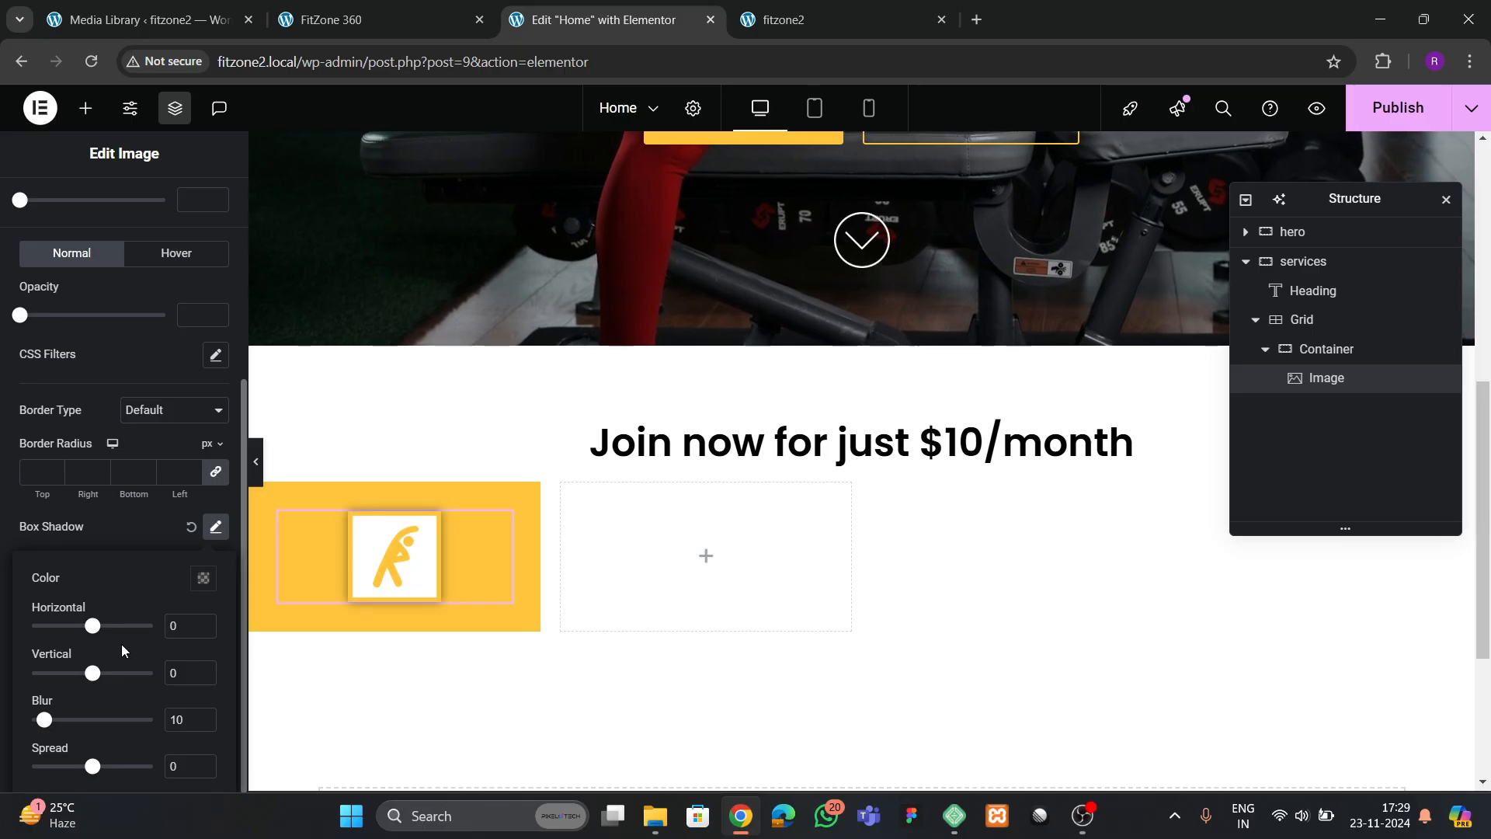
pyautogui.click(201, 718)
pyautogui.click(202, 718)
pyautogui.click(201, 719)
pyautogui.click(202, 718)
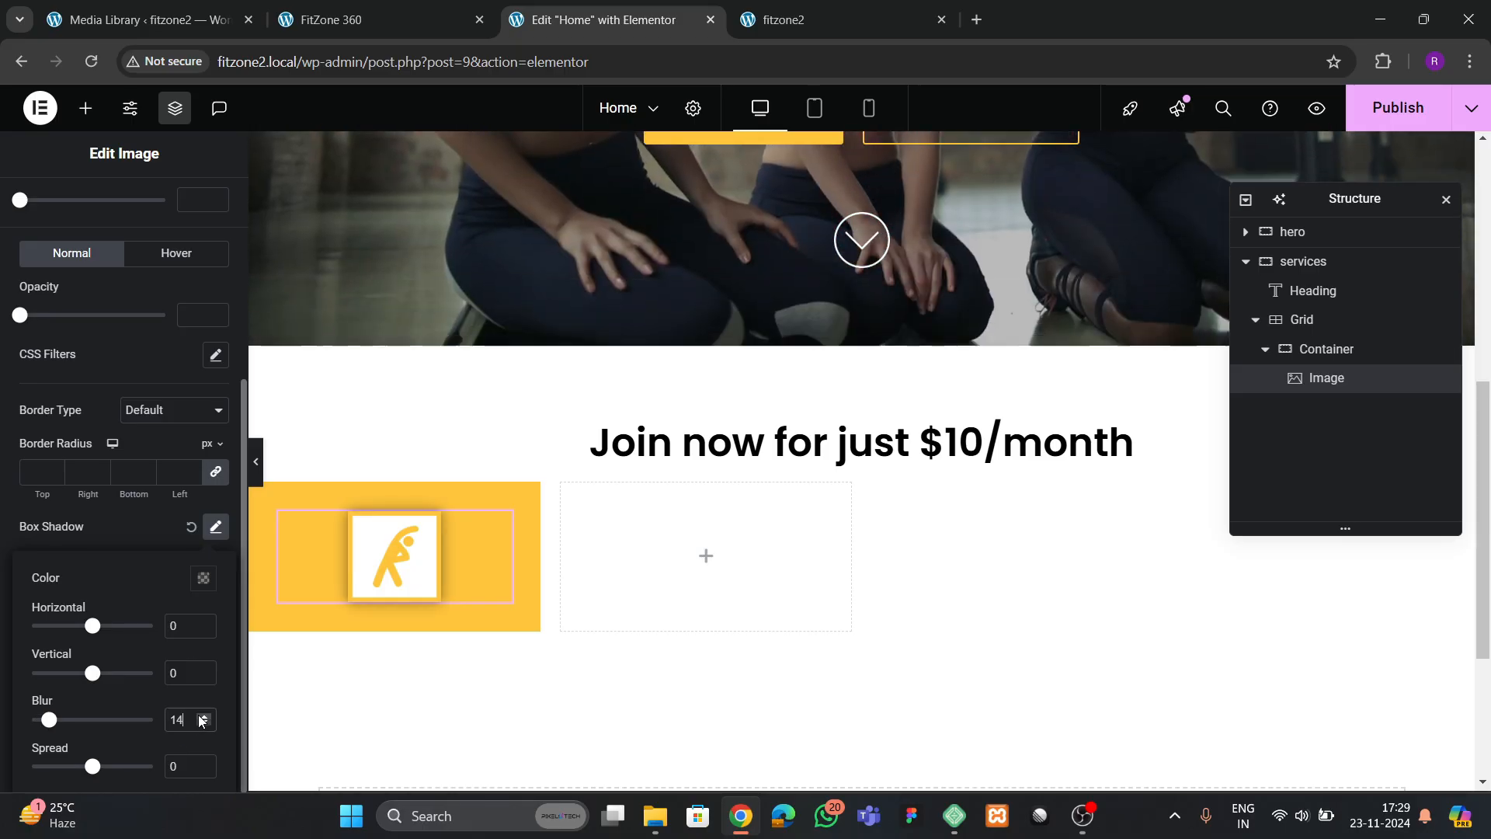
pyautogui.click(101, 340)
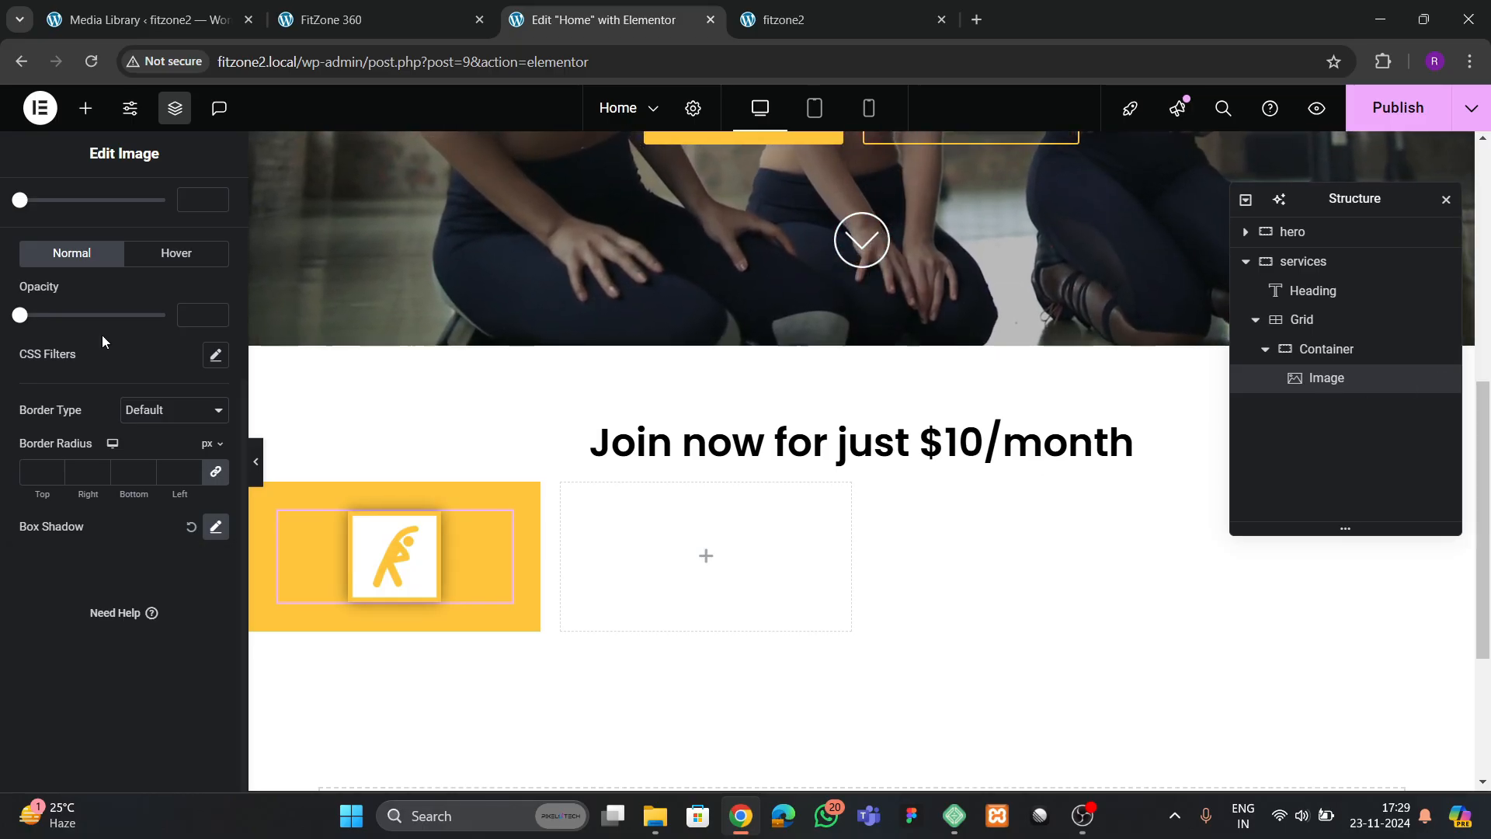
# Set the icon image's margin in em with unlinked sides, using -5 for the top and 0 for the others
pyautogui.scroll(3, 108, 307)
pyautogui.scroll(3, 112, 281)
pyautogui.click(201, 206)
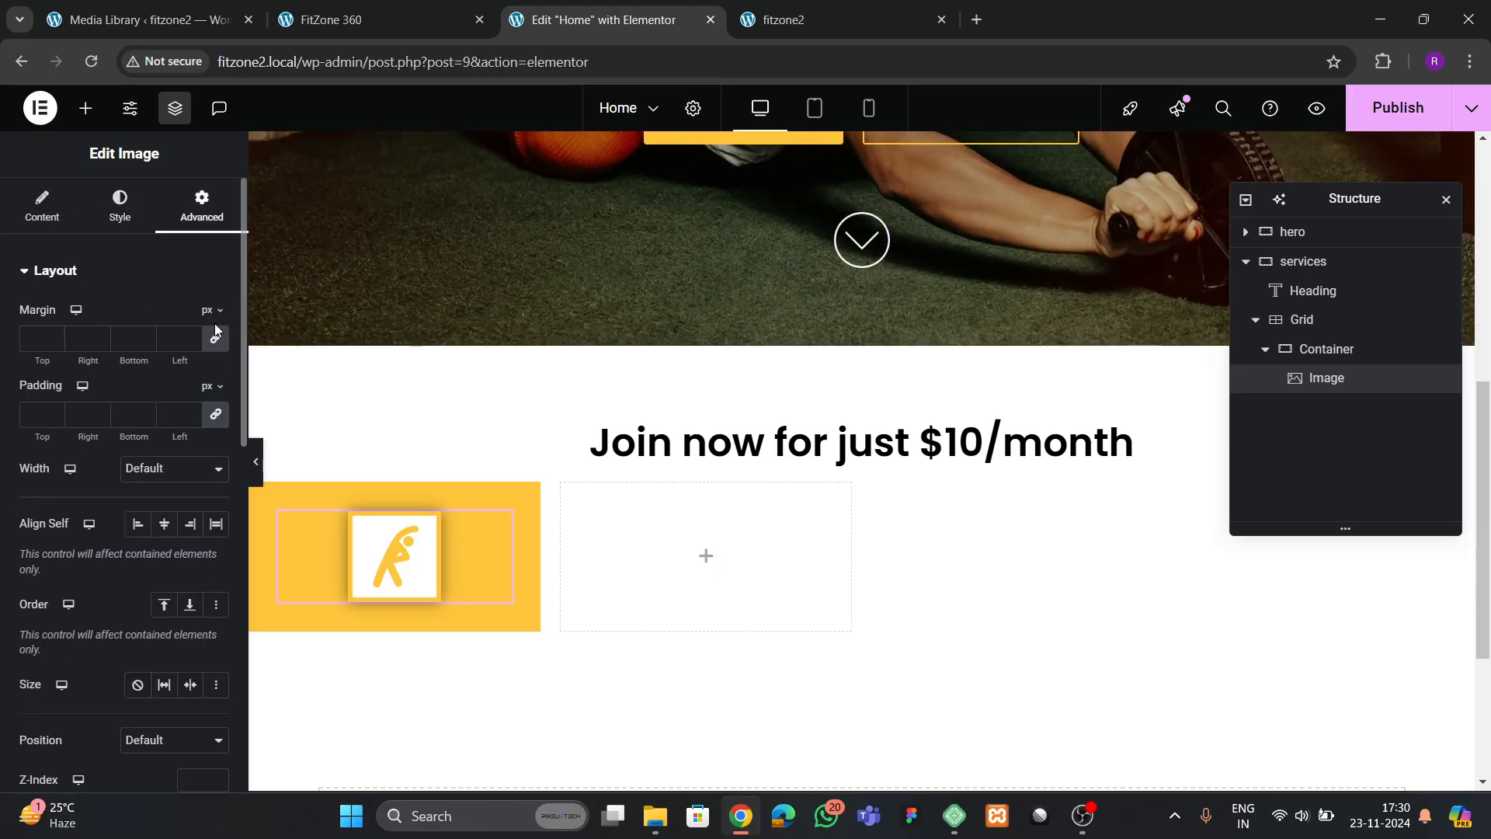
pyautogui.click(209, 311)
pyautogui.click(215, 340)
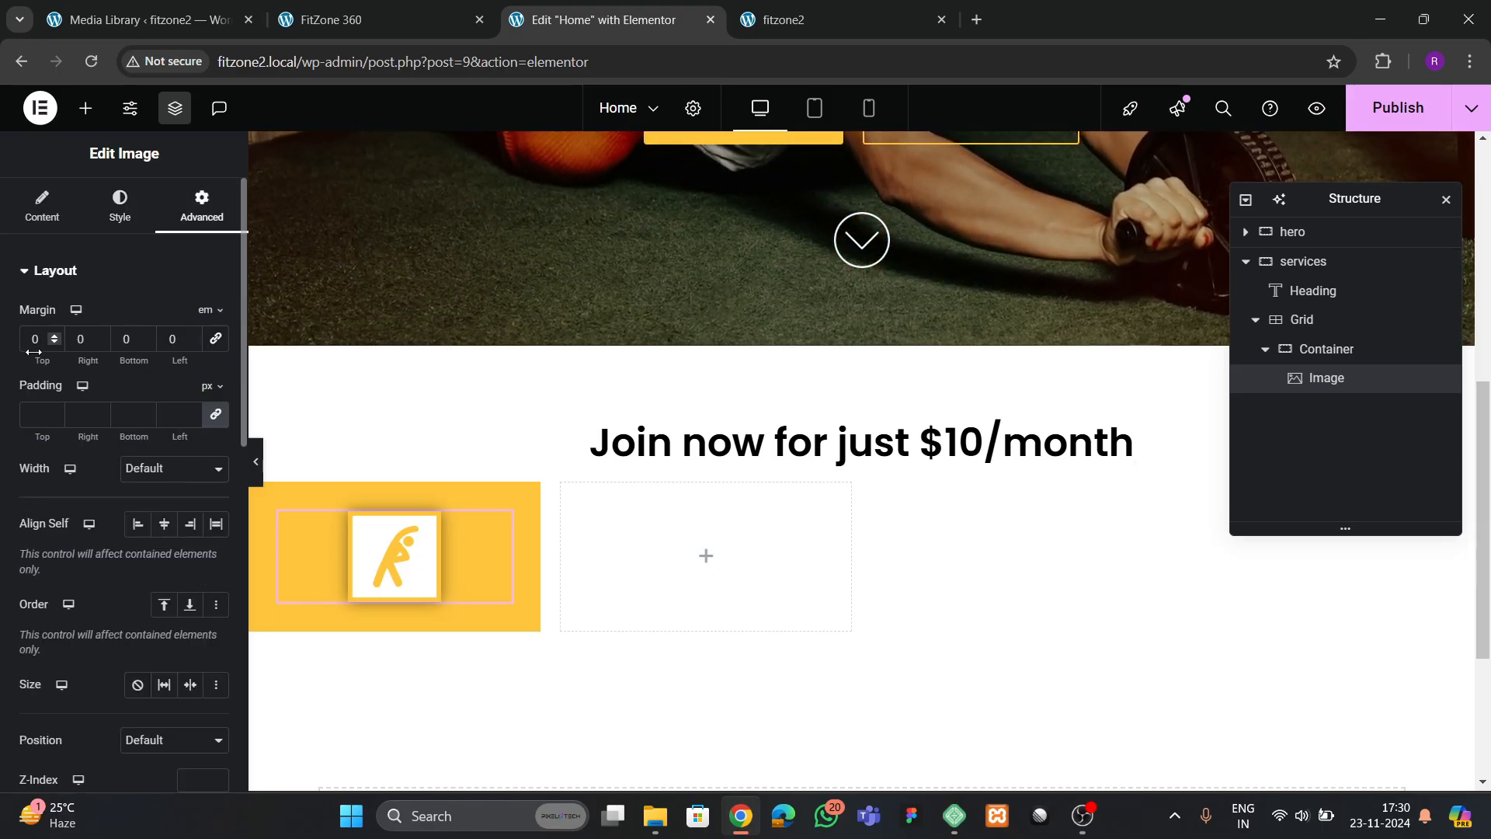
pyautogui.click(53, 342)
pyautogui.click(53, 341)
pyautogui.click(53, 341)
pyautogui.click(53, 342)
pyautogui.click(53, 342)
pyautogui.click(53, 342)
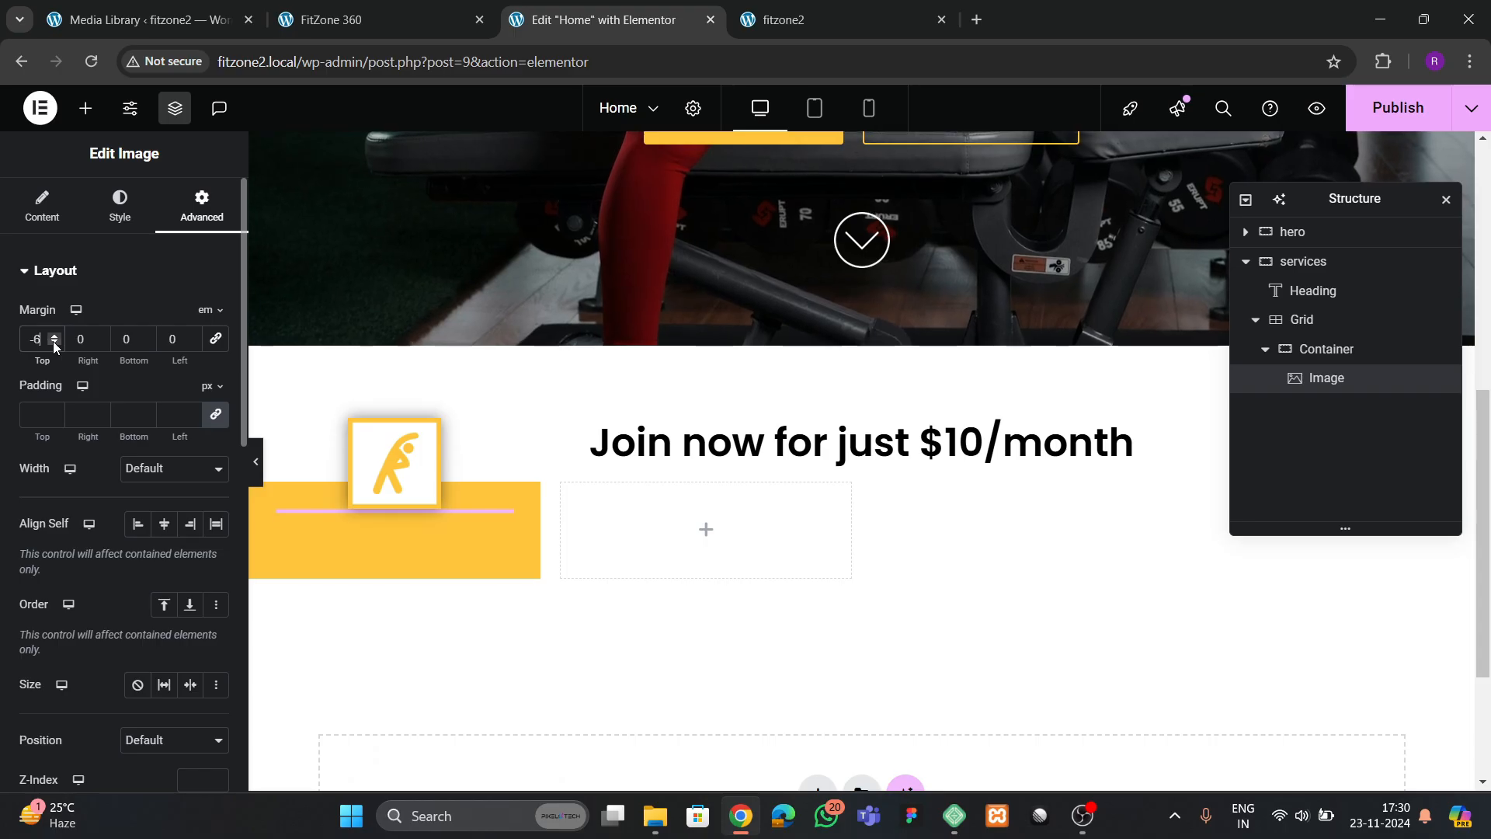
pyautogui.click(56, 337)
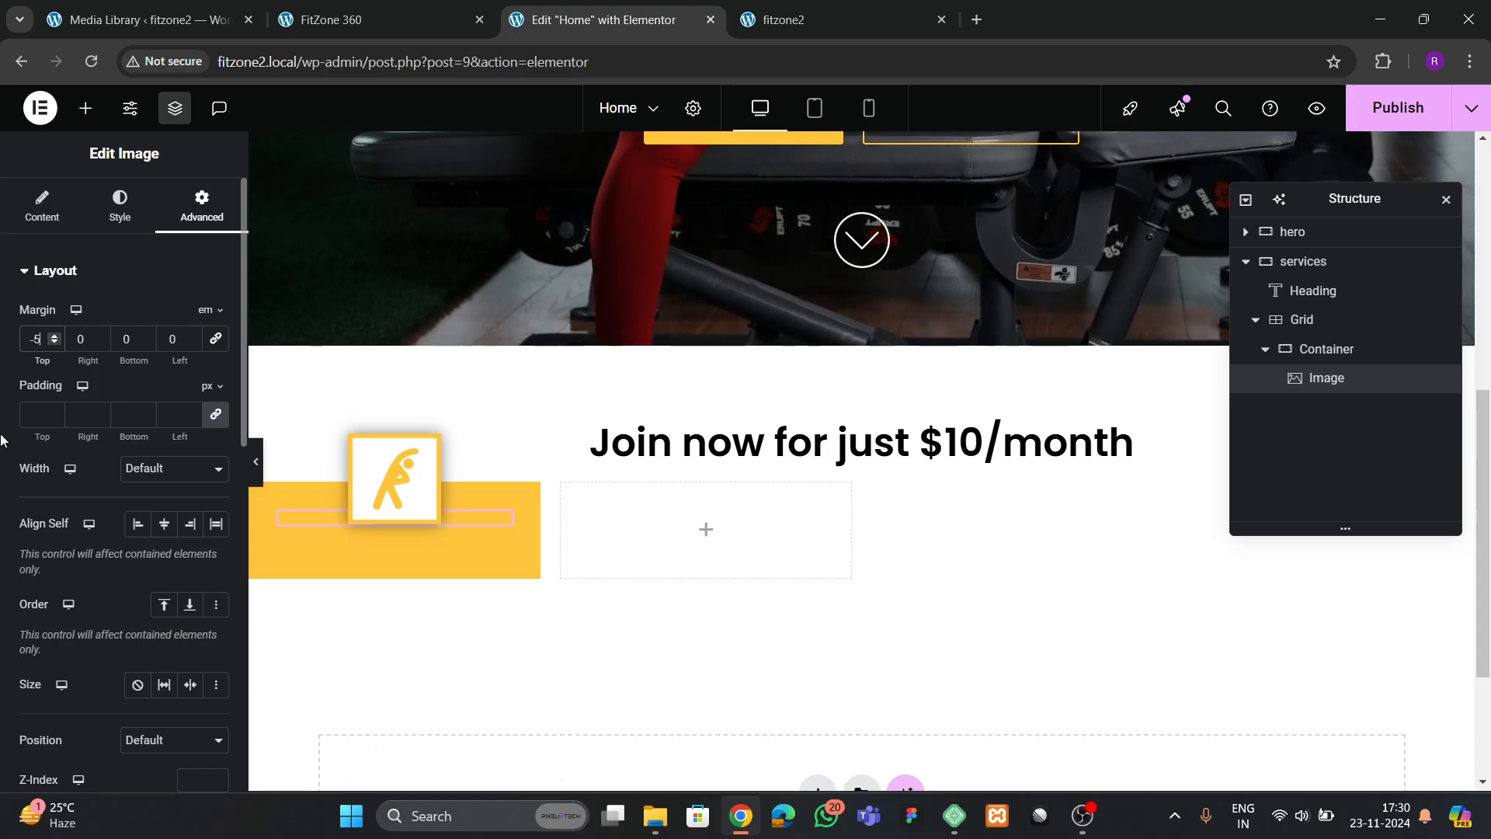
# Check the reference's service cards and add a Heading widget to the yellow card container
pyautogui.click(427, 15)
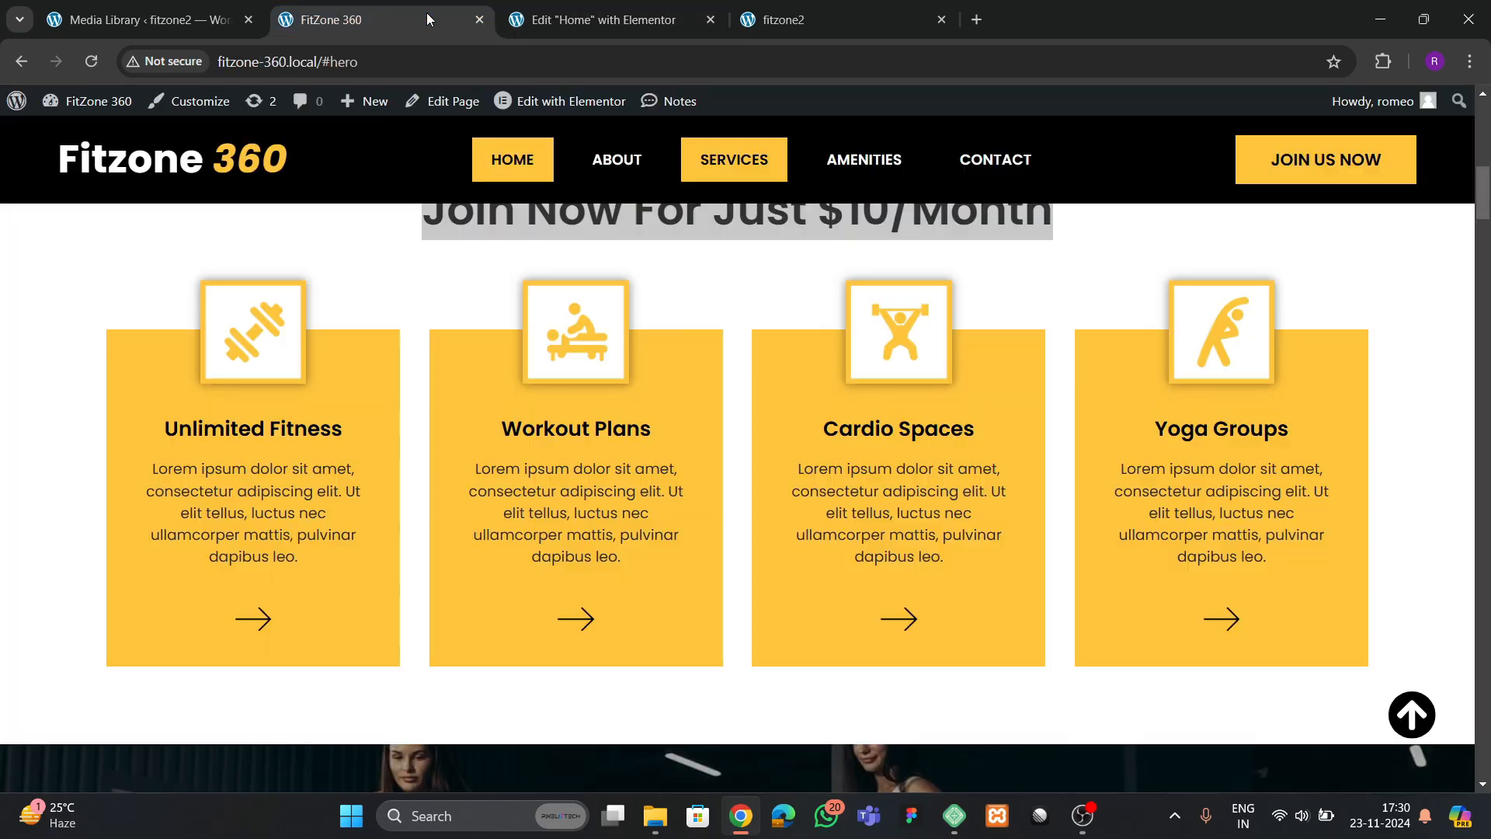
pyautogui.click(612, 30)
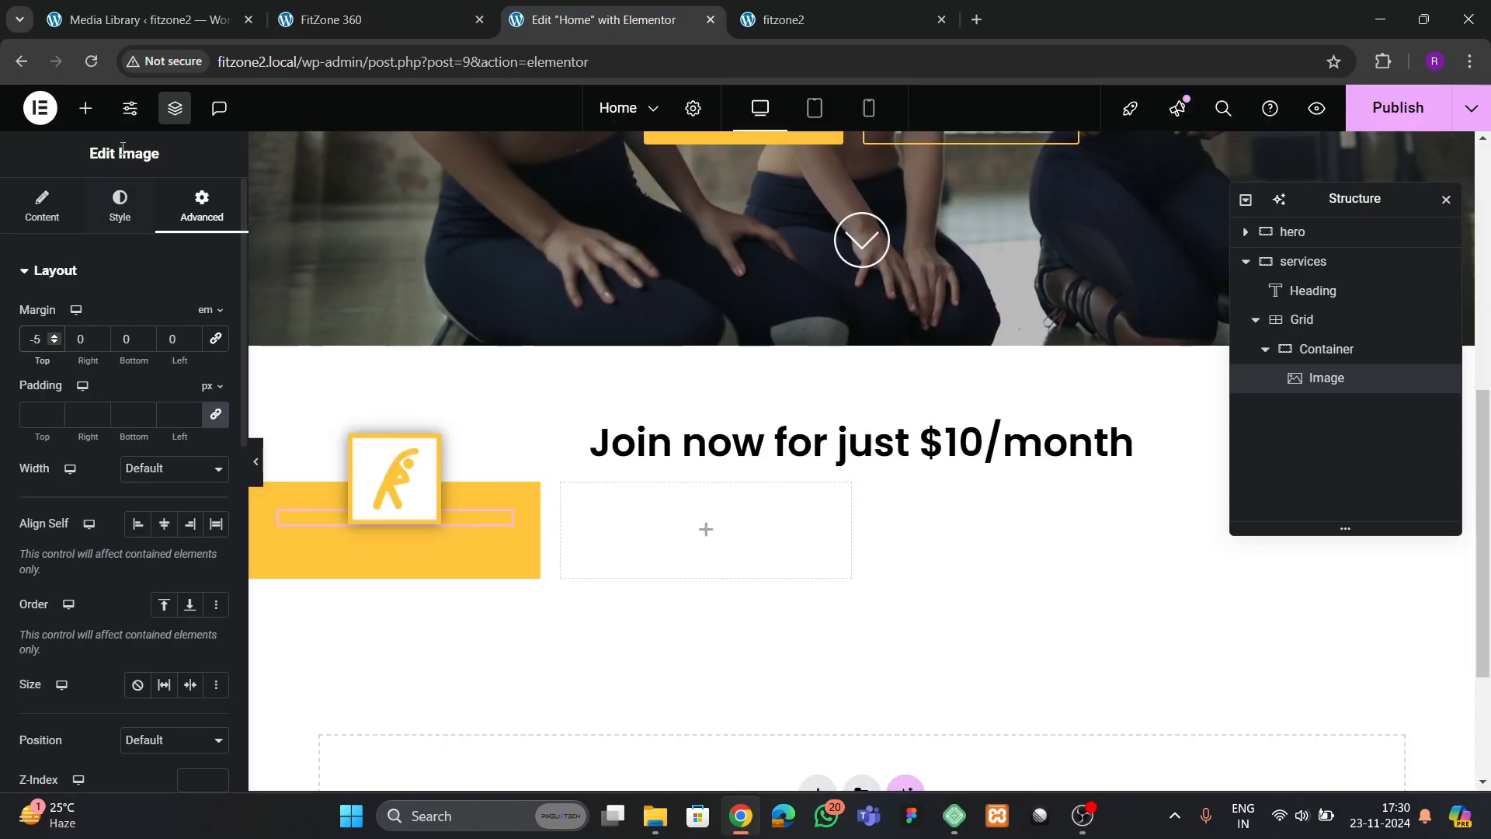
pyautogui.click(86, 108)
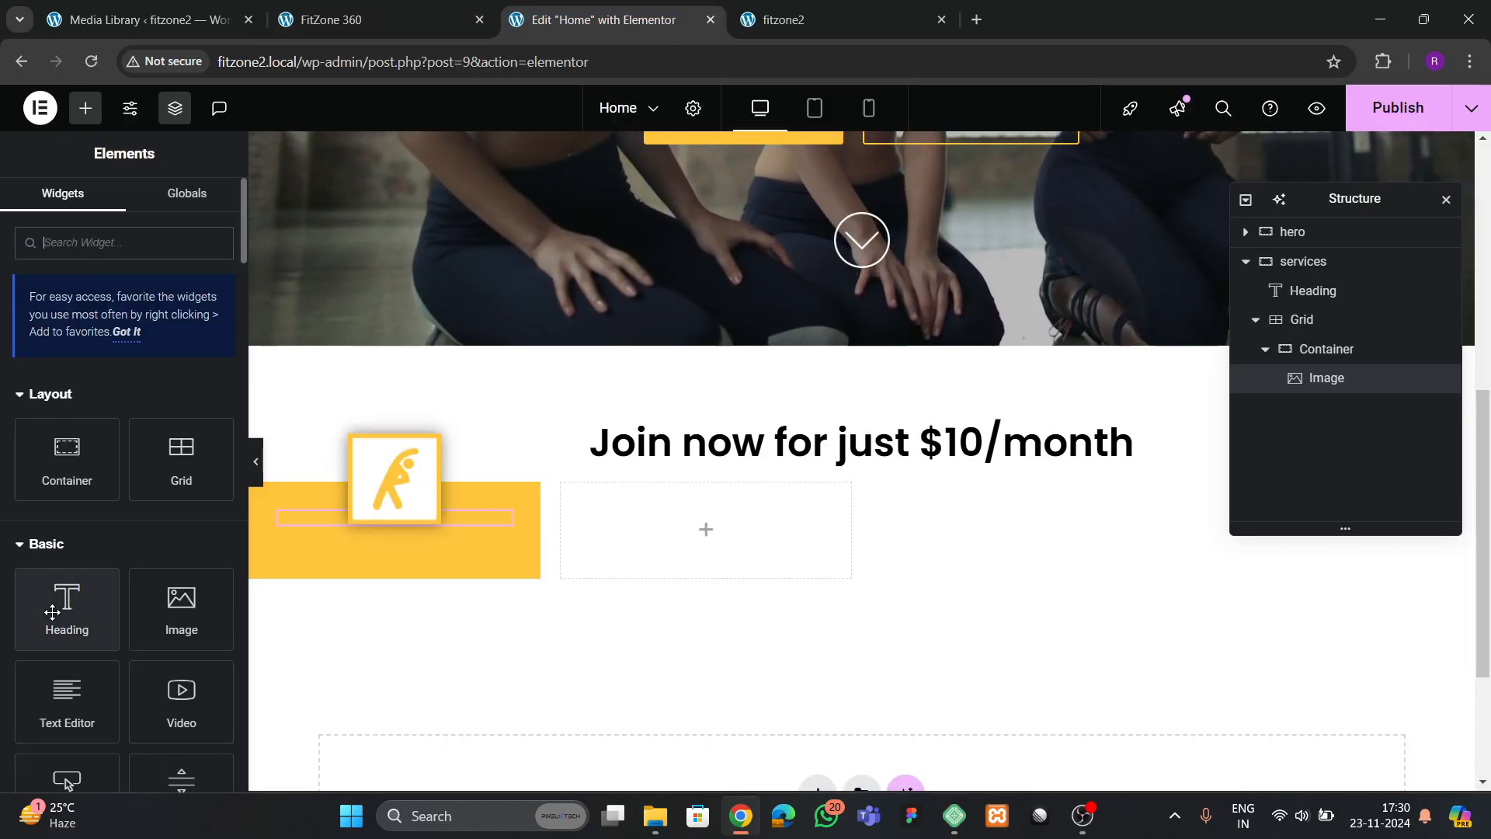
pyautogui.moveTo(67, 606); pyautogui.dragTo(419, 522)
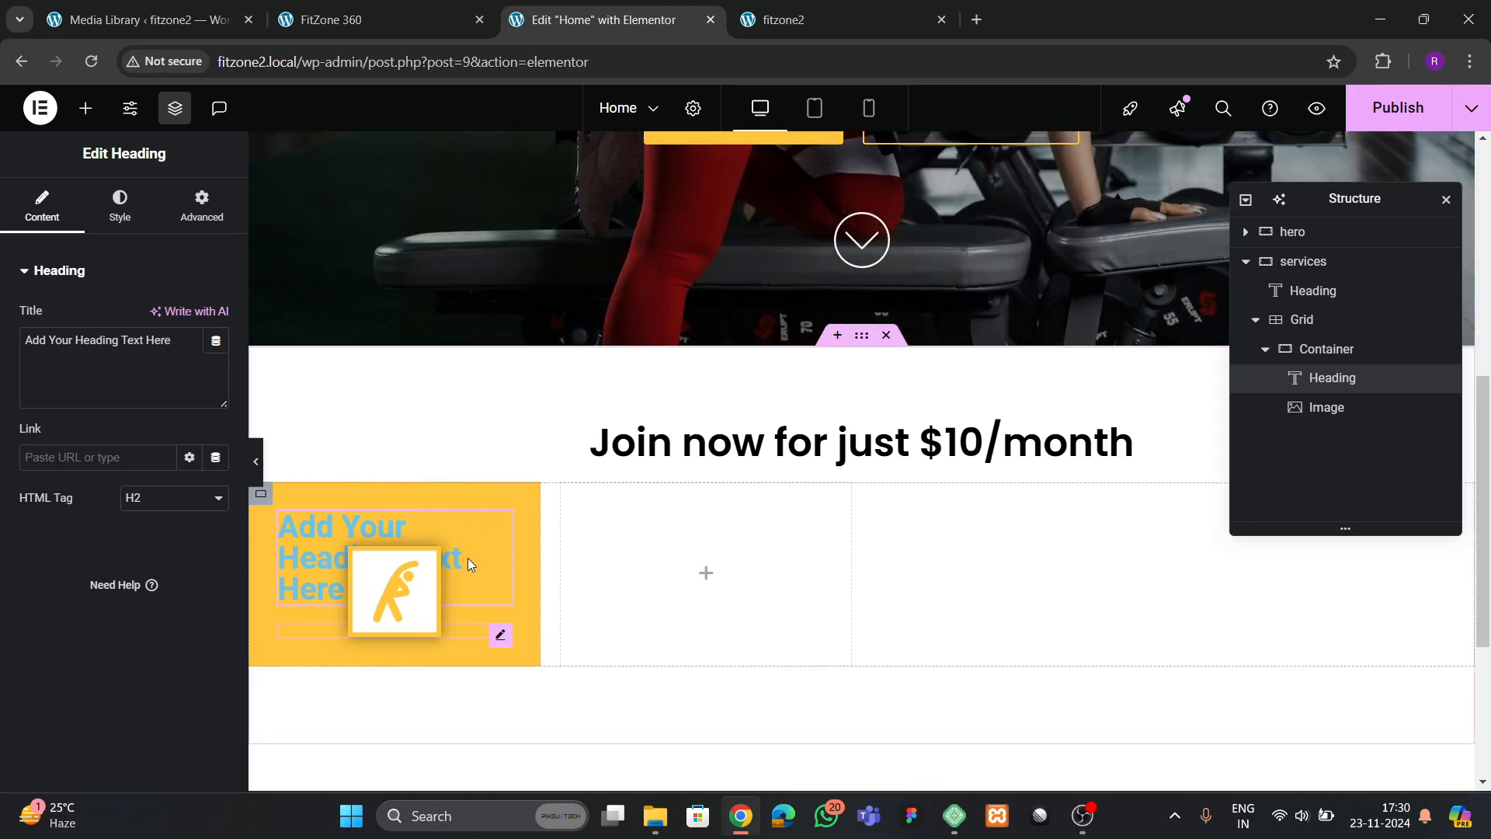
# Delete the icon image from the yellow card container
pyautogui.click(464, 550)
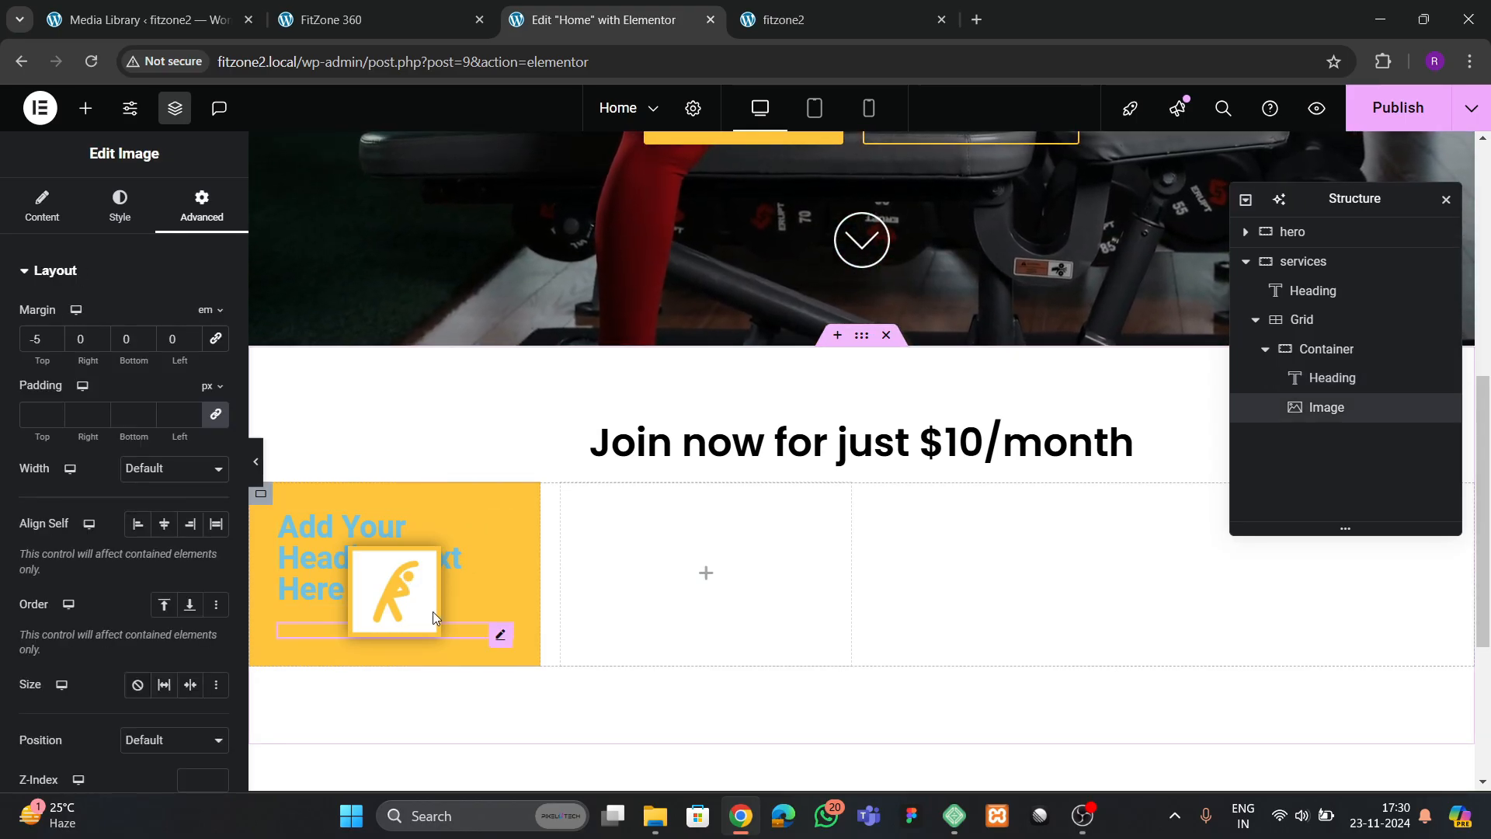
pyautogui.rightClick(1326, 409)
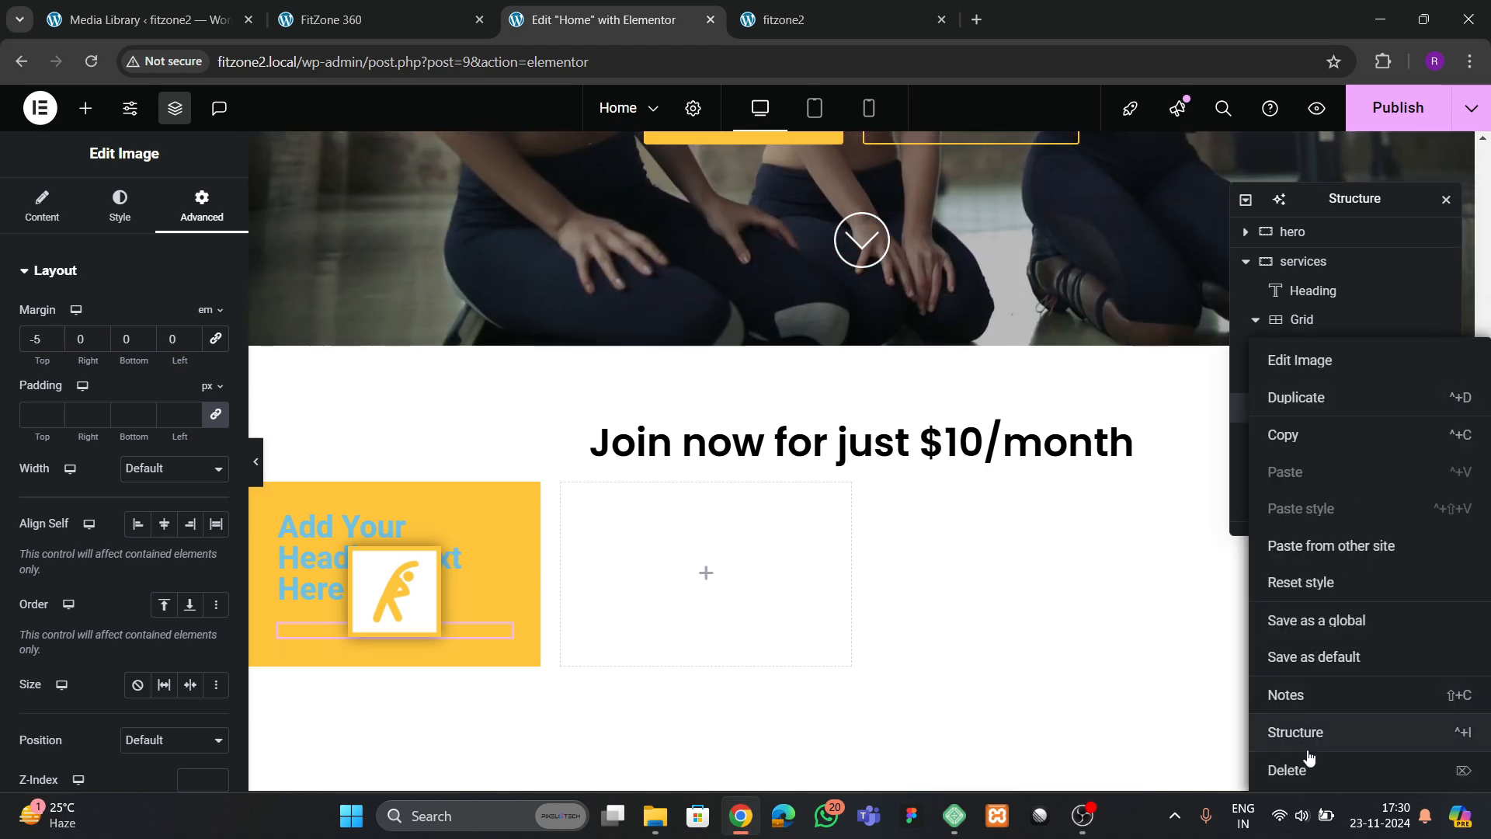
pyautogui.click(1290, 768)
# Replace the card heading's placeholder title with "Unlimited Fitness"
pyautogui.click(386, 558)
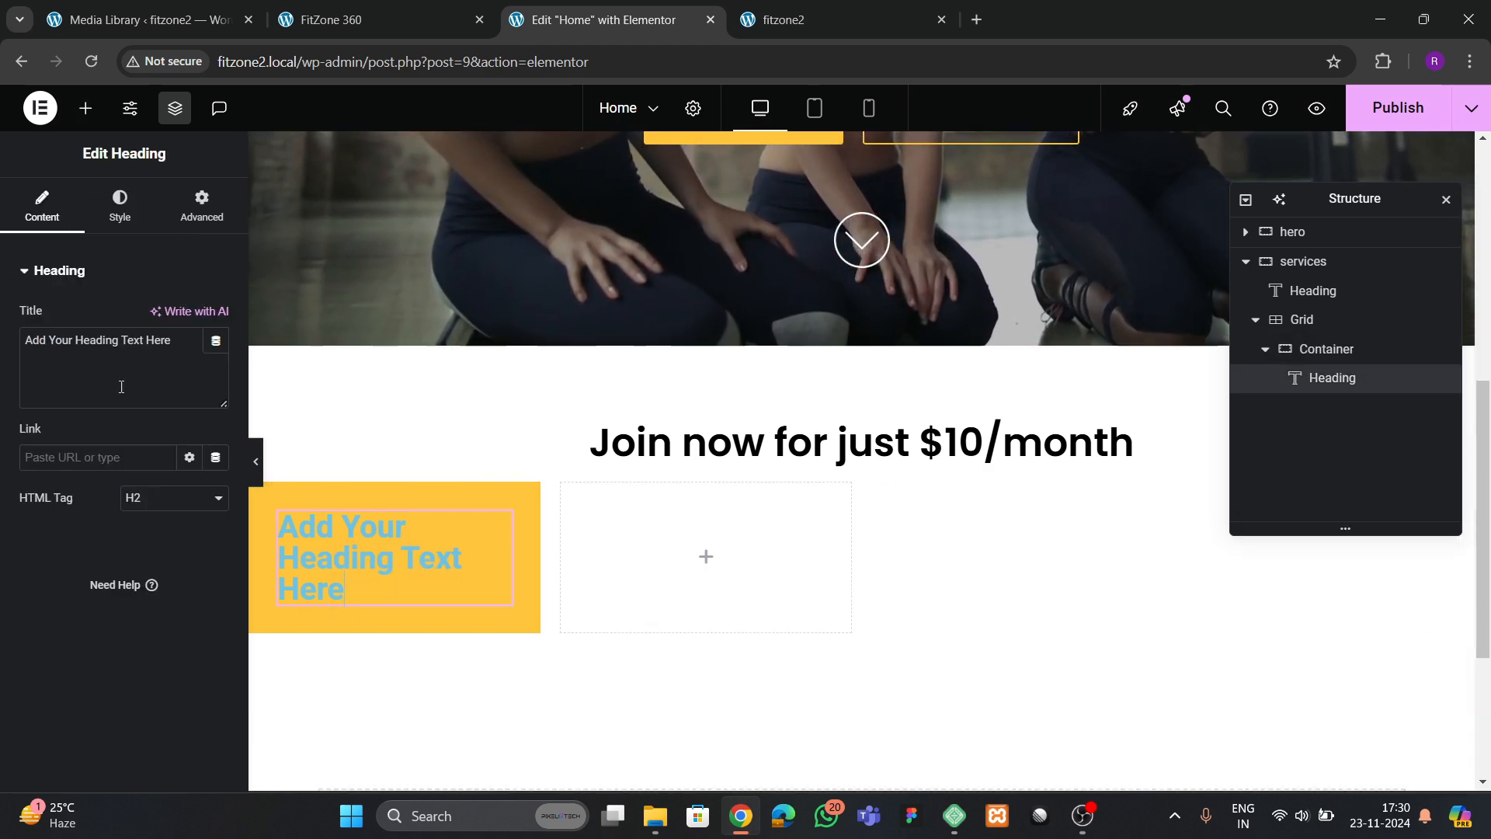
pyautogui.hotkey('ctrl', 'a')
pyautogui.press('BackSpace')
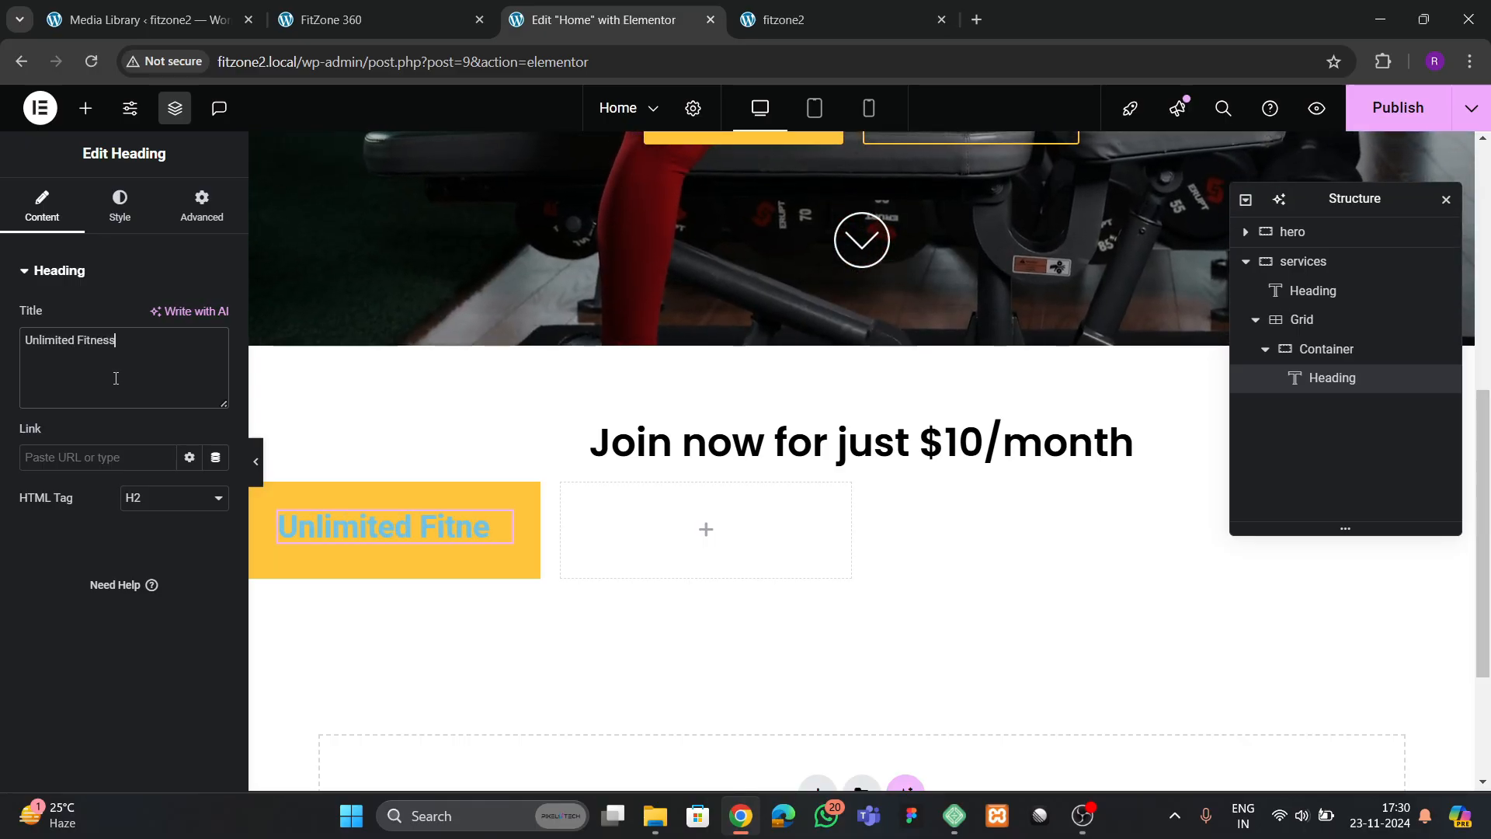
# Center the Unlimited Fitness heading and set its typography to the Poppins family at 20 px
pyautogui.click(105, 225)
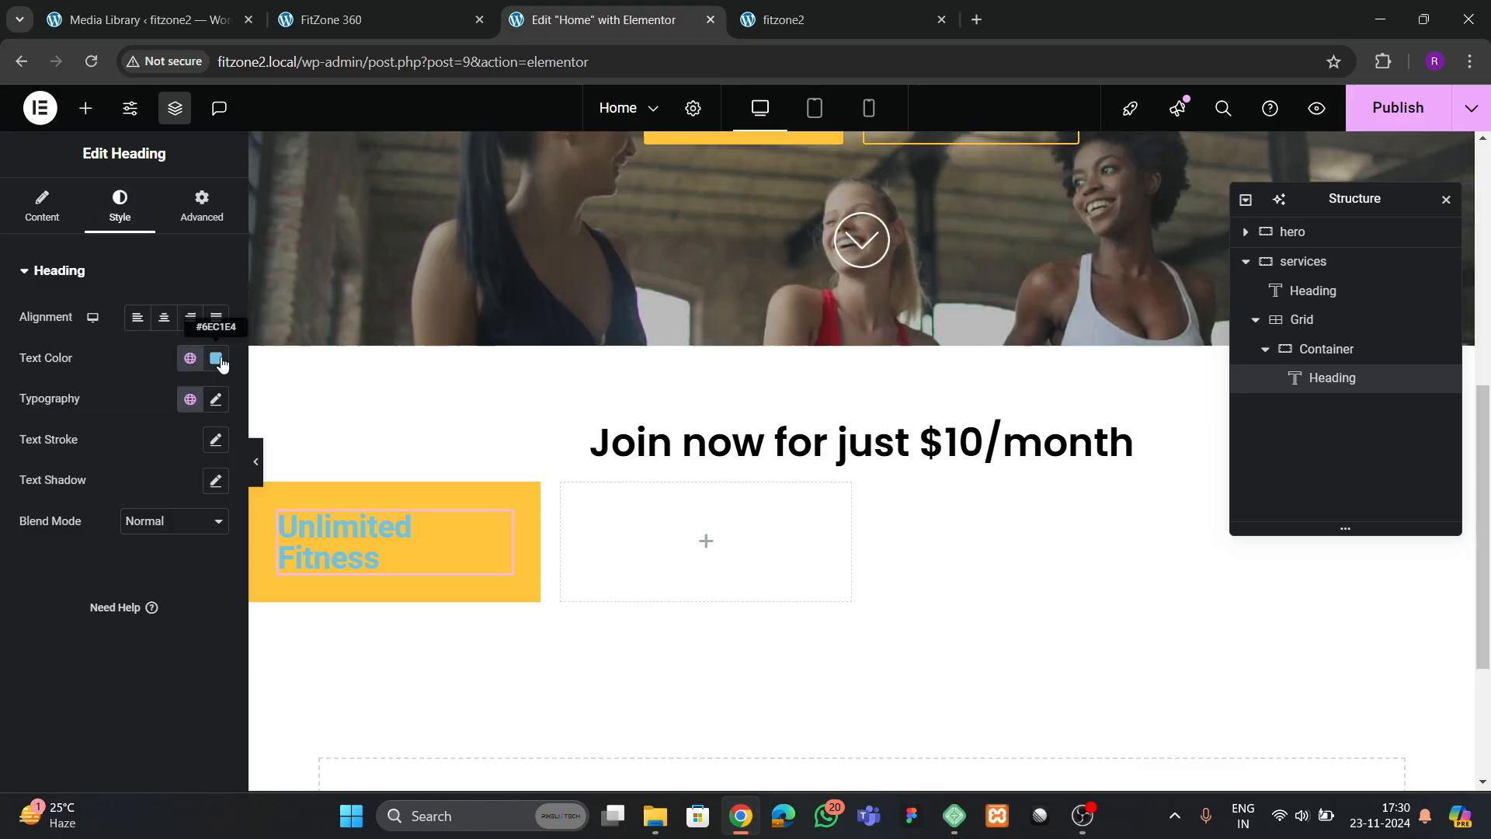
pyautogui.click(216, 358)
pyautogui.click(165, 318)
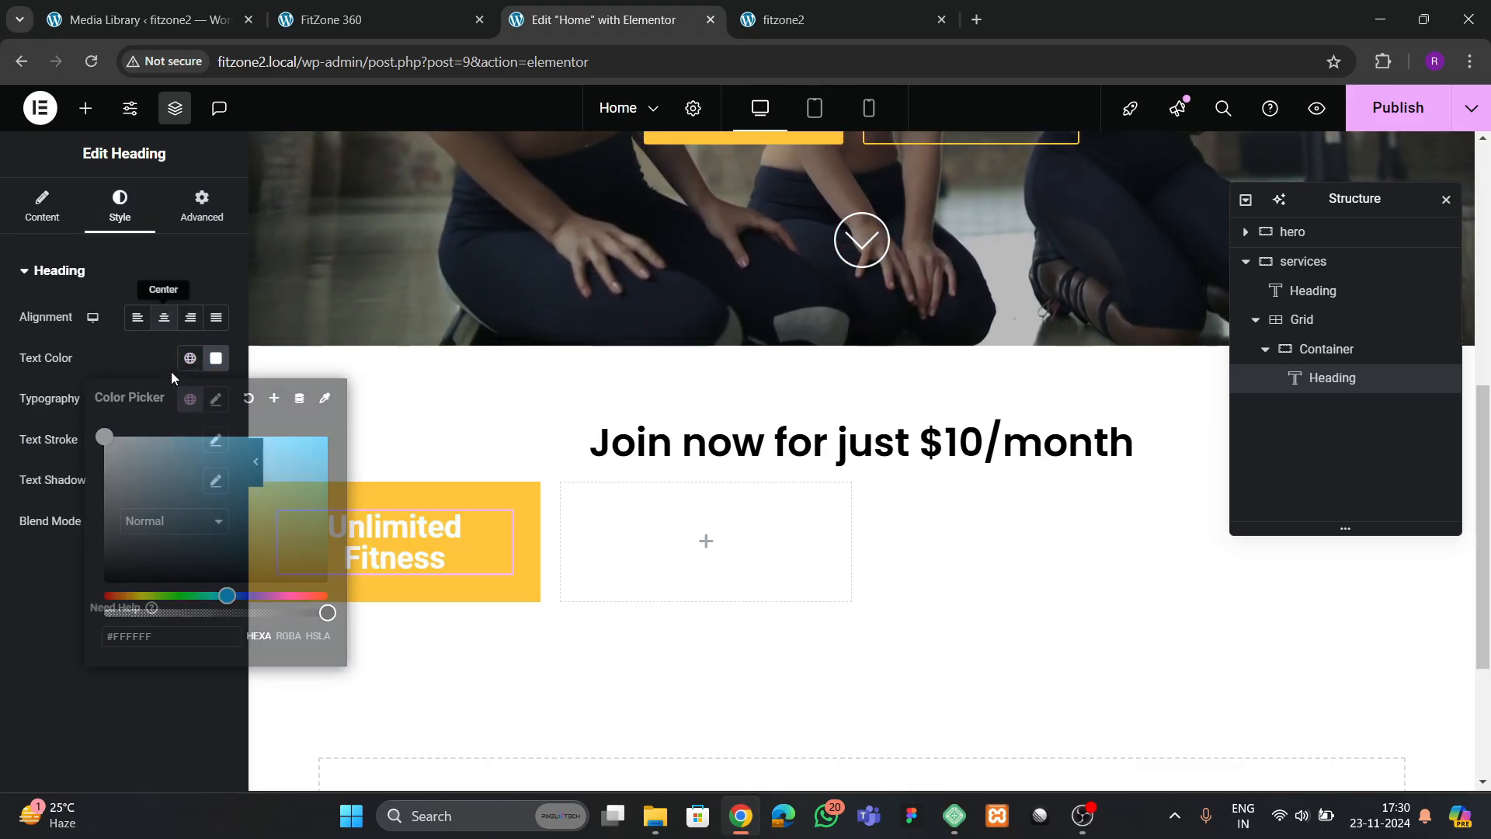
pyautogui.click(216, 399)
pyautogui.click(168, 488)
pyautogui.write('p')
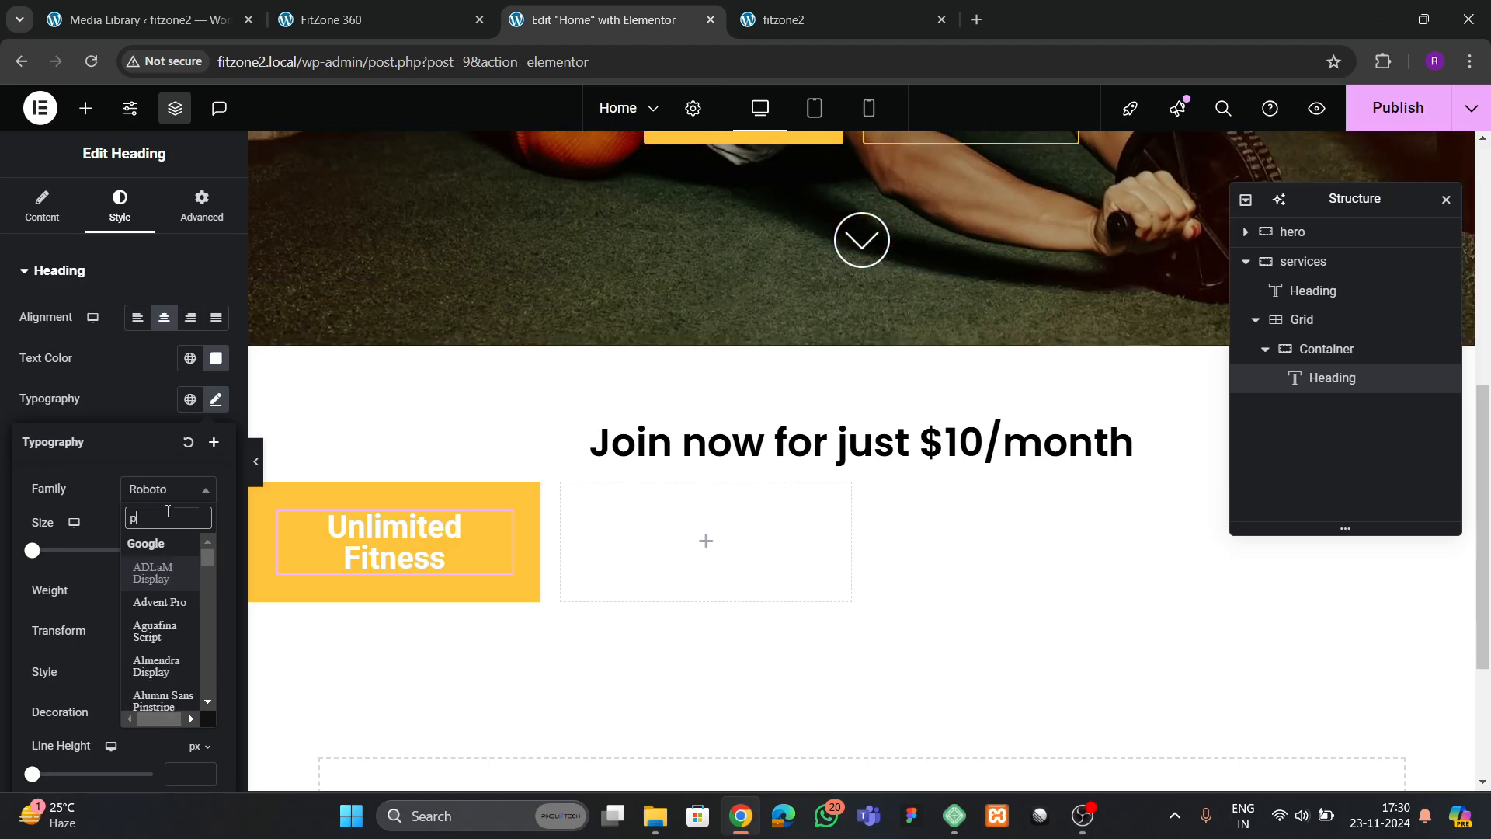
pyautogui.write('oppins')
pyautogui.press('Return')
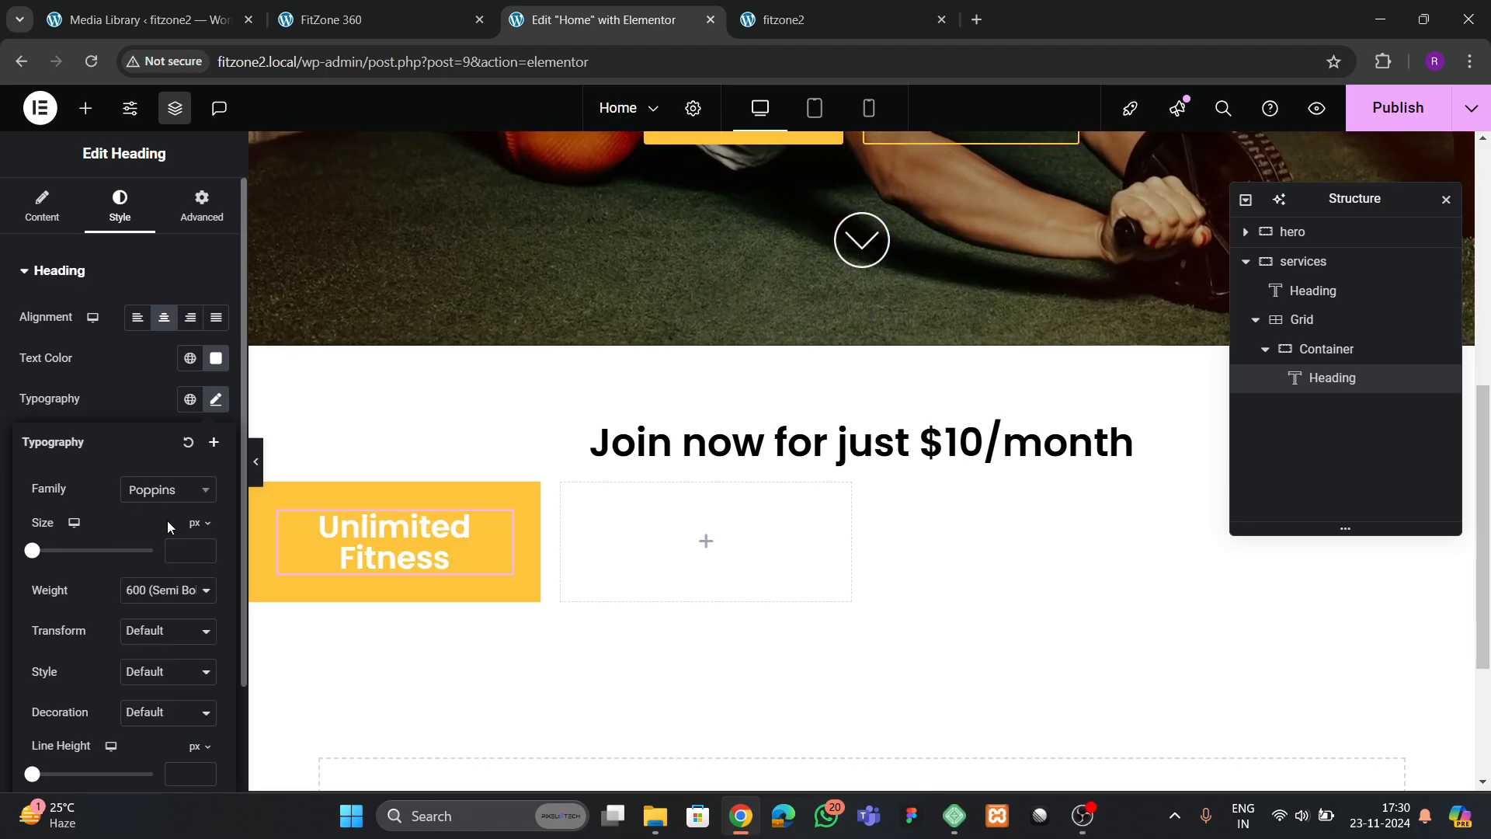
pyautogui.click(203, 549)
pyautogui.click(203, 549)
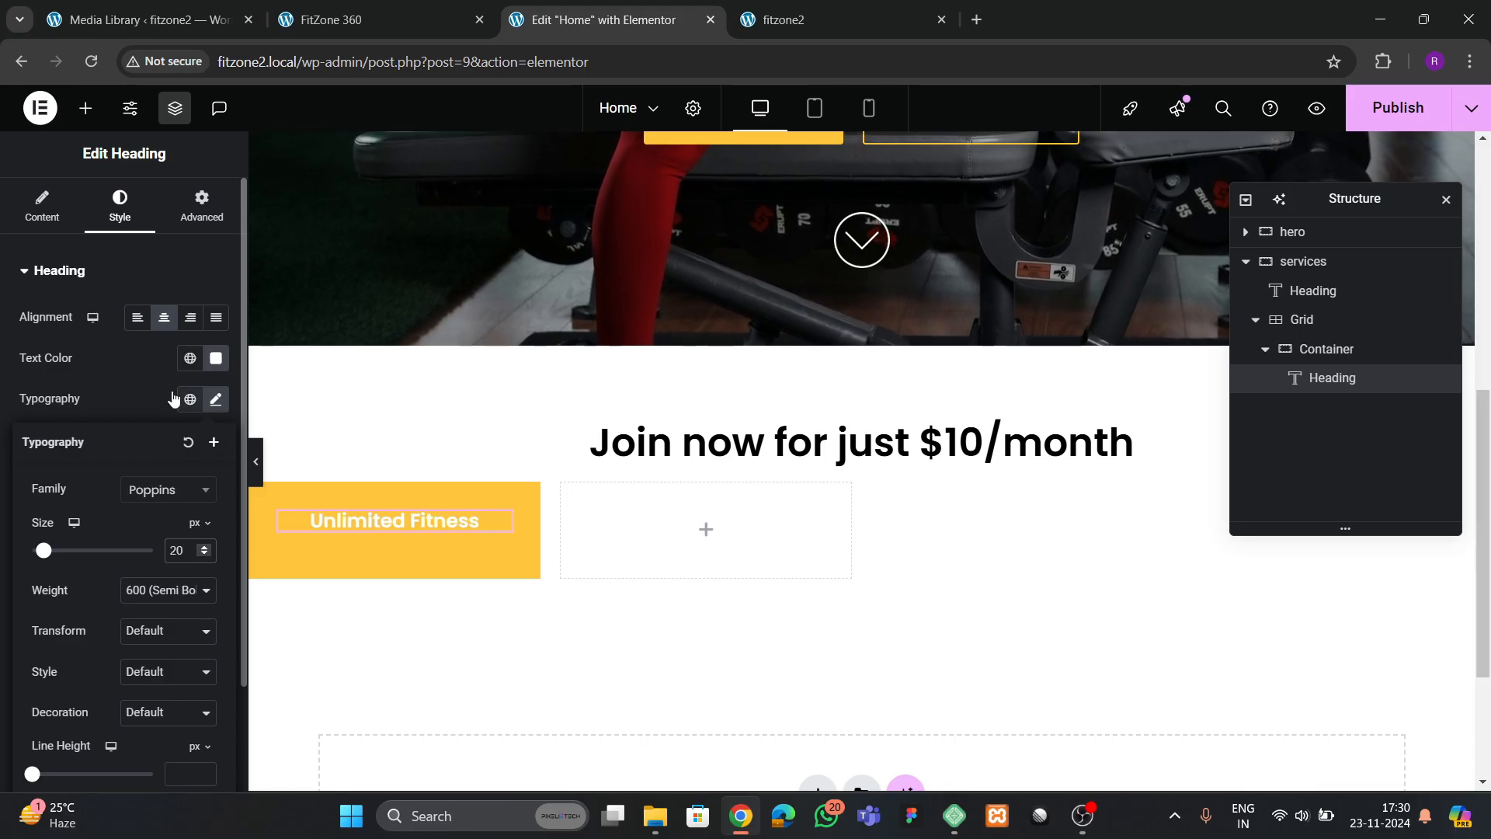
# Set the Unlimited Fitness heading's text color to black
pyautogui.click(173, 397)
pyautogui.click(216, 358)
pyautogui.moveTo(199, 489); pyautogui.dragTo(80, 654)
pyautogui.click(82, 697)
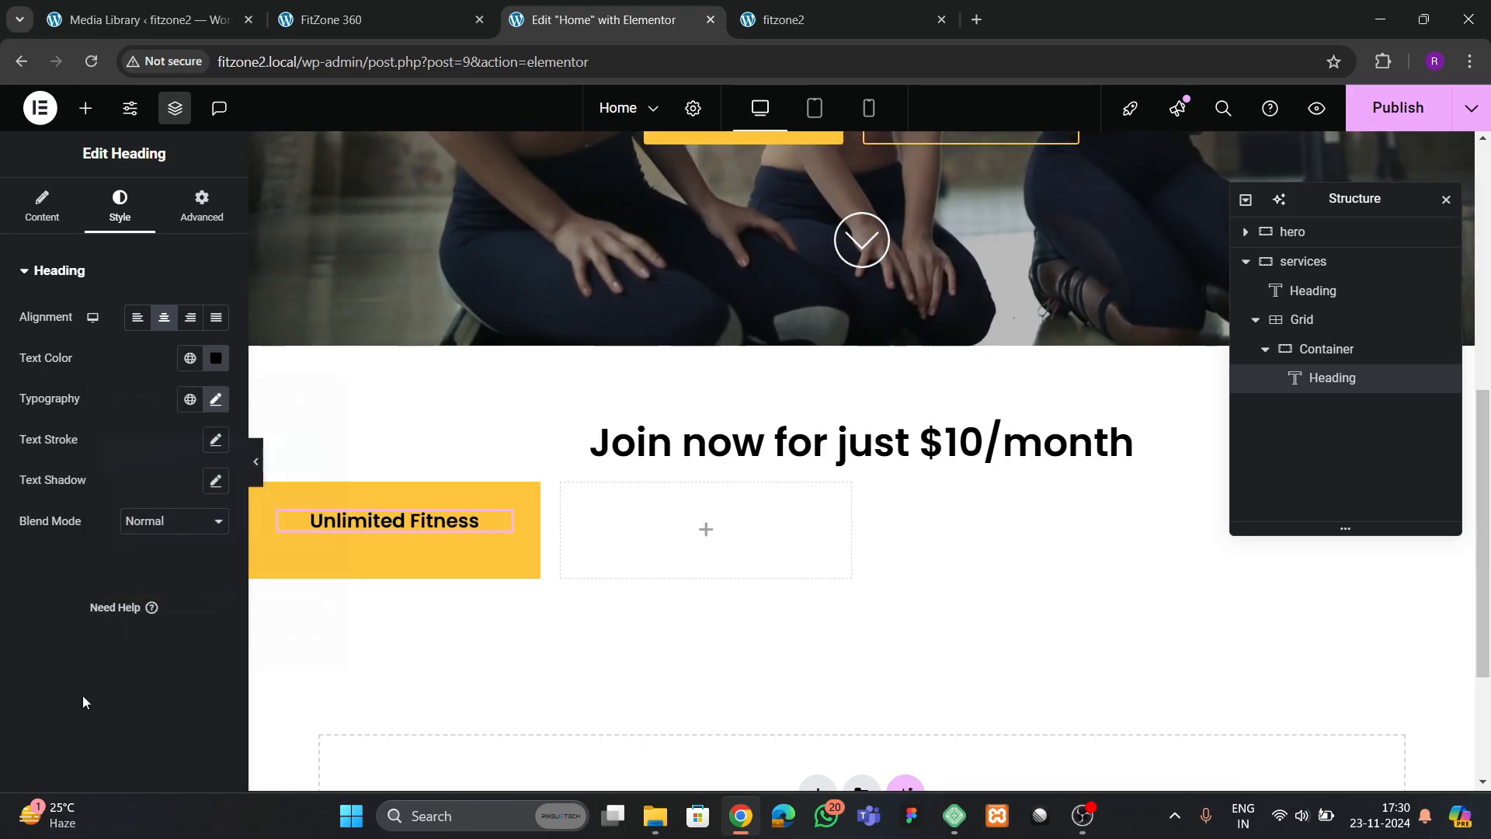
# Set the Unlimited Fitness heading's font weight to 500 (Medium) and compare it with the reference page
pyautogui.click(214, 401)
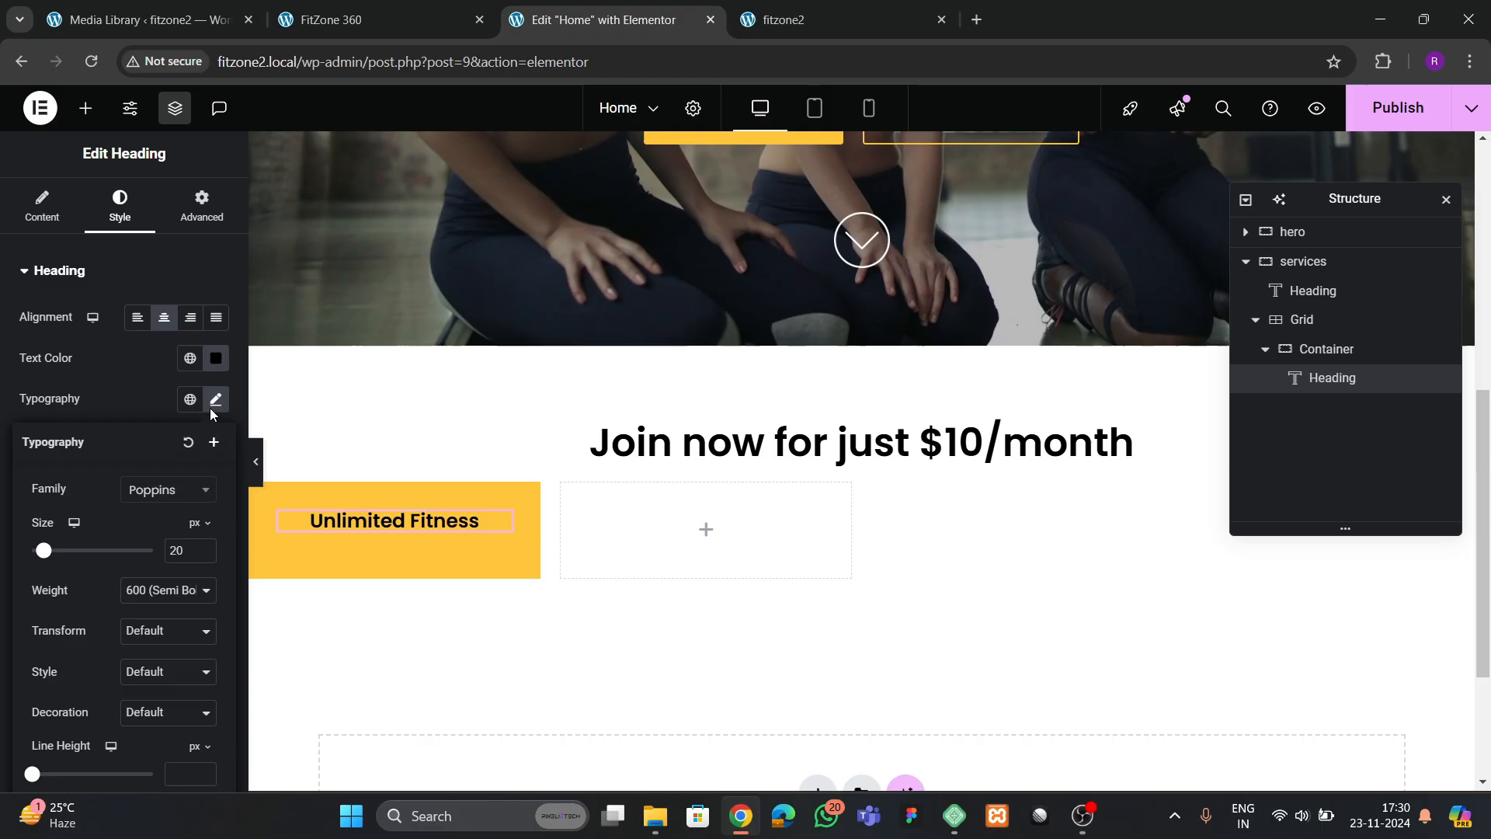
pyautogui.click(150, 591)
pyautogui.click(152, 408)
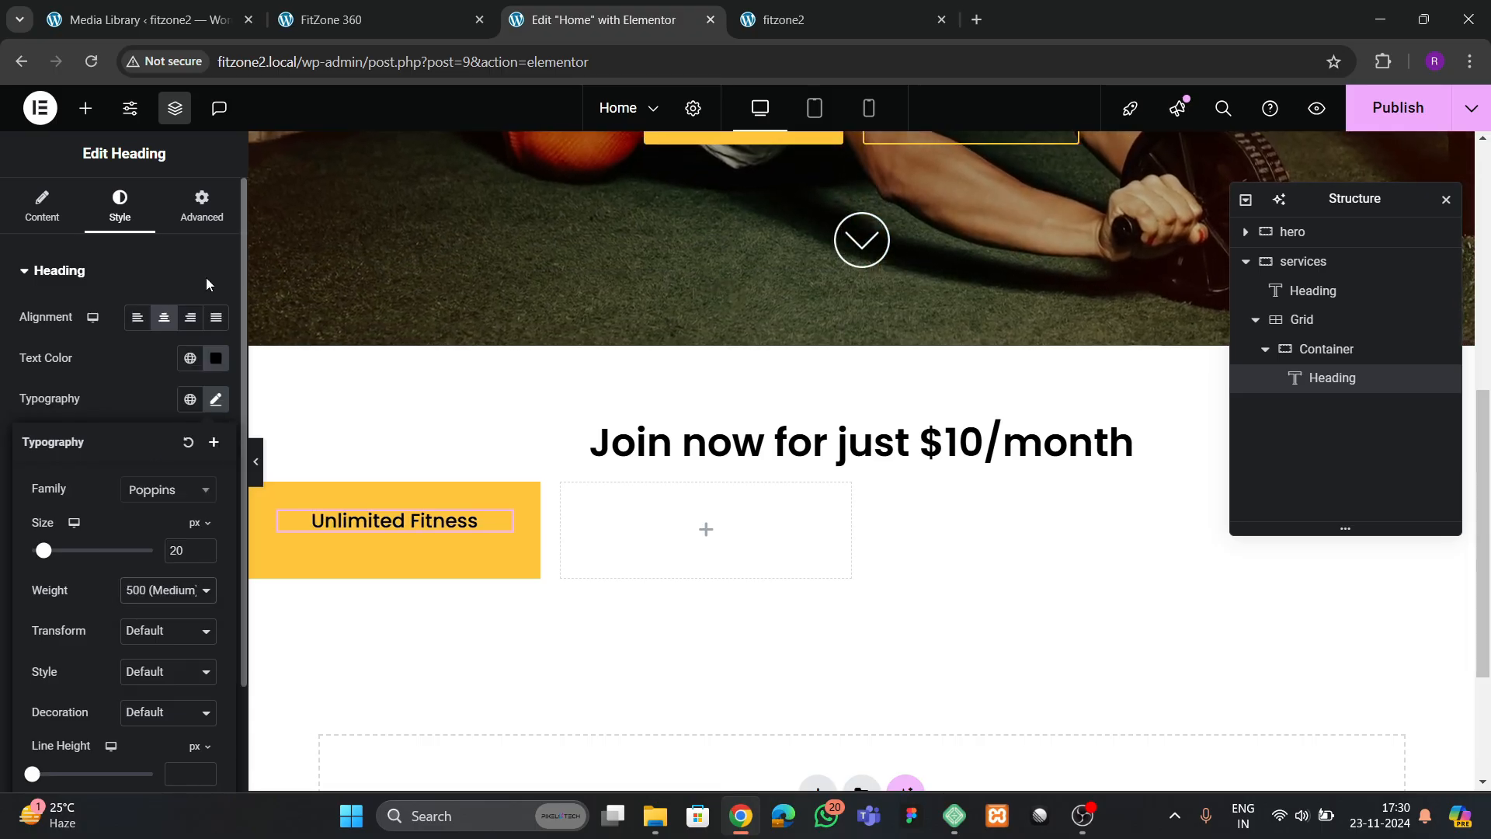
pyautogui.click(361, 17)
pyautogui.click(606, 20)
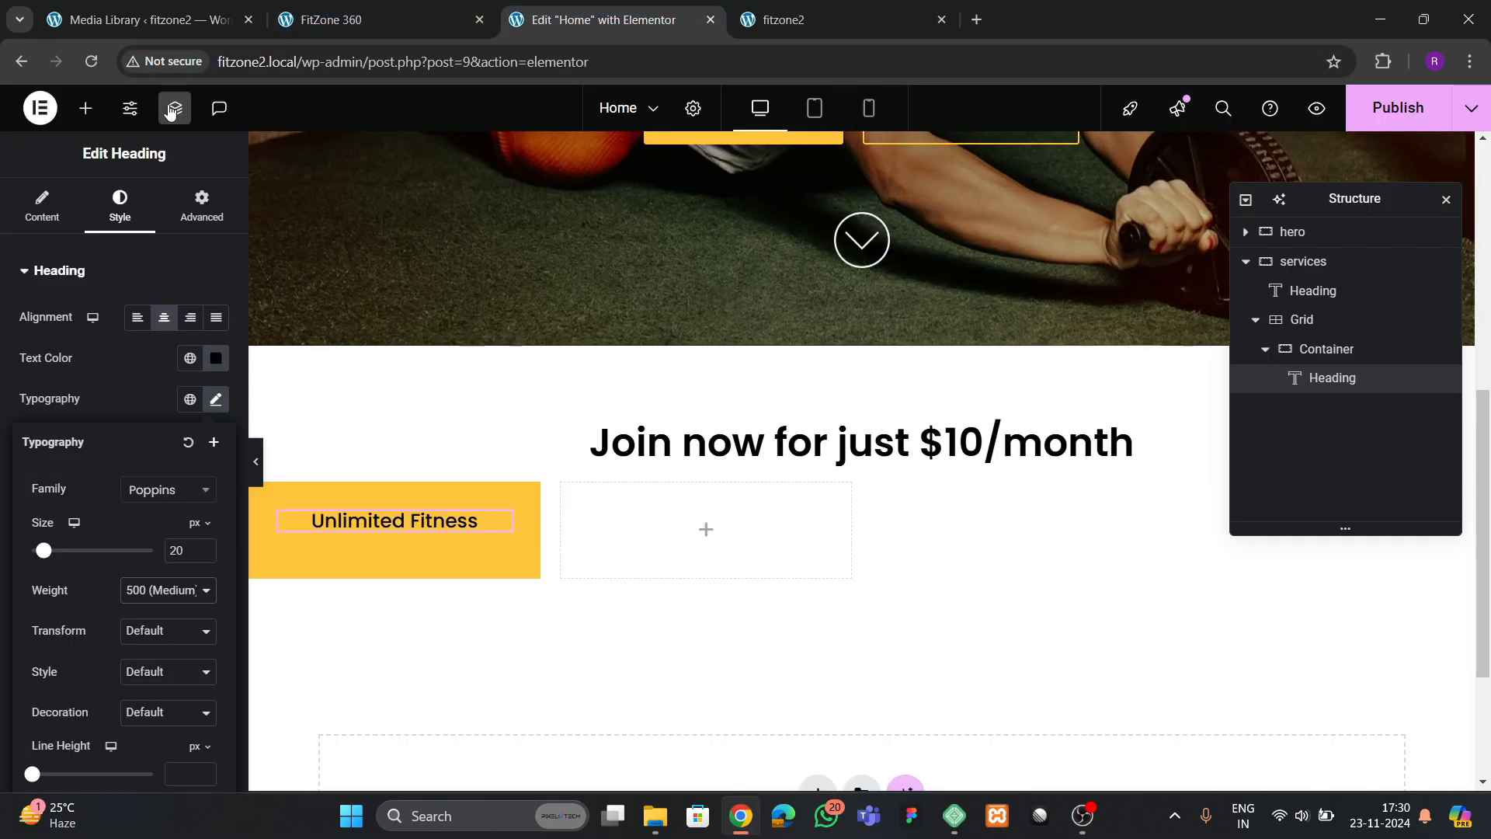
# Add a Text Editor below the Unlimited Fitness heading, center its text and apply a darker gray global text color
pyautogui.click(86, 108)
pyautogui.moveTo(67, 512); pyautogui.dragTo(370, 544)
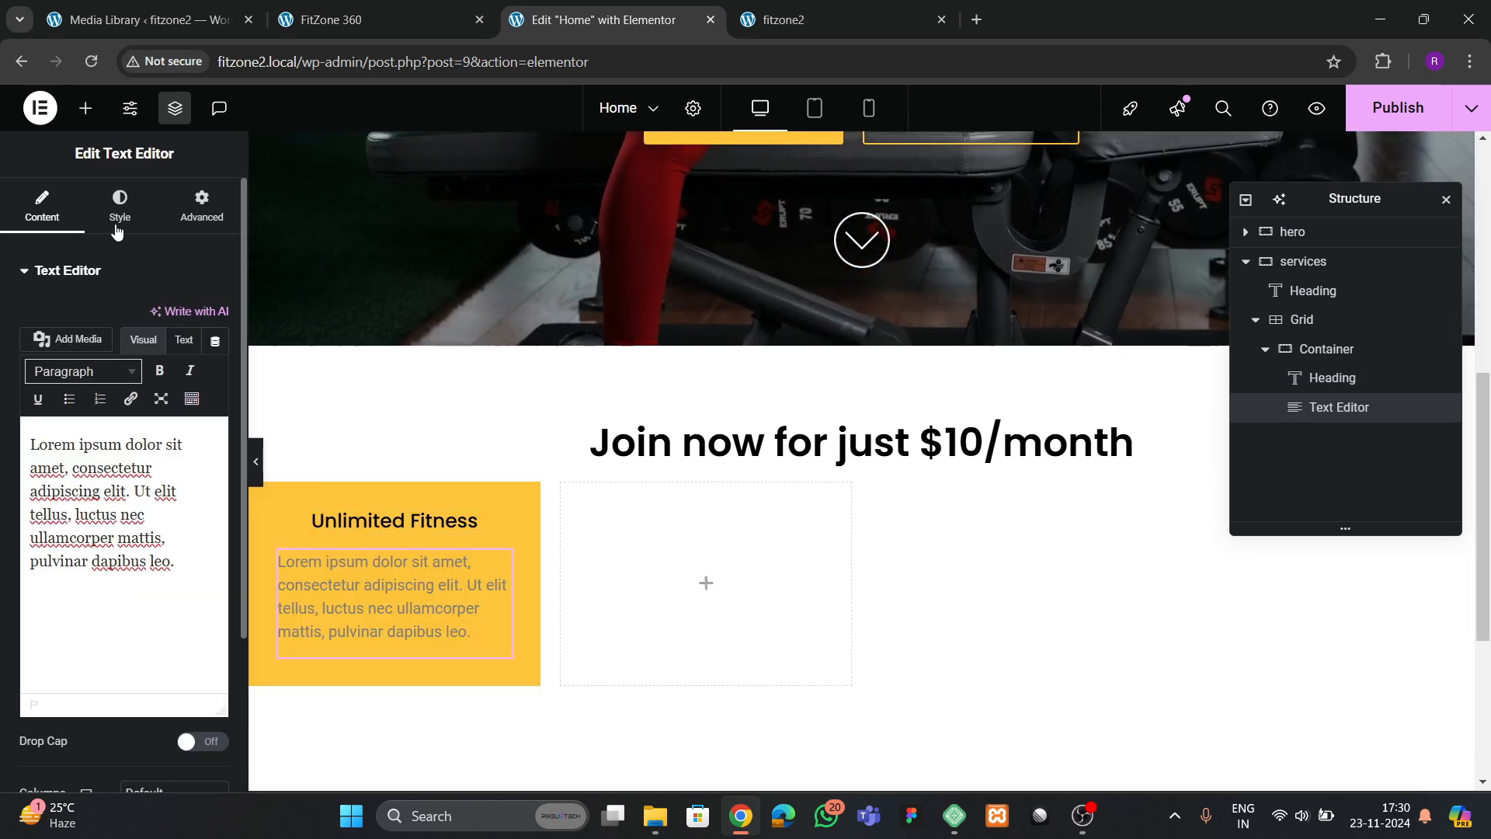
pyautogui.click(120, 210)
pyautogui.click(216, 358)
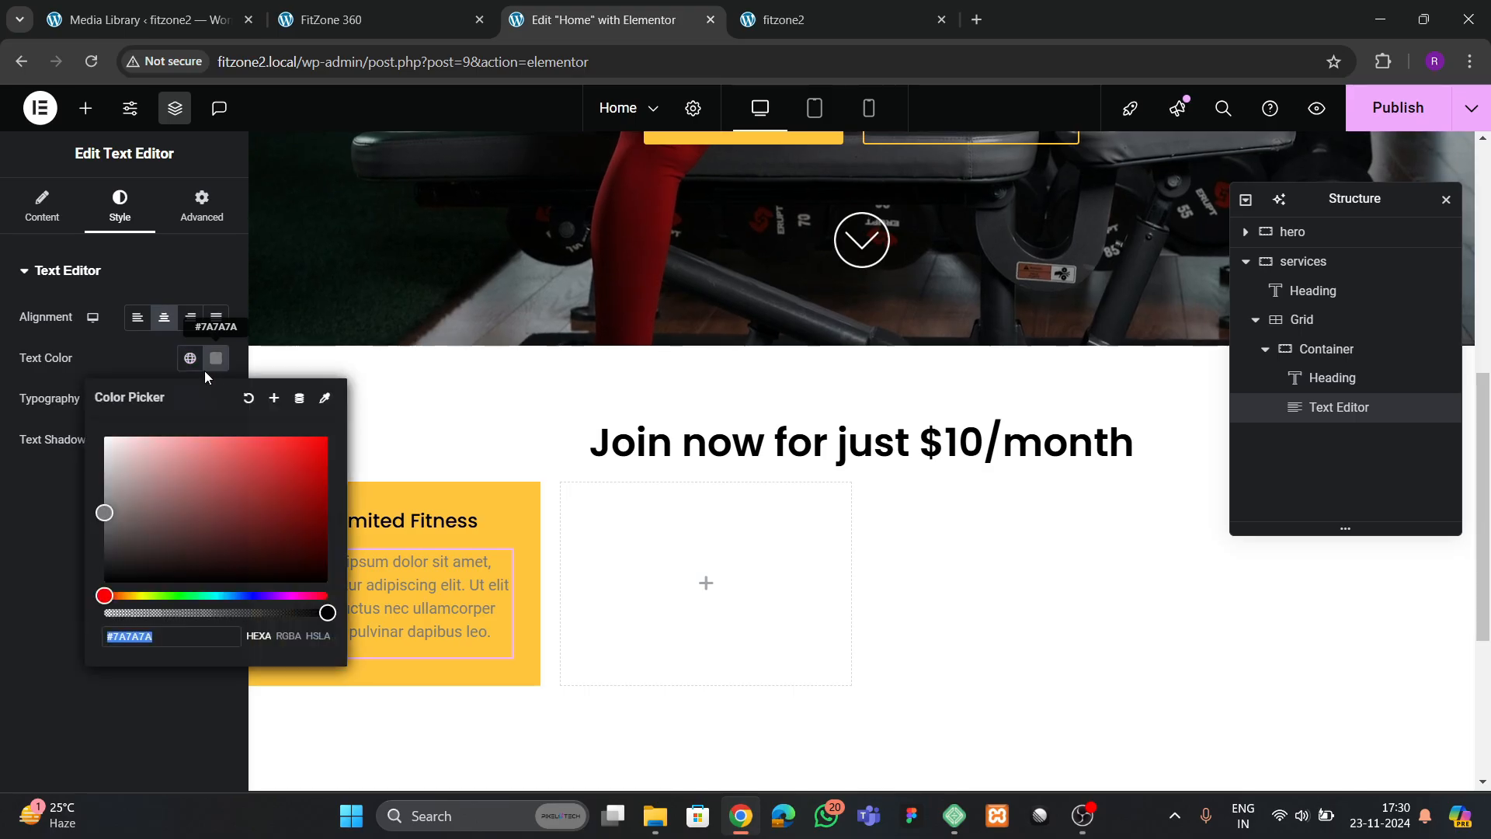
pyautogui.click(190, 358)
pyautogui.click(99, 487)
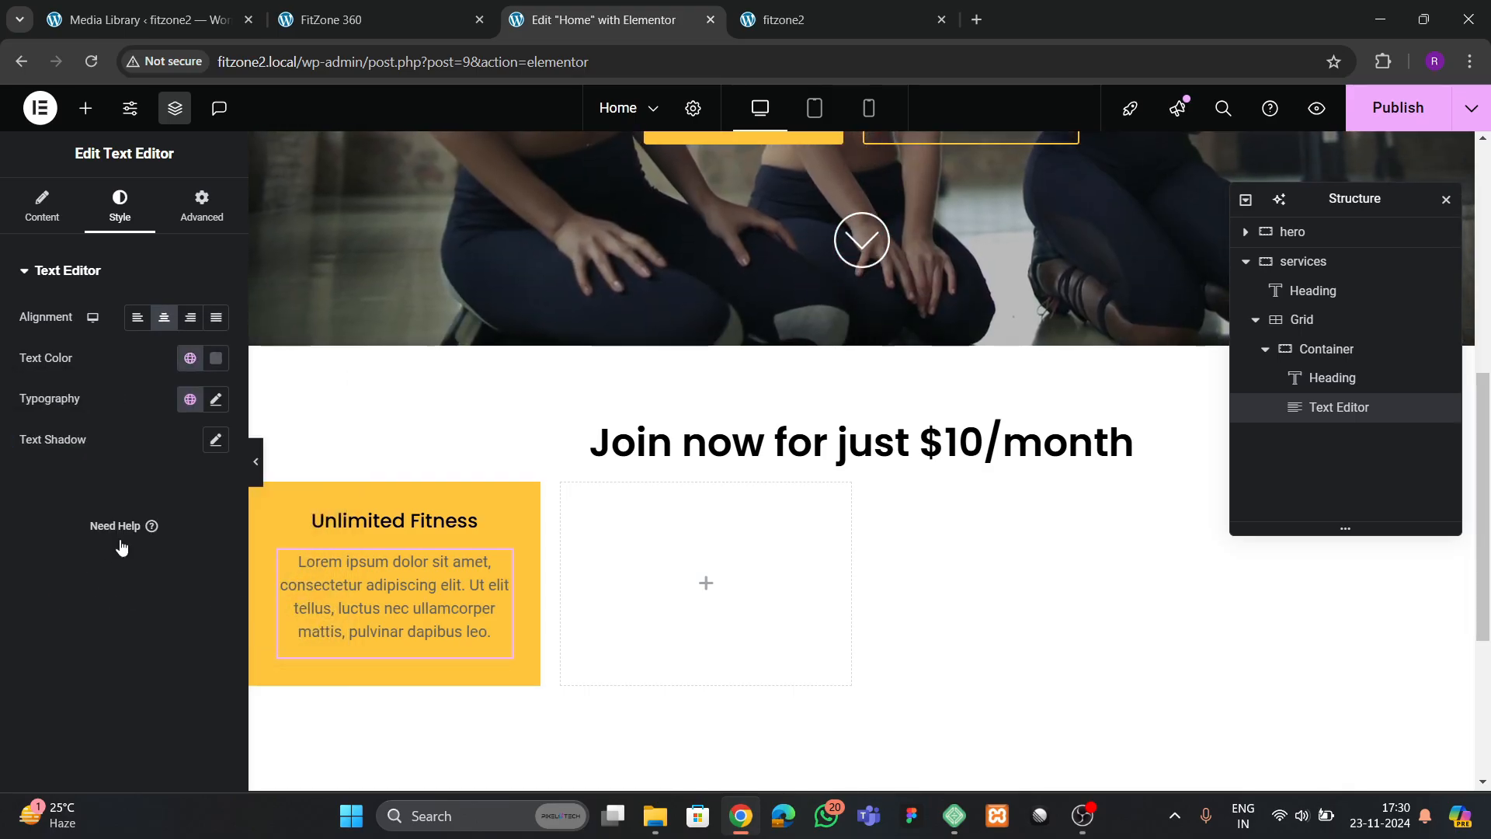
# Set the card paragraph's font size to 16 px
pyautogui.click(215, 401)
pyautogui.click(205, 547)
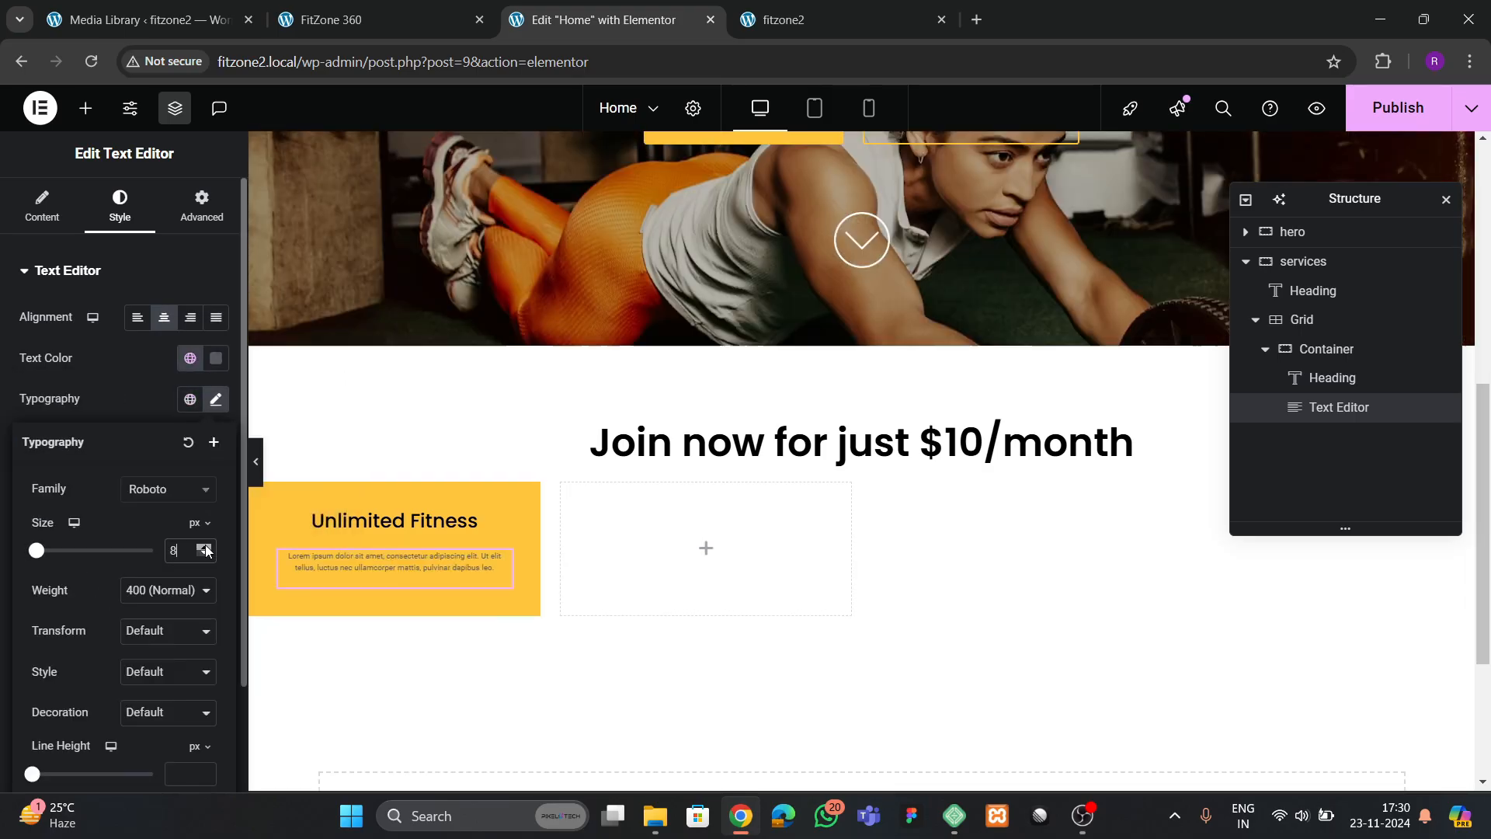
pyautogui.click(206, 546)
pyautogui.click(206, 546)
pyautogui.click(206, 546)
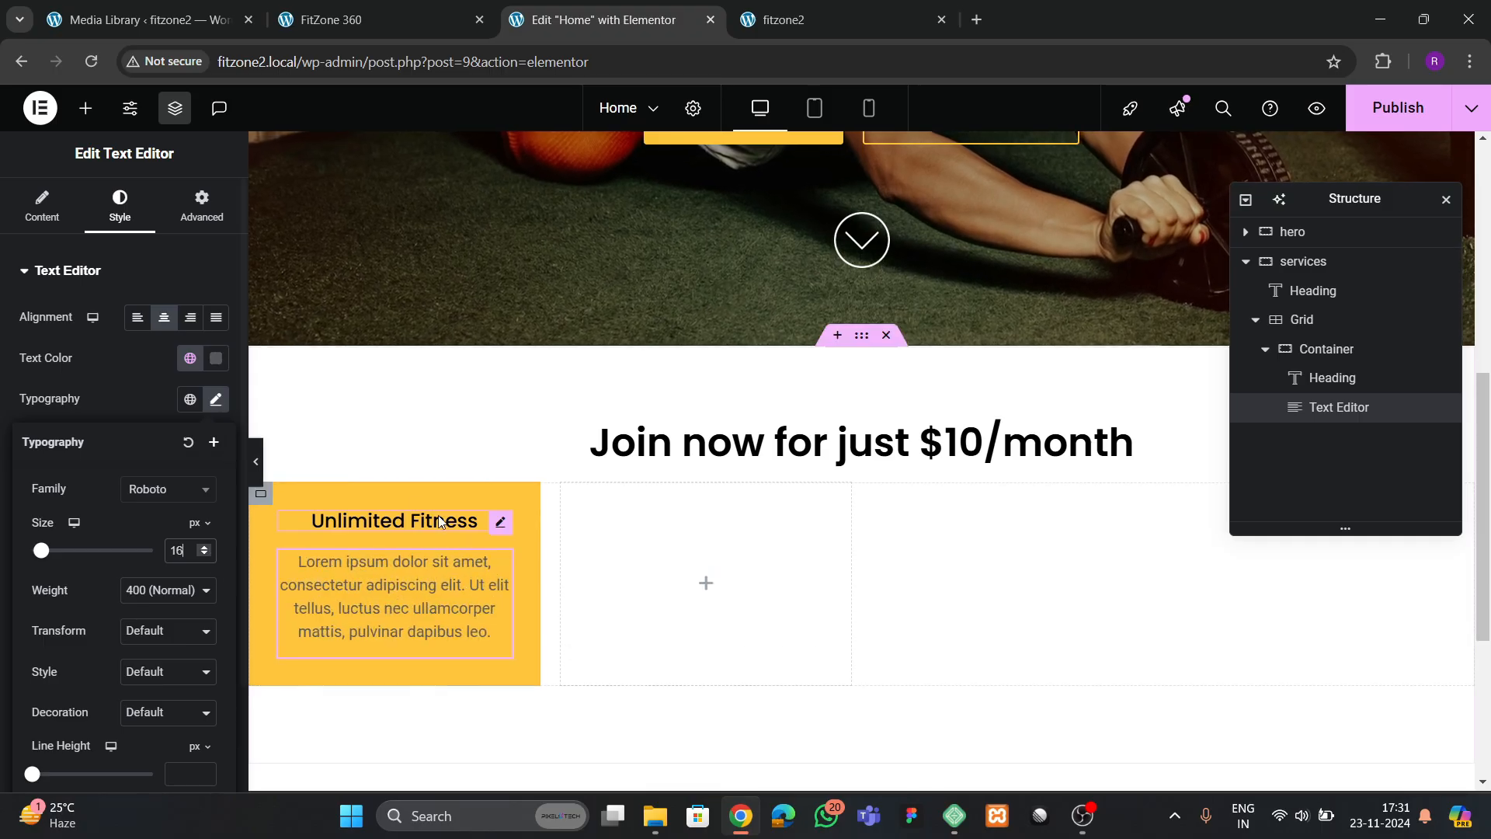
# Increase the Unlimited Fitness heading's font size slightly and compare the card with the reference page
pyautogui.click(470, 522)
pyautogui.click(216, 401)
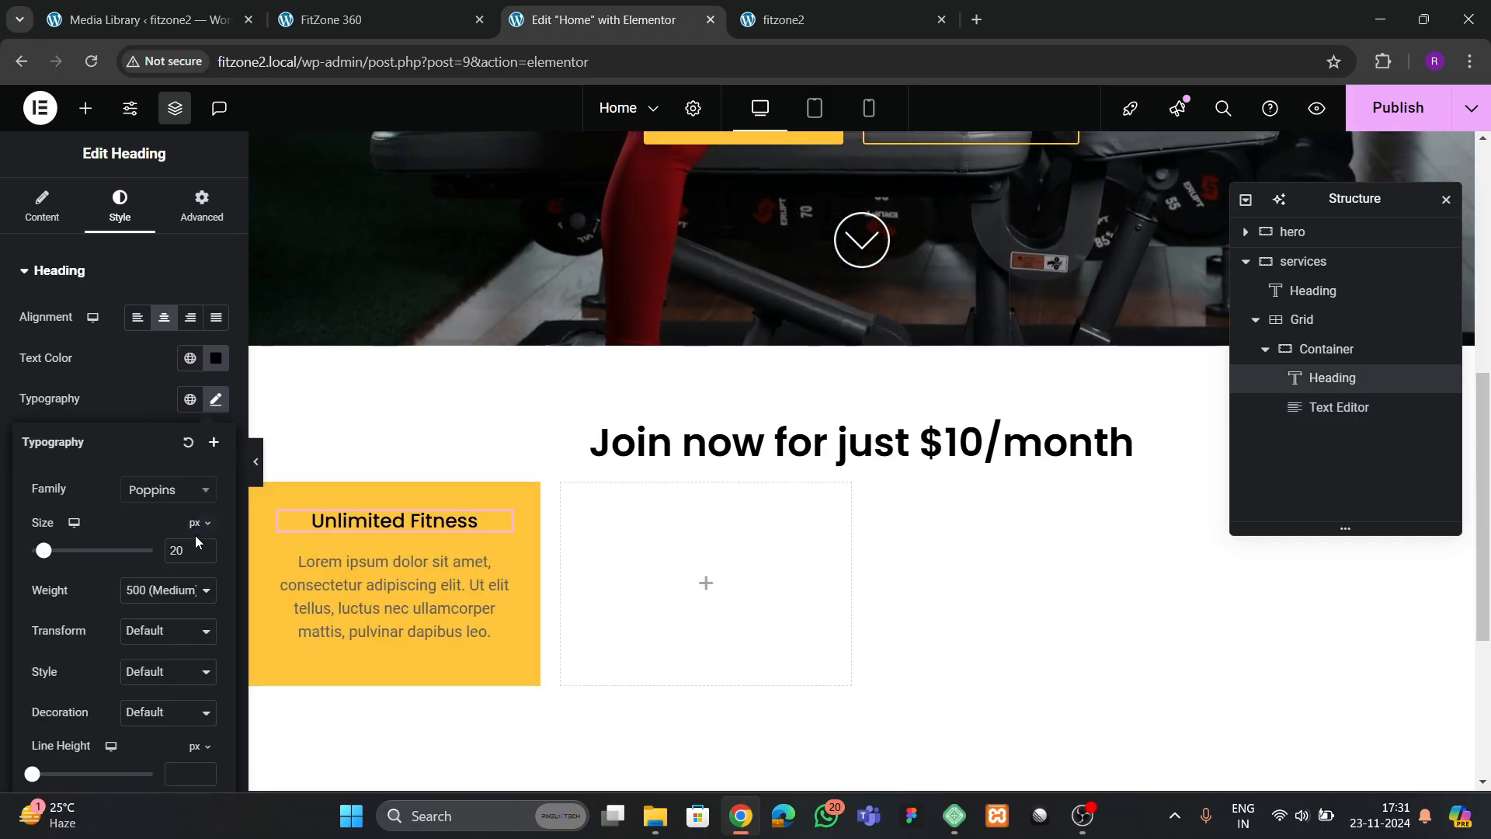
pyautogui.click(202, 547)
pyautogui.click(201, 548)
pyautogui.click(201, 547)
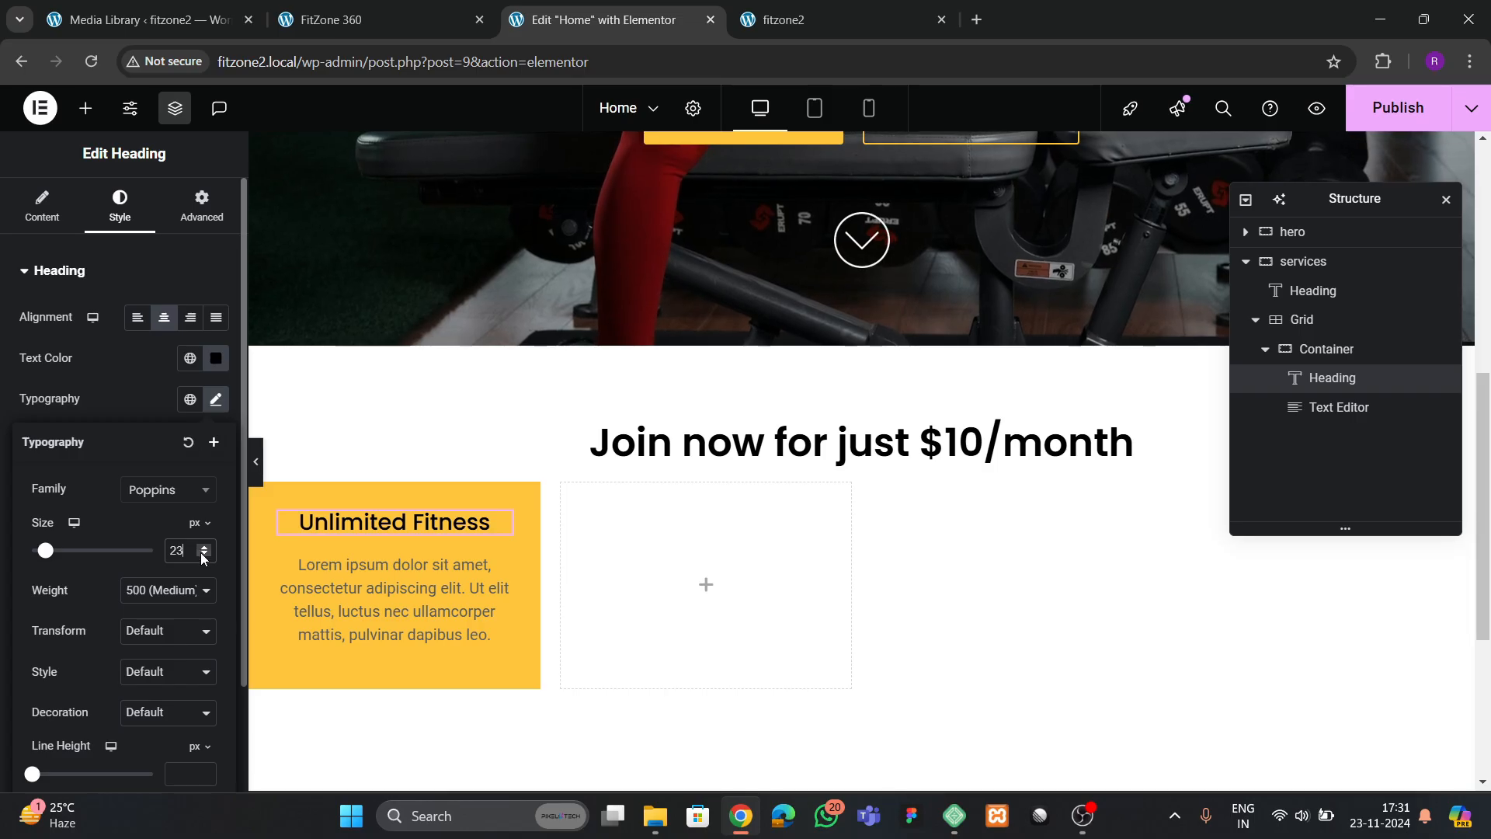
pyautogui.click(373, 19)
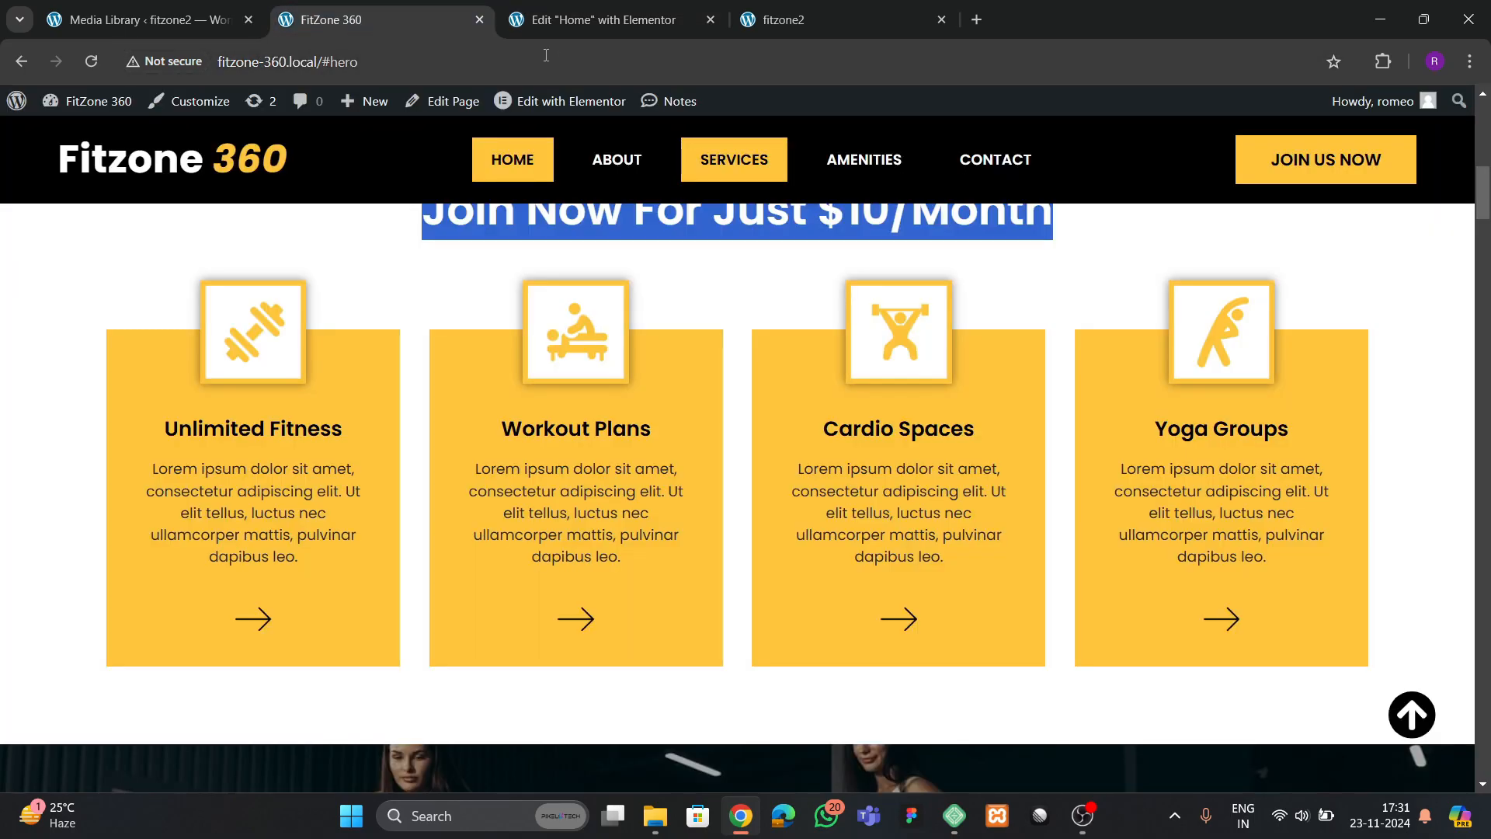
pyautogui.click(597, 20)
# Add an Image below the card's paragraph and choose the arrow picture 481127.png from the media library
pyautogui.click(85, 108)
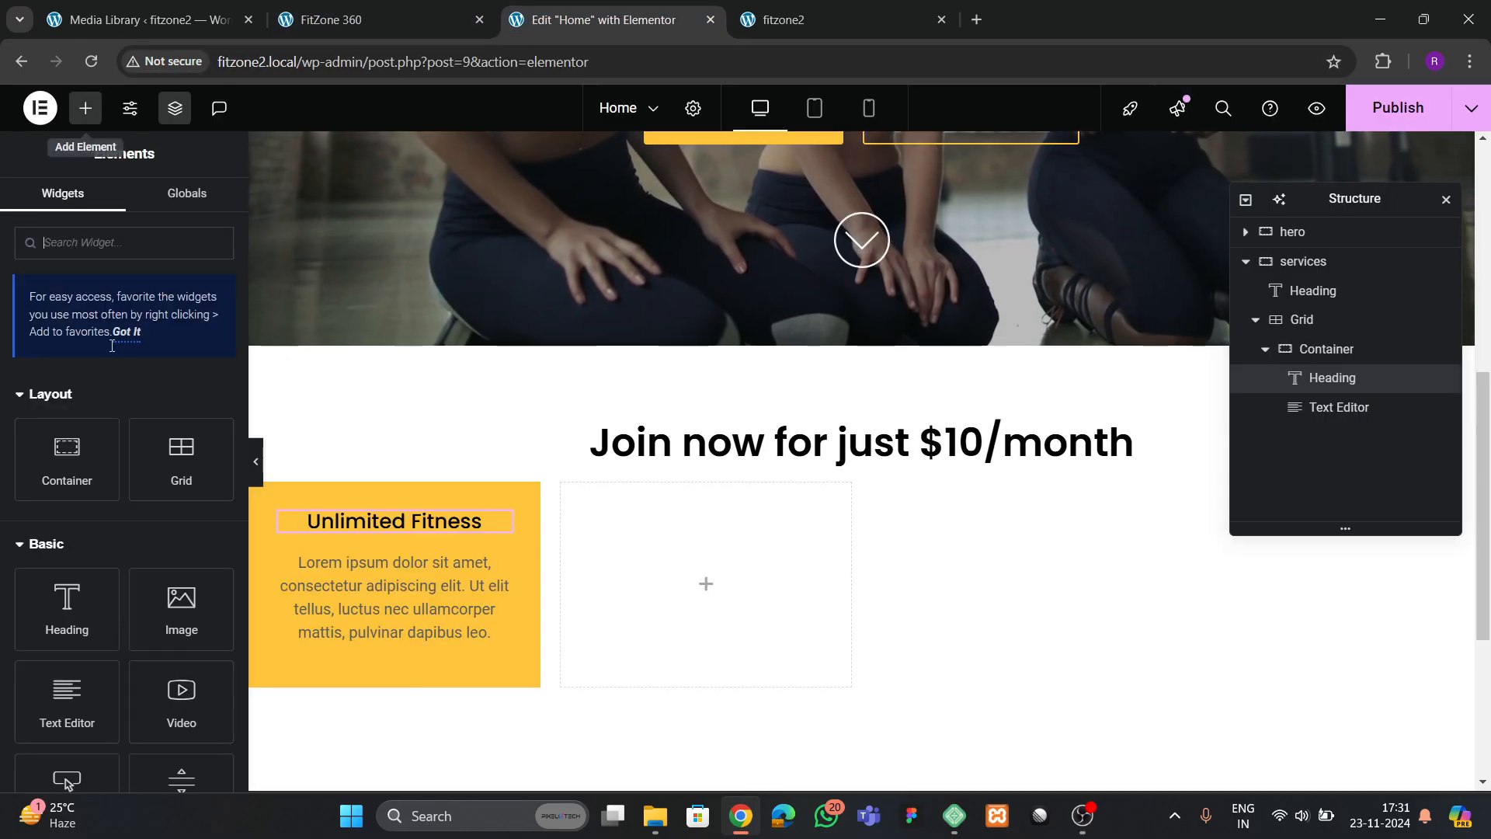
pyautogui.moveTo(181, 509); pyautogui.dragTo(362, 620)
pyautogui.click(133, 373)
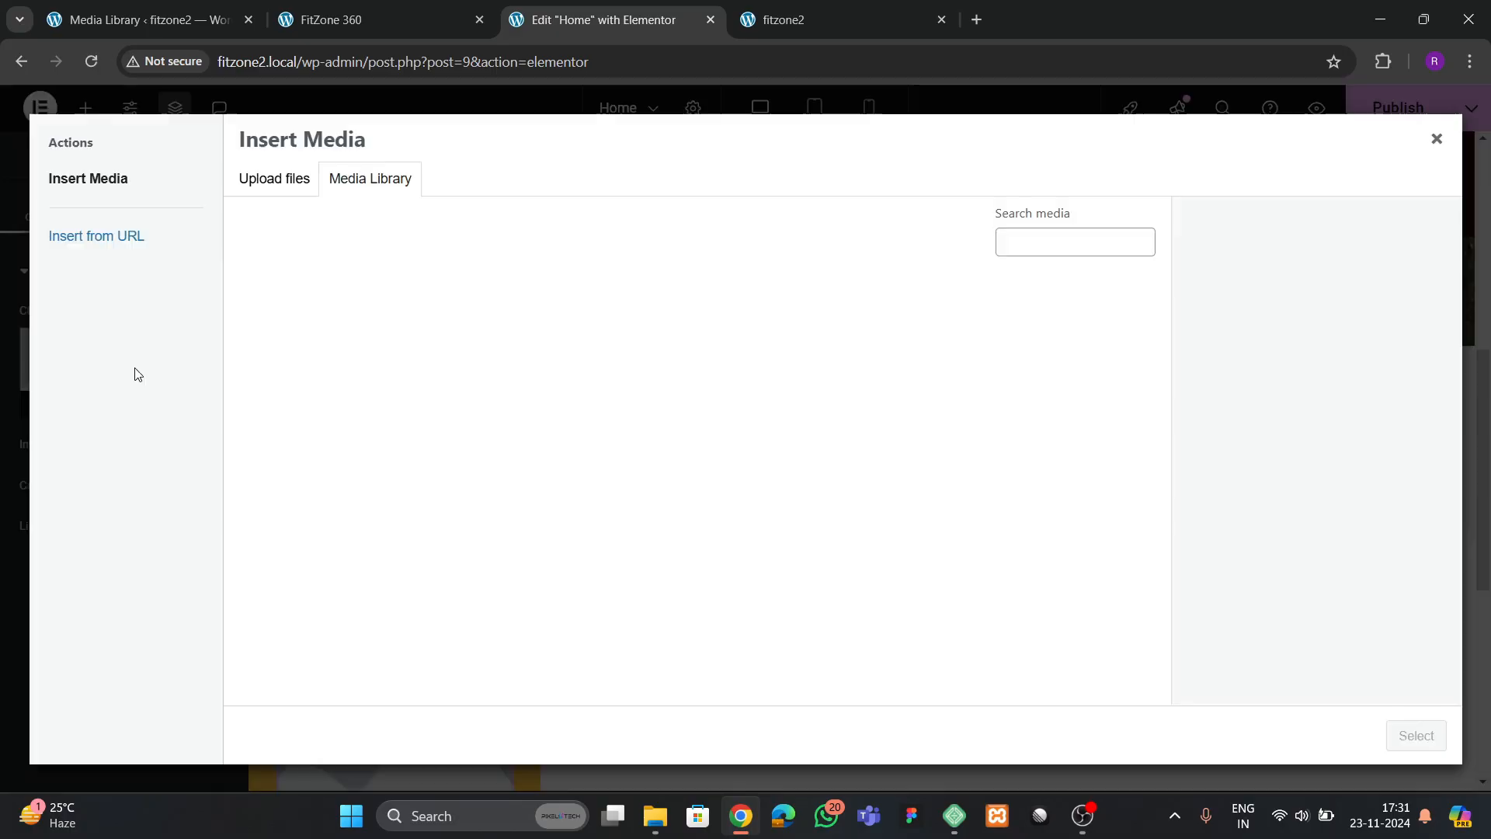
pyautogui.scroll(-5, 569, 502)
pyautogui.click(463, 556)
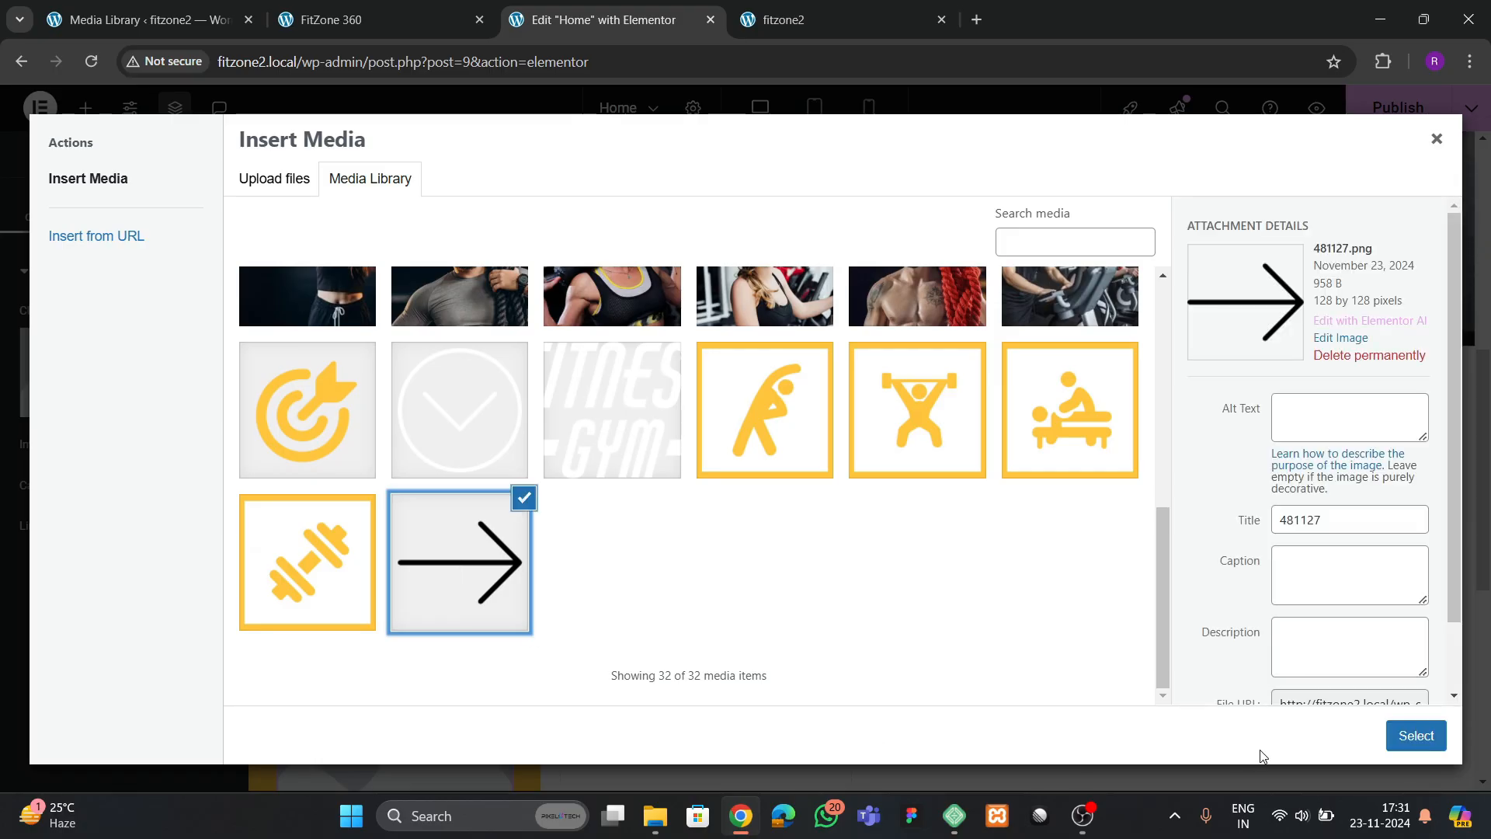
pyautogui.click(1416, 735)
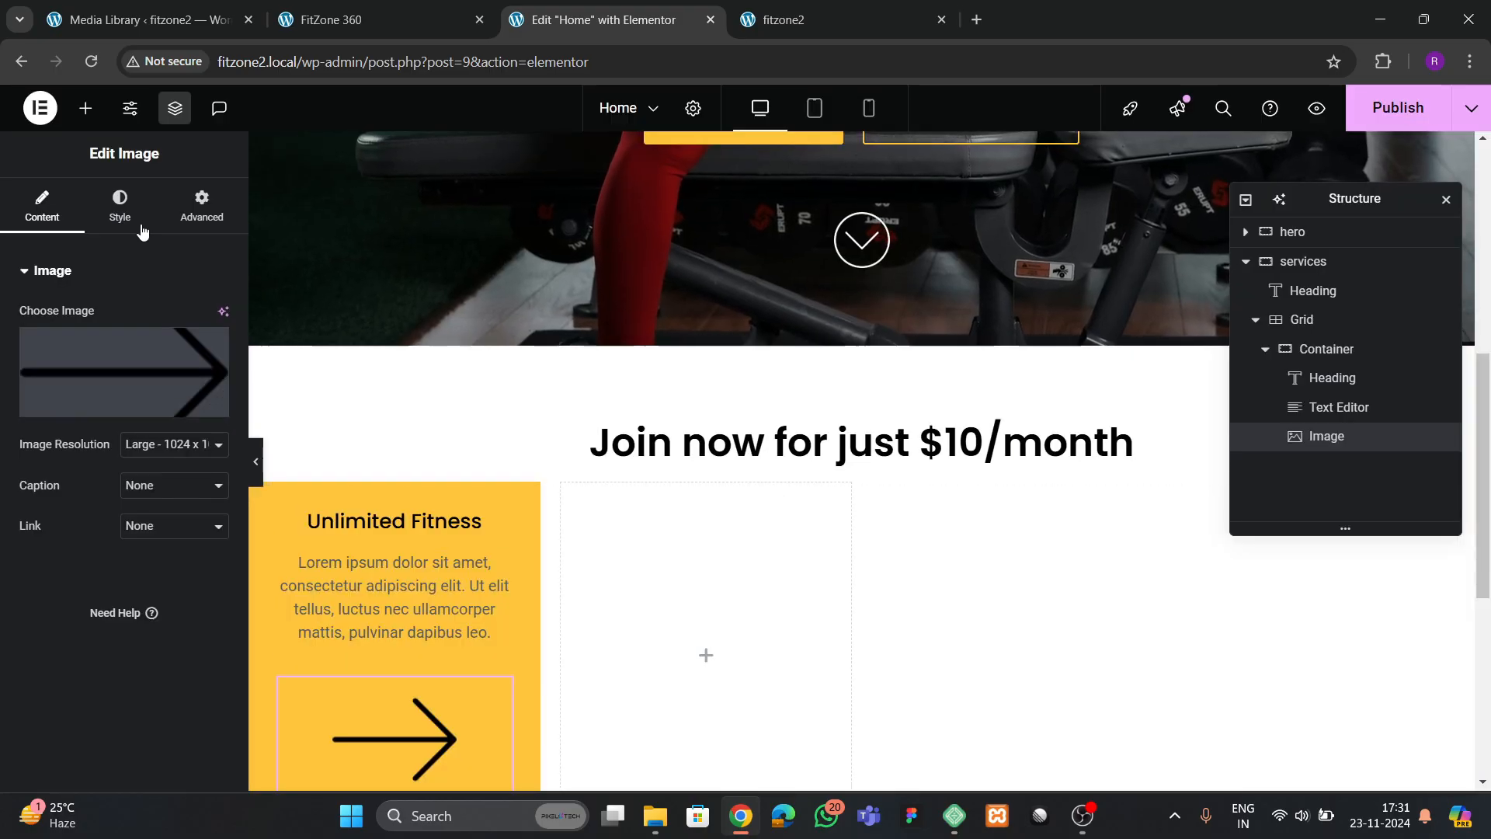
# Set the arrow image's width to 16%
pyautogui.click(120, 206)
pyautogui.click(219, 376)
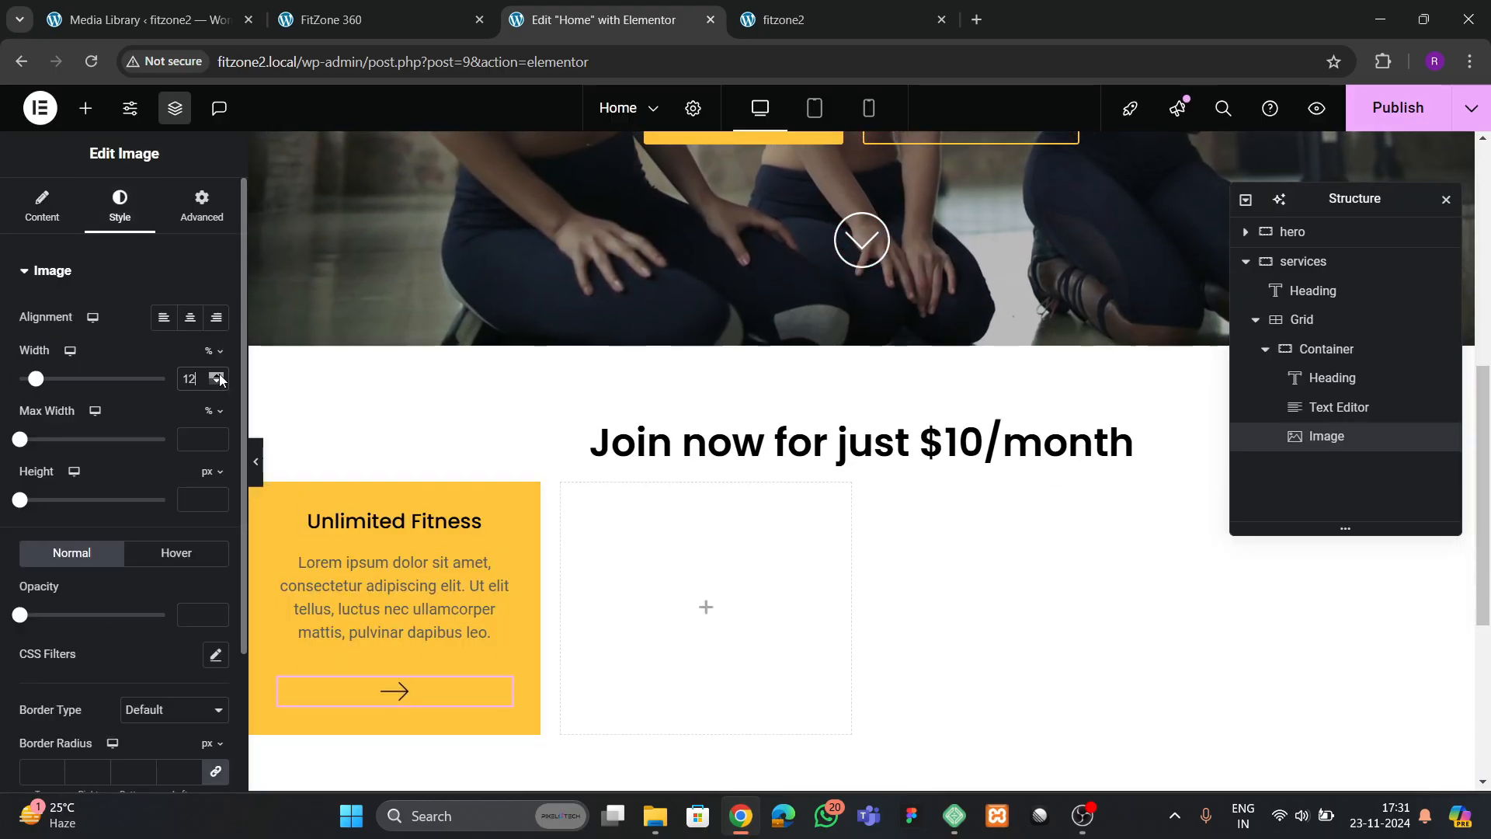
pyautogui.click(219, 376)
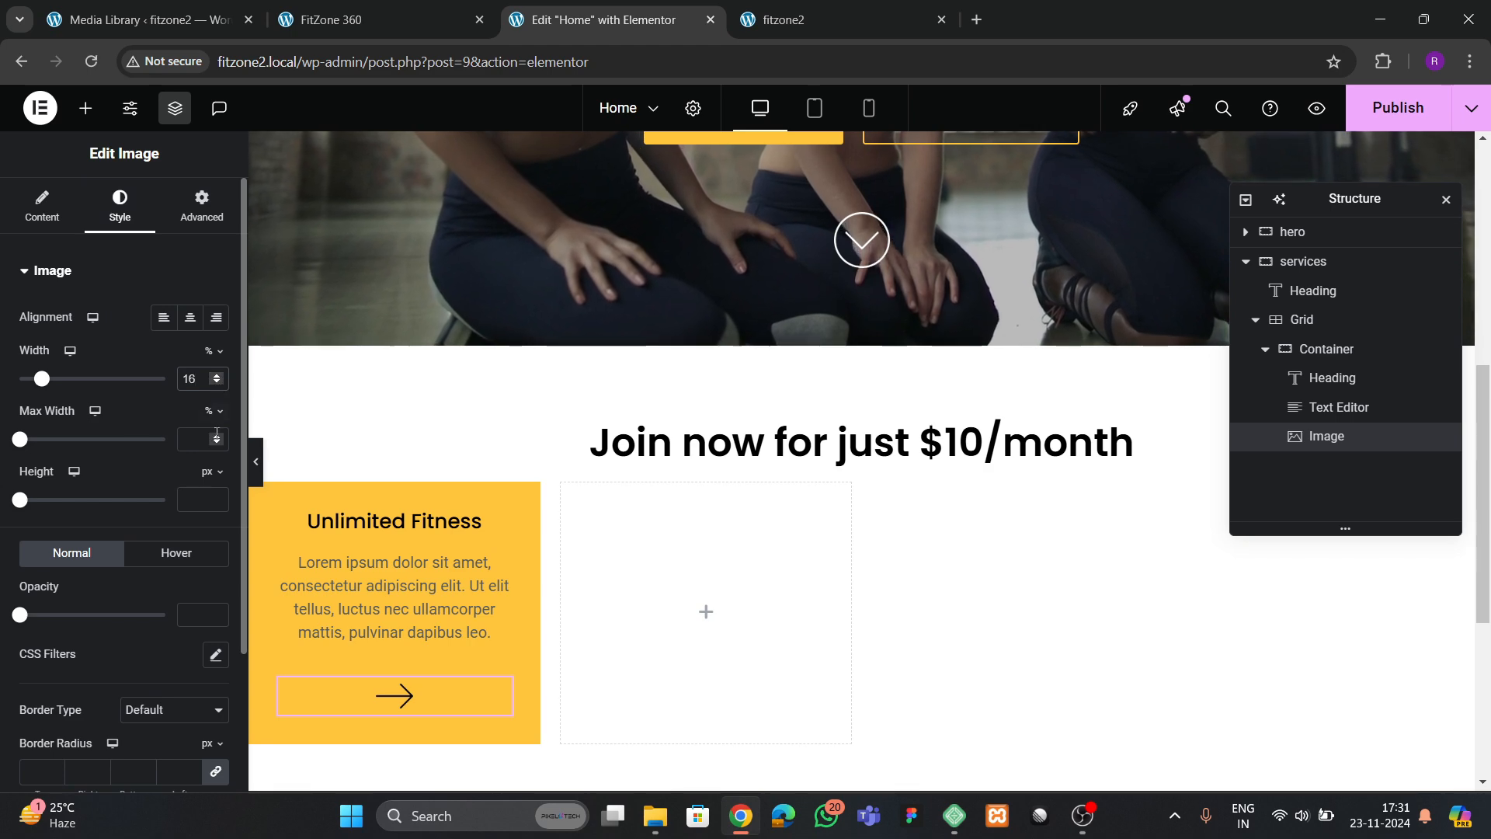
# Add an Image above the Unlimited Fitness heading and choose the stretching-figure icon Group-5-scaled.jpg from the media library
pyautogui.click(86, 108)
pyautogui.scroll(-4, 117, 466)
pyautogui.moveTo(181, 319); pyautogui.dragTo(356, 519)
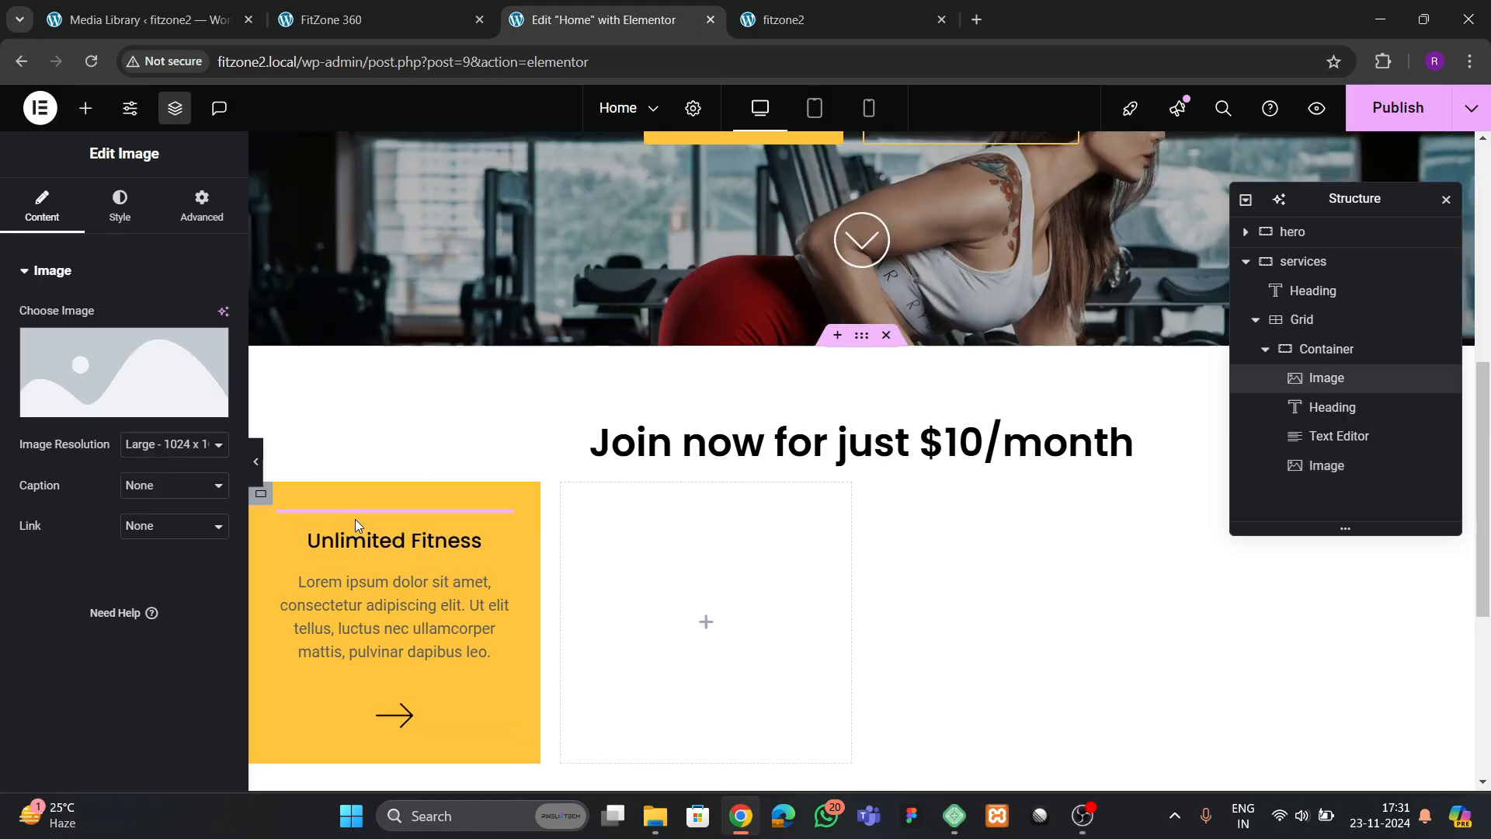
pyautogui.click(426, 506)
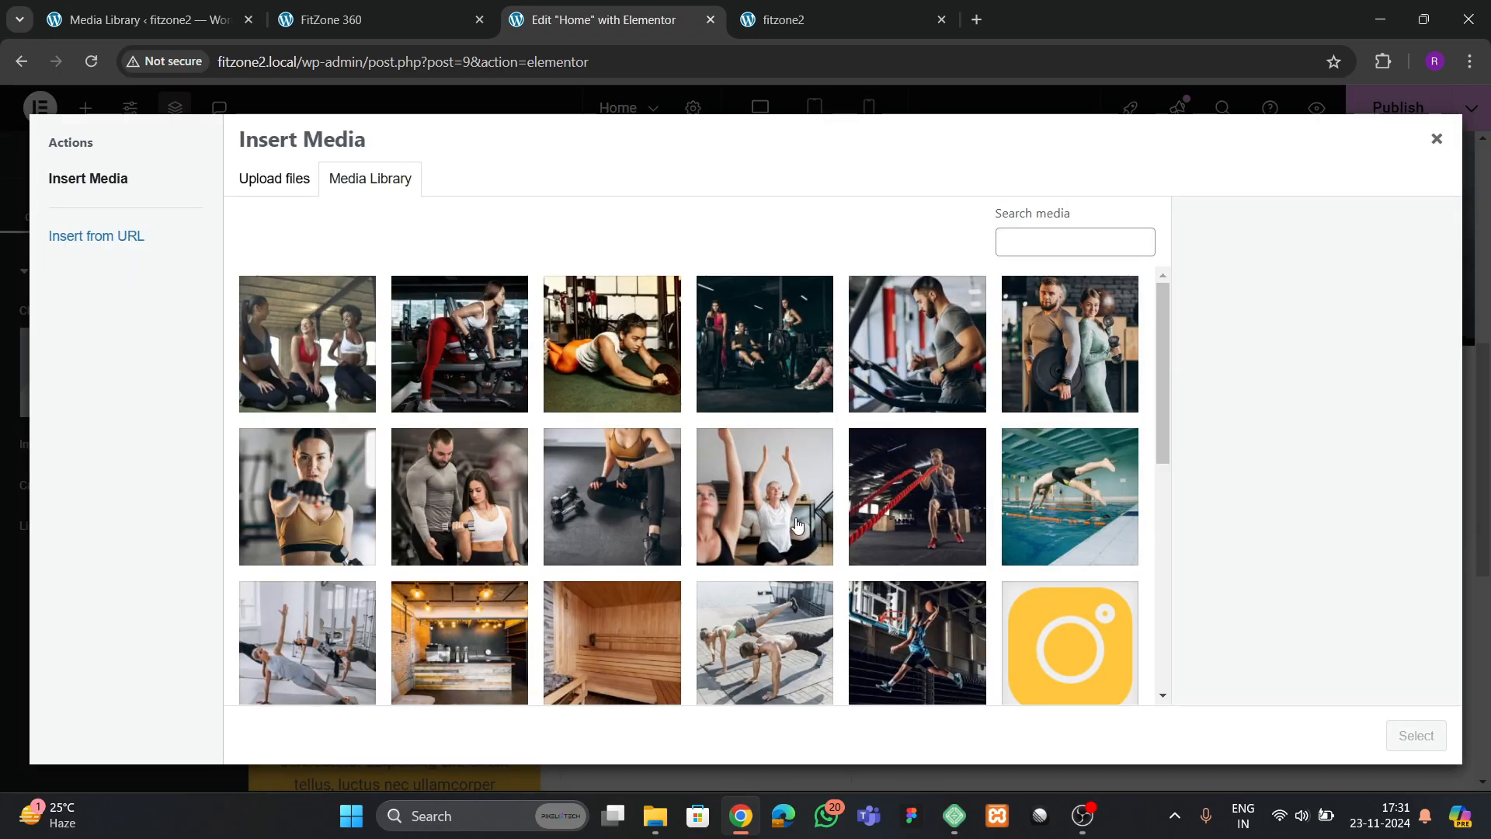
pyautogui.scroll(-6, 796, 466)
pyautogui.click(627, 383)
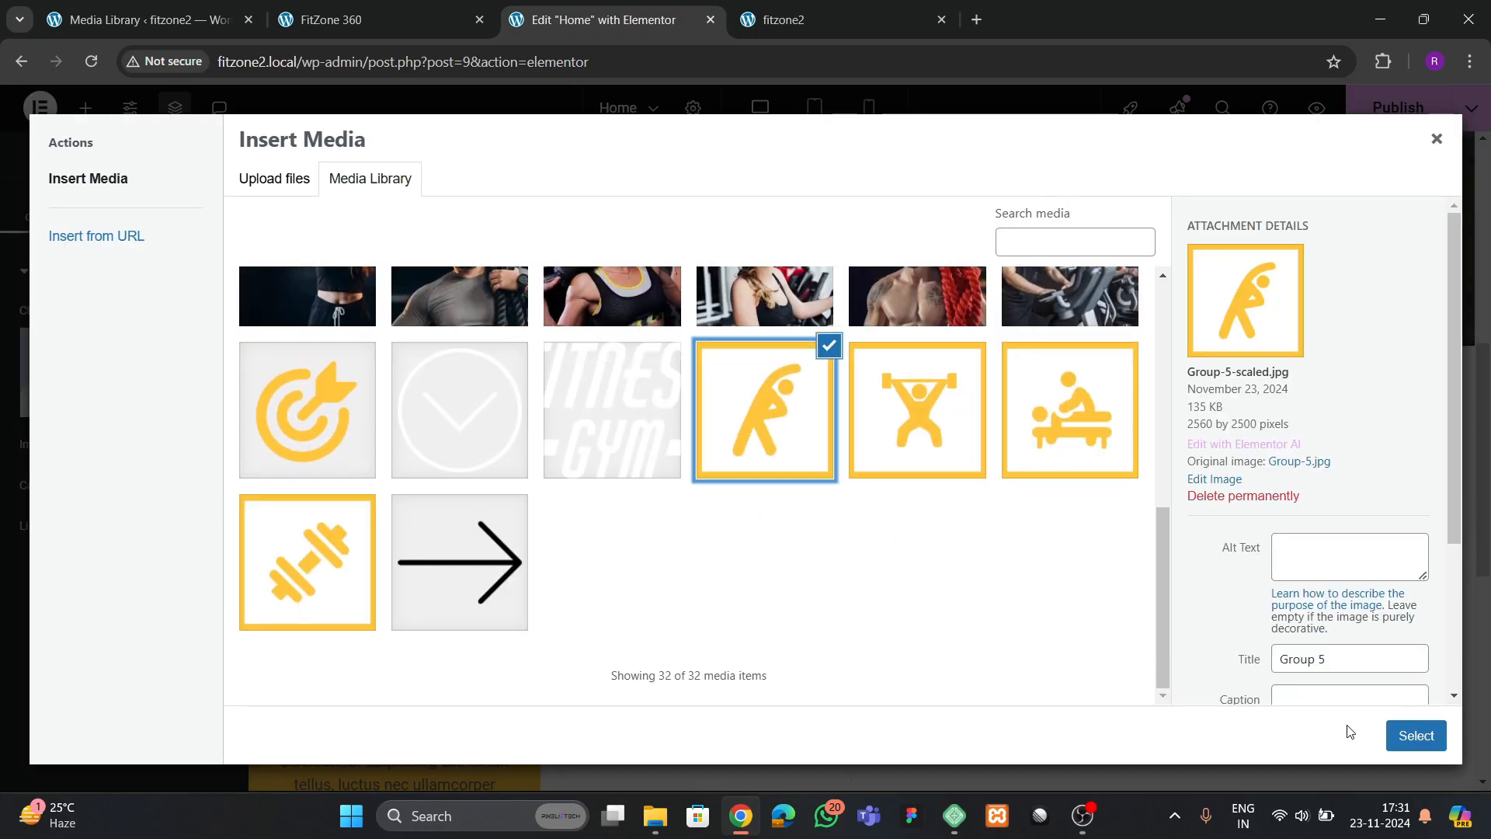
pyautogui.click(1398, 731)
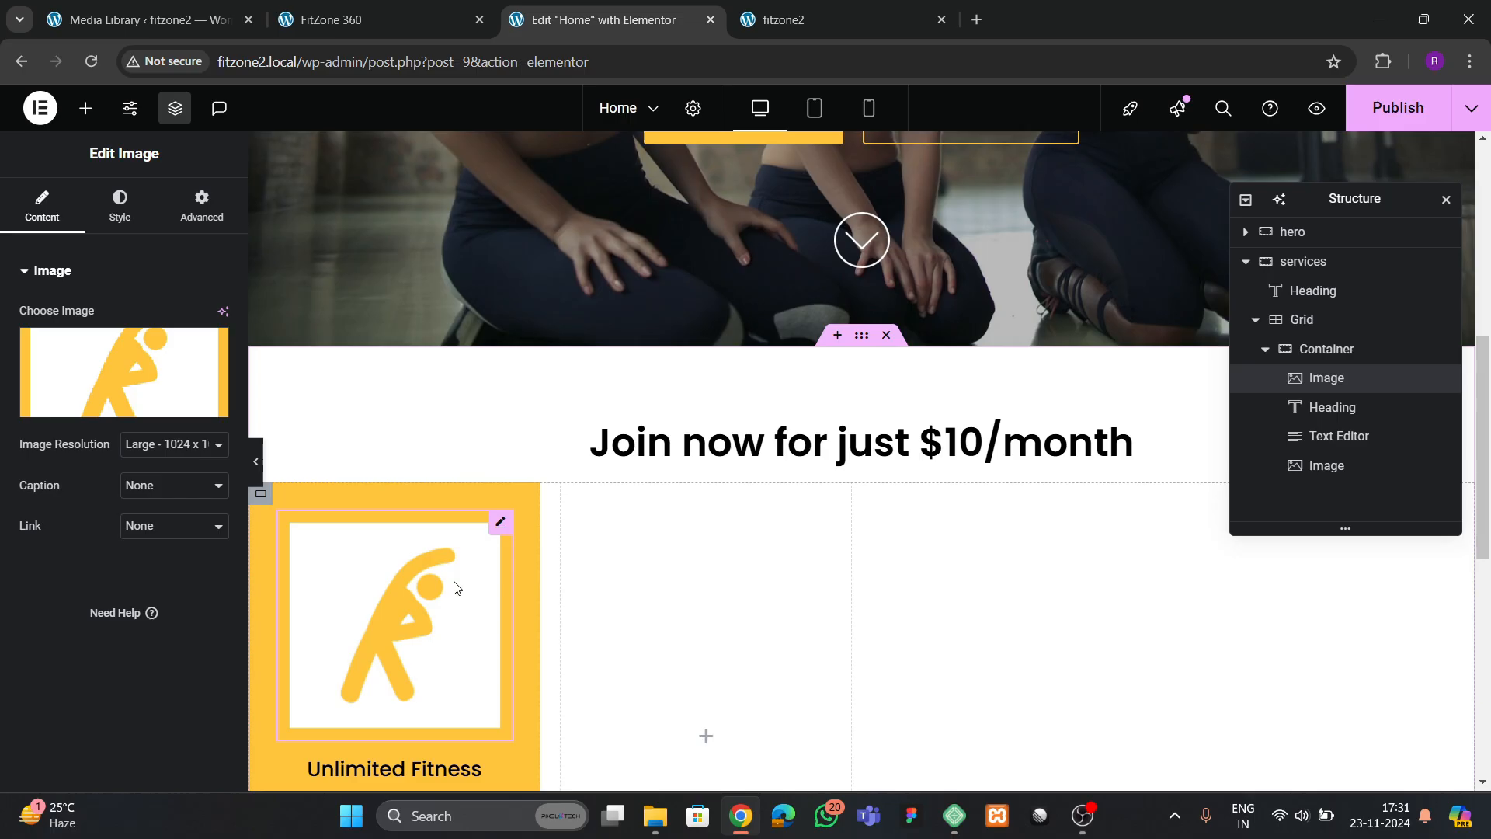
# Set the stretching-figure icon's width to 35%
pyautogui.click(119, 217)
pyautogui.click(198, 379)
pyautogui.write('16')
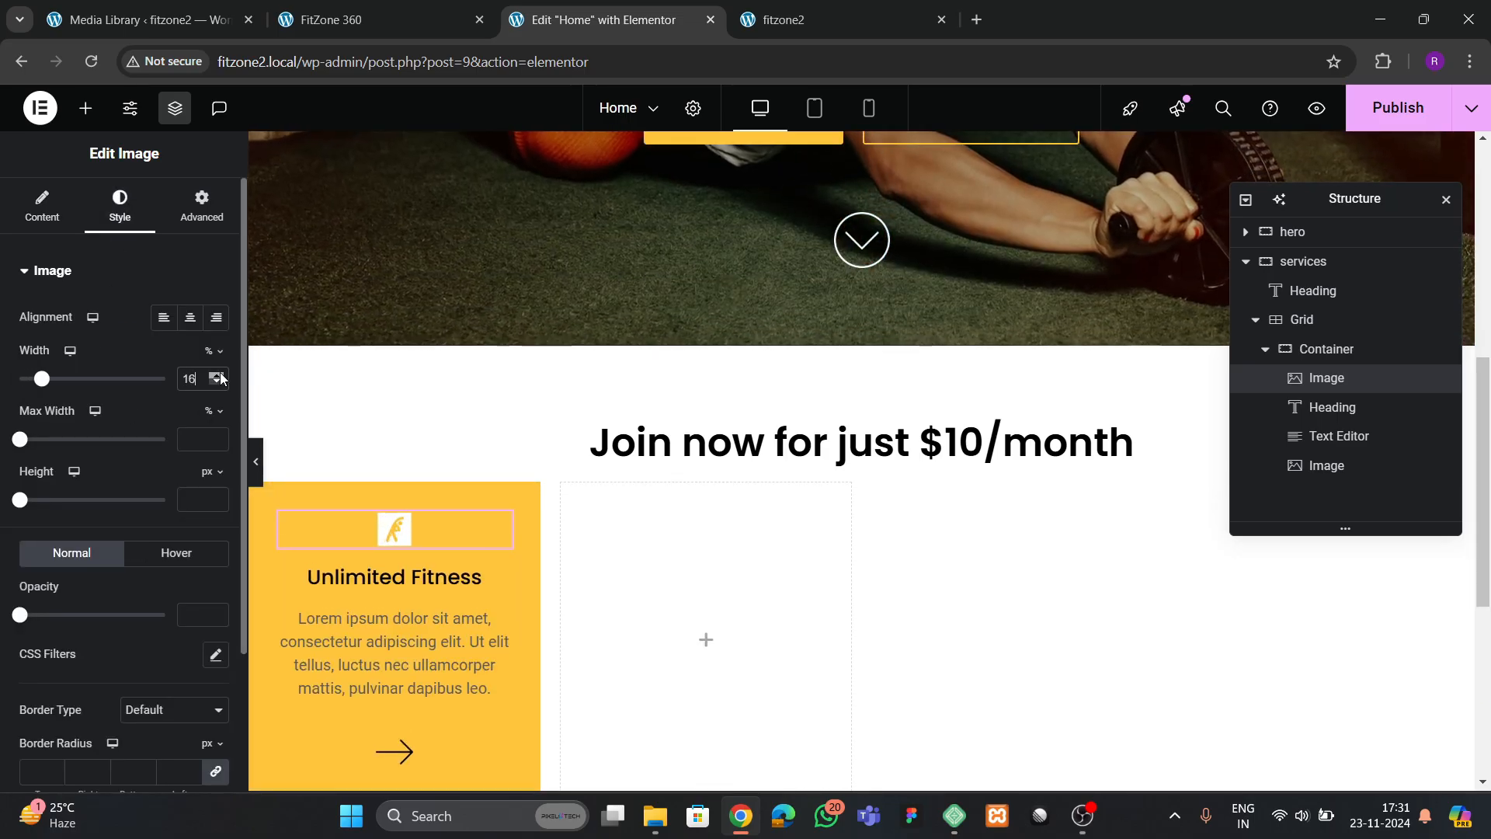
pyautogui.scroll(18, 221, 378)
pyautogui.scroll(1, 222, 378)
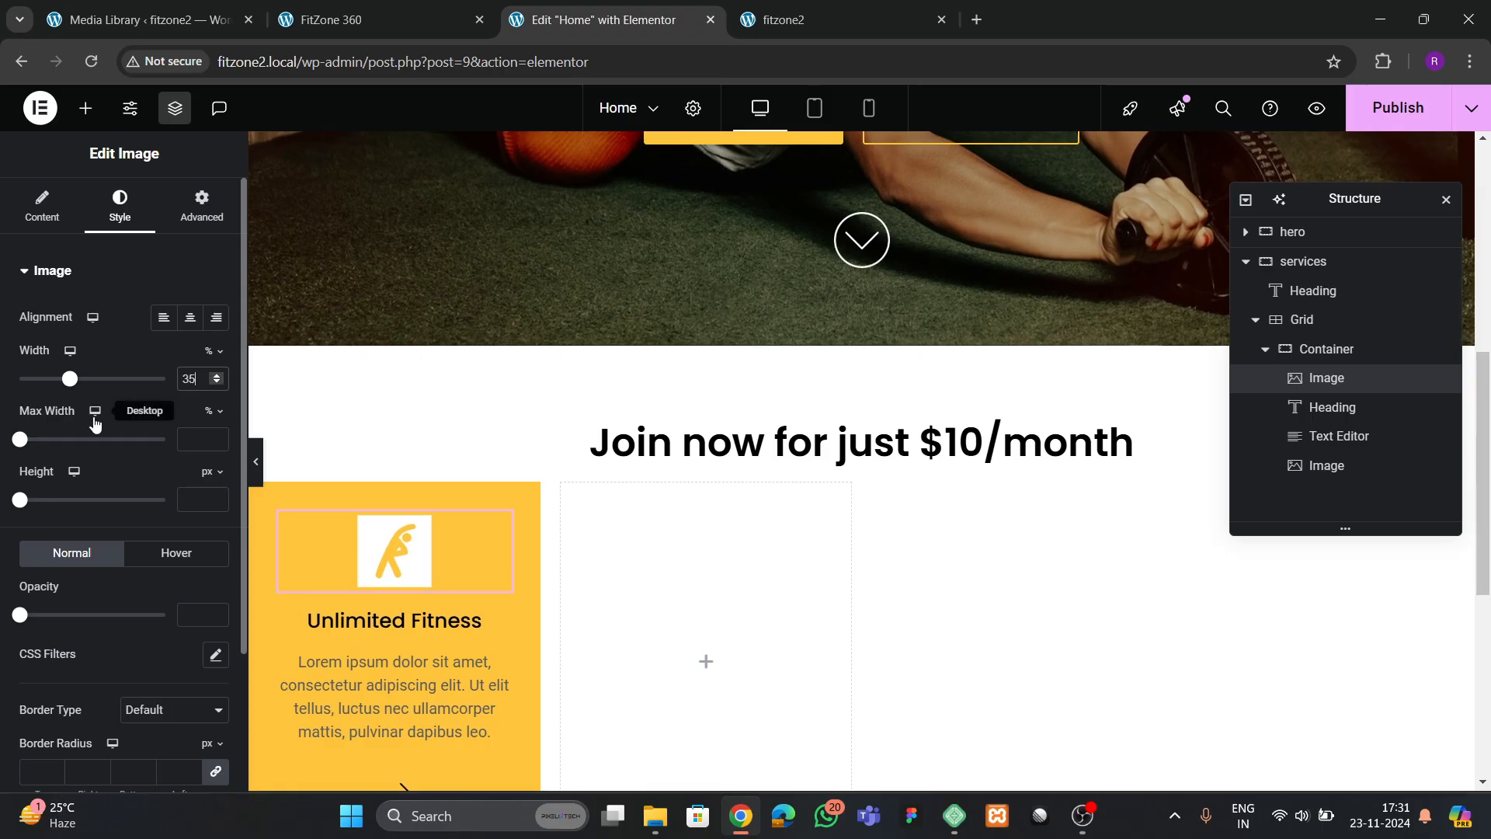
# Apply a box shadow with a blur of 11 to the stretching-figure icon
pyautogui.scroll(-3, 206, 533)
pyautogui.click(215, 649)
pyautogui.scroll(-3, 156, 592)
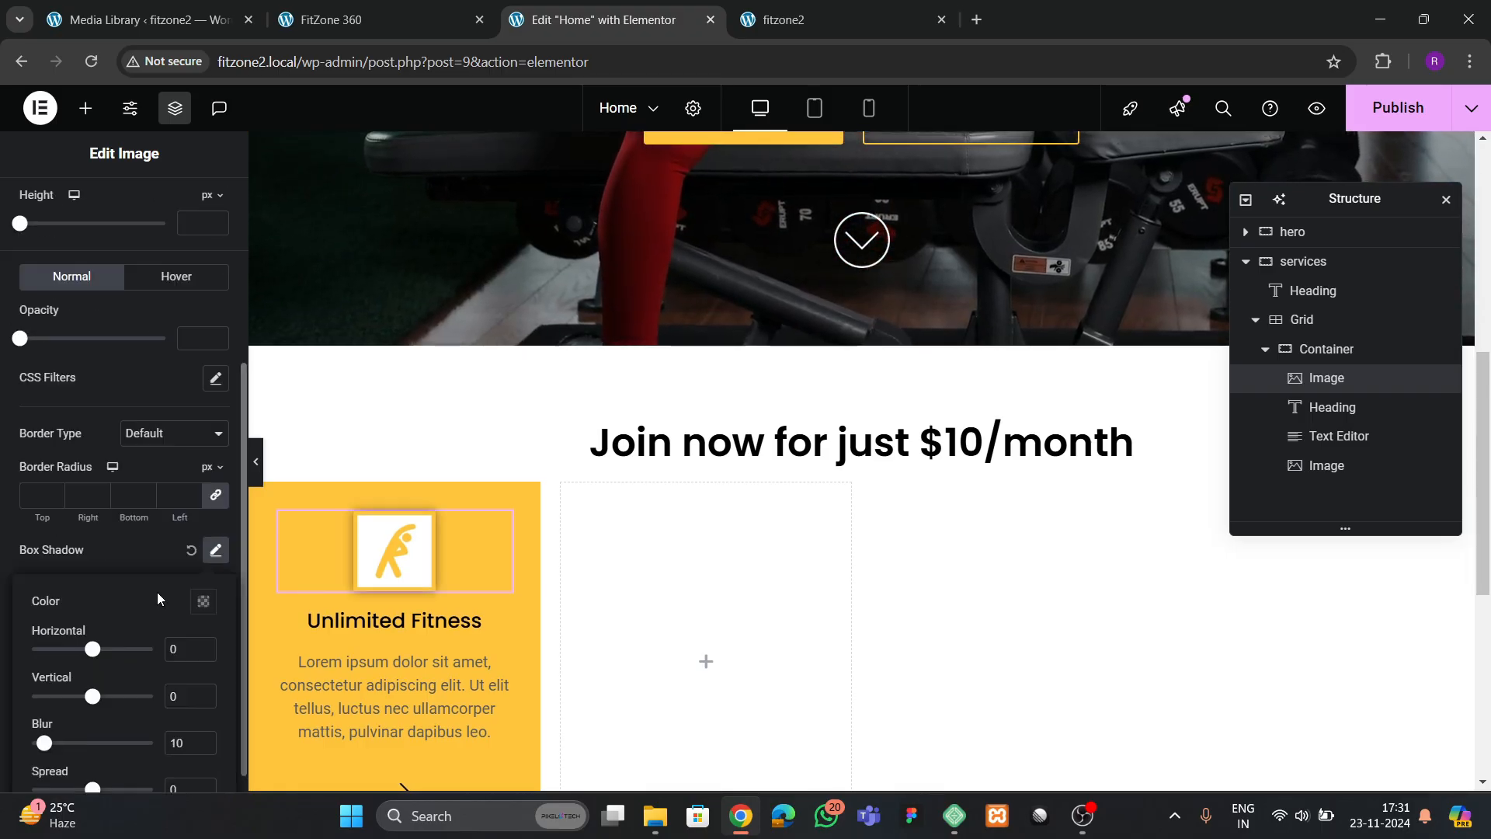
pyautogui.scroll(5, 206, 720)
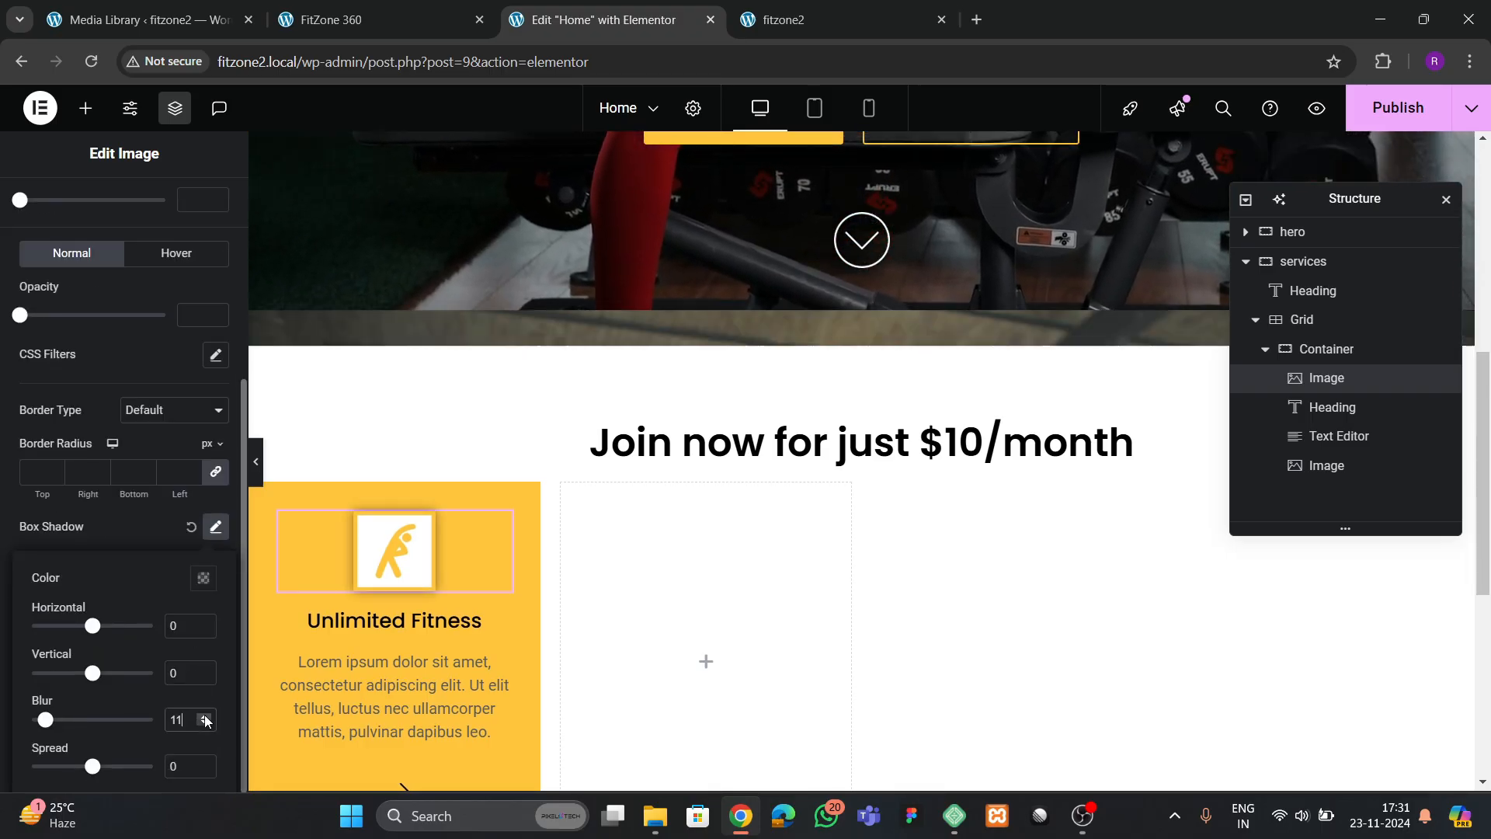
pyautogui.scroll(5, 93, 258)
# Unlink the icon's margins and set its top margin to -5 em so it overlaps the card's upper edge
pyautogui.click(201, 207)
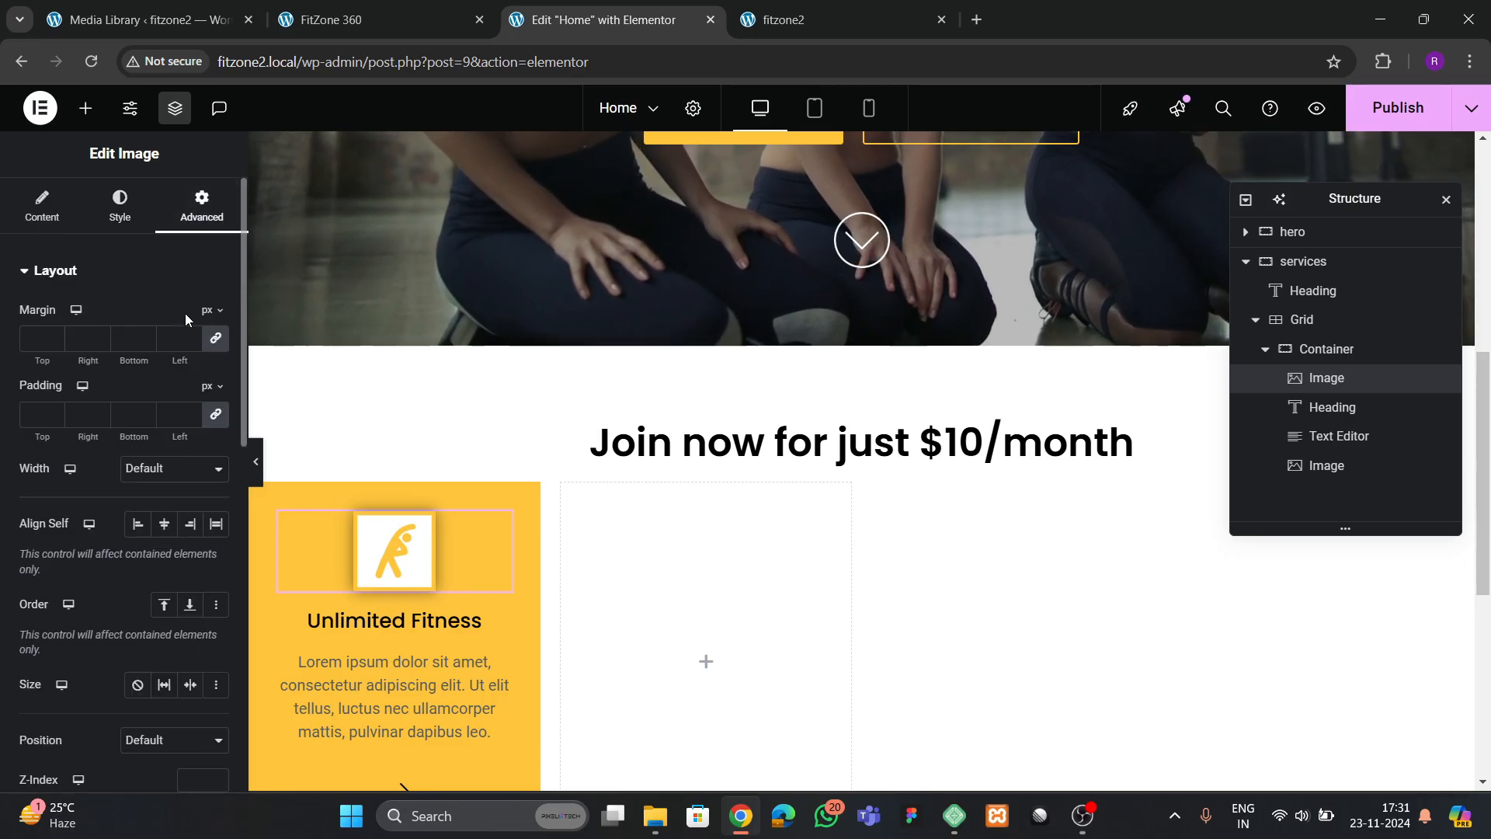
pyautogui.click(212, 367)
pyautogui.click(216, 341)
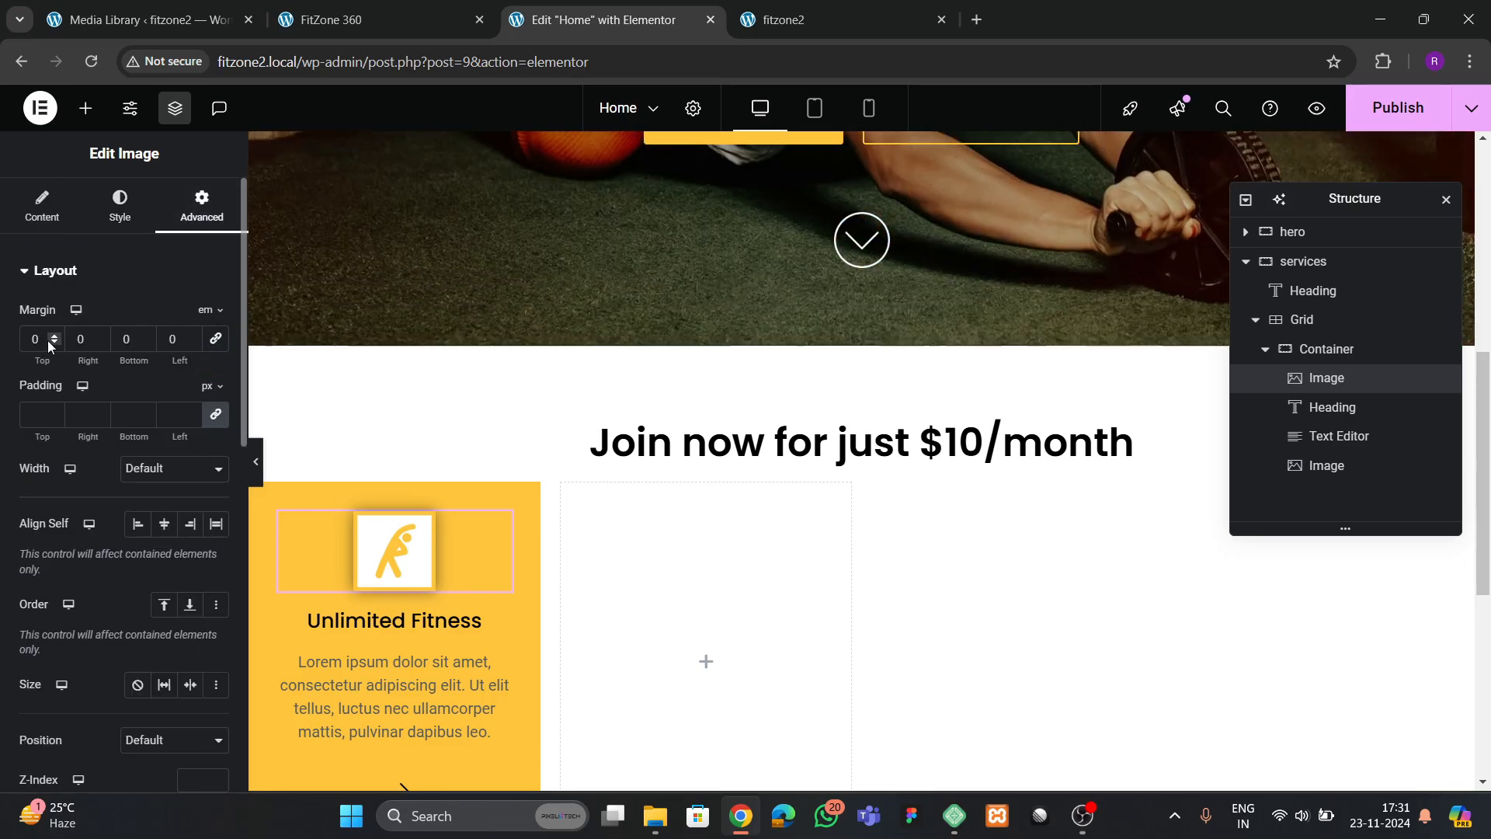
pyautogui.click(50, 341)
pyautogui.click(50, 341)
pyautogui.click(50, 341)
pyautogui.click(50, 341)
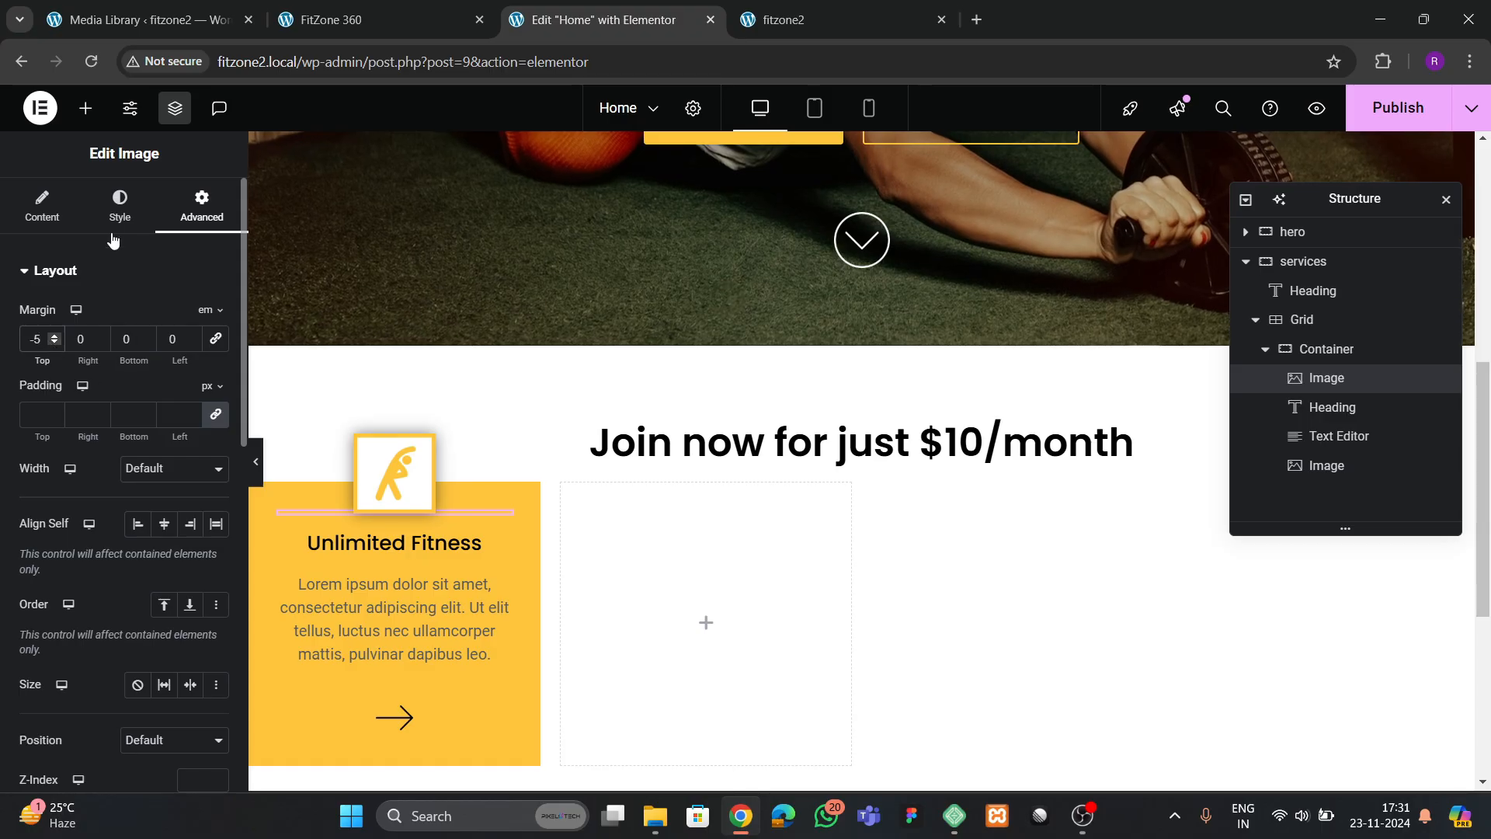
# Set the stretching-figure icon's width to 40%
pyautogui.click(119, 206)
pyautogui.click(212, 376)
pyautogui.click(211, 376)
pyautogui.click(211, 376)
pyautogui.click(211, 376)
pyautogui.click(211, 376)
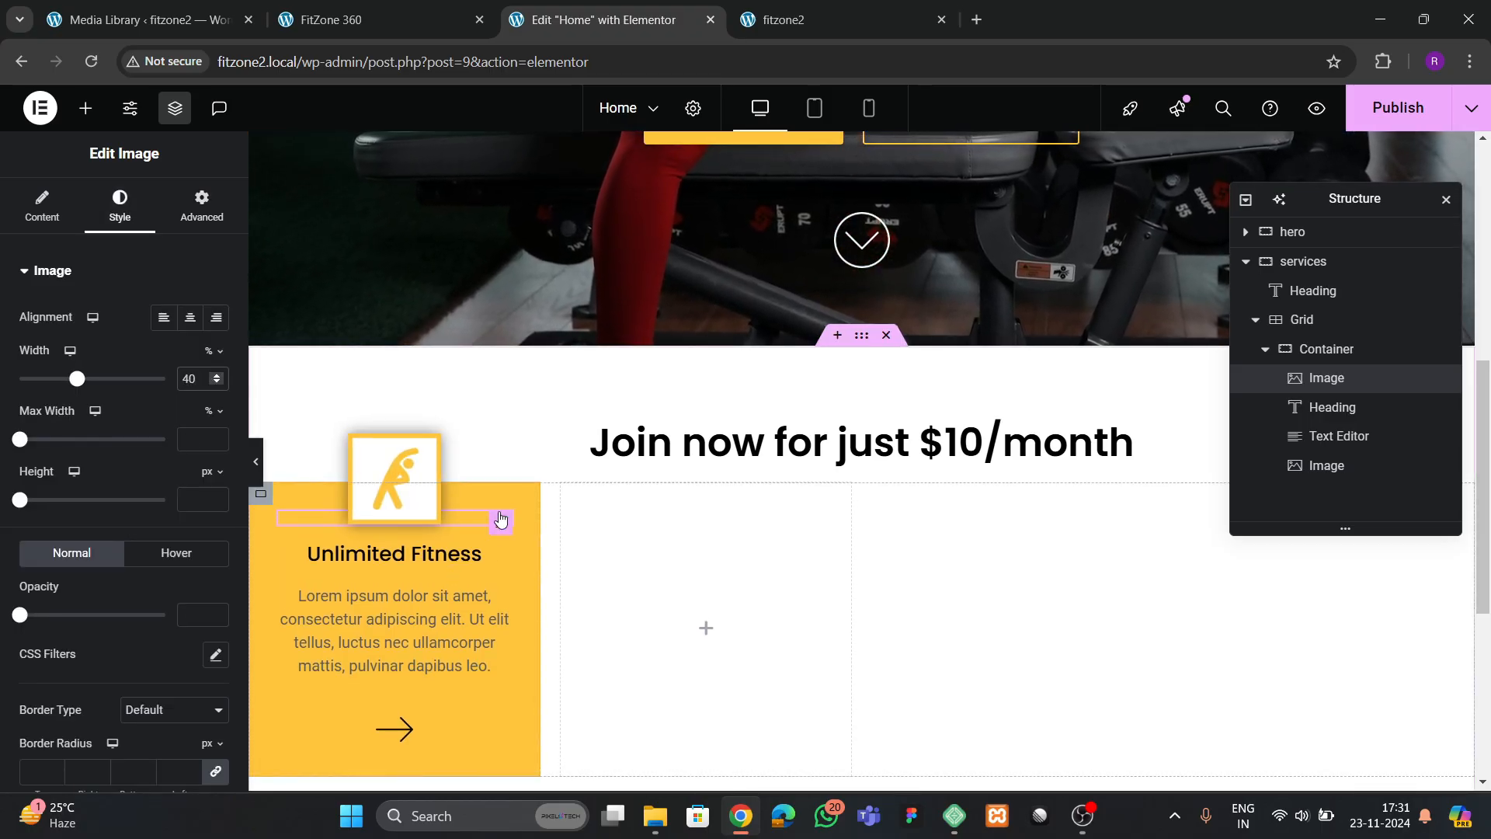
# Unlink the Unlimited Fitness heading's margins and set its top margin to 20 px
pyautogui.click(1342, 404)
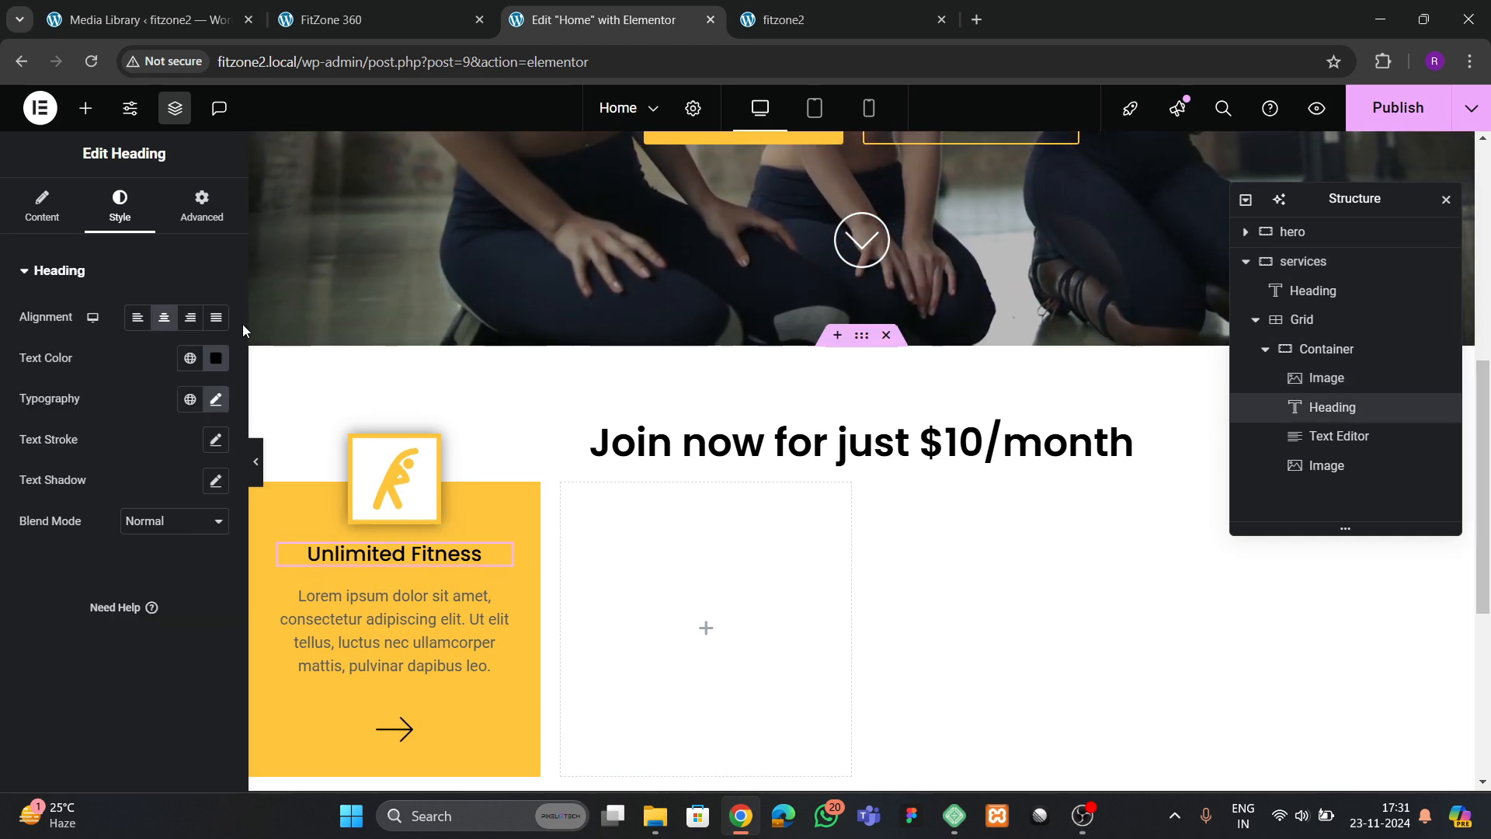
pyautogui.click(205, 210)
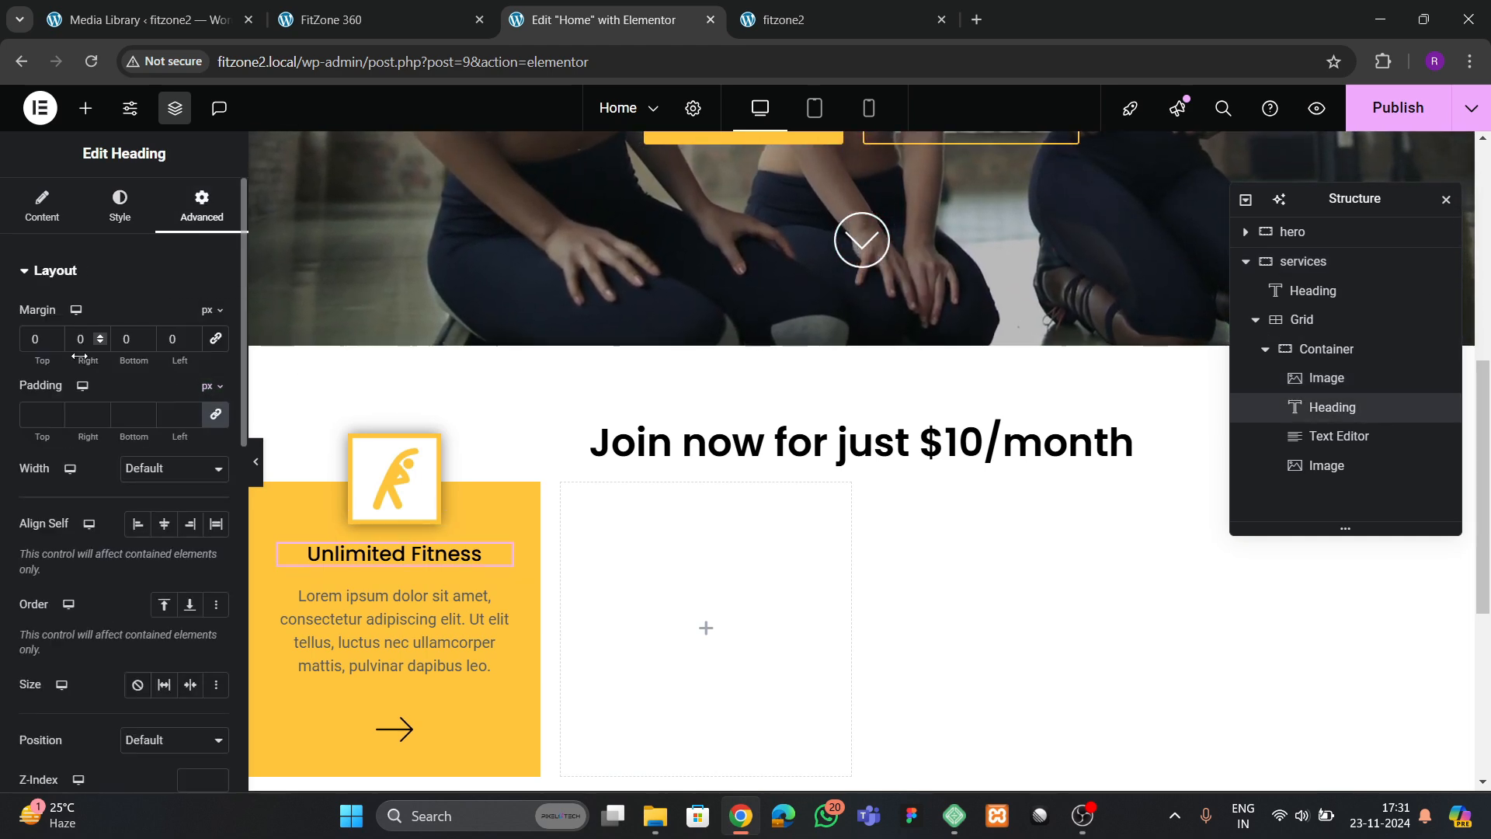
pyautogui.click(29, 339)
pyautogui.write('30')
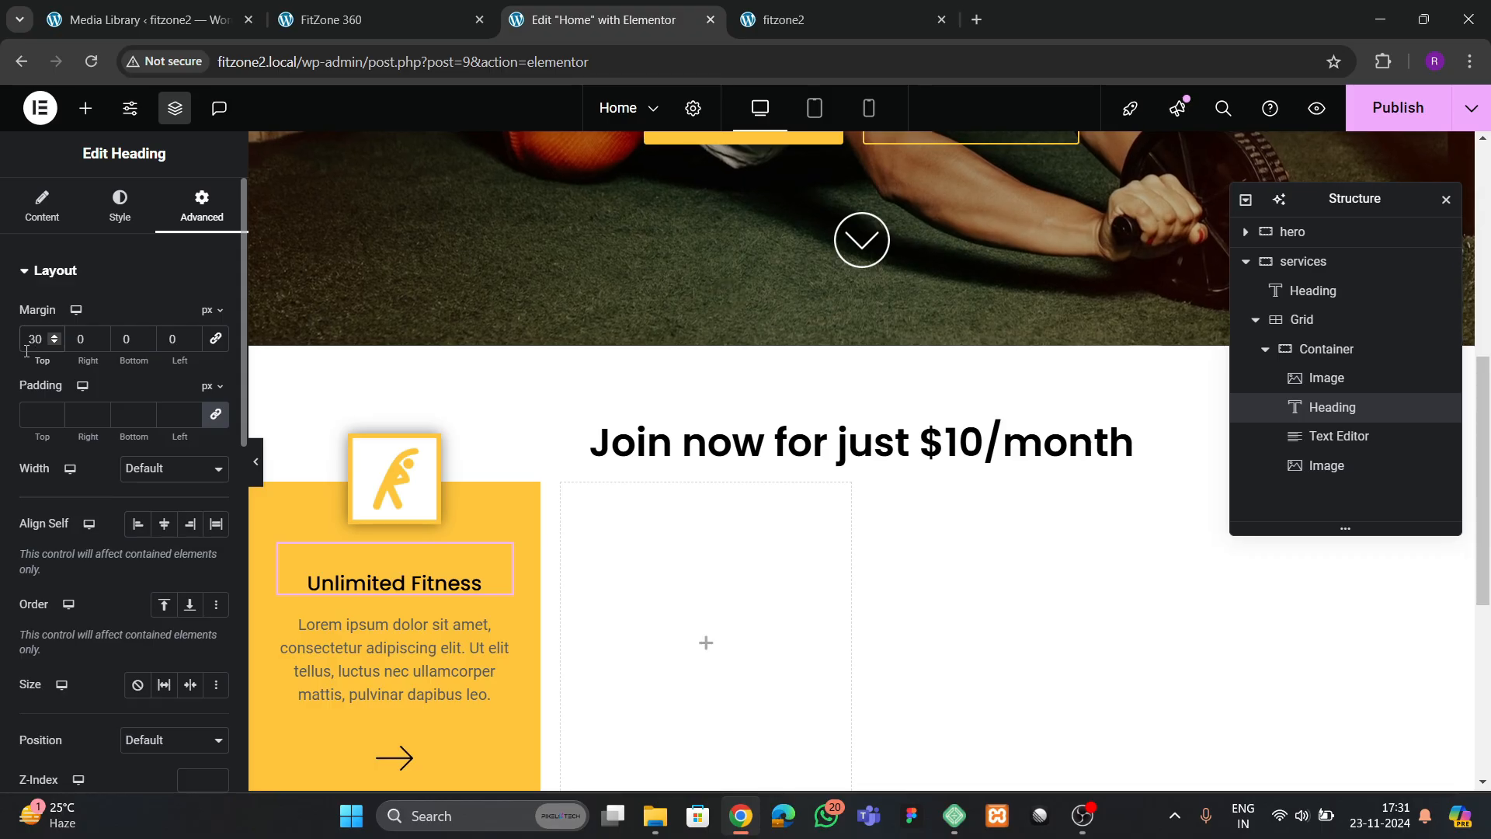
pyautogui.press('BackSpace')
pyautogui.press('BackSpace')
pyautogui.write('20')
pyautogui.scroll(-4, 633, 416)
pyautogui.scroll(3, 696, 419)
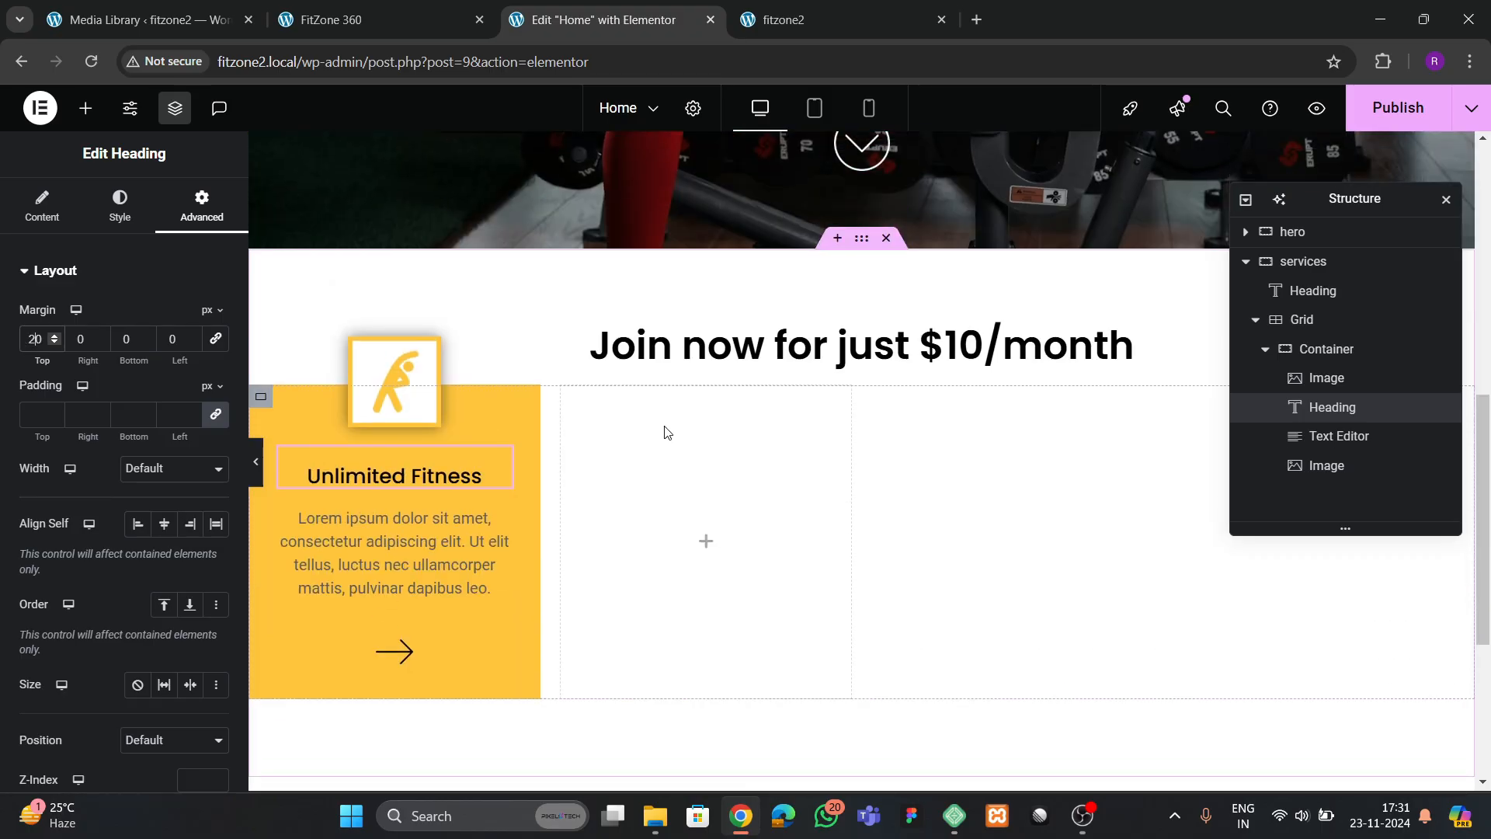
# Try a 5 px bottom margin on the "Join now for just $10/month" heading and reset it to 0
pyautogui.click(862, 240)
pyautogui.click(1124, 339)
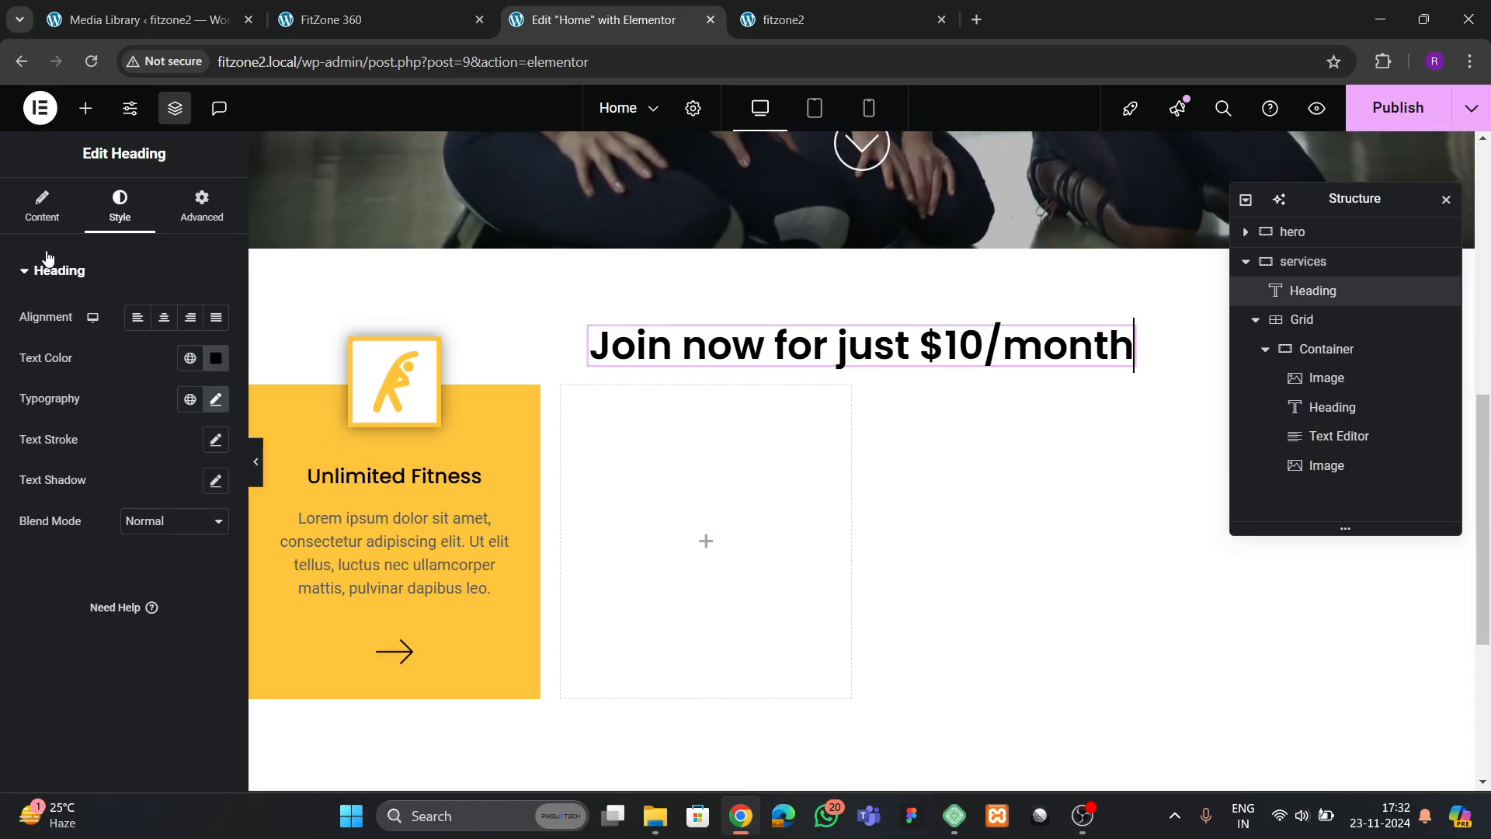
pyautogui.click(201, 208)
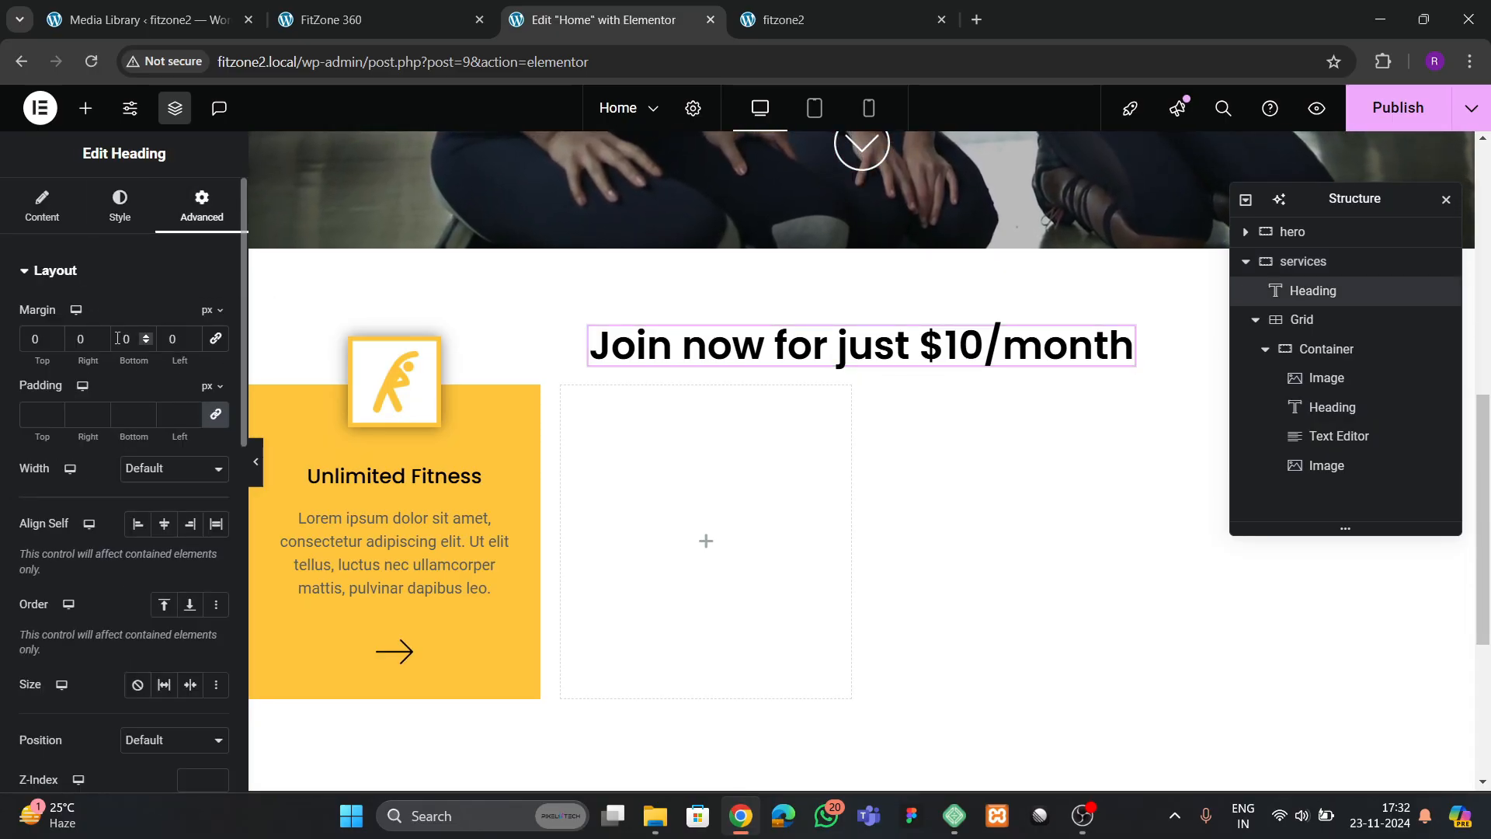
pyautogui.write('5')
pyautogui.press('BackSpace')
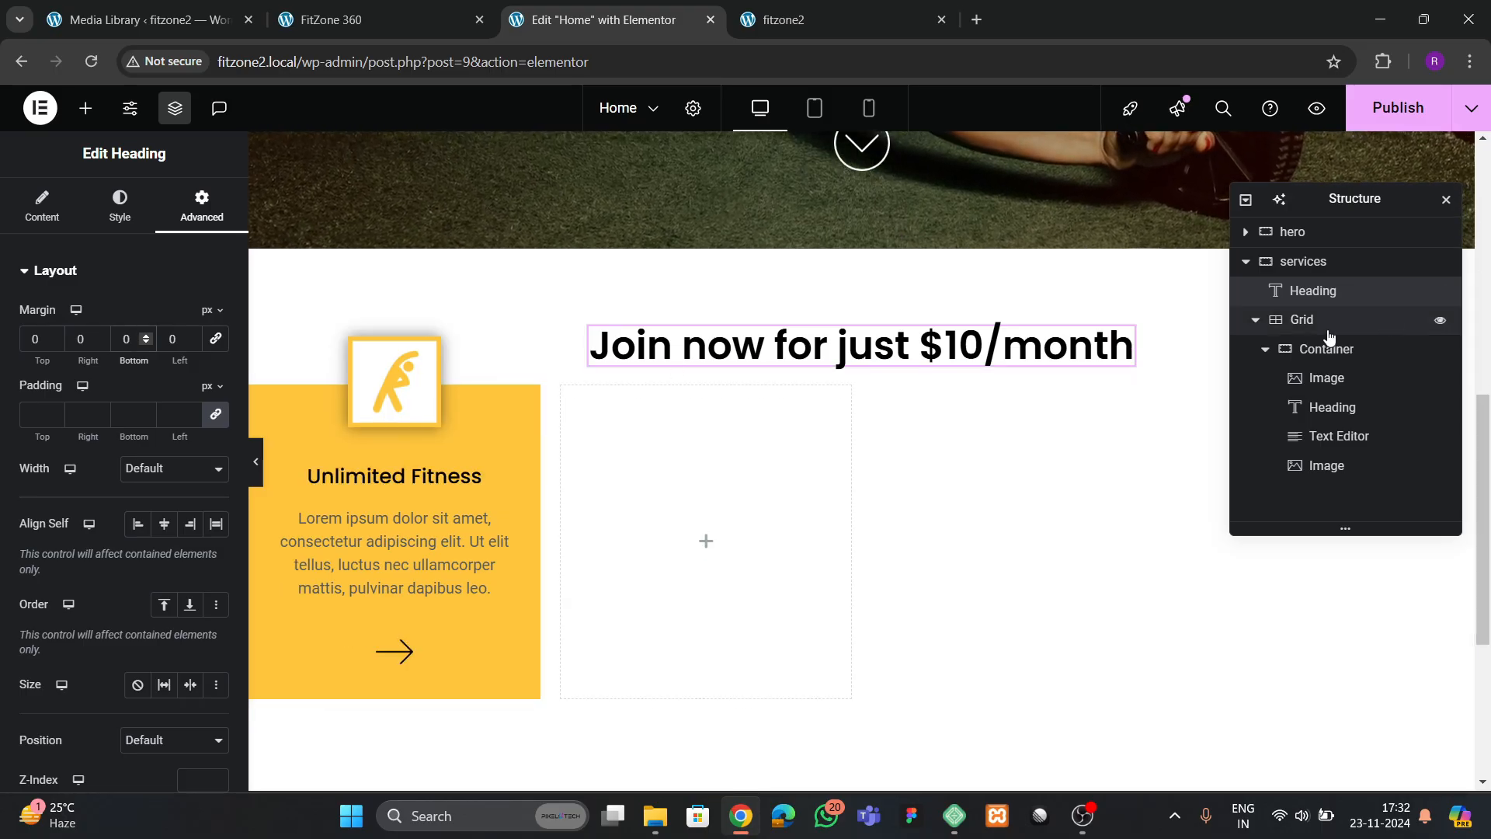
# Set the services container's column and row gaps to 120 px and publish the page
pyautogui.click(1303, 261)
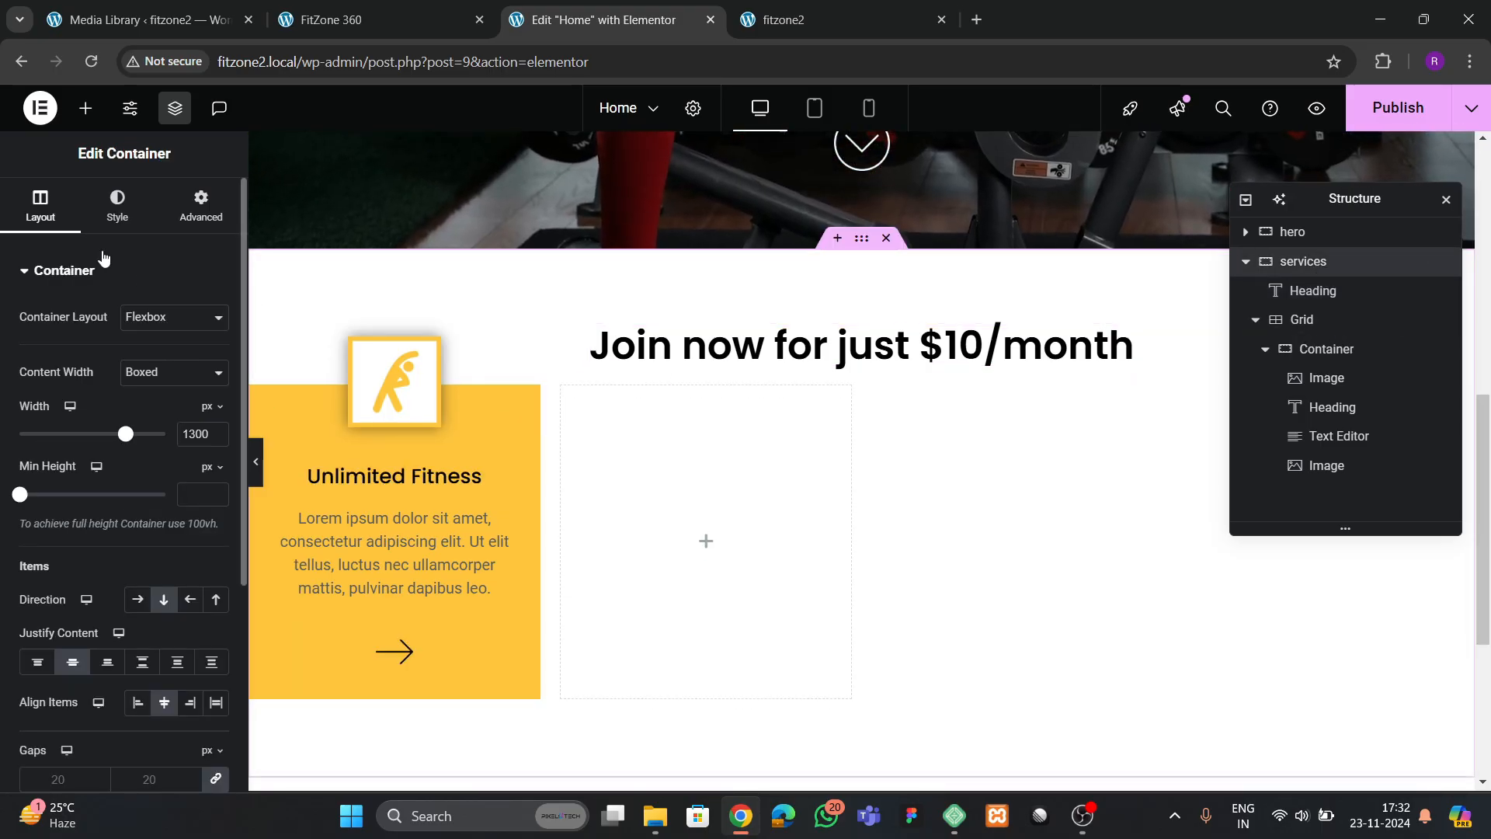
pyautogui.scroll(-3, 99, 256)
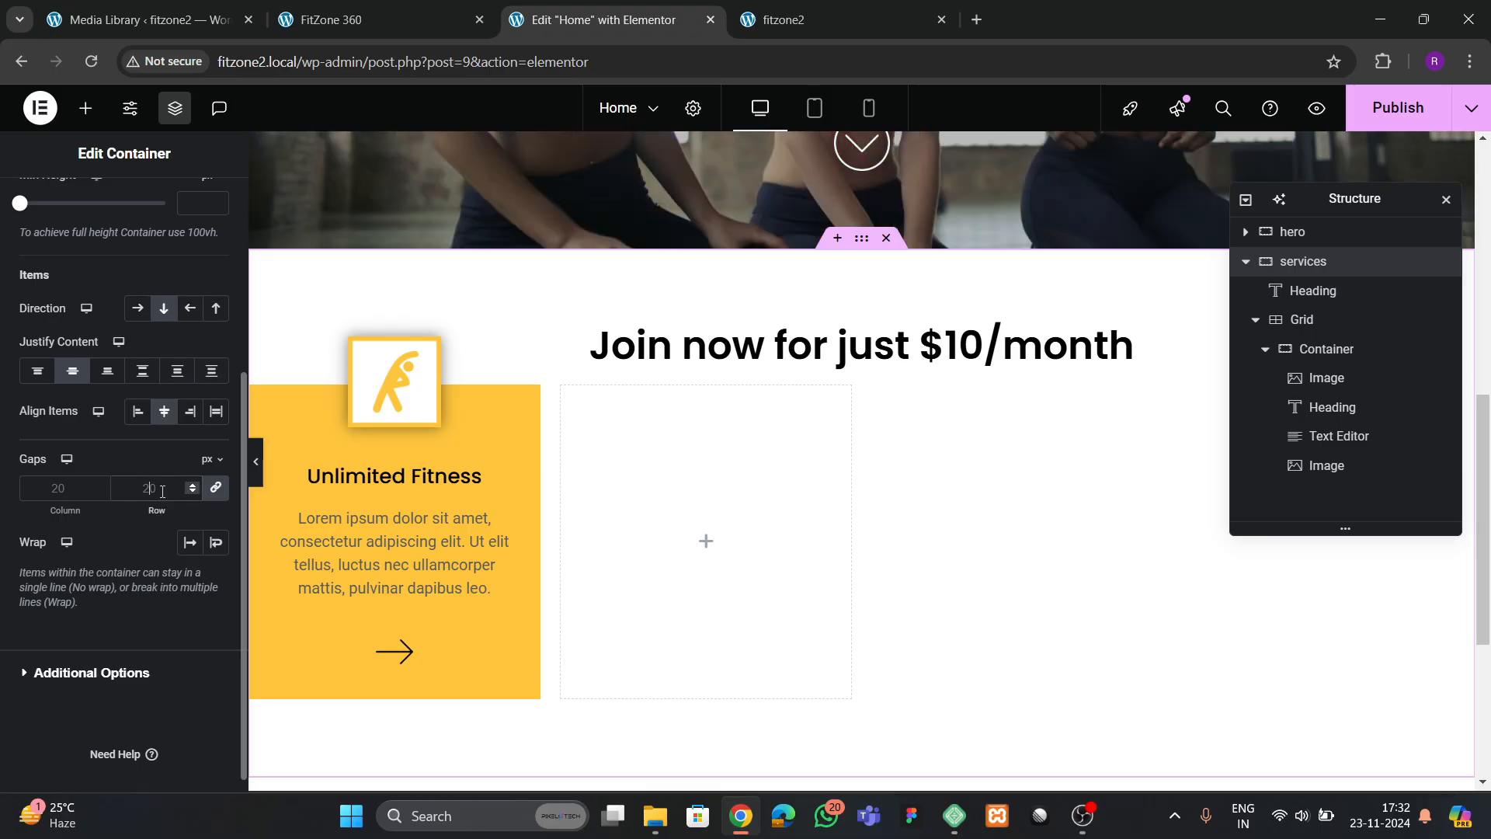
pyautogui.click(155, 488)
pyautogui.write('50')
pyautogui.press('BackSpace')
pyautogui.press('BackSpace')
pyautogui.write('100')
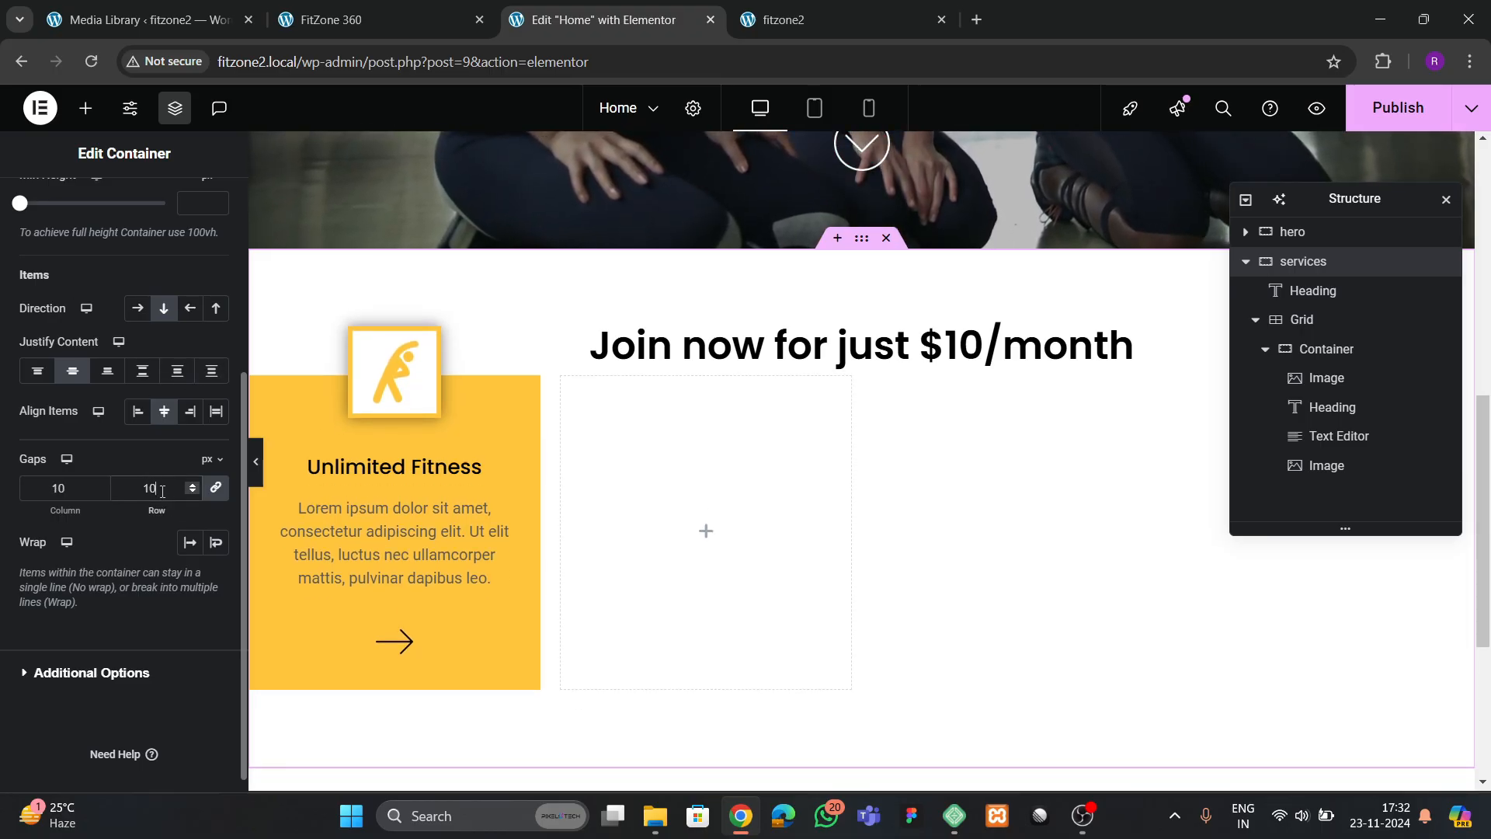
pyautogui.press('BackSpace')
pyautogui.press('BackSpace')
pyautogui.write('20')
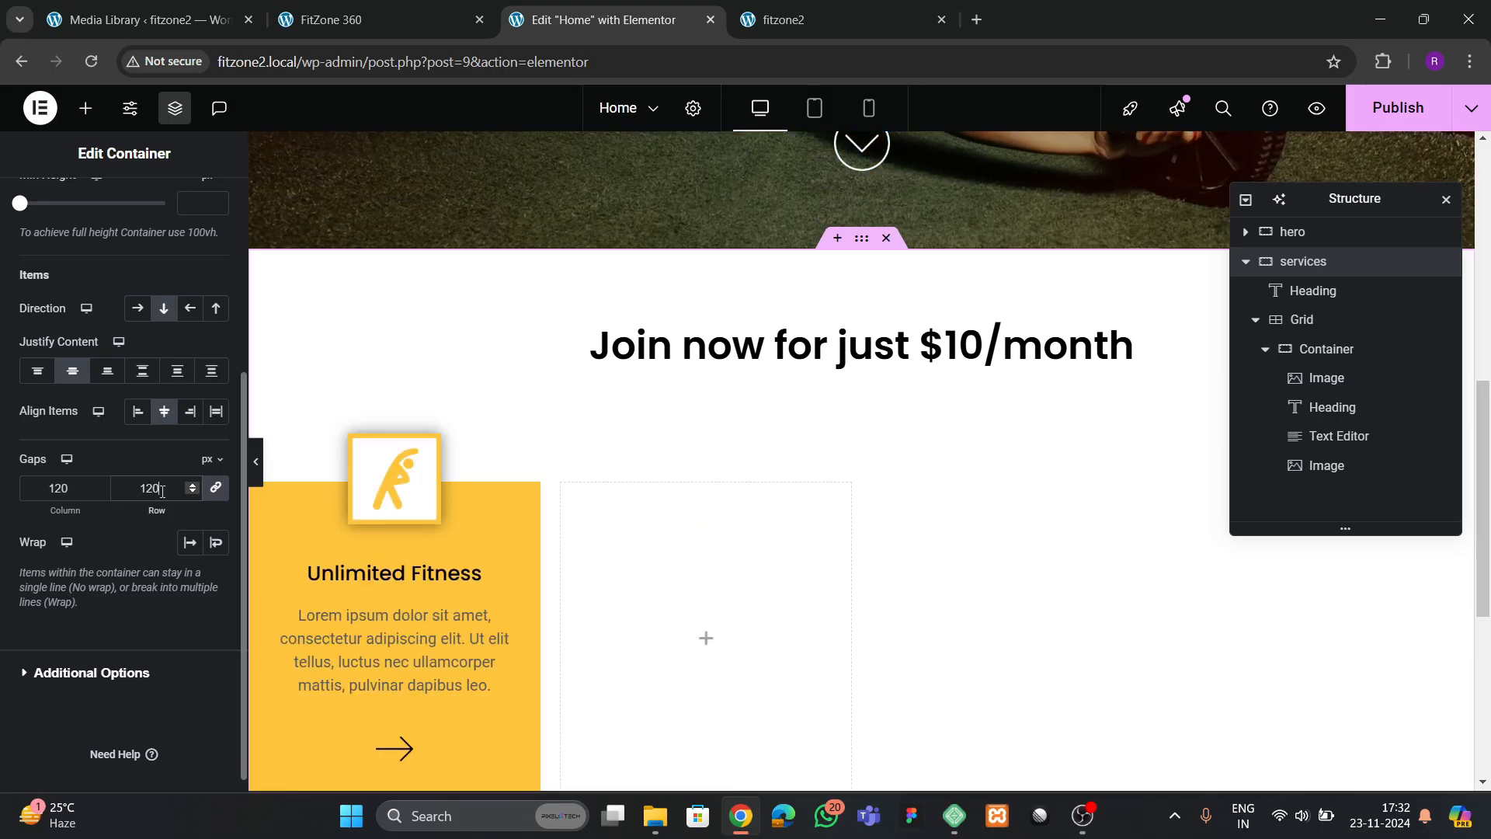
pyautogui.scroll(-3, 454, 519)
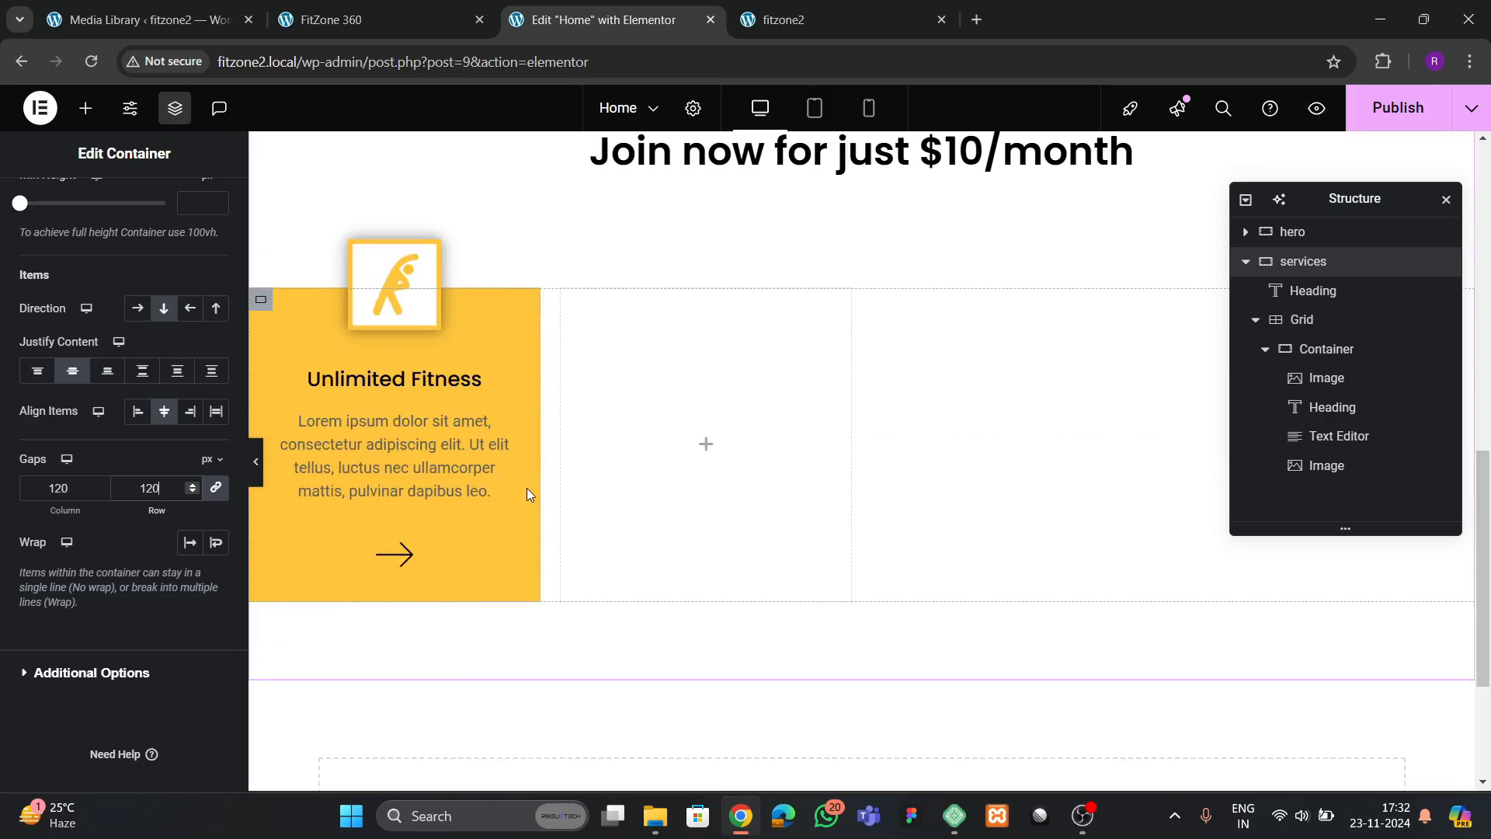
pyautogui.click(1361, 124)
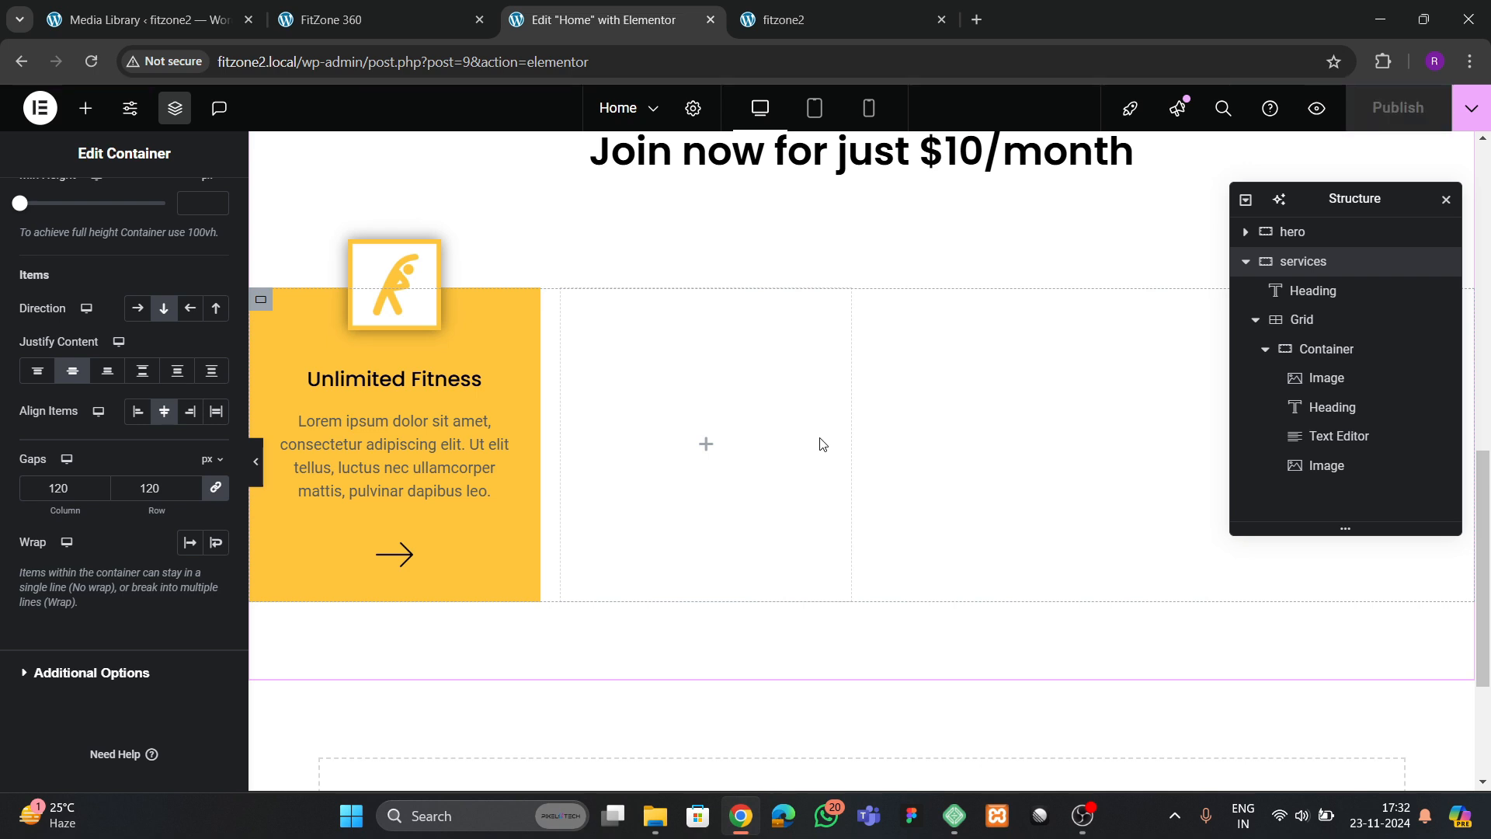
# Duplicate the Unlimited Fitness card container three times to fill all four columns of the services grid
pyautogui.click(1264, 355)
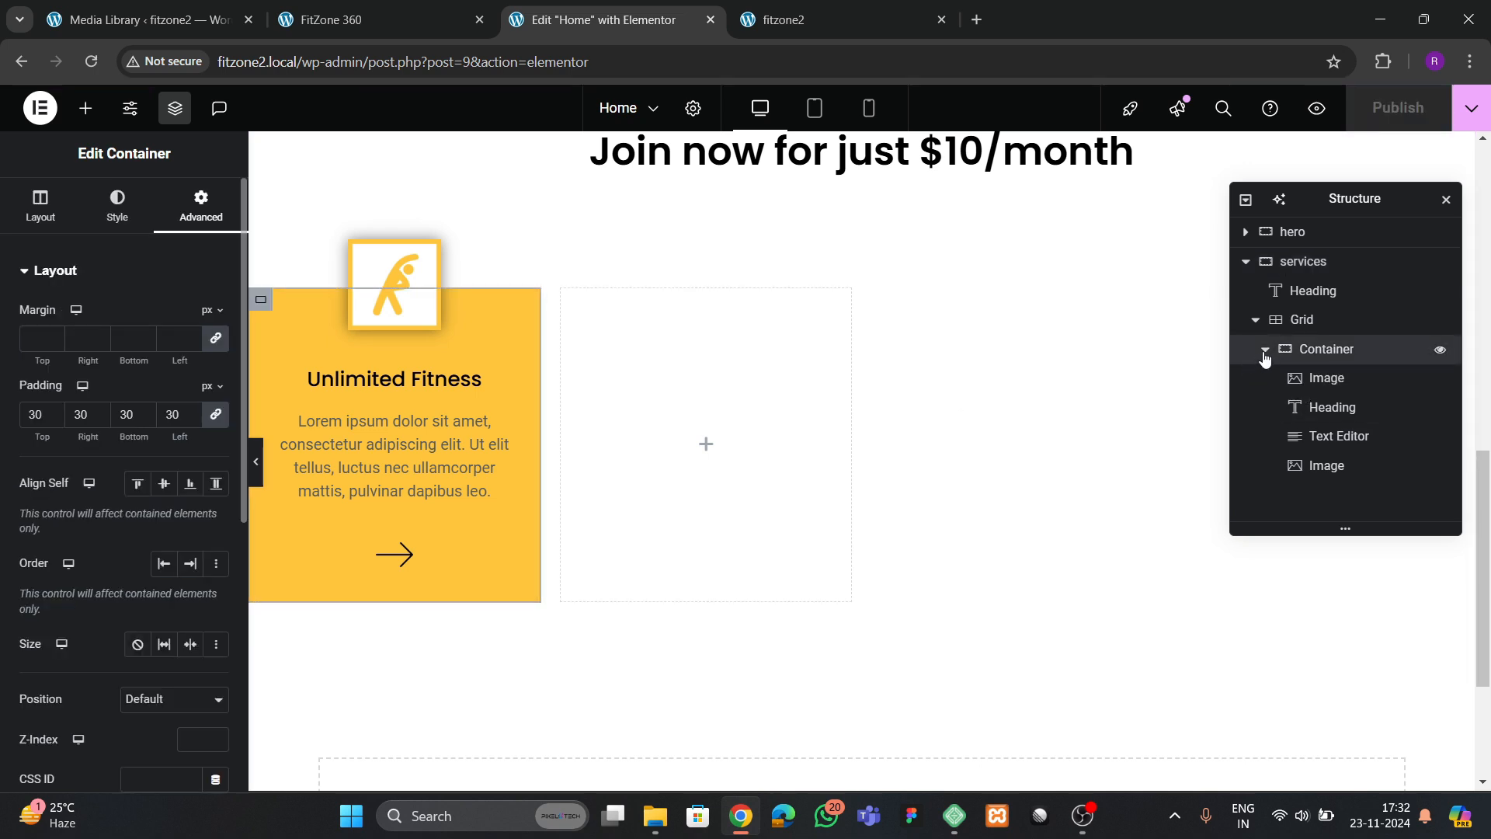
pyautogui.rightClick(1313, 369)
pyautogui.click(1320, 312)
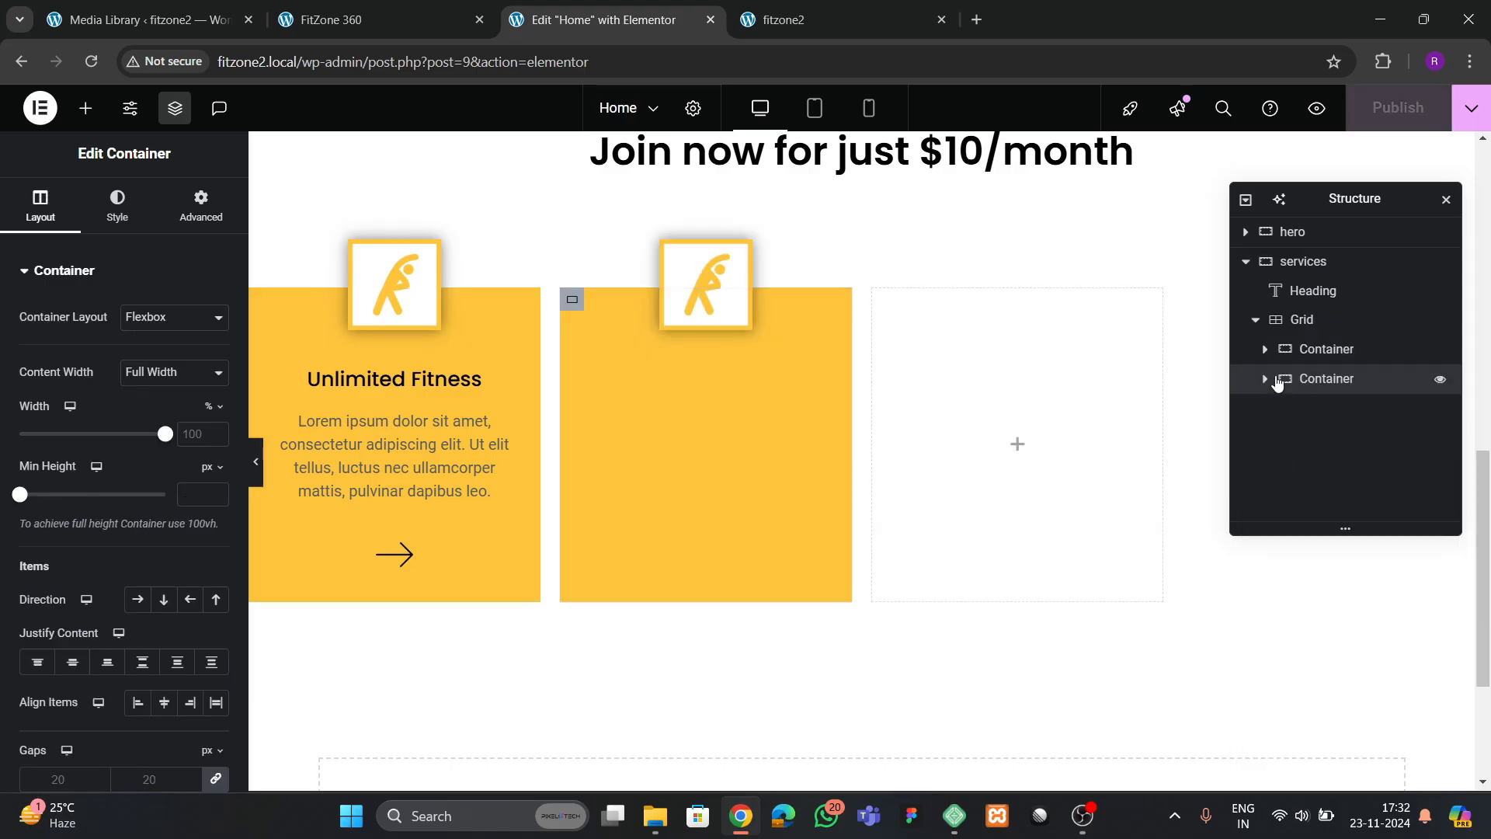
pyautogui.rightClick(1316, 381)
pyautogui.click(1322, 316)
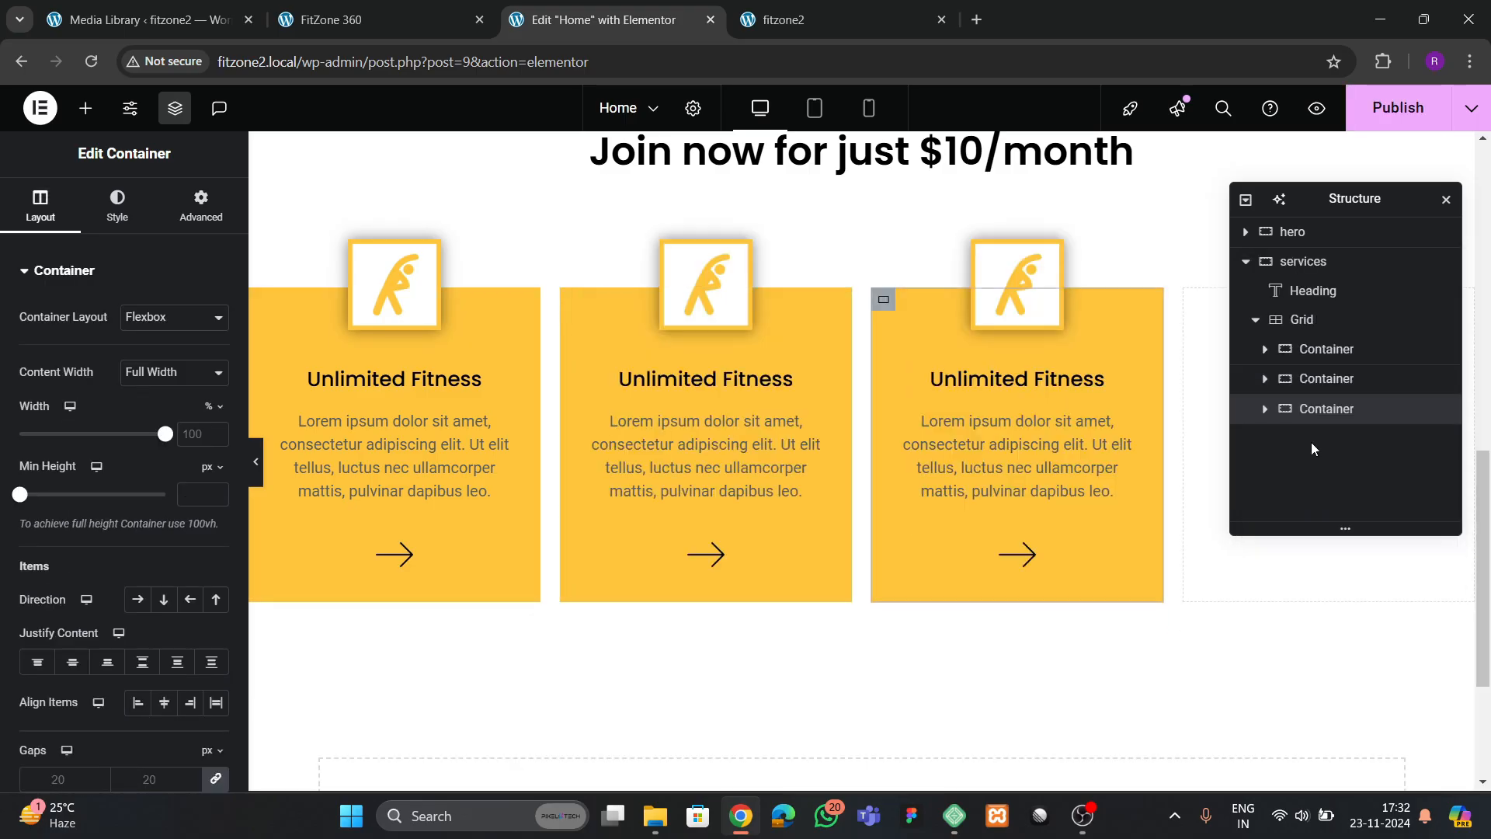
pyautogui.rightClick(1344, 420)
pyautogui.click(1322, 314)
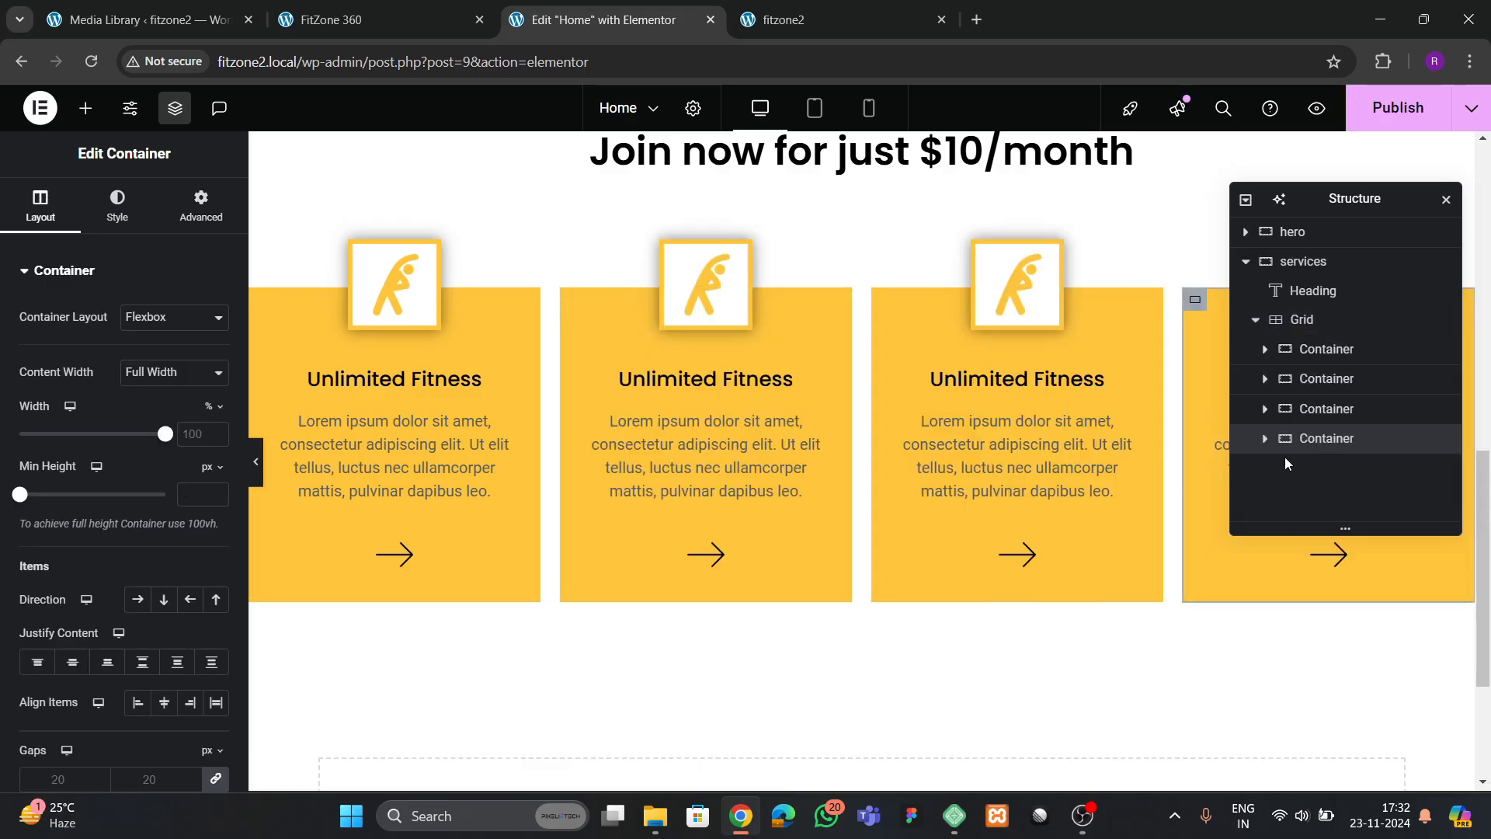
# Set the services grid's column and row gaps to 40 px, with items justified to the center and aligned to the start
pyautogui.click(1305, 320)
pyautogui.click(43, 205)
pyautogui.scroll(-3, 84, 441)
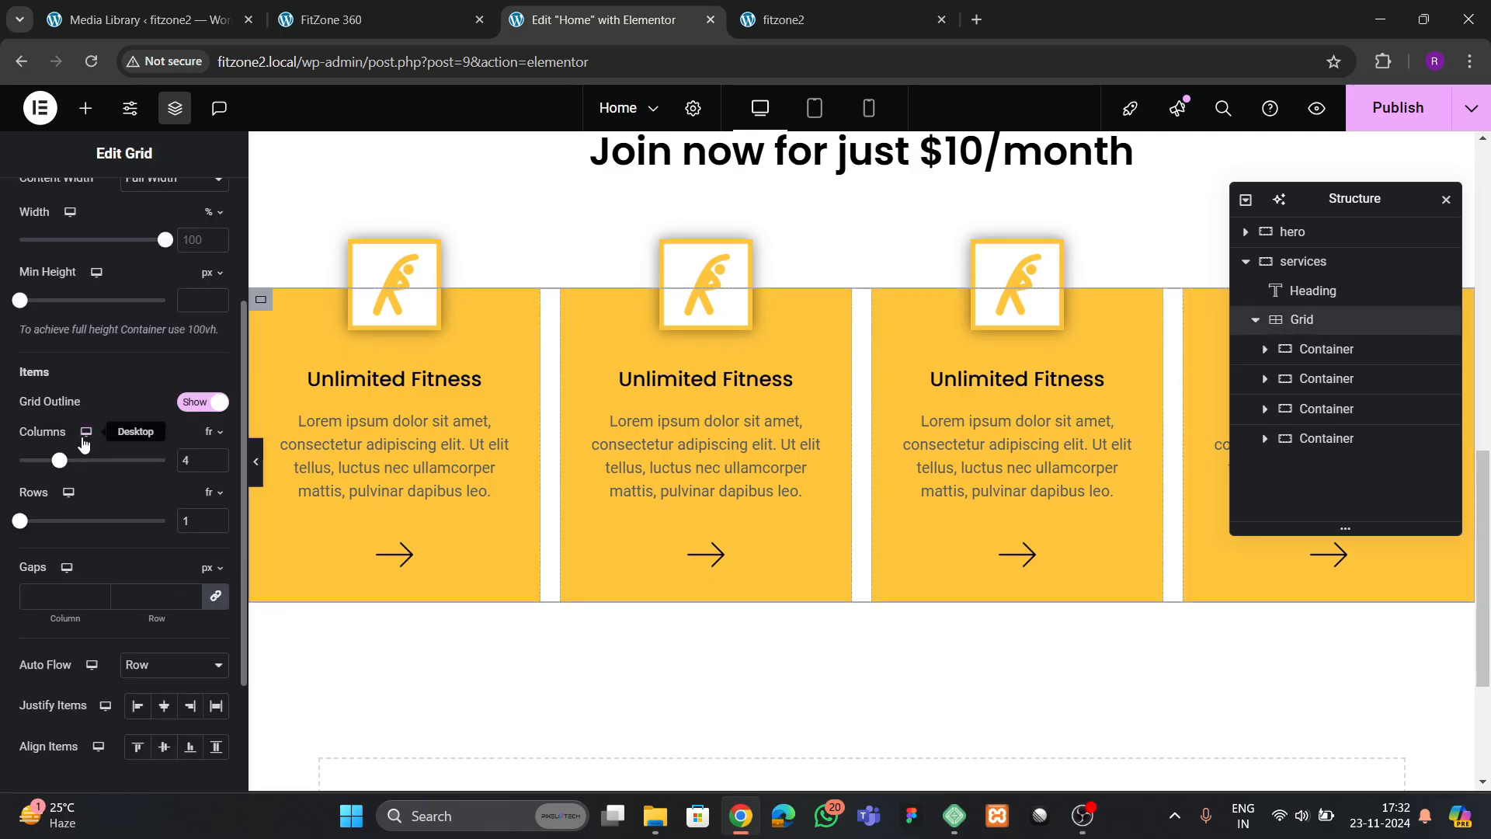
pyautogui.scroll(-1, 147, 520)
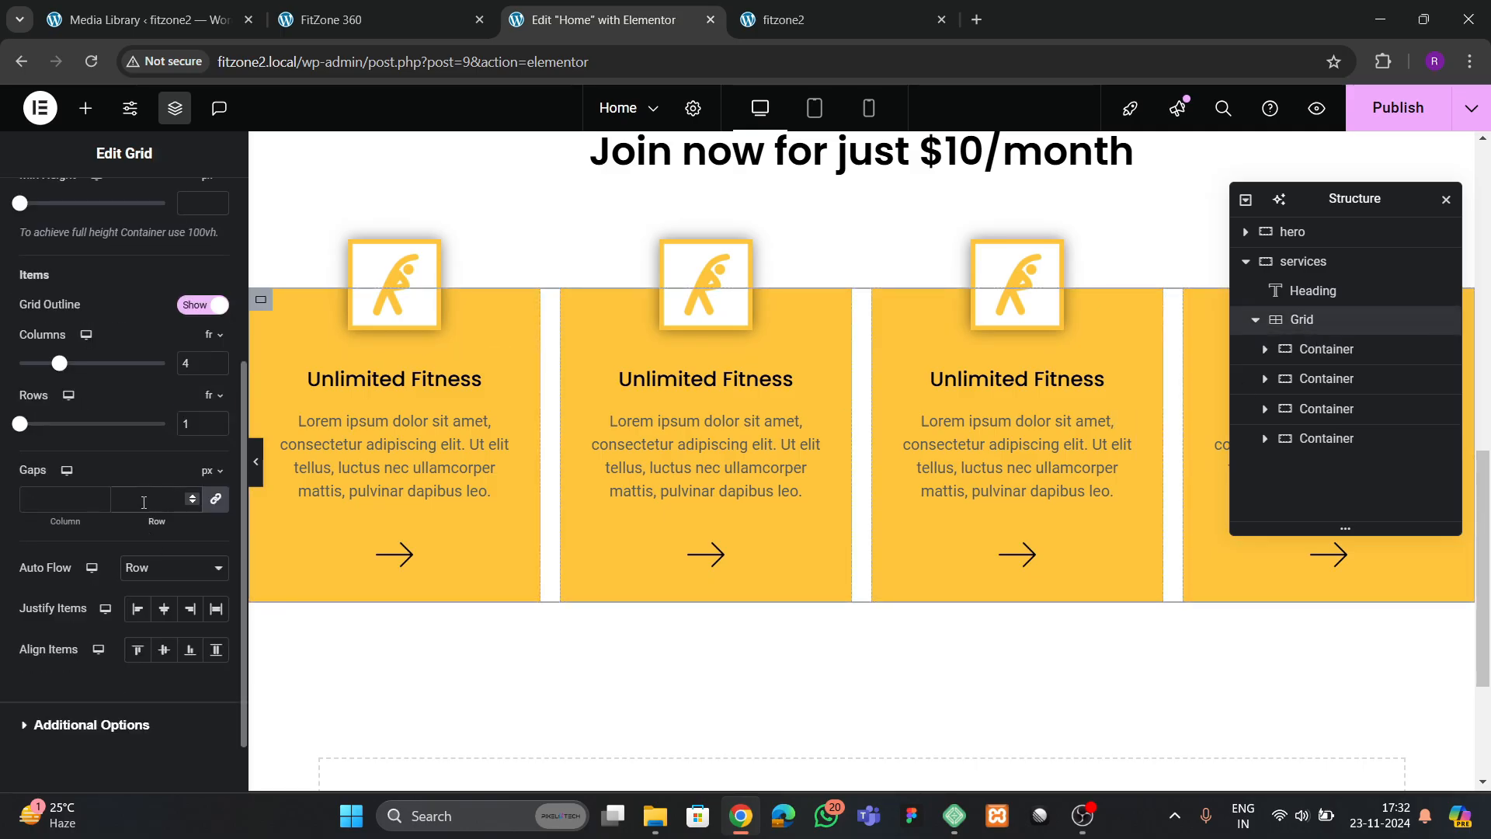
pyautogui.click(143, 500)
pyautogui.write('40')
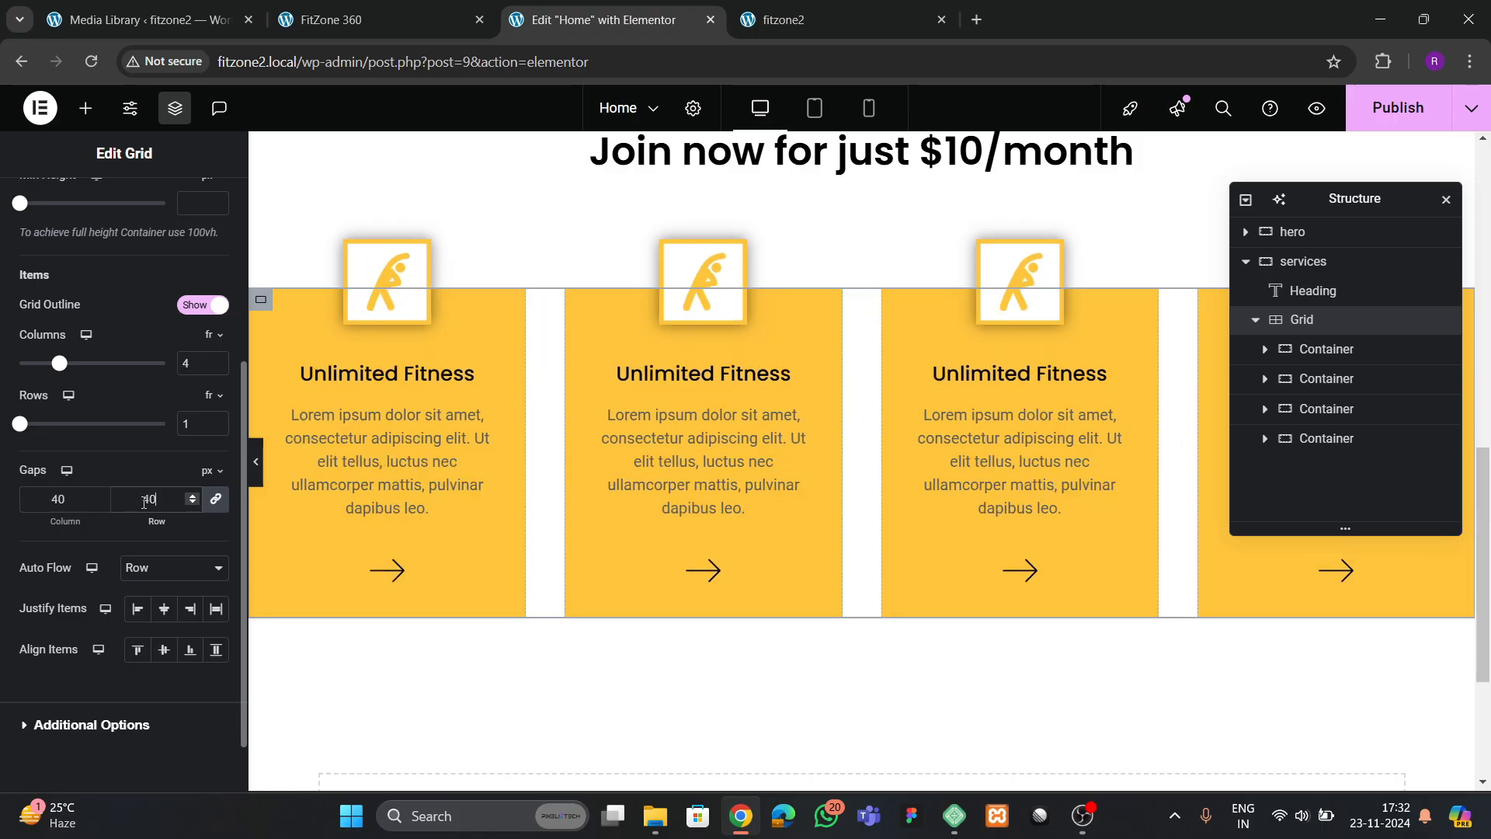
pyautogui.click(166, 612)
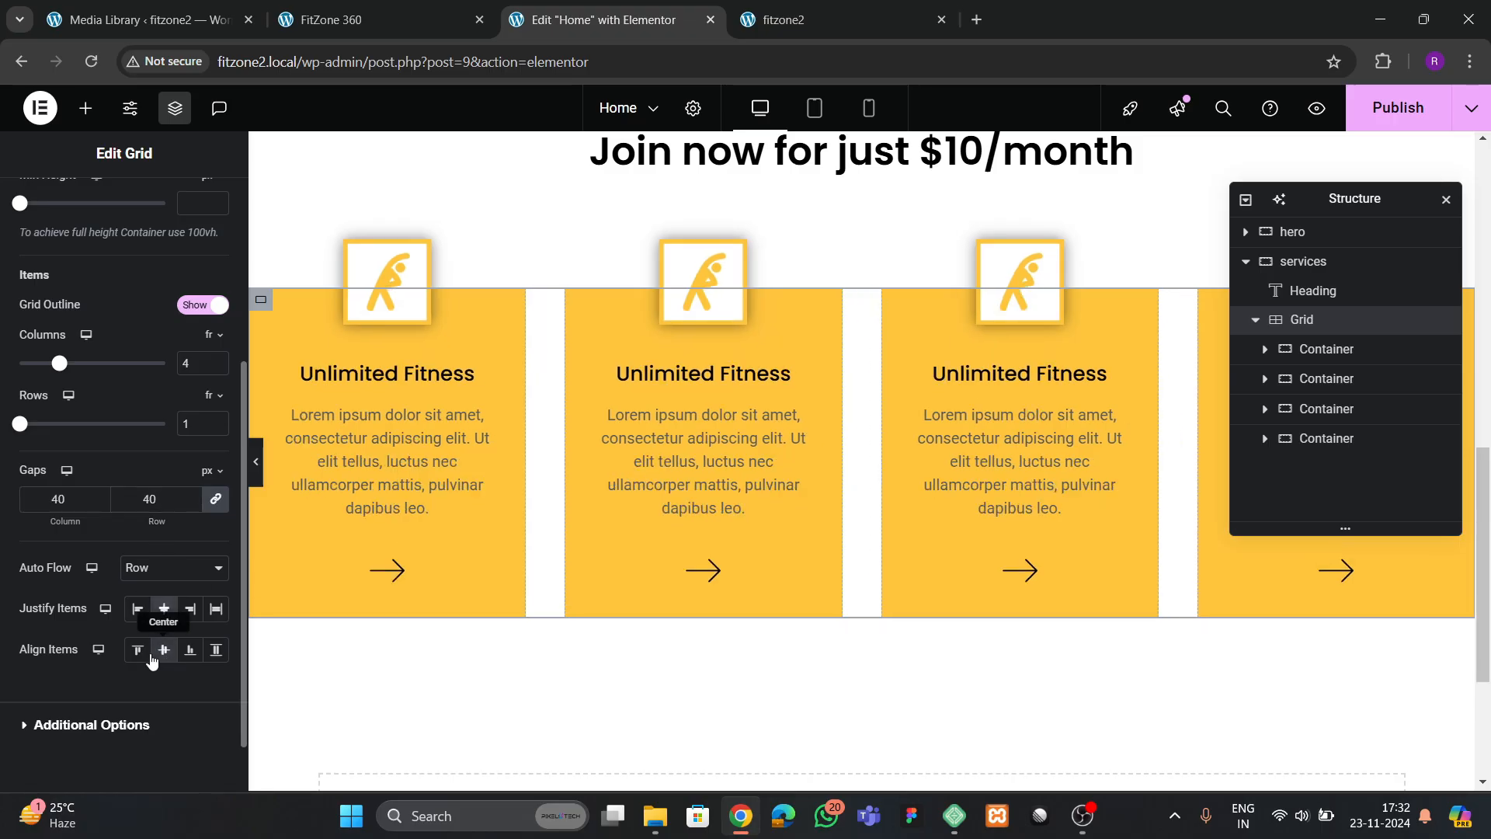
pyautogui.click(138, 650)
# Compare the card row with the FitZone 360 reference site, publish the page and check the services section on the live fitzone2 site
pyautogui.scroll(2, 655, 529)
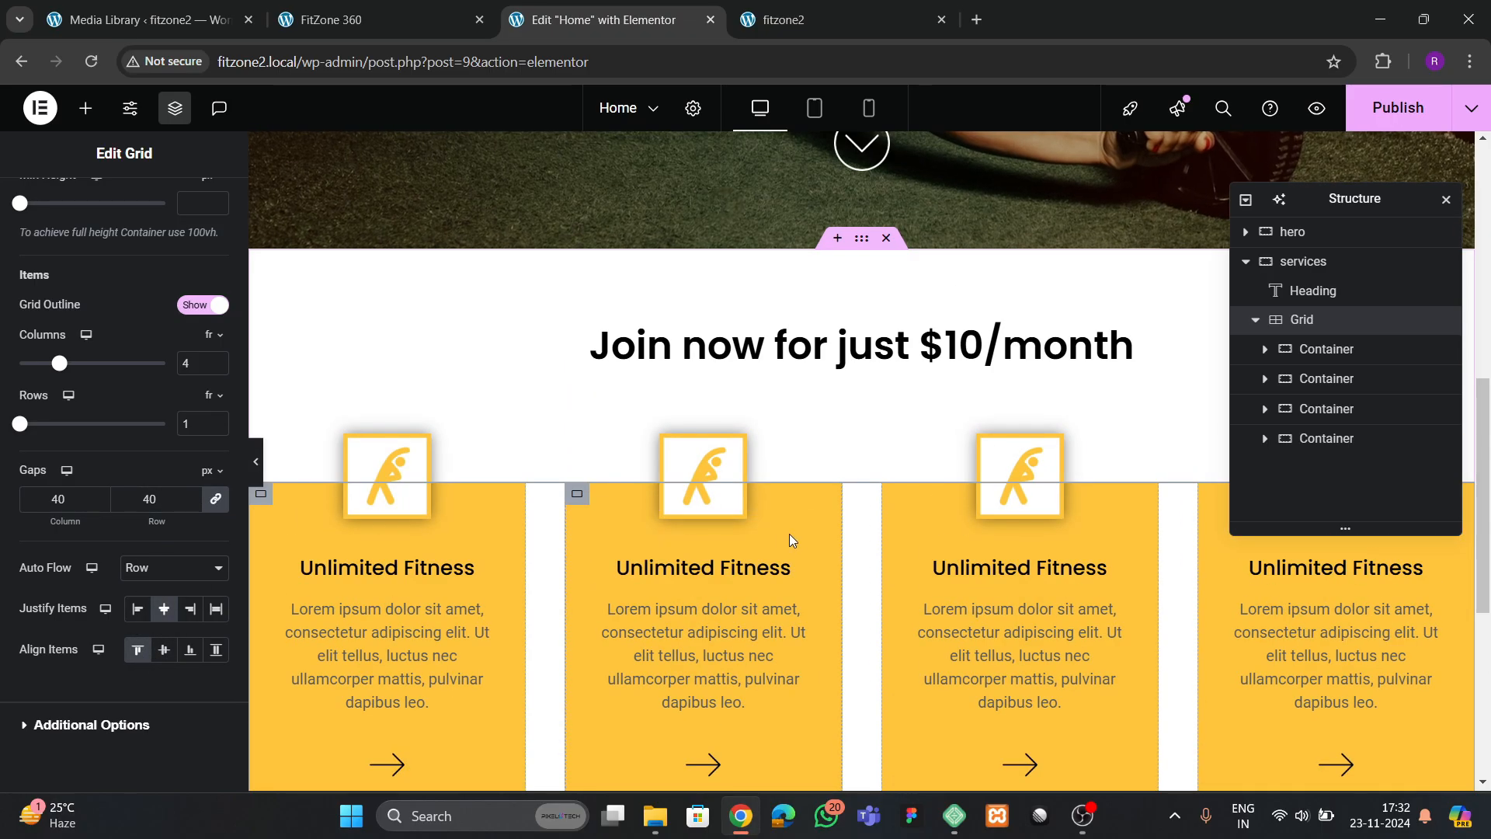
pyautogui.scroll(-1, 790, 534)
pyautogui.click(329, 21)
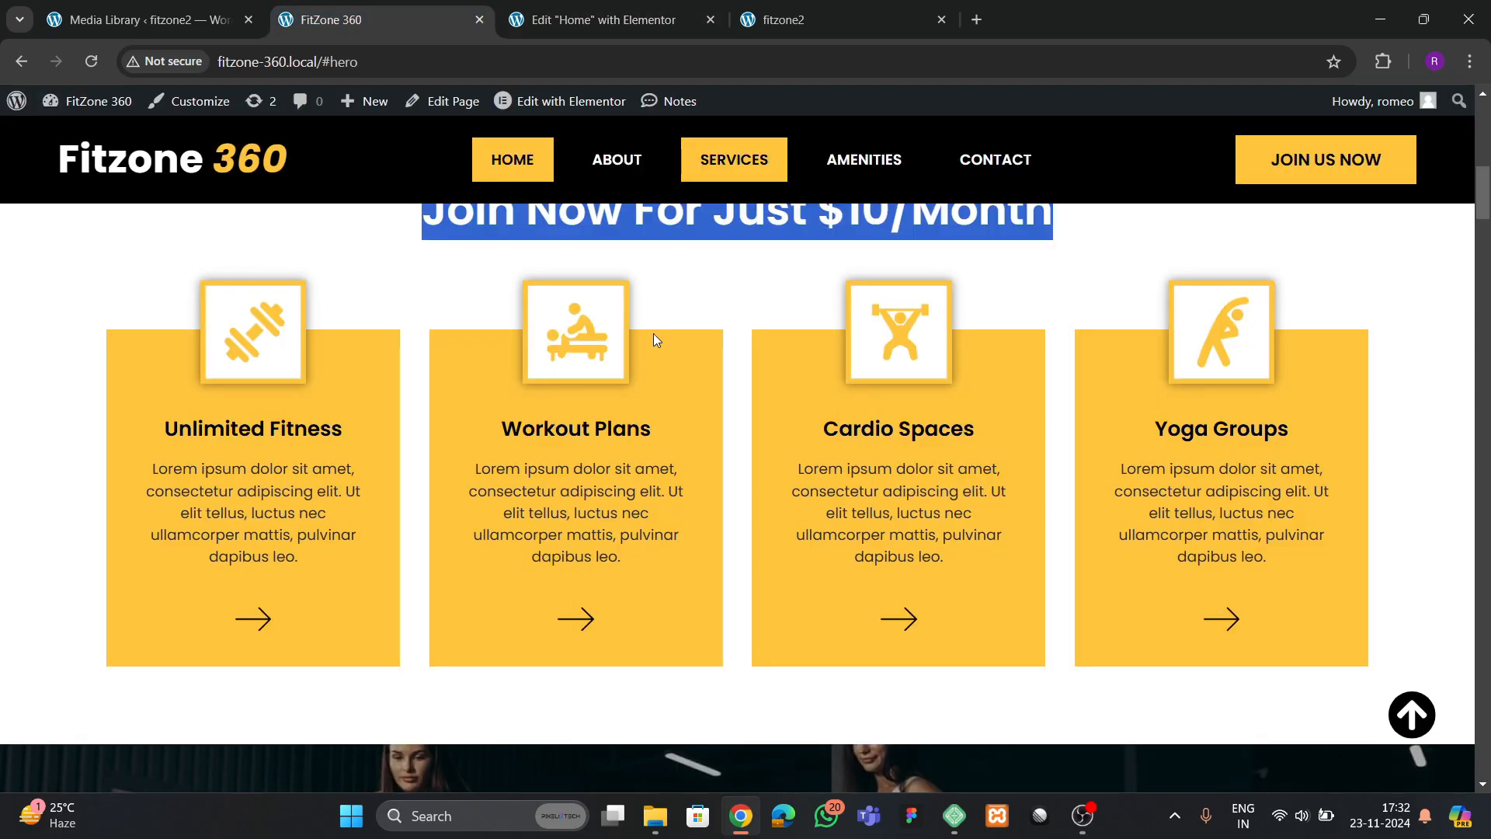
pyautogui.click(606, 19)
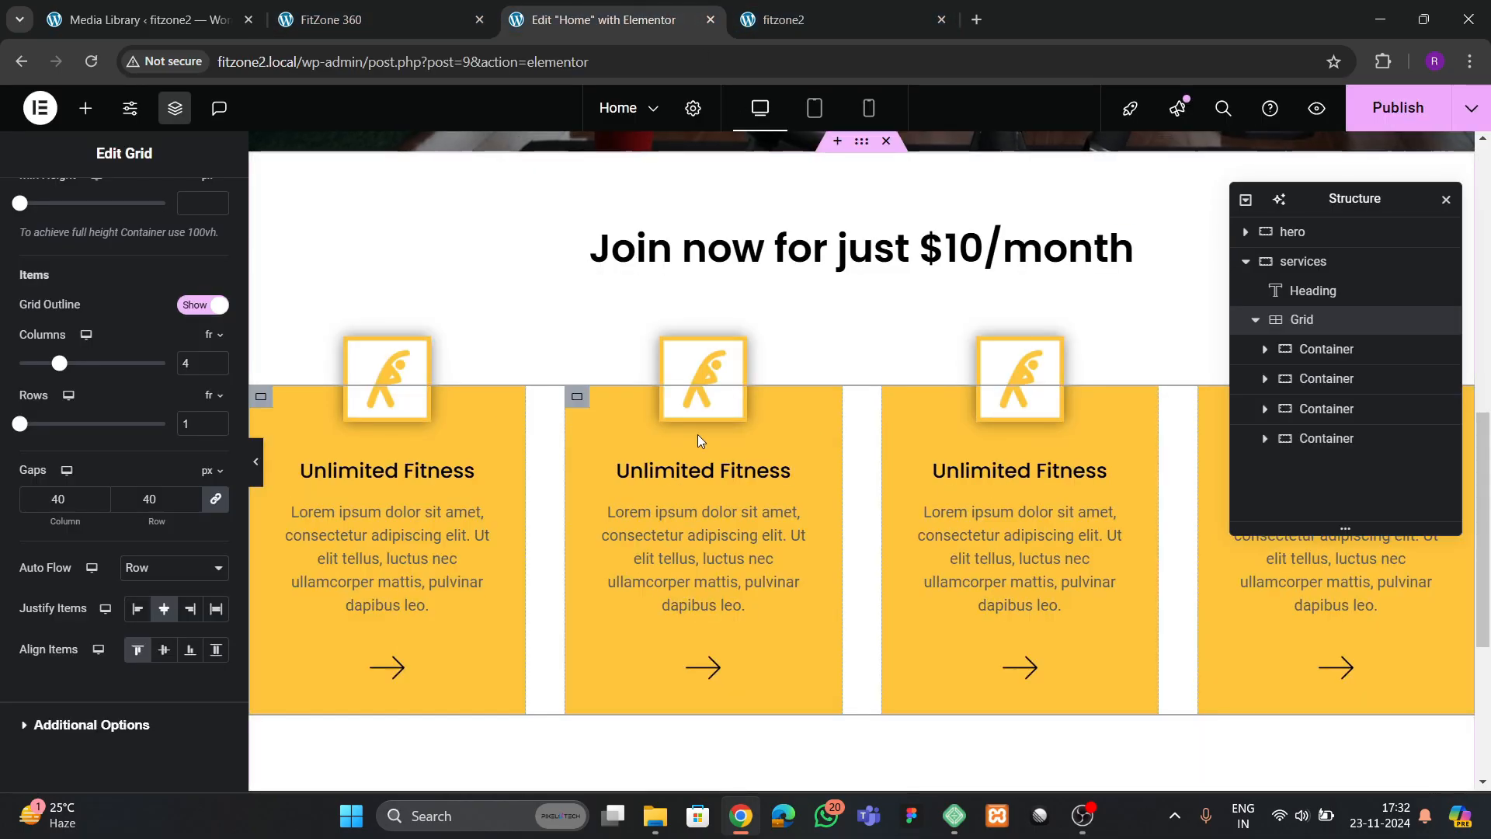
pyautogui.click(1399, 108)
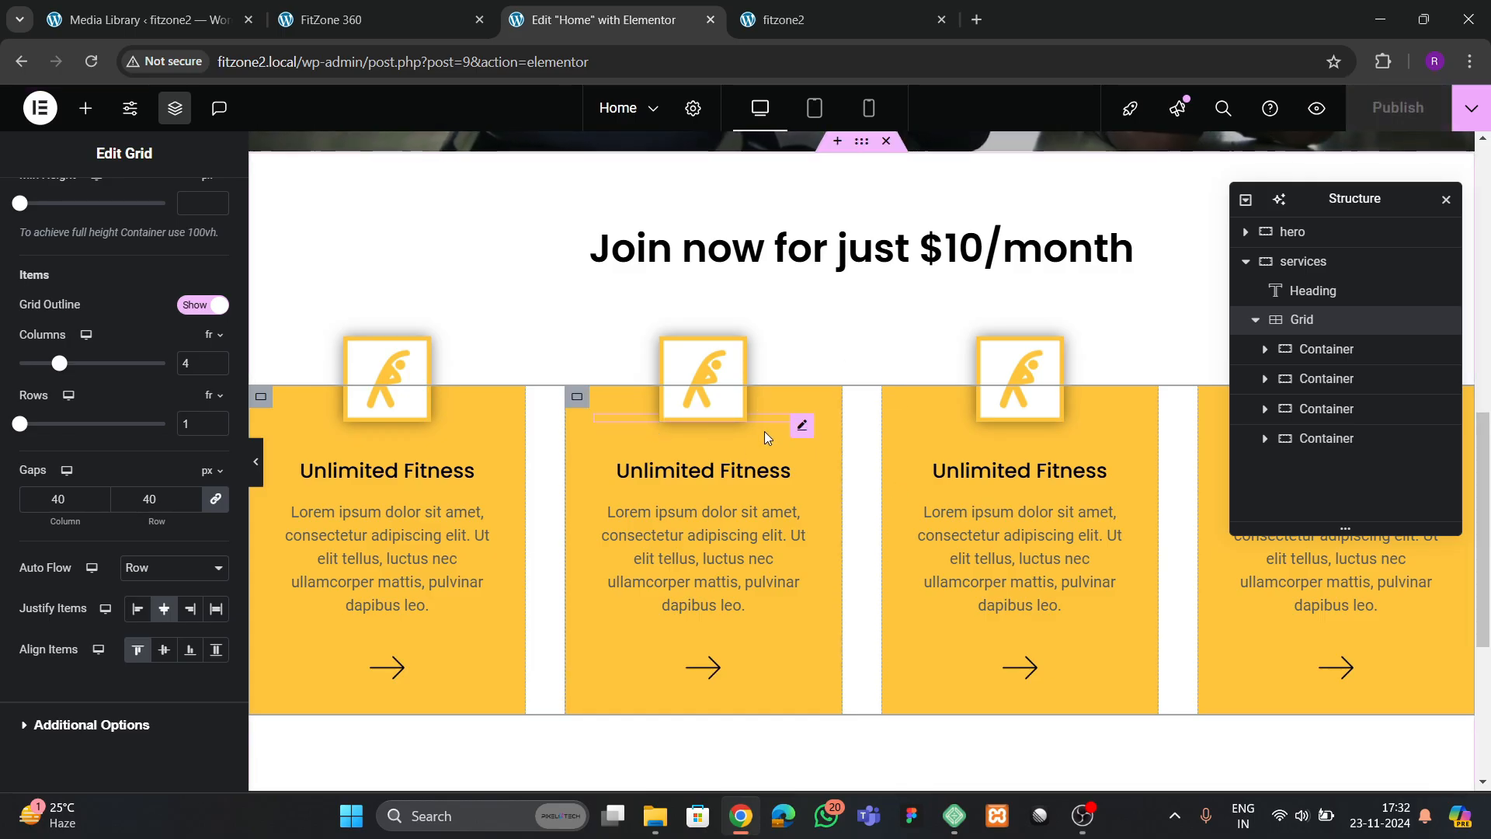
pyautogui.hotkey('ctrl', 'Tab')
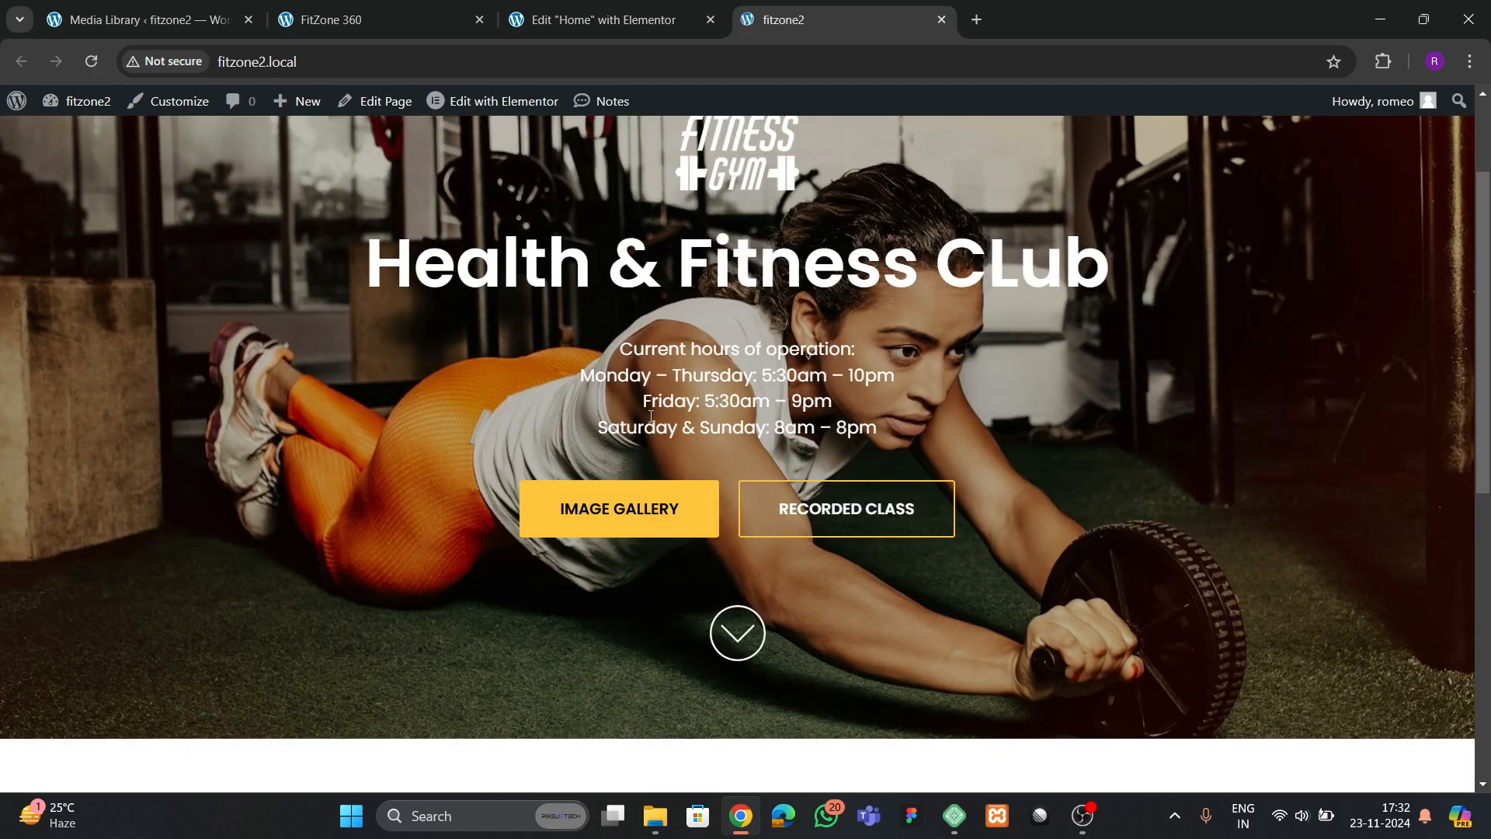
pyautogui.scroll(-8, 619, 487)
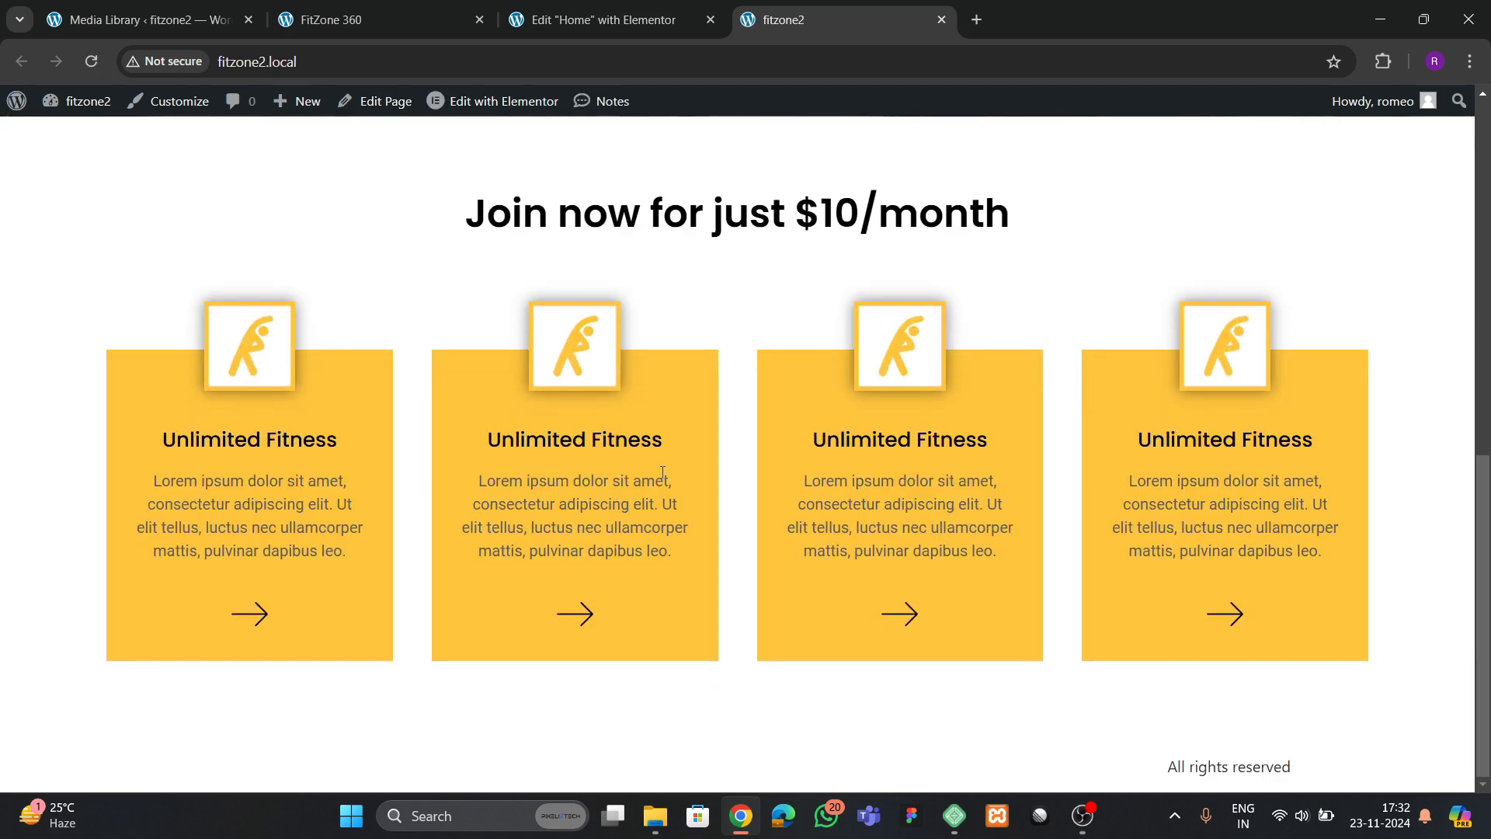
pyautogui.scroll(4, 662, 471)
pyautogui.hotkey('ctrl', 'shift', 'Tab')
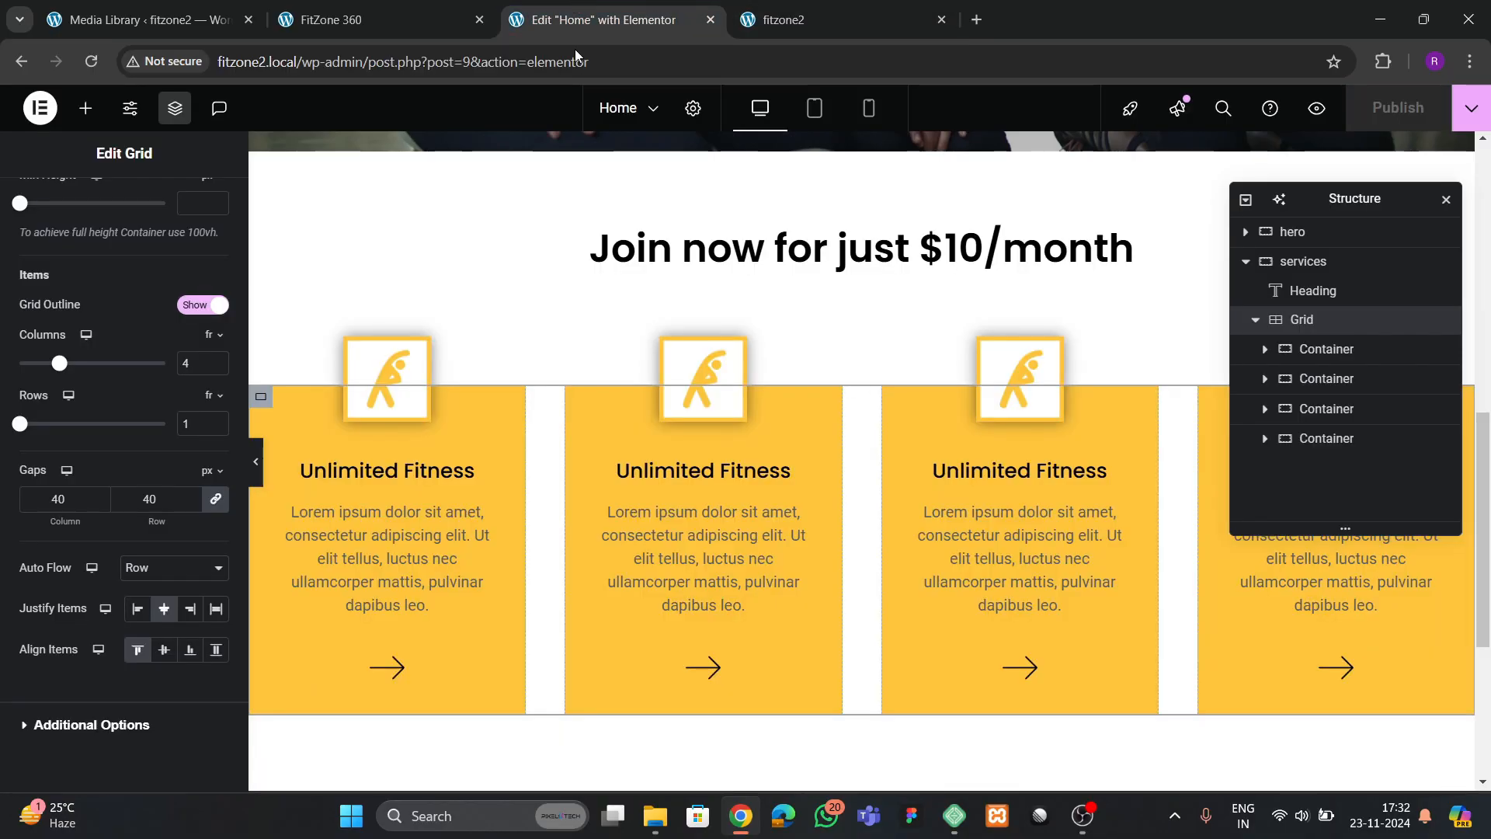
# Try a 45 px font size on the "Join now for just $10/month" heading, set it back to 40 px and publish
pyautogui.click(761, 254)
pyautogui.click(120, 205)
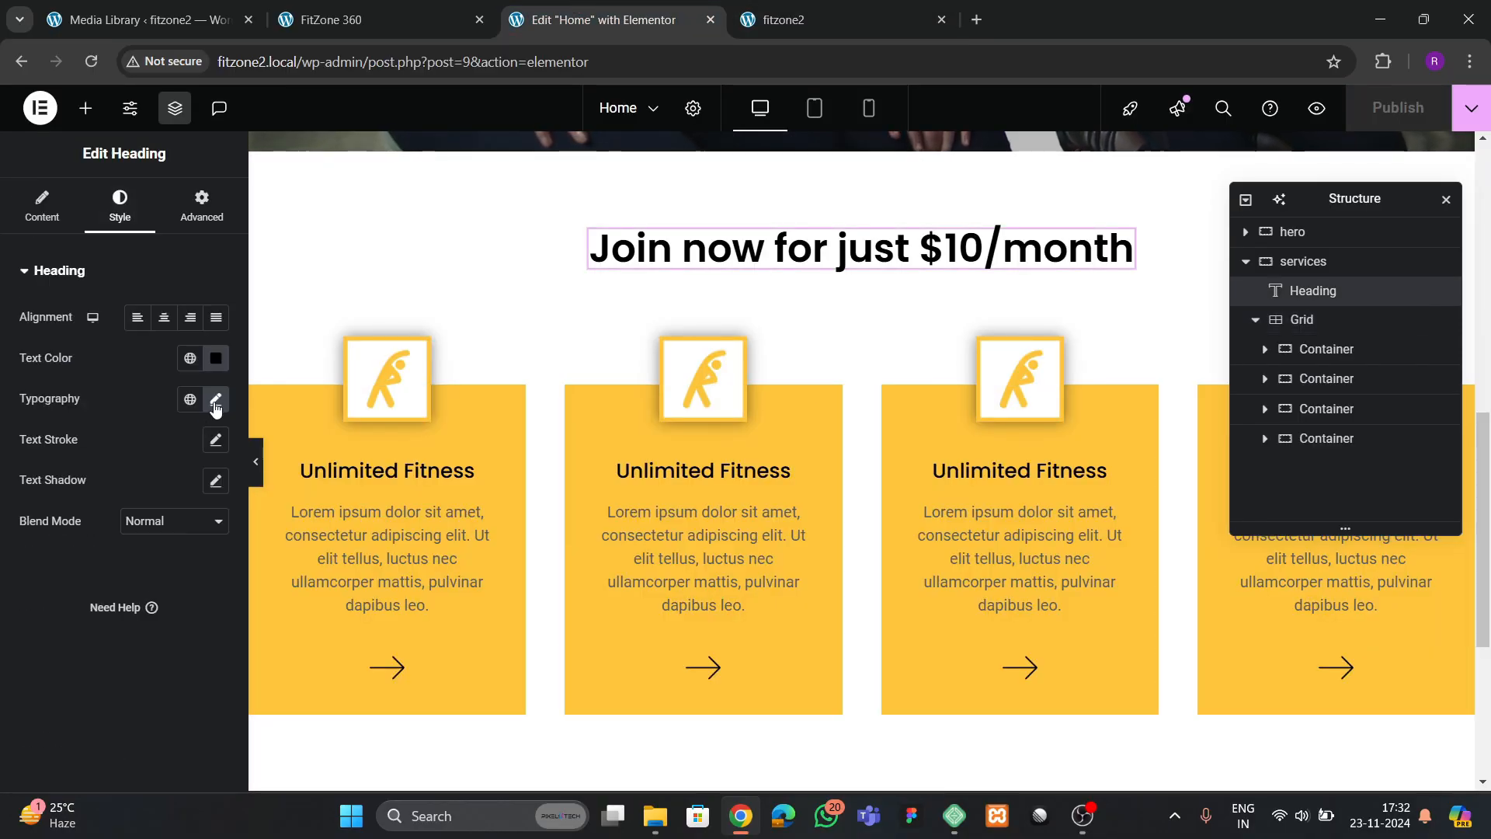
pyautogui.click(216, 400)
pyautogui.moveTo(186, 550); pyautogui.dragTo(142, 560)
pyautogui.write('4')
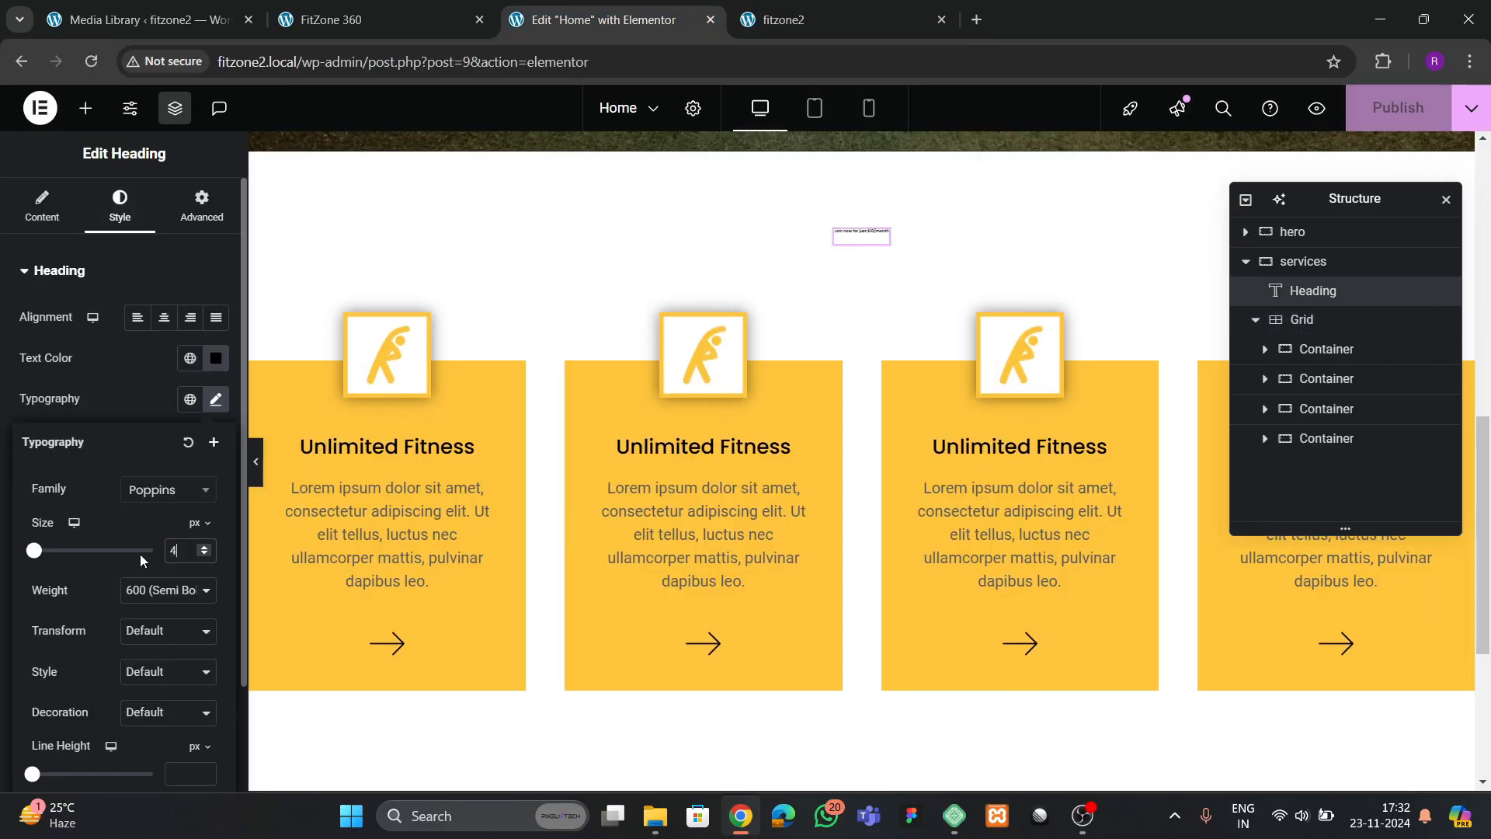
pyautogui.write('5')
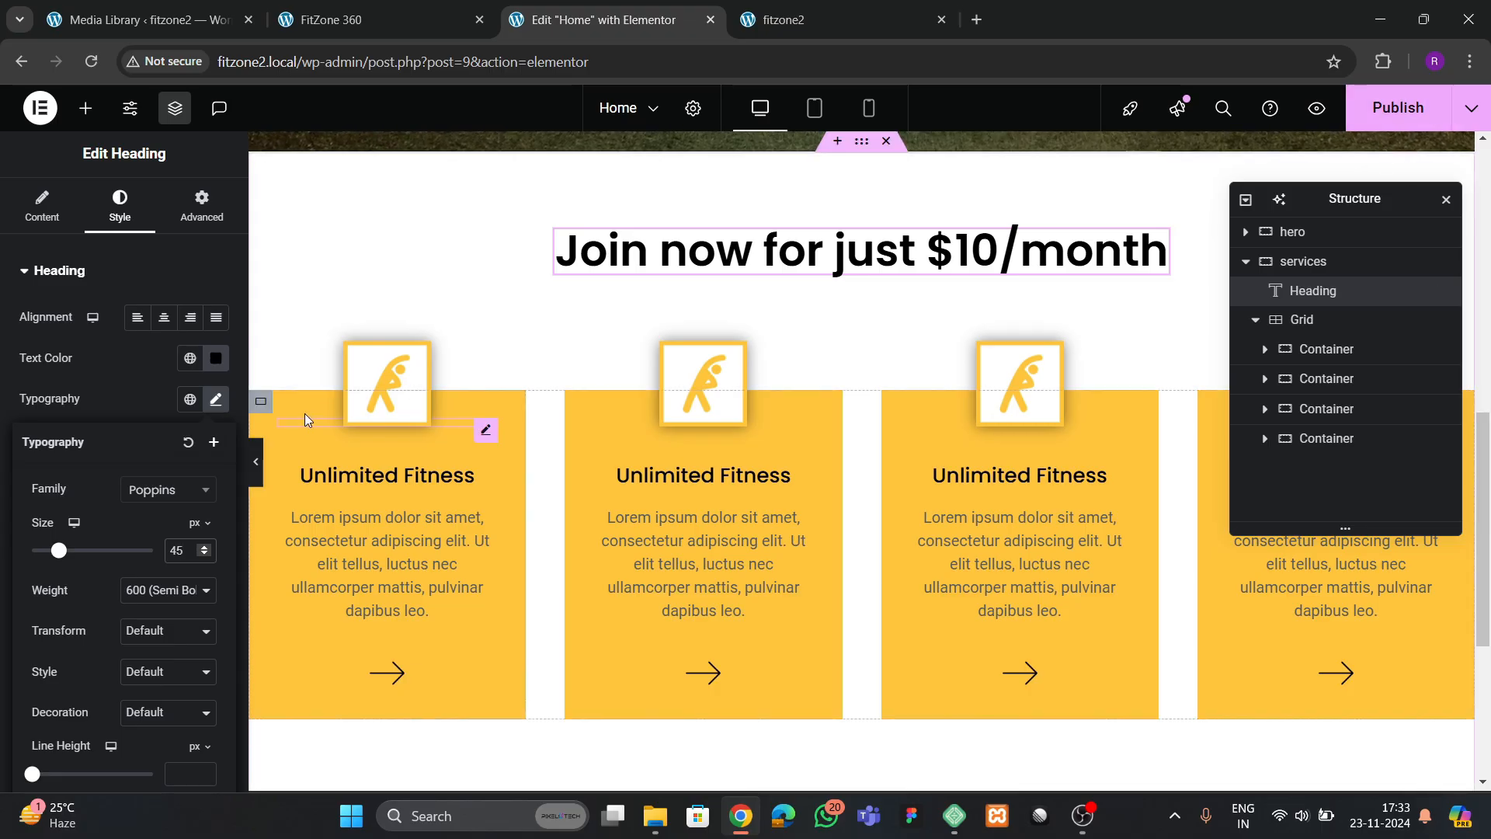
pyautogui.press('BackSpace')
pyautogui.write('0')
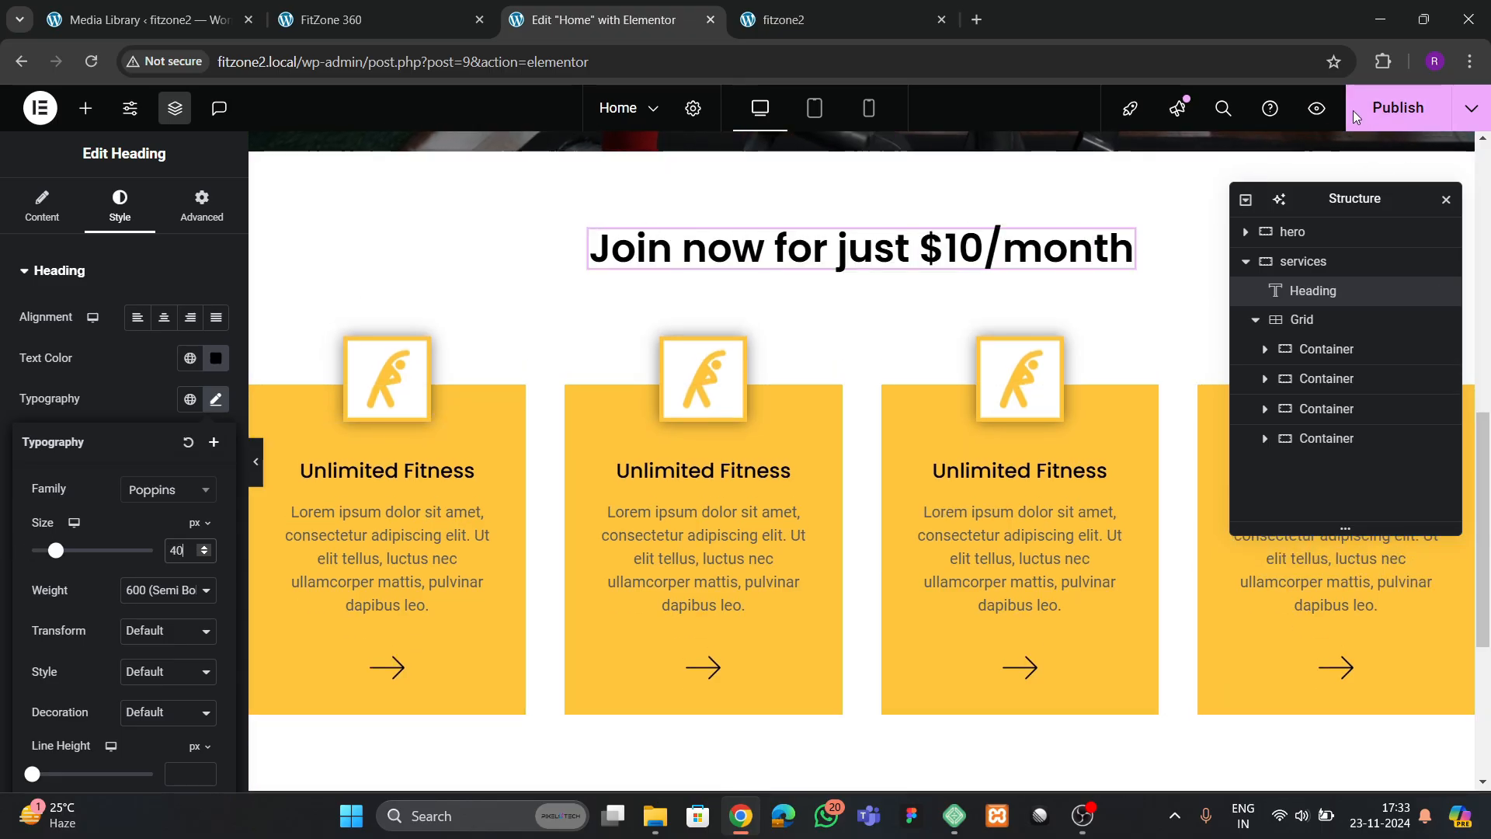
pyautogui.click(1374, 113)
# Check the next section on the FitZone 360 reference site and add a boxed, column-direction Flexbox container below the services section
pyautogui.click(436, 16)
pyautogui.scroll(-8, 561, 623)
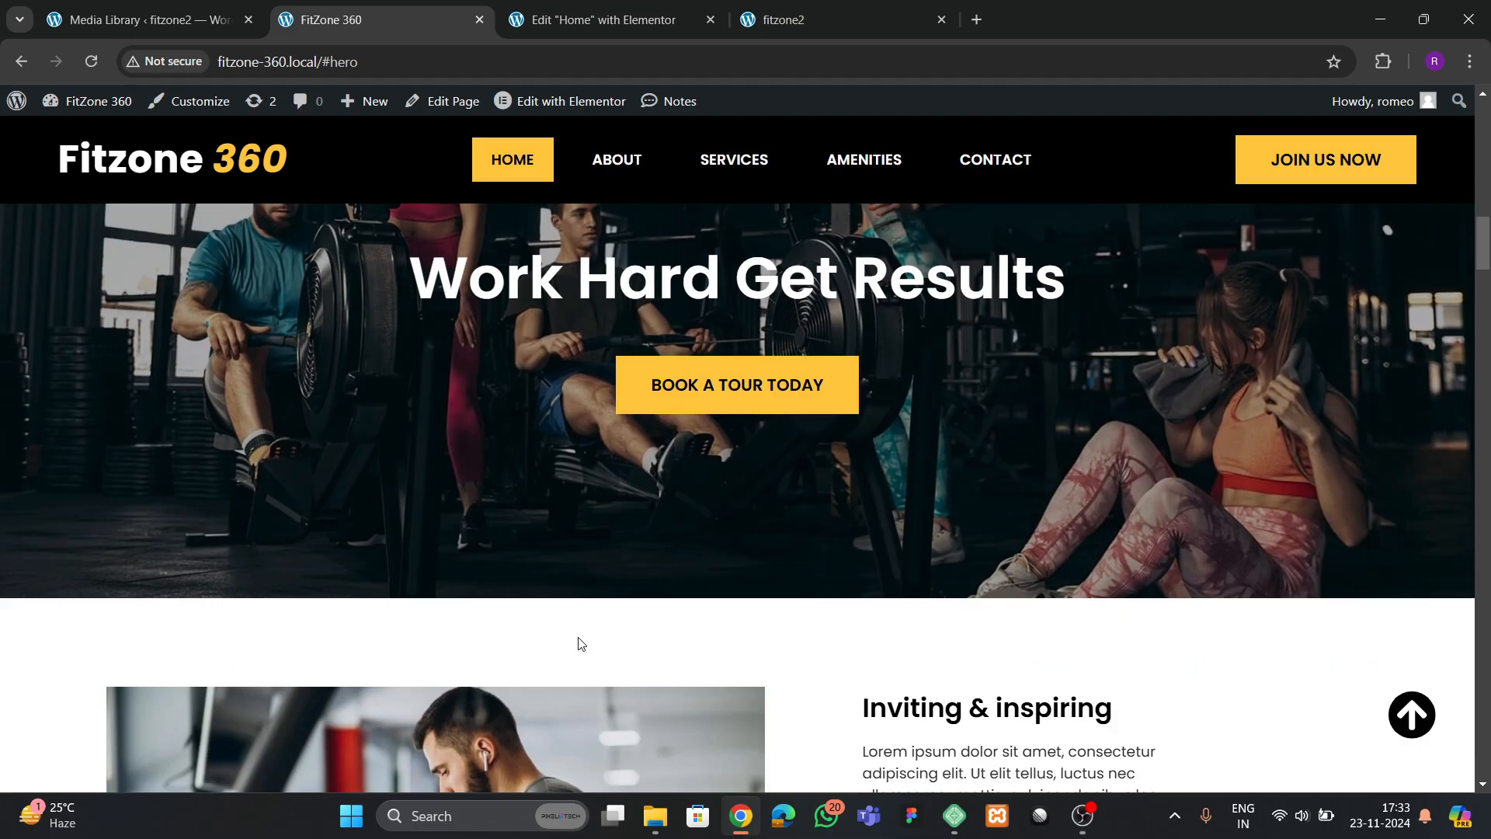
pyautogui.scroll(2, 579, 643)
pyautogui.click(605, 19)
pyautogui.scroll(-4, 816, 490)
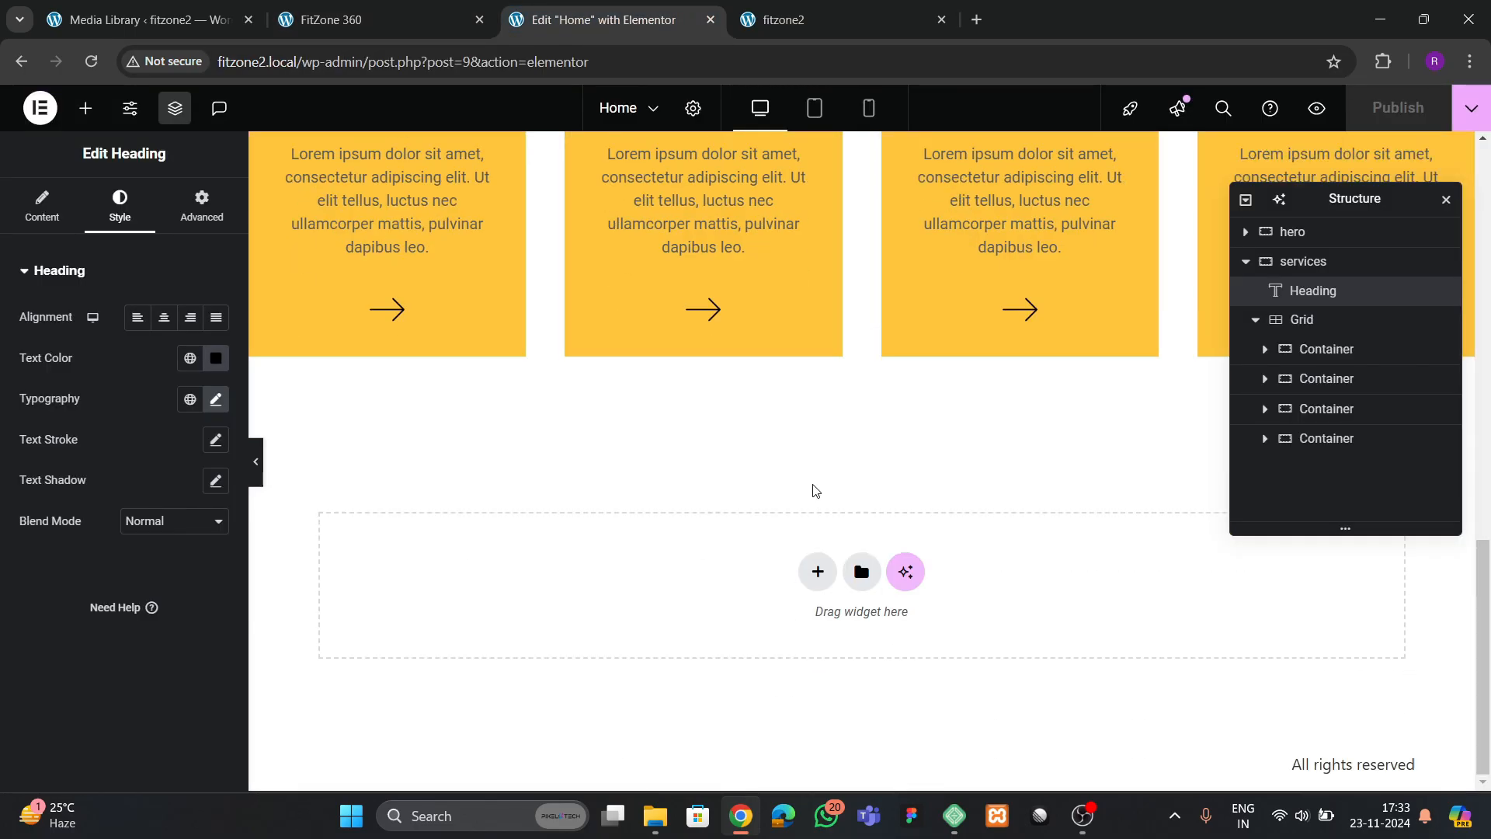
pyautogui.click(818, 572)
pyautogui.click(788, 632)
pyautogui.click(597, 617)
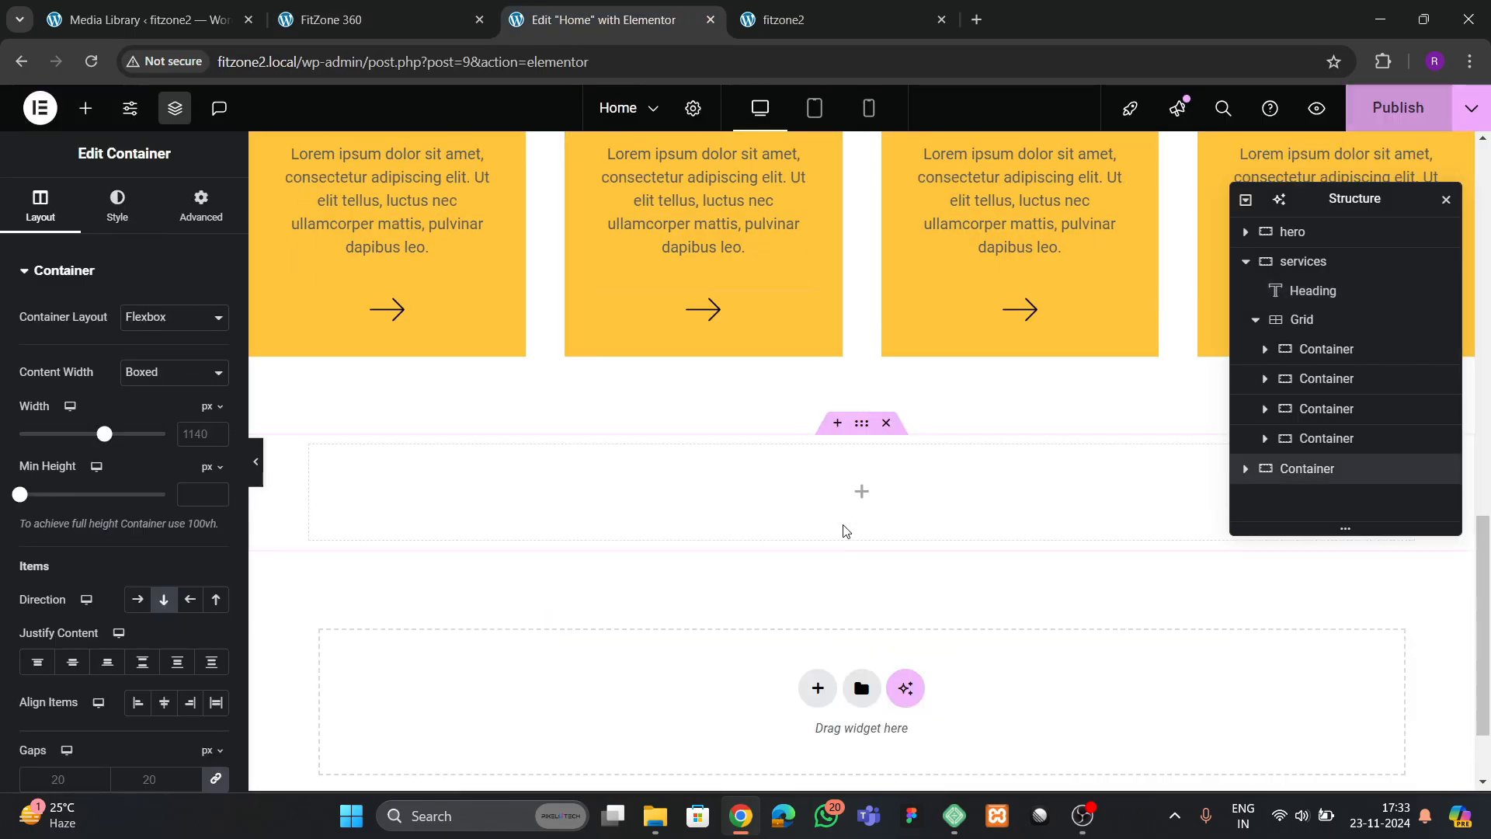
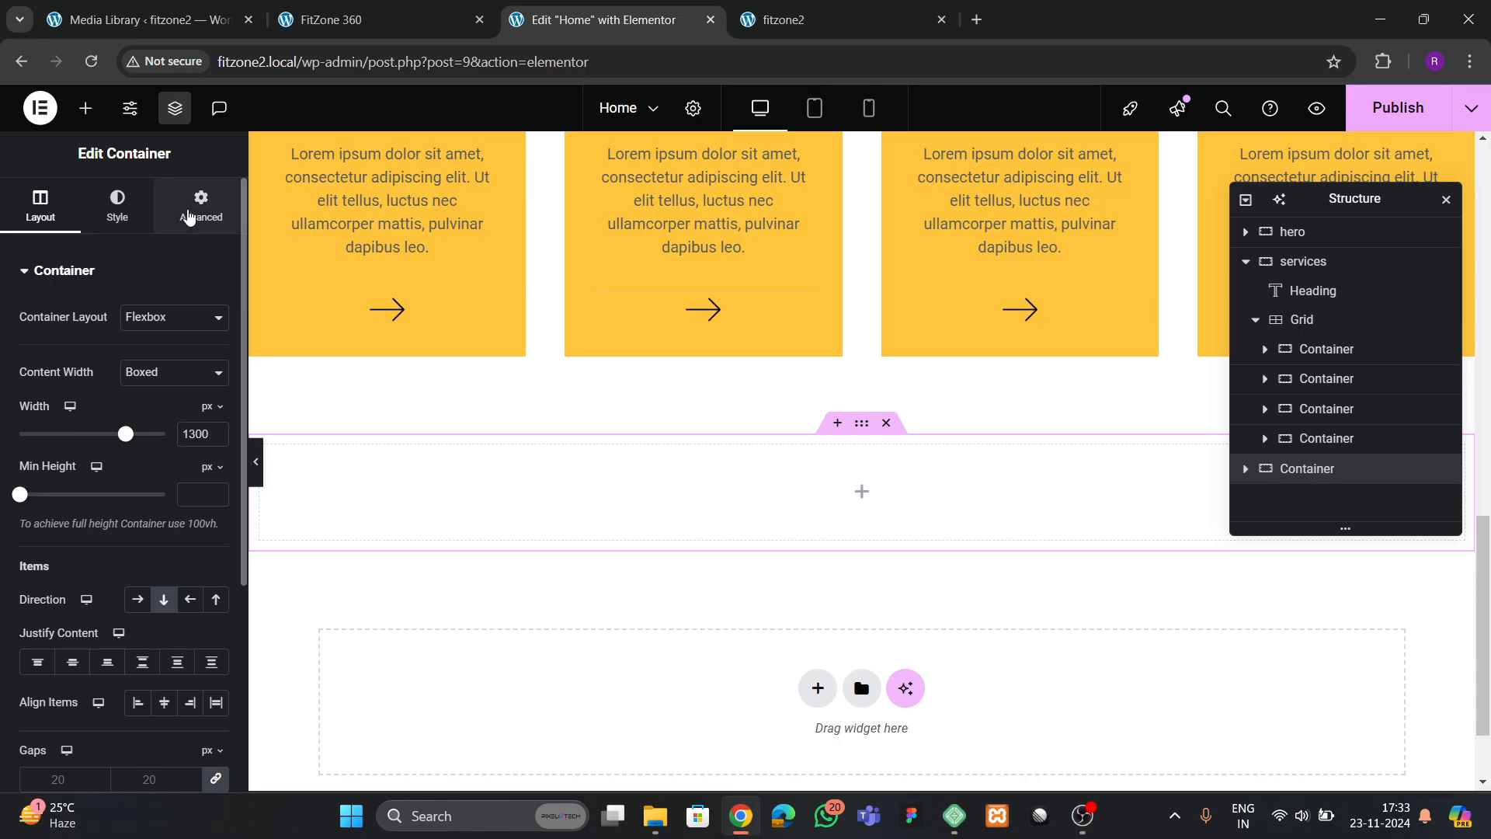
# Set the new container's padding to 80 px top and bottom and 0 px on both sides, and rename it cta 1
pyautogui.click(200, 206)
pyautogui.click(27, 414)
pyautogui.write('00')
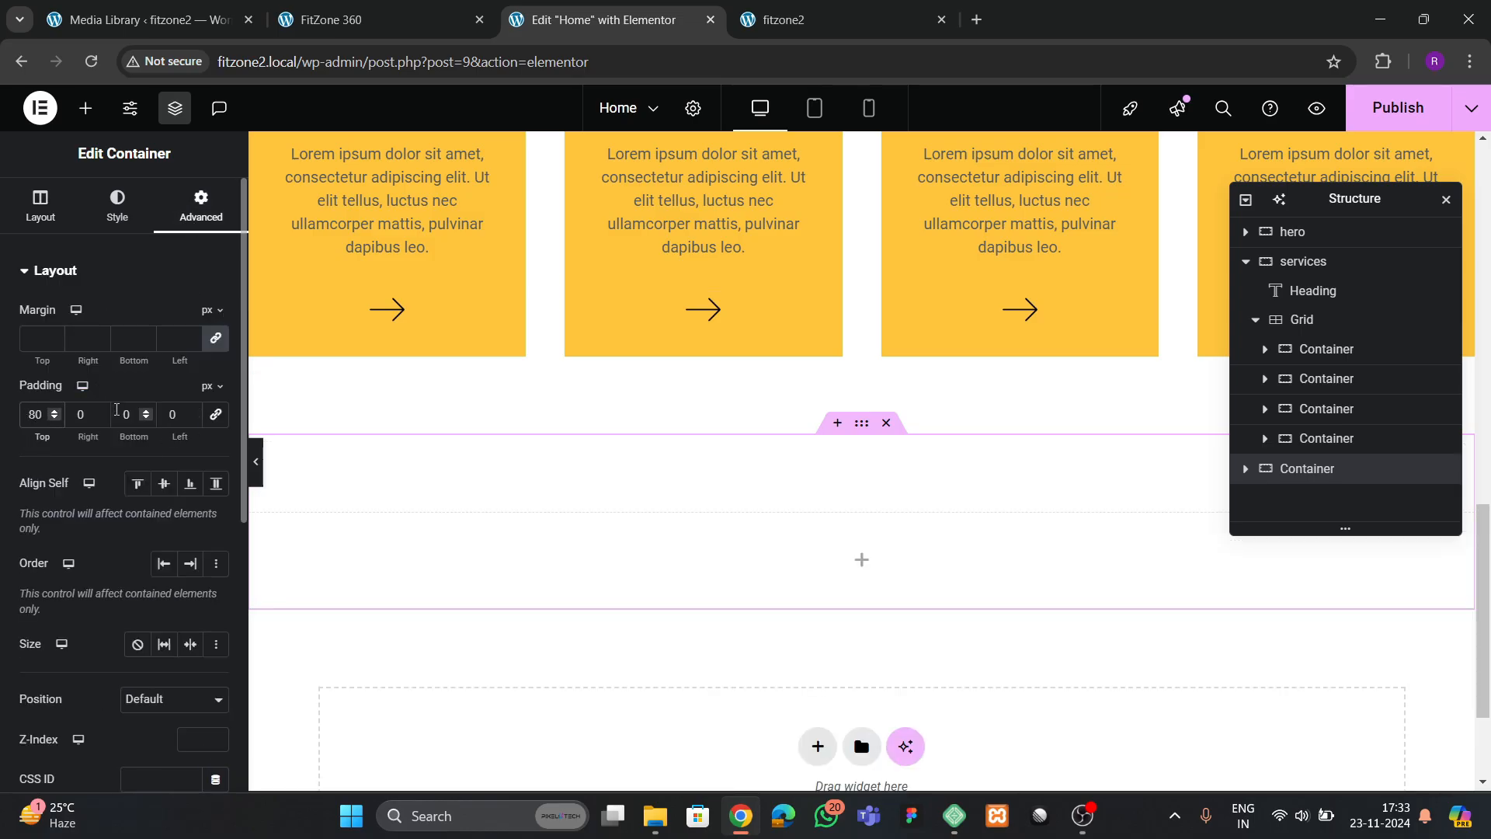
pyautogui.write('8')
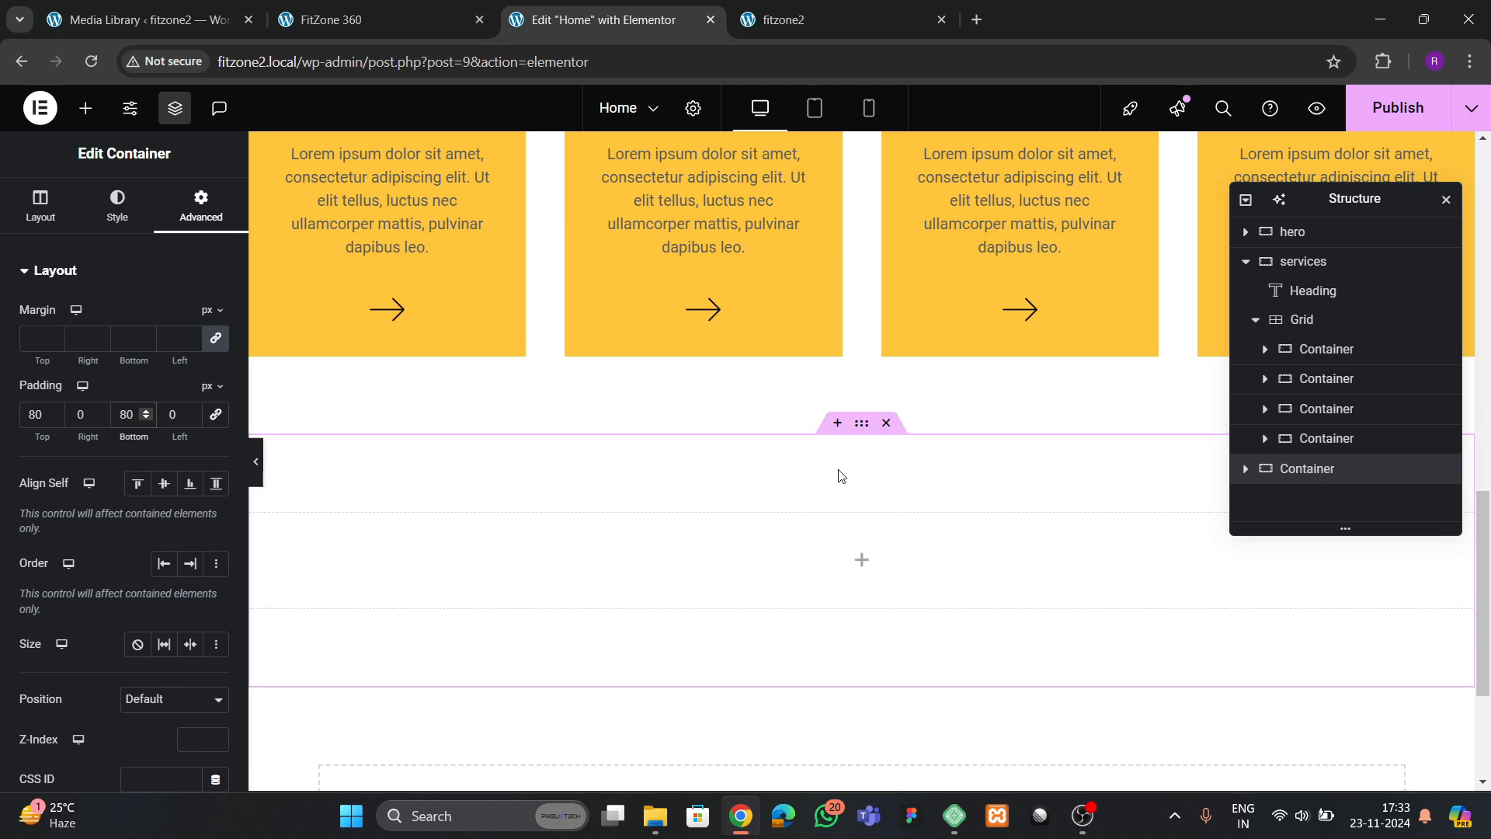
pyautogui.click(118, 206)
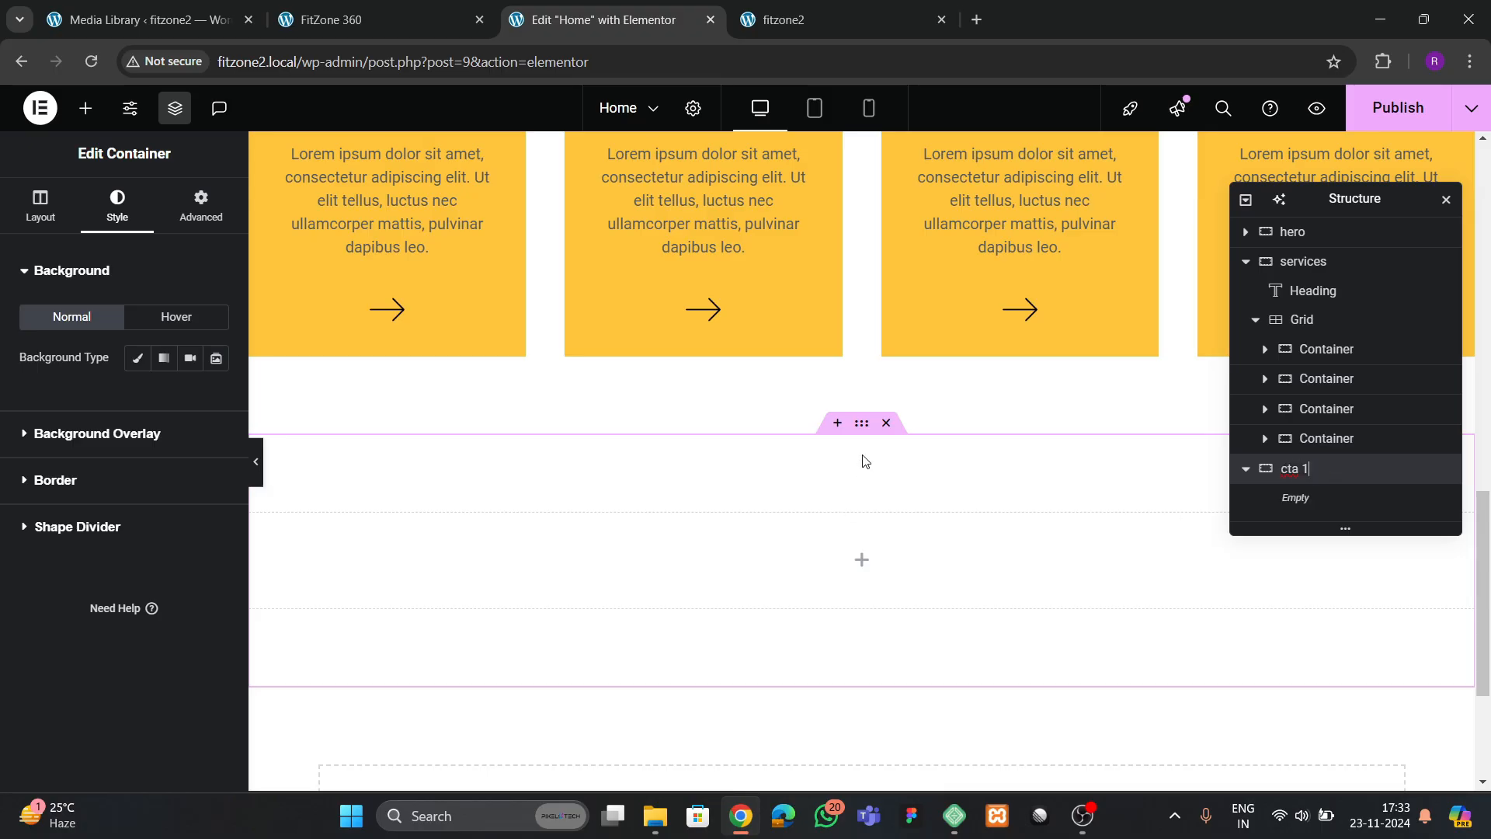
# Give the cta 1 container a classic background with the min.jpg photo of the group on rowing machines
pyautogui.click(152, 362)
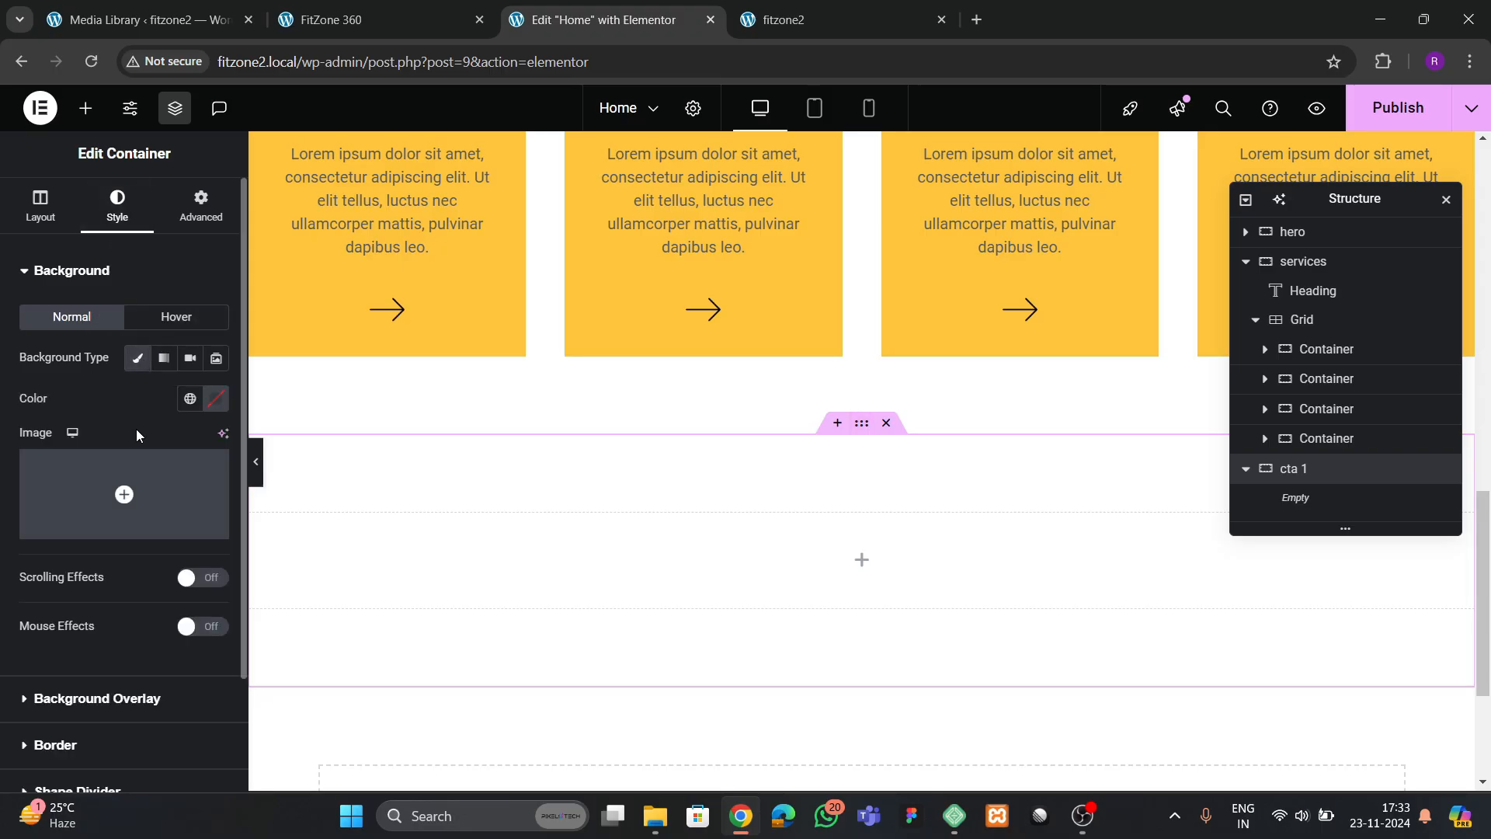
pyautogui.click(136, 492)
pyautogui.scroll(-4, 594, 507)
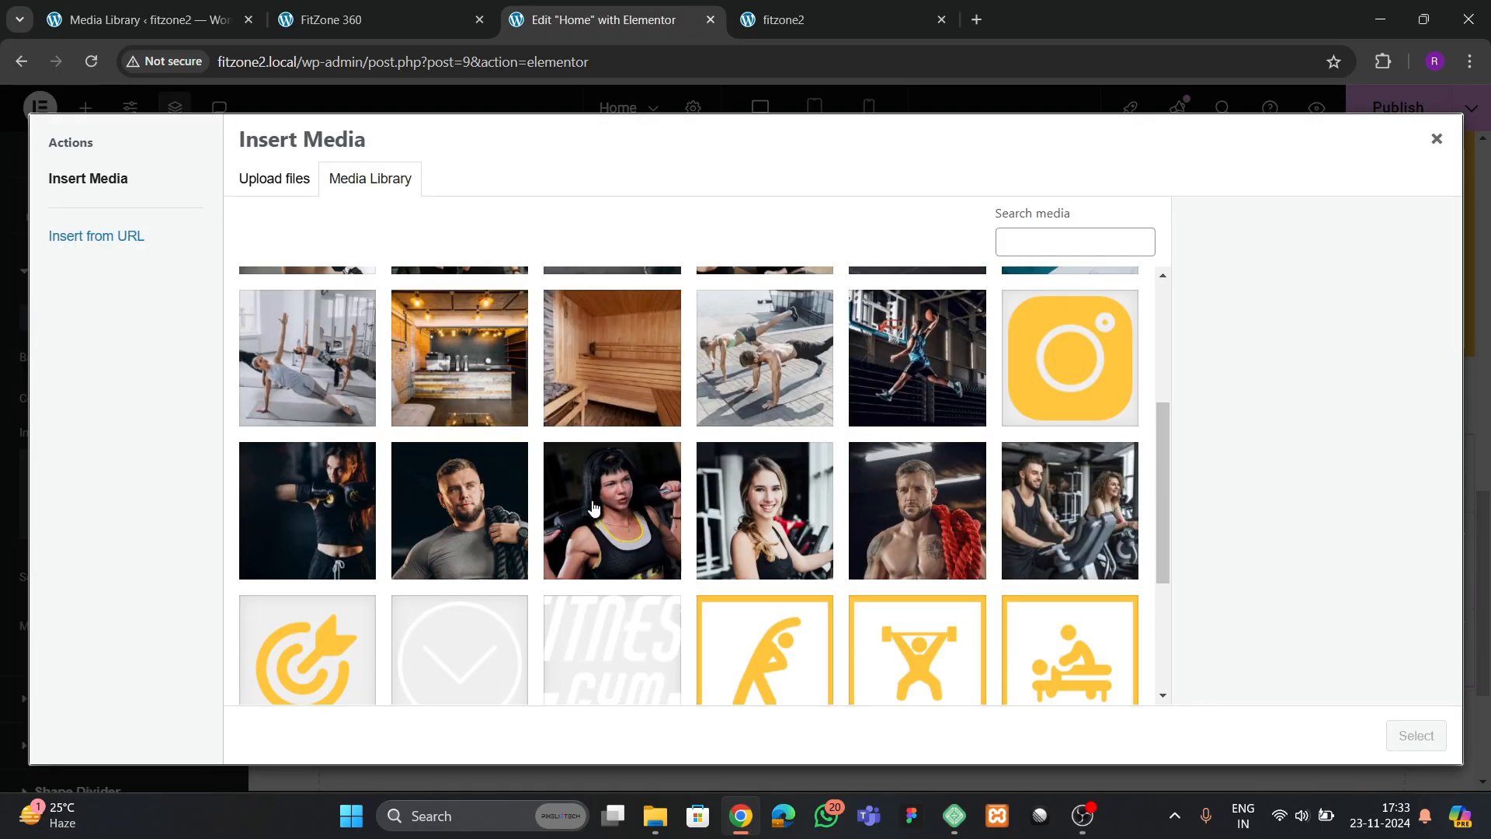
pyautogui.scroll(4, 633, 565)
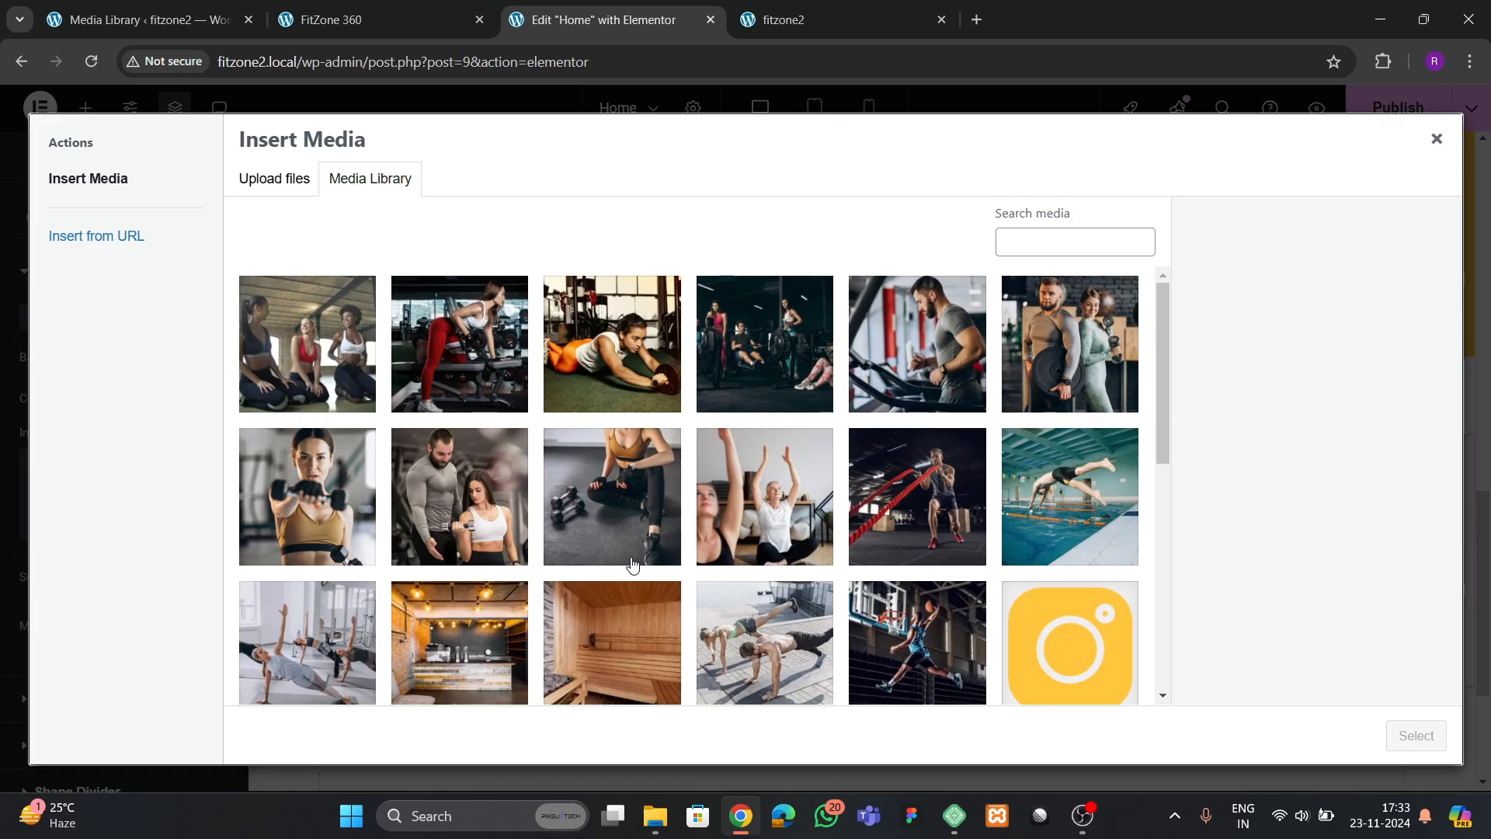
pyautogui.click(766, 344)
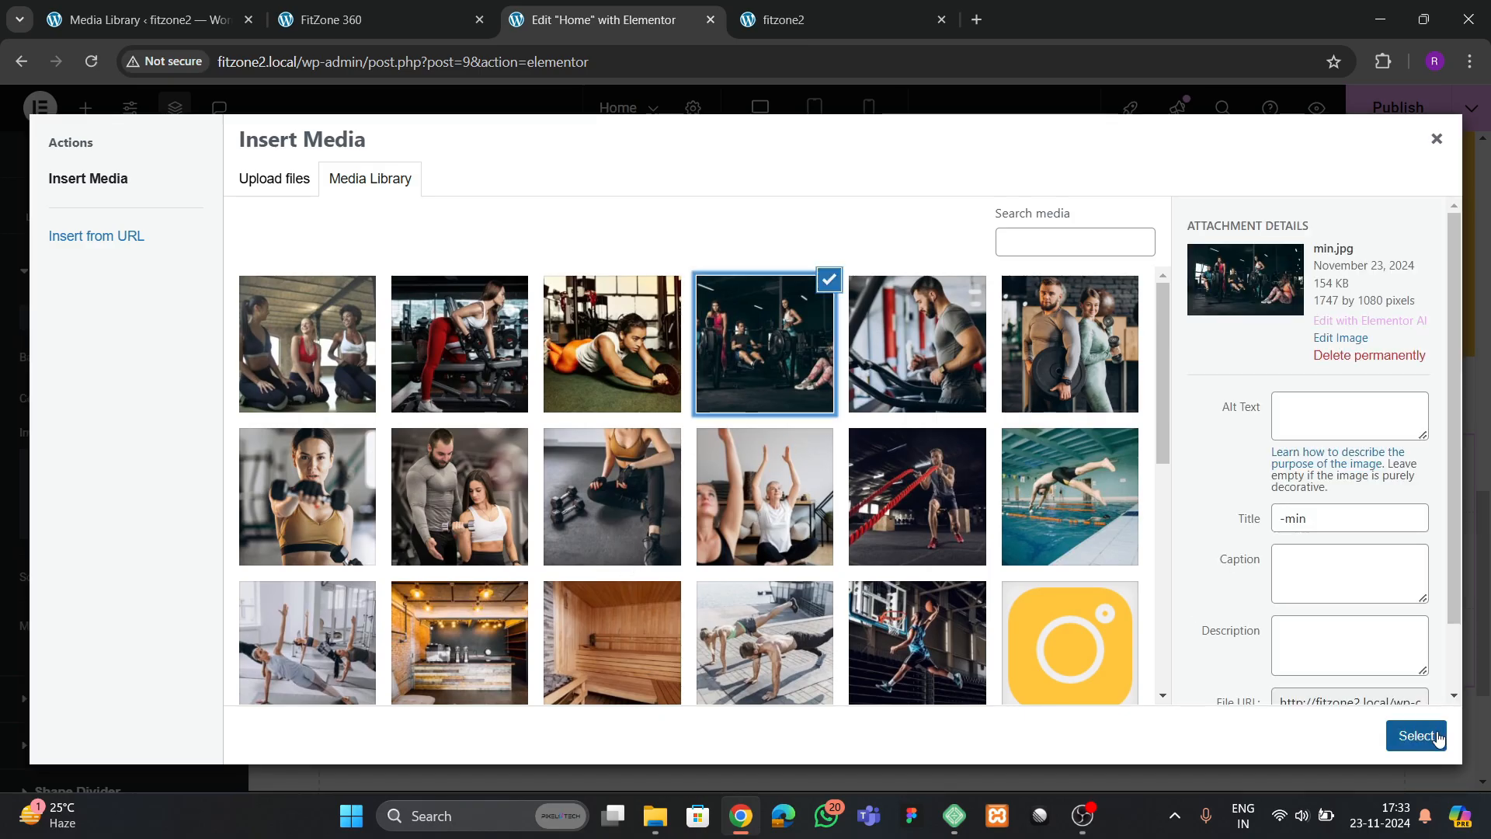
pyautogui.click(1417, 735)
# Set the cta 1 background image's position to Center Center and its display size to Cover
pyautogui.scroll(-3, 132, 590)
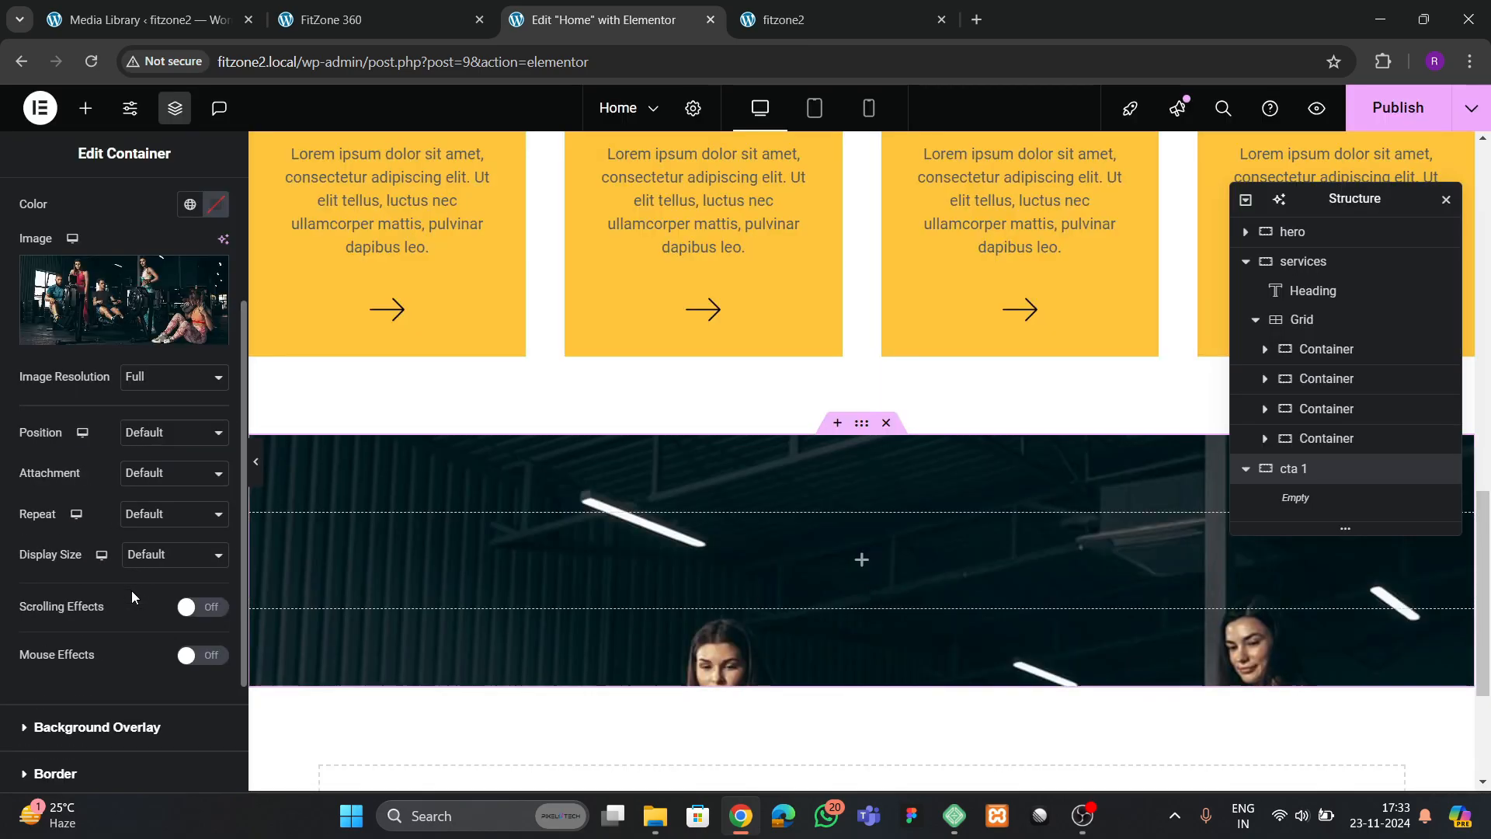
pyautogui.click(147, 447)
pyautogui.click(143, 477)
pyautogui.click(149, 555)
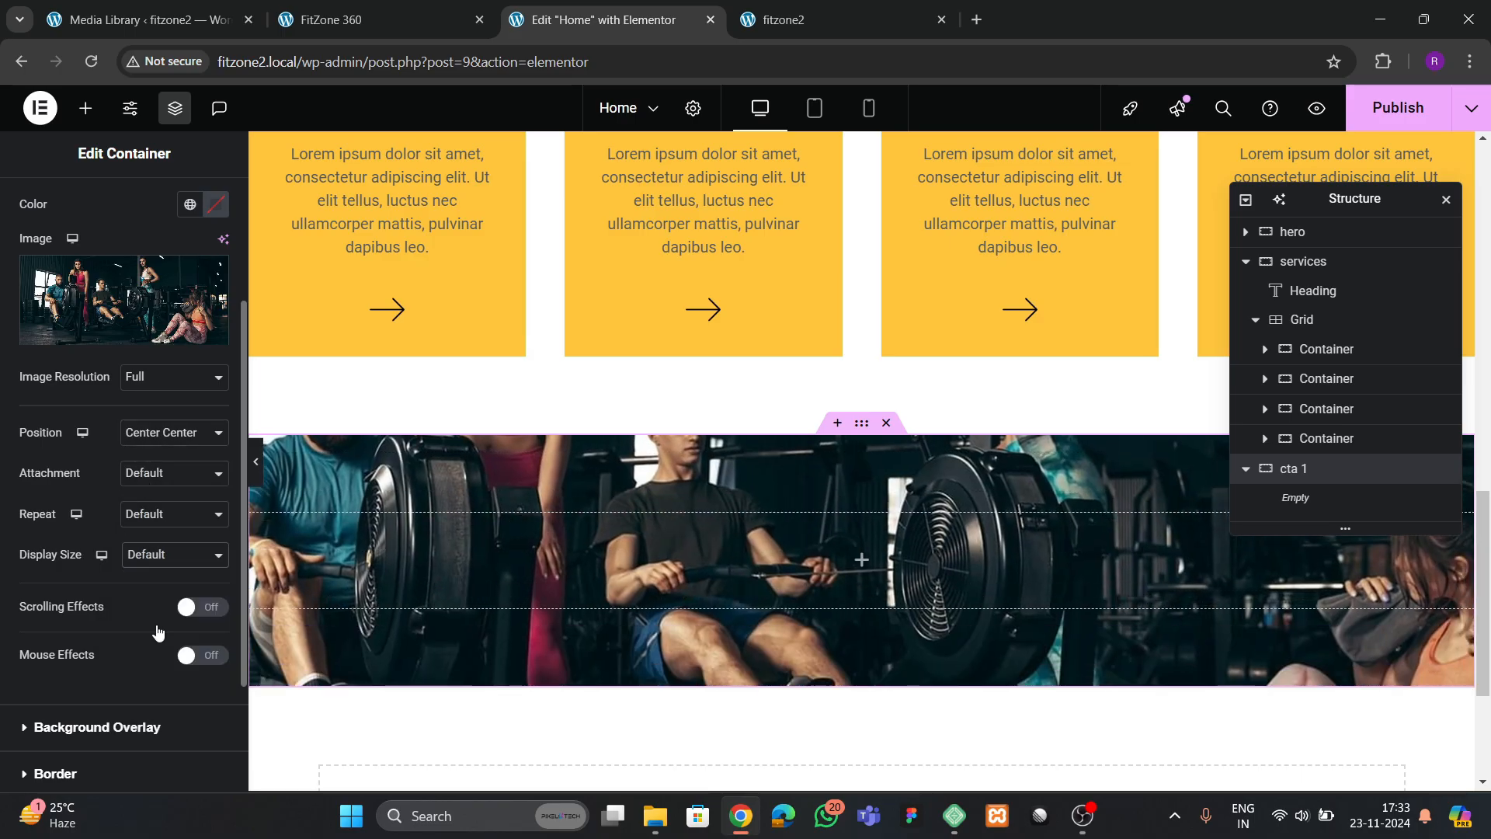
pyautogui.click(158, 632)
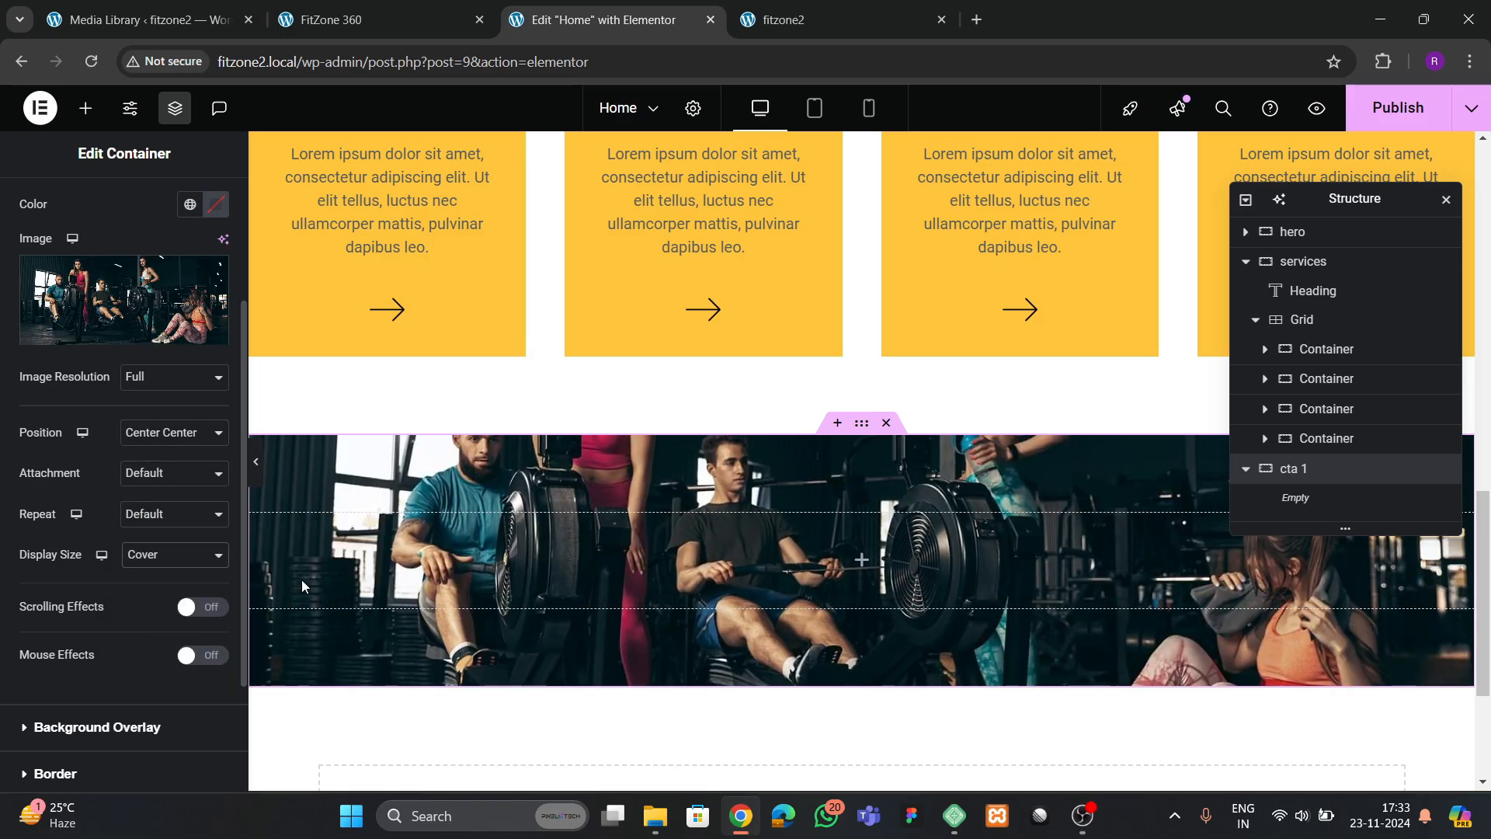
# Try a 400 px minimum height on the cta 1 container, then set it to 300 px
pyautogui.scroll(4, 96, 229)
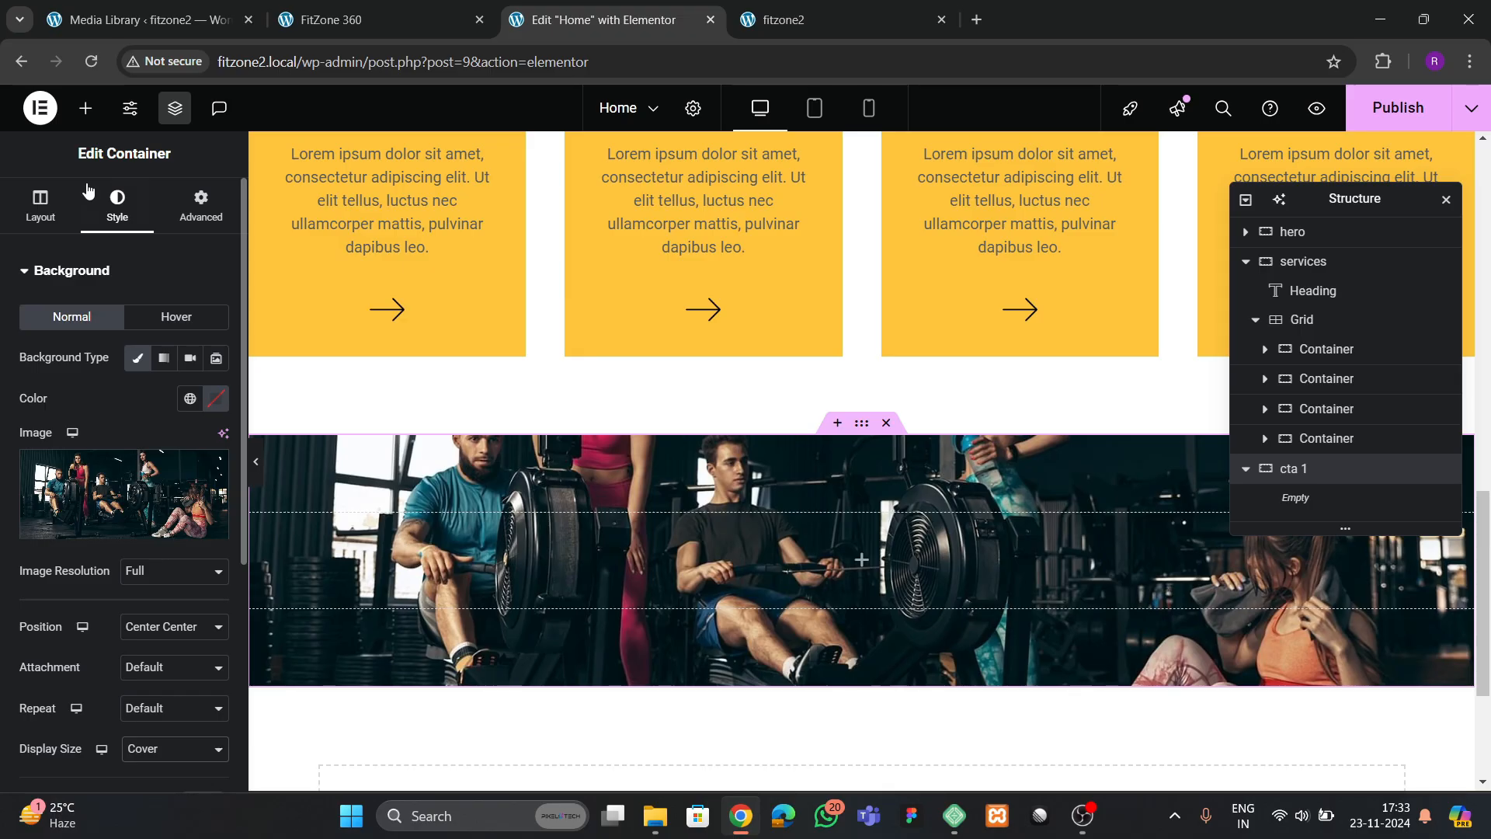
pyautogui.click(41, 206)
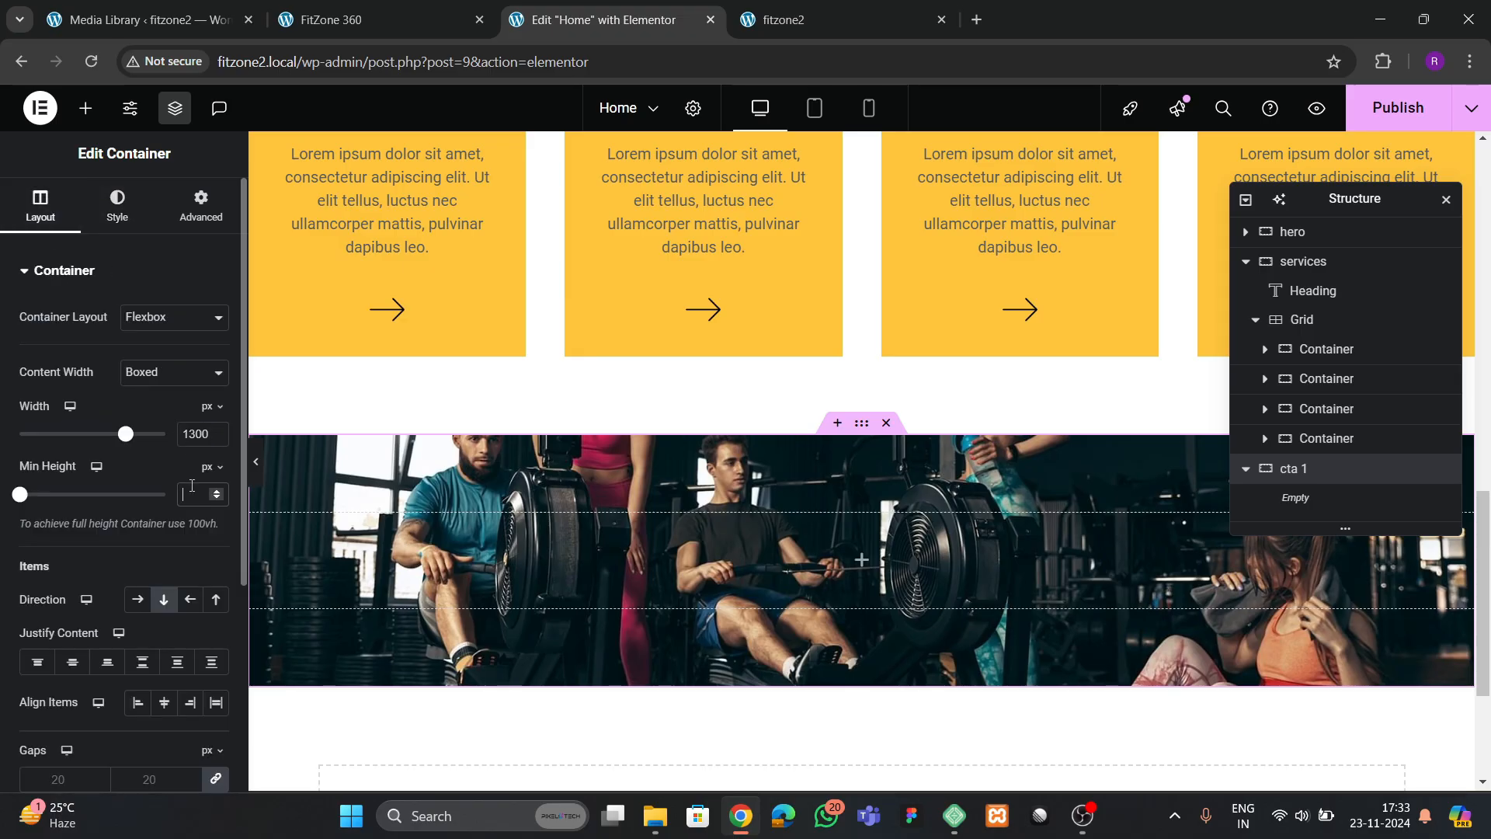
pyautogui.write('400')
pyautogui.scroll(-1, 789, 538)
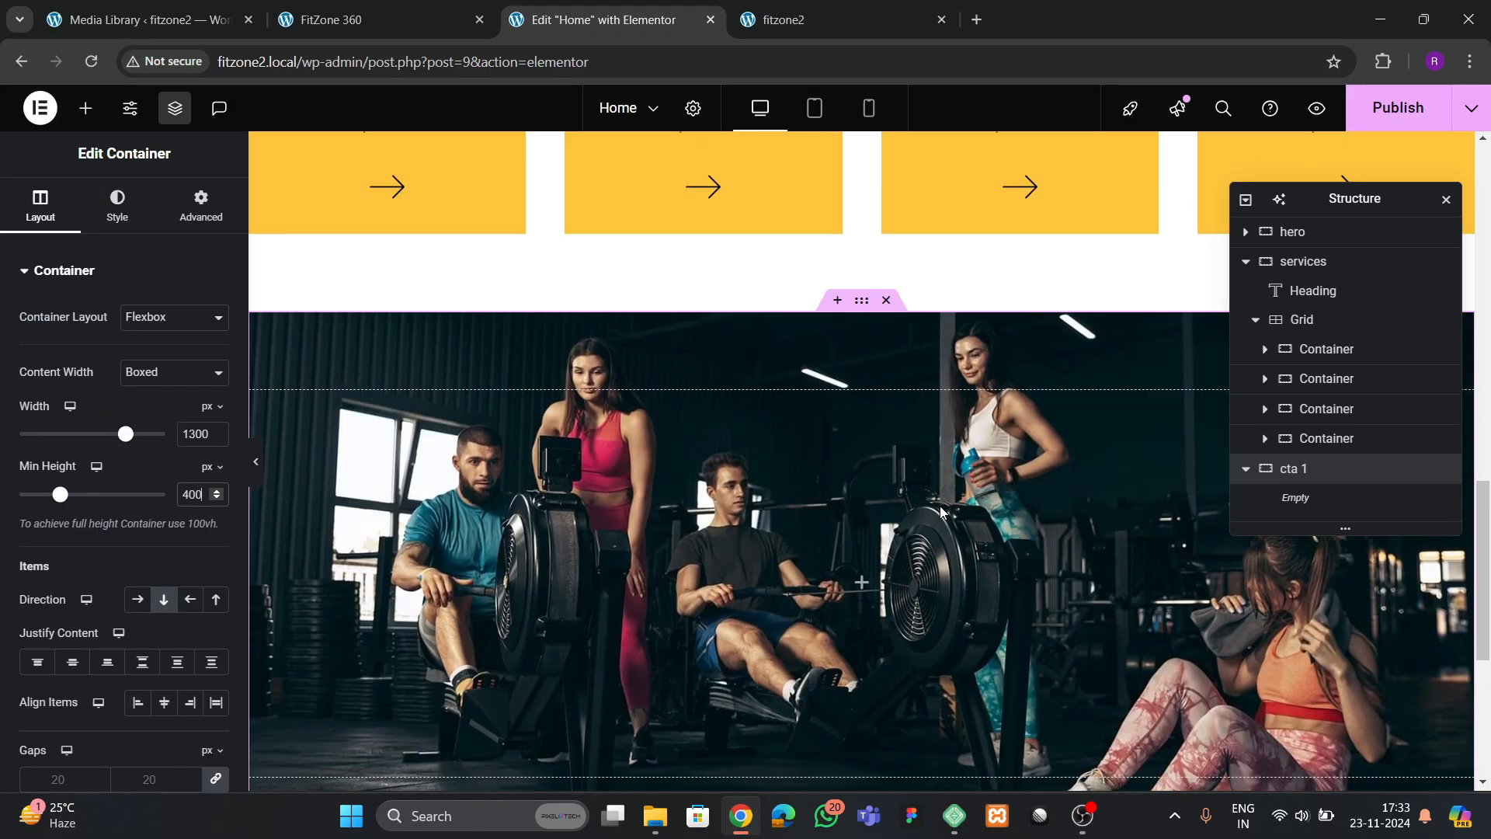
pyautogui.press('BackSpace')
pyautogui.press('BackSpace')
pyautogui.press('BackSpace')
pyautogui.write('300')
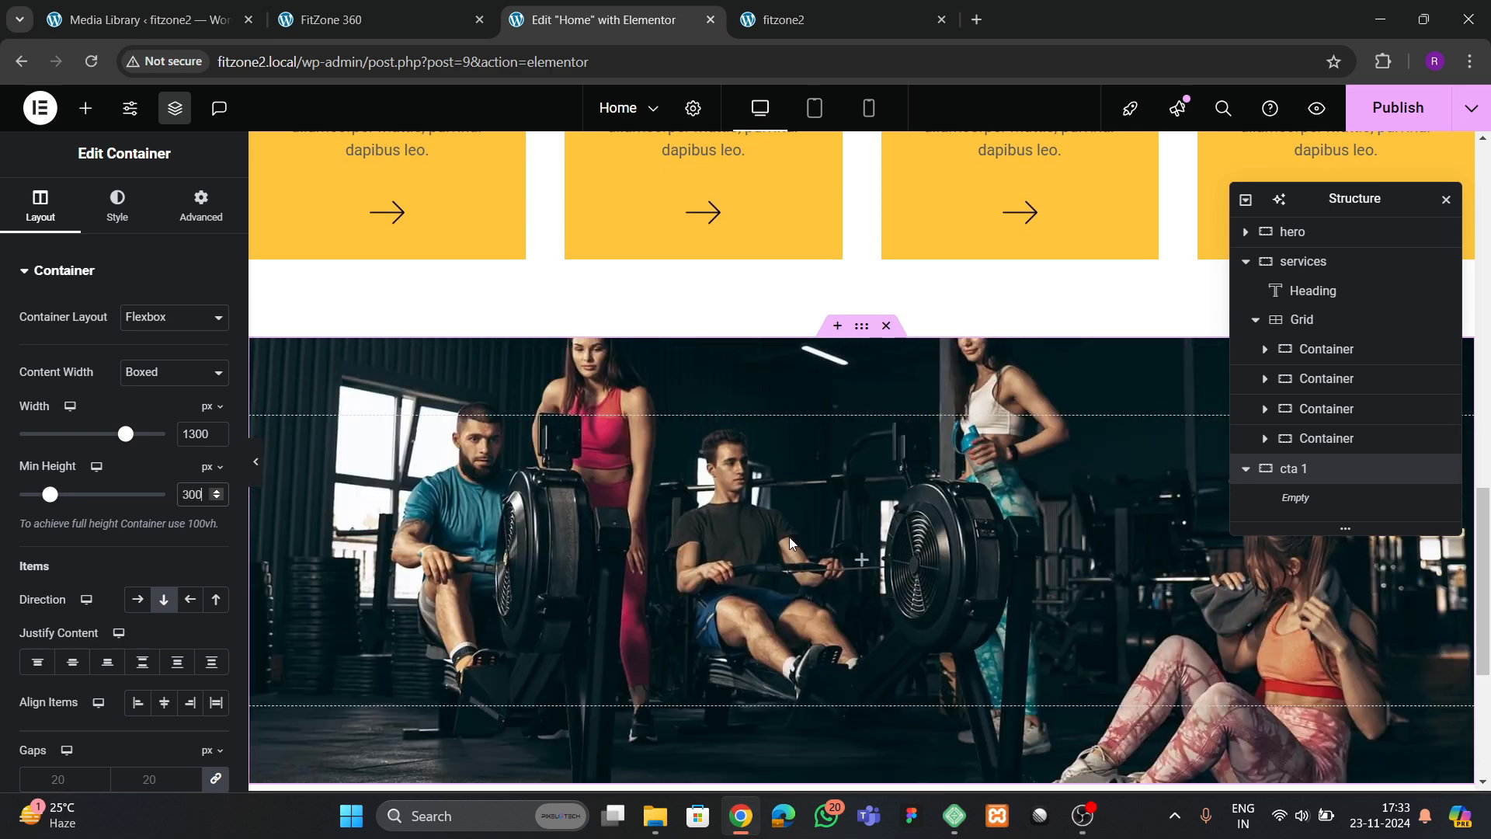
# Compare the banner with the "Work Hard Get Results" section on the FitZone 360 reference site
pyautogui.click(373, 20)
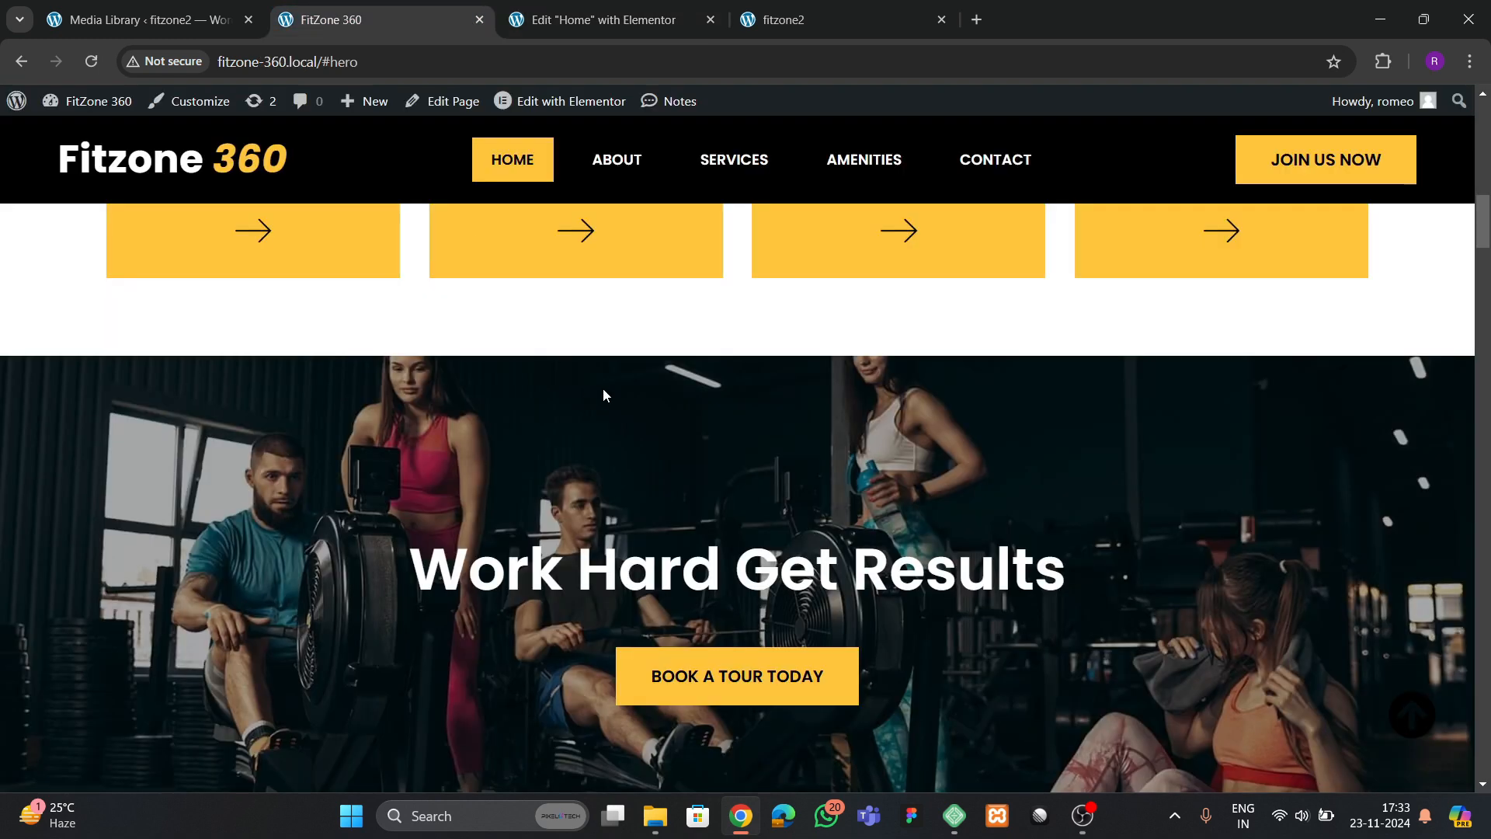
pyautogui.scroll(-2, 602, 388)
pyautogui.click(578, 31)
# Copy the "Join now for just $10/month" heading from the services section and paste it into the cta 1 container
pyautogui.scroll(5, 688, 380)
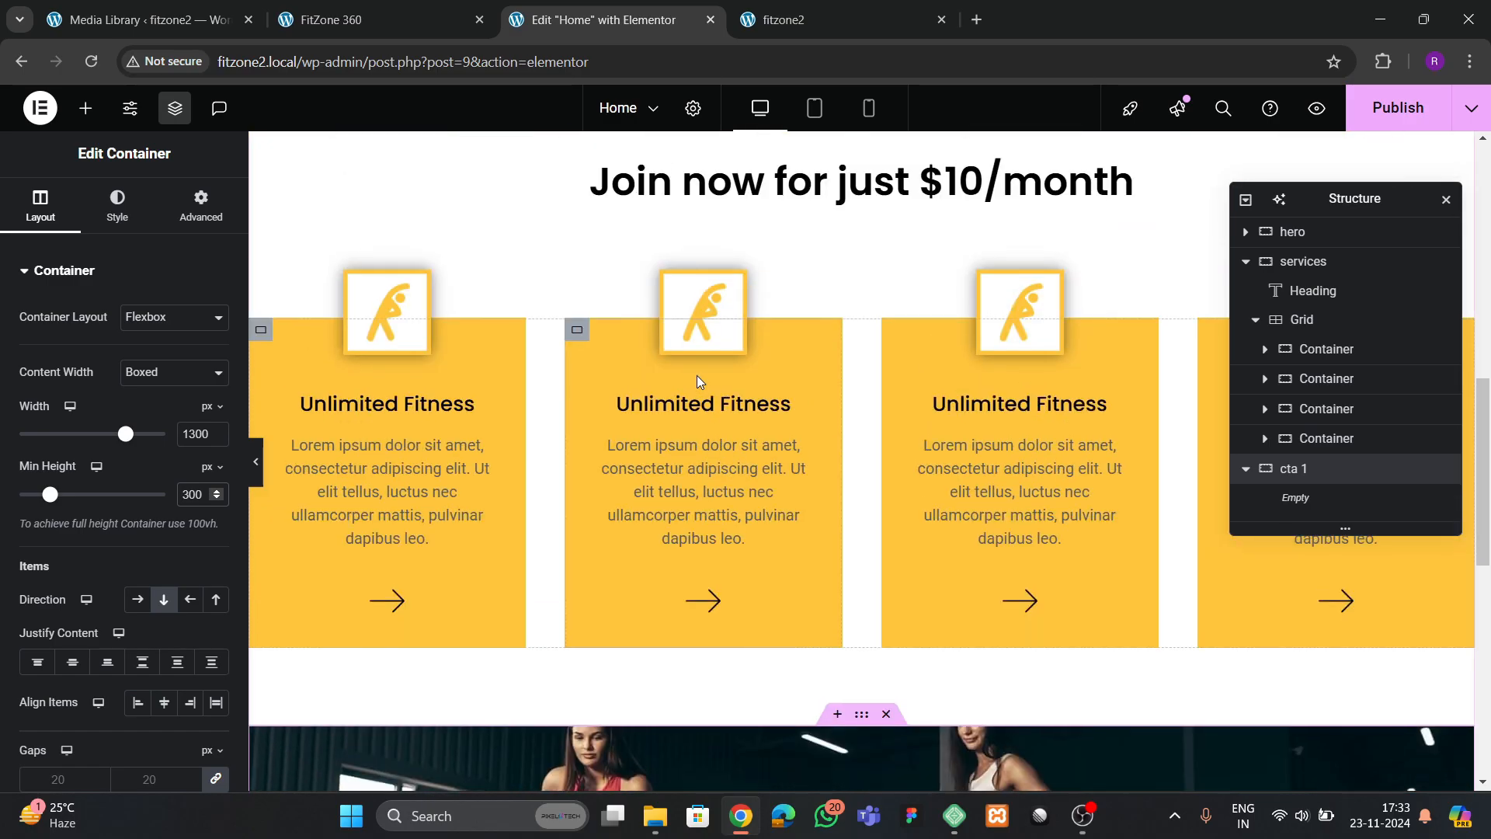
pyautogui.click(1130, 177)
pyautogui.rightClick(735, 166)
pyautogui.click(789, 262)
pyautogui.scroll(-3, 772, 436)
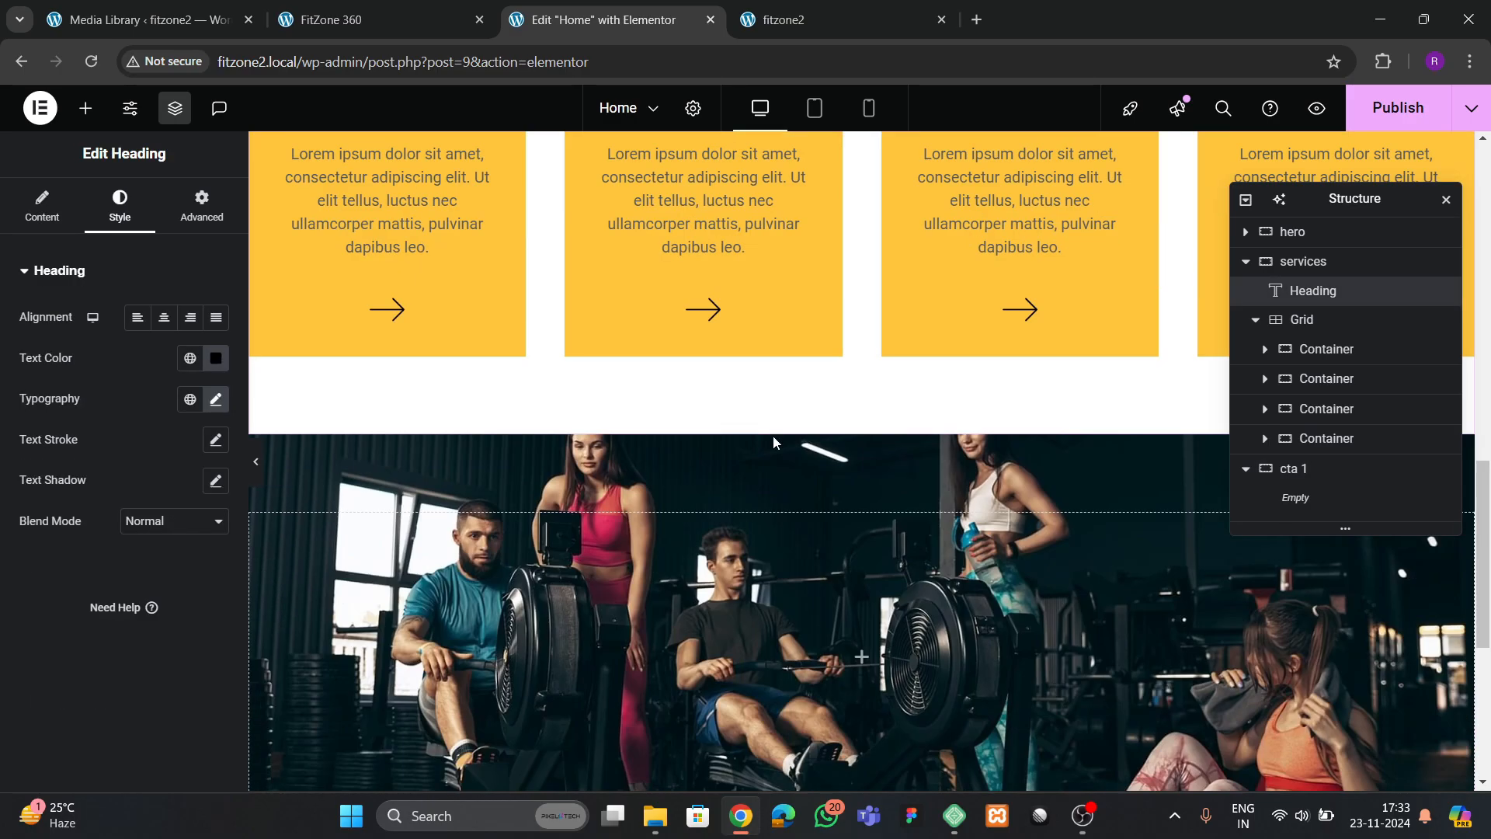
pyautogui.rightClick(710, 637)
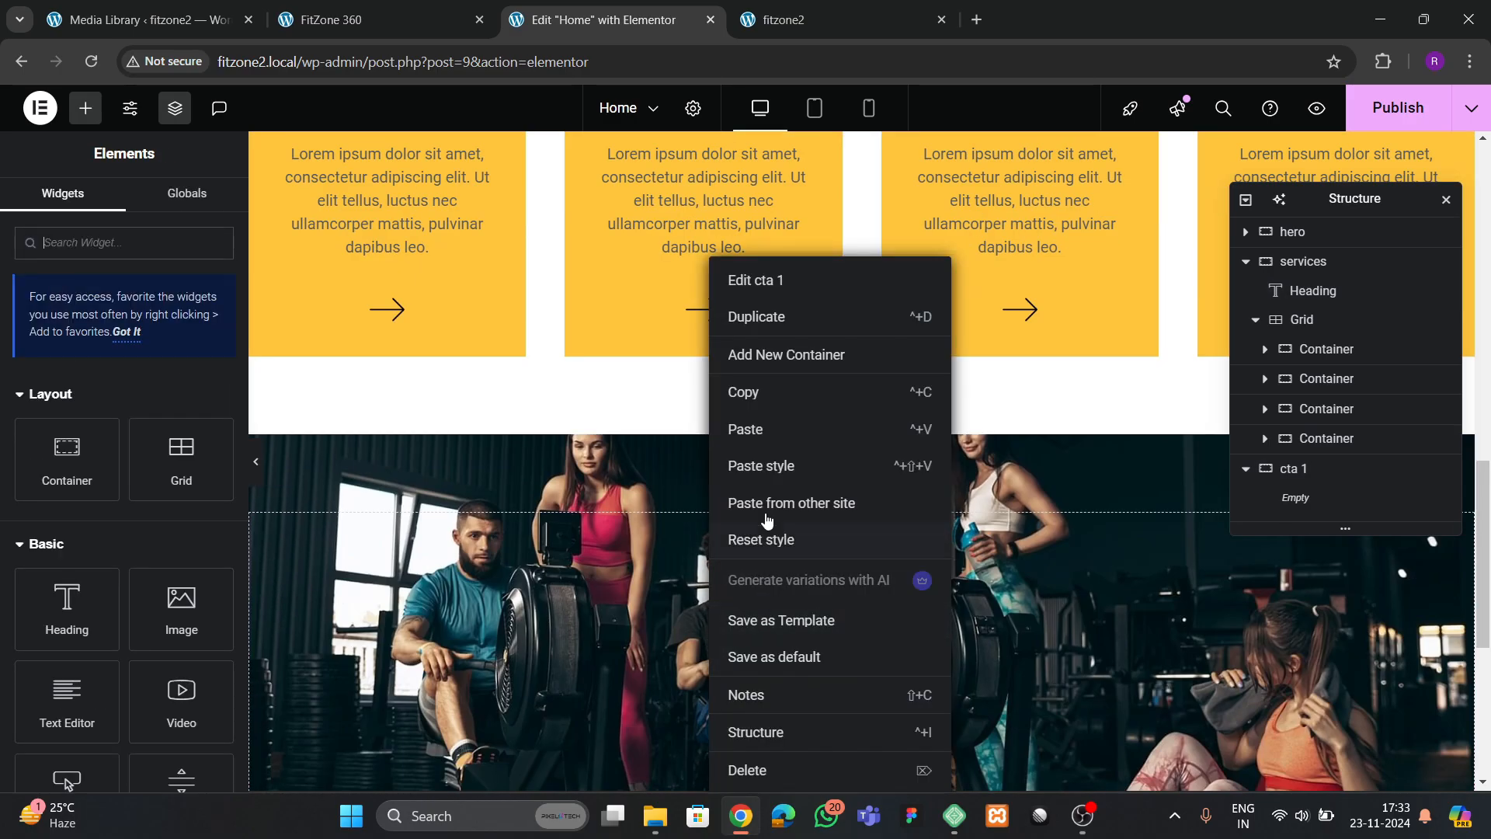
pyautogui.click(769, 429)
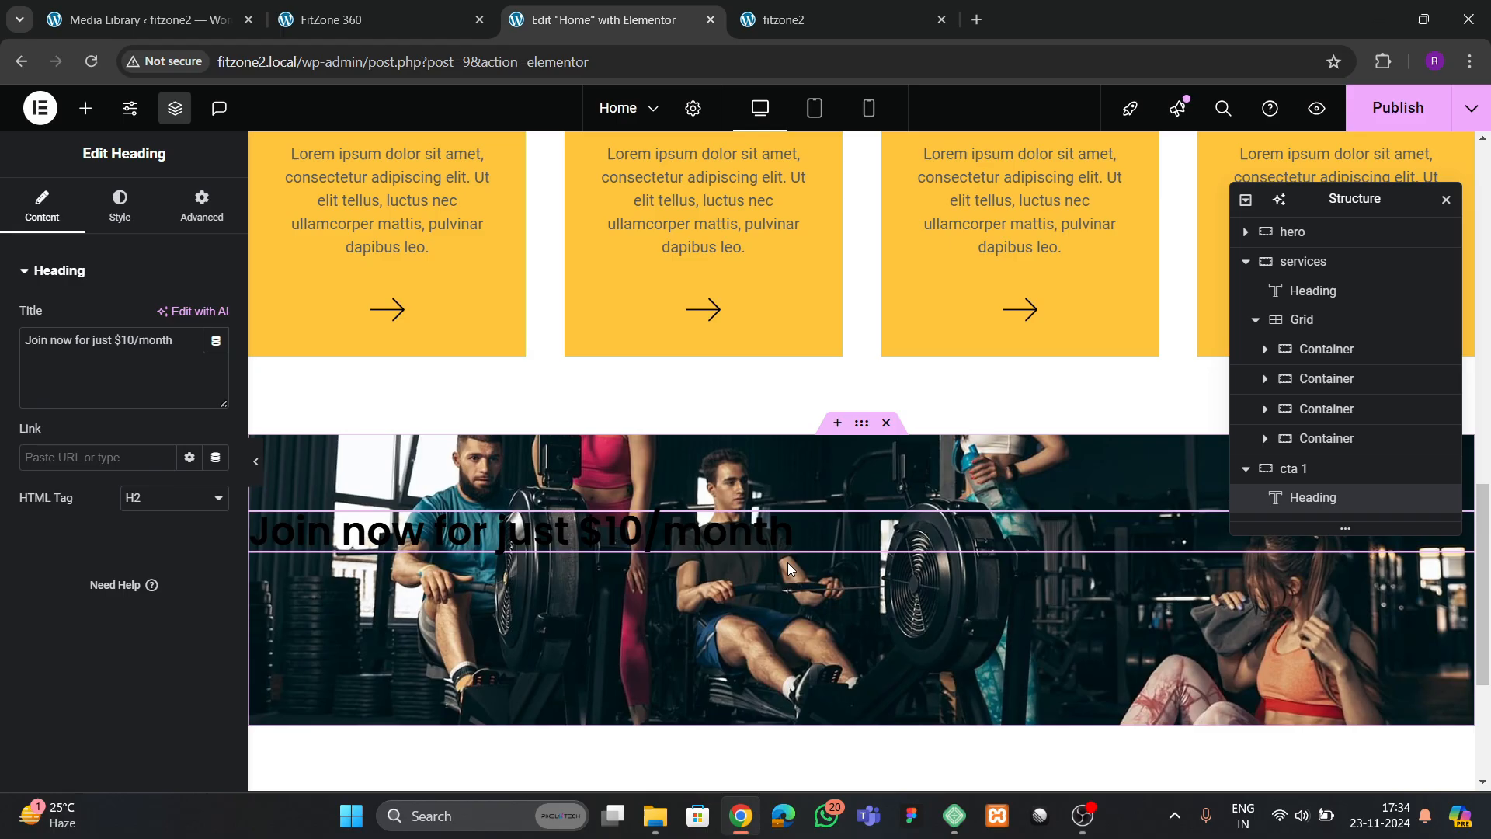
# Center the cta 1 container's content with both Justify Content and Align Items
pyautogui.click(1305, 468)
pyautogui.scroll(-2, 119, 467)
pyautogui.click(75, 479)
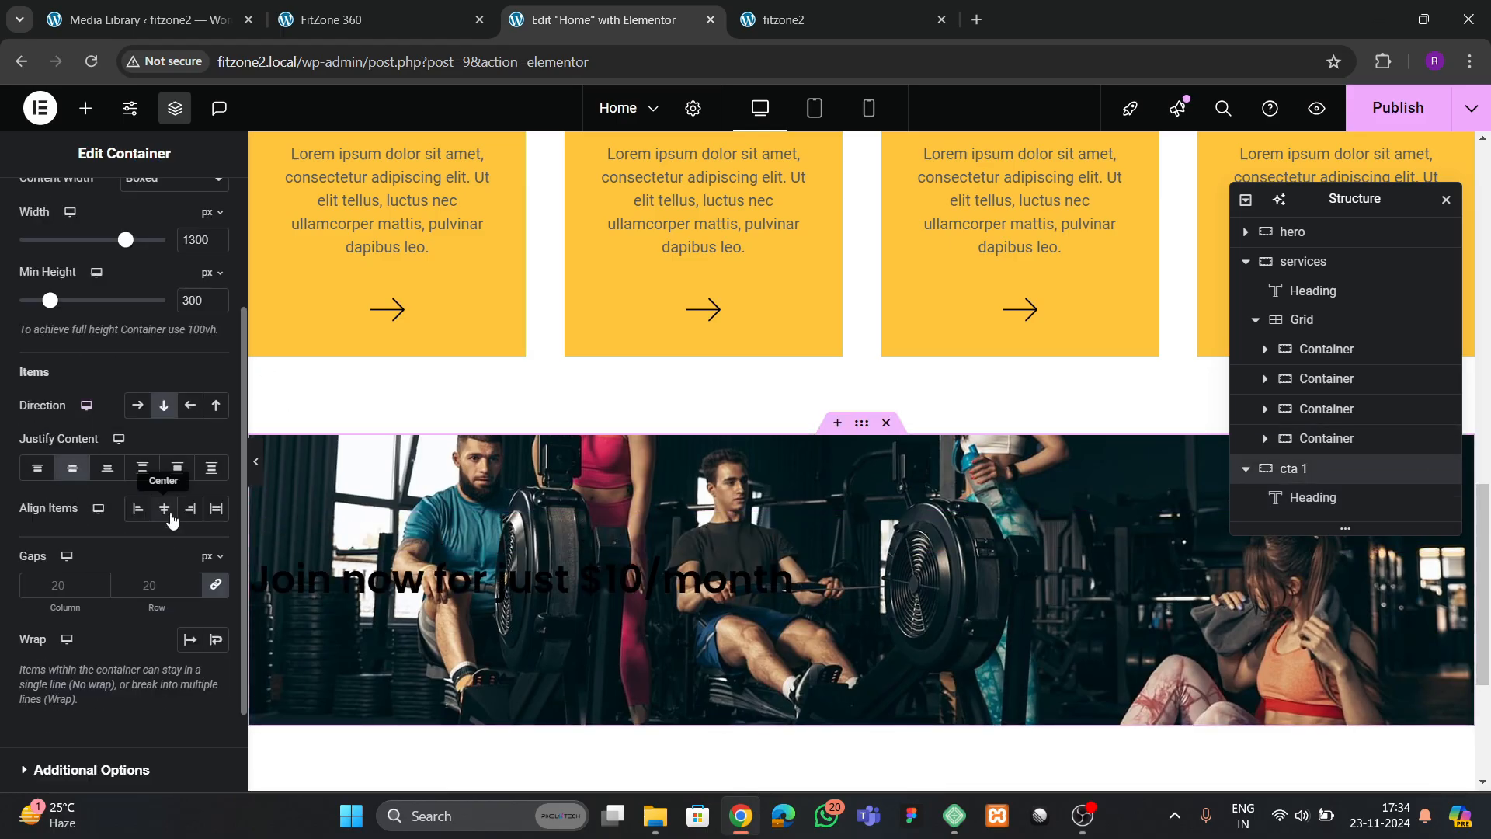
pyautogui.click(164, 508)
# Copy "Work Hard Get Results" from the FitZone 360 reference site and use it as the cta 1 heading's title
pyautogui.click(334, 19)
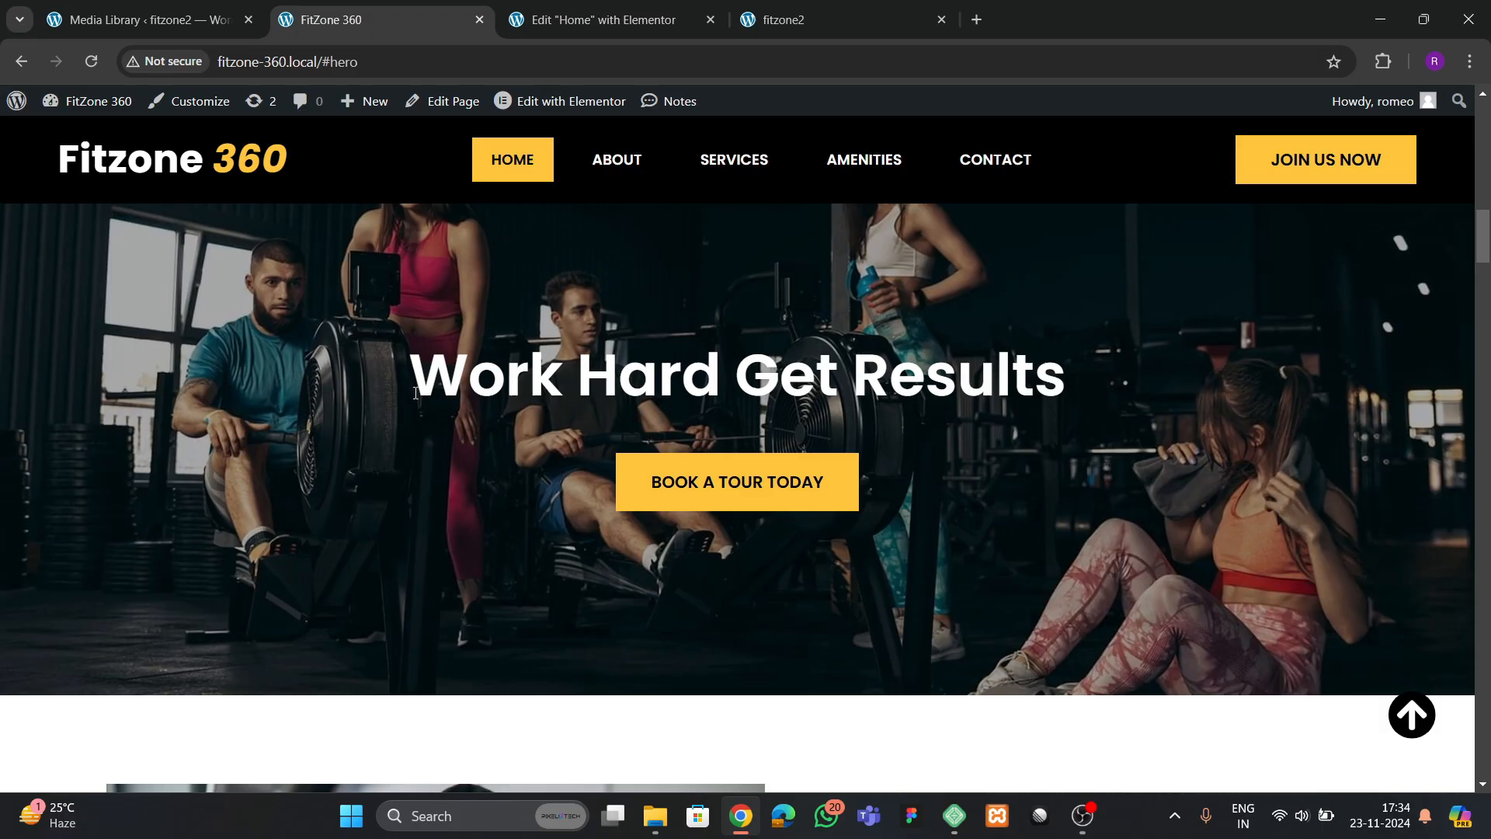
pyautogui.moveTo(426, 369); pyautogui.dragTo(1068, 383)
pyautogui.click(1069, 385)
pyautogui.moveTo(418, 386); pyautogui.dragTo(1054, 389)
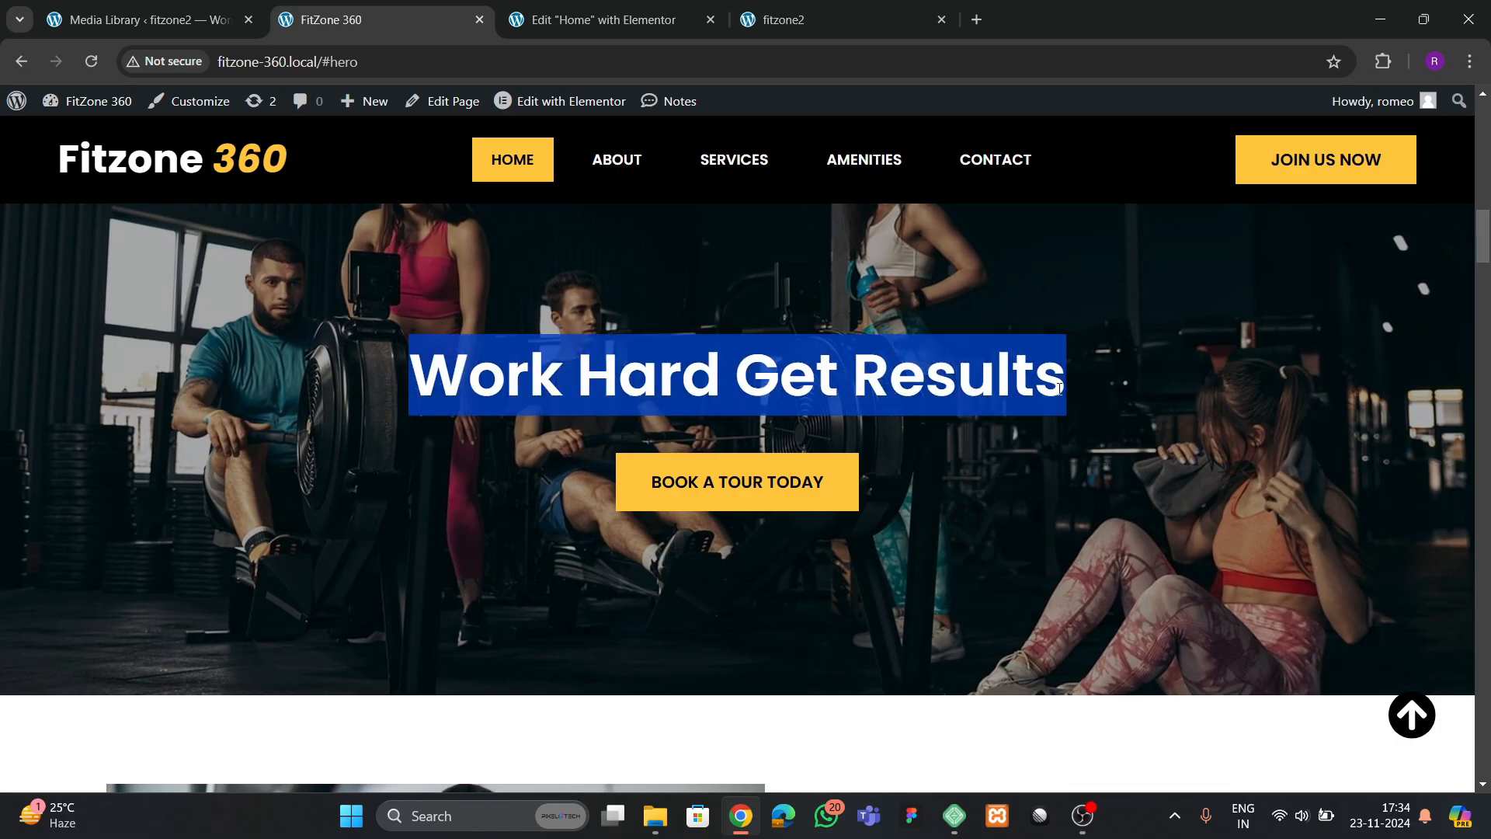
pyautogui.click(606, 19)
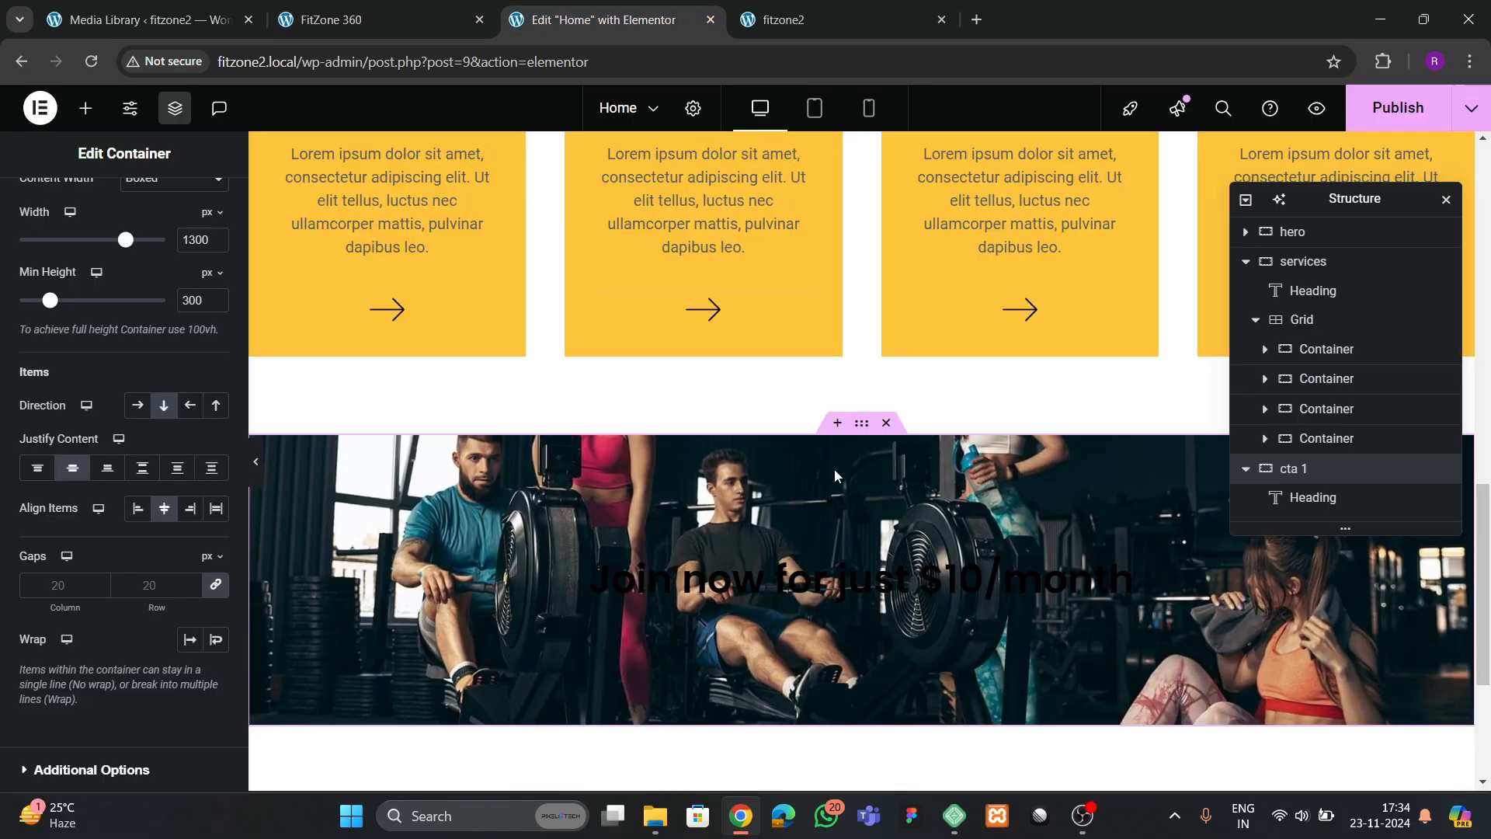
pyautogui.click(786, 590)
pyautogui.click(117, 361)
pyautogui.hotkey('ctrl', 'a')
pyautogui.hotkey('ctrl', 'v')
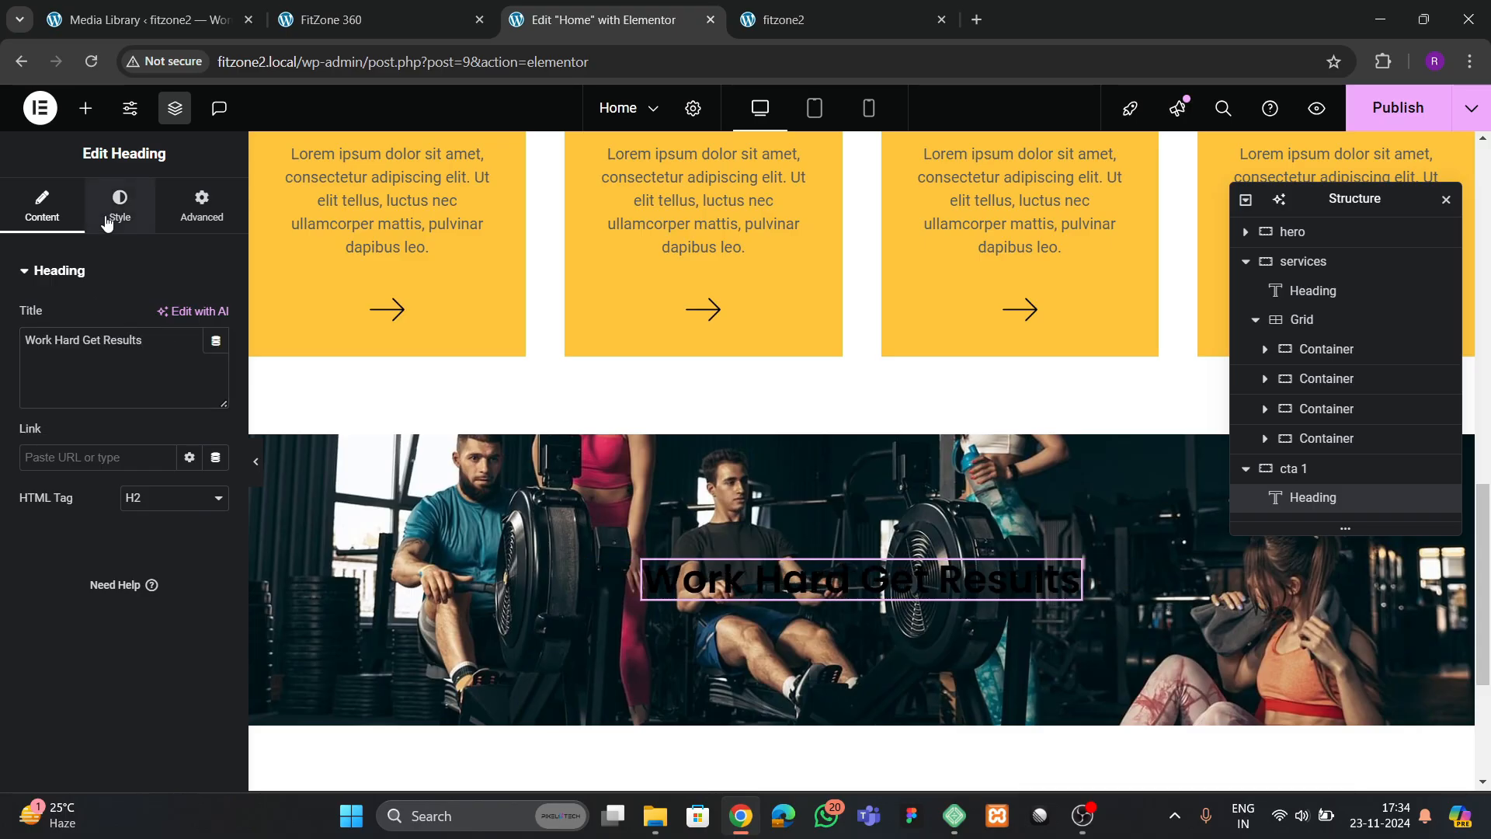
# Change the "Work Hard Get Results" heading's text color to white
pyautogui.click(120, 206)
pyautogui.click(215, 359)
pyautogui.moveTo(200, 480); pyautogui.dragTo(98, 432)
pyautogui.click(62, 587)
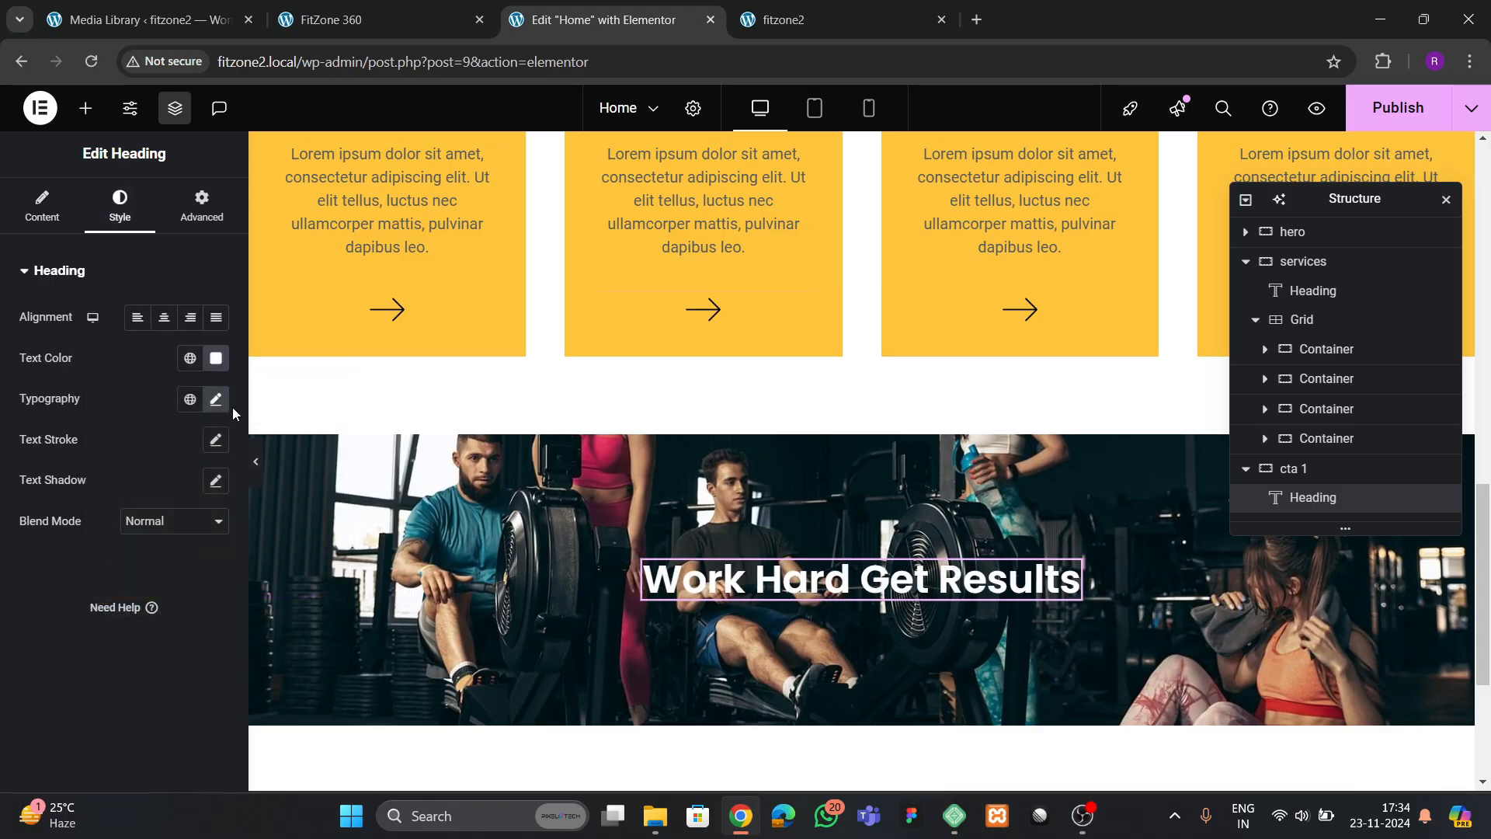
# Increase the "Work Hard Get Results" heading's font size to 50 px and compare it with the FitZone 360 reference site
pyautogui.click(218, 400)
pyautogui.click(204, 549)
pyautogui.click(205, 549)
pyautogui.click(204, 549)
pyautogui.click(205, 549)
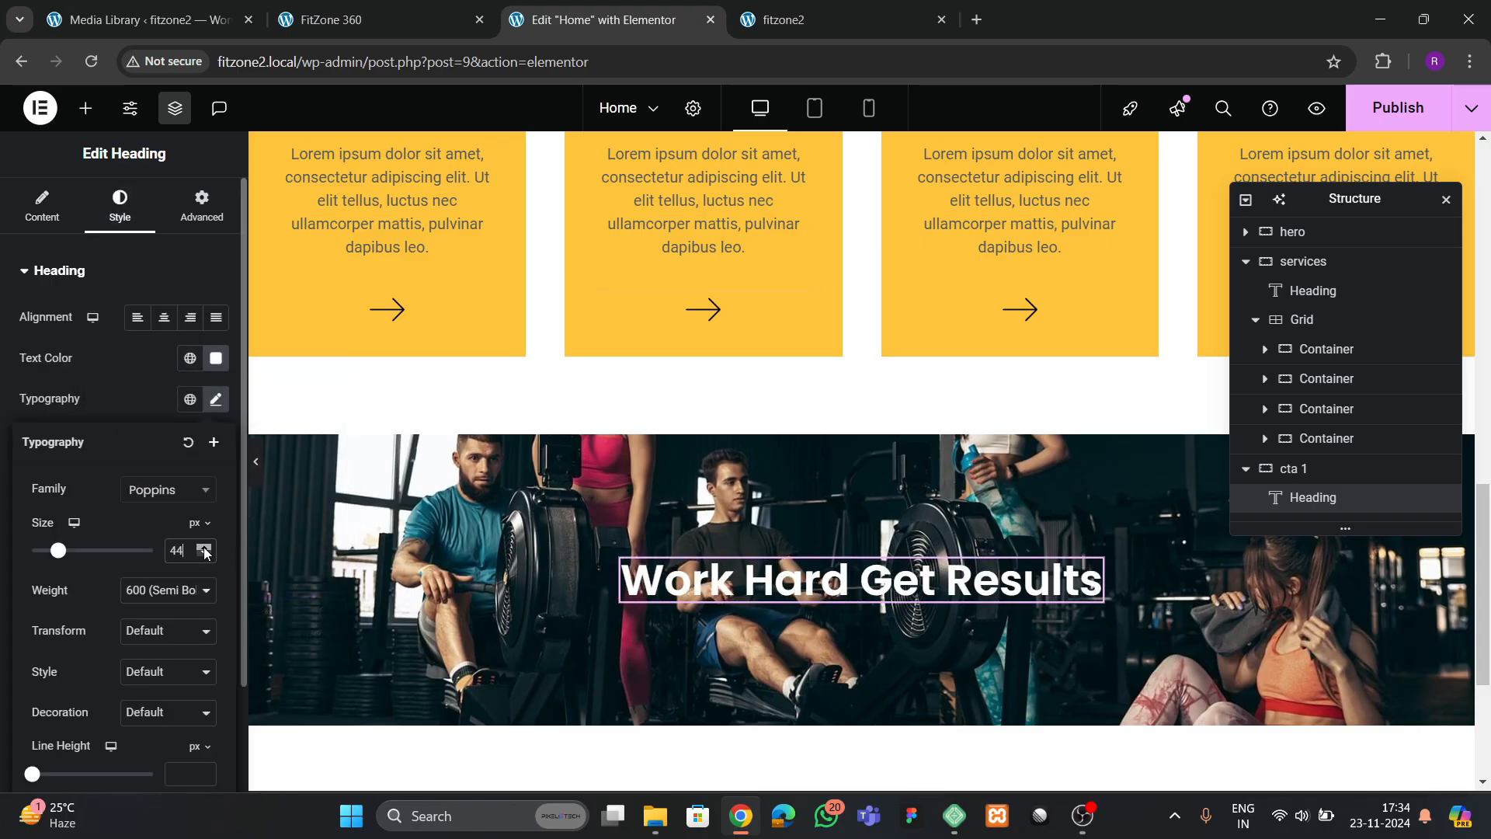
pyautogui.click(204, 548)
pyautogui.click(204, 548)
pyautogui.click(205, 549)
pyautogui.click(205, 548)
pyautogui.click(204, 548)
pyautogui.click(204, 549)
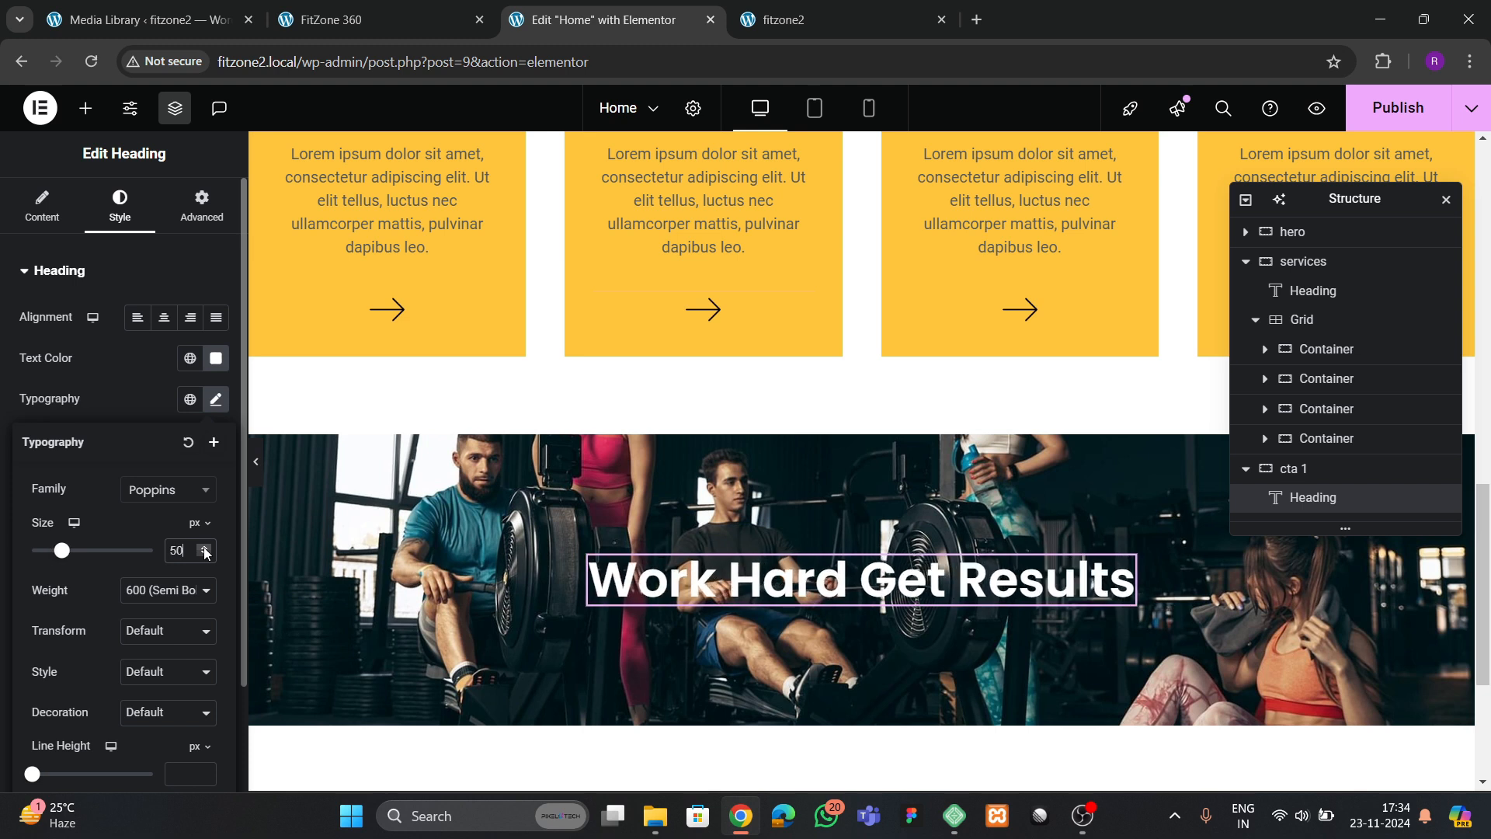
pyautogui.click(349, 19)
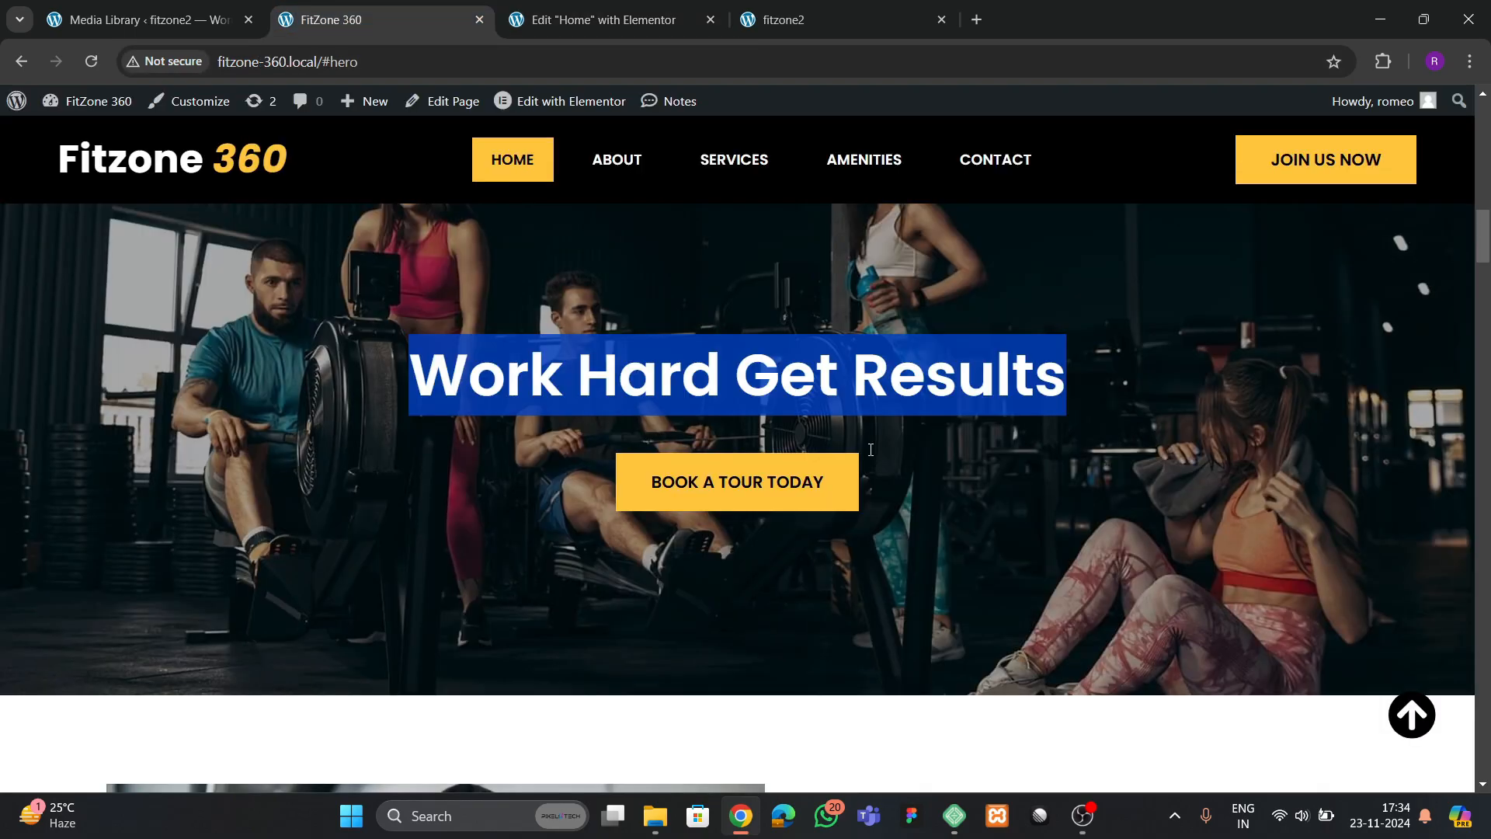
pyautogui.hotkey('ctrl', 'Tab')
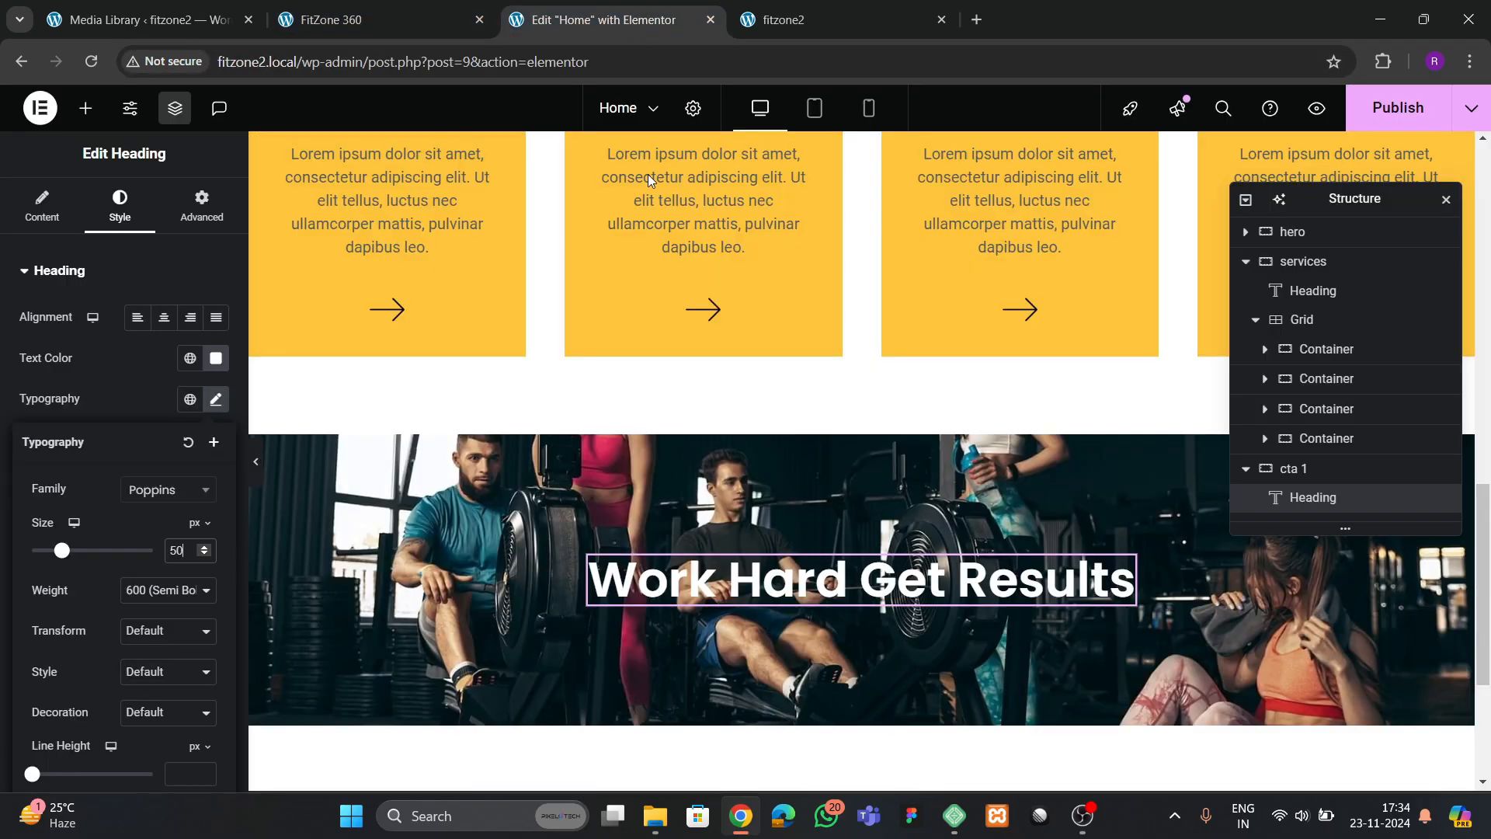
# Copy the hero section's Image Gallery button and paste it below the "Work Hard Get Results" heading
pyautogui.scroll(10, 827, 519)
pyautogui.click(782, 450)
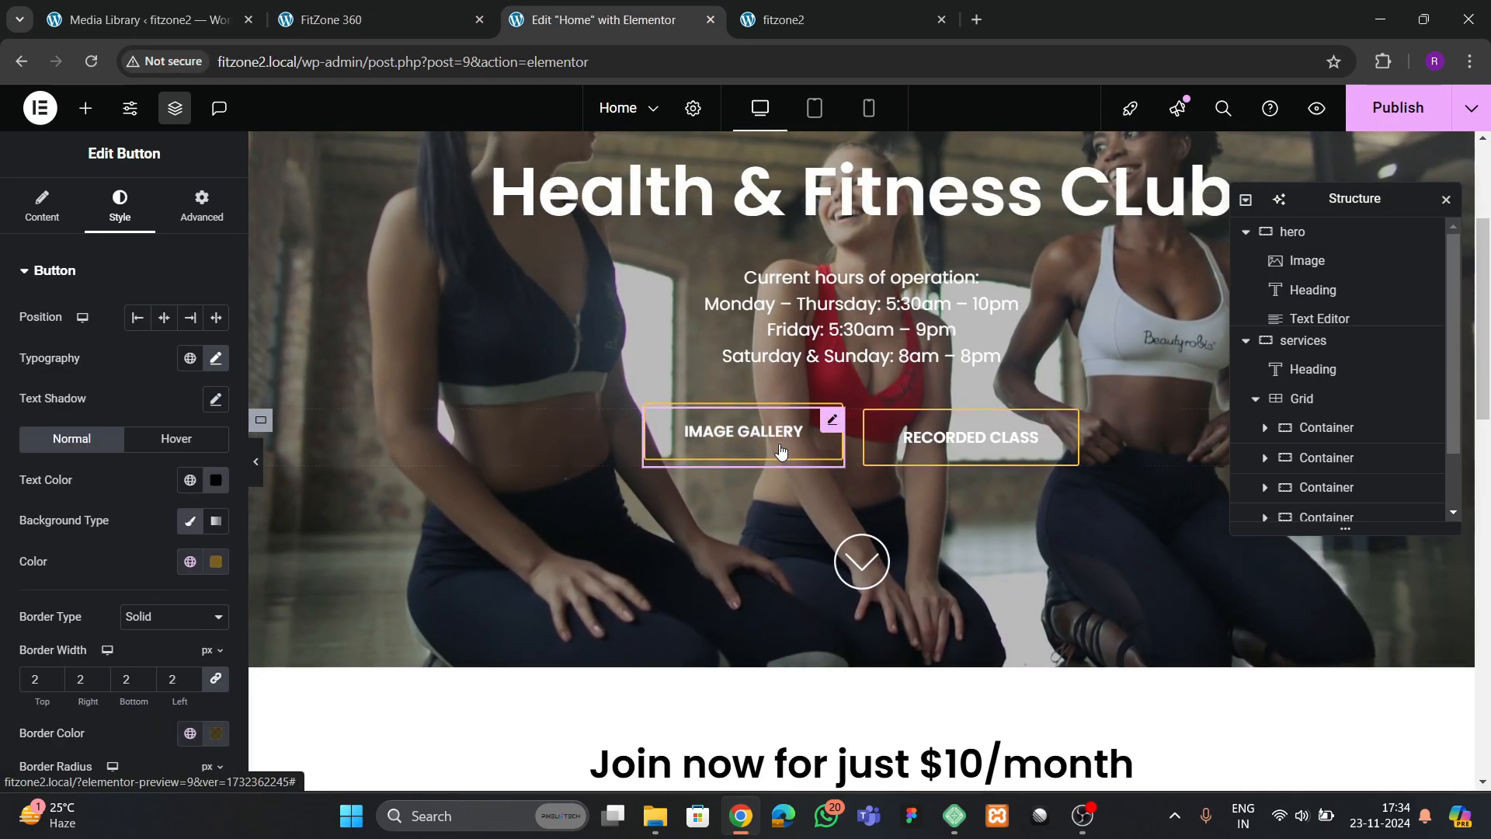
pyautogui.rightClick(788, 457)
pyautogui.press('Escape')
pyautogui.scroll(-10, 816, 482)
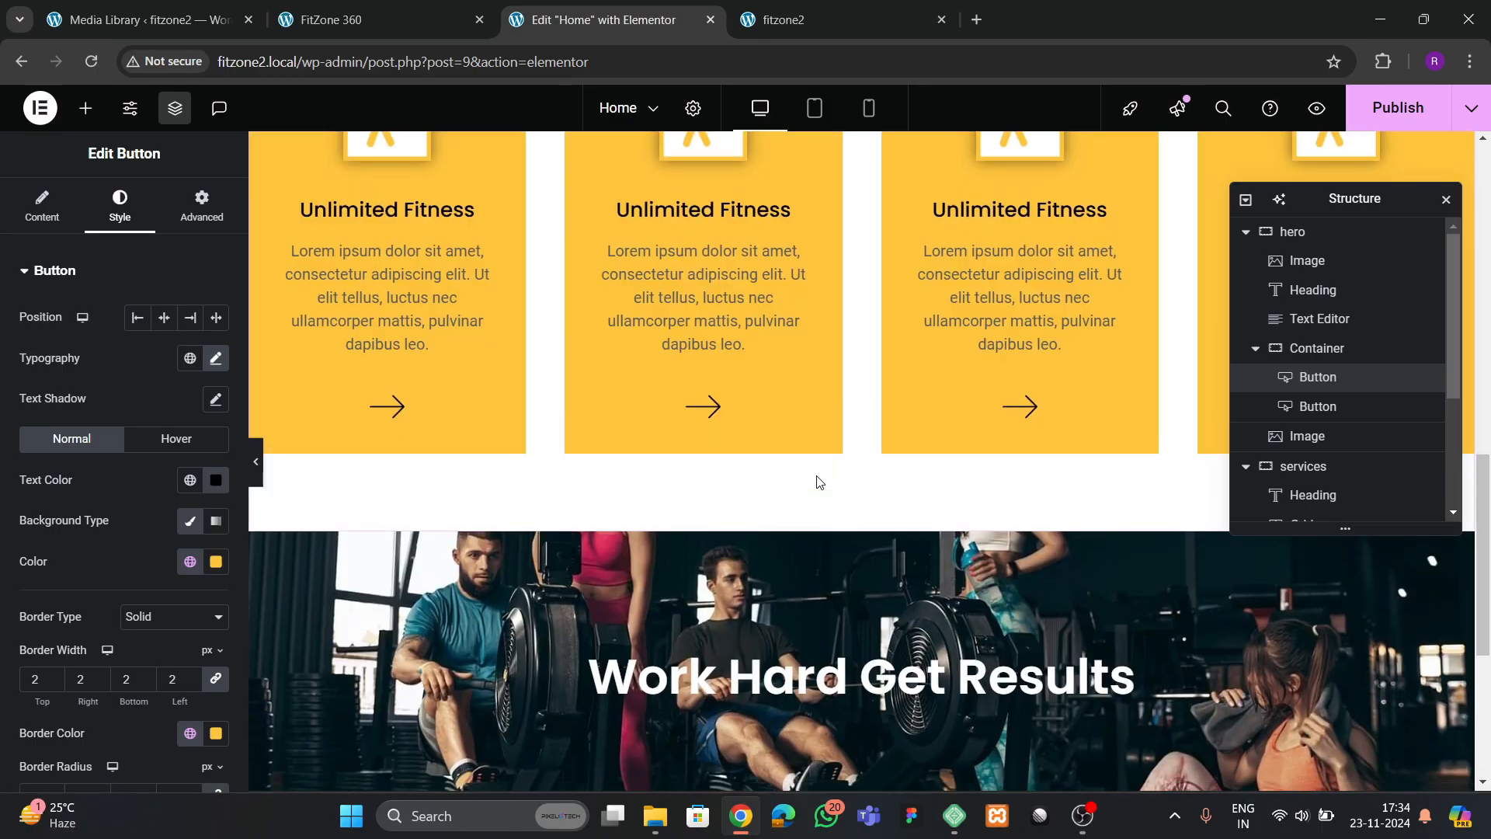
pyautogui.scroll(3, 815, 481)
pyautogui.scroll(-1, 816, 481)
pyautogui.click(817, 483)
pyautogui.rightClick(817, 483)
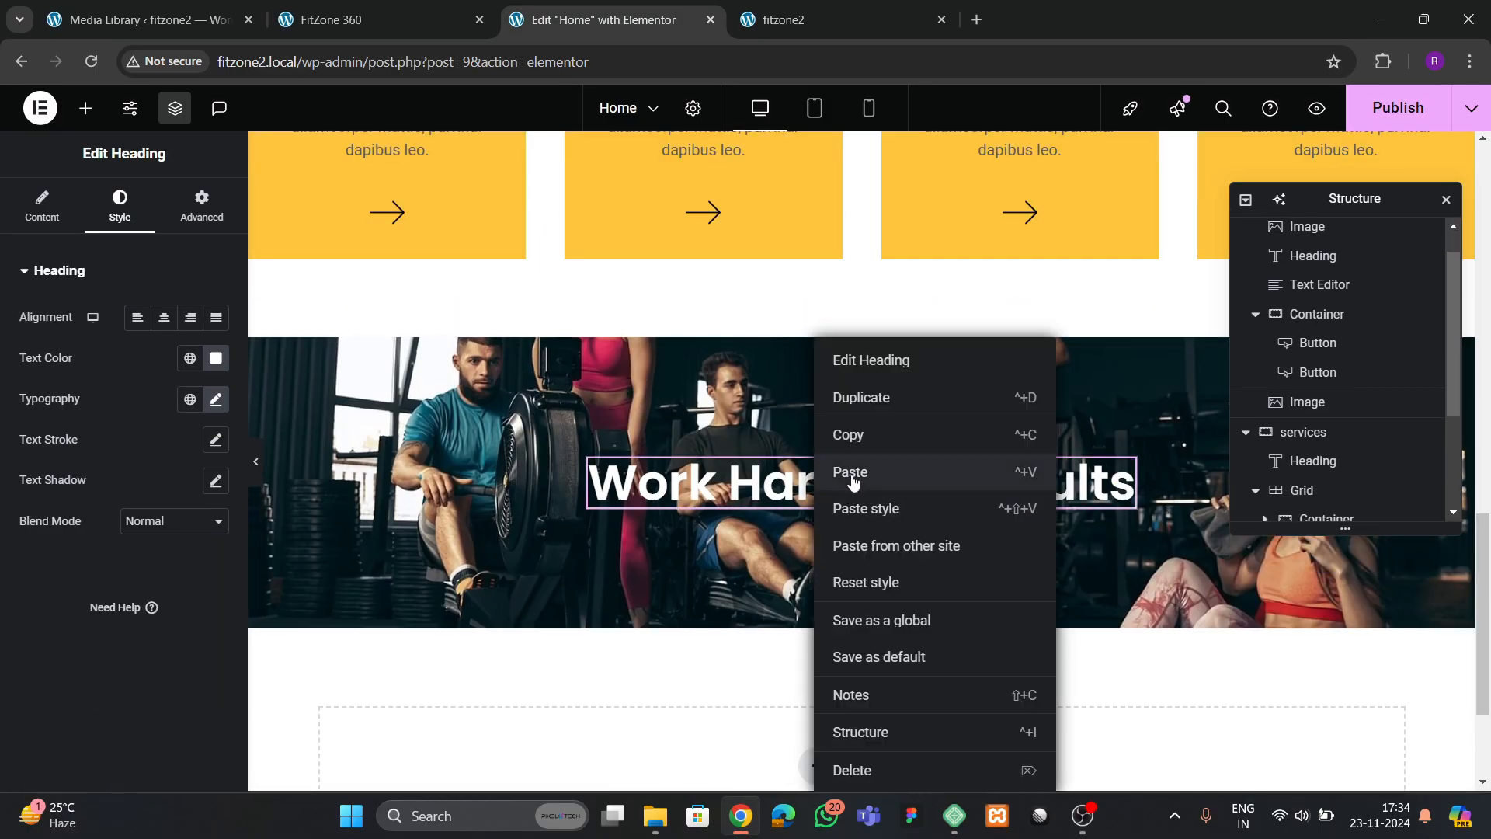
pyautogui.click(854, 469)
# Set the cta 1 container's minimum height to 450 px
pyautogui.click(863, 329)
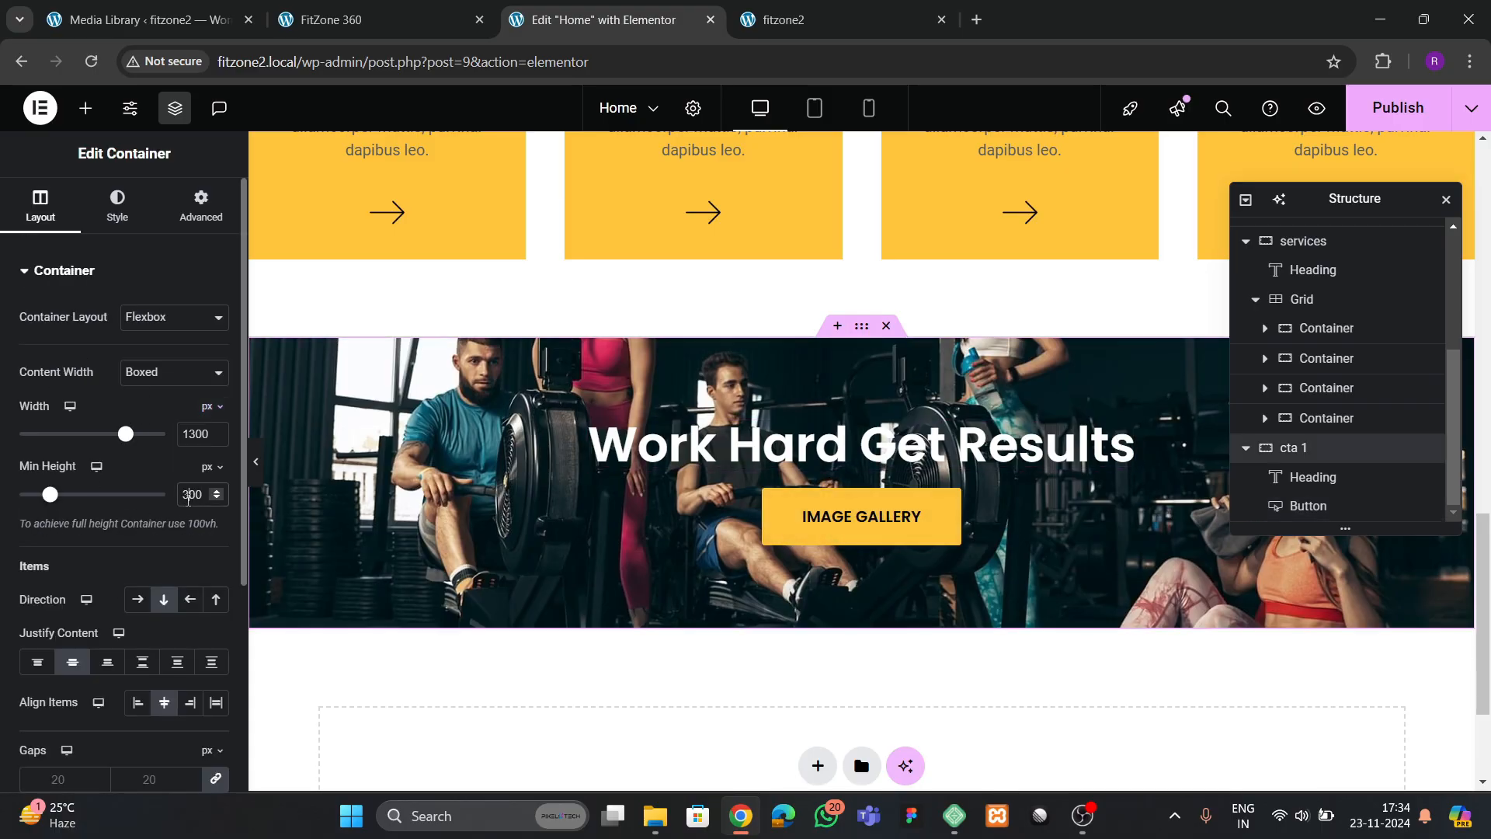
pyautogui.click(188, 497)
pyautogui.press('BackSpace')
pyautogui.write('4')
pyautogui.press('BackSpace')
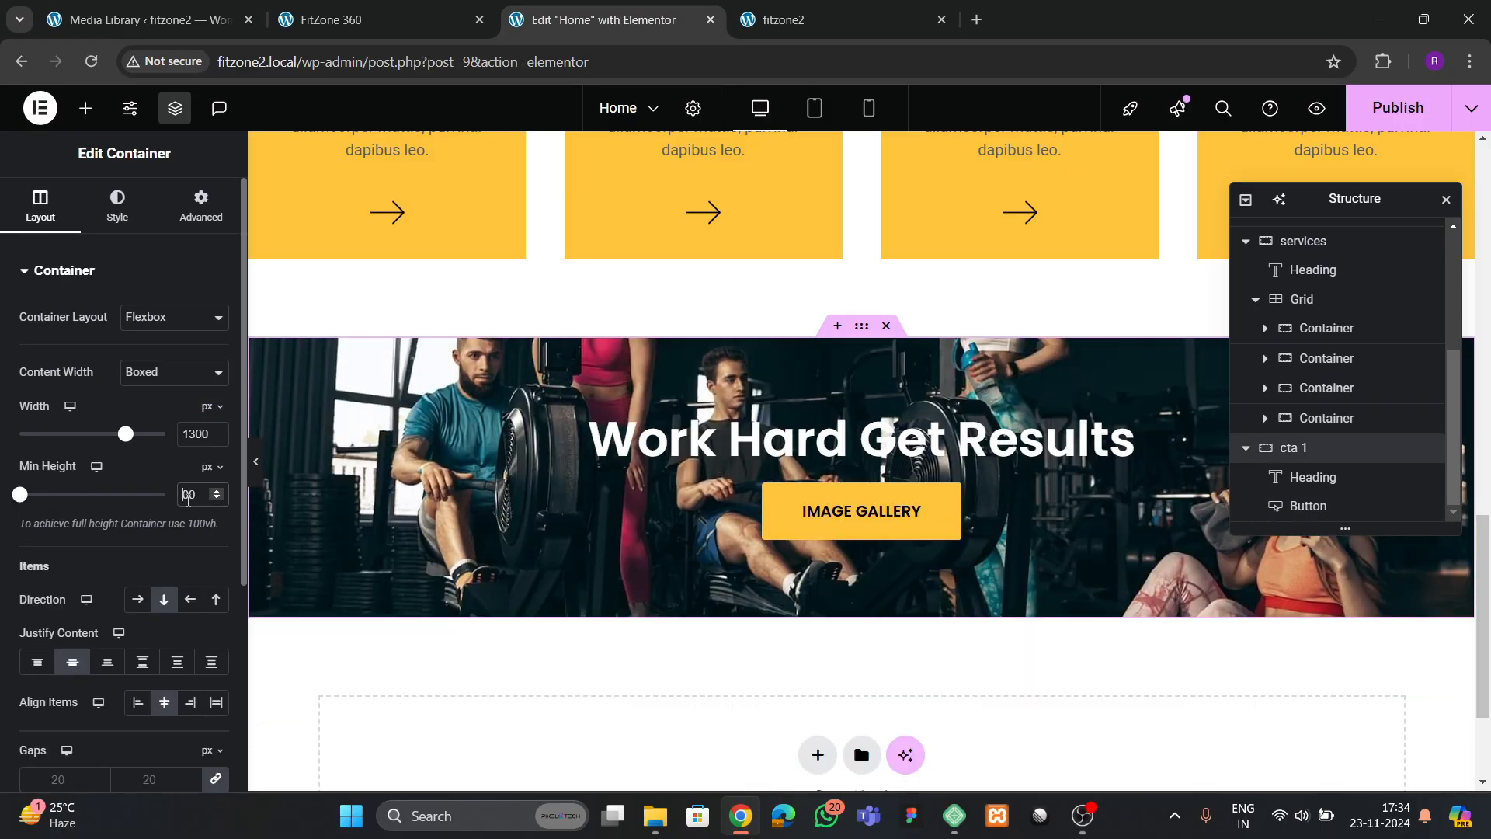
pyautogui.write('5')
pyautogui.press('BackSpace')
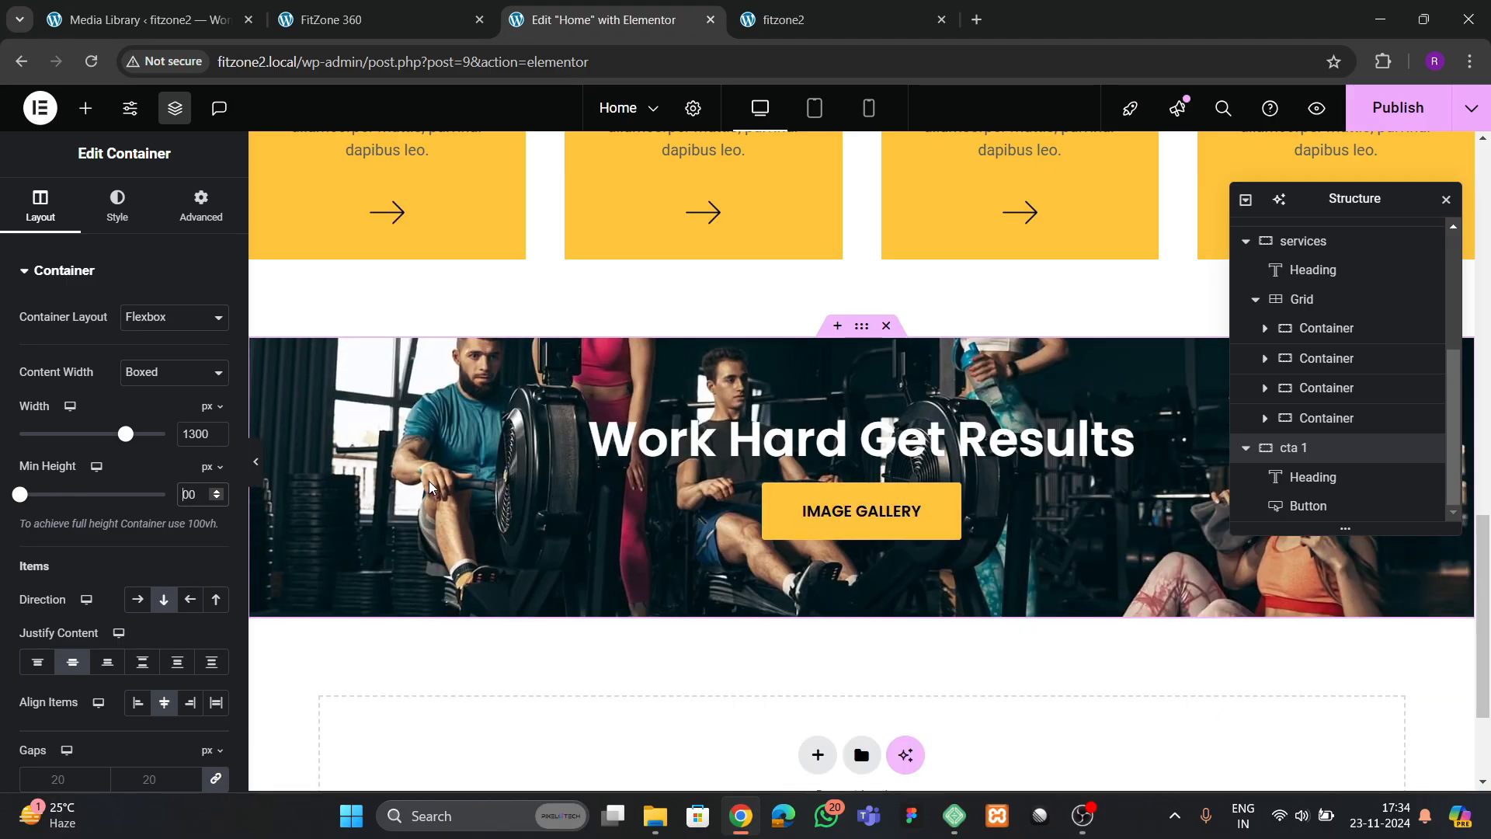
pyautogui.write('45')
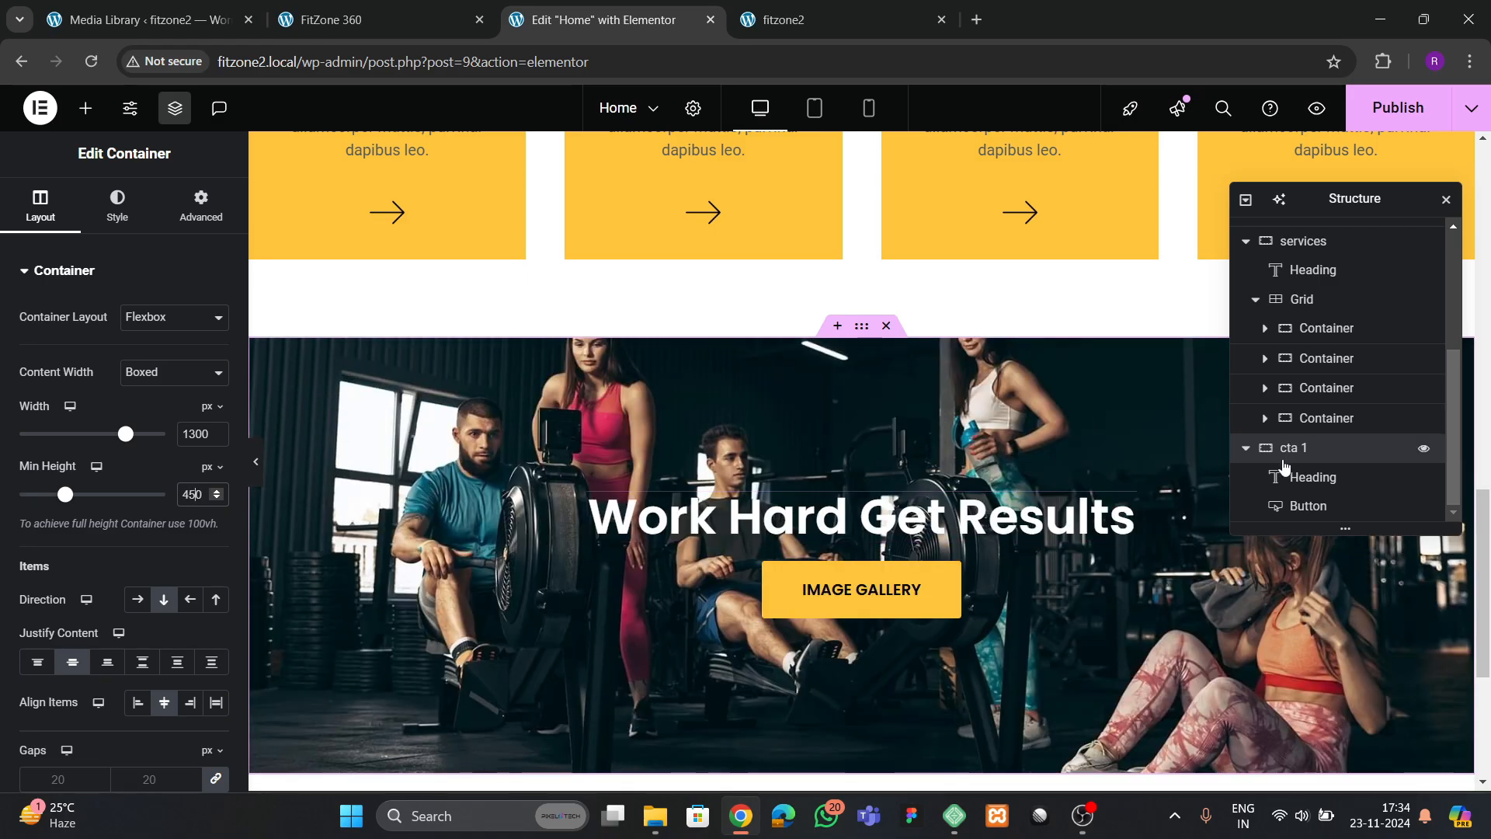
# Set the gap between the heading and button in the cta 1 container to 40 px
pyautogui.scroll(-3, 158, 600)
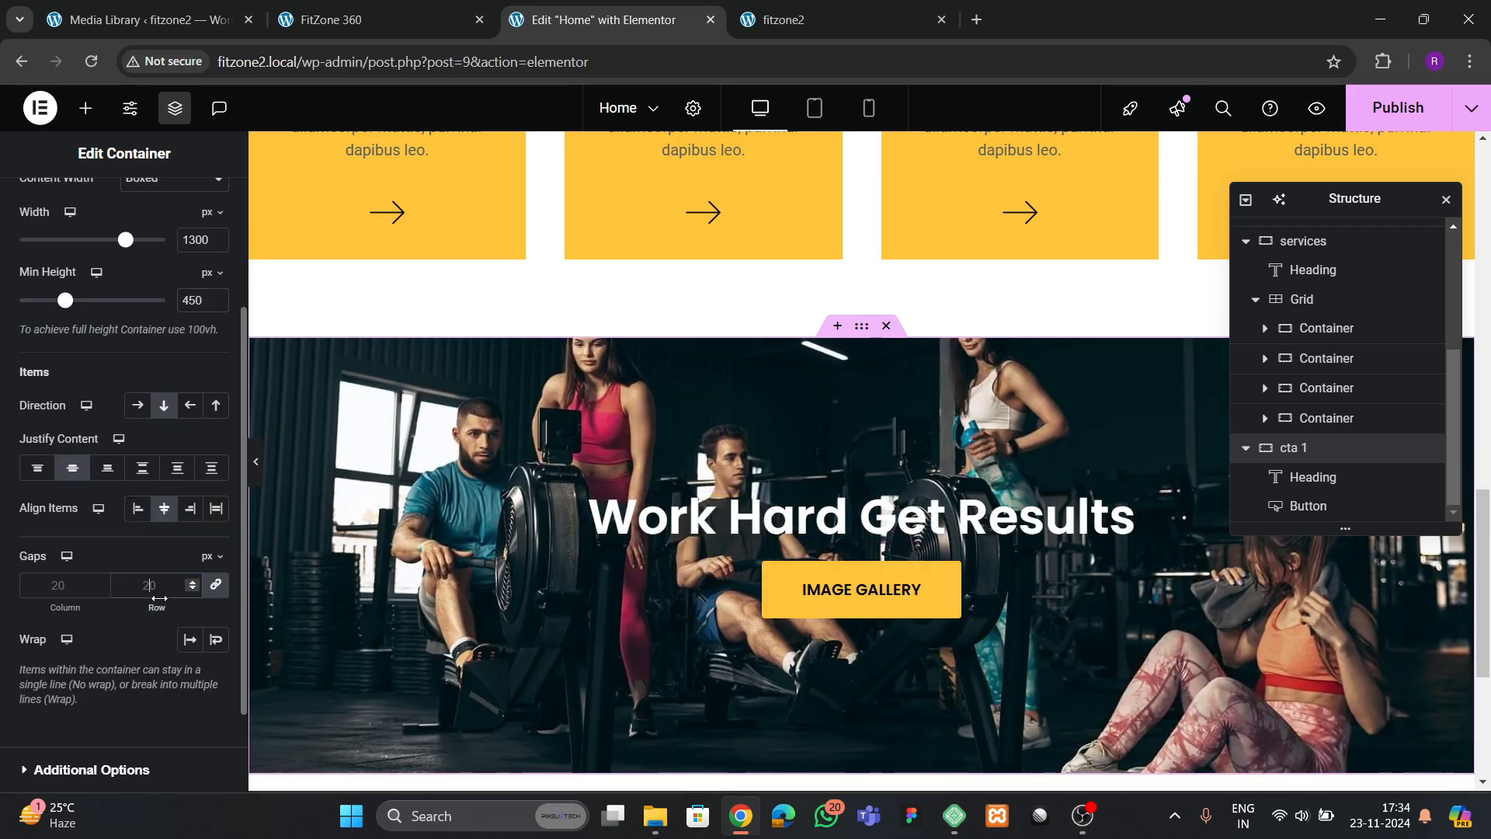
pyautogui.click(179, 587)
pyautogui.write('40')
# Check the banner's button label on the FitZone 360 reference site and change the cta 1 button's text to "BOOK A TOUR TODAY"
pyautogui.click(326, 21)
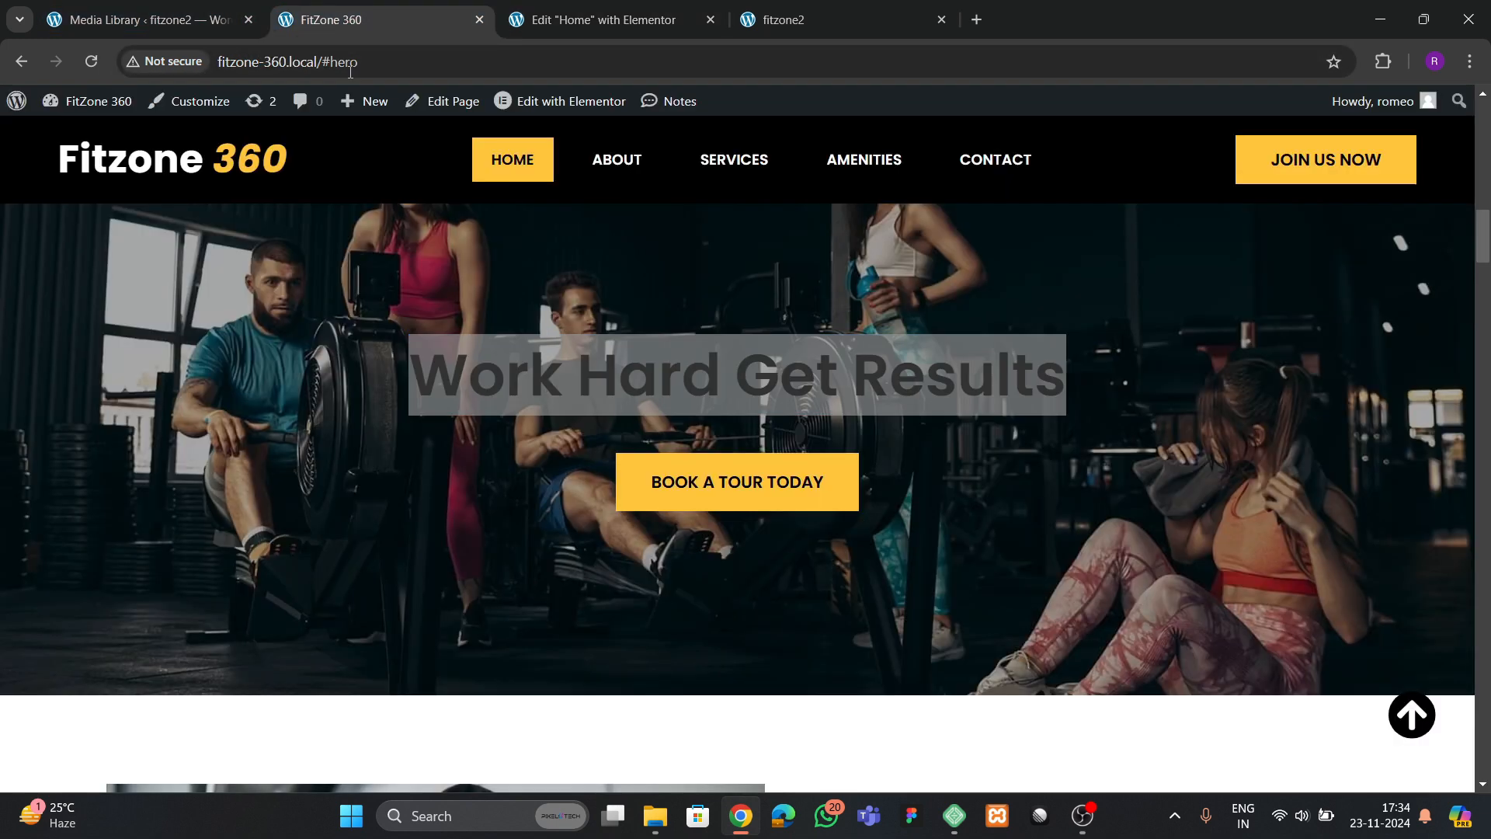
pyautogui.tripleClick(702, 378)
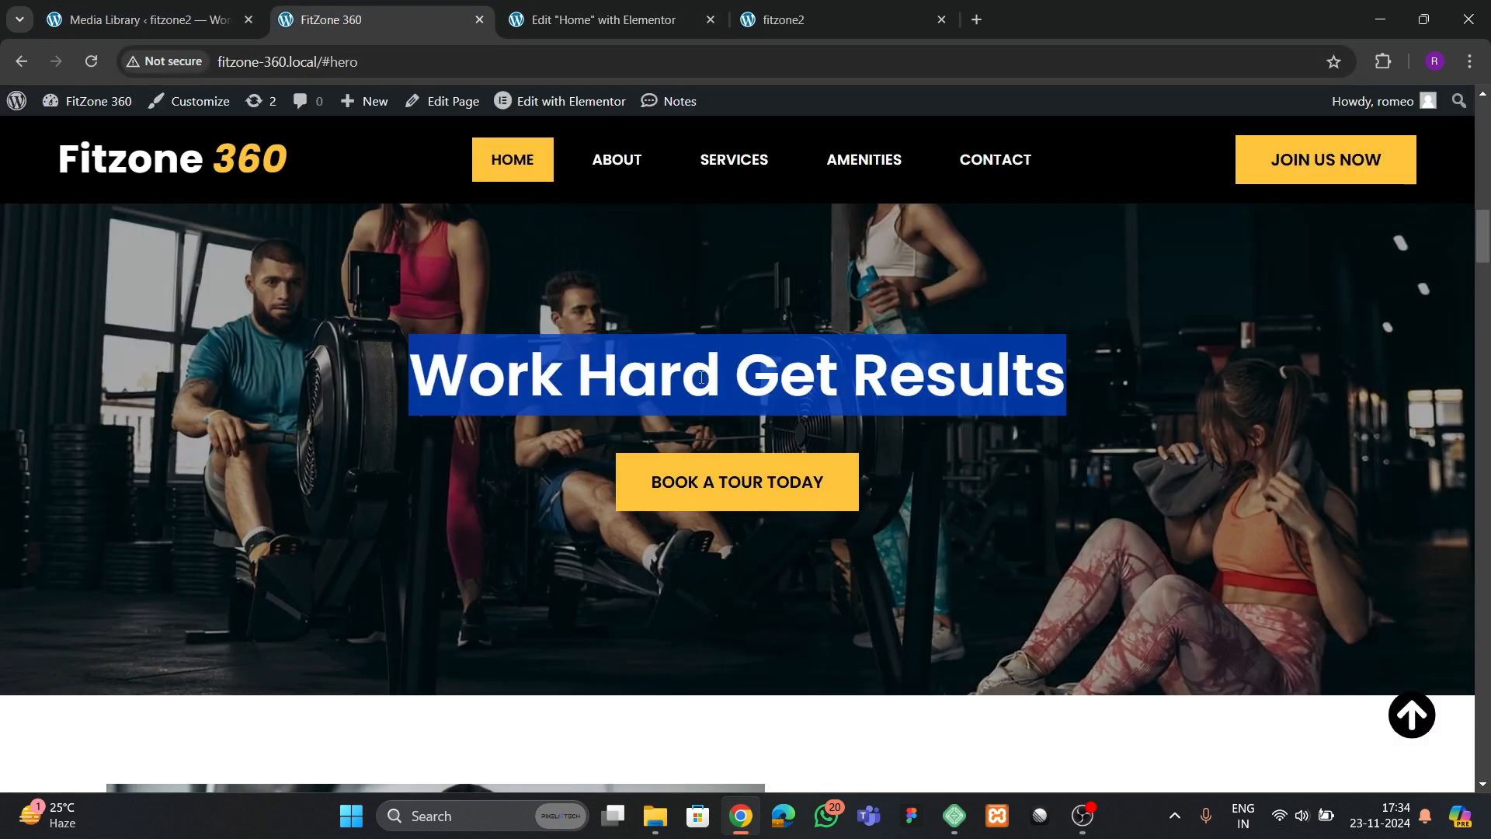
pyautogui.click(608, 29)
pyautogui.click(863, 598)
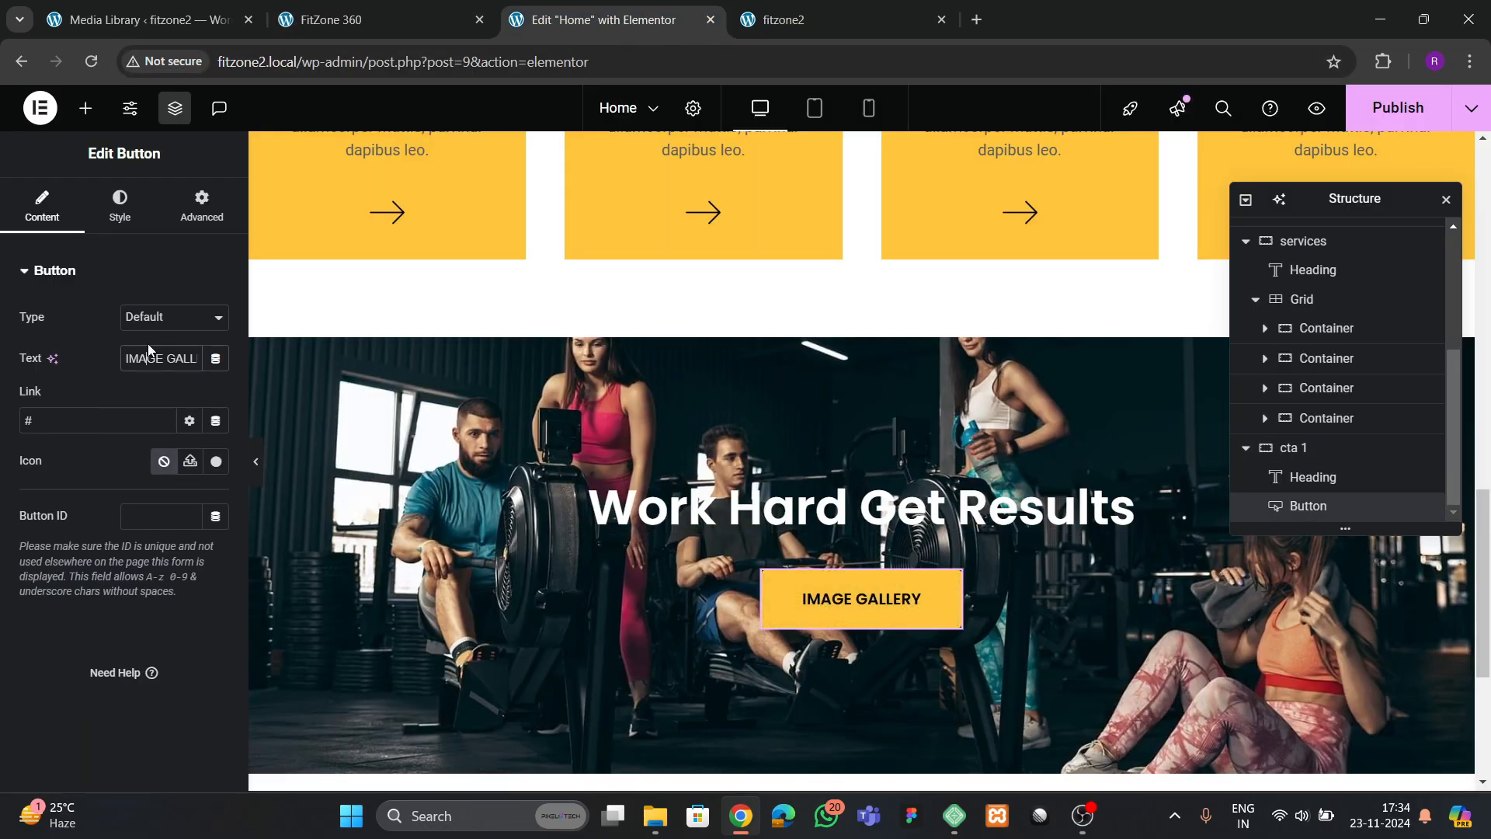
pyautogui.click(148, 346)
pyautogui.hotkey('ctrl', 'a')
pyautogui.press('BackSpace')
pyautogui.write('BOOK A TO')
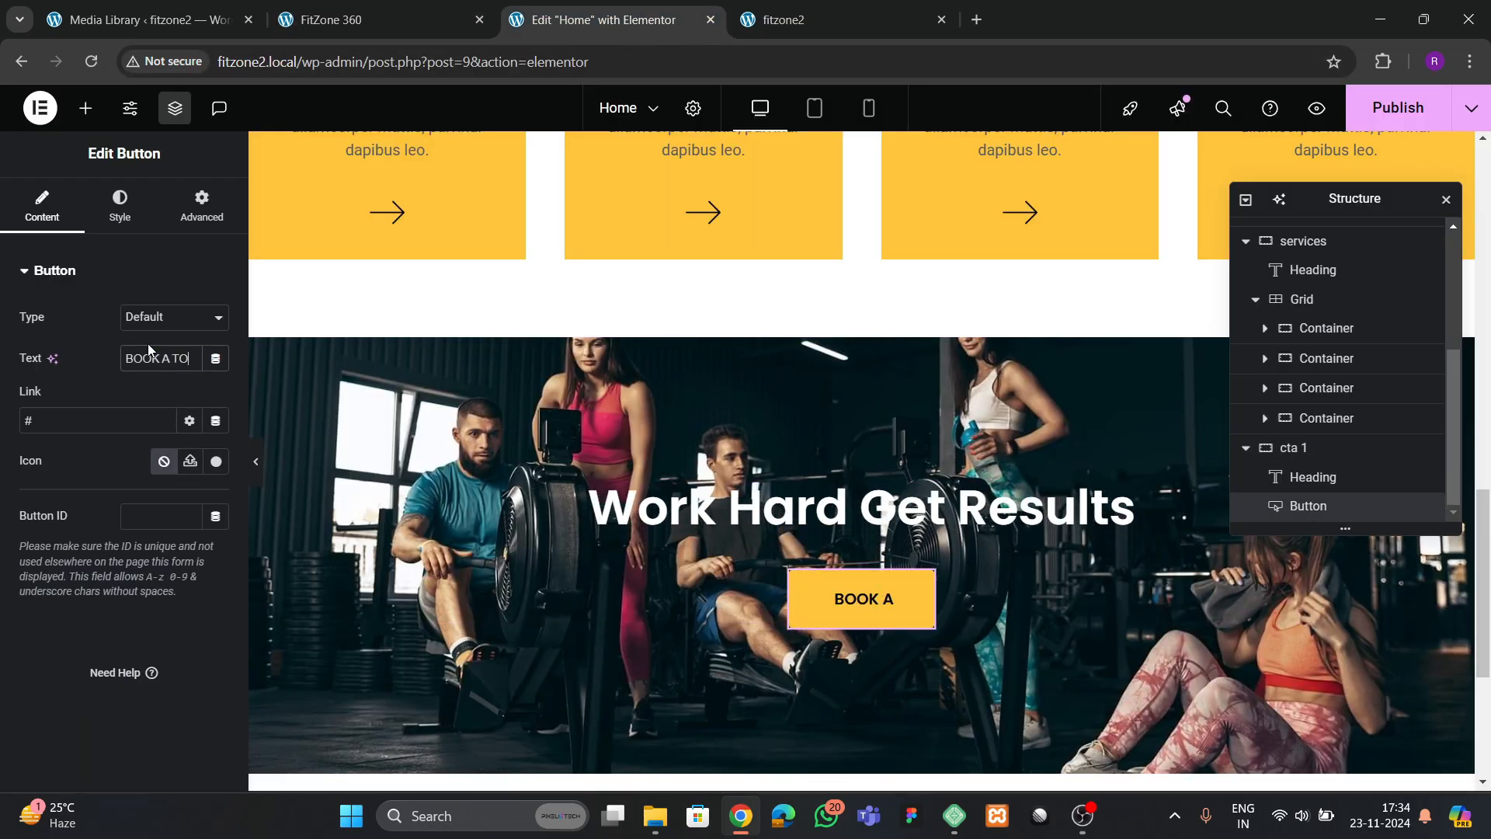
pyautogui.write('PU')
pyautogui.press('BackSpace')
pyautogui.write('UR TODAY')
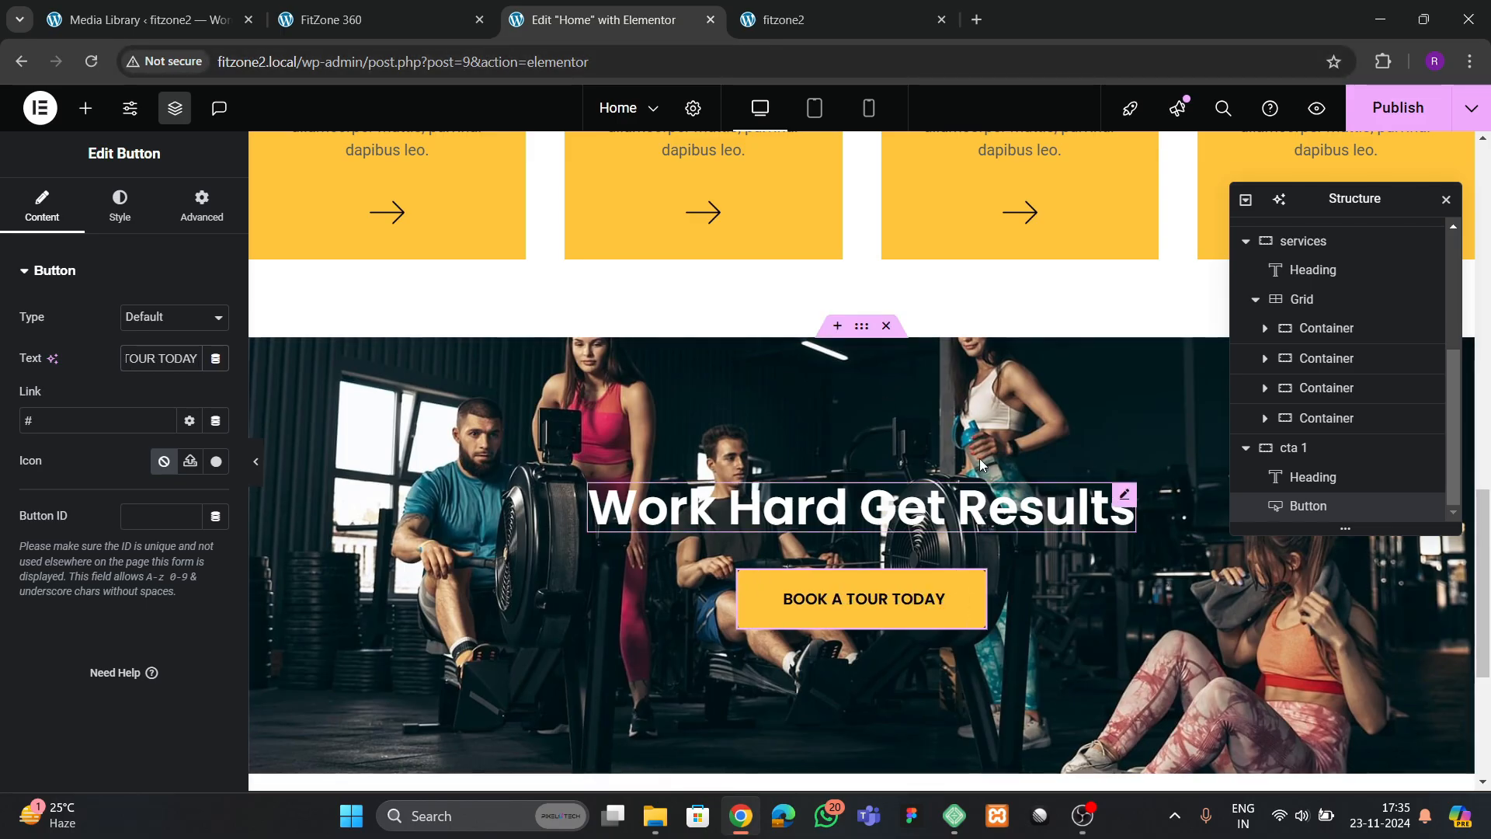
# Give the cta 1 container a black (#000000) background overlay with an opacity of 0.29
pyautogui.click(862, 326)
pyautogui.click(118, 206)
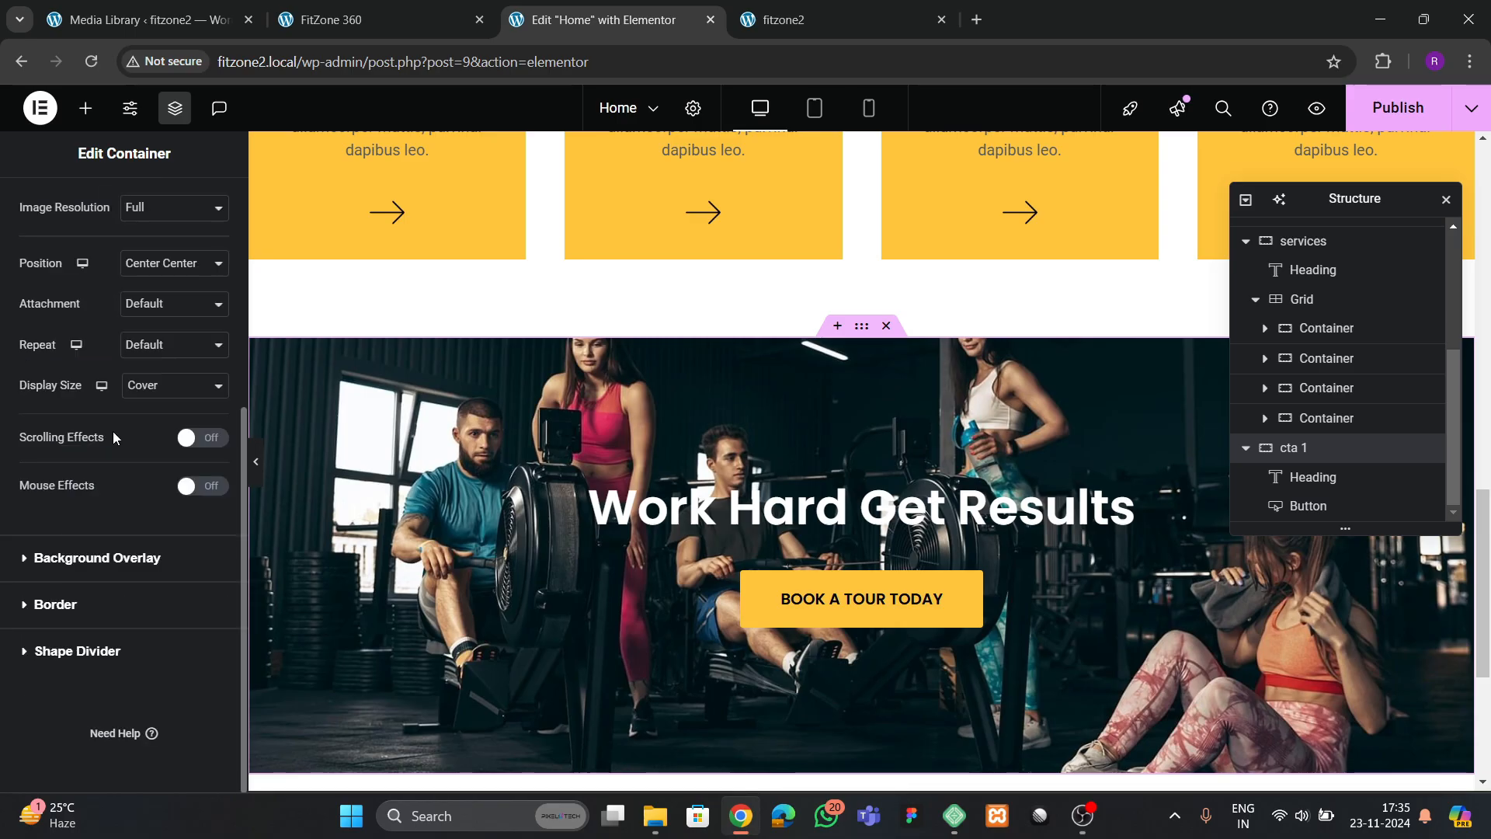
pyautogui.click(75, 554)
pyautogui.click(190, 404)
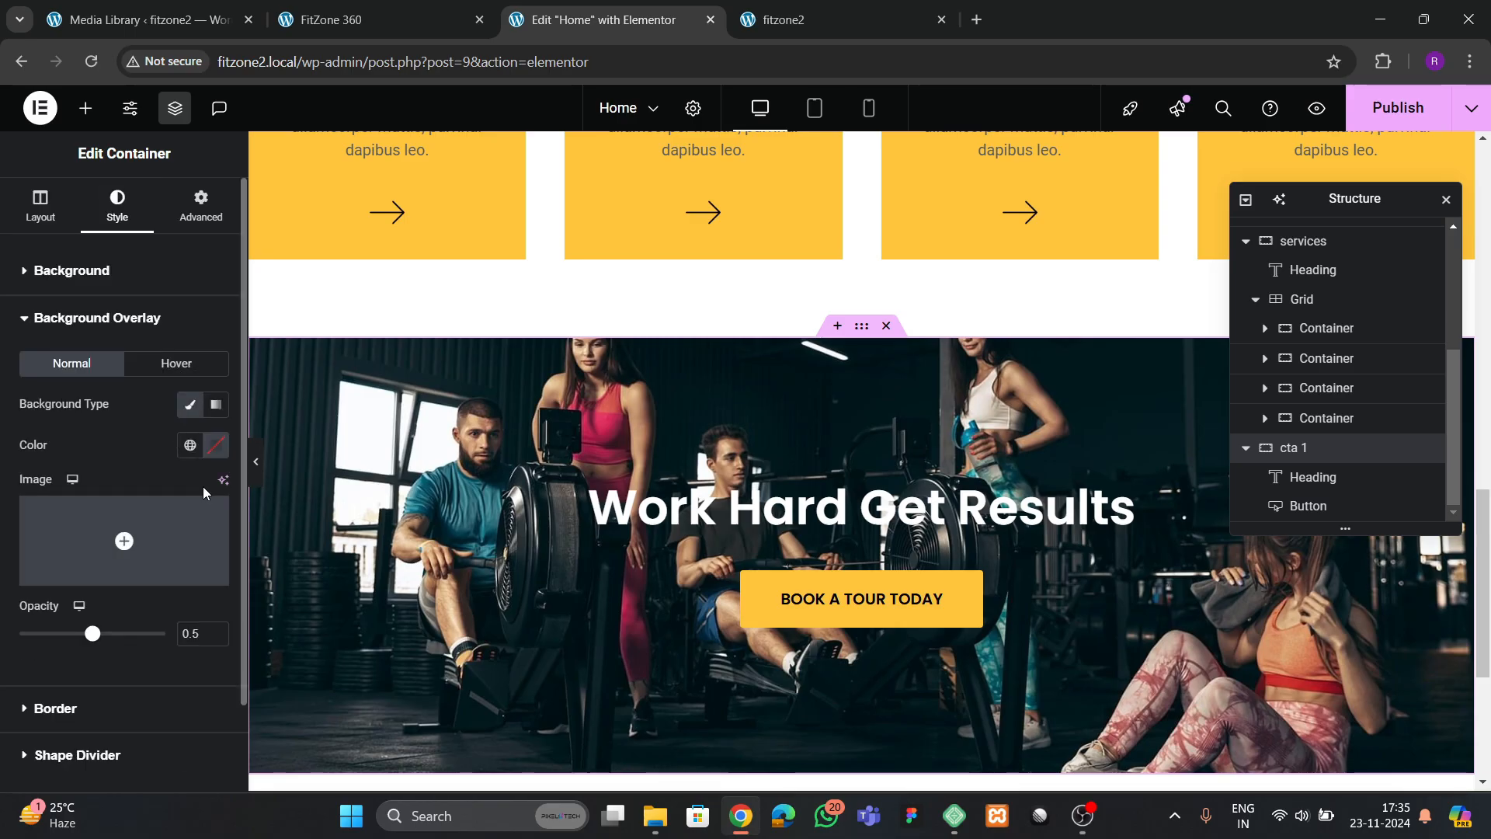
pyautogui.click(216, 444)
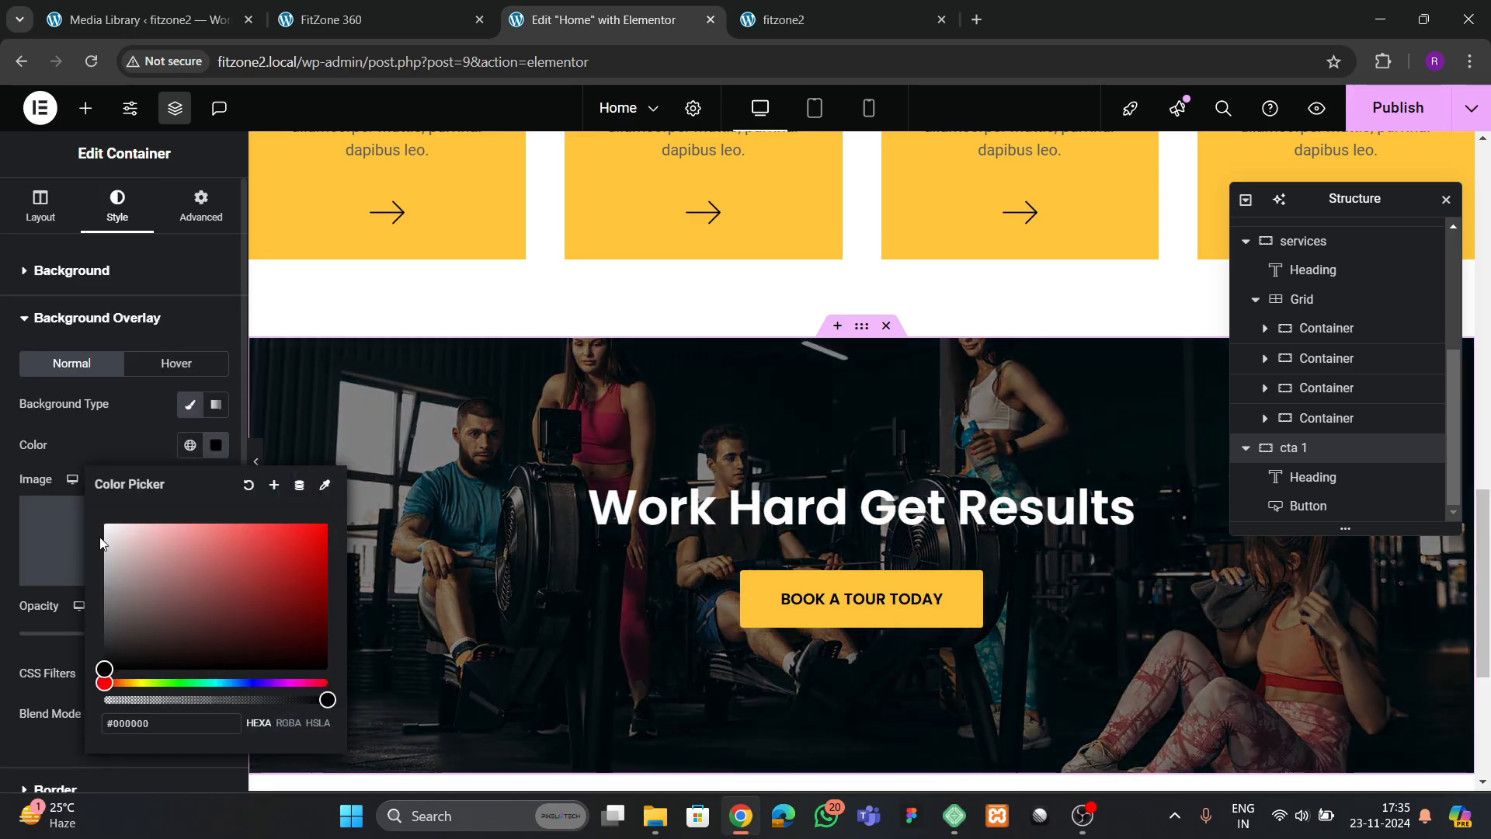
pyautogui.click(103, 452)
pyautogui.moveTo(92, 635)
pyautogui.mouseDown()
pyautogui.moveTo(117, 643)
pyautogui.moveTo(65, 638)
pyautogui.mouseUp()
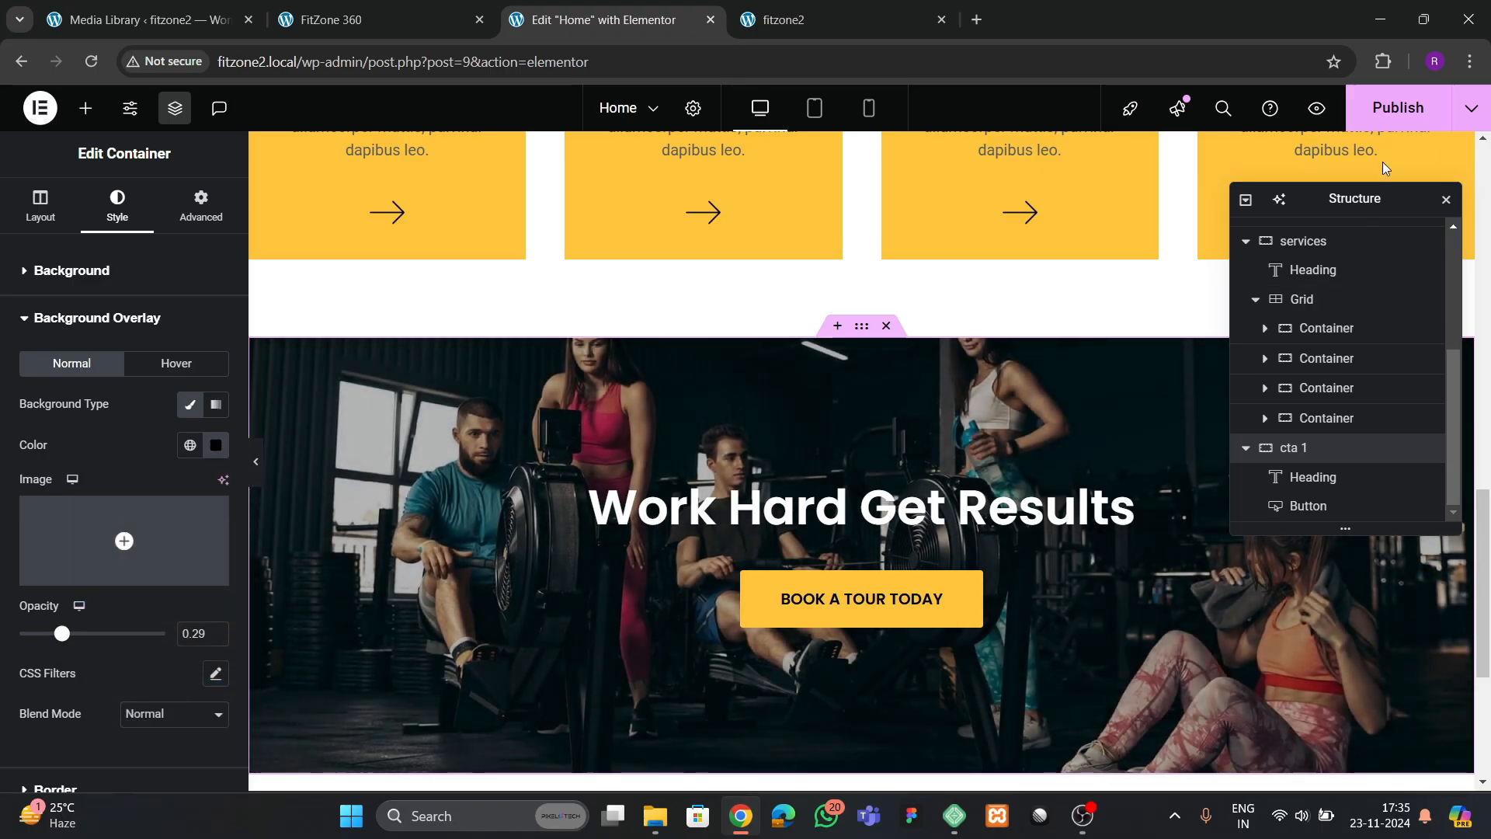
# Publish the Home page and compare the banner on the live fitzone2 site with the FitZone 360 reference site
pyautogui.click(1387, 109)
pyautogui.click(392, 24)
pyautogui.scroll(-7, 541, 501)
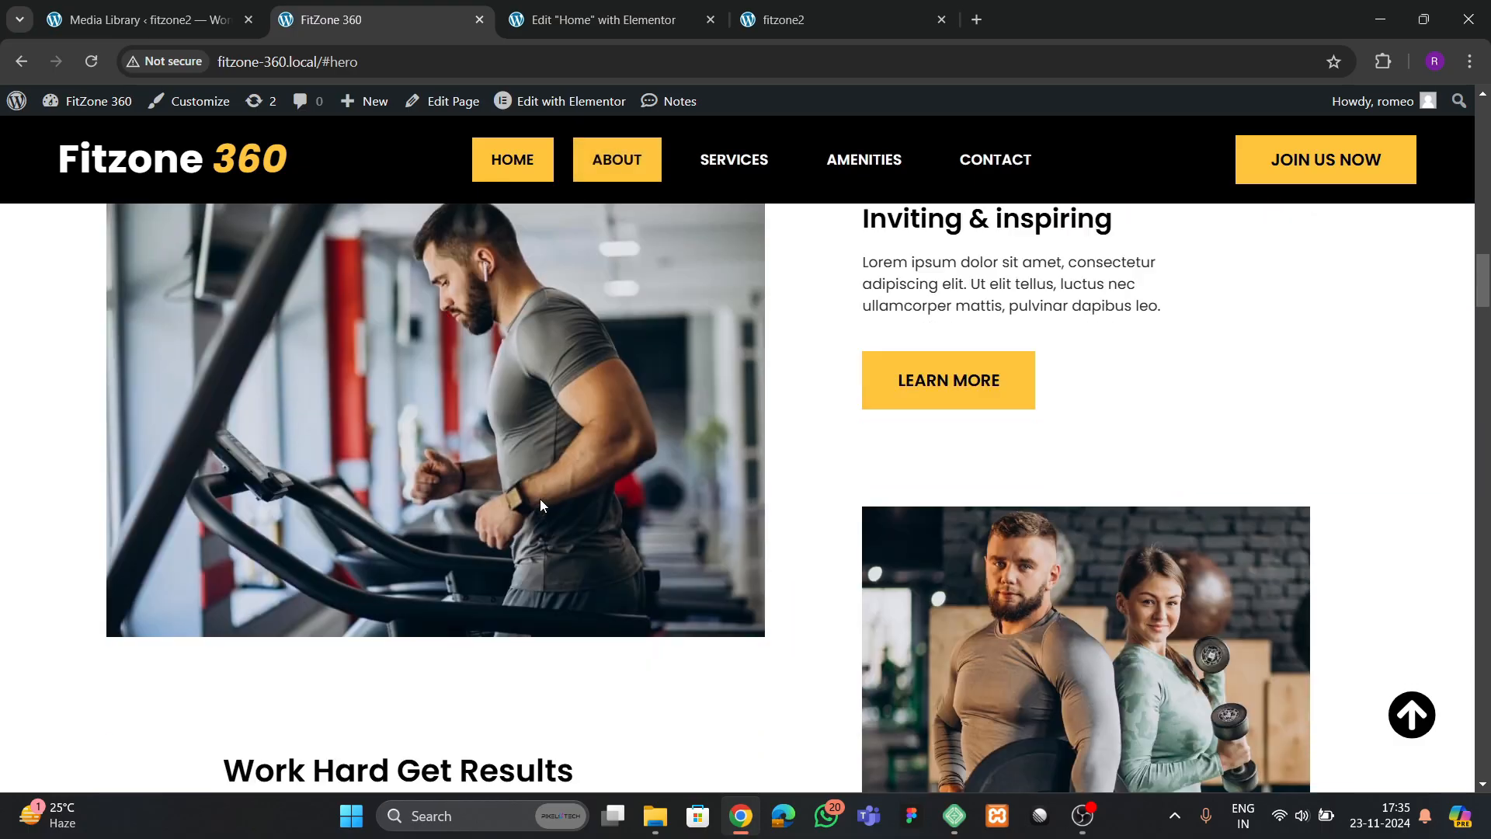
pyautogui.scroll(1, 541, 501)
pyautogui.scroll(-4, 547, 505)
pyautogui.scroll(9, 548, 509)
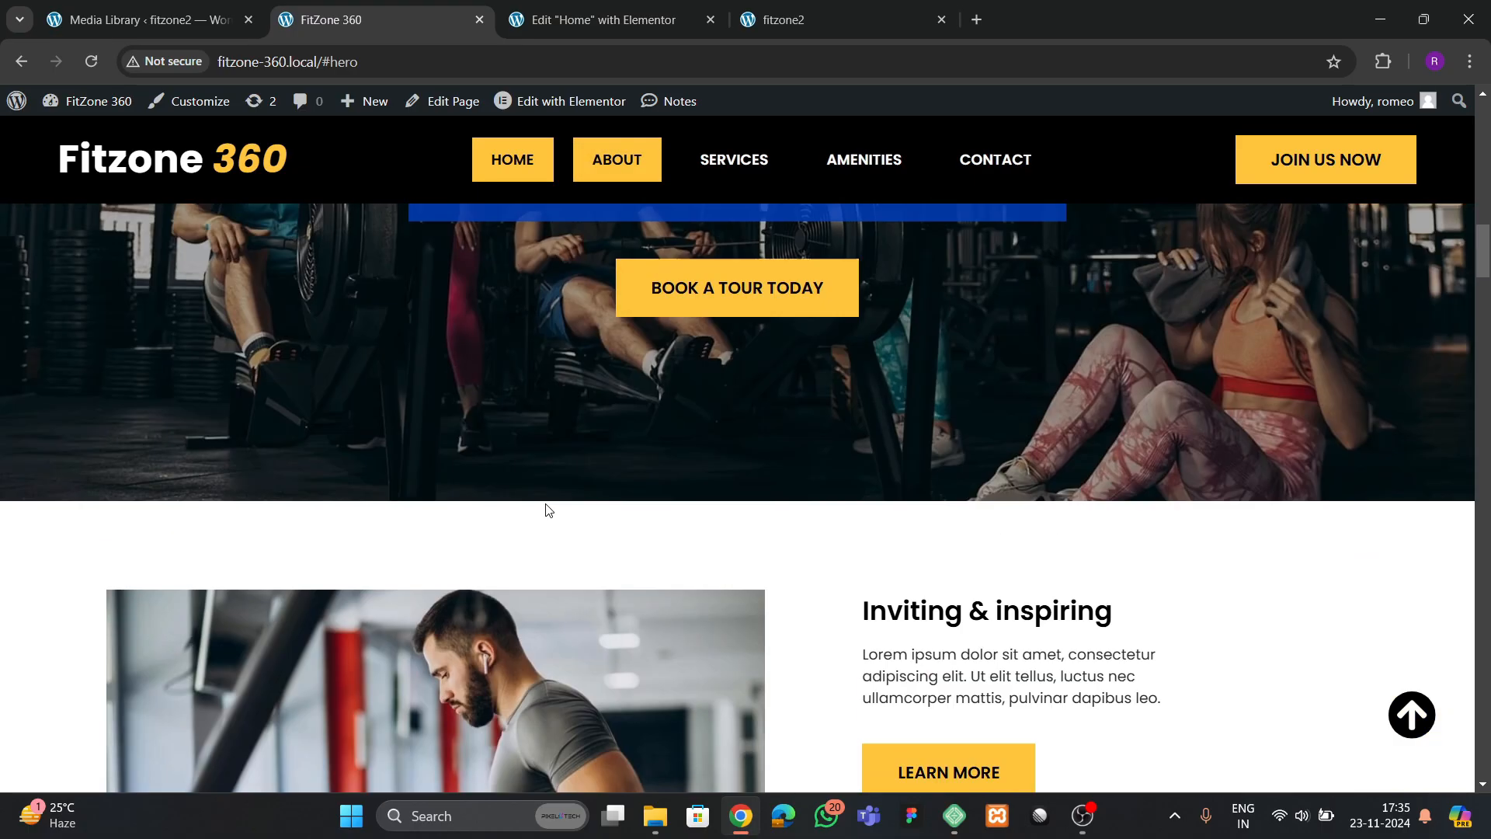
pyautogui.click(614, 35)
pyautogui.click(786, 27)
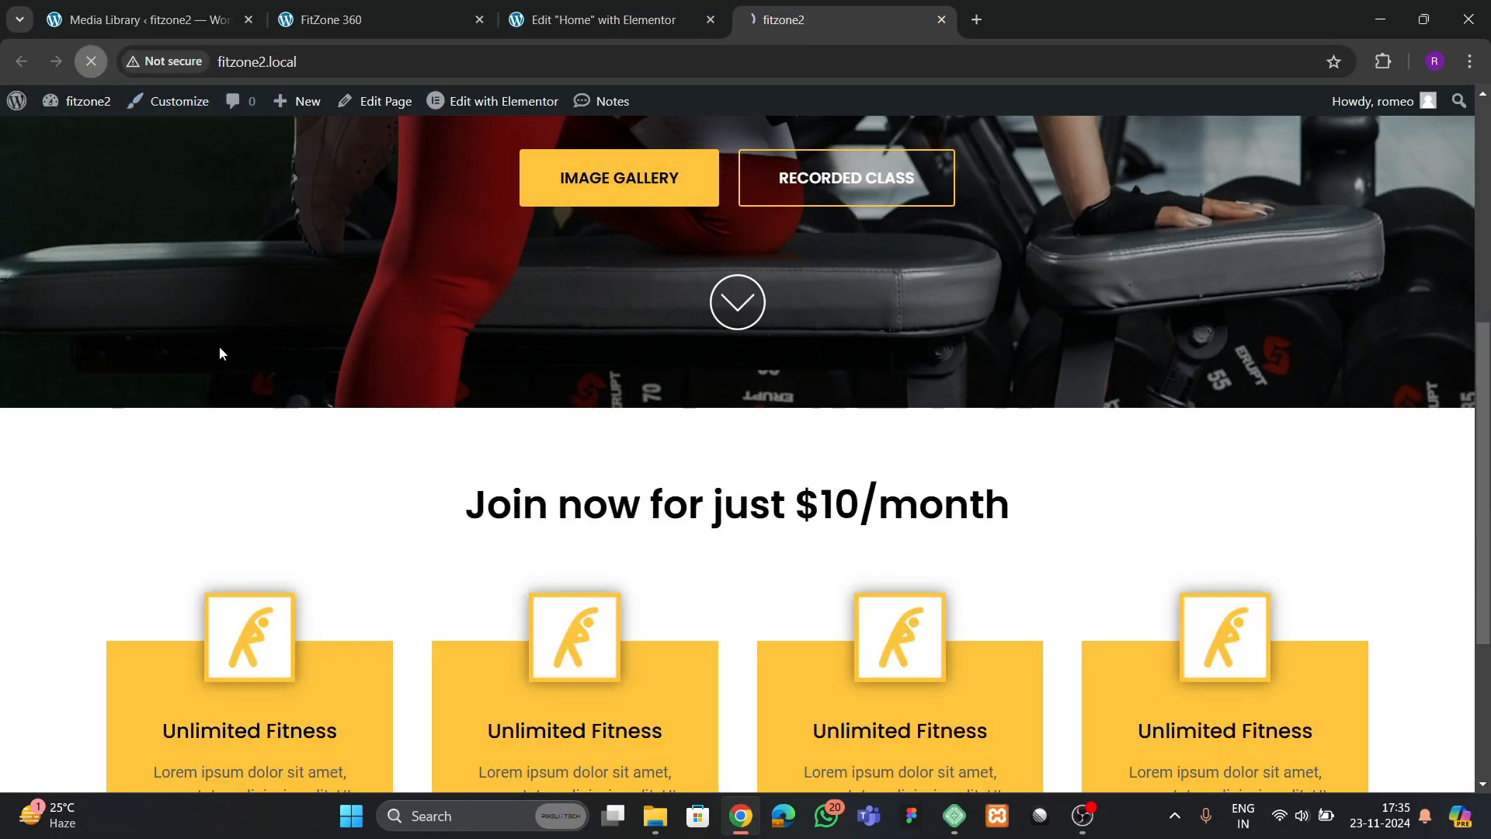
pyautogui.scroll(-12, 412, 493)
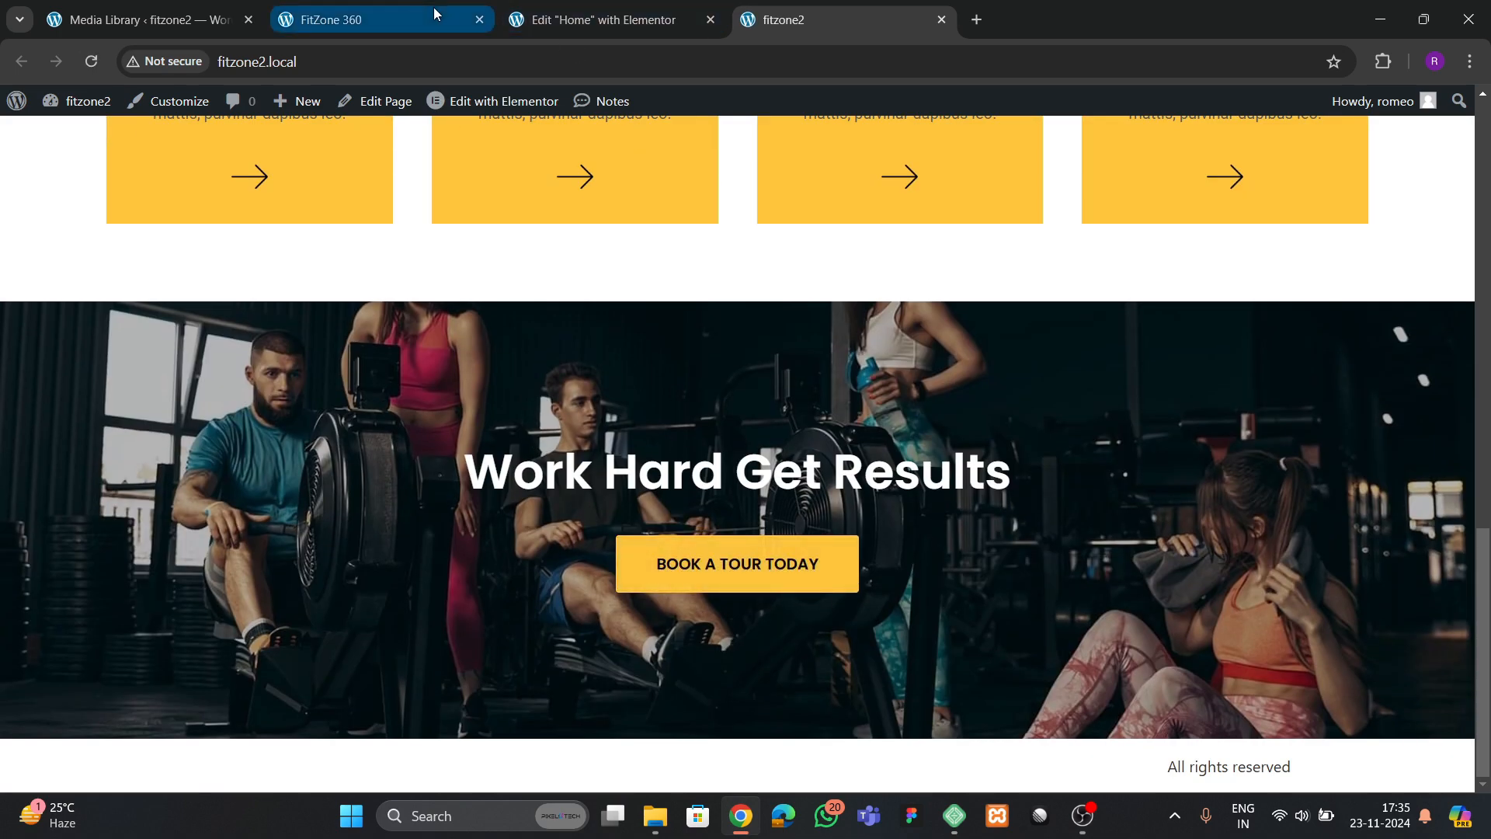
pyautogui.click(365, 21)
pyautogui.scroll(-5, 505, 360)
pyautogui.scroll(4, 769, 466)
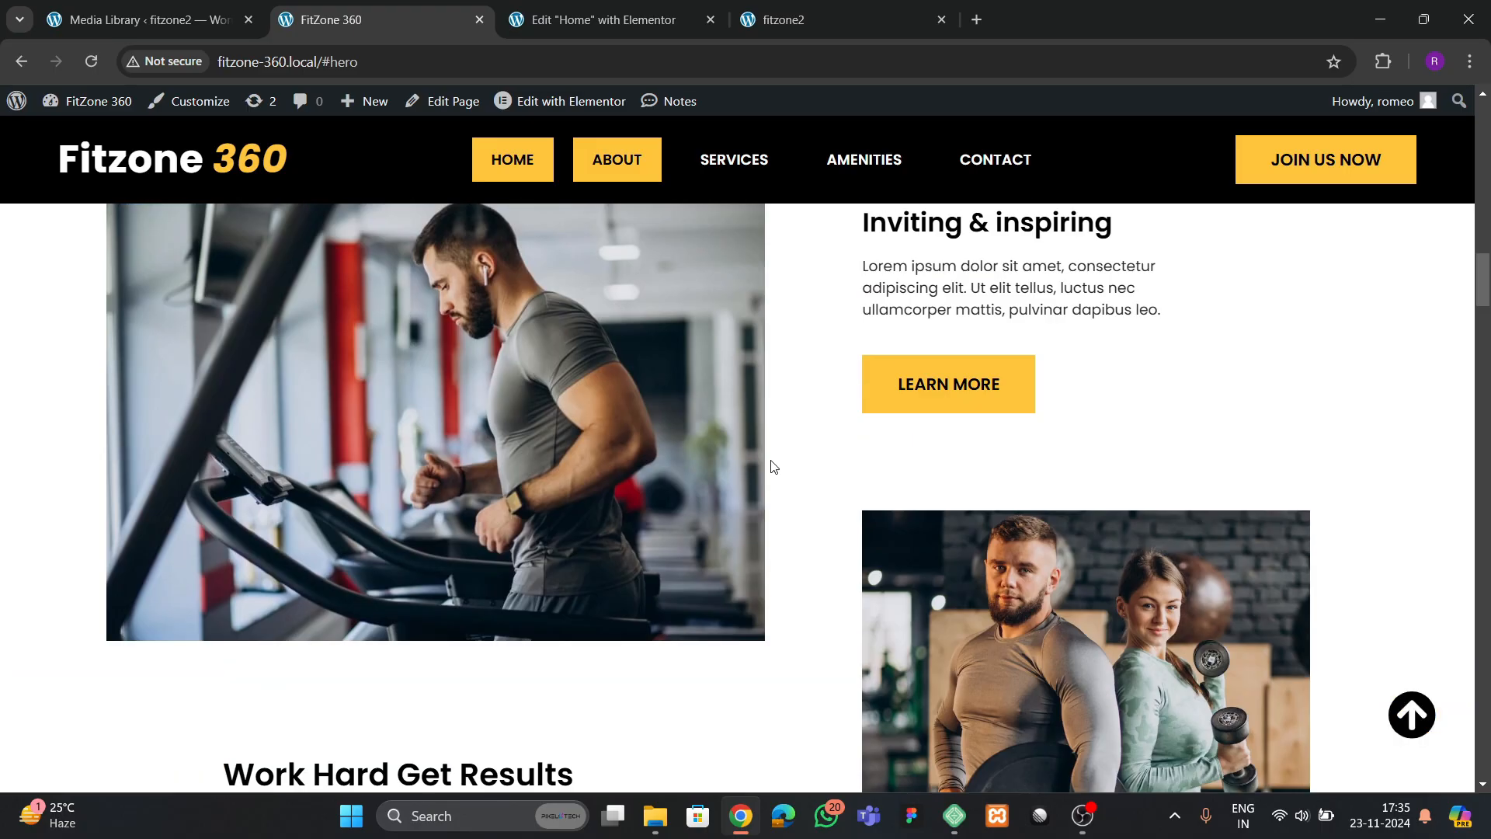
# Add a flexbox container with two equal columns below the cta 1 banner and rename it "about"
pyautogui.click(556, 23)
pyautogui.scroll(-4, 756, 464)
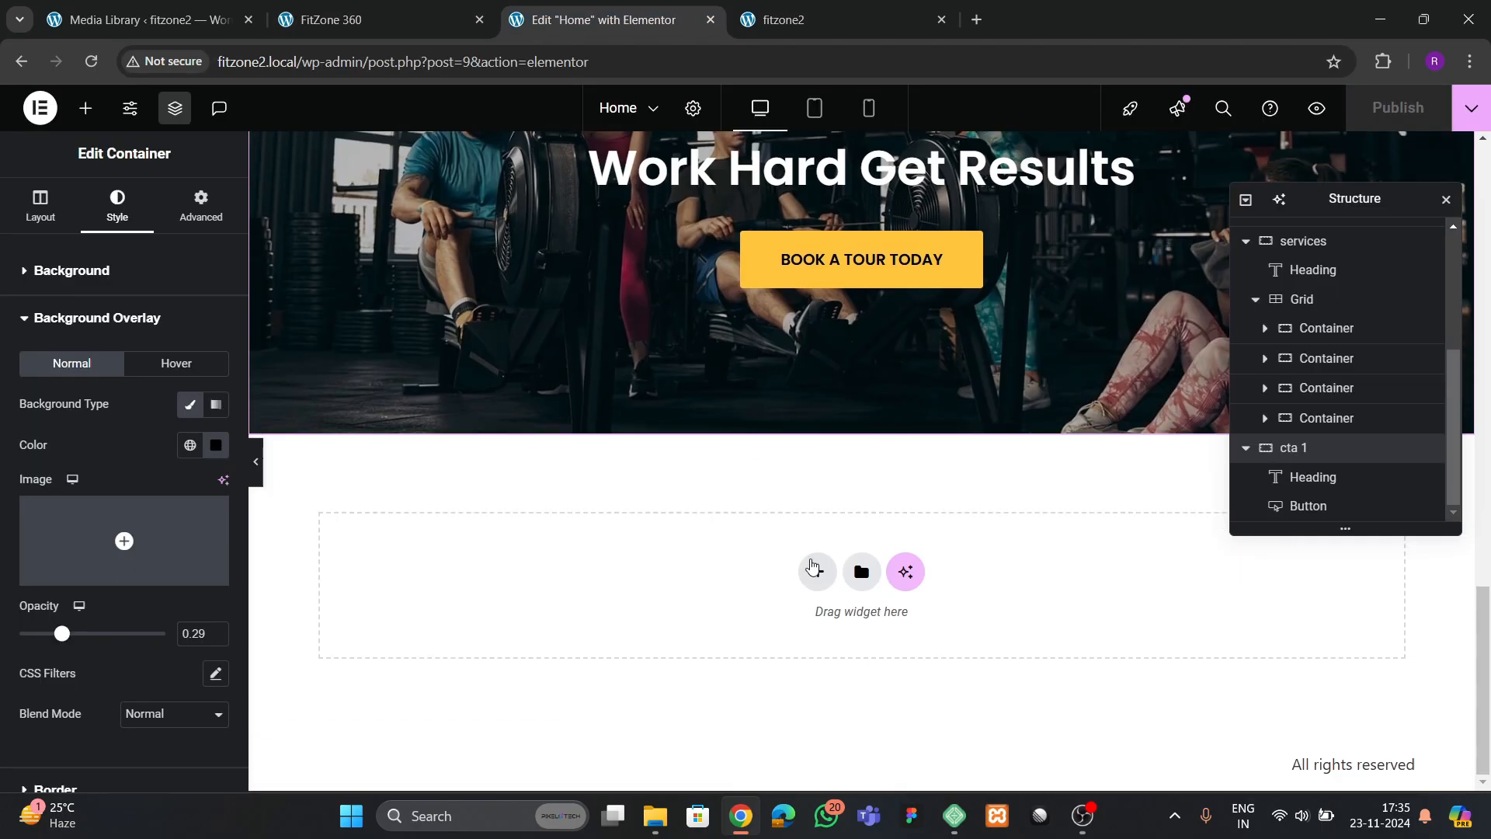
pyautogui.click(813, 568)
pyautogui.click(799, 631)
pyautogui.click(804, 616)
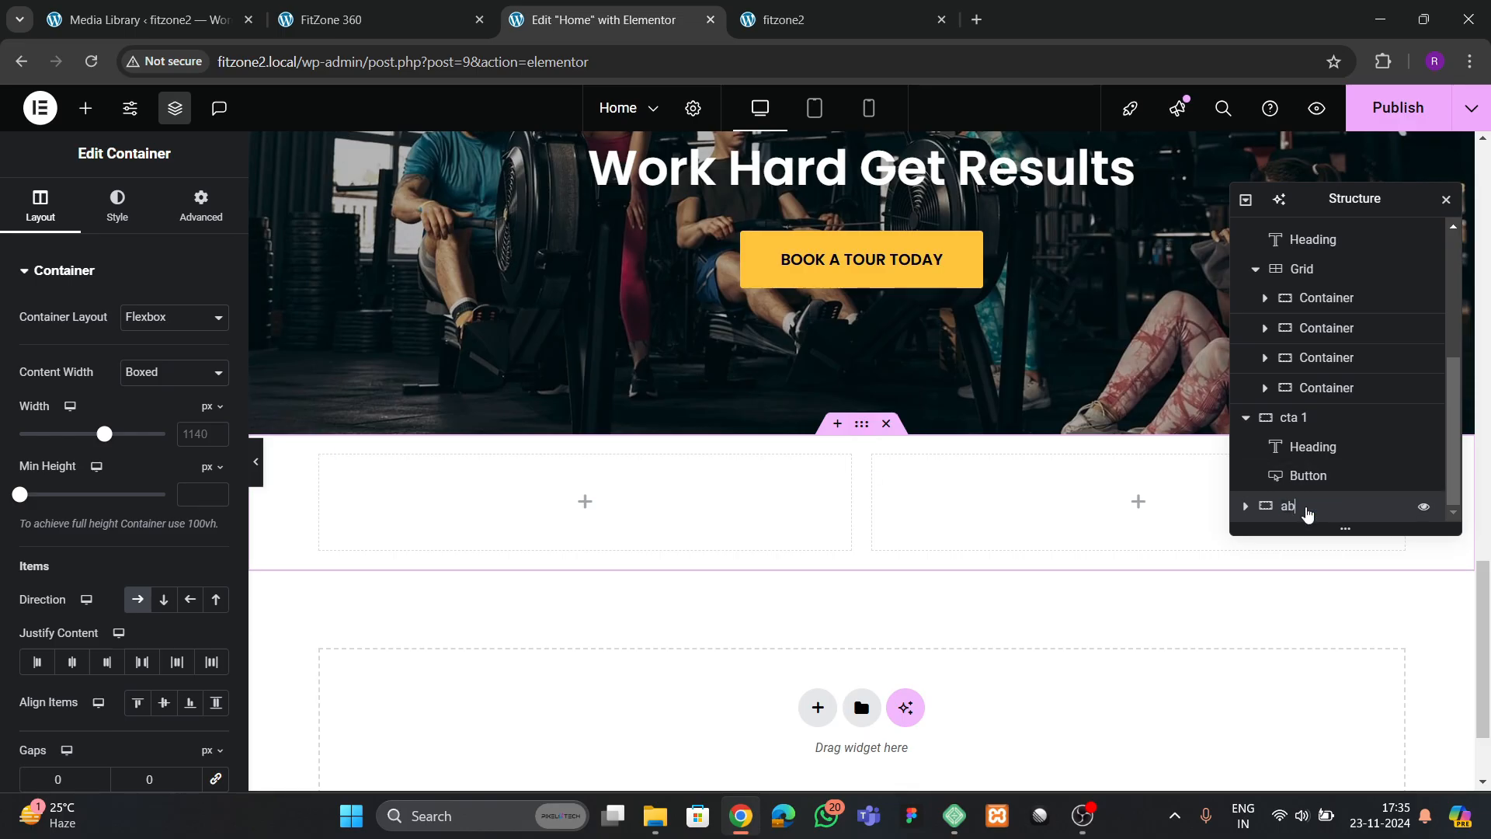
# Collapse the hero, services and cta 1 sections in the page structure
pyautogui.scroll(4, 1314, 334)
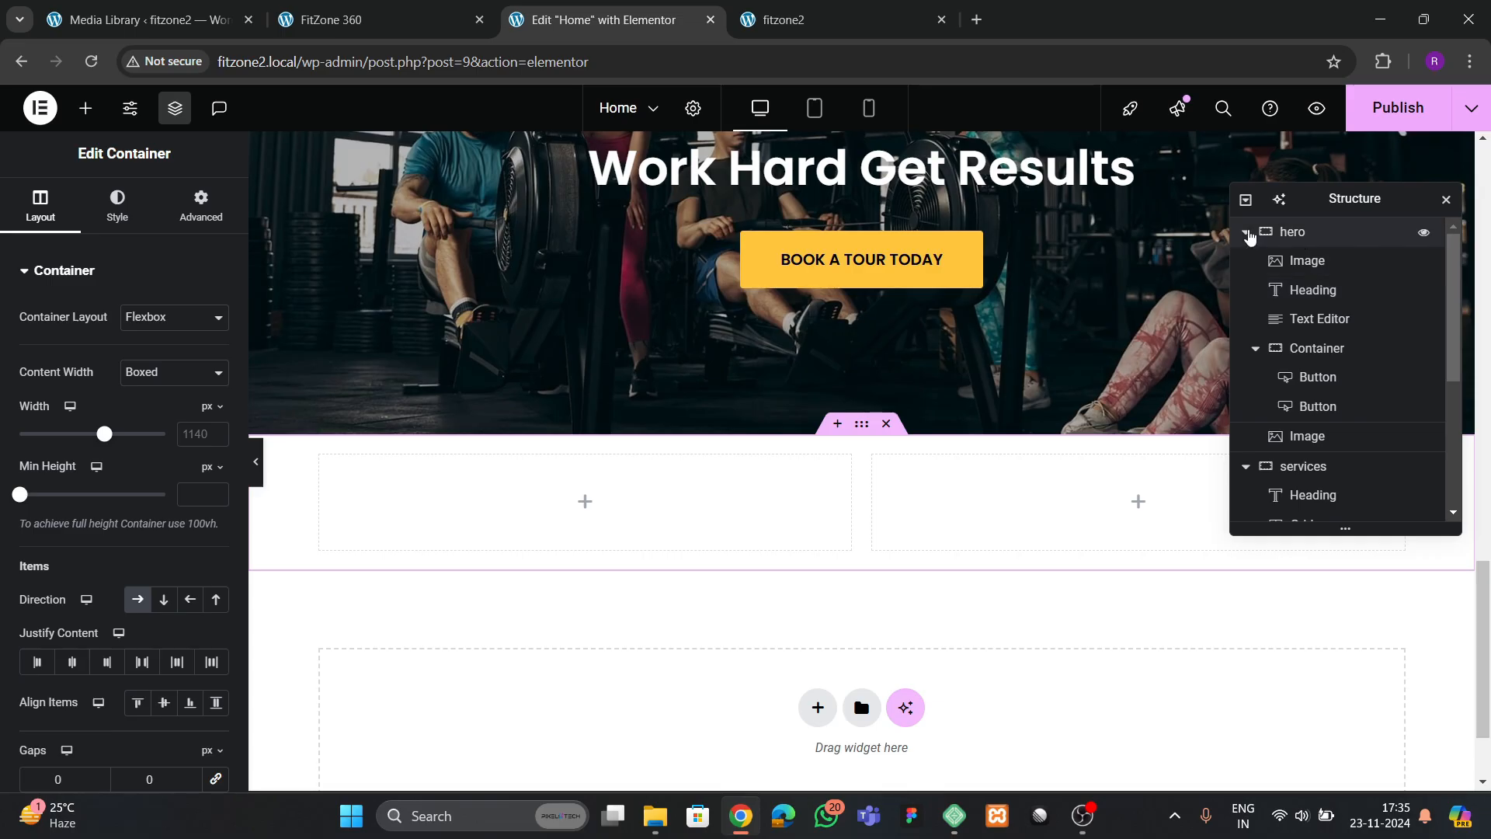
pyautogui.click(1247, 234)
pyautogui.click(1246, 264)
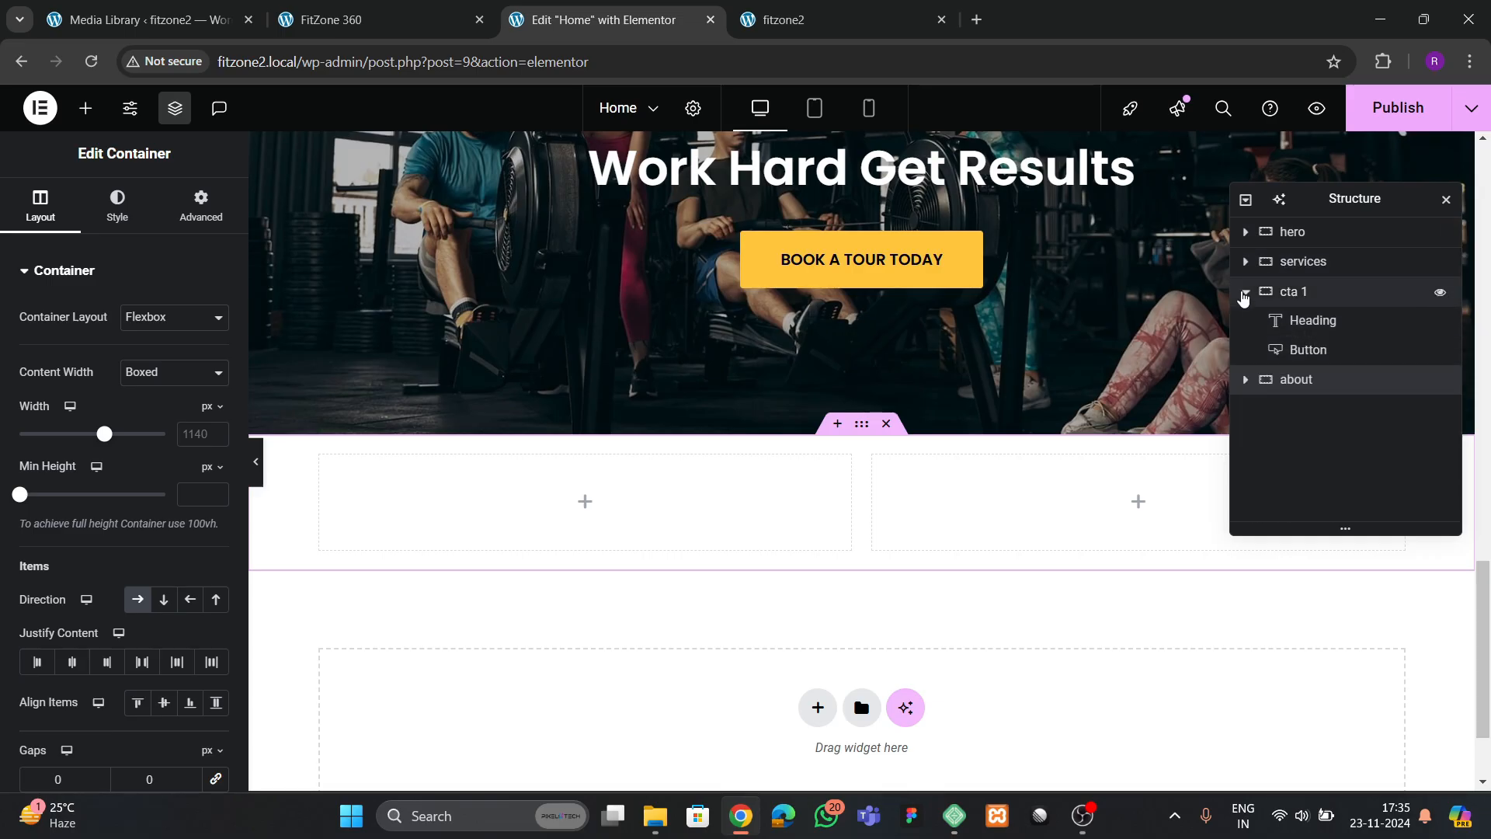
pyautogui.click(1245, 292)
# Widen the about container's boxed content and set its padding to 80 px at top and bottom and 0 px on the sides
pyautogui.scroll(-2, 668, 525)
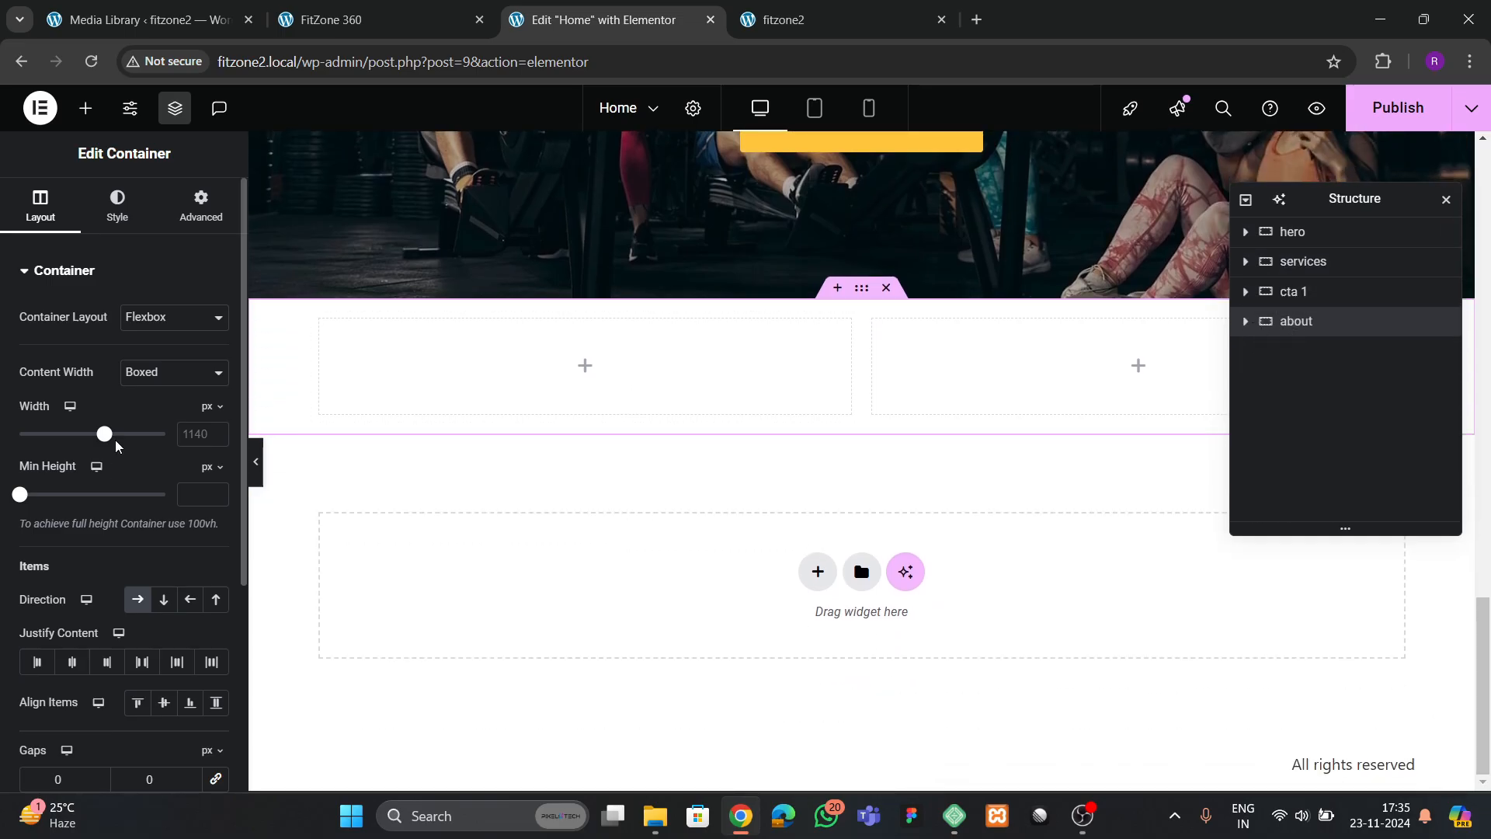
pyautogui.click(212, 433)
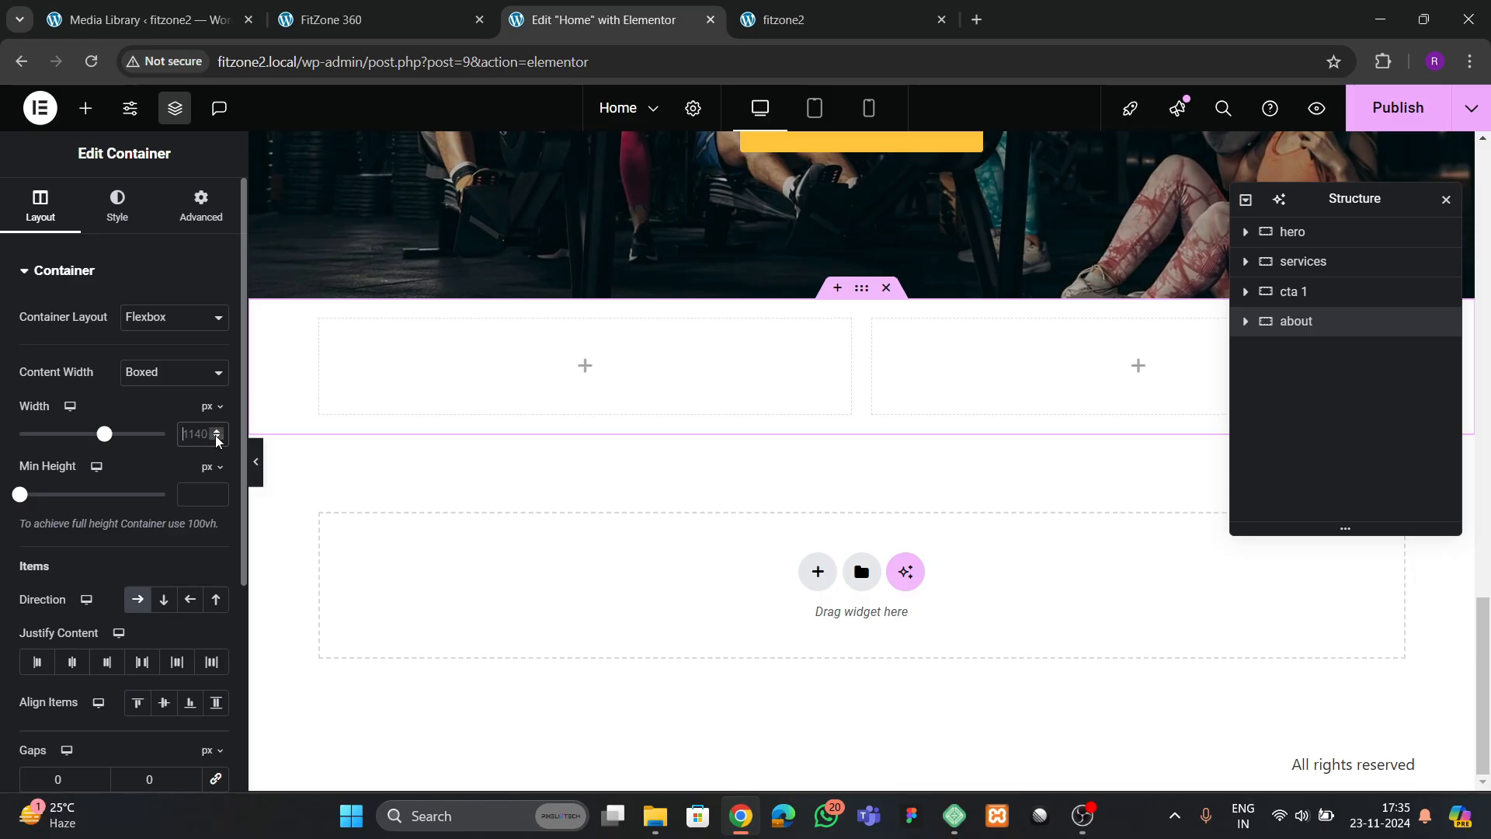
pyautogui.click(189, 224)
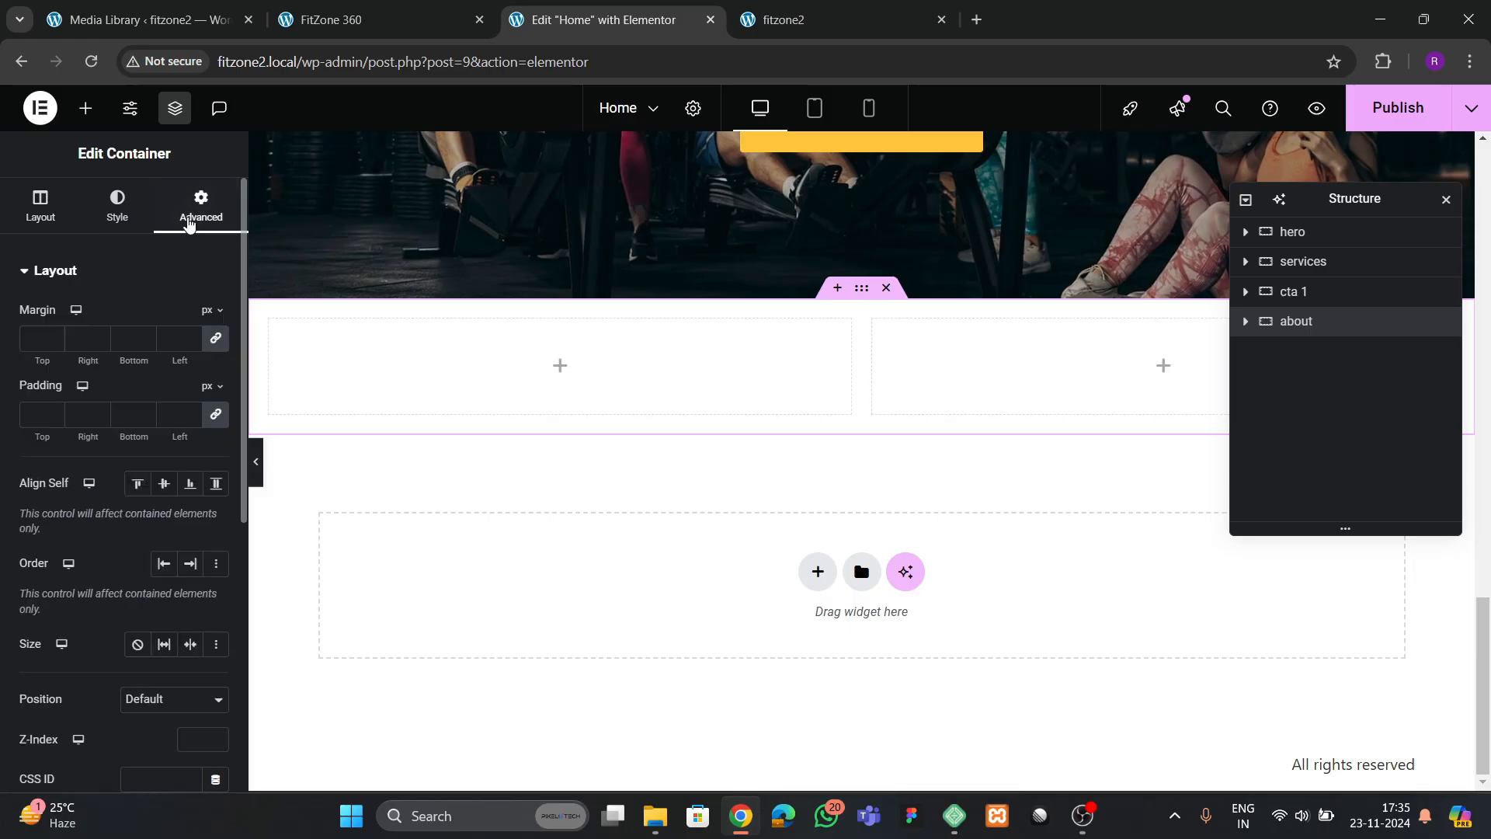
pyautogui.click(218, 414)
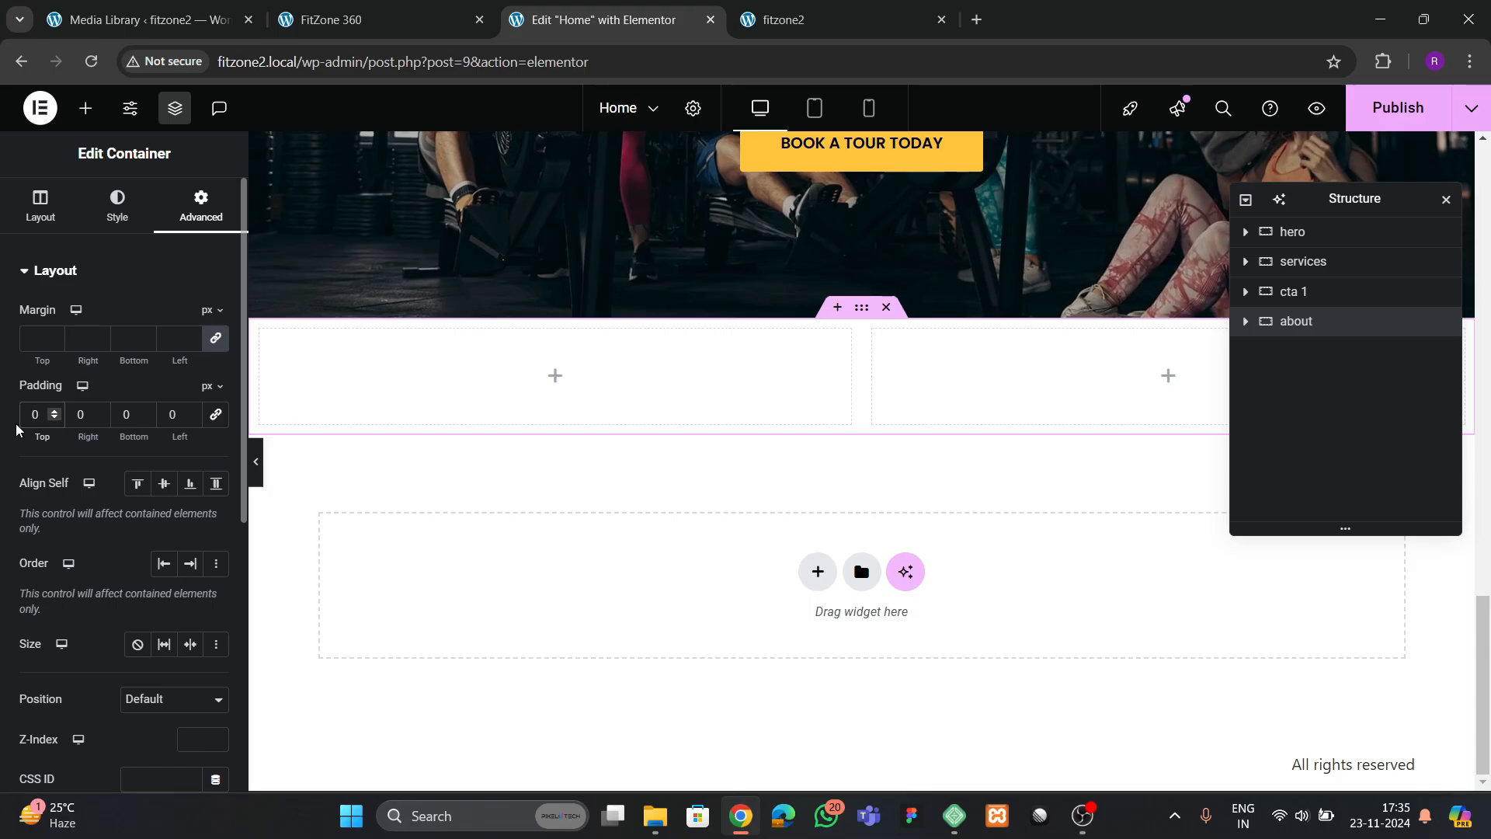
pyautogui.write('8')
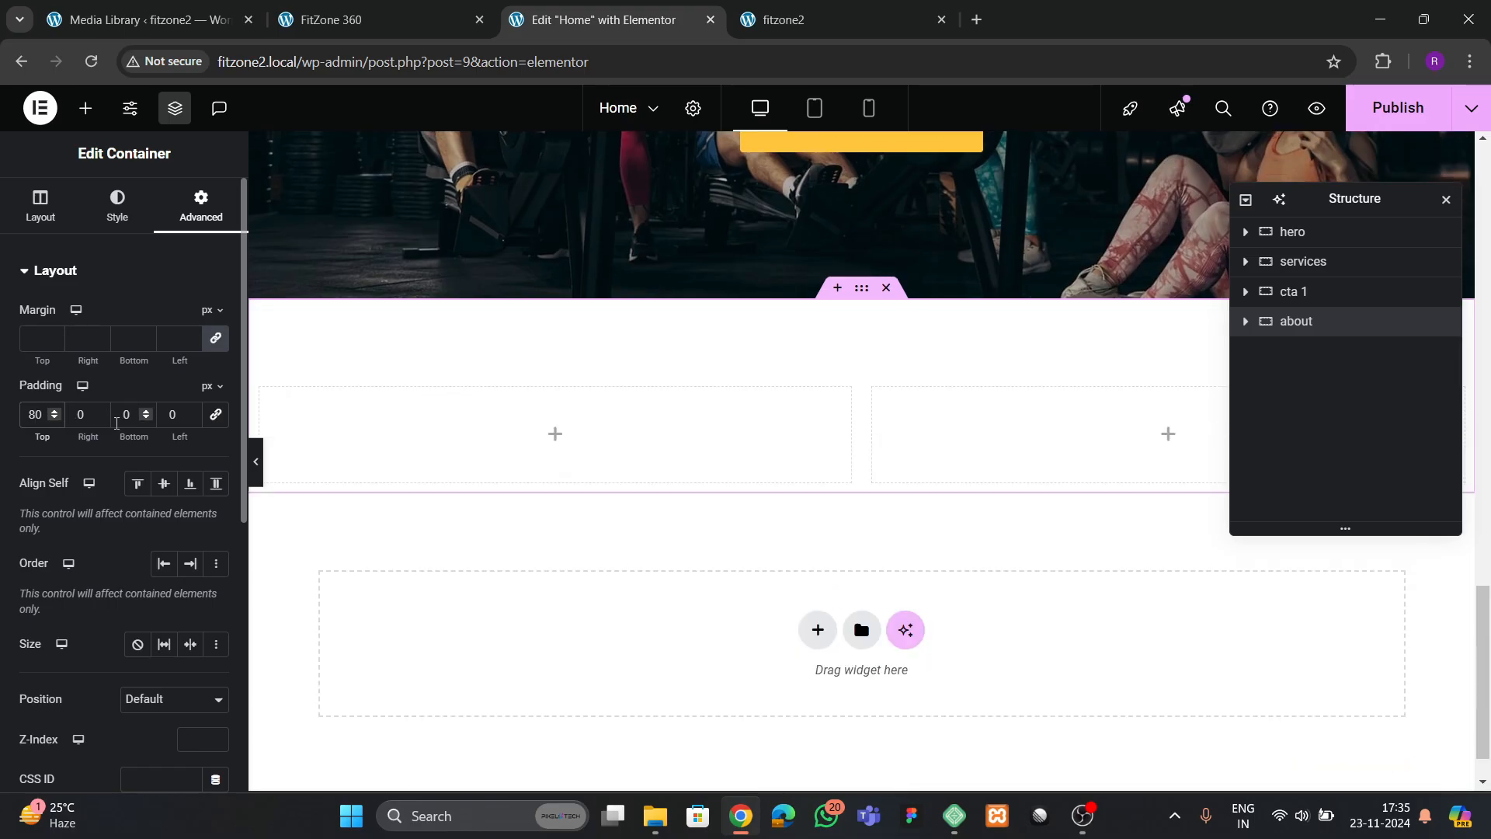
pyautogui.write('8')
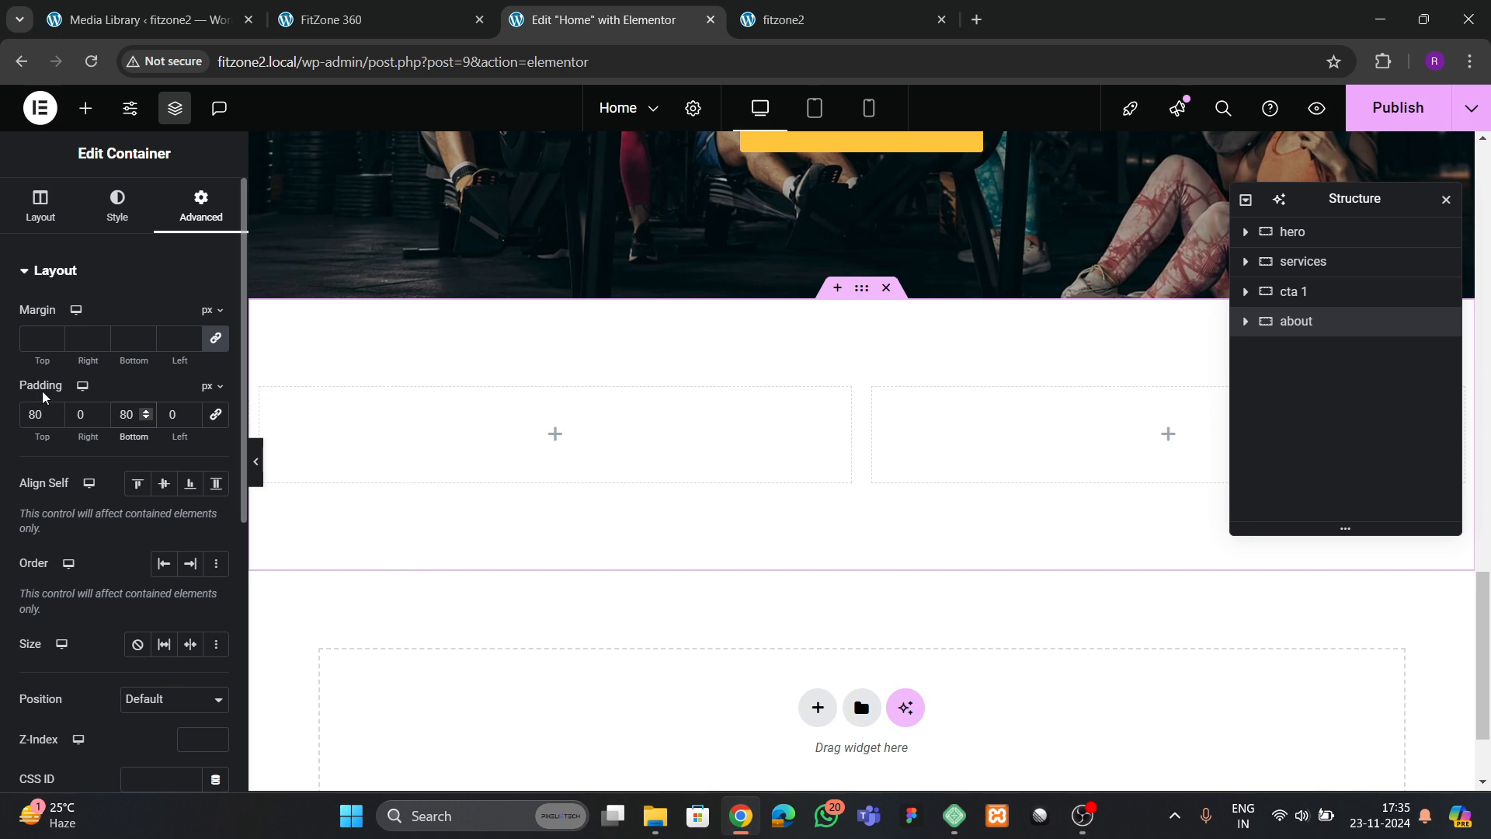
# Set the padding of both inner column containers in the about section to 0 px
pyautogui.click(1247, 321)
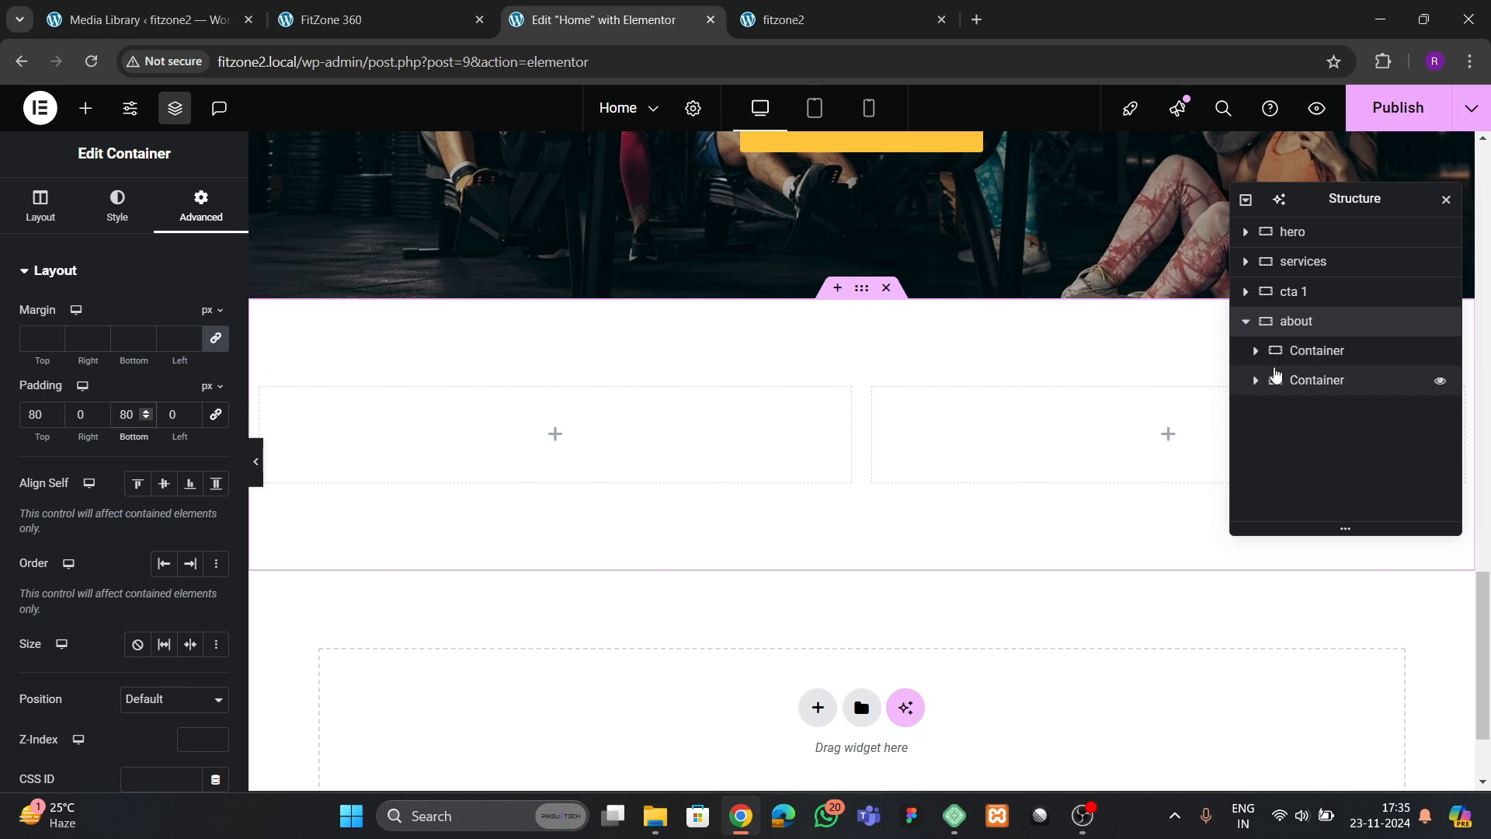
pyautogui.click(1317, 351)
pyautogui.click(202, 206)
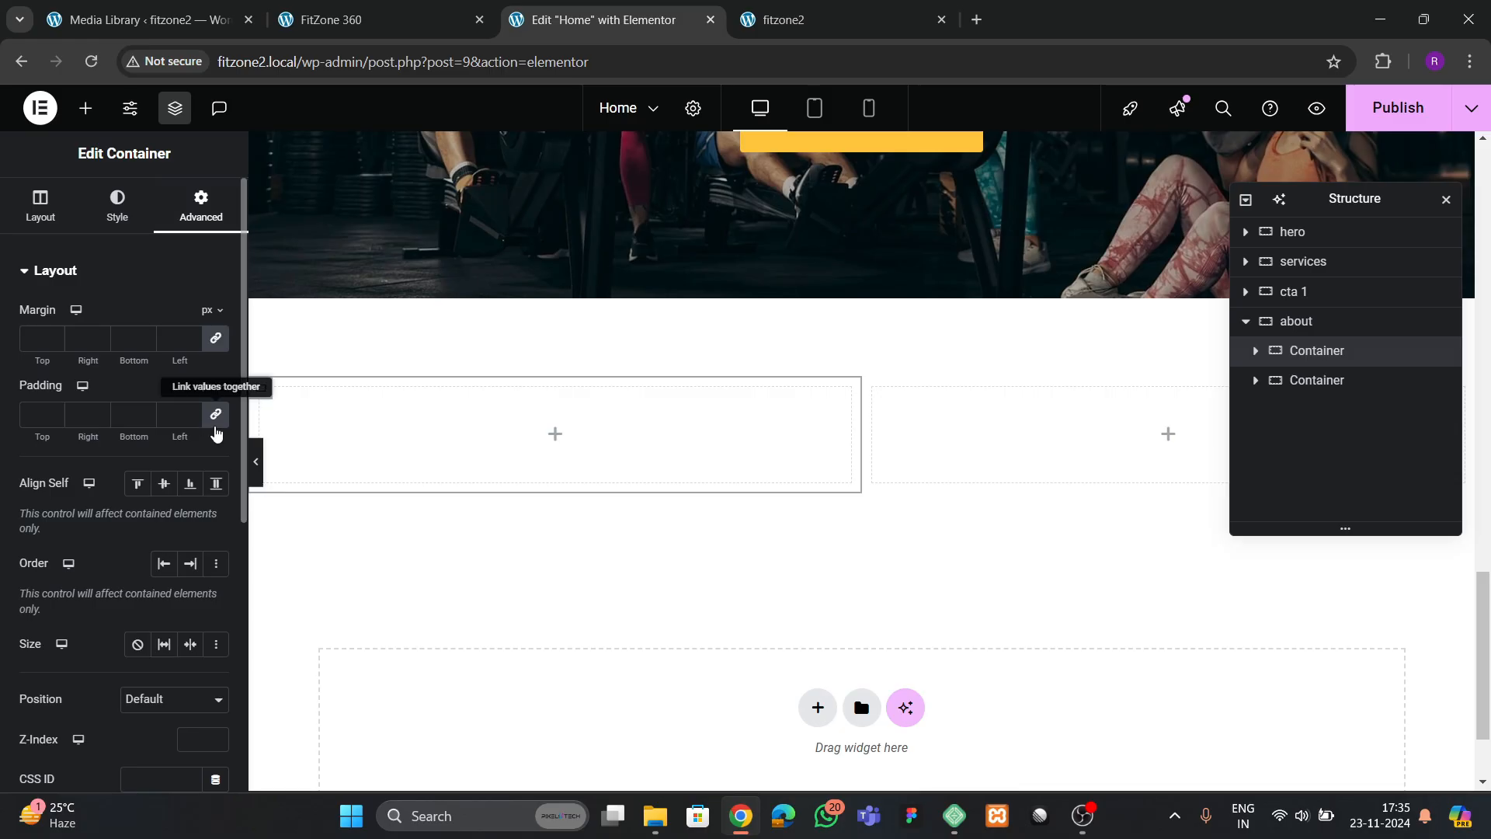
pyautogui.click(1290, 383)
pyautogui.click(203, 206)
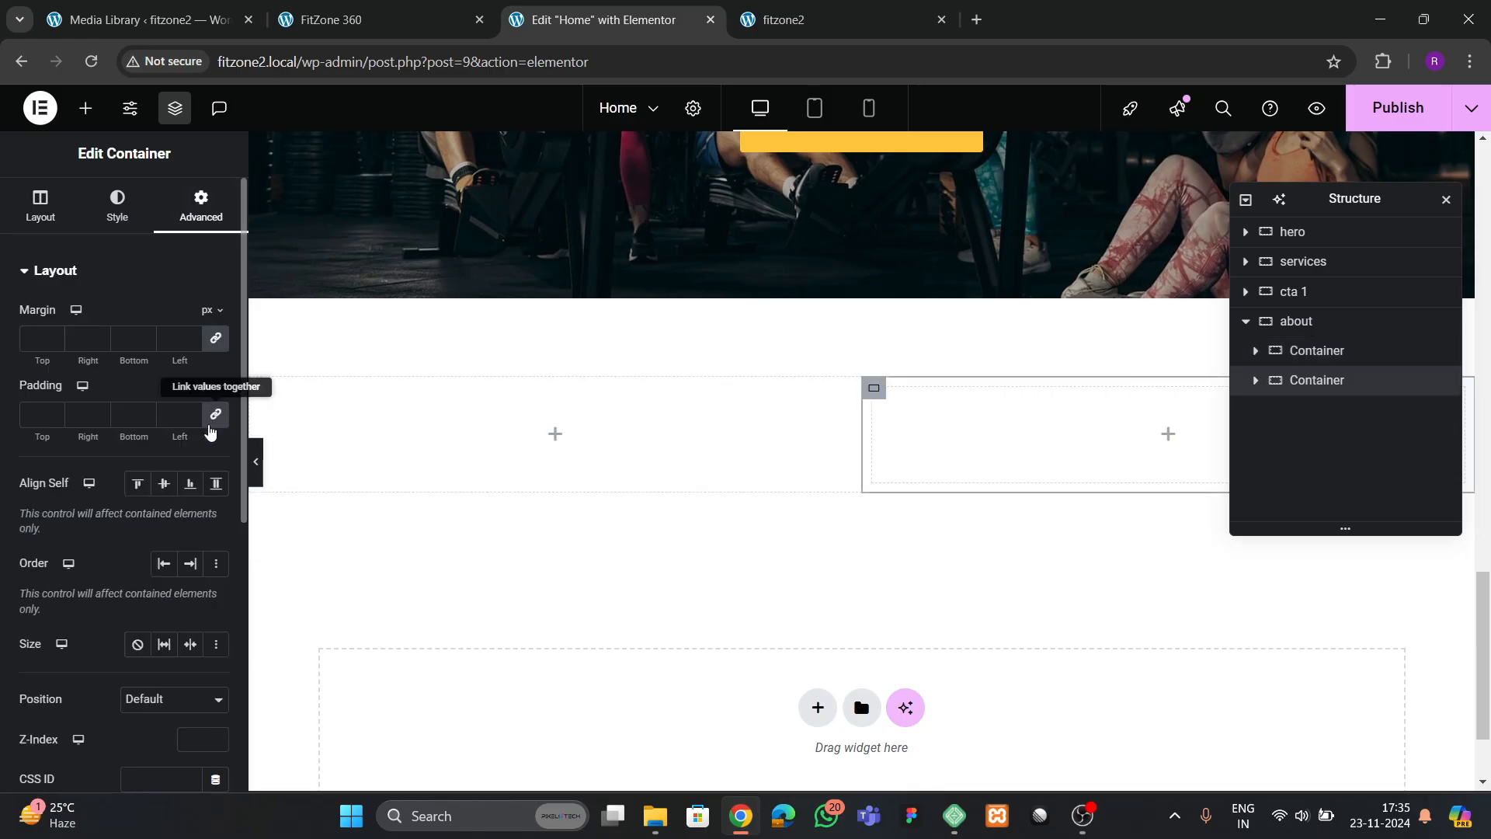
# Check the about section's layout on the FitZone 360 reference site and add an Image widget to the first column of the about container
pyautogui.click(342, 20)
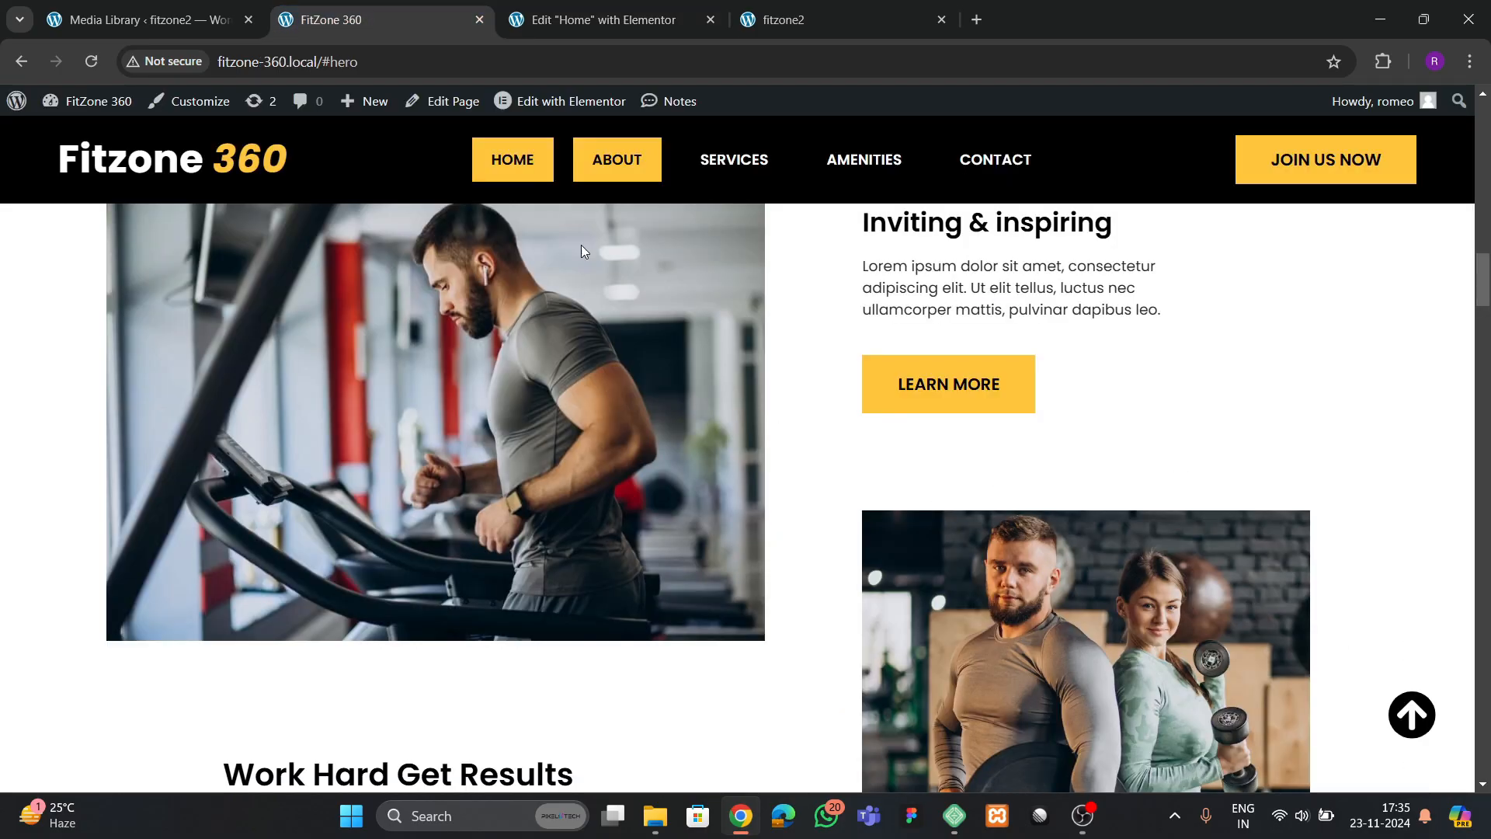
pyautogui.scroll(2, 581, 245)
pyautogui.click(584, 19)
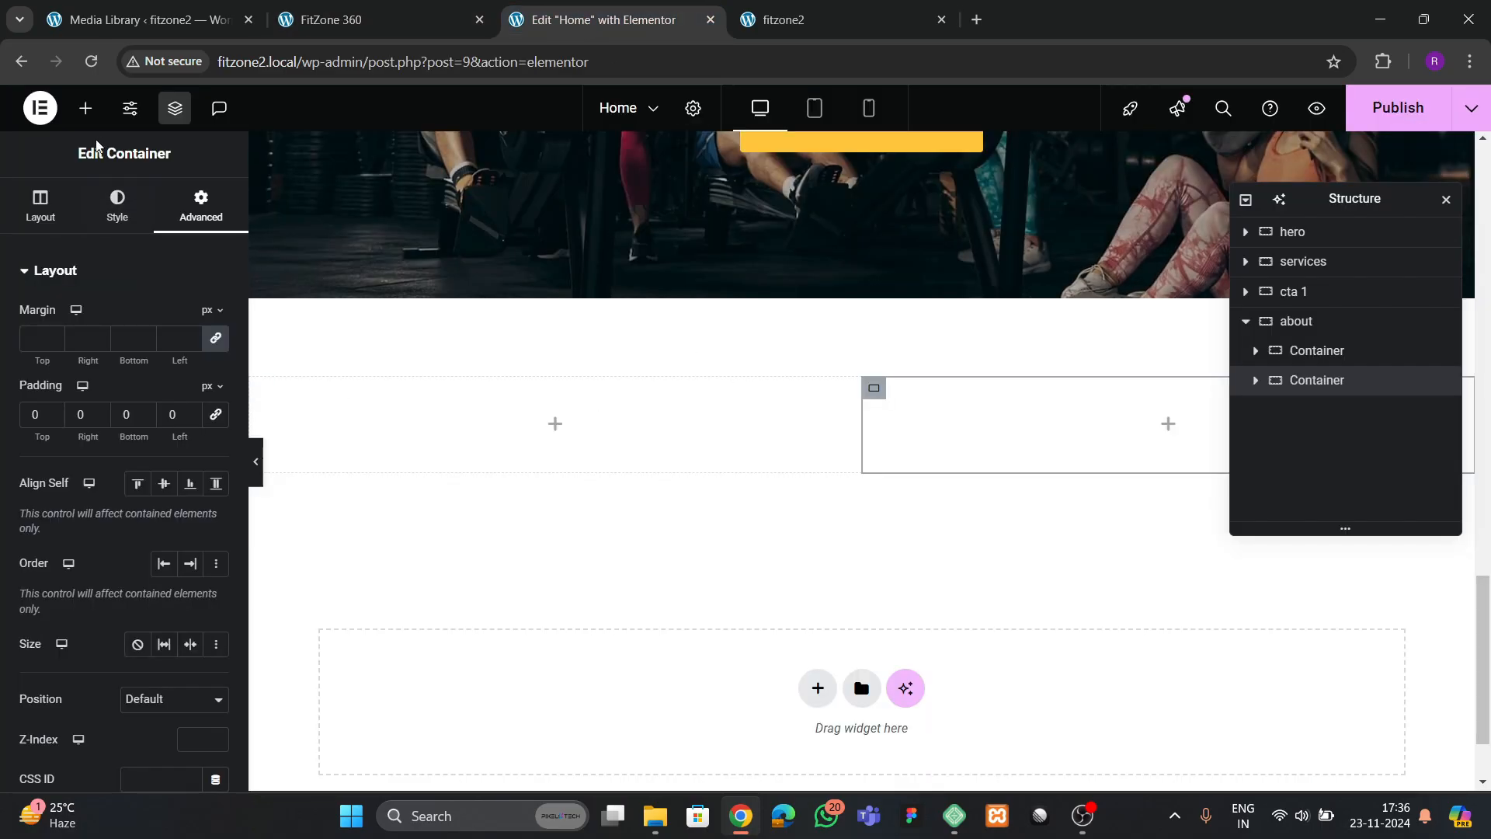
pyautogui.click(85, 108)
pyautogui.scroll(-1, 124, 466)
pyautogui.moveTo(150, 516); pyautogui.dragTo(505, 431)
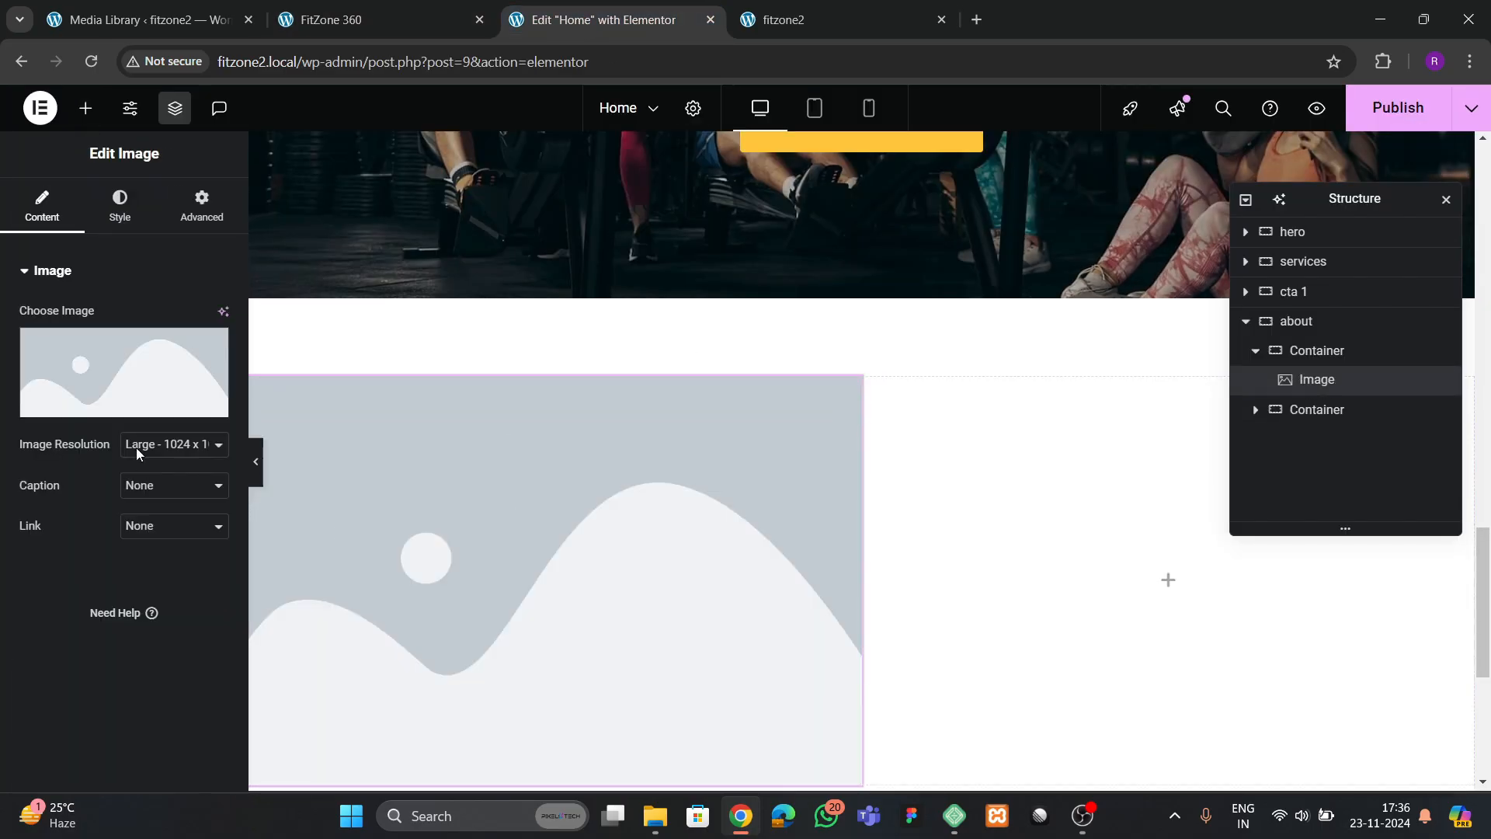
# Set the about section's first-column image to the photo of the man on a treadmill from the media library
pyautogui.click(124, 373)
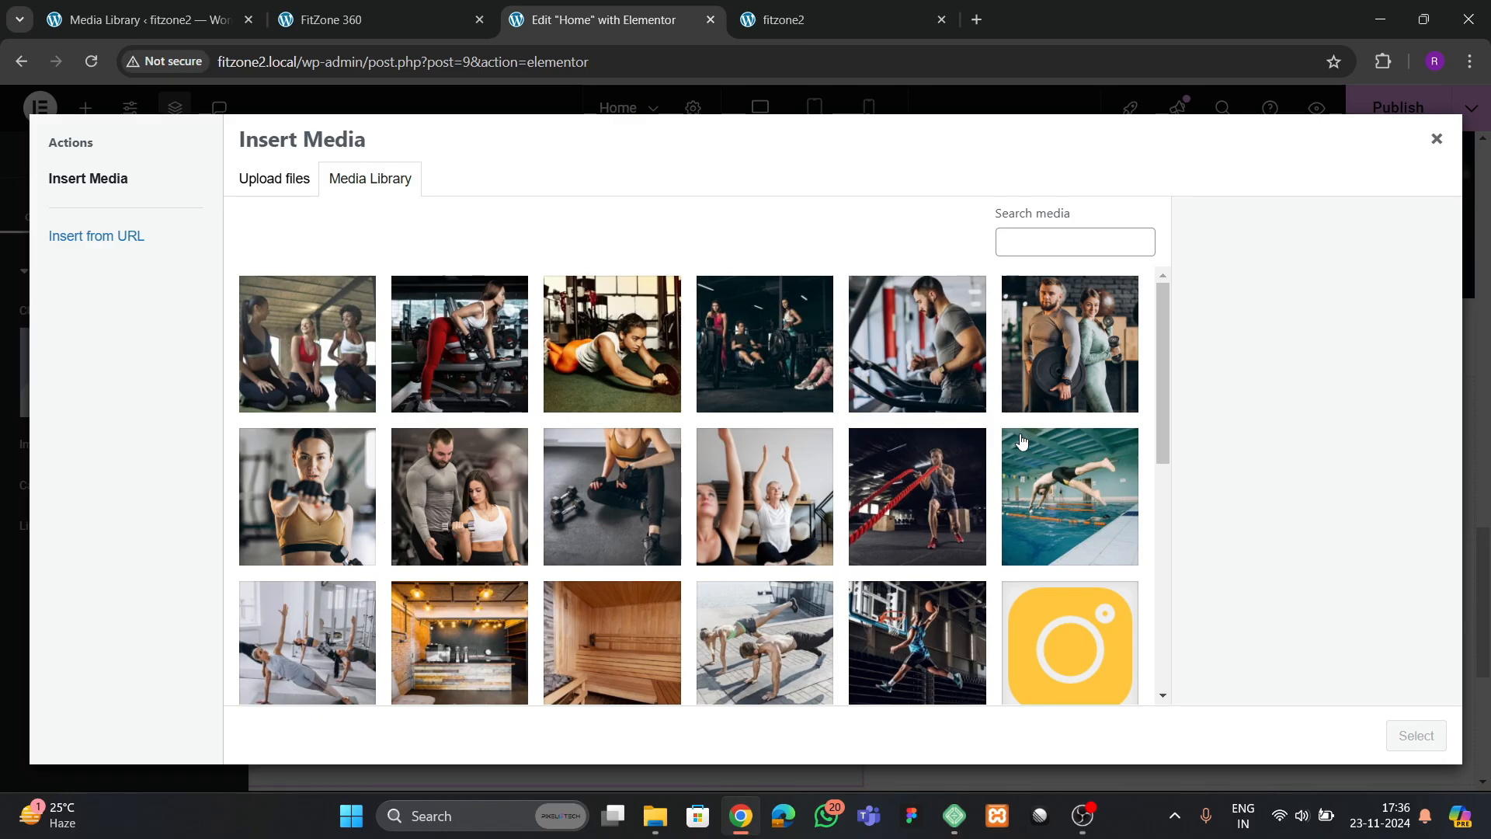
pyautogui.click(937, 390)
pyautogui.click(1396, 735)
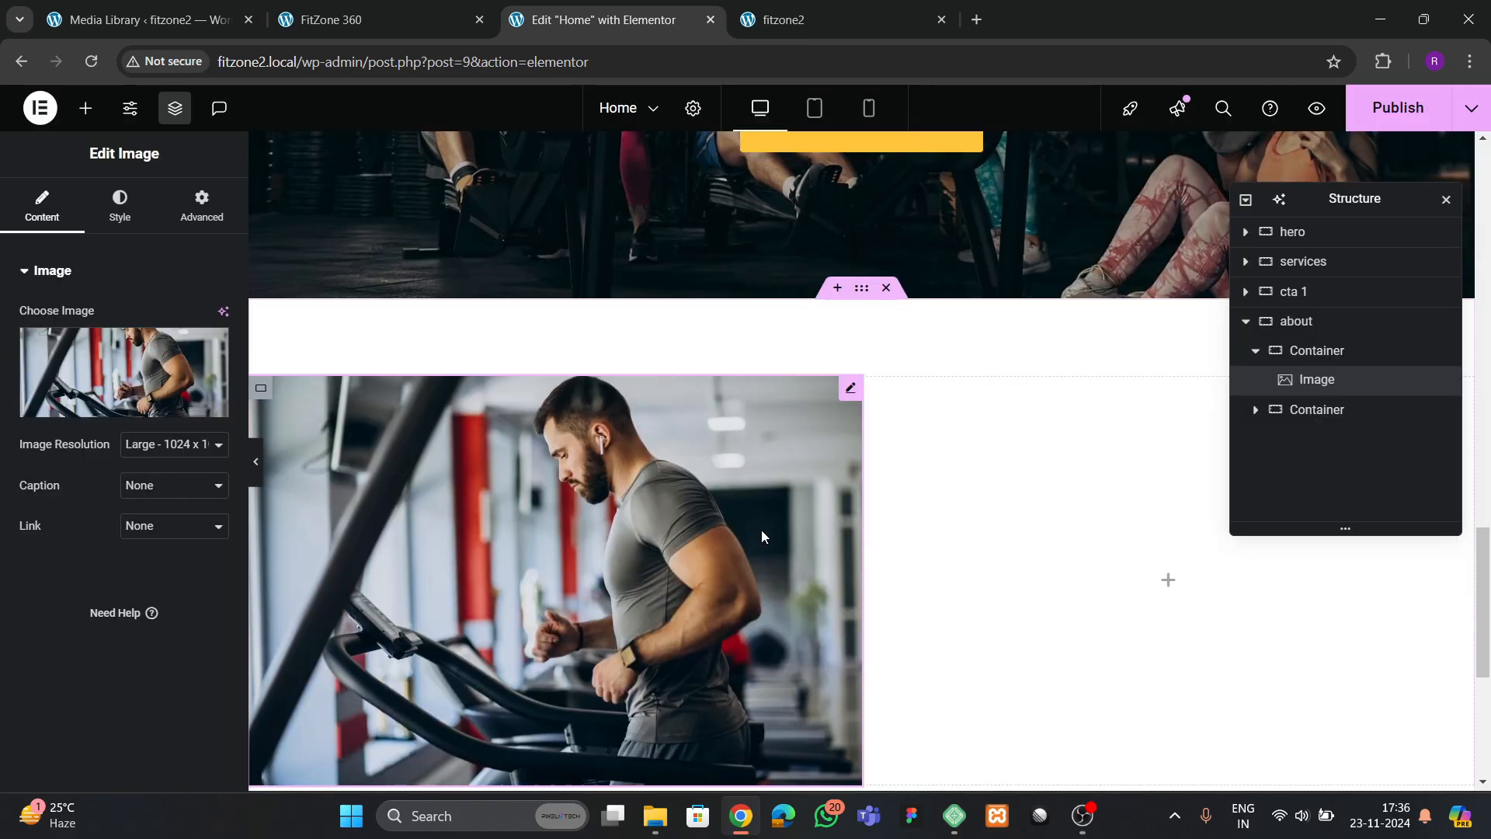
# Check the about layout on the reference site, nest a container in the second column and set its padding to 0 px
pyautogui.scroll(-3, 761, 529)
pyautogui.click(394, 17)
pyautogui.scroll(-5, 493, 446)
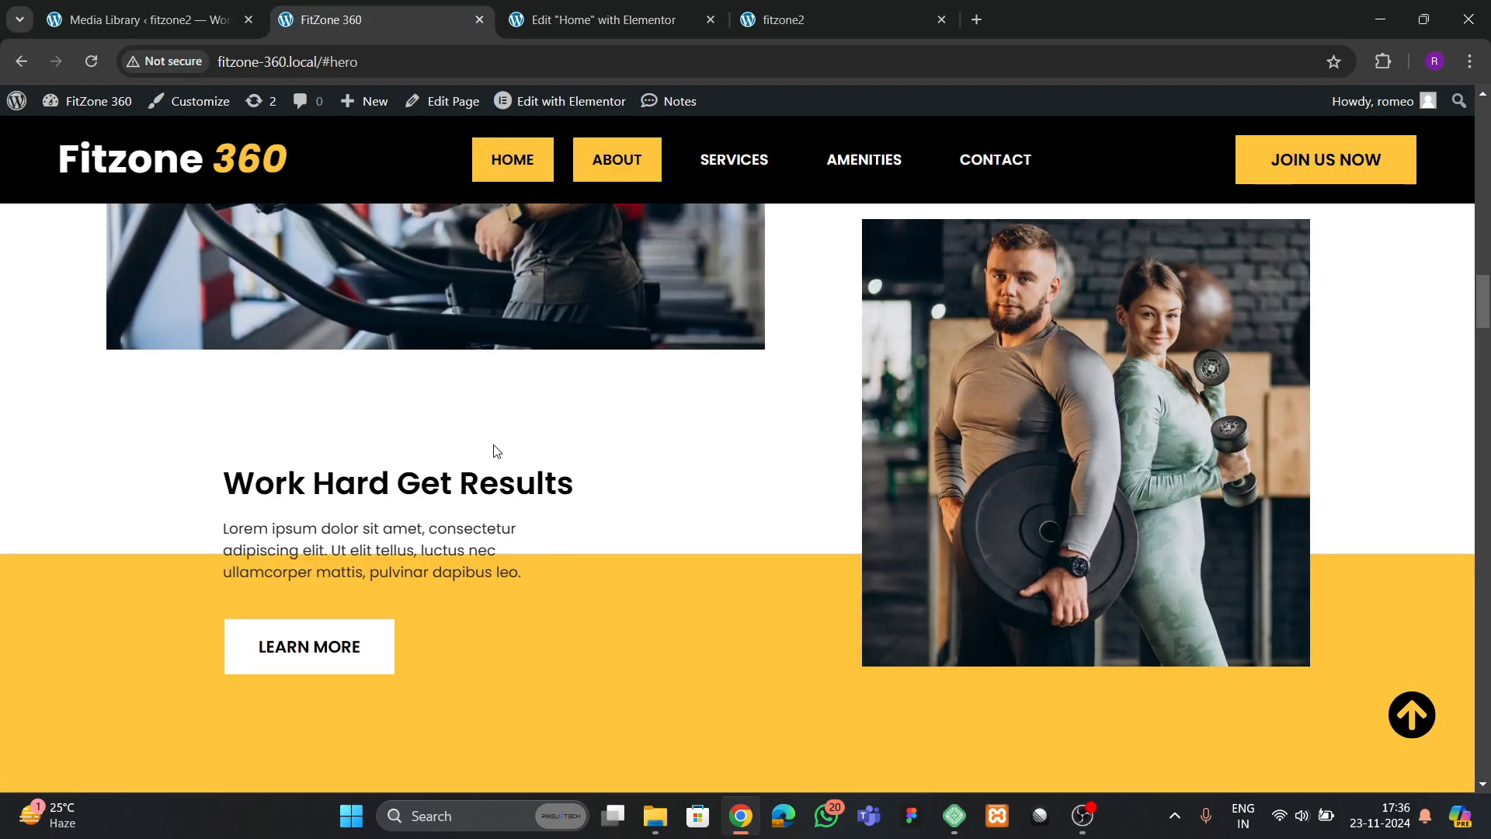
pyautogui.scroll(5, 649, 459)
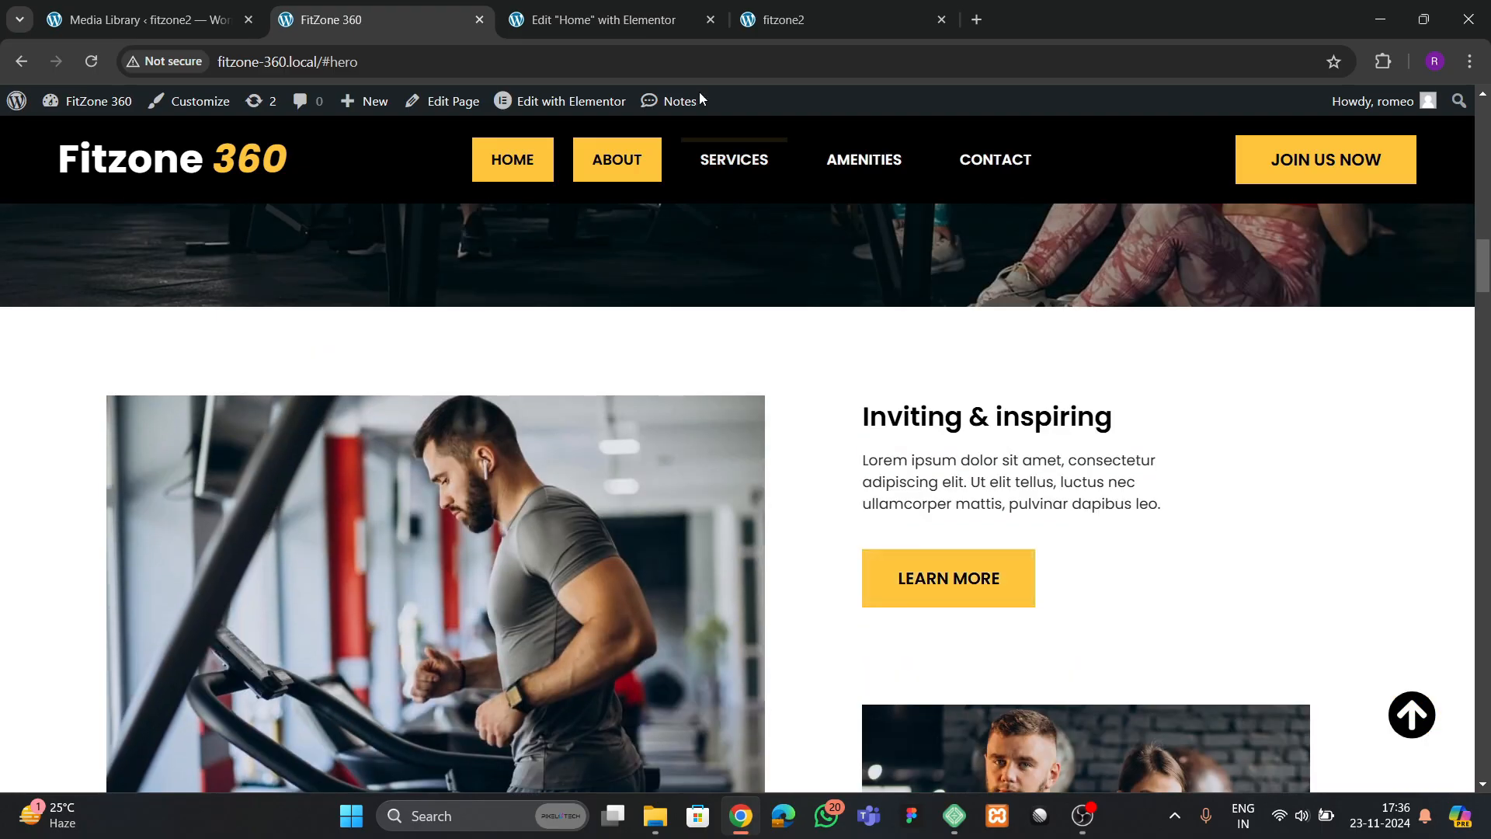
pyautogui.click(602, 19)
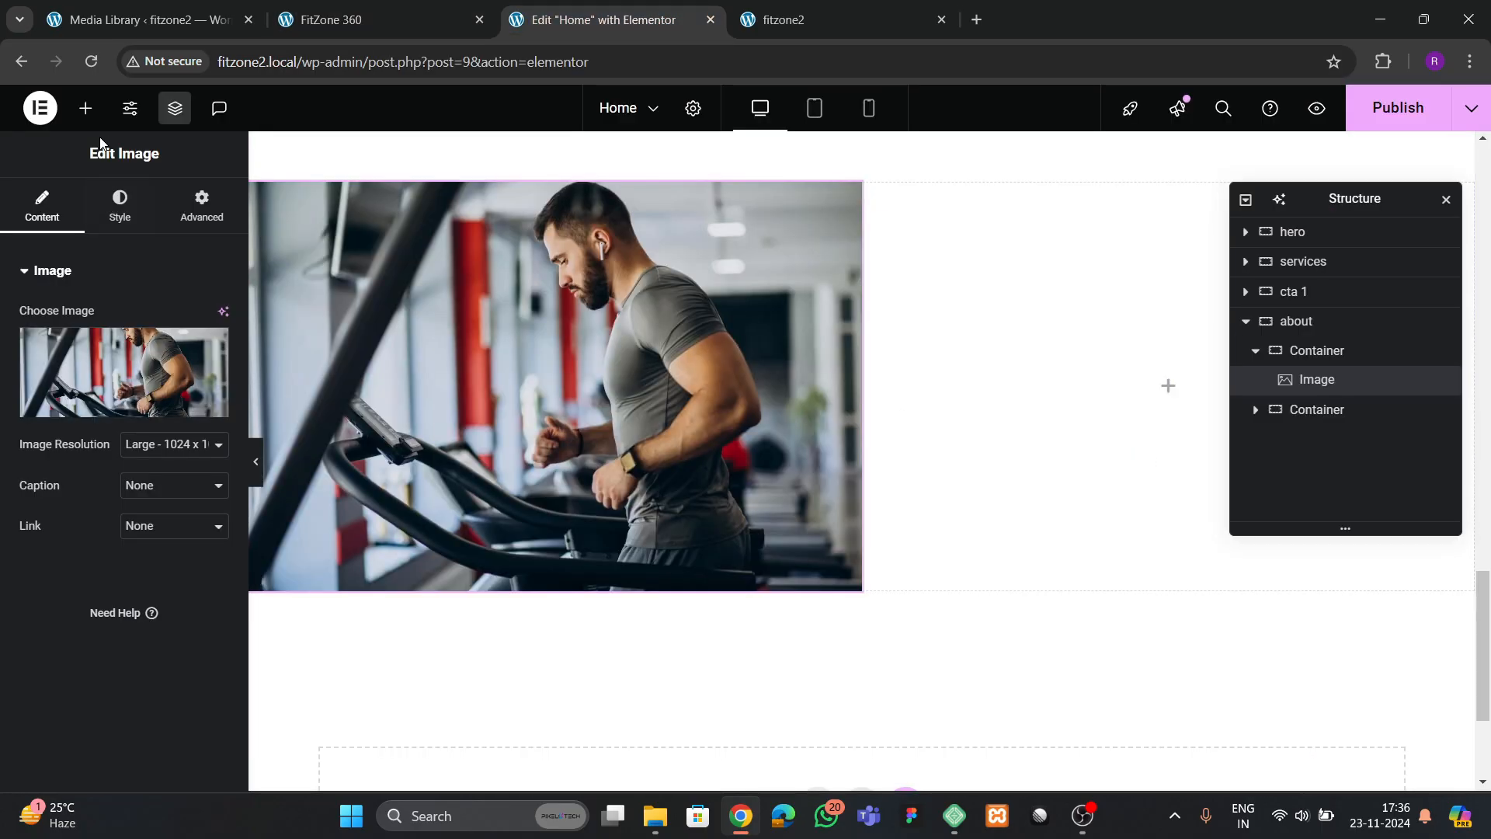
pyautogui.click(85, 108)
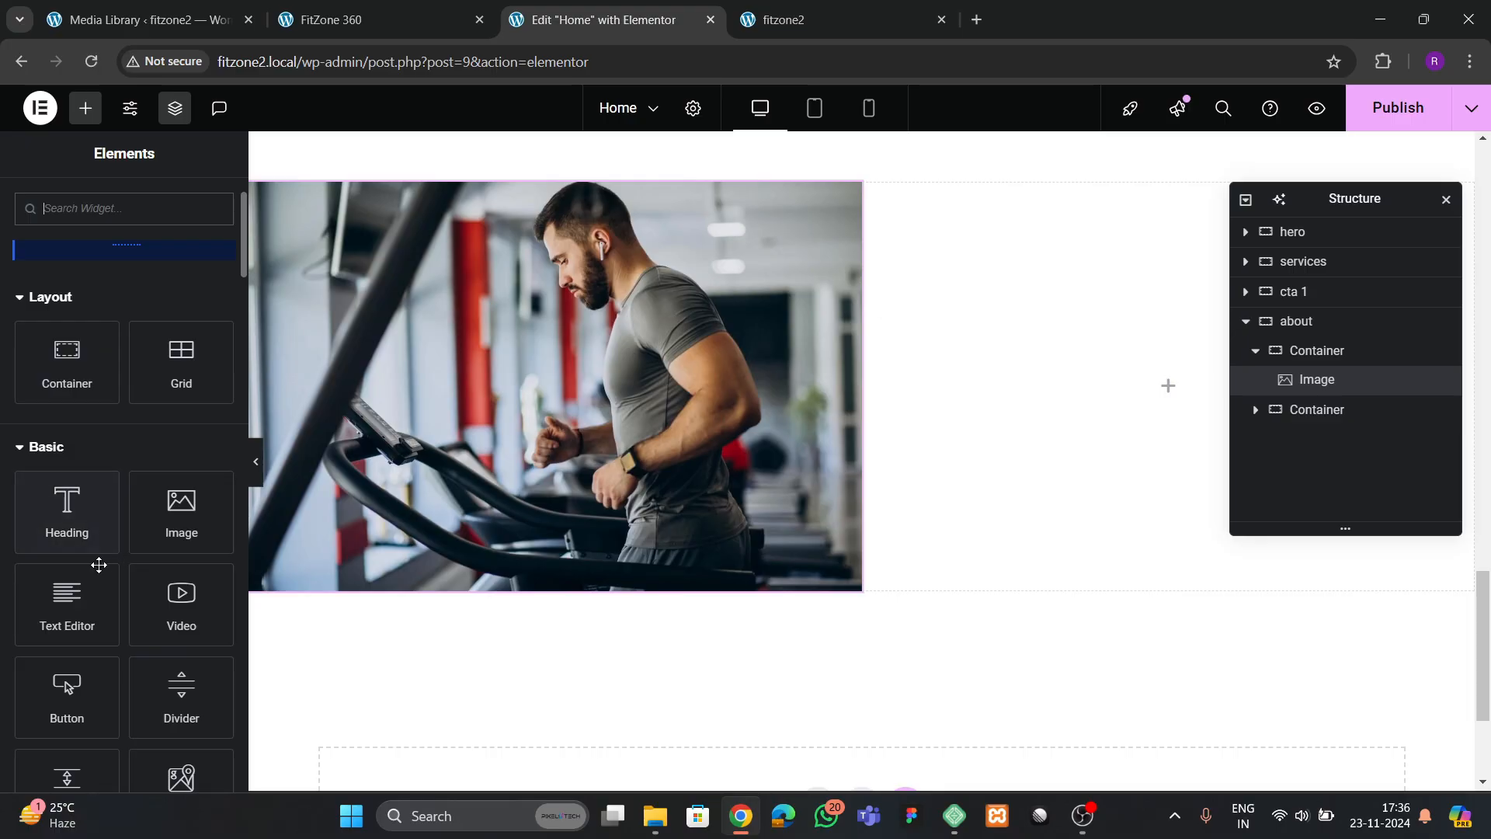
pyautogui.moveTo(67, 361); pyautogui.dragTo(1095, 404)
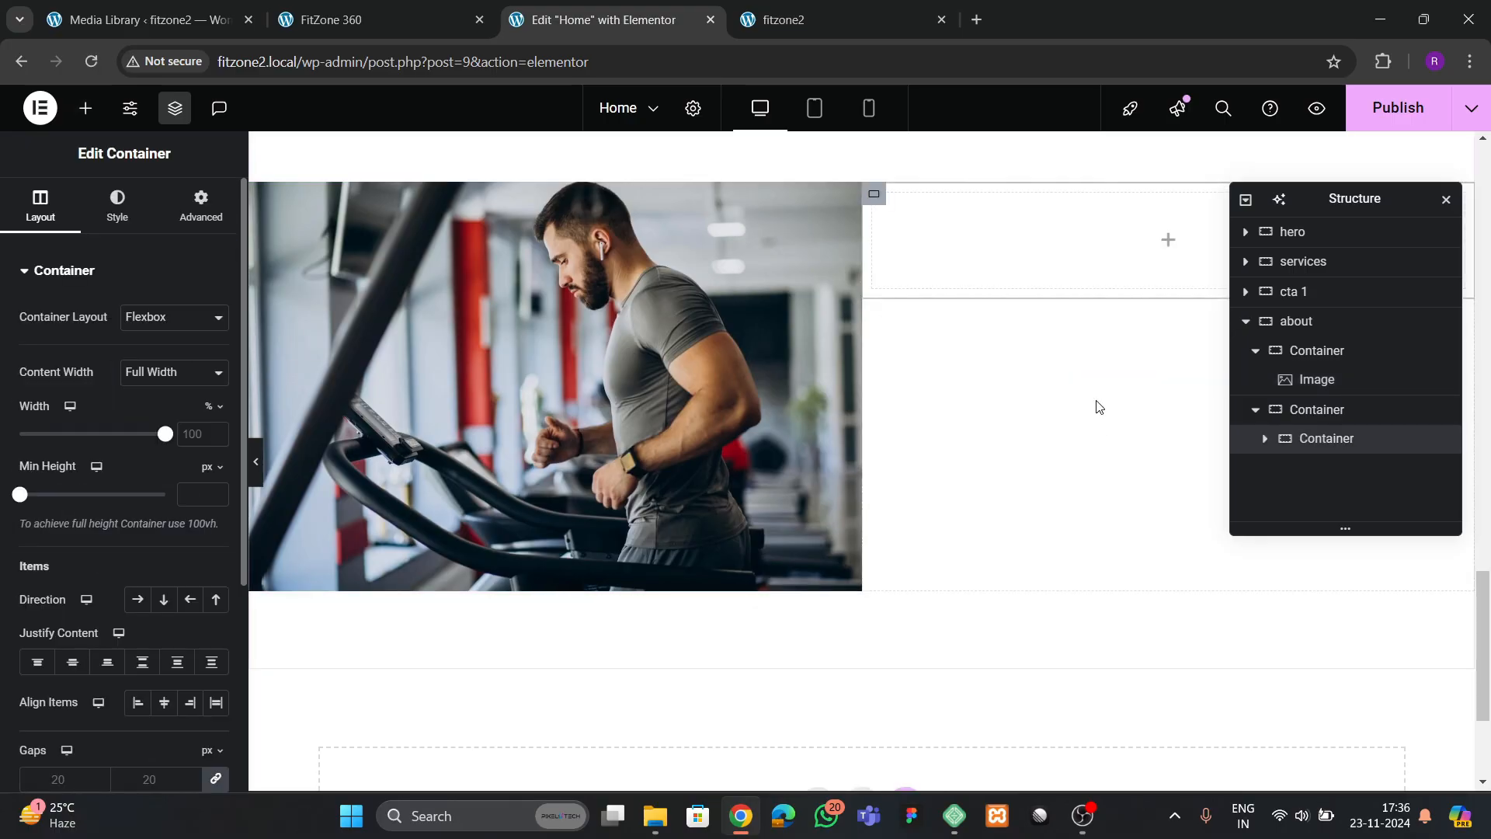
pyautogui.click(200, 207)
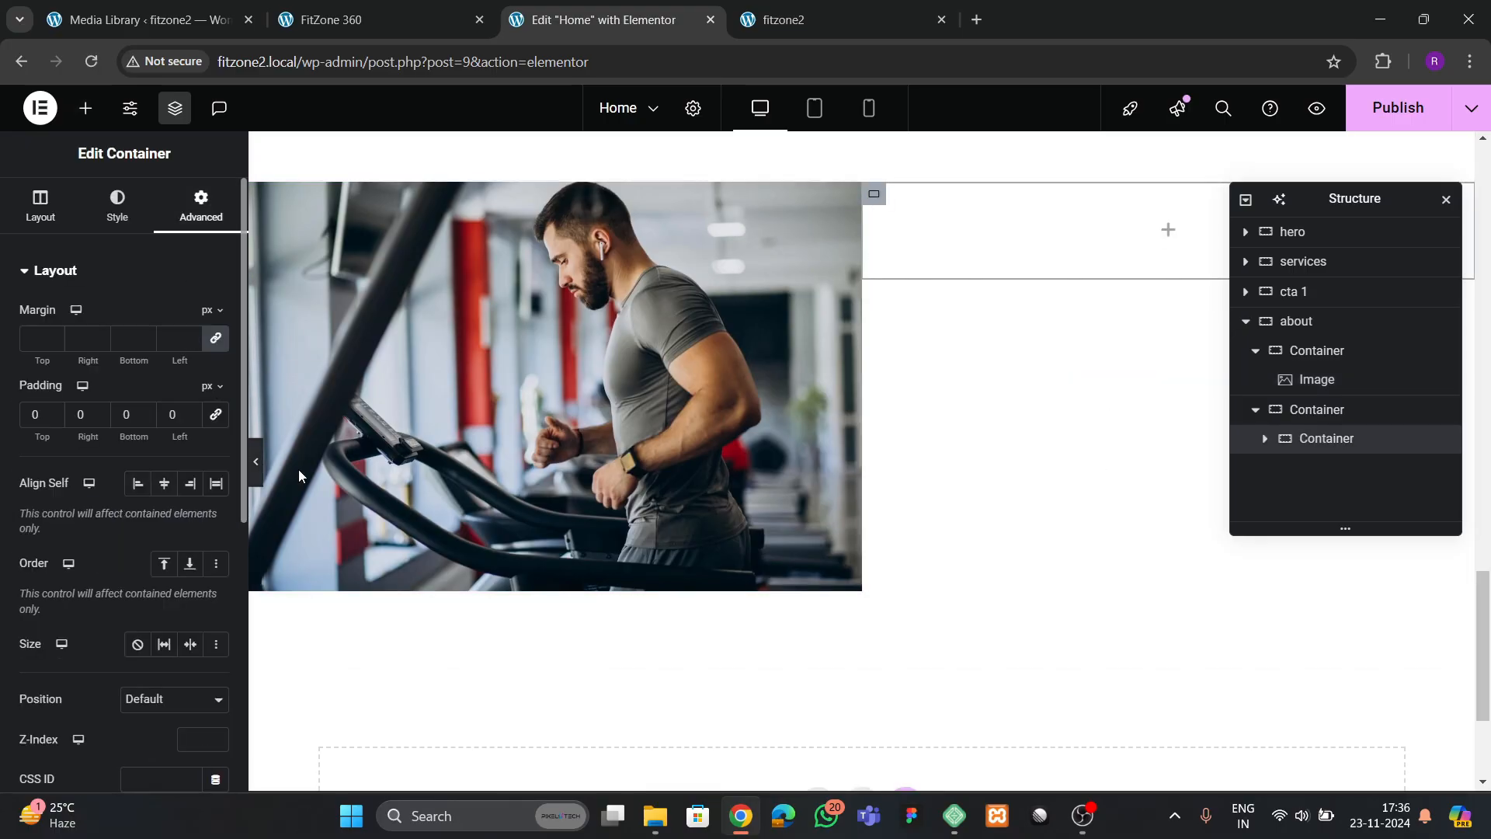
# Copy the "Unlimited Fitness" heading from the first services card and paste it into the nested about container
pyautogui.click(359, 11)
pyautogui.scroll(-2, 766, 443)
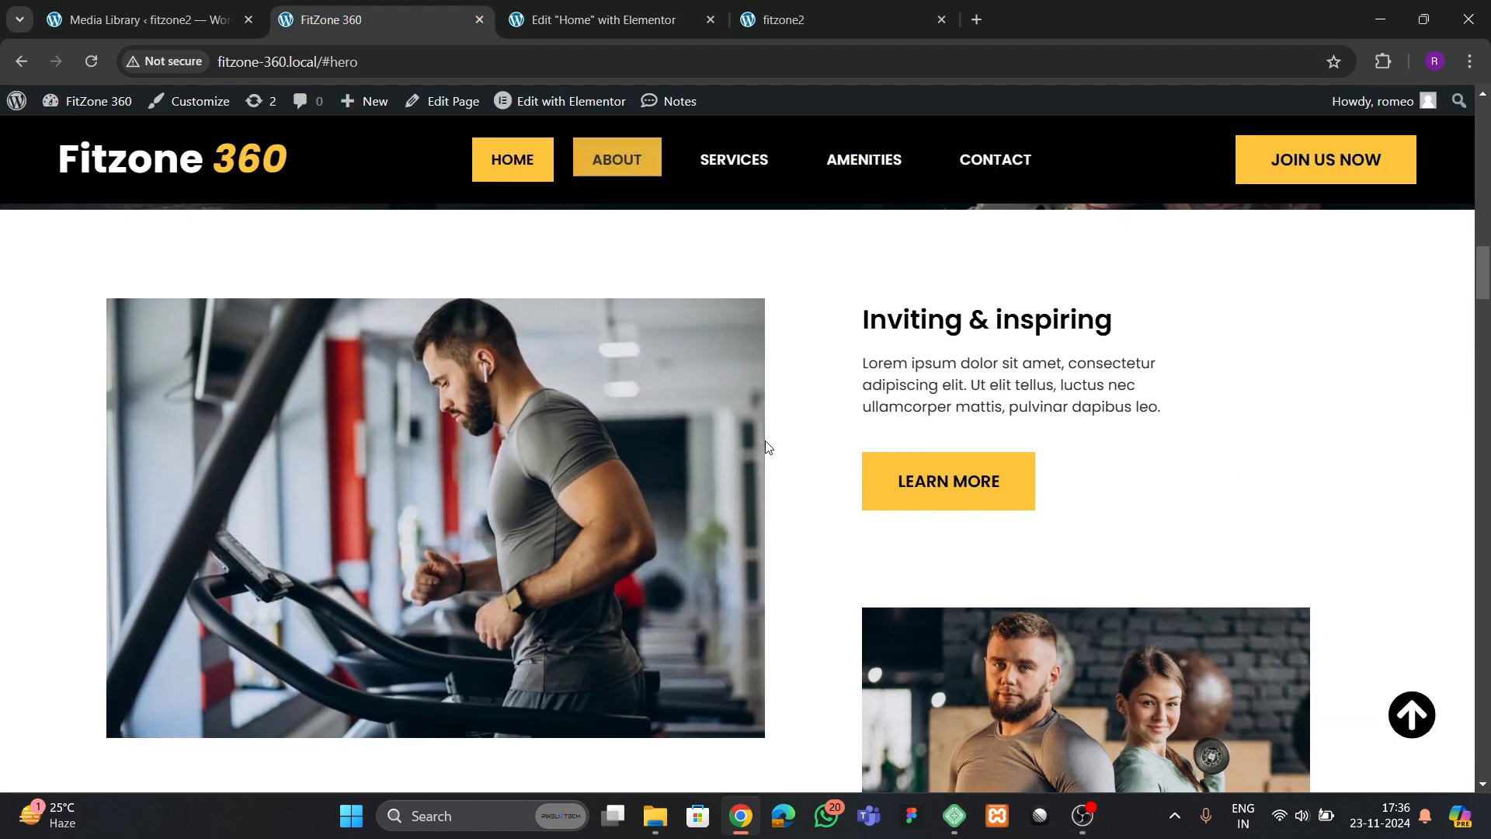
pyautogui.click(635, 28)
pyautogui.scroll(12, 651, 505)
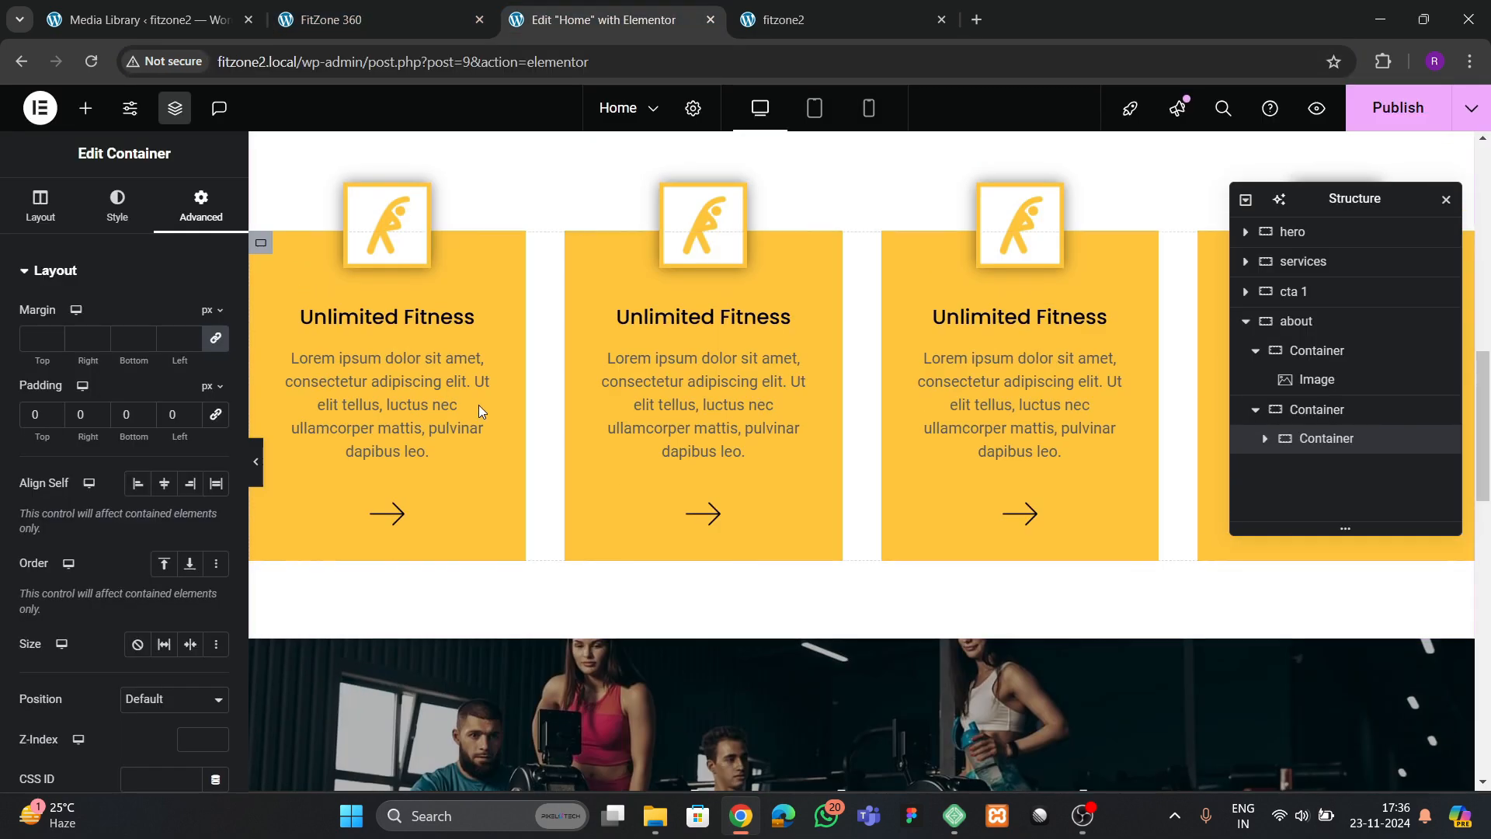
pyautogui.click(410, 326)
pyautogui.rightClick(408, 316)
pyautogui.press('Escape')
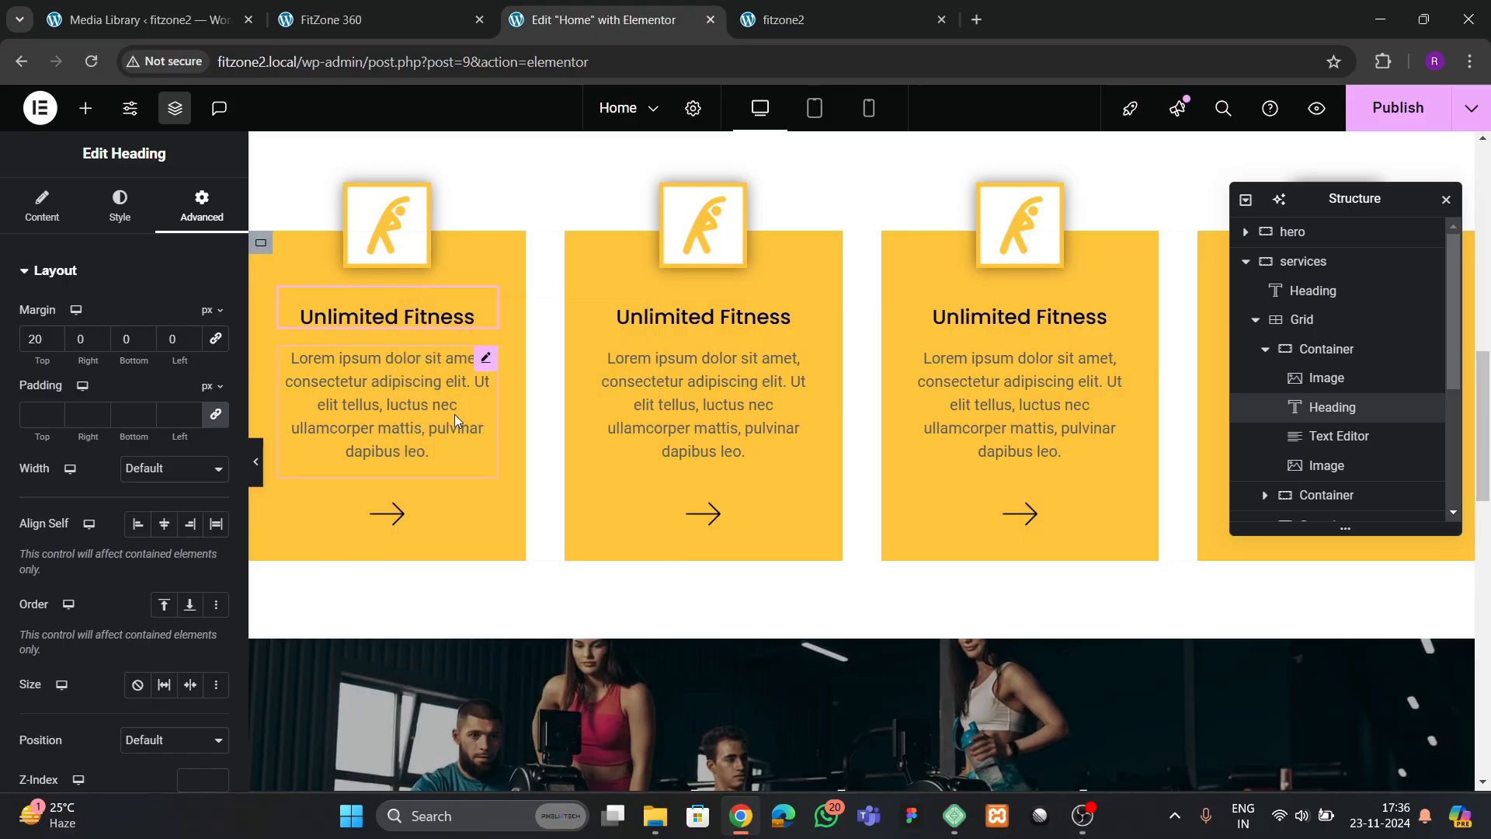
pyautogui.scroll(-3, 710, 497)
pyautogui.scroll(-8, 710, 503)
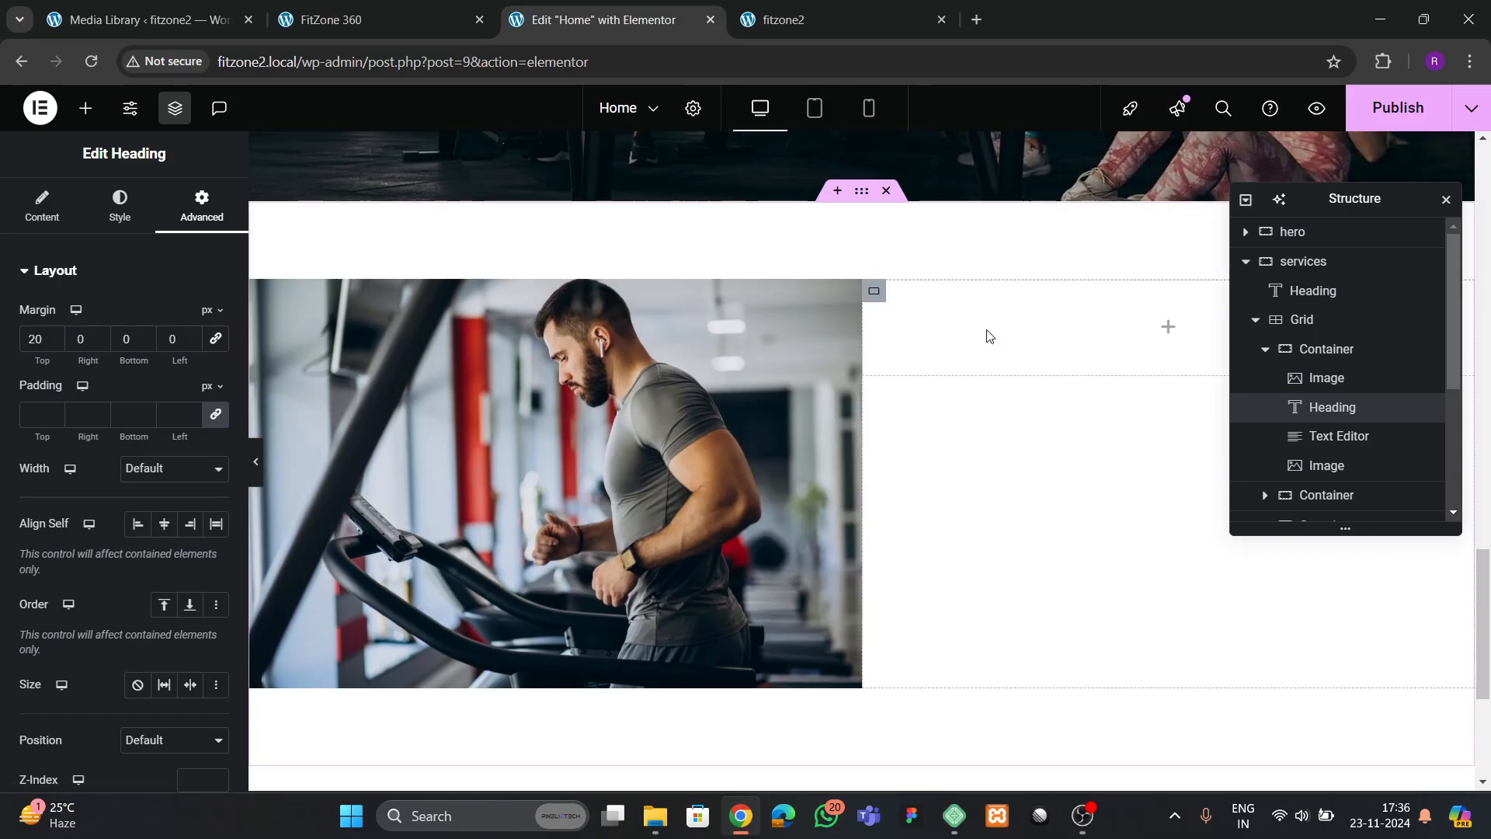
pyautogui.rightClick(989, 336)
pyautogui.click(1027, 429)
# Copy the first services card's description text and paste it below the heading in the about section
pyautogui.scroll(7, 623, 427)
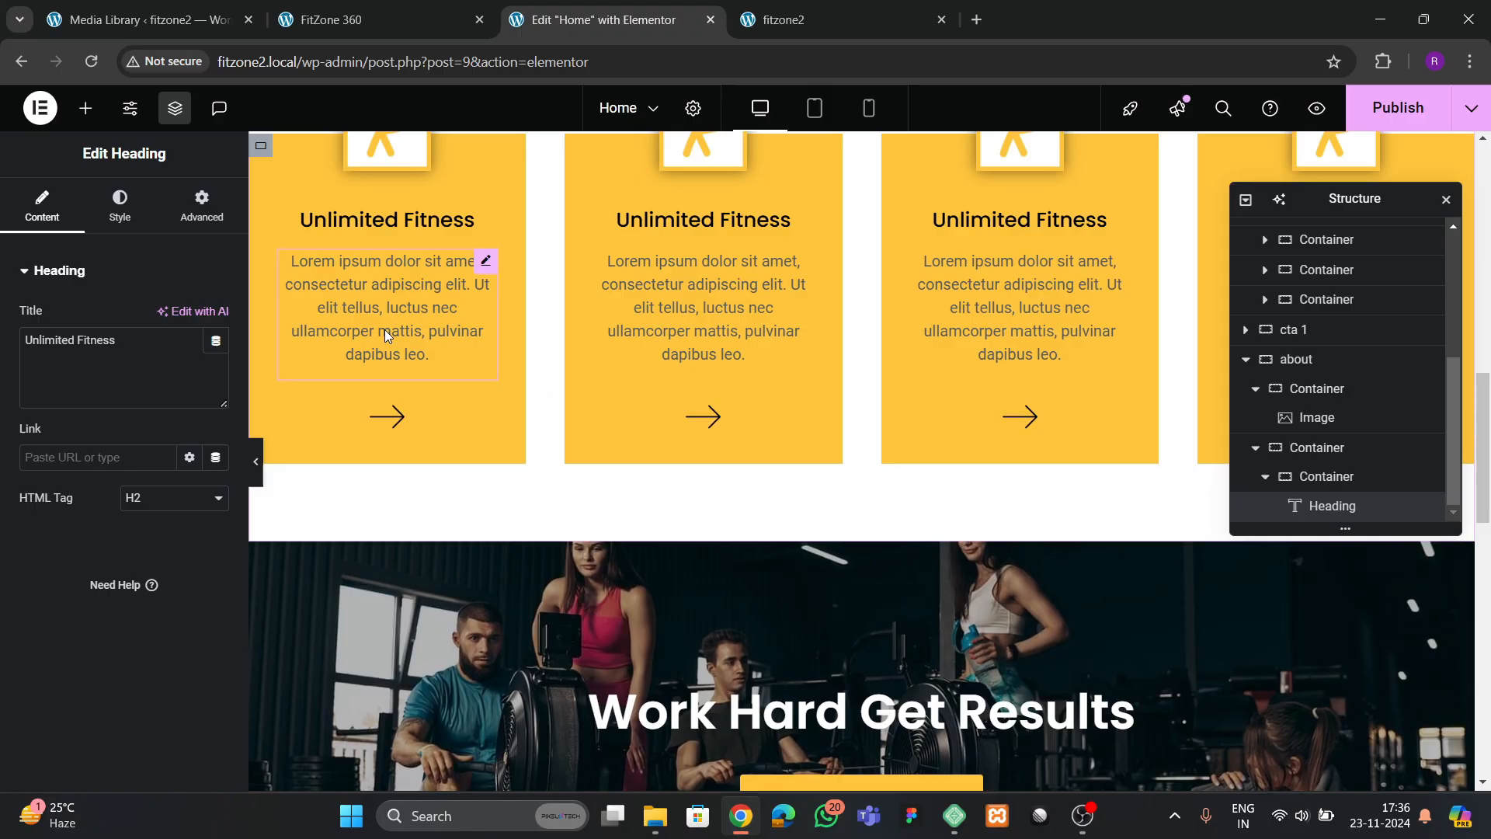
pyautogui.rightClick(386, 326)
pyautogui.click(426, 425)
pyautogui.scroll(-5, 762, 464)
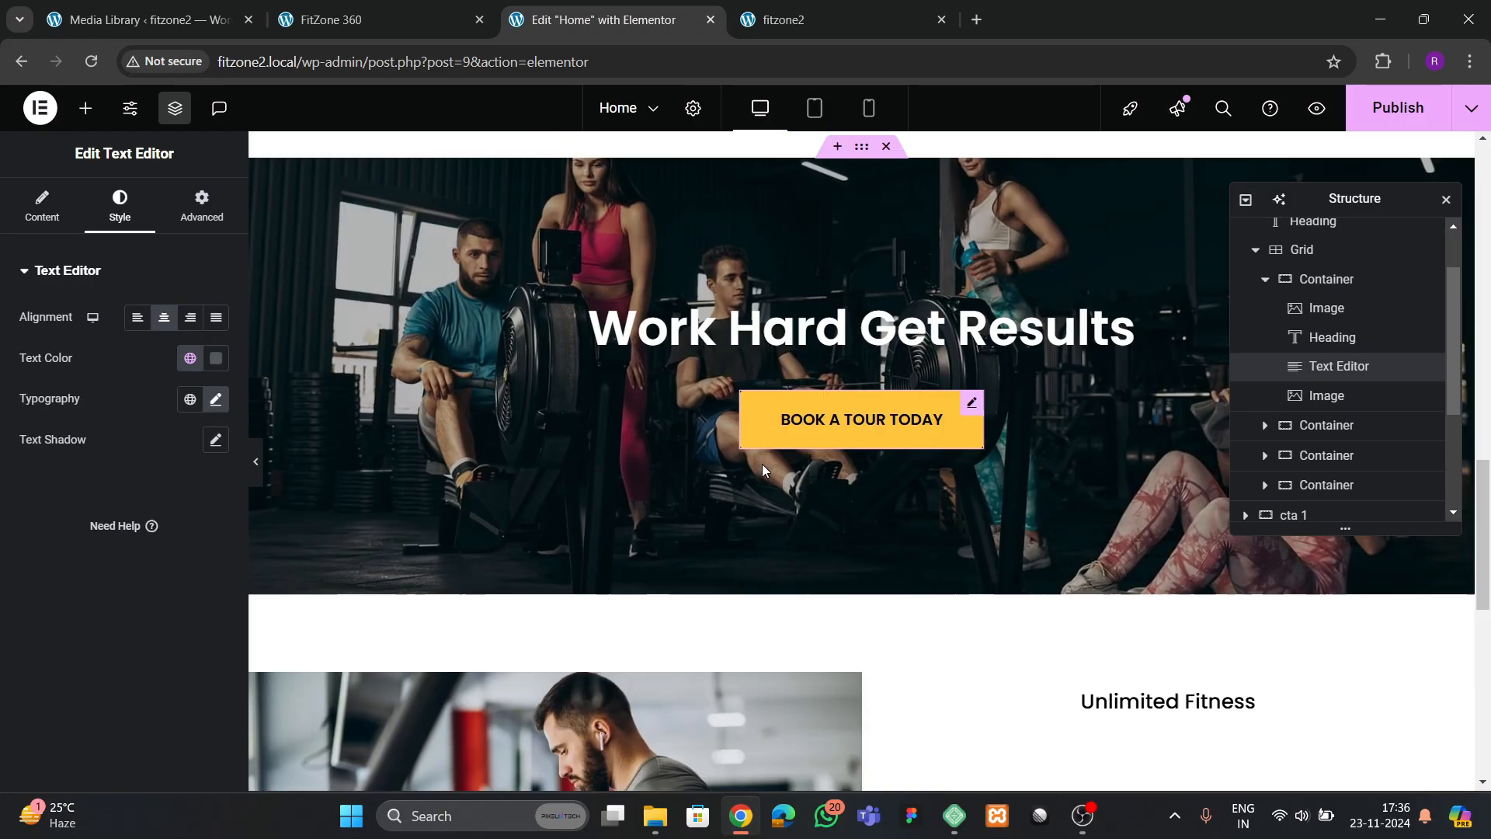
pyautogui.scroll(-2, 762, 464)
pyautogui.click(1126, 502)
pyautogui.rightClick(1127, 501)
pyautogui.click(1146, 469)
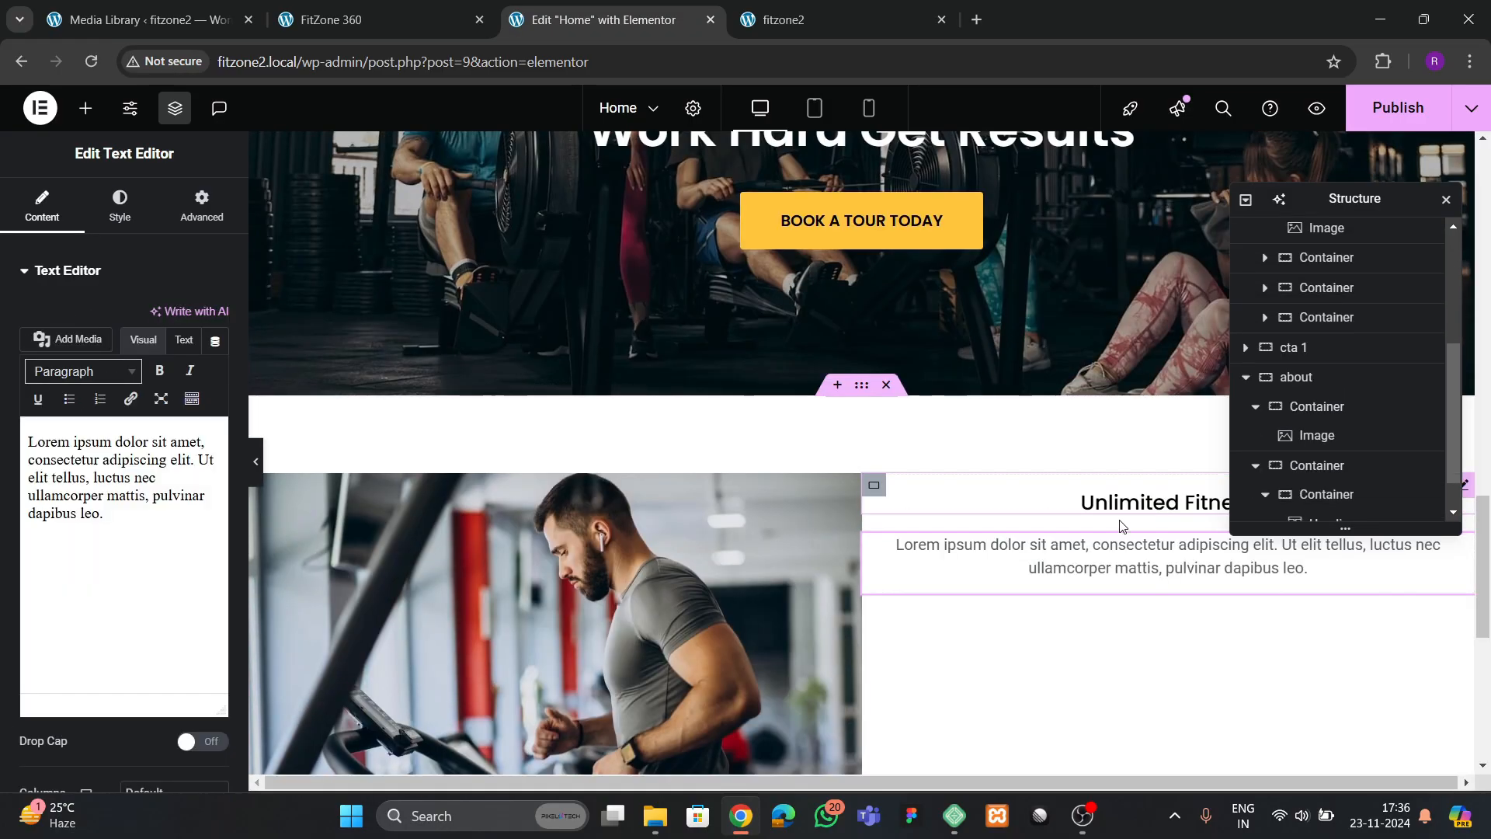
# Set the nested about container to column direction, with content justified to the center and items aligned to the start
pyautogui.click(1325, 449)
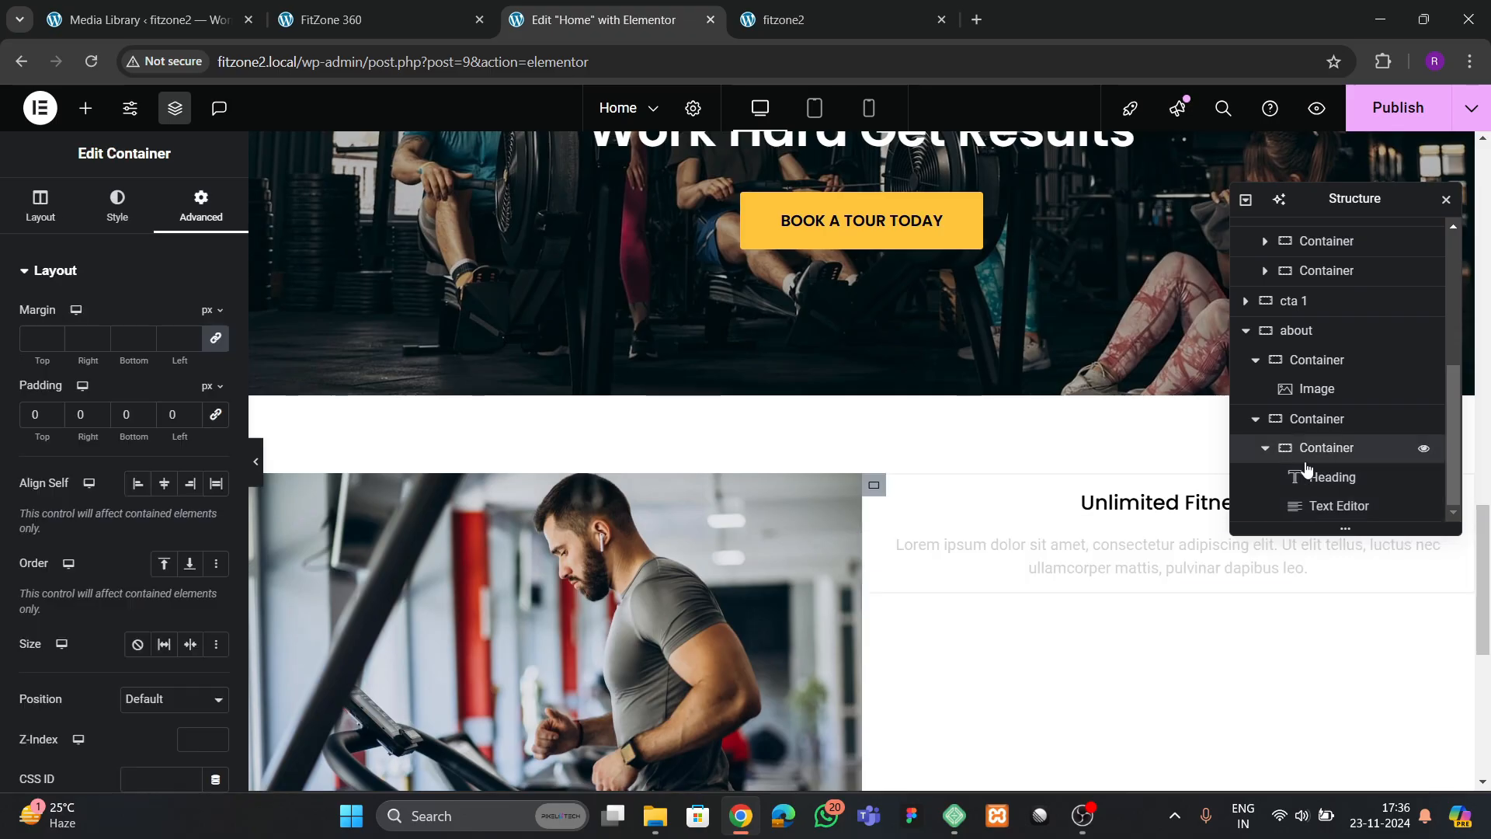
pyautogui.click(59, 219)
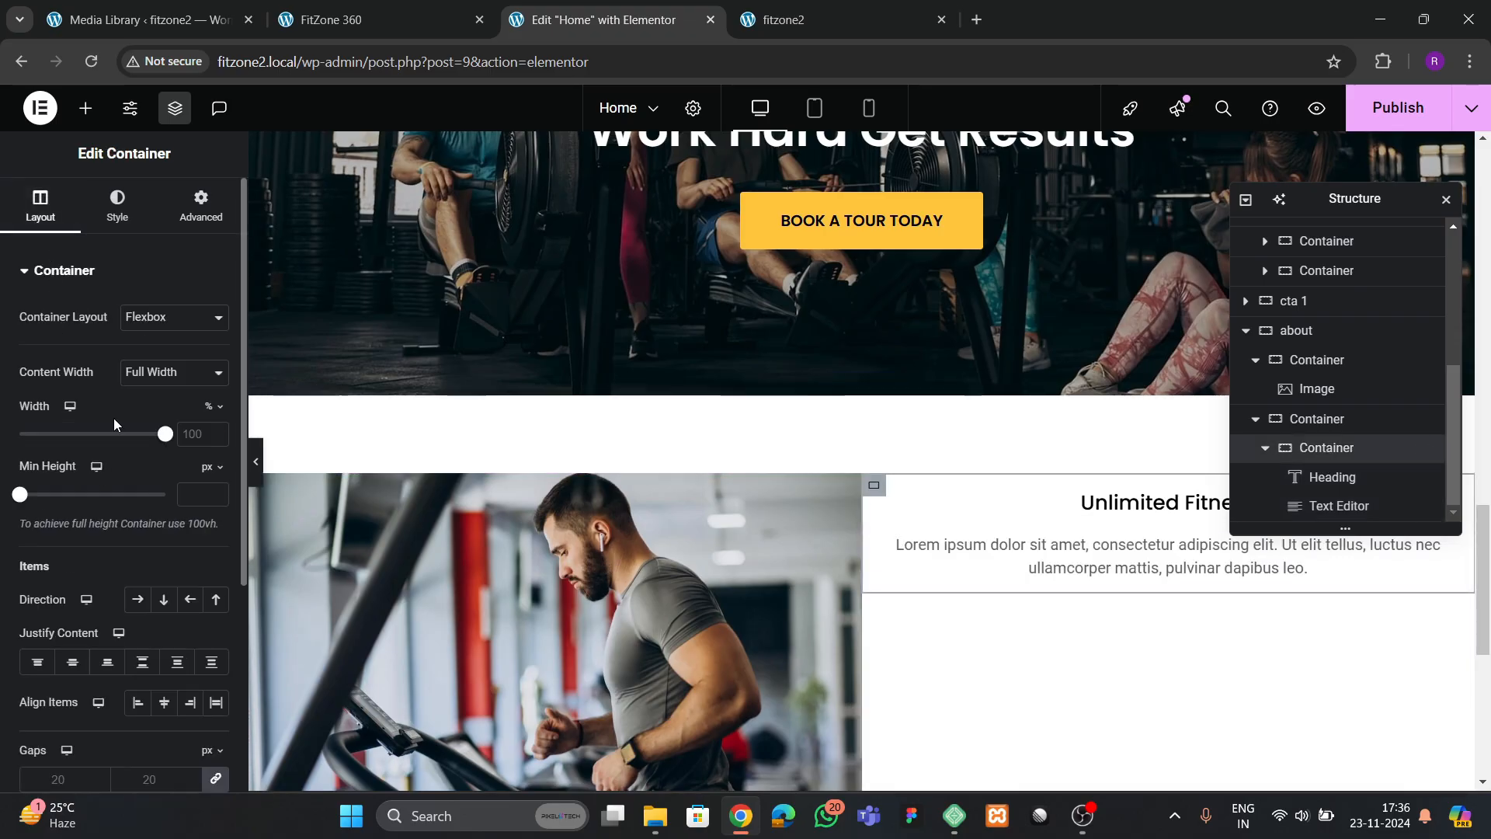
pyautogui.click(164, 599)
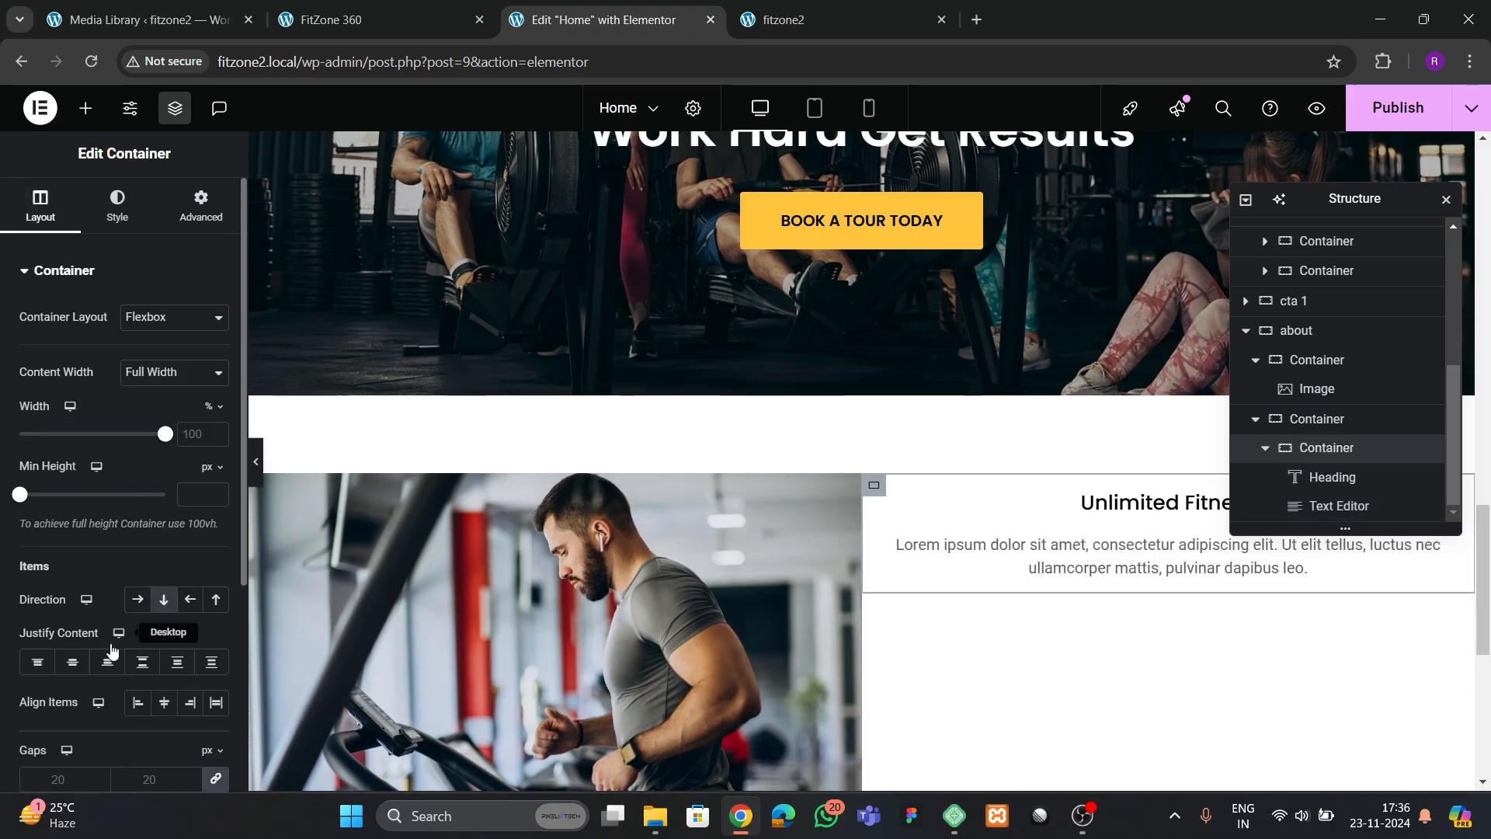
pyautogui.click(139, 703)
# Align the about section's description text to the left
pyautogui.click(1080, 563)
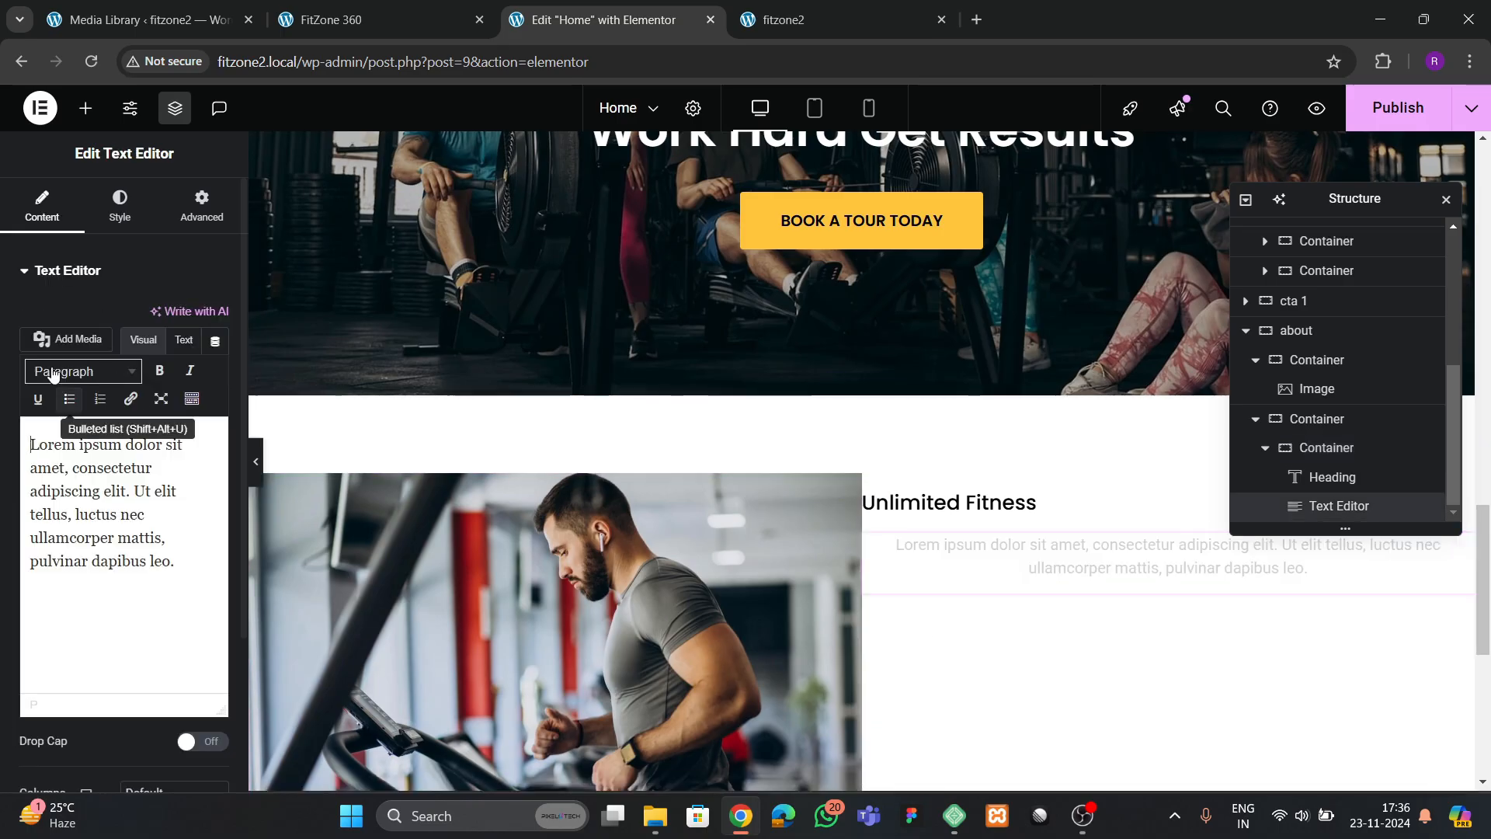
pyautogui.click(121, 221)
pyautogui.click(143, 325)
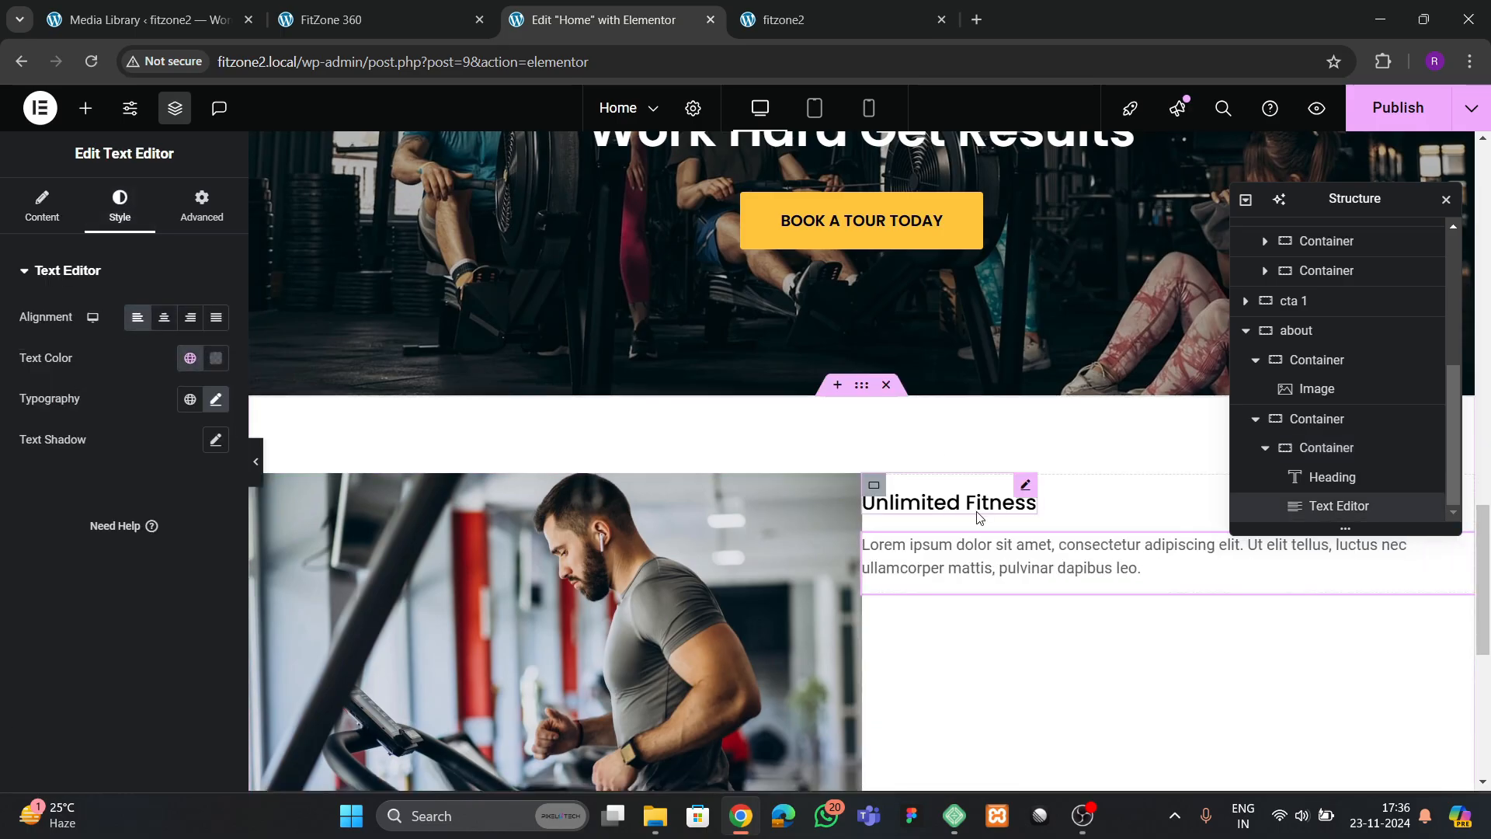
# Set the nested about container's padding to 30 px on all sides and compare the spacing with the reference site
pyautogui.click(1313, 449)
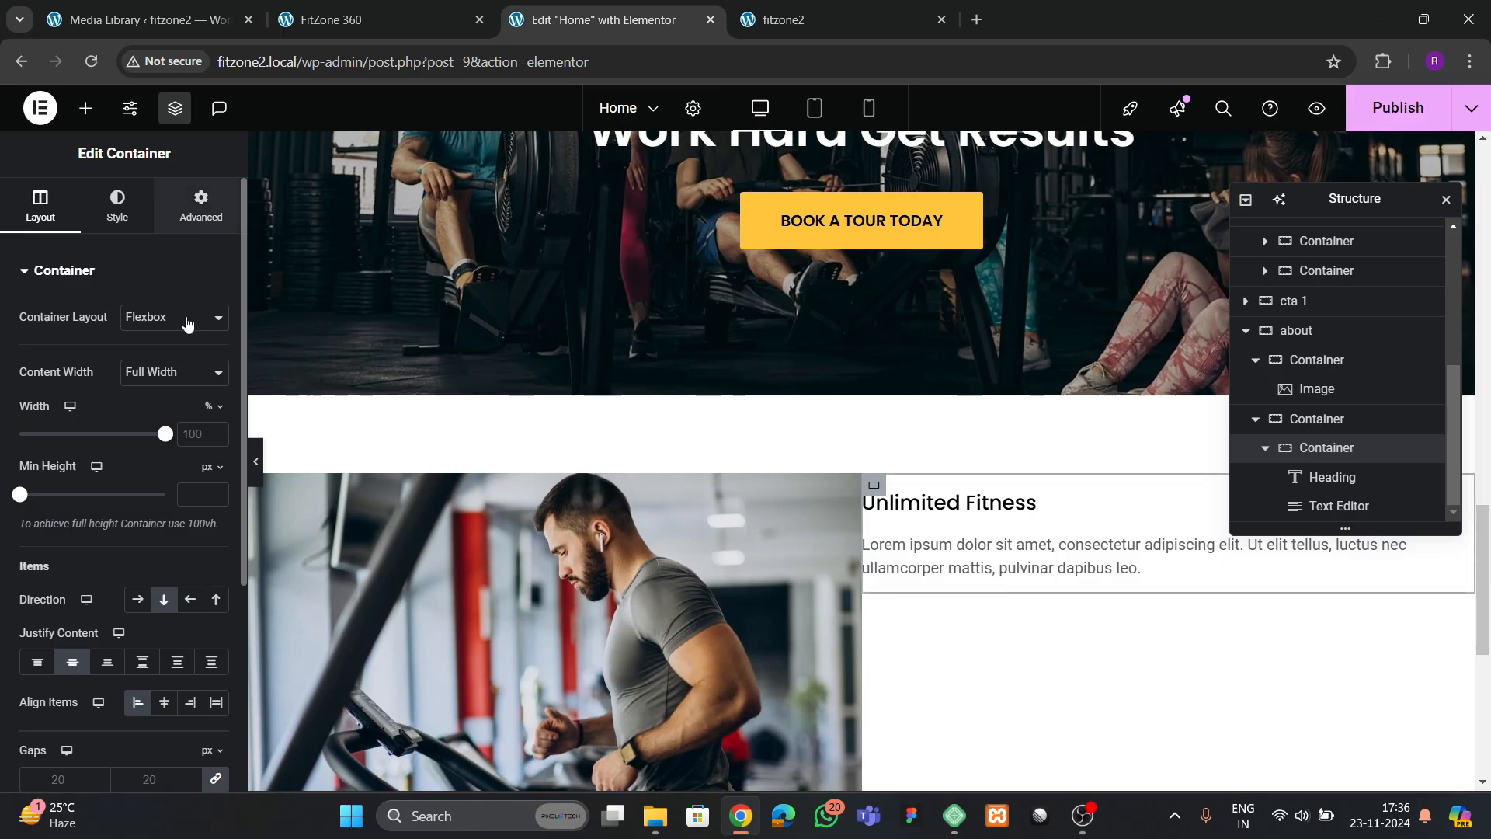
pyautogui.click(201, 207)
pyautogui.moveTo(20, 428); pyautogui.dragTo(38, 455)
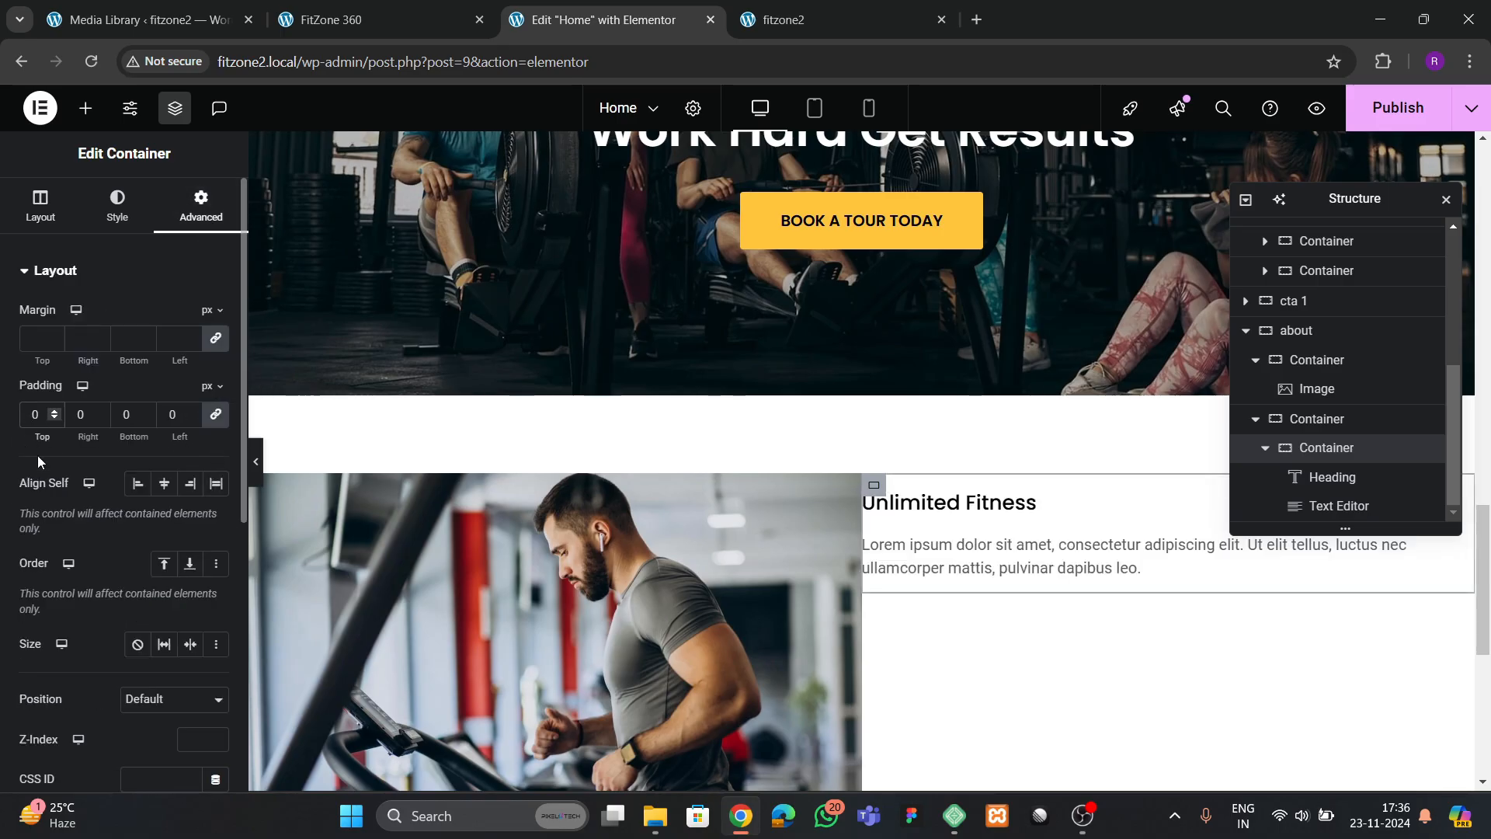
pyautogui.click(360, 17)
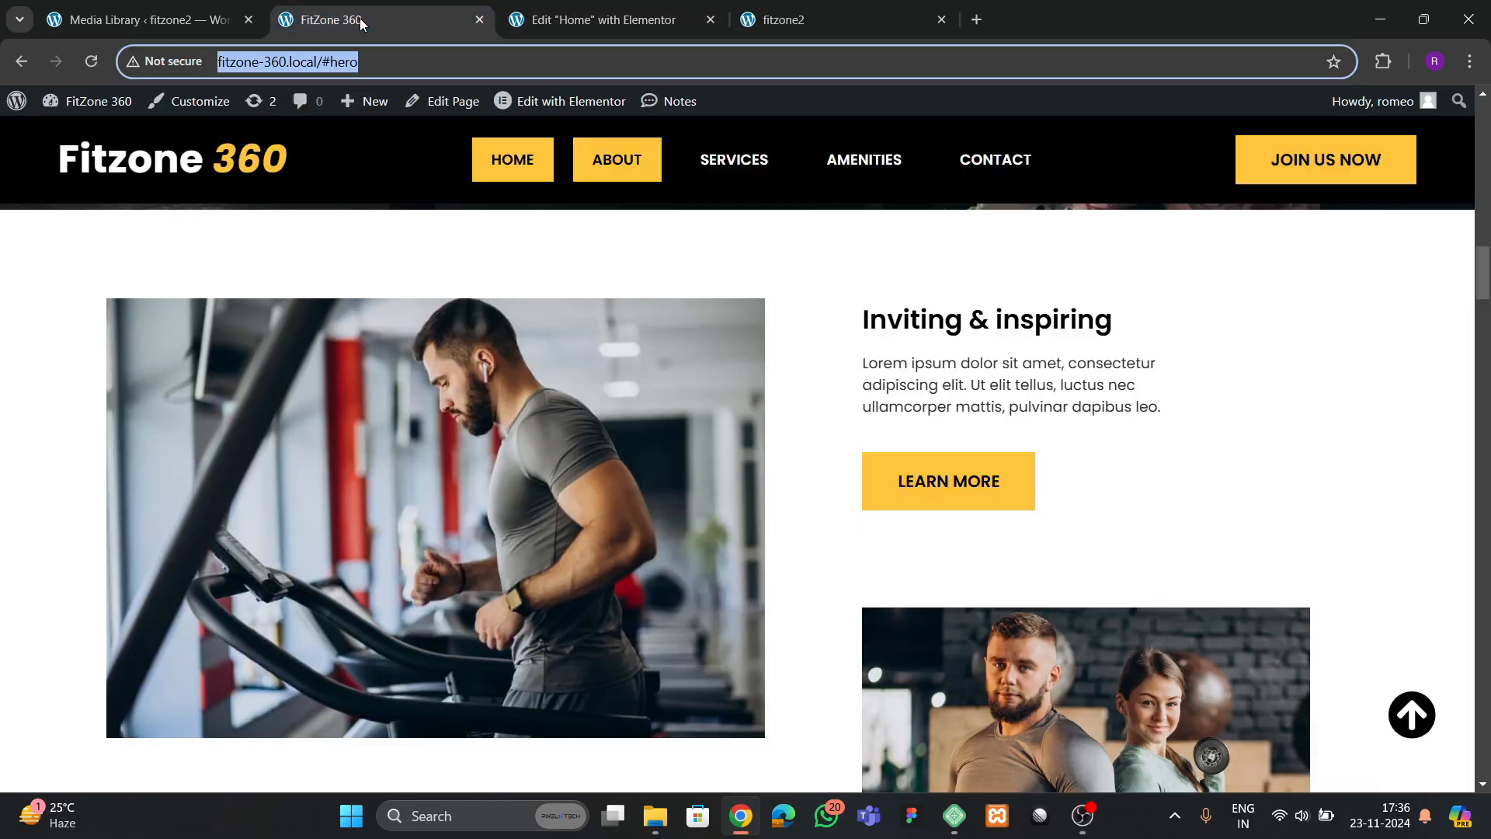
pyautogui.click(664, 21)
# Copy the "BOOK A TOUR TODAY" button from the cta 1 banner and paste it below the about description
pyautogui.scroll(3, 757, 380)
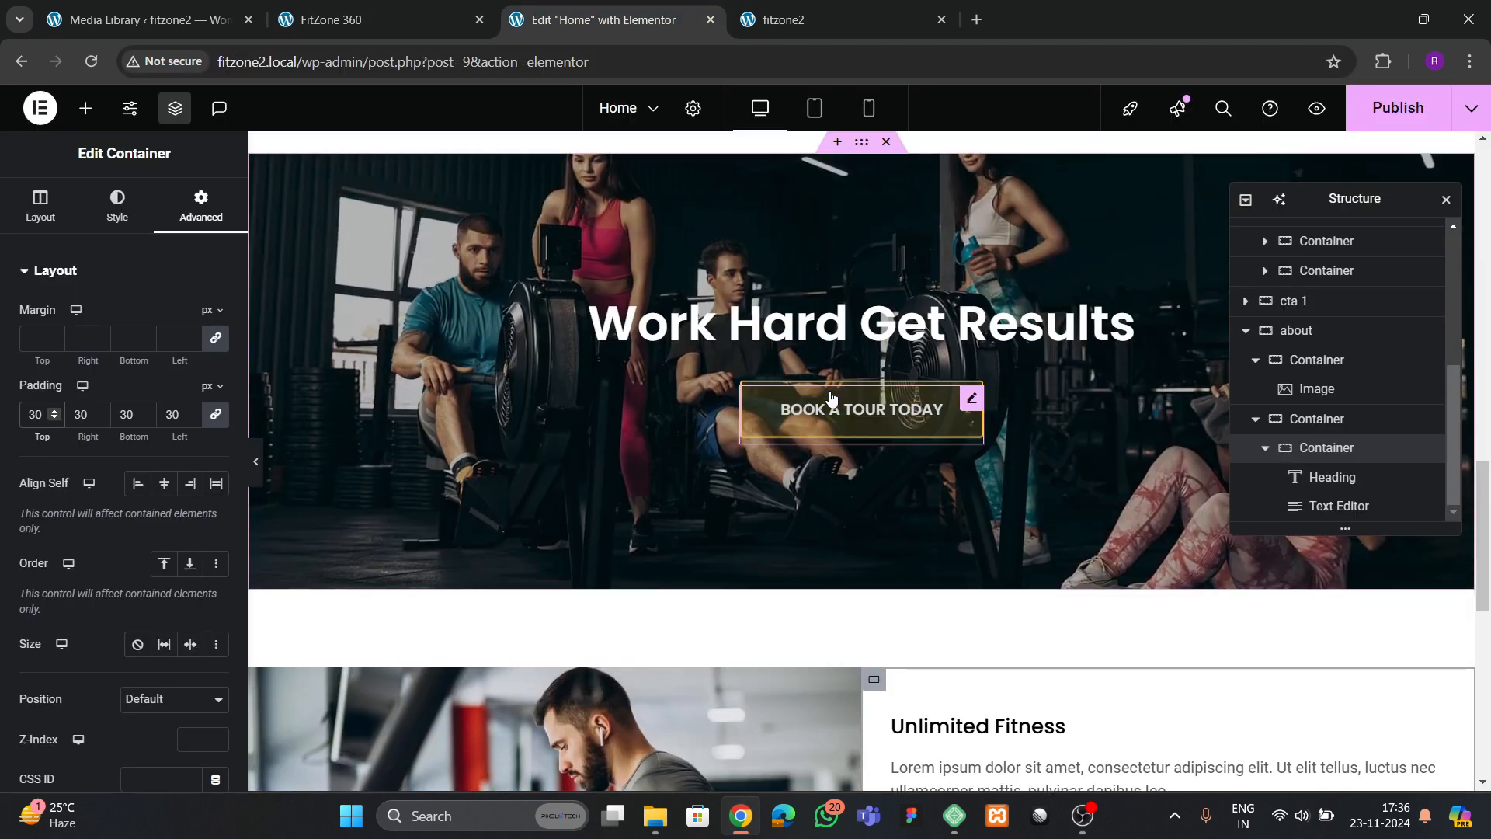
pyautogui.rightClick(831, 411)
pyautogui.click(873, 435)
pyautogui.scroll(-5, 873, 435)
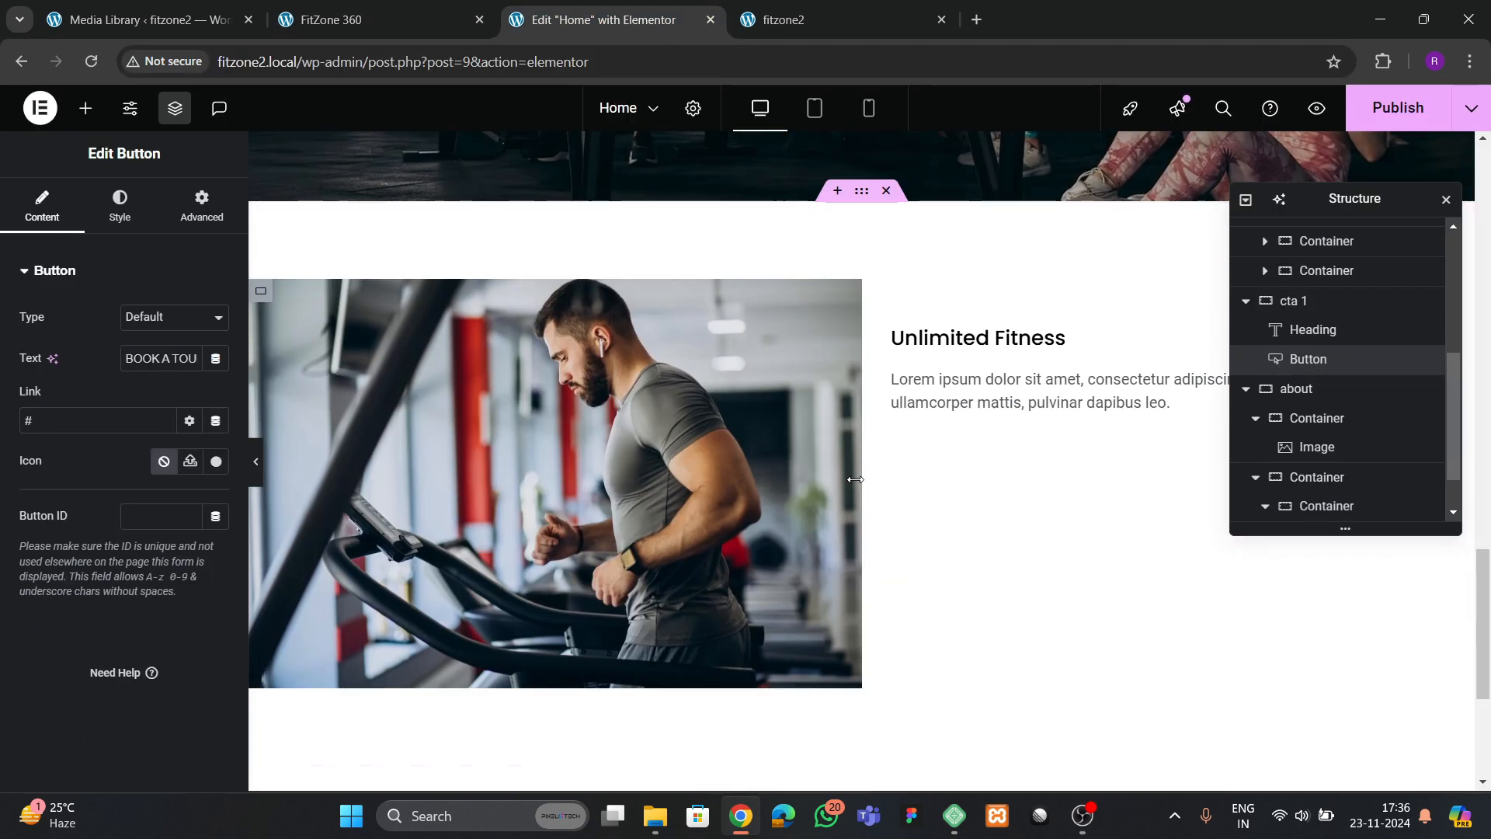
pyautogui.rightClick(1064, 389)
pyautogui.click(1091, 472)
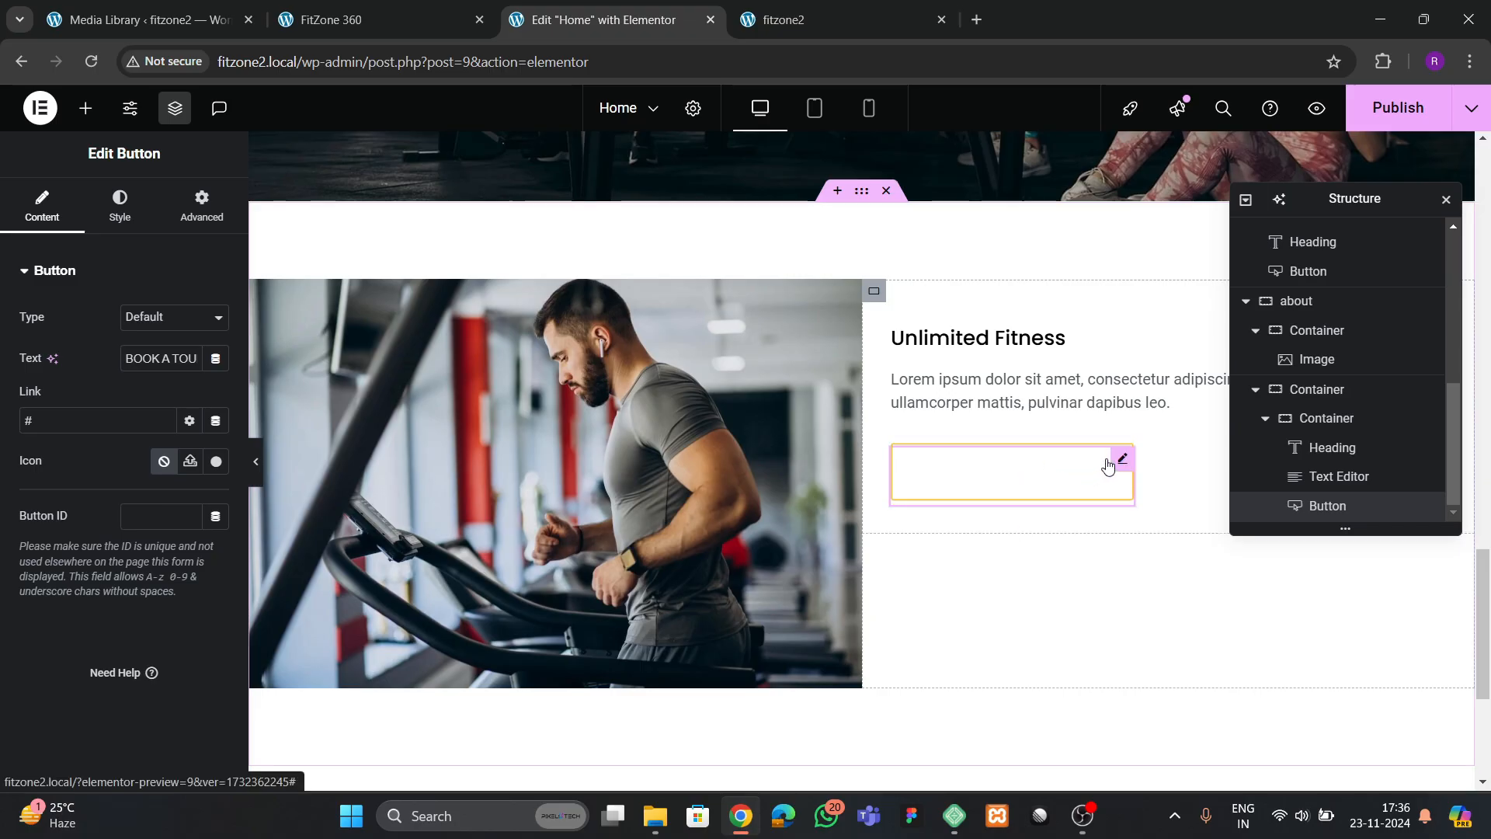
# Set the pasted about button's hover text color to black
pyautogui.click(130, 206)
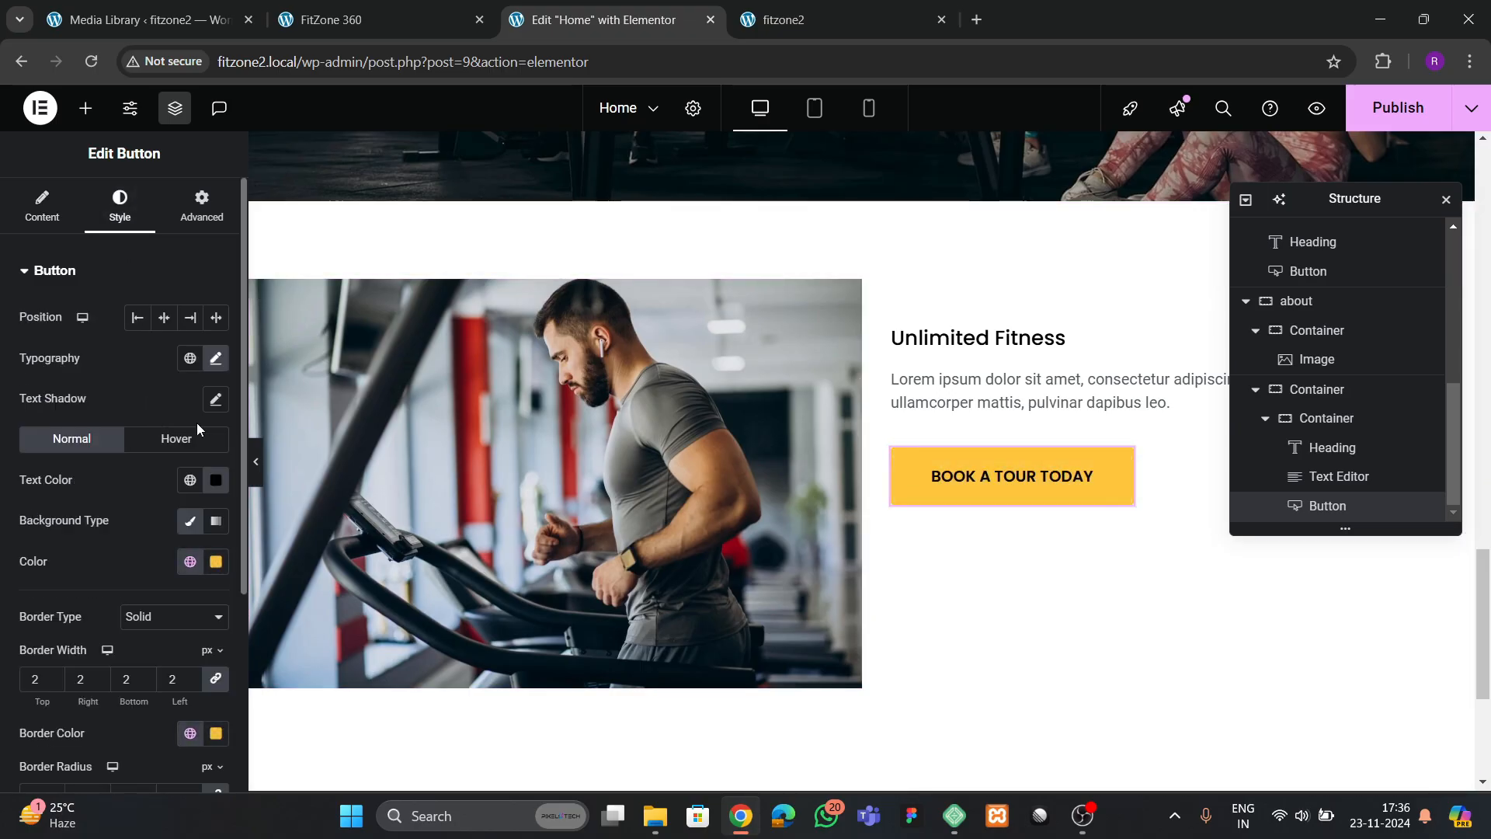
pyautogui.click(178, 440)
pyautogui.click(216, 480)
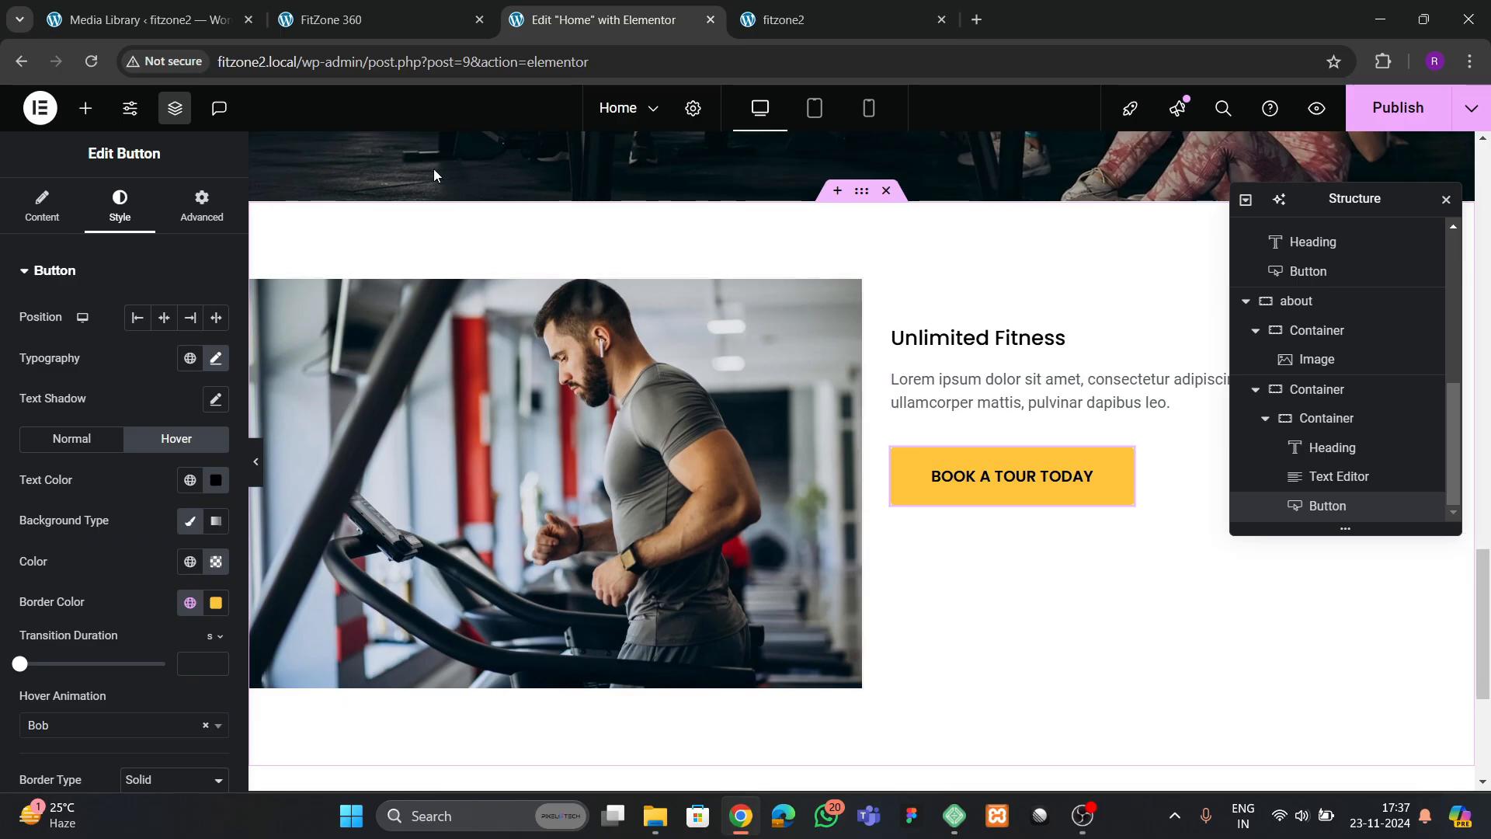
# Replace the about heading's title with "Inviting & inspiring", copied from the FitZone 360 reference site
pyautogui.click(342, 20)
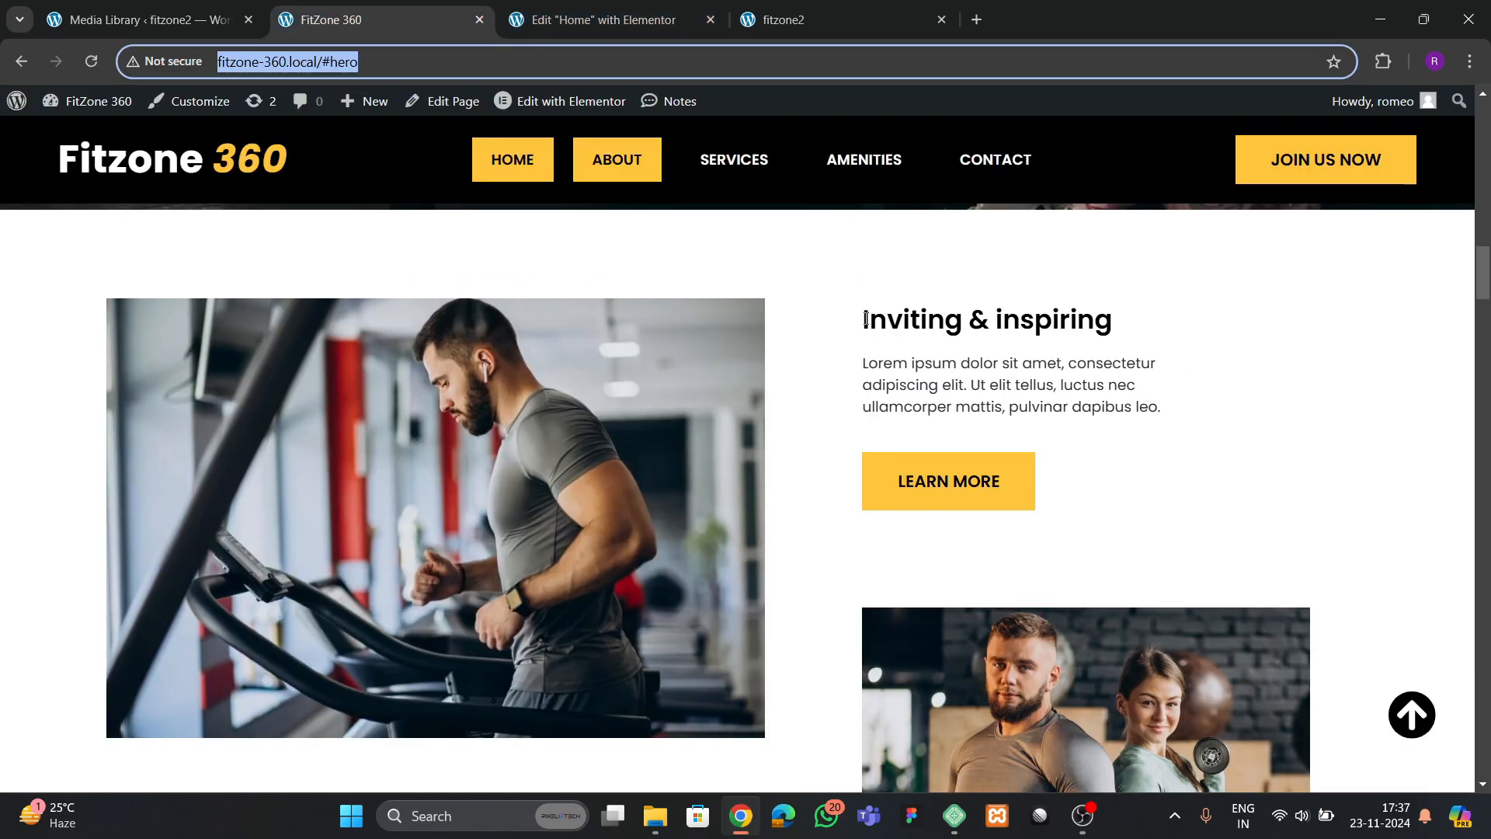
pyautogui.moveTo(861, 320); pyautogui.dragTo(1094, 327)
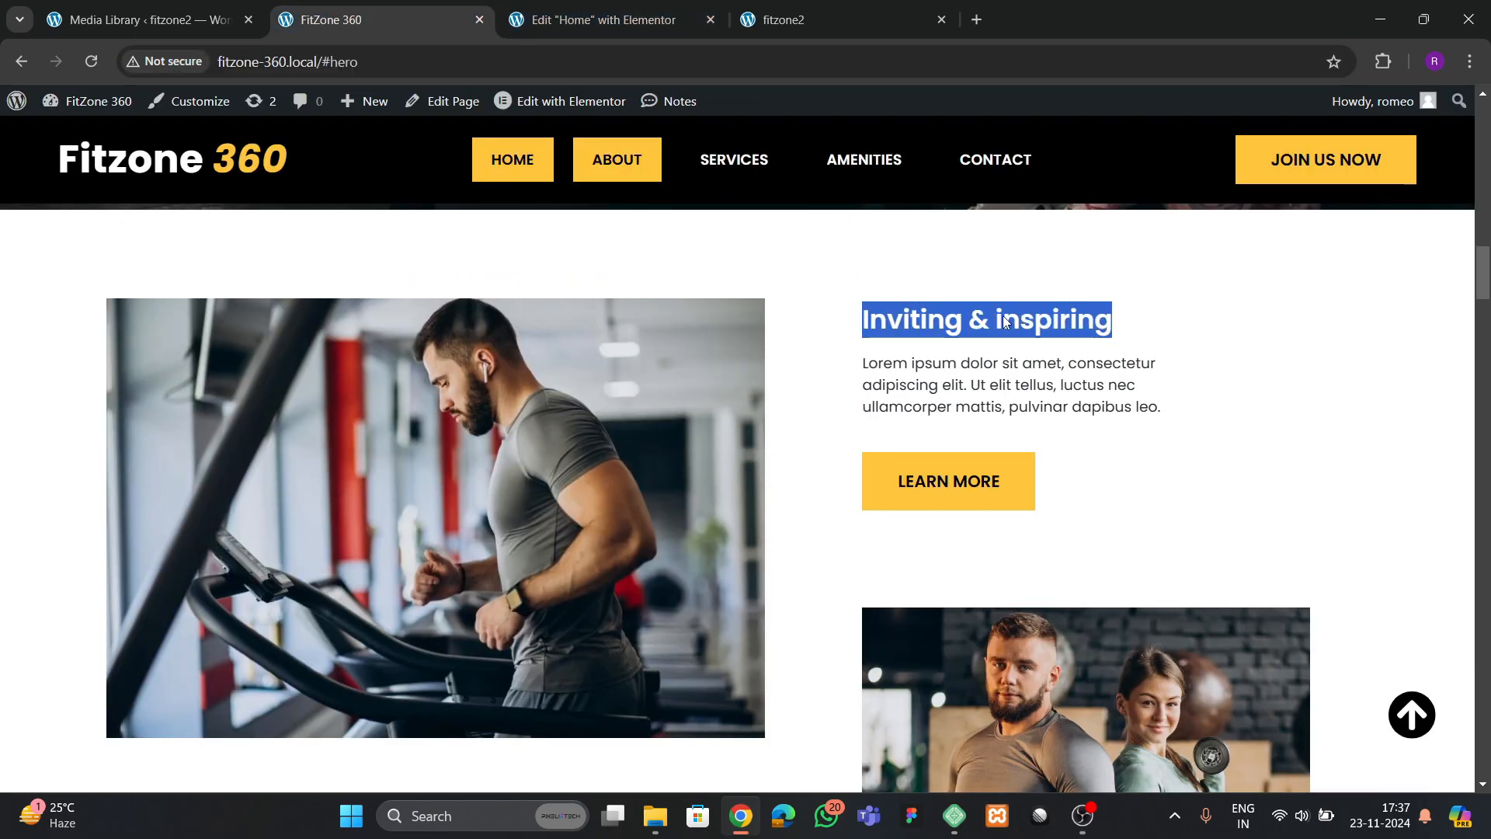
pyautogui.click(598, 19)
pyautogui.click(1041, 340)
pyautogui.click(109, 367)
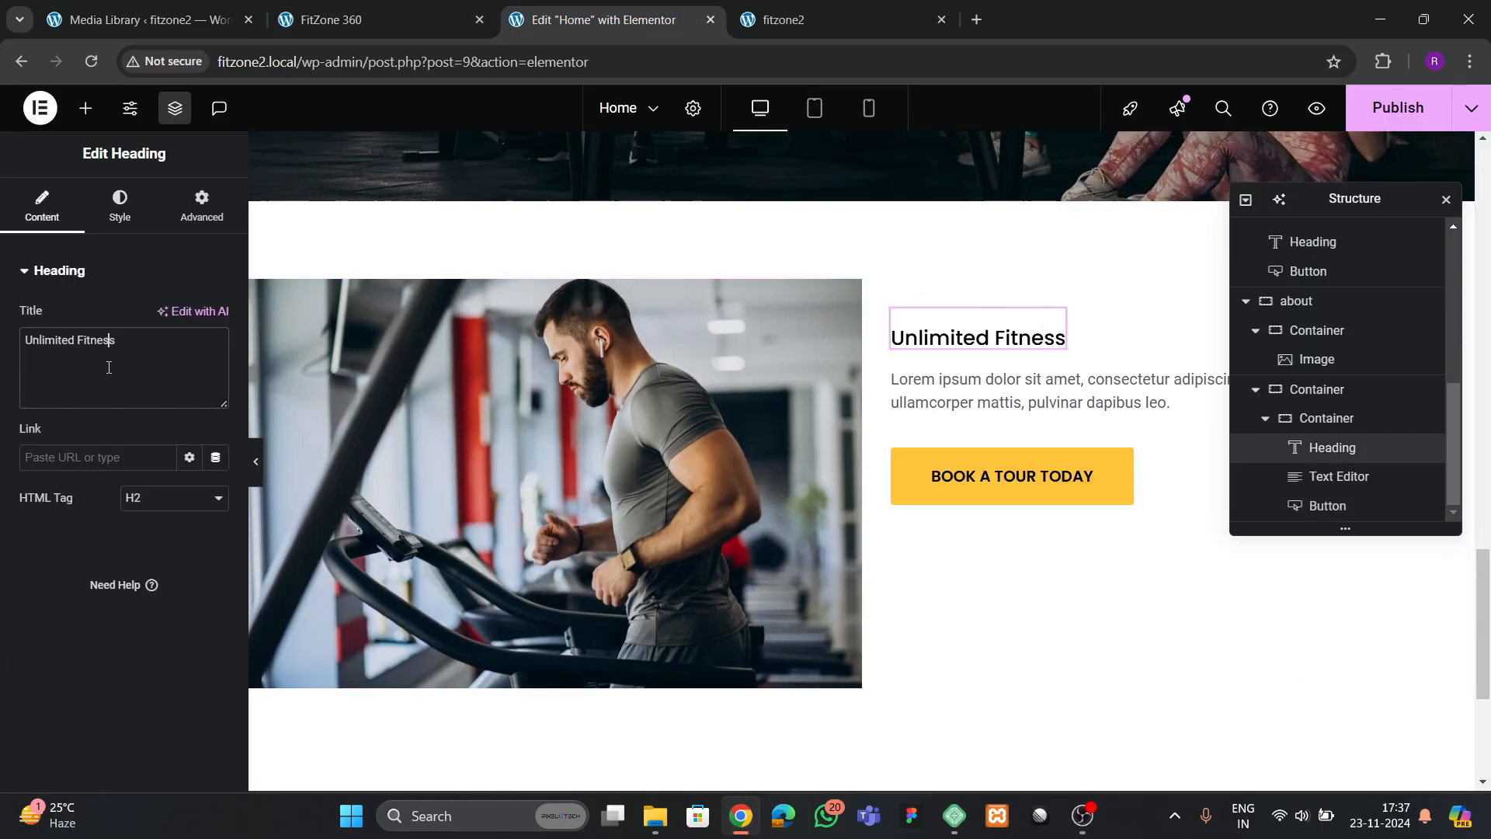
pyautogui.hotkey('ctrl', 'v')
# Set the "Inviting & inspiring" heading's typography to size 25 px and weight 600 (Semi Bold)
pyautogui.click(105, 216)
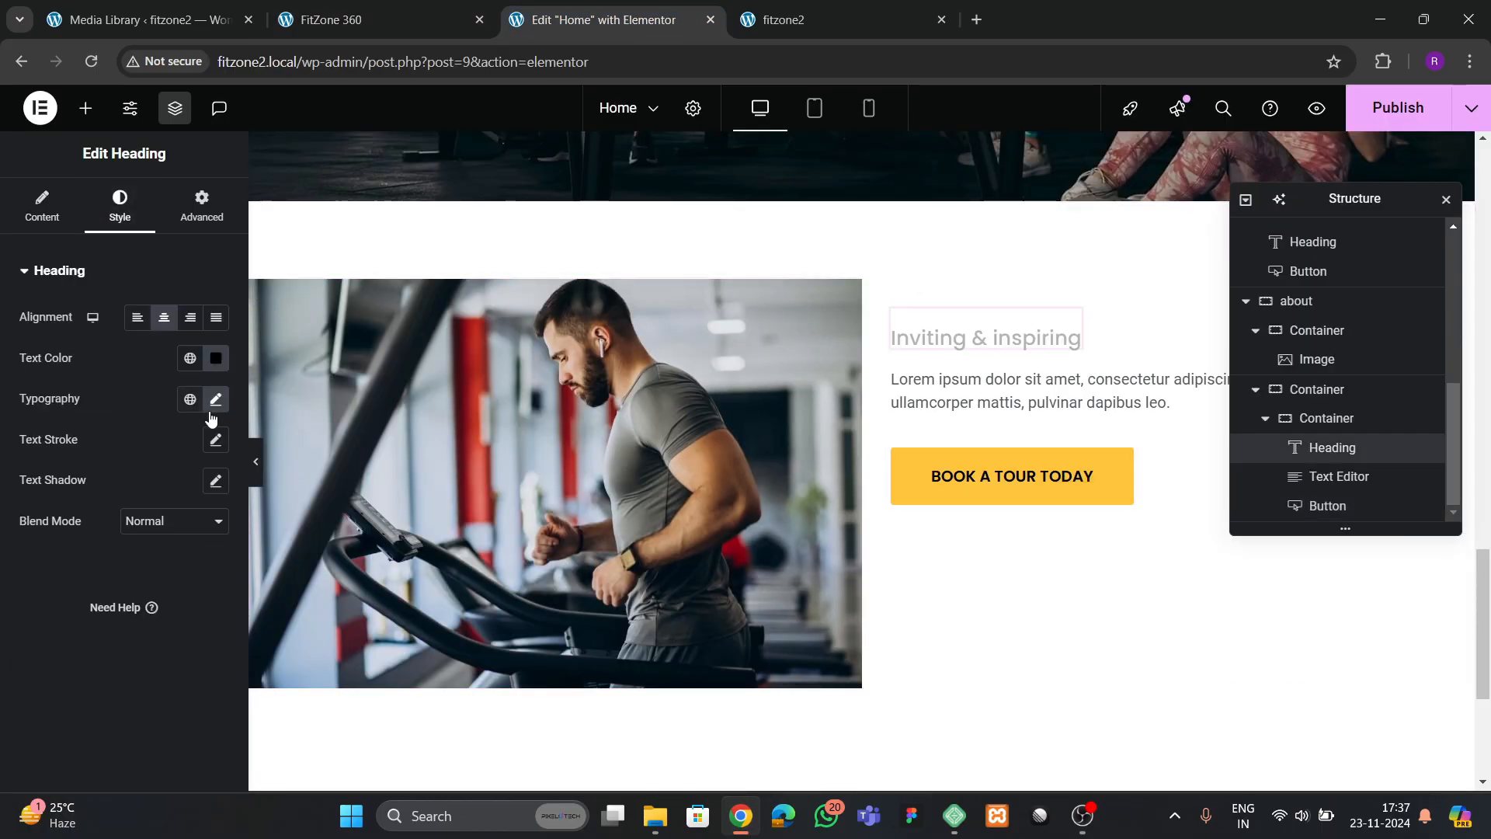
pyautogui.click(215, 399)
pyautogui.click(205, 547)
pyautogui.click(204, 547)
pyautogui.click(204, 547)
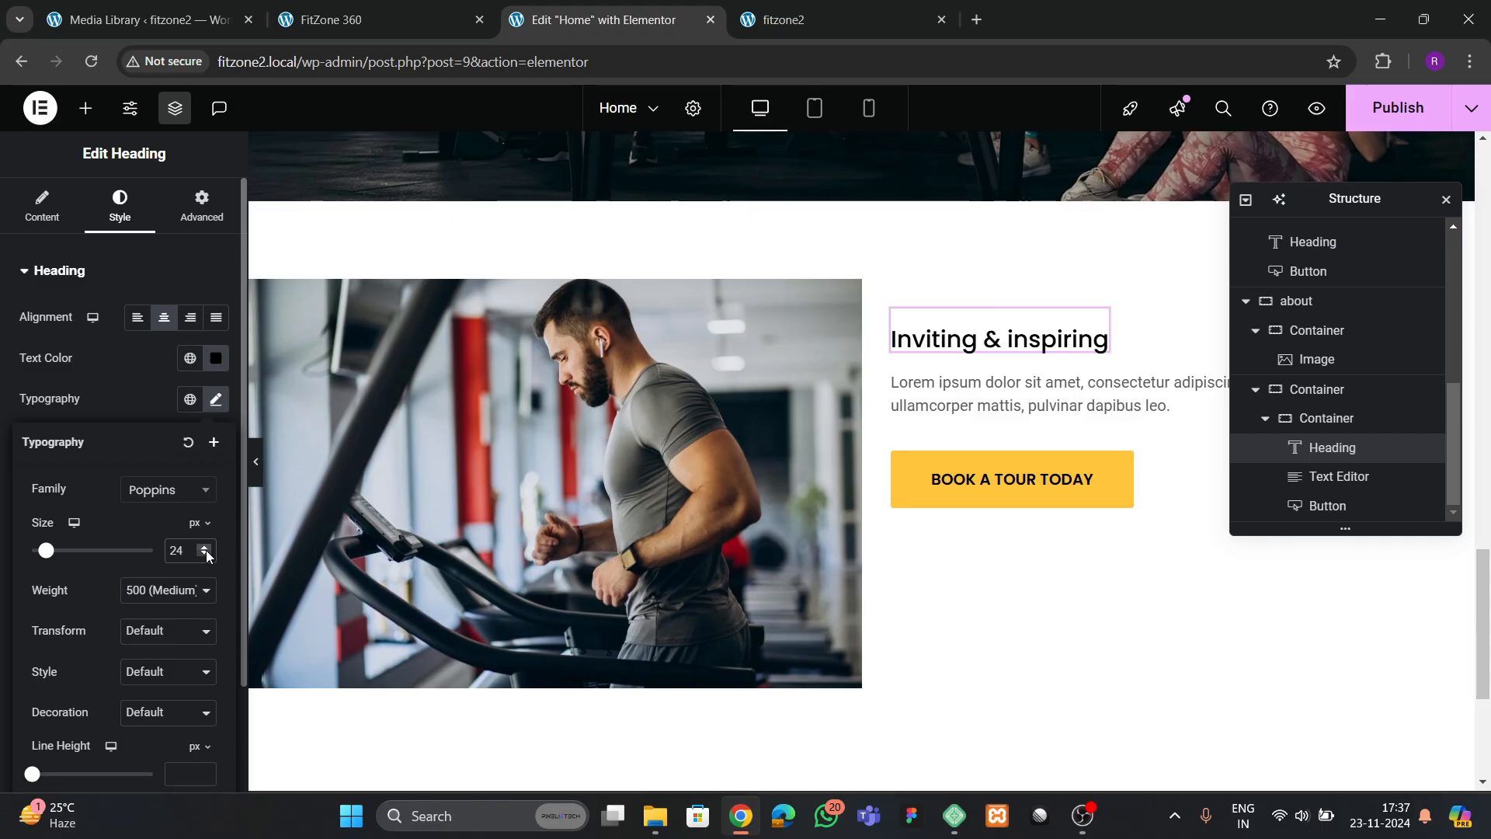
pyautogui.click(204, 547)
pyautogui.click(173, 591)
pyautogui.click(169, 446)
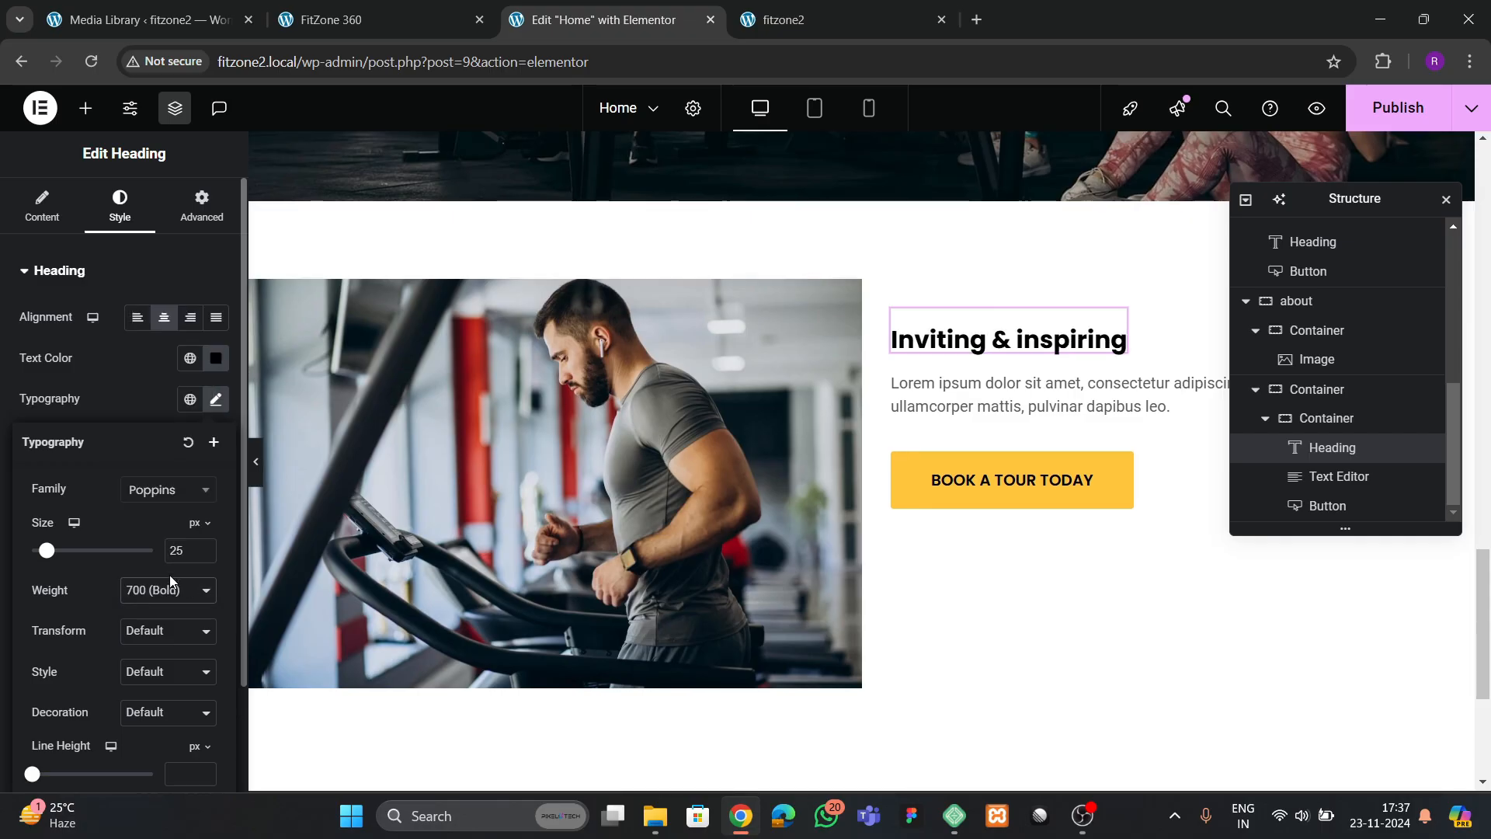
pyautogui.click(166, 595)
pyautogui.click(169, 448)
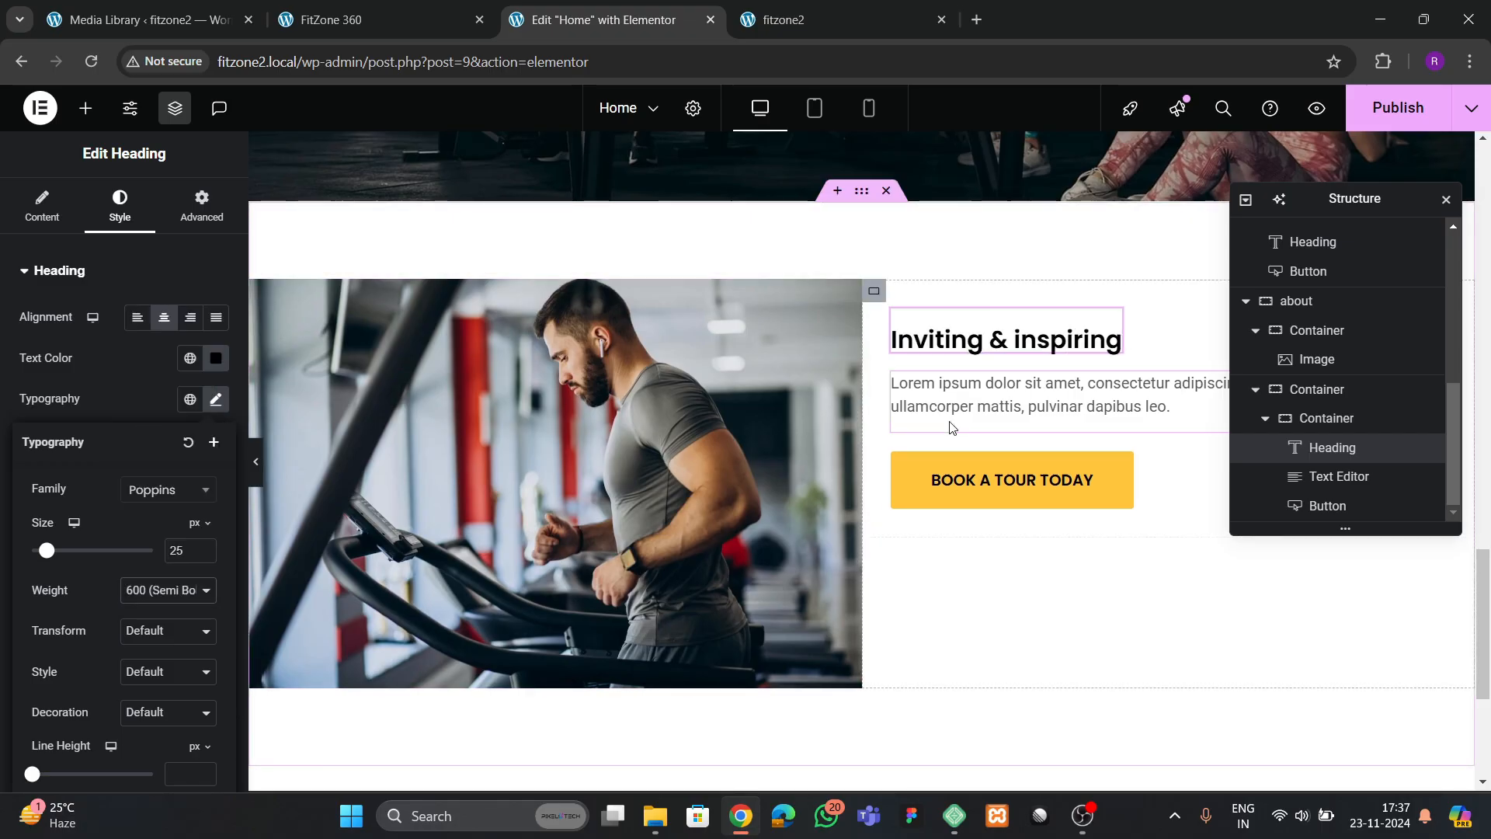
# Give the about section's description text a custom width of 58%
pyautogui.click(334, 20)
pyautogui.click(609, 21)
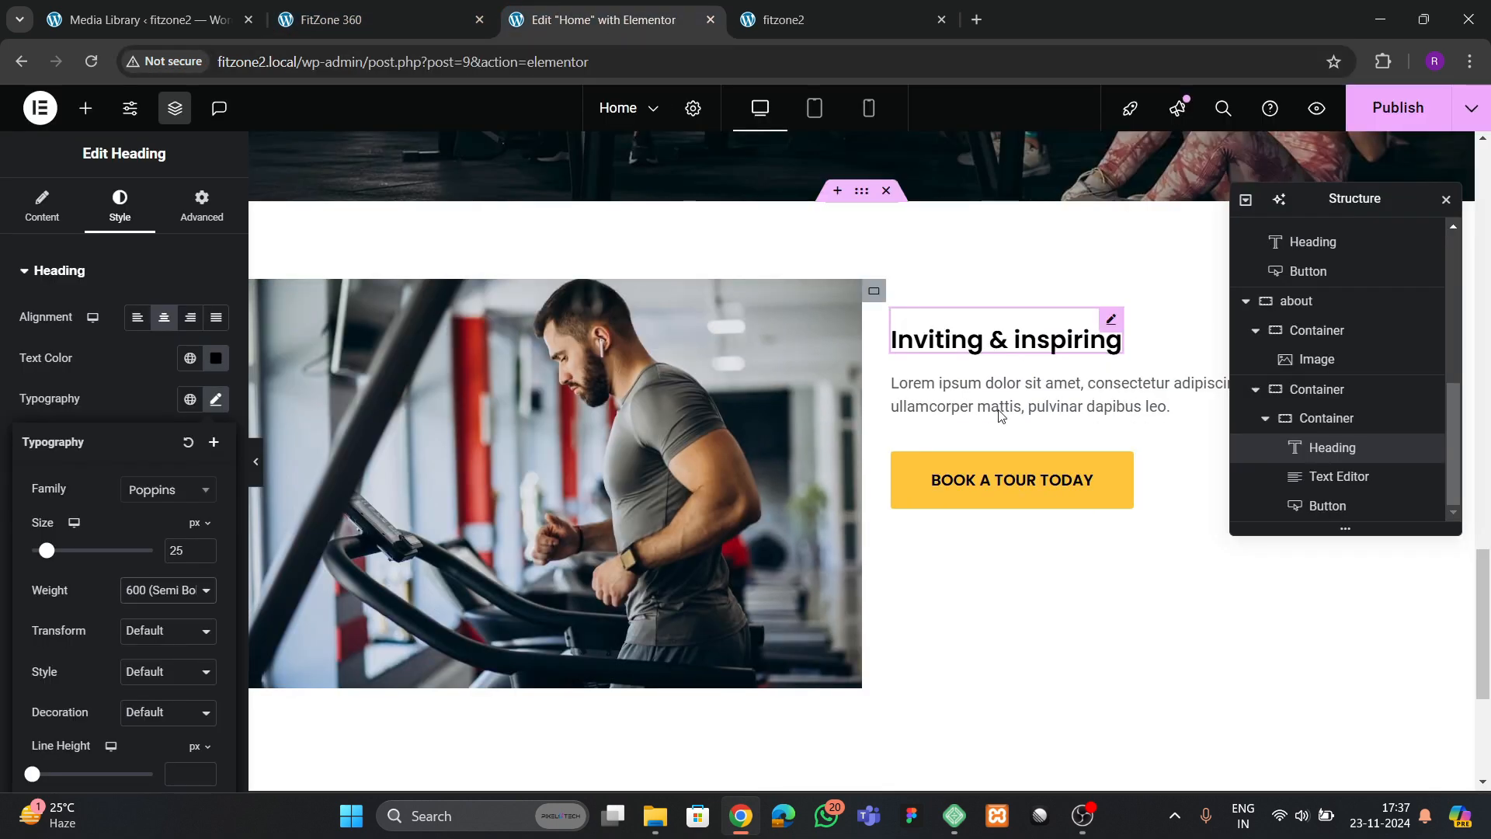
pyautogui.moveTo(1324, 203); pyautogui.dragTo(649, 371)
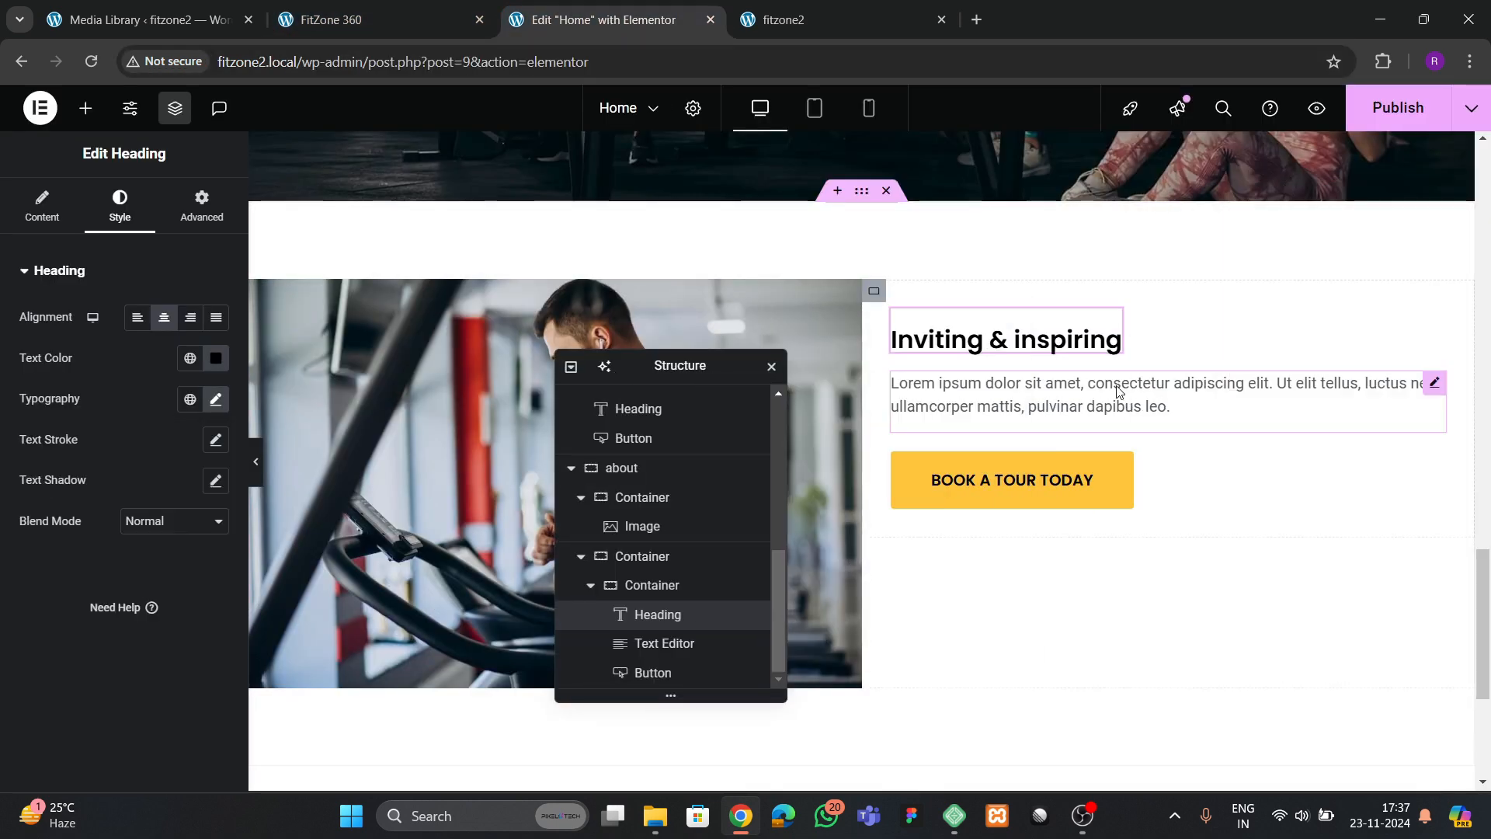
pyautogui.click(1117, 391)
pyautogui.click(202, 207)
pyautogui.click(175, 469)
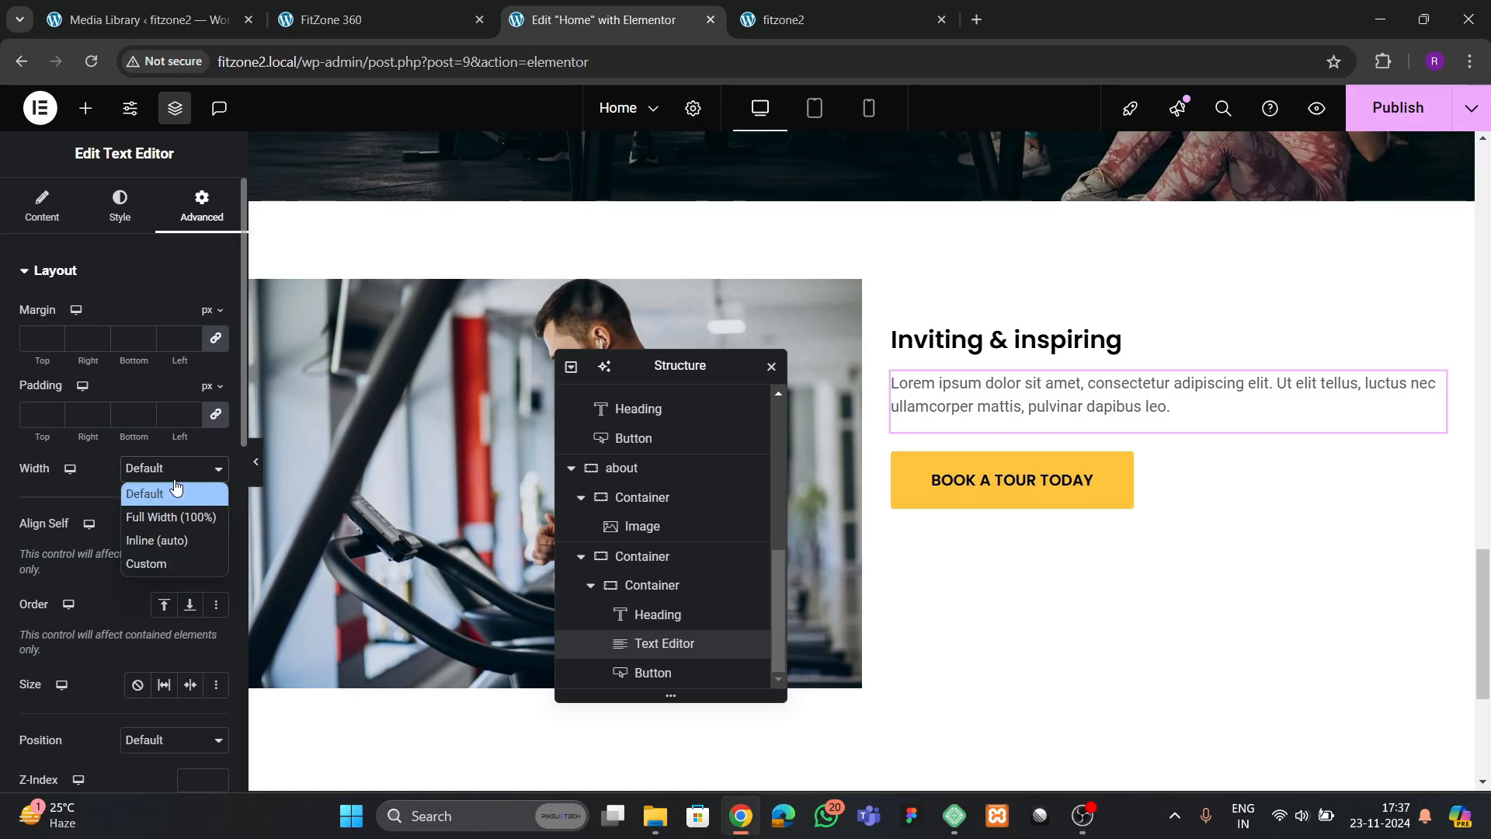
pyautogui.click(159, 542)
pyautogui.click(160, 469)
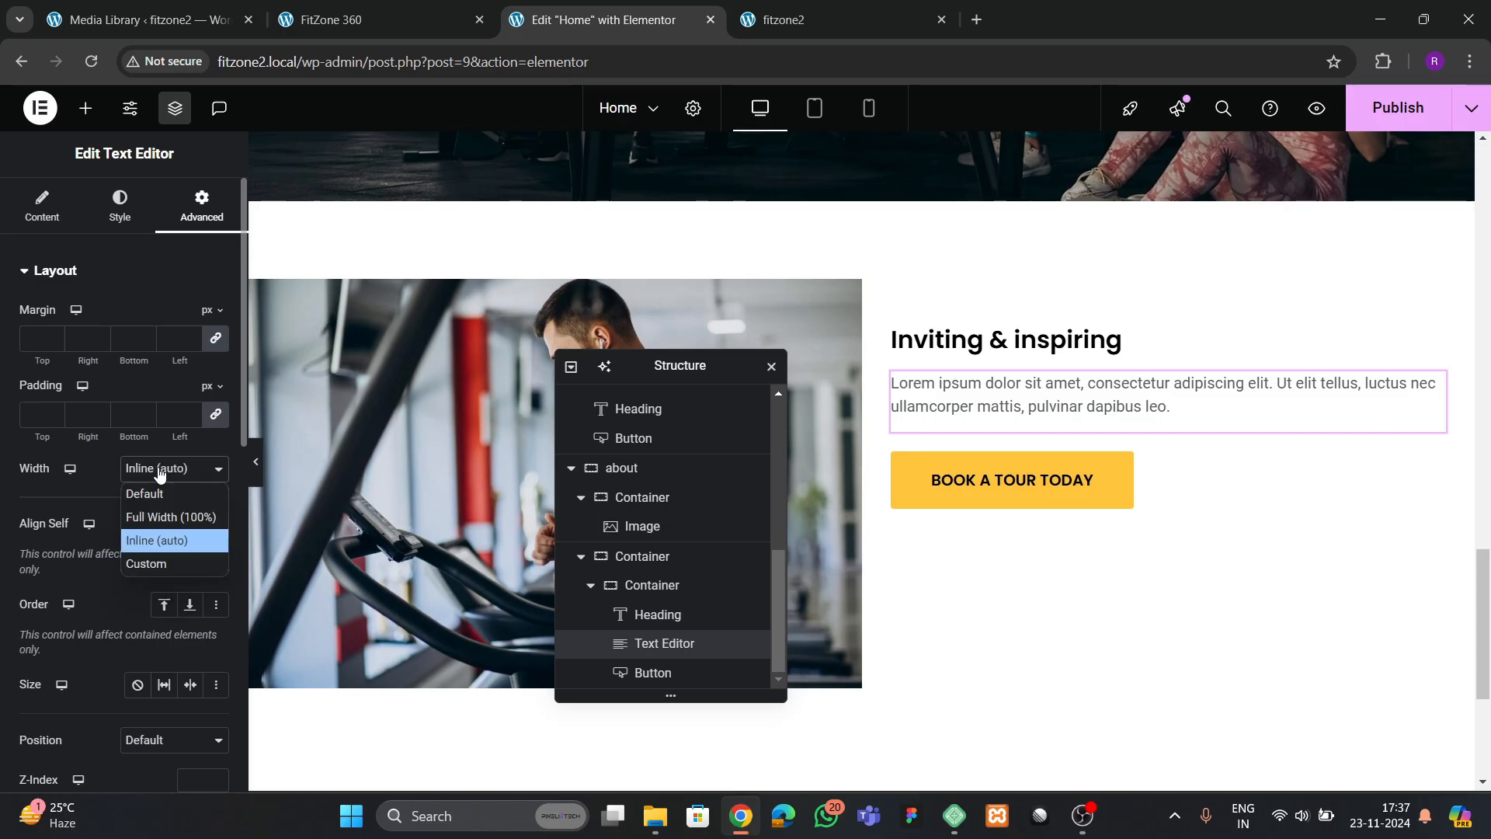
pyautogui.click(160, 563)
pyautogui.moveTo(20, 535); pyautogui.dragTo(107, 546)
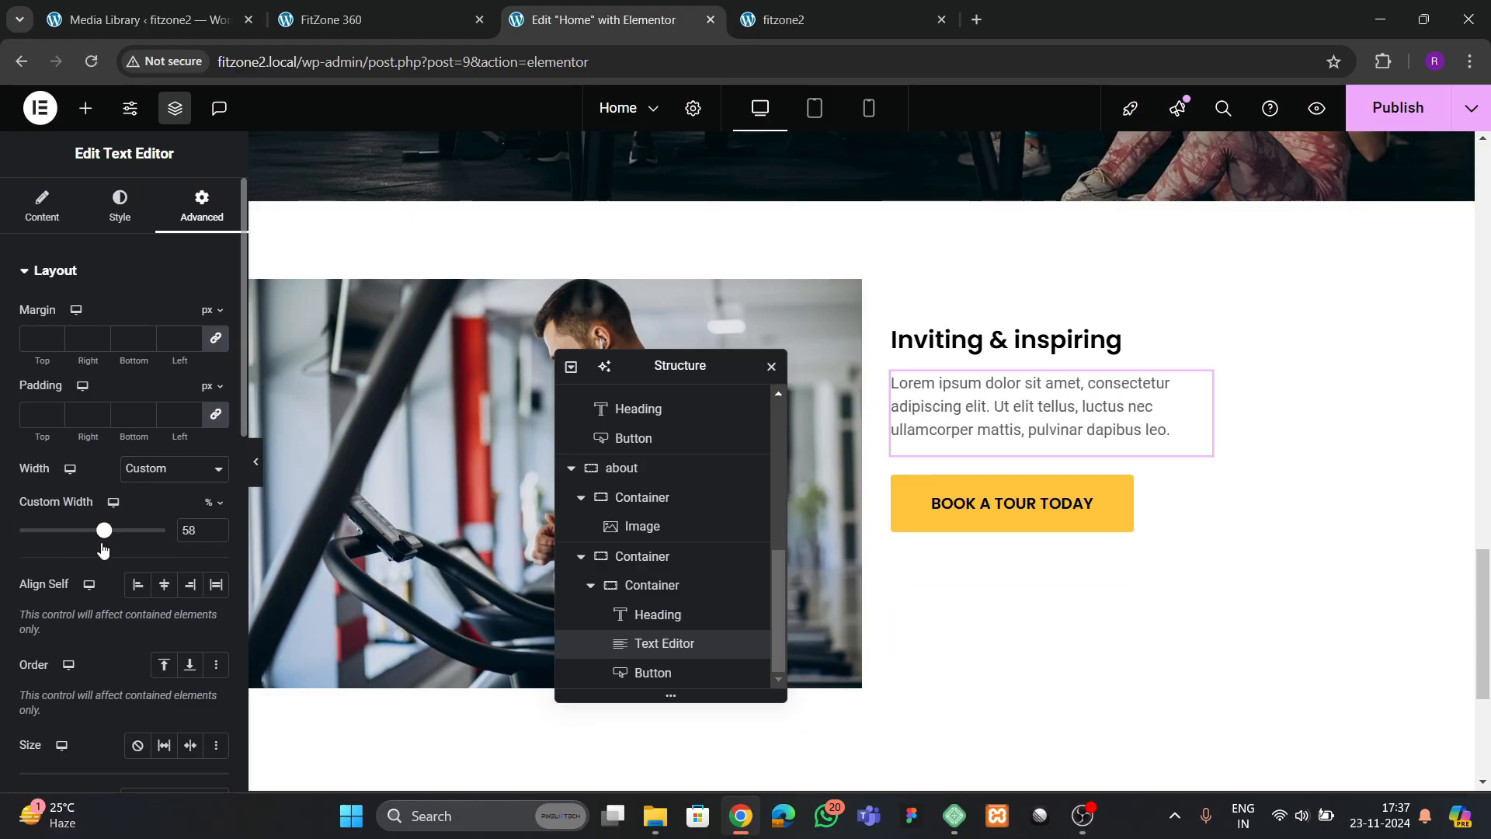
# Change the about section's button text to "LEARN MORE" and publish the page
pyautogui.click(955, 505)
pyautogui.click(343, 18)
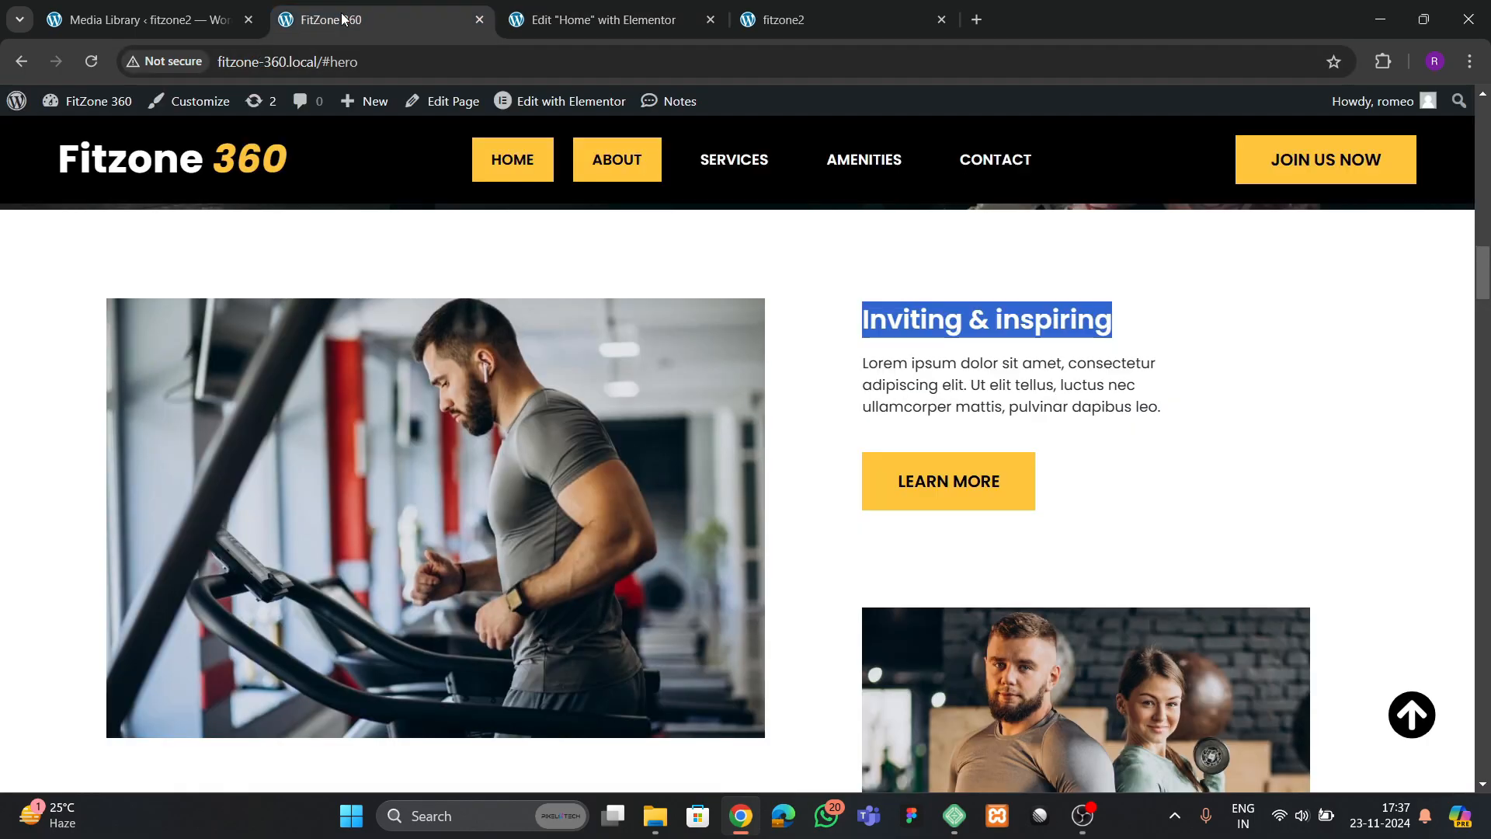
pyautogui.click(598, 19)
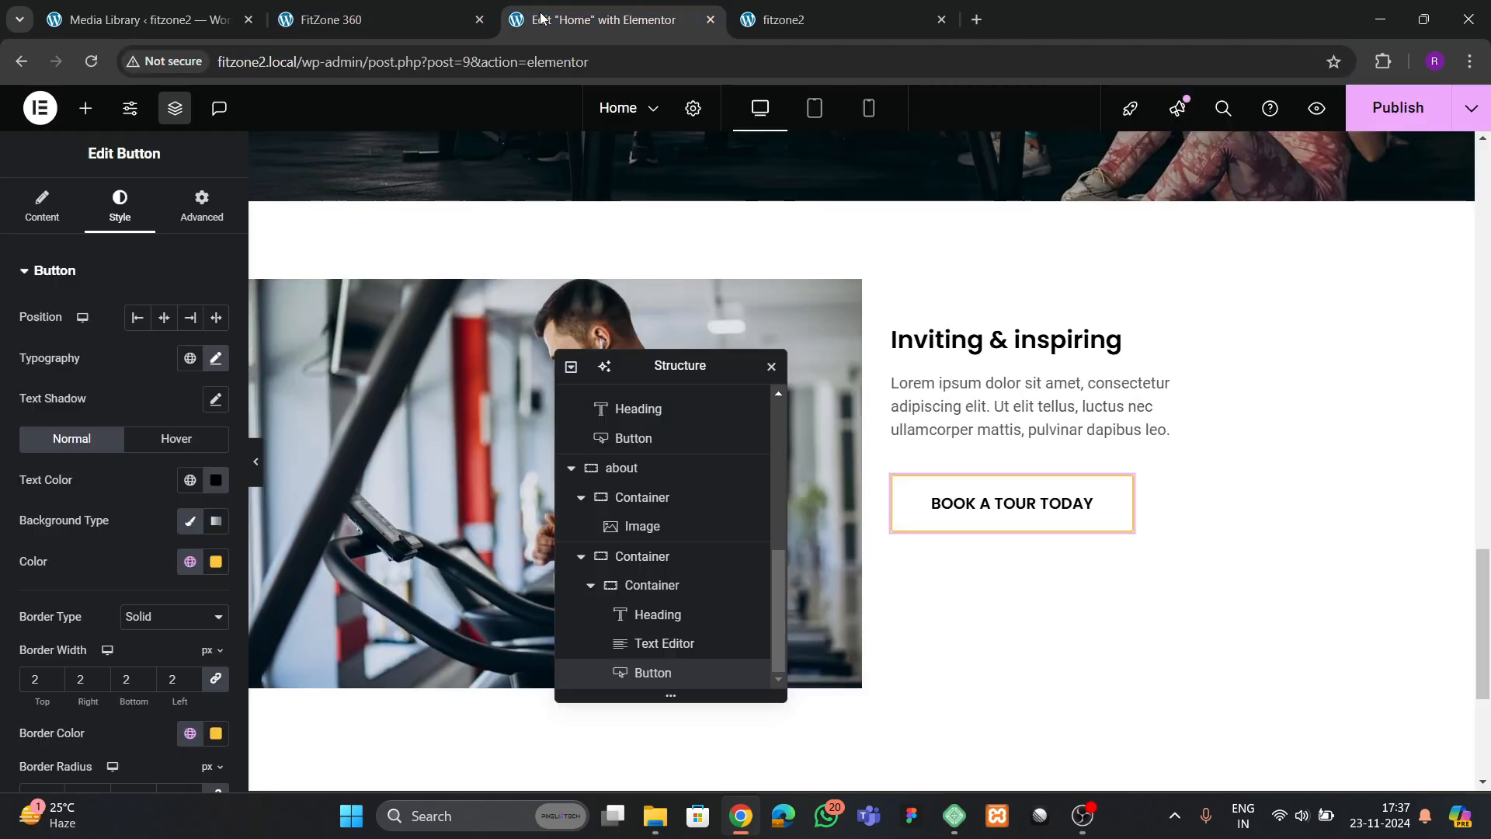
pyautogui.click(65, 221)
pyautogui.press('BackSpace')
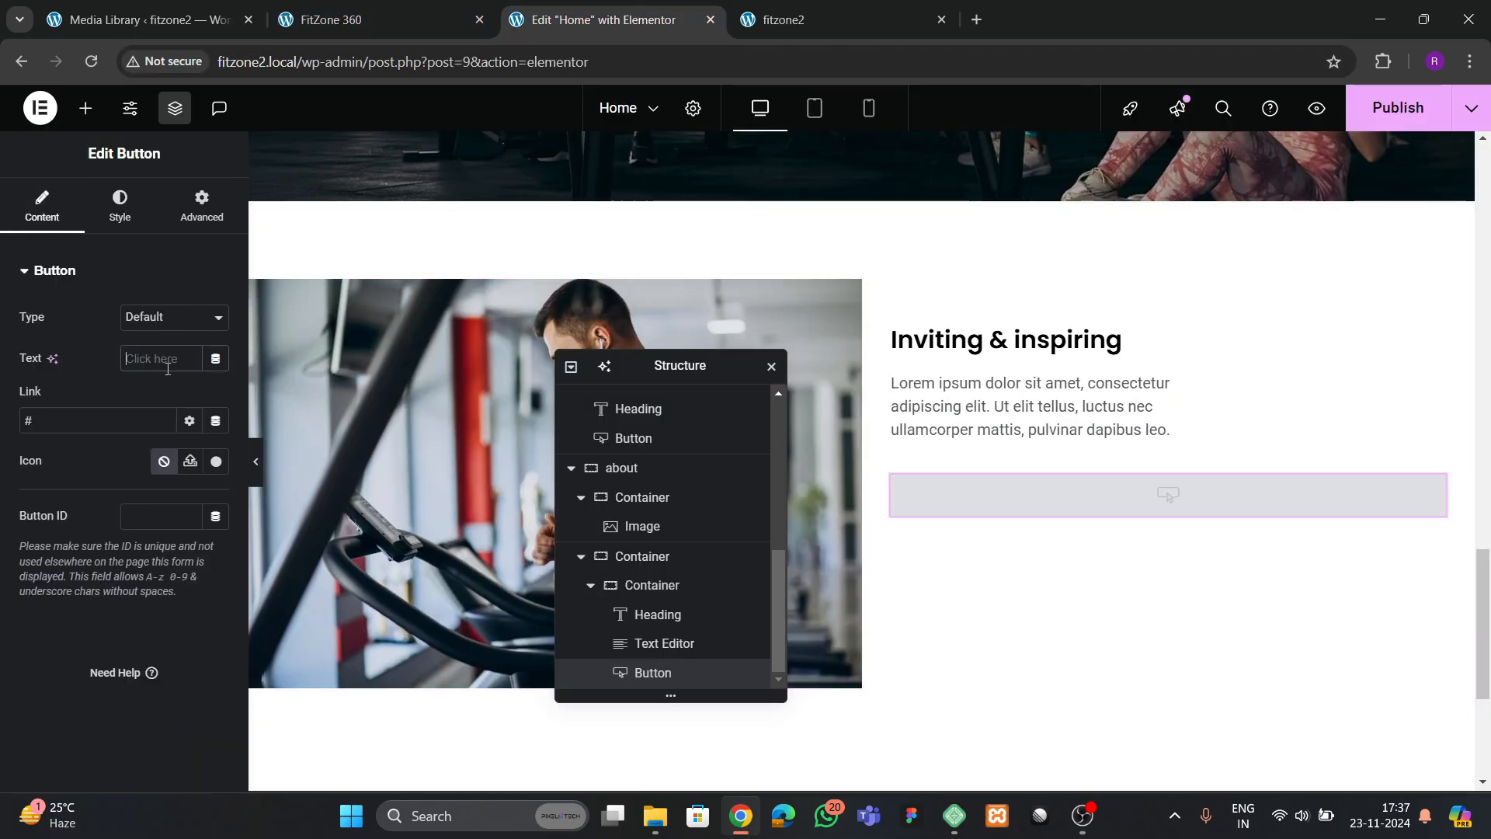
pyautogui.write('LEARN MORE')
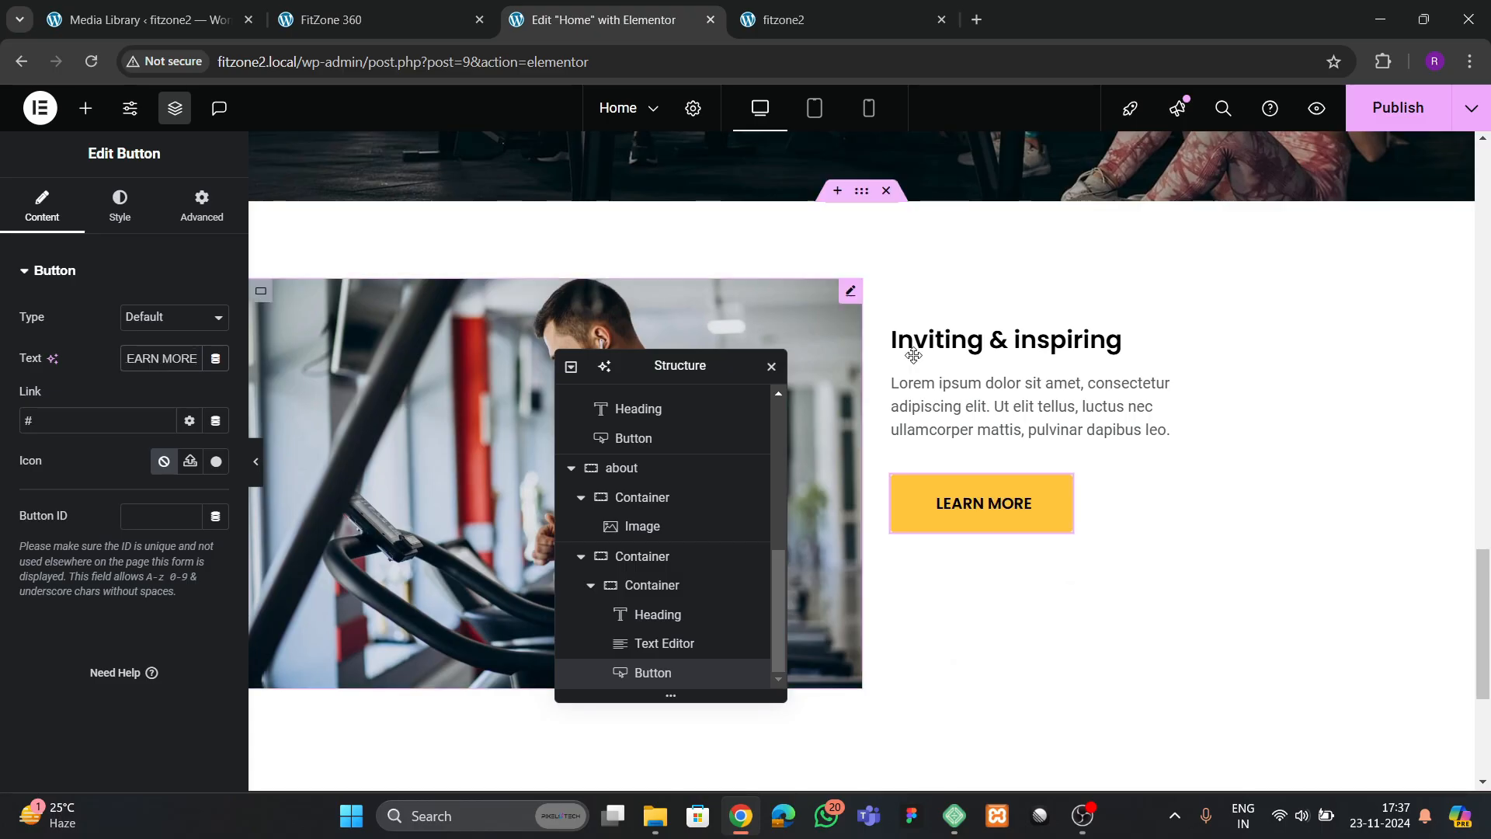
pyautogui.click(1398, 108)
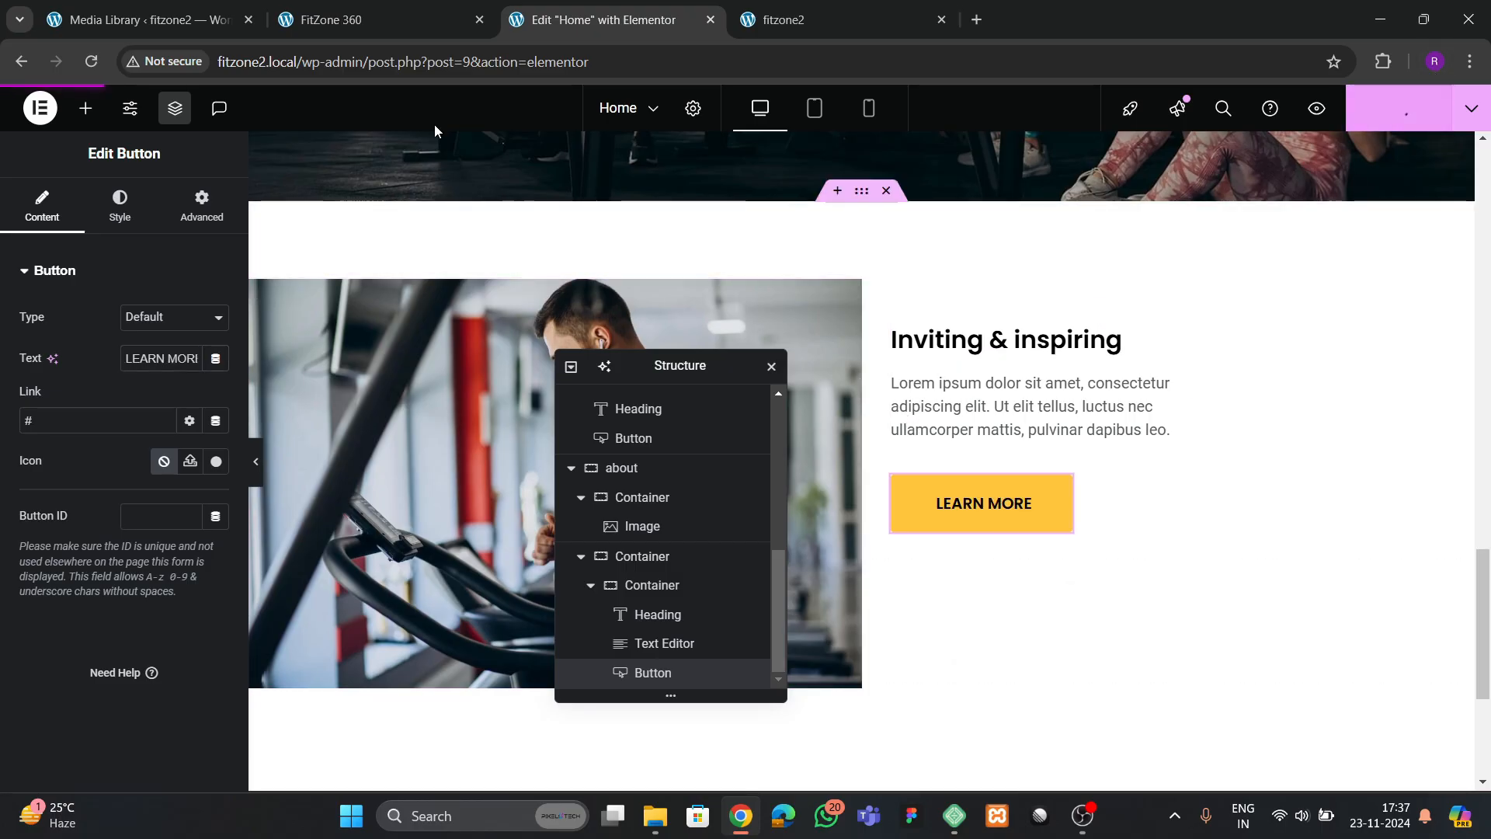
# Add an Image widget below the LEARN MORE button's container and fill it with vvv.jpg from the media library
pyautogui.click(331, 19)
pyautogui.scroll(-1, 667, 464)
pyautogui.click(614, 19)
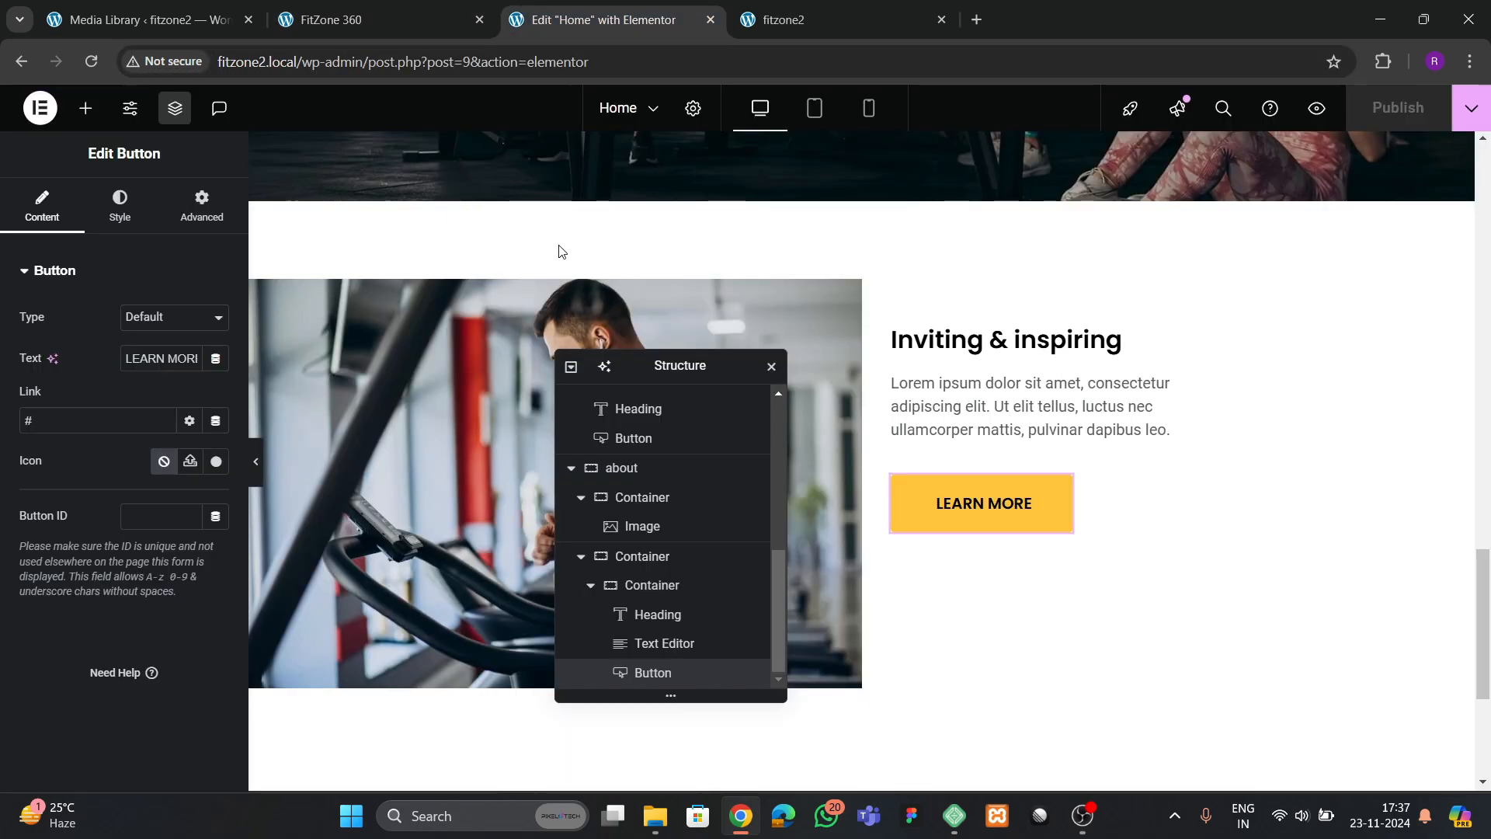
pyautogui.click(85, 108)
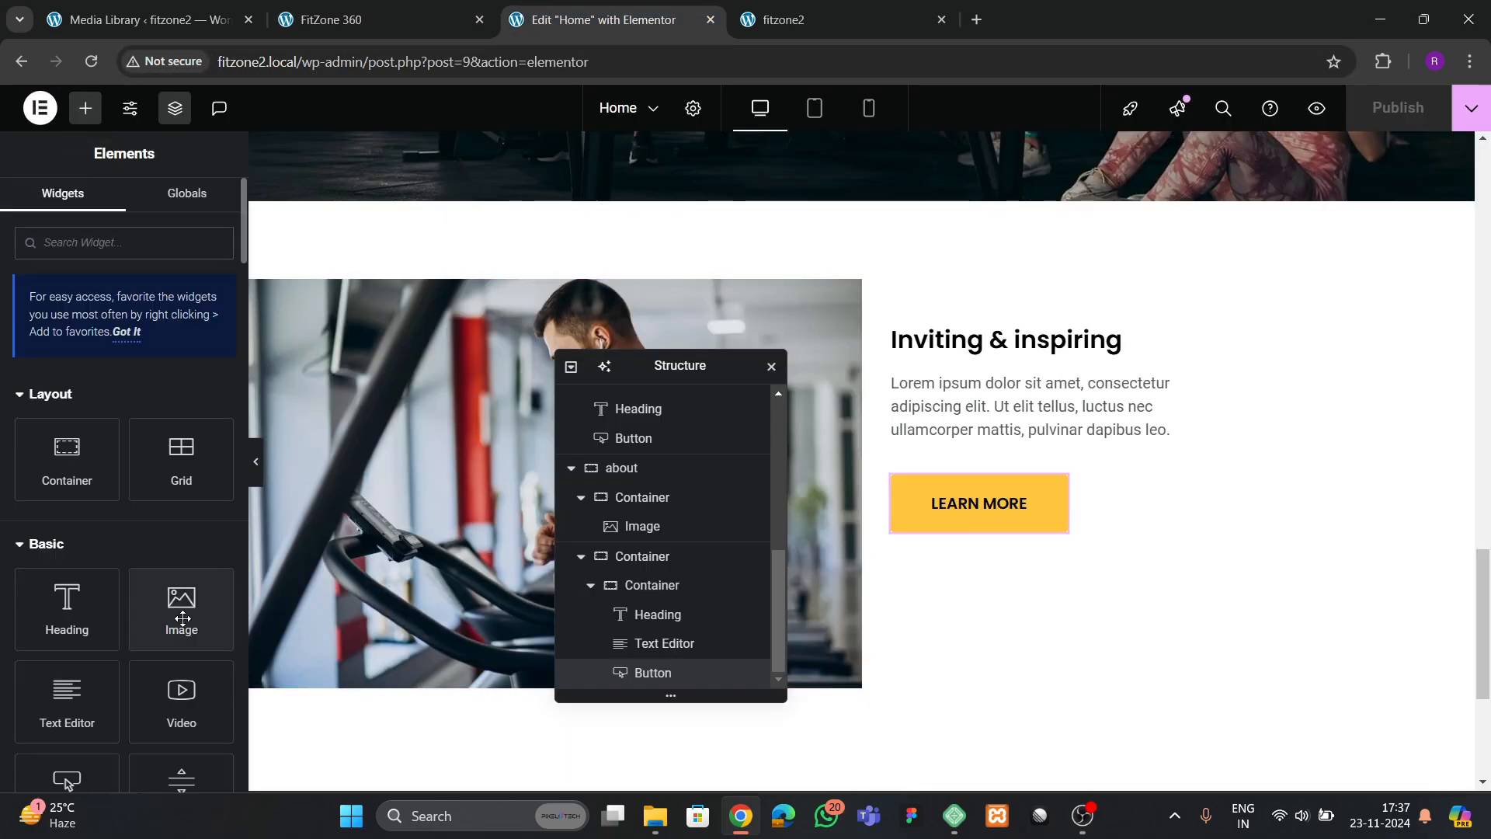
pyautogui.moveTo(166, 608); pyautogui.dragTo(1034, 613)
pyautogui.click(128, 384)
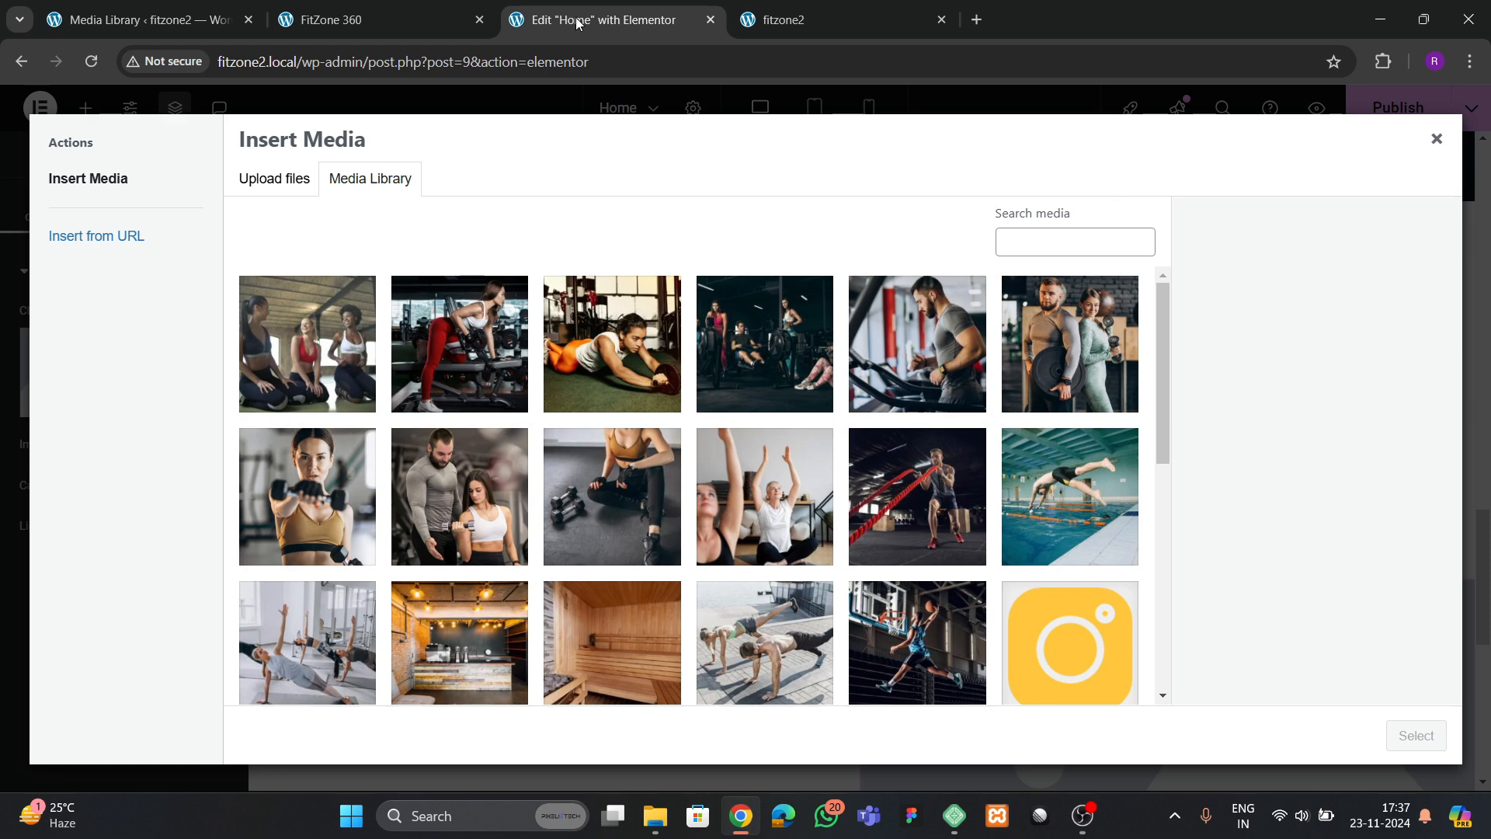
pyautogui.click(424, 11)
pyautogui.click(557, 4)
pyautogui.click(1072, 388)
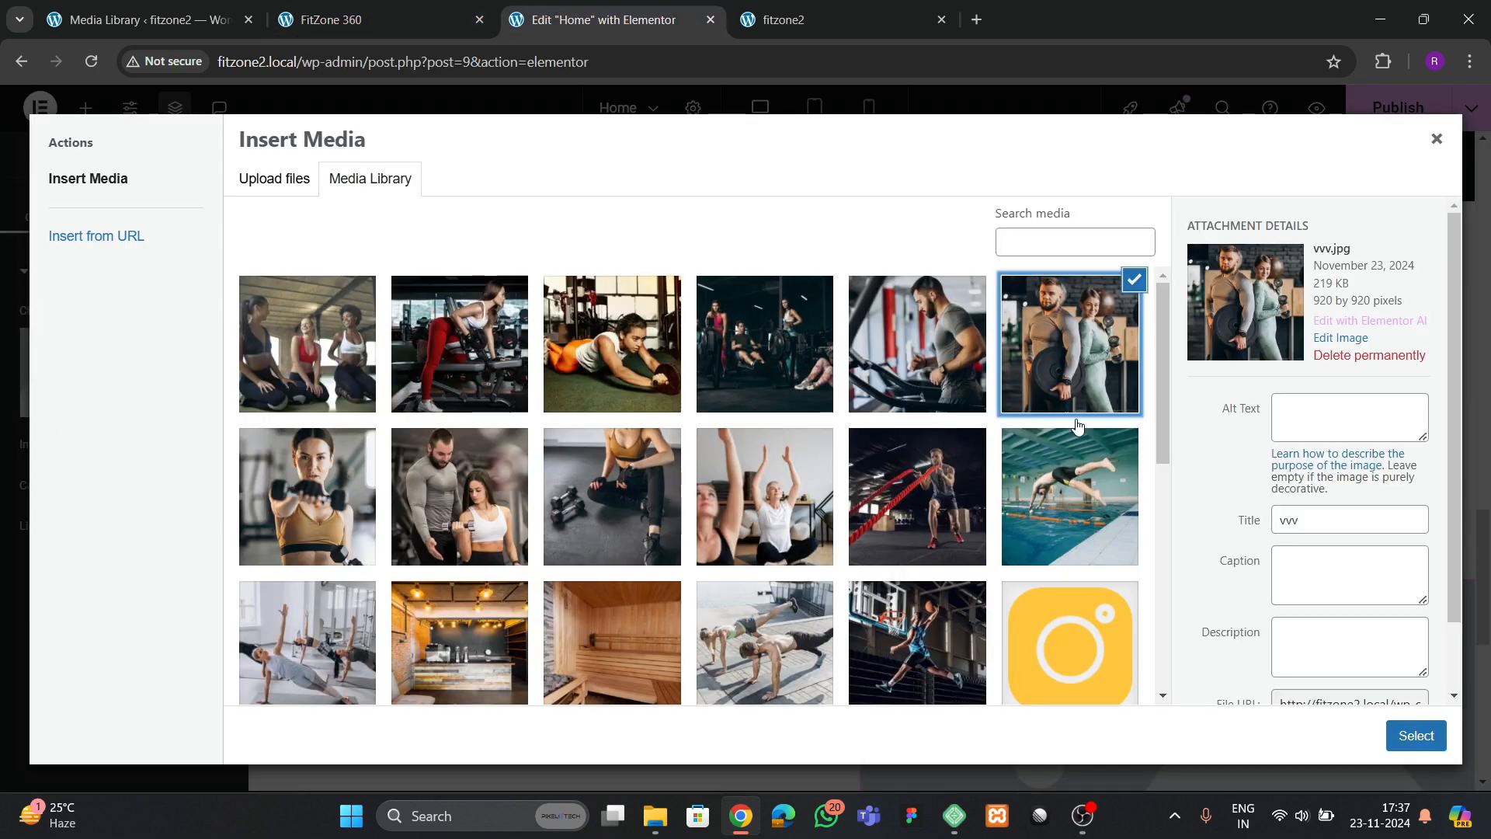
pyautogui.click(1417, 737)
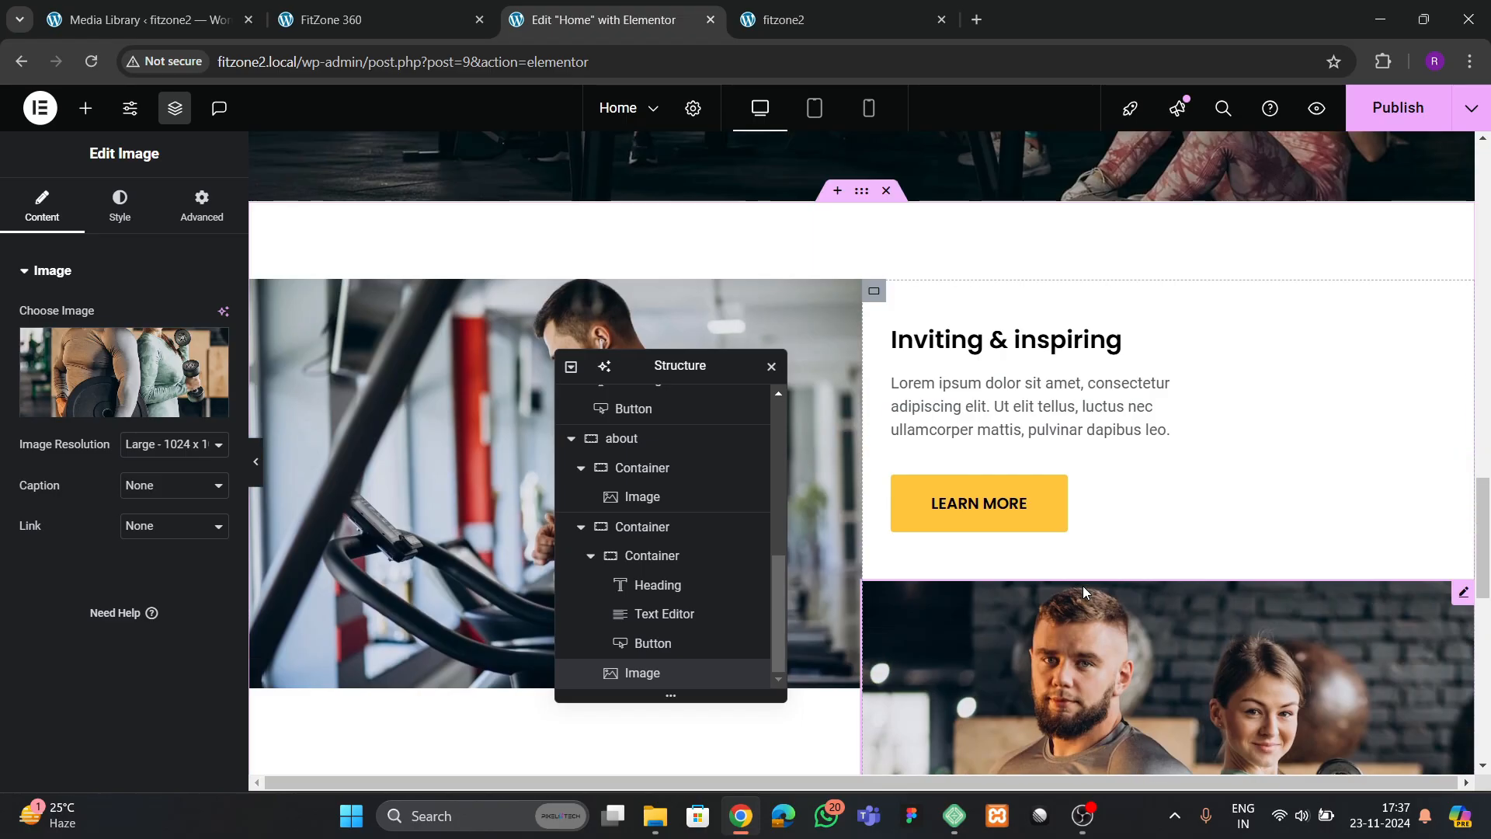
# Collapse the two inner containers of the about section in the page structure and select the about container
pyautogui.scroll(3, 1083, 586)
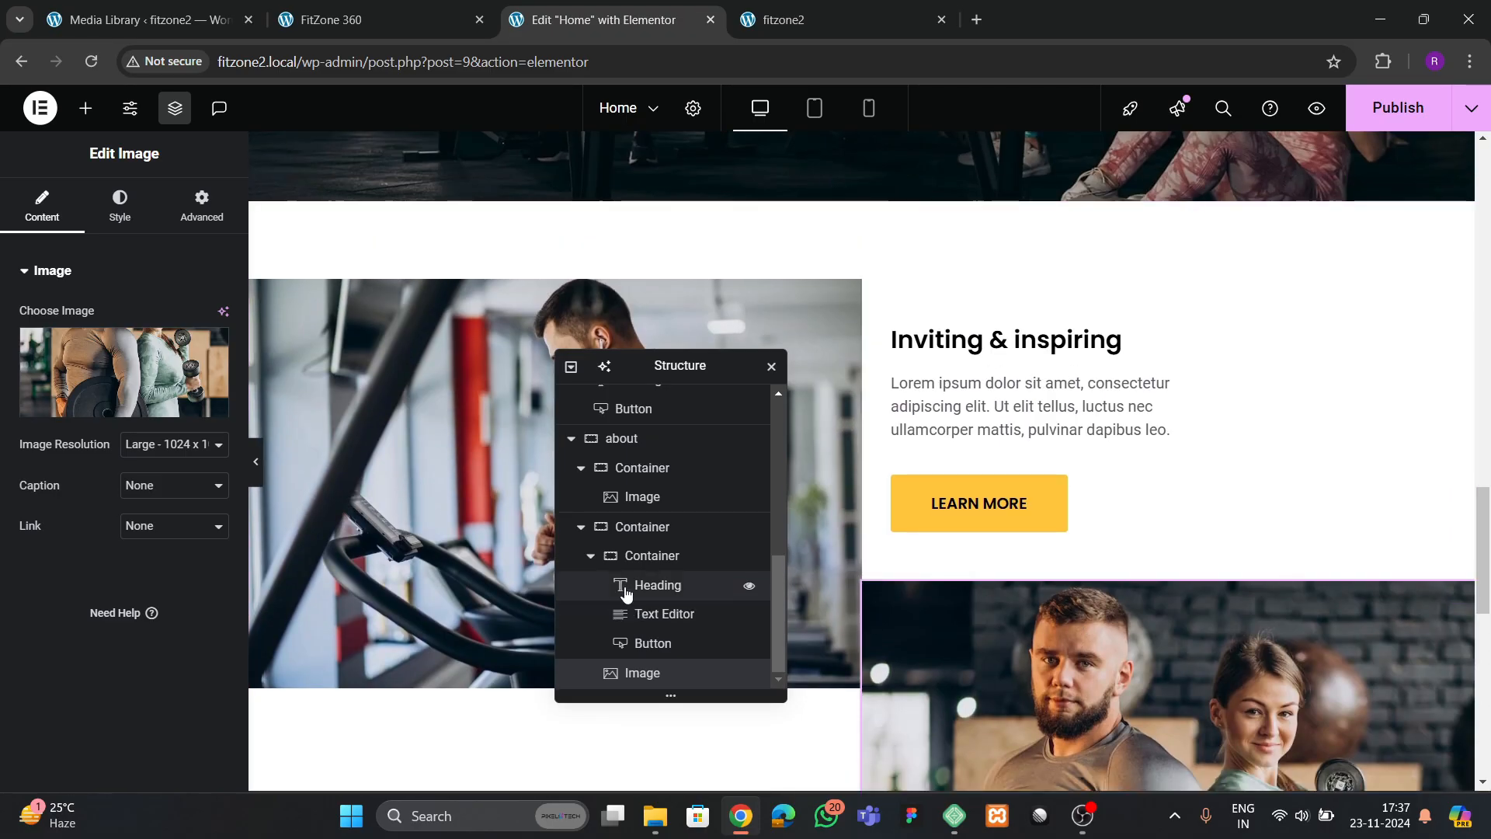
pyautogui.scroll(2, 622, 582)
pyautogui.scroll(-2, 593, 613)
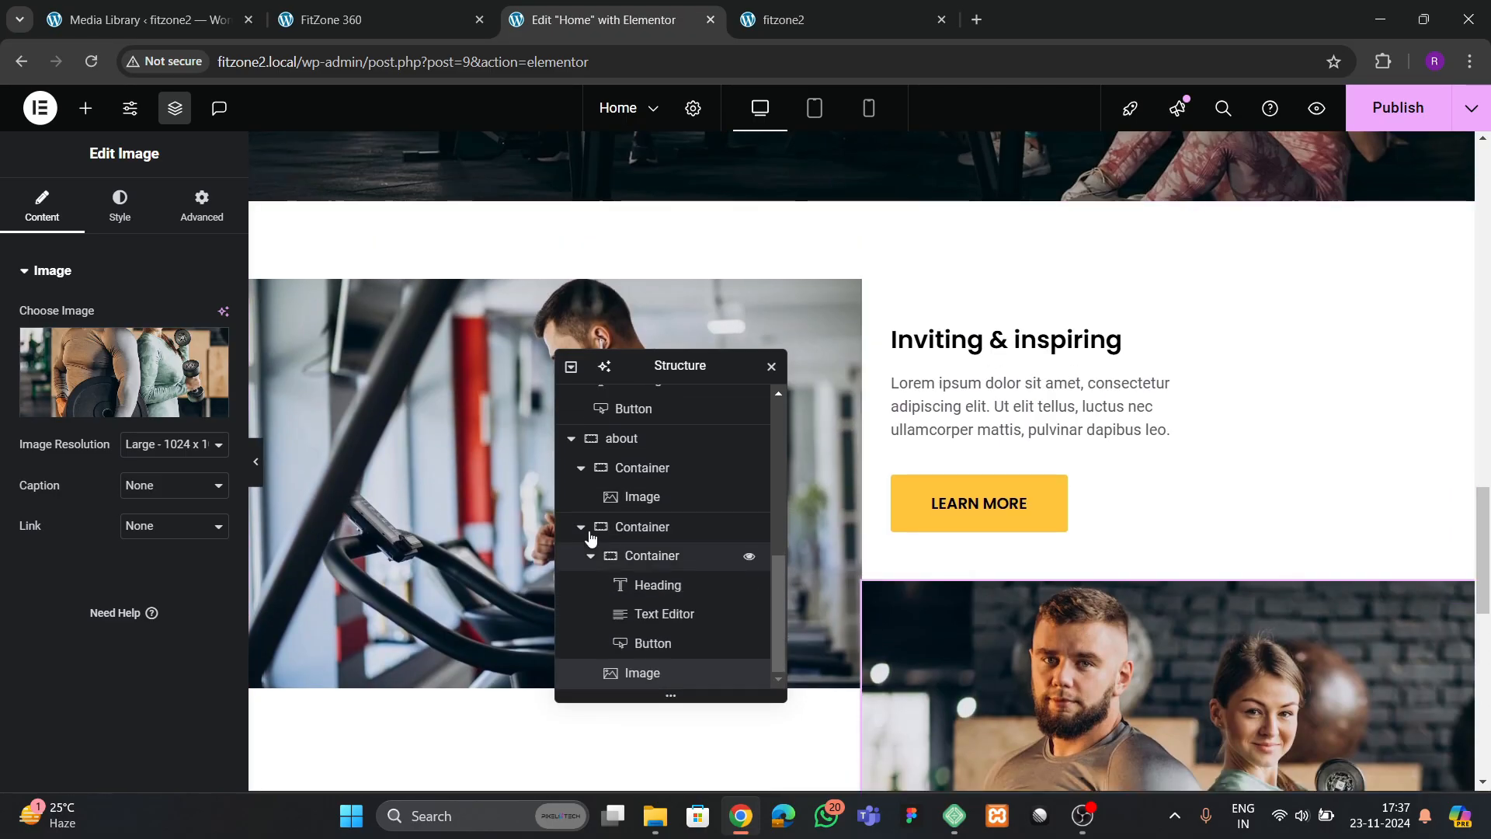
pyautogui.click(570, 440)
pyautogui.click(618, 674)
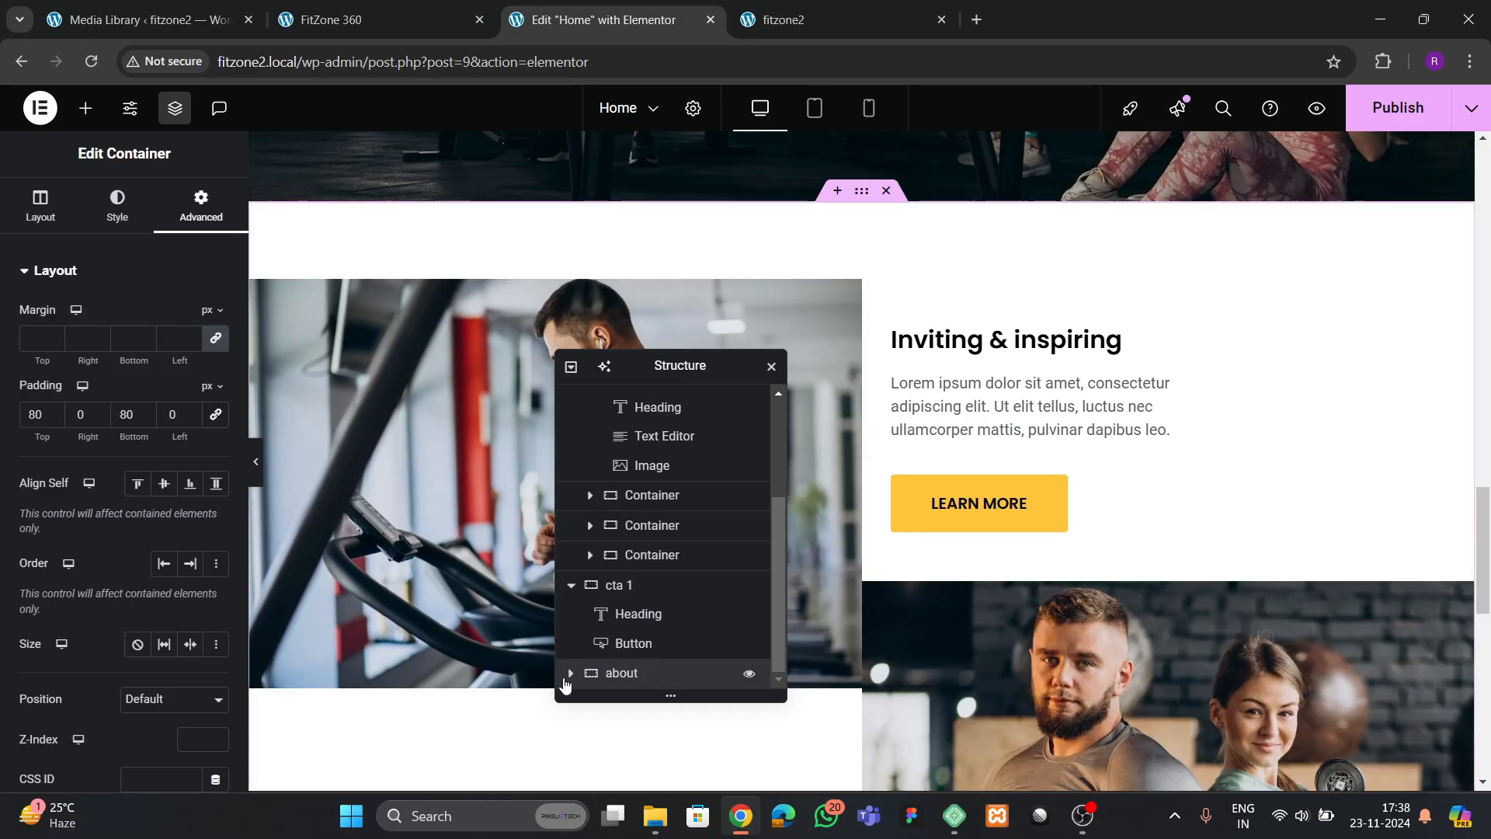
pyautogui.click(570, 672)
pyautogui.scroll(-3, 594, 633)
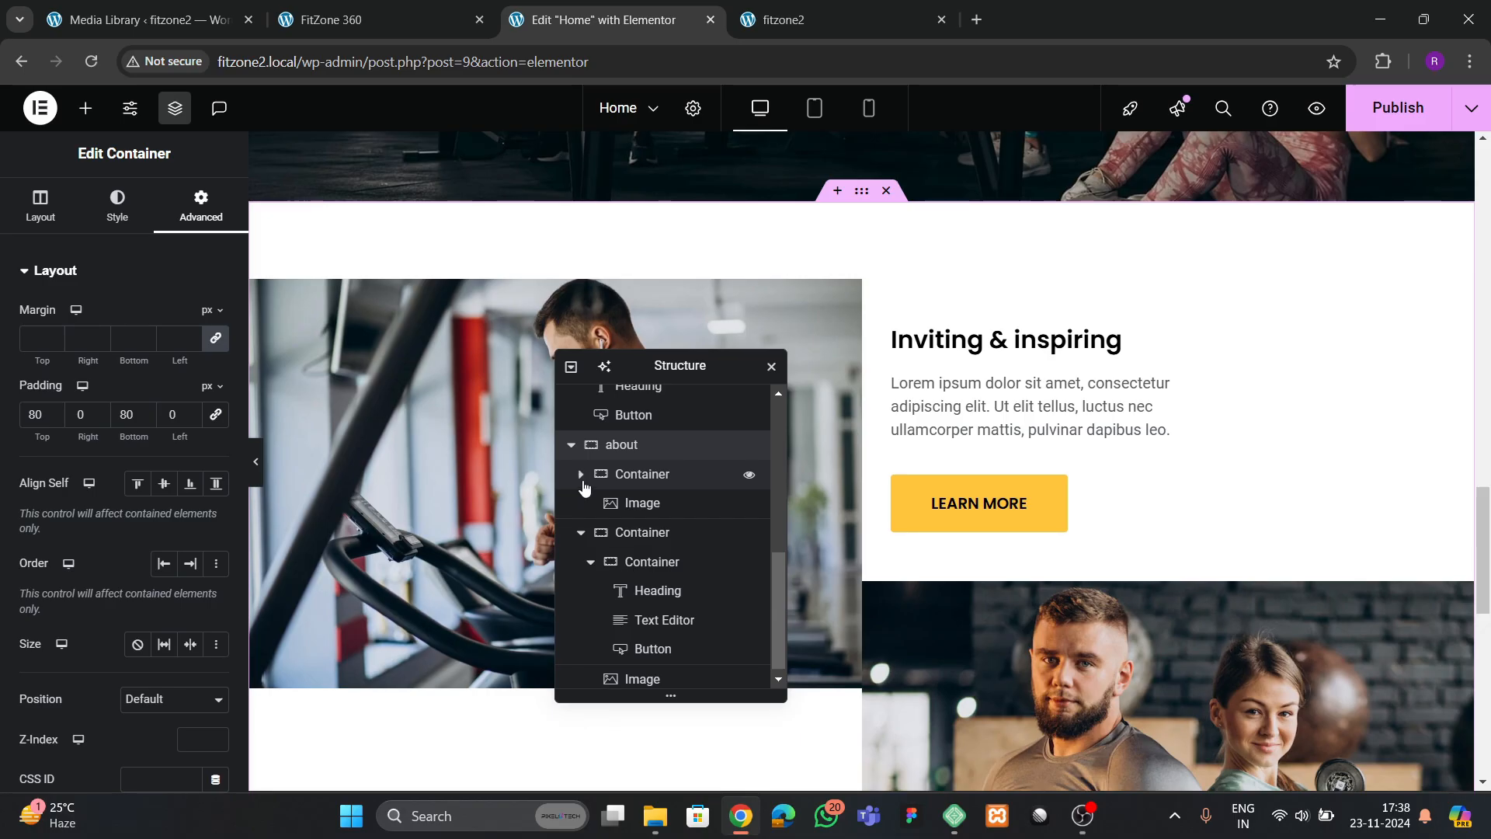
pyautogui.click(581, 528)
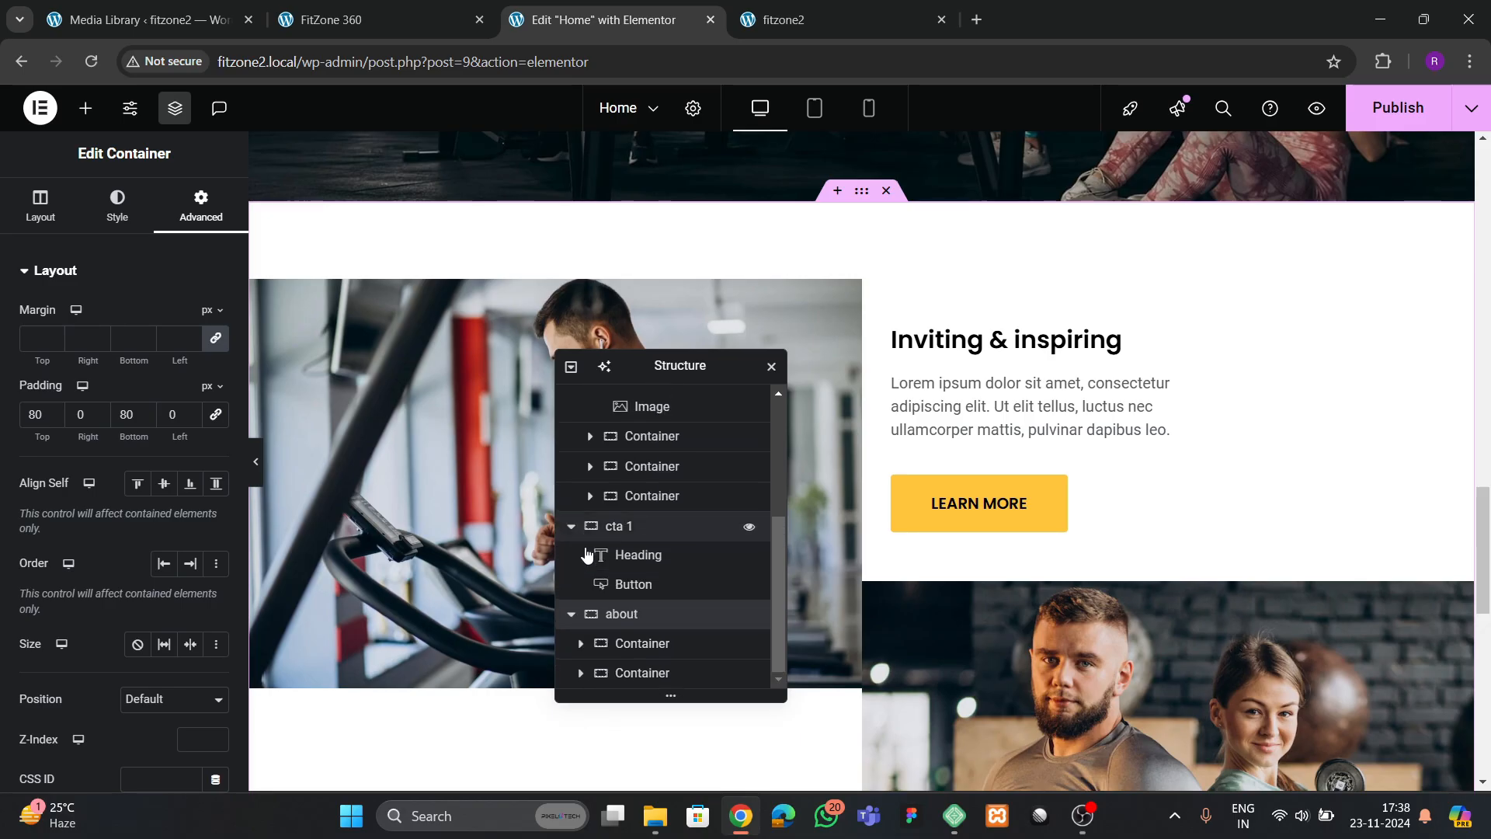
pyautogui.click(651, 643)
pyautogui.click(622, 614)
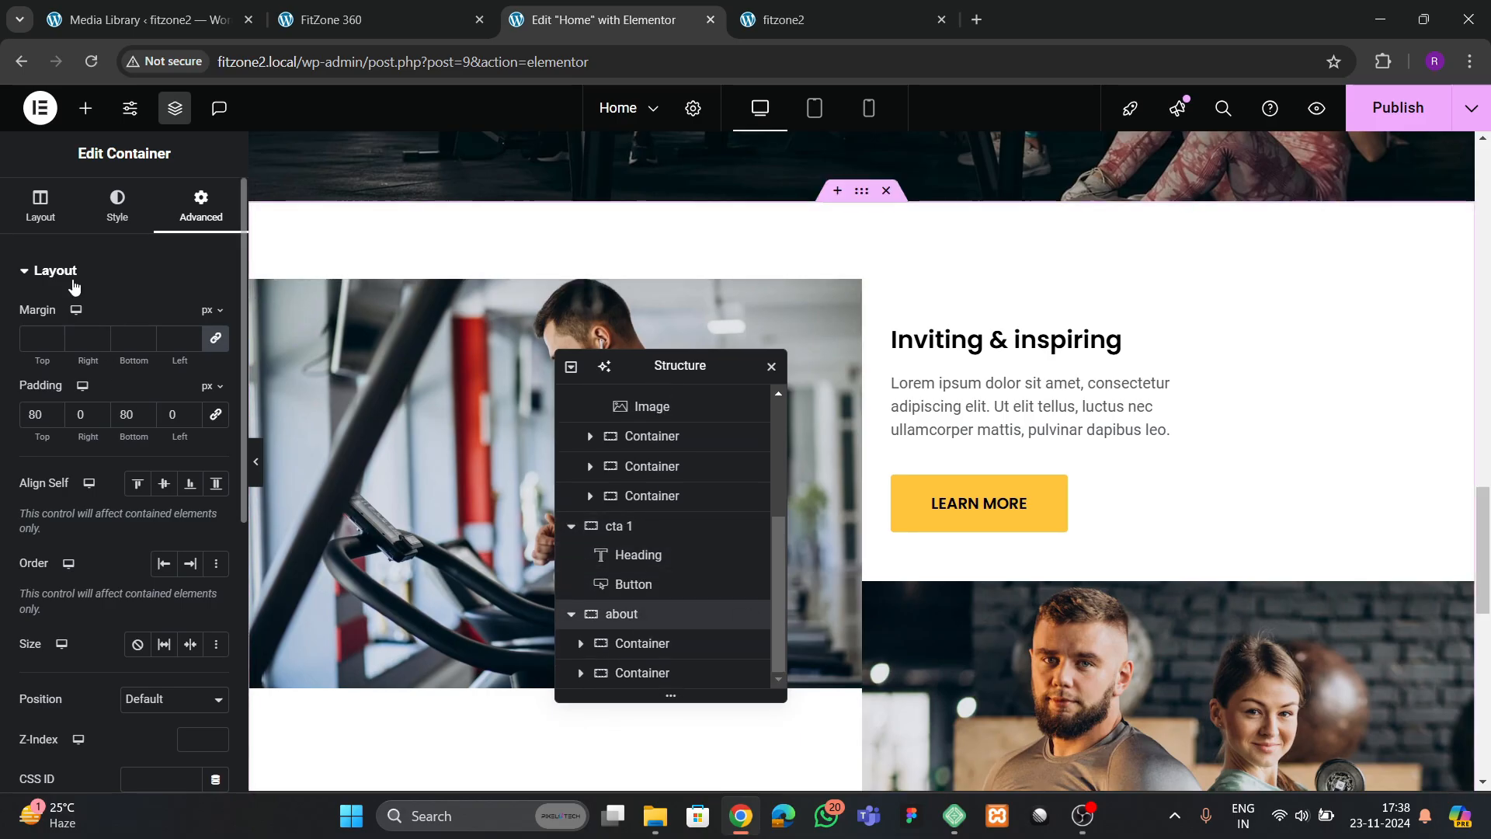
# Justify the about container's content with space between and align its items to the start
pyautogui.click(40, 206)
pyautogui.scroll(-3, 130, 547)
pyautogui.click(142, 475)
pyautogui.scroll(-2, 161, 507)
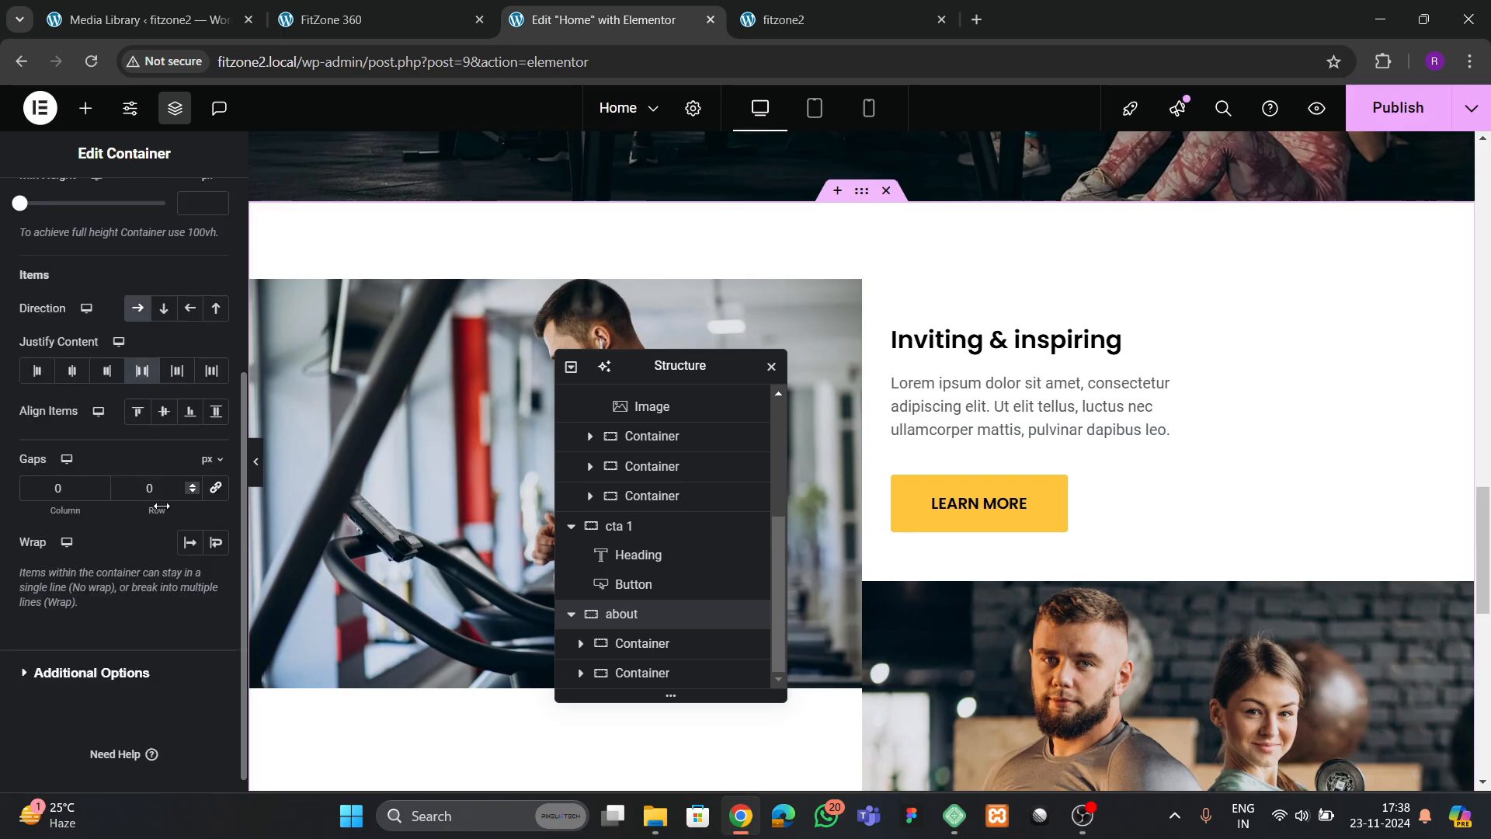
pyautogui.click(169, 416)
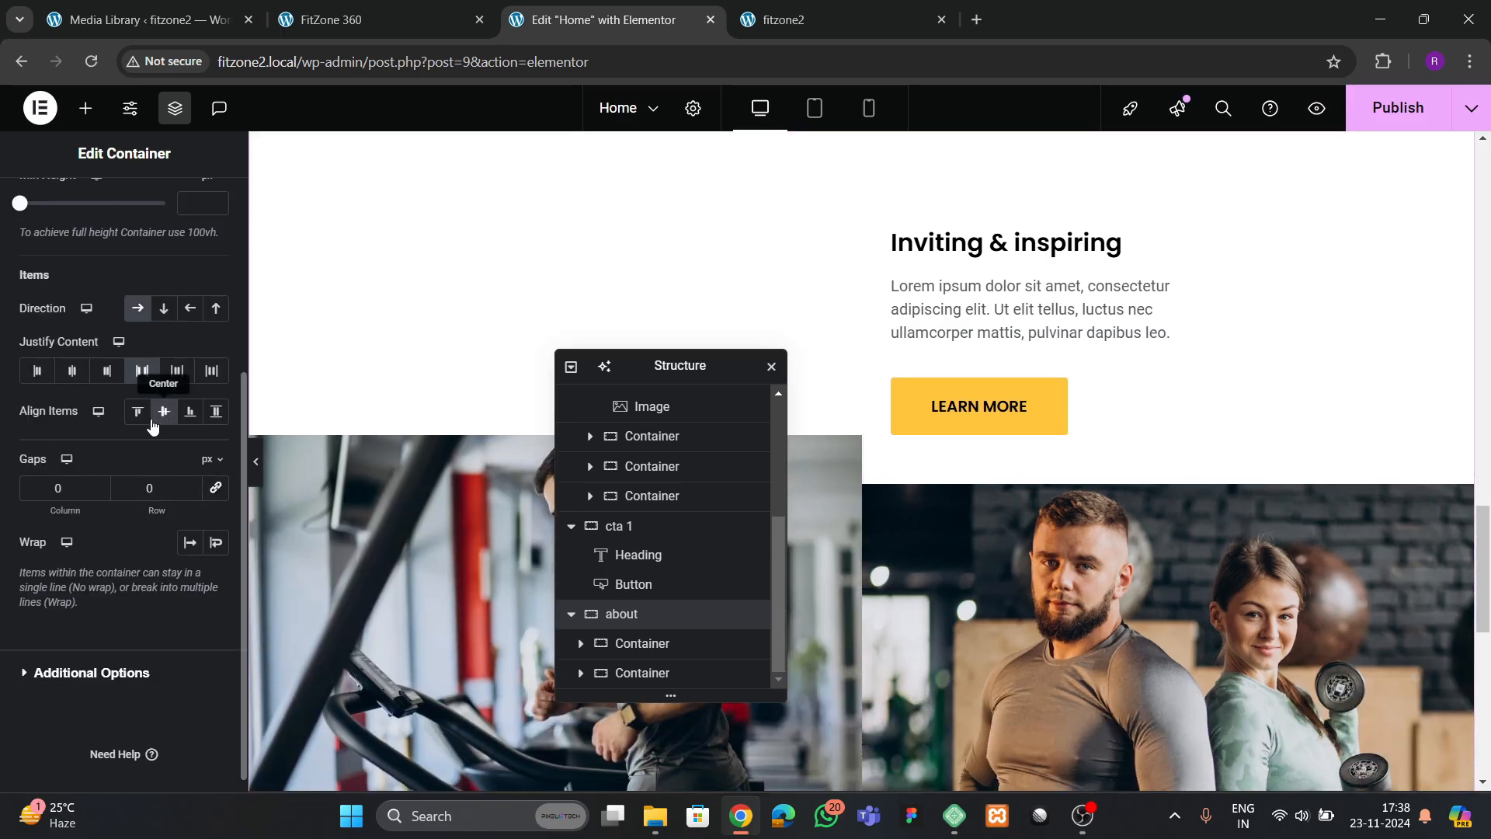
pyautogui.click(146, 416)
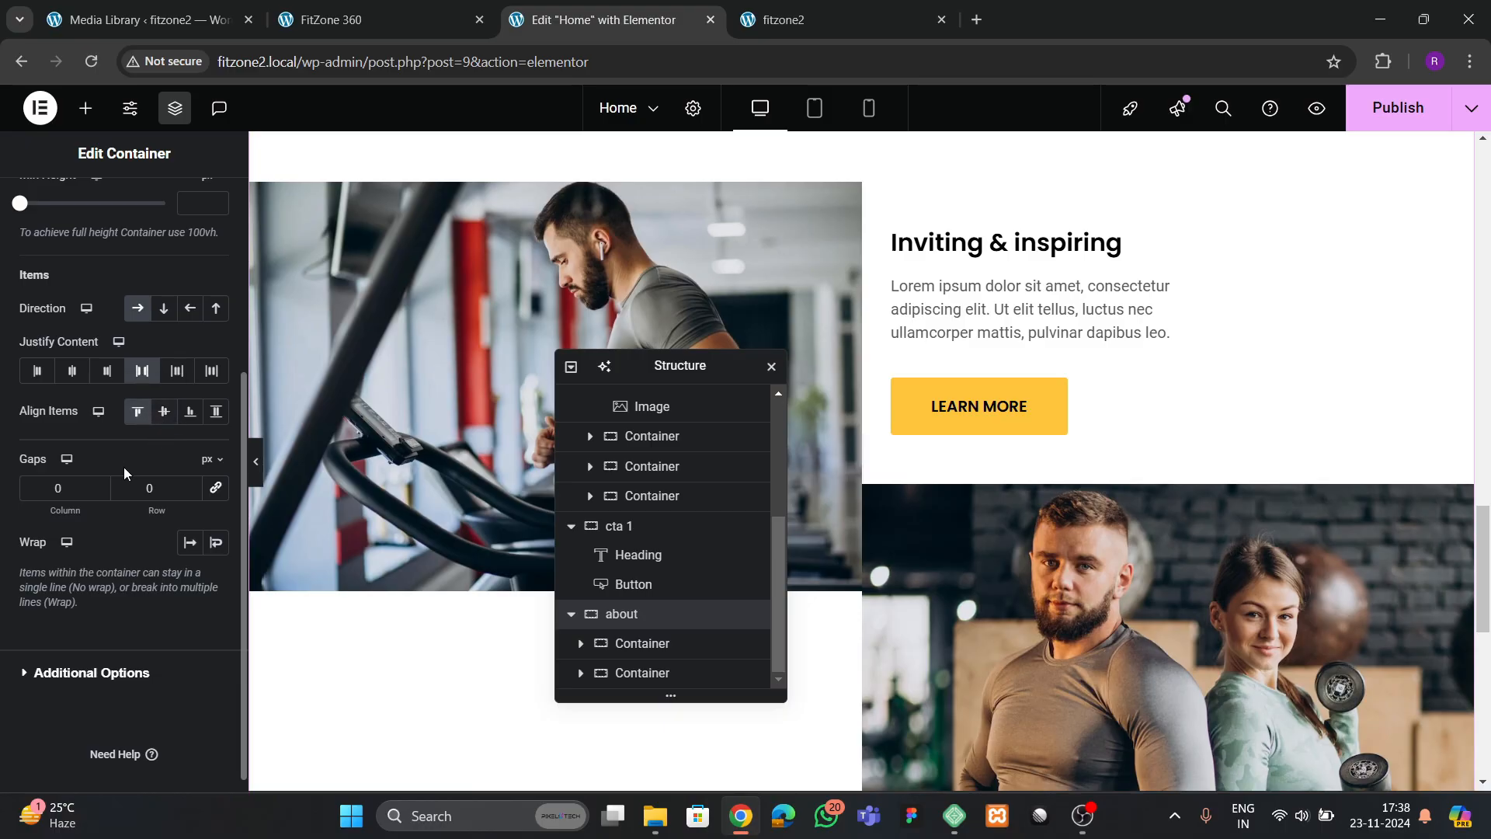
# Set the about container's column and row gaps to 100 px
pyautogui.click(146, 489)
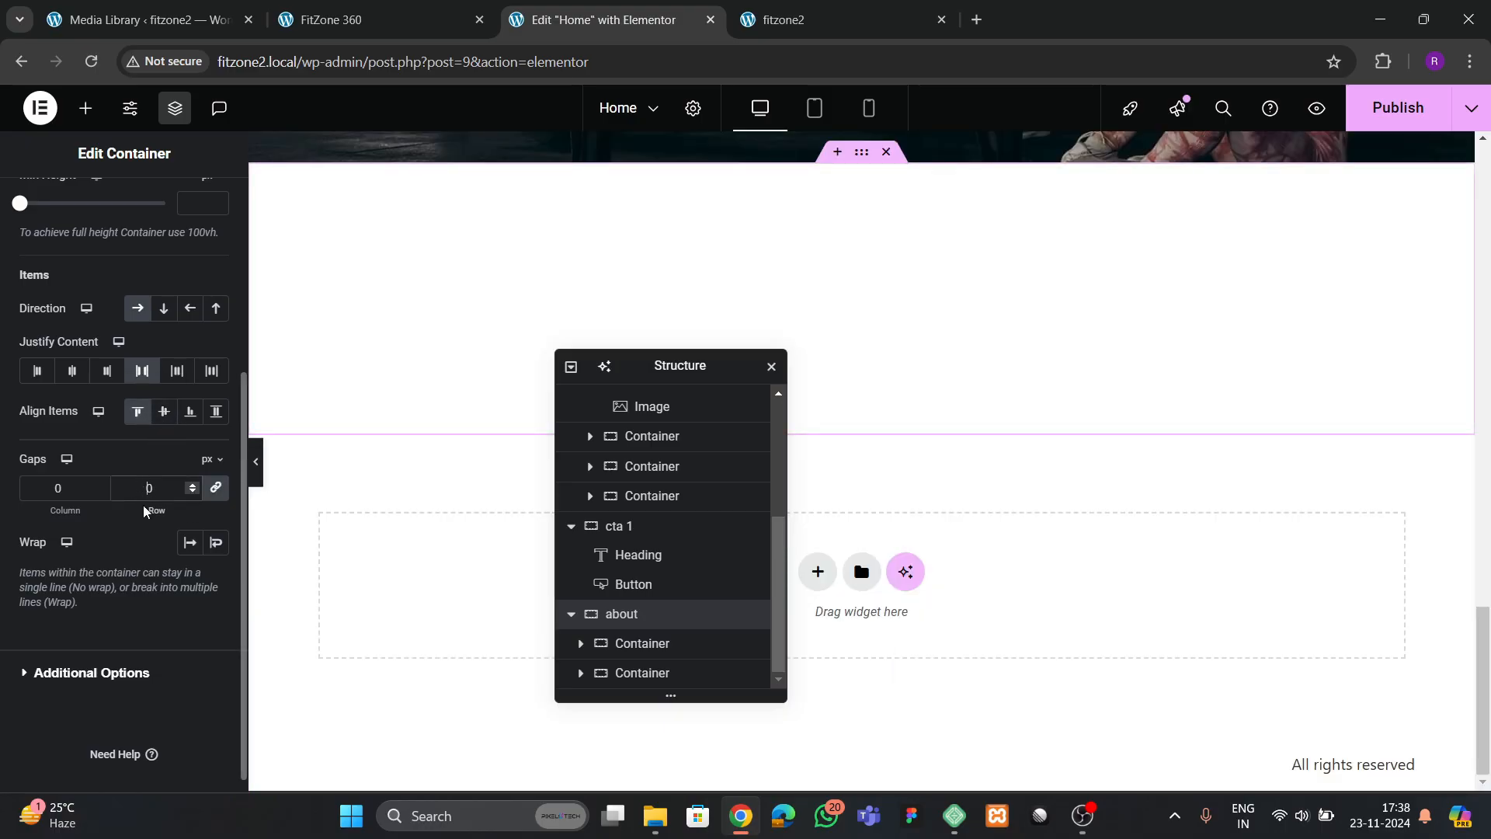
pyautogui.write('5')
pyautogui.press('BackSpace')
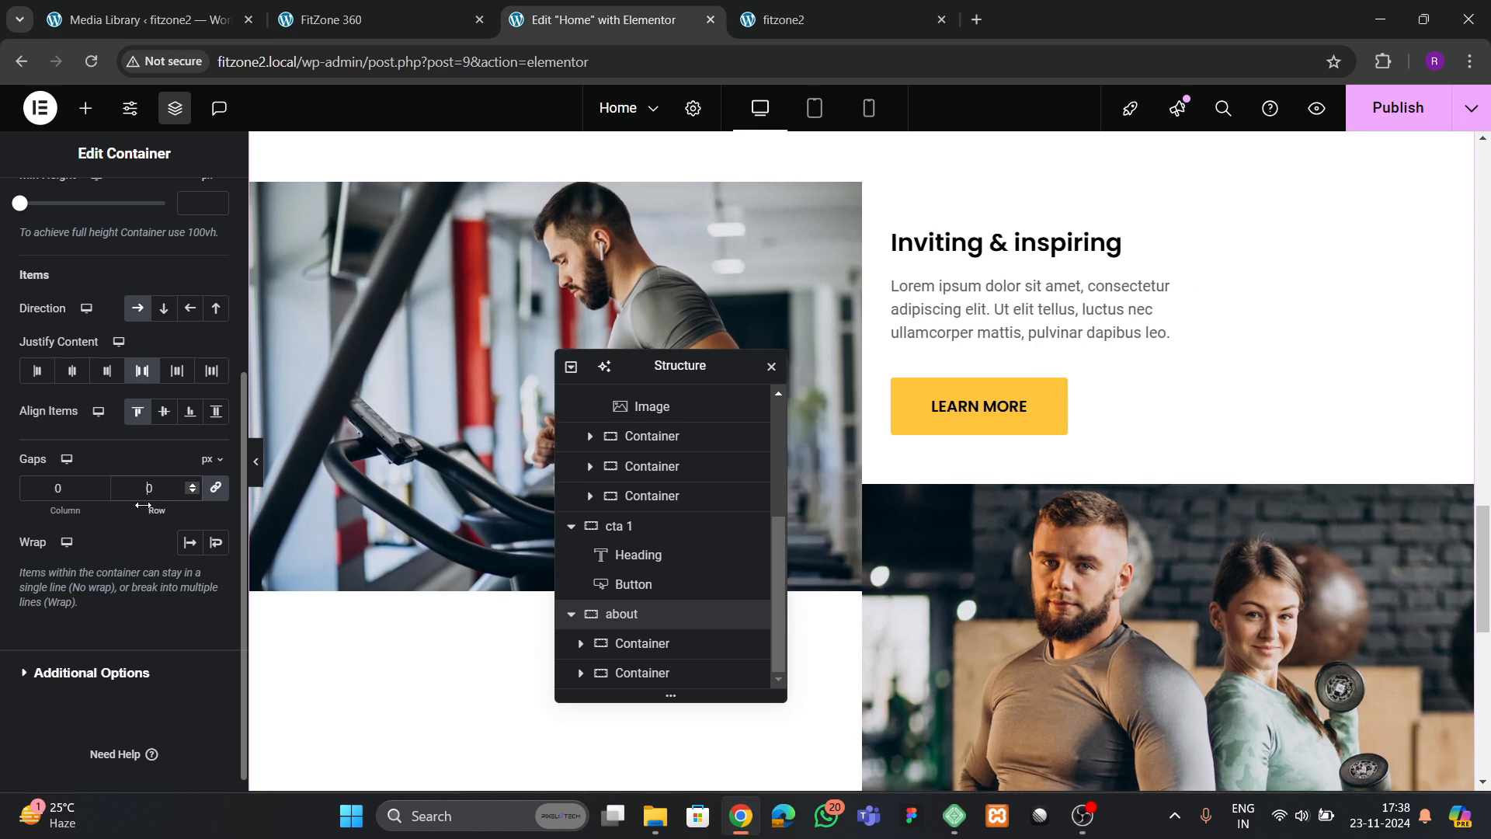
pyautogui.write('100')
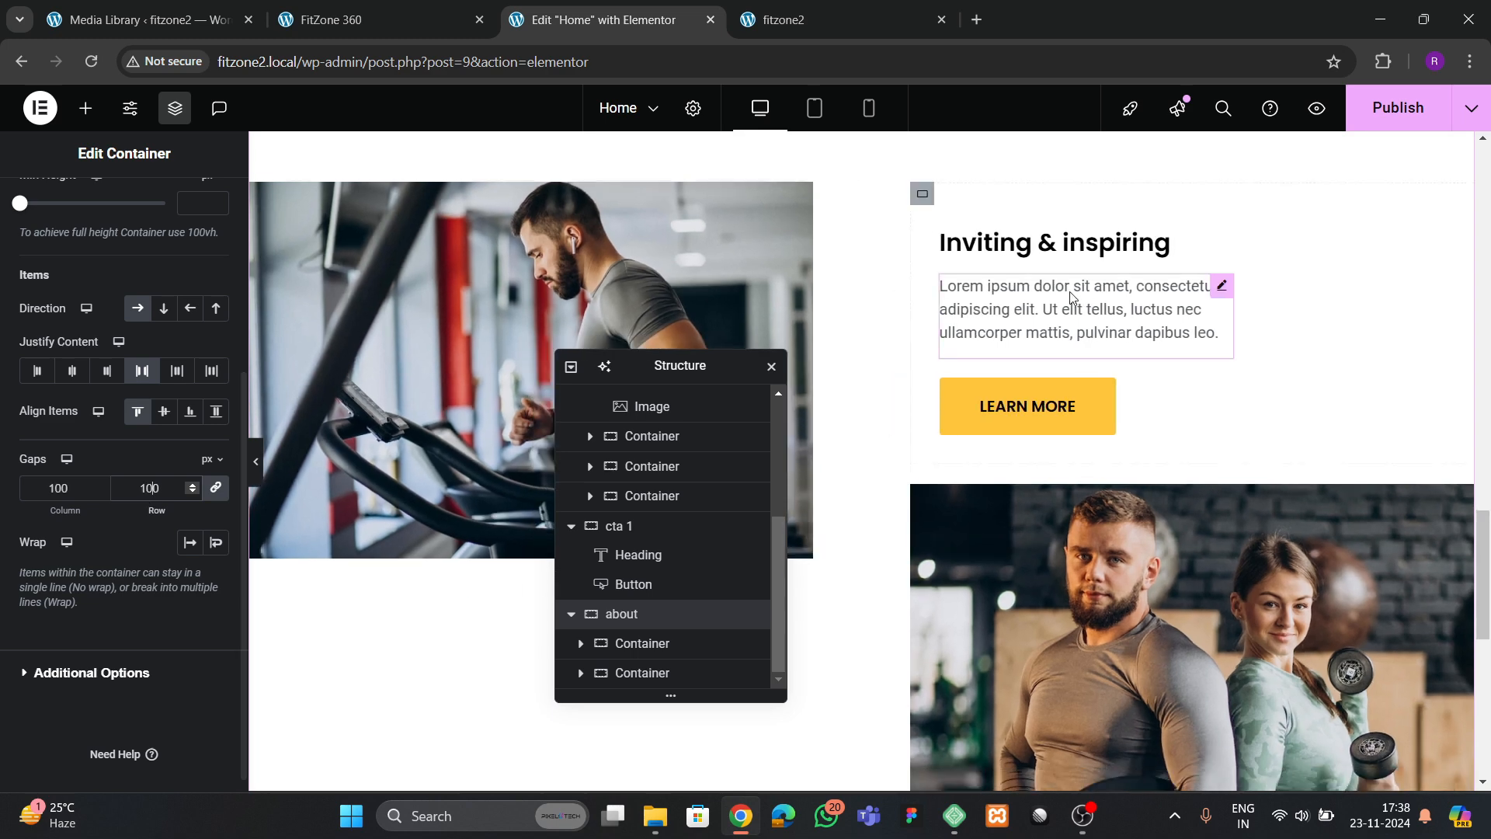
# Set the padding of the container holding the about heading, text and button to 0 on all sides
pyautogui.click(922, 193)
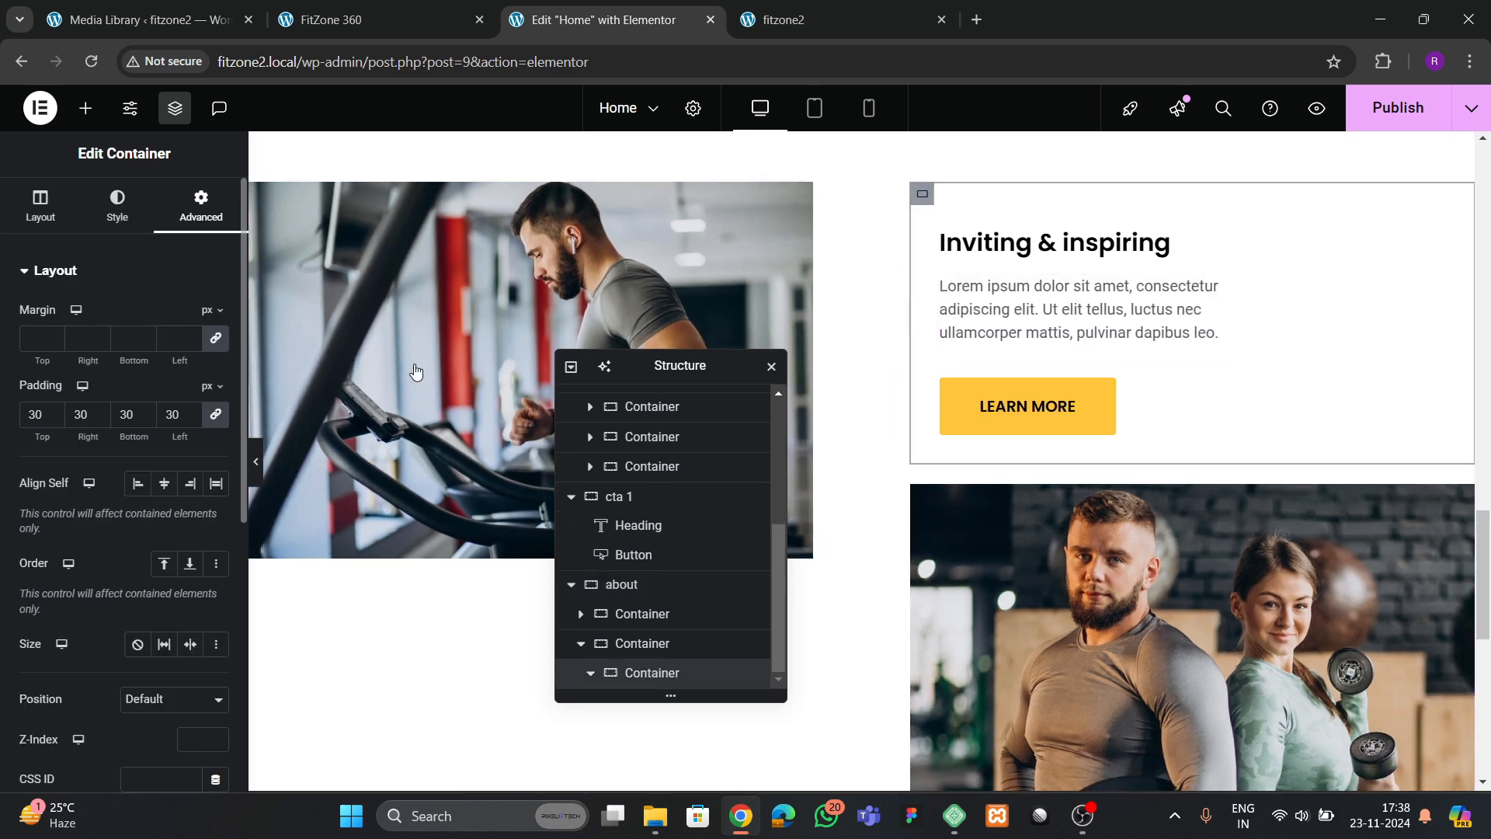
pyautogui.doubleClick(183, 413)
pyautogui.press('BackSpace')
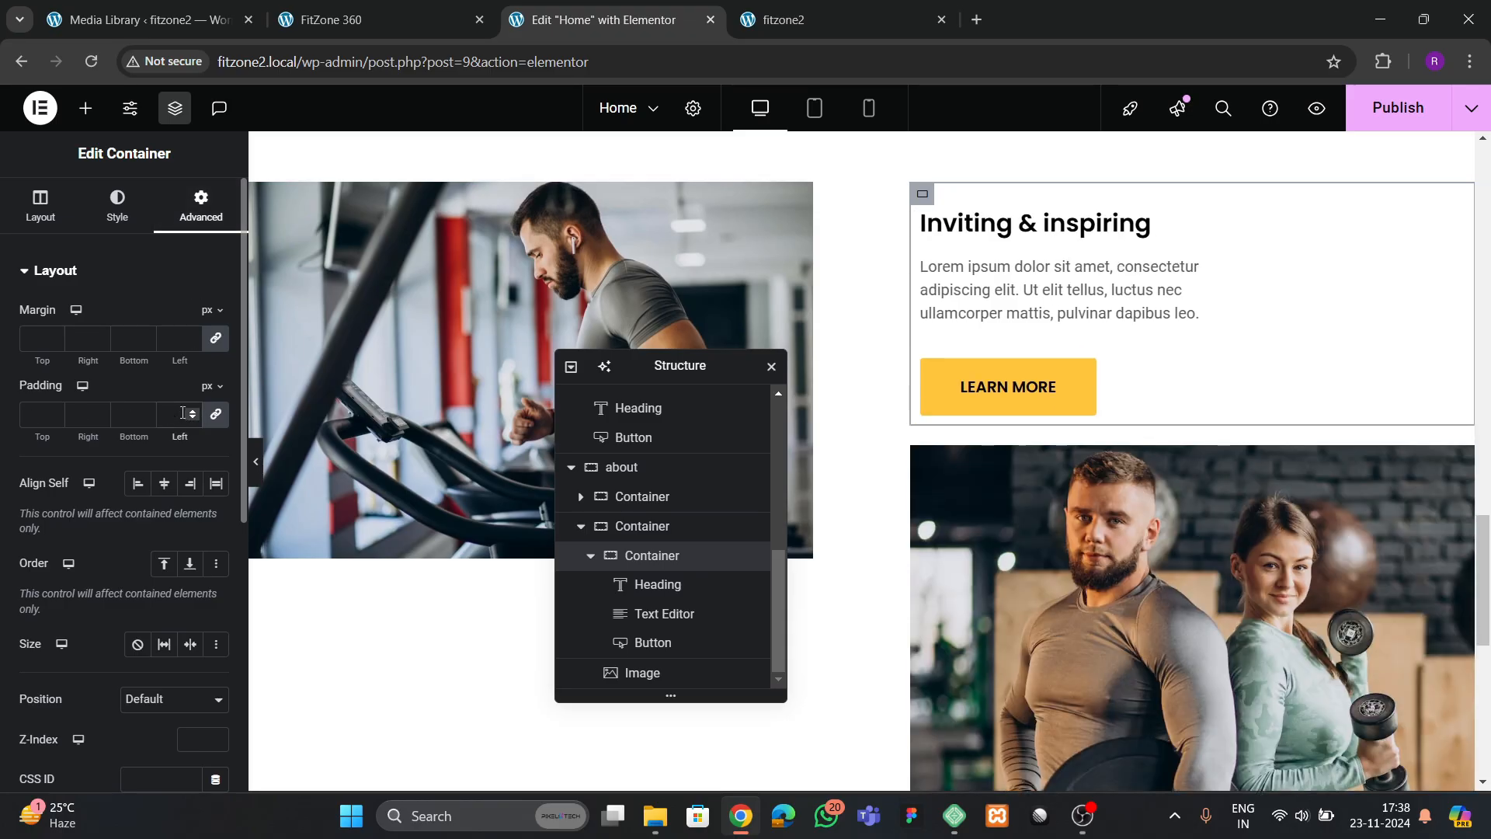
pyautogui.write('0')
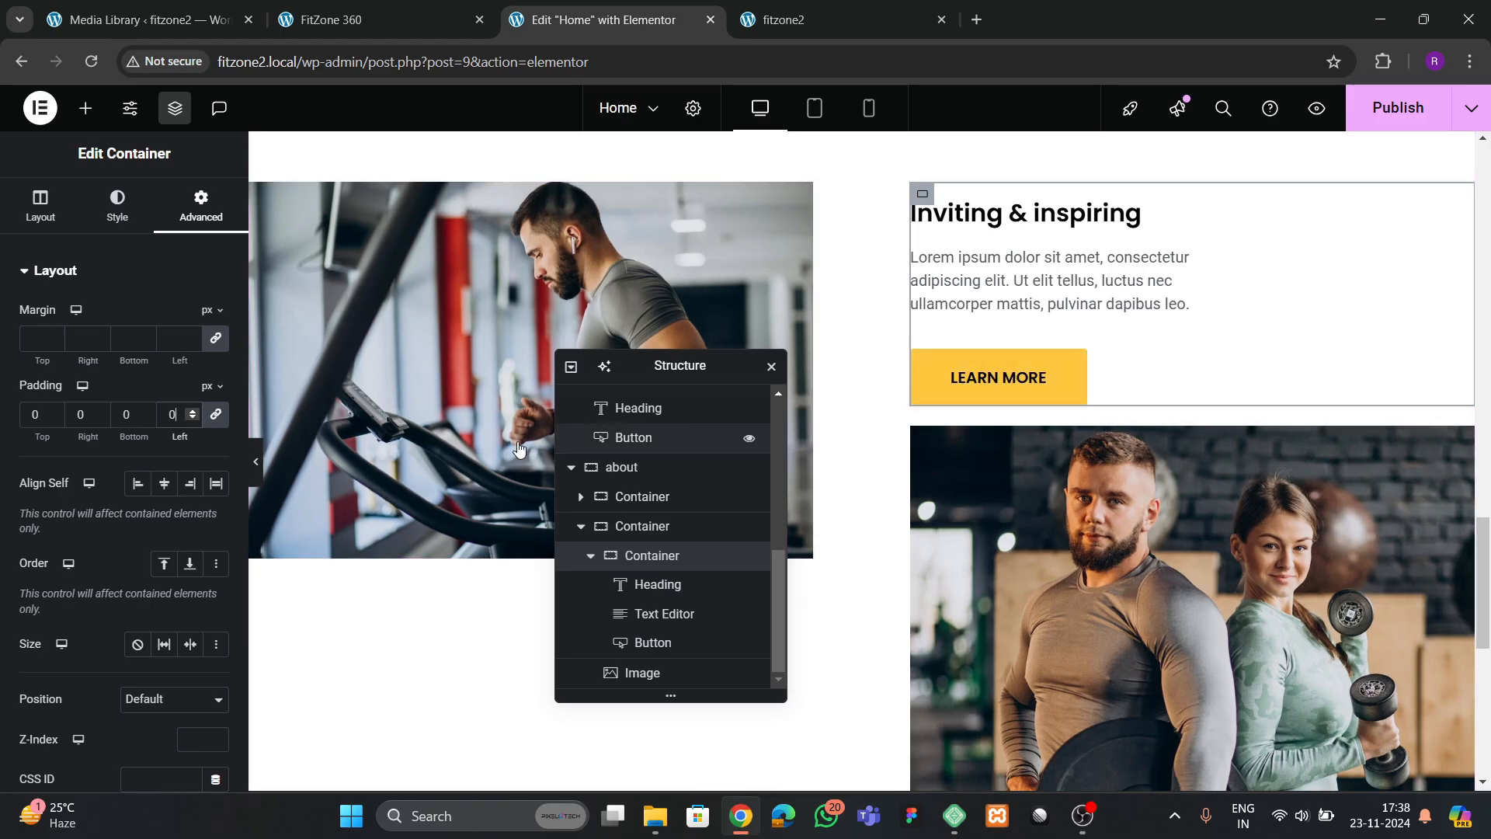
# Set the about container's column and row gaps to 70 px
pyautogui.click(622, 467)
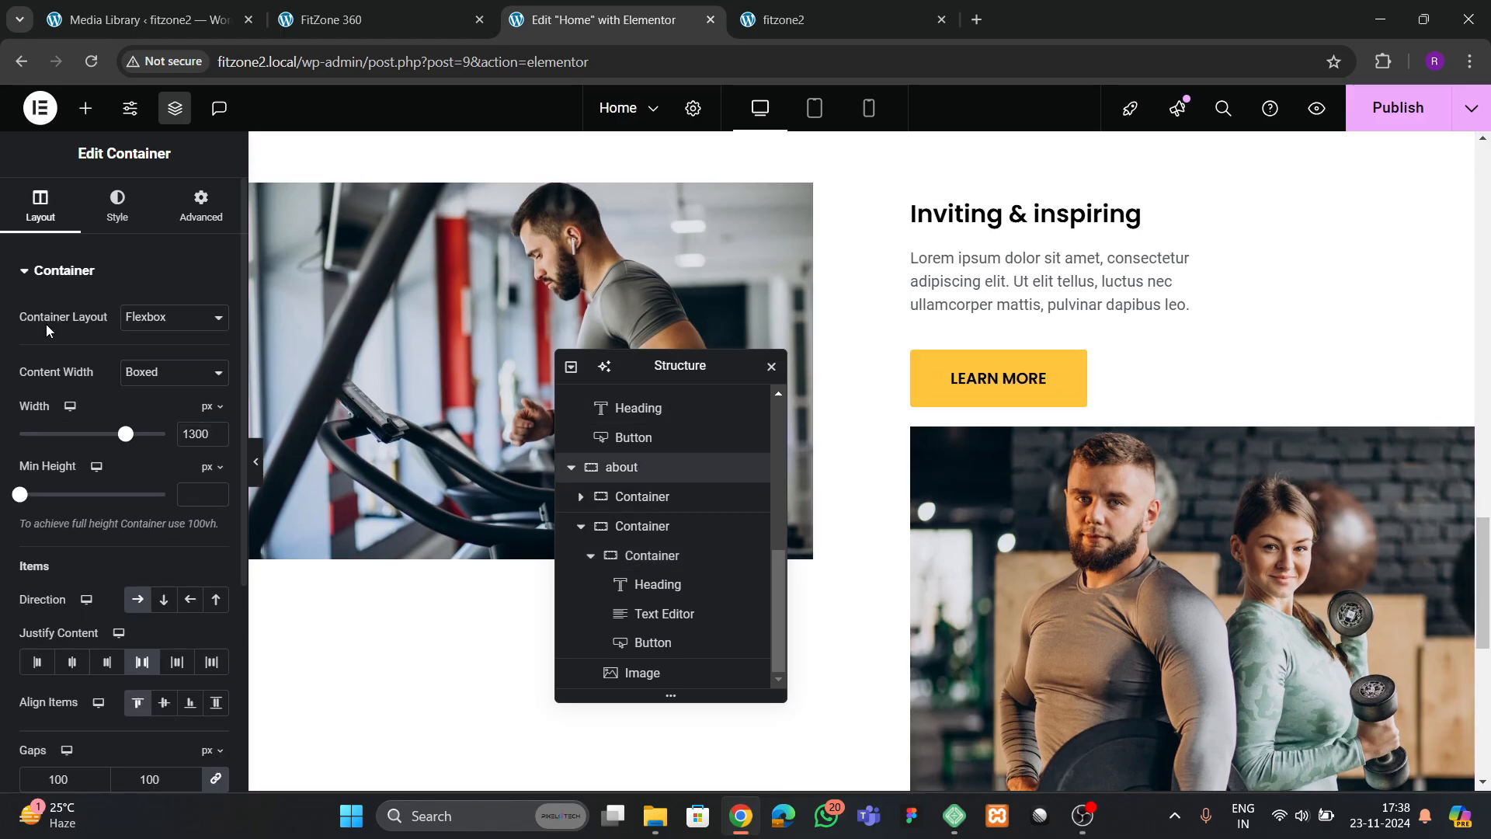
pyautogui.scroll(-2, 140, 551)
pyautogui.scroll(-2, 138, 552)
pyautogui.doubleClick(152, 470)
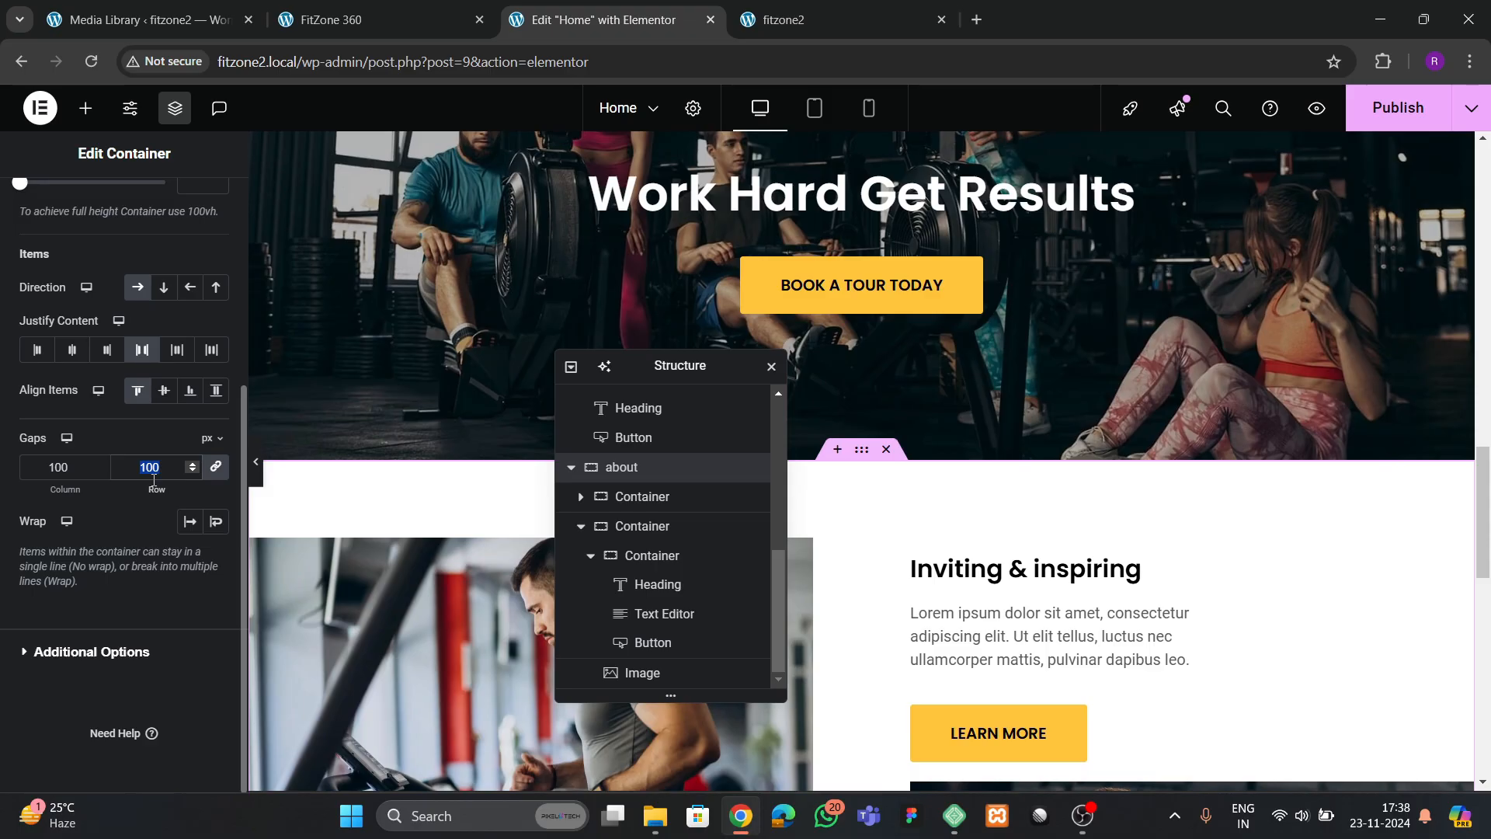
pyautogui.write('50')
pyautogui.press('BackSpace')
pyautogui.press('BackSpace')
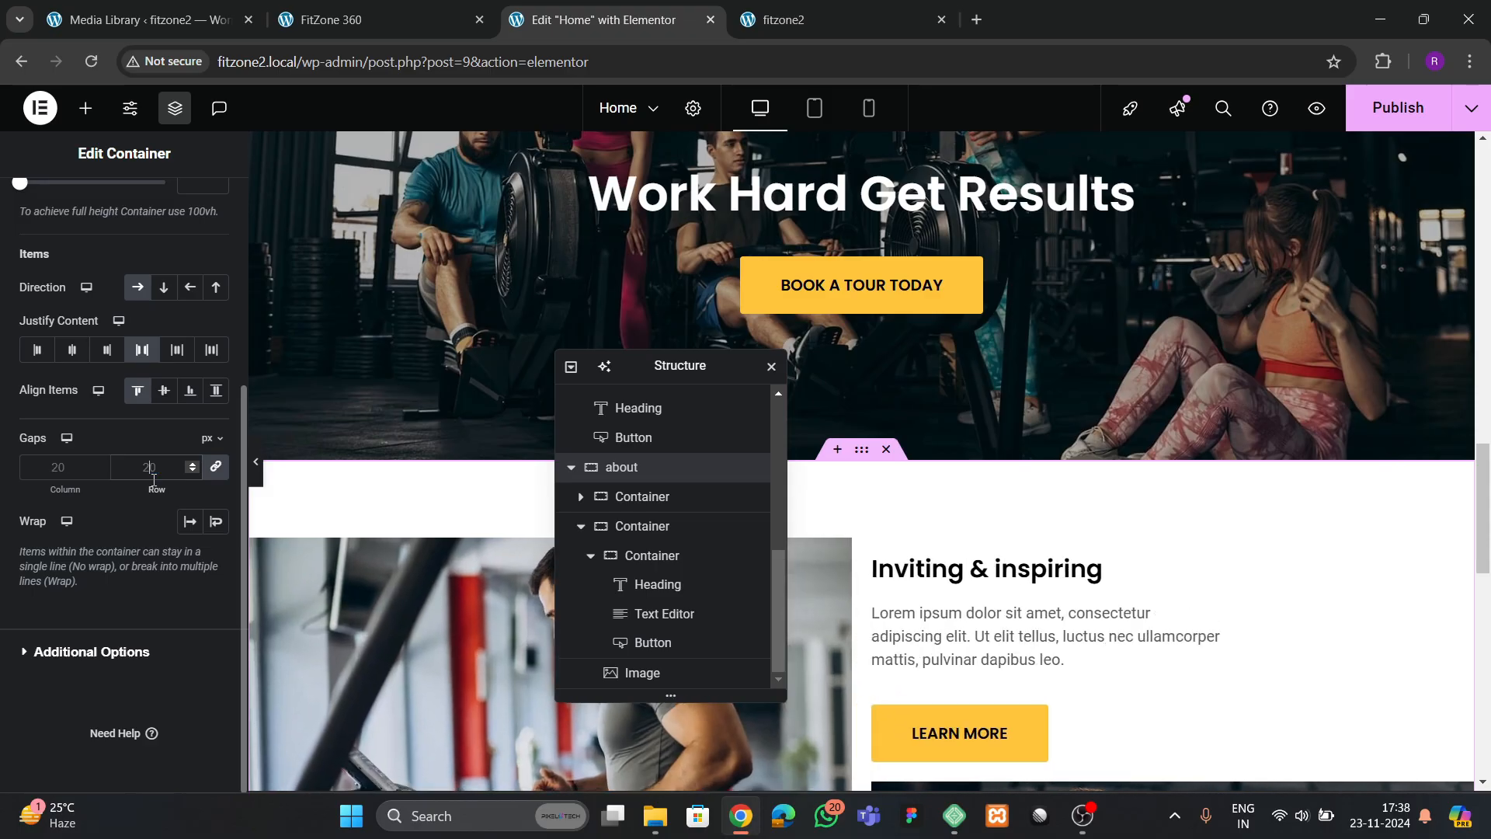
pyautogui.write('60')
pyautogui.press('BackSpace')
pyautogui.press('BackSpace')
pyautogui.write('70')
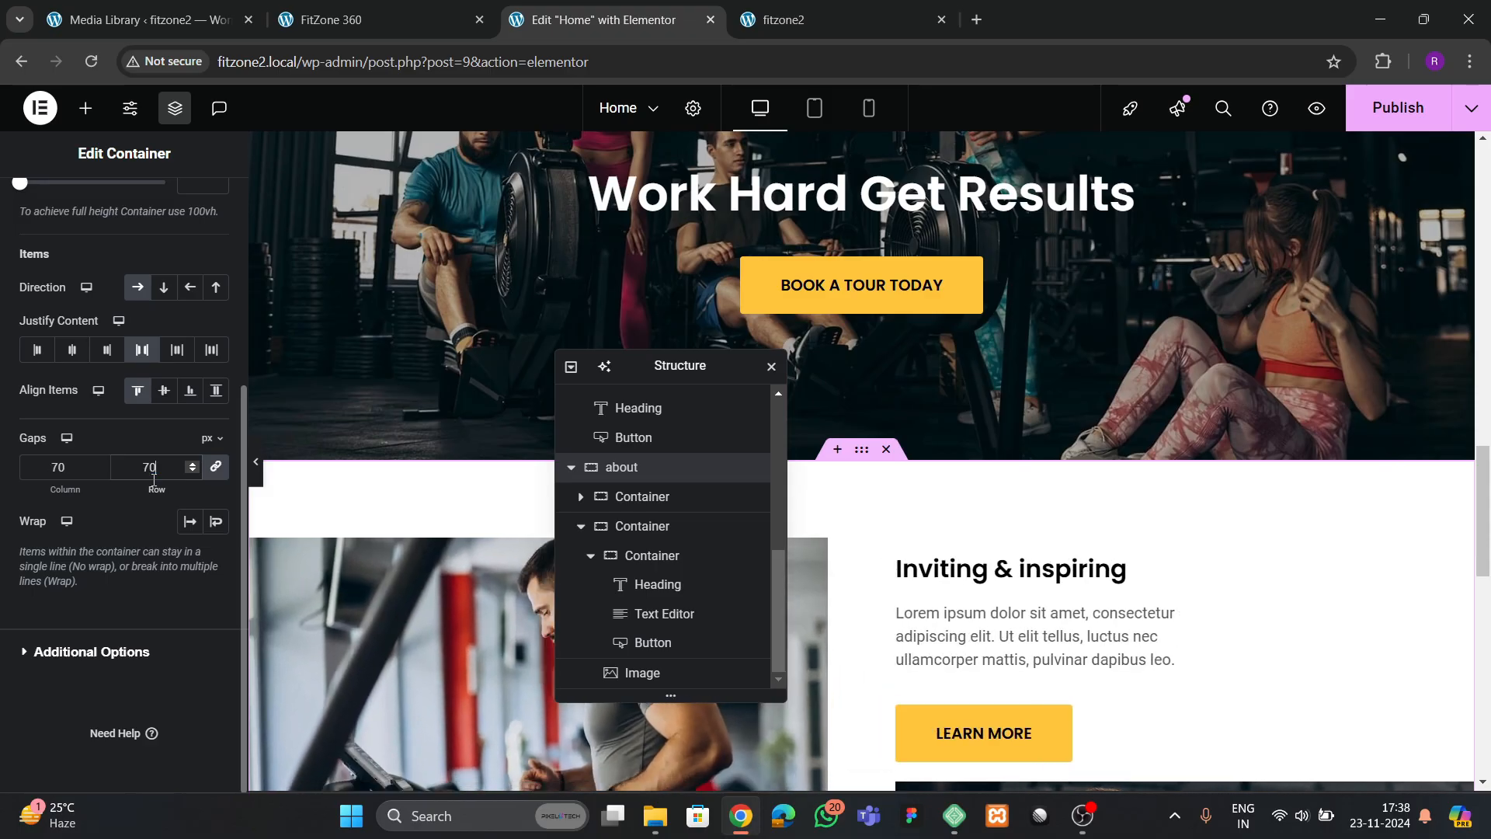
pyautogui.scroll(-3, 1167, 409)
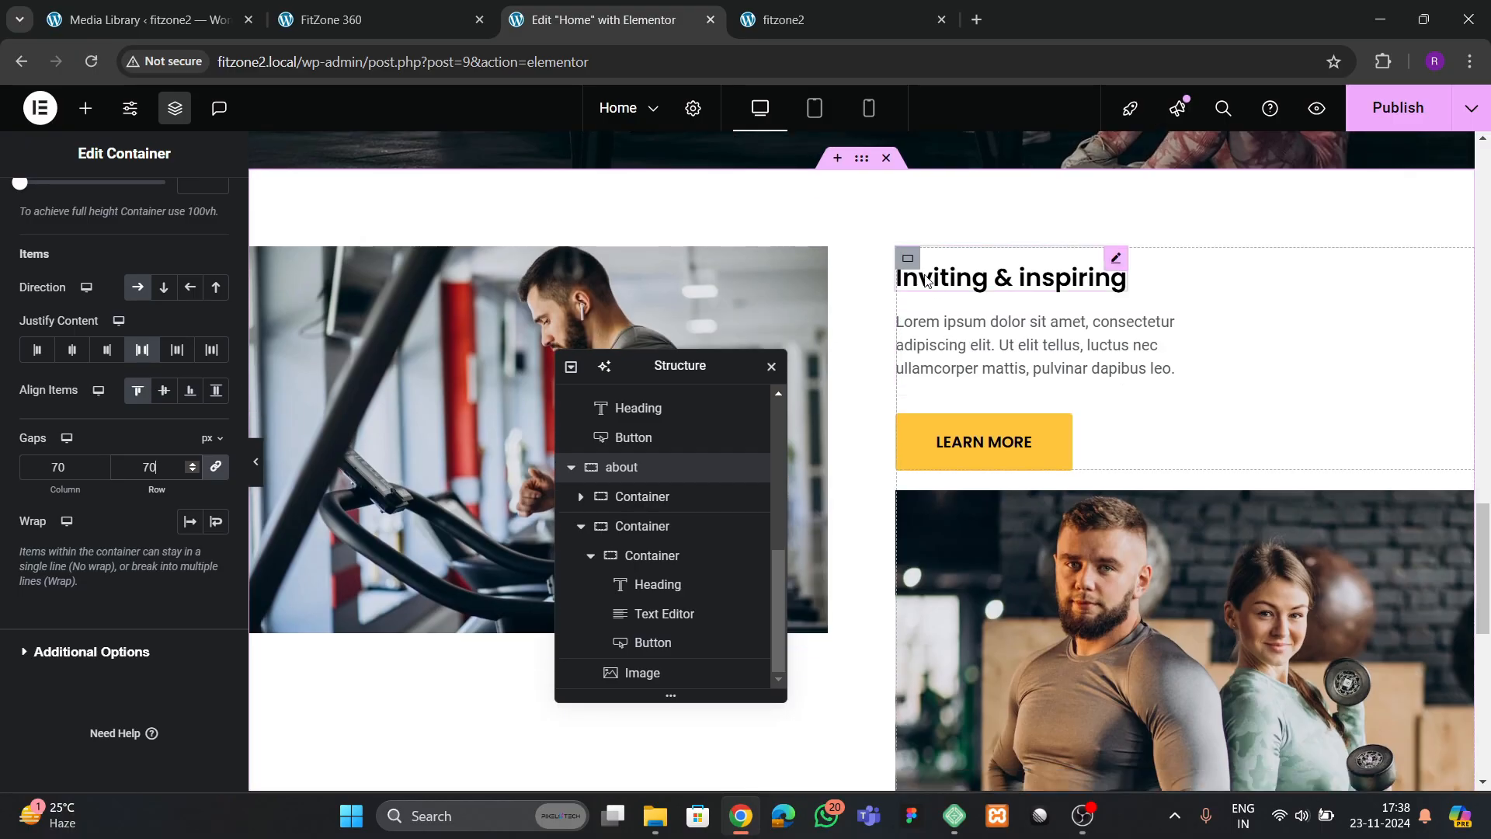
# Center the justification of the container holding the text block and couple image, and align its items to the start
pyautogui.click(908, 258)
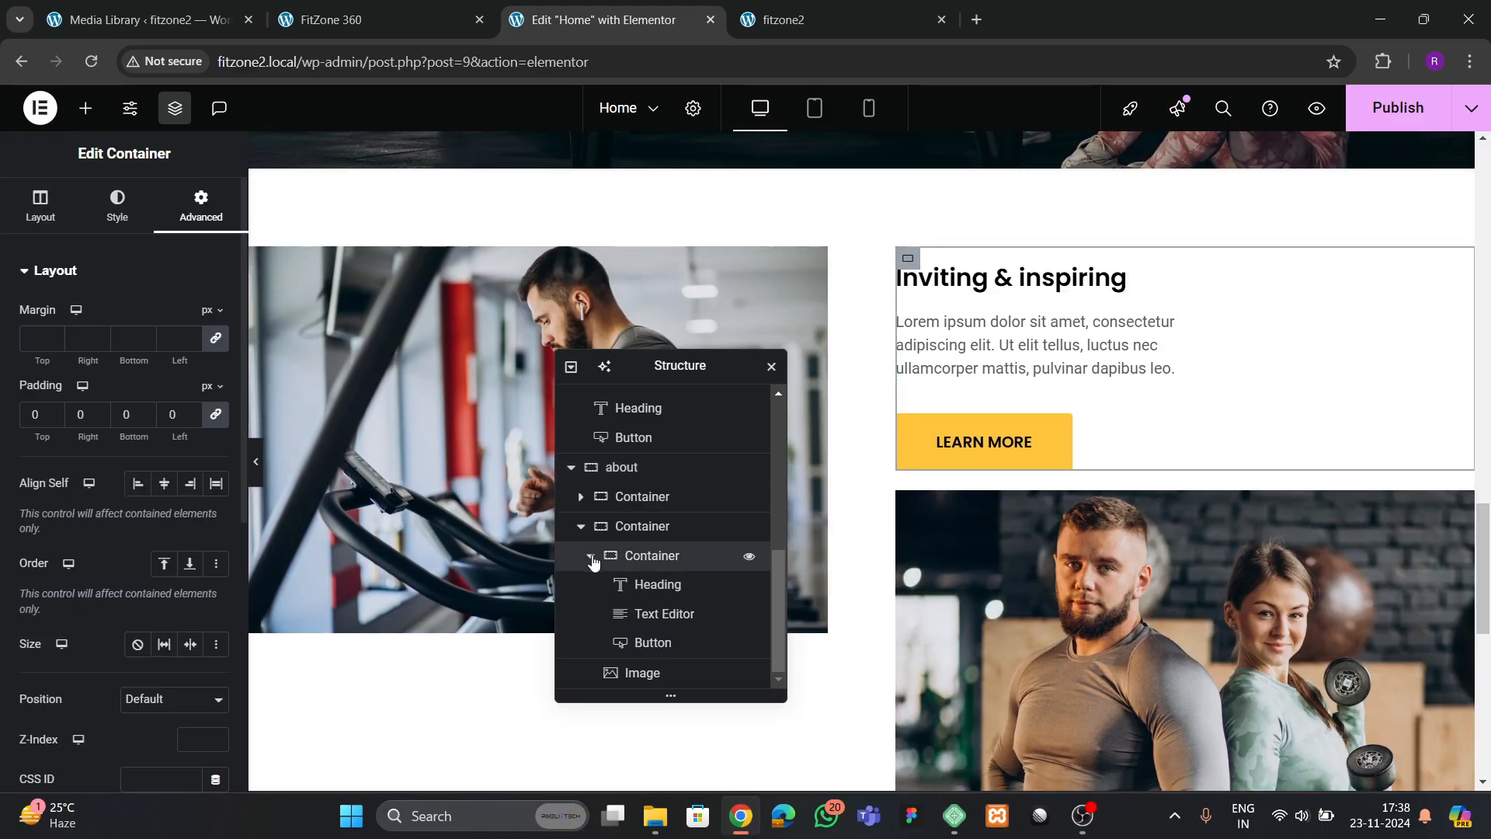
pyautogui.scroll(1, 595, 561)
pyautogui.click(582, 616)
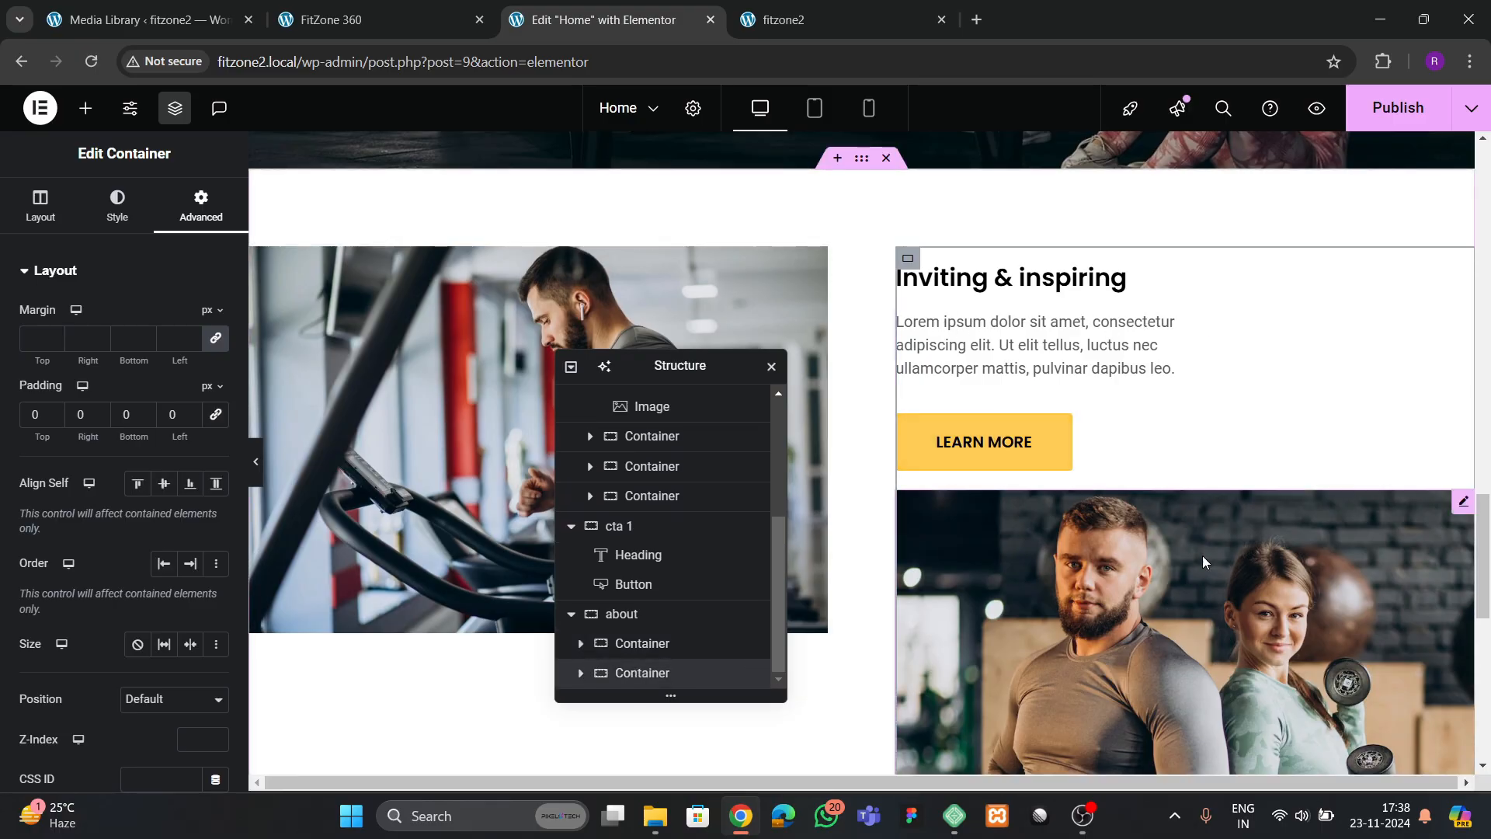
pyautogui.click(39, 204)
pyautogui.scroll(-1, 130, 545)
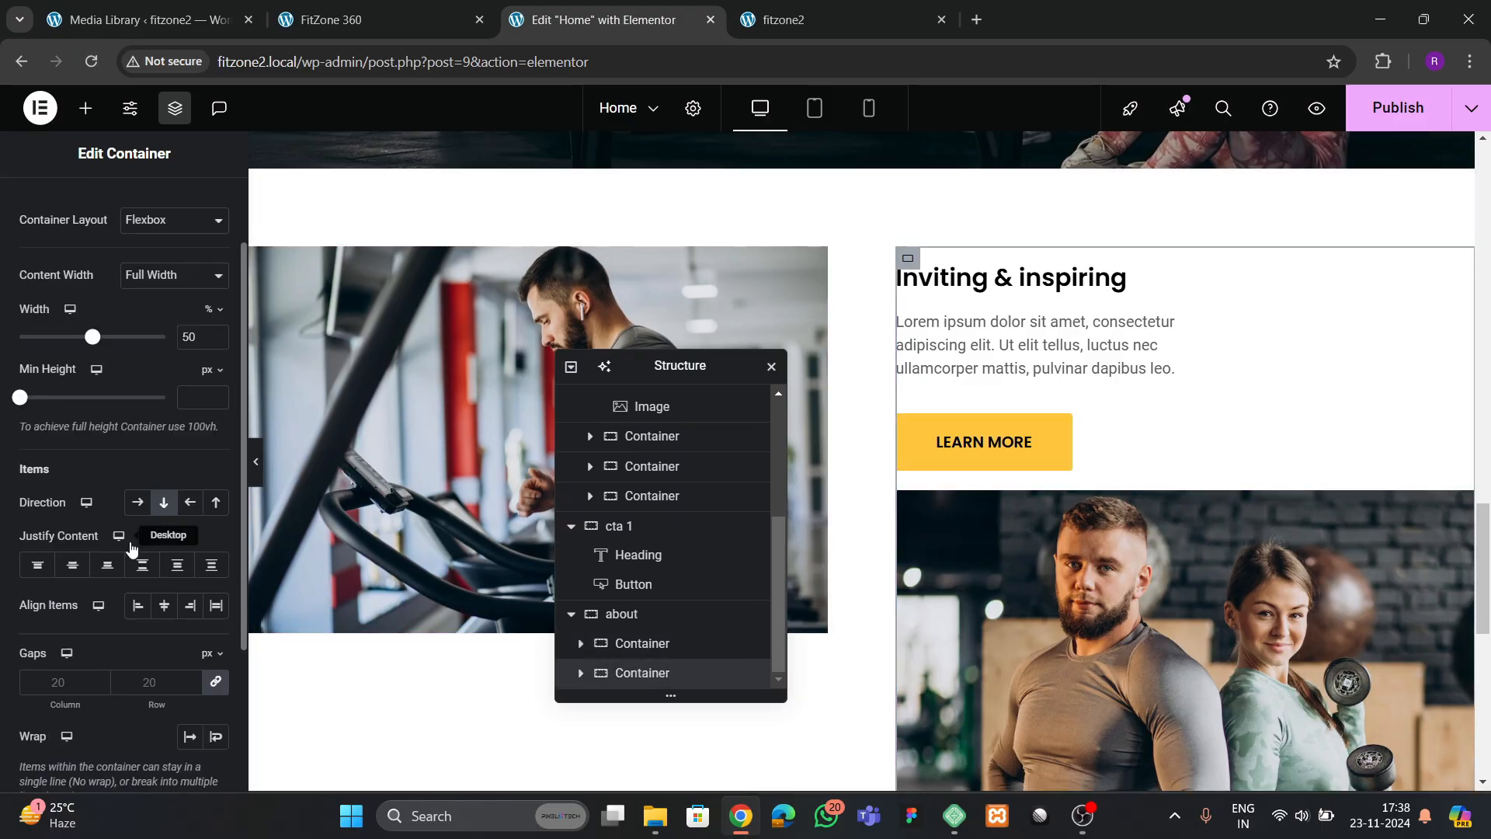
pyautogui.click(74, 573)
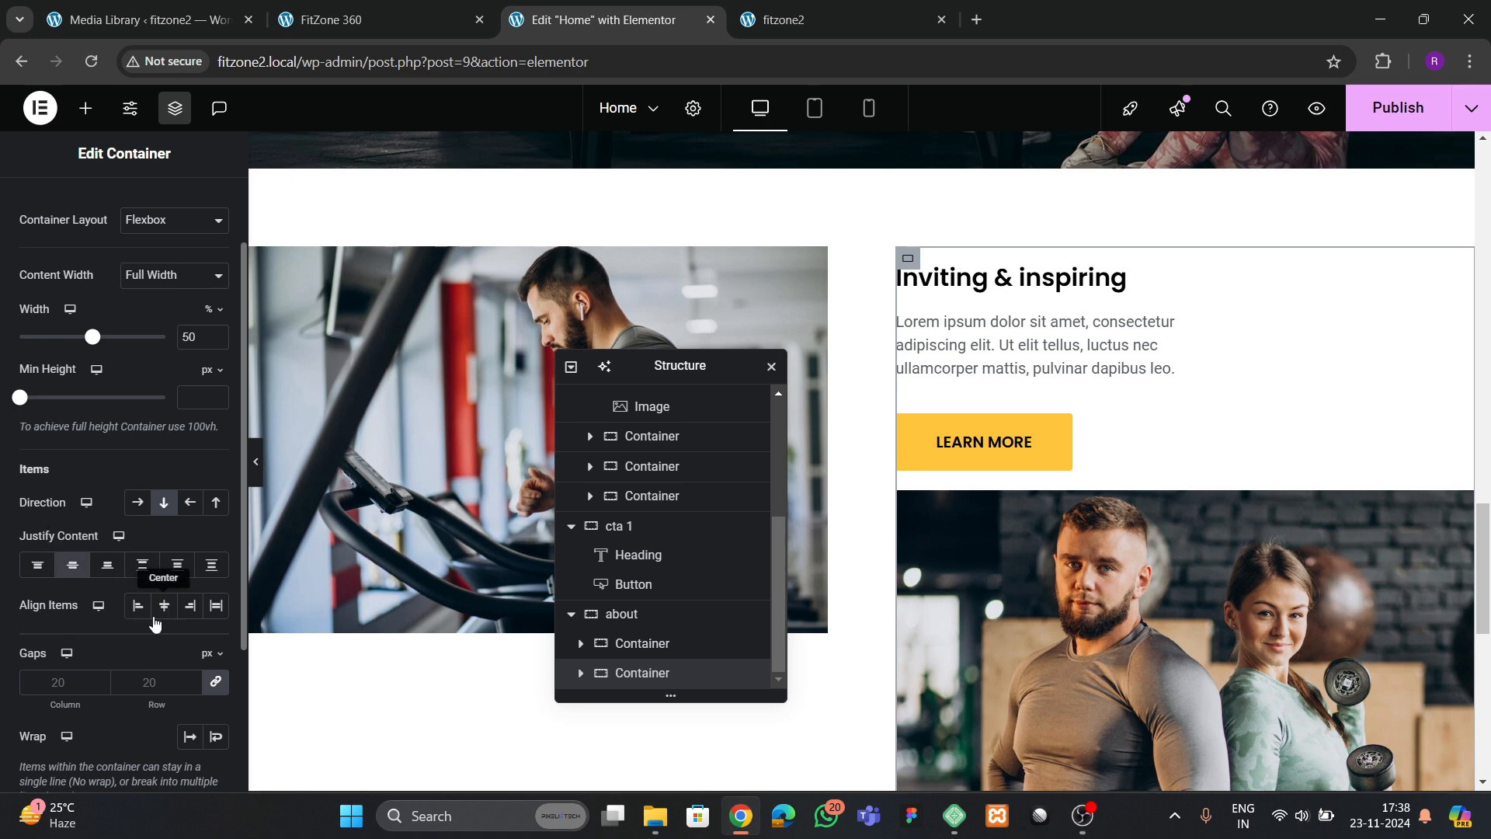
pyautogui.click(138, 606)
# Set the column and row gaps of the container holding the text block and couple image to 100 px, and publish the page
pyautogui.scroll(-2, 98, 616)
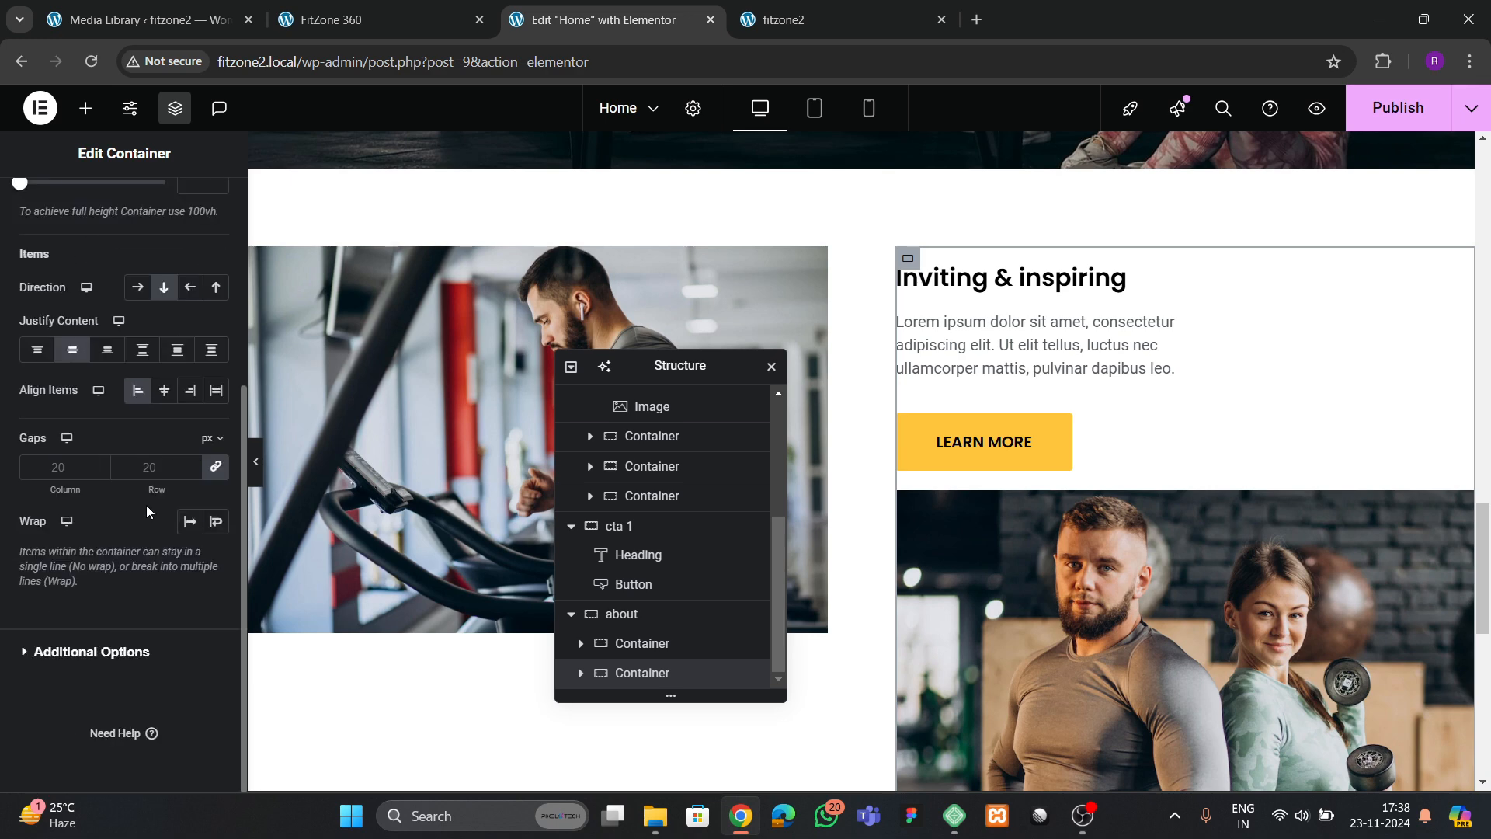
pyautogui.click(147, 466)
pyautogui.write('100')
pyautogui.press('BackSpace')
pyautogui.press('BackSpace')
pyautogui.press('BackSpace')
pyautogui.click(330, 20)
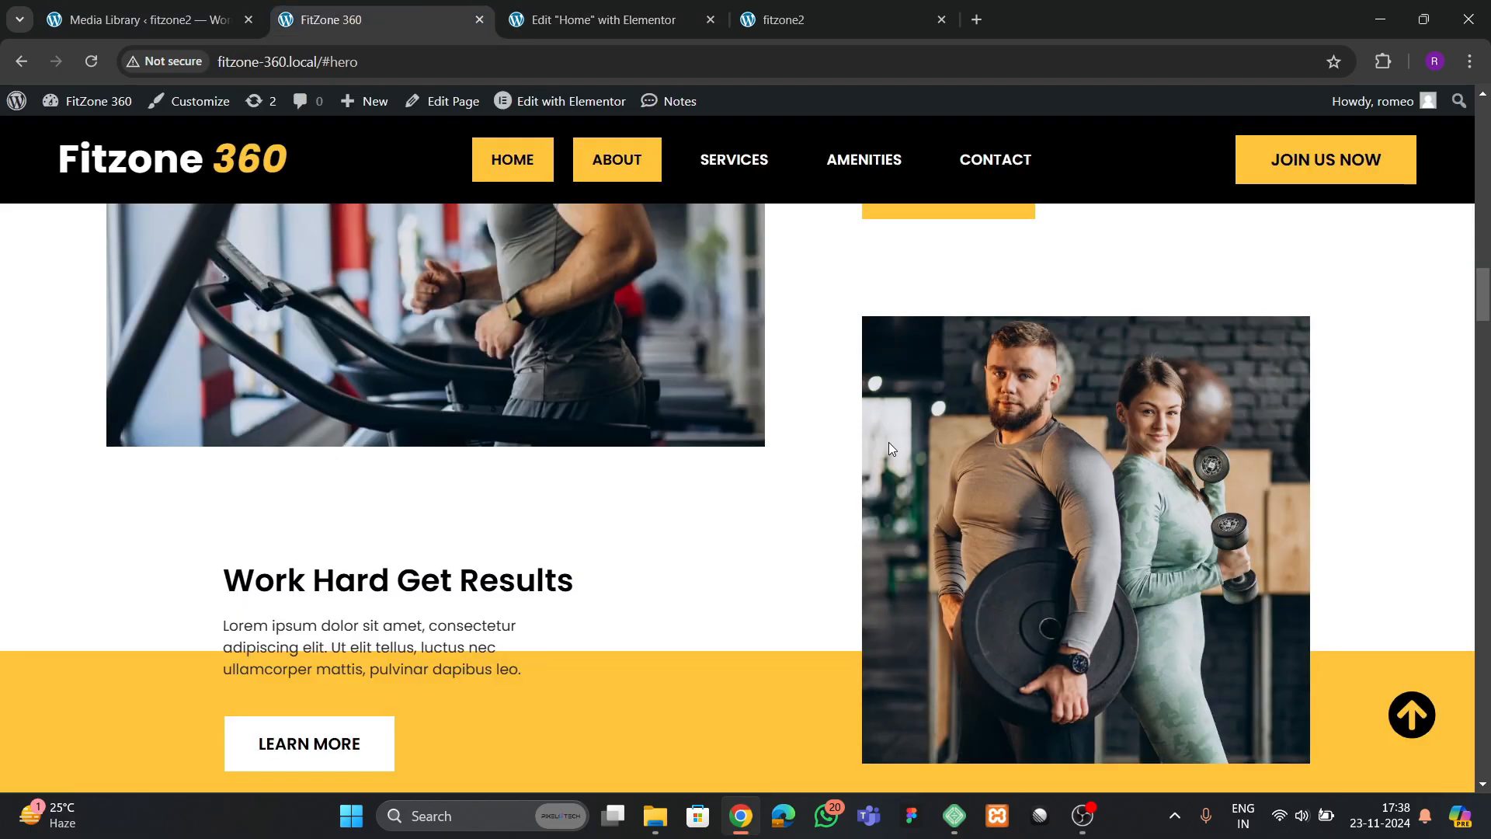
pyautogui.click(594, 19)
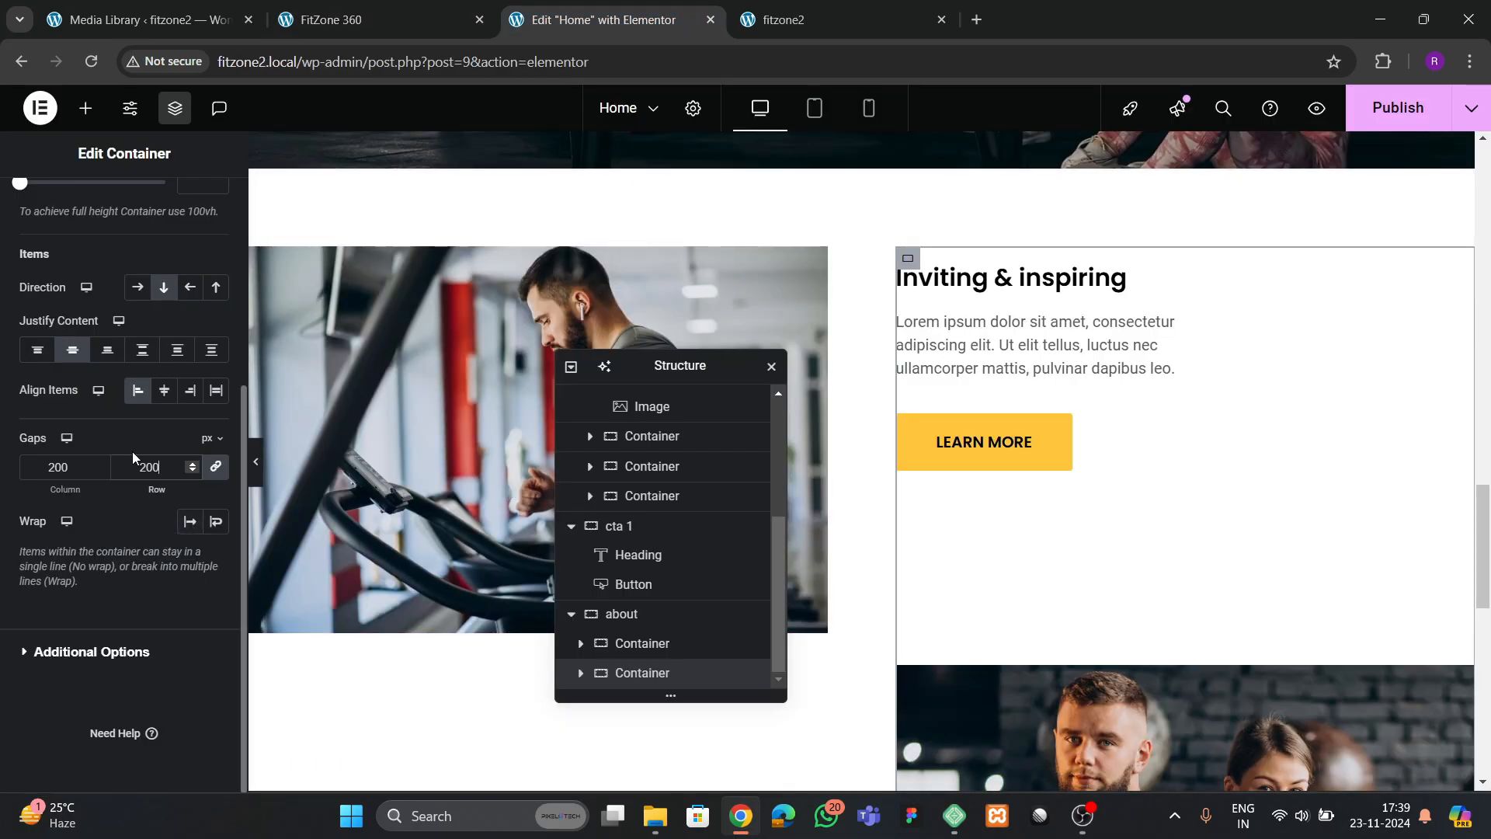
pyautogui.press('BackSpace')
pyautogui.press('BackSpace')
pyautogui.press('BackSpace')
pyautogui.write('100')
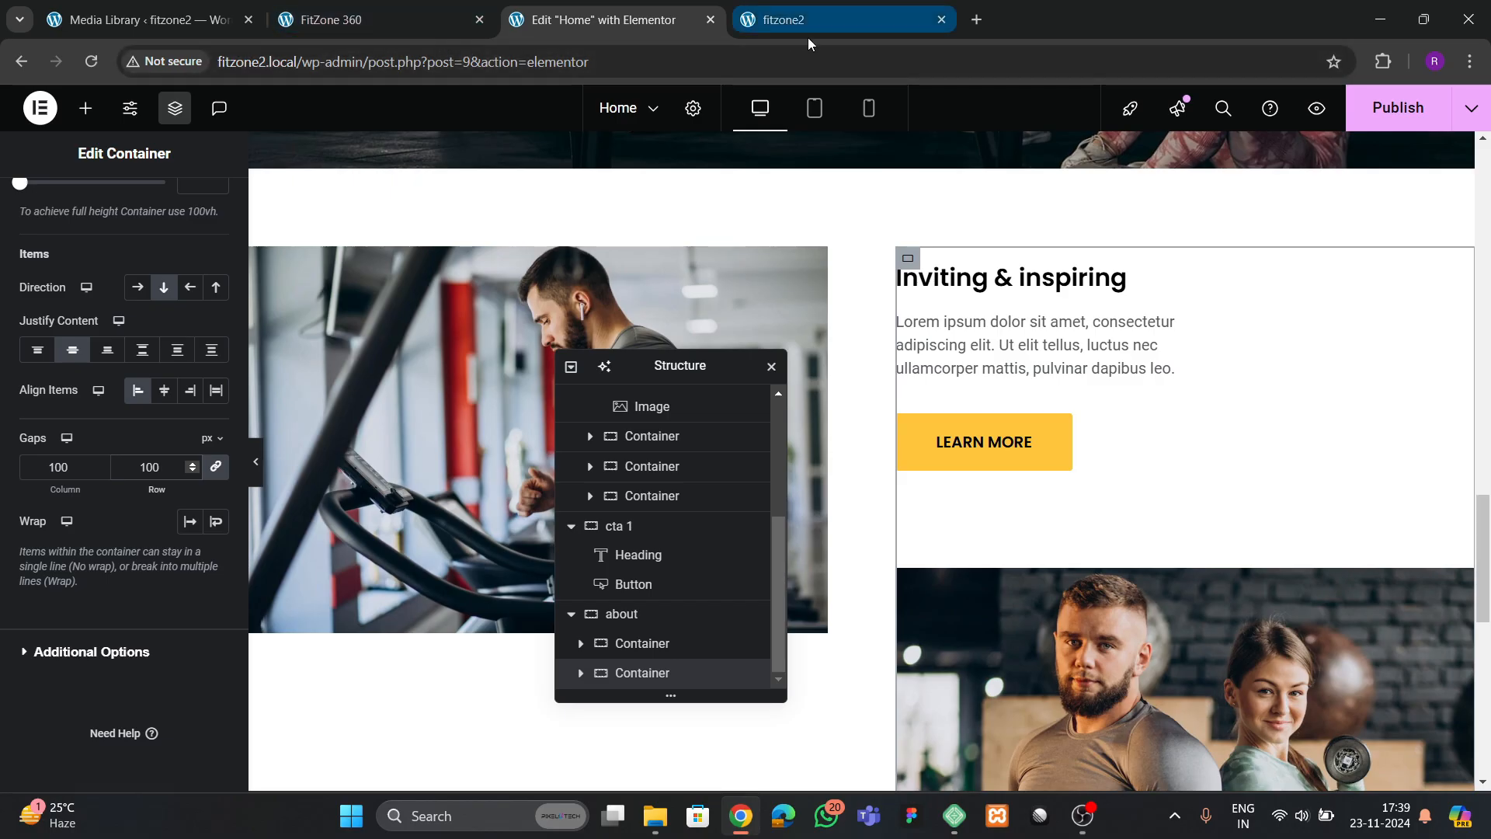
pyautogui.click(1421, 119)
# Check the reference about section, and try to paste a copy of the text block container below the treadmill image
pyautogui.click(404, 13)
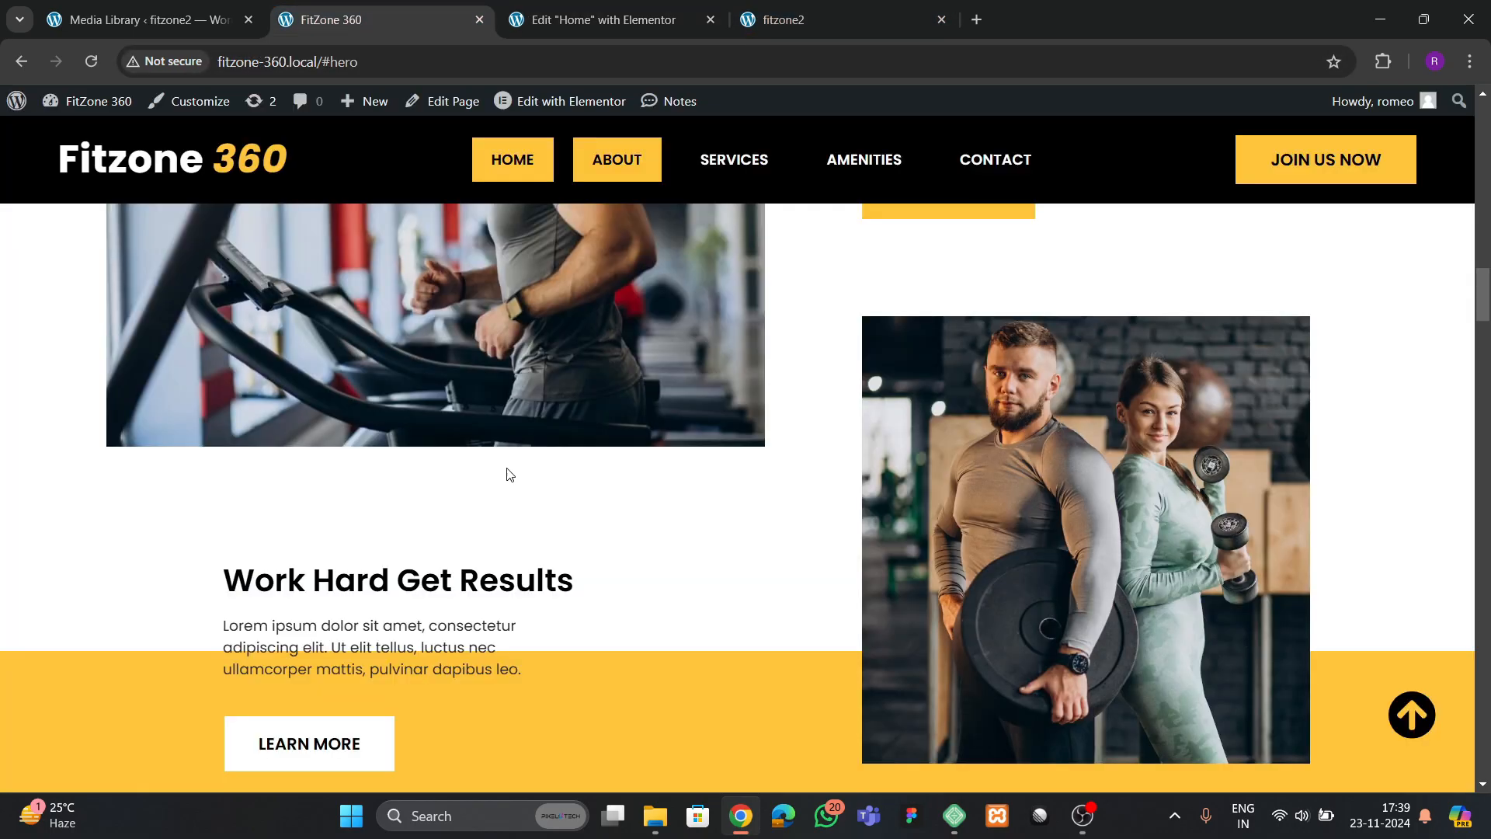
pyautogui.scroll(-3, 513, 466)
pyautogui.click(590, 20)
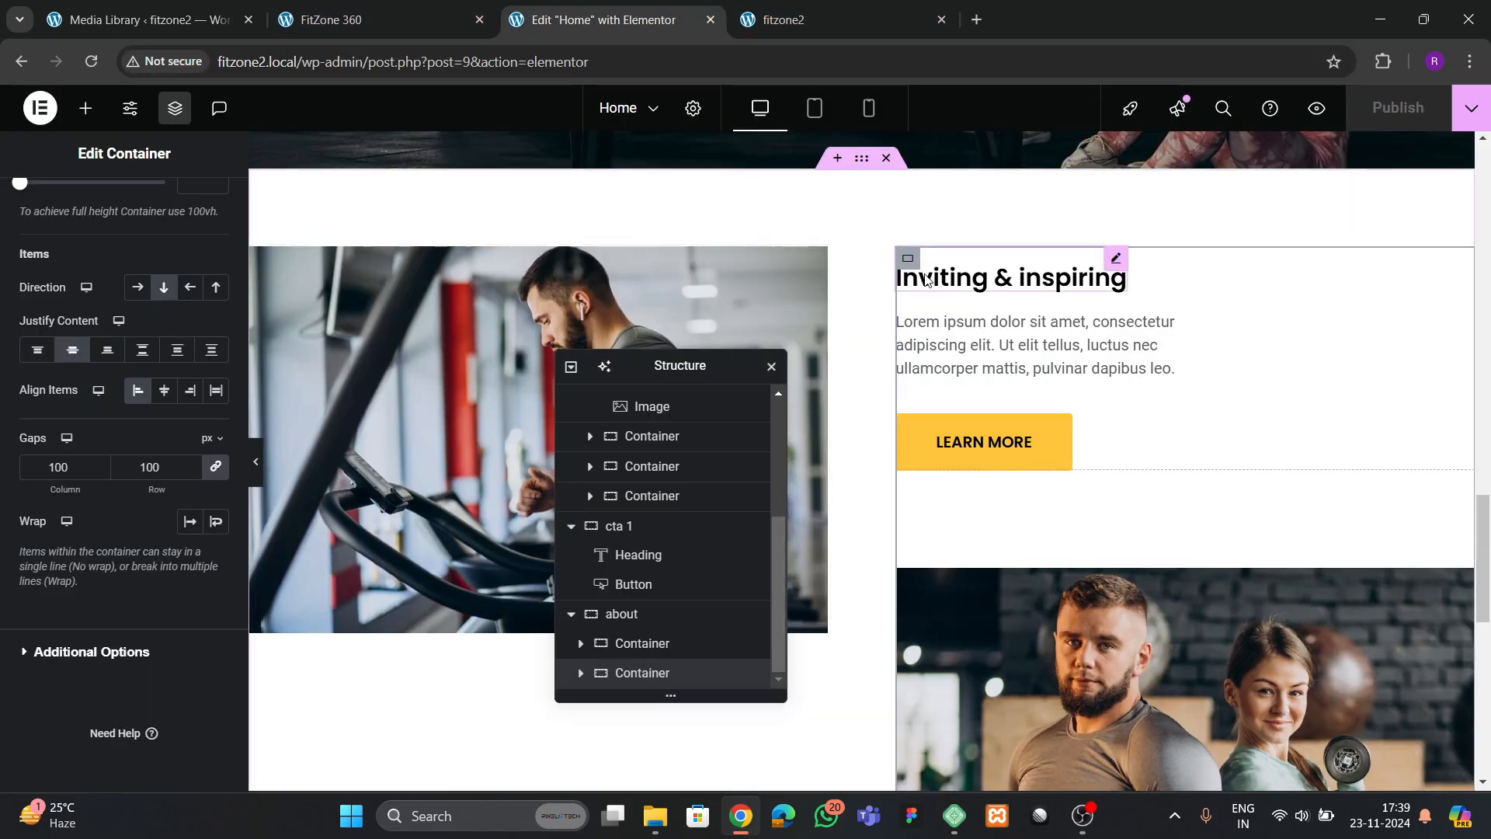
pyautogui.click(870, 379)
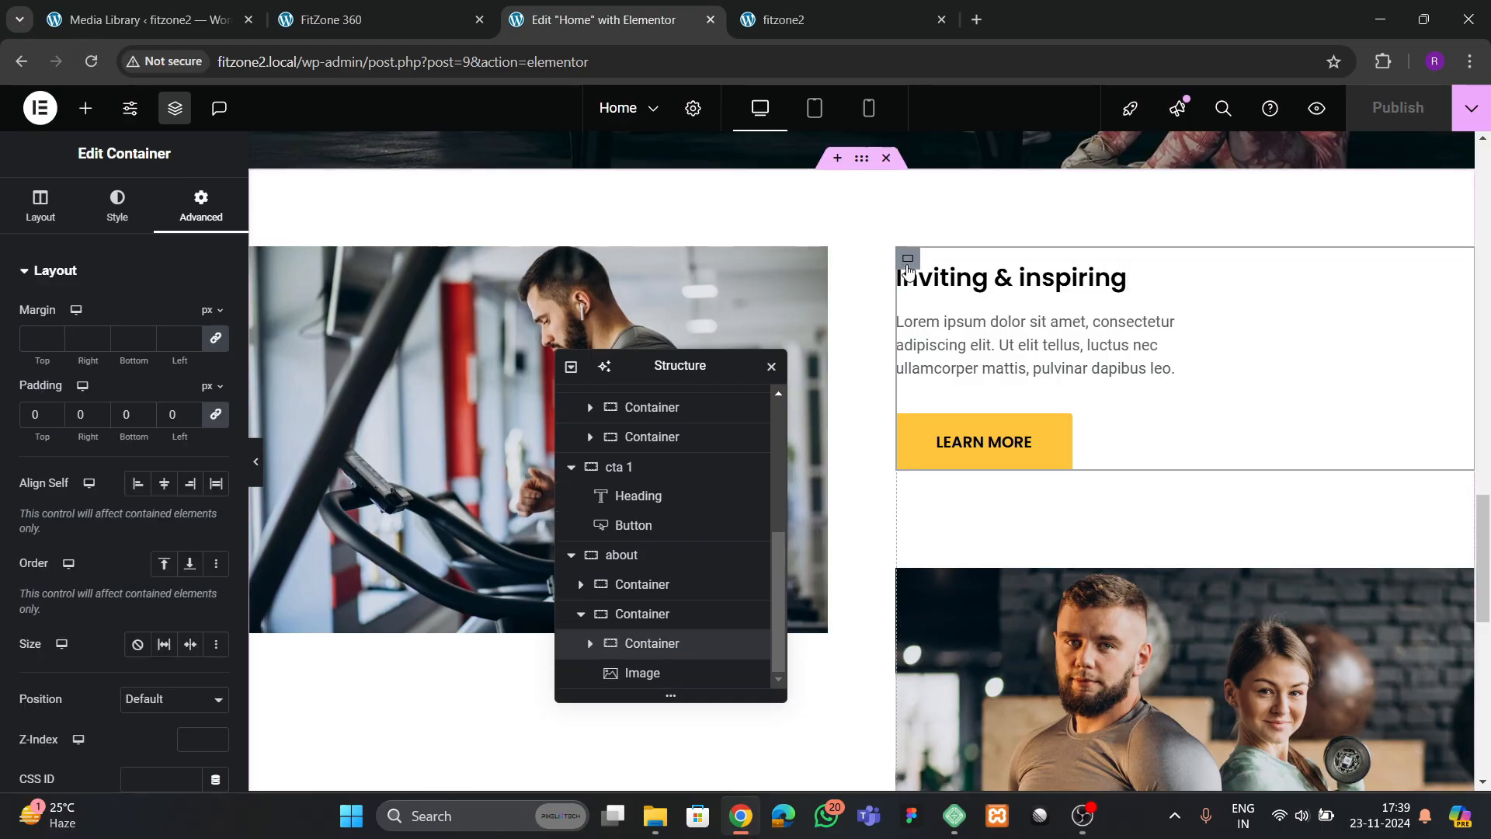
pyautogui.rightClick(928, 307)
pyautogui.click(941, 392)
pyautogui.scroll(-3, 315, 468)
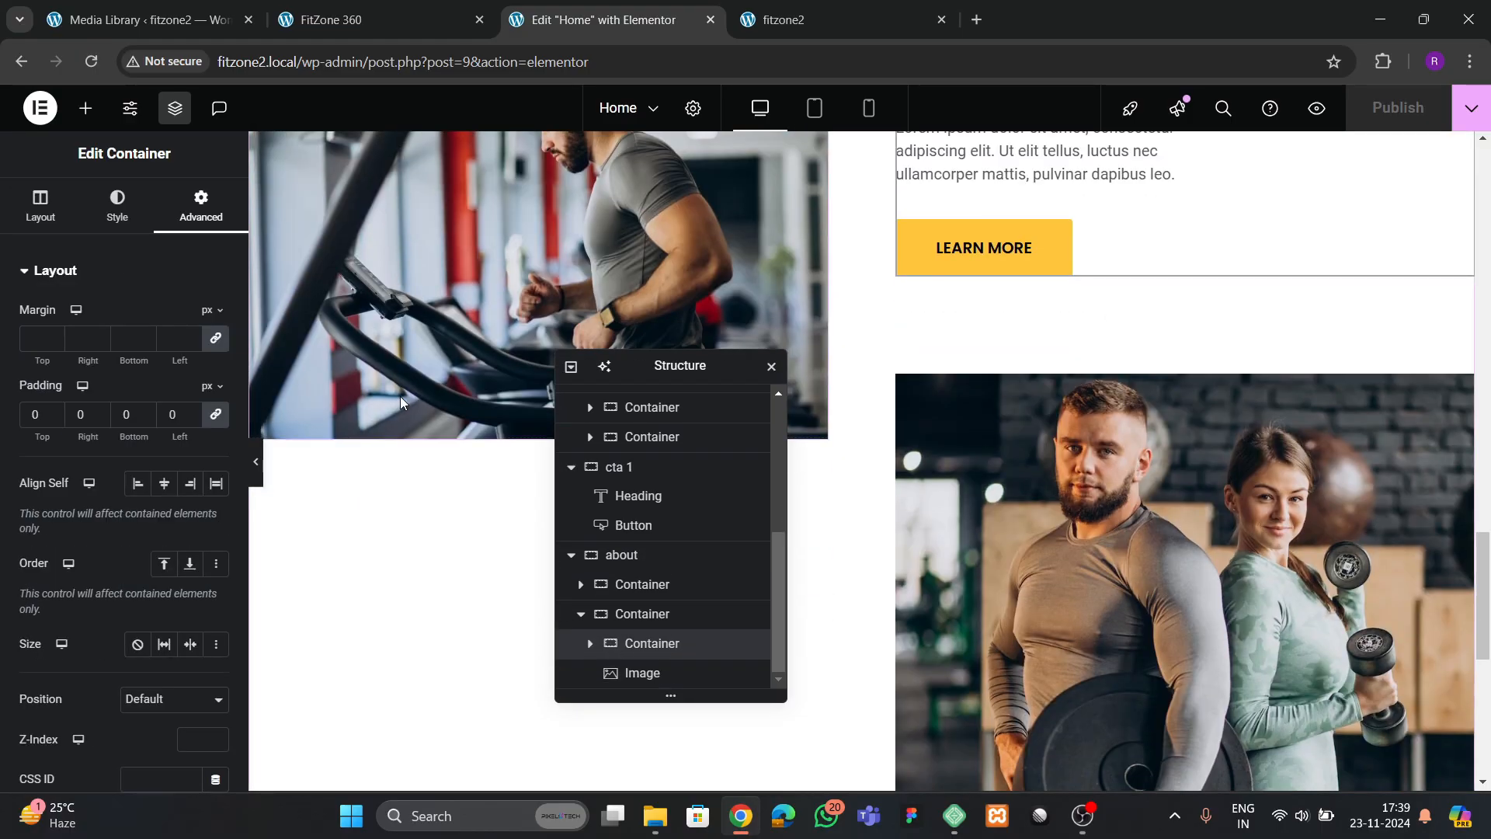
pyautogui.rightClick(399, 396)
pyautogui.click(384, 383)
pyautogui.rightClick(385, 384)
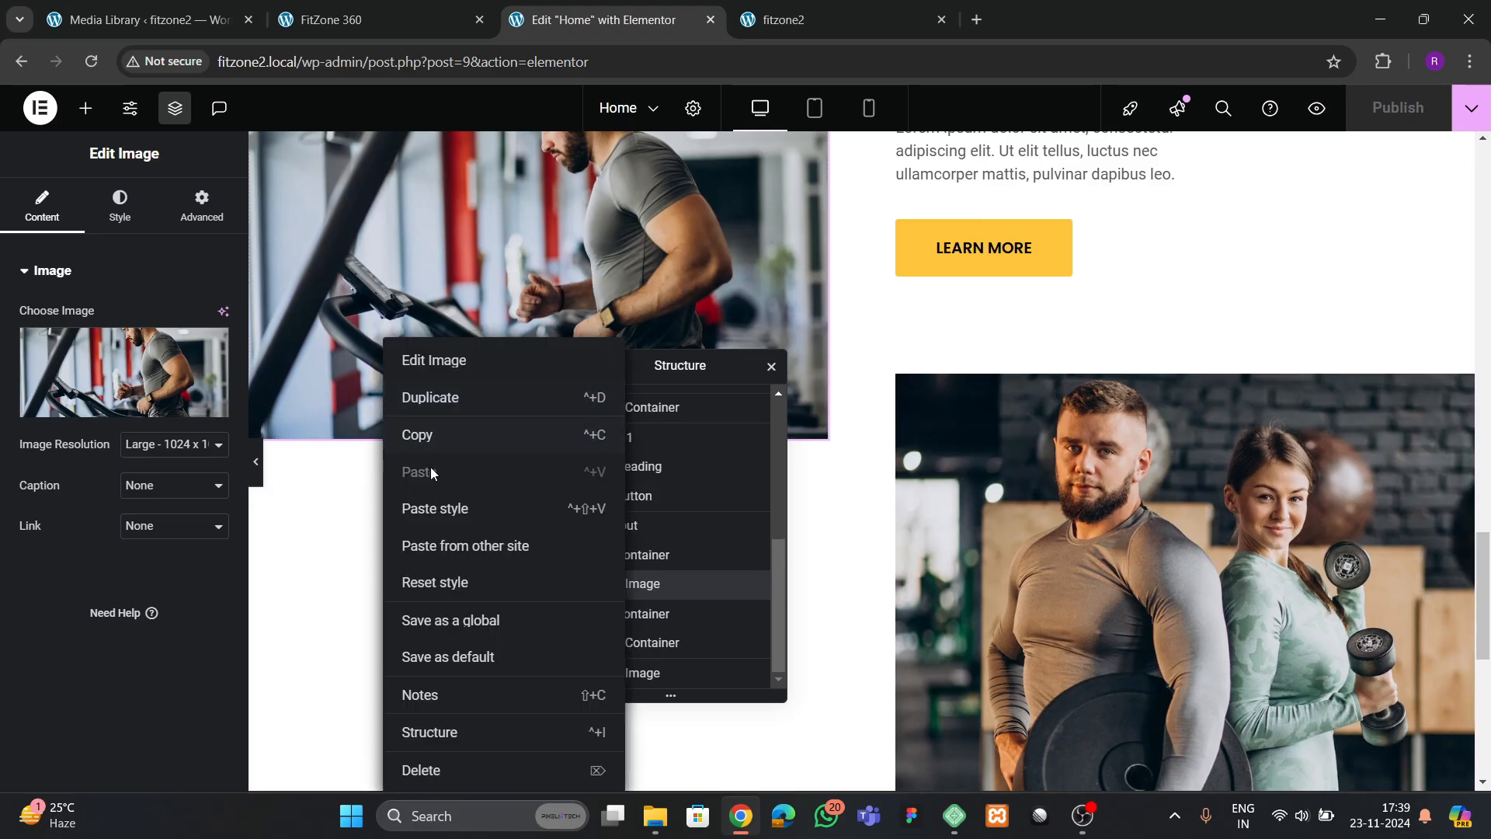
pyautogui.click(333, 496)
pyautogui.rightClick(400, 552)
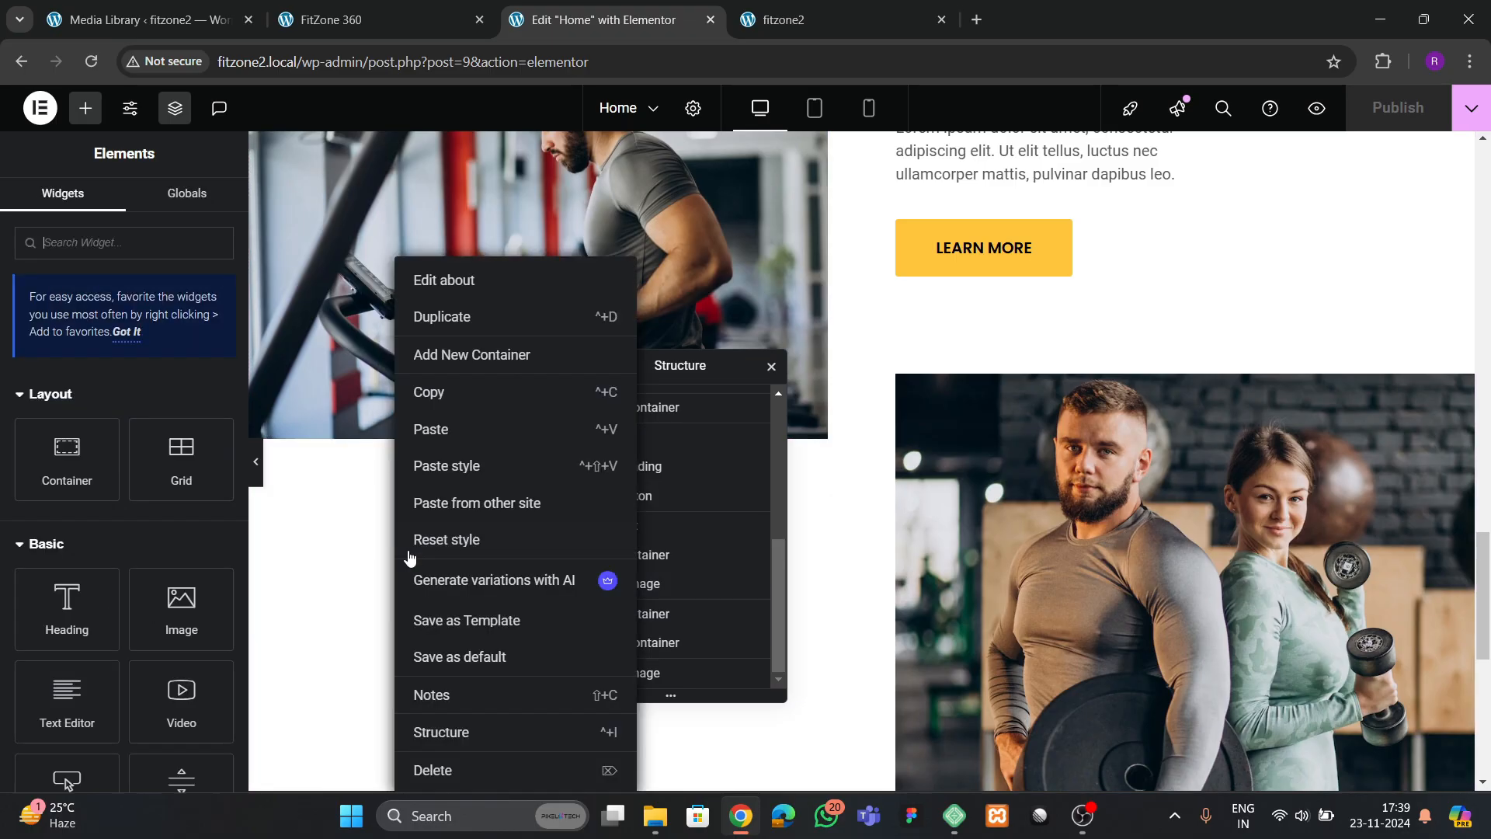
pyautogui.click(447, 448)
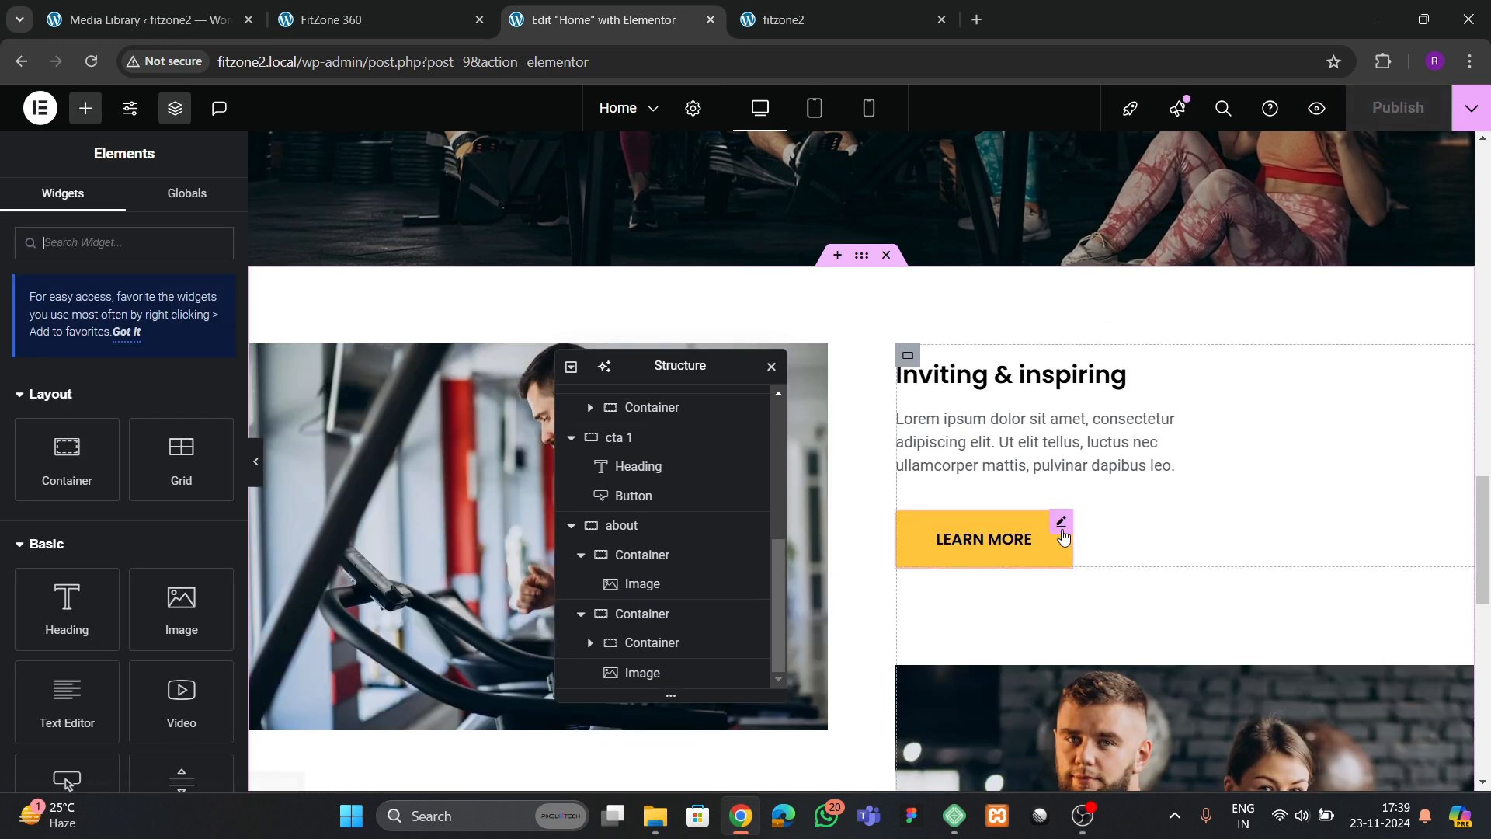
# Add a new container beneath the treadmill image and set its padding to 0 on all sides
pyautogui.scroll(-5, 1065, 526)
pyautogui.moveTo(656, 374); pyautogui.dragTo(1117, 307)
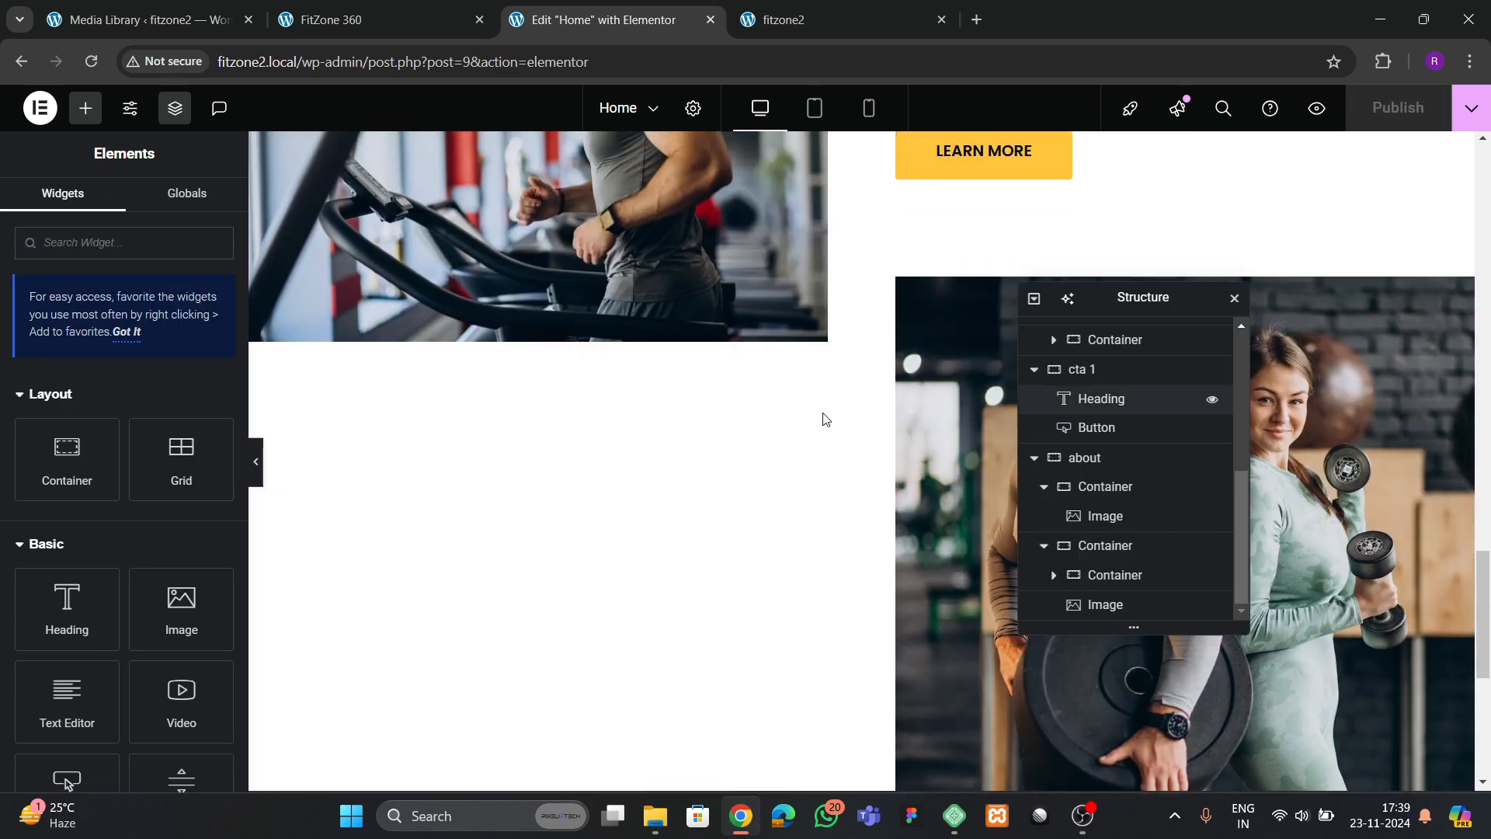
pyautogui.moveTo(68, 472); pyautogui.dragTo(515, 279)
pyautogui.click(201, 206)
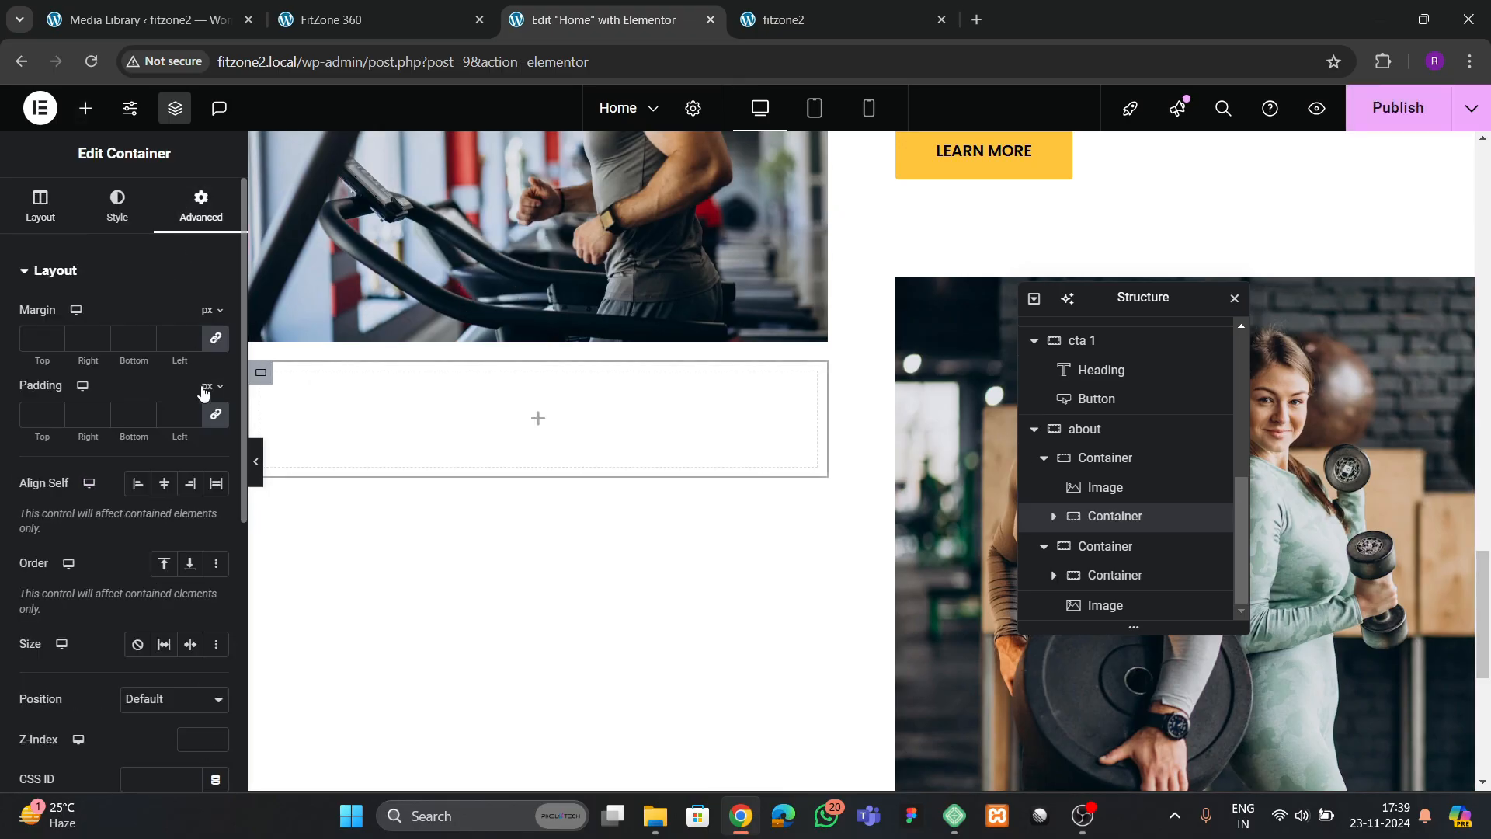
pyautogui.click(216, 414)
# Copy the "Inviting & inspiring" heading into the new container below the treadmill image
pyautogui.scroll(3, 873, 413)
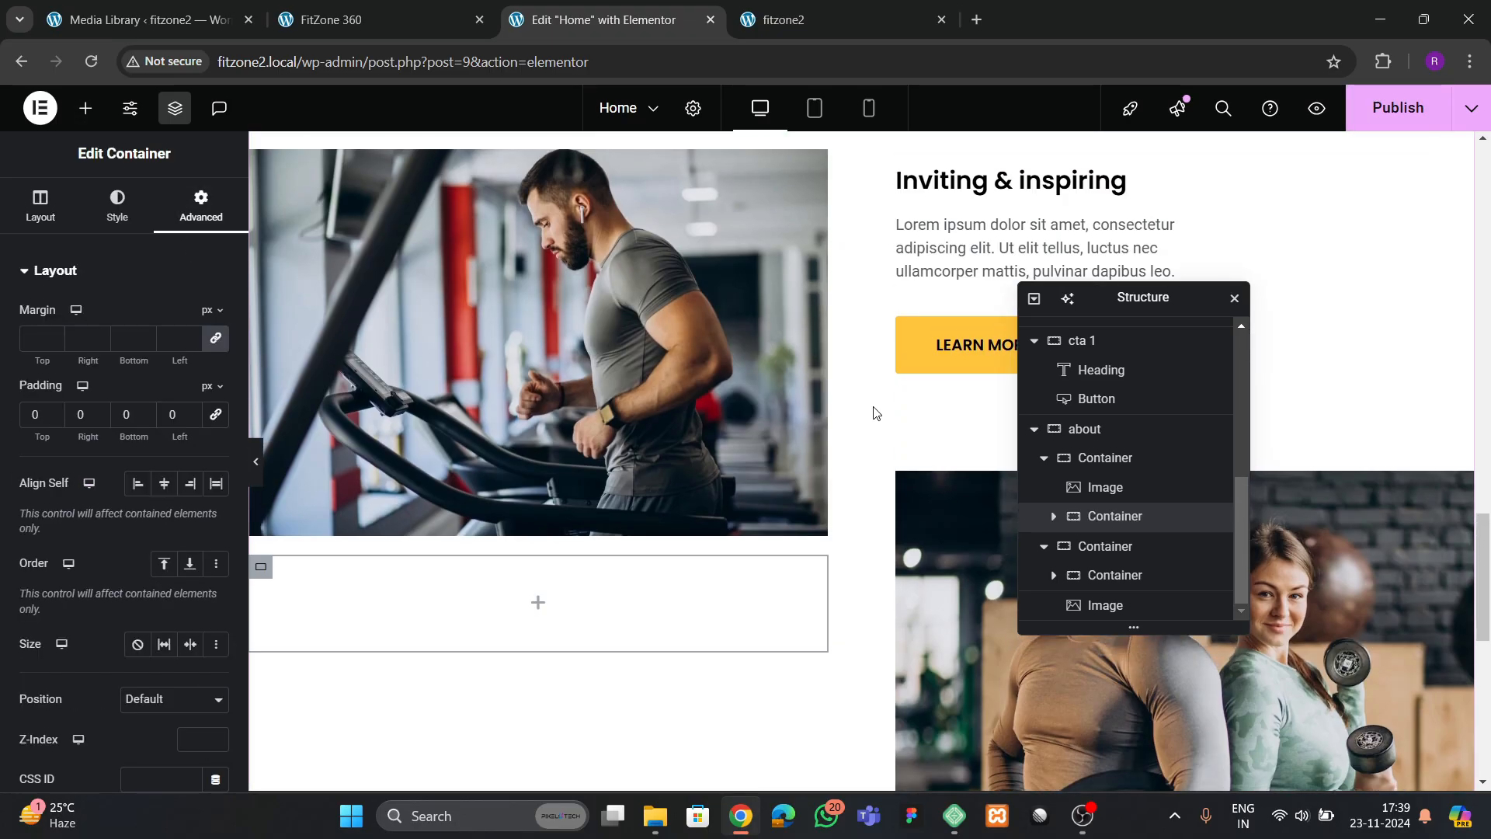
pyautogui.click(957, 206)
pyautogui.rightClick(966, 185)
pyautogui.click(989, 281)
pyautogui.rightClick(332, 611)
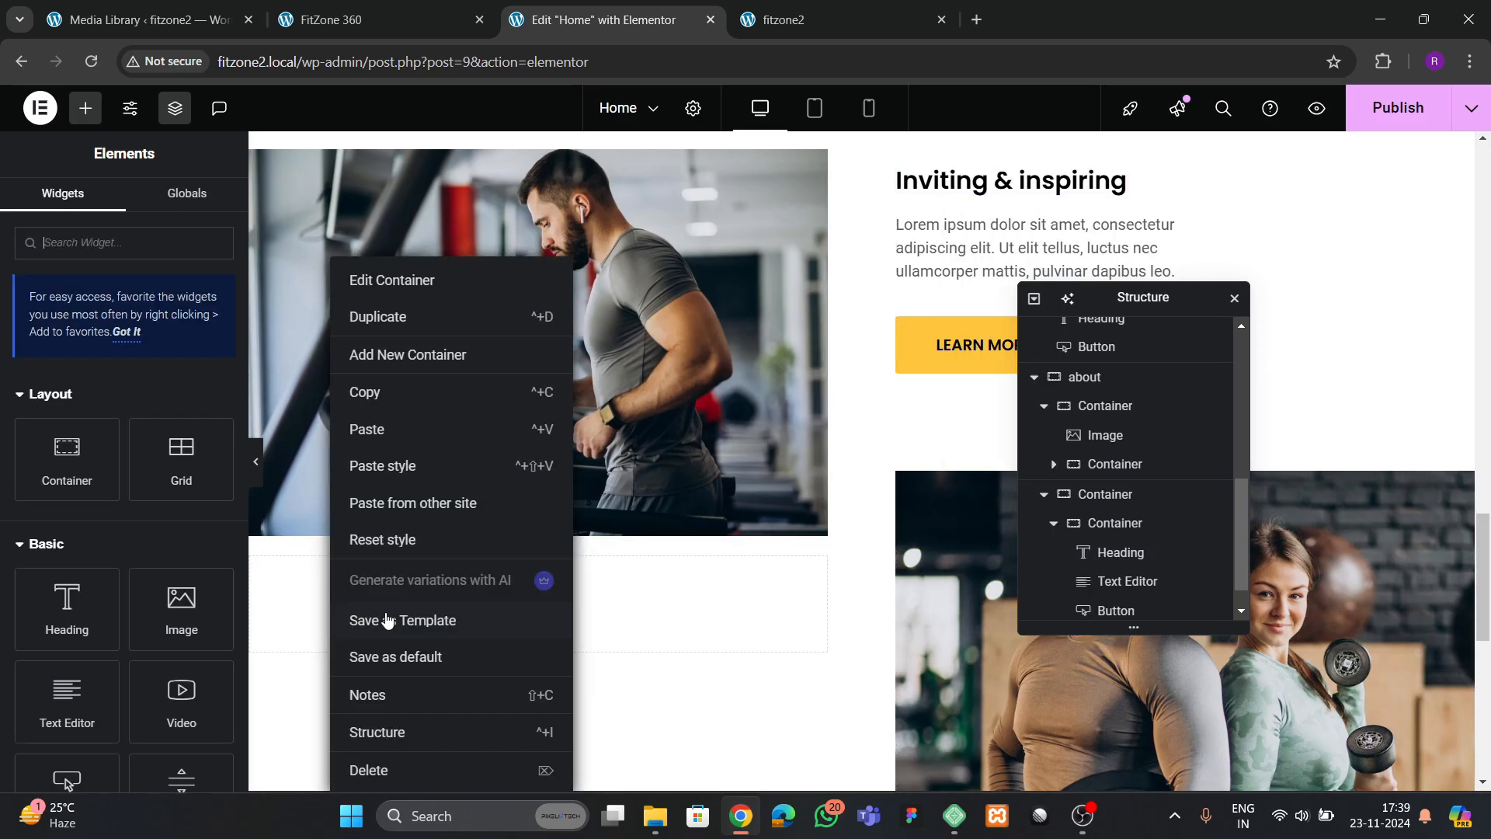
pyautogui.click(398, 436)
# Copy the lorem ipsum text beneath the original heading and paste it below the duplicated heading
pyautogui.rightClick(1025, 247)
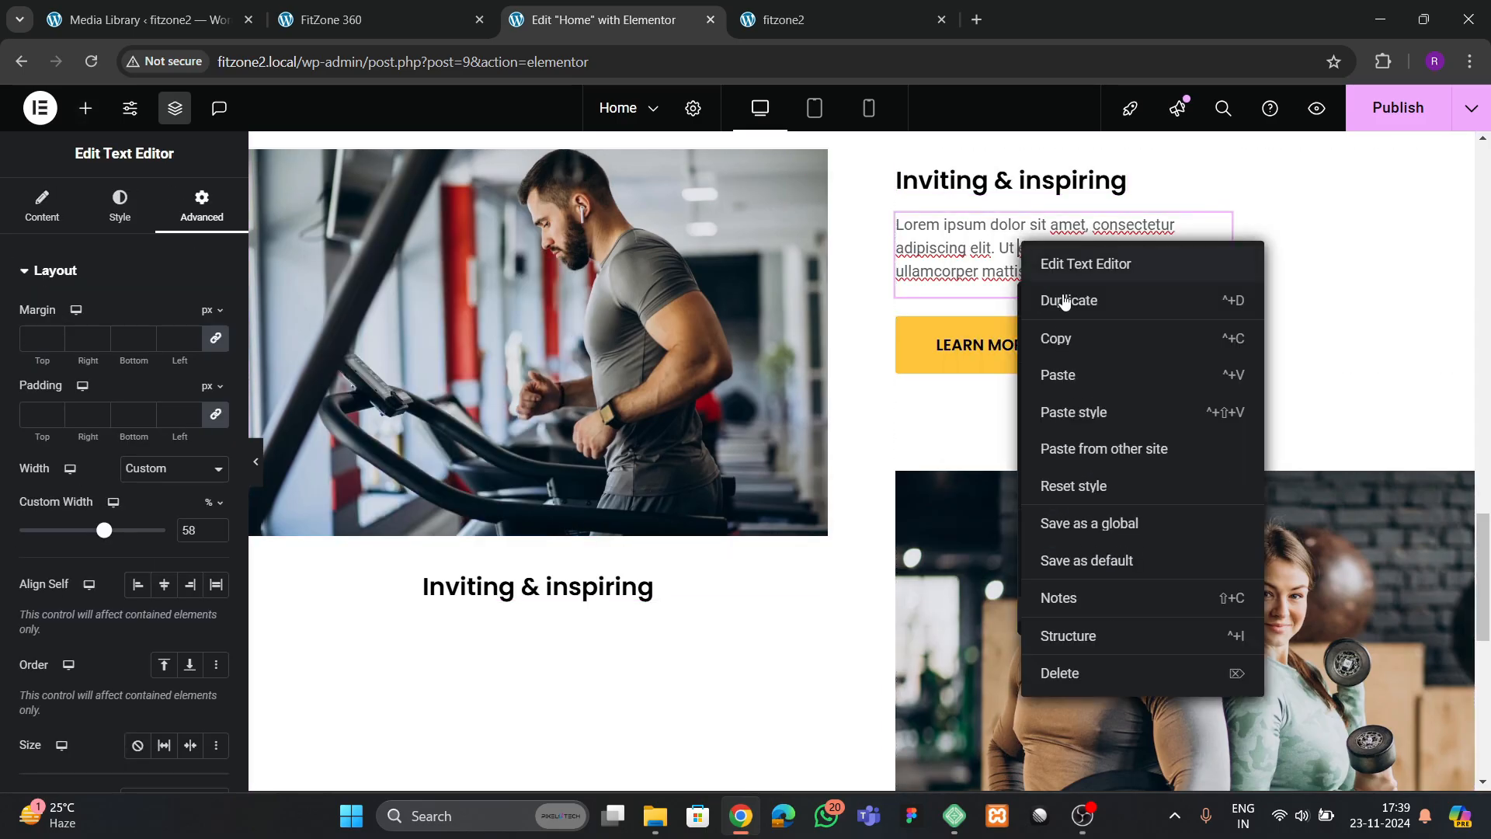
pyautogui.click(1066, 340)
pyautogui.rightClick(581, 600)
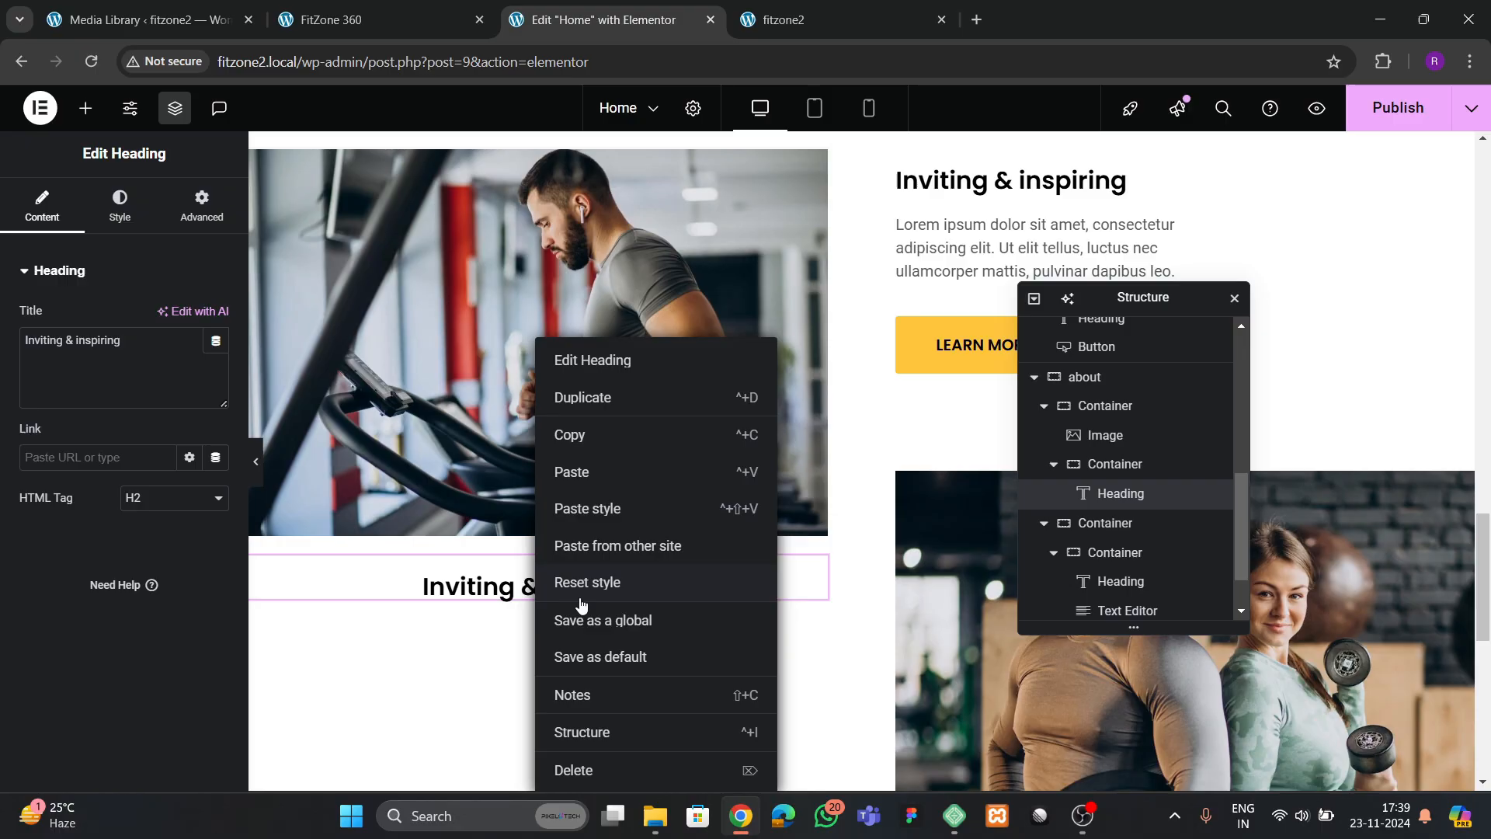
pyautogui.click(610, 475)
# Copy the LEARN MORE button and paste it below the duplicated text in the new container
pyautogui.click(912, 352)
pyautogui.rightClick(913, 349)
pyautogui.click(956, 430)
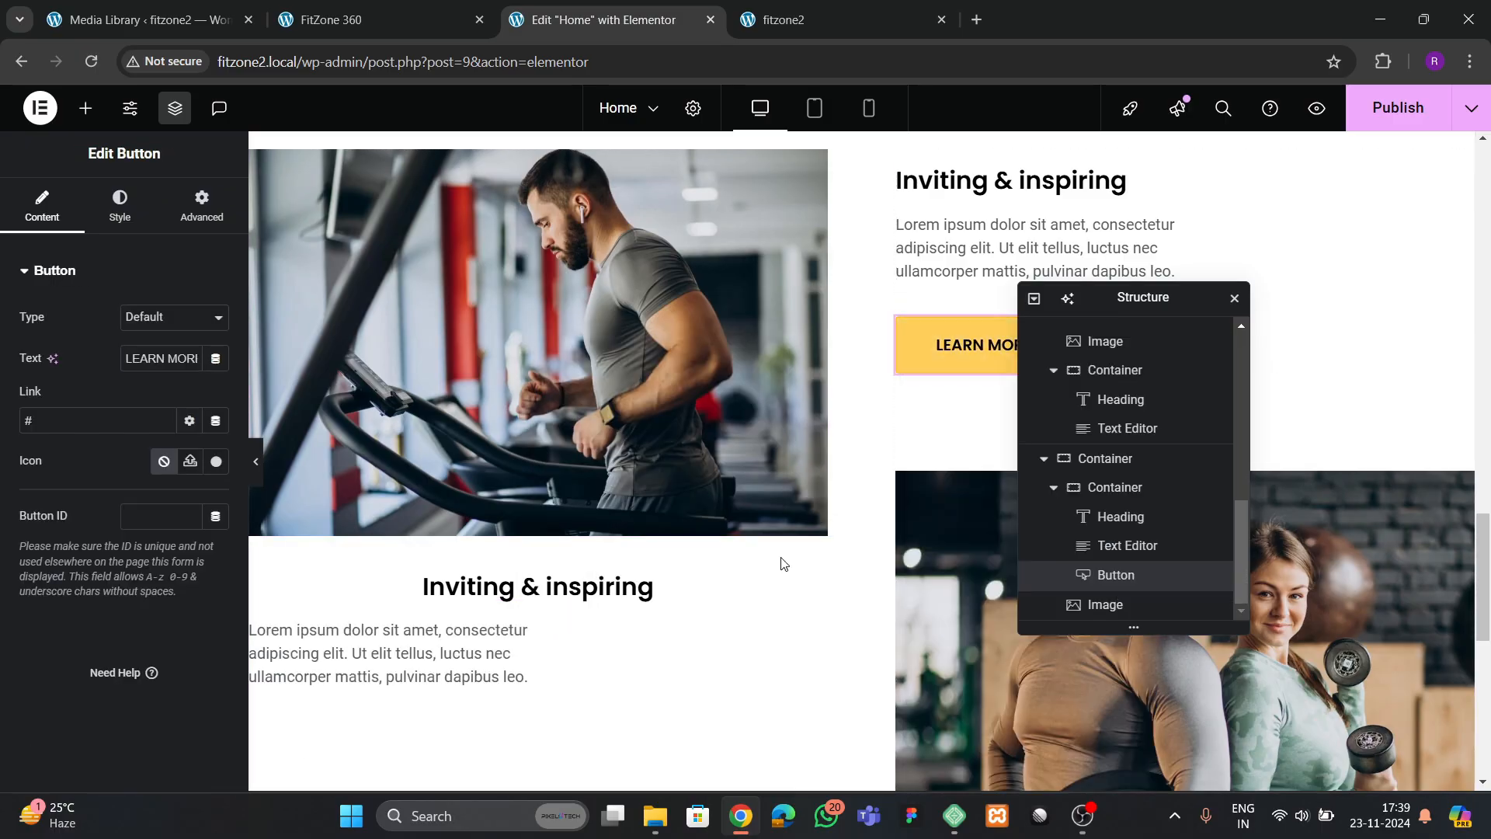
pyautogui.click(482, 665)
pyautogui.rightClick(483, 665)
pyautogui.click(523, 474)
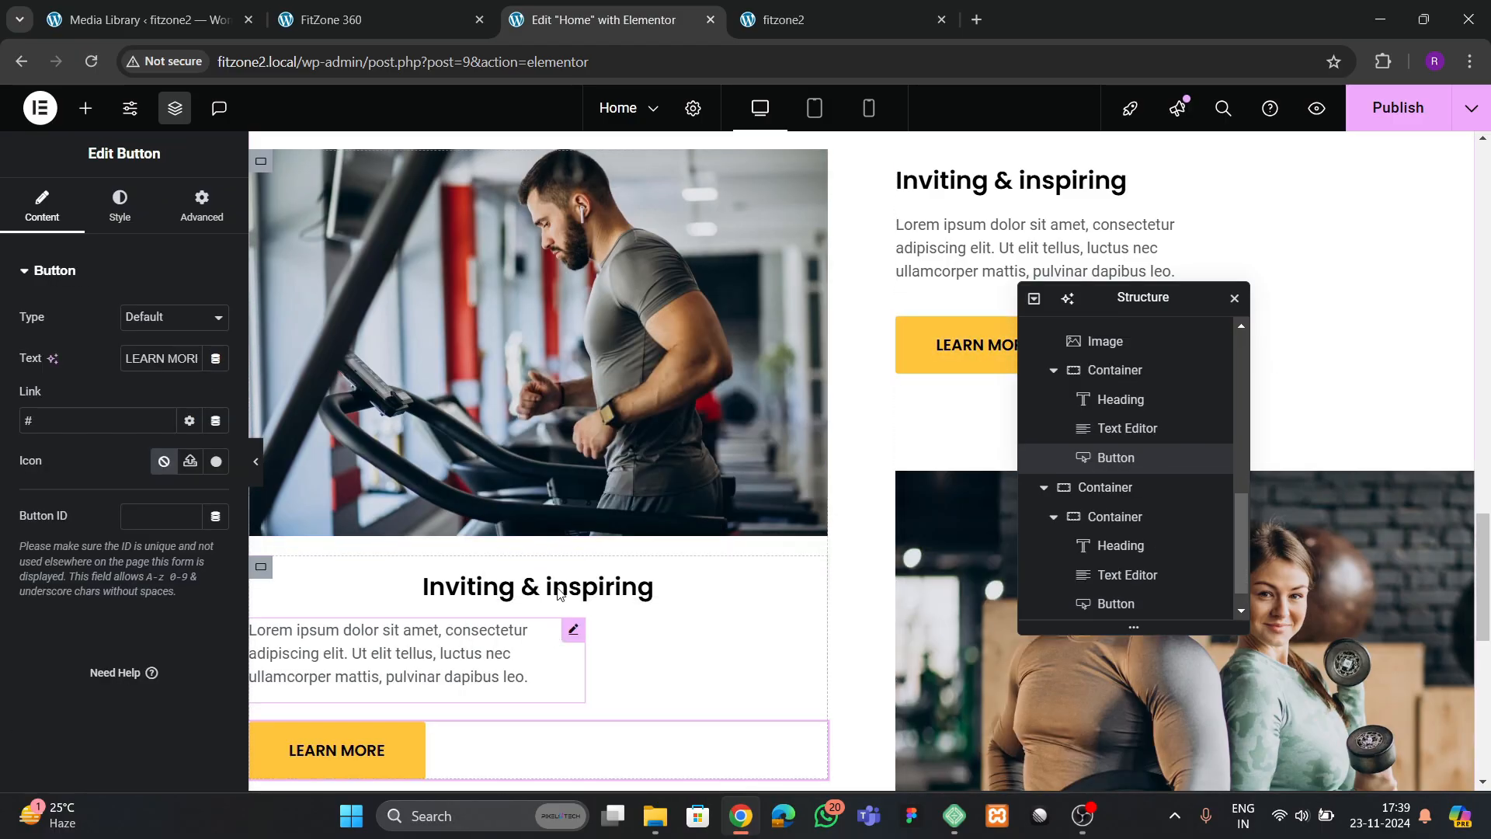
# Apply the style of the original text block container to the new container below the treadmill image
pyautogui.rightClick(908, 161)
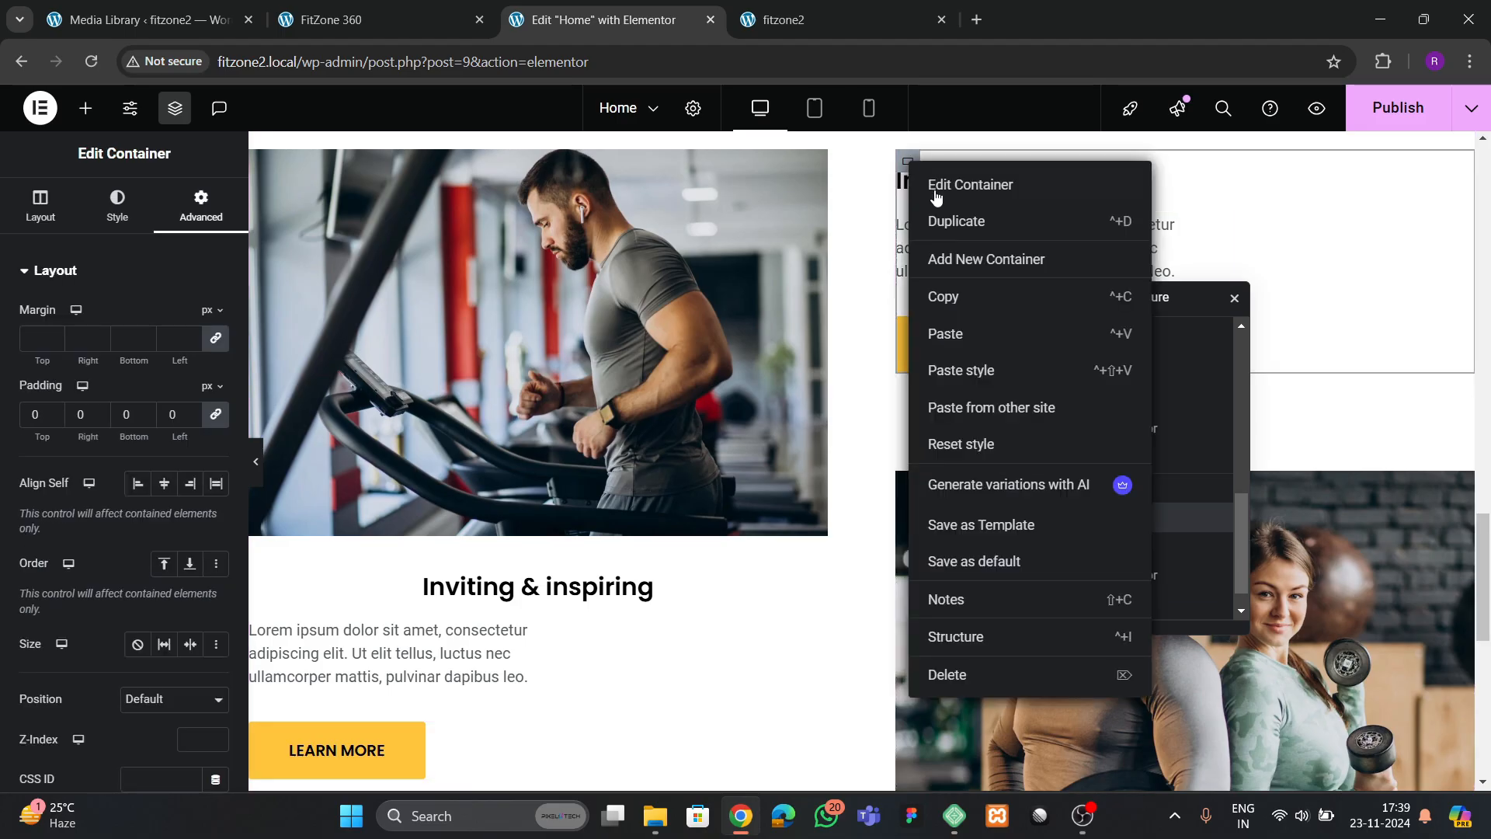
pyautogui.click(958, 298)
pyautogui.rightClick(283, 590)
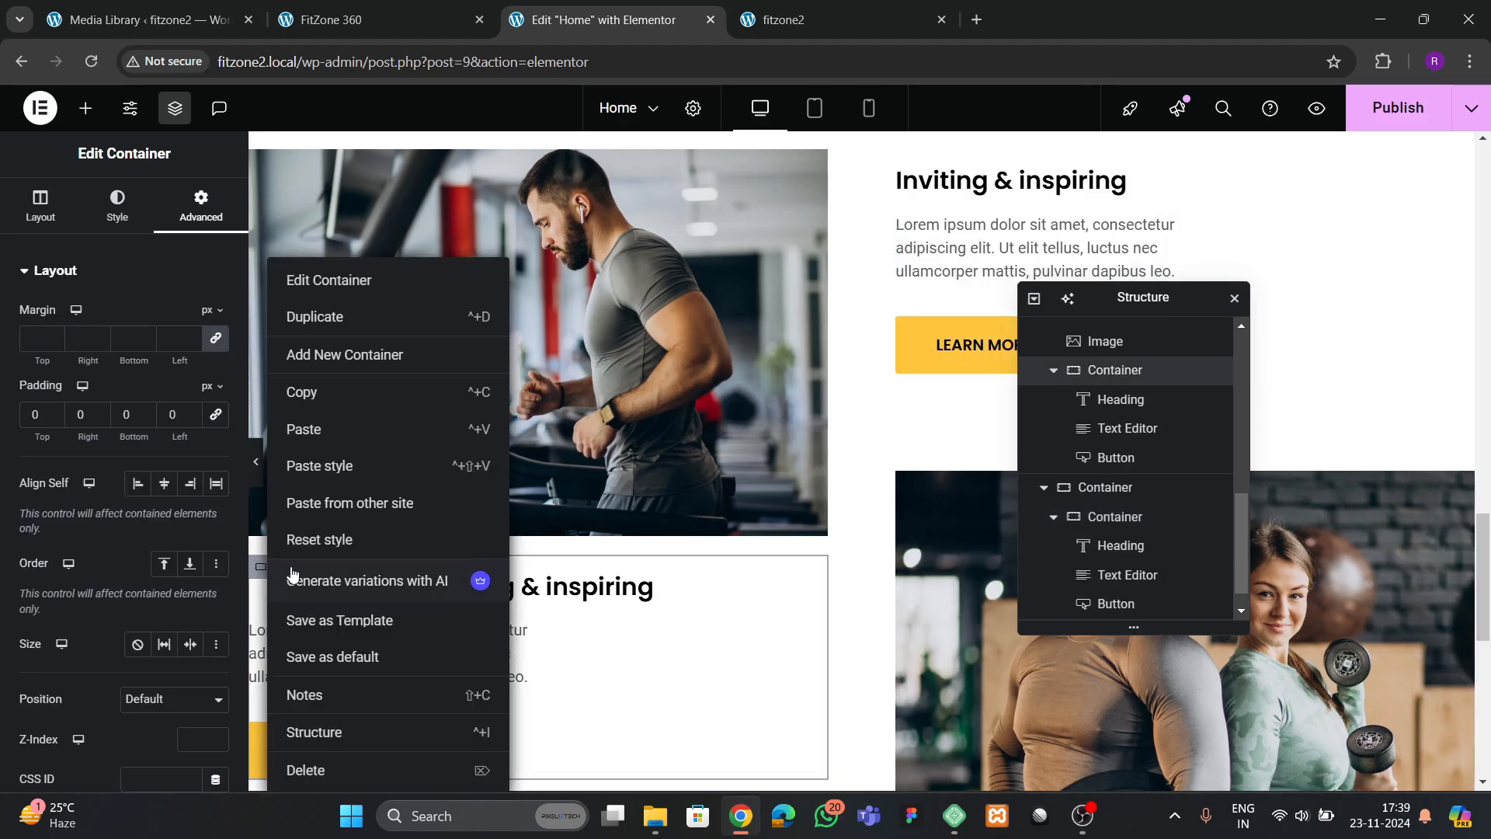
pyautogui.click(342, 469)
pyautogui.scroll(-3, 516, 632)
pyautogui.scroll(3, 549, 666)
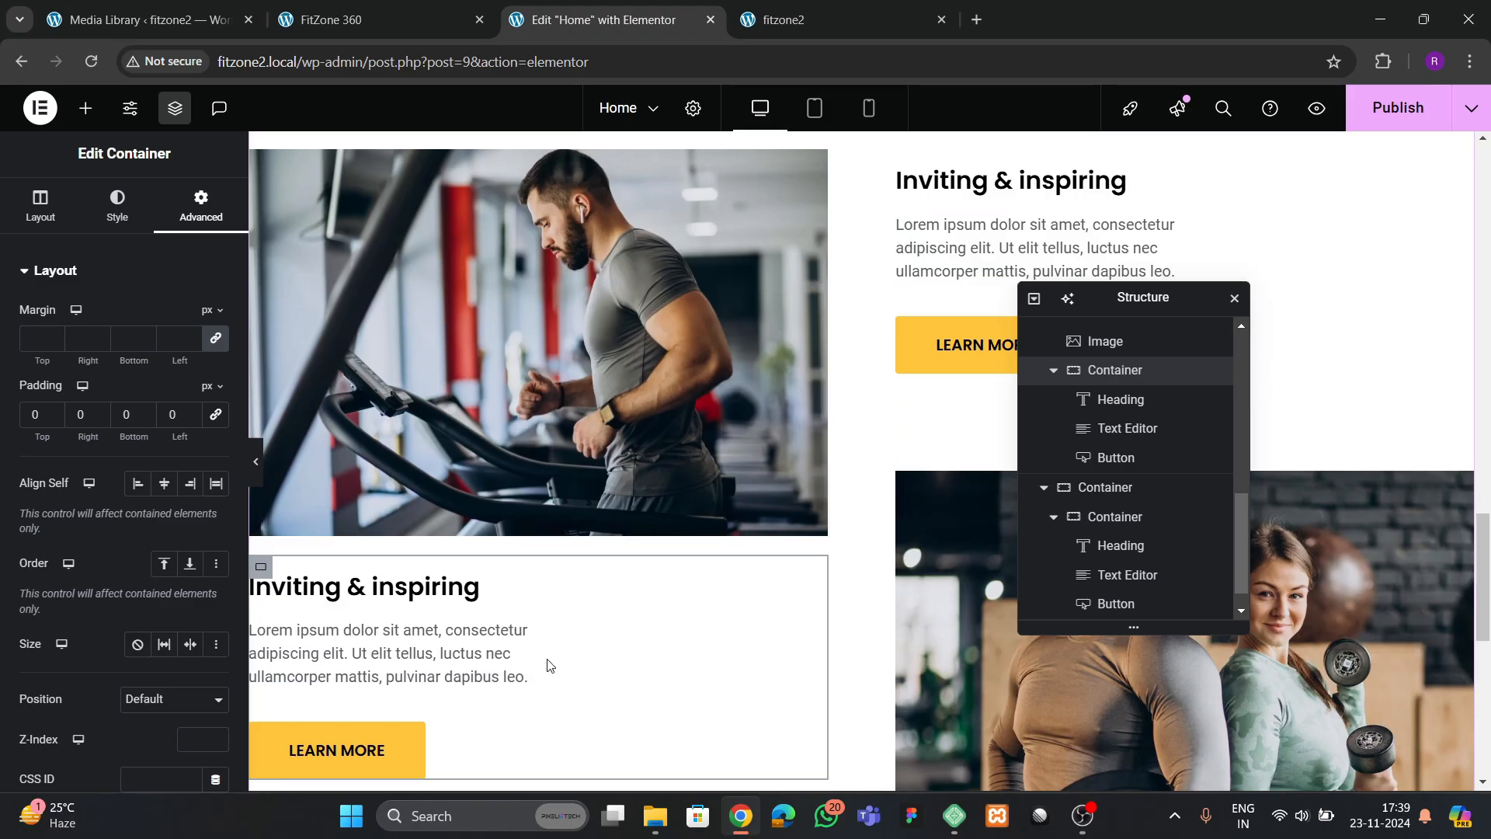
# Set the top margin of the duplicated text block container to 10 em, leaving the other sides at 0
pyautogui.scroll(-5, 533, 689)
pyautogui.scroll(3, 536, 674)
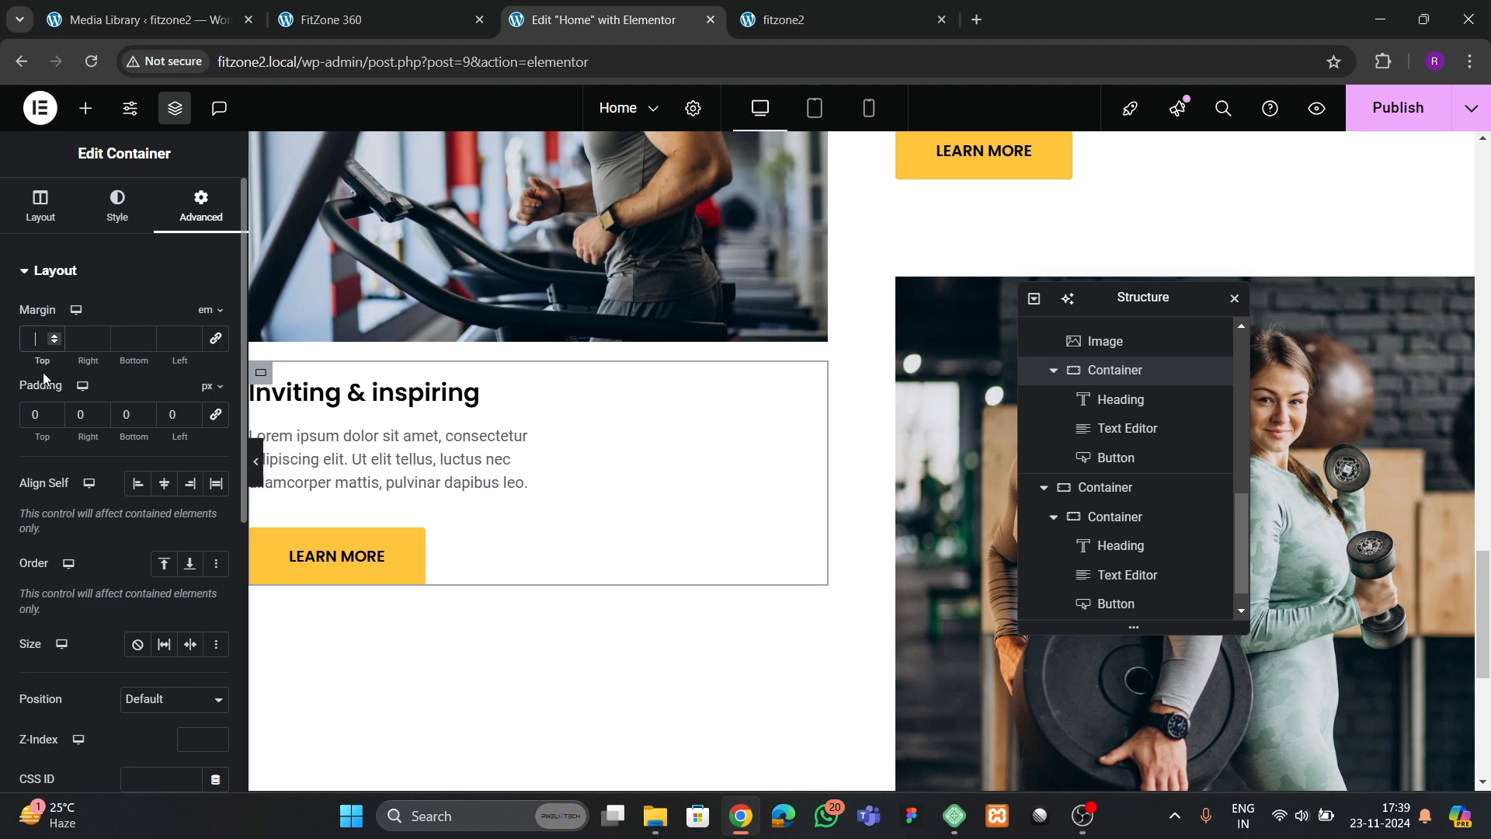
pyautogui.write('10')
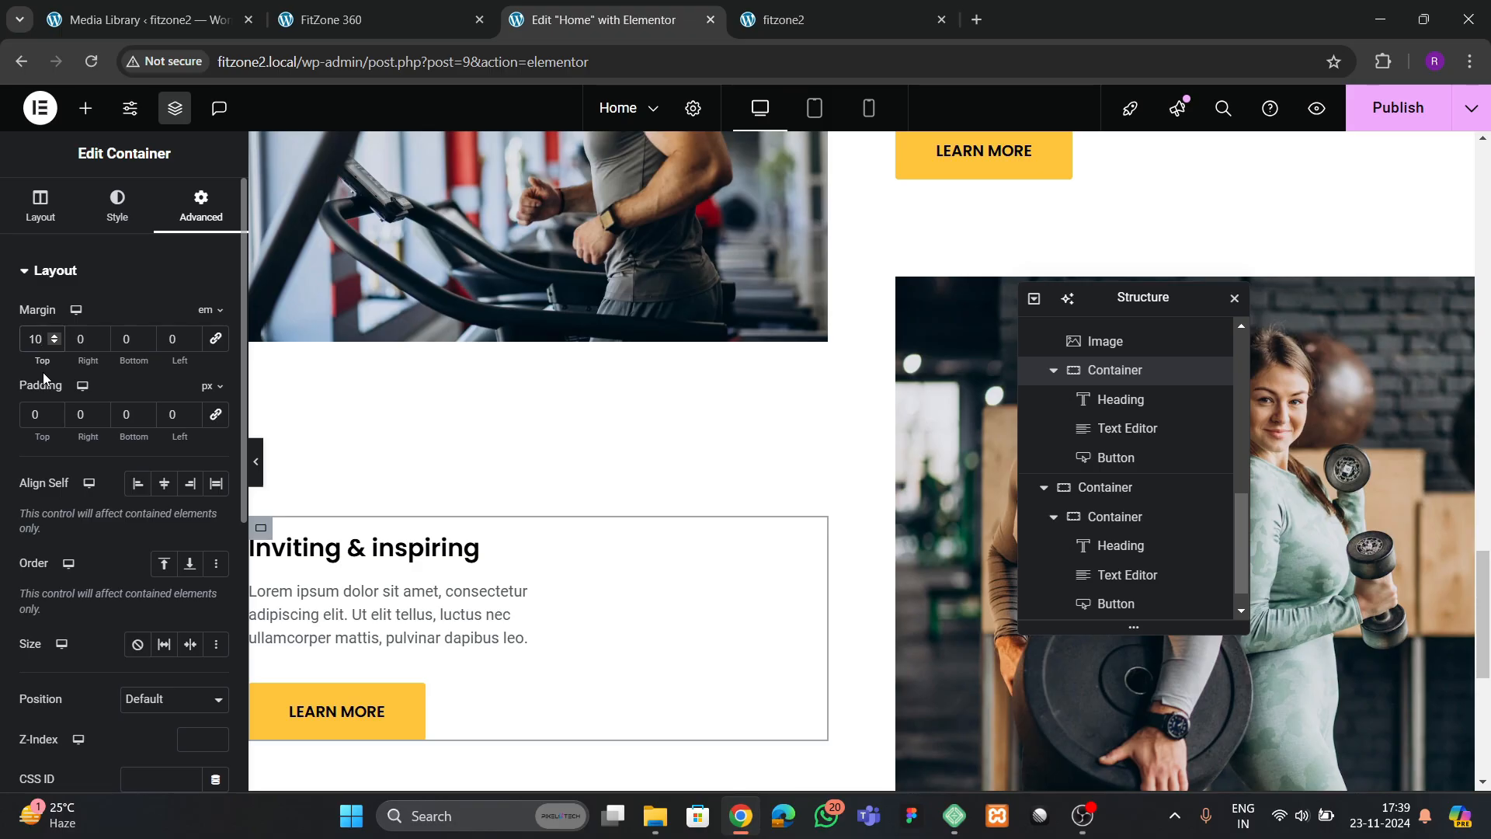
pyautogui.scroll(-1, 902, 237)
pyautogui.scroll(2, 903, 241)
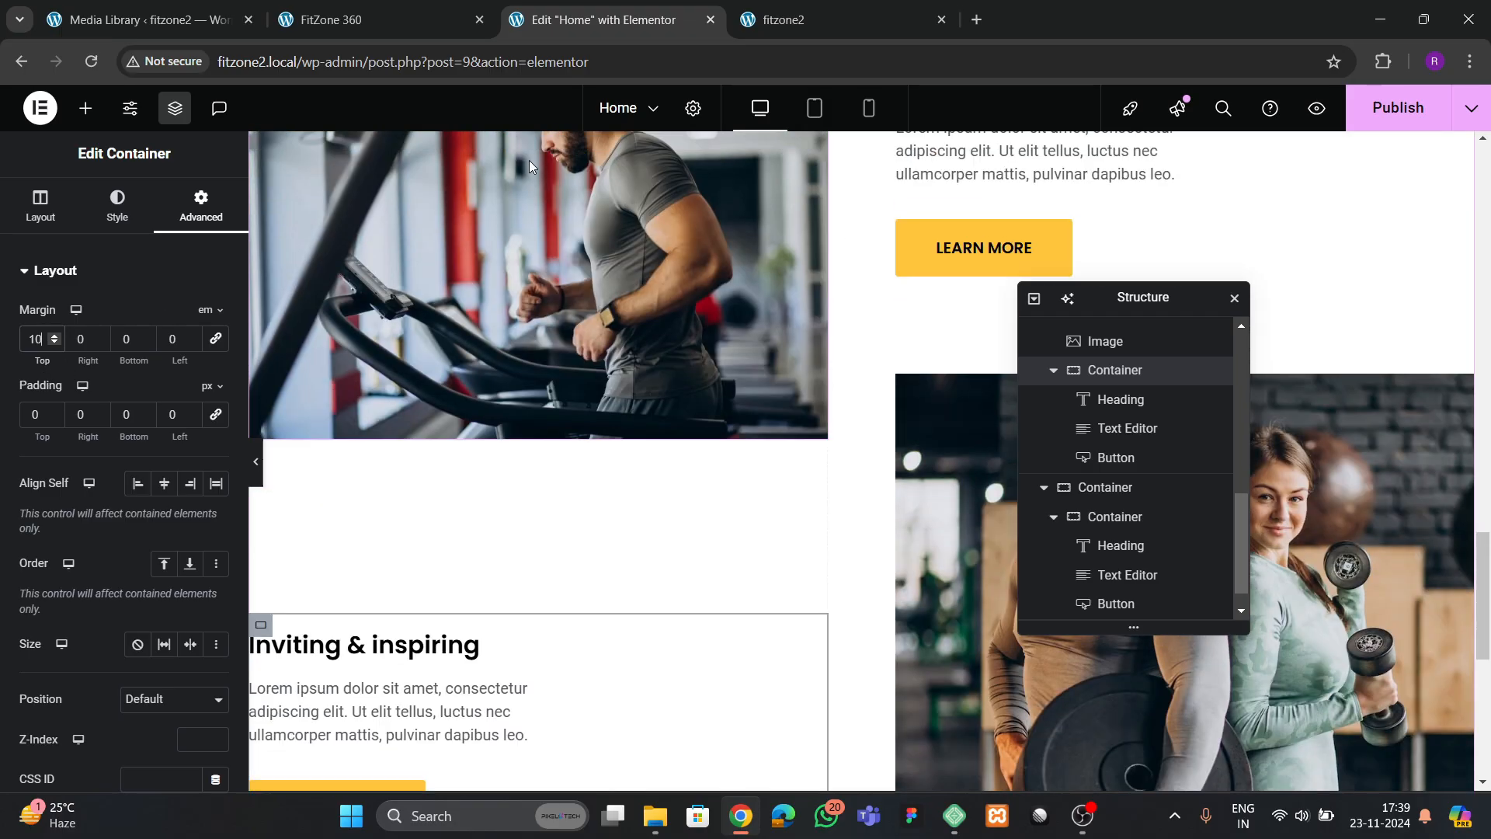
# Compare with the reference page, then set the couple image's width to 82% and align it left
pyautogui.click(397, 22)
pyautogui.scroll(5, 614, 342)
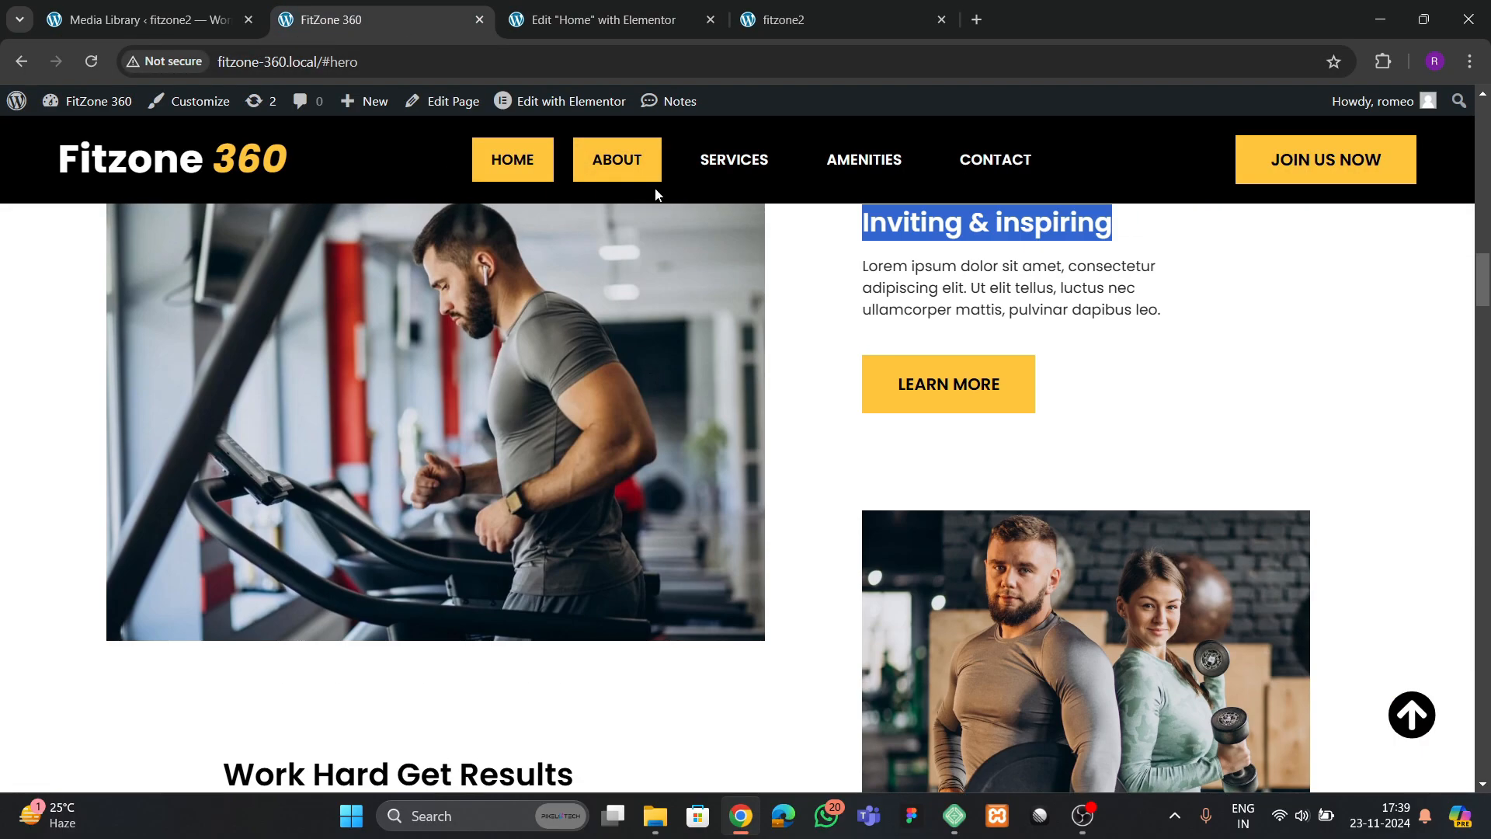
pyautogui.click(640, 30)
pyautogui.moveTo(1119, 298); pyautogui.dragTo(559, 359)
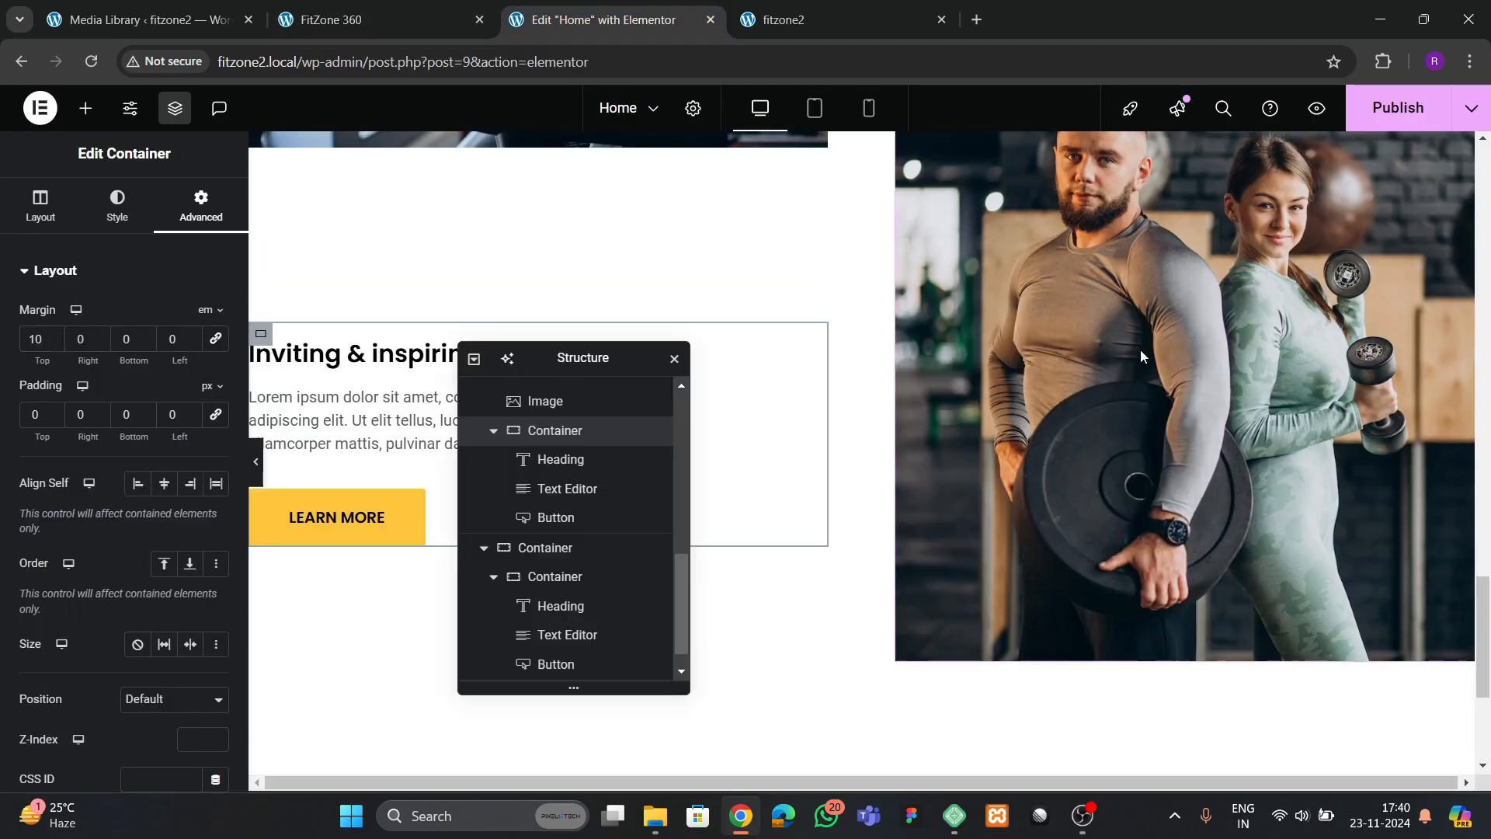
pyautogui.click(1140, 349)
pyautogui.click(120, 206)
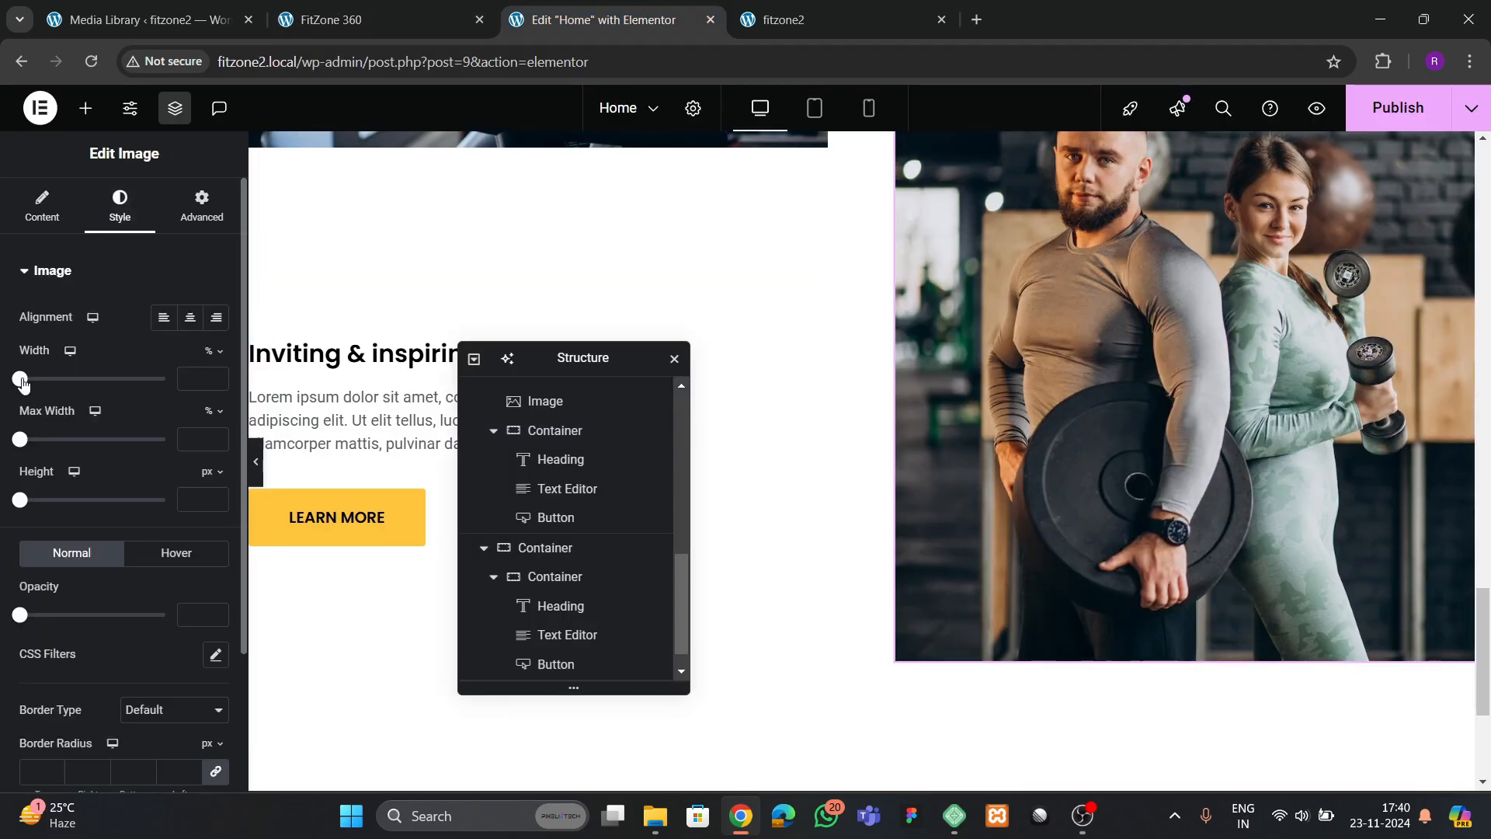
pyautogui.moveTo(22, 380); pyautogui.dragTo(134, 401)
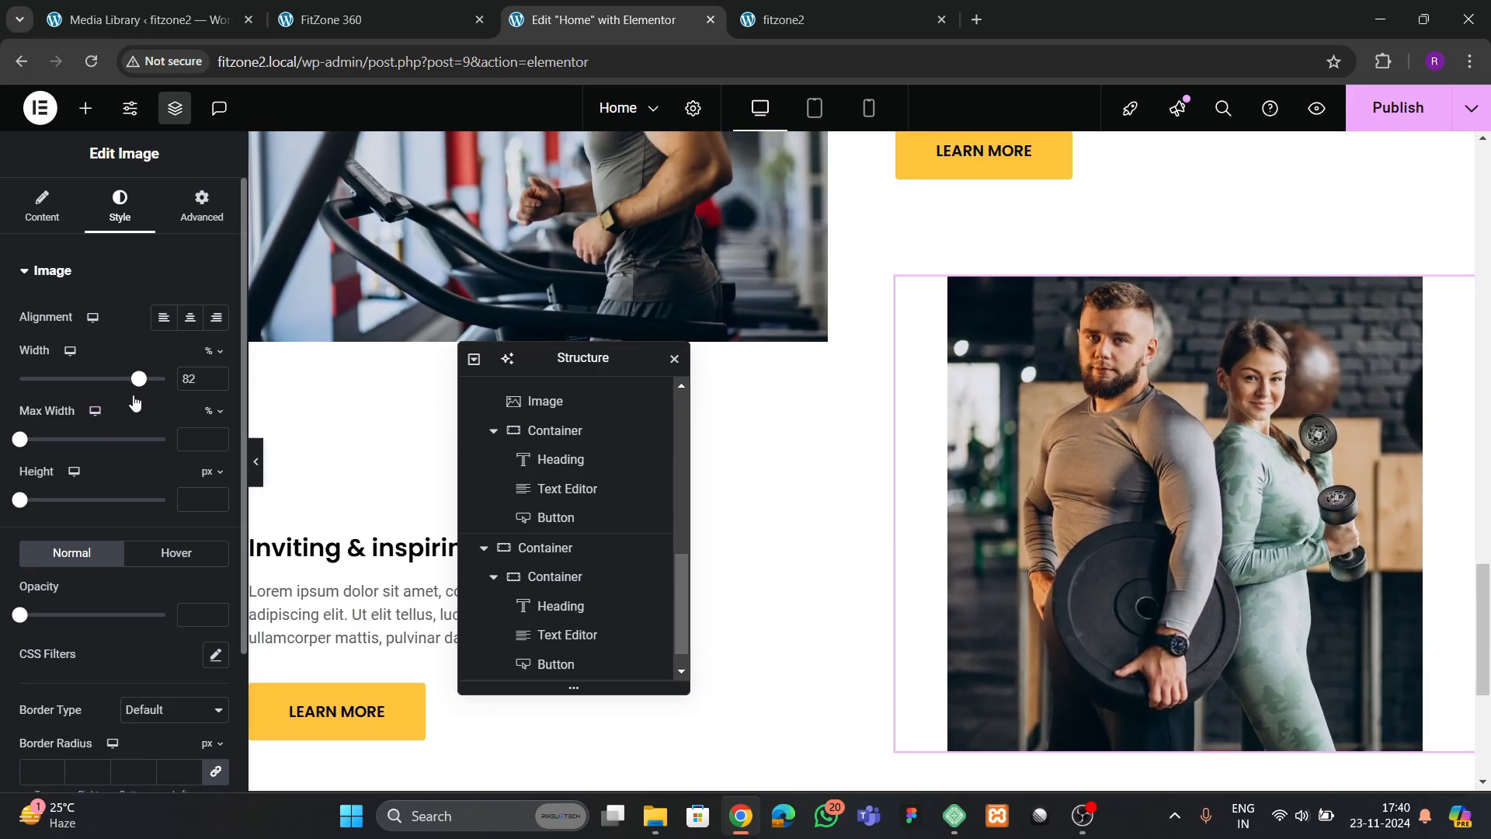
pyautogui.click(163, 317)
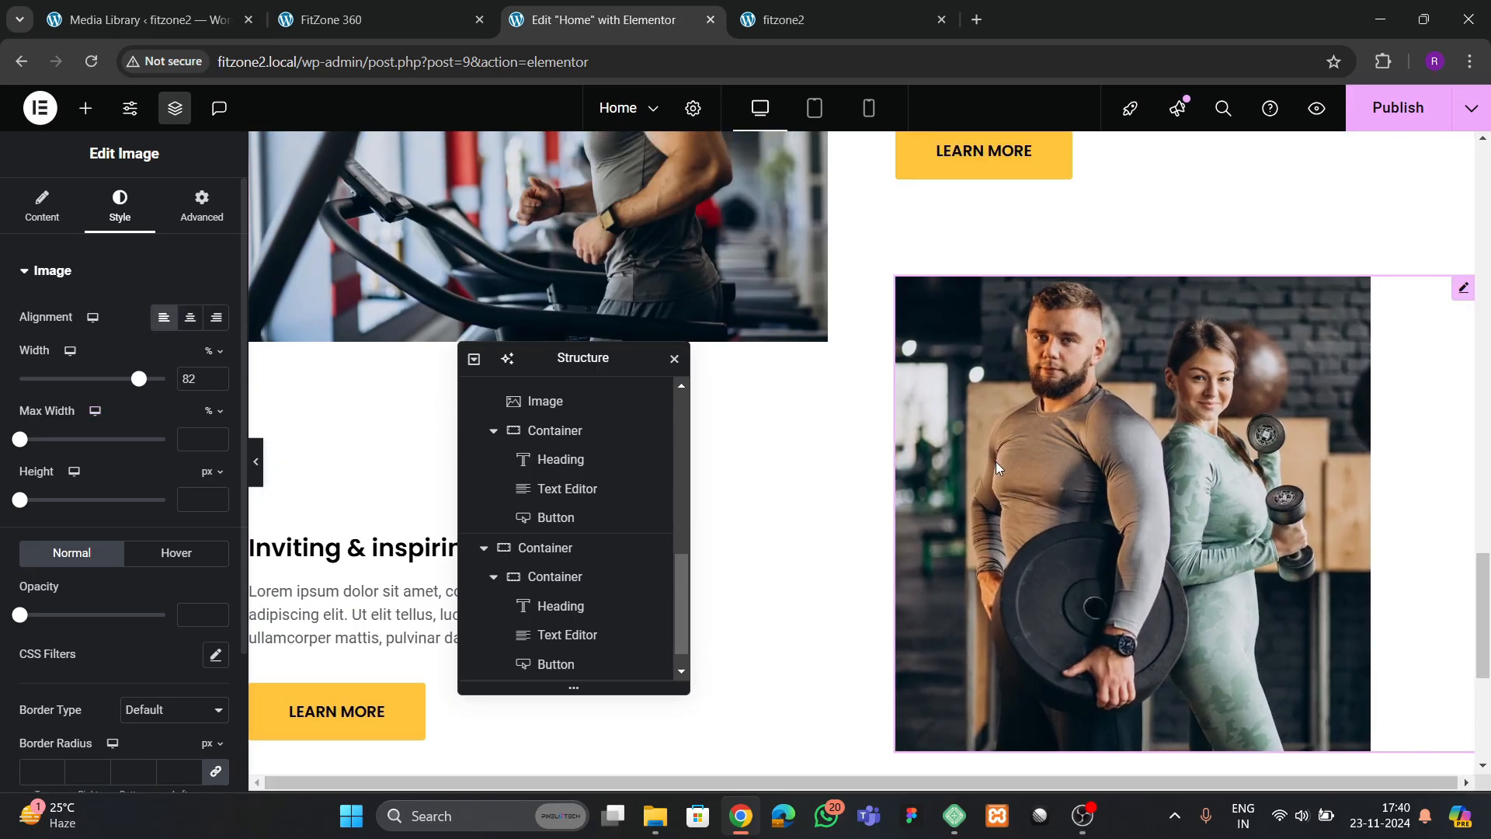
pyautogui.scroll(2, 996, 472)
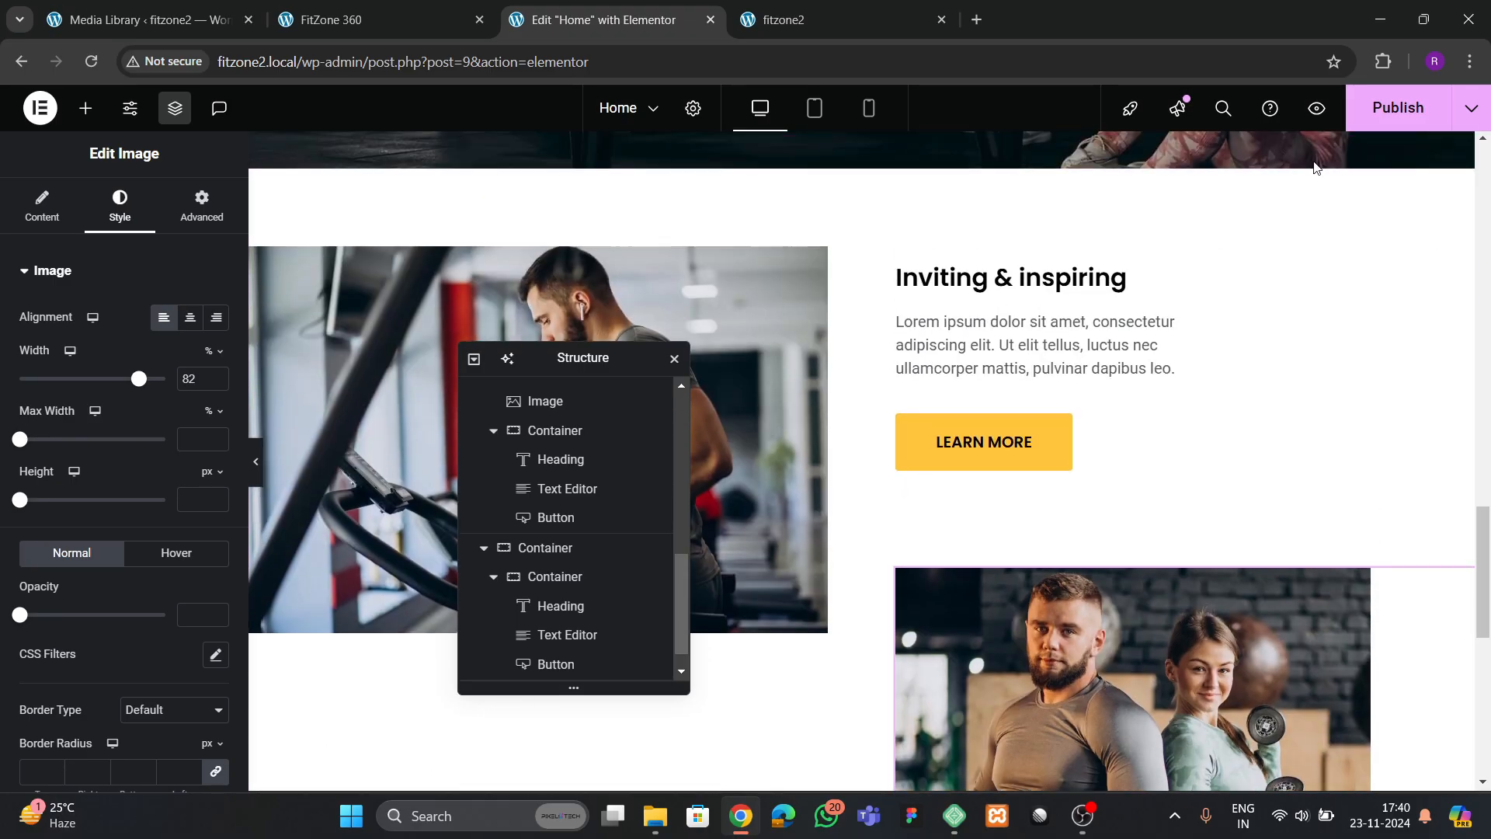
# Compare the about section's images and text on the fitzone2 live page with the FitZone 360 reference page
pyautogui.click(802, 21)
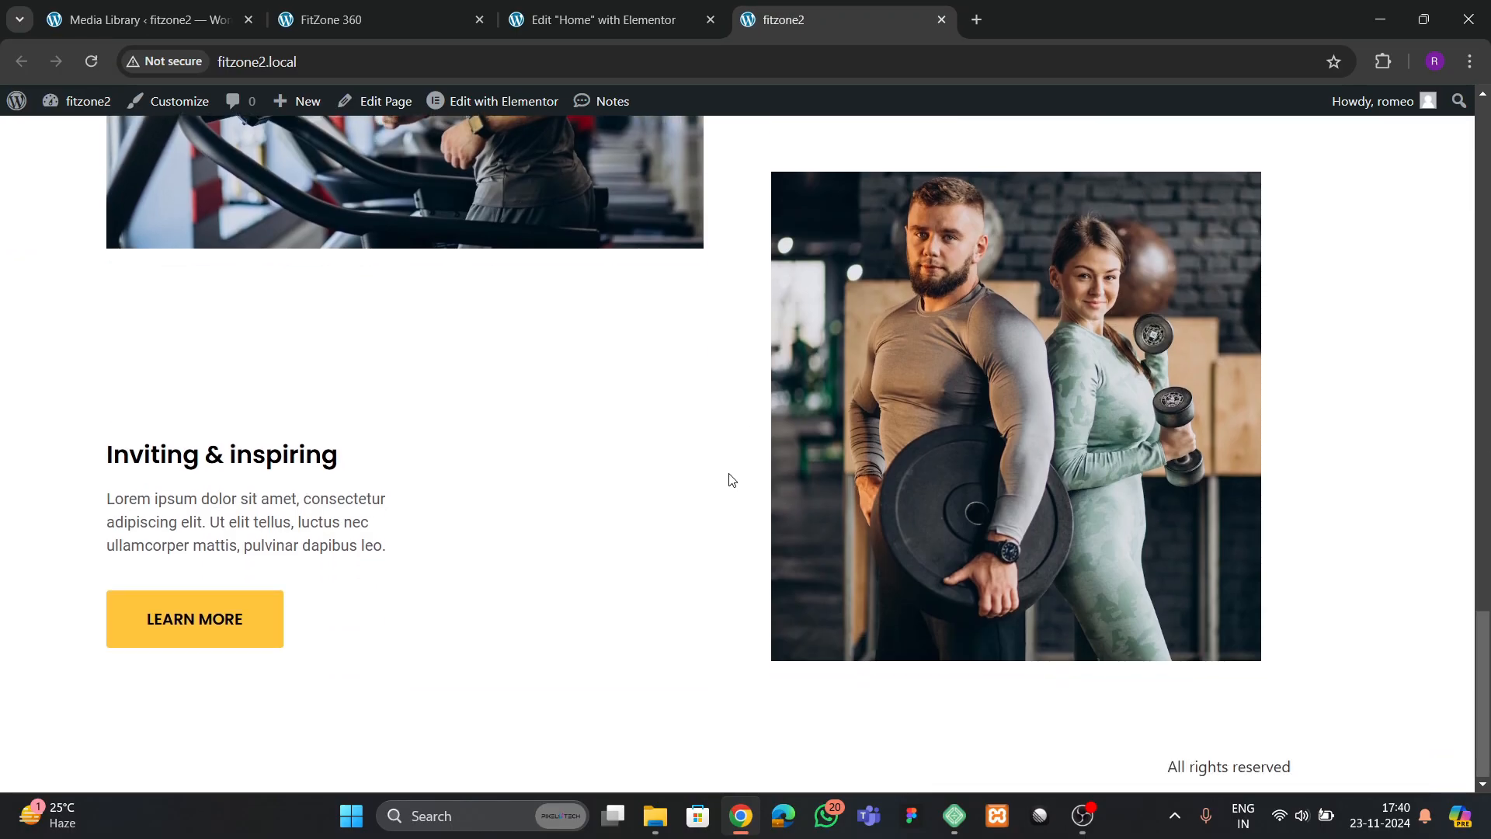
pyautogui.scroll(3, 731, 479)
pyautogui.scroll(-3, 730, 479)
pyautogui.scroll(3, 729, 476)
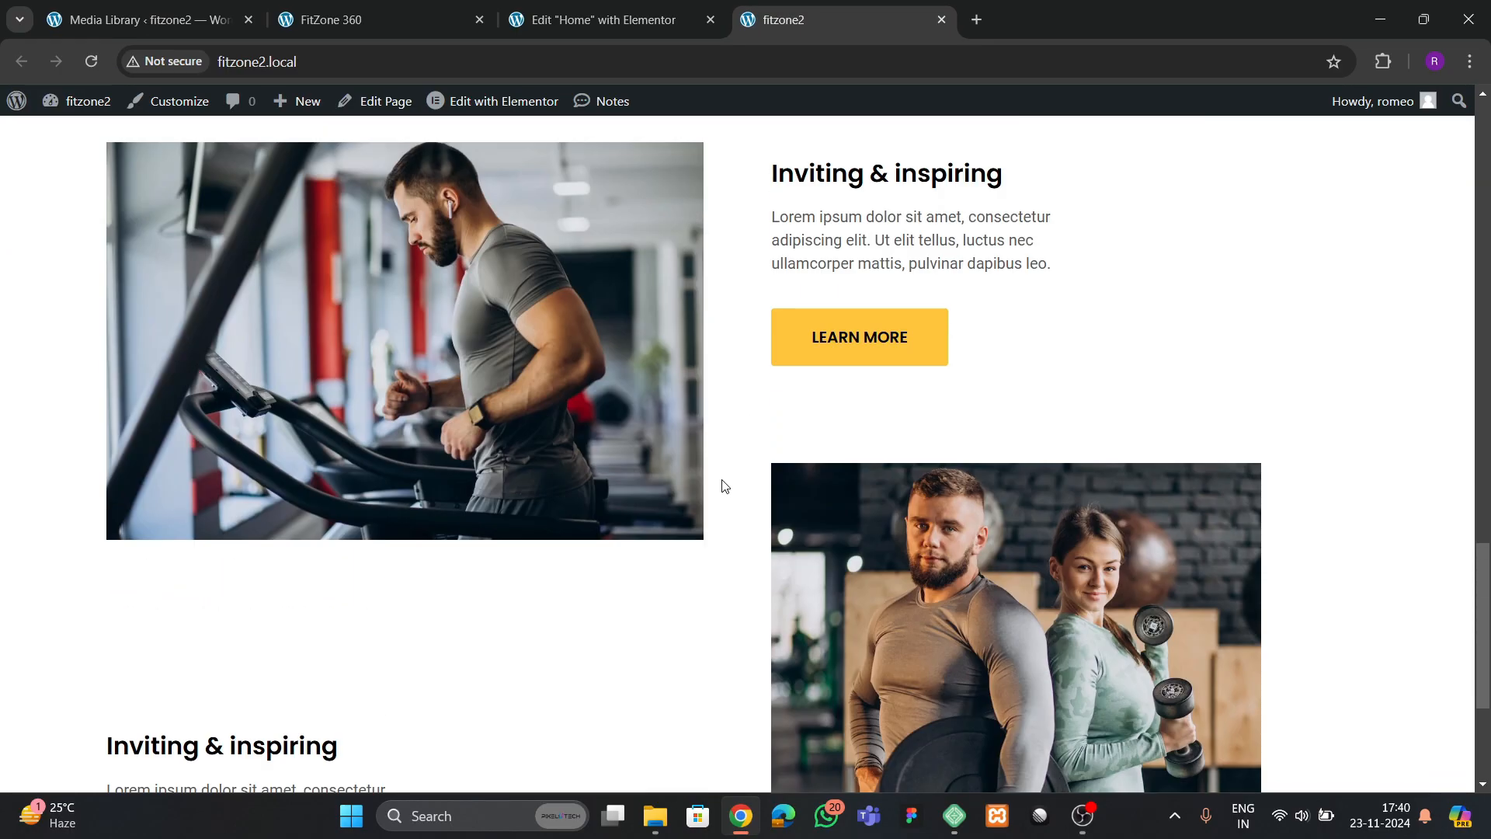
pyautogui.click(342, 19)
pyautogui.scroll(-4, 759, 406)
pyautogui.scroll(6, 773, 405)
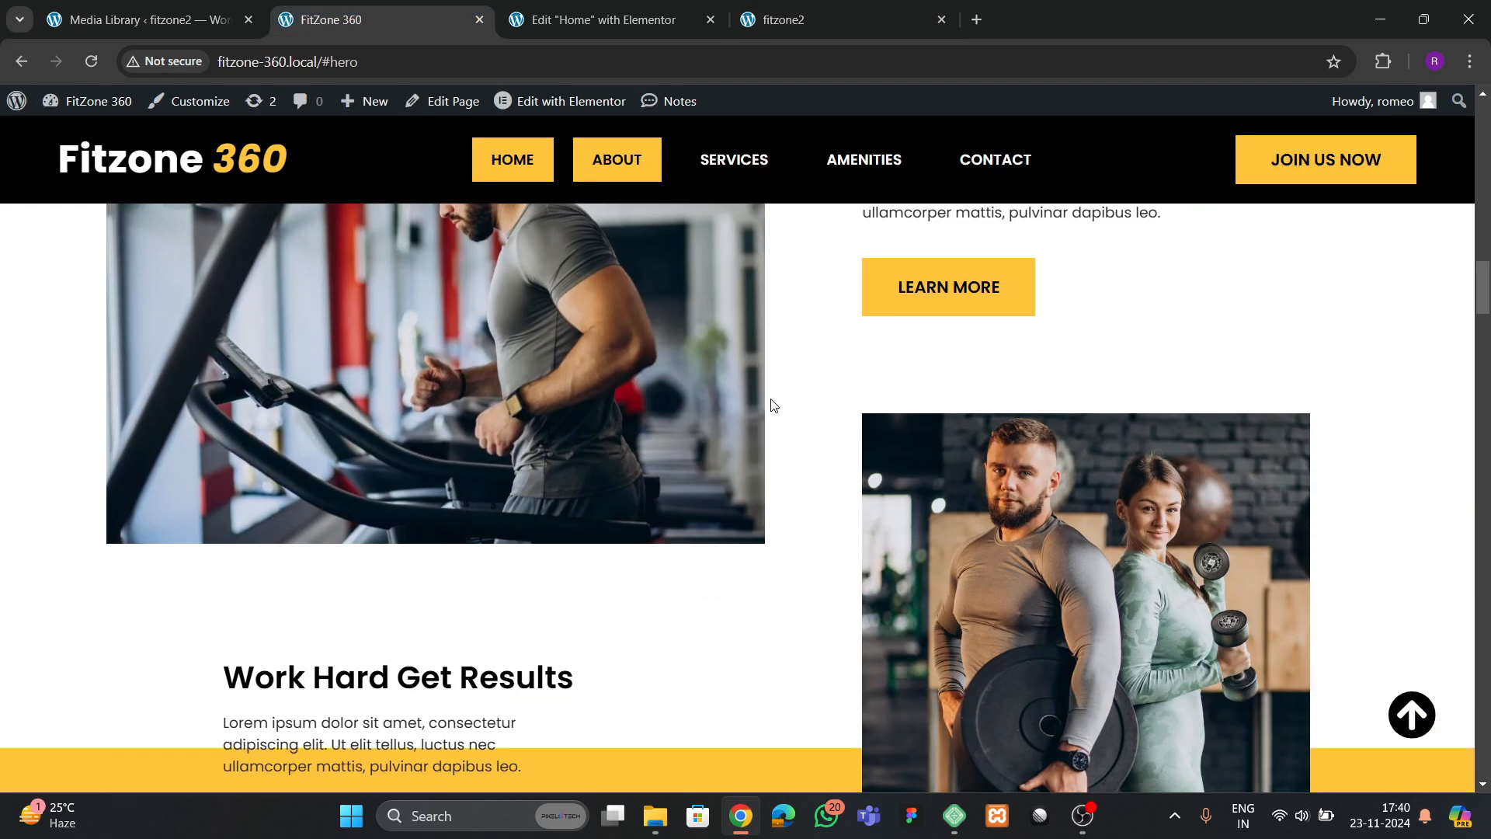
pyautogui.scroll(-4, 773, 405)
pyautogui.scroll(2, 773, 405)
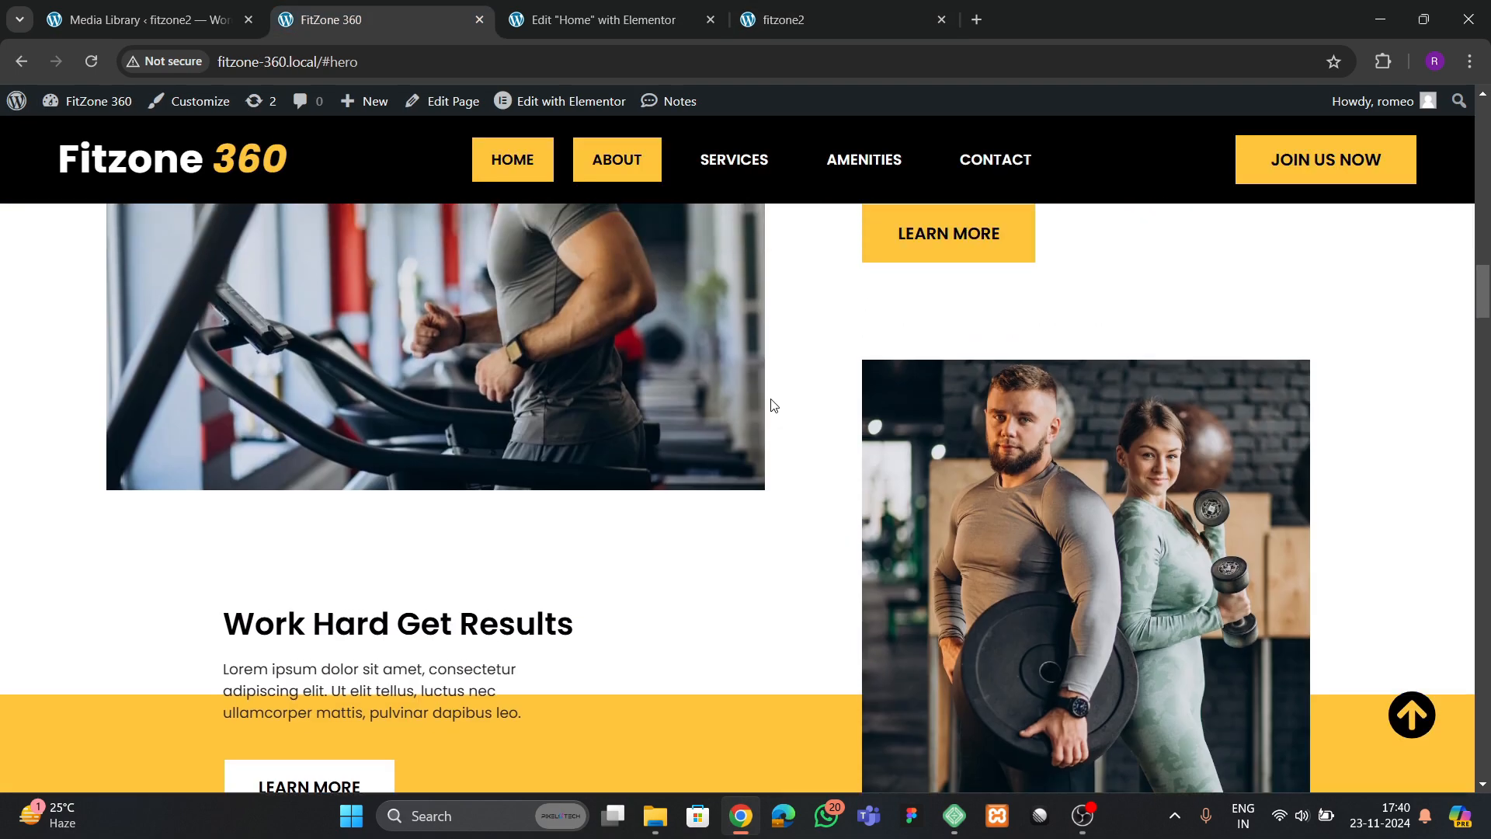
pyautogui.click(605, 20)
pyautogui.scroll(-4, 890, 382)
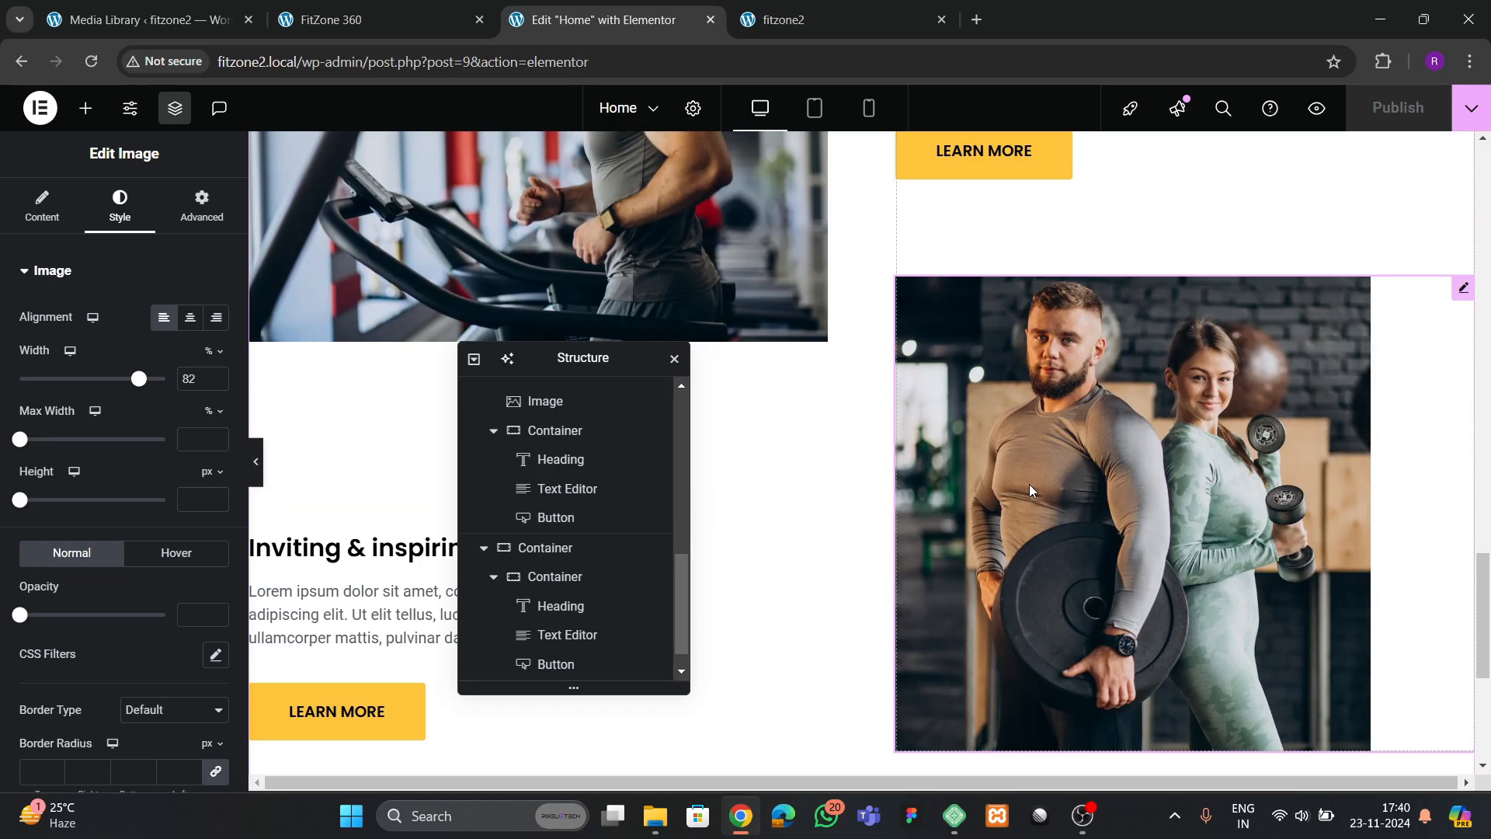
pyautogui.click(800, 19)
pyautogui.scroll(-3, 962, 407)
pyautogui.scroll(1, 962, 407)
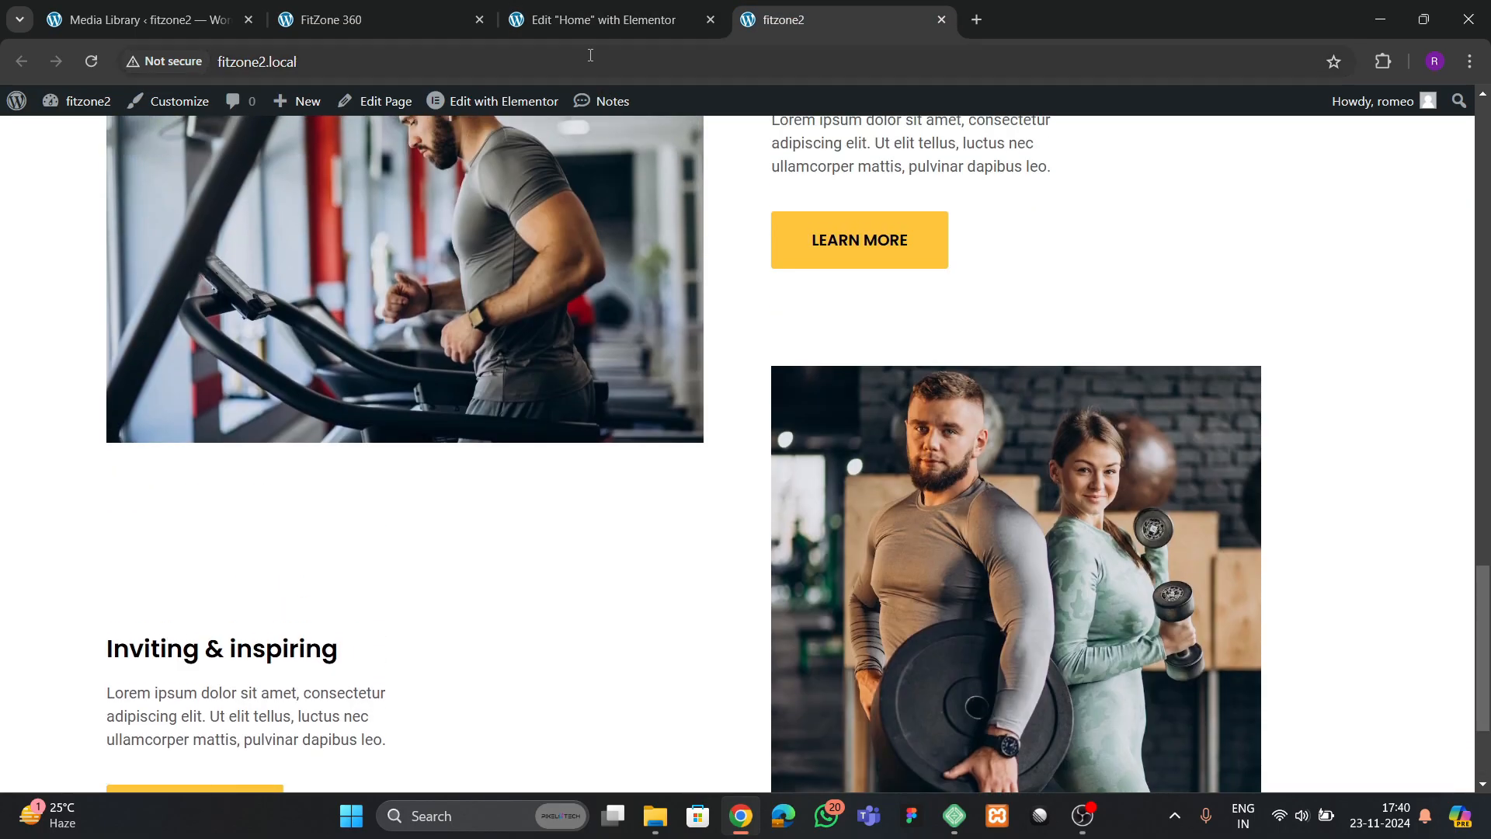
# Clear the couple image's custom width, publish the page and compare the live result with the reference page
pyautogui.click(606, 20)
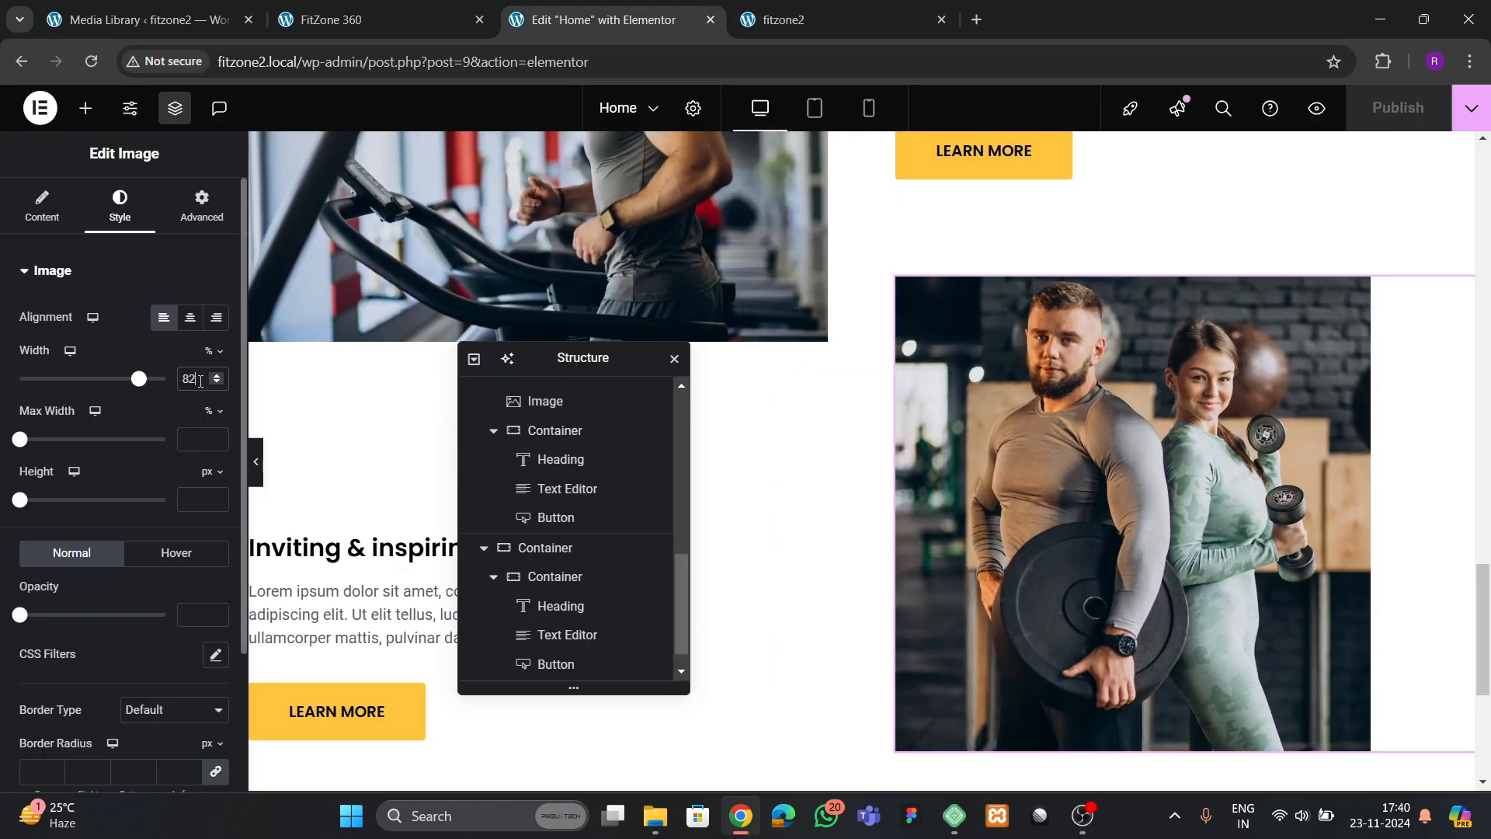
pyautogui.press('BackSpace')
pyautogui.press('BackSpace')
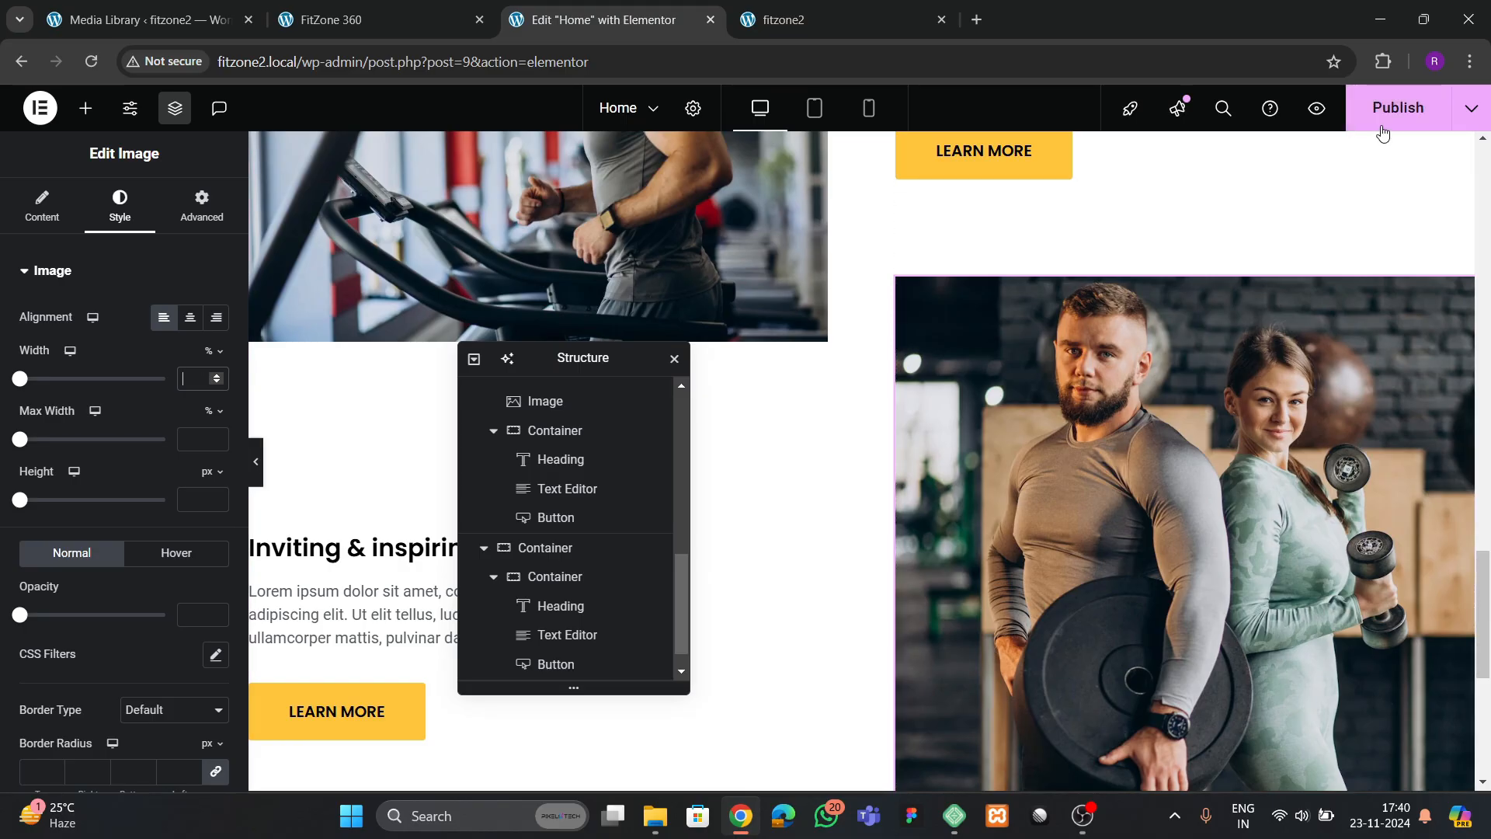
pyautogui.click(1383, 117)
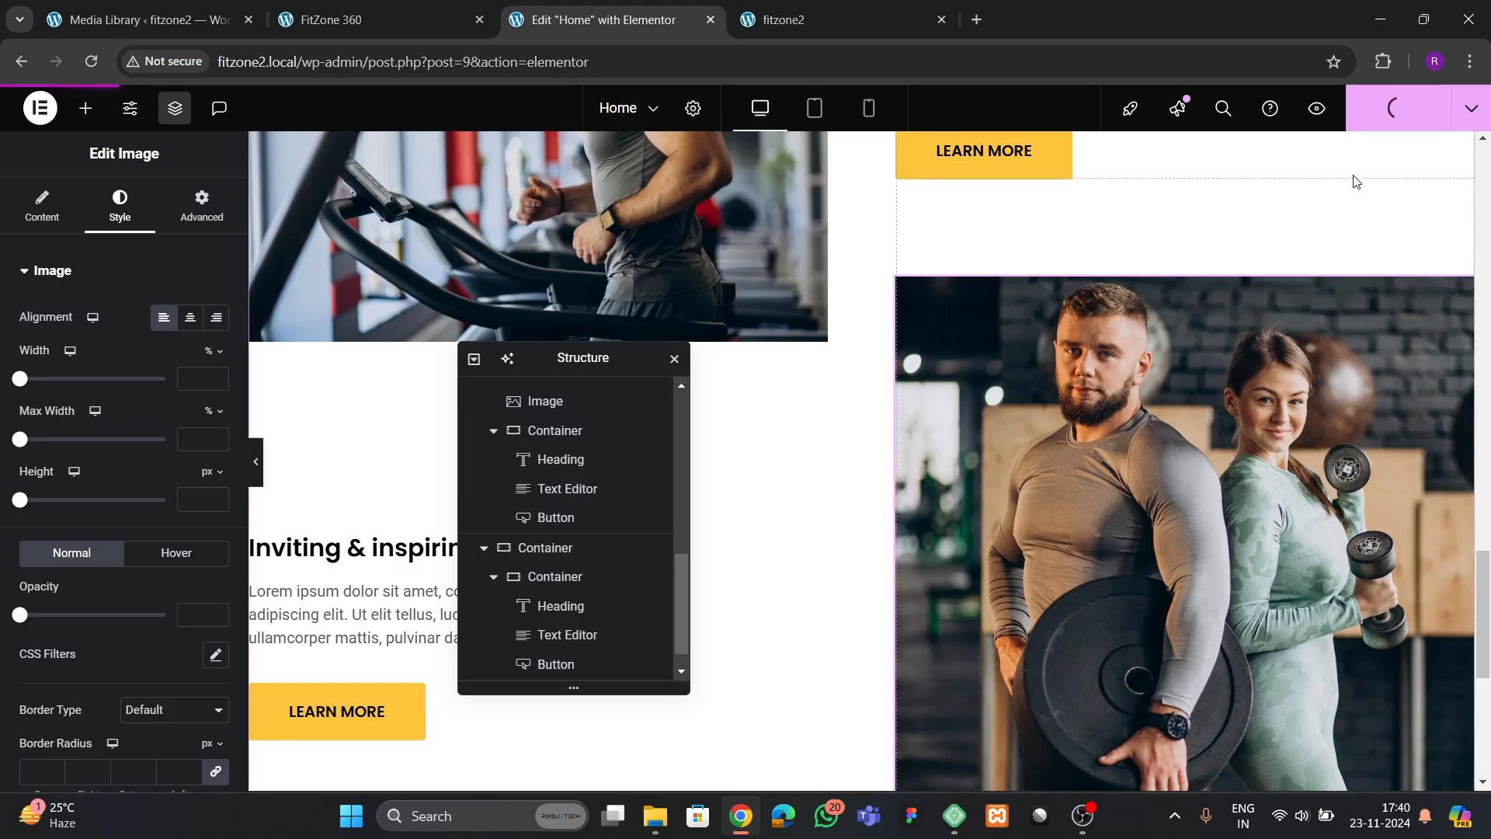
pyautogui.click(808, 20)
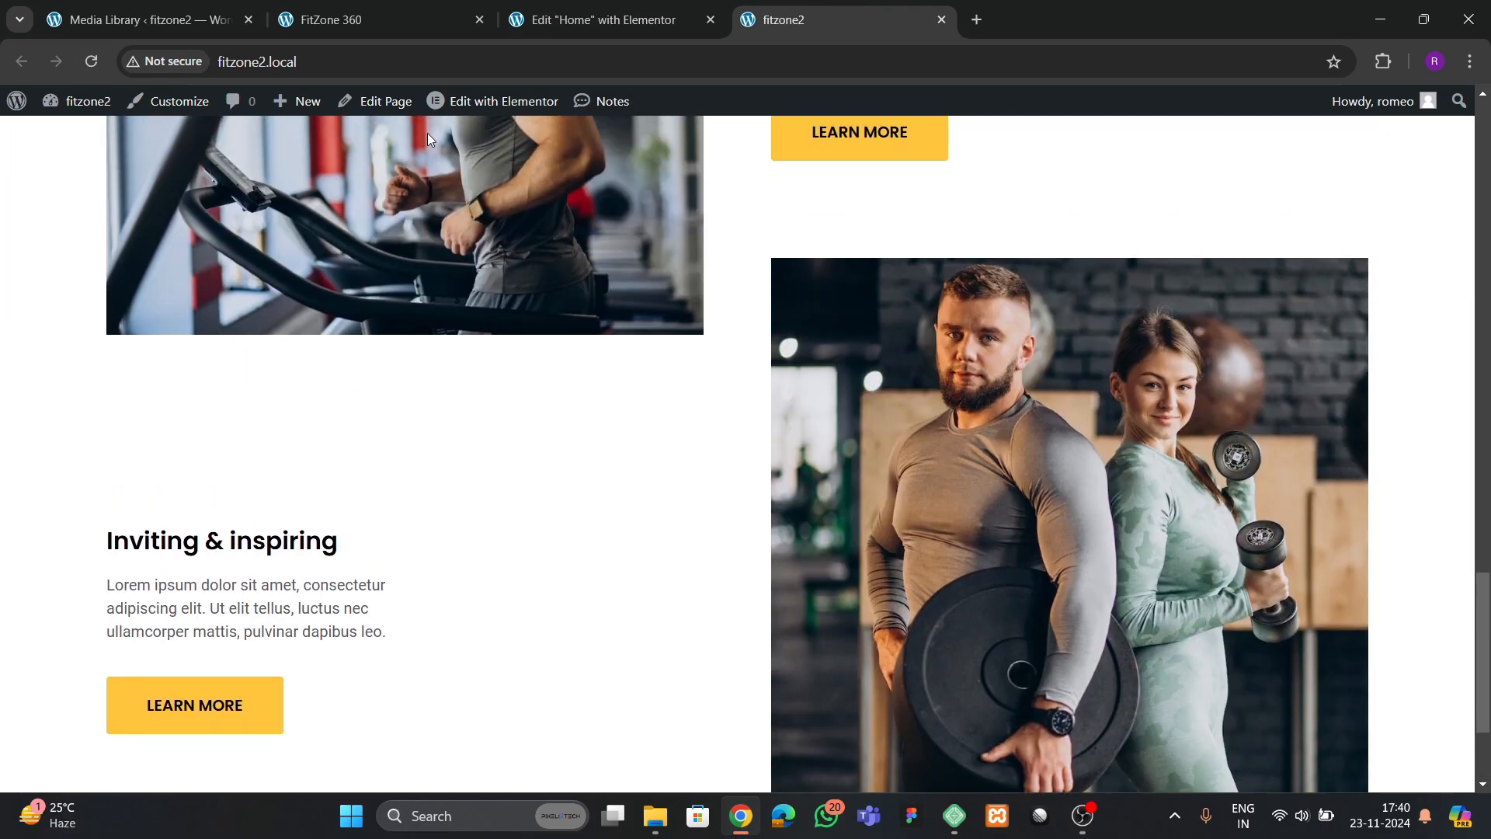
pyautogui.click(396, 12)
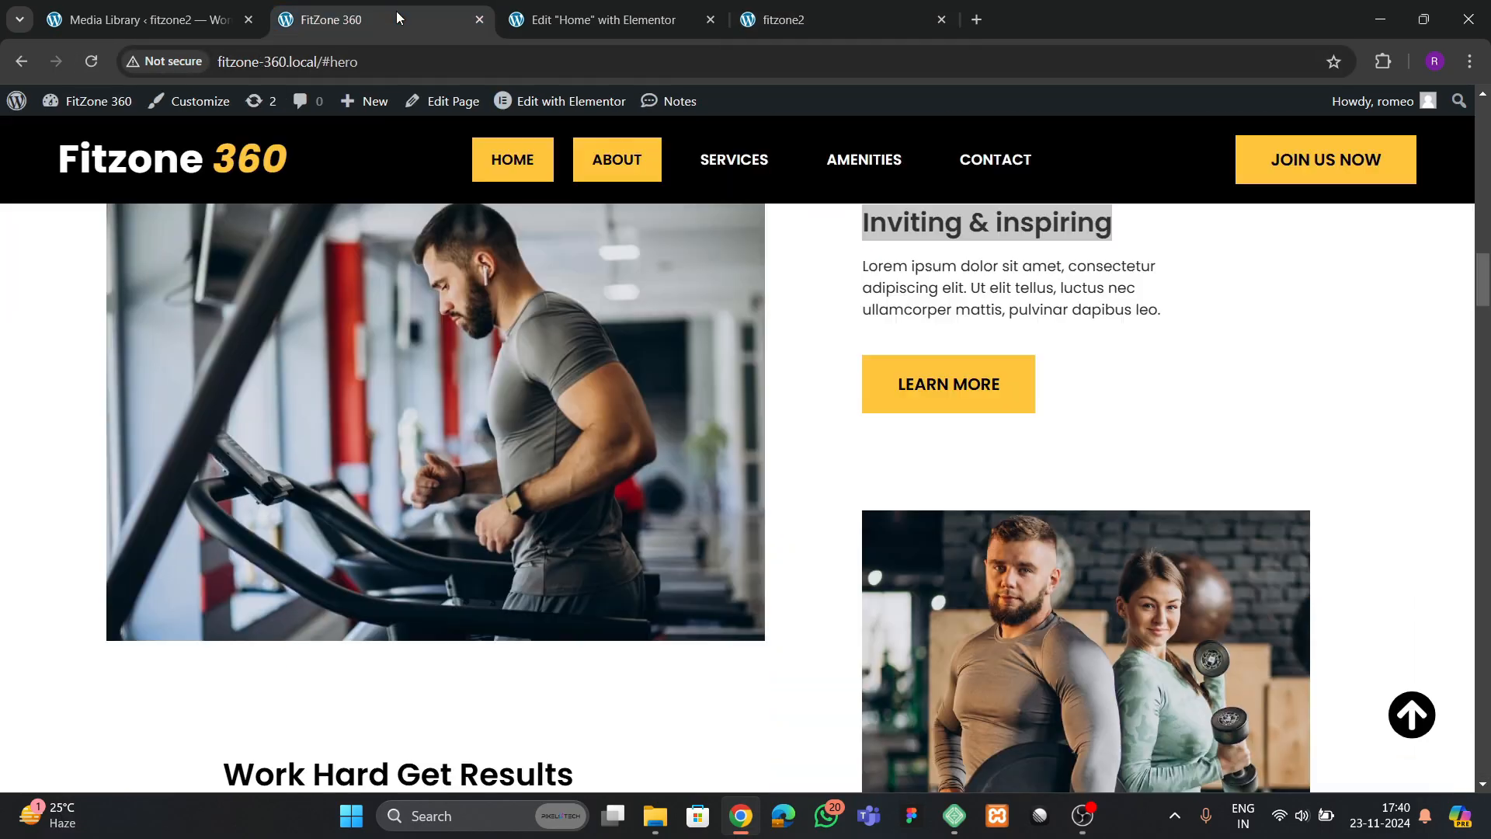
pyautogui.scroll(2, 440, 393)
pyautogui.scroll(-8, 466, 420)
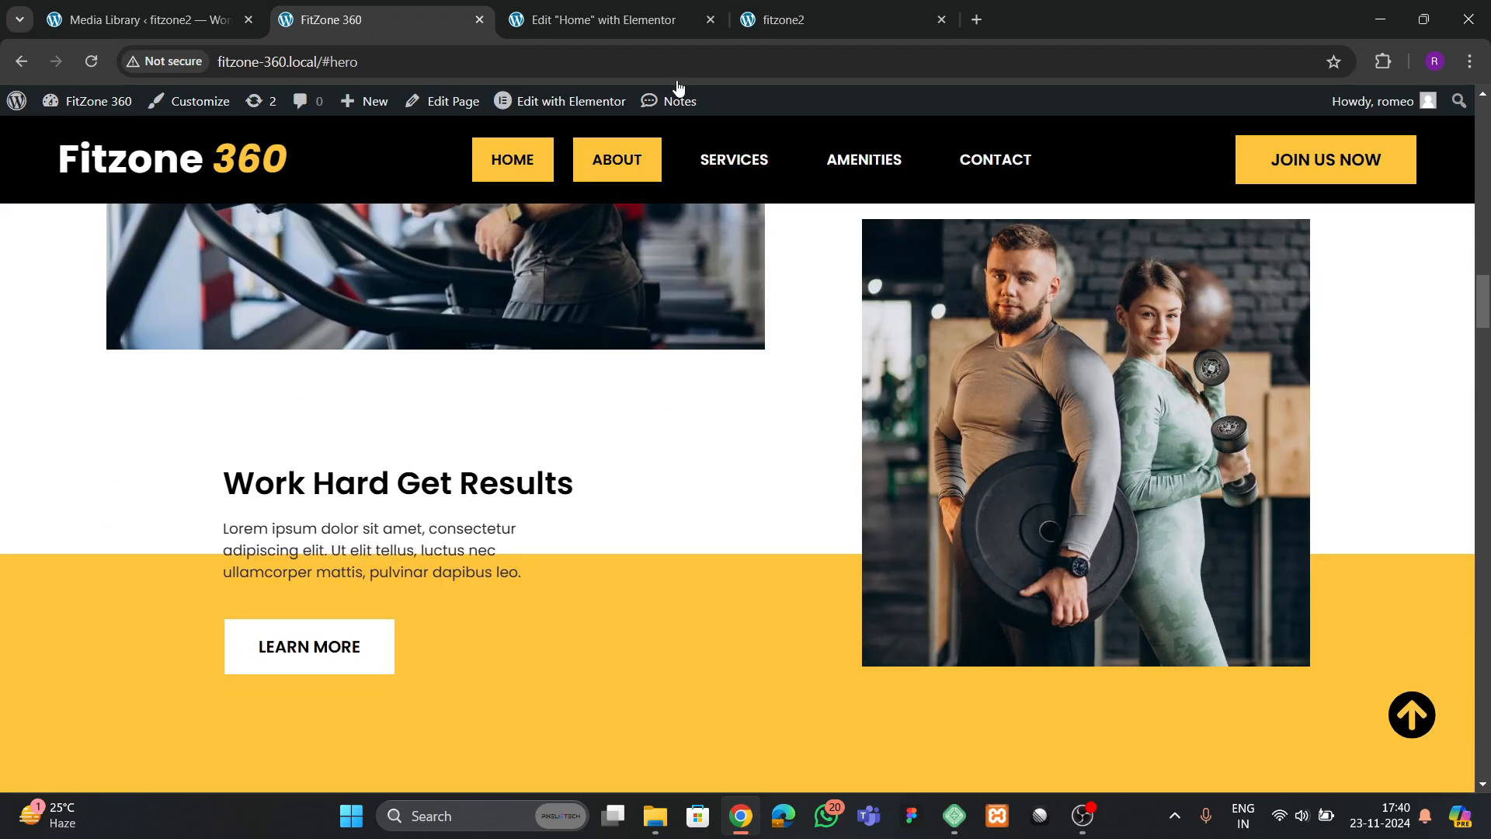
# Set the left margin of the text block container below the treadmill image to 6 em and publish the page
pyautogui.click(668, 21)
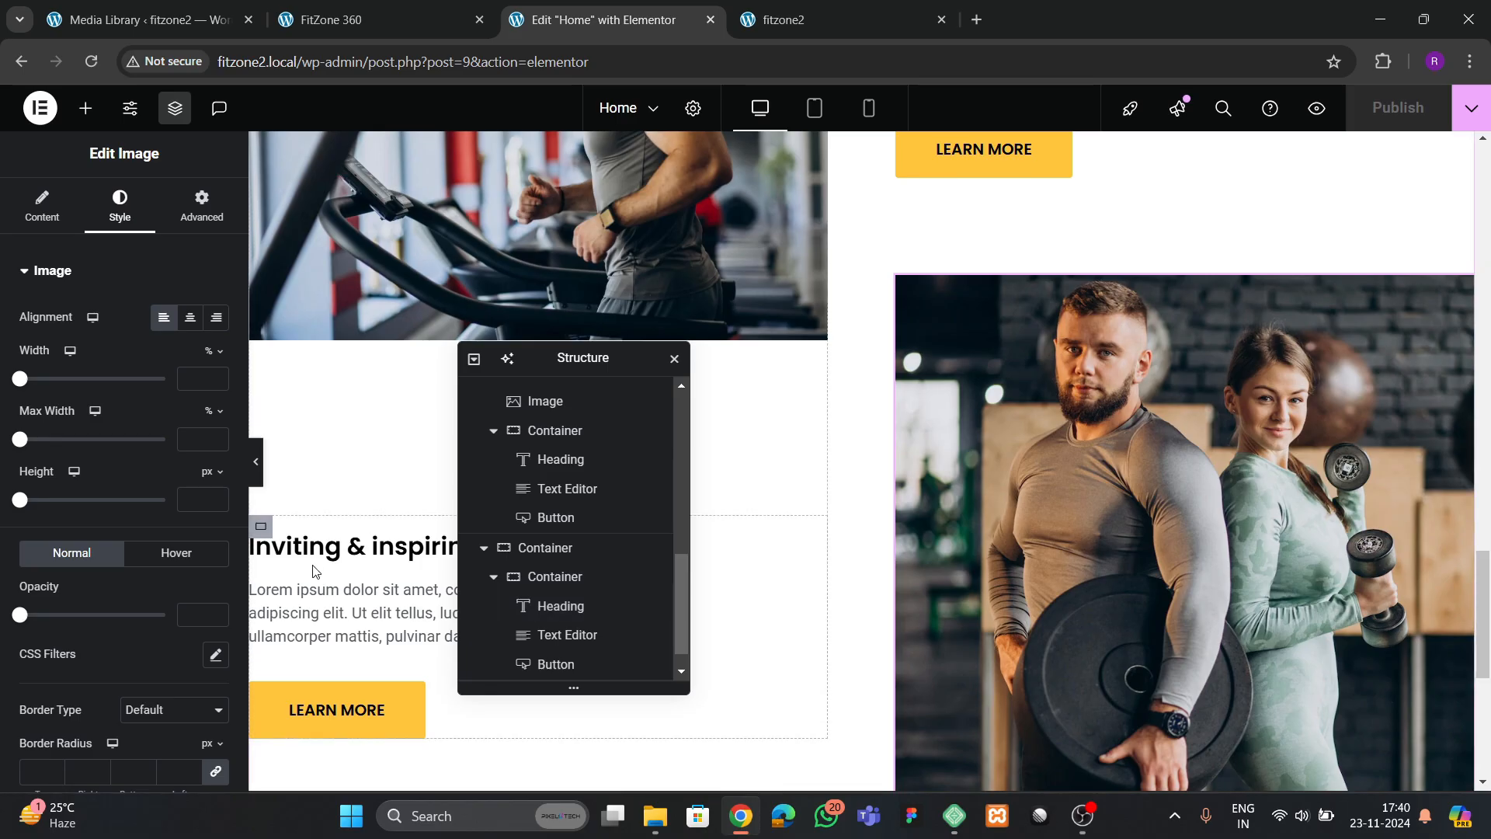
pyautogui.scroll(-1, 281, 469)
pyautogui.click(262, 432)
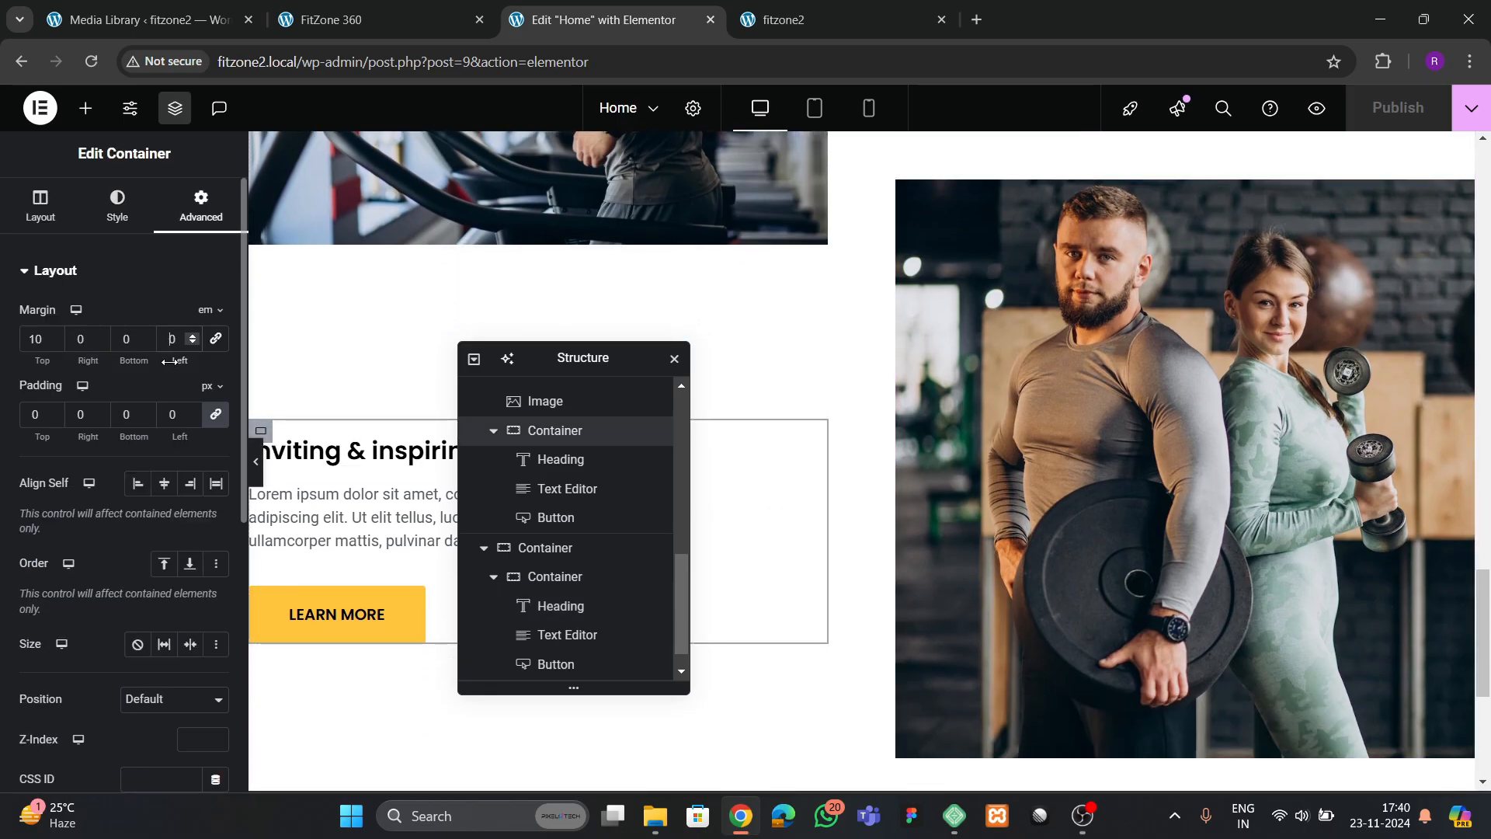
pyautogui.write('1')
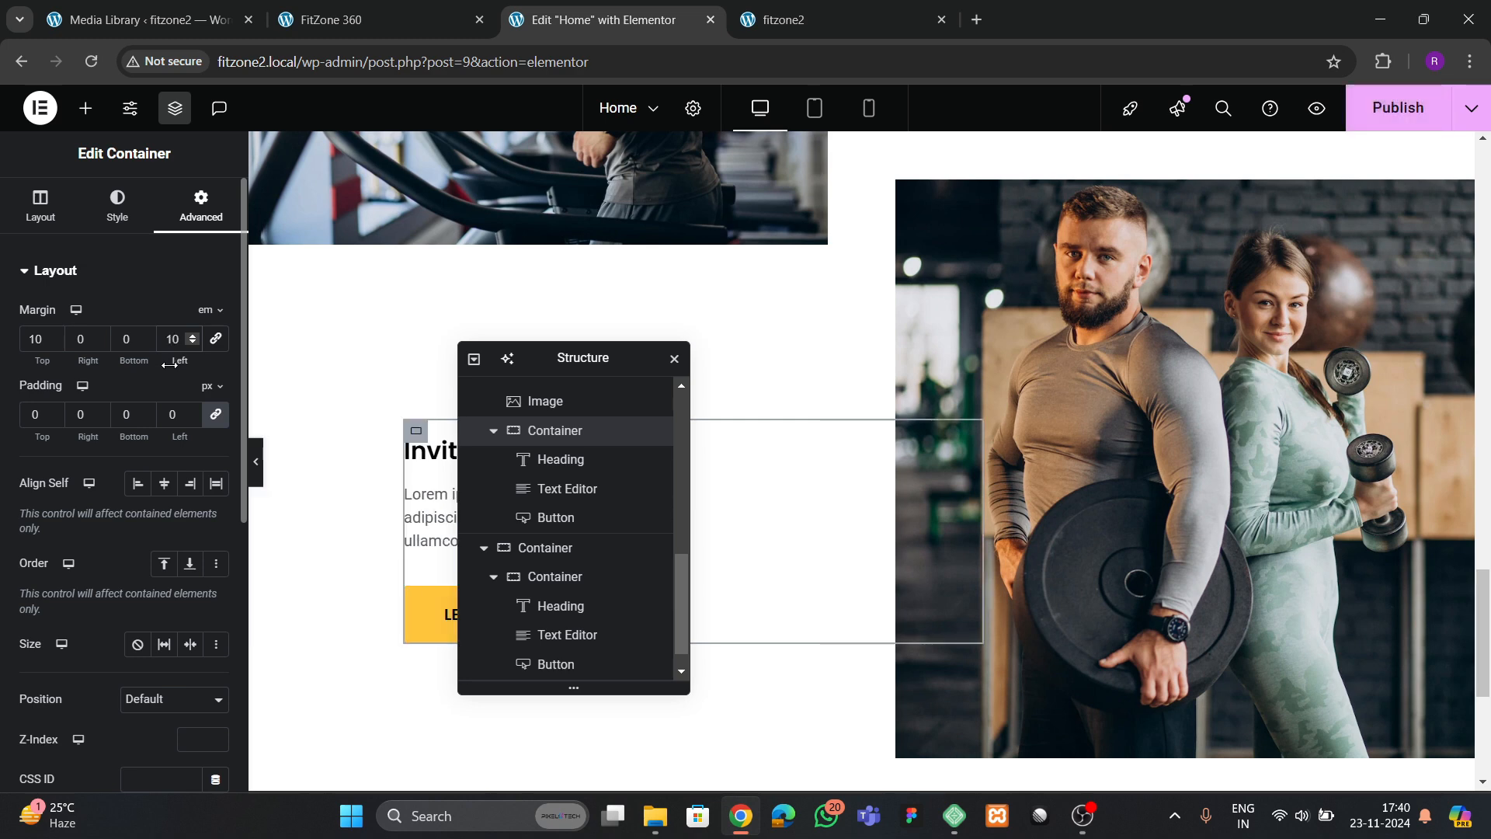
pyautogui.press('BackSpace')
pyautogui.write('6')
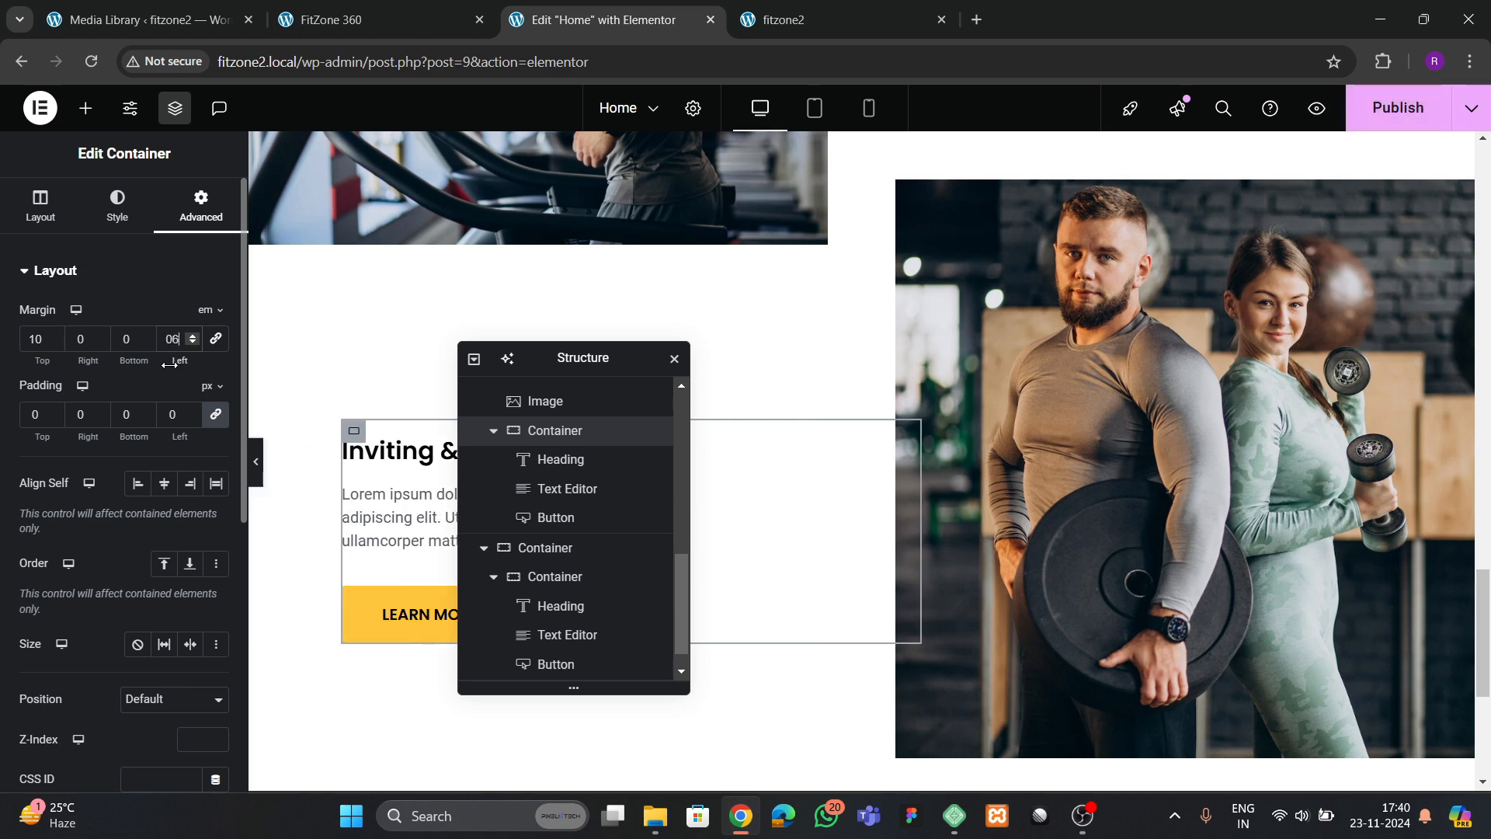
pyautogui.scroll(2, 980, 357)
pyautogui.click(1383, 113)
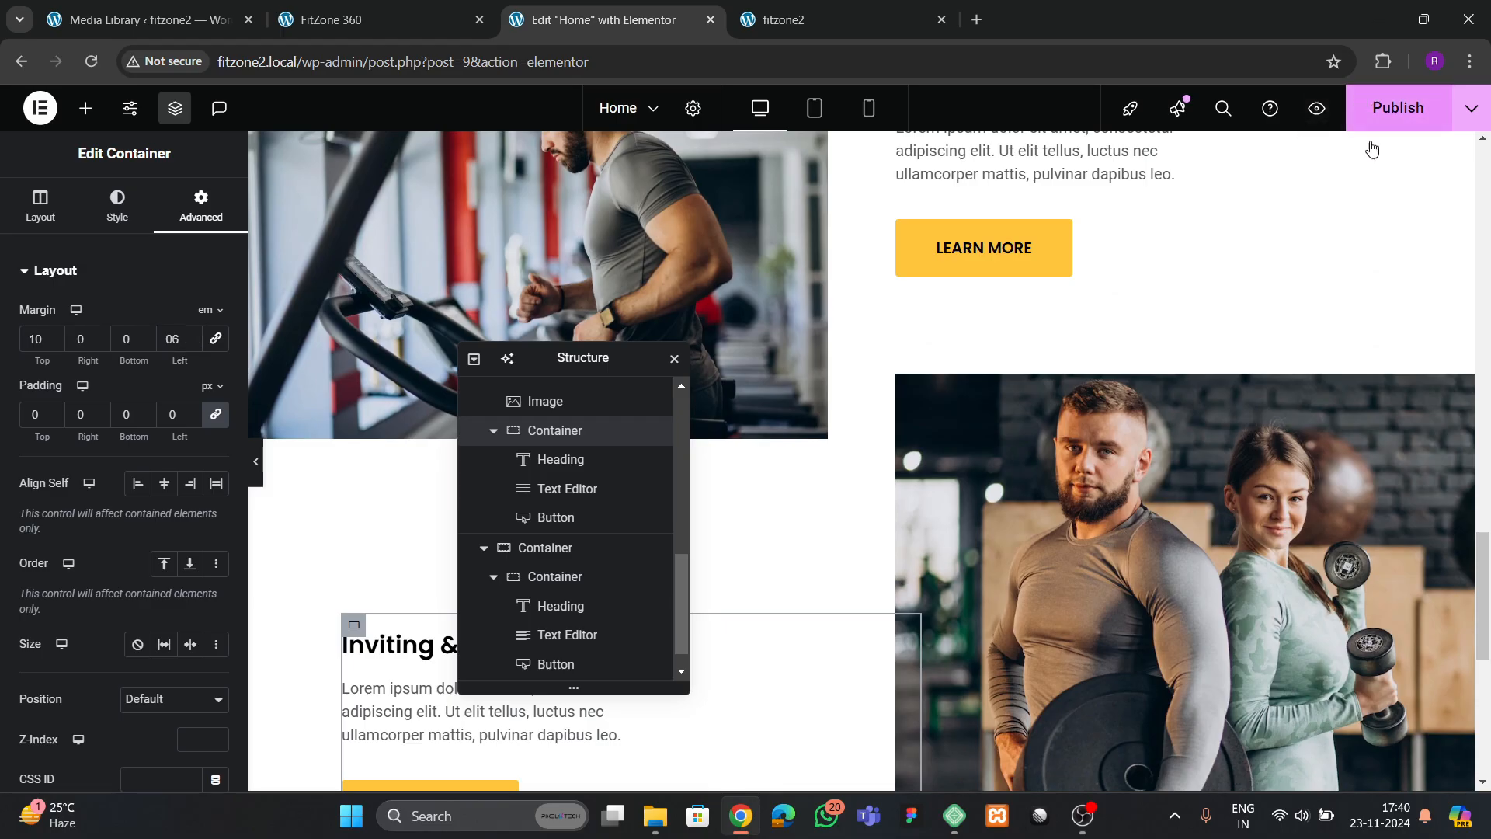
# Reload the live fitzone2 page and check the second text block's position against the two images
pyautogui.click(823, 16)
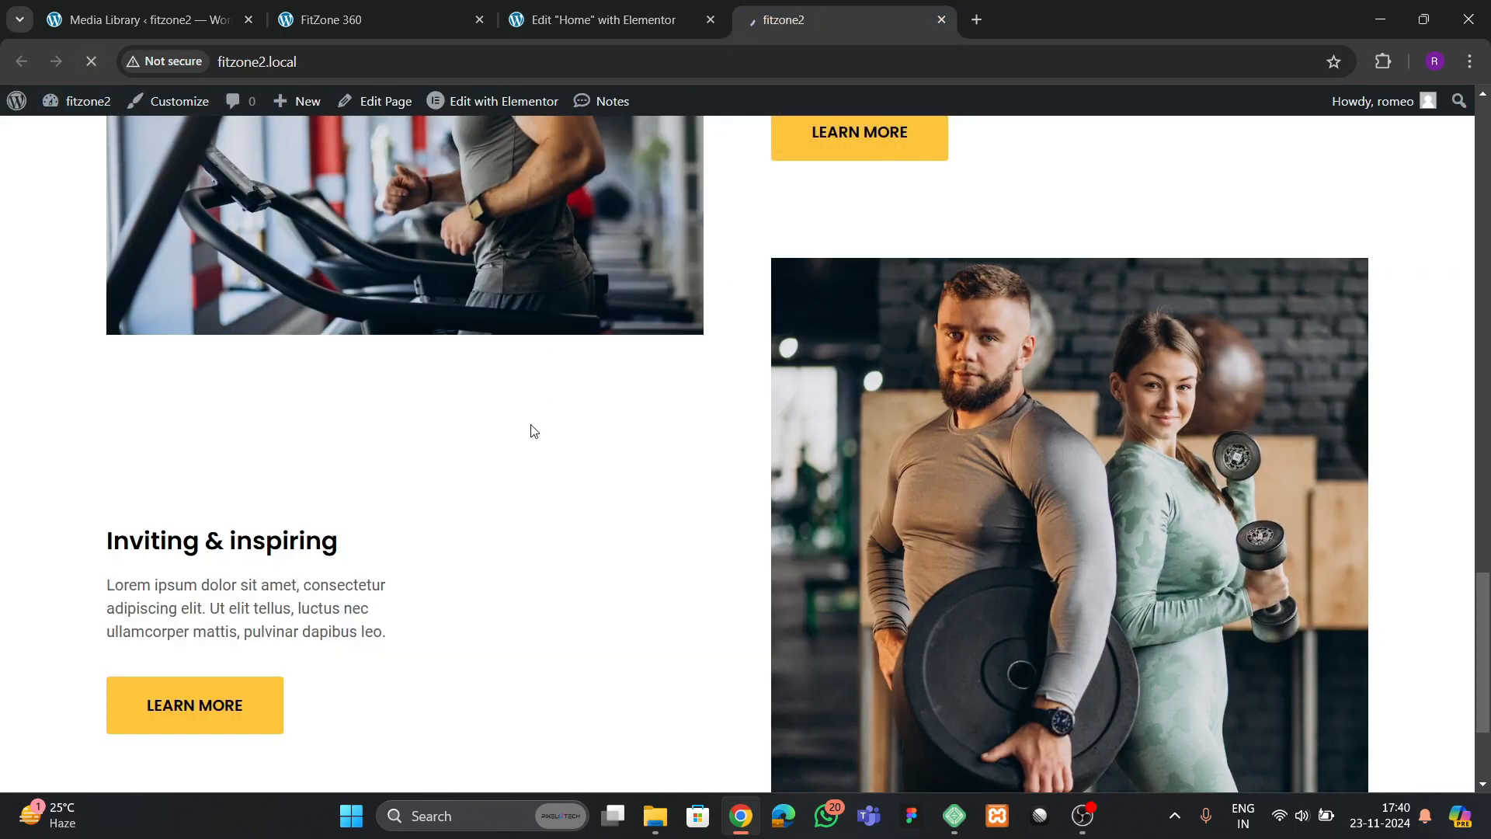
pyautogui.scroll(-5, 605, 454)
pyautogui.scroll(3, 606, 454)
pyautogui.scroll(-3, 606, 454)
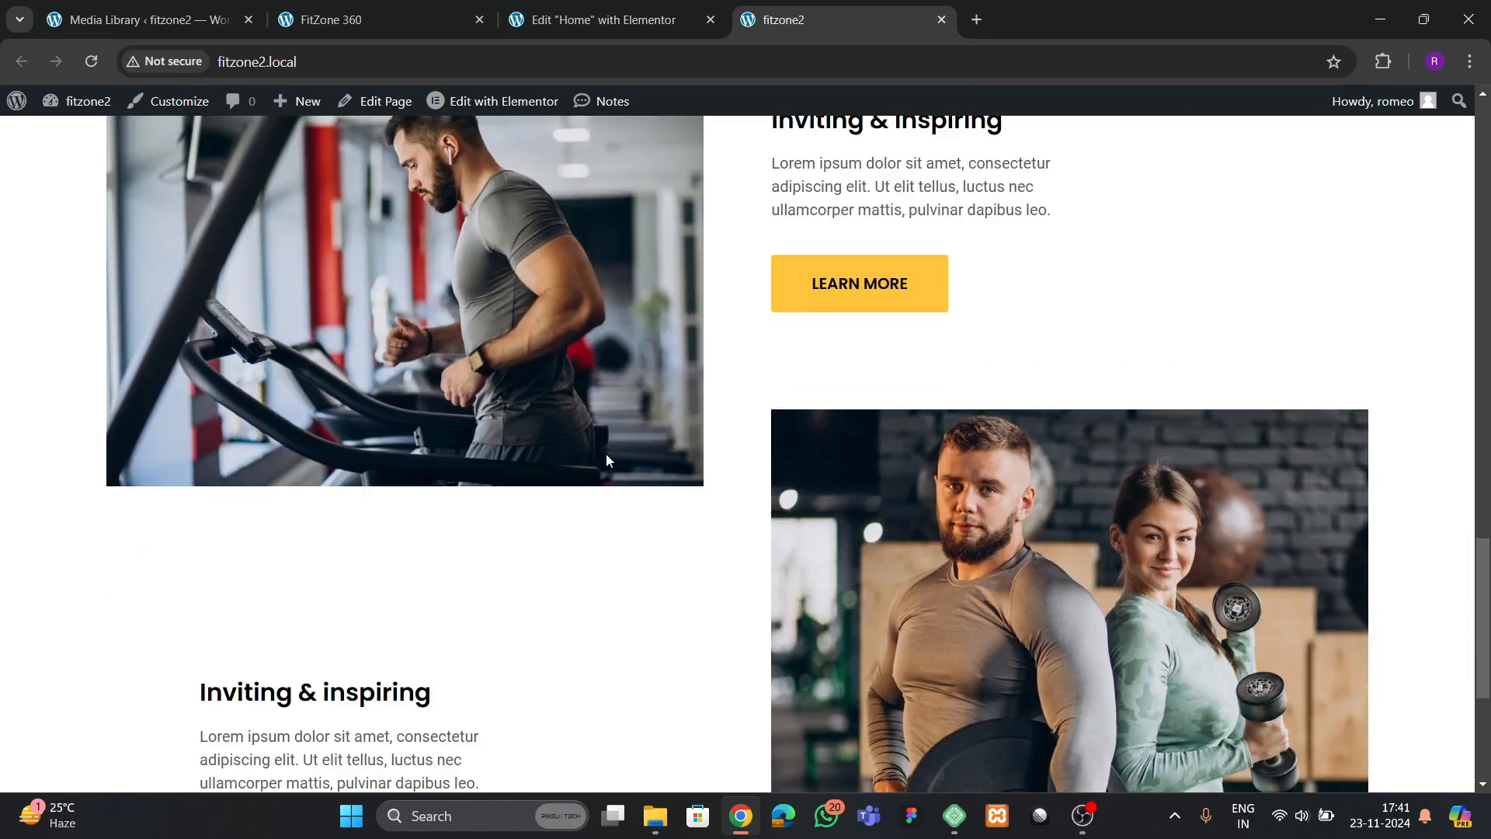
pyautogui.scroll(10, 606, 454)
pyautogui.scroll(-12, 606, 454)
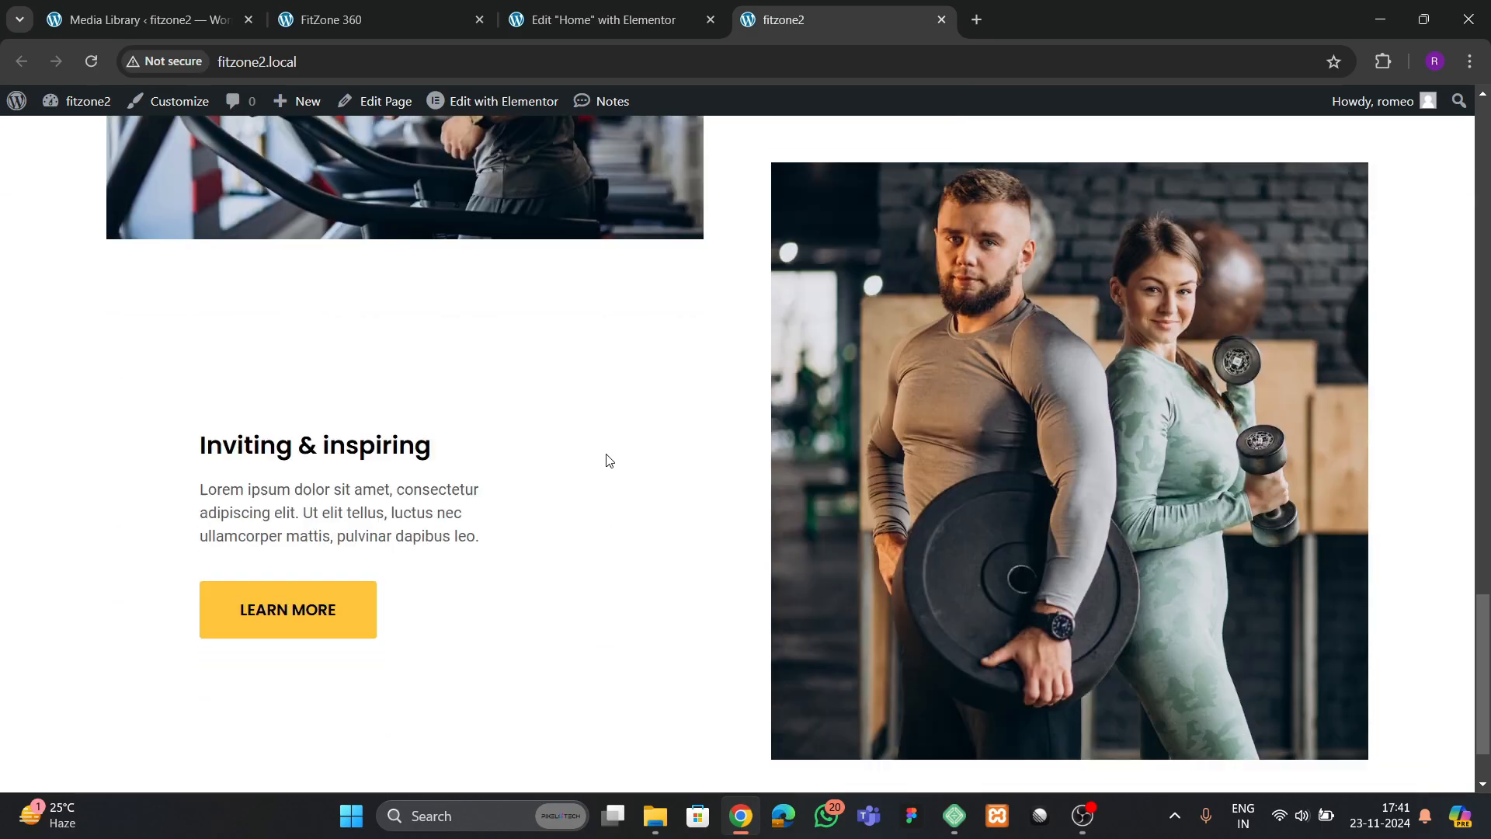
pyautogui.scroll(4, 576, 277)
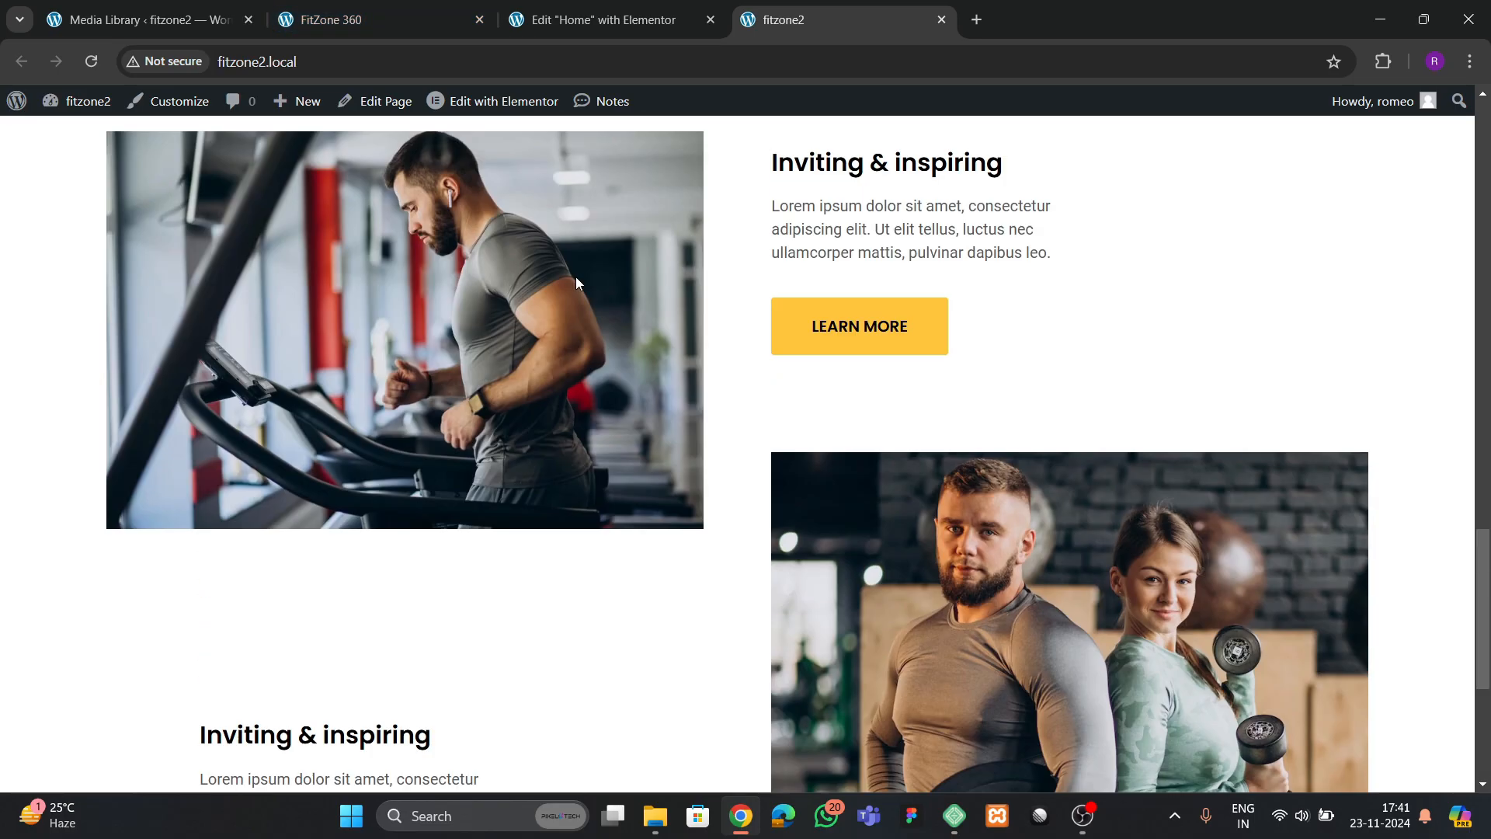
# Set the couple image's width to 90%, save the page and check the reloaded live page
pyautogui.click(571, 23)
pyautogui.click(957, 566)
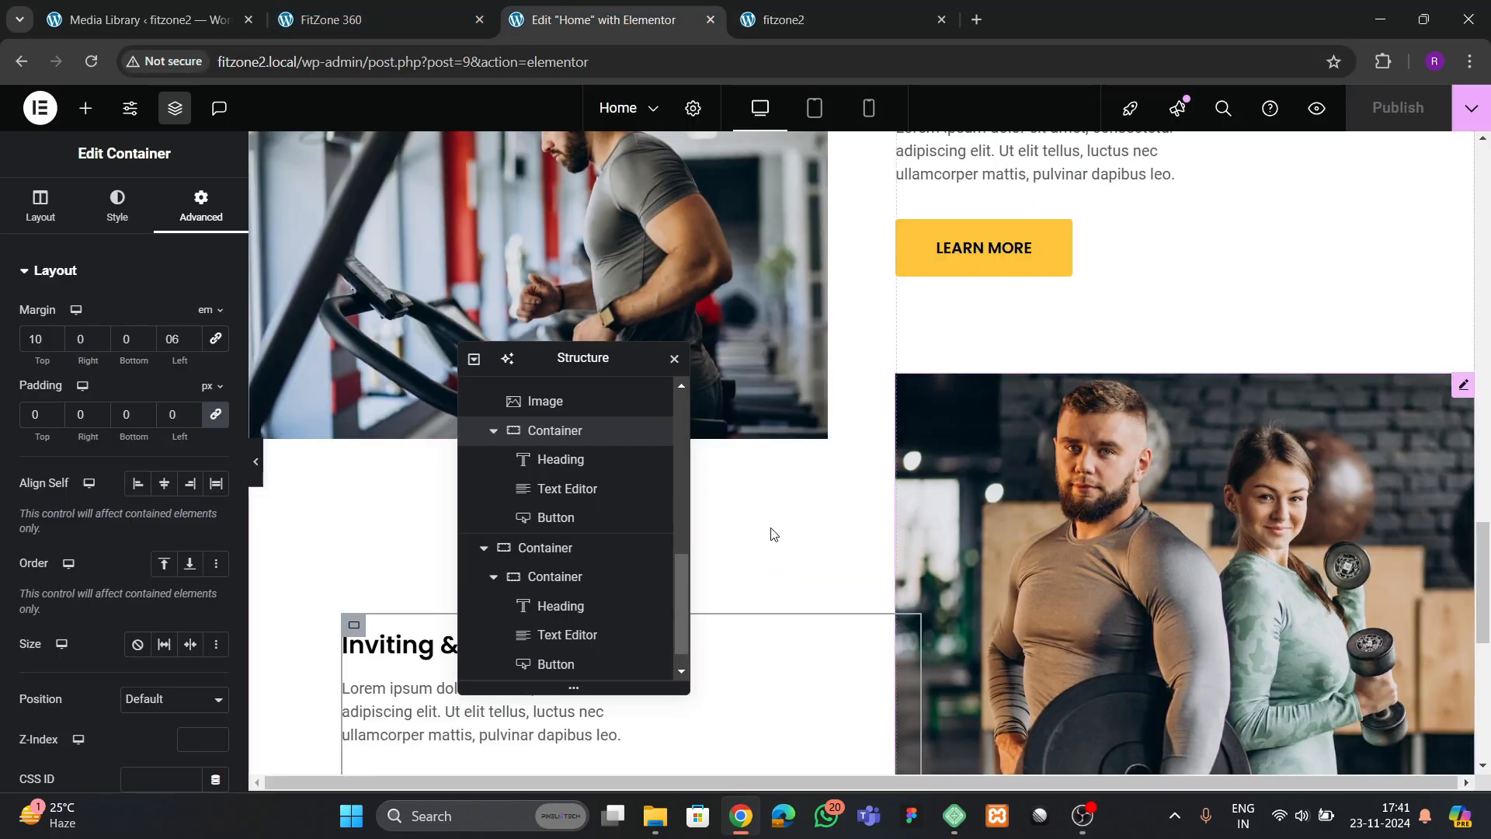
pyautogui.moveTo(21, 382); pyautogui.dragTo(140, 379)
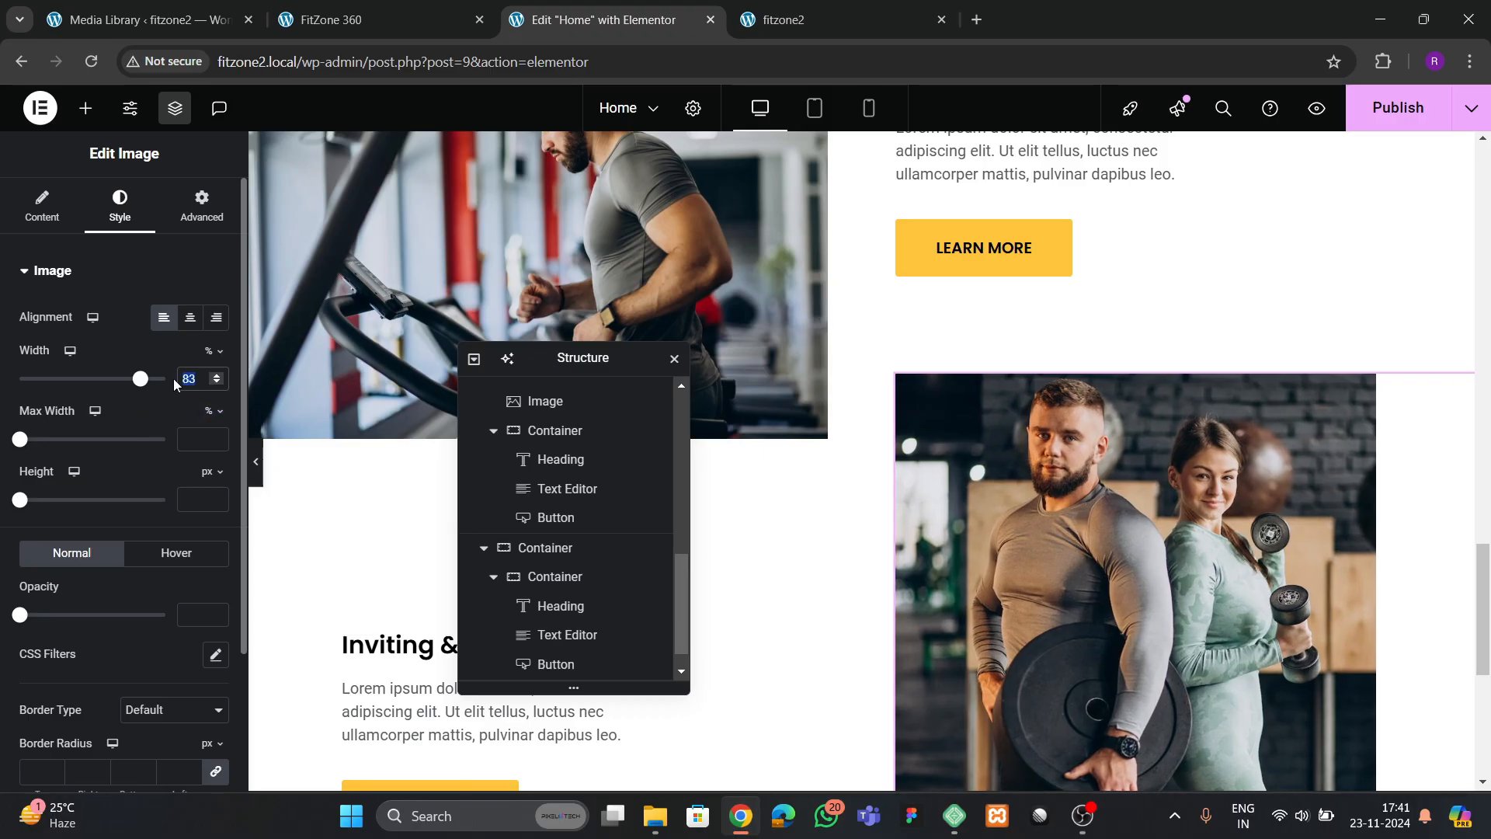
pyautogui.write('80')
pyautogui.press('BackSpace')
pyautogui.press('BackSpace')
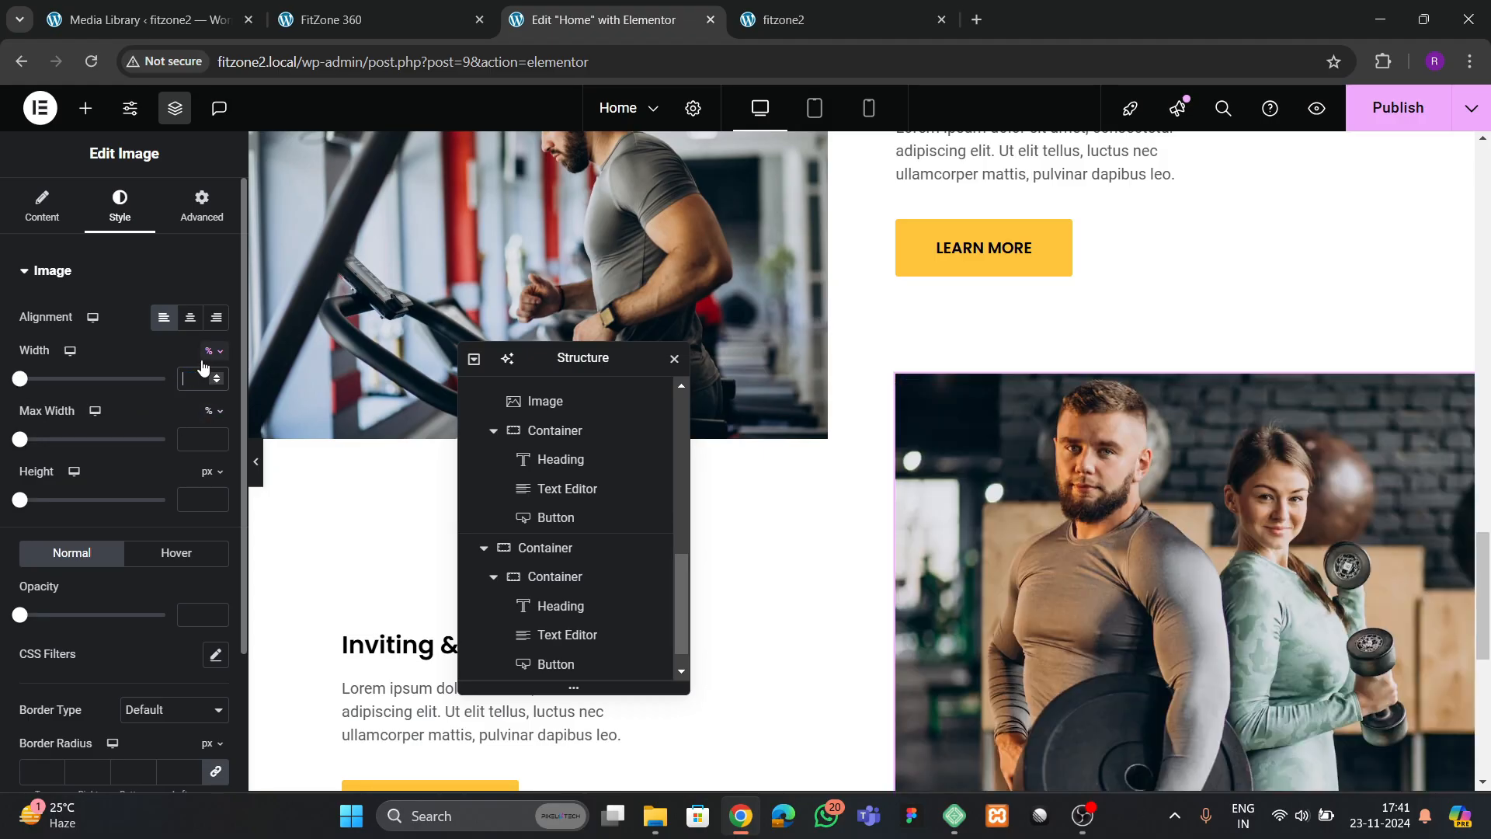
pyautogui.write('90')
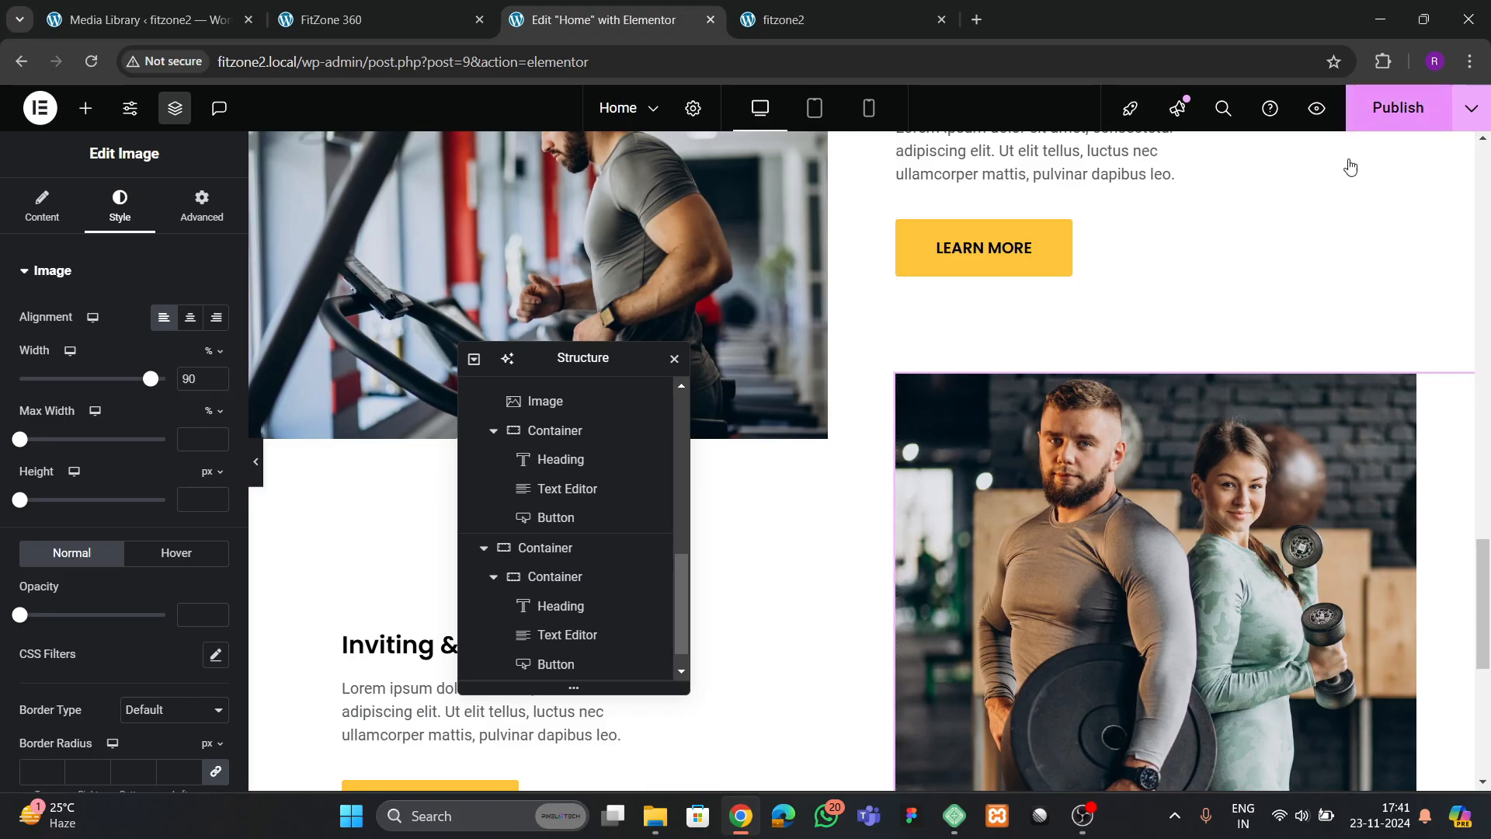
pyautogui.hotkey('ctrl', 's')
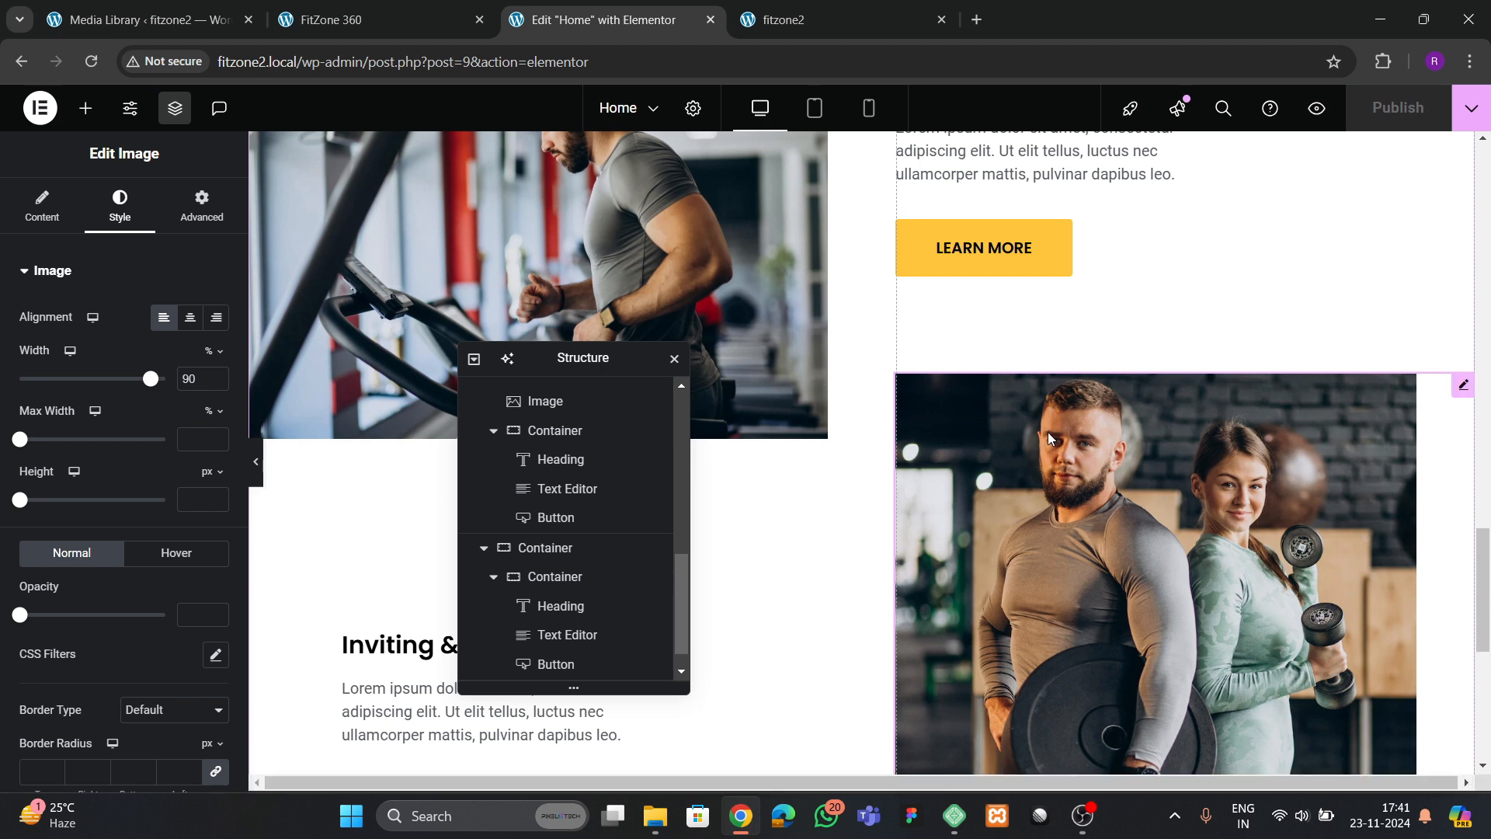
pyautogui.click(759, 19)
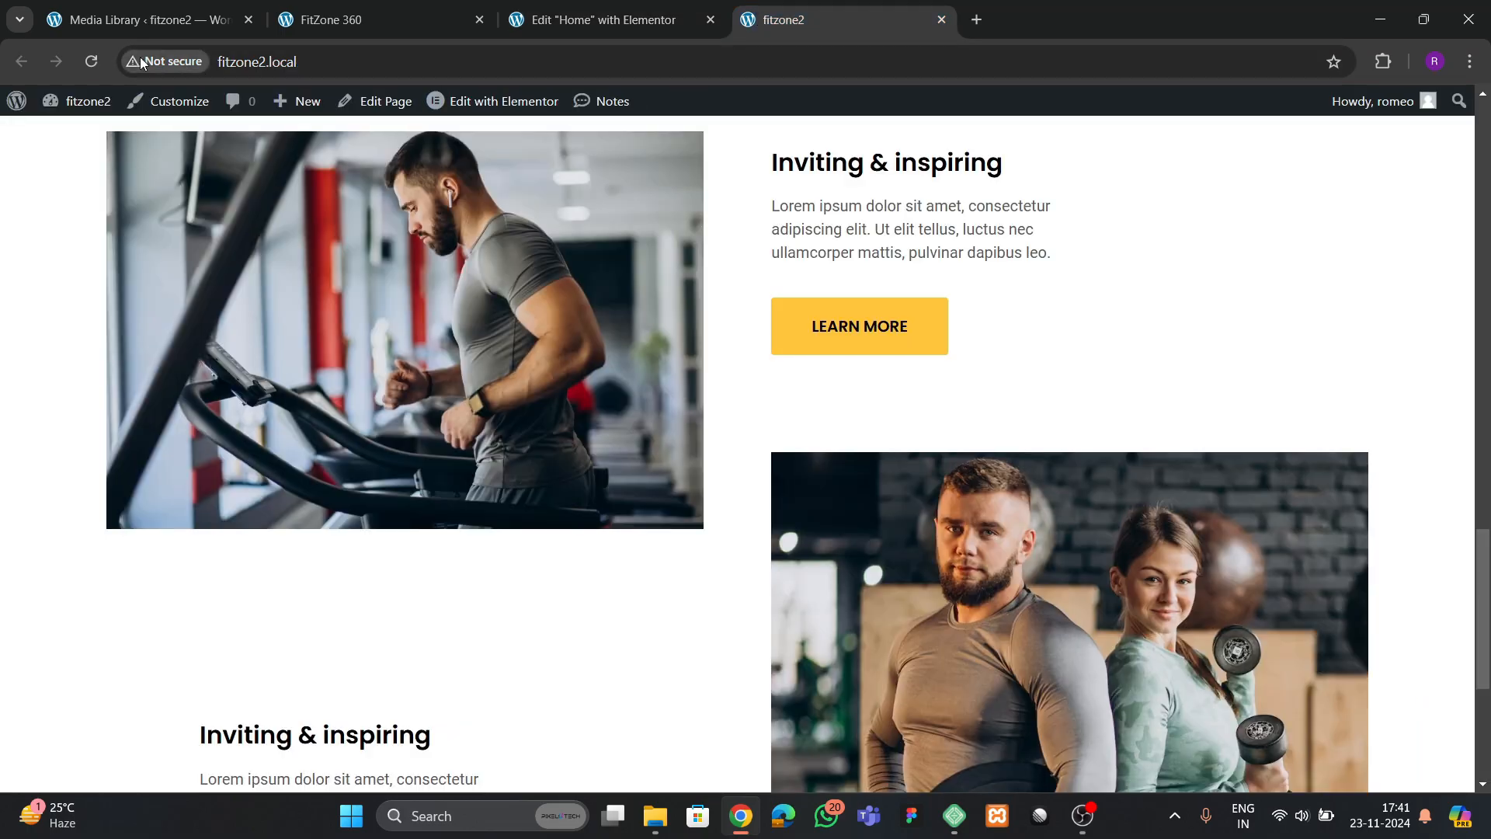
pyautogui.press('F5')
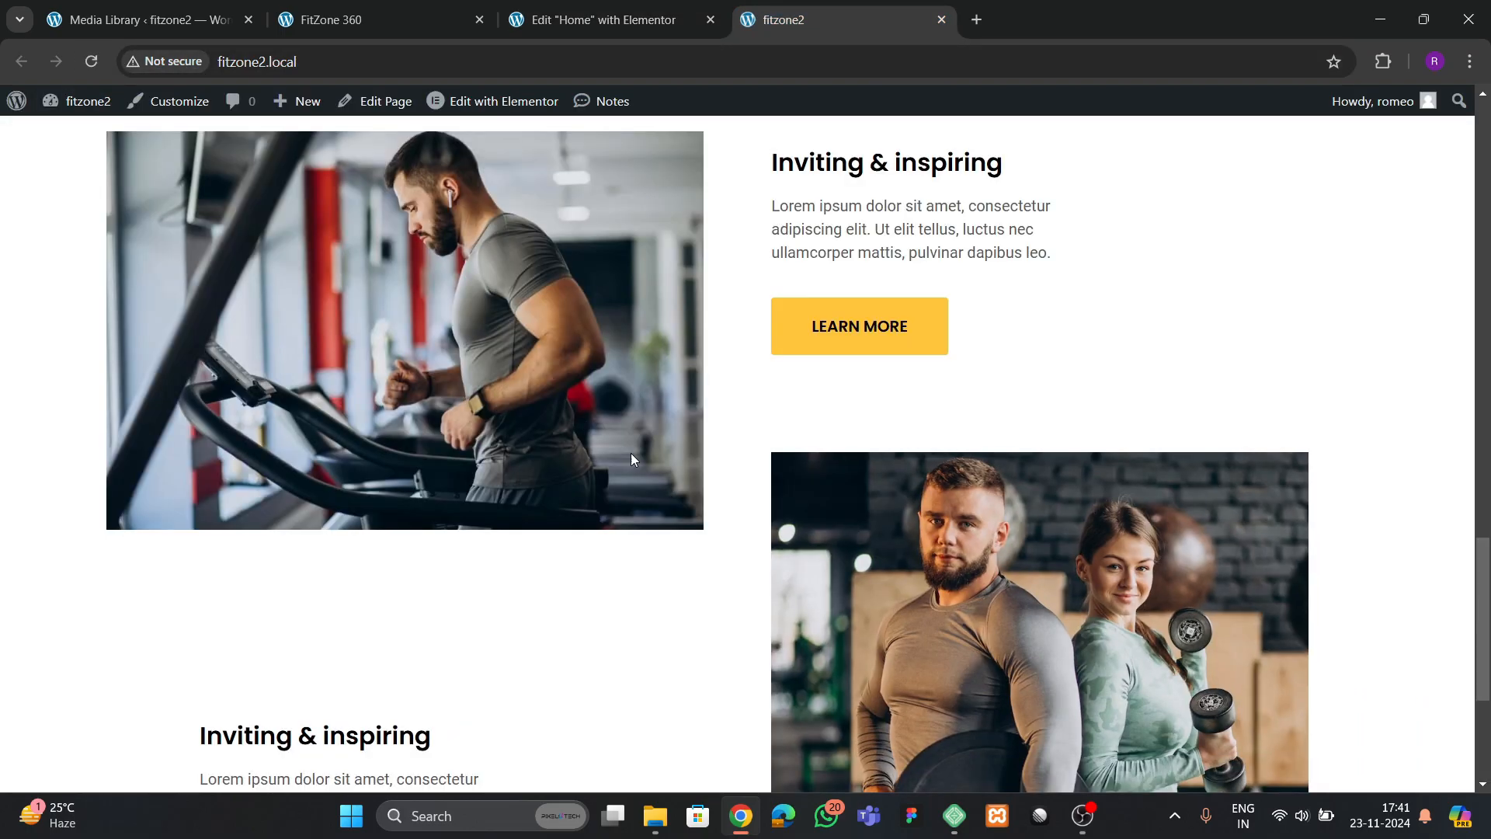
pyautogui.scroll(-3, 642, 477)
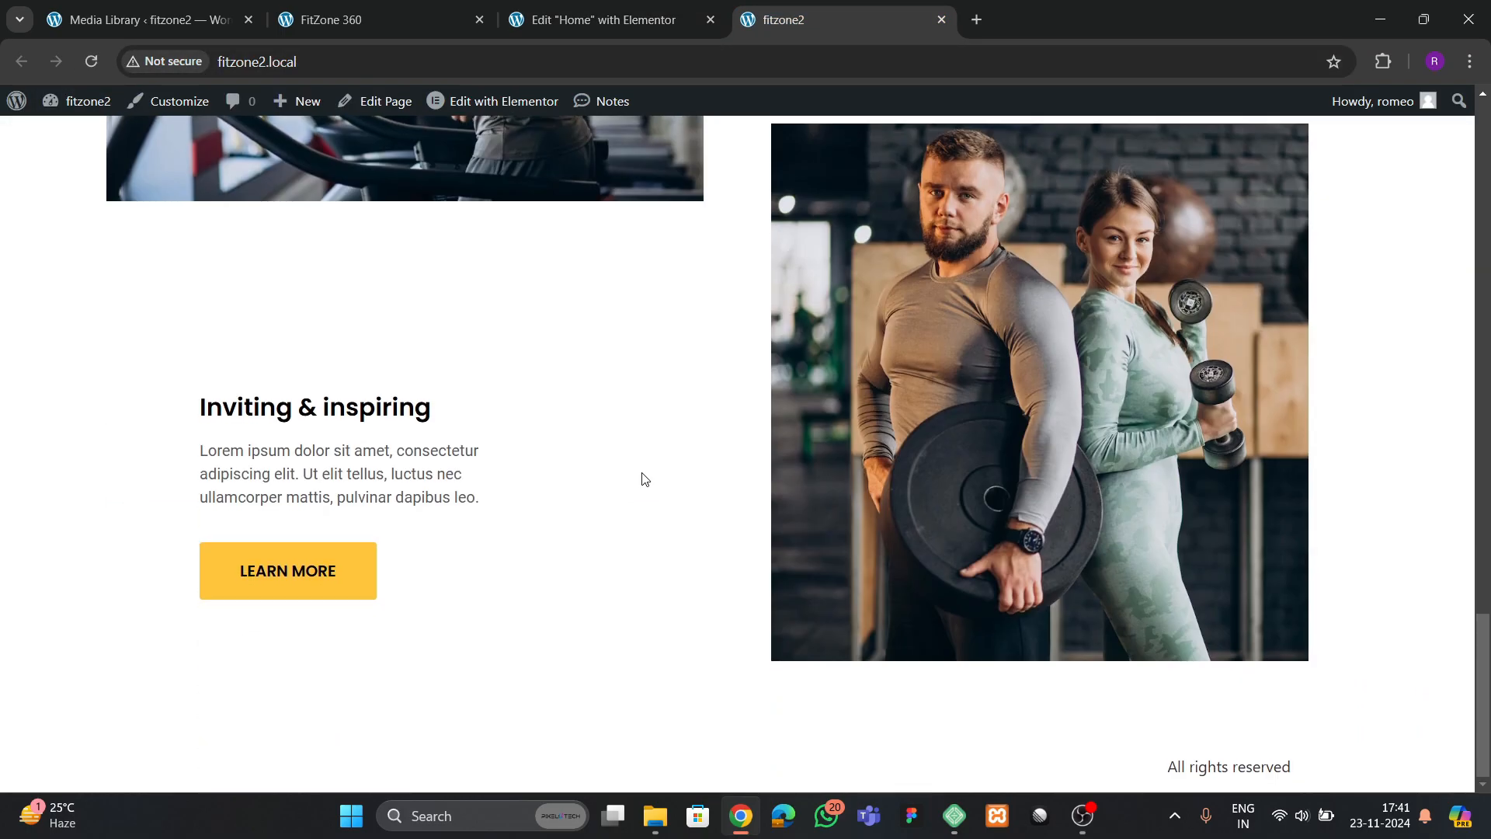
# Examine the yellow background and the Benefits Of Sport Training section on the FitZone 360 reference page
pyautogui.click(366, 11)
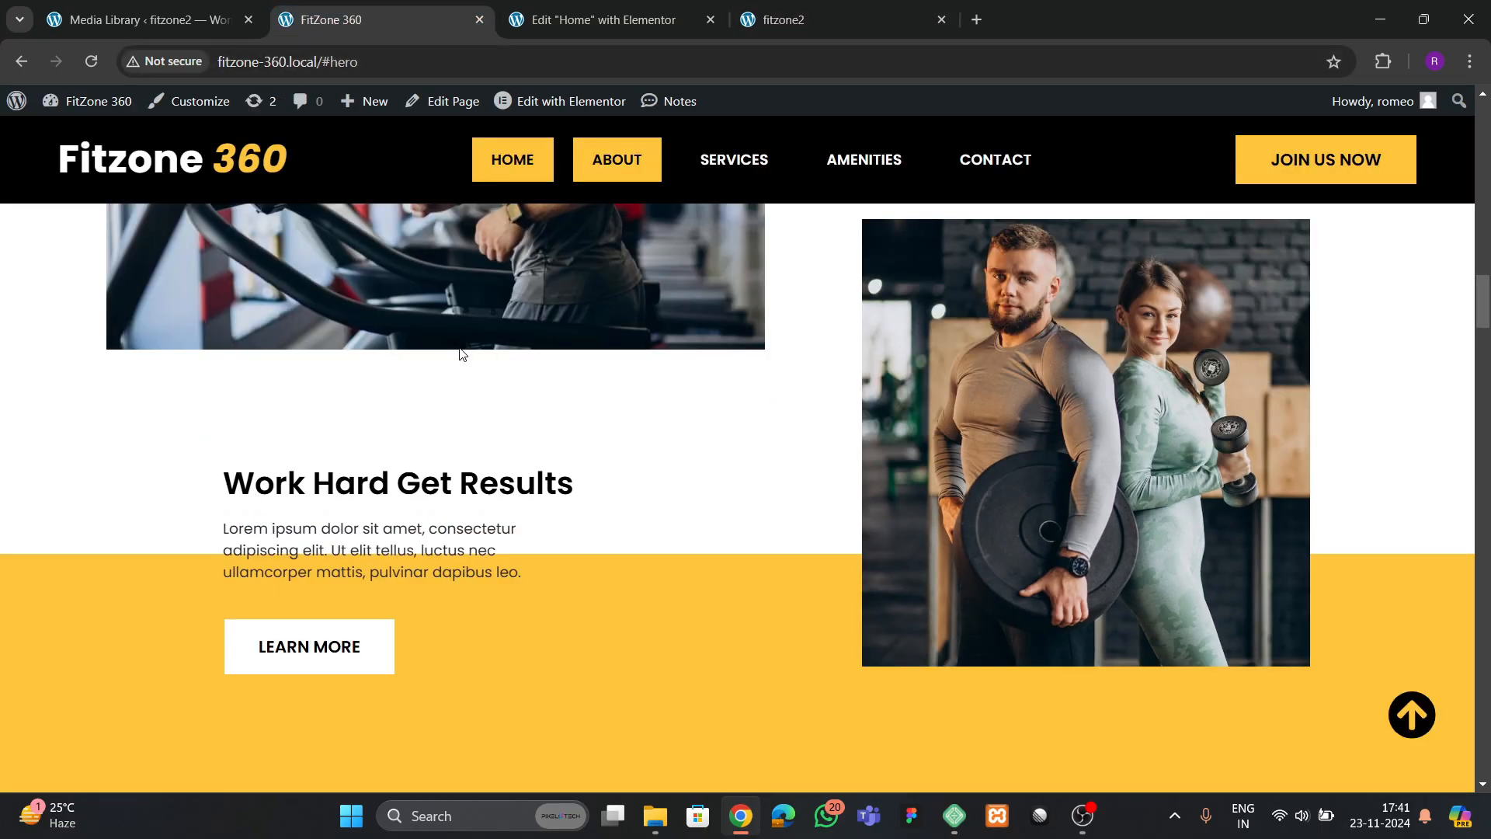
pyautogui.scroll(-2, 420, 447)
pyautogui.scroll(-5, 606, 463)
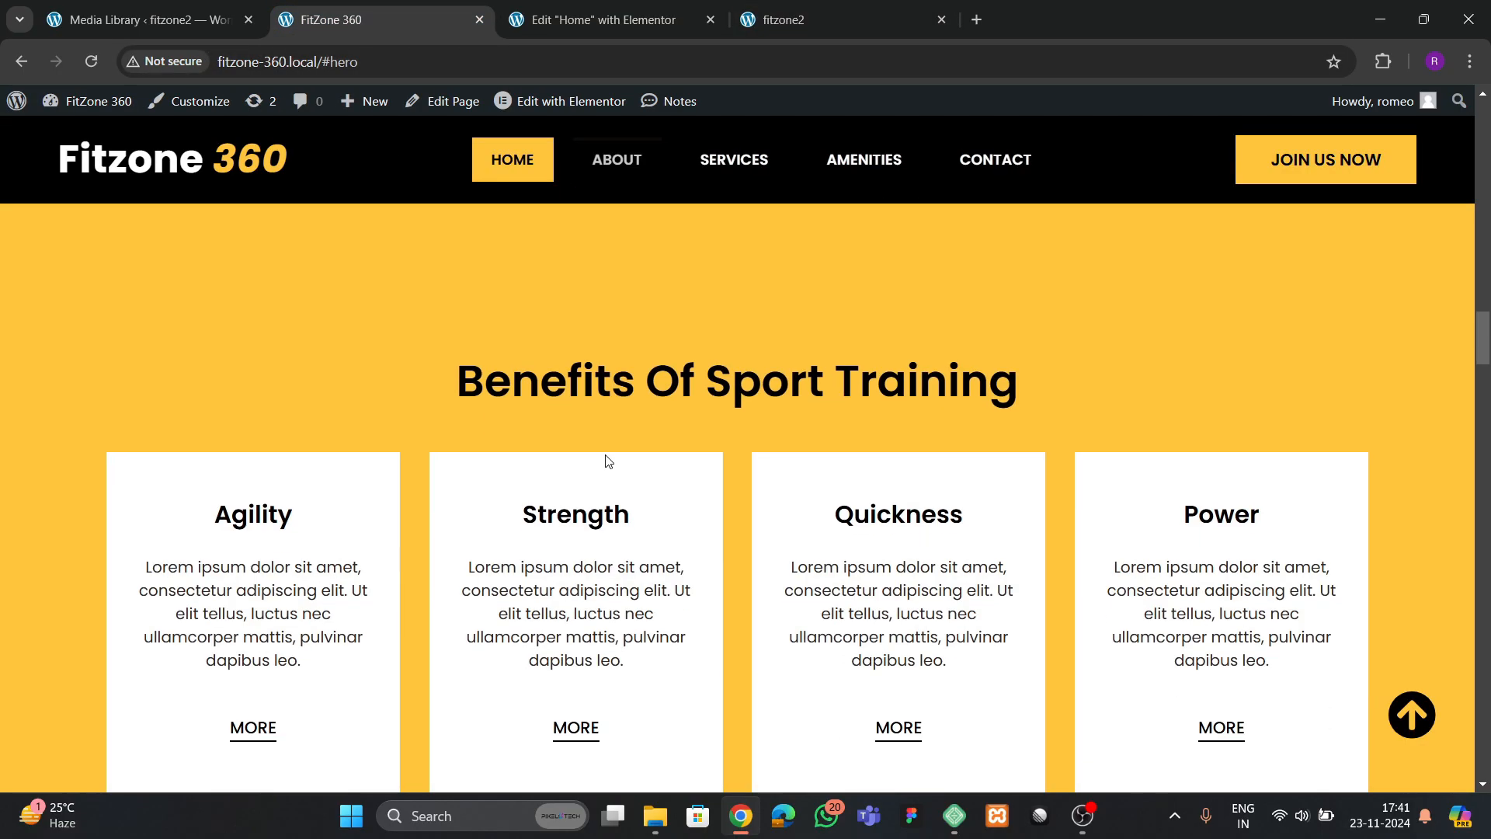
pyautogui.scroll(2, 710, 454)
pyautogui.scroll(-4, 715, 466)
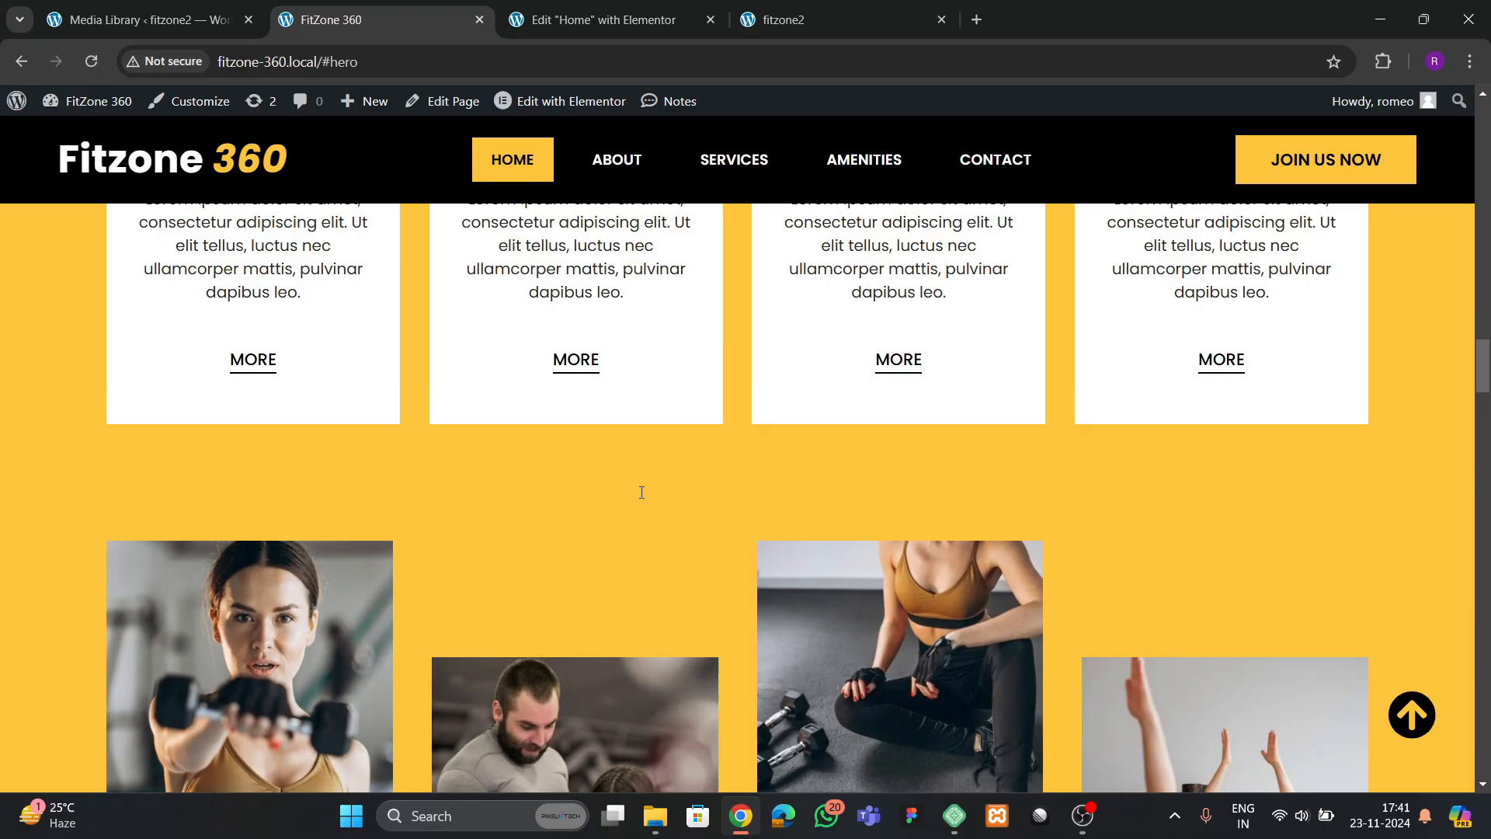
pyautogui.scroll(-4, 709, 505)
pyautogui.scroll(10, 710, 505)
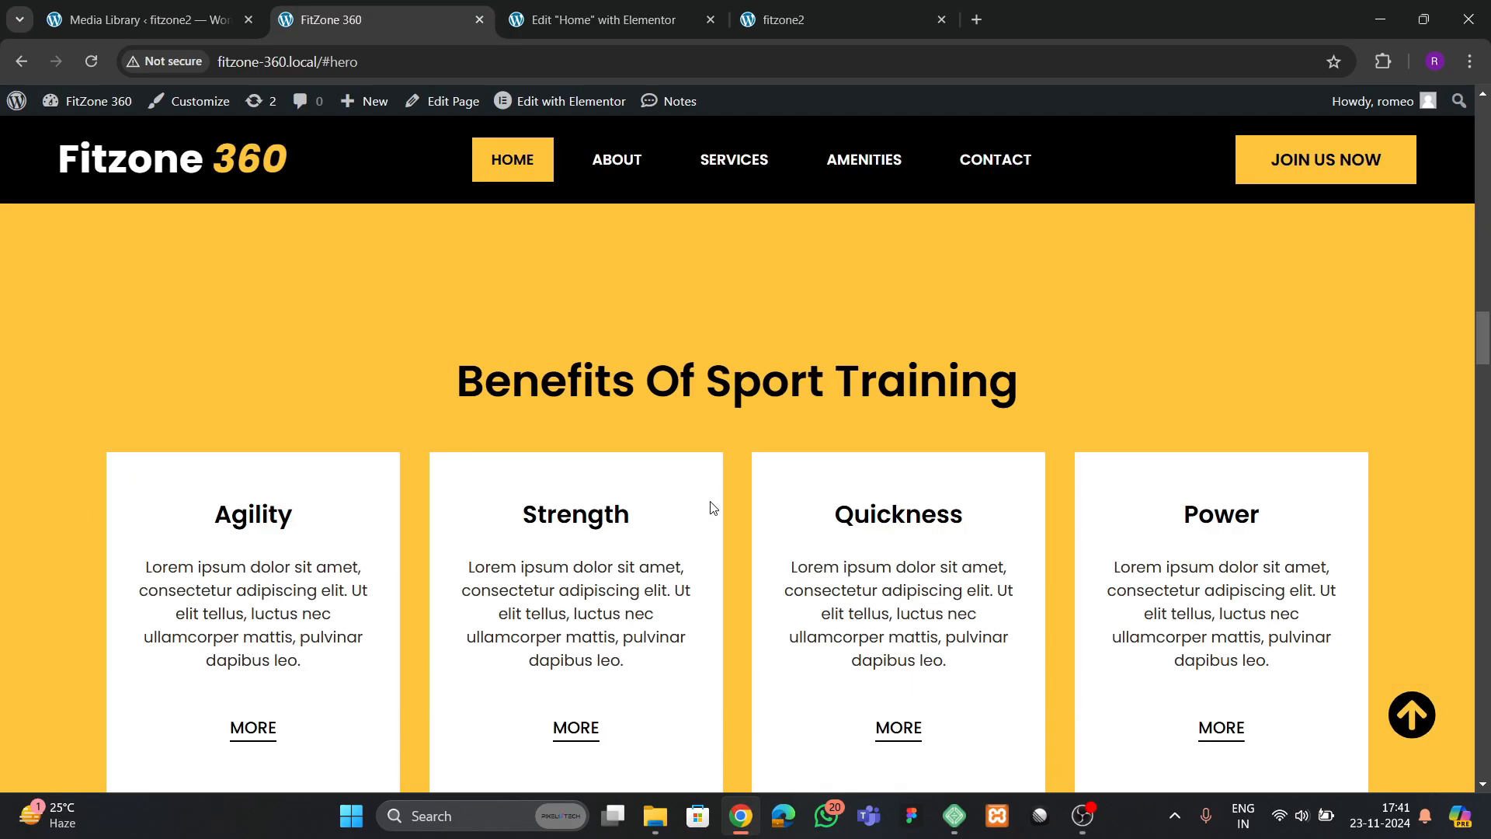
# Back in the Elementor editor, add a single-column flexbox container below the couple image section
pyautogui.click(598, 20)
pyautogui.scroll(-6, 792, 453)
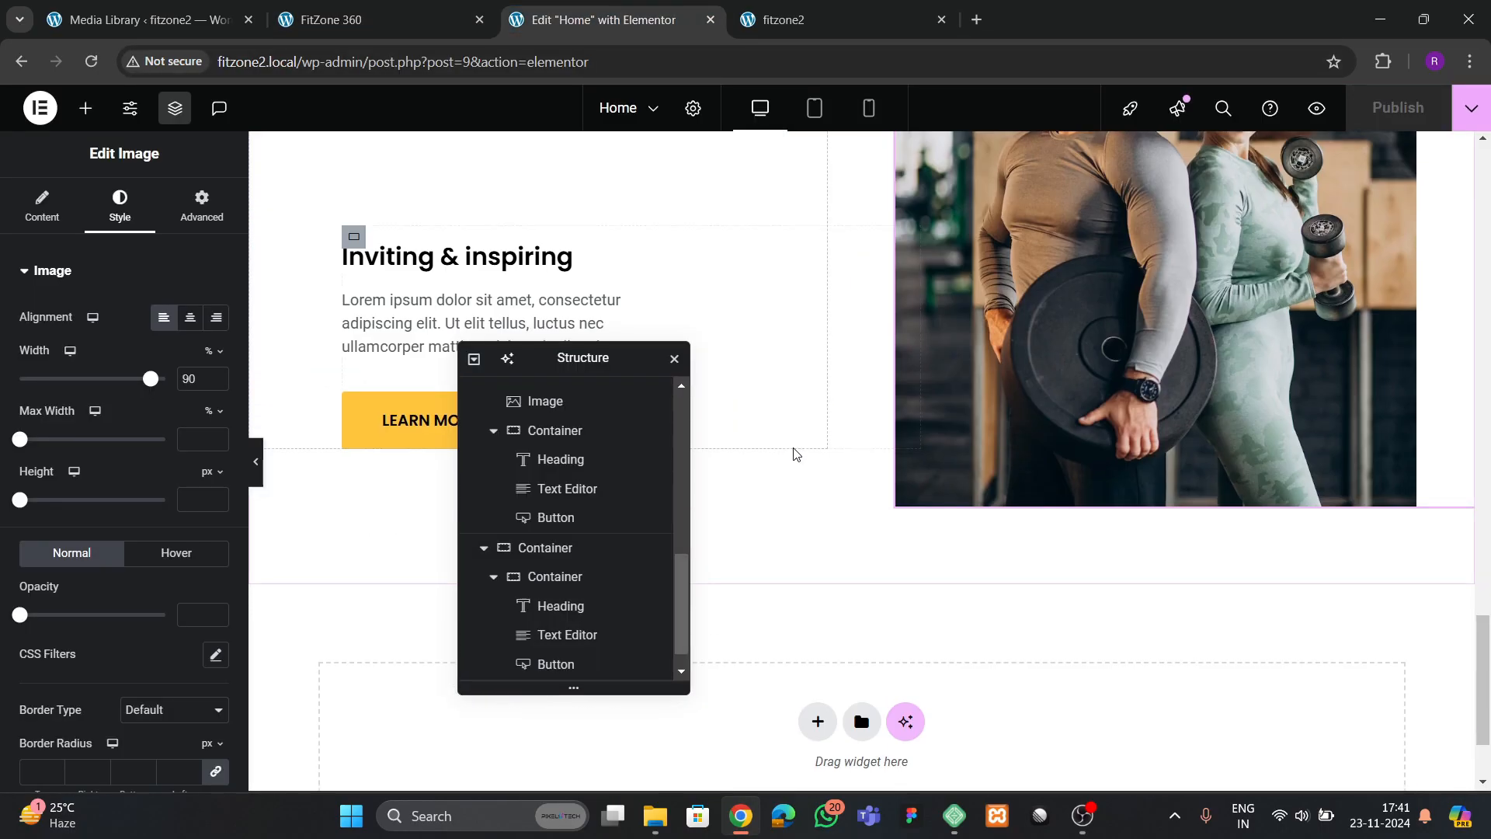
pyautogui.moveTo(573, 371); pyautogui.dragTo(1114, 260)
pyautogui.click(818, 571)
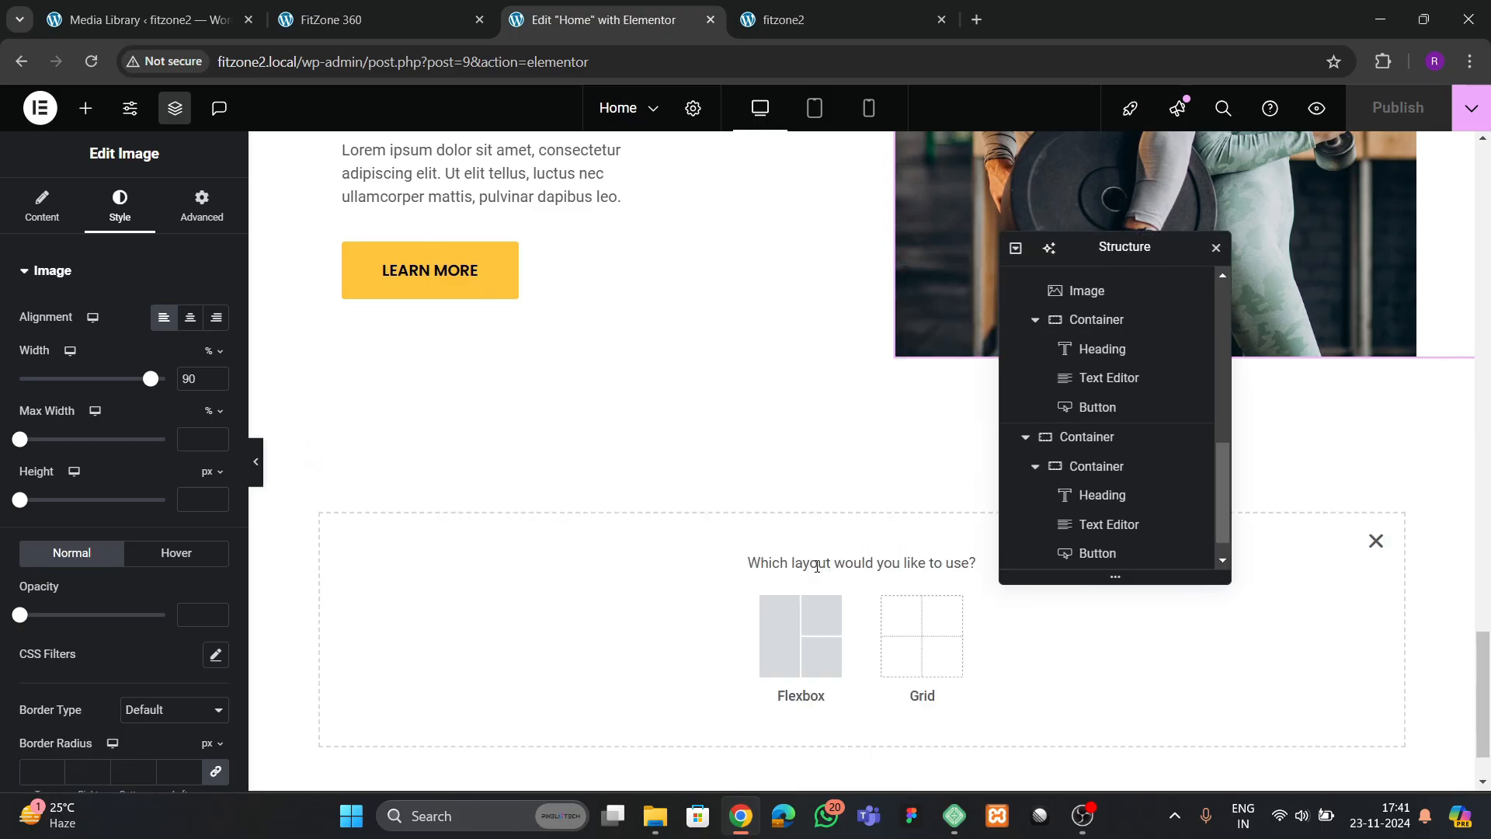
pyautogui.click(804, 618)
pyautogui.click(627, 618)
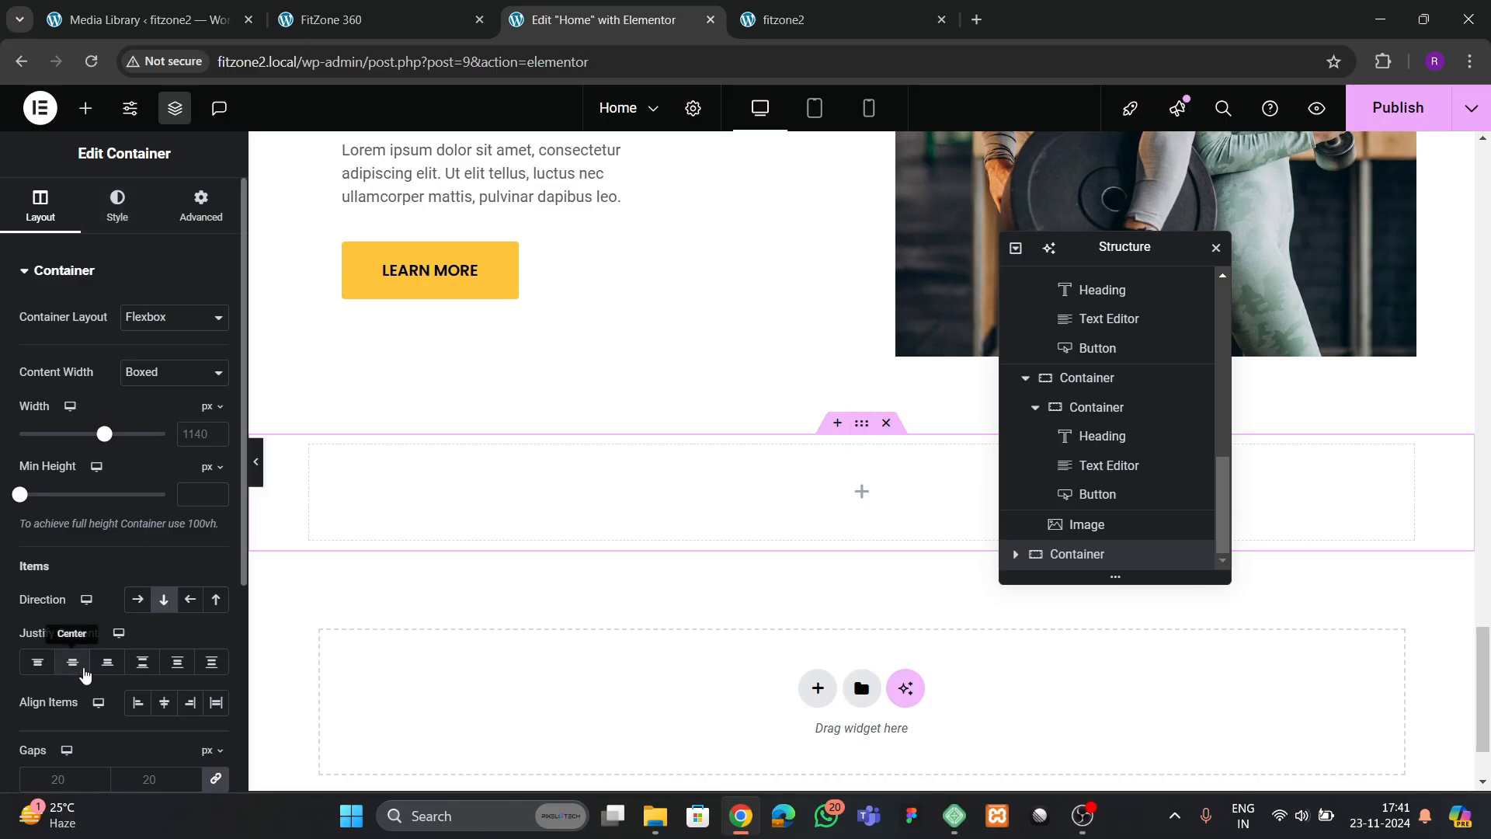
# Give the new empty container a solid background in the yellow global color
pyautogui.click(117, 208)
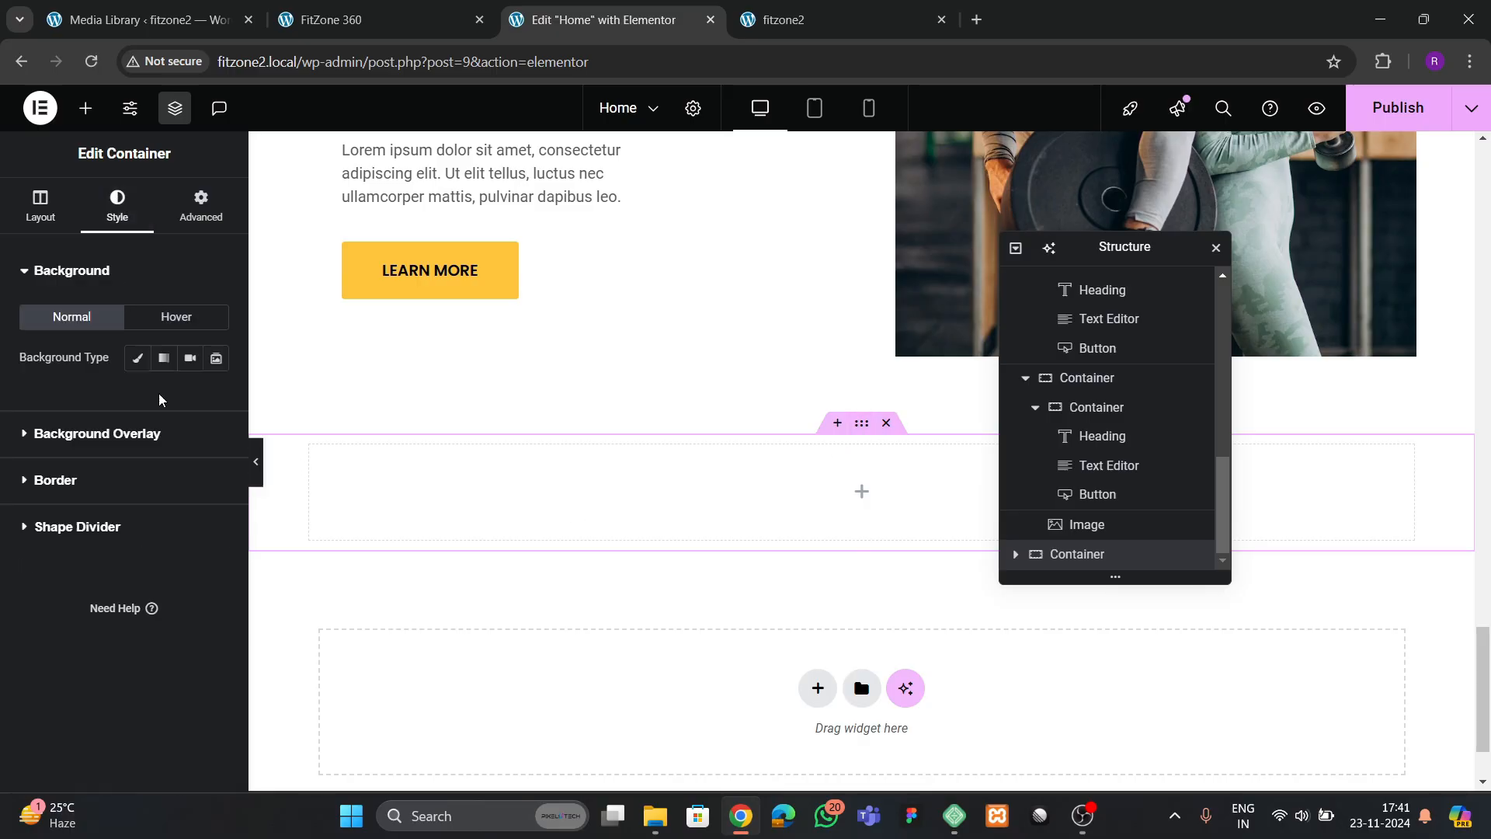
pyautogui.click(190, 398)
pyautogui.click(109, 606)
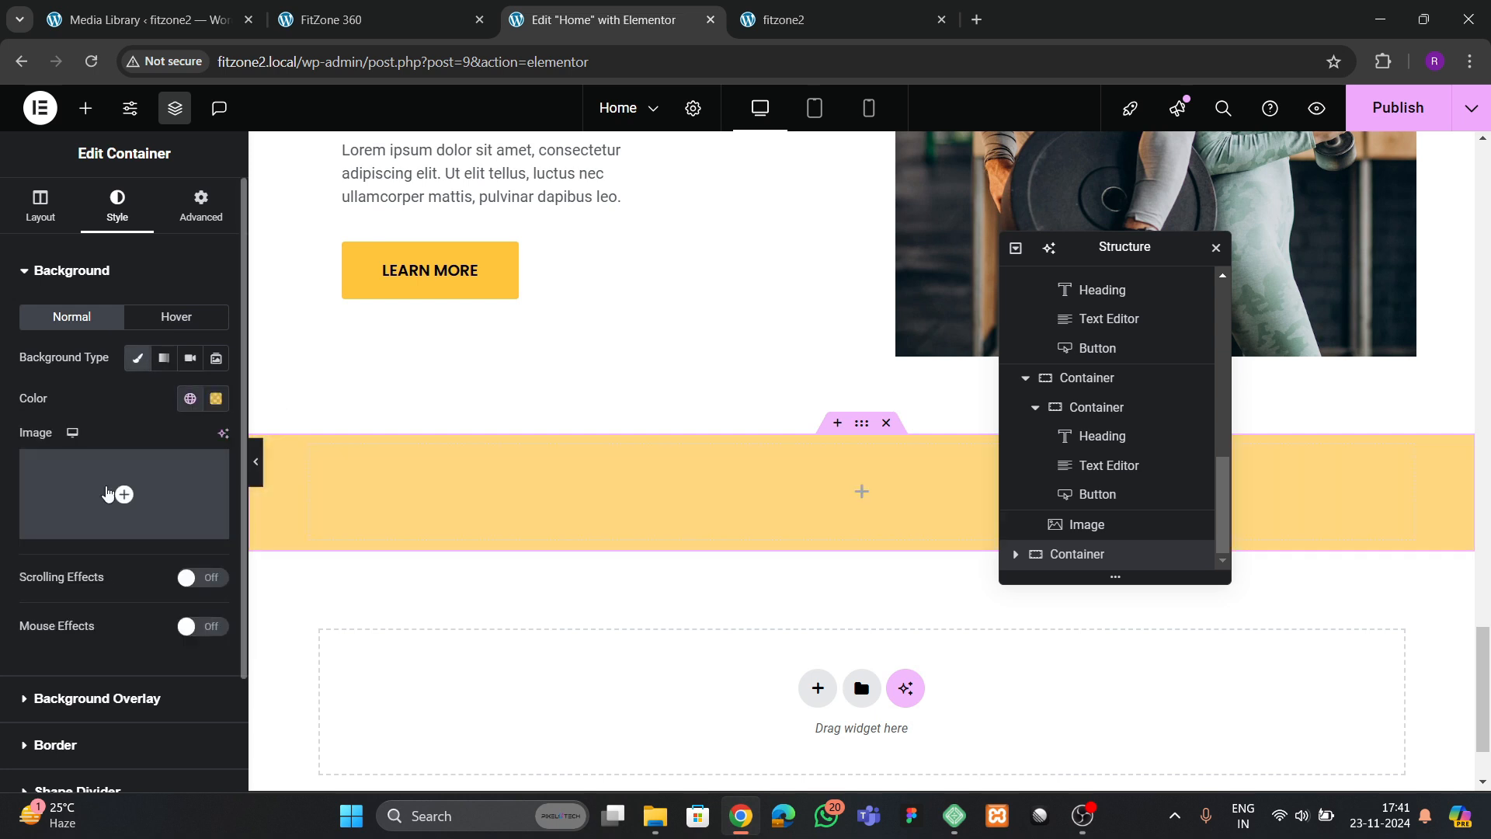
# Set the yellow container's padding to 80 px top and bottom and 0 px right and left
pyautogui.click(200, 218)
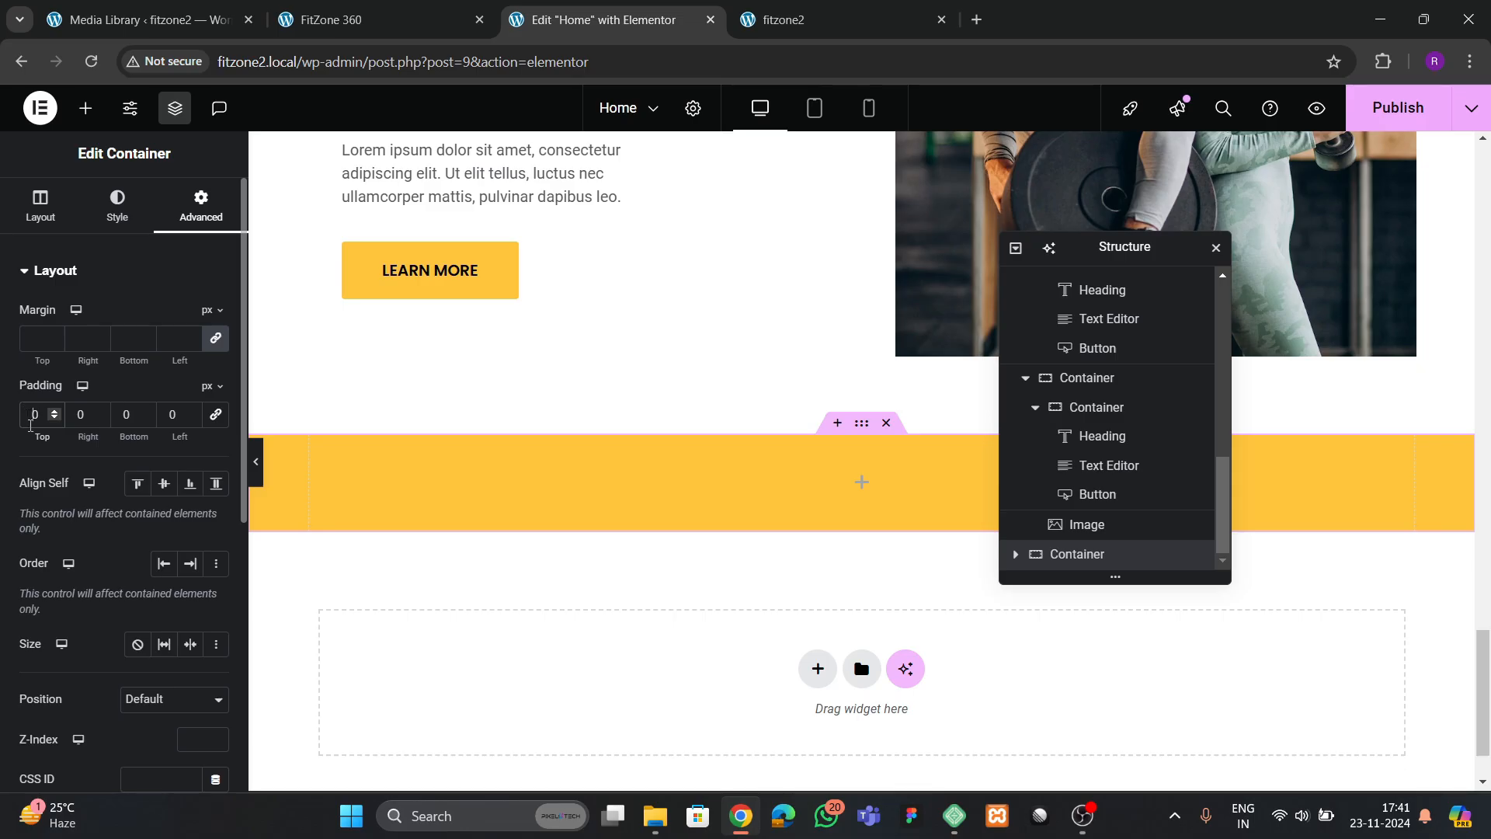
pyautogui.write('8')
pyautogui.write('8')
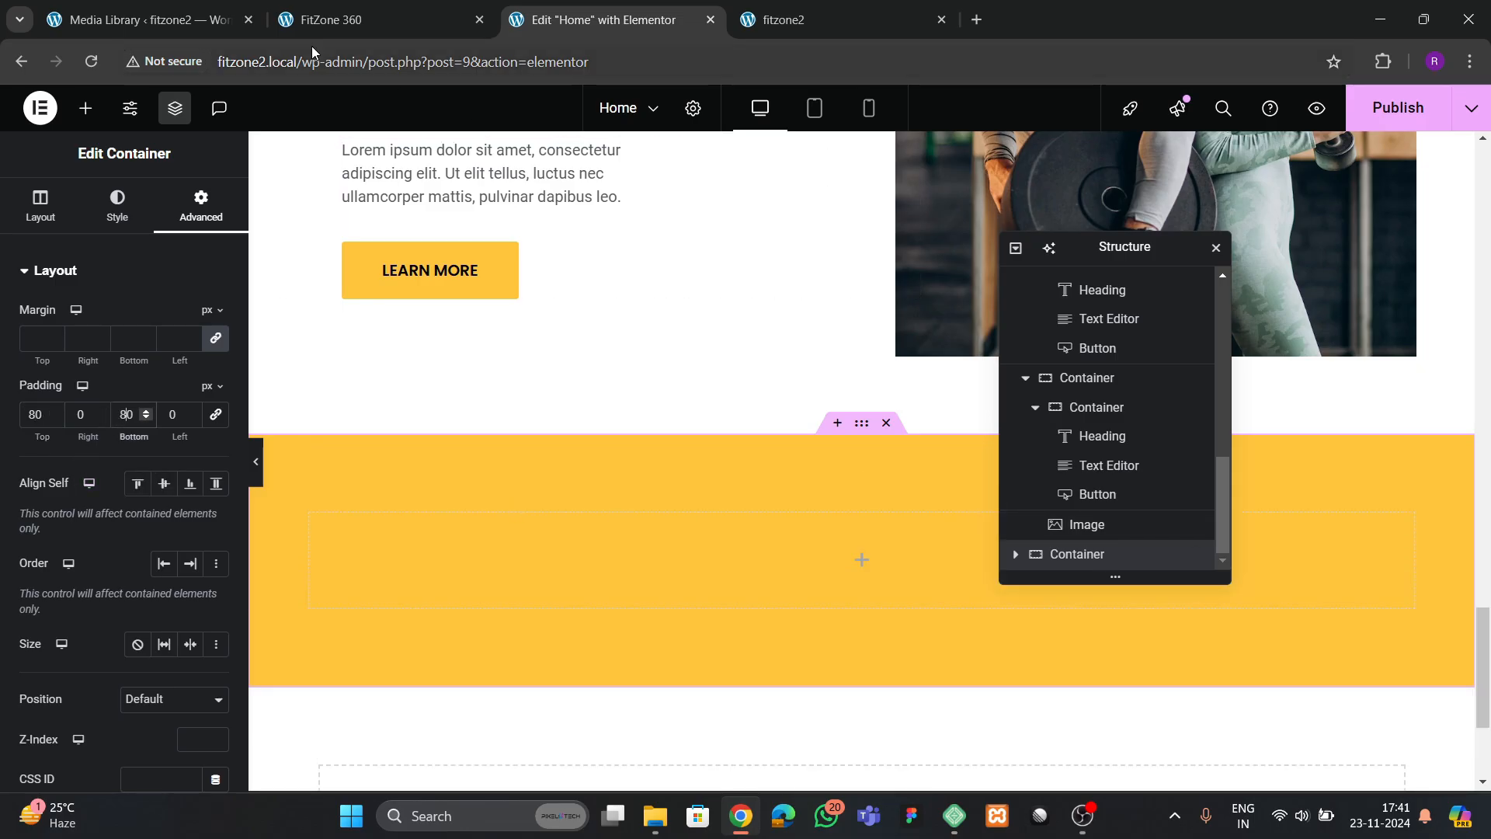
# Check the benefits section on the FitZone 360 reference page and rename the new yellow container as services 2
pyautogui.click(327, 19)
pyautogui.scroll(-5, 746, 443)
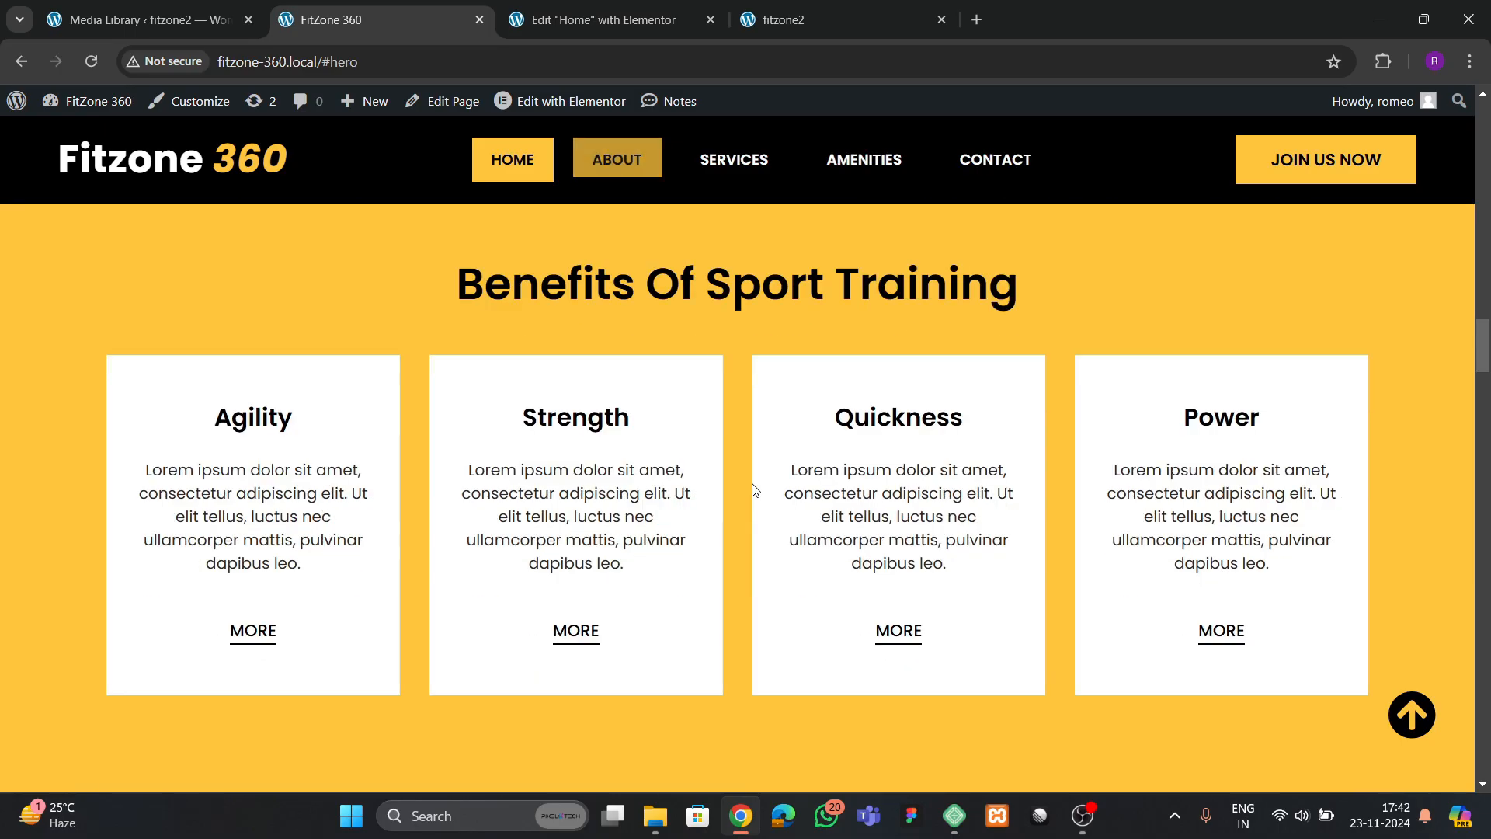
pyautogui.click(614, 22)
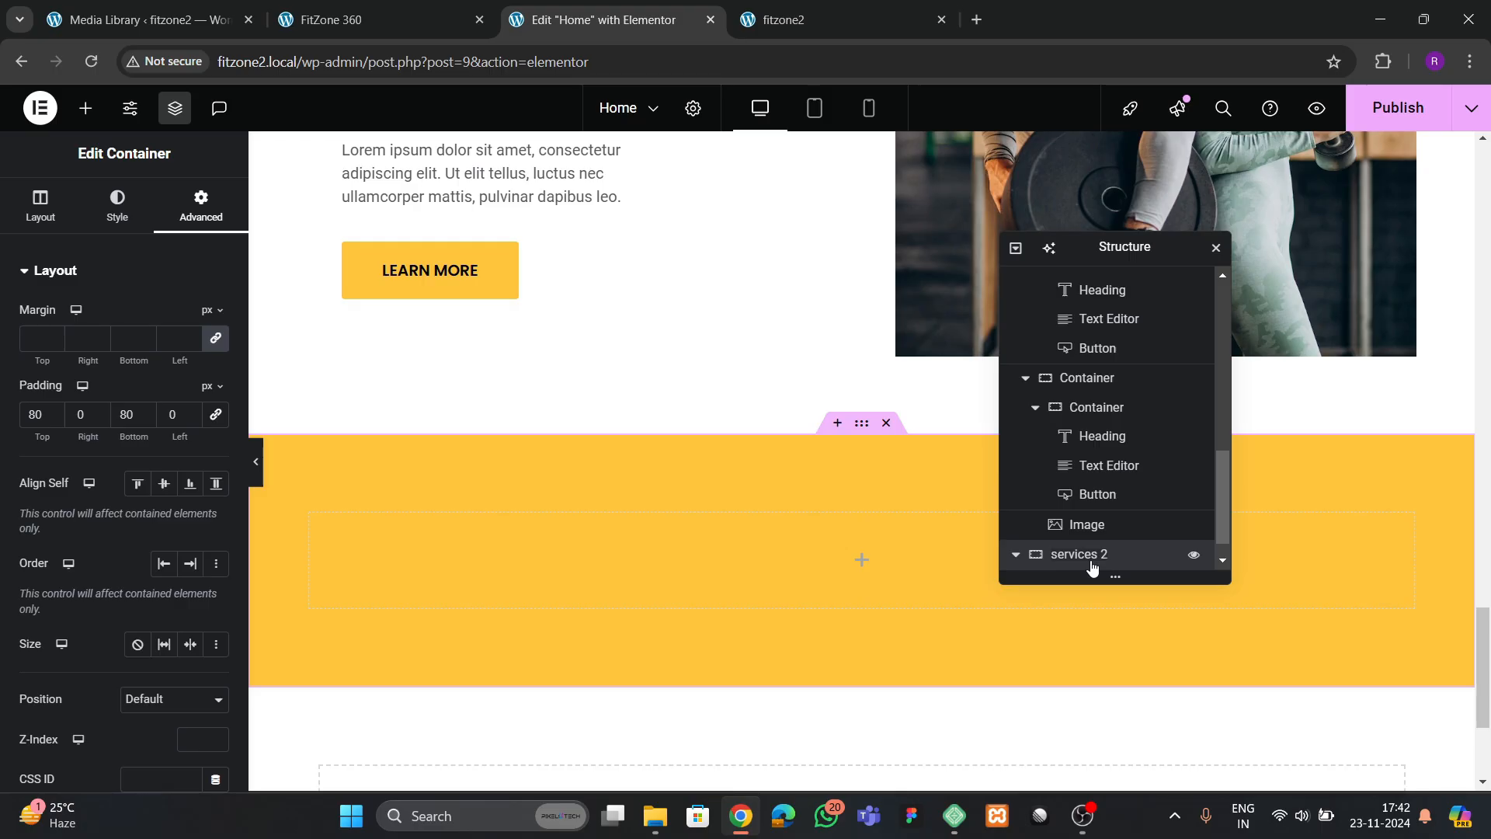
pyautogui.scroll(-2, 542, 422)
pyautogui.hotkey('ctrl', 'shift', 'Tab')
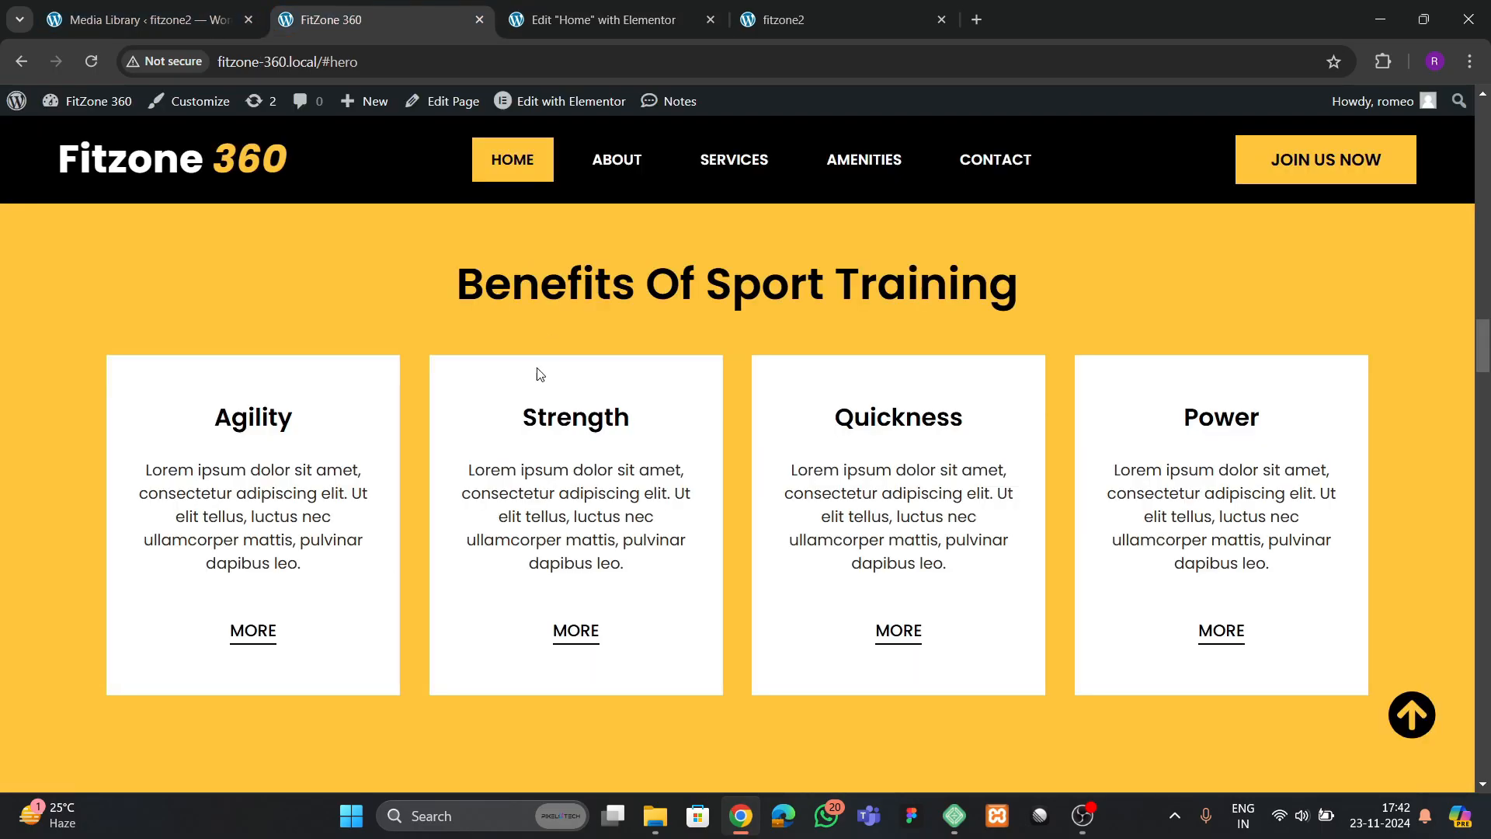
pyautogui.hotkey('ctrl', 'Tab')
# Copy the "Join now for just $10/month" heading from the services section into the services 2 container
pyautogui.scroll(10, 734, 365)
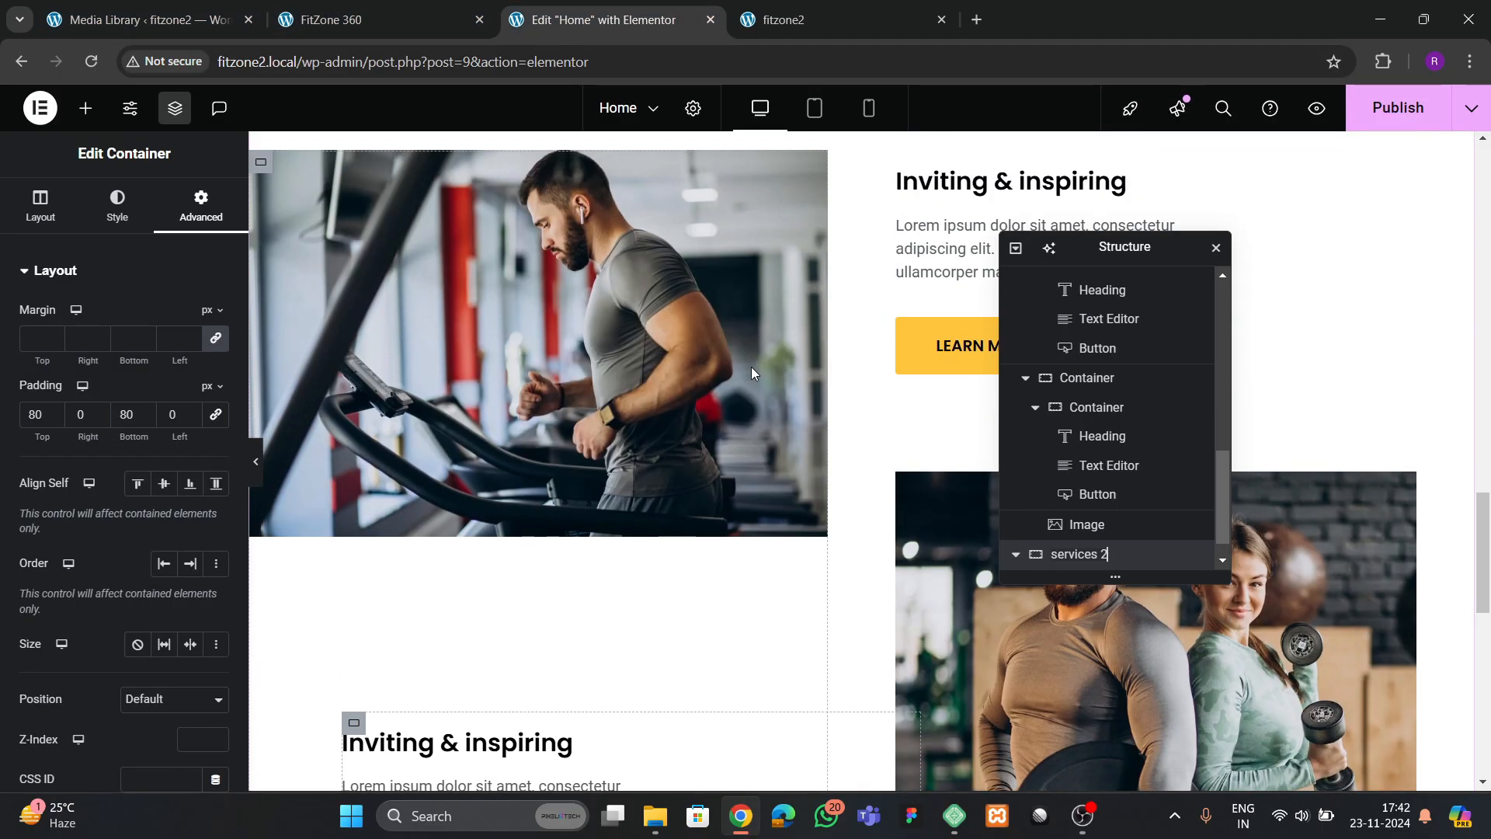
pyautogui.scroll(10, 751, 368)
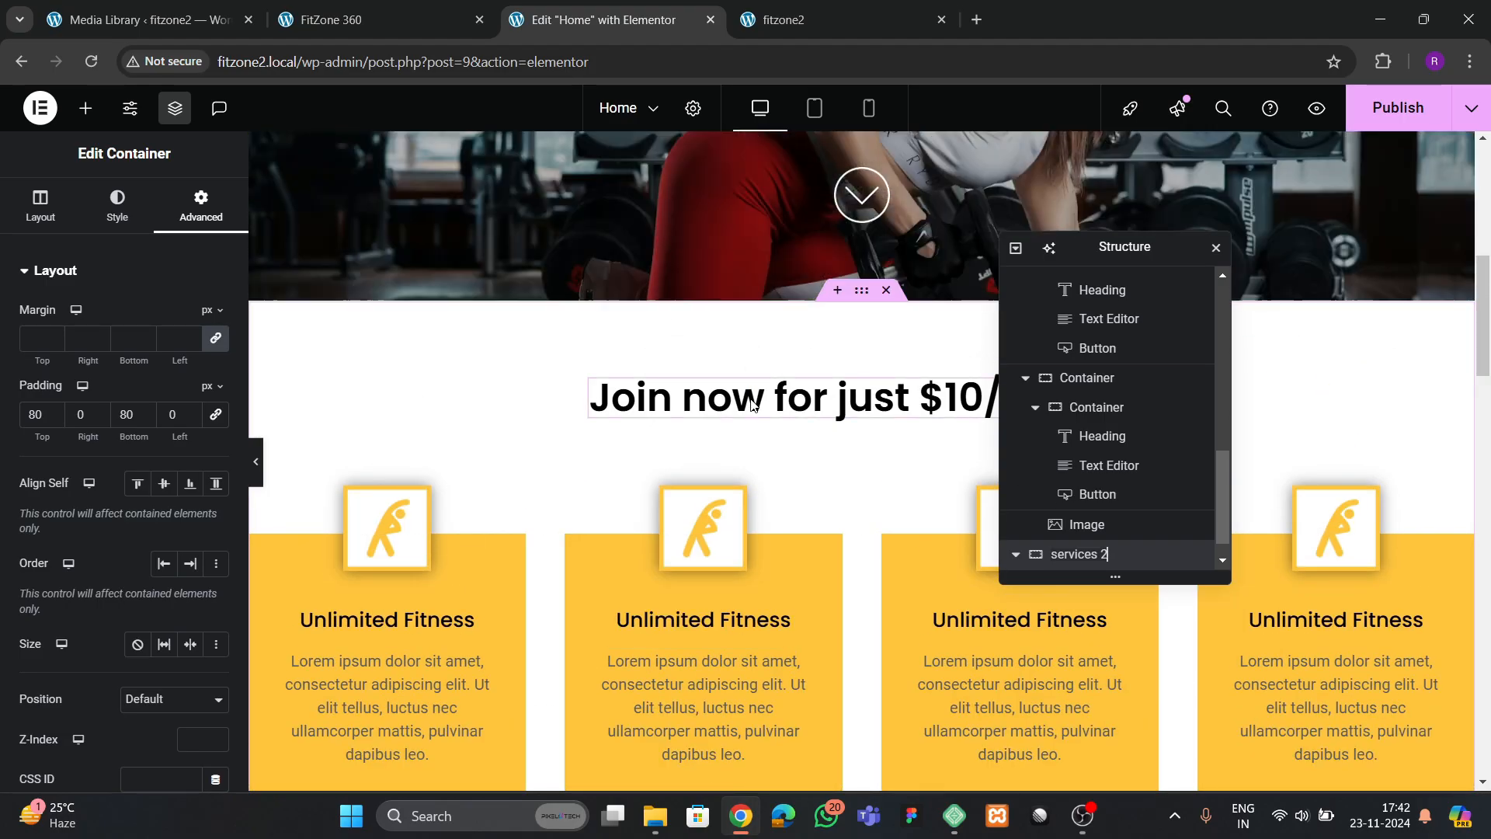
pyautogui.click(752, 399)
pyautogui.rightClick(752, 400)
pyautogui.click(782, 432)
pyautogui.scroll(-20, 771, 466)
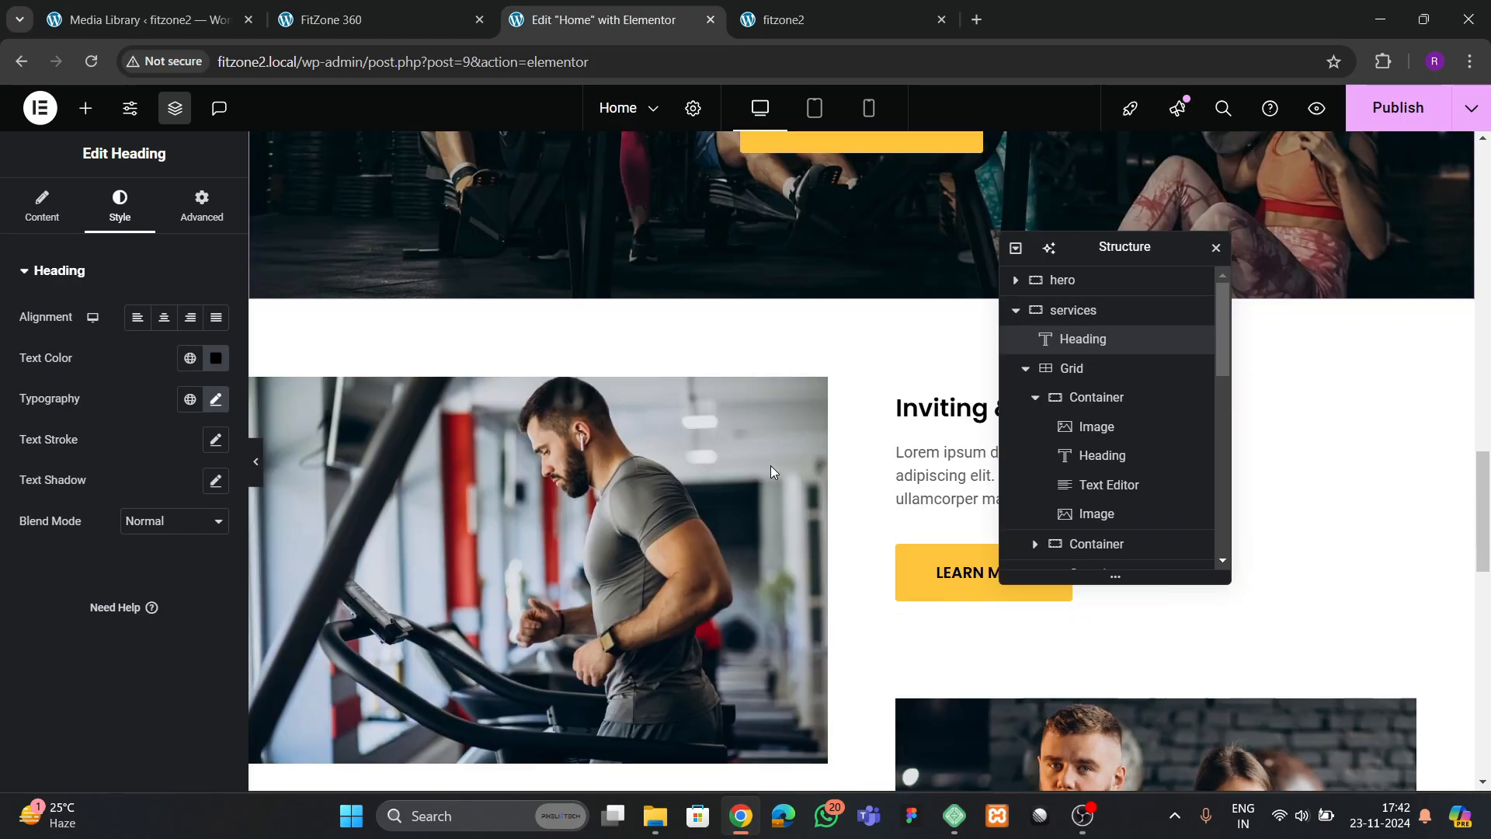
pyautogui.scroll(-1, 771, 471)
pyautogui.rightClick(733, 458)
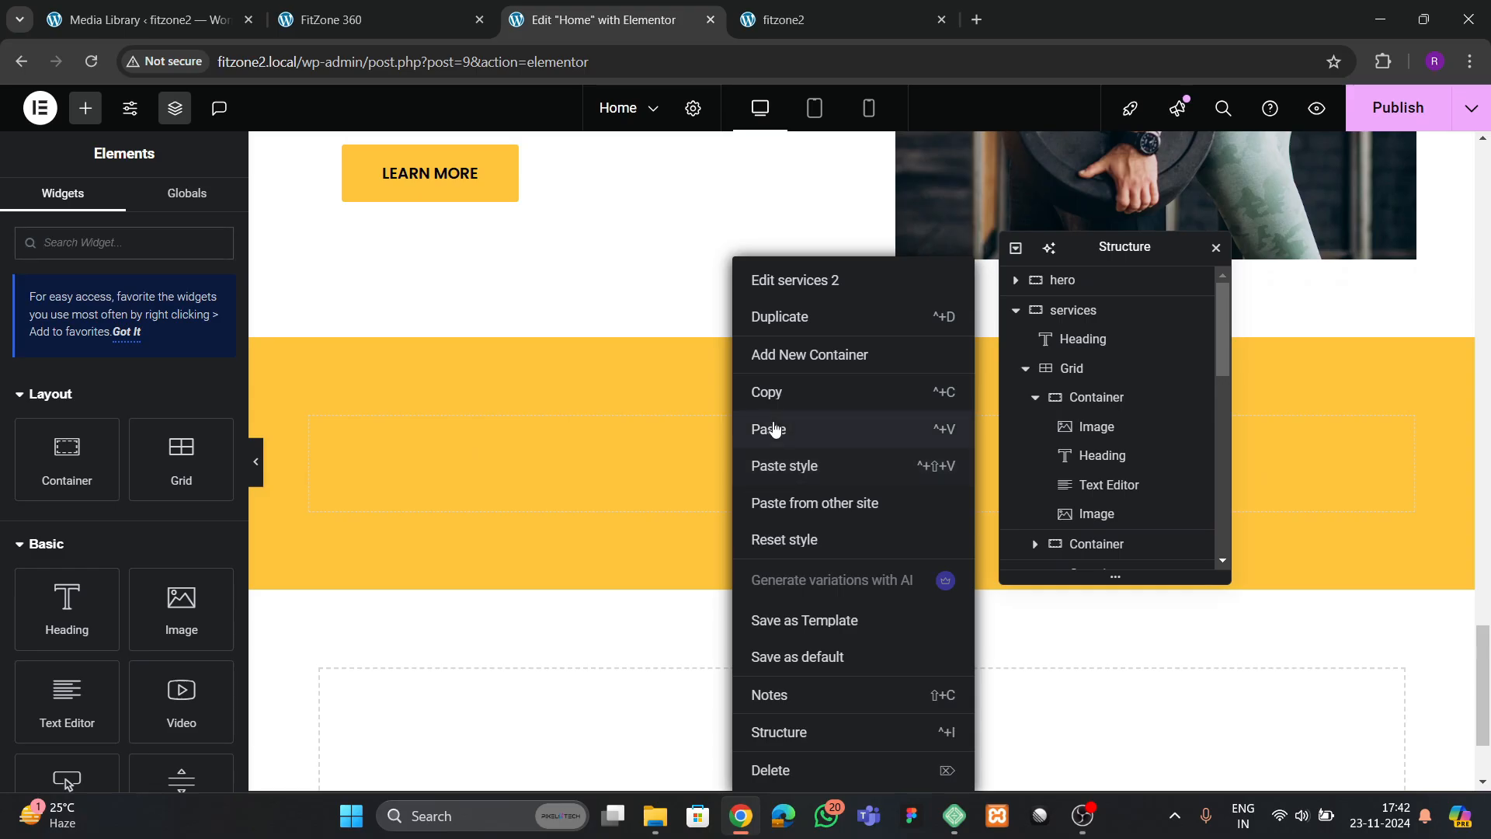
pyautogui.click(766, 429)
# Replace the pasted heading's title with "Benefits of sport training", copied from the reference page
pyautogui.click(337, 19)
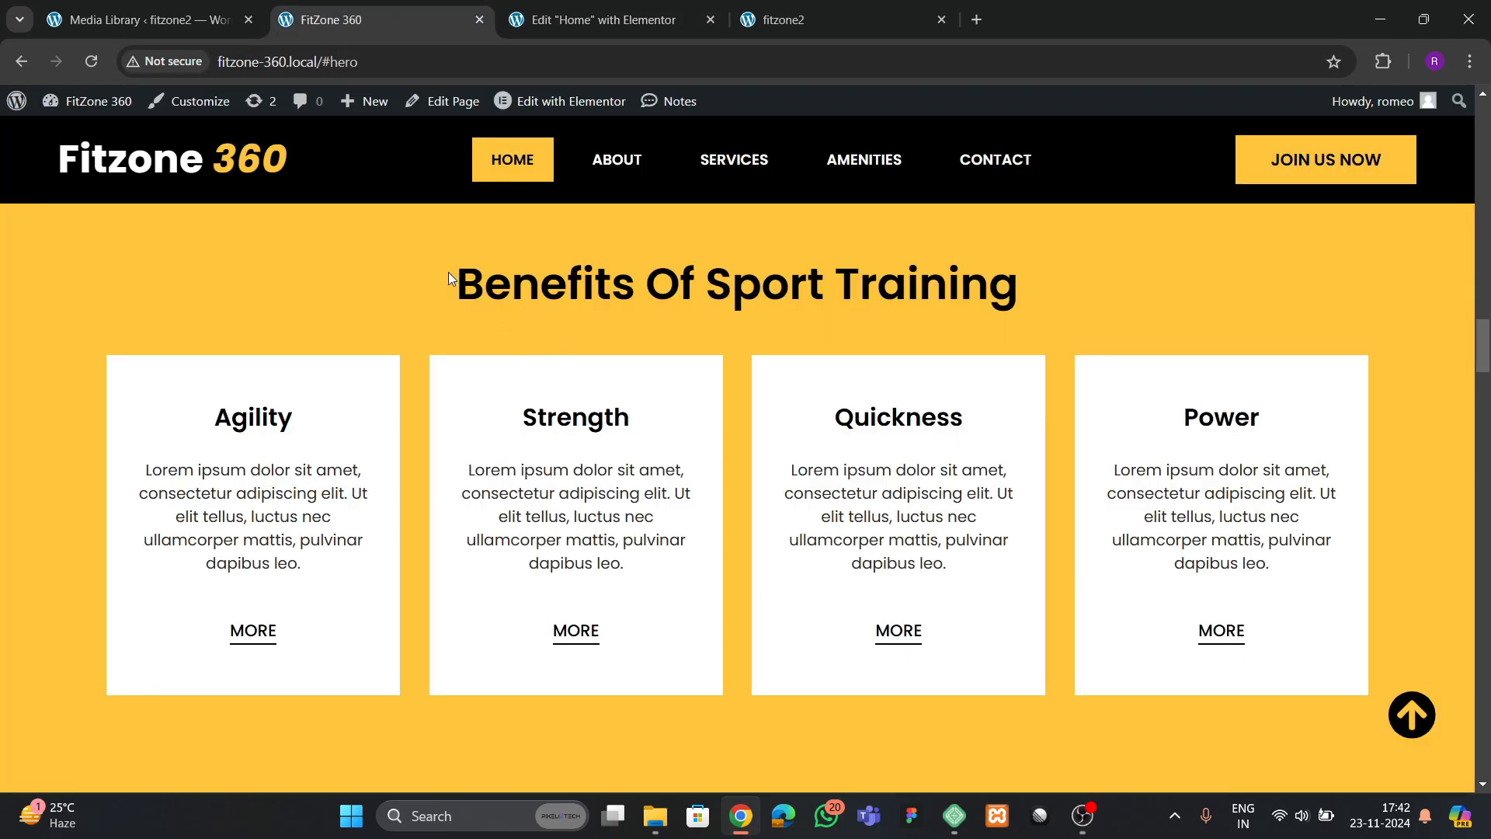
pyautogui.moveTo(449, 272); pyautogui.dragTo(1013, 276)
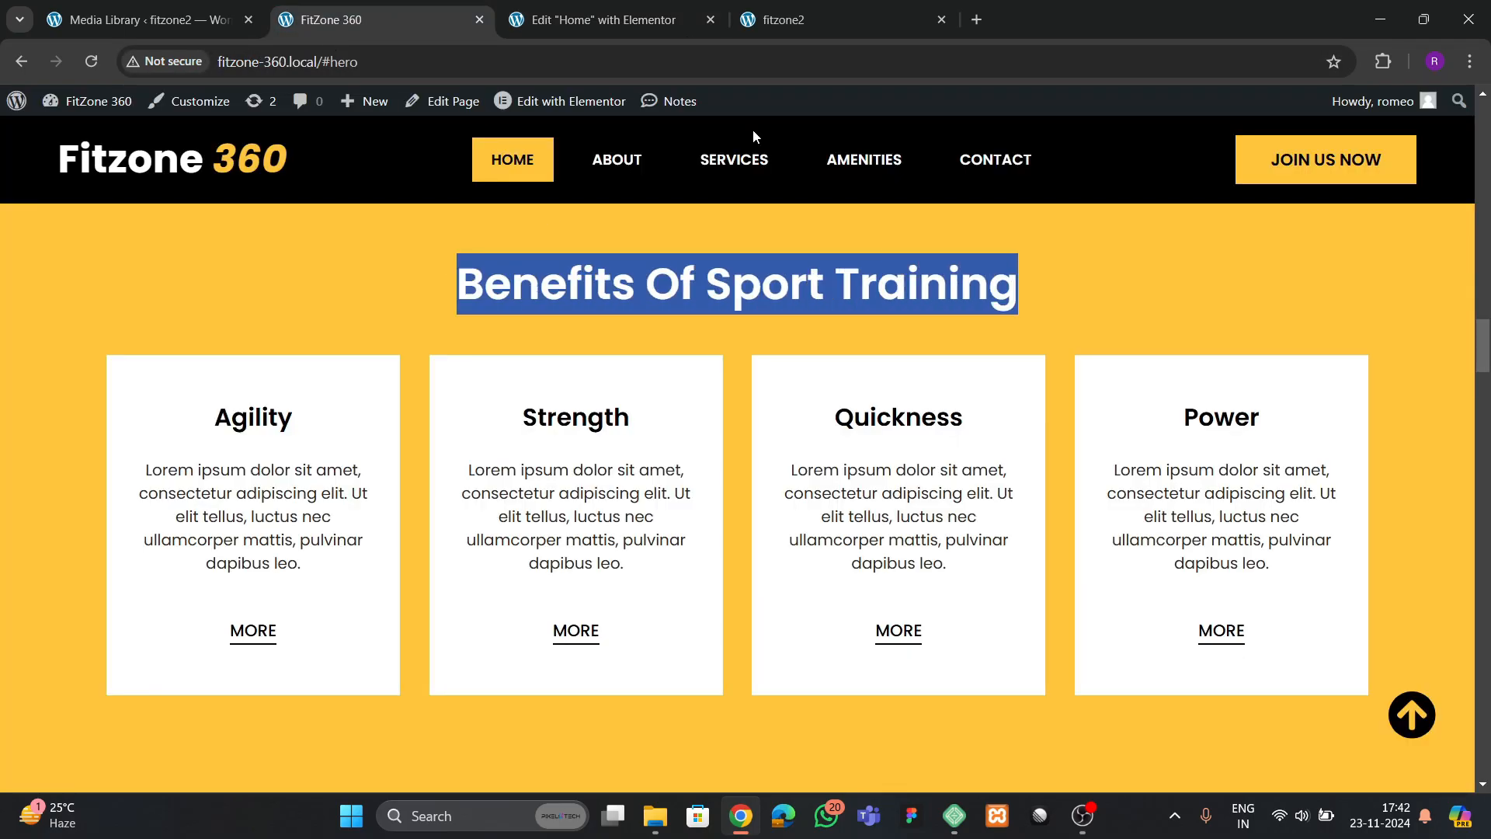
pyautogui.click(603, 19)
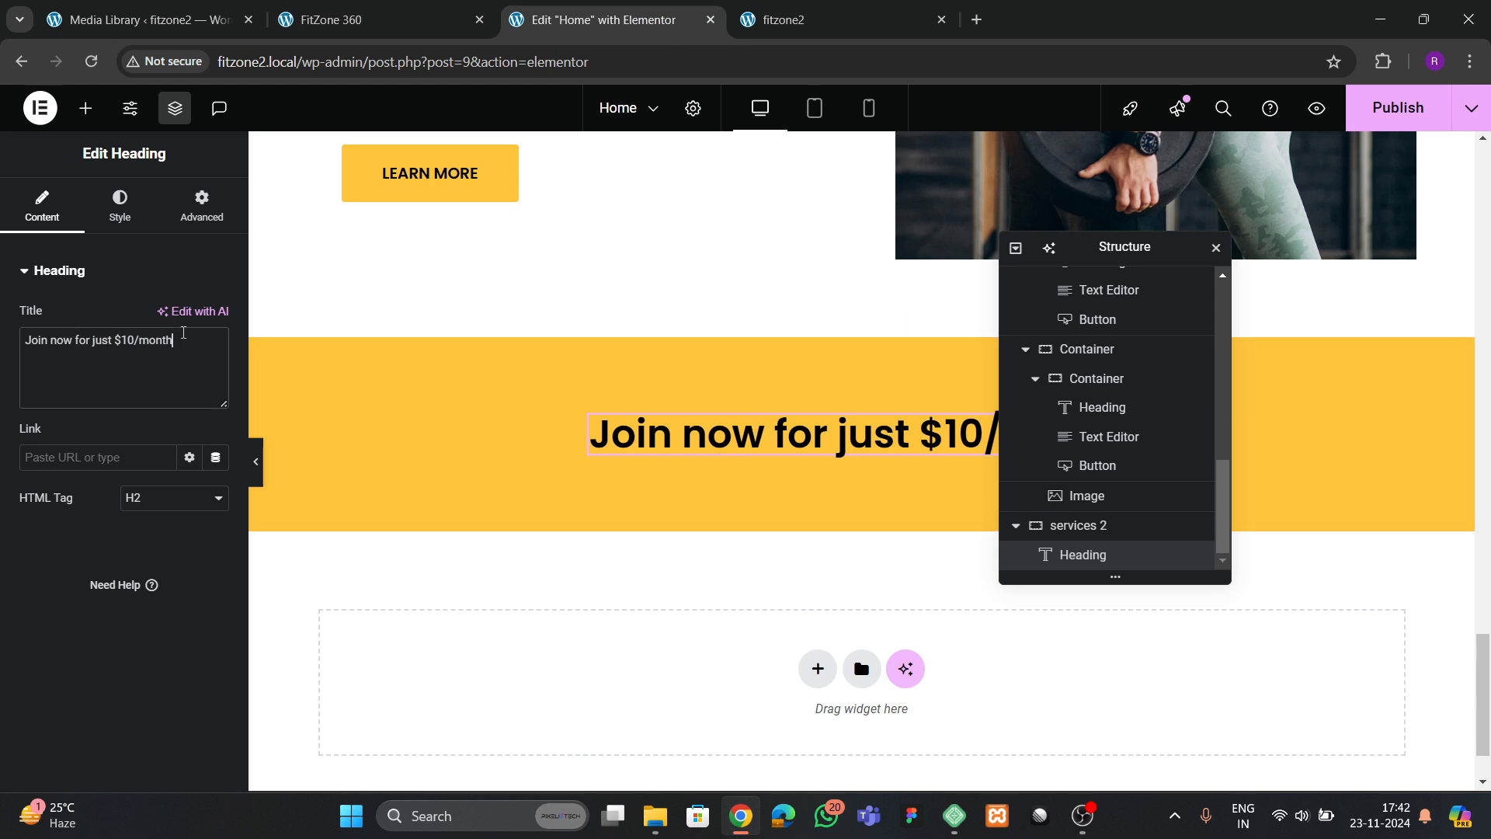
pyautogui.tripleClick(177, 346)
pyautogui.hotkey('ctrl', 'v')
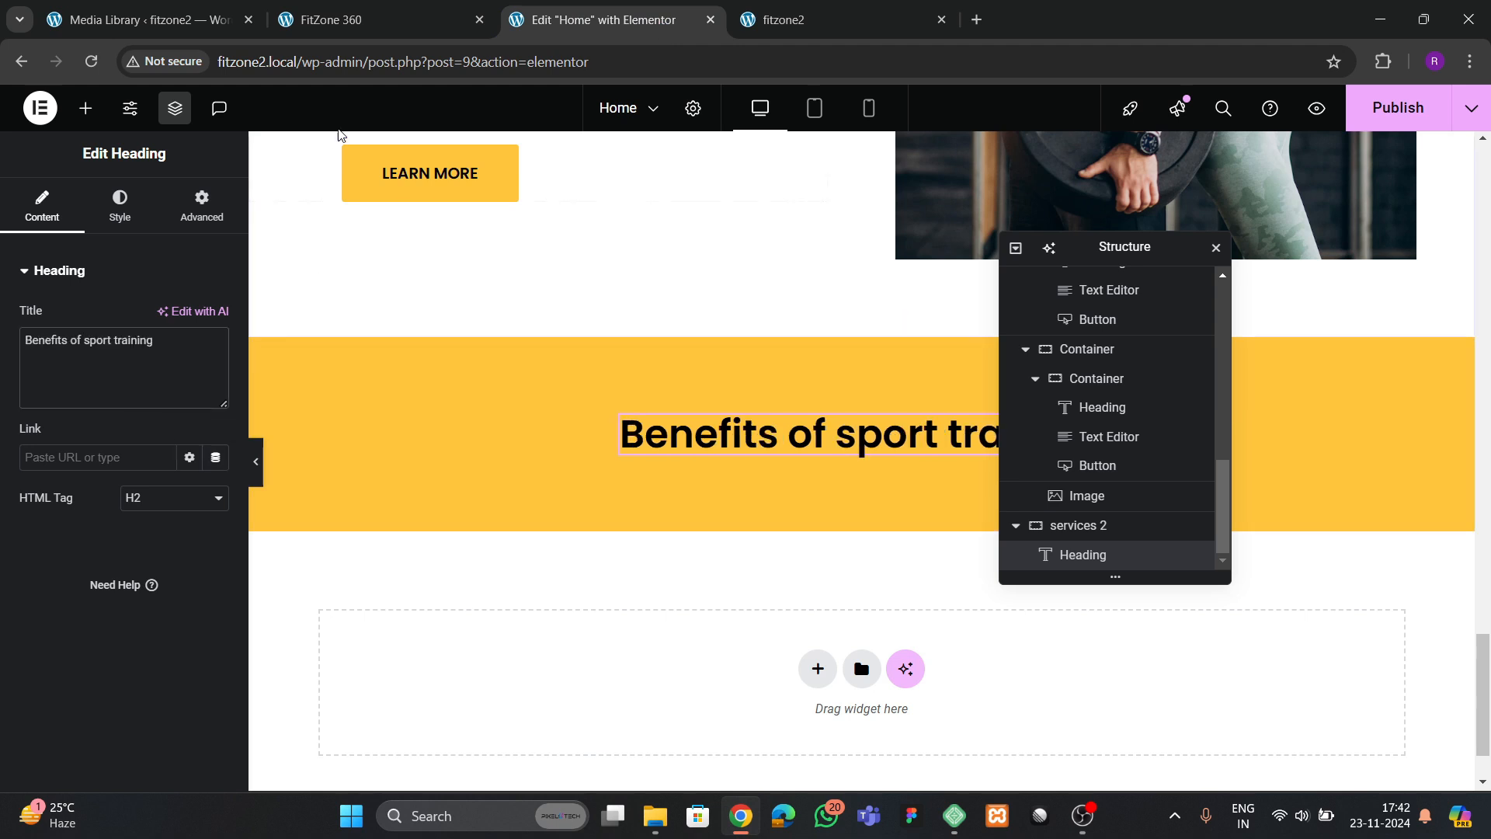
# Check the card layout on the reference page and add a Grid below the Benefits of sport training heading
pyautogui.hotkey('ctrl', 'shift', 'Tab')
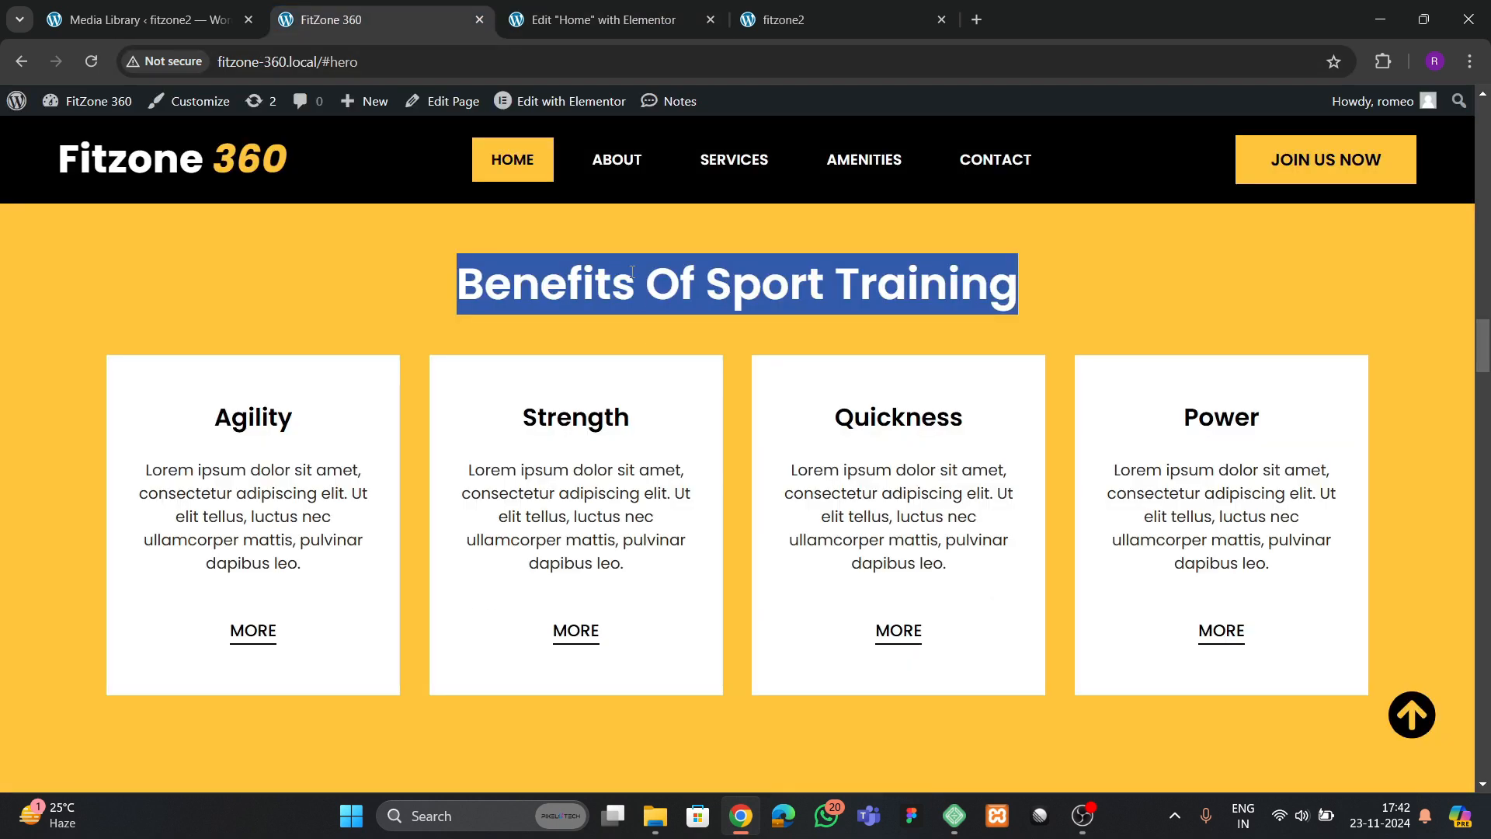
pyautogui.click(628, 23)
pyautogui.click(85, 108)
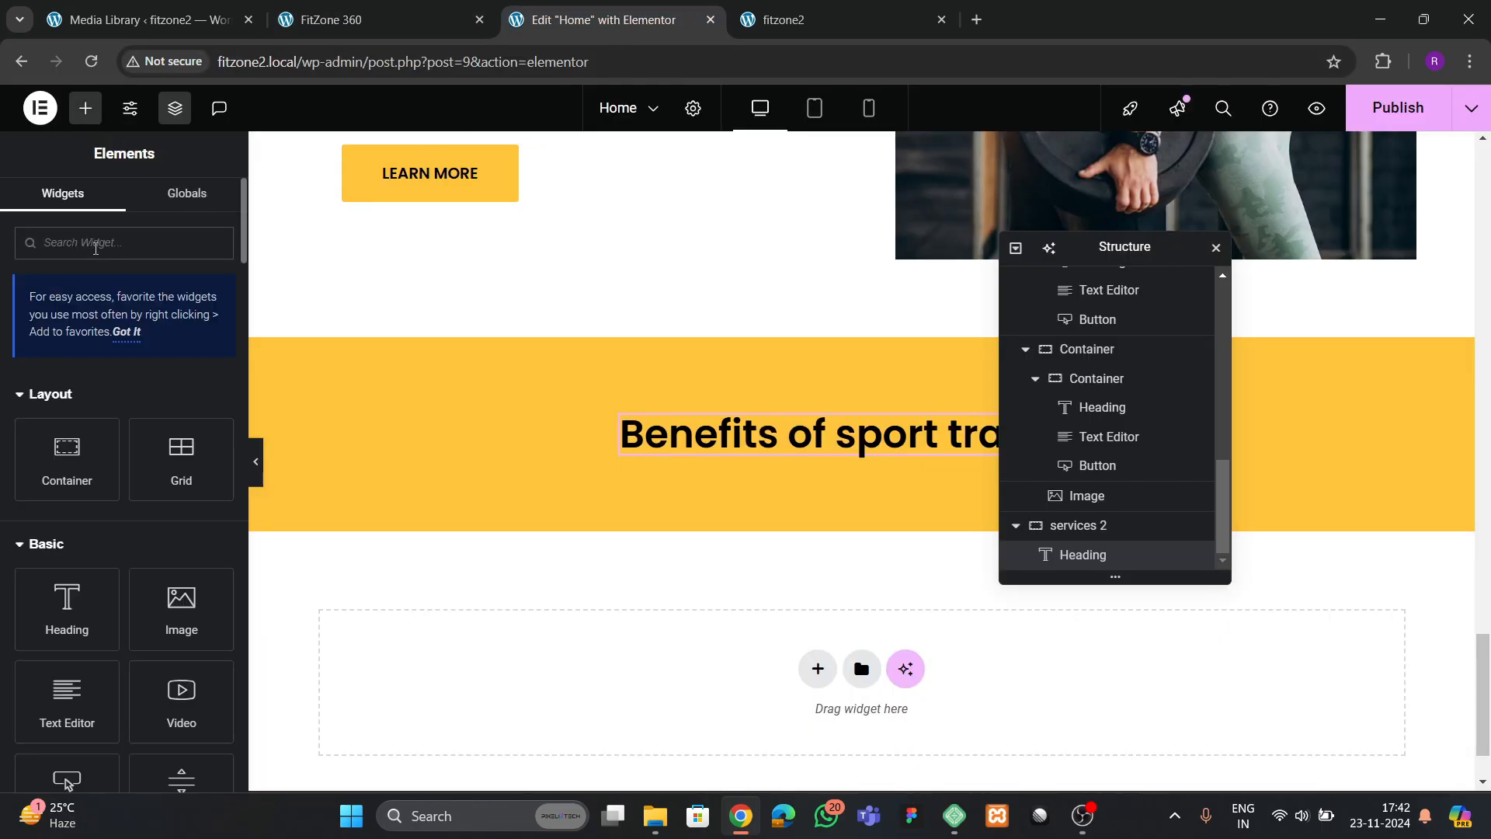
pyautogui.click(95, 243)
pyautogui.write('grid')
pyautogui.moveTo(107, 506); pyautogui.dragTo(801, 459)
pyautogui.scroll(-1, 797, 459)
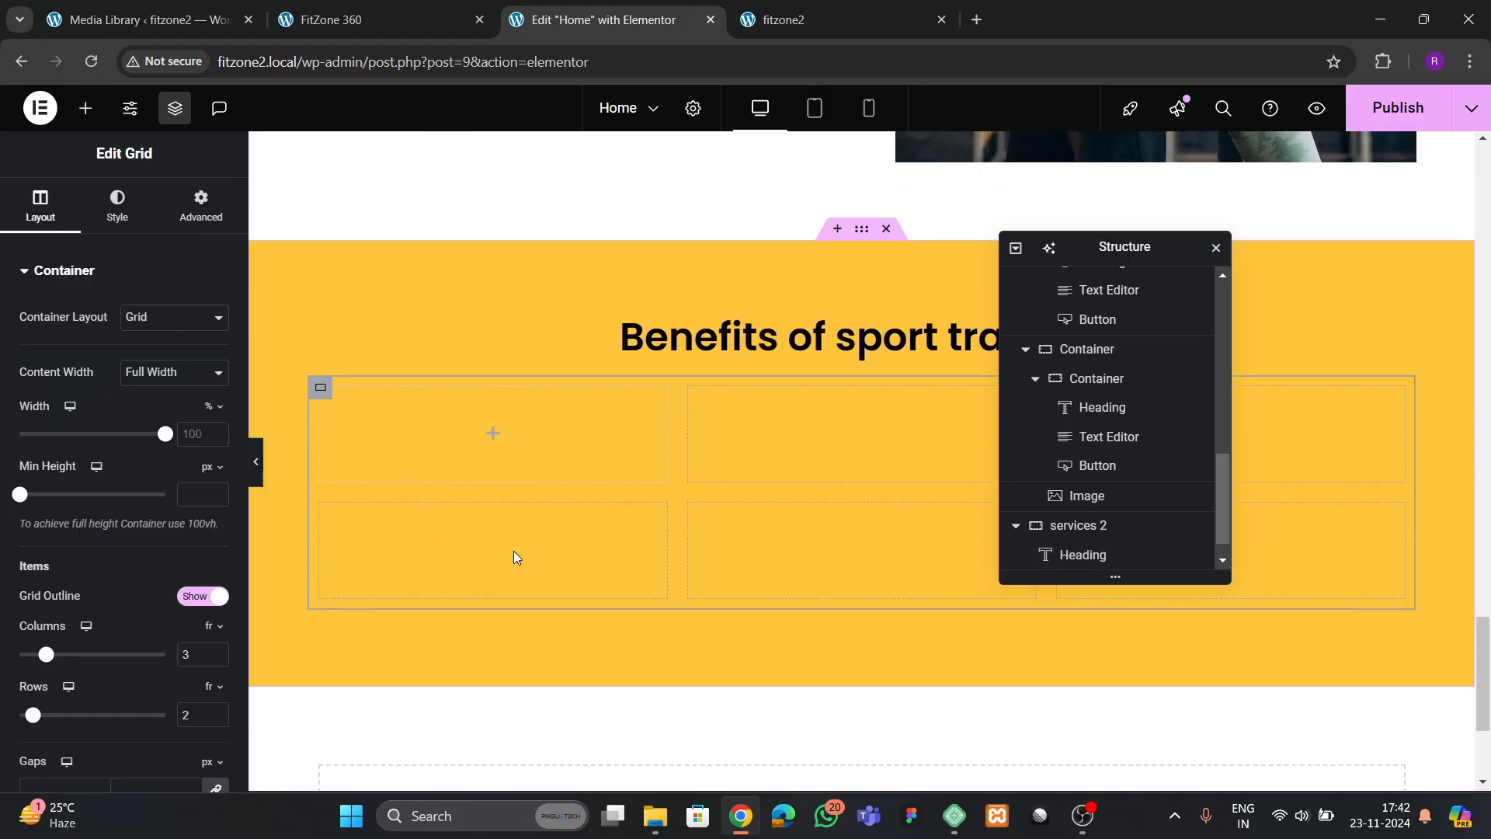
# Set the benefits grid to 4 columns and 1 row, matching the reference page, and remove its inner padding
pyautogui.click(325, 21)
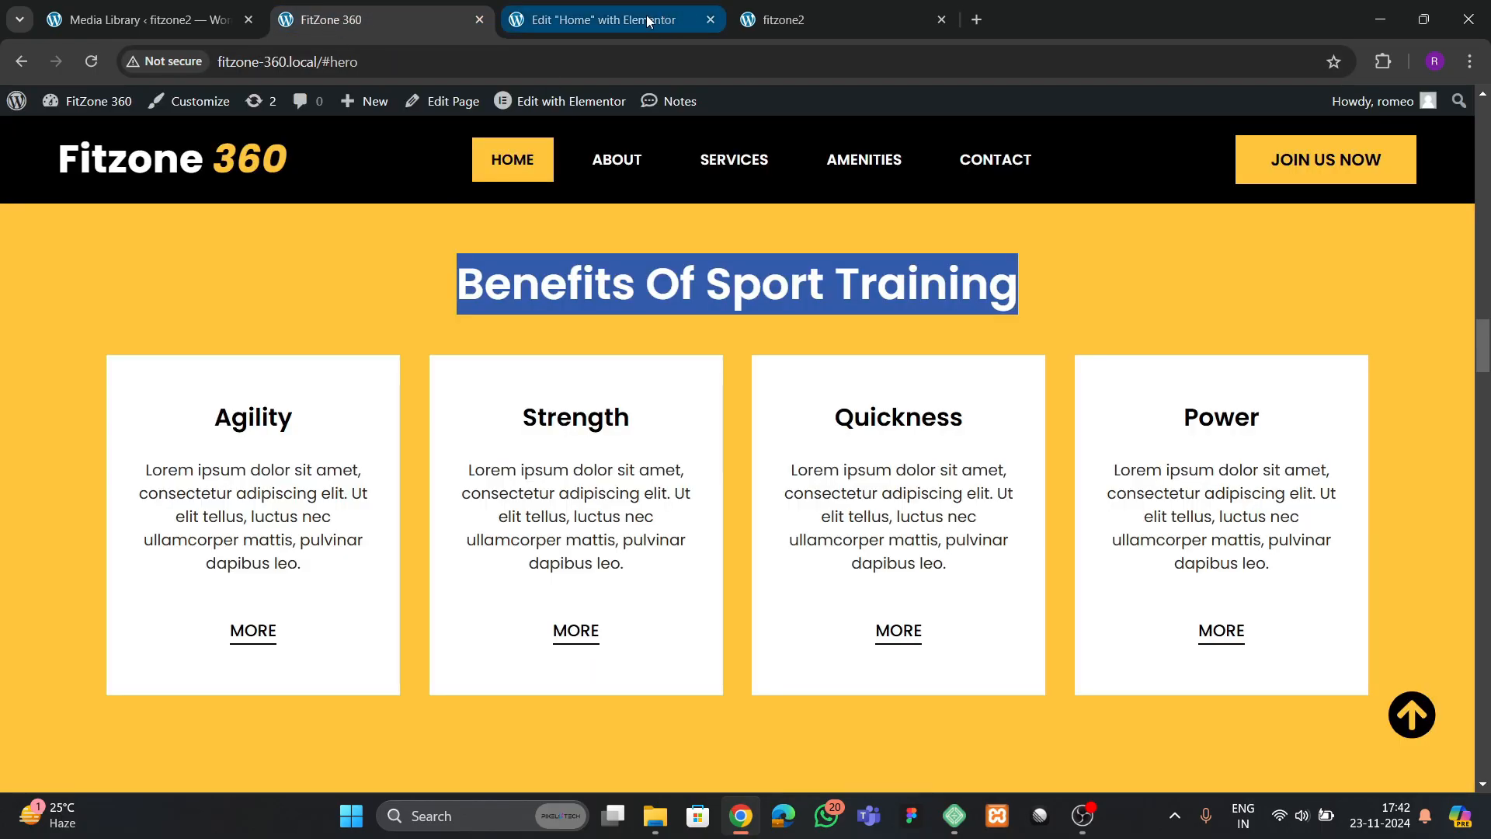
pyautogui.click(598, 19)
pyautogui.scroll(-5, 155, 497)
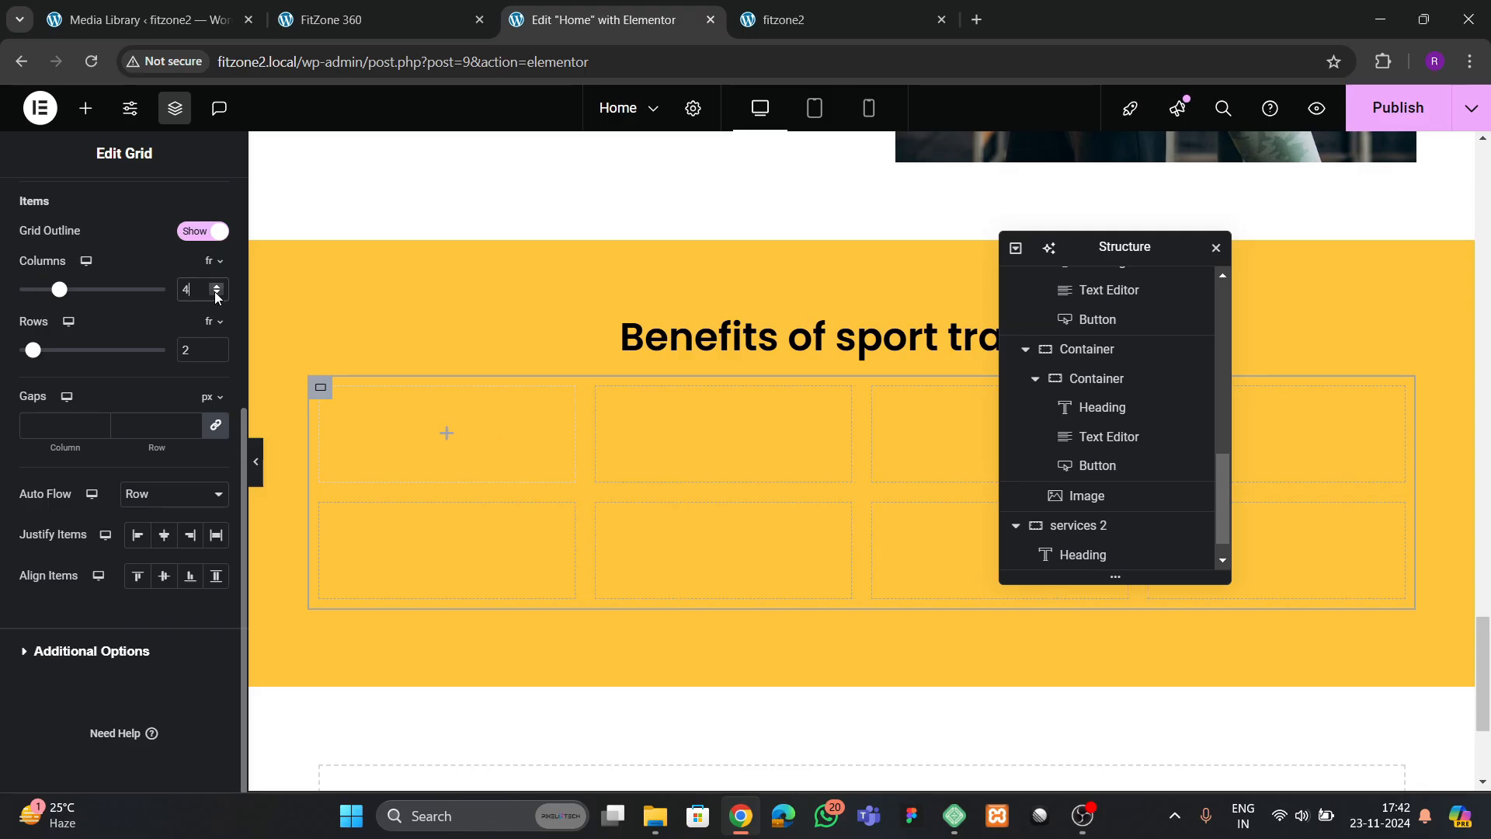
pyautogui.click(216, 355)
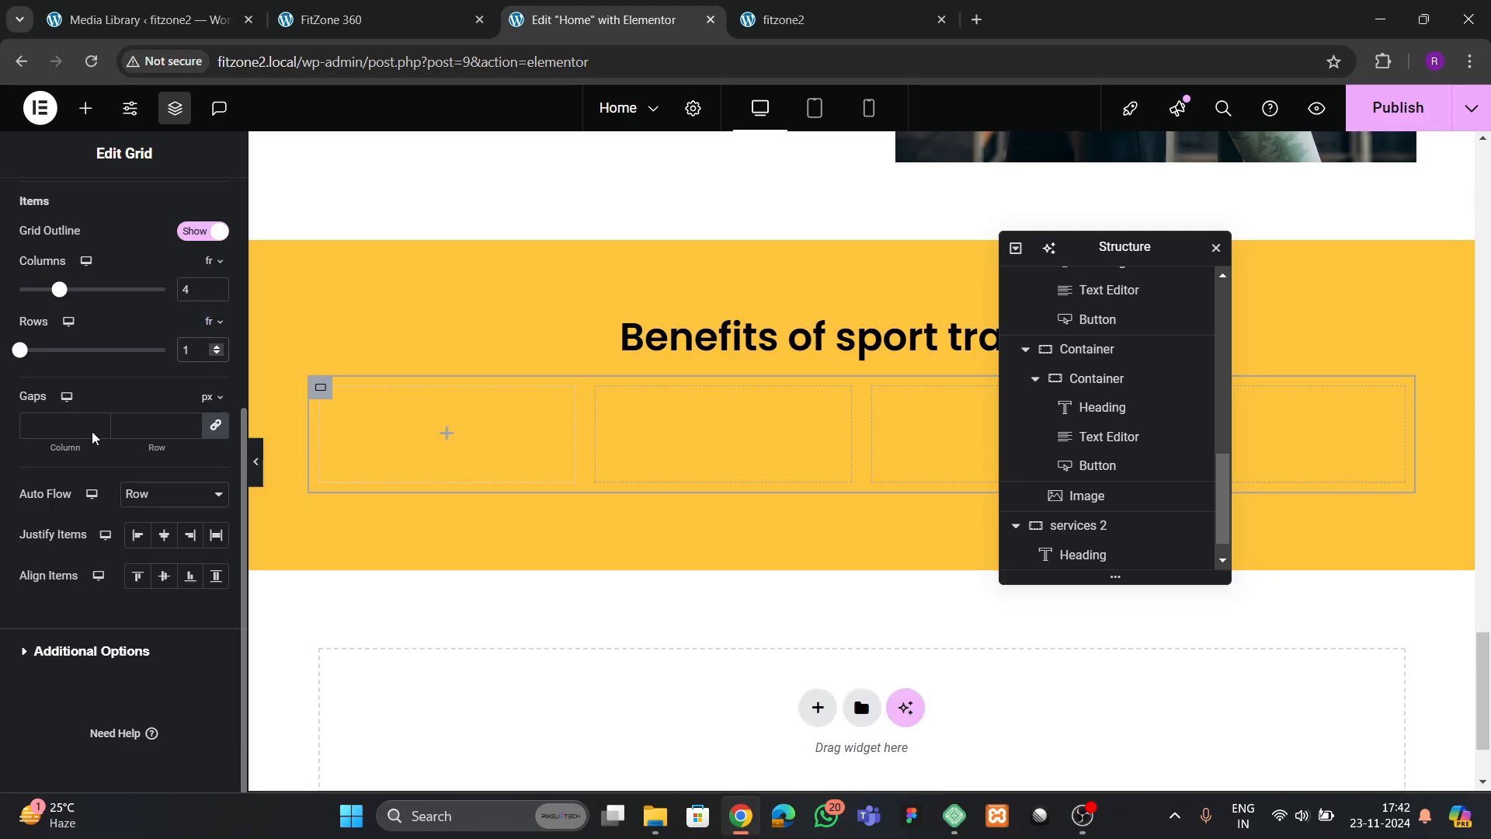
pyautogui.scroll(3, 75, 308)
pyautogui.scroll(2, 178, 247)
pyautogui.click(190, 211)
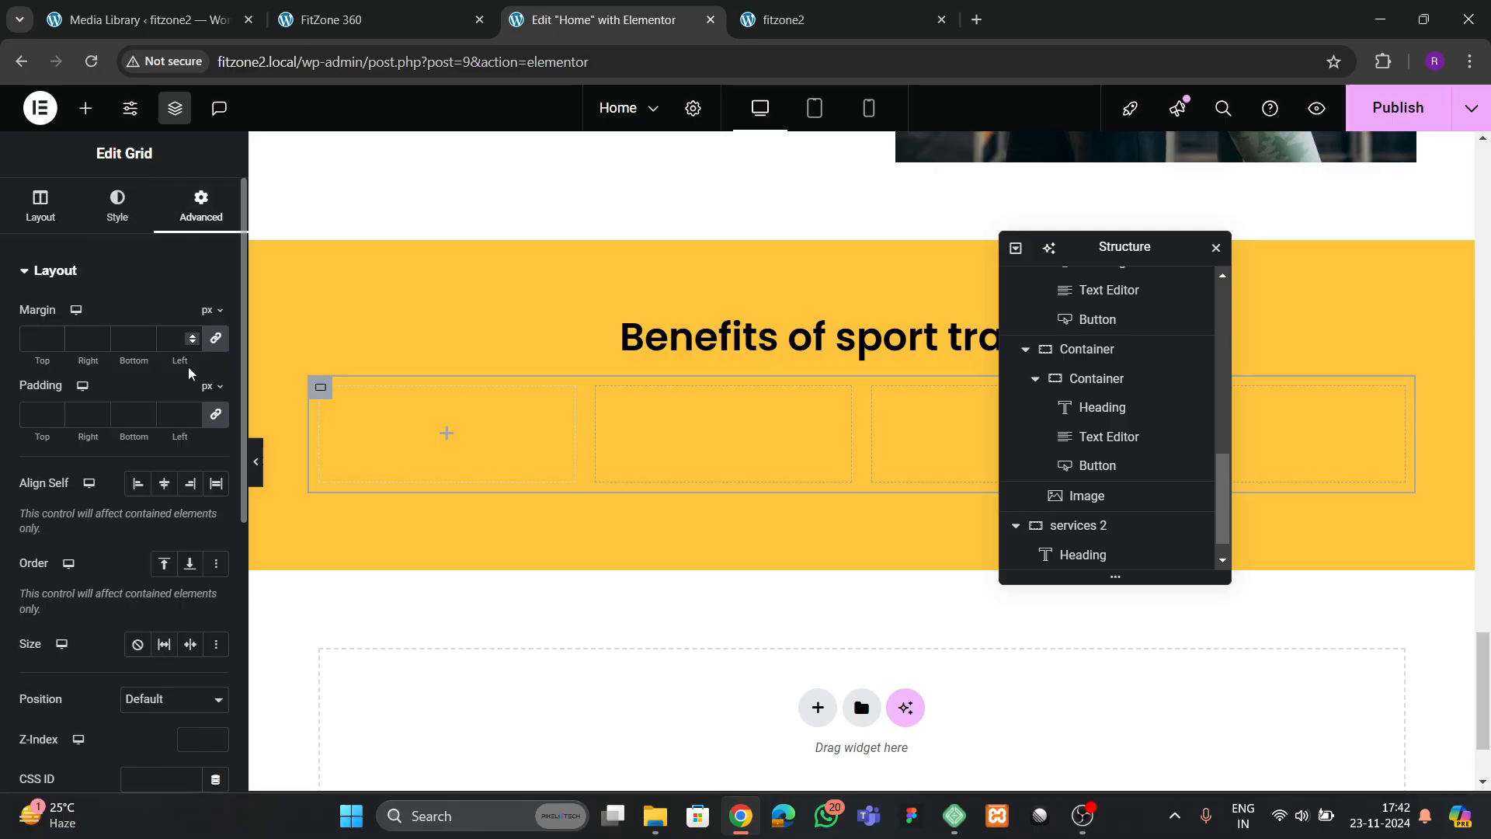
# Place a container in the grid's first cell, set its padding to 30 px on all sides and compare with the reference cards
pyautogui.click(85, 108)
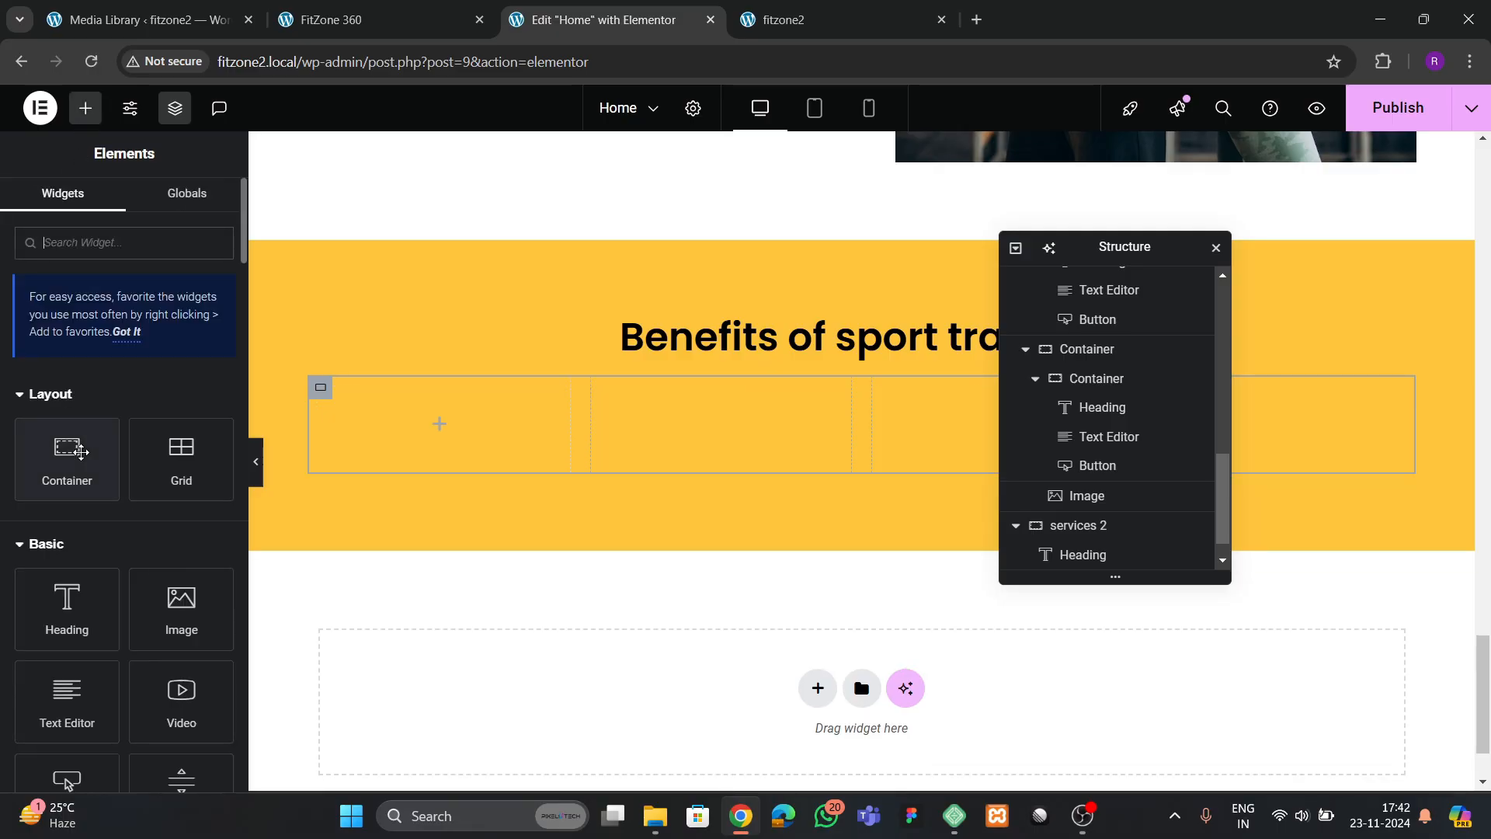
pyautogui.moveTo(67, 450); pyautogui.dragTo(366, 412)
pyautogui.click(201, 207)
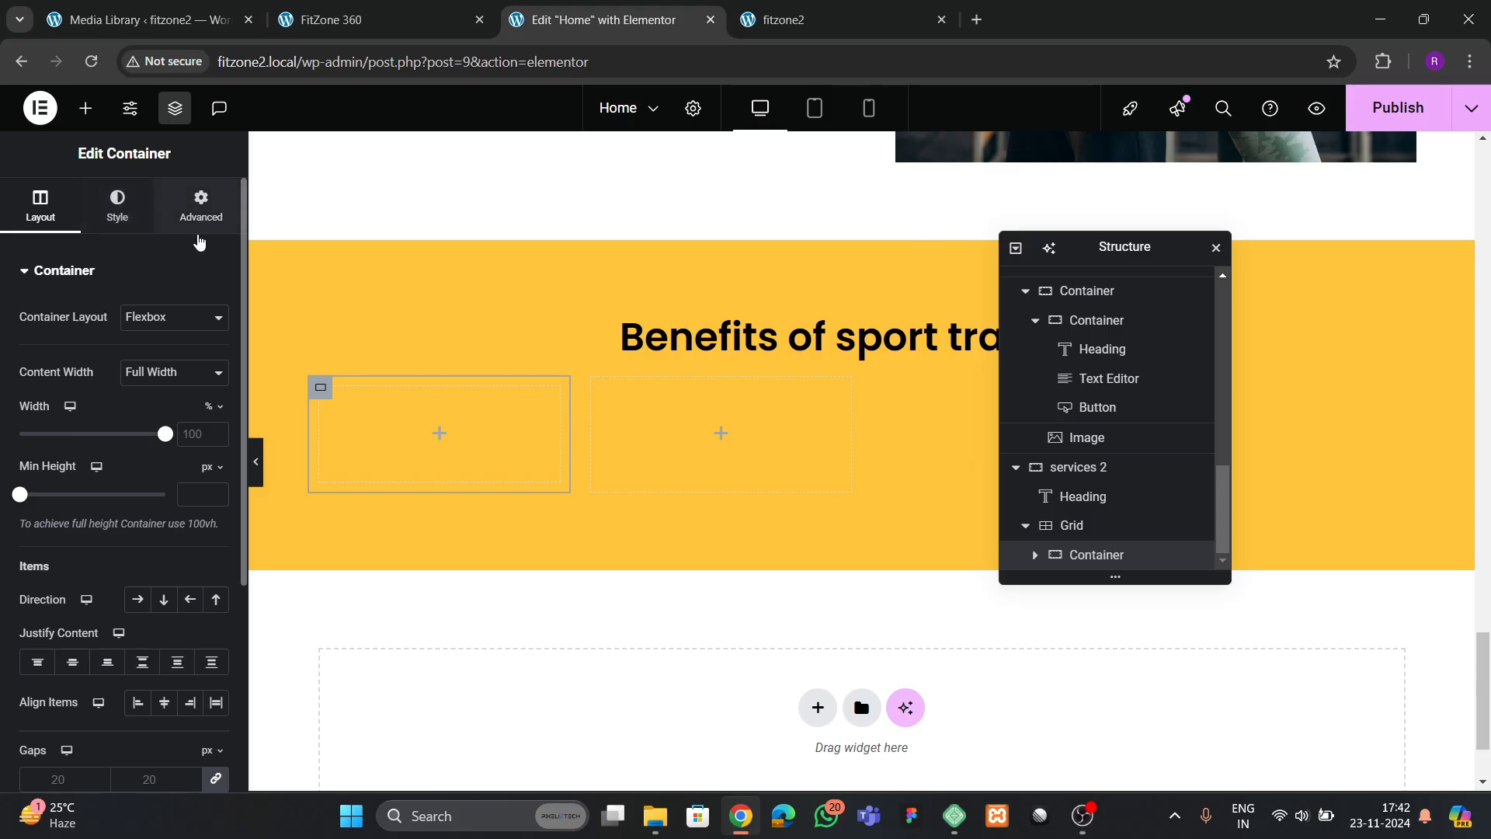
pyautogui.click(118, 208)
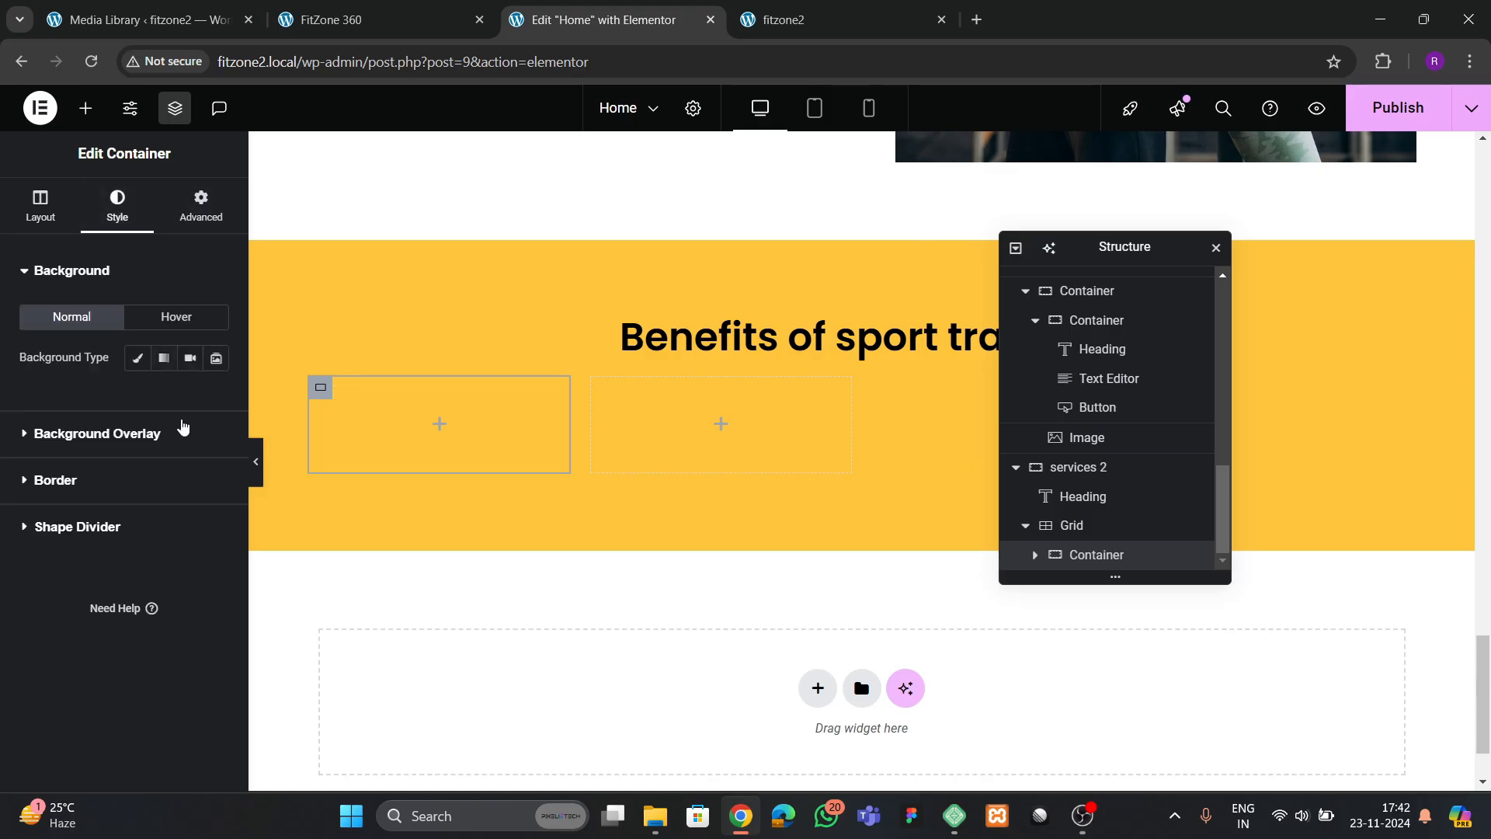
pyautogui.click(195, 208)
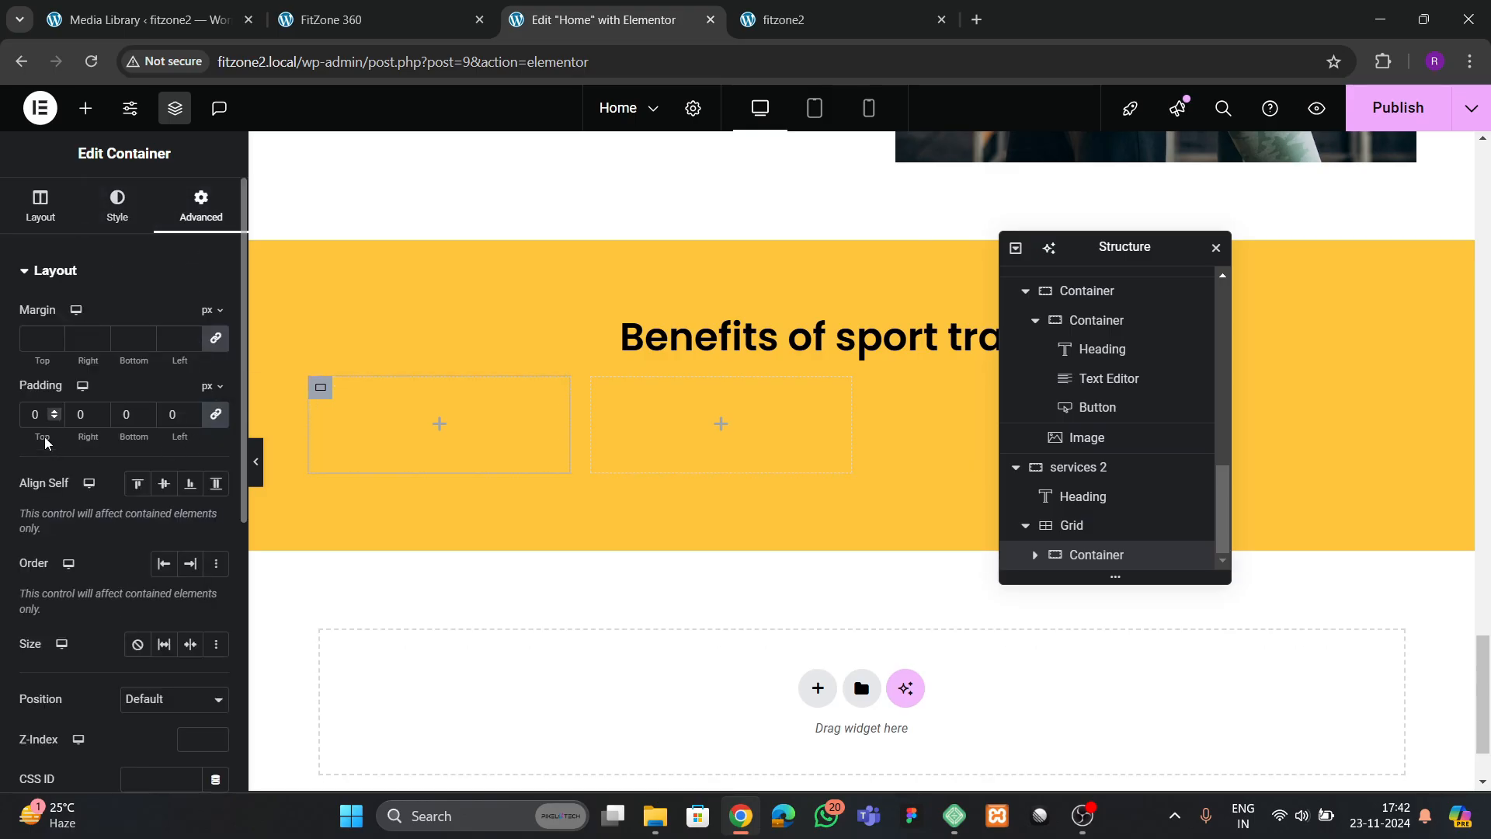
pyautogui.write('30')
pyautogui.click(334, 20)
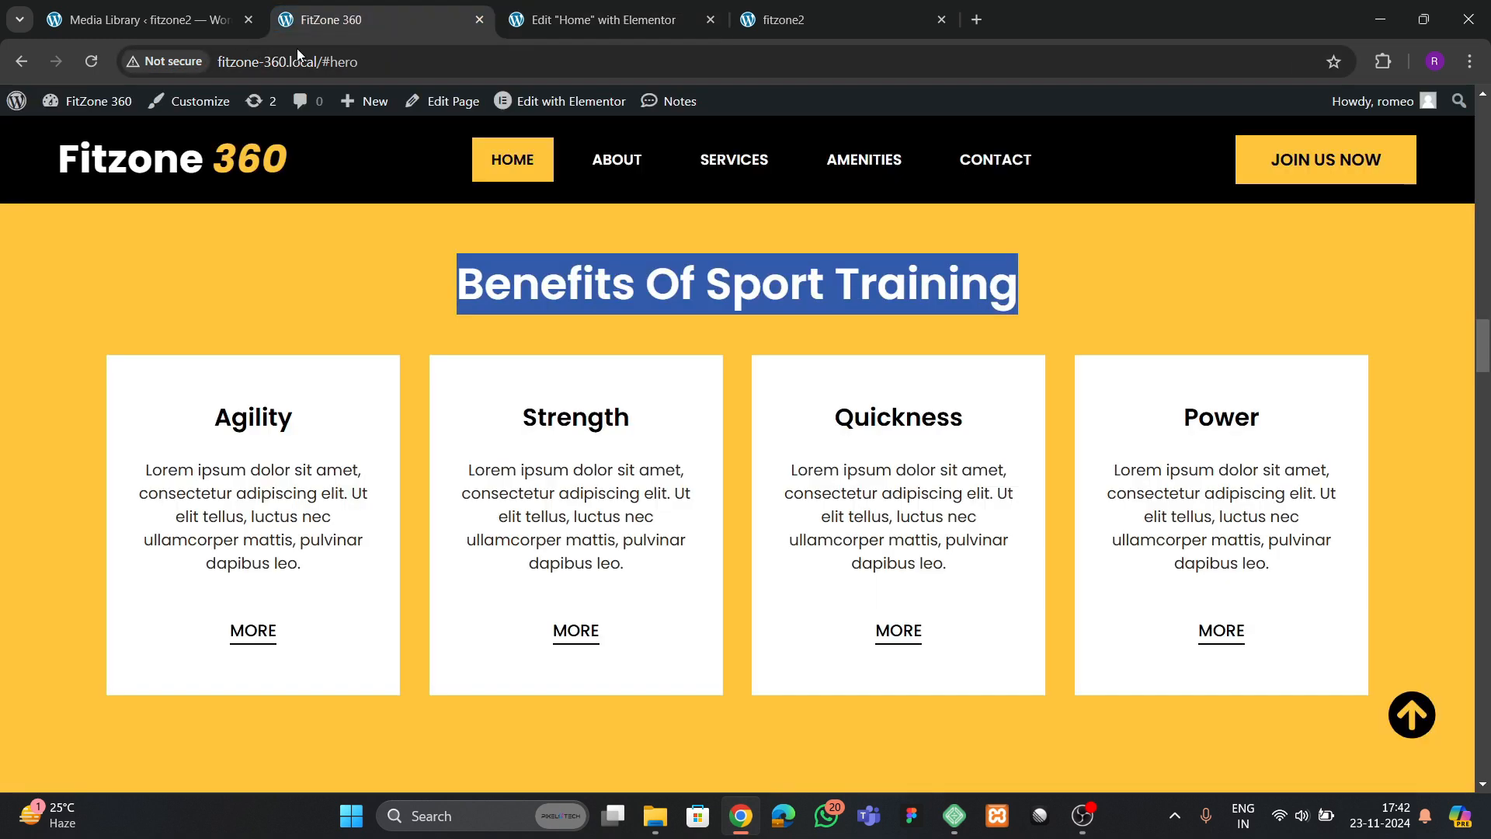
pyautogui.click(594, 19)
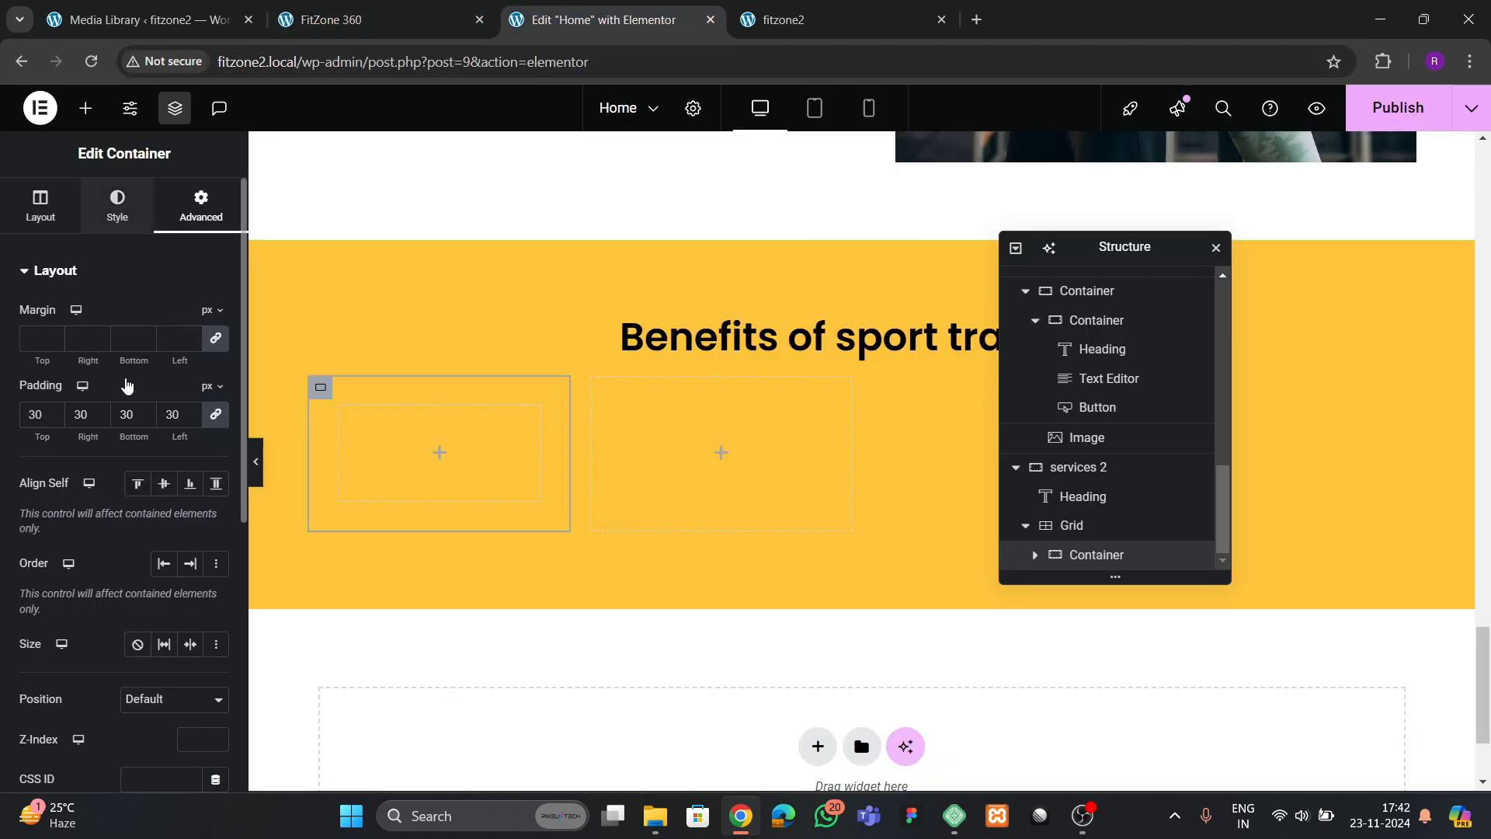
# Set the first card container's background color to #FFFFFF and compare it with the reference cards
pyautogui.click(117, 206)
pyautogui.click(138, 360)
pyautogui.click(216, 399)
pyautogui.hotkey('ctrl', 'v')
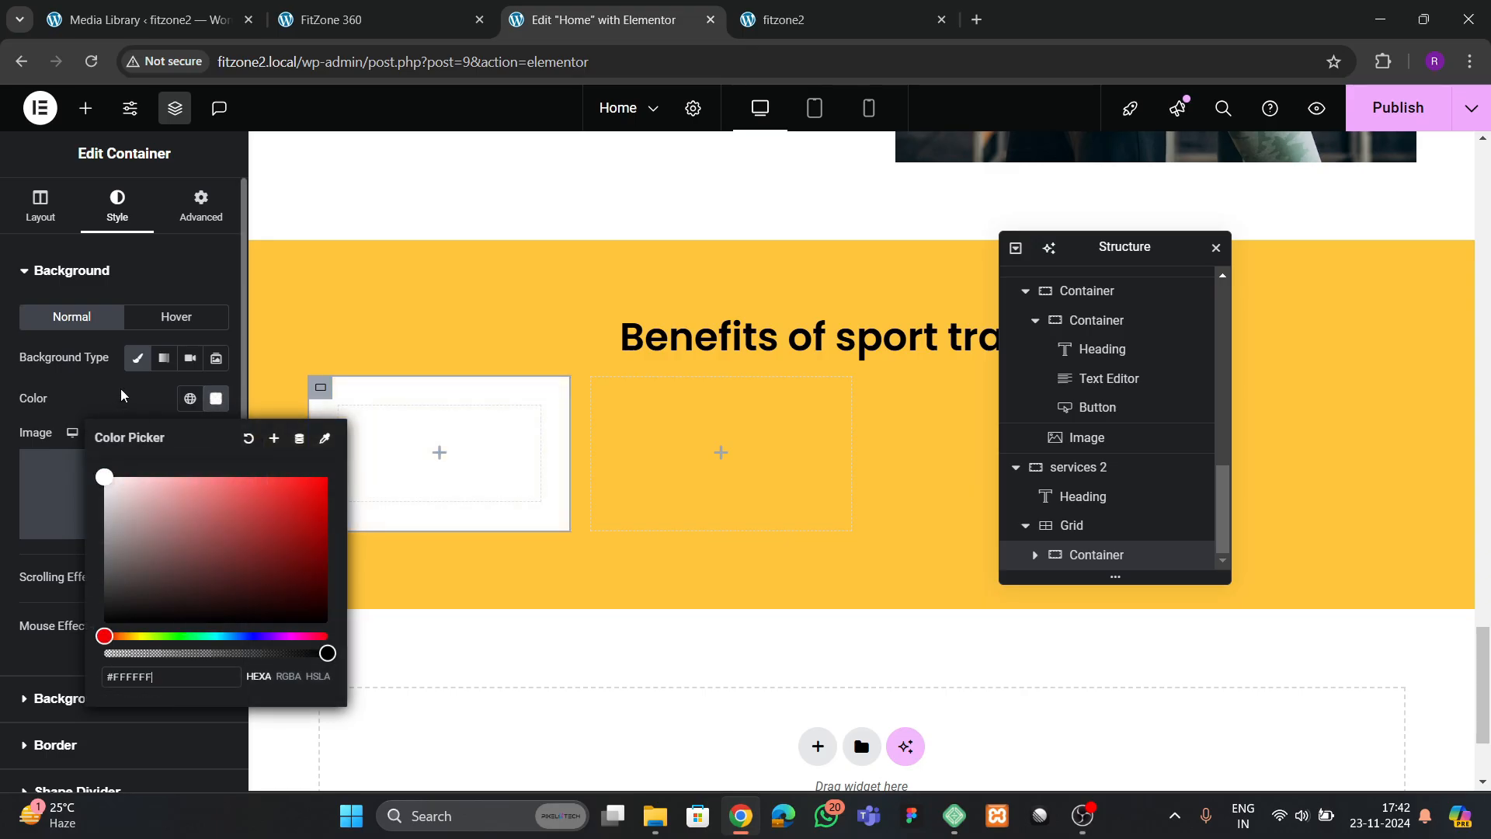
pyautogui.click(122, 396)
pyautogui.click(397, 21)
pyautogui.click(579, 21)
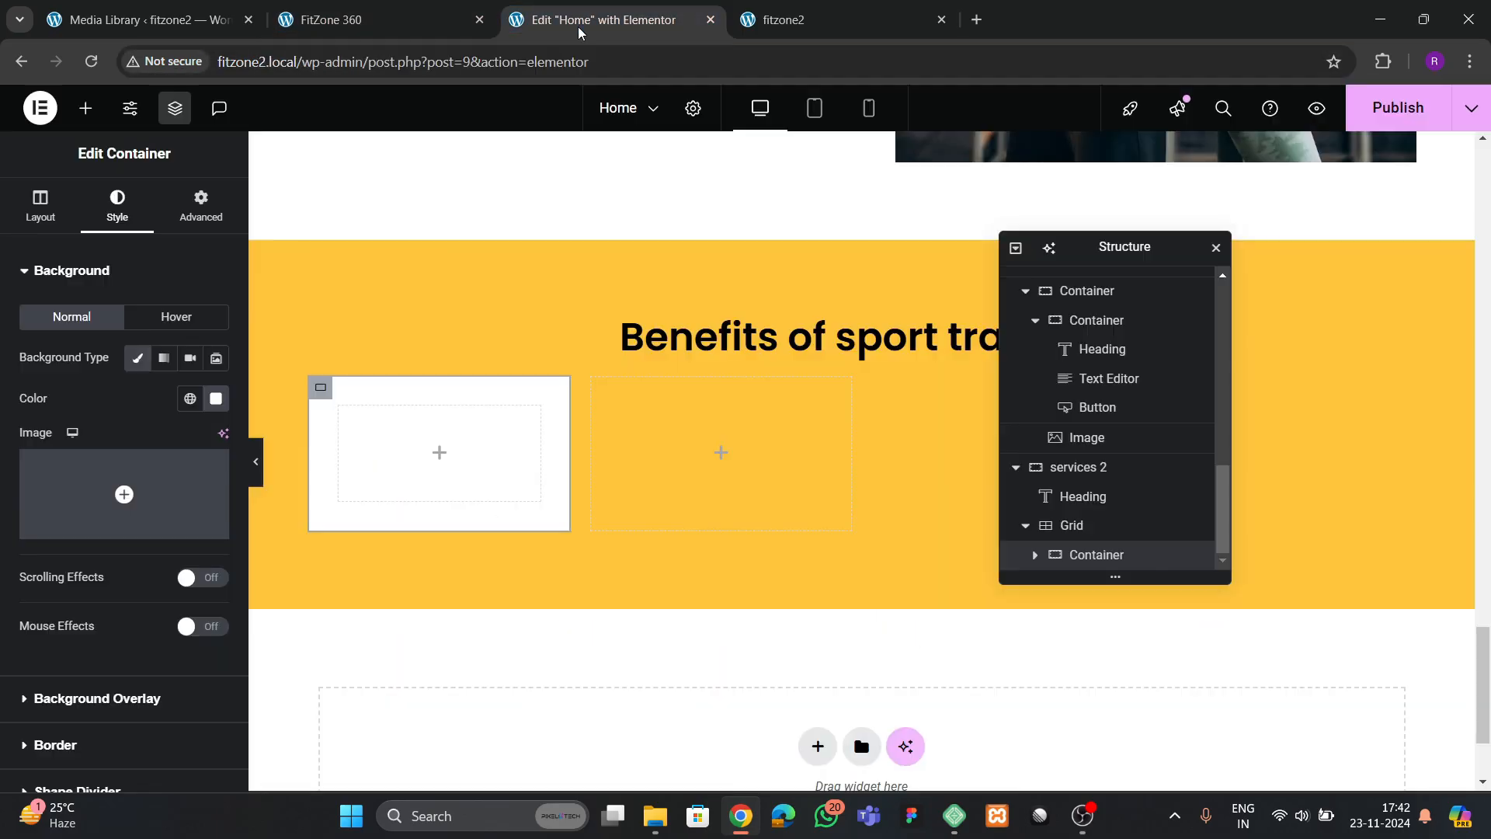
# Copy the Inviting & inspiring heading from the about section and paste it into the first white card container
pyautogui.scroll(6, 599, 419)
pyautogui.scroll(-3, 426, 312)
pyautogui.click(425, 312)
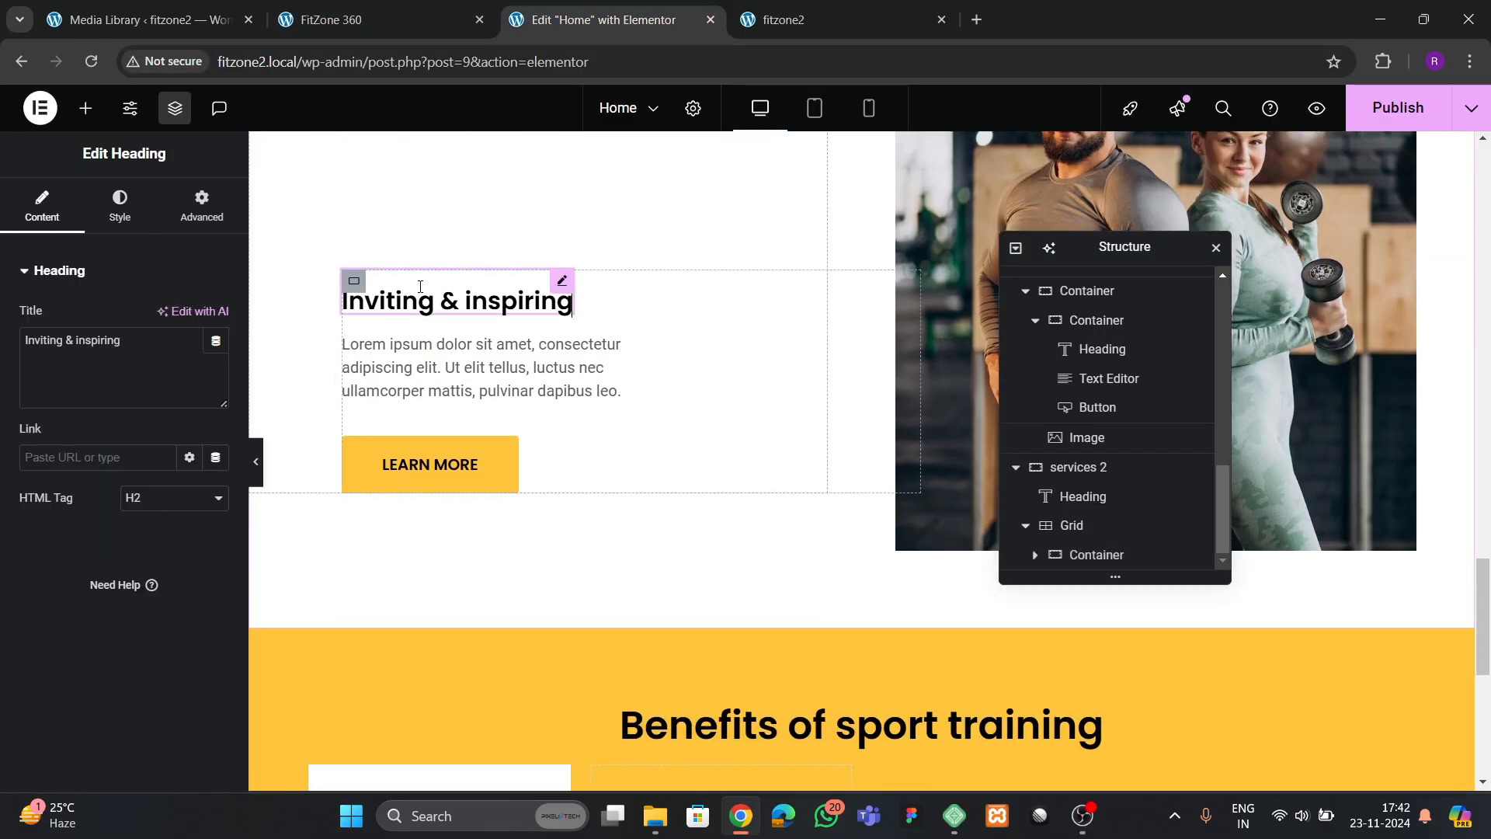
pyautogui.rightClick(426, 309)
pyautogui.click(639, 387)
pyautogui.scroll(-4, 422, 549)
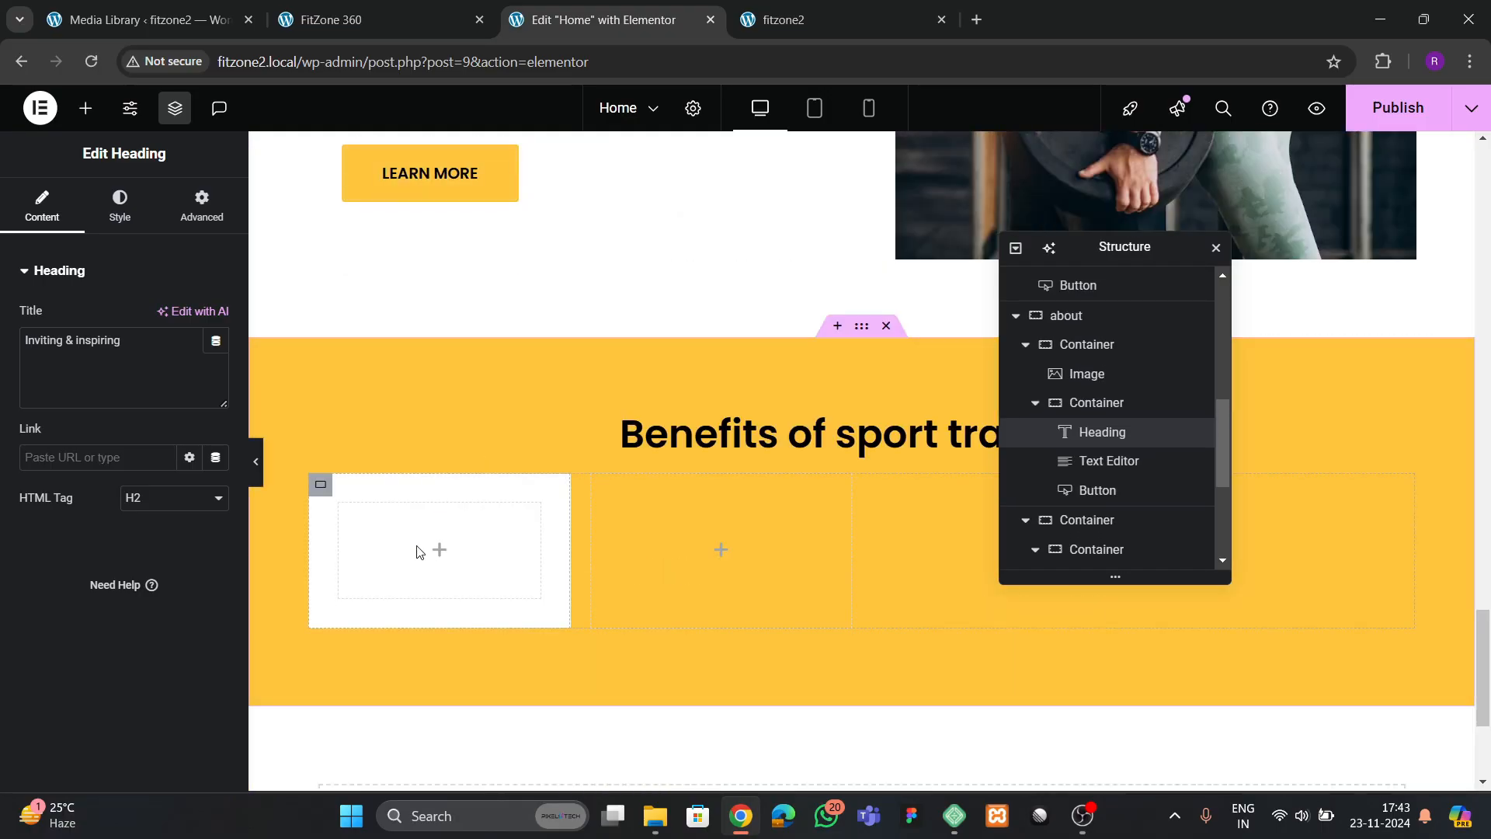
pyautogui.rightClick(417, 552)
pyautogui.click(450, 430)
# Check the reference cards, then copy the Lorem ipsum text under Inviting & inspiring and paste it below the card's heading
pyautogui.click(396, 19)
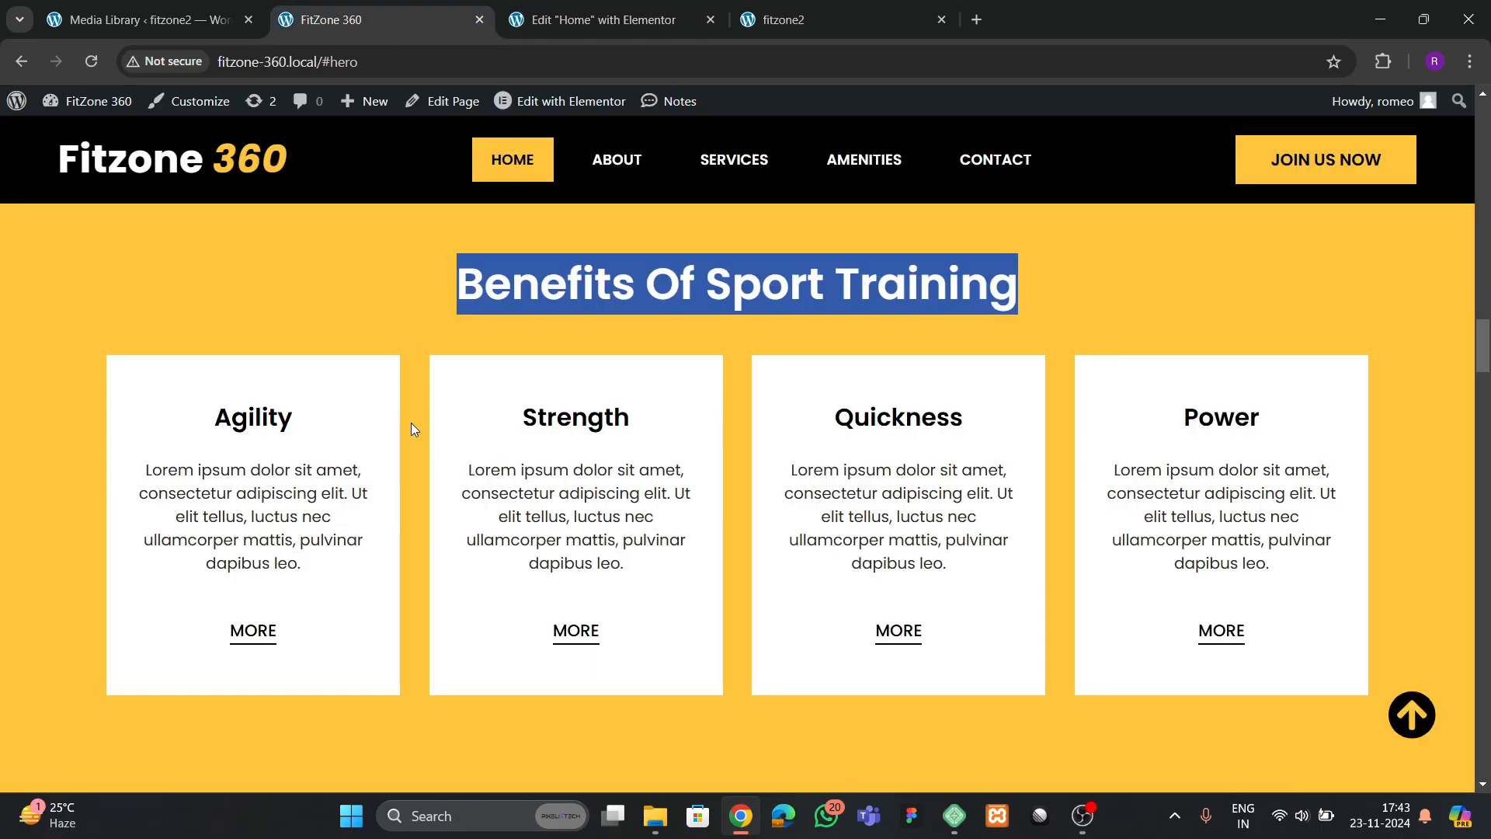
pyautogui.click(563, 19)
pyautogui.scroll(3, 420, 381)
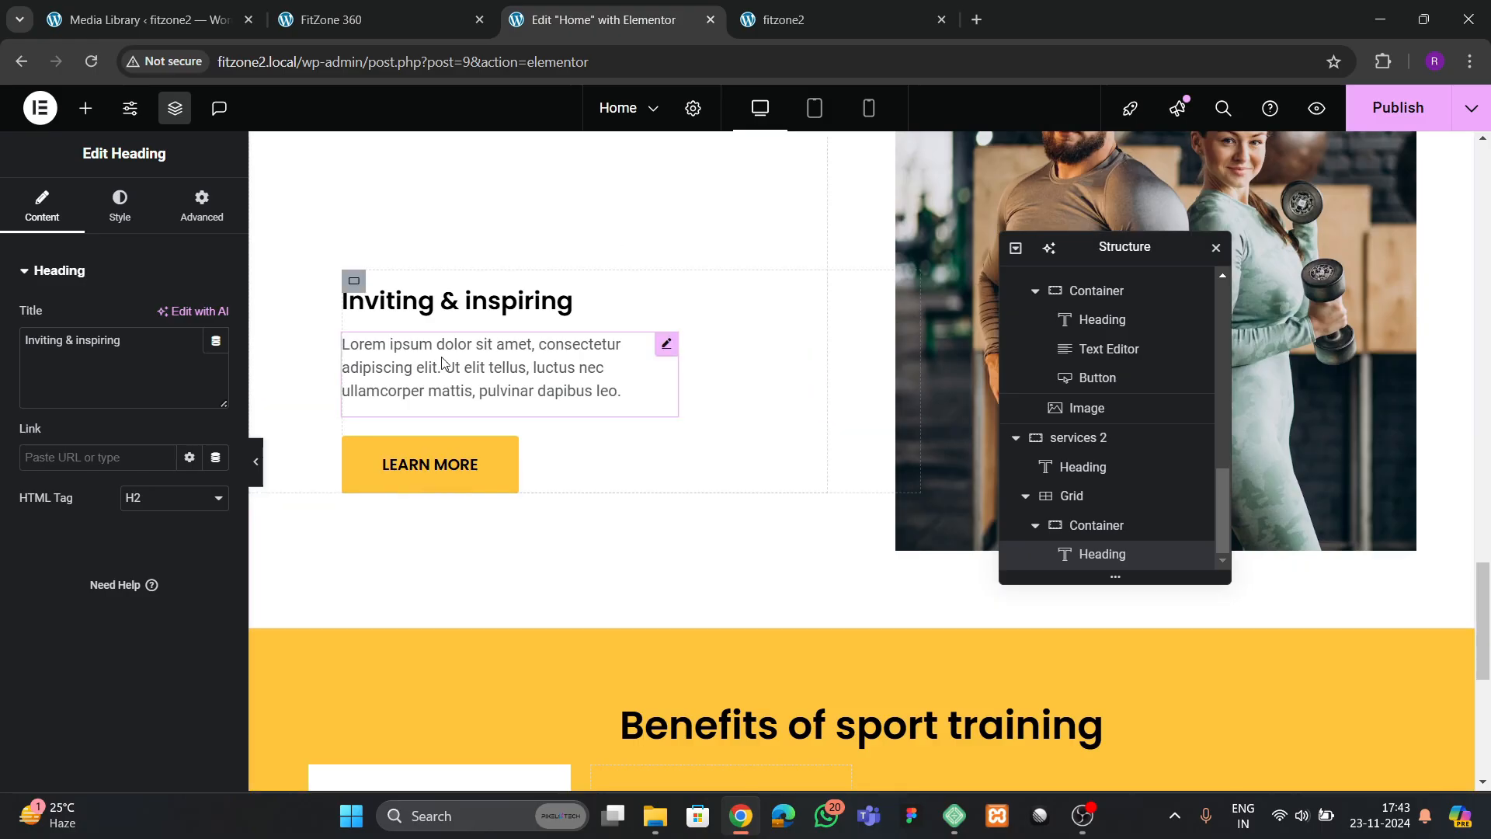
pyautogui.rightClick(443, 363)
pyautogui.click(482, 435)
pyautogui.scroll(-5, 493, 469)
pyautogui.click(437, 469)
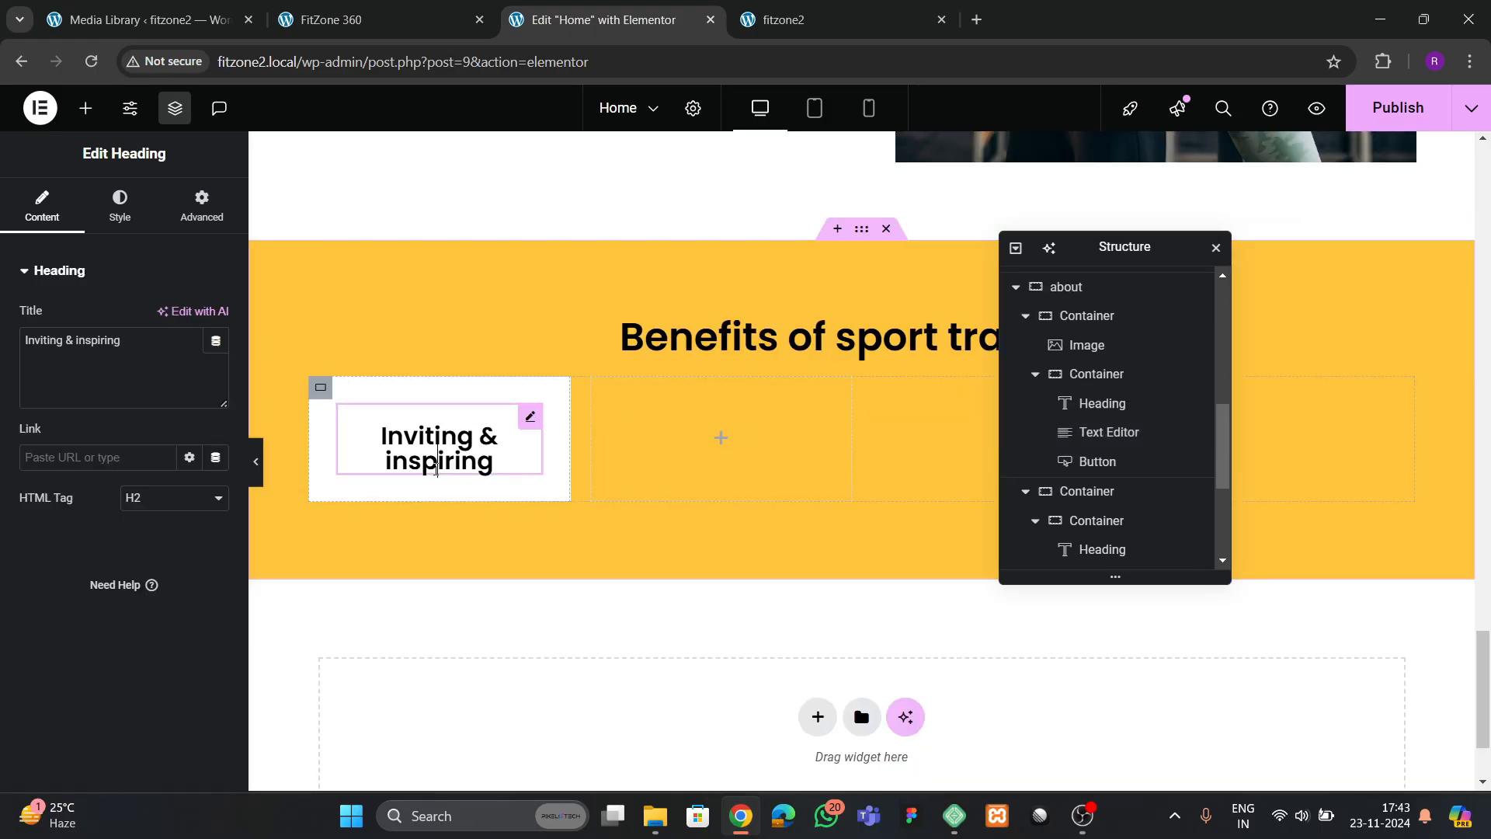
pyautogui.rightClick(437, 469)
pyautogui.click(446, 473)
# Remove the top margin of the heading in the first benefits card
pyautogui.click(532, 419)
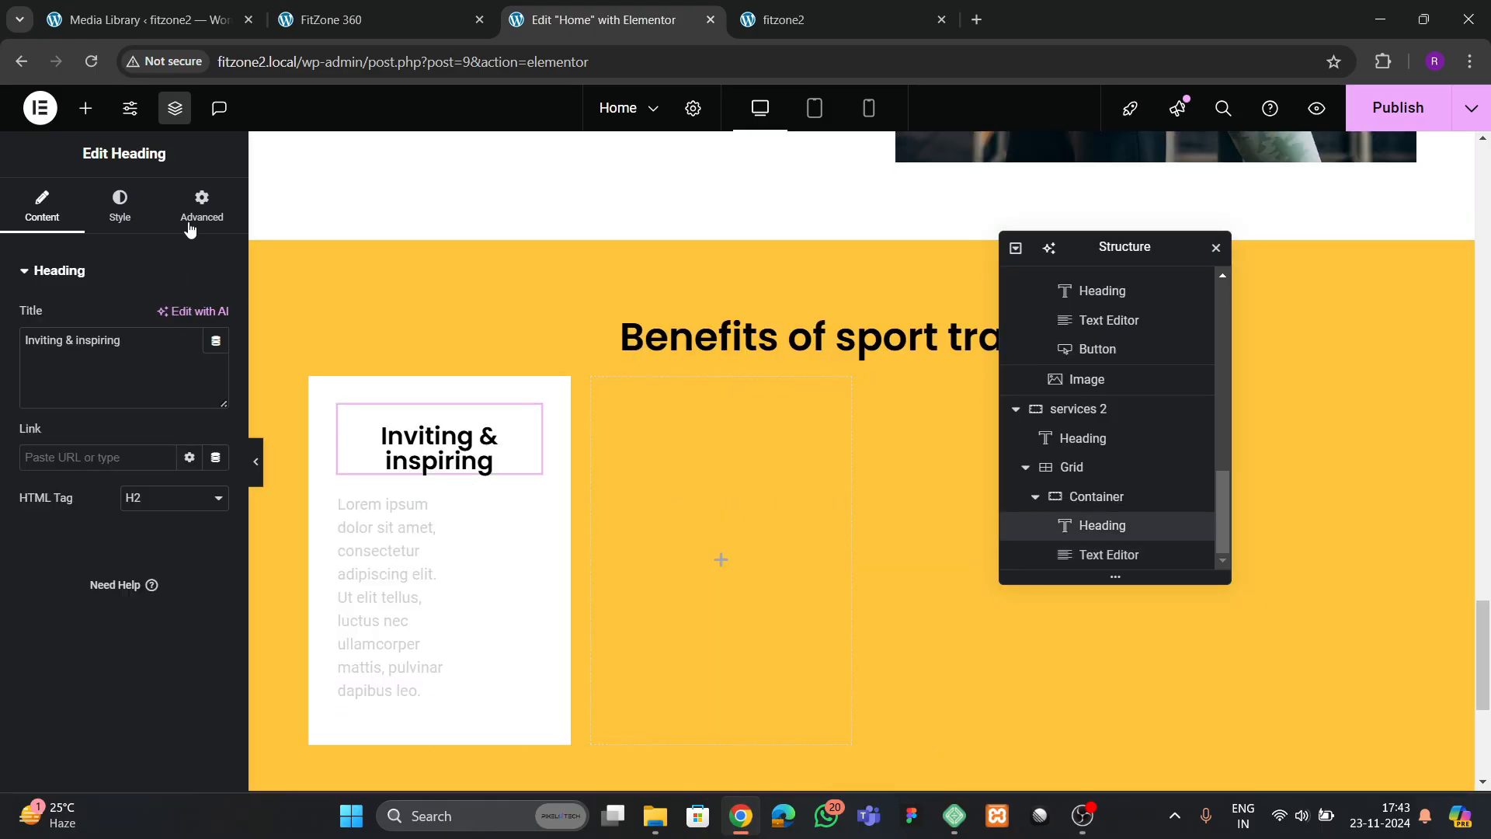
pyautogui.click(202, 205)
pyautogui.click(52, 346)
pyautogui.press('BackSpace')
pyautogui.press('BackSpace')
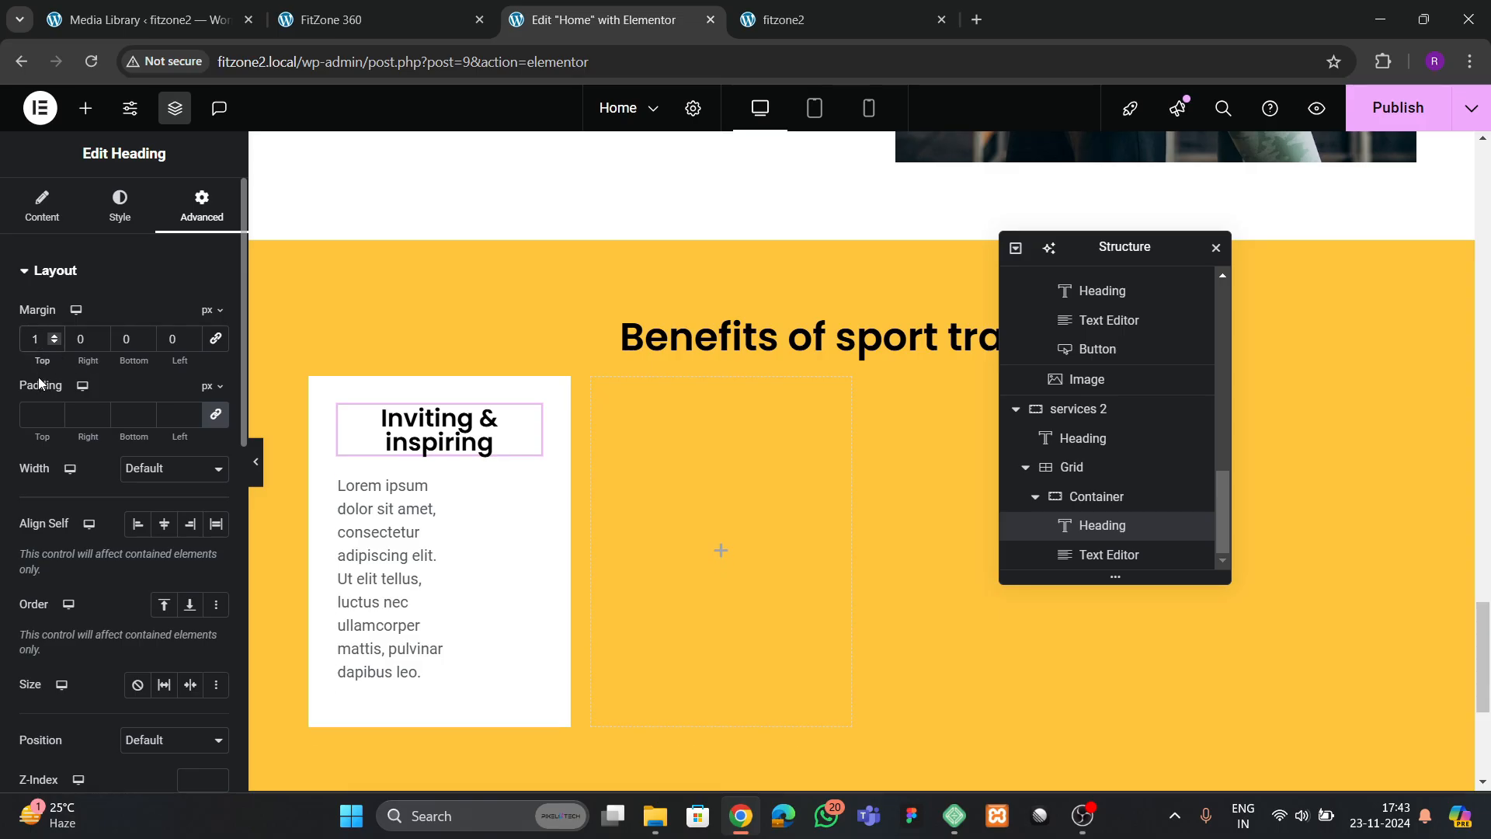
# Change the width of the card's Lorem ipsum text to Full Width (100%)
pyautogui.click(394, 488)
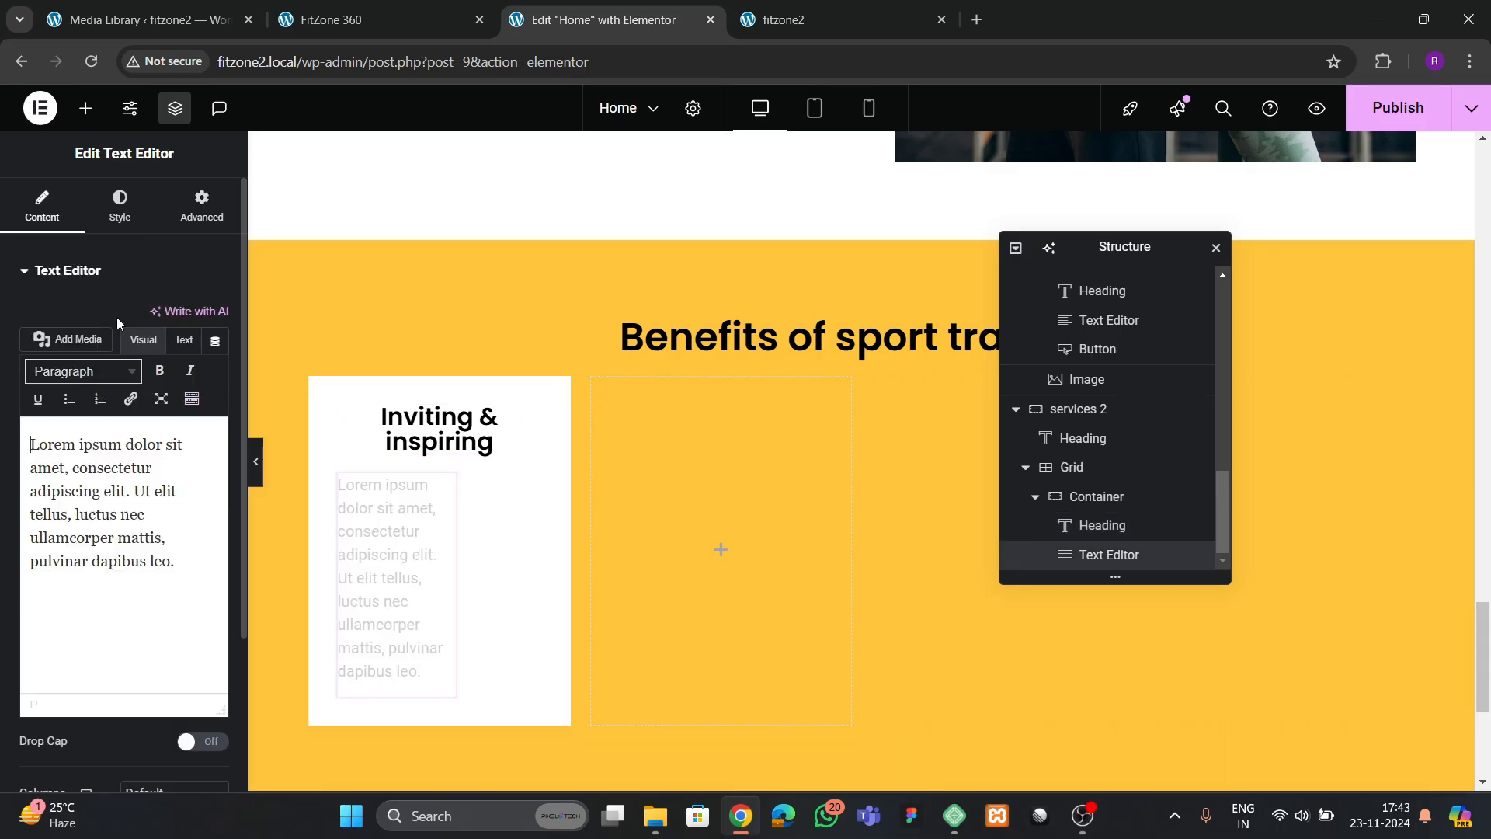
pyautogui.click(197, 221)
pyautogui.scroll(-1, 94, 450)
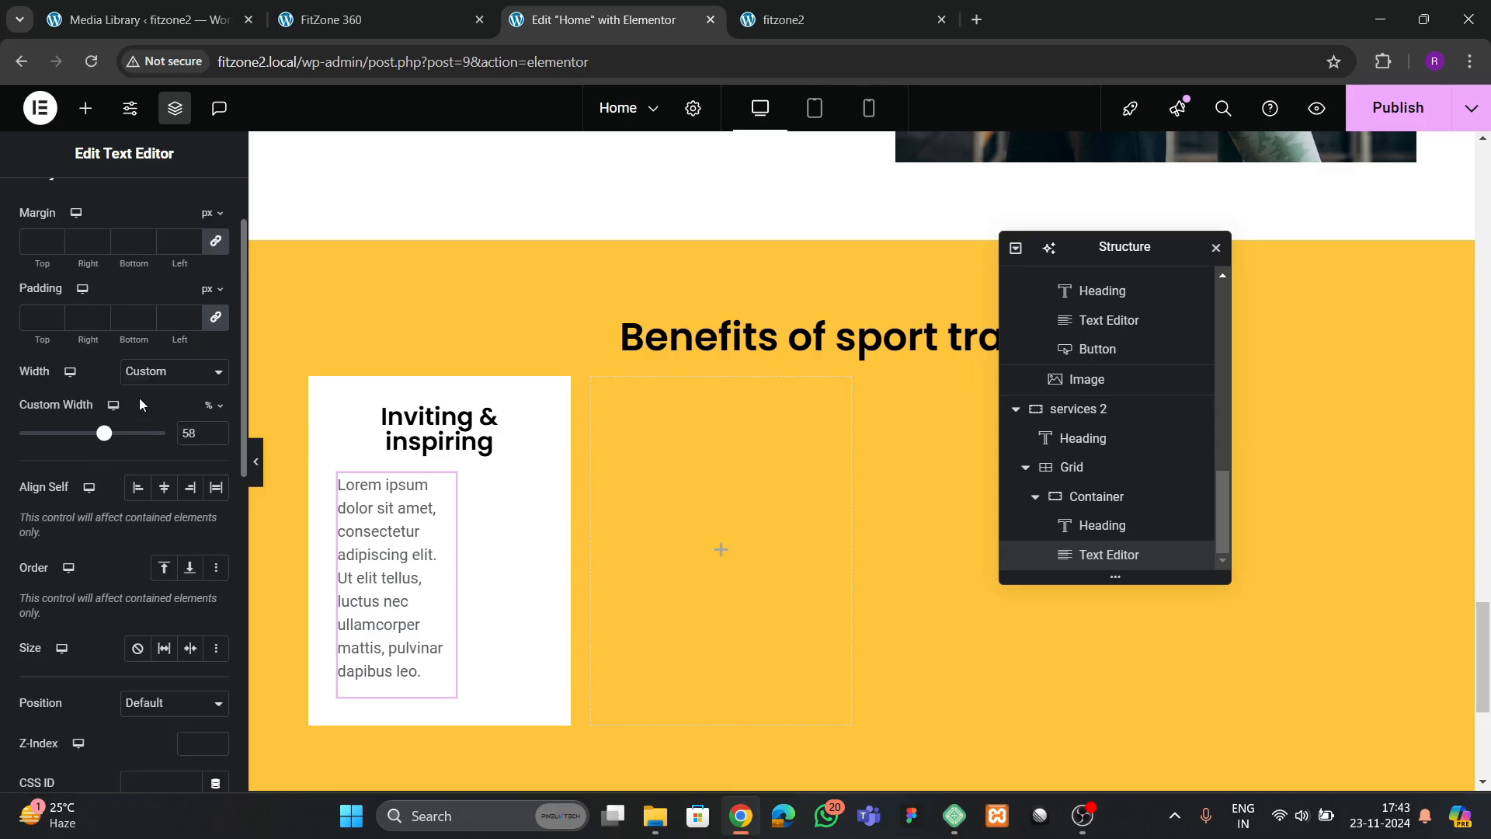
pyautogui.click(171, 372)
pyautogui.click(148, 415)
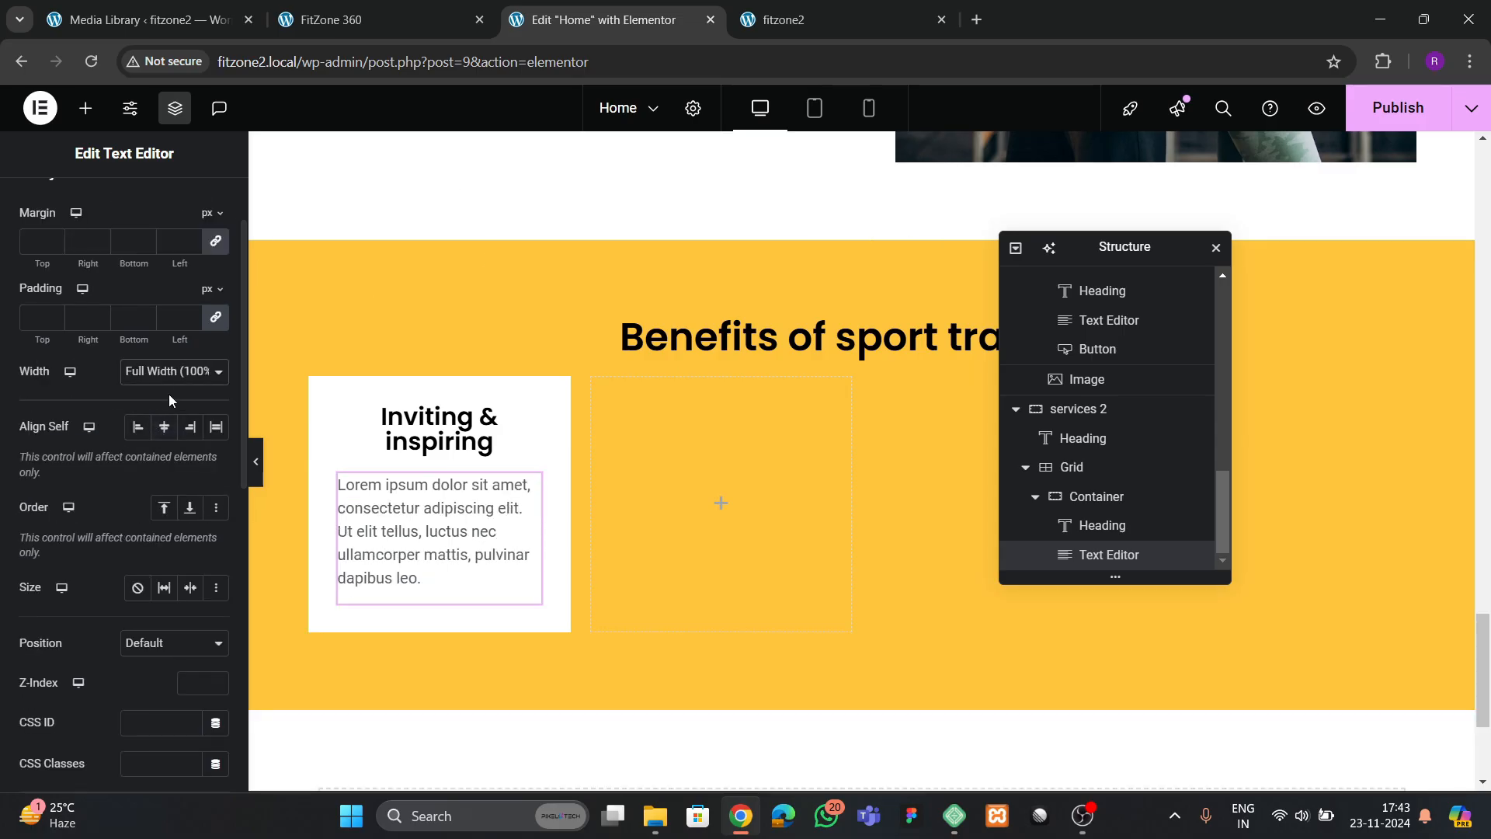
pyautogui.click(171, 373)
pyautogui.click(160, 420)
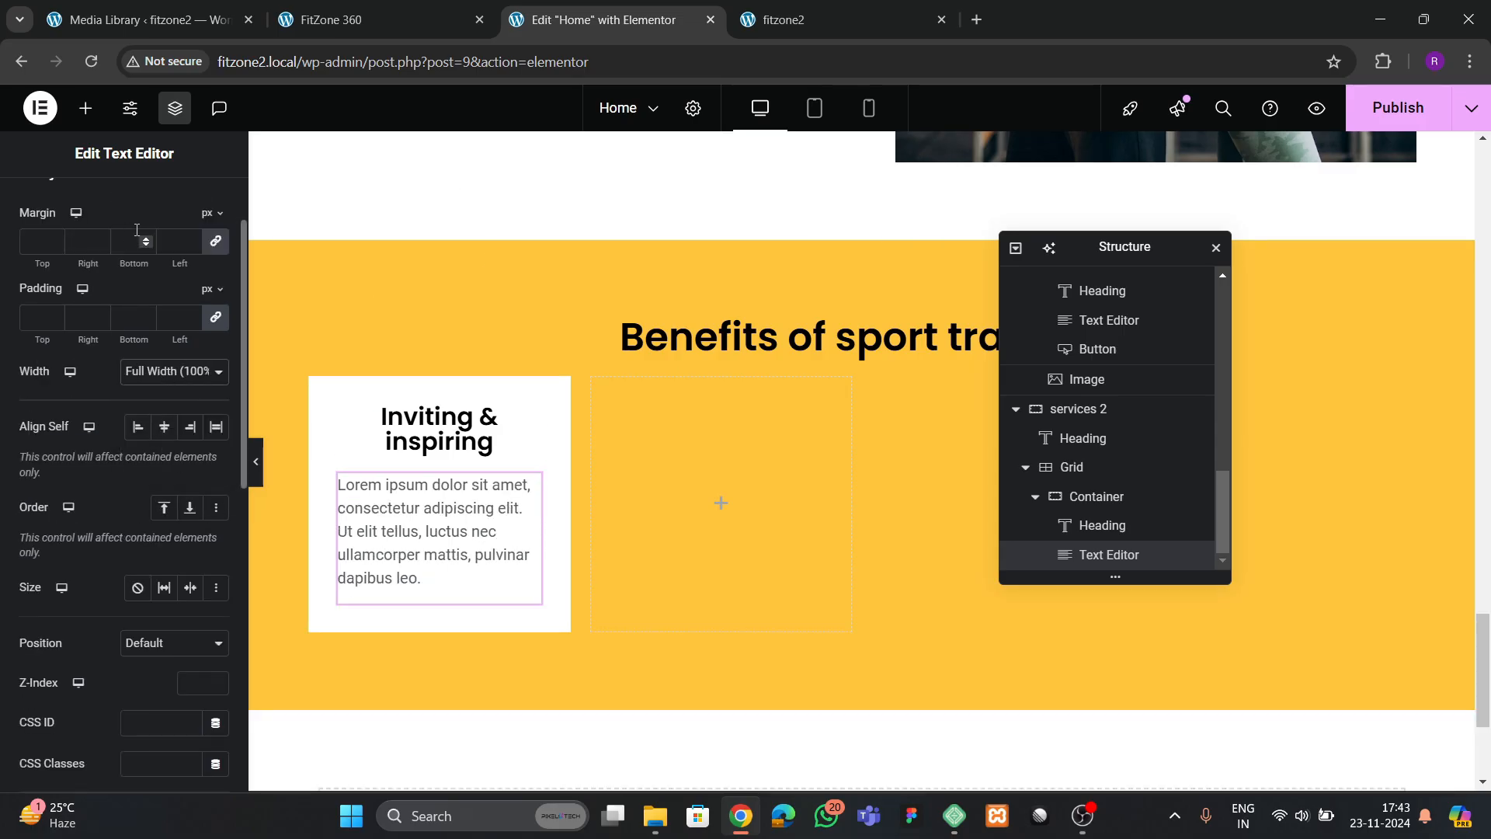
# Center-align the card's Lorem ipsum text and compare it with the reference cards
pyautogui.scroll(3, 125, 404)
pyautogui.click(119, 206)
pyautogui.click(163, 317)
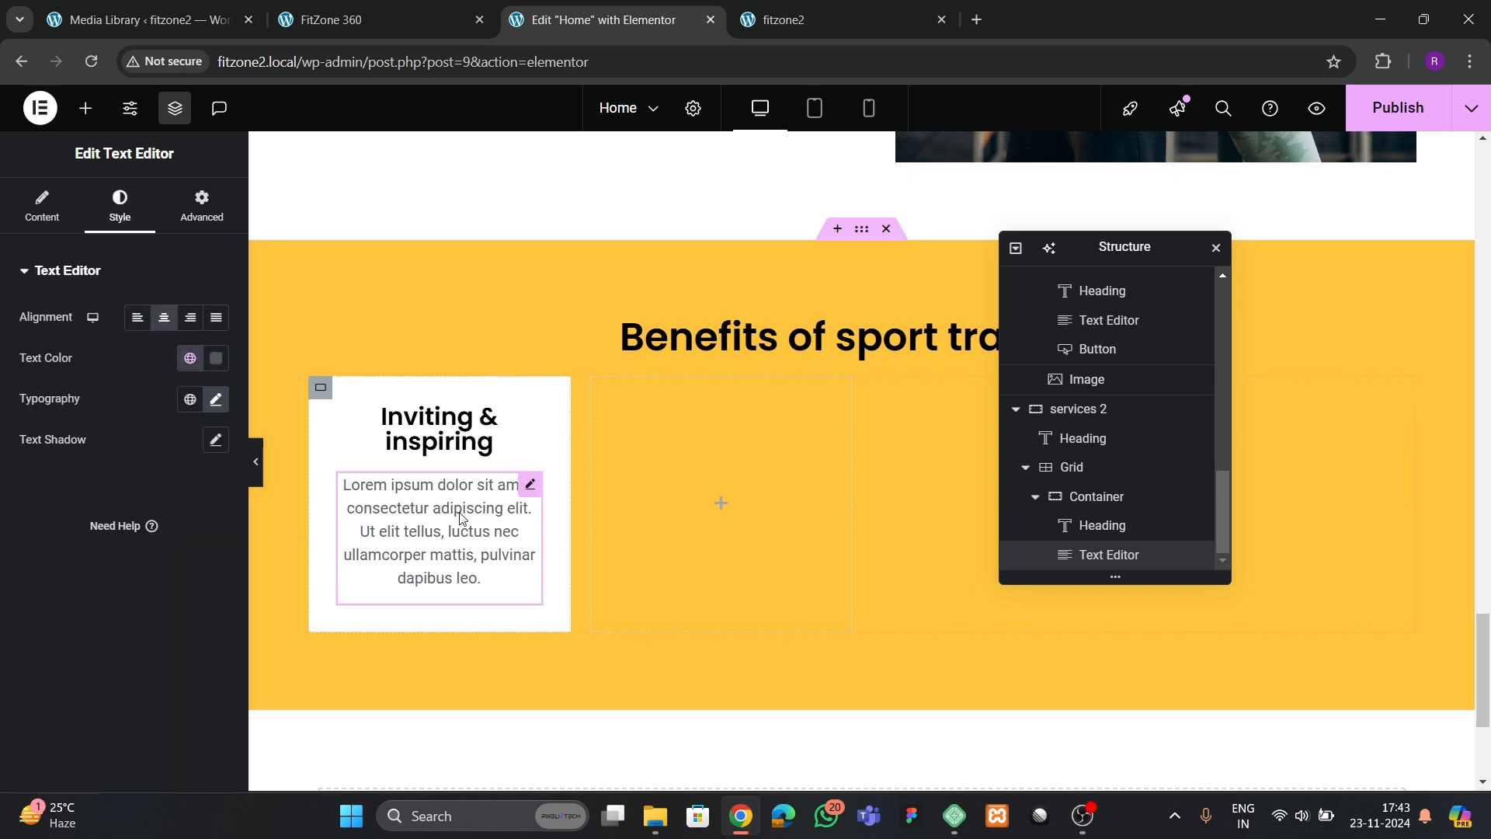
pyautogui.click(411, 23)
pyautogui.click(599, 19)
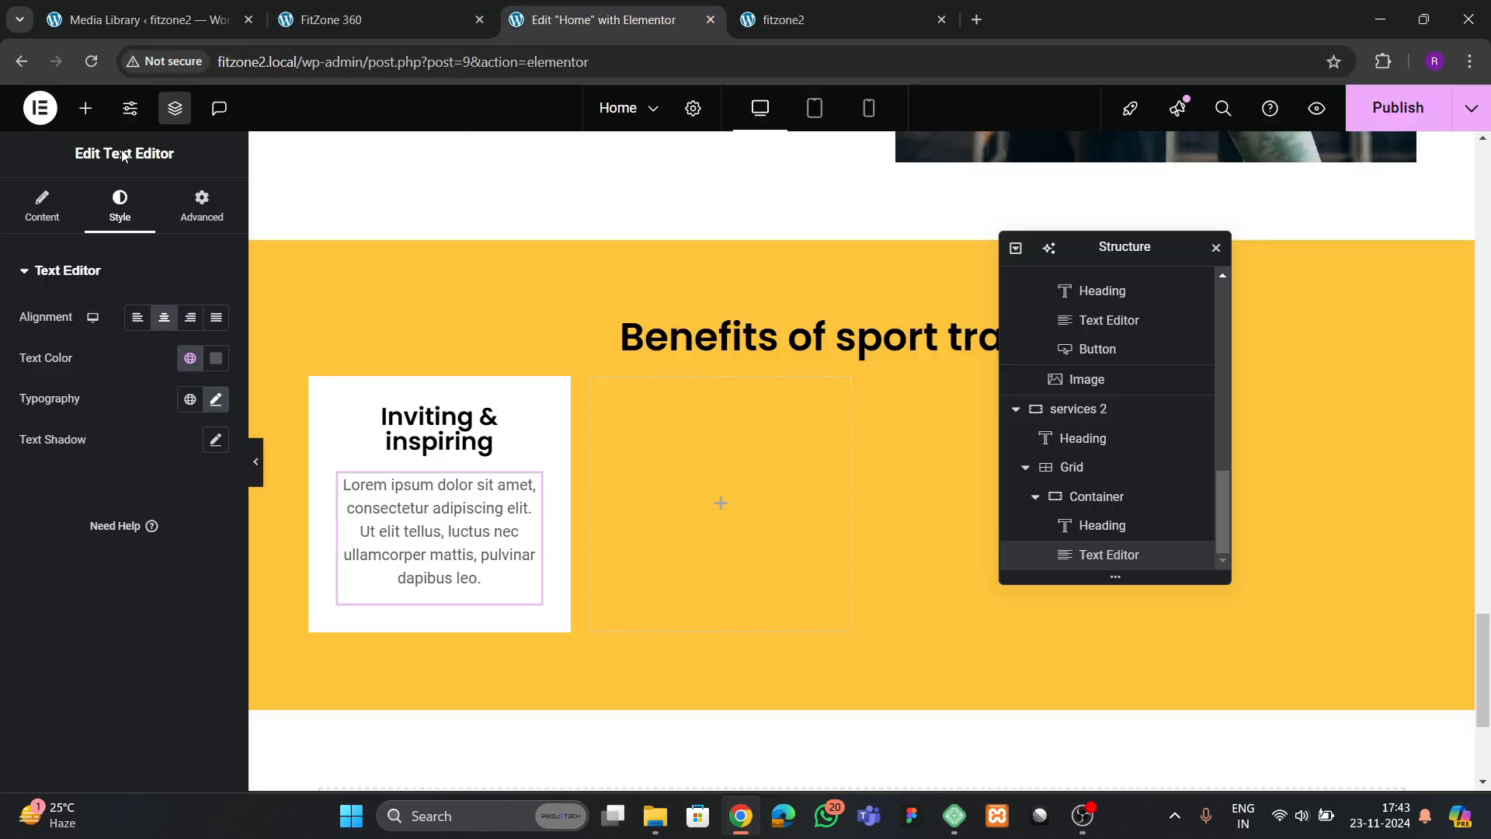
# Add a Button widget below the card's text and set its label to MORE
pyautogui.click(86, 108)
pyautogui.moveTo(94, 599); pyautogui.dragTo(435, 559)
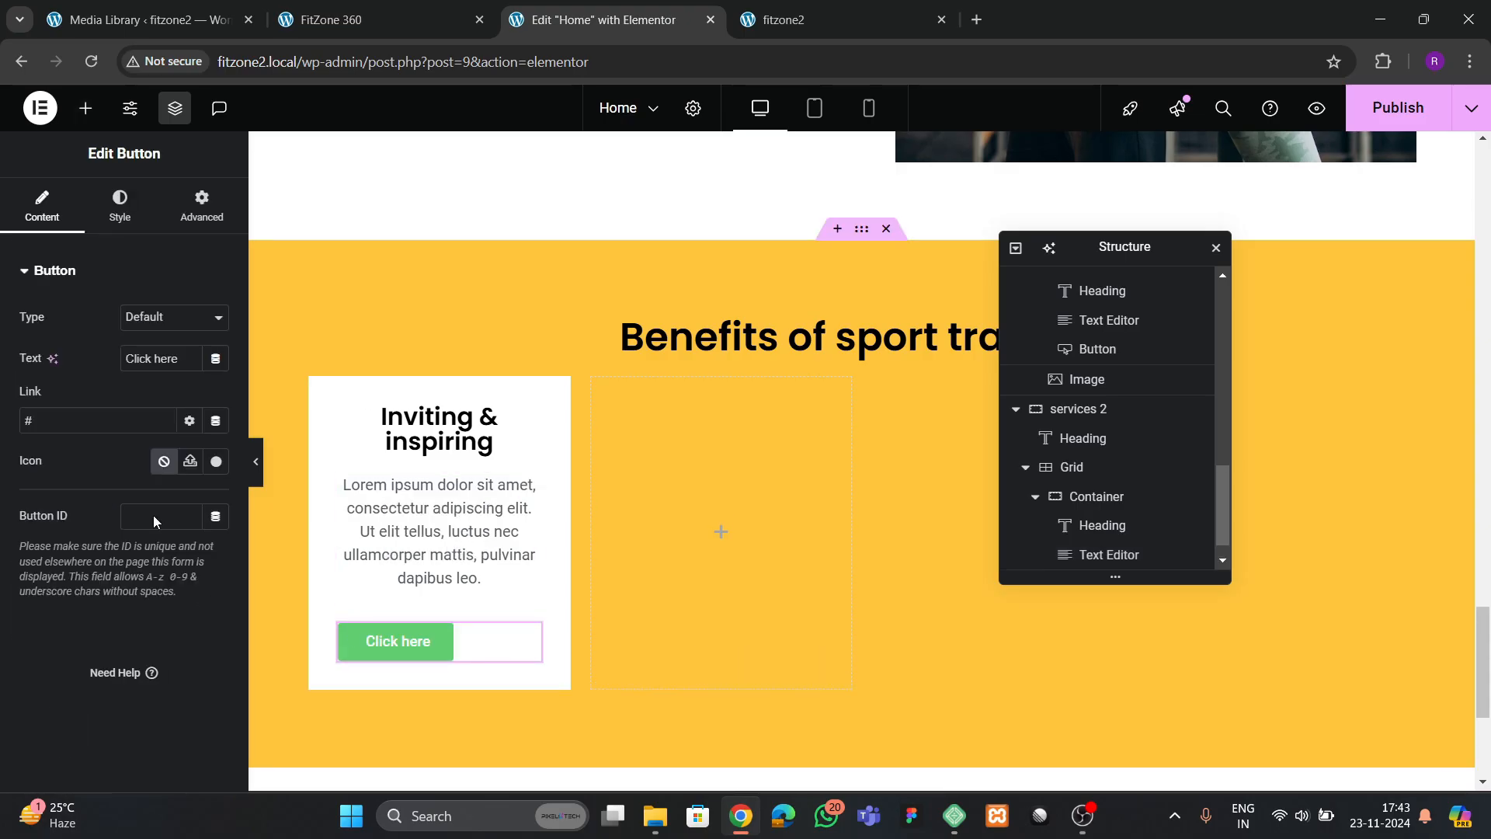
pyautogui.tripleClick(153, 361)
pyautogui.write('MORE')
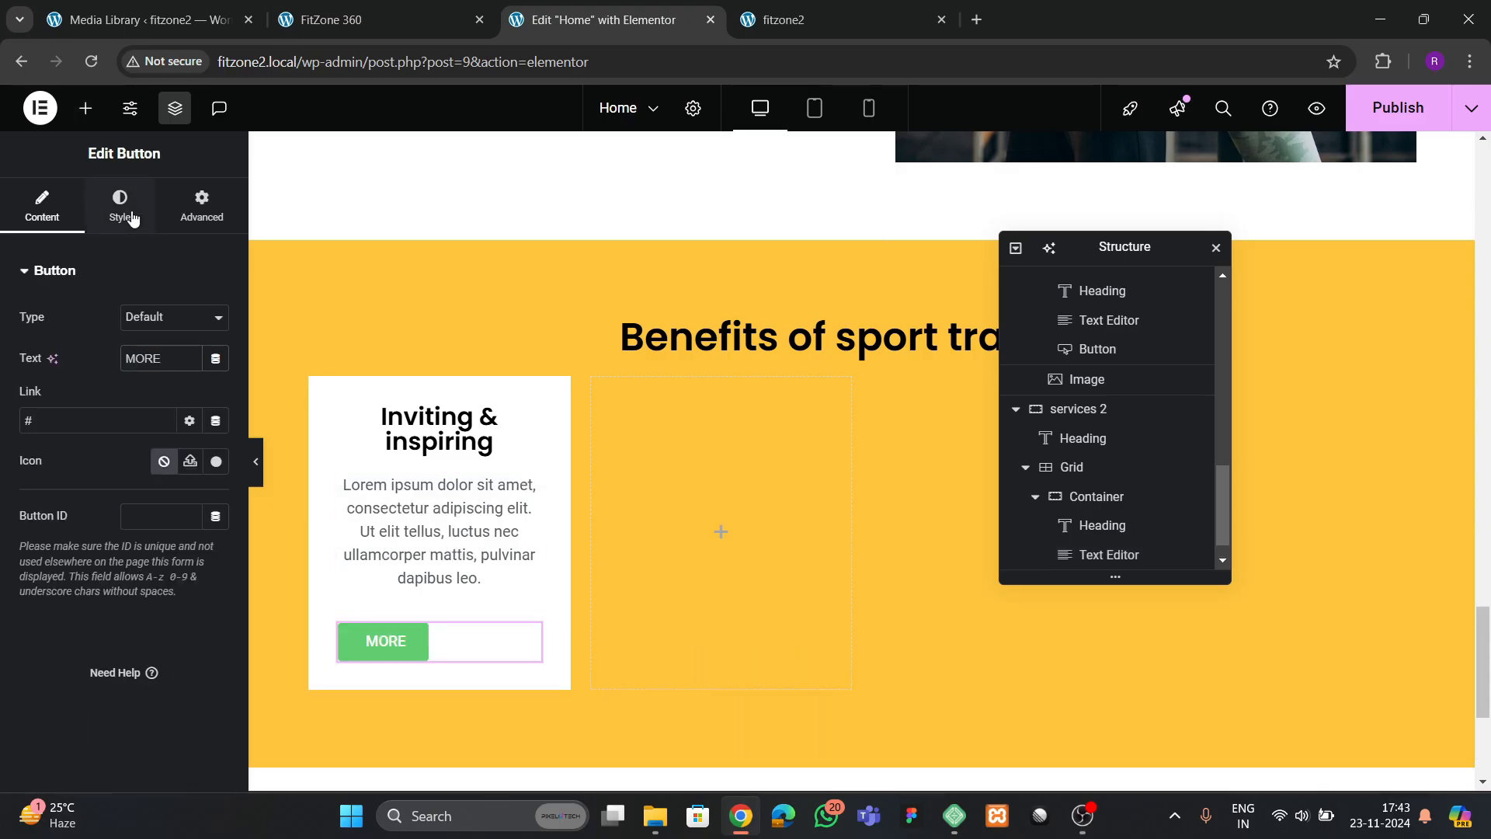
# Make the MORE button's background color fully transparent
pyautogui.click(120, 210)
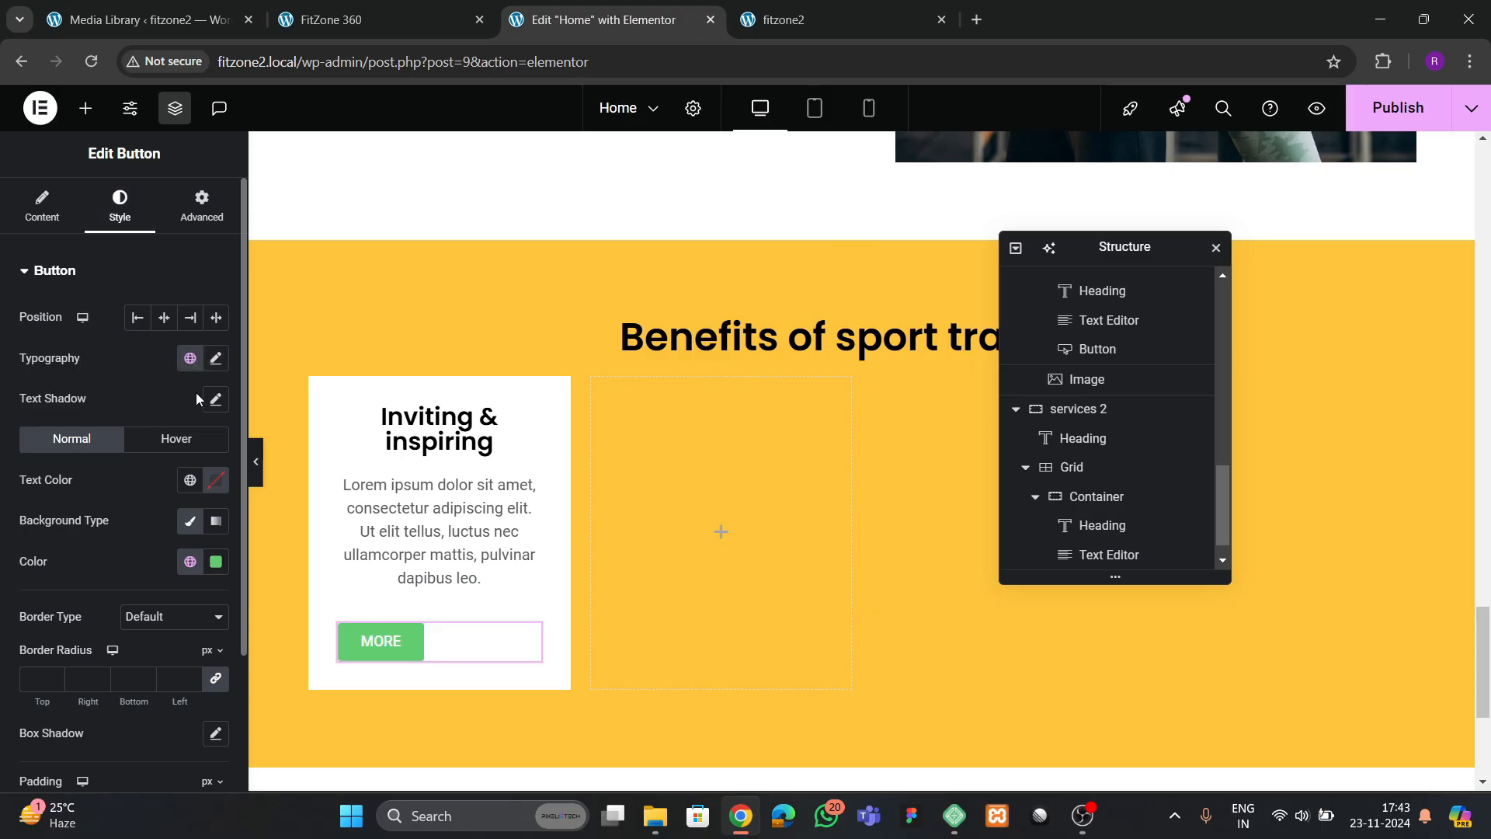
pyautogui.scroll(-1, 137, 414)
pyautogui.click(216, 464)
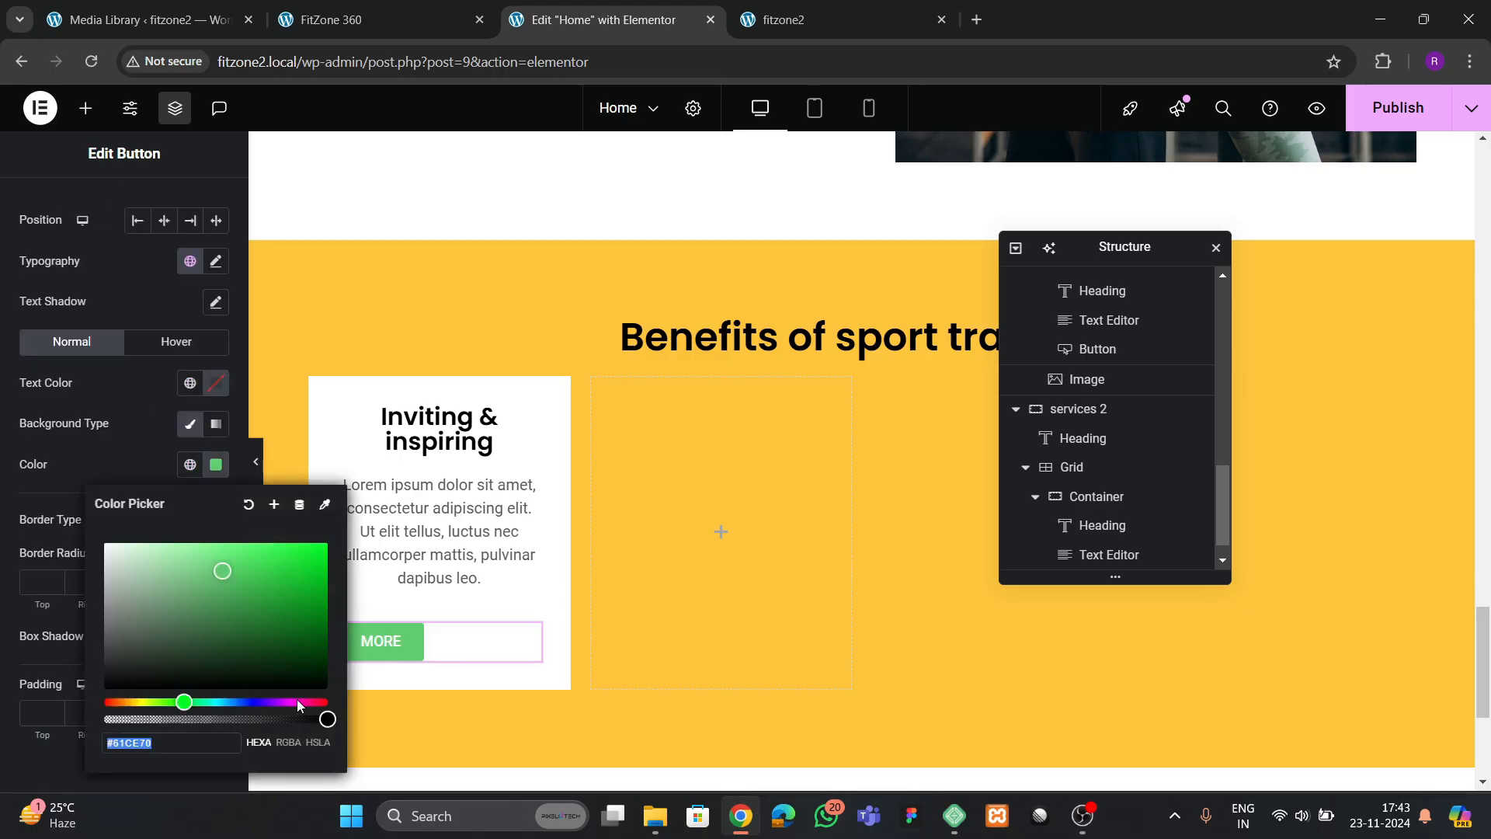
pyautogui.moveTo(326, 718); pyautogui.dragTo(106, 720)
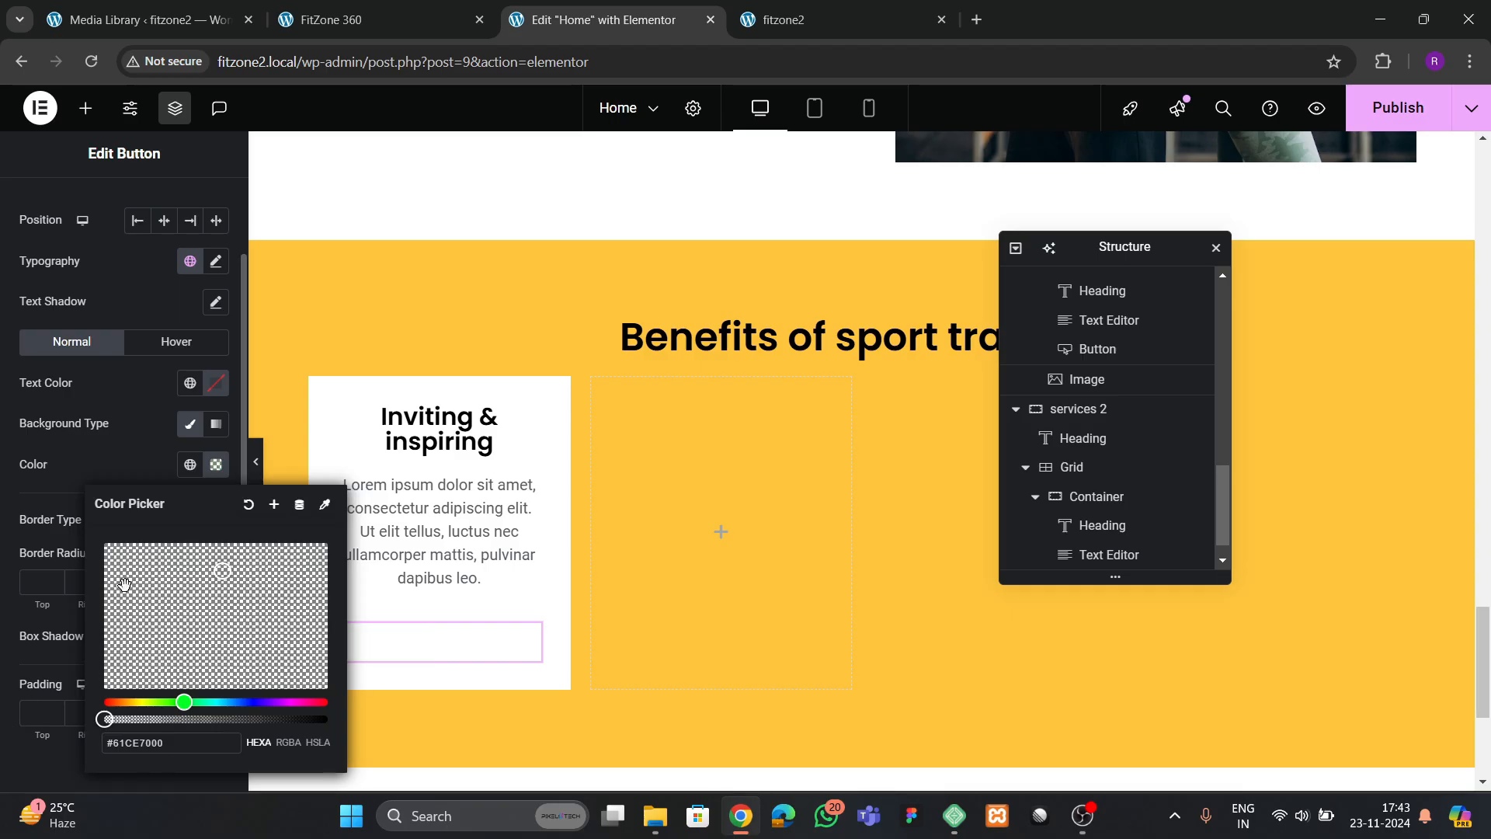
pyautogui.click(152, 444)
# Set the MORE button's text color to #000000 and its padding to 0 px on all sides
pyautogui.click(214, 392)
pyautogui.moveTo(130, 590); pyautogui.dragTo(102, 613)
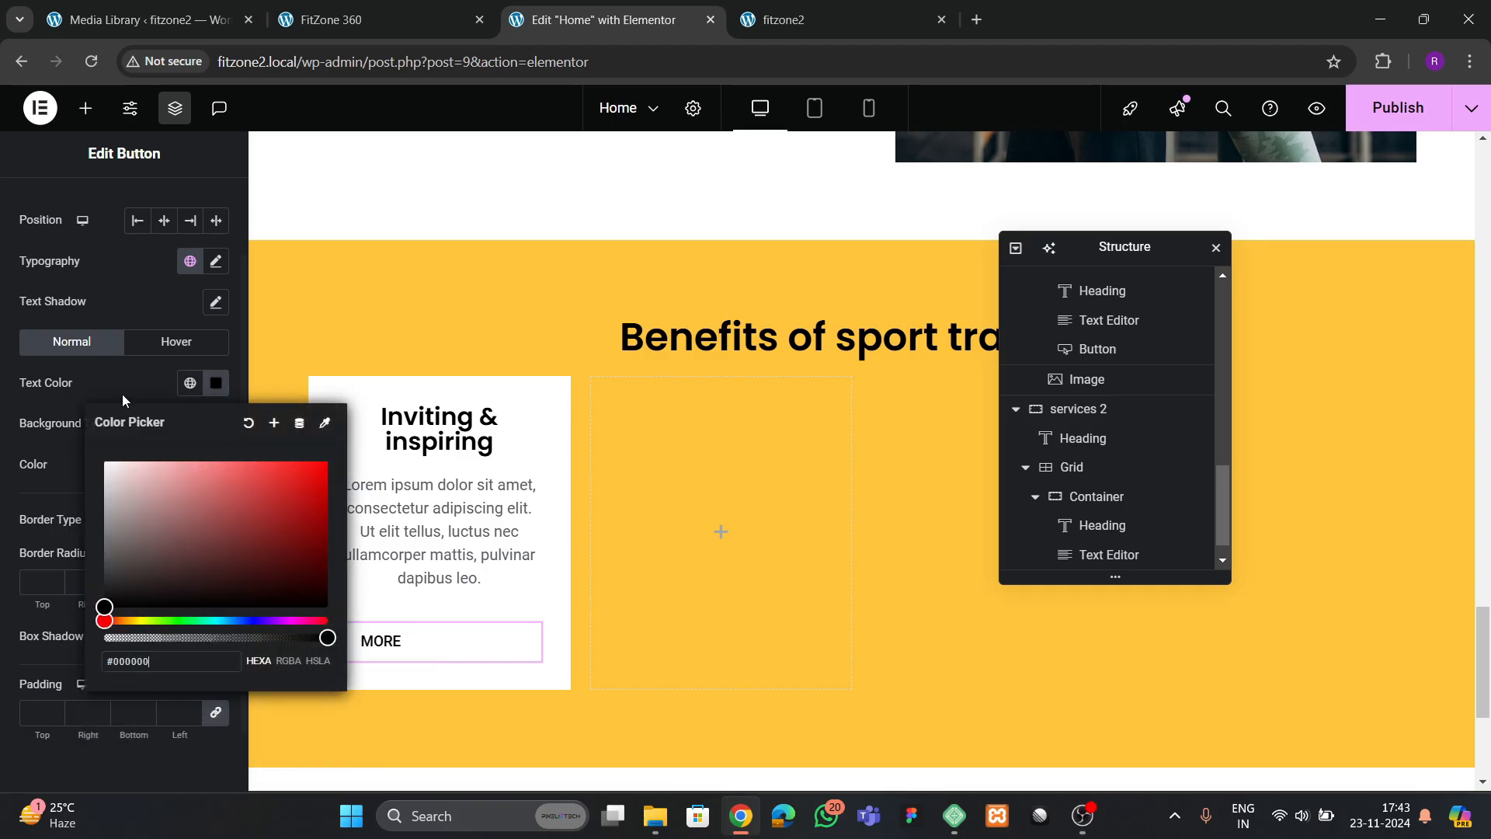
pyautogui.click(124, 398)
pyautogui.scroll(-1, 124, 501)
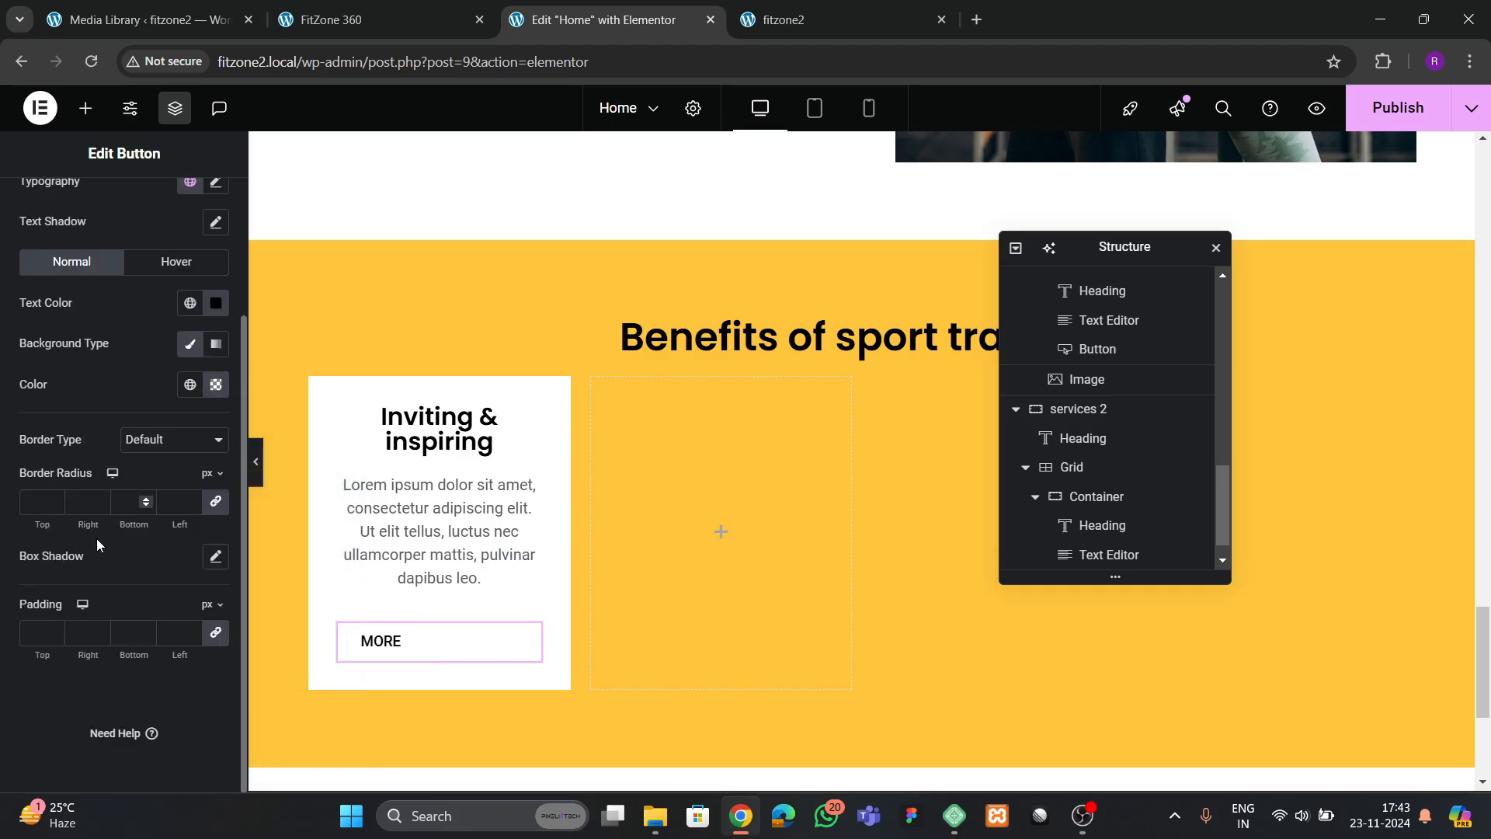
pyautogui.write('0')
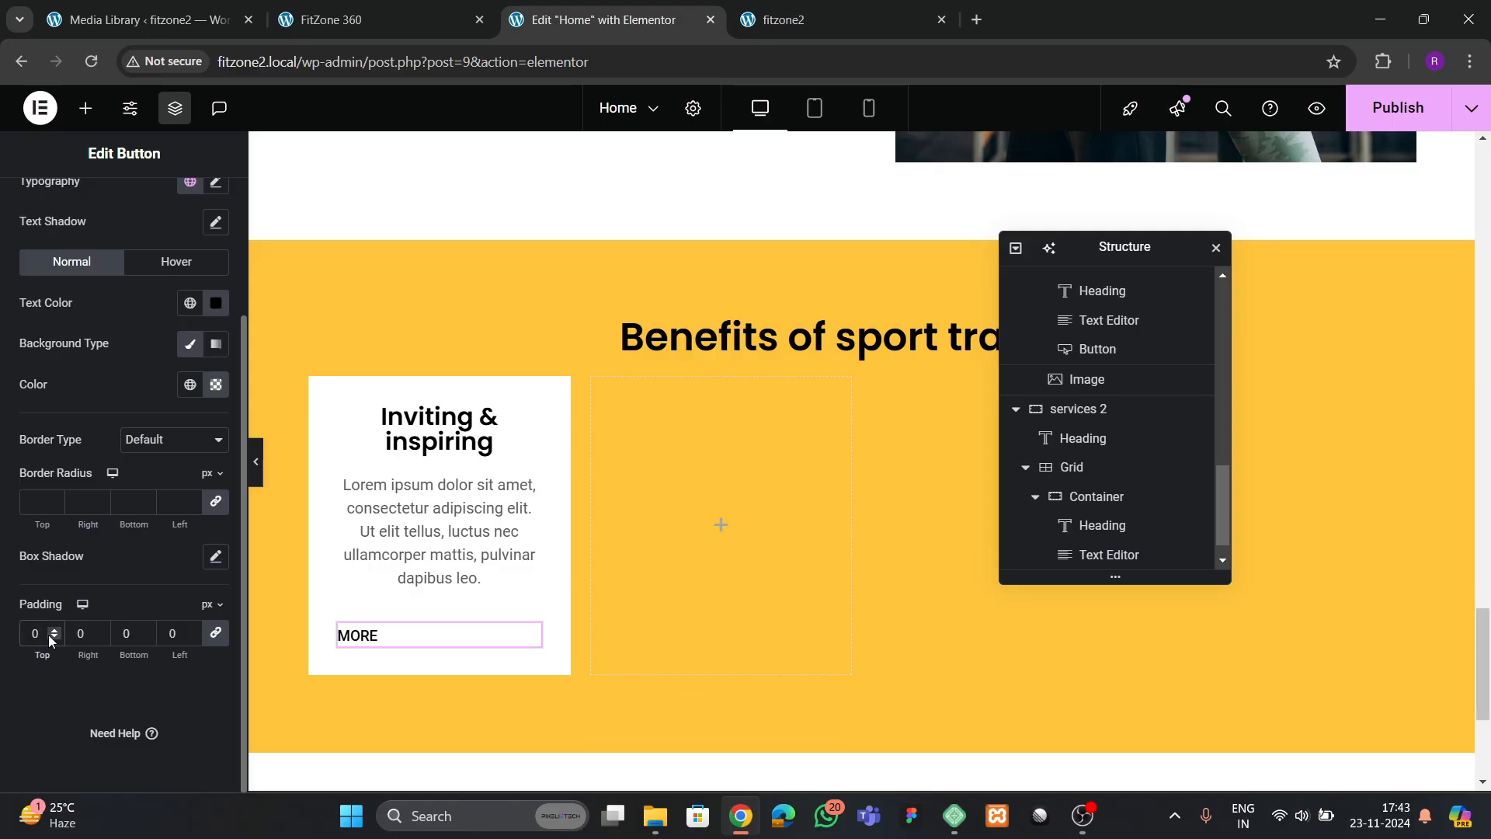
# Center the first card container's items by setting both its Justify Content and Align Items to center
pyautogui.click(1099, 497)
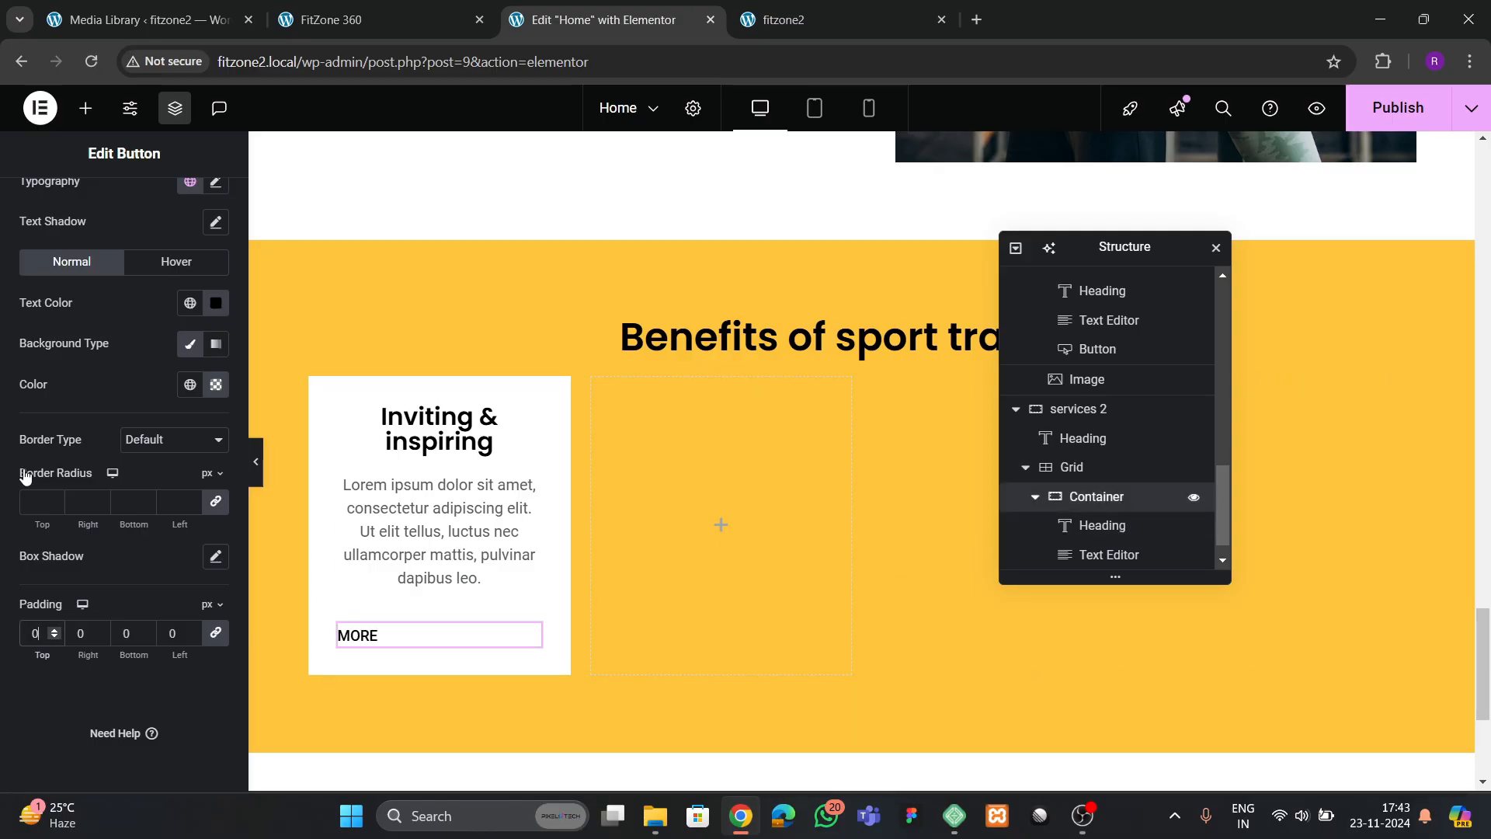
pyautogui.click(41, 205)
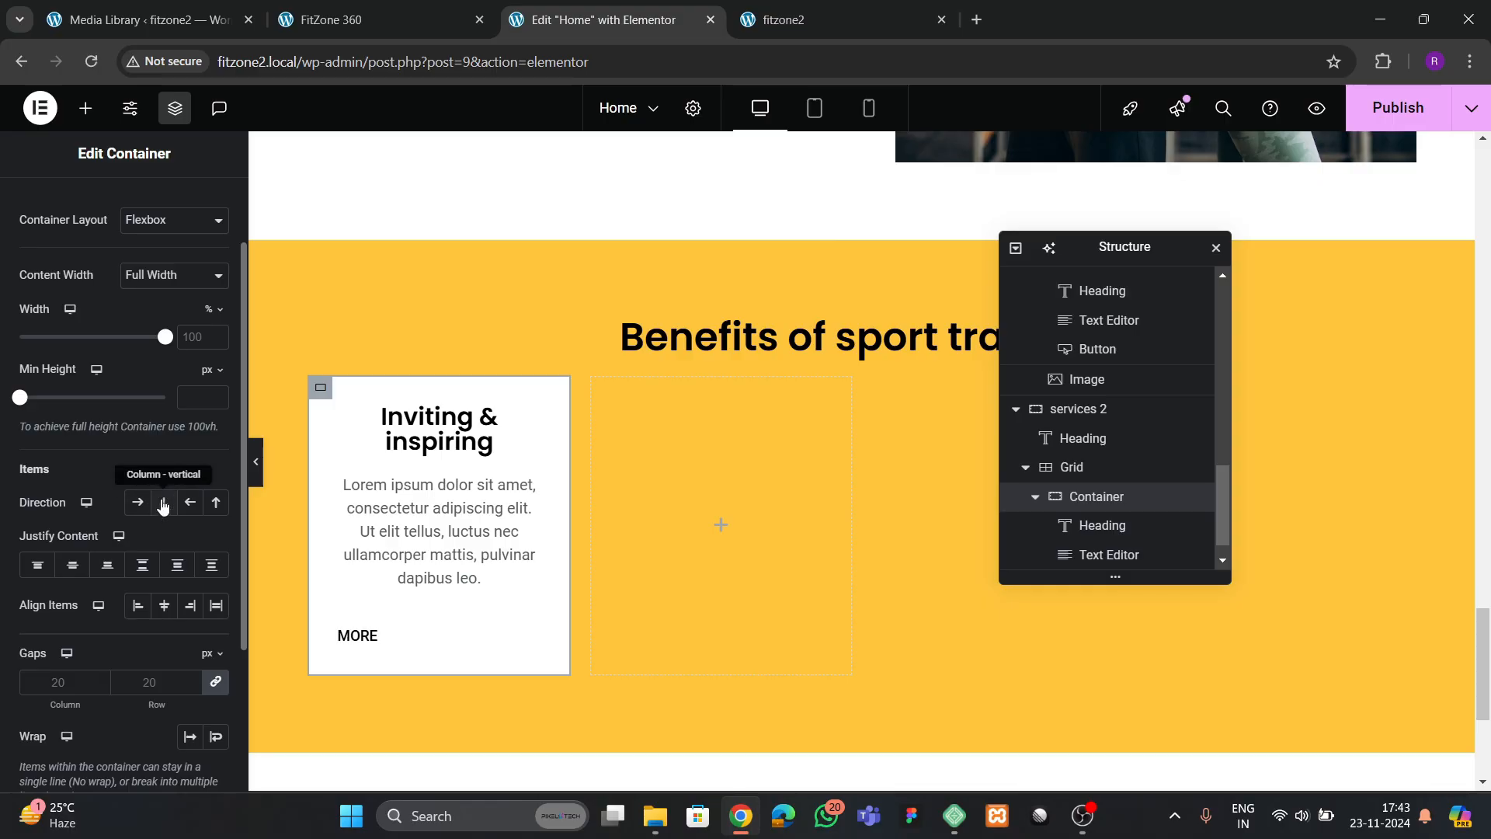
pyautogui.click(72, 567)
pyautogui.click(164, 606)
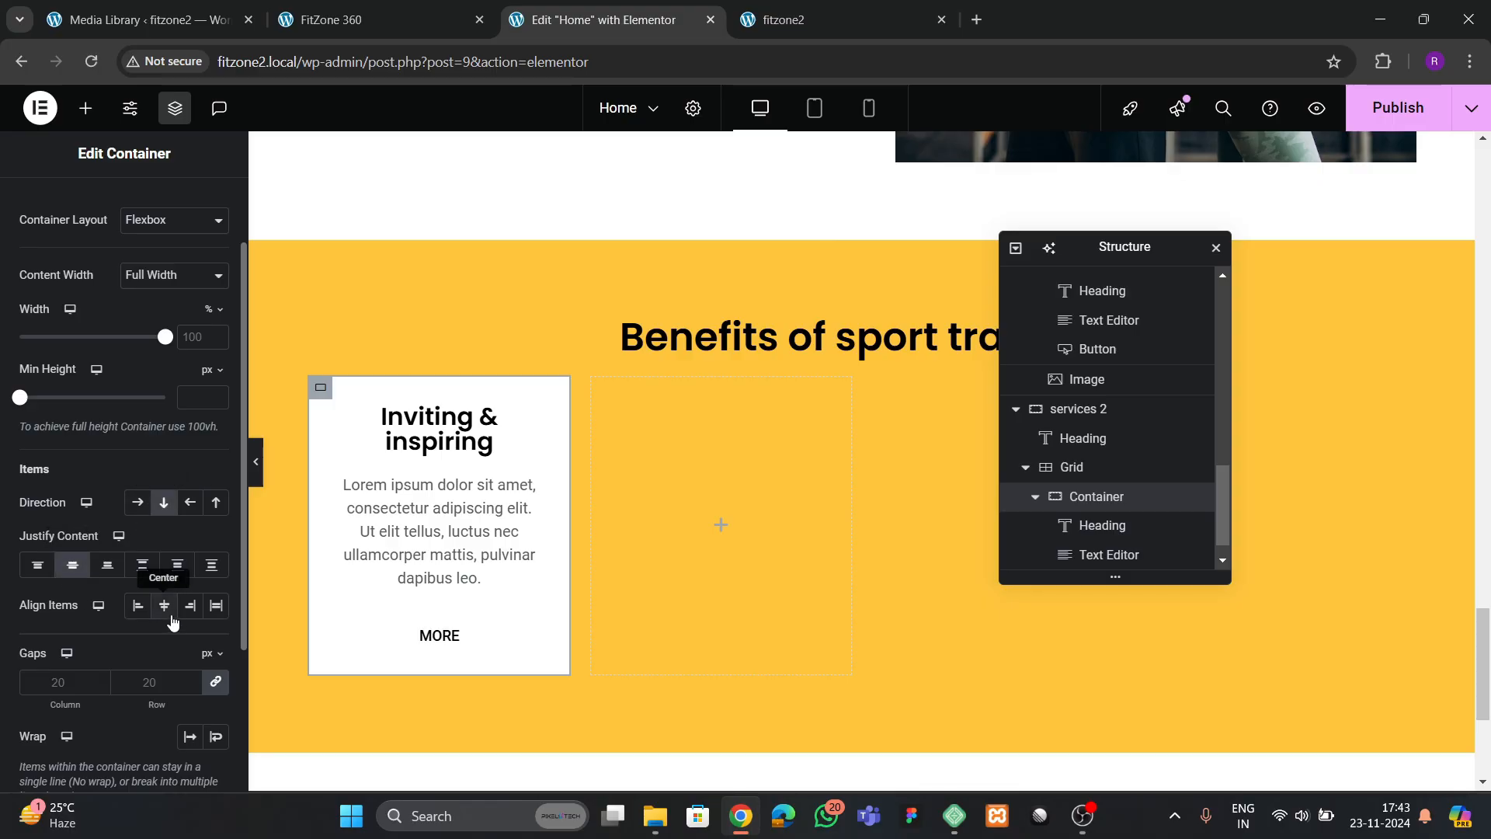
# Set the border type of the card's MORE button to Solid
pyautogui.click(447, 637)
pyautogui.scroll(-3, 70, 381)
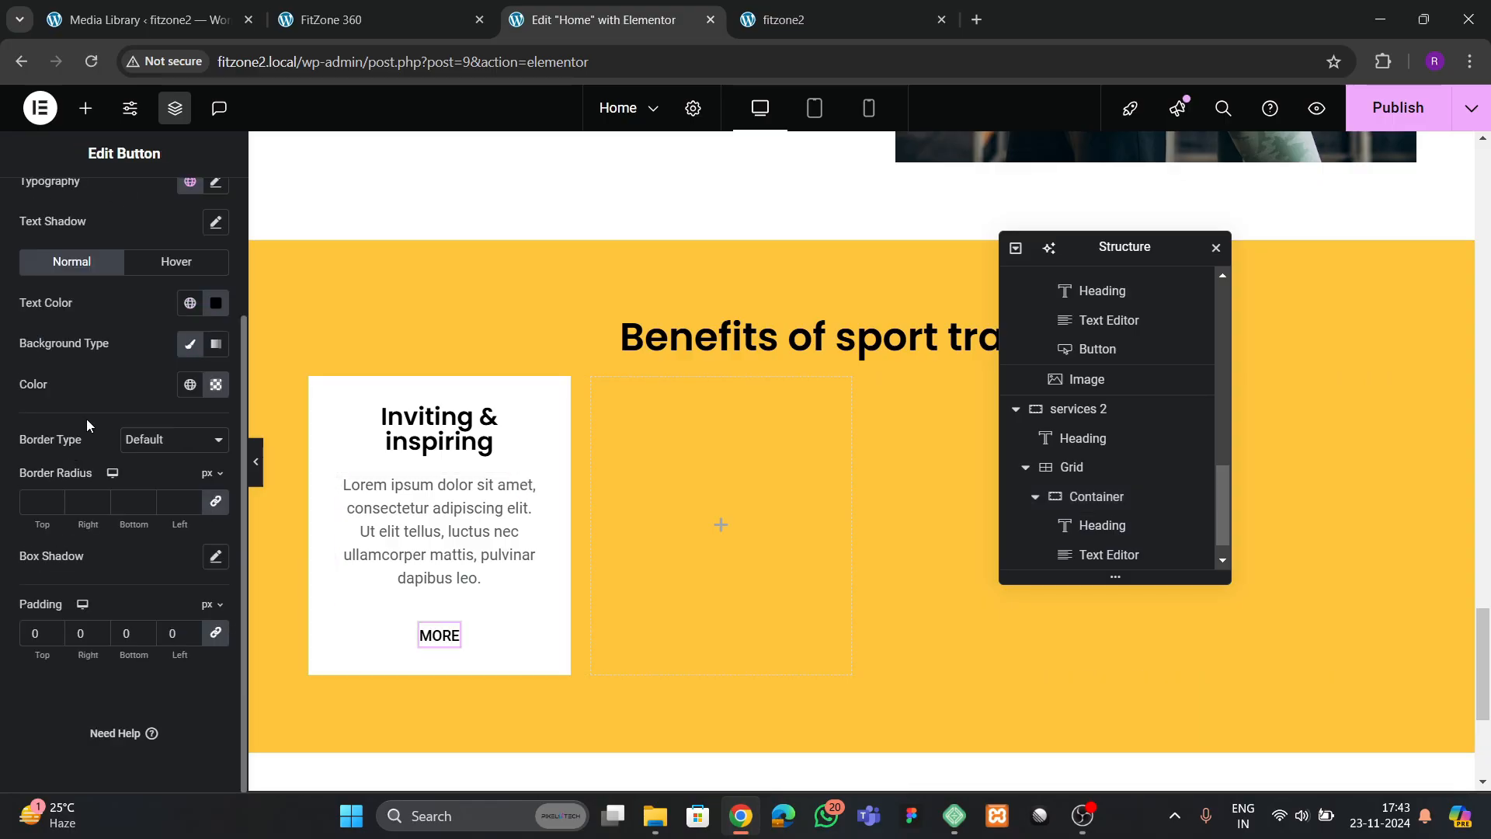
pyautogui.scroll(3, 90, 451)
pyautogui.click(216, 358)
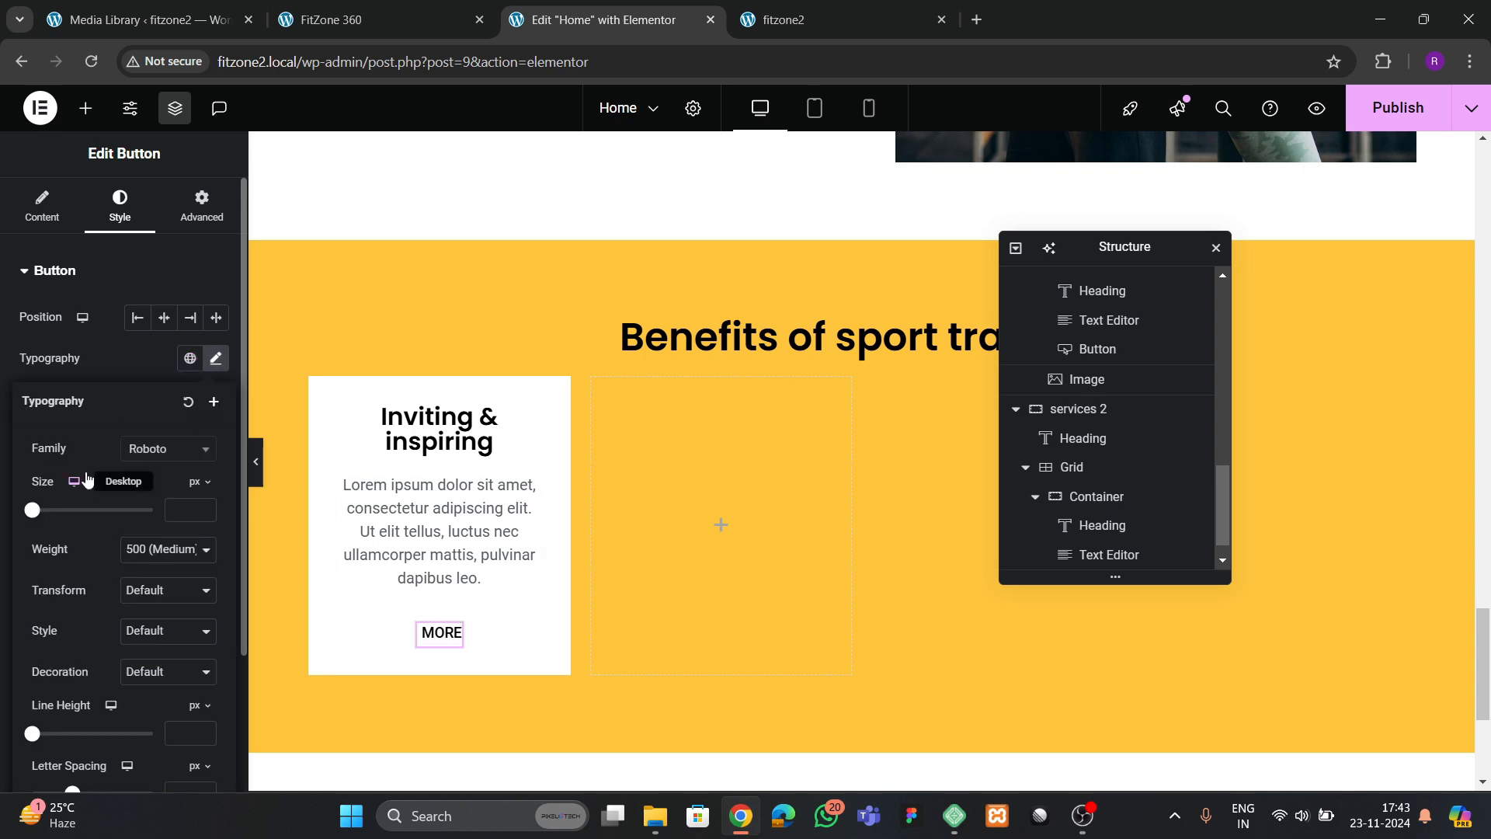
pyautogui.click(104, 359)
pyautogui.scroll(-3, 143, 452)
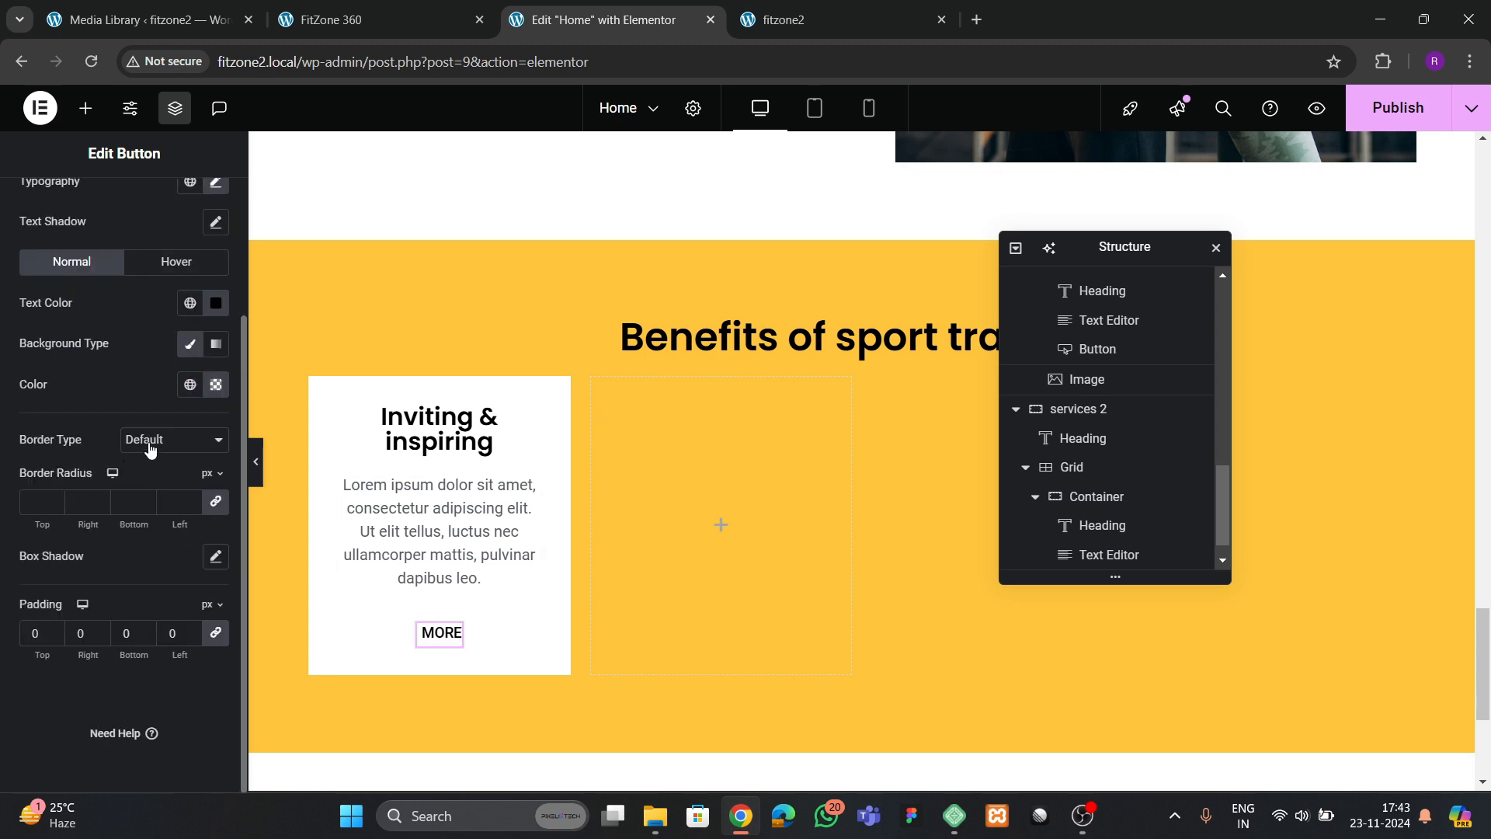
pyautogui.click(150, 449)
pyautogui.click(146, 509)
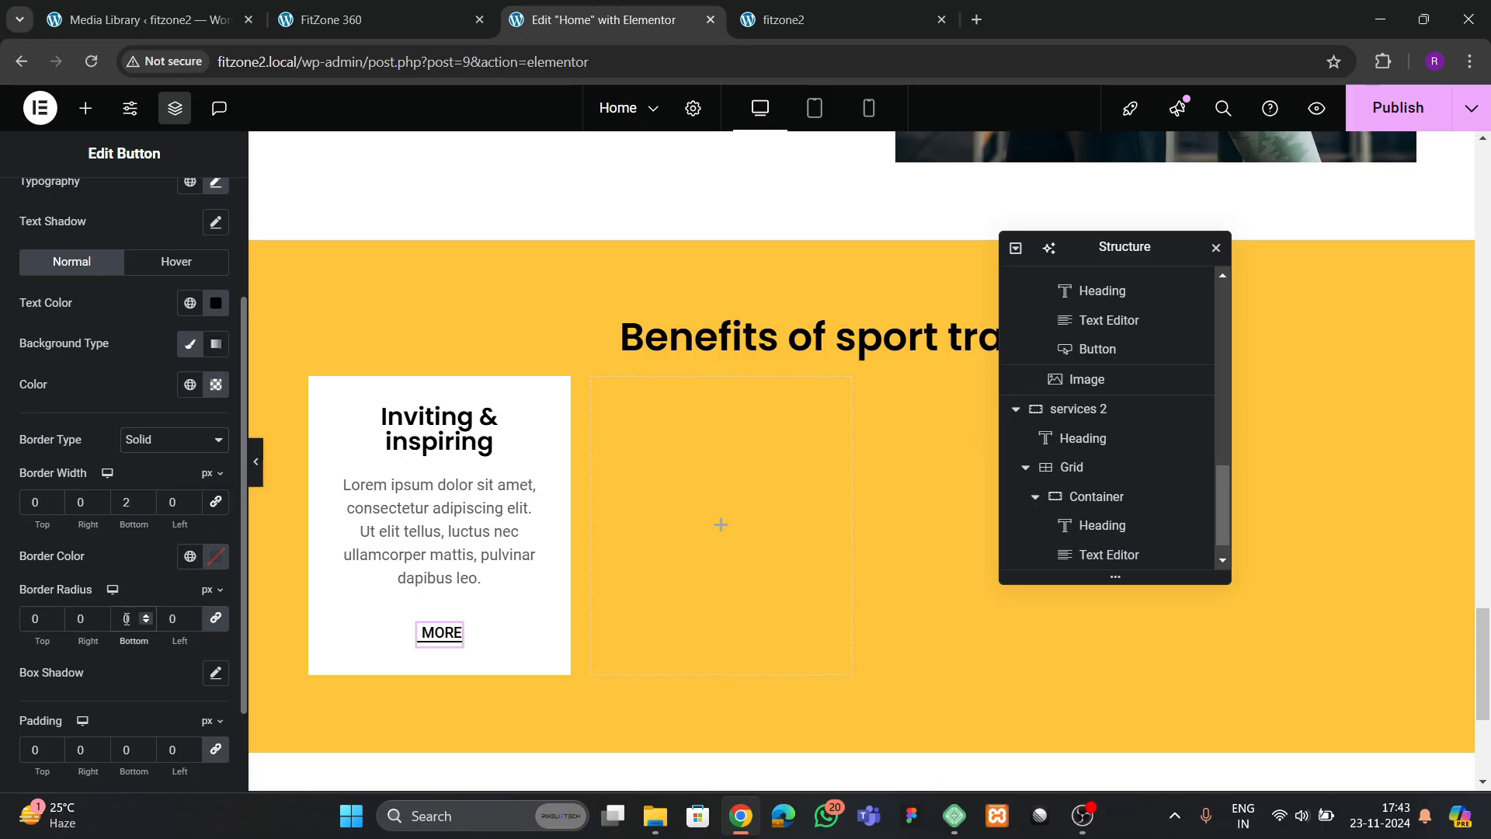
# Set the MORE button's border color to the global Secondary color and its bottom padding to 4 px
pyautogui.scroll(-2, 166, 599)
pyautogui.click(190, 459)
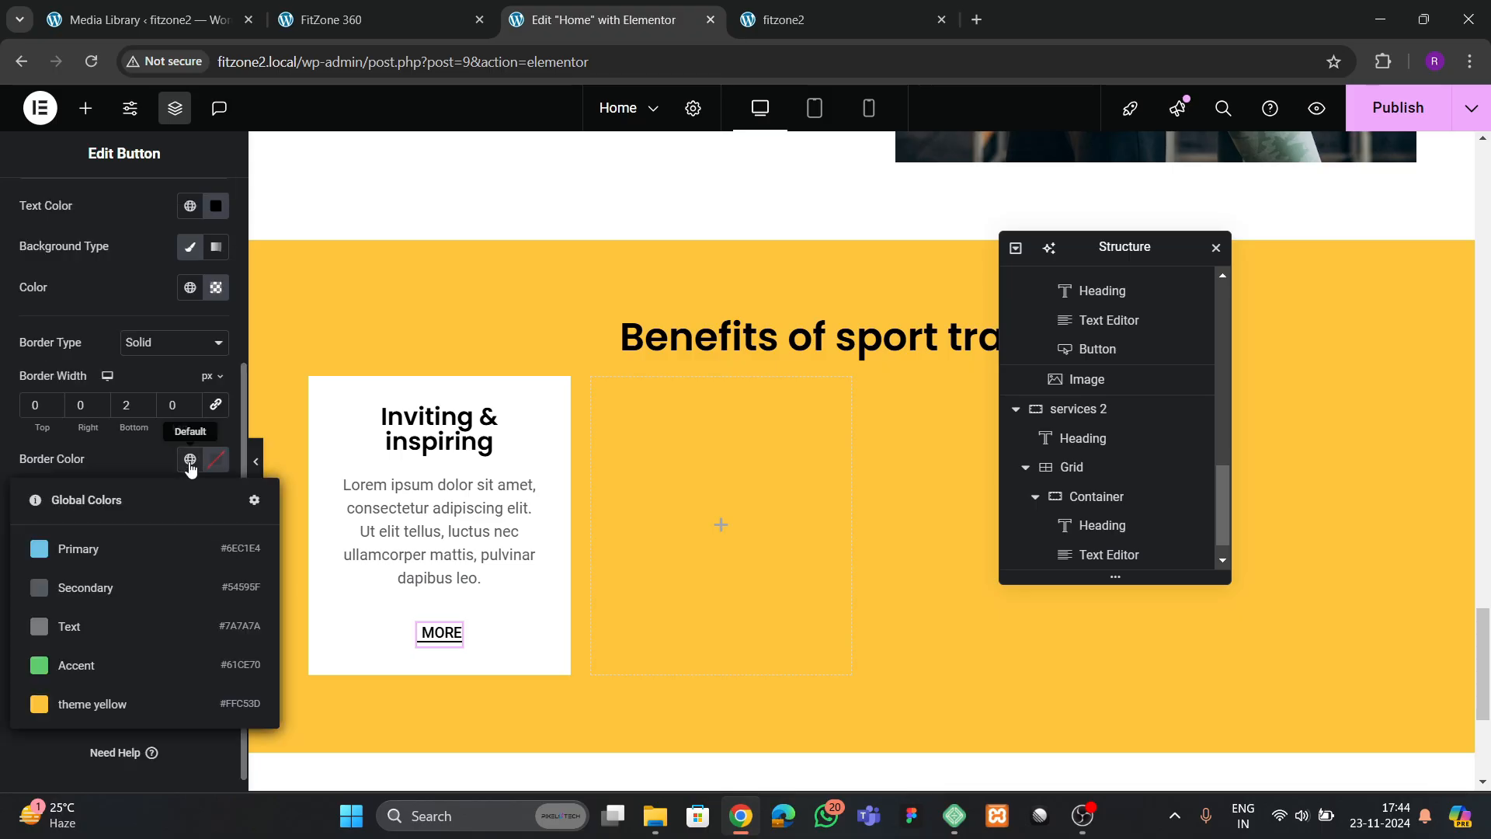
pyautogui.click(114, 590)
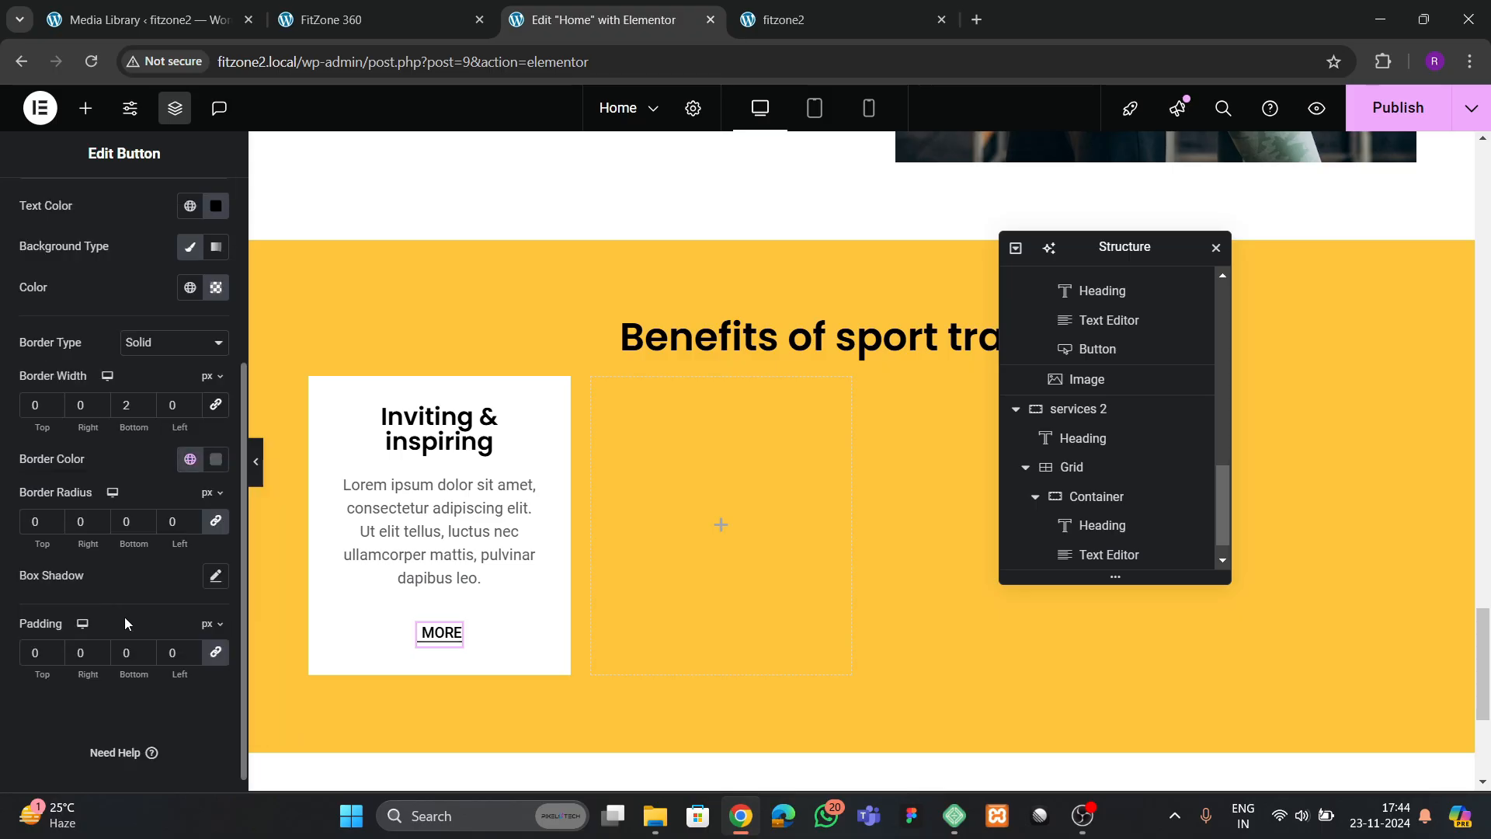
pyautogui.scroll(-1, 125, 617)
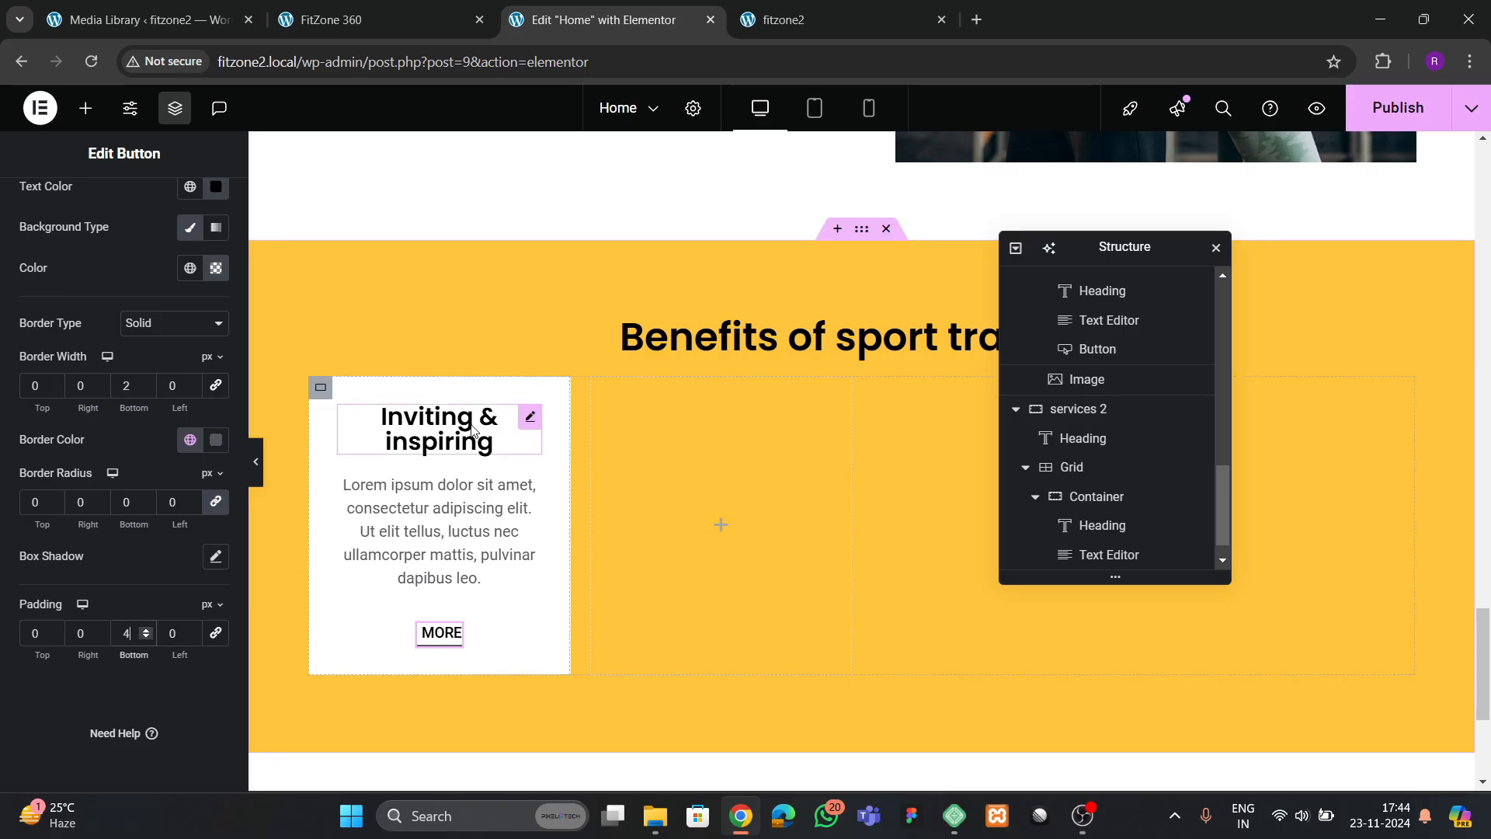
# Replace the first card's heading with "Agility", copied from the first benefits card on the FitZone 360 reference site
pyautogui.click(494, 441)
pyautogui.hotkey('ctrl', 'shift', 'Tab')
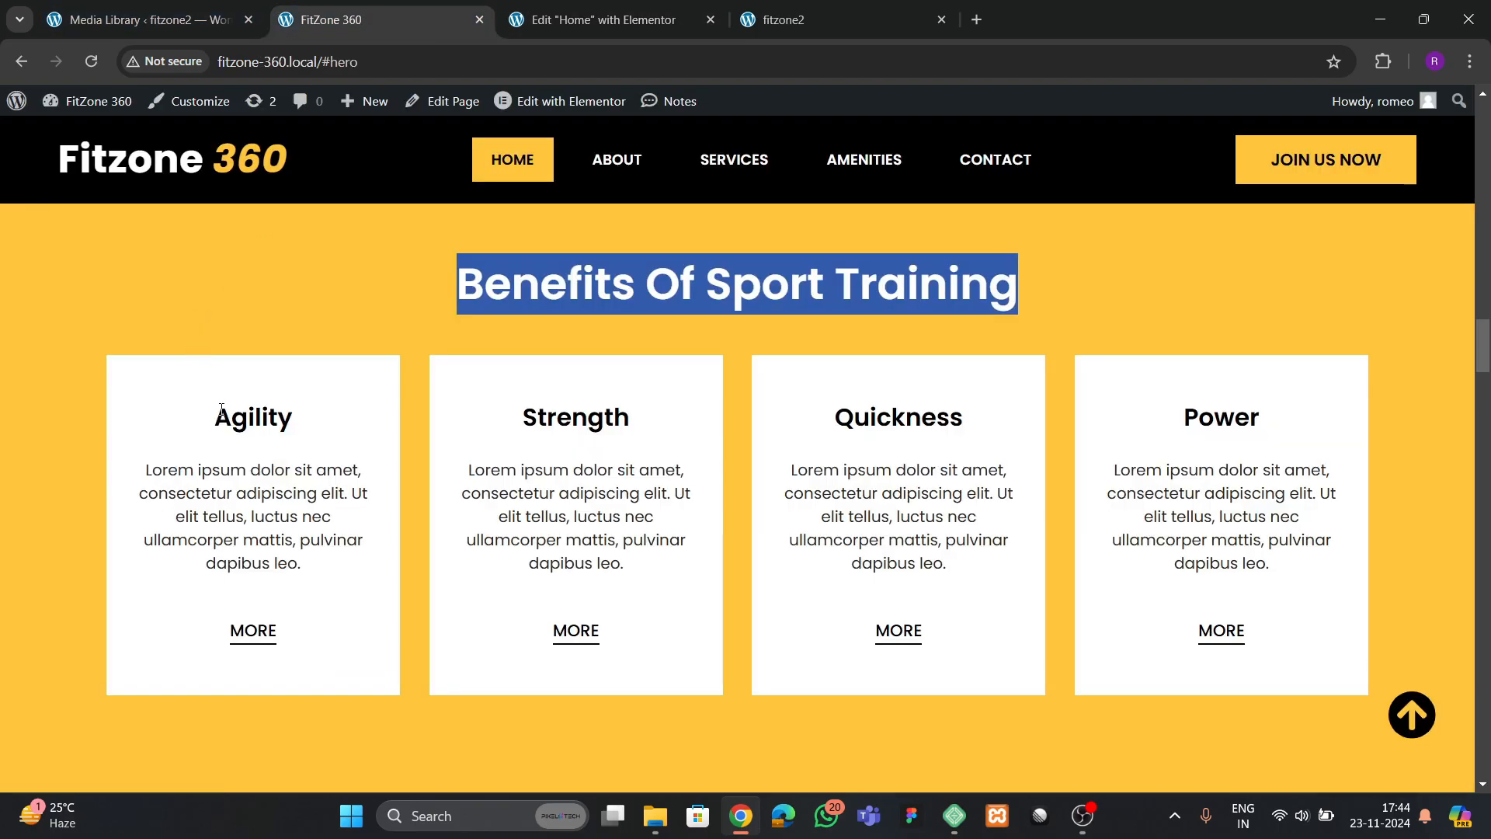
pyautogui.moveTo(222, 412); pyautogui.dragTo(303, 418)
pyautogui.hotkey('ctrl', 'c')
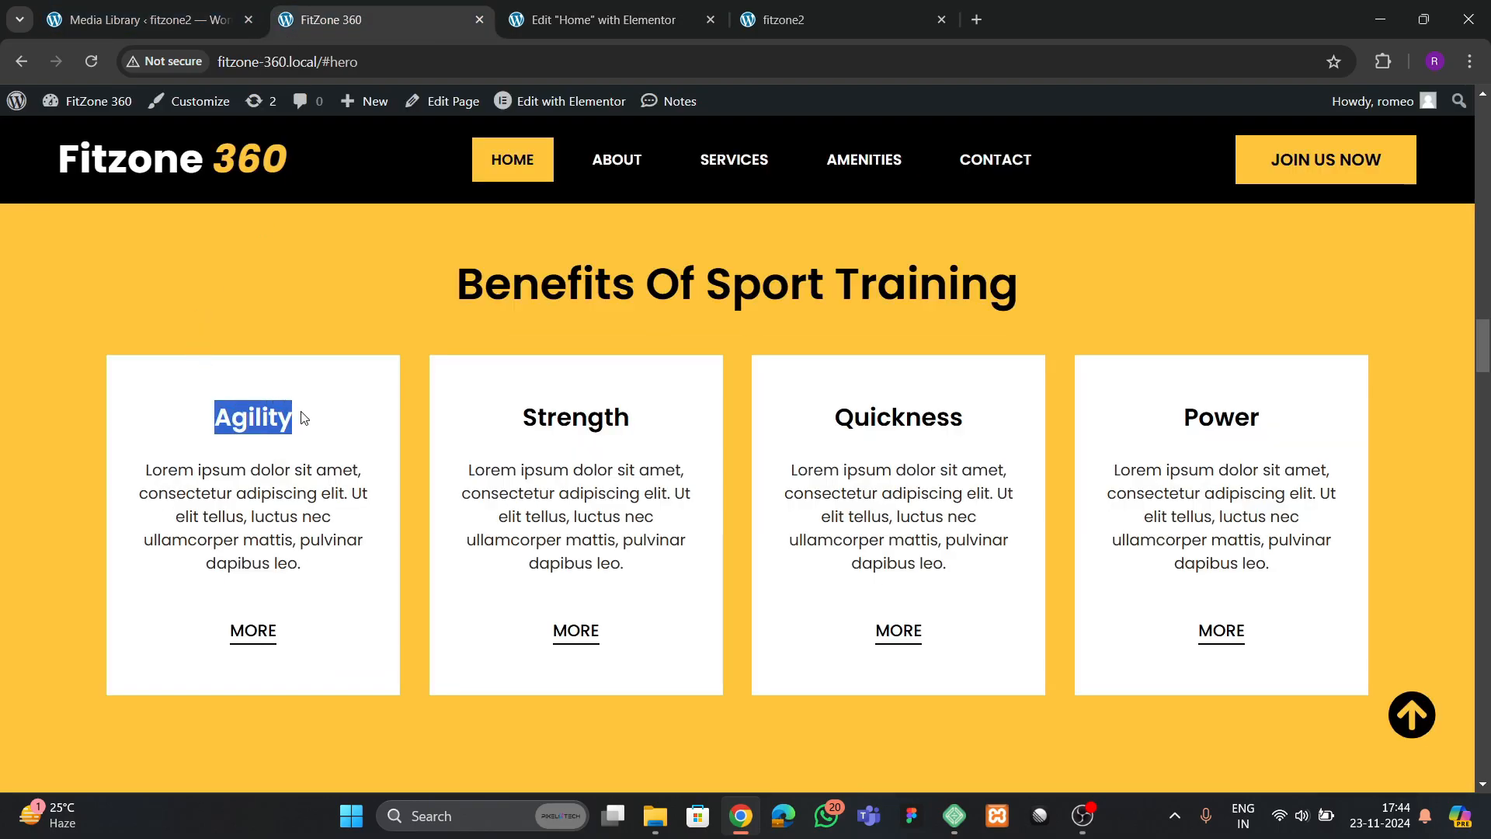
pyautogui.click(618, 22)
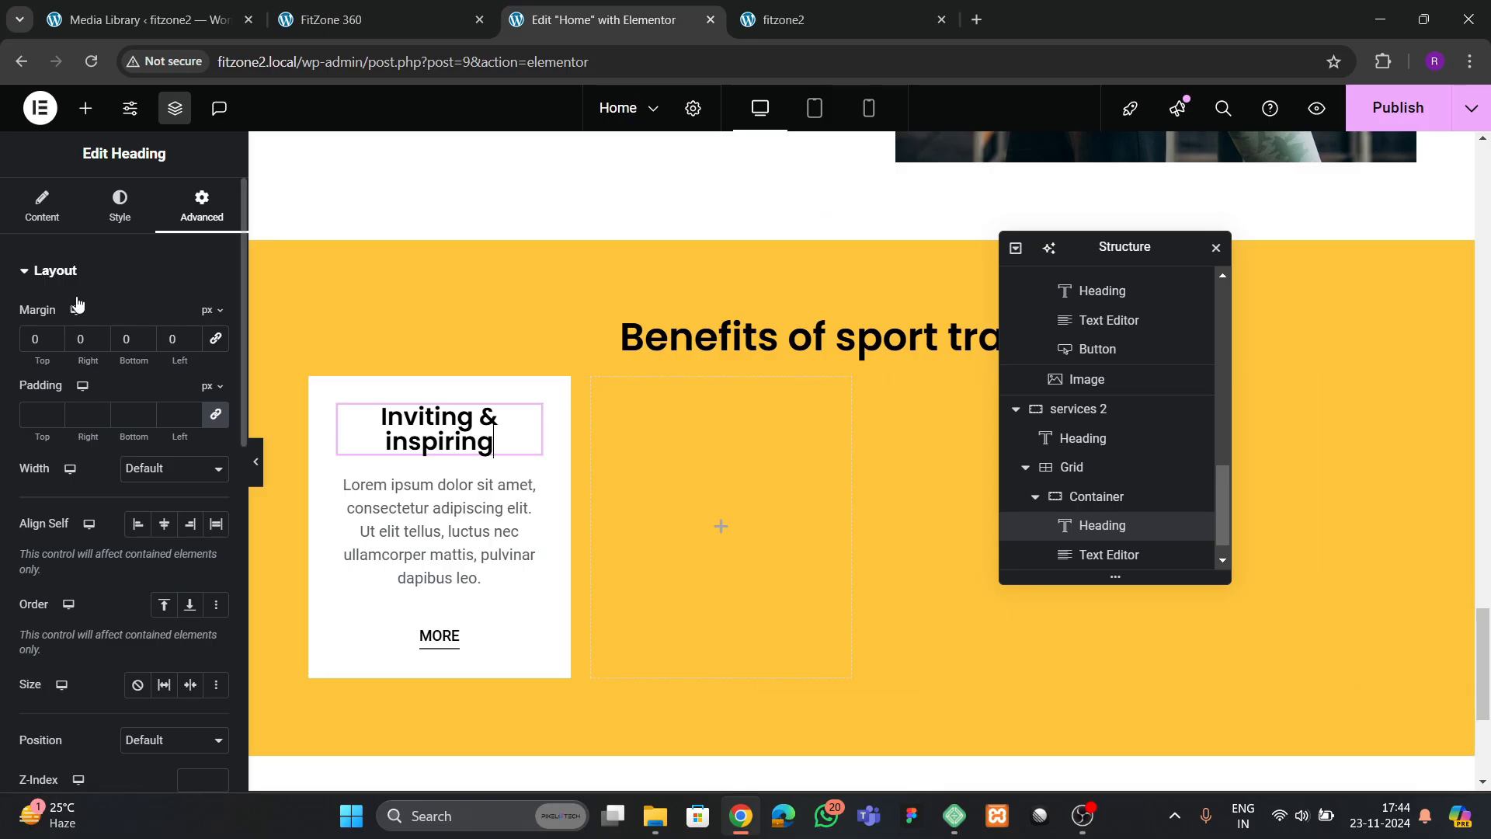
pyautogui.click(44, 207)
pyautogui.hotkey('ctrl', 'a')
pyautogui.hotkey('ctrl', 'v')
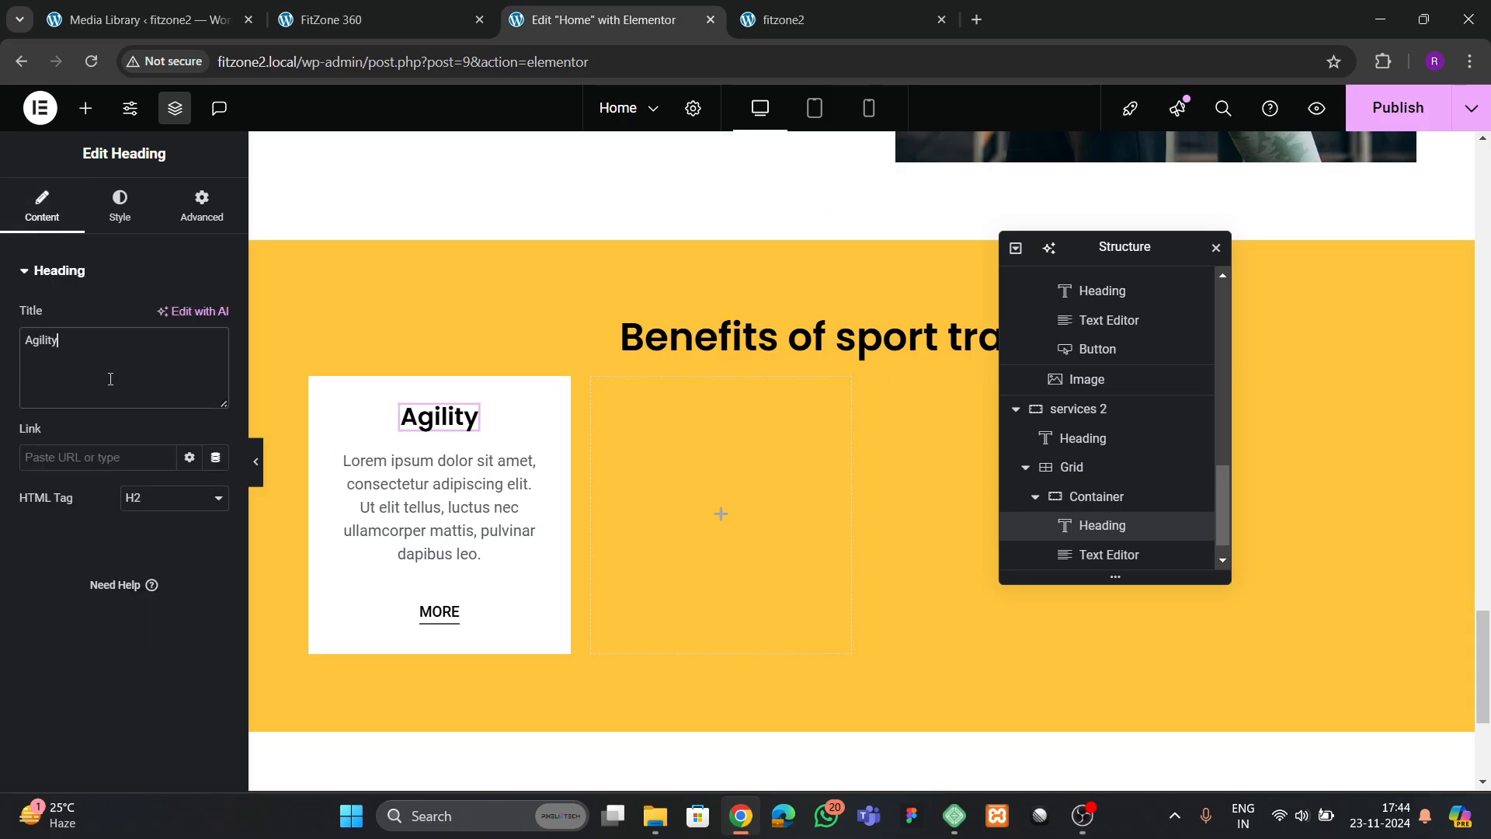
# Set the padding of the Agility card's container to 40 px on all sides
pyautogui.click(320, 387)
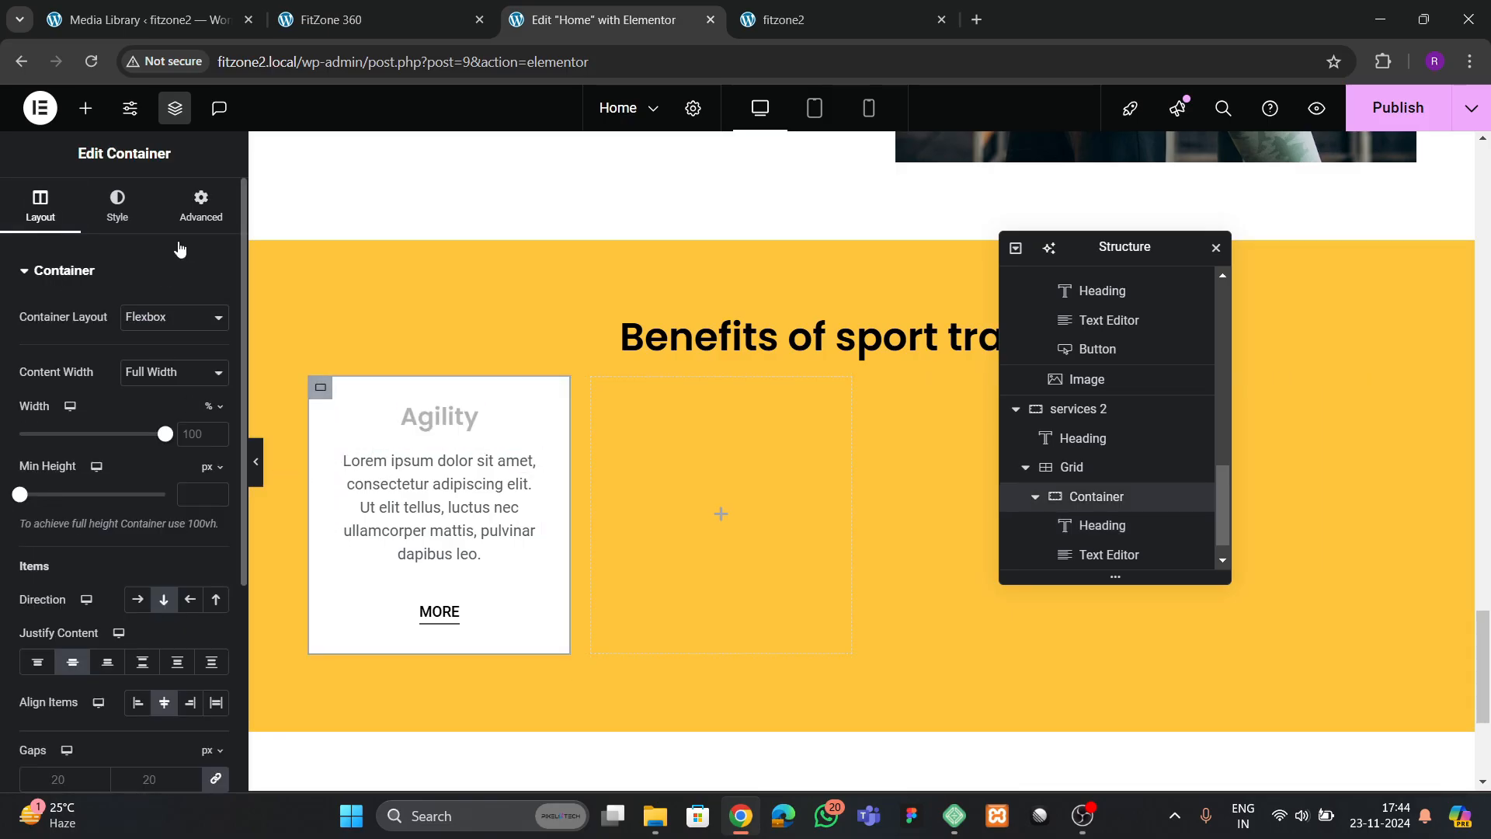
pyautogui.click(201, 207)
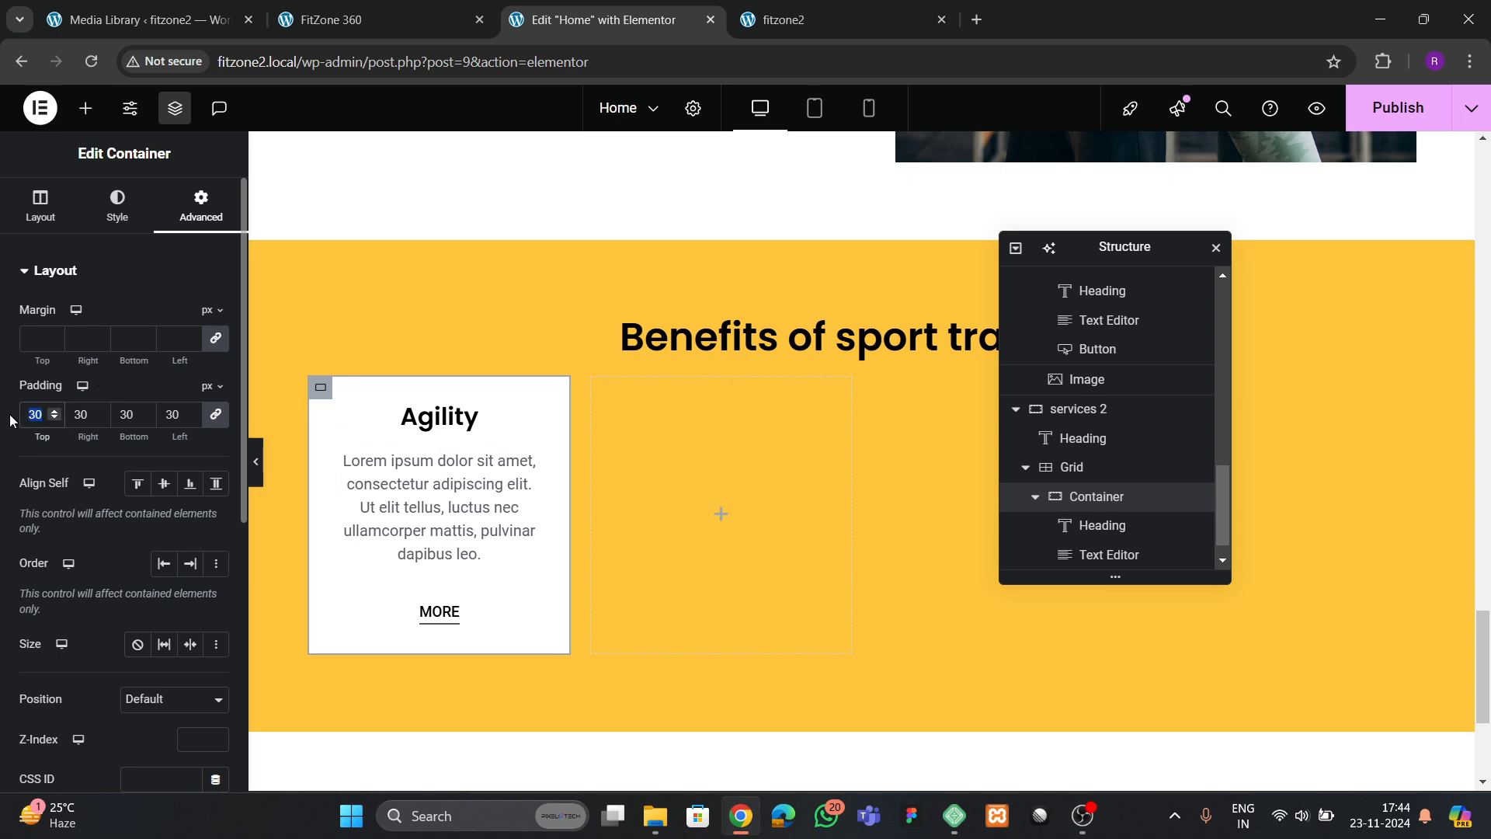
pyautogui.write('40')
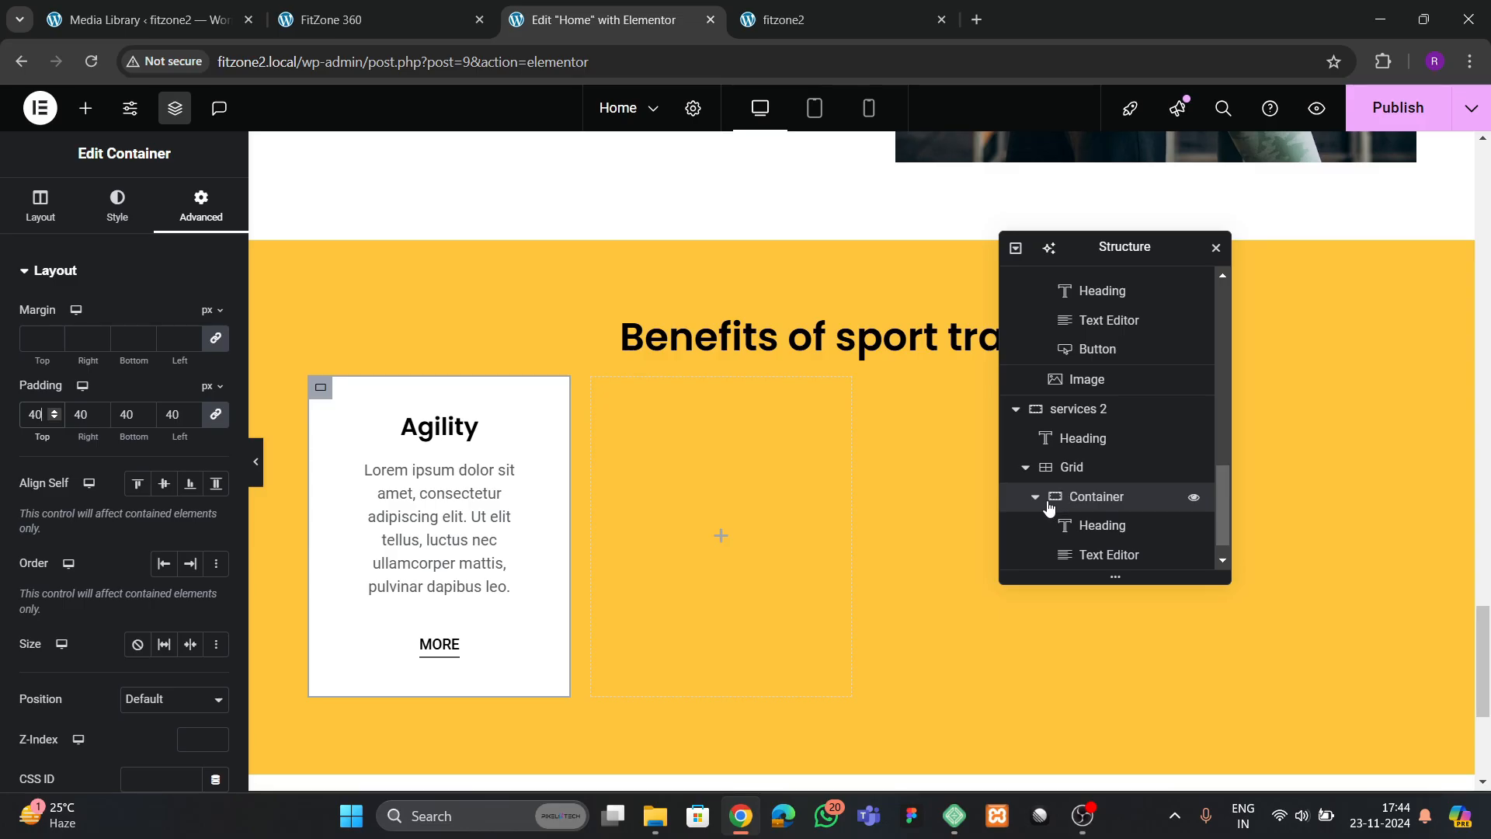
# Duplicate the Agility card container three times to fill the four-column grid
pyautogui.scroll(1, 1037, 505)
pyautogui.rightClick(1082, 565)
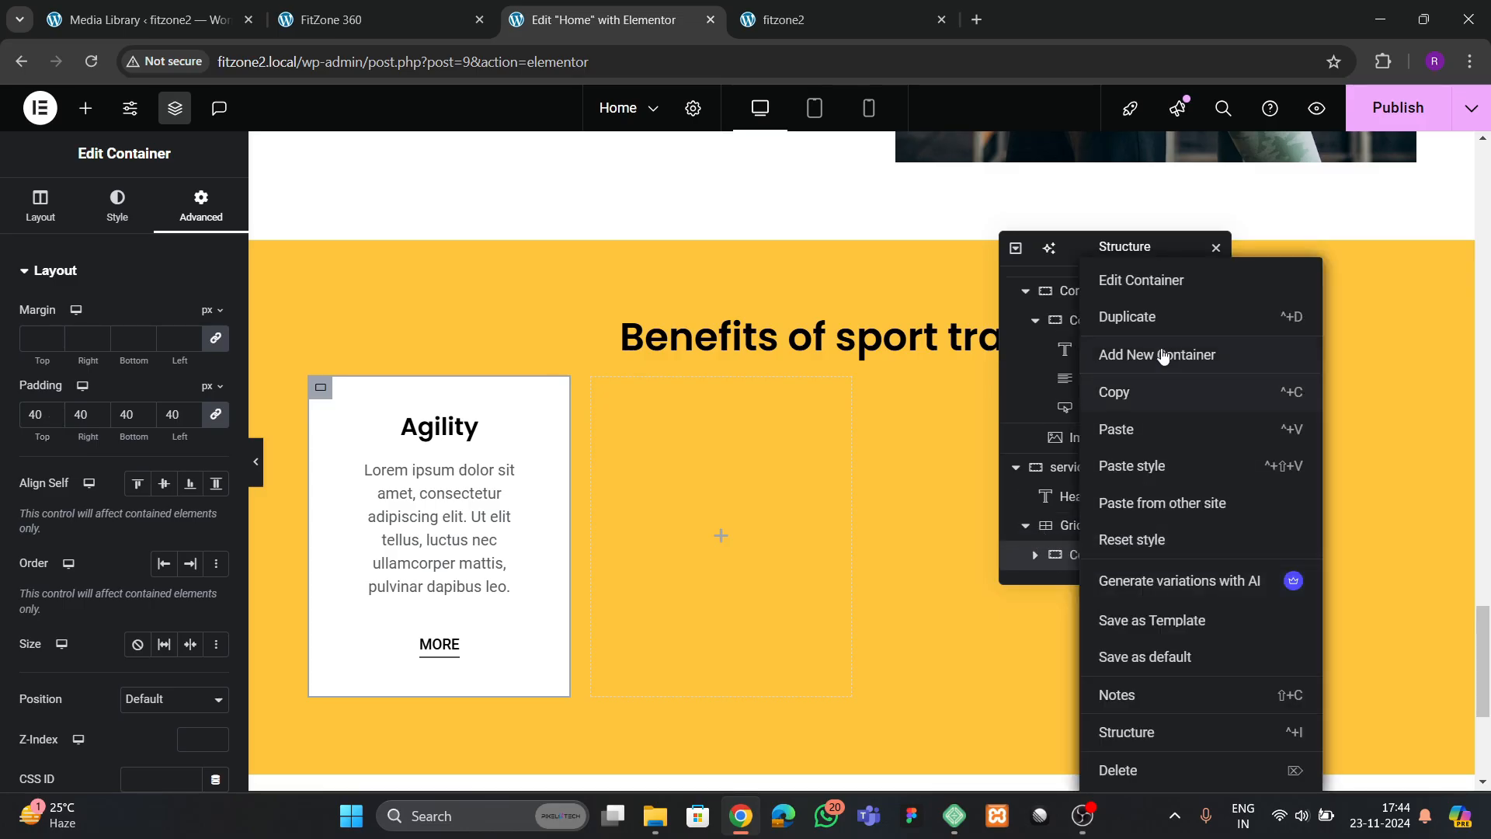
pyautogui.click(1142, 316)
pyautogui.scroll(-1, 1072, 526)
pyautogui.rightClick(1100, 549)
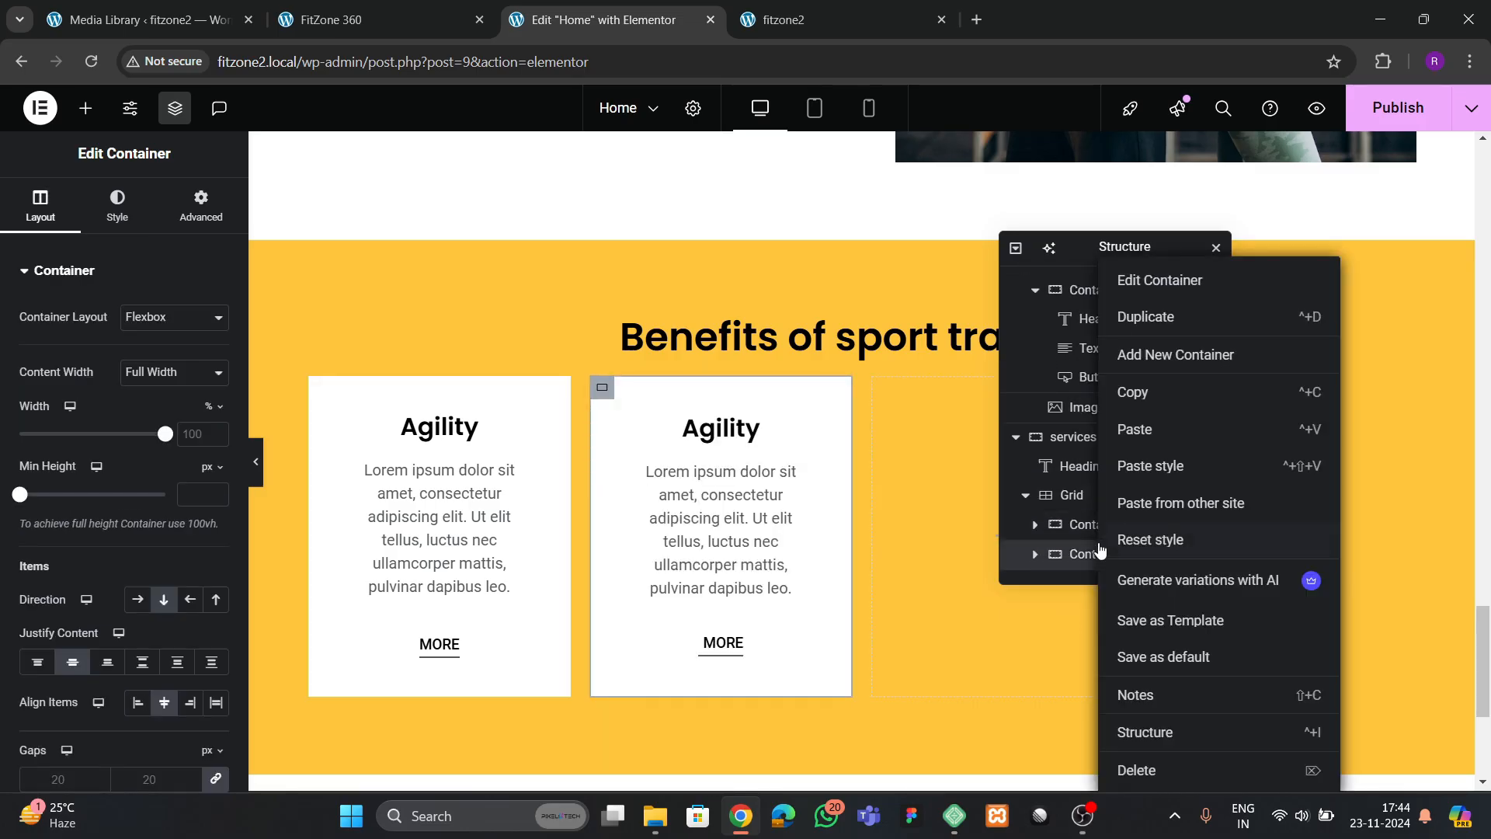
pyautogui.click(1147, 317)
pyautogui.scroll(-1, 1097, 536)
pyautogui.rightClick(1099, 558)
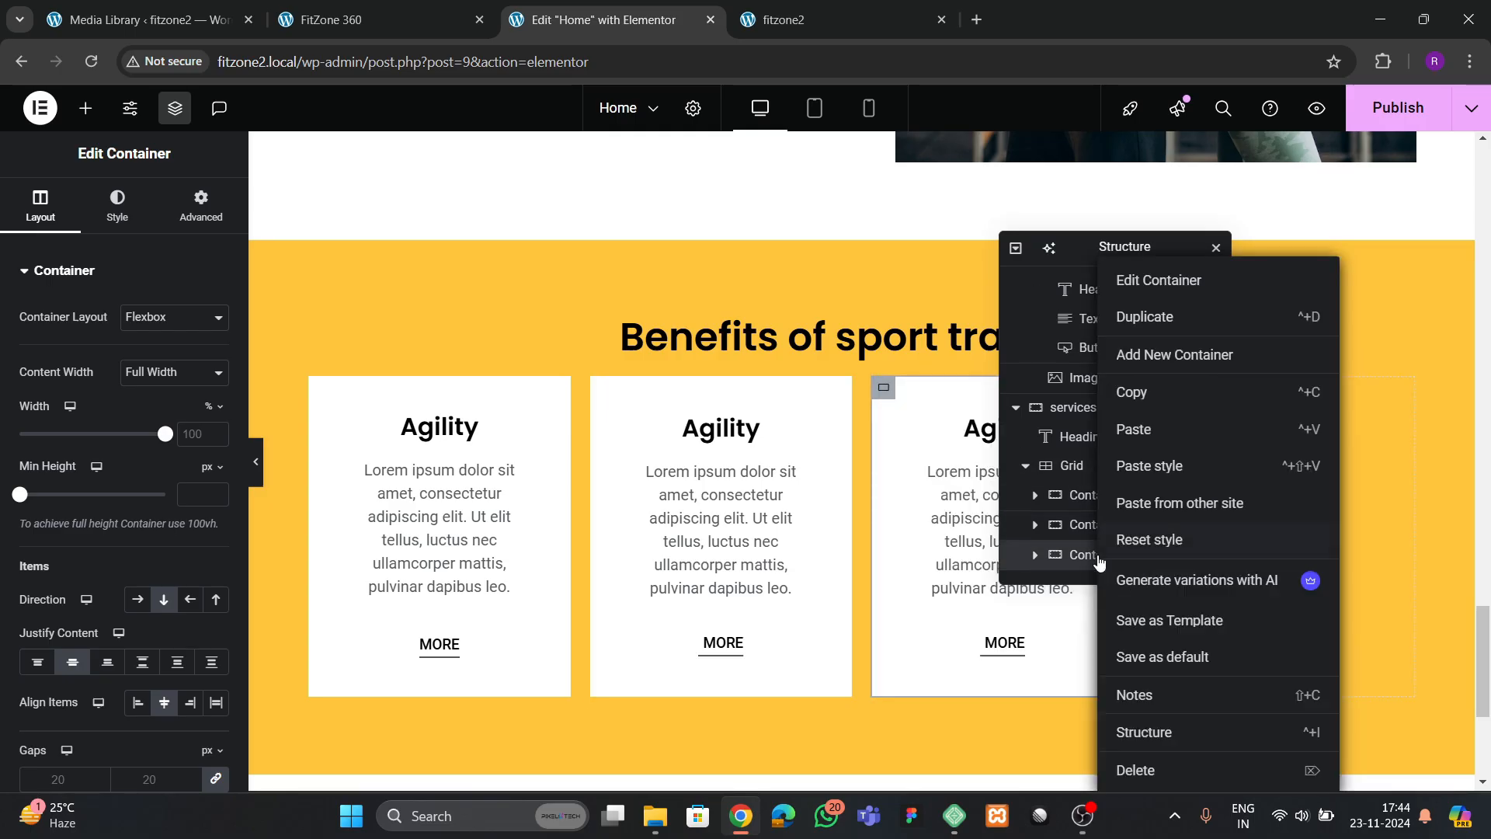
pyautogui.click(1145, 317)
pyautogui.scroll(-1, 1099, 544)
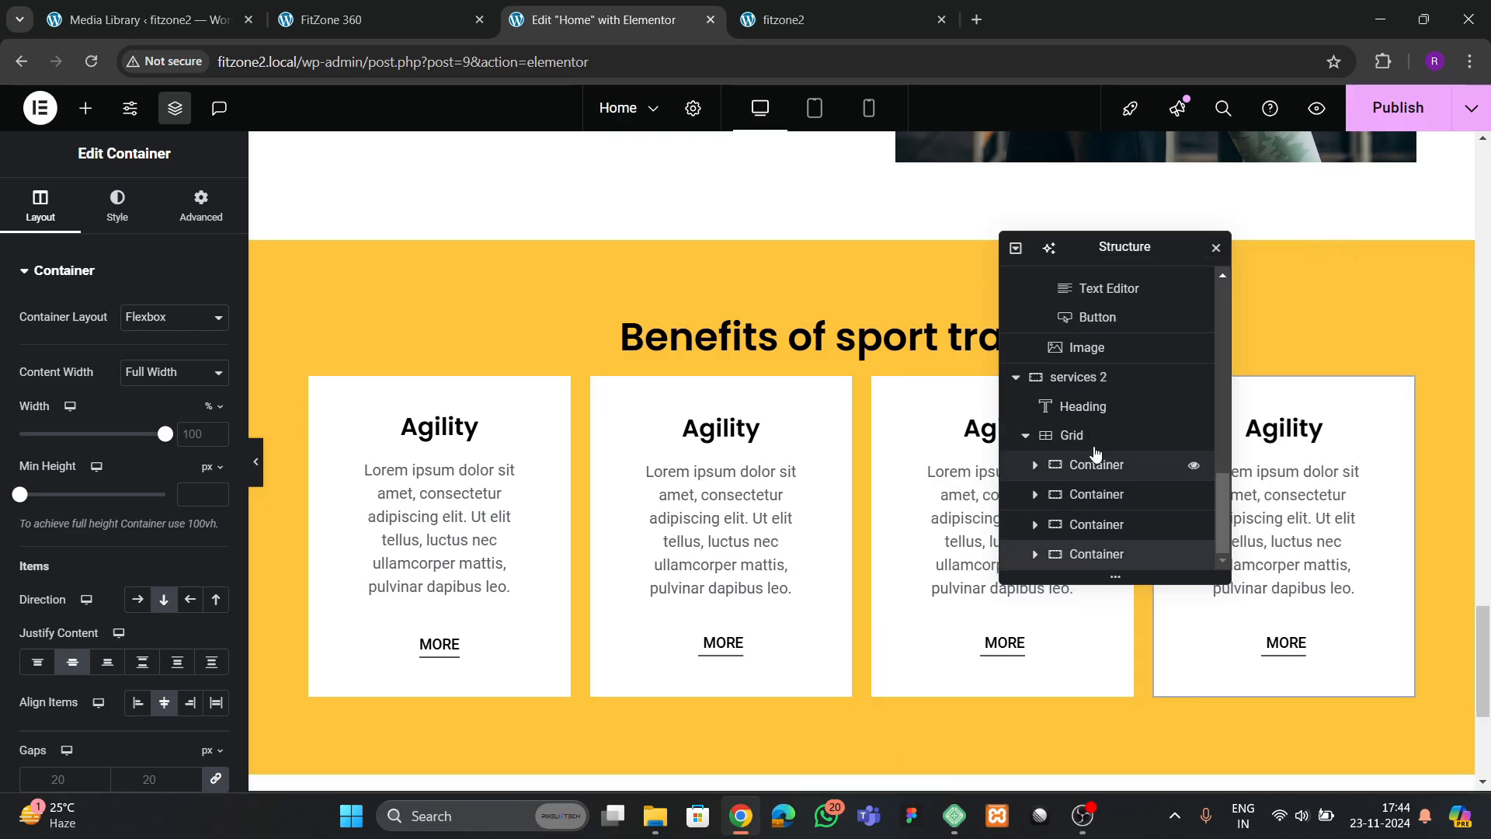
# Set the column and row gaps of the services 2 container to 50 px
pyautogui.click(41, 206)
pyautogui.scroll(-3, 111, 543)
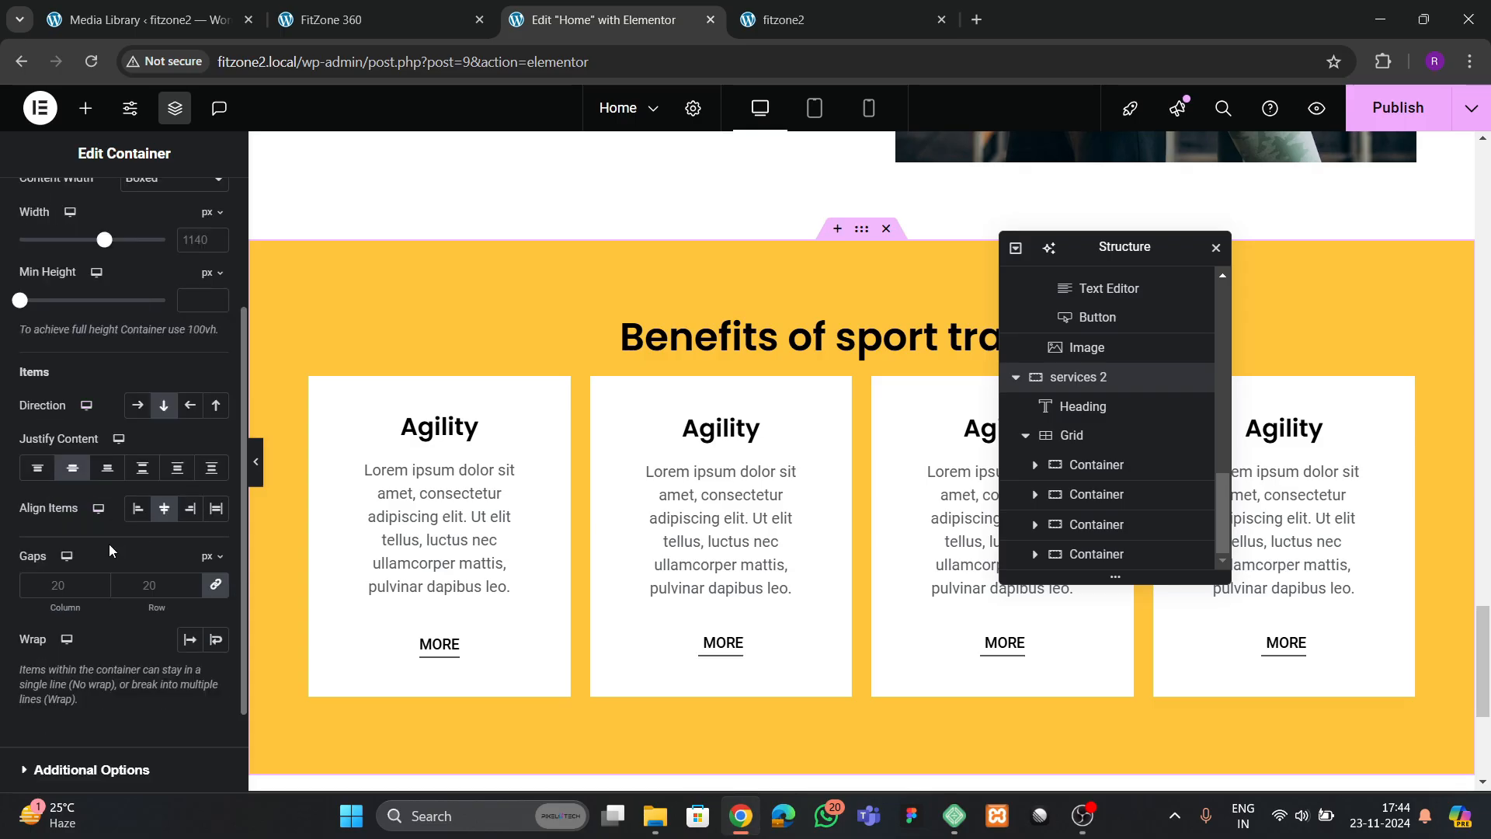
pyautogui.click(153, 588)
pyautogui.write('50')
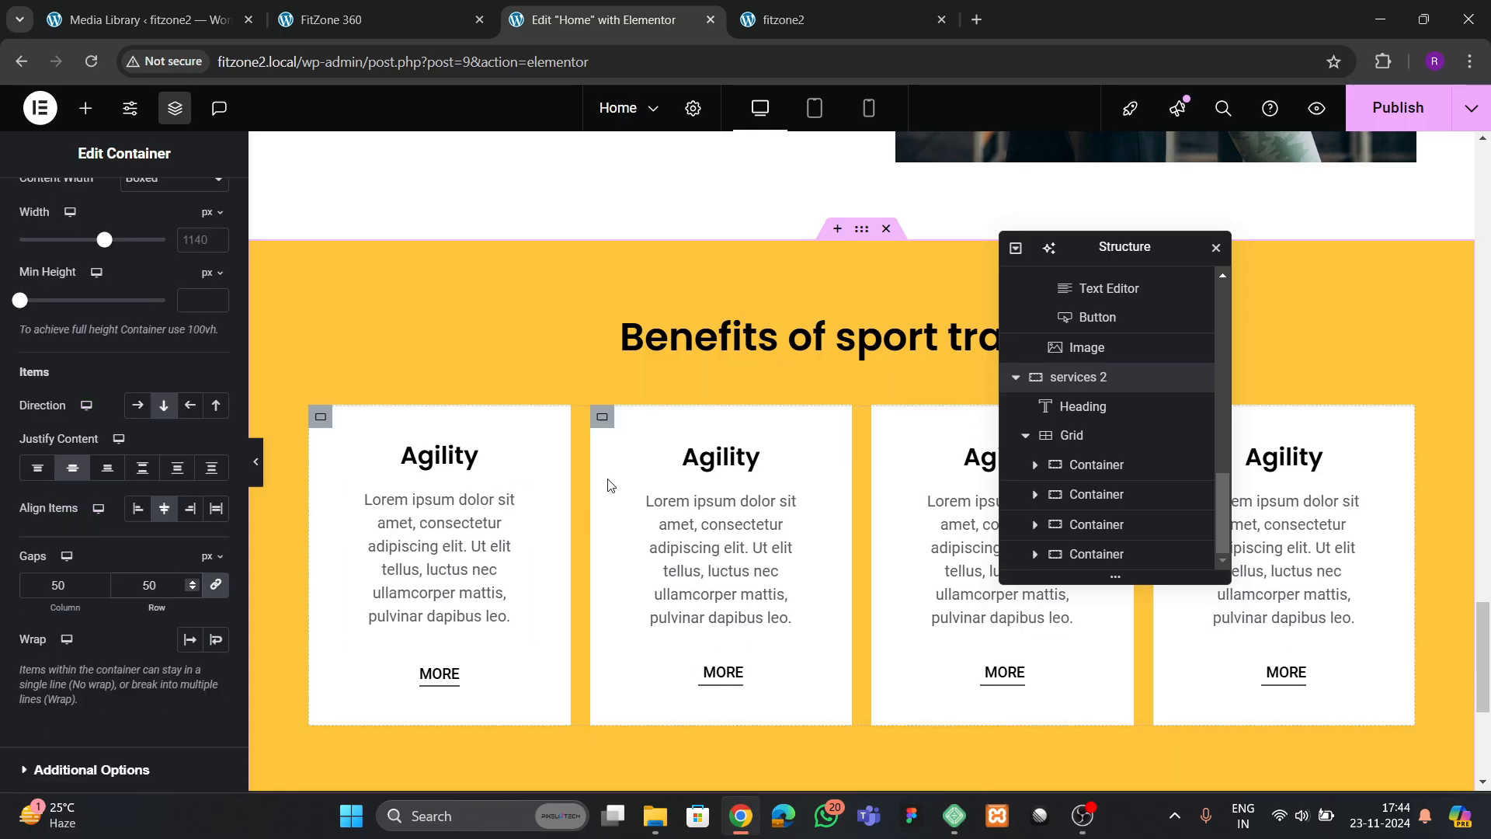
# Set the font size of the "Benefits of sport training" heading to 45 px
pyautogui.click(665, 348)
pyautogui.click(120, 206)
pyautogui.click(211, 402)
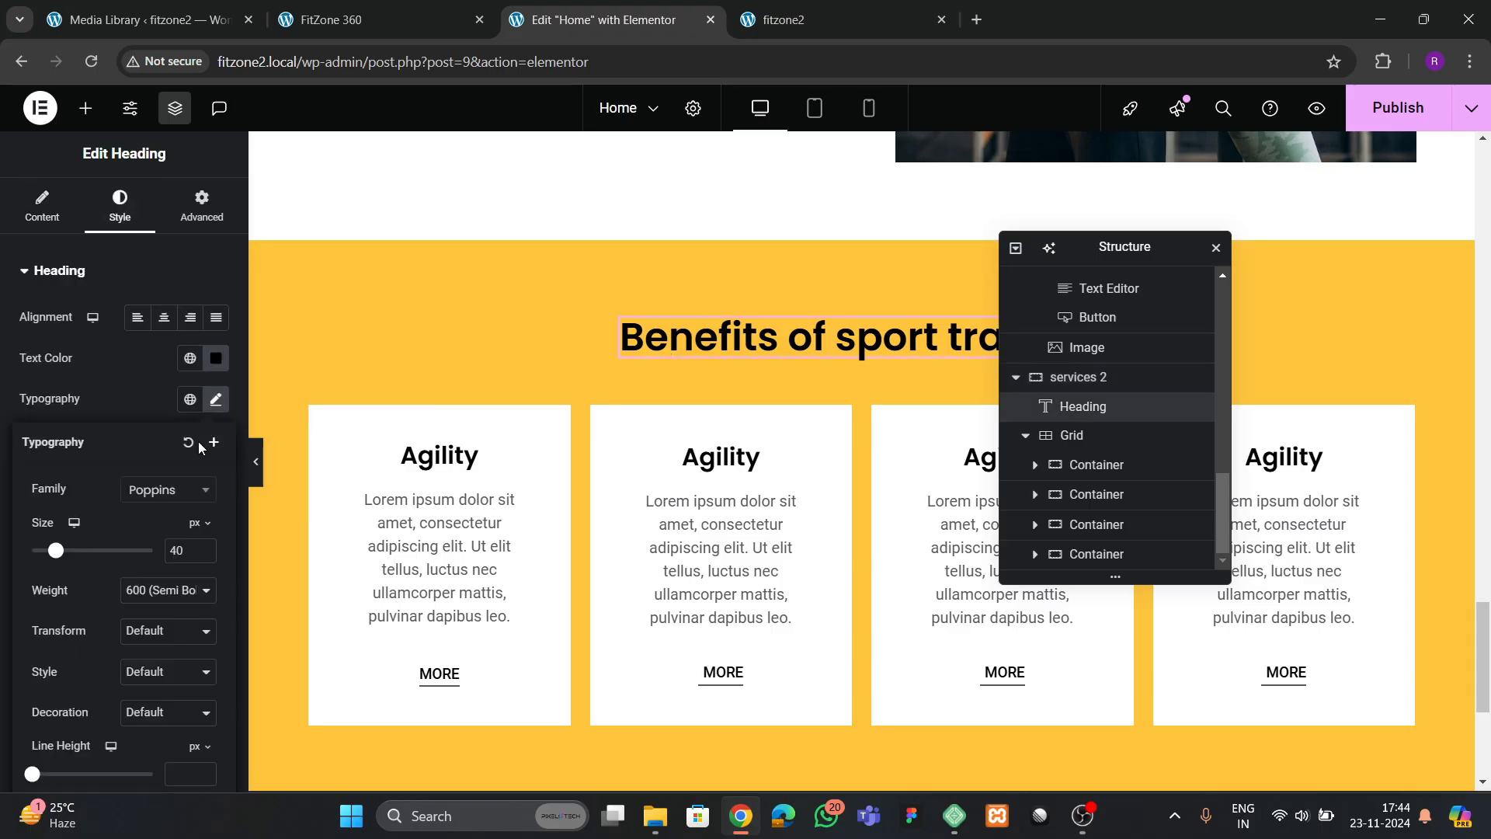
pyautogui.write('45')
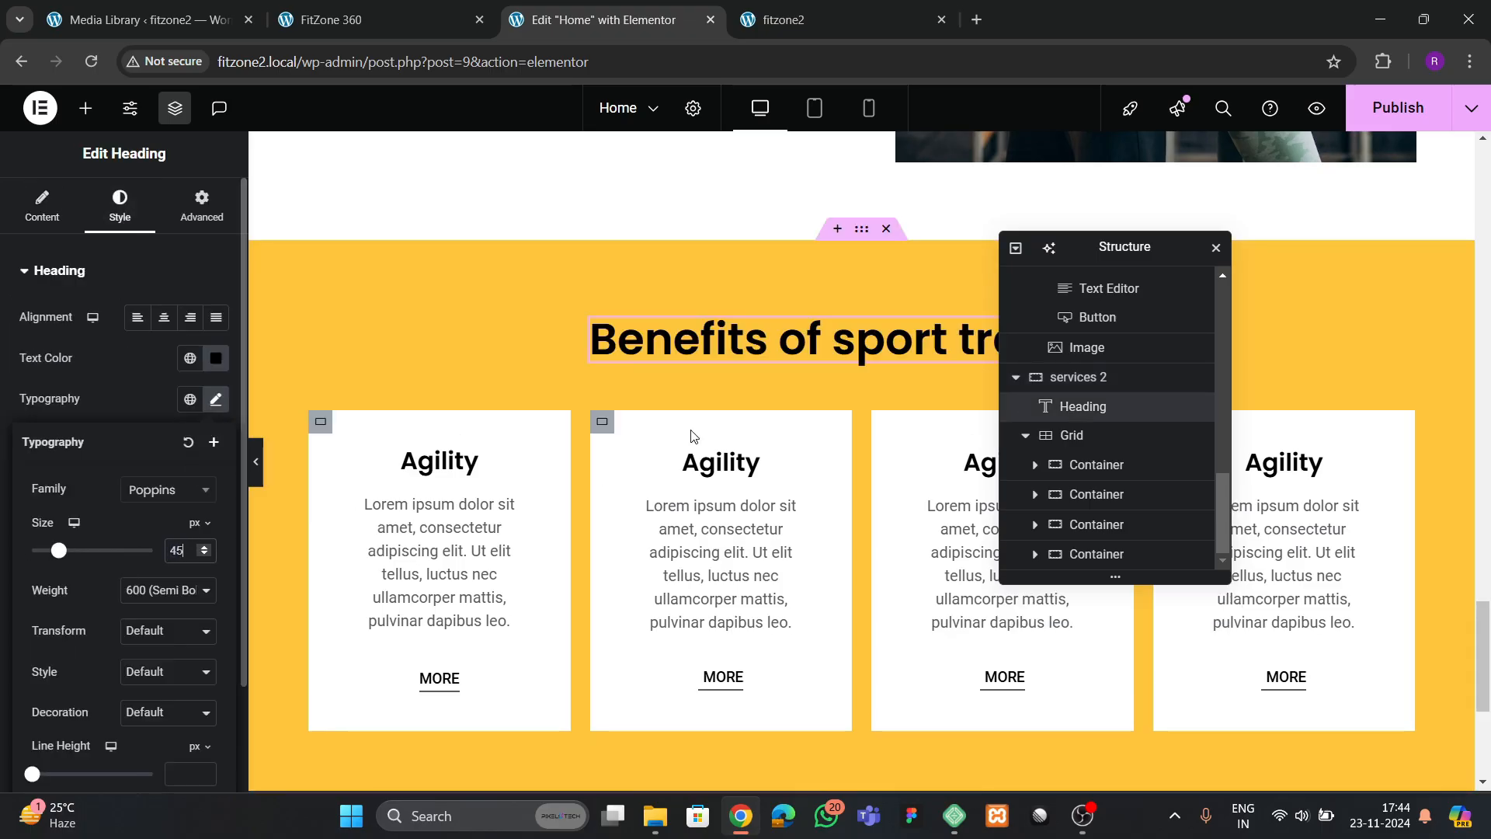
# Publish the page and compare the live fitzone2 site with the benefits section on the FitZone 360 reference site
pyautogui.click(1398, 107)
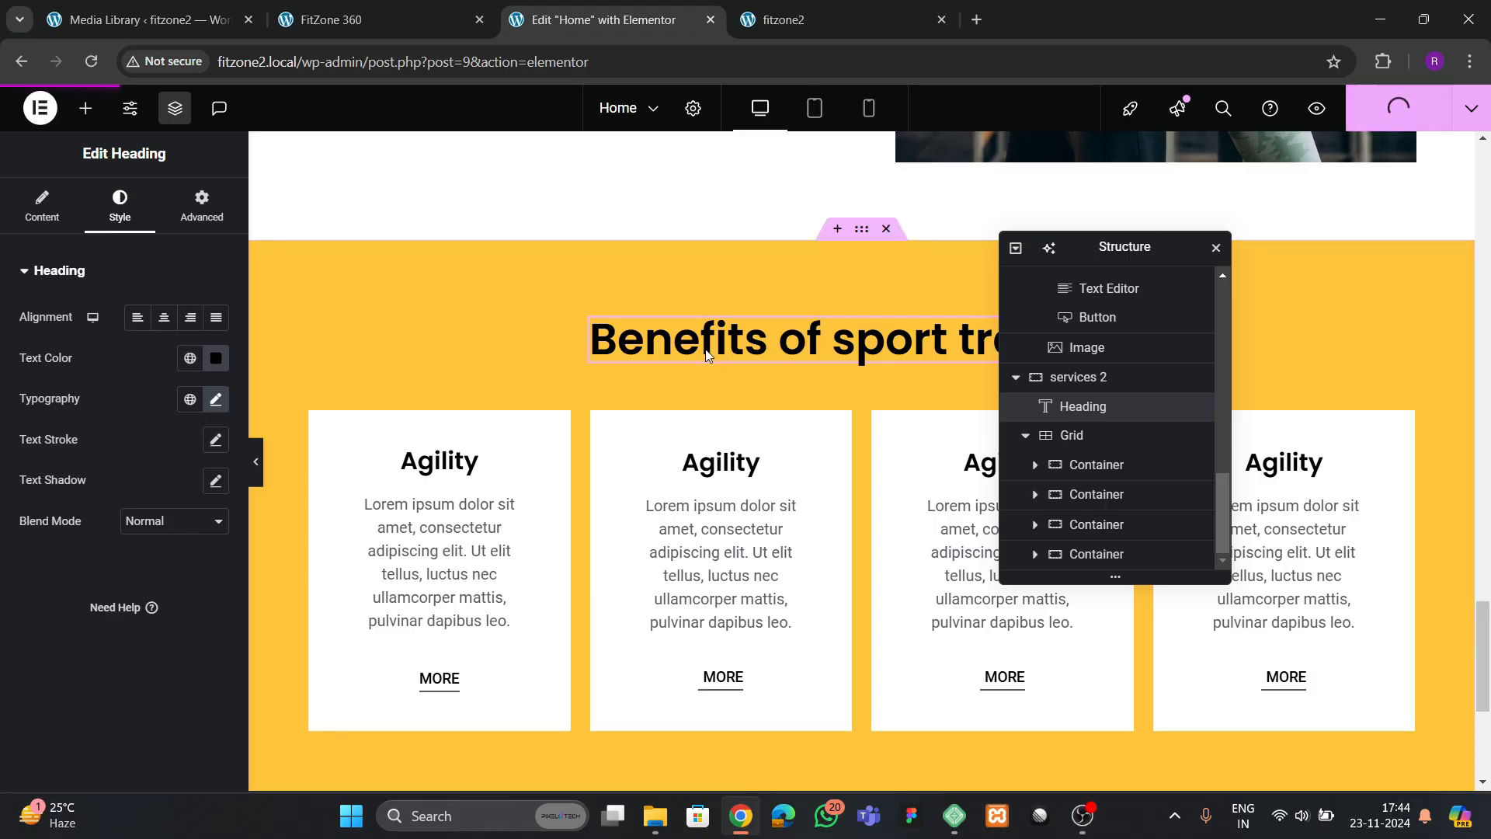
pyautogui.click(822, 17)
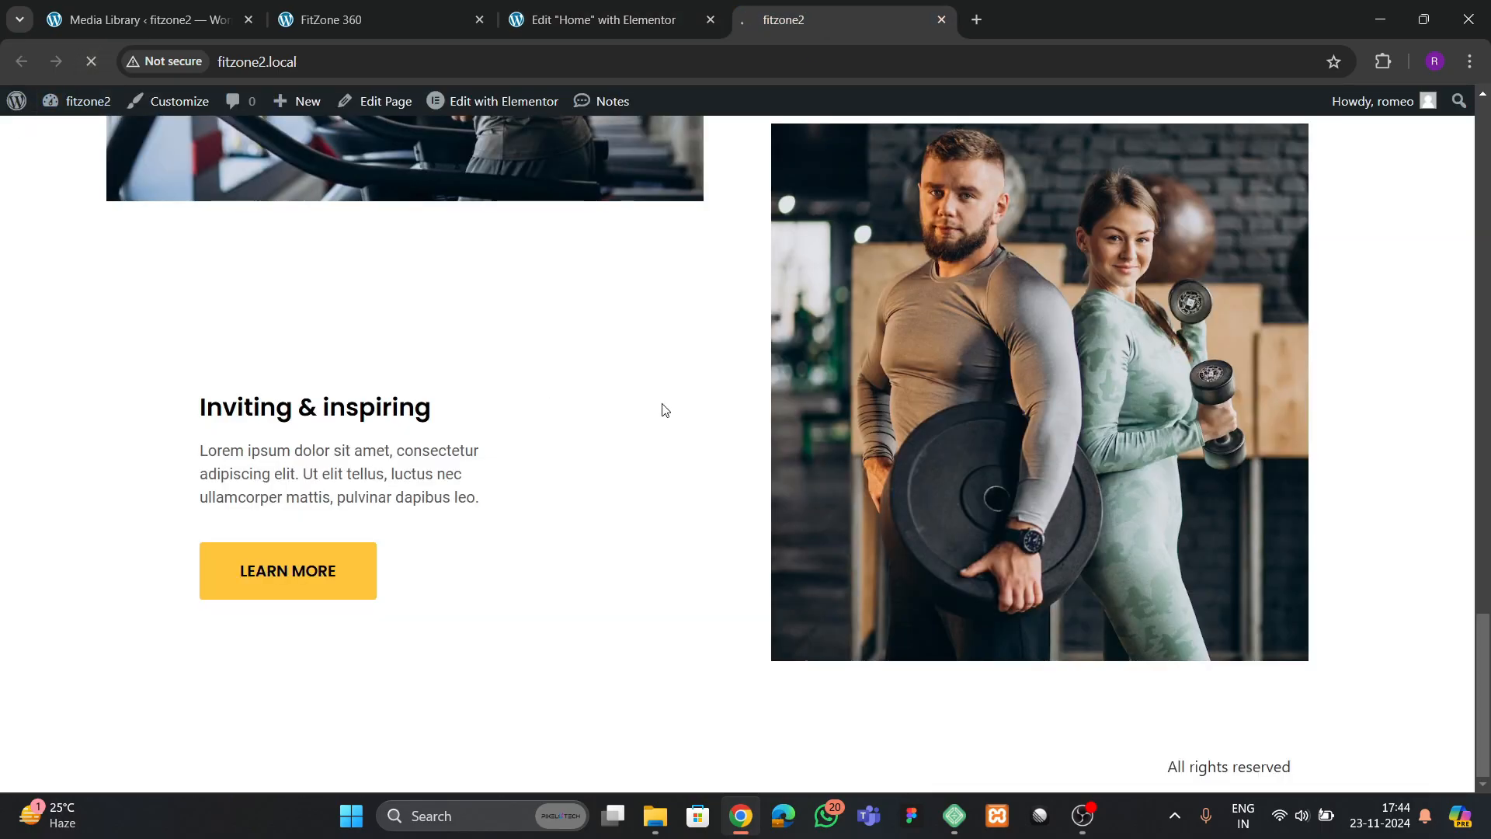
pyautogui.scroll(-7, 666, 411)
pyautogui.click(444, 13)
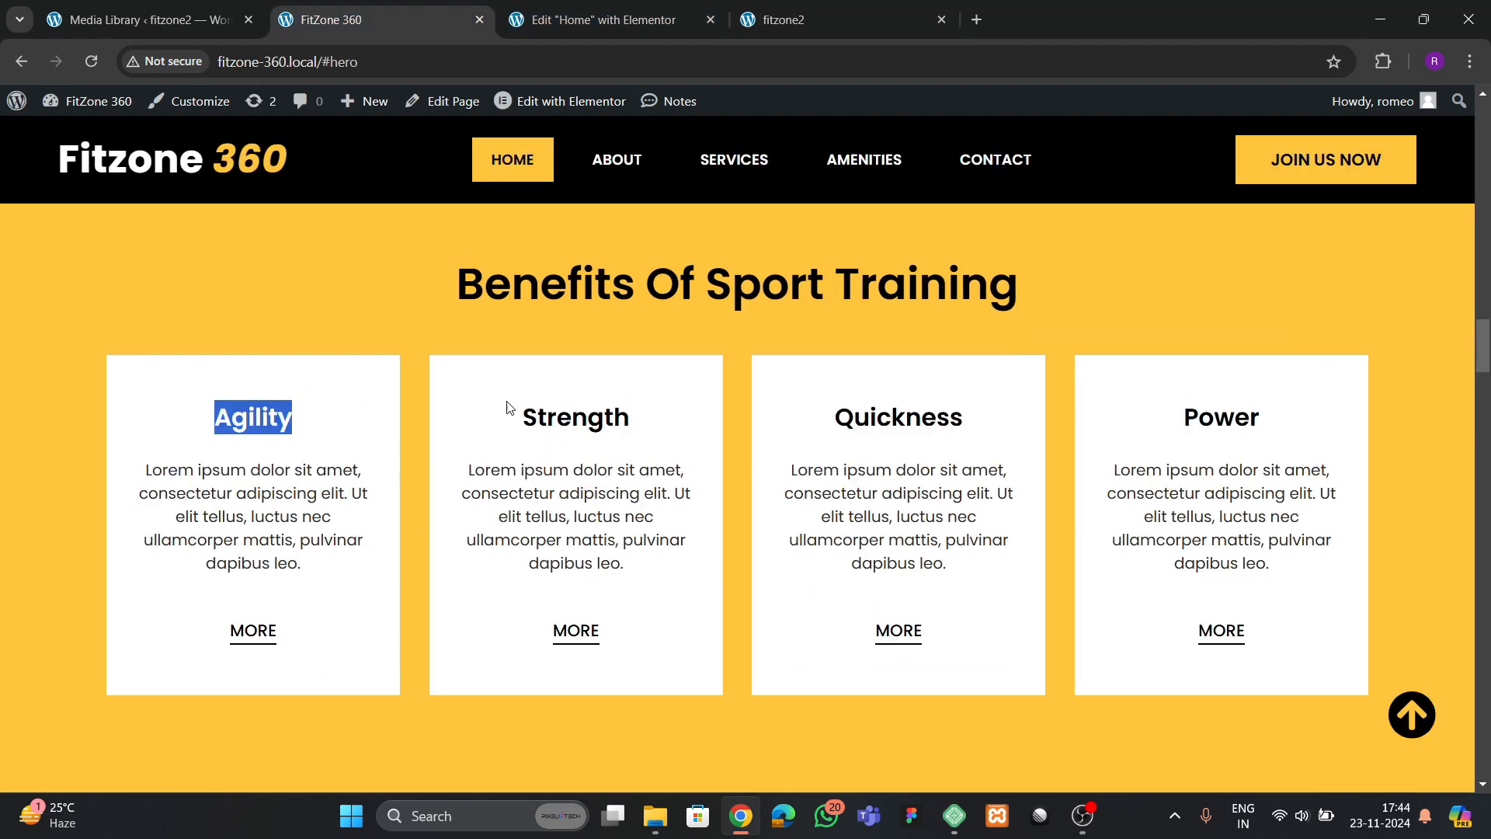
pyautogui.scroll(4, 617, 435)
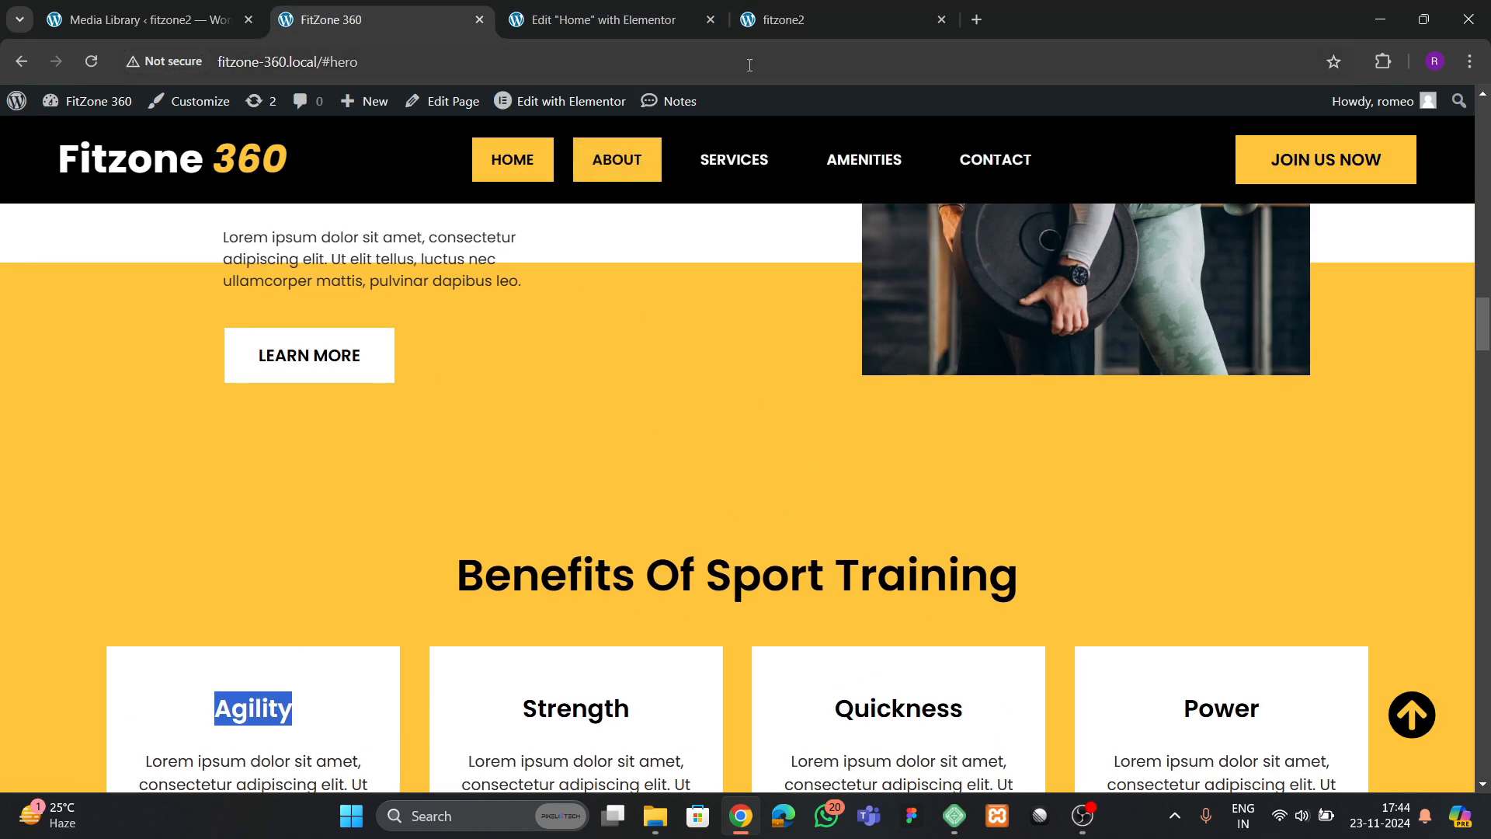
# Set the top padding of the services 2 container to 300 px in the Elementor editor
pyautogui.click(653, 20)
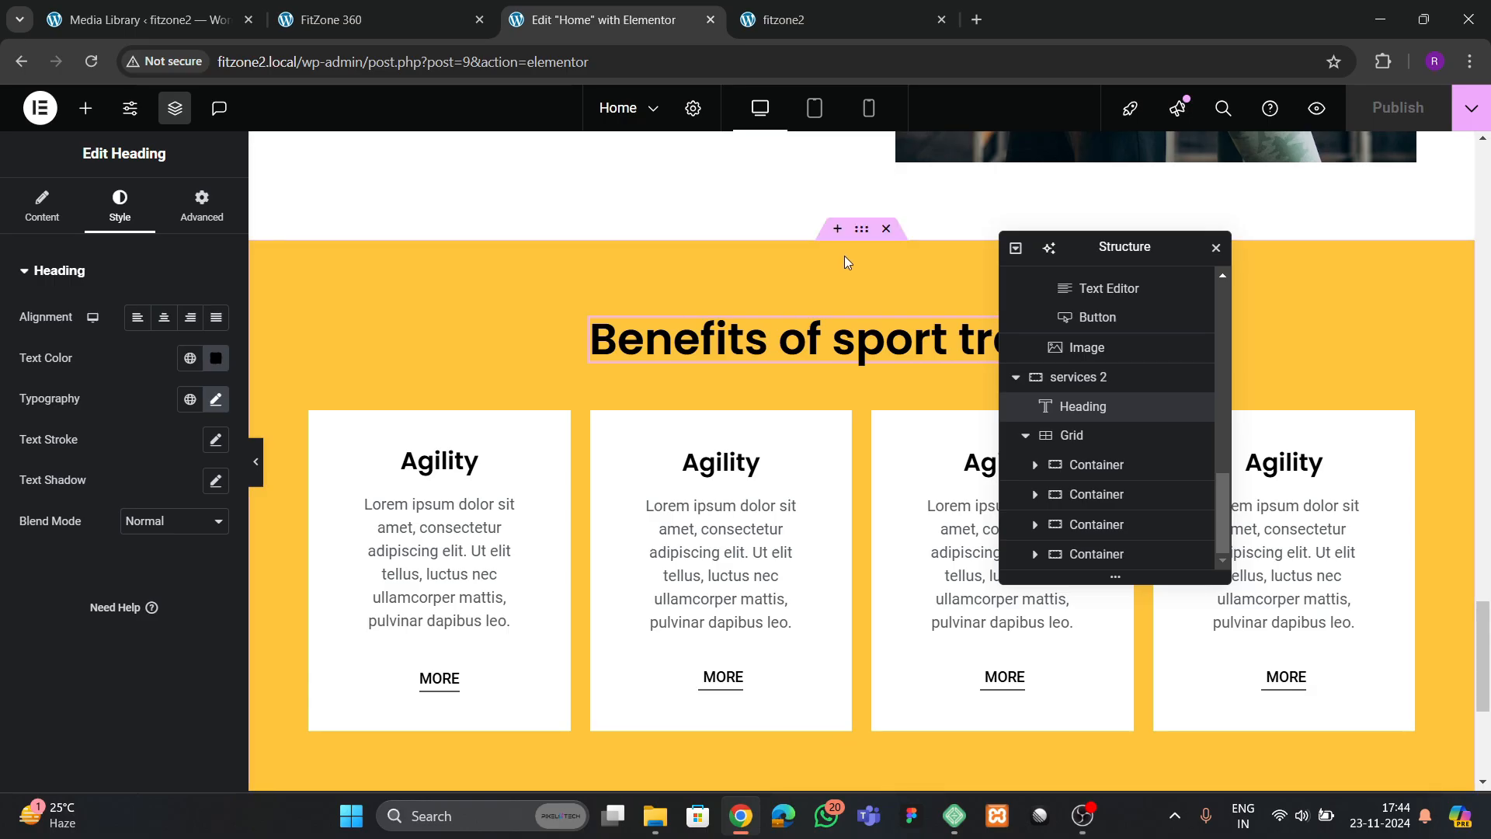
pyautogui.click(703, 376)
pyautogui.click(202, 206)
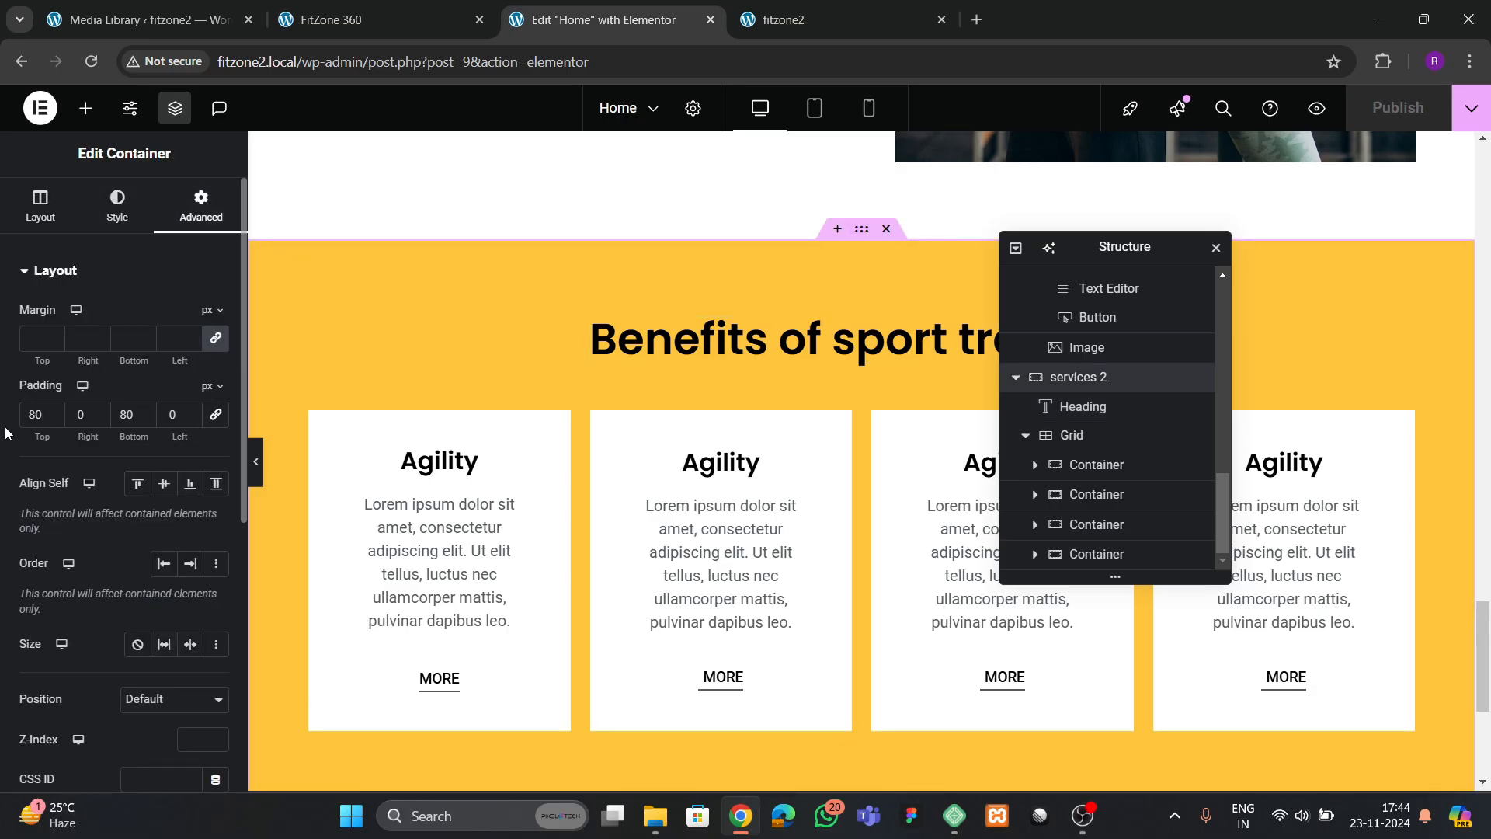
pyautogui.write('200')
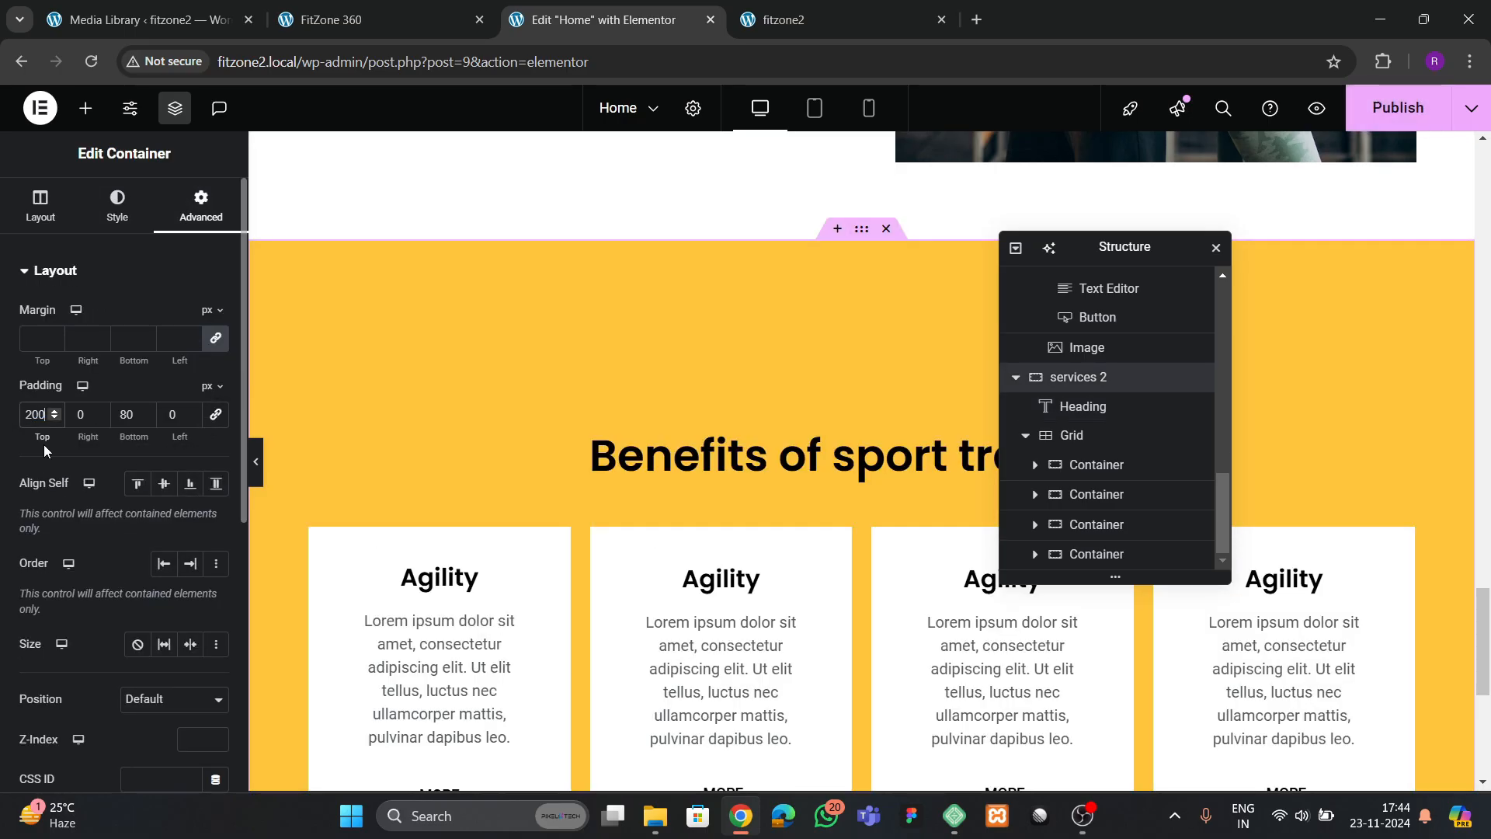
pyautogui.press('BackSpace')
pyautogui.press('BackSpace')
pyautogui.press('BackSpace')
pyautogui.write('02')
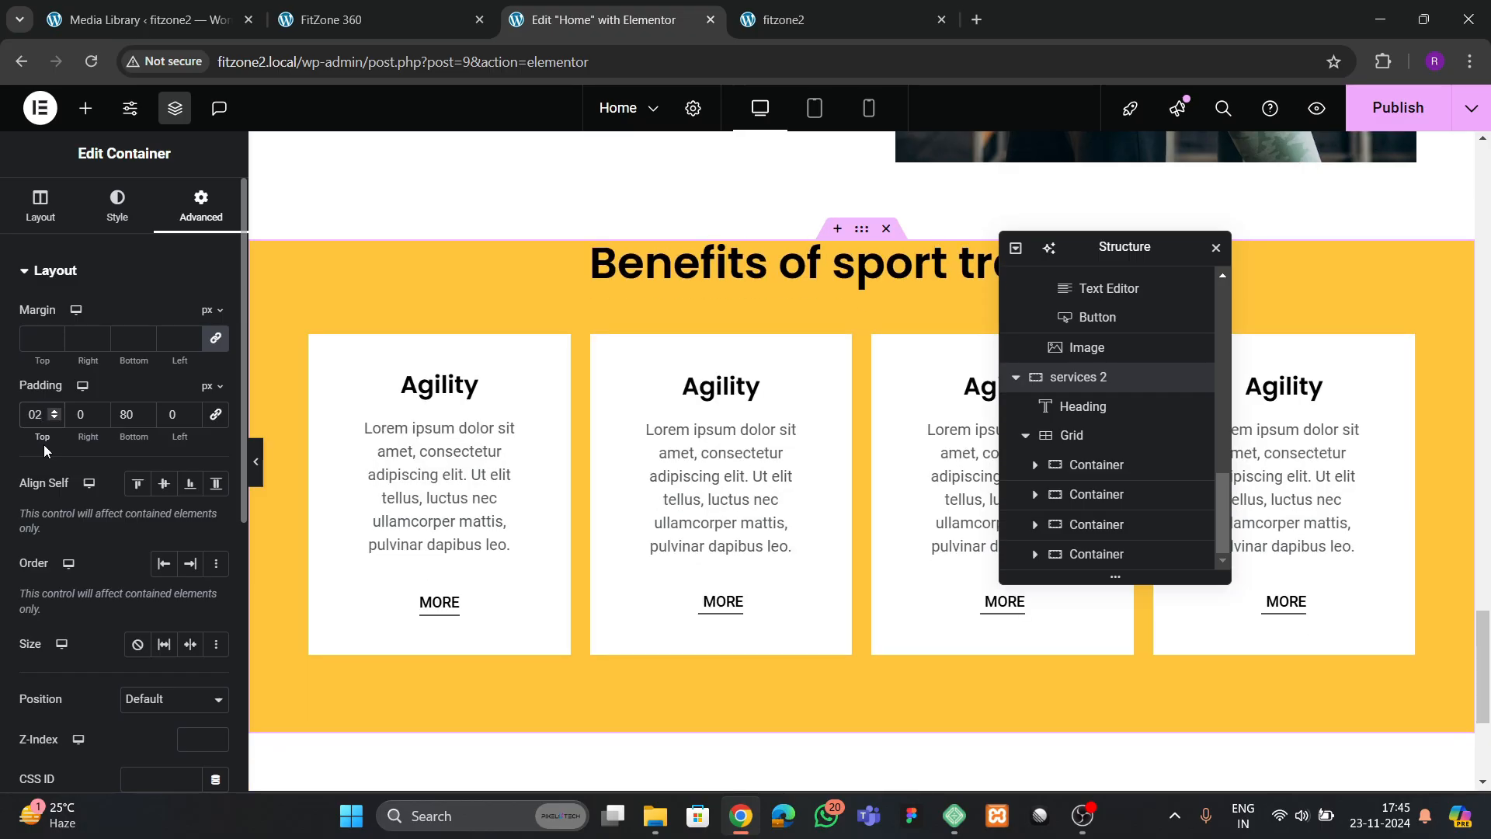
pyautogui.write('50')
pyautogui.press('BackSpace')
pyautogui.press('BackSpace')
pyautogui.press('BackSpace')
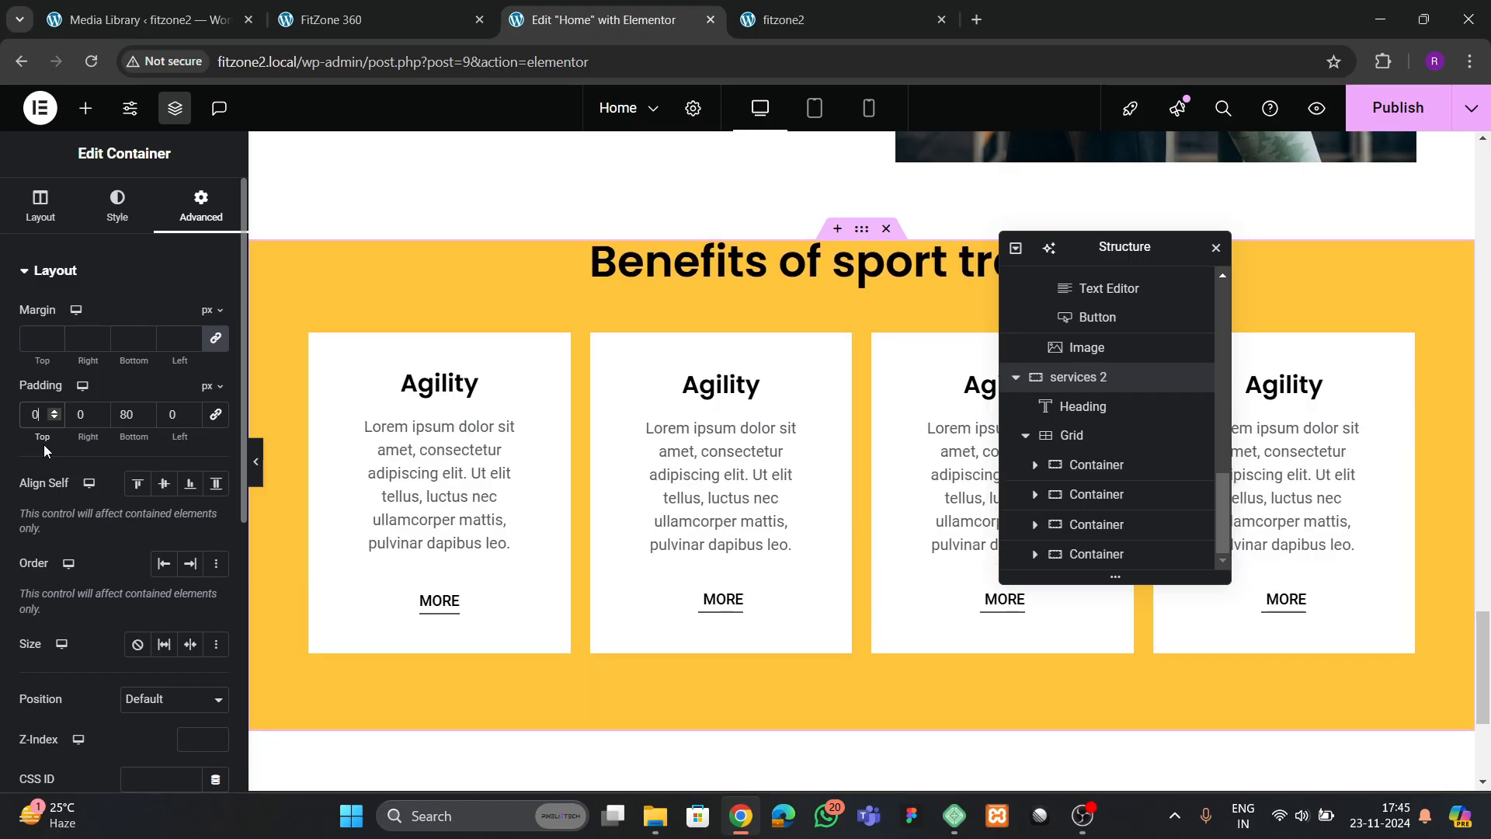
pyautogui.write('300')
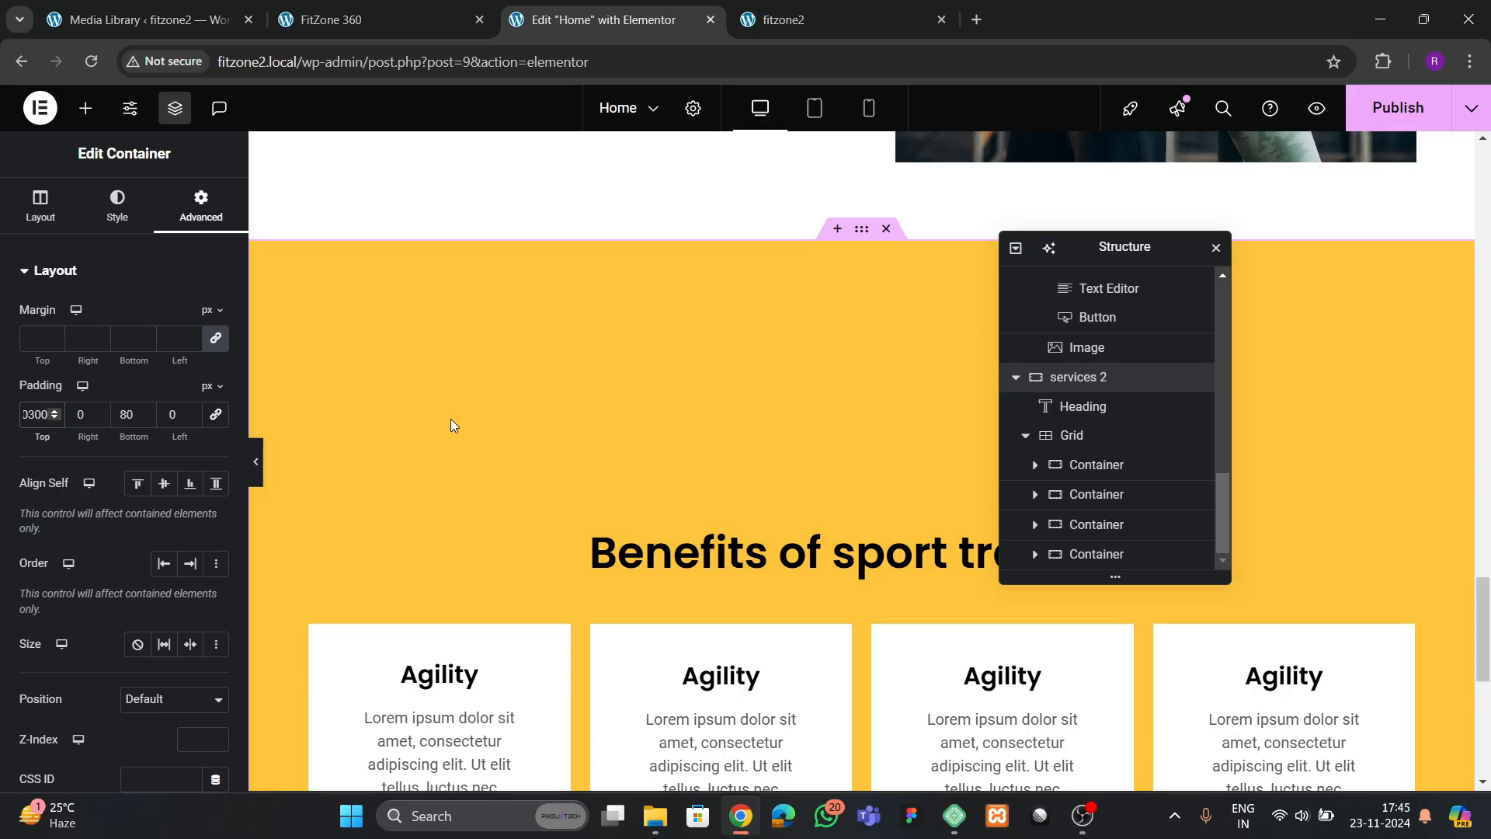
pyautogui.press('BackSpace')
pyautogui.press('BackSpace')
pyautogui.press('BackSpace')
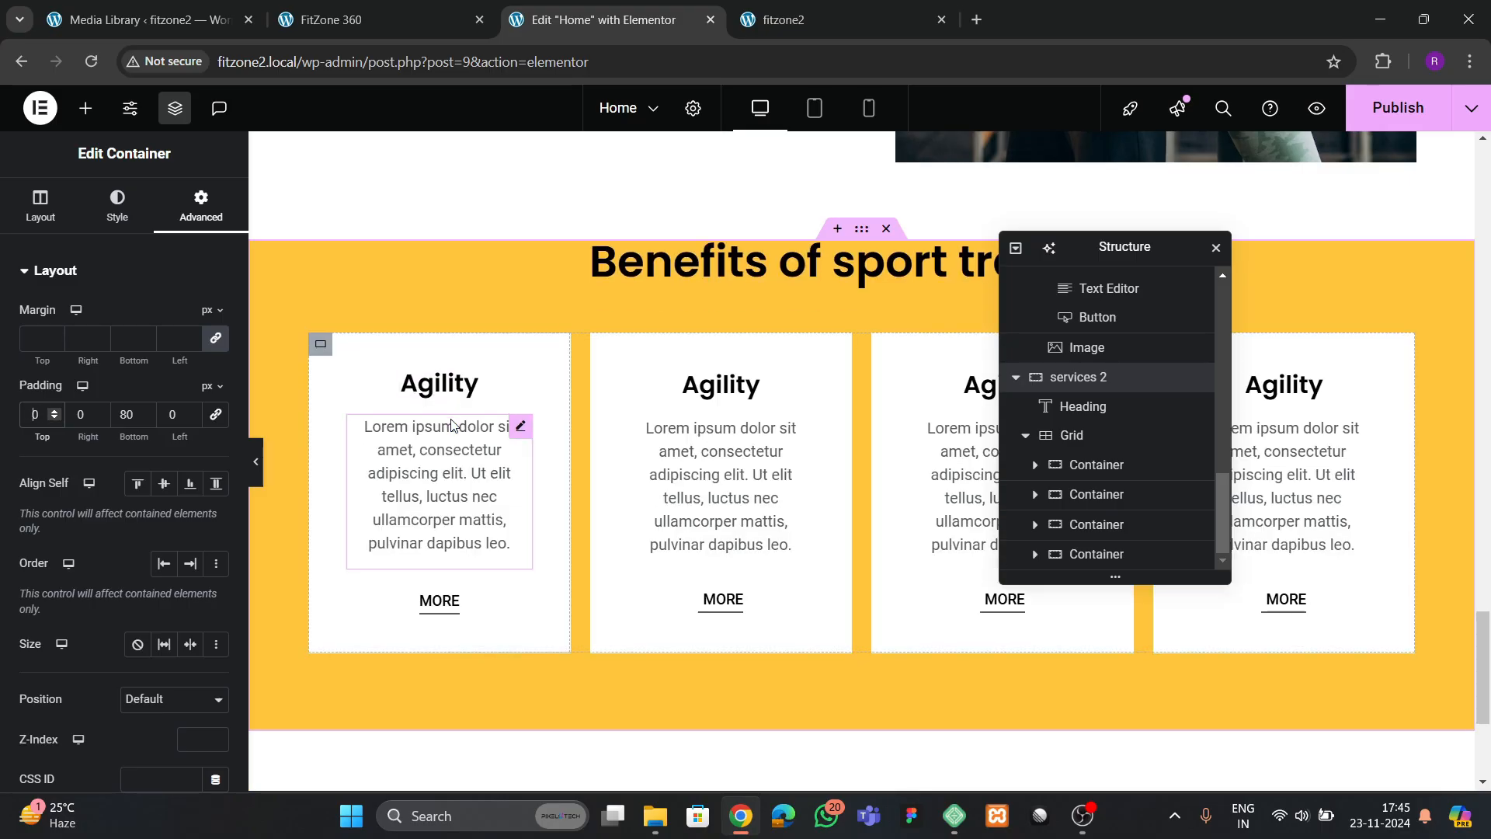
pyautogui.write('300')
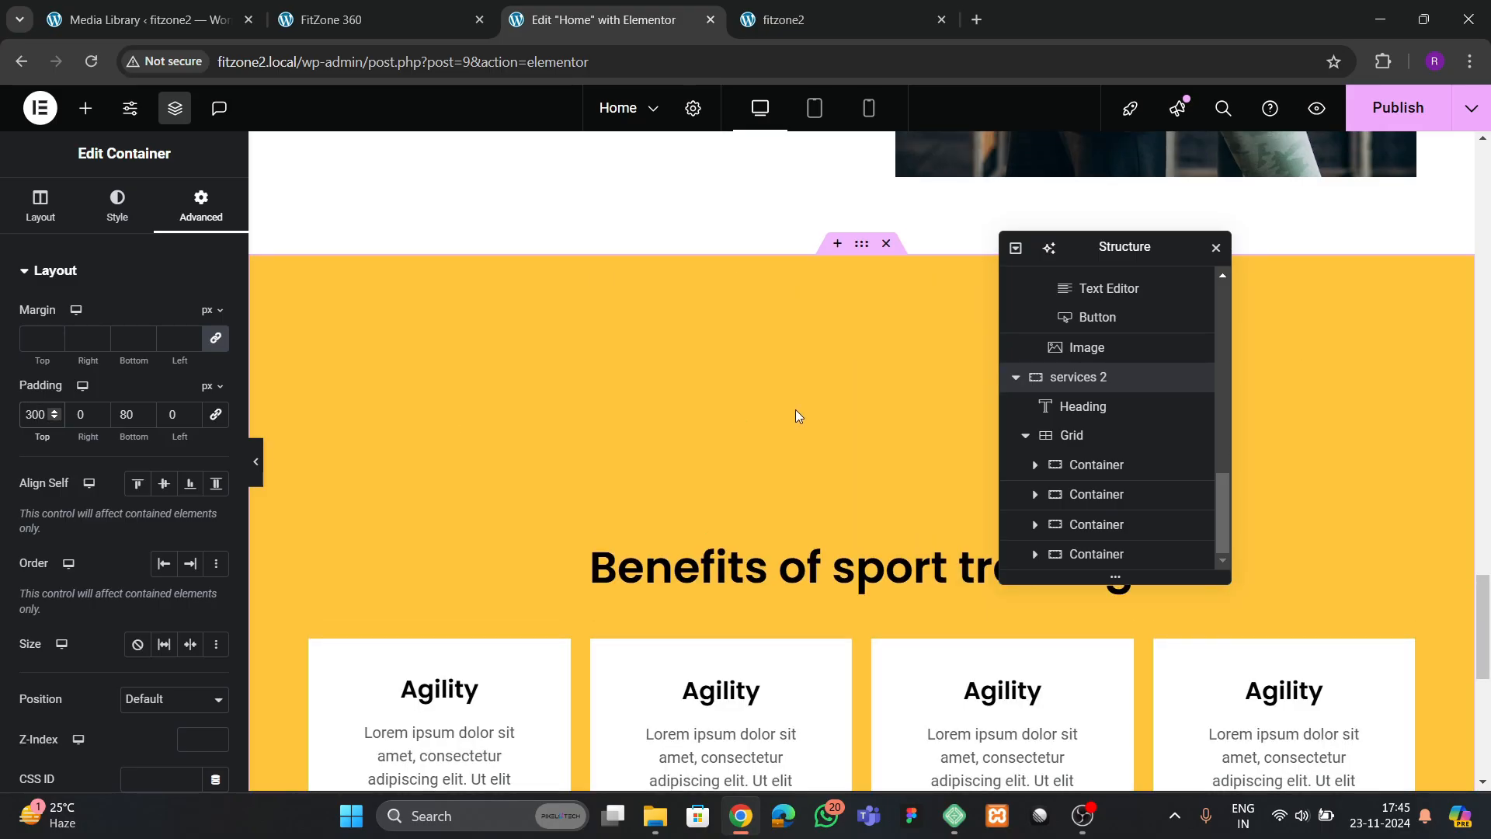
# Switch the services 2 container's margin unit to em and set its top margin to -18 so it overlaps the section above
pyautogui.scroll(3, 823, 466)
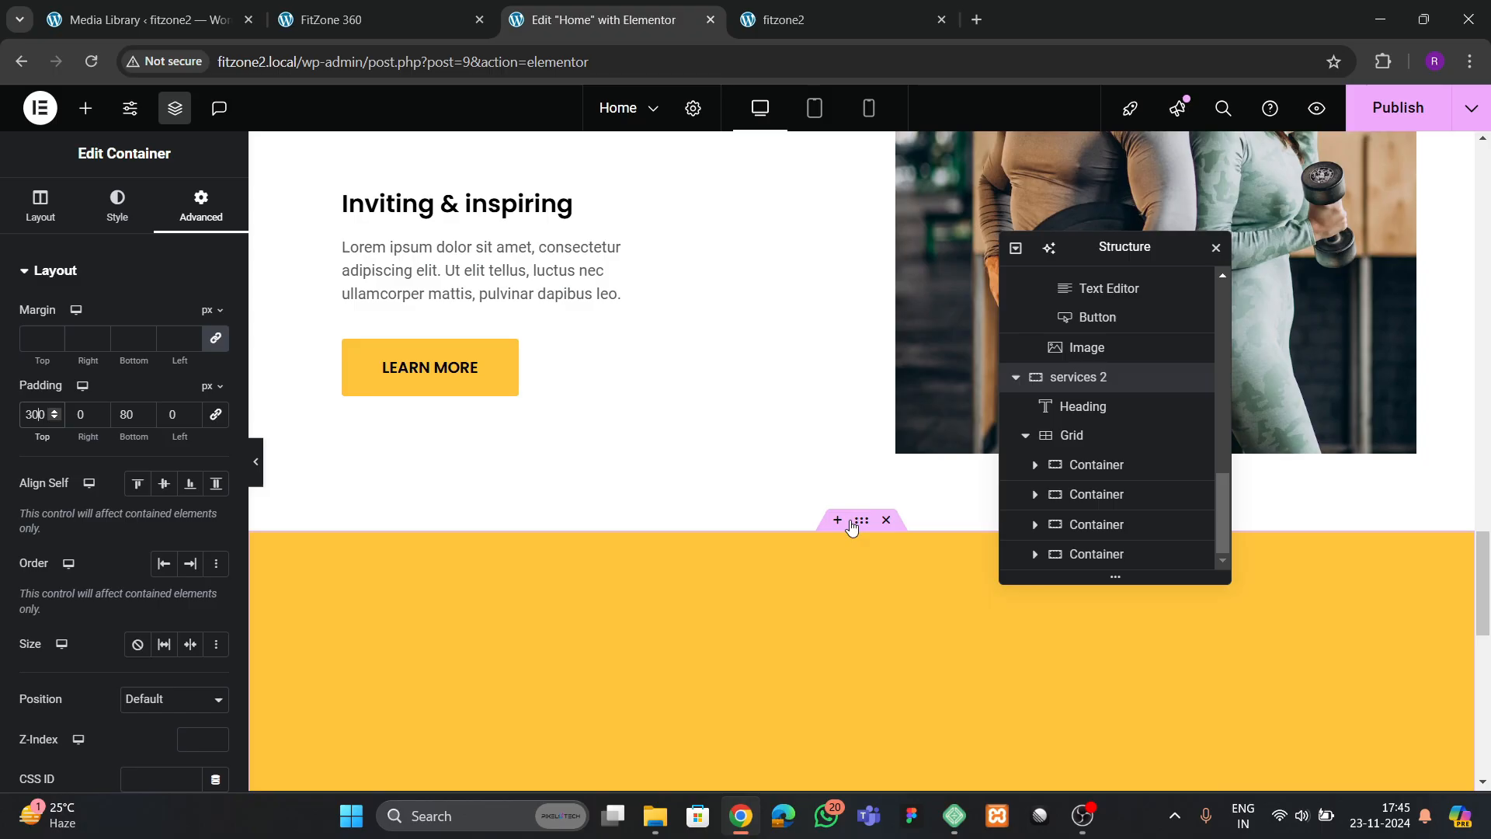
pyautogui.click(212, 310)
pyautogui.click(215, 372)
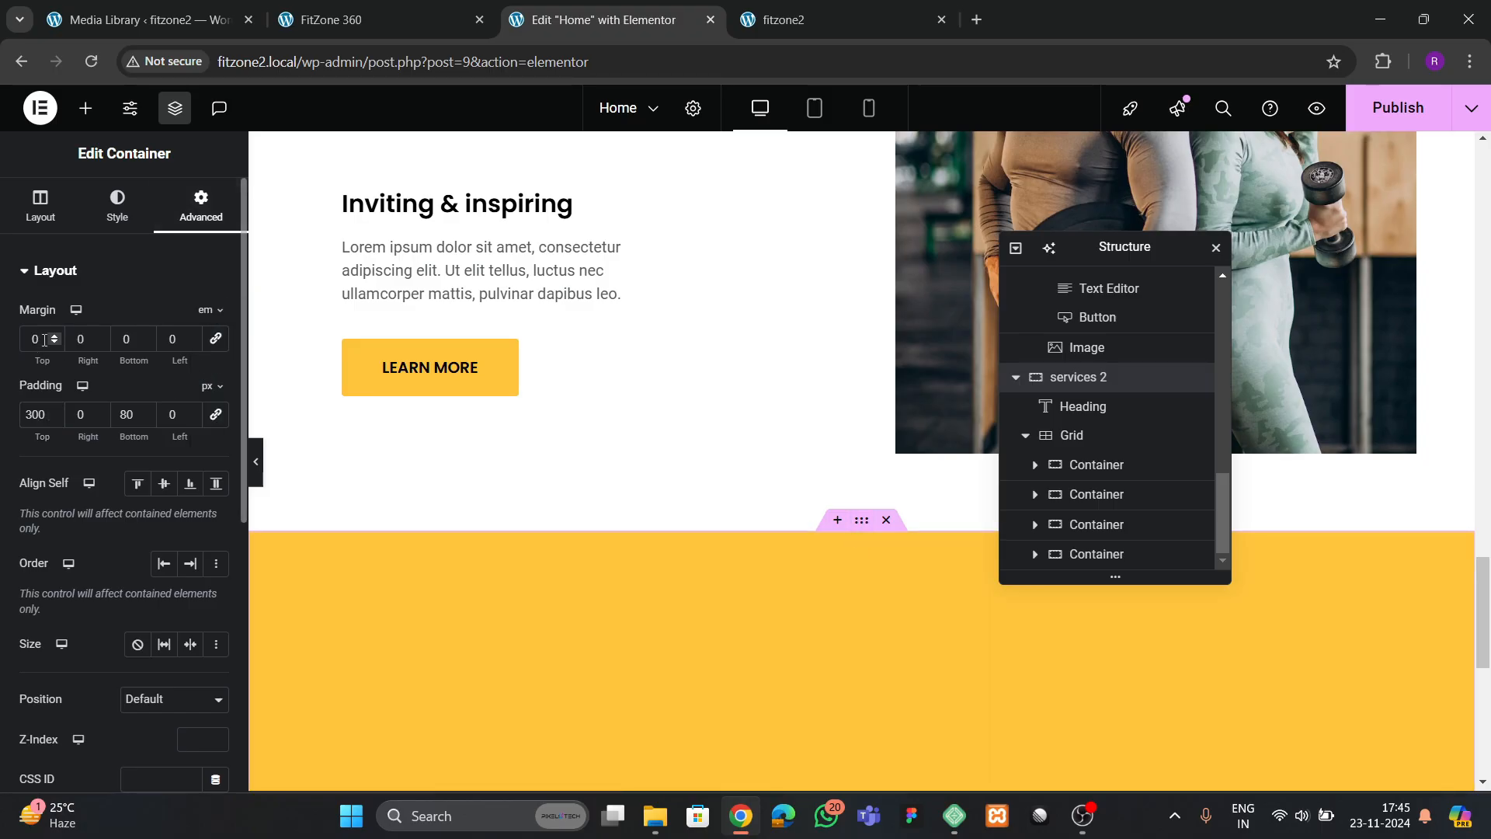
pyautogui.scroll(-13, 51, 342)
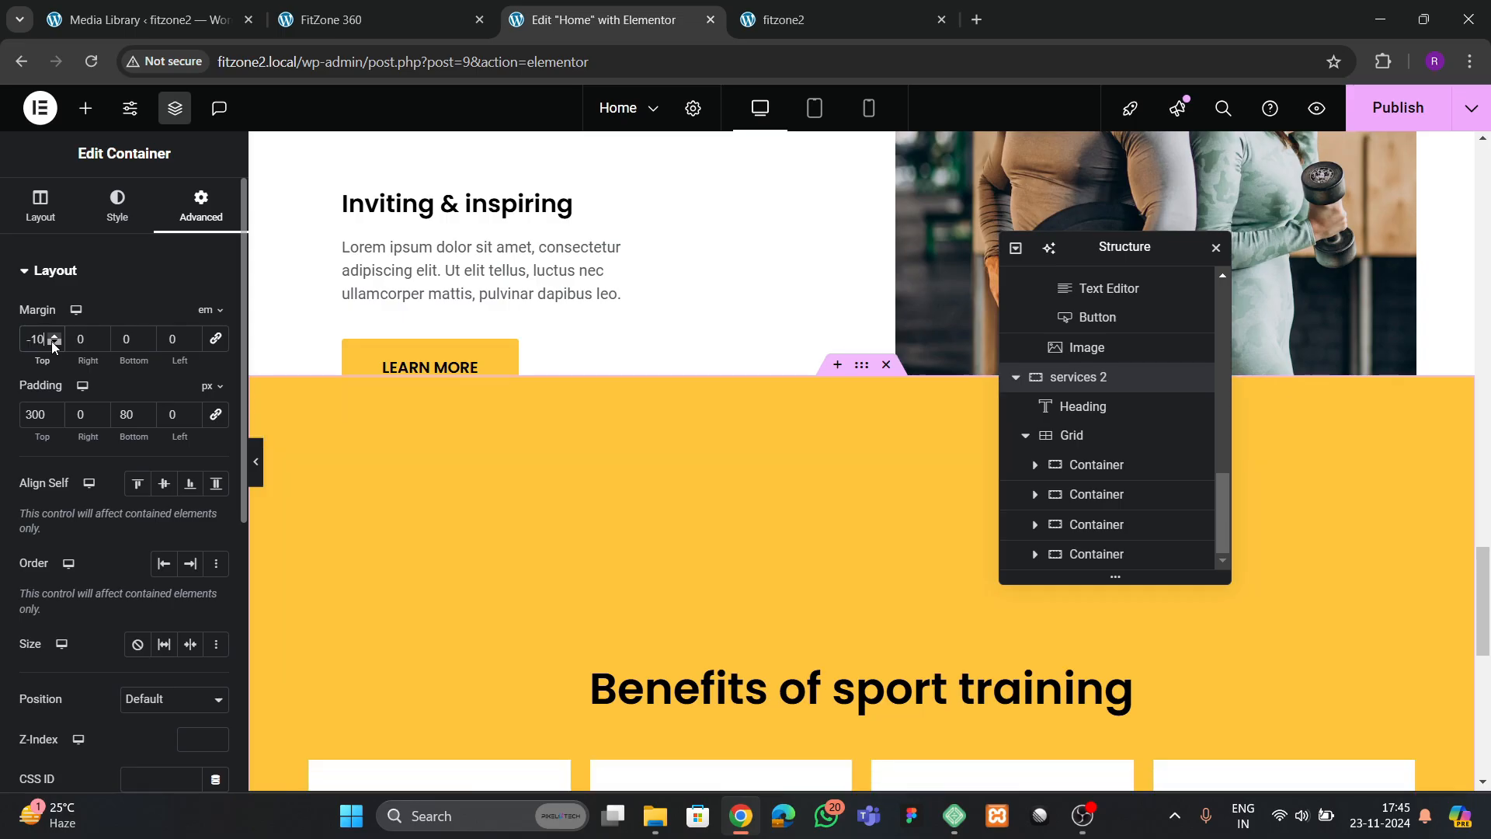
pyautogui.scroll(-5, 51, 342)
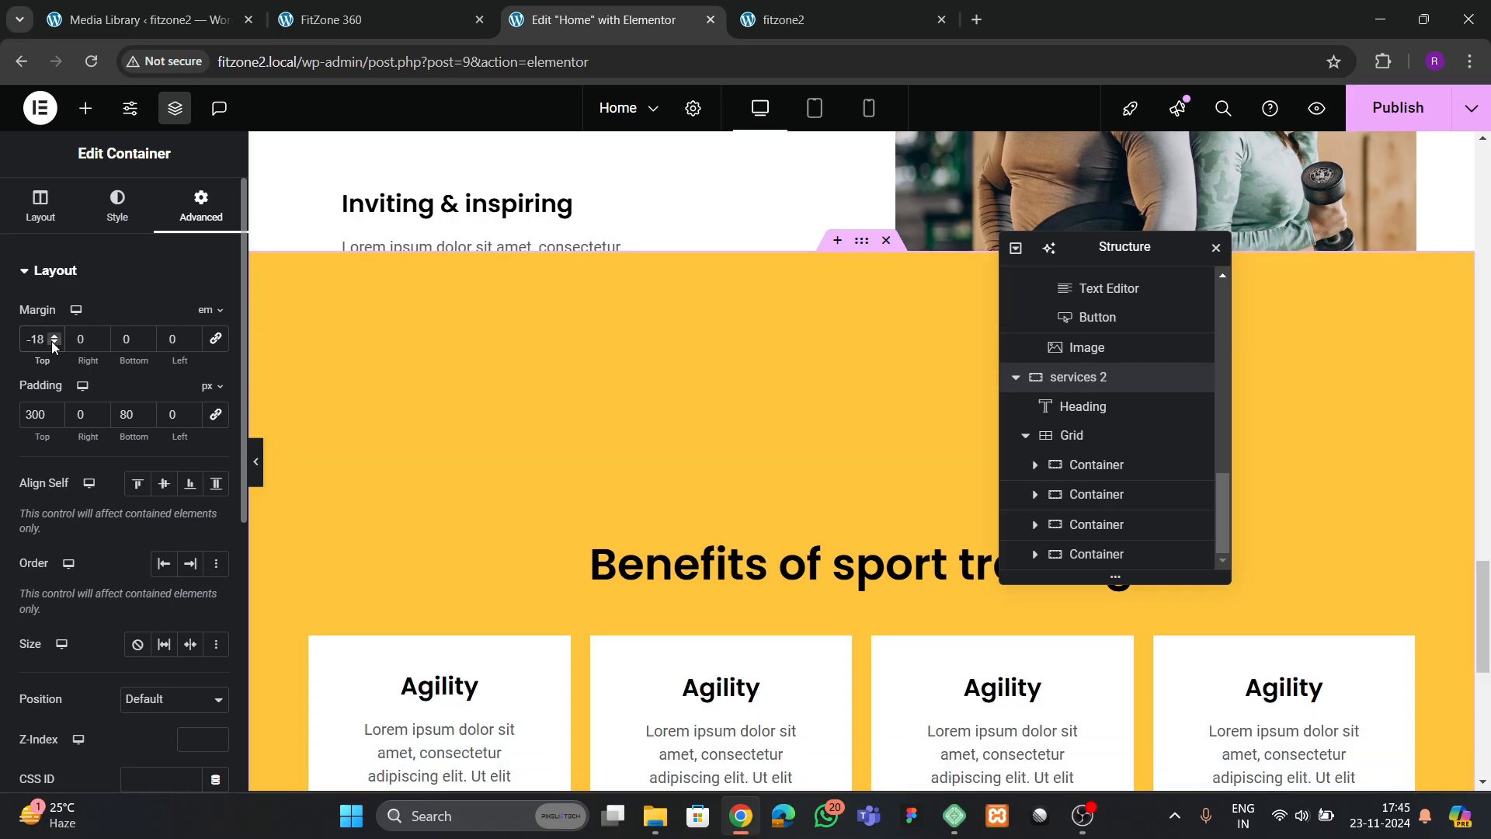
pyautogui.scroll(-5, 67, 435)
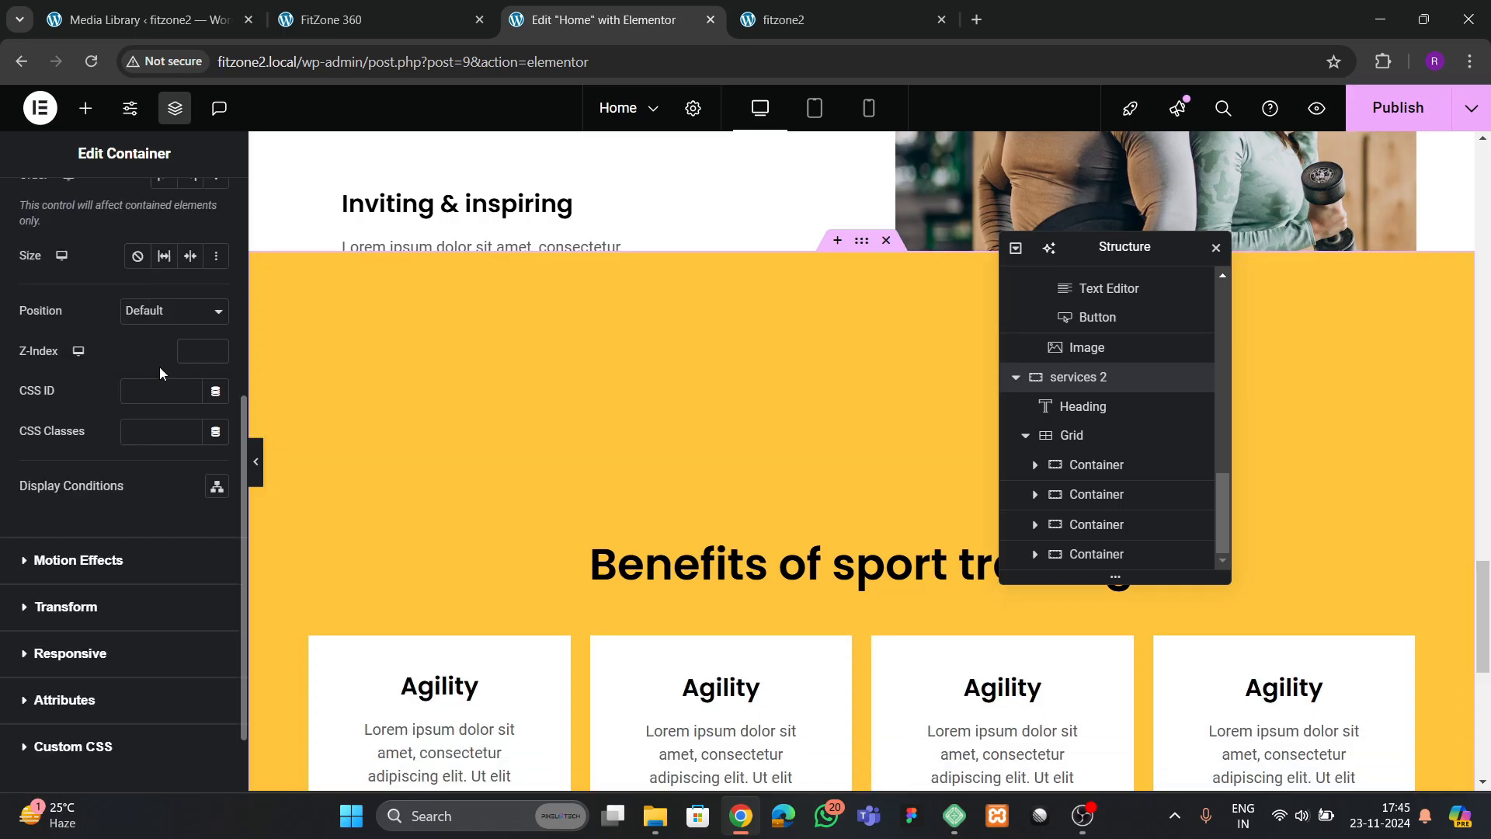
# Set the z-index of the services 2 container to 1 and of the about container to 2
pyautogui.write('1')
pyautogui.scroll(8, 890, 379)
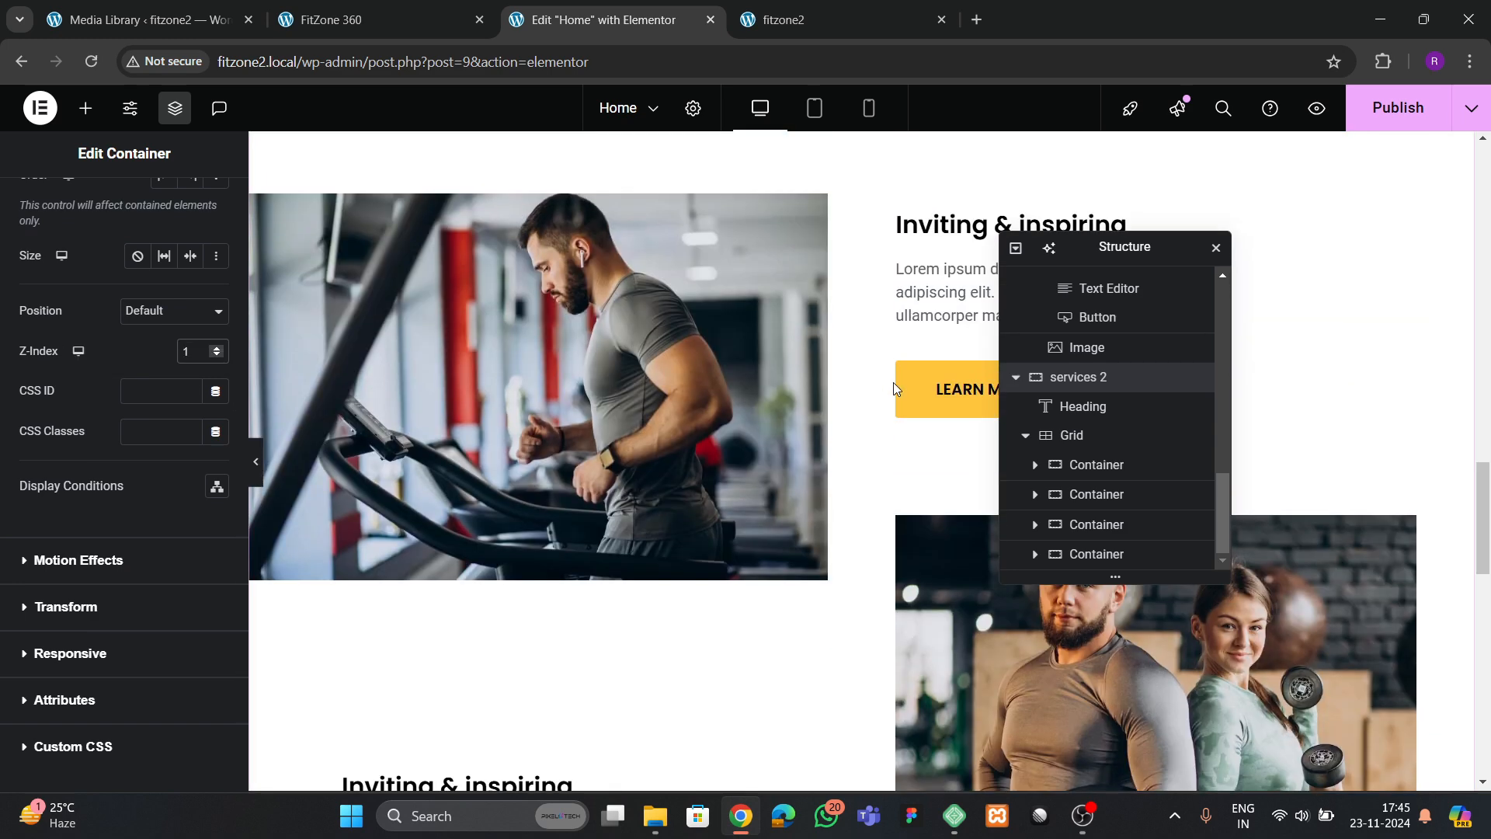
pyautogui.scroll(1, 892, 360)
pyautogui.click(862, 396)
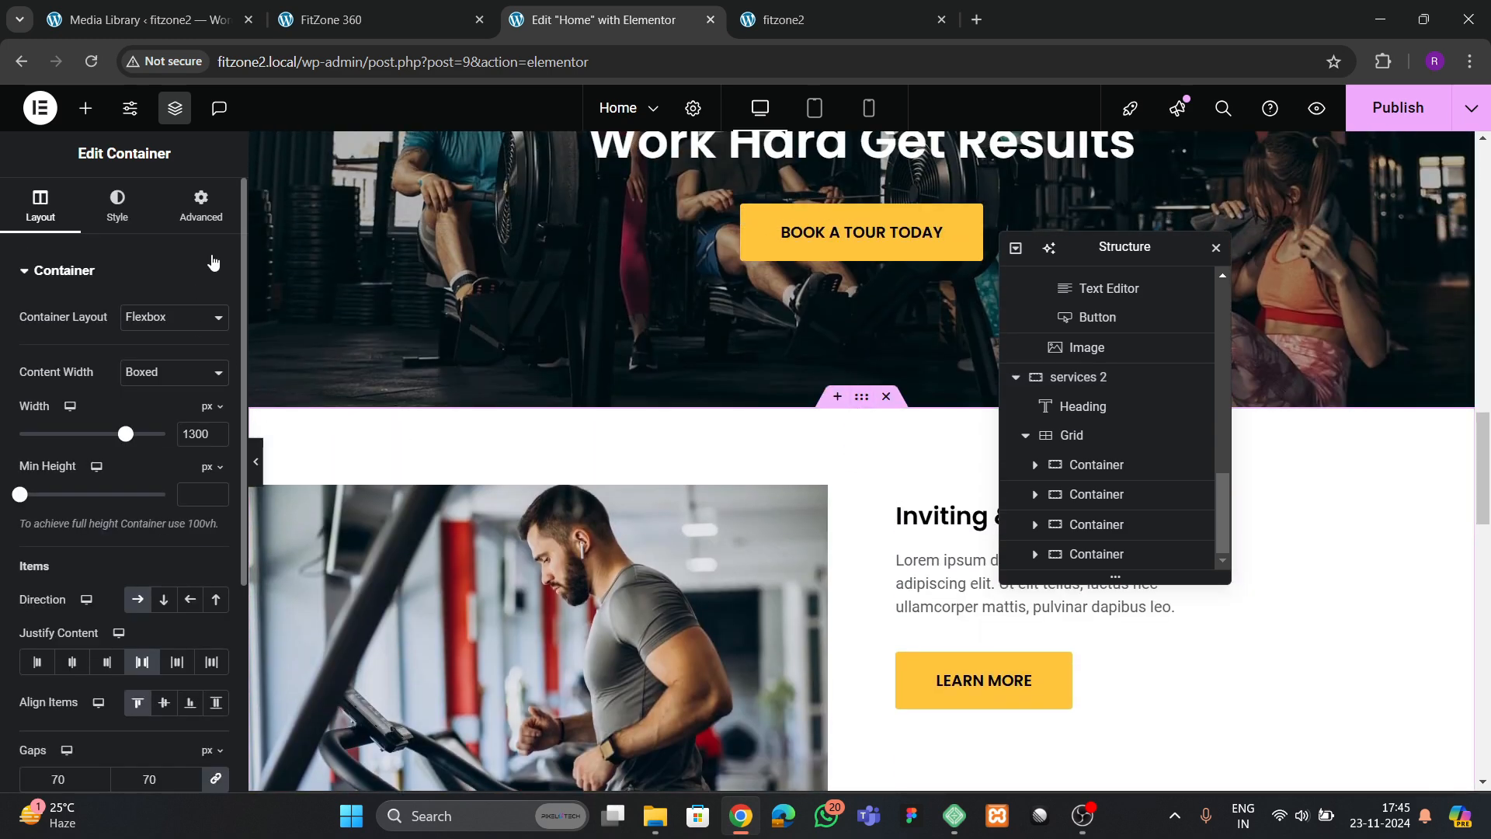
pyautogui.click(201, 205)
pyautogui.scroll(-3, 128, 462)
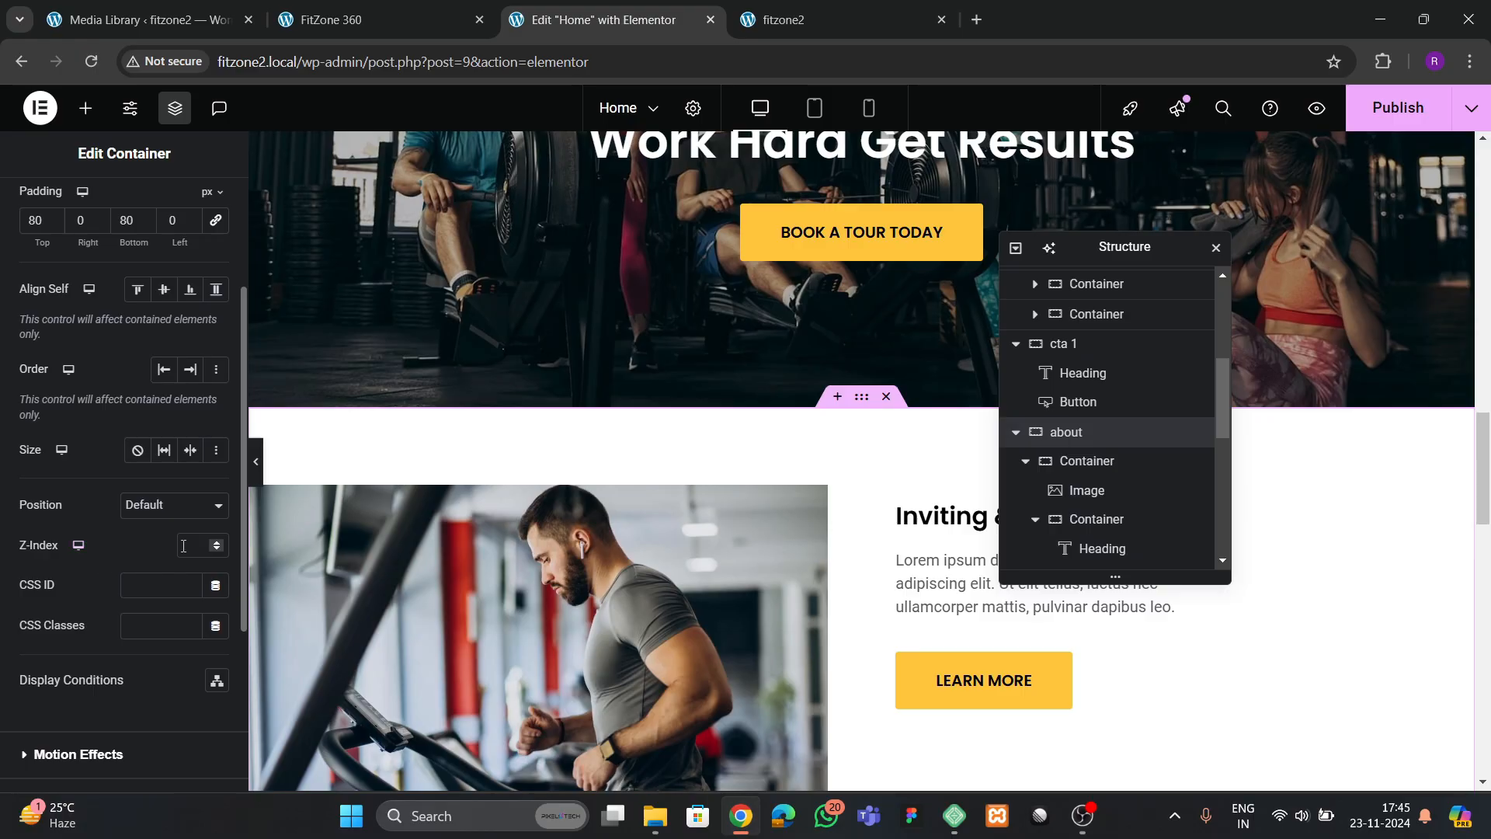
pyautogui.write('1')
pyautogui.press('BackSpace')
pyautogui.write('2')
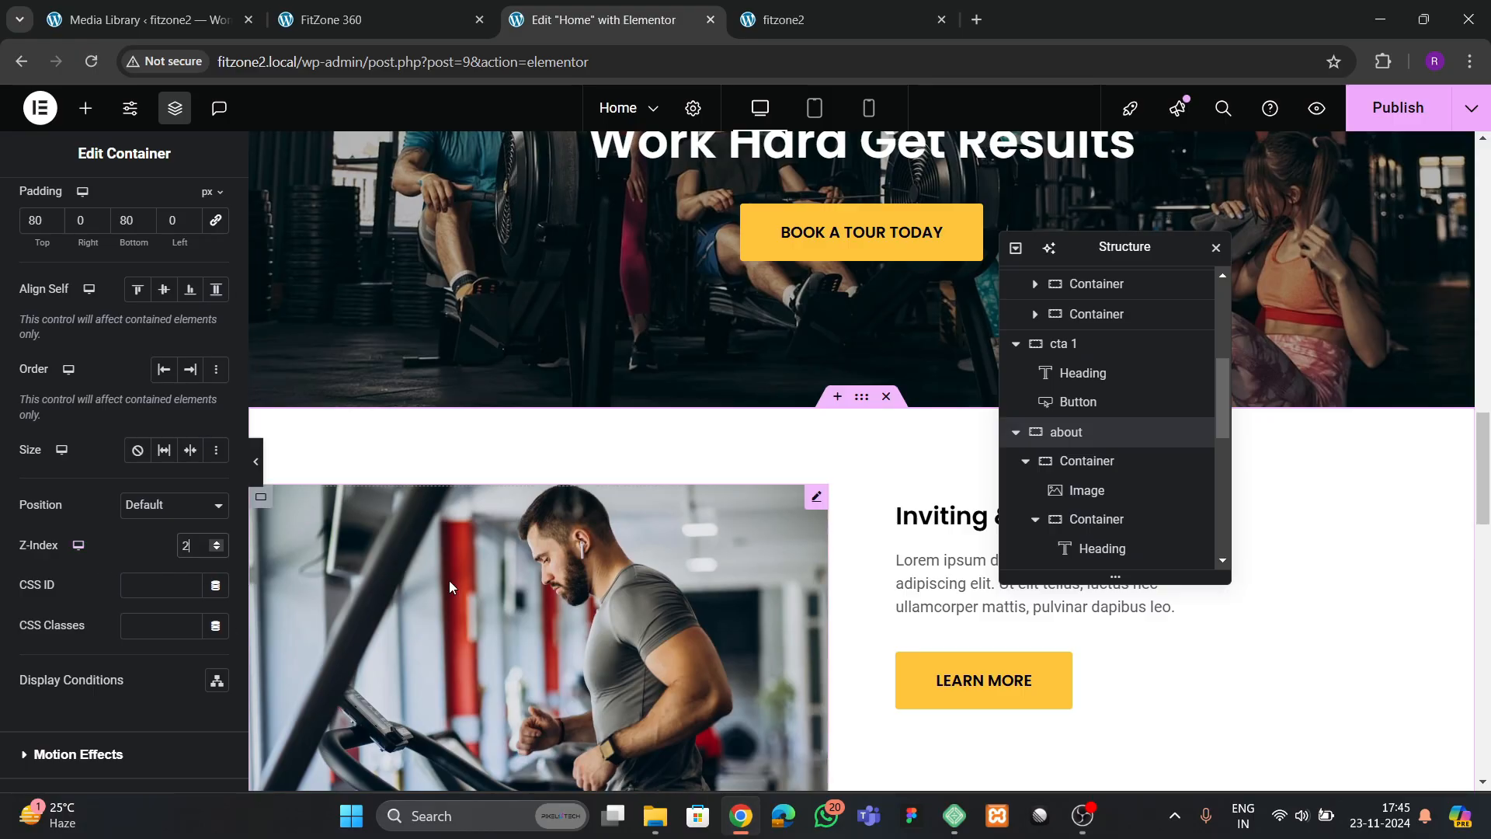
# Set the normal background color of the Learn More button overlapping the yellow section to white (#FFFFFF)
pyautogui.scroll(-10, 449, 581)
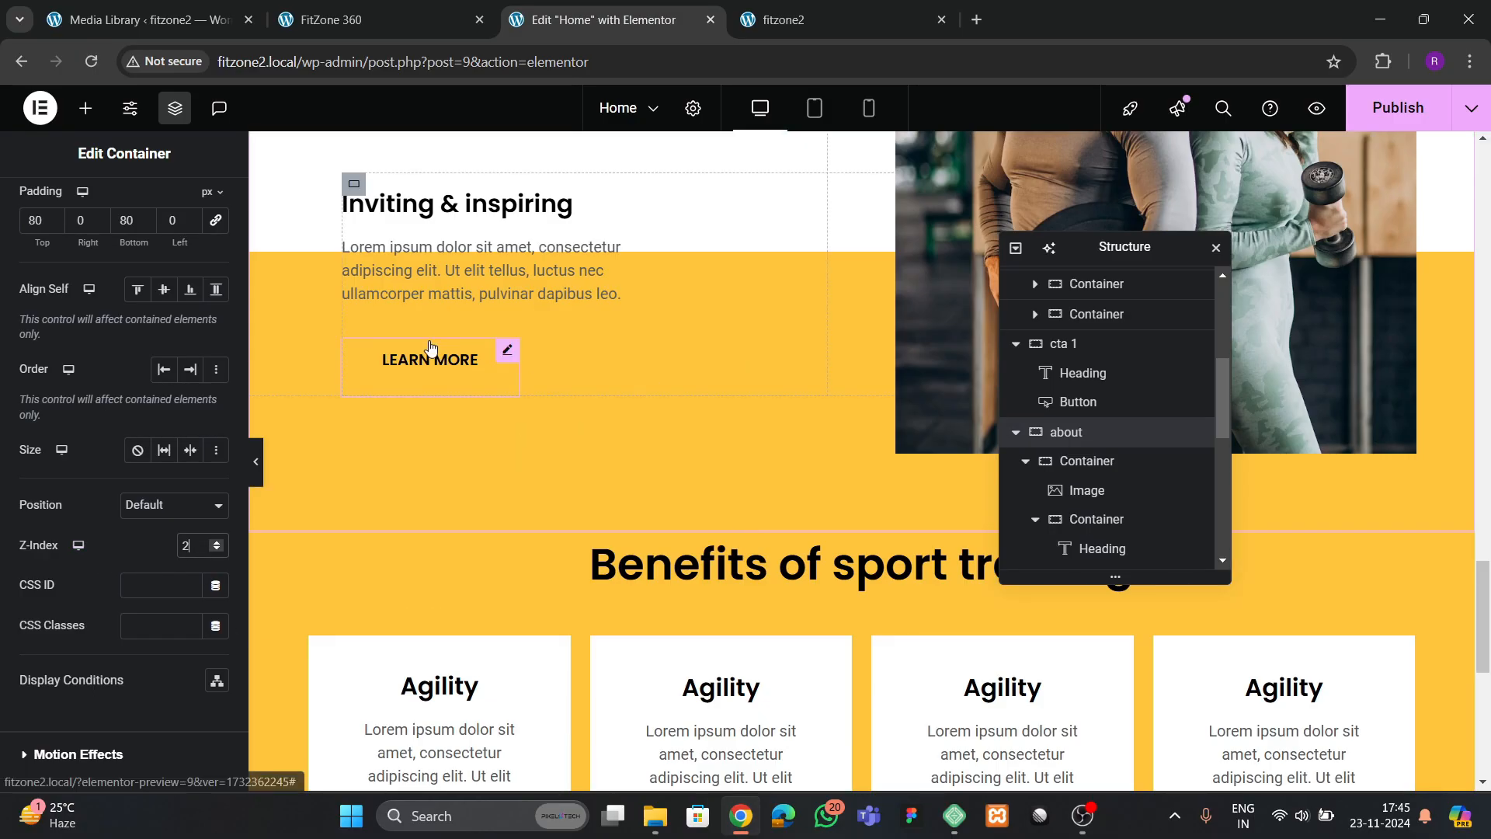
pyautogui.click(481, 366)
pyautogui.click(120, 205)
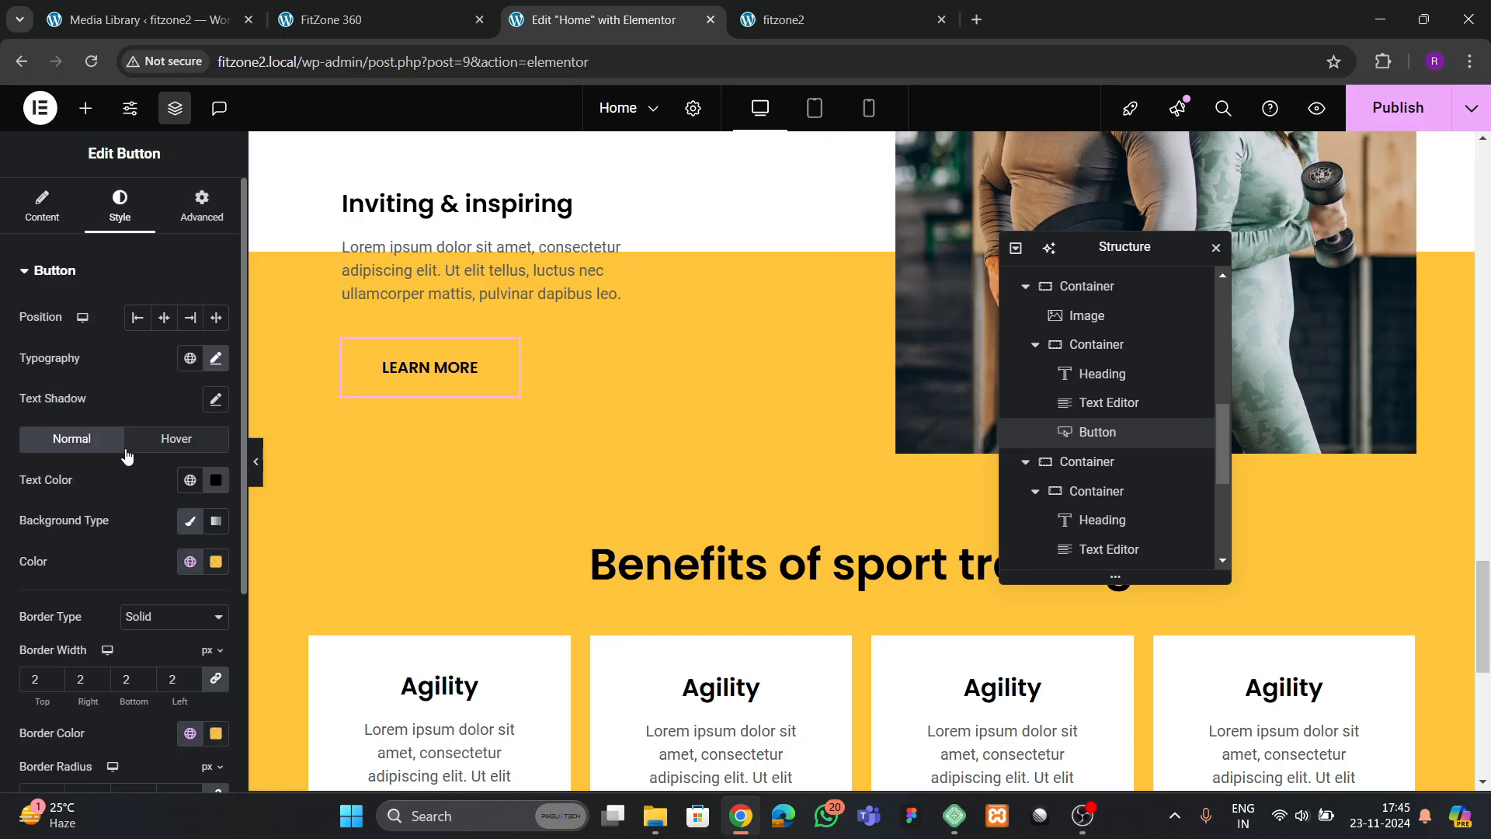
pyautogui.scroll(-3, 188, 483)
pyautogui.click(215, 465)
pyautogui.click(107, 561)
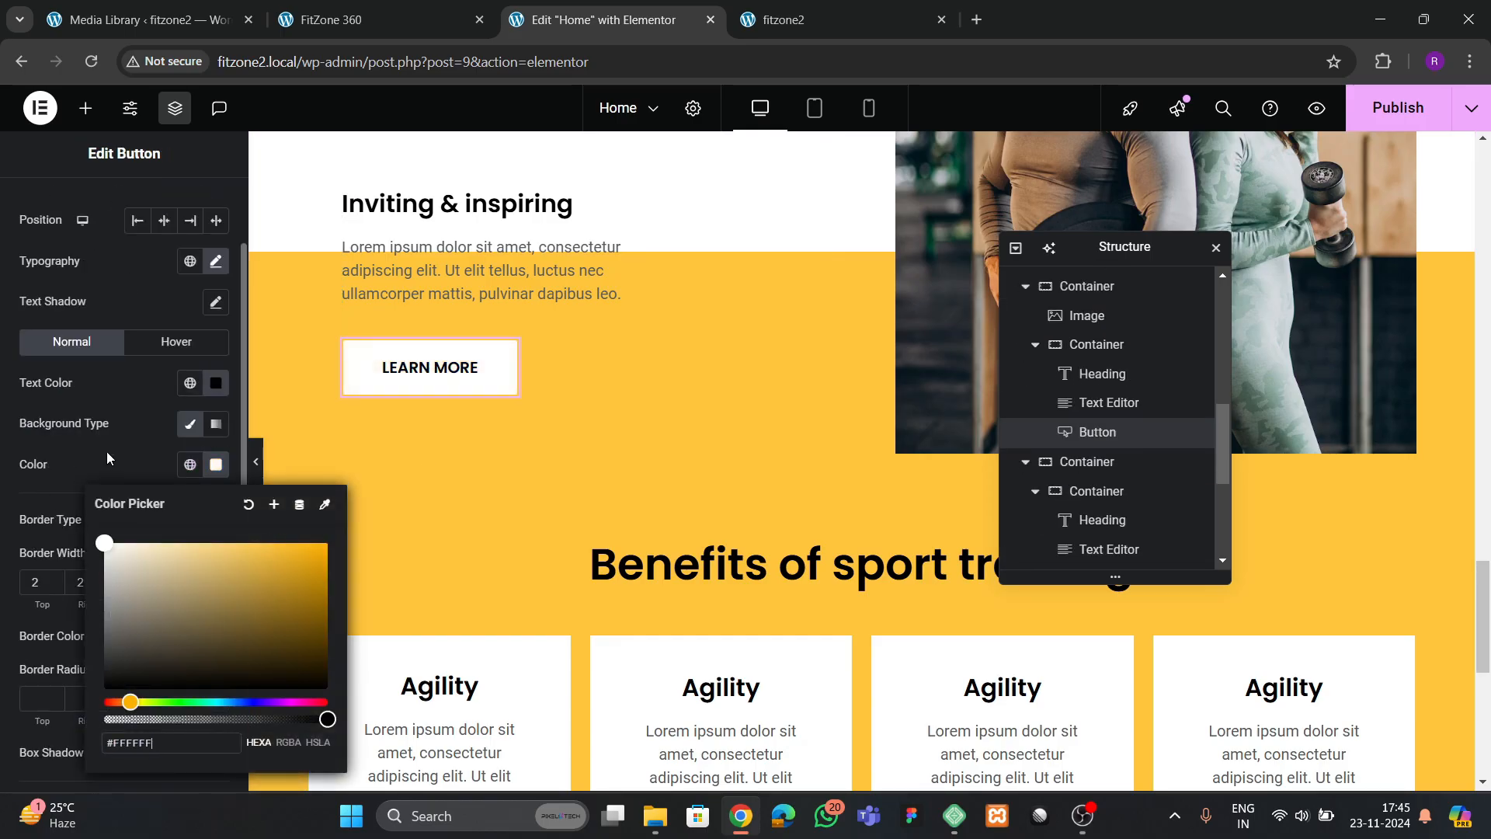
pyautogui.click(423, 392)
# Make the Learn More button's hover background color solid black (#000000)
pyautogui.click(176, 341)
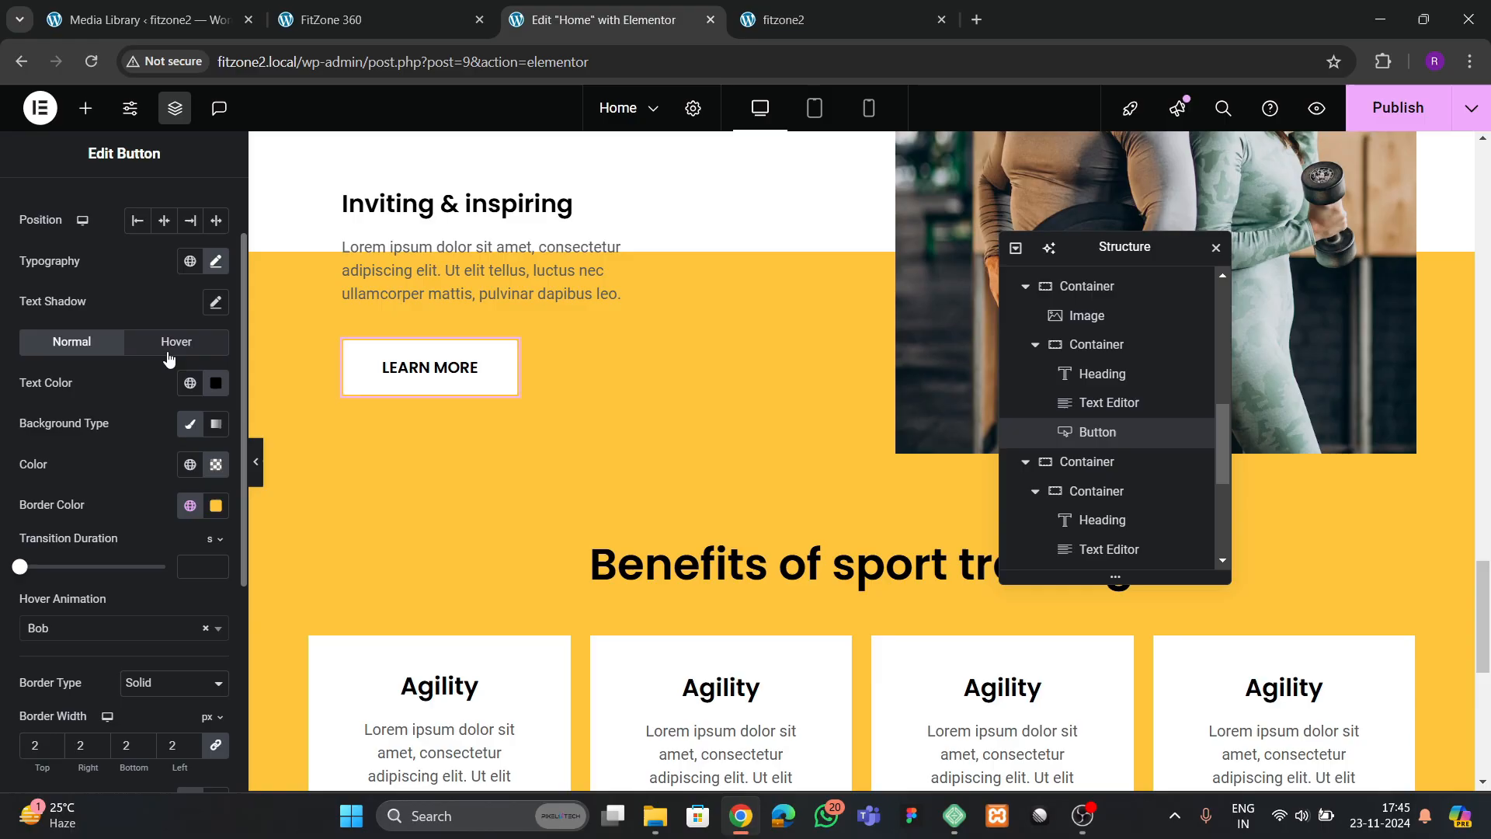
pyautogui.click(216, 465)
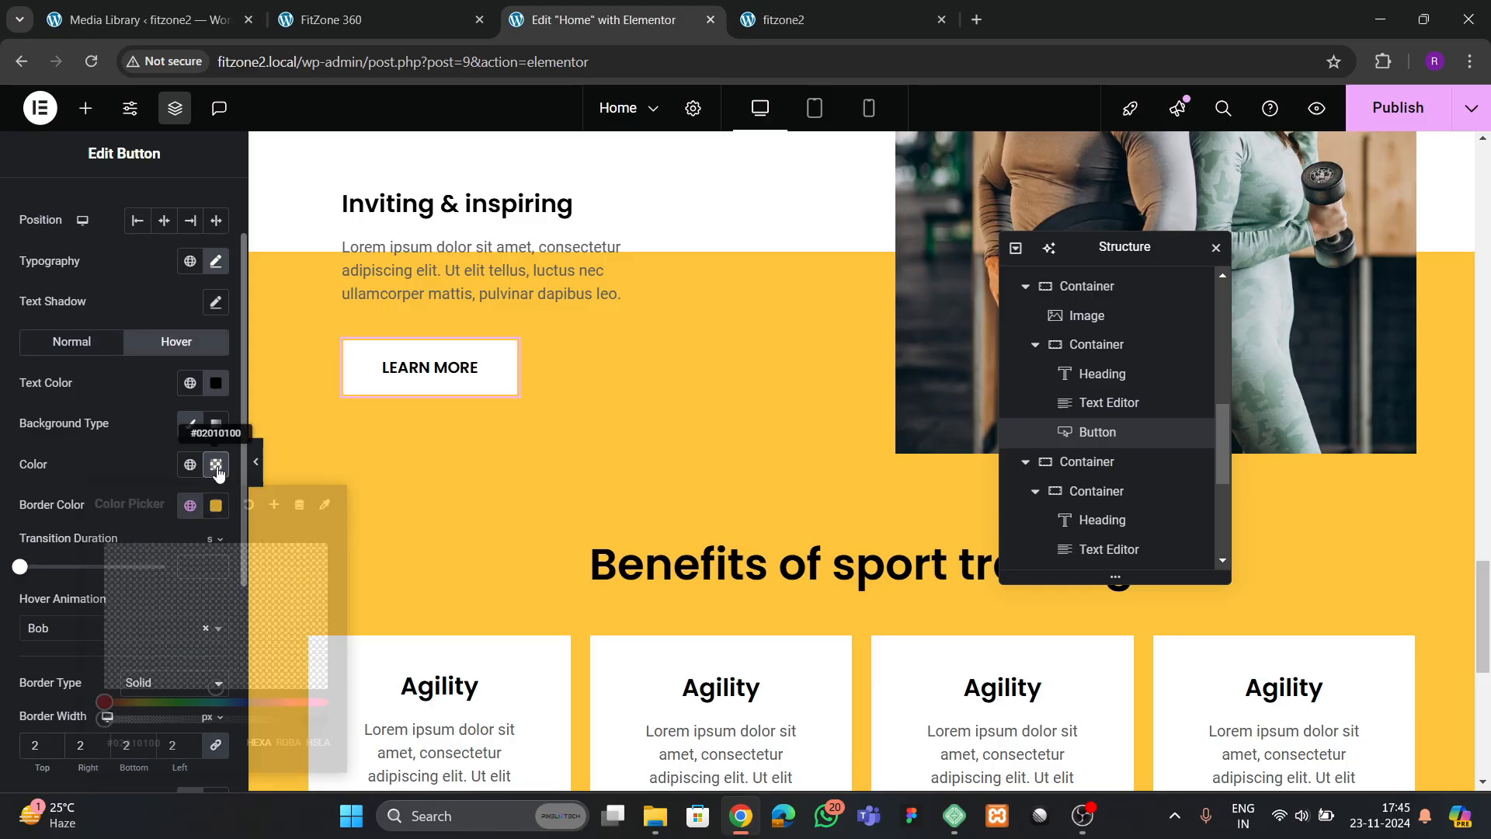
pyautogui.moveTo(104, 719); pyautogui.dragTo(329, 720)
pyautogui.click(109, 468)
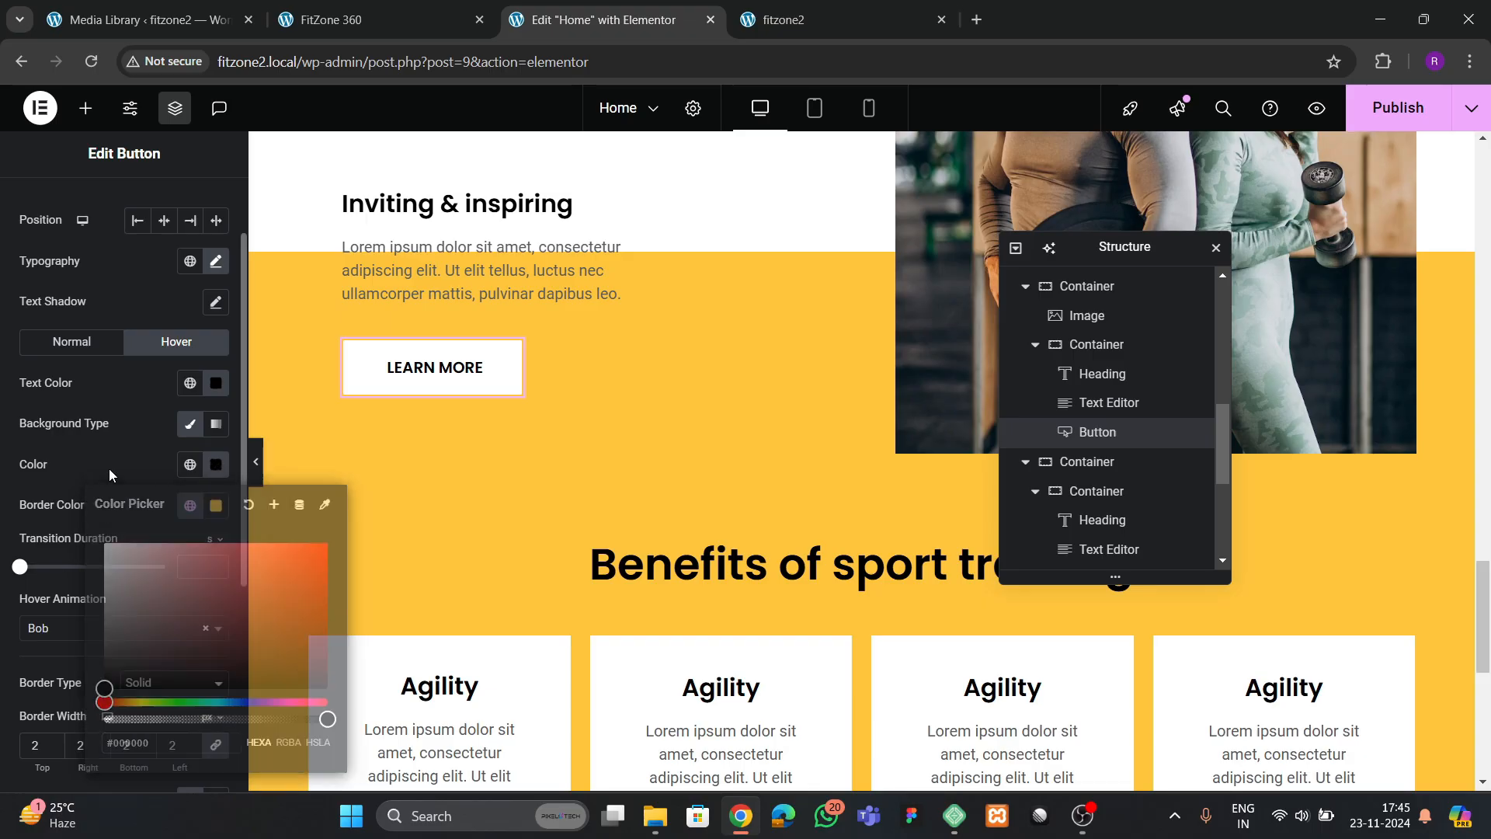
# Set the Learn More button's hover text color to the global color theme yellow
pyautogui.click(216, 382)
pyautogui.moveTo(207, 517); pyautogui.dragTo(57, 422)
pyautogui.click(57, 421)
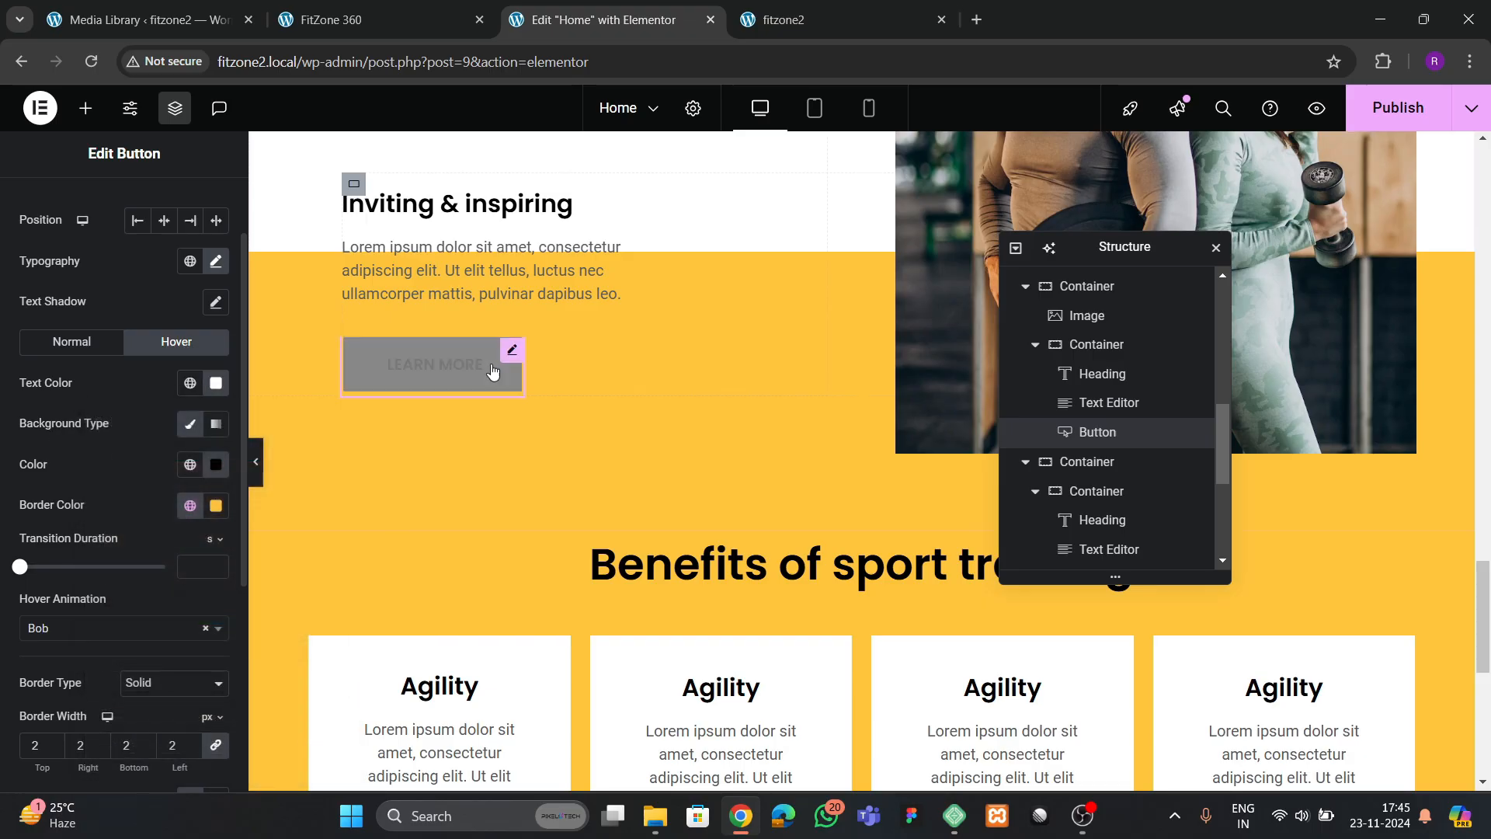
pyautogui.click(190, 382)
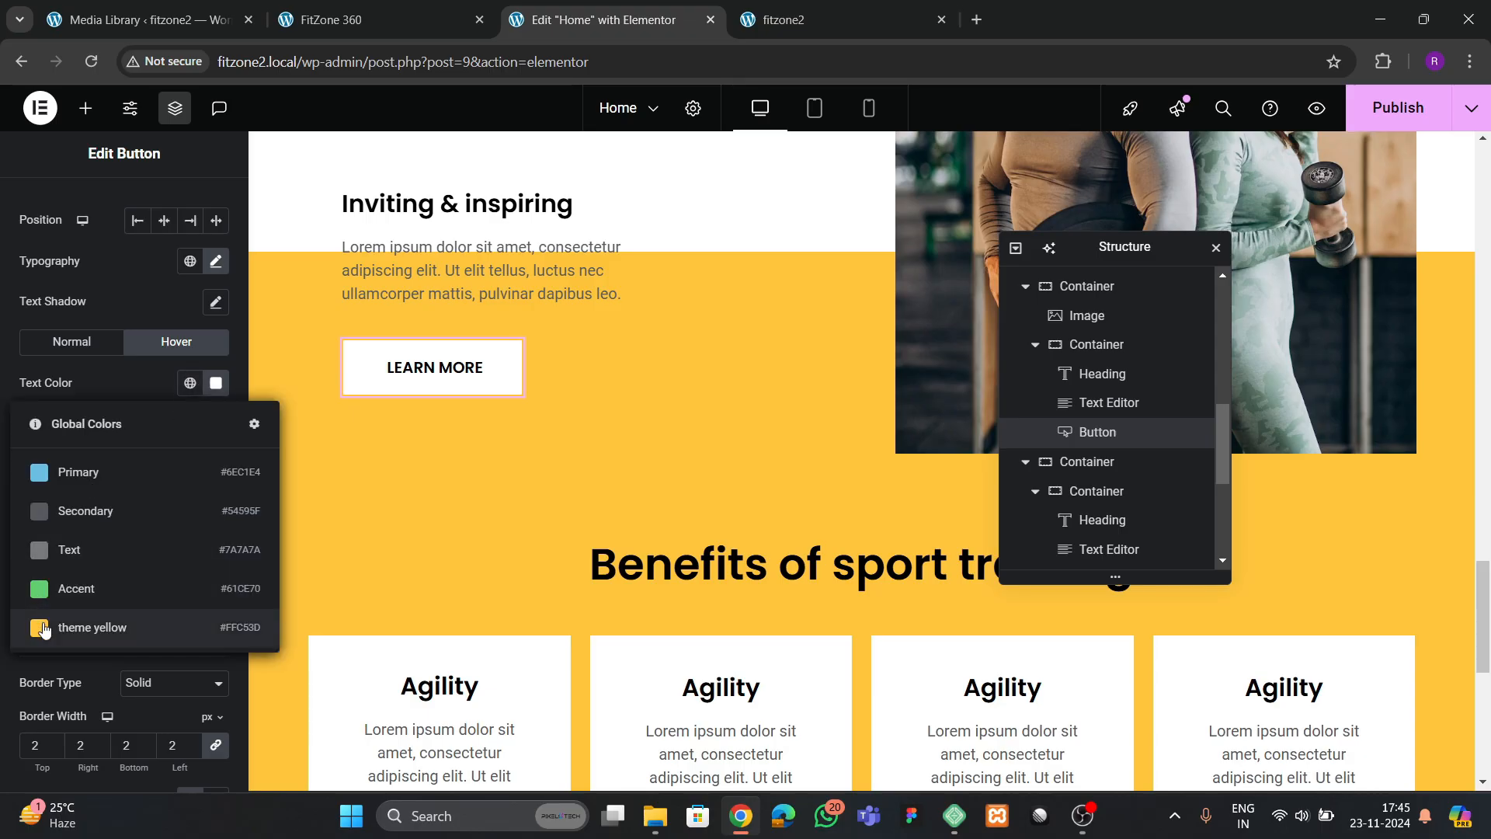
pyautogui.click(78, 623)
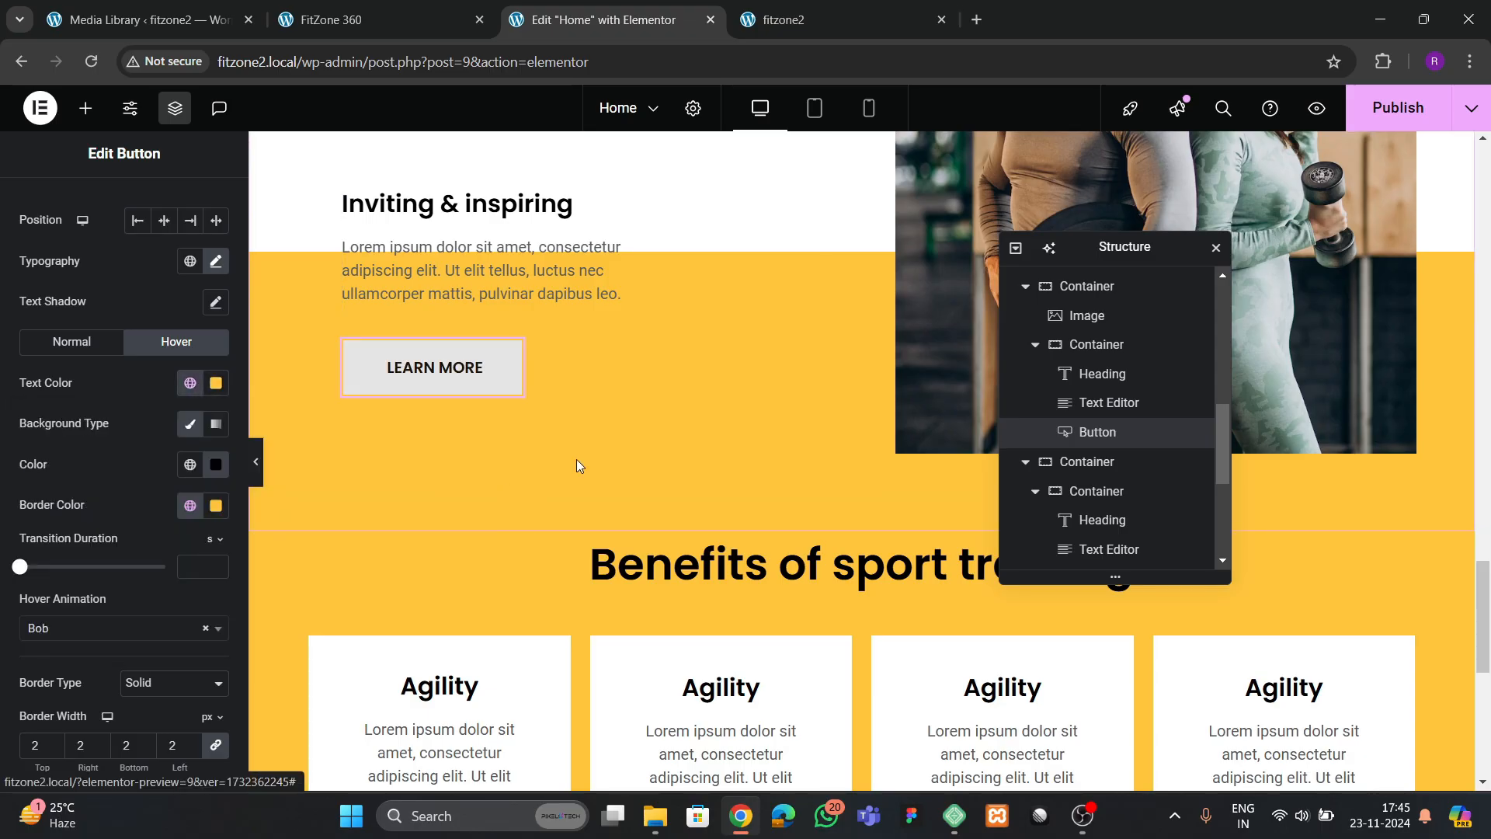
# Publish the page and compare the live fitzone2 benefits section with the FitZone 360 reference site
pyautogui.scroll(-3, 581, 466)
pyautogui.click(1368, 109)
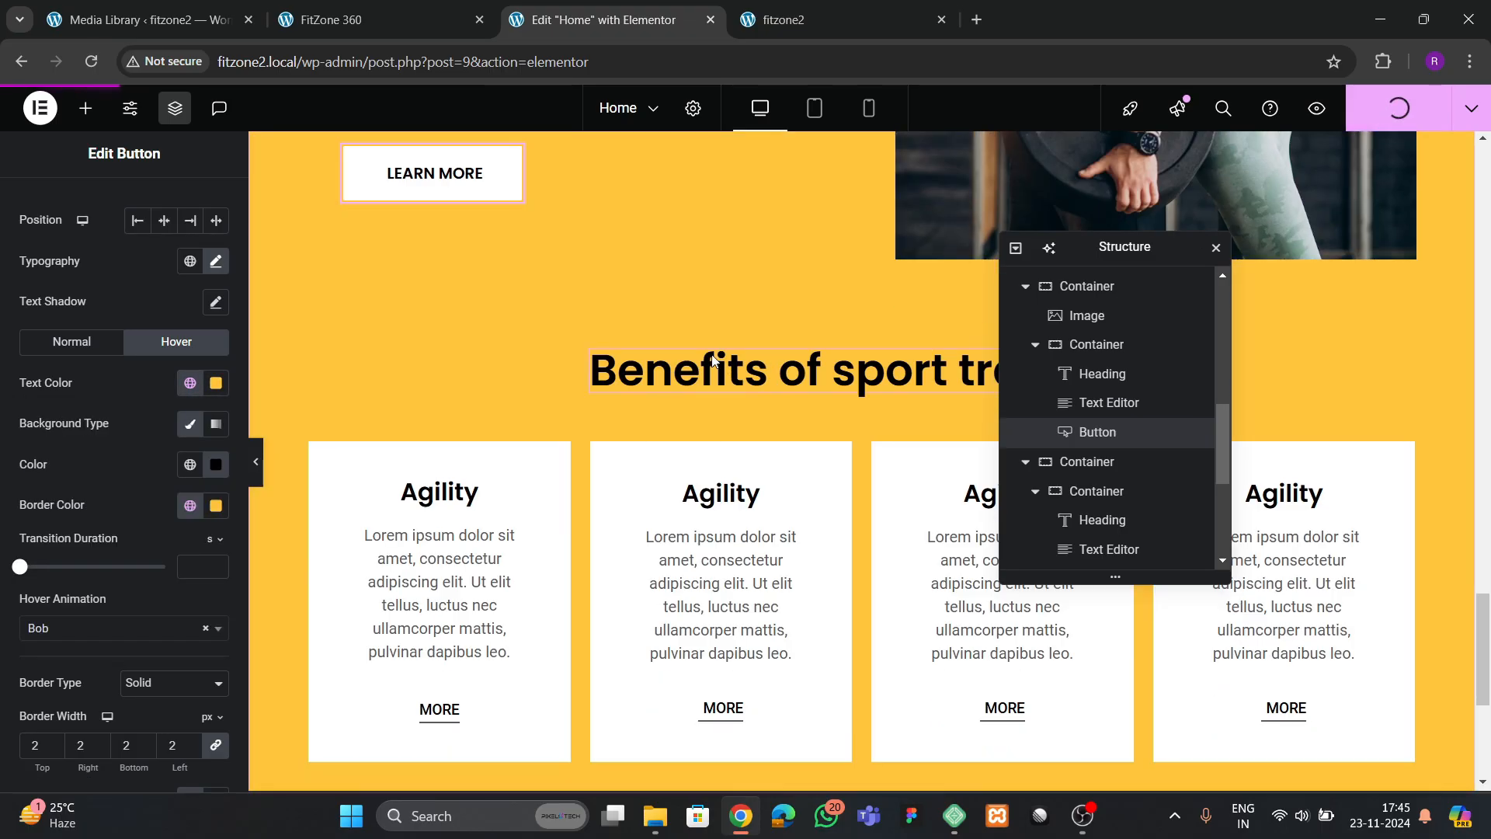
pyautogui.click(808, 21)
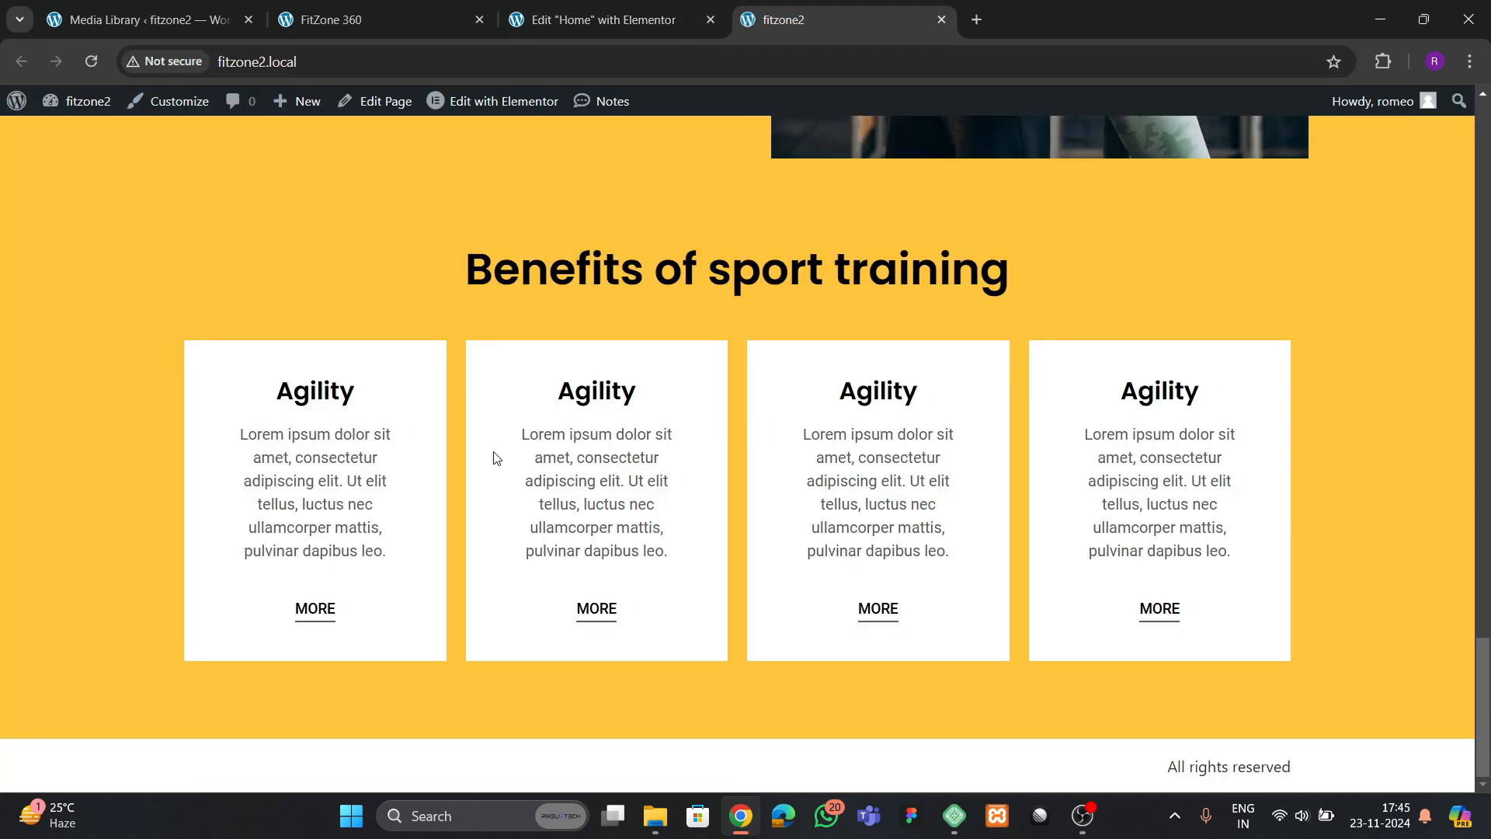
pyautogui.scroll(5, 578, 449)
pyautogui.scroll(-5, 576, 451)
pyautogui.click(334, 19)
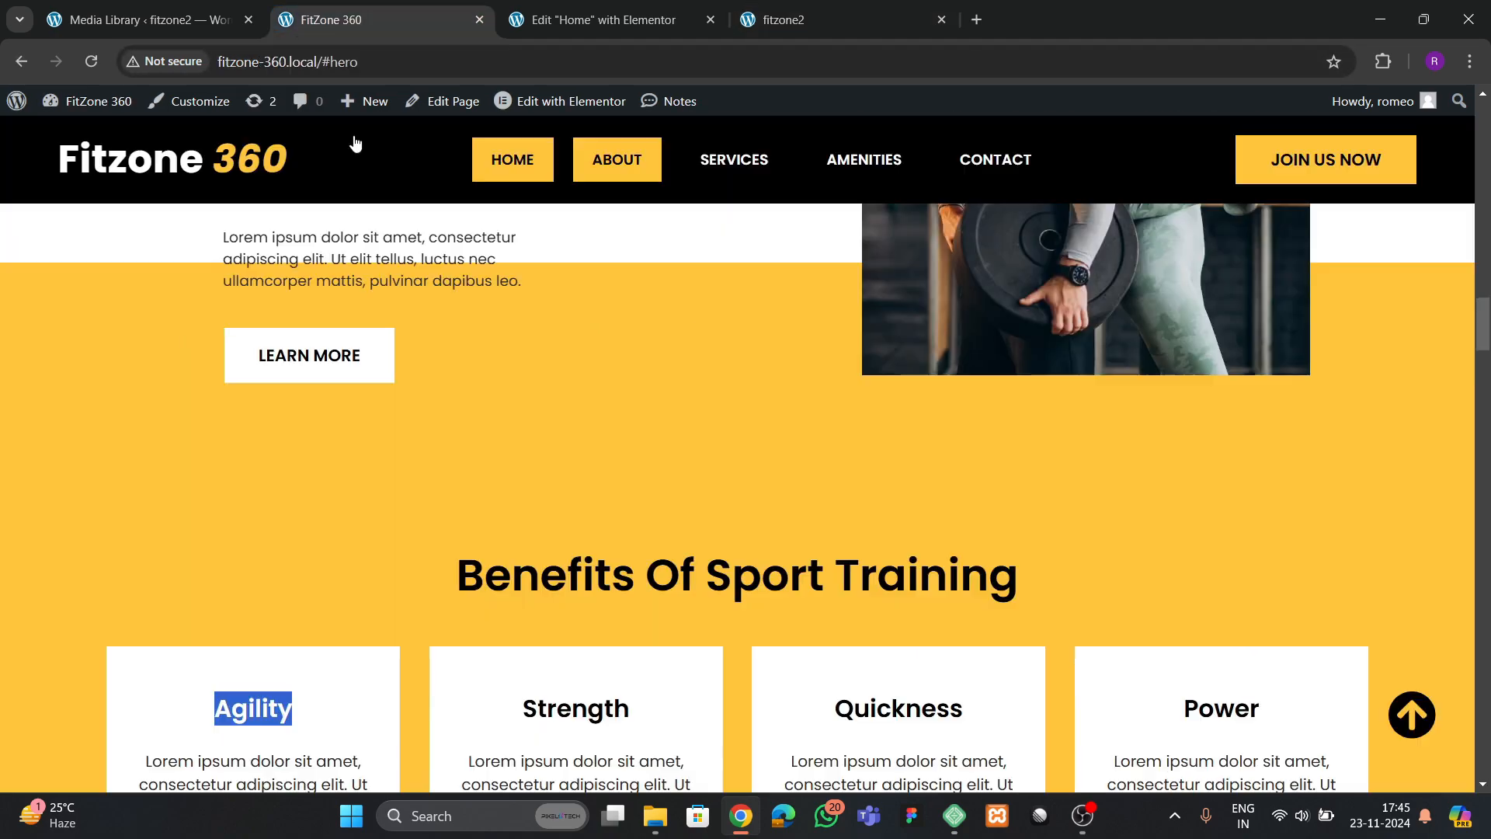
pyautogui.scroll(-4, 575, 458)
pyautogui.scroll(-5, 519, 424)
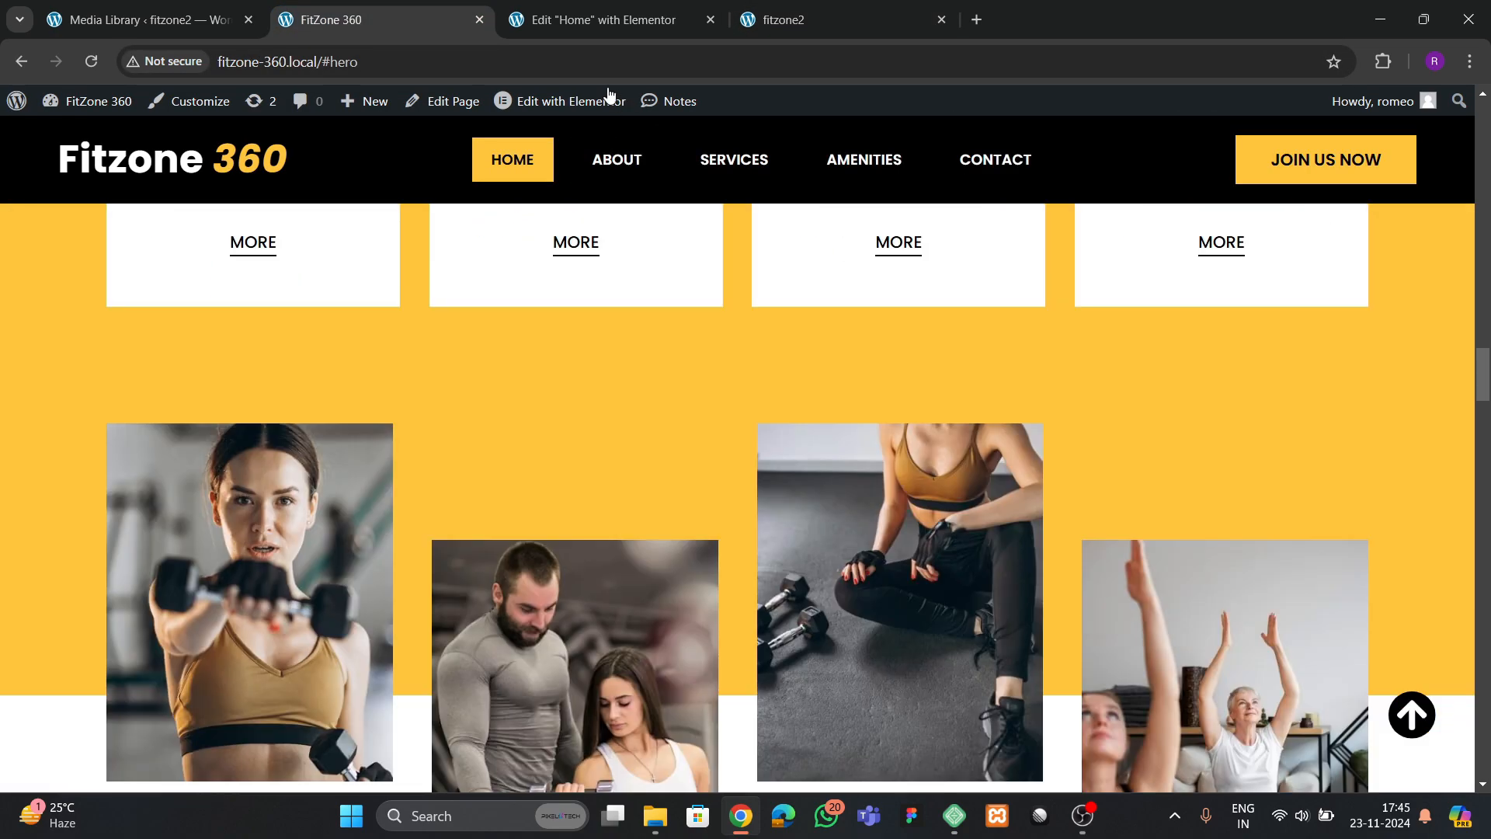
# Examine the about container's layout width and compare the benefits card row on the reference and live fitzone2 sites
pyautogui.hotkey('ctrl', 'Tab')
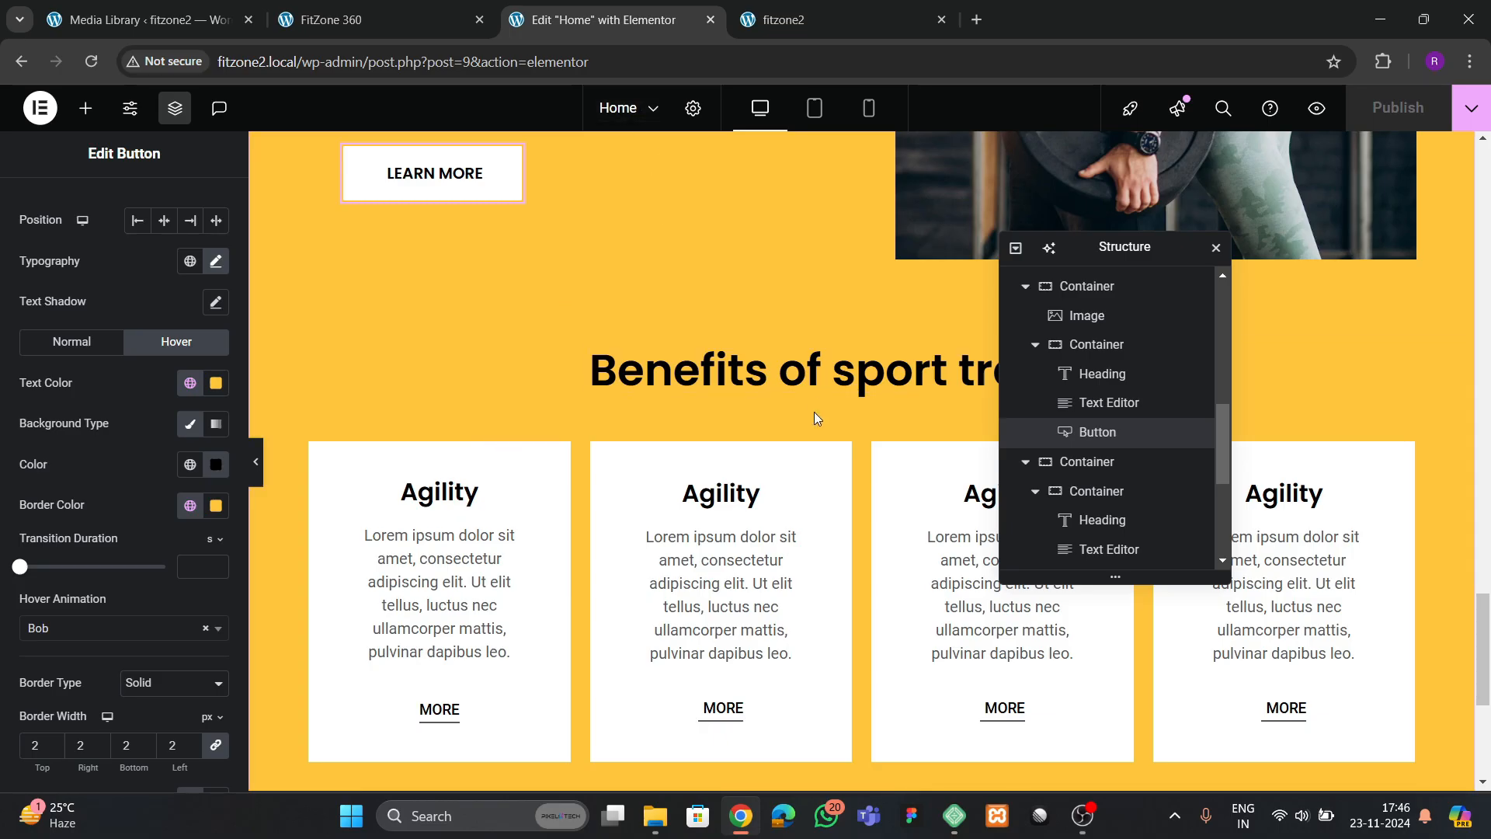
pyautogui.scroll(5, 814, 417)
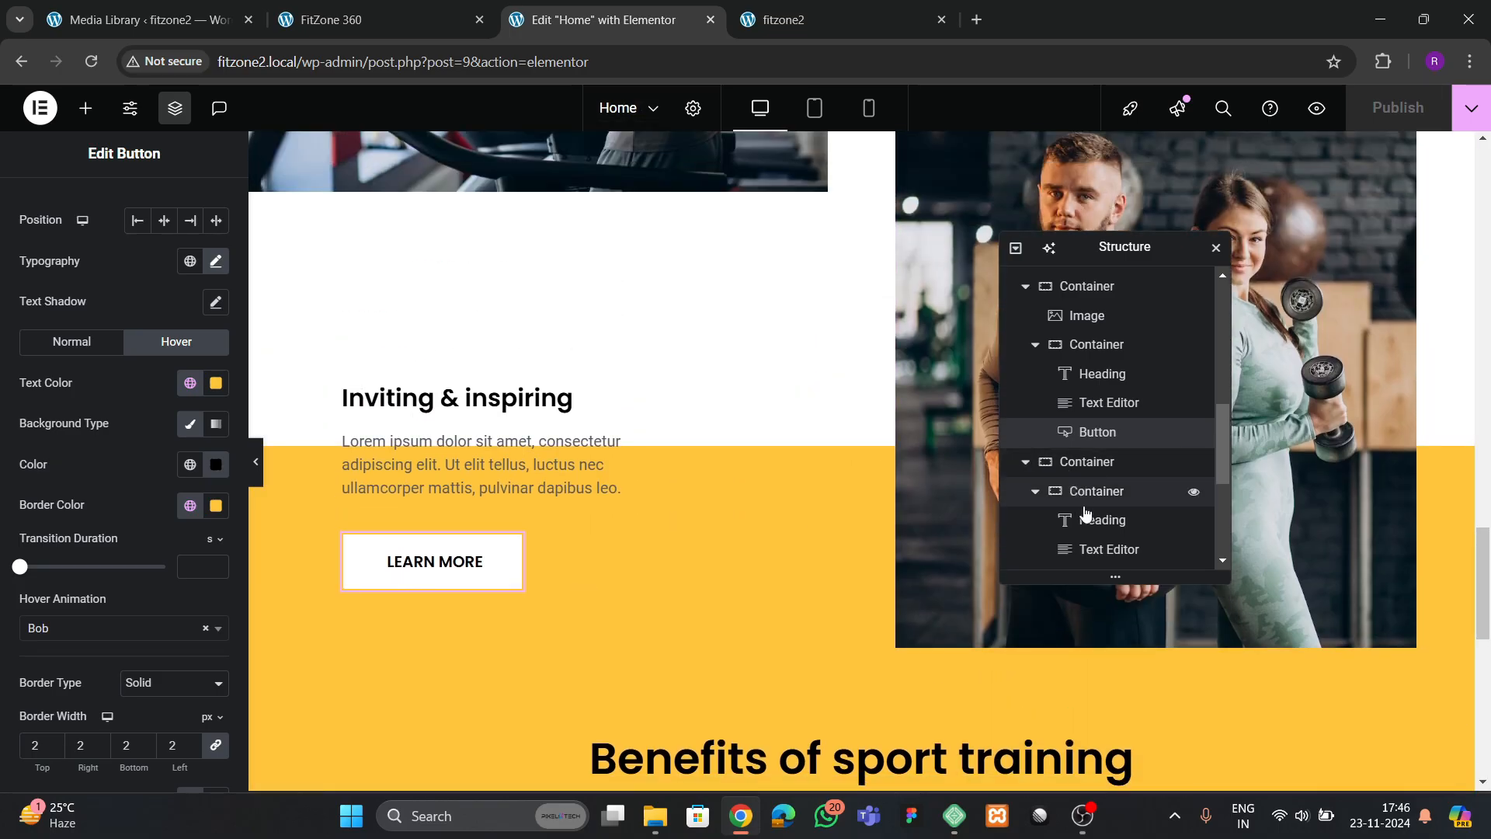
pyautogui.scroll(3, 1086, 513)
pyautogui.click(1080, 460)
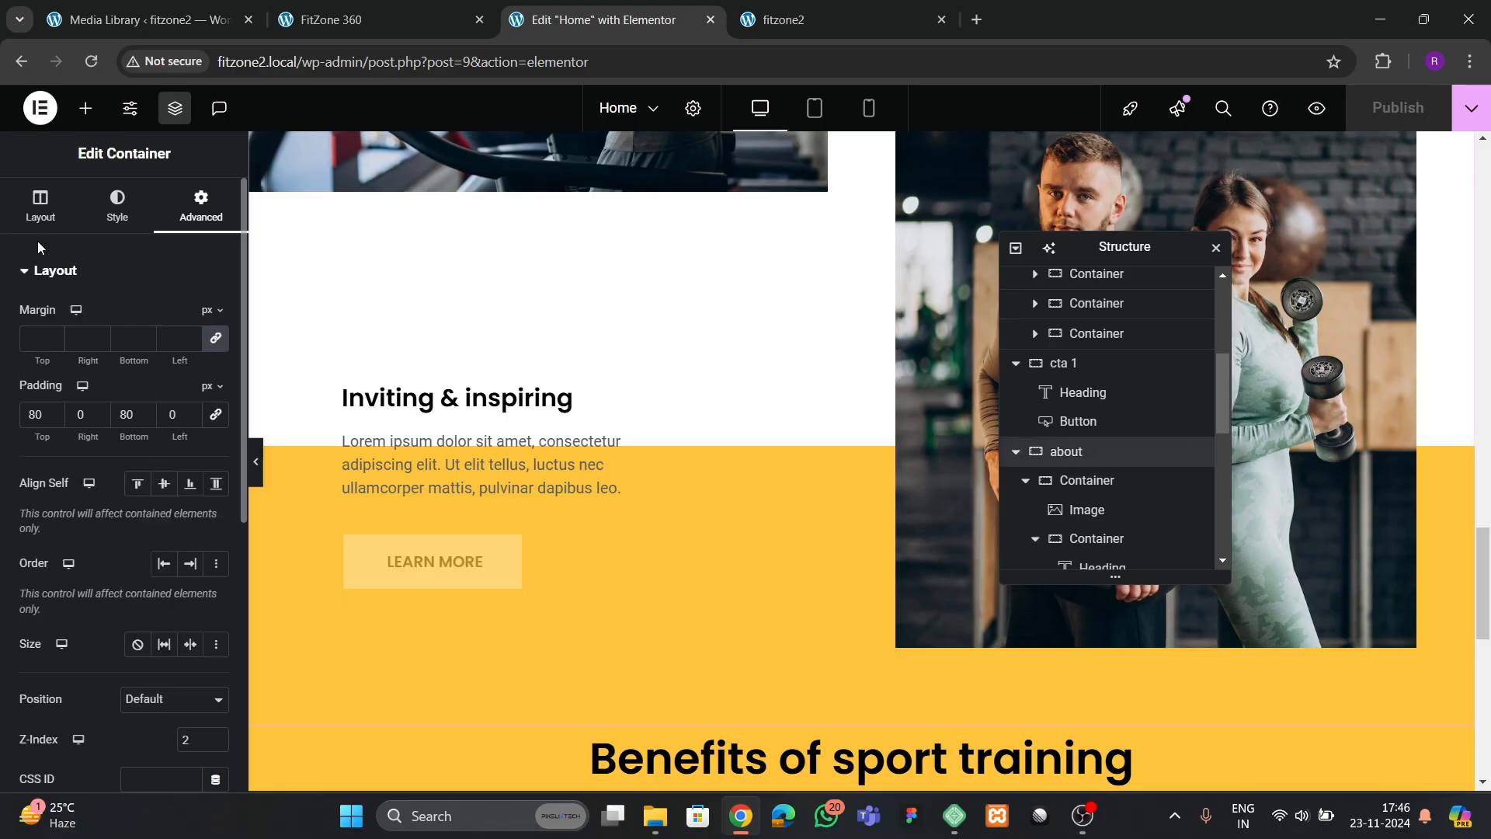
pyautogui.click(41, 206)
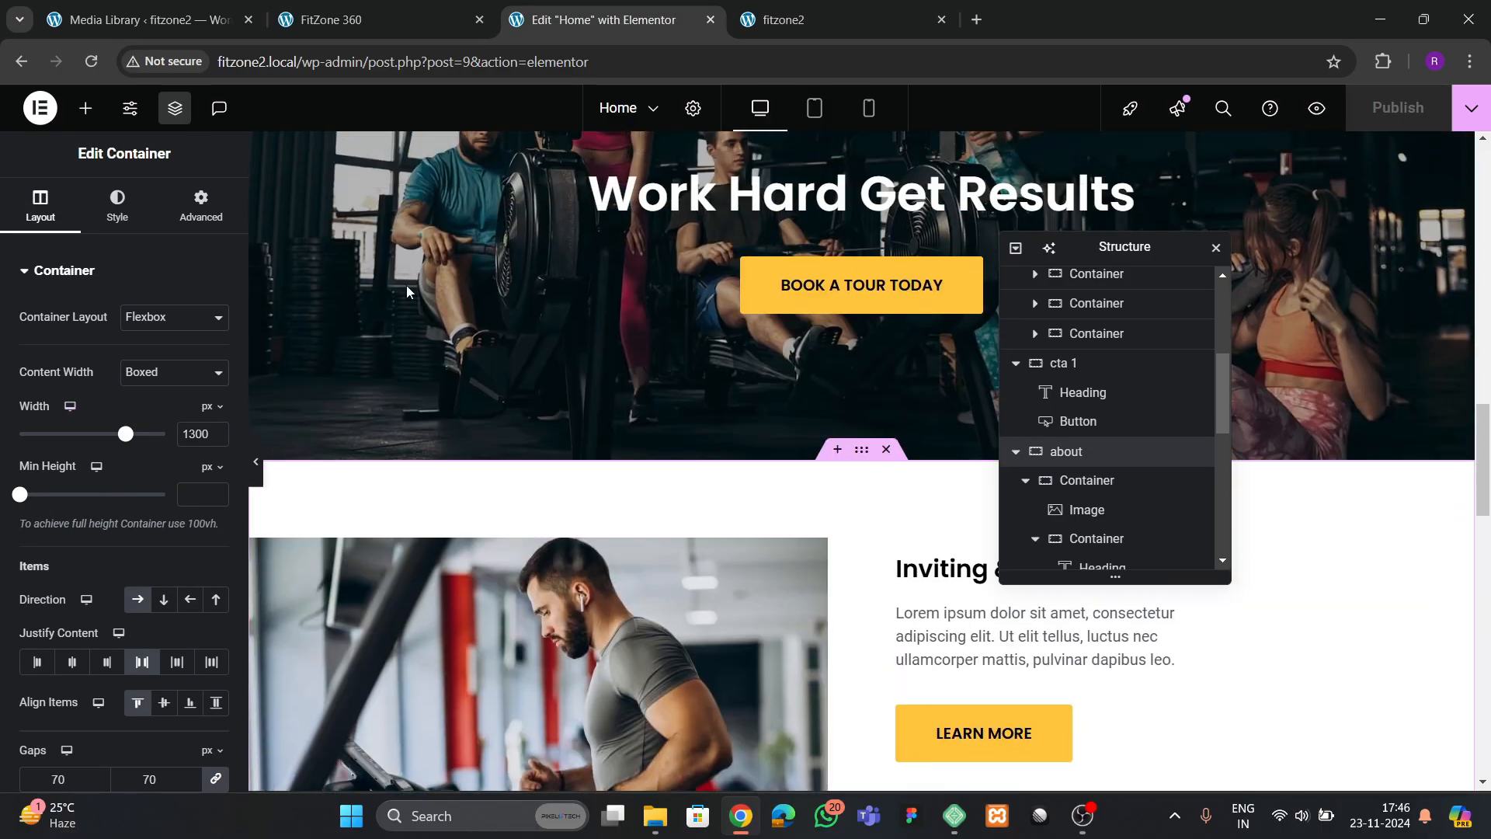
pyautogui.click(375, 14)
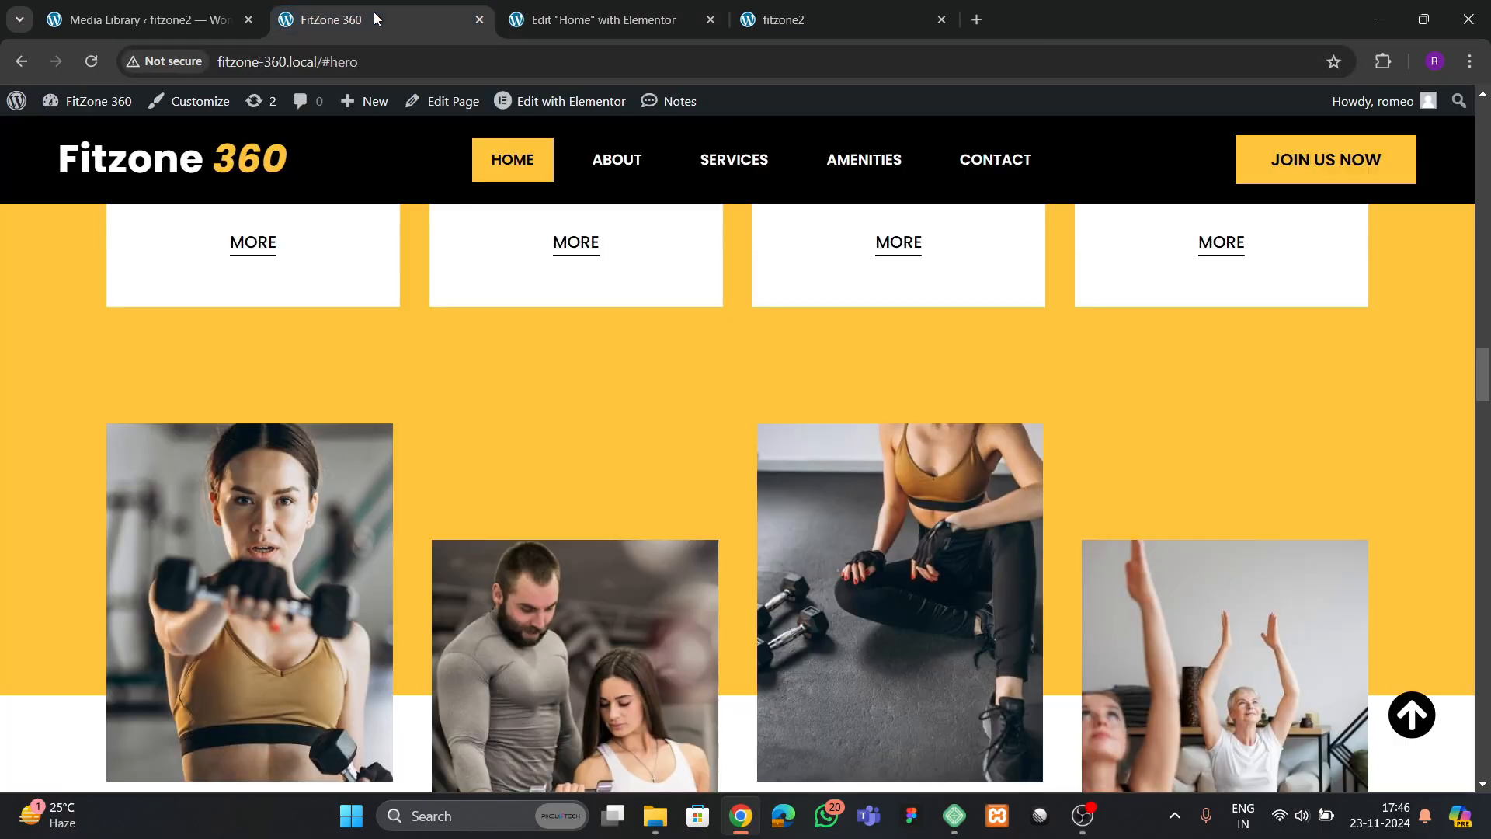
pyautogui.scroll(-5, 594, 480)
pyautogui.click(822, 20)
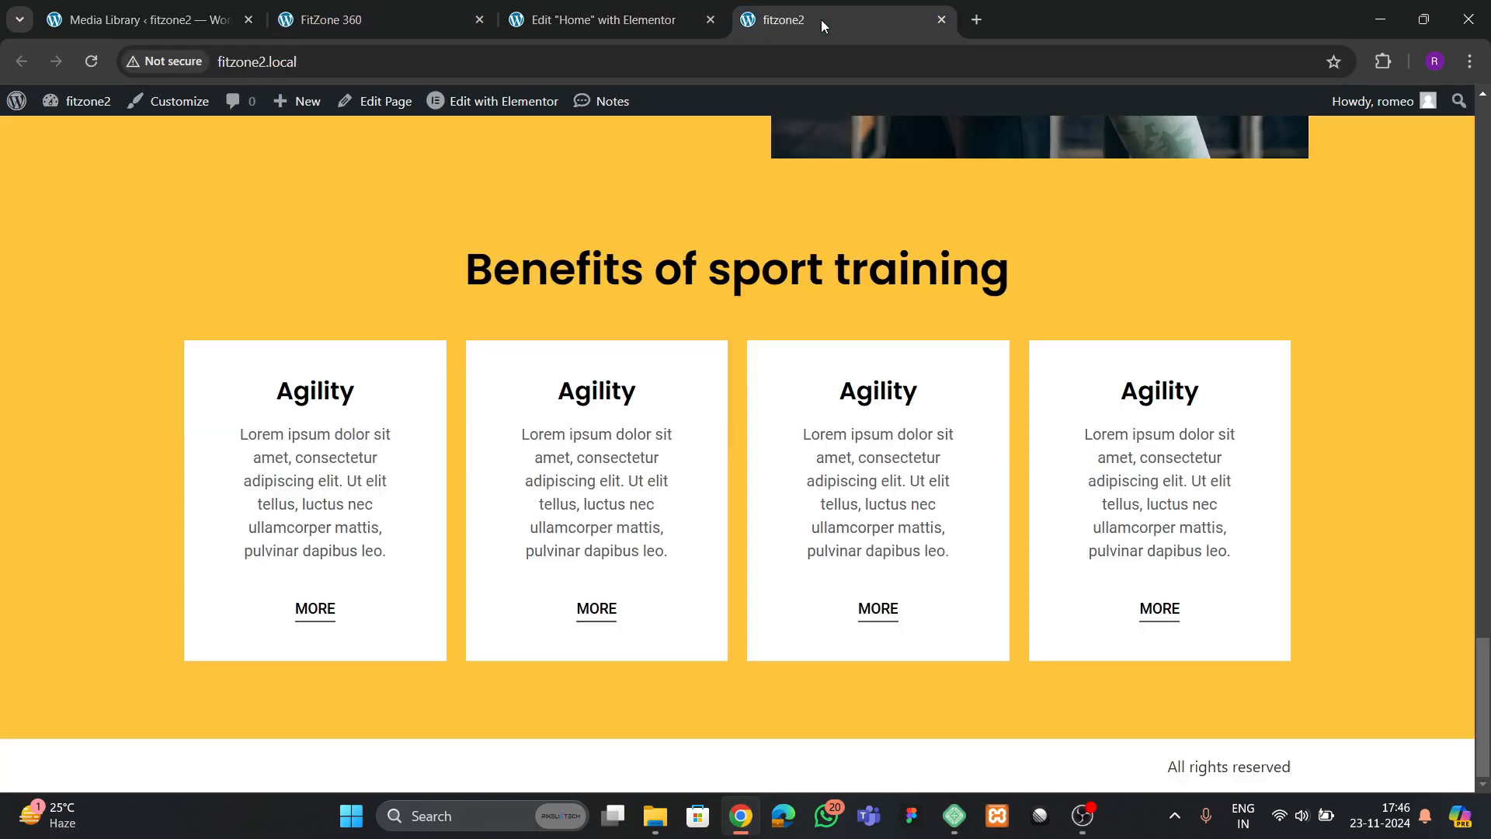
pyautogui.scroll(15, 688, 422)
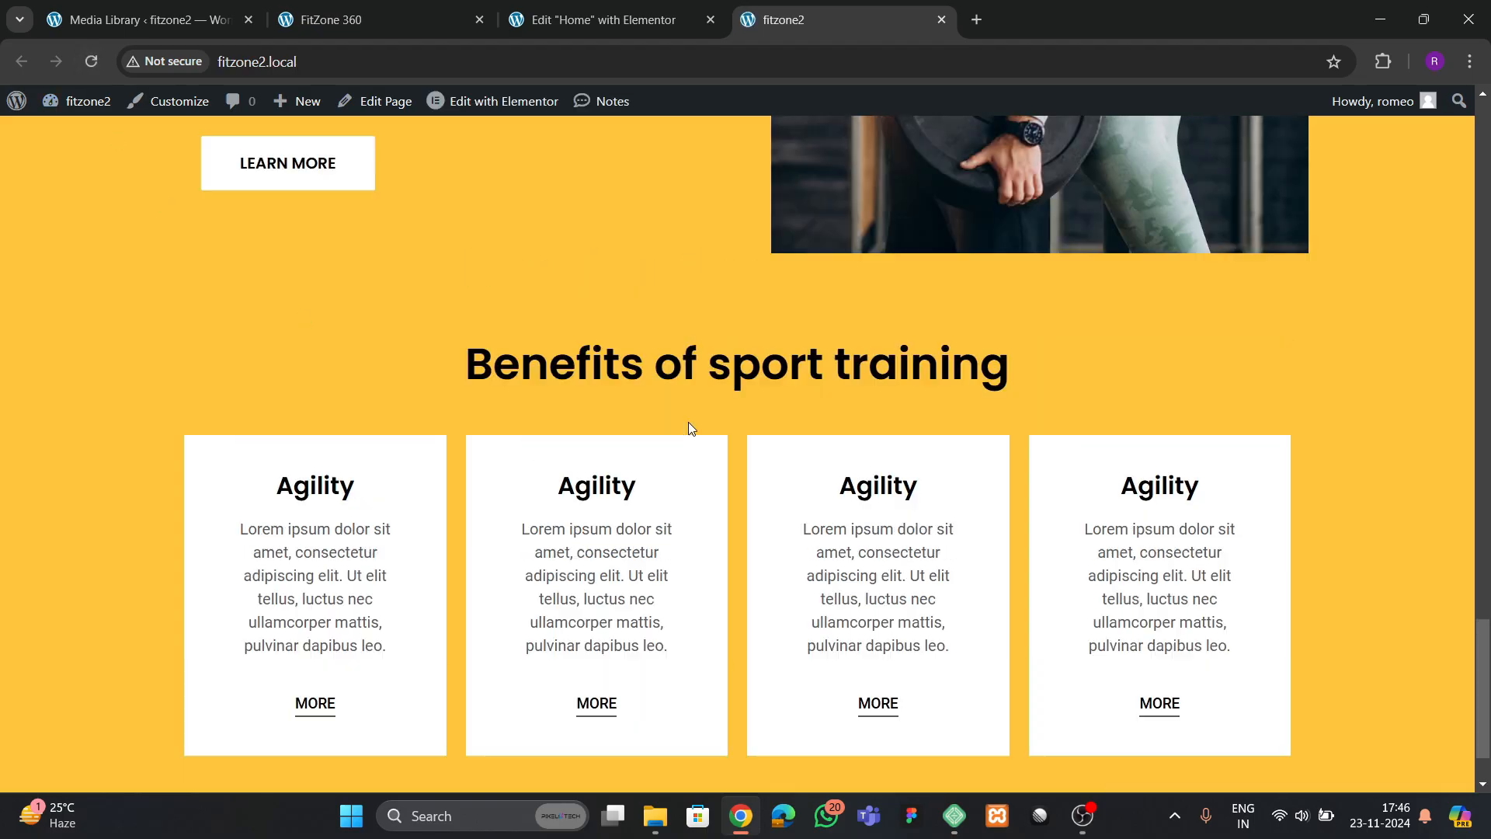
pyautogui.scroll(-15, 698, 419)
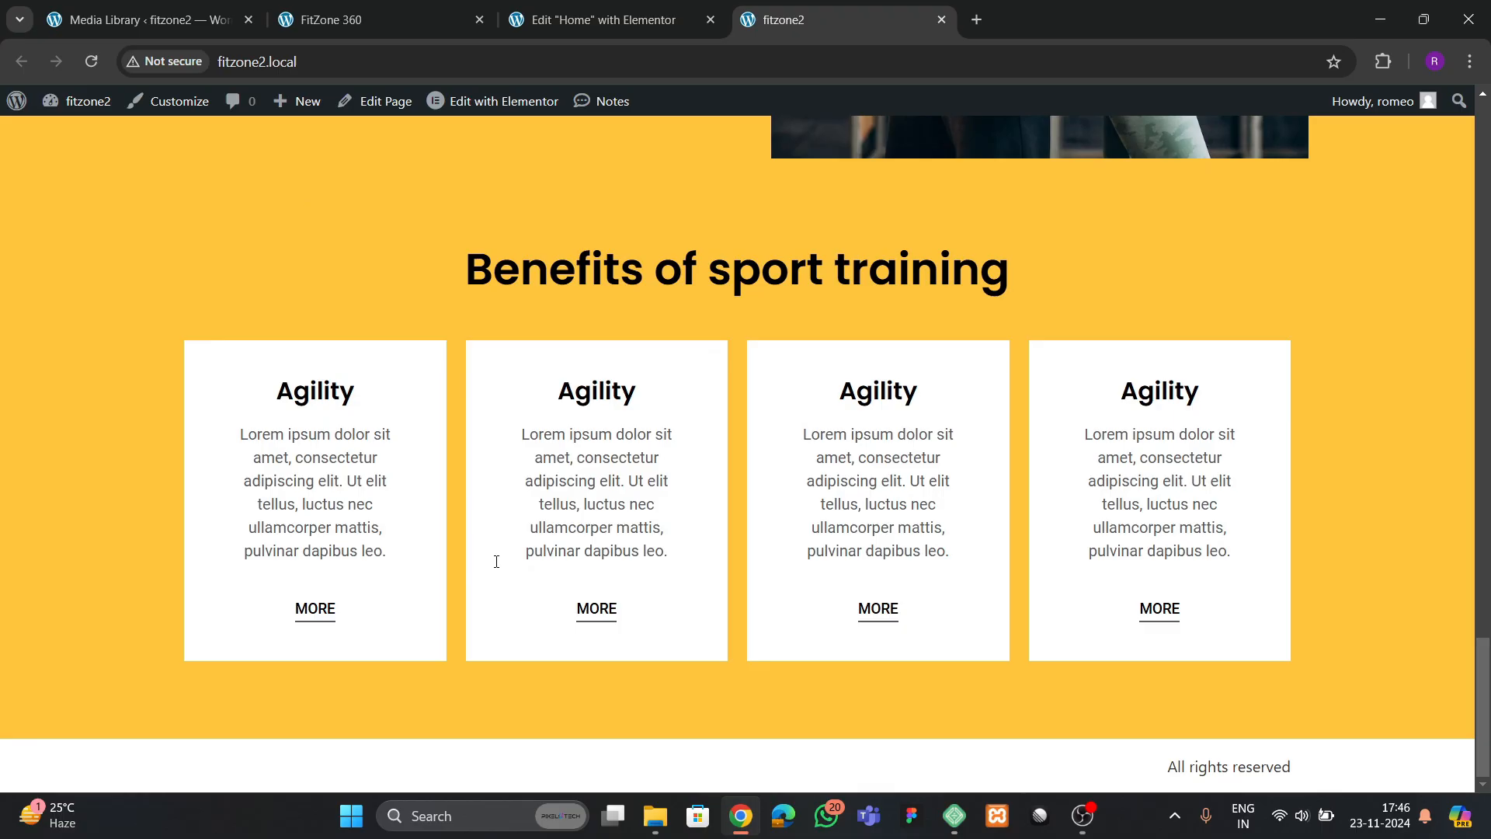
# Keep the services 2 grid's content width at Full Width and set its width to 1300 px in the Elementor editor
pyautogui.click(598, 19)
pyautogui.scroll(-6, 979, 427)
pyautogui.scroll(-2, 1064, 491)
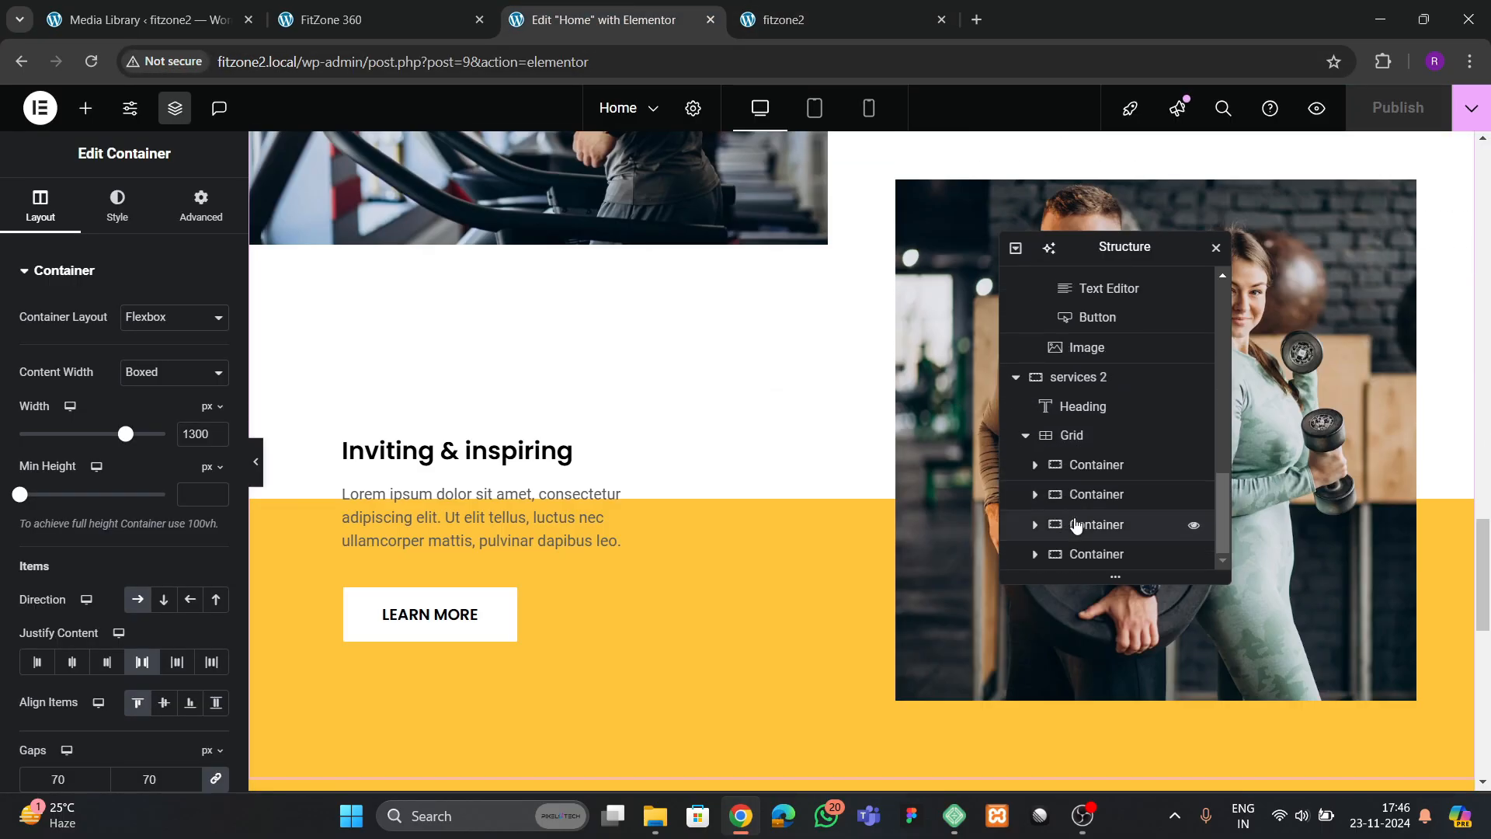
pyautogui.click(1067, 437)
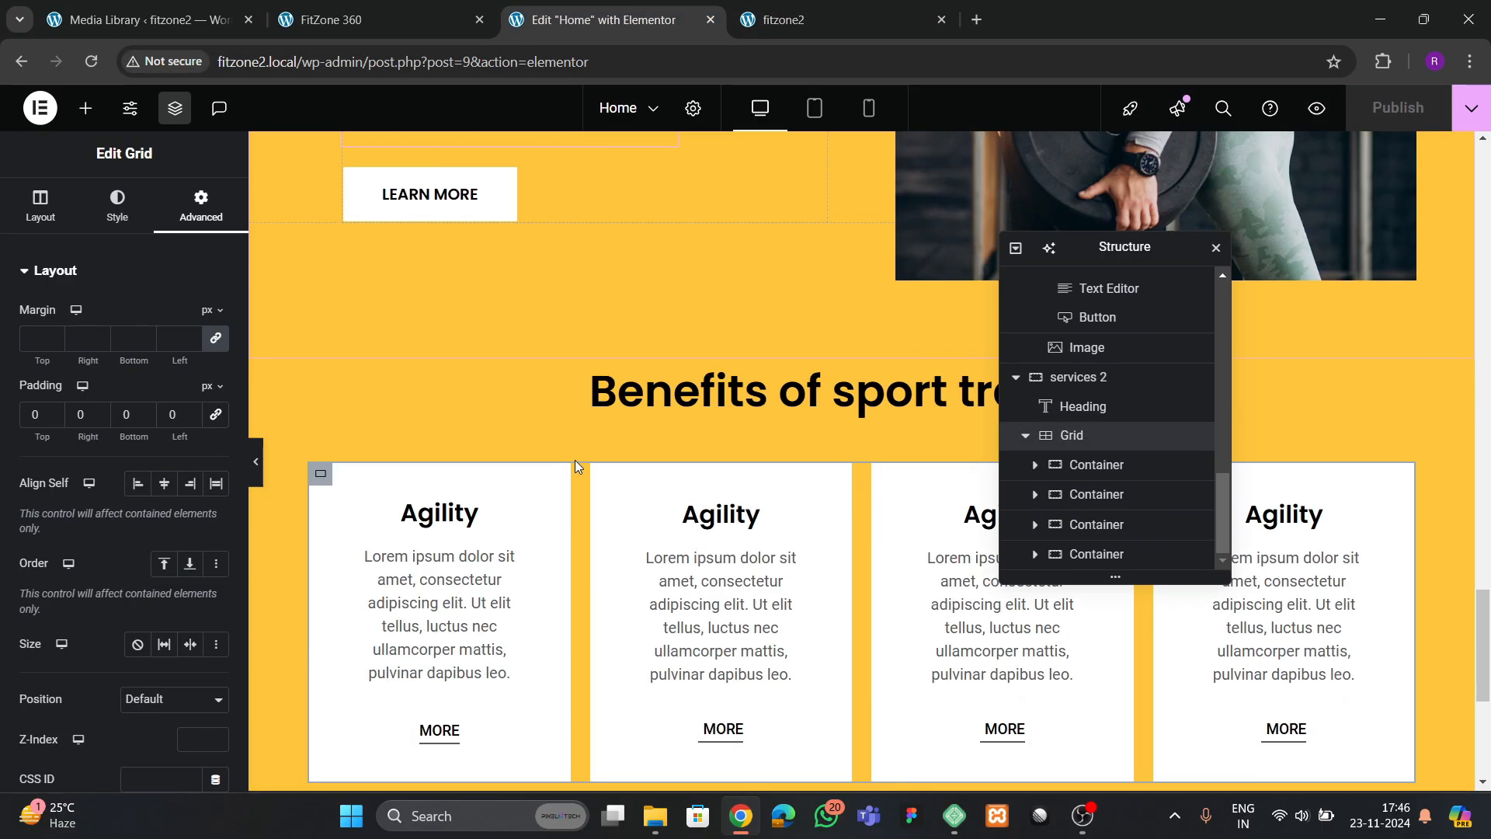
pyautogui.click(45, 208)
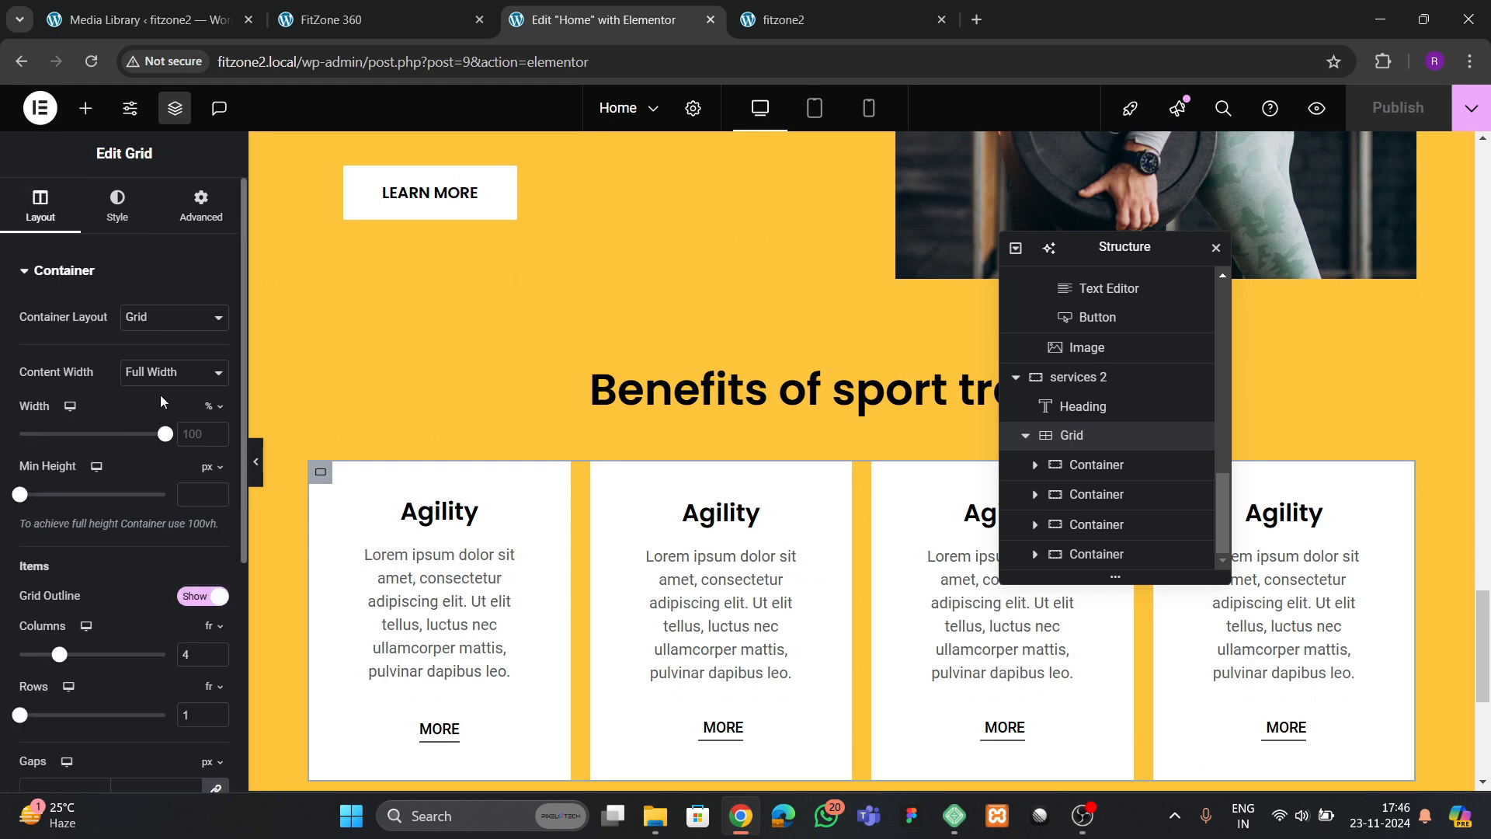
pyautogui.click(162, 377)
pyautogui.click(159, 422)
pyautogui.click(174, 373)
pyautogui.click(142, 397)
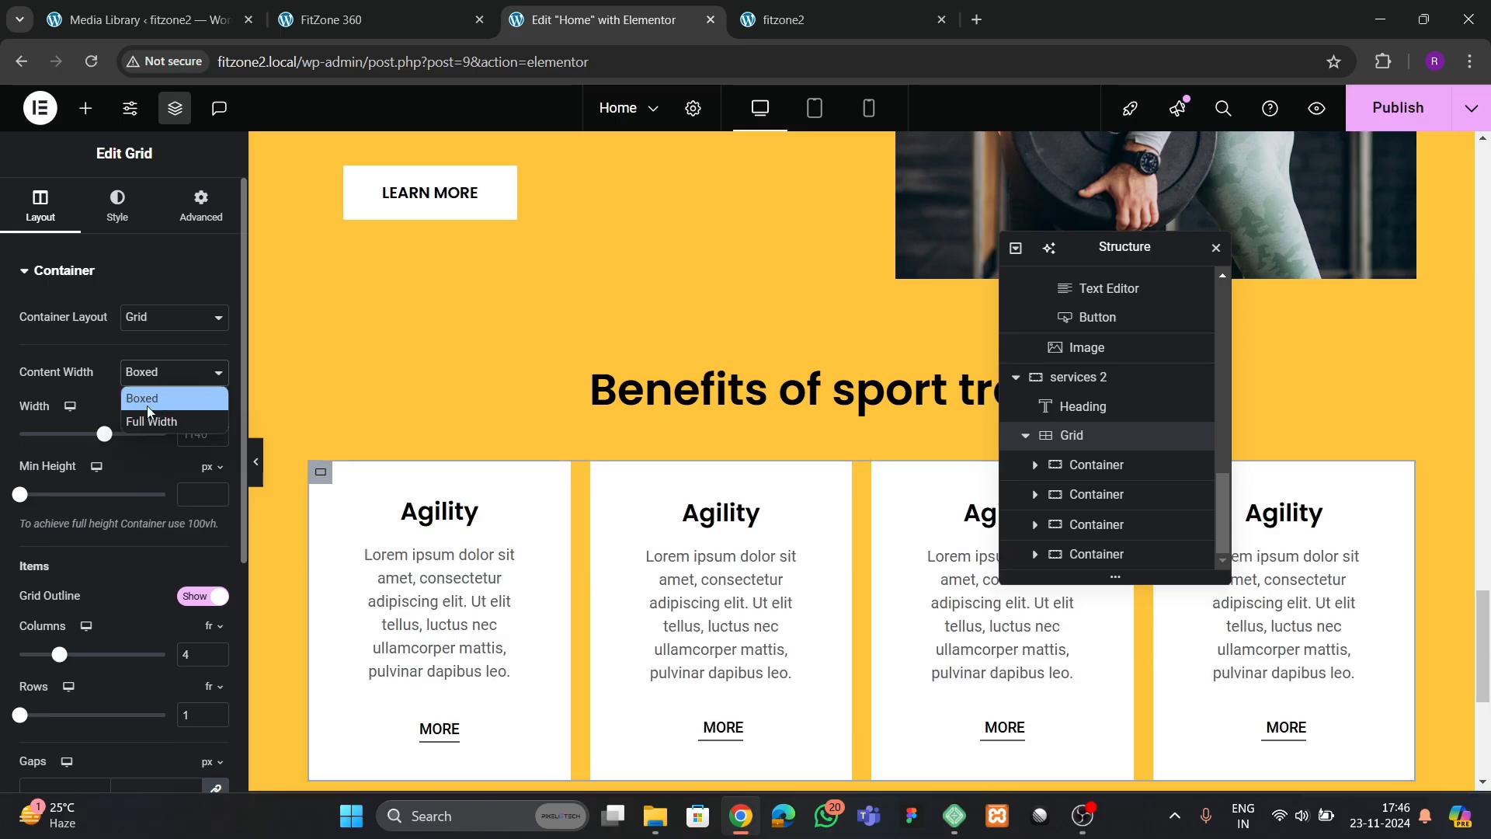
pyautogui.click(153, 422)
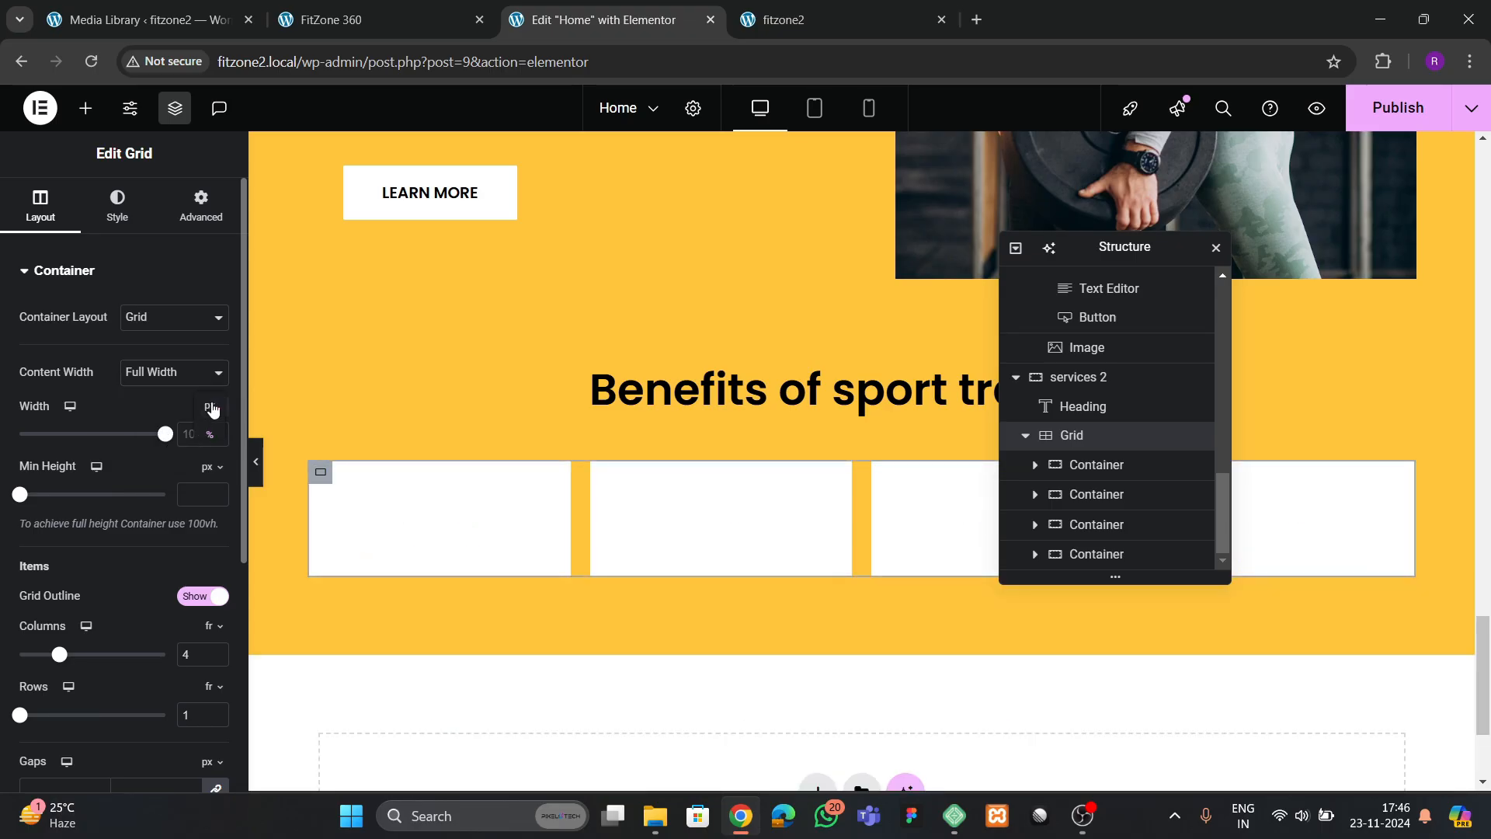
pyautogui.click(210, 406)
pyautogui.write('1300')
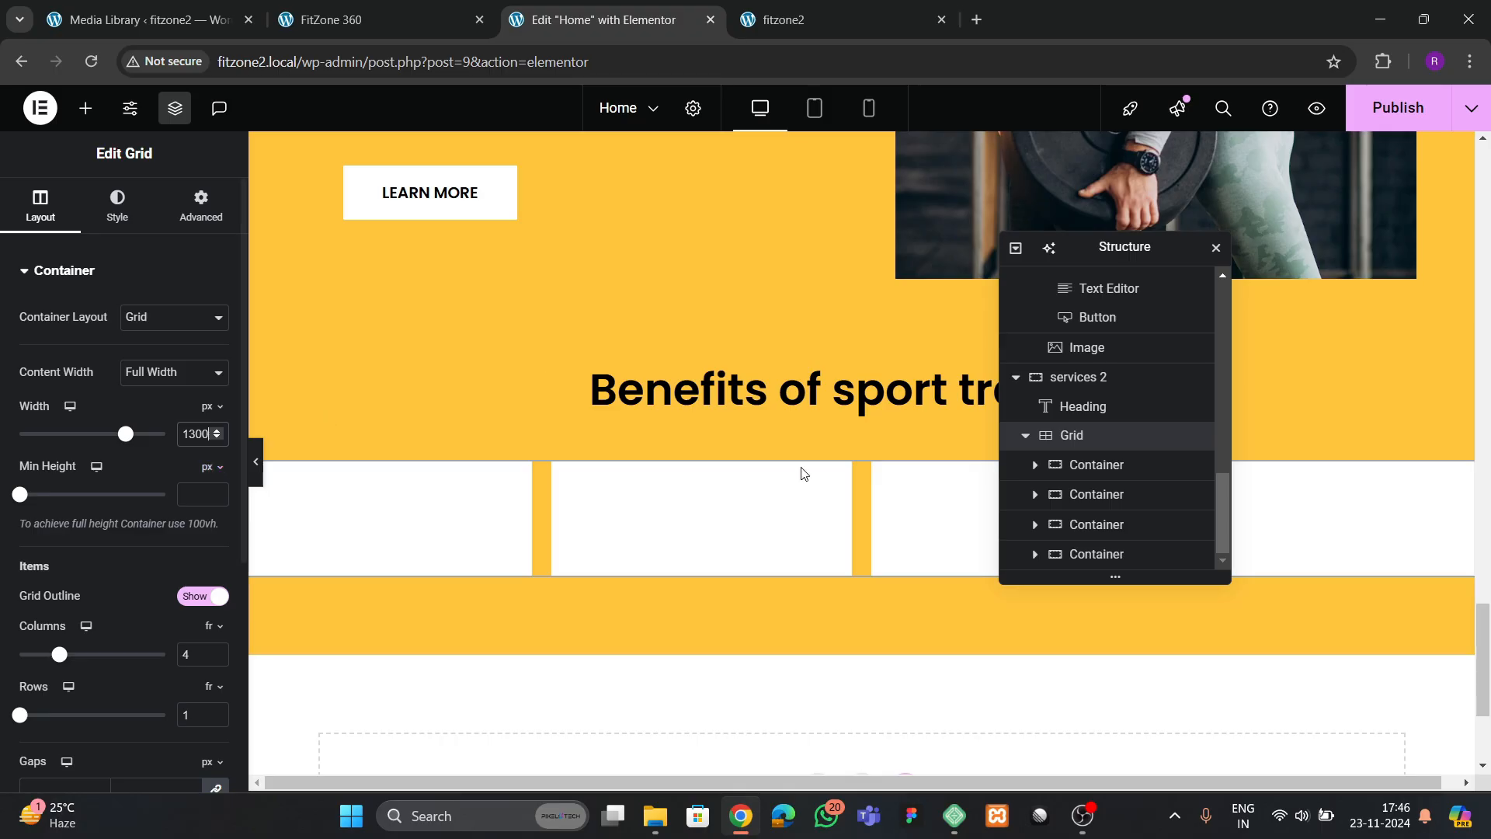
# Save the page and check the width of the benefits cards on the live fitzone2 site
pyautogui.scroll(-3, 783, 453)
pyautogui.scroll(4, 730, 472)
pyautogui.scroll(-1, 637, 486)
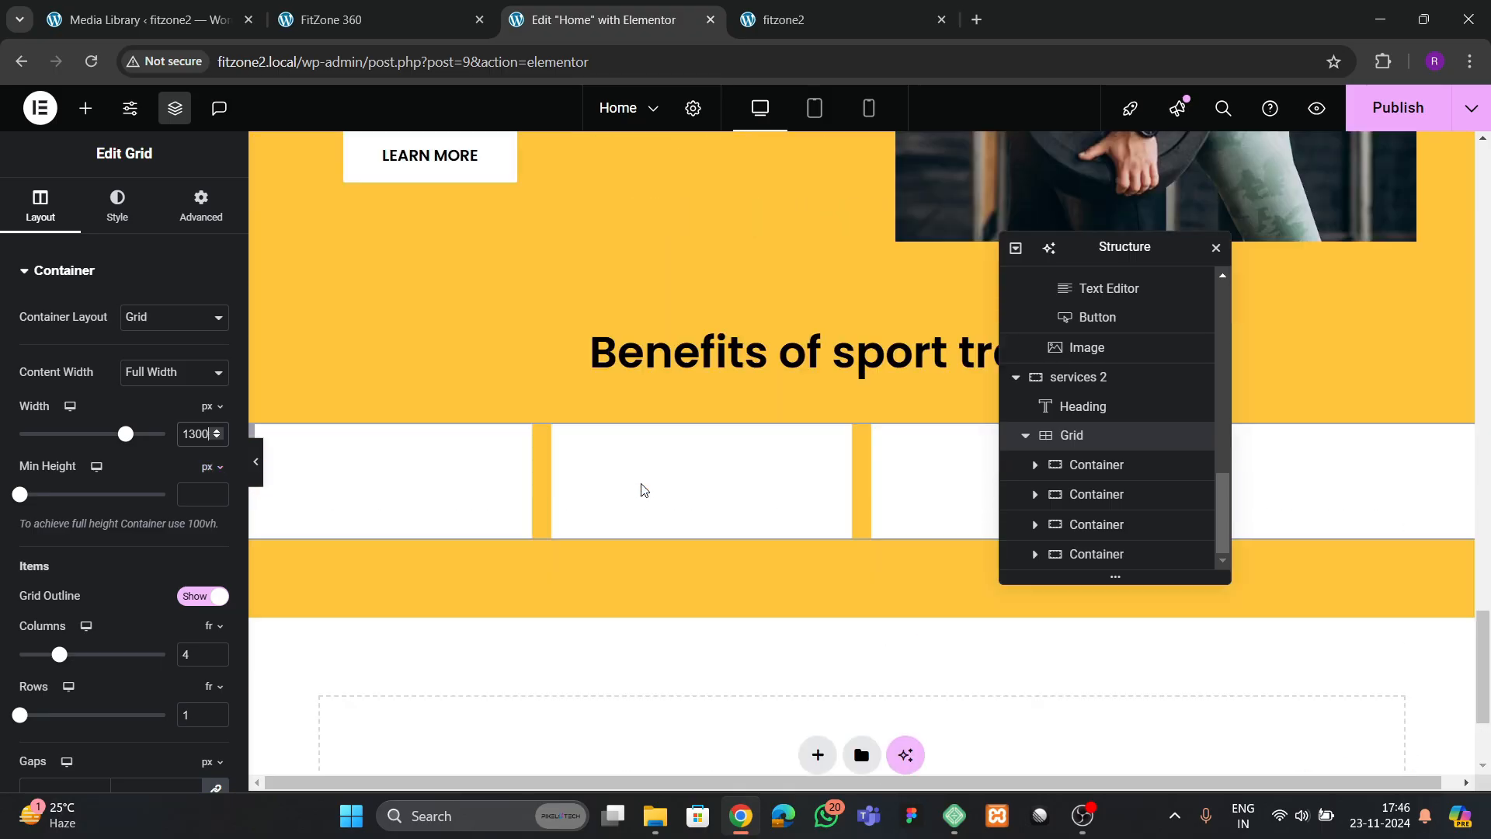
pyautogui.scroll(1, 642, 490)
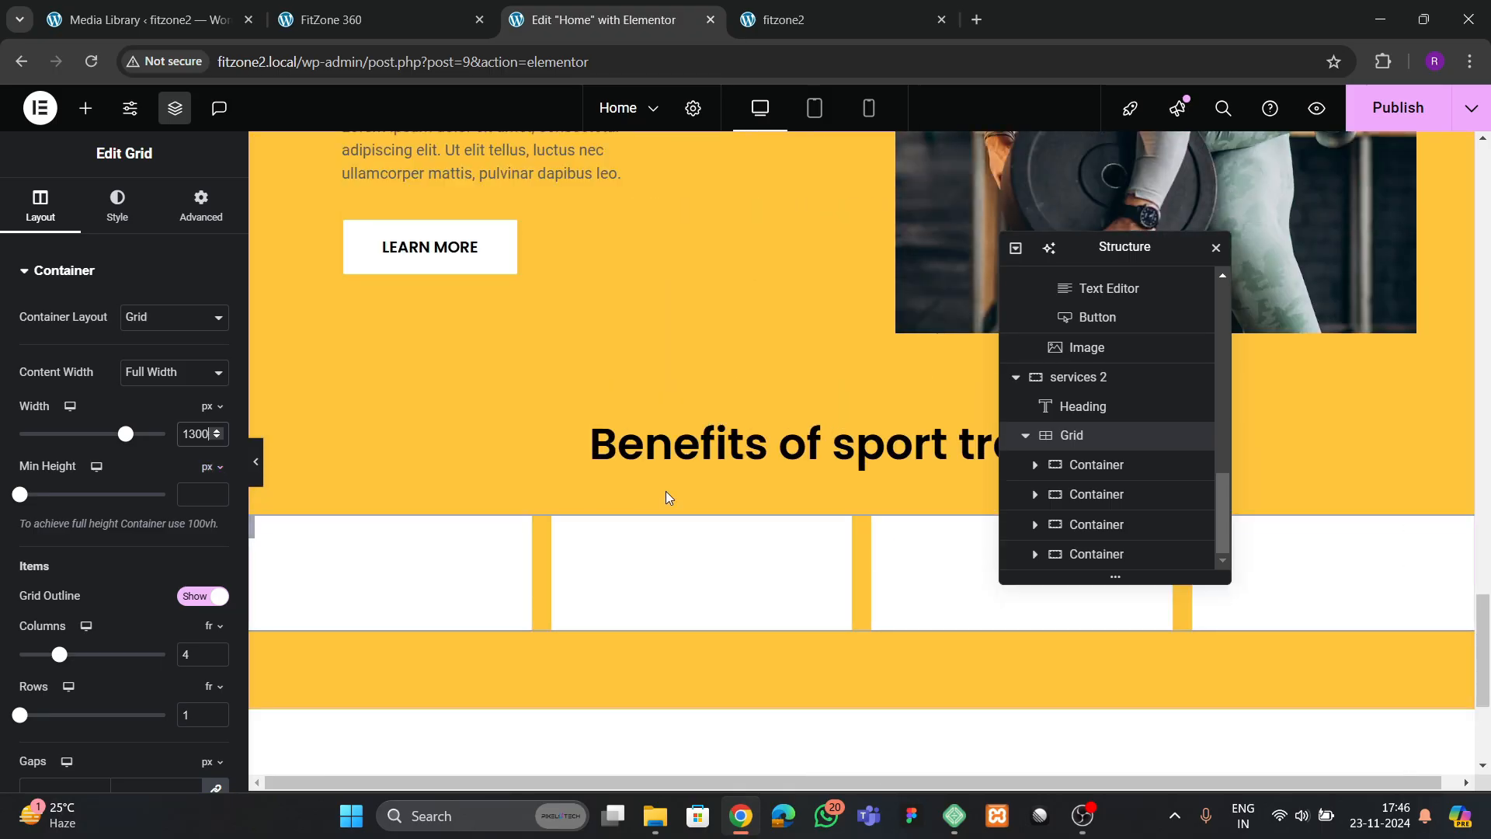
pyautogui.click(781, 20)
pyautogui.click(599, 19)
pyautogui.scroll(-3, 558, 419)
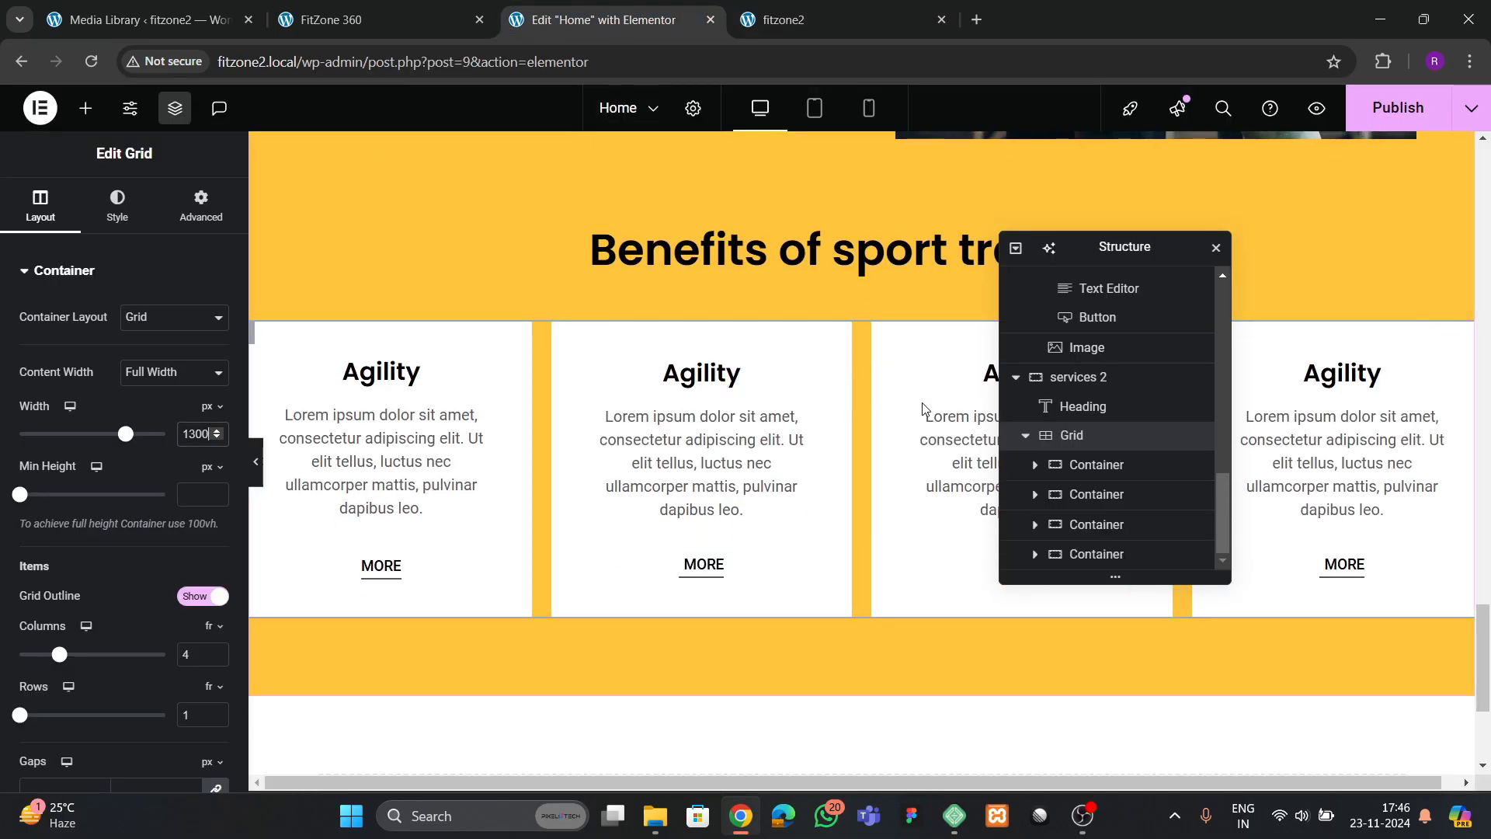
pyautogui.hotkey('ctrl', 's')
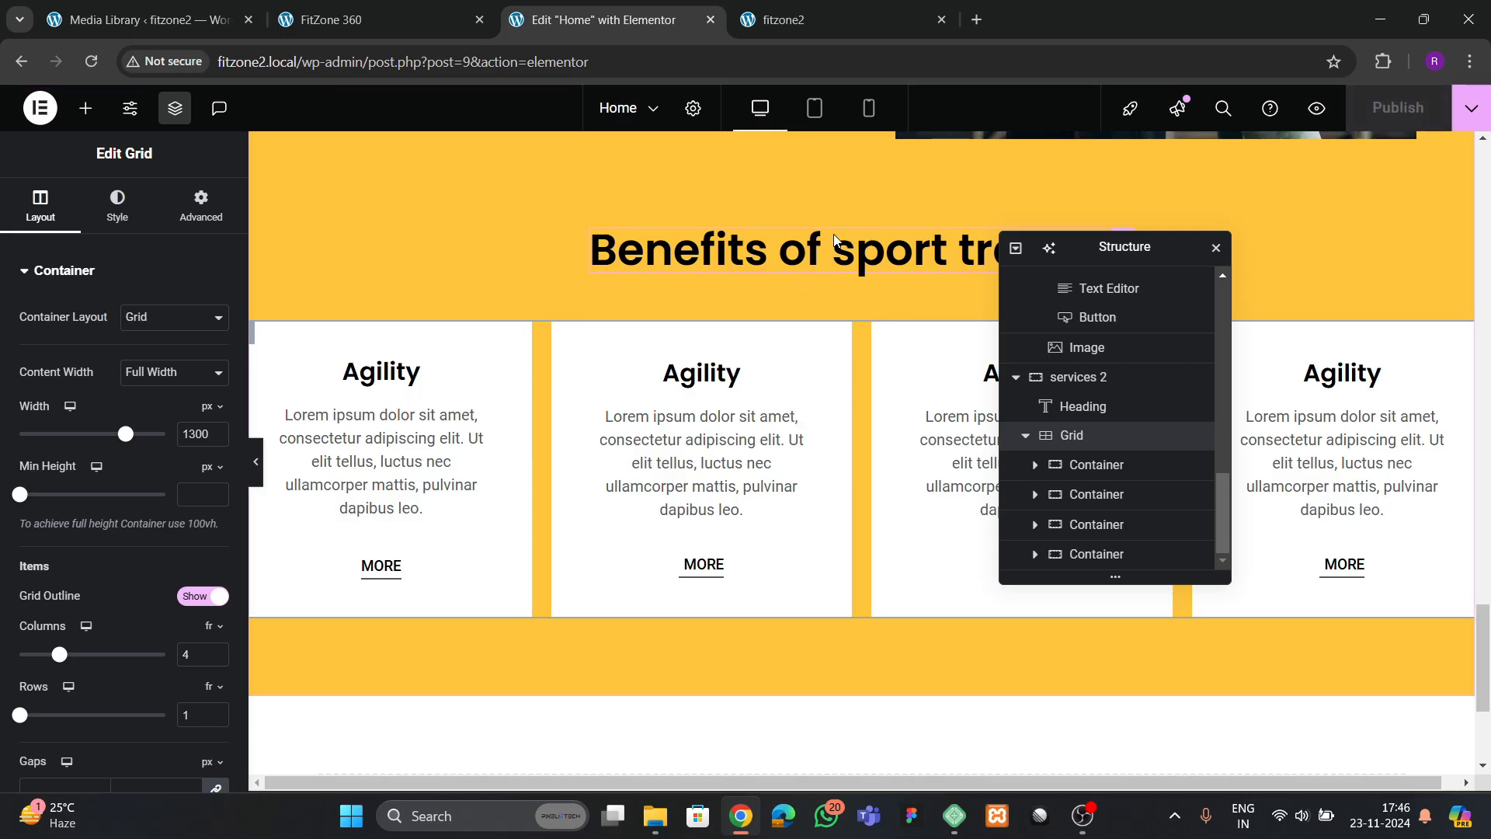
pyautogui.click(807, 19)
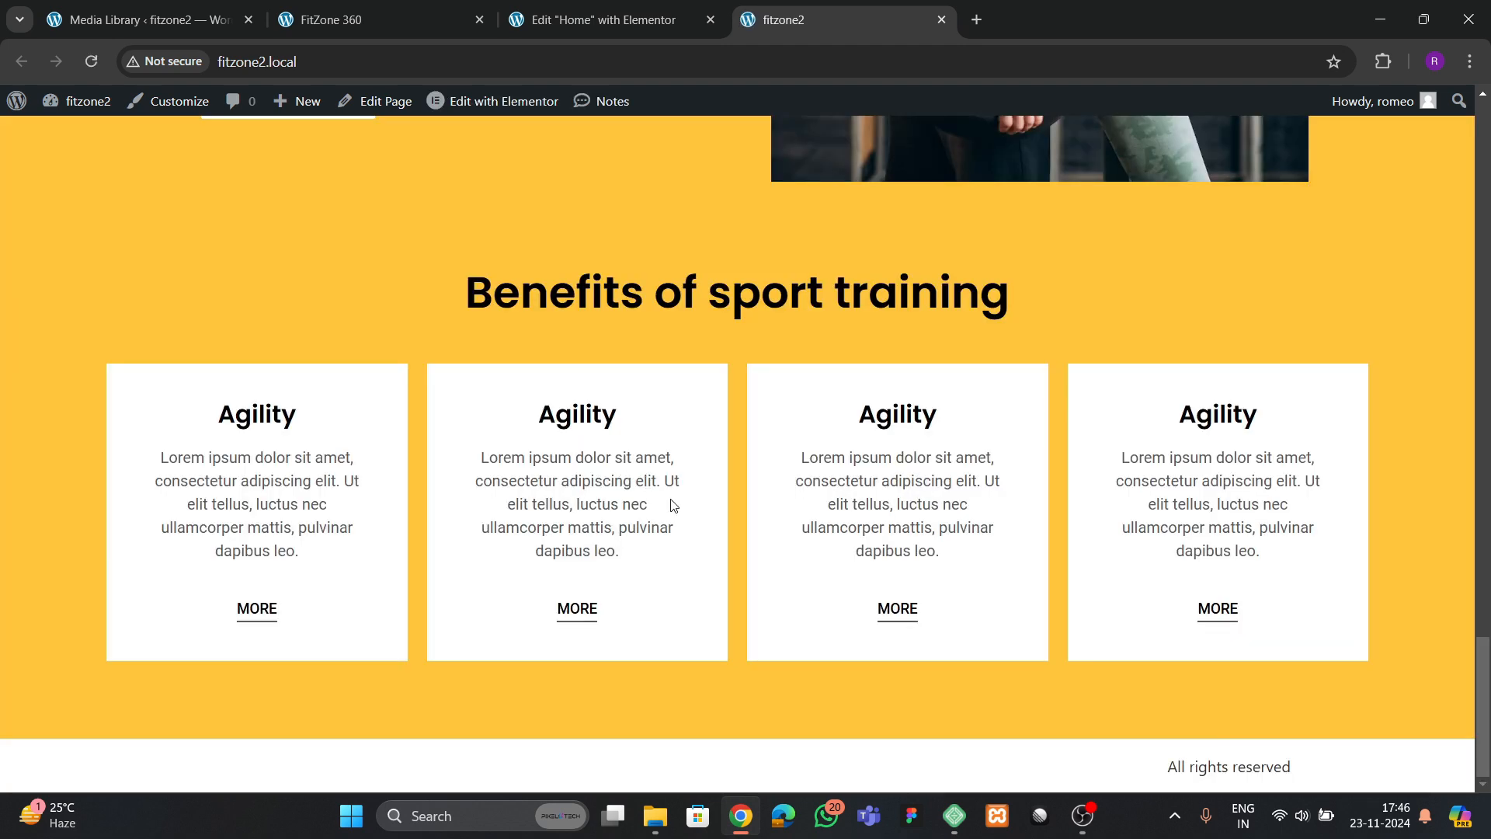
# Set the column and row gaps of the services 2 grid to 40 px in the Elementor editor and save the page
pyautogui.scroll(2, 675, 507)
pyautogui.scroll(-2, 674, 507)
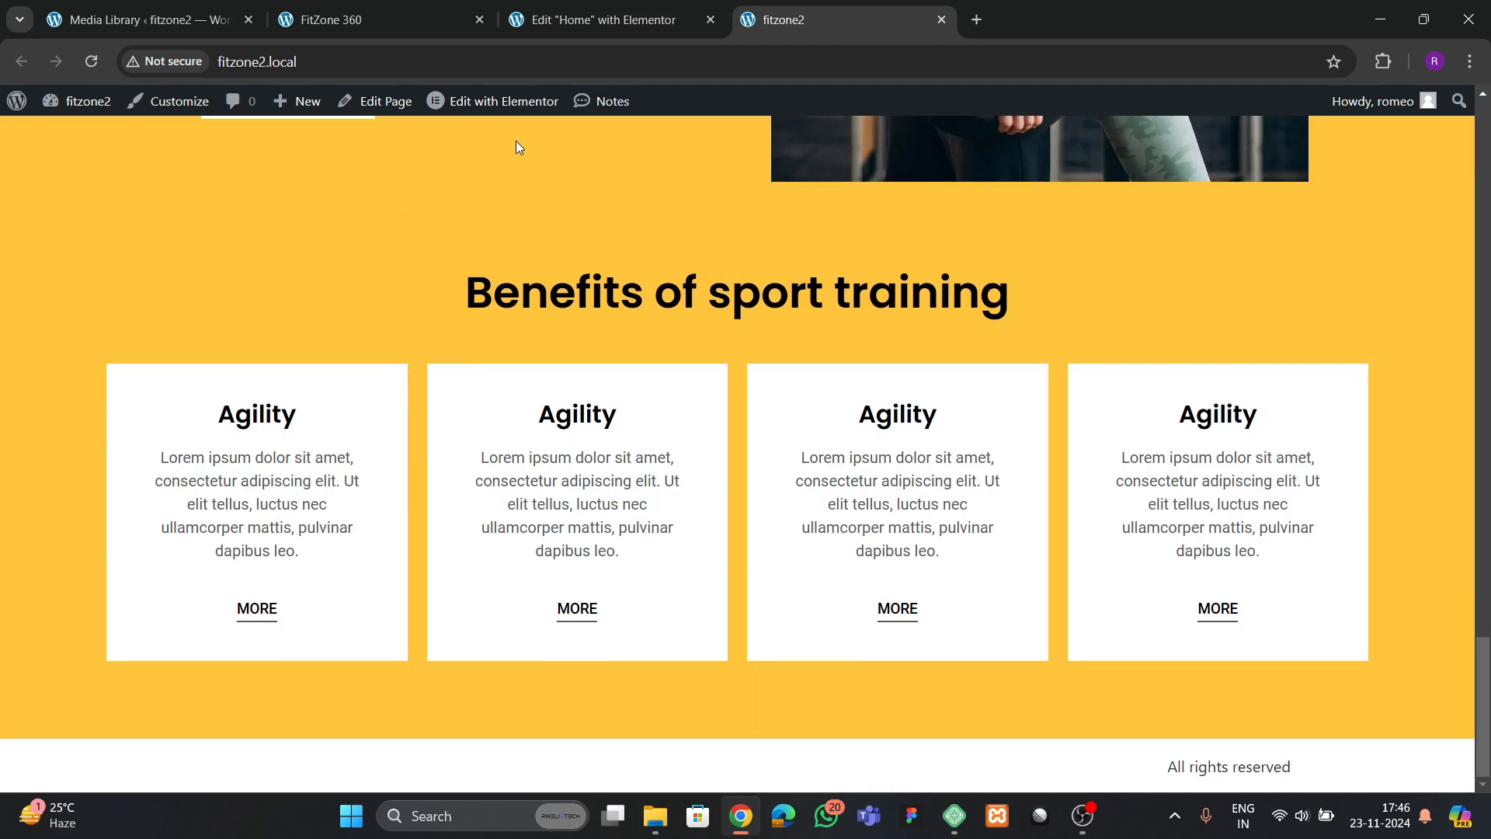
pyautogui.click(548, 22)
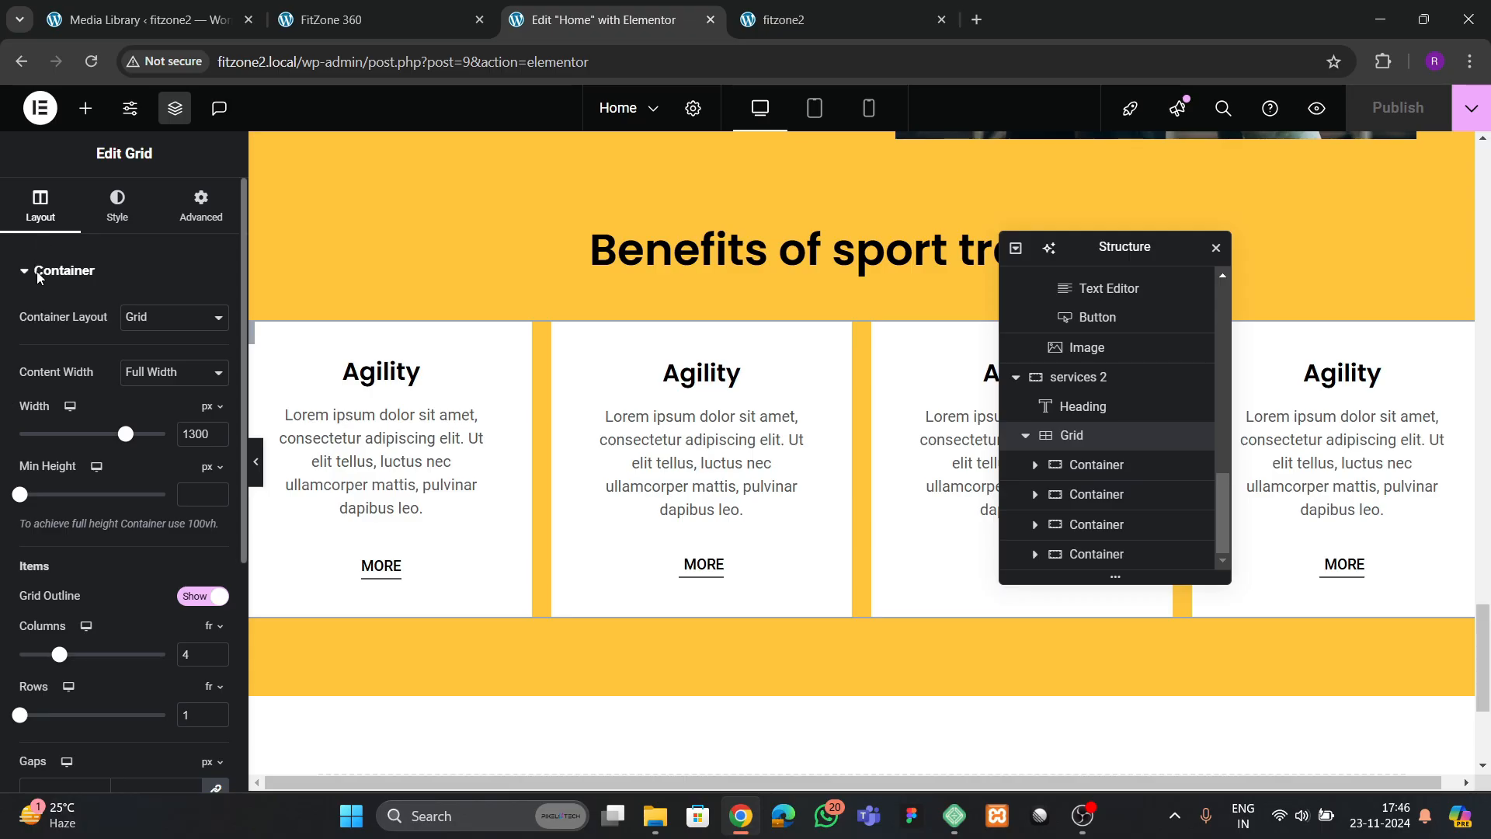
pyautogui.scroll(-4, 137, 543)
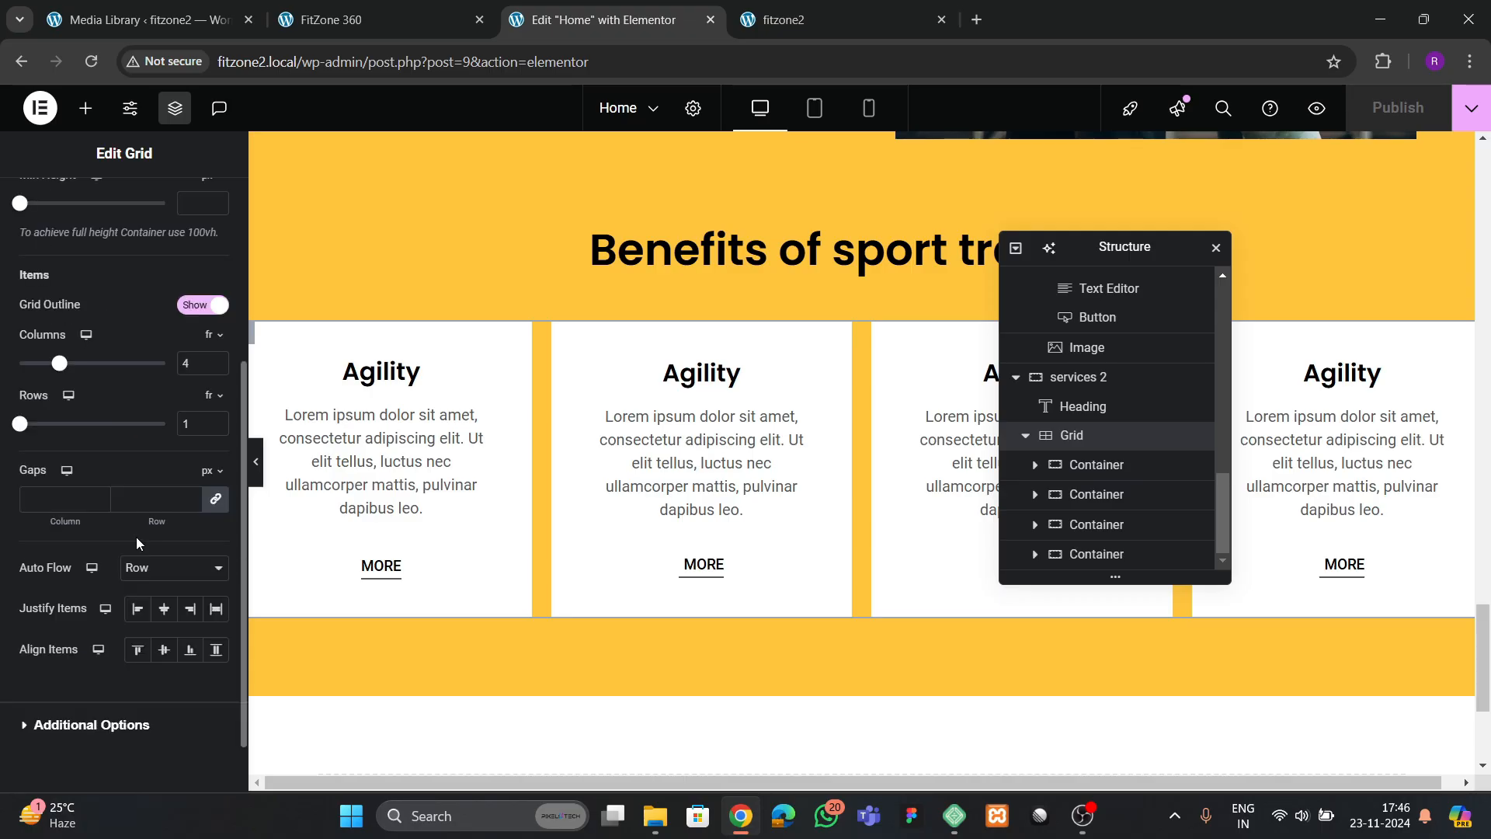
pyautogui.click(153, 498)
pyautogui.write('40')
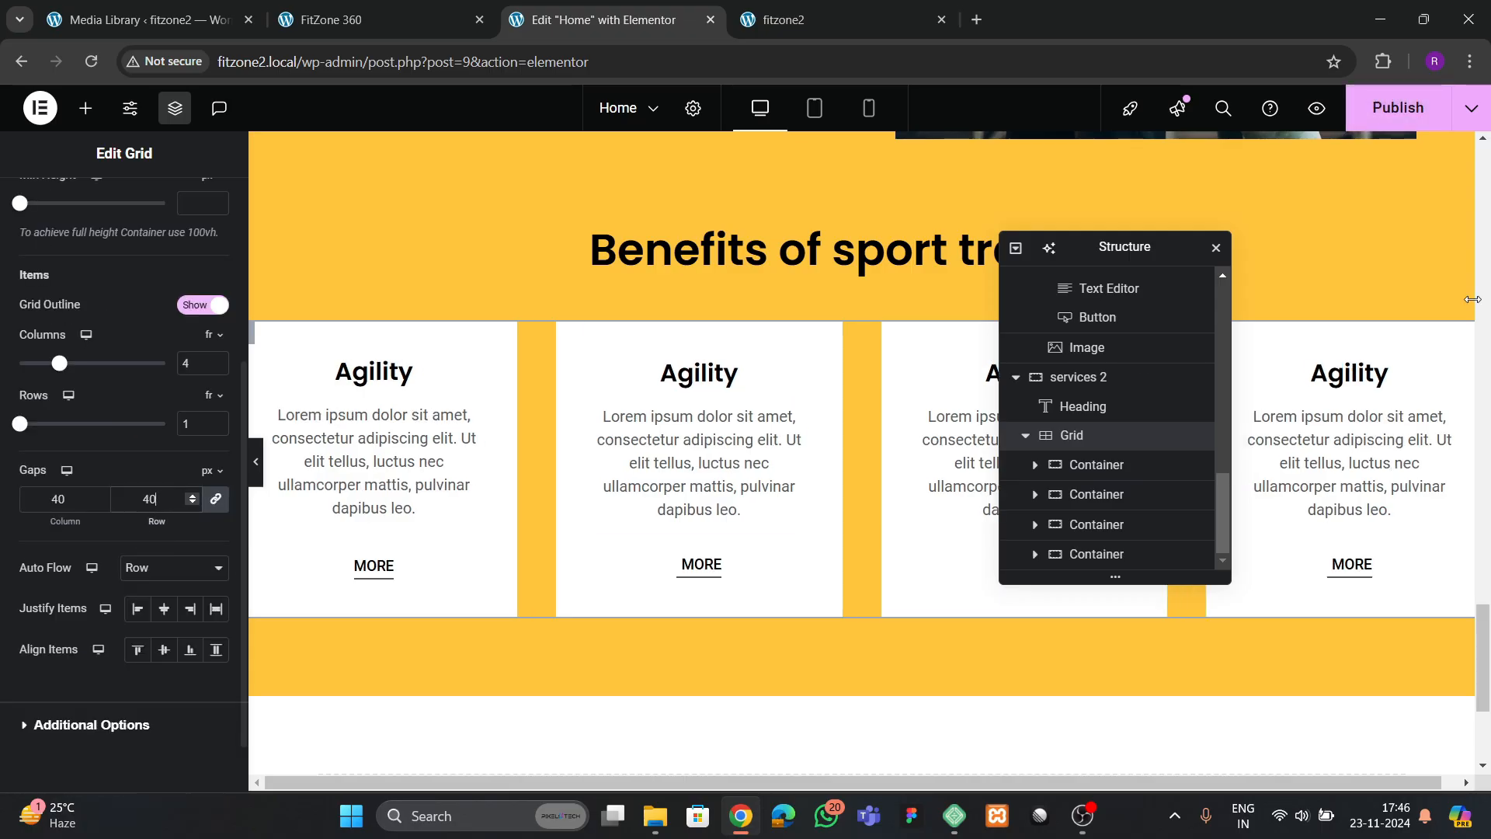
pyautogui.hotkey('ctrl', 's')
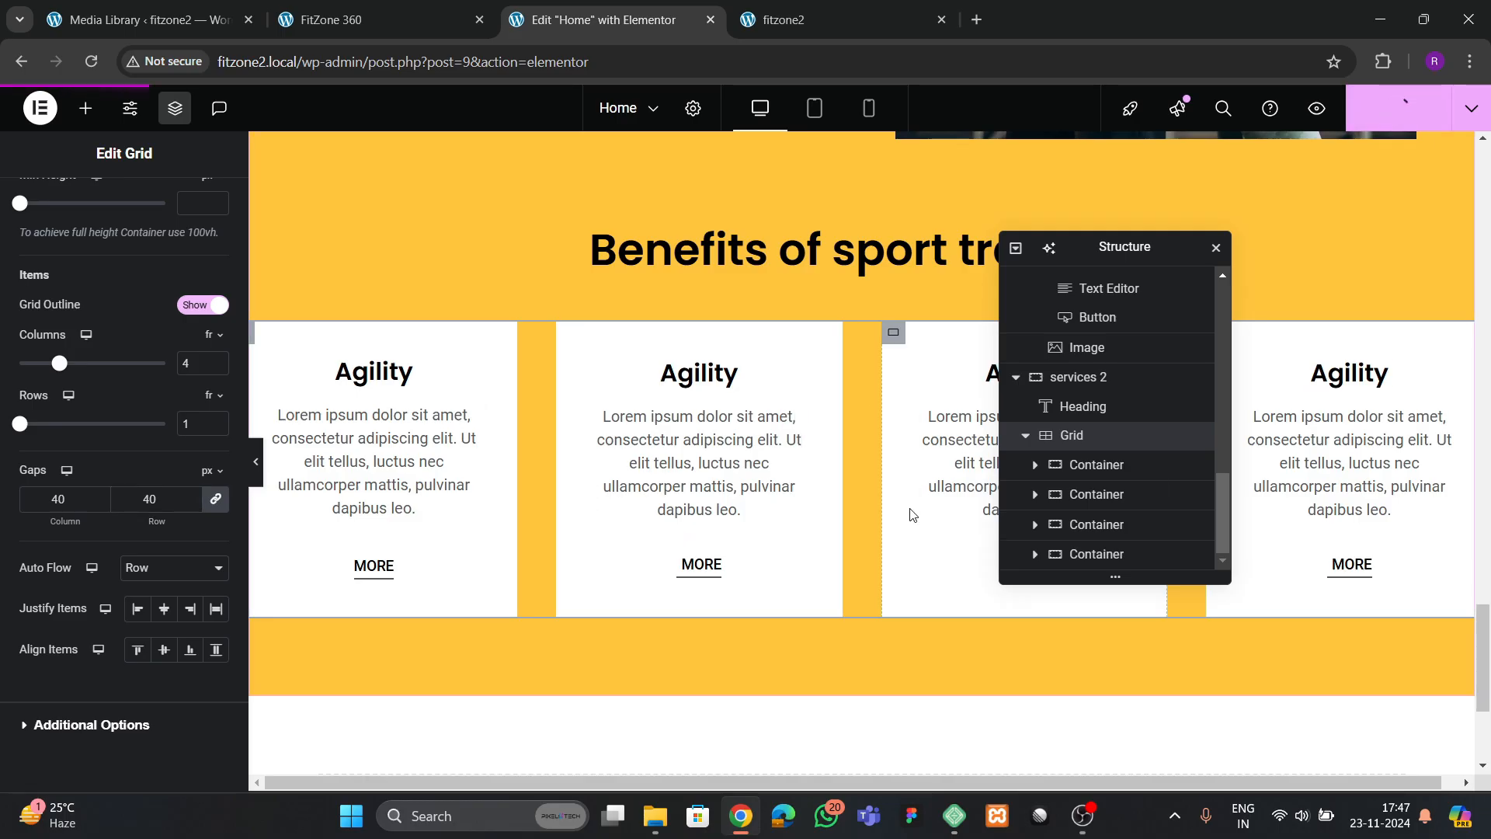
# Reload the live fitzone2 page and review the images and newsletter section on the FitZone 360 reference site
pyautogui.click(785, 20)
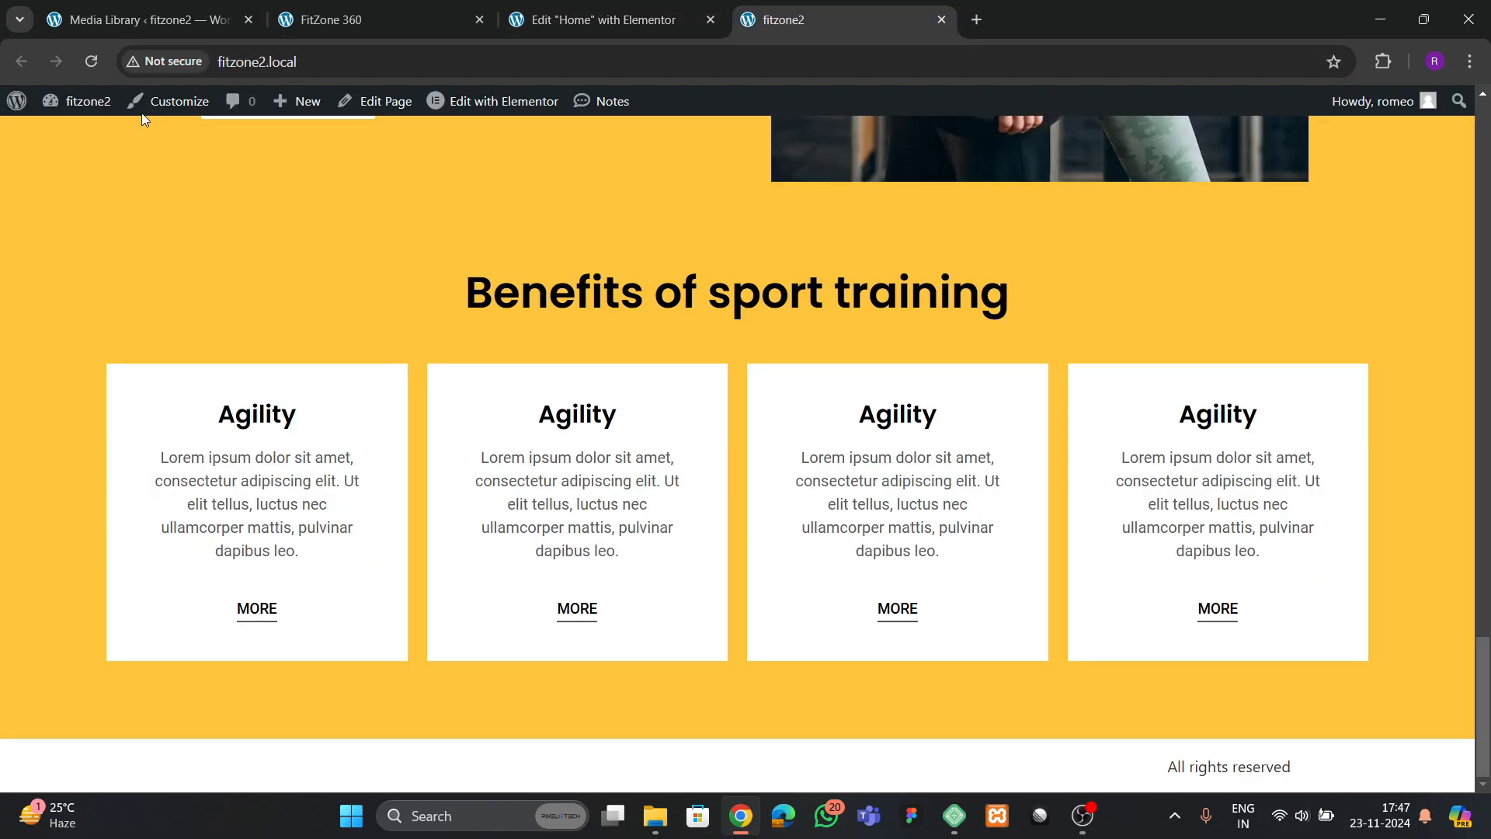
pyautogui.click(92, 62)
pyautogui.click(335, 25)
pyautogui.scroll(-5, 688, 482)
pyautogui.scroll(5, 706, 486)
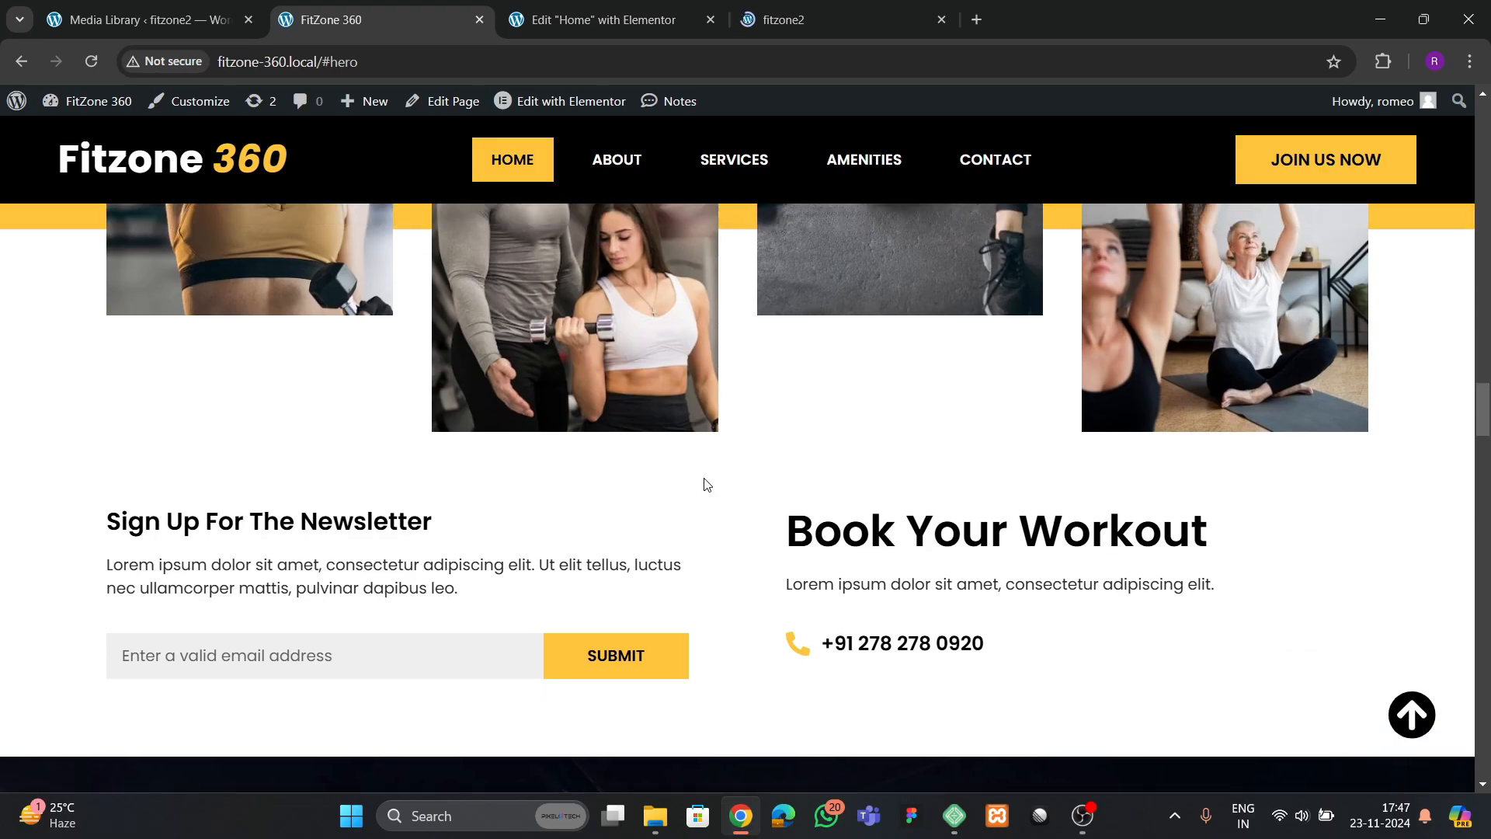
pyautogui.scroll(5, 668, 466)
pyautogui.scroll(-8, 664, 469)
pyautogui.scroll(3, 664, 476)
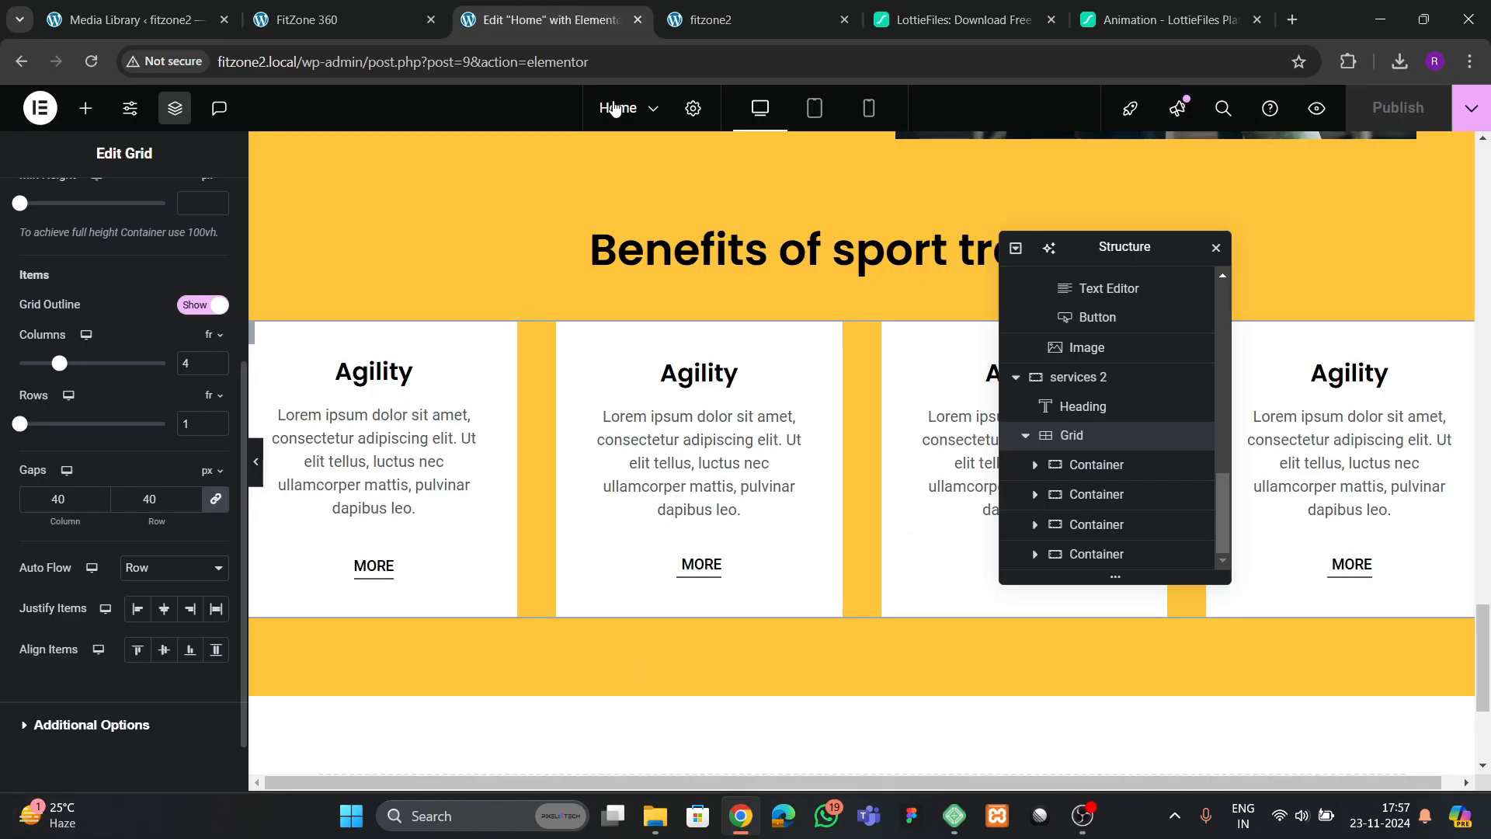
# Close the LottieFiles tabs and examine how the staggered images sit between the benefits and newsletter sections on the reference site
pyautogui.click(932, 22)
pyautogui.click(1055, 24)
pyautogui.click(1055, 25)
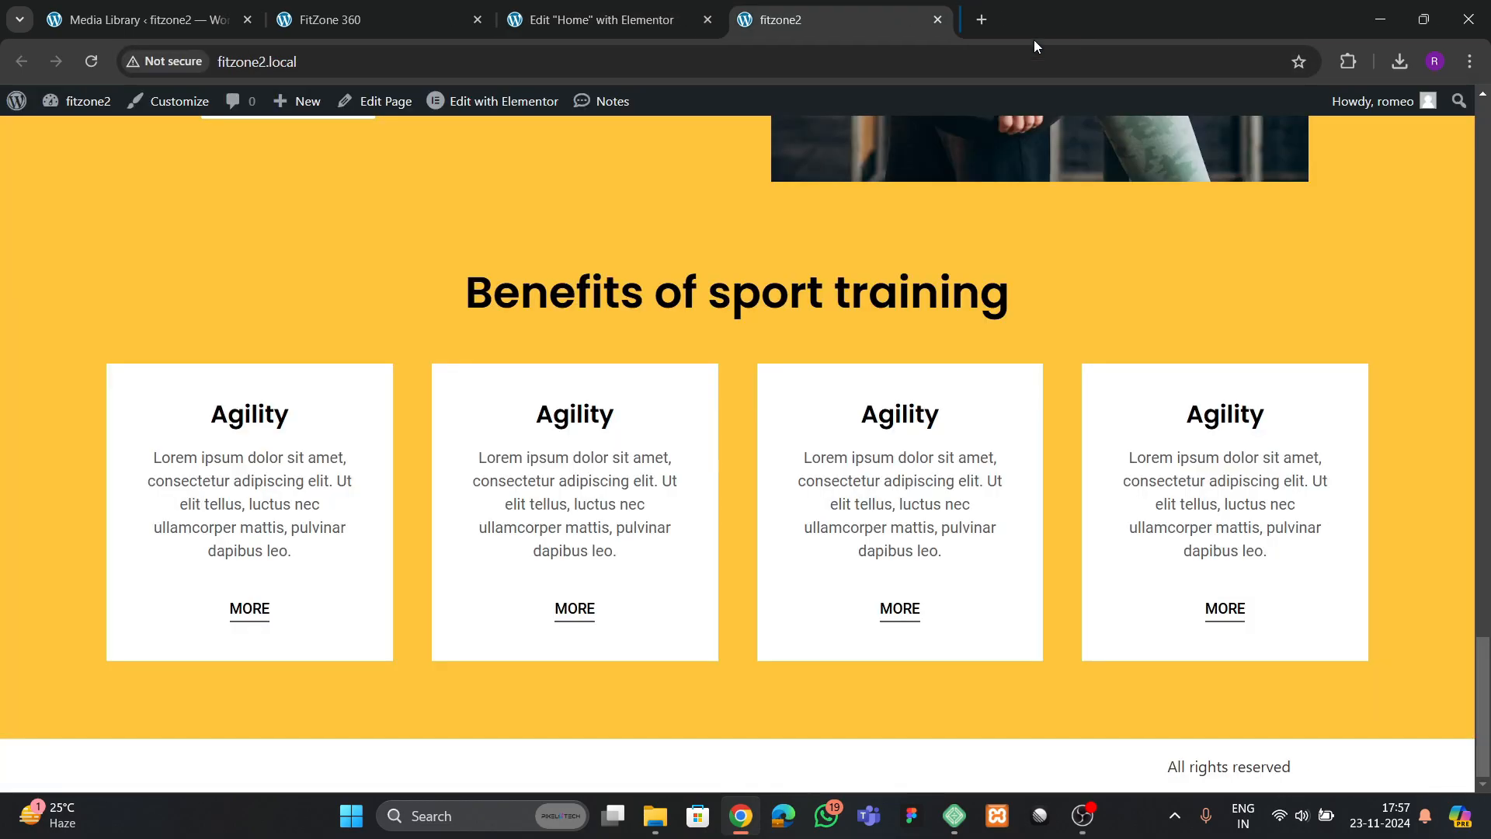
pyautogui.click(397, 21)
pyautogui.scroll(7, 555, 455)
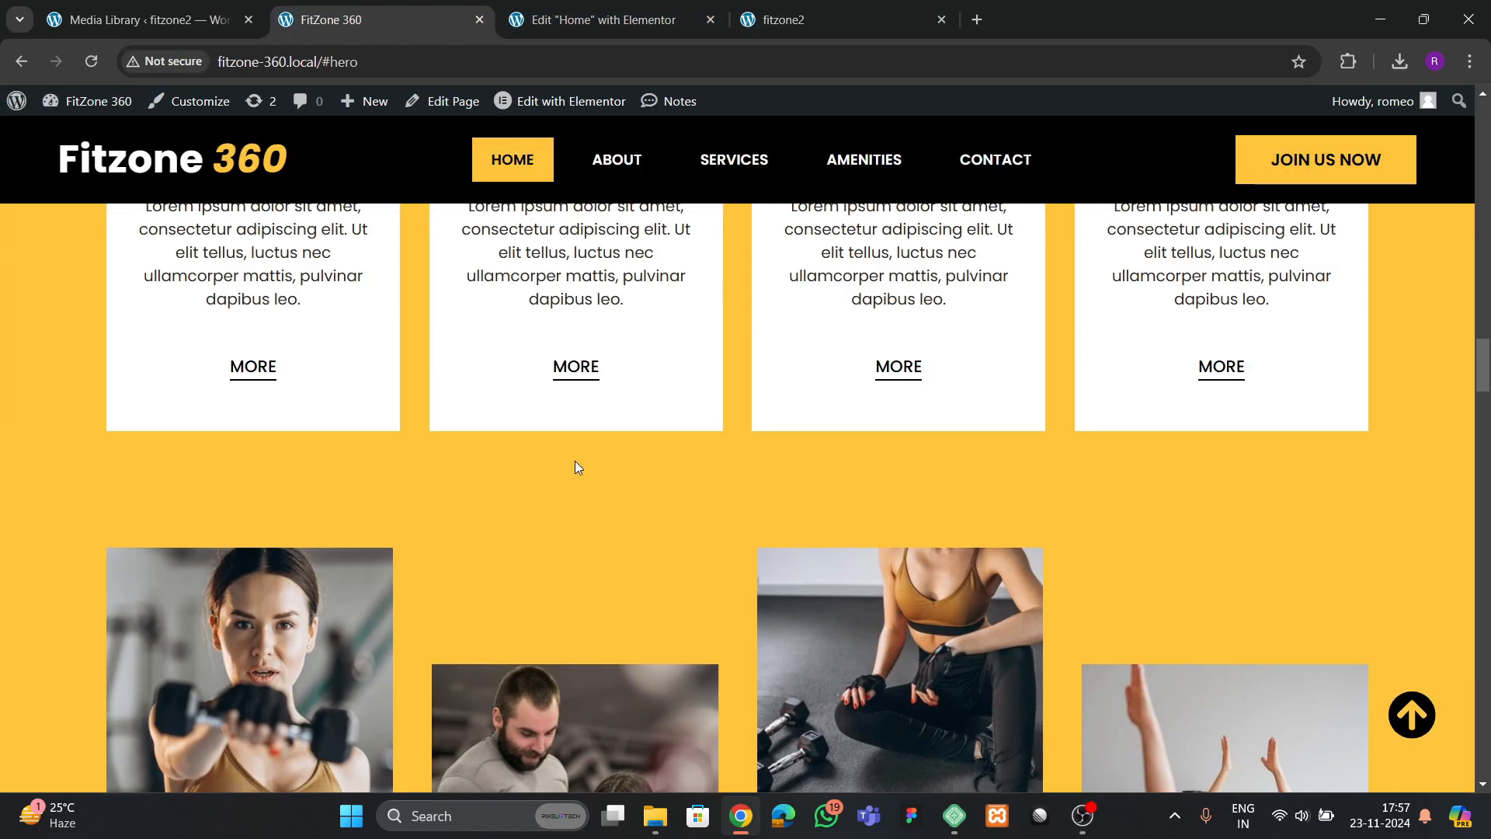
pyautogui.scroll(-4, 576, 462)
pyautogui.scroll(-5, 576, 466)
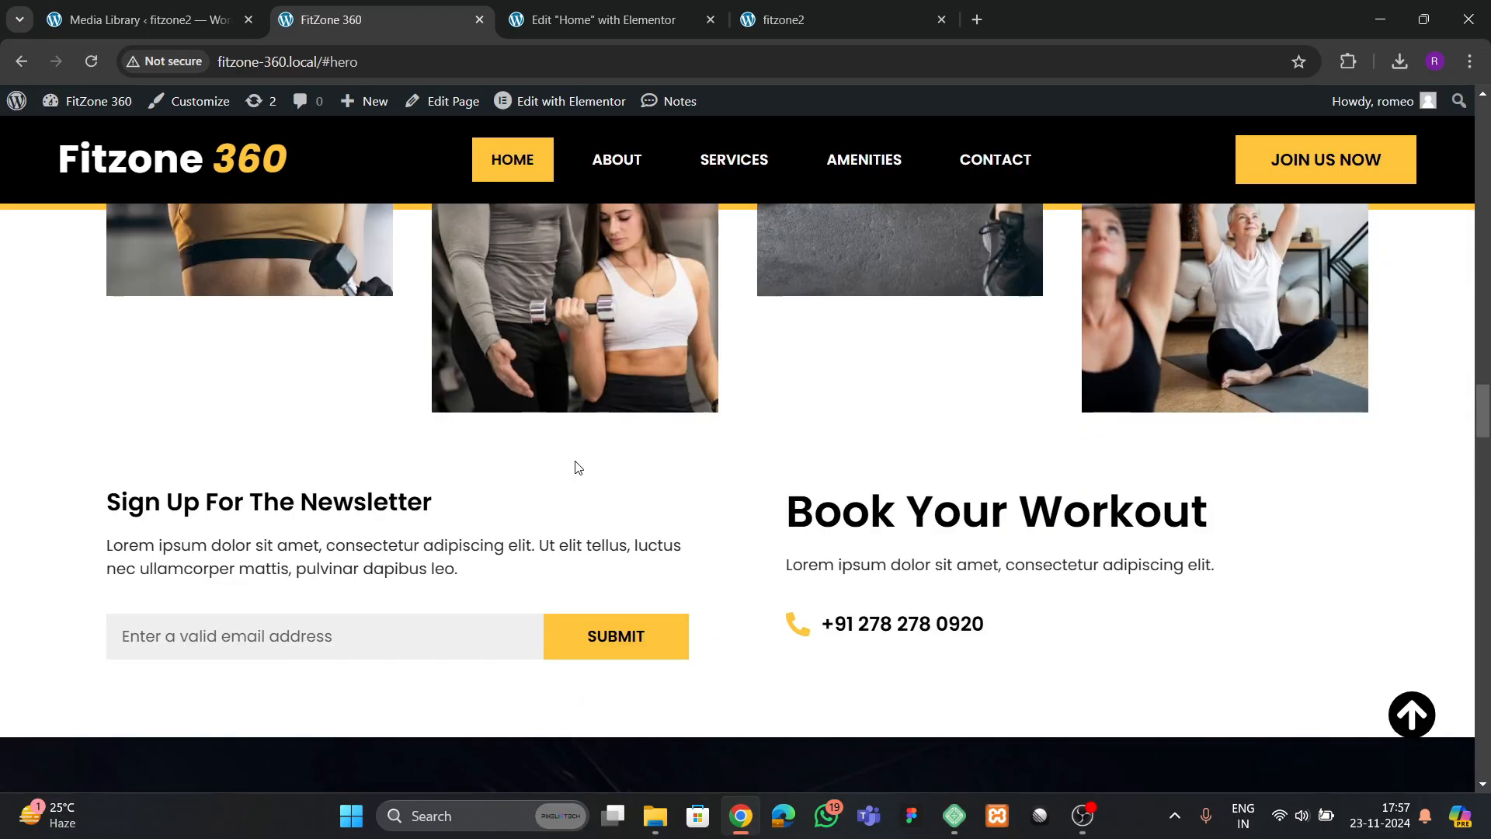
pyautogui.scroll(11, 578, 467)
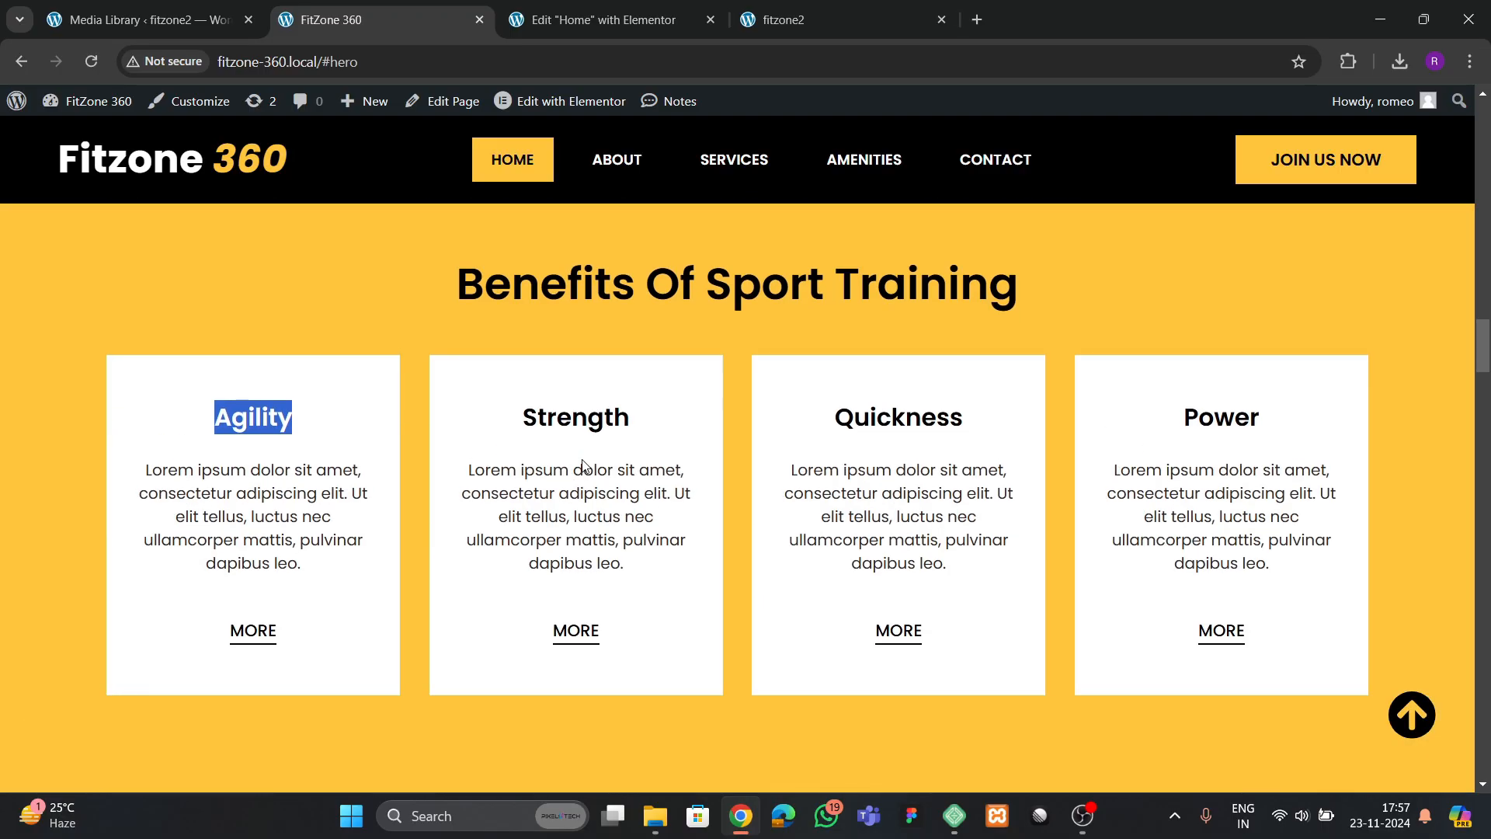
pyautogui.scroll(-5, 583, 463)
pyautogui.scroll(-5, 585, 471)
pyautogui.scroll(-2, 583, 475)
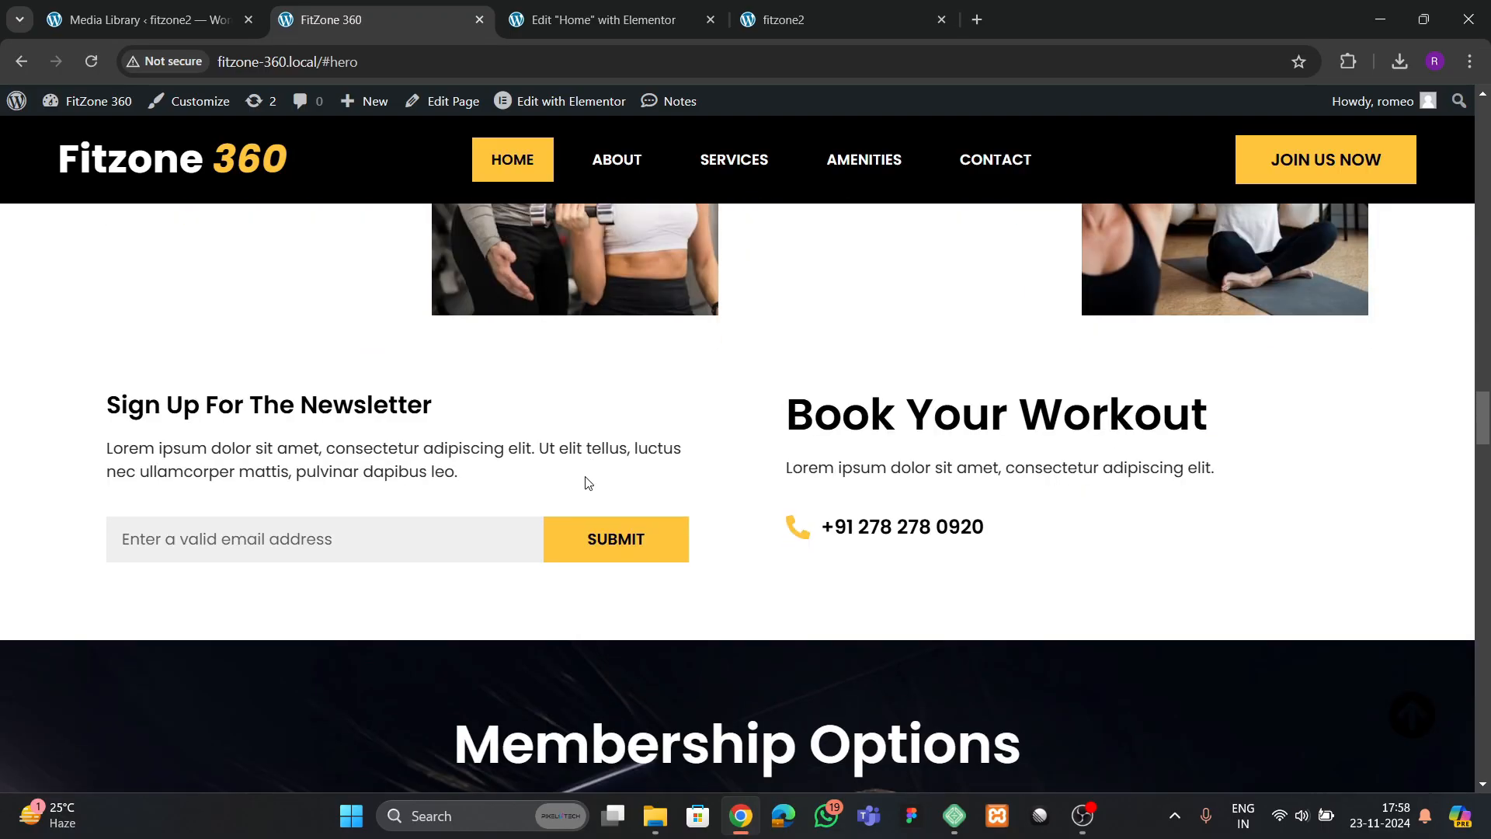
pyautogui.scroll(1, 482, 462)
# Add a single-column flexbox container below the benefits section, name it newsletter and set its boxed width to 1300 px
pyautogui.click(602, 20)
pyautogui.scroll(-4, 774, 557)
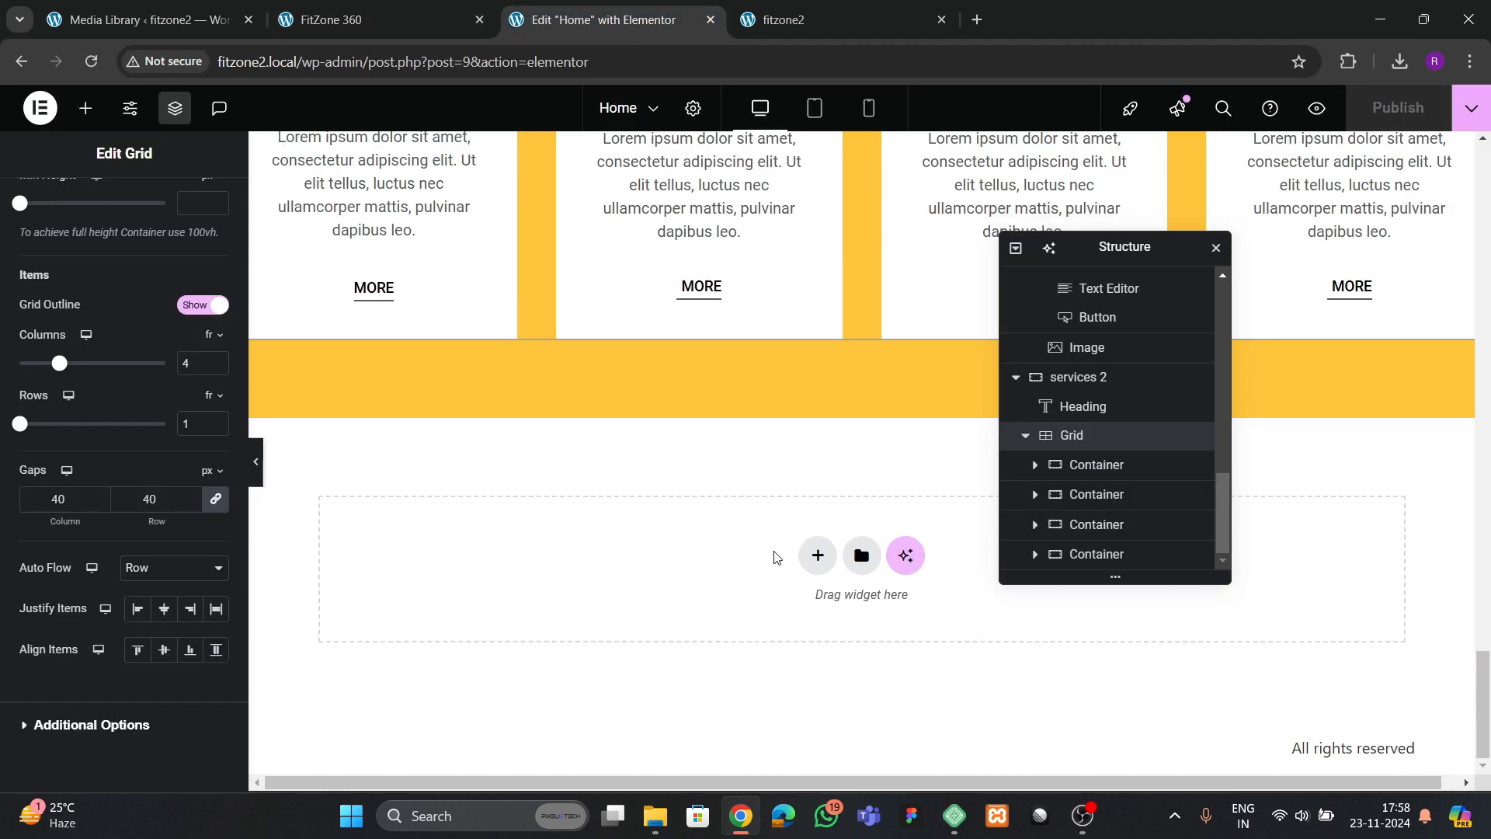
pyautogui.click(816, 556)
pyautogui.click(800, 617)
pyautogui.click(594, 602)
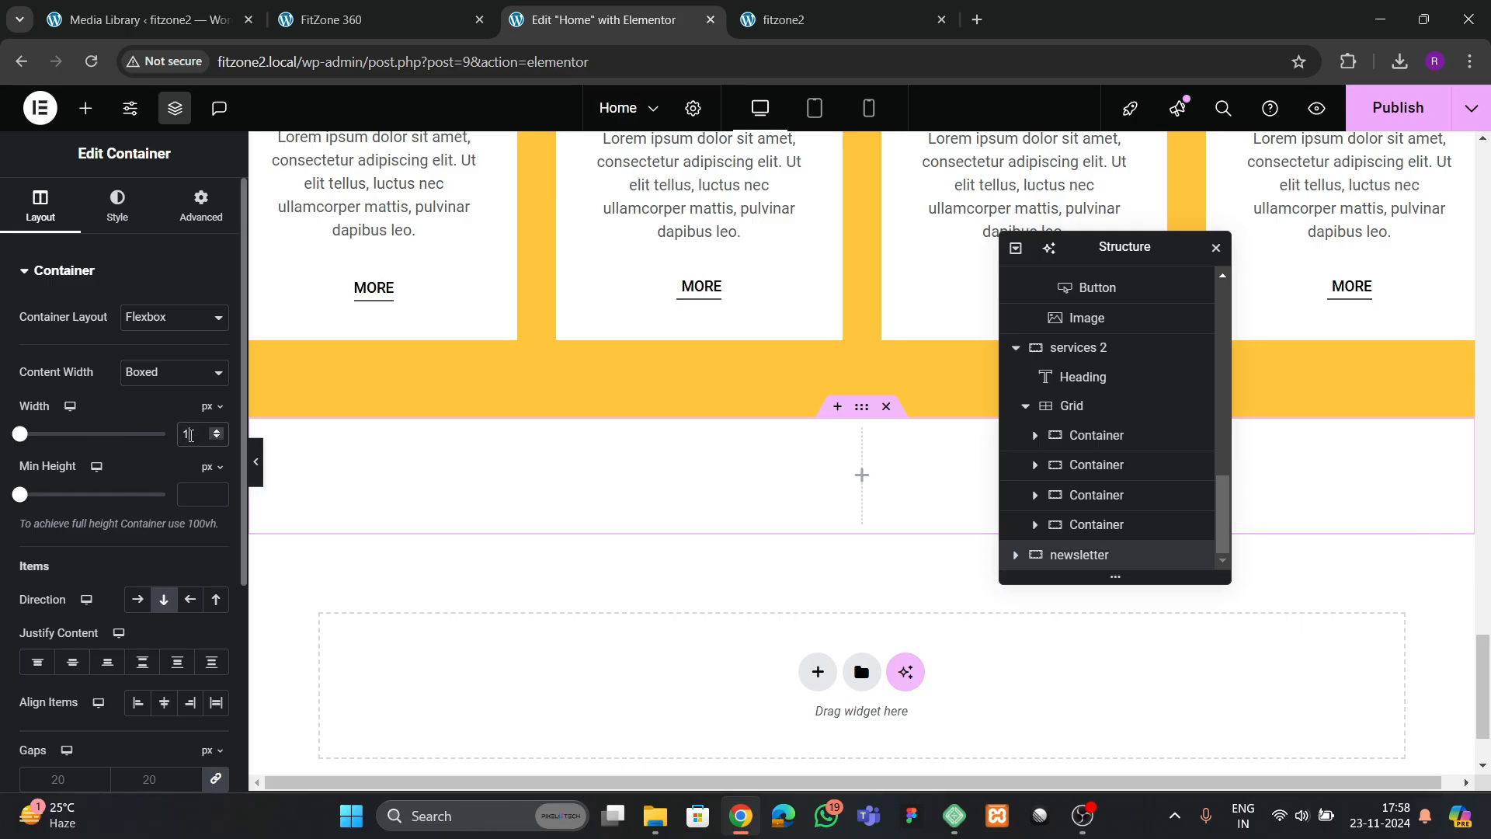
pyautogui.click(191, 435)
pyautogui.write('1300')
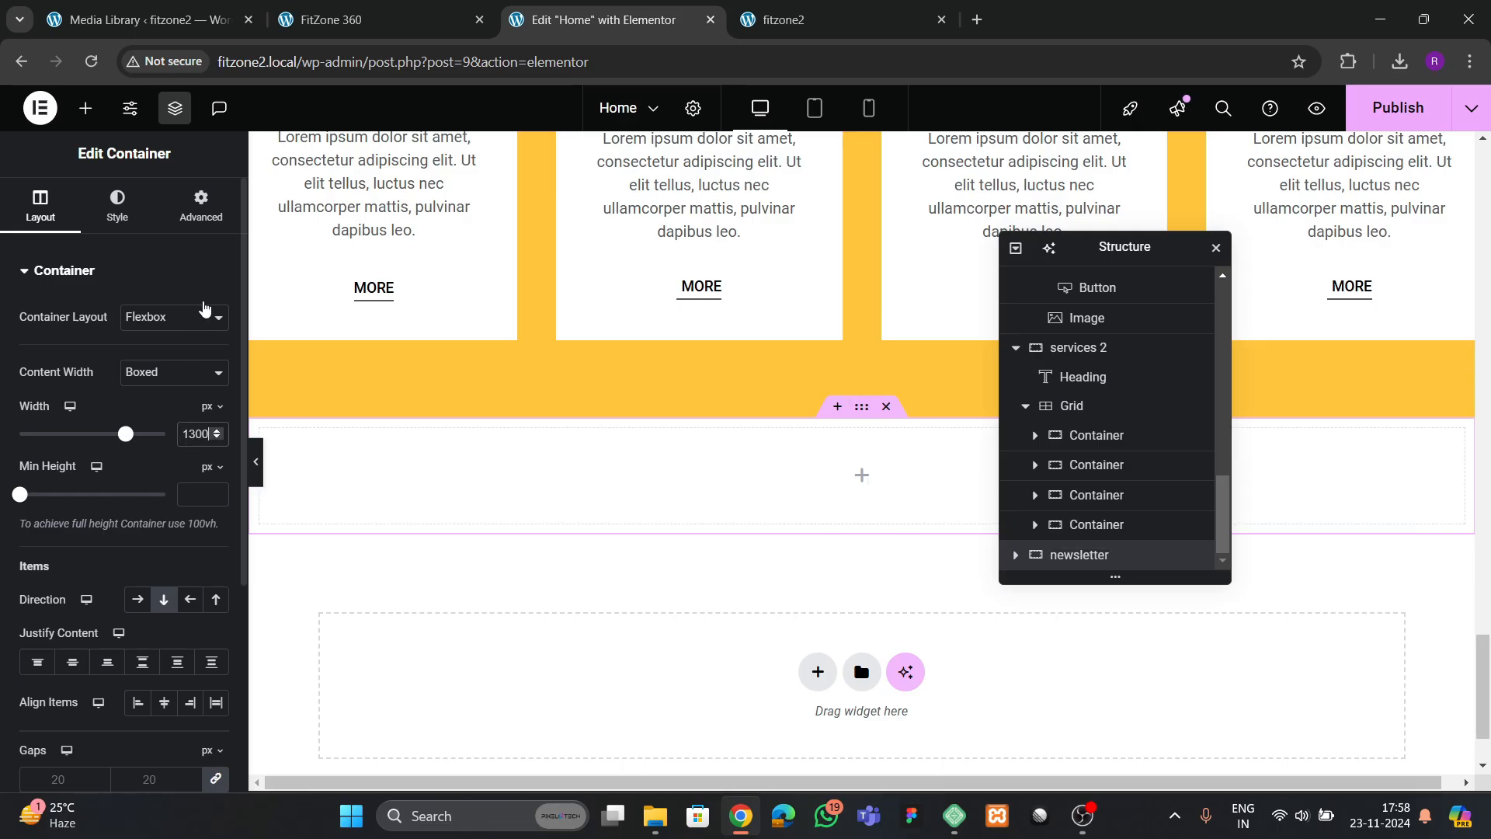
# Set the newsletter container's top and bottom padding to 80 px, keeping the right and left padding at 0
pyautogui.click(201, 206)
pyautogui.click(24, 421)
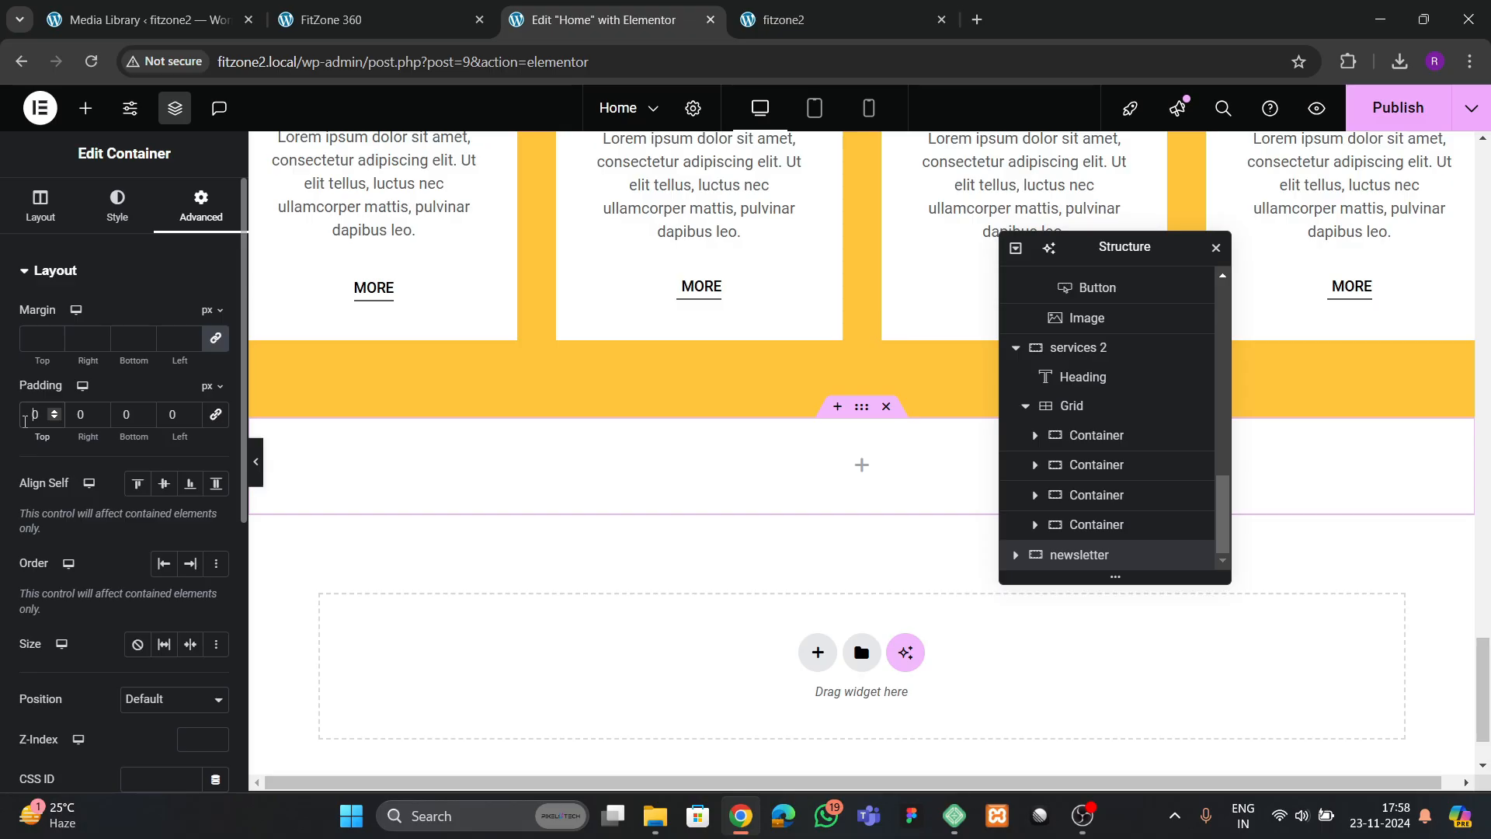
pyautogui.write('8')
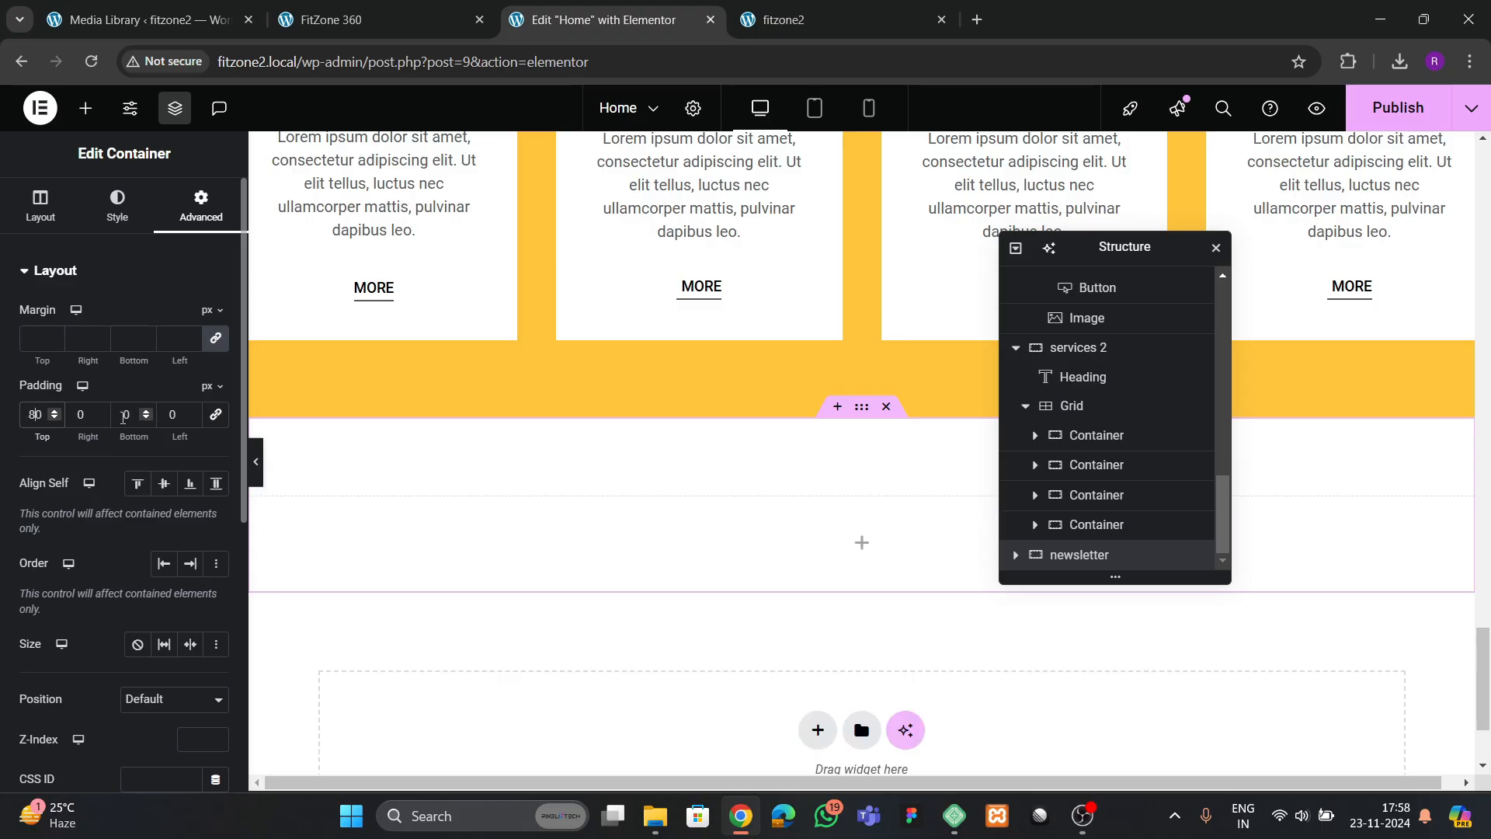
pyautogui.click(123, 417)
pyautogui.write('8')
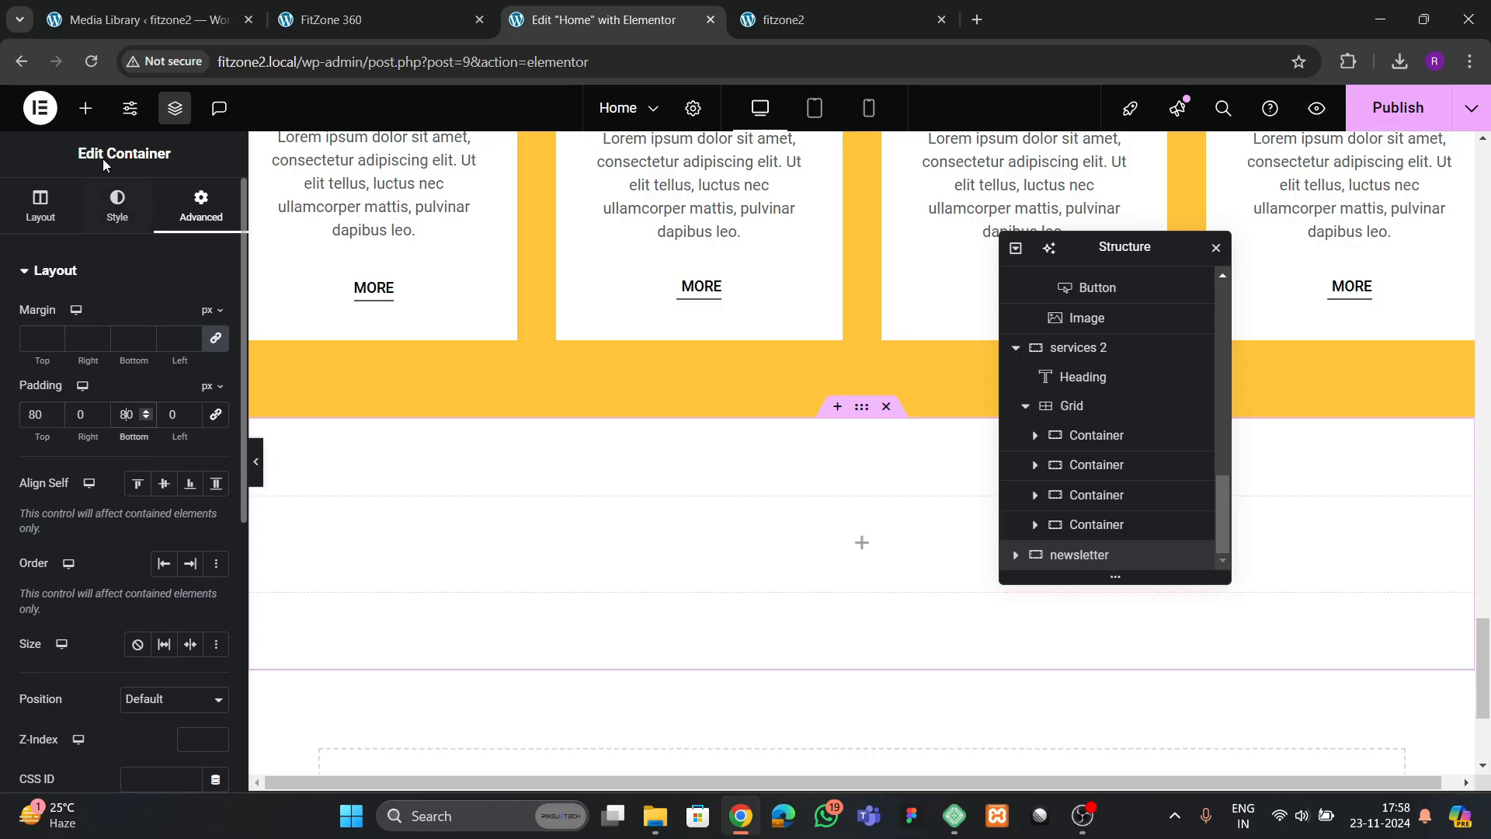
# After checking the reference layout, nest a container named images box inside the newsletter container and set its padding to 0 px
pyautogui.click(330, 19)
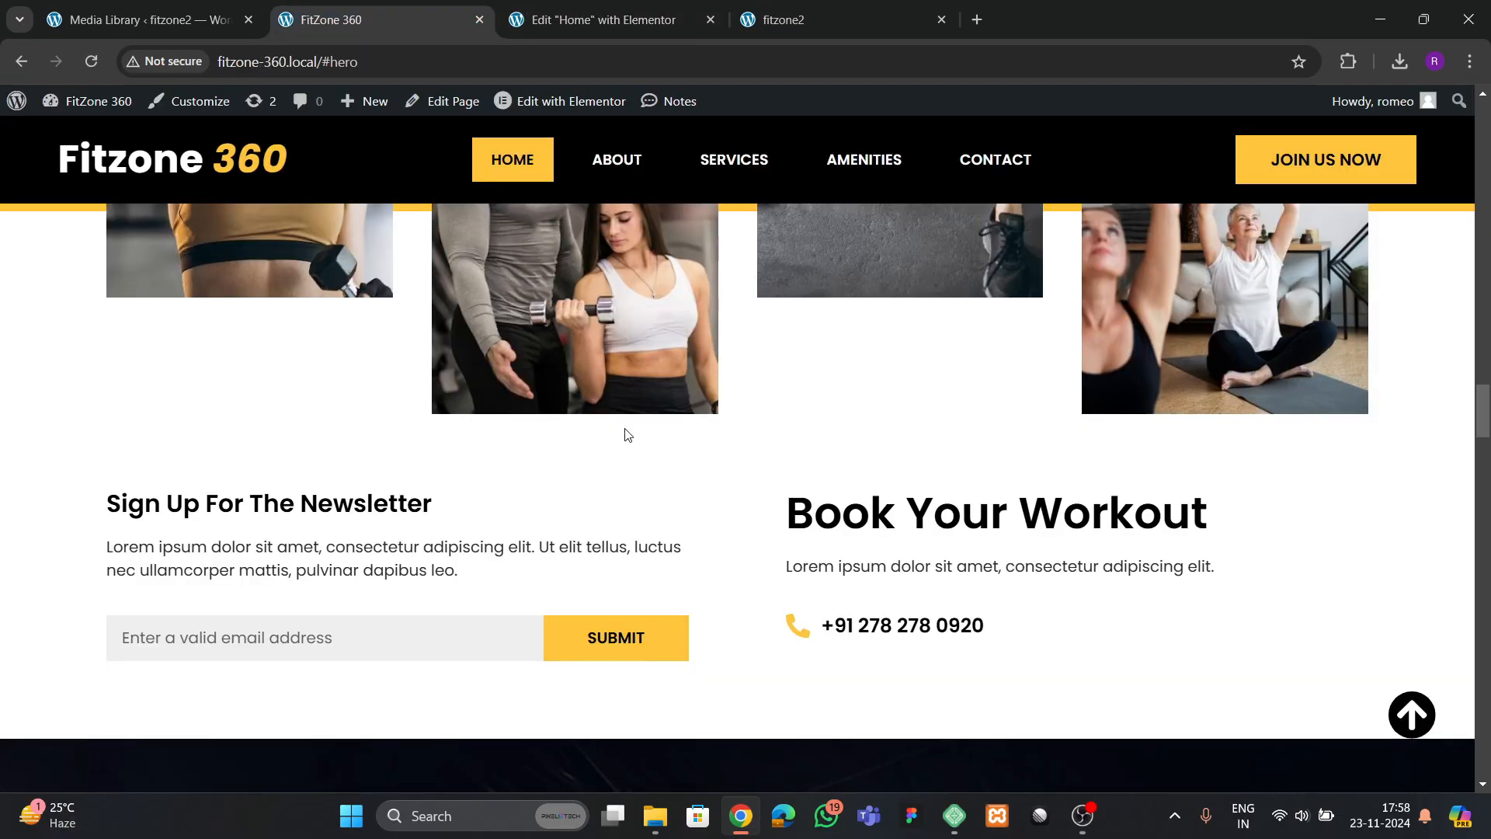
pyautogui.scroll(5, 622, 432)
pyautogui.click(598, 19)
pyautogui.scroll(-3, 611, 235)
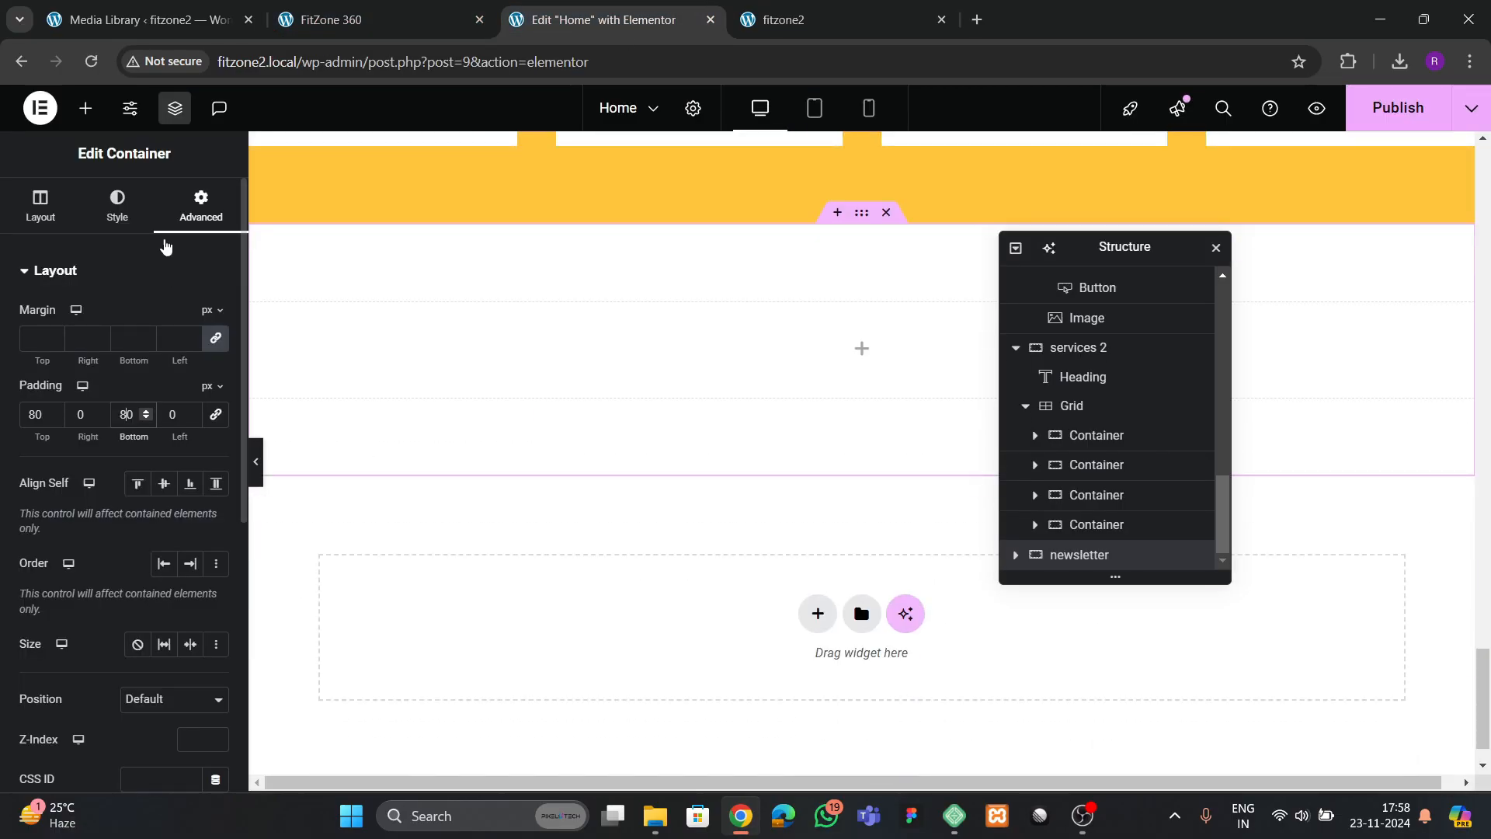
pyautogui.click(85, 108)
pyautogui.moveTo(73, 468); pyautogui.dragTo(722, 345)
pyautogui.scroll(-1, 1064, 536)
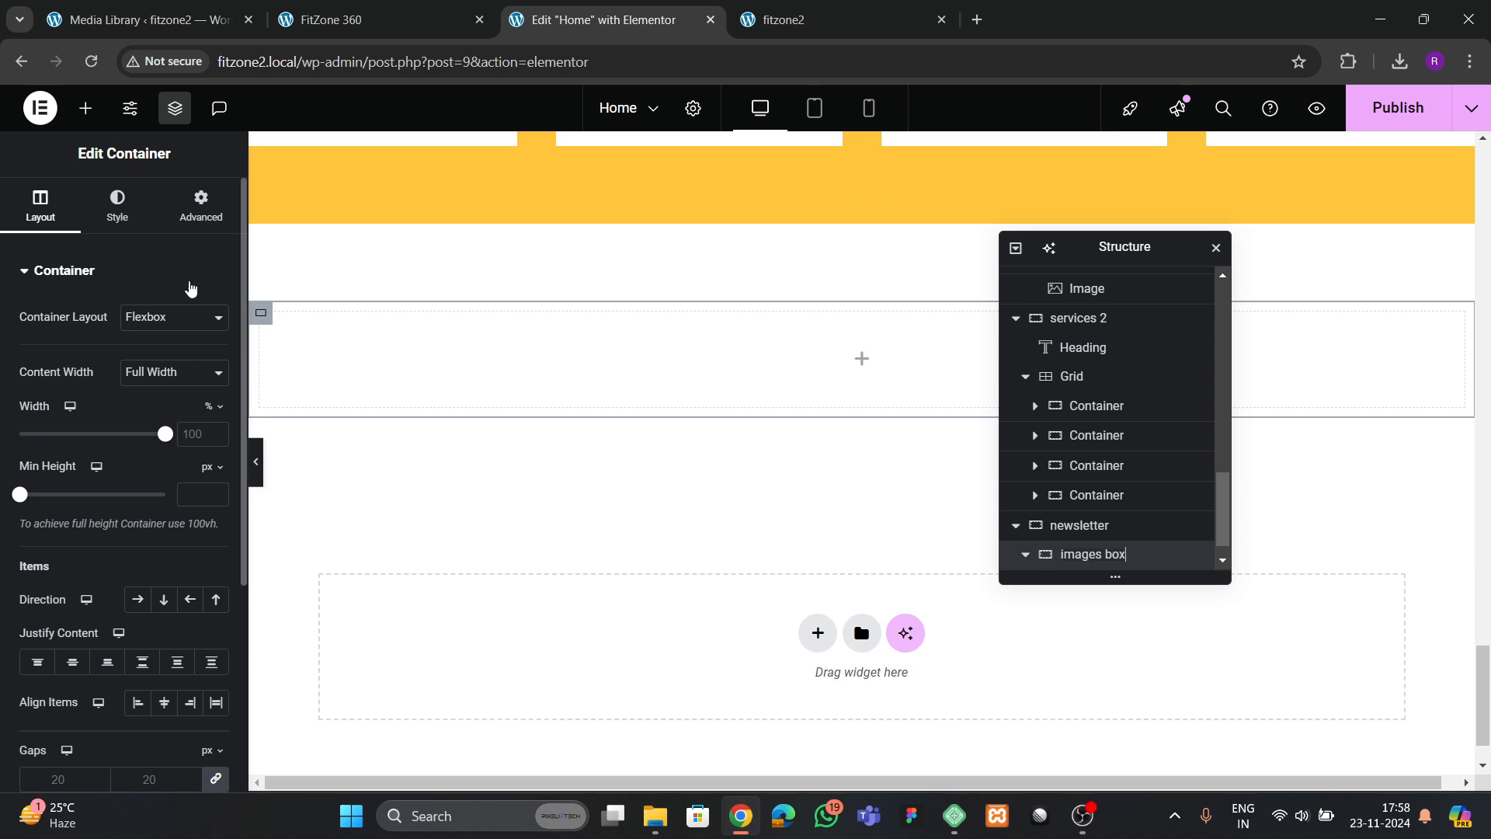
pyautogui.click(201, 208)
# Search the widgets for image and place an Image widget inside the images box container
pyautogui.click(85, 108)
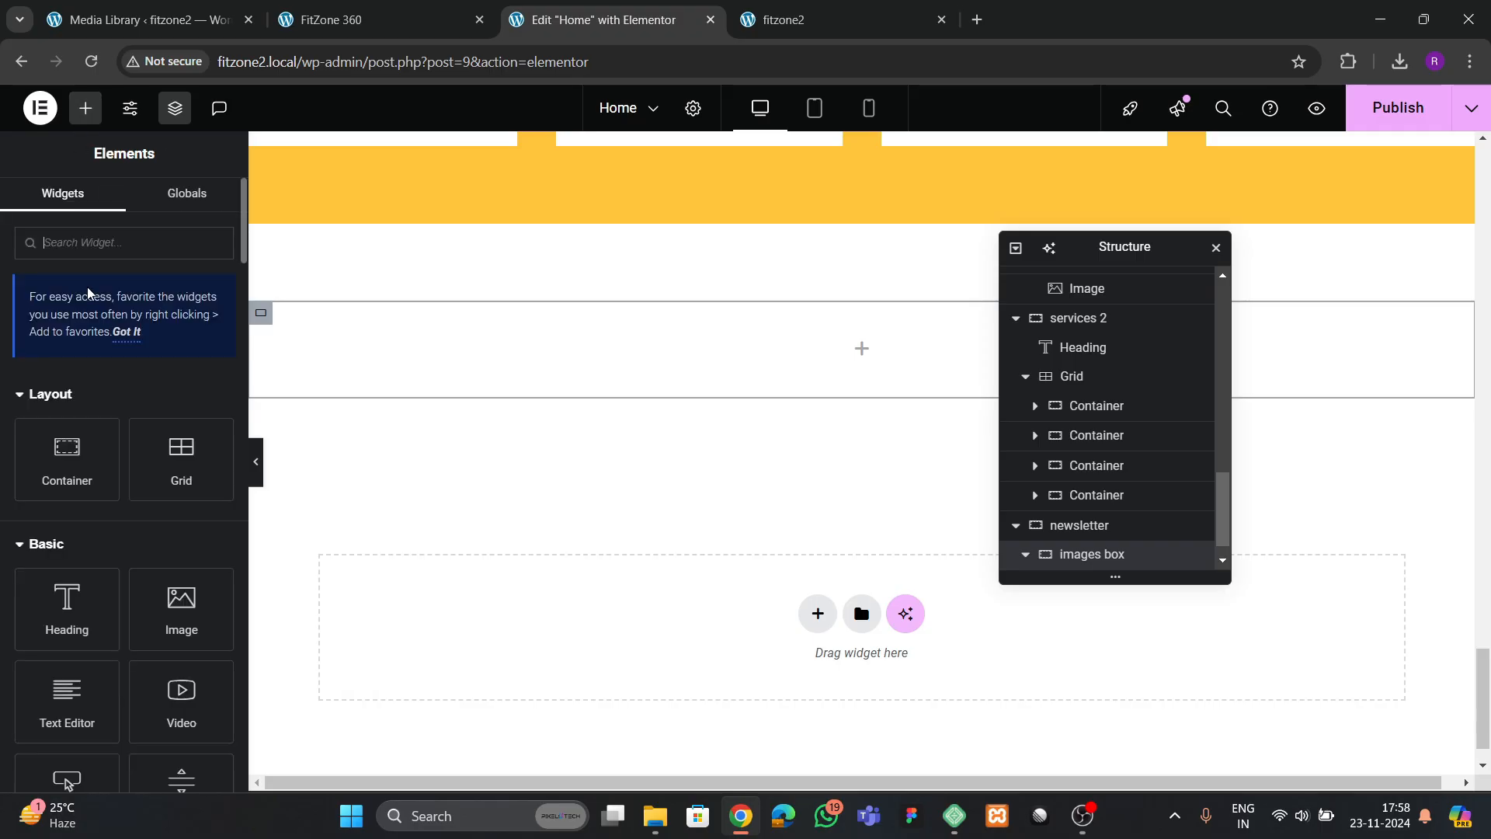
pyautogui.write('image')
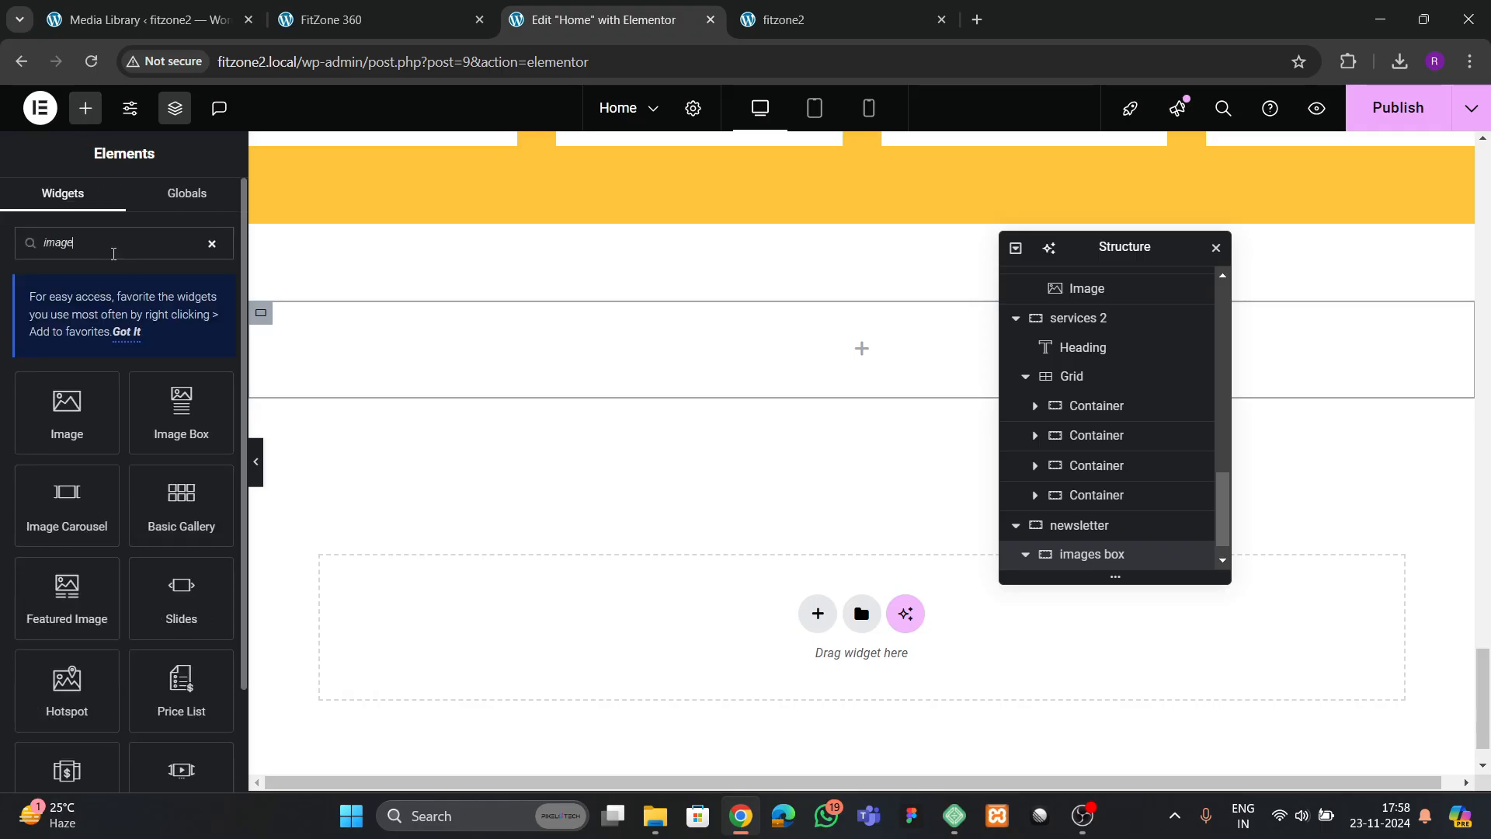
pyautogui.moveTo(101, 401); pyautogui.dragTo(488, 389)
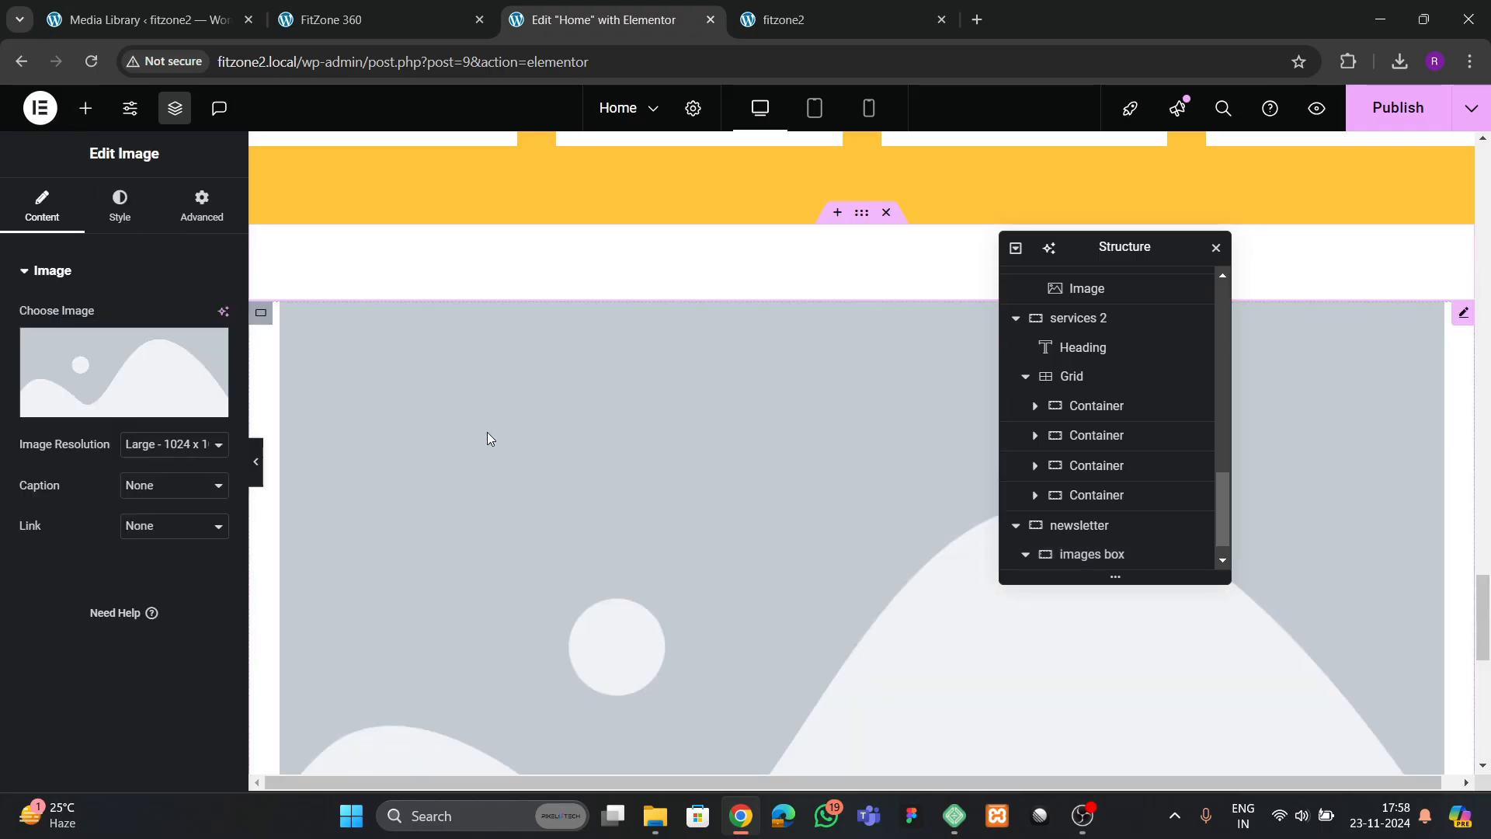
# Check the reference photos and choose ghhg.jpg, the woman with dumbbells, from the media library for the new image widget
pyautogui.click(125, 373)
pyautogui.scroll(-4, 651, 484)
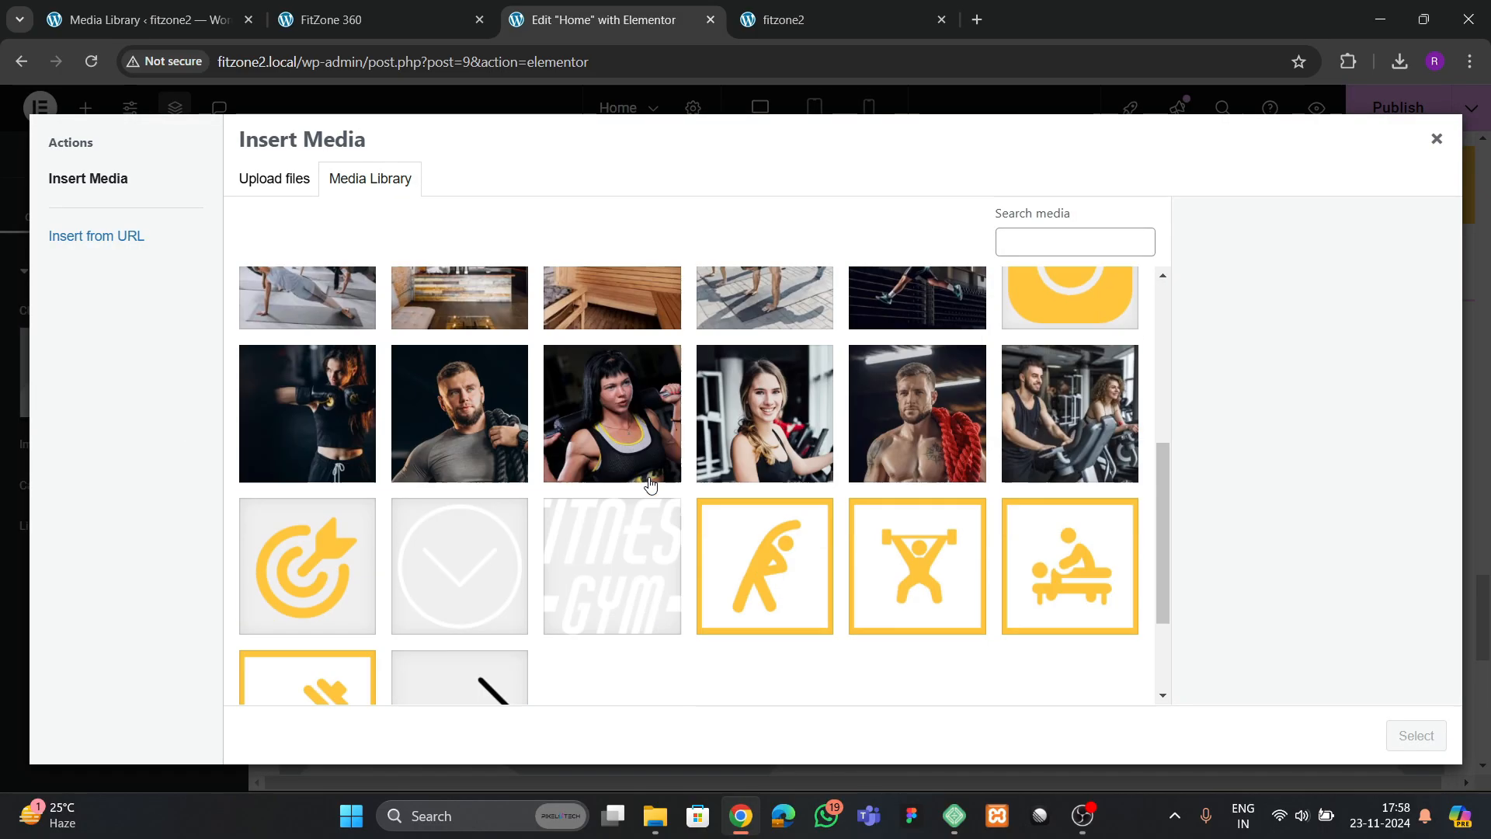
pyautogui.hotkey('ctrl', 'shift', 'Tab')
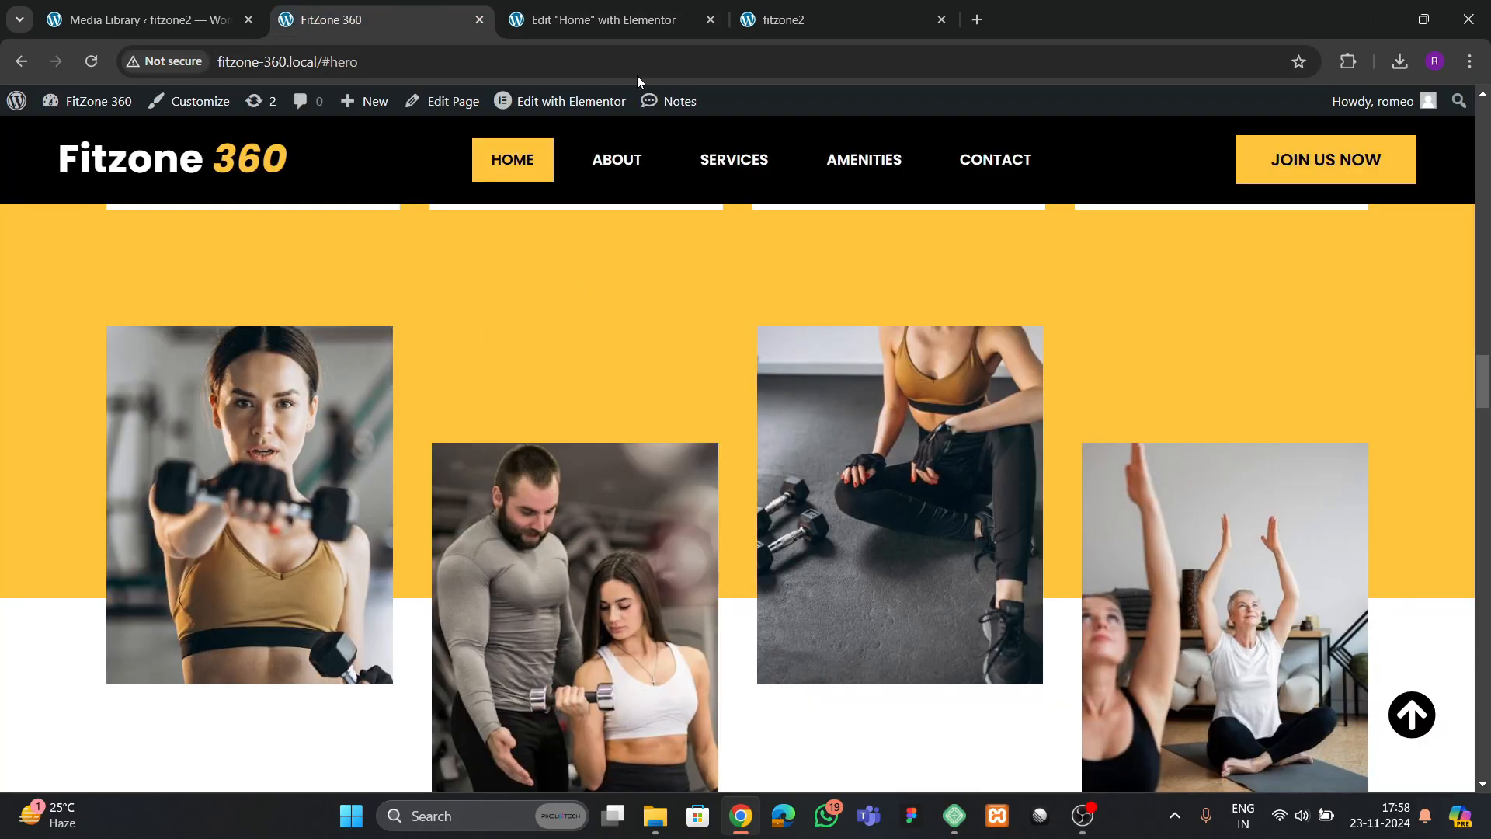
pyautogui.click(618, 21)
pyautogui.scroll(5, 650, 526)
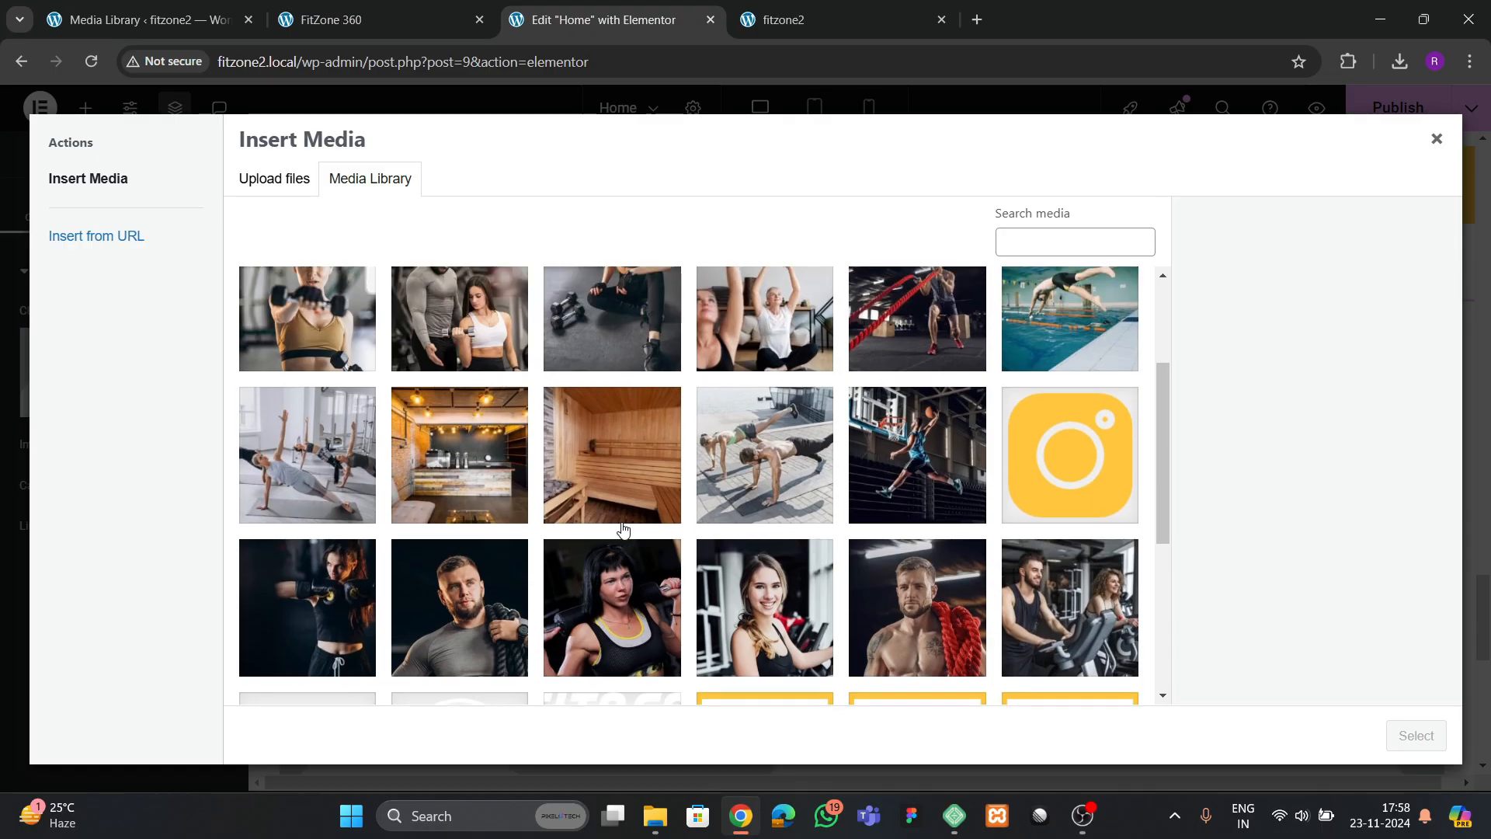
pyautogui.click(355, 521)
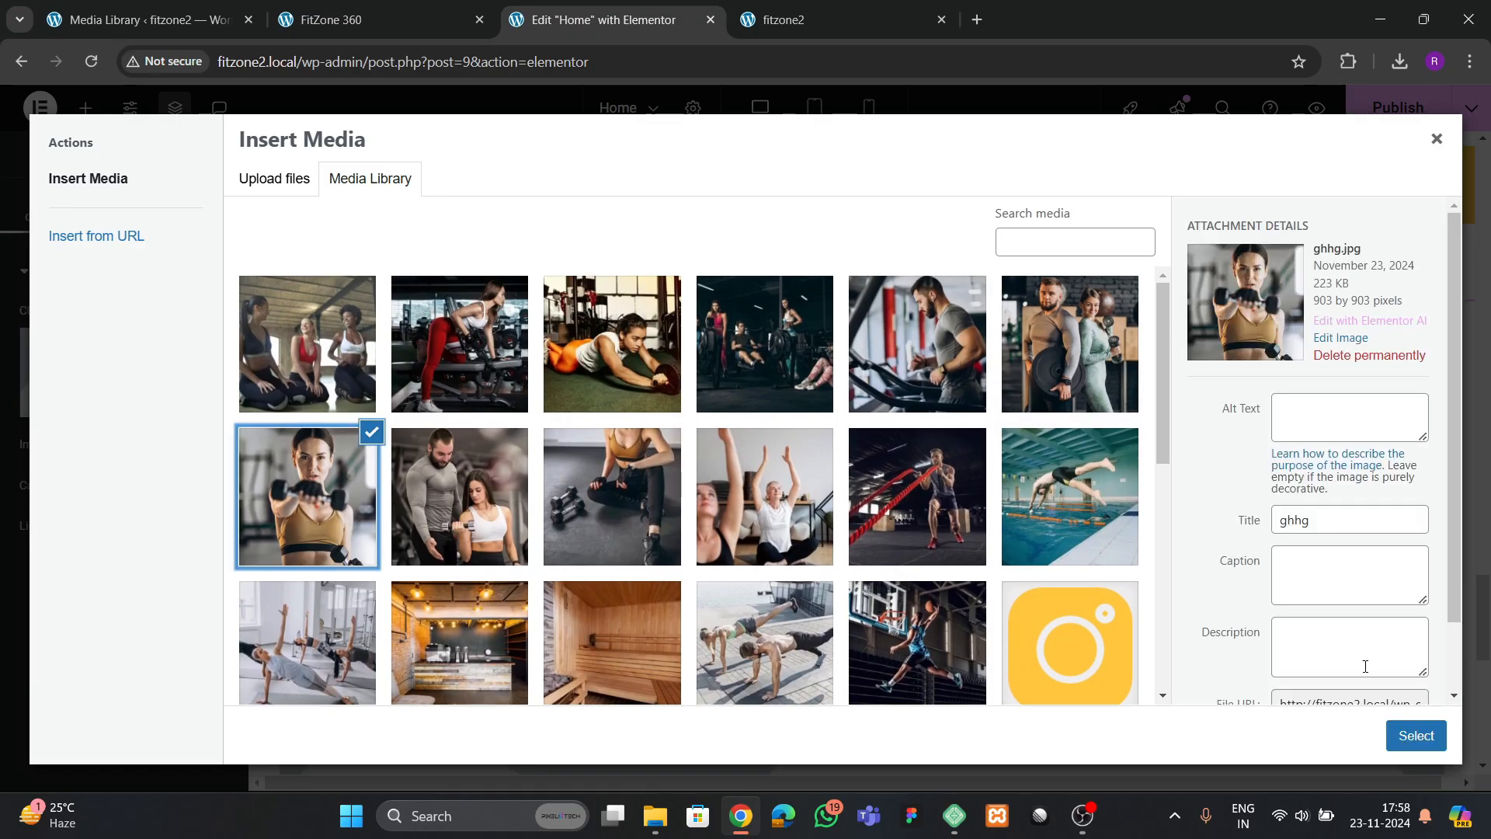
pyautogui.click(1416, 736)
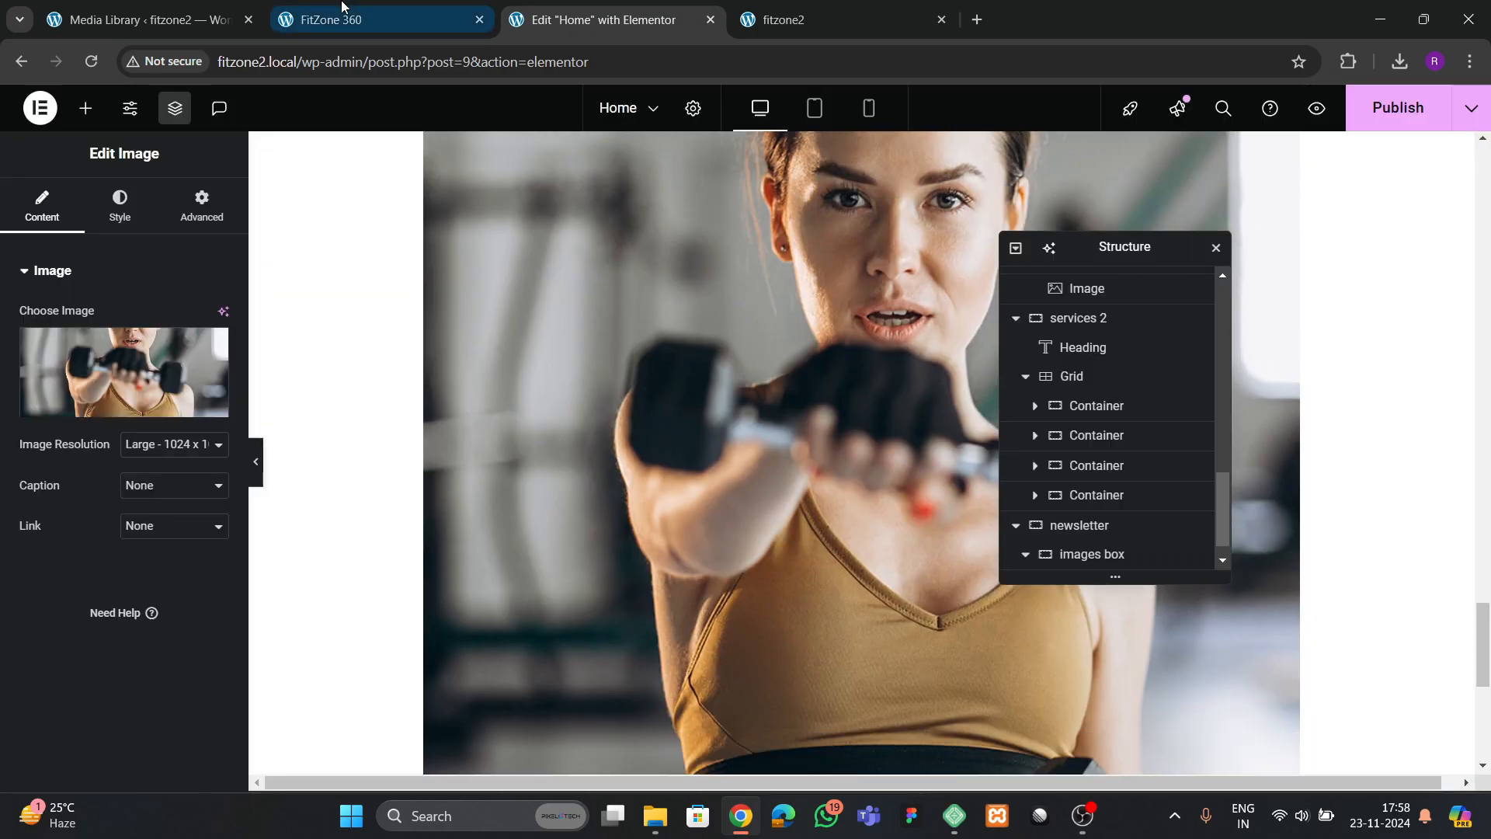
# Duplicate the dumbbell photo within the images box container
pyautogui.rightClick(669, 457)
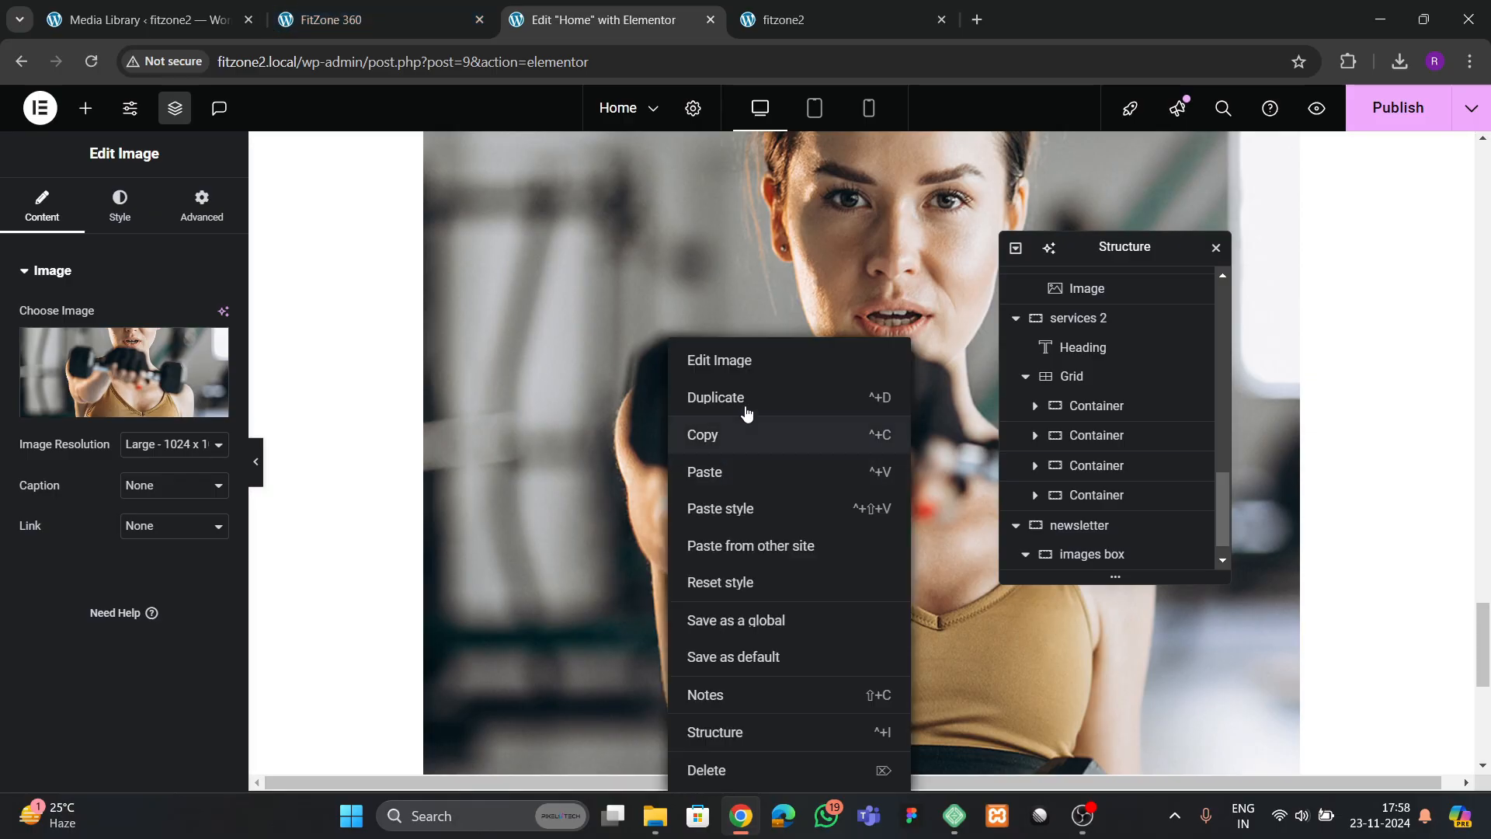
pyautogui.click(747, 398)
pyautogui.scroll(-1, 1087, 509)
# Set the images box container's direction to row, its content justification to Space Between and its item alignment to Center
pyautogui.click(1096, 503)
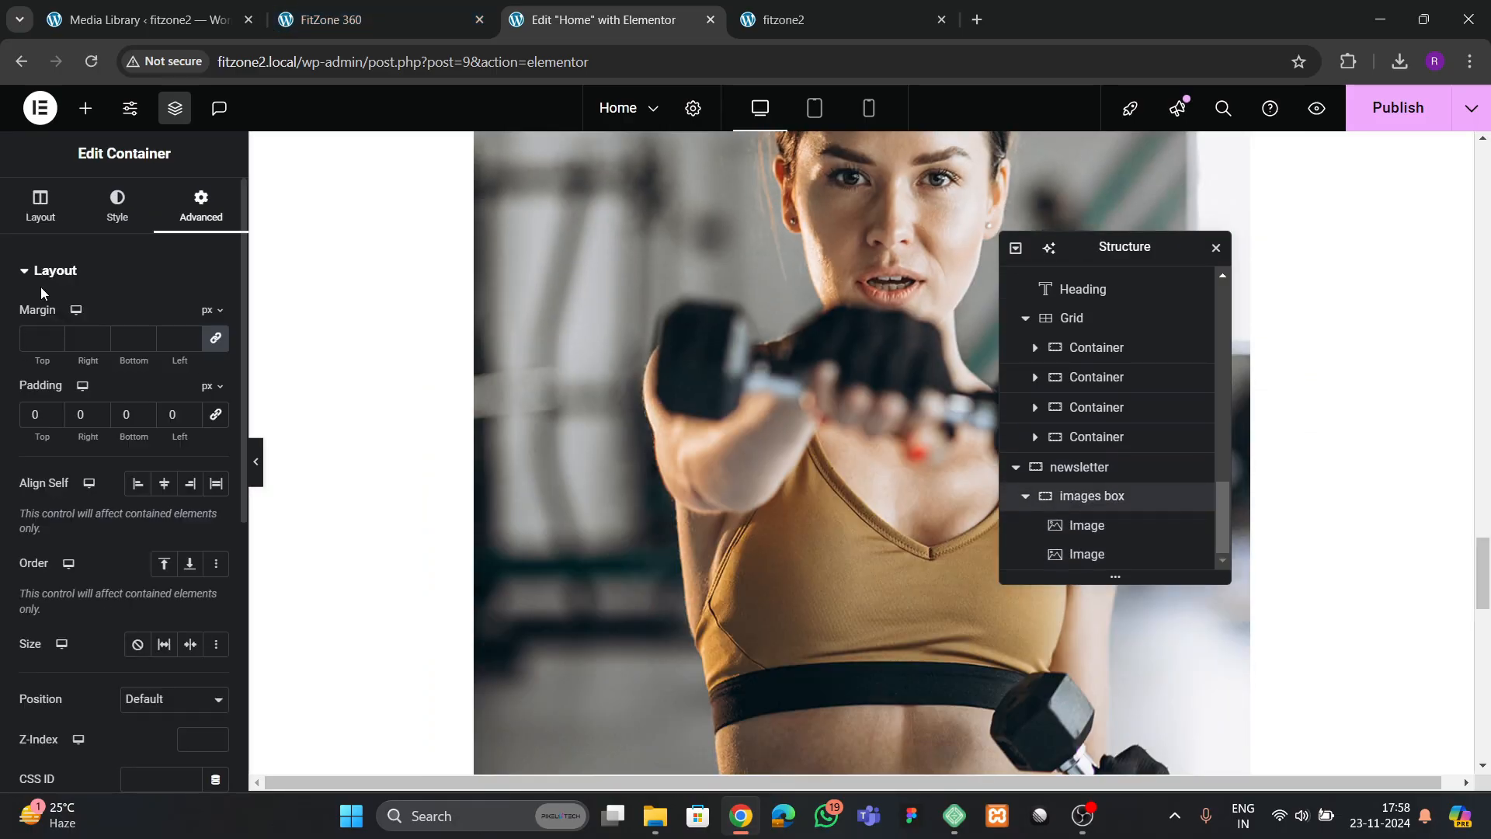
pyautogui.click(40, 205)
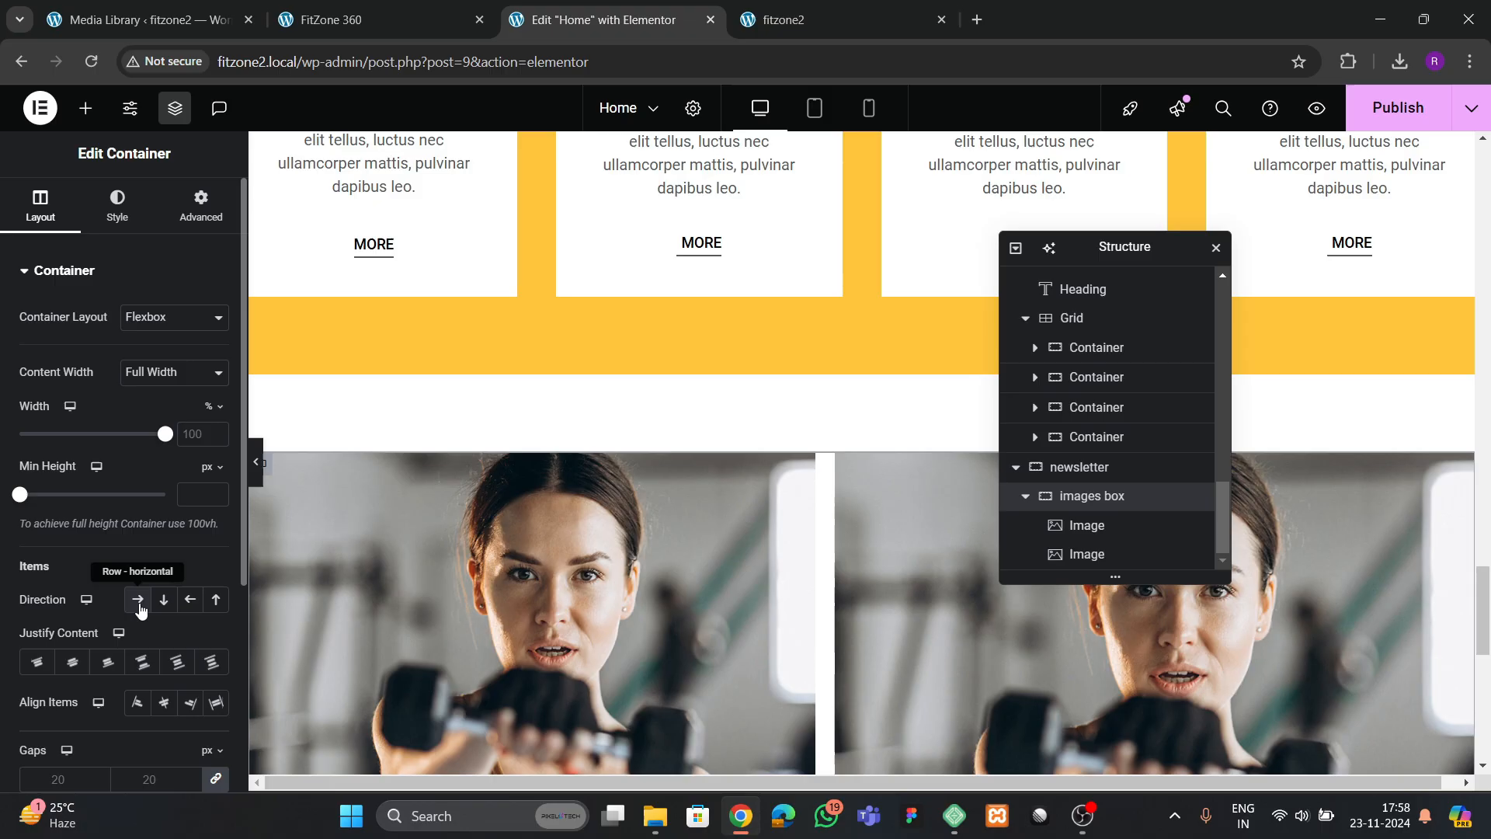
pyautogui.click(138, 600)
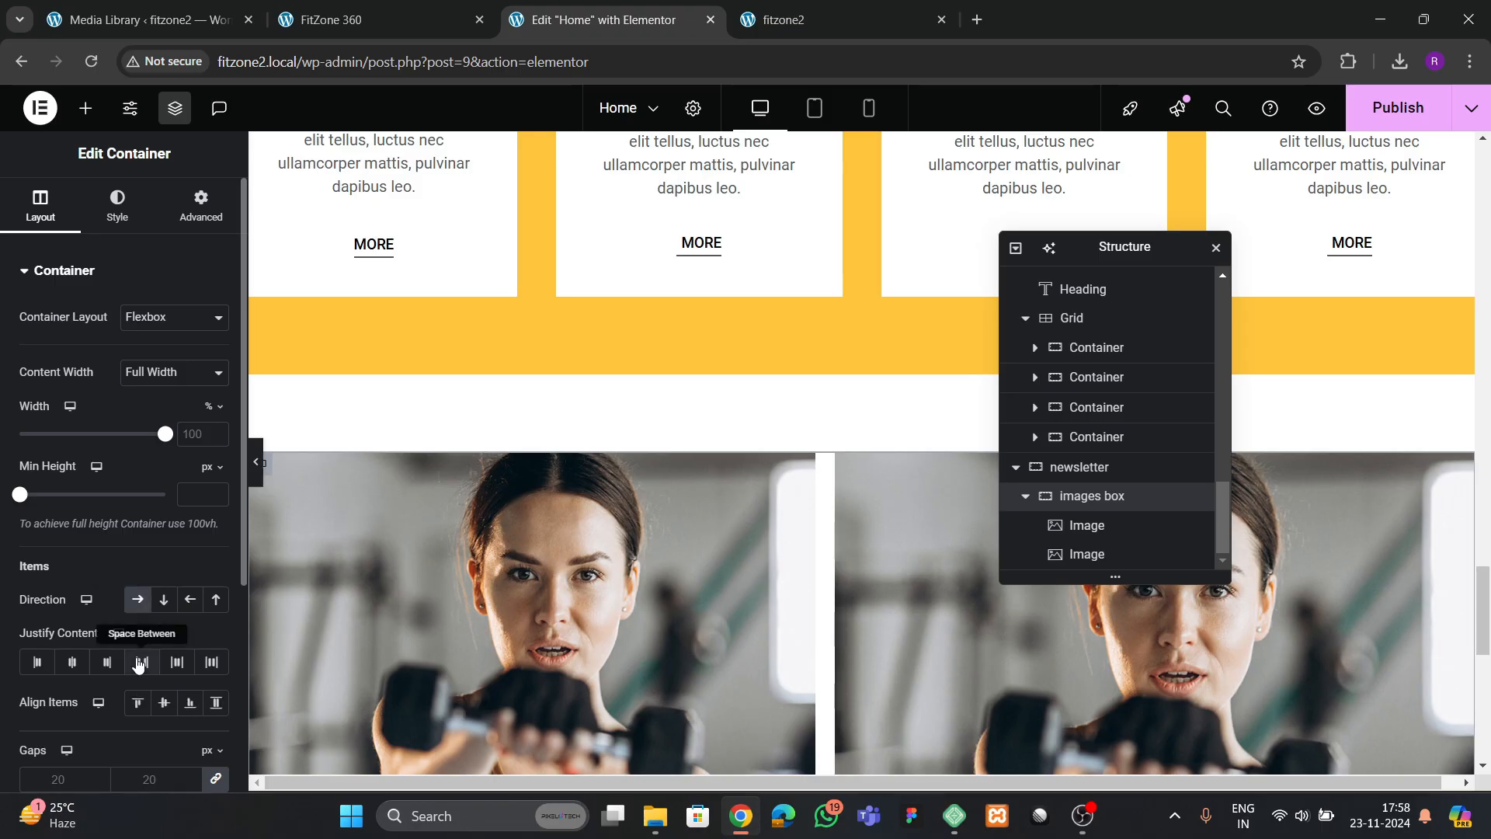
pyautogui.click(141, 662)
pyautogui.click(163, 702)
# Inspect the first image's vertical alignment and change the images box container's item alignment to Start
pyautogui.scroll(-3, 699, 515)
pyautogui.click(655, 463)
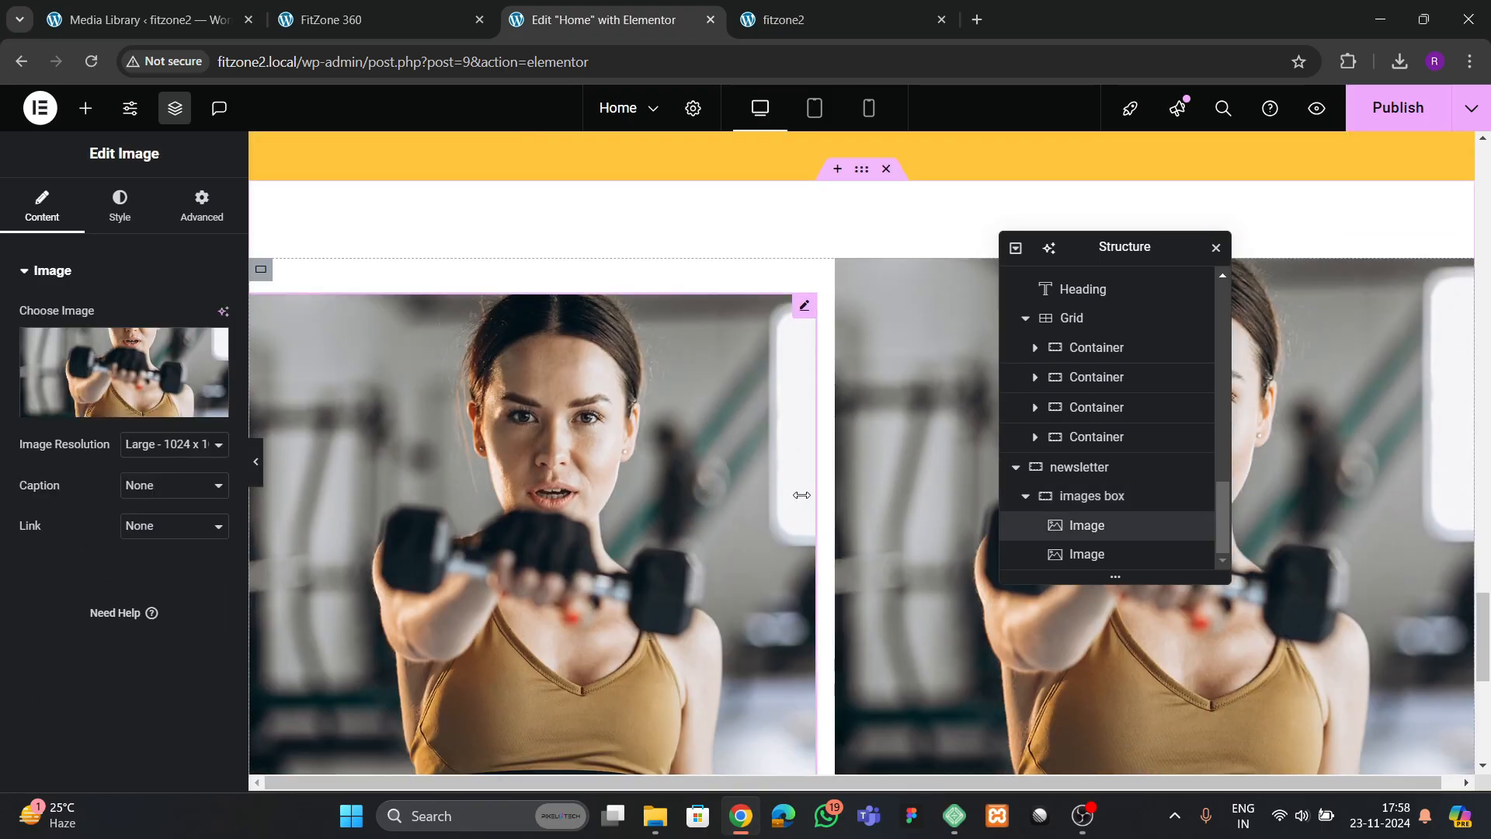
pyautogui.click(1077, 499)
pyautogui.scroll(-1, 117, 435)
pyautogui.click(138, 606)
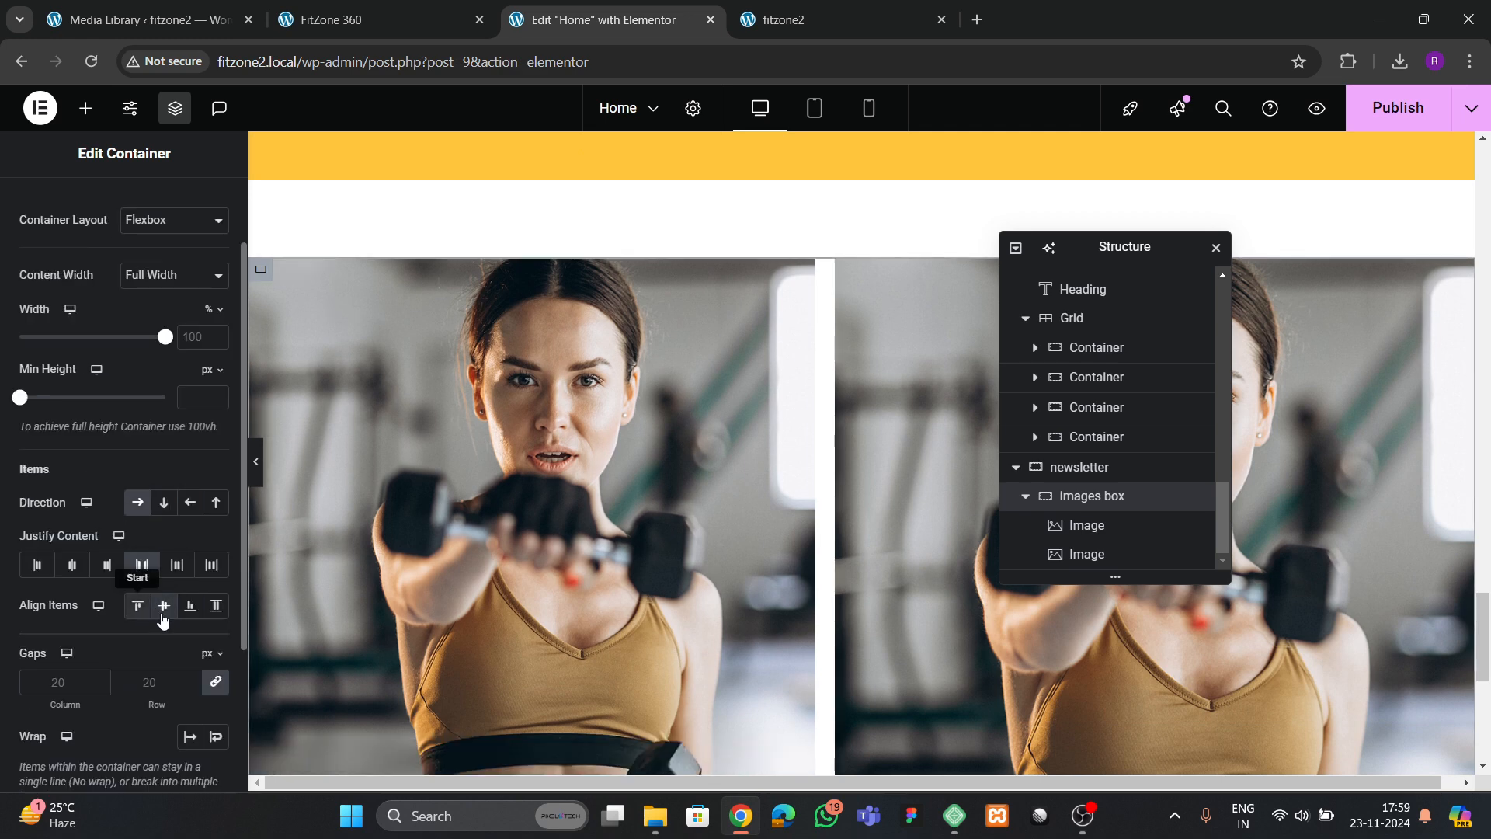
# Set the images box container's item alignment to Center and select the first dumbbell image
pyautogui.click(152, 608)
pyautogui.click(530, 554)
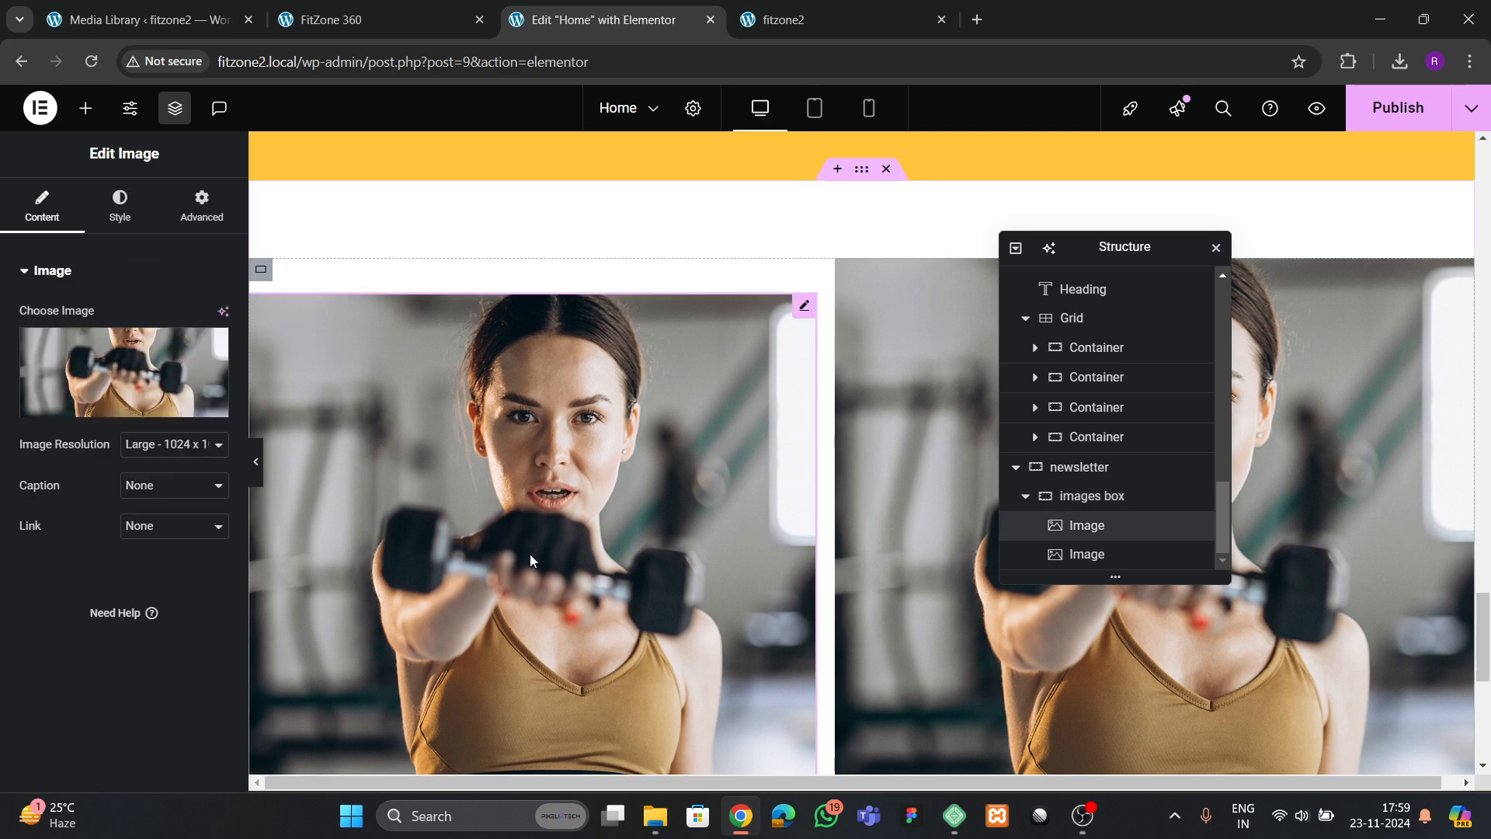
# Duplicate the second dumbbell image twice within the images box container to make a row of four
pyautogui.rightClick(906, 444)
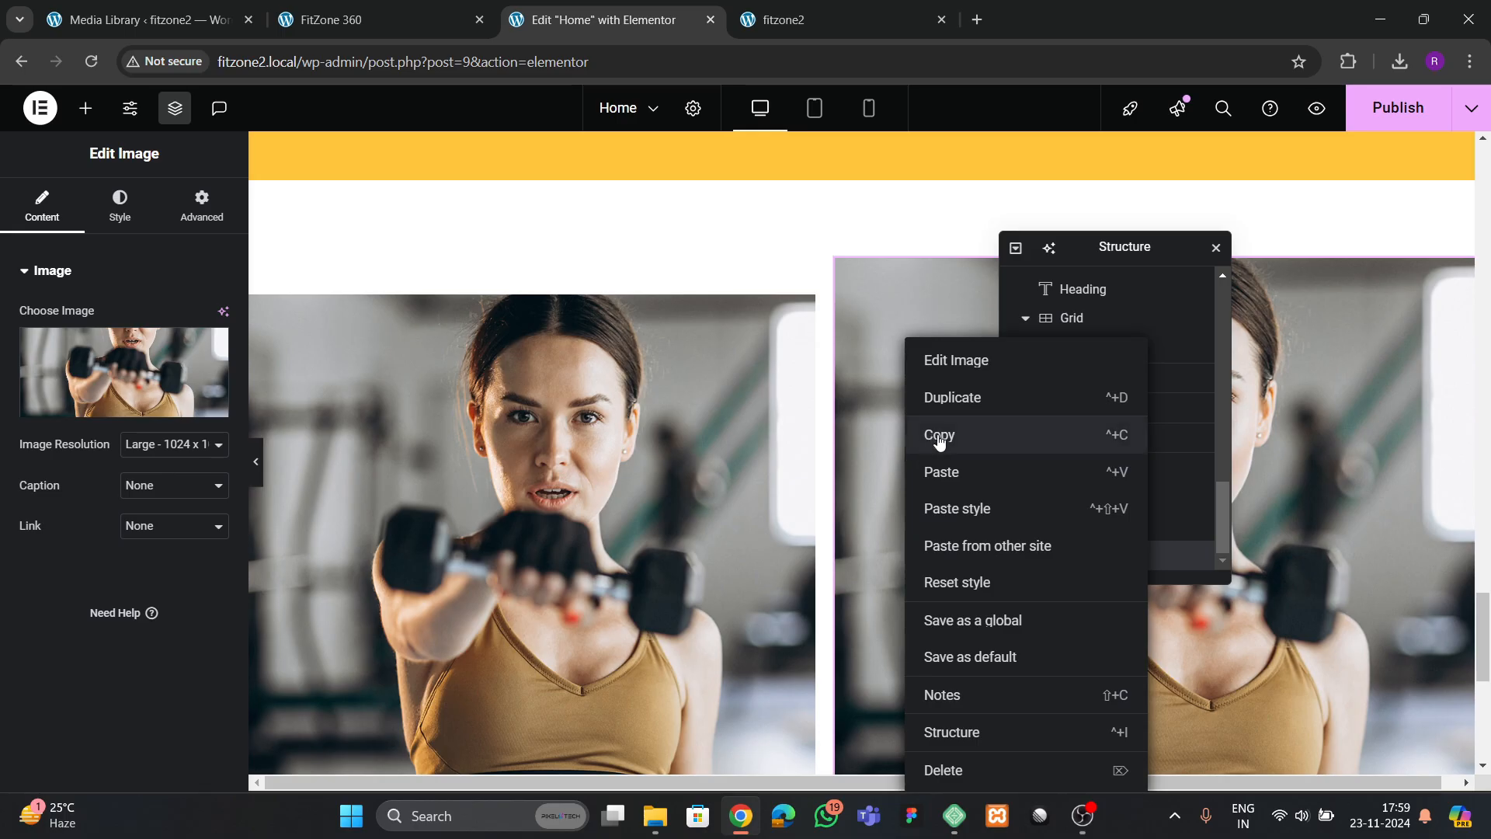
pyautogui.click(956, 399)
pyautogui.rightClick(869, 449)
pyautogui.click(893, 400)
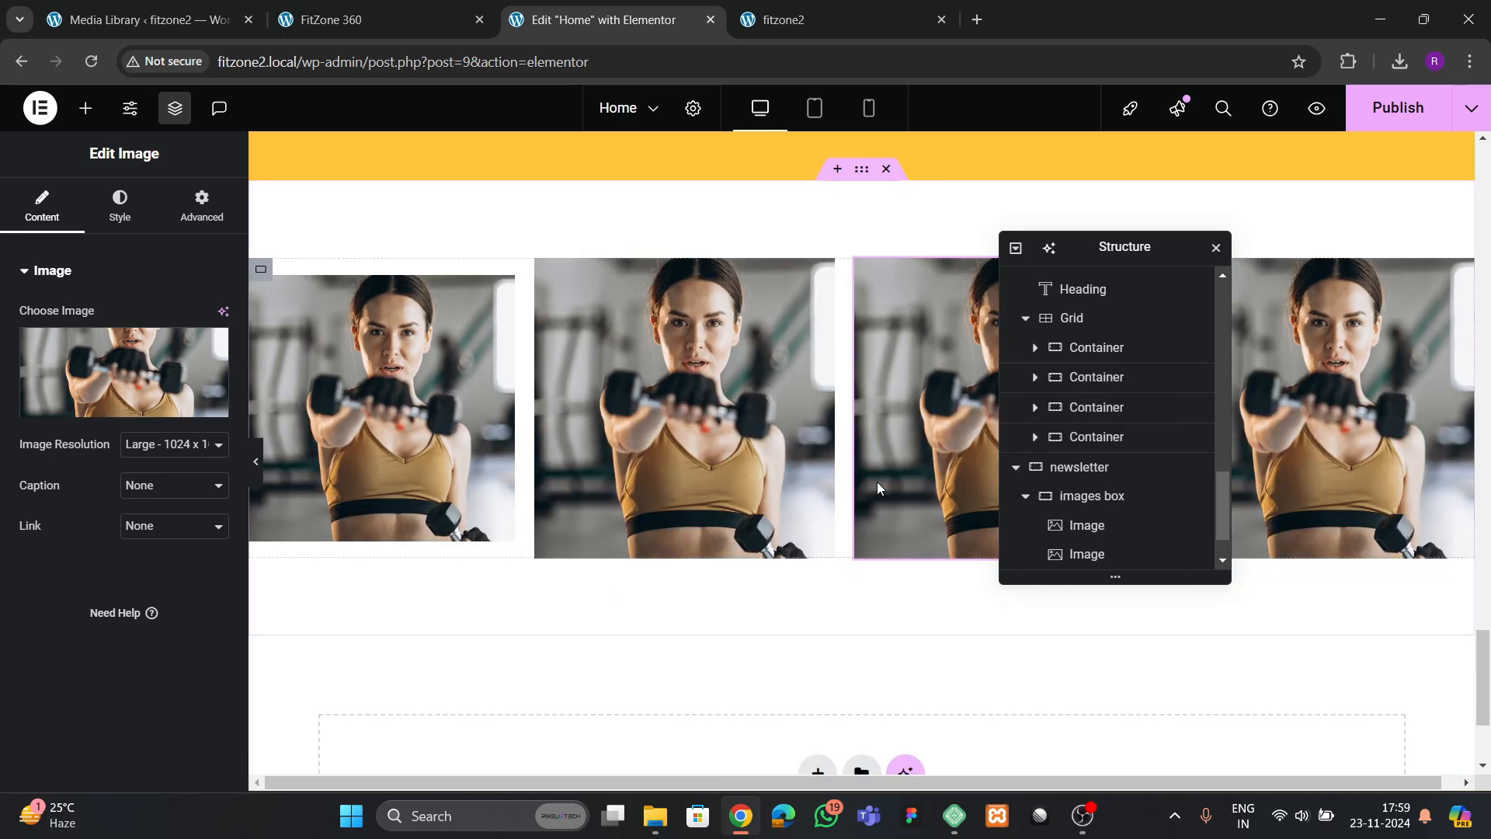
# Set the first image's resolution to Custom and apply a size of 400 x 500
pyautogui.click(483, 461)
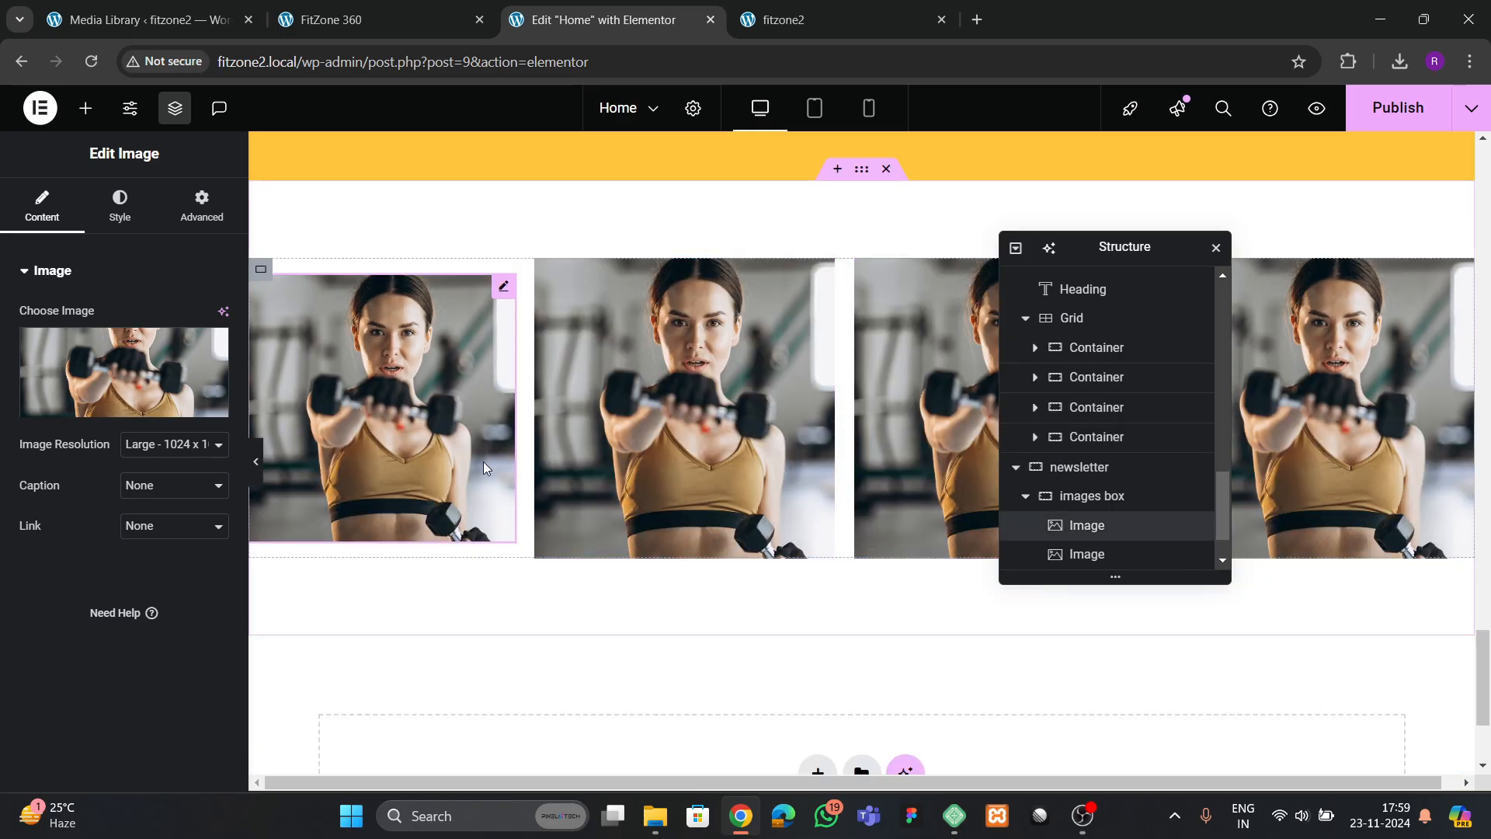
pyautogui.click(159, 455)
pyautogui.click(143, 623)
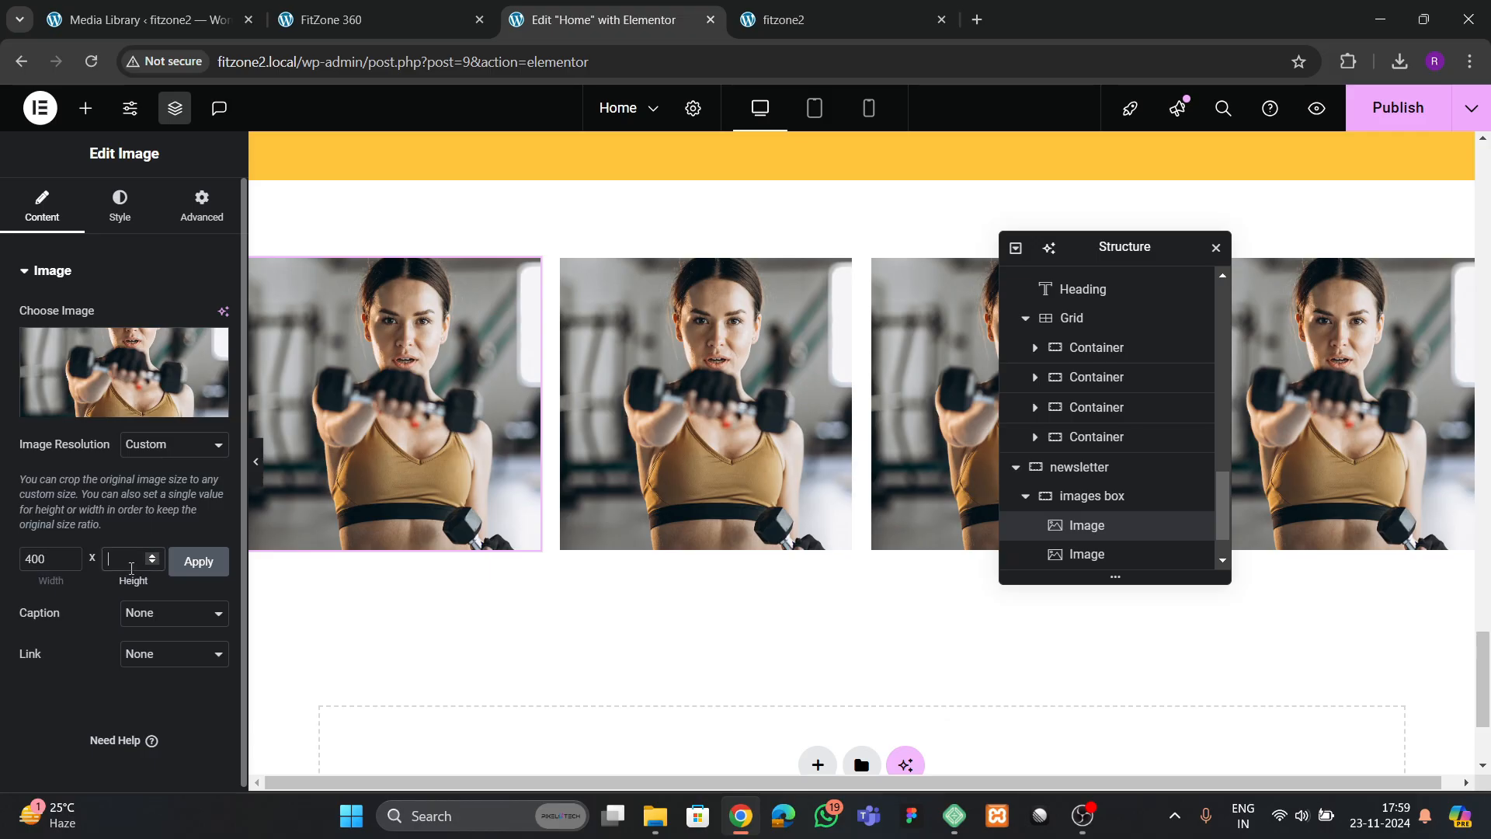
pyautogui.click(192, 566)
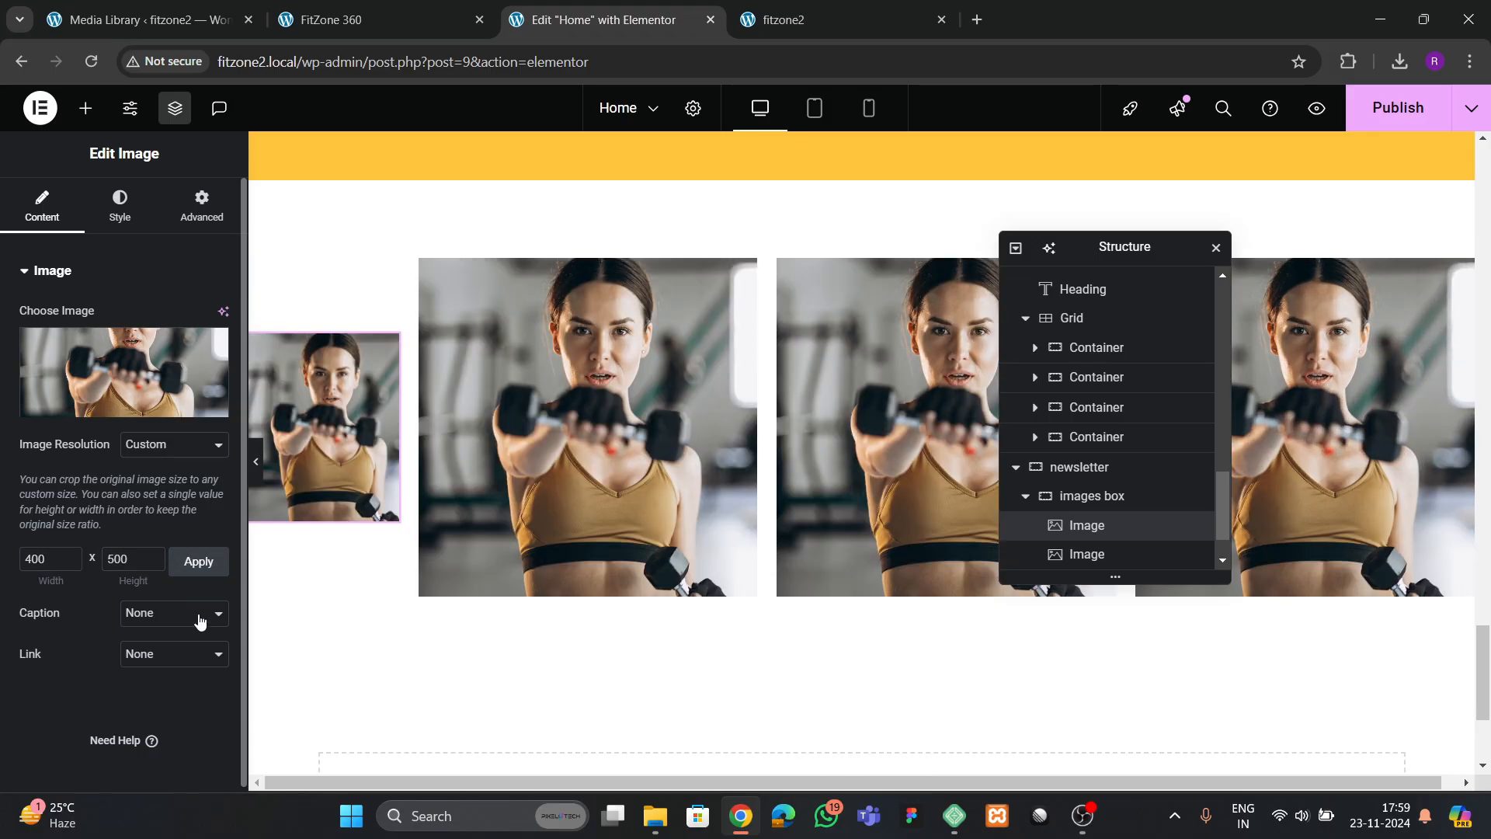
# Delete the three uncropped dumbbell images beside the 400 x 500 one
pyautogui.rightClick(312, 473)
pyautogui.click(703, 390)
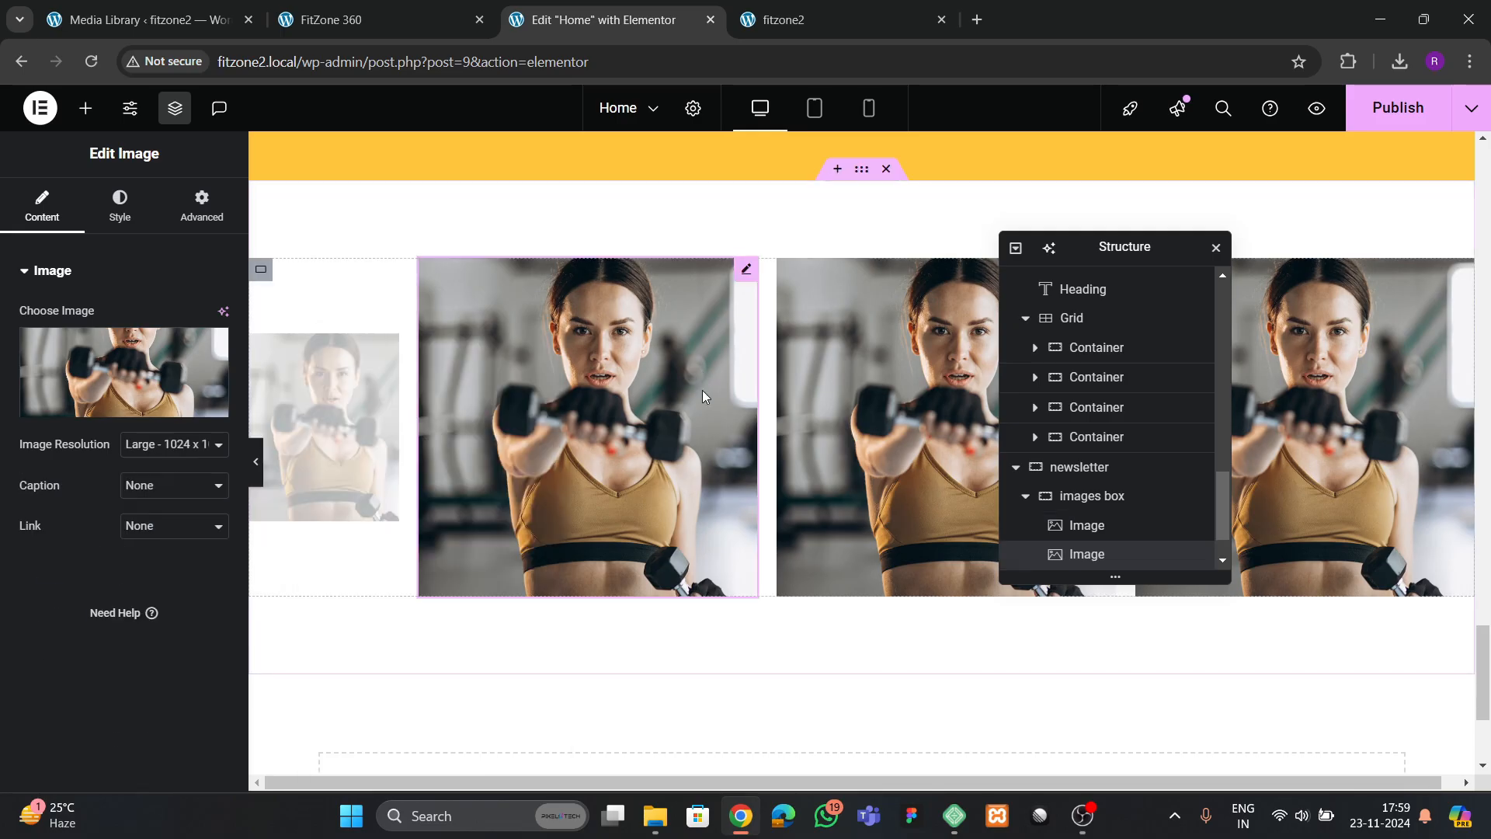
pyautogui.rightClick(571, 427)
pyautogui.click(626, 772)
pyautogui.rightClick(662, 528)
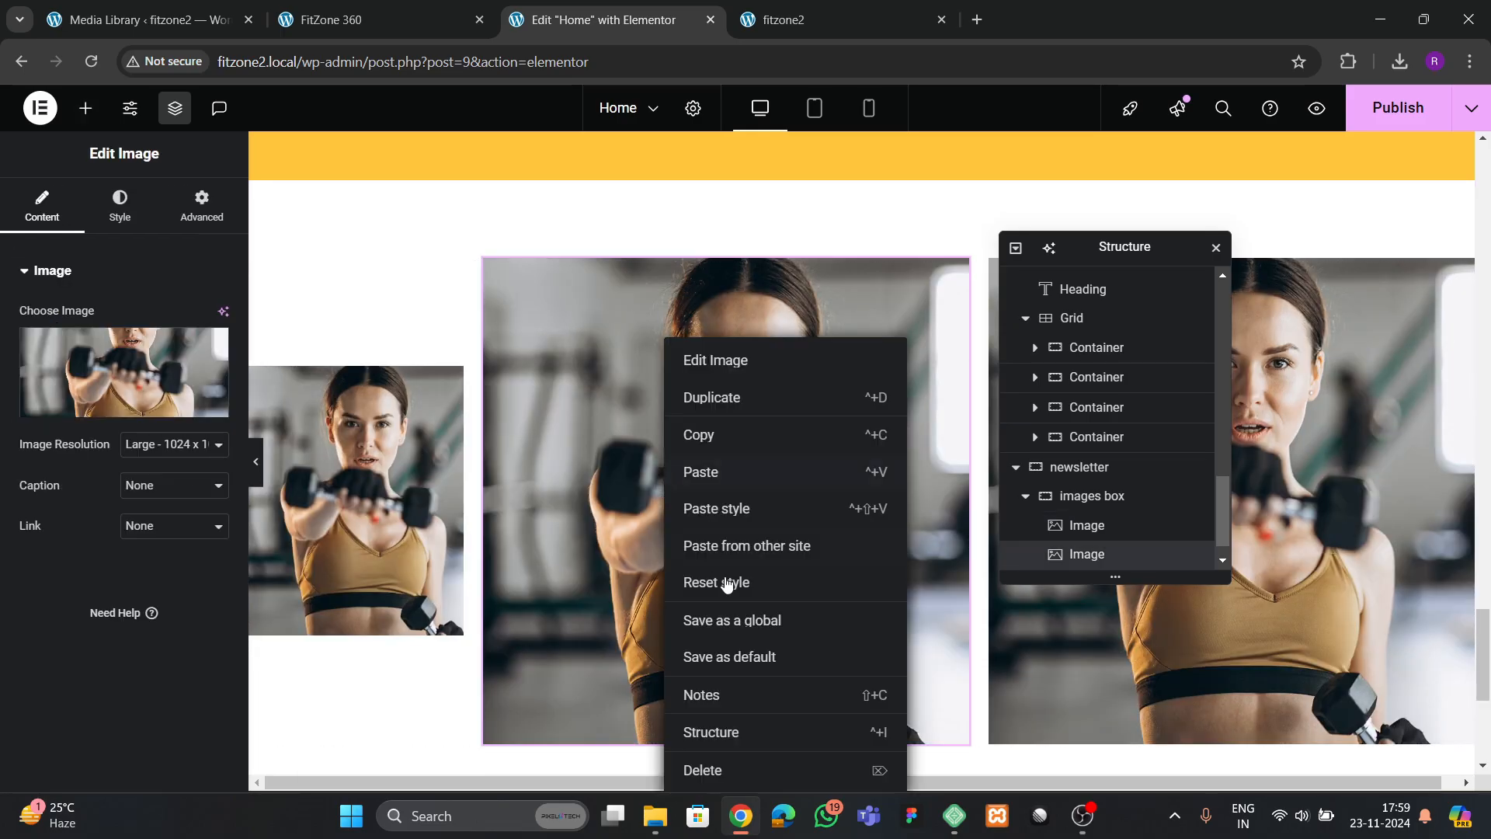
pyautogui.click(703, 771)
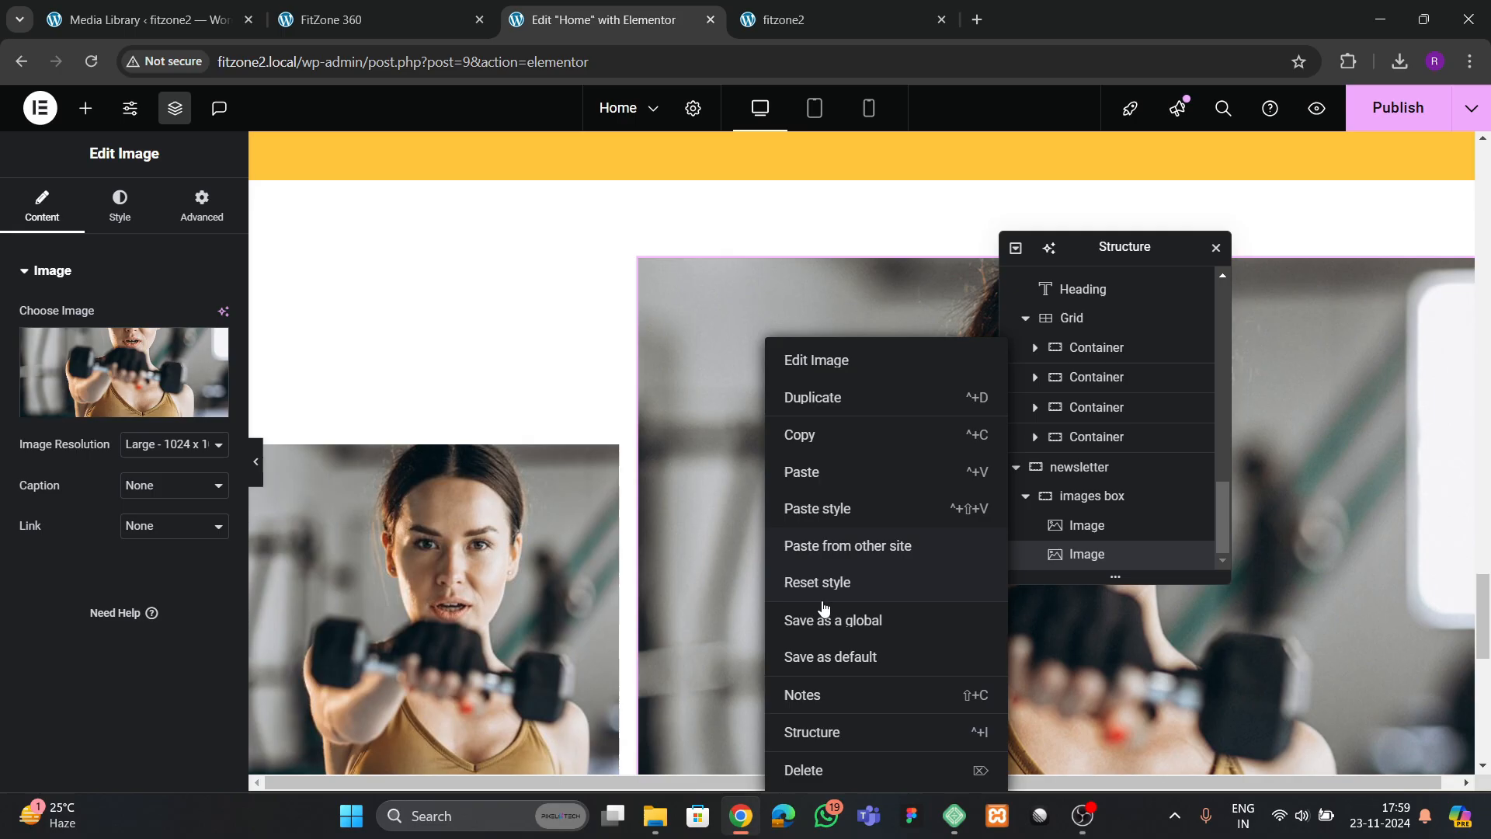
pyautogui.click(825, 771)
# Duplicate the 400 x 500 dumbbell image three times to make a row of four
pyautogui.click(499, 568)
pyautogui.rightClick(498, 569)
pyautogui.click(547, 466)
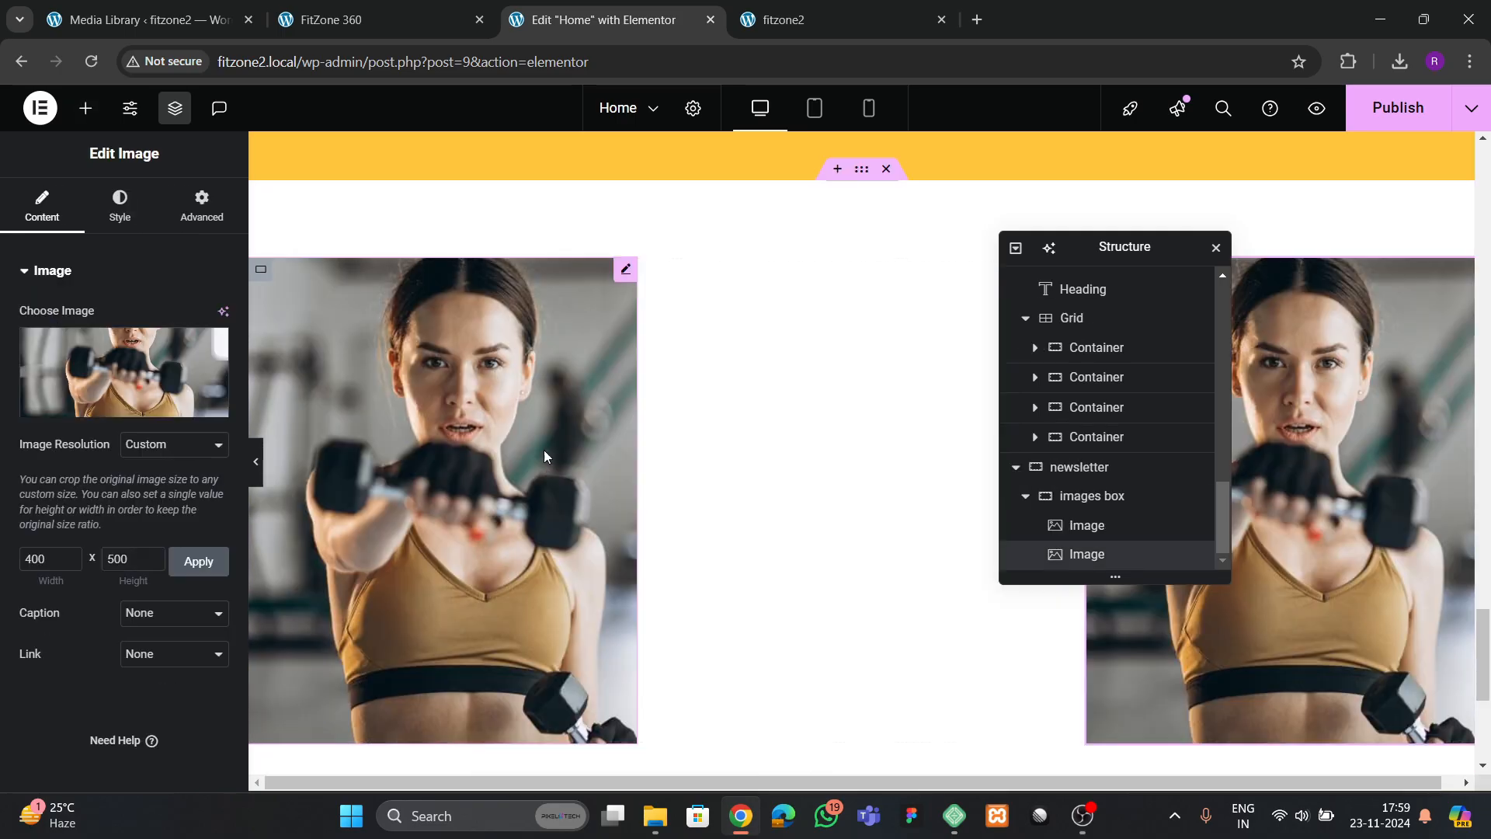
pyautogui.click(533, 479)
pyautogui.rightClick(533, 478)
pyautogui.click(590, 400)
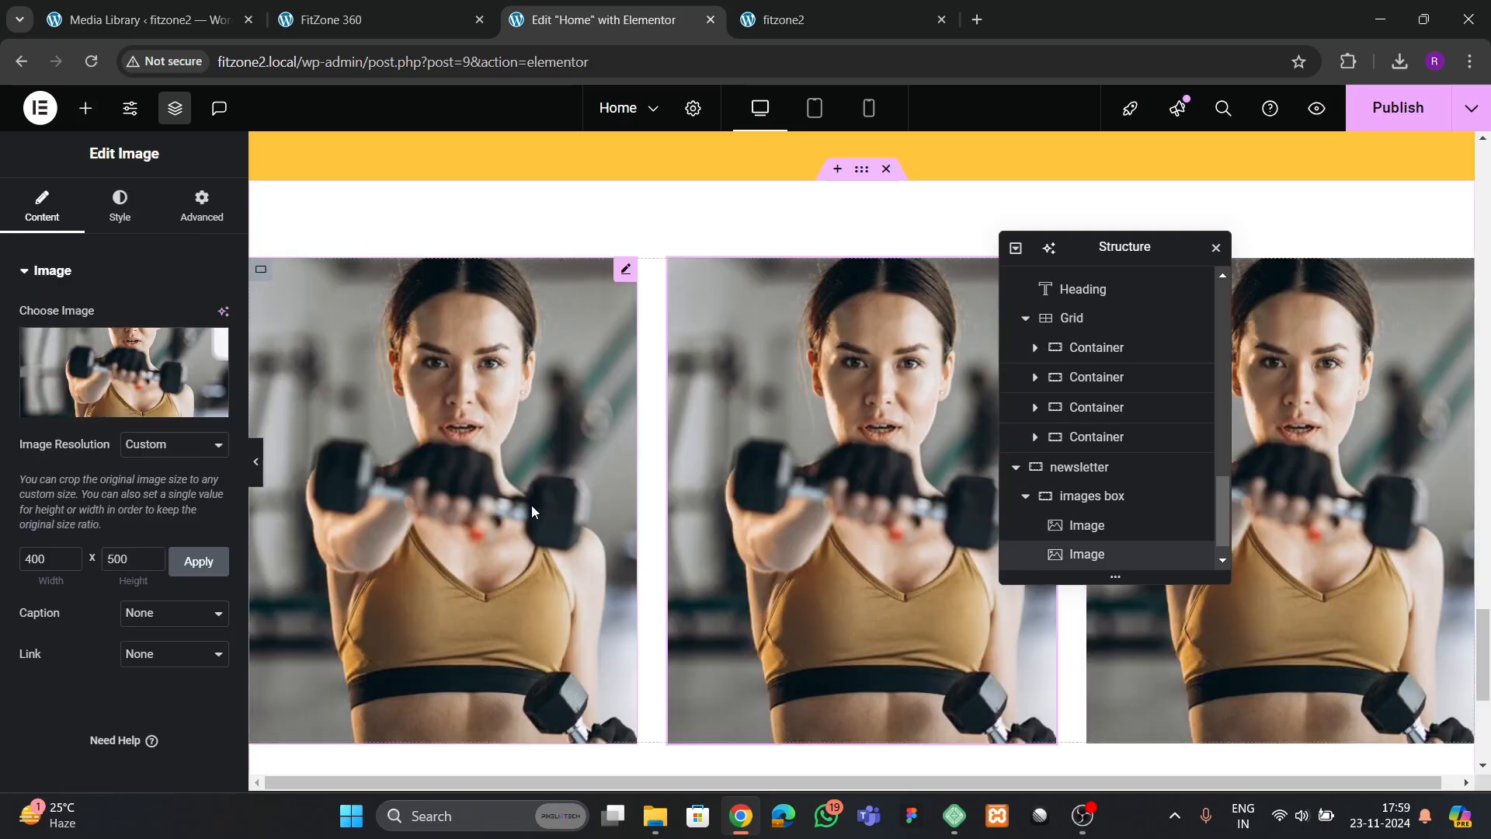
pyautogui.rightClick(532, 505)
pyautogui.click(587, 398)
# Give the second image a margin in em units, with 10 em on top and 0 on the other sides
pyautogui.click(201, 206)
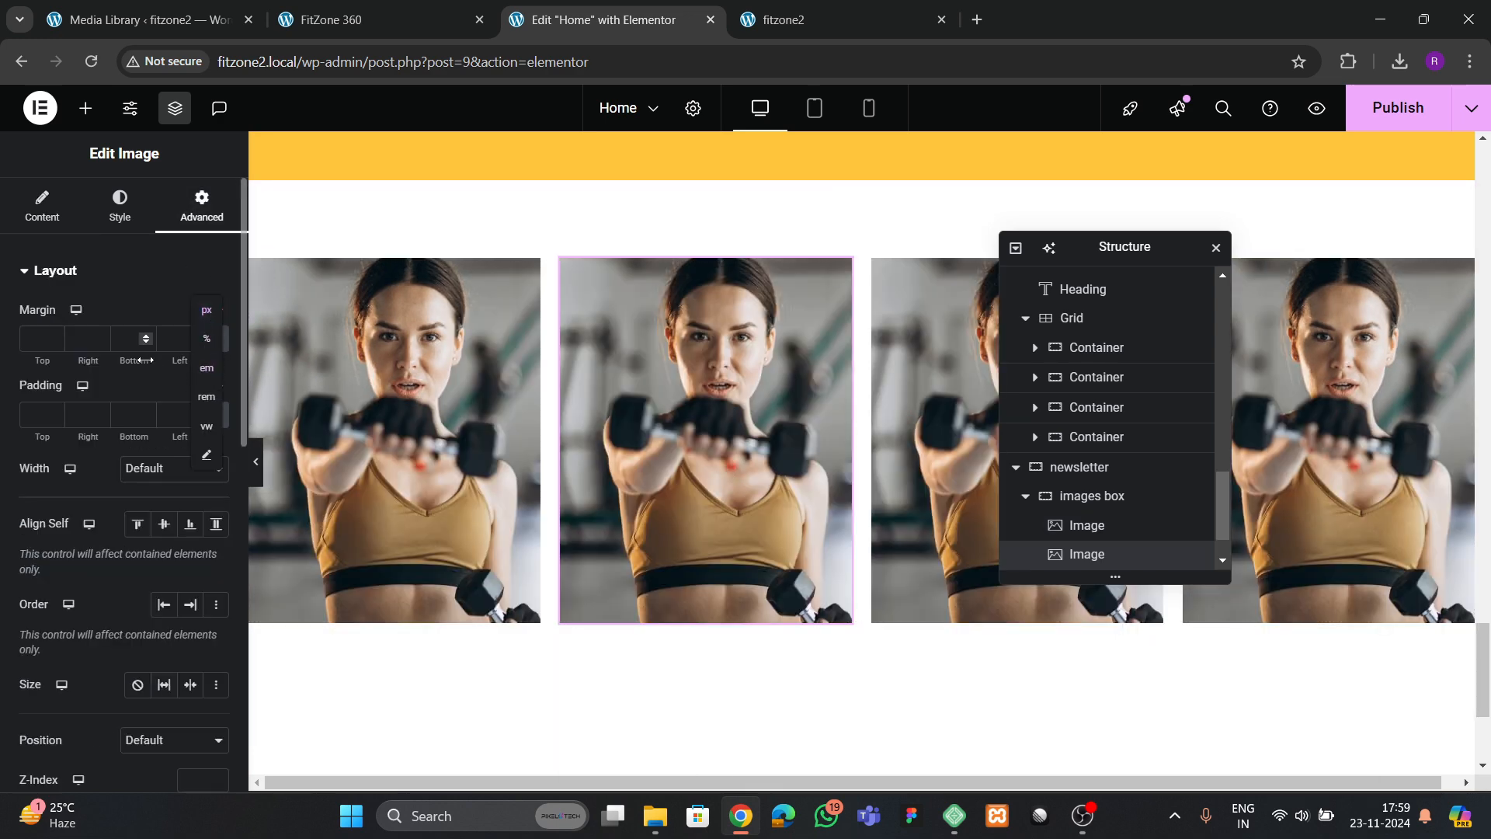
pyautogui.click(206, 370)
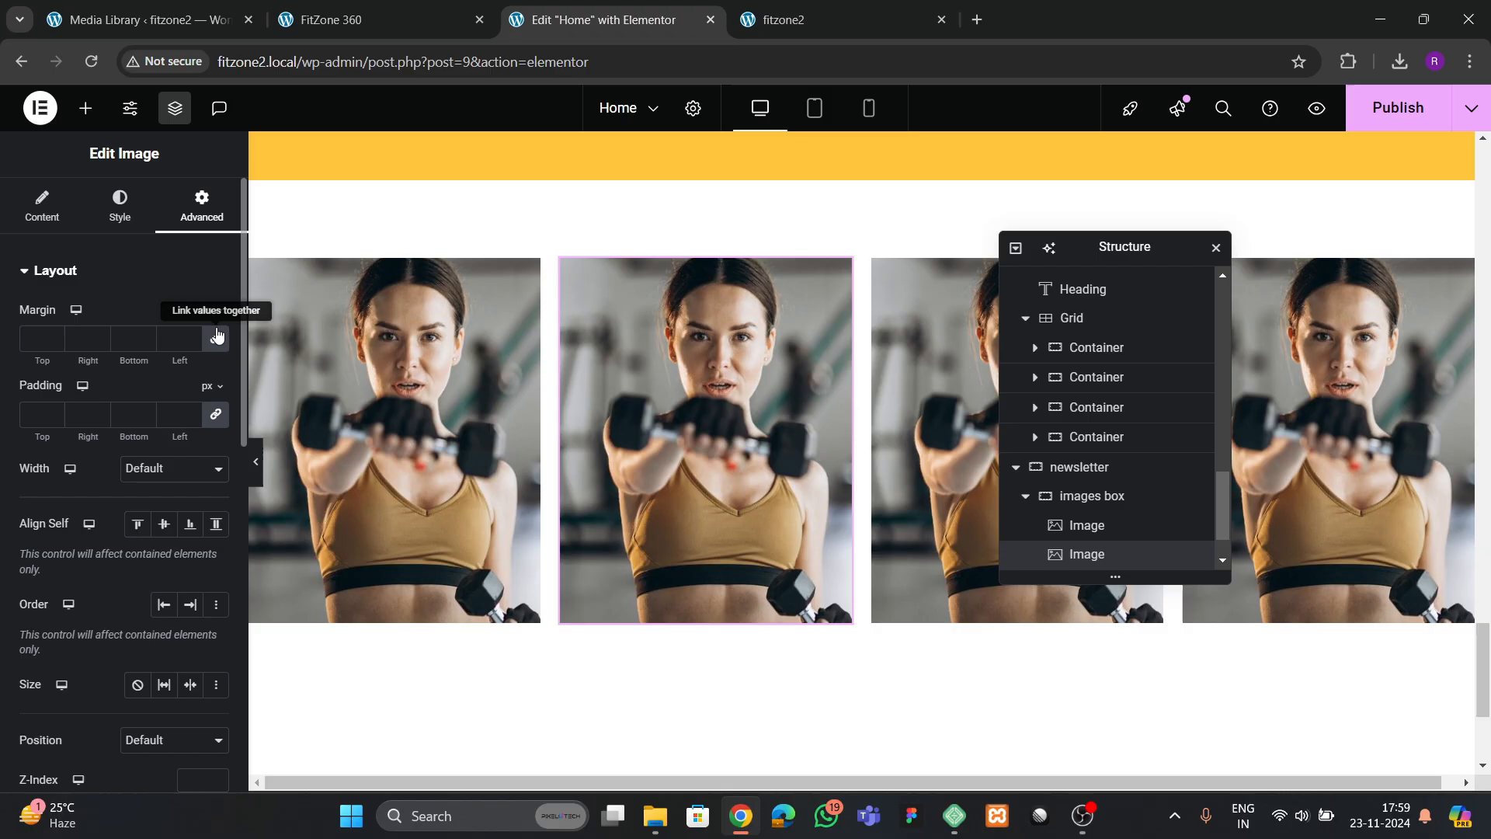
pyautogui.click(52, 338)
pyautogui.click(52, 339)
pyautogui.click(53, 339)
pyautogui.click(53, 339)
pyautogui.click(53, 339)
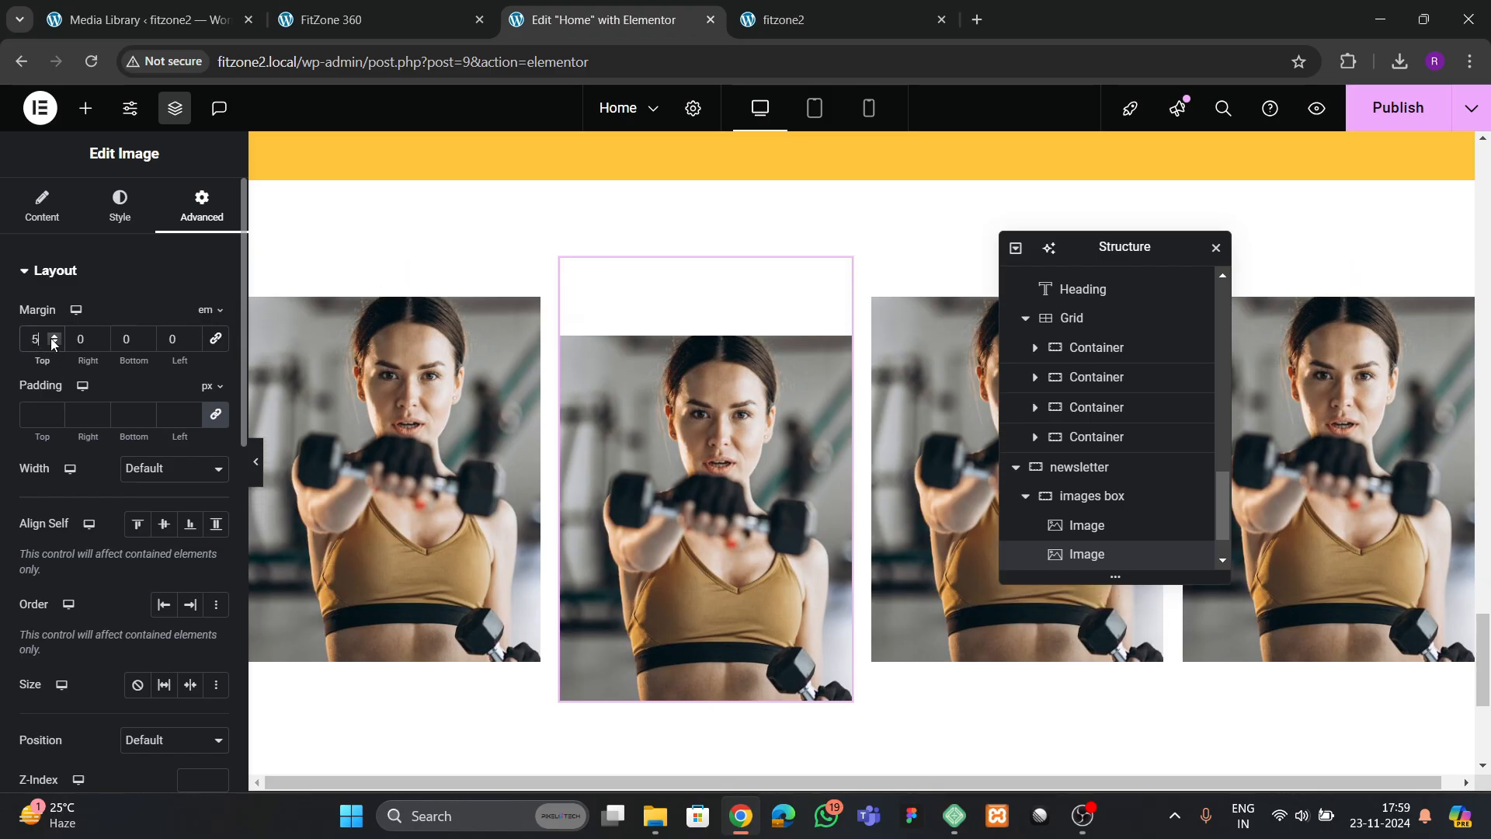
pyautogui.click(52, 338)
pyautogui.click(53, 339)
pyautogui.click(52, 339)
pyautogui.click(53, 339)
pyautogui.click(53, 339)
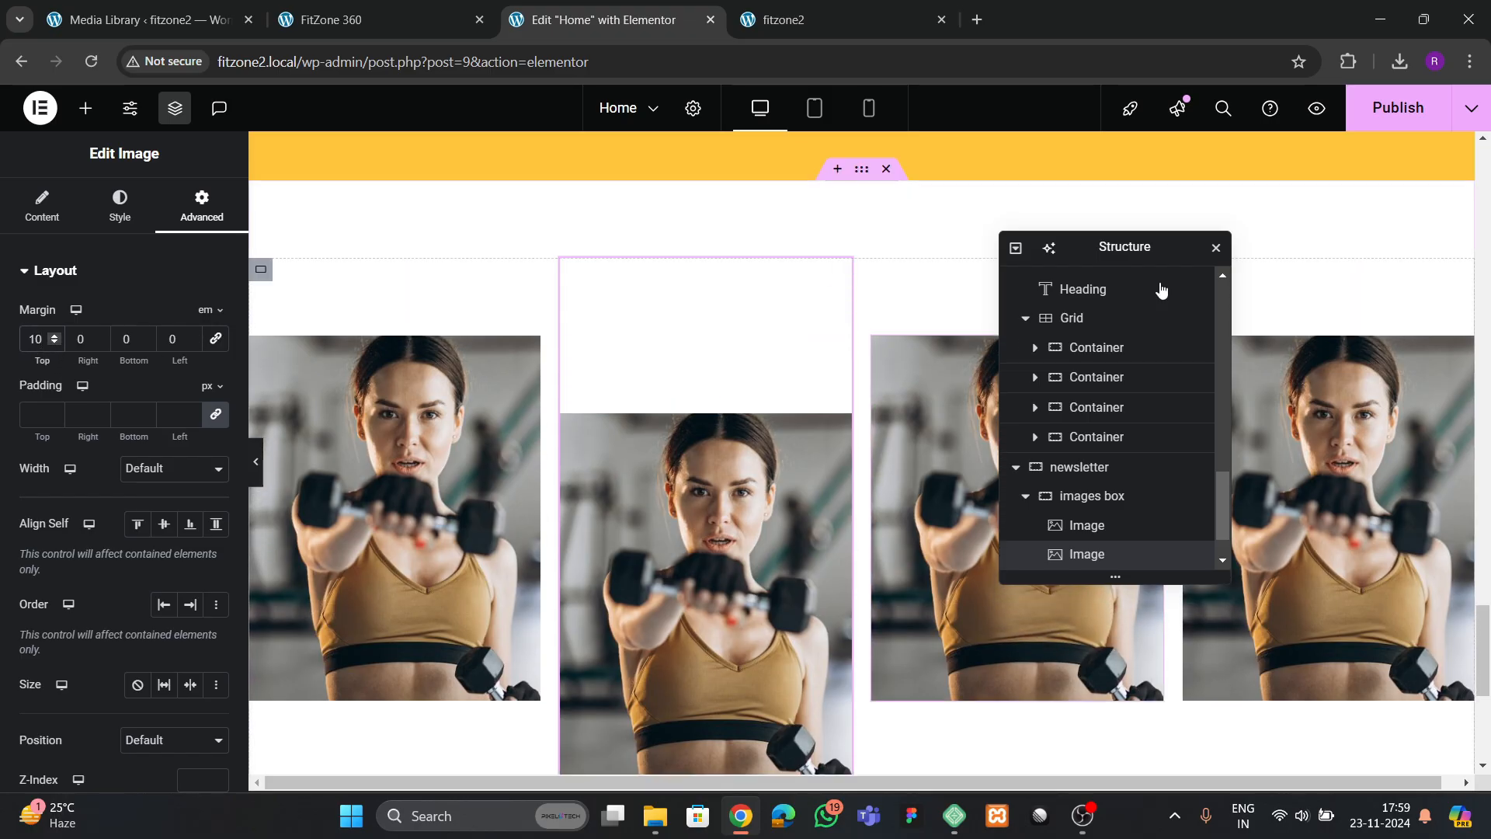
# Move the Structure window off the row and give the fourth image a top margin of 10 em
pyautogui.moveTo(1128, 257); pyautogui.dragTo(750, 339)
pyautogui.click(1320, 505)
pyautogui.click(202, 205)
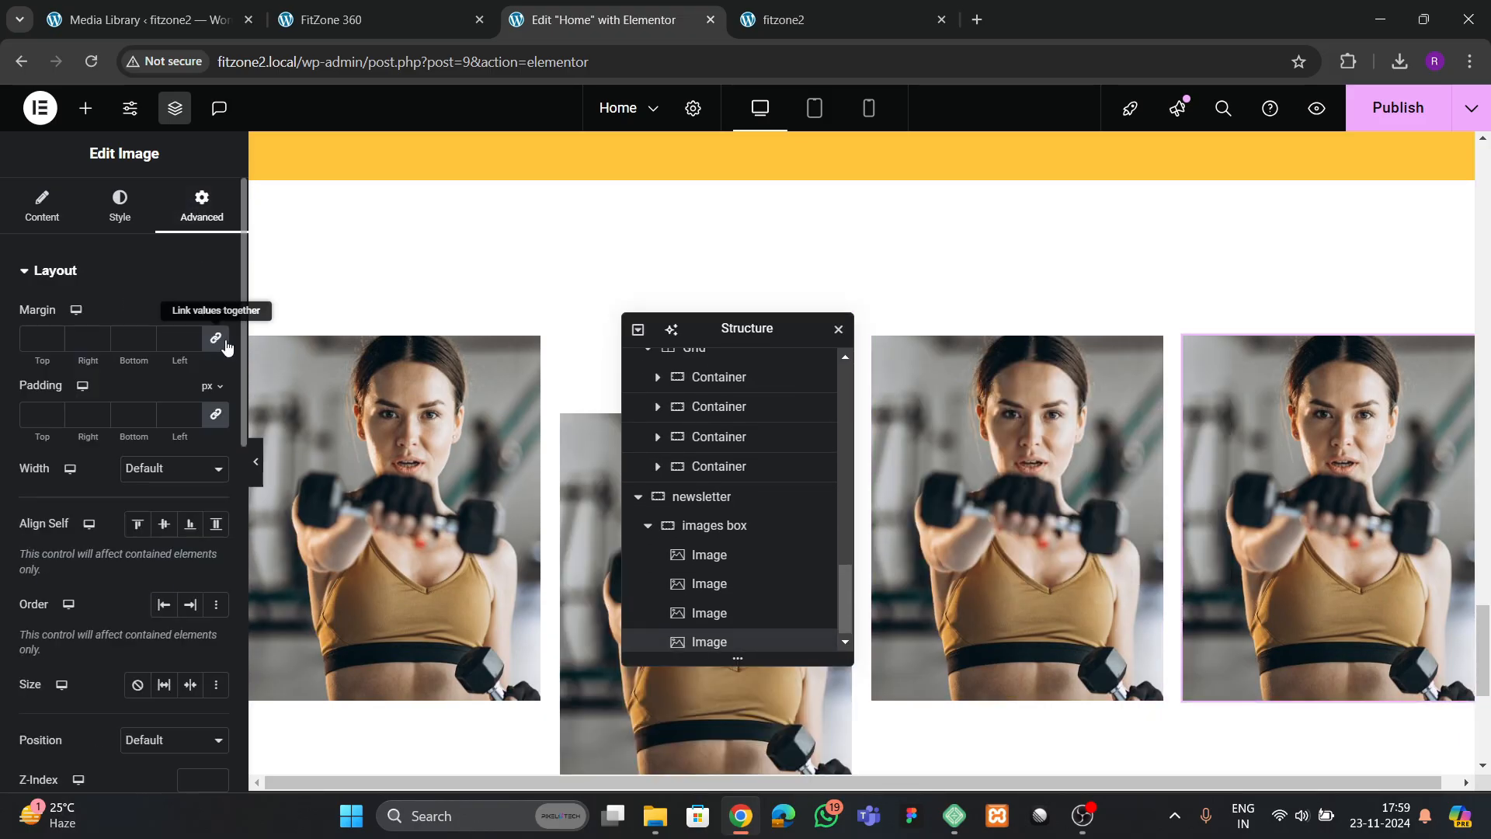
pyautogui.click(214, 344)
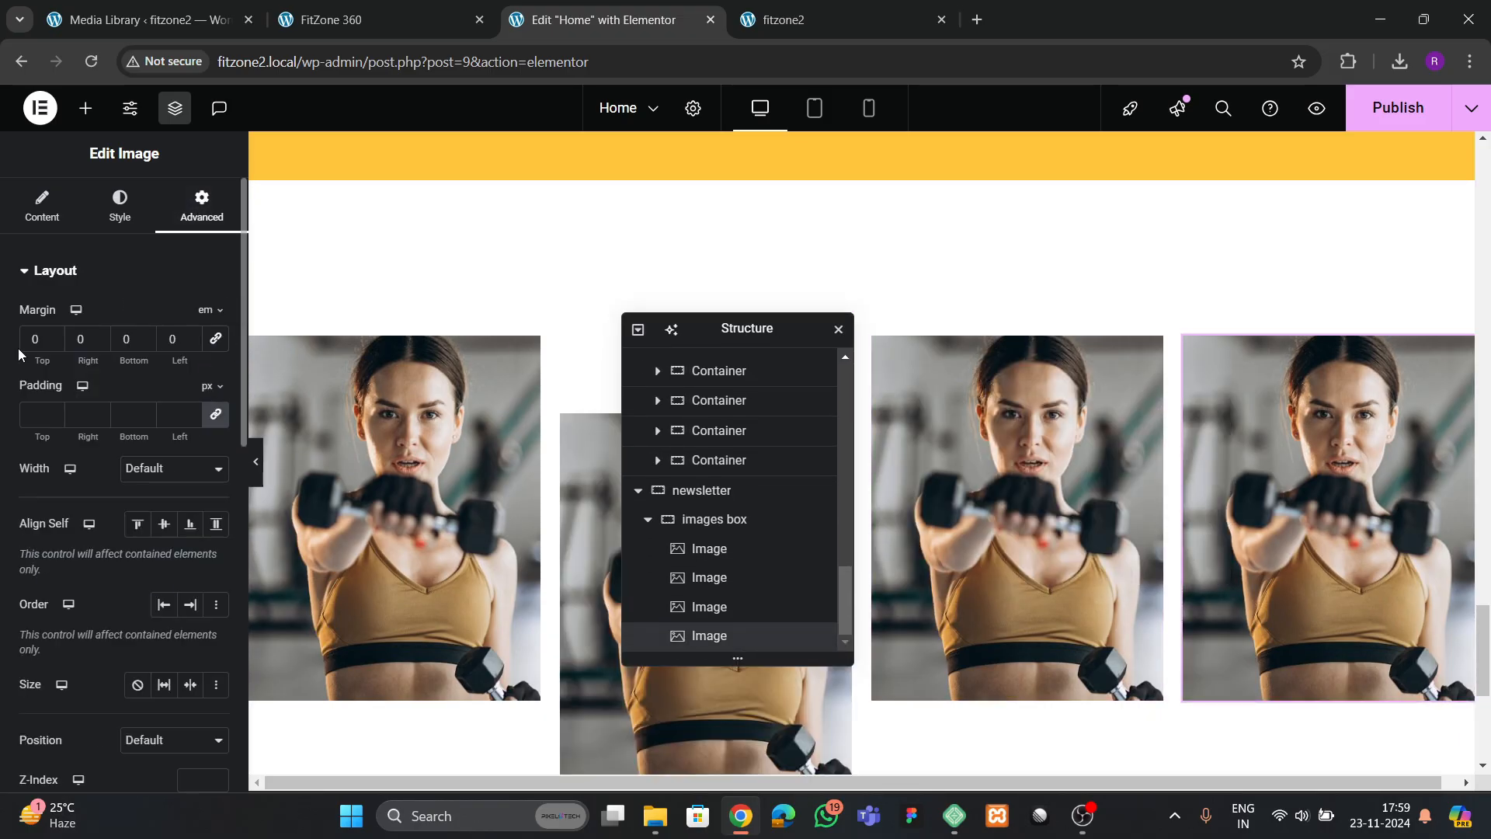
pyautogui.write('1')
pyautogui.scroll(1, 914, 388)
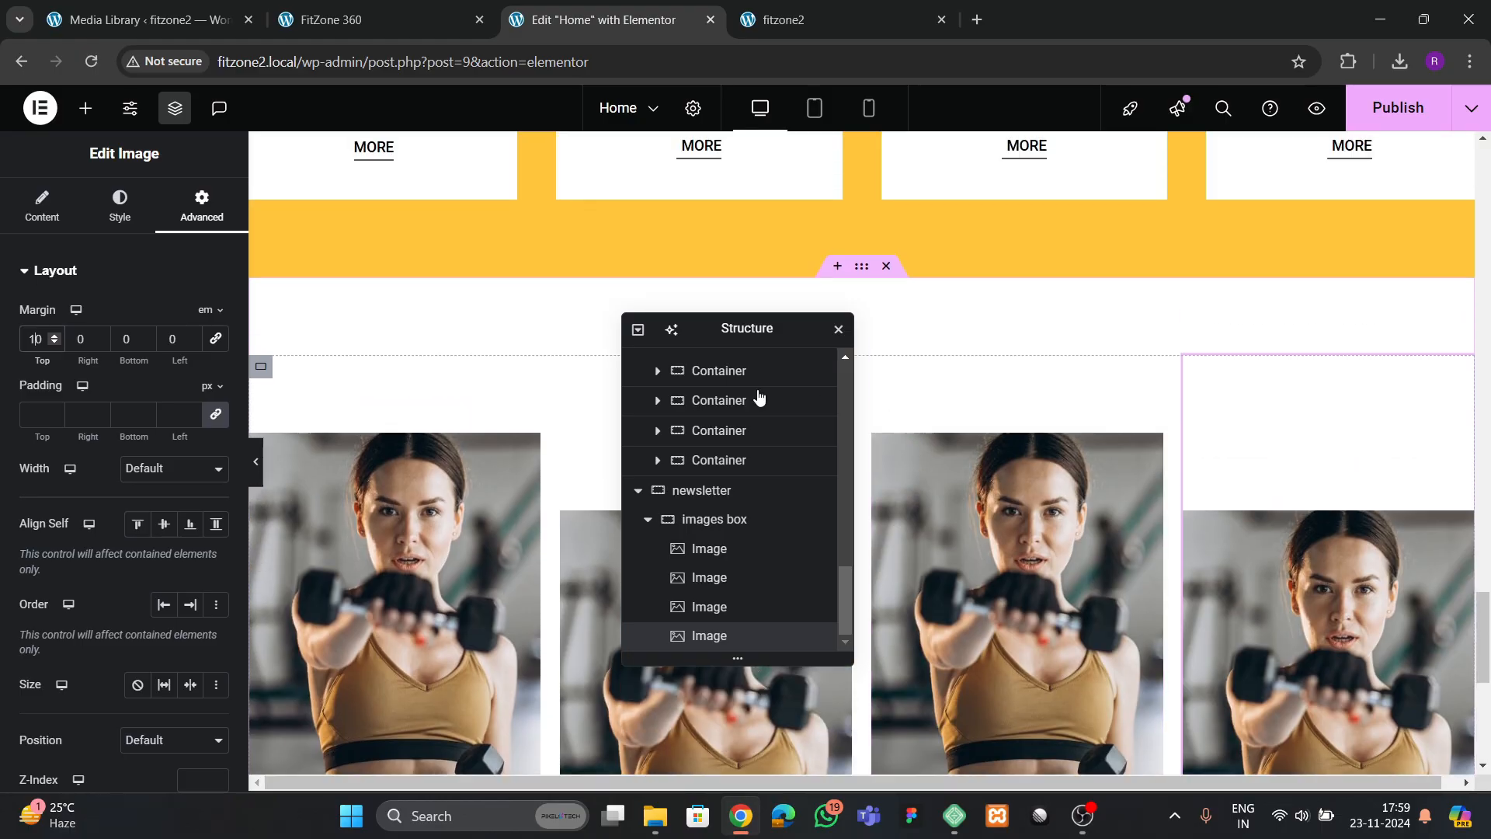
# Compare the staggered image row with the one on the reference FitZone 360 page
pyautogui.moveTo(748, 333); pyautogui.dragTo(419, 428)
pyautogui.click(310, 19)
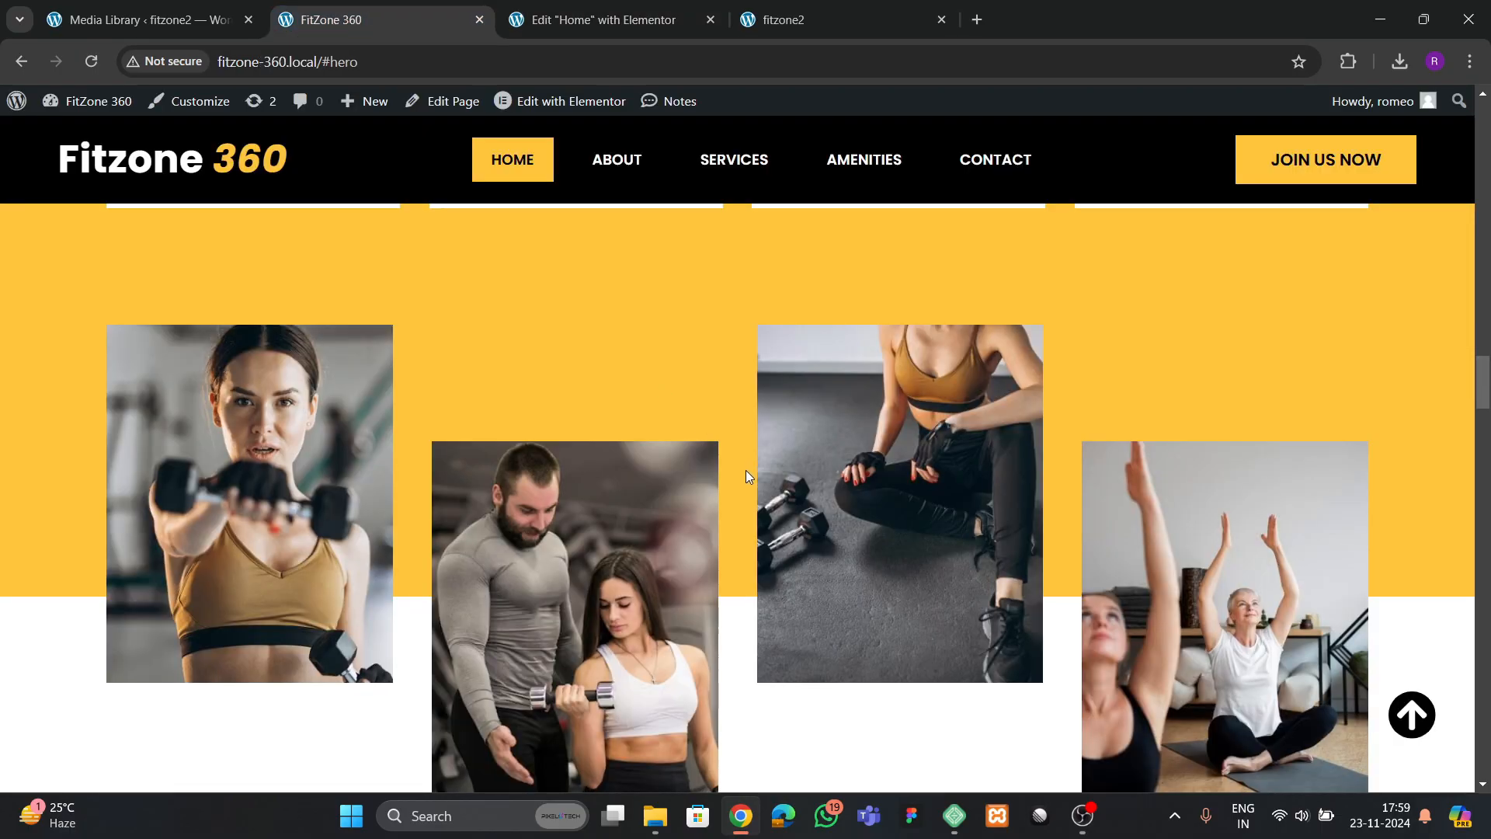
pyautogui.scroll(-2, 750, 478)
pyautogui.scroll(-3, 749, 478)
pyautogui.hotkey('ctrl', 'Tab')
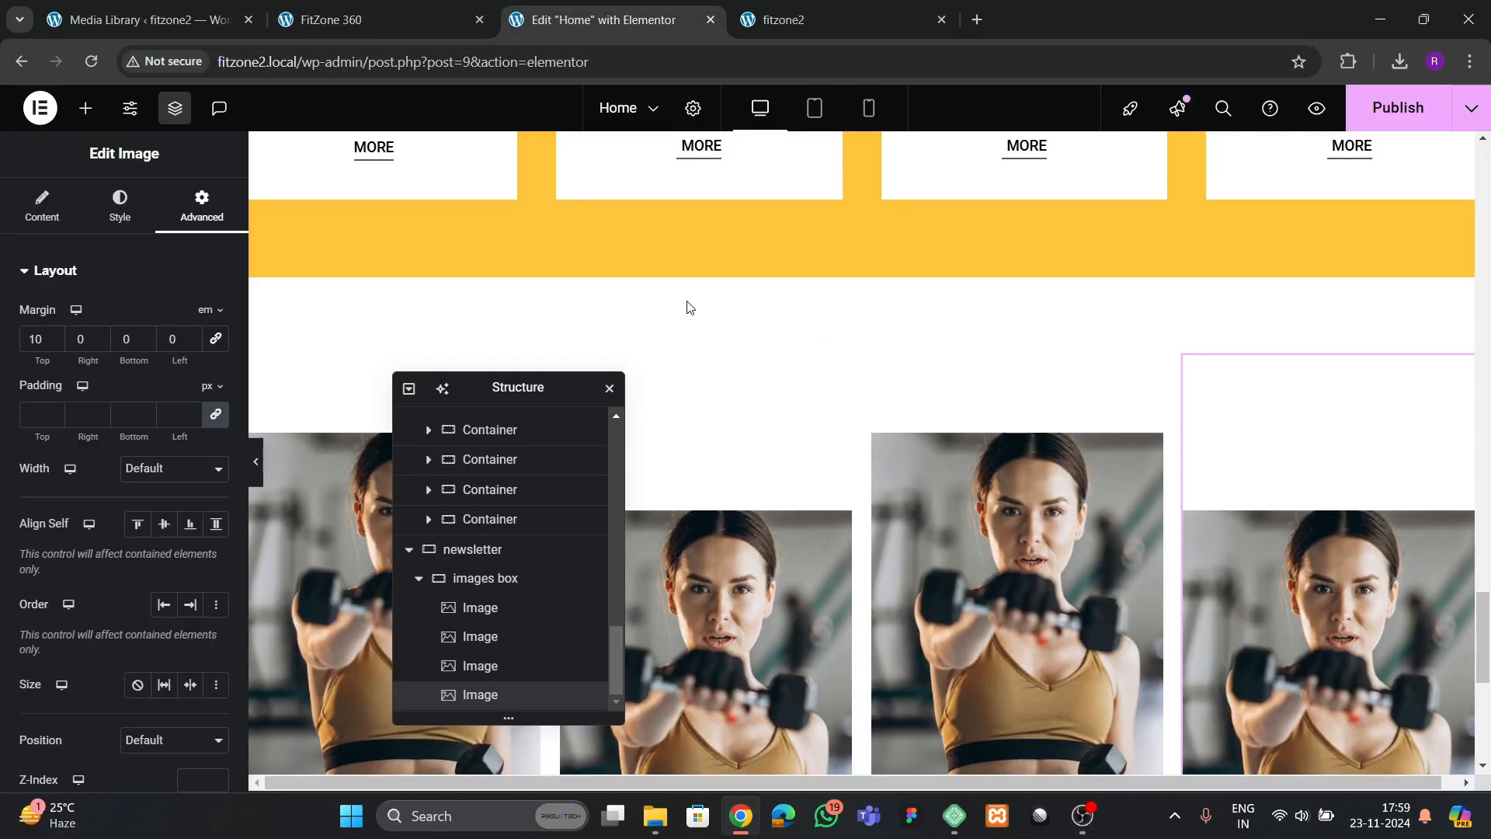
pyautogui.scroll(2, 769, 376)
pyautogui.scroll(-6, 777, 381)
# Replace the second image with sd3.jpg, the man training a woman with a dumbbell, checking the choice against the reference page
pyautogui.click(786, 389)
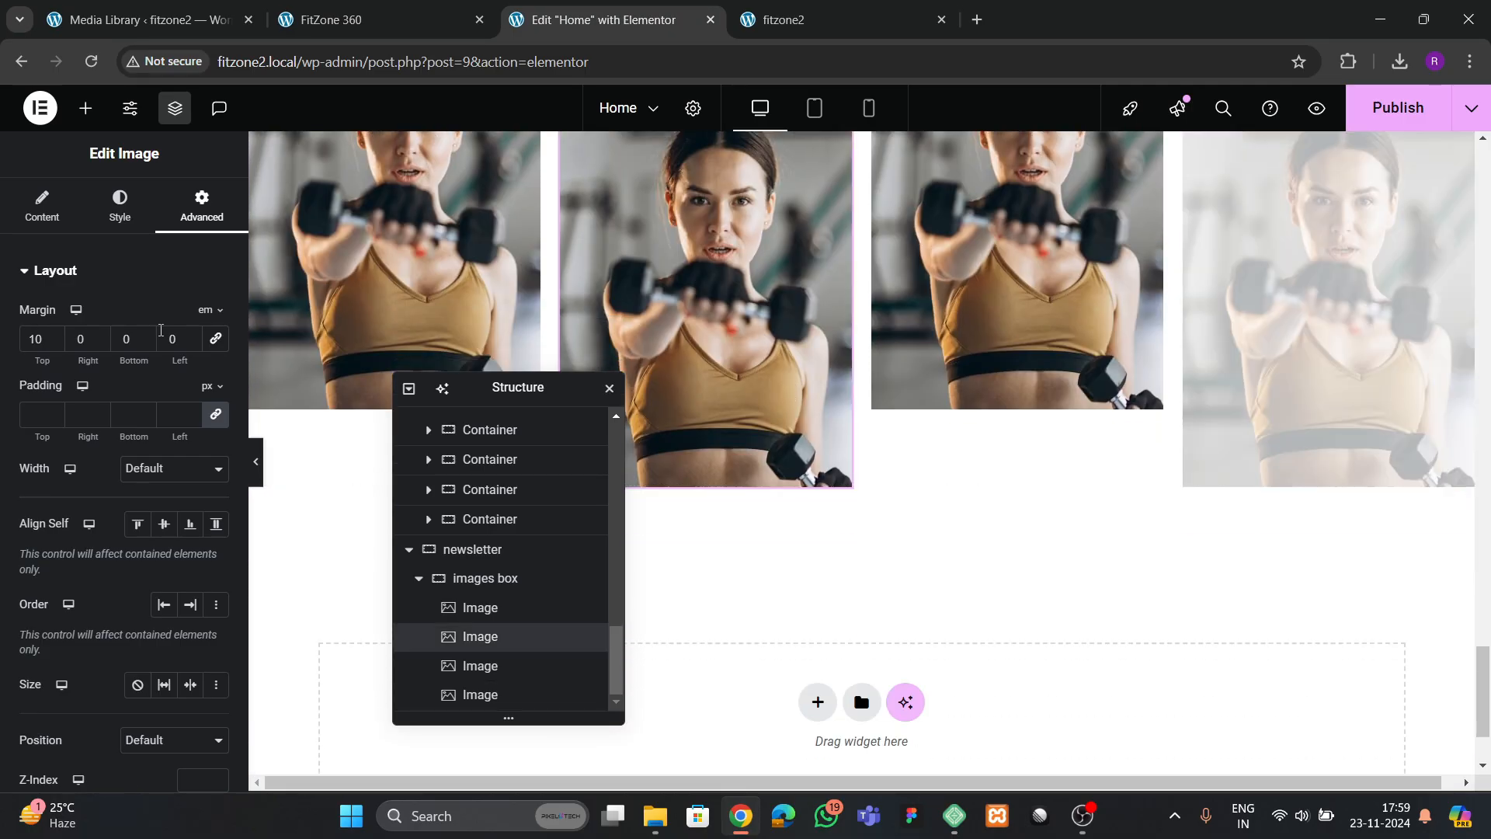
pyautogui.click(48, 212)
pyautogui.click(124, 381)
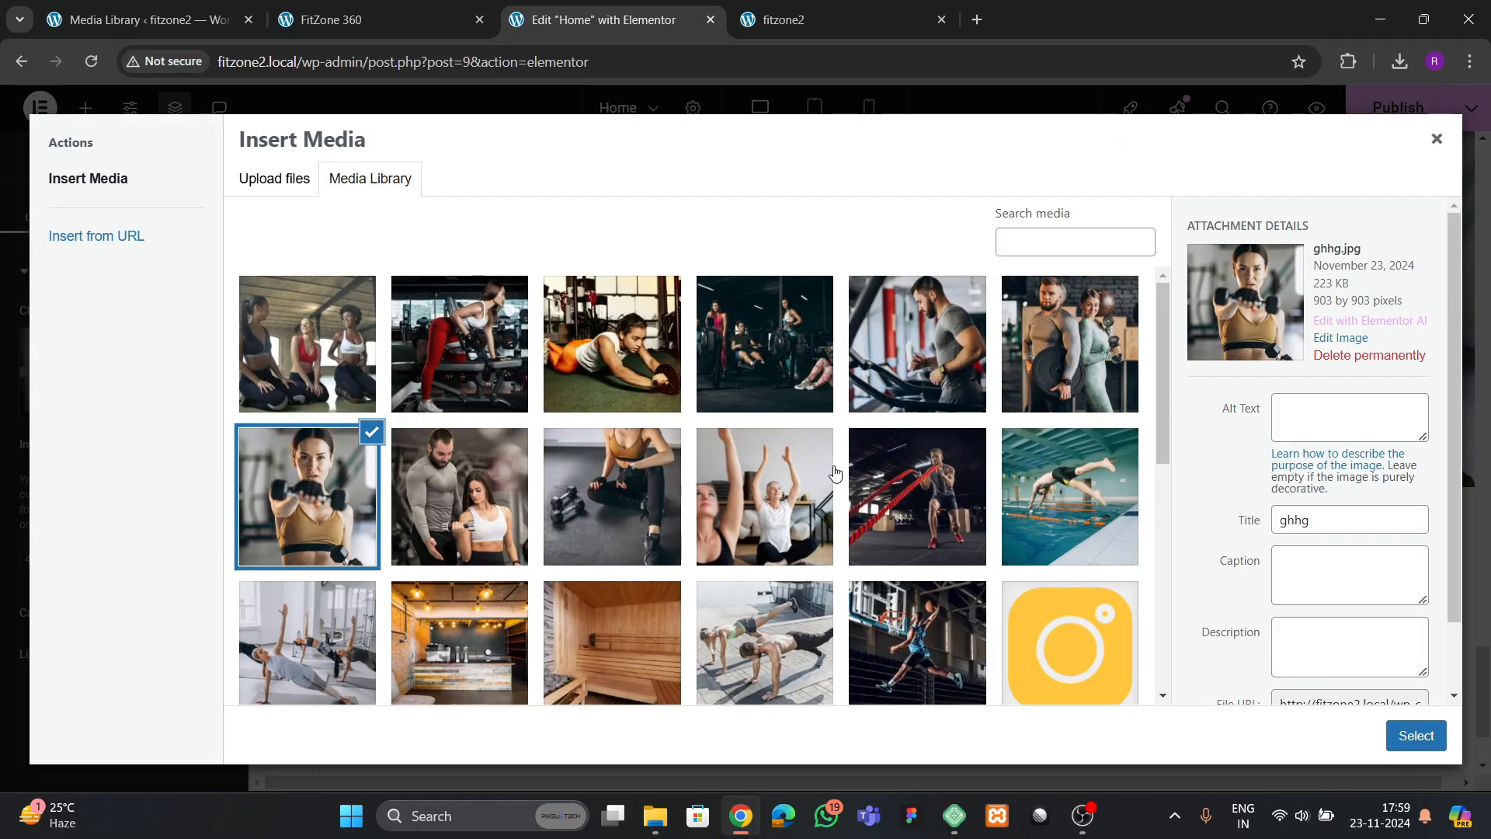
pyautogui.scroll(4, 546, 476)
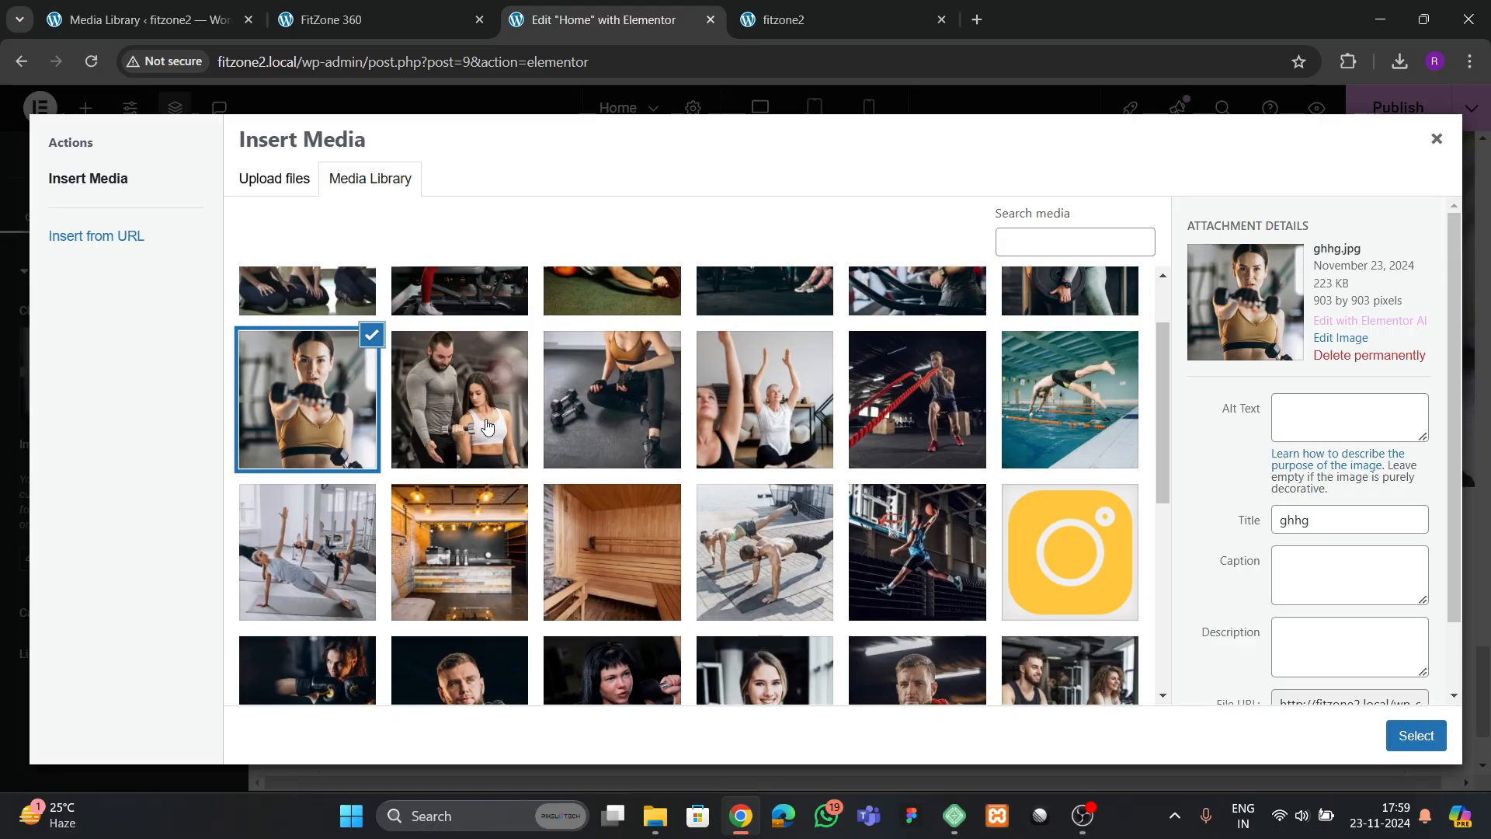
pyautogui.click(487, 425)
pyautogui.scroll(1, 497, 482)
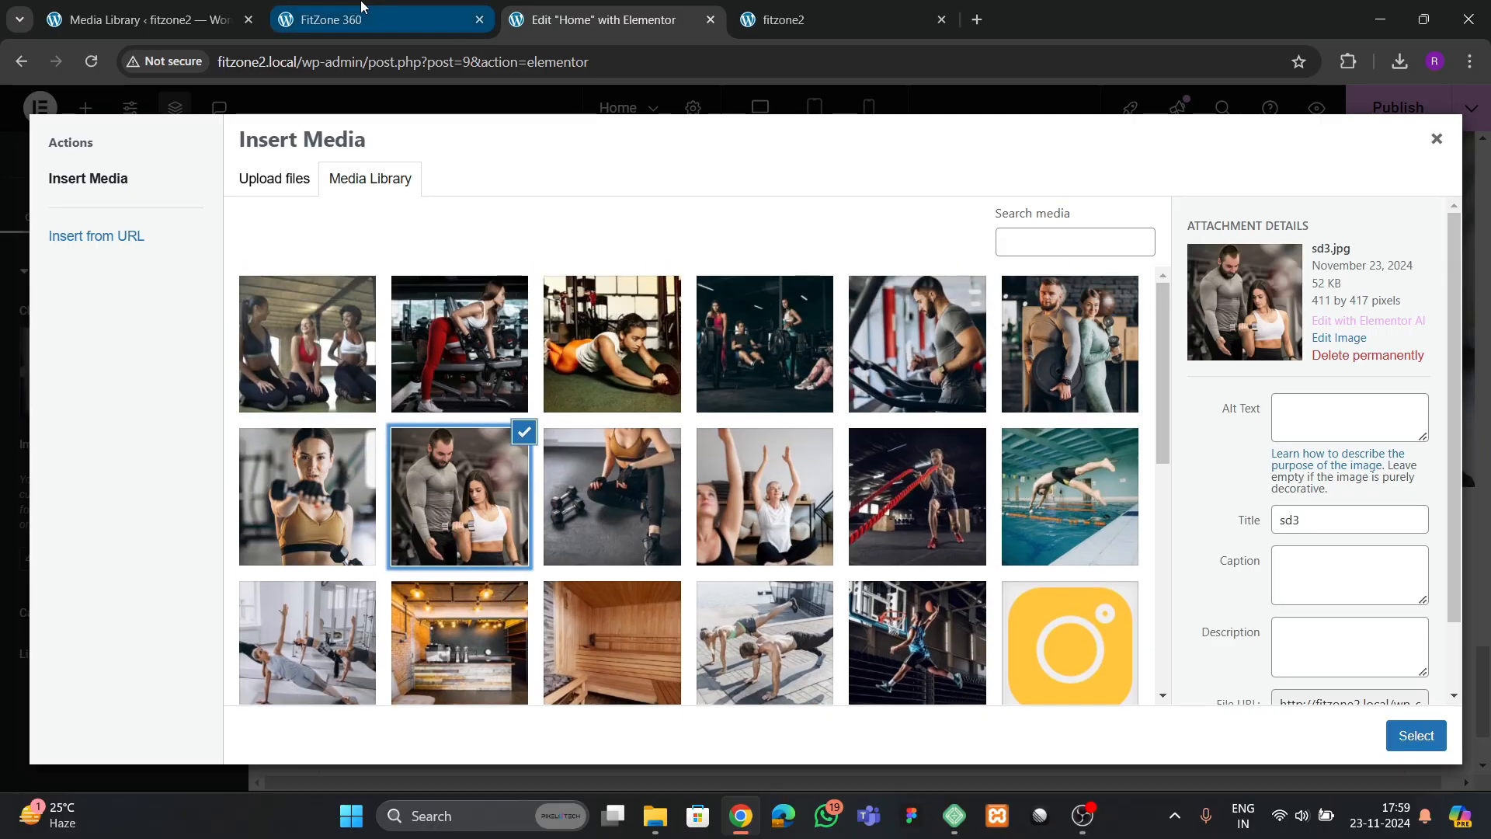
pyautogui.click(334, 19)
pyautogui.scroll(3, 436, 247)
pyautogui.click(577, 23)
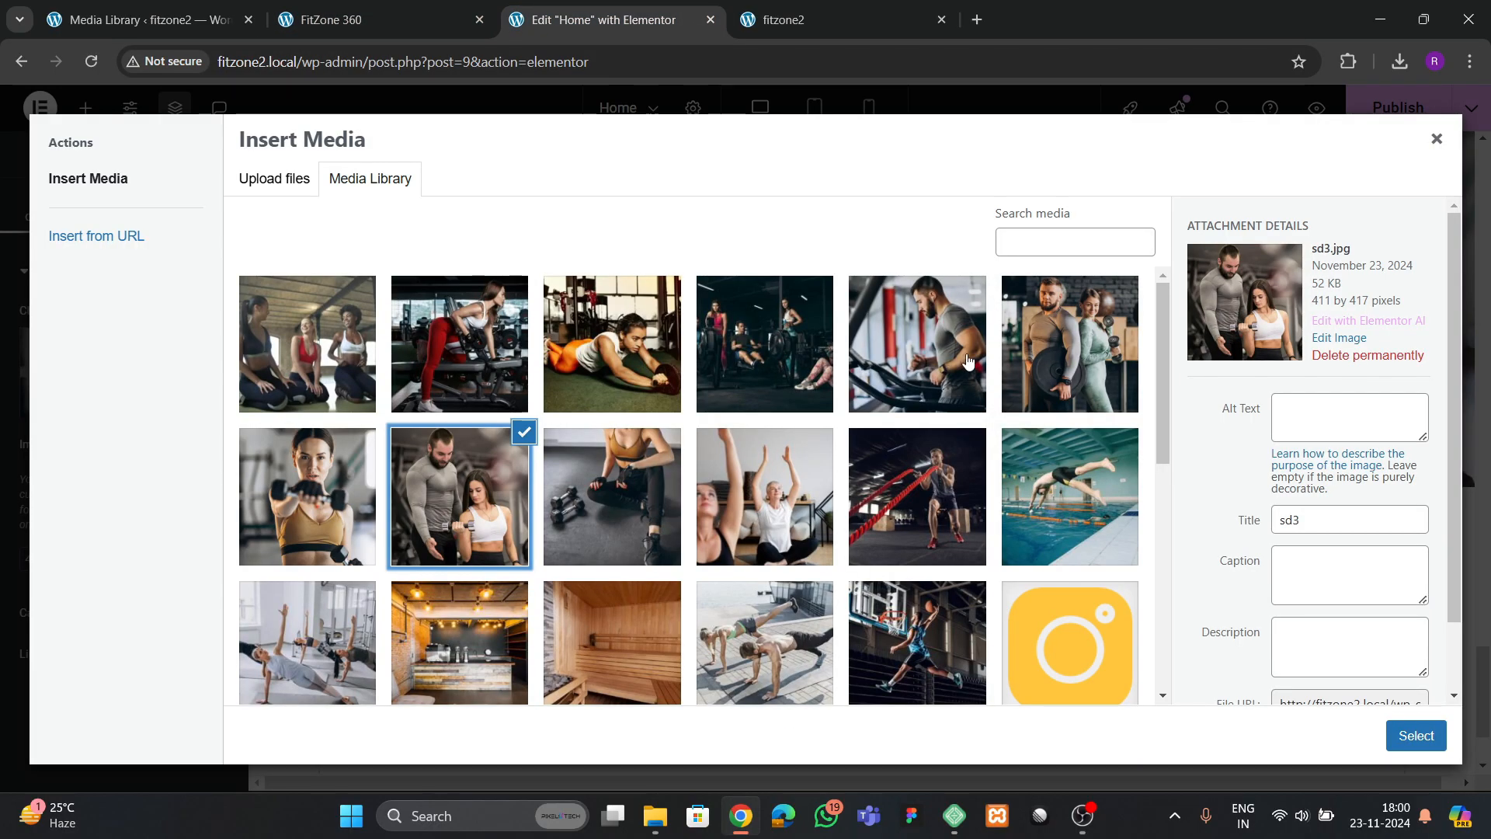
pyautogui.click(1419, 734)
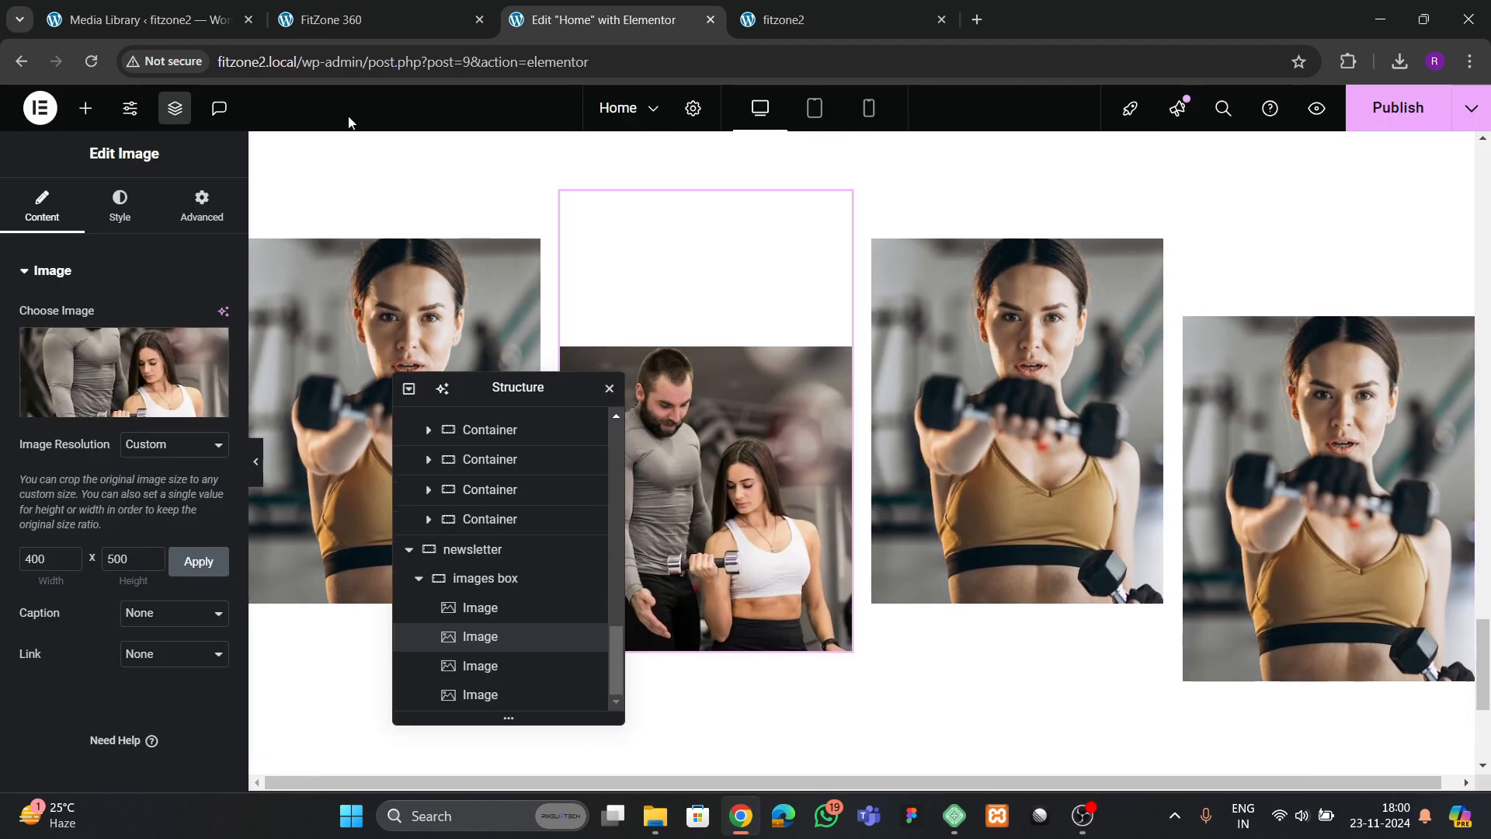
# Check the reference page and replace the third image with the photo of the seated woman beside dumbbells
pyautogui.click(341, 31)
pyautogui.scroll(2, 783, 445)
pyautogui.click(610, 23)
pyautogui.click(173, 351)
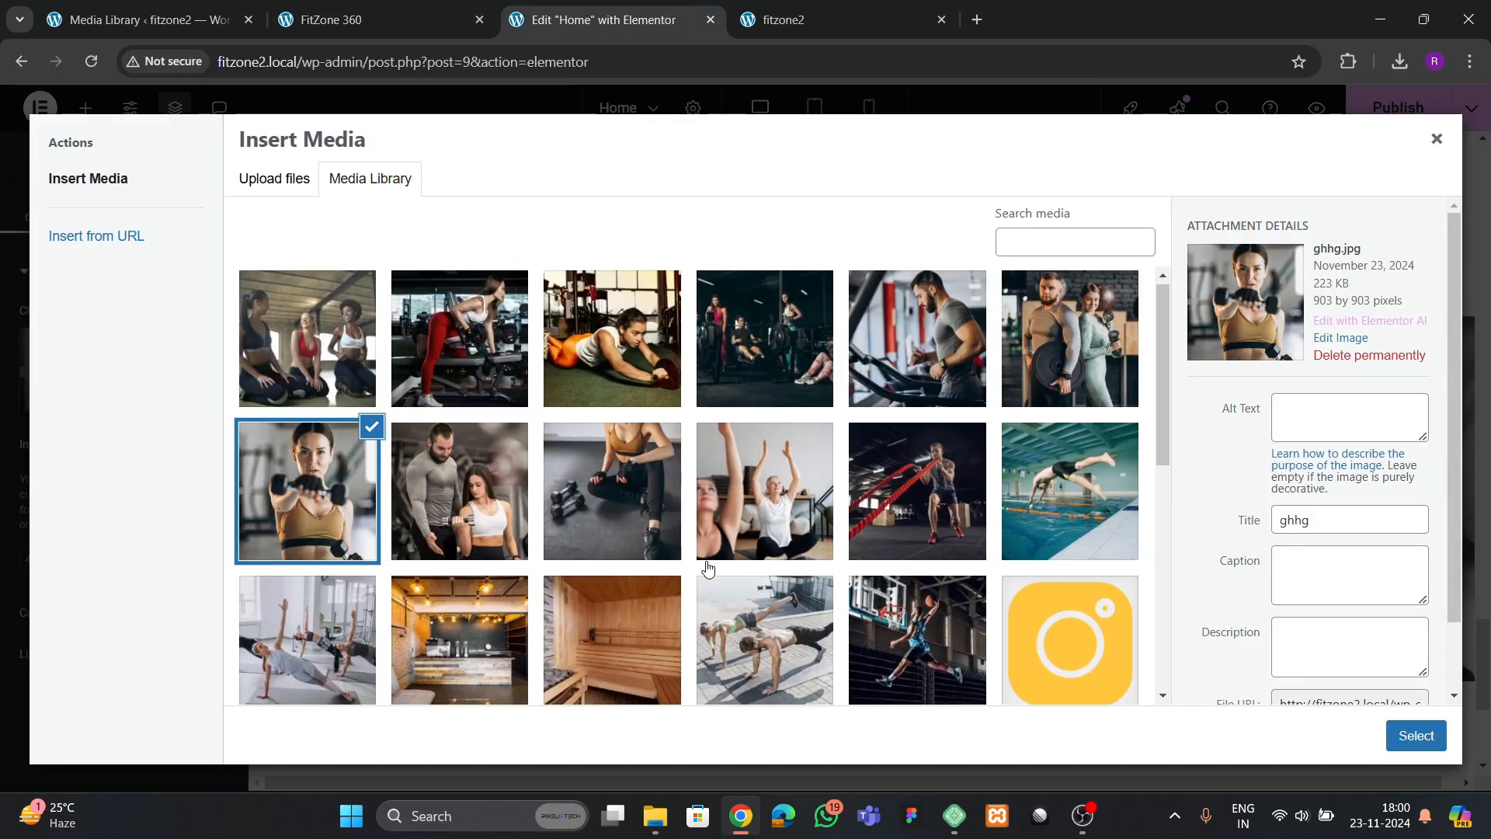
pyautogui.scroll(-2, 684, 544)
pyautogui.click(590, 346)
pyautogui.click(1403, 742)
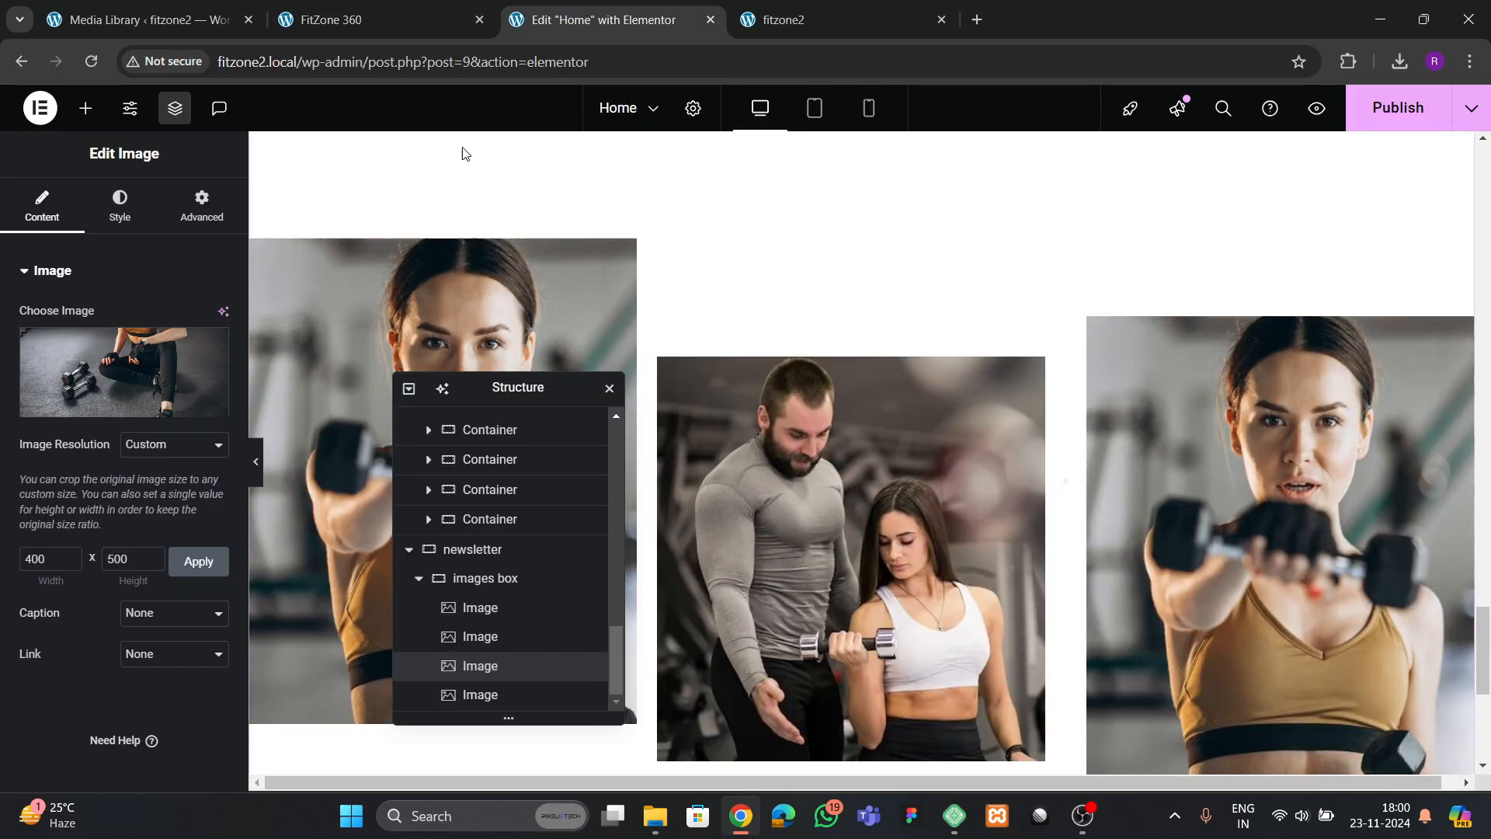
# Check the reference page and replace the fourth image with the photo of women doing yoga with raised arms
pyautogui.click(385, 23)
pyautogui.click(610, 19)
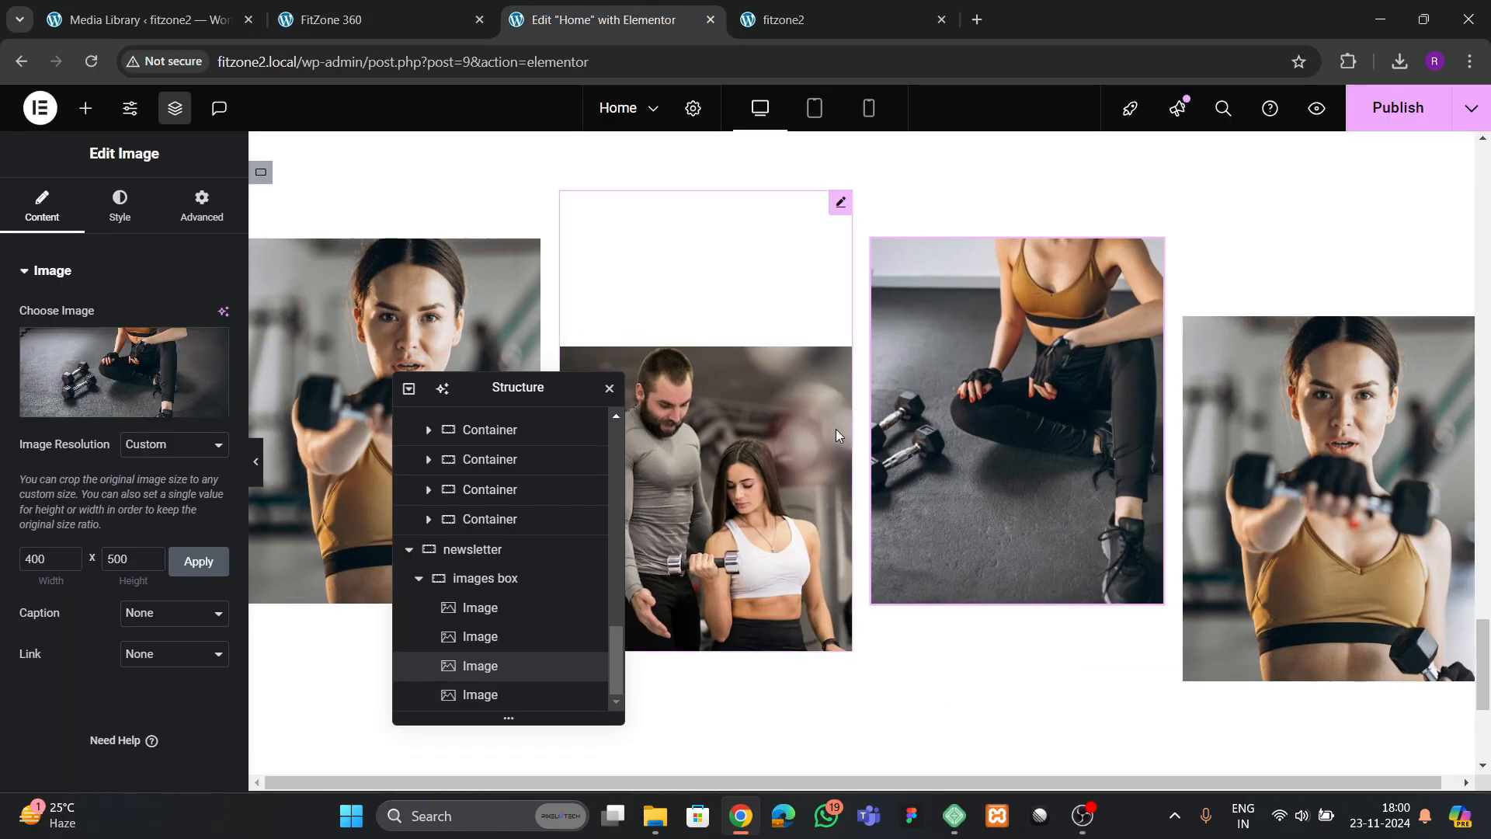
pyautogui.click(202, 206)
pyautogui.click(118, 217)
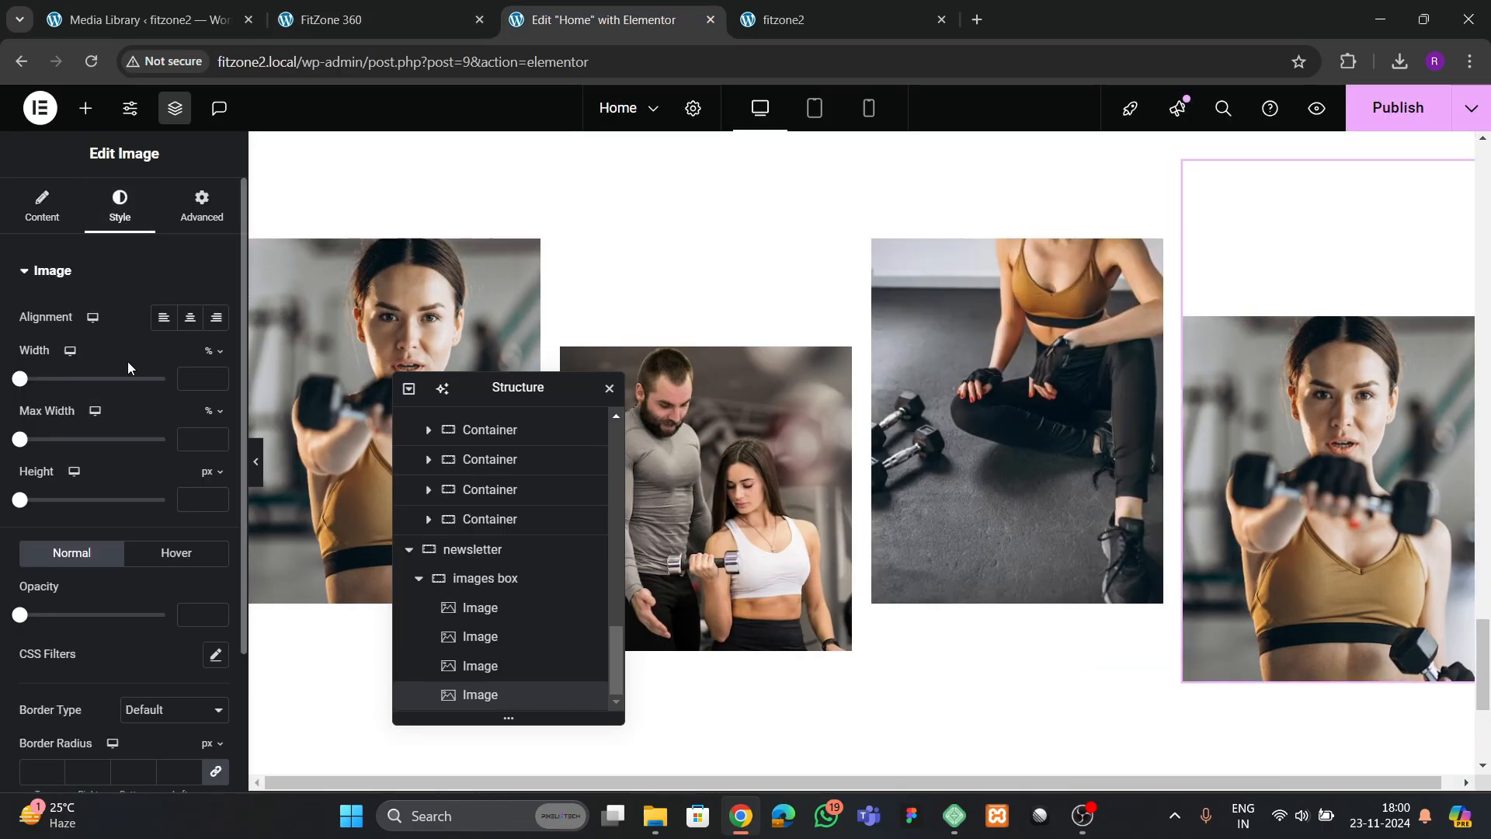
pyautogui.click(42, 206)
pyautogui.click(124, 357)
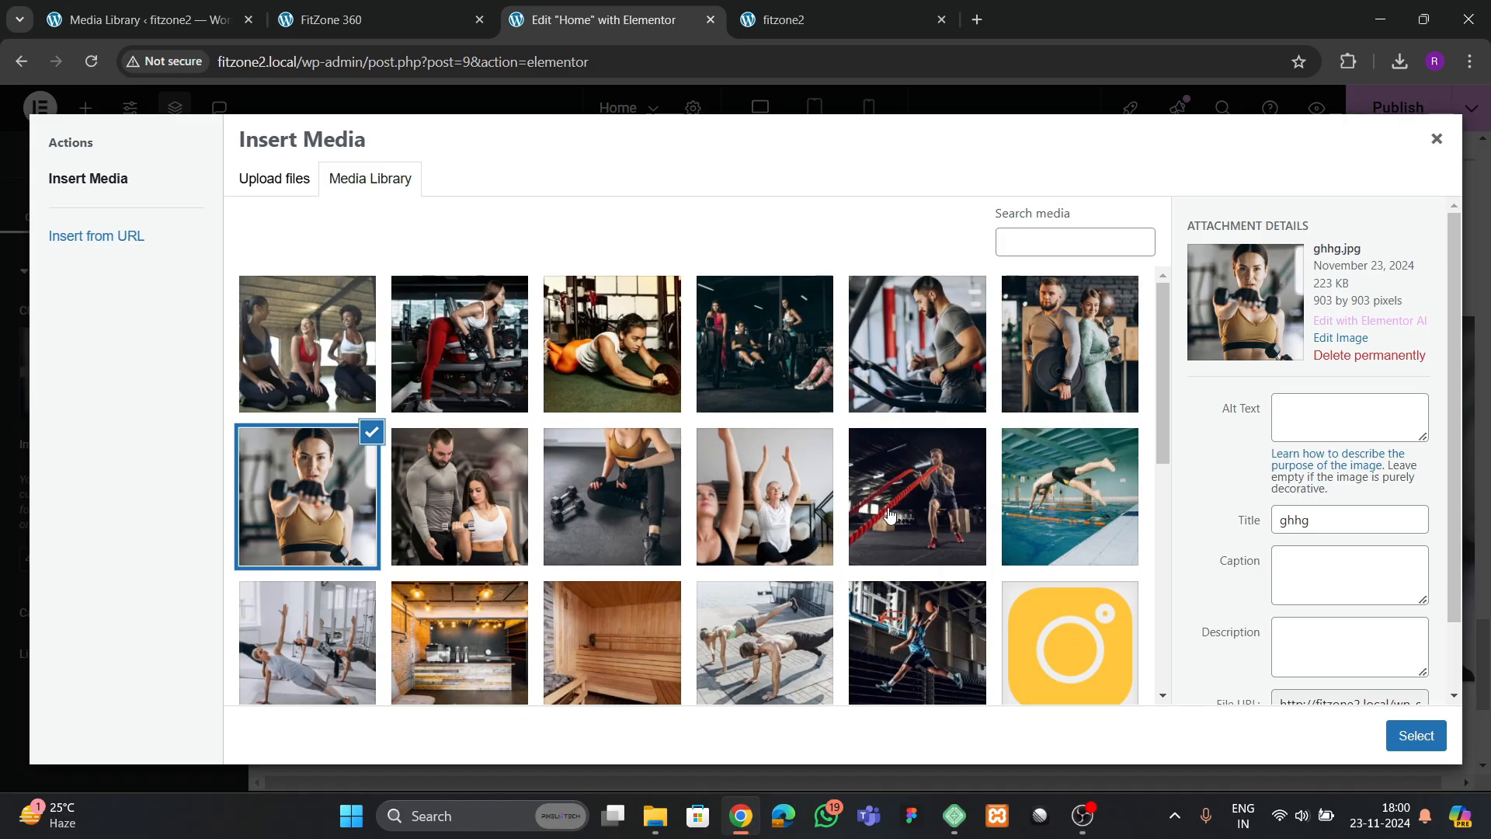
pyautogui.click(829, 543)
pyautogui.click(1420, 732)
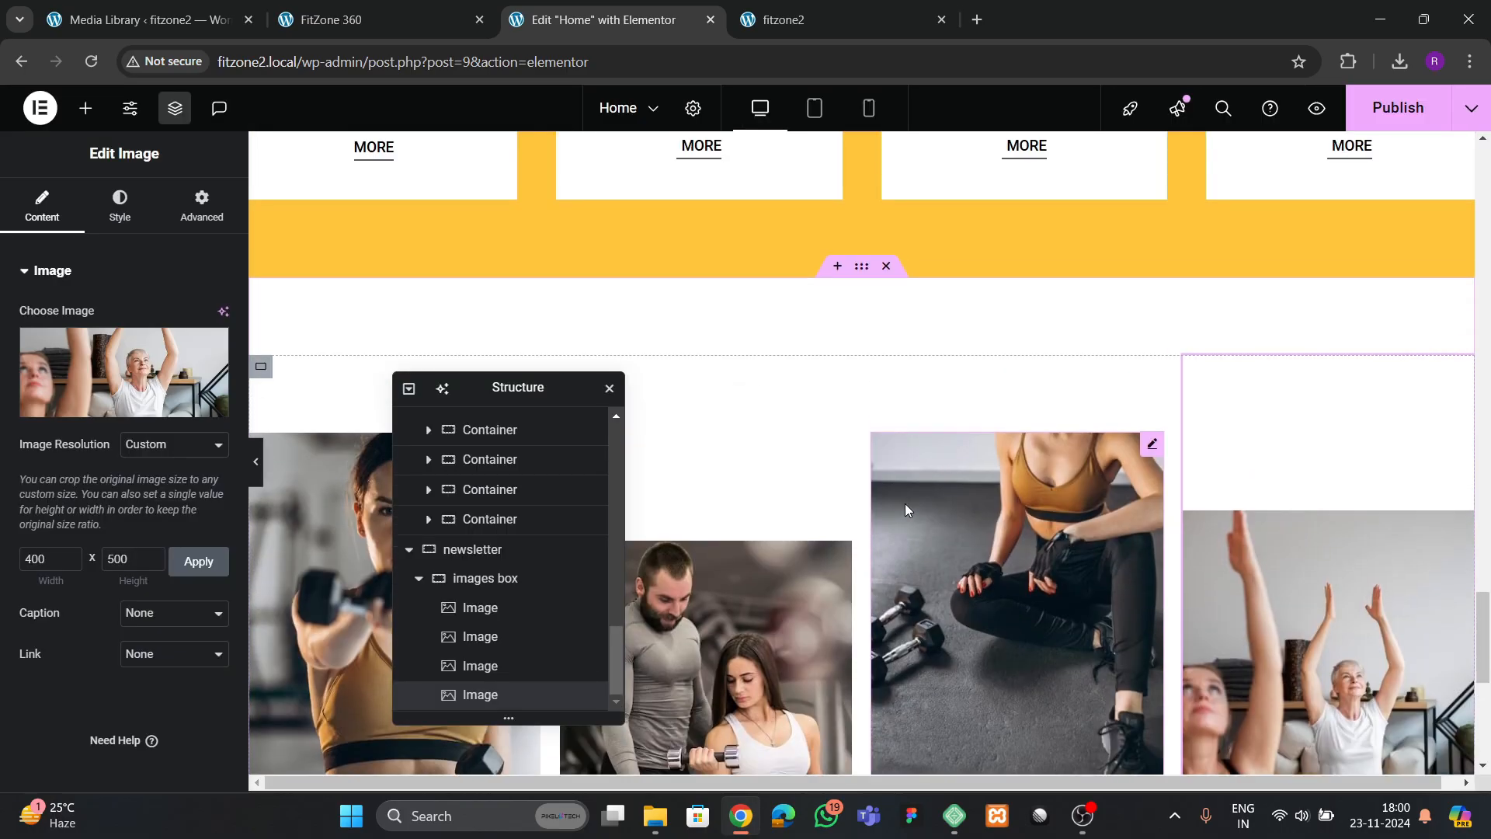
# Publish the Home page and switch to the live fitzone2 site
pyautogui.click(795, 525)
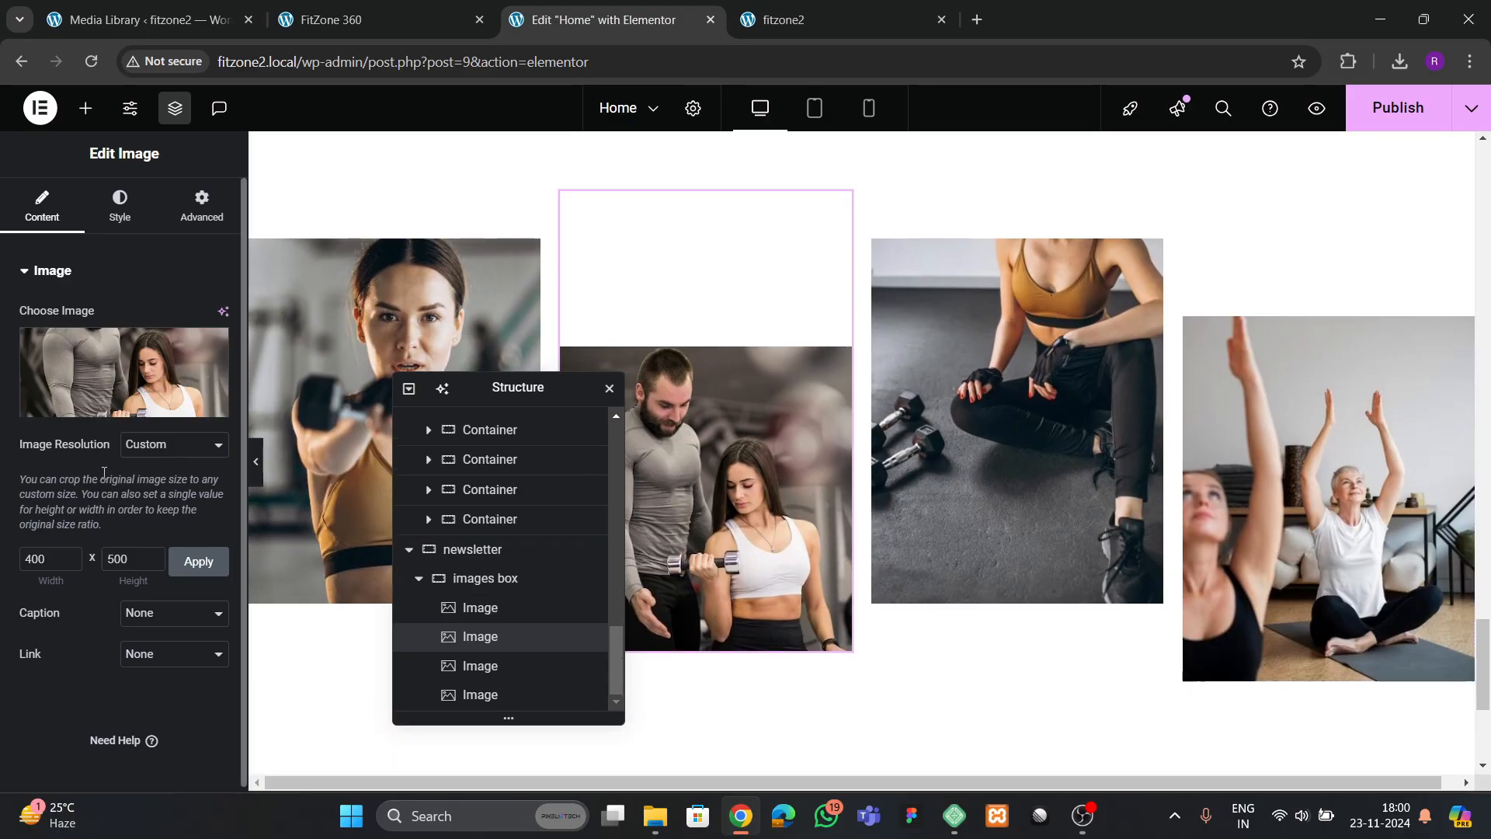
pyautogui.click(1398, 107)
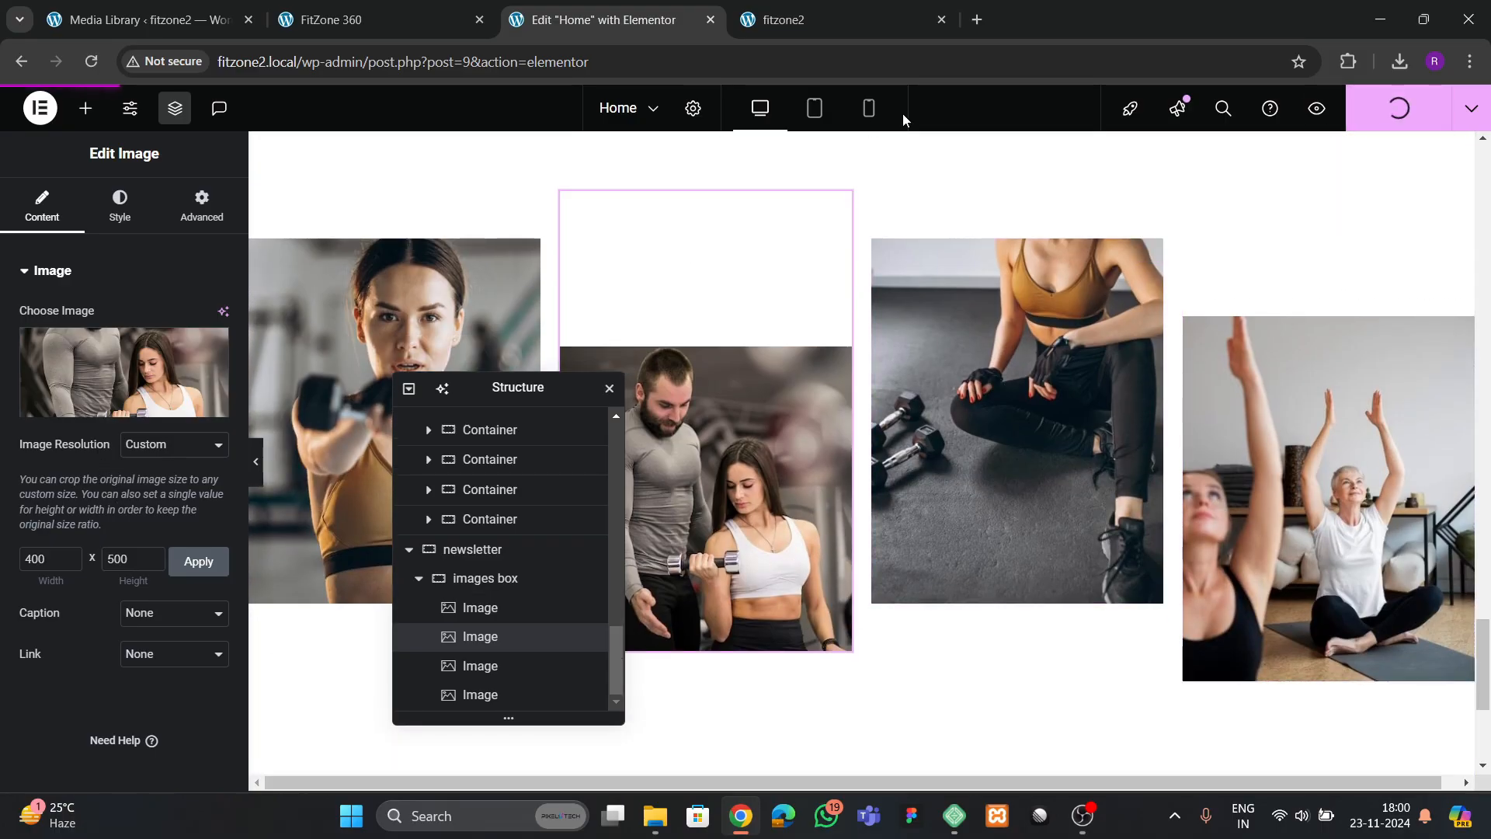
pyautogui.click(823, 20)
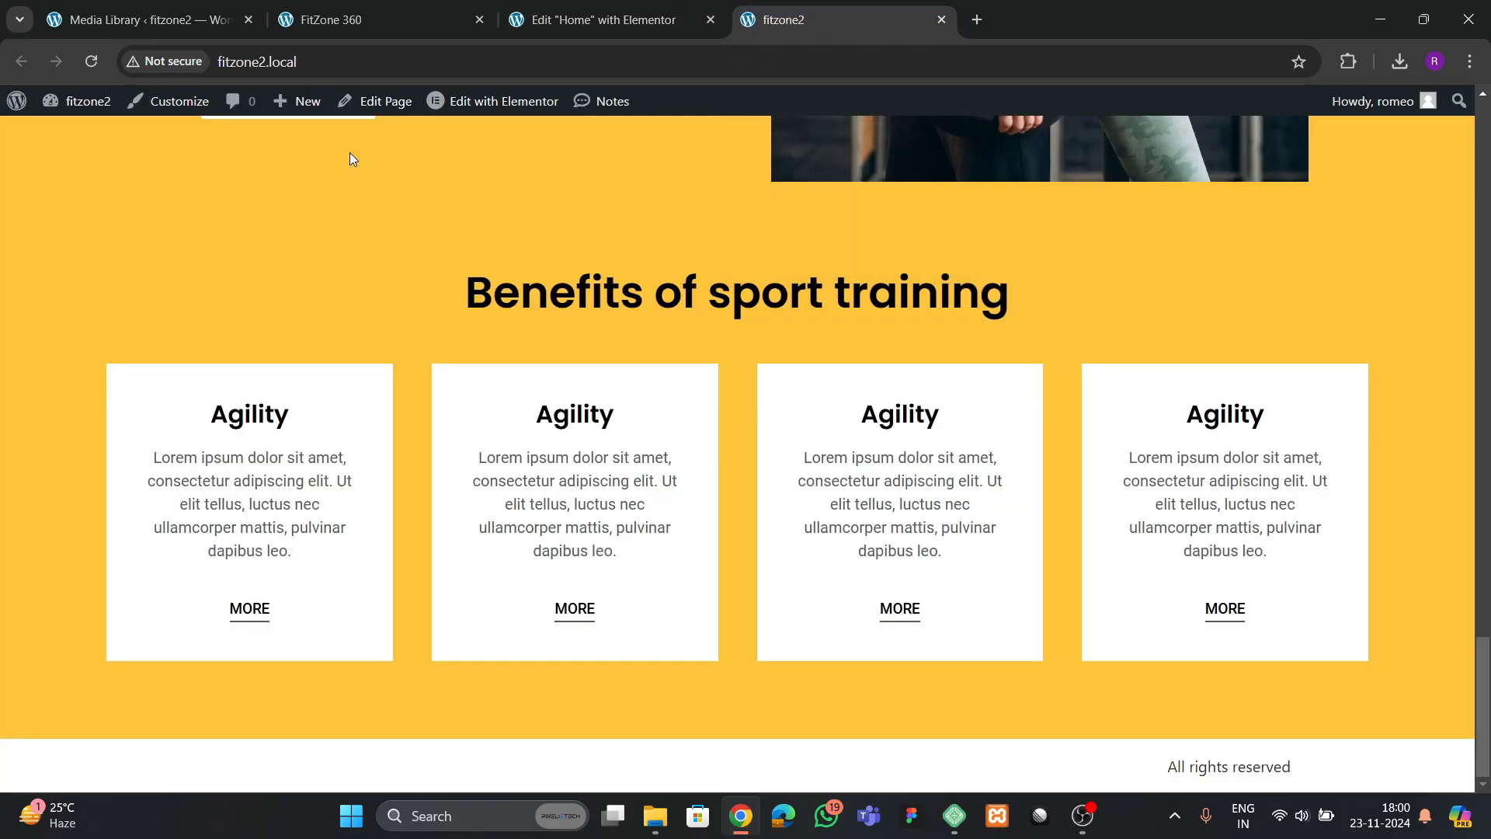
# Reload the live fitzone2 home page and compare its image row with the section below the images on the reference page
pyautogui.click(93, 61)
pyautogui.scroll(-7, 633, 379)
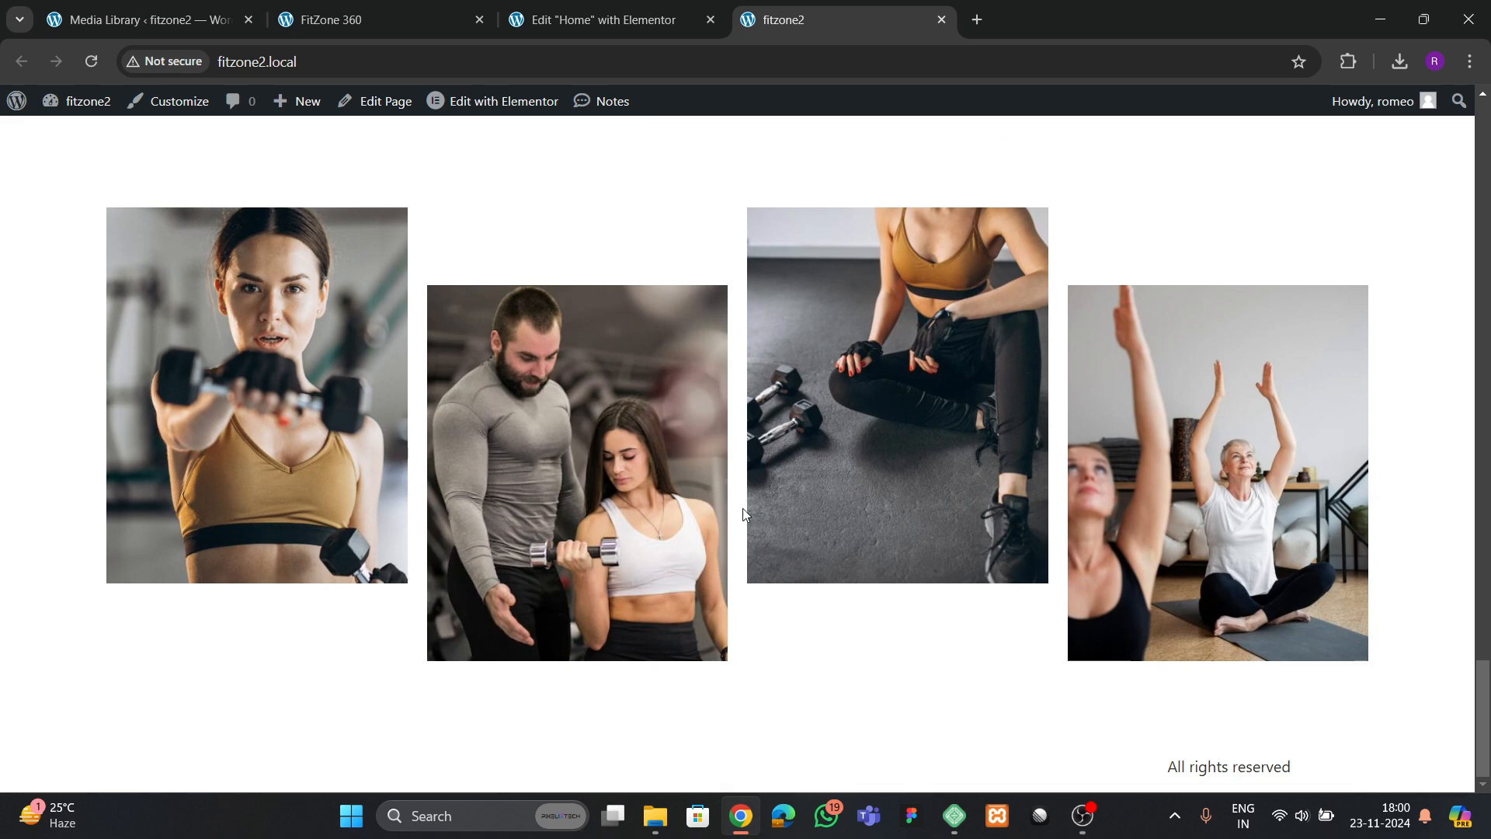
pyautogui.hotkey('ctrl', '2')
pyautogui.scroll(-4, 635, 467)
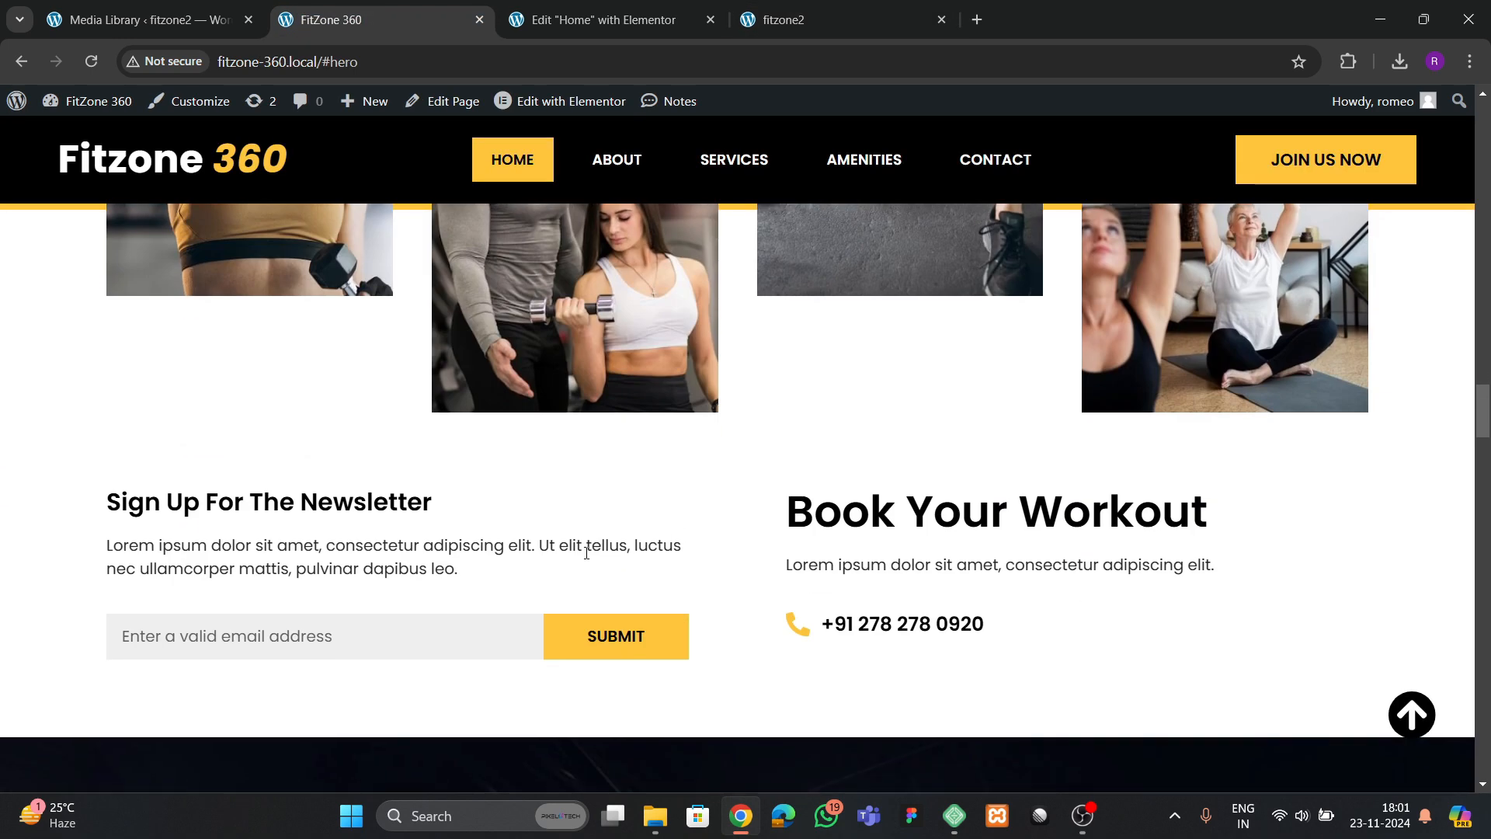
# Add a new container inside the newsletter section and rename it "form box"
pyautogui.click(603, 20)
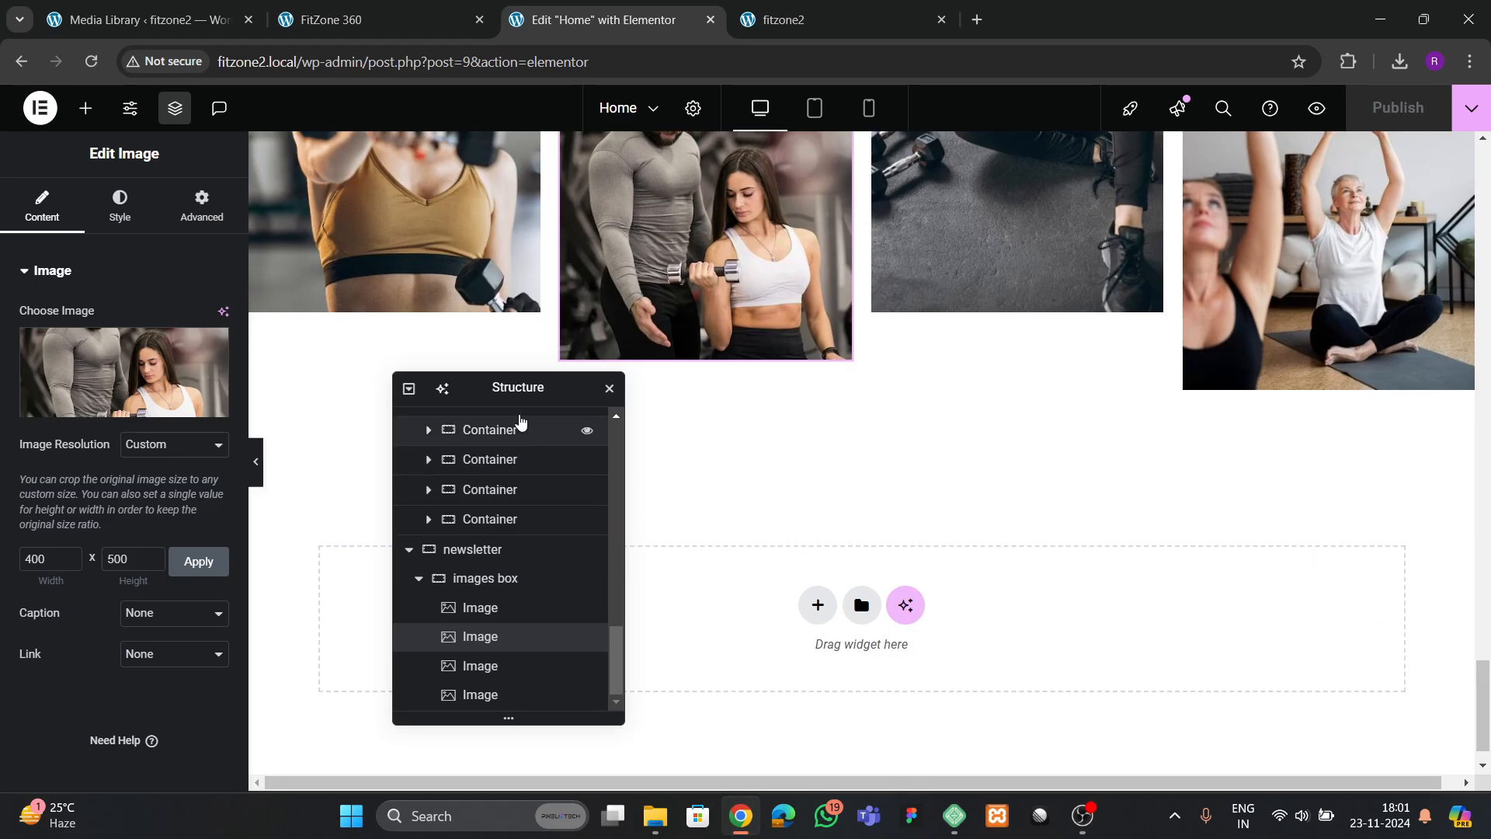
pyautogui.moveTo(528, 388); pyautogui.dragTo(862, 363)
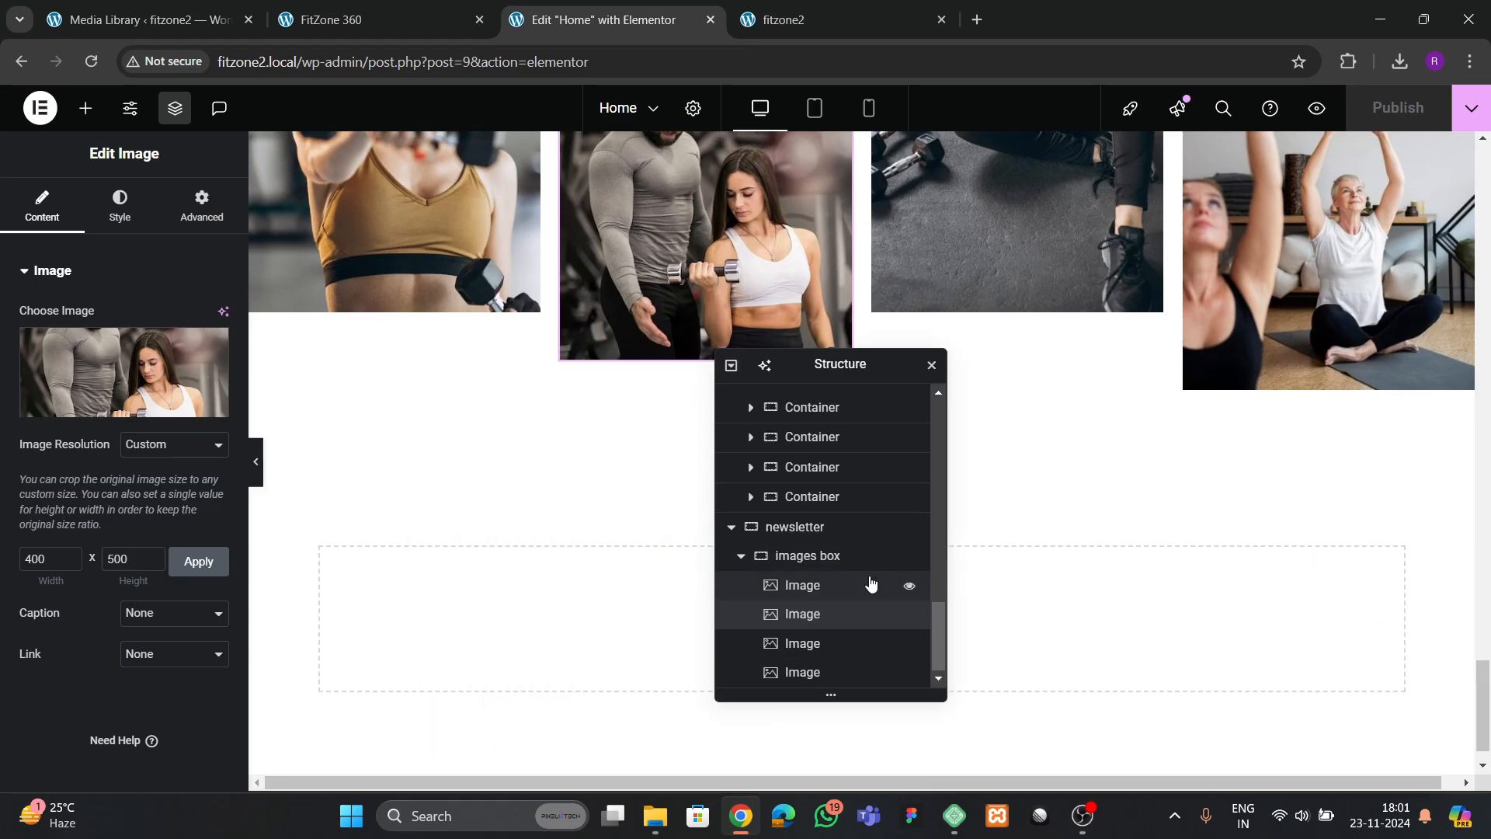
pyautogui.click(743, 565)
pyautogui.click(741, 559)
pyautogui.click(818, 646)
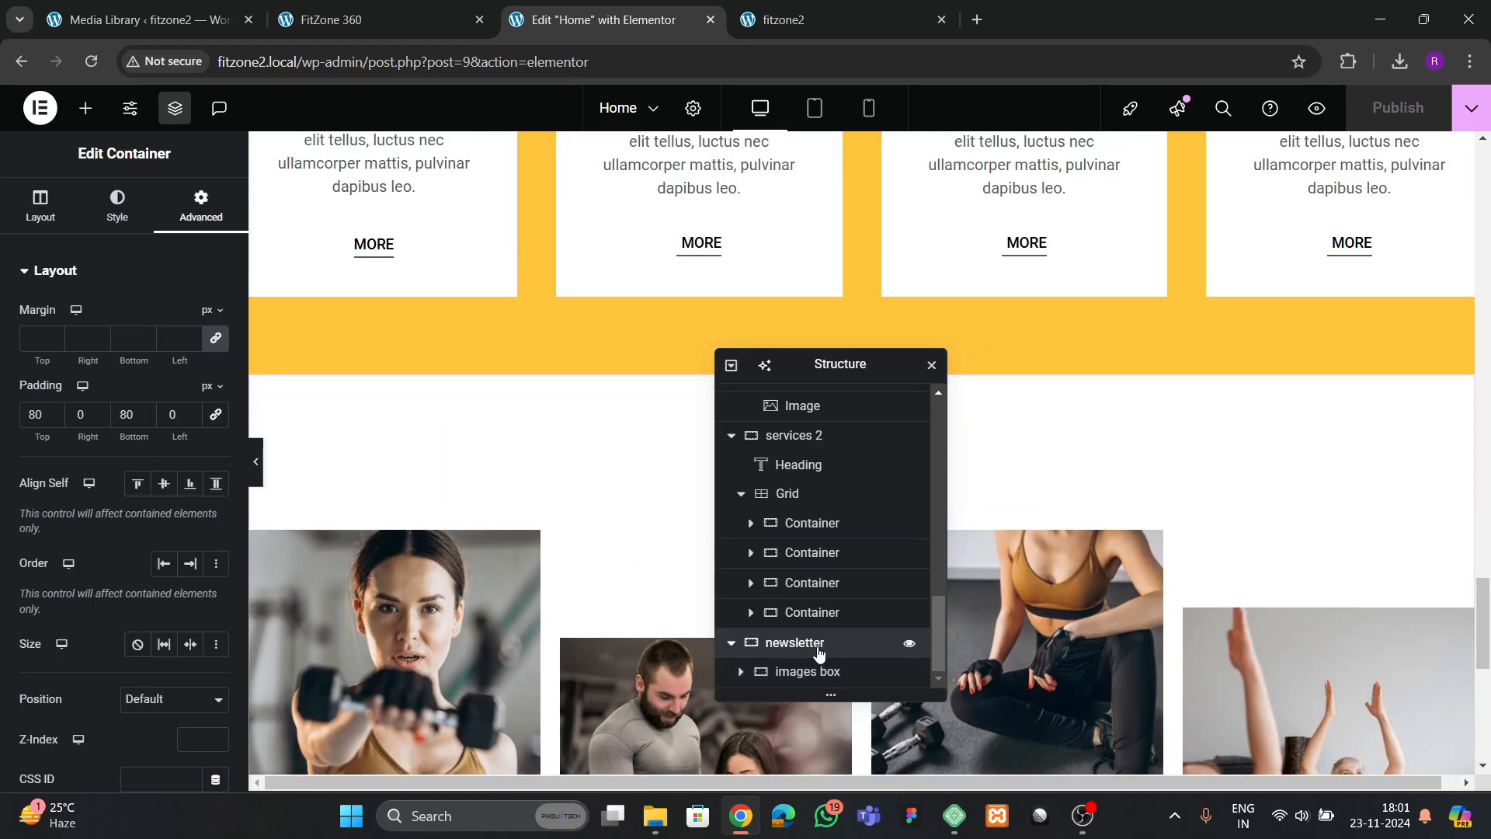
pyautogui.rightClick(817, 648)
pyautogui.click(894, 353)
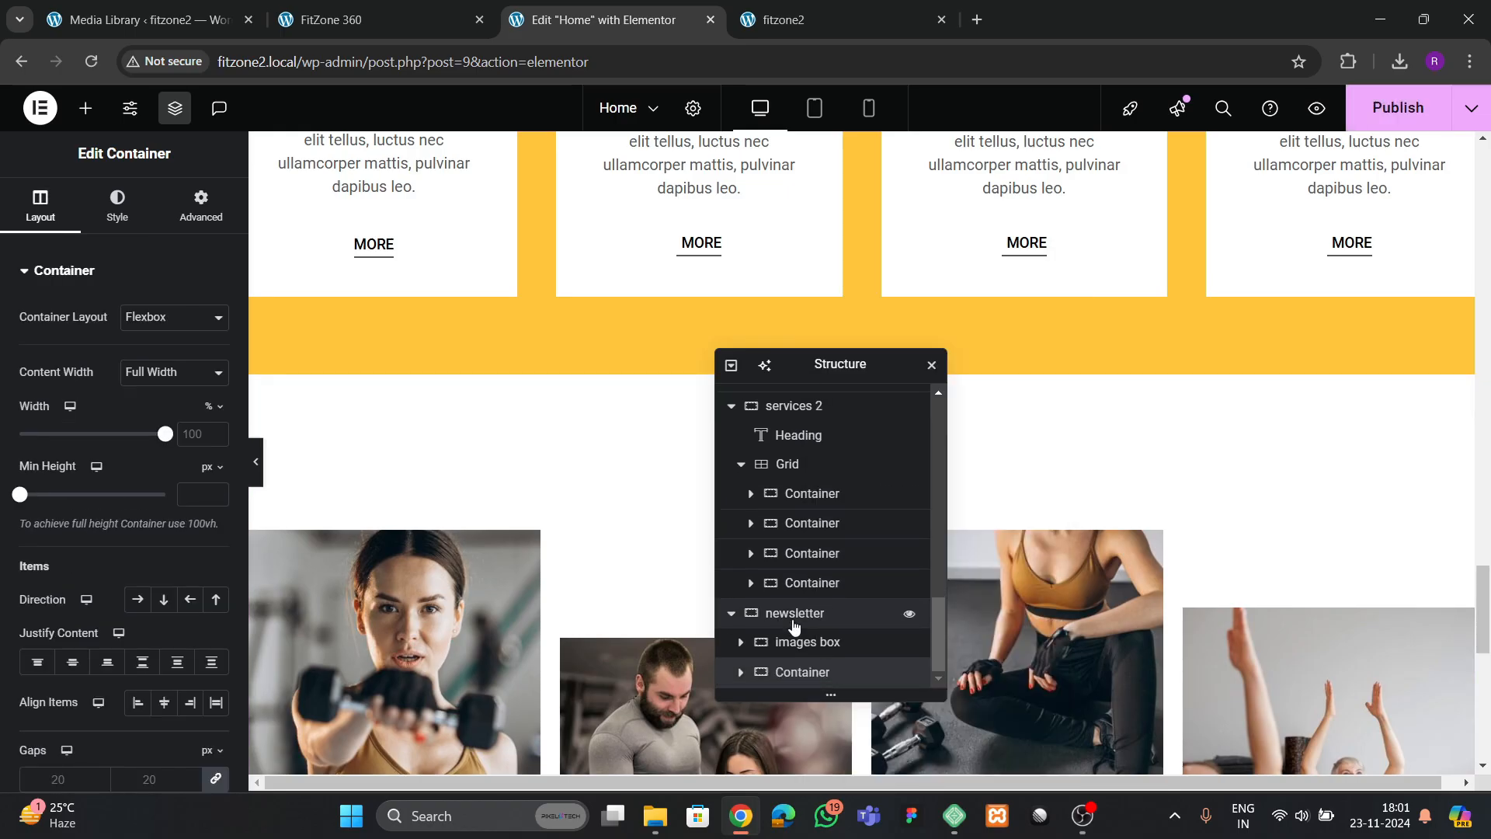
pyautogui.scroll(-3, 660, 478)
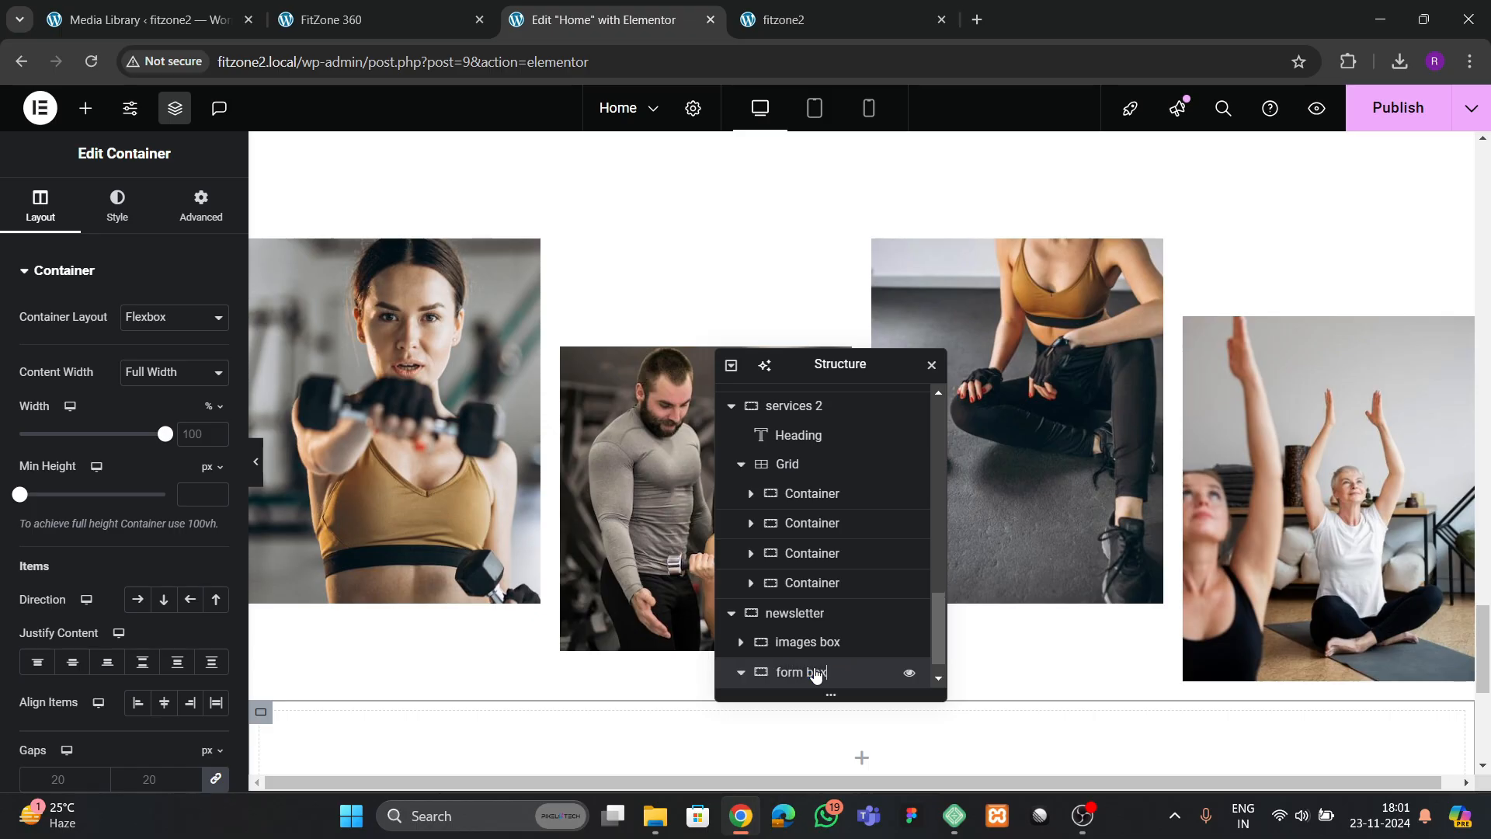
pyautogui.moveTo(815, 361); pyautogui.dragTo(1224, 239)
# Check the reference layout and set the form box container's padding to 0 px on all sides
pyautogui.scroll(-4, 667, 421)
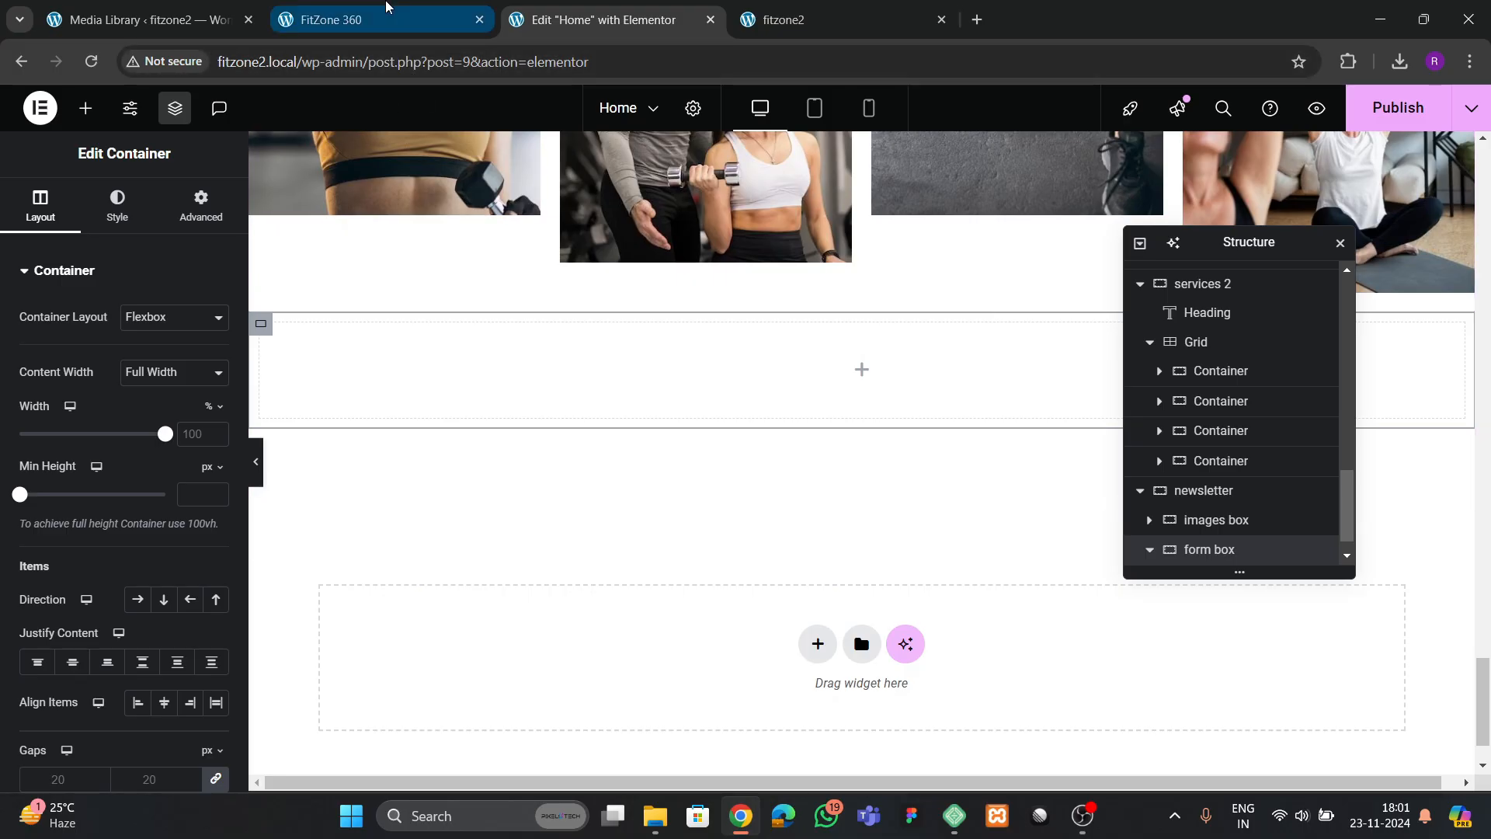
pyautogui.click(388, 15)
pyautogui.click(629, 15)
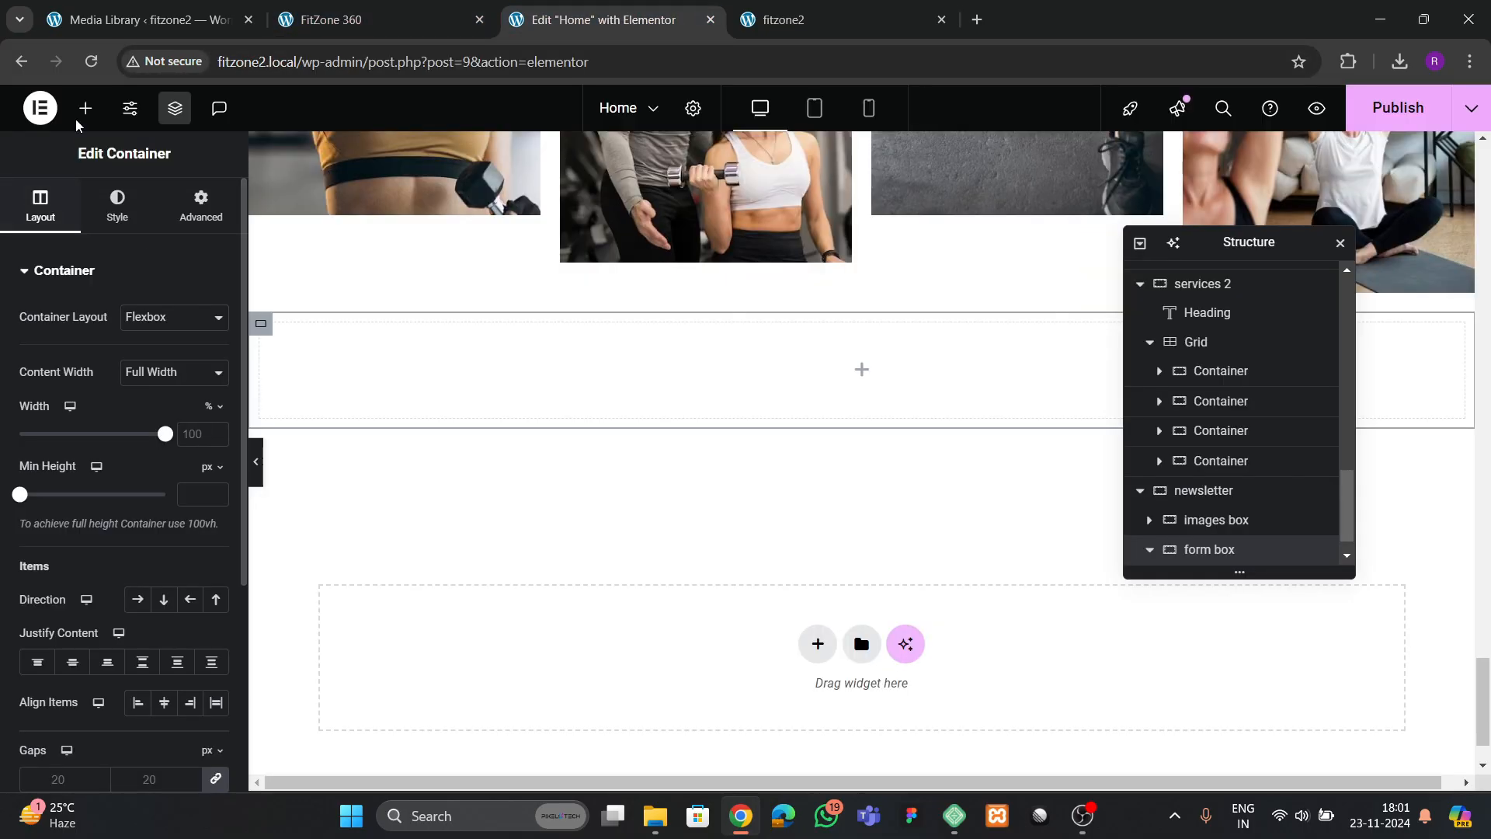
pyautogui.scroll(-1, 1289, 462)
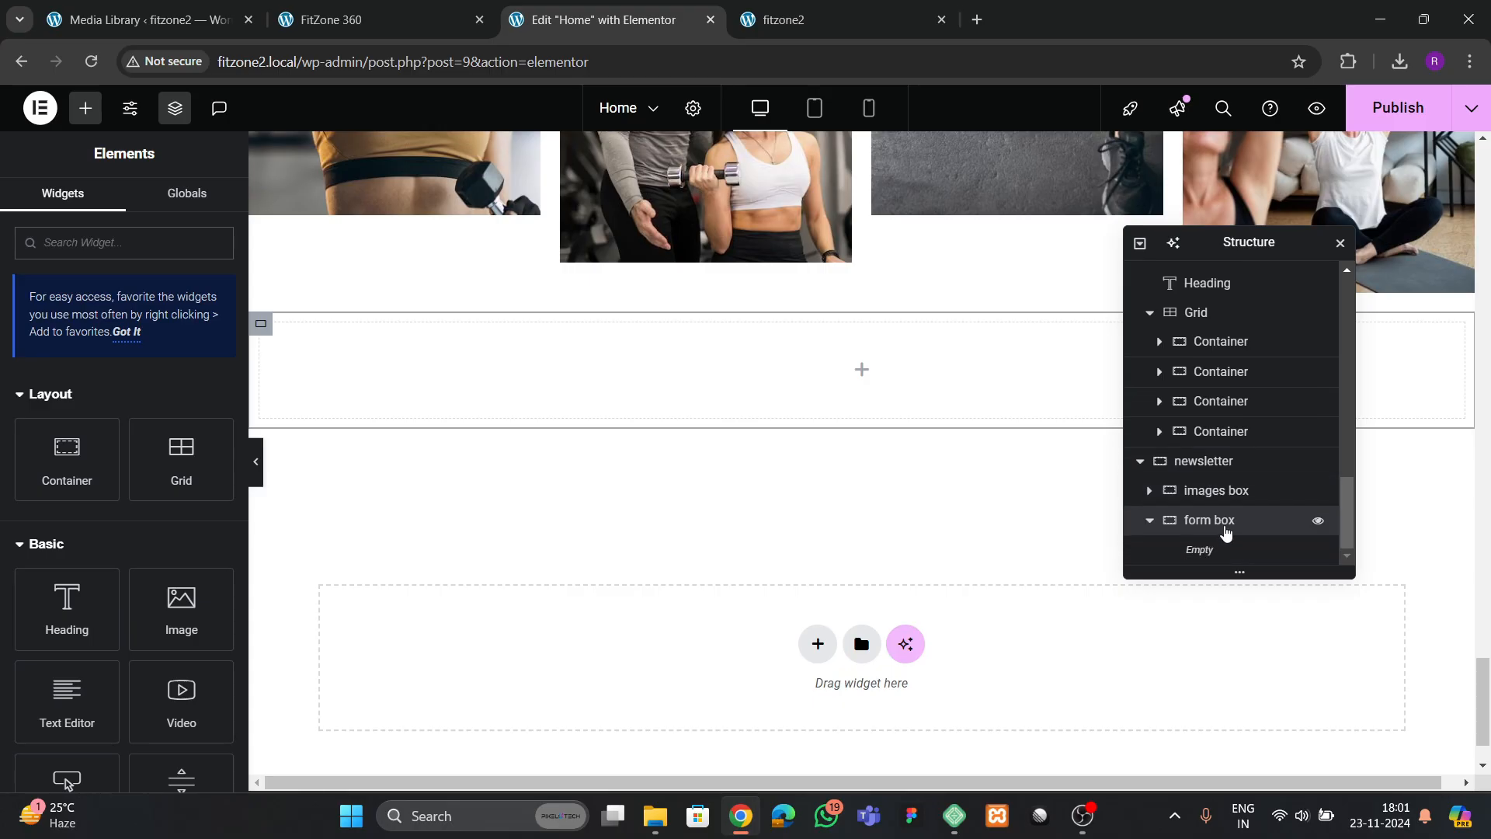
pyautogui.click(1223, 521)
pyautogui.click(180, 224)
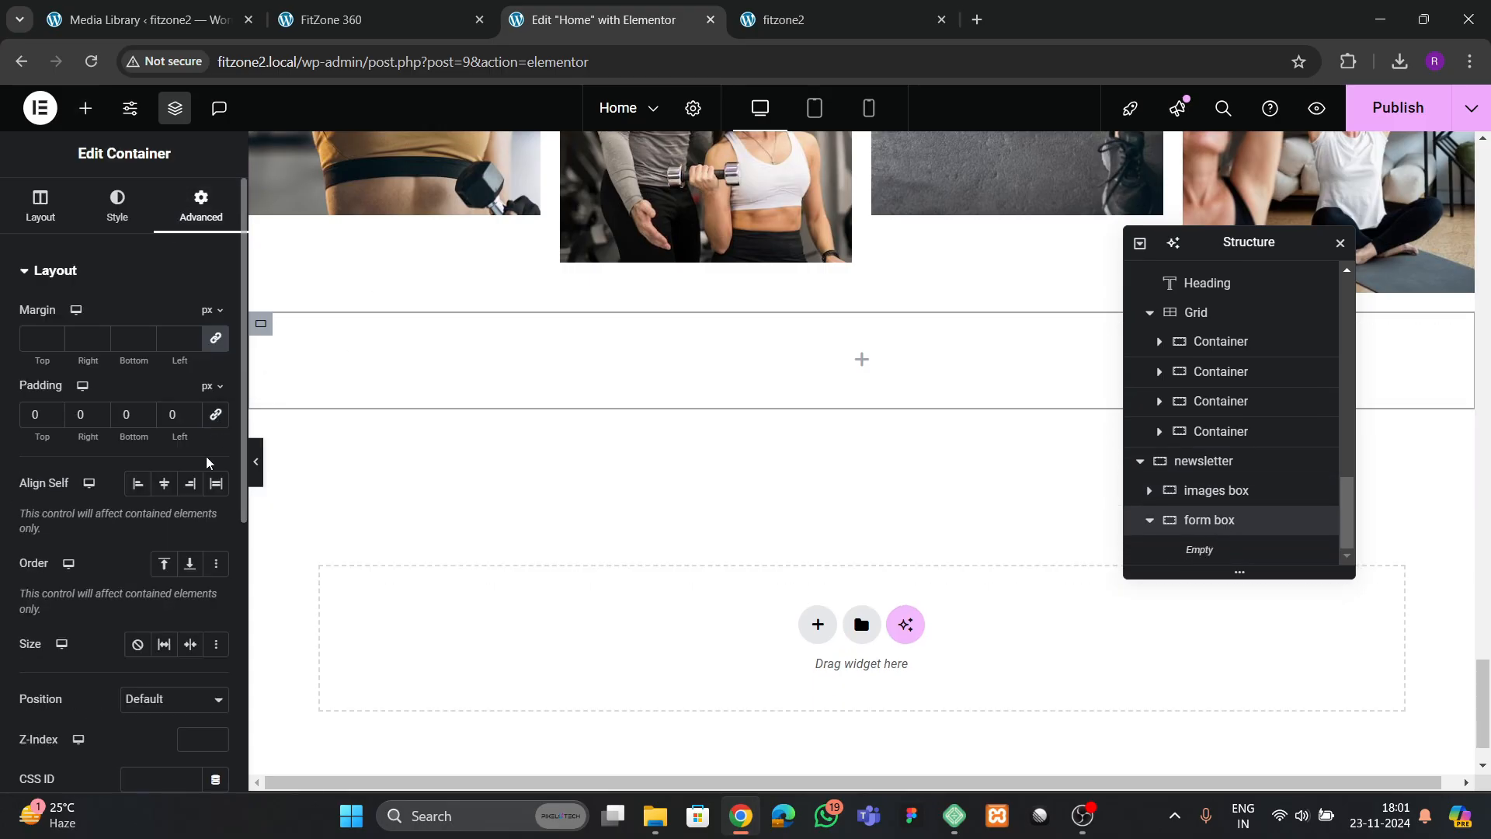
# Add an inner container with 0 px padding to the form box and duplicate it
pyautogui.click(86, 108)
pyautogui.moveTo(67, 459); pyautogui.dragTo(598, 377)
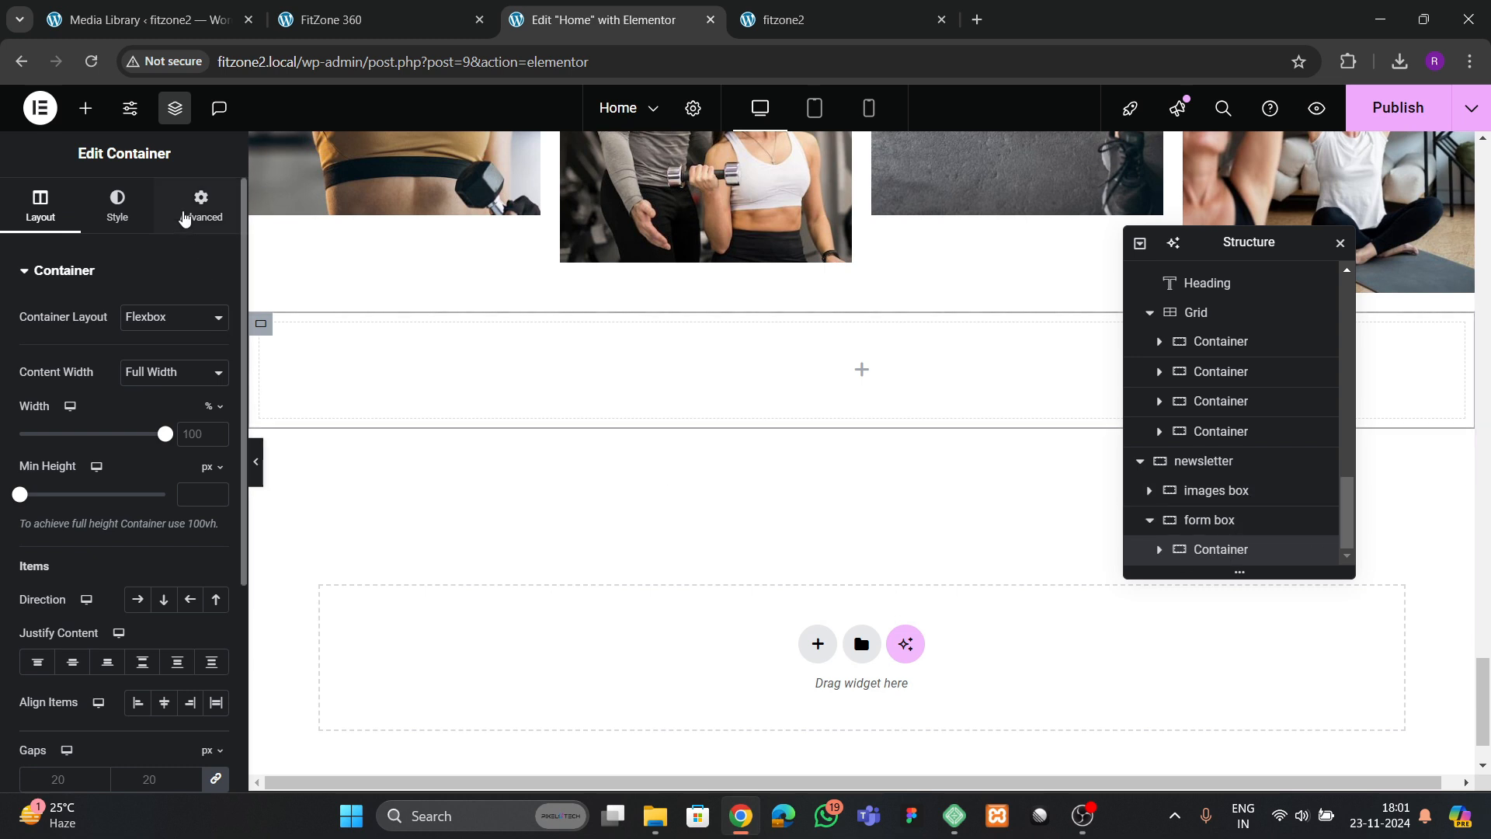
pyautogui.click(191, 214)
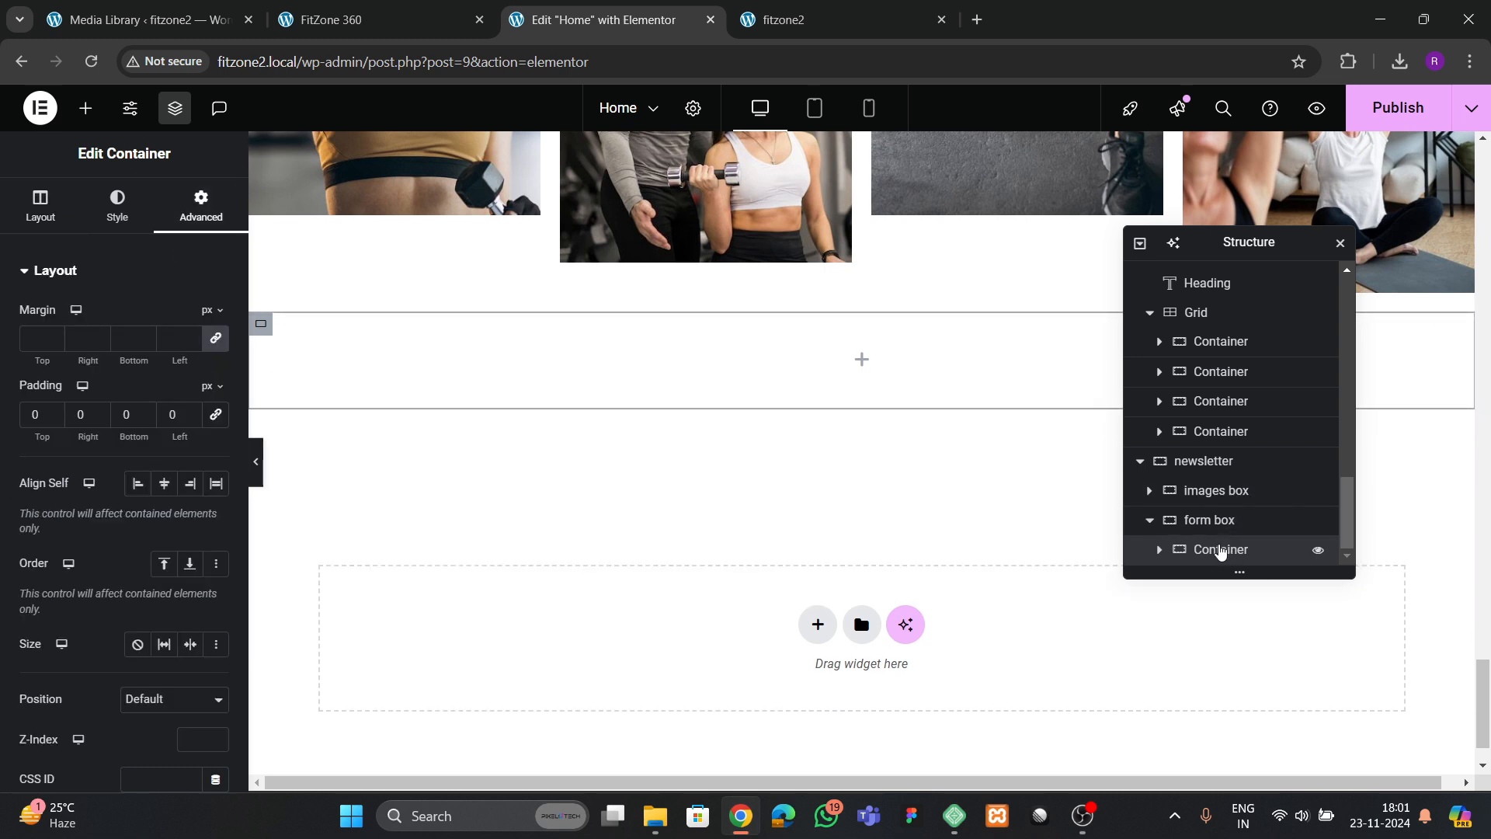
pyautogui.rightClick(1219, 549)
pyautogui.click(1268, 319)
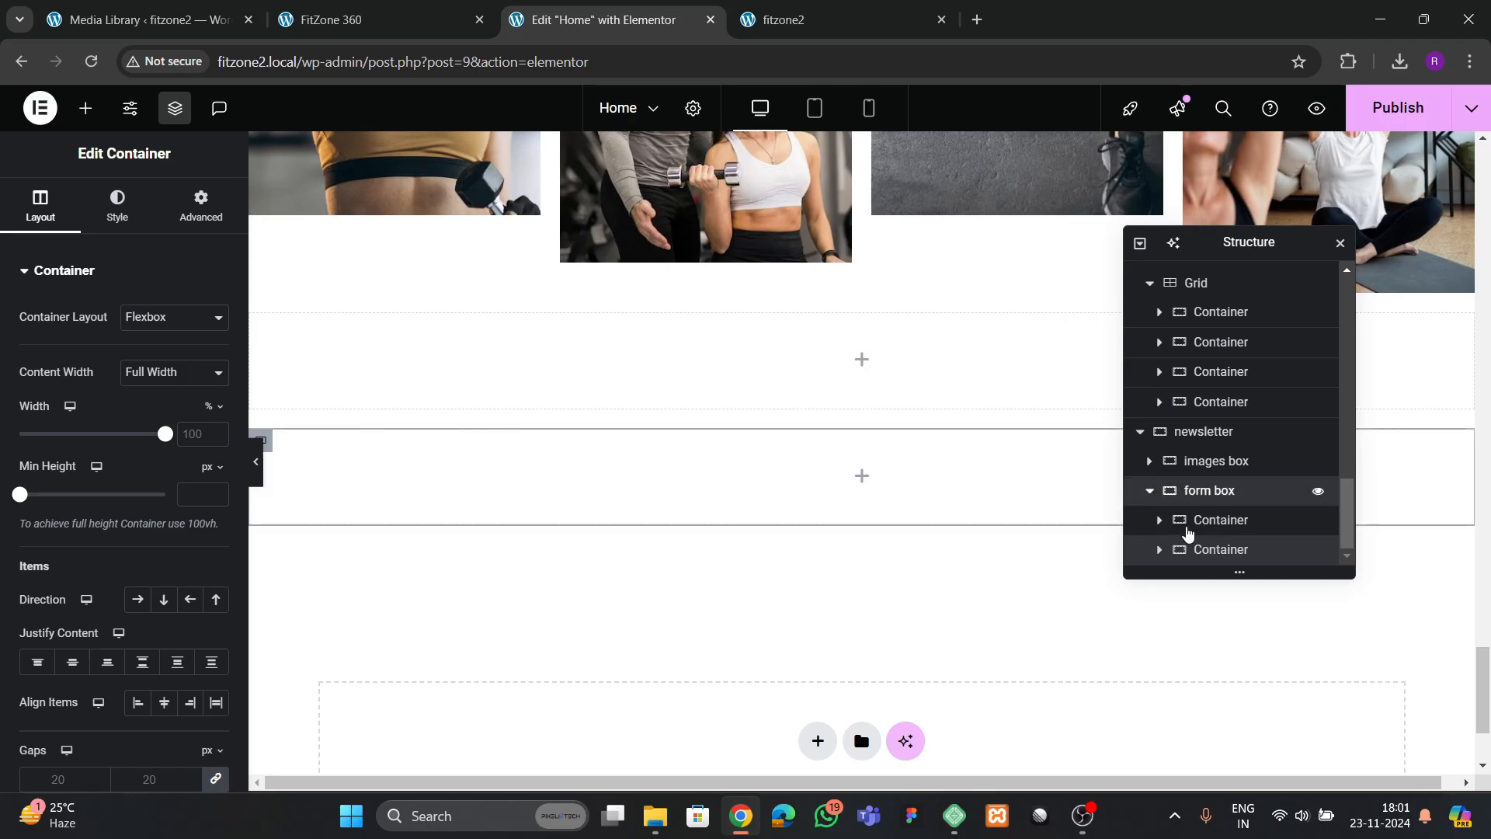
# Arrange the form box's two containers in a row with space between them and centred item alignment
pyautogui.click(1204, 494)
pyautogui.click(53, 208)
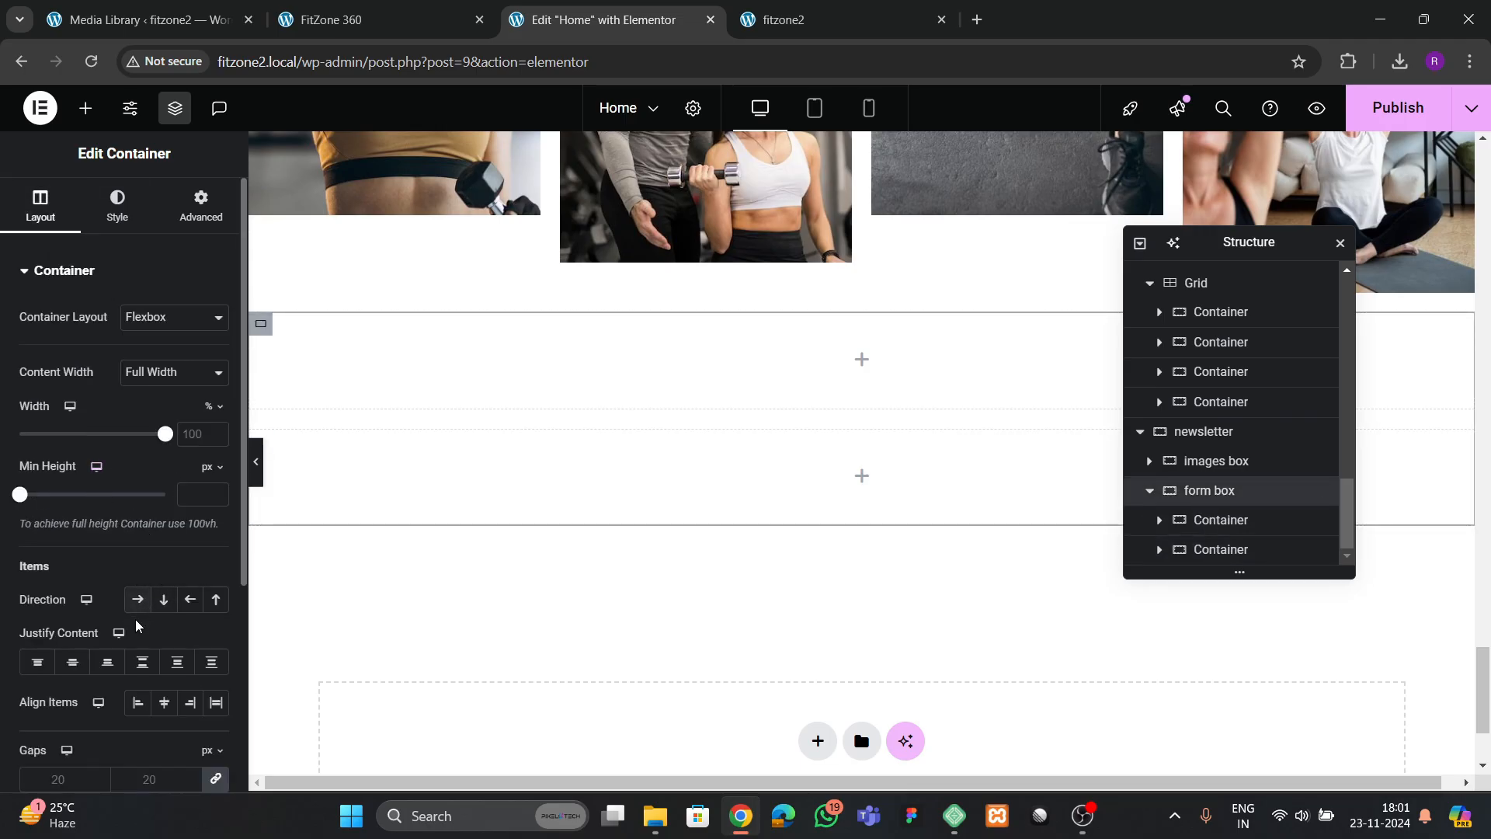
pyautogui.click(137, 599)
pyautogui.click(164, 702)
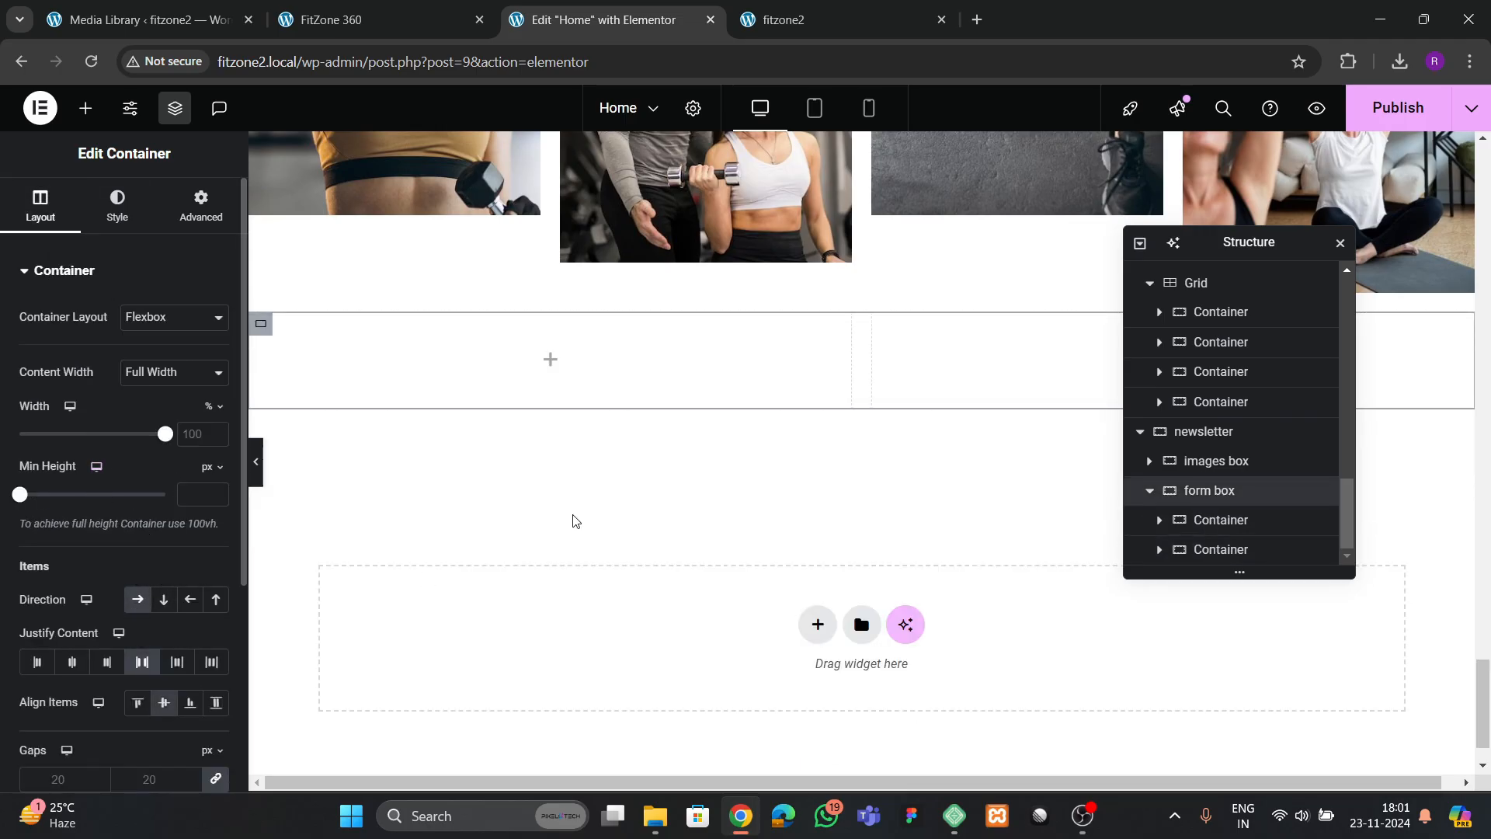
# Check the reference and copy the "Benefits of sport training" heading into the first container of the form box
pyautogui.click(365, 21)
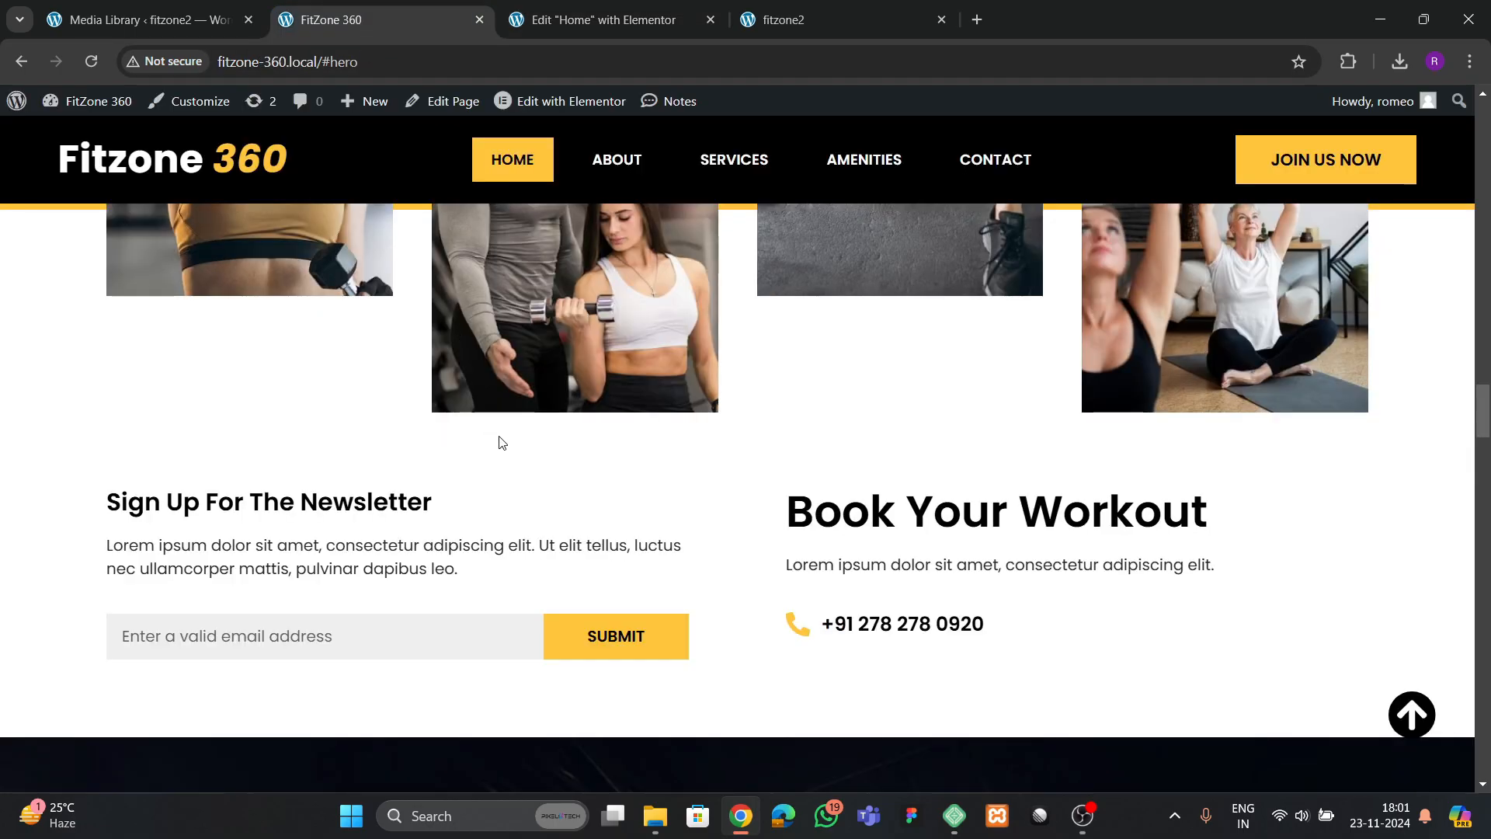
pyautogui.click(559, 21)
pyautogui.scroll(10, 626, 499)
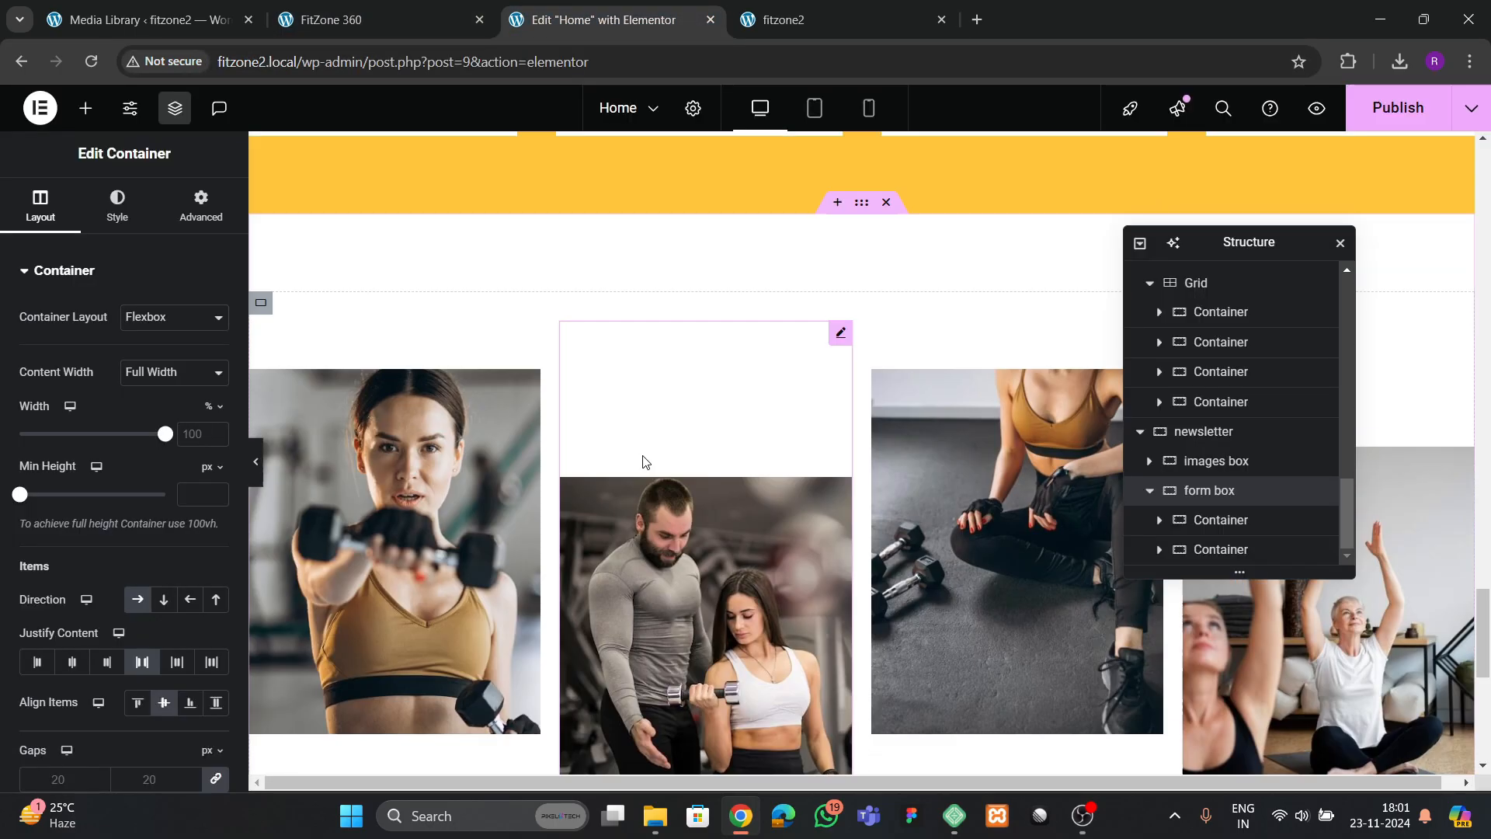
pyautogui.scroll(3, 655, 454)
pyautogui.scroll(-1, 656, 454)
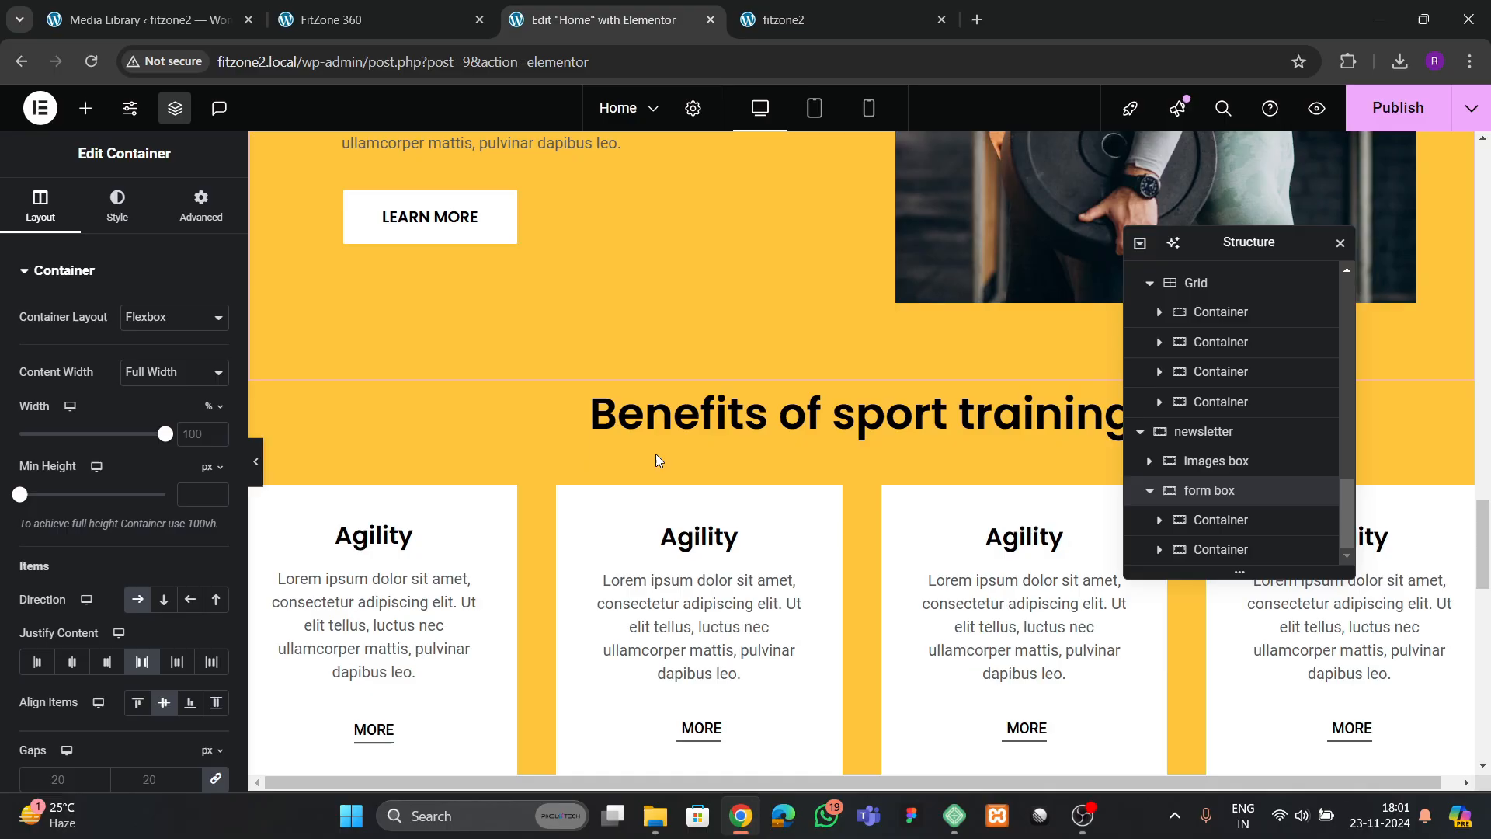
pyautogui.rightClick(683, 416)
pyautogui.click(709, 454)
pyautogui.scroll(-10, 700, 474)
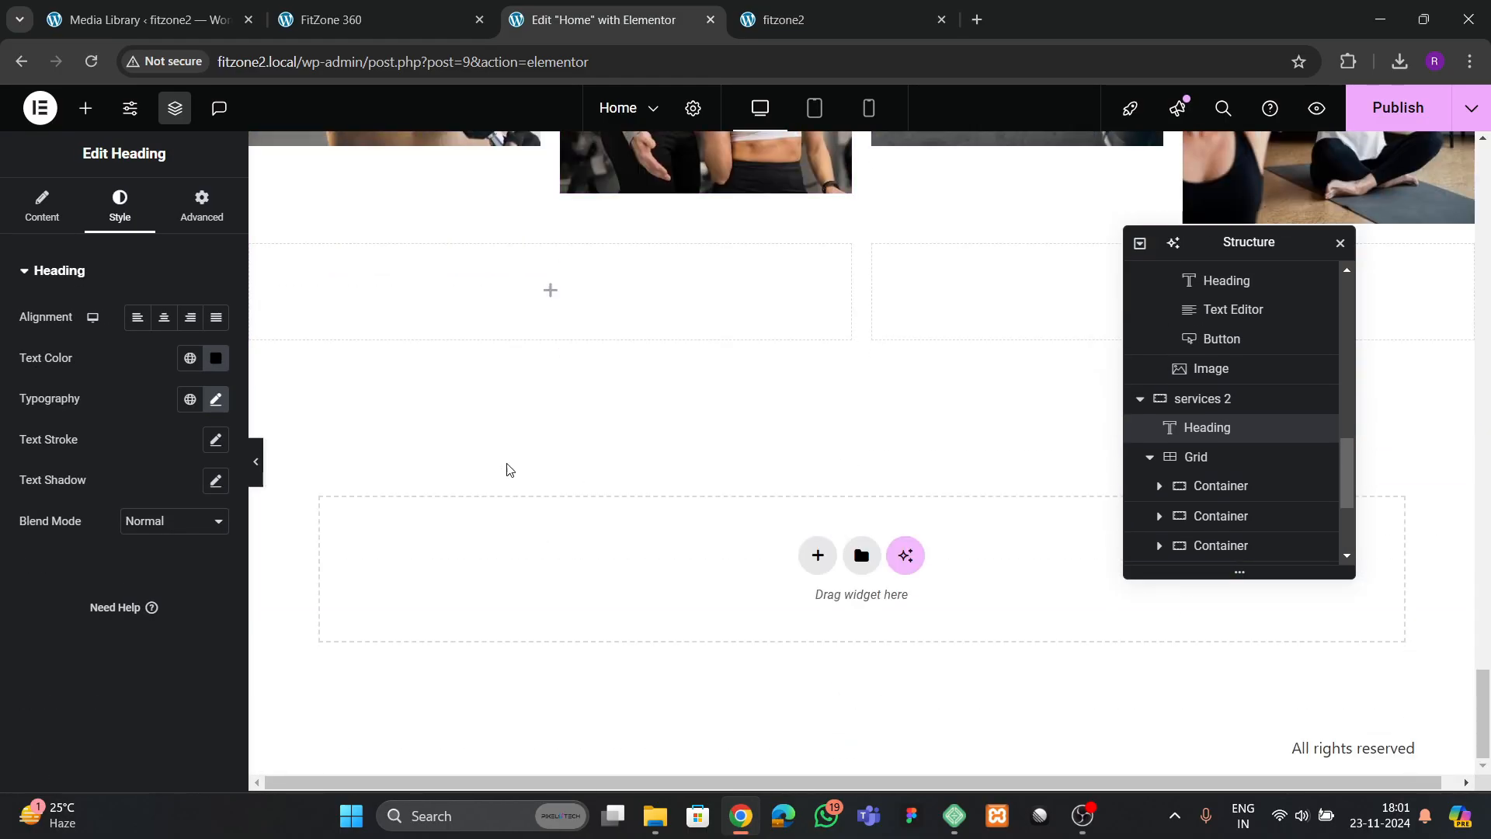
pyautogui.rightClick(441, 289)
pyautogui.click(497, 426)
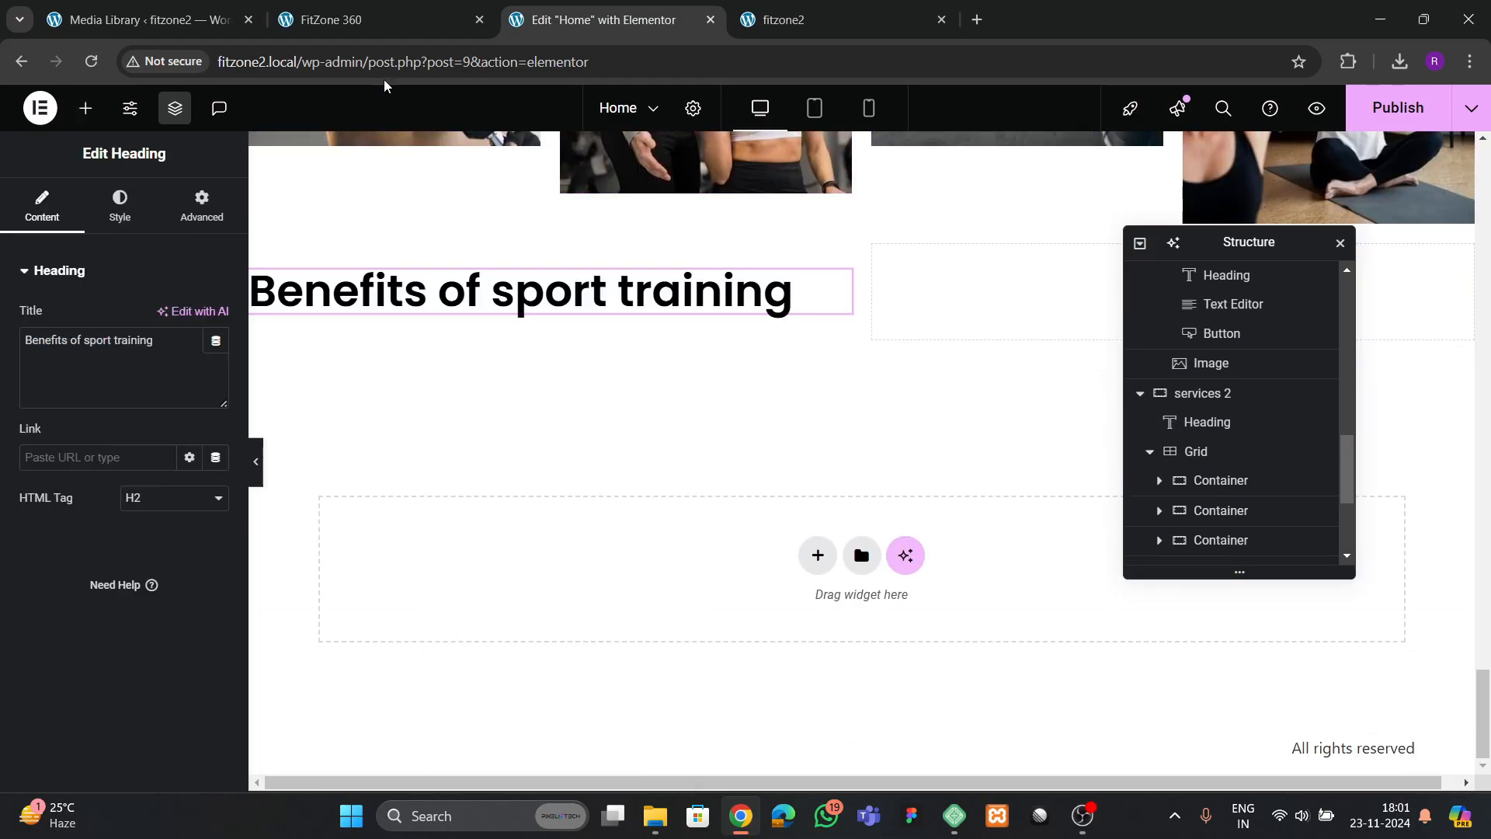
# Change the copied heading's title to "Sign up for the newsletter", taken from the reference page
pyautogui.hotkey('ctrl', 'shift', 'Tab')
pyautogui.moveTo(111, 507); pyautogui.dragTo(401, 494)
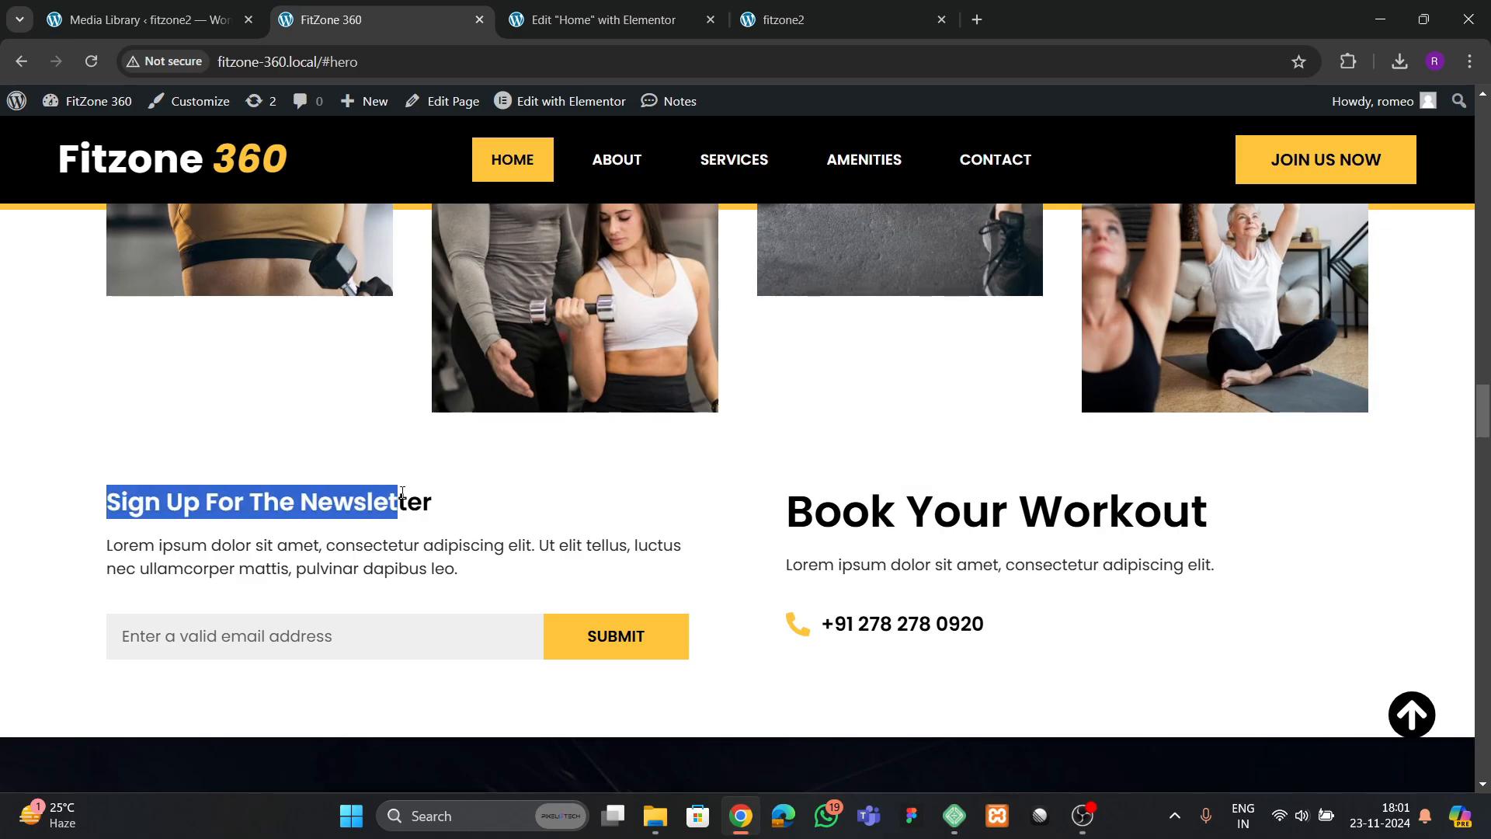
pyautogui.click(635, 22)
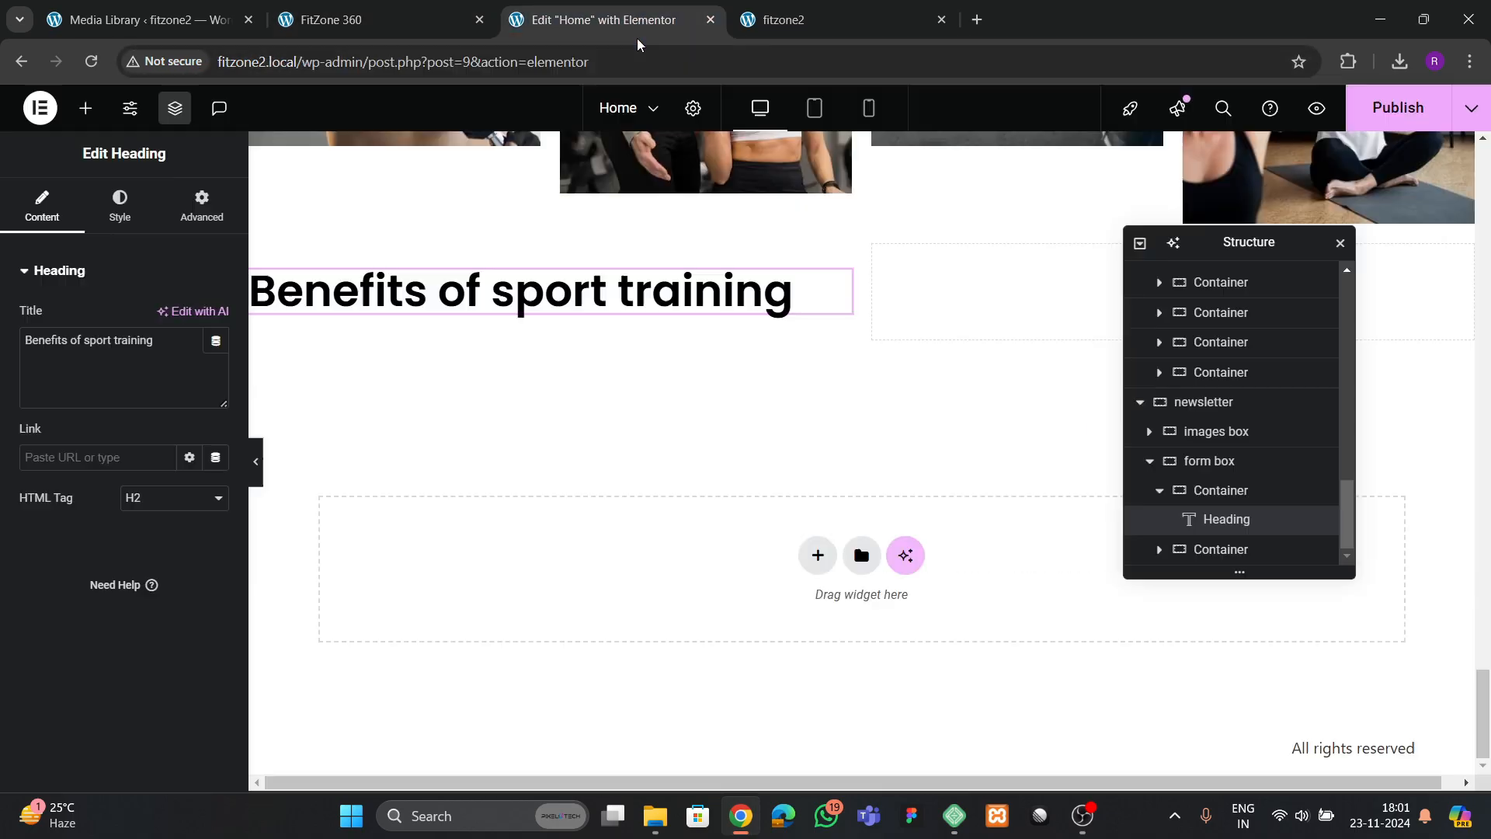
pyautogui.hotkey('ctrl', 'v')
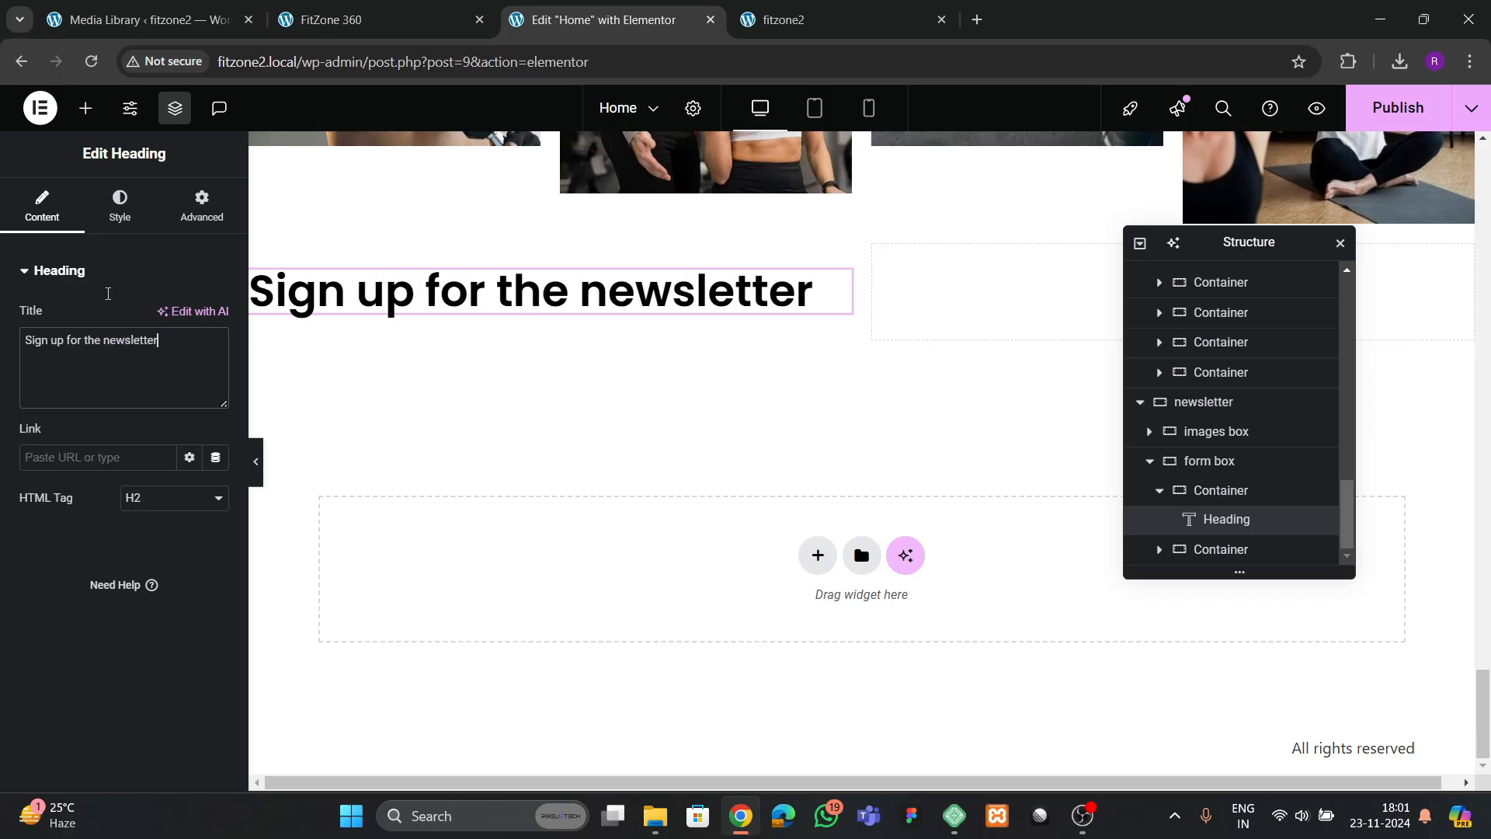
# Set the newsletter heading's font size to 28 px
pyautogui.click(119, 206)
pyautogui.click(216, 400)
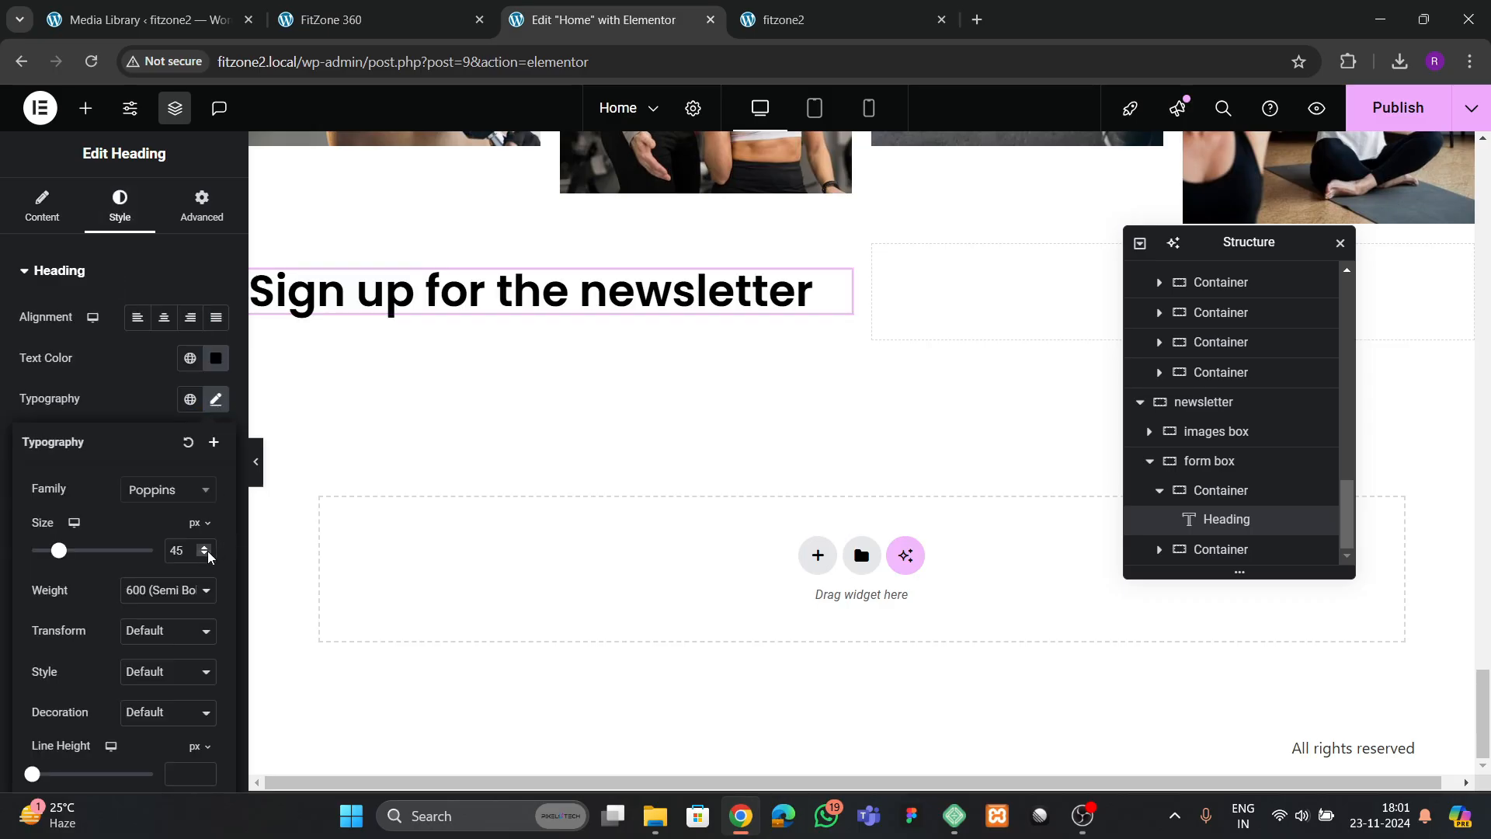
pyautogui.moveTo(208, 554); pyautogui.dragTo(205, 548)
pyautogui.click(209, 554)
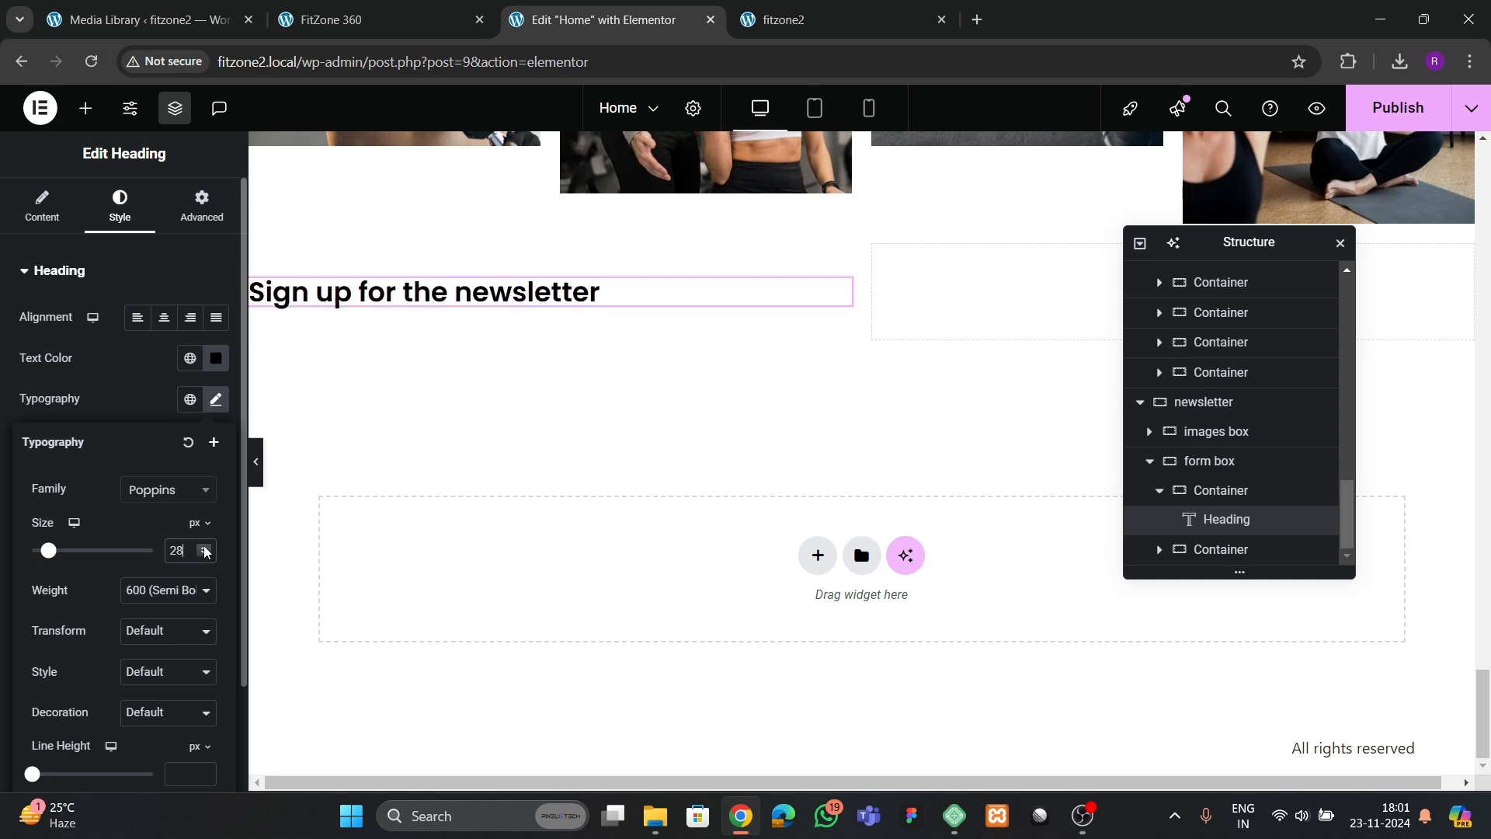
# Try the 500 (Medium) weight on the newsletter heading, compare it with the reference, and restore 600 (Semi Bold)
pyautogui.click(161, 590)
pyautogui.click(166, 421)
pyautogui.click(161, 590)
pyautogui.click(166, 399)
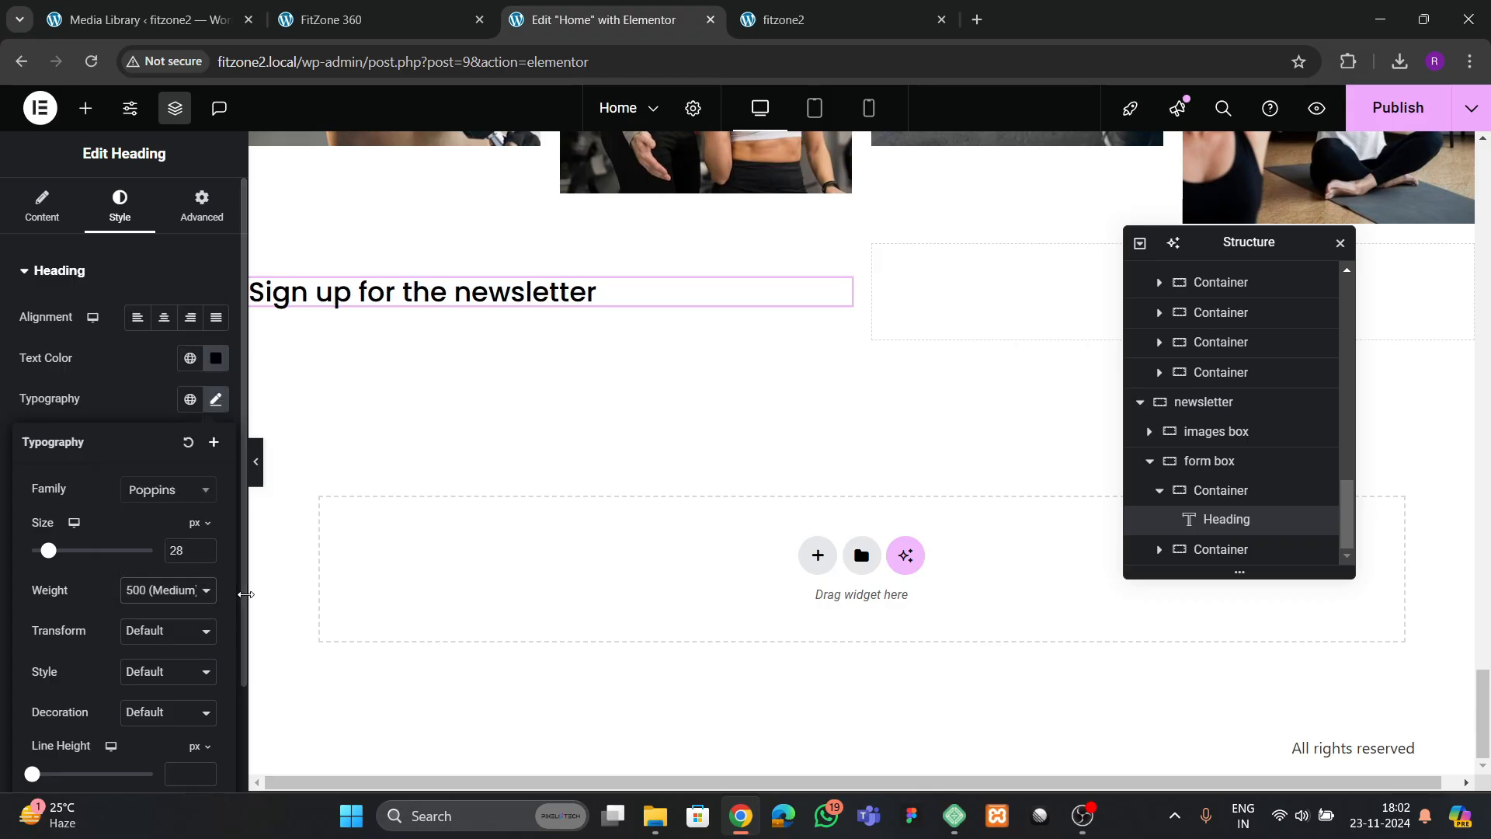
pyautogui.click(439, 22)
pyautogui.click(293, 443)
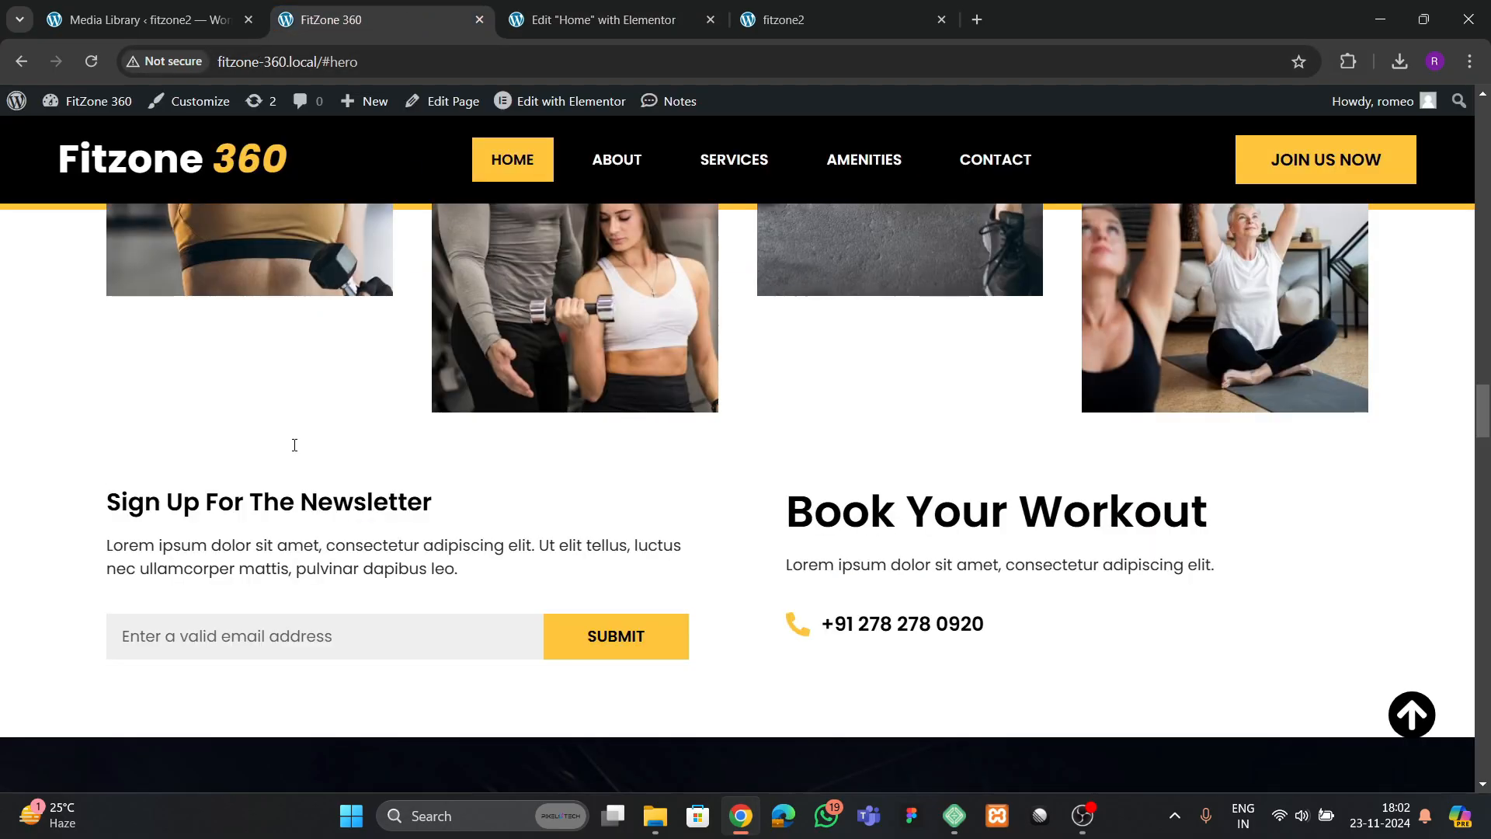
pyautogui.click(585, 10)
pyautogui.click(152, 606)
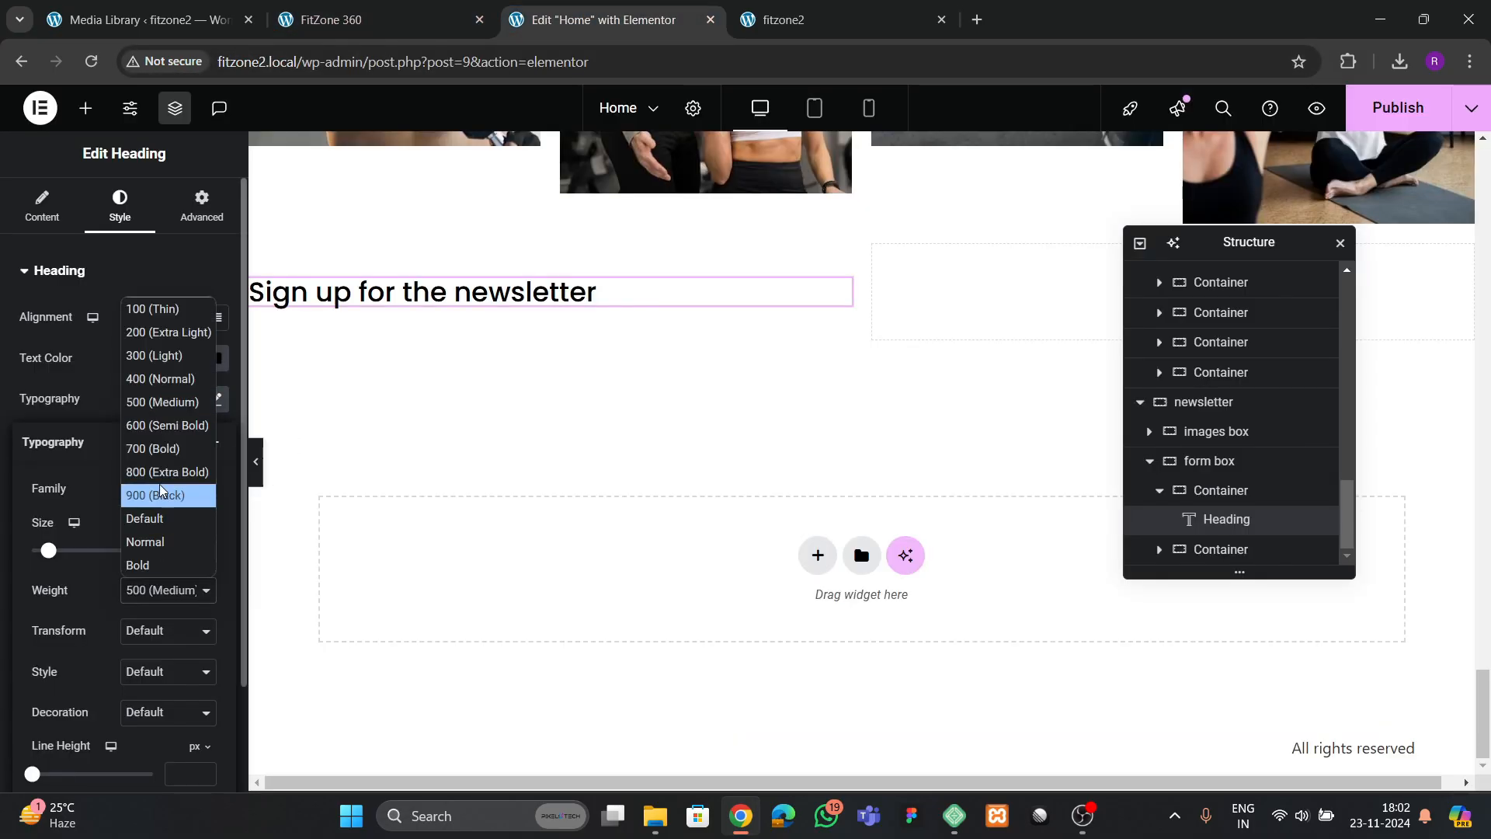
pyautogui.click(160, 432)
# Copy the first Agility card's paragraph below the newsletter heading and align it left
pyautogui.scroll(15, 594, 466)
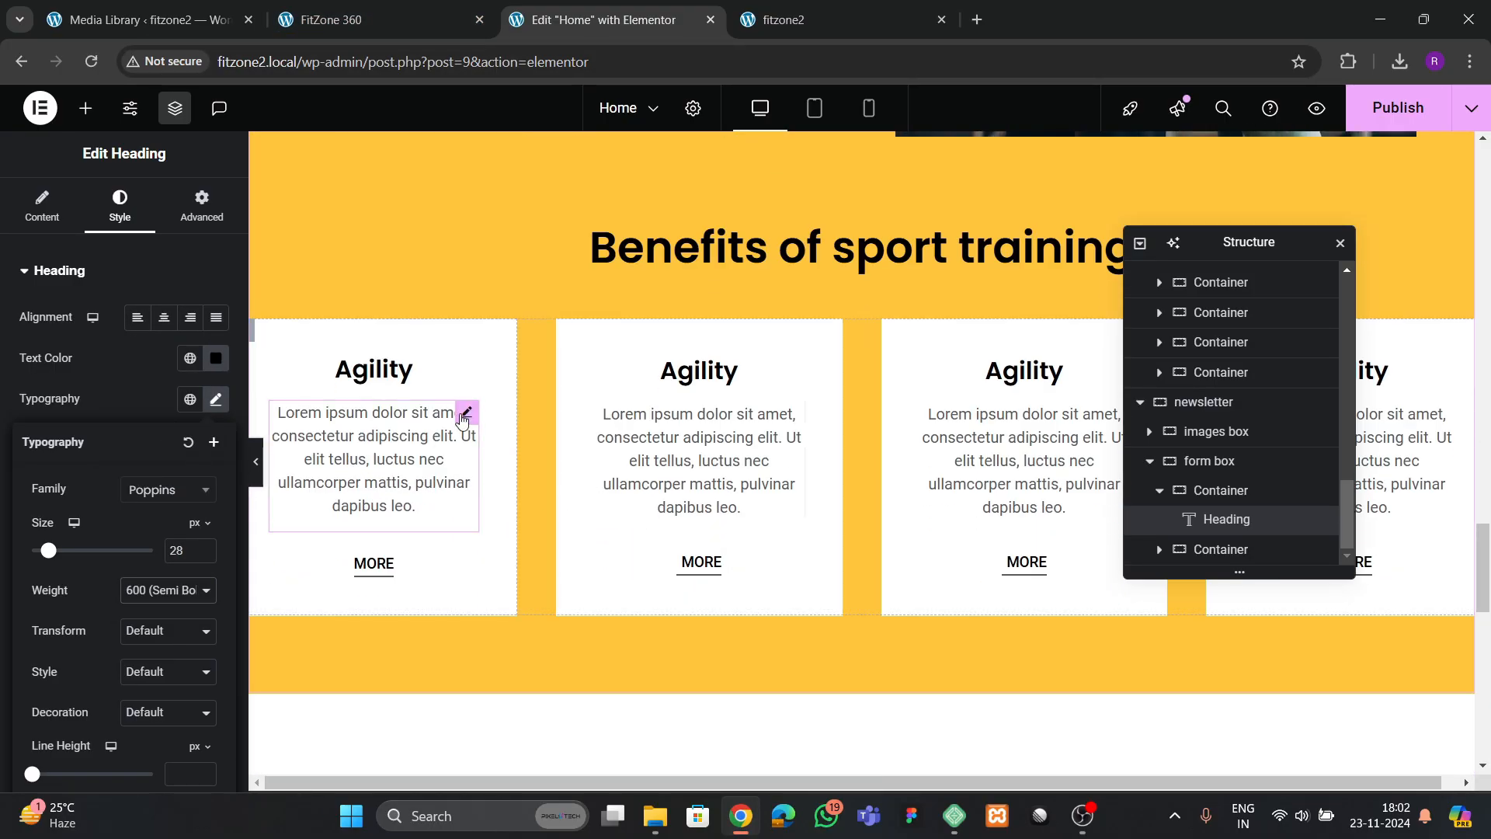
pyautogui.rightClick(464, 423)
pyautogui.click(496, 435)
pyautogui.scroll(-10, 520, 485)
pyautogui.scroll(-3, 518, 484)
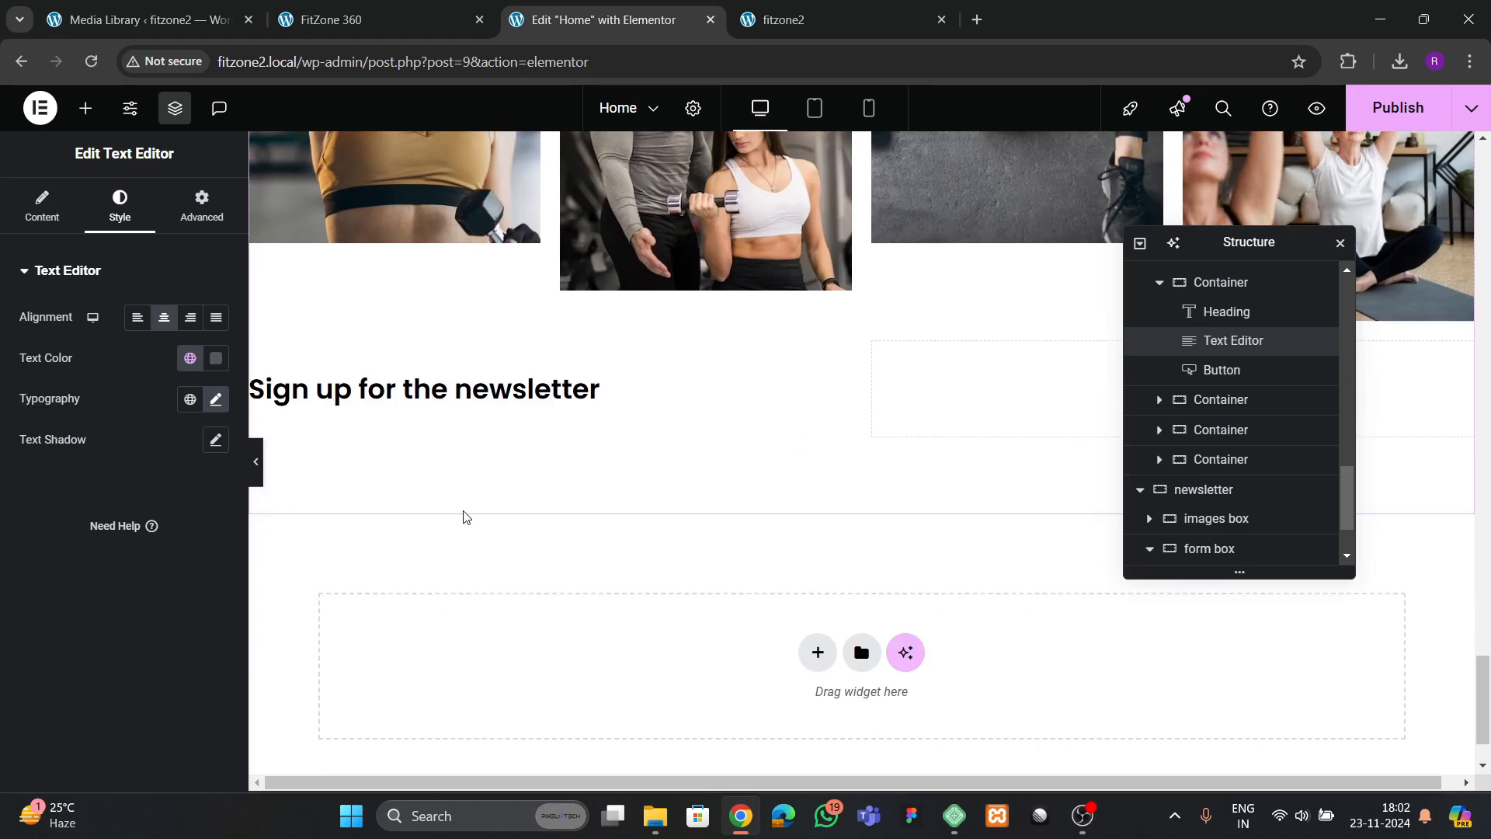
pyautogui.rightClick(443, 389)
pyautogui.click(483, 469)
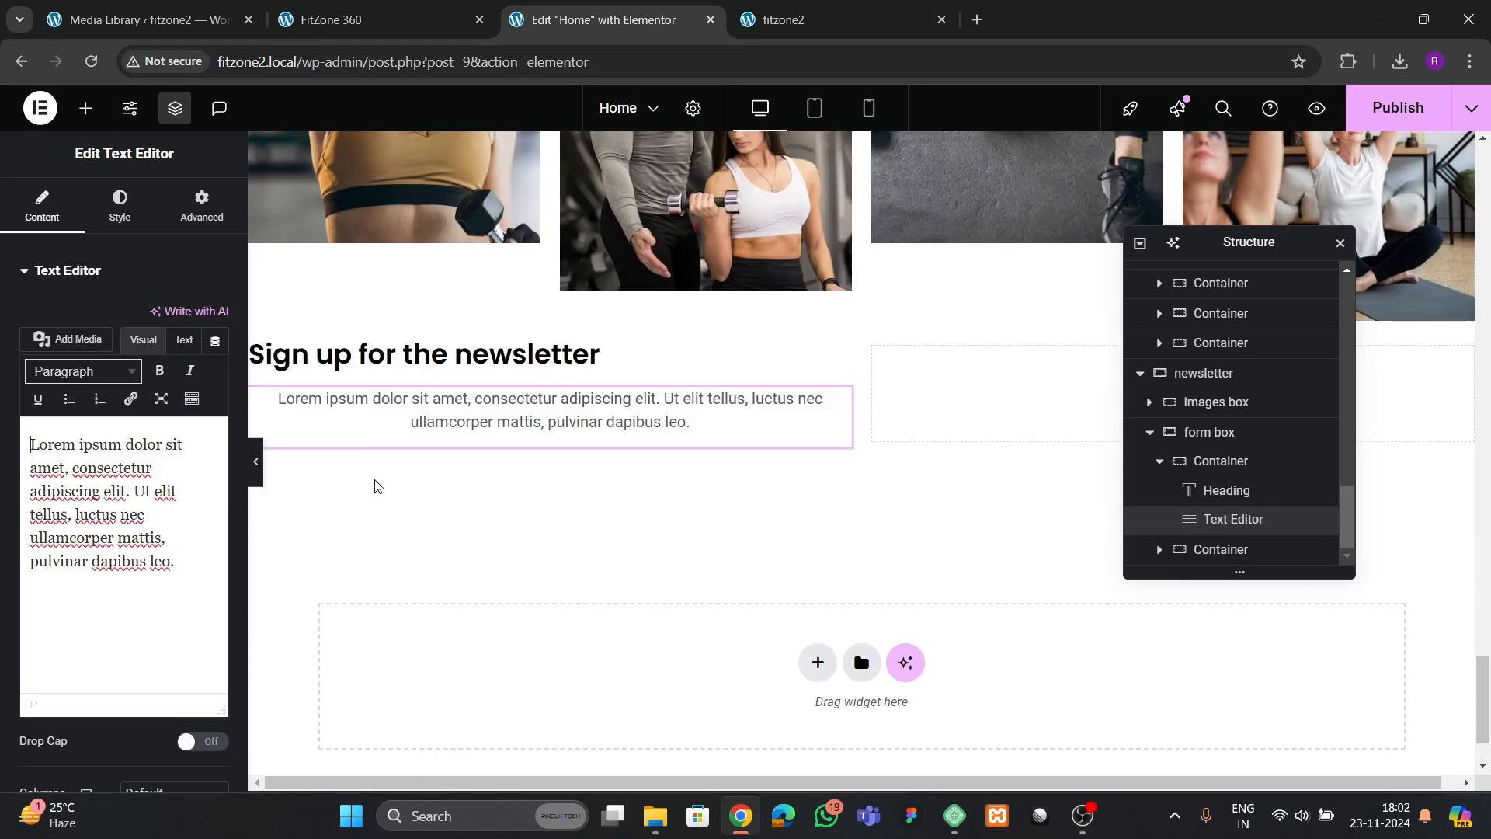
pyautogui.click(120, 207)
pyautogui.click(143, 325)
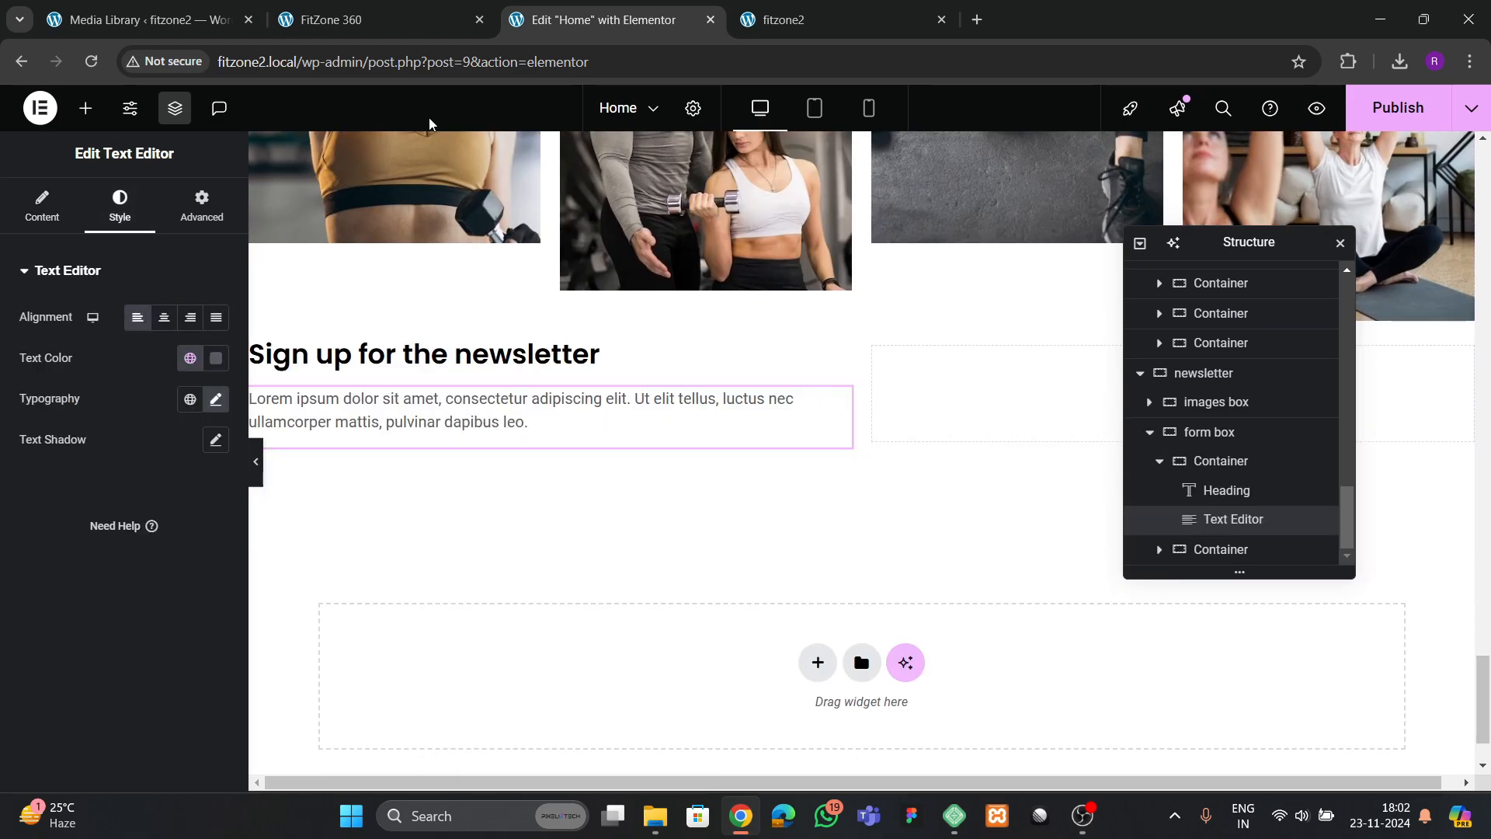
# Insert a Form widget below the newsletter paragraph after checking the reference page
pyautogui.click(357, 22)
pyautogui.hotkey('ctrl', 'Tab')
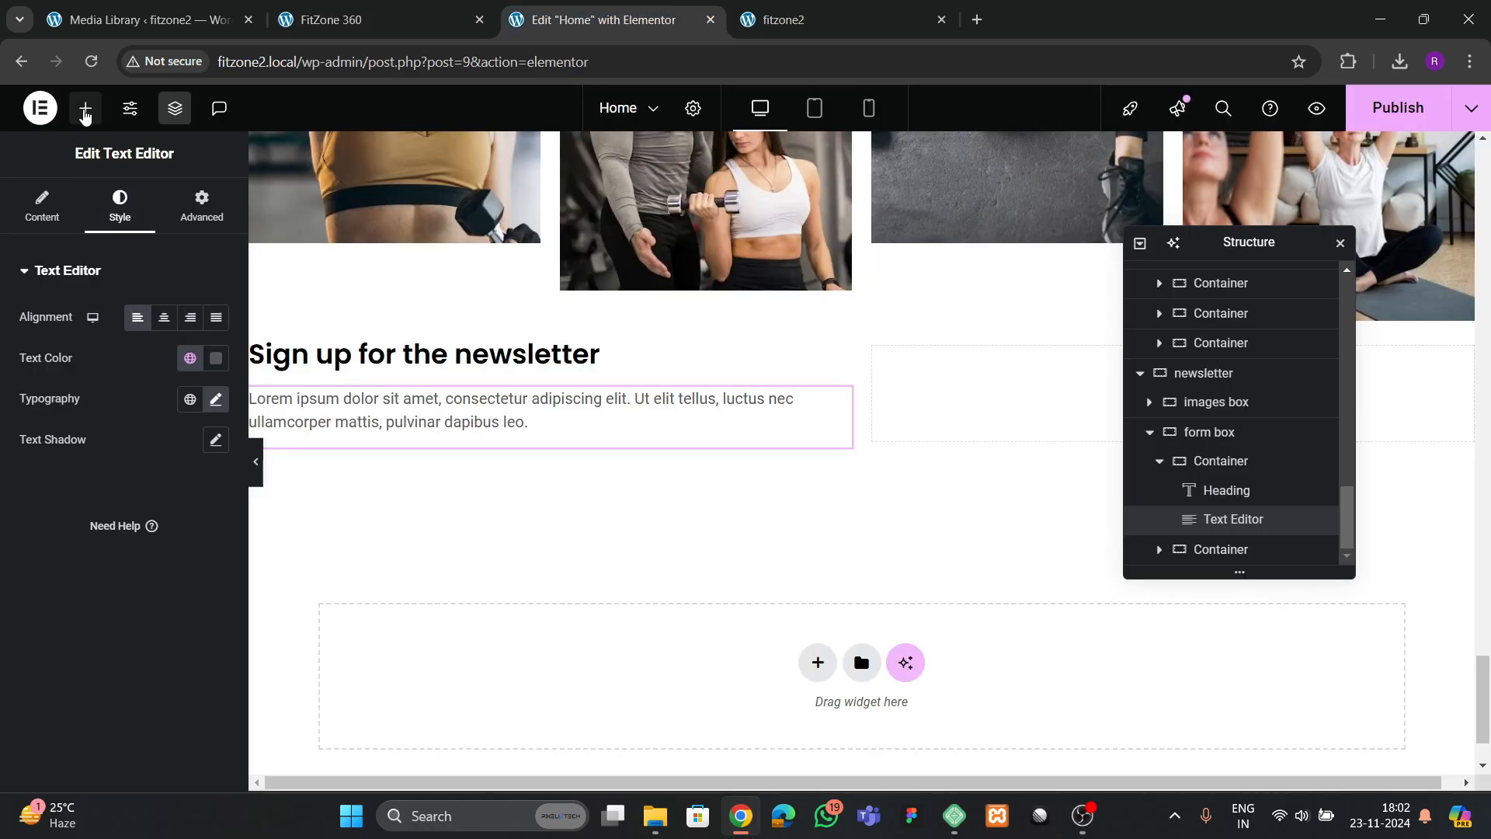
pyautogui.click(86, 110)
pyautogui.write('form')
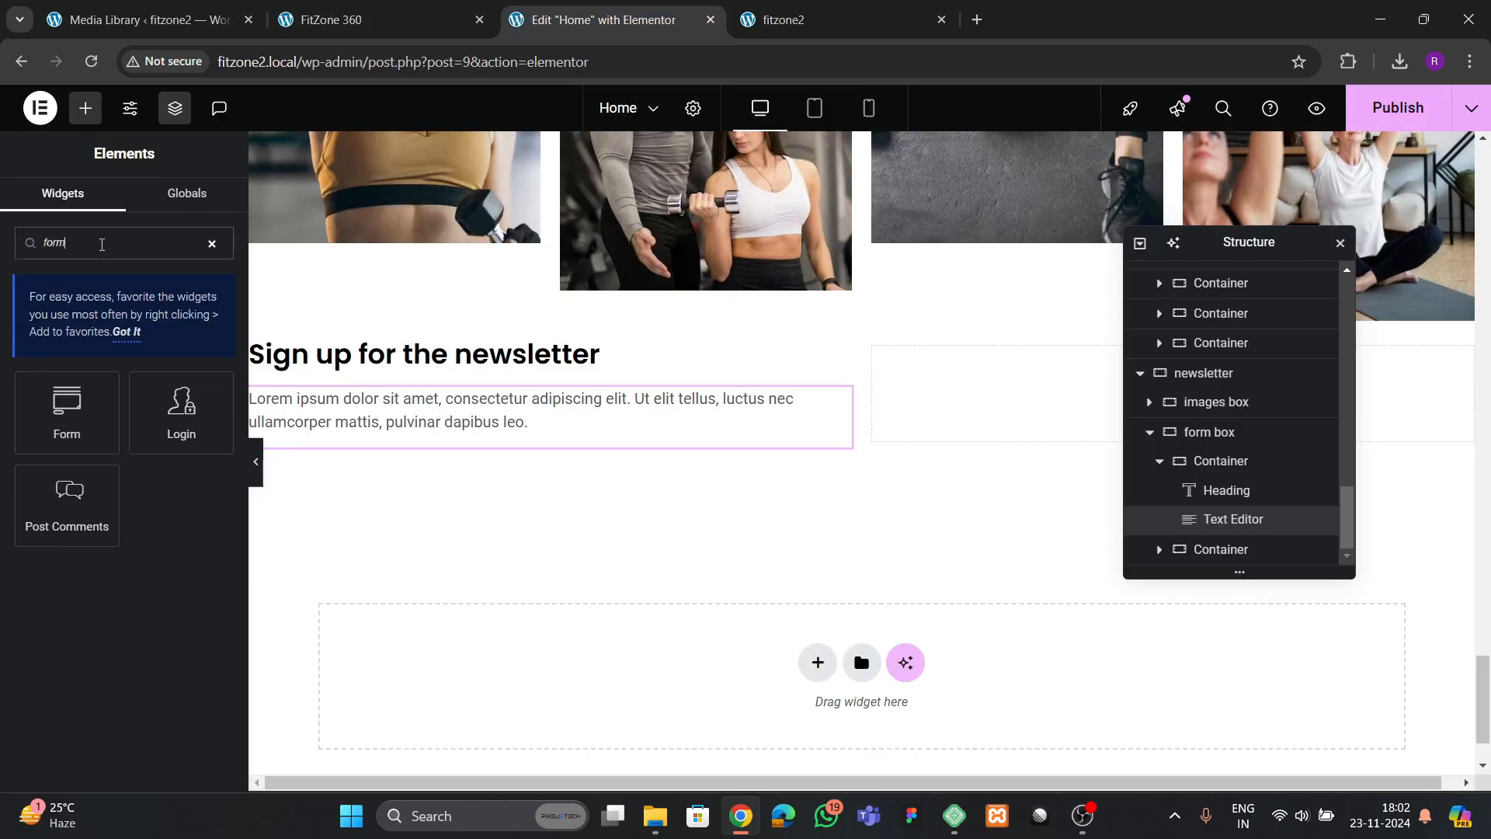
pyautogui.moveTo(67, 412); pyautogui.dragTo(334, 435)
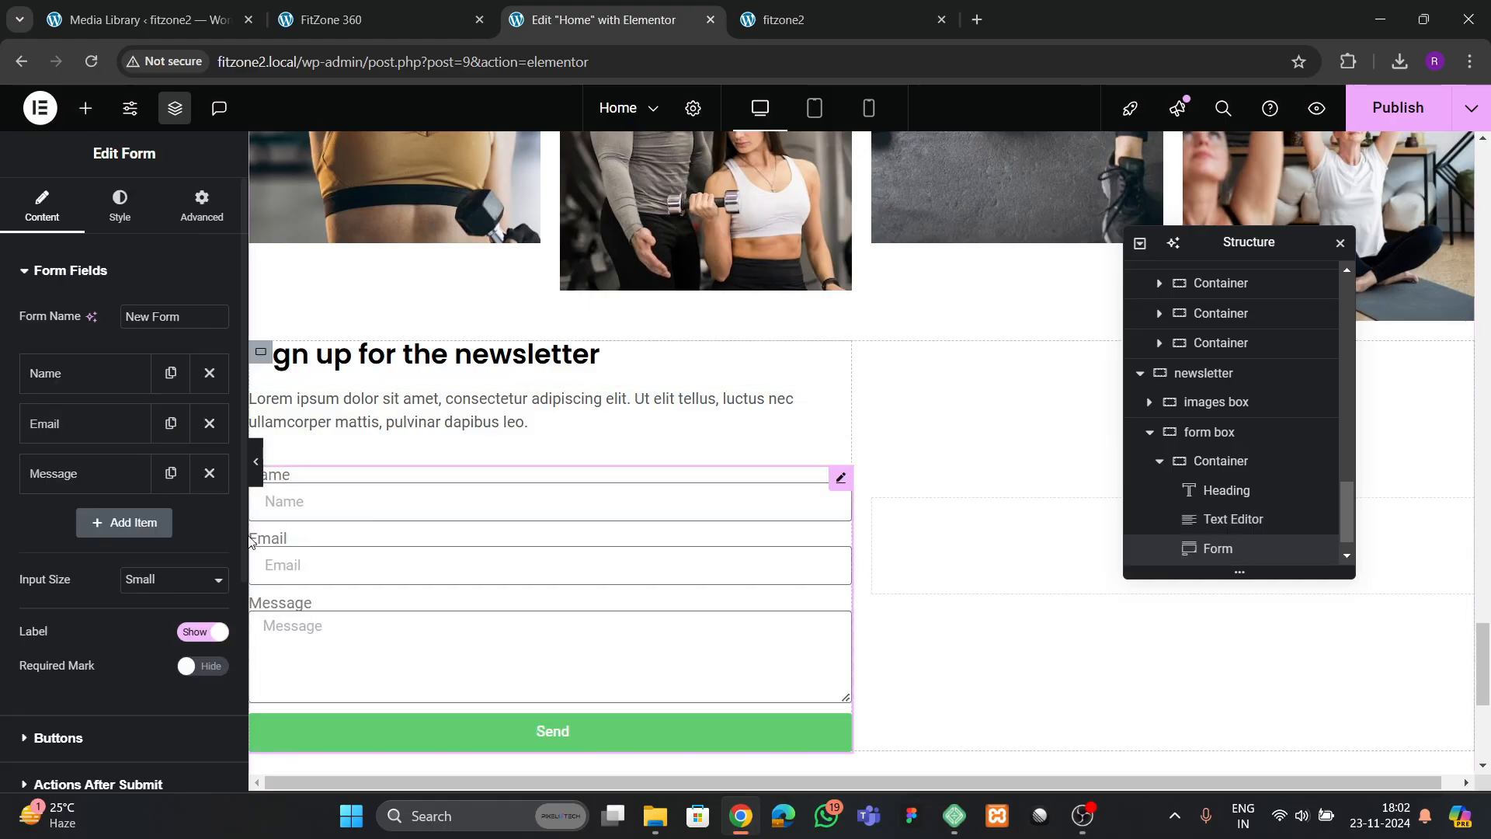
# Remove the form's Name and Message fields, set the input size to Medium and hide the labels
pyautogui.click(210, 375)
pyautogui.click(209, 424)
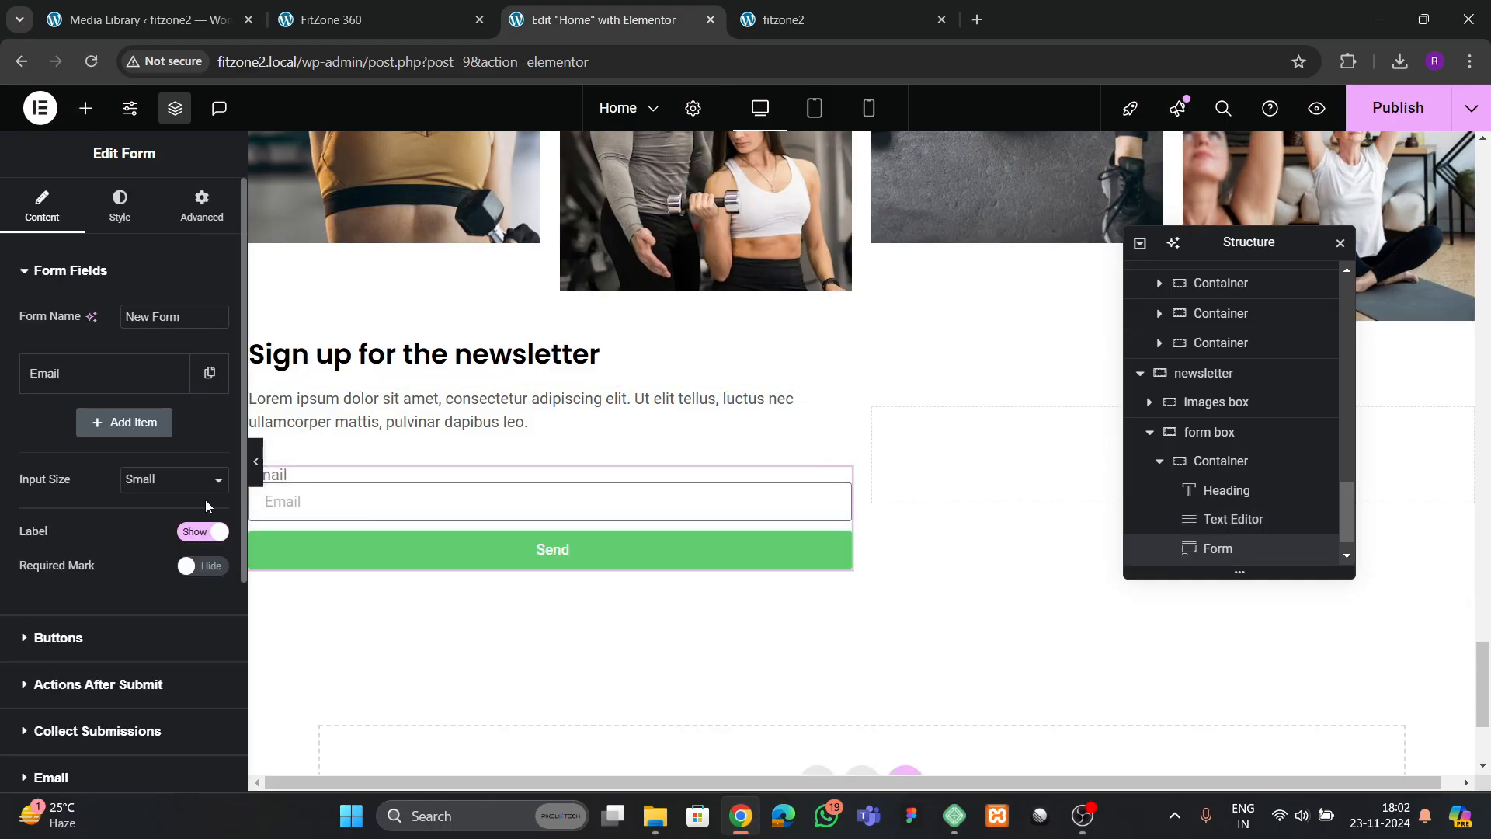
pyautogui.click(130, 487)
pyautogui.click(146, 550)
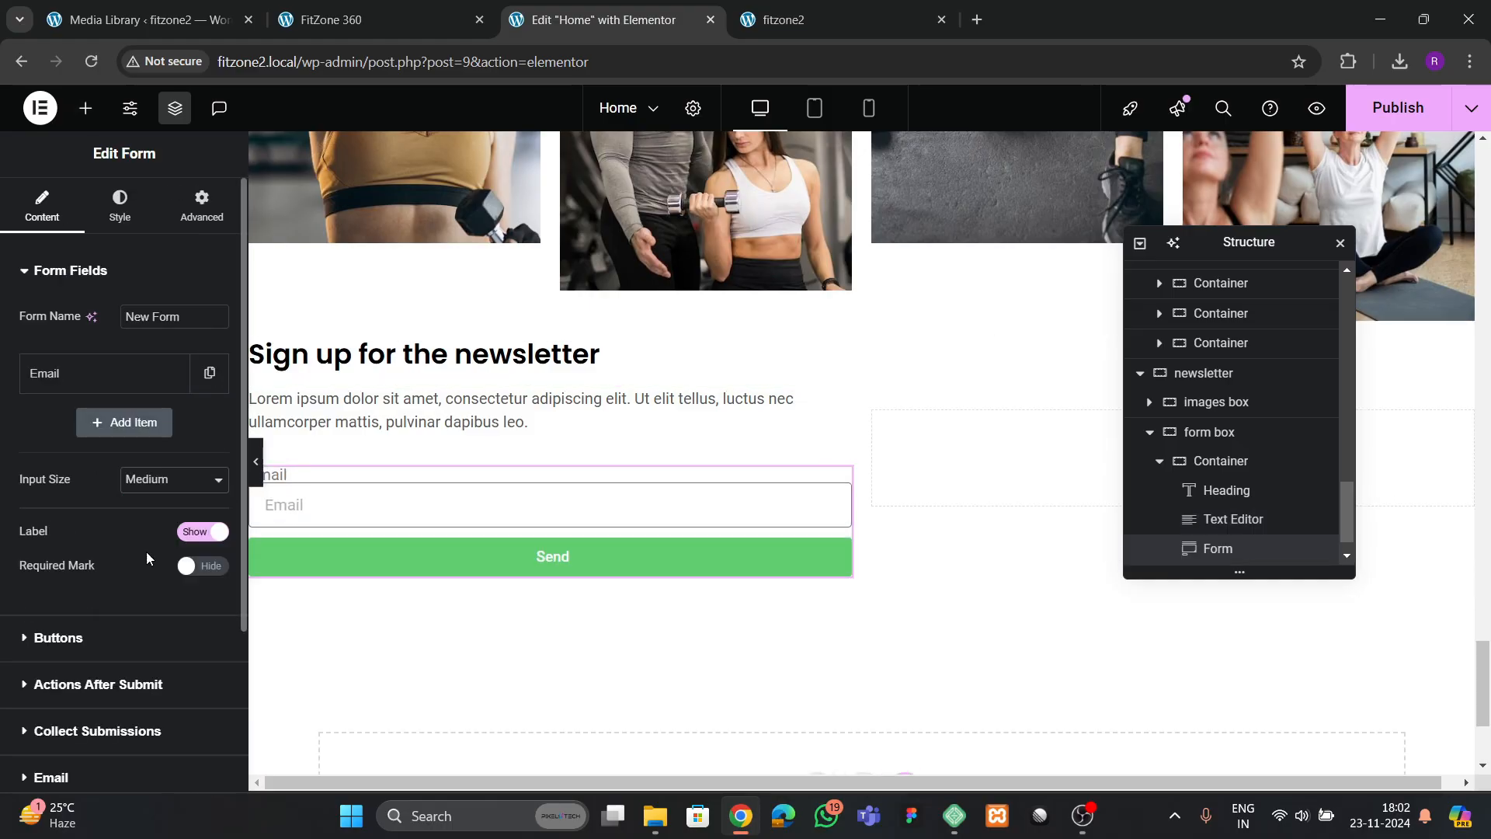
pyautogui.click(198, 532)
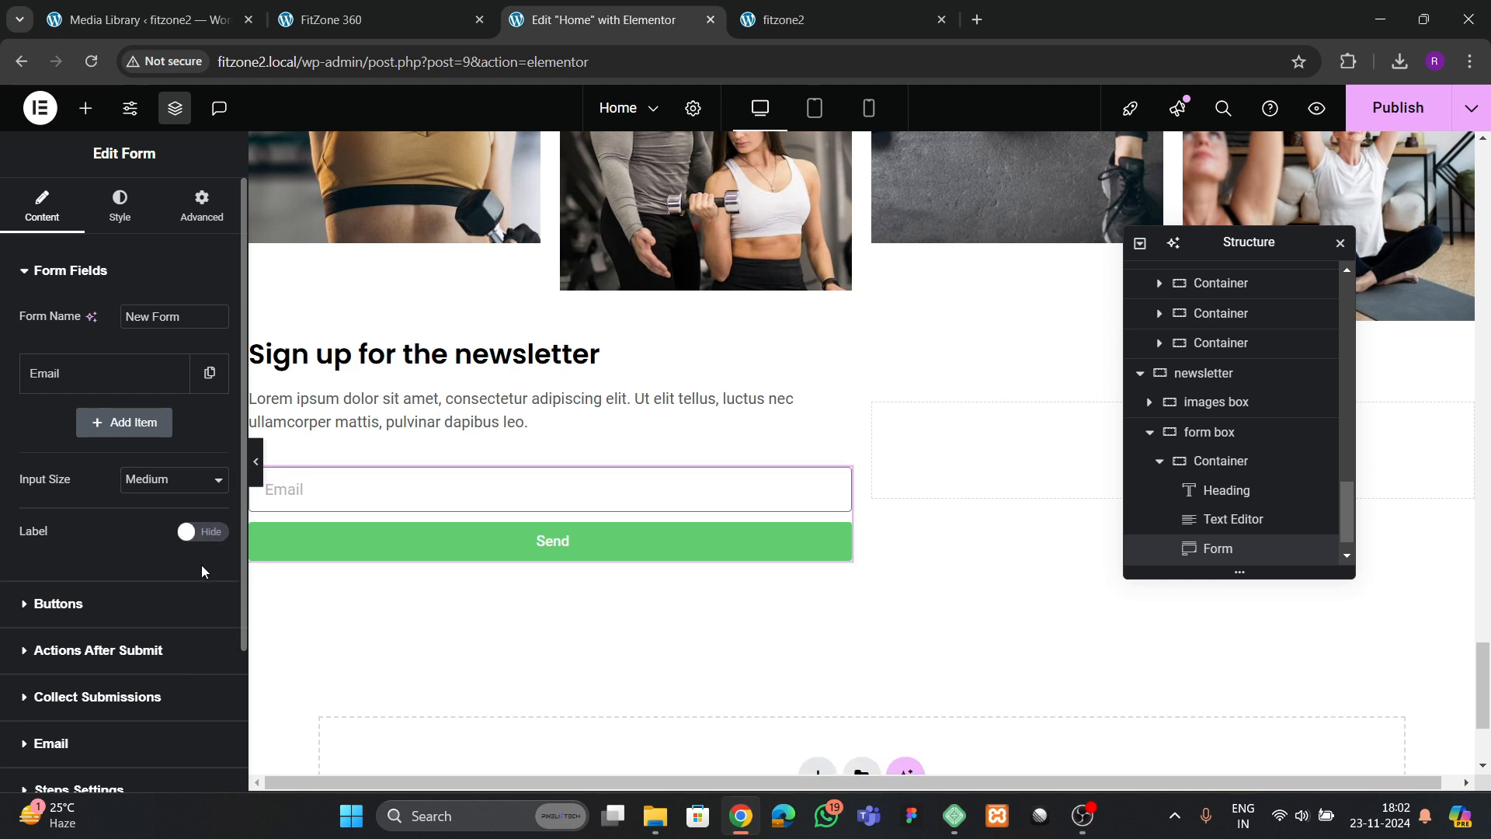
# Set the Email field's column width to 75%, after trying 80%
pyautogui.click(105, 374)
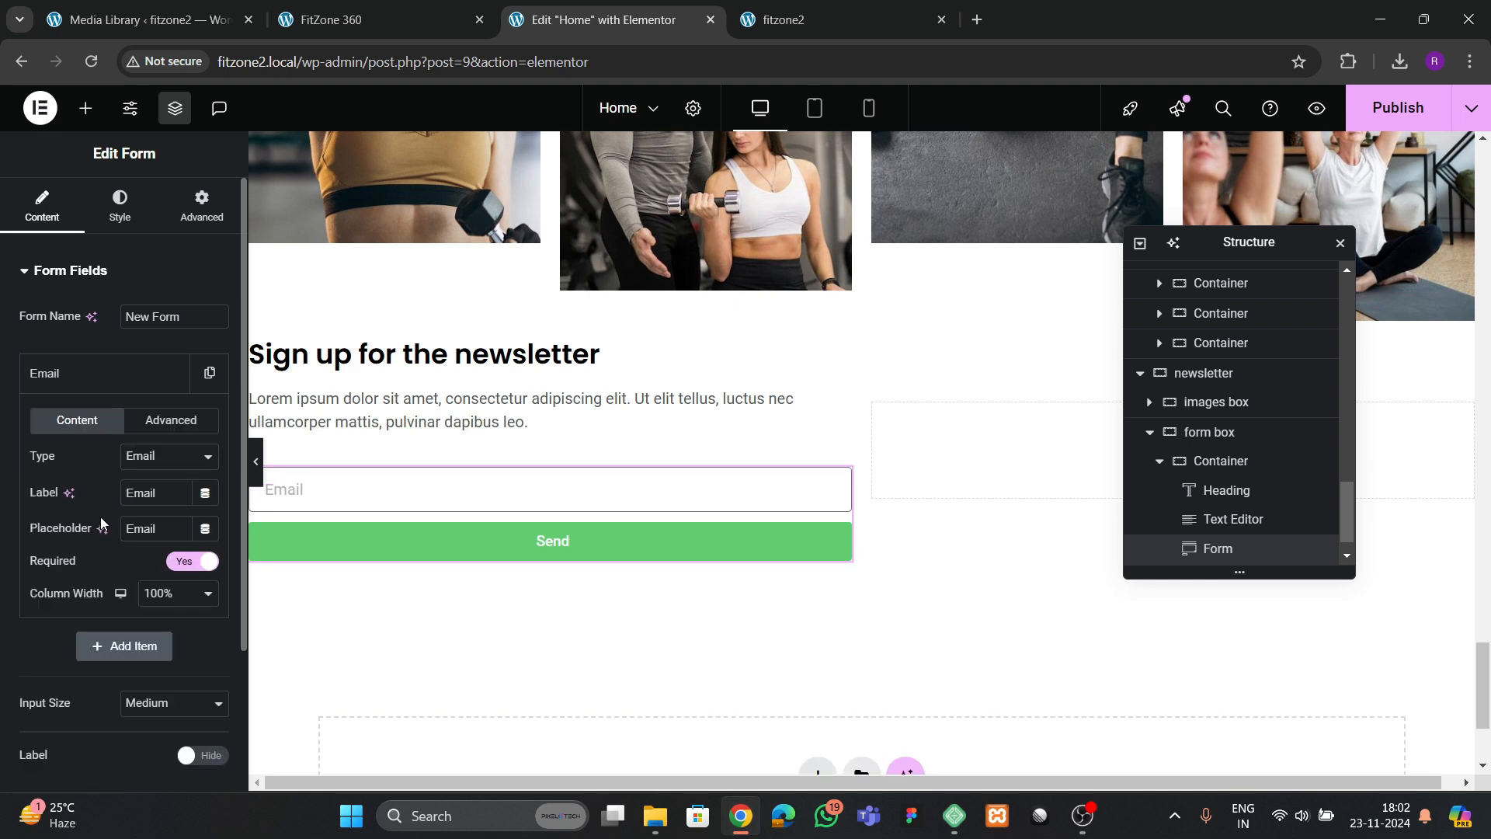
pyautogui.click(156, 595)
pyautogui.click(170, 521)
pyautogui.scroll(-1, 109, 544)
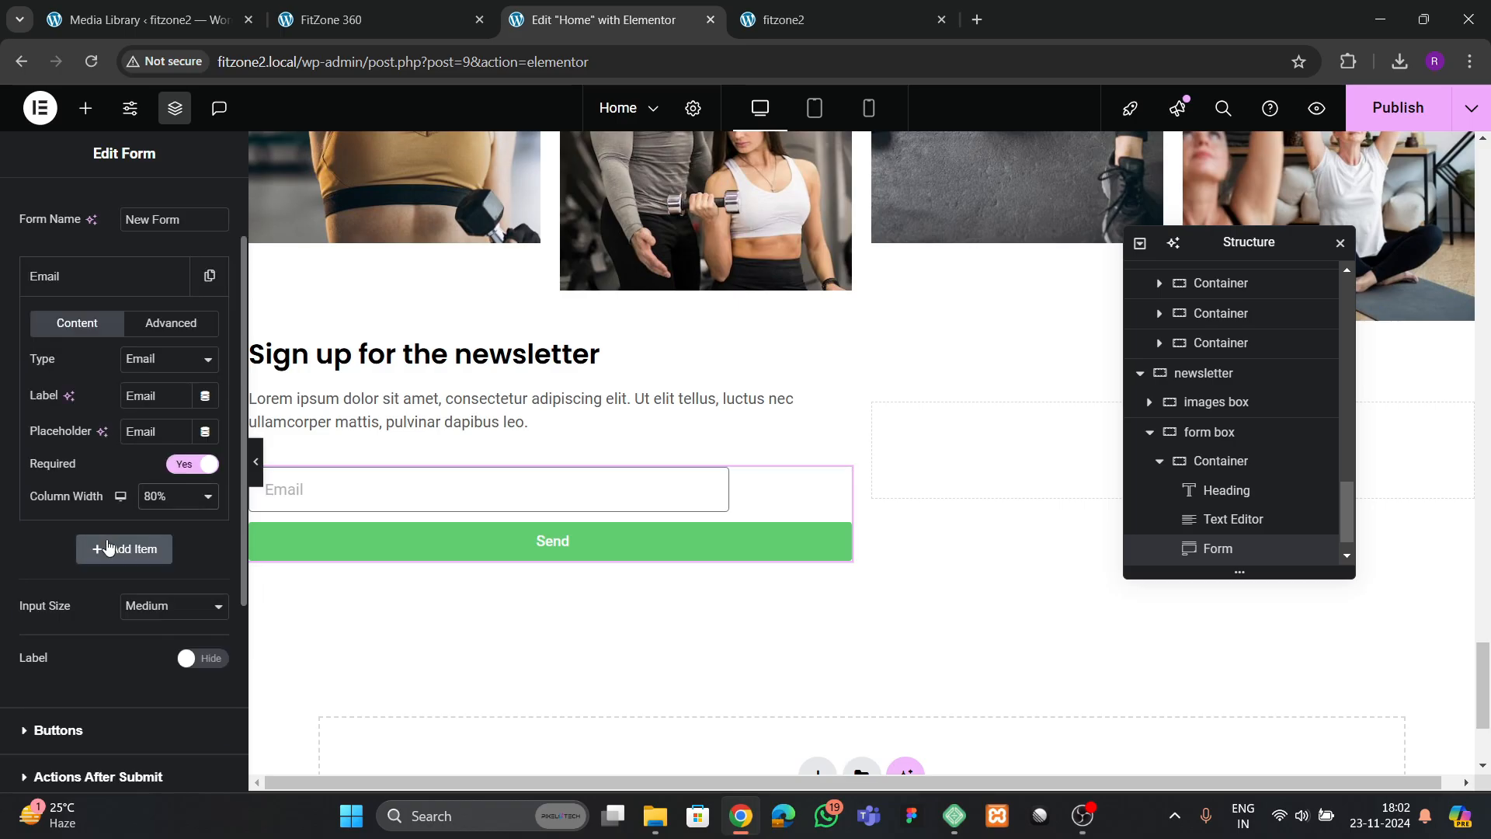
pyautogui.click(160, 498)
pyautogui.click(156, 400)
# Set the form button's column width to 25% and its size to Medium
pyautogui.scroll(-3, 82, 497)
pyautogui.click(74, 535)
pyautogui.click(158, 407)
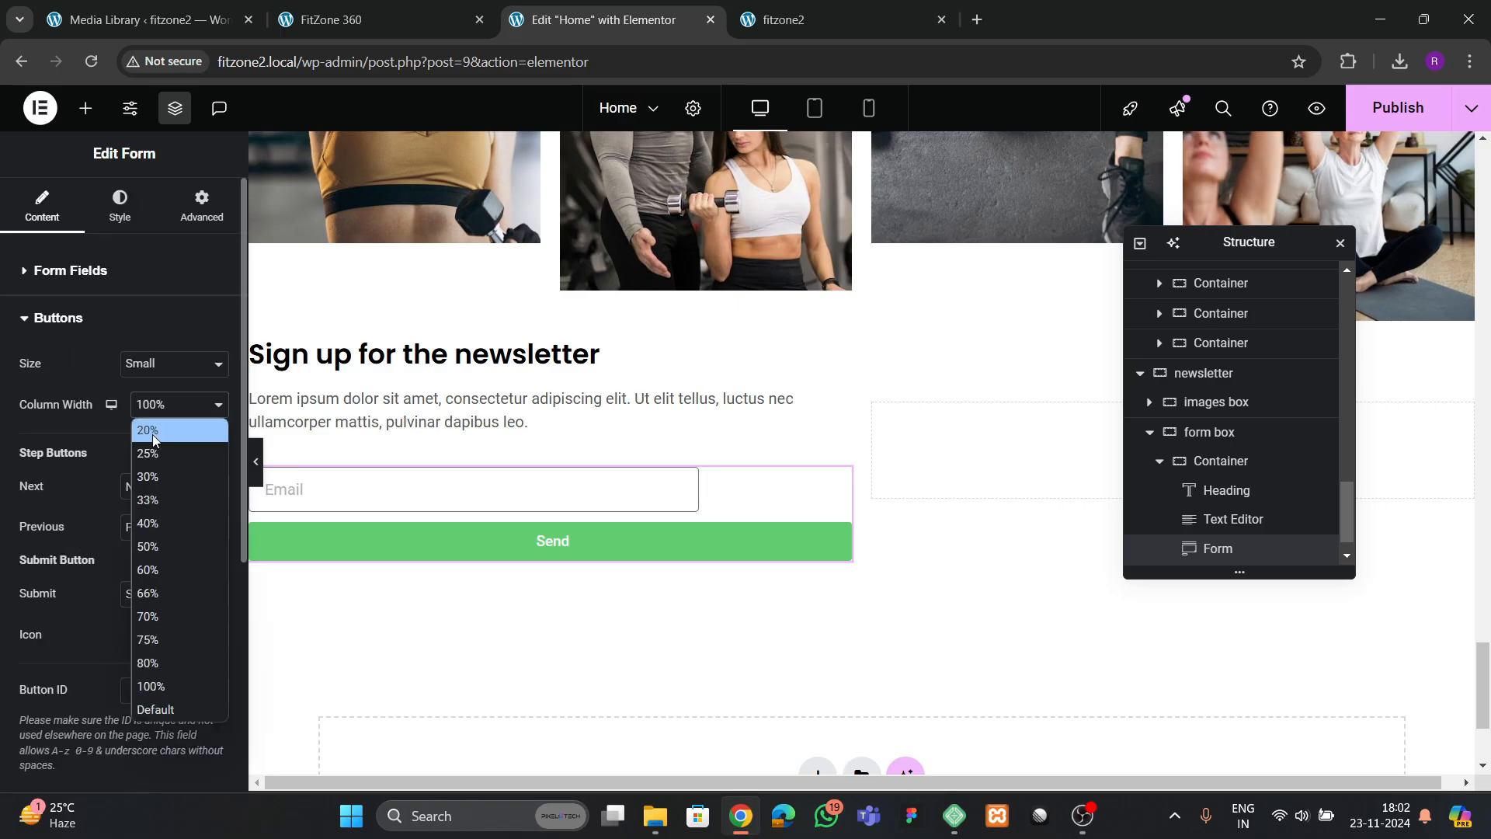
pyautogui.click(153, 458)
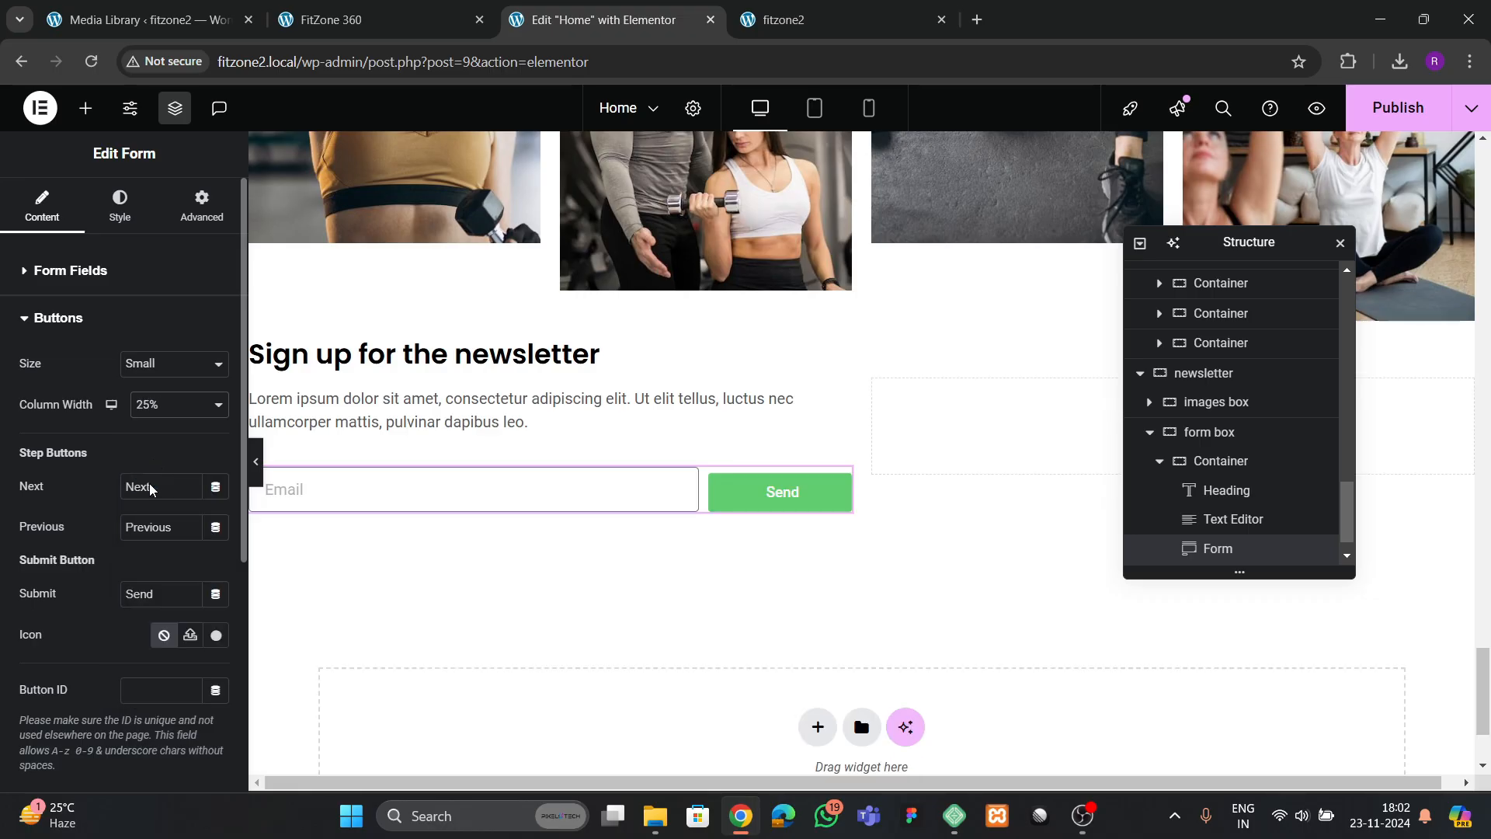
pyautogui.click(156, 369)
pyautogui.click(153, 435)
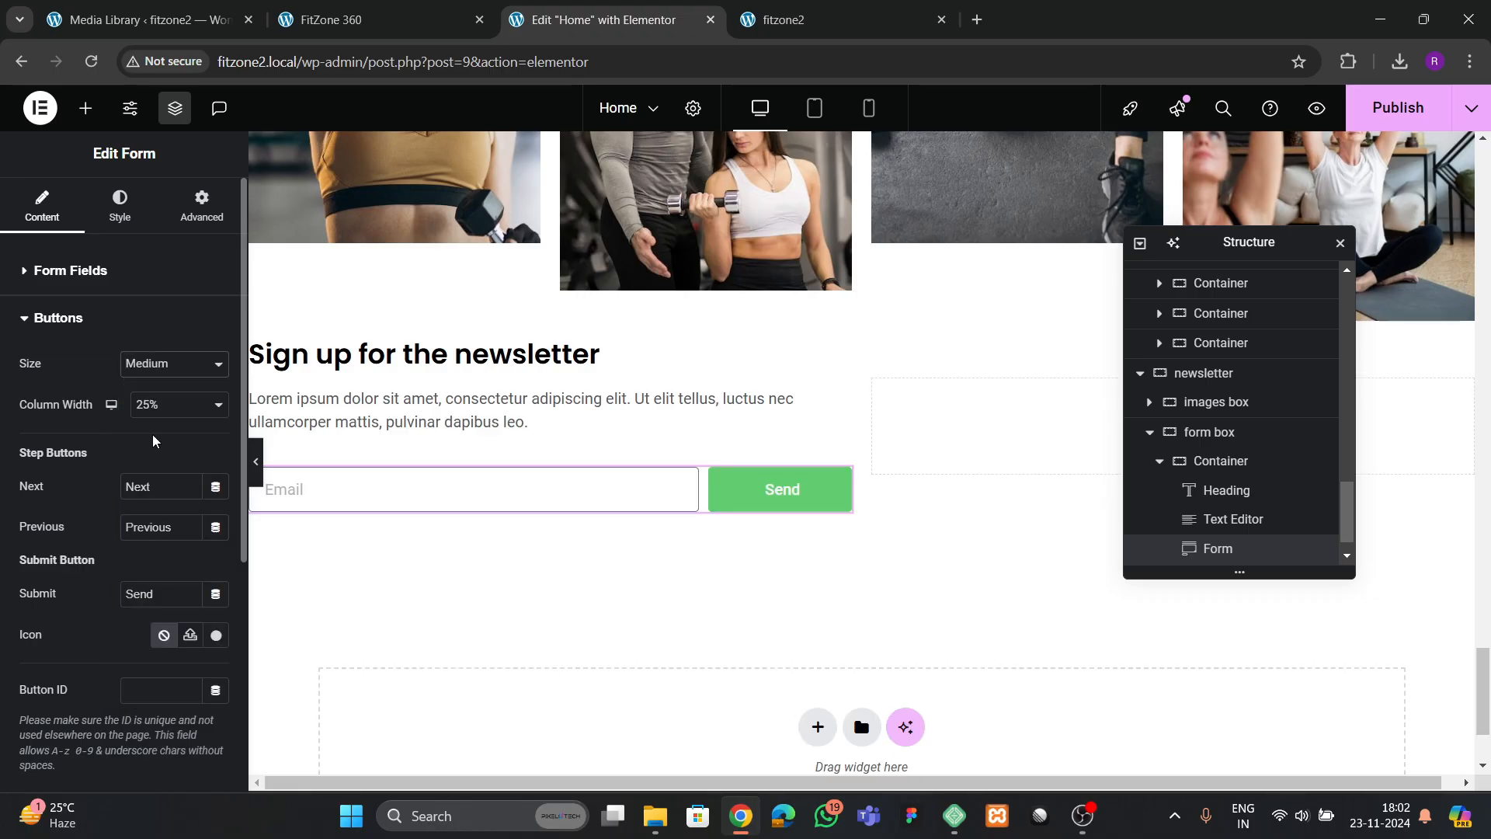
# Change the Email field's placeholder to "Enter a valid email address", taken from the reference page
pyautogui.click(349, 21)
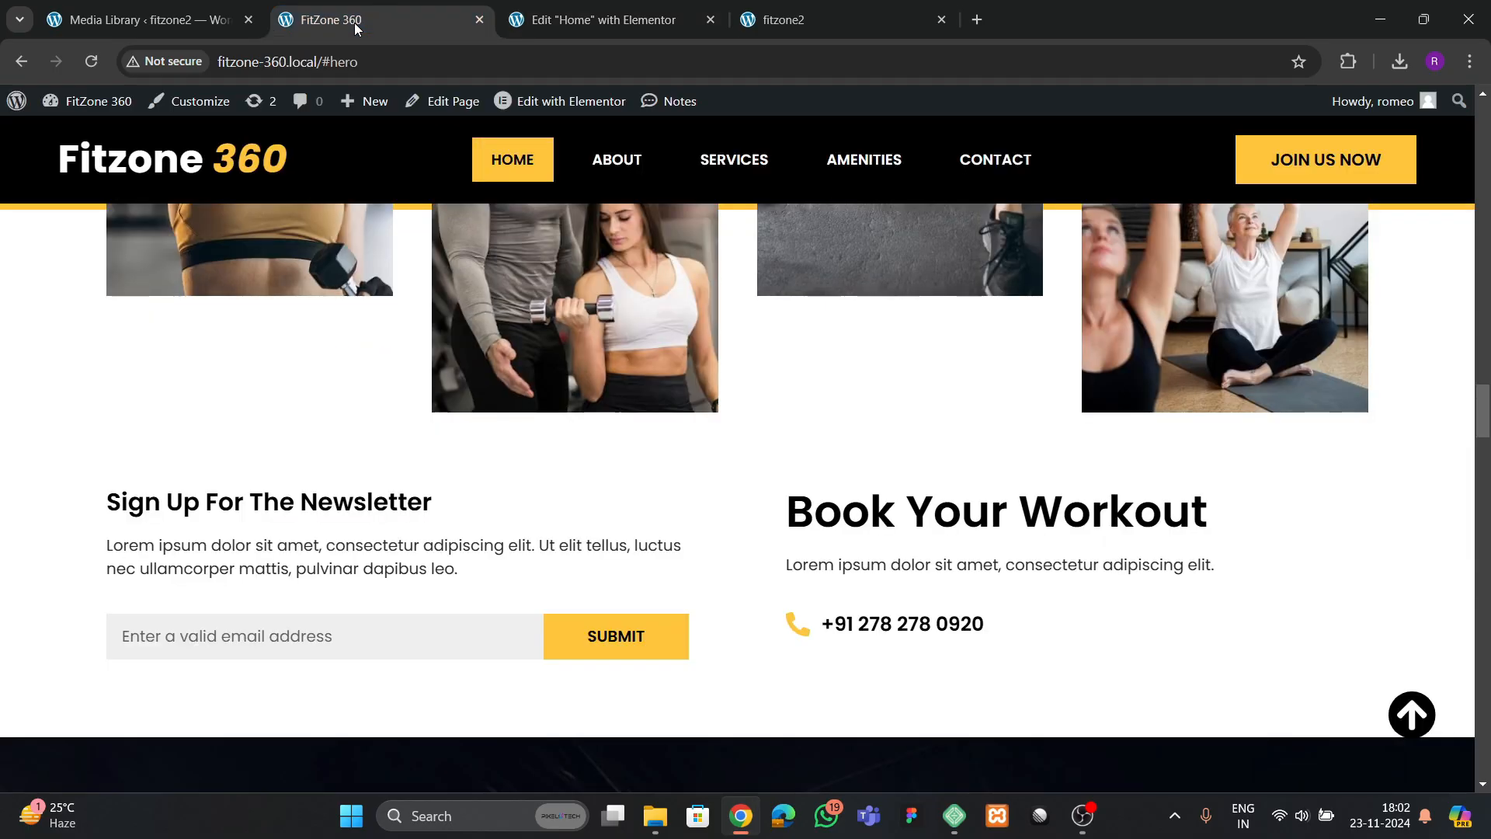
pyautogui.click(585, 20)
pyautogui.click(47, 272)
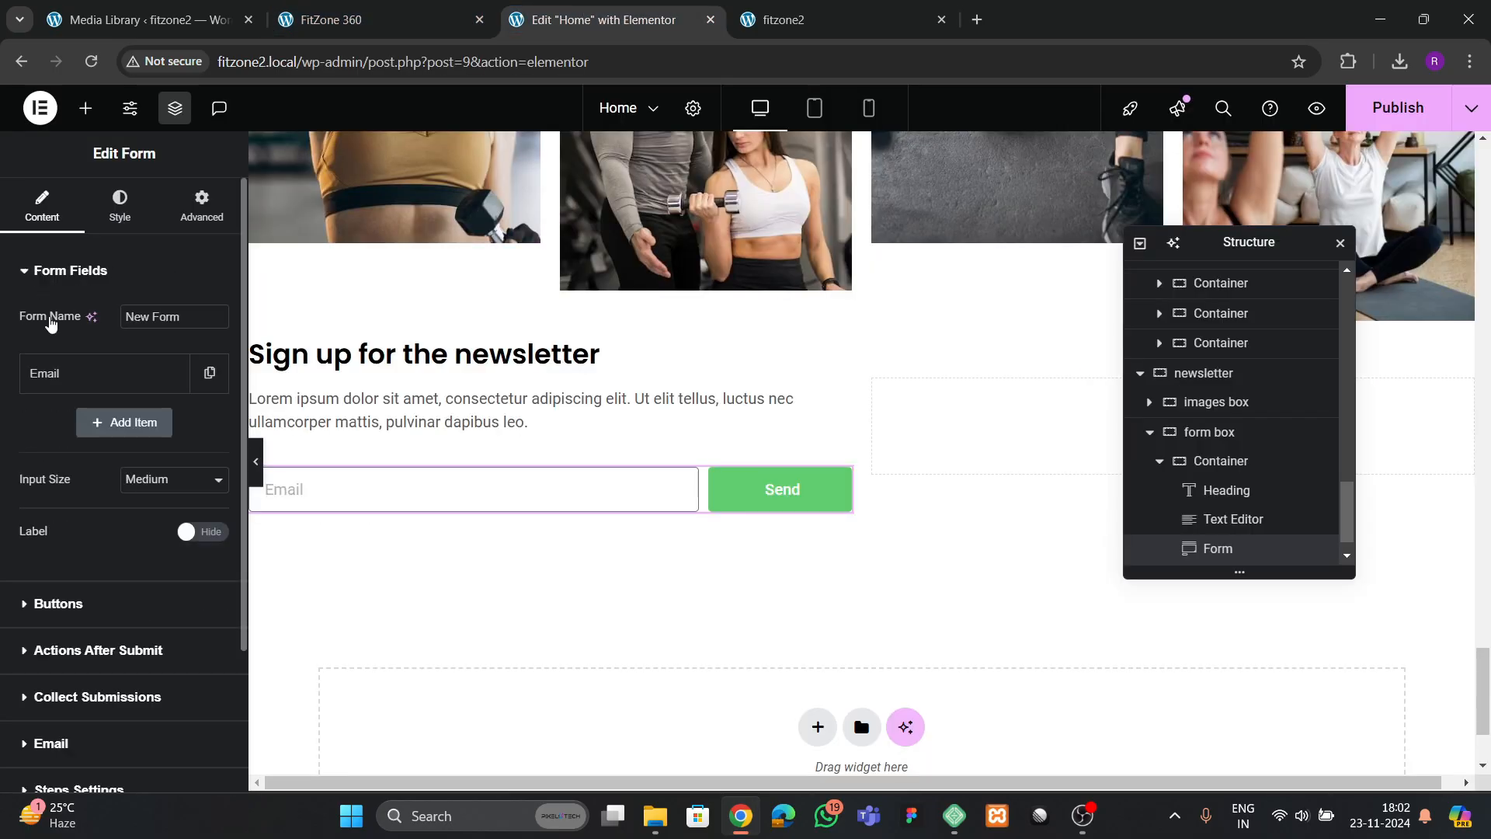
pyautogui.click(94, 374)
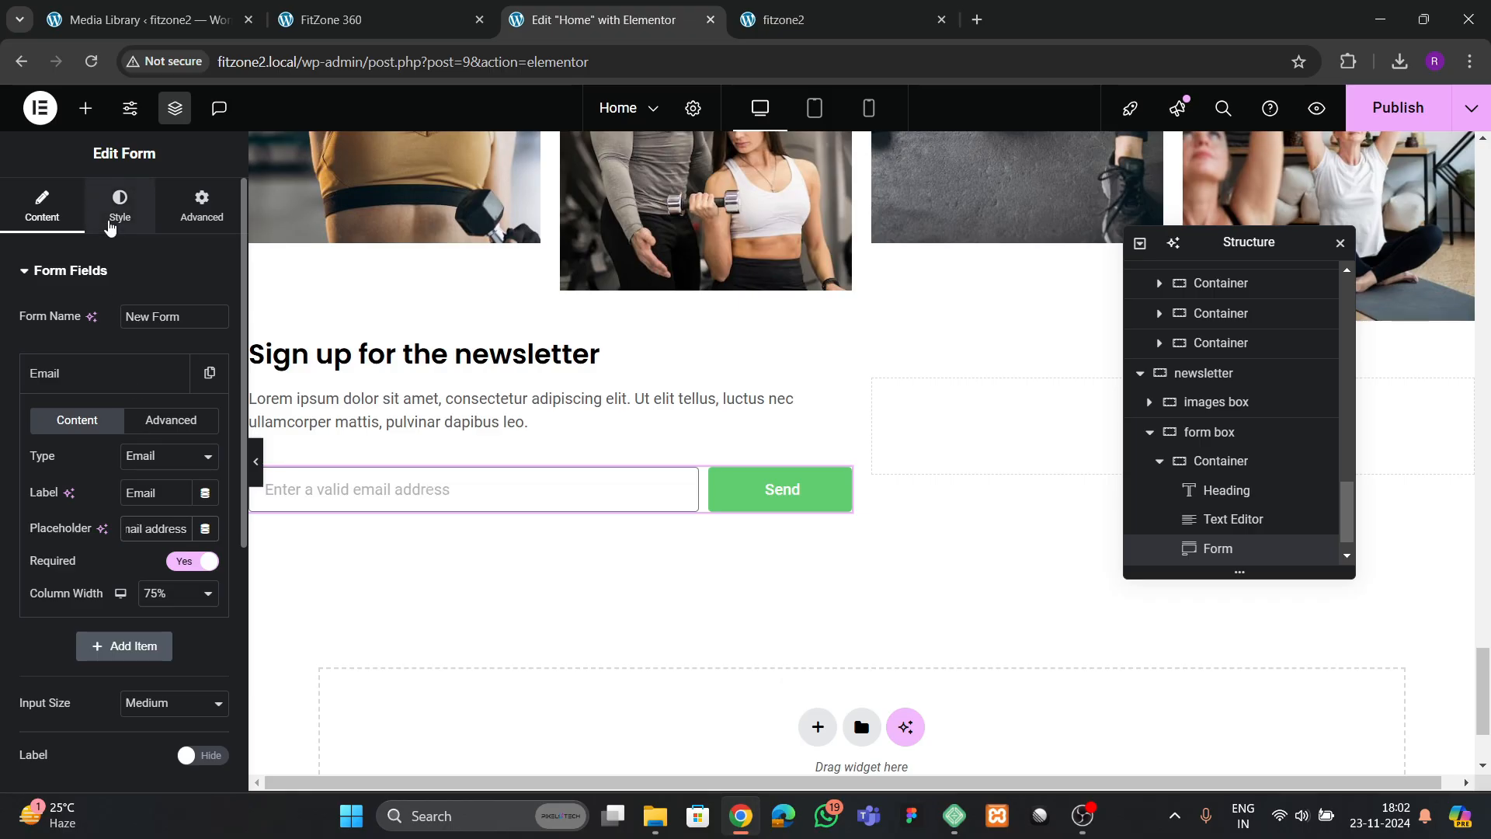
# Set the text color of the form's field to black
pyautogui.click(109, 226)
pyautogui.scroll(-1, 153, 521)
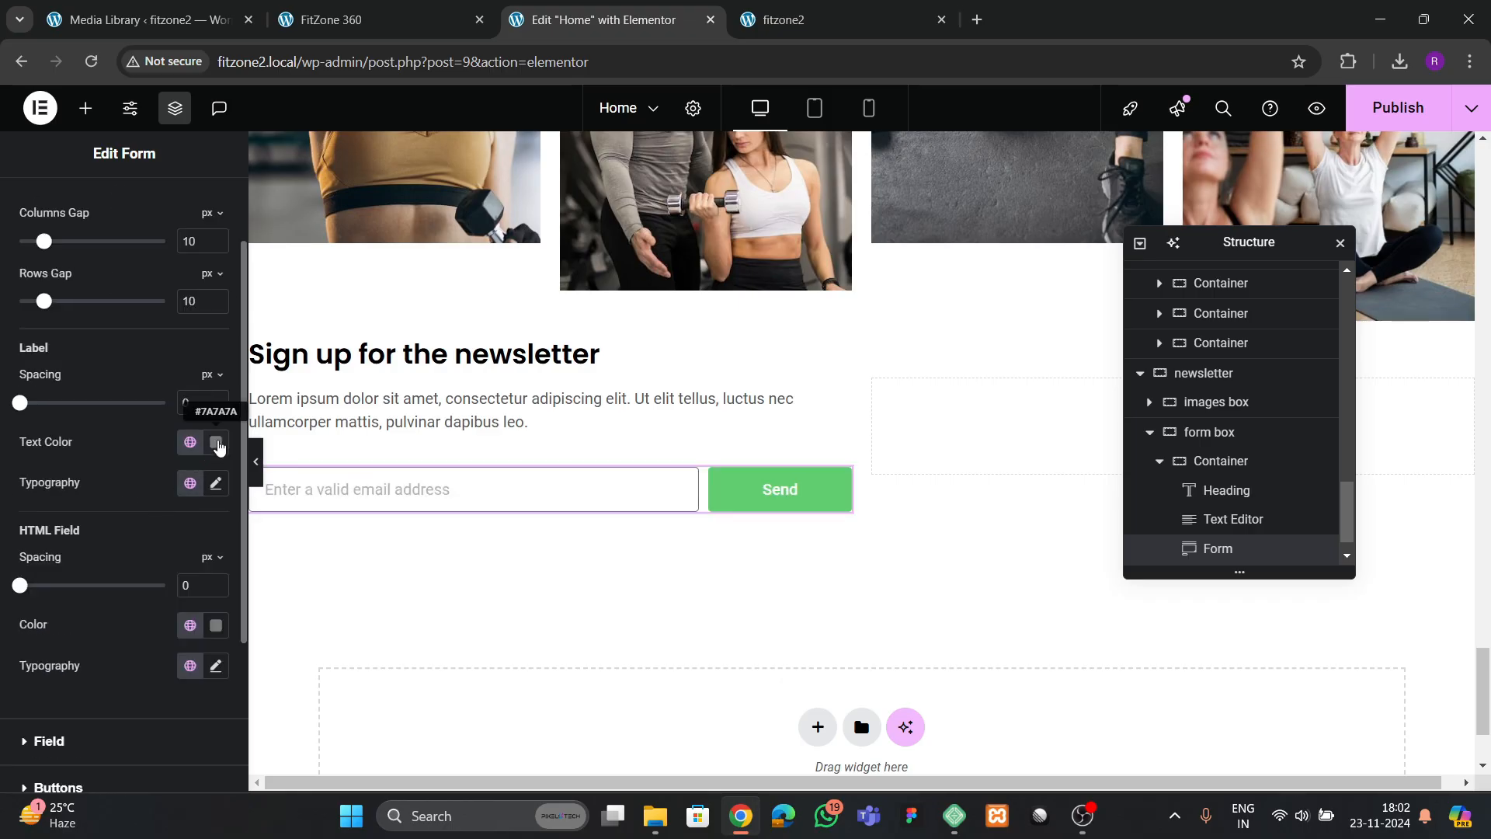
pyautogui.scroll(-2, 115, 596)
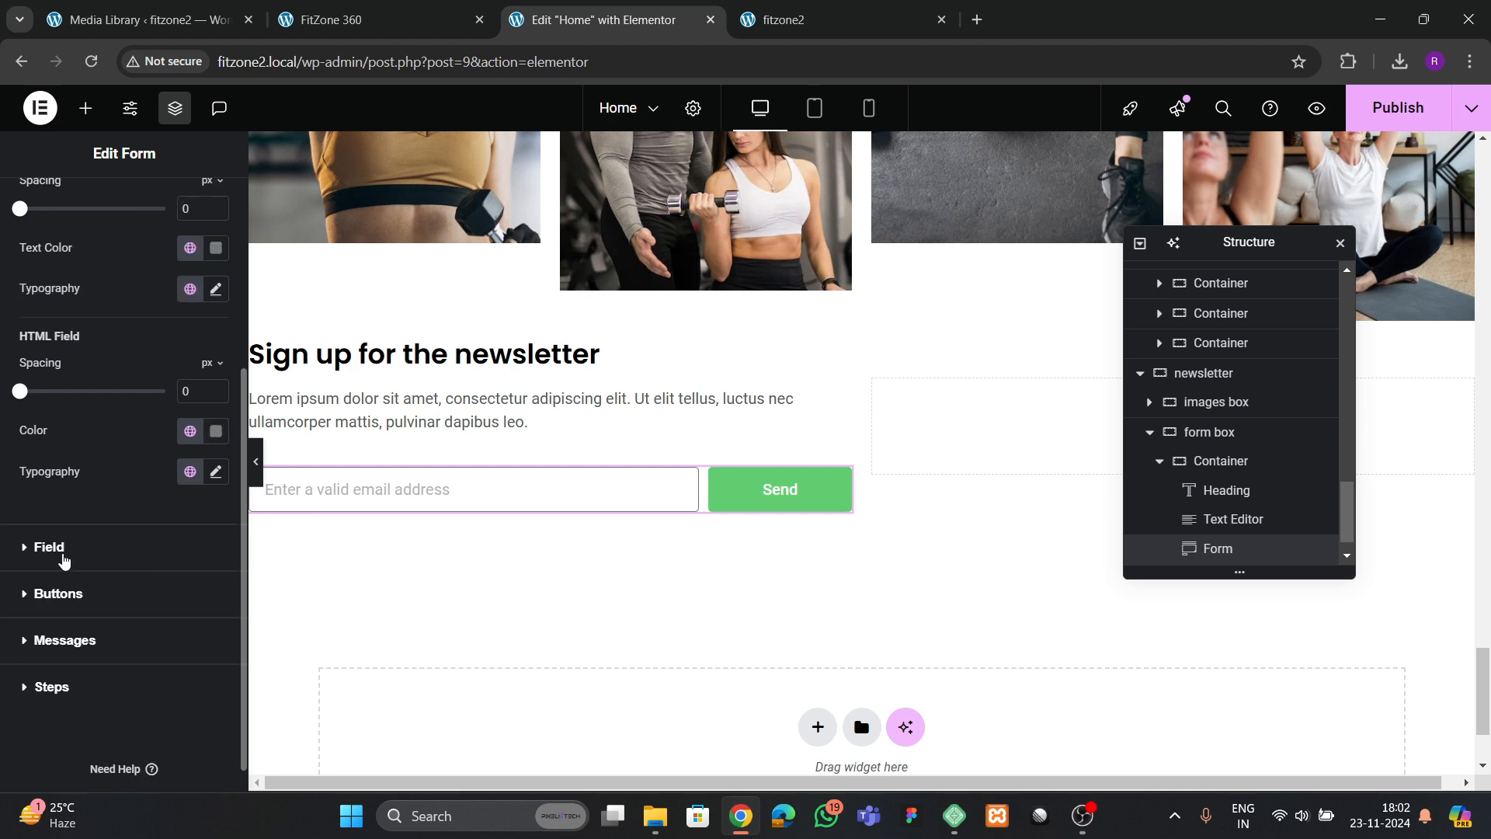
pyautogui.click(64, 559)
pyautogui.click(216, 373)
pyautogui.click(105, 589)
pyautogui.click(125, 380)
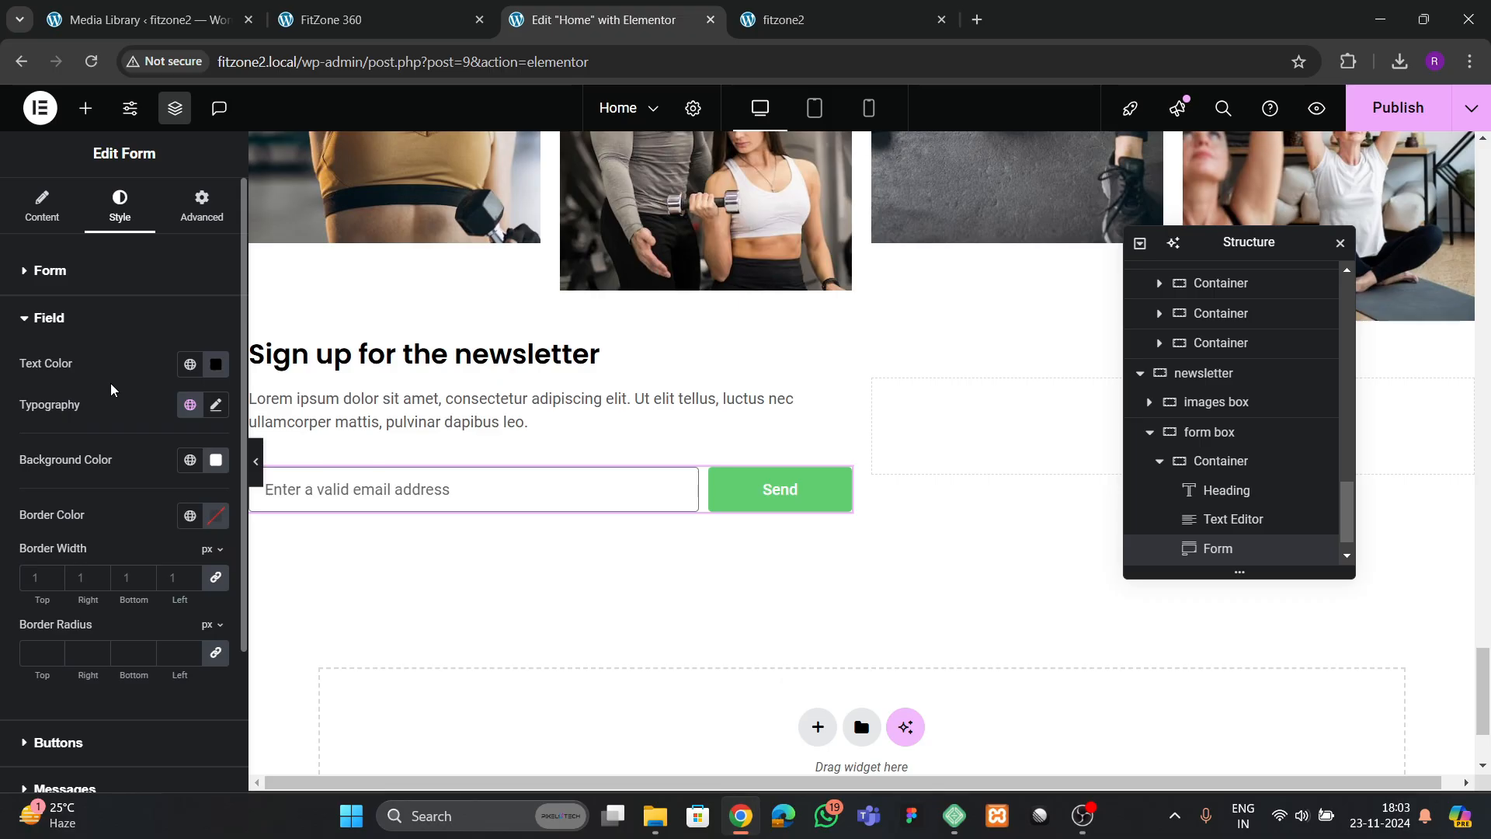
# Give the form's submit button the global "theme yellow" background and #000000 text color
pyautogui.scroll(-2, 108, 393)
pyautogui.click(61, 560)
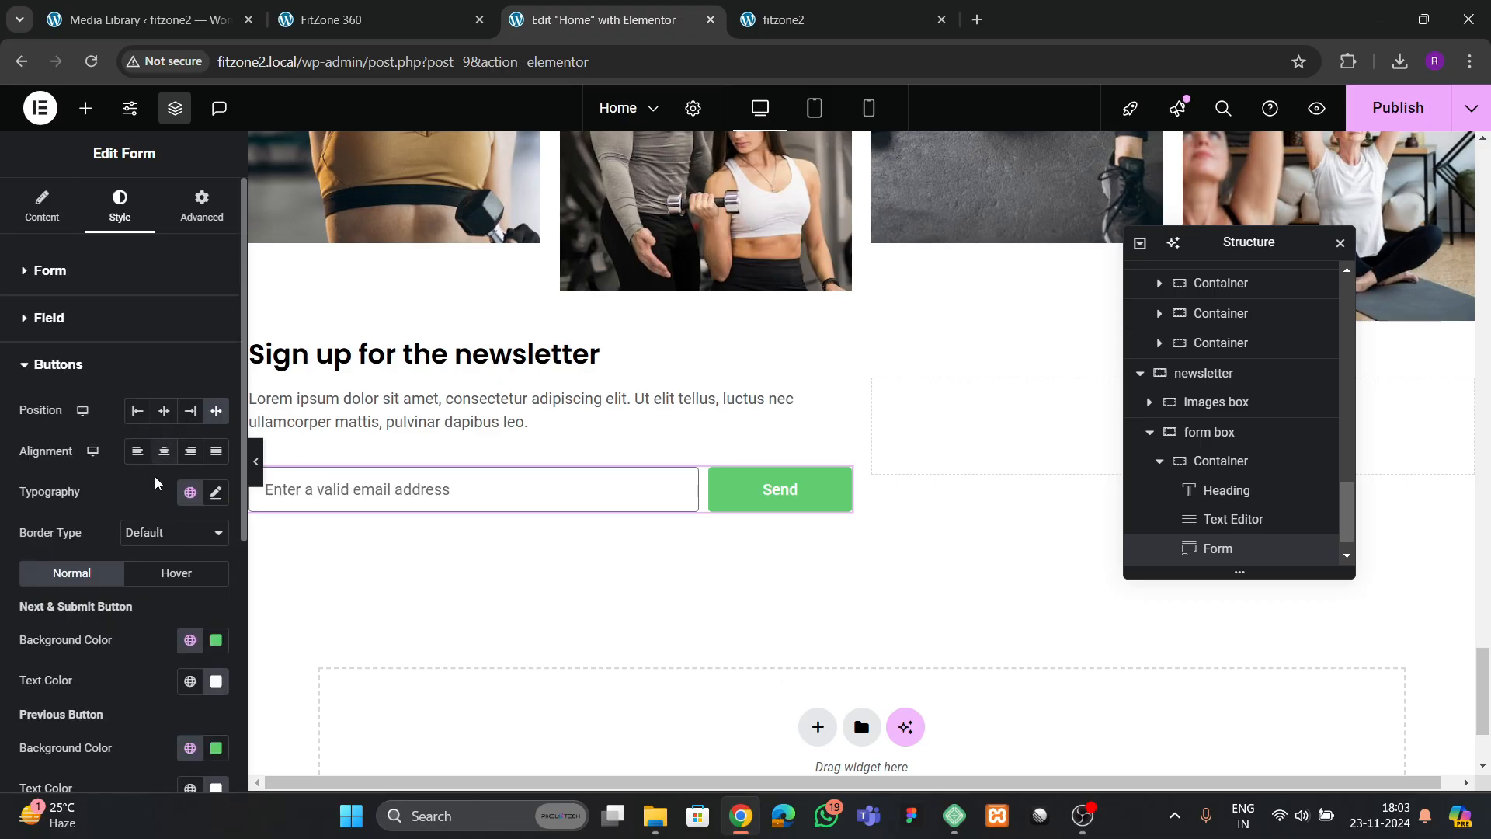
pyautogui.scroll(-2, 155, 483)
pyautogui.click(191, 451)
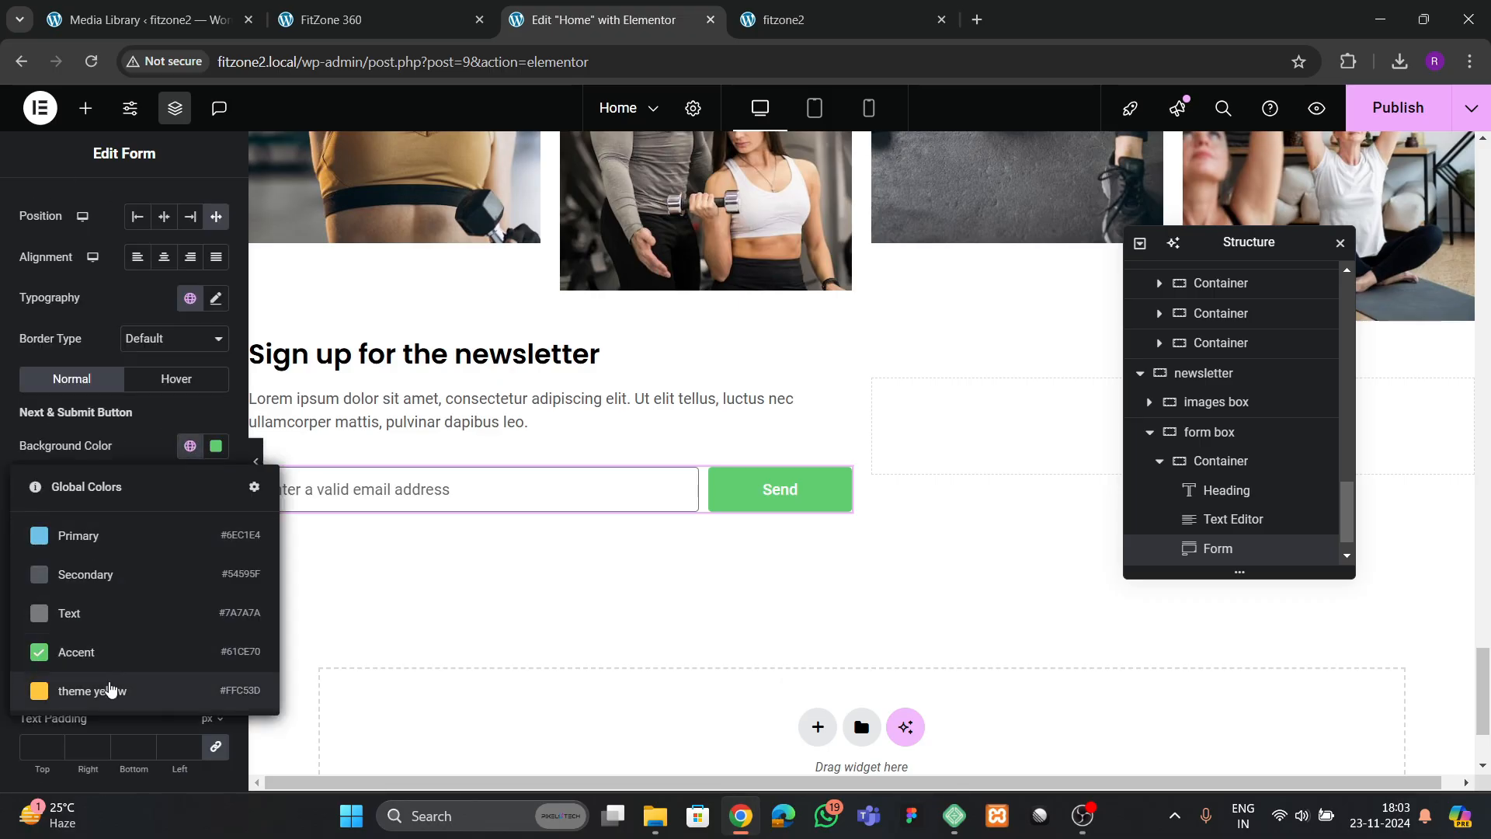
pyautogui.click(110, 687)
pyautogui.click(216, 487)
pyautogui.moveTo(190, 340); pyautogui.dragTo(113, 506)
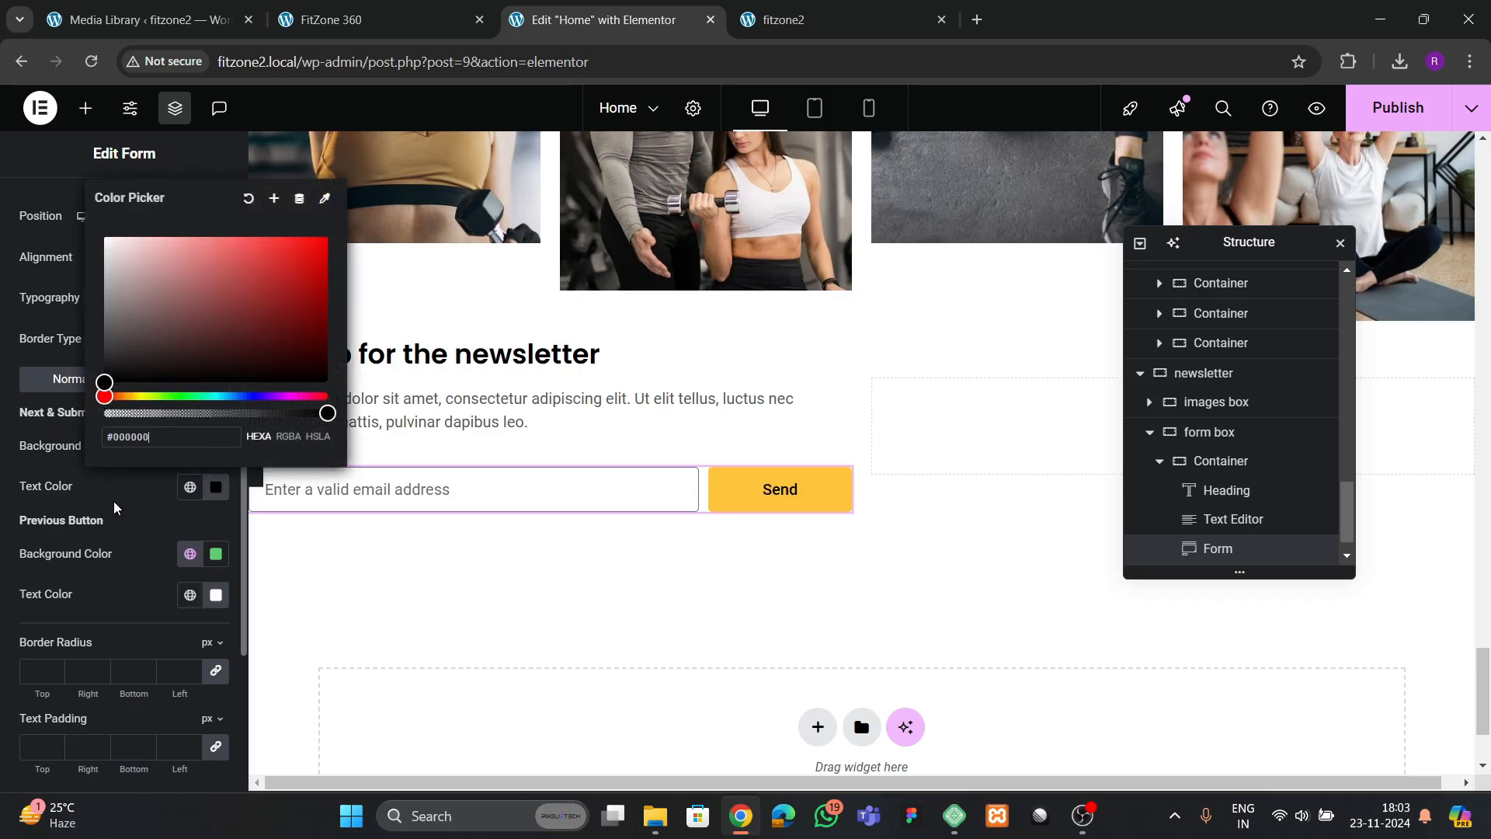
pyautogui.click(221, 492)
# Change the submit button's text to "SUBMIT"
pyautogui.scroll(2, 130, 347)
pyautogui.click(33, 215)
pyautogui.scroll(-2, 72, 454)
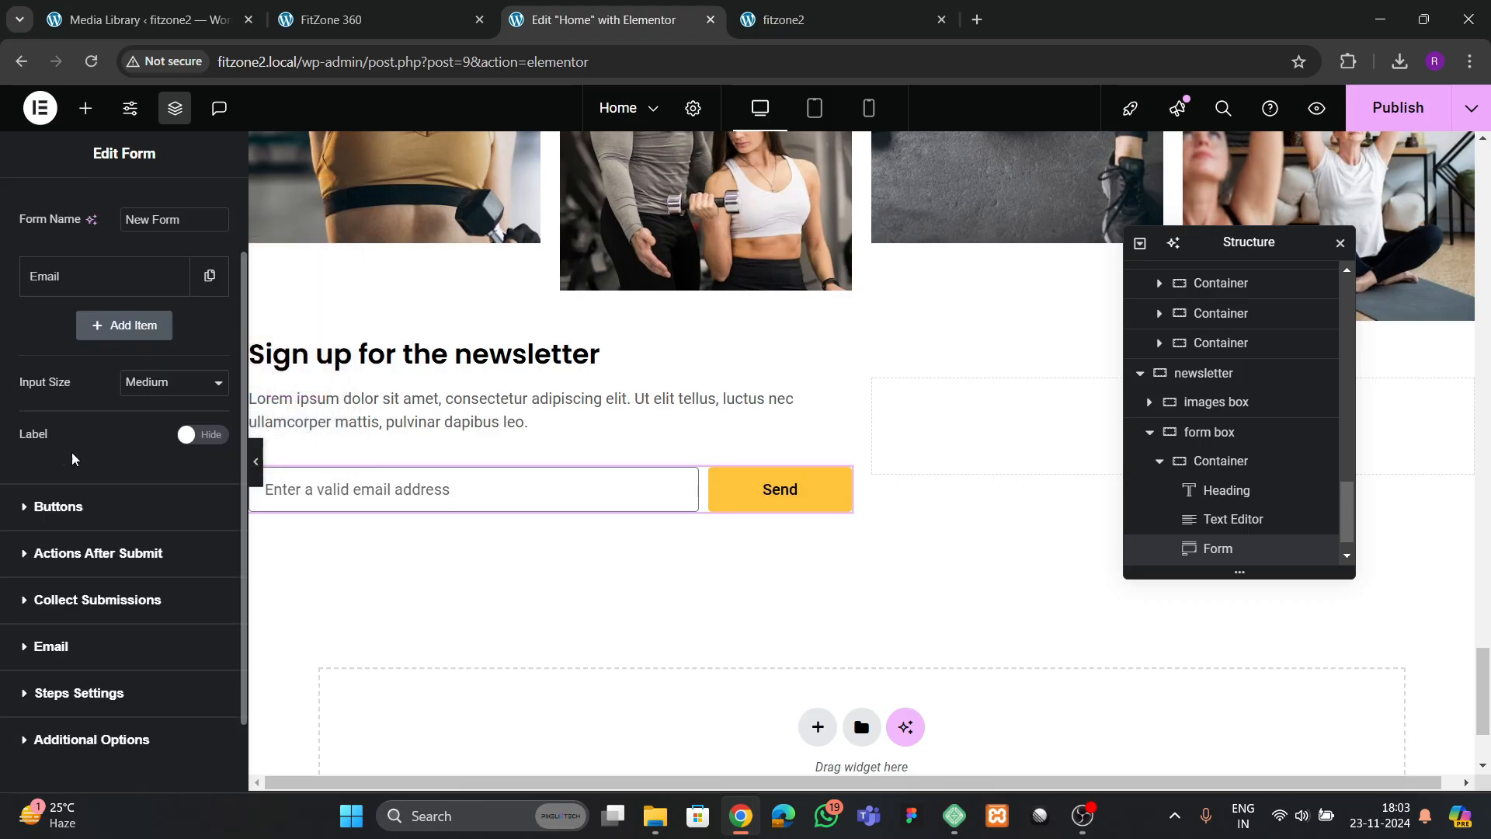
pyautogui.click(68, 436)
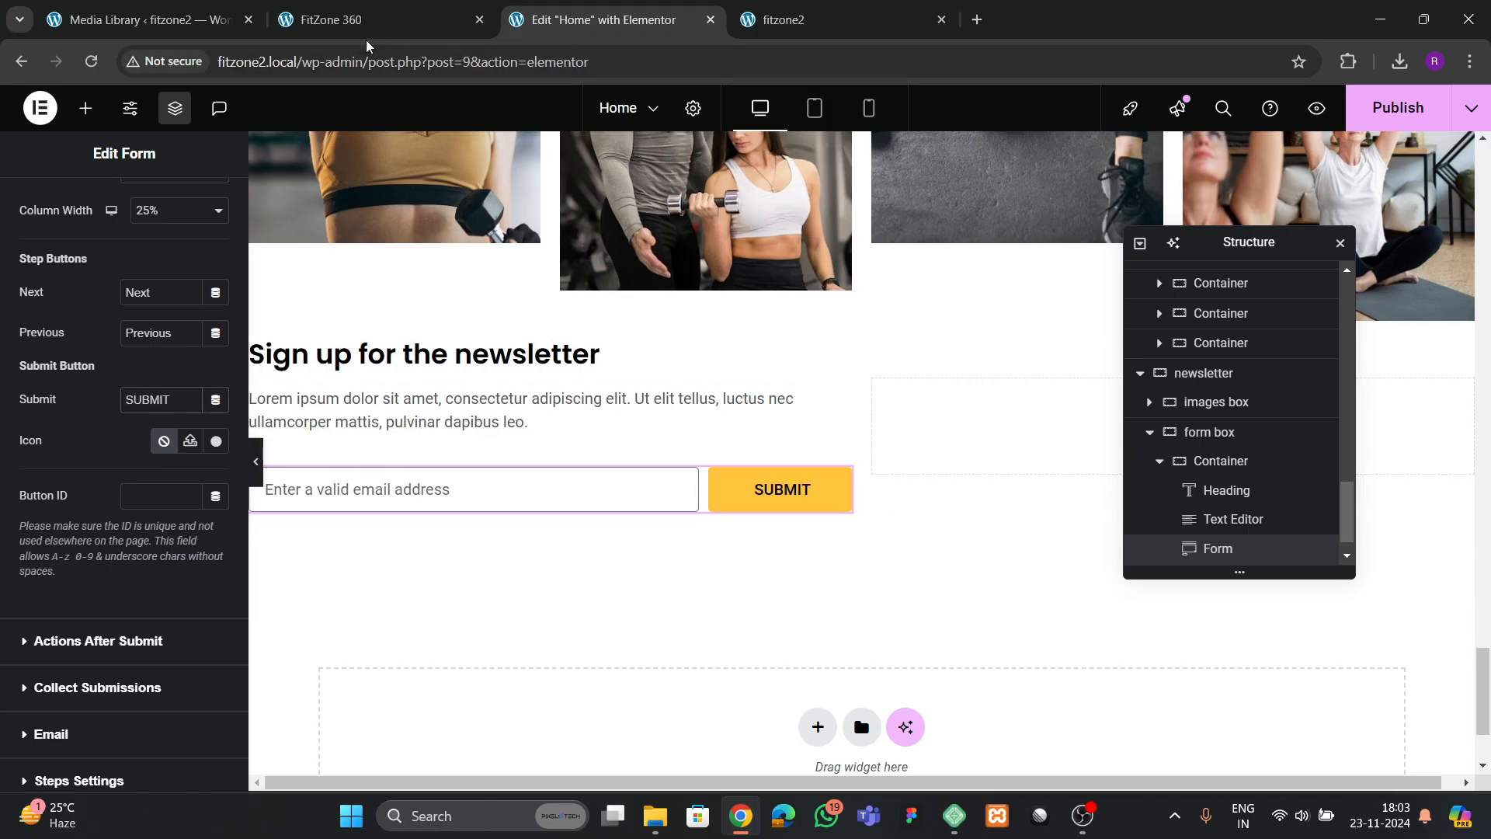
# Check the reference form, then set the email field's background to #F7F7F7 and its border width to 0 on all sides
pyautogui.click(365, 20)
pyautogui.click(606, 19)
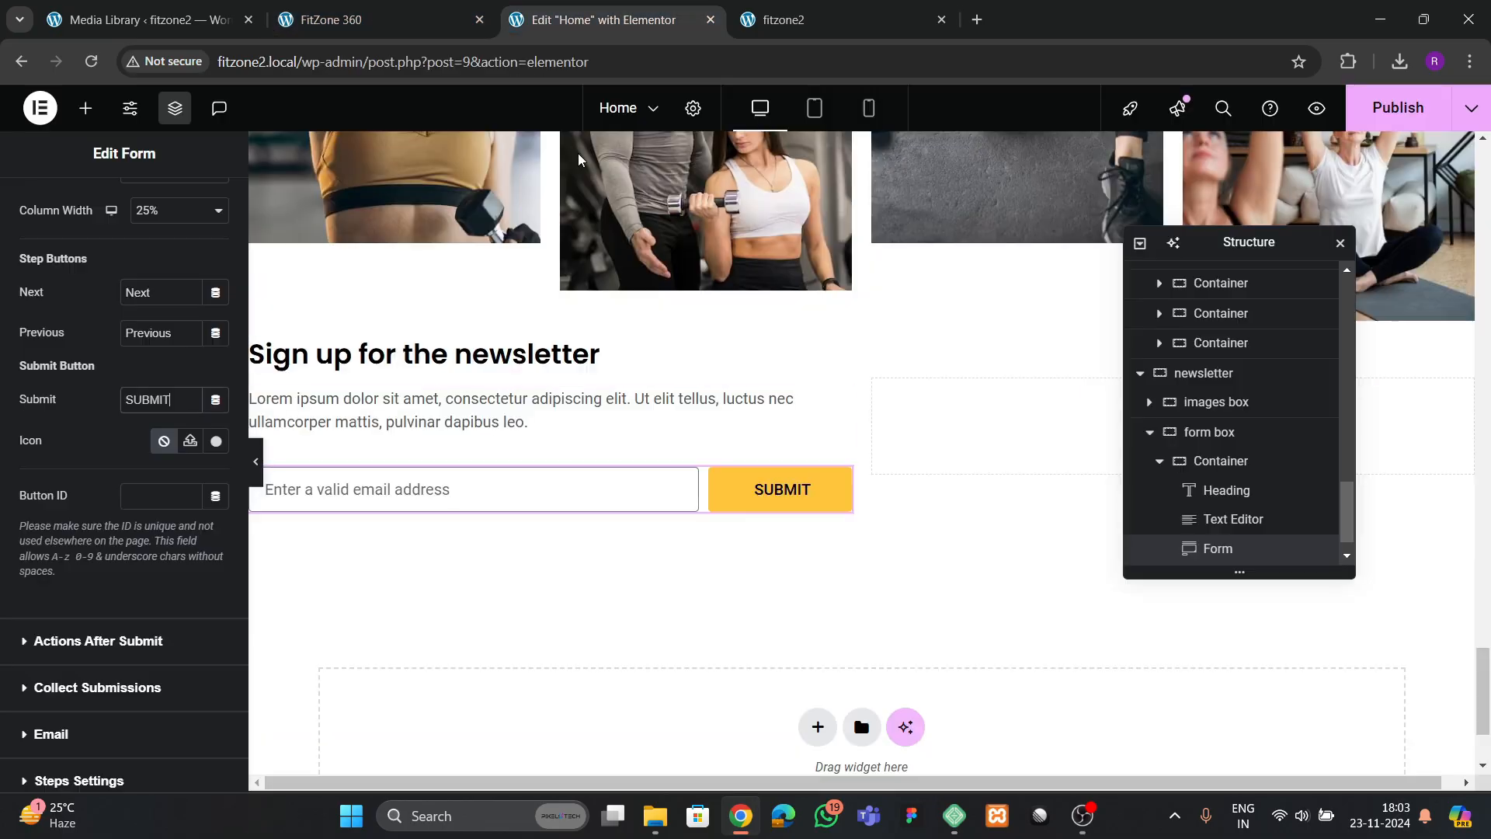
pyautogui.click(498, 540)
pyautogui.click(124, 204)
pyautogui.scroll(-4, 46, 396)
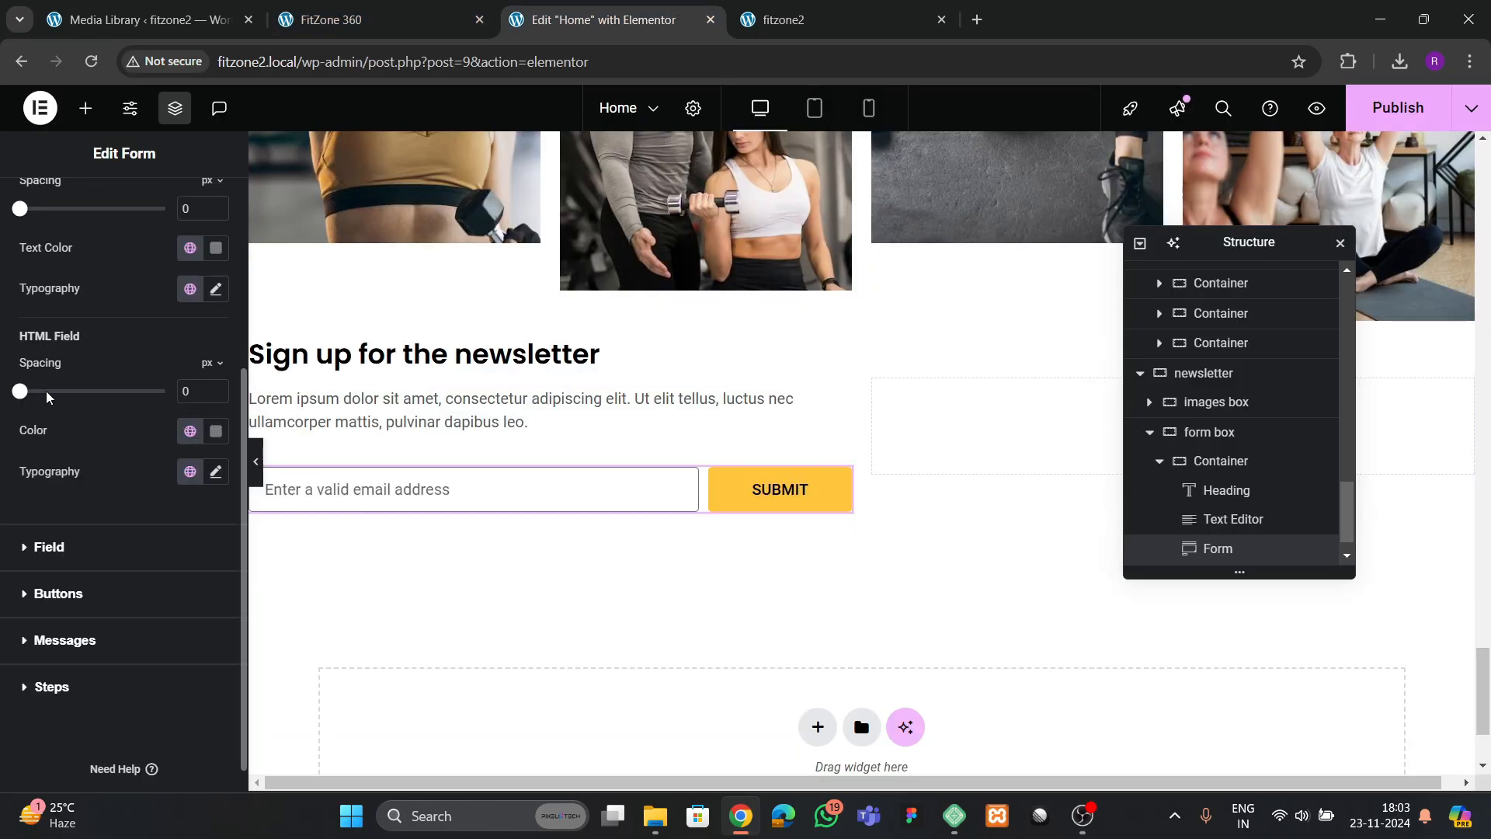
pyautogui.click(60, 553)
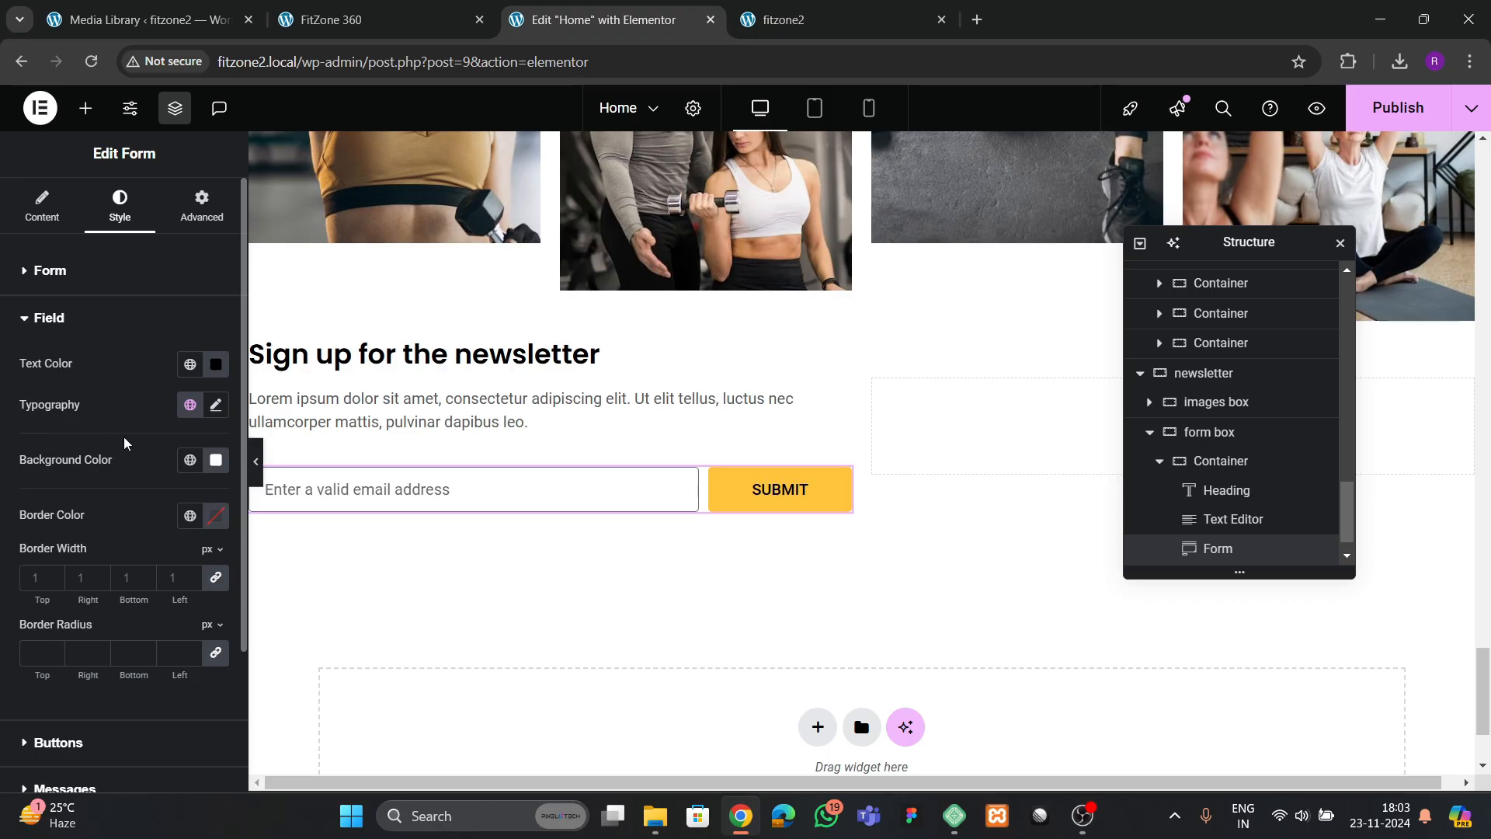
pyautogui.click(216, 460)
pyautogui.moveTo(230, 629); pyautogui.dragTo(3, 550)
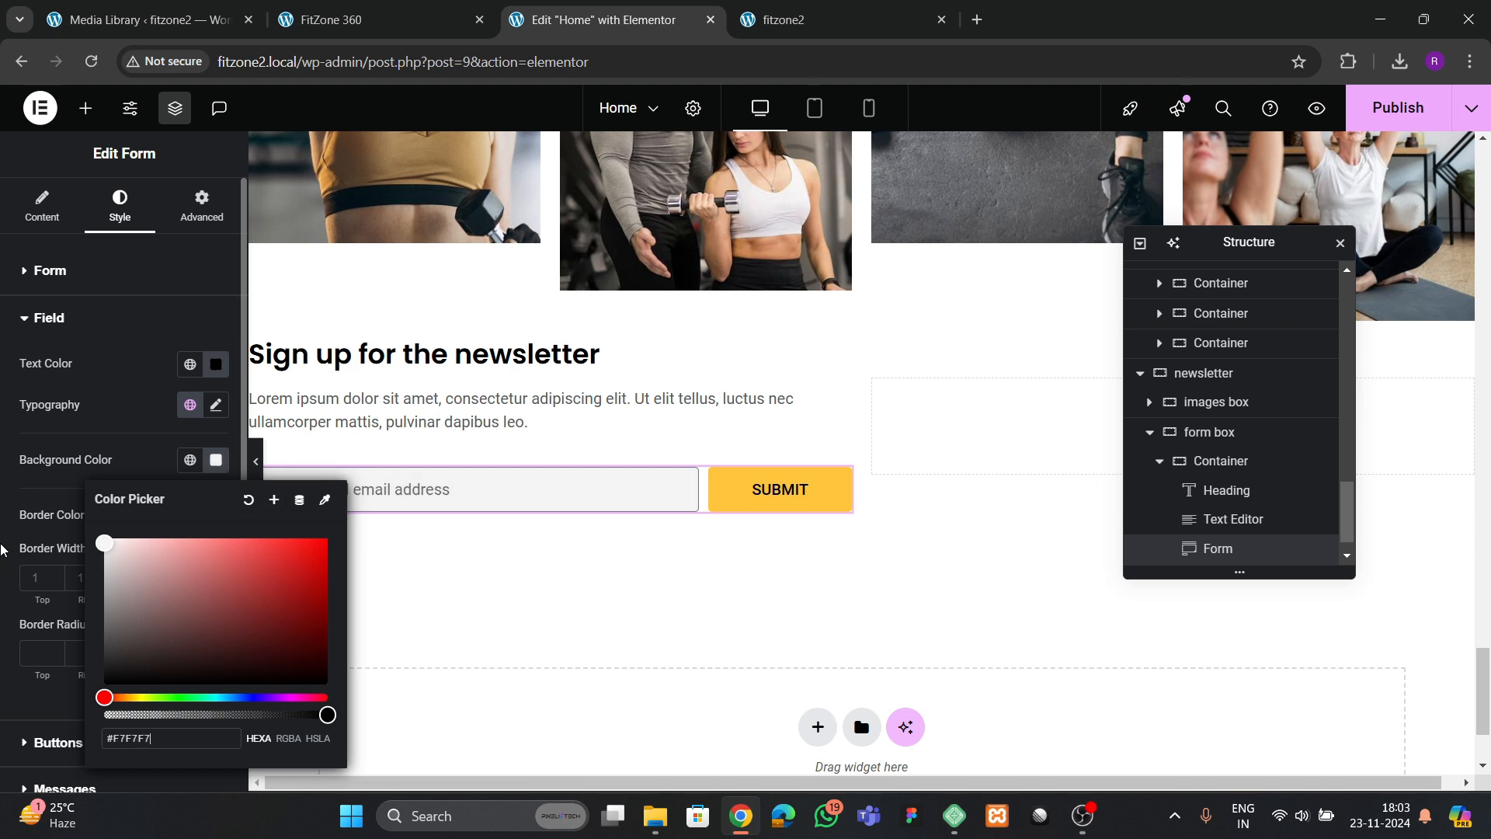
pyautogui.click(127, 419)
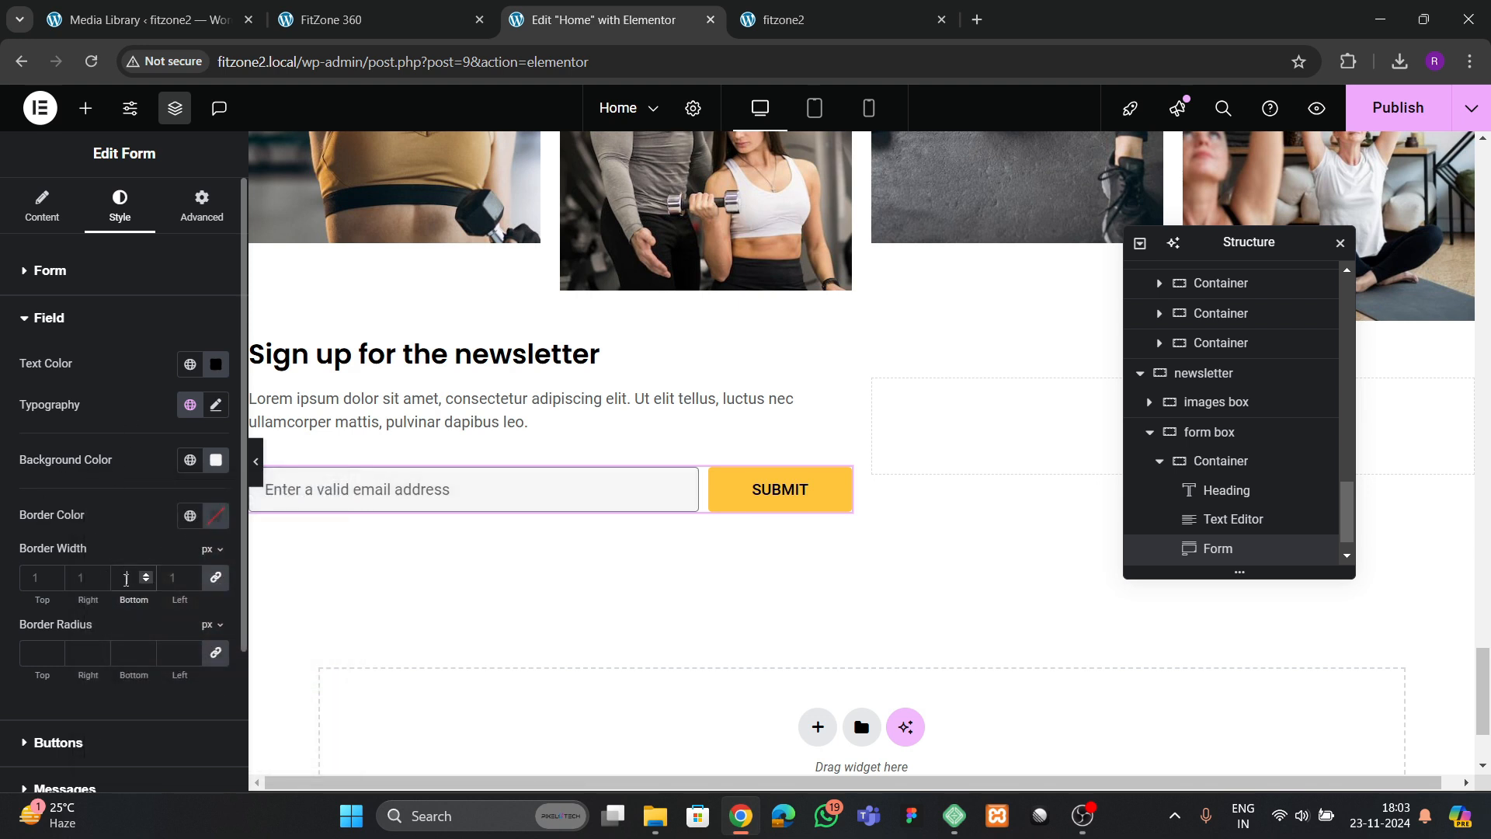
pyautogui.click(126, 578)
pyautogui.write('0')
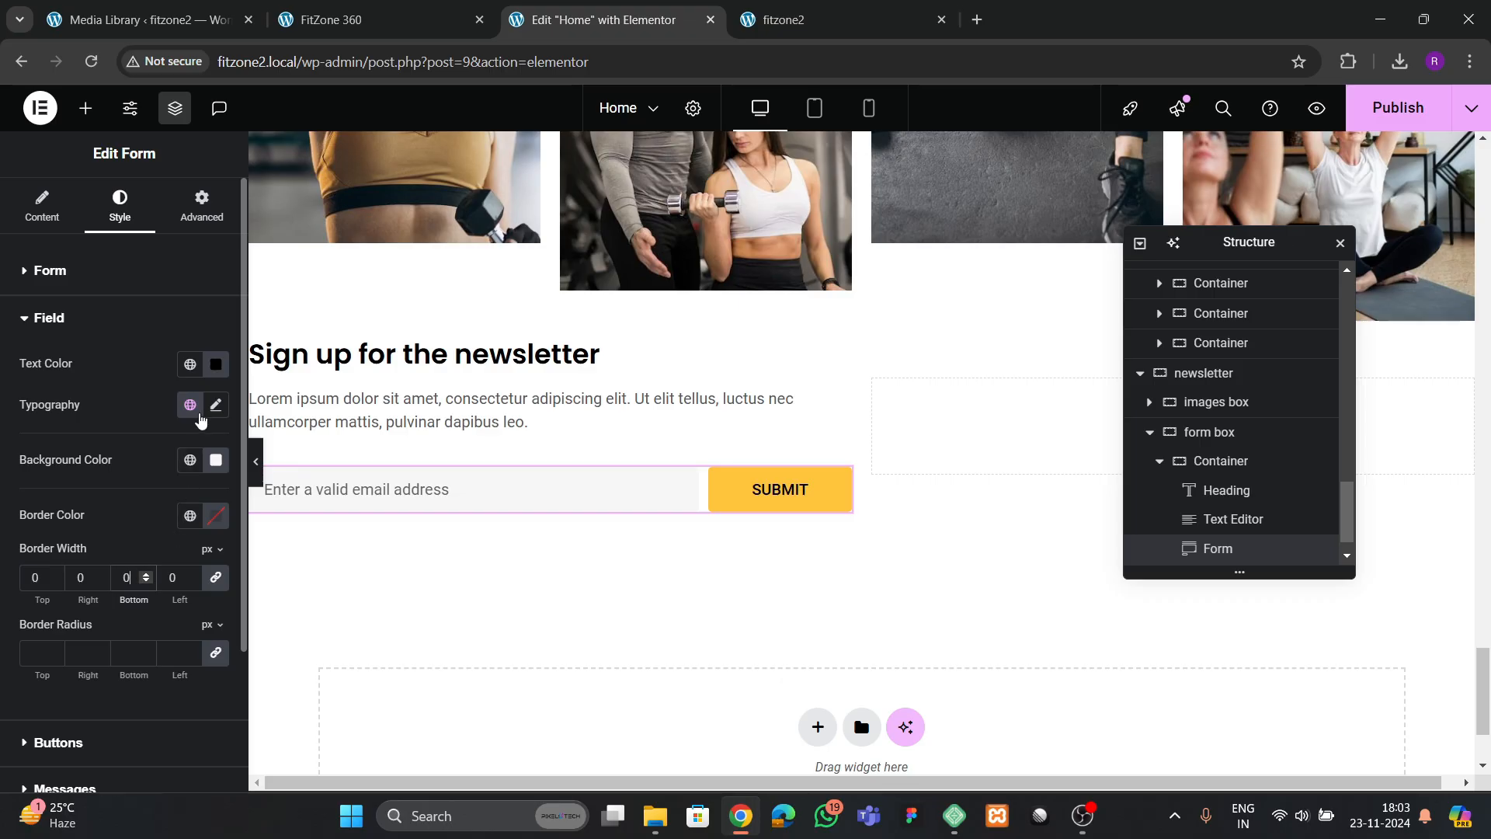
# Darken the email field's background to a light grey, about #DFDFDF
pyautogui.click(216, 460)
pyautogui.moveTo(226, 639); pyautogui.dragTo(2, 563)
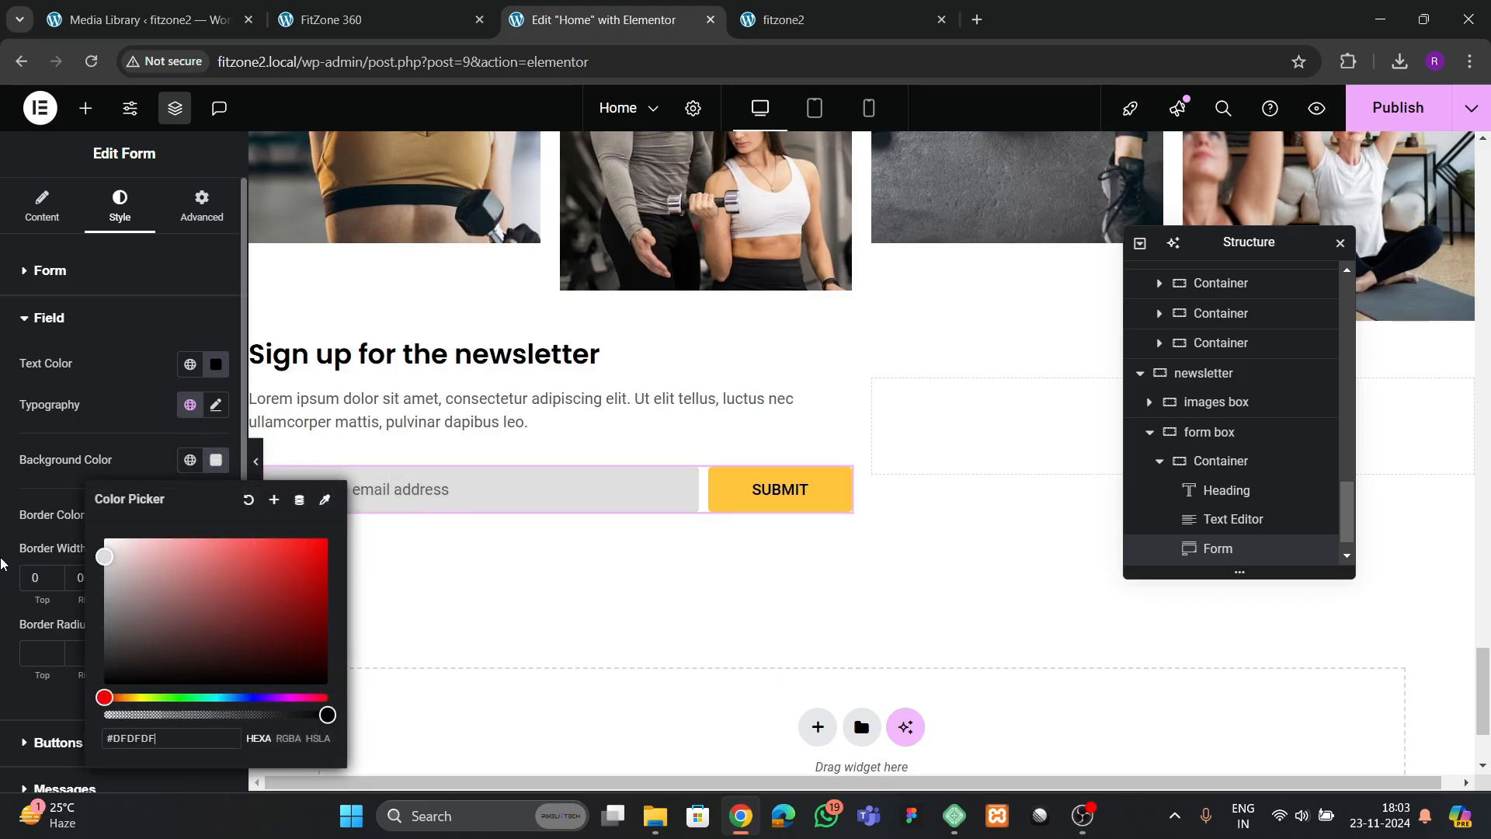
pyautogui.click(118, 432)
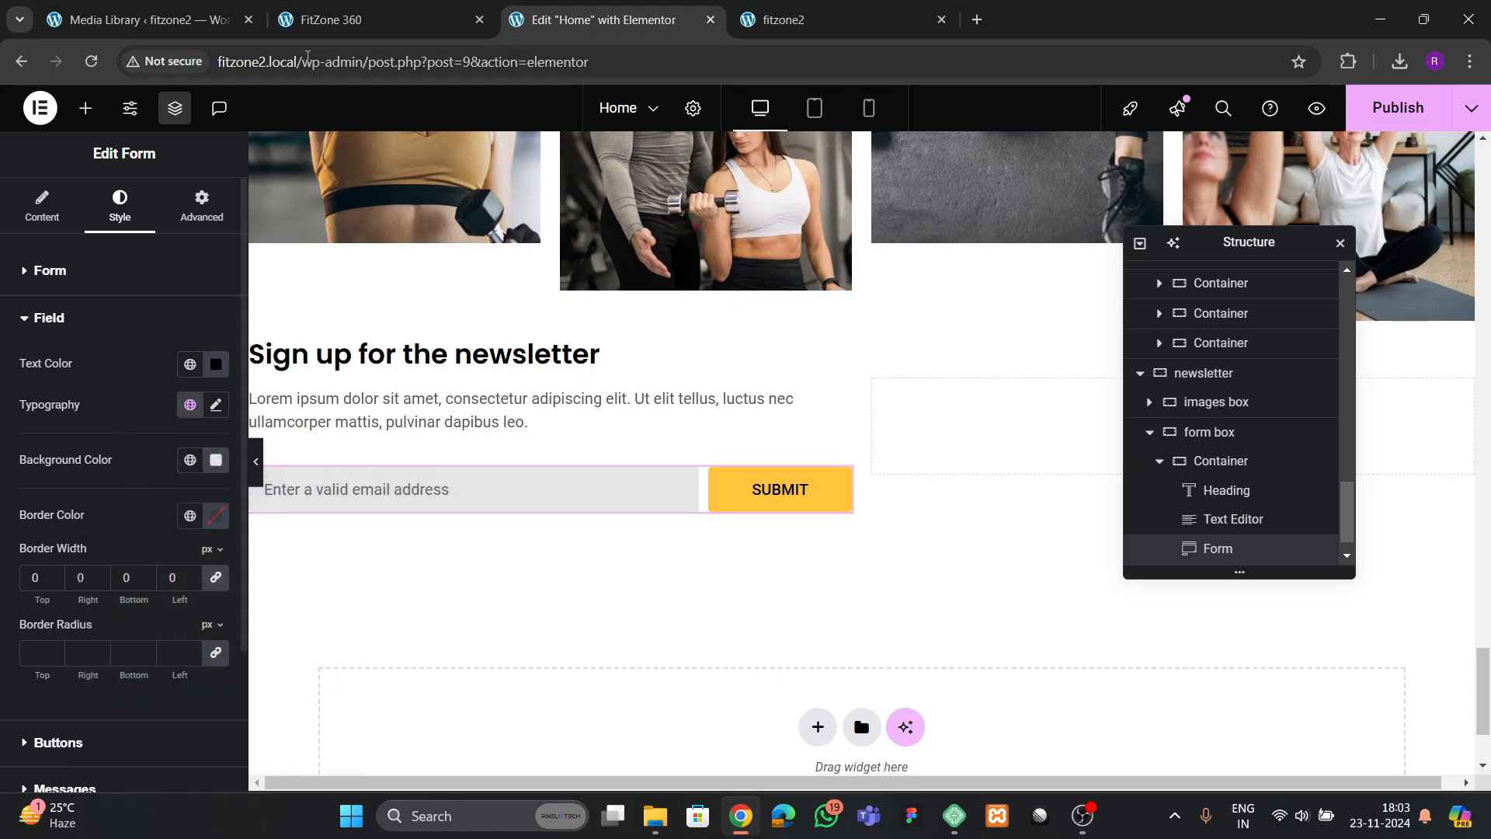
# Compare the form with the reference page and set its columns gap and rows gap to 0 px
pyautogui.click(366, 19)
pyautogui.click(646, 23)
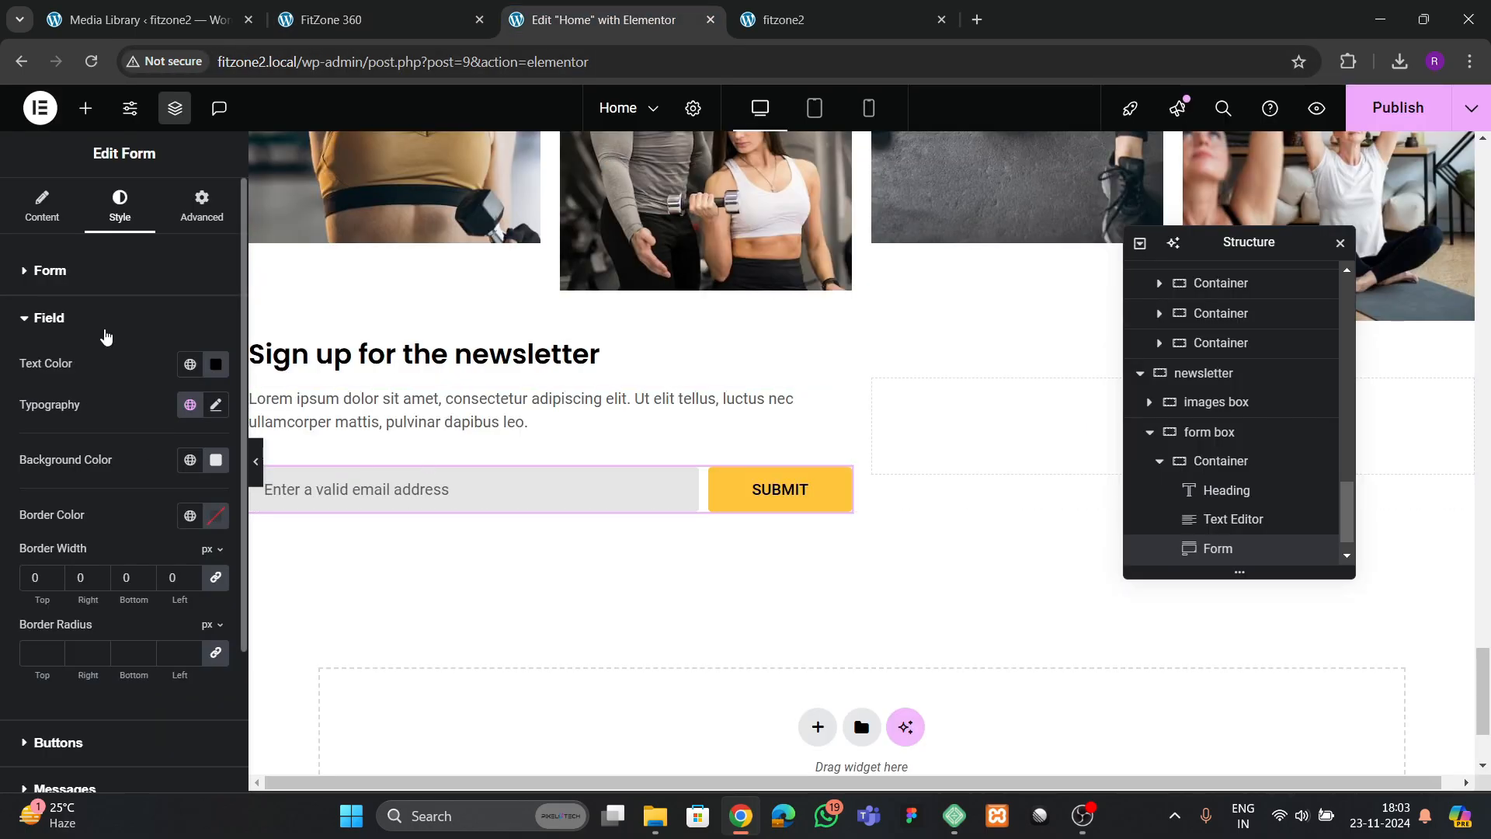
pyautogui.click(48, 319)
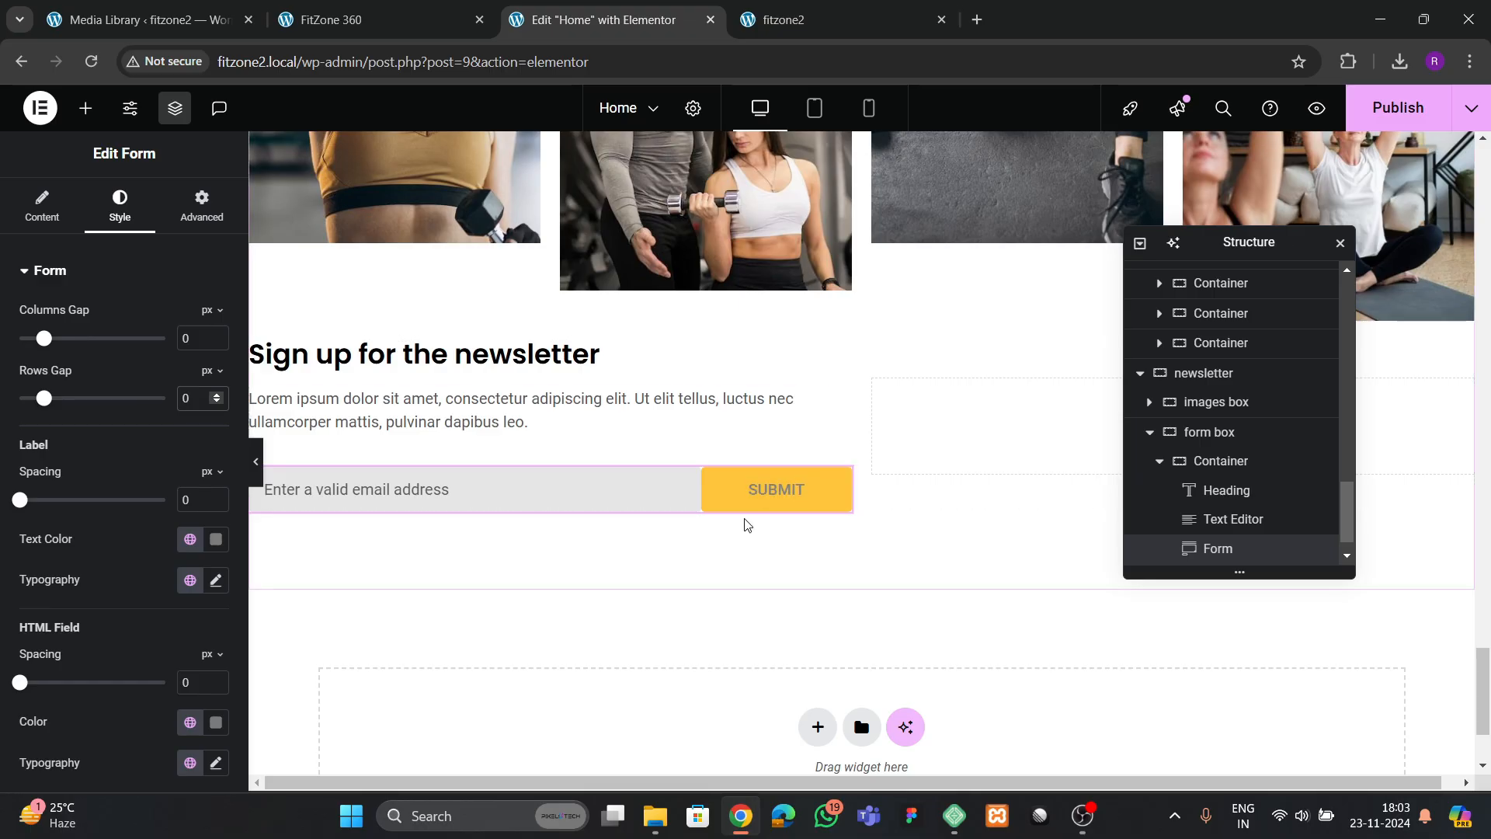
pyautogui.click(754, 496)
# Set the submit button's border radius to 0 px on all corners
pyautogui.scroll(-4, 105, 389)
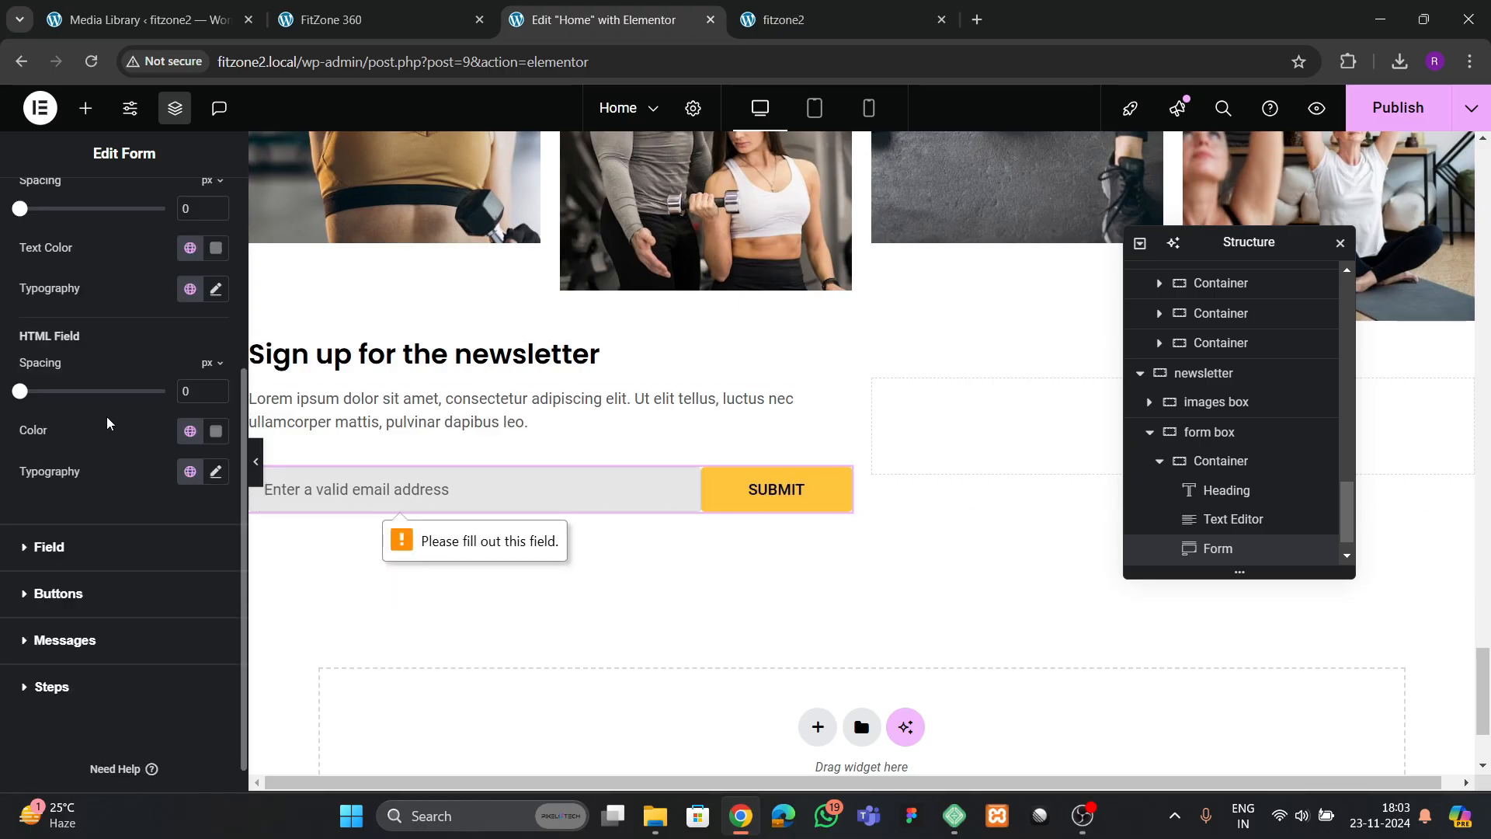
pyautogui.click(59, 559)
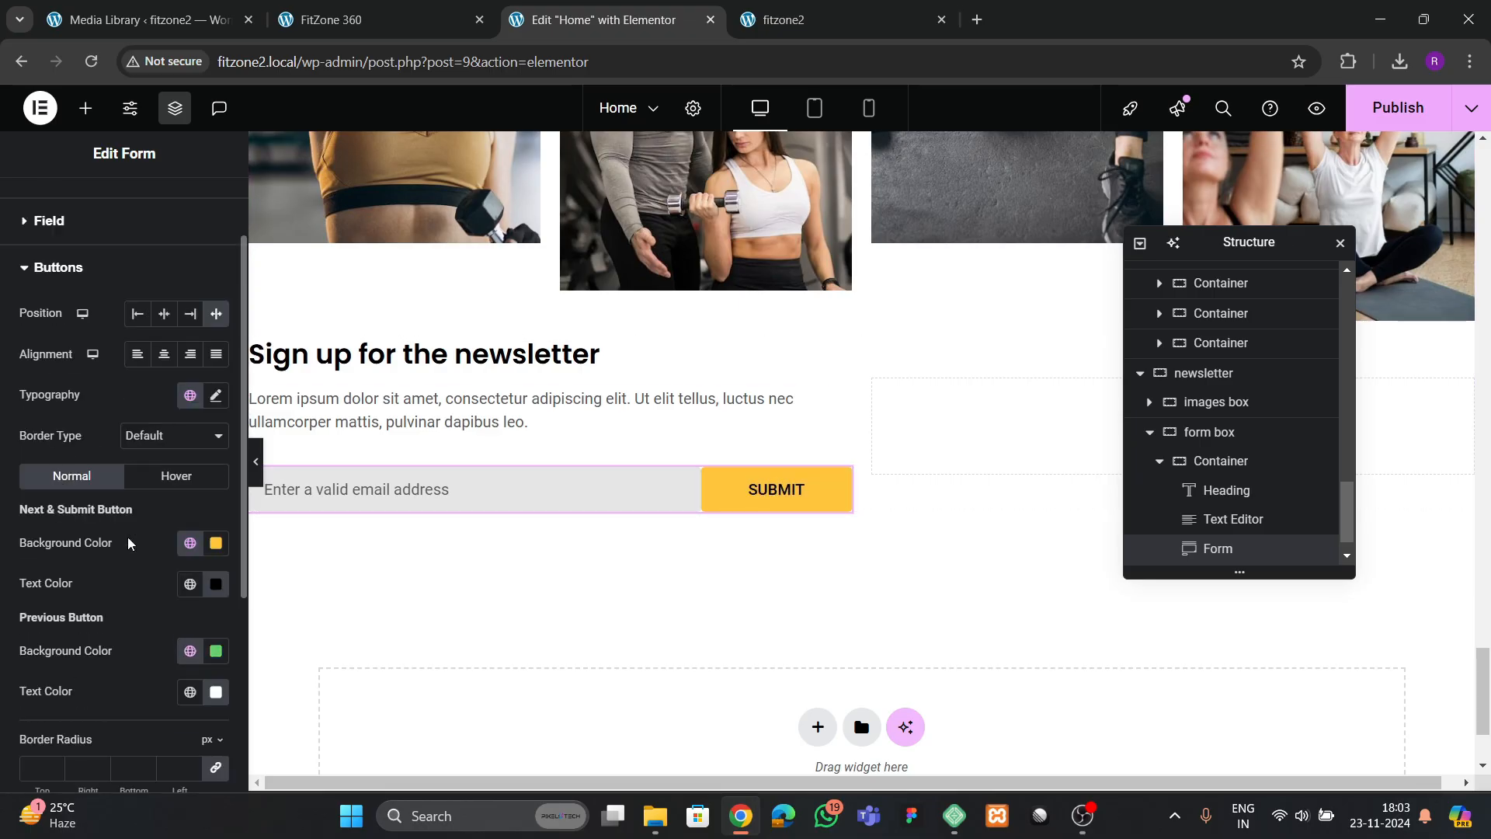
pyautogui.scroll(-2, 128, 558)
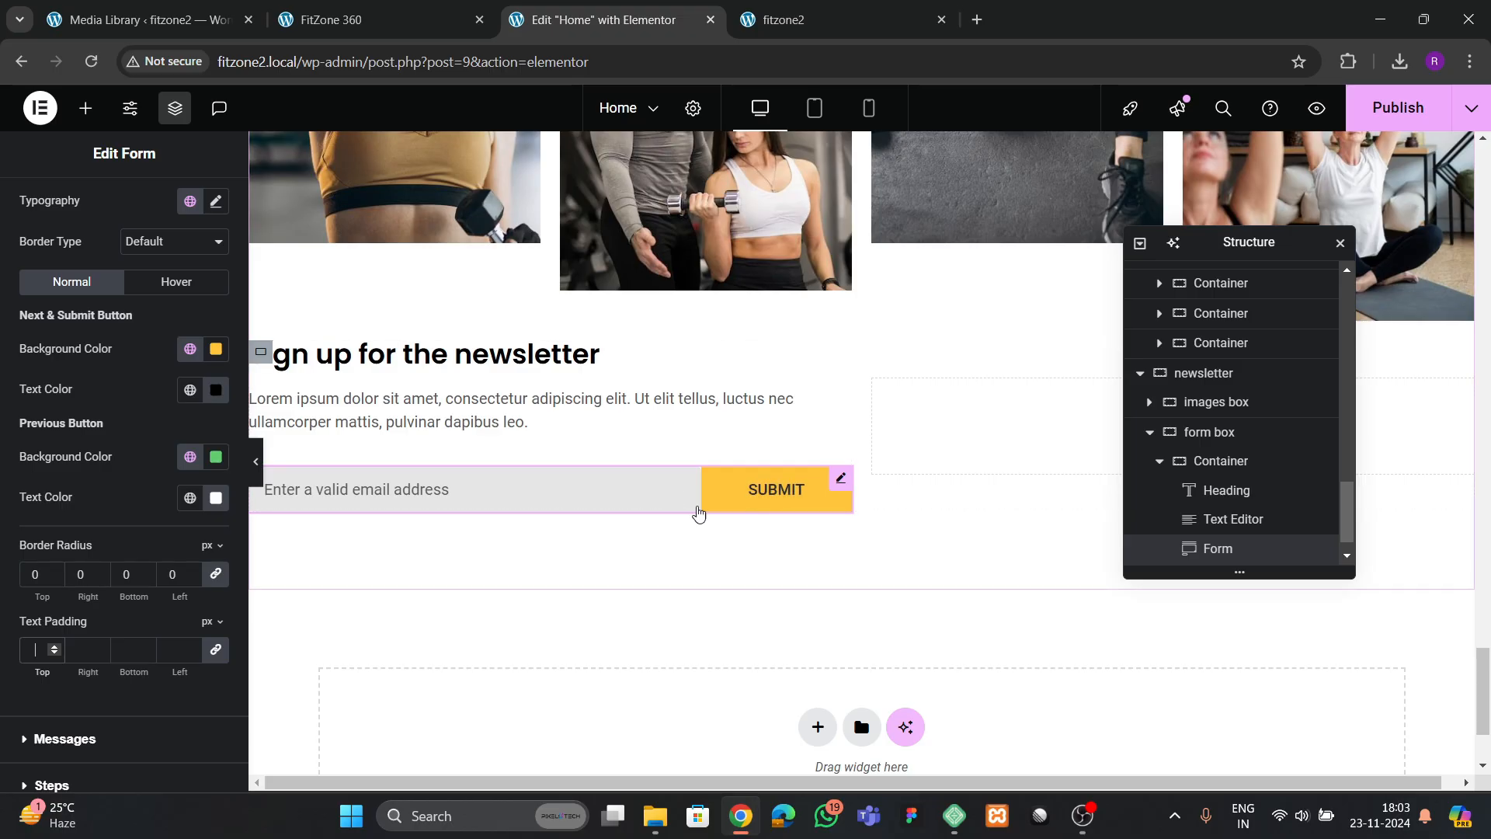
pyautogui.scroll(2, 155, 457)
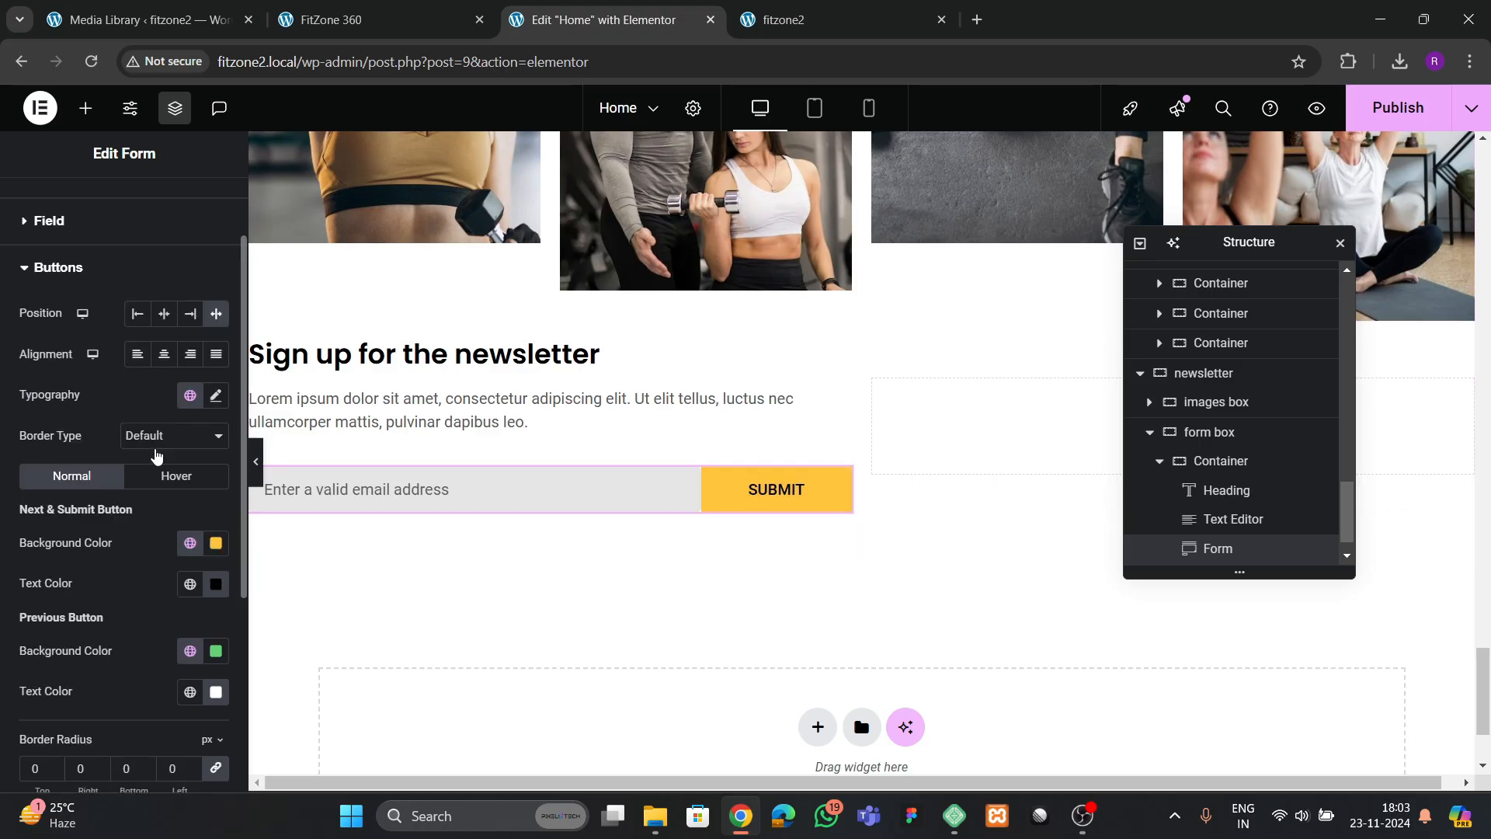
# Set the submit button's hover background color to black and publish the page
pyautogui.click(166, 474)
pyautogui.scroll(-1, 194, 517)
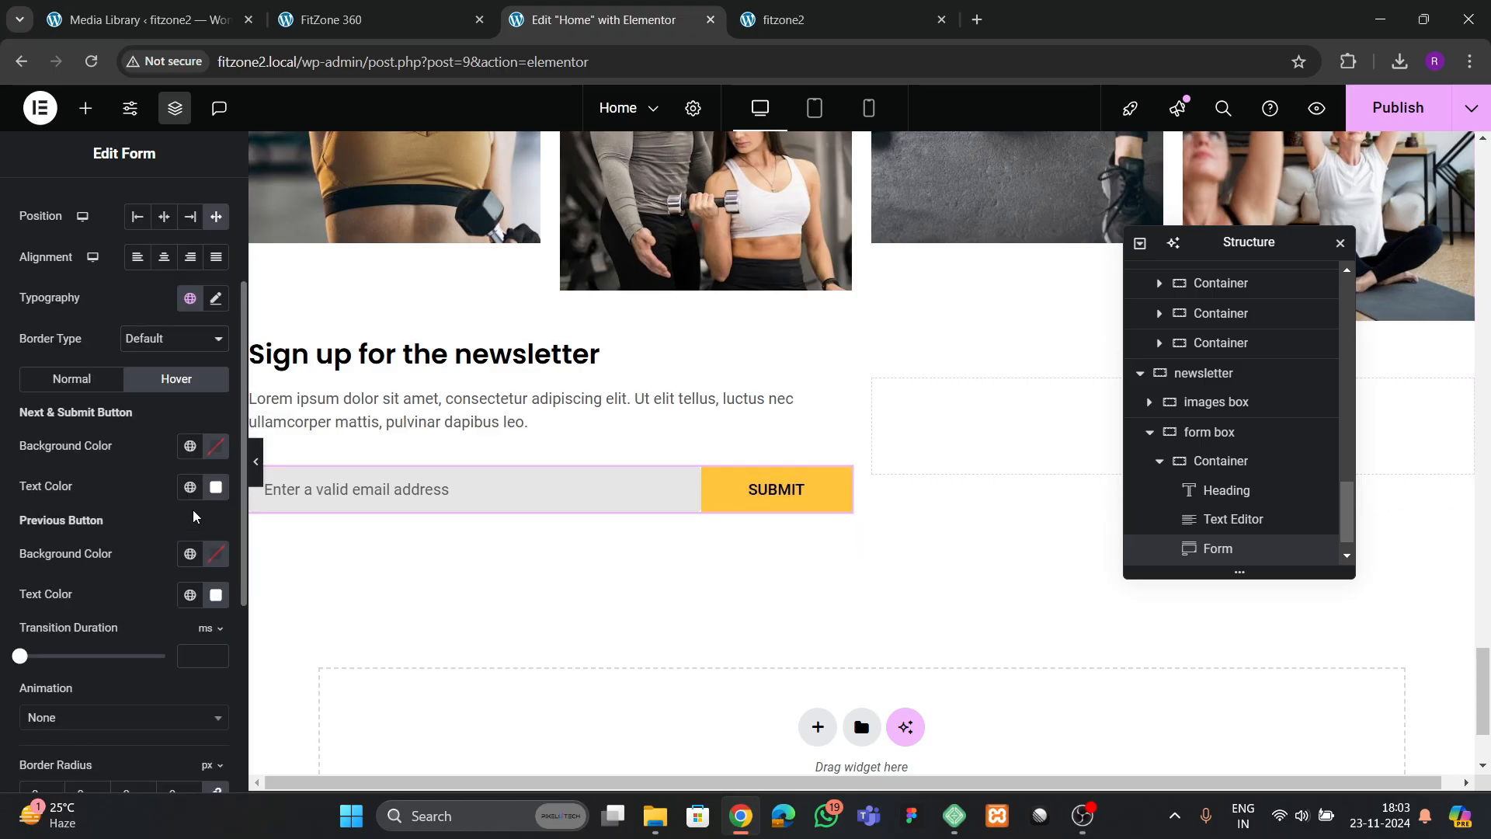
pyautogui.click(190, 449)
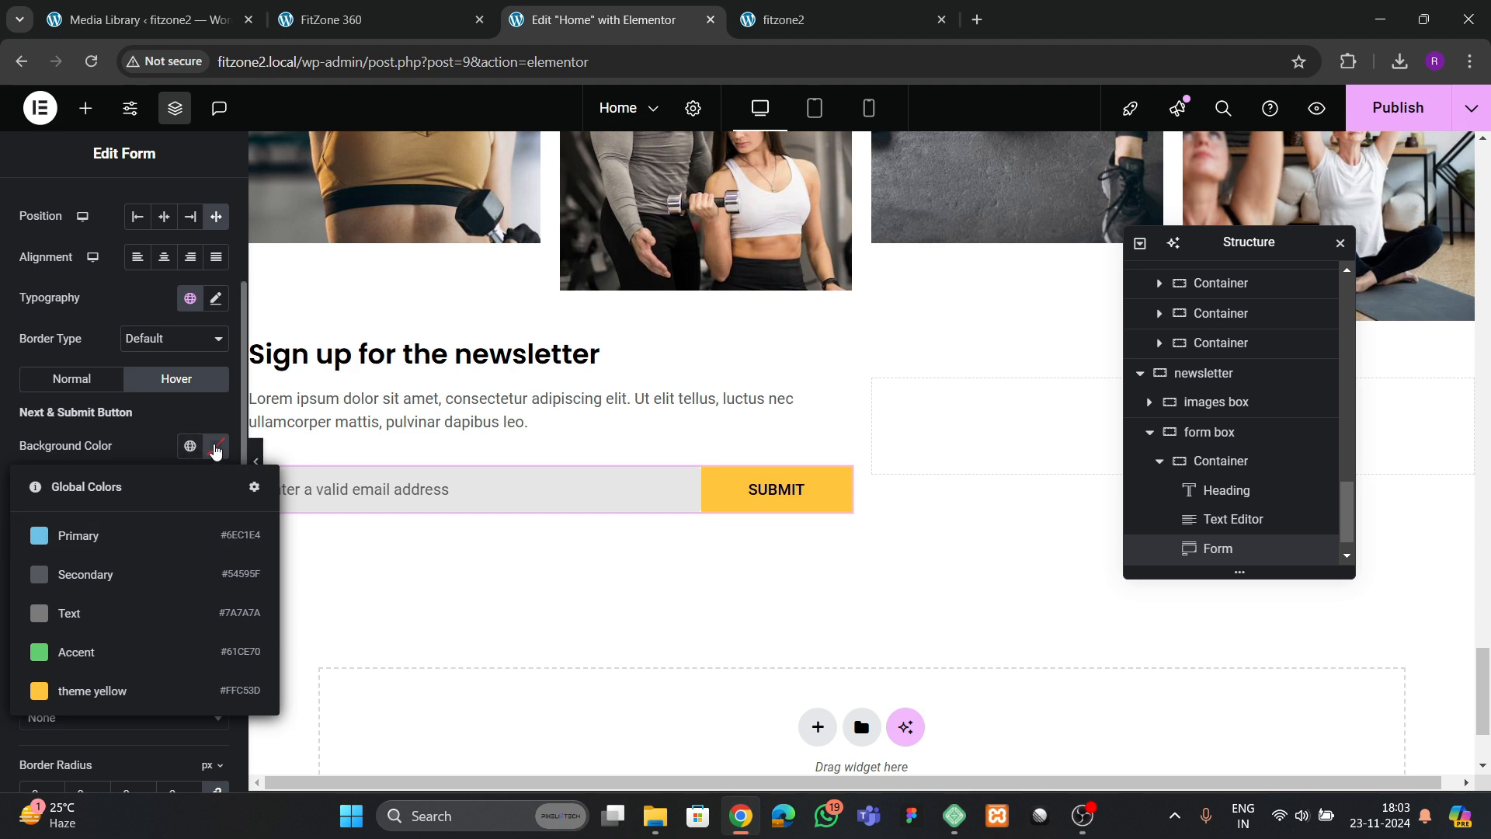
pyautogui.click(216, 446)
pyautogui.click(146, 430)
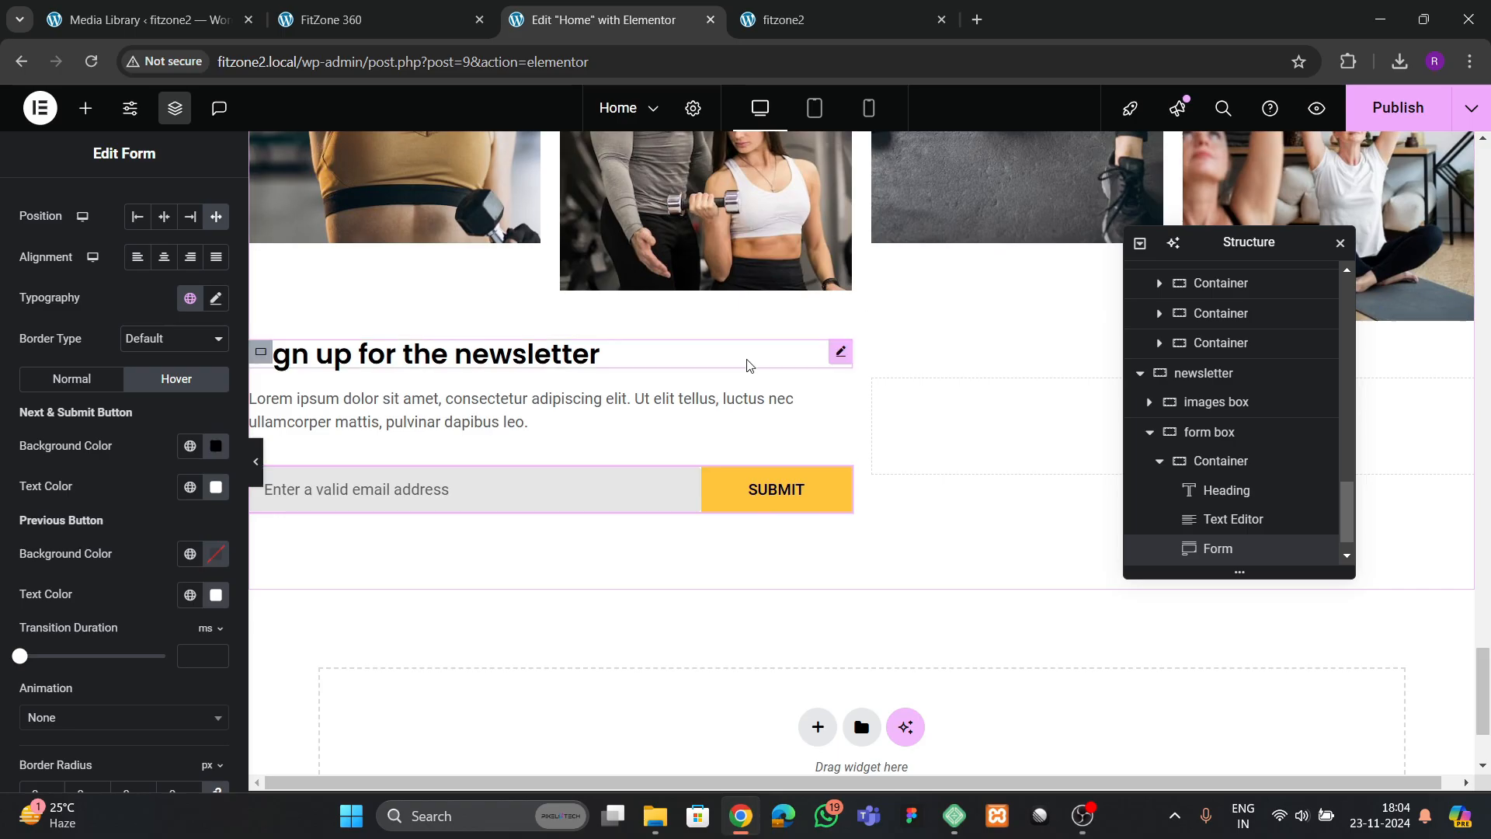
pyautogui.click(1380, 109)
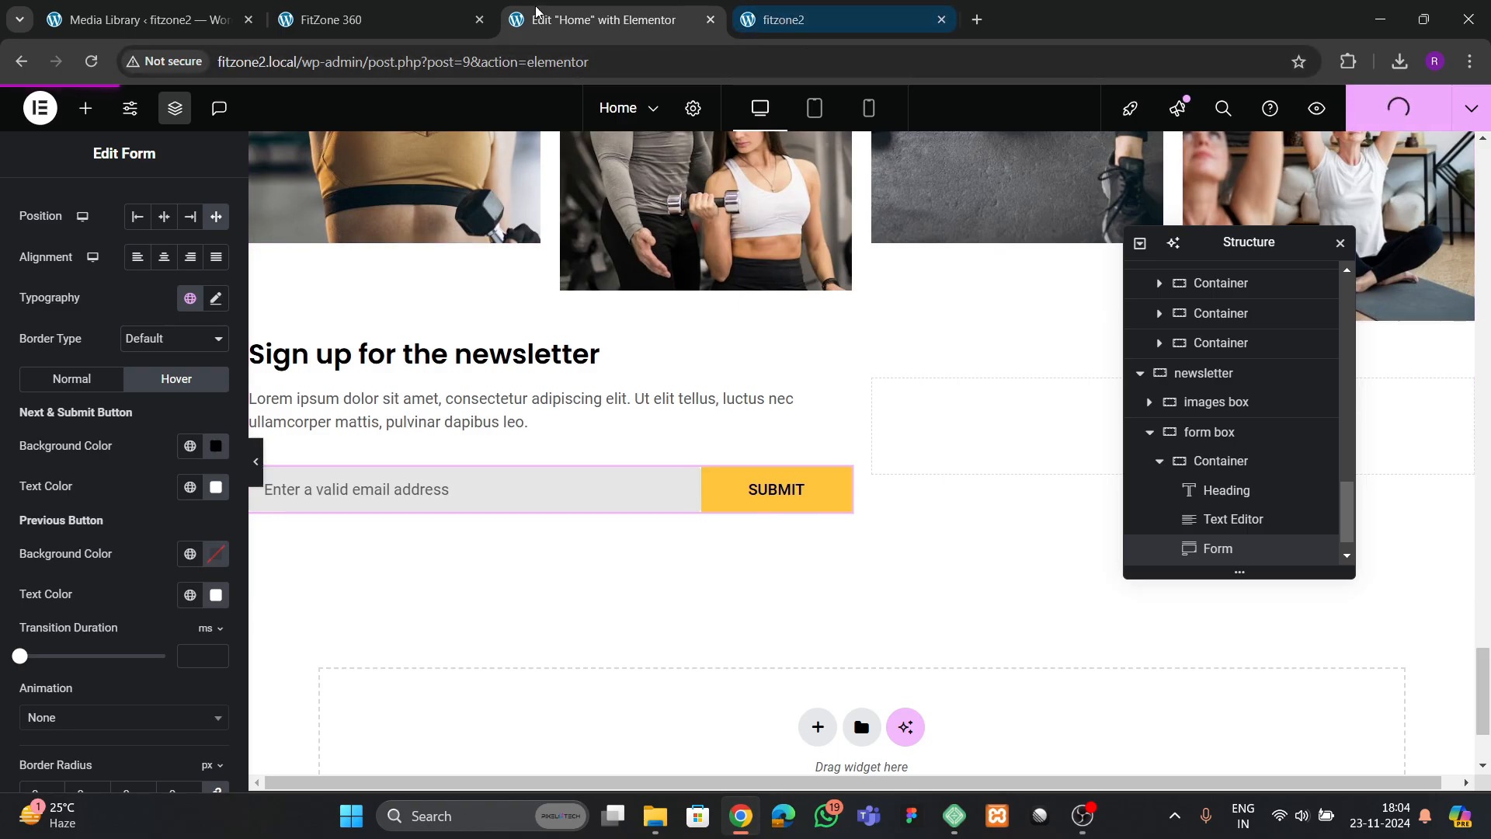
# Check the reference page, then copy the "Benefits of sport training" heading into the empty container beside the newsletter form
pyautogui.click(419, 18)
pyautogui.click(598, 20)
pyautogui.scroll(10, 717, 402)
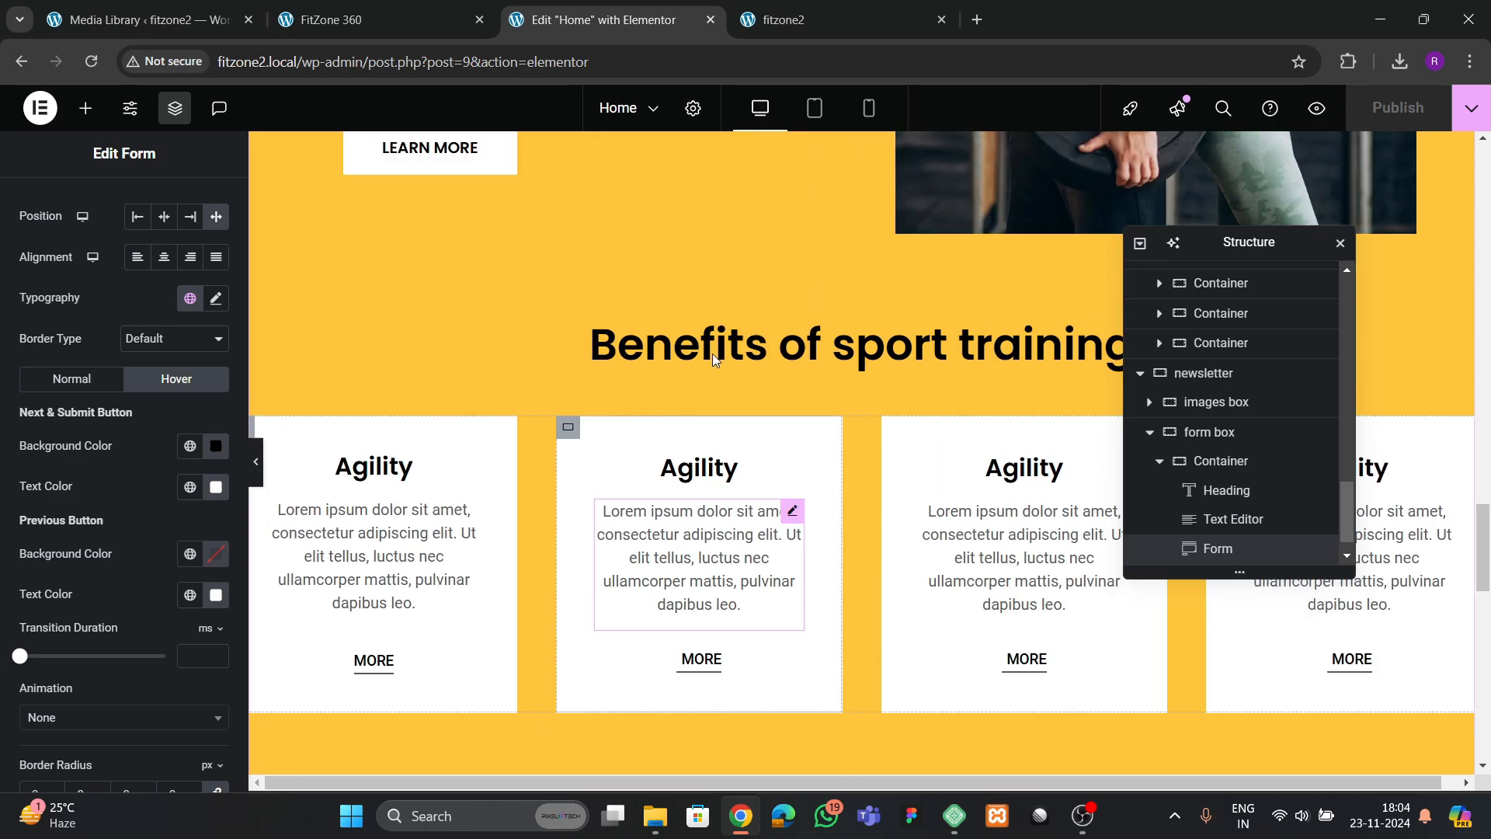
pyautogui.rightClick(715, 357)
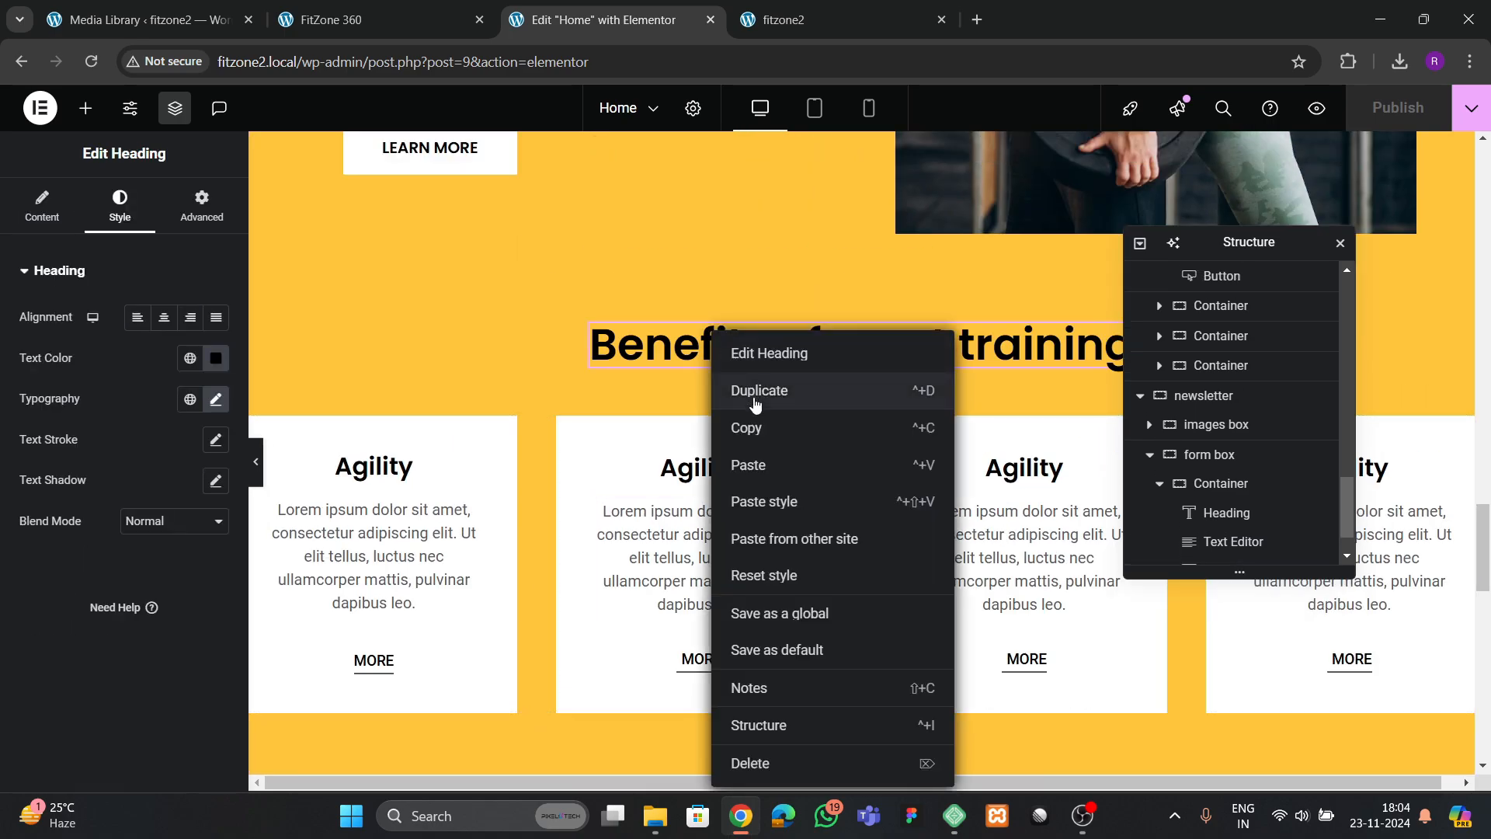
pyautogui.click(756, 427)
pyautogui.scroll(-10, 765, 501)
pyautogui.scroll(-5, 766, 509)
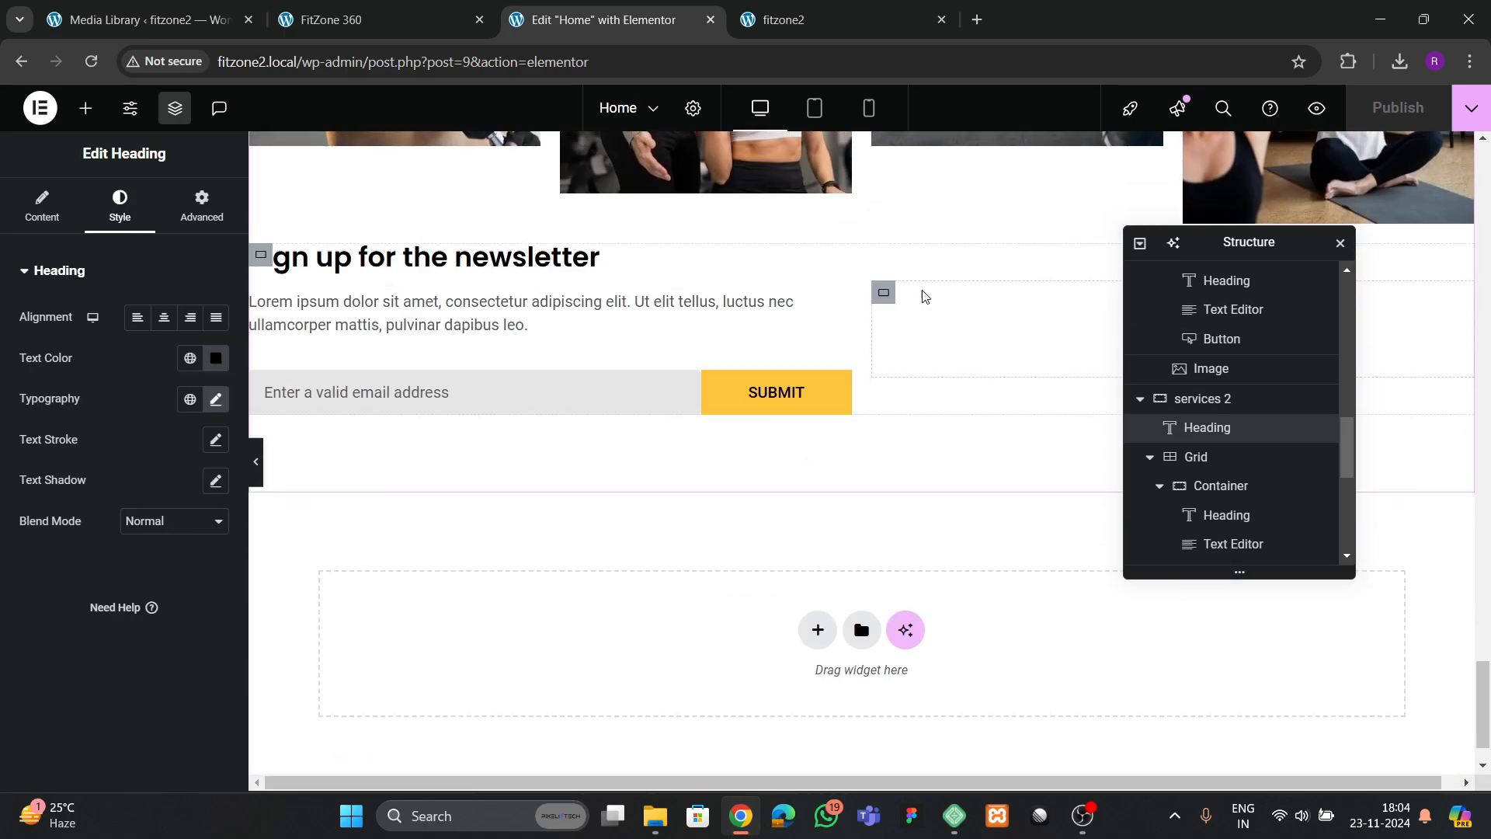
pyautogui.rightClick(934, 335)
pyautogui.click(981, 426)
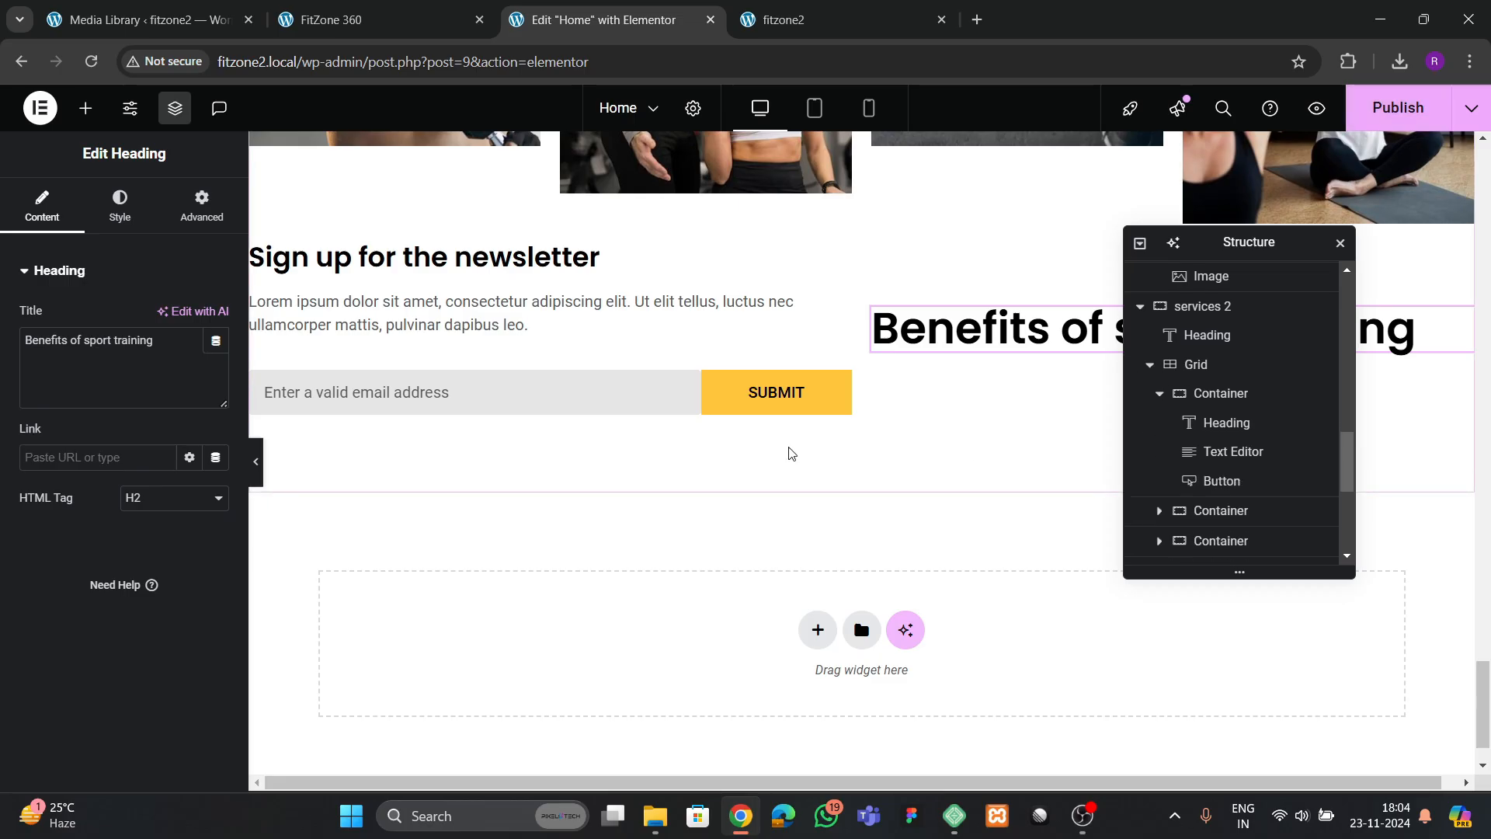
# Replace the pasted heading's title with "Book your workout", copied from the reference page
pyautogui.click(357, 24)
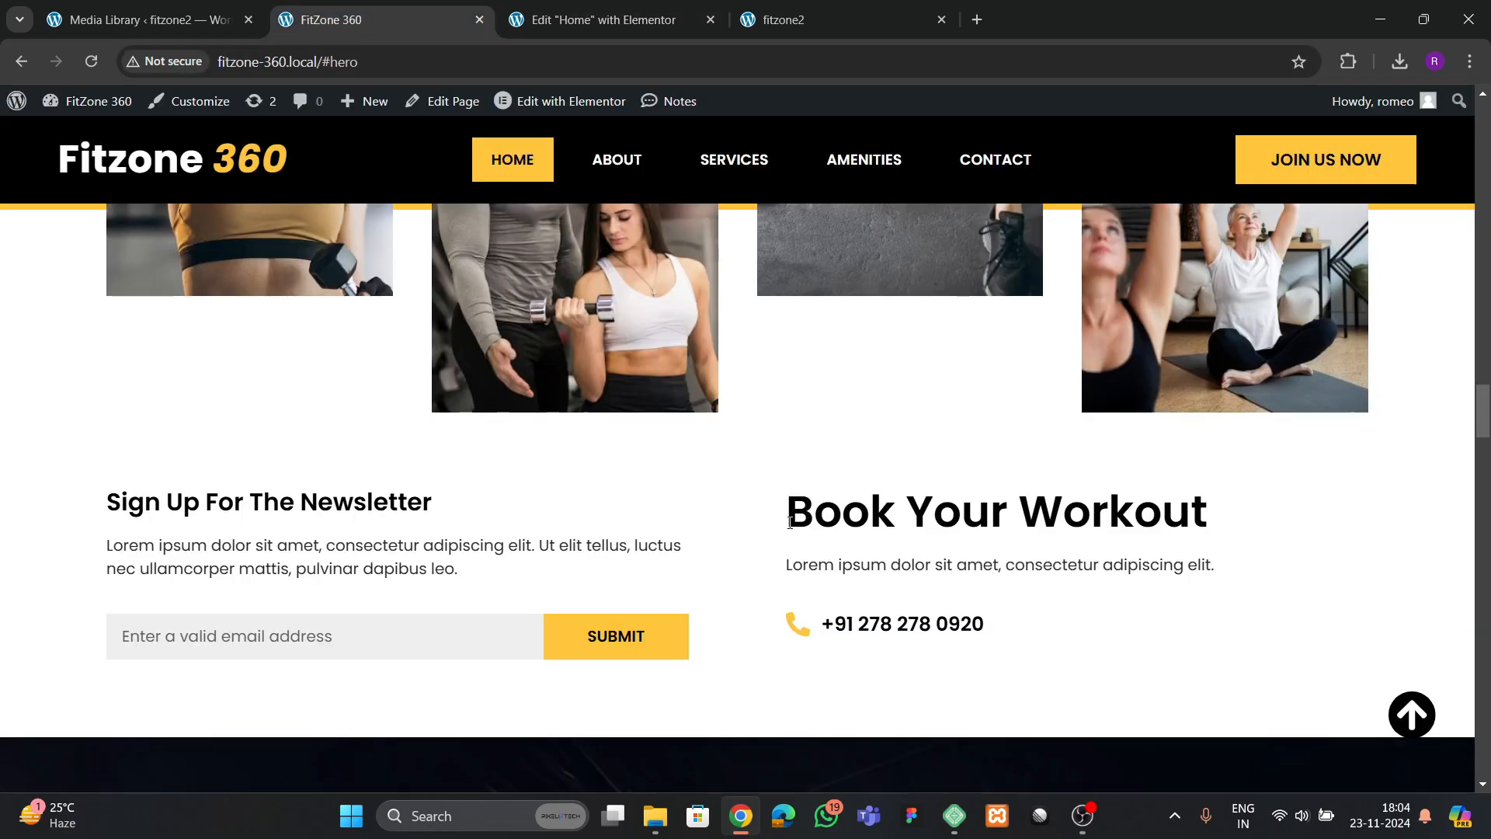
pyautogui.moveTo(790, 523); pyautogui.dragTo(1182, 487)
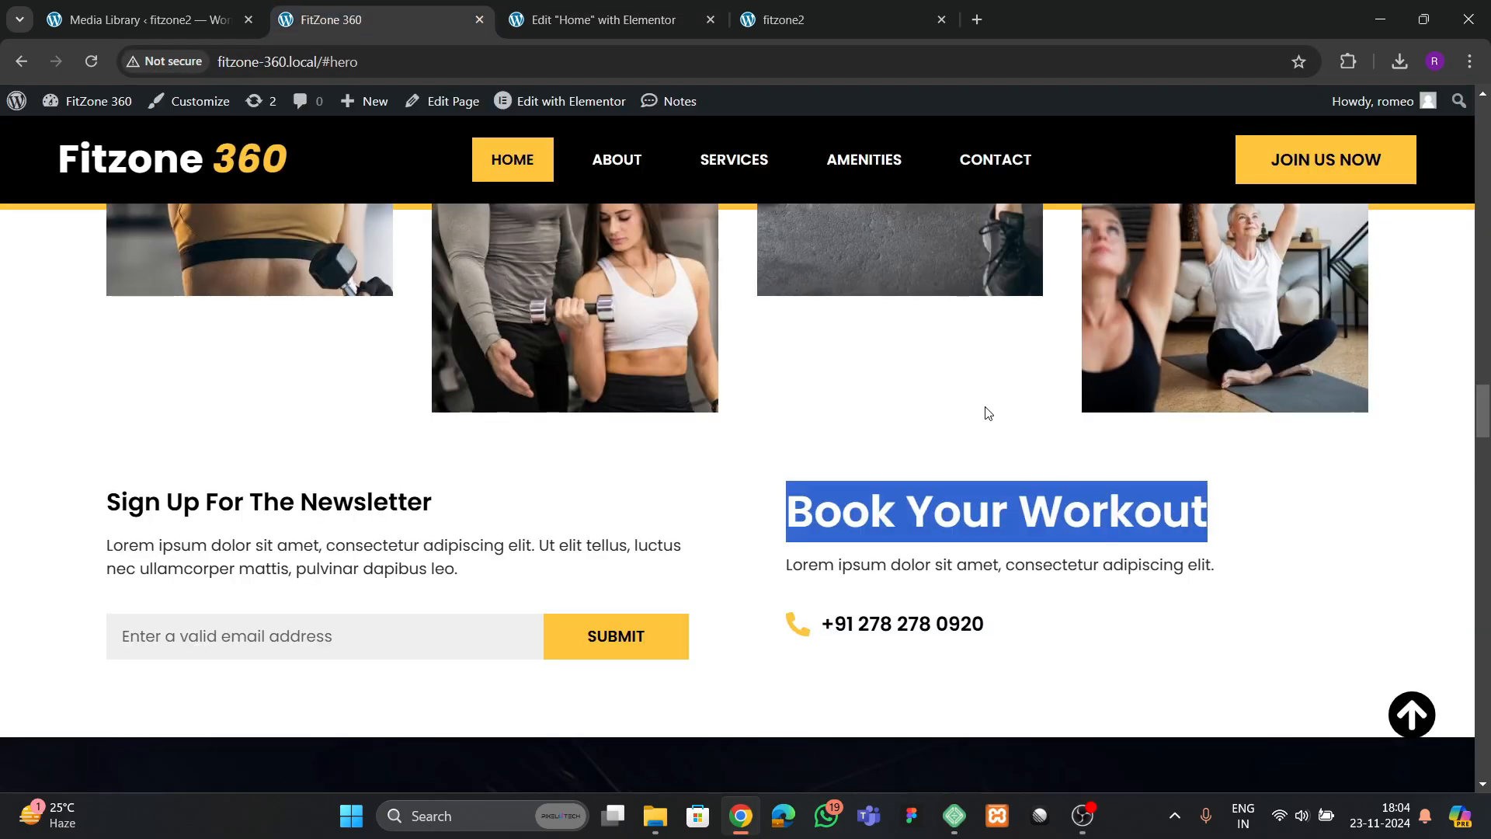
pyautogui.click(593, 20)
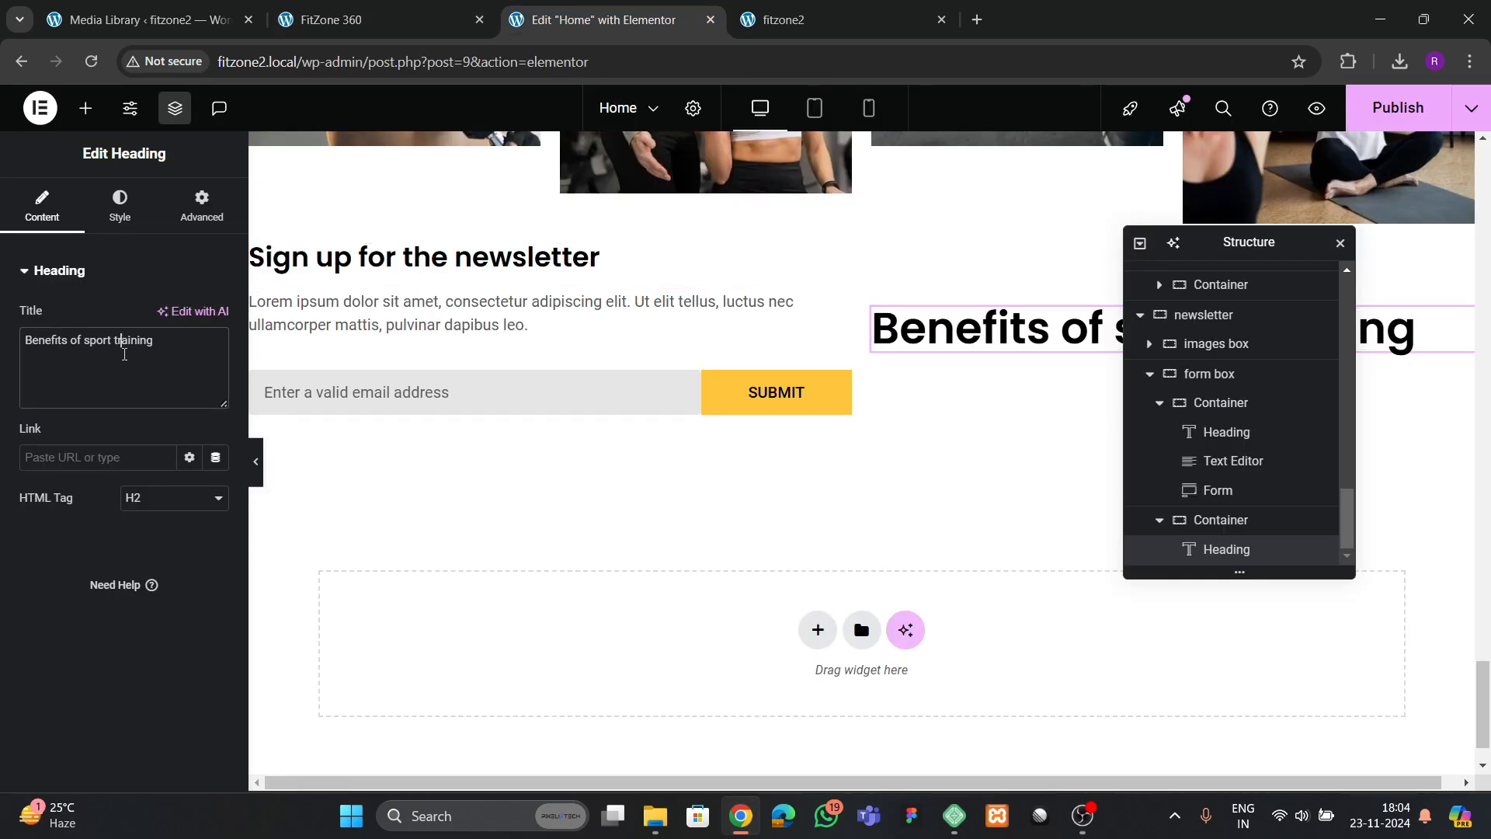
pyautogui.hotkey('ctrl', 'a')
pyautogui.write('Book your workout')
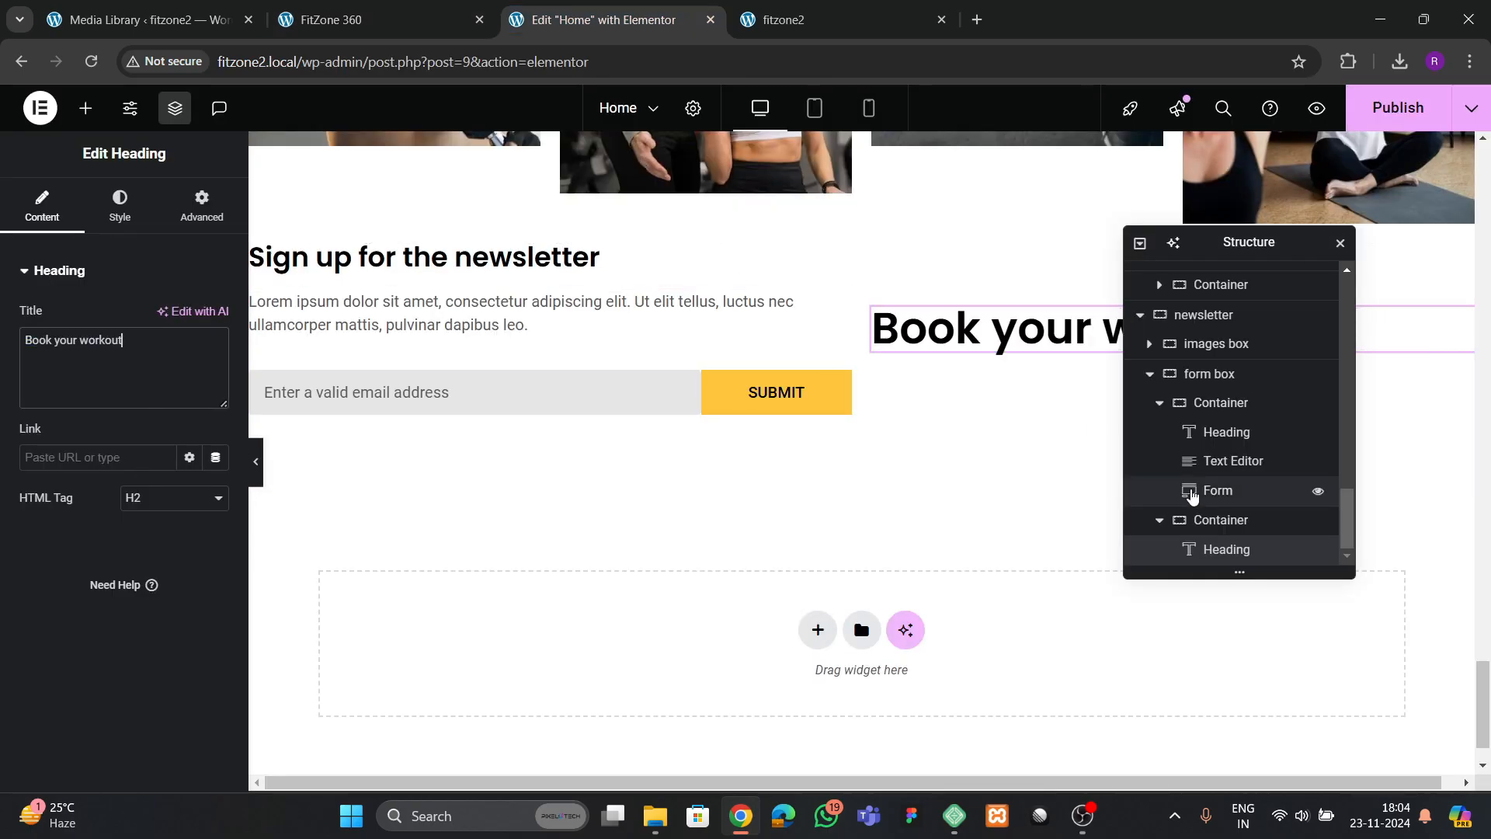
# Align the form box container's items to Start and set its column and row gaps to 100 px
pyautogui.click(1197, 373)
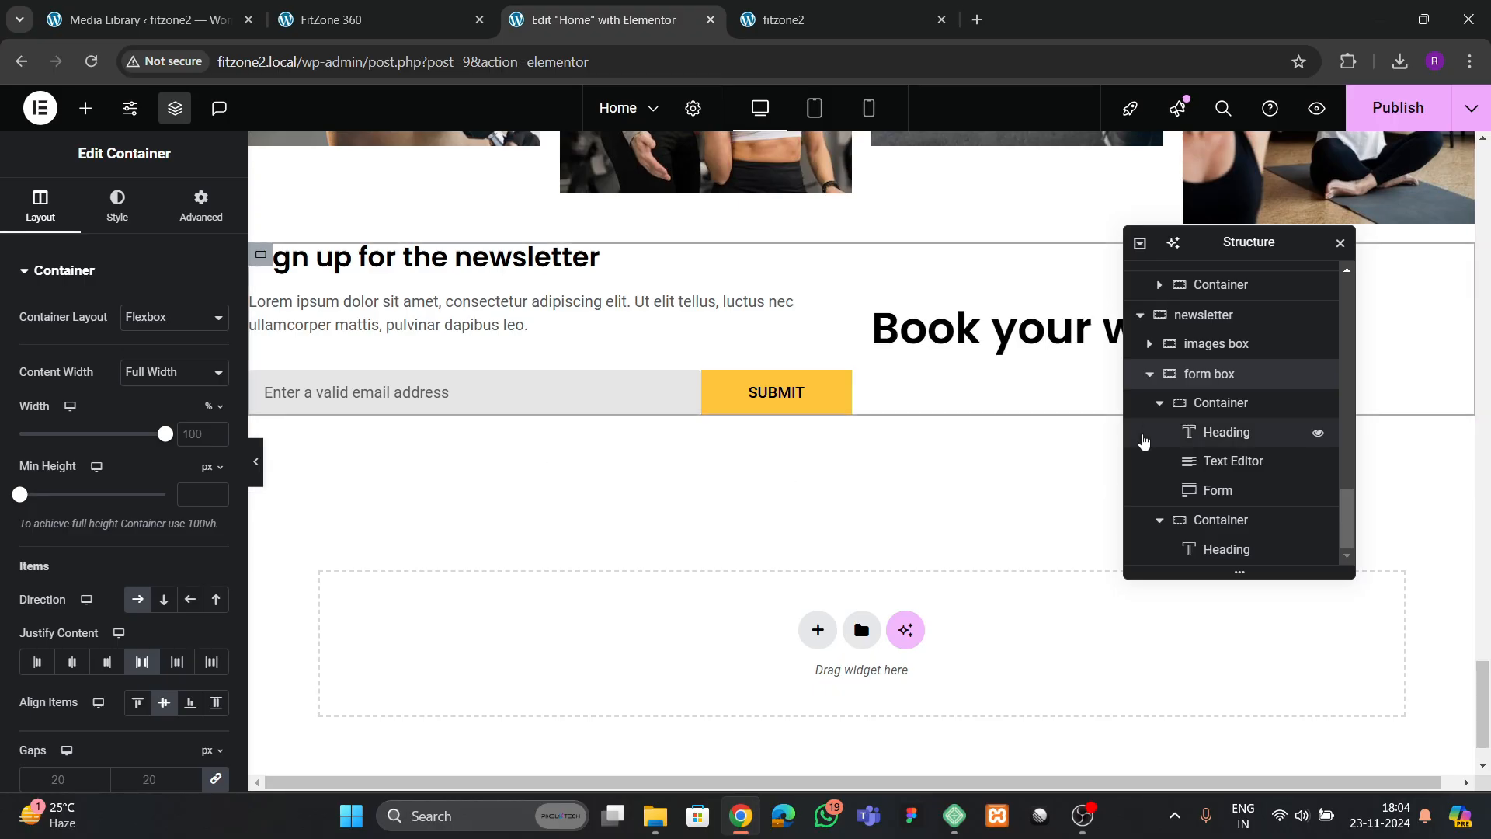
pyautogui.scroll(-1, 156, 575)
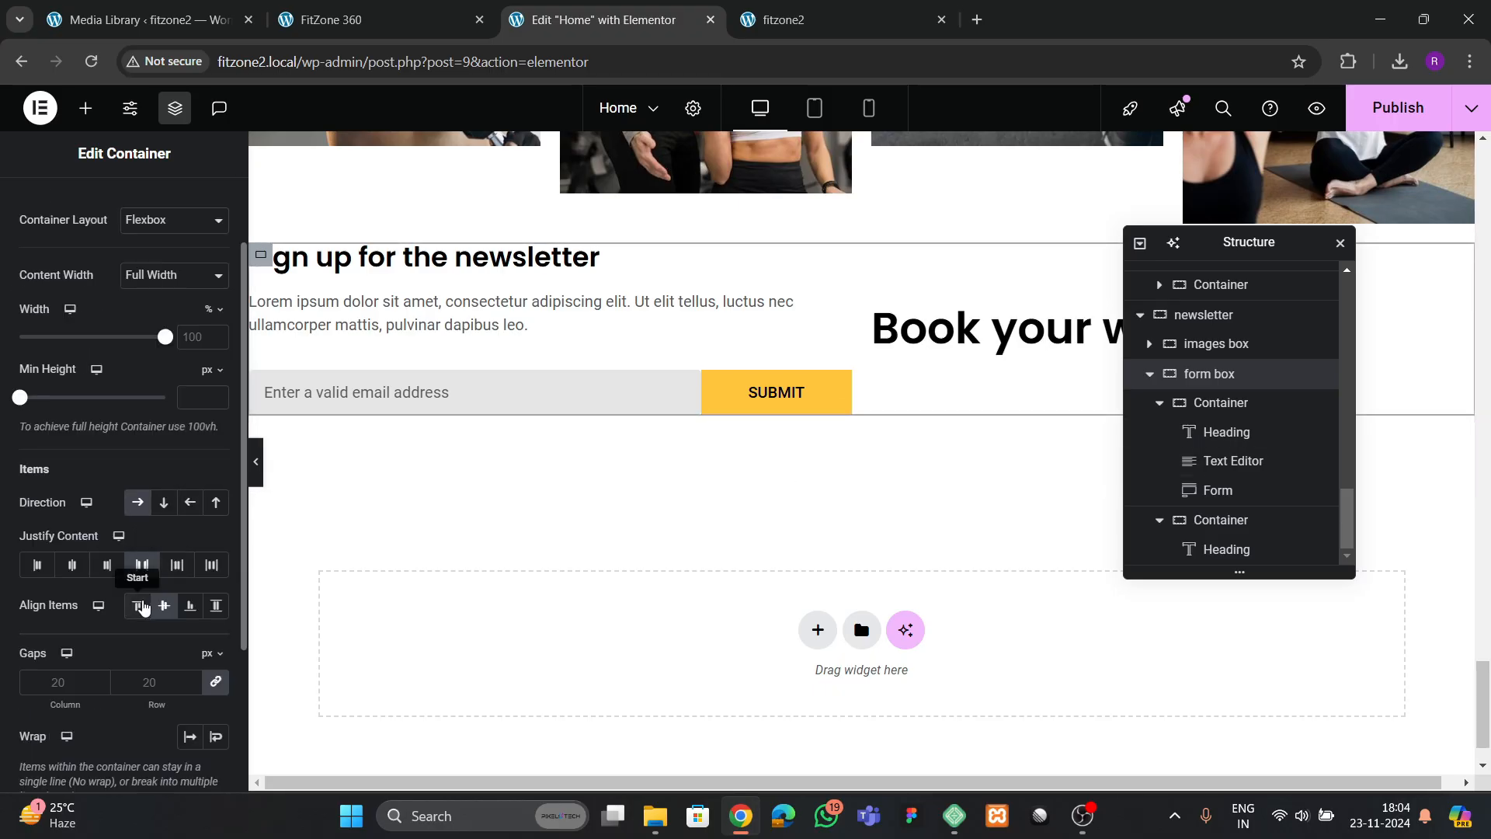
pyautogui.click(139, 607)
pyautogui.scroll(-2, 128, 543)
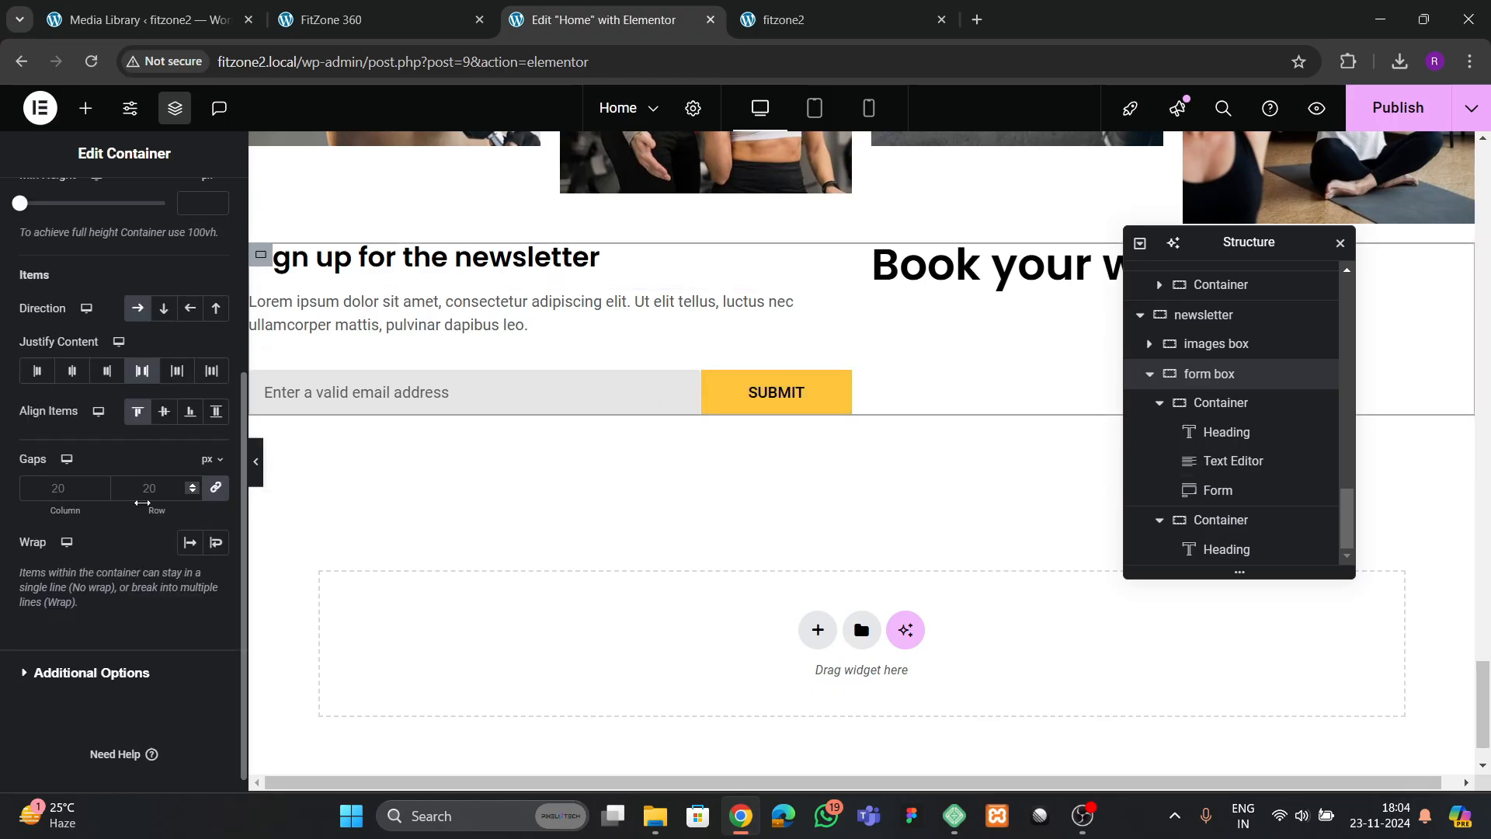
pyautogui.click(151, 488)
pyautogui.write('100')
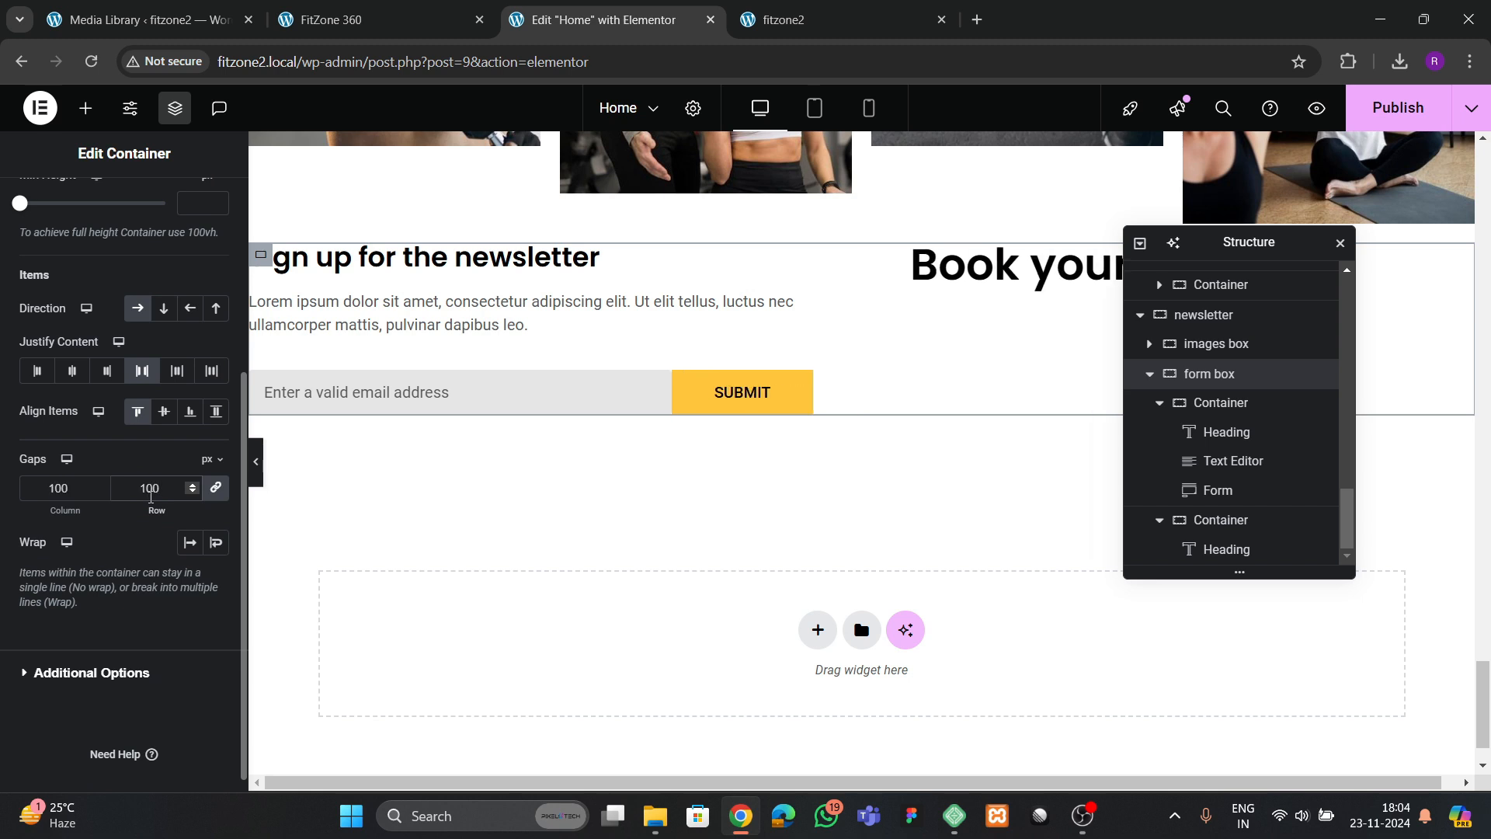
# Copy the newsletter's Lorem ipsum paragraph and paste it below the "Book your workout" heading
pyautogui.rightClick(439, 327)
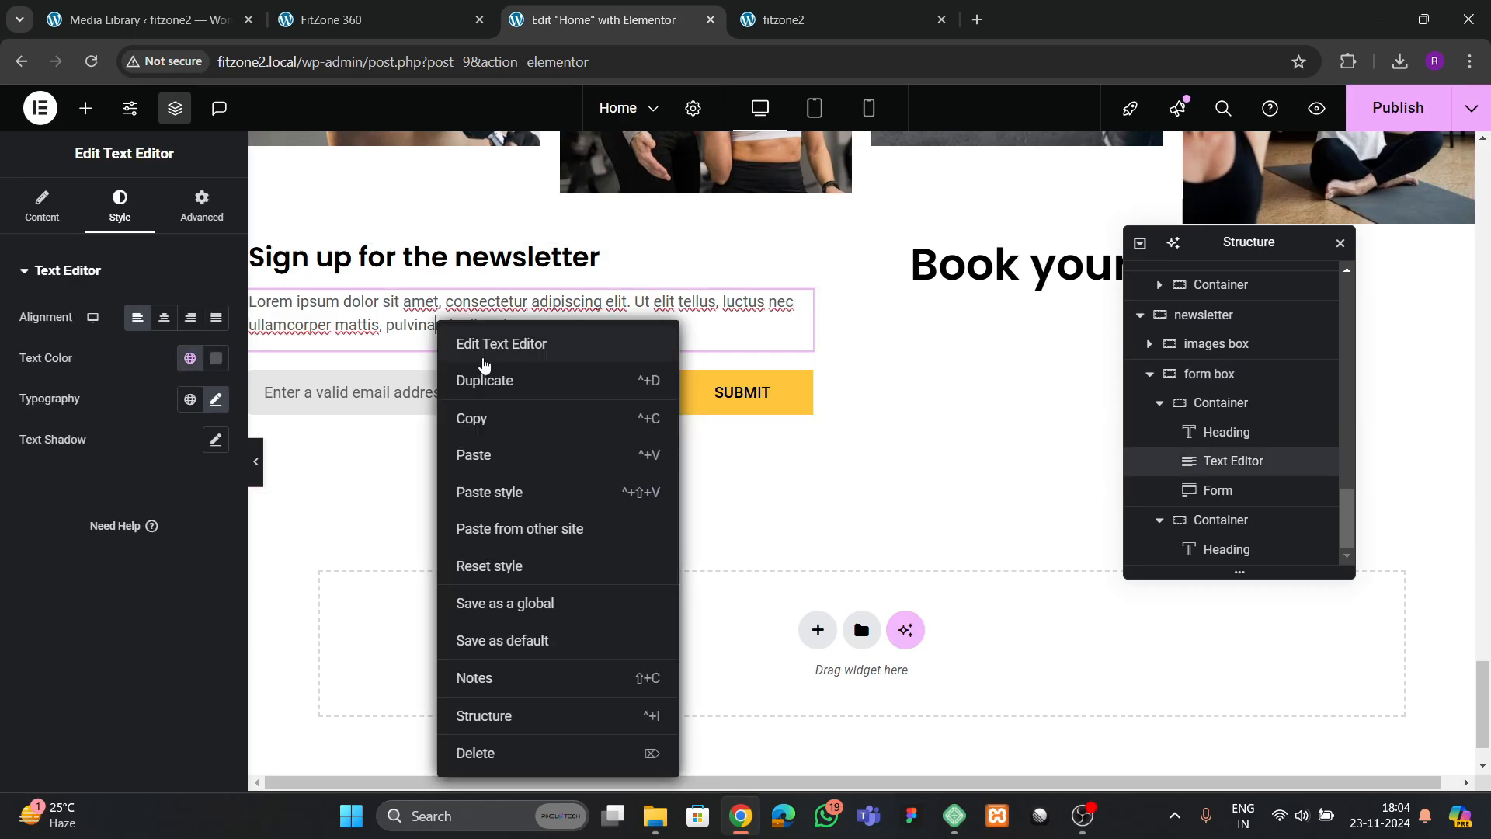
pyautogui.click(475, 413)
pyautogui.click(936, 282)
pyautogui.rightClick(936, 282)
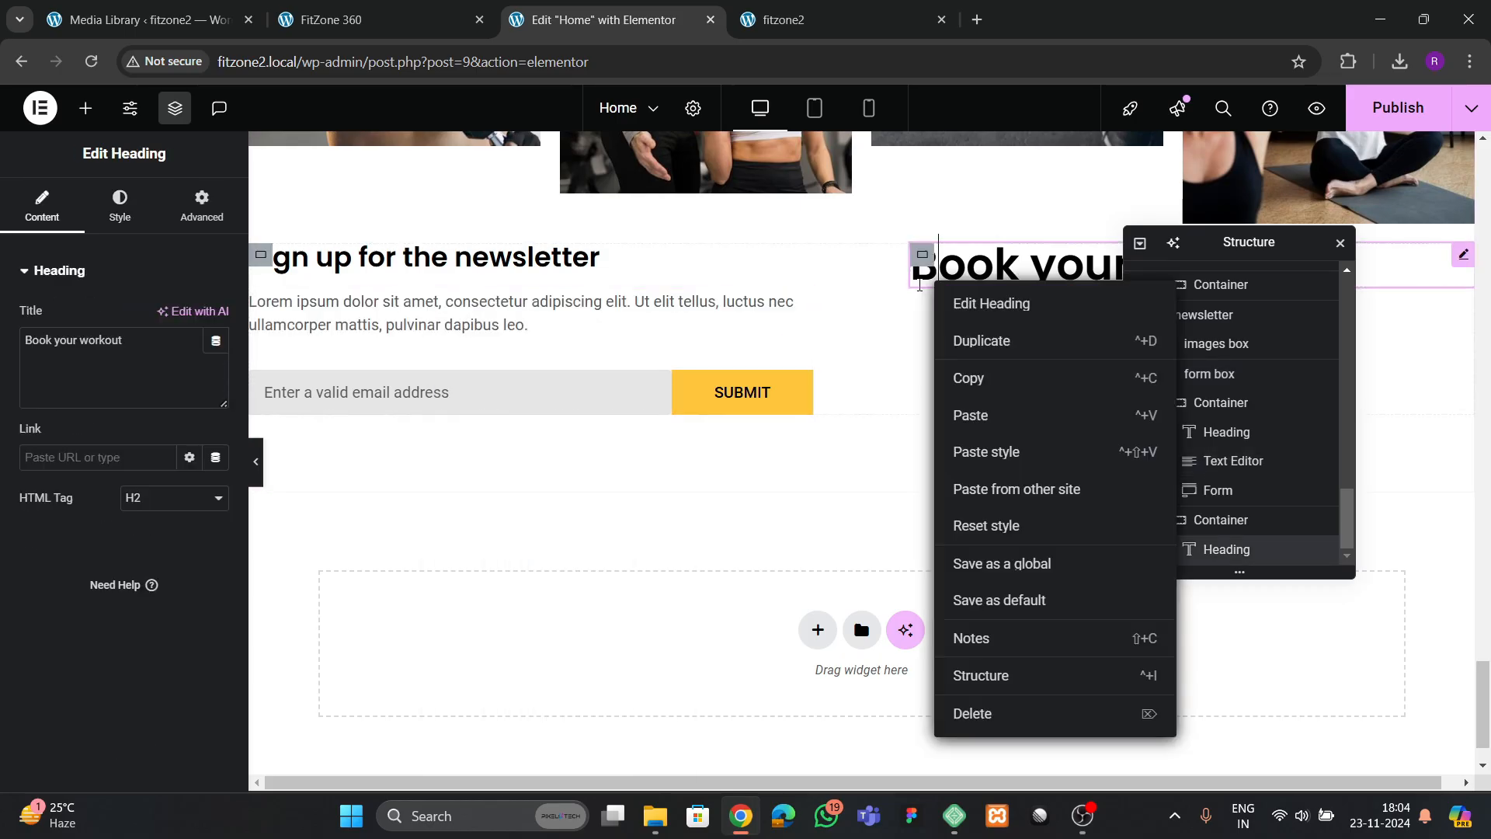
pyautogui.click(958, 414)
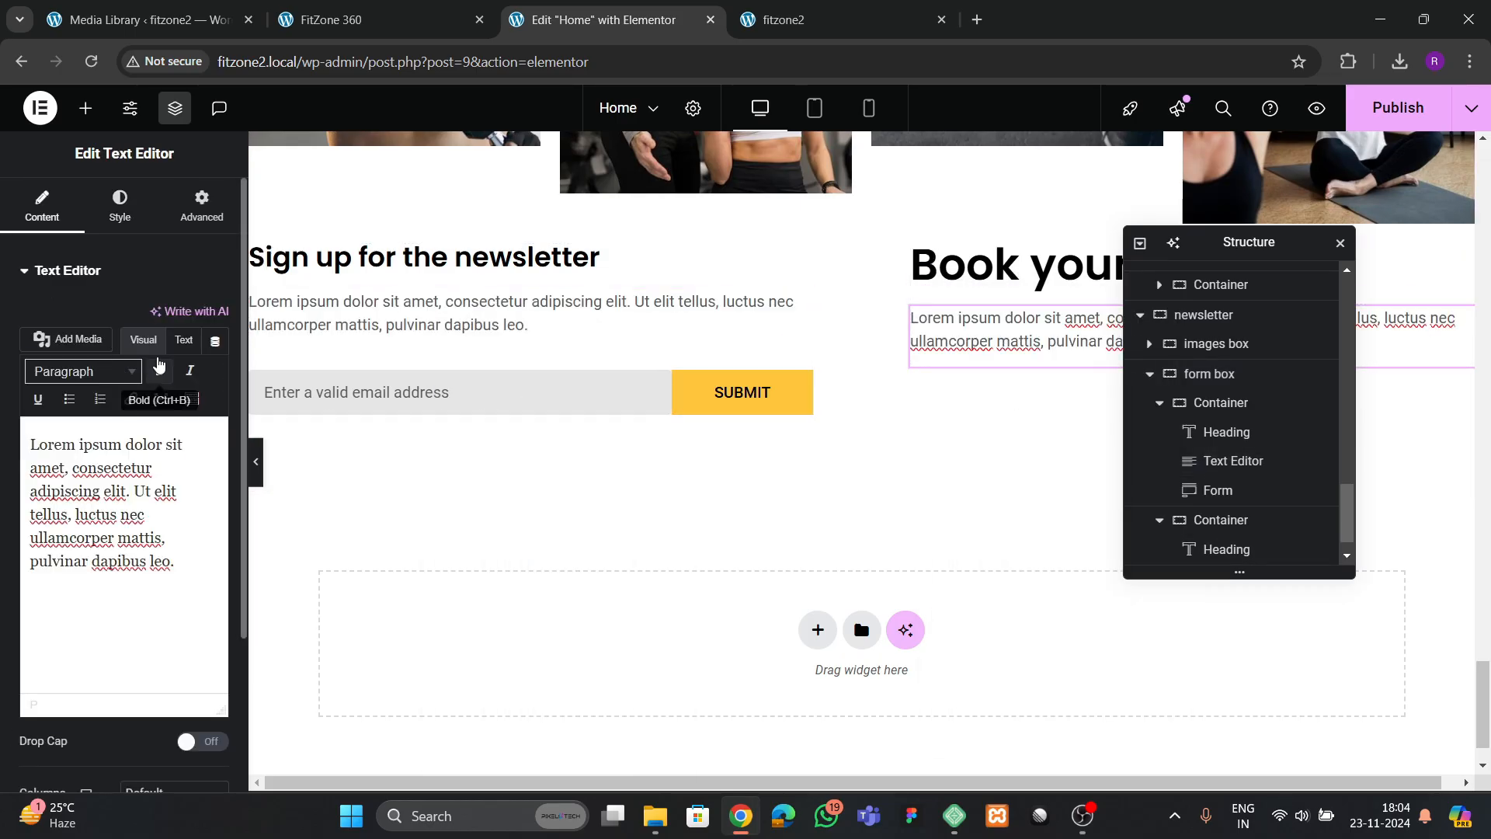
# Shorten the pasted paragraph so that it ends after "Ut elit tellus"
pyautogui.click(184, 340)
pyautogui.moveTo(167, 487); pyautogui.dragTo(220, 559)
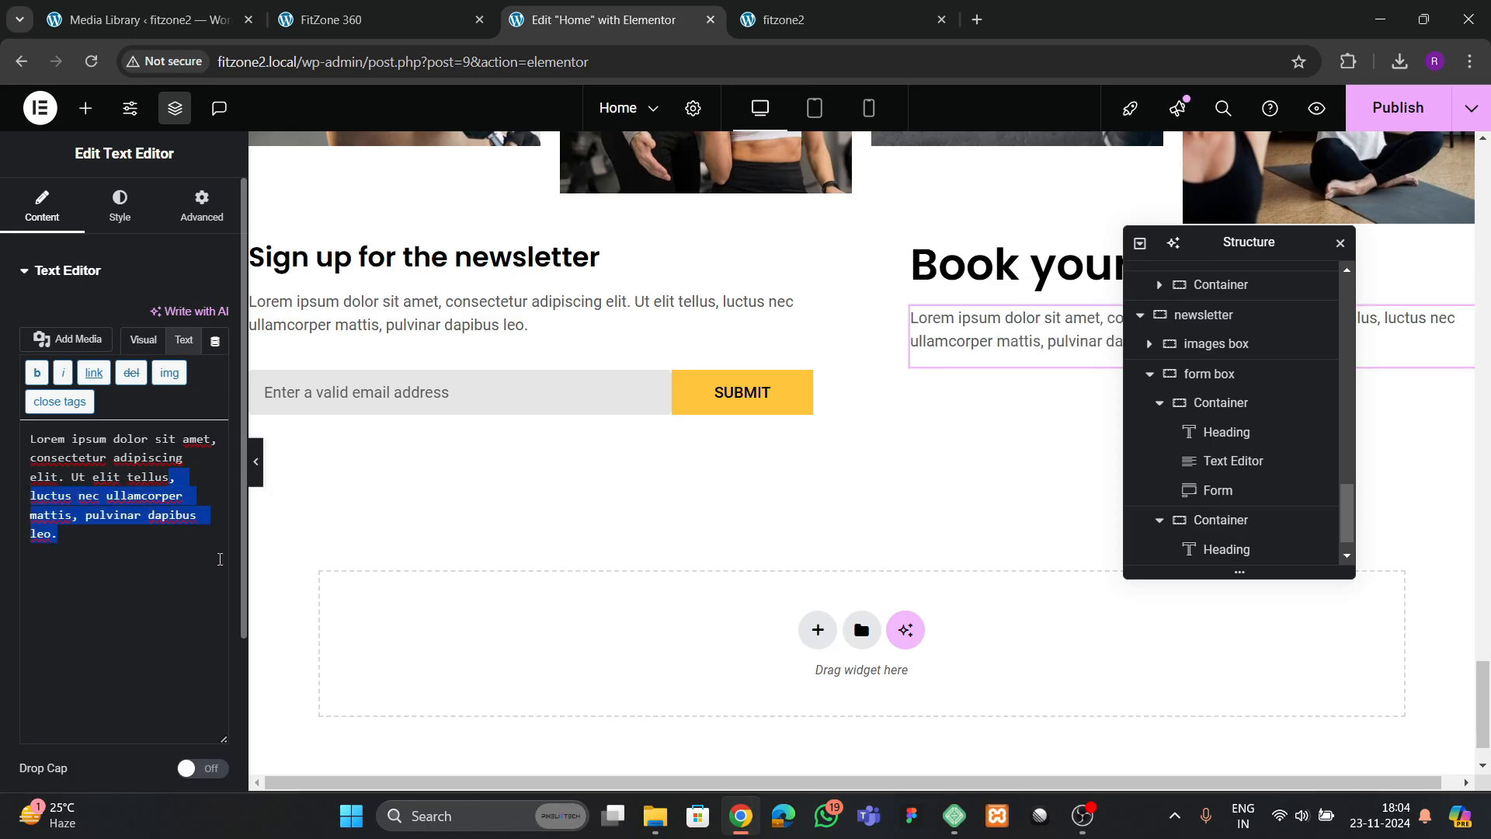
pyautogui.press('BackSpace')
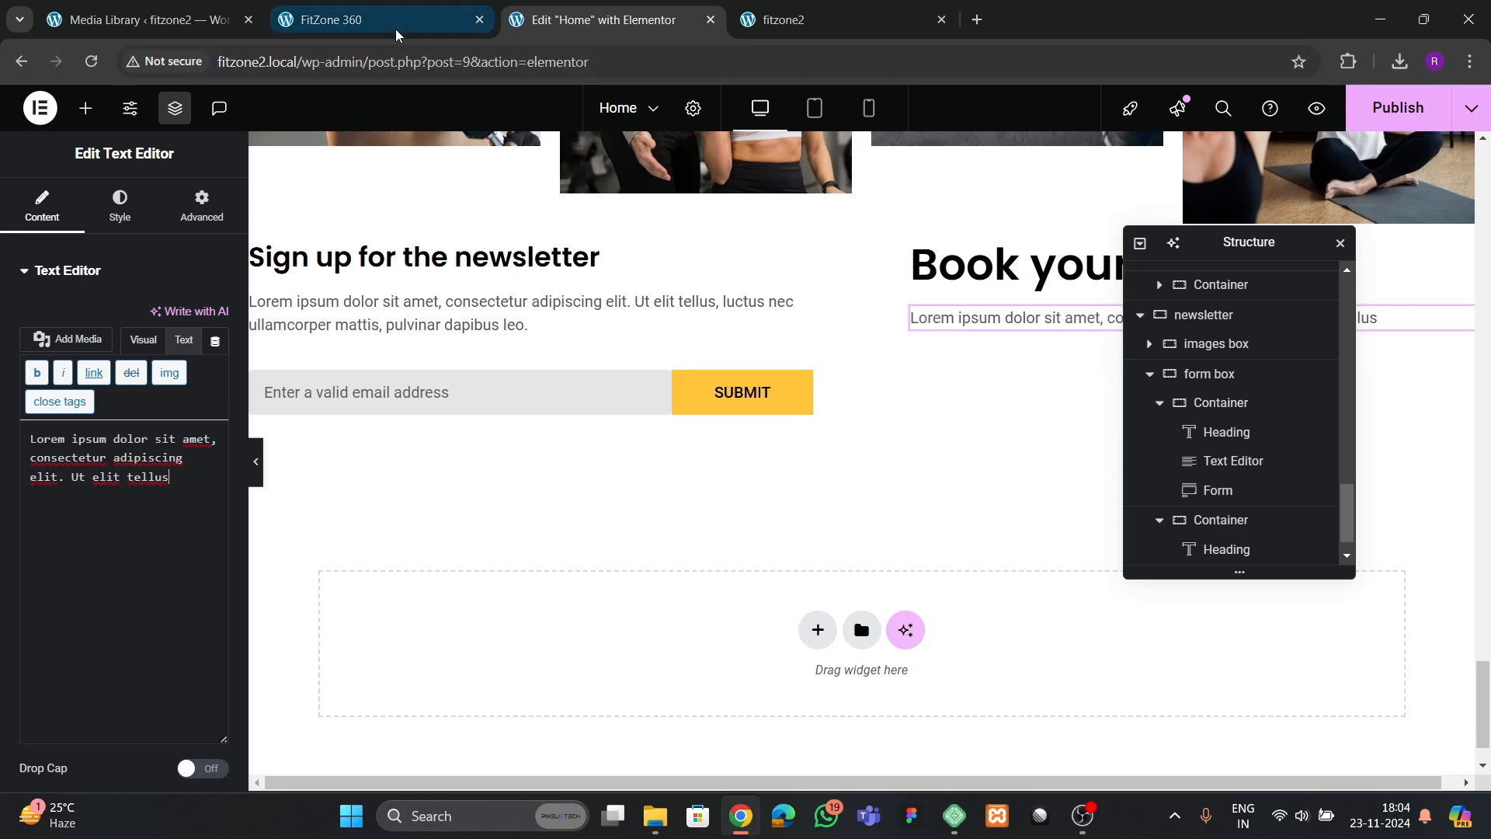
# Add an Icon List widget below the booking paragraph and remove all its items except the first
pyautogui.click(85, 108)
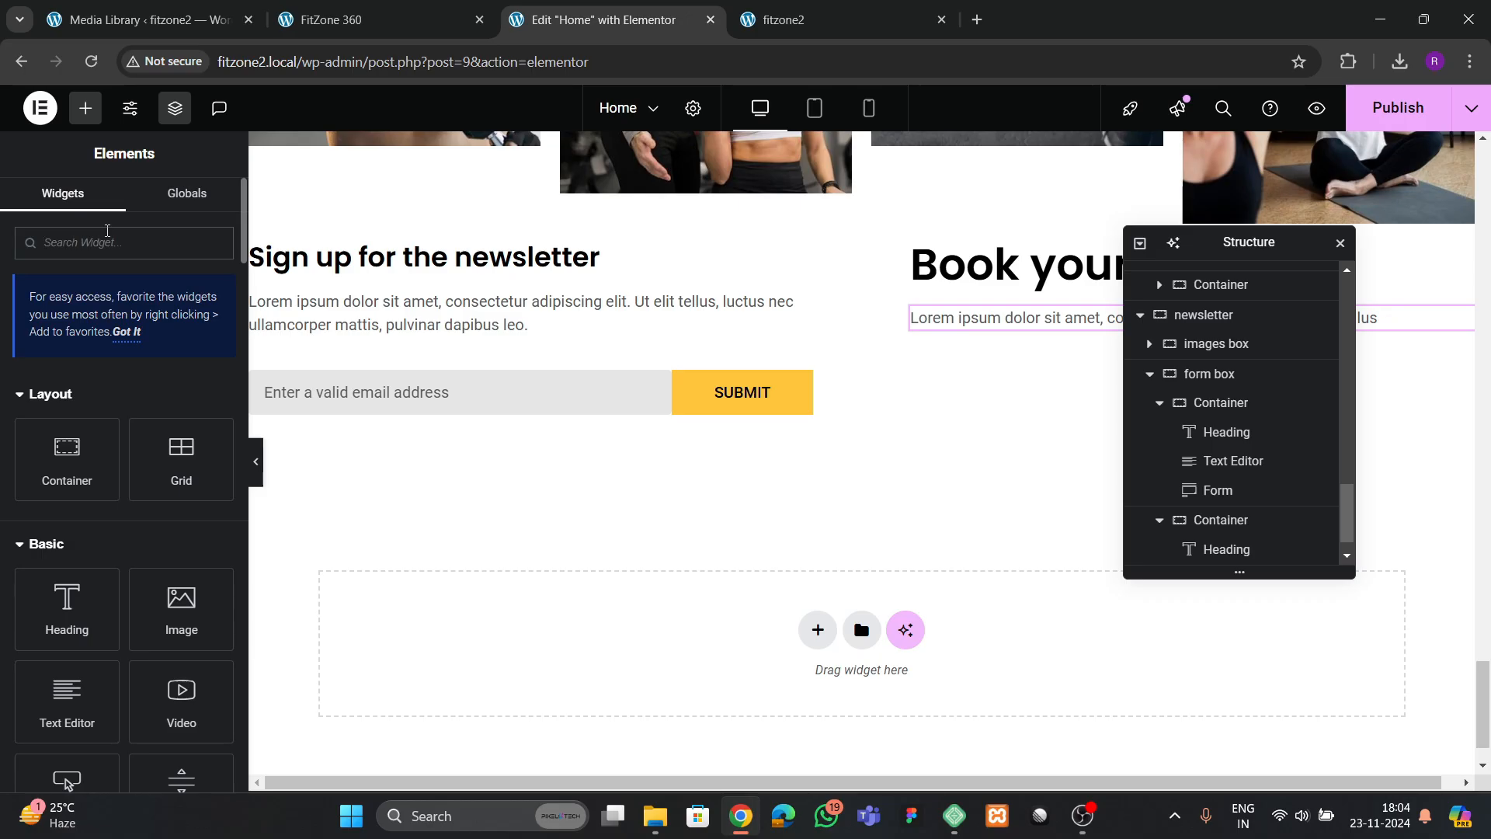
pyautogui.write('list')
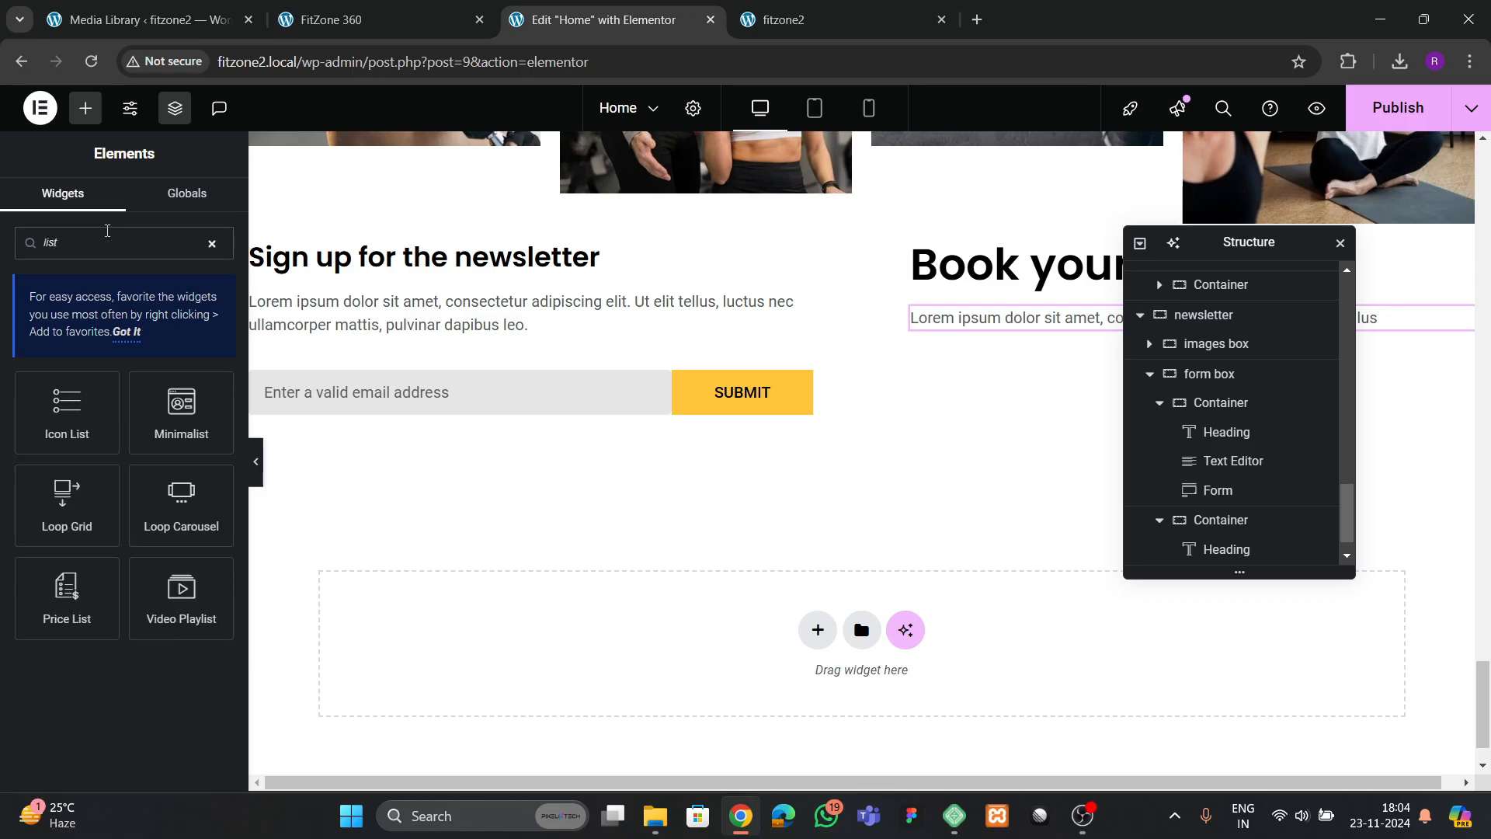
pyautogui.moveTo(67, 412); pyautogui.dragTo(1064, 318)
pyautogui.click(209, 437)
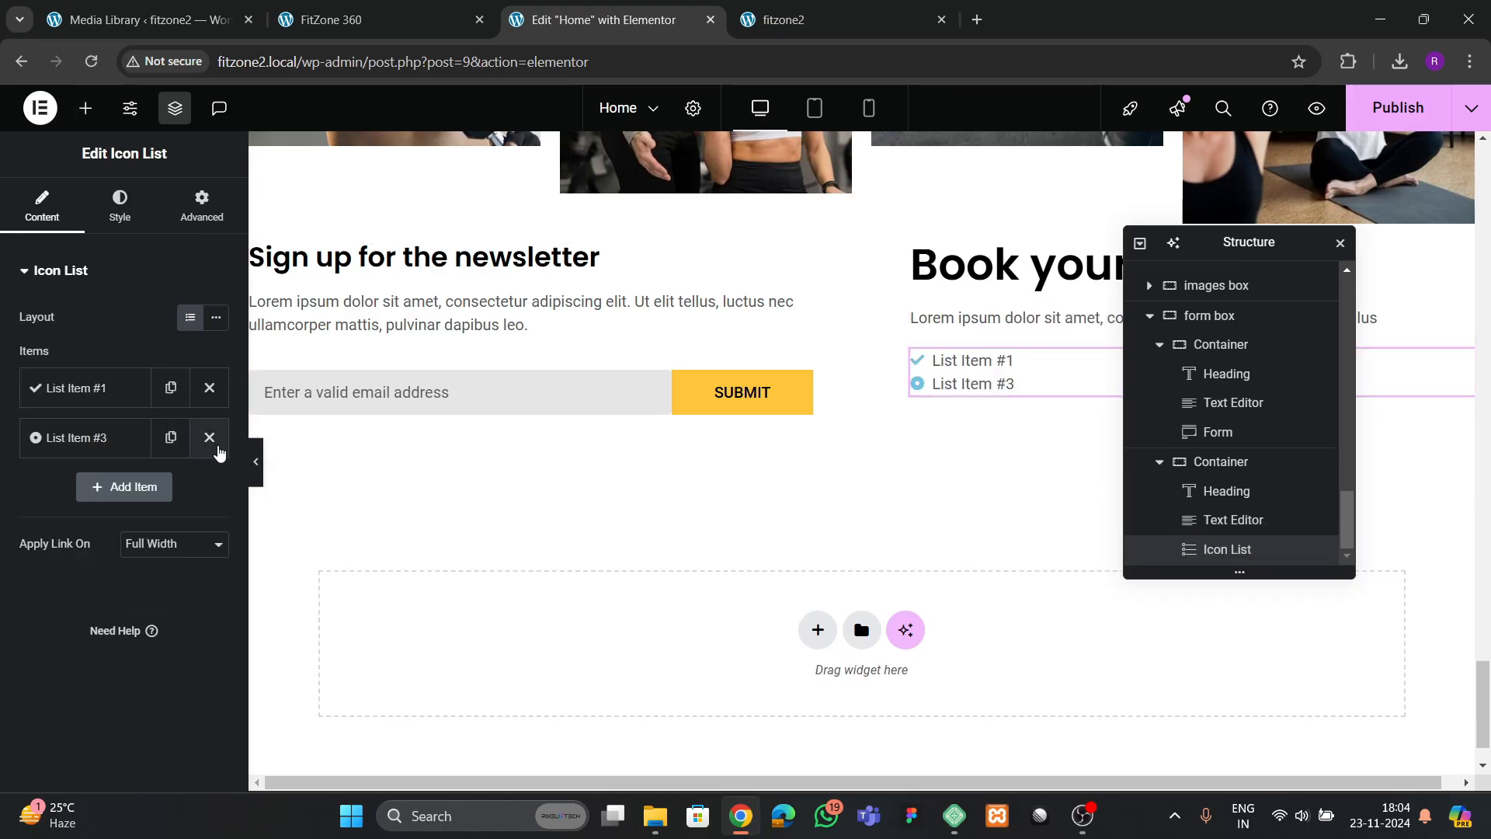
pyautogui.click(209, 438)
# Change the remaining list item's icon to a phone handset and replace its text with the contact phone number
pyautogui.click(116, 392)
pyautogui.click(125, 544)
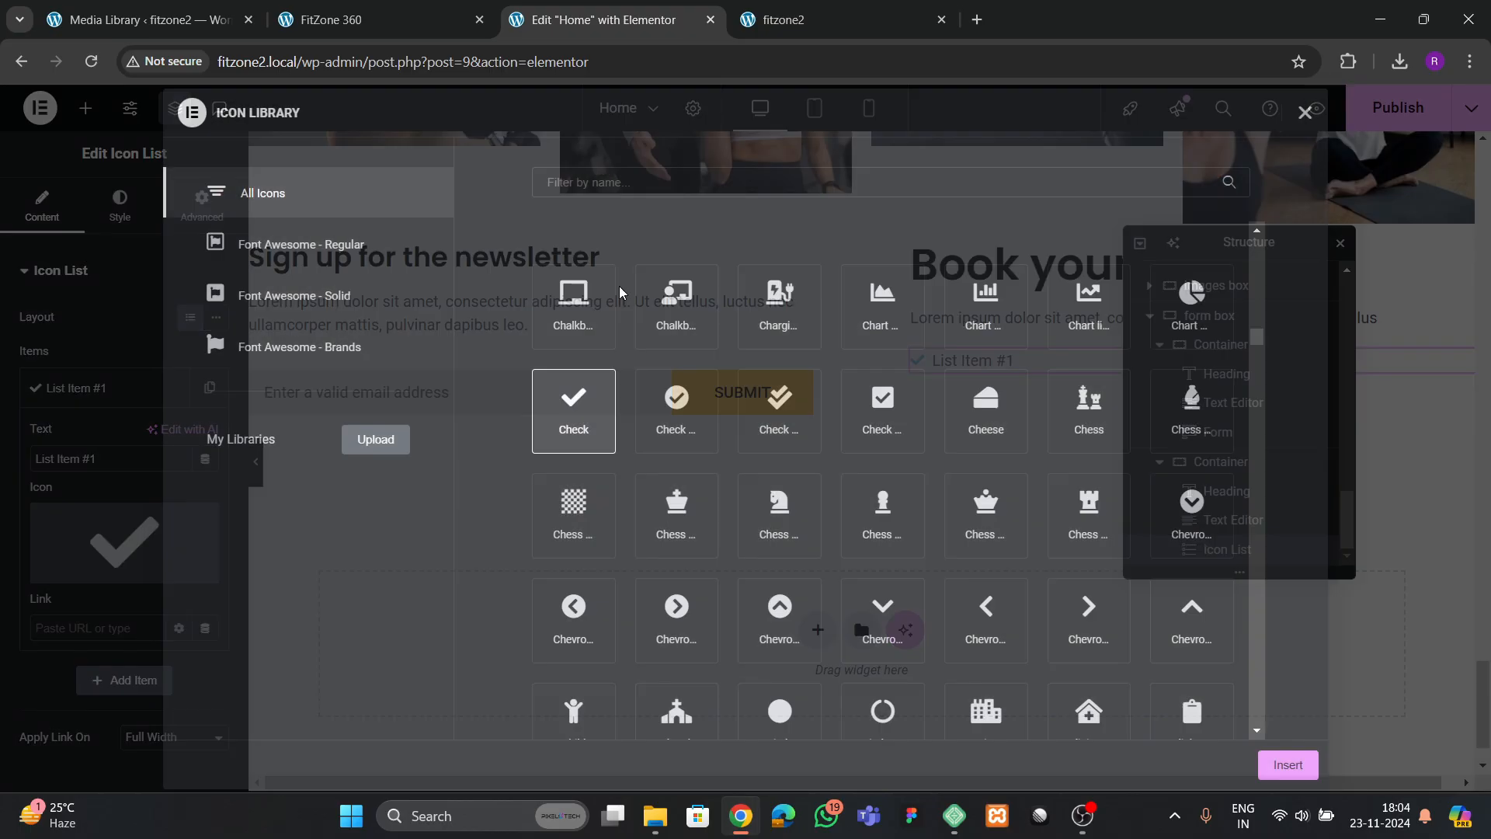
pyautogui.click(624, 192)
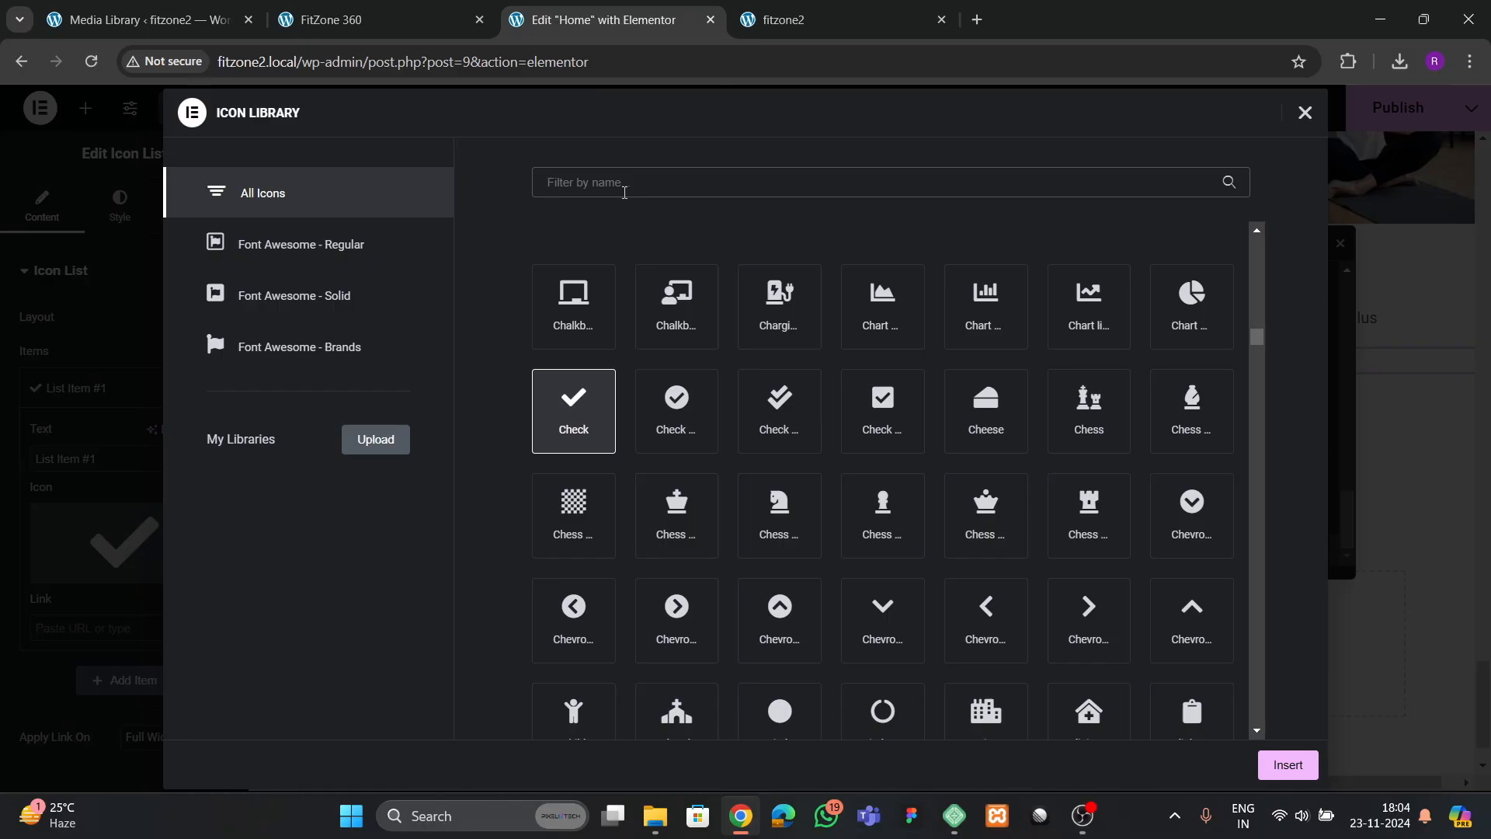
pyautogui.write('phone')
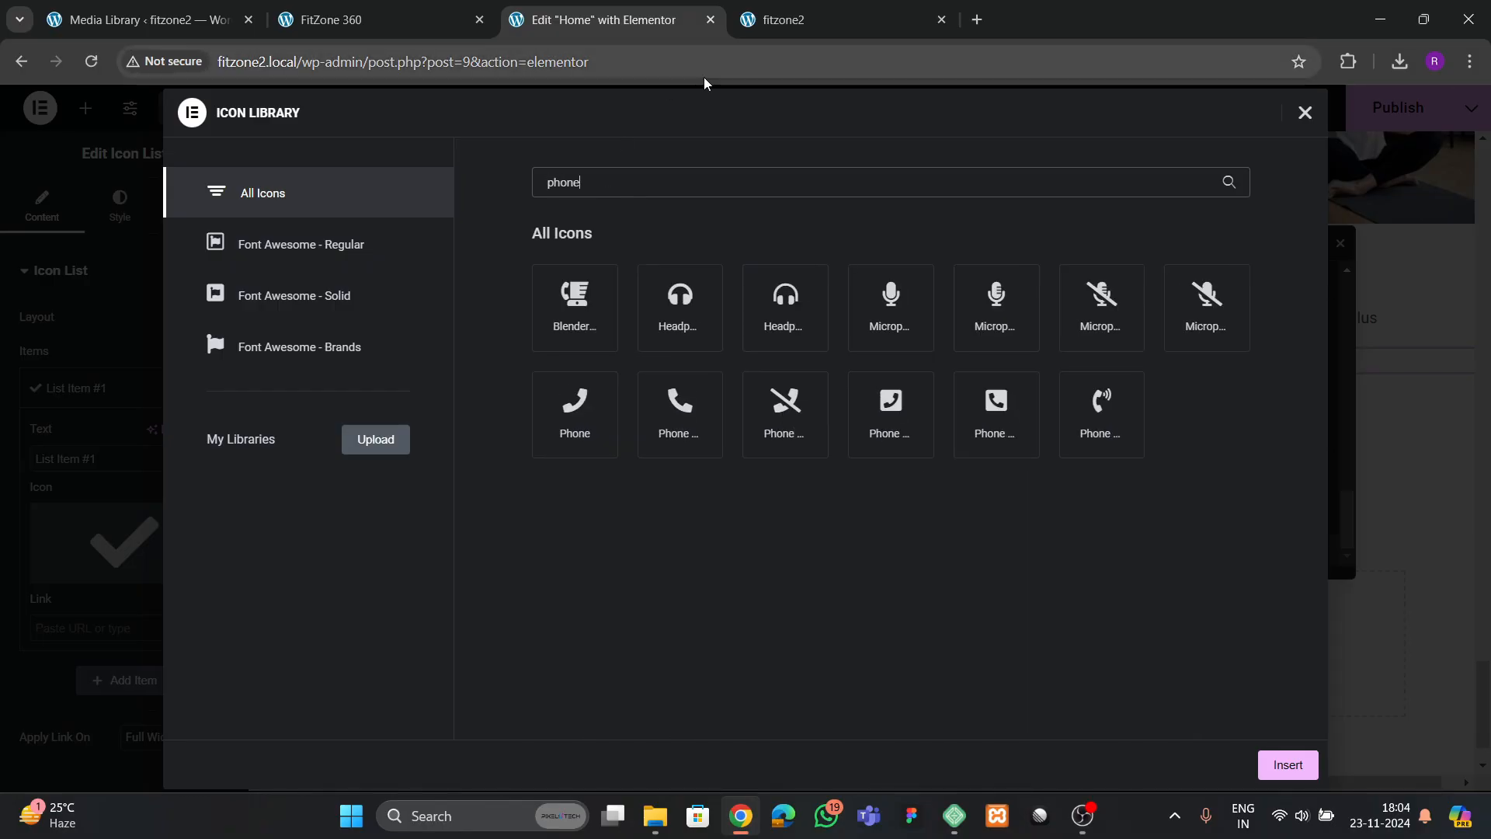
pyautogui.click(680, 412)
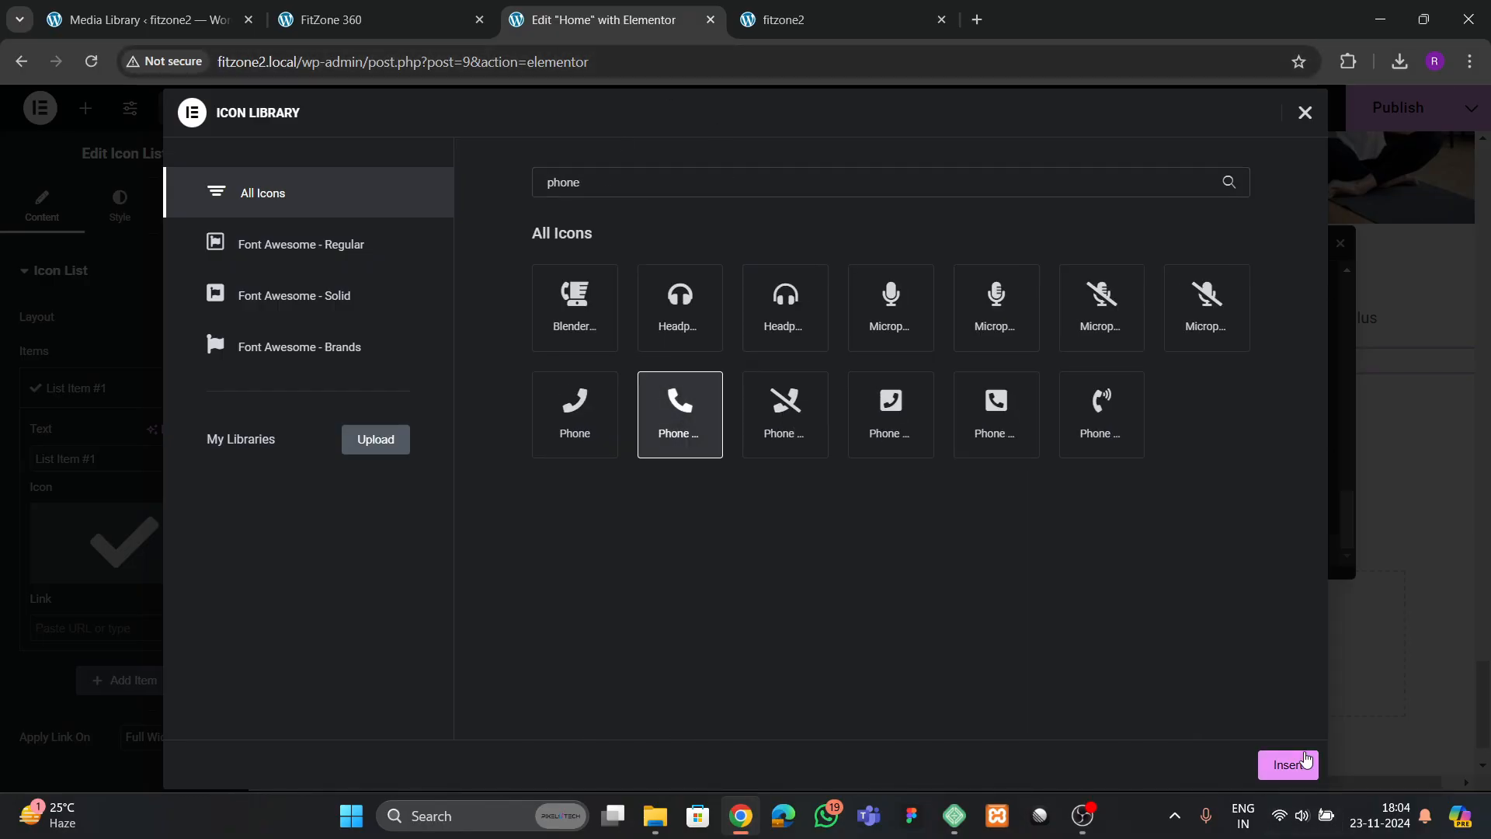
pyautogui.click(1288, 765)
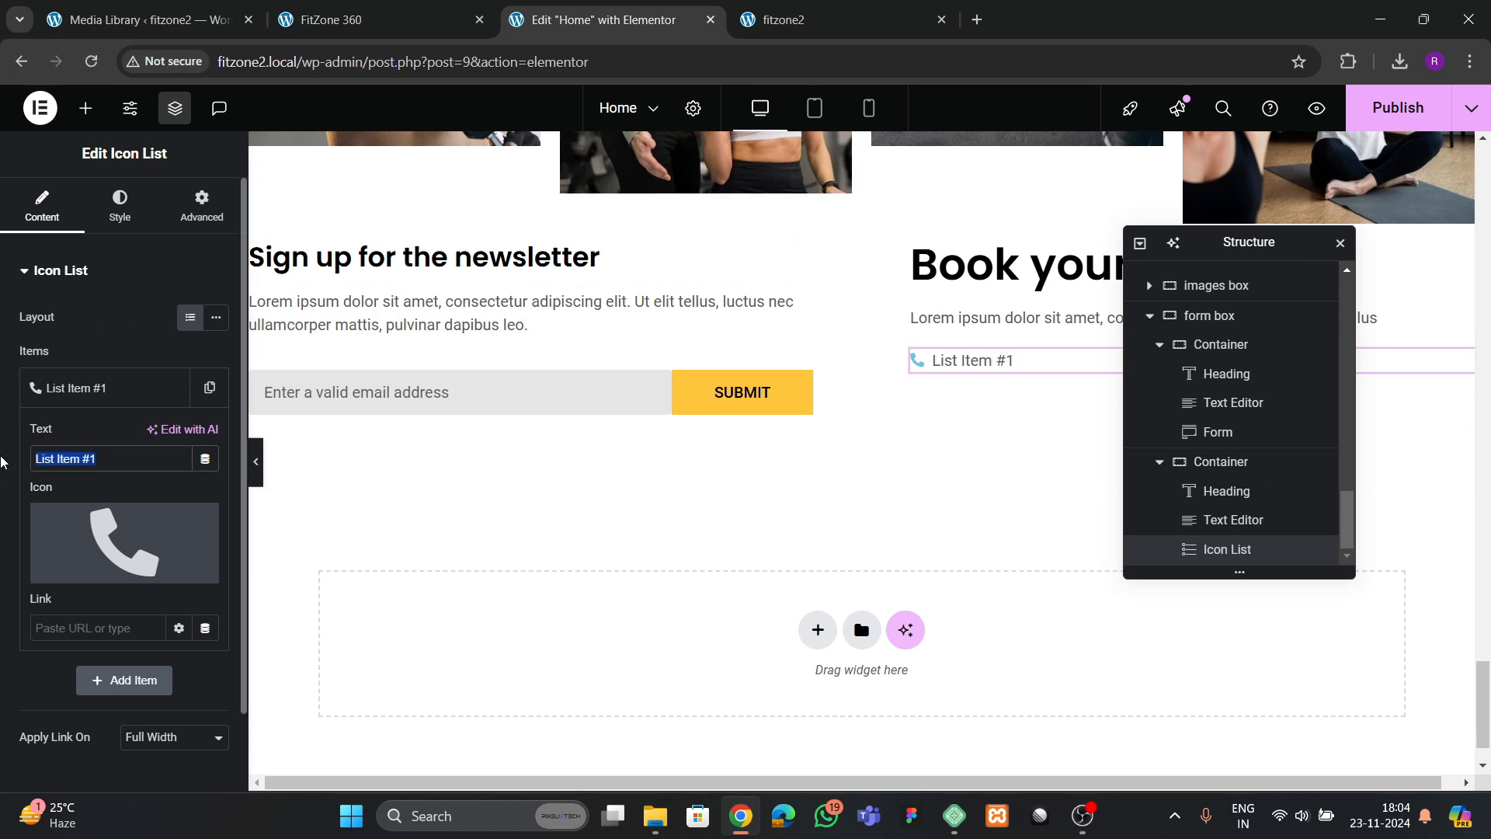
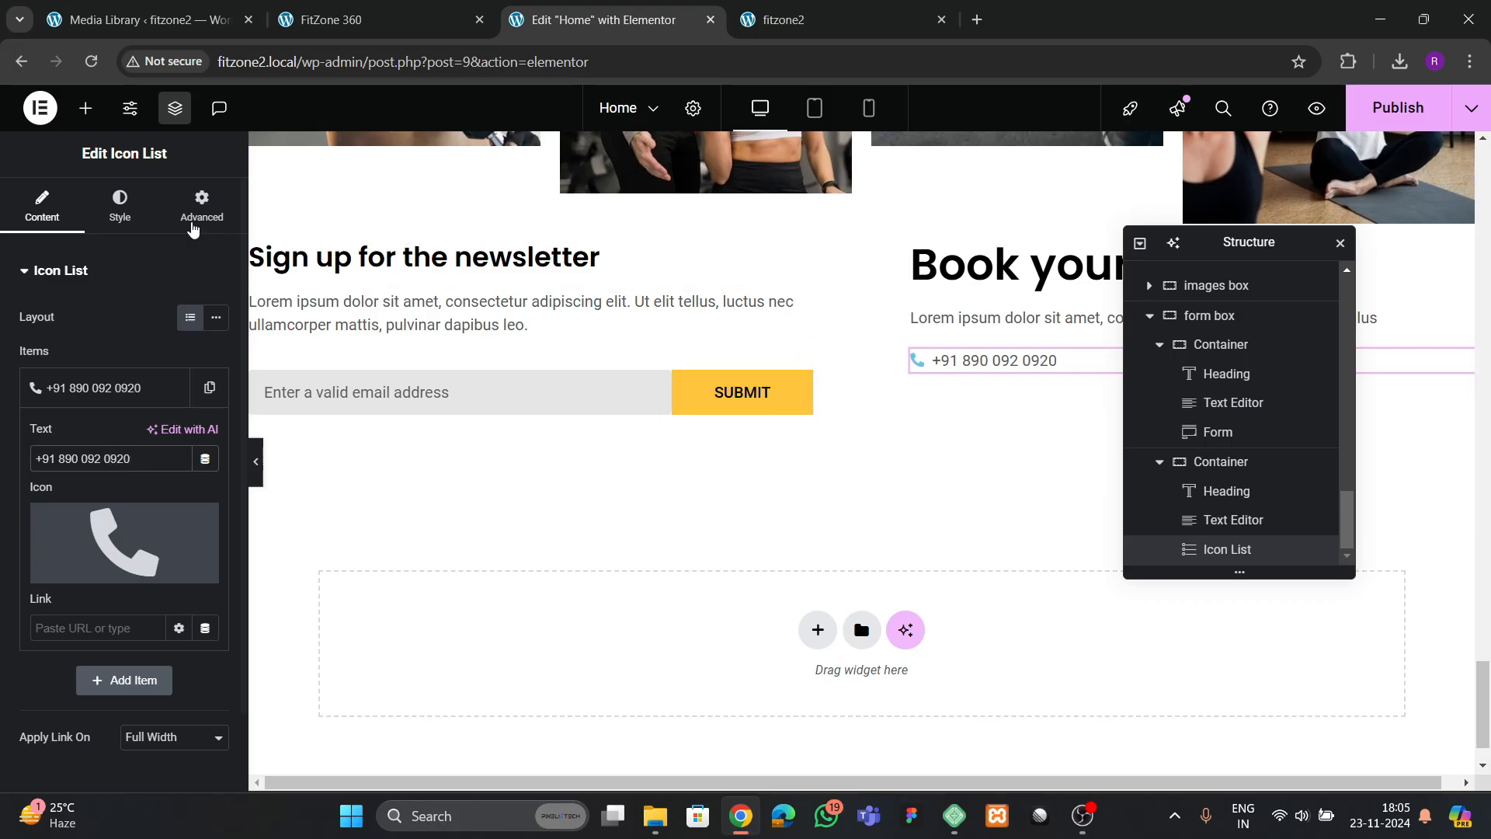
# Apply the yellow global color to the phone icon in the icon list and set its size to 20 px
pyautogui.click(202, 206)
pyautogui.click(120, 206)
pyautogui.click(19, 505)
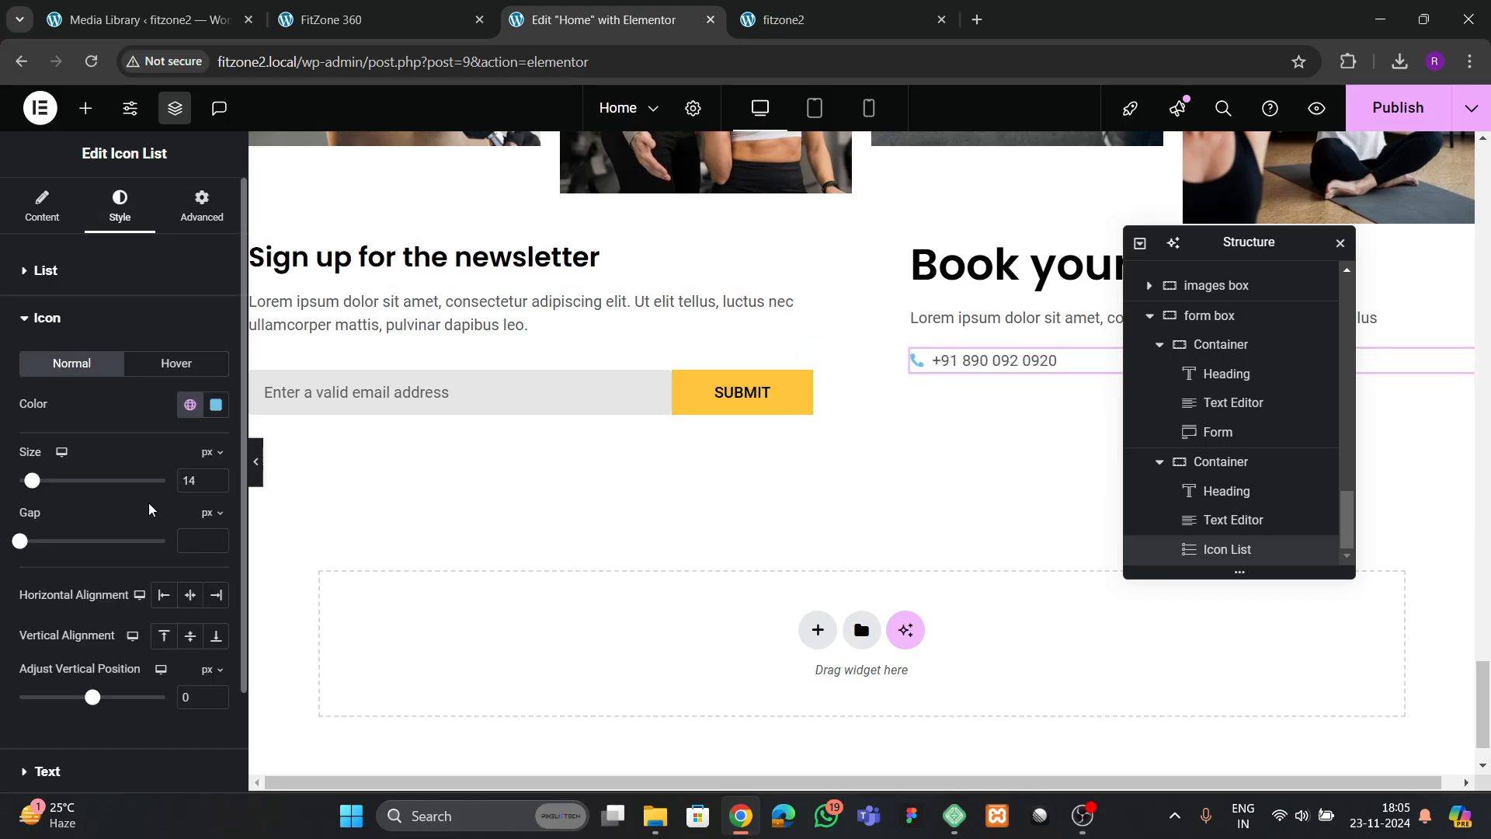
pyautogui.click(190, 405)
pyautogui.click(74, 649)
pyautogui.scroll(-2, 140, 485)
pyautogui.click(68, 668)
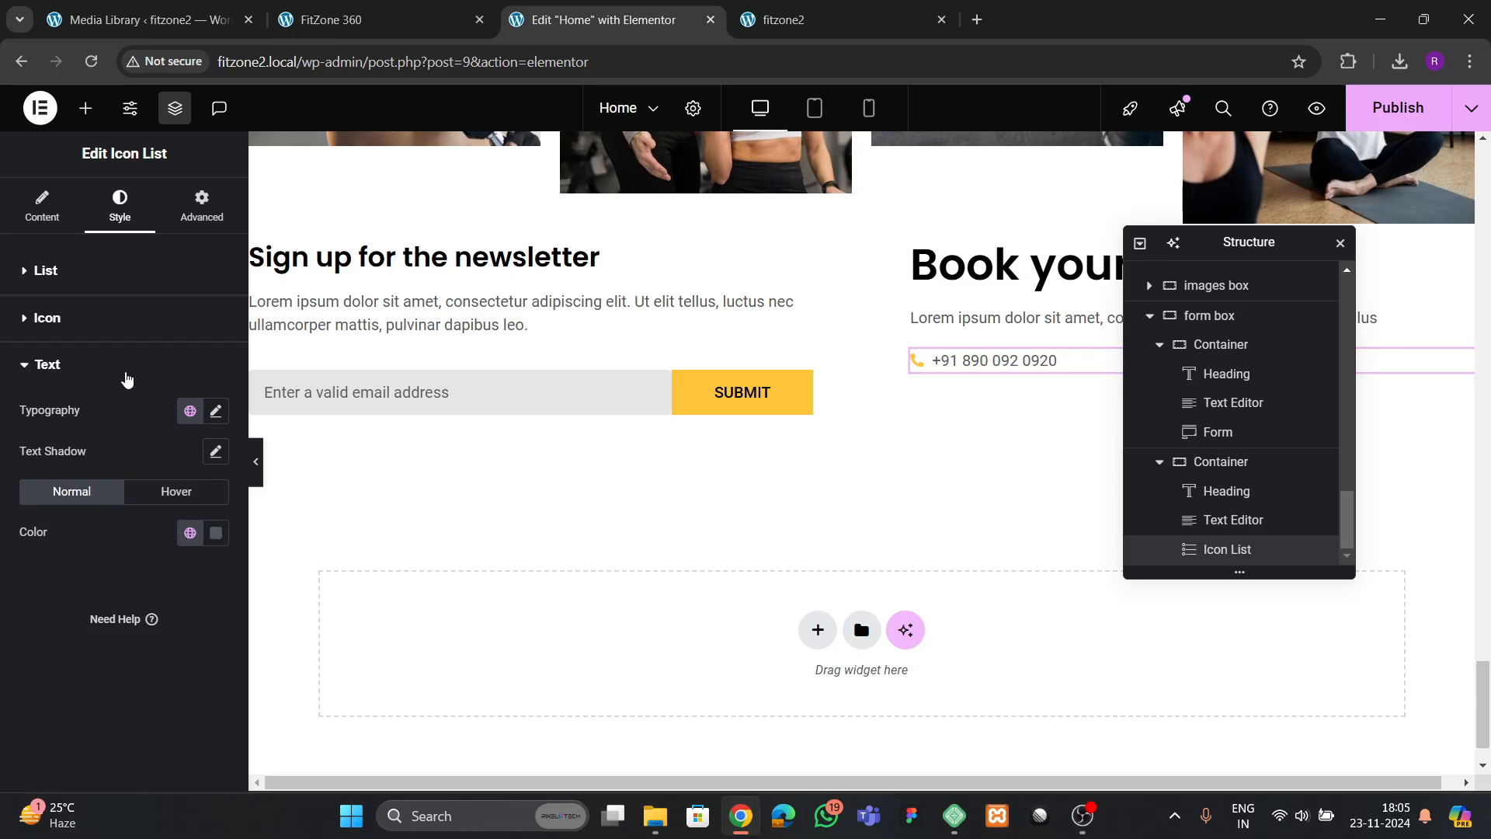
pyautogui.click(86, 321)
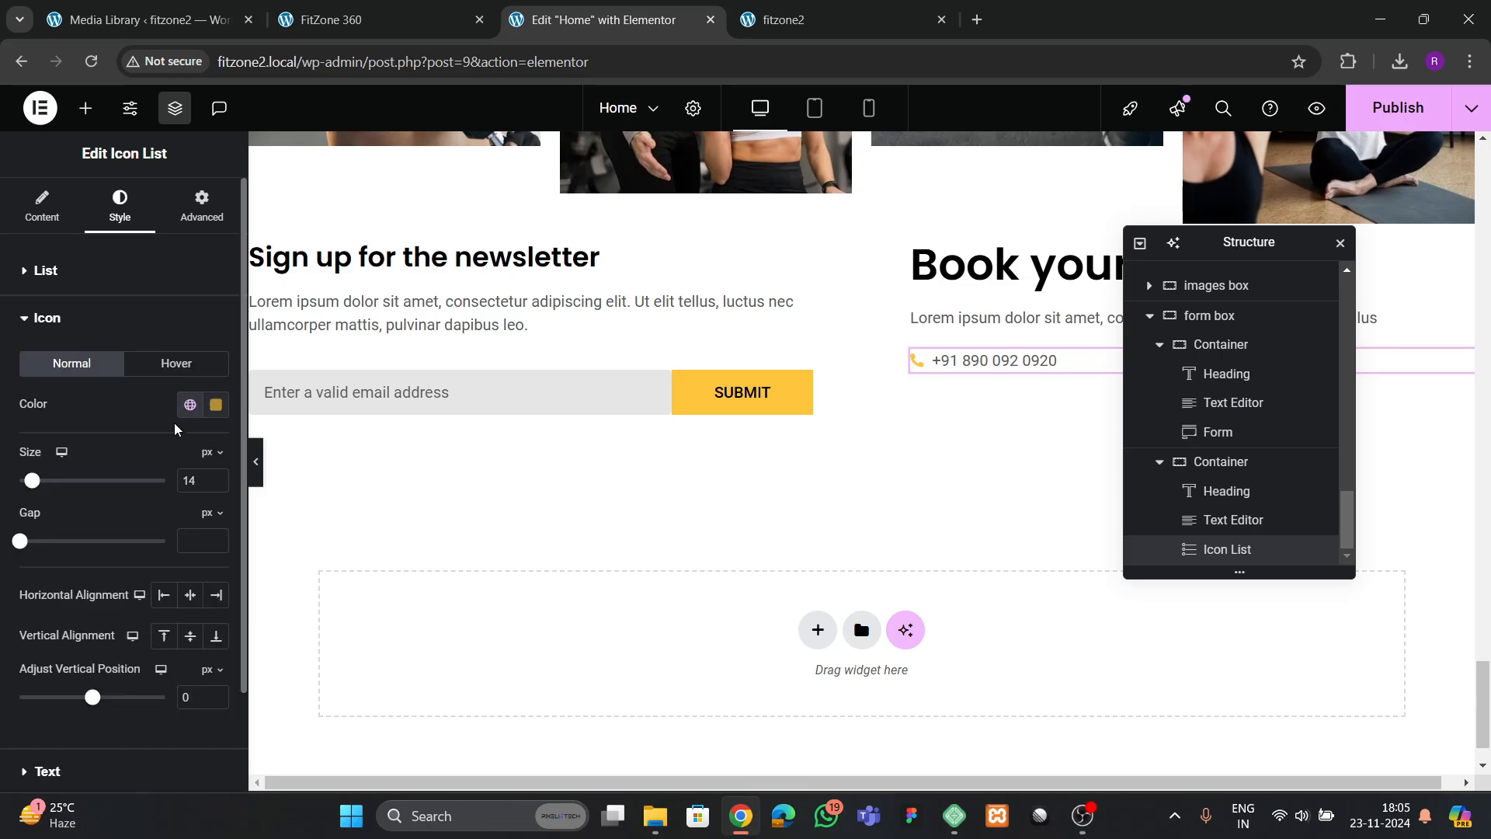
pyautogui.click(218, 480)
pyautogui.click(218, 481)
pyautogui.click(218, 481)
# Set the icon list text's font size to 15 px and change its color to black
pyautogui.scroll(-2, 46, 622)
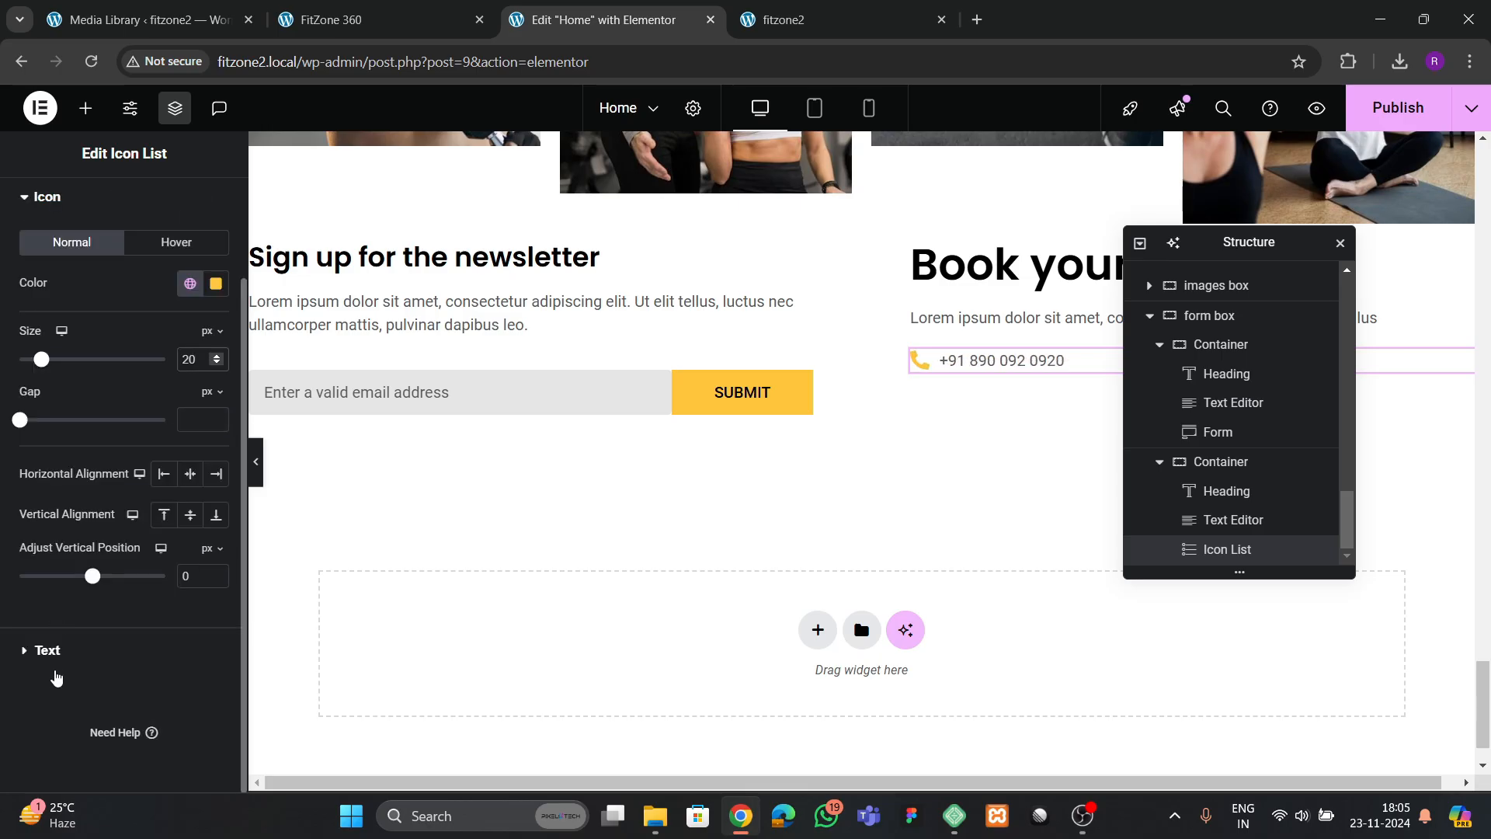
pyautogui.click(54, 667)
pyautogui.click(217, 412)
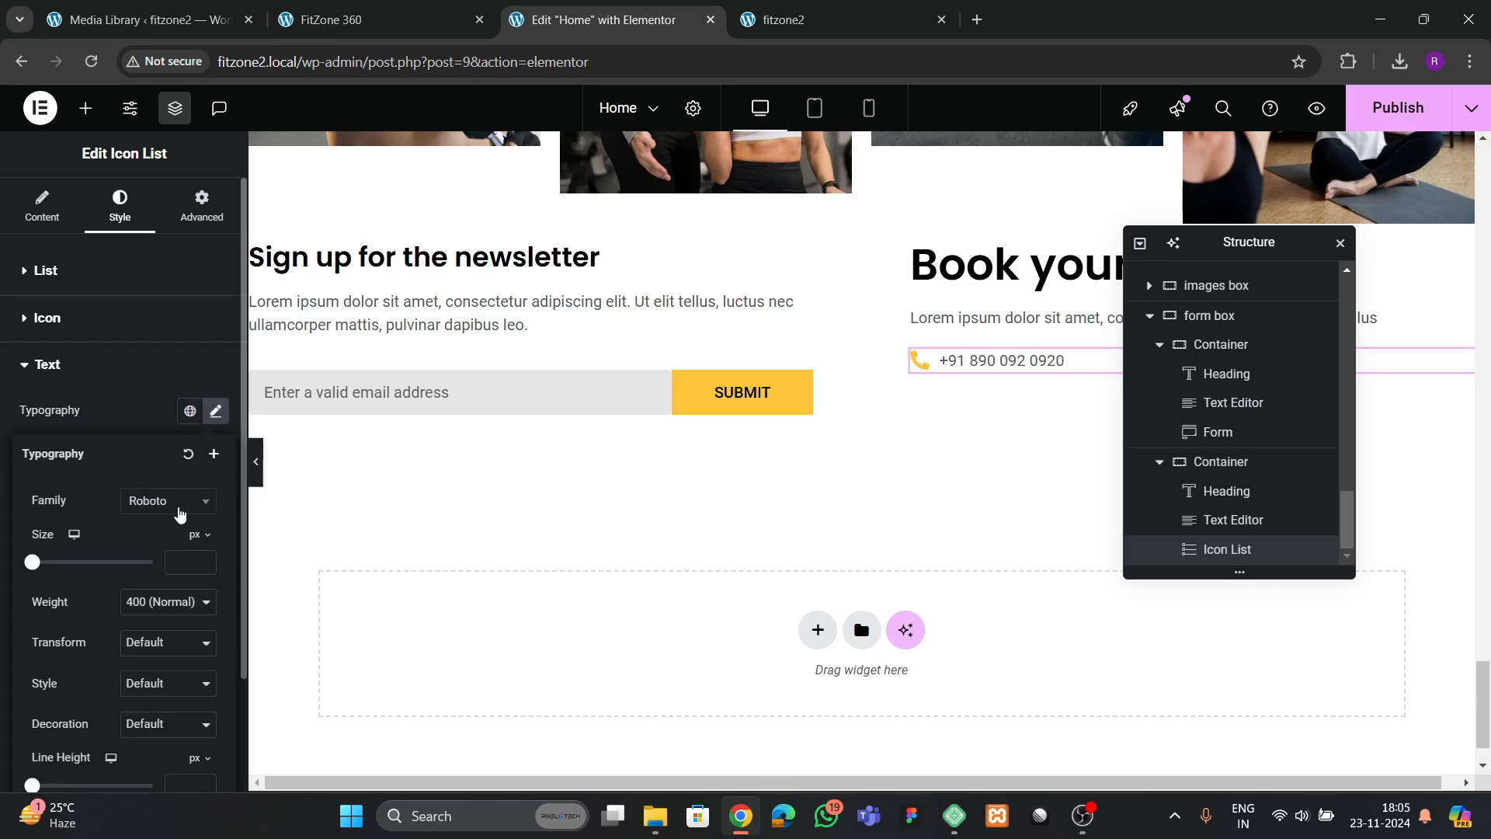
pyautogui.click(204, 560)
pyautogui.click(205, 560)
pyautogui.click(204, 560)
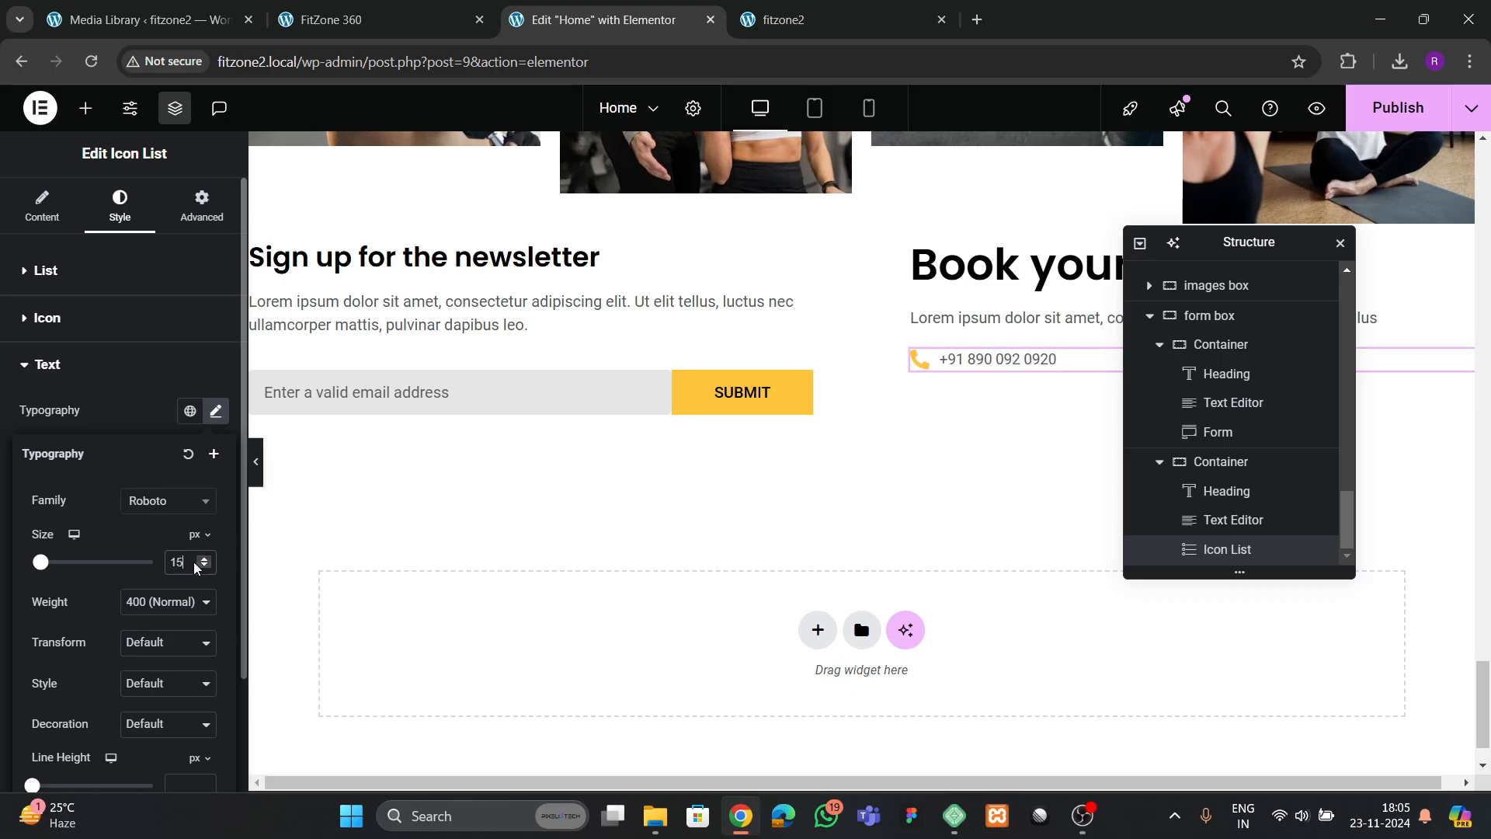
pyautogui.click(165, 437)
pyautogui.click(216, 533)
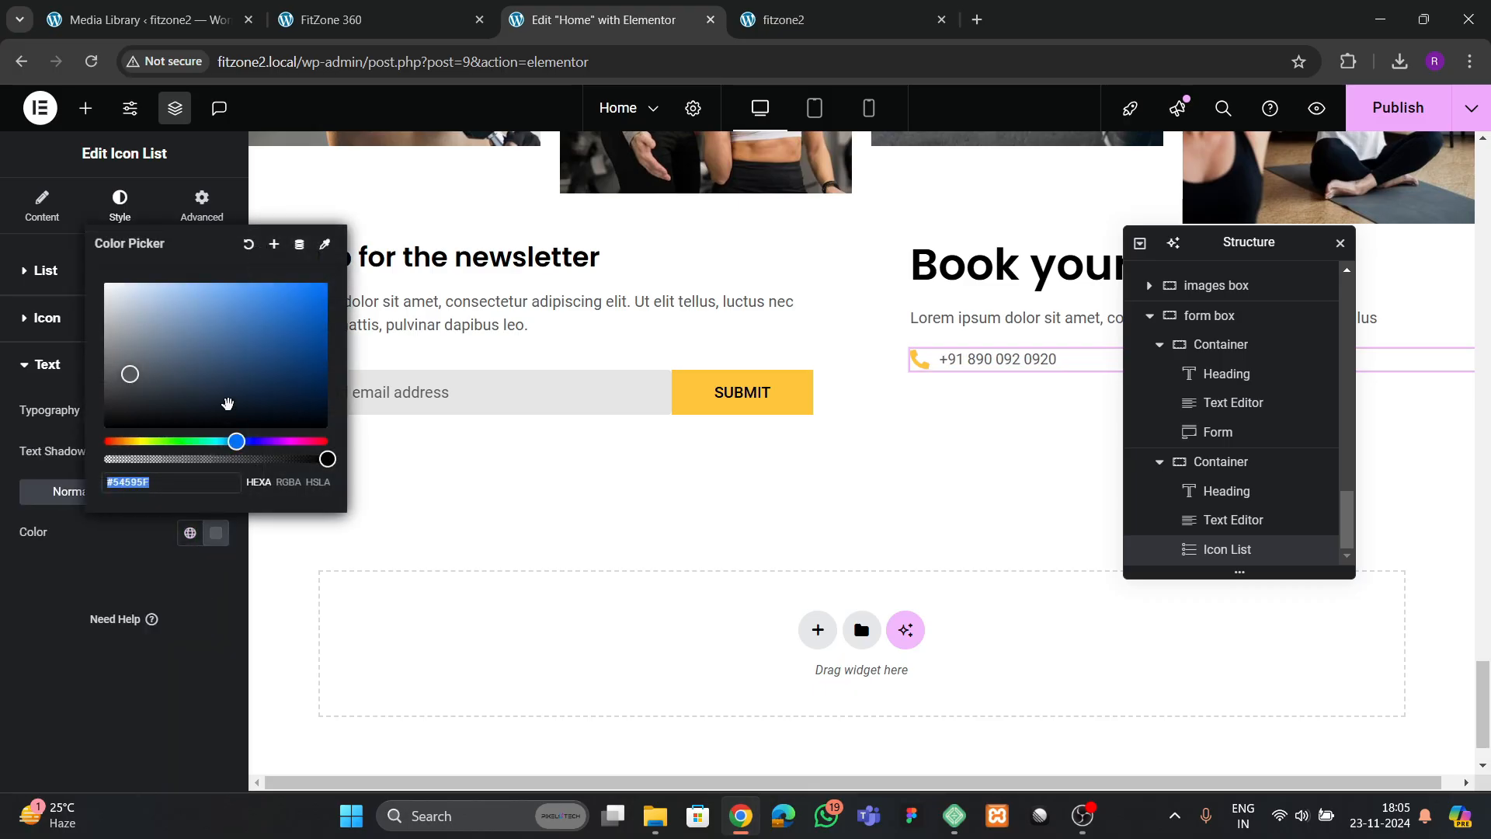
pyautogui.moveTo(226, 403); pyautogui.dragTo(40, 606)
pyautogui.click(39, 606)
# Set the icon list text's weight to 600 (Semi Bold) and its font size to 17 px
pyautogui.click(216, 411)
pyautogui.scroll(-1, 159, 544)
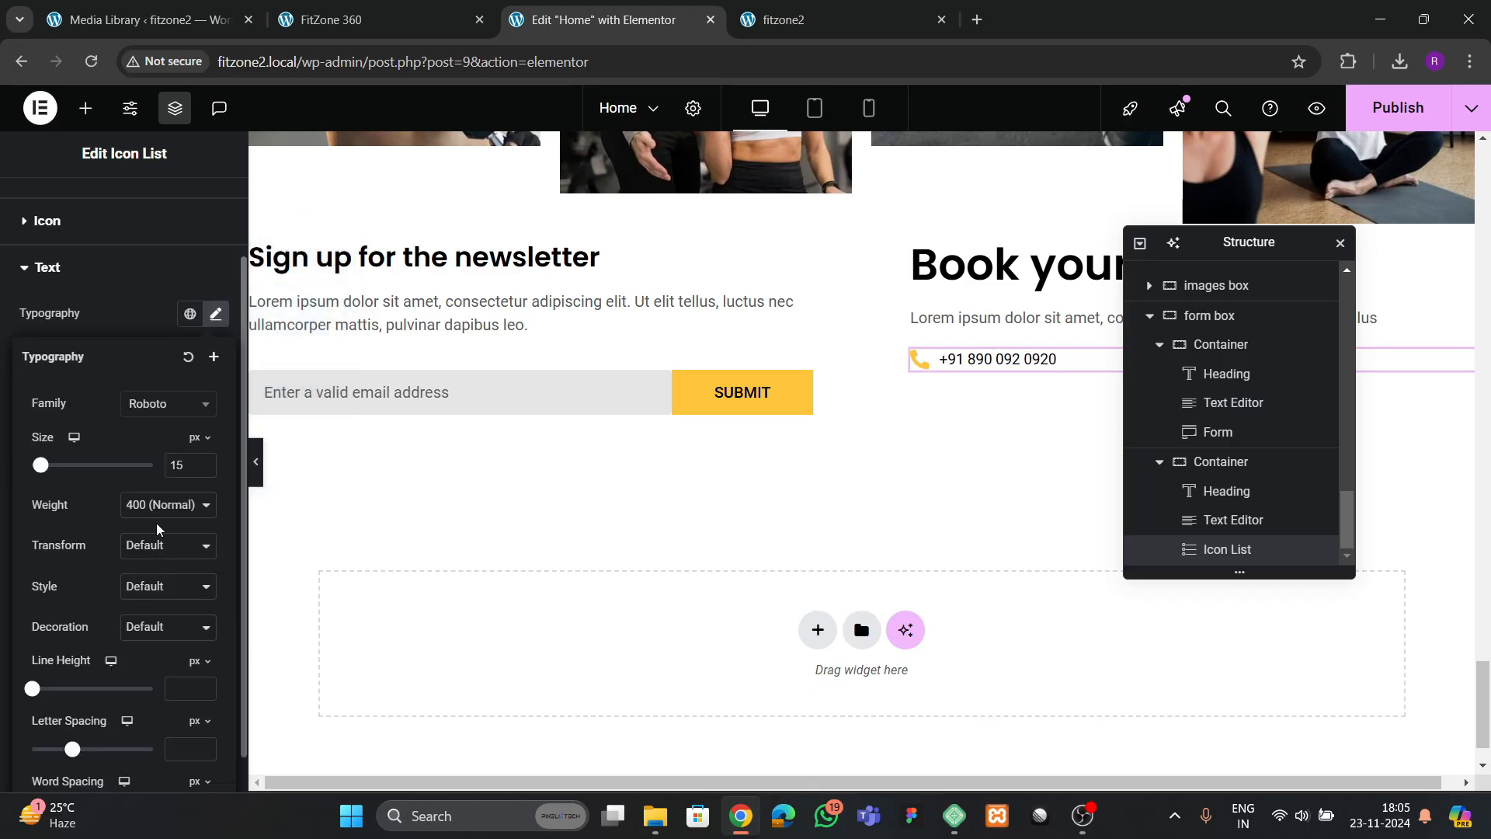
pyautogui.click(161, 509)
pyautogui.click(165, 340)
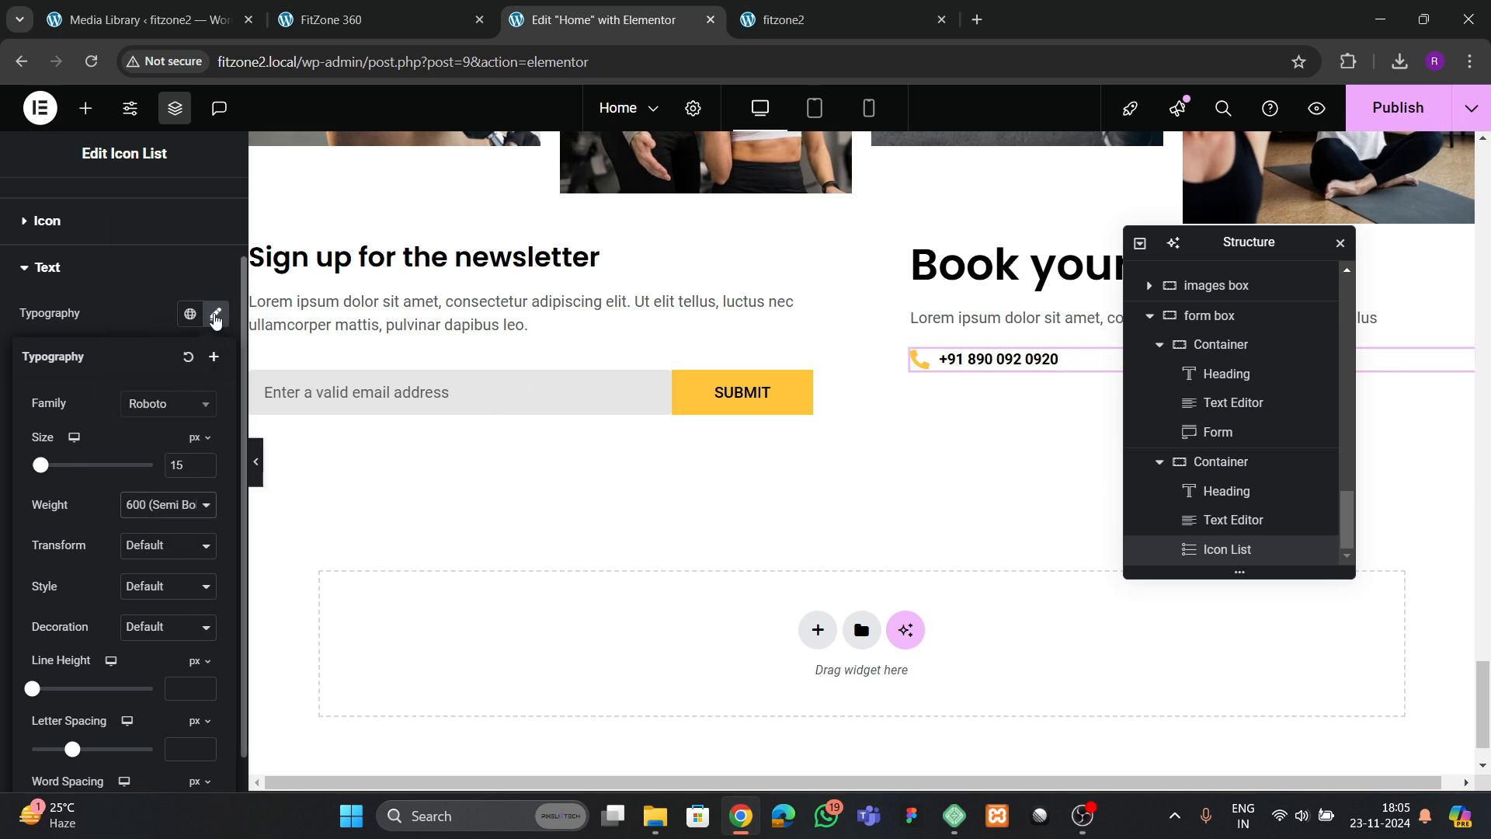
pyautogui.click(204, 461)
pyautogui.click(204, 461)
pyautogui.click(204, 461)
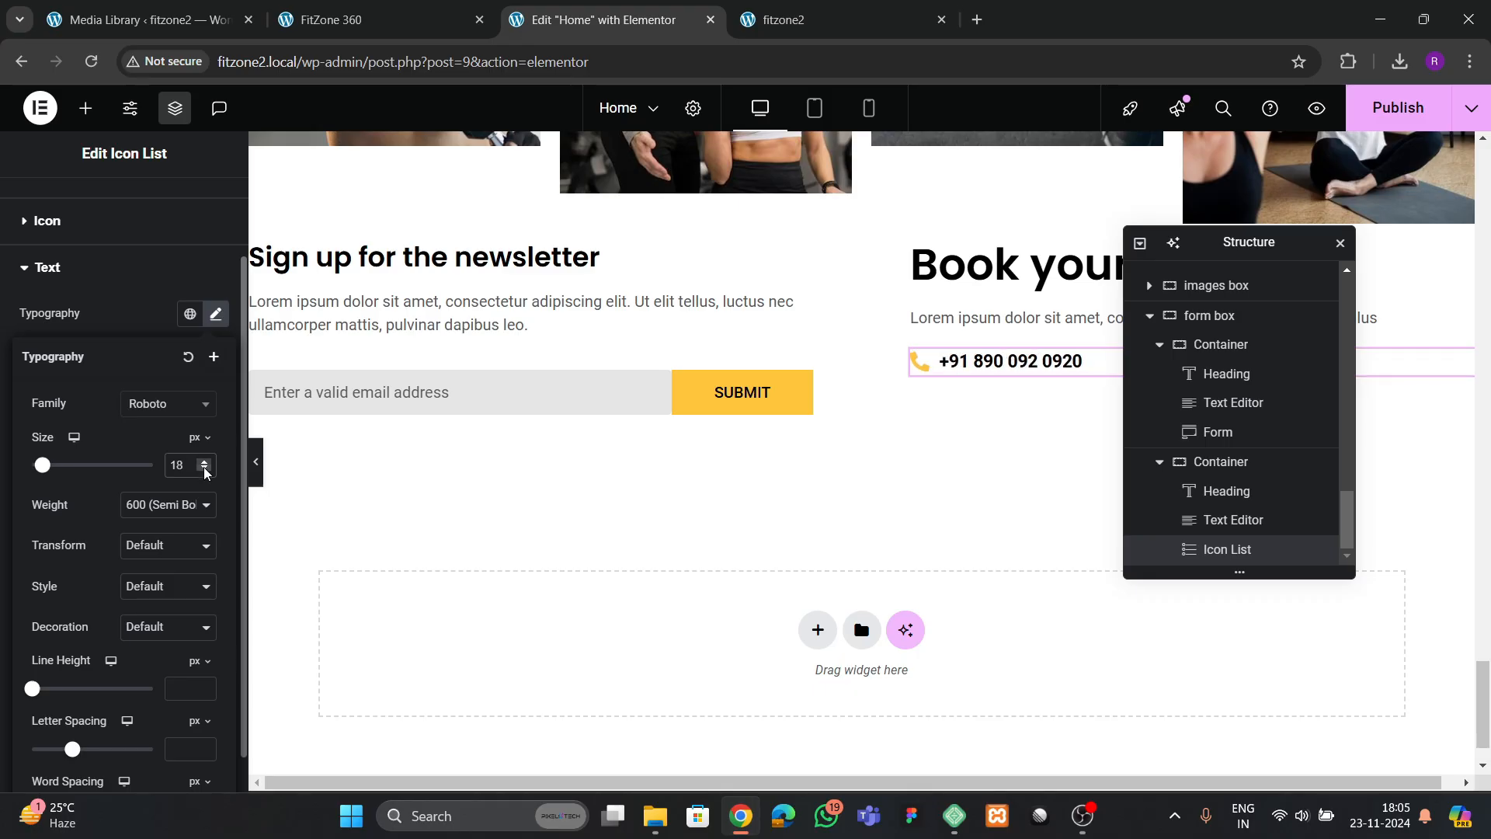
pyautogui.click(206, 469)
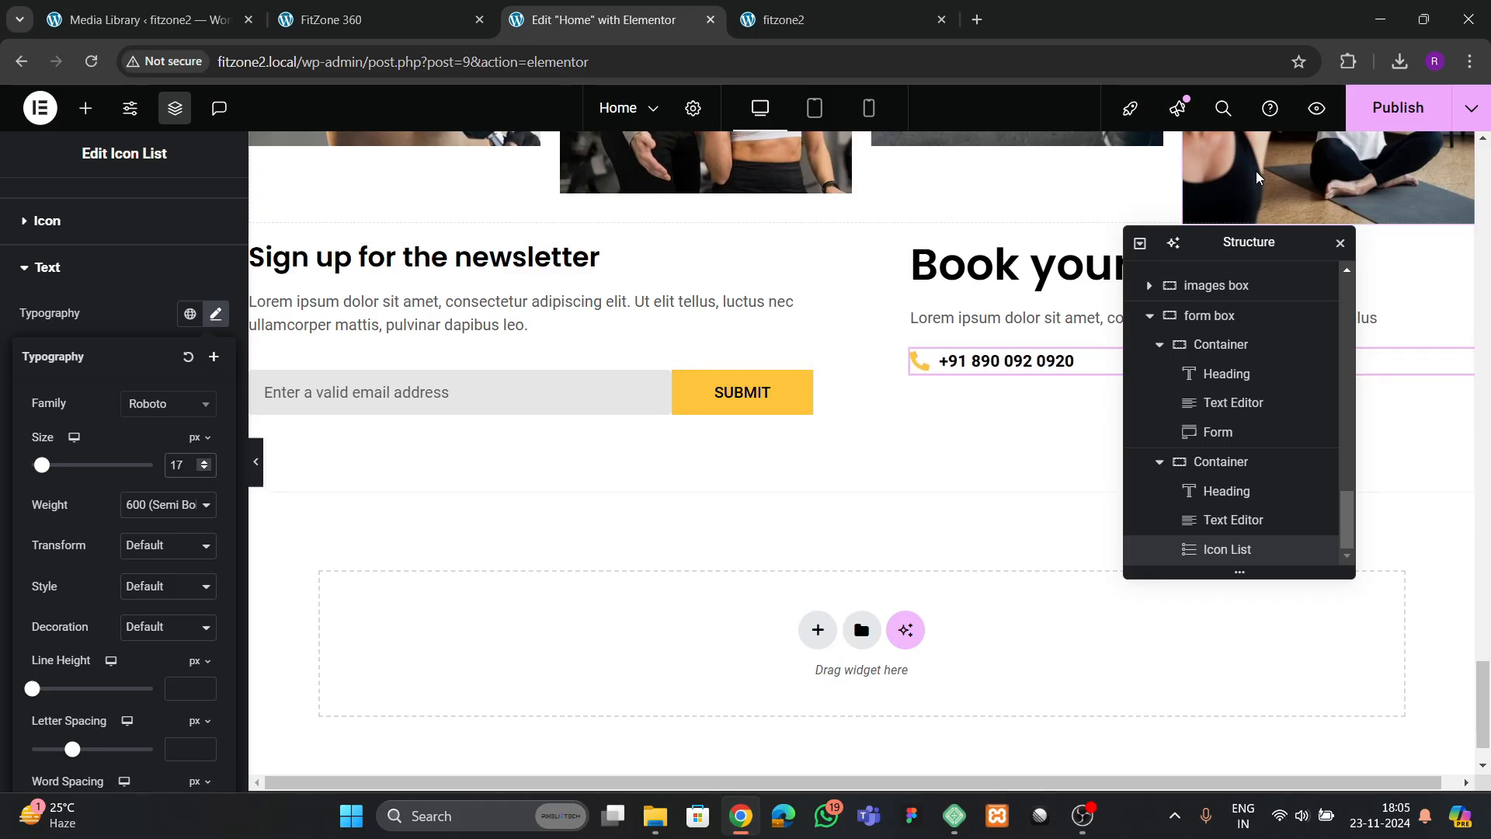
# Publish the Home page and check the newsletter and booking section on the live fitzone2 site
pyautogui.click(1397, 107)
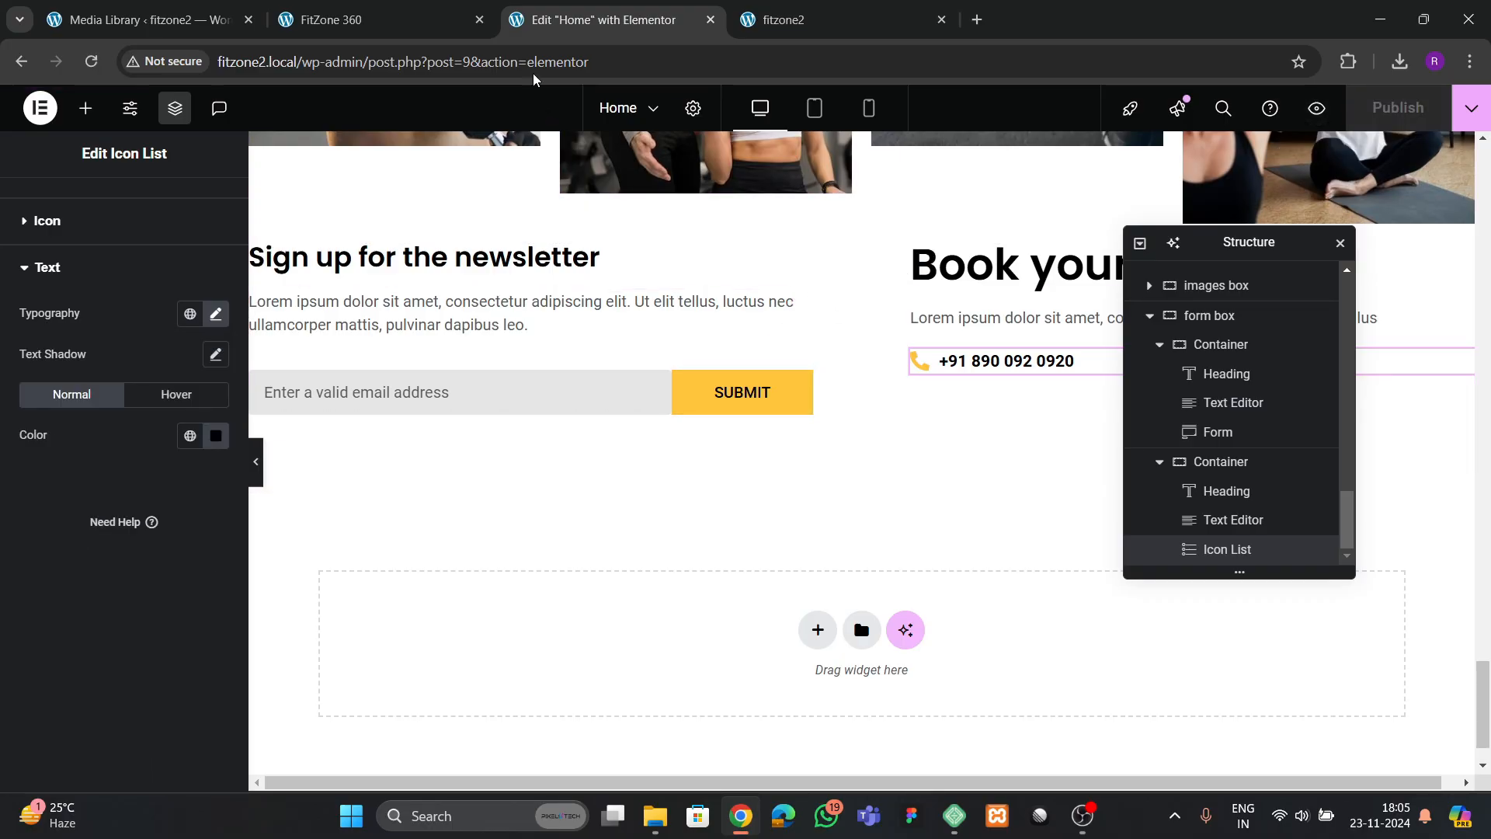
pyautogui.click(781, 21)
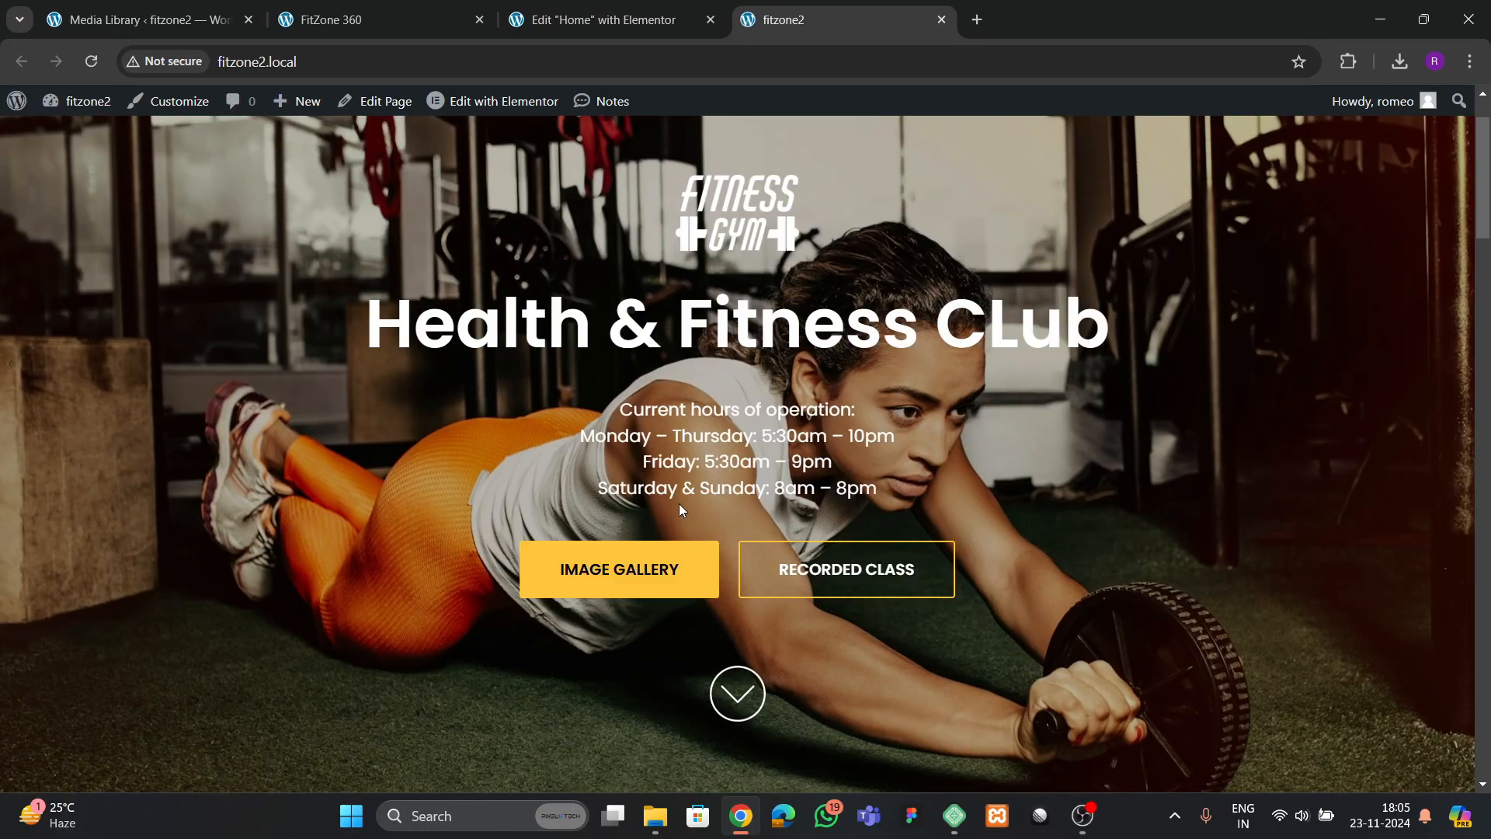
pyautogui.scroll(-20, 684, 521)
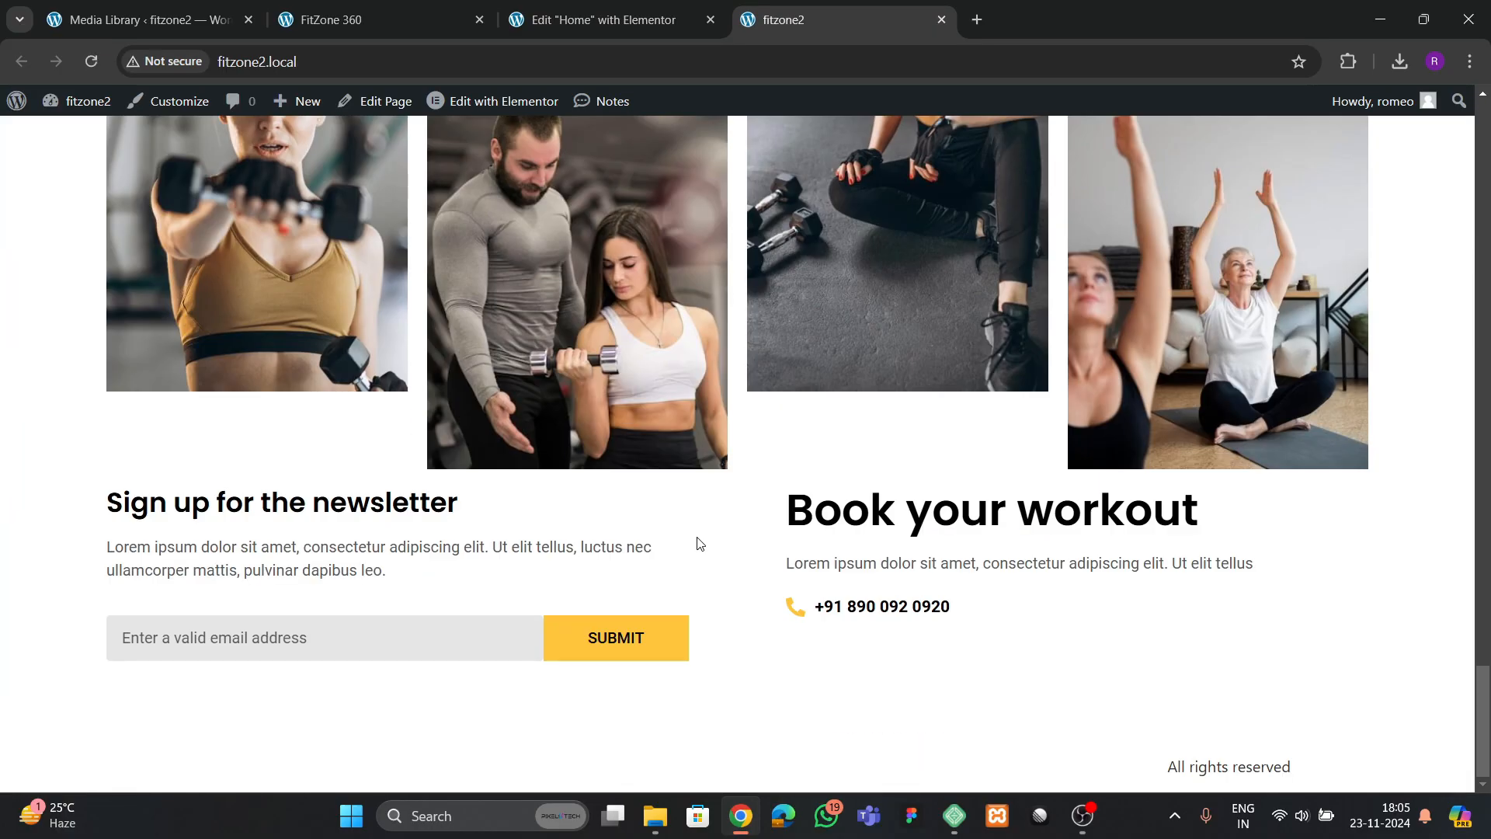
pyautogui.hotkey('ctrl', 'shift', 'Tab')
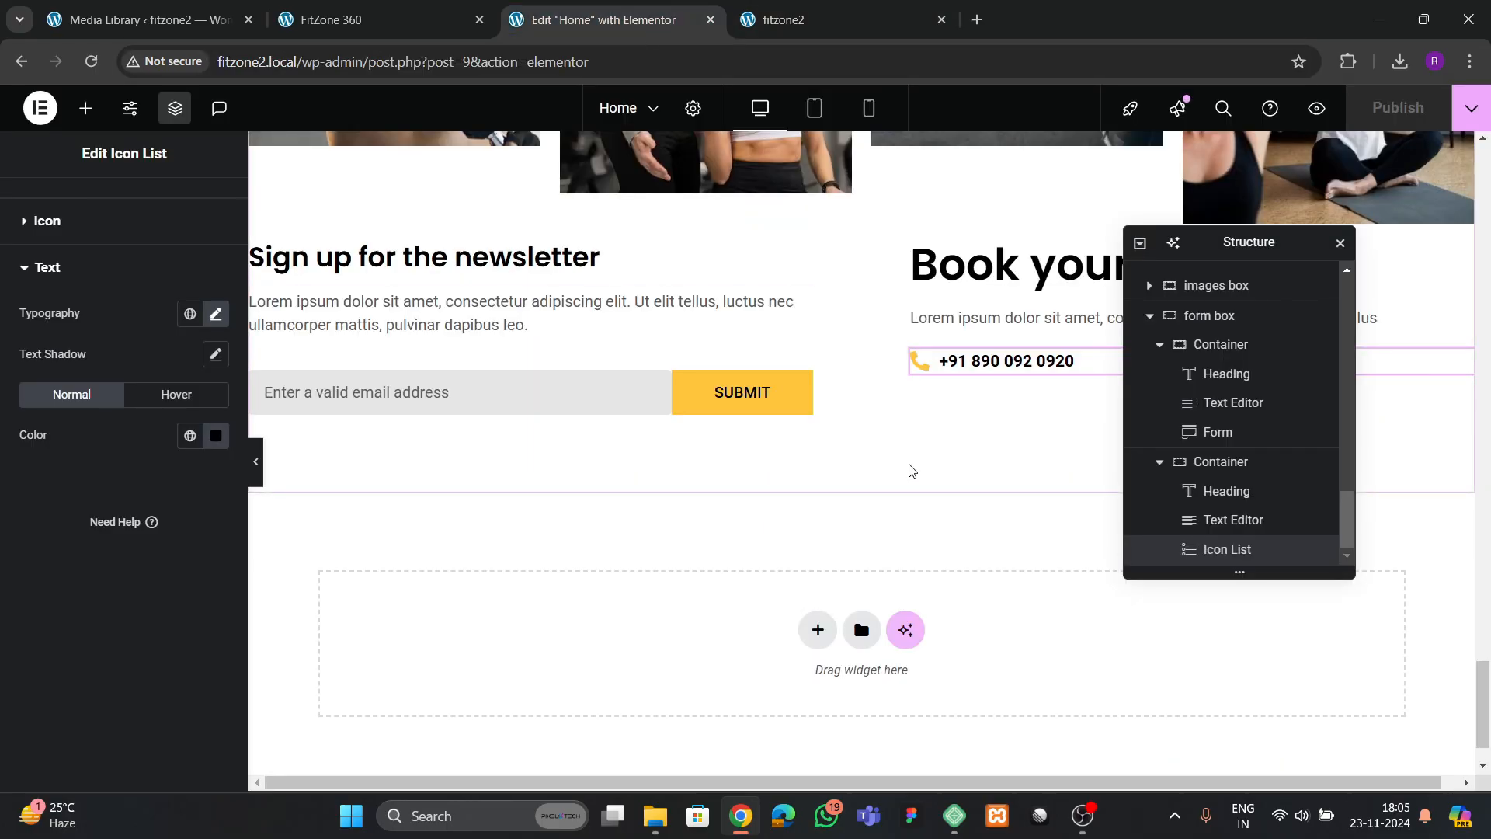
# Center the newsletter container's items with both Justify Content and Align Items, and set its column and row gaps to 100 px
pyautogui.scroll(2, 1188, 497)
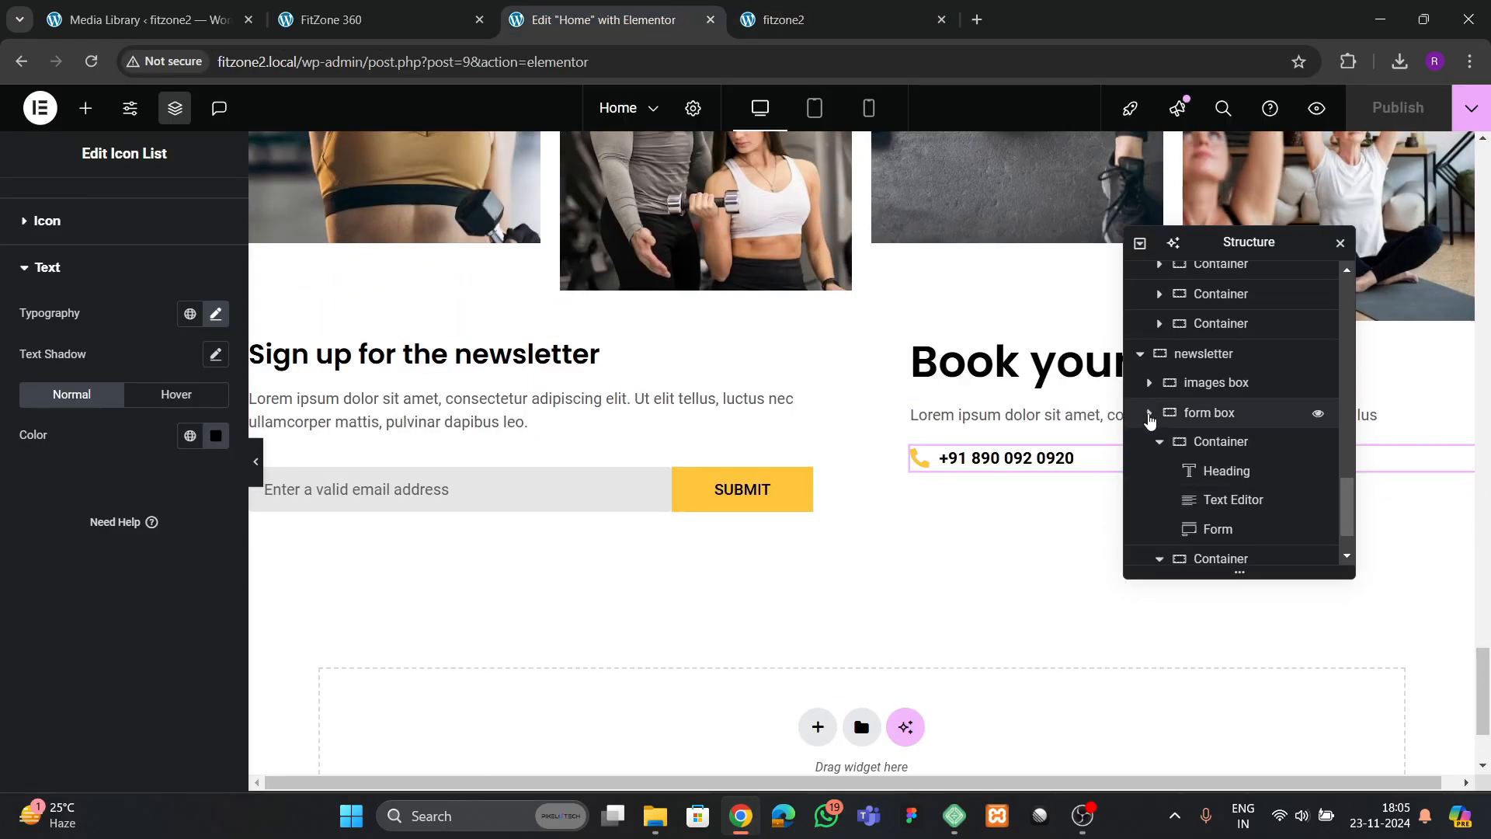
pyautogui.click(1150, 412)
pyautogui.click(1193, 487)
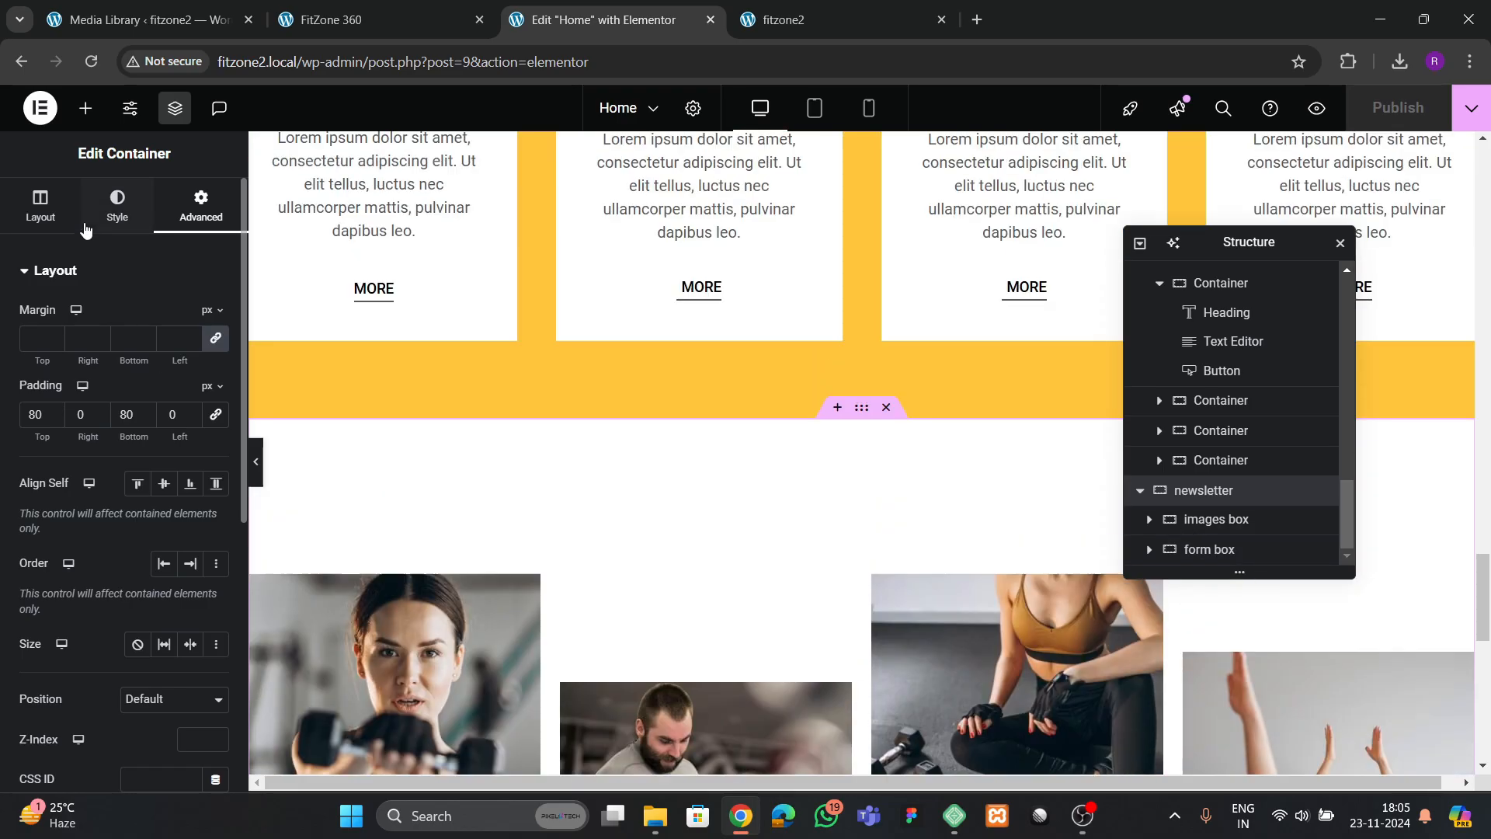
pyautogui.click(43, 208)
pyautogui.scroll(-5, 118, 419)
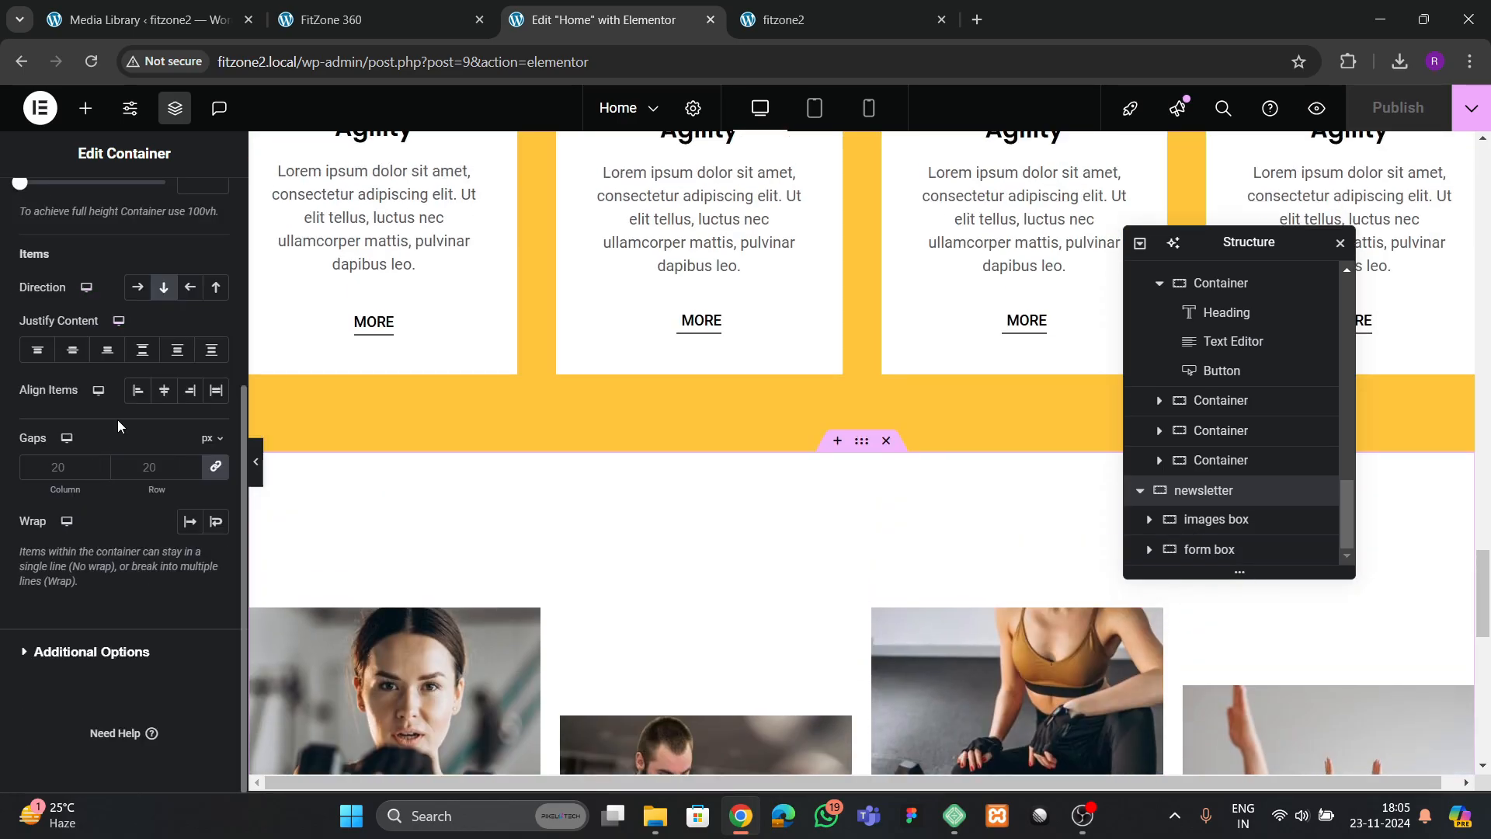
pyautogui.click(72, 349)
pyautogui.click(164, 390)
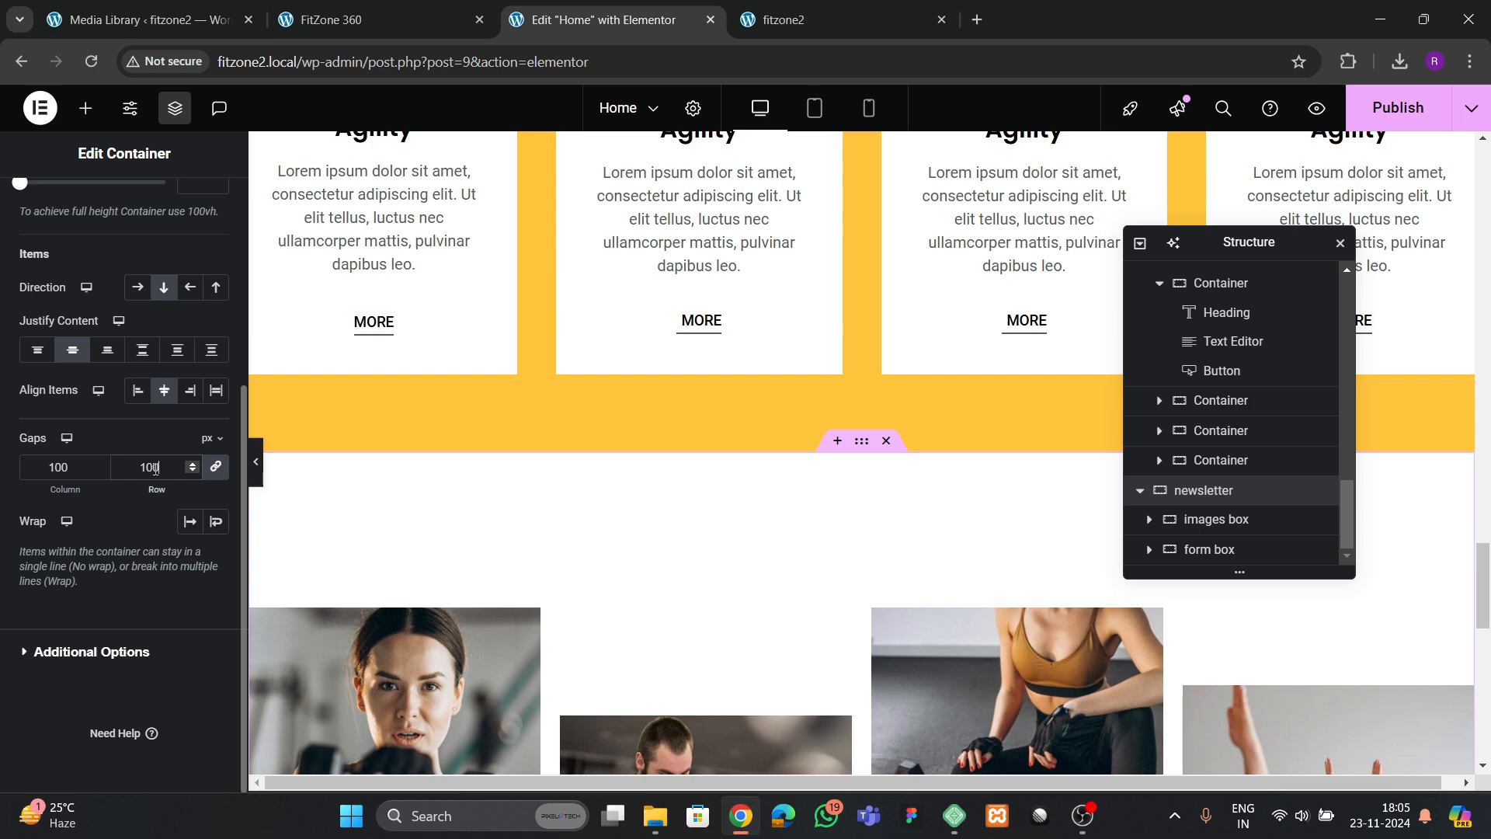
pyautogui.scroll(-10, 827, 446)
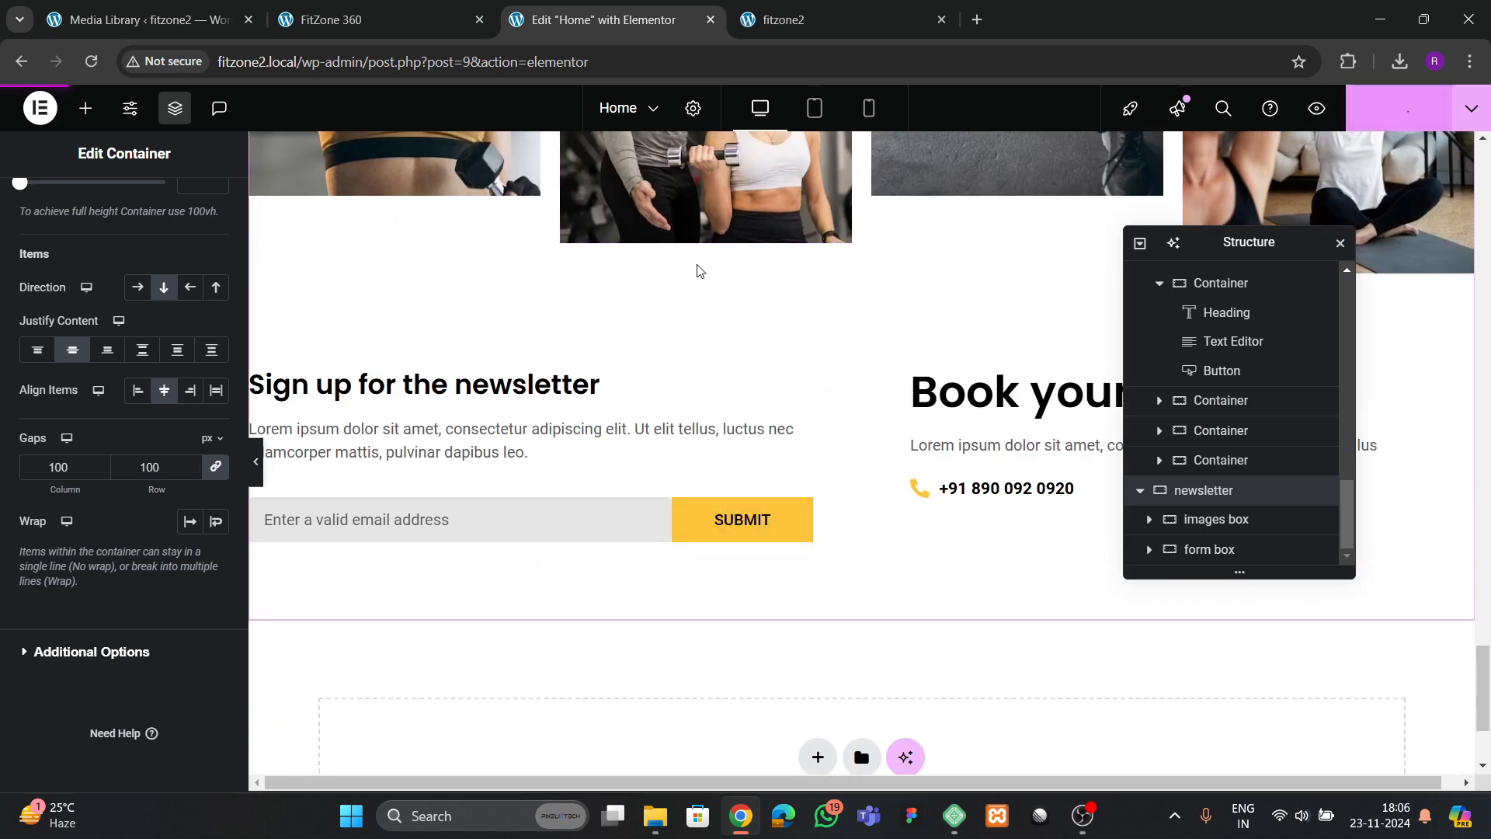
# Consult the image section on the FitZone 360 reference page and set the services 2 container's bottom padding to 300 px
pyautogui.click(350, 20)
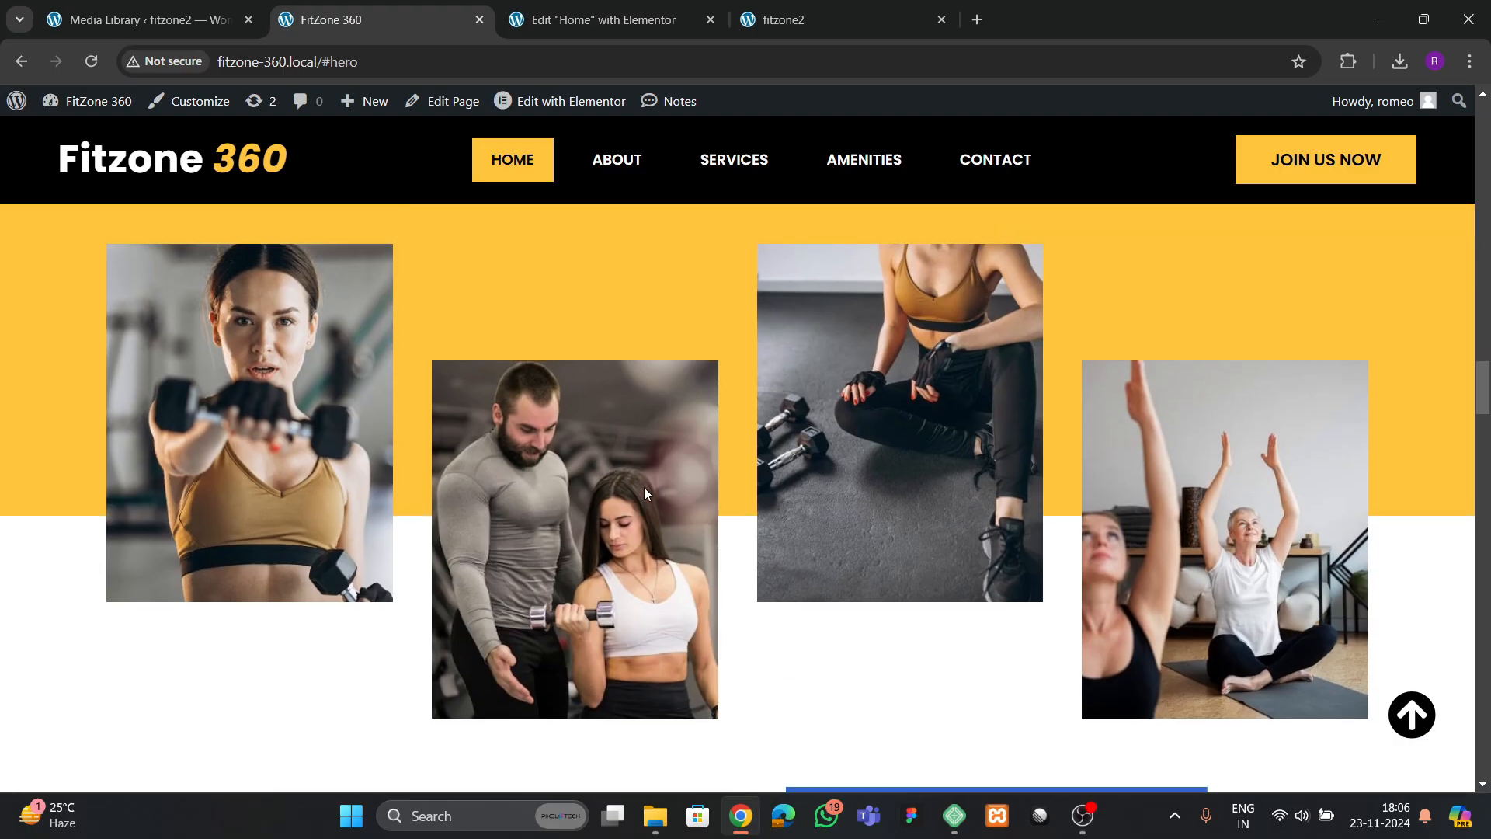
pyautogui.scroll(2, 644, 488)
pyautogui.click(598, 19)
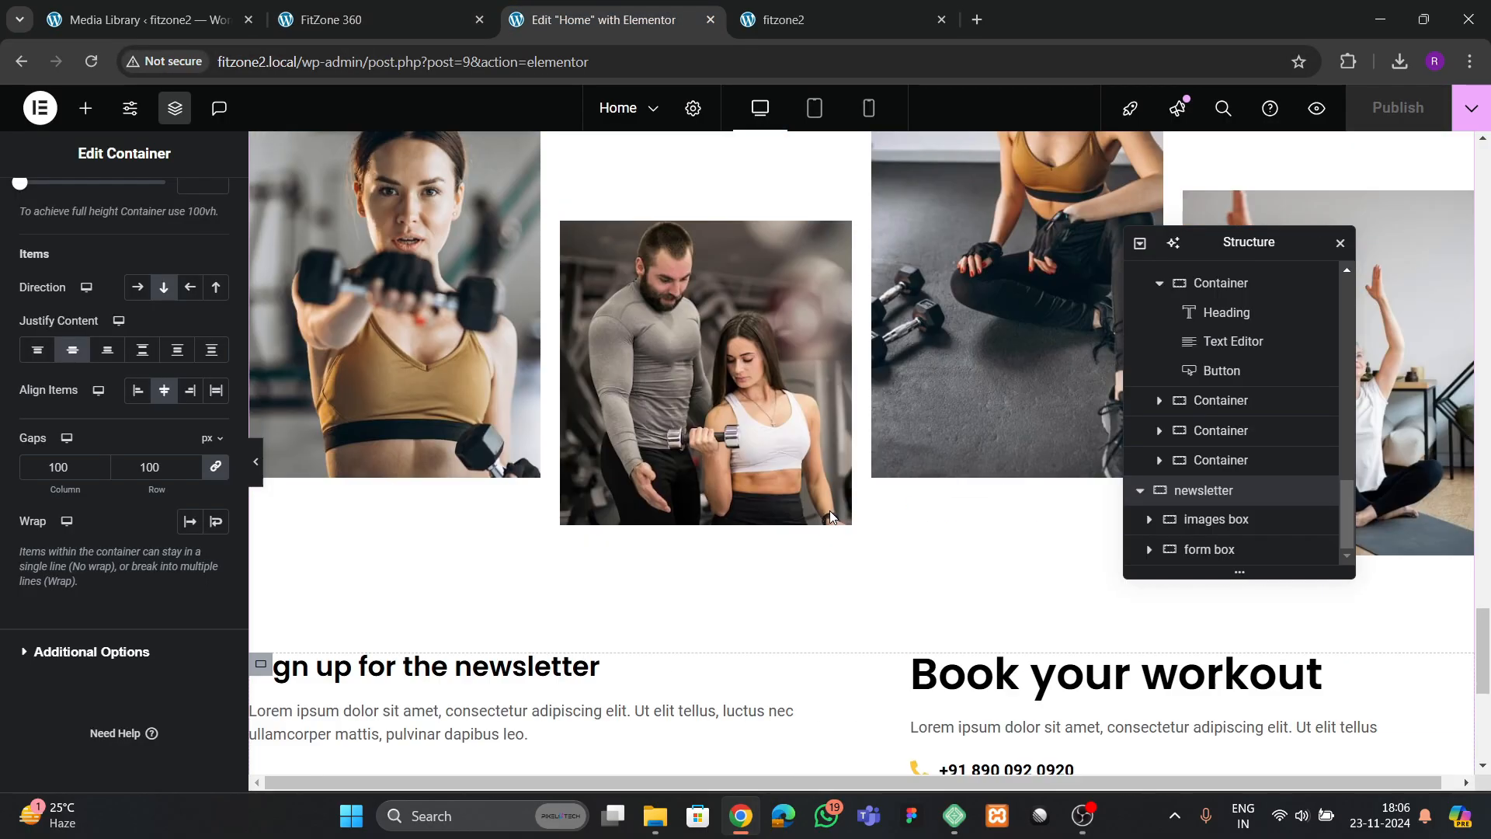
pyautogui.scroll(5, 831, 511)
pyautogui.scroll(7, 838, 513)
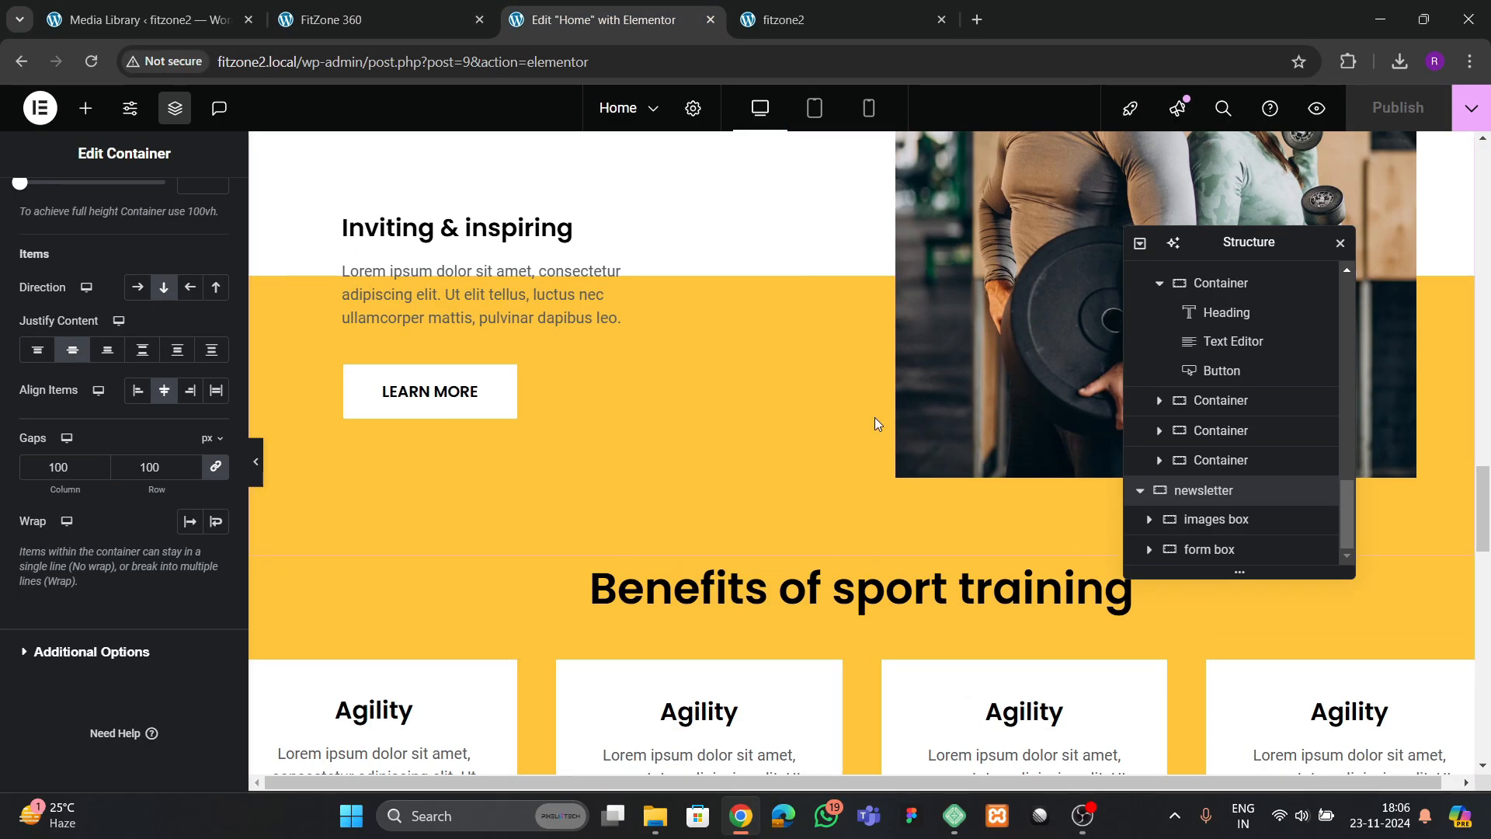
pyautogui.scroll(4, 1203, 460)
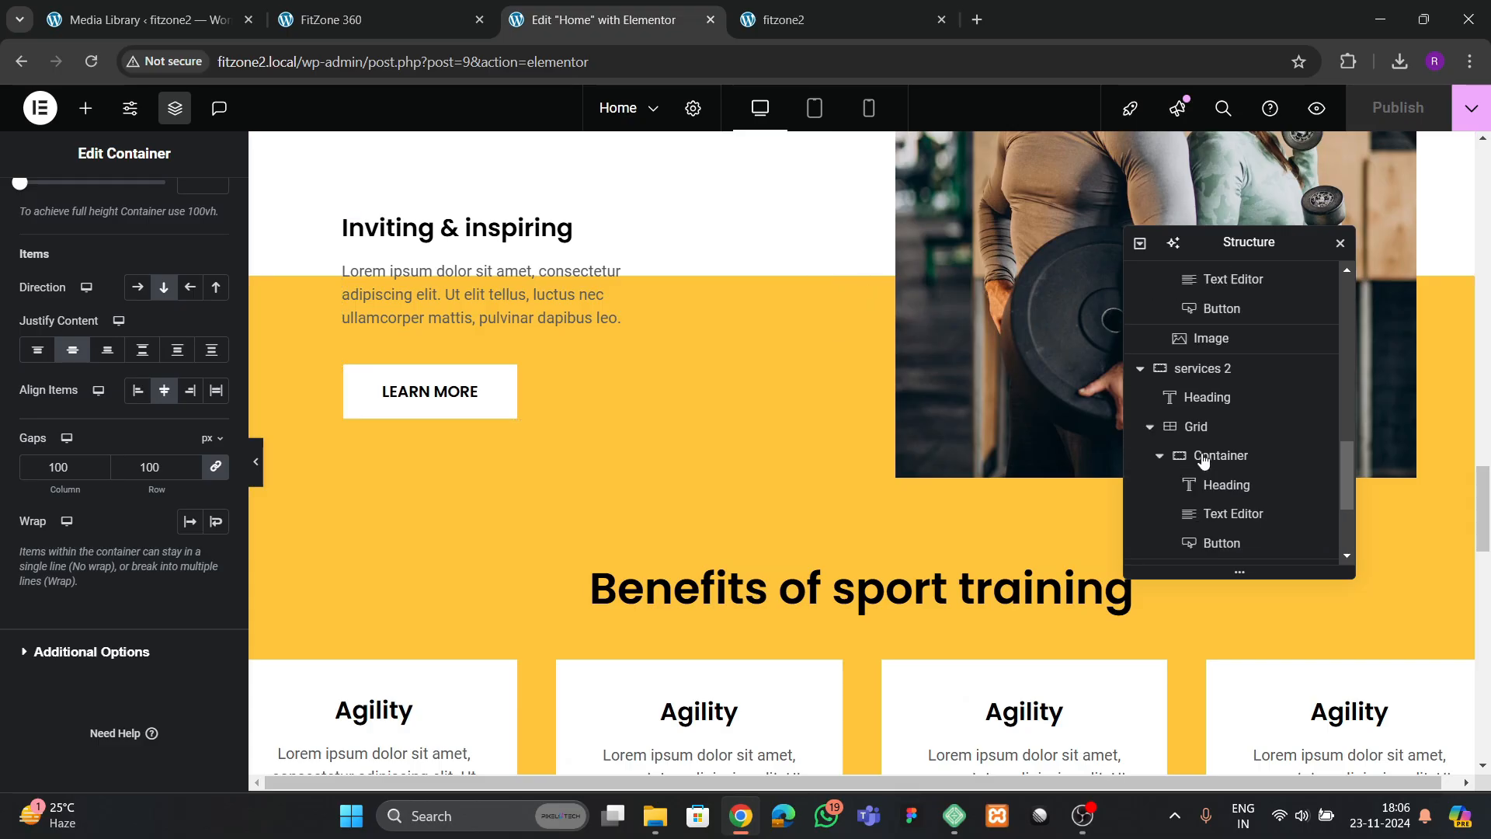
pyautogui.click(1189, 488)
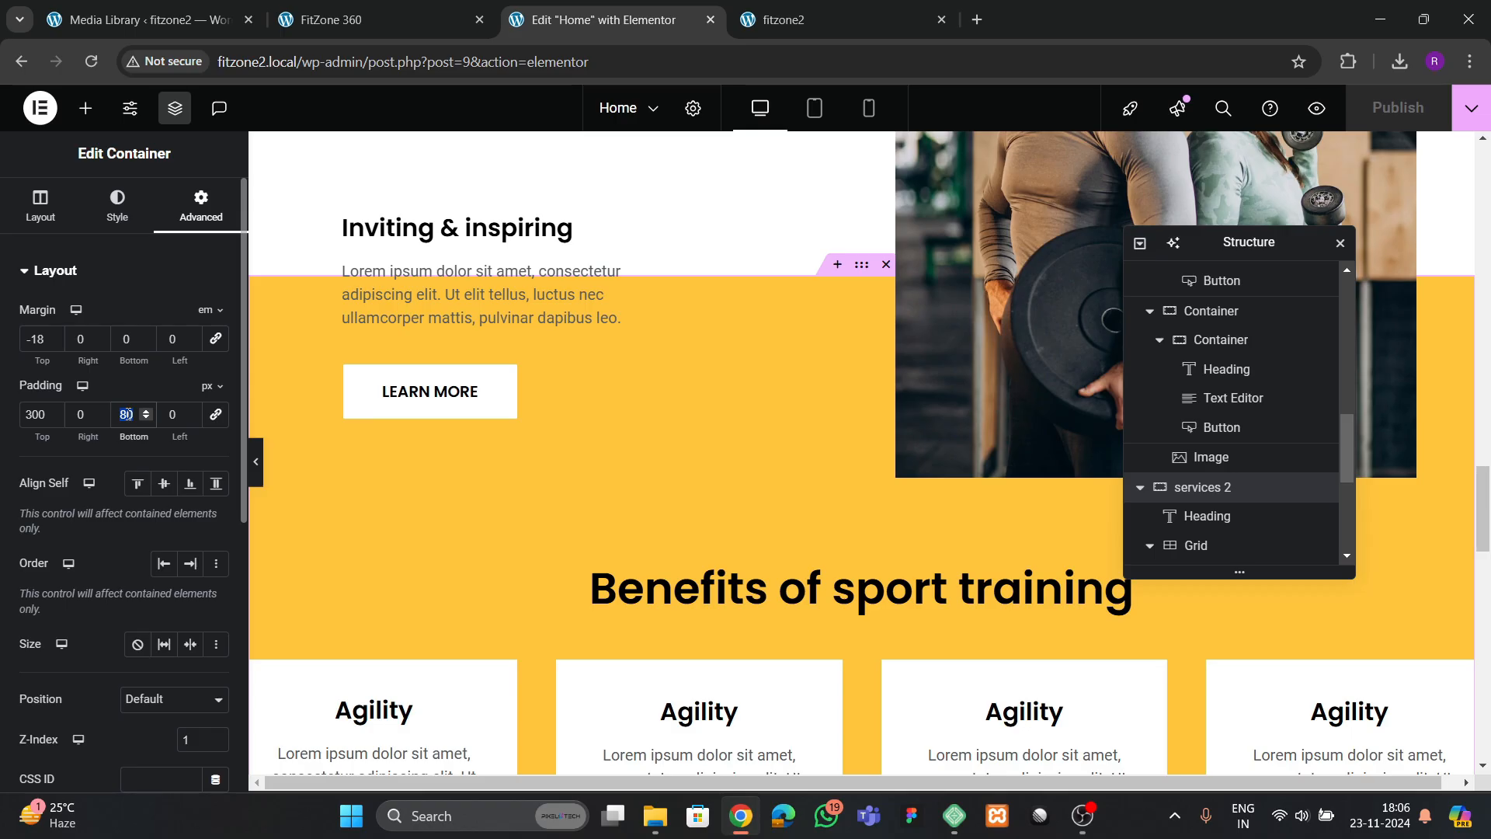
pyautogui.write('300')
pyautogui.scroll(-10, 822, 463)
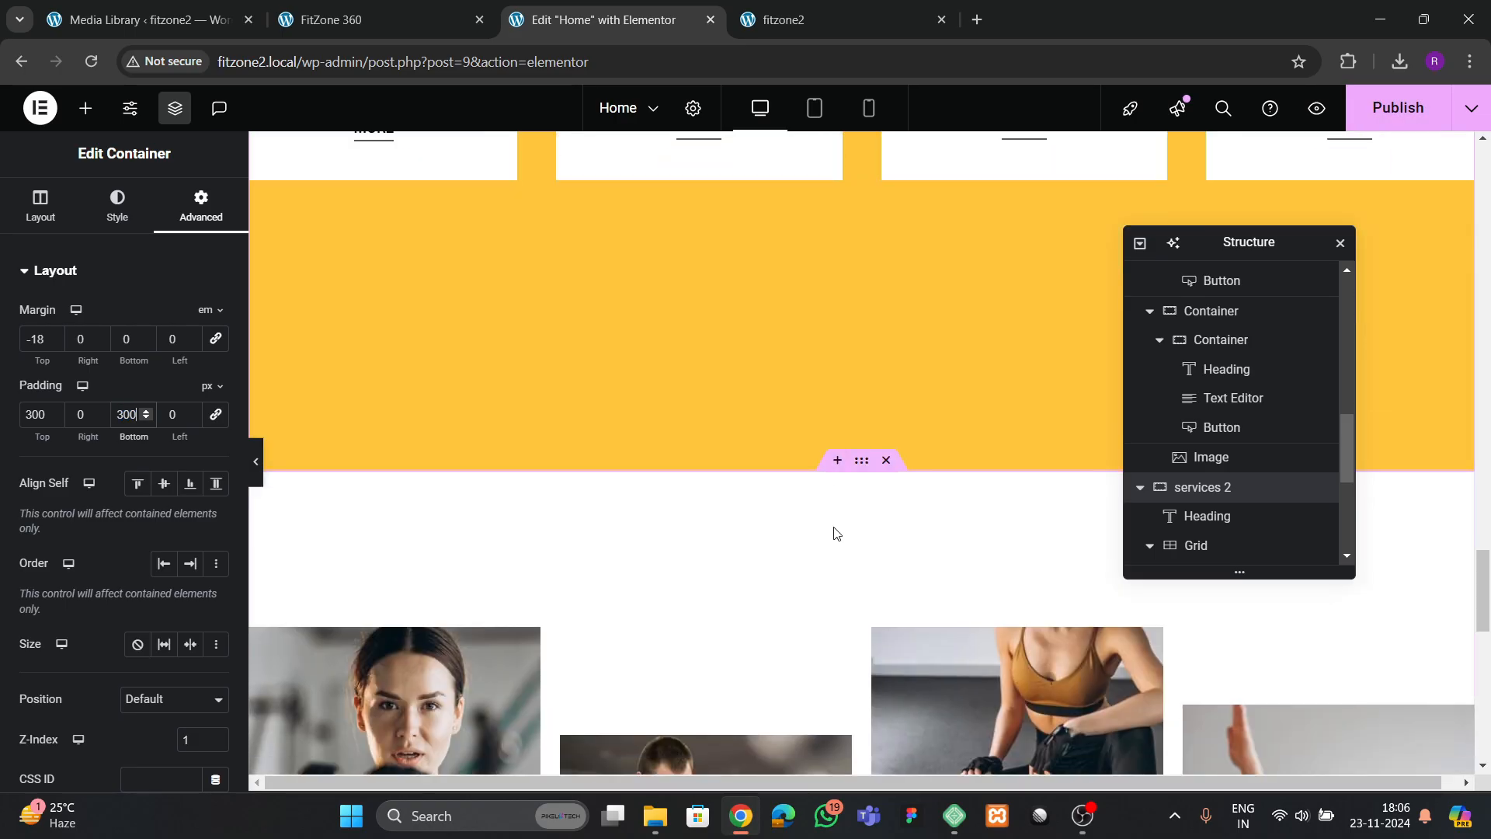
# Pull the images box container in the newsletter section upward with a top margin of -22 em
pyautogui.scroll(-2, 859, 510)
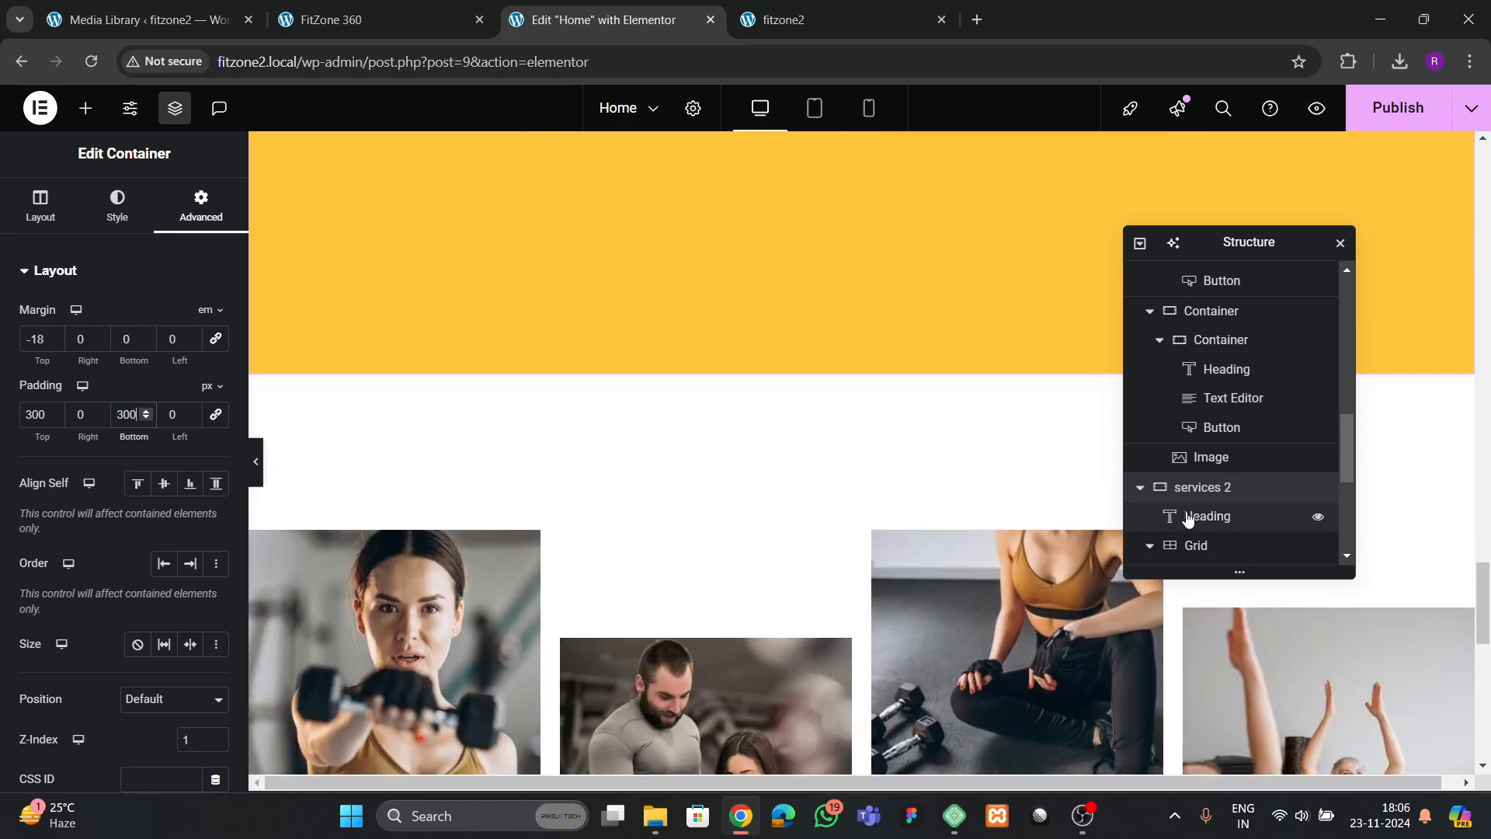
pyautogui.scroll(-3, 1169, 504)
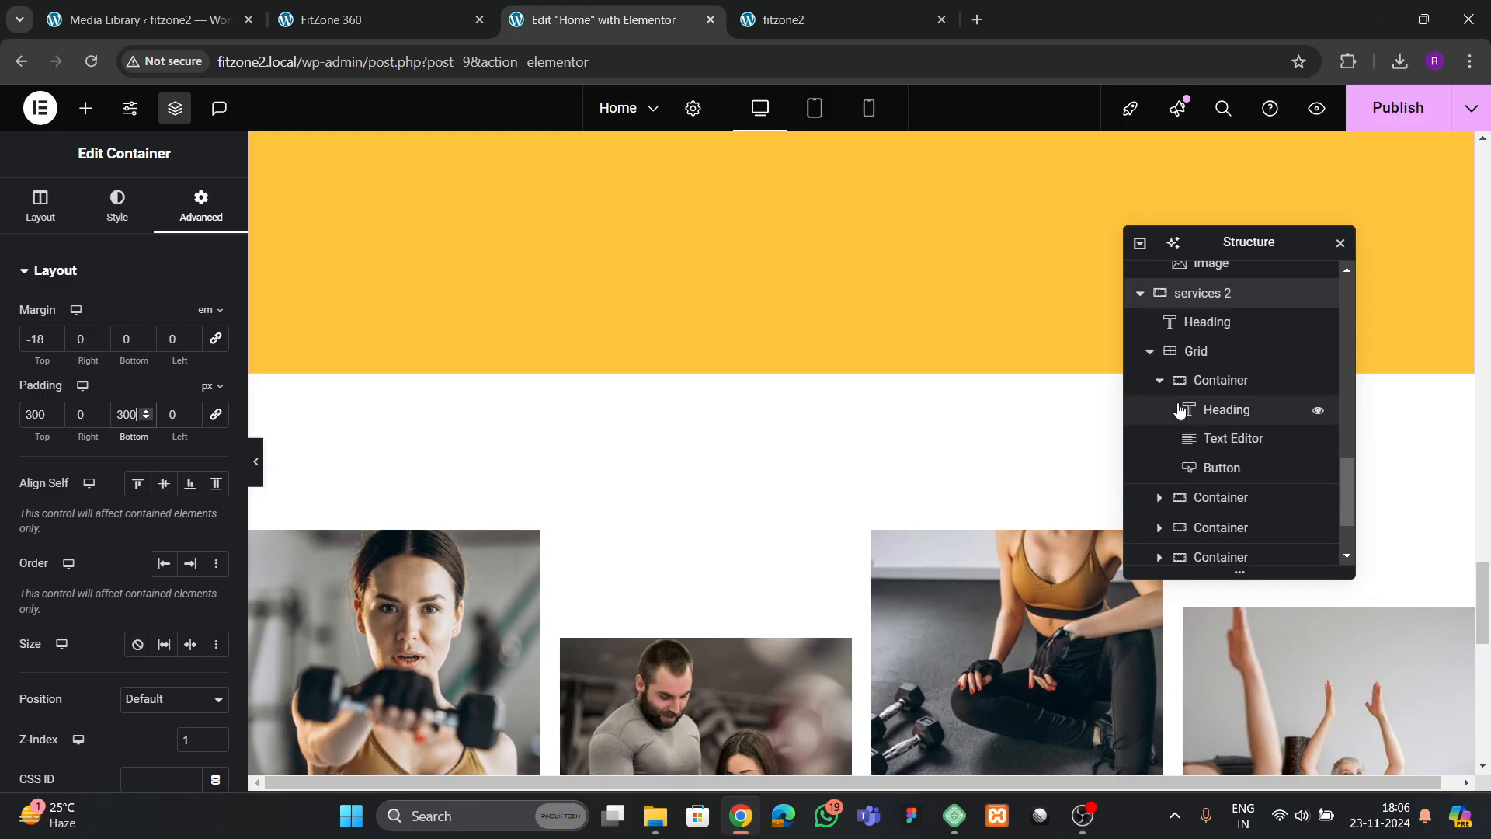
pyautogui.scroll(-2, 729, 549)
pyautogui.click(787, 497)
pyautogui.scroll(-5, 1216, 451)
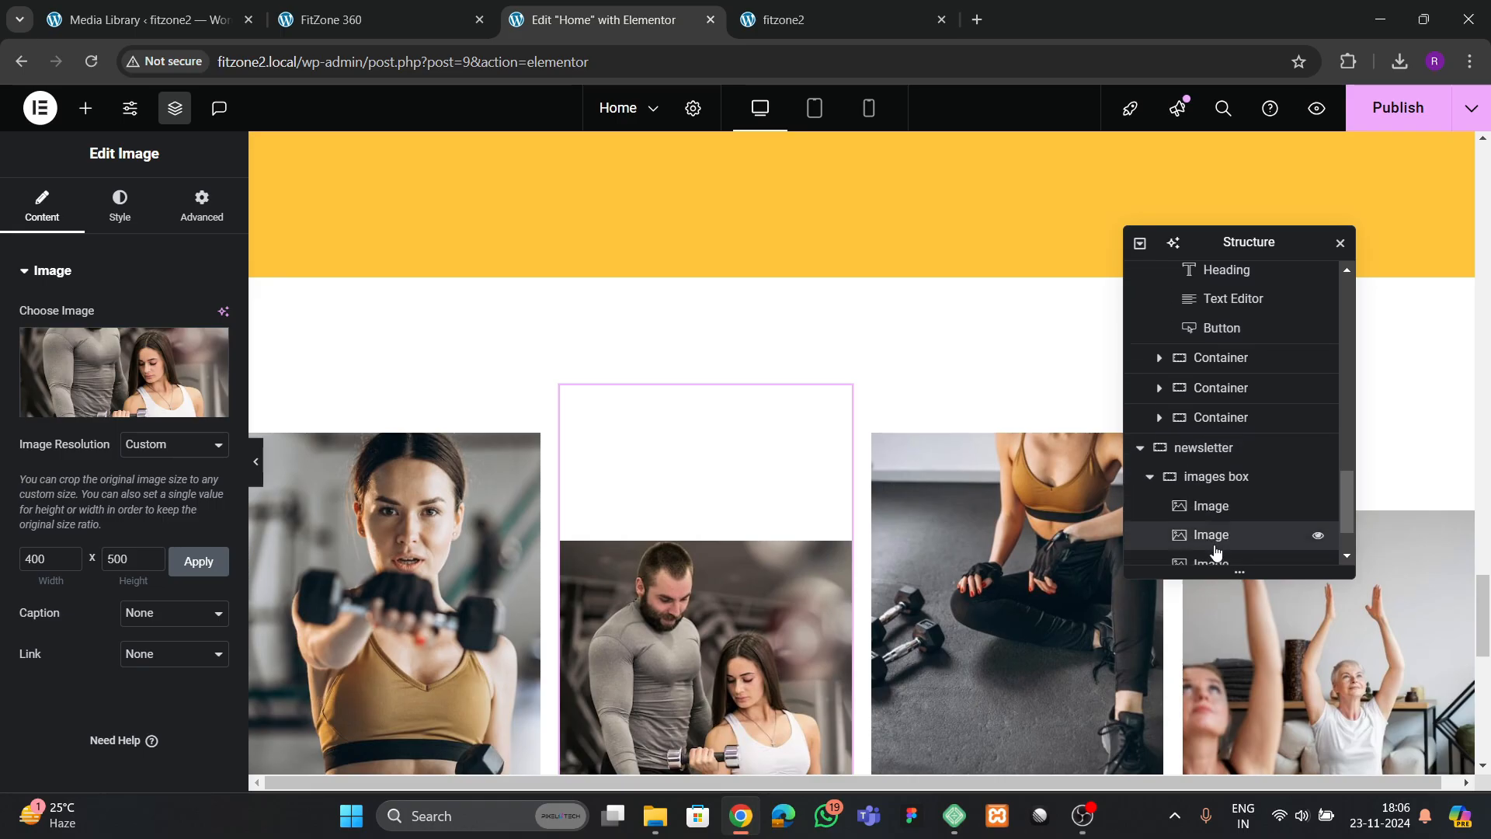
pyautogui.click(1204, 406)
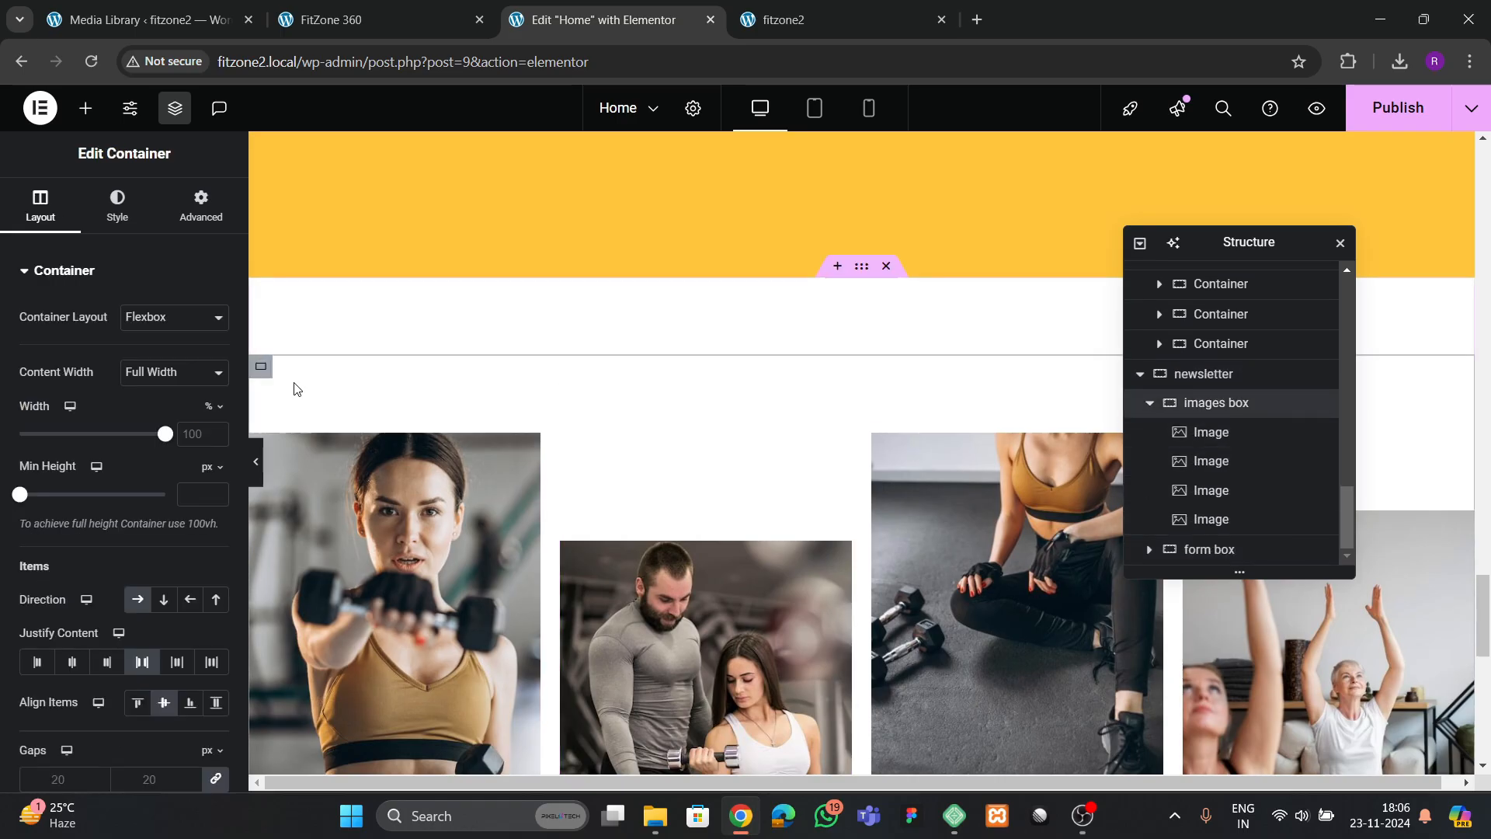
pyautogui.click(202, 205)
pyautogui.moveTo(215, 327)
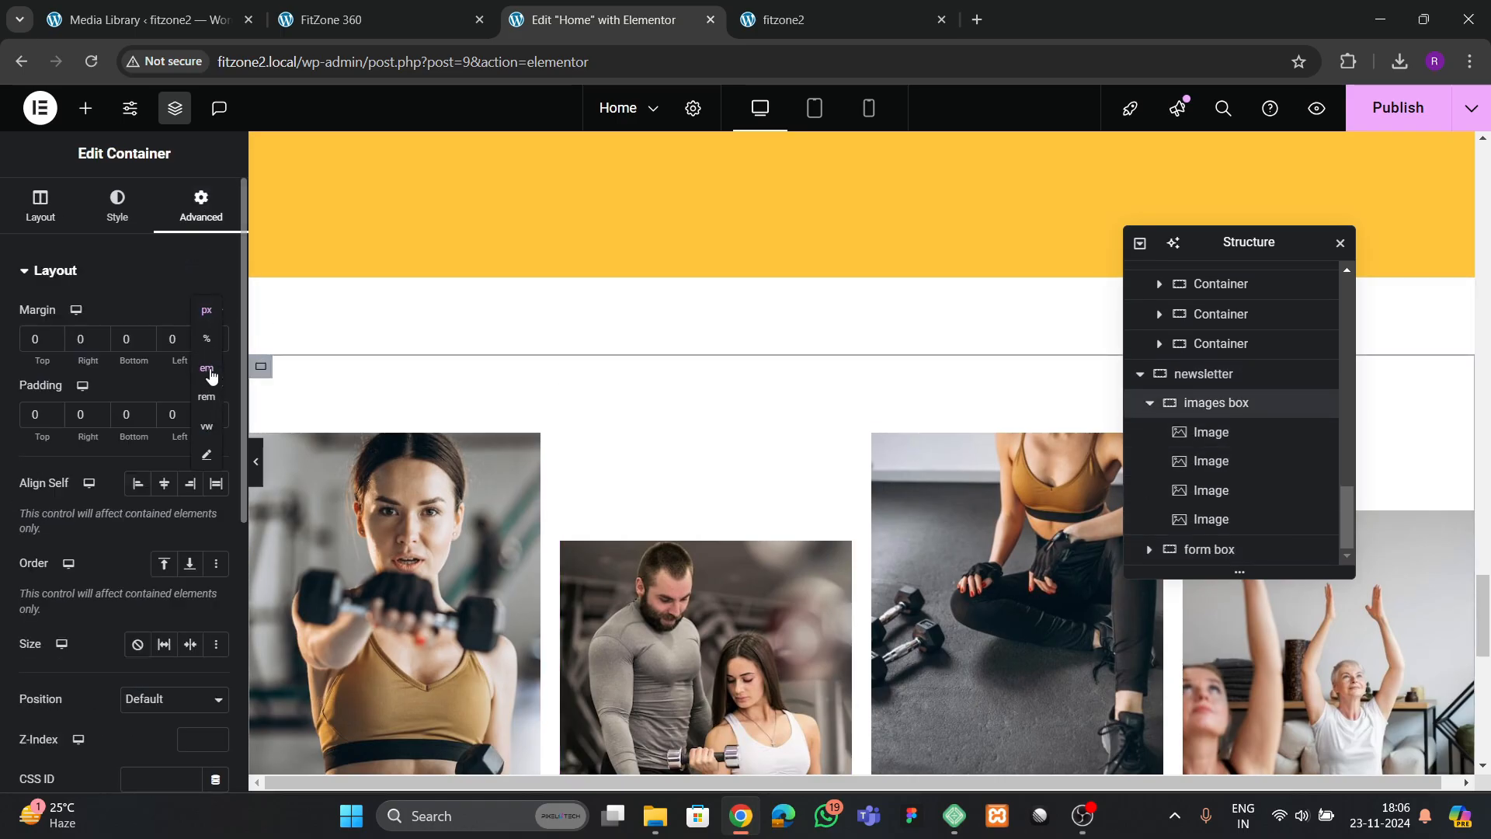
pyautogui.click(207, 369)
pyautogui.click(54, 342)
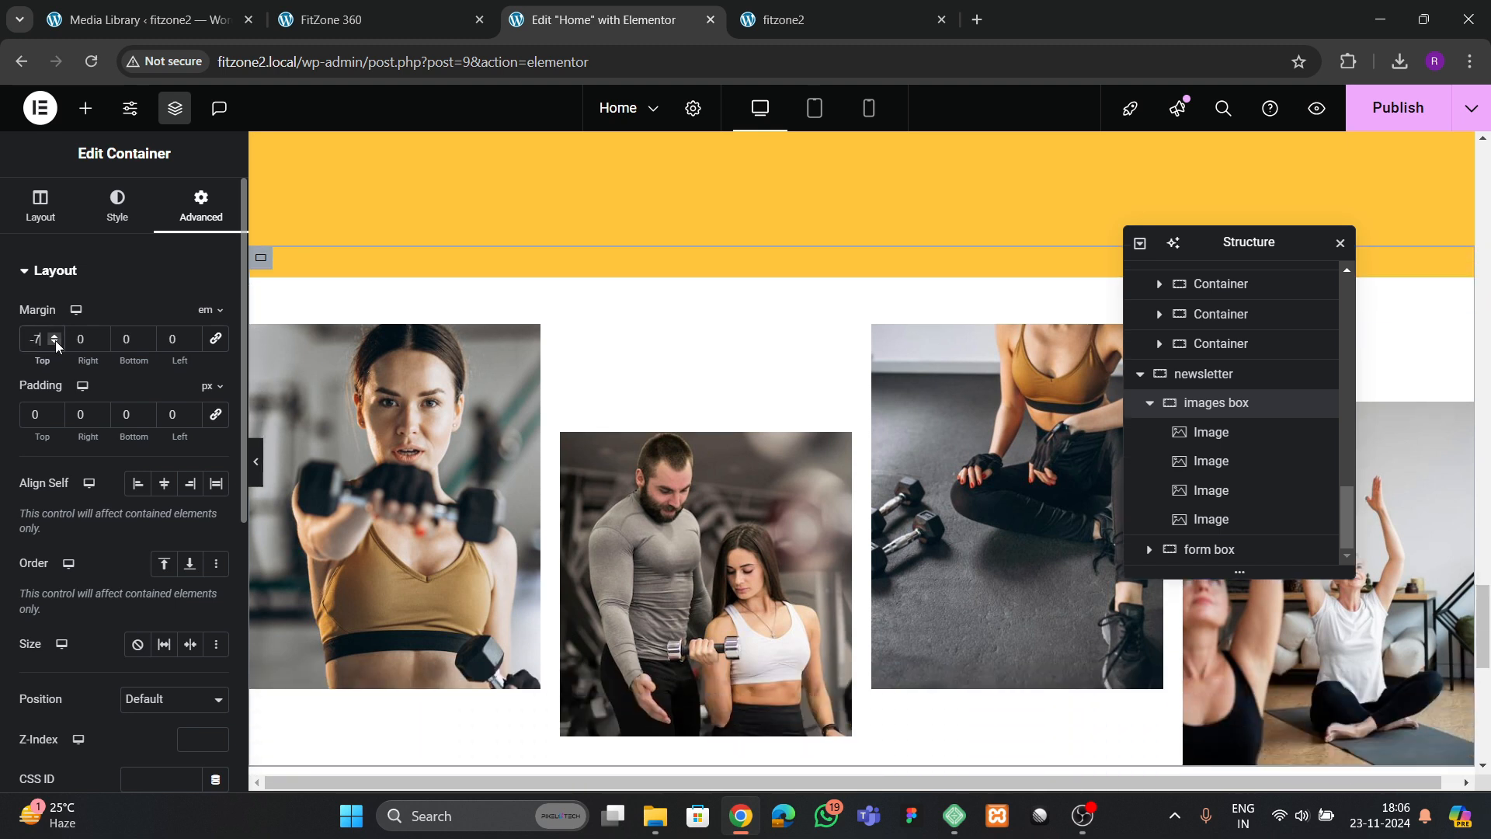
pyautogui.moveTo(54, 340); pyautogui.dragTo(54, 340)
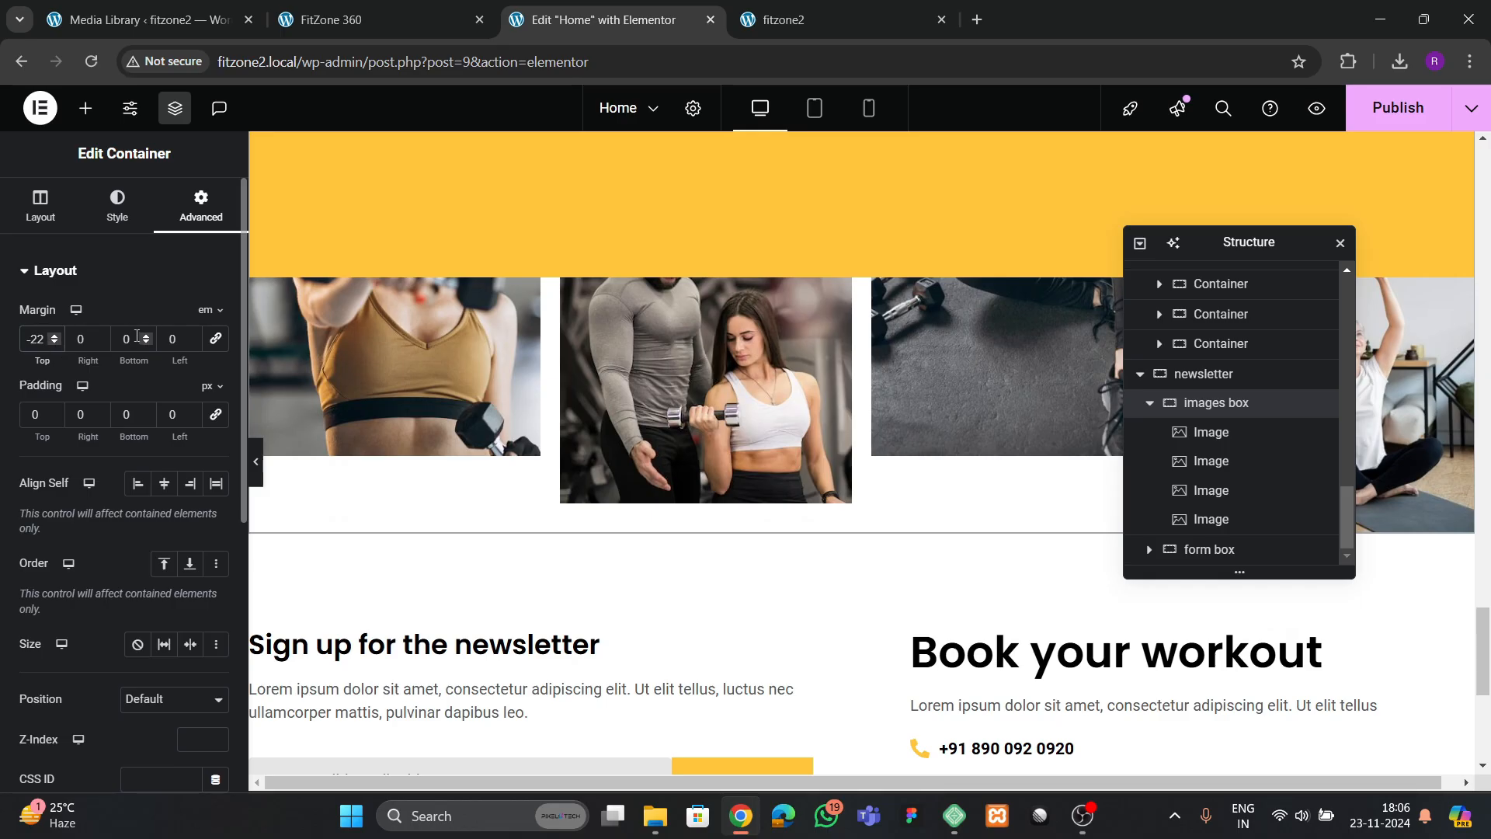
# Set the images box container's Z-Index to 3 so the images lie over the yellow background
pyautogui.scroll(-5, 108, 487)
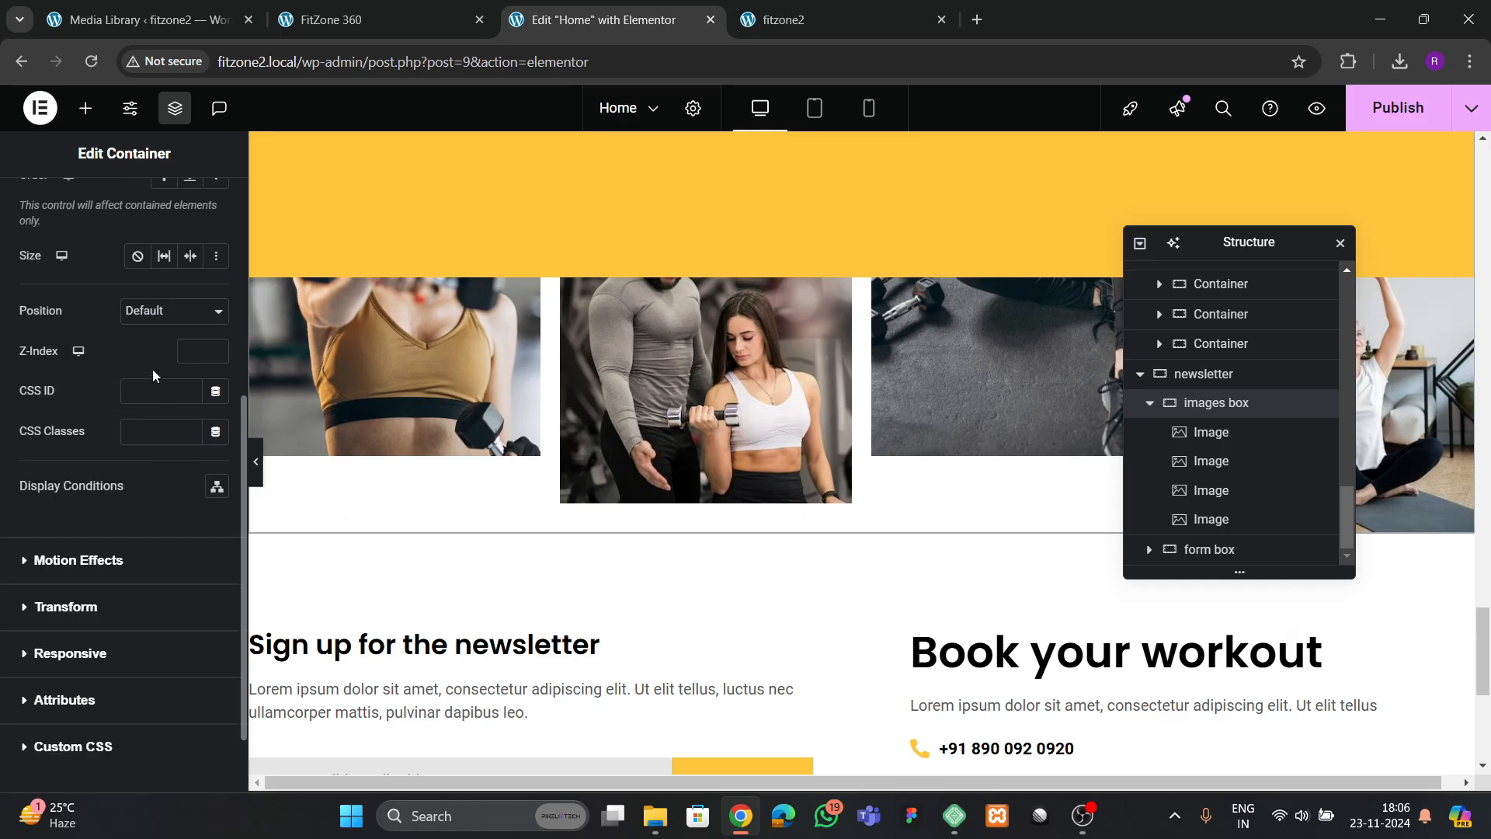
pyautogui.click(196, 352)
pyautogui.write('3')
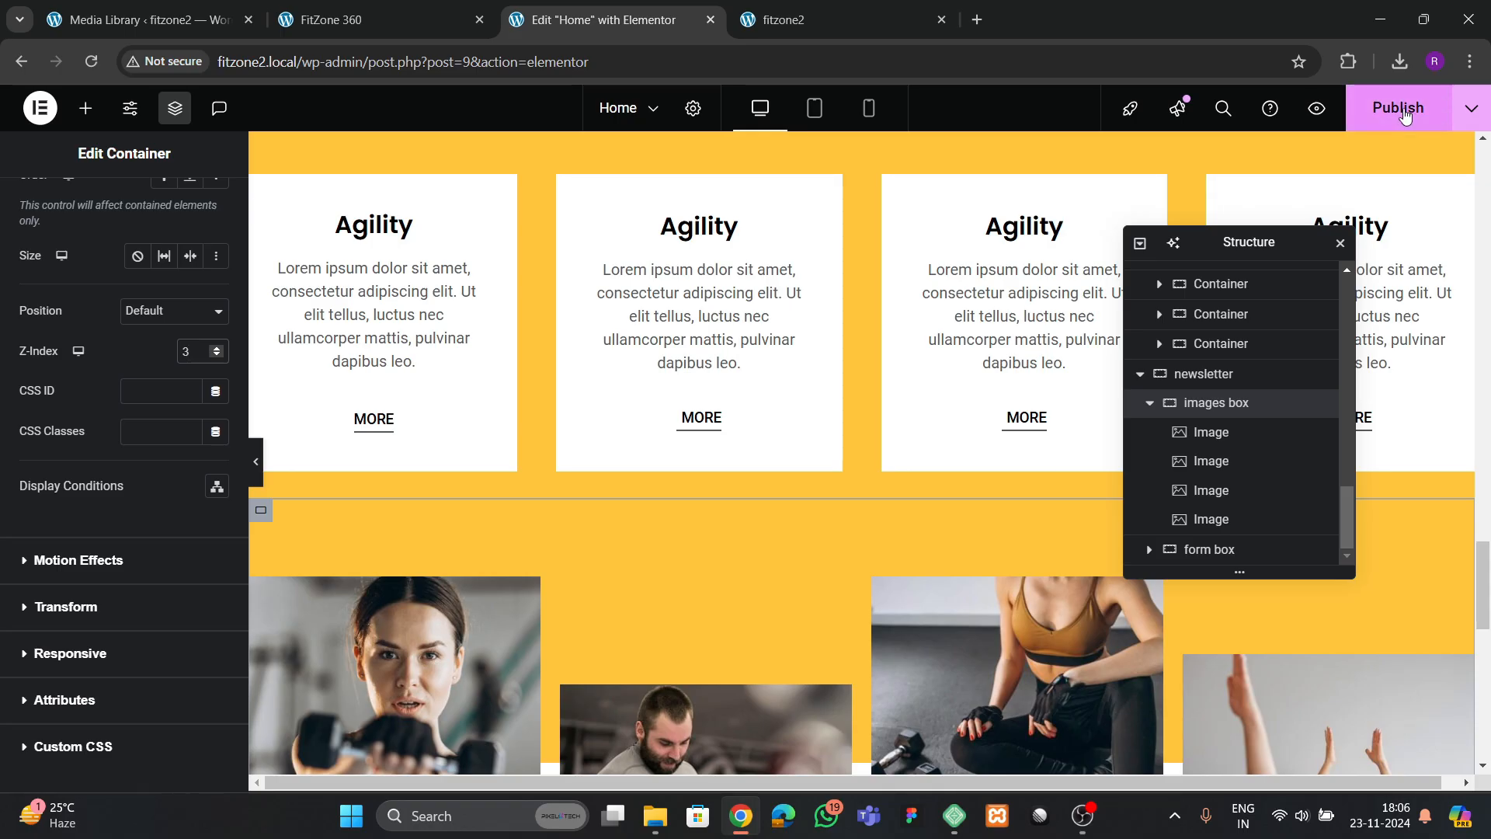
# Publish the Home page and check the overlapping images section on the live fitzone2 site
pyautogui.click(1405, 112)
pyautogui.scroll(-5, 747, 466)
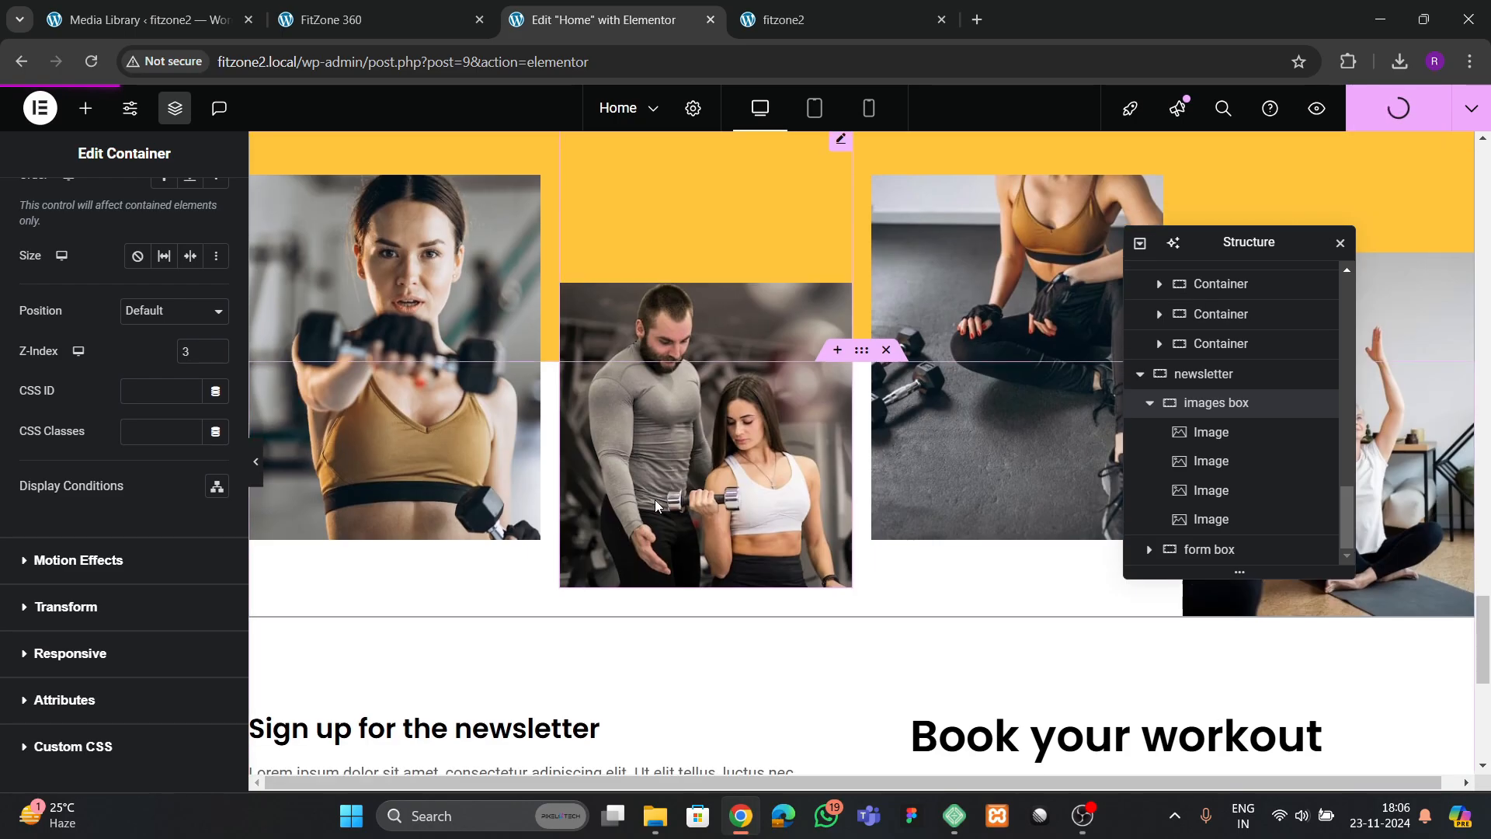
pyautogui.click(769, 21)
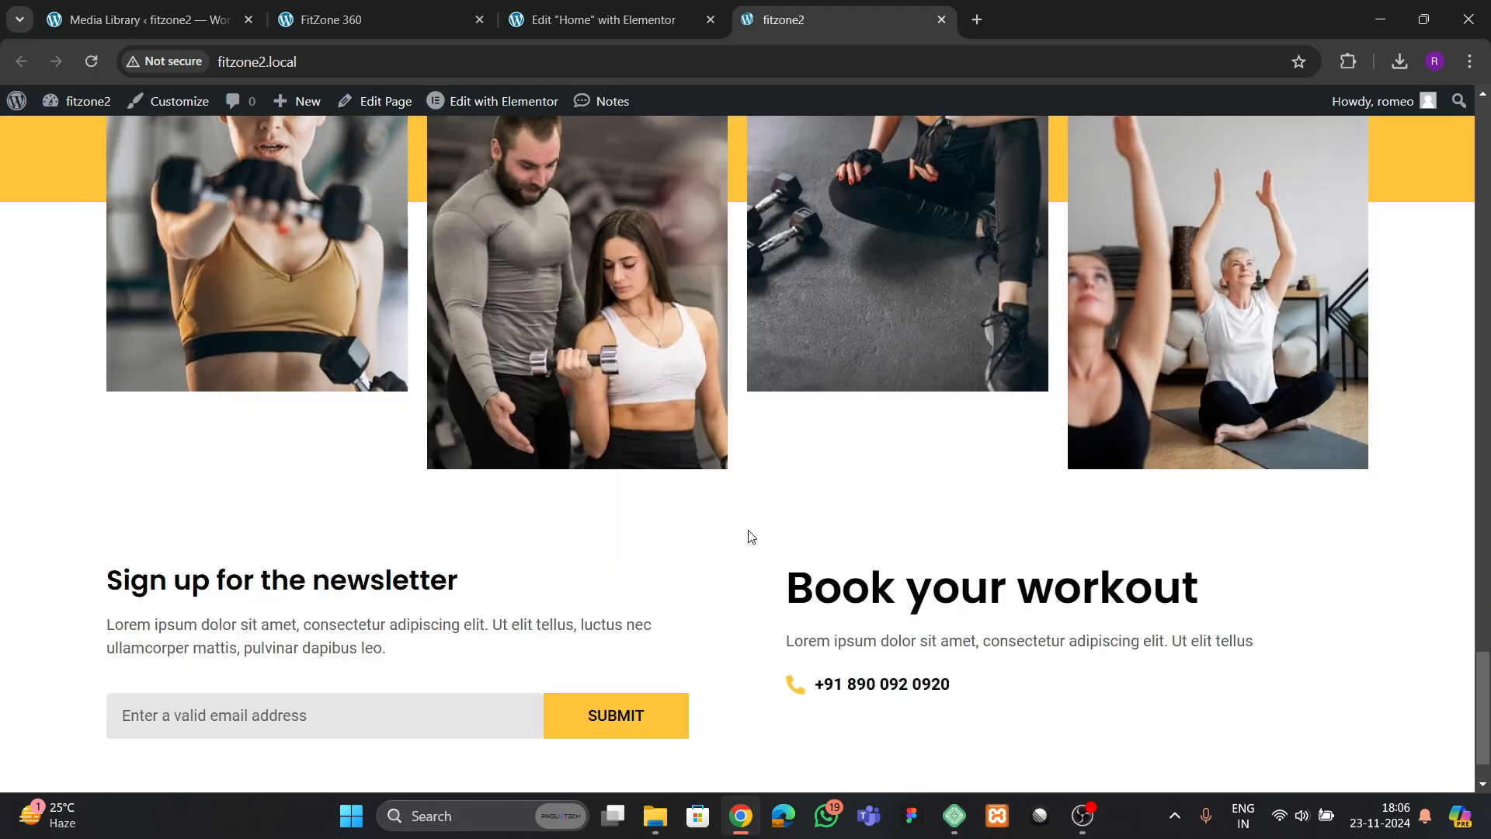
pyautogui.scroll(3, 777, 519)
# Set the images box container's column and row gaps to 40 px
pyautogui.click(618, 20)
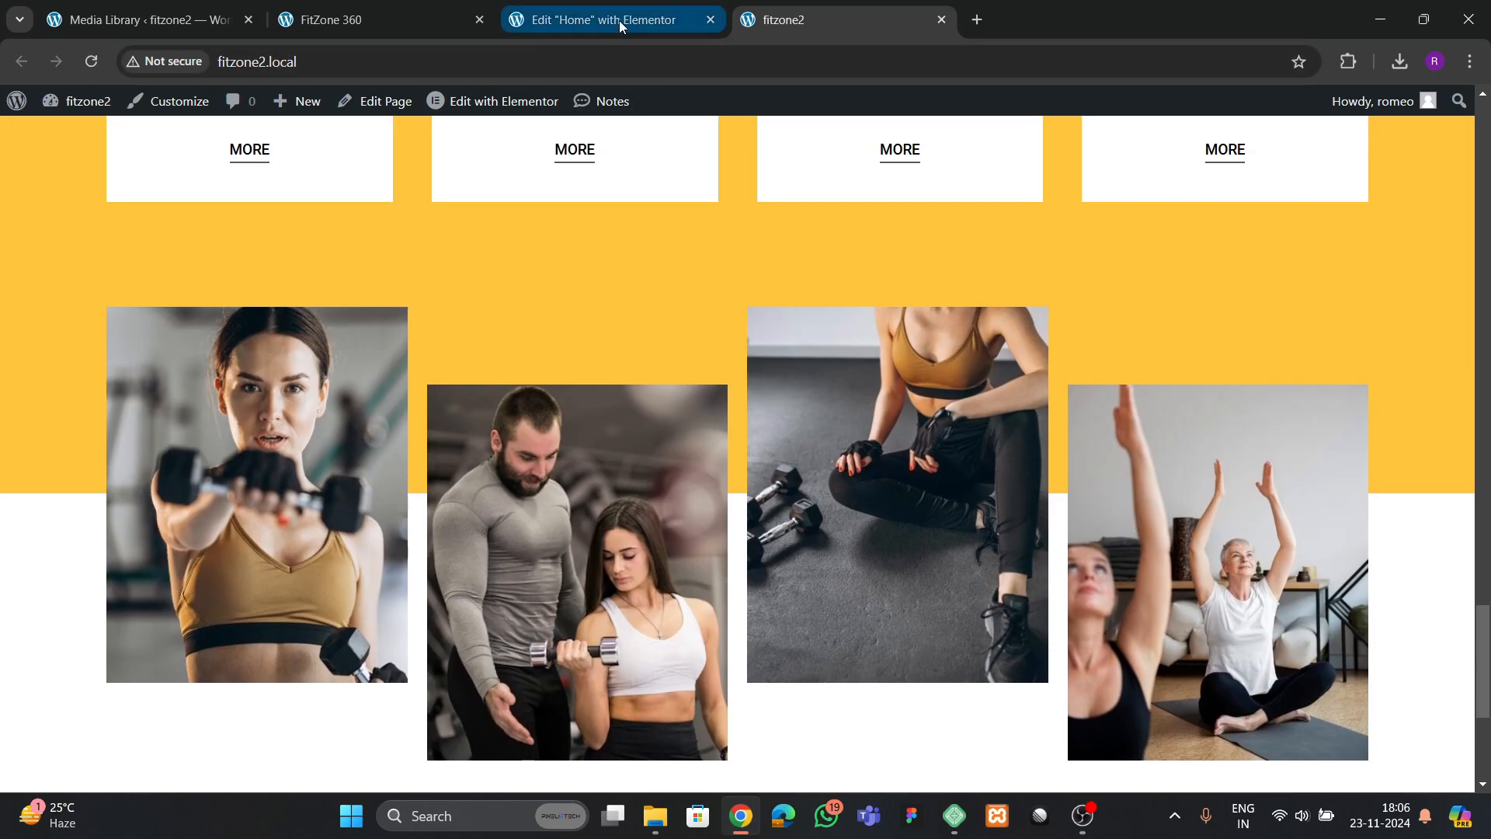
pyautogui.click(1235, 403)
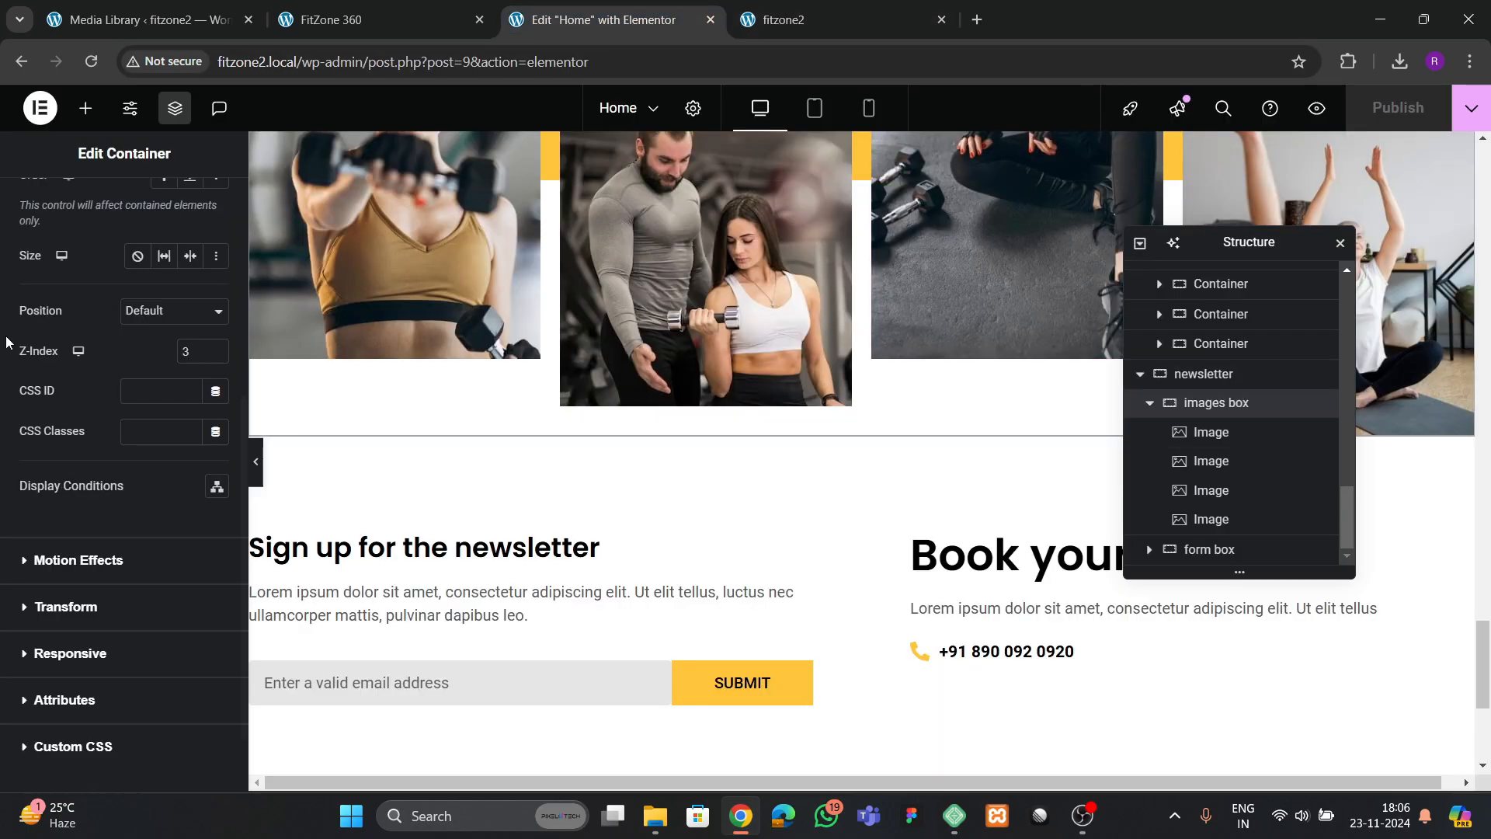
pyautogui.scroll(-3, 176, 608)
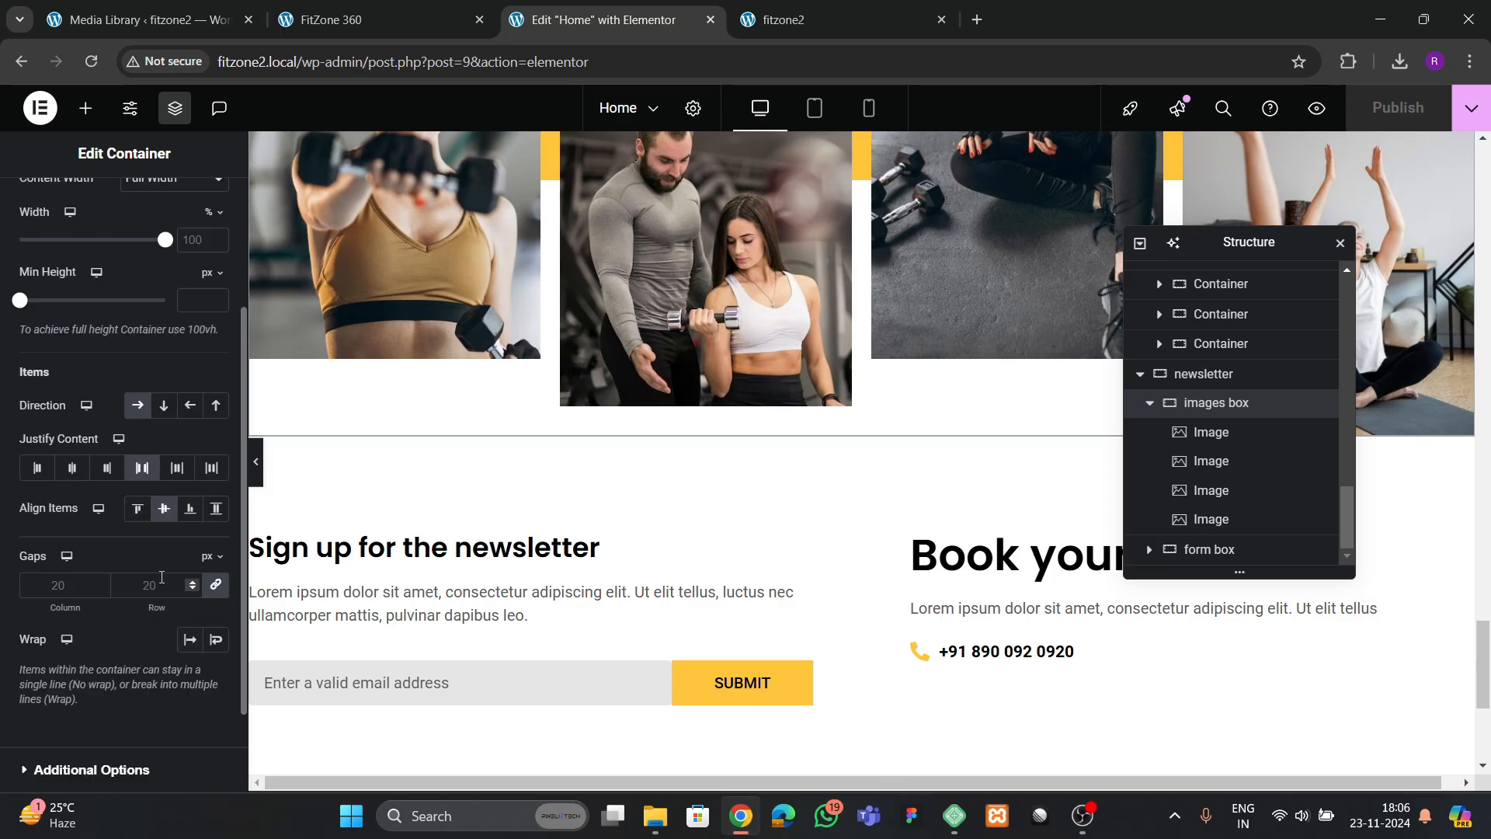
pyautogui.click(161, 585)
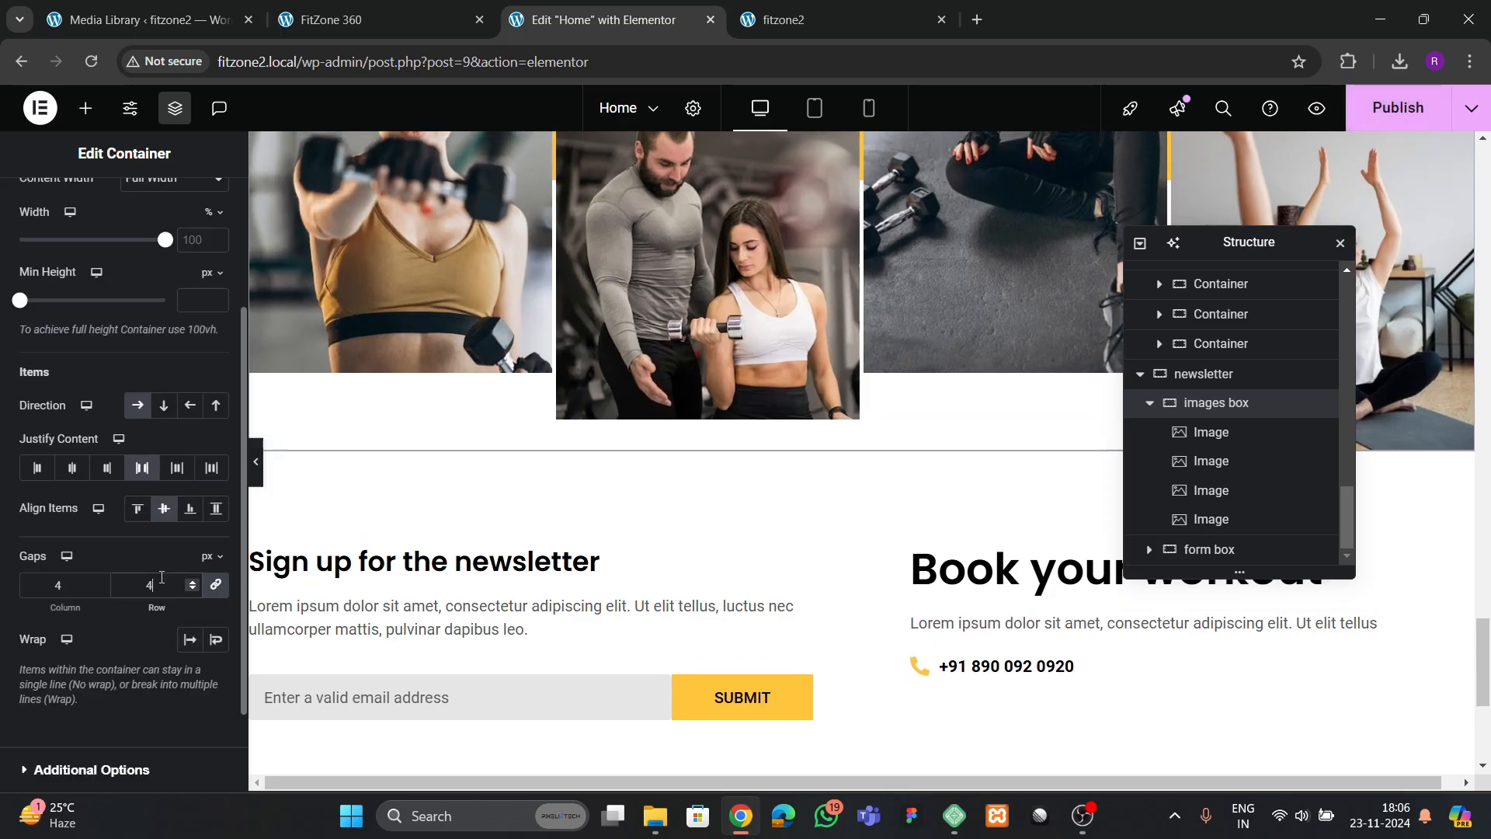
pyautogui.write('40')
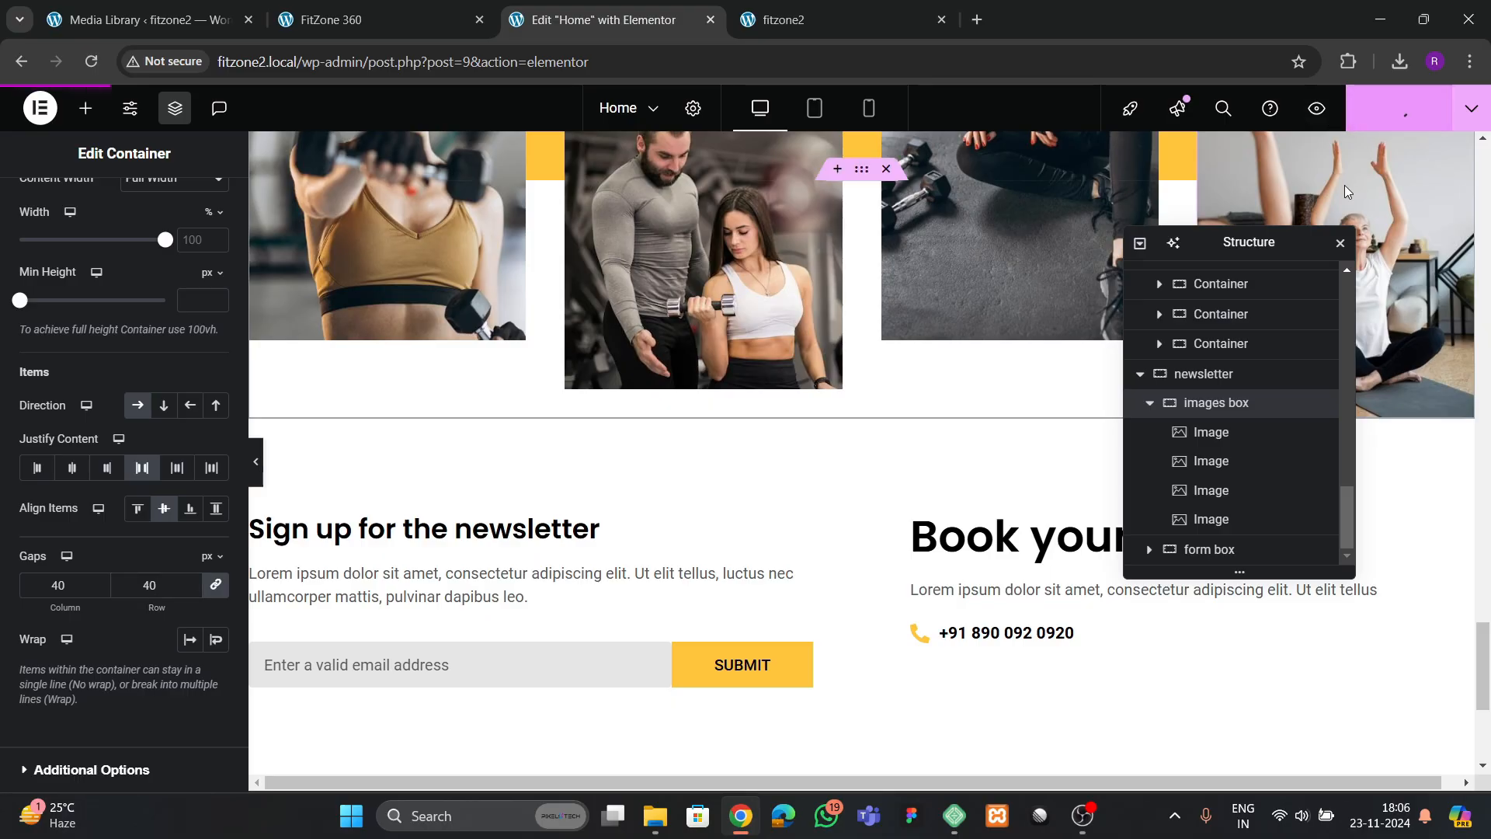
# Publish the page and review the benefits cards, images and newsletter area on the live fitzone2 site
pyautogui.click(1399, 107)
pyautogui.click(781, 20)
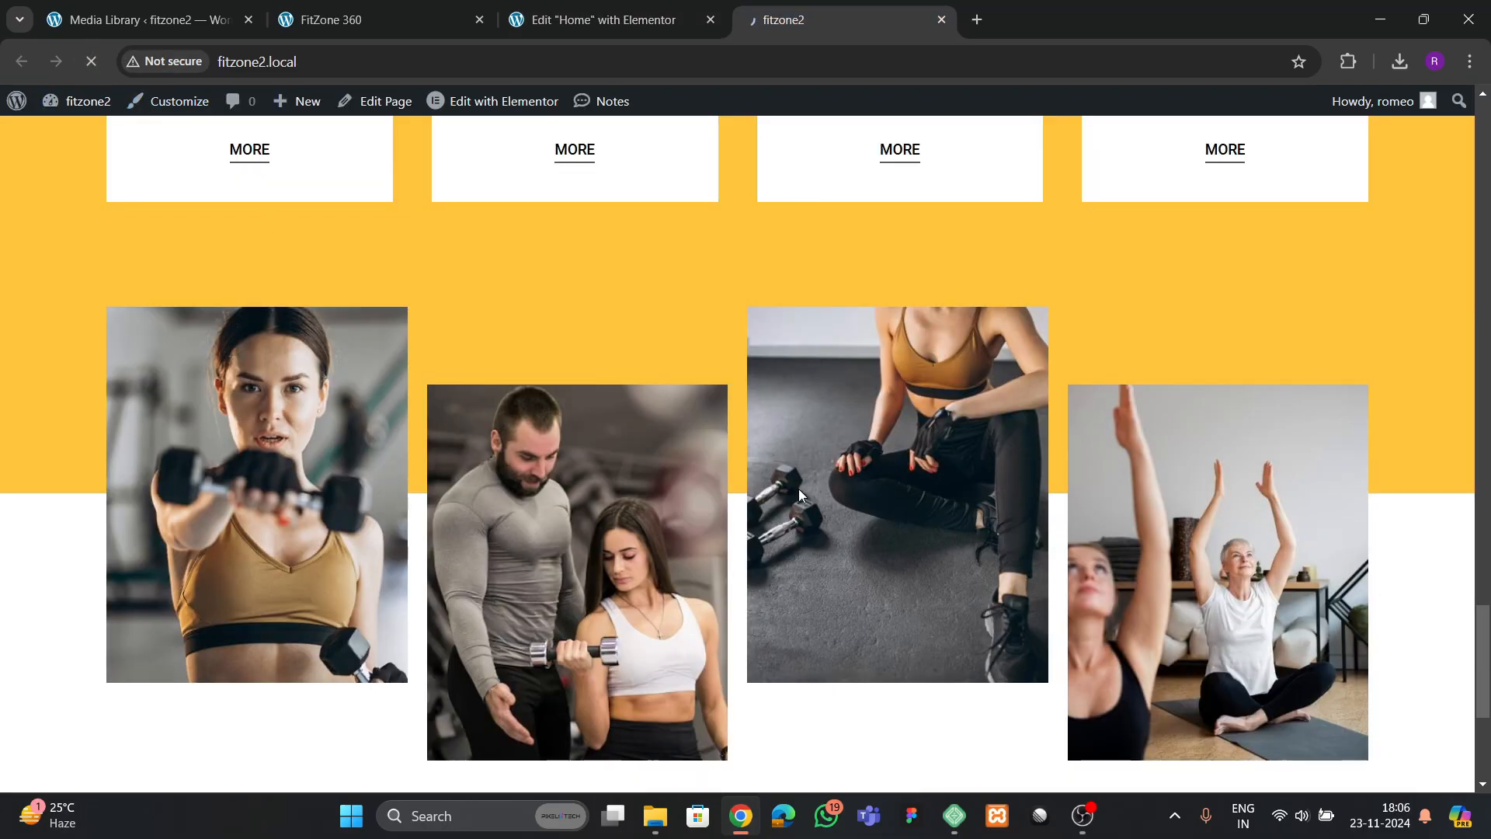
pyautogui.scroll(7, 787, 463)
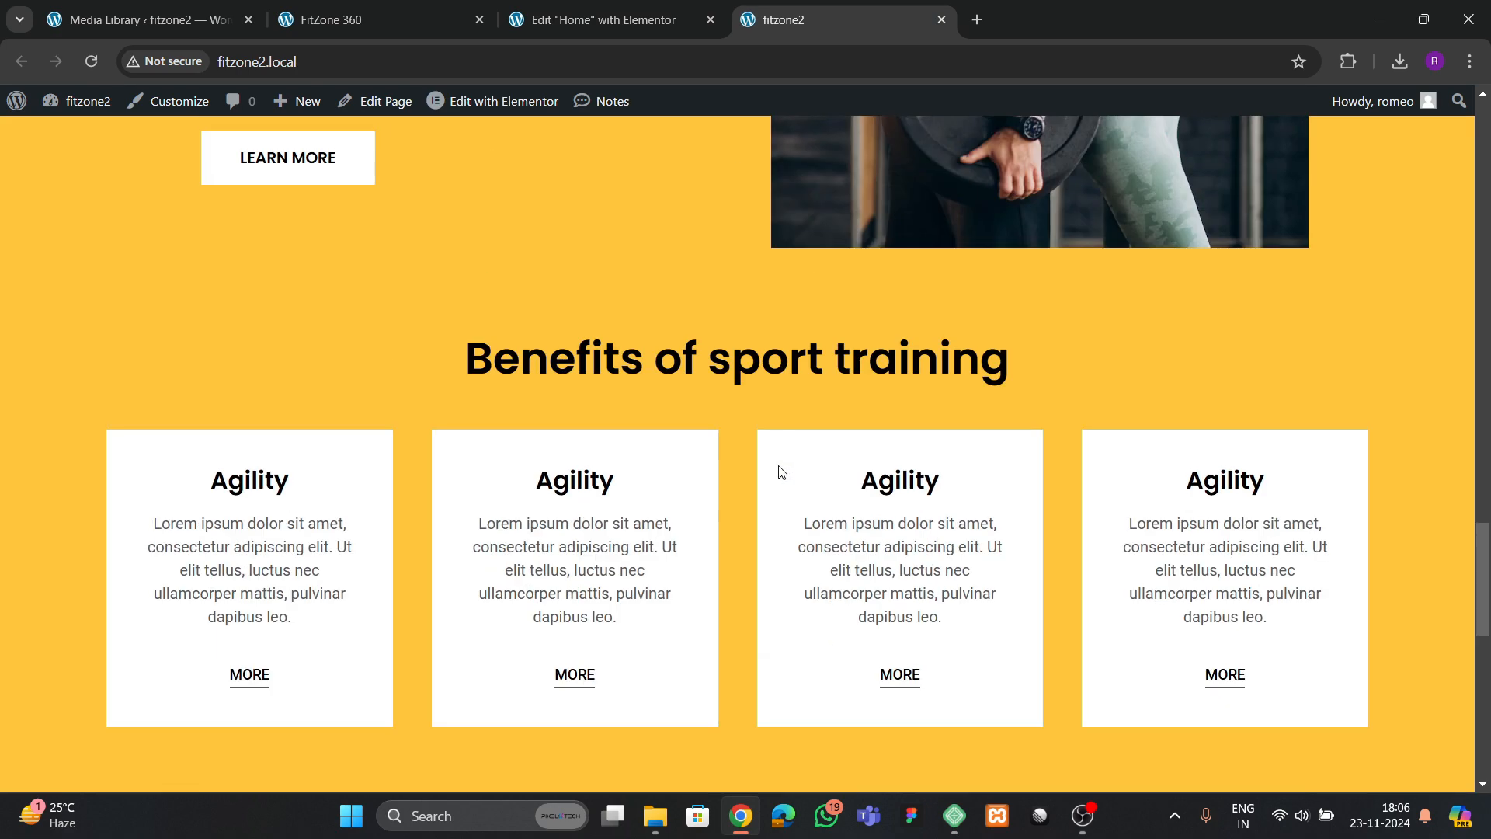
pyautogui.scroll(-10, 781, 471)
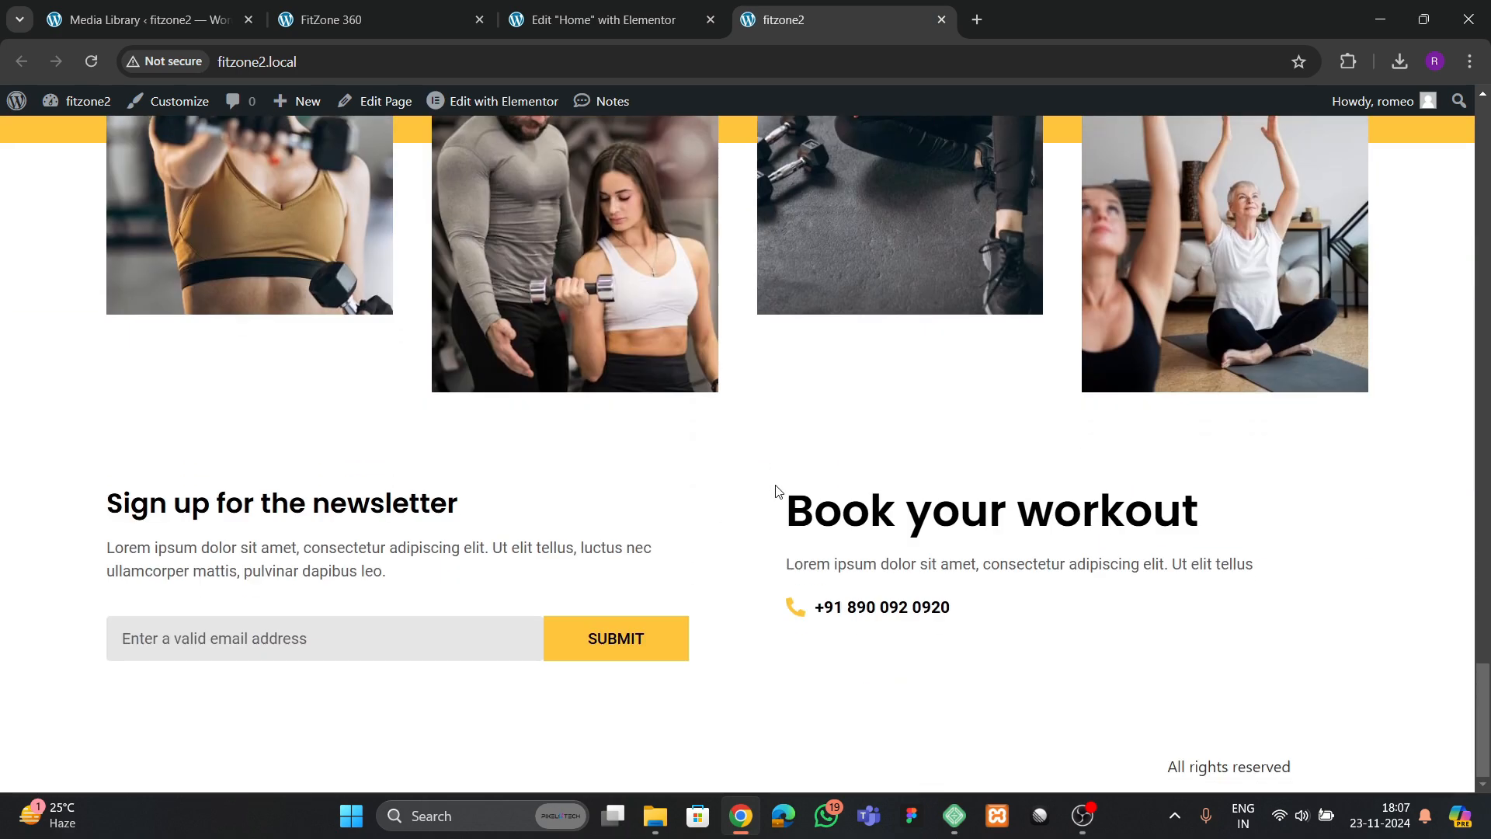
# Examine the Membership Options section on the FitZone 360 reference page, including its background, heading and plan cards
pyautogui.click(400, 21)
pyautogui.scroll(-10, 620, 511)
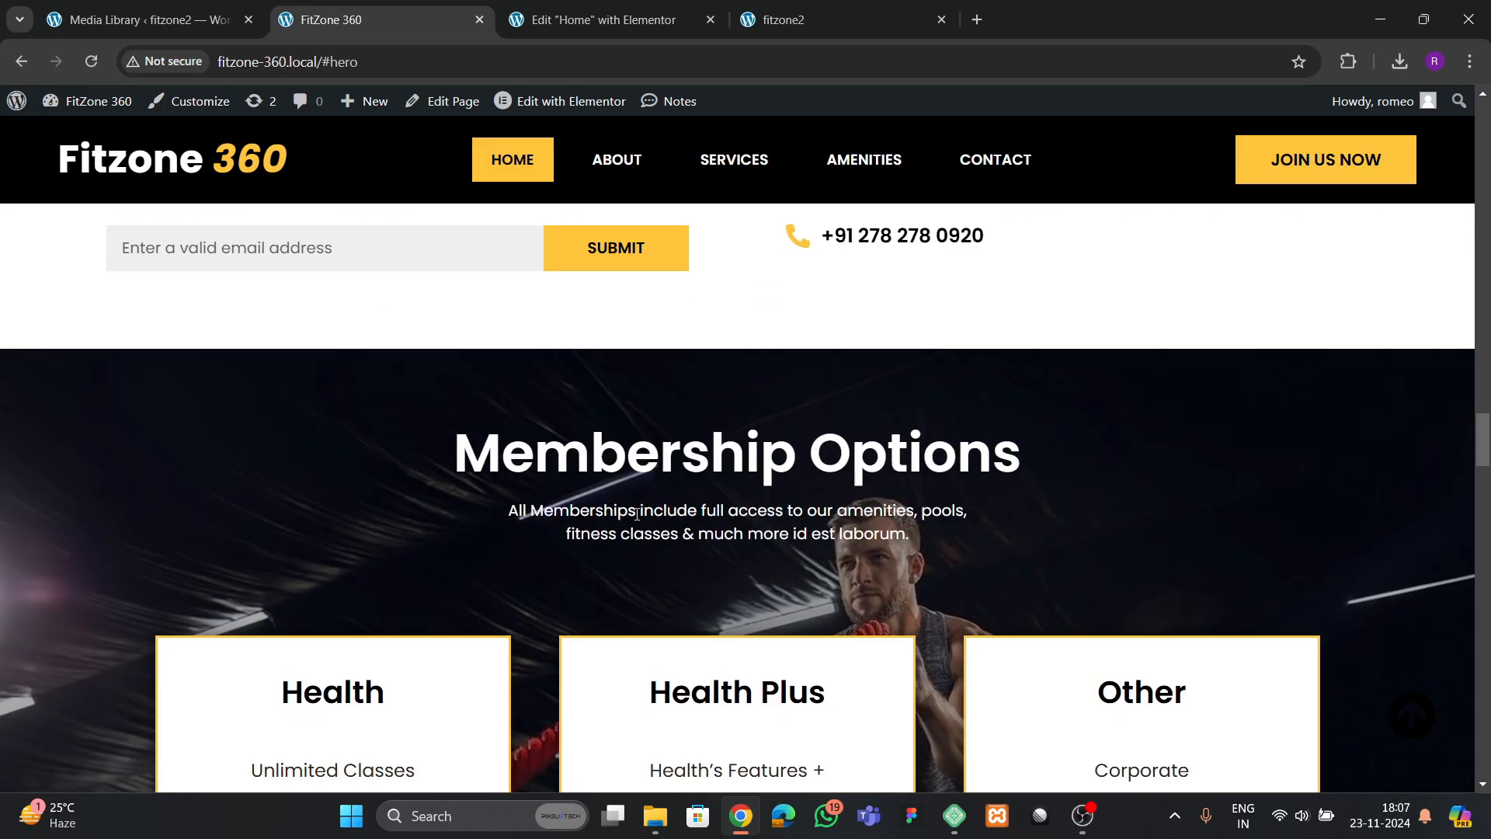
pyautogui.scroll(4, 638, 514)
pyautogui.scroll(-10, 639, 516)
pyautogui.scroll(5, 717, 523)
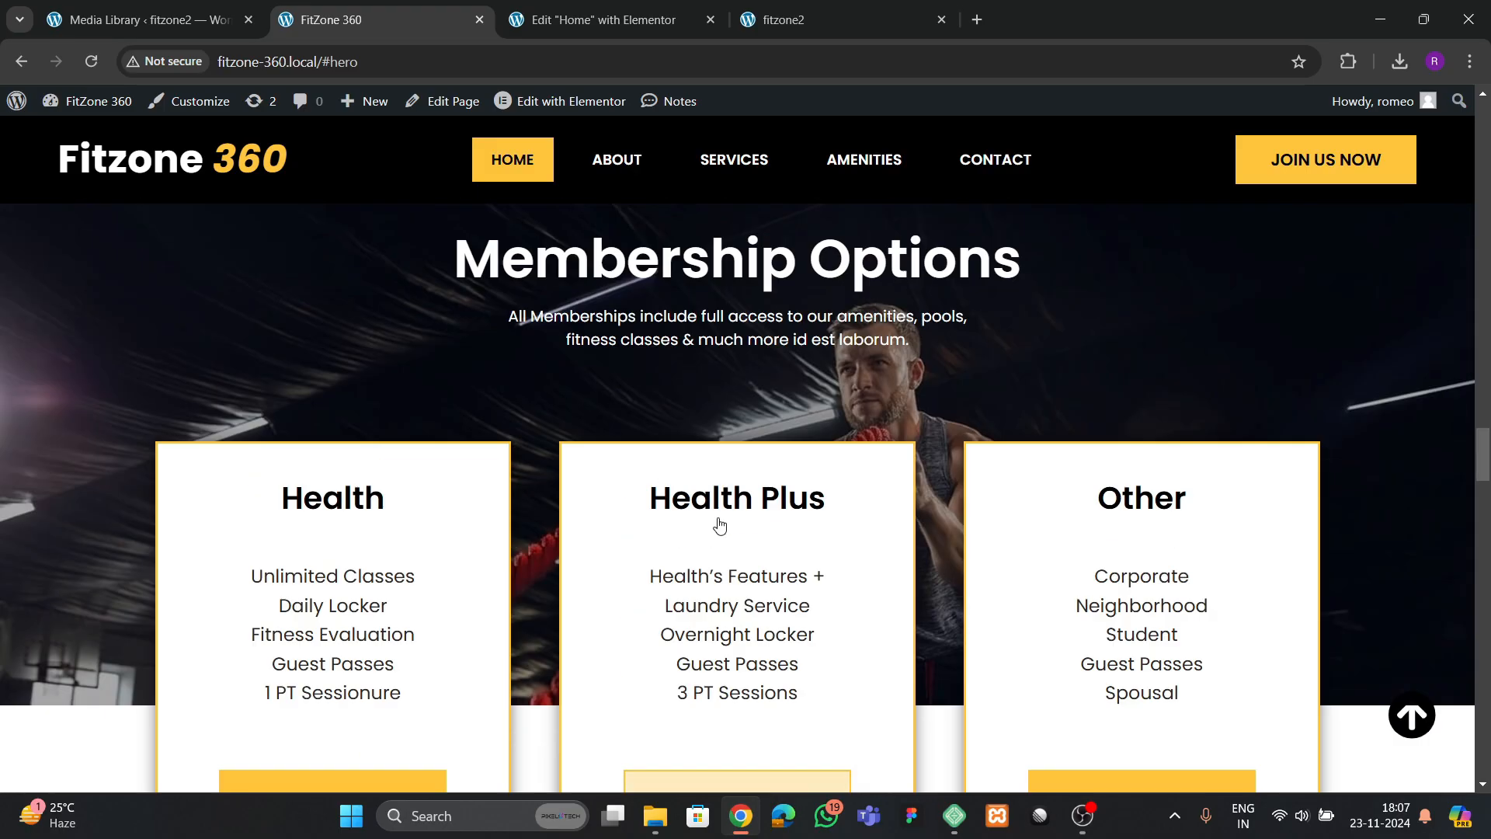
pyautogui.scroll(-1, 720, 523)
pyautogui.scroll(1, 626, 476)
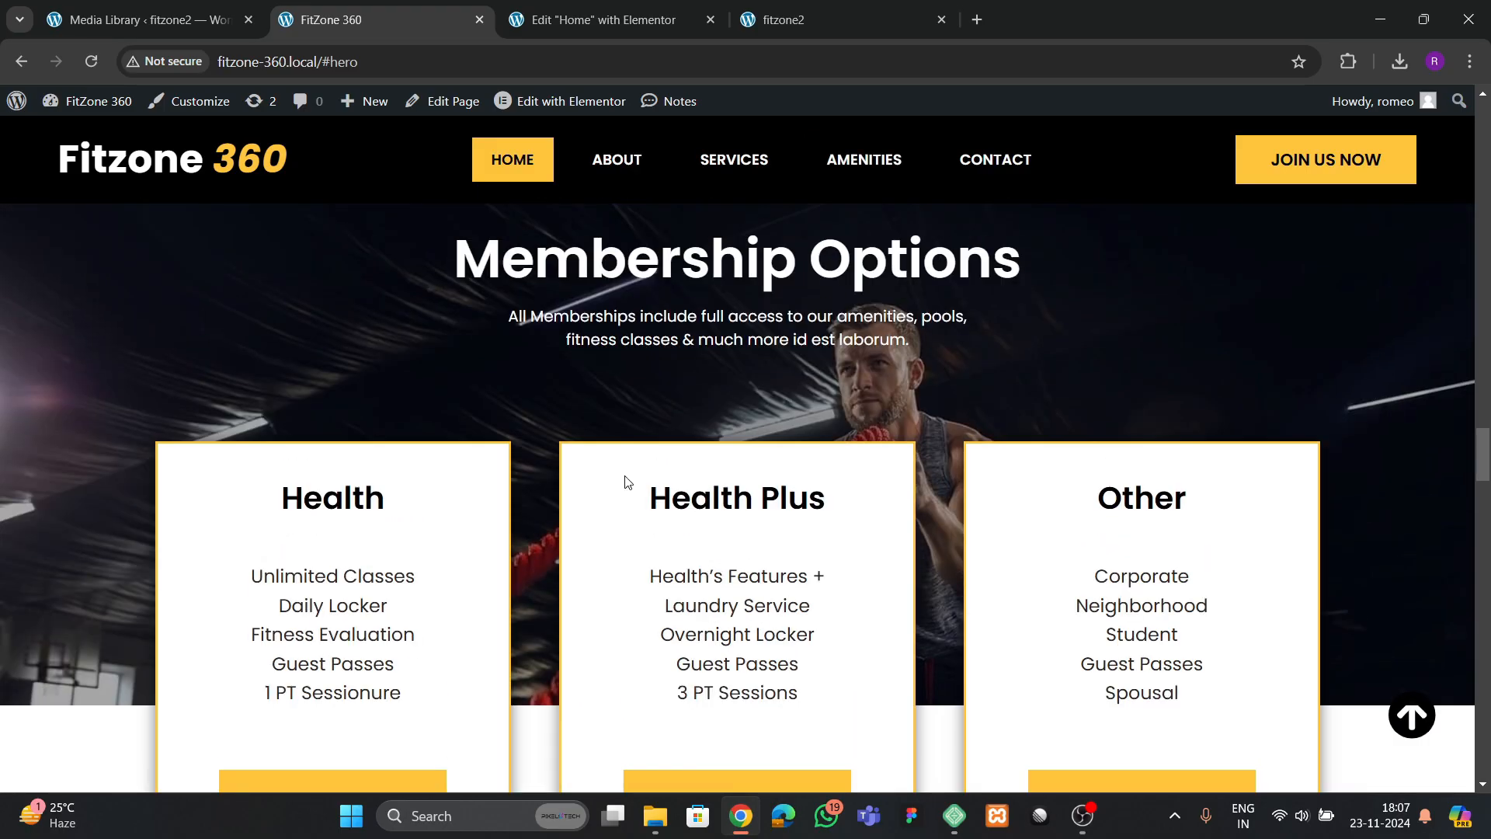
# Copy the cta 1 container from the Home page and paste it below the newsletter section
pyautogui.click(606, 20)
pyautogui.scroll(10, 791, 426)
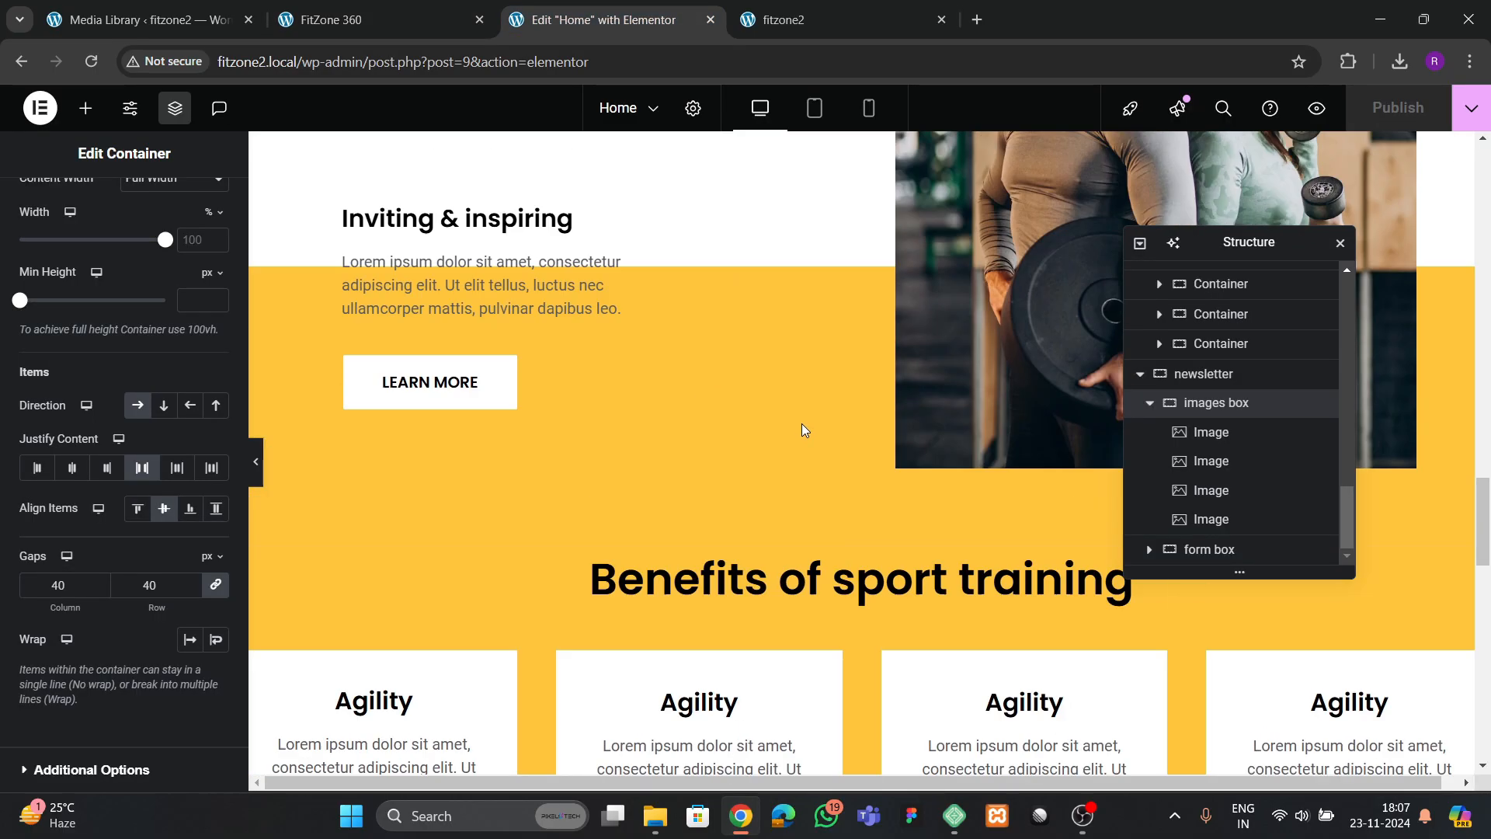
pyautogui.scroll(5, 809, 426)
pyautogui.scroll(-2, 882, 337)
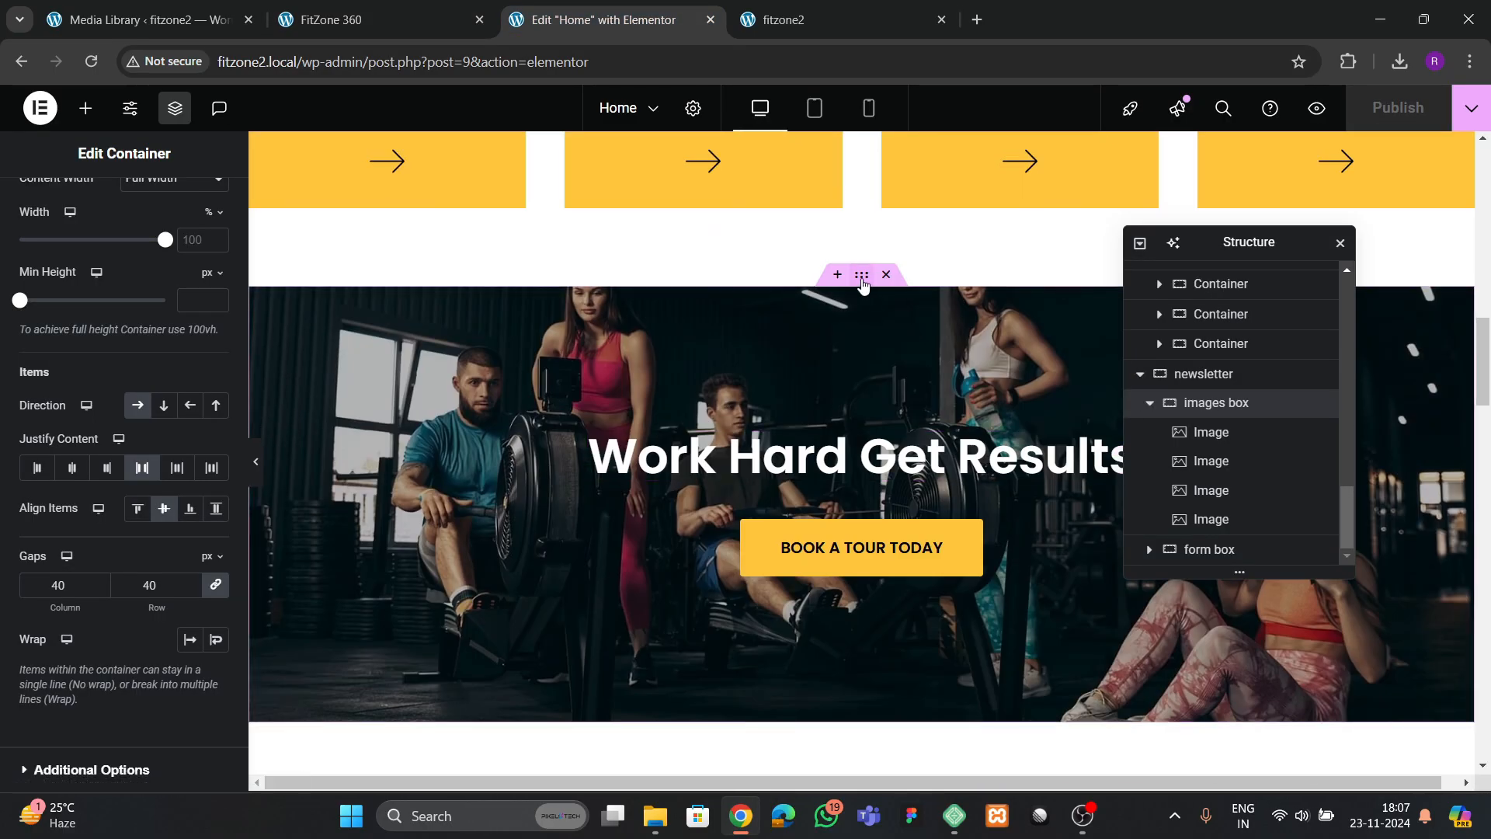
pyautogui.click(871, 309)
pyautogui.rightClick(861, 274)
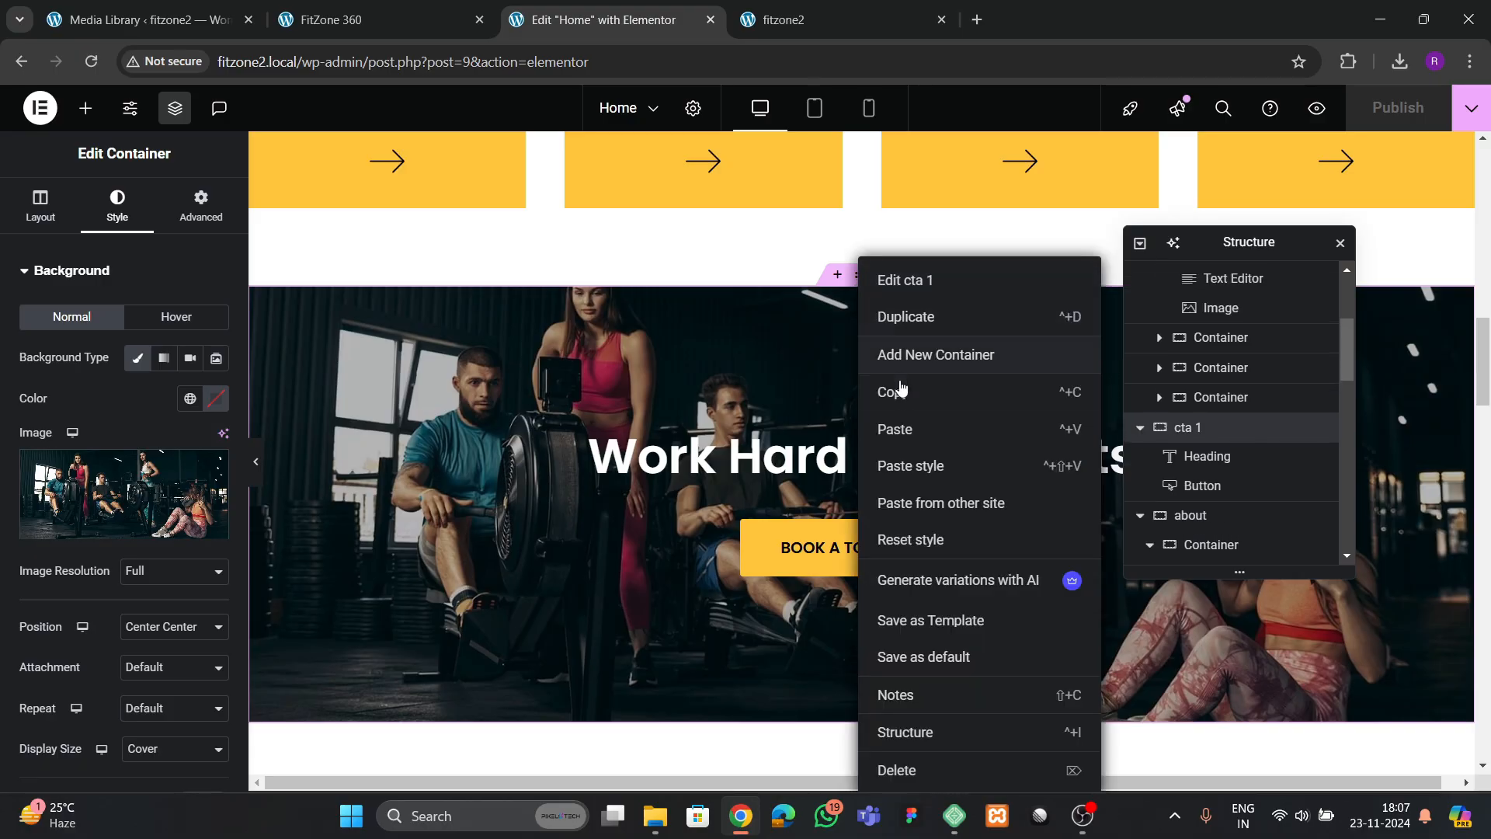
pyautogui.click(721, 416)
pyautogui.scroll(-15, 721, 417)
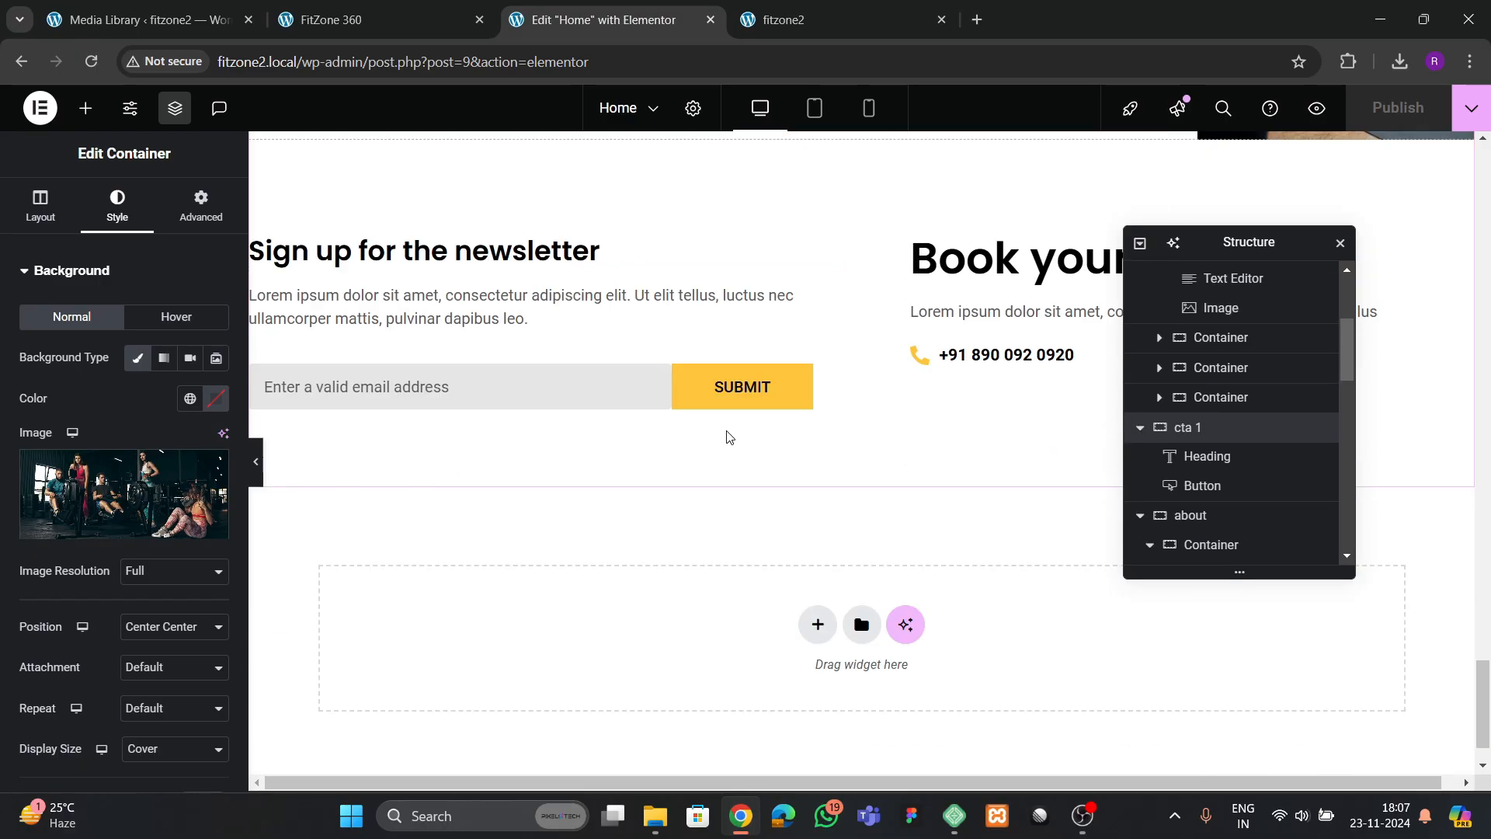
pyautogui.rightClick(540, 574)
pyautogui.click(567, 579)
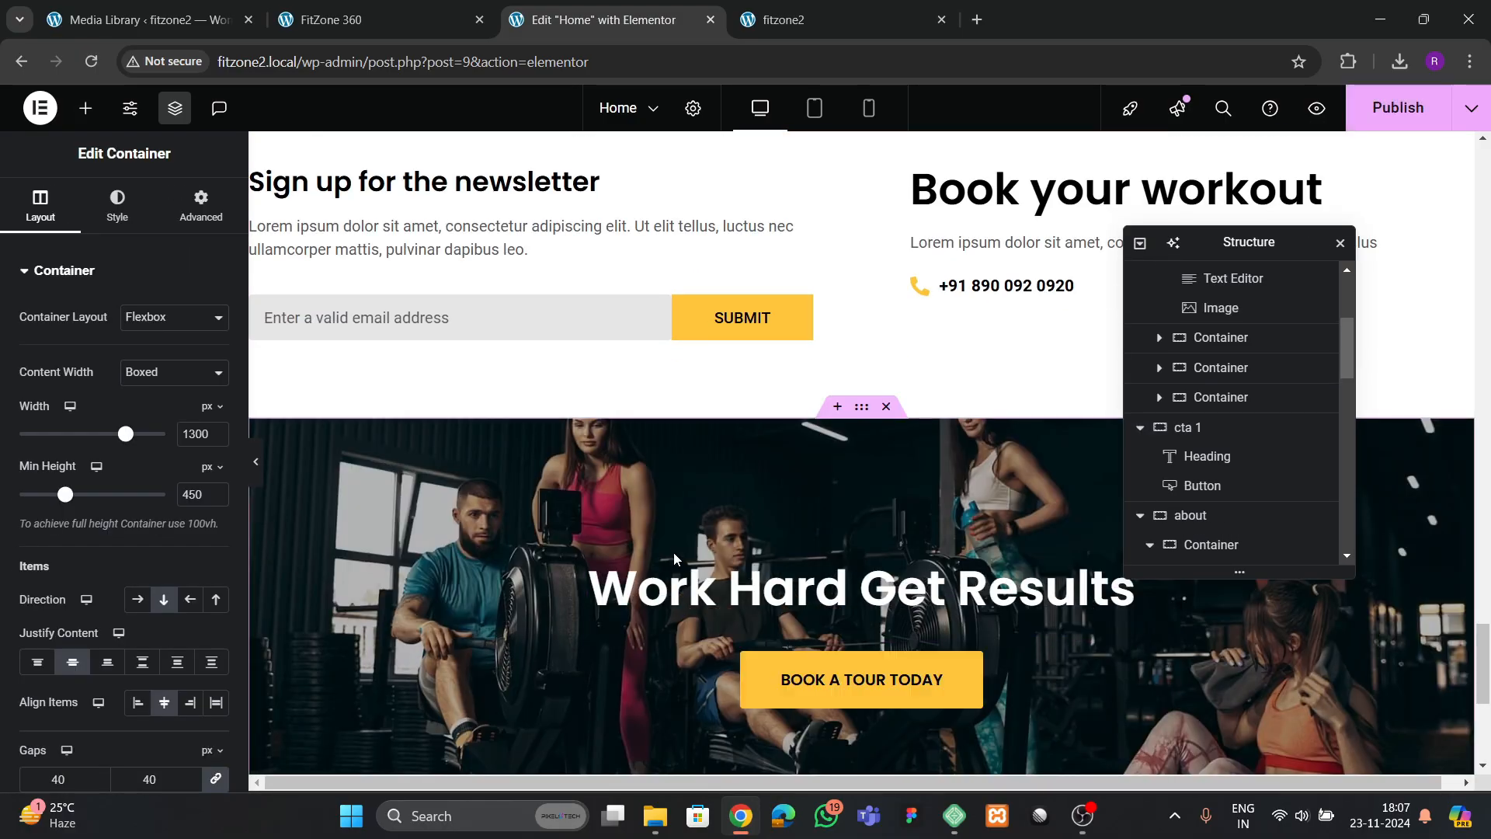
# Replace the pasted cta container's heading with "Membership Options", copied from the FitZone 360 reference page
pyautogui.click(352, 23)
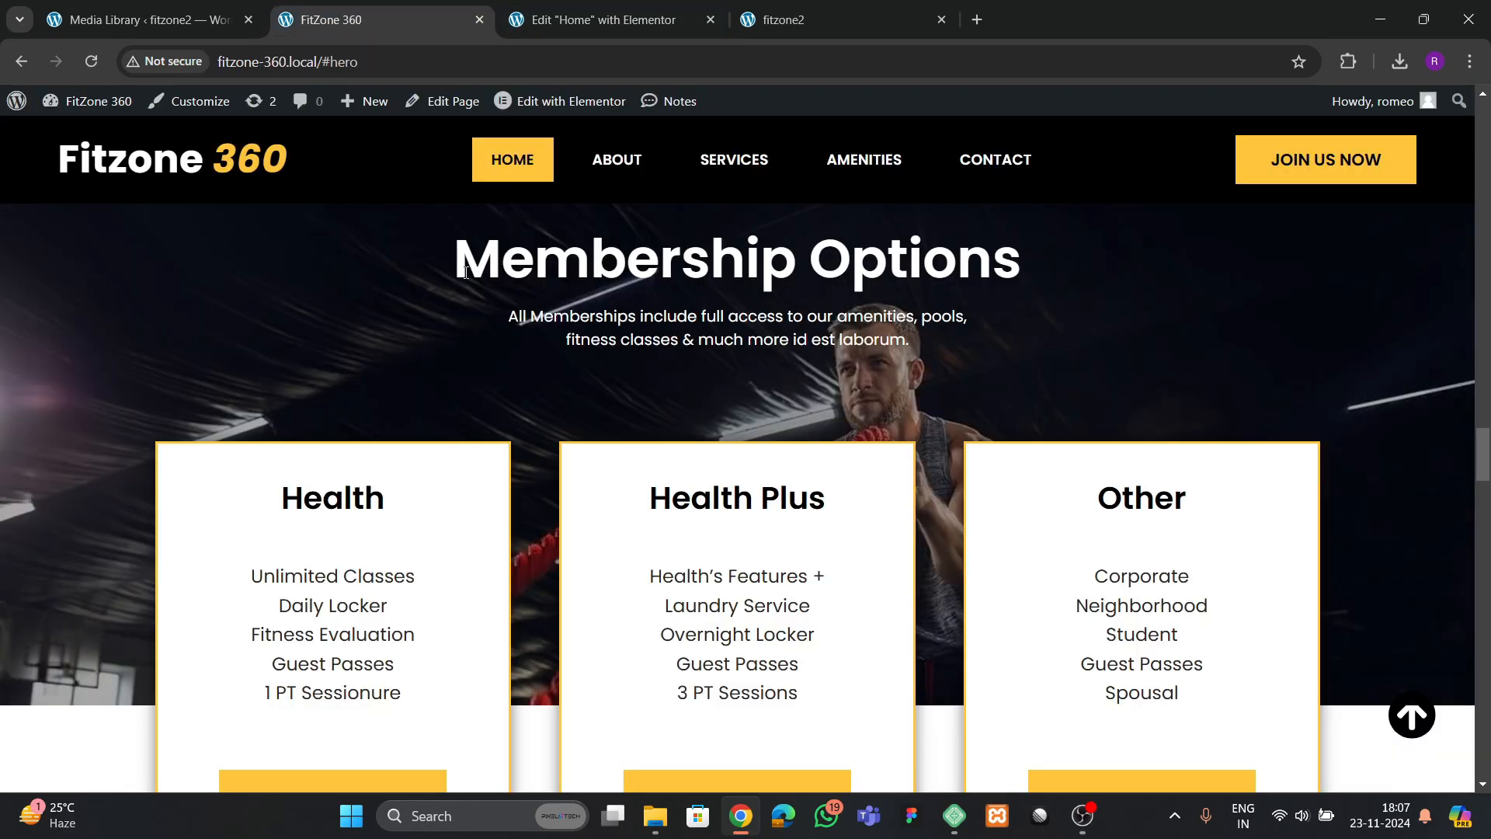
pyautogui.moveTo(466, 272); pyautogui.dragTo(1025, 257)
pyautogui.hotkey('ctrl', 'c')
pyautogui.click(1042, 247)
pyautogui.moveTo(459, 269); pyautogui.dragTo(972, 257)
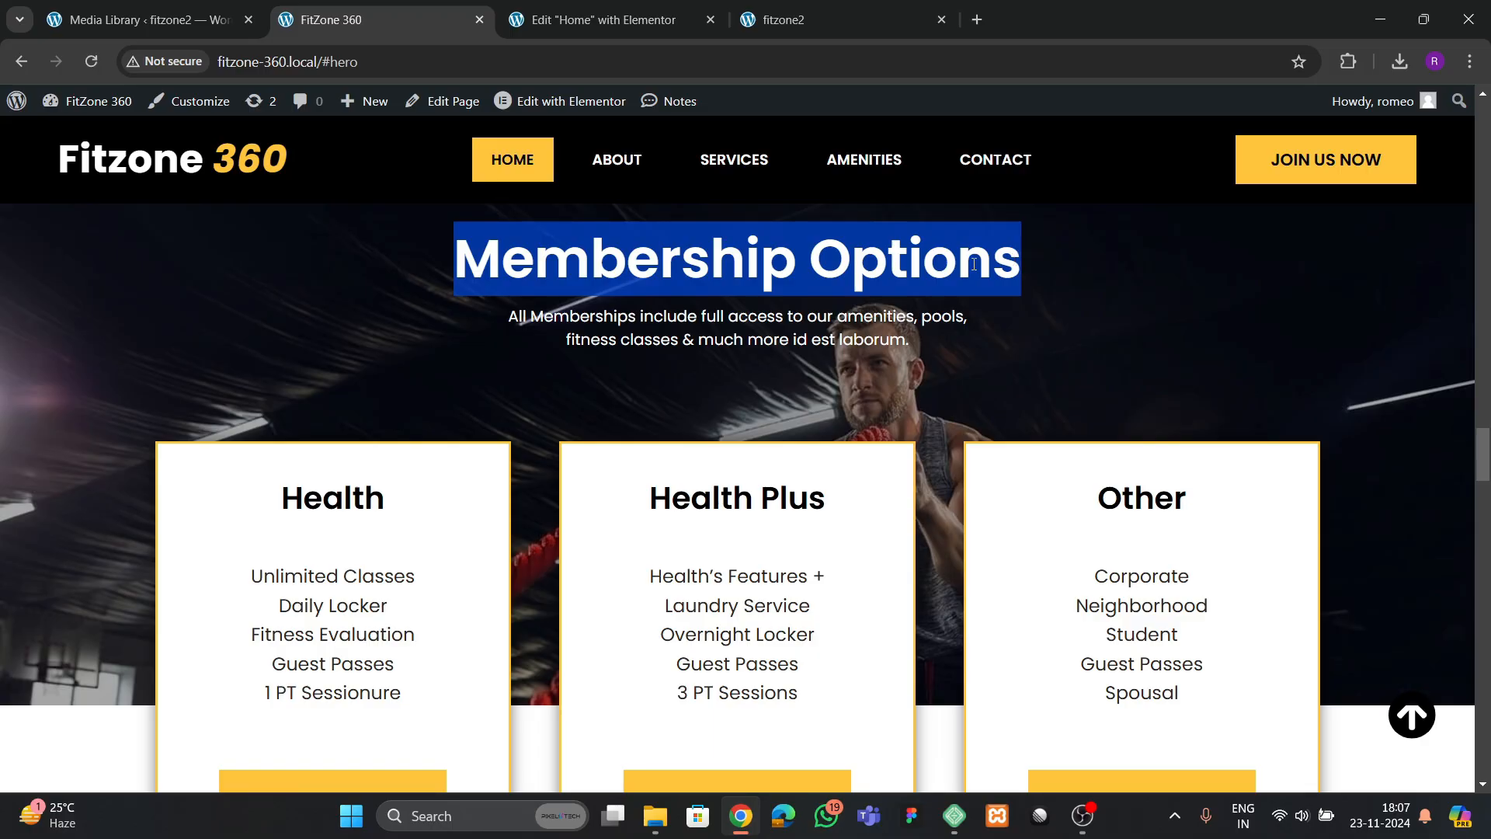
pyautogui.click(598, 20)
pyautogui.click(854, 588)
pyautogui.click(74, 340)
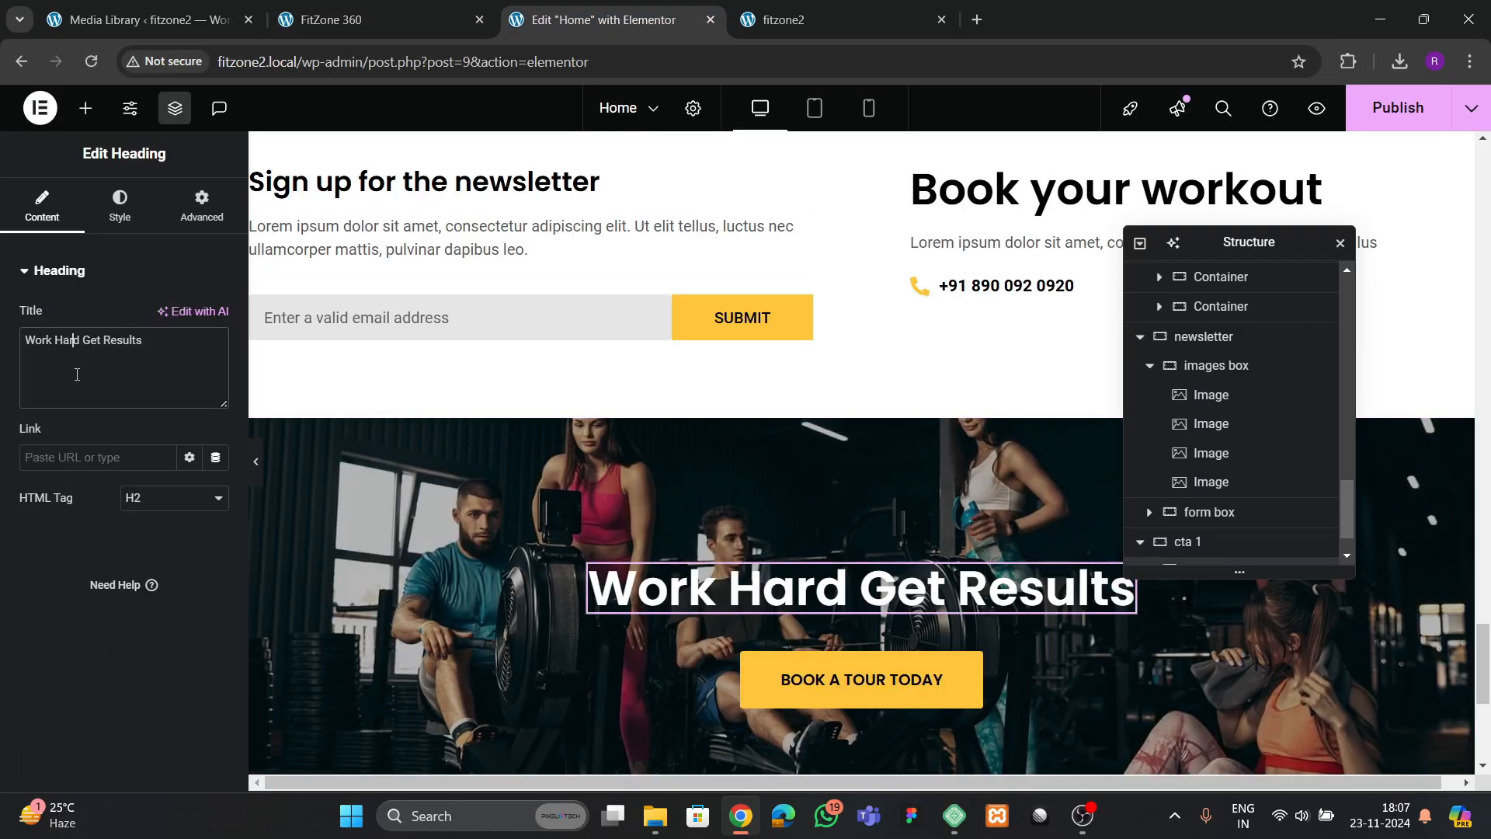
pyautogui.hotkey('ctrl', 'a')
pyautogui.hotkey('ctrl', 'v')
# Check the reference's membership subtitle and look through the Home page for a text paragraph to reuse
pyautogui.click(412, 22)
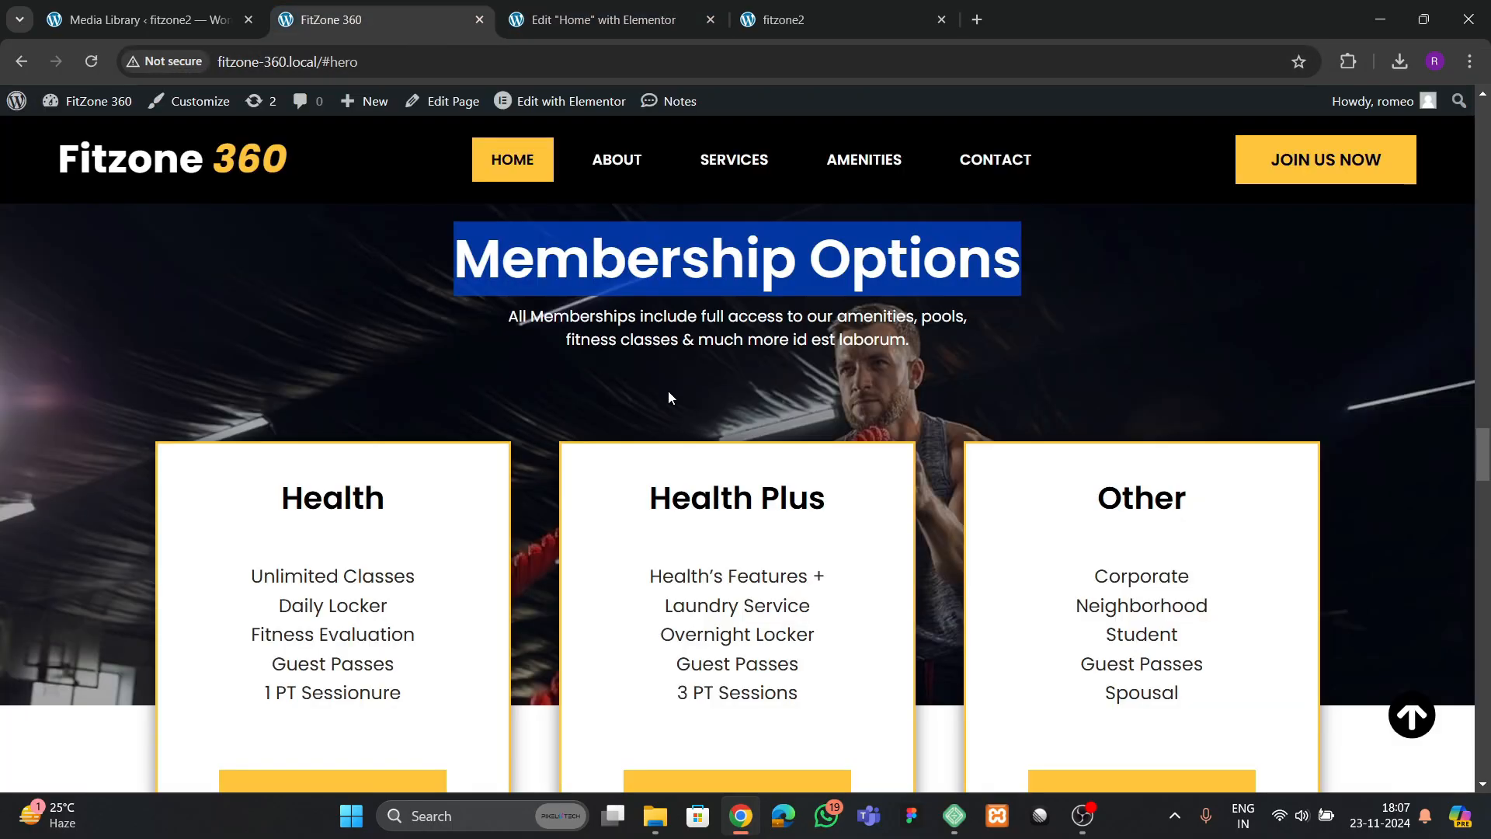
pyautogui.click(598, 19)
pyautogui.scroll(5, 789, 499)
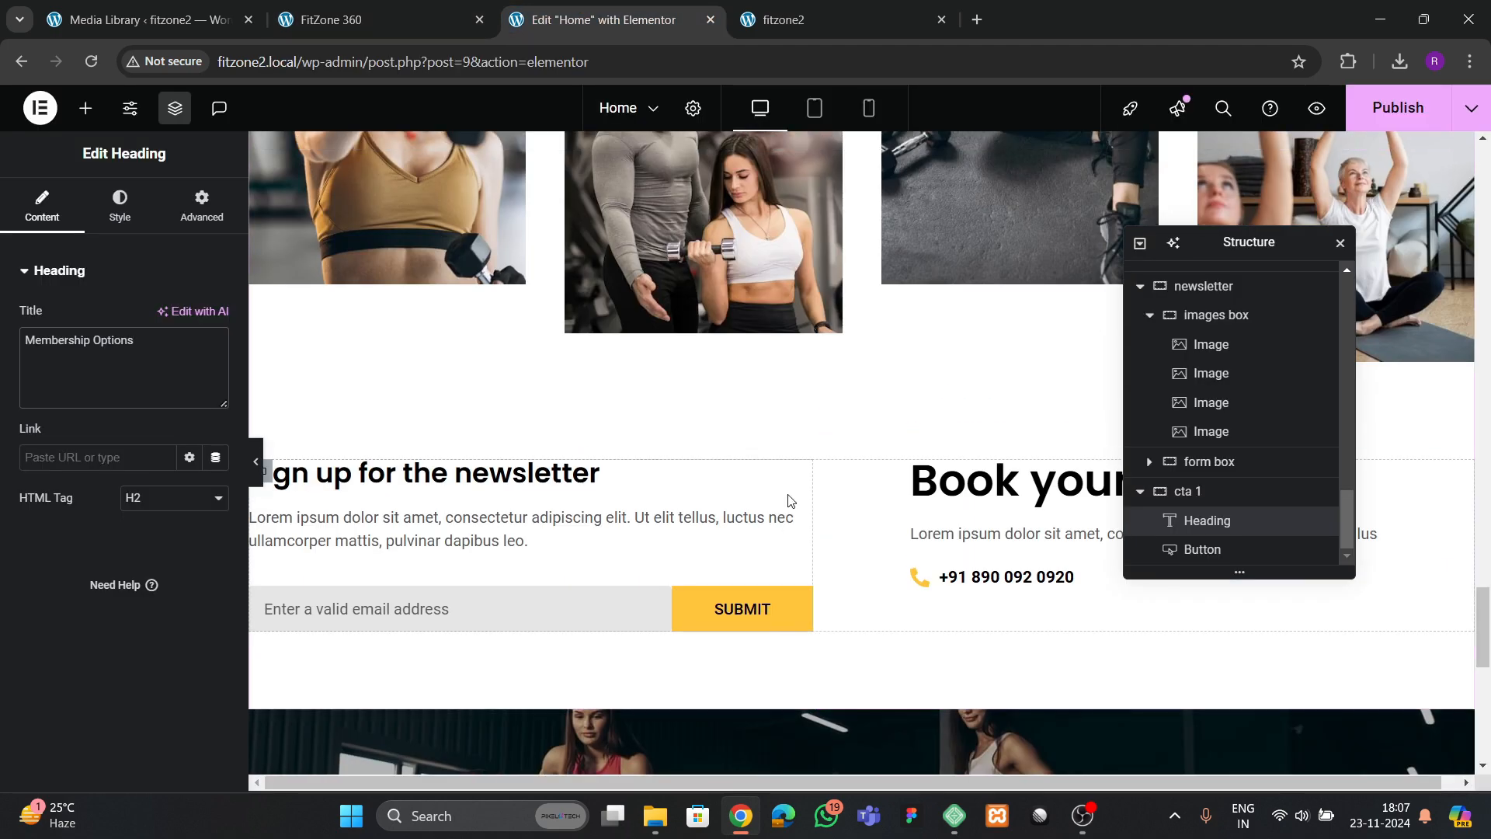
pyautogui.scroll(15, 788, 499)
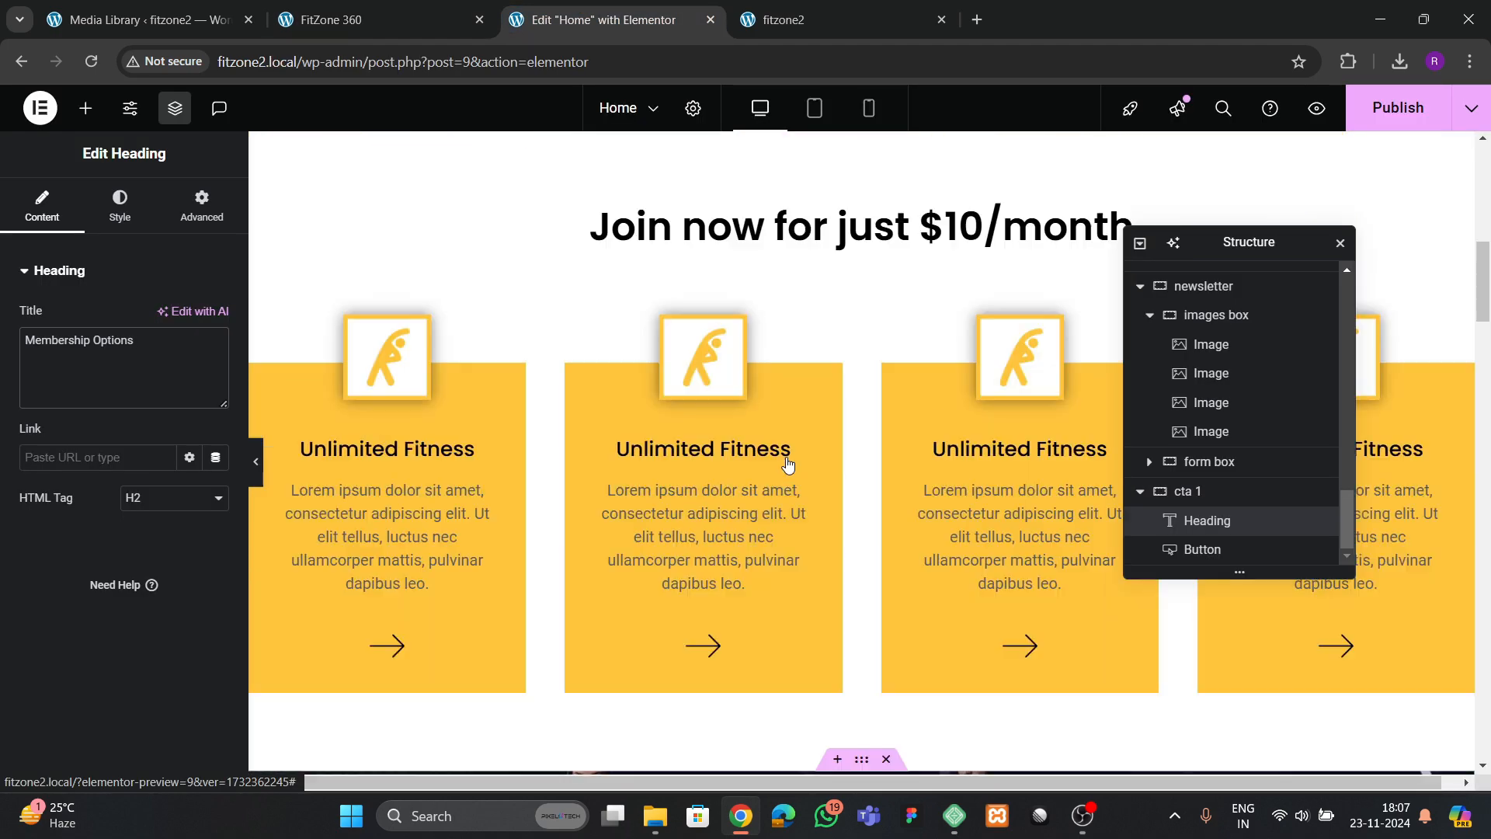
pyautogui.scroll(5, 788, 464)
pyautogui.click(805, 547)
pyautogui.scroll(-5, 697, 519)
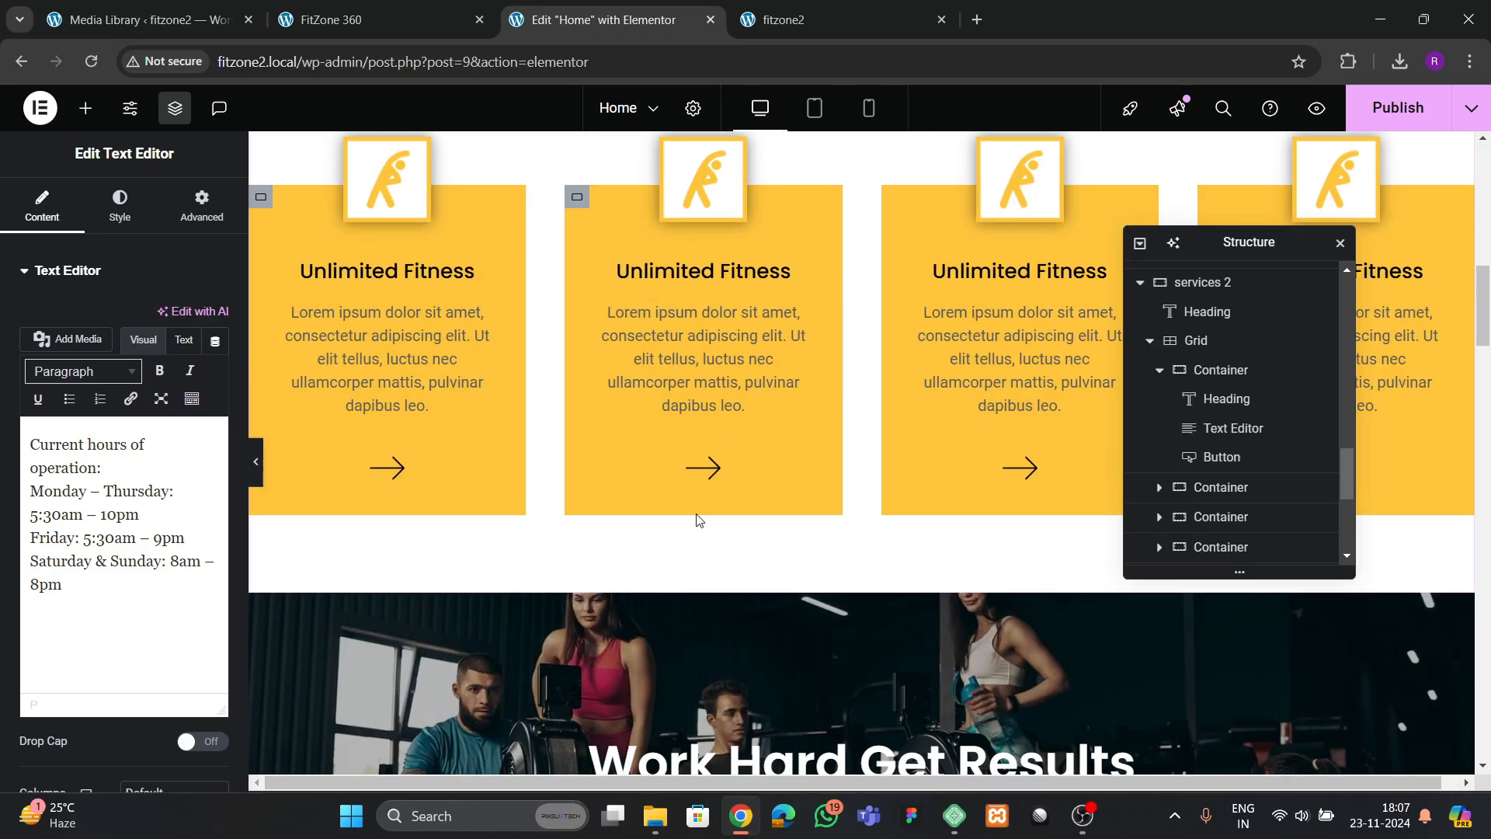
pyautogui.scroll(10, 697, 520)
pyautogui.scroll(-5, 699, 514)
pyautogui.scroll(3, 701, 514)
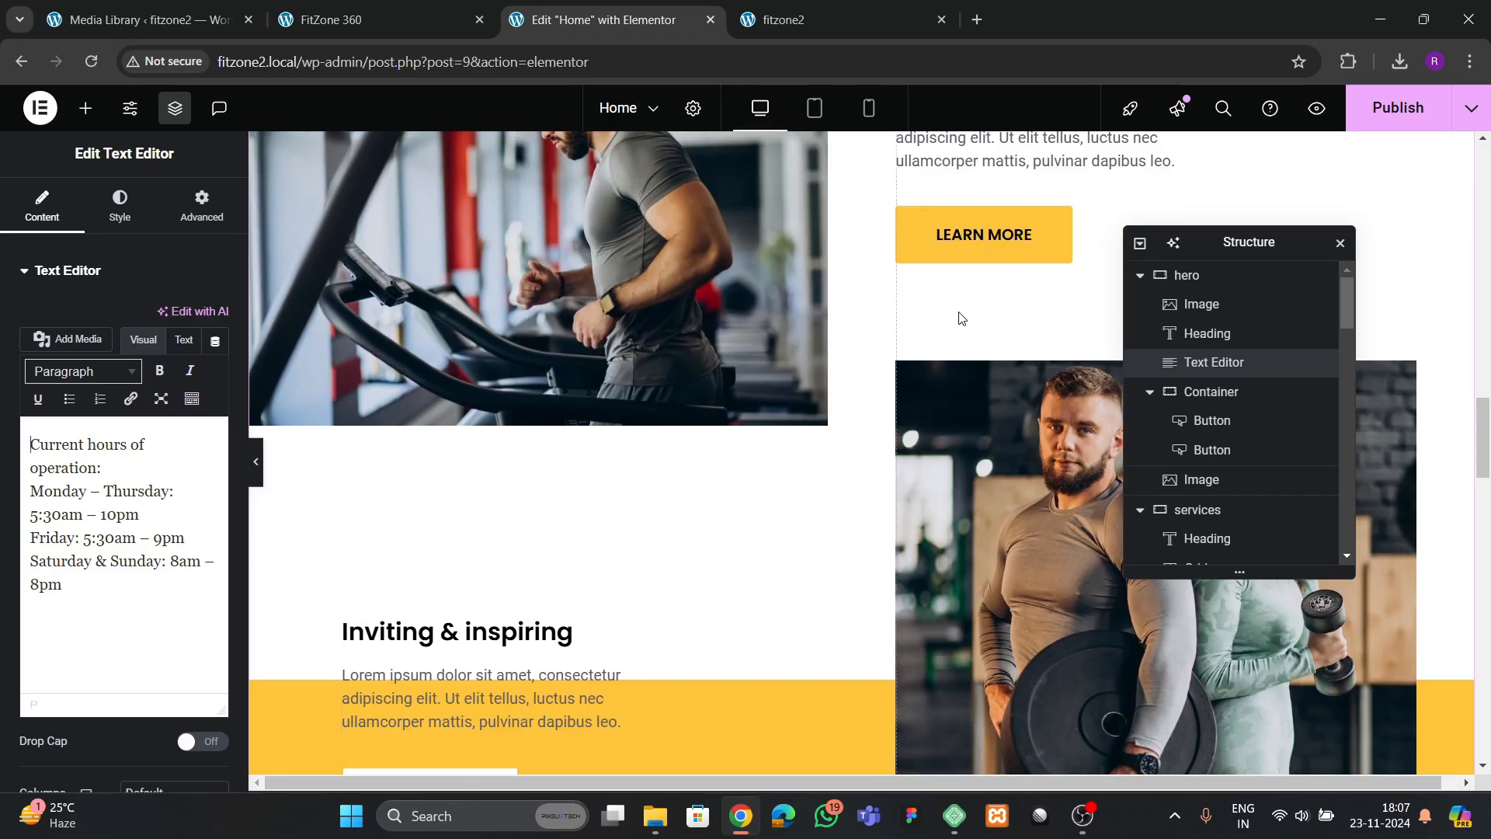
# Copy the paragraph under "Inviting & inspiring" and paste it beneath the Membership Options heading
pyautogui.scroll(3, 960, 319)
pyautogui.rightClick(970, 409)
pyautogui.click(994, 440)
pyautogui.scroll(-10, 933, 490)
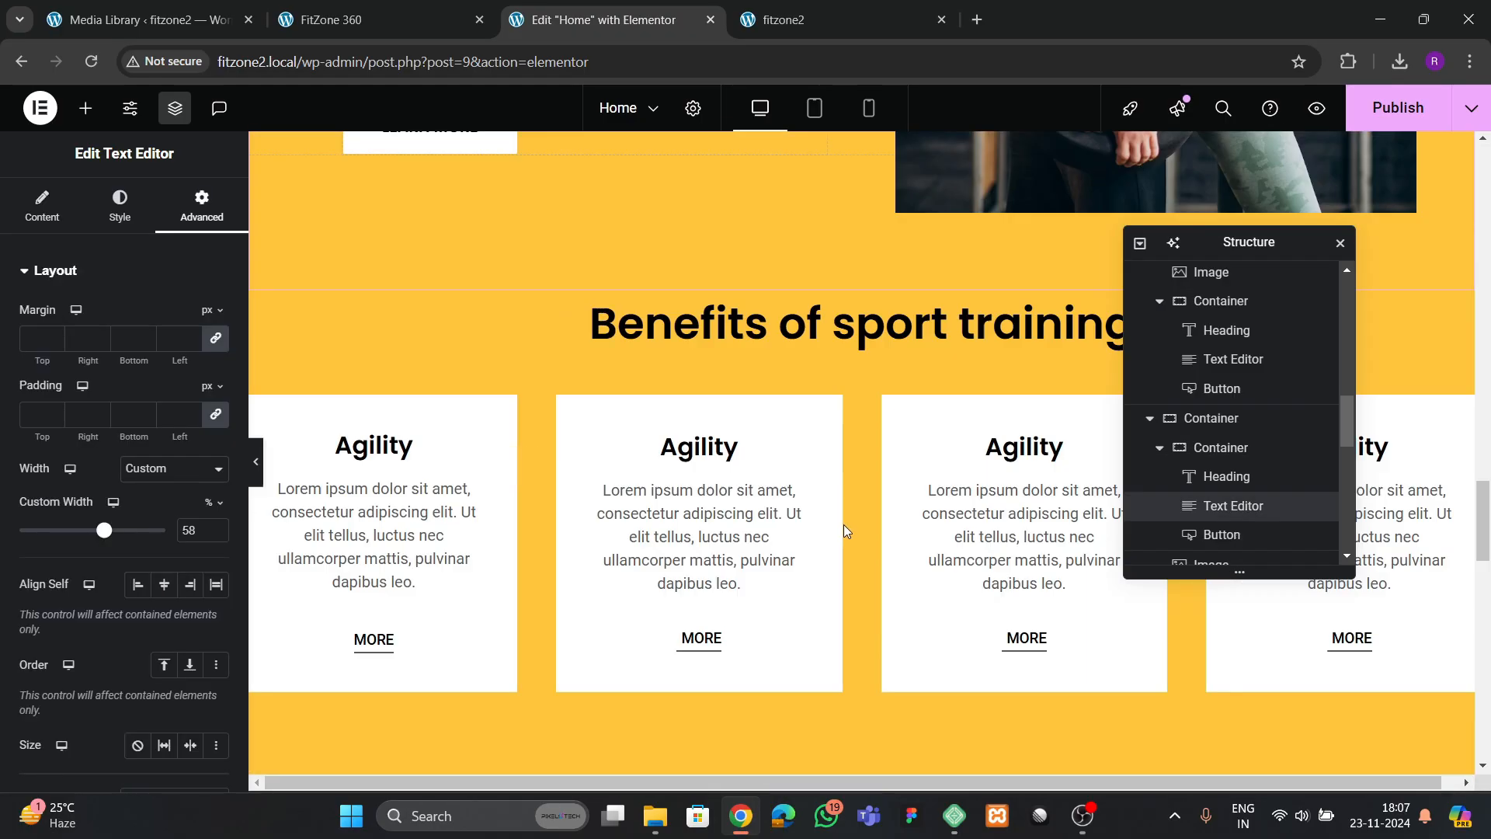
pyautogui.scroll(-10, 844, 525)
pyautogui.rightClick(841, 488)
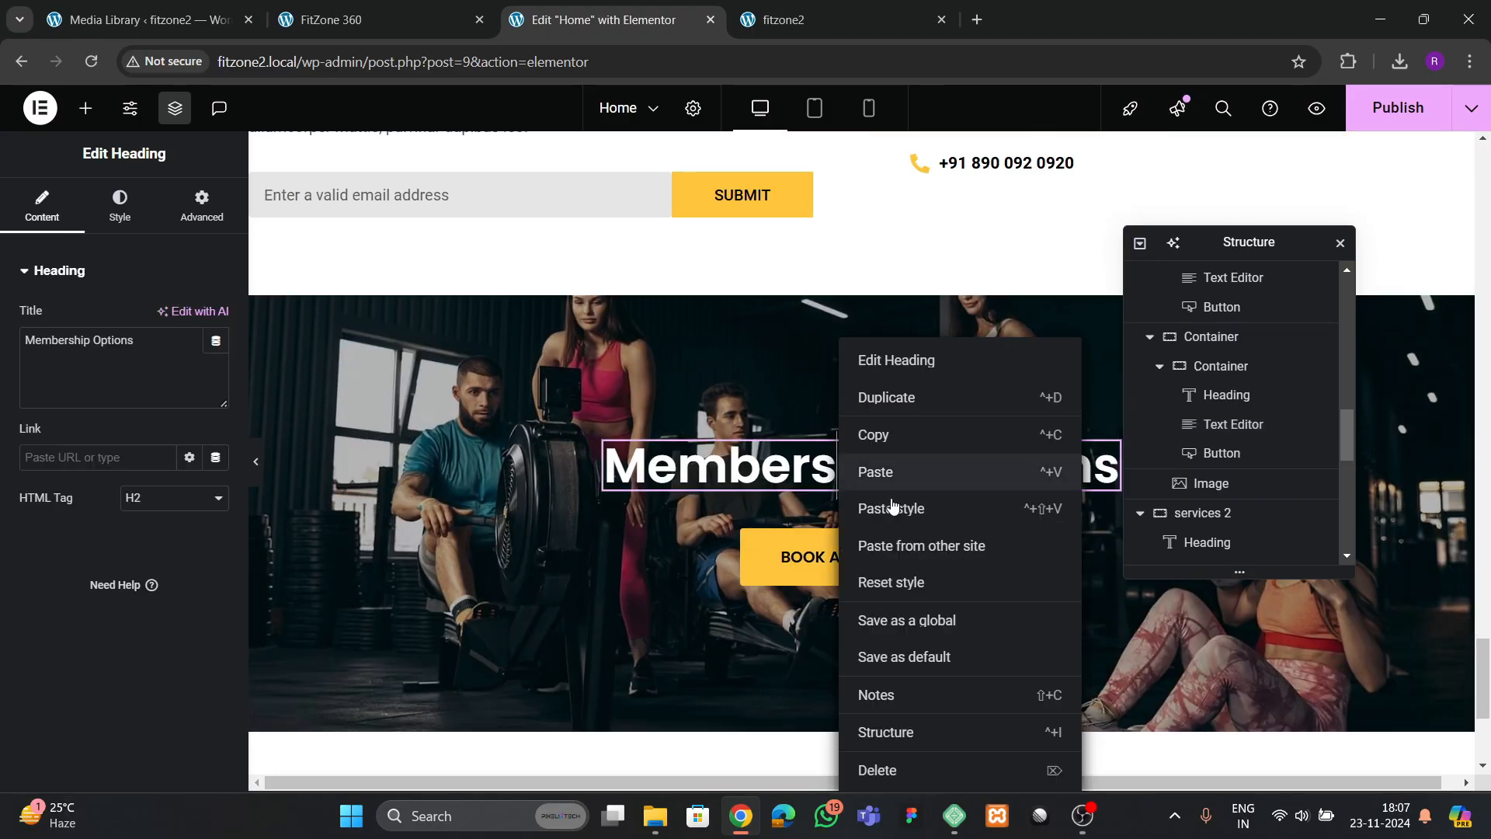
pyautogui.click(877, 471)
# Center the text of the pasted Membership Options paragraph and set its color to white (#FFFFFF)
pyautogui.click(119, 206)
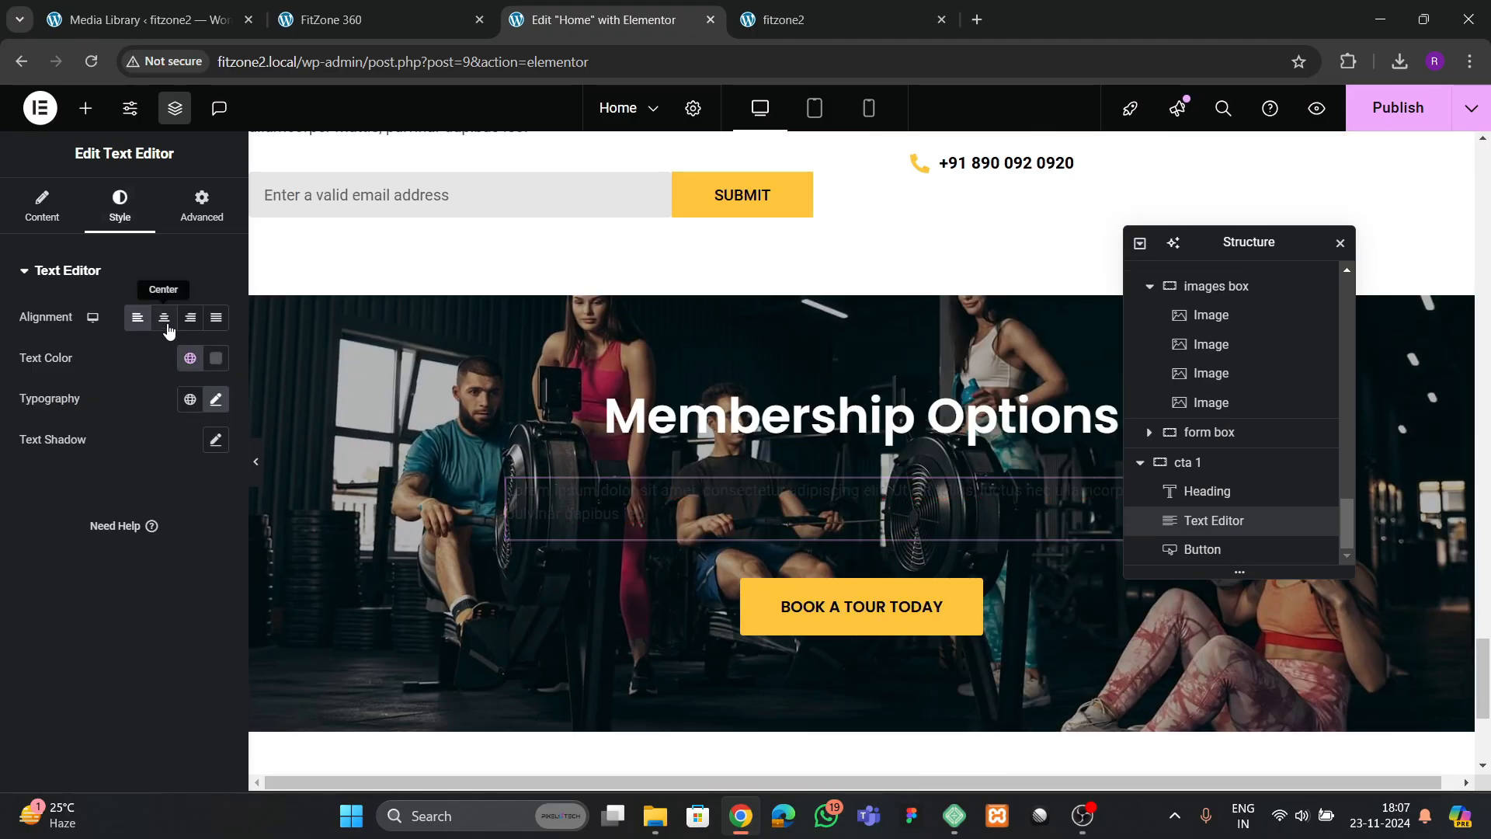
pyautogui.click(167, 326)
pyautogui.click(218, 362)
pyautogui.moveTo(226, 519); pyautogui.dragTo(94, 428)
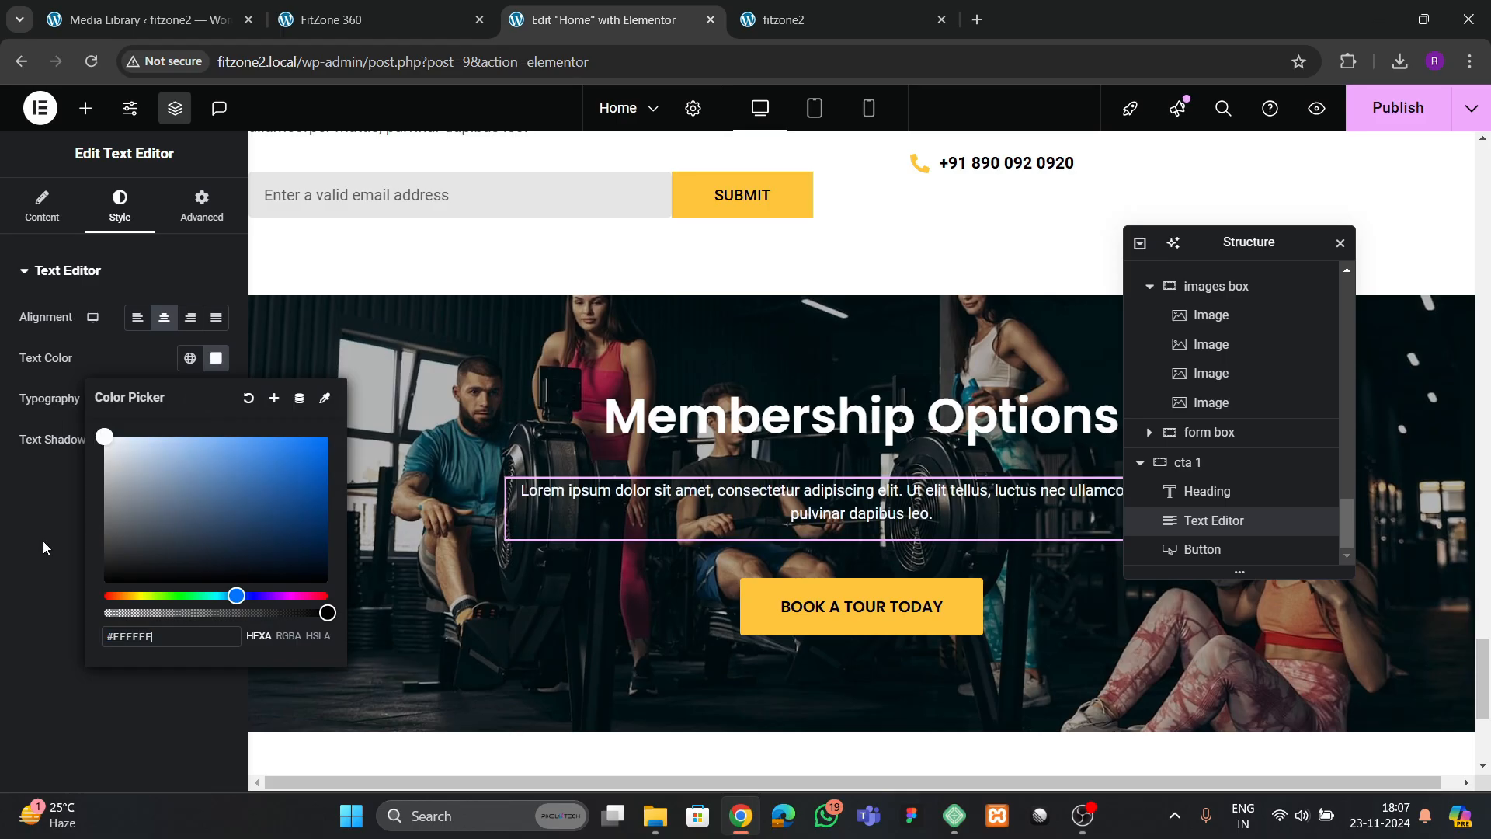
pyautogui.click(44, 548)
# Set the Membership Options paragraph's font size to 20 px, compare it with the reference page and publish
pyautogui.click(215, 401)
pyautogui.click(203, 547)
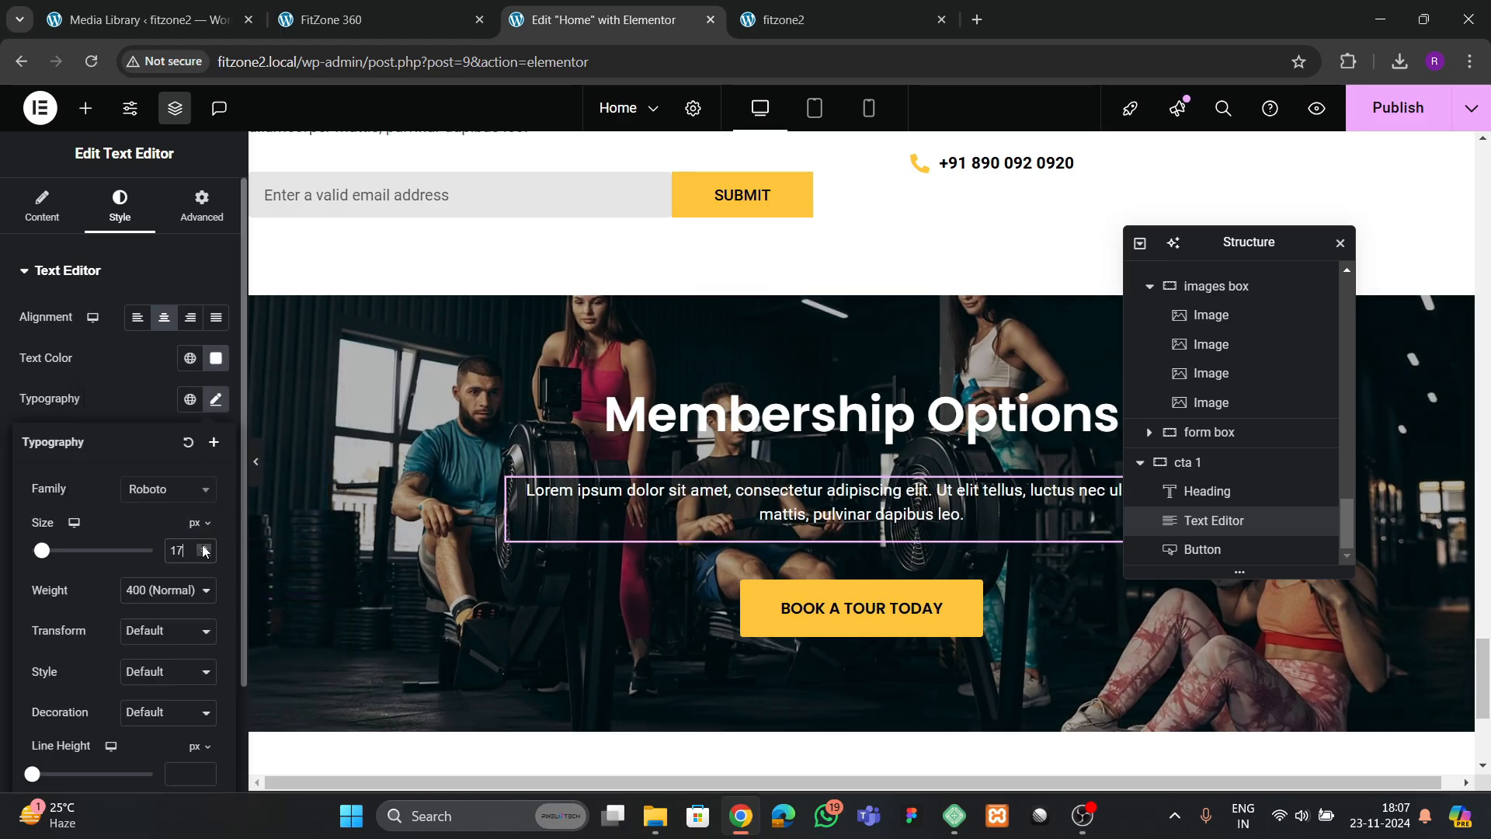
pyautogui.click(204, 547)
pyautogui.click(203, 547)
pyautogui.click(204, 547)
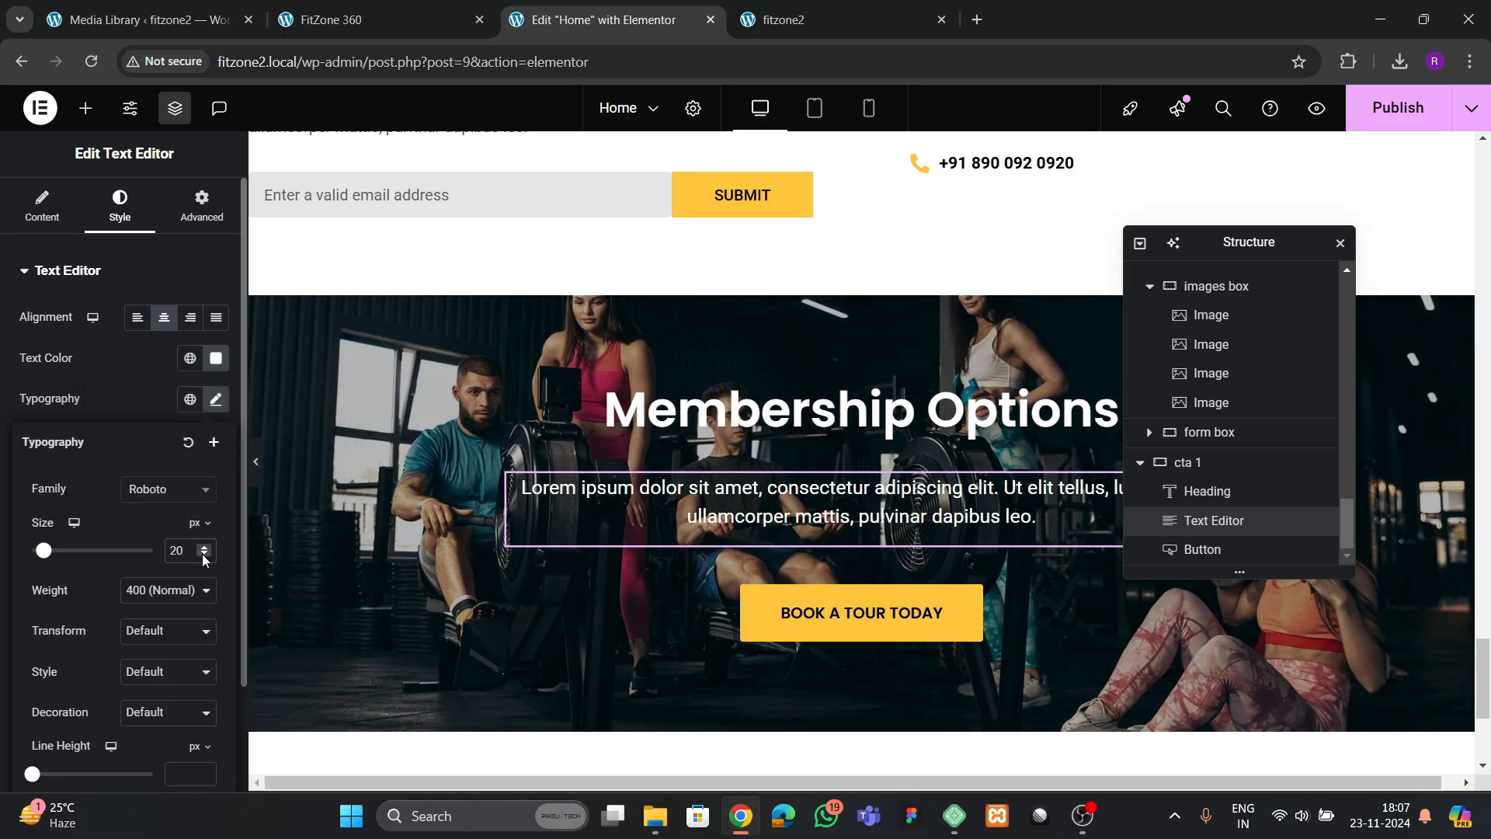
pyautogui.click(333, 20)
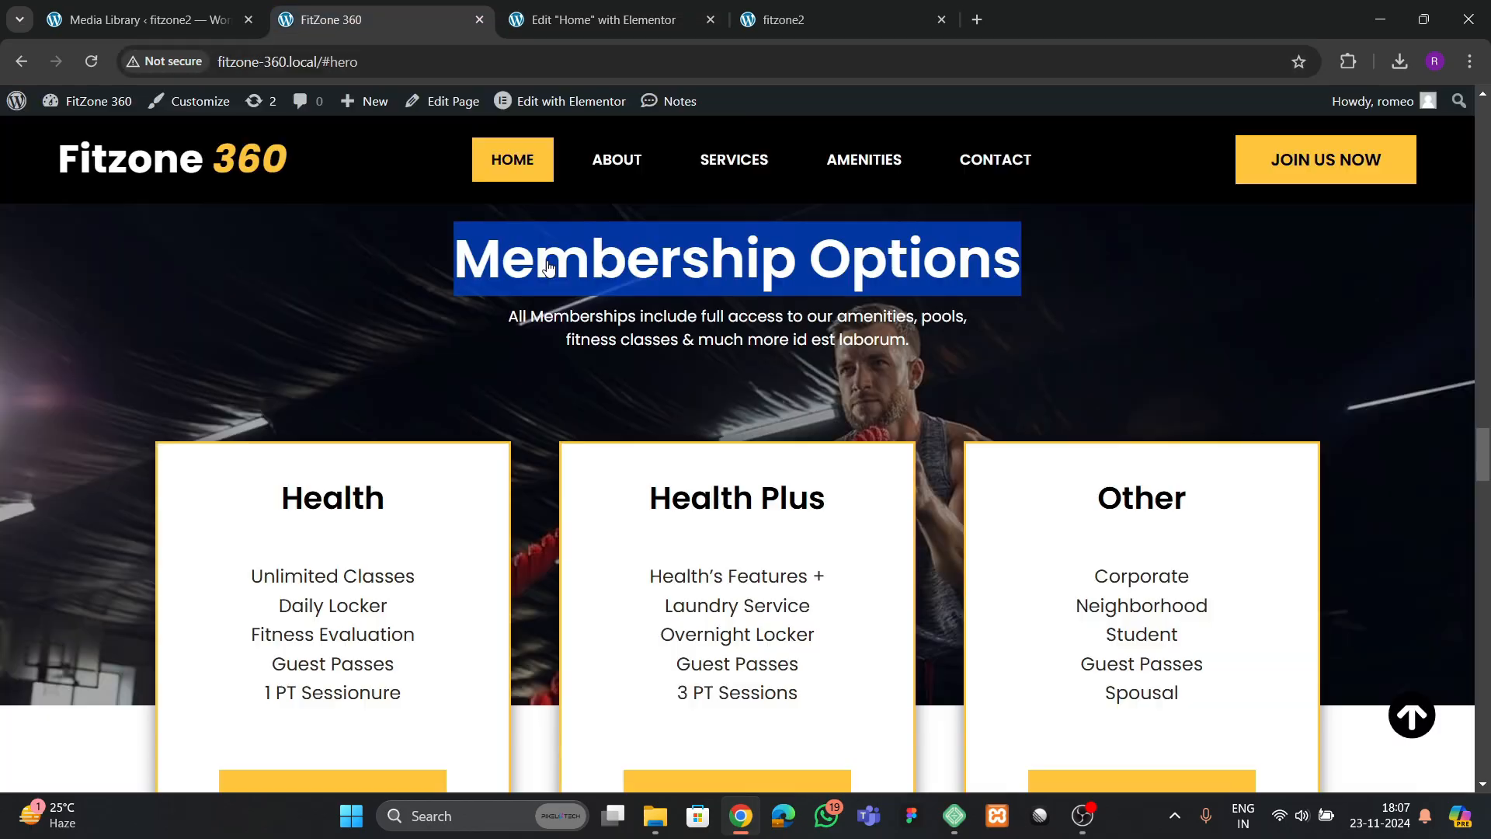
pyautogui.click(631, 21)
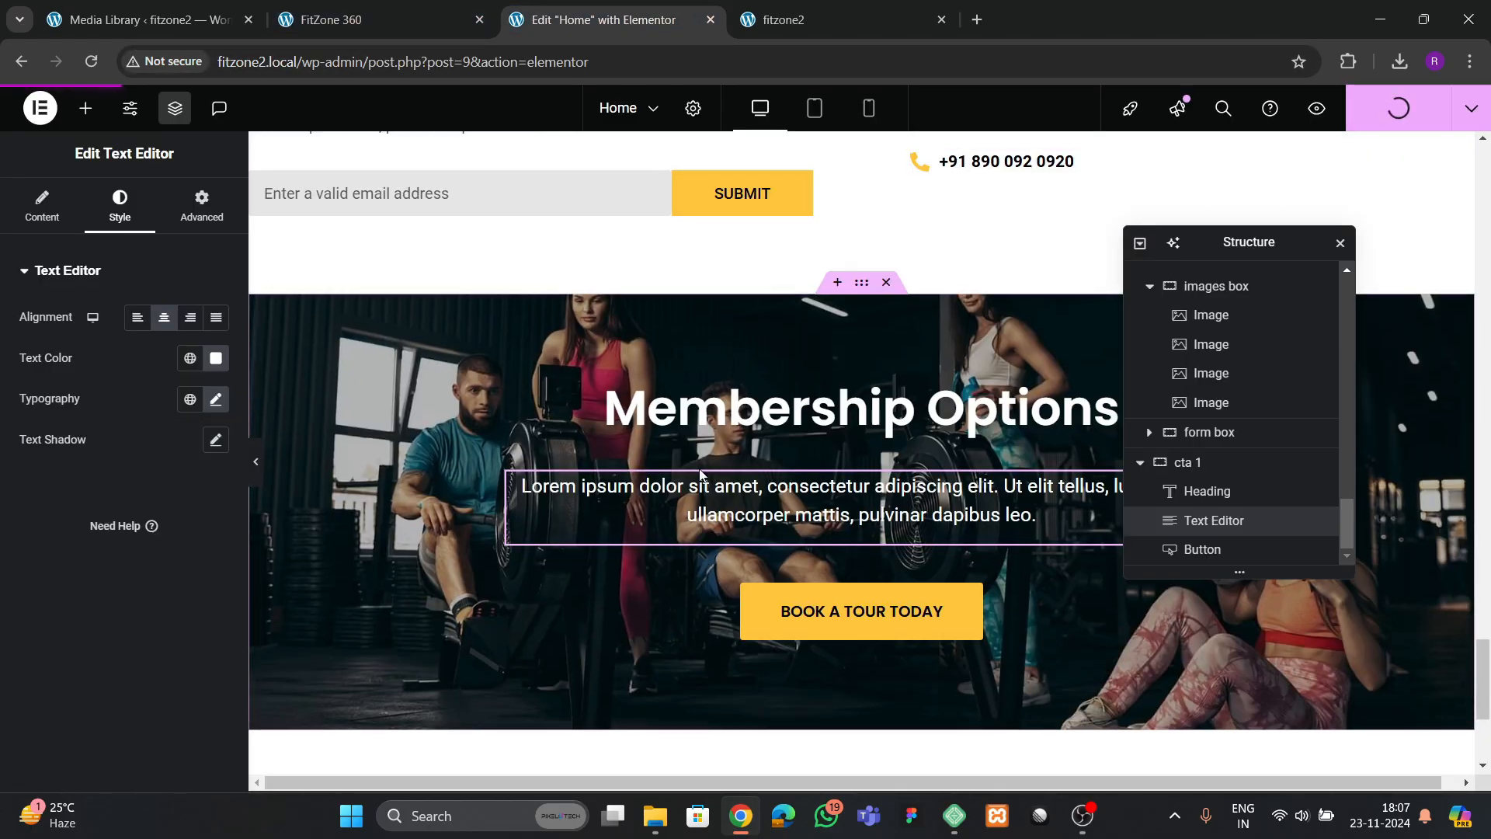
# Delete the BOOK A TOUR TODAY button beneath the Membership Options paragraph
pyautogui.scroll(-2, 700, 474)
pyautogui.click(860, 416)
pyautogui.rightClick(818, 415)
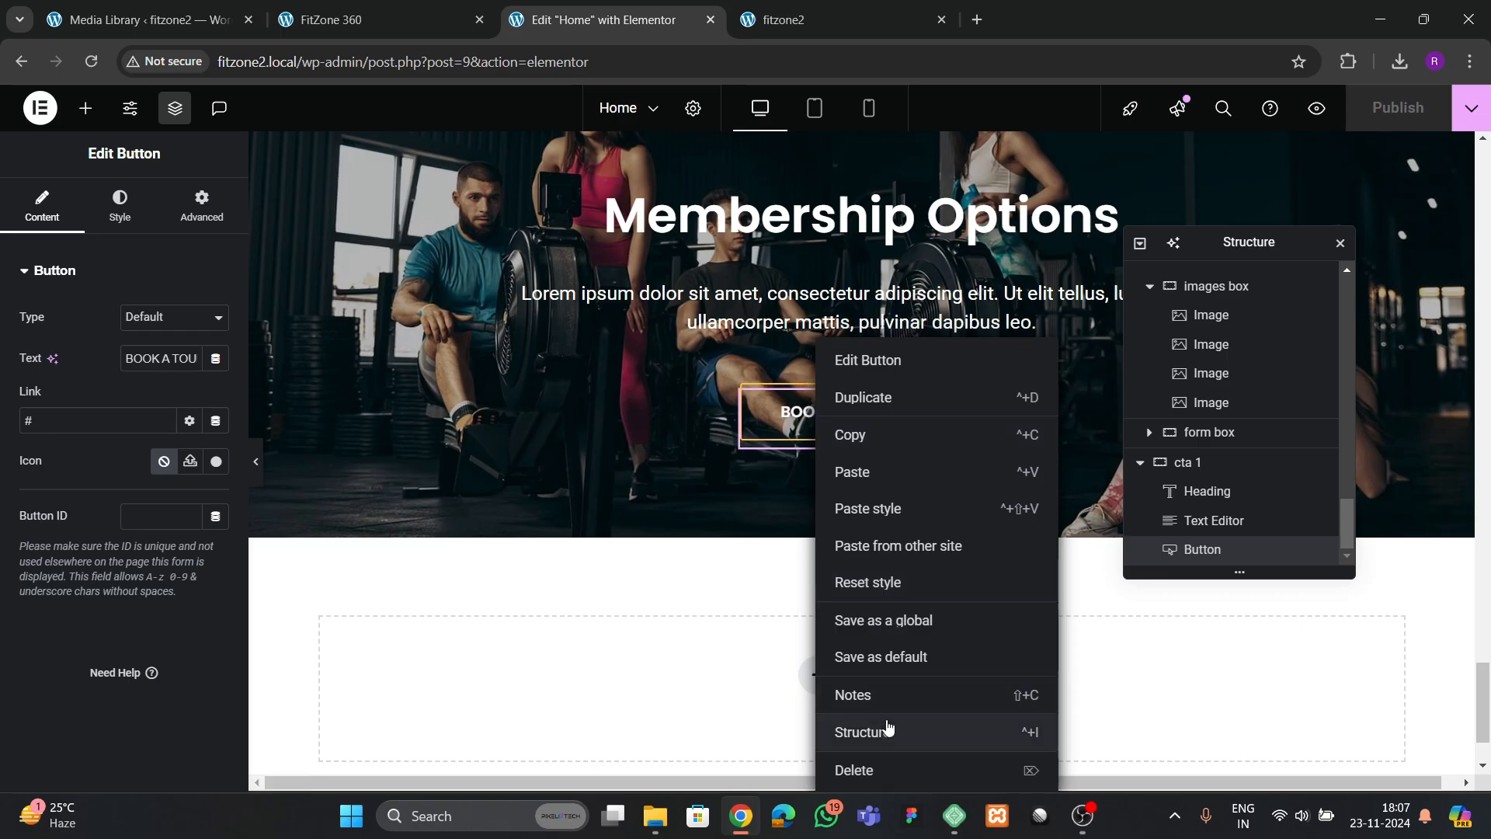
pyautogui.click(854, 770)
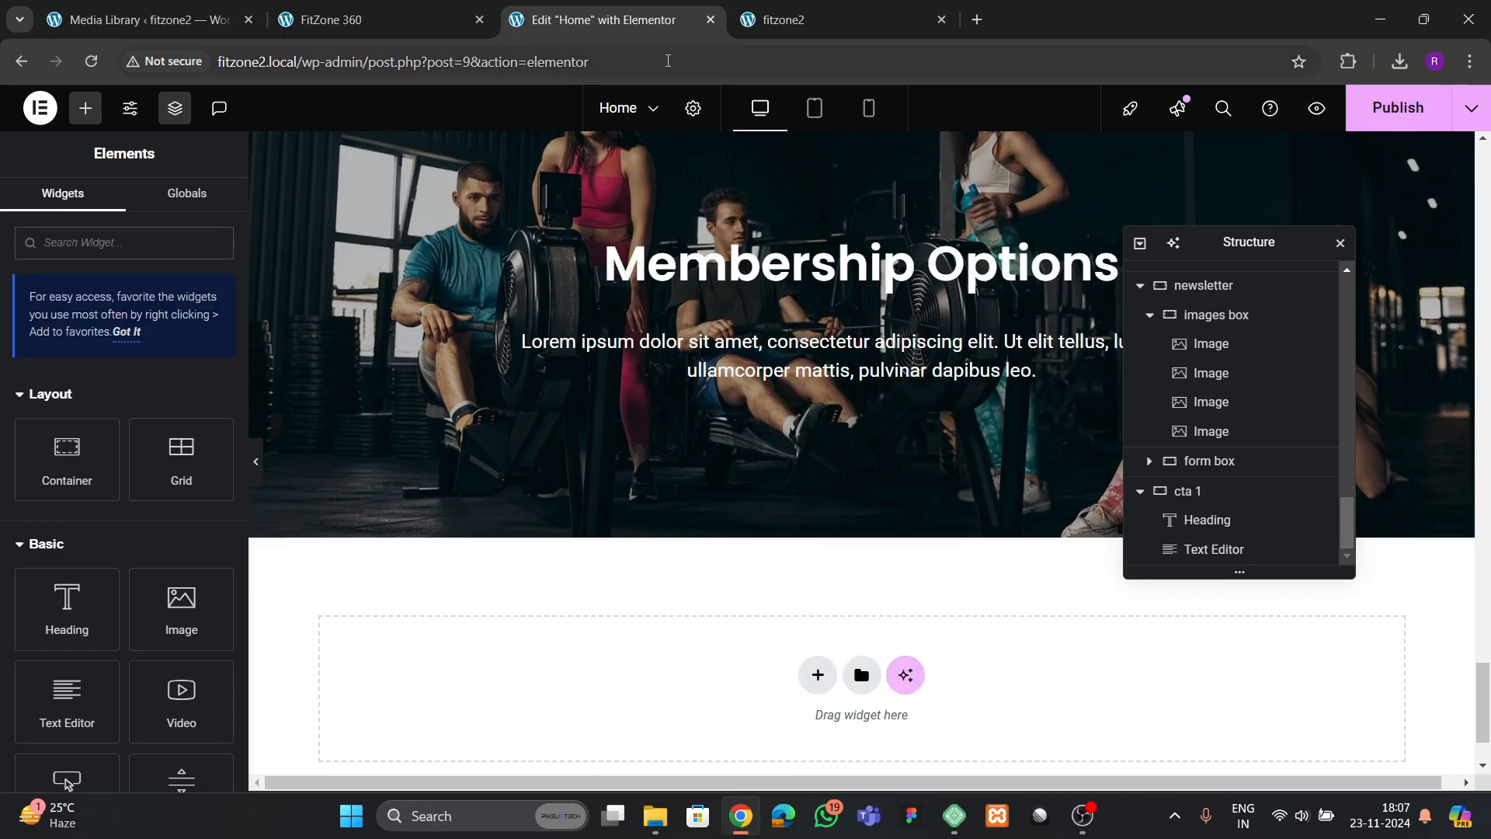
# Examine the membership cards and the Amenities section below them on the FitZone 360 reference page
pyautogui.click(404, 19)
pyautogui.scroll(-9, 696, 435)
pyautogui.scroll(4, 698, 455)
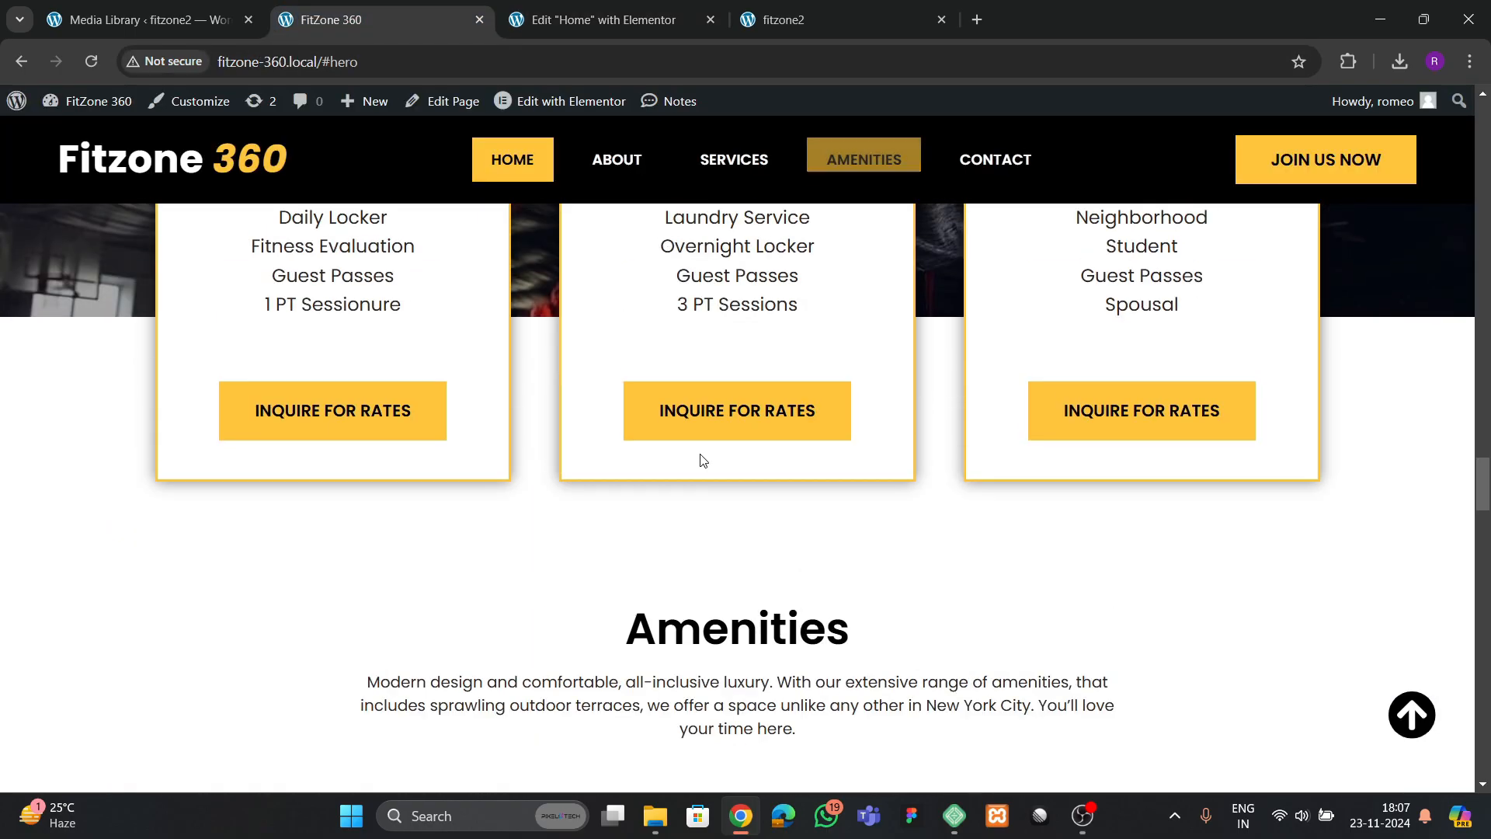
pyautogui.scroll(4, 702, 461)
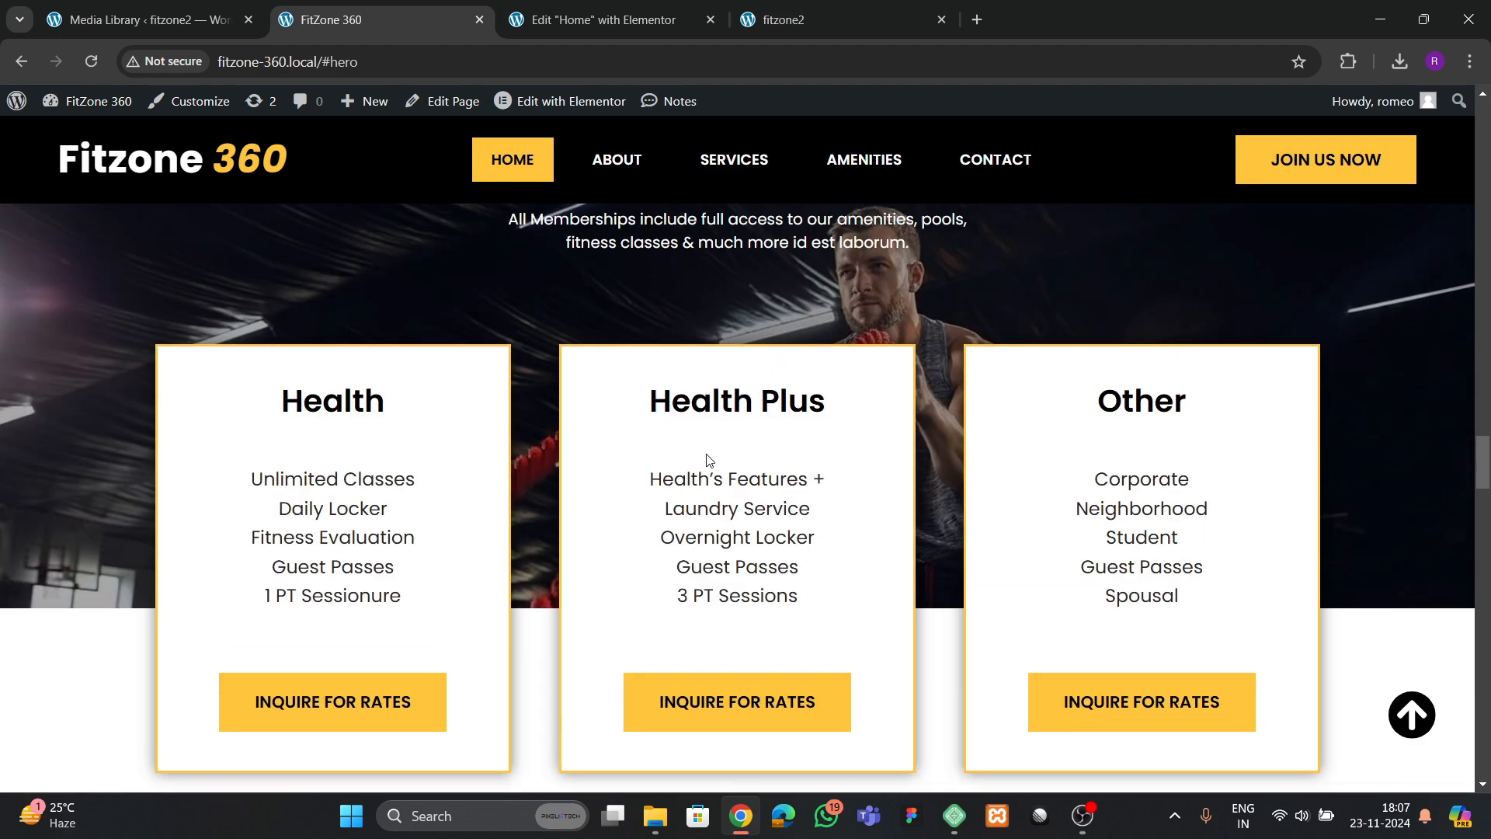
pyautogui.scroll(-18, 707, 466)
pyautogui.scroll(9, 705, 474)
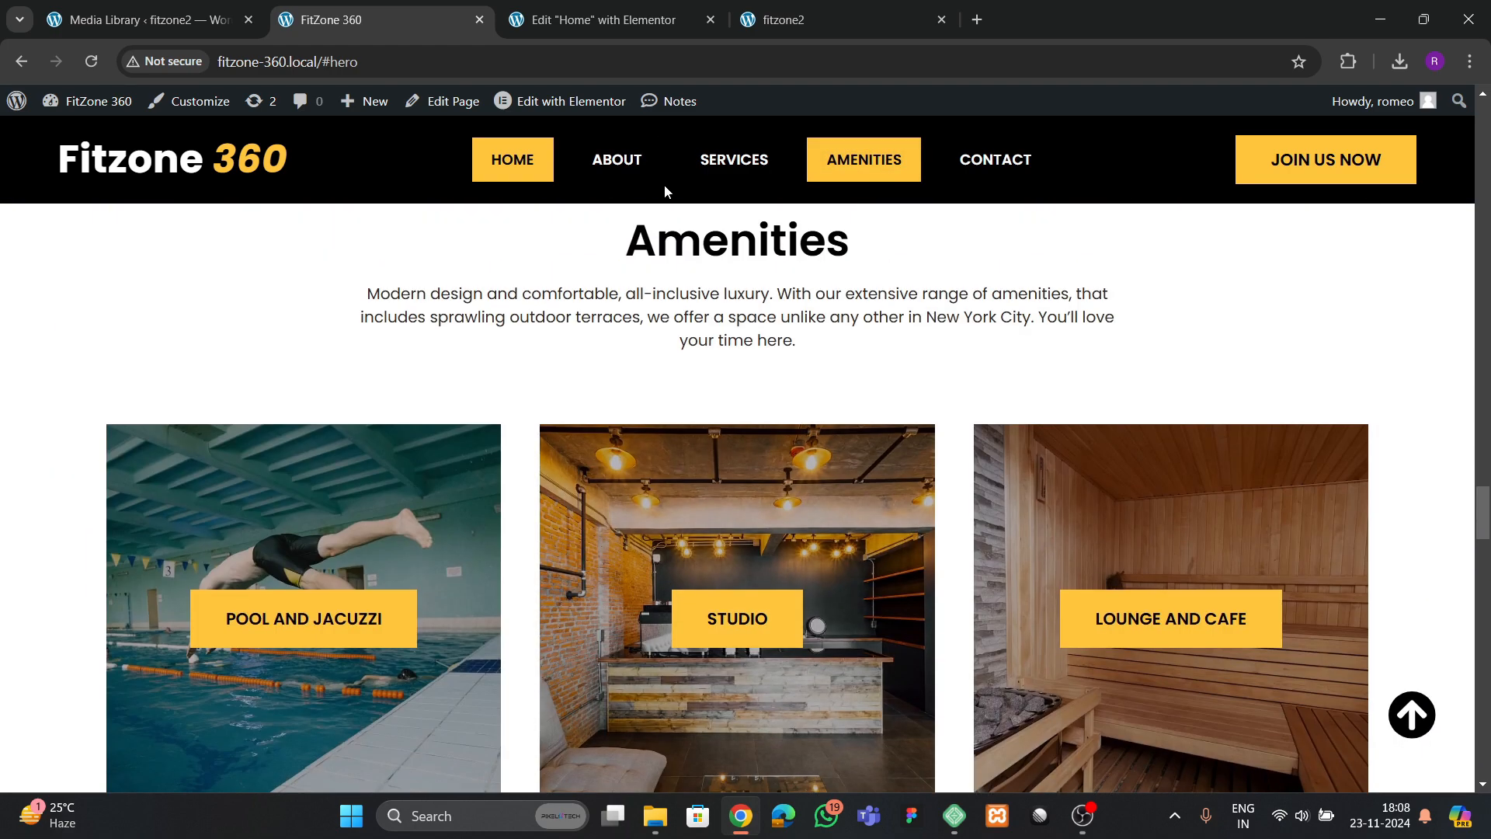
pyautogui.scroll(9, 659, 426)
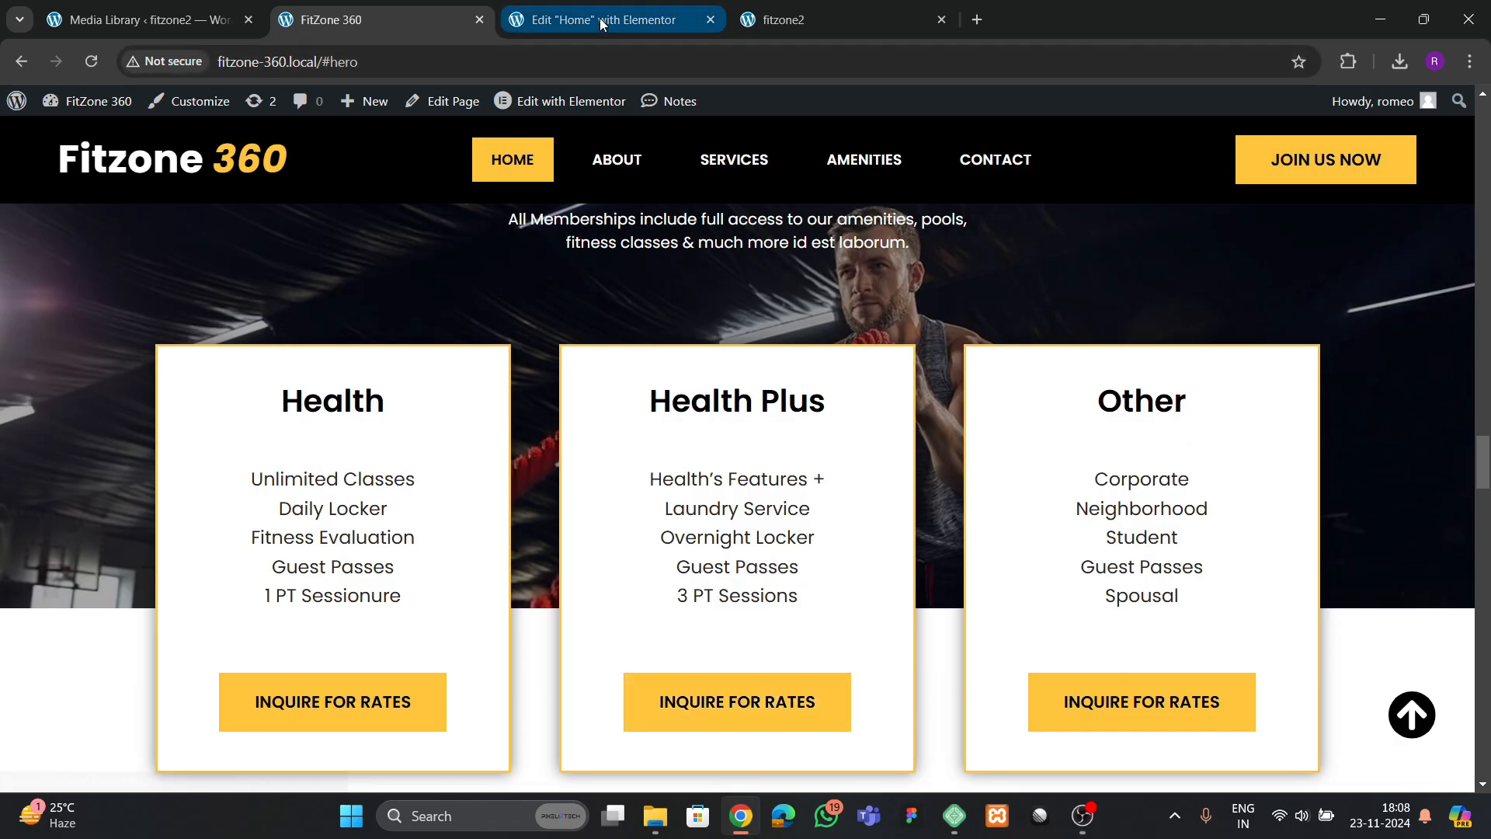
# Add a single-column Flexbox container below the Membership Options section and name it "memers 2"
pyautogui.click(602, 24)
pyautogui.click(817, 554)
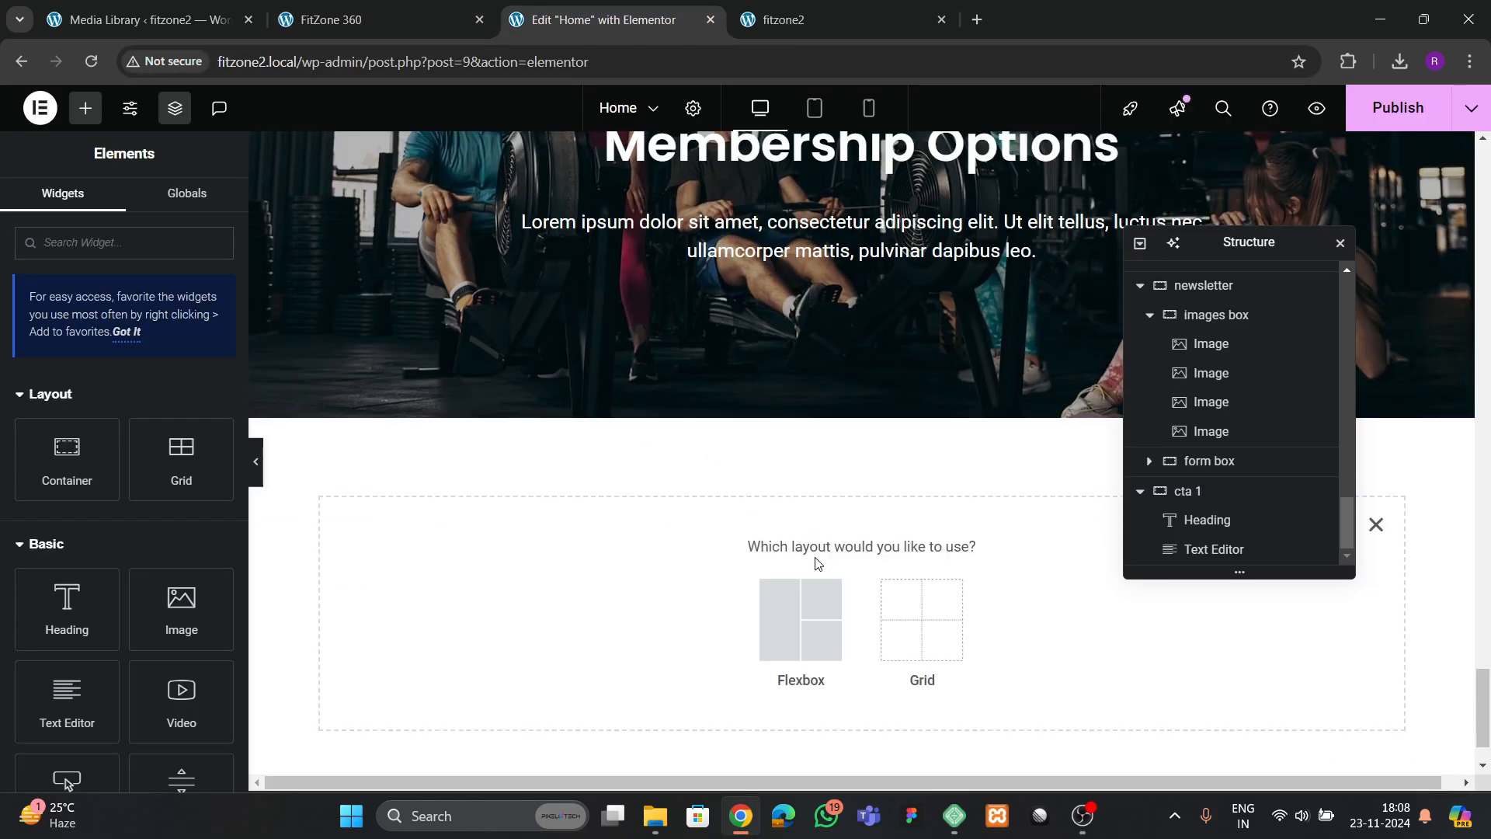
pyautogui.click(781, 602)
pyautogui.click(590, 604)
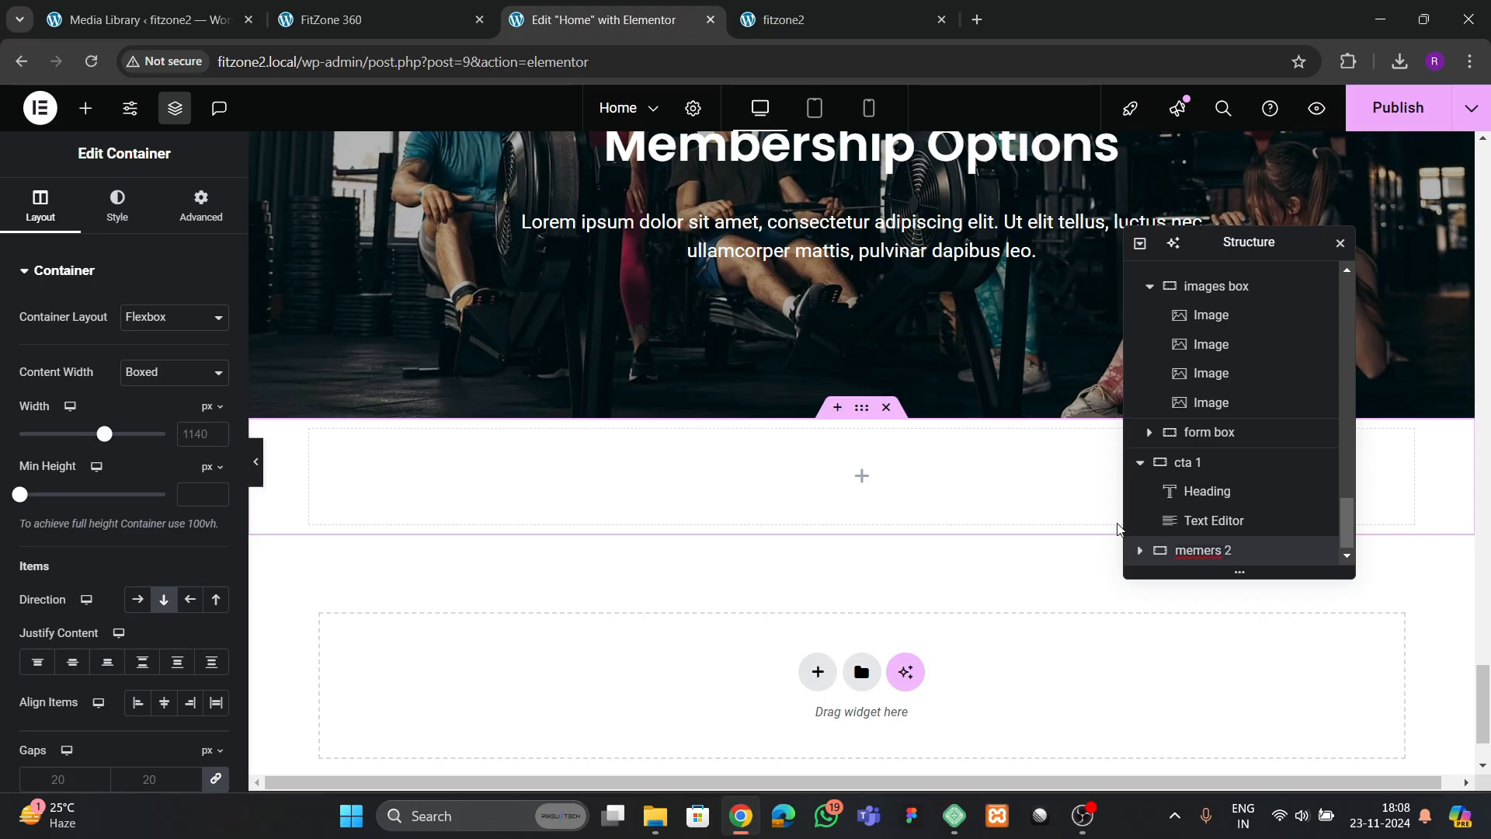
# Rename the Membership Options container "cta 1" as "members 1"
pyautogui.scroll(4, 833, 532)
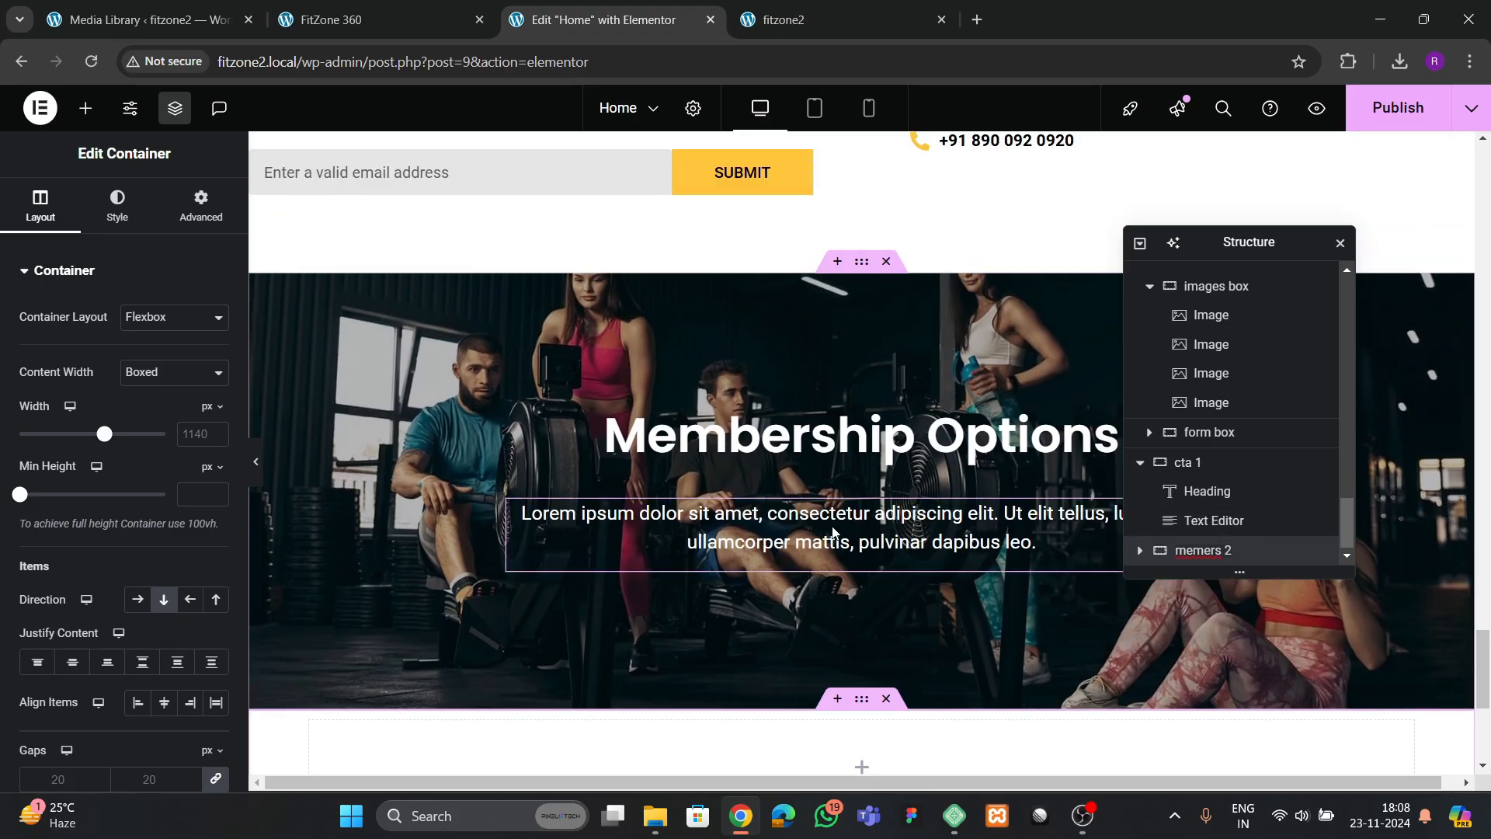
pyautogui.click(858, 263)
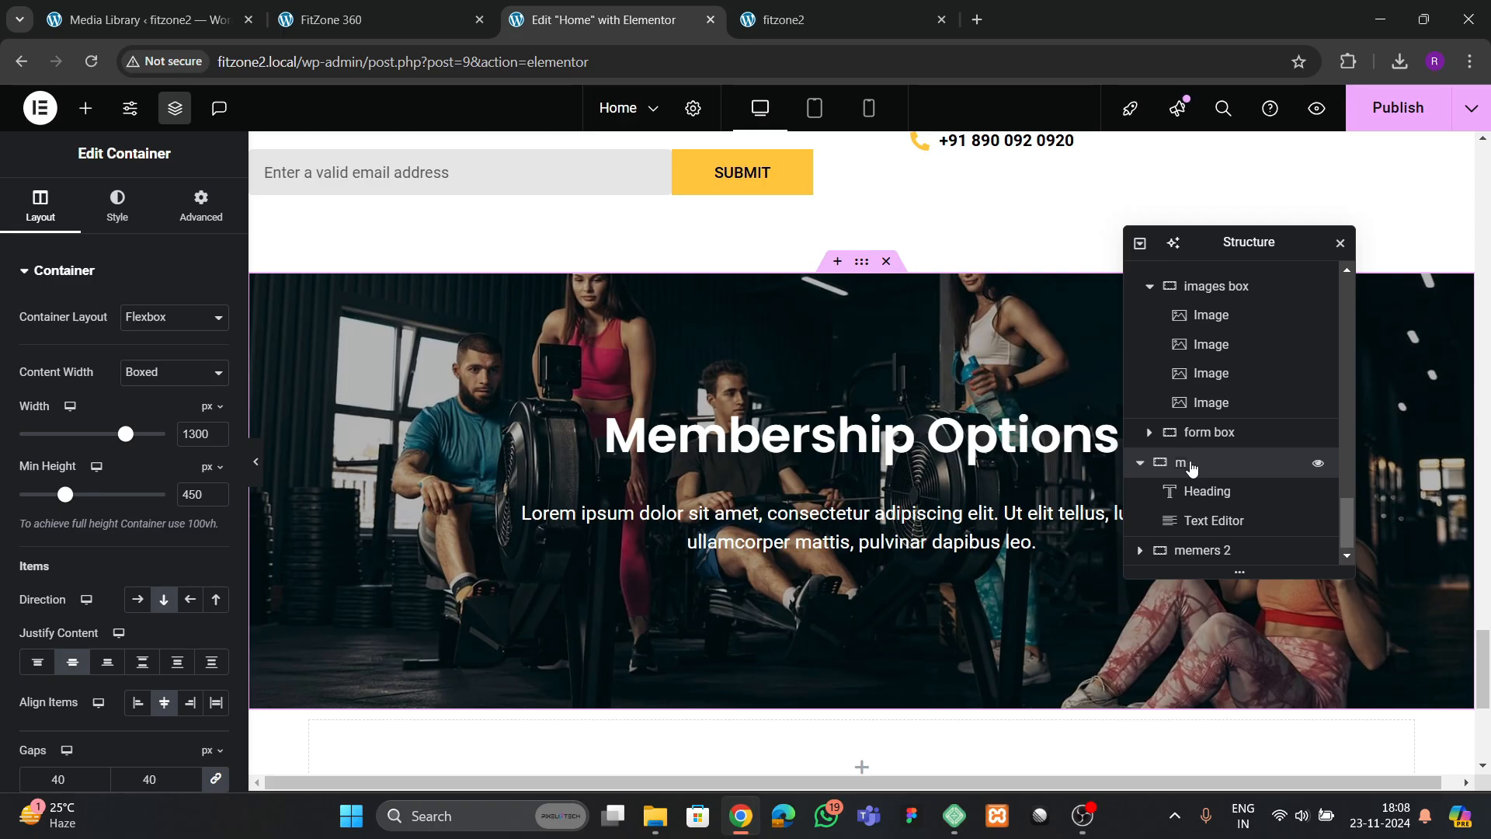
pyautogui.write('1')
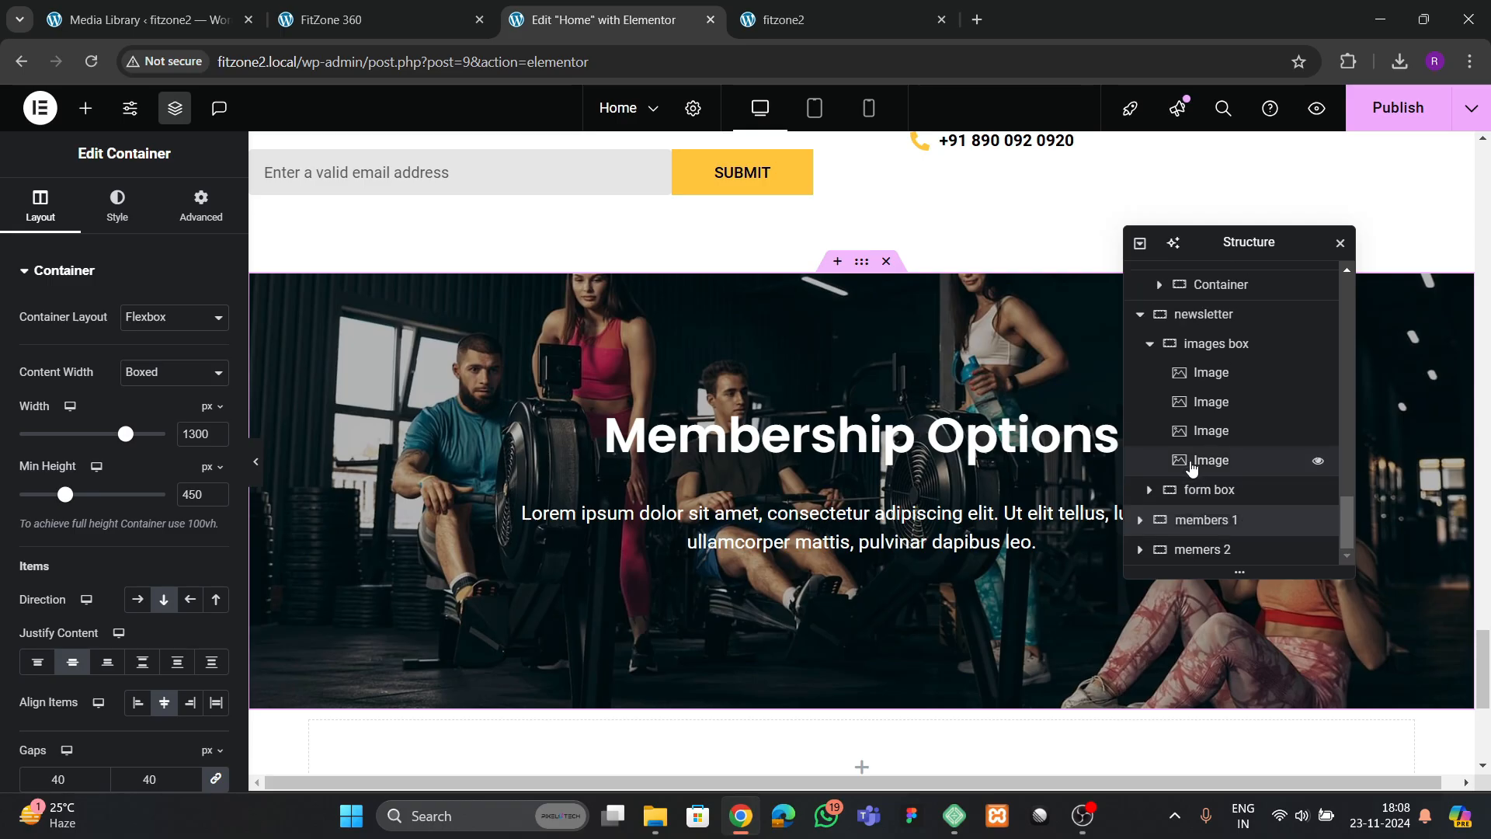
# Set the boxed width of the memers 2 container and give it 0 padding on all sides
pyautogui.click(1202, 549)
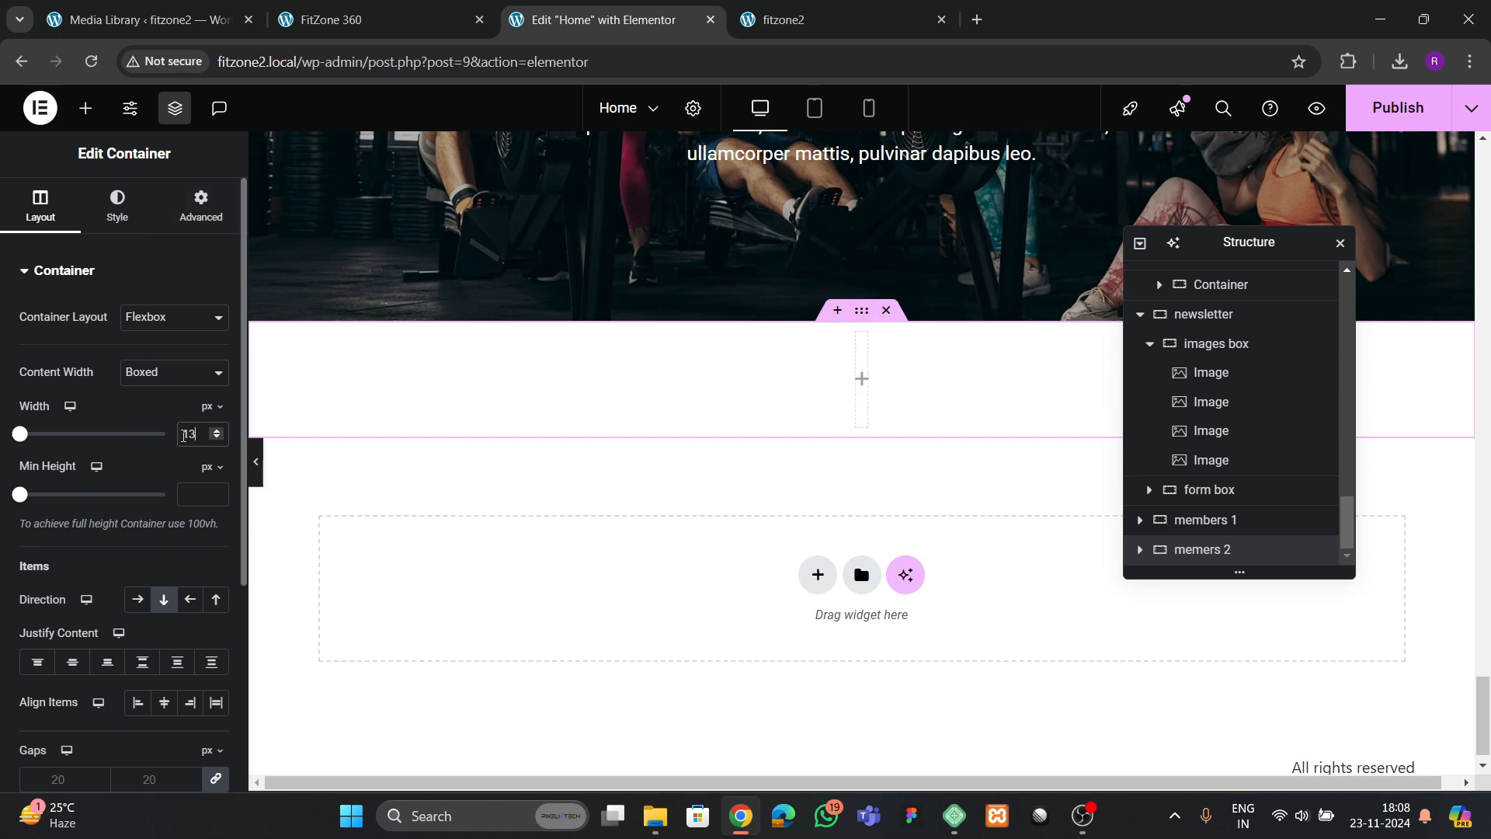
pyautogui.click(182, 198)
pyautogui.click(216, 415)
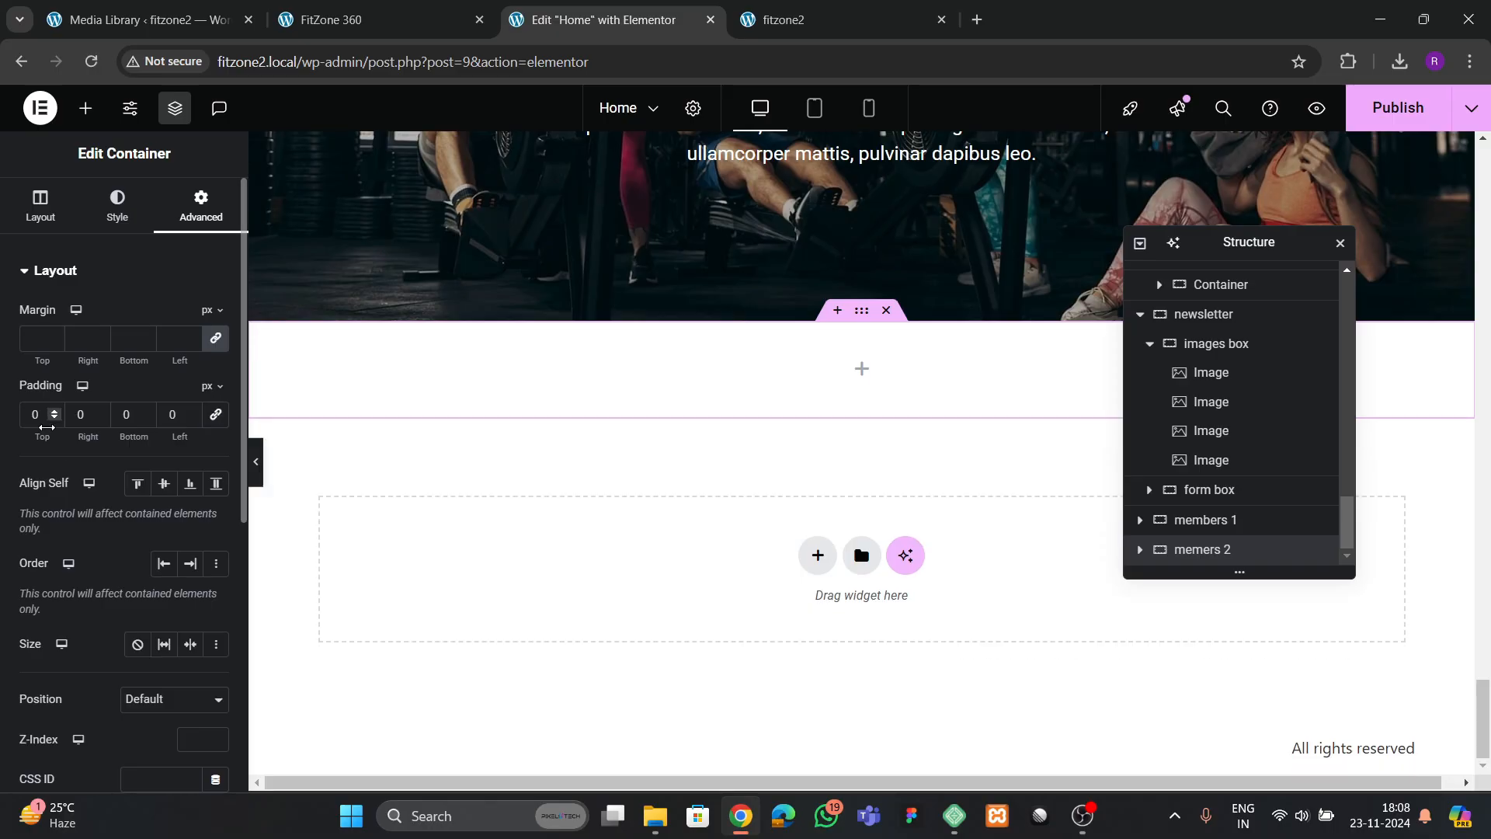
# Find the Grid element and place it inside the memers 2 container
pyautogui.click(86, 109)
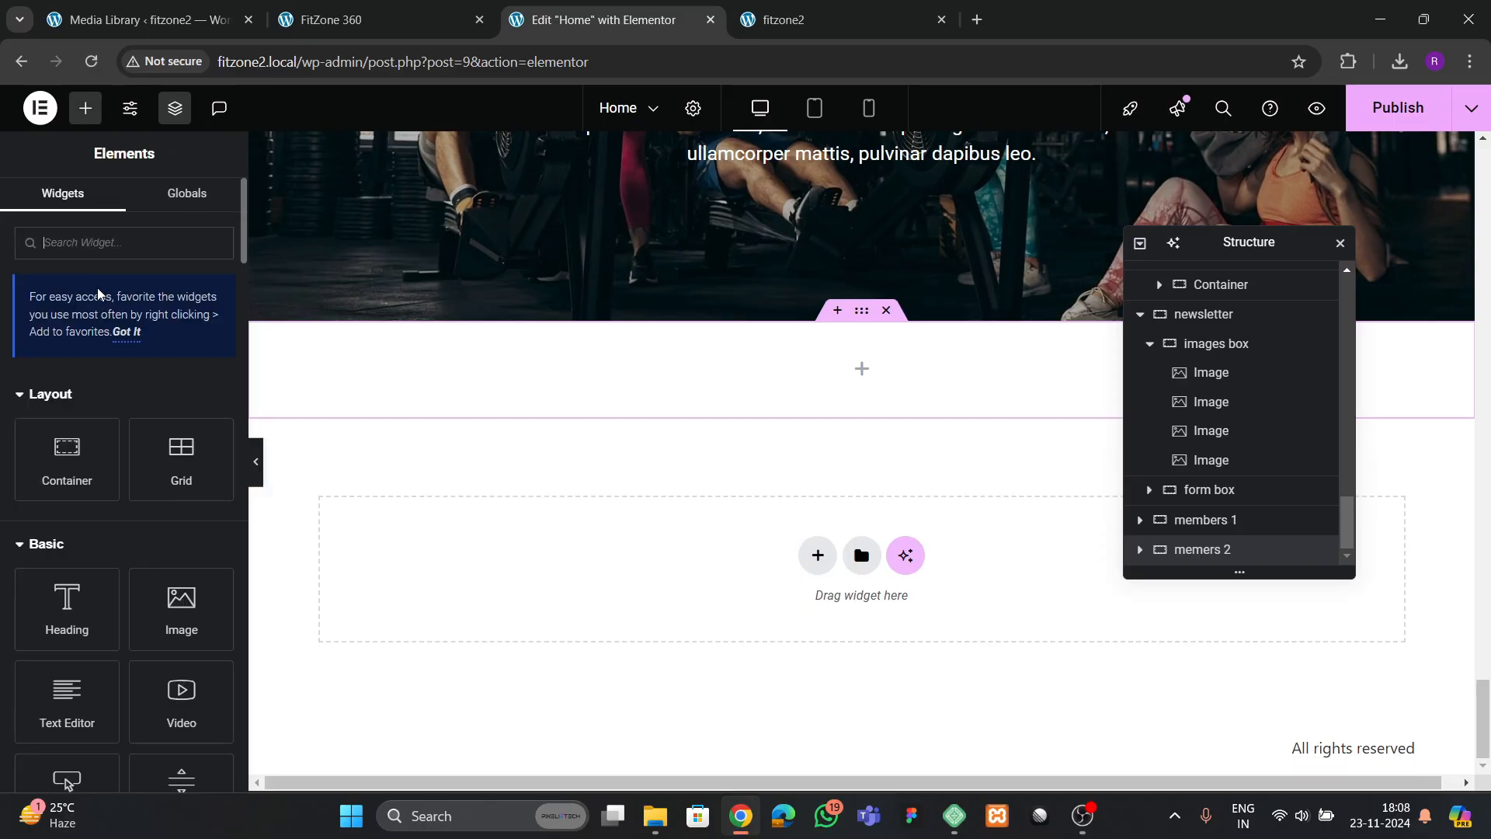
pyautogui.click(91, 241)
pyautogui.write('grid')
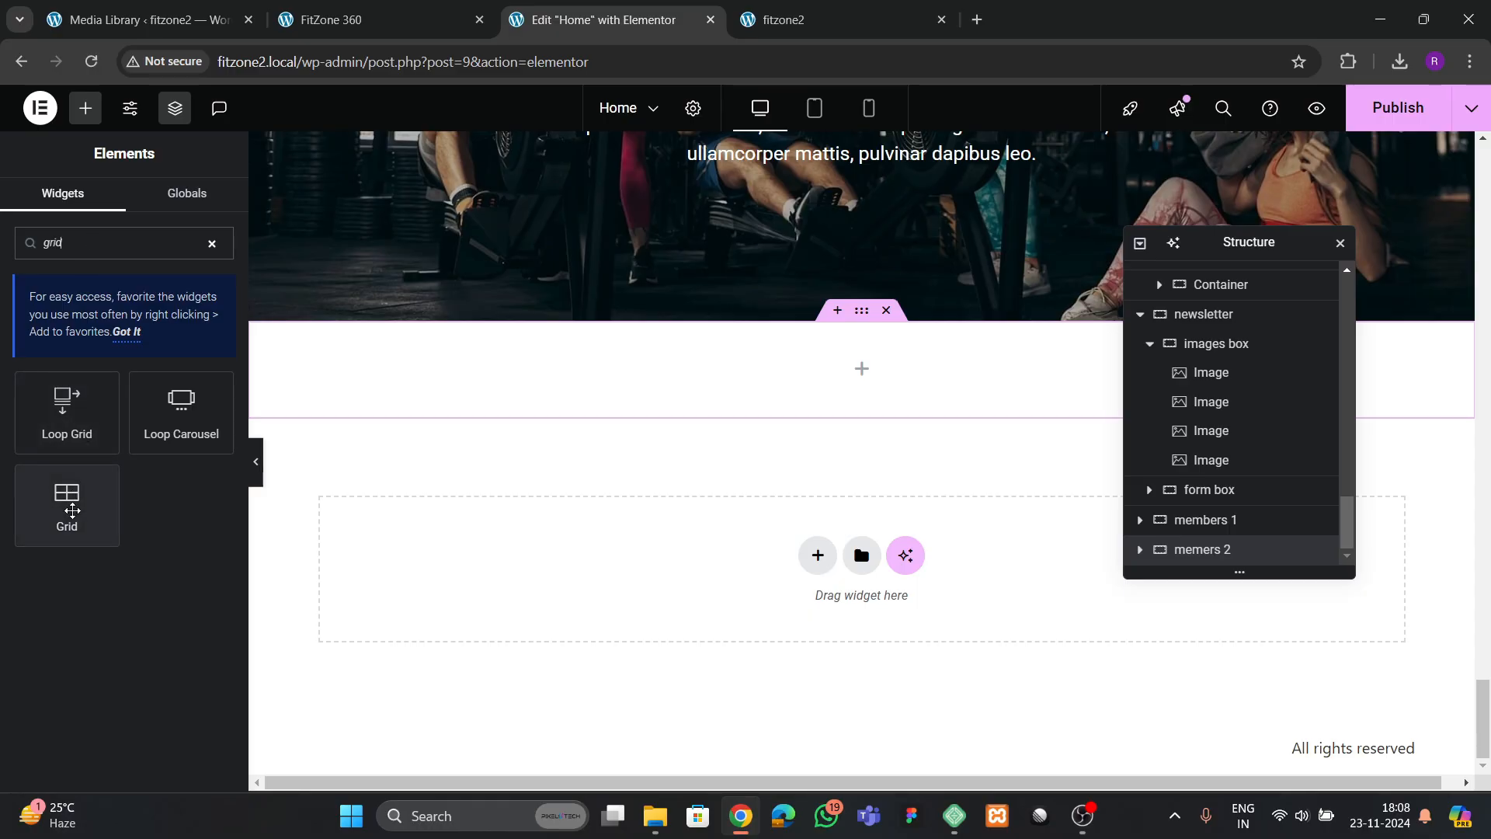
pyautogui.moveTo(66, 505); pyautogui.dragTo(449, 386)
# Compare with the reference's membership cards, then set the grid to 1 row with 0 padding on all sides
pyautogui.click(432, 17)
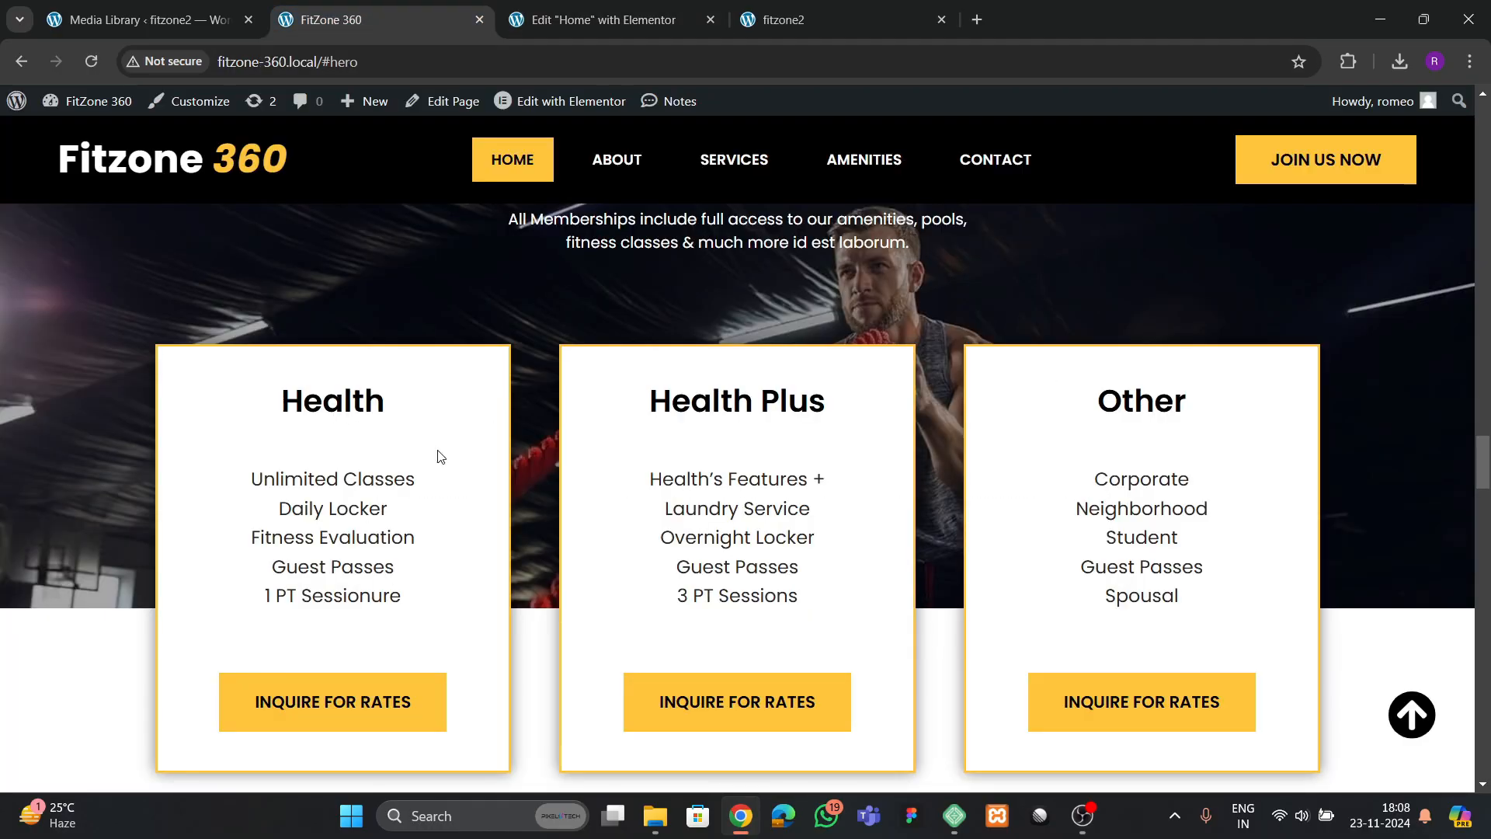
pyautogui.click(587, 10)
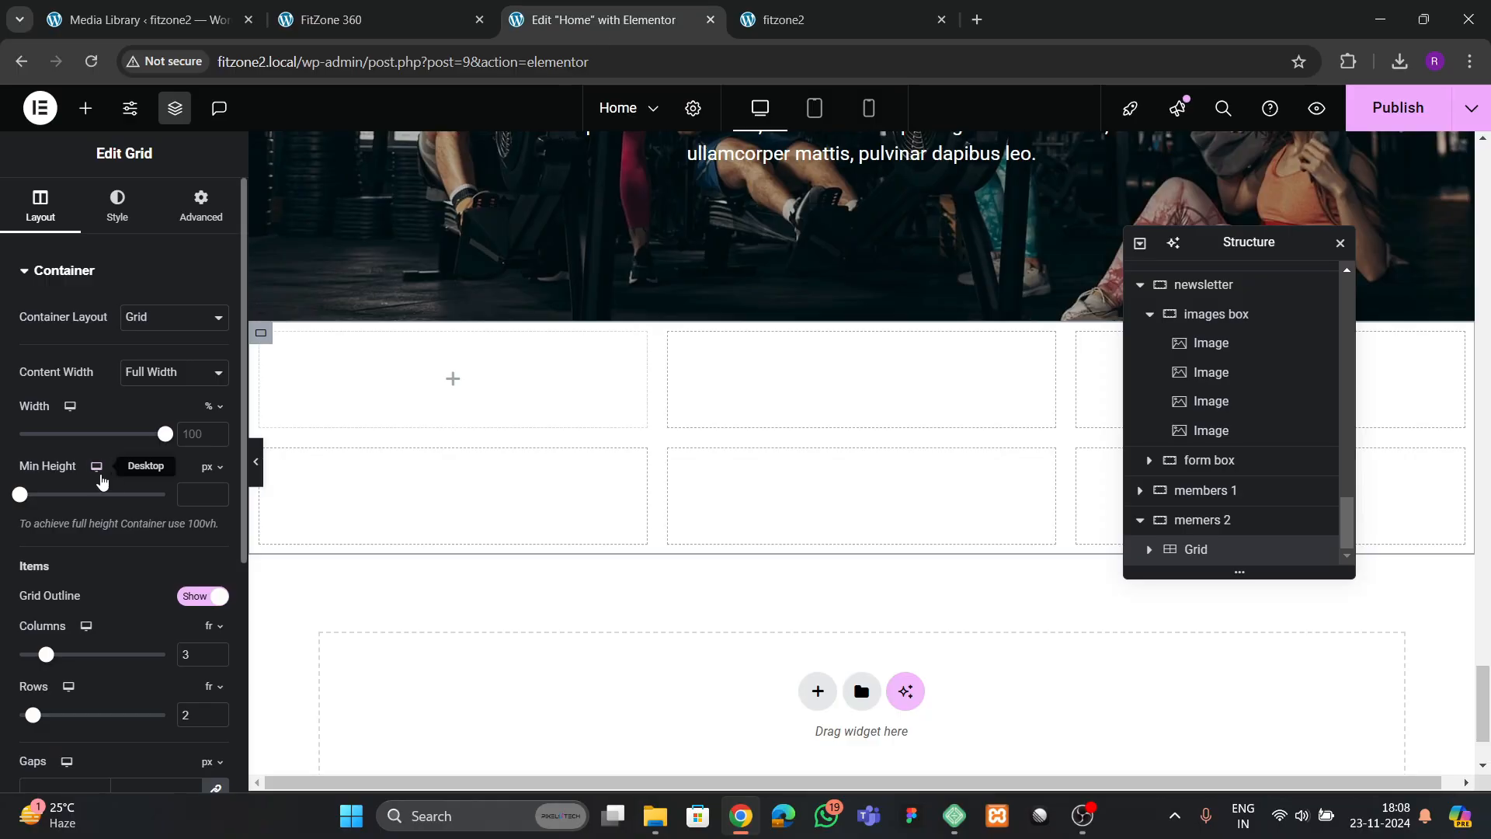
pyautogui.scroll(-3, 134, 488)
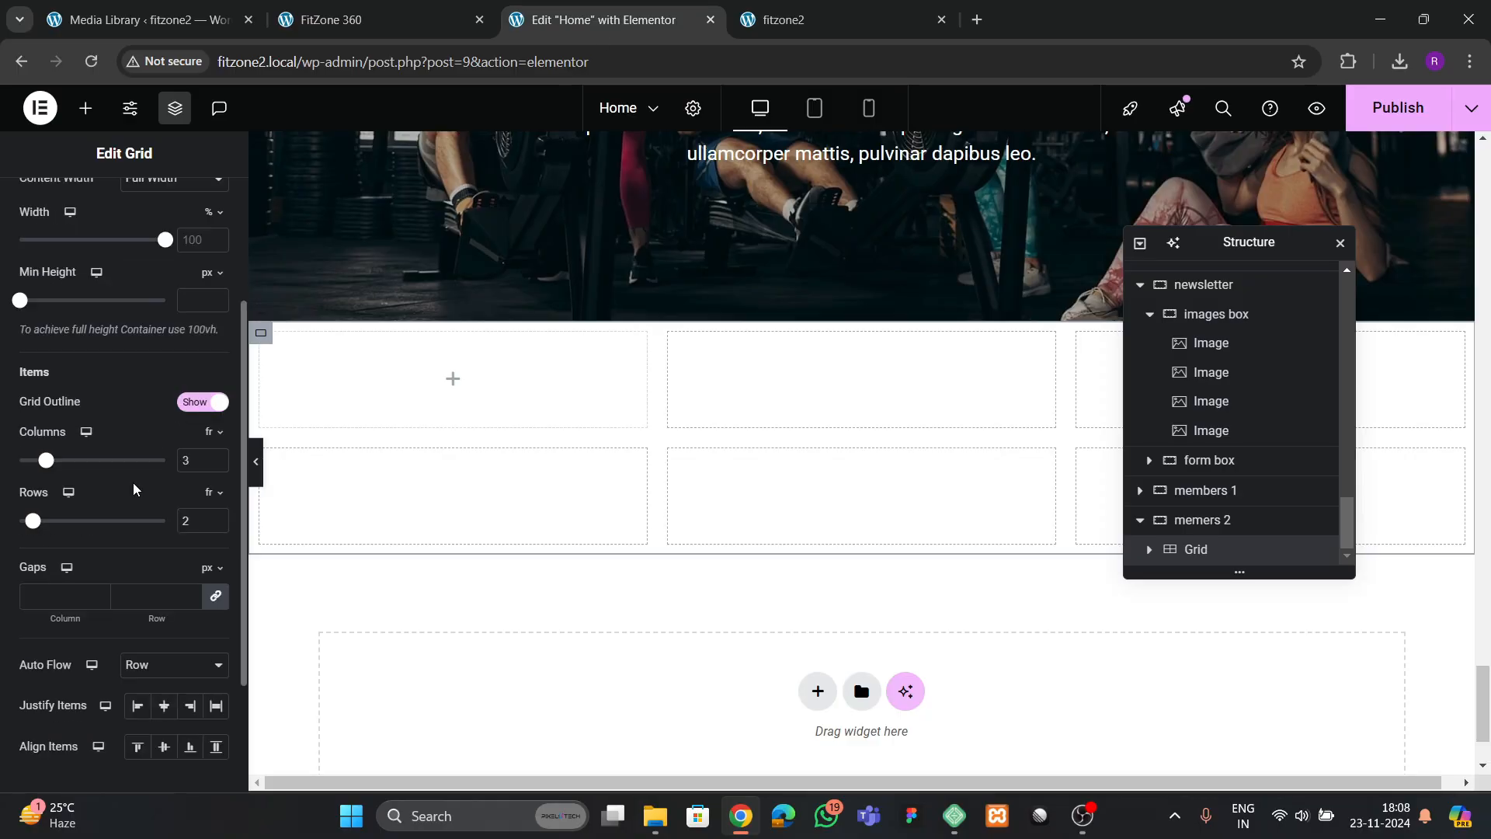
pyautogui.click(217, 525)
pyautogui.scroll(3, 174, 239)
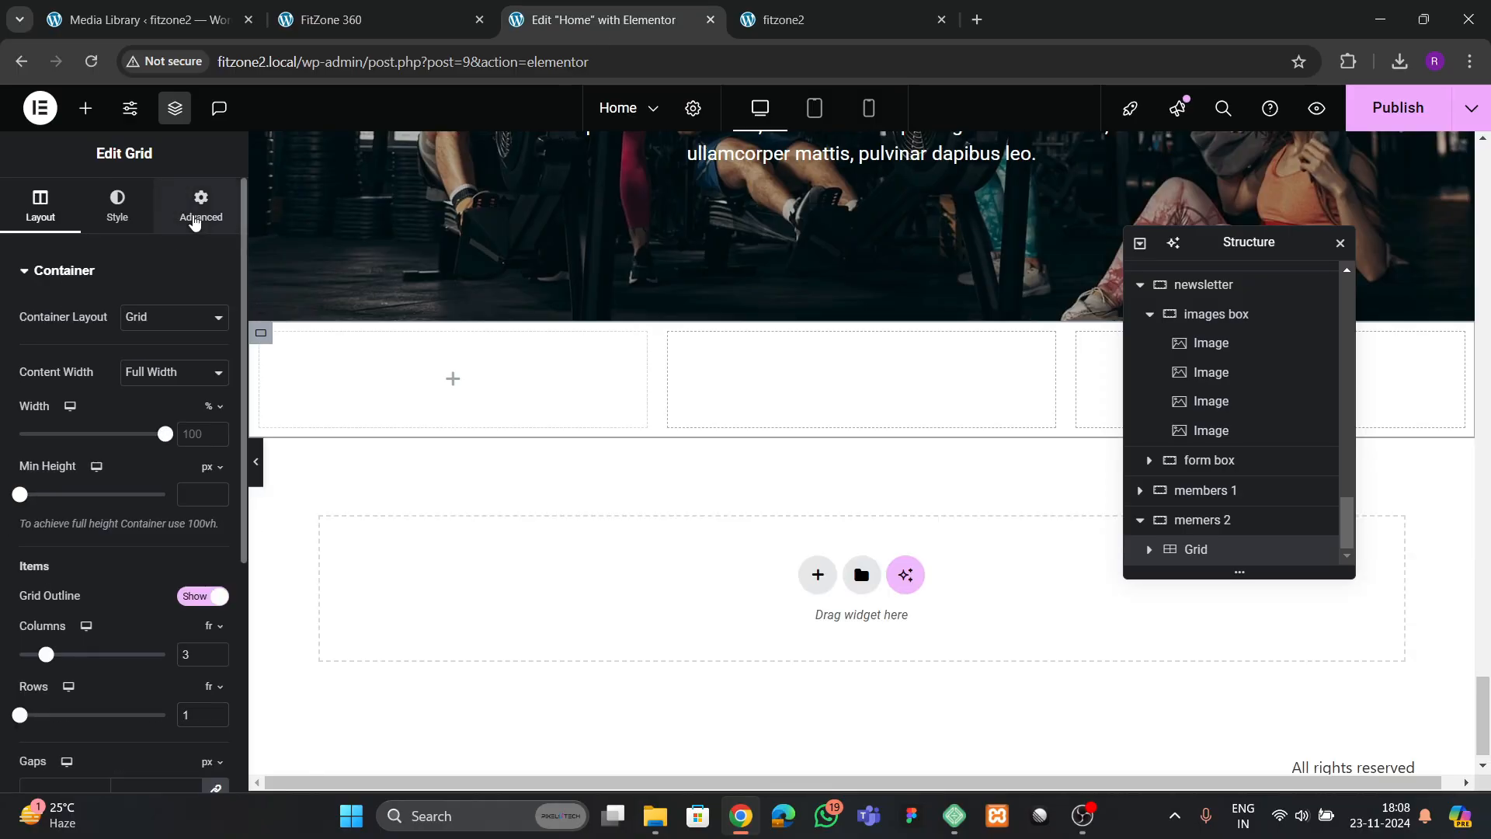
pyautogui.click(196, 221)
pyautogui.click(222, 416)
# Add a container to the grid's first cell and set its padding to 0 on all sides
pyautogui.click(81, 116)
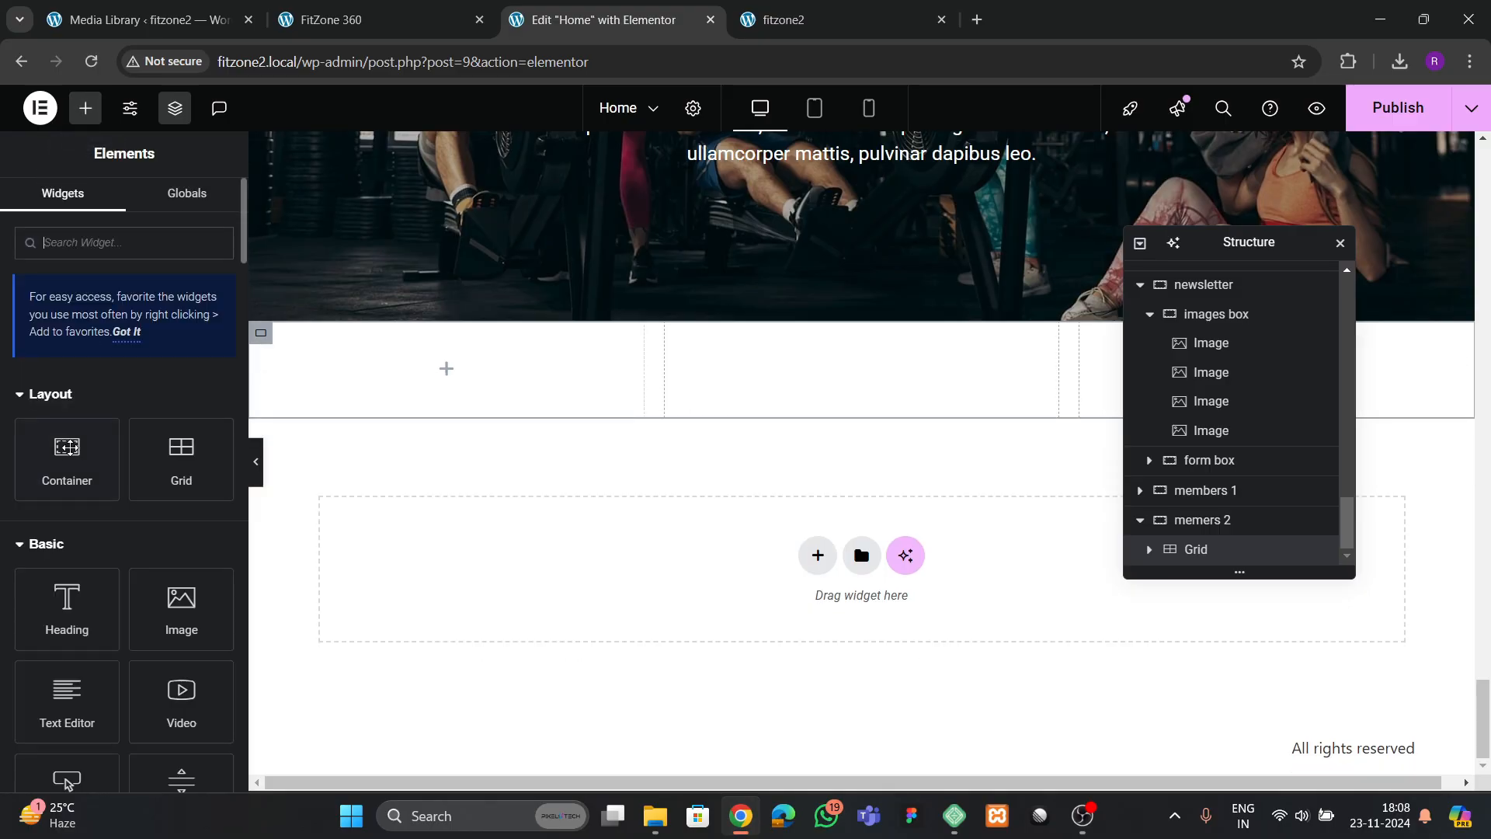
pyautogui.moveTo(69, 447); pyautogui.dragTo(404, 373)
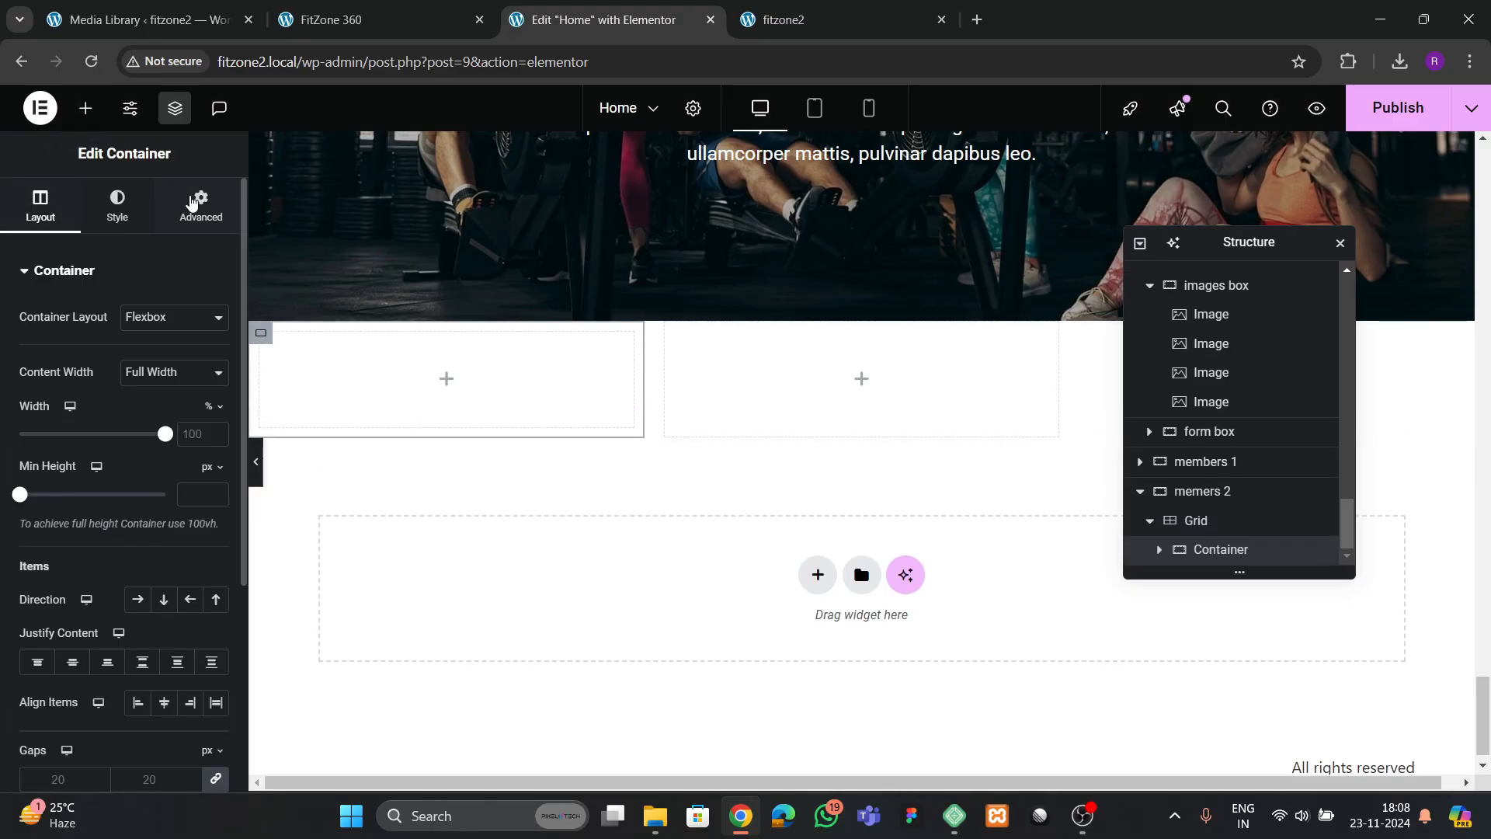
pyautogui.click(201, 206)
pyautogui.click(219, 413)
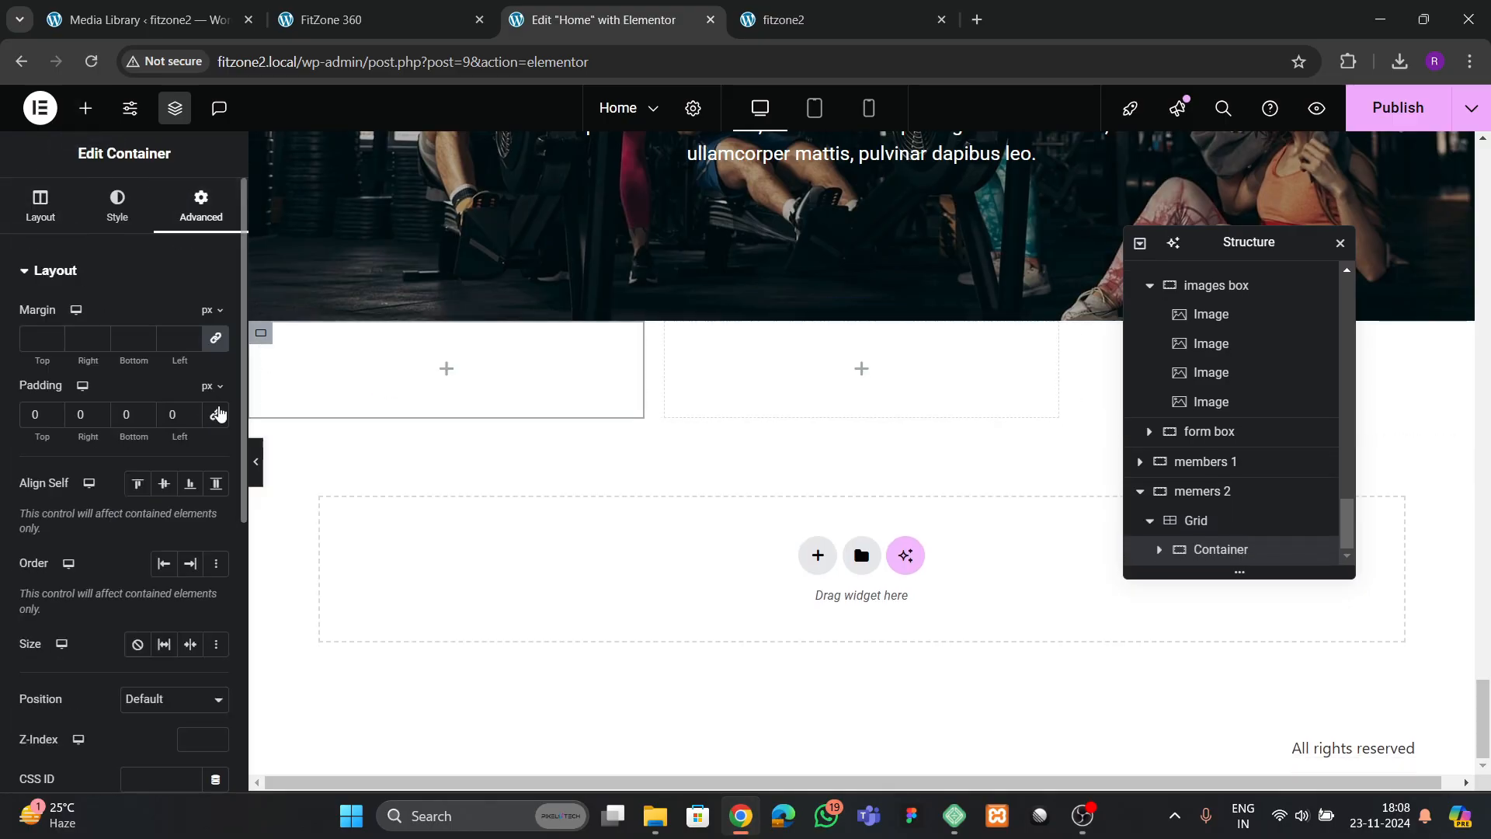
# Check the reference's card design and give the first grid cell's container a classic white background (#FFFFFF)
pyautogui.click(379, 21)
pyautogui.click(651, 23)
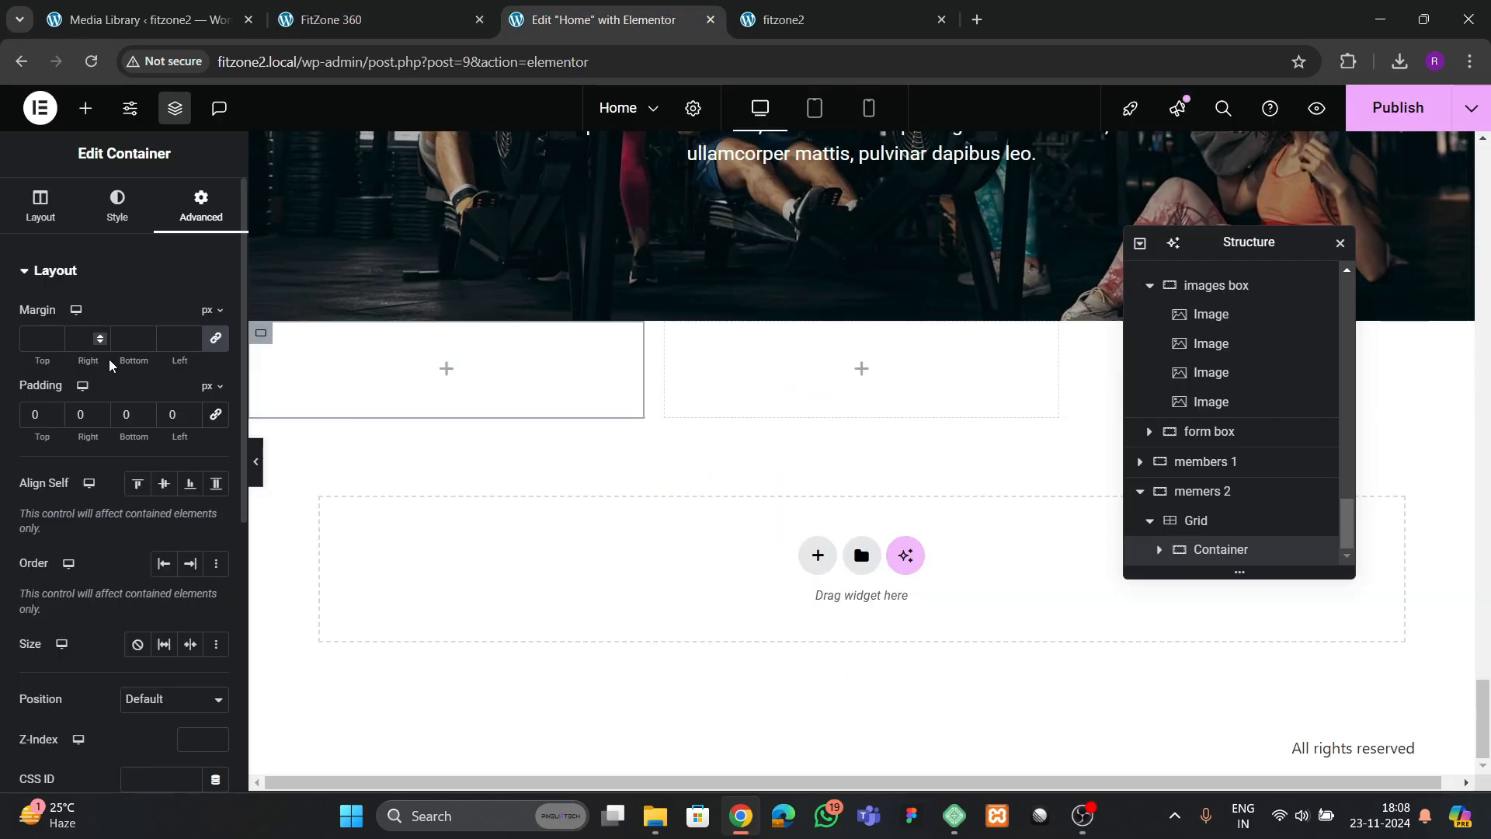
pyautogui.click(133, 222)
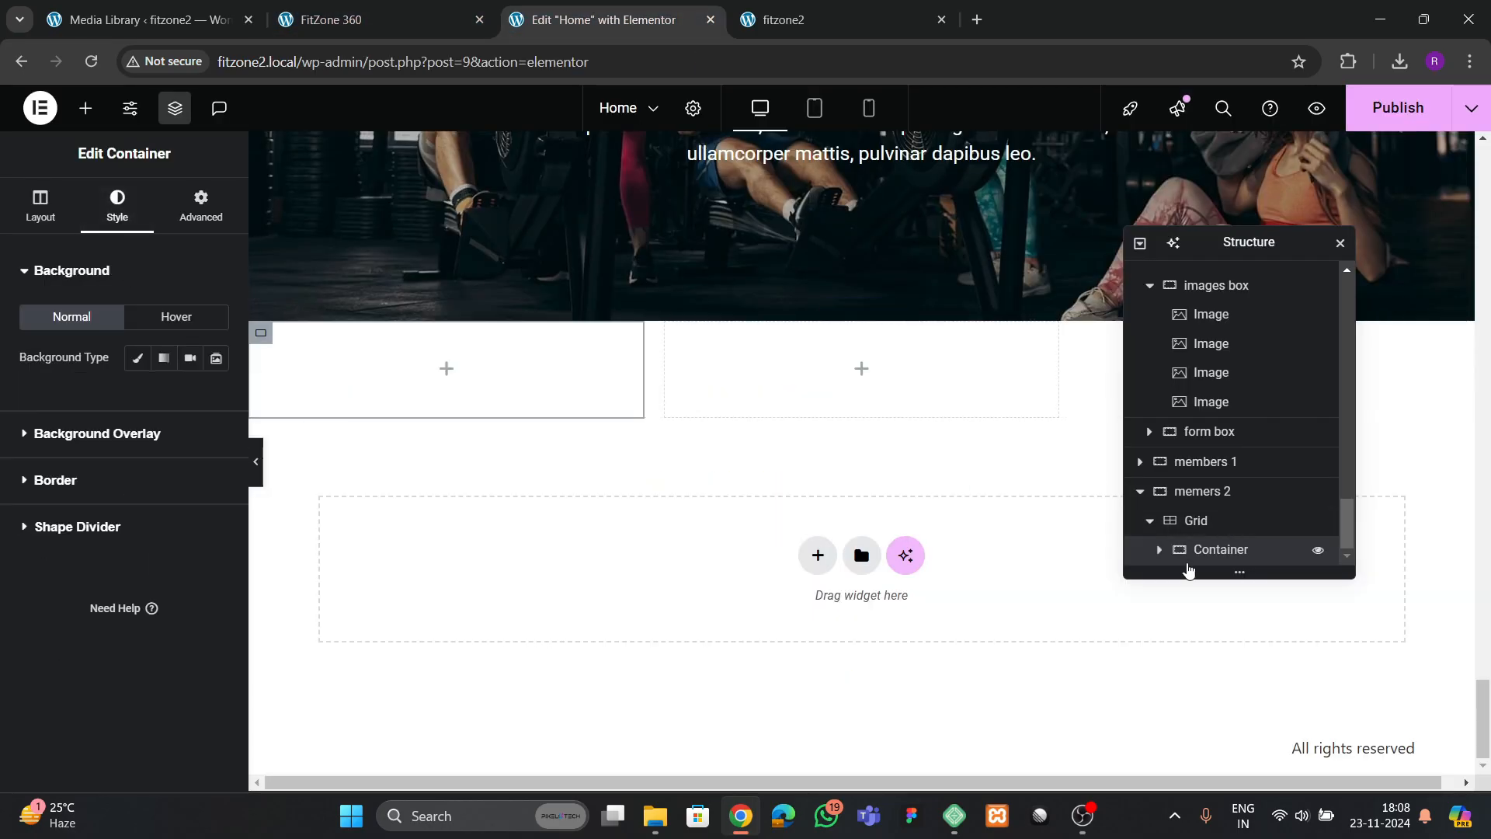
pyautogui.click(134, 358)
pyautogui.click(215, 409)
pyautogui.moveTo(186, 576); pyautogui.dragTo(13, 391)
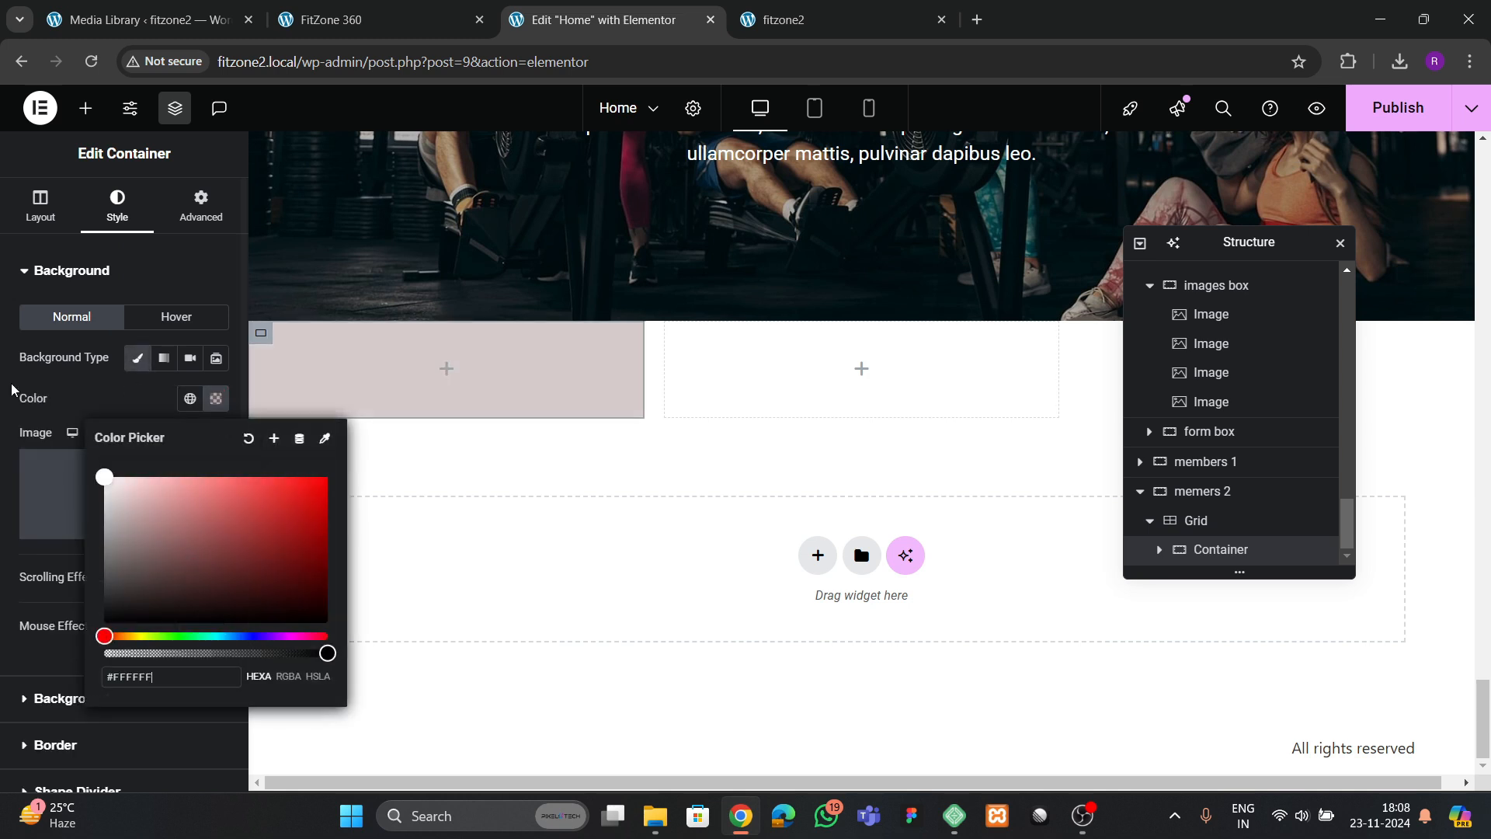
pyautogui.click(85, 411)
# Set the first card container's padding to 40 px on all sides
pyautogui.click(202, 208)
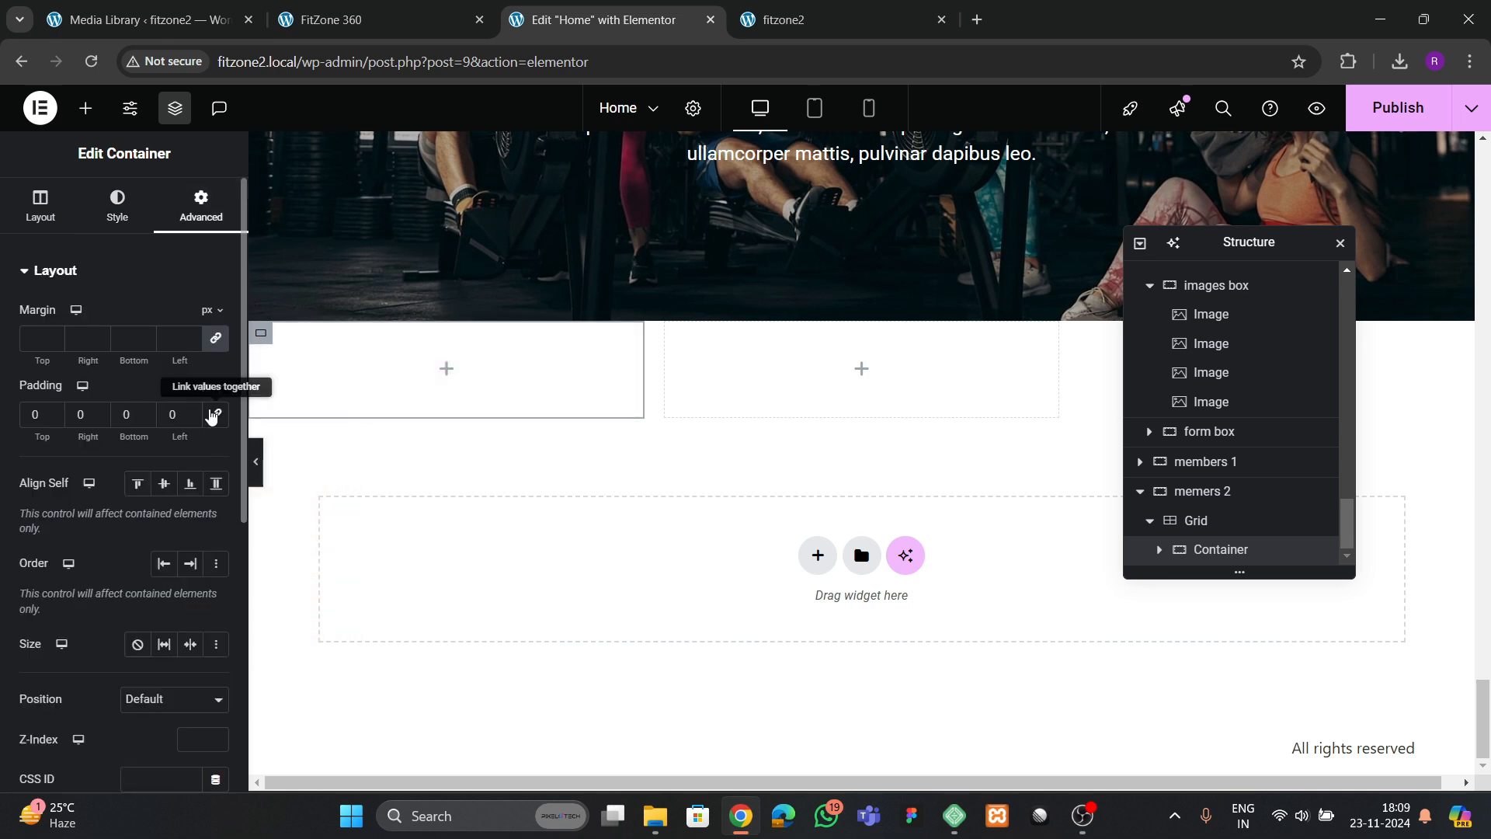
pyautogui.write('3')
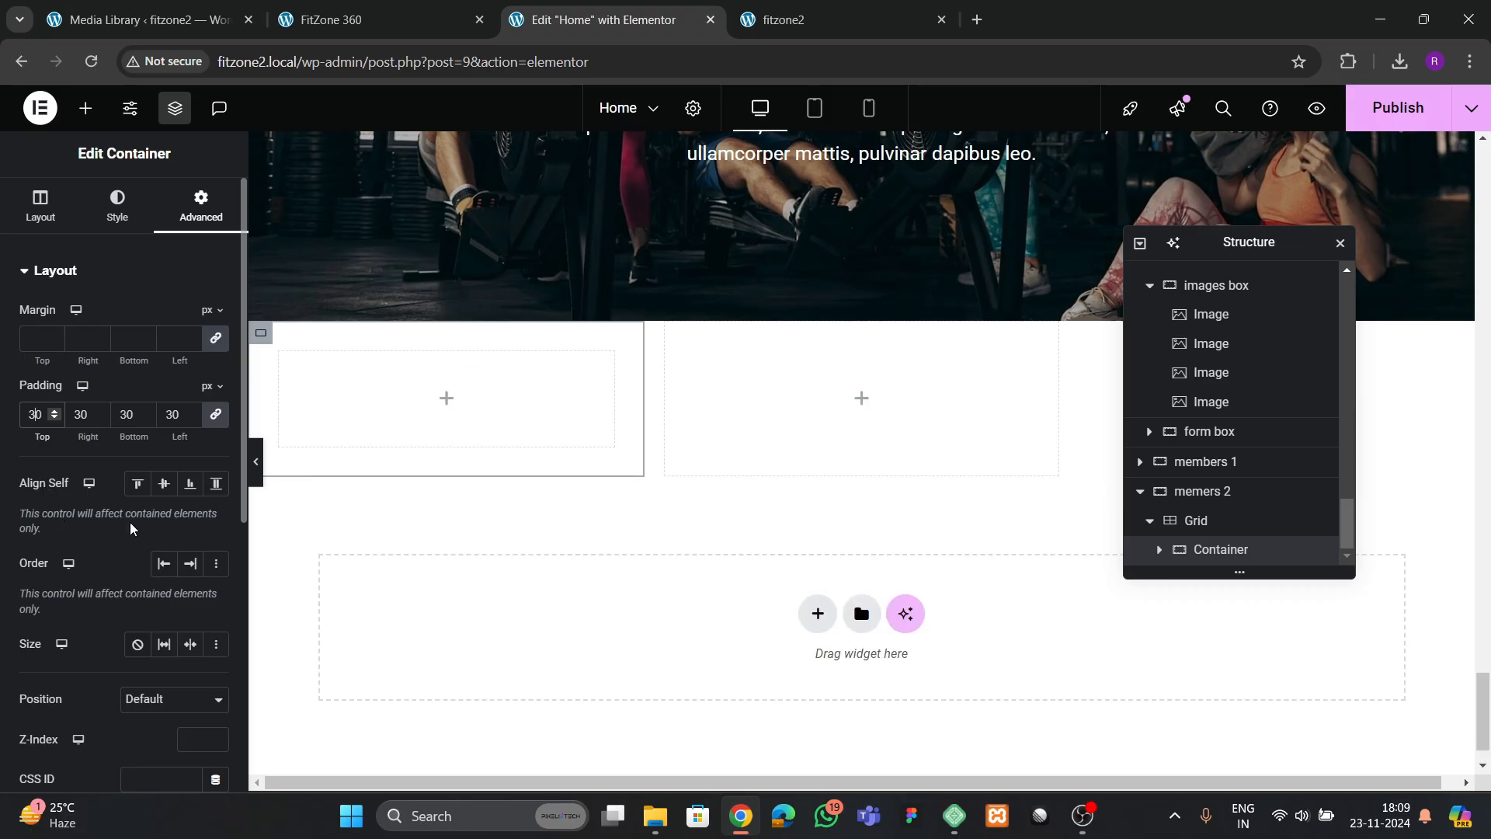
pyautogui.press('BackSpace')
pyautogui.write('4')
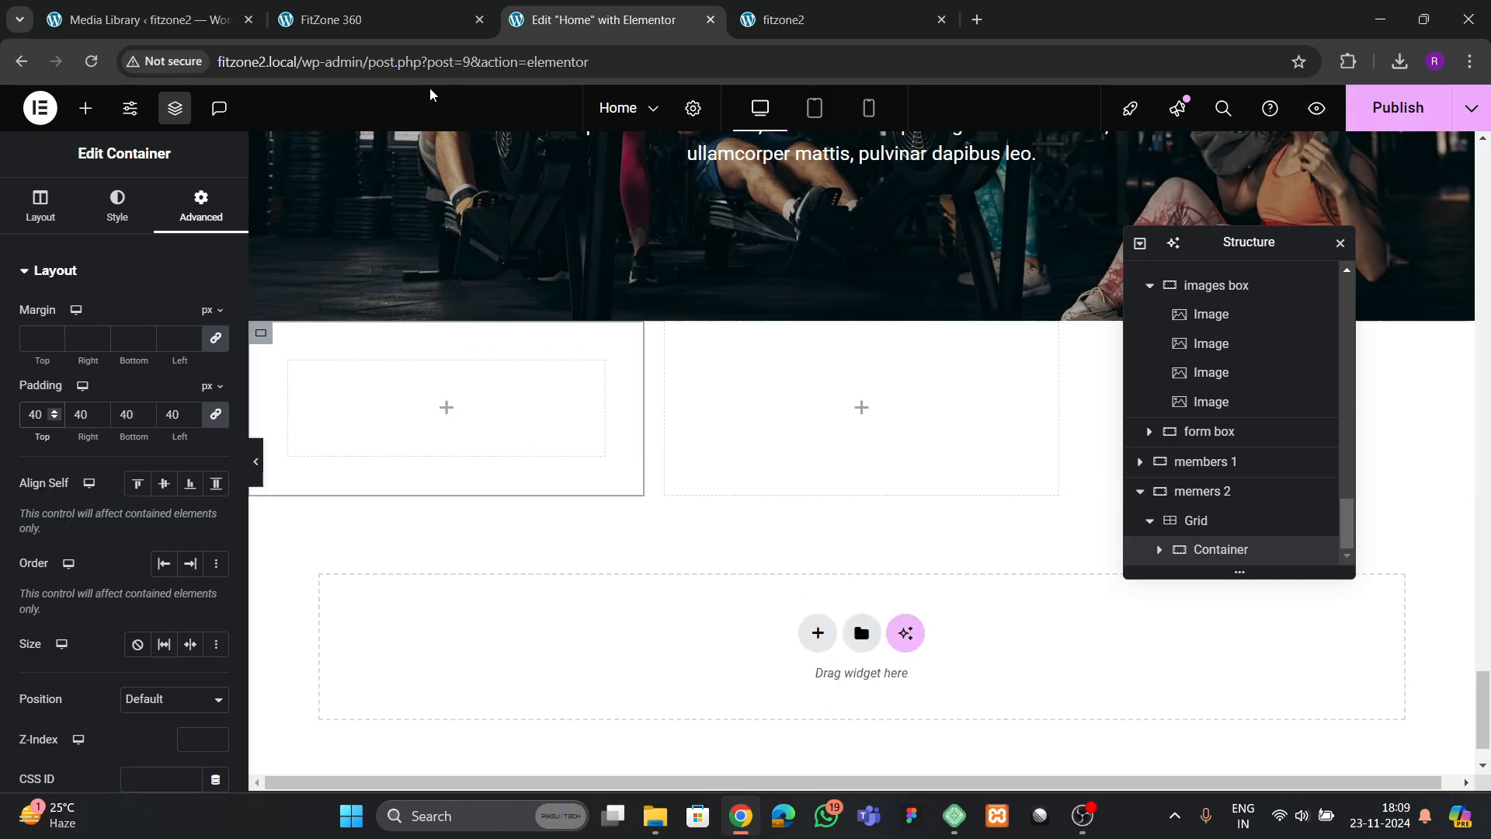
# Check the reference's first card and add a heading titled "Health" to the card container
pyautogui.click(405, 20)
pyautogui.click(604, 23)
pyautogui.click(84, 110)
pyautogui.scroll(-1, 133, 396)
pyautogui.moveTo(67, 396); pyautogui.dragTo(349, 404)
pyautogui.click(117, 363)
pyautogui.press('BackSpace')
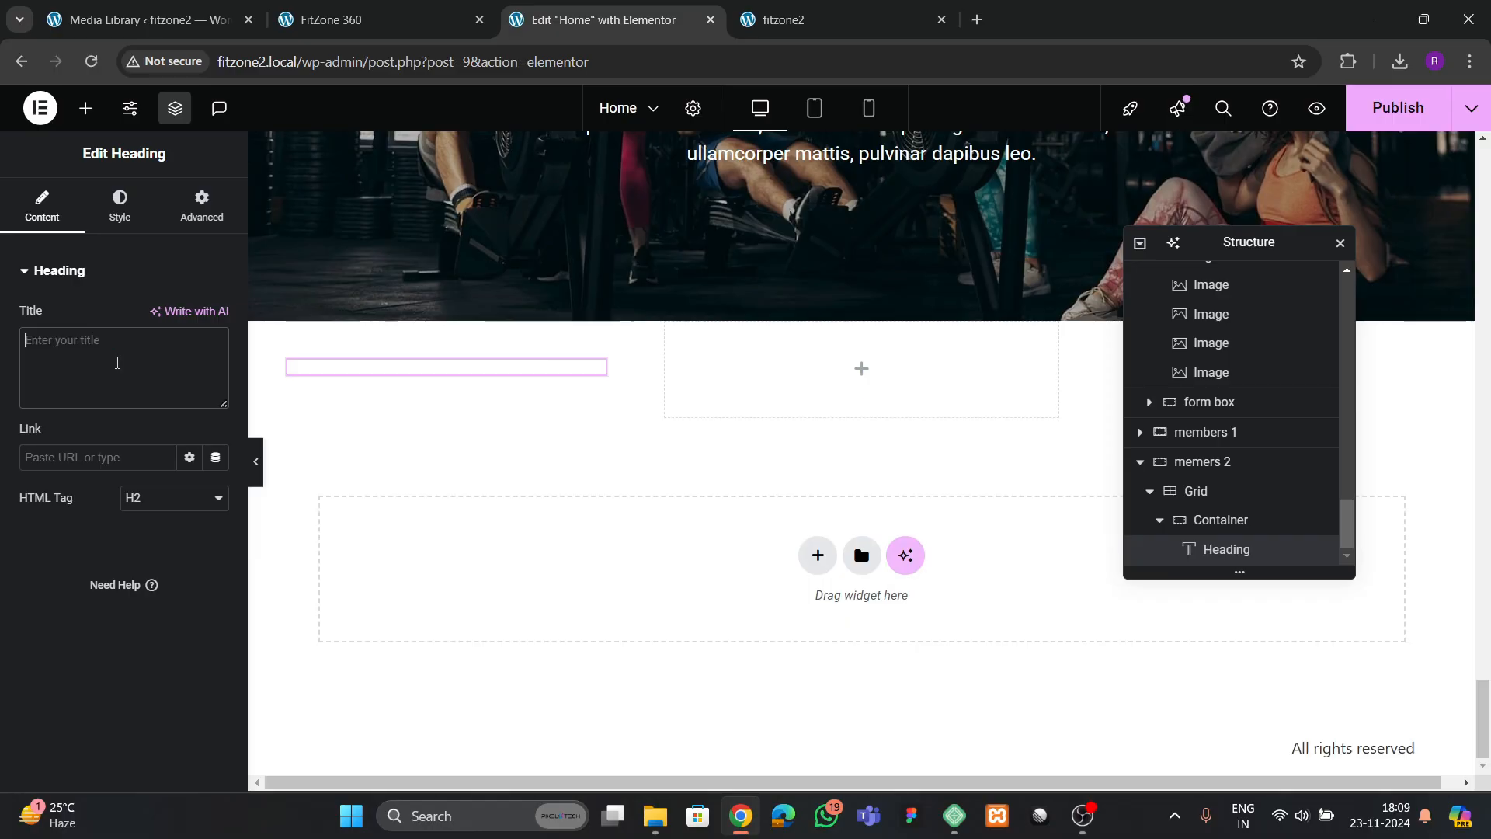
pyautogui.write('Health')
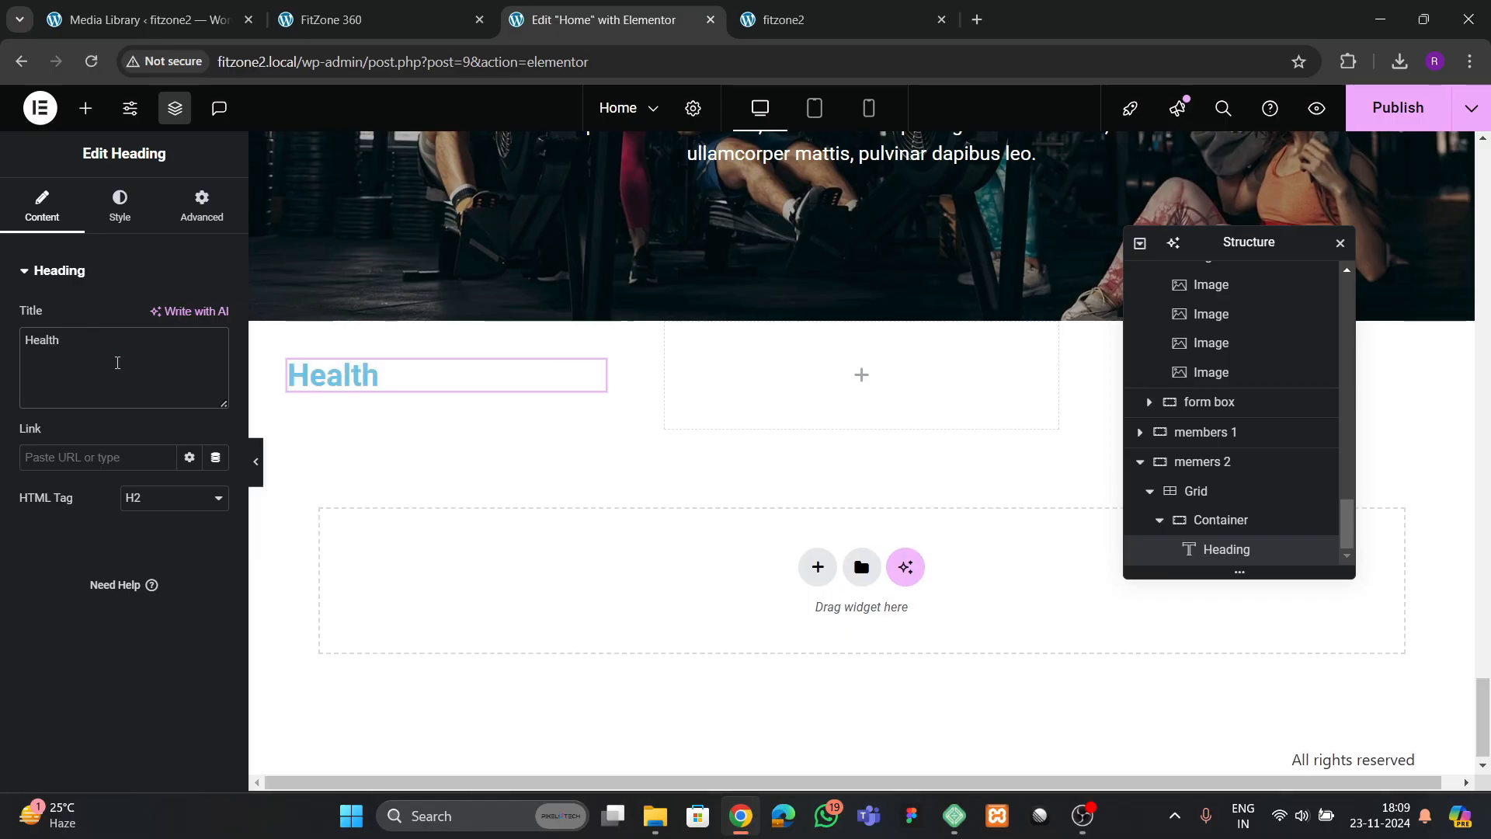
# Copy the "Sign up for the newsletter" heading and paste it beneath the Health heading in the card
pyautogui.scroll(8, 557, 371)
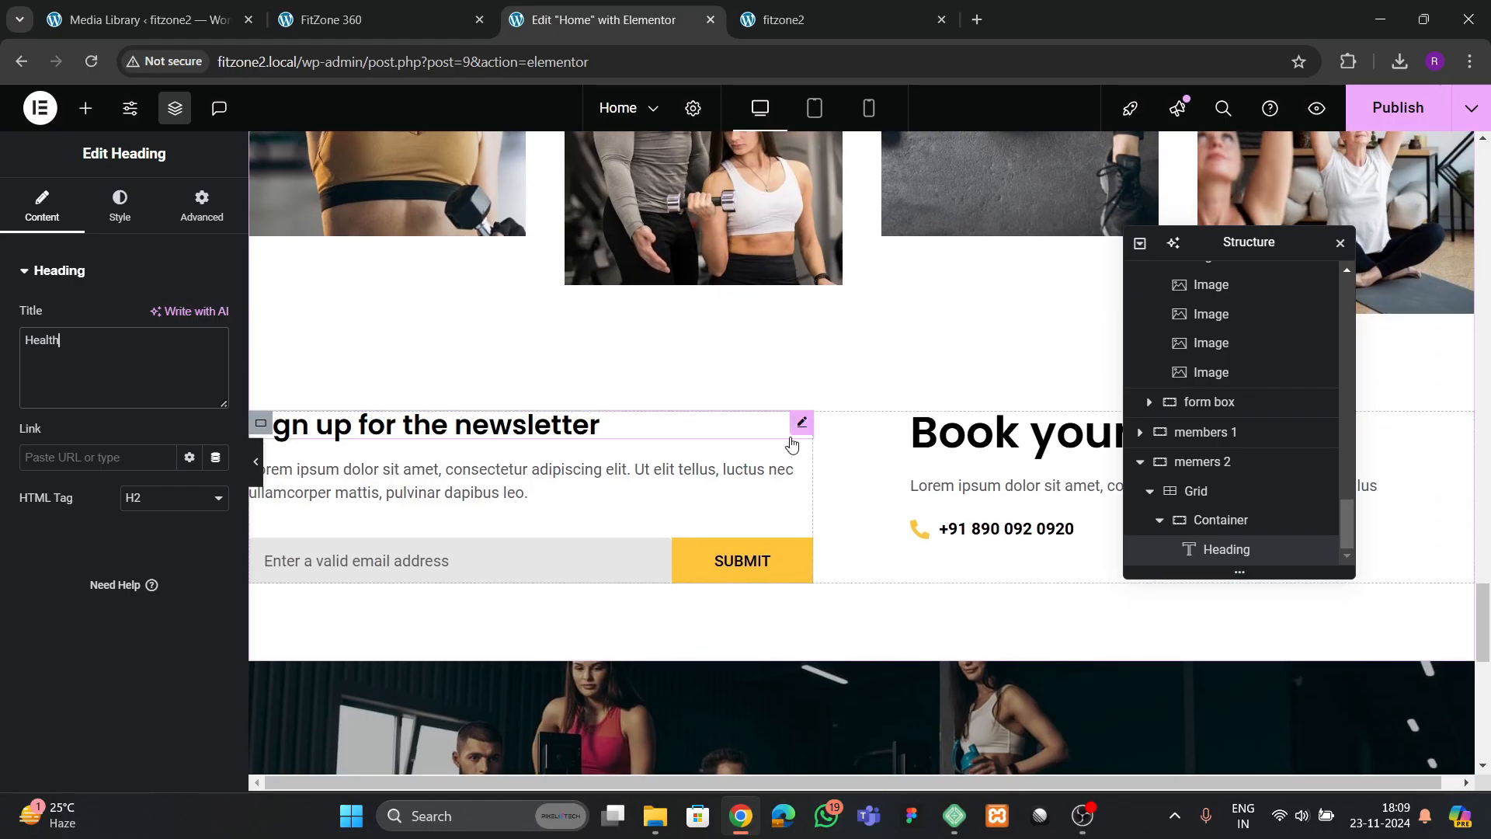
pyautogui.rightClick(546, 436)
pyautogui.click(573, 434)
pyautogui.scroll(-8, 558, 480)
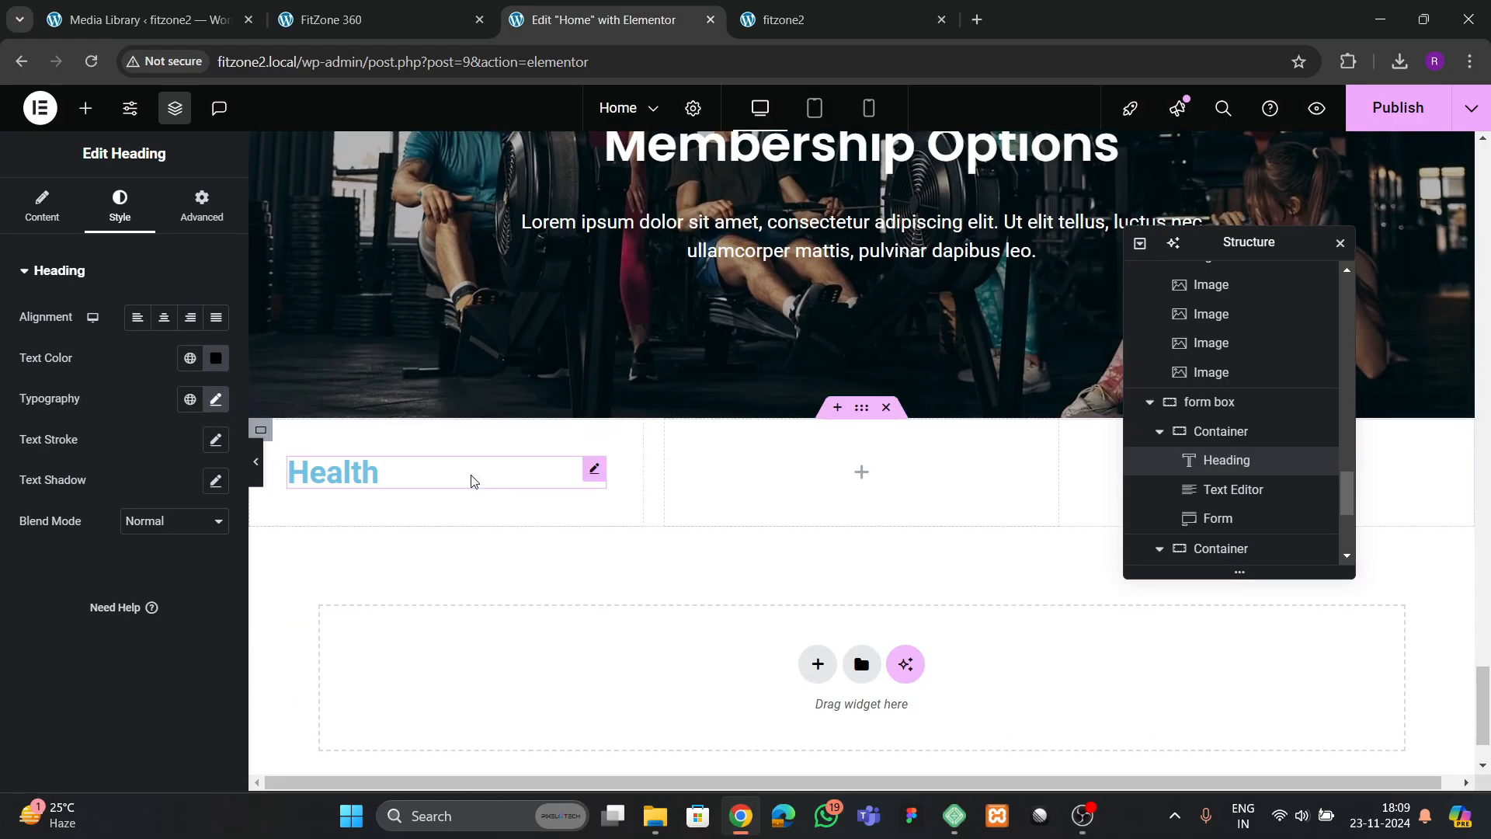
pyautogui.click(411, 466)
pyautogui.rightClick(412, 467)
pyautogui.click(466, 469)
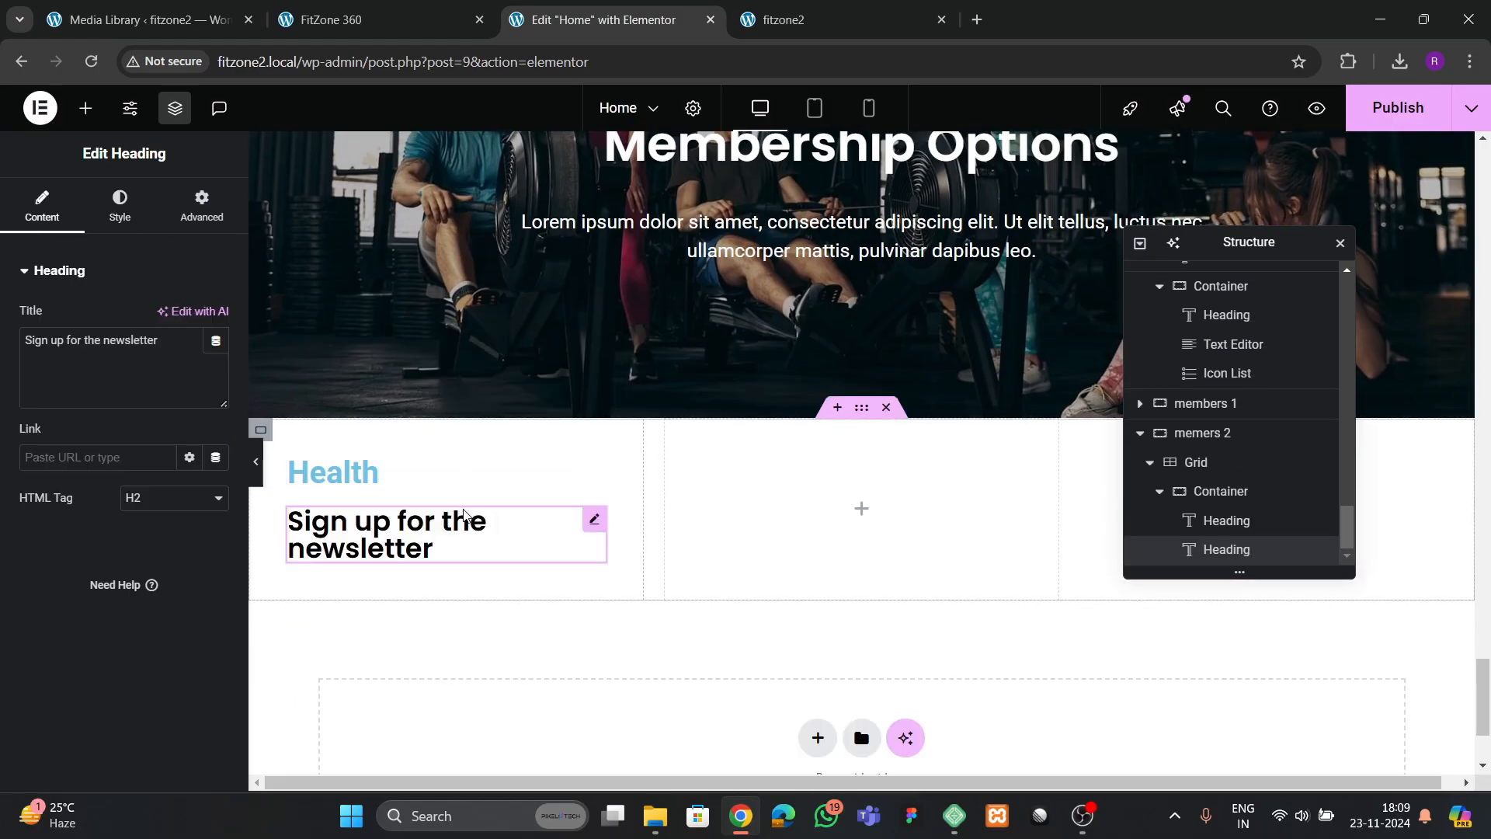
# Paste the copied newsletter heading's style onto the Health heading and delete the duplicate "Sign up for the newsletter" heading from the card
pyautogui.click(413, 476)
pyautogui.rightClick(413, 479)
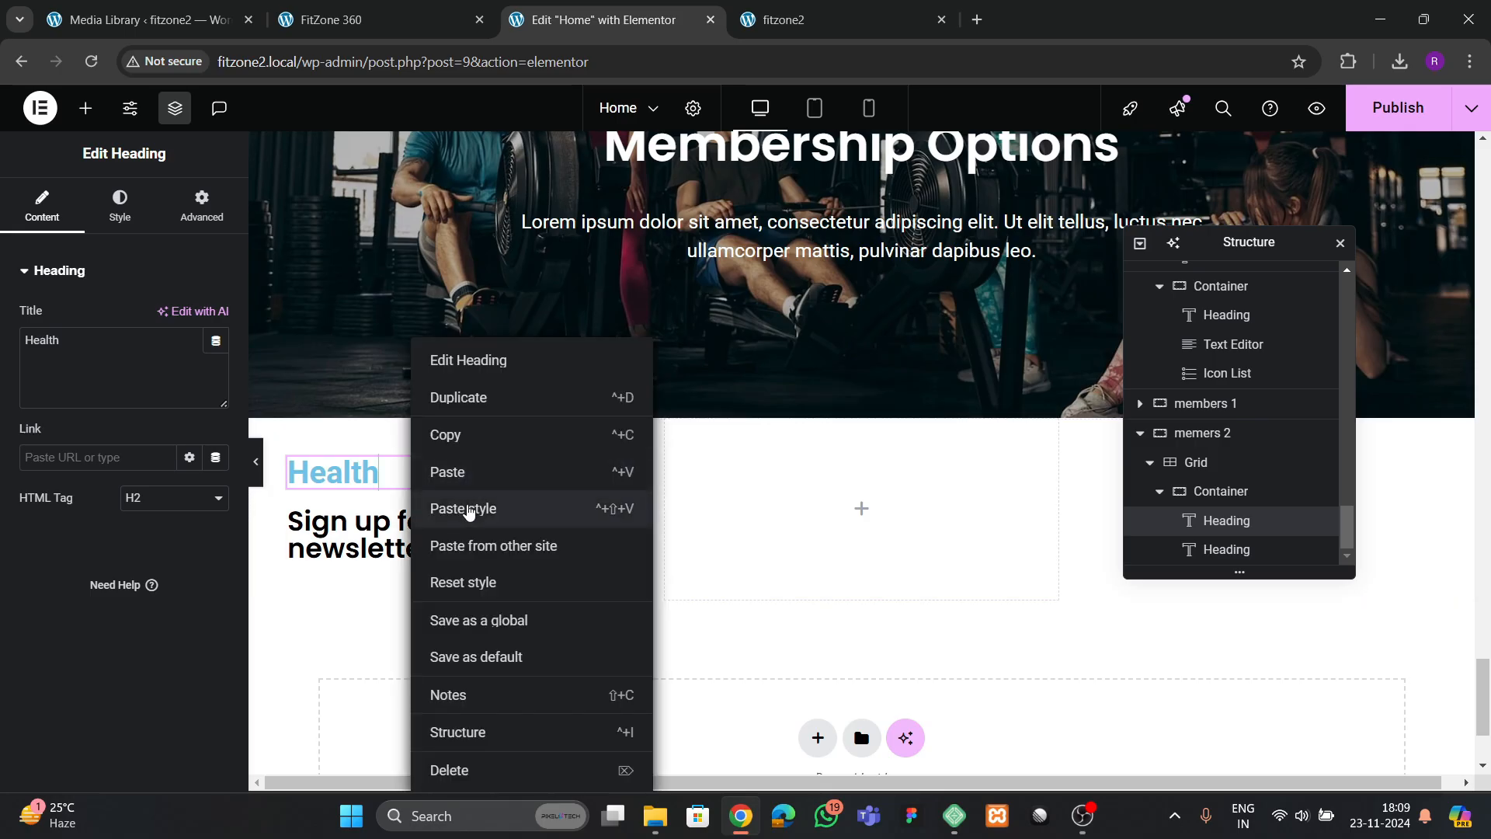
pyautogui.click(470, 507)
pyautogui.rightClick(432, 536)
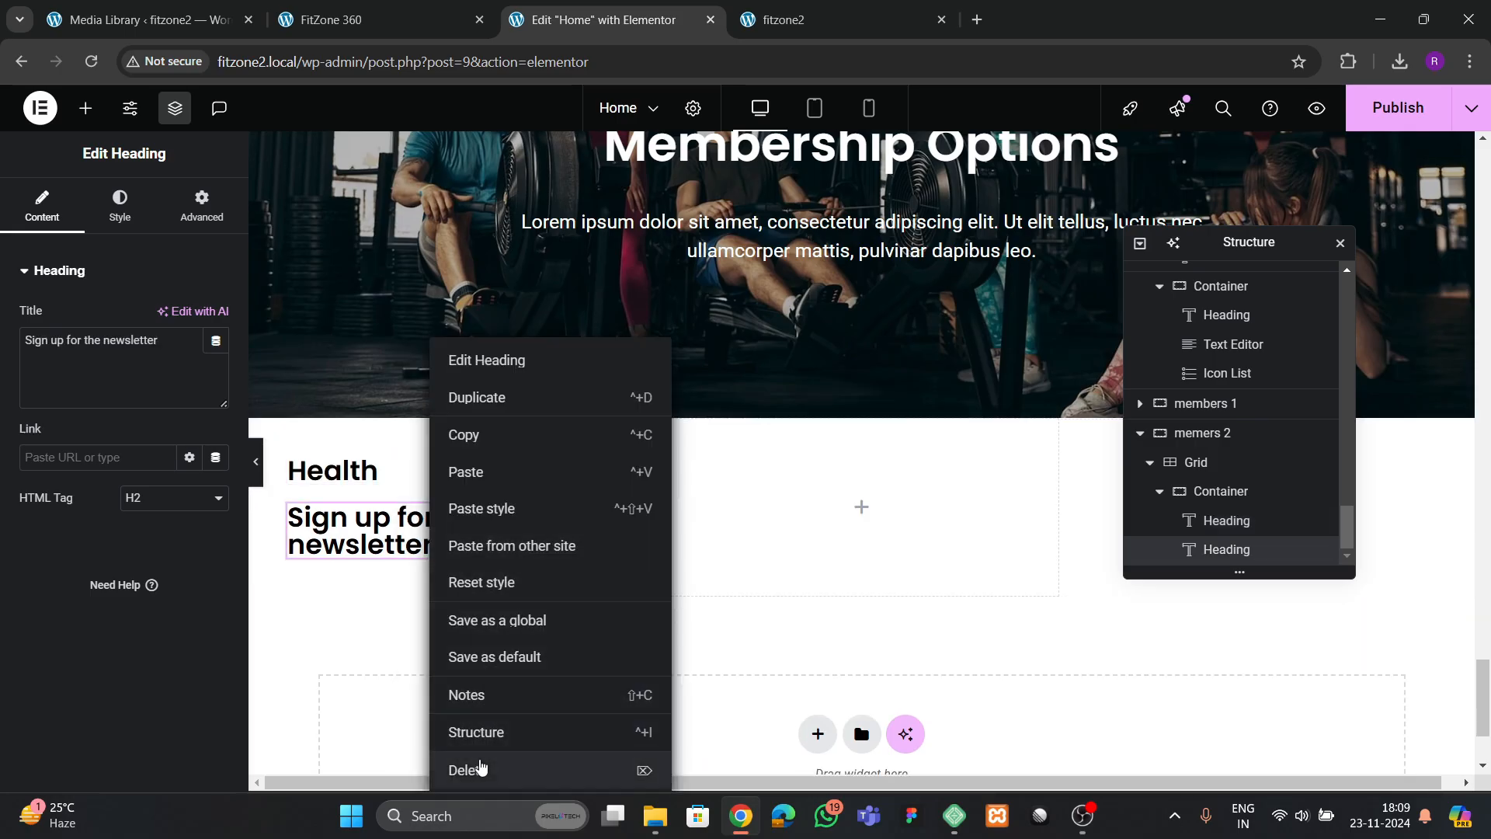
pyautogui.click(478, 769)
# Set the Health card container's Align Items to center
pyautogui.click(1219, 519)
pyautogui.click(41, 230)
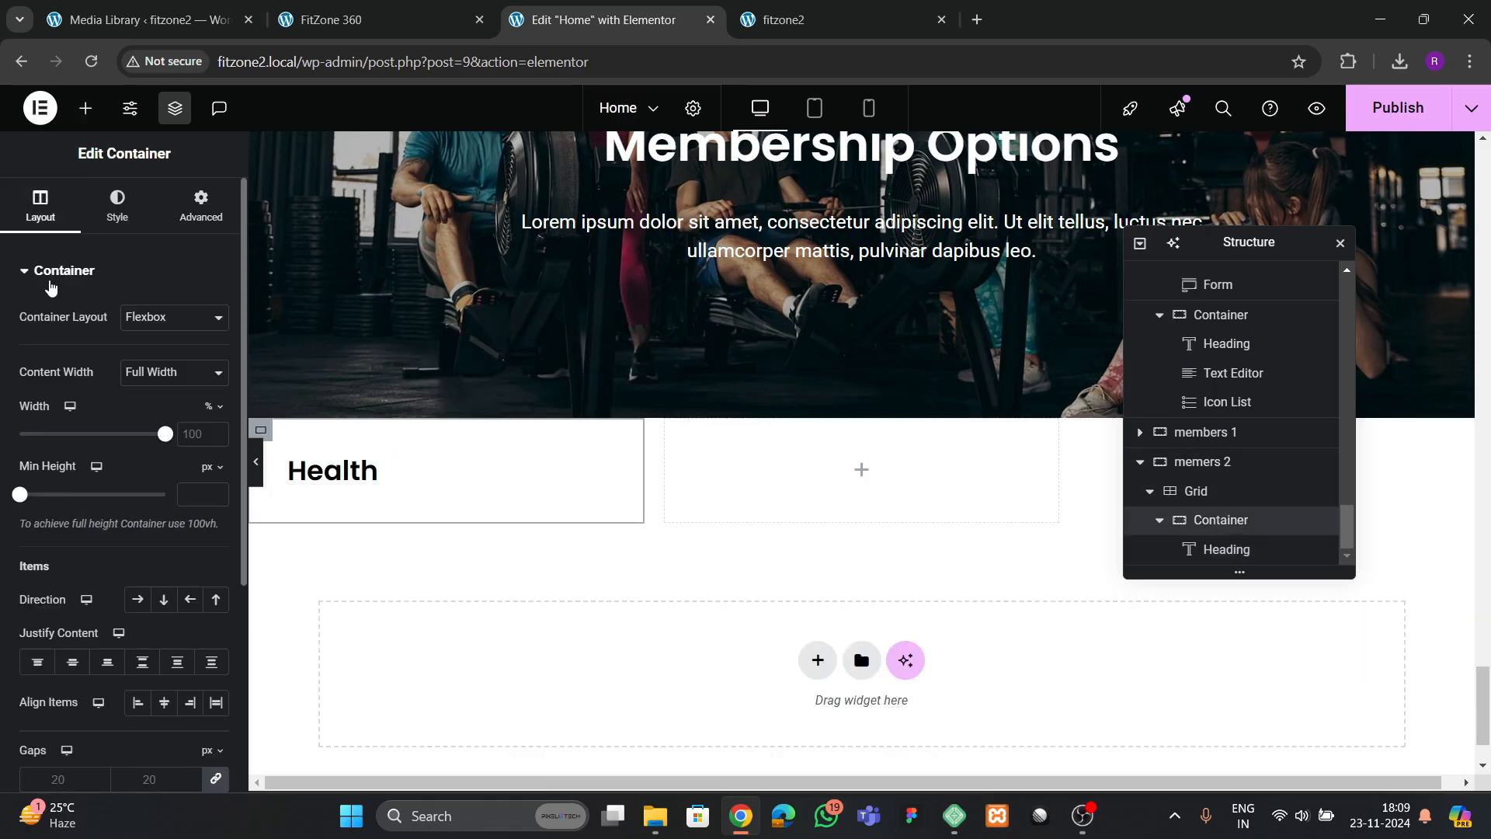
pyautogui.scroll(-2, 142, 444)
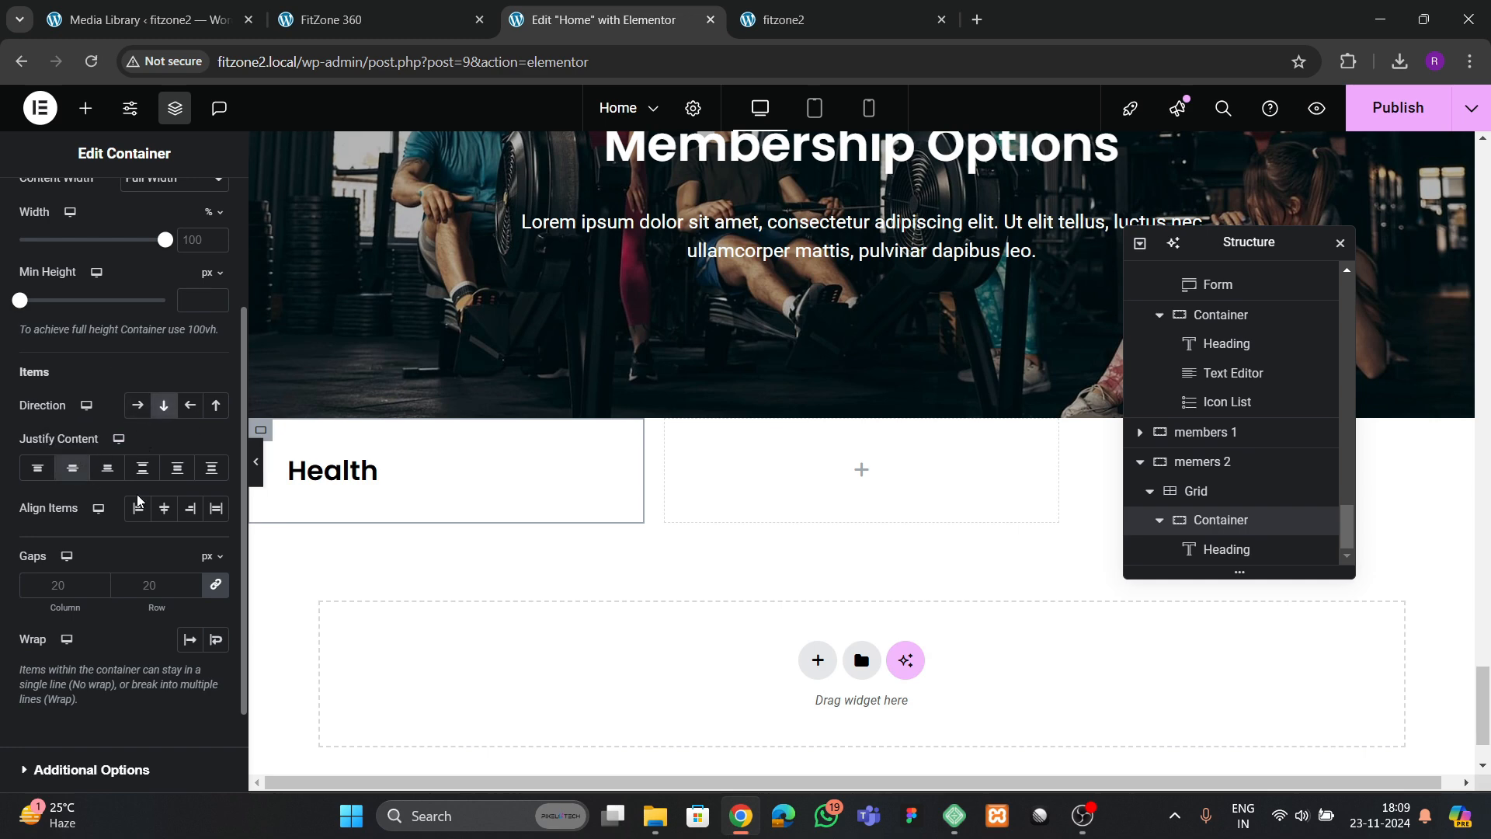
pyautogui.click(164, 508)
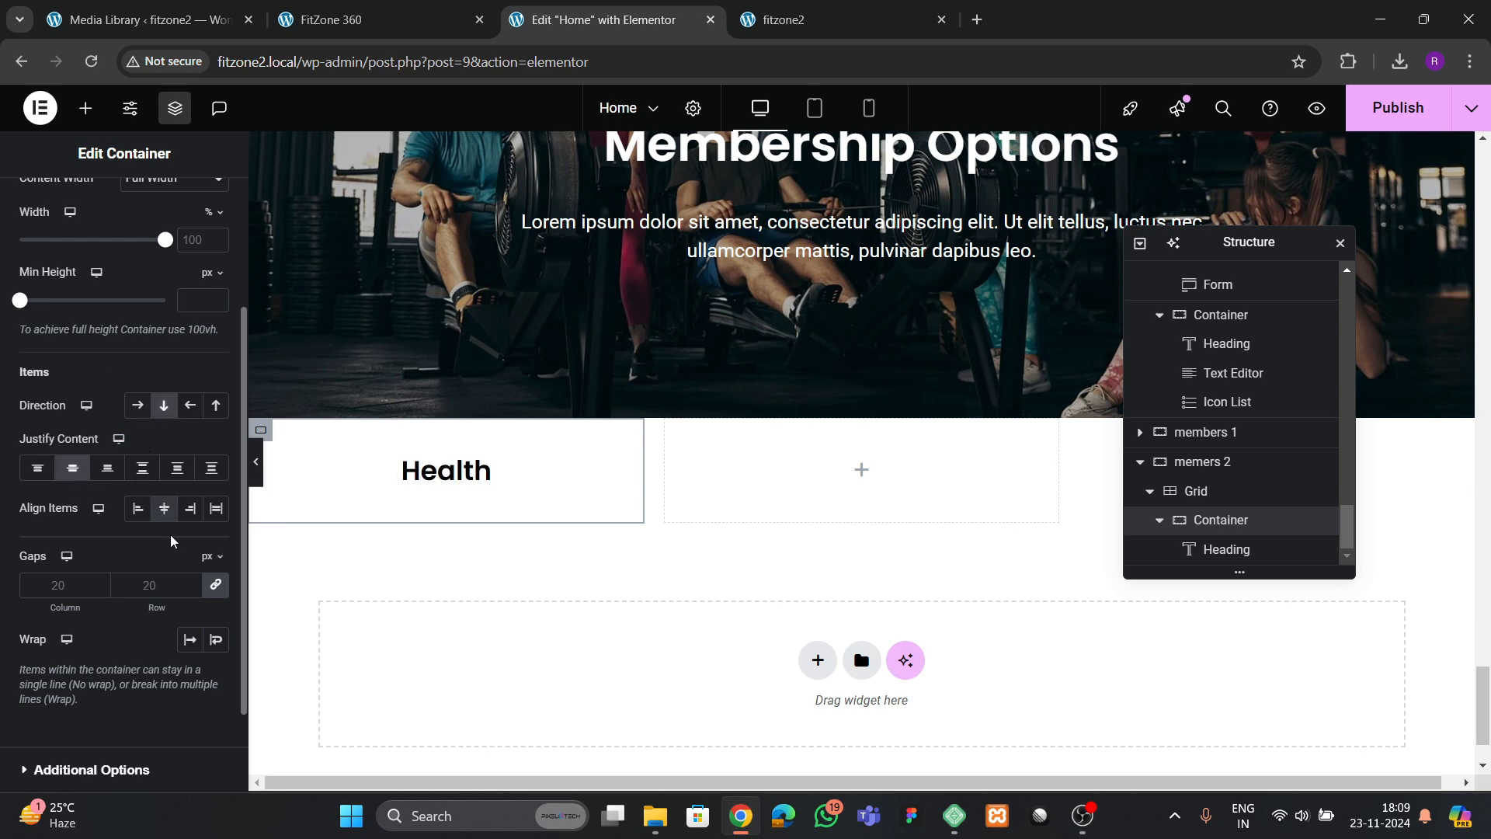
# Add a text editor beneath the Health heading and replace its placeholder with the feature list copied from the reference's Health card
pyautogui.click(351, 21)
pyautogui.click(599, 27)
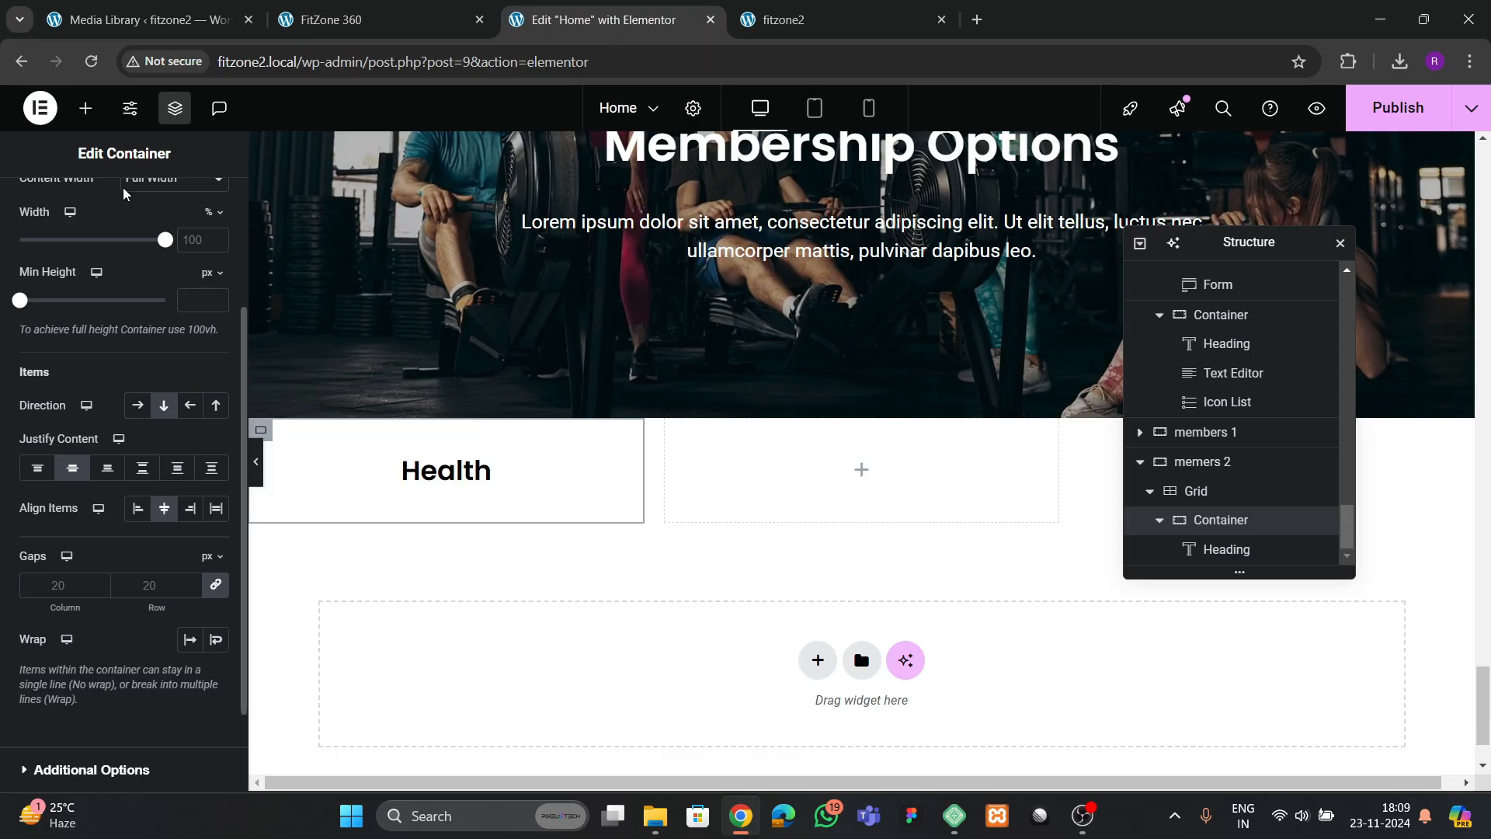
pyautogui.click(85, 108)
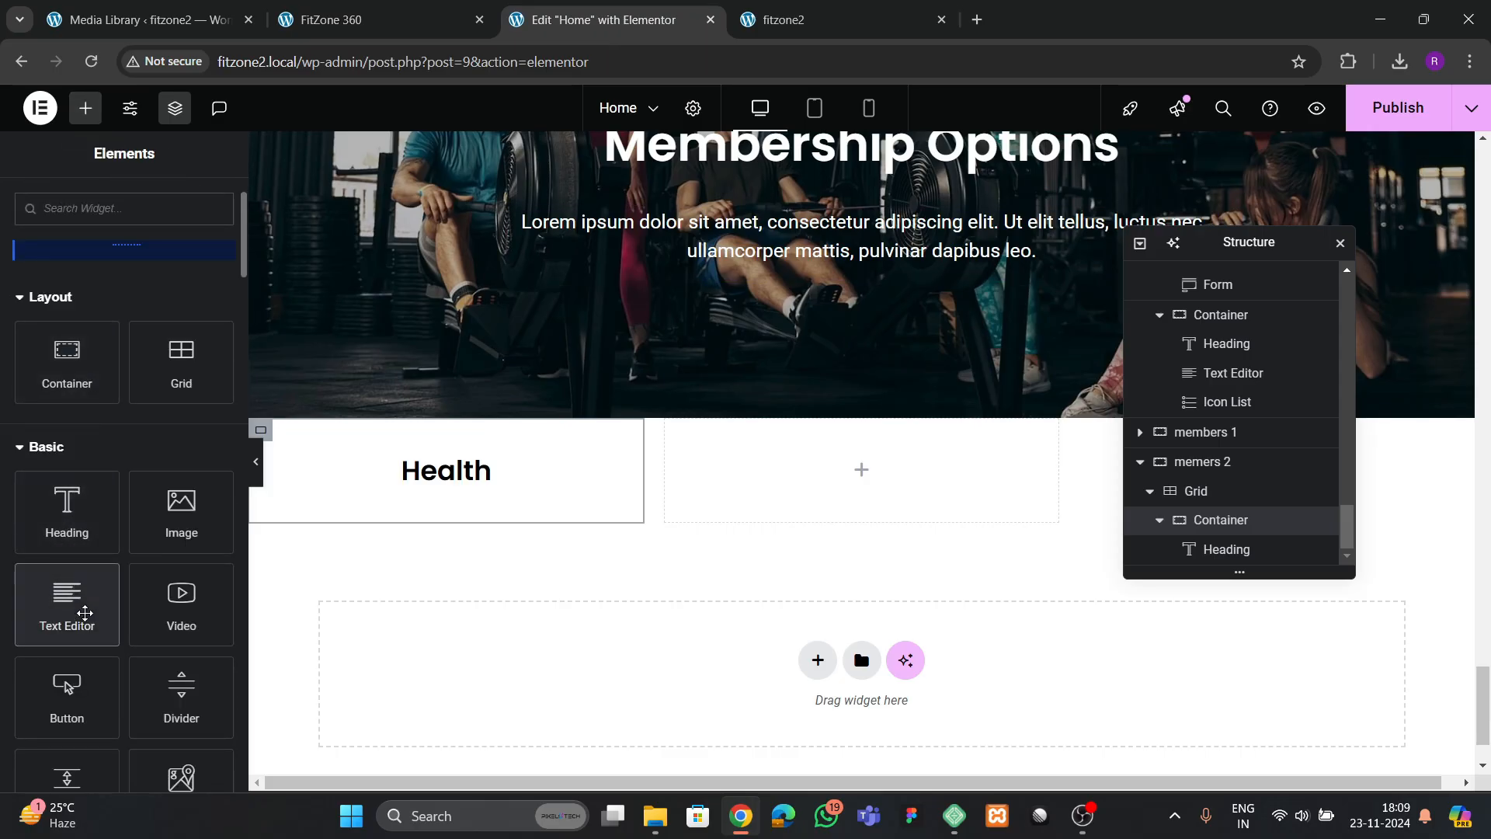
pyautogui.moveTo(76, 579)
pyautogui.mouseDown()
pyautogui.moveTo(482, 466)
pyautogui.moveTo(446, 459)
pyautogui.moveTo(475, 534)
pyautogui.mouseUp()
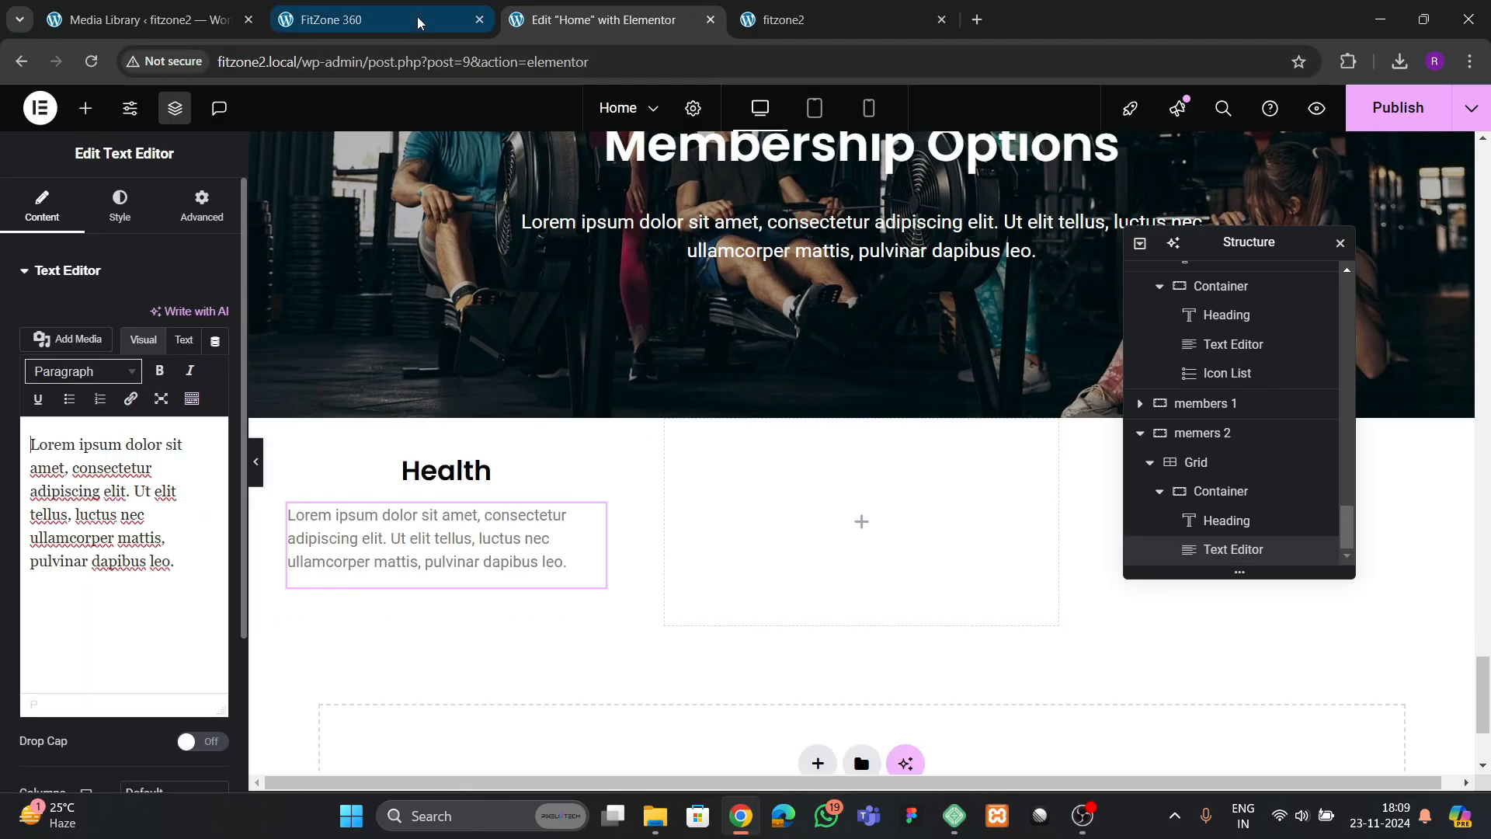
pyautogui.click(351, 21)
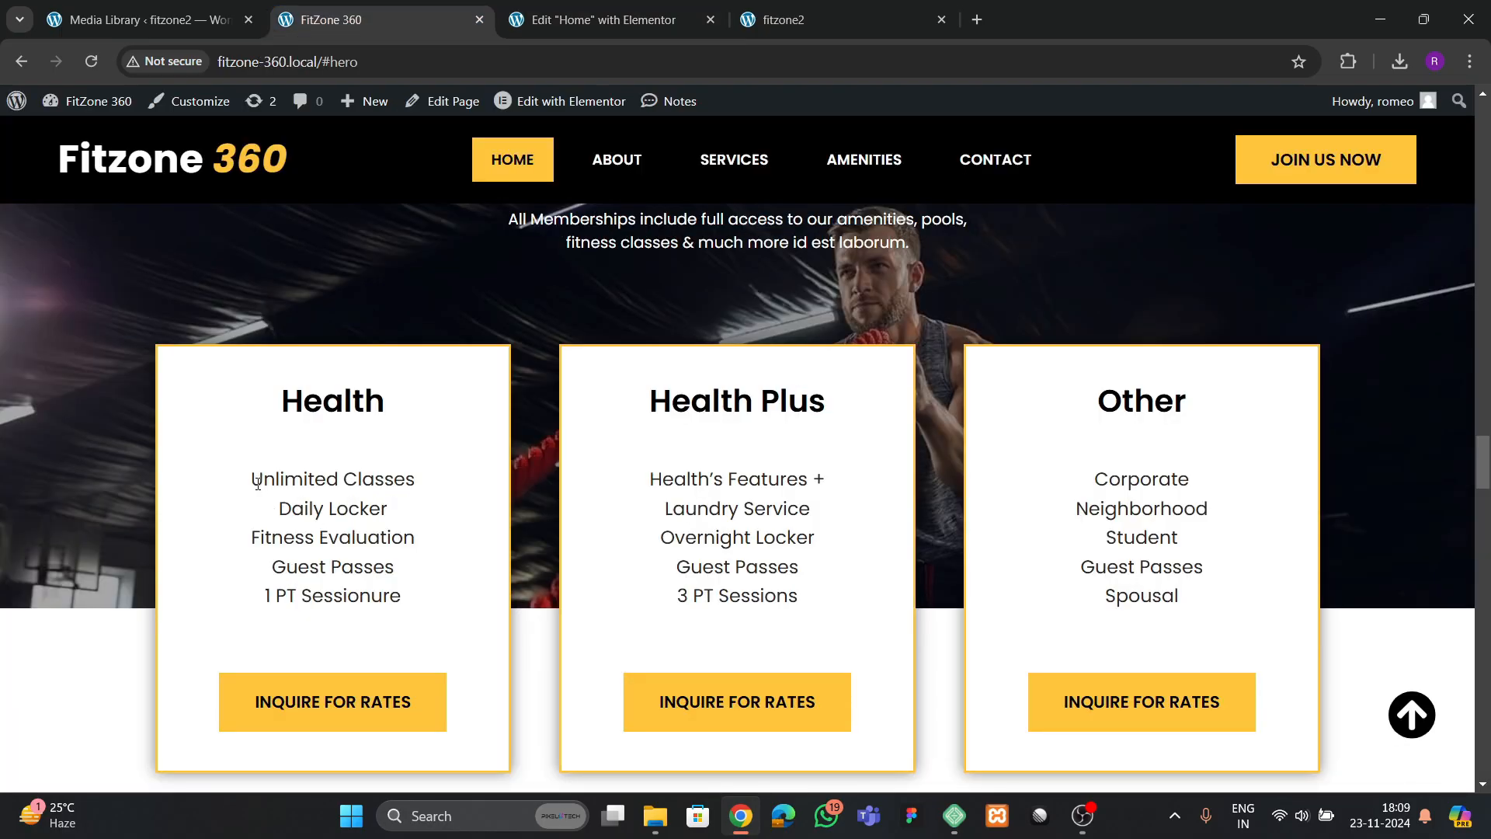
pyautogui.moveTo(258, 483); pyautogui.dragTo(412, 598)
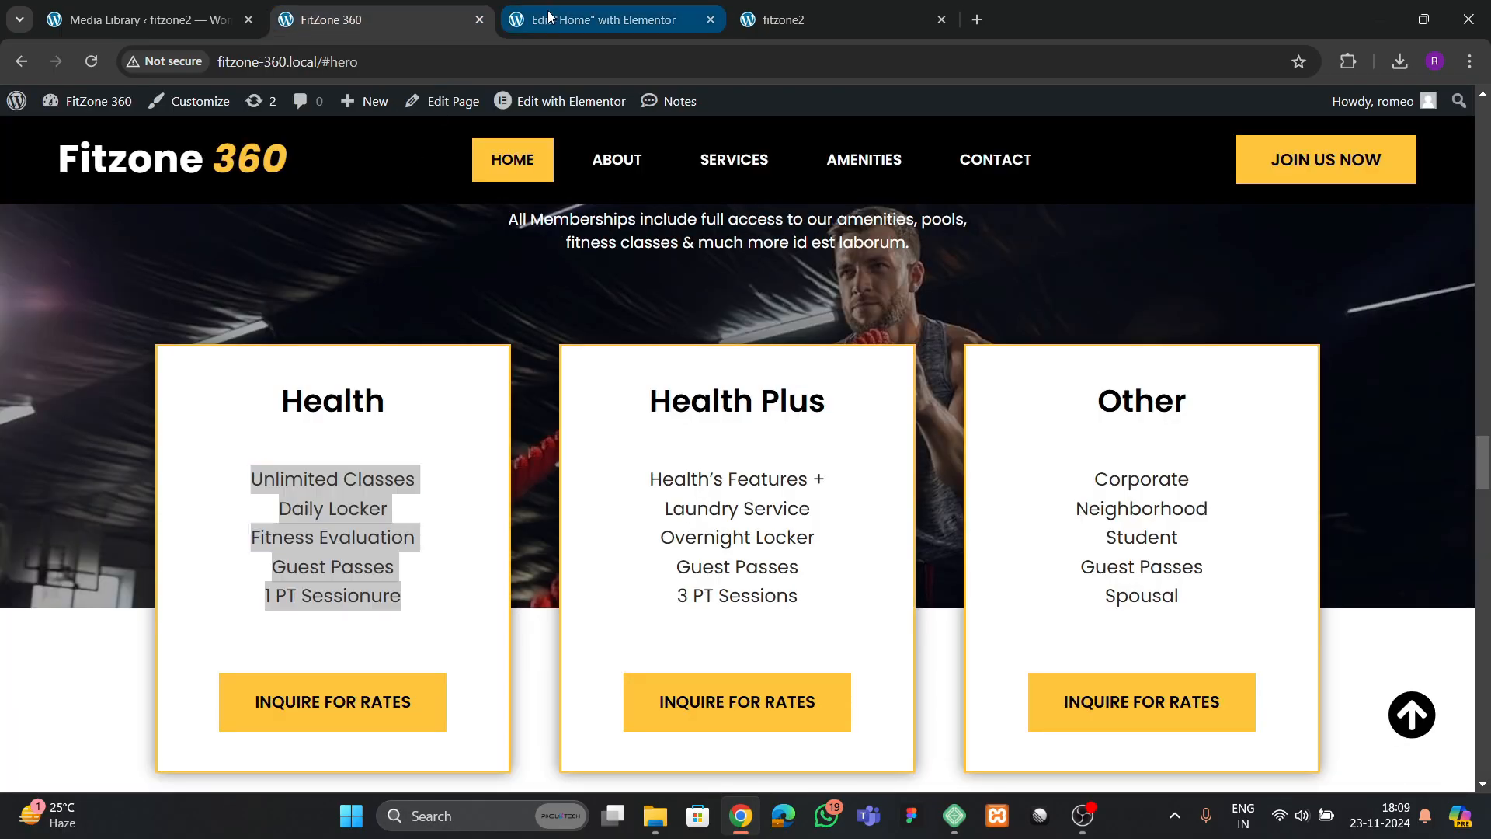
pyautogui.click(598, 20)
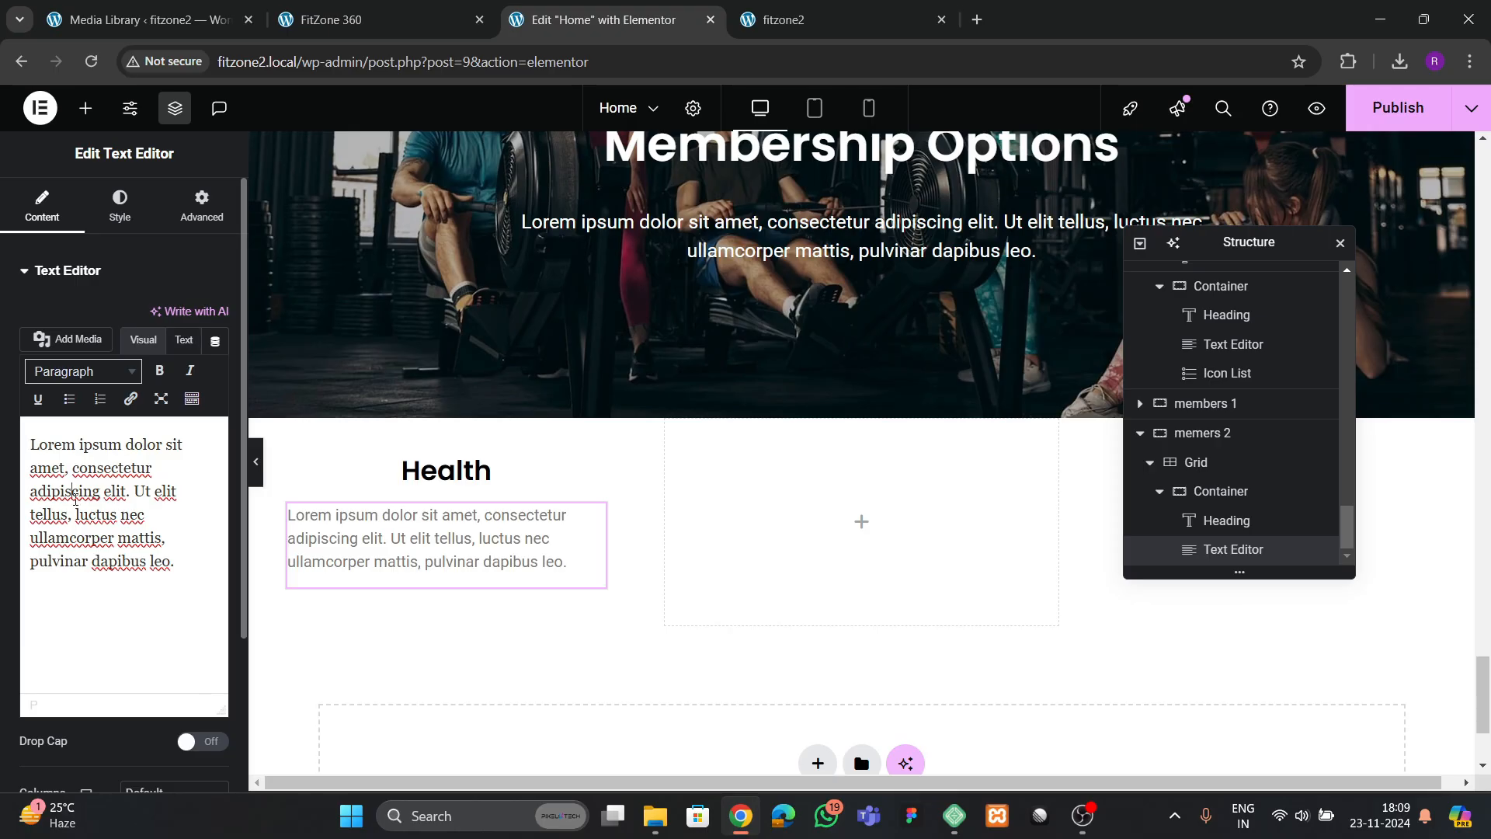
pyautogui.hotkey('ctrl', 'a')
pyautogui.hotkey('ctrl', 'v')
# Center-align the Health card's feature list and set its font size to 16 px
pyautogui.click(119, 206)
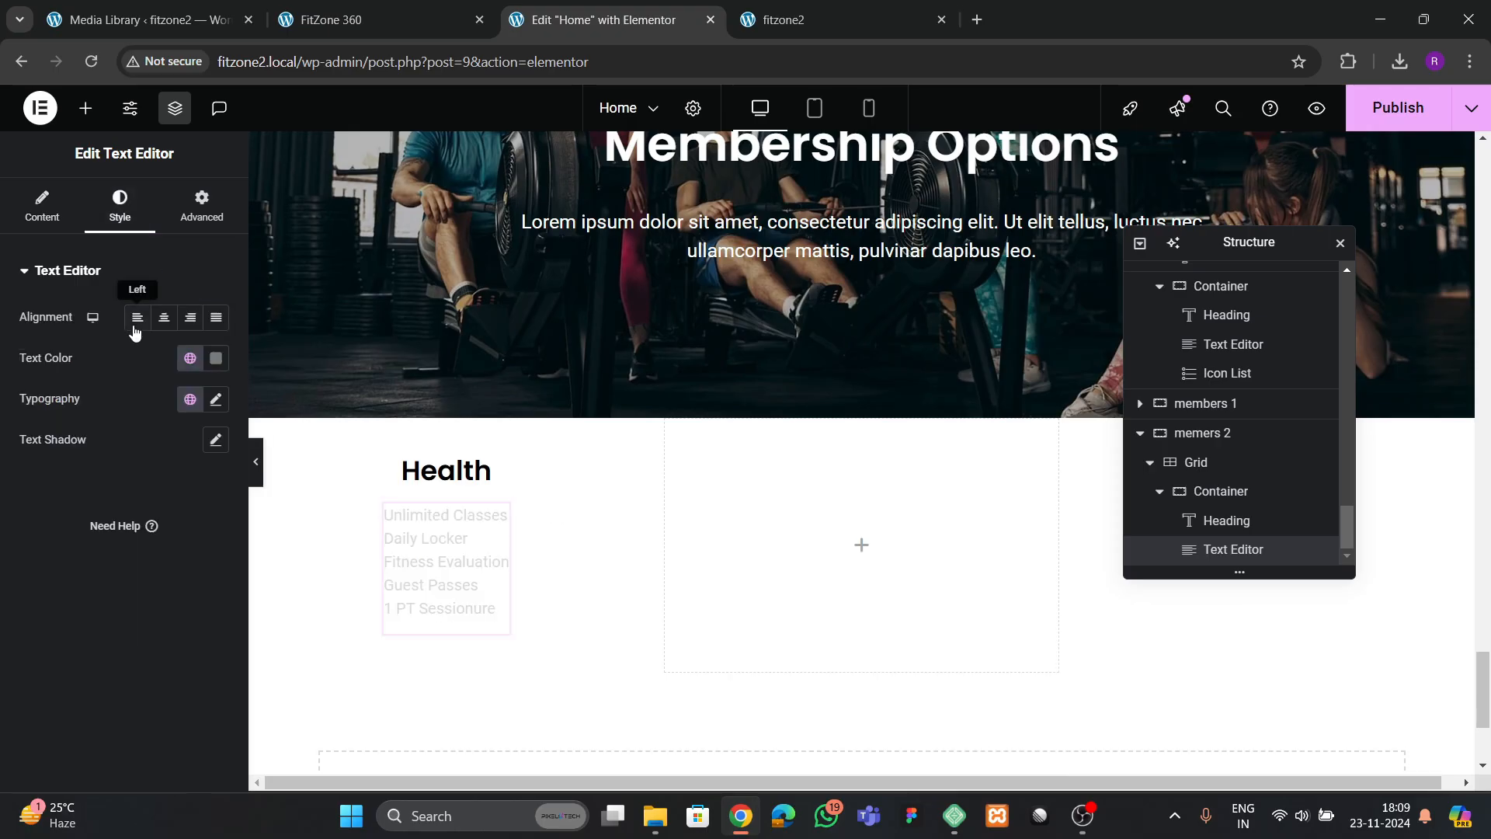
pyautogui.click(164, 317)
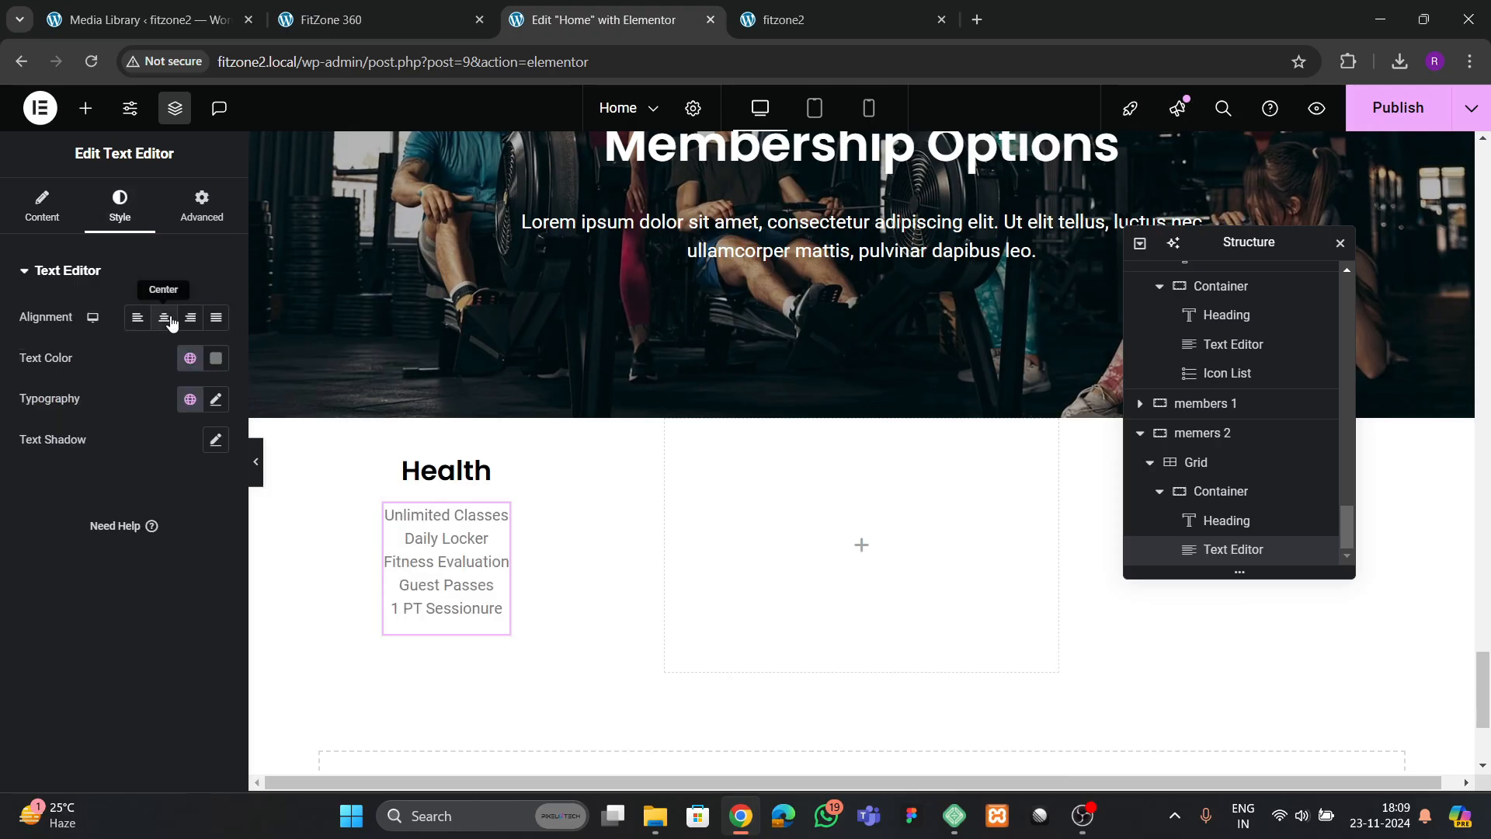
pyautogui.click(216, 399)
pyautogui.click(206, 550)
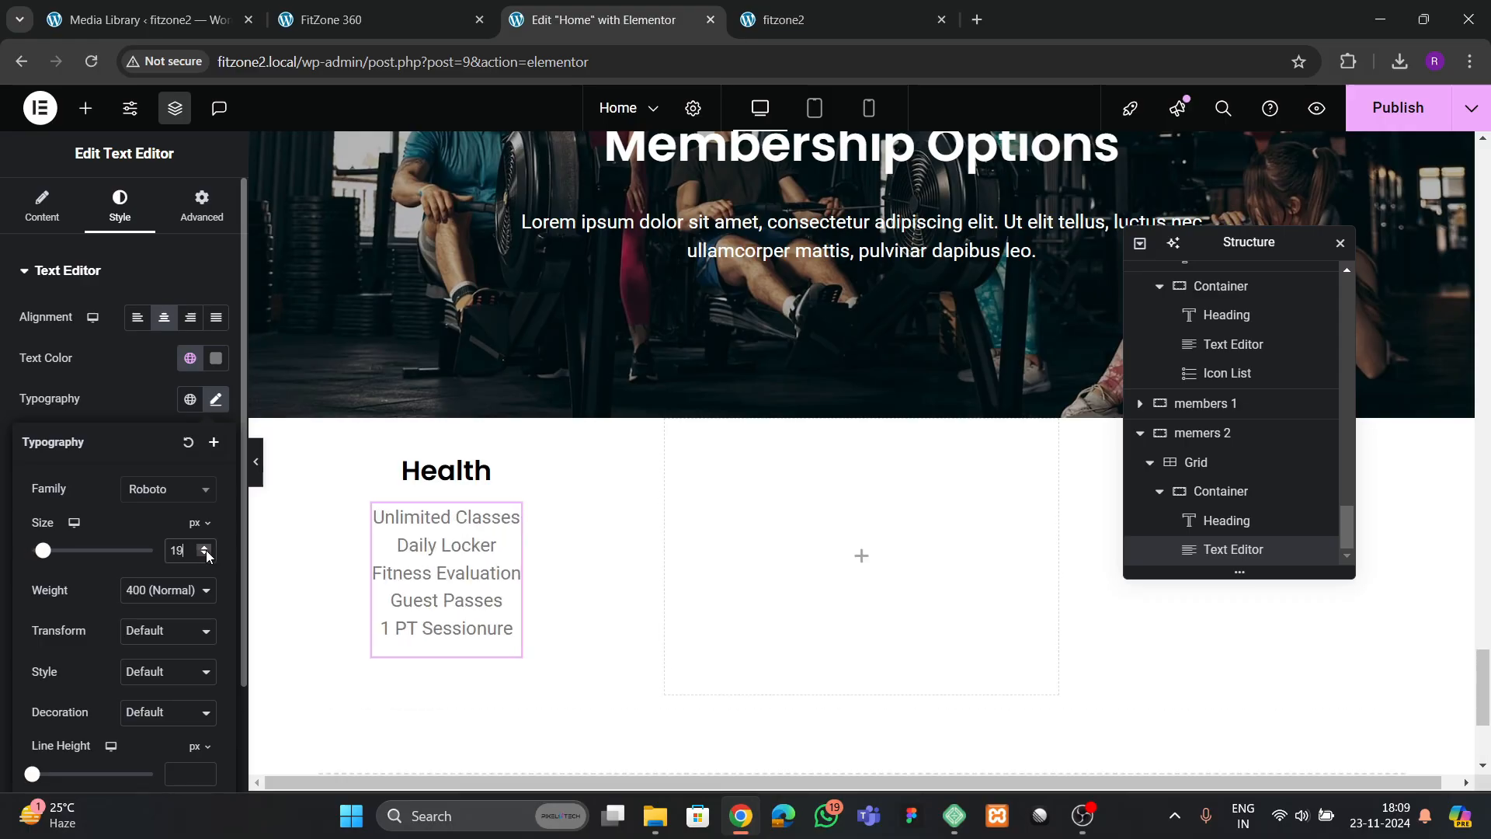
pyautogui.click(207, 555)
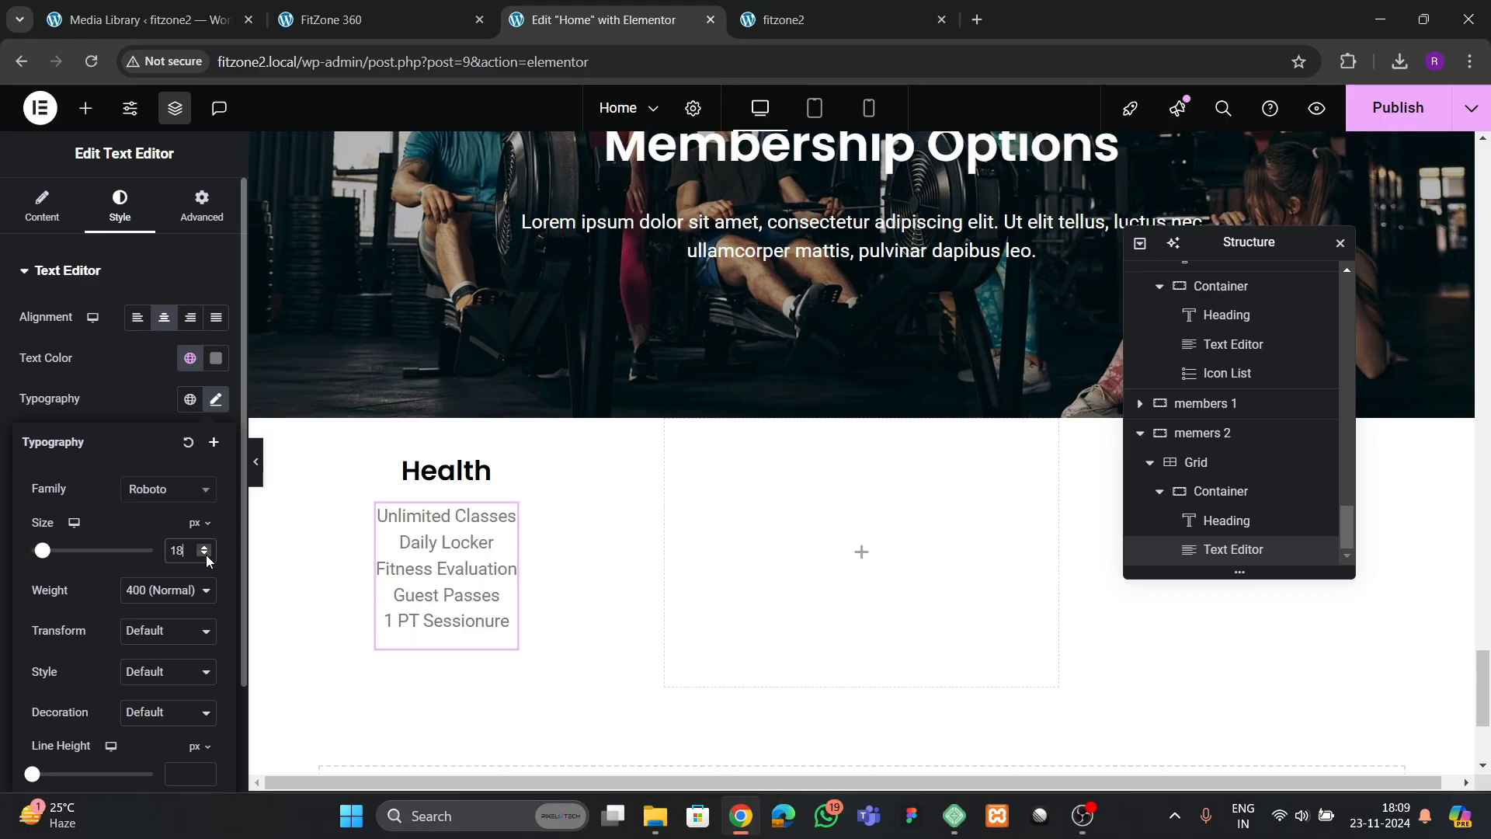
# Set the Health heading's font size to 30 px
pyautogui.click(466, 470)
pyautogui.click(221, 402)
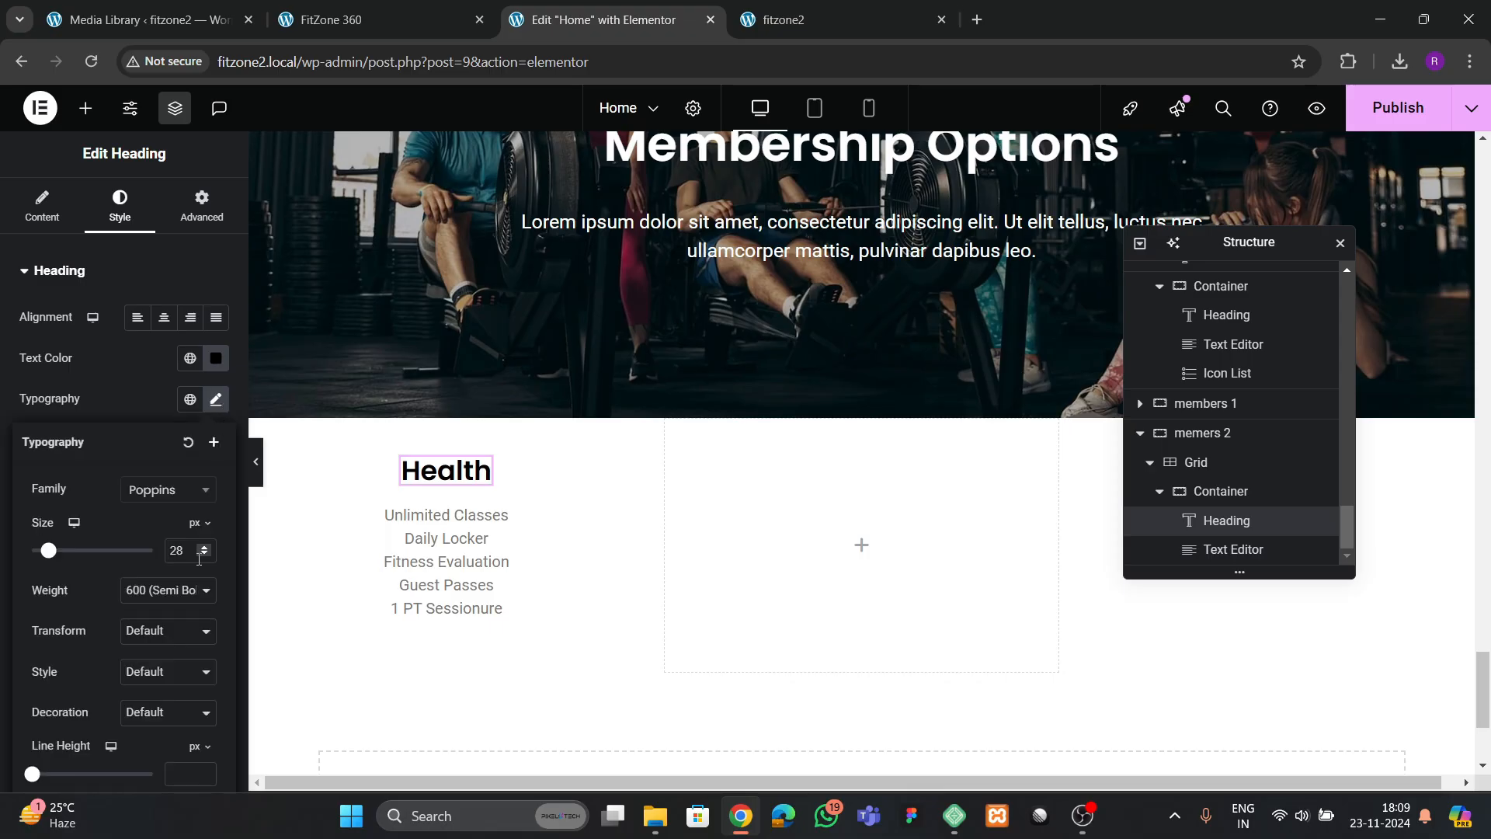
pyautogui.click(205, 549)
pyautogui.click(205, 549)
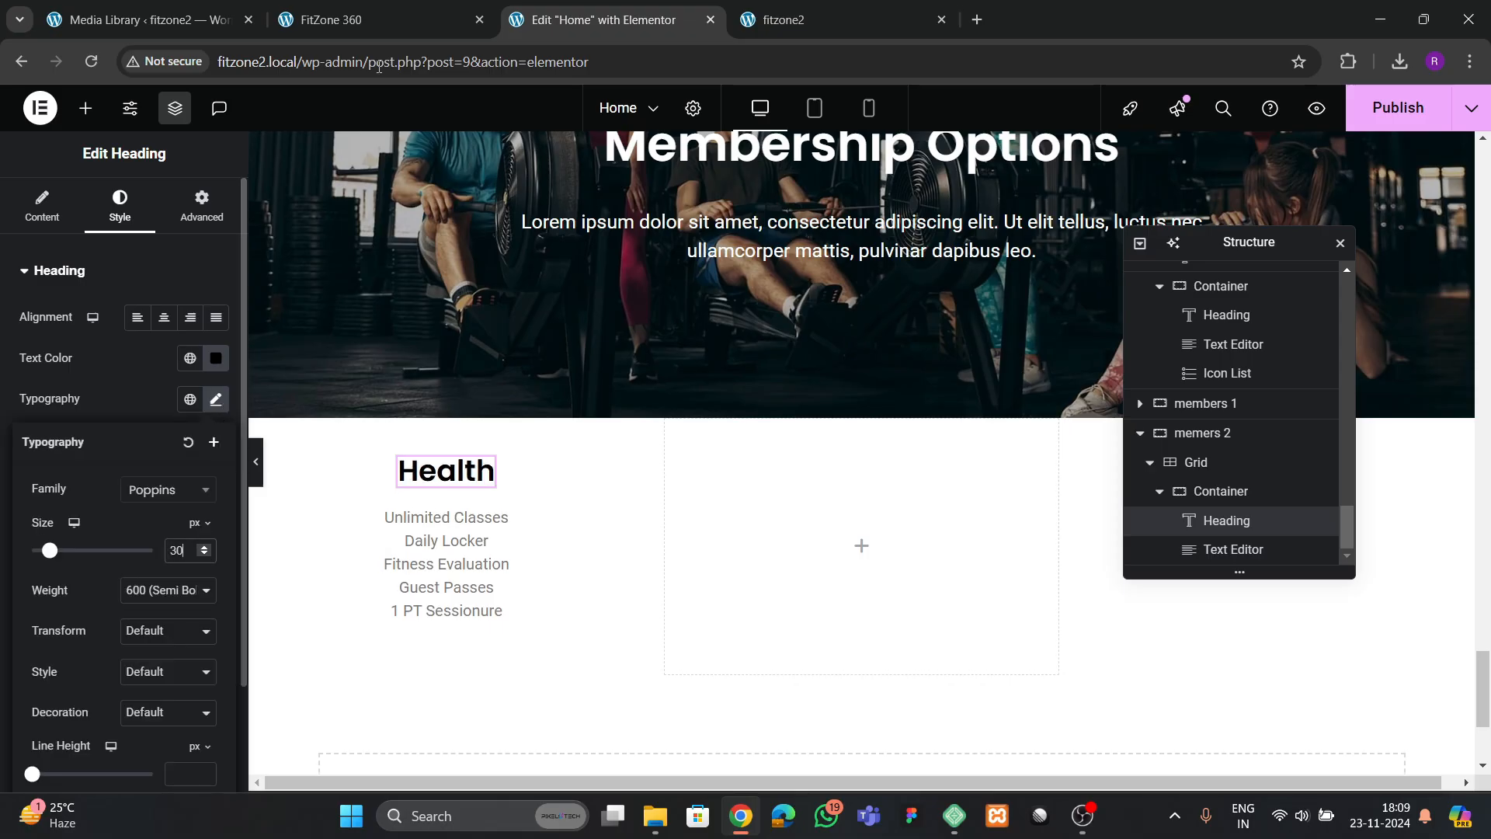
# Check the reference card, then copy the LEARN MORE button from the "Inviting & inspiring" block and paste it beneath the Health card's feature list
pyautogui.click(377, 23)
pyautogui.click(539, 8)
pyautogui.scroll(20, 797, 486)
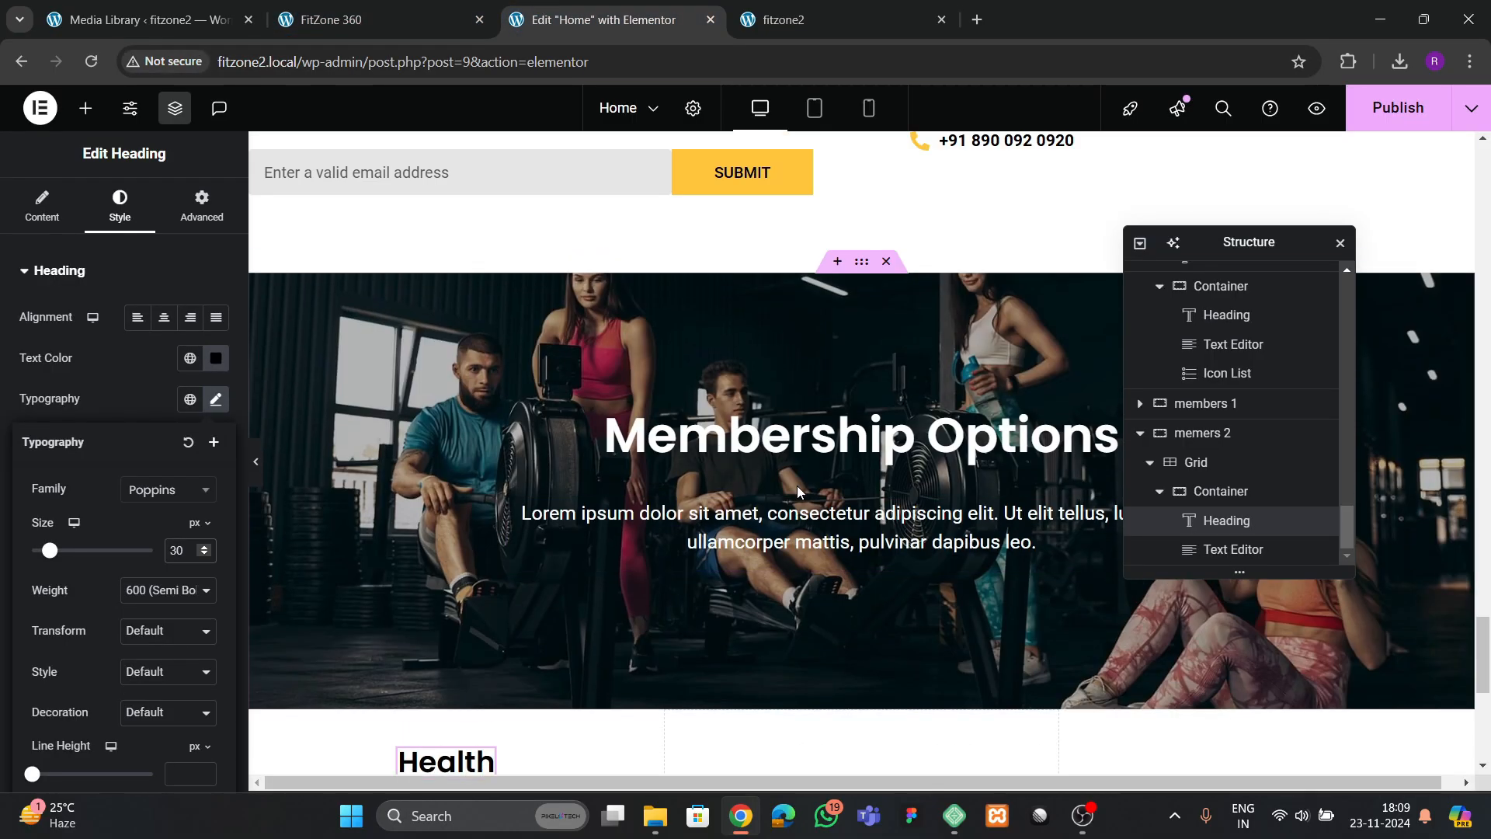
pyautogui.scroll(10, 797, 463)
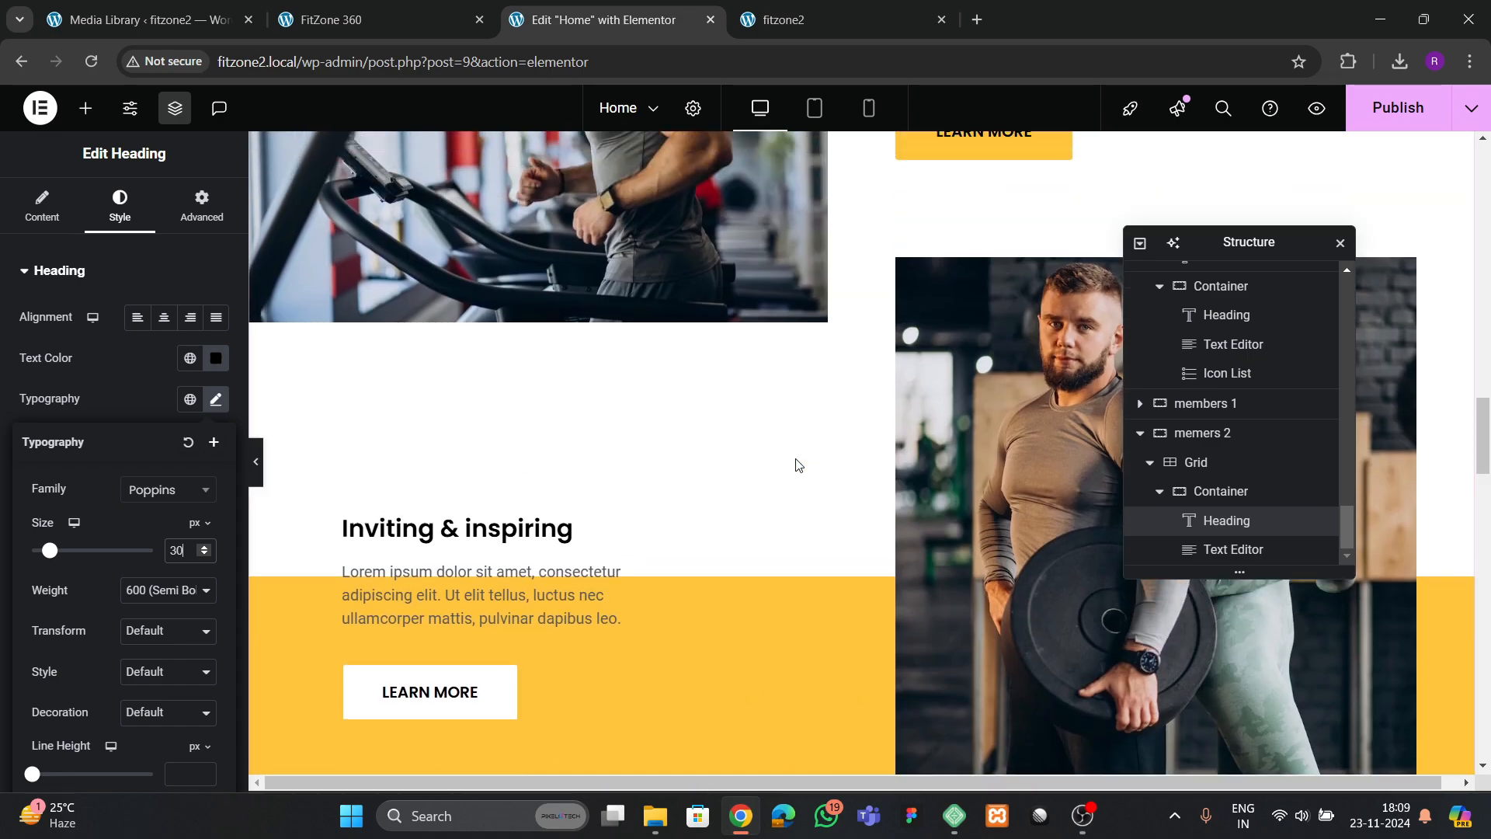
pyautogui.scroll(-3, 795, 464)
pyautogui.click(932, 525)
pyautogui.rightClick(932, 524)
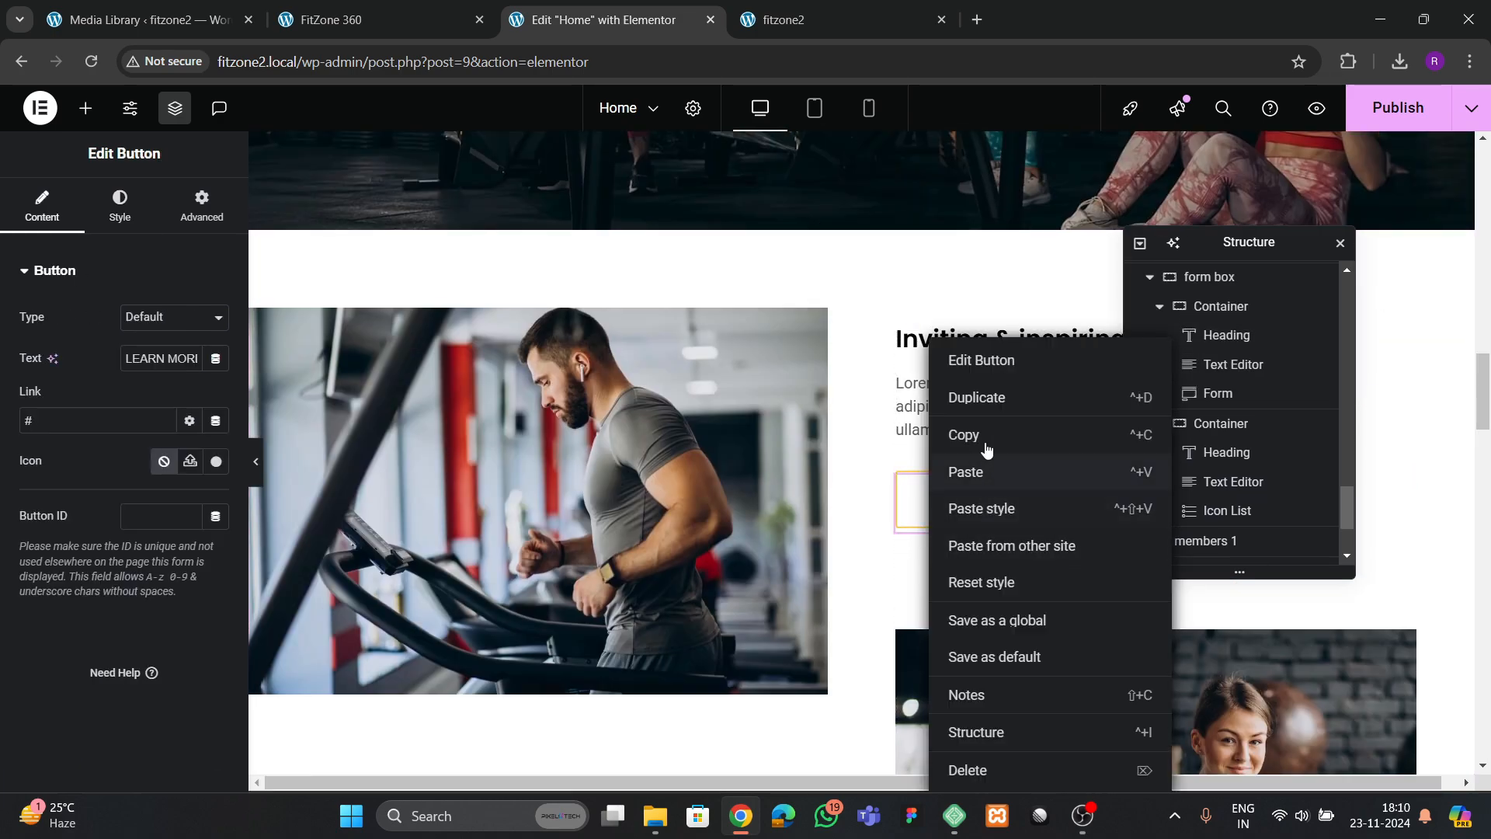
pyautogui.click(985, 429)
pyautogui.scroll(-20, 609, 522)
pyautogui.scroll(-10, 469, 464)
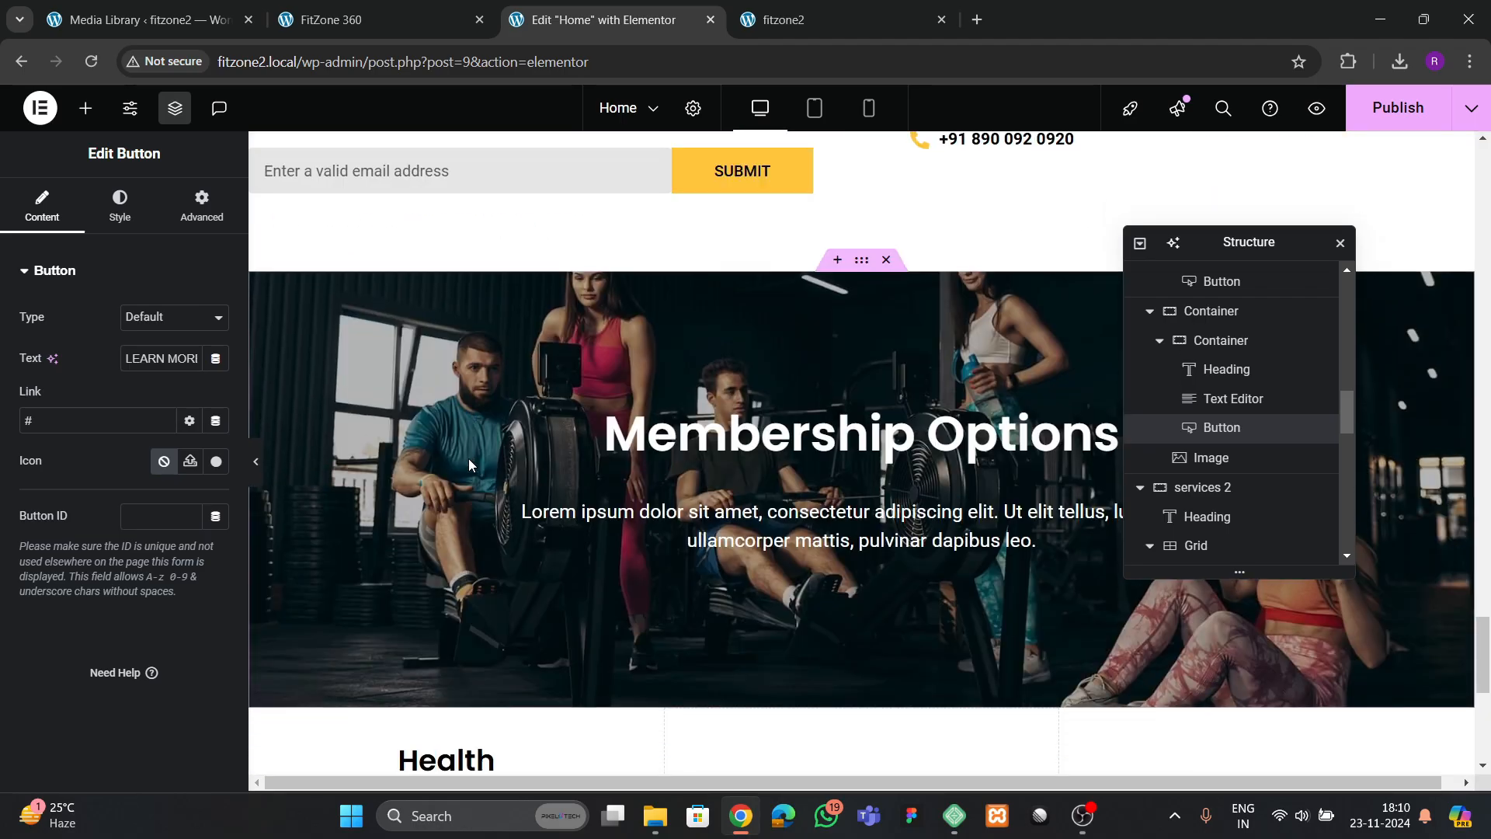
pyautogui.rightClick(469, 331)
pyautogui.click(501, 465)
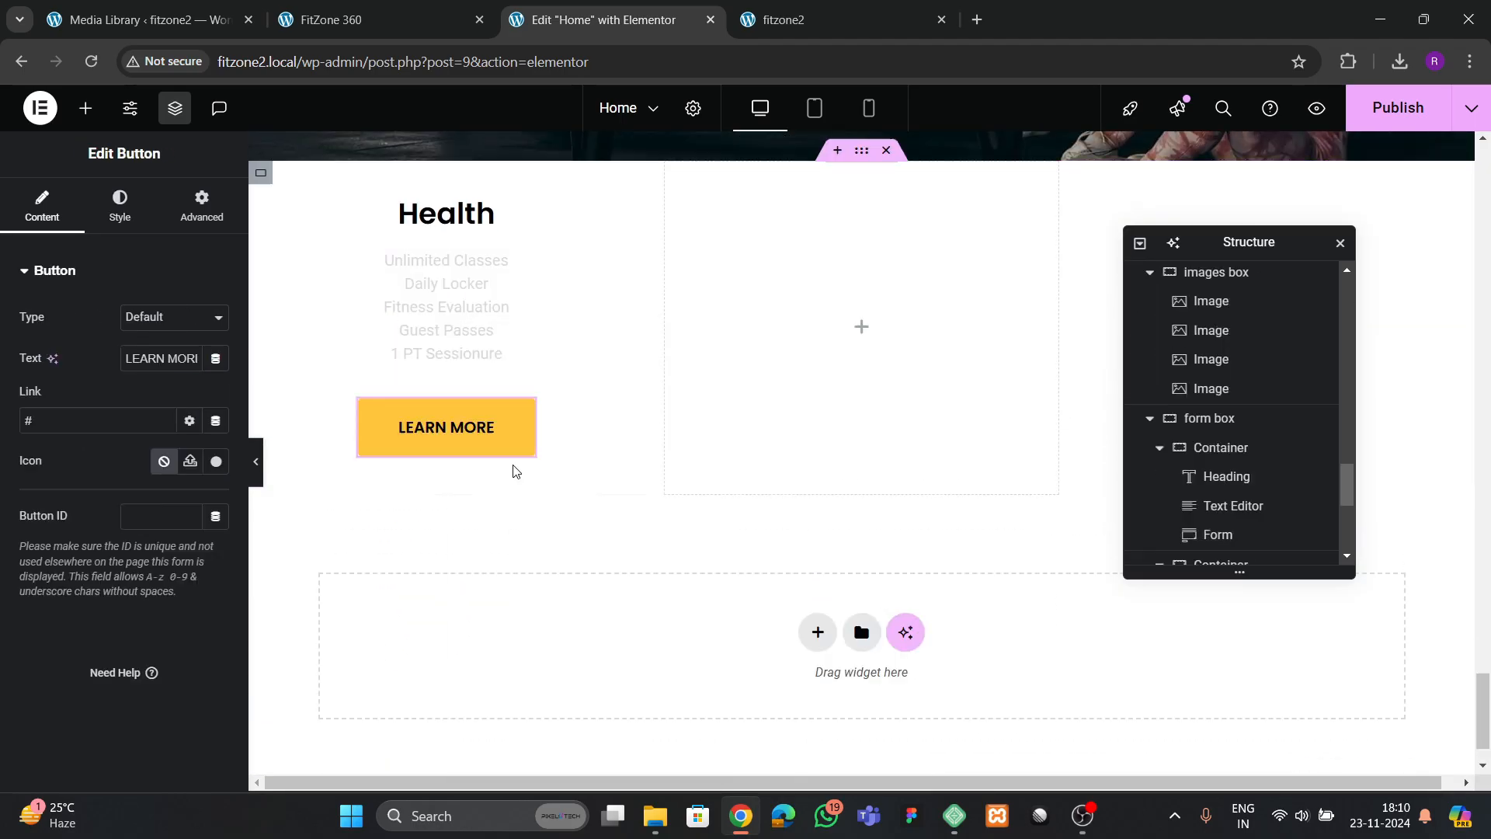
pyautogui.scroll(3, 488, 500)
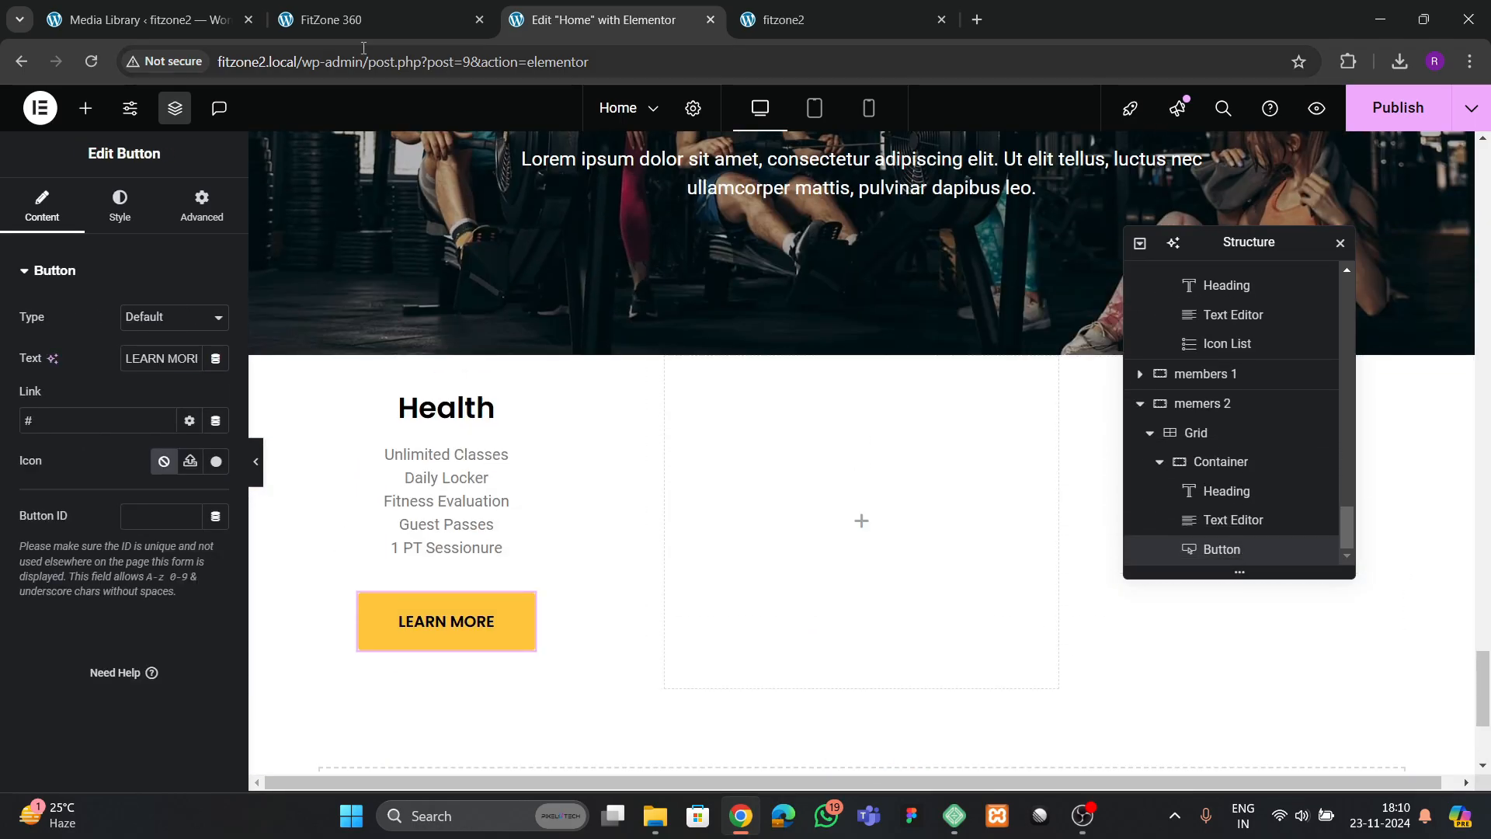
# Compare the card with the reference and set the Health feature list's font size to 17 px
pyautogui.click(358, 19)
pyautogui.click(554, 21)
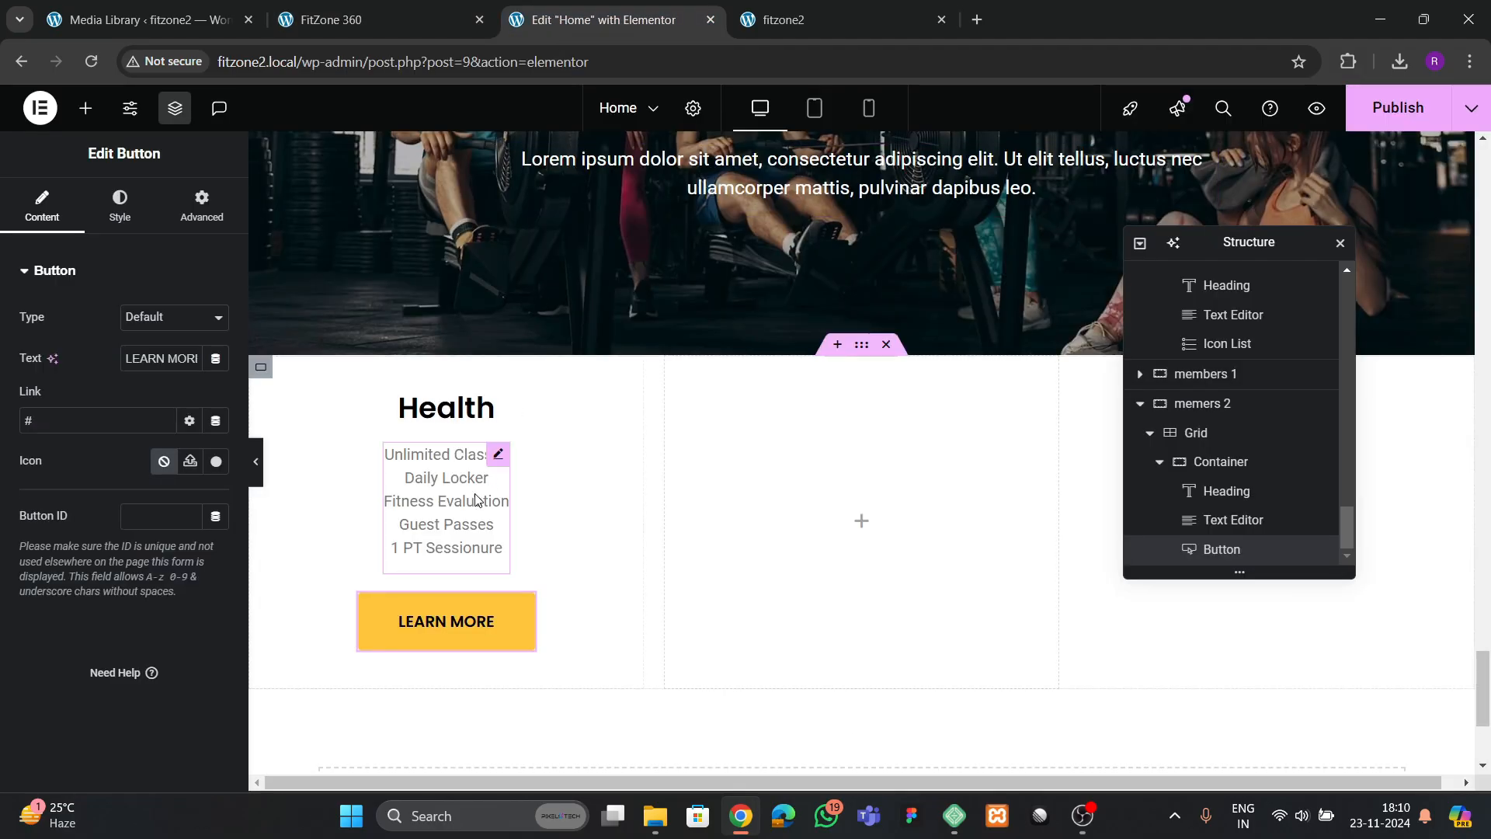
pyautogui.click(503, 462)
pyautogui.click(216, 399)
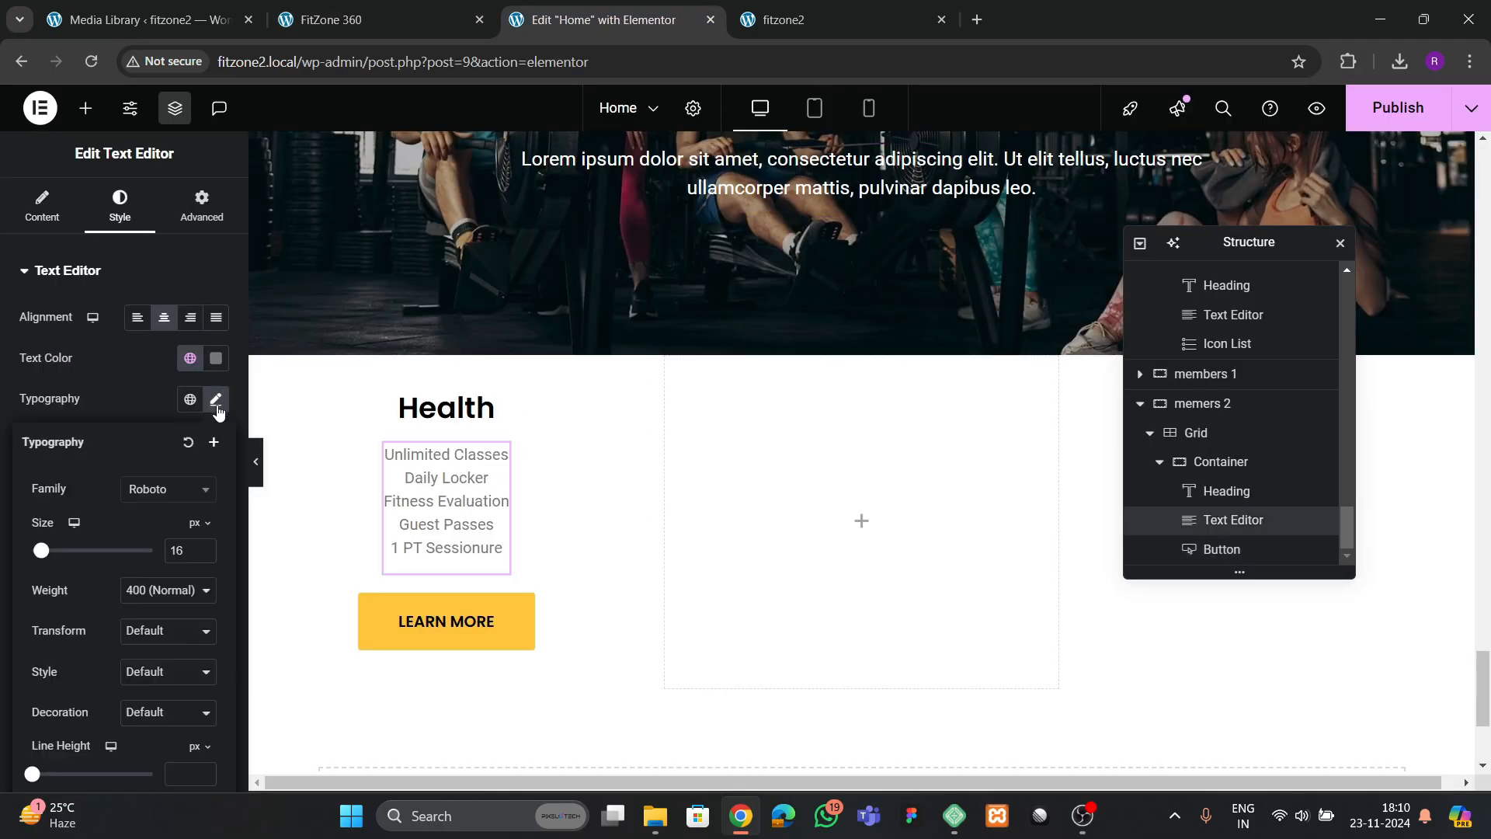
pyautogui.click(204, 549)
pyautogui.click(204, 548)
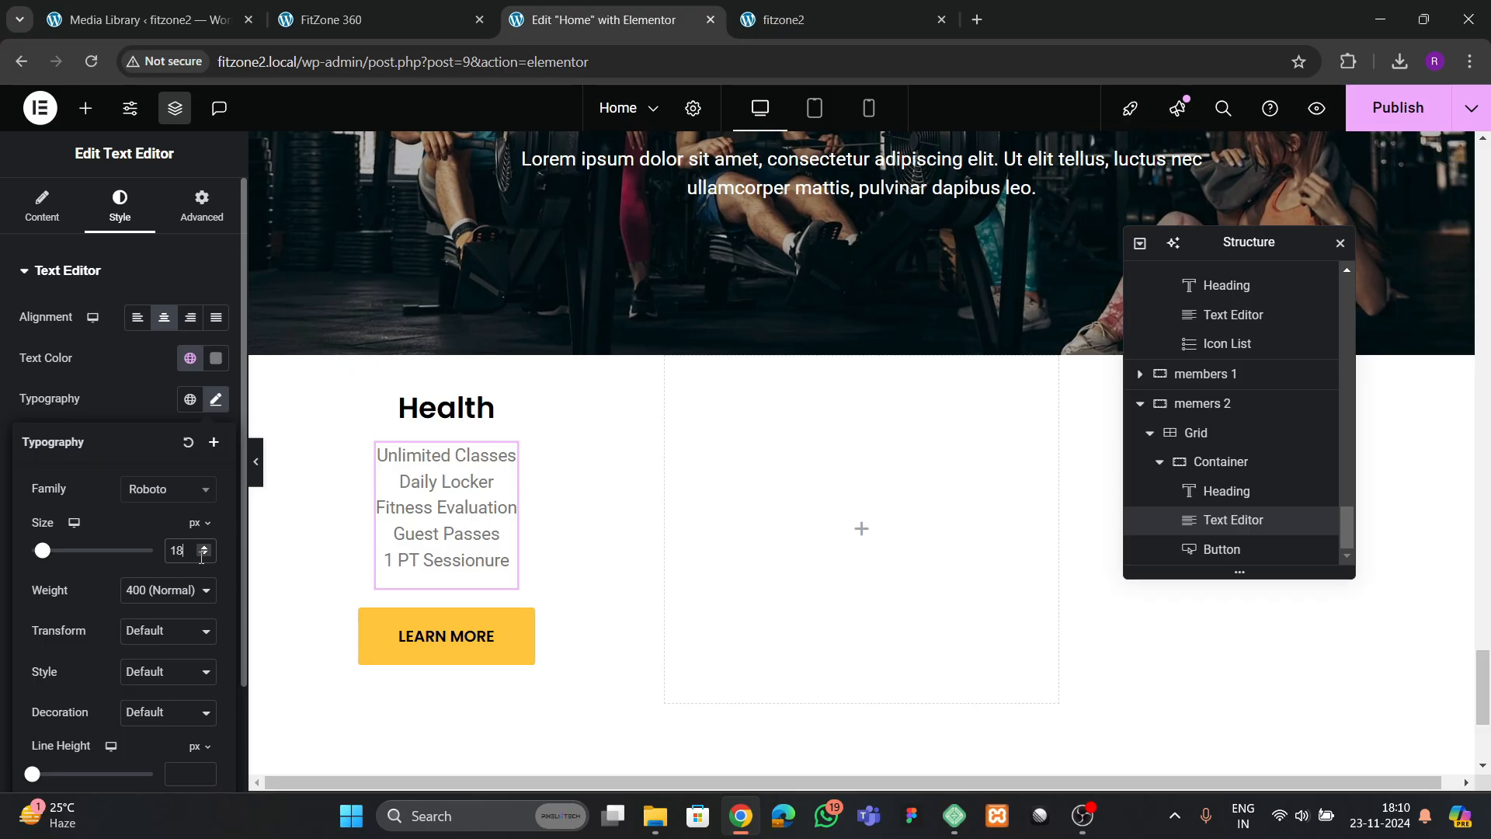
# Set the Health heading's font size to 32 px
pyautogui.click(486, 406)
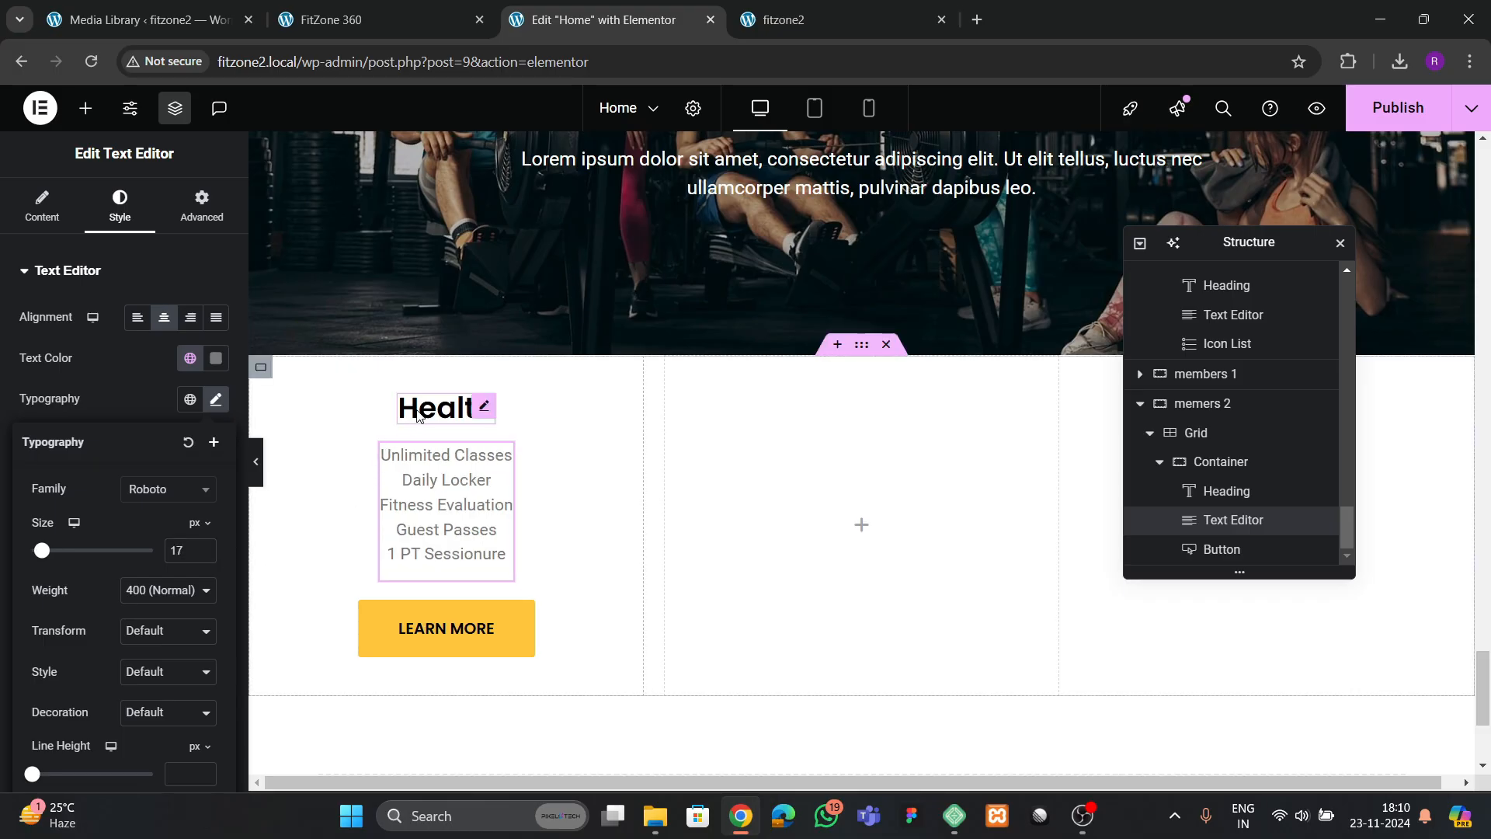
pyautogui.click(216, 404)
pyautogui.click(206, 549)
pyautogui.click(206, 548)
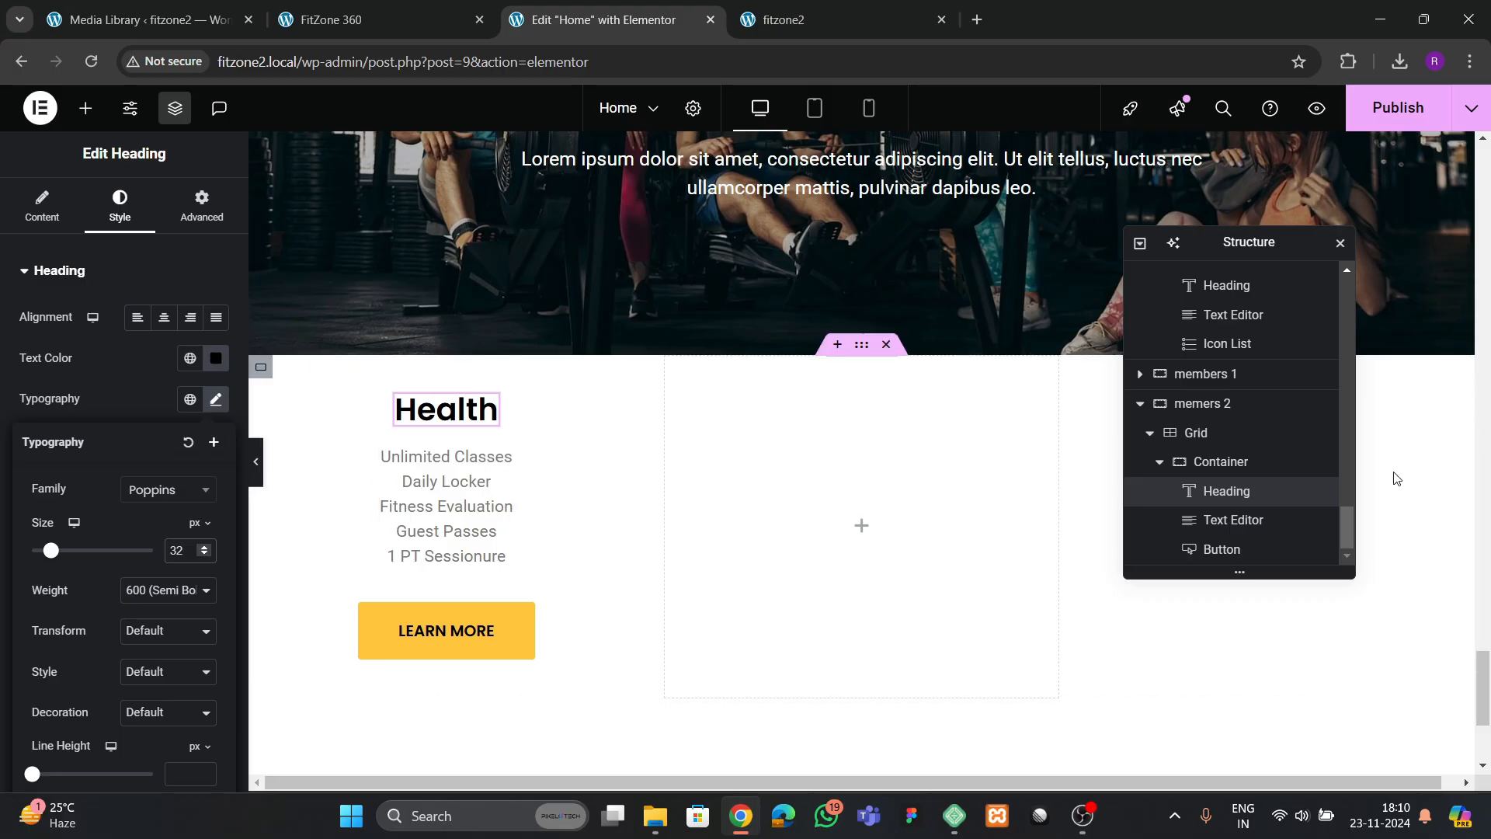
# Set the Health card container's top and bottom padding to 70 px
pyautogui.click(1221, 461)
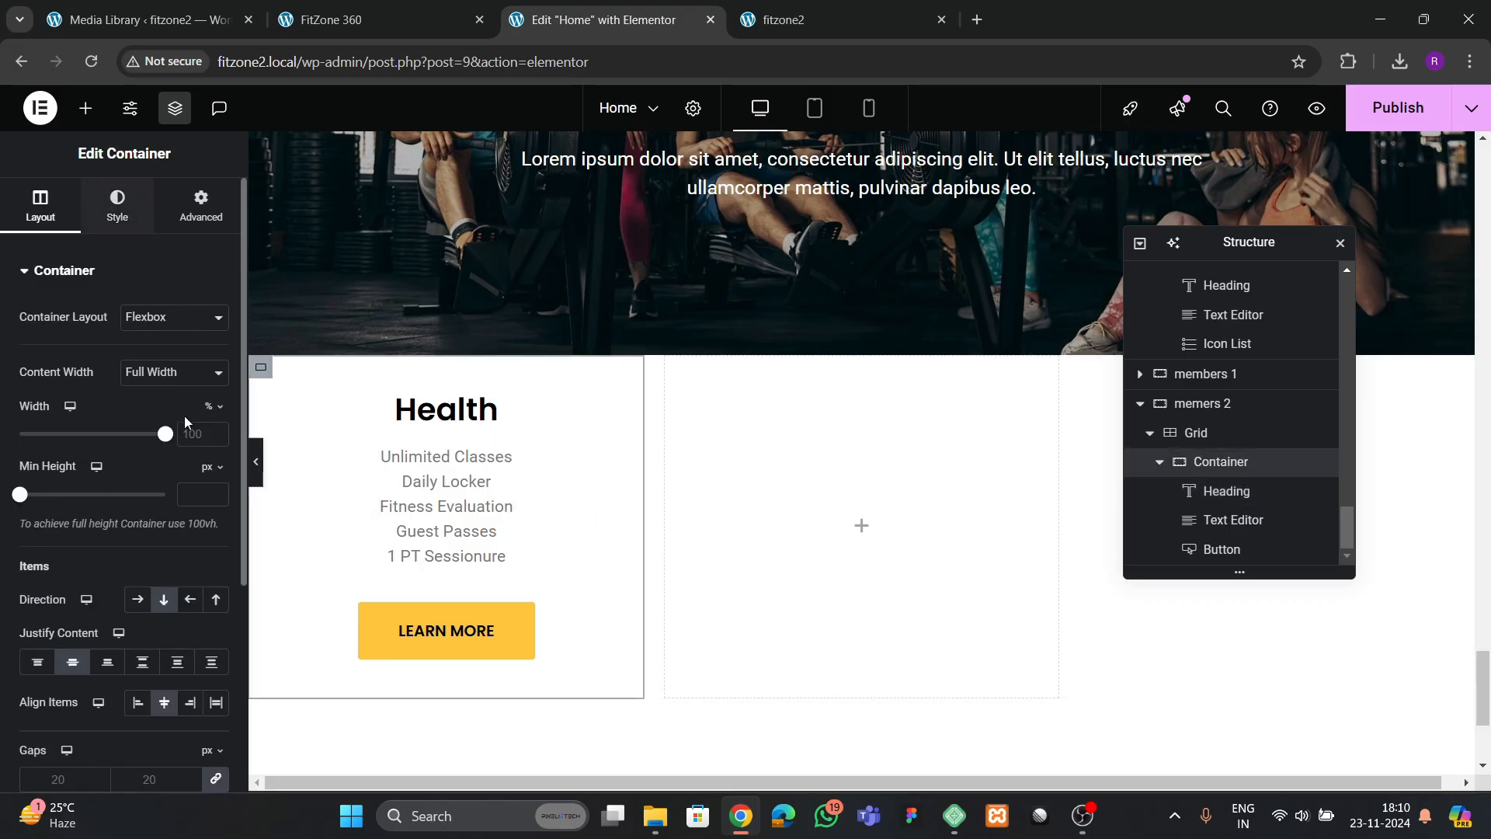
pyautogui.click(137, 225)
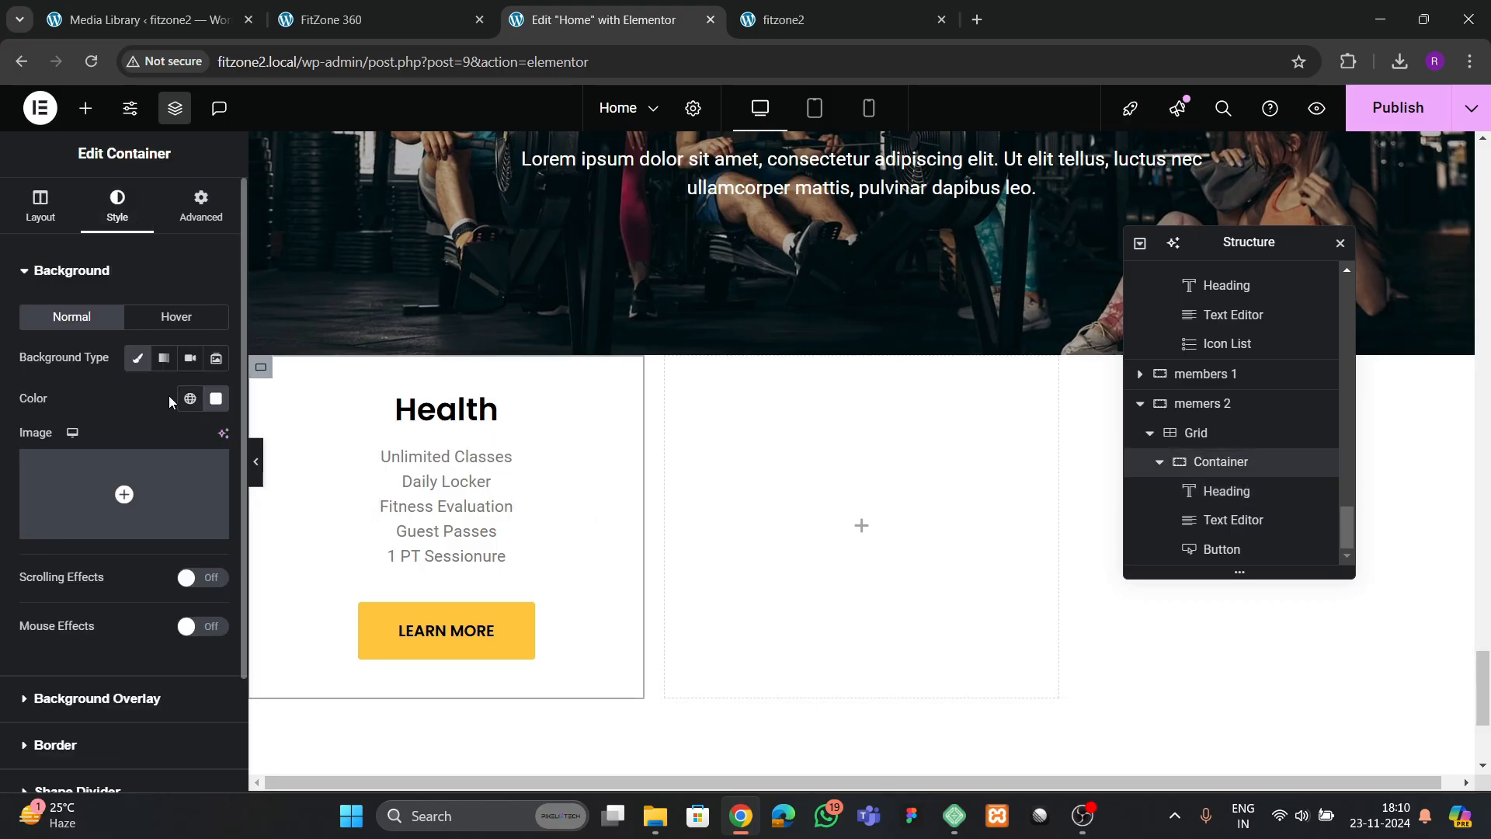
pyautogui.click(191, 212)
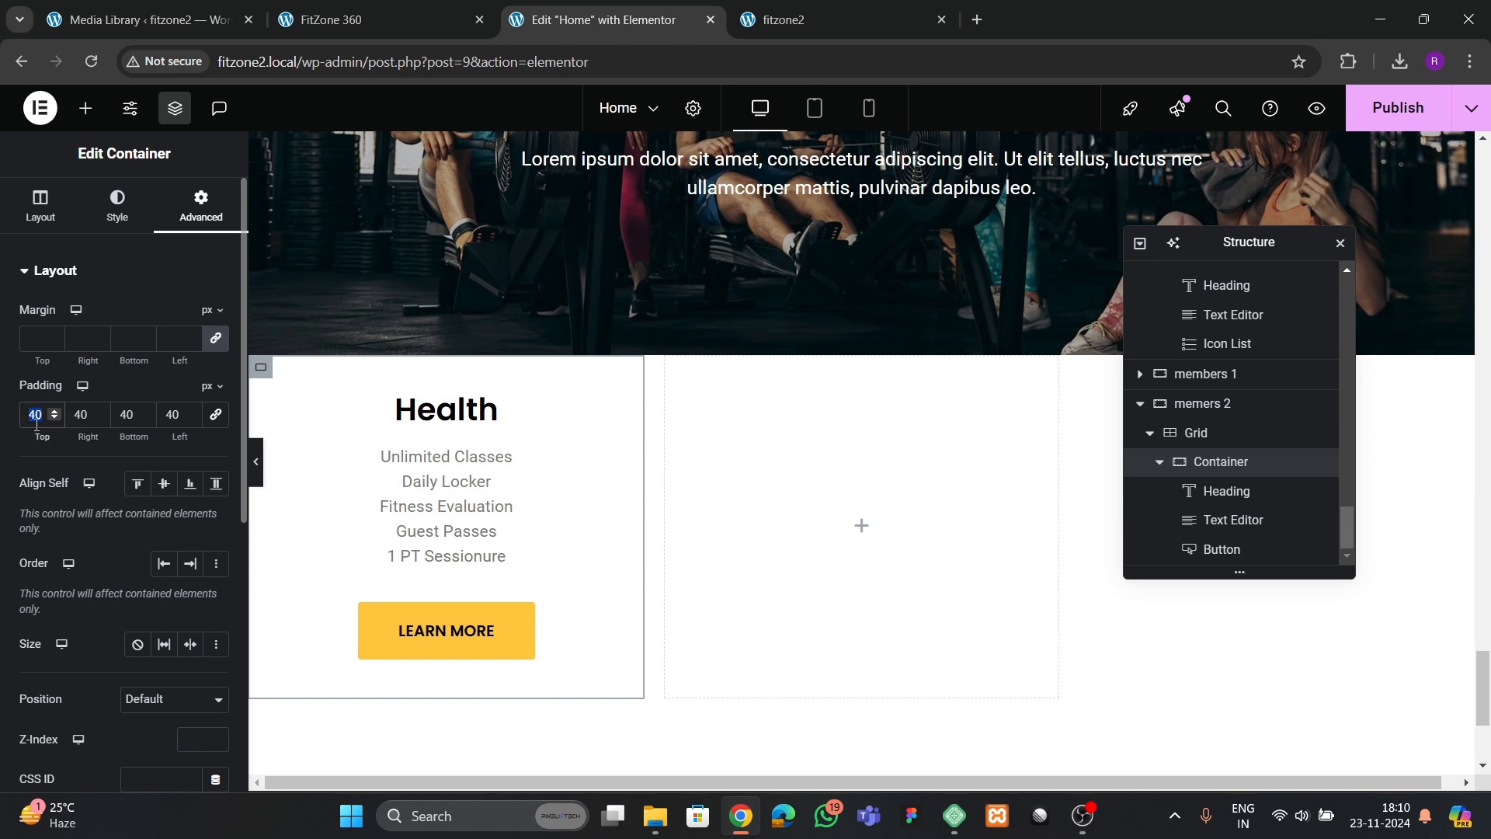
pyautogui.write('70')
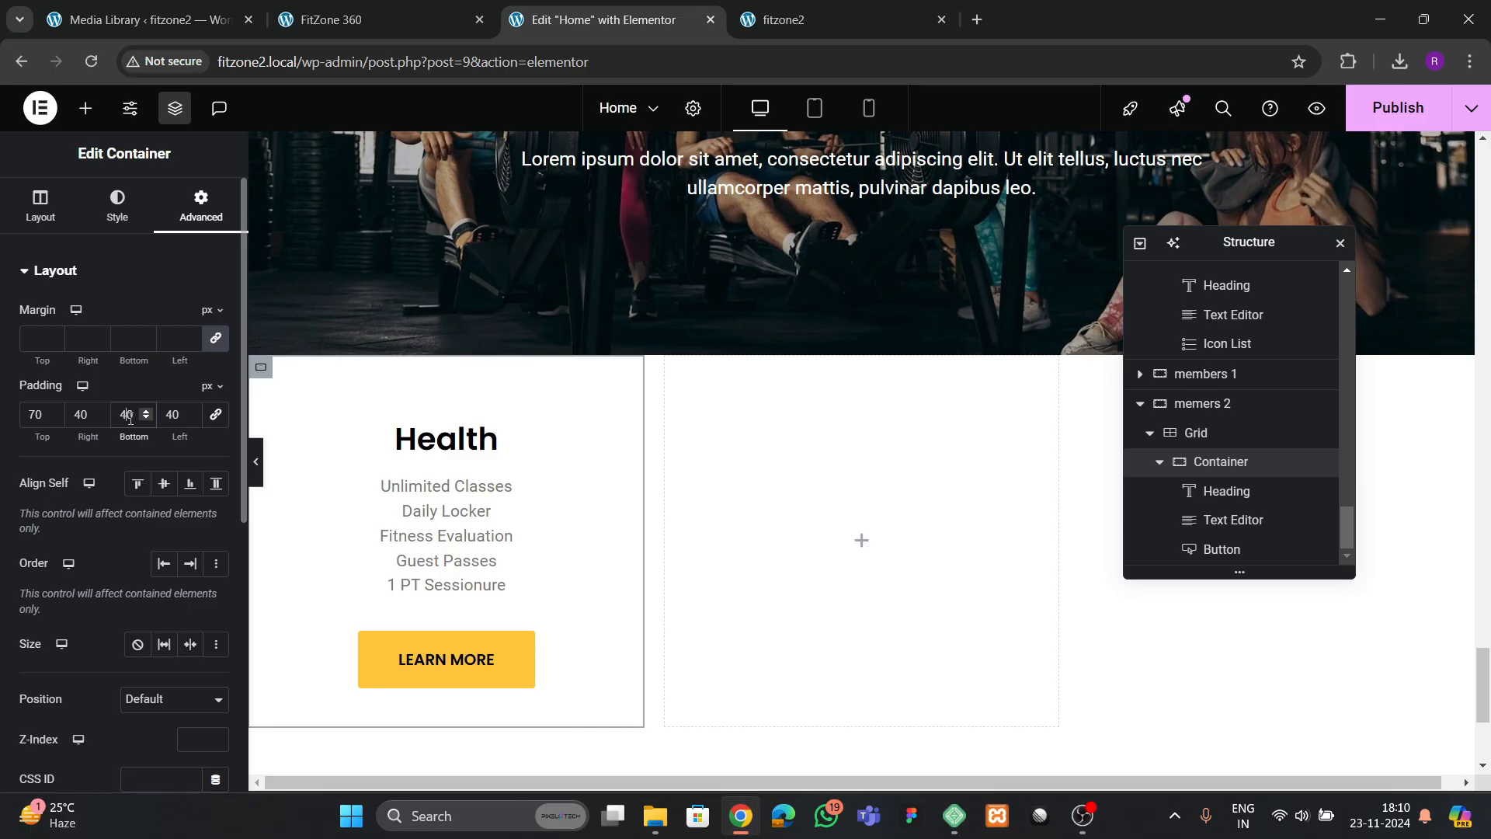
pyautogui.write('70')
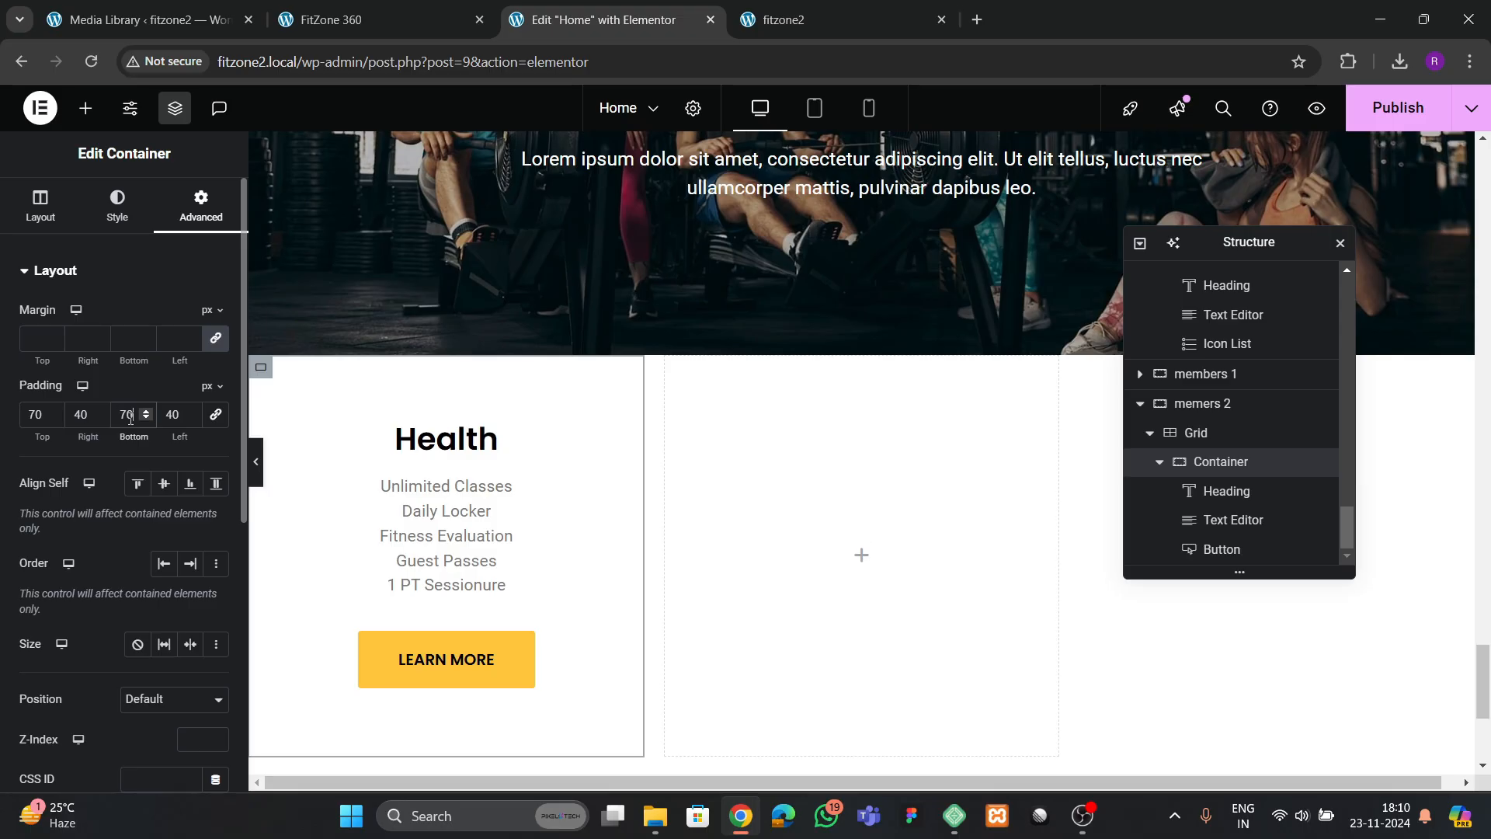
# Compare the Health card's feature list with the reference, try a 20 px font size on it, and restore 17 px
pyautogui.click(435, 589)
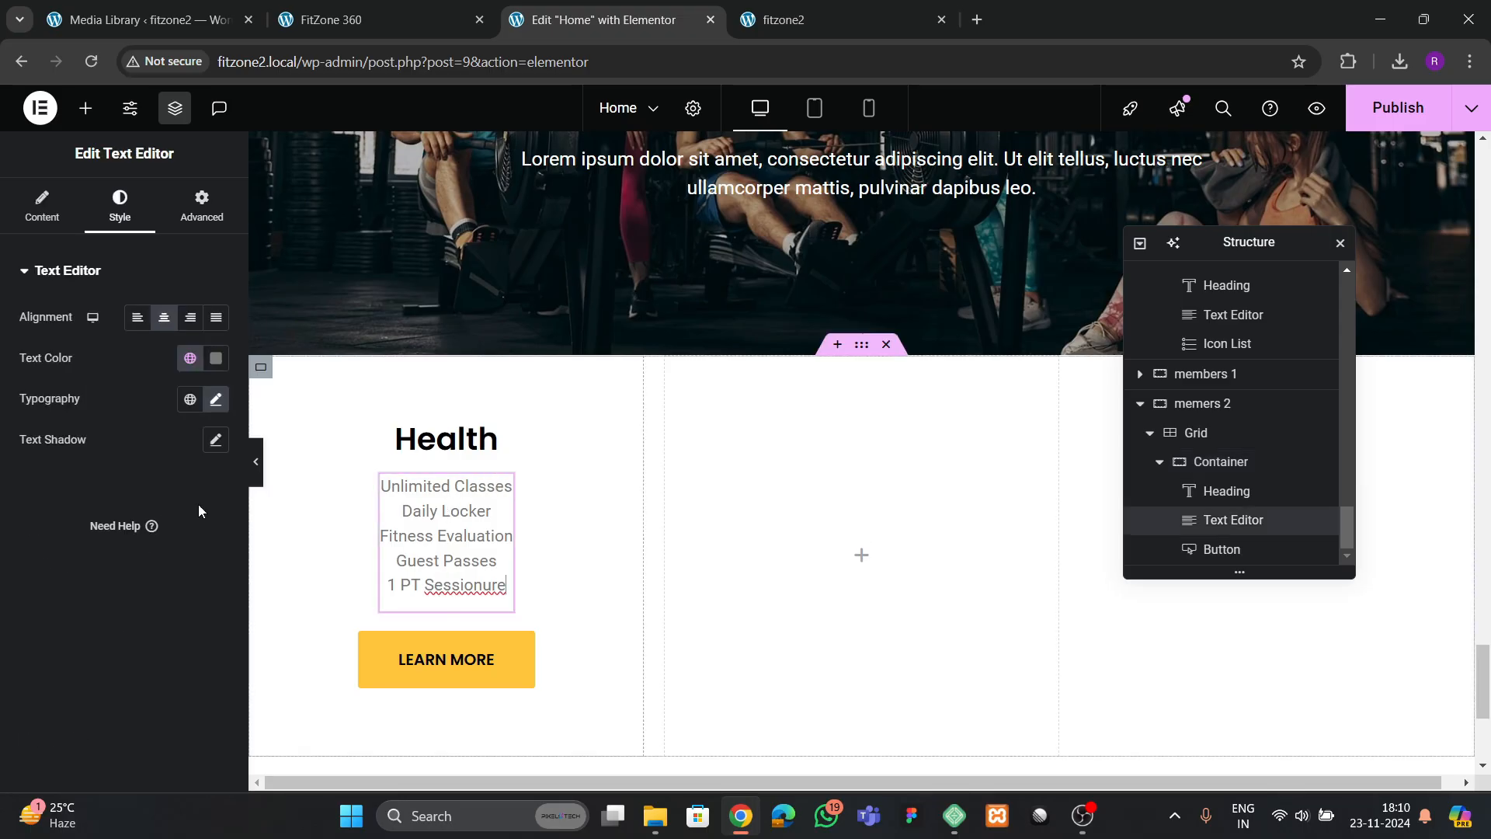
pyautogui.click(302, 23)
pyautogui.click(590, 20)
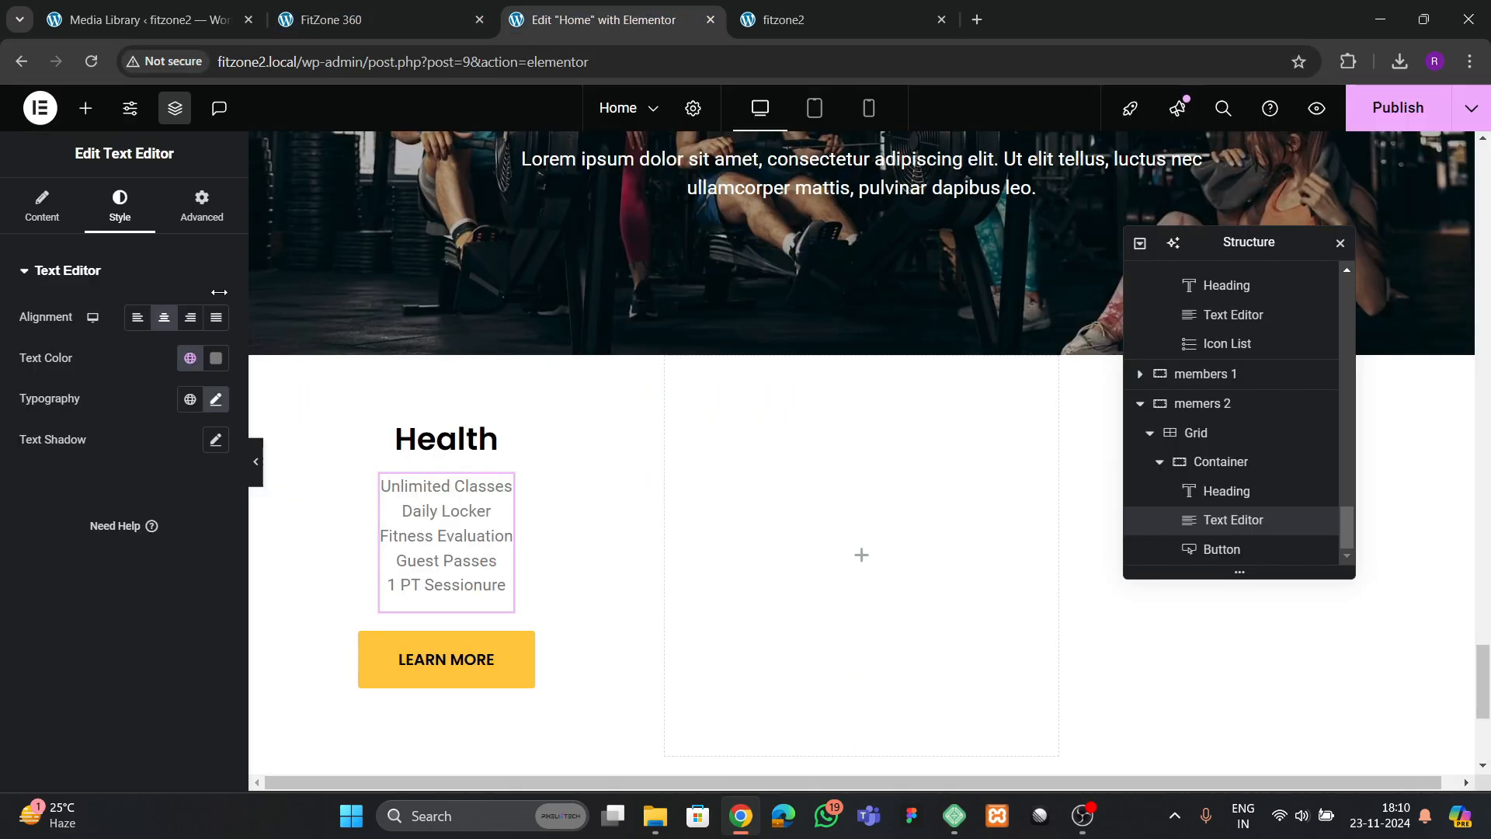
pyautogui.click(216, 399)
pyautogui.click(205, 549)
pyautogui.click(205, 548)
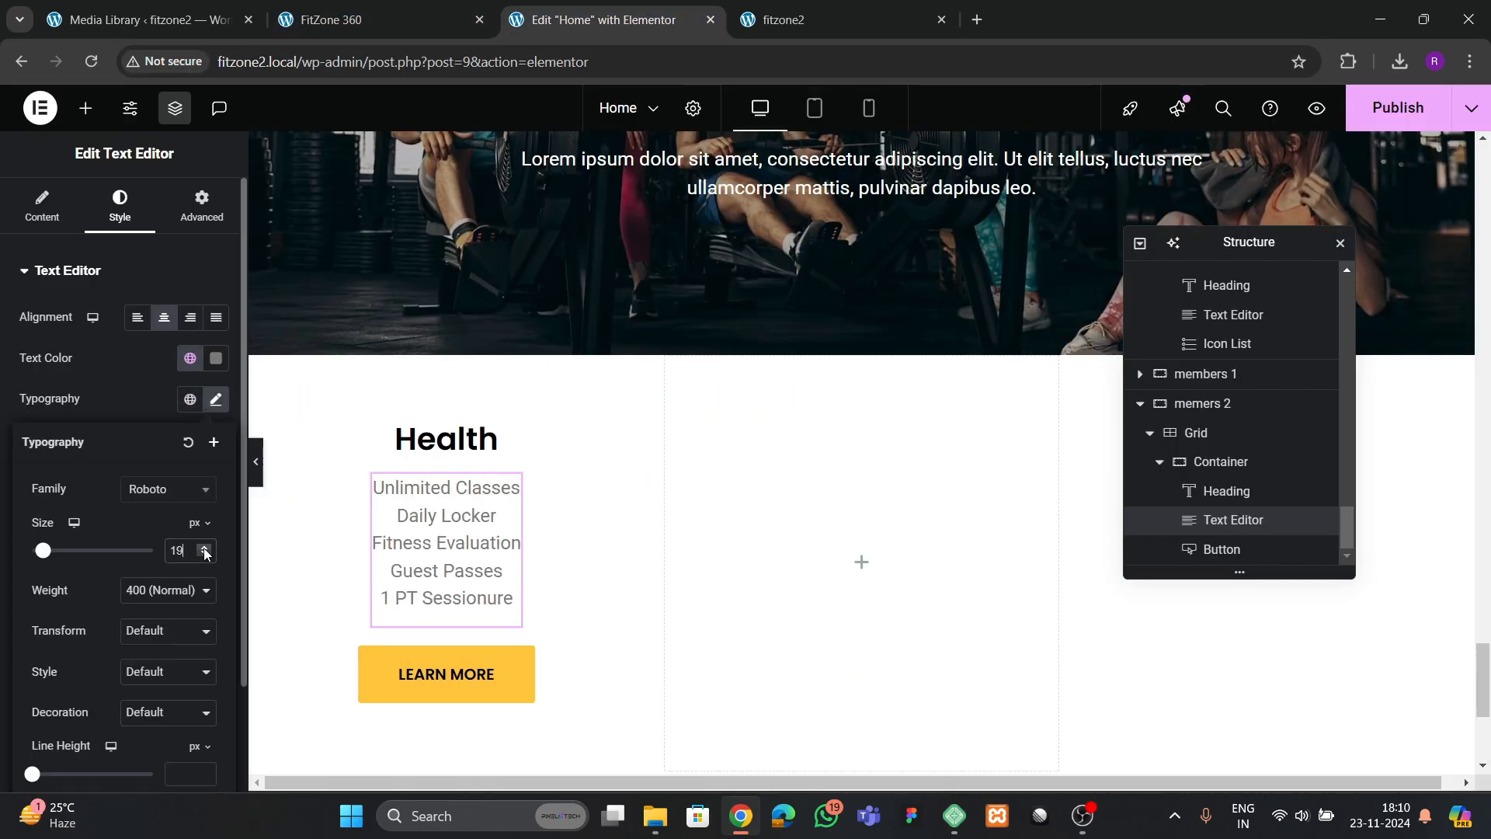
pyautogui.click(205, 548)
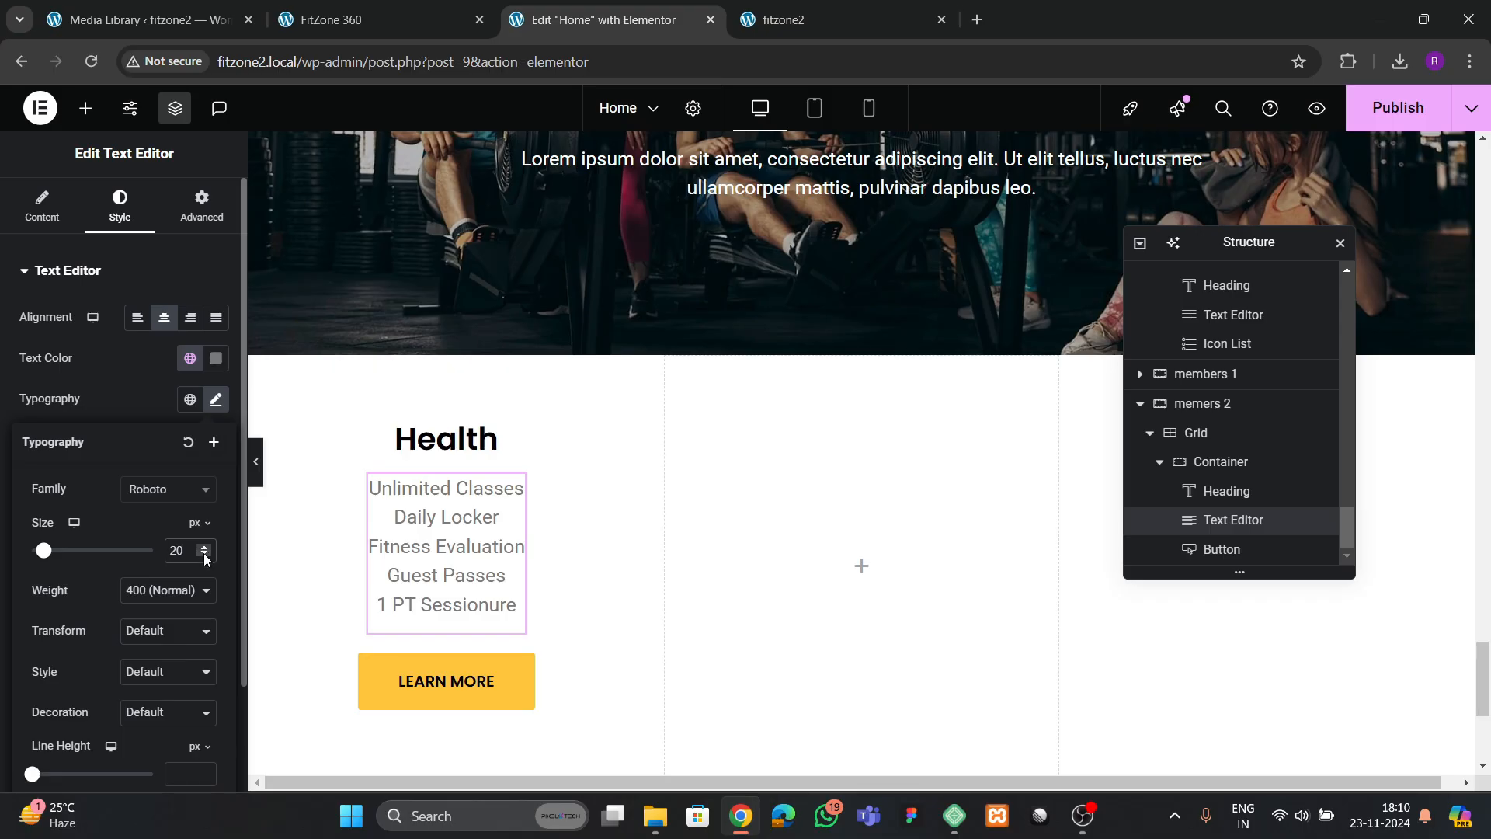
pyautogui.click(204, 555)
pyautogui.click(205, 556)
pyautogui.click(204, 555)
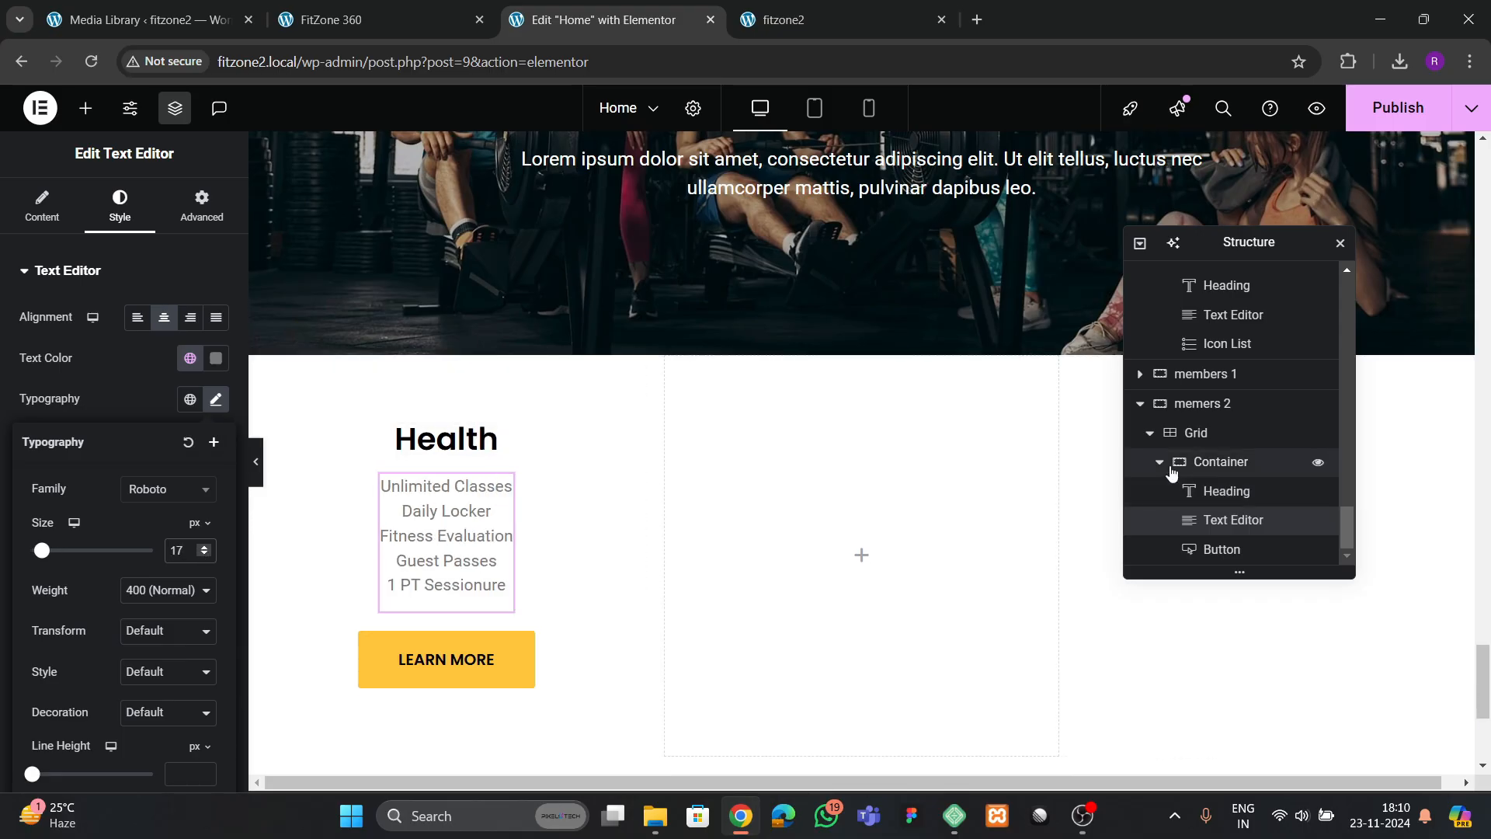
# Check the reference cards and give the Health card container a solid 2 px border in the global yellow color
pyautogui.scroll(3, 1165, 470)
pyautogui.click(431, 21)
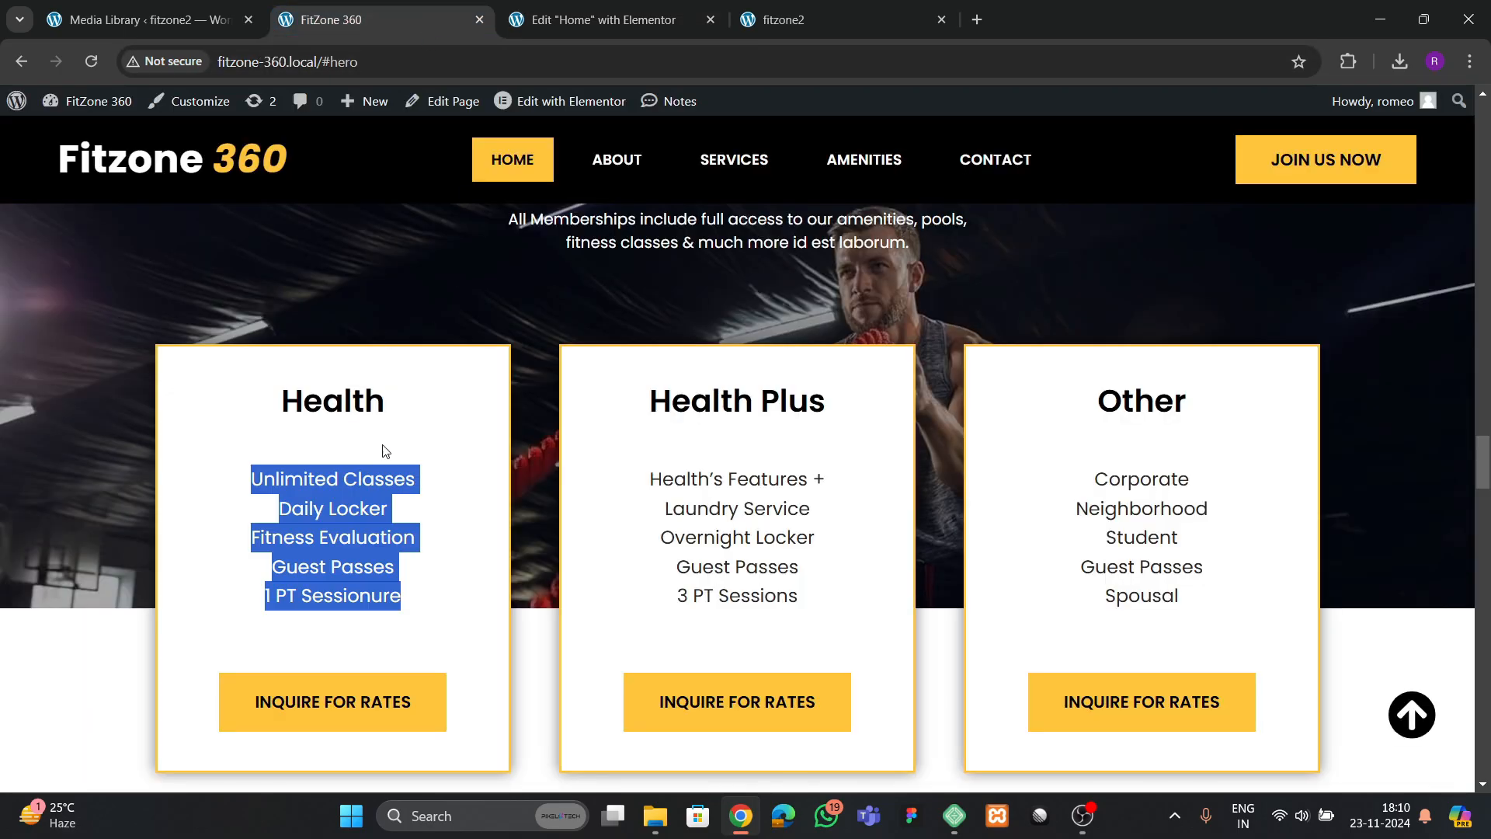
pyautogui.click(627, 22)
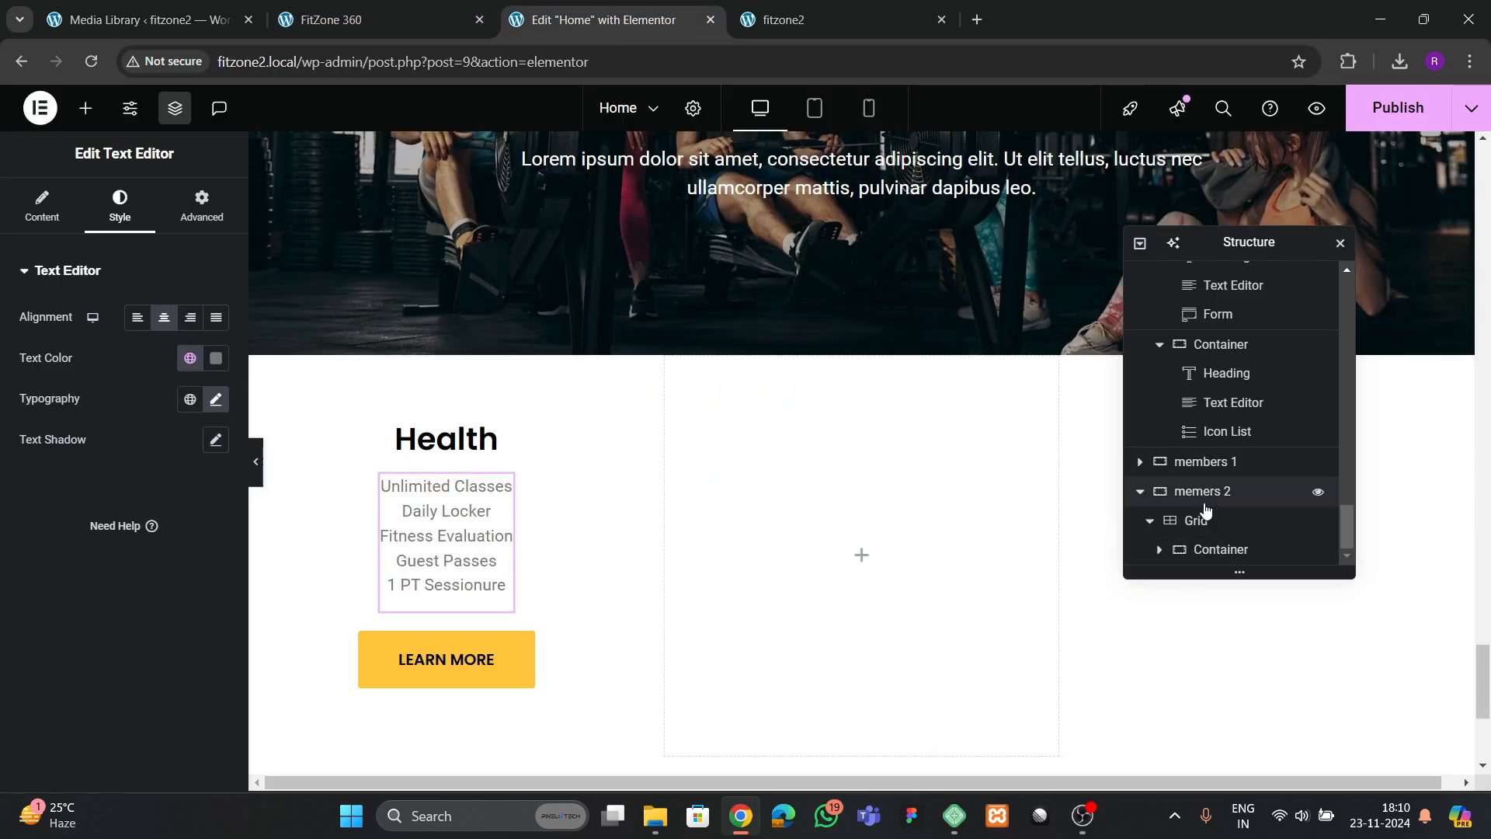
pyautogui.click(1212, 550)
pyautogui.click(118, 207)
pyautogui.scroll(-3, 115, 477)
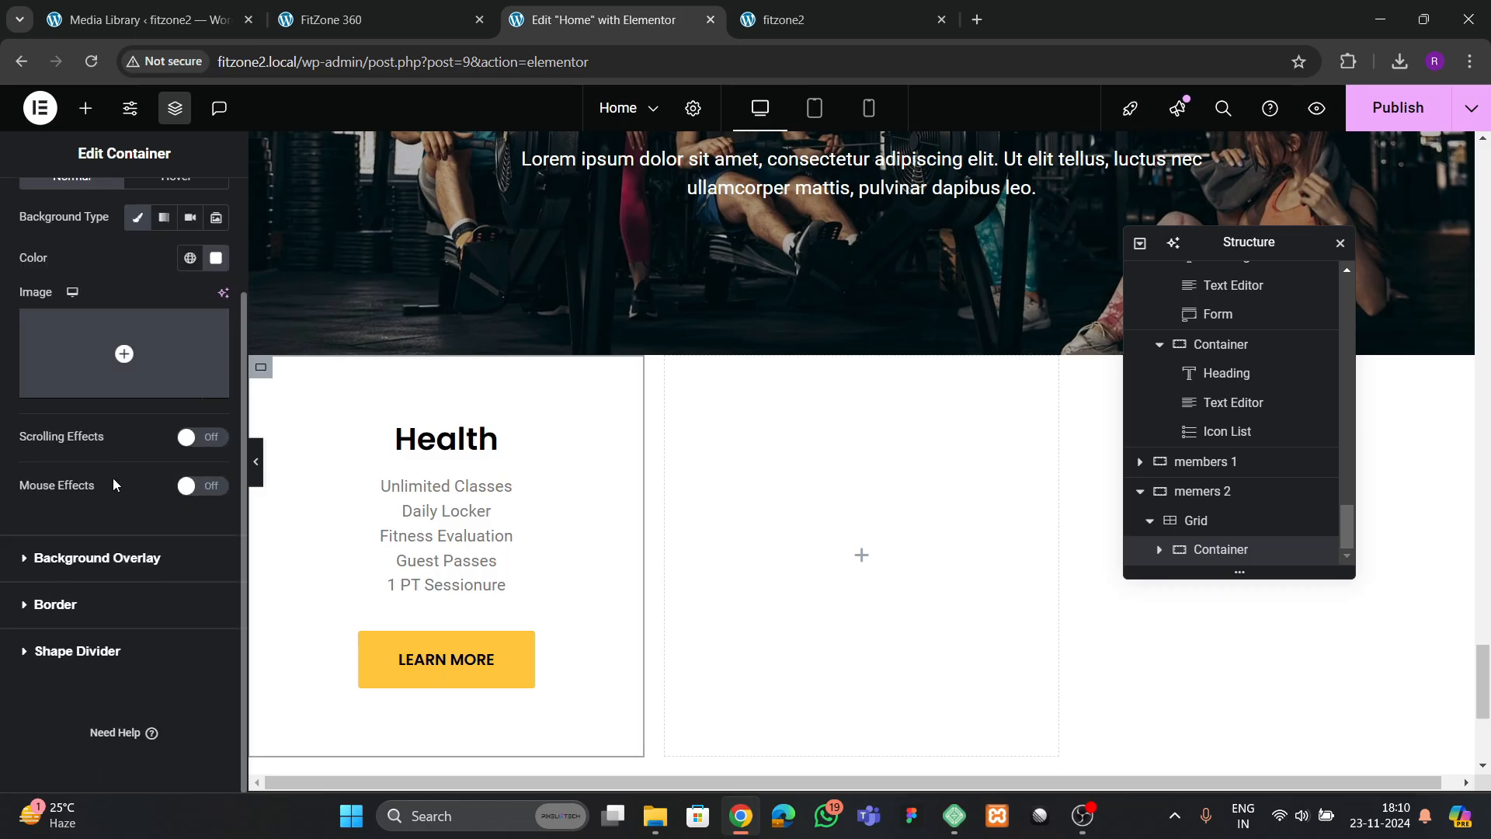
pyautogui.click(83, 605)
pyautogui.click(174, 451)
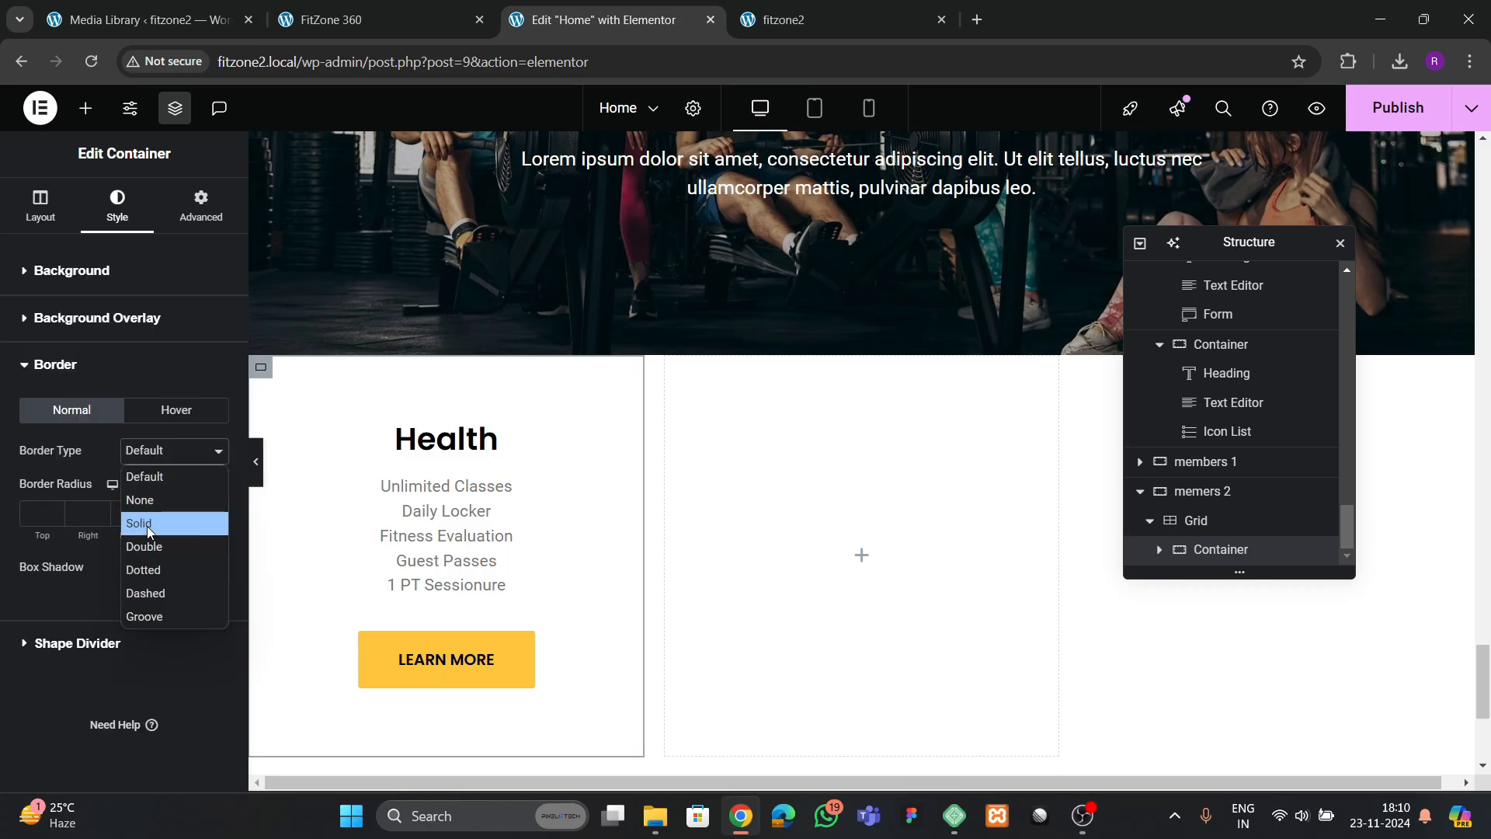
pyautogui.click(147, 522)
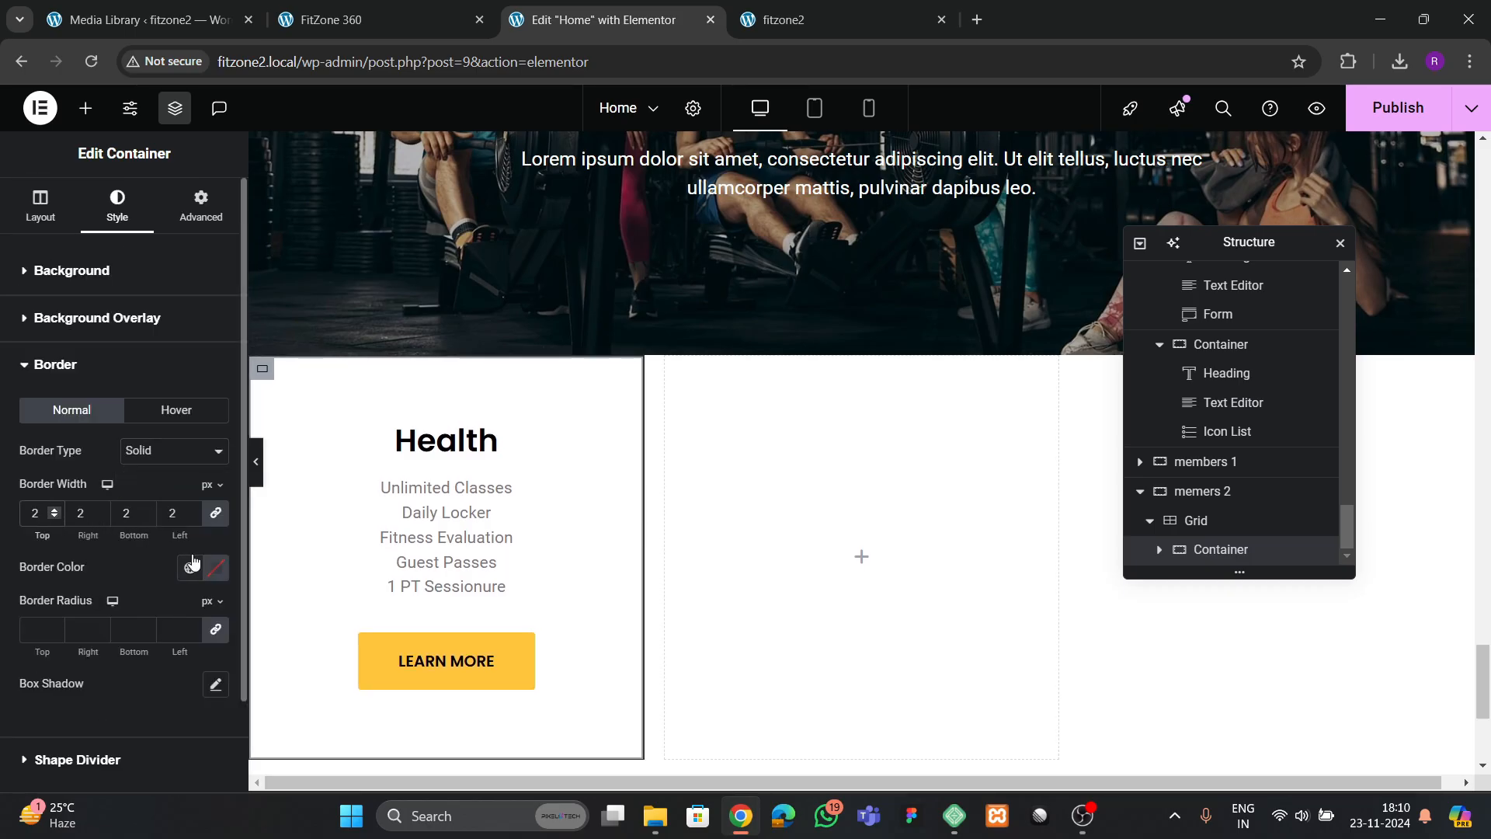
pyautogui.click(189, 568)
pyautogui.click(171, 525)
pyautogui.scroll(-1, 202, 675)
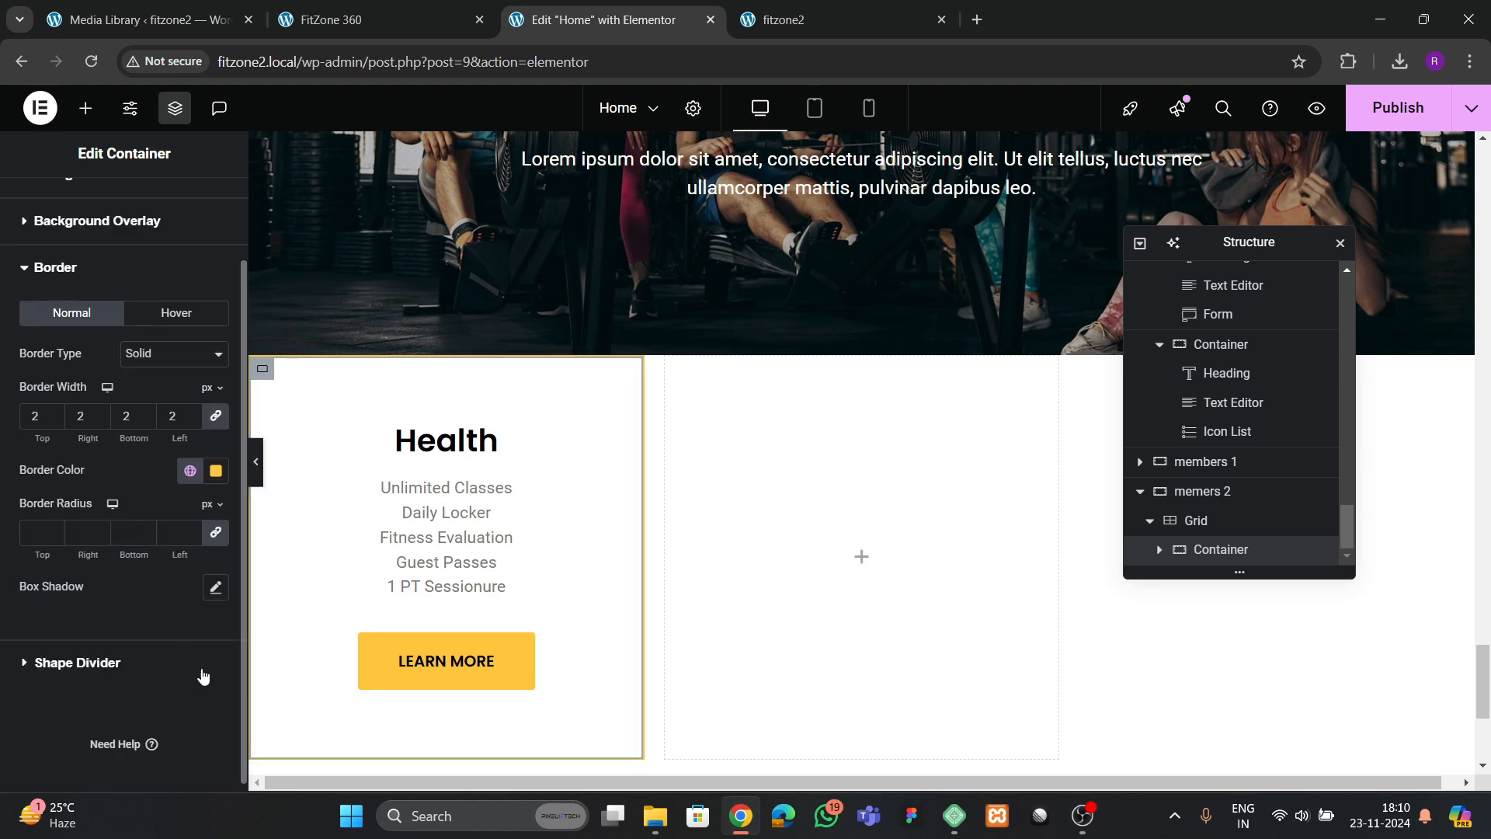
# Add an outline box shadow with a blur of 15 to the Health card container and set its border width to 3 px
pyautogui.click(216, 588)
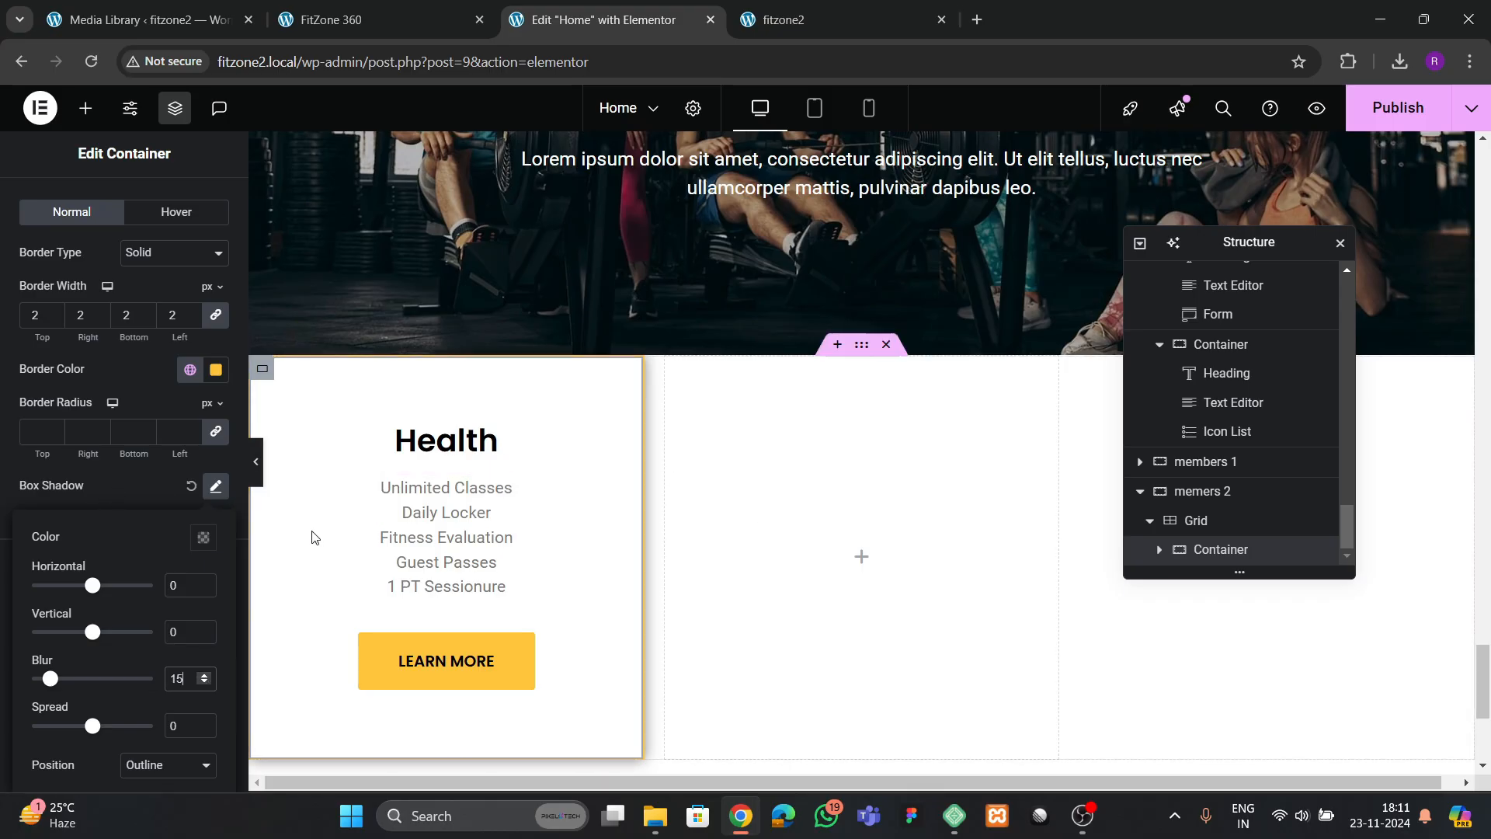
pyautogui.scroll(3, 144, 473)
pyautogui.click(101, 506)
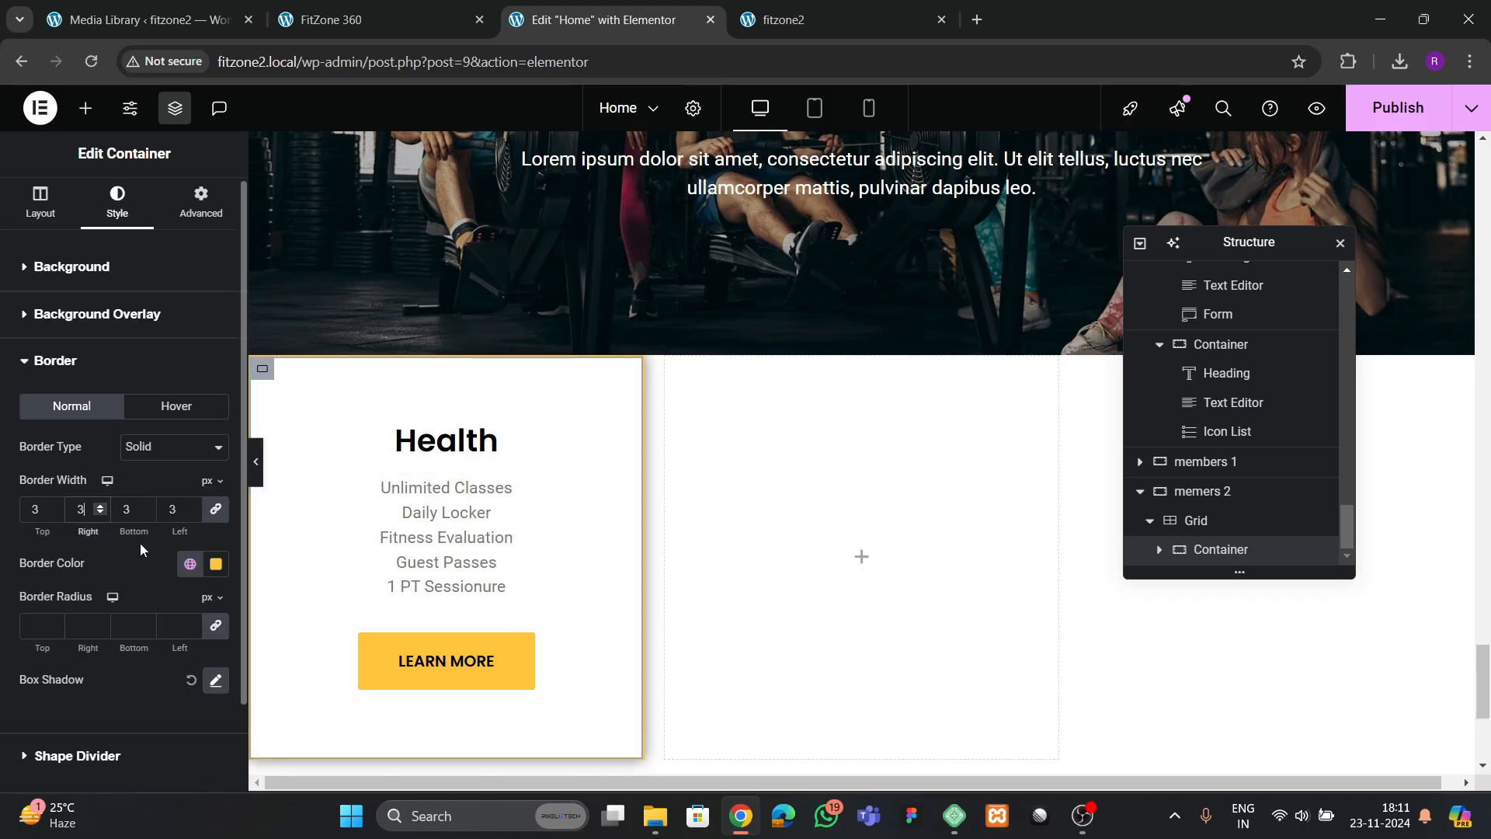
# Duplicate the Health card container twice to fill the second and third grid columns
pyautogui.rightClick(1214, 549)
pyautogui.click(1256, 331)
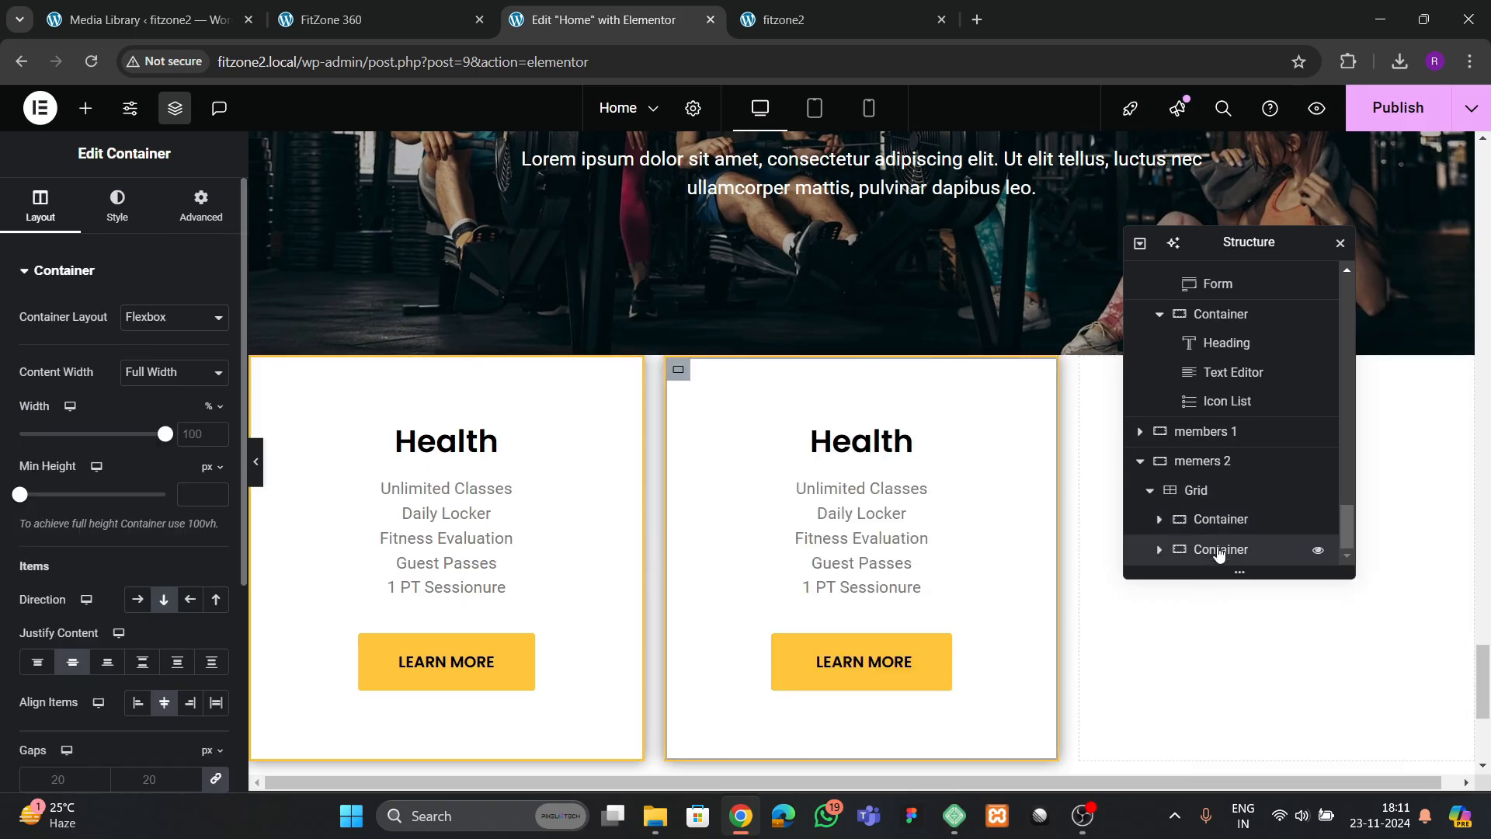
pyautogui.rightClick(1219, 552)
pyautogui.click(1267, 429)
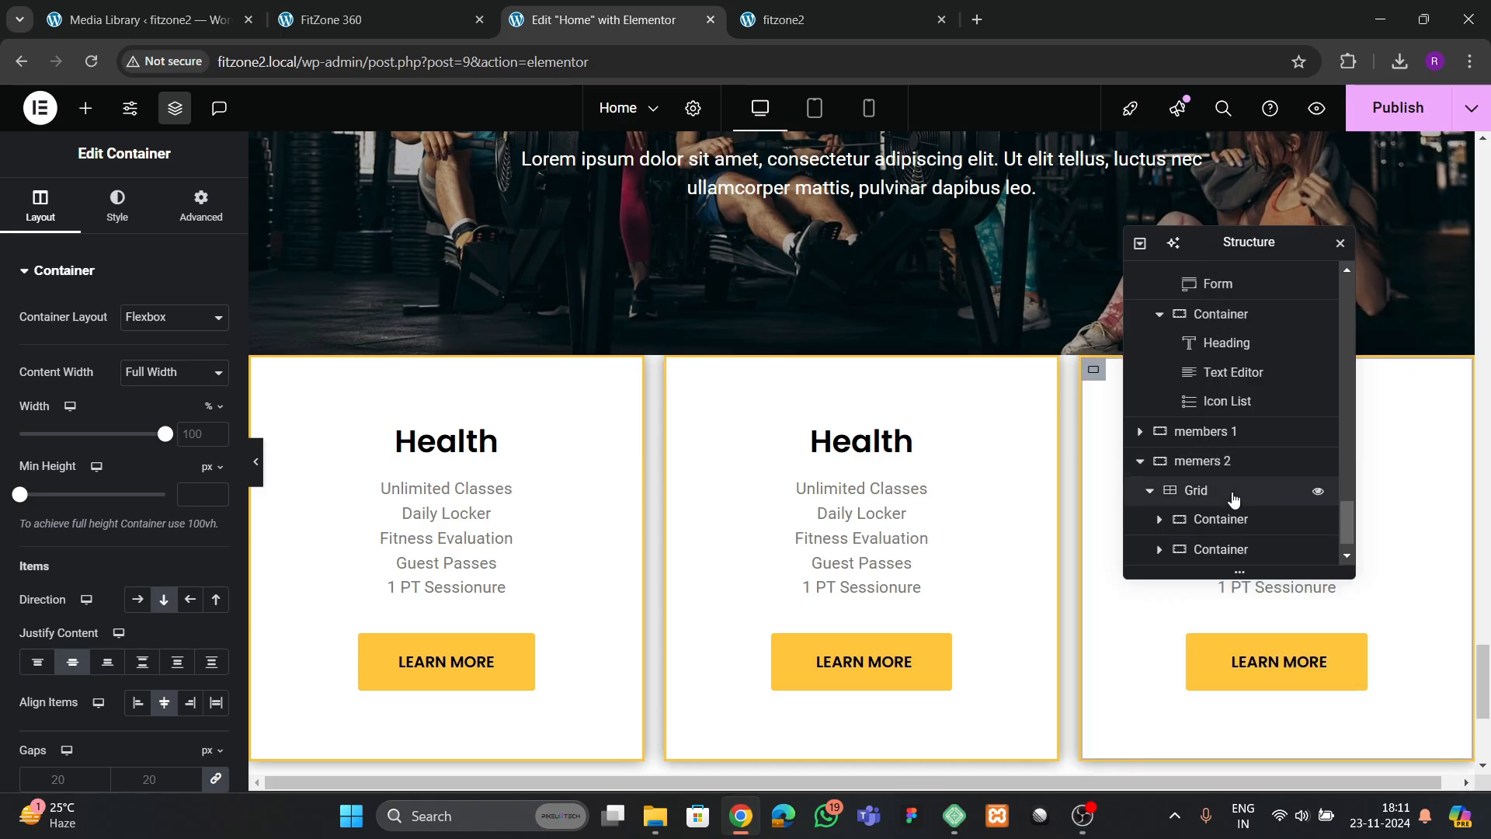
# Set the column and row gaps of the membership card grid to 50 px
pyautogui.scroll(-1, 1227, 512)
pyautogui.click(1222, 465)
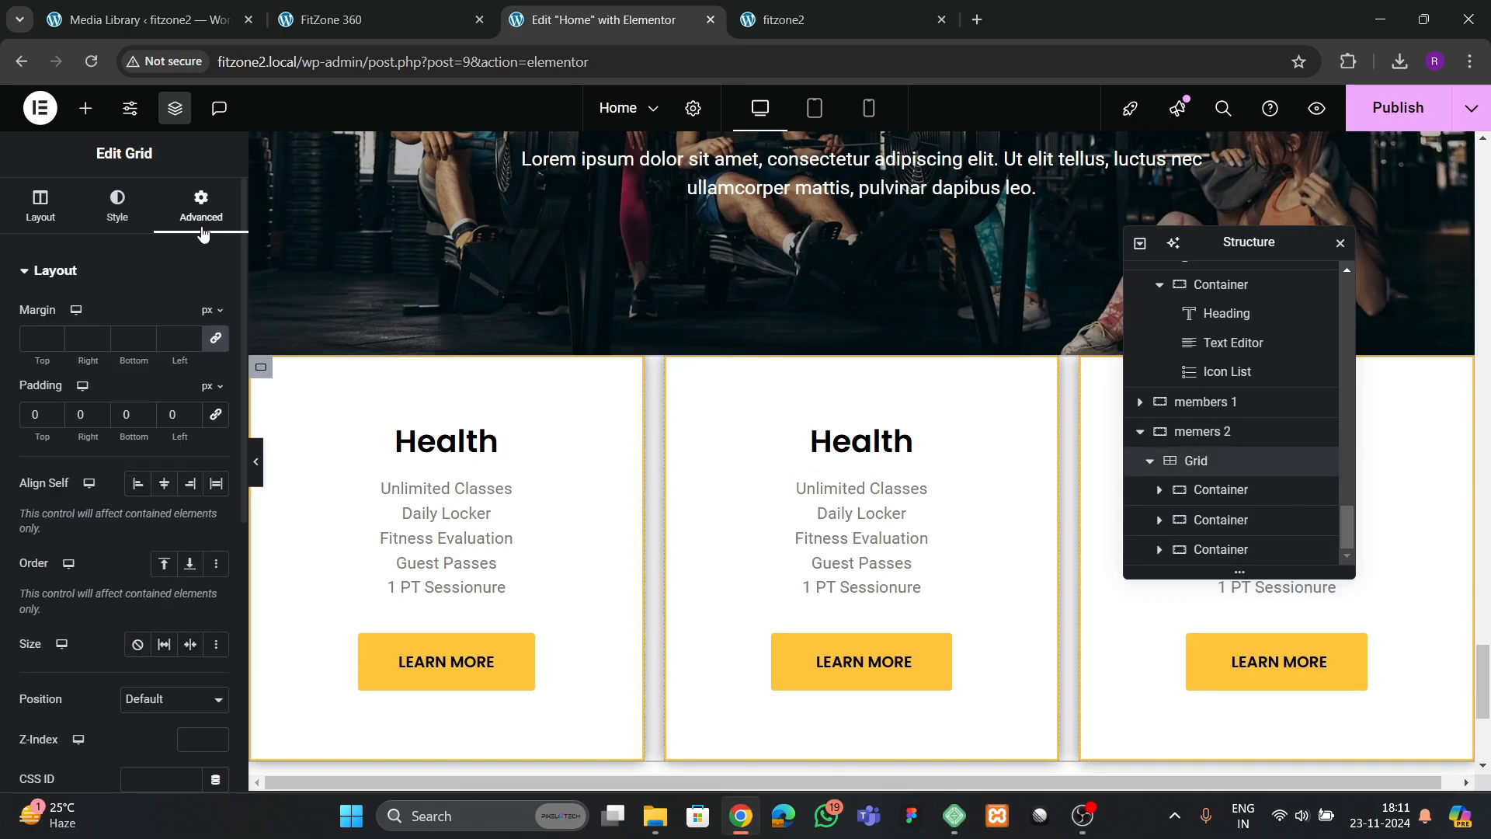
pyautogui.click(49, 227)
pyautogui.scroll(-2, 80, 532)
pyautogui.scroll(-2, 167, 575)
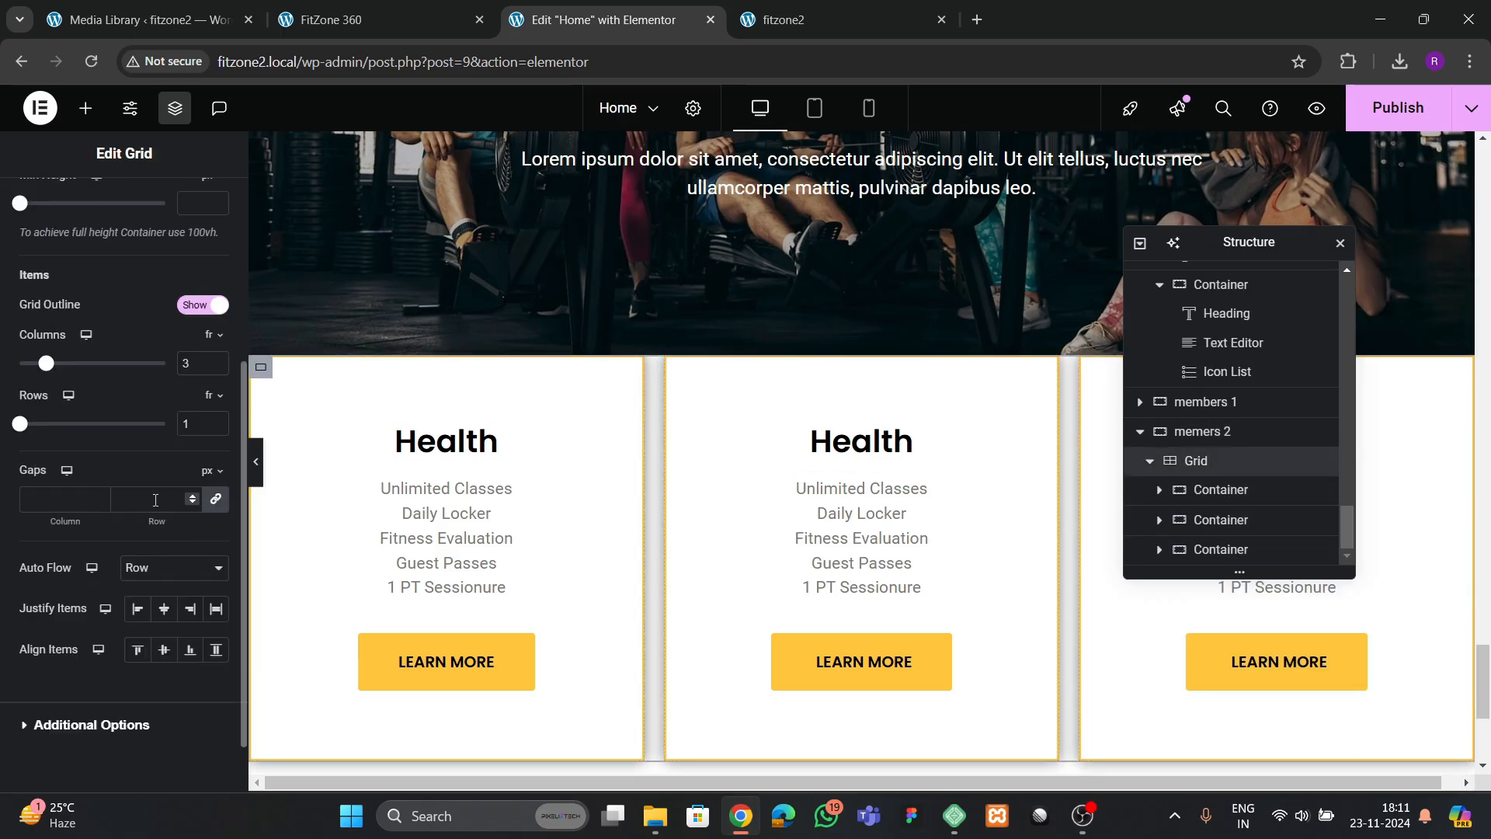
pyautogui.click(162, 501)
pyautogui.write('50')
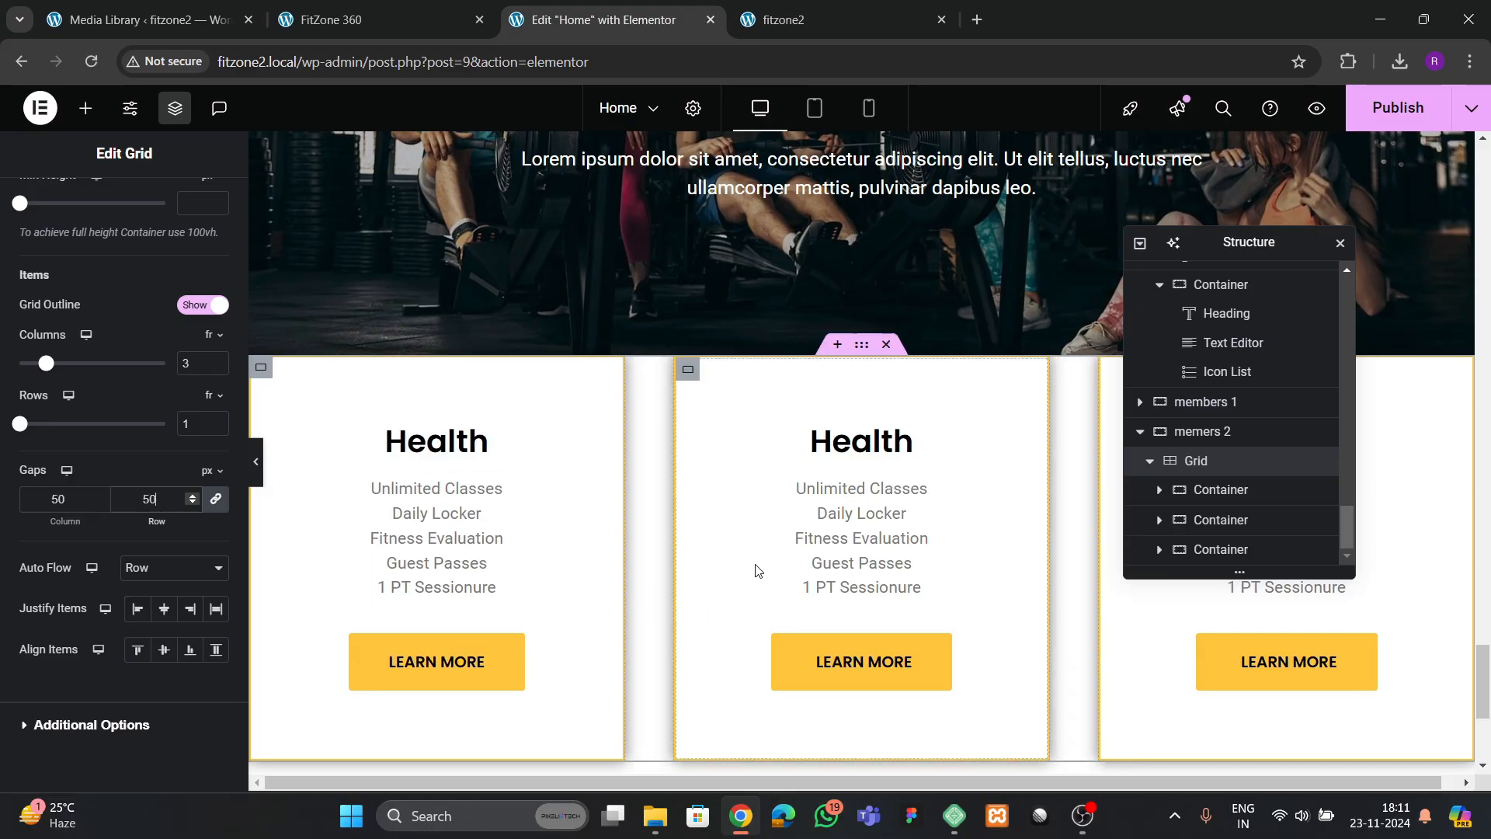
# Set the "memers 2" container's top margin to -9 em so the cards overlap the Membership Options banner
pyautogui.click(903, 440)
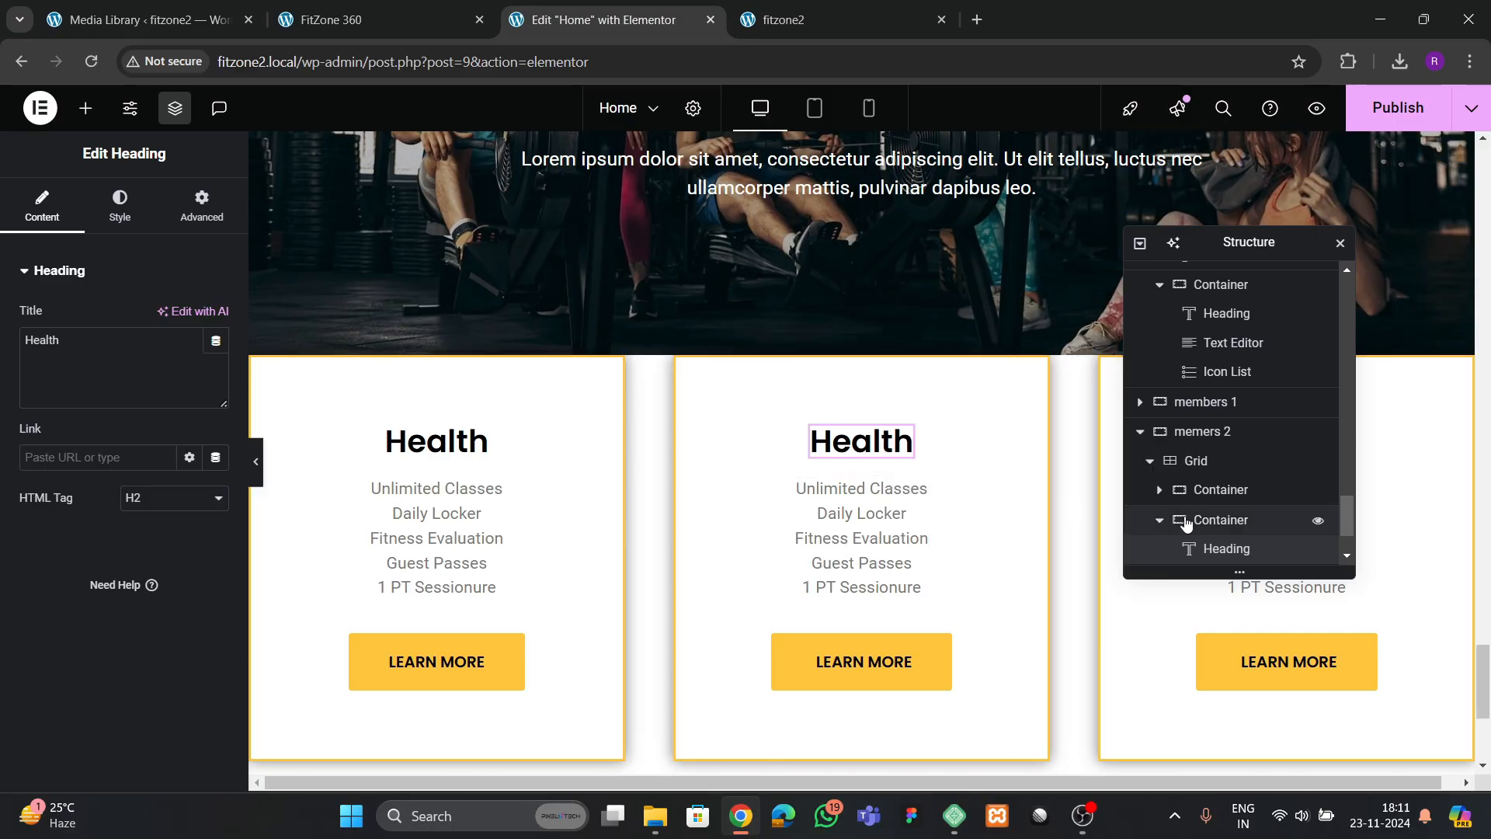
pyautogui.scroll(-1, 1197, 474)
pyautogui.scroll(1, 1197, 471)
pyautogui.click(1202, 441)
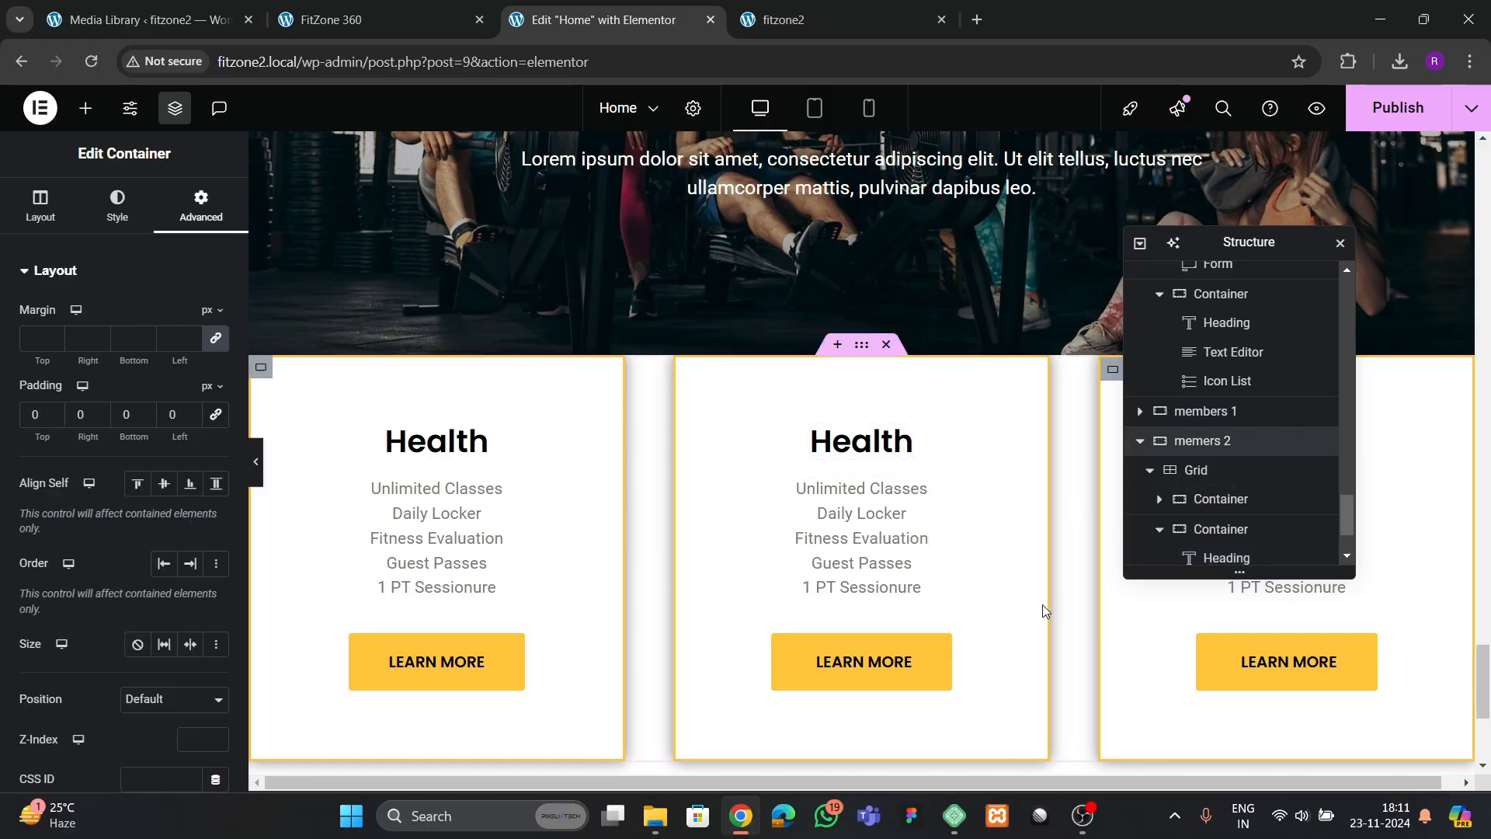
pyautogui.click(208, 309)
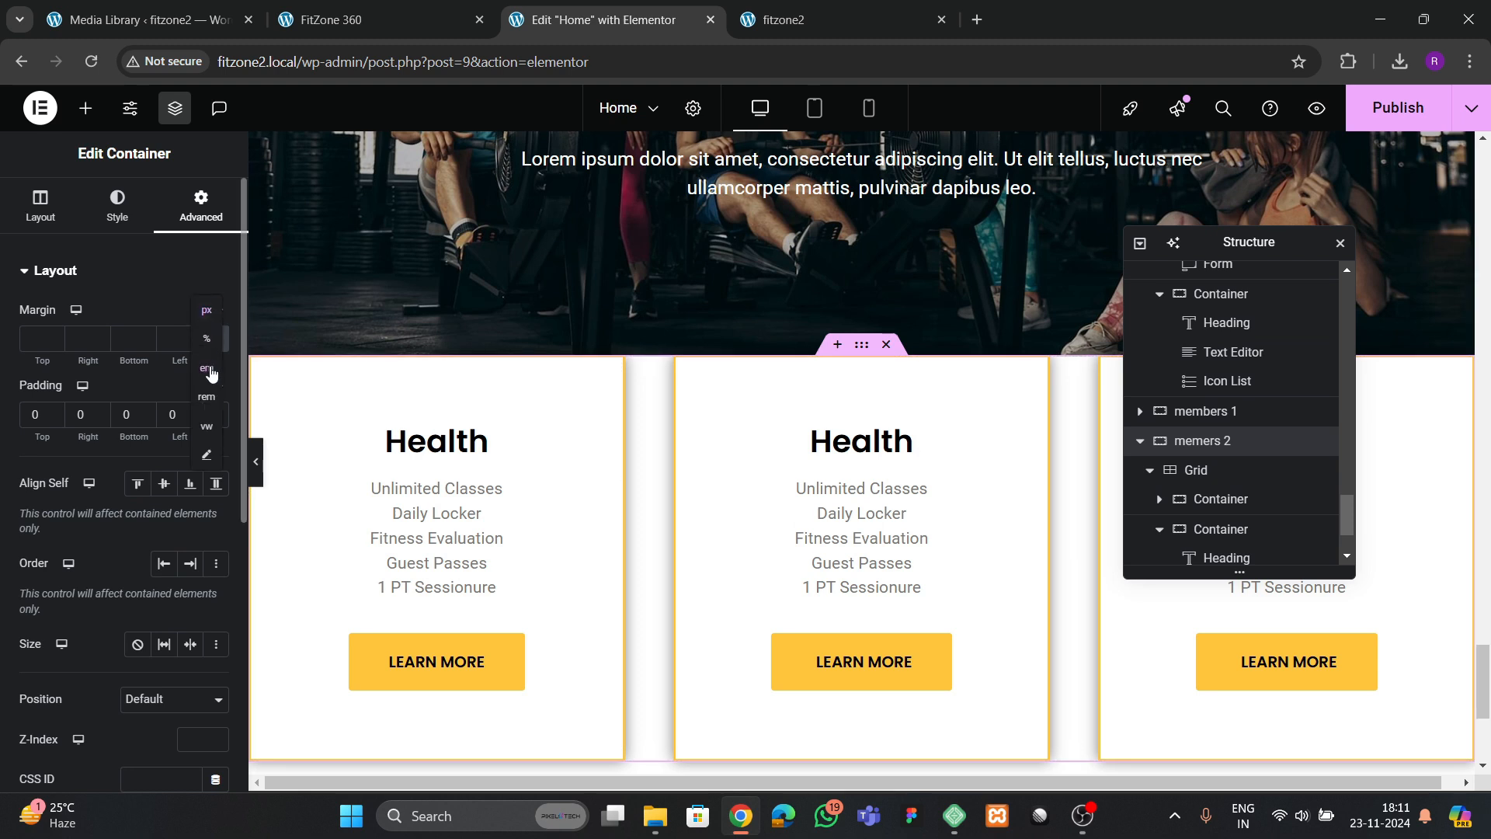
pyautogui.click(213, 352)
pyautogui.click(51, 342)
pyautogui.click(51, 342)
pyautogui.click(51, 341)
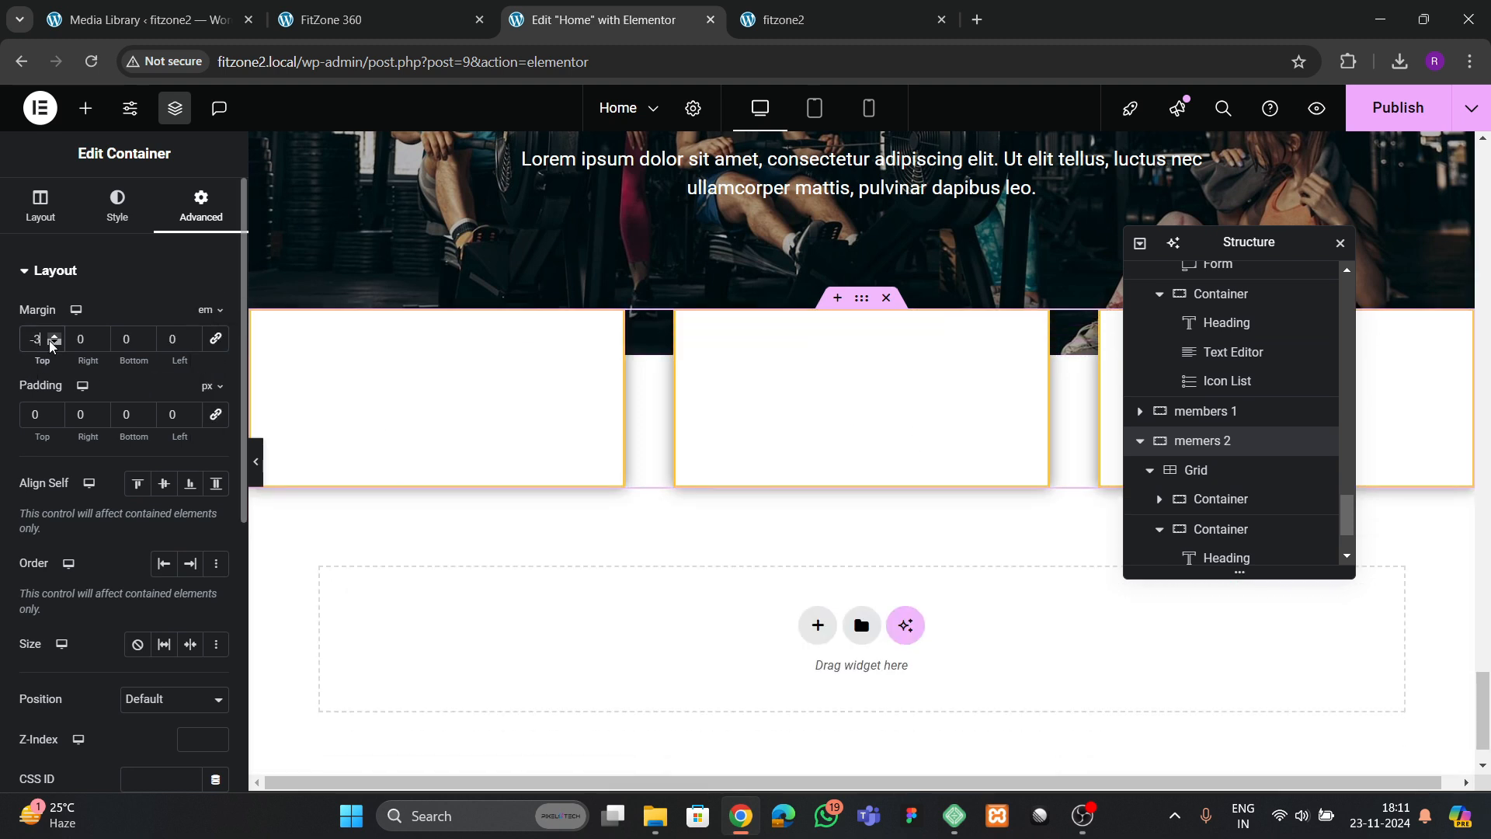
pyautogui.click(51, 342)
pyautogui.click(50, 342)
pyautogui.click(51, 342)
pyautogui.click(51, 341)
pyautogui.click(50, 342)
pyautogui.click(51, 342)
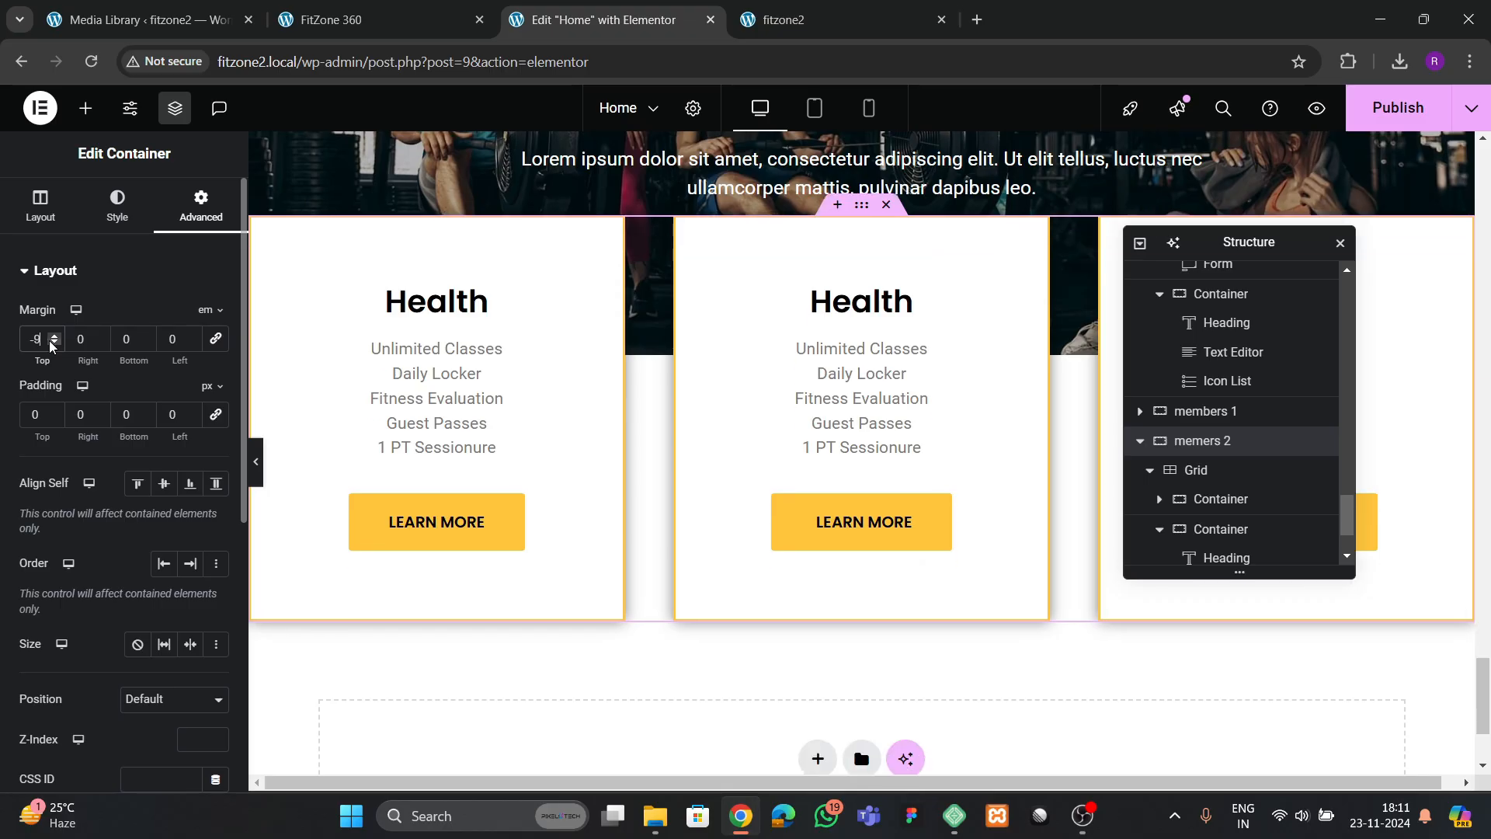
# Try bottom paddings of 120 px and 150 px on the "members 1" banner container
pyautogui.click(1204, 412)
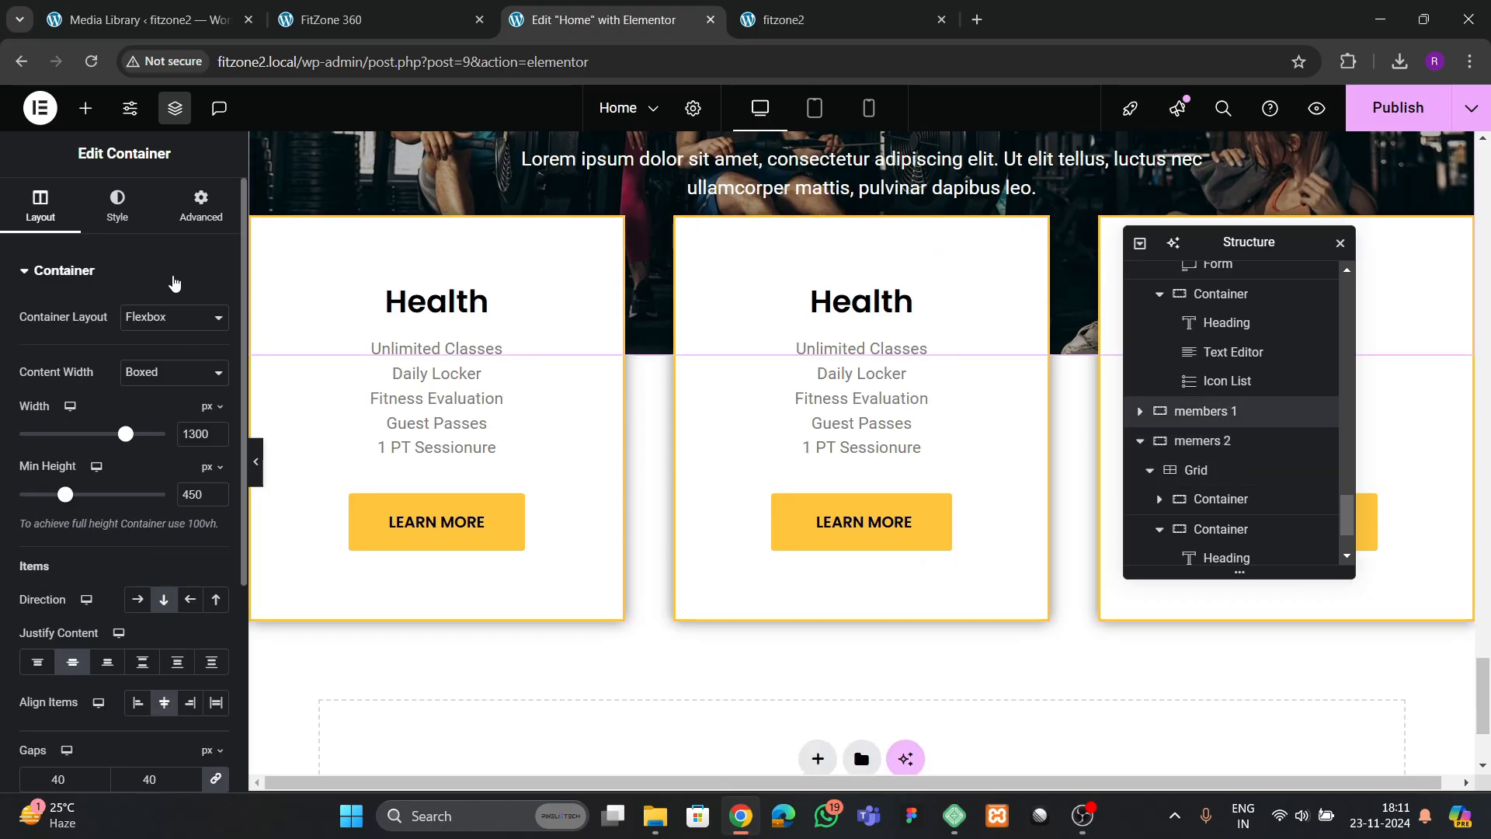
pyautogui.click(190, 219)
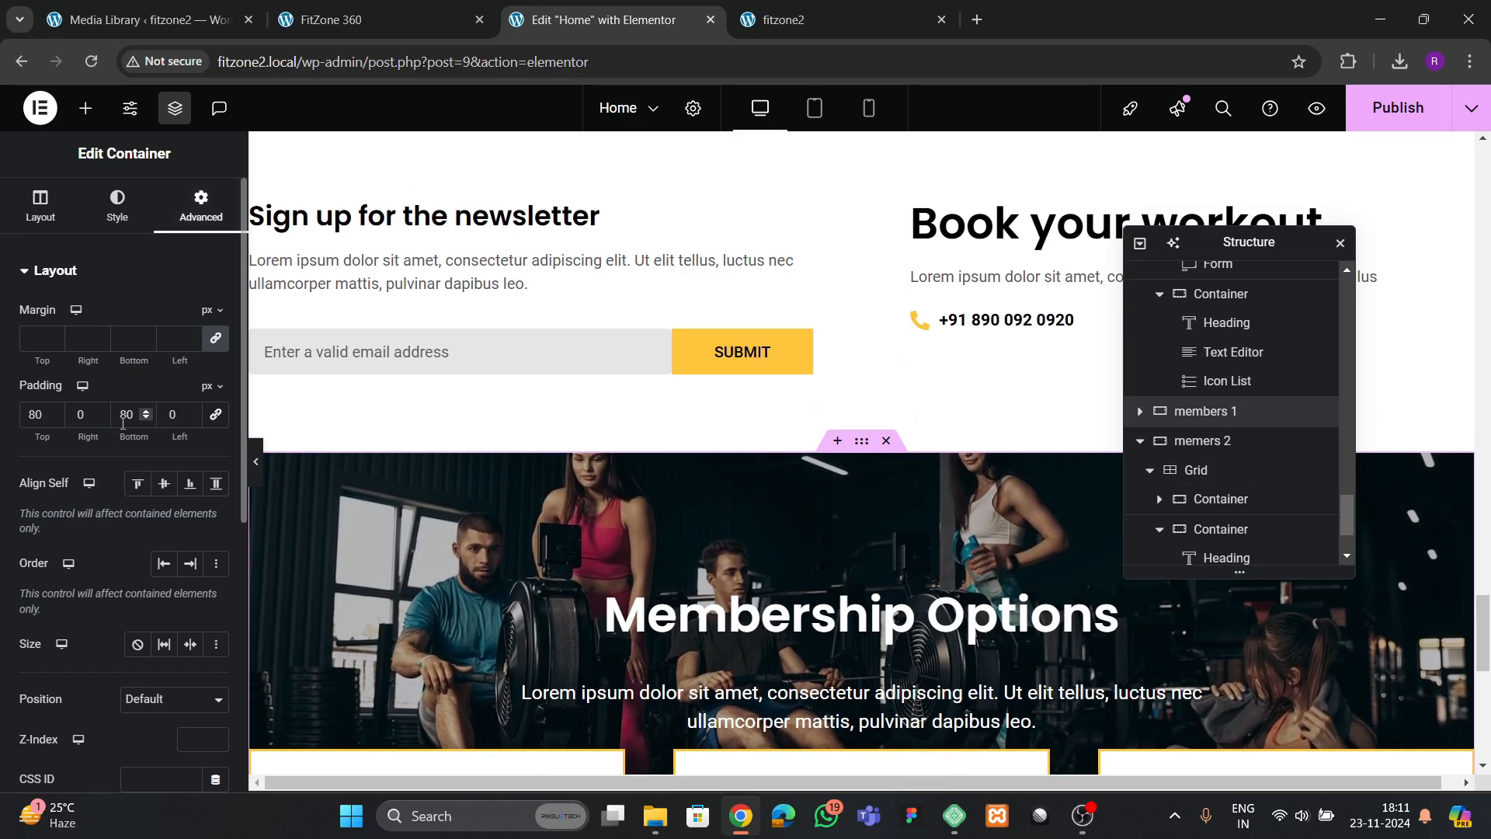
pyautogui.write('120')
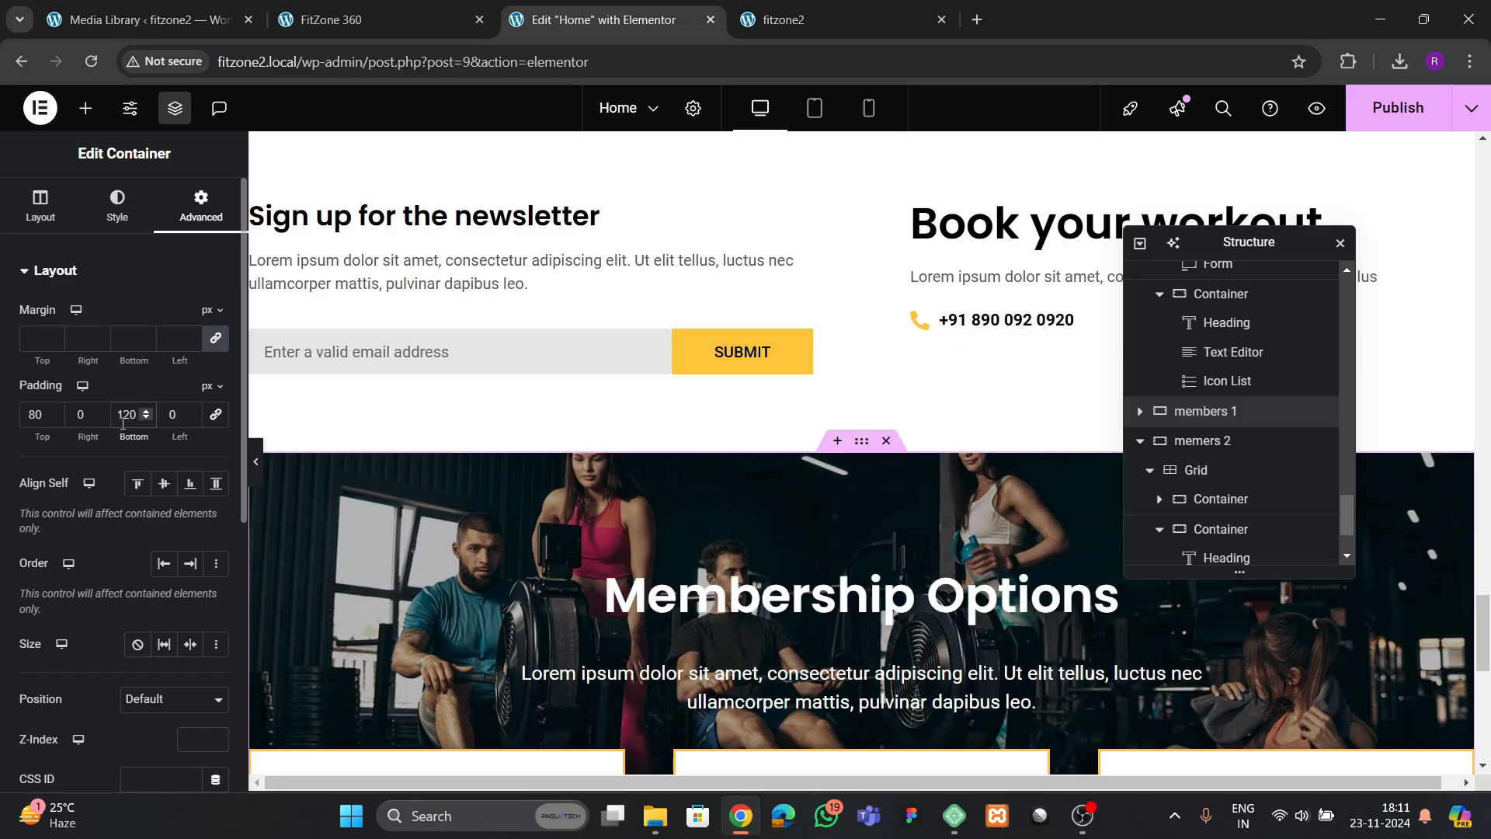
pyautogui.scroll(-3, 622, 356)
pyautogui.press('BackSpace')
pyautogui.press('BackSpace')
pyautogui.press('BackSpace')
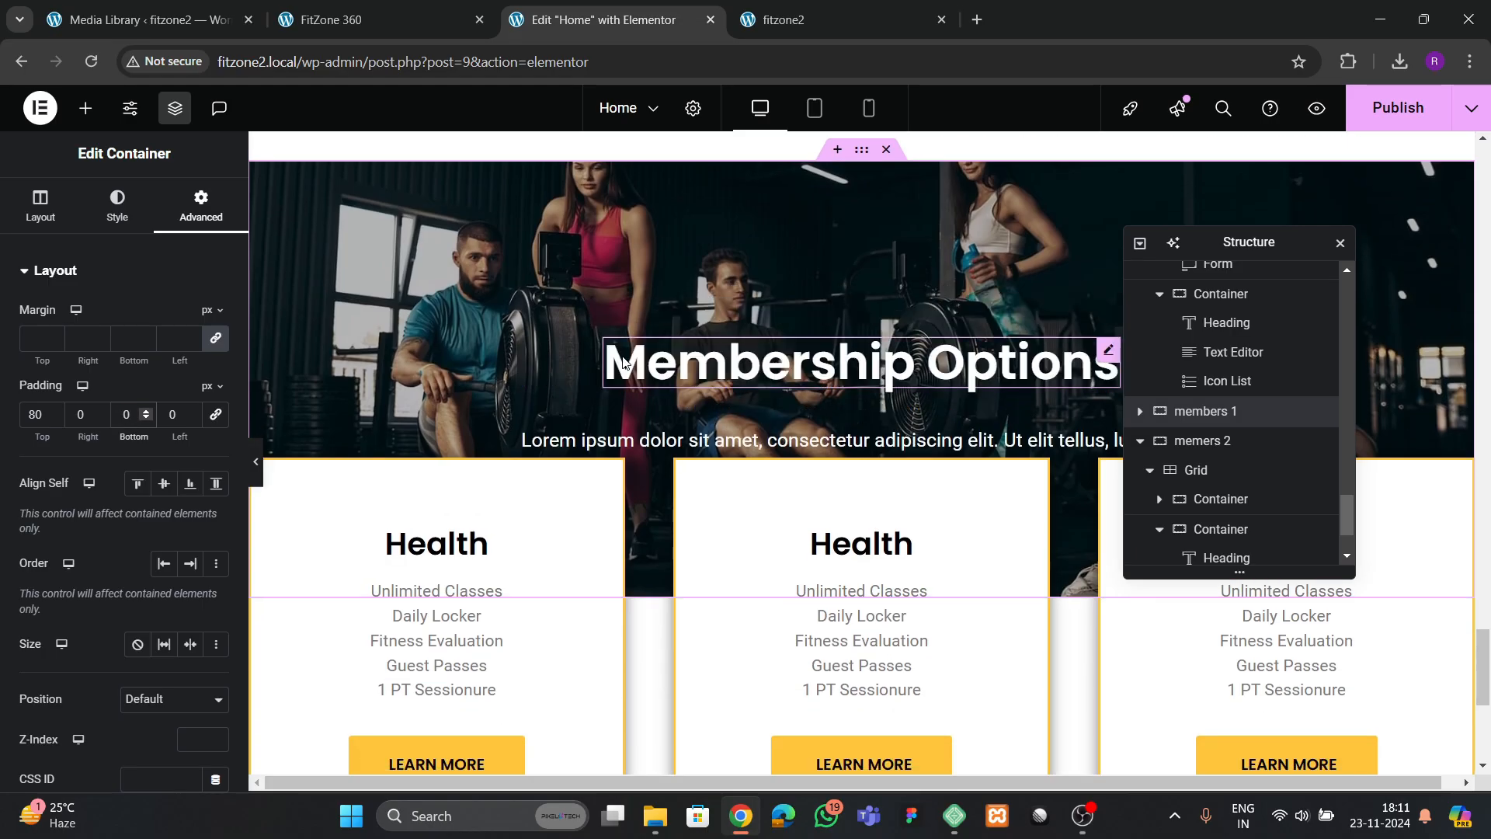
pyautogui.write('150')
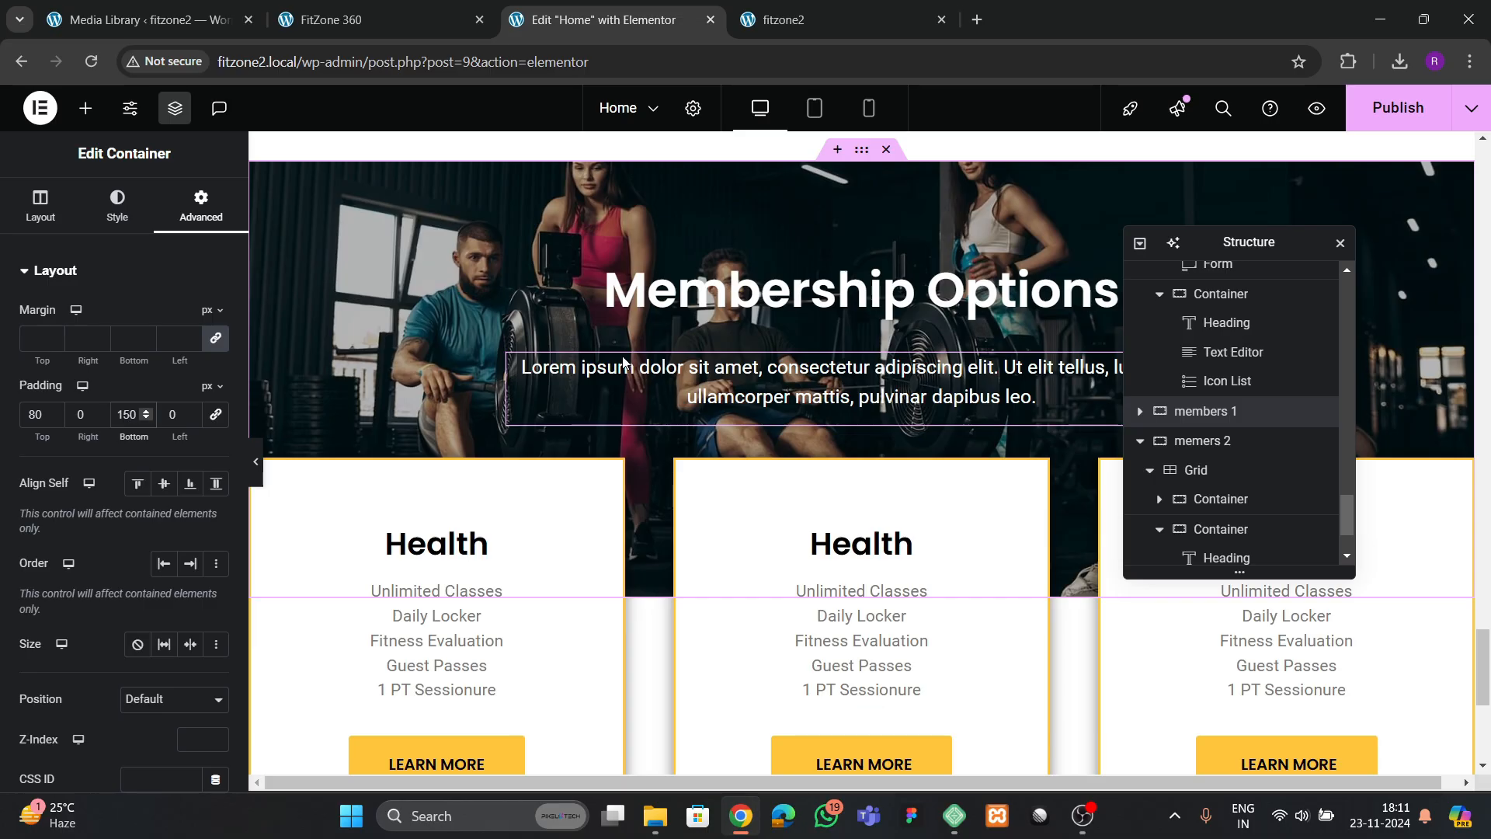
# Set the "members 1" container's bottom padding to 230 px
pyautogui.press('BackSpace')
pyautogui.press('BackSpace')
pyautogui.press('BackSpace')
pyautogui.write('290')
pyautogui.press('BackSpace')
pyautogui.press('BackSpace')
pyautogui.press('BackSpace')
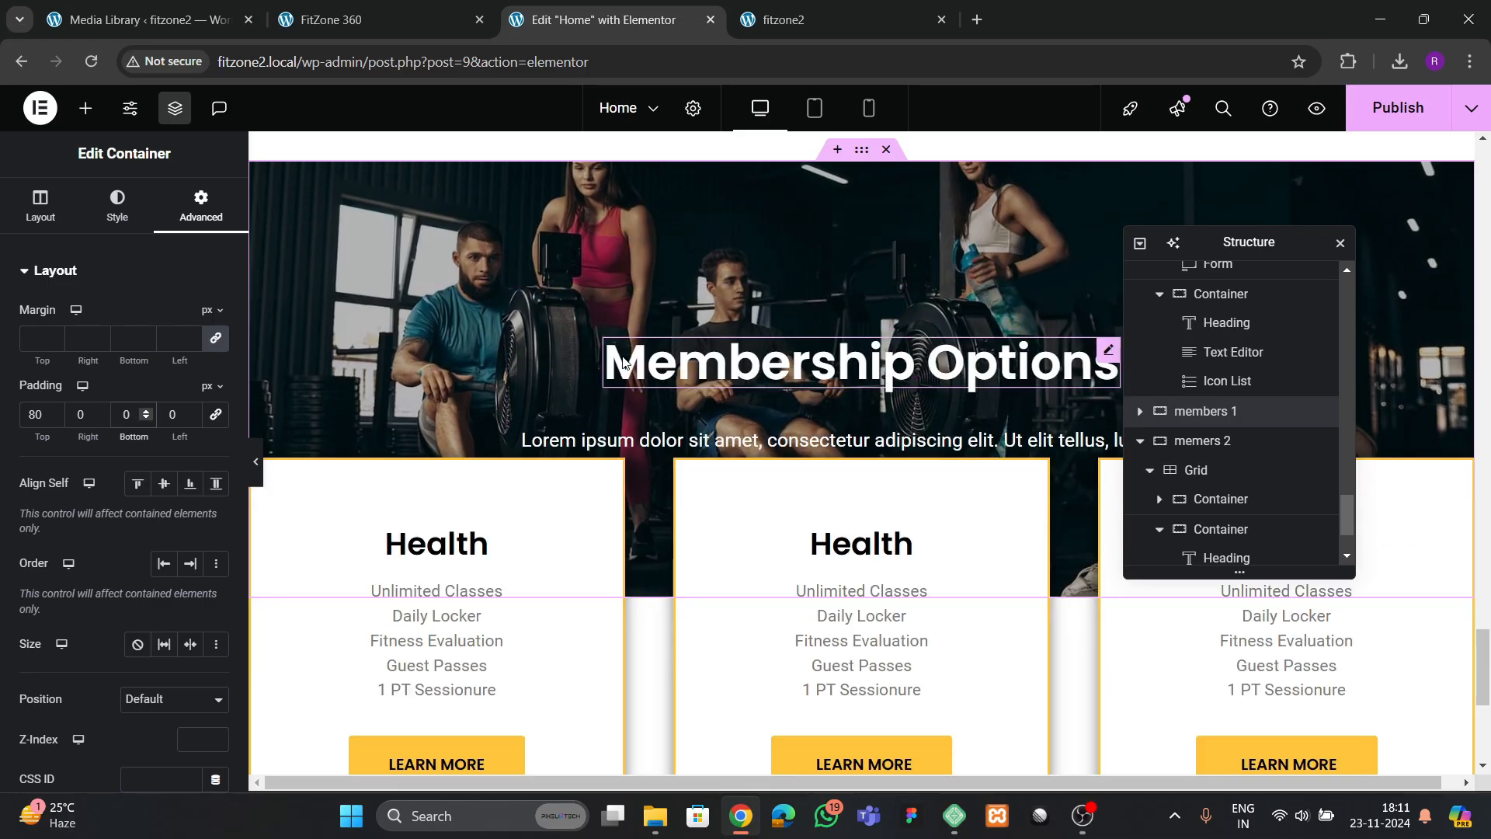
pyautogui.write('200')
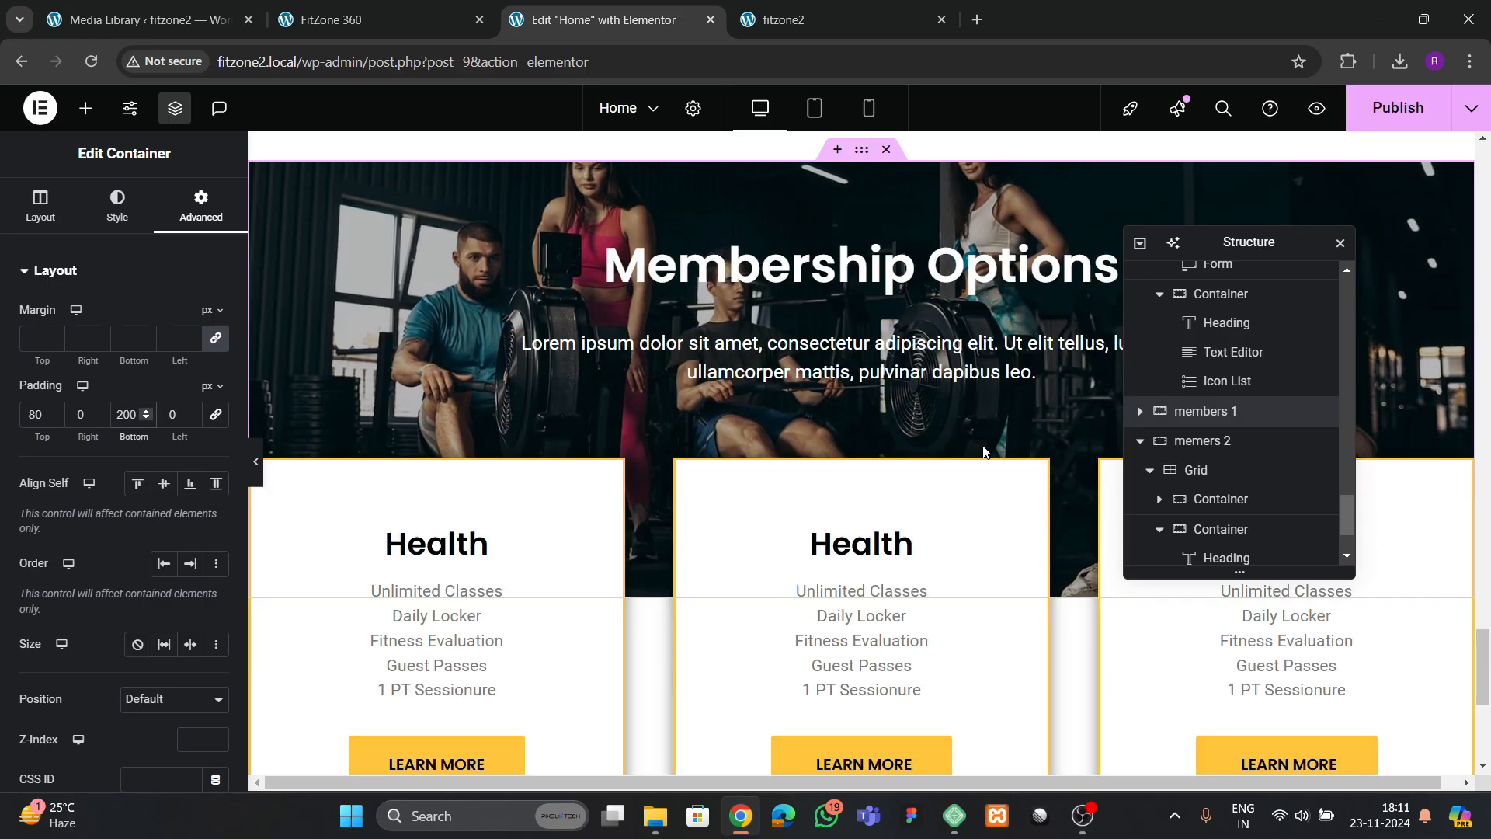
pyautogui.press('BackSpace')
pyautogui.write('3')
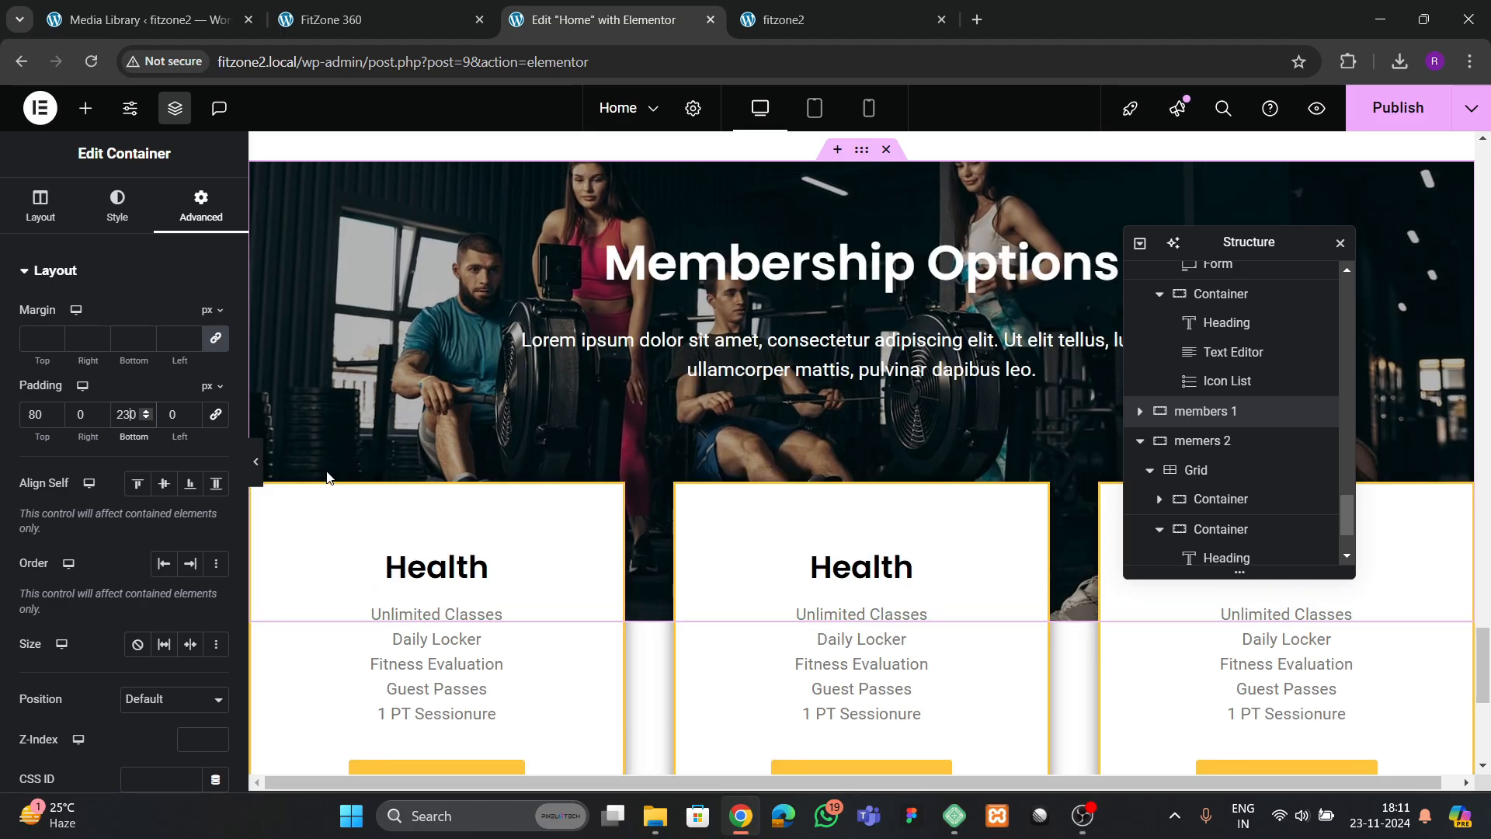
# Set the "memers 2" container's top margin to -11 em and save the page
pyautogui.scroll(-4, 777, 496)
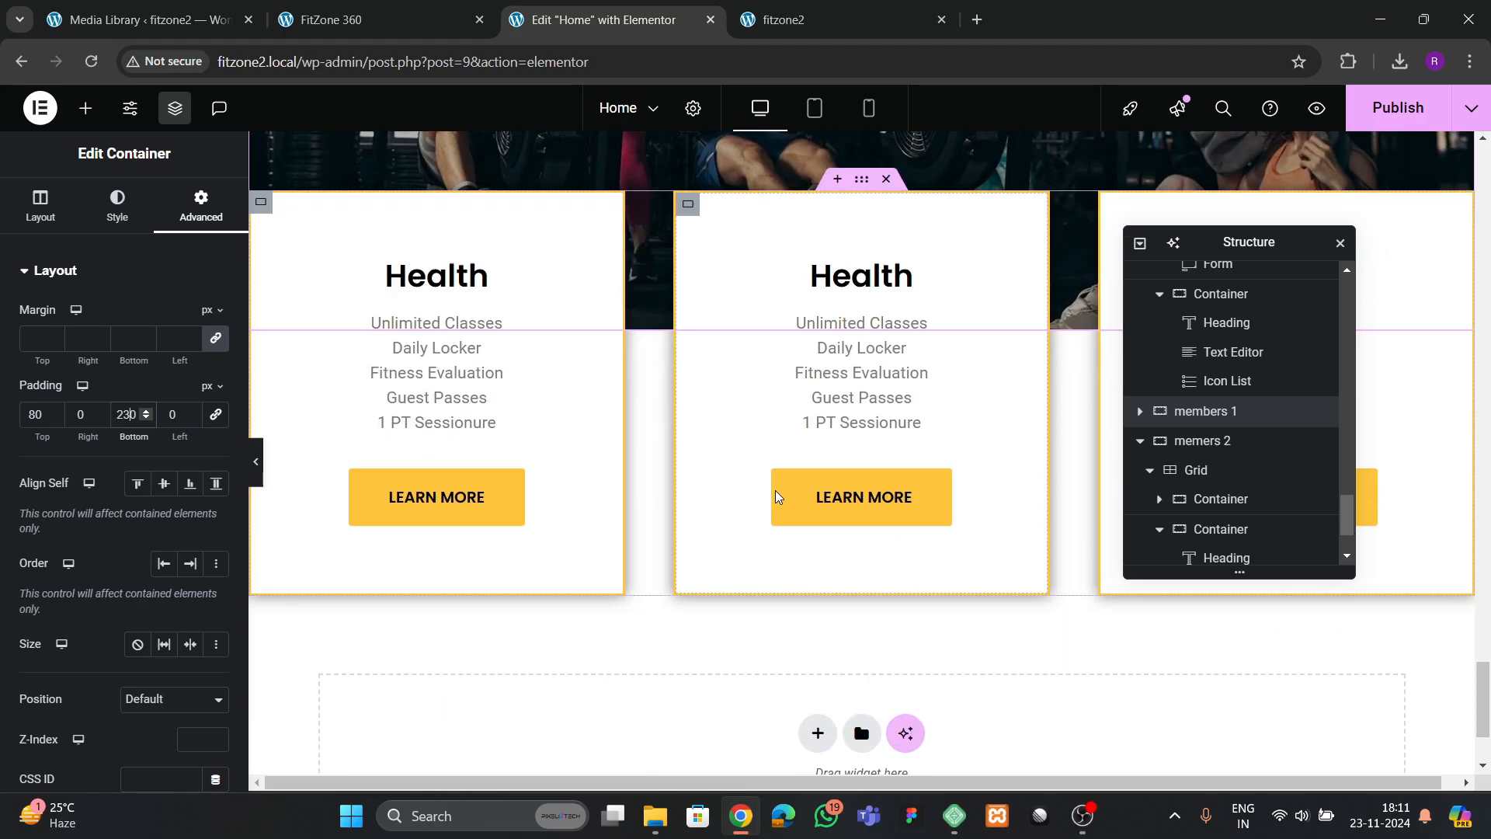
pyautogui.click(1202, 441)
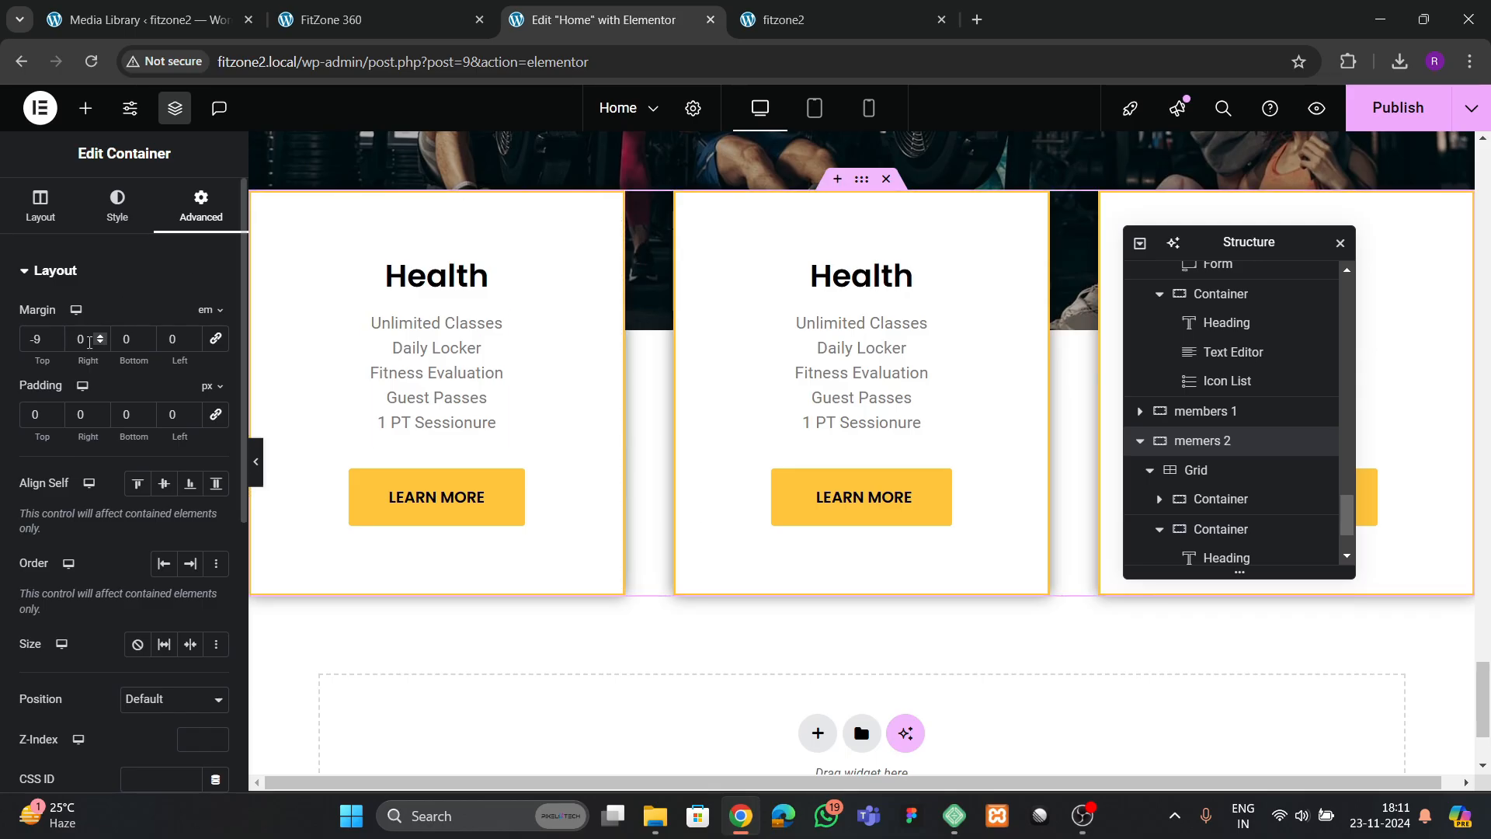
pyautogui.click(54, 343)
pyautogui.click(54, 343)
pyautogui.scroll(4, 633, 400)
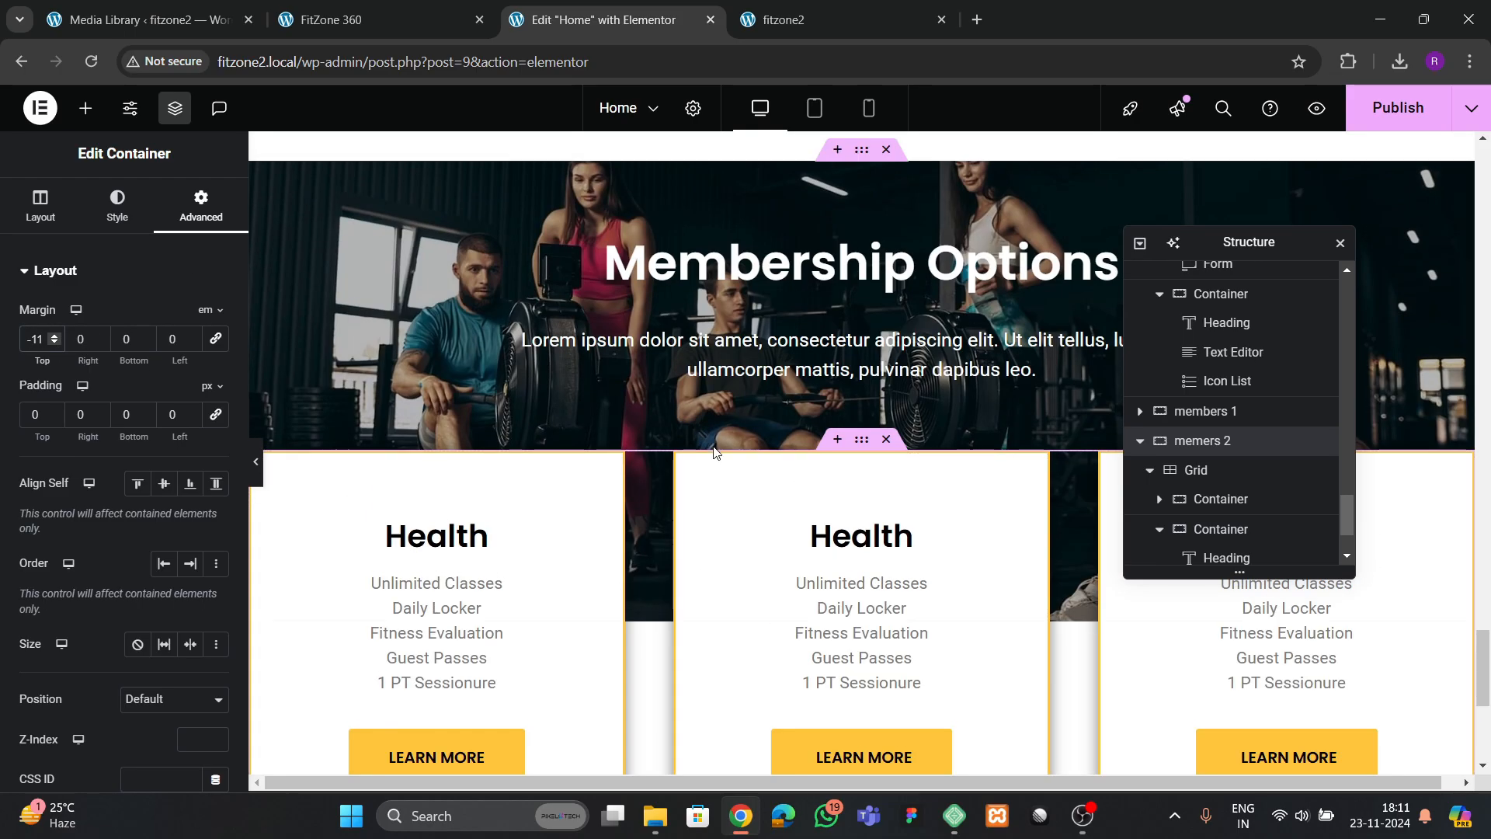
pyautogui.scroll(2, 859, 408)
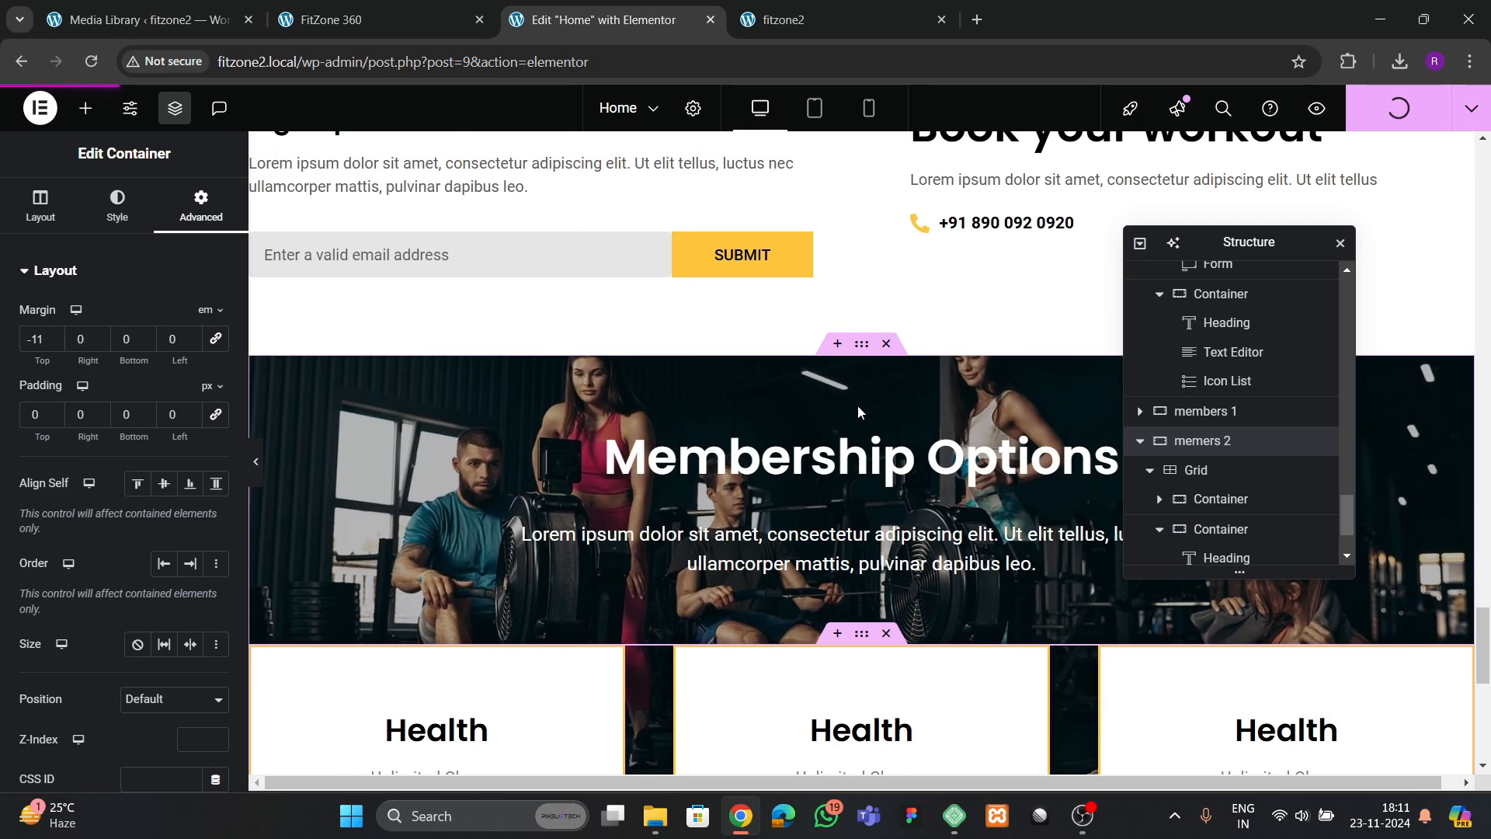
# Reload the live fitzone2 page and compare its membership cards with those on the FitZone 360 reference page
pyautogui.scroll(-3, 859, 408)
pyautogui.click(850, 19)
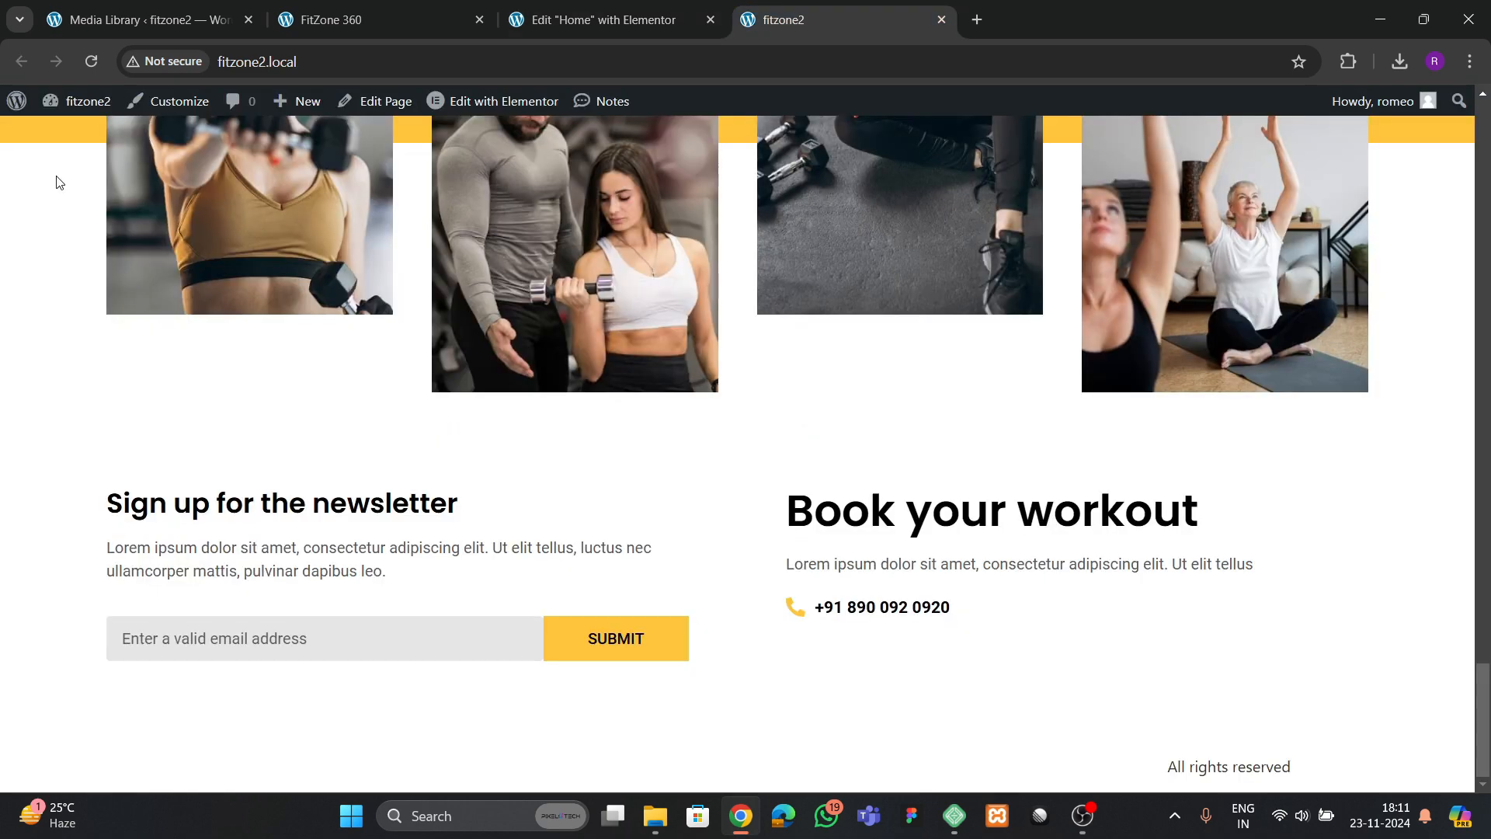
pyautogui.click(93, 72)
pyautogui.scroll(-8, 651, 433)
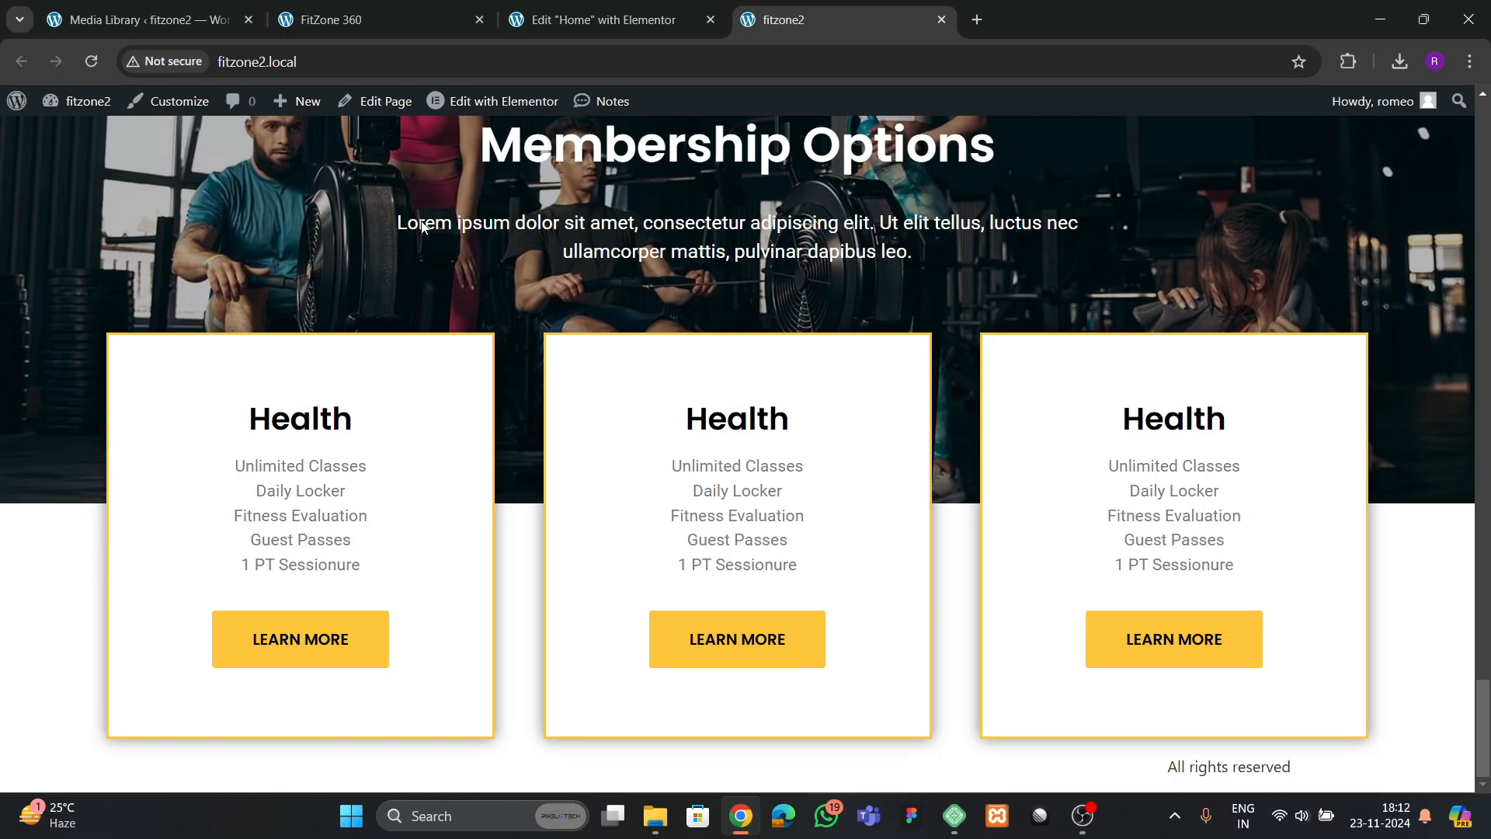
pyautogui.click(365, 20)
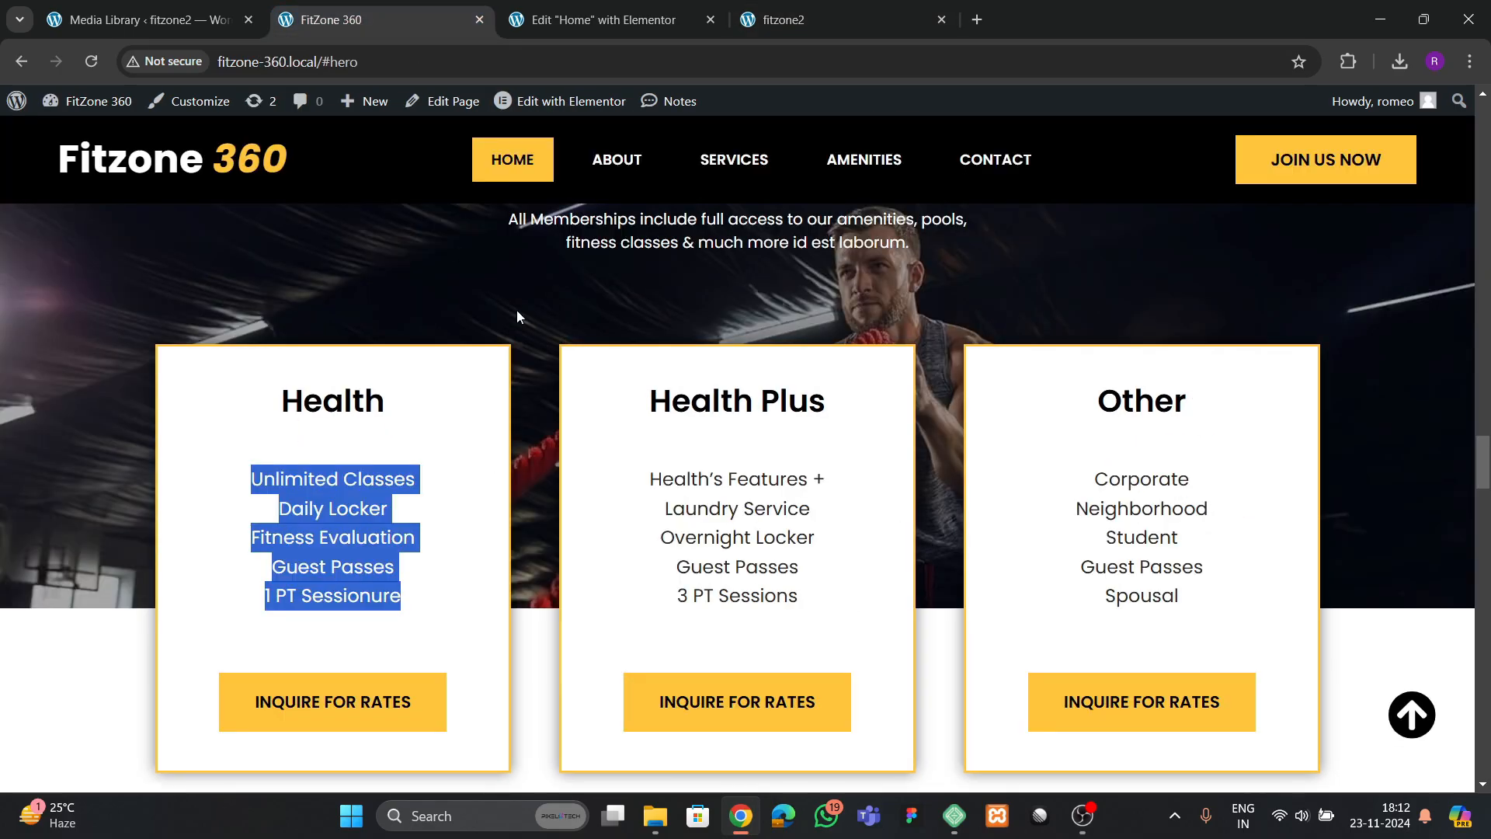
# Set the "memers 2" container's content width to 1200 px and publish the page
pyautogui.click(557, 23)
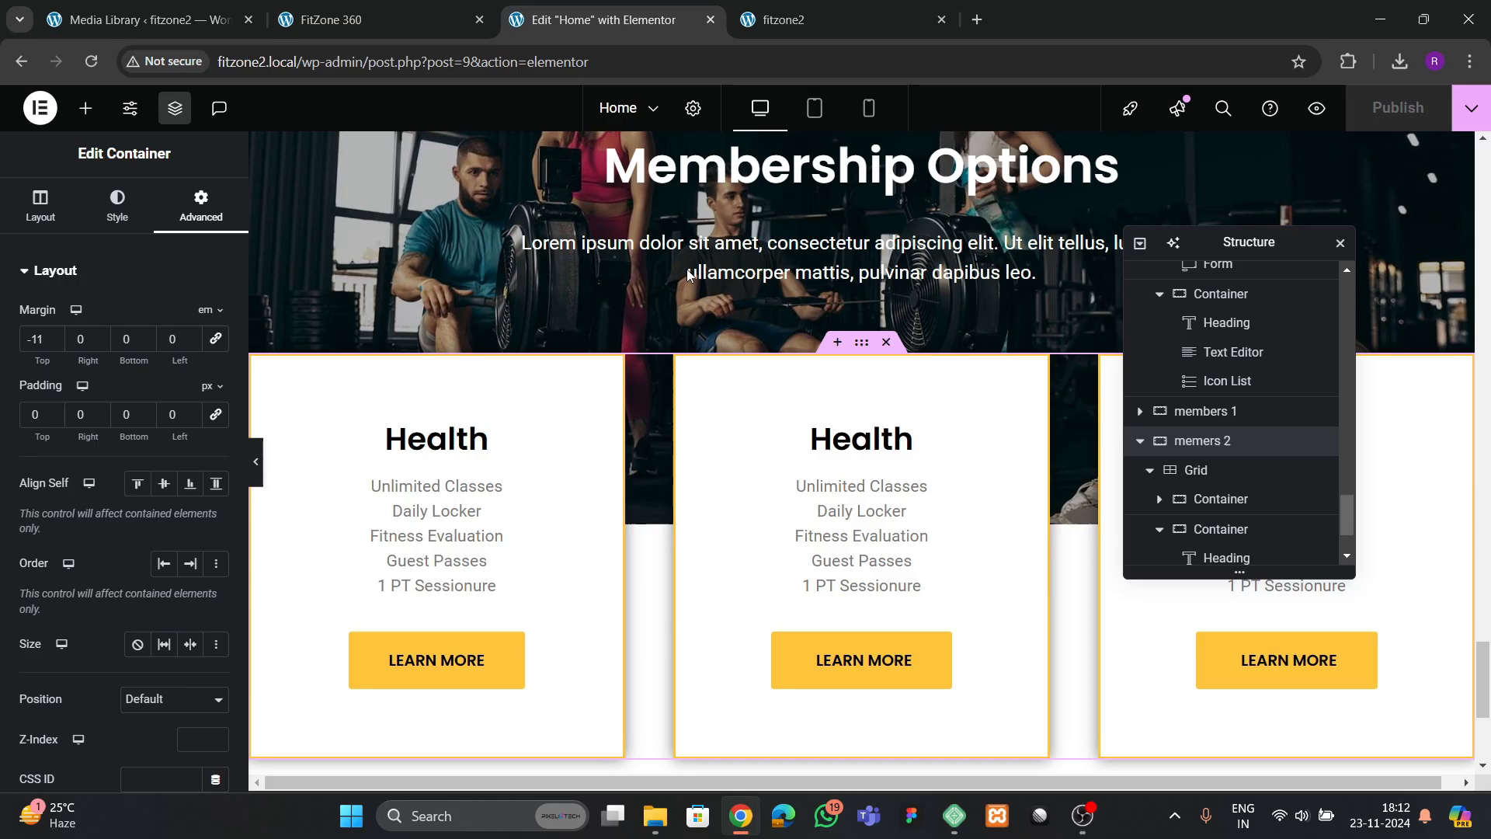
pyautogui.click(866, 346)
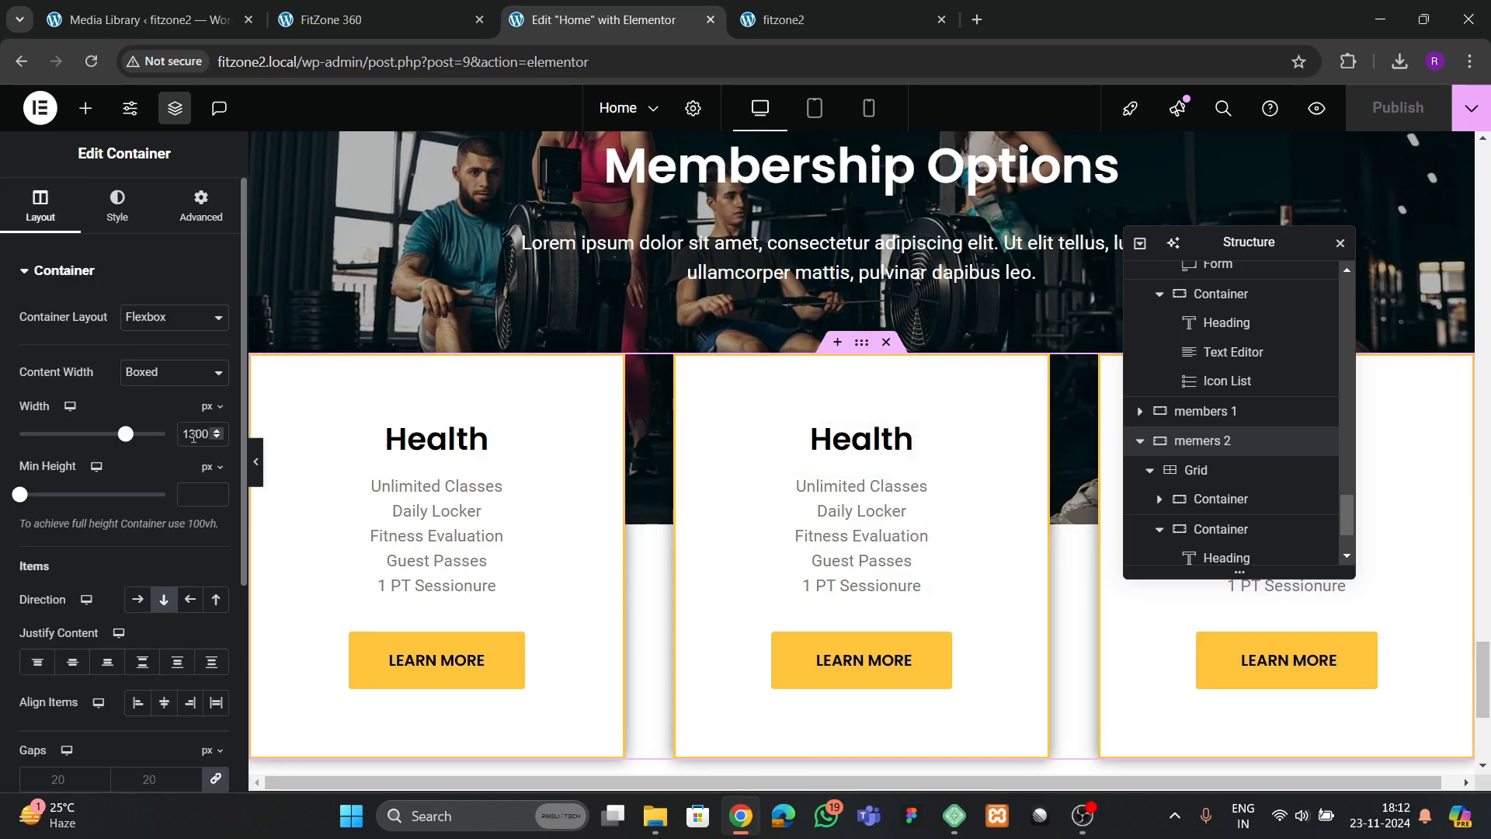
pyautogui.press('BackSpace')
pyautogui.write('2')
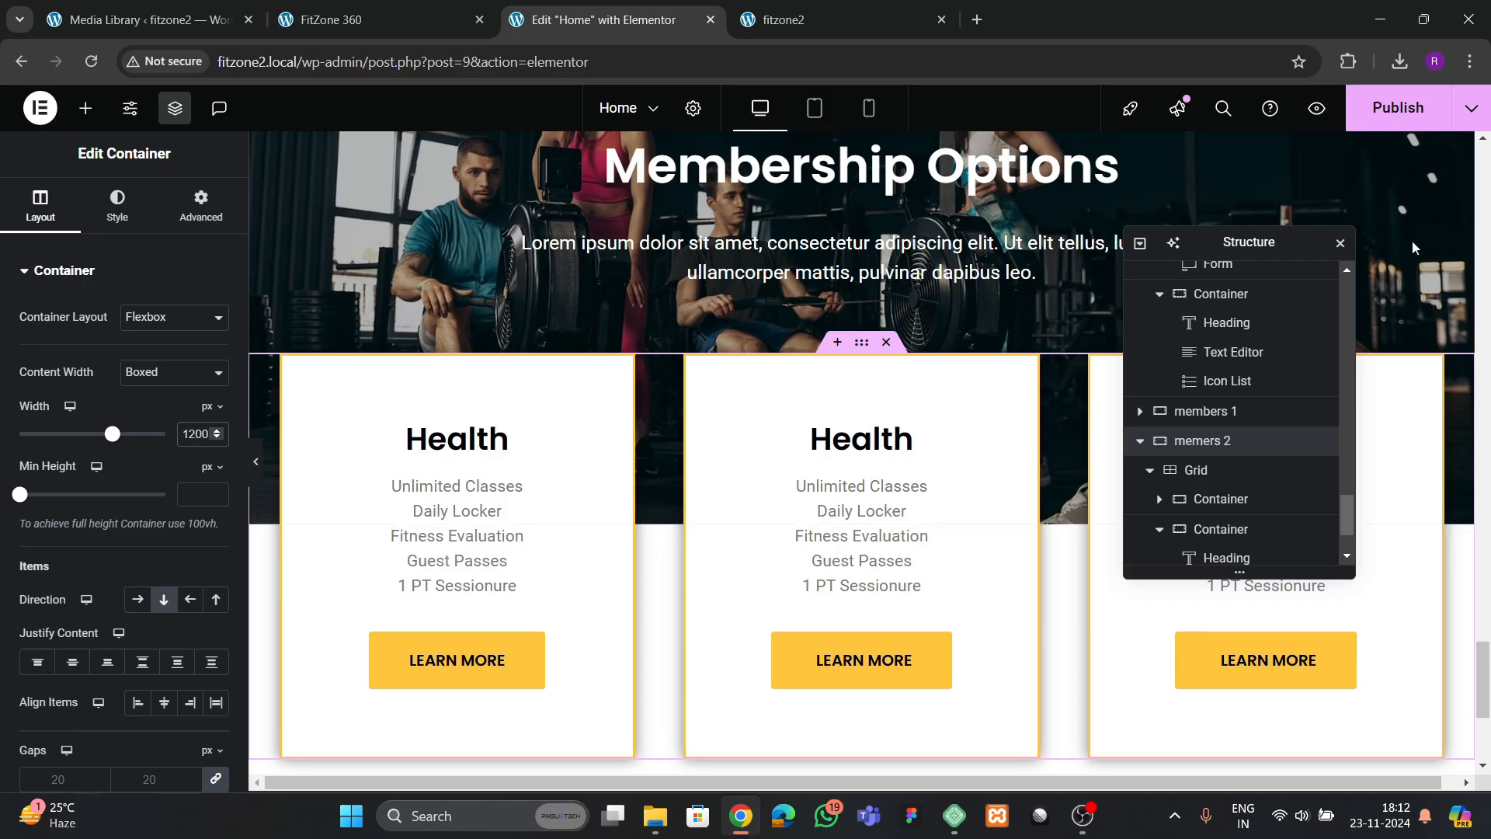
pyautogui.click(1405, 111)
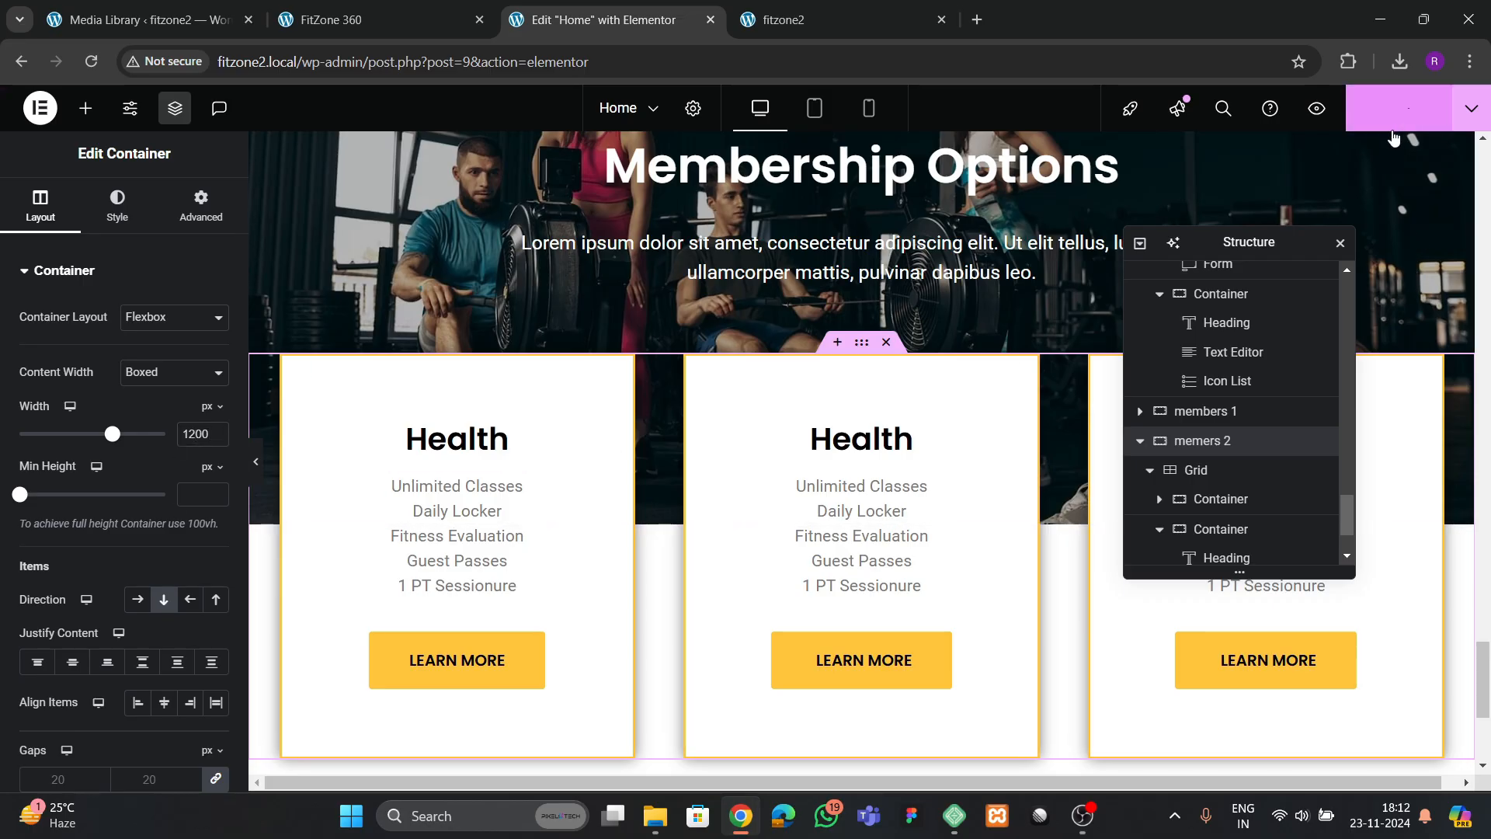
# Reload the live fitzone2 page, compare its Membership Options section with the FitZone 360 reference, and examine the reference's Amenities section
pyautogui.click(816, 16)
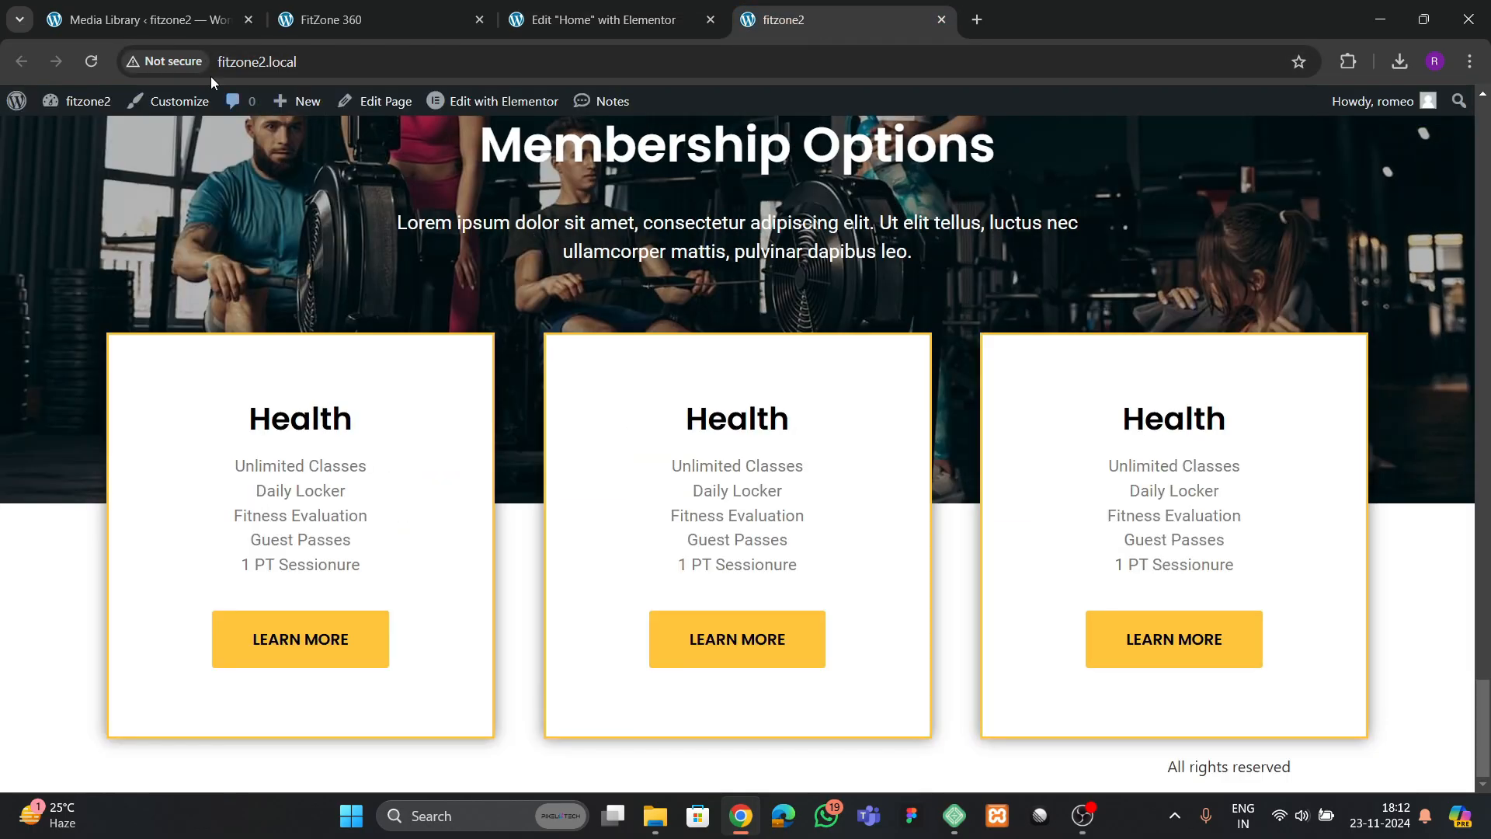
pyautogui.click(91, 61)
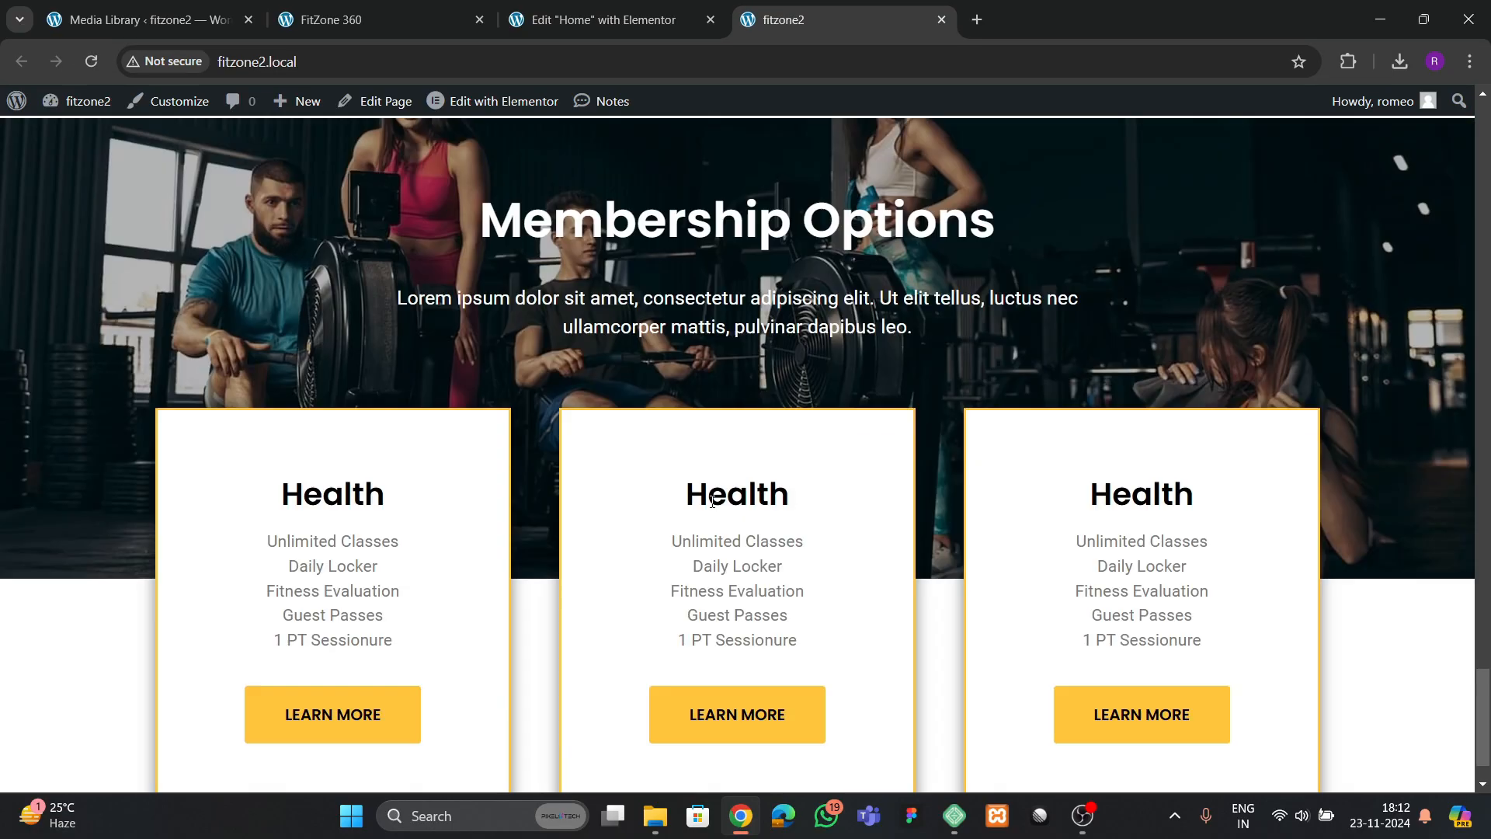
pyautogui.scroll(3, 719, 505)
pyautogui.scroll(-4, 718, 505)
pyautogui.scroll(4, 719, 505)
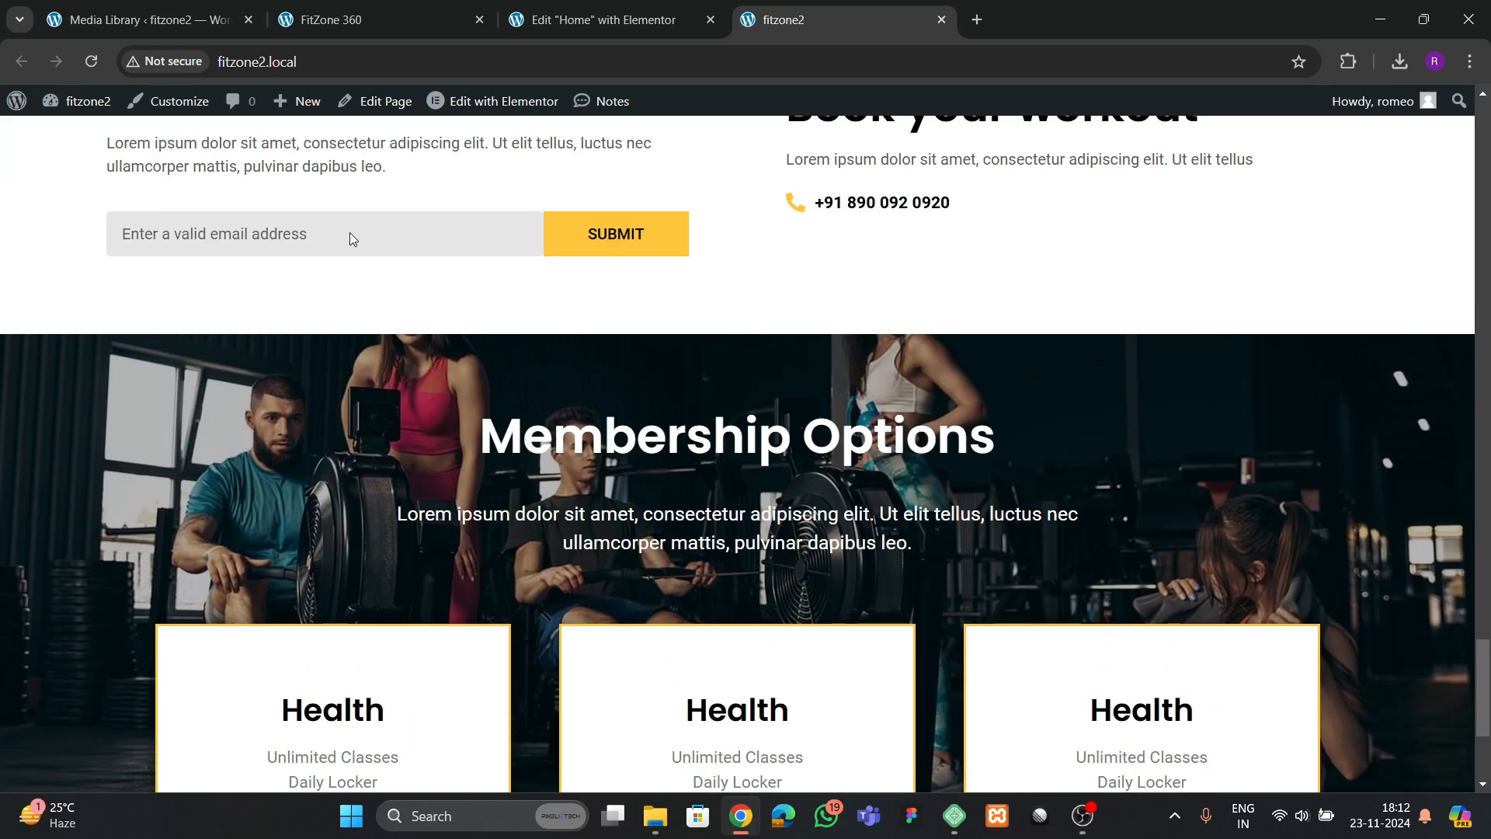
pyautogui.click(334, 20)
pyautogui.scroll(3, 785, 402)
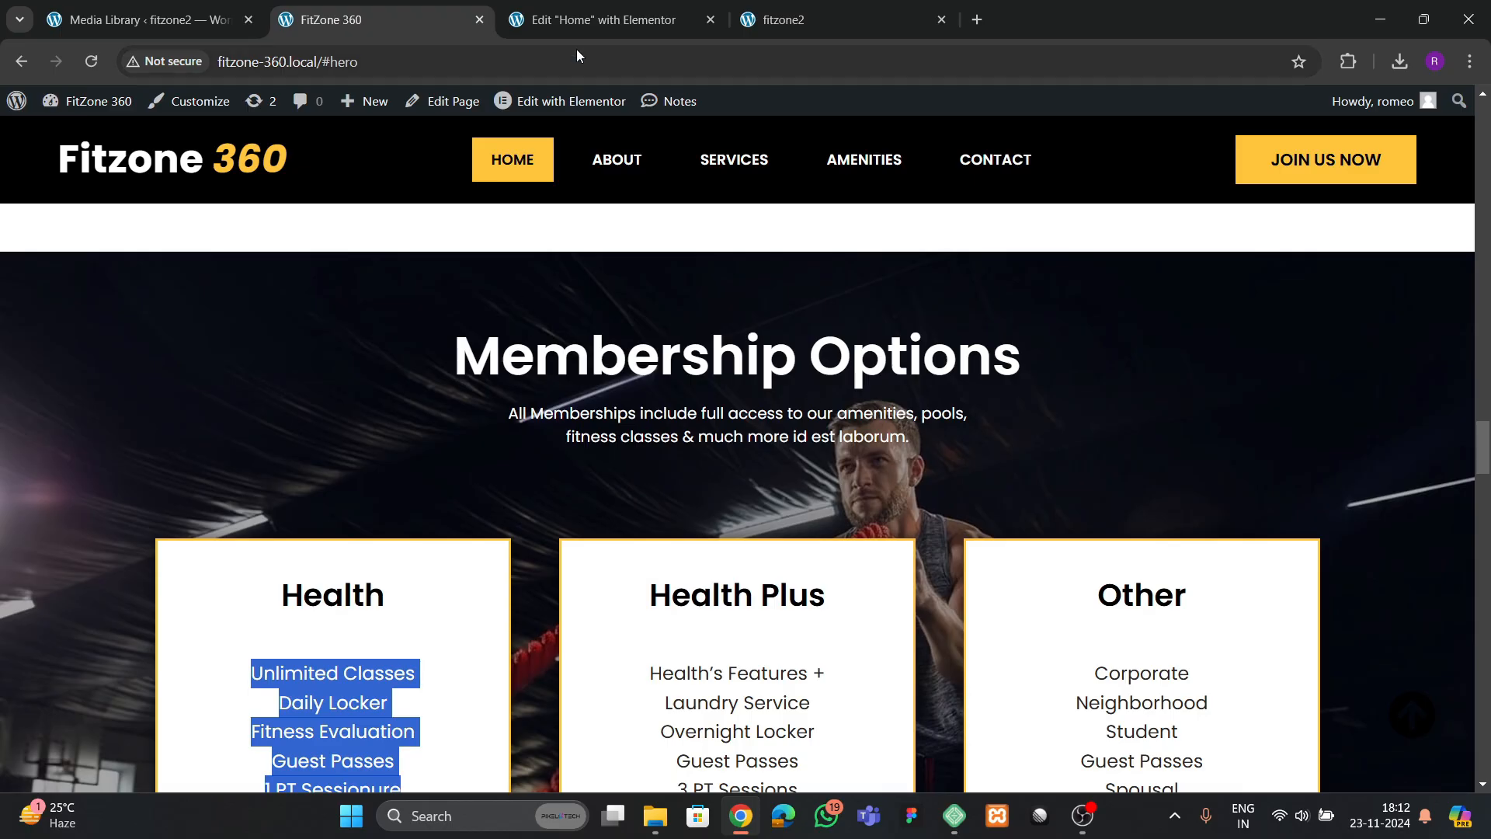
pyautogui.click(576, 21)
pyautogui.scroll(2, 760, 317)
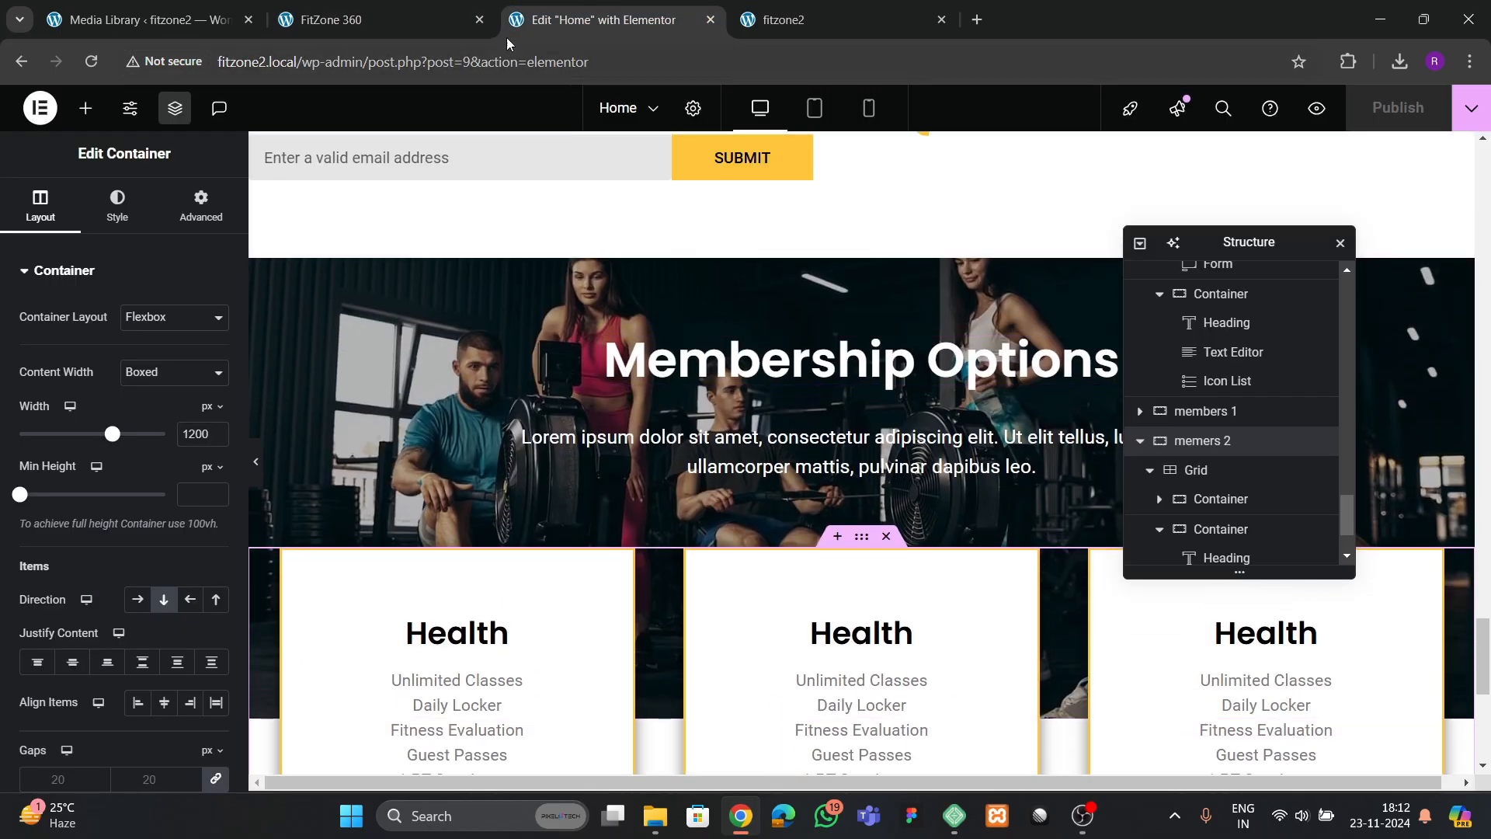
pyautogui.click(380, 20)
pyautogui.scroll(-10, 611, 318)
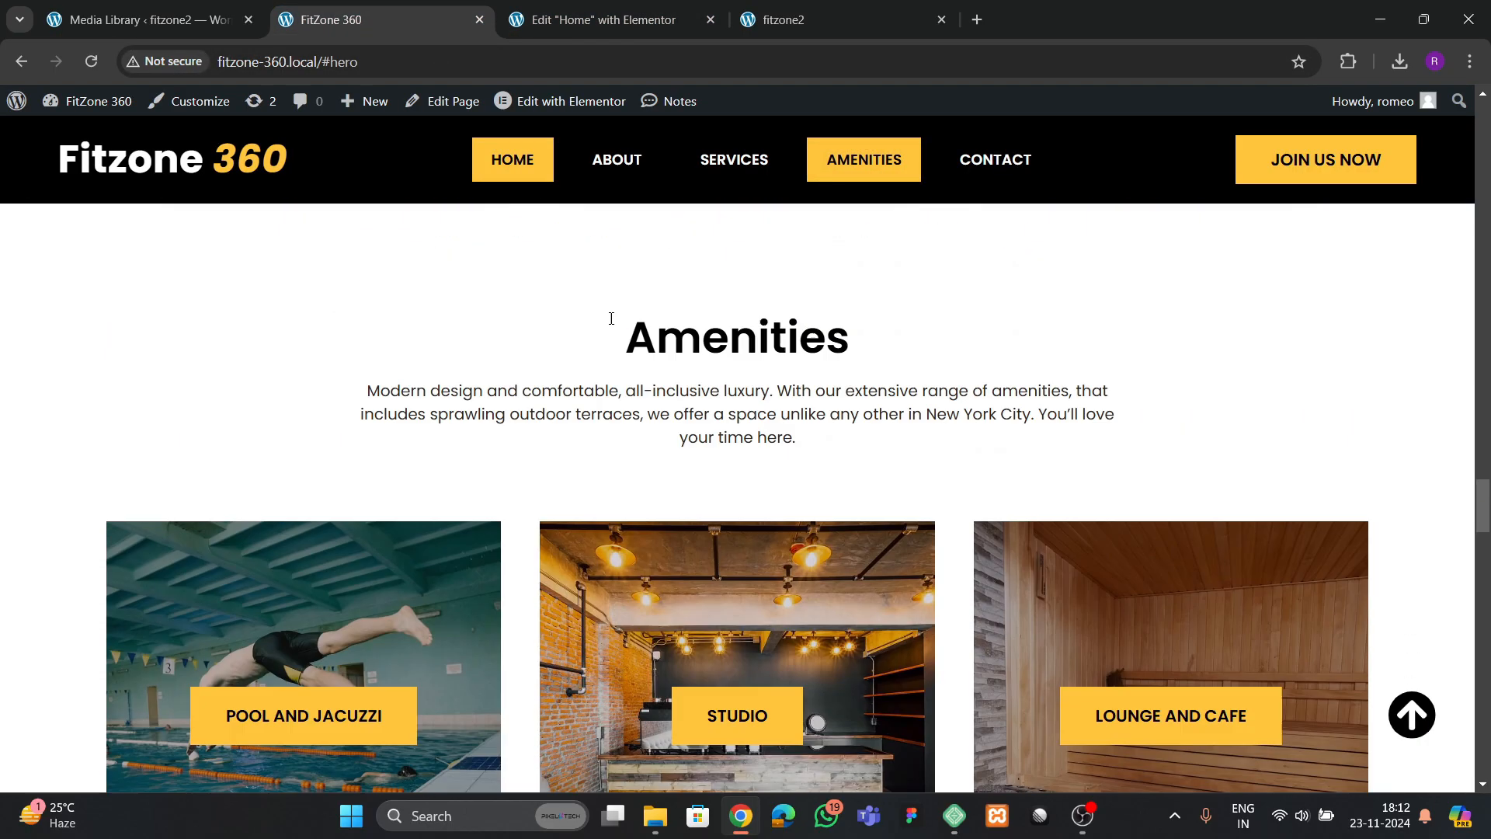
# Add a single-column flexbox container below the membership cards and rename it "amenities"
pyautogui.click(577, 22)
pyautogui.scroll(-8, 786, 512)
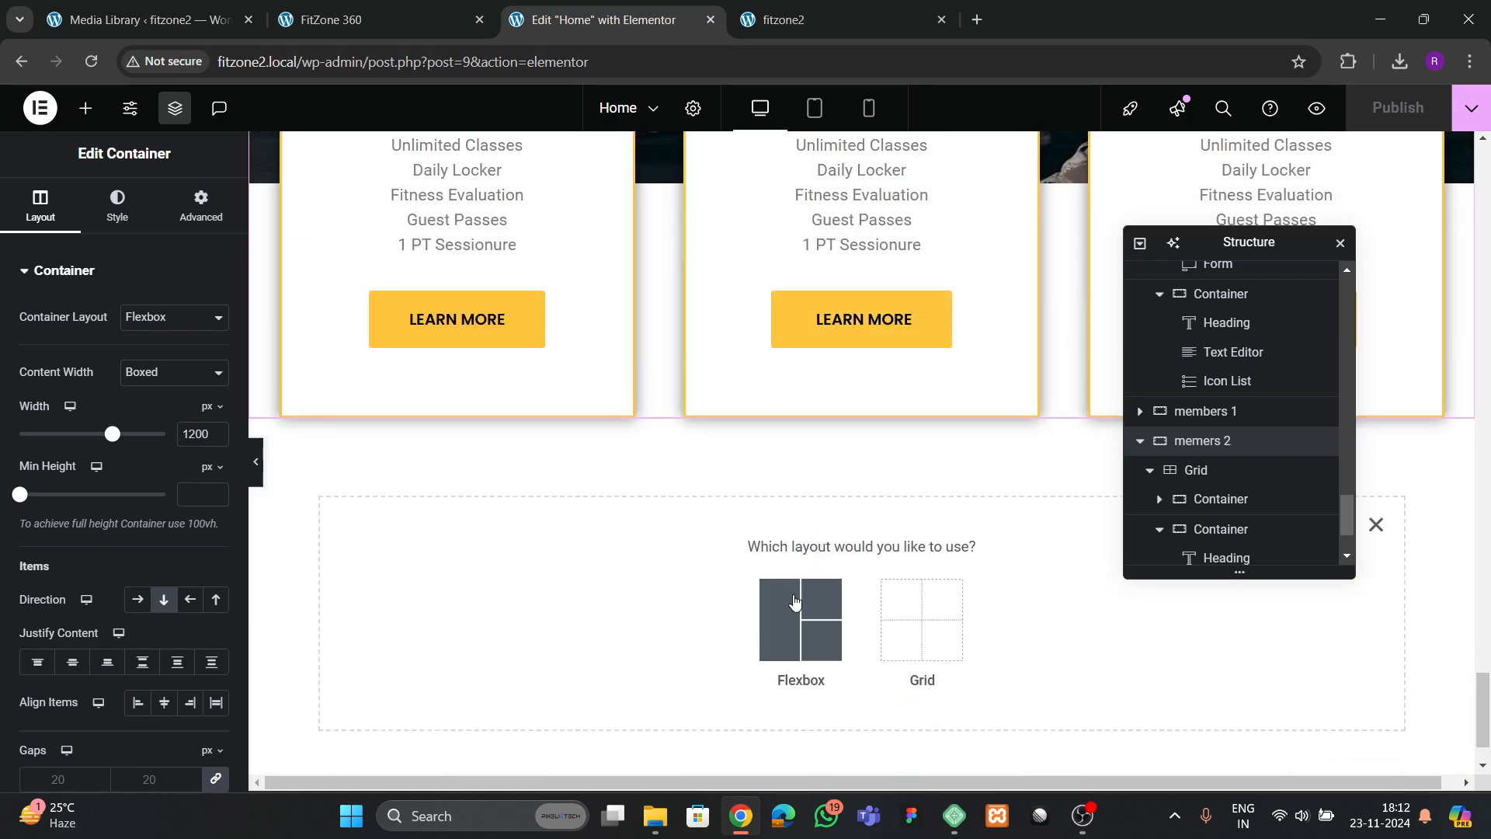
pyautogui.click(794, 601)
pyautogui.click(604, 617)
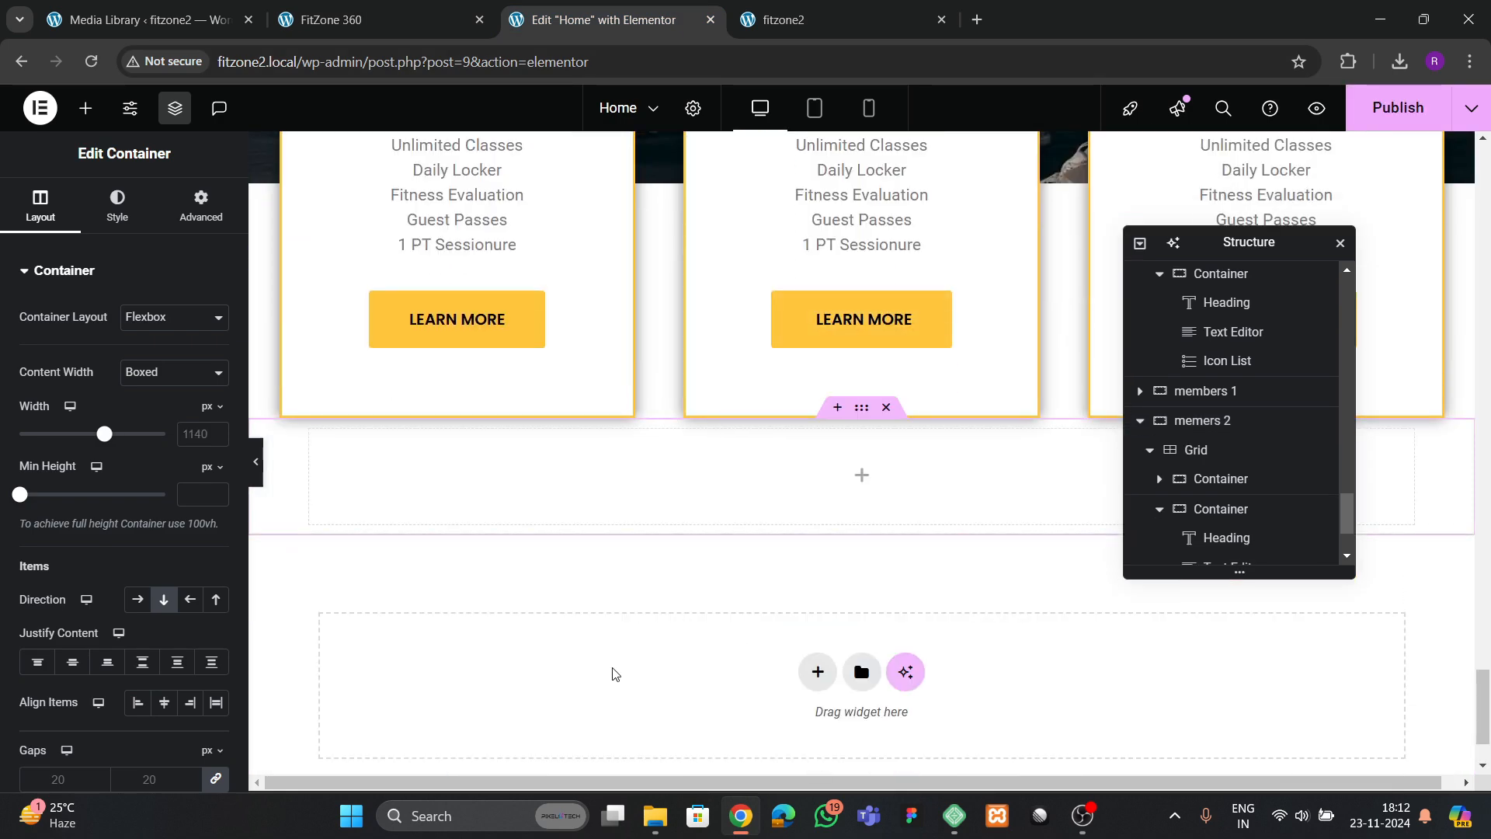
pyautogui.doubleClick(1216, 552)
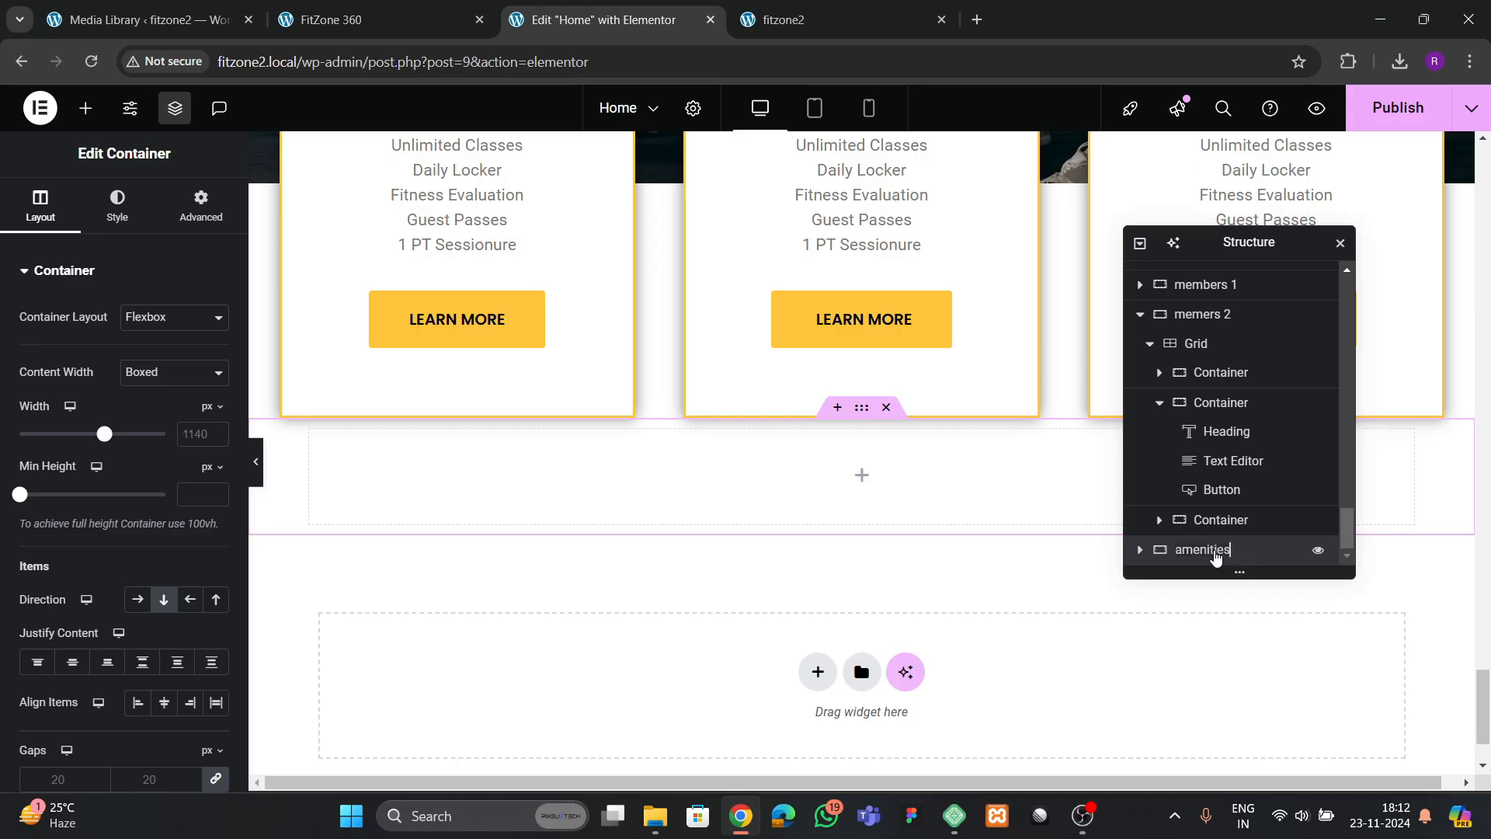
# Set the "amenities" container's content width to 1300 px and its top and bottom padding to 80 px
pyautogui.scroll(1, 442, 599)
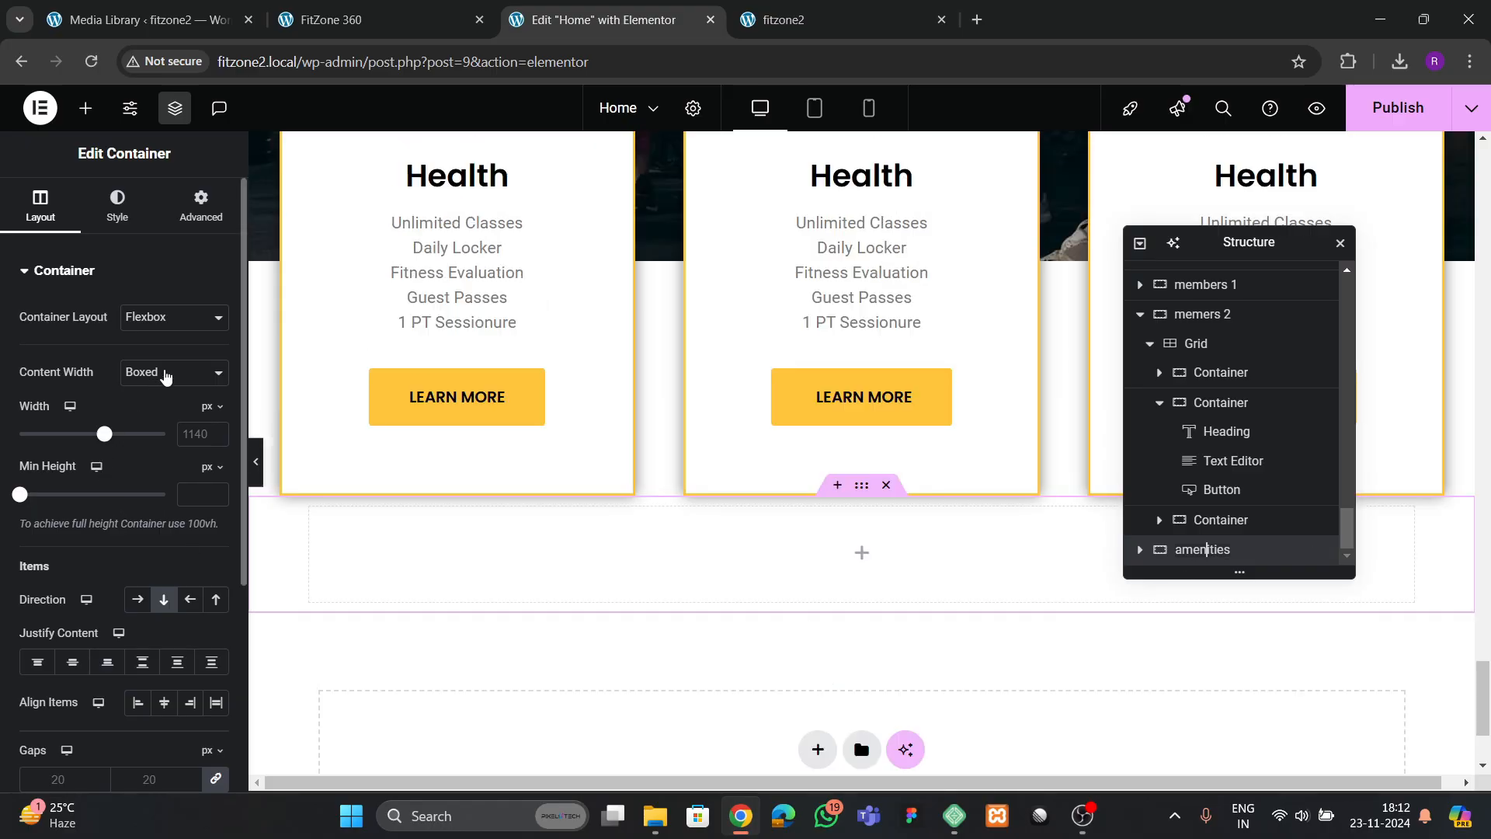
pyautogui.write('1300')
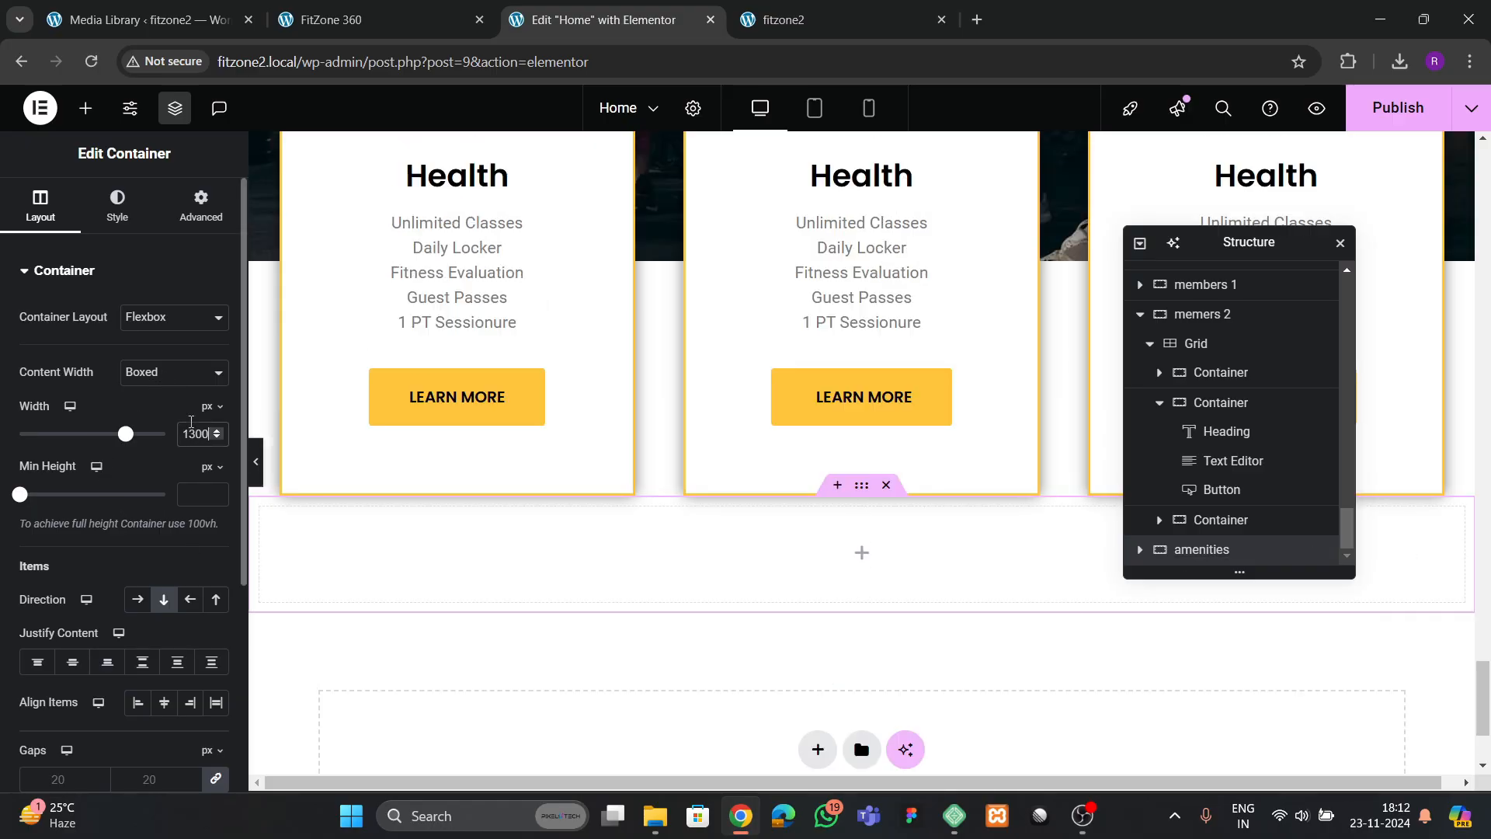
pyautogui.click(190, 228)
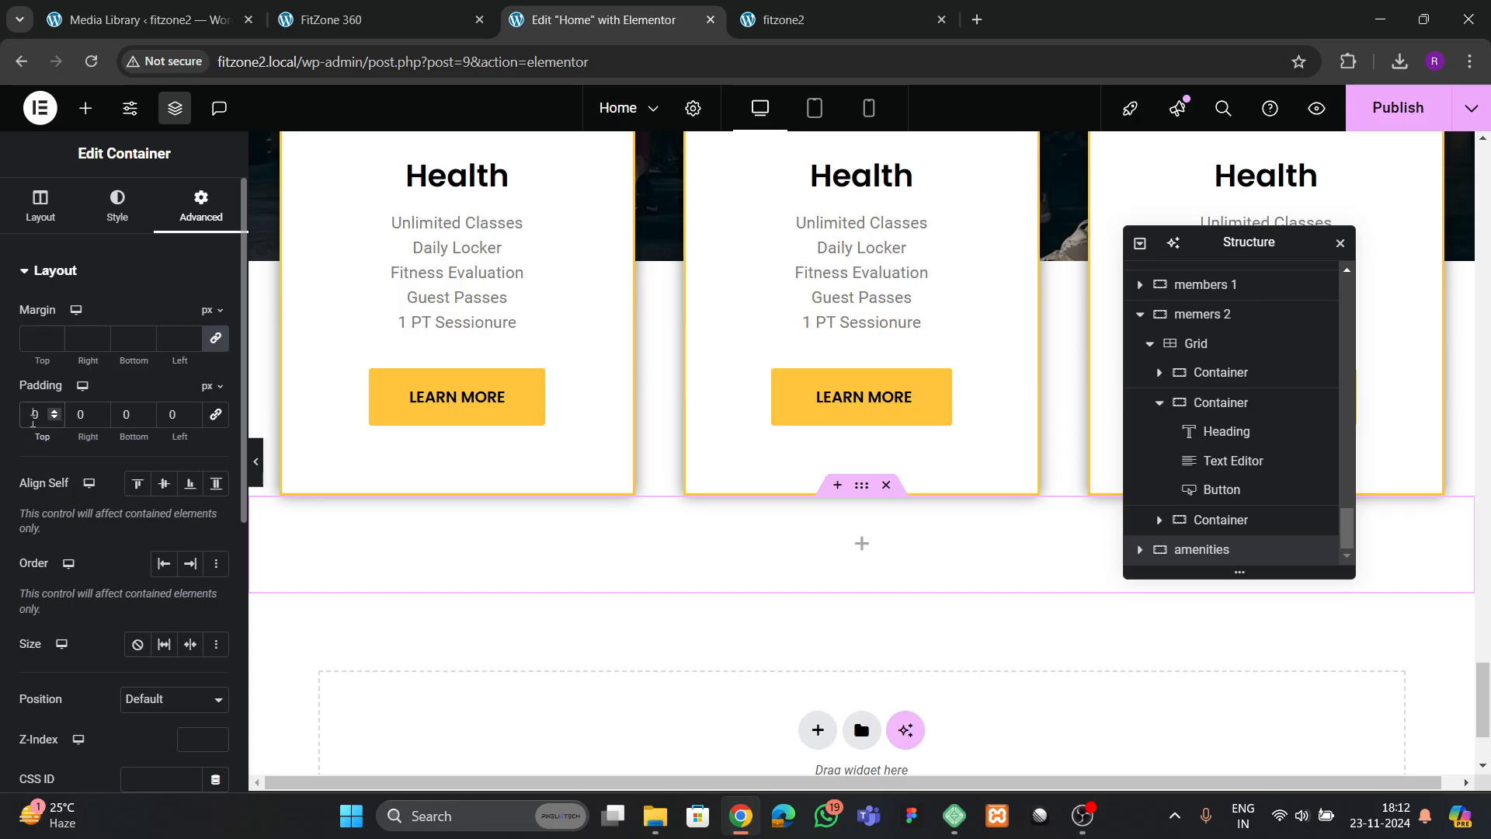
pyautogui.write('8')
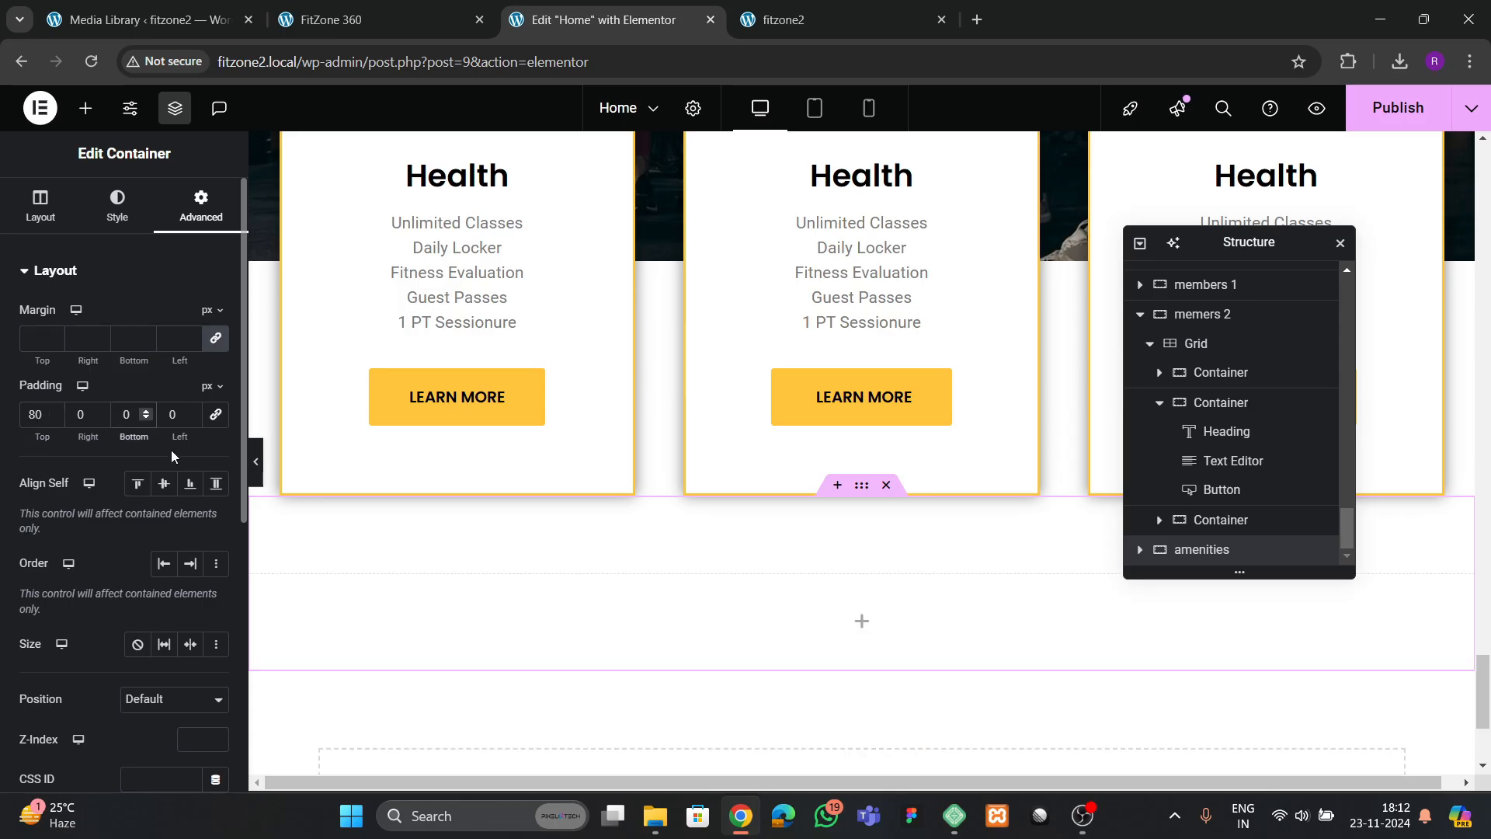
pyautogui.write('8')
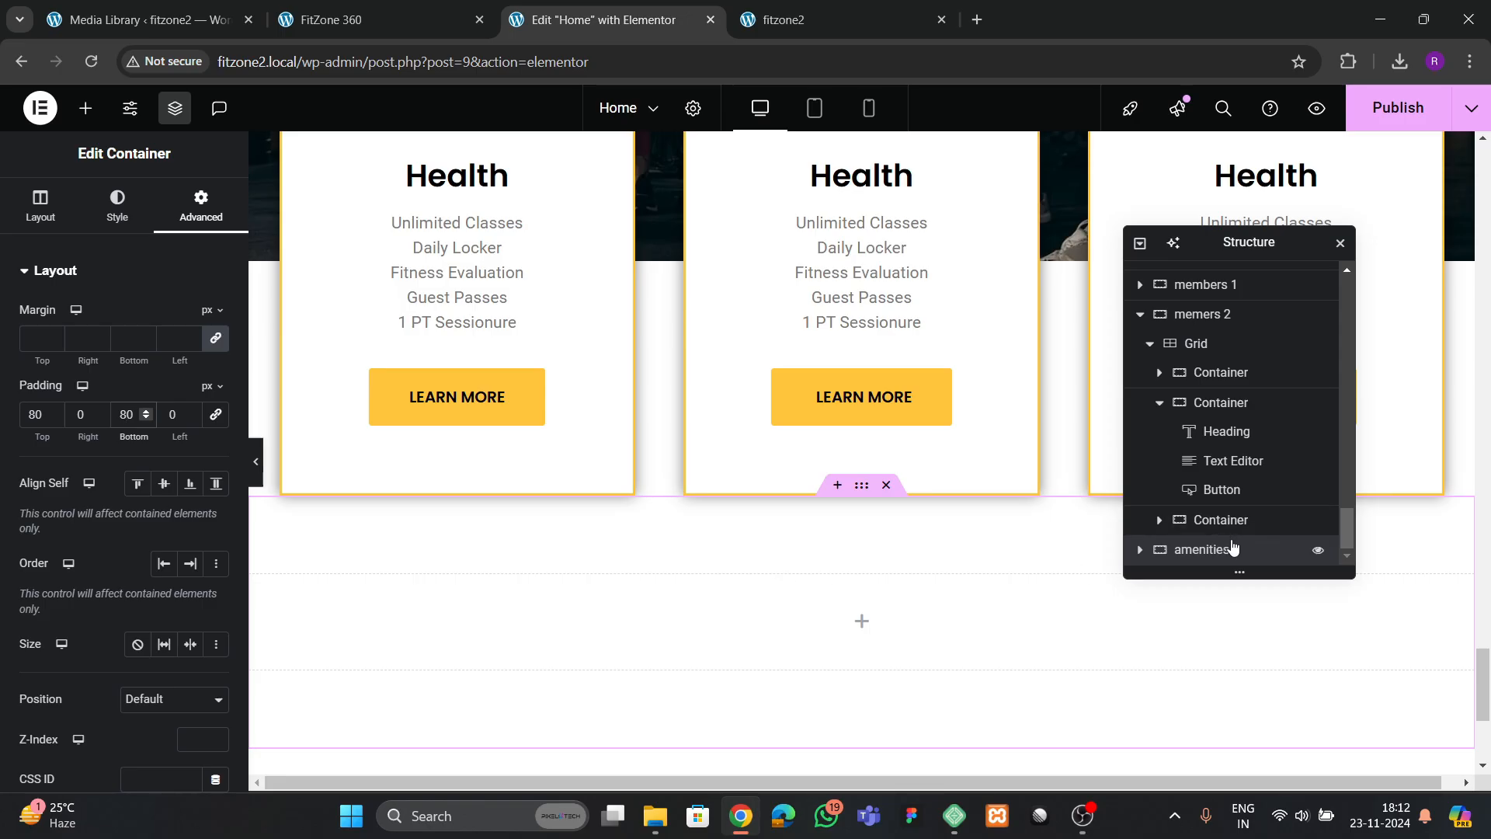
# Set the "memers 2" container's bottom padding to 80 px
pyautogui.scroll(-3, 794, 553)
pyautogui.scroll(4, 801, 556)
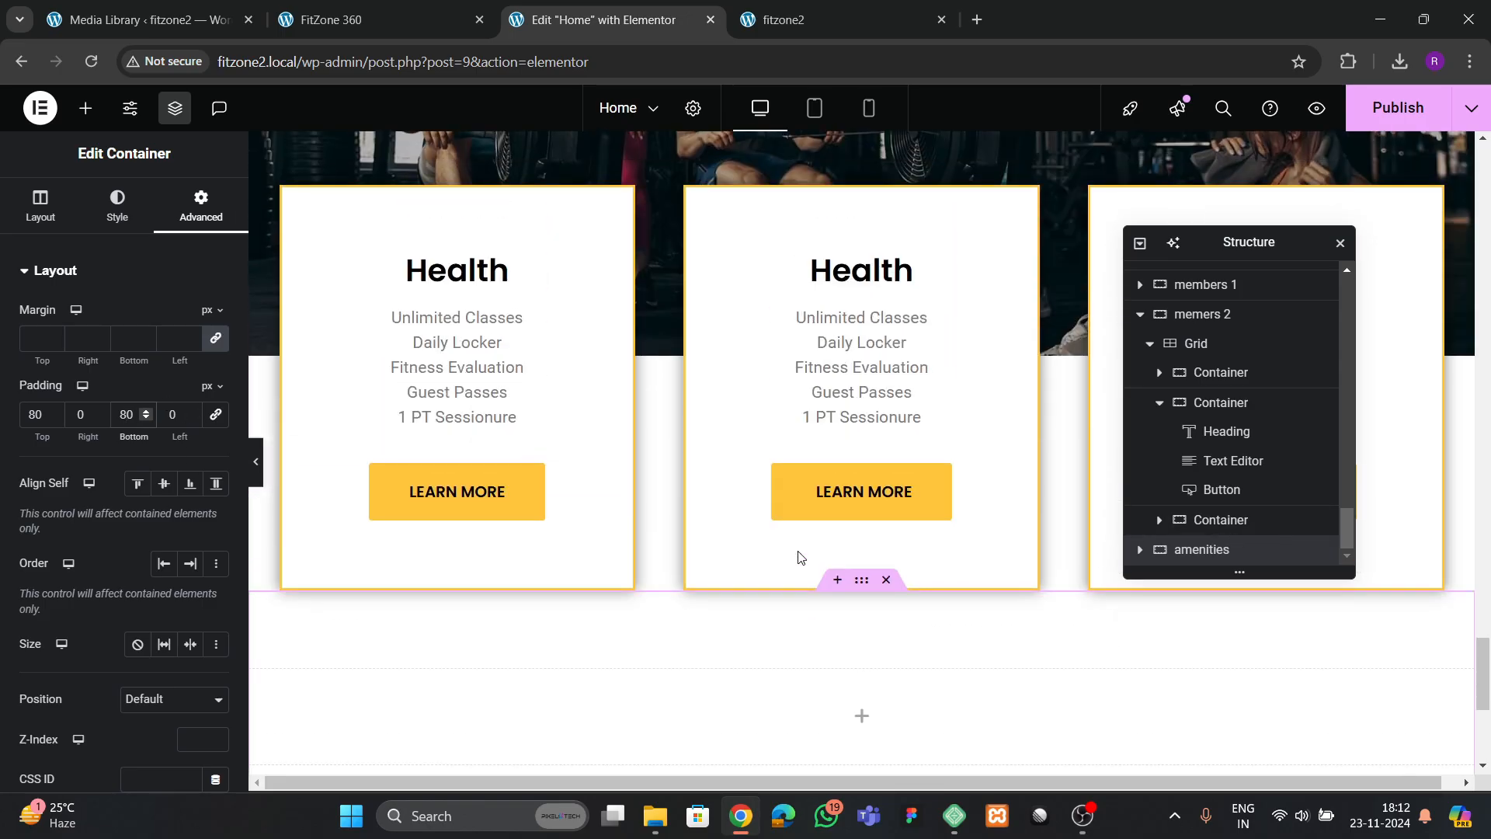
pyautogui.click(1202, 314)
pyautogui.click(199, 208)
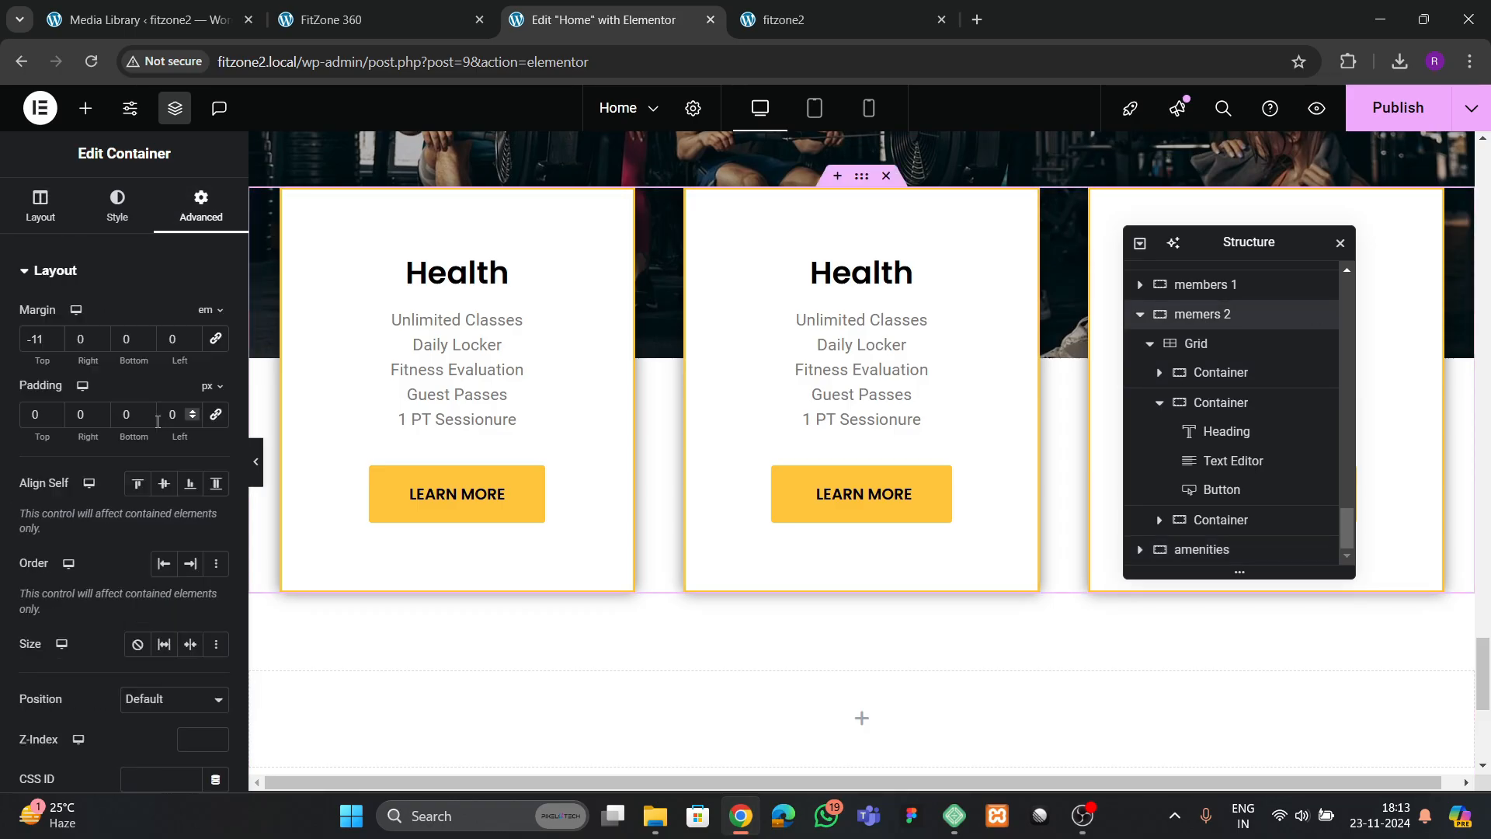
pyautogui.write('8')
pyautogui.scroll(-3, 789, 626)
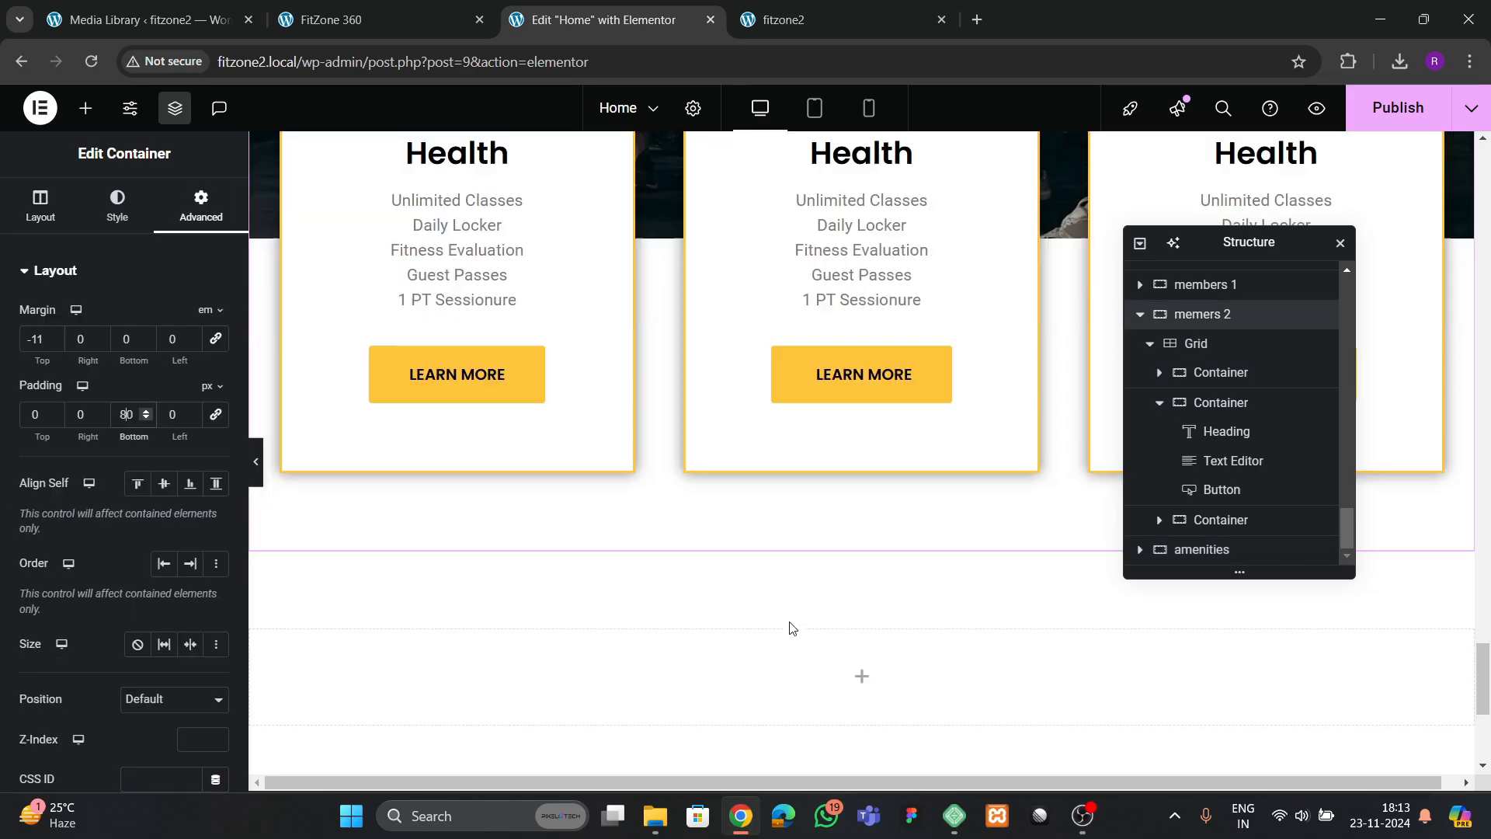
# Copy the "Book your workout" heading and paste it into the empty "amenities" container
pyautogui.scroll(13, 656, 494)
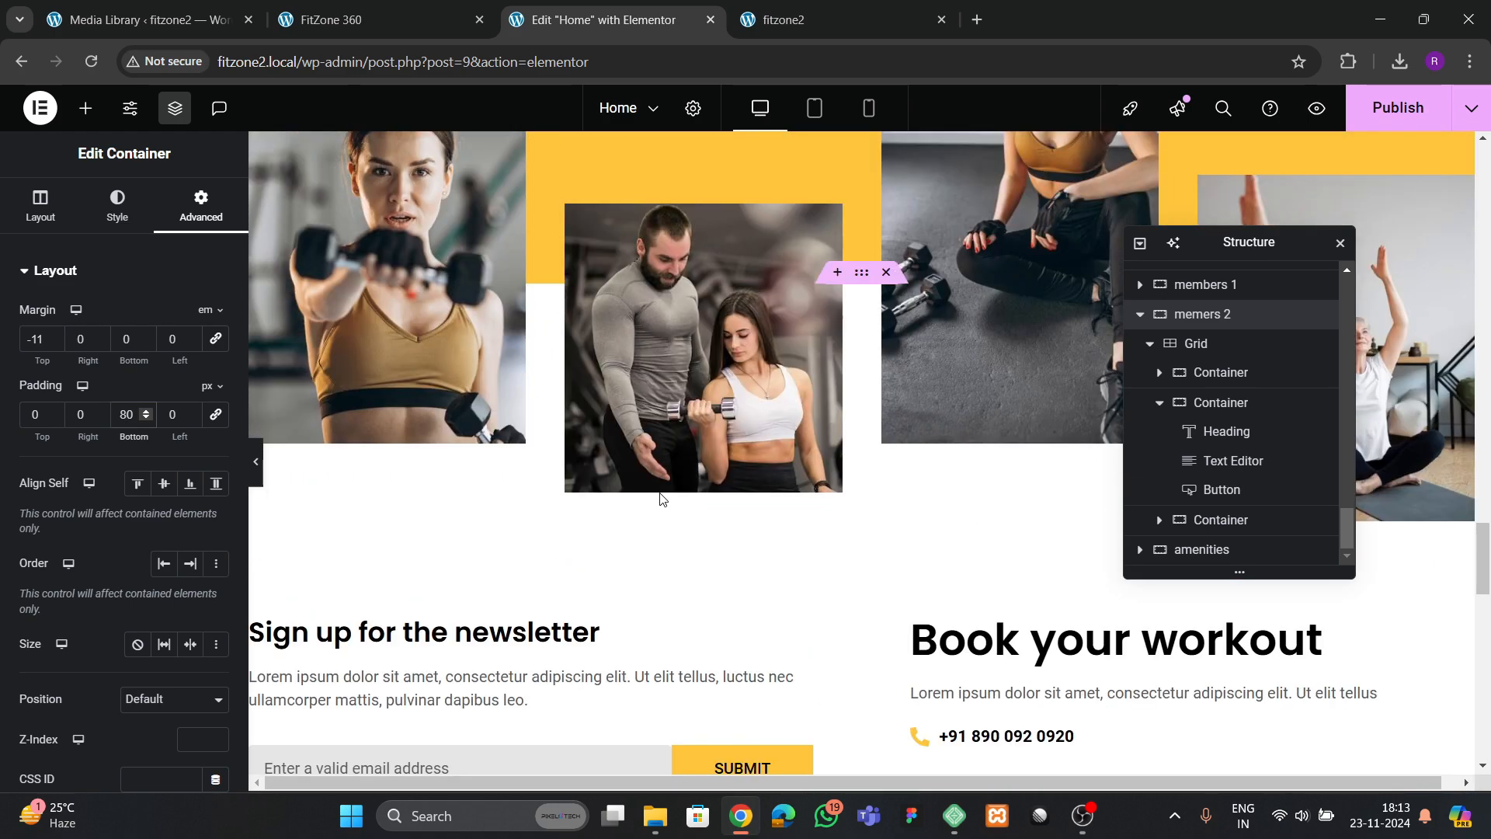
pyautogui.scroll(-2, 916, 400)
pyautogui.click(922, 340)
pyautogui.click(962, 345)
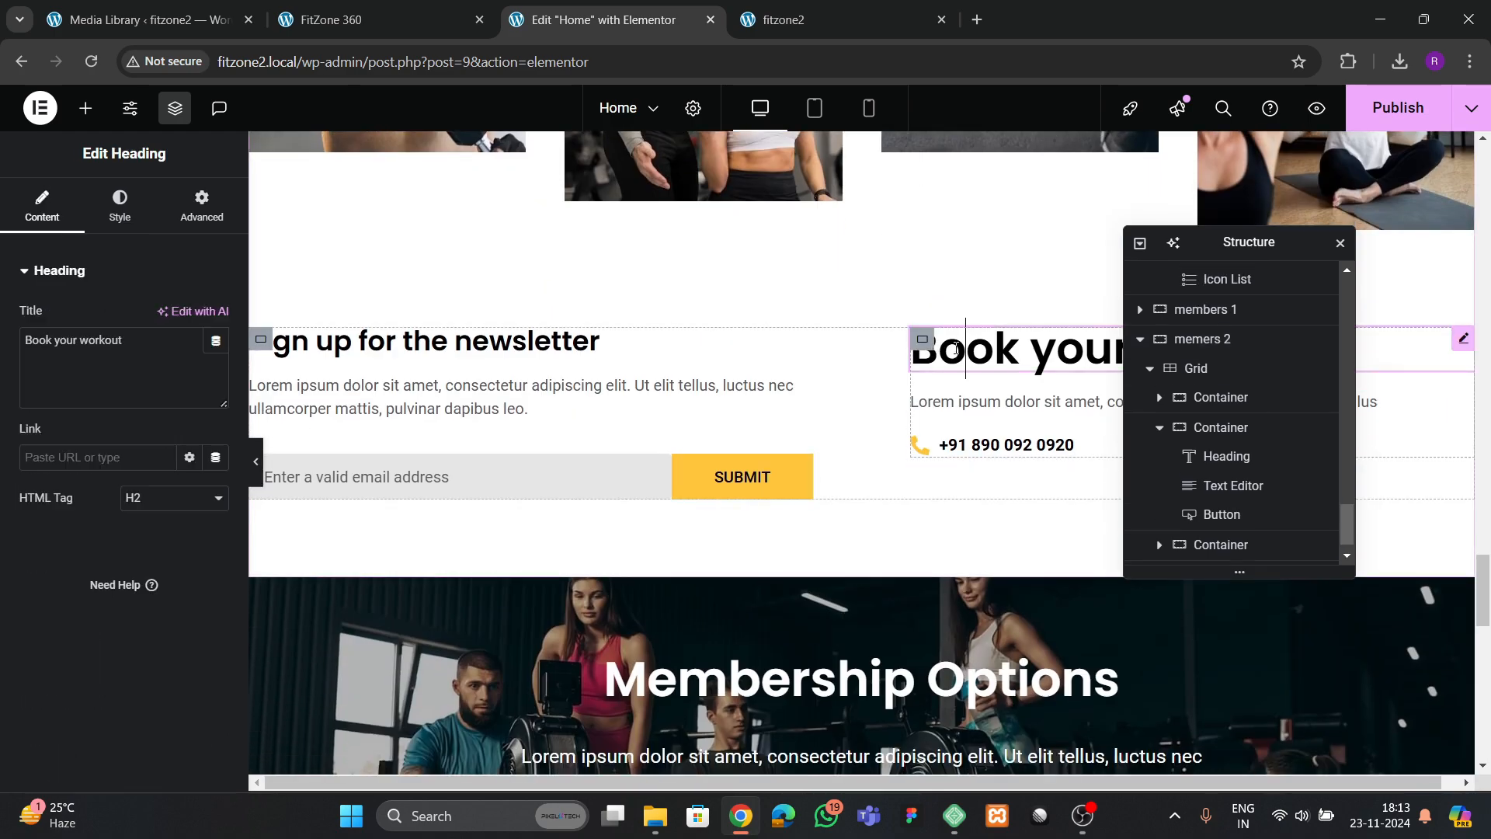
pyautogui.rightClick(962, 346)
pyautogui.click(1013, 439)
pyautogui.scroll(-5, 848, 491)
pyautogui.scroll(-10, 848, 491)
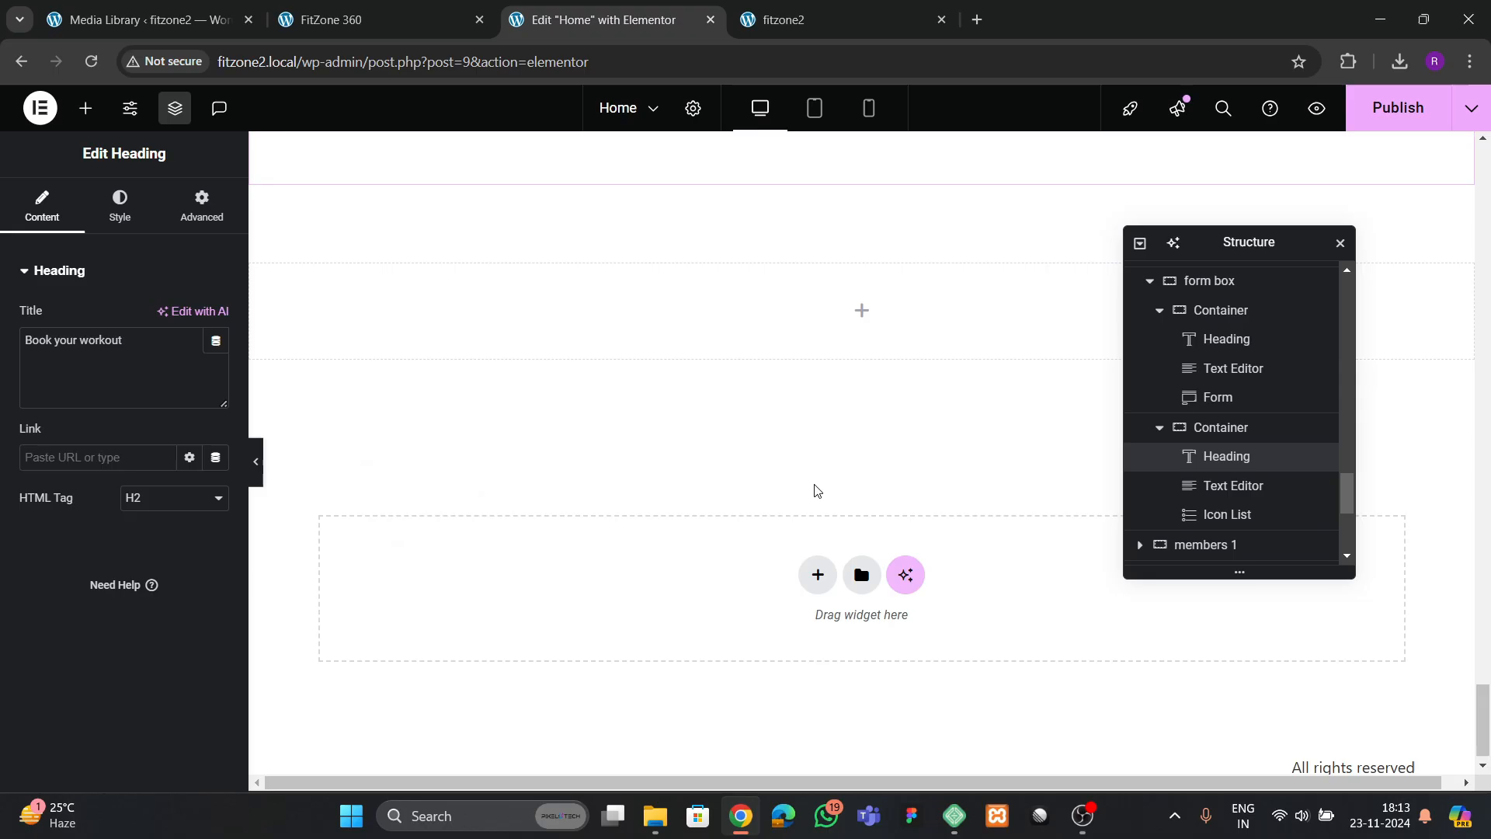
pyautogui.rightClick(709, 296)
pyautogui.click(759, 440)
# Replace the pasted heading's title with "Our Amenities"
pyautogui.click(118, 339)
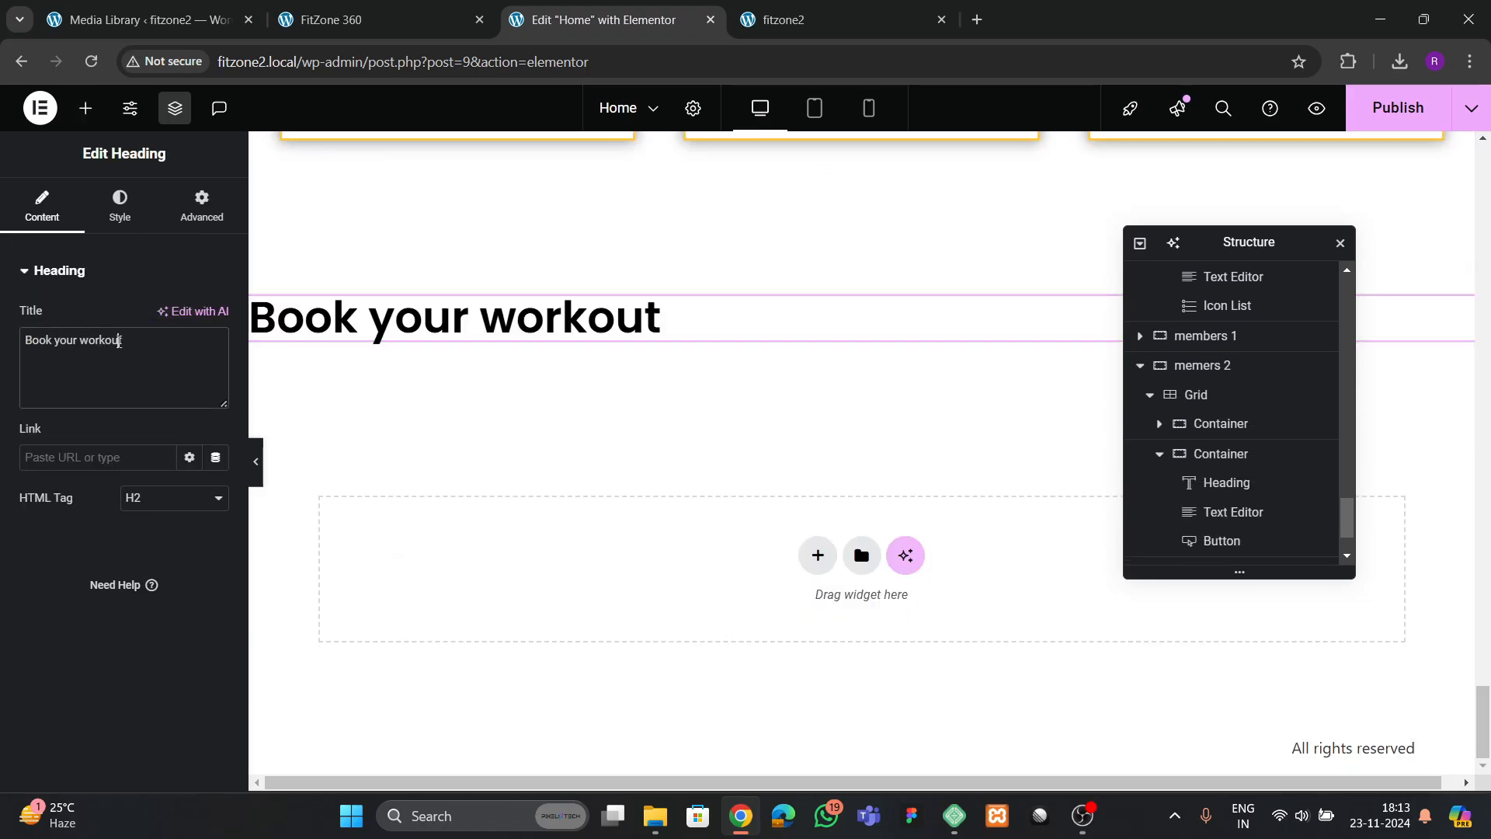
pyautogui.hotkey('ctrl', 'a')
pyautogui.press('BackSpace')
pyautogui.write('Am')
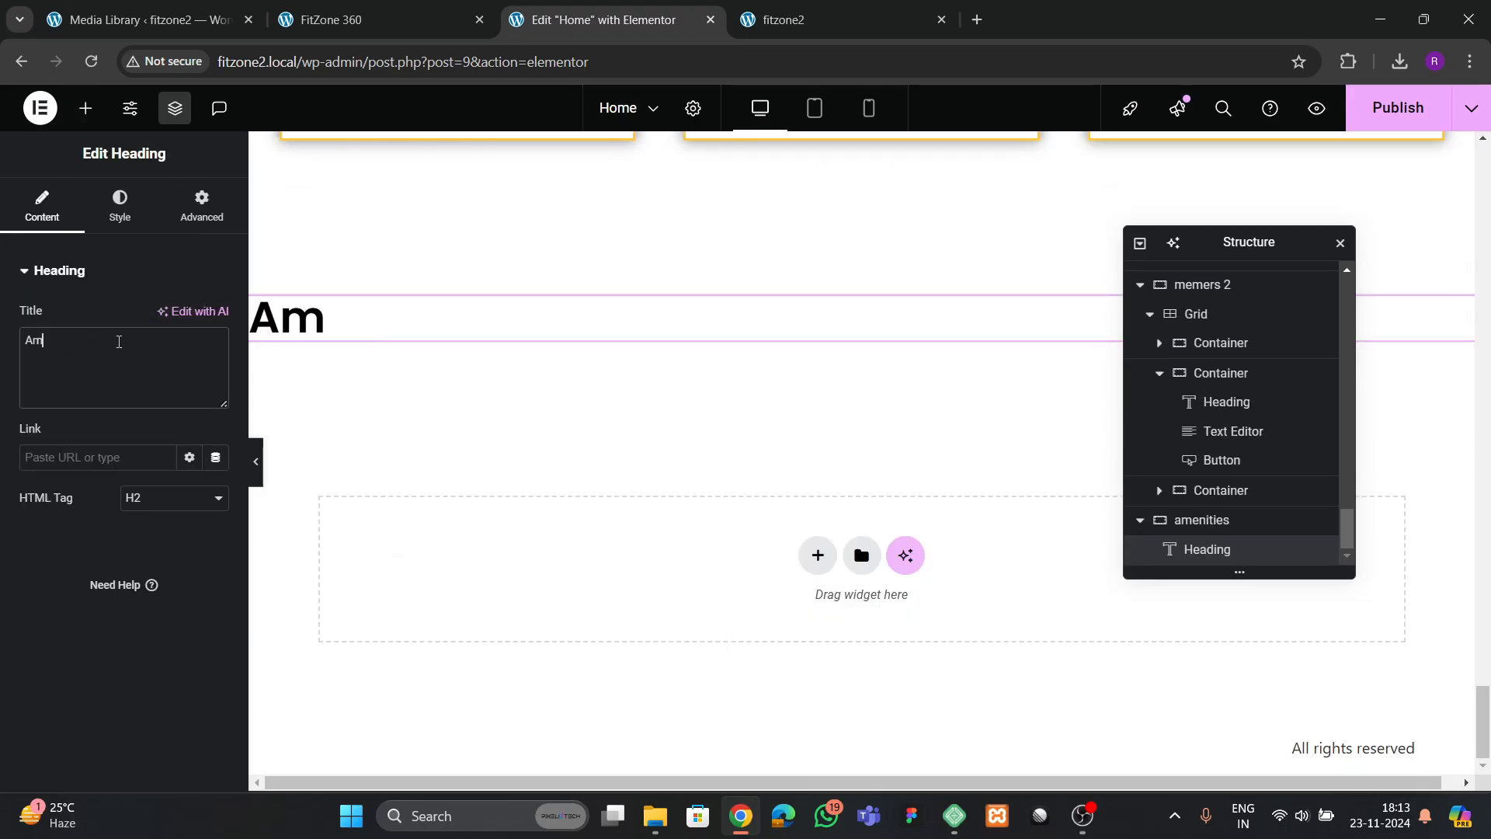
pyautogui.write('enti3ei')
pyautogui.press('BackSpace')
pyautogui.press('BackSpace')
pyautogui.press('BackSpace')
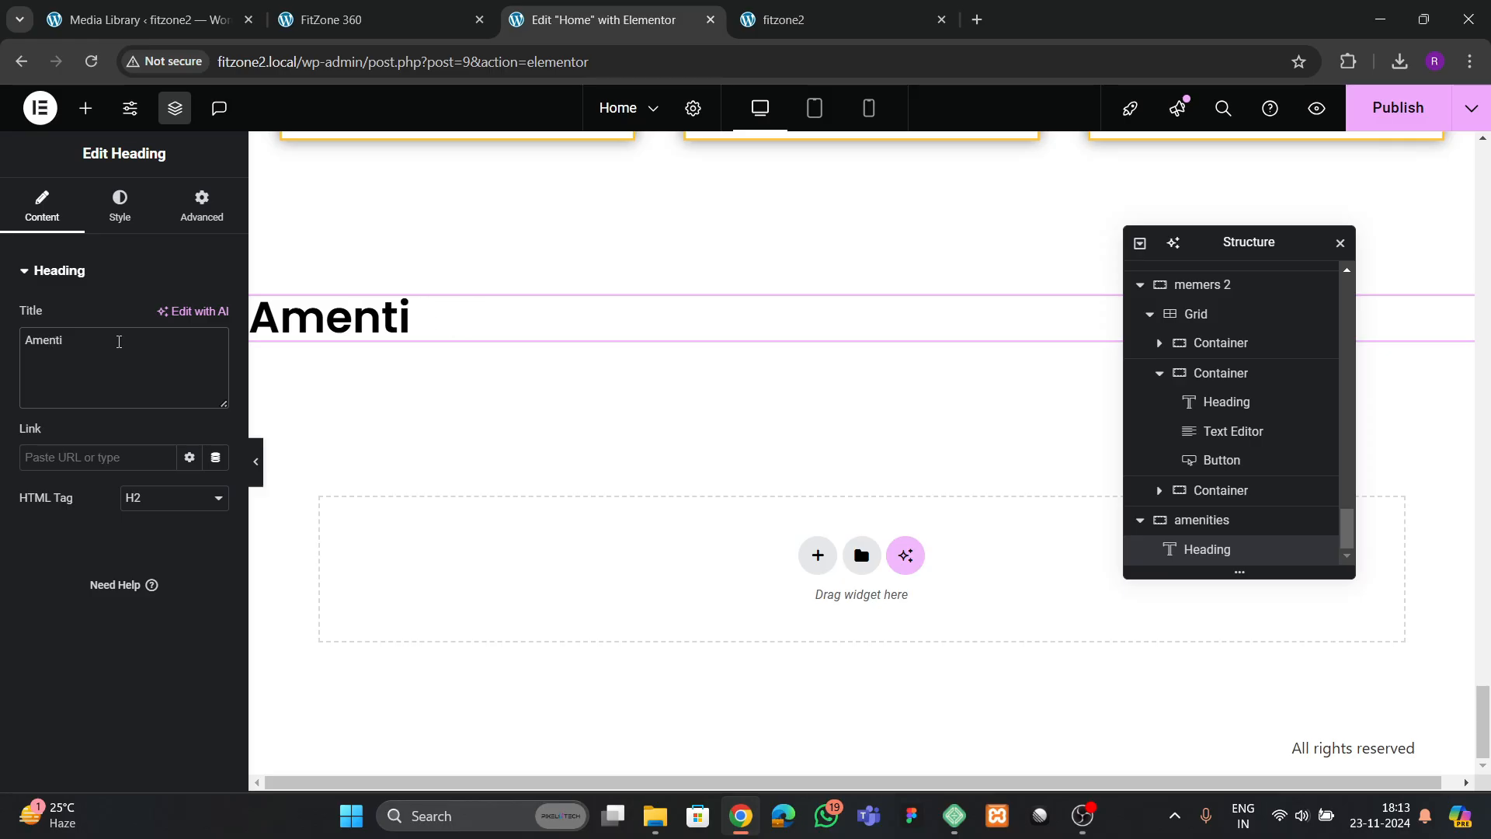
pyautogui.write('ities')
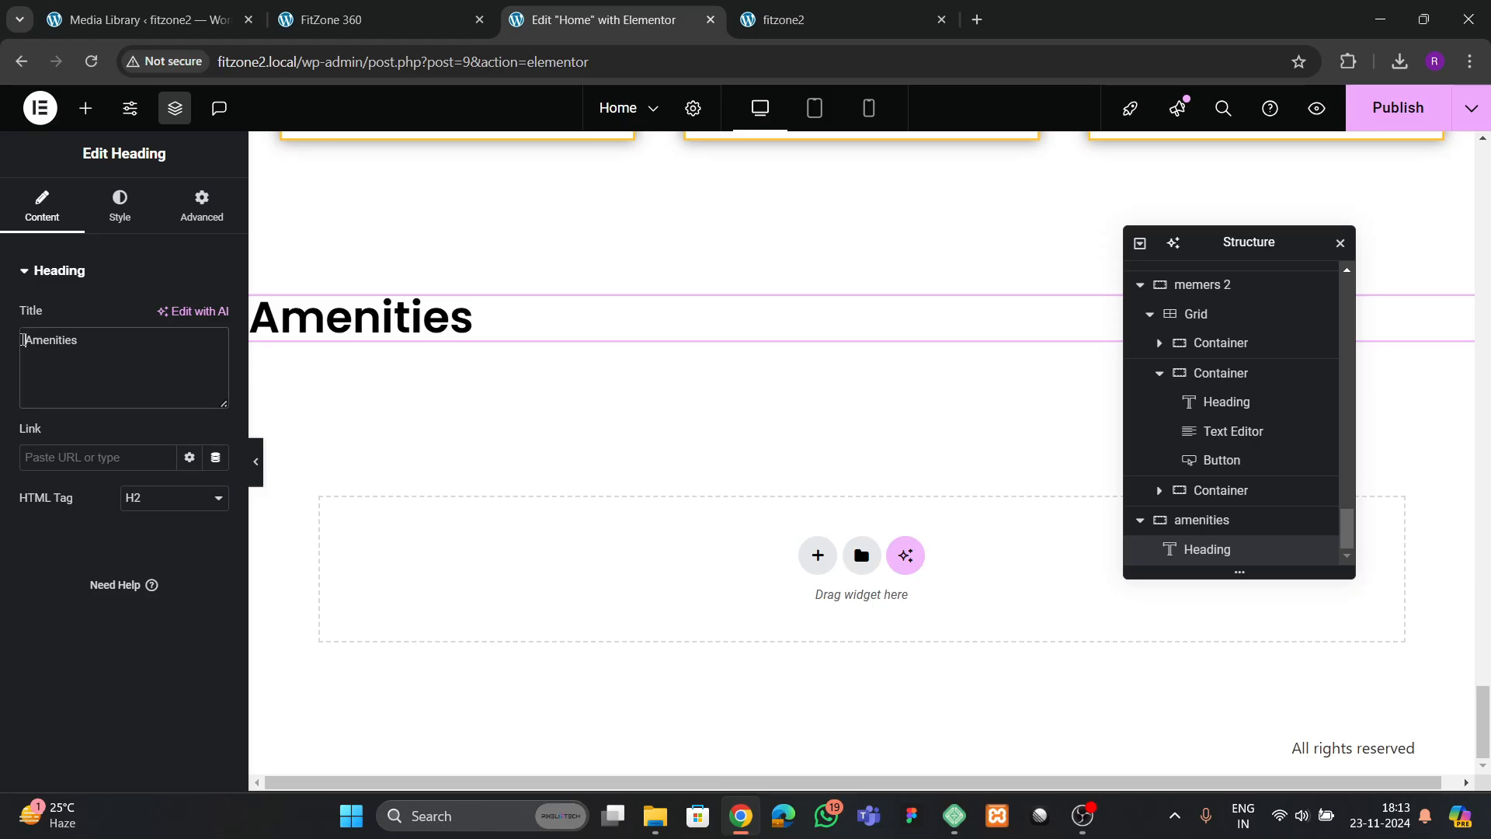
pyautogui.write('Our')
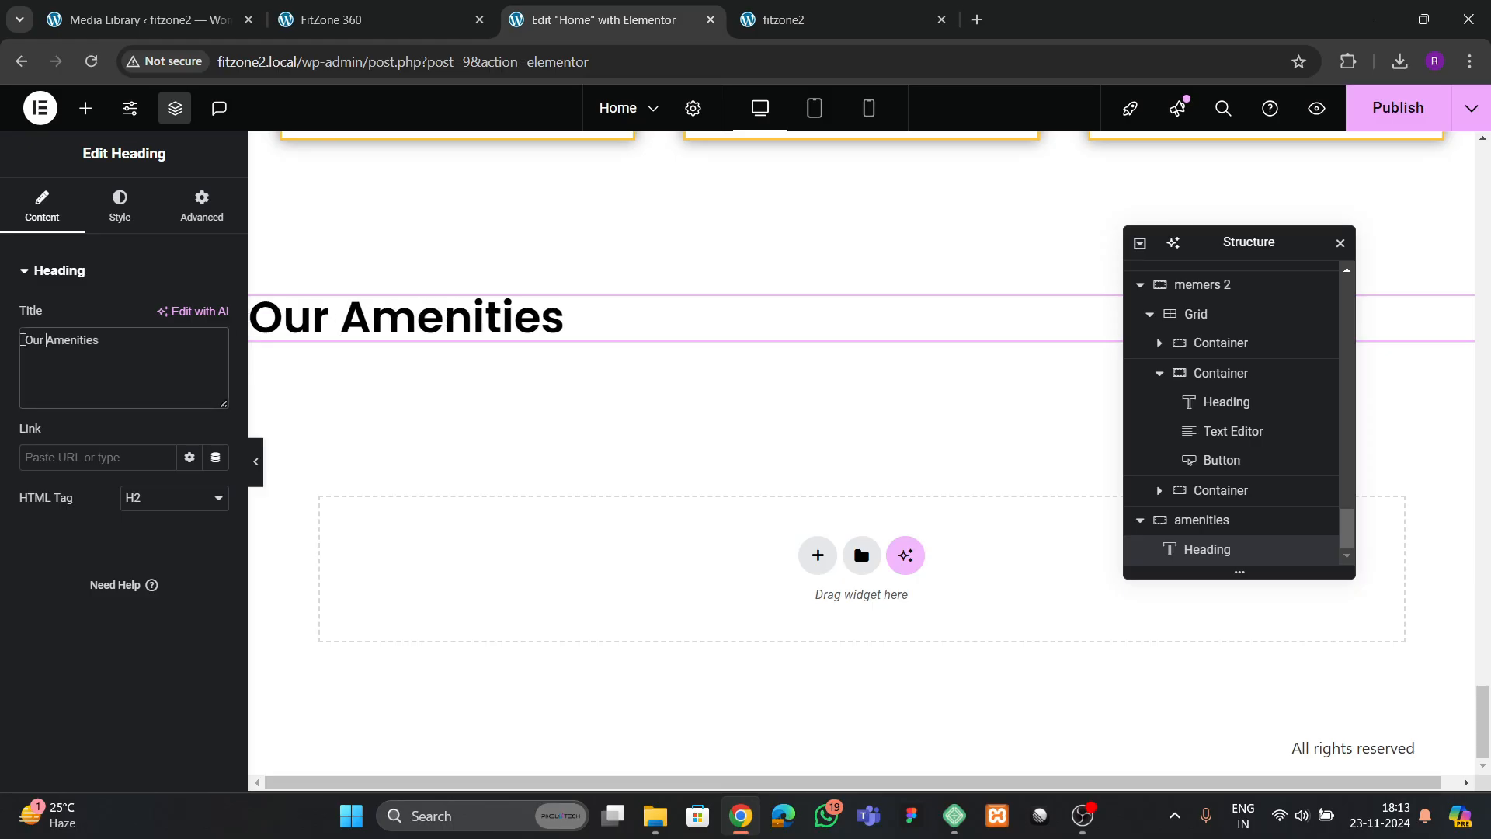
# Set the "amenities" container's content justification and item alignment to center
pyautogui.click(1215, 520)
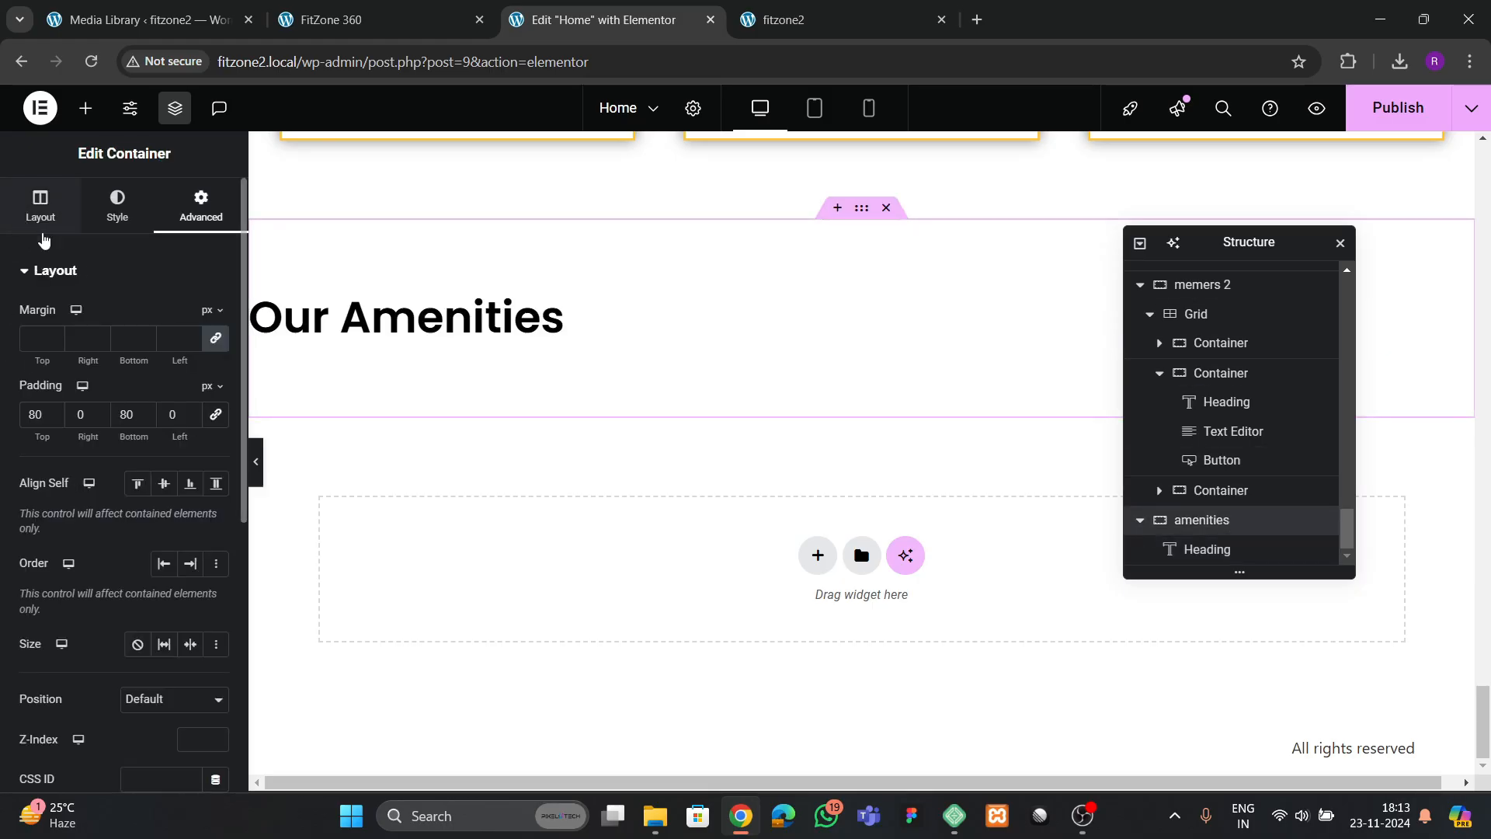
pyautogui.click(42, 208)
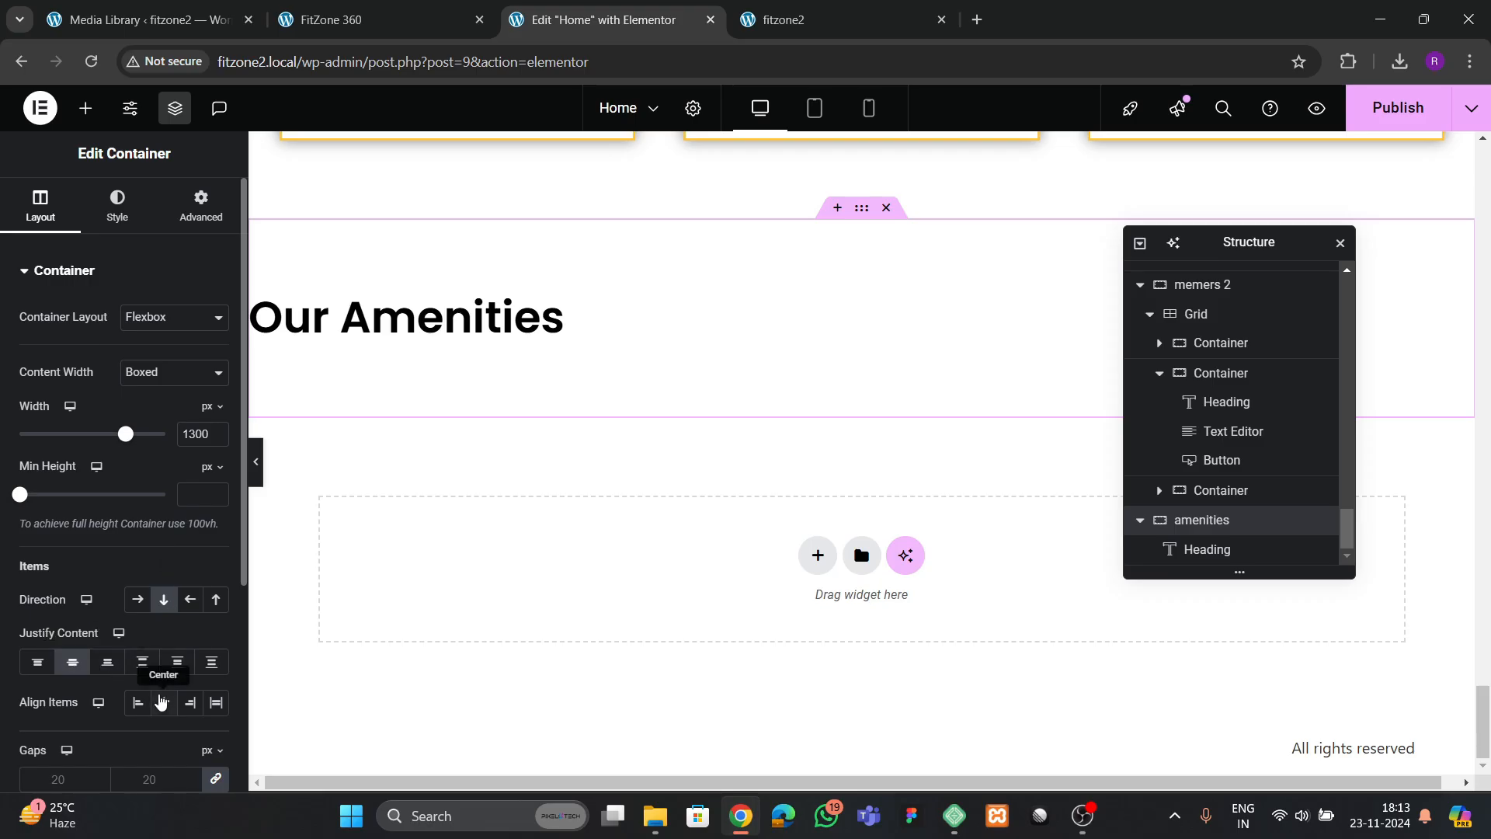
pyautogui.click(161, 701)
# Copy the newsletter section's paragraph, paste it below the "Our Amenities" heading, and center-align its text
pyautogui.click(365, 20)
pyautogui.scroll(-2, 559, 386)
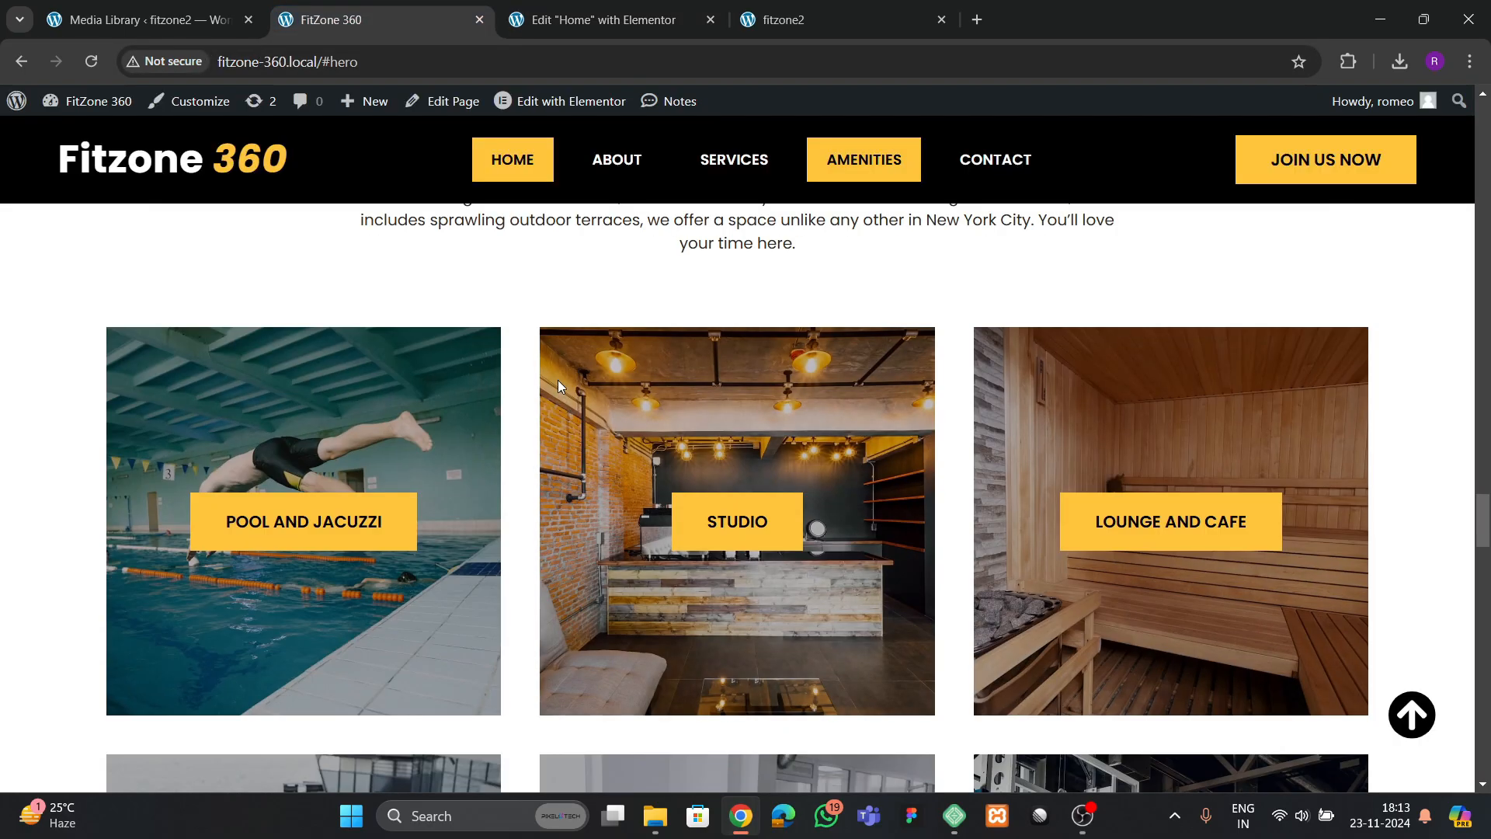
pyautogui.hotkey('ctrl', 'Tab')
pyautogui.scroll(5, 800, 529)
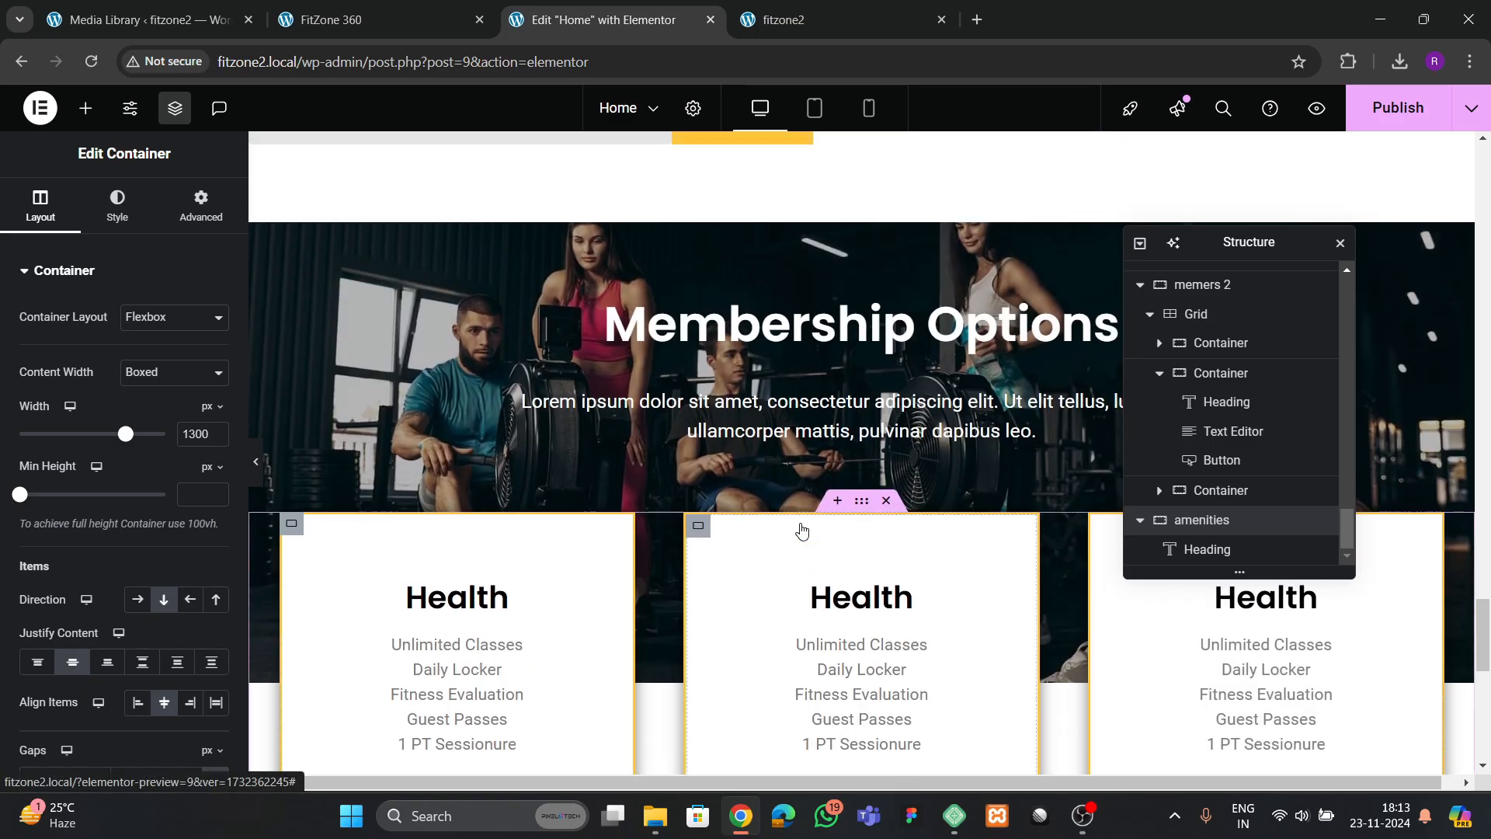
pyautogui.scroll(5, 802, 531)
pyautogui.rightClick(557, 539)
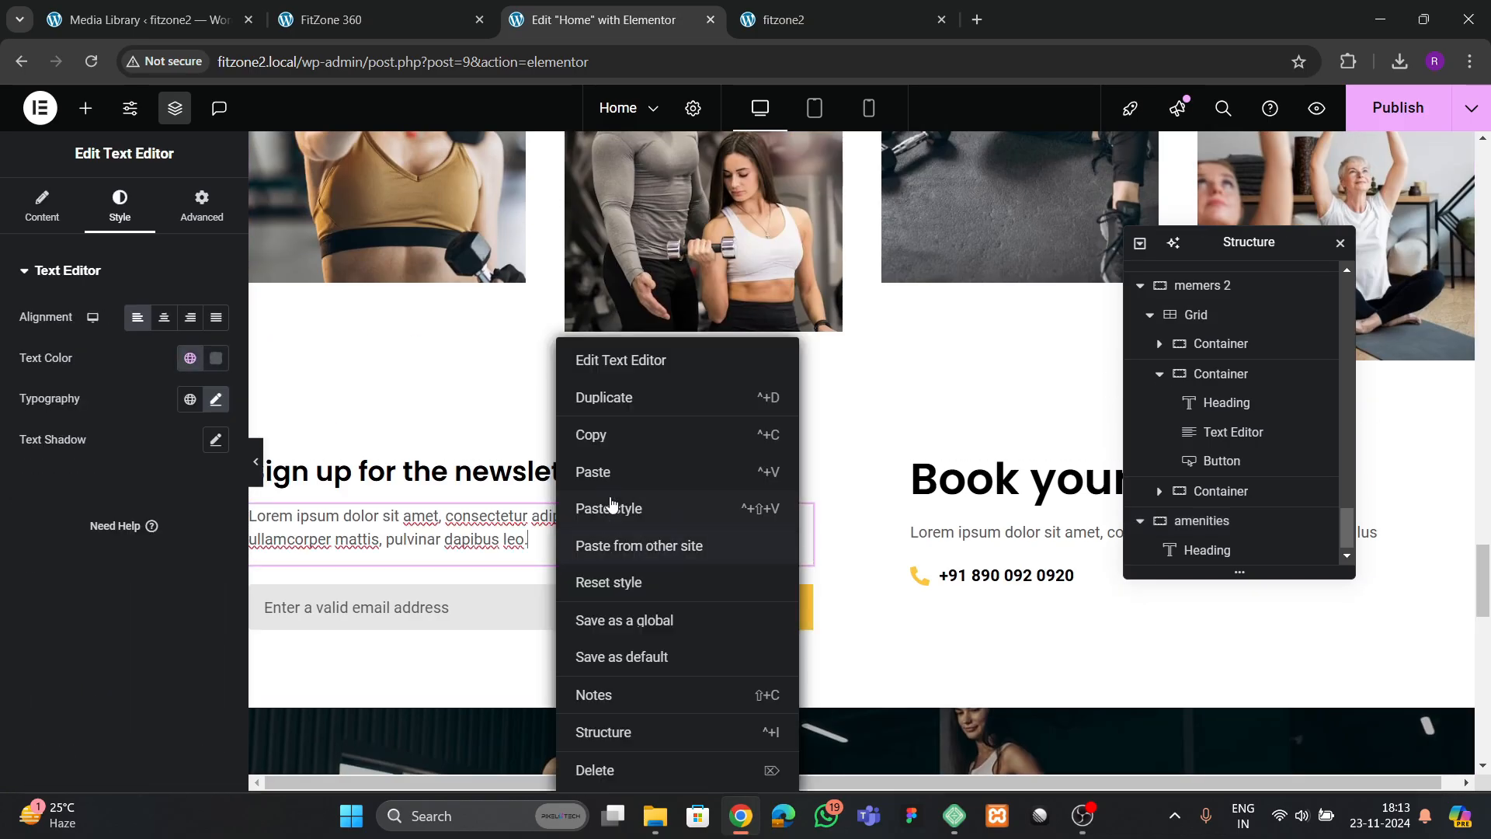
pyautogui.click(611, 508)
pyautogui.scroll(-10, 678, 534)
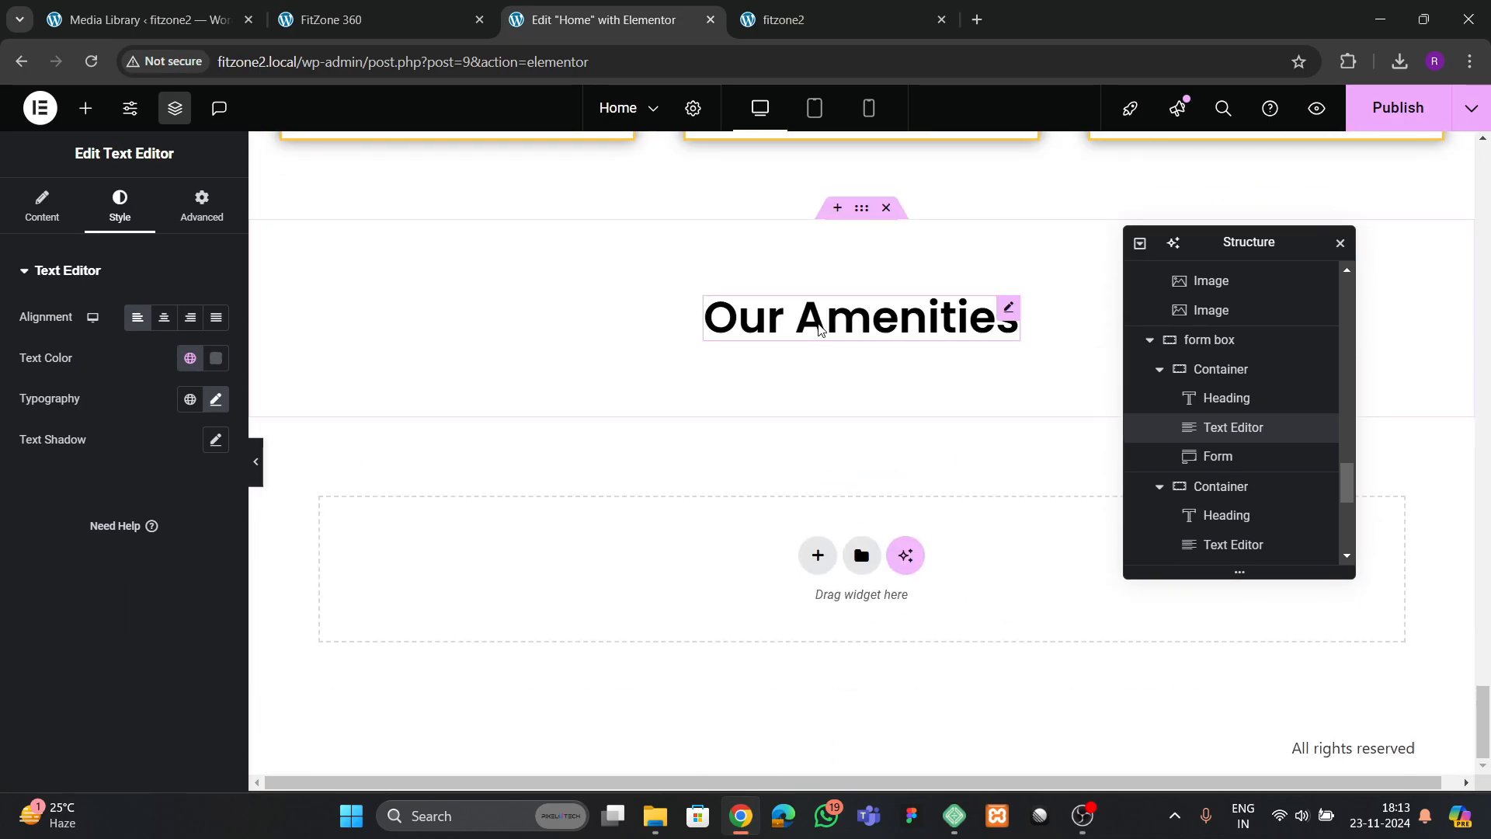
pyautogui.rightClick(819, 329)
pyautogui.click(864, 456)
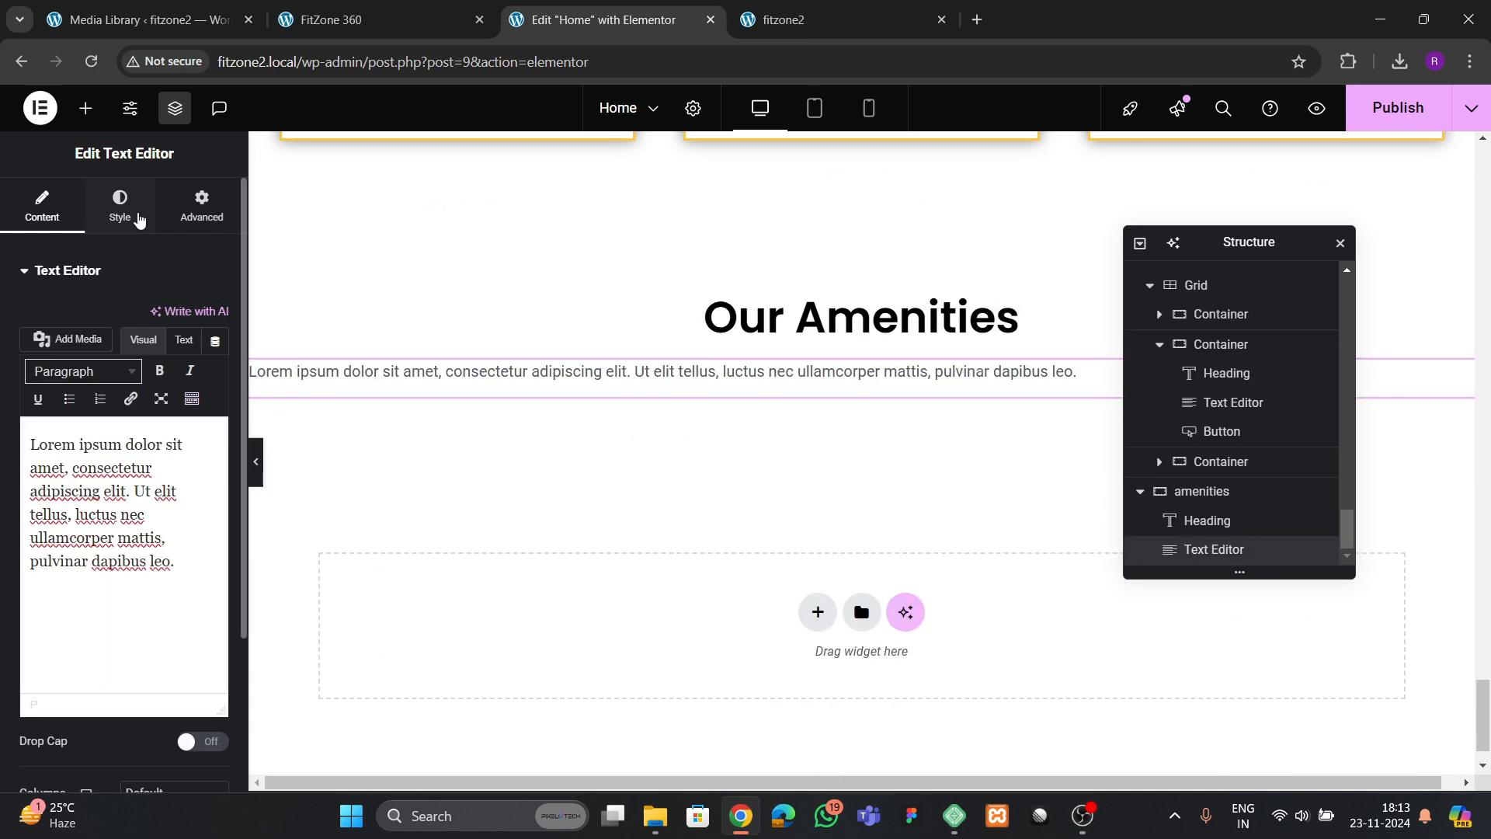
pyautogui.click(138, 218)
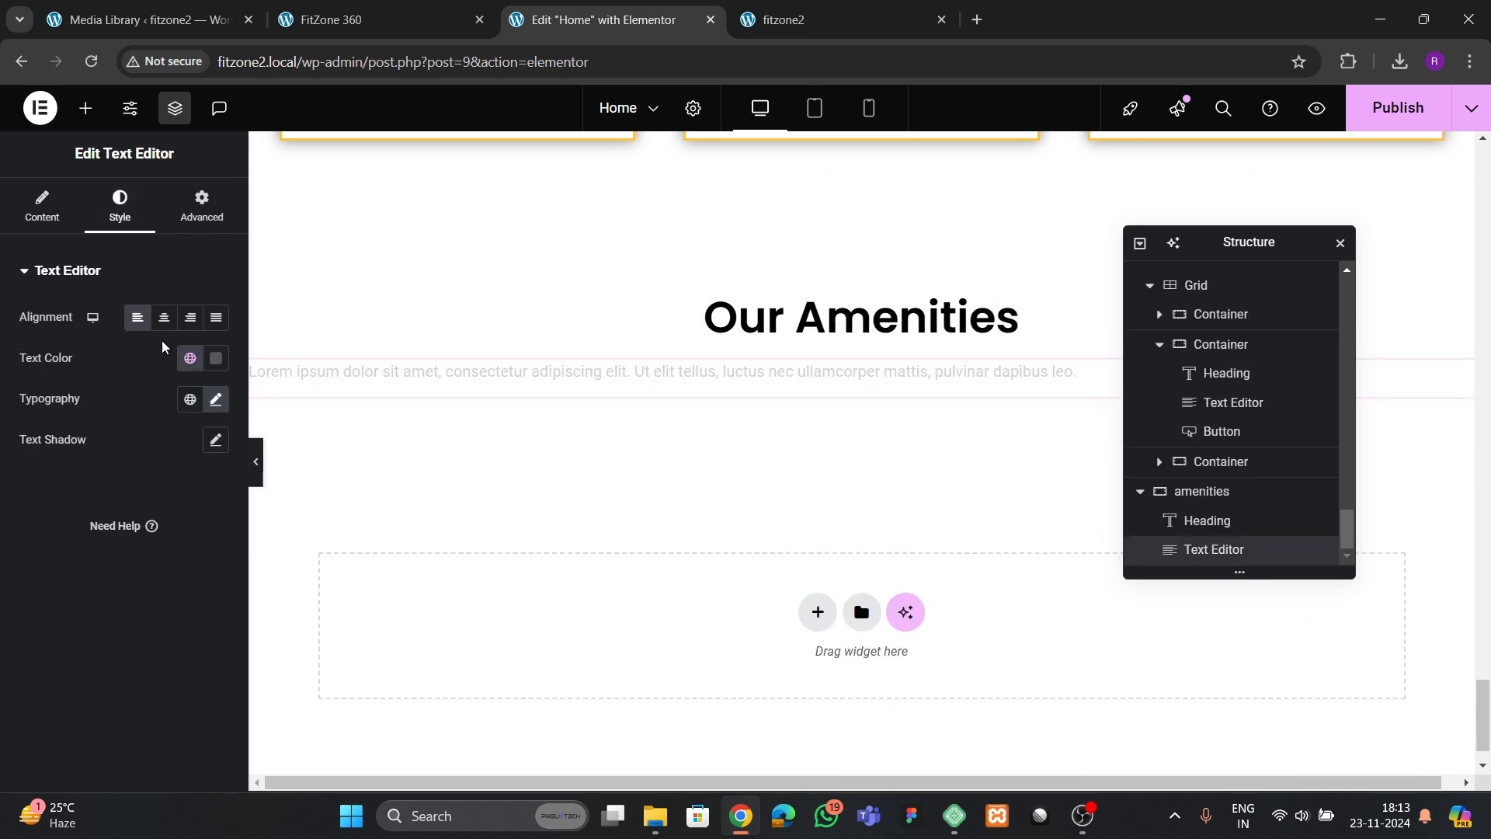
# Replace the pasted paragraph's text with the Amenities description copied from the FitZone 360 reference page
pyautogui.click(352, 21)
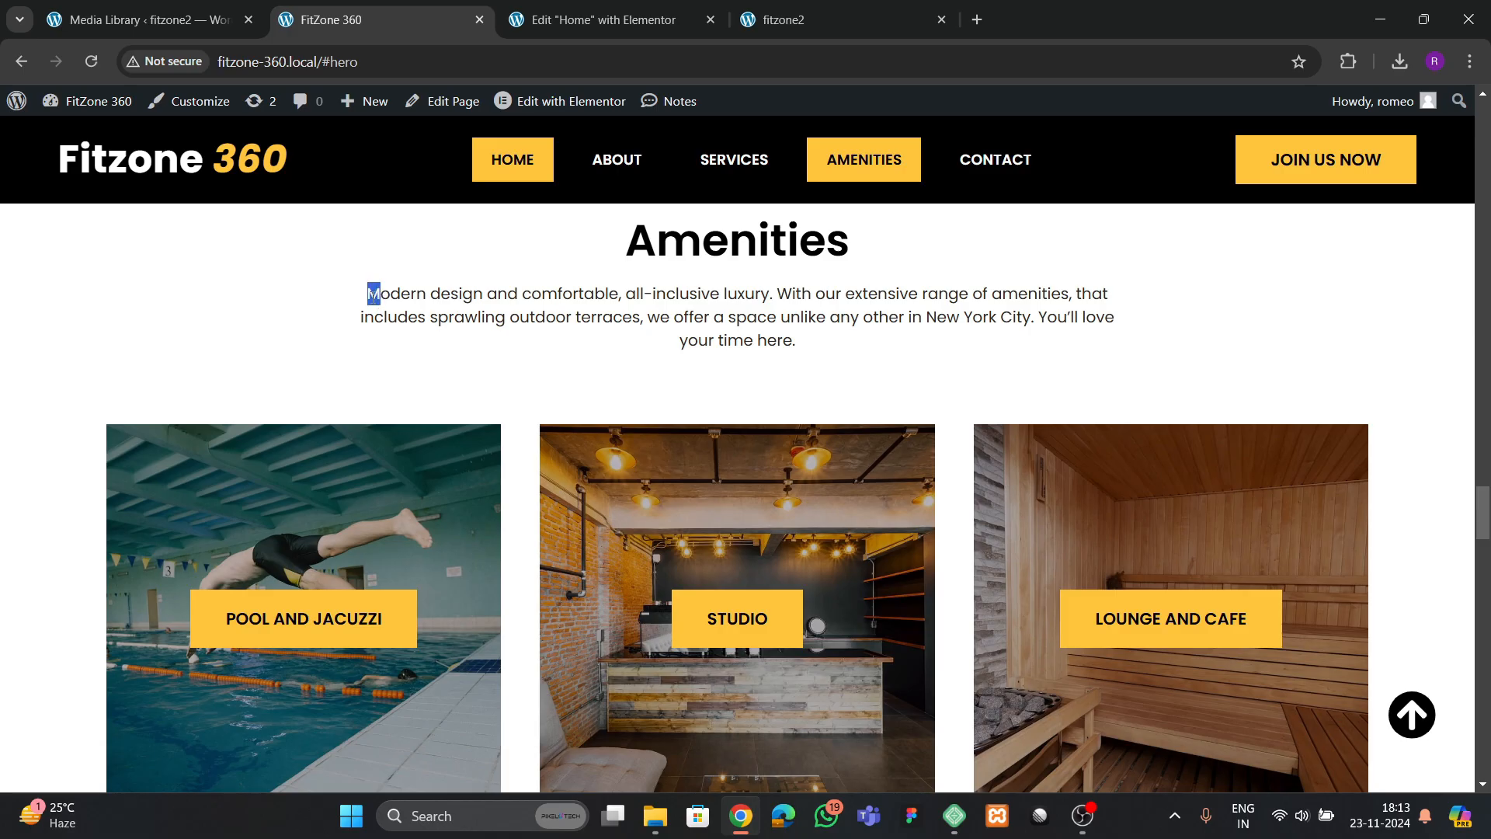
pyautogui.moveTo(367, 301); pyautogui.dragTo(882, 347)
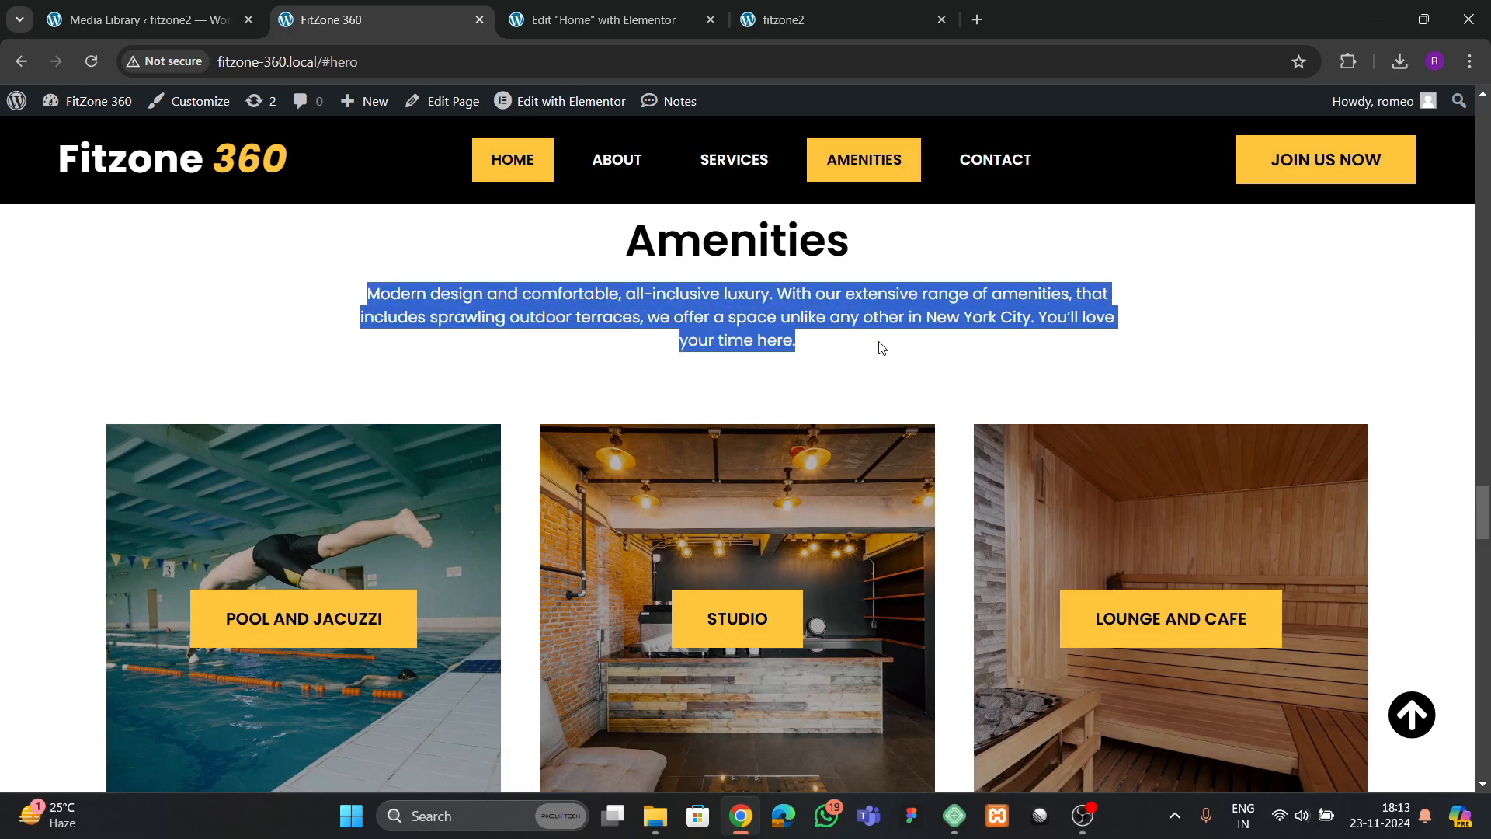
pyautogui.click(588, 31)
pyautogui.click(61, 228)
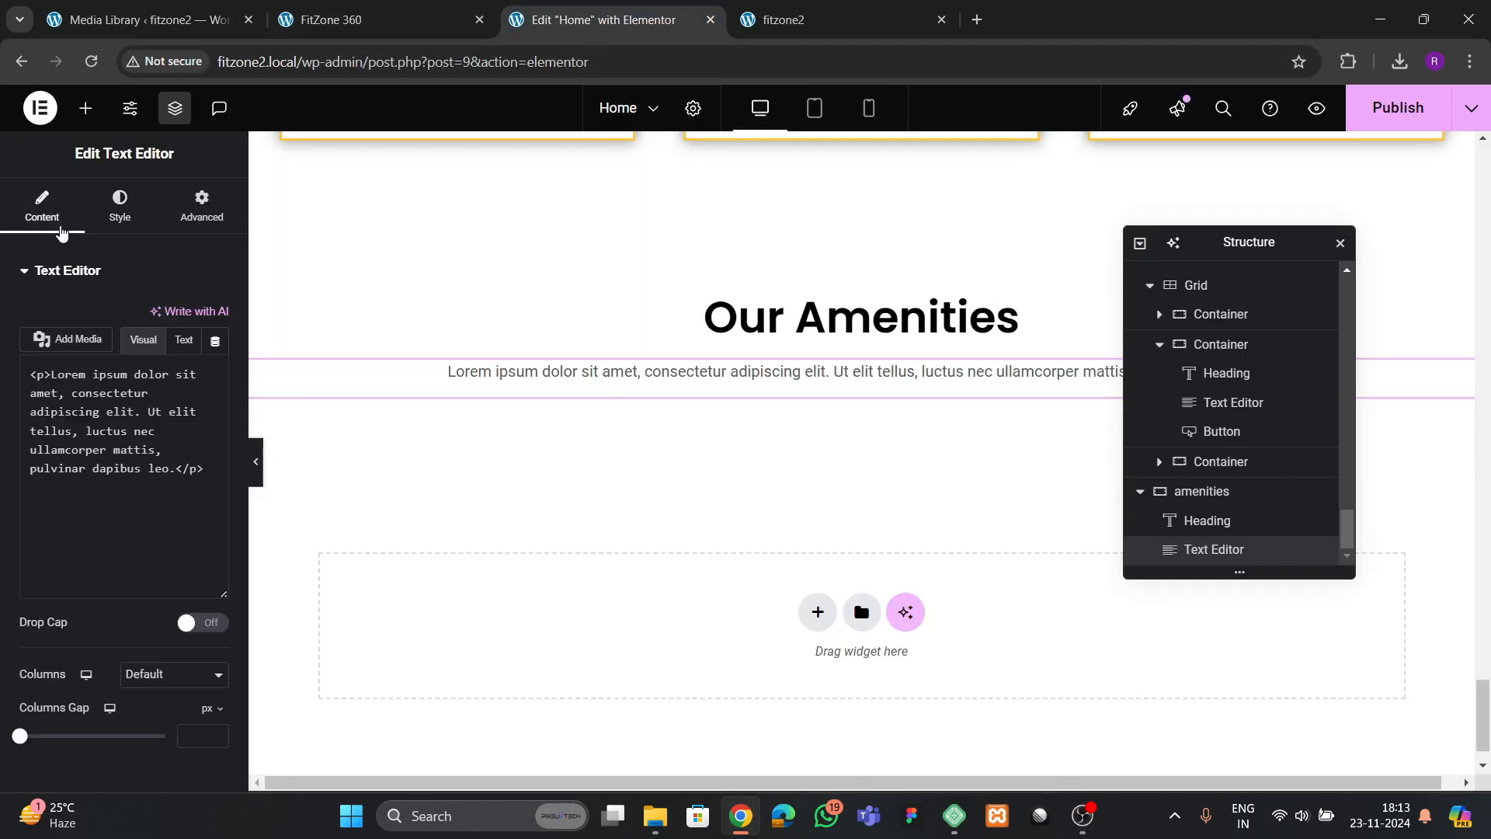
pyautogui.click(184, 340)
pyautogui.hotkey('ctrl', 'a')
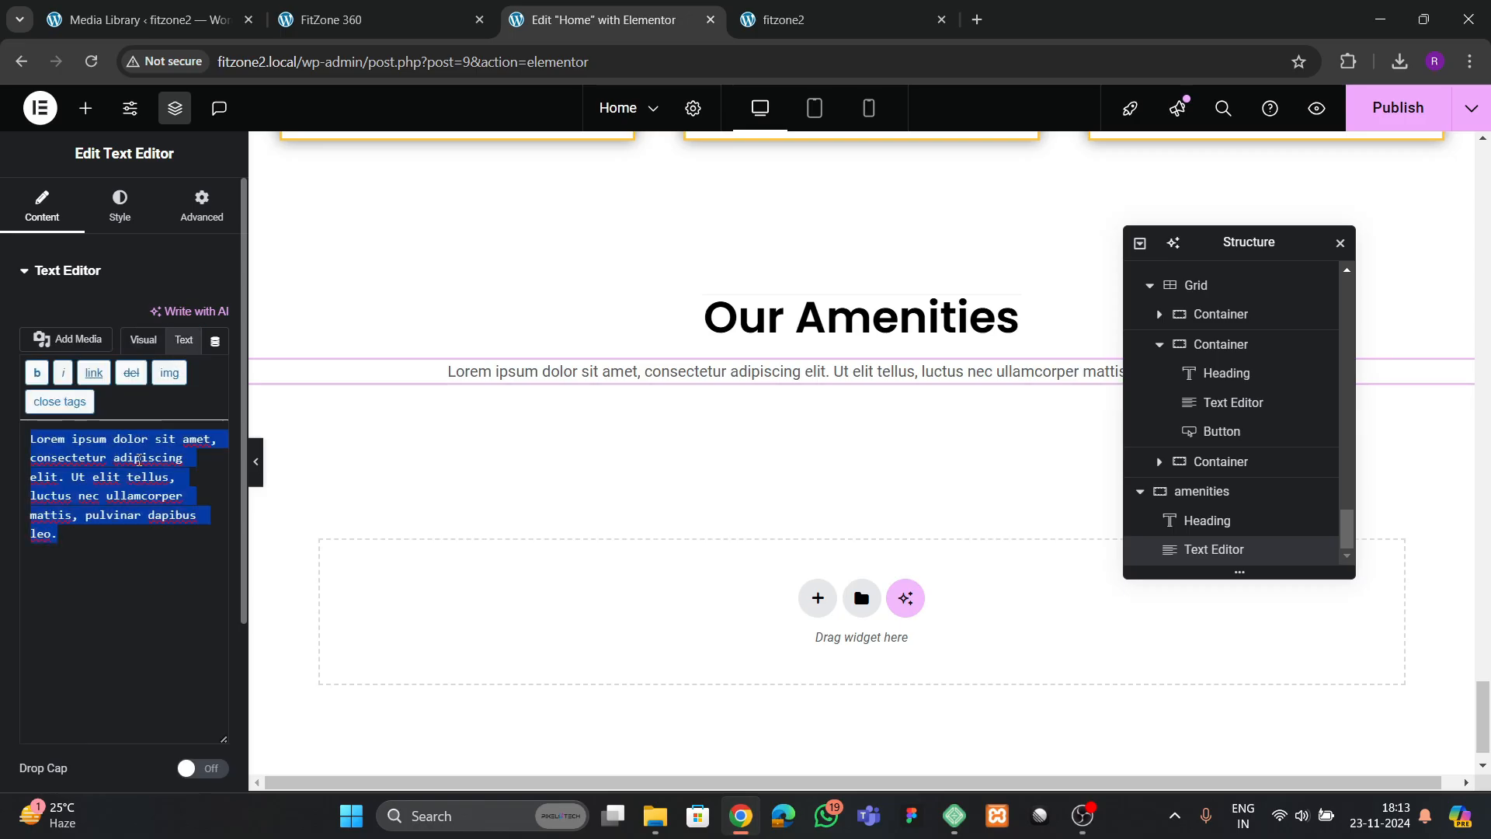
pyautogui.hotkey('ctrl', 'v')
# Give the amenities paragraph a custom width of 58%
pyautogui.click(120, 221)
pyautogui.click(199, 215)
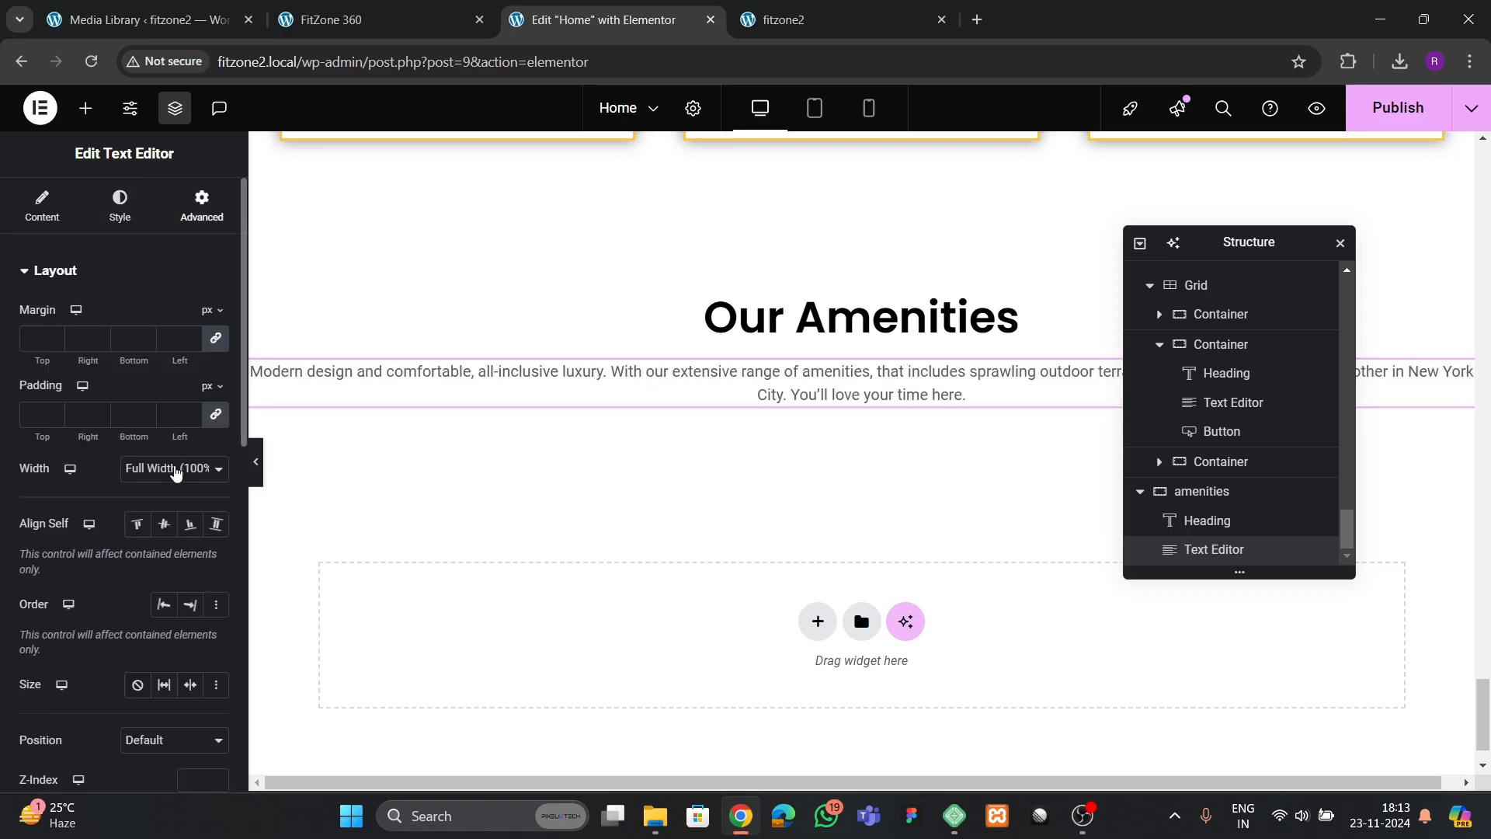
pyautogui.click(156, 469)
pyautogui.click(153, 564)
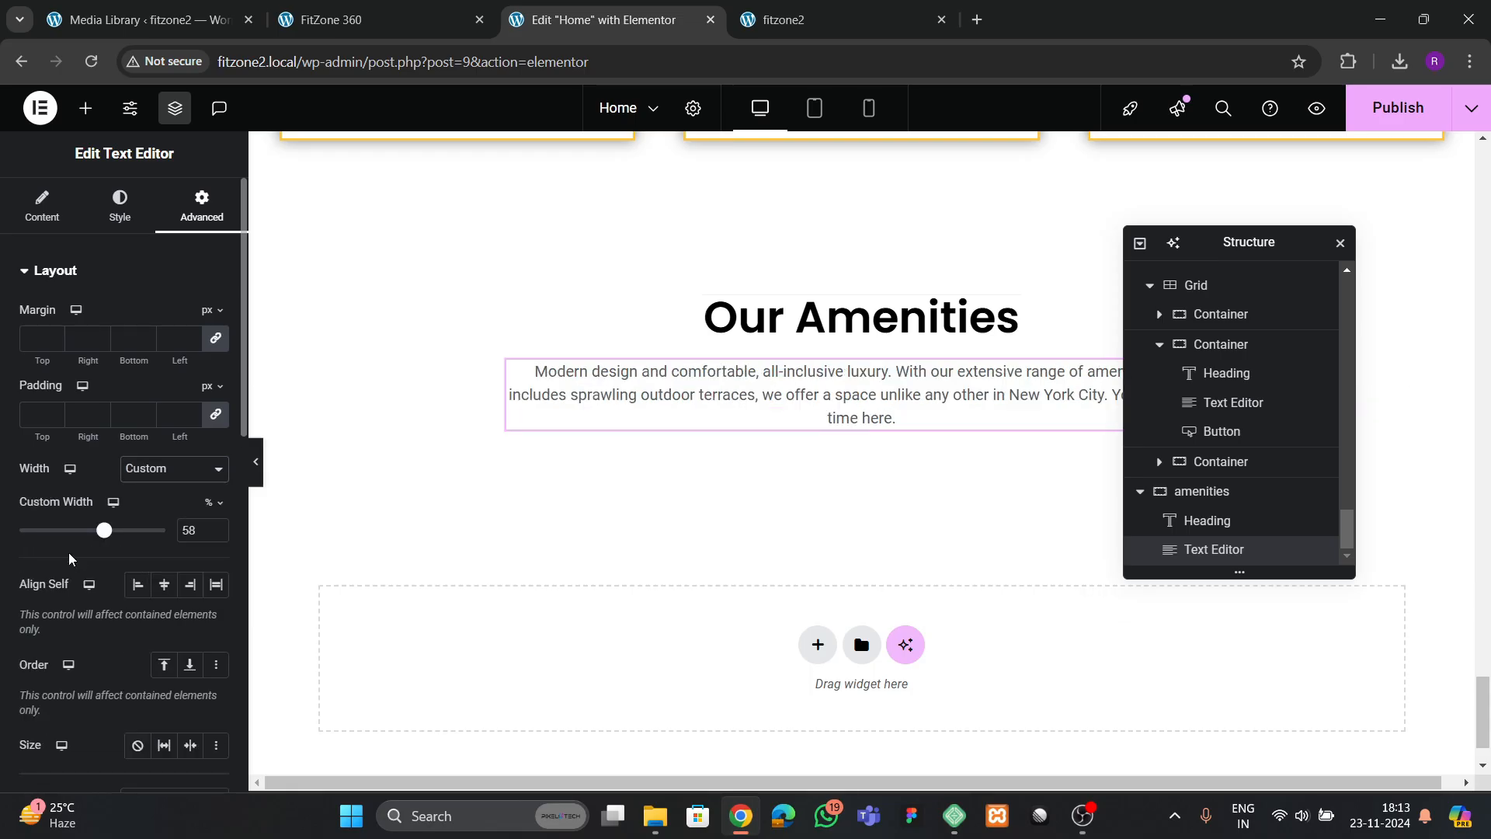
pyautogui.moveTo(106, 536)
pyautogui.mouseDown()
pyautogui.moveTo(80, 536)
pyautogui.moveTo(104, 530)
pyautogui.mouseUp()
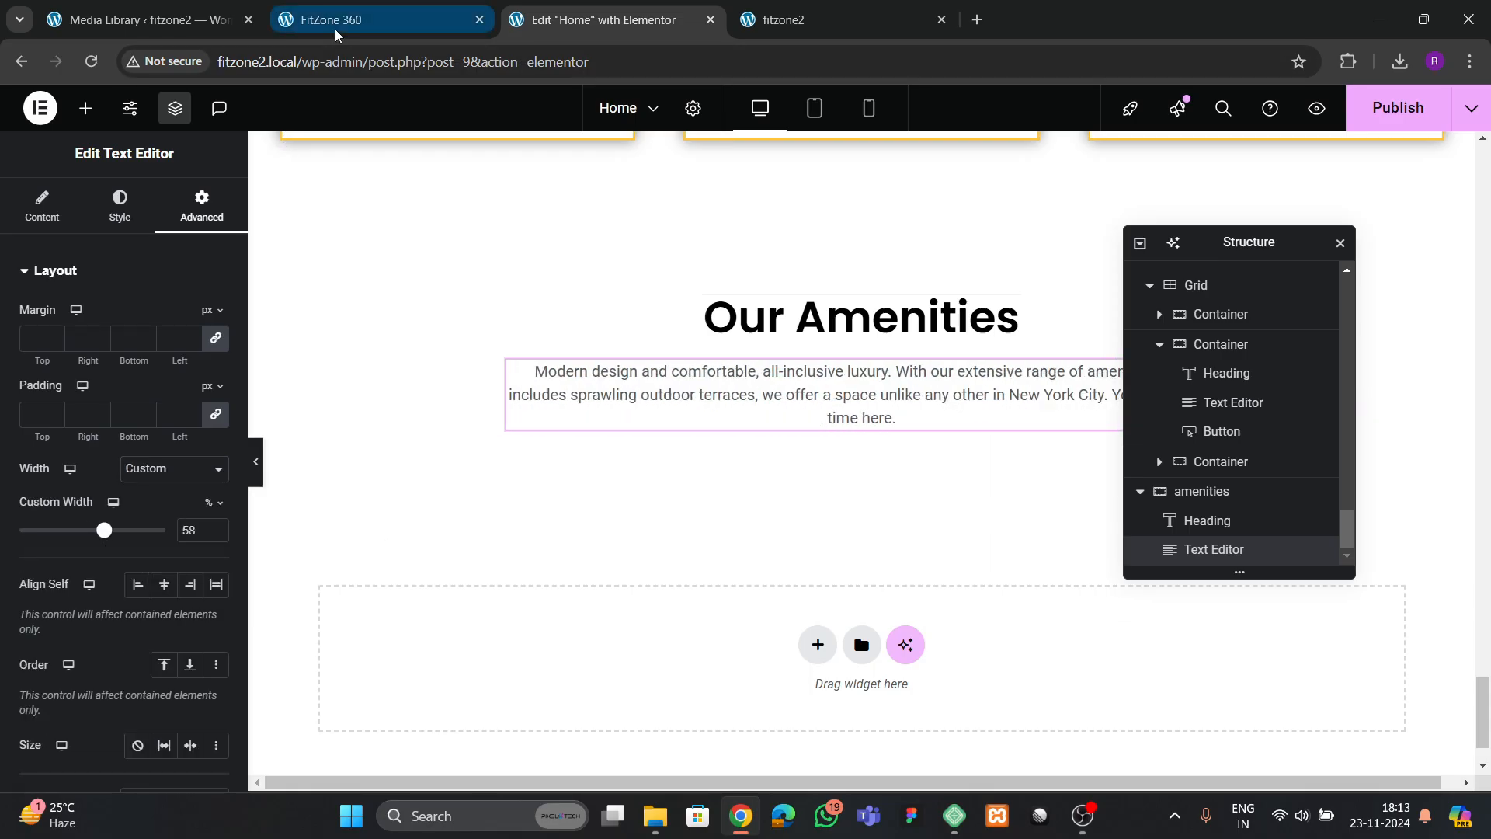
# Check the reference's amenities tiles and add a Grid below the paragraph in the "amenities" container
pyautogui.click(433, 31)
pyautogui.scroll(-1, 594, 393)
pyautogui.click(621, 20)
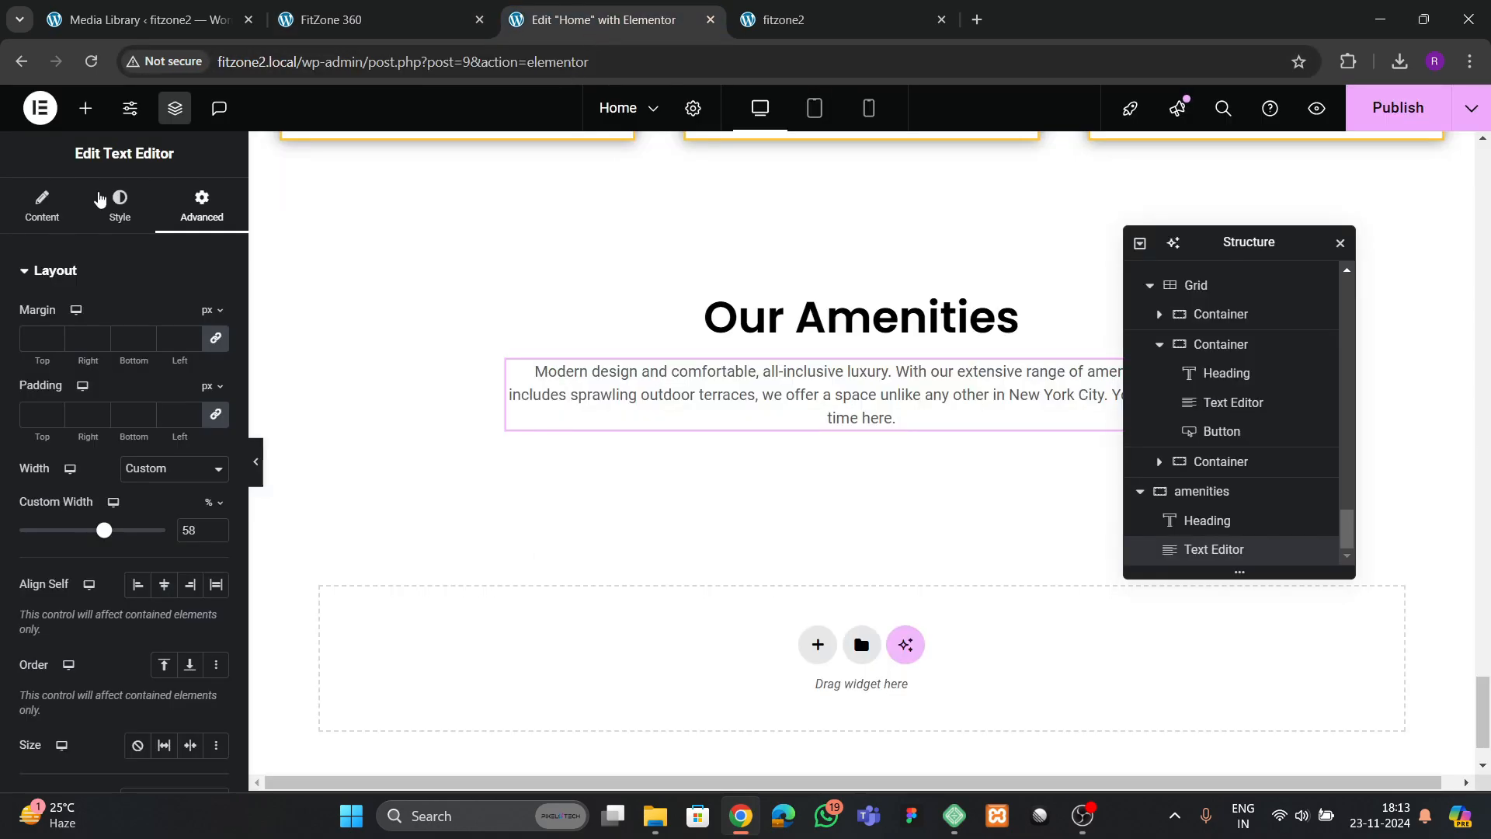
pyautogui.click(86, 109)
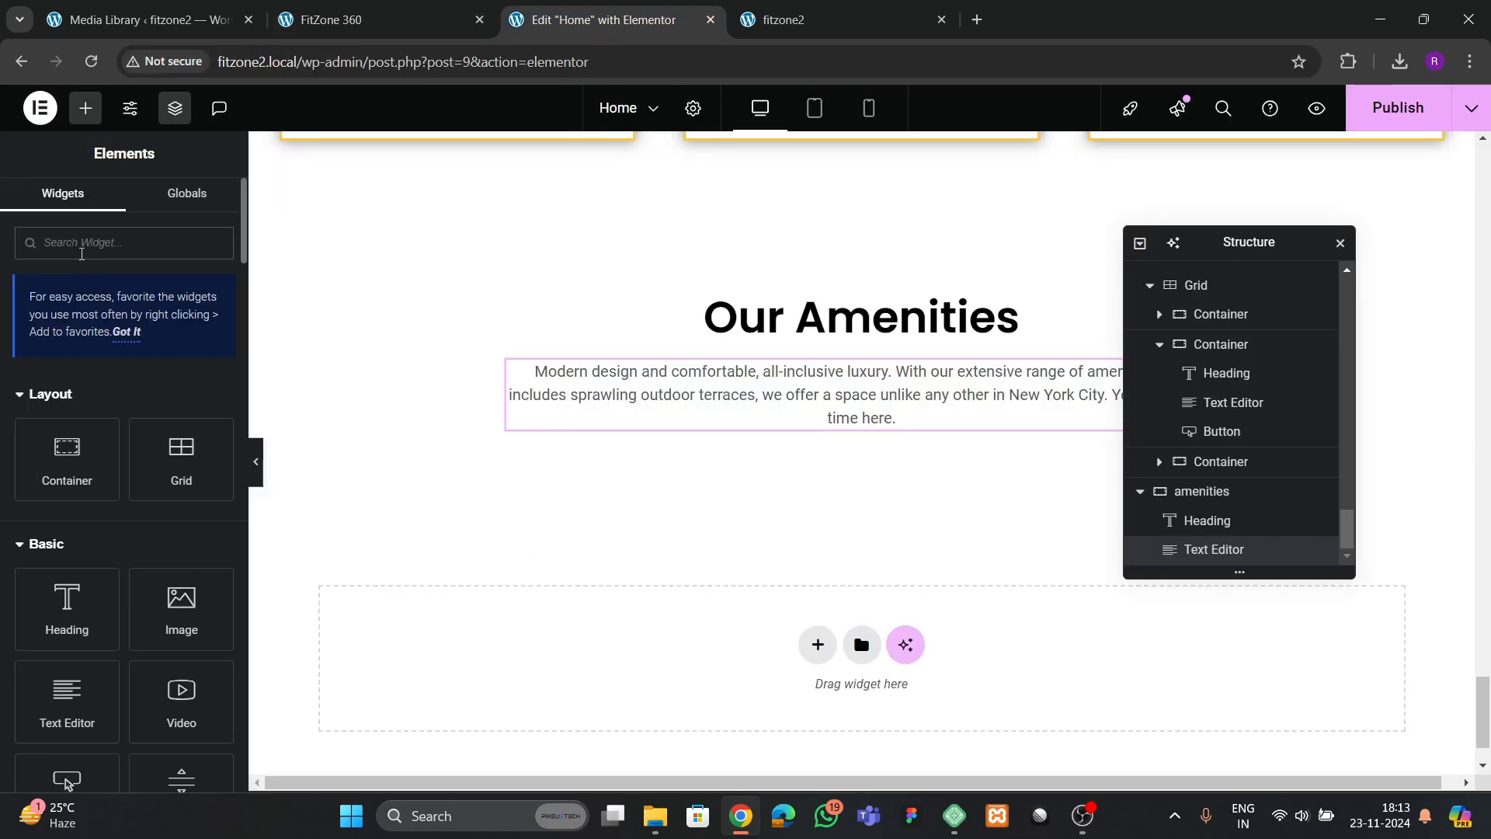
pyautogui.write('grid')
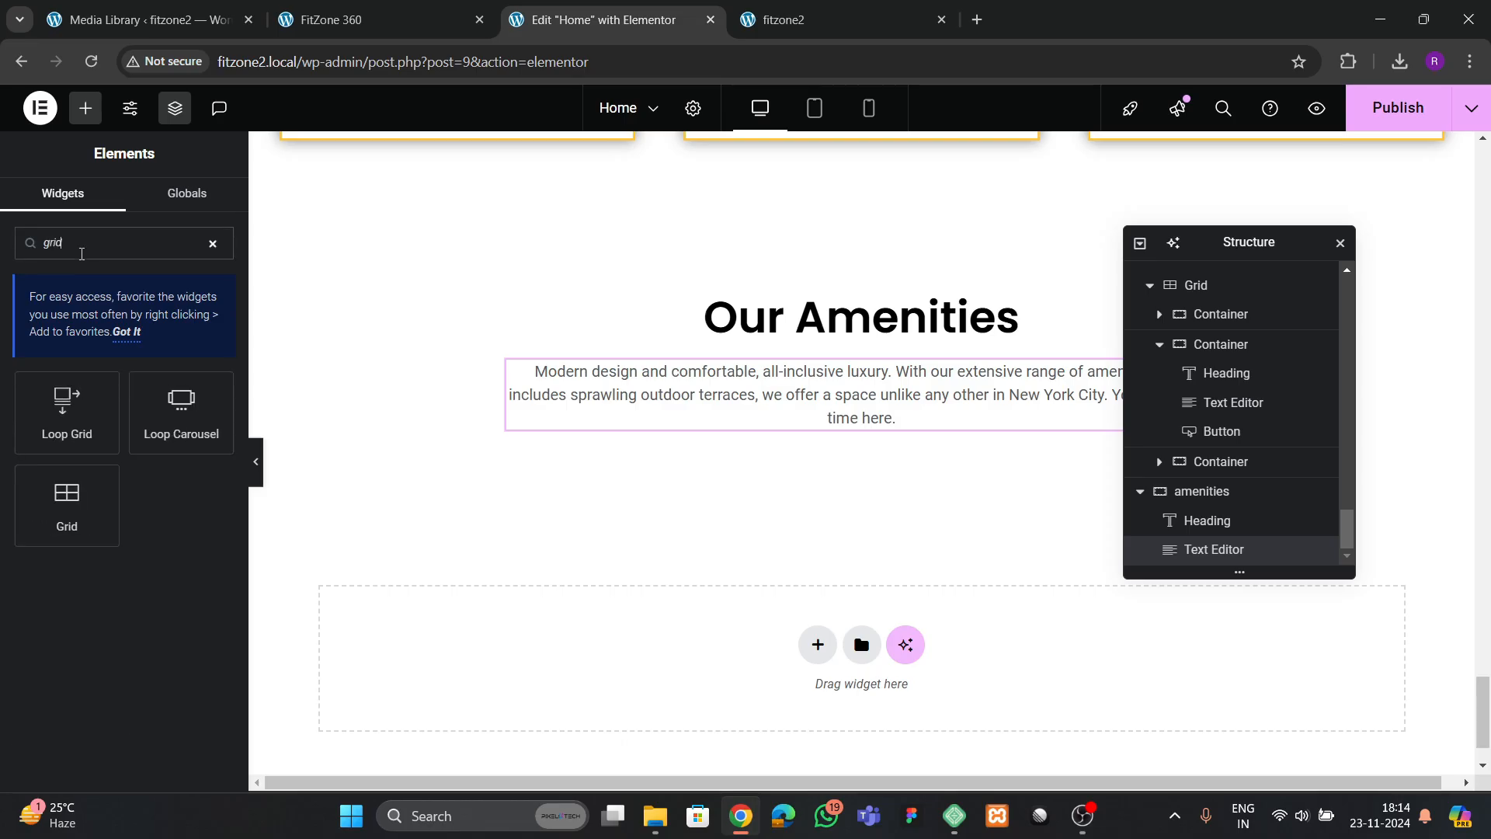
pyautogui.moveTo(47, 532); pyautogui.dragTo(674, 435)
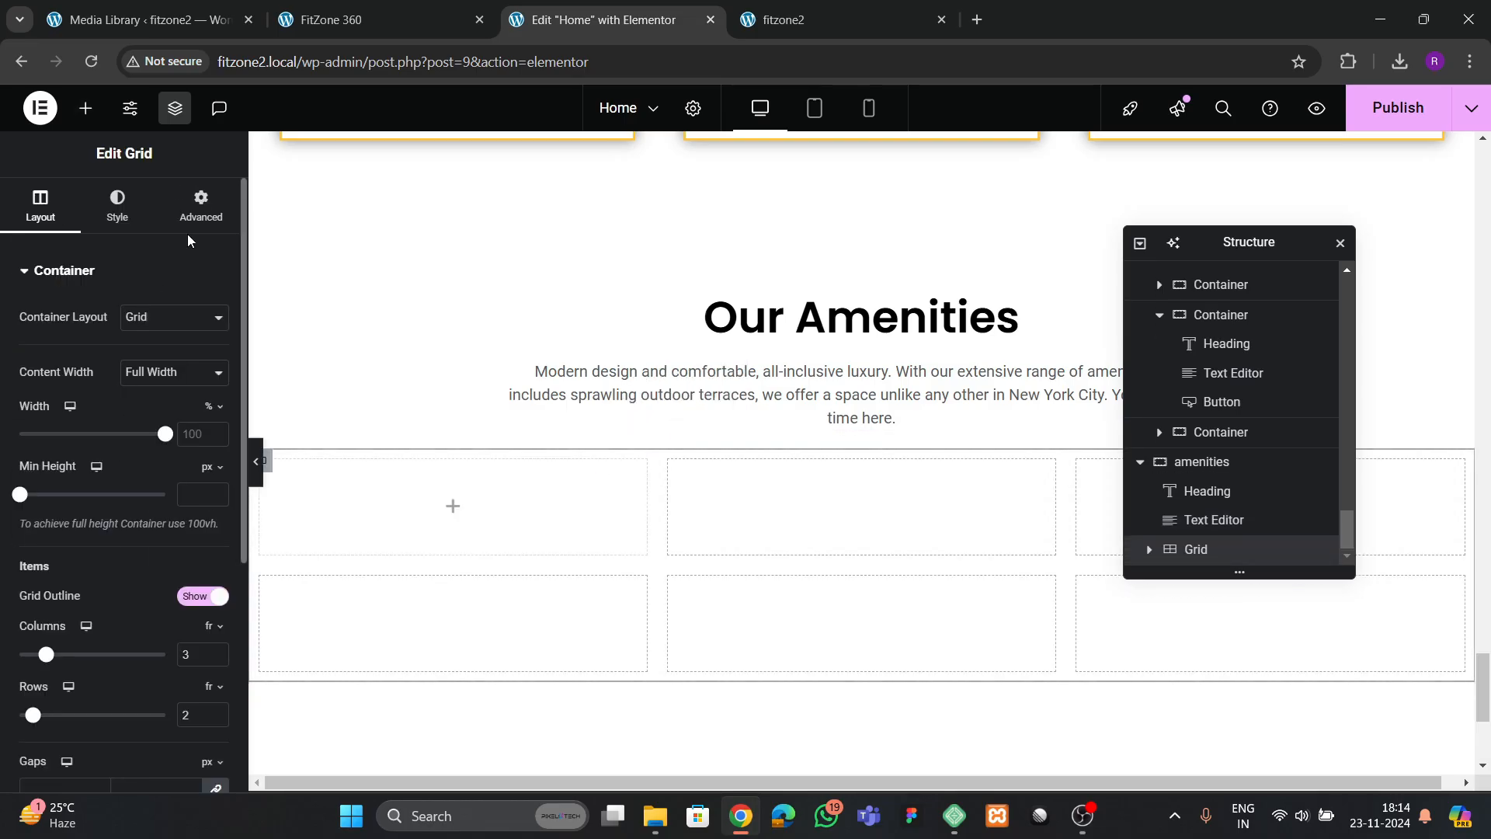
# Remove the new amenities grid's padding and compare its column and row layout with the reference page
pyautogui.click(198, 208)
pyautogui.click(45, 208)
pyautogui.scroll(-1, 156, 505)
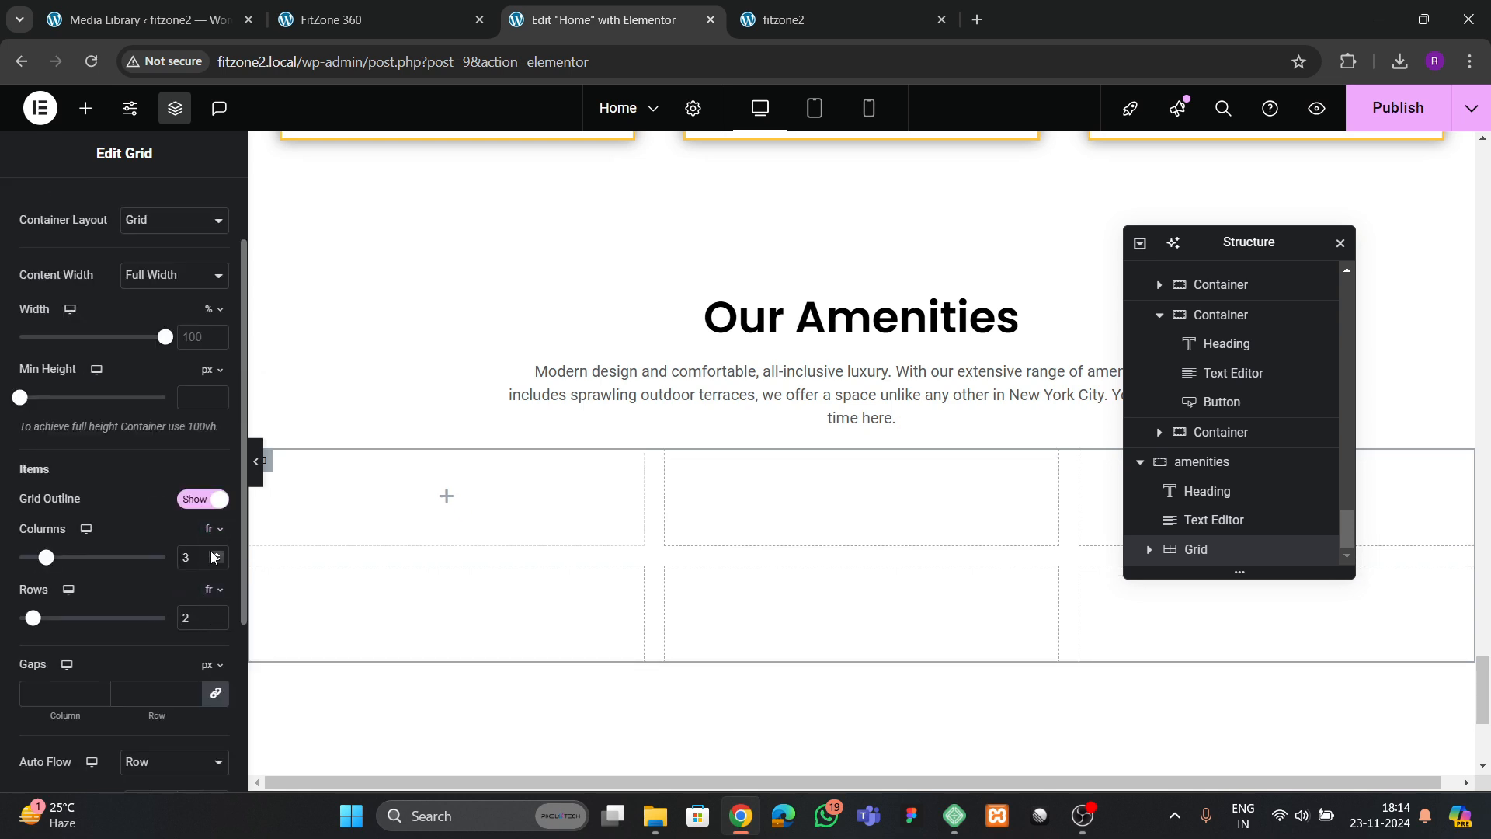
pyautogui.click(365, 20)
pyautogui.click(606, 19)
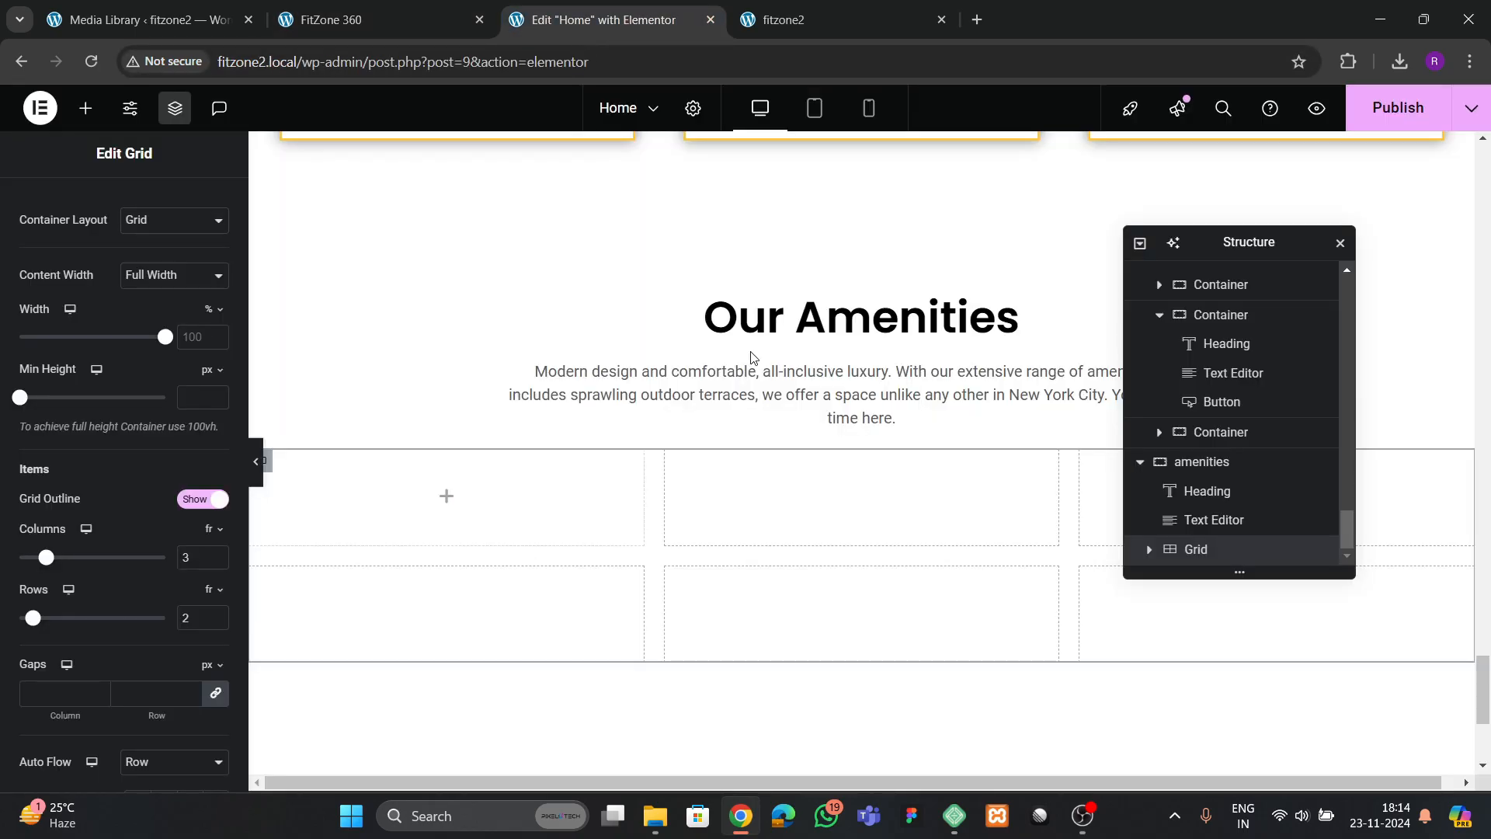
# Add a container to the first cell of the amenities grid and set its padding to 0 on all sides
pyautogui.click(86, 108)
pyautogui.moveTo(93, 435); pyautogui.dragTo(427, 549)
pyautogui.click(201, 206)
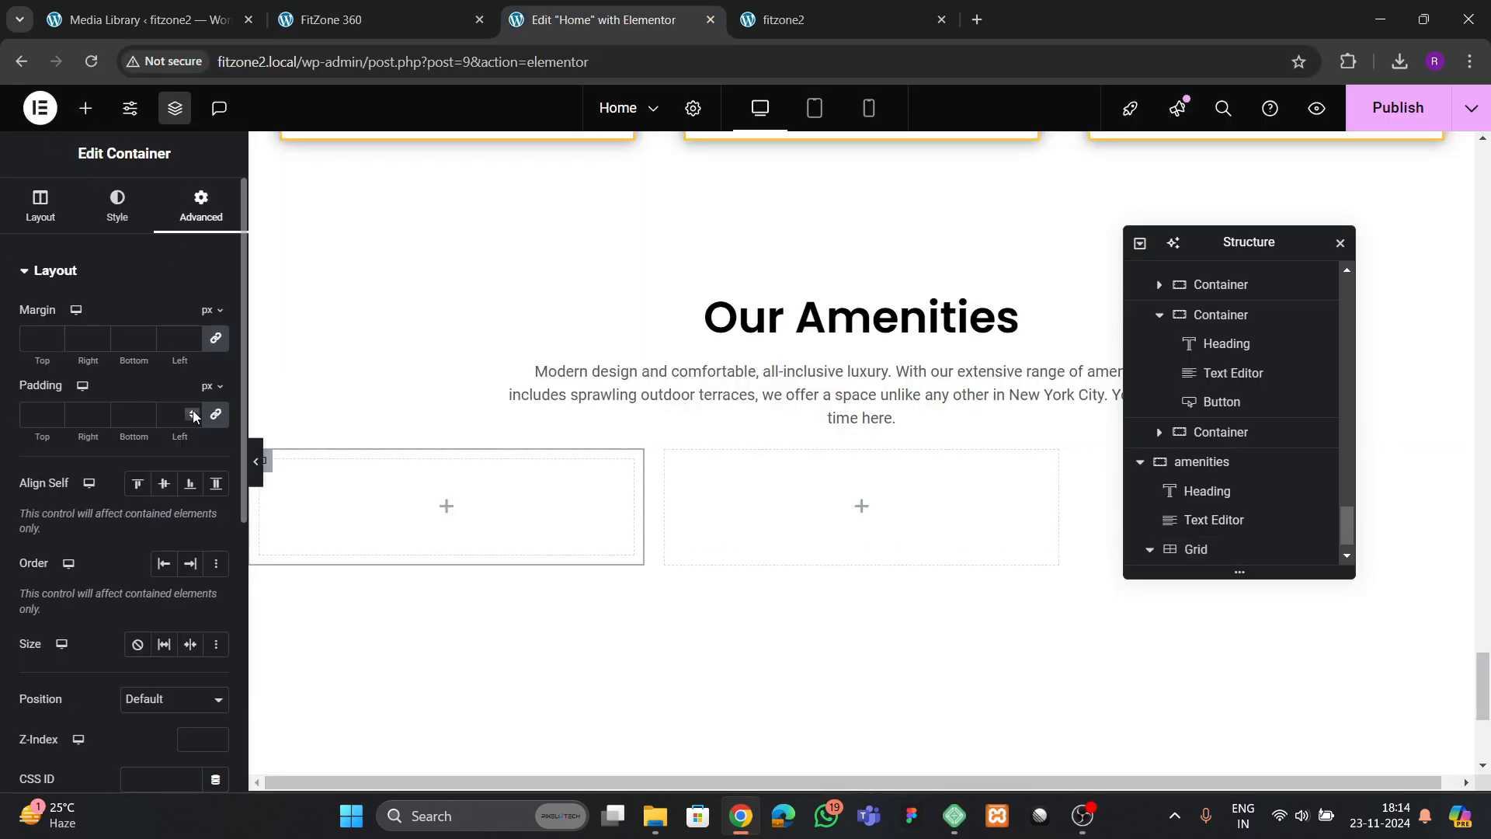
pyautogui.click(316, 23)
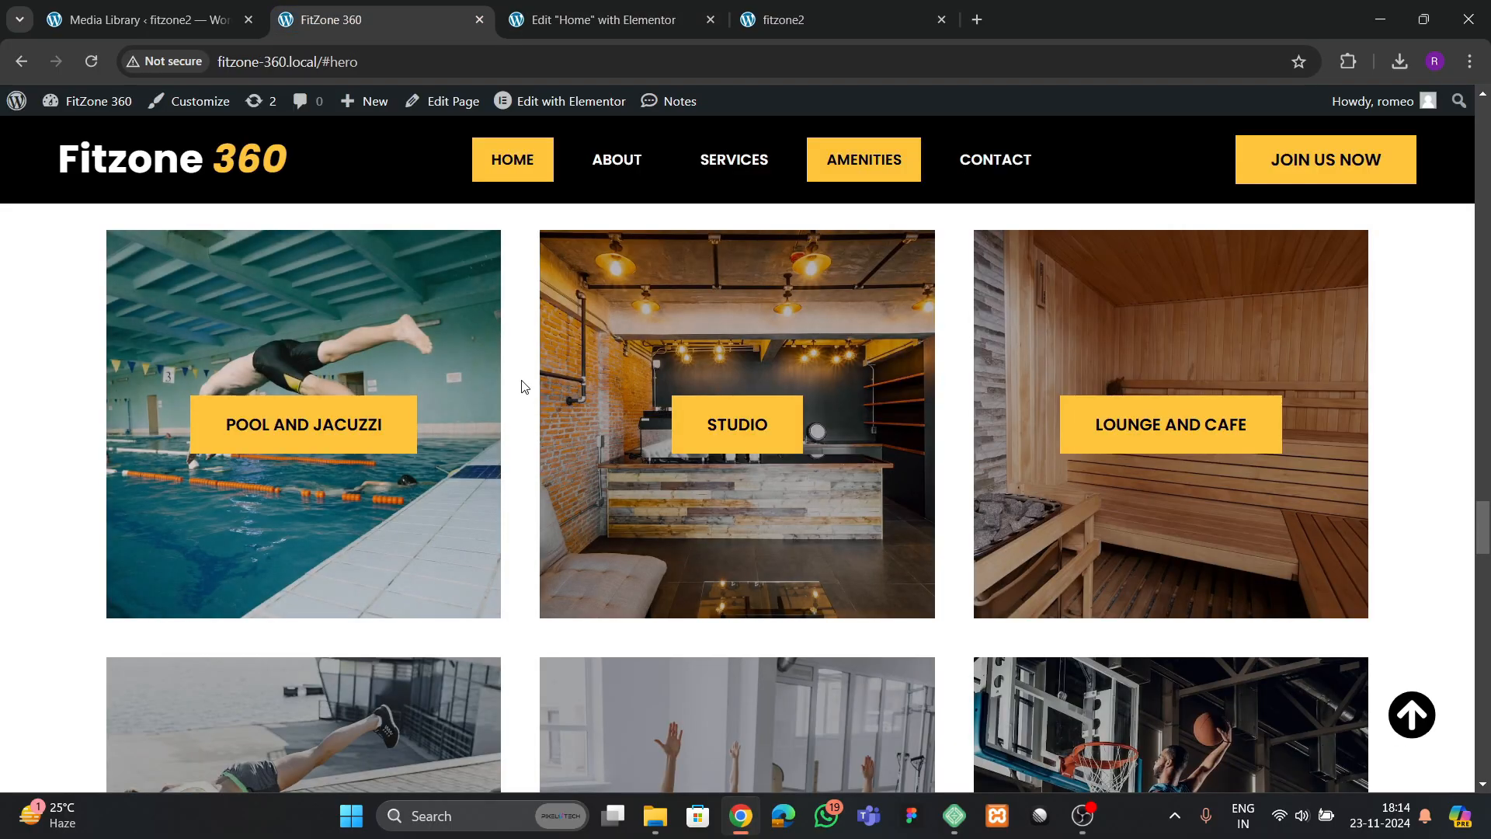
pyautogui.click(603, 19)
pyautogui.scroll(-1, 1200, 536)
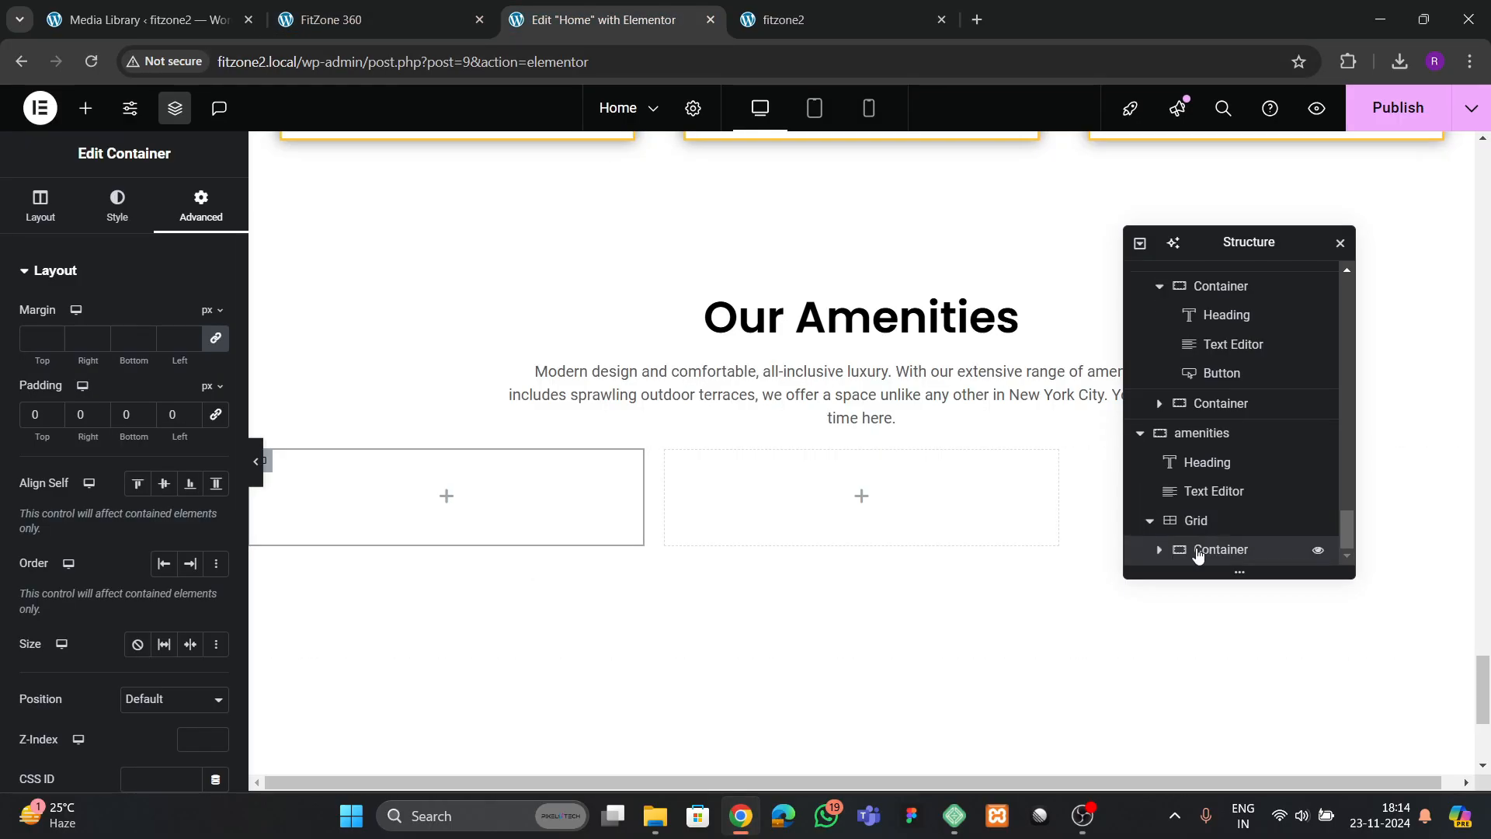
# Give the grid's container a classic background using the diving swimmer pool image from the media library
pyautogui.click(117, 206)
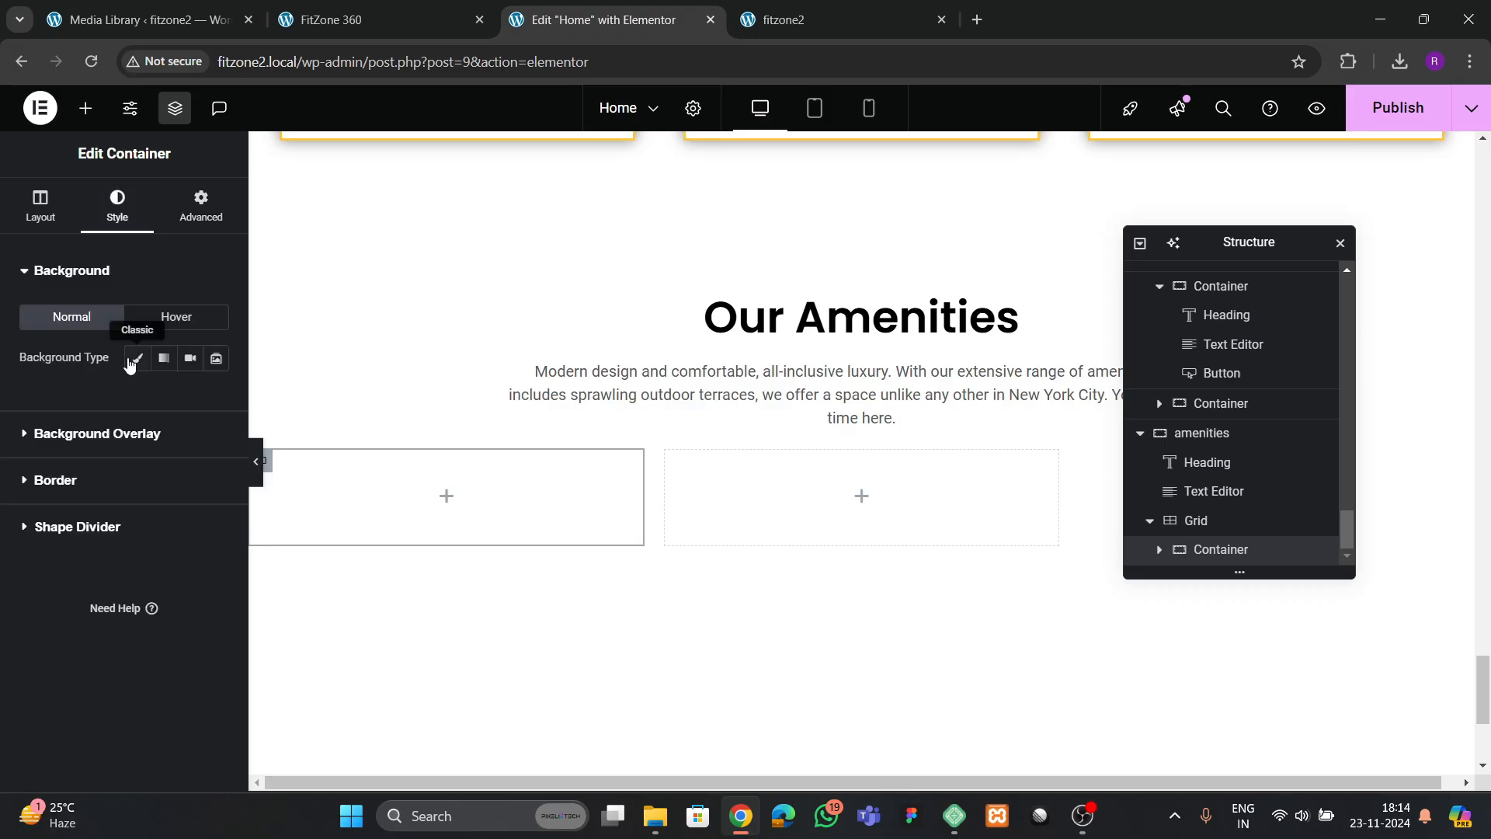
pyautogui.click(133, 352)
pyautogui.click(144, 490)
pyautogui.scroll(-4, 544, 501)
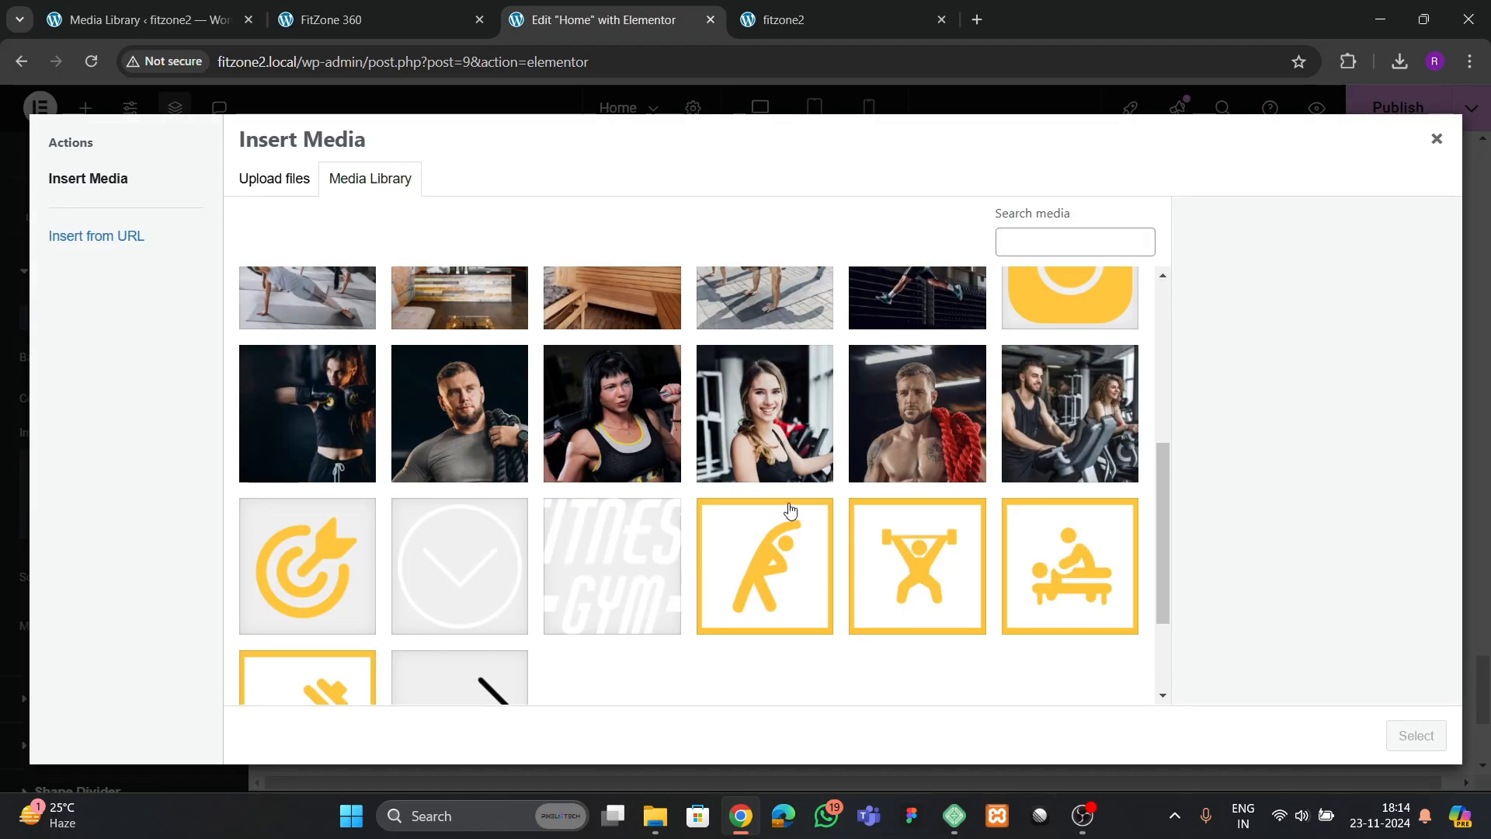
pyautogui.scroll(5, 543, 505)
pyautogui.click(1092, 451)
pyautogui.click(1417, 736)
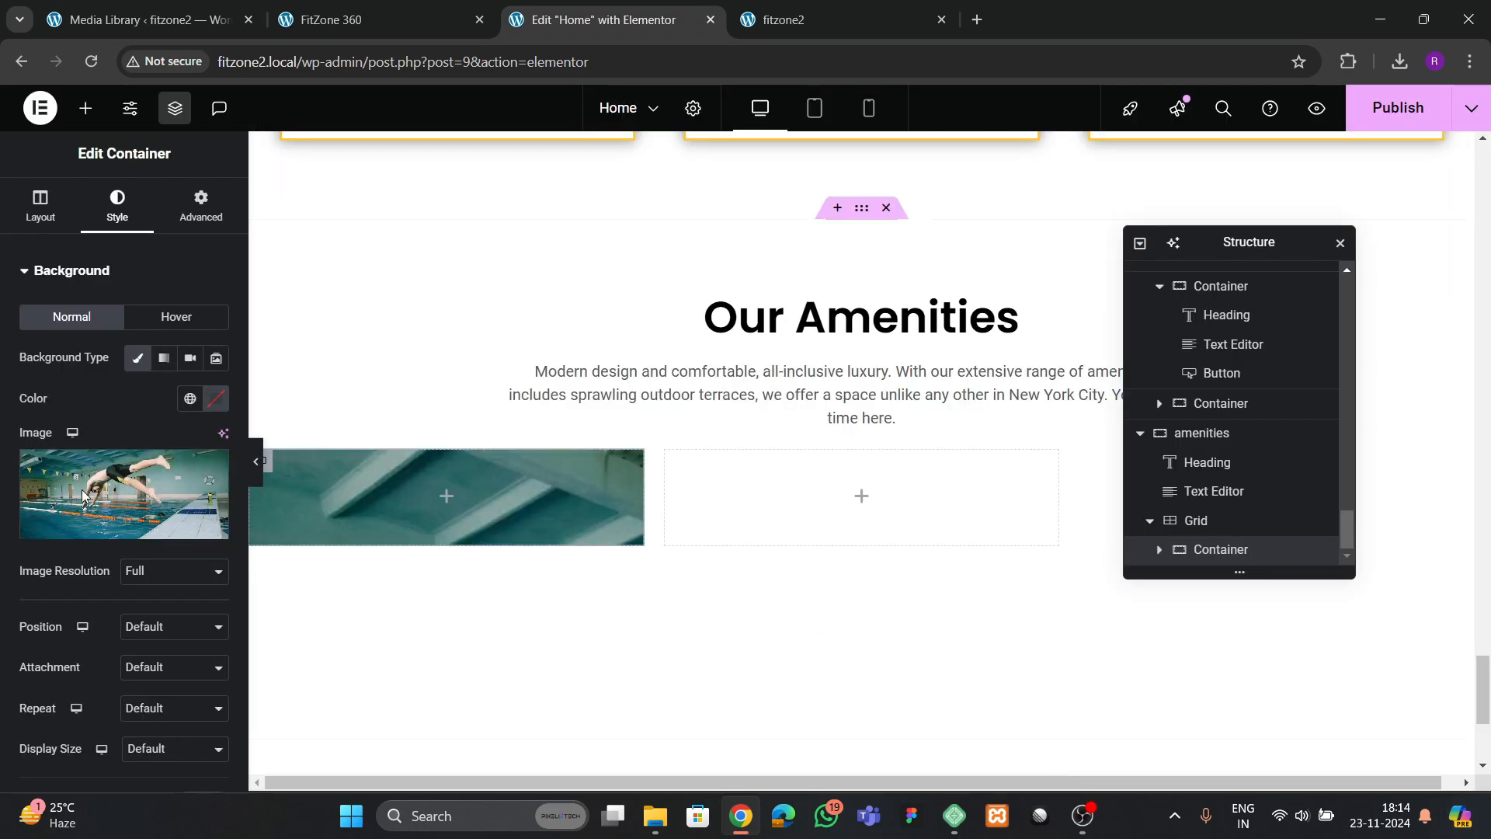
# Set the pool container's minimum height to 400 px
pyautogui.scroll(-1, 132, 470)
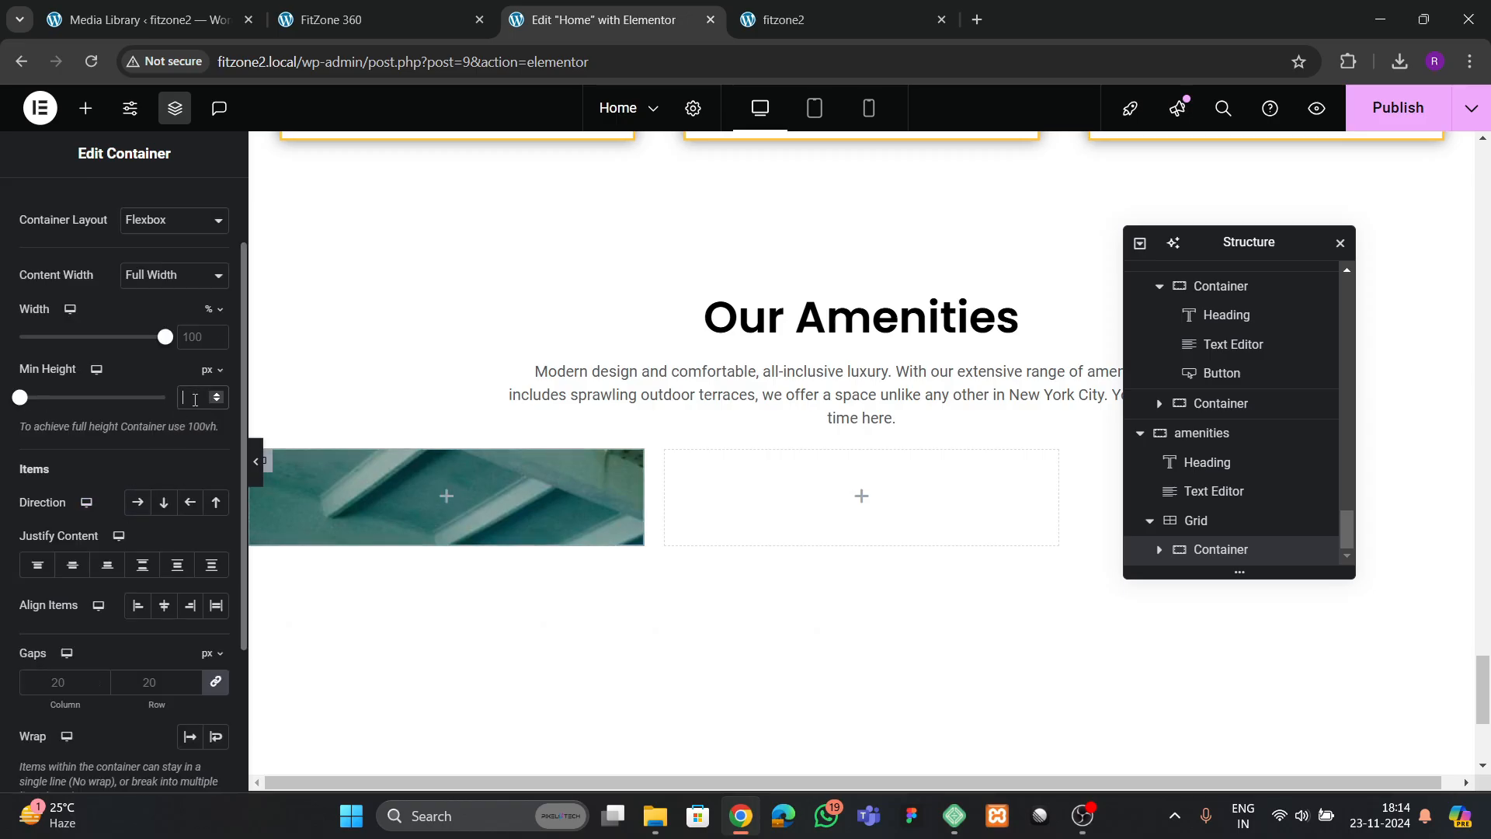
pyautogui.write('00')
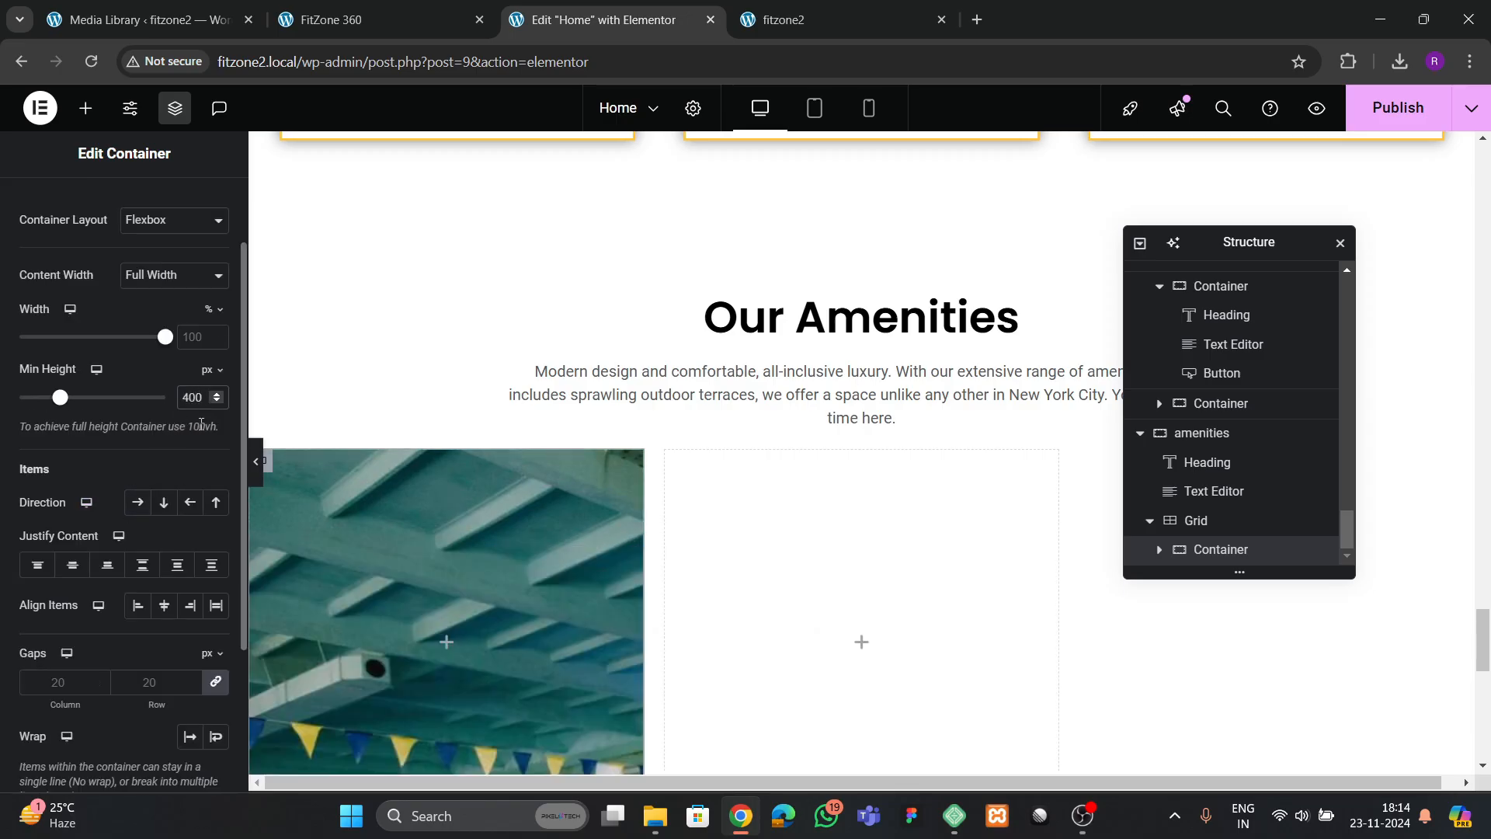
pyautogui.scroll(-3, 659, 466)
pyautogui.scroll(2, 658, 466)
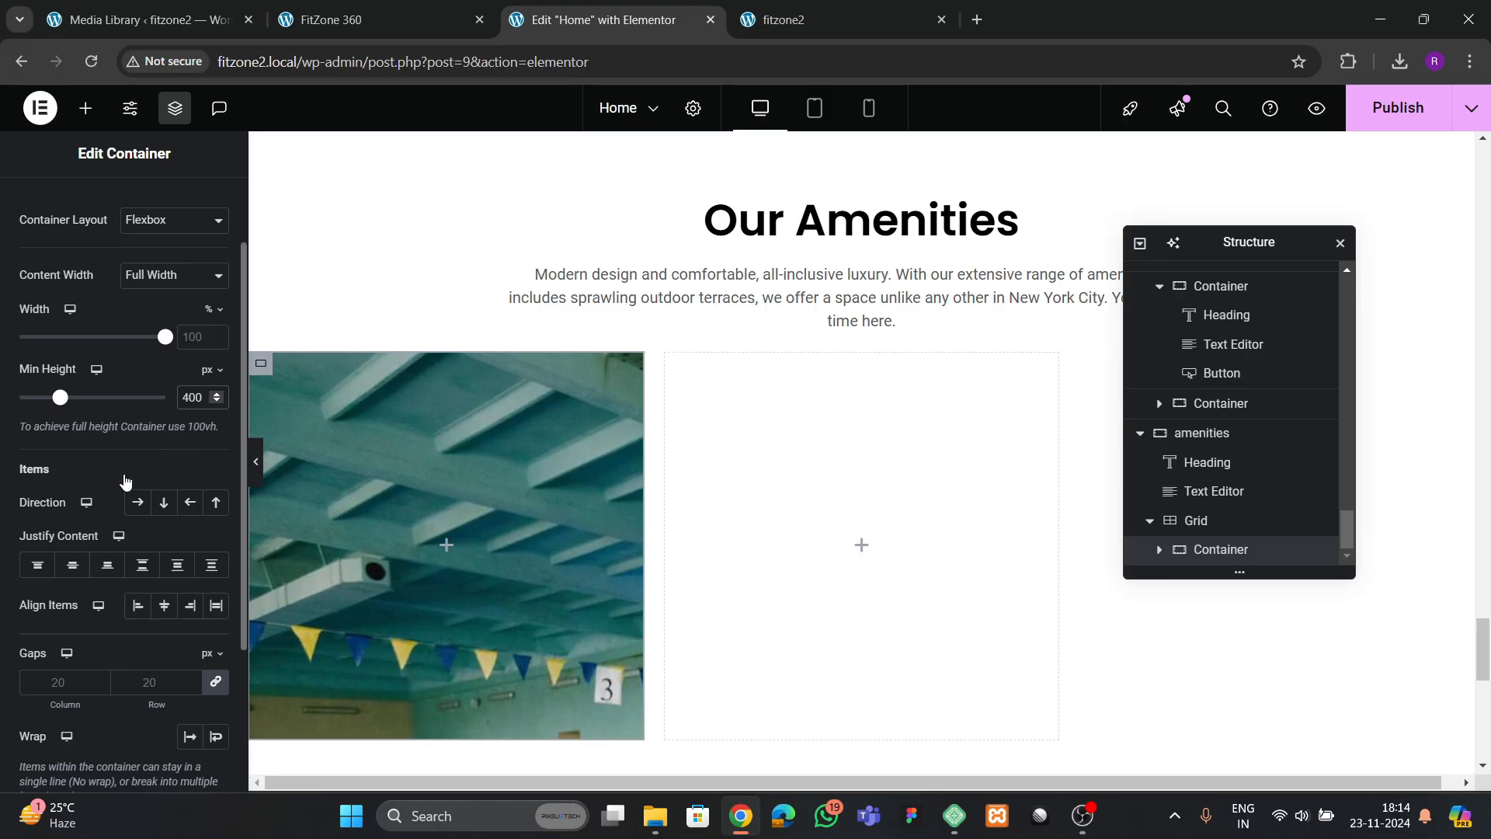
pyautogui.scroll(1, 124, 480)
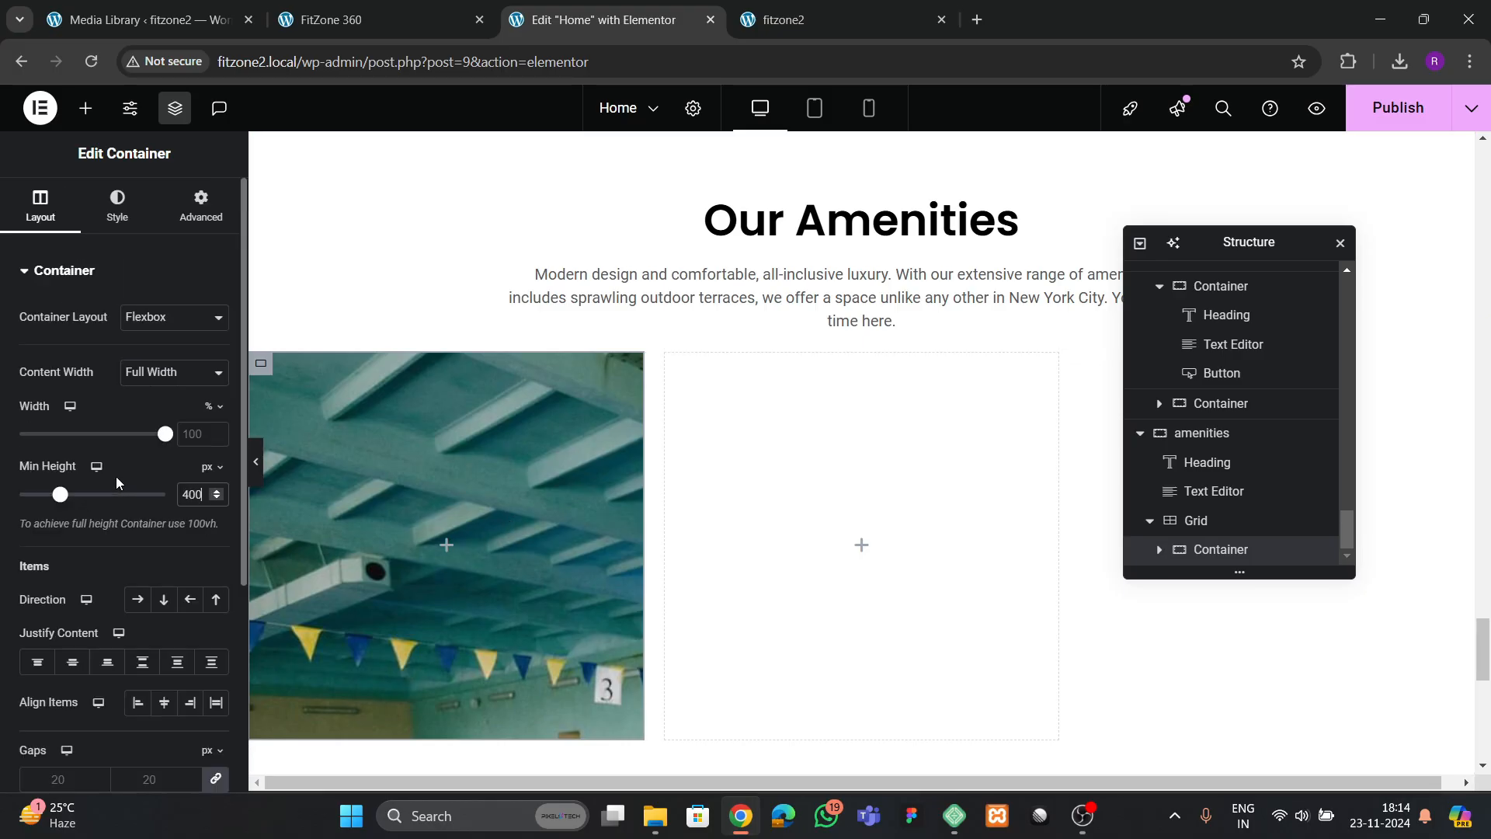
# Set the pool background image's position to Center Center and its display size to Cover
pyautogui.click(117, 206)
pyautogui.scroll(-1, 119, 488)
pyautogui.click(146, 530)
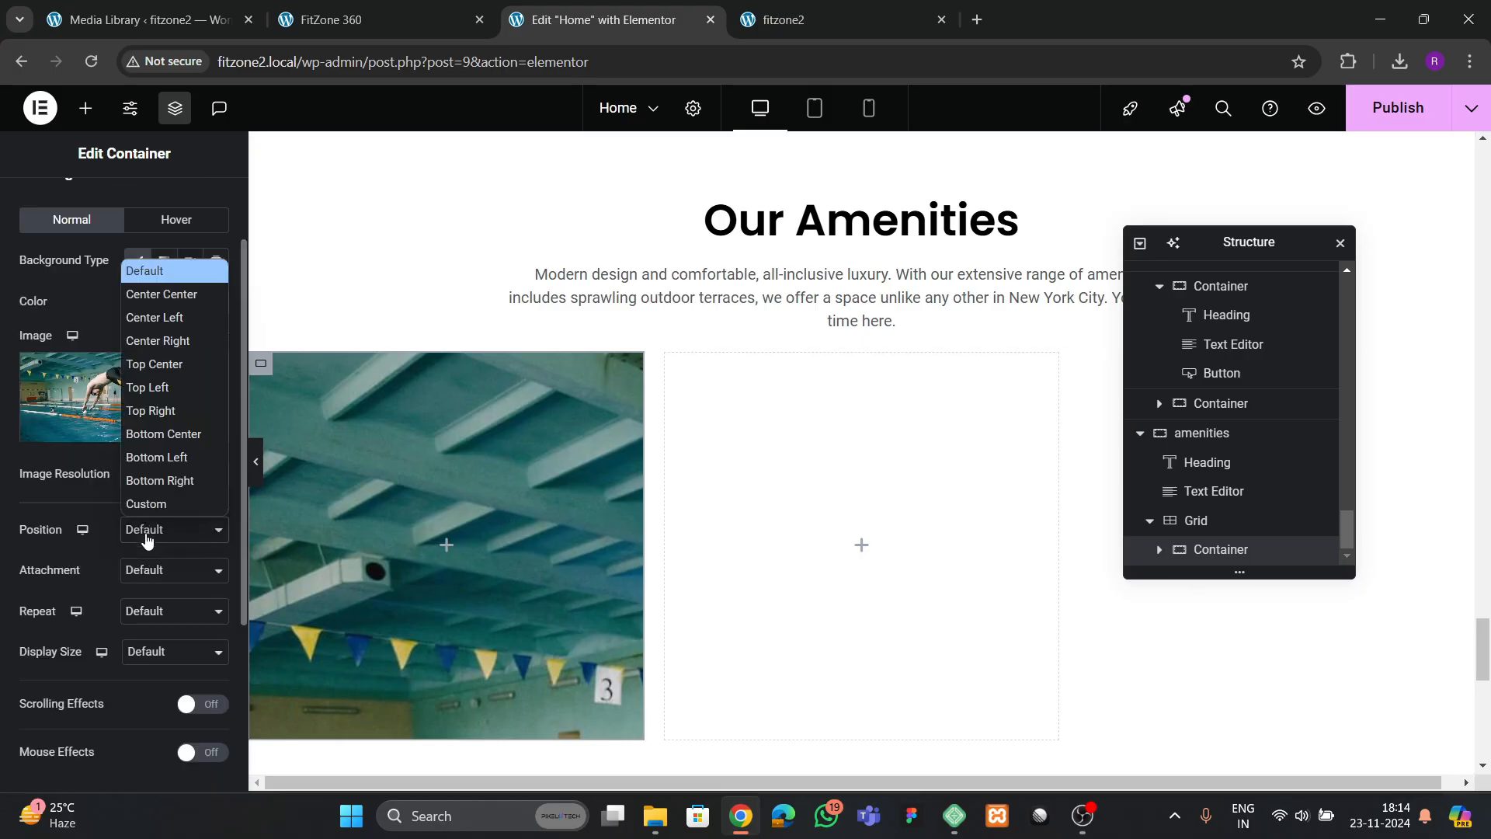
pyautogui.click(159, 291)
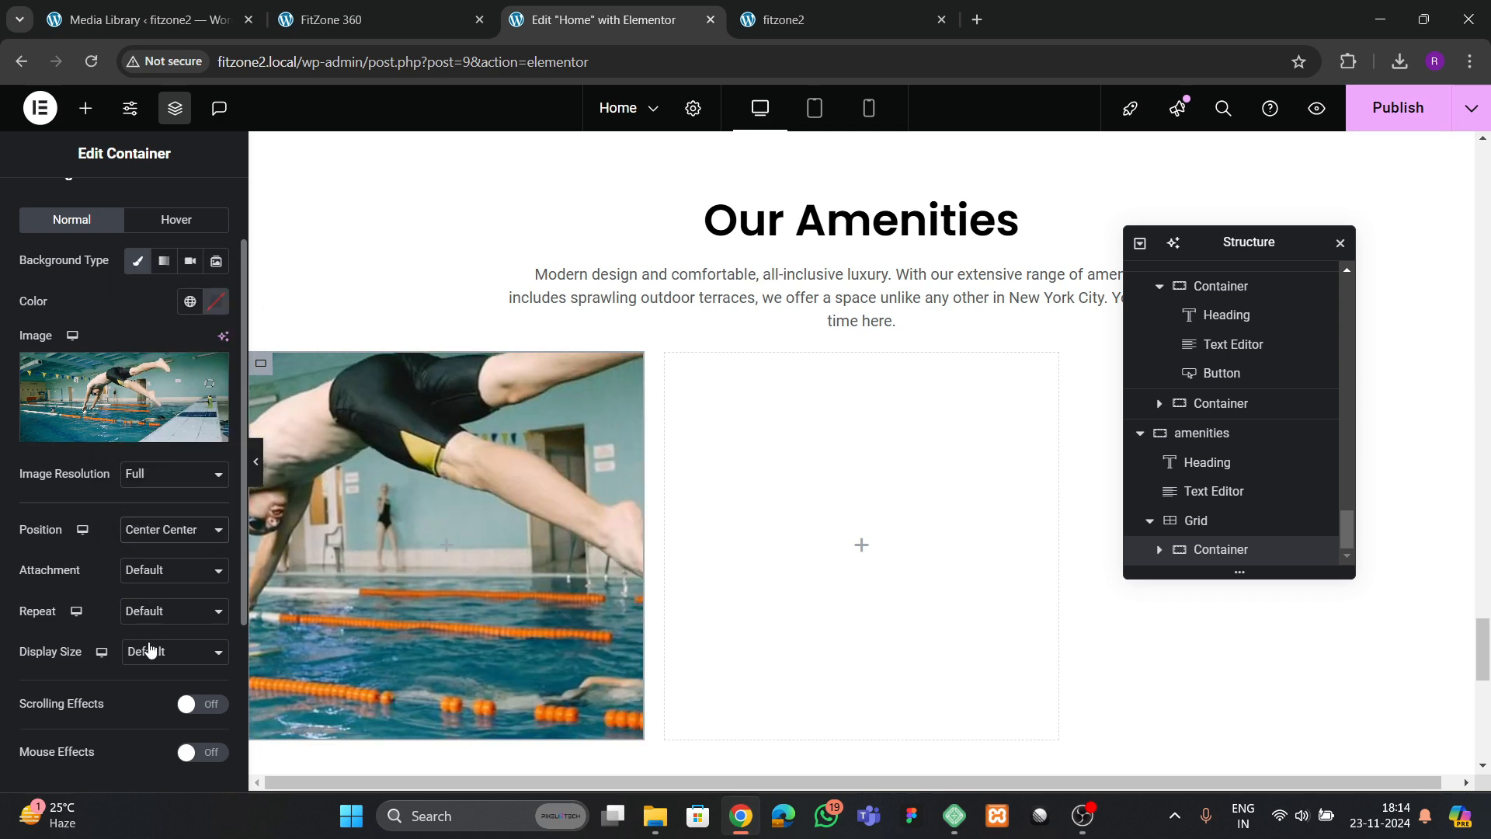
pyautogui.click(150, 650)
pyautogui.click(147, 723)
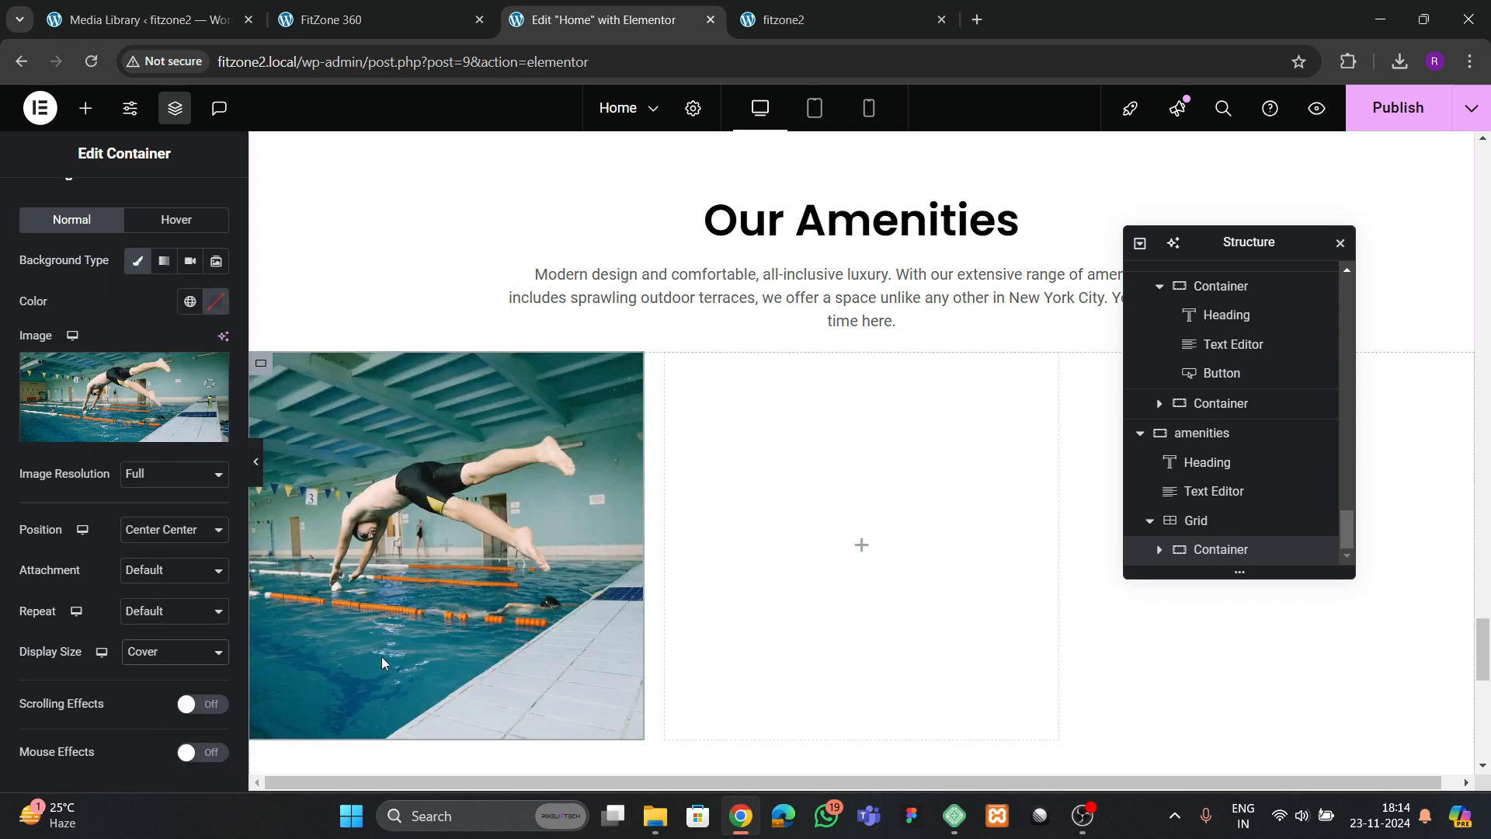
# Copy the "LEARN MORE" button from the first membership card and paste it into the pool container
pyautogui.scroll(5, 599, 477)
pyautogui.scroll(4, 599, 476)
pyautogui.scroll(-3, 505, 420)
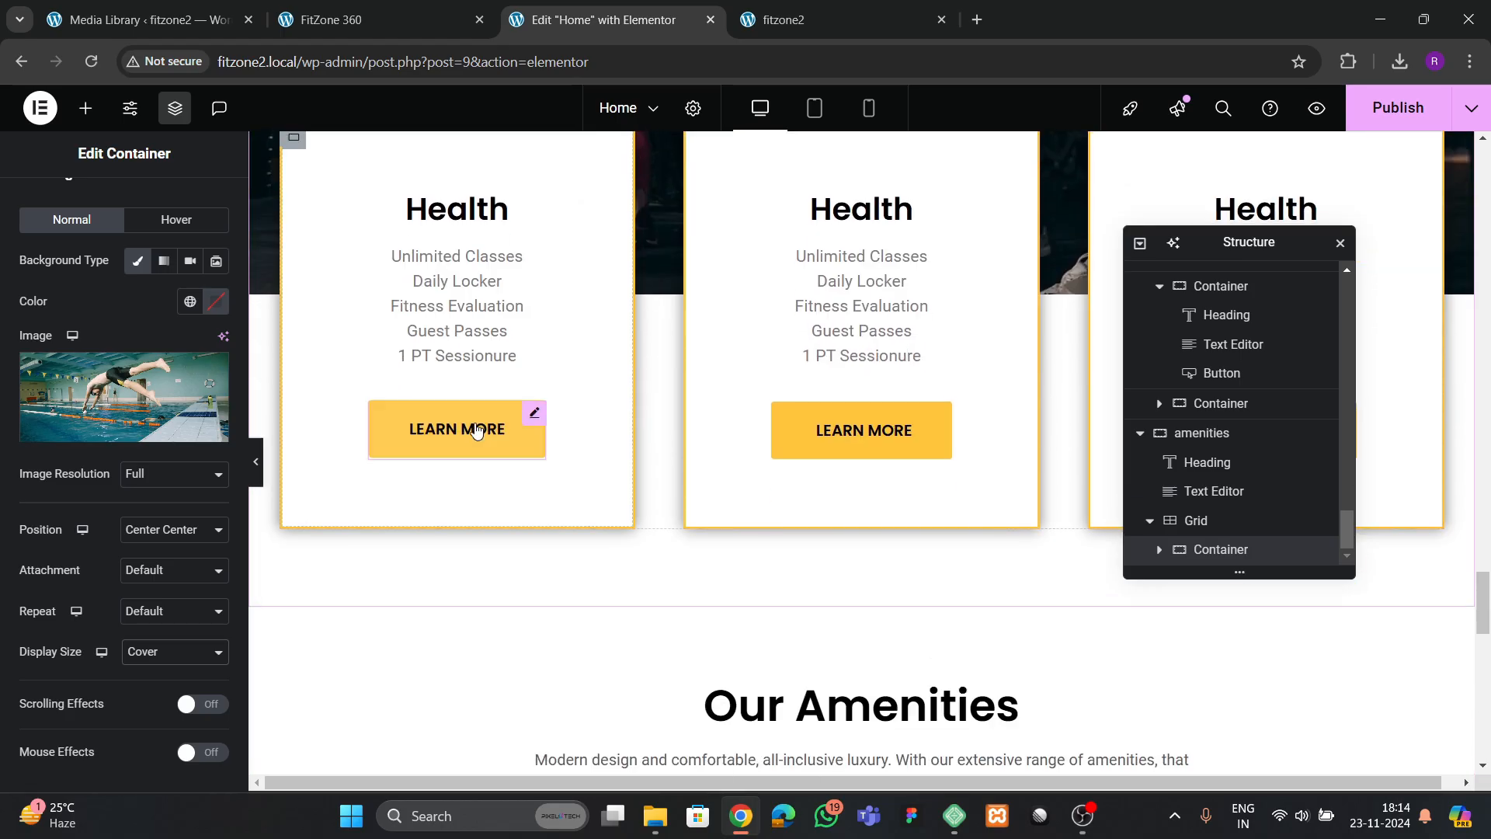
pyautogui.click(474, 431)
pyautogui.rightClick(475, 435)
pyautogui.click(524, 466)
pyautogui.scroll(-5, 519, 490)
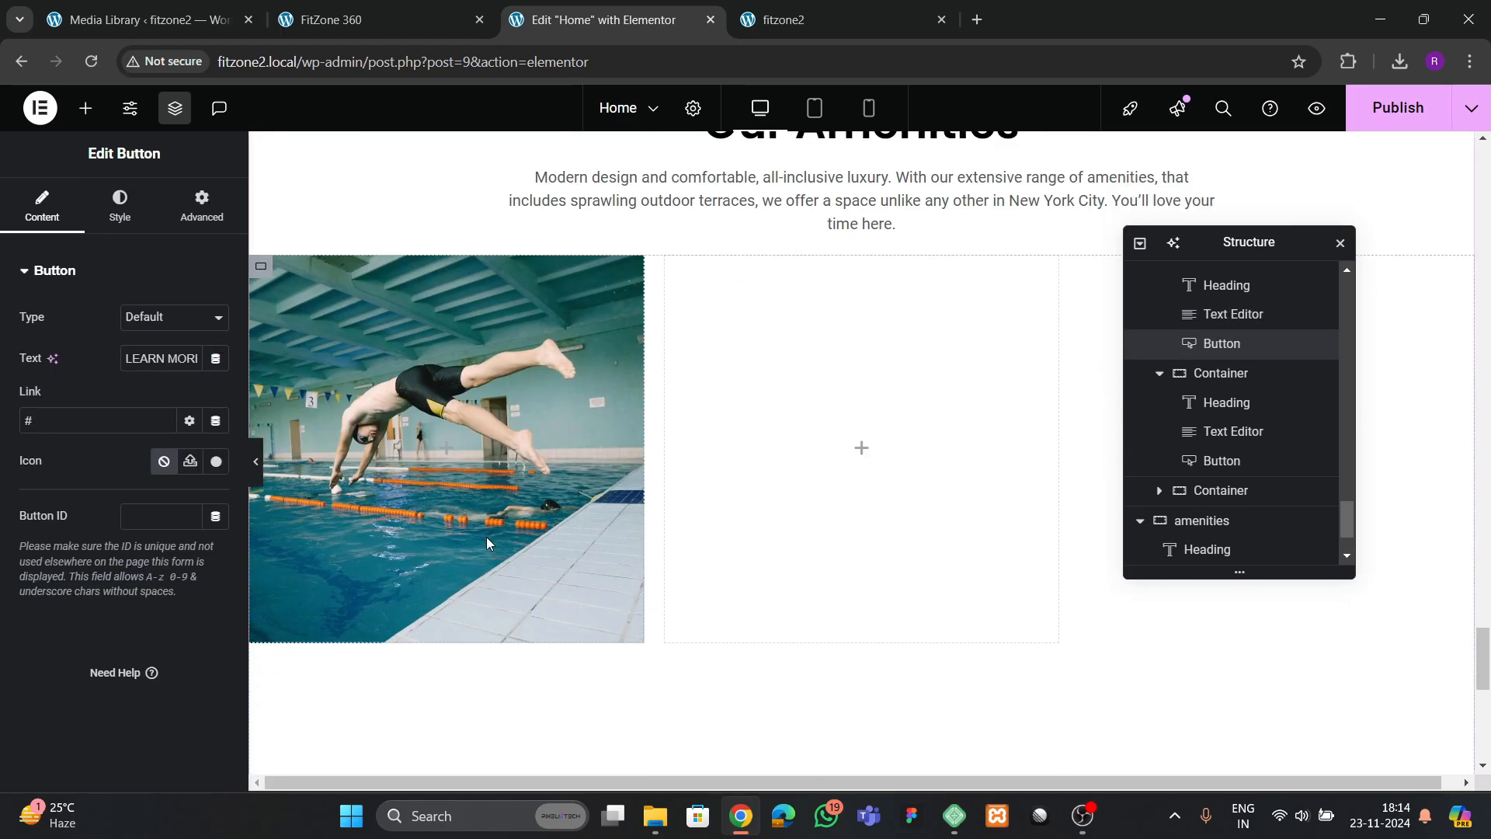
pyautogui.rightClick(435, 463)
pyautogui.click(476, 430)
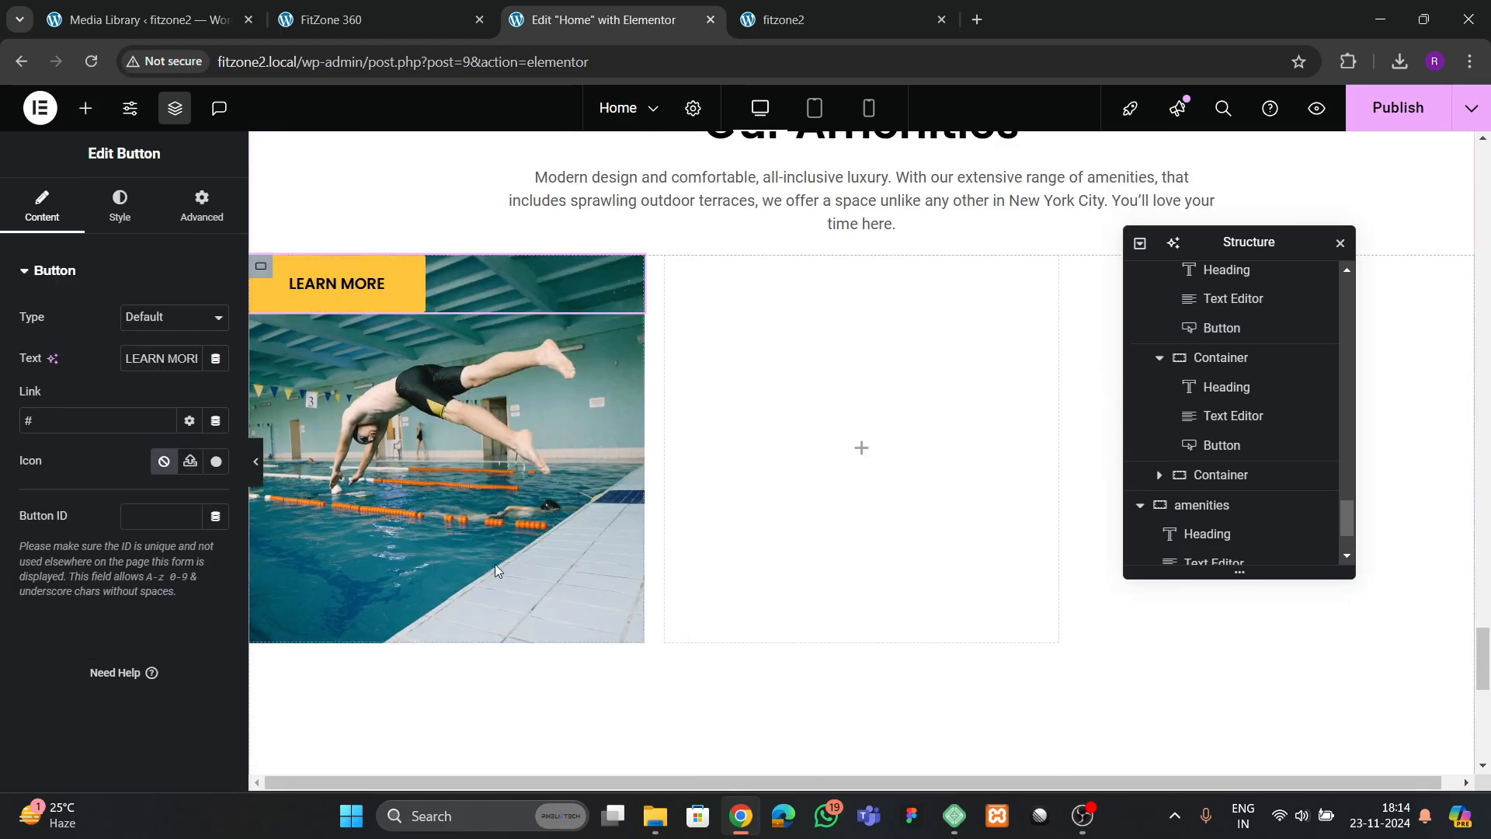
# Set the pool container's direction to vertical column and centre its button with both Justify Content and Align Items set to Center
pyautogui.click(1222, 518)
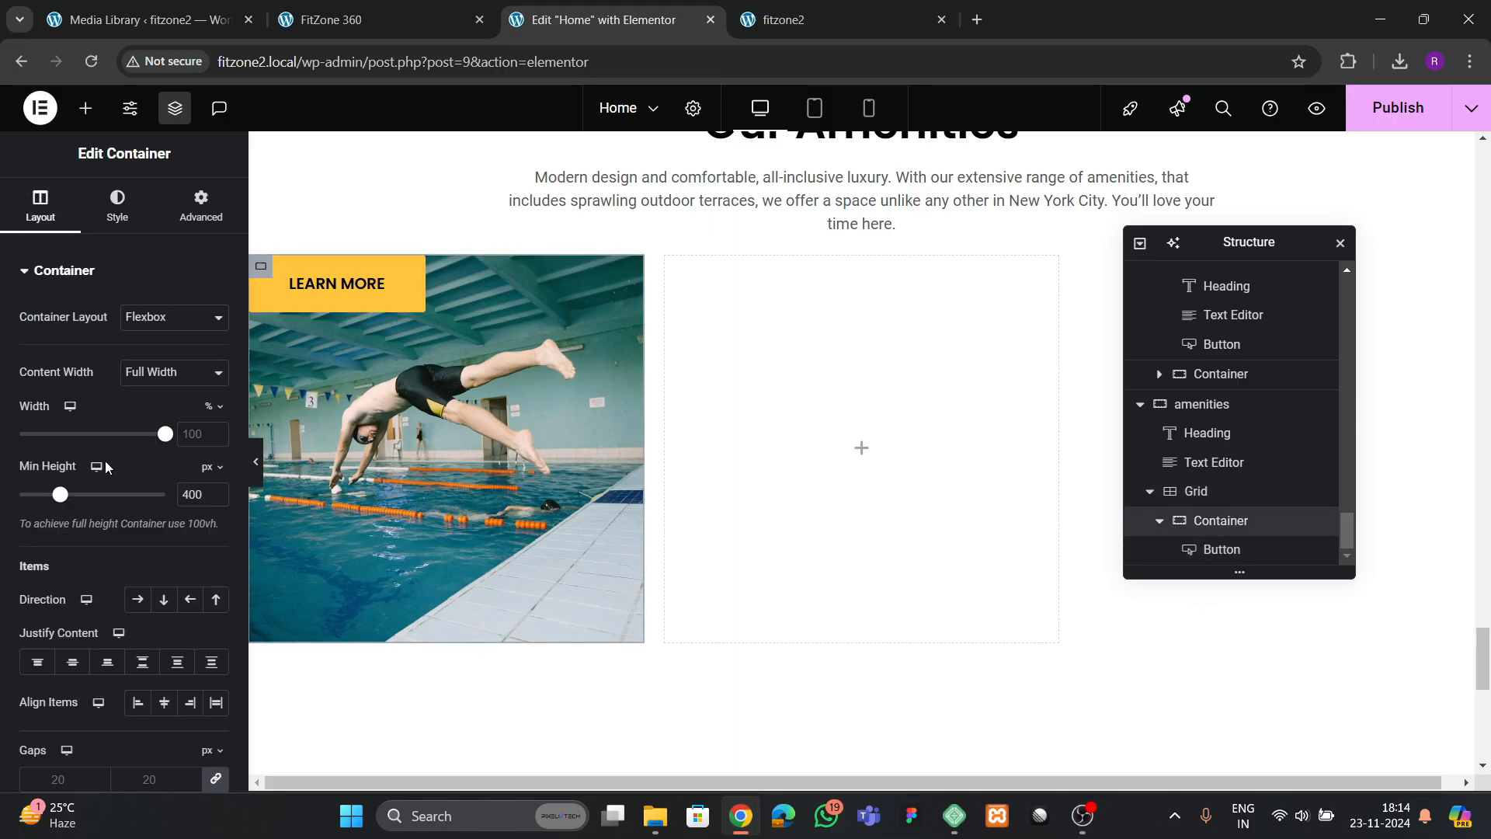
pyautogui.scroll(-3, 119, 511)
pyautogui.click(163, 405)
pyautogui.click(73, 468)
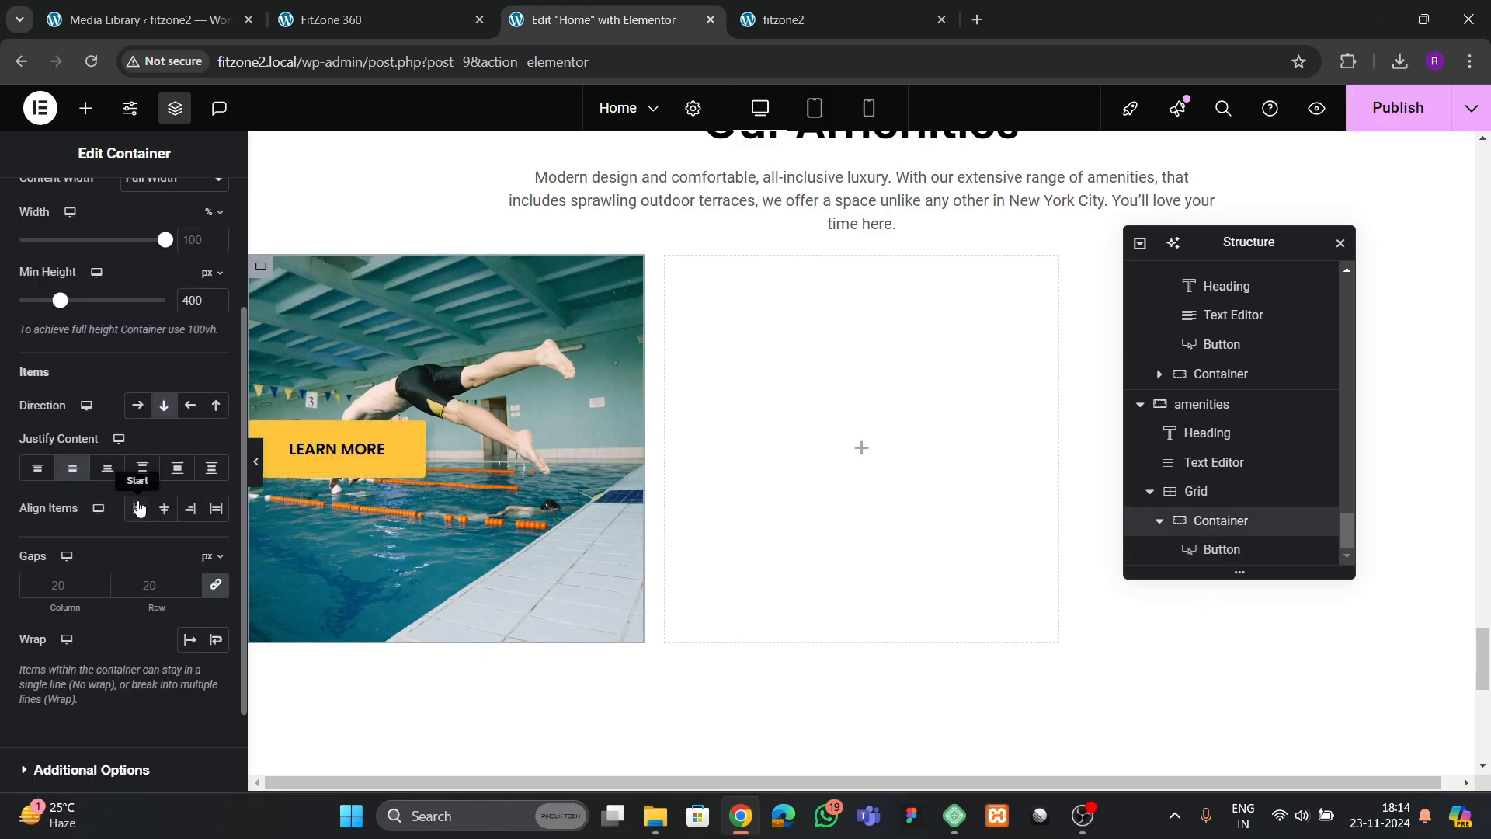
pyautogui.click(164, 508)
# Give the pool tile button's hover state a solid #020101 background and the global theme yellow text color
pyautogui.click(439, 460)
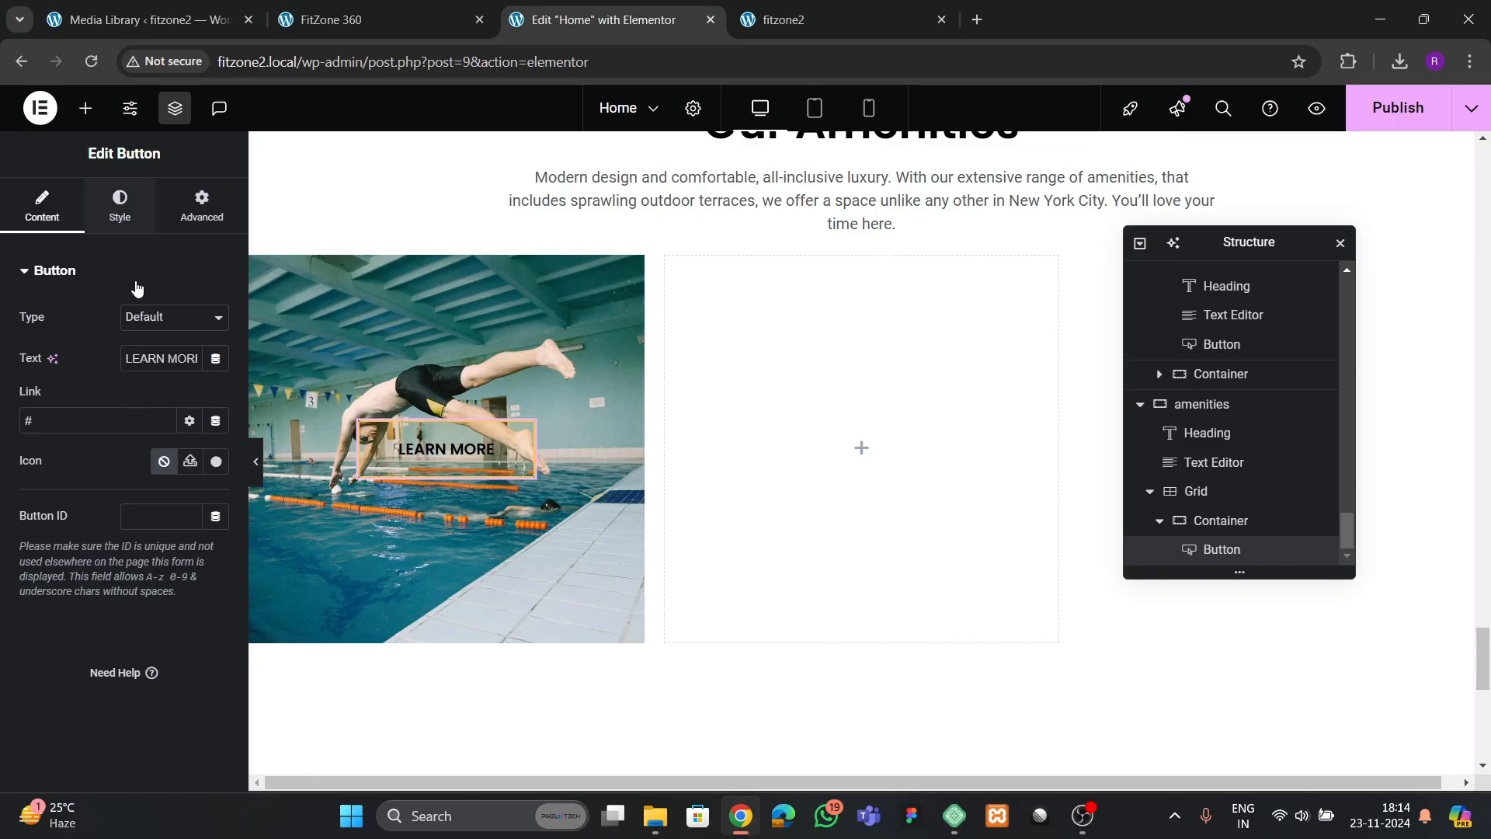
pyautogui.click(120, 206)
pyautogui.click(199, 447)
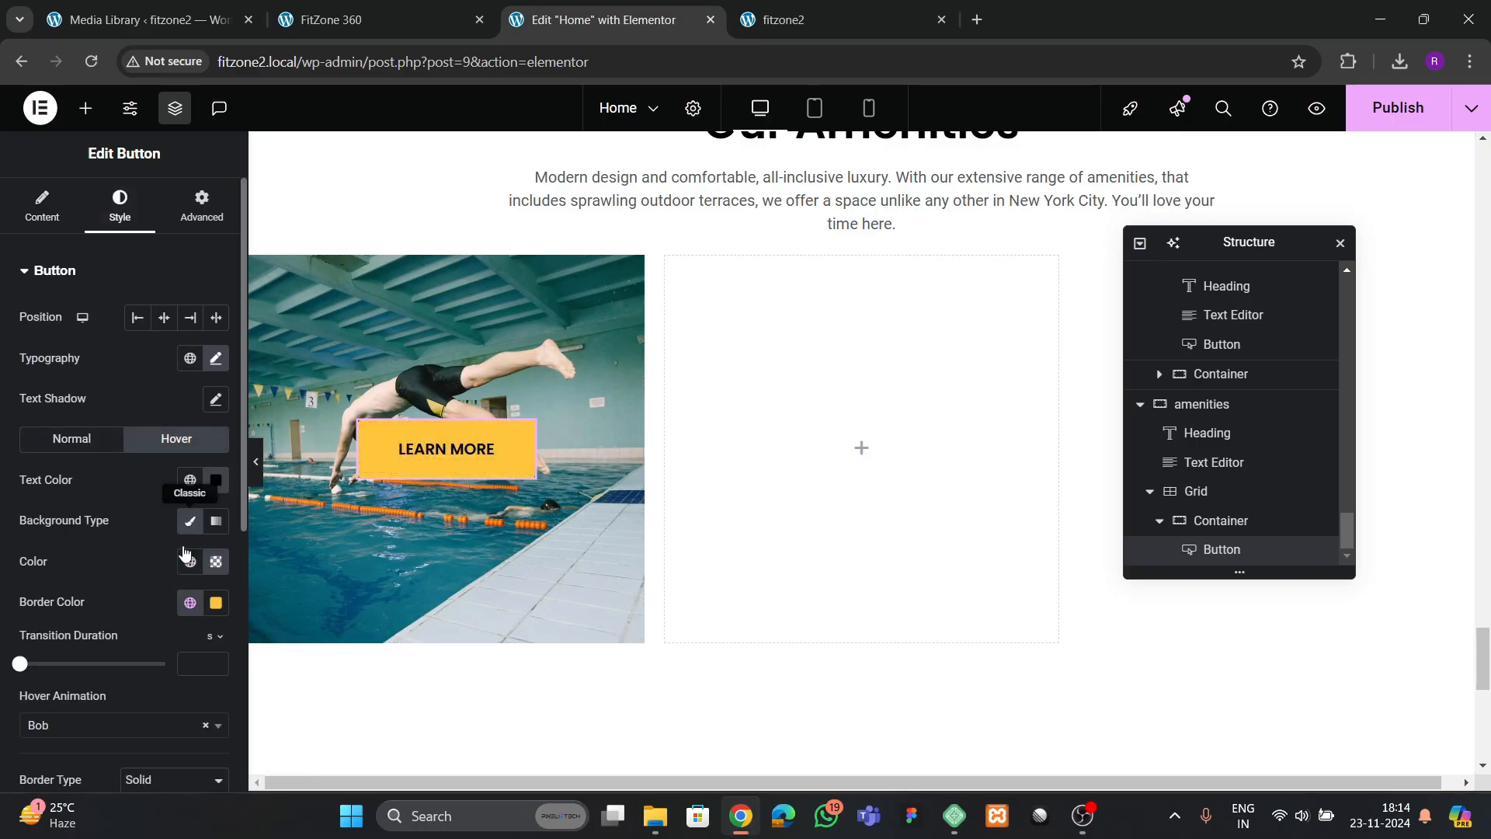
pyautogui.click(215, 563)
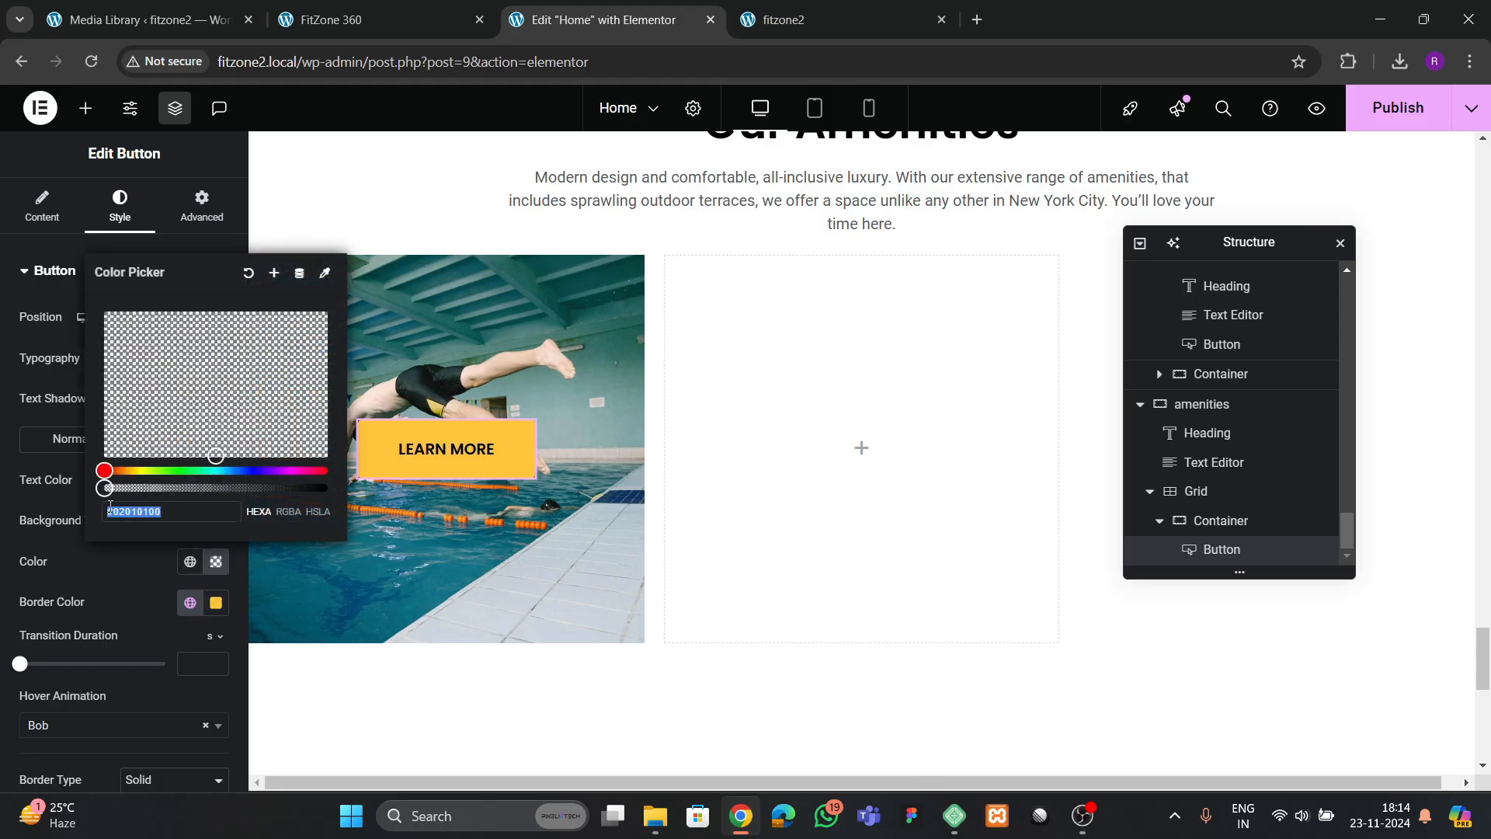
pyautogui.moveTo(106, 488); pyautogui.dragTo(327, 488)
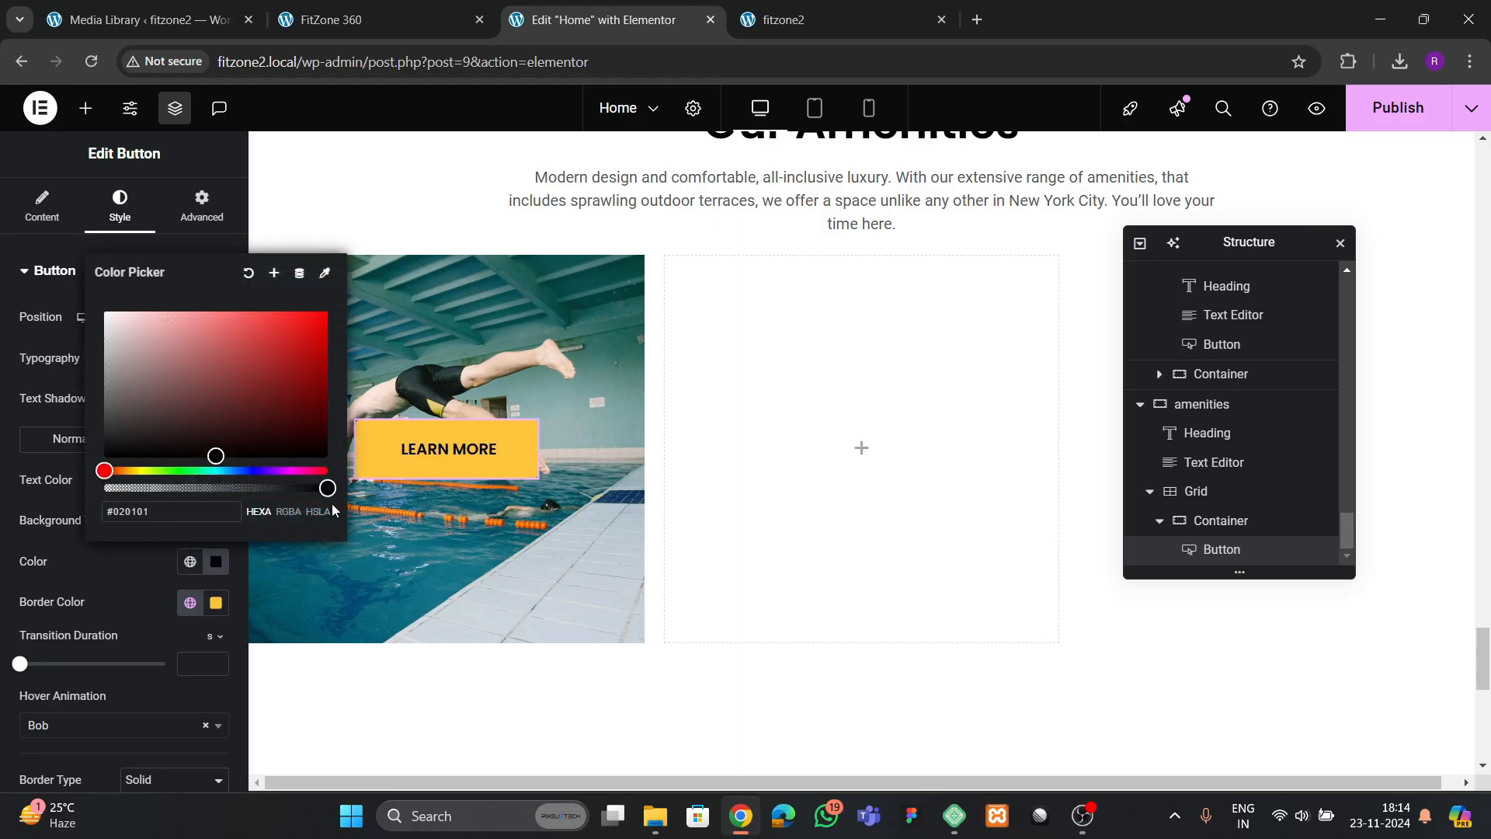
pyautogui.click(186, 574)
pyautogui.click(181, 485)
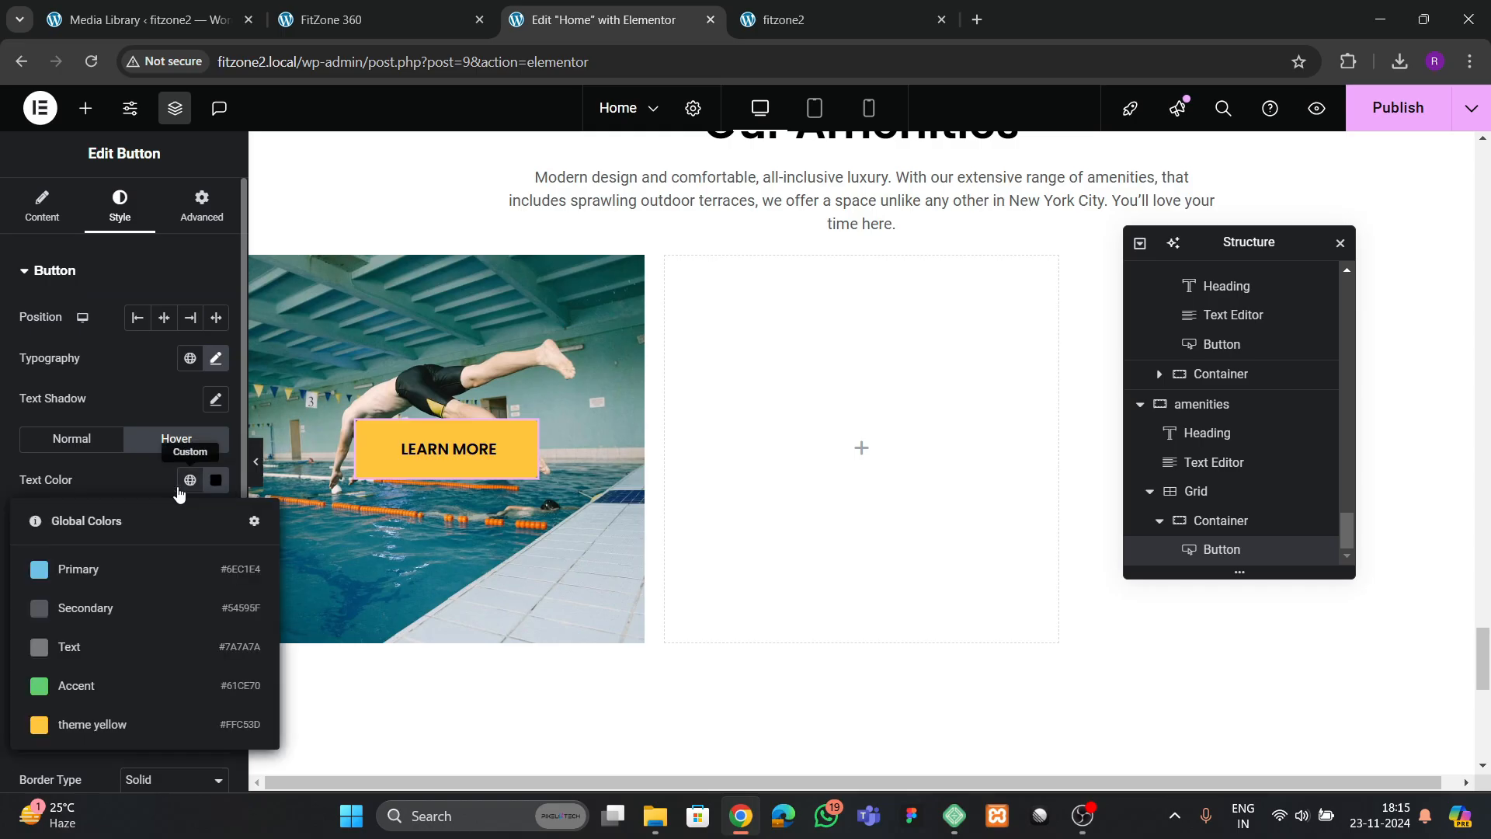
pyautogui.click(47, 724)
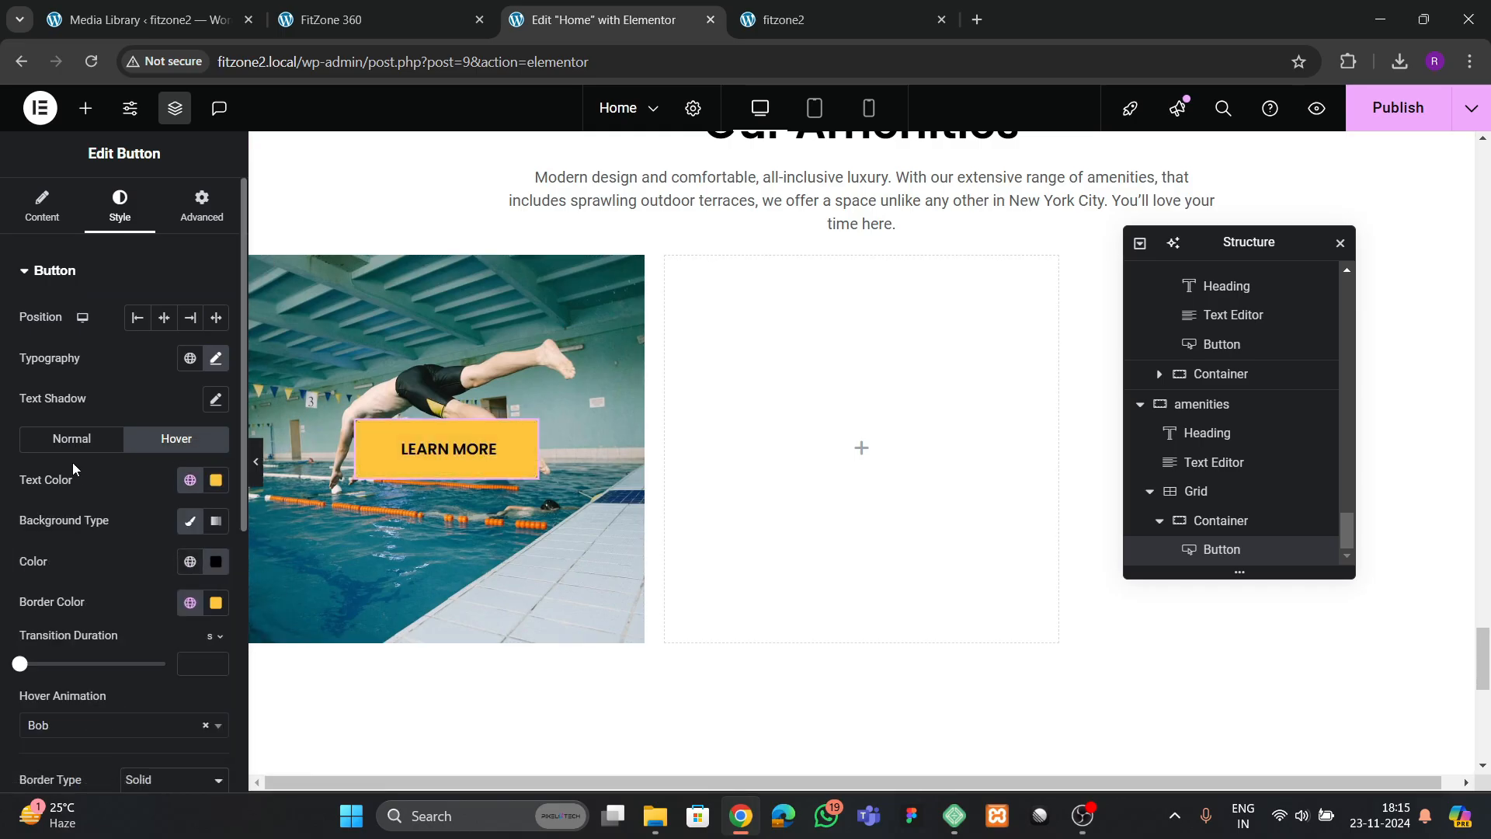
# Set the pool tile button's border type to None and clear its hover border color
pyautogui.click(72, 439)
pyautogui.click(157, 622)
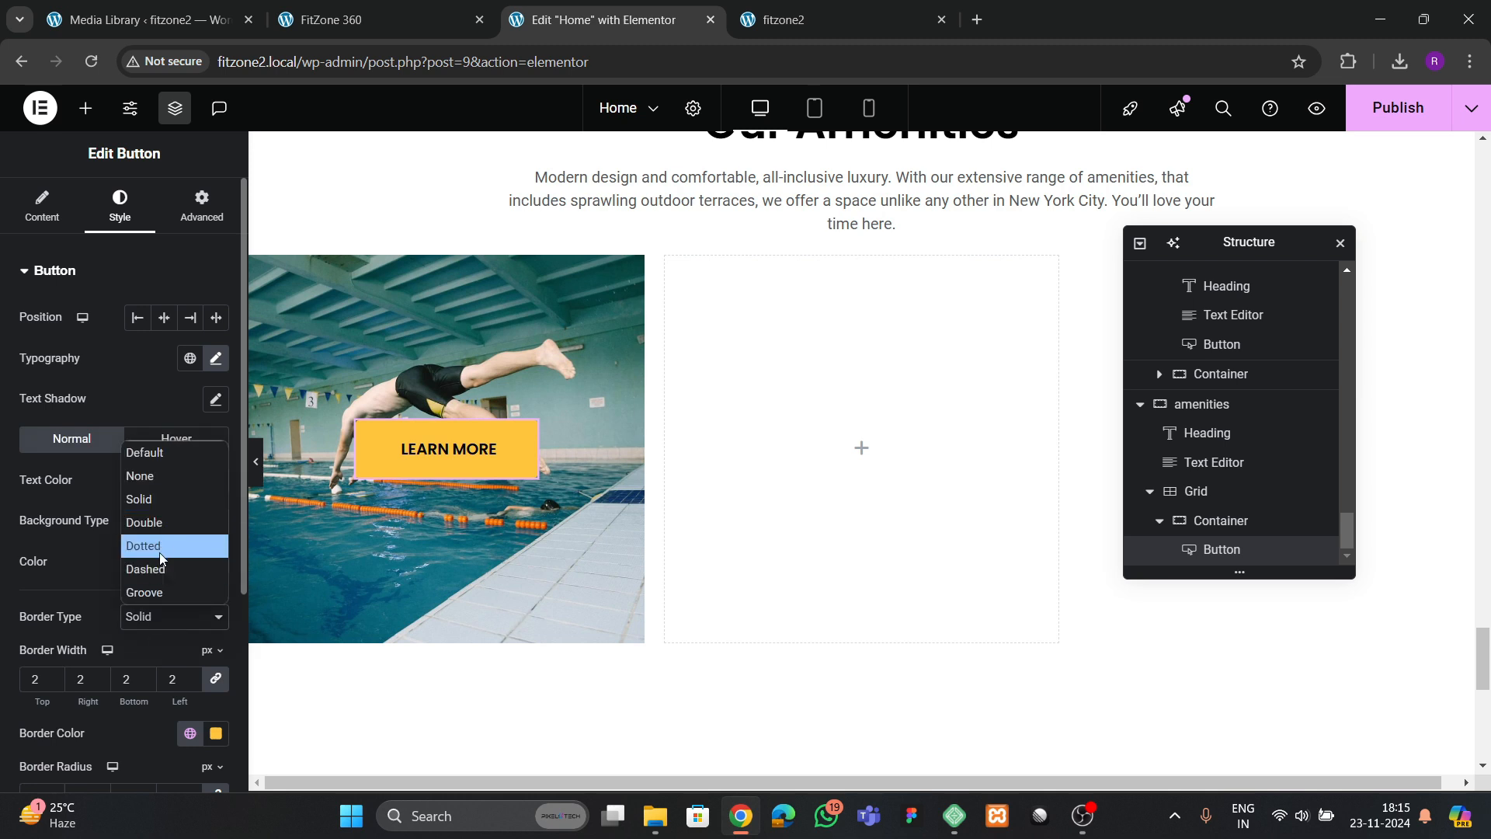
pyautogui.click(141, 476)
pyautogui.click(176, 439)
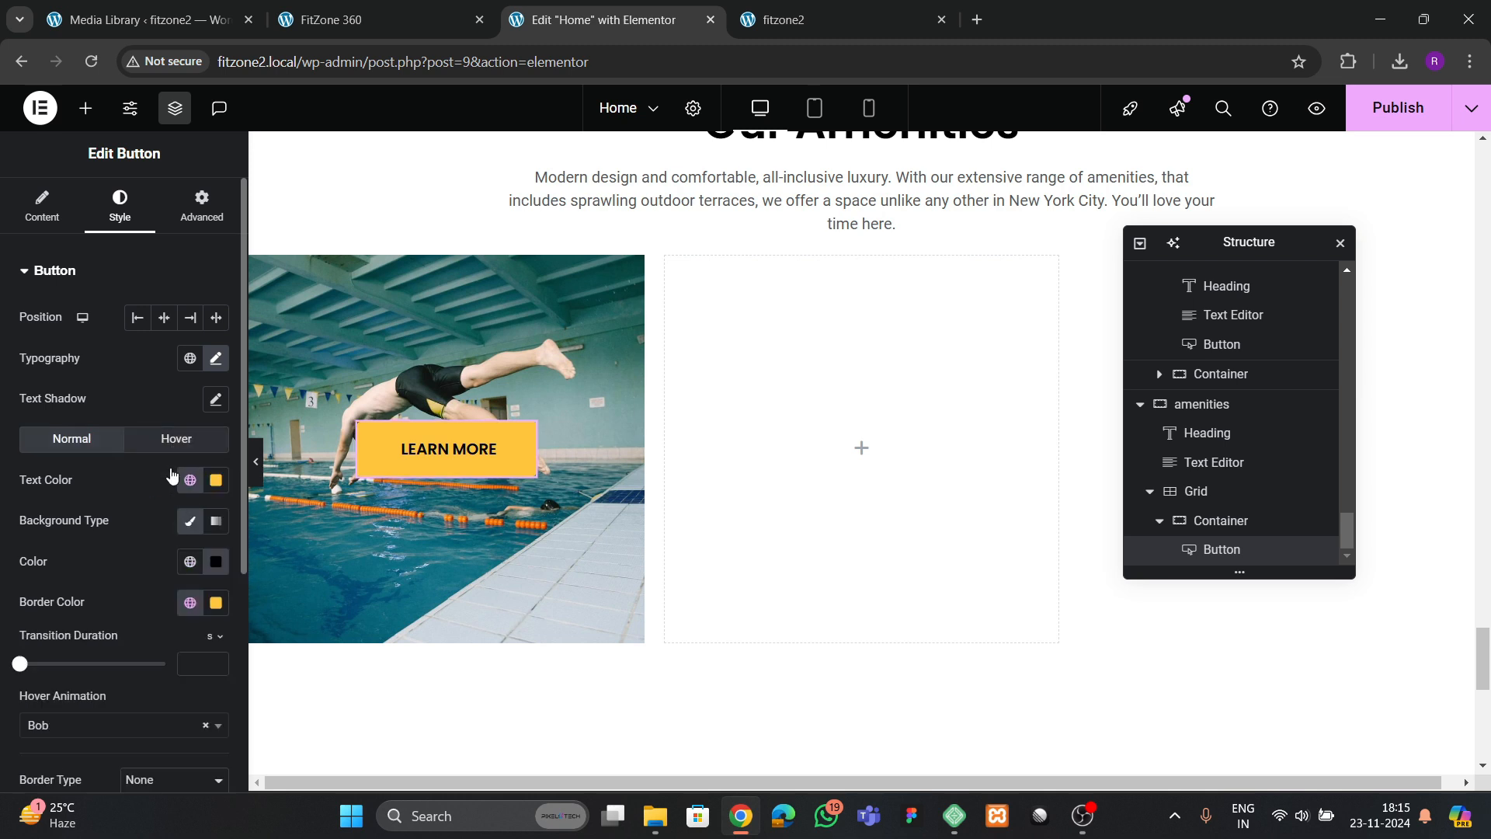
pyautogui.click(215, 604)
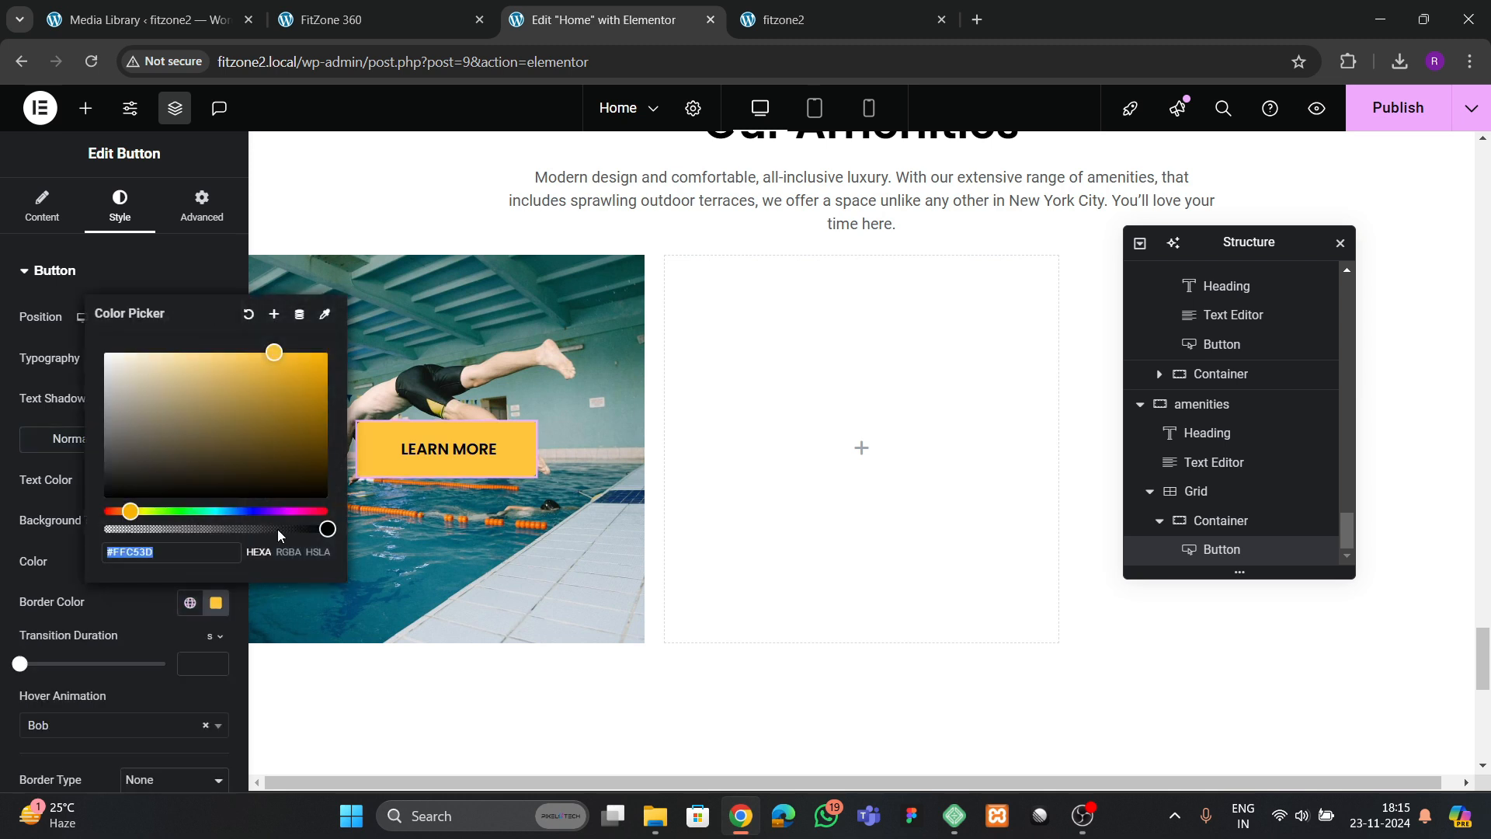
pyautogui.click(247, 316)
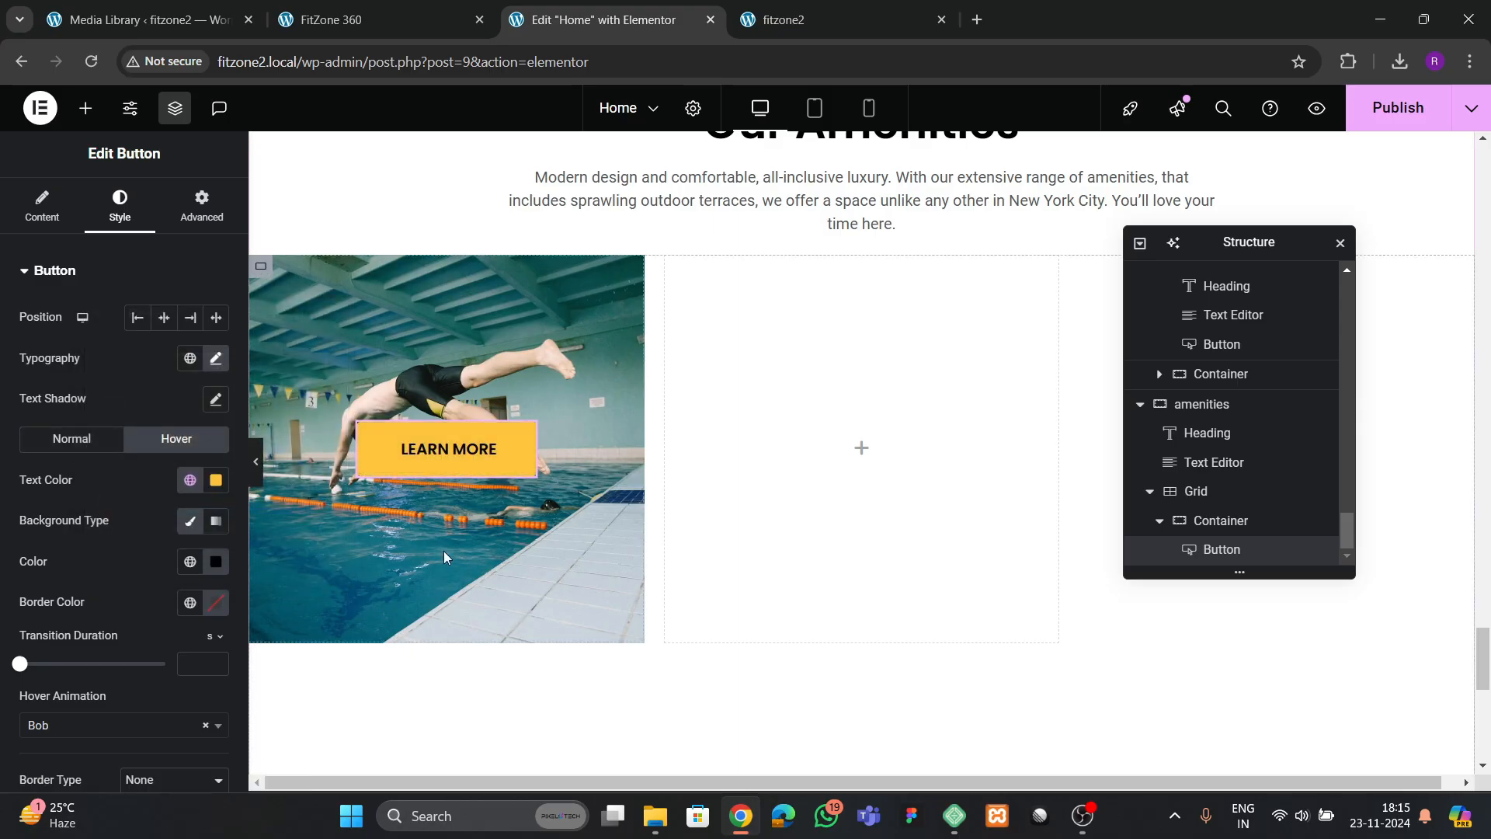
# Switch to the FitZone 360 reference page to check the pool tile's button in the amenities grid
pyautogui.click(379, 23)
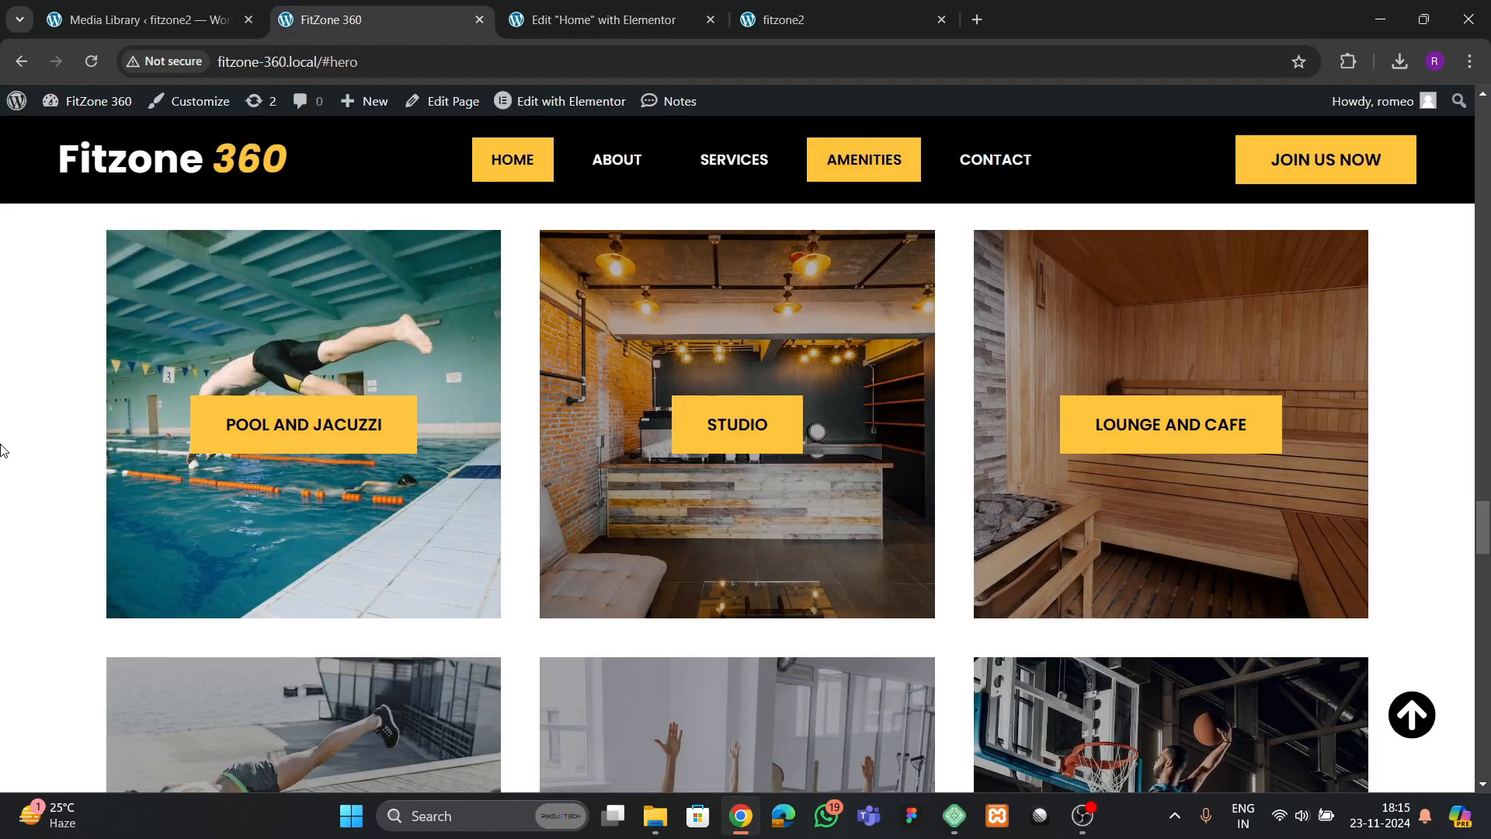
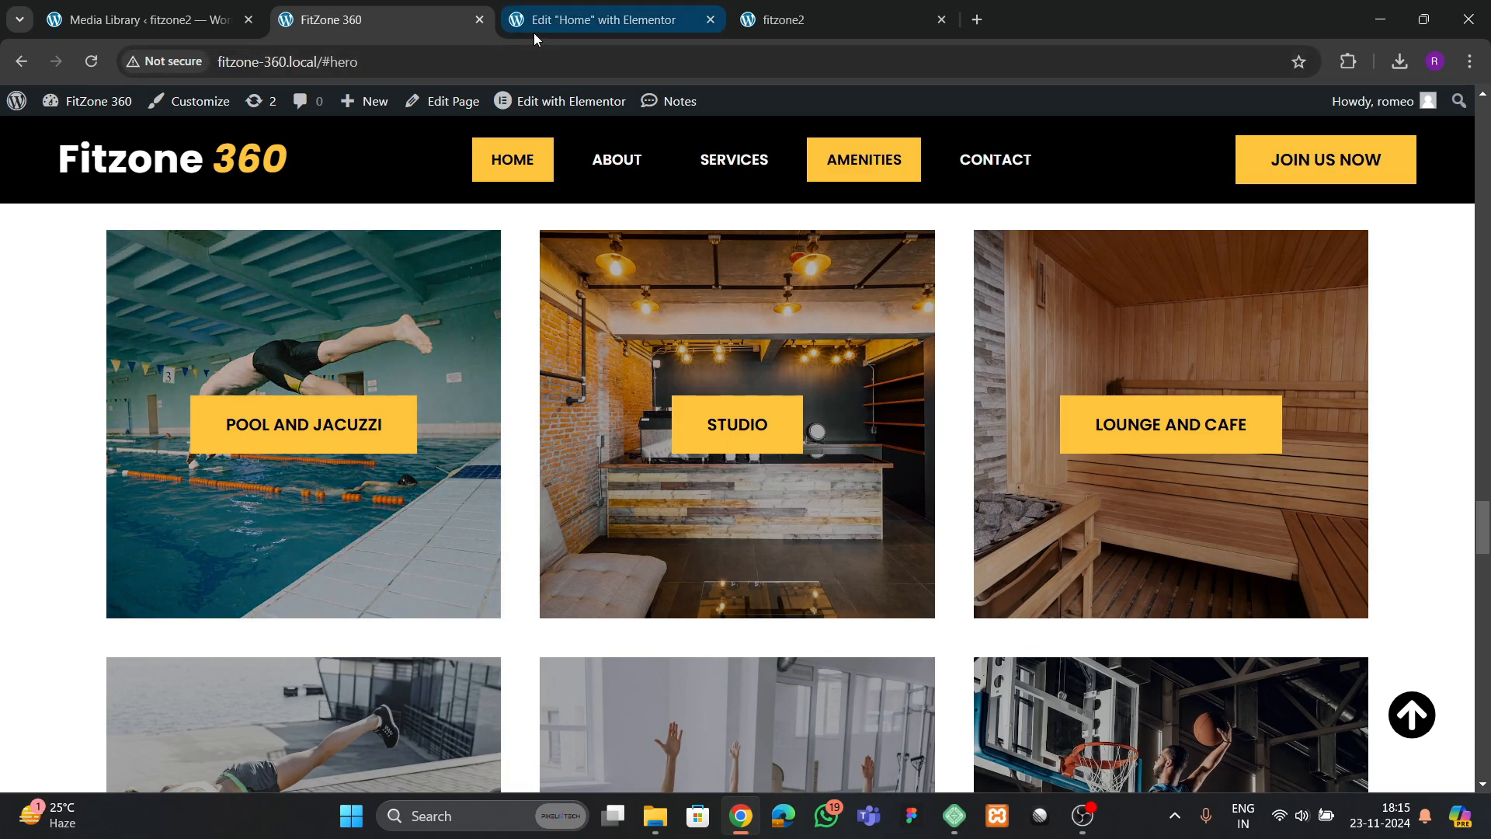
# Return to the Elementor editor and give the pool tile container a classic #000000 background overlay at 0.39 opacity
pyautogui.click(536, 23)
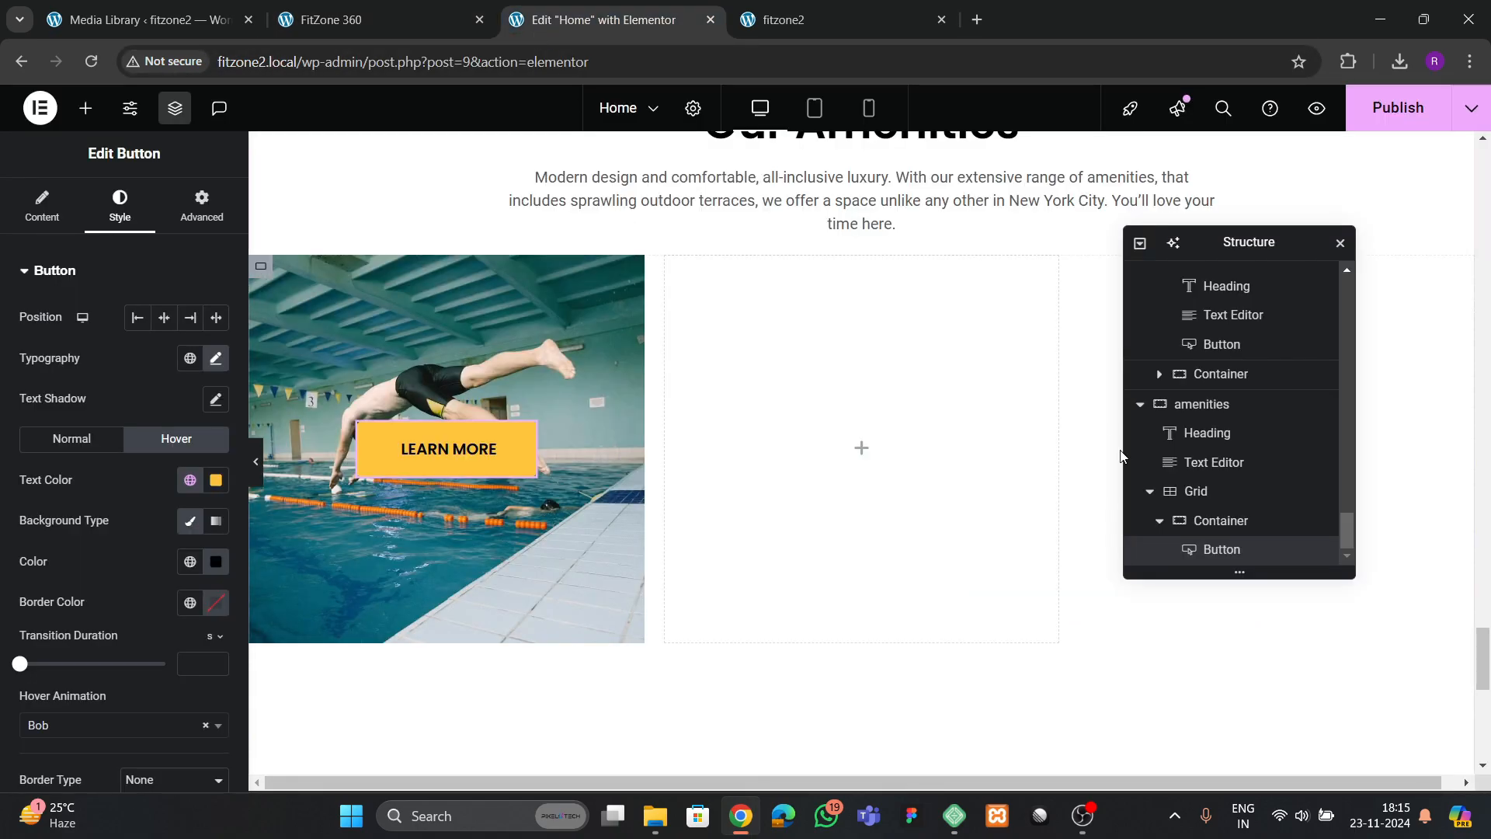
pyautogui.click(1223, 522)
pyautogui.click(117, 206)
pyautogui.scroll(-5, 101, 534)
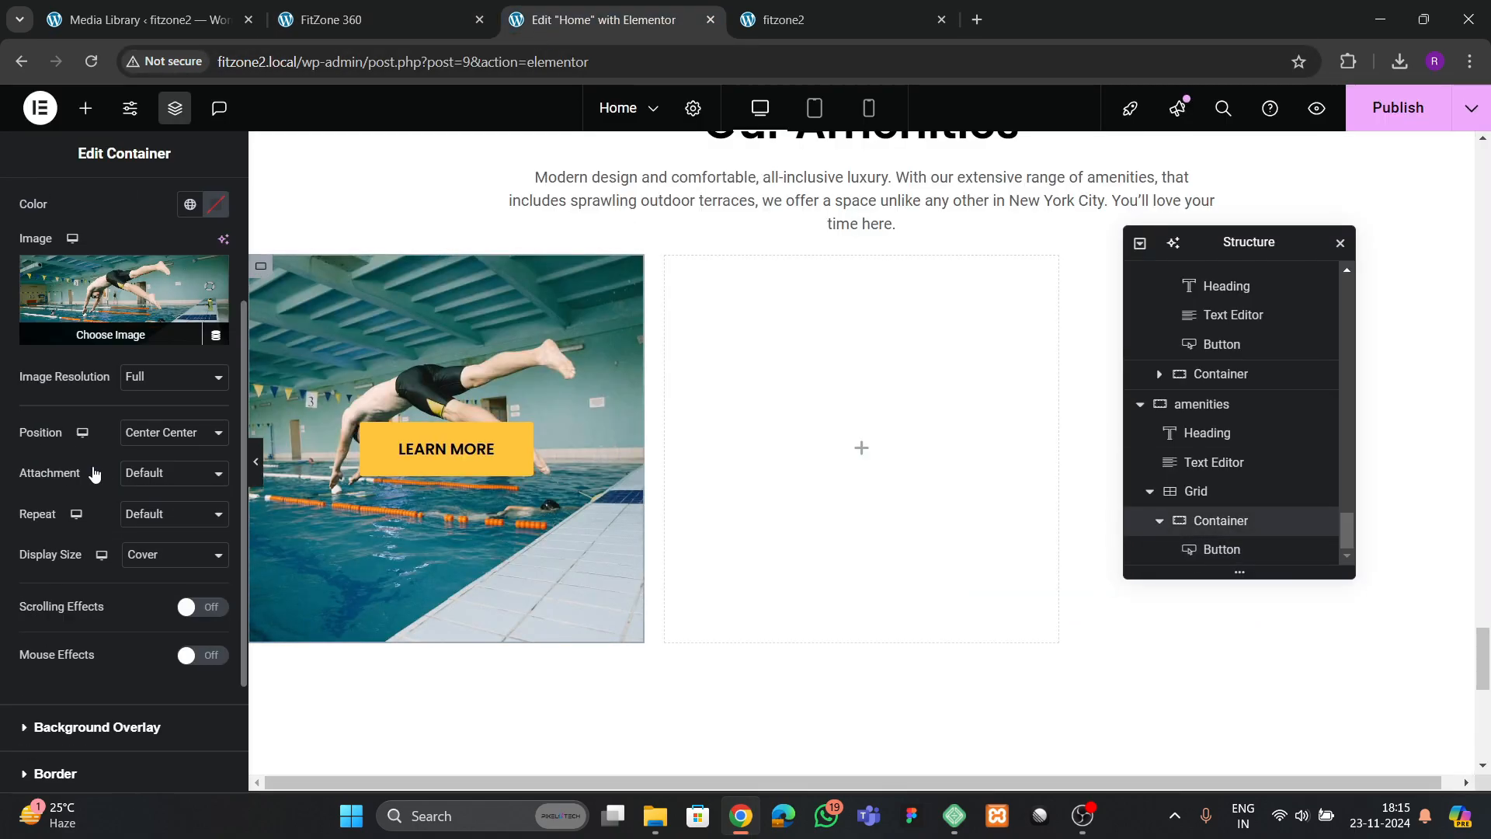
pyautogui.click(73, 558)
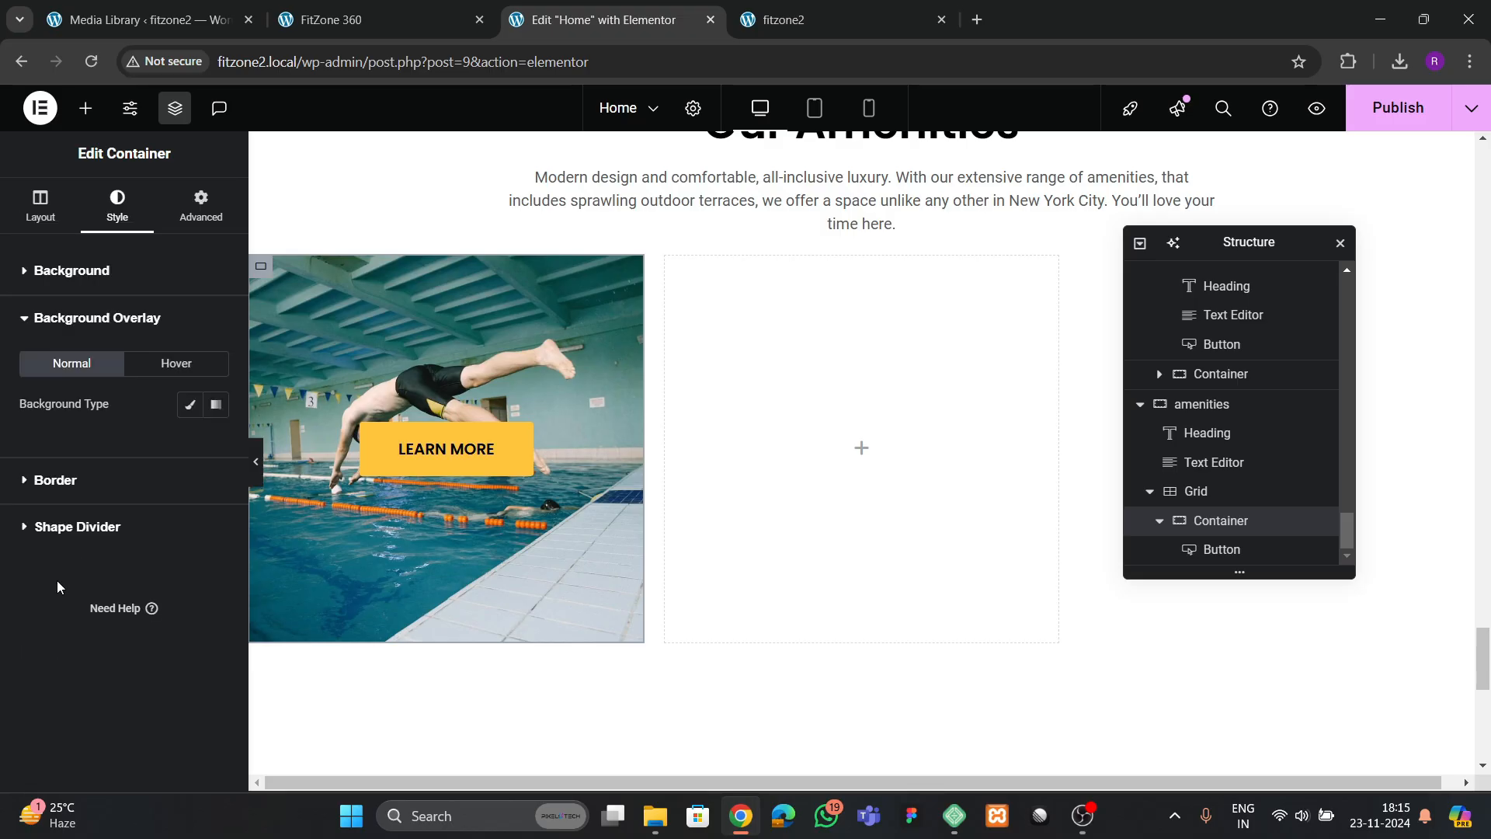
pyautogui.click(189, 404)
pyautogui.click(215, 446)
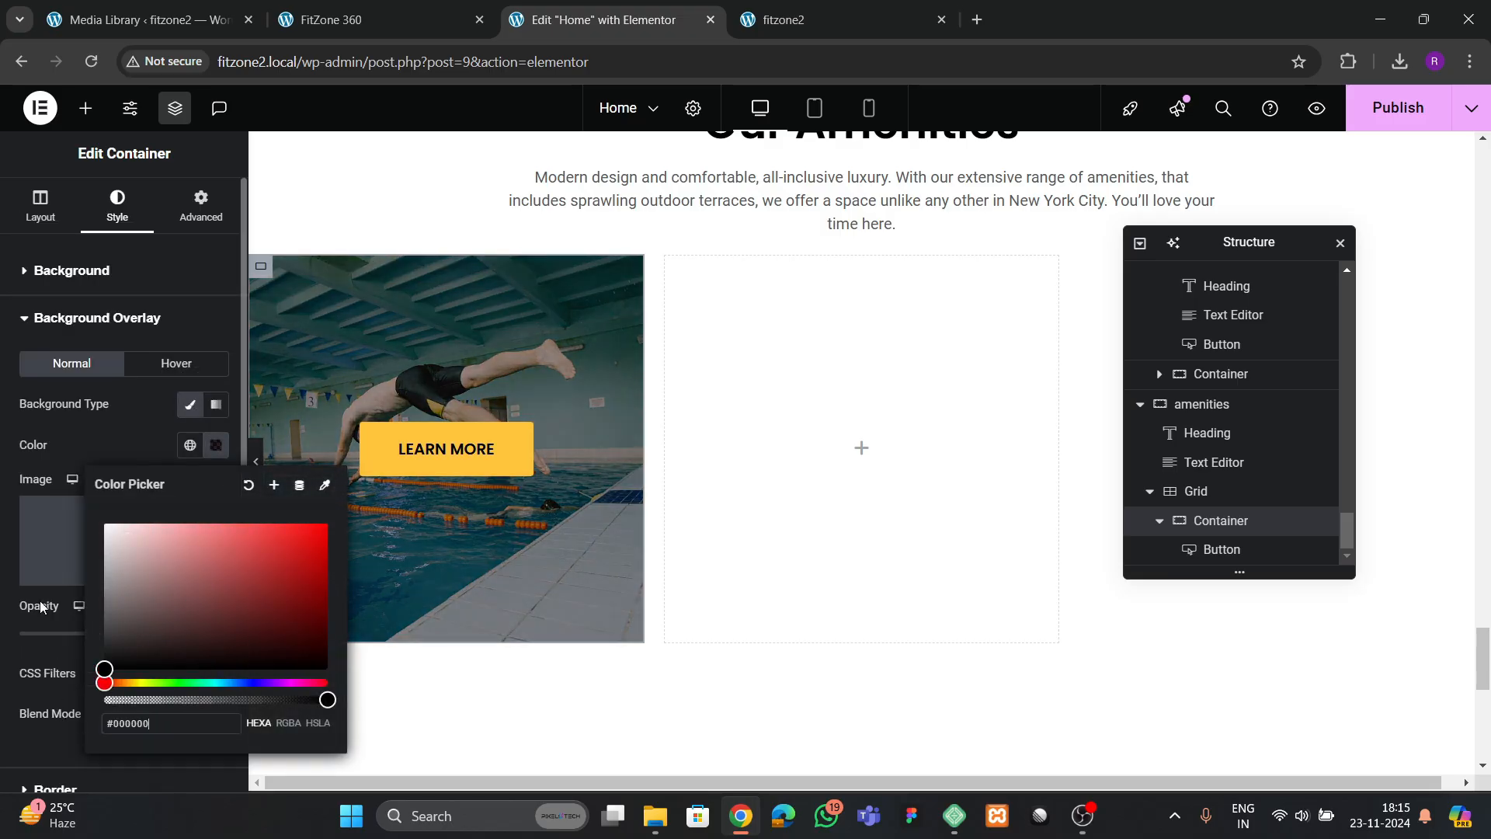
pyautogui.click(40, 599)
pyautogui.moveTo(93, 634); pyautogui.dragTo(73, 657)
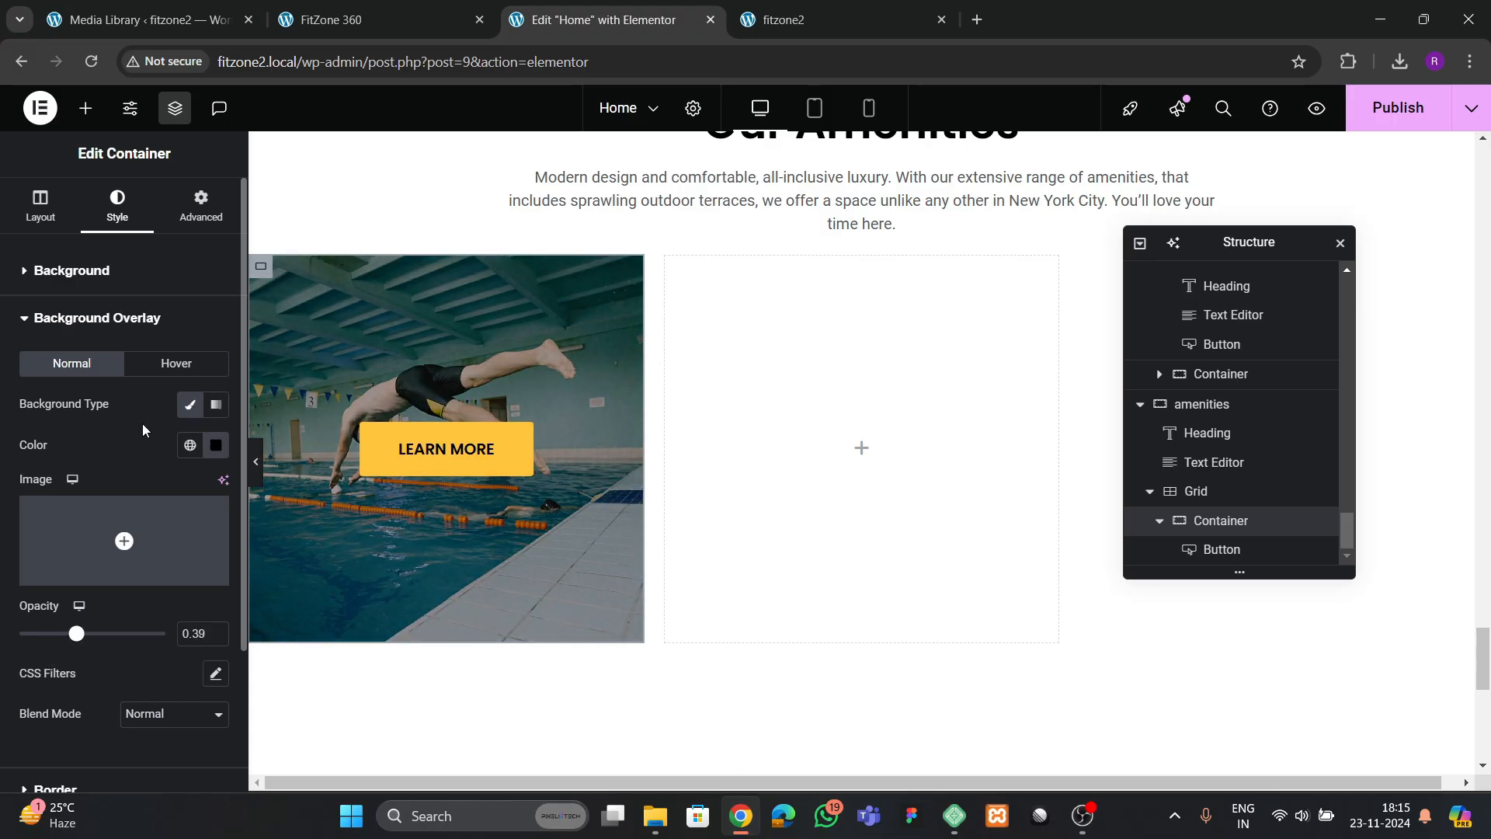
# Set the pool container's hover overlay to classic #020101 at 0 opacity and compare the hover effect with the FitZone 360 reference
pyautogui.click(176, 364)
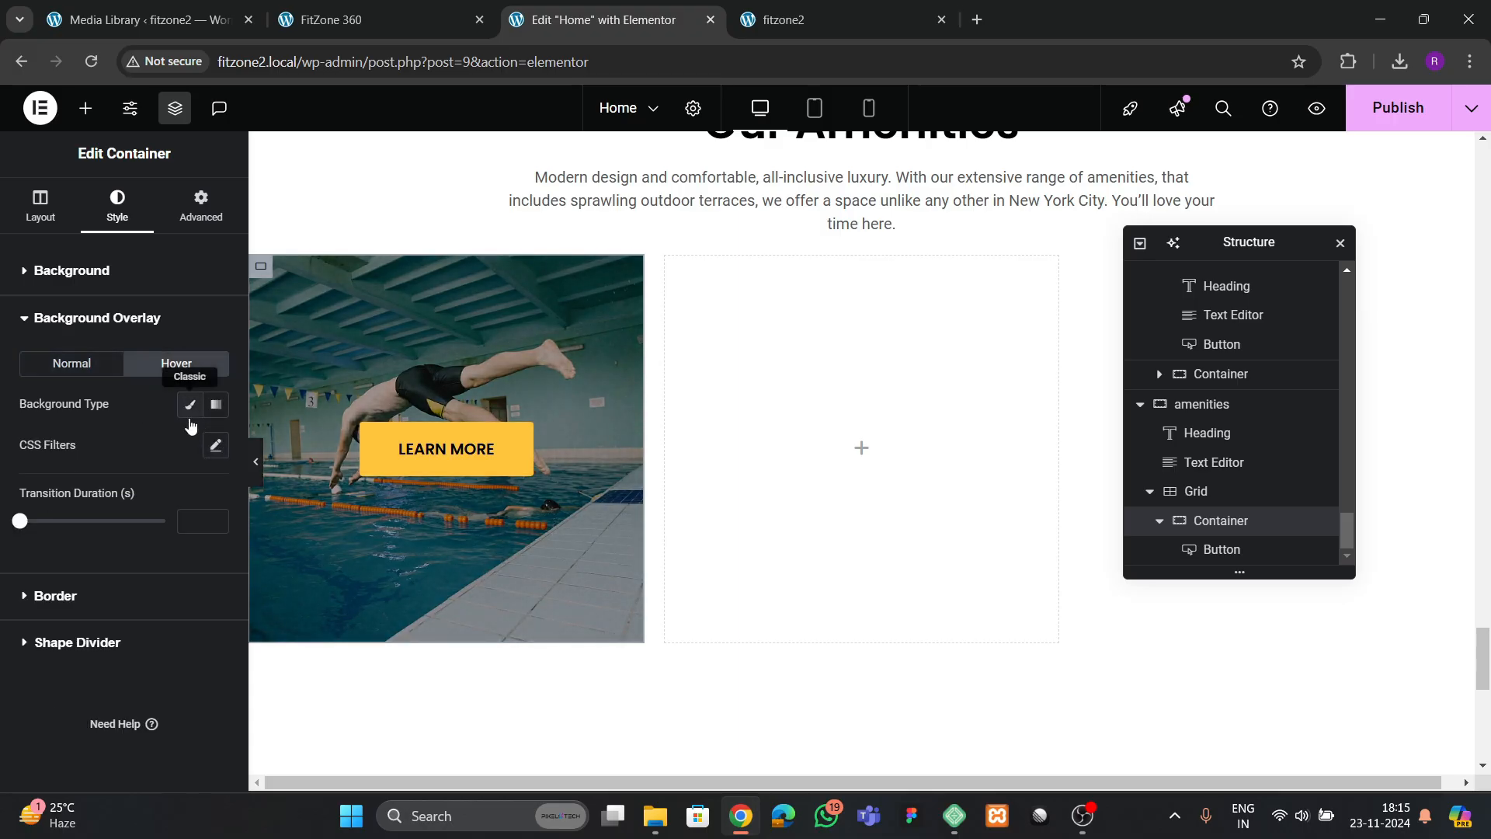
pyautogui.click(189, 415)
pyautogui.click(218, 447)
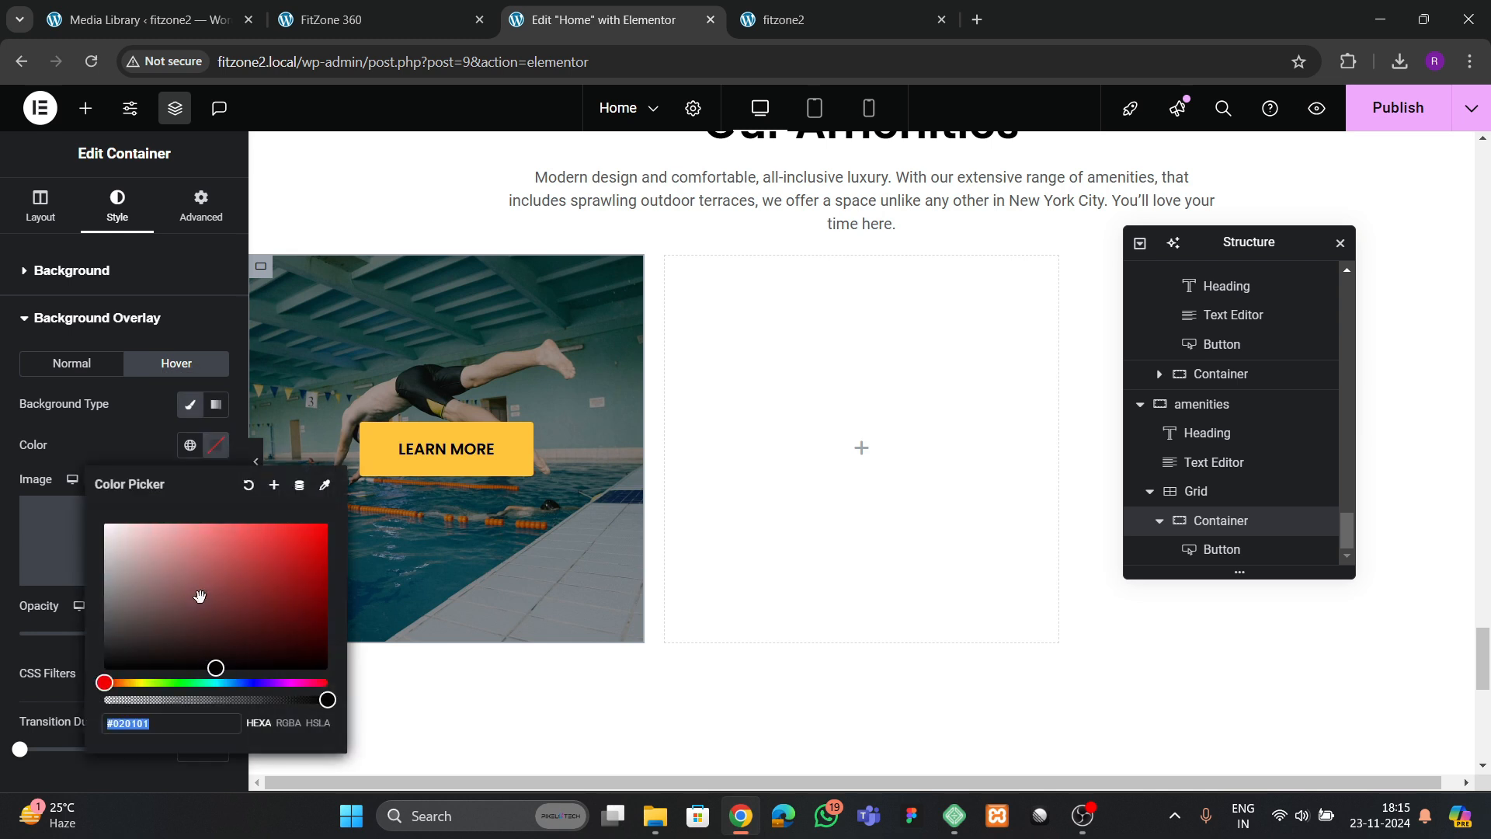
pyautogui.click(99, 462)
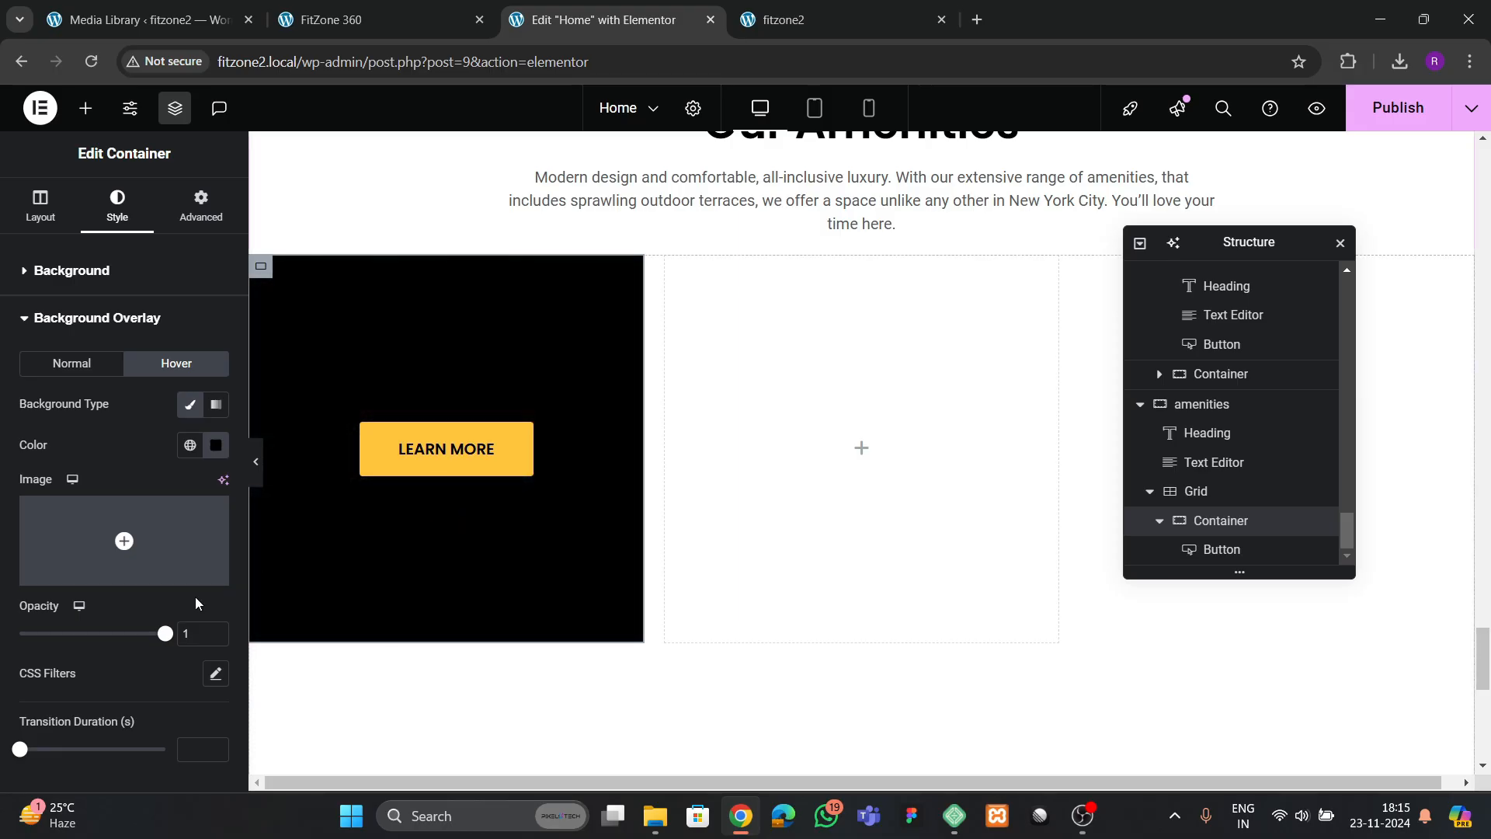
pyautogui.moveTo(2, 651); pyautogui.dragTo(2, 649)
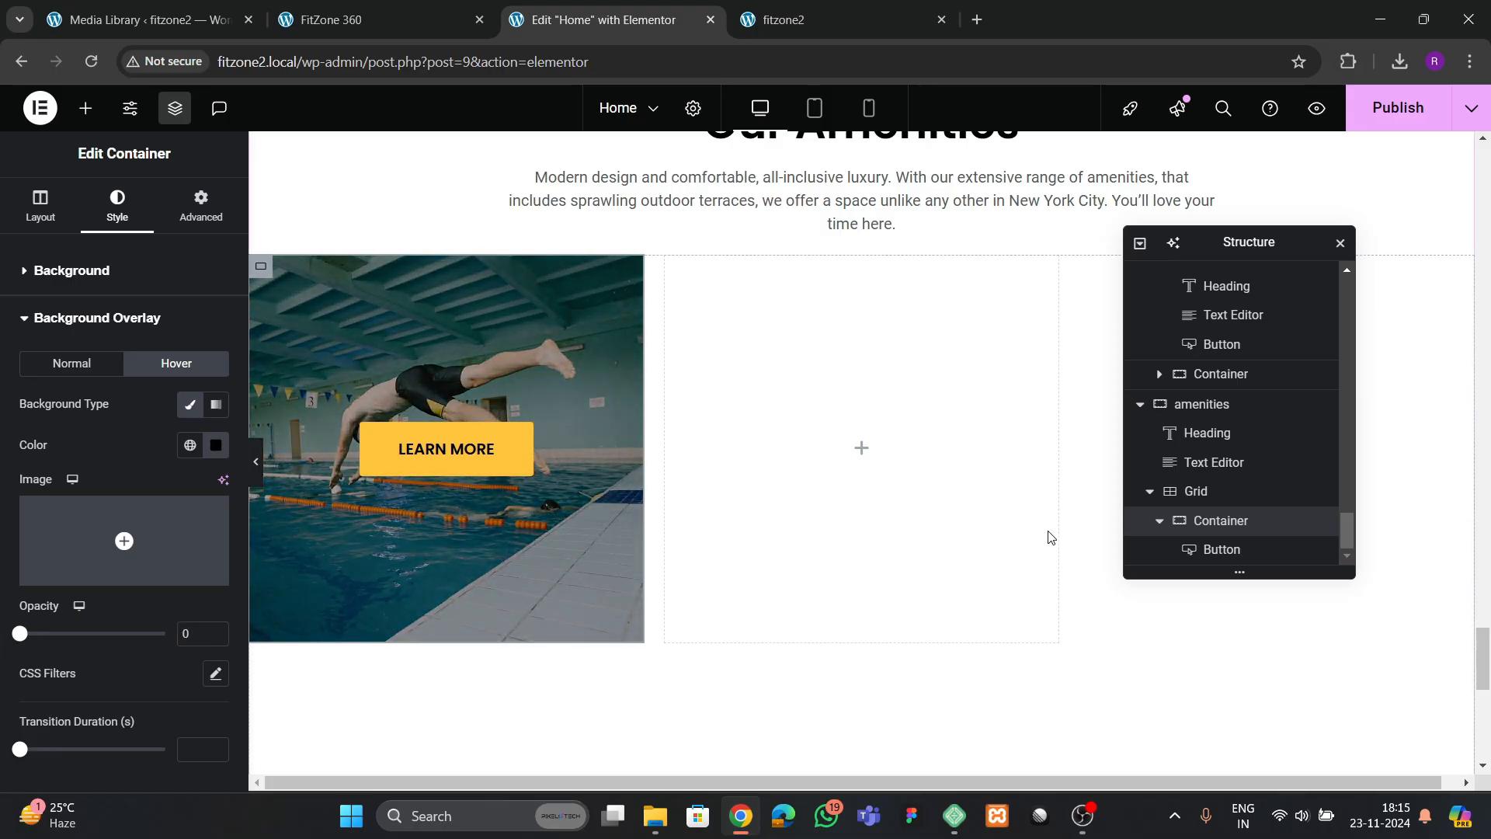
pyautogui.click(417, 20)
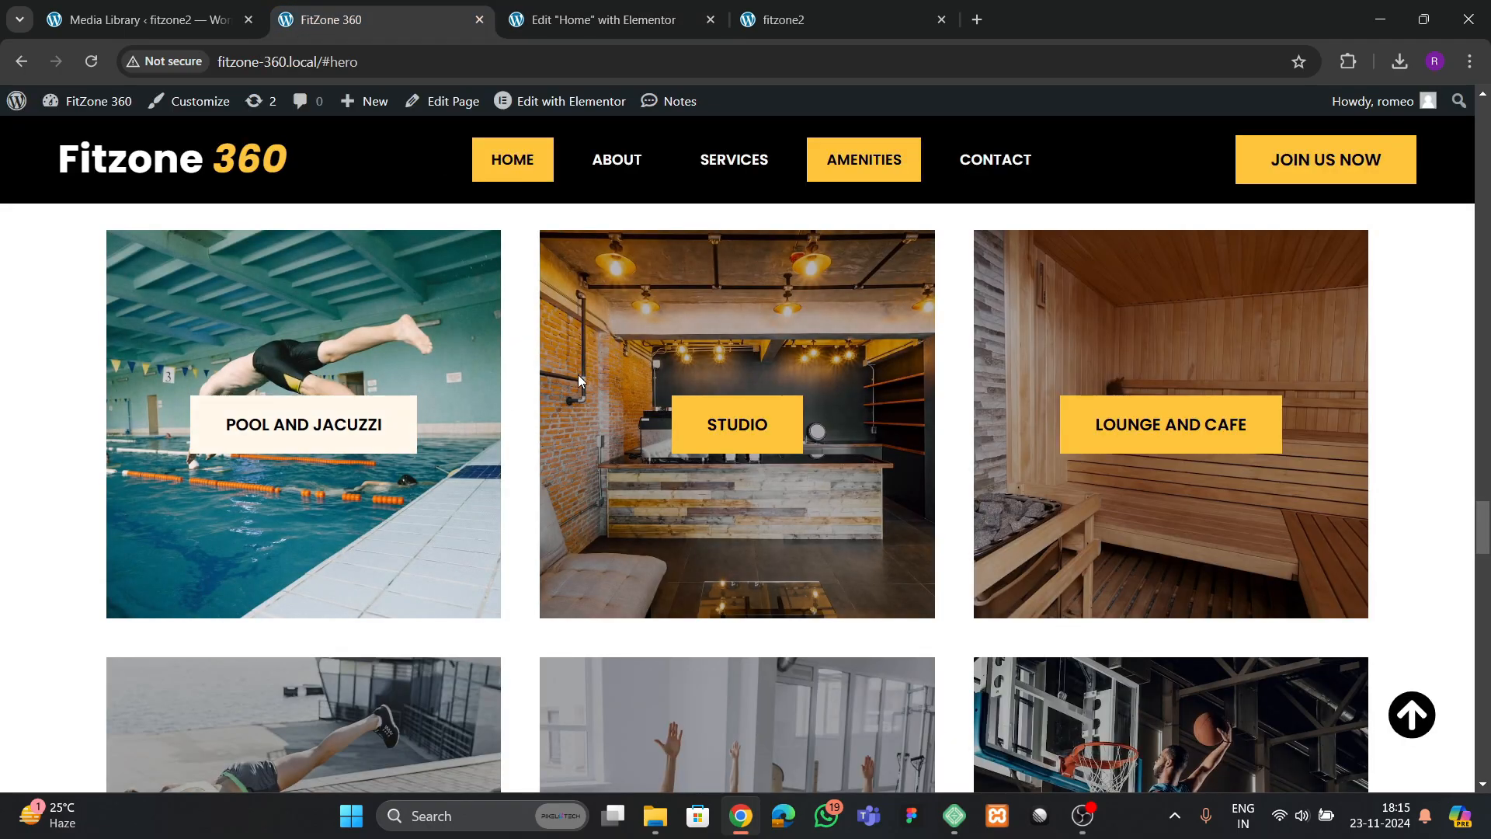
pyautogui.click(585, 20)
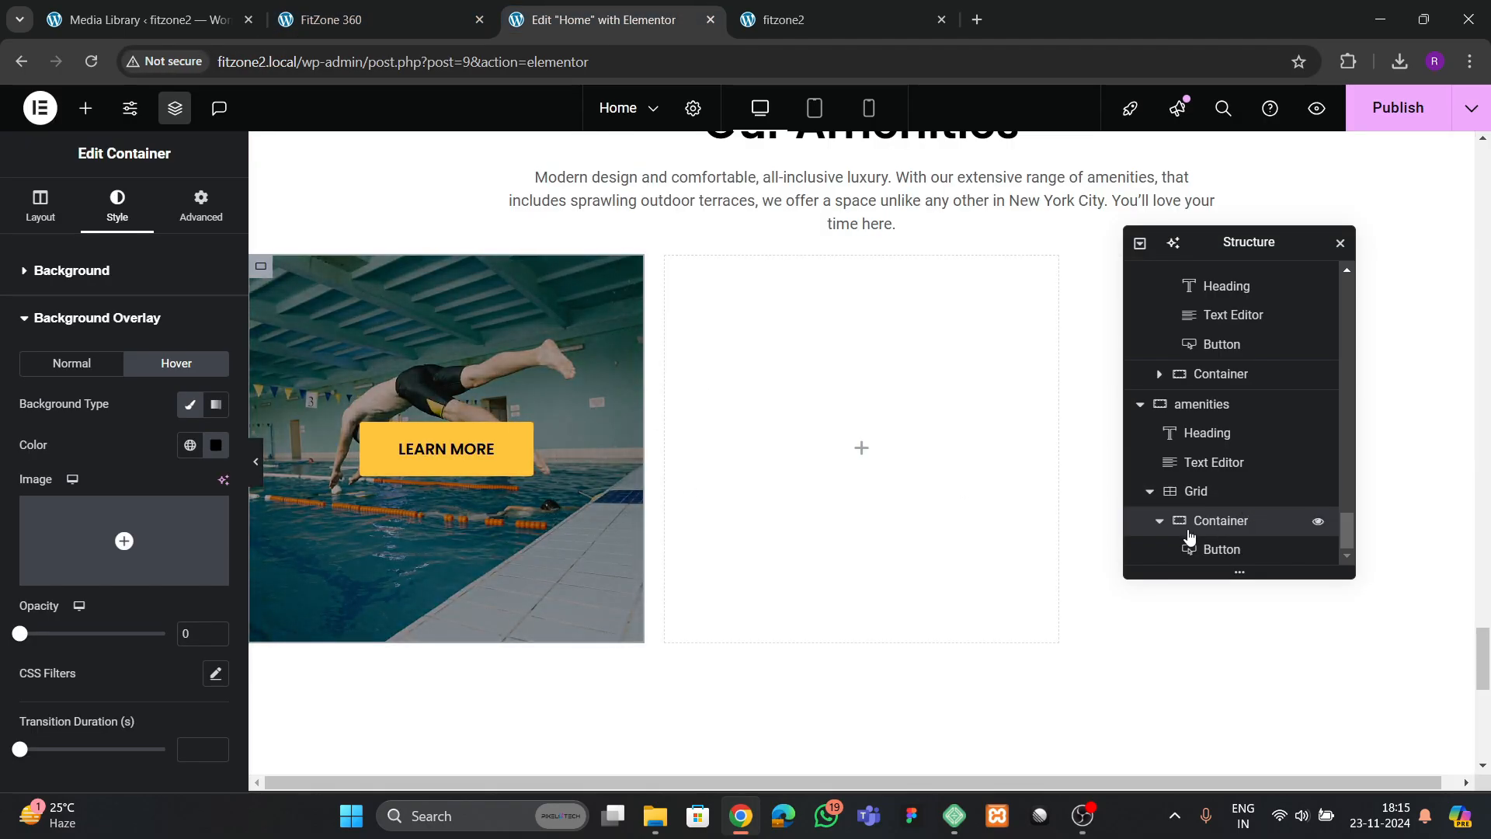
# Duplicate the pool tile container five times to fill all six cells of the Amenities grid
pyautogui.click(1160, 525)
pyautogui.rightClick(1203, 549)
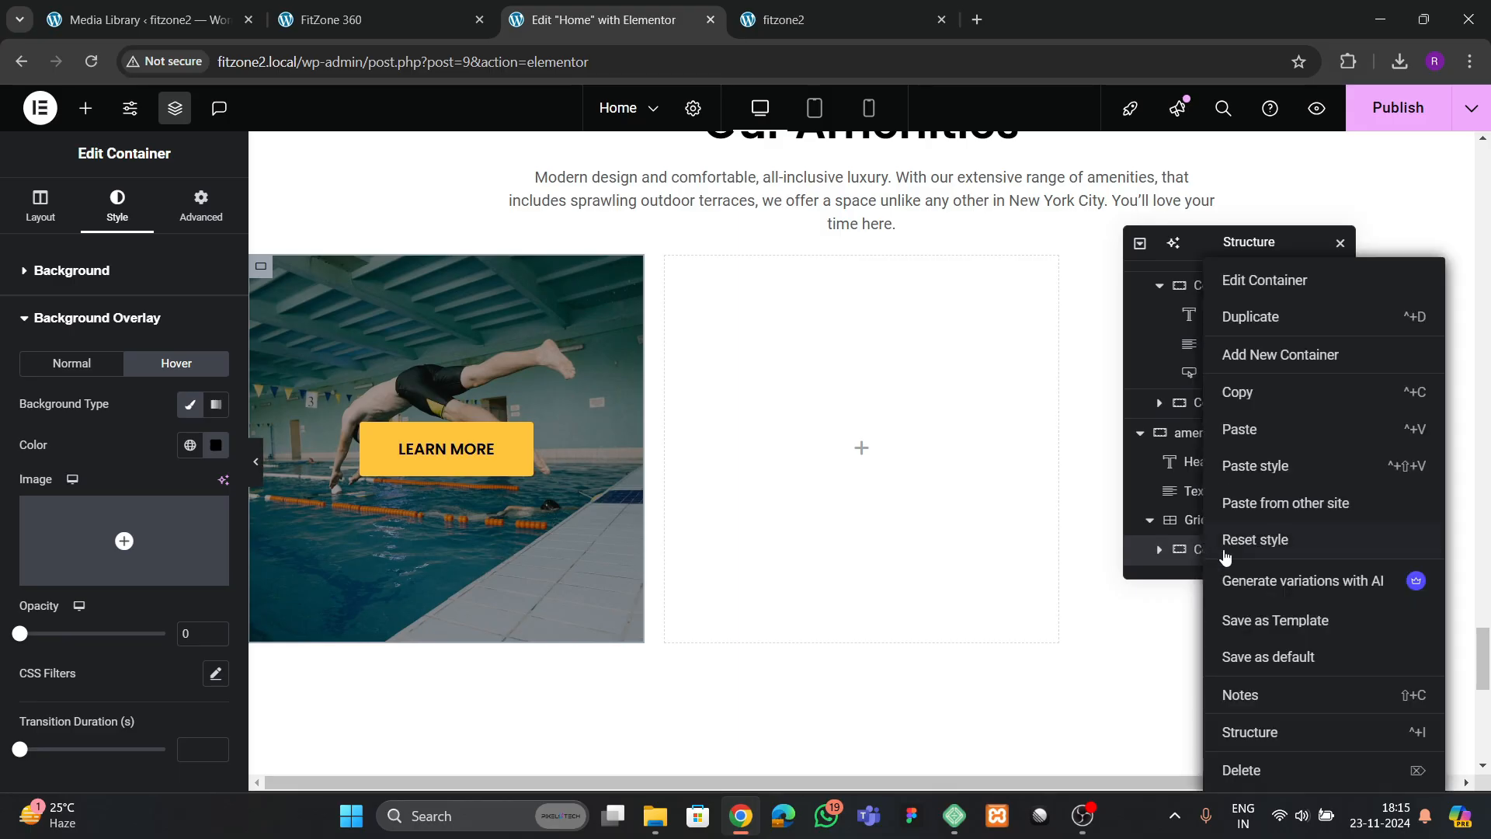
pyautogui.click(1266, 317)
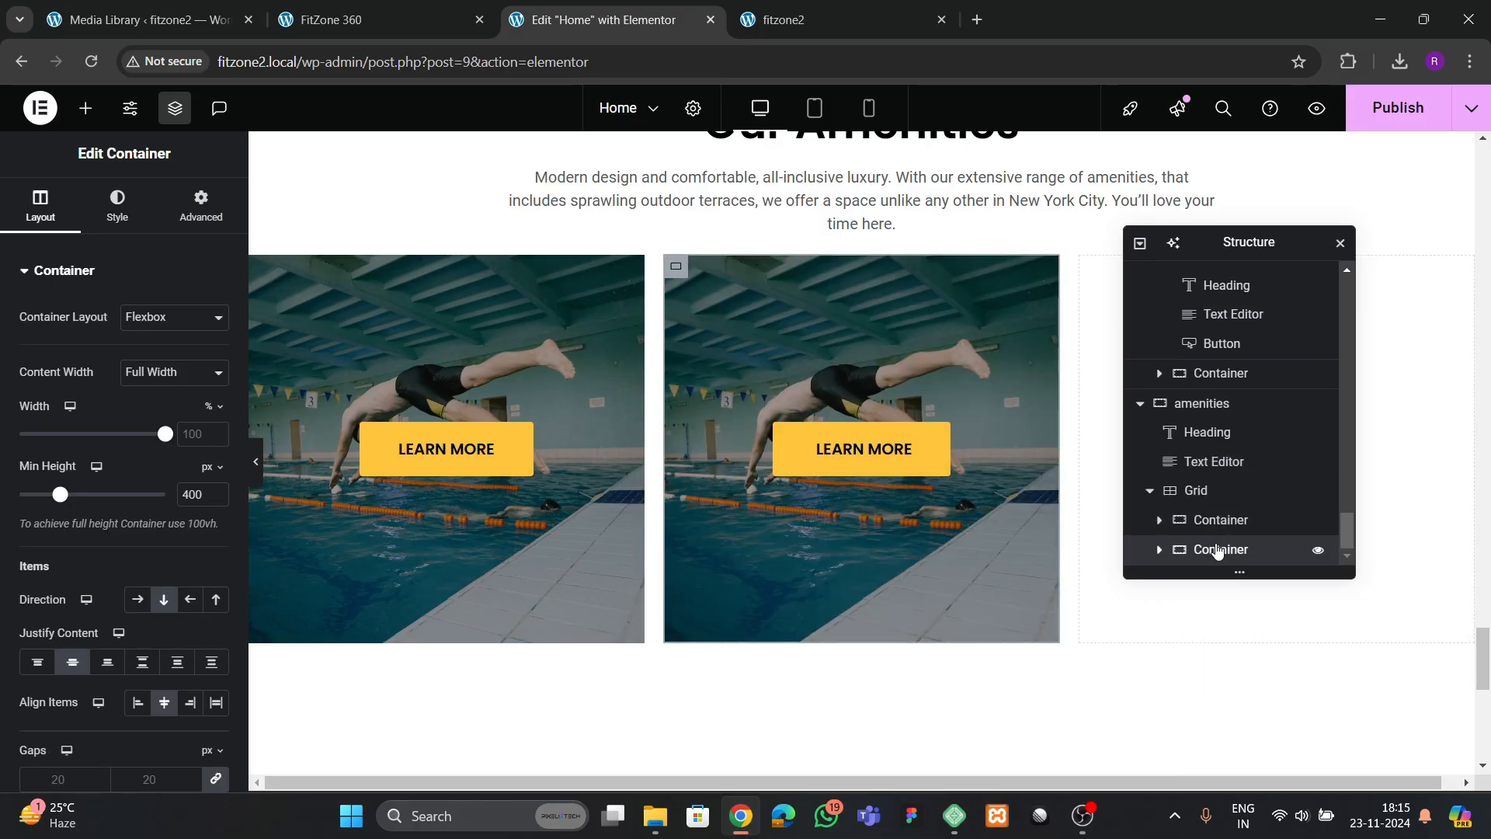
pyautogui.rightClick(1217, 549)
pyautogui.click(1254, 307)
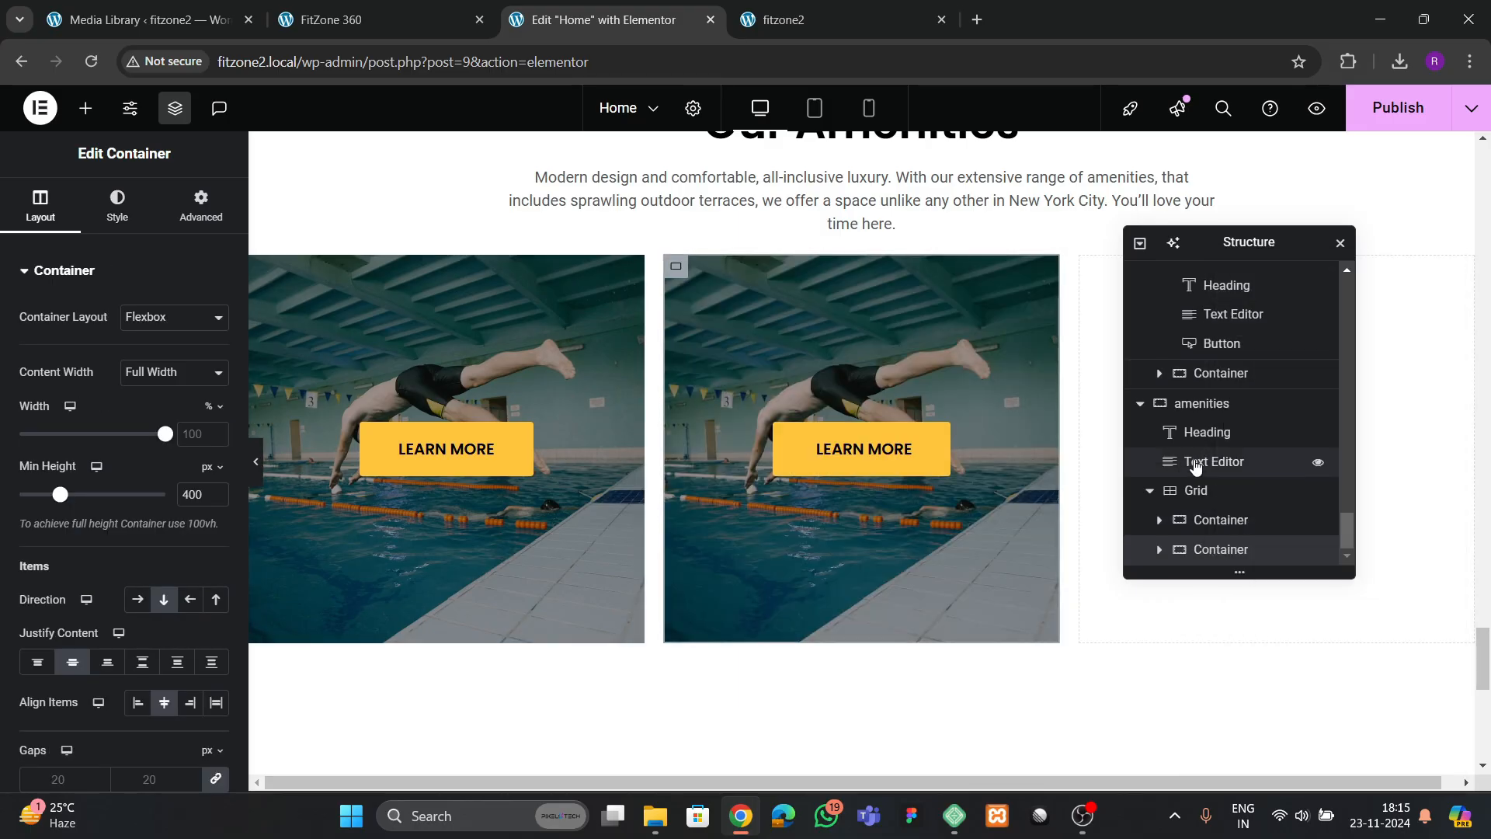
pyautogui.rightClick(1204, 553)
pyautogui.click(1278, 463)
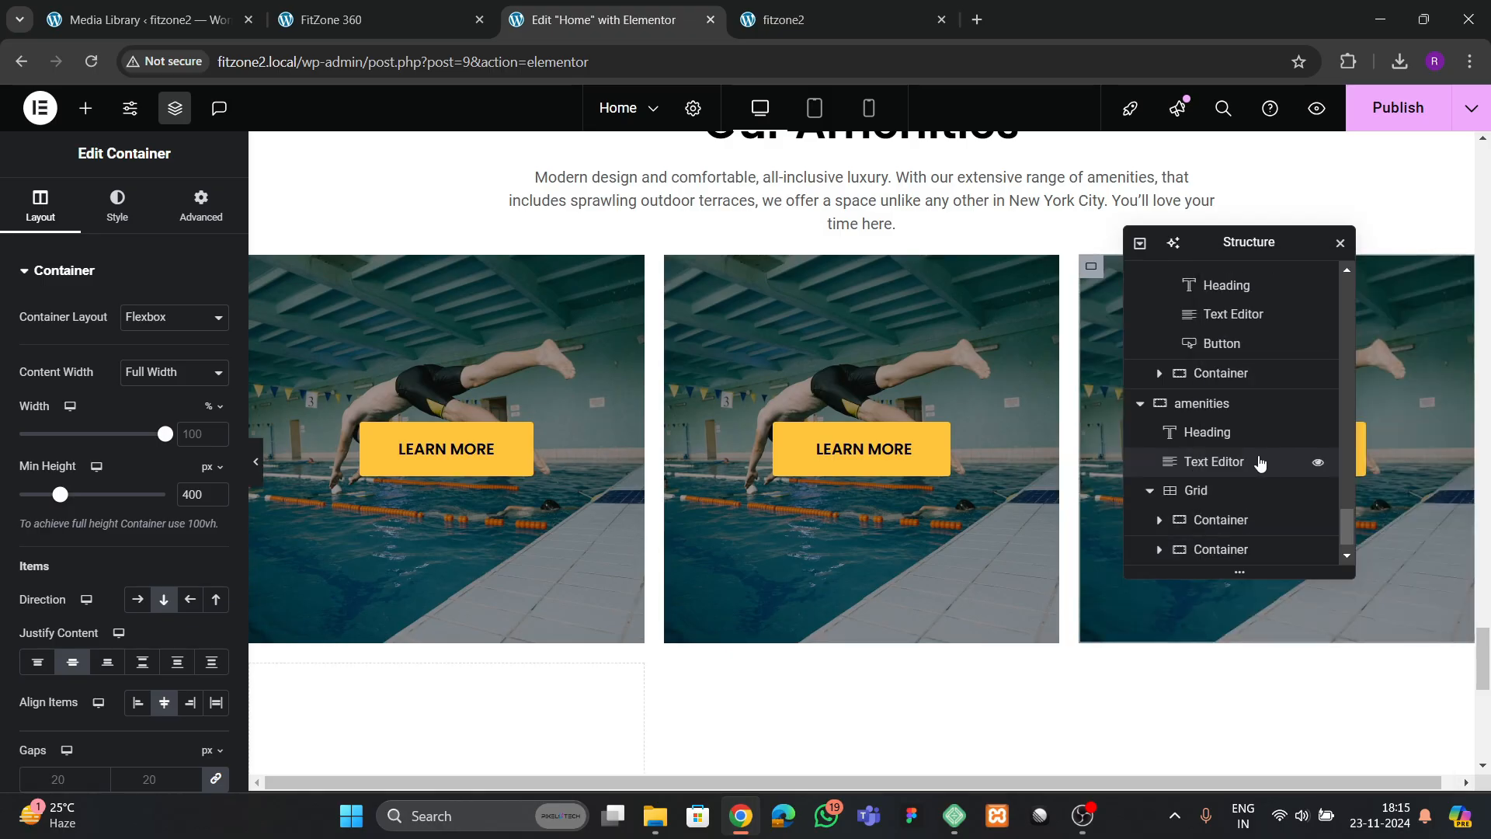
pyautogui.rightClick(1222, 553)
pyautogui.click(1272, 465)
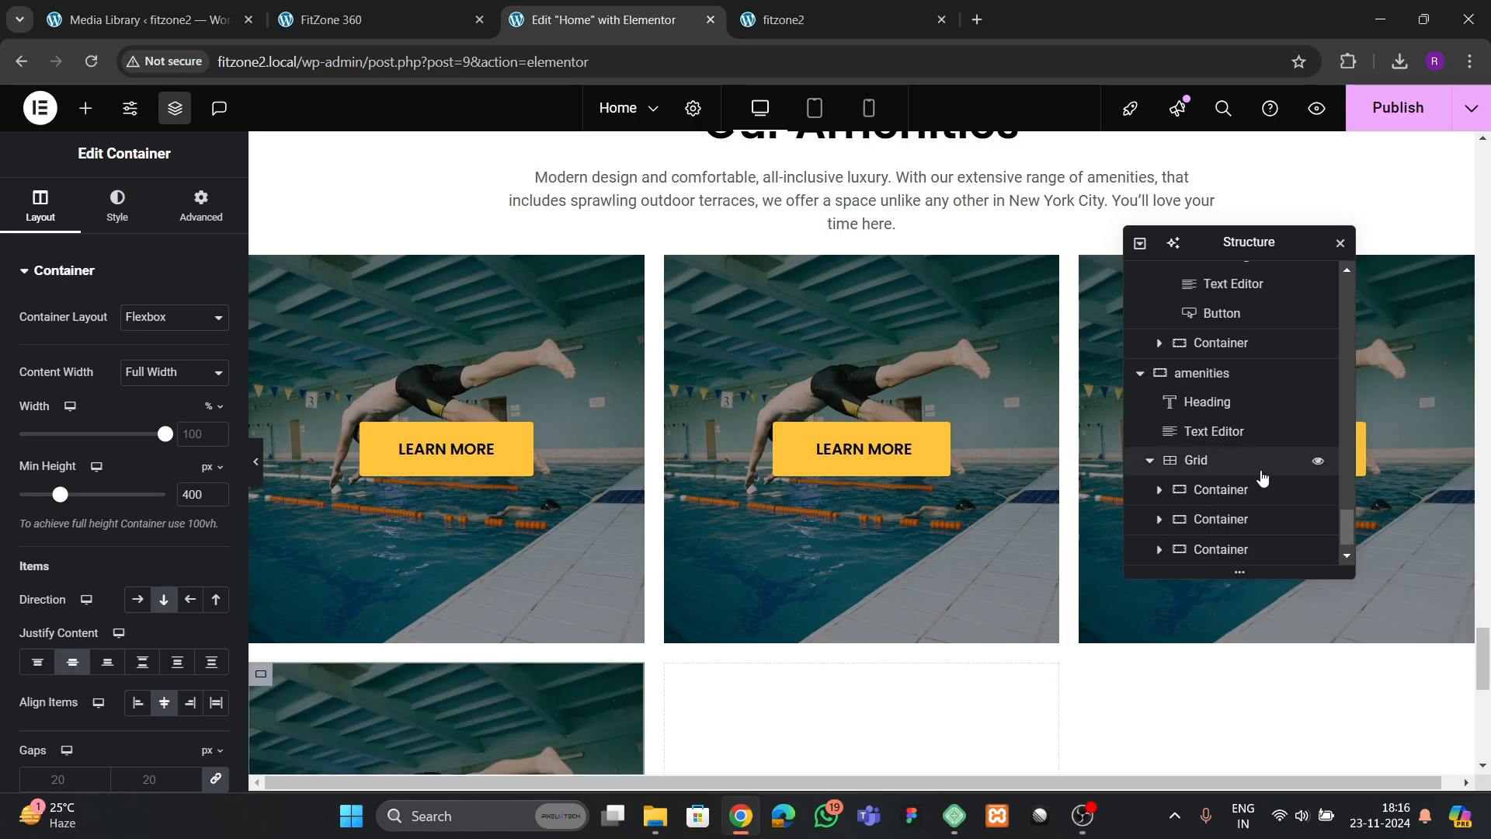
pyautogui.scroll(-1, 1243, 482)
pyautogui.rightClick(1231, 550)
pyautogui.click(1263, 464)
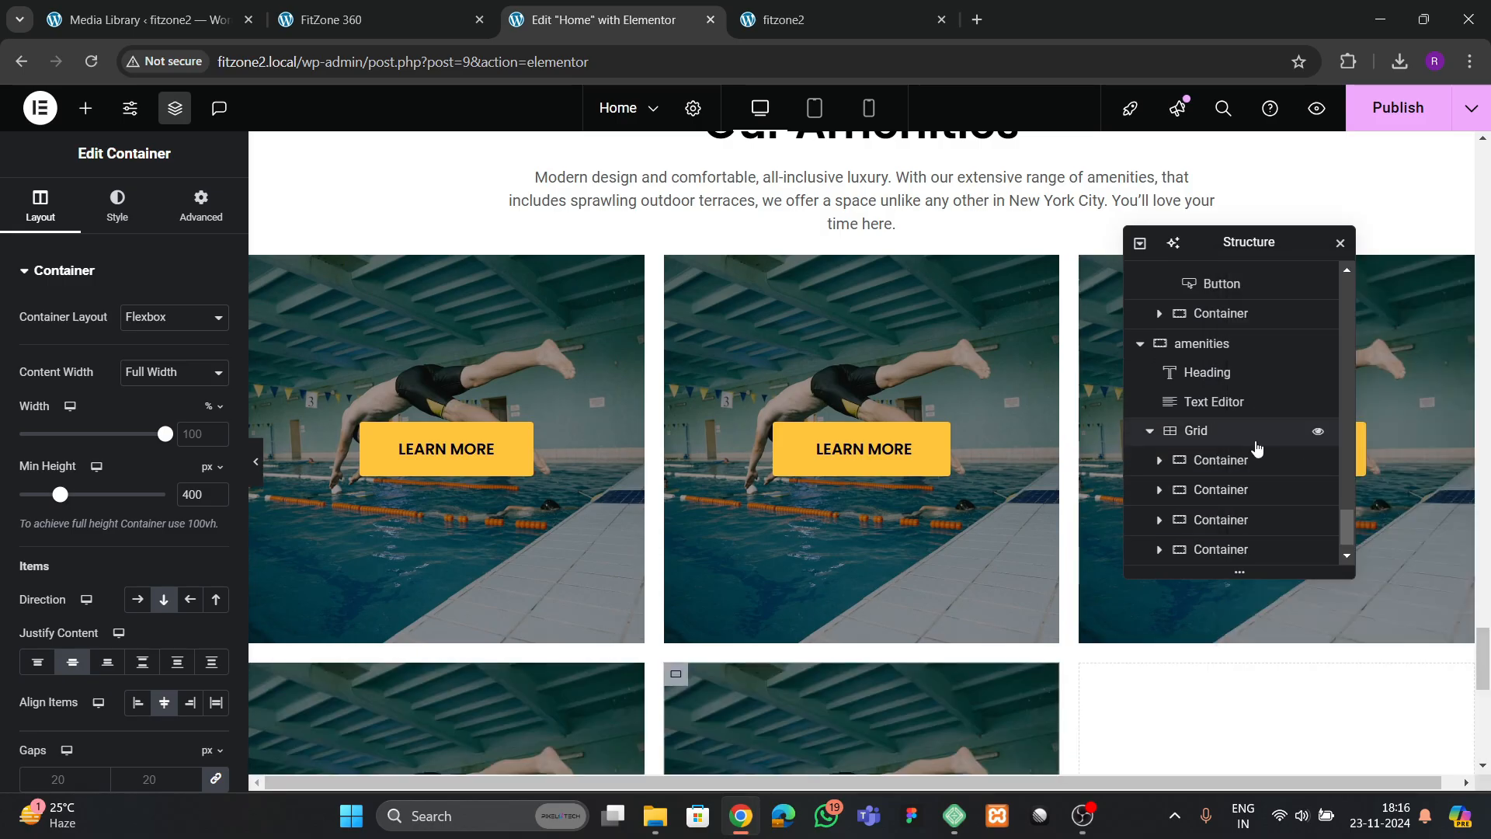
pyautogui.scroll(-1, 1247, 501)
pyautogui.rightClick(1239, 557)
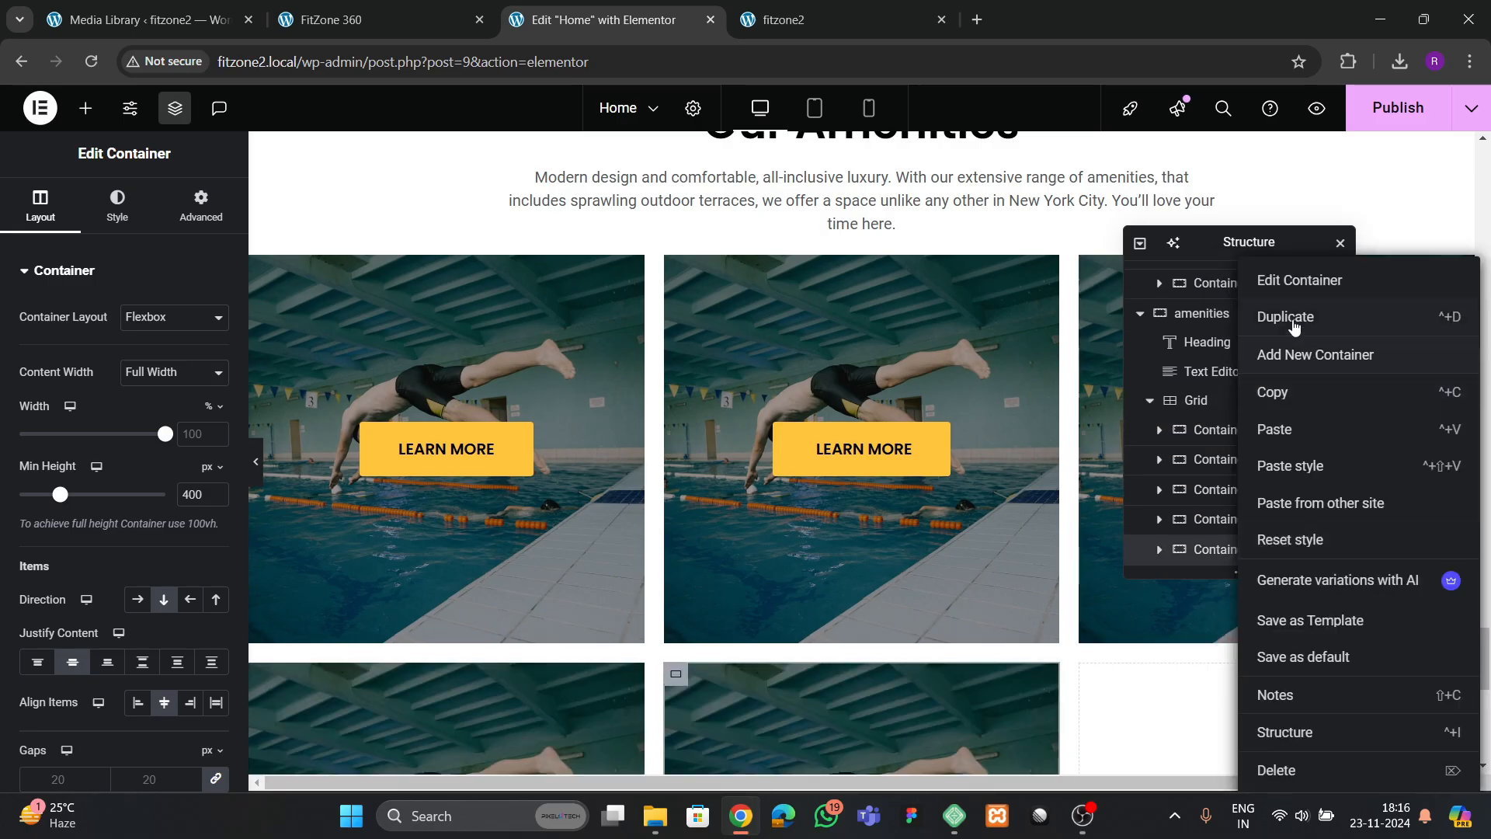
pyautogui.click(1291, 465)
# Set the Amenities grid's column and row gaps to 40 px
pyautogui.scroll(-1, 1175, 547)
pyautogui.click(1200, 372)
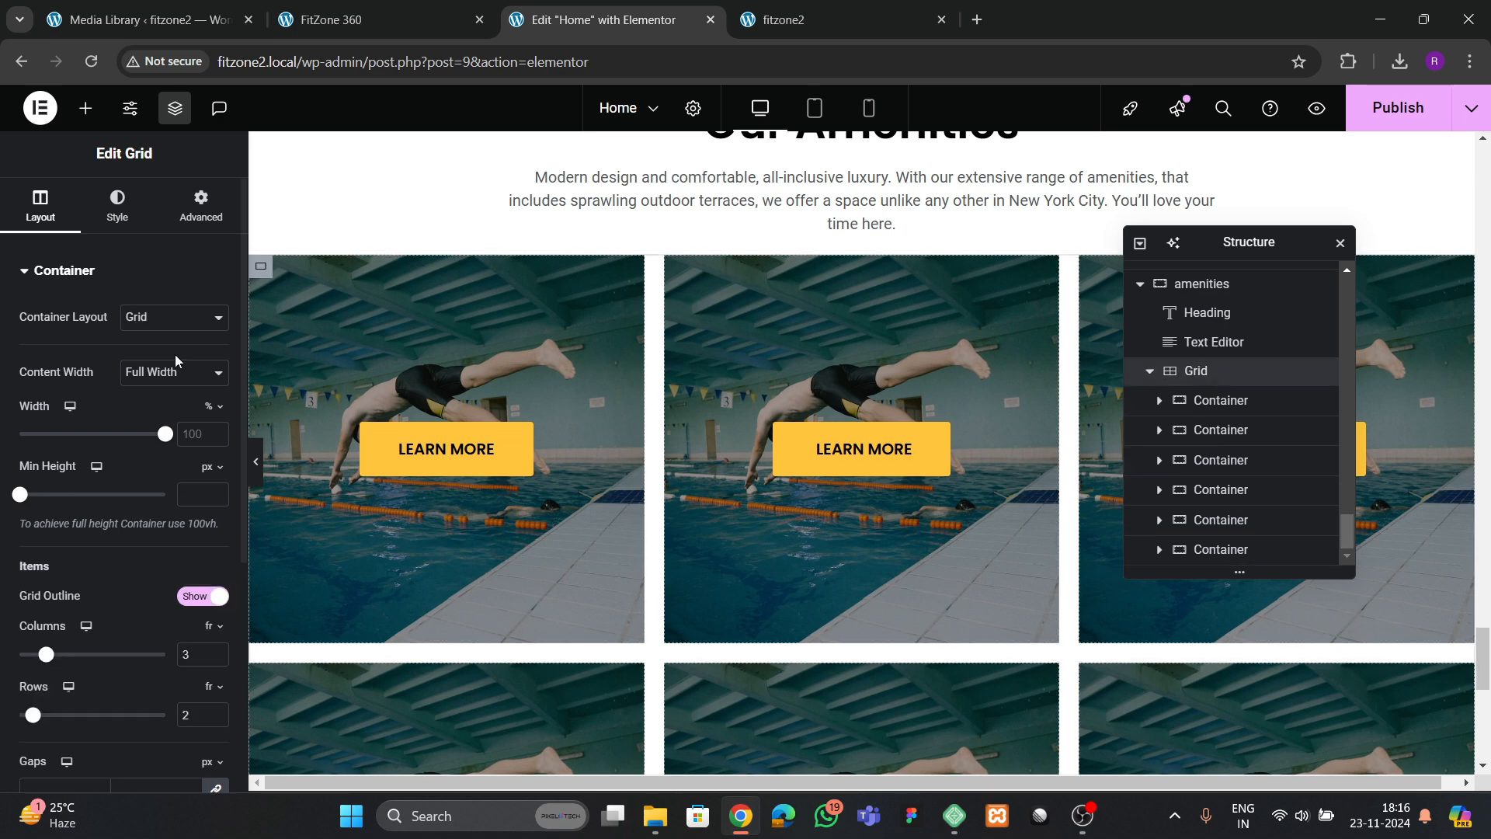
pyautogui.scroll(-3, 114, 510)
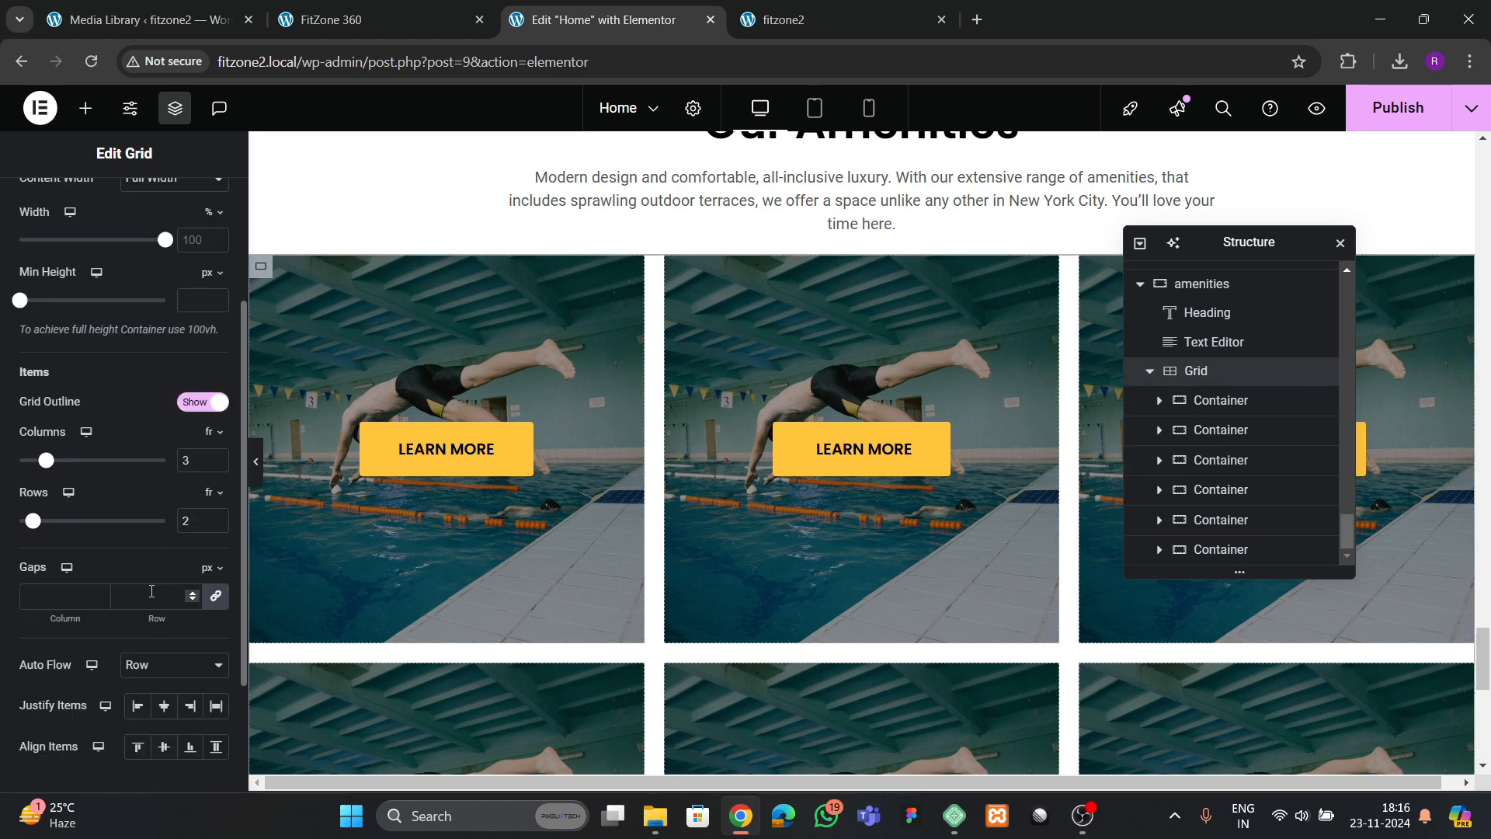
pyautogui.write('40')
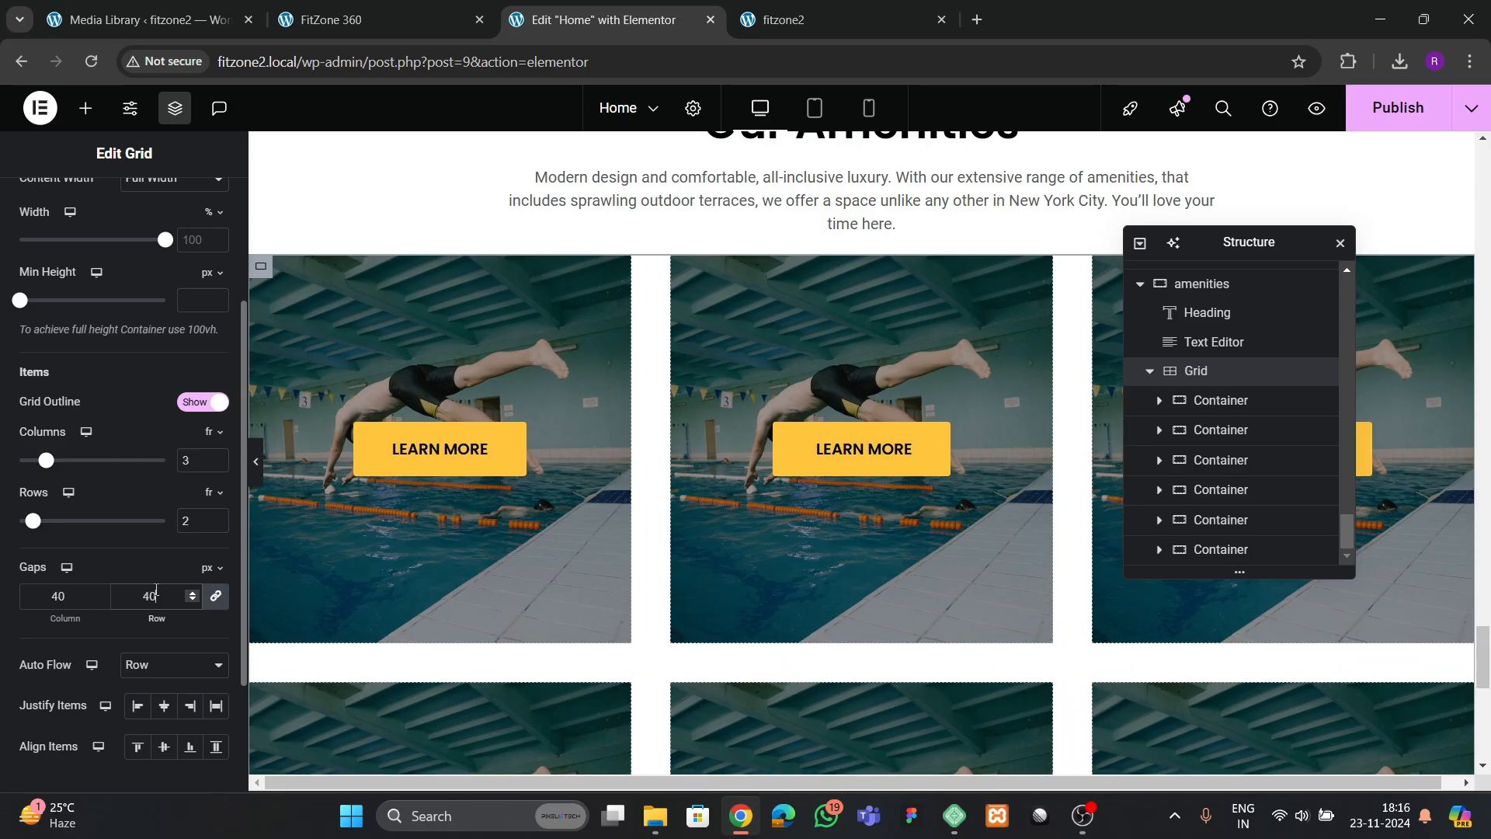
# Unlink the Amenities grid's margins and set only the top margin to 40 px
pyautogui.scroll(3, 747, 476)
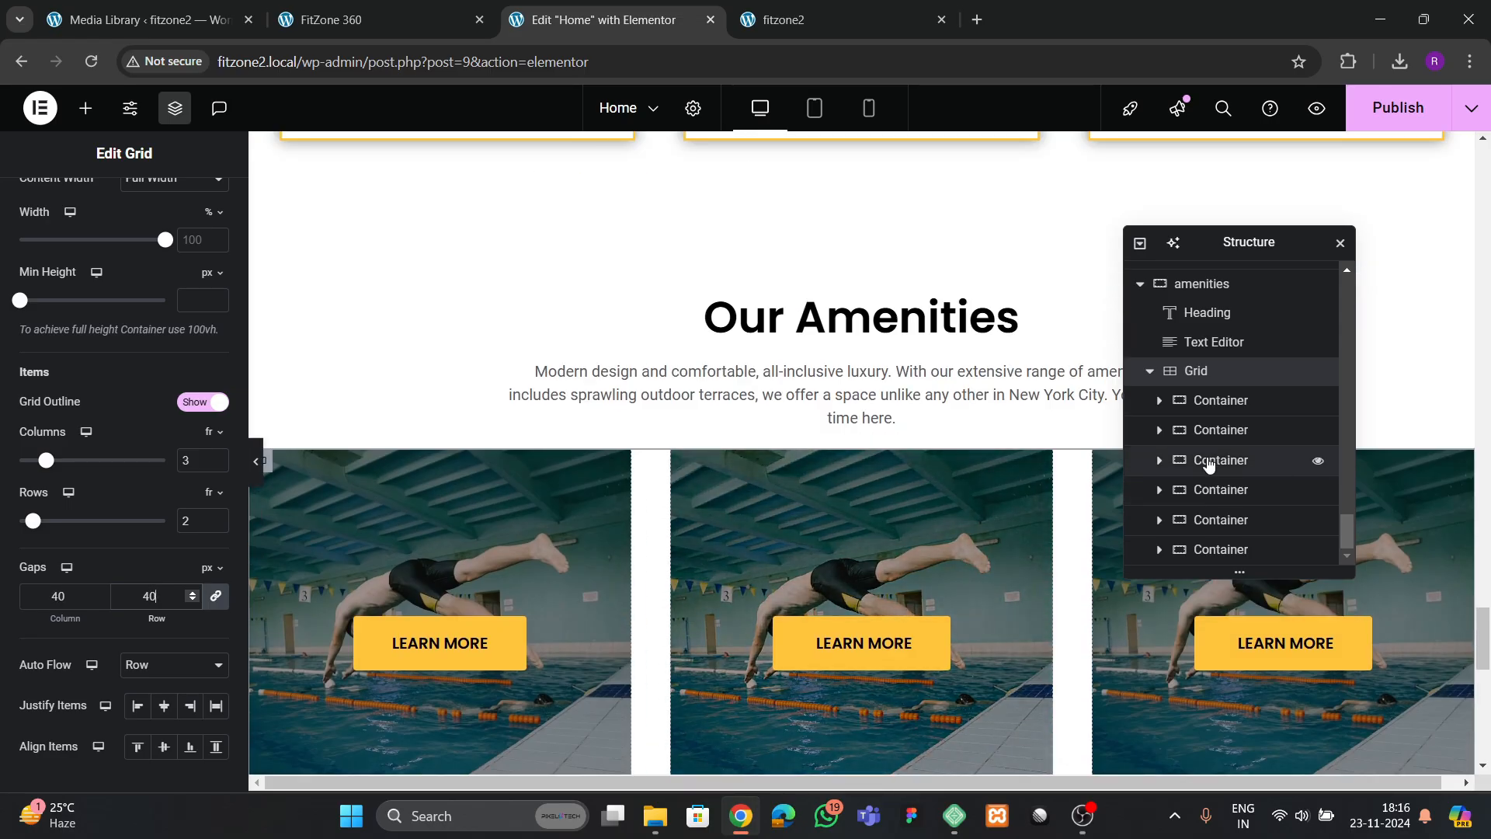
pyautogui.scroll(3, 222, 302)
pyautogui.click(201, 205)
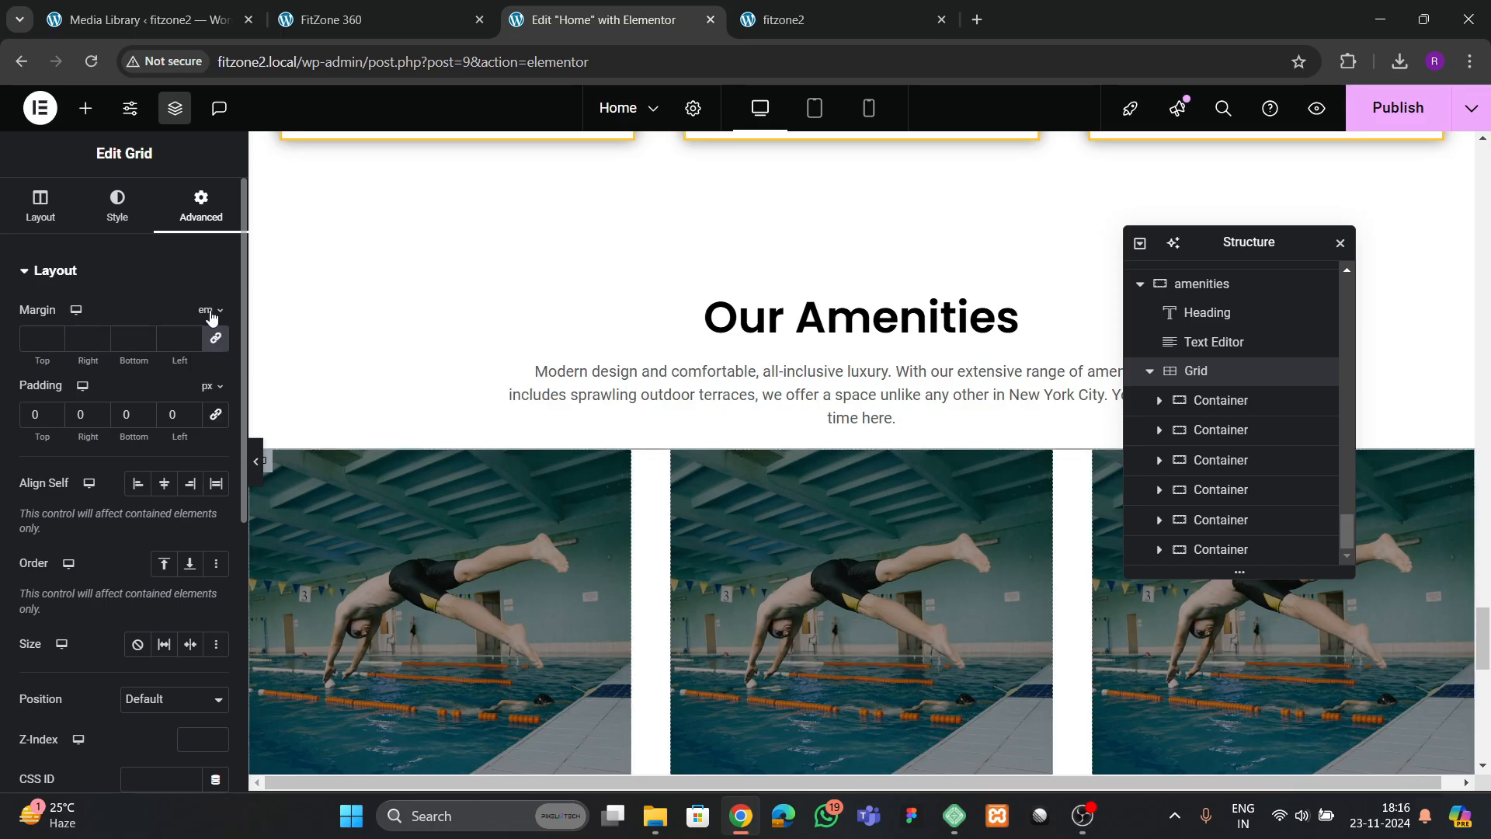
pyautogui.click(203, 313)
pyautogui.click(55, 336)
pyautogui.click(55, 336)
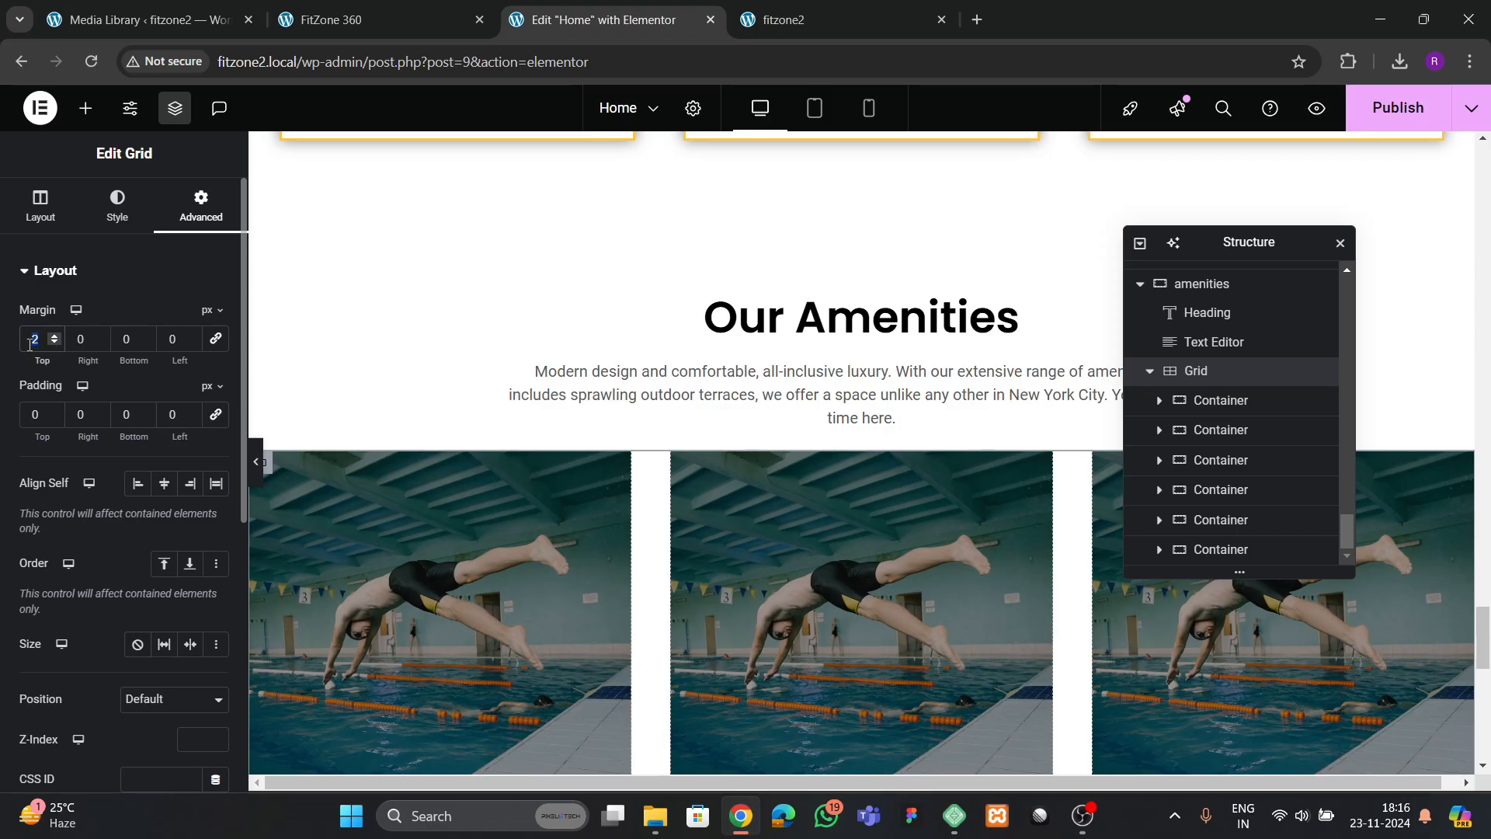
pyautogui.write('50')
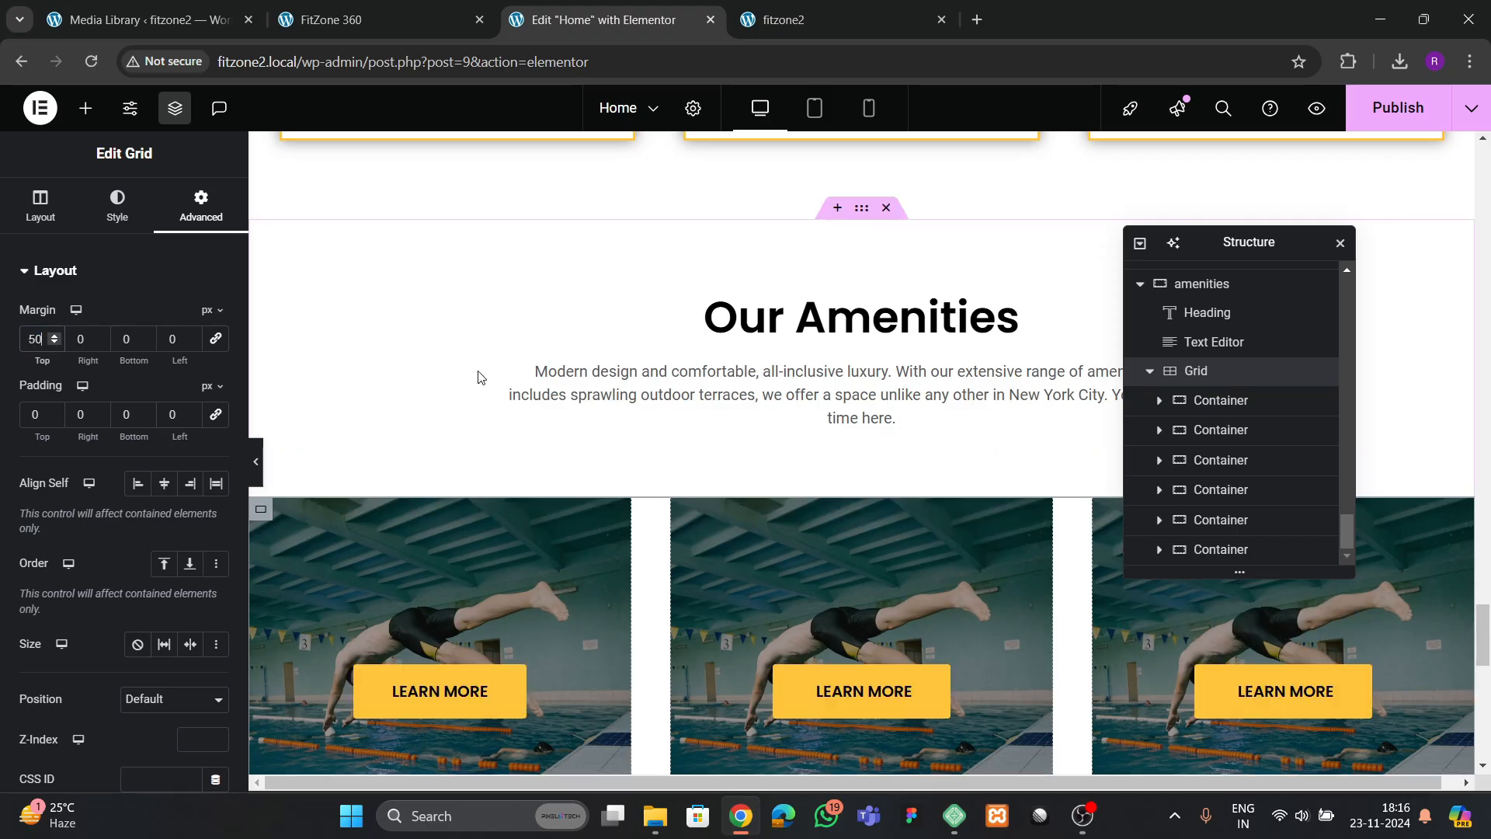
pyautogui.press('BackSpace')
pyautogui.press('BackSpace')
pyautogui.write('40')
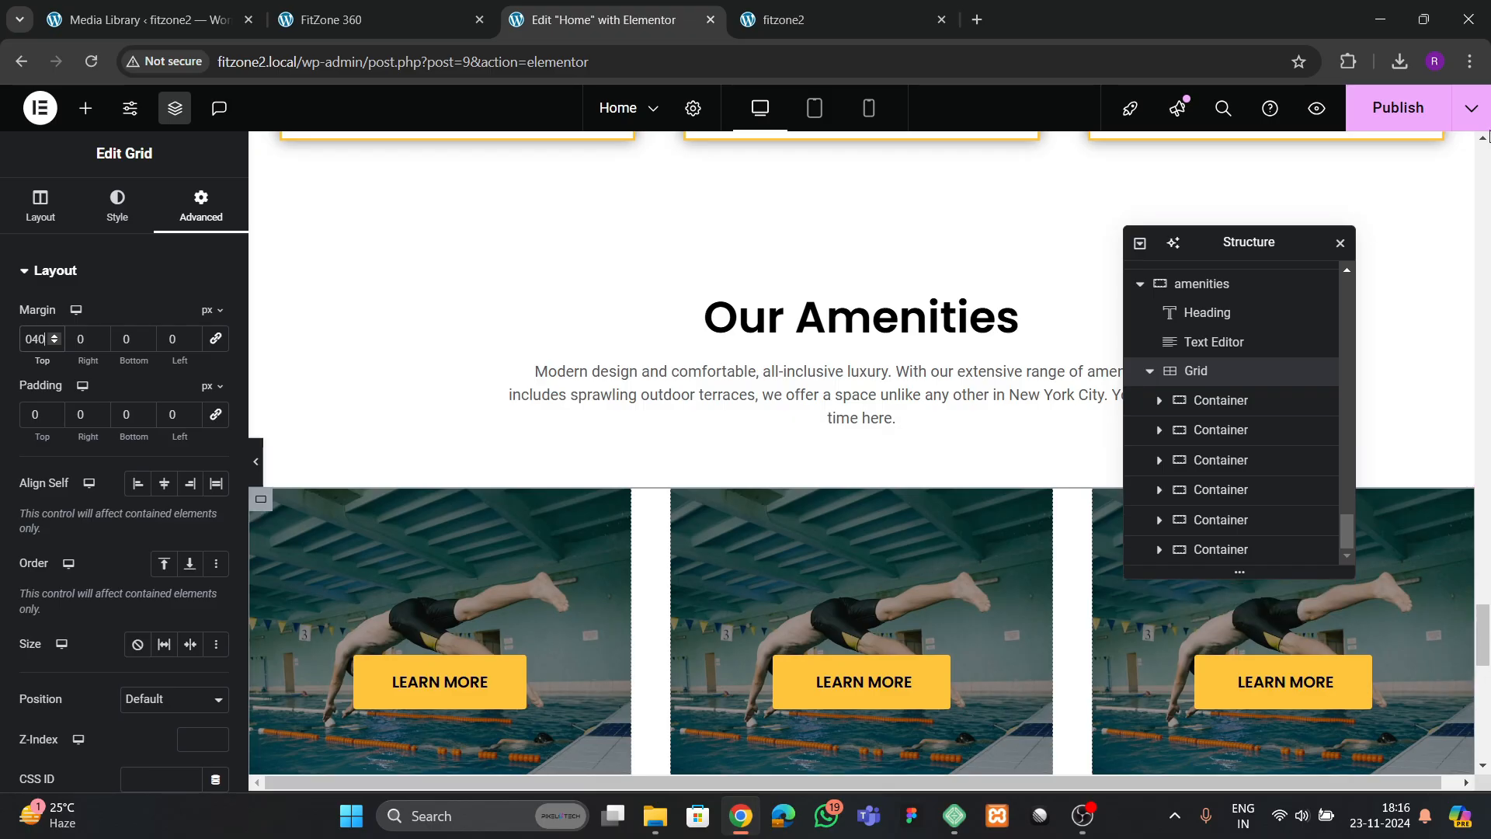
# Publish the Home page and check the Amenities tiles on the reloaded live fitzone2 page
pyautogui.click(1406, 124)
pyautogui.scroll(-3, 754, 306)
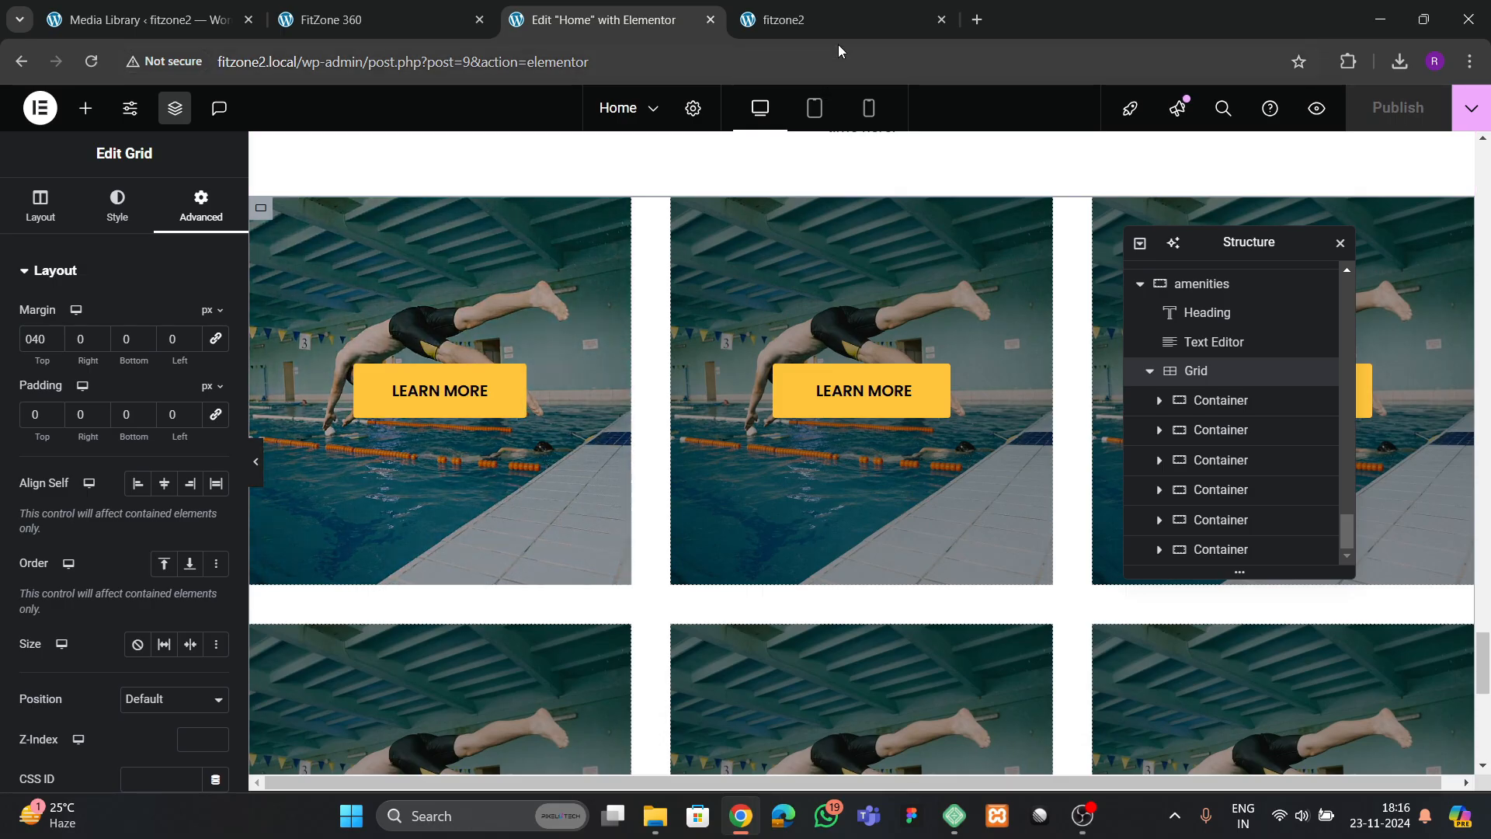
pyautogui.click(835, 22)
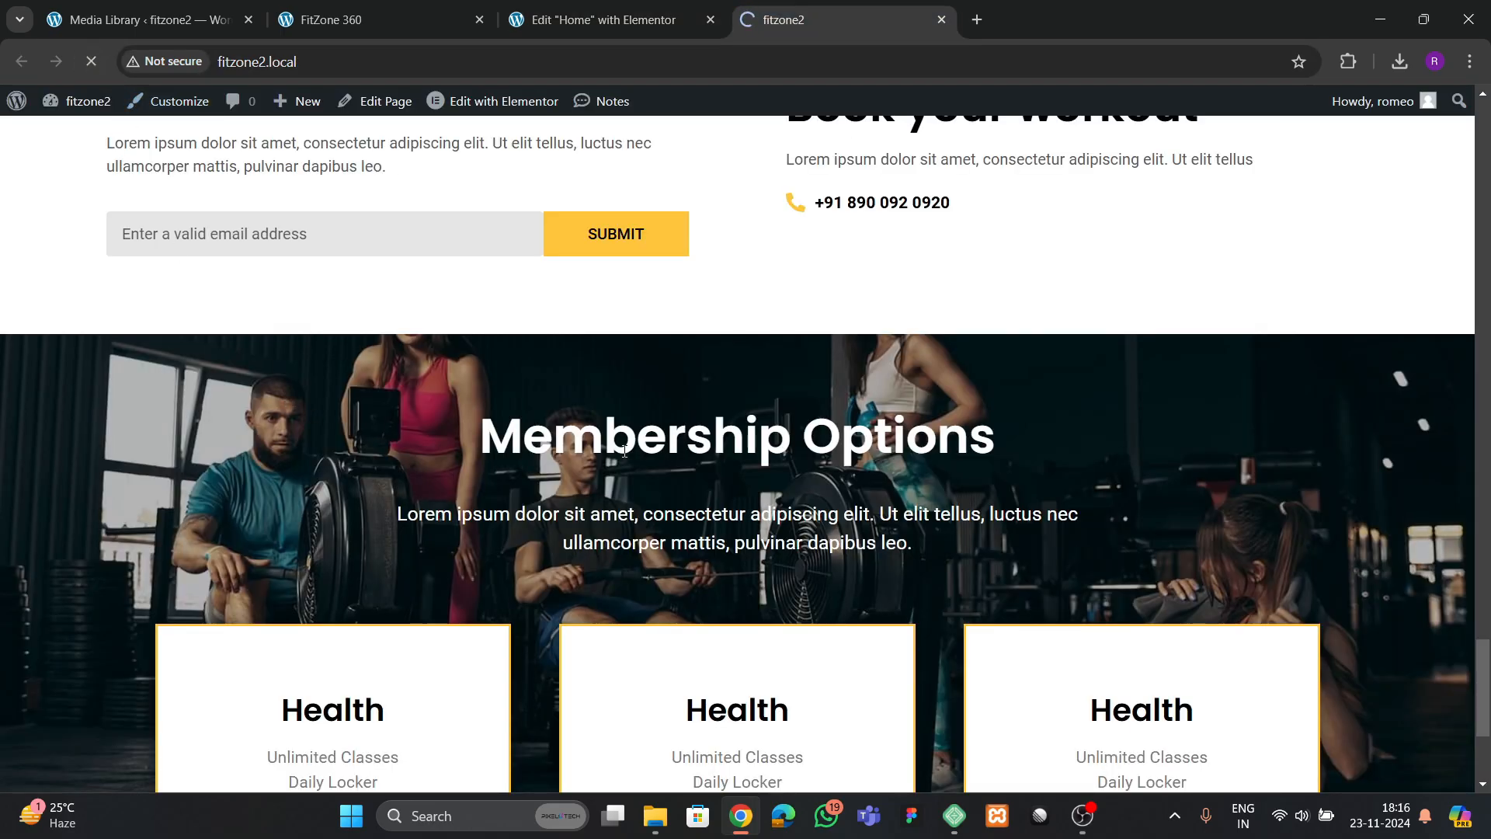
pyautogui.scroll(-6, 665, 507)
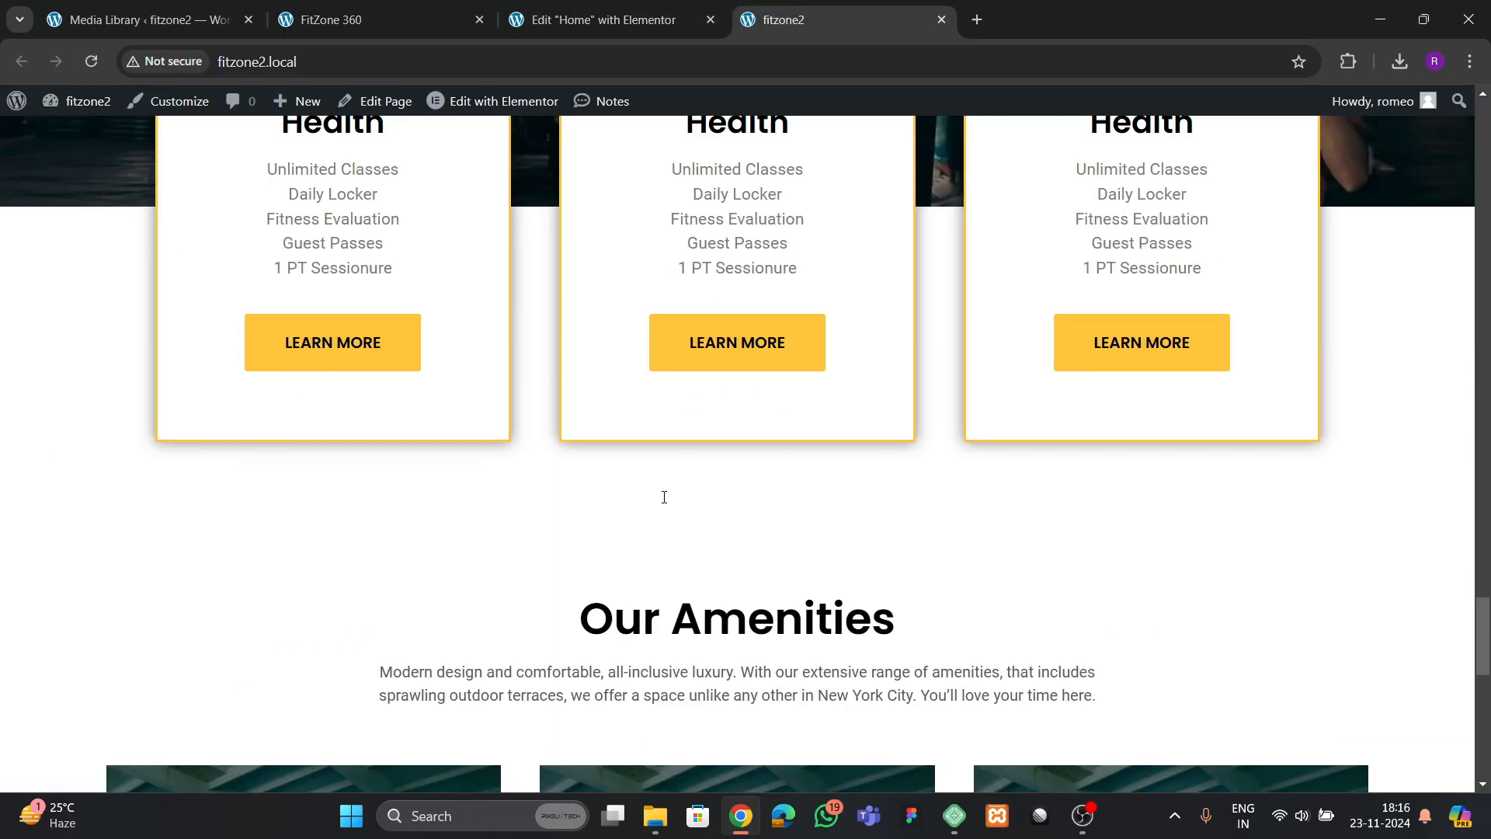
pyautogui.scroll(3, 664, 501)
pyautogui.scroll(-7, 666, 508)
pyautogui.scroll(-6, 665, 512)
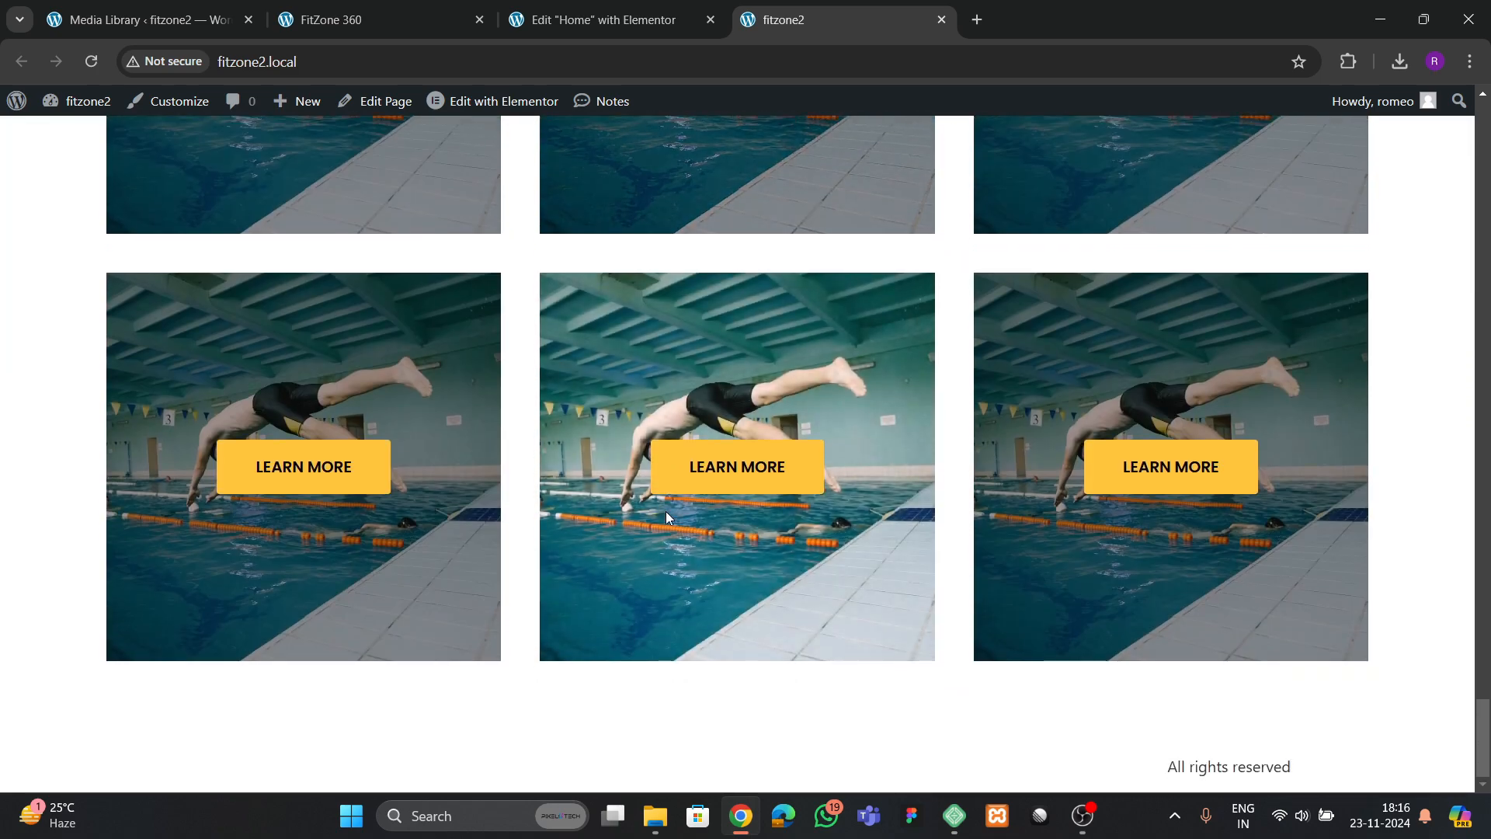
# Examine the Instagram, Our Trainers and Contact Us sections on the FitZone 360 reference page, ending back in the Elementor editor
pyautogui.click(373, 20)
pyautogui.scroll(-20, 584, 466)
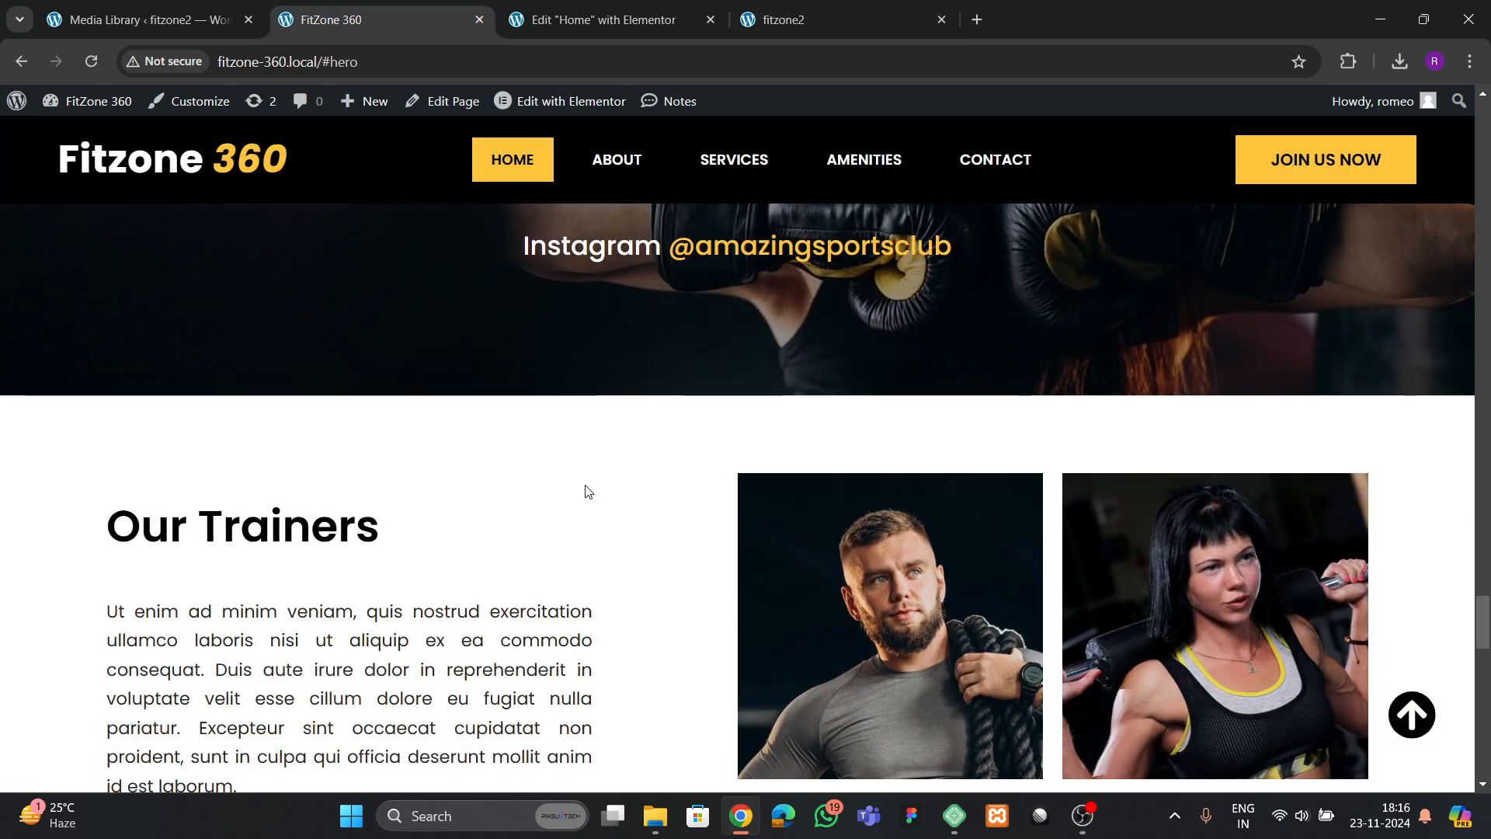
pyautogui.scroll(-1, 585, 486)
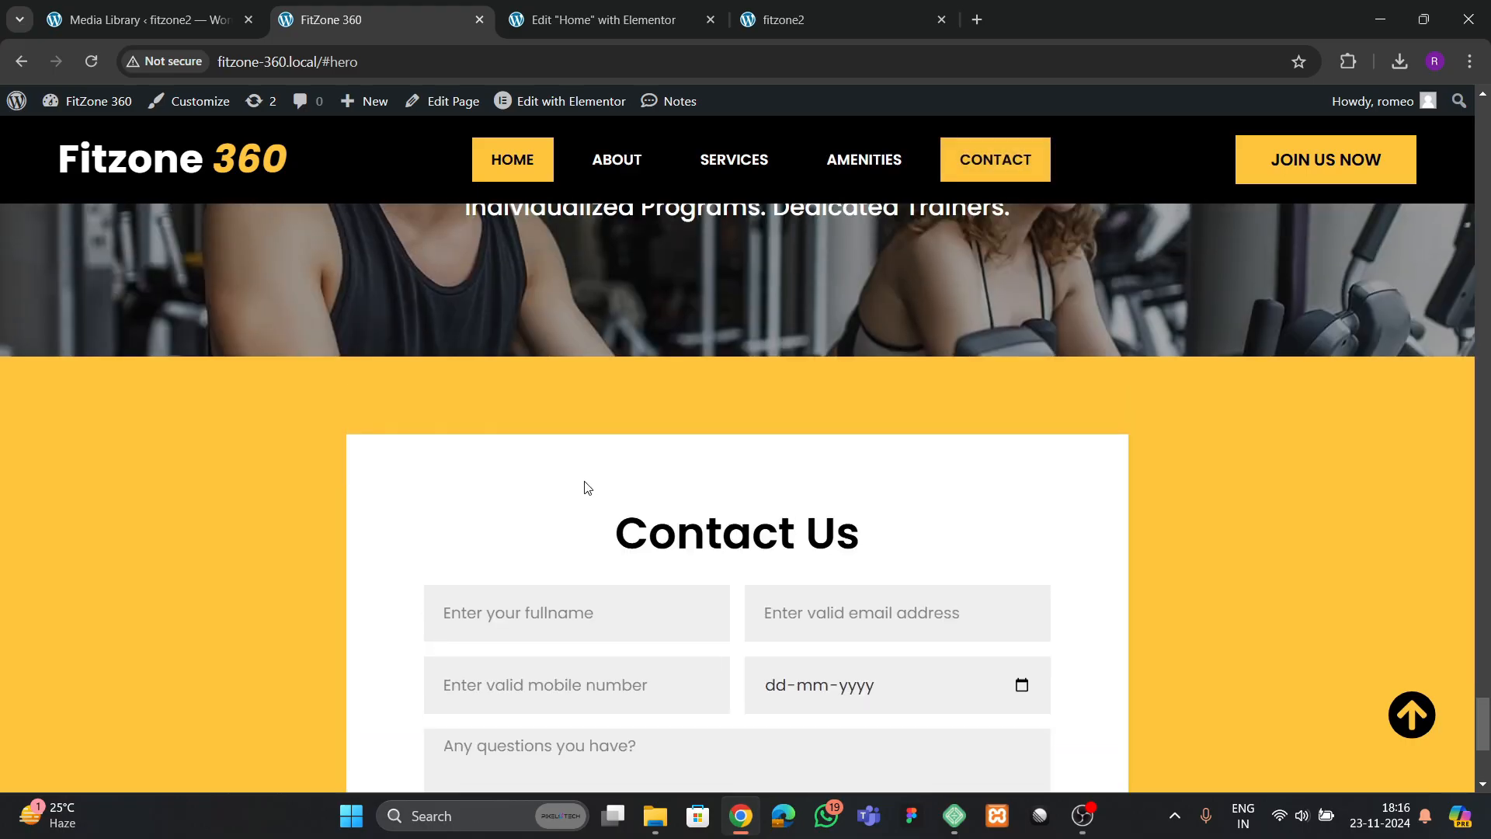
pyautogui.scroll(15, 583, 483)
pyautogui.scroll(-2, 583, 483)
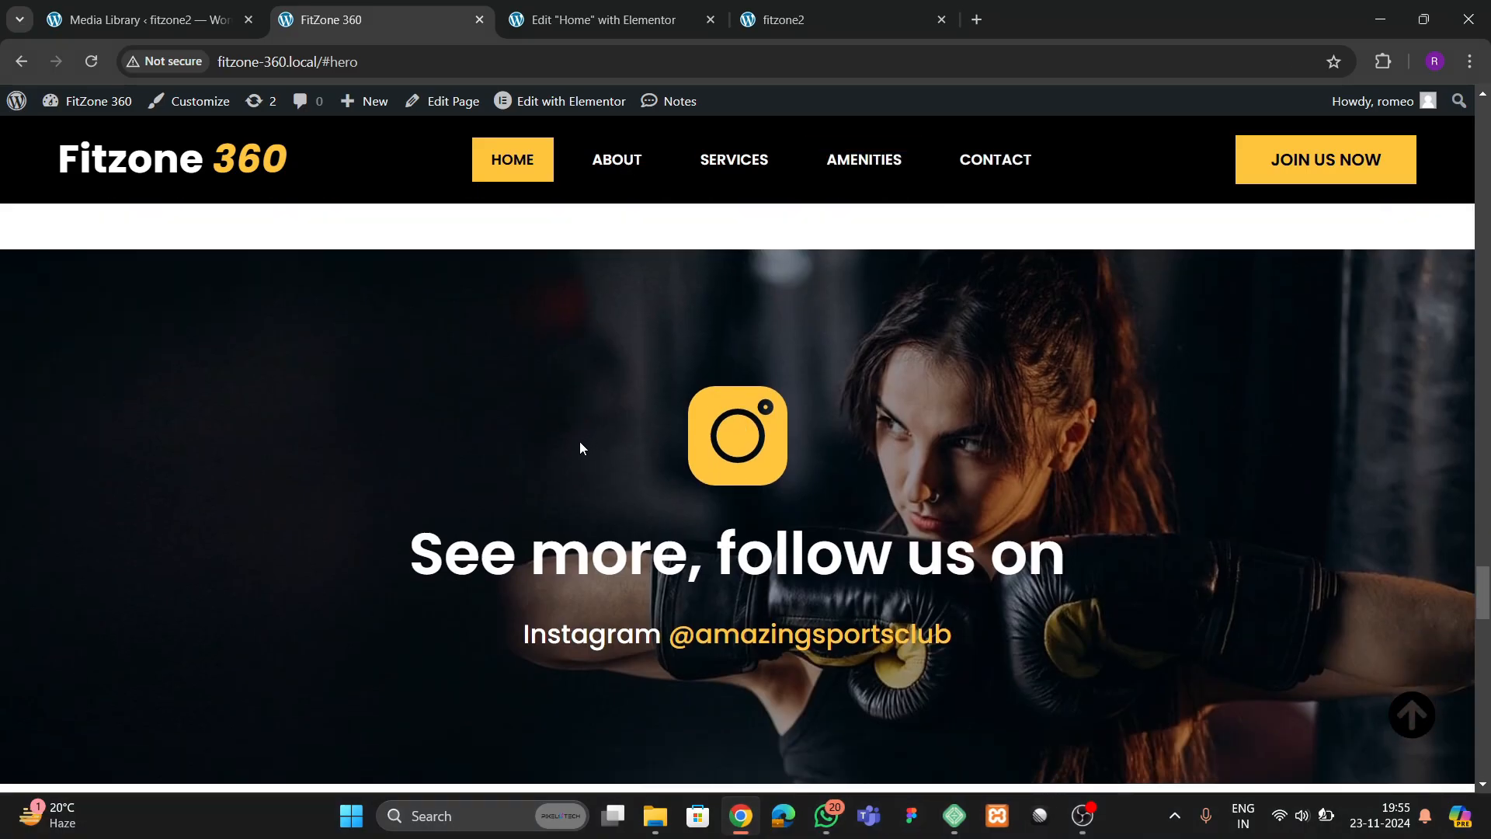
pyautogui.scroll(4, 576, 441)
pyautogui.scroll(-12, 589, 493)
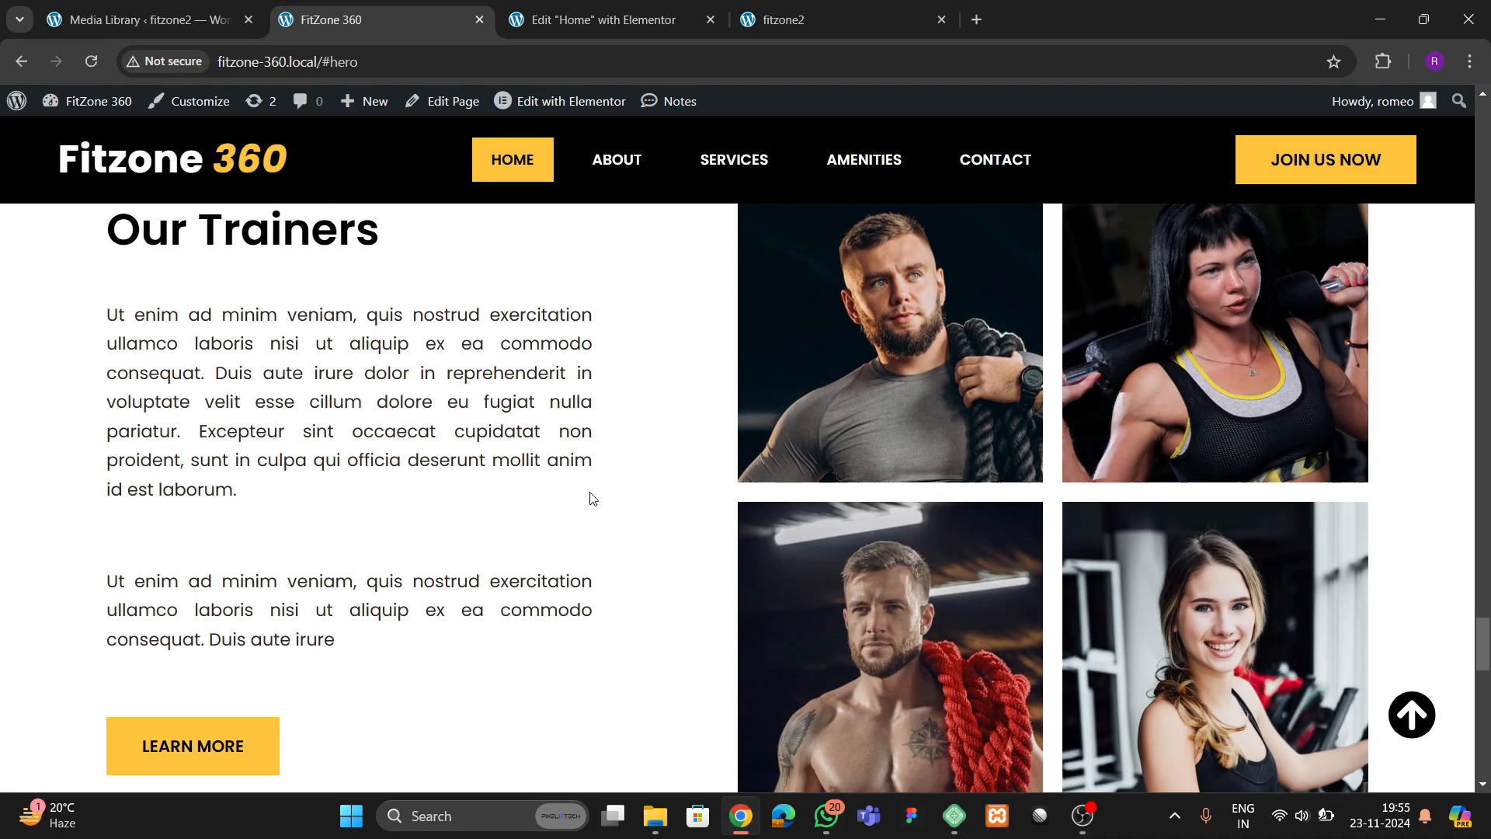
pyautogui.scroll(4, 593, 498)
pyautogui.click(591, 21)
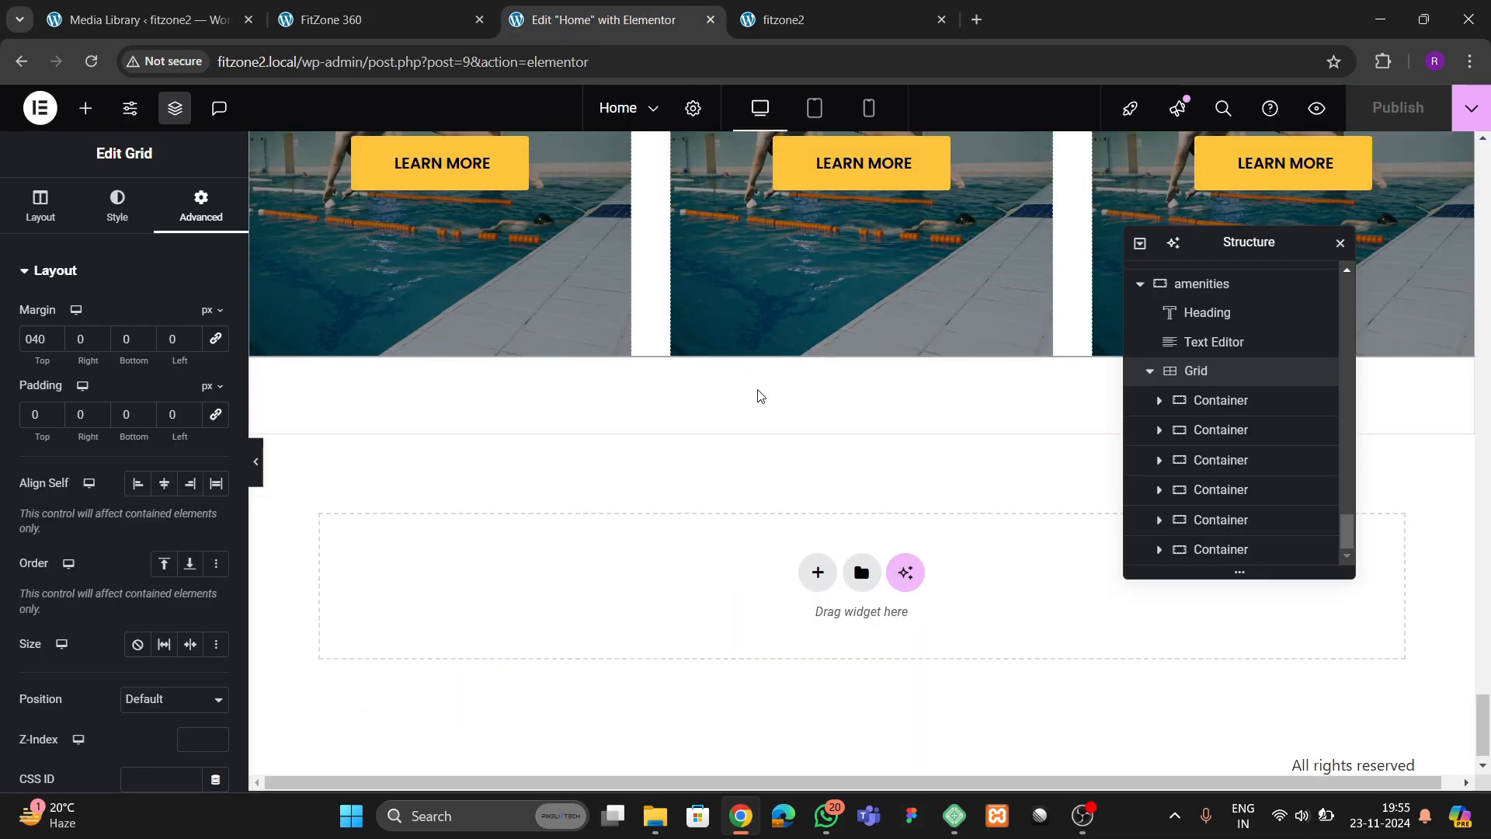
# Copy the "cta 1" section and paste the copy below the Amenities section at the end of the page
pyautogui.scroll(15, 759, 396)
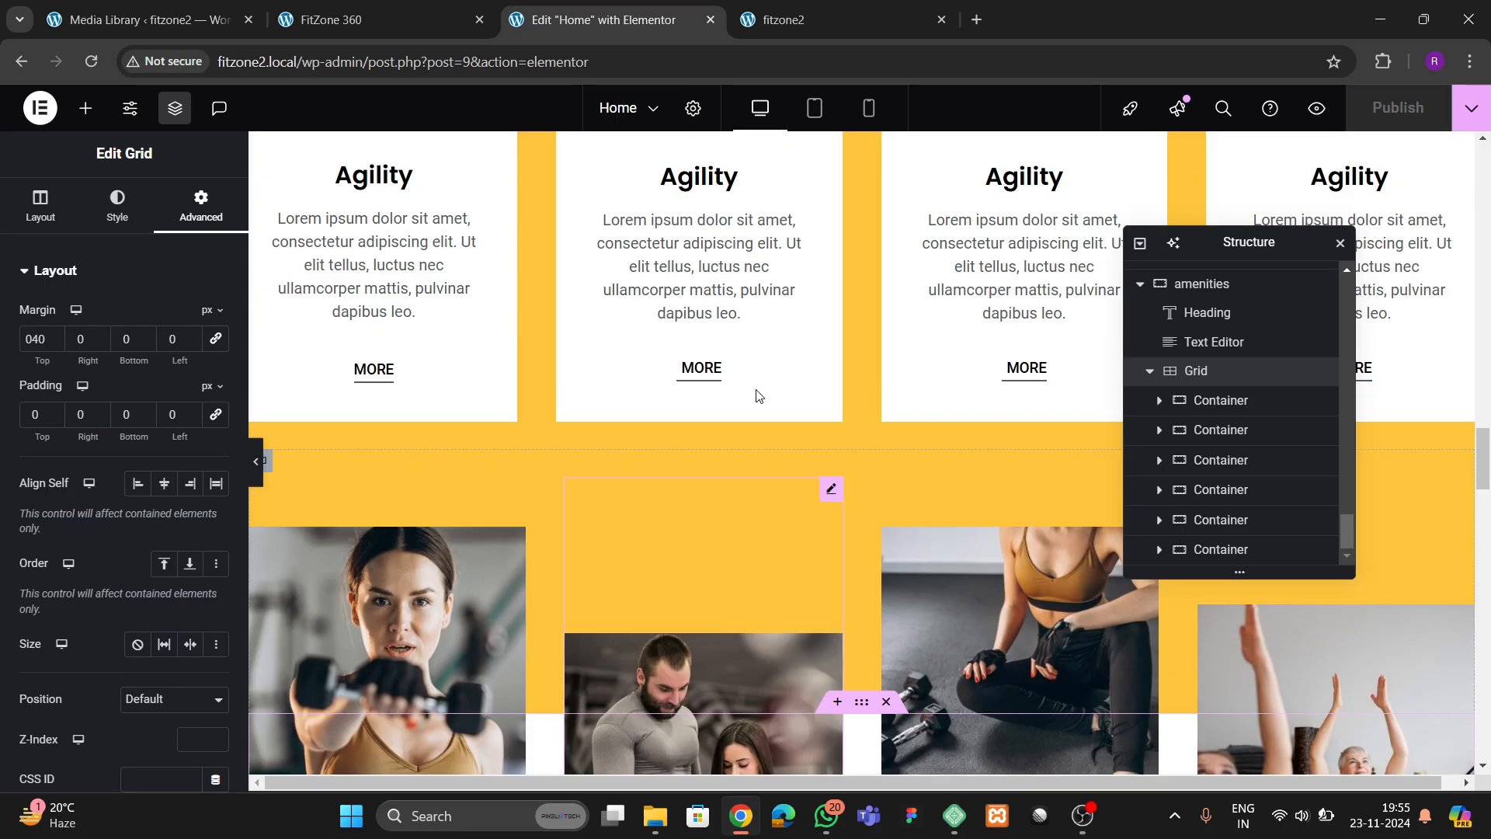
pyautogui.scroll(12, 757, 396)
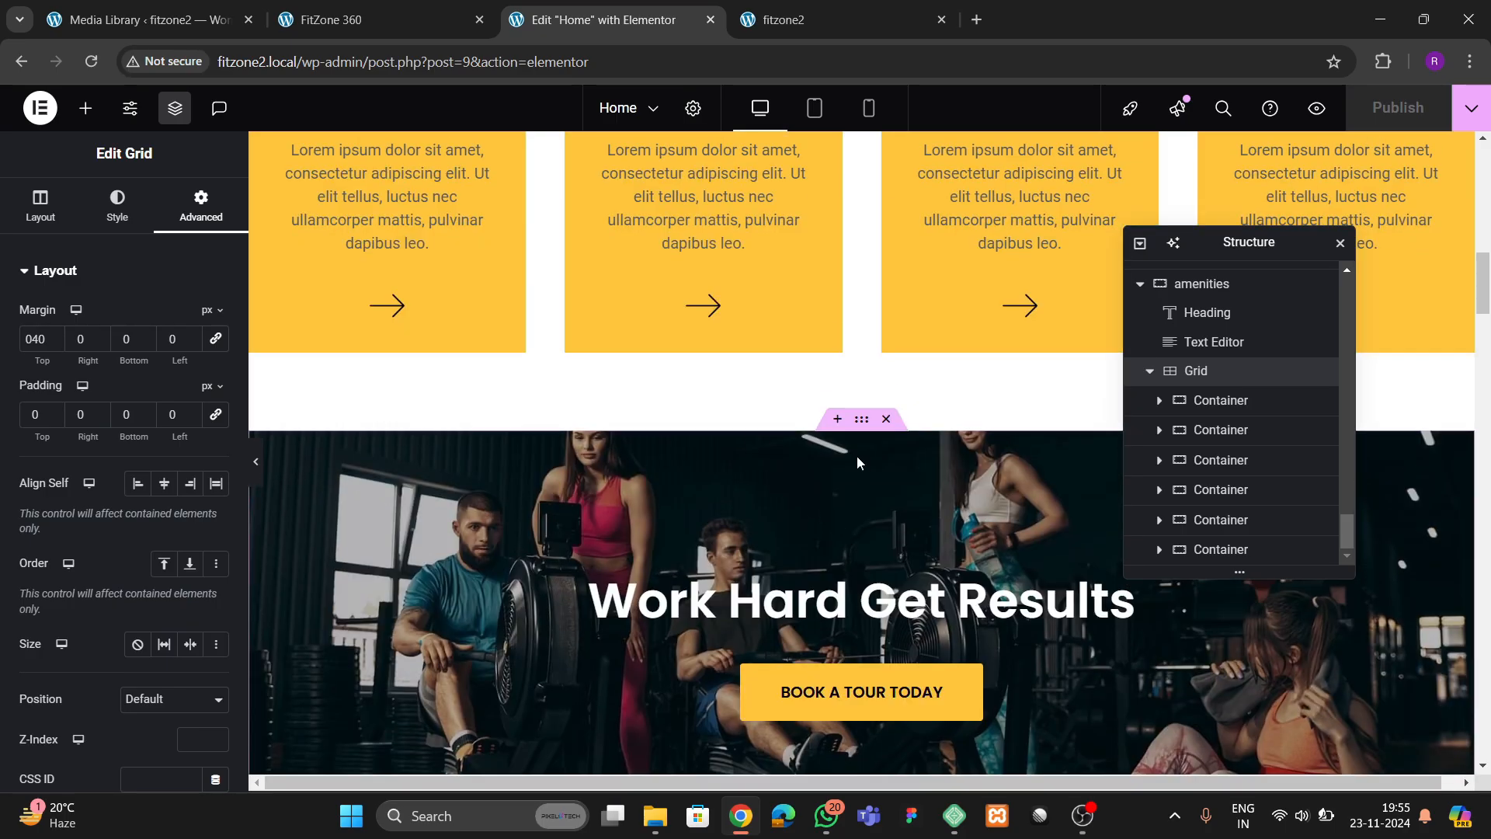
pyautogui.click(891, 495)
pyautogui.rightClick(860, 436)
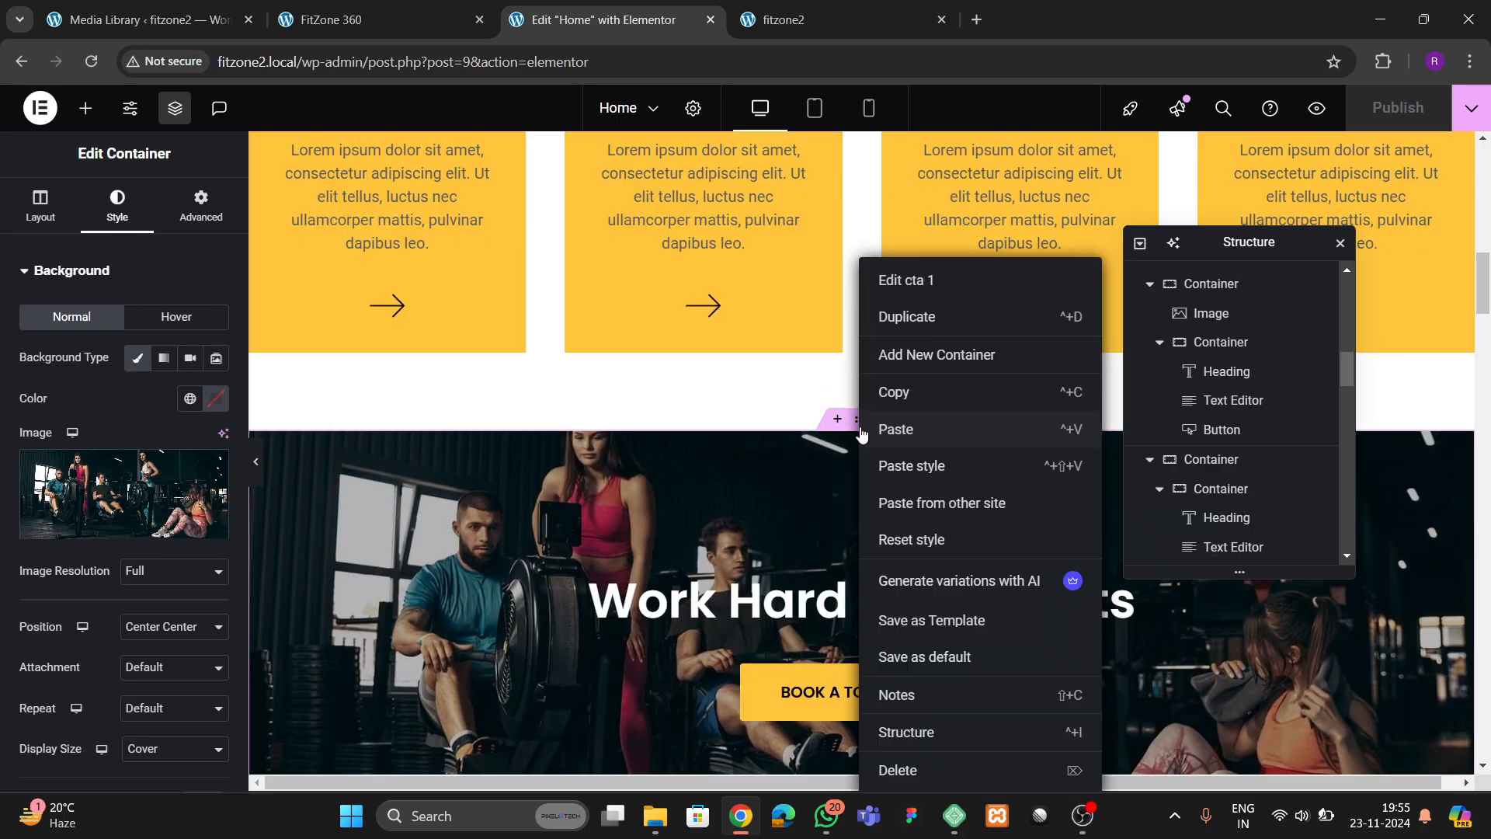
pyautogui.click(901, 400)
pyautogui.scroll(-20, 847, 491)
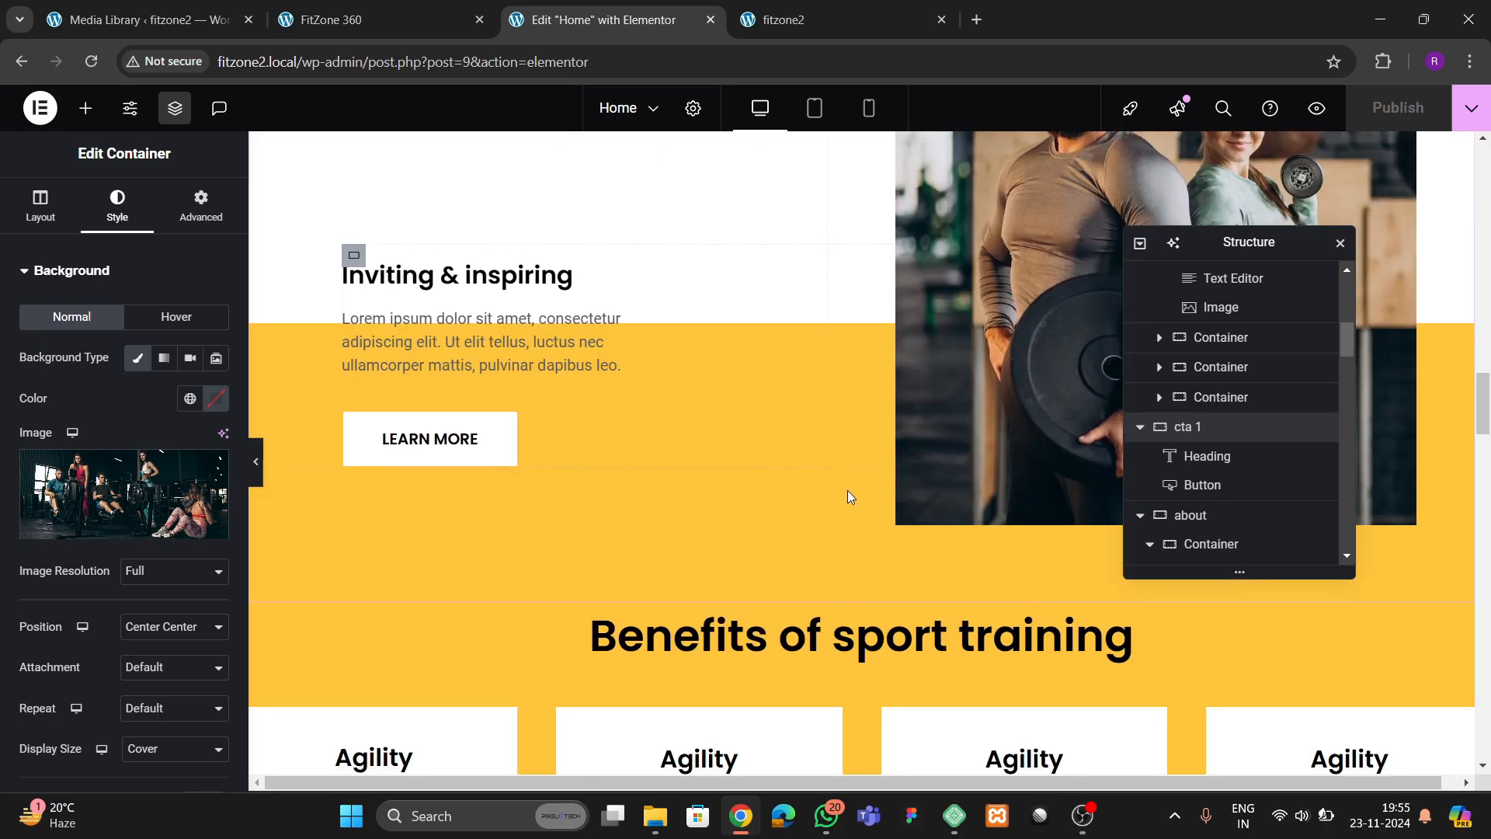
pyautogui.scroll(-10, 848, 495)
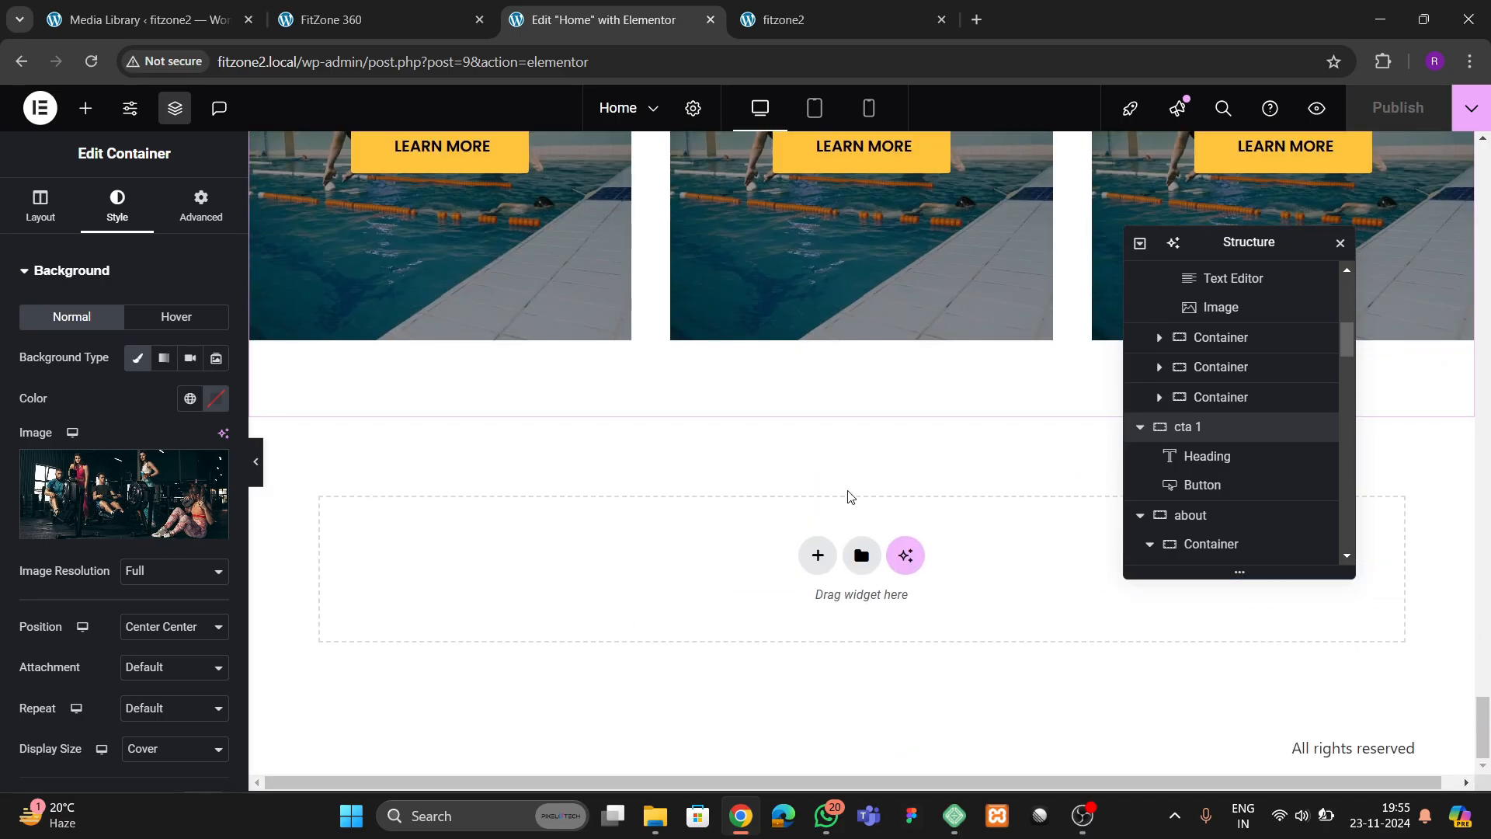
pyautogui.rightClick(639, 515)
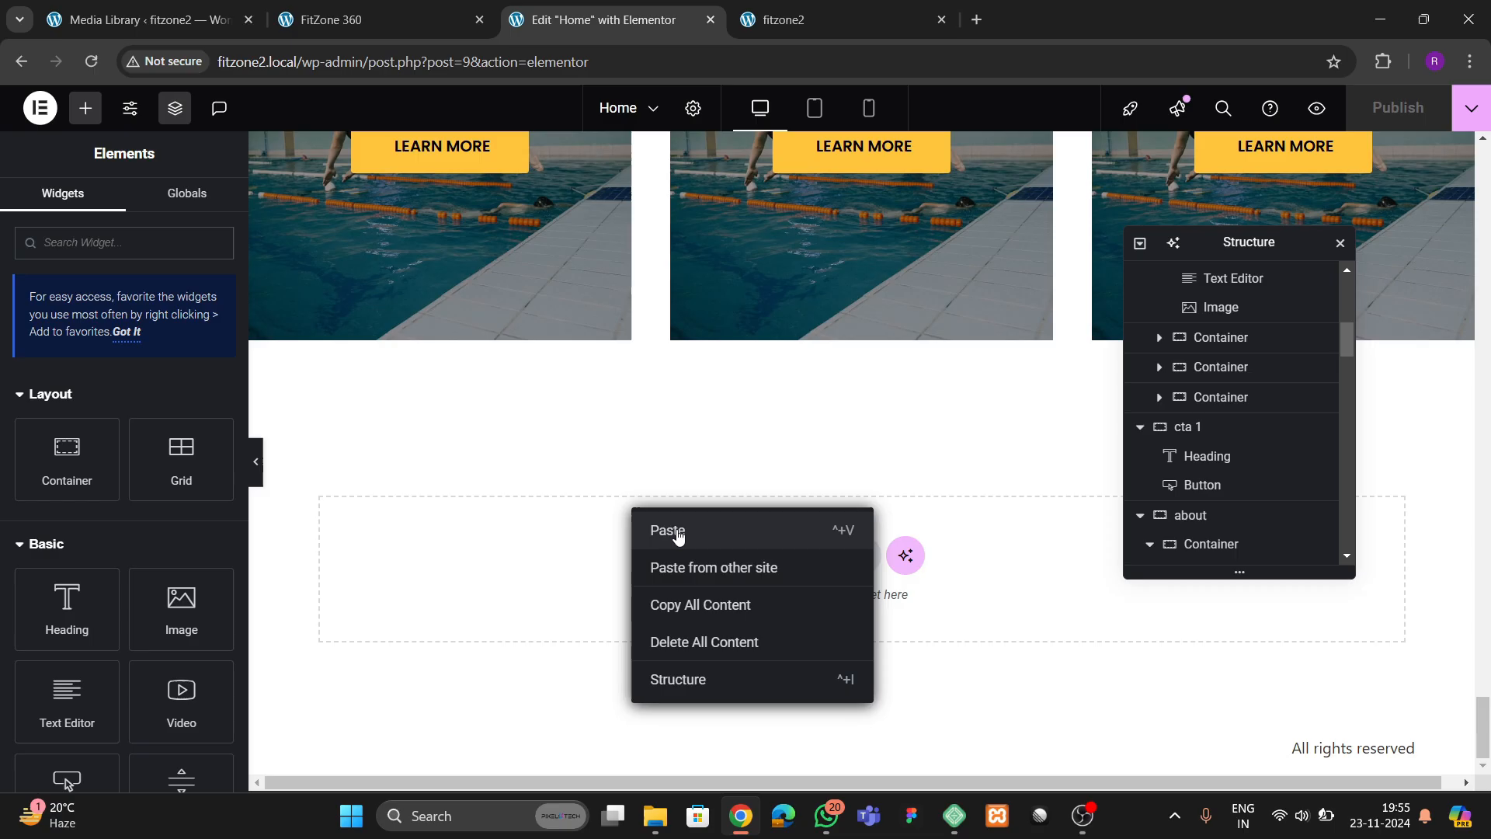
pyautogui.click(694, 575)
# Check the FitZone 360 Instagram section, and add an Image widget above the heading in the pasted "cta 1" section
pyautogui.click(334, 19)
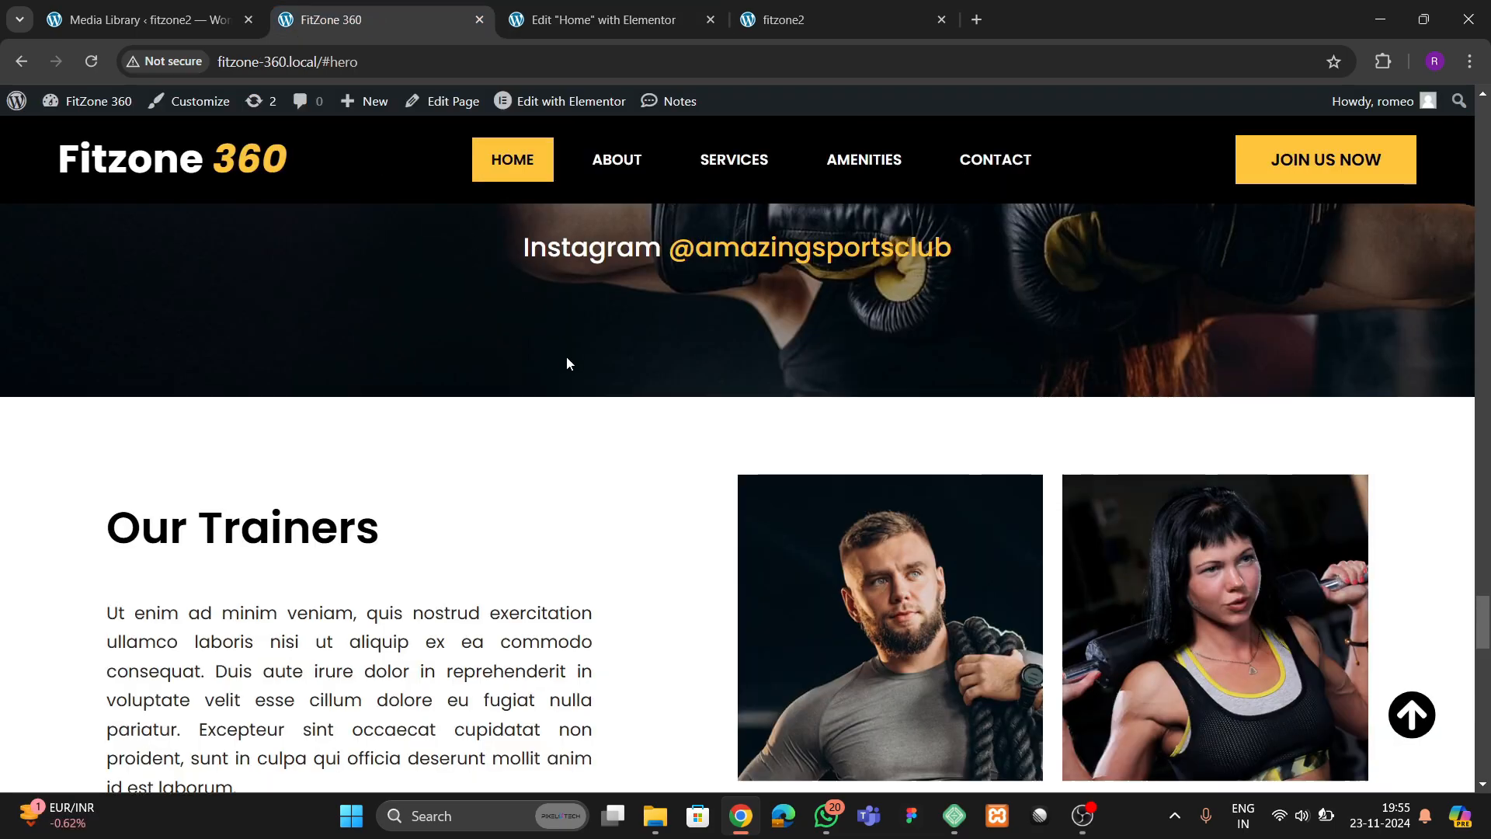
pyautogui.scroll(5, 567, 364)
pyautogui.click(598, 19)
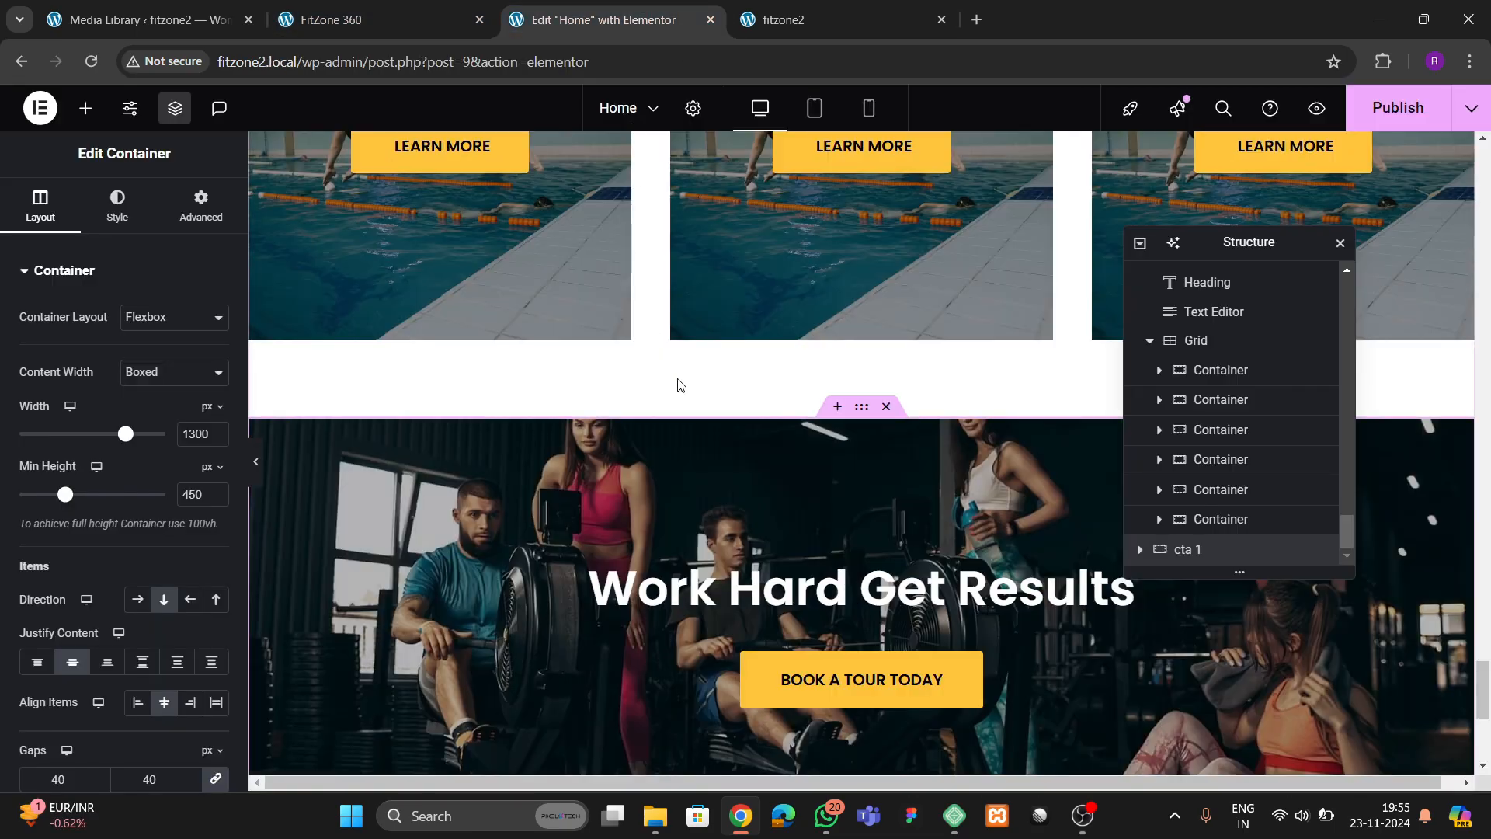
pyautogui.scroll(-3, 678, 384)
pyautogui.click(86, 108)
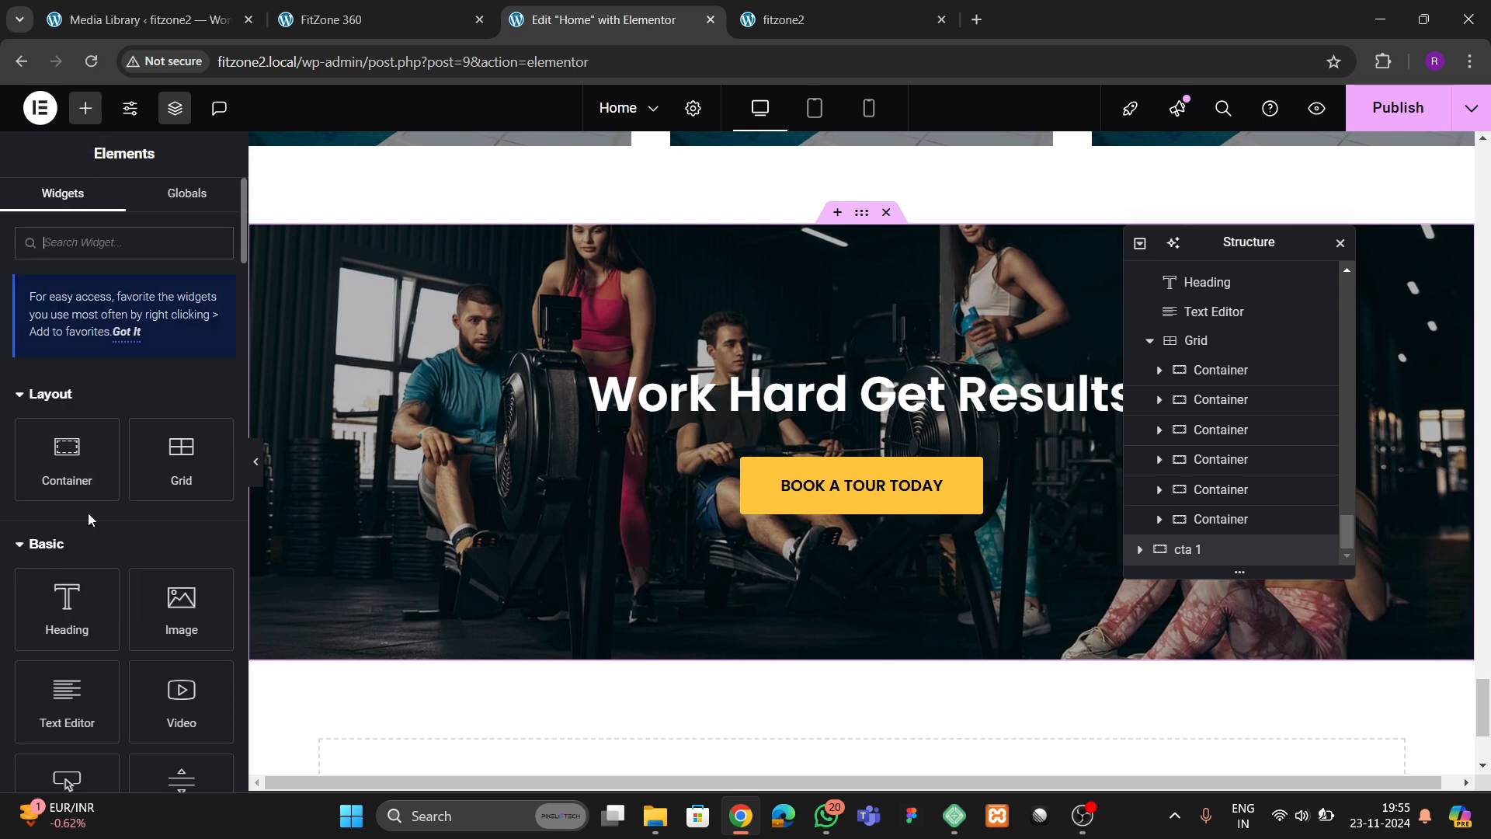
pyautogui.moveTo(181, 609); pyautogui.dragTo(867, 383)
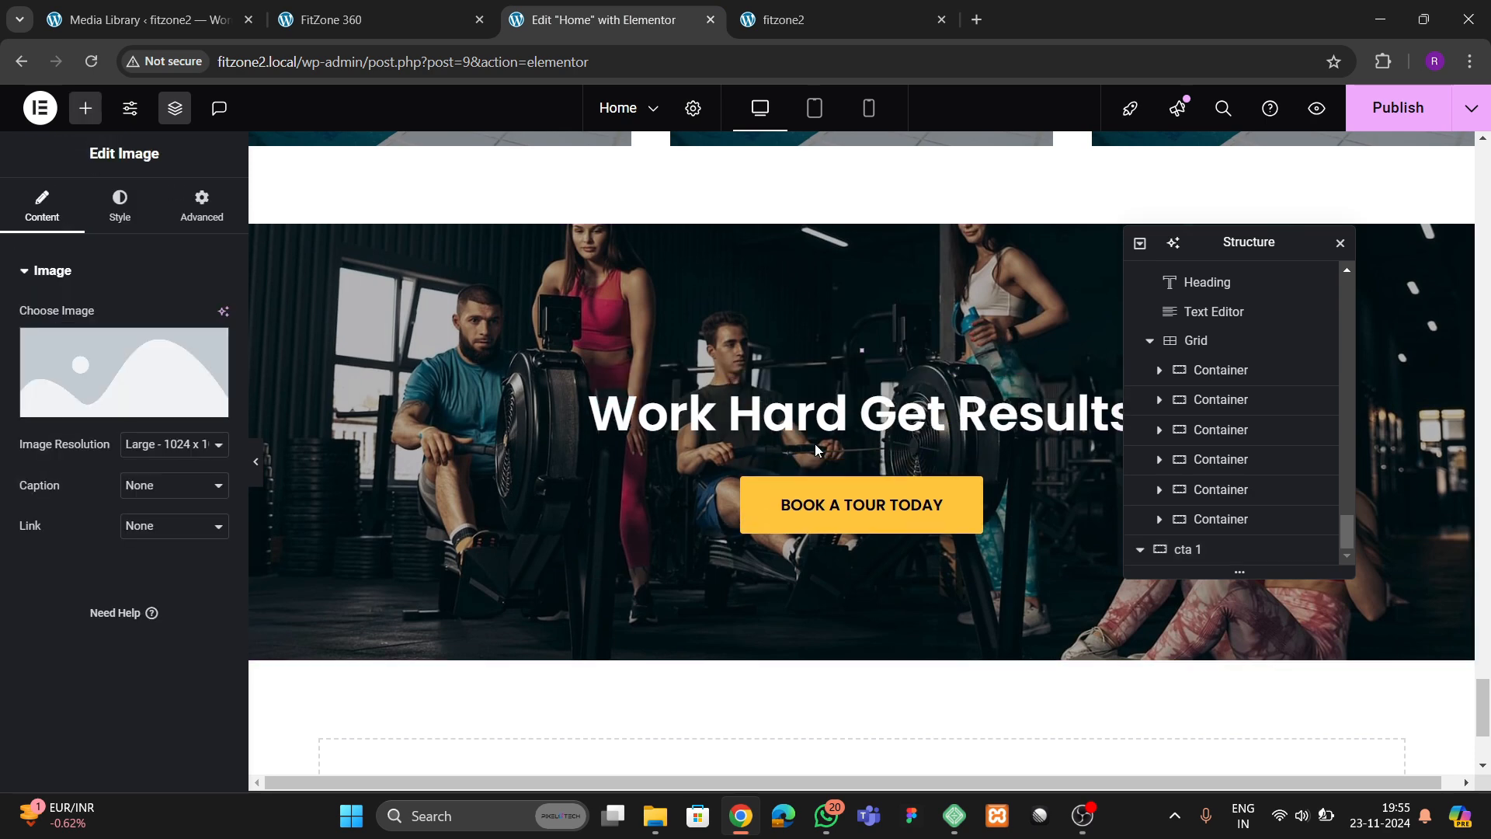
# Choose the yellow Instagram icon from the media library as the new widget's image
pyautogui.click(112, 408)
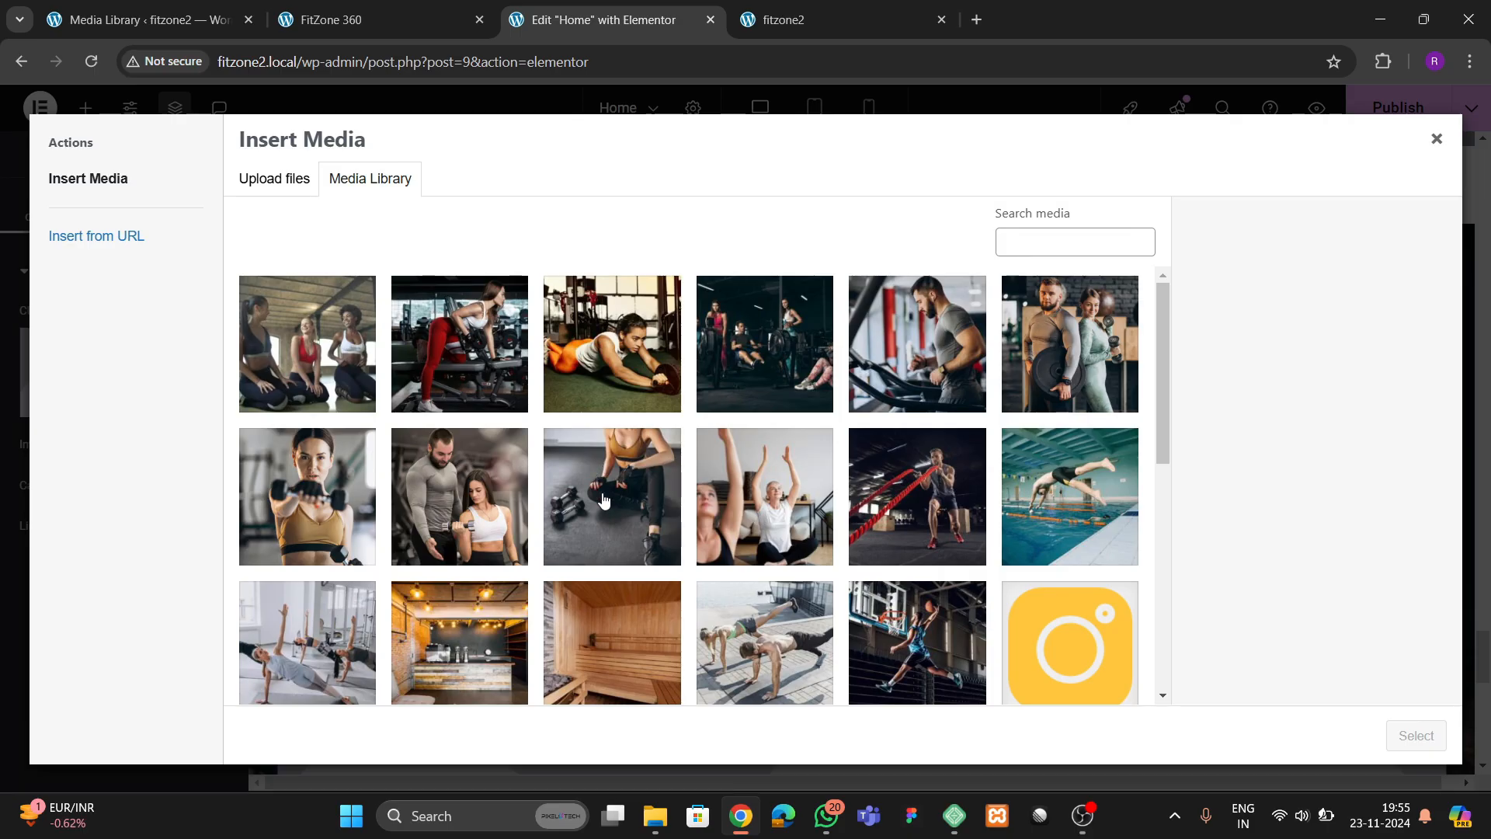
pyautogui.scroll(-5, 603, 500)
pyautogui.scroll(-3, 506, 599)
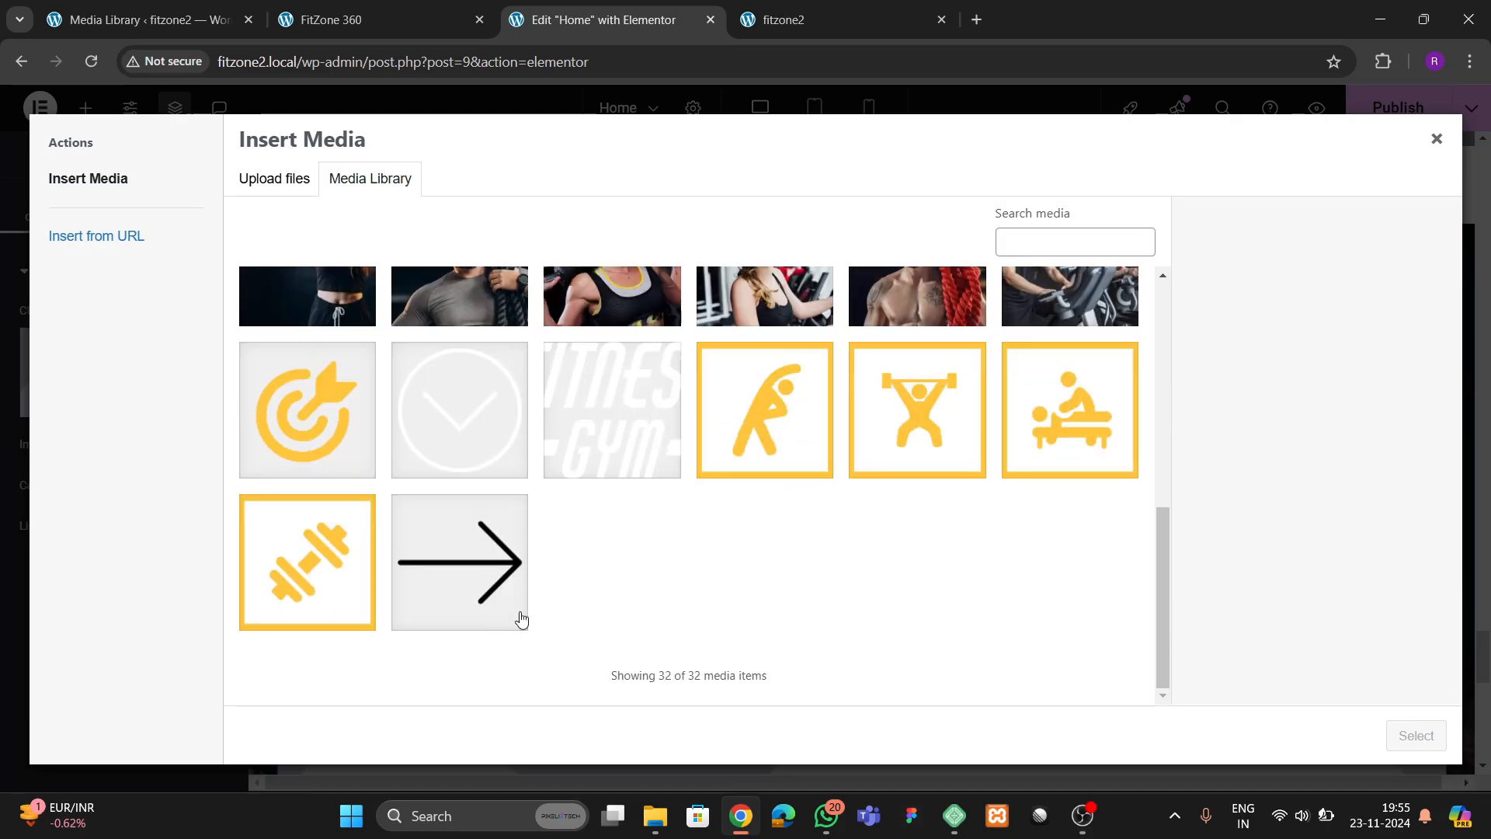
pyautogui.scroll(5, 719, 583)
pyautogui.scroll(2, 746, 582)
pyautogui.scroll(-2, 932, 528)
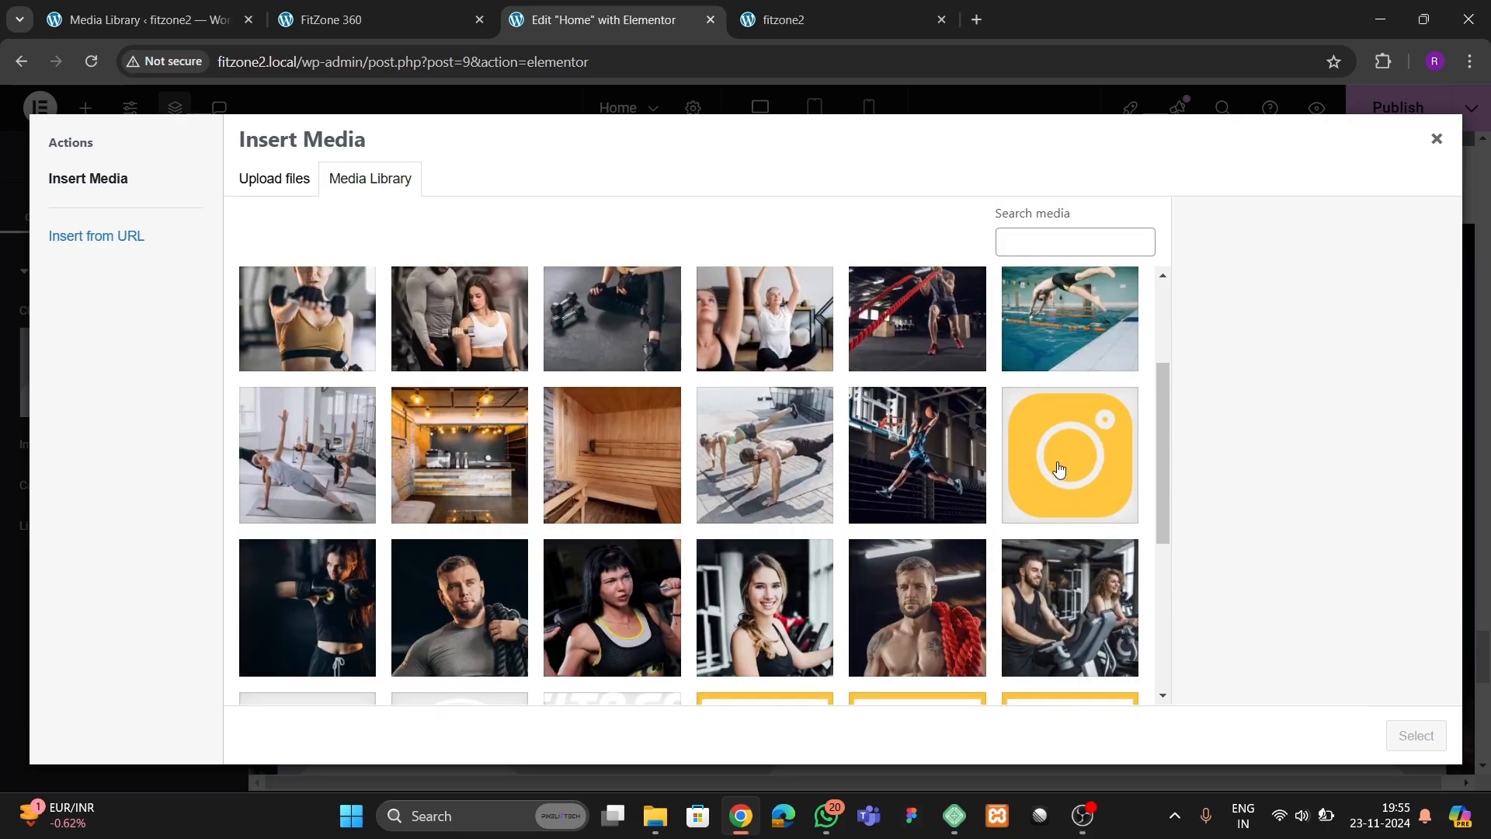
pyautogui.click(1058, 470)
pyautogui.click(1415, 735)
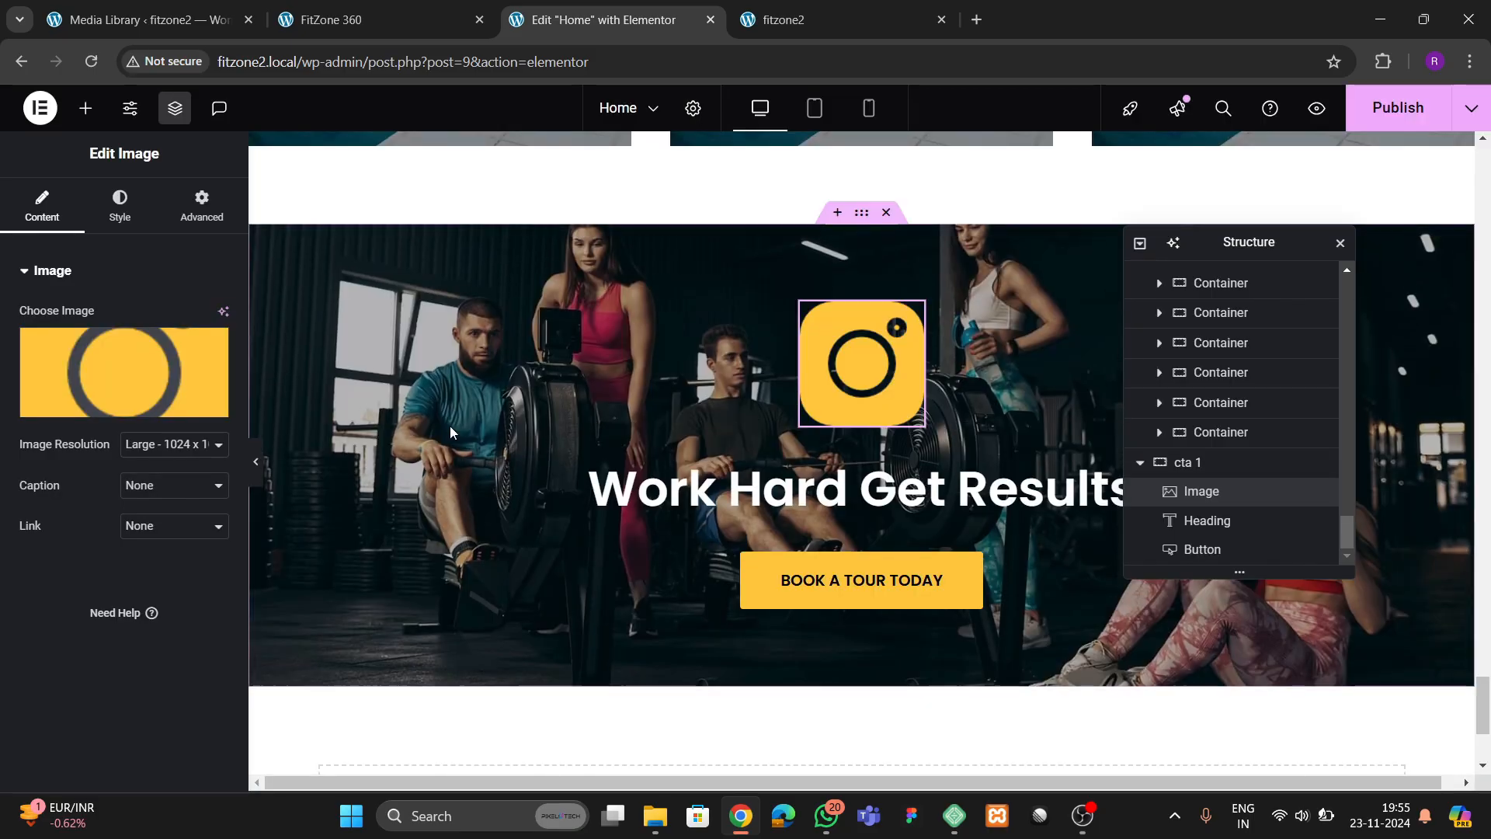
# Set the Instagram icon's width to 55% and compare the section with the FitZone 360 reference page
pyautogui.click(116, 206)
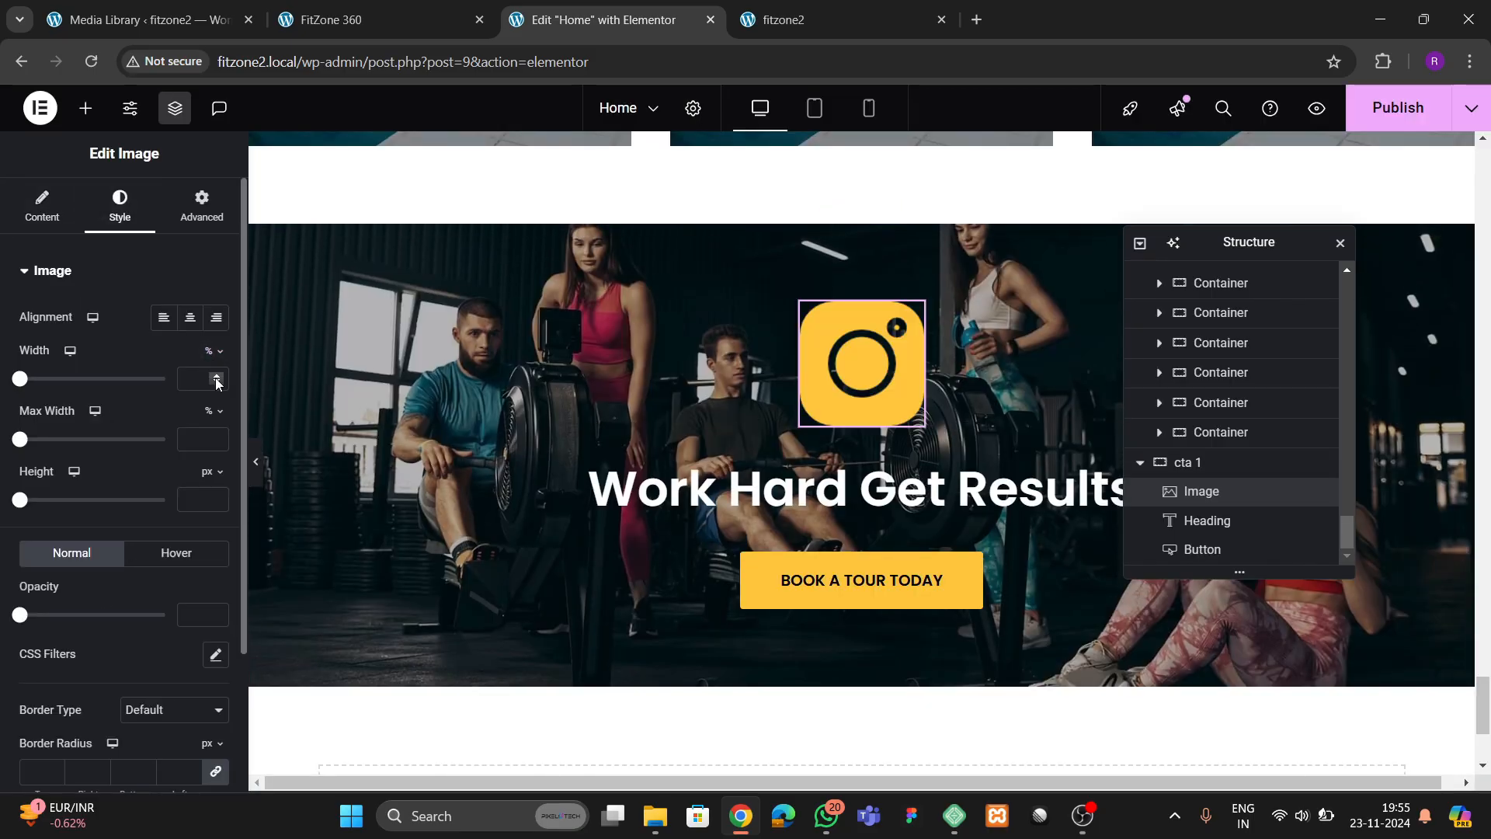
pyautogui.click(217, 379)
pyautogui.moveTo(217, 378); pyautogui.dragTo(217, 378)
pyautogui.click(330, 20)
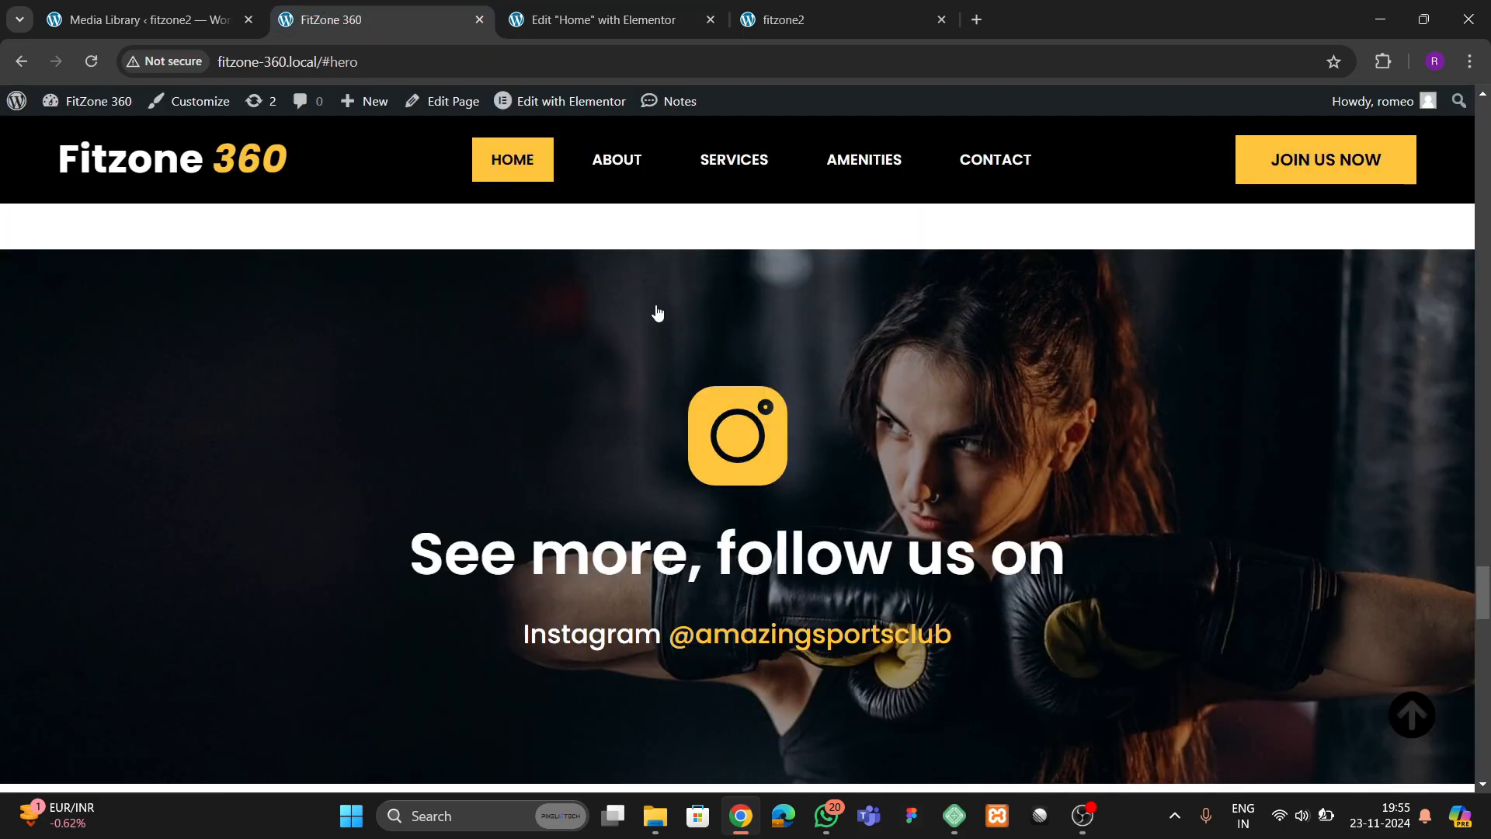
pyautogui.scroll(-3, 668, 389)
pyautogui.click(626, 20)
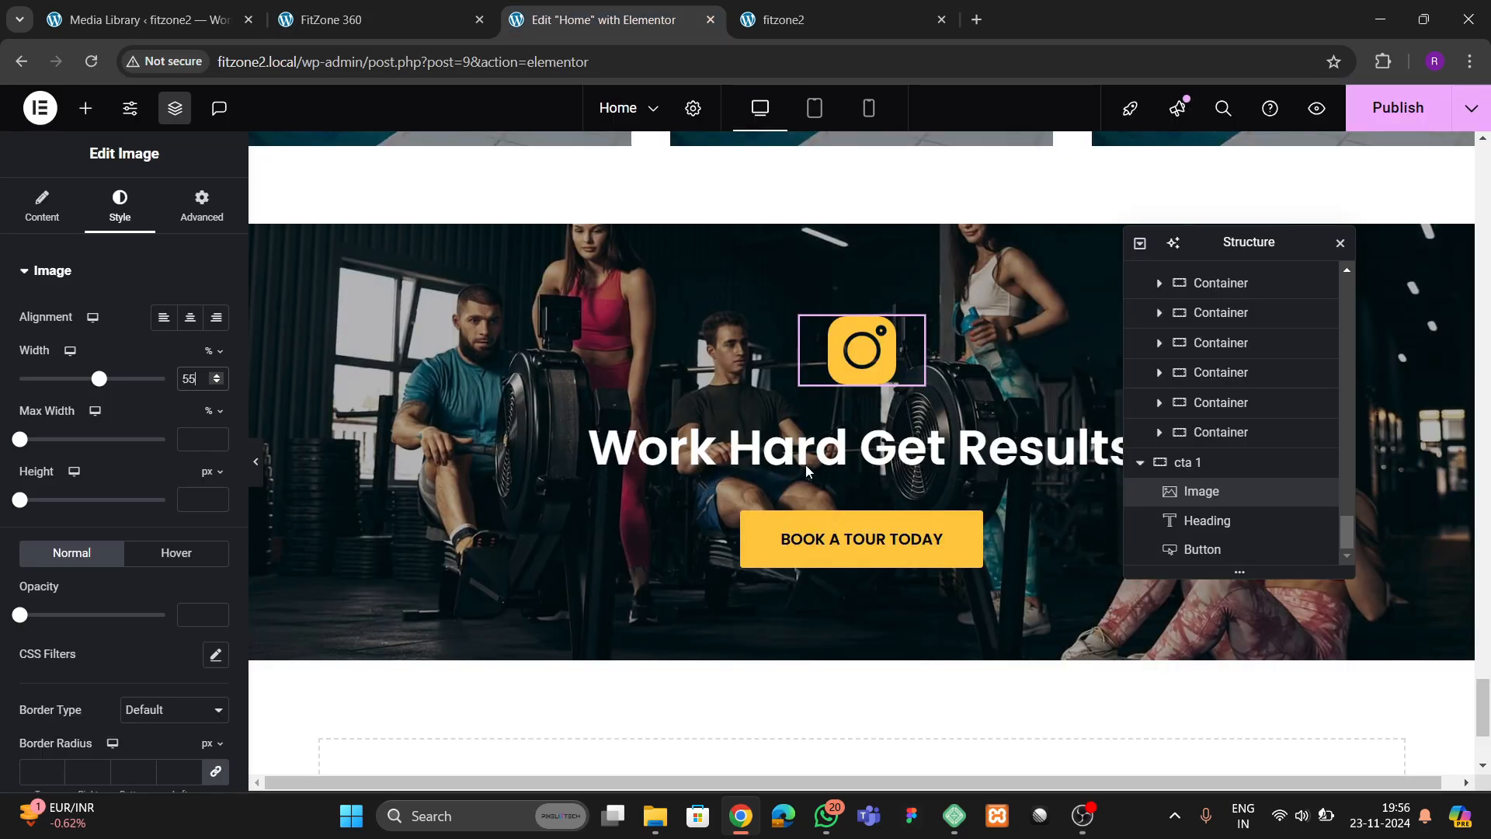
# Delete the "BOOK A TOUR TODAY" button and duplicate the "Work Hard Get Results" heading in the pasted section
pyautogui.rightClick(855, 537)
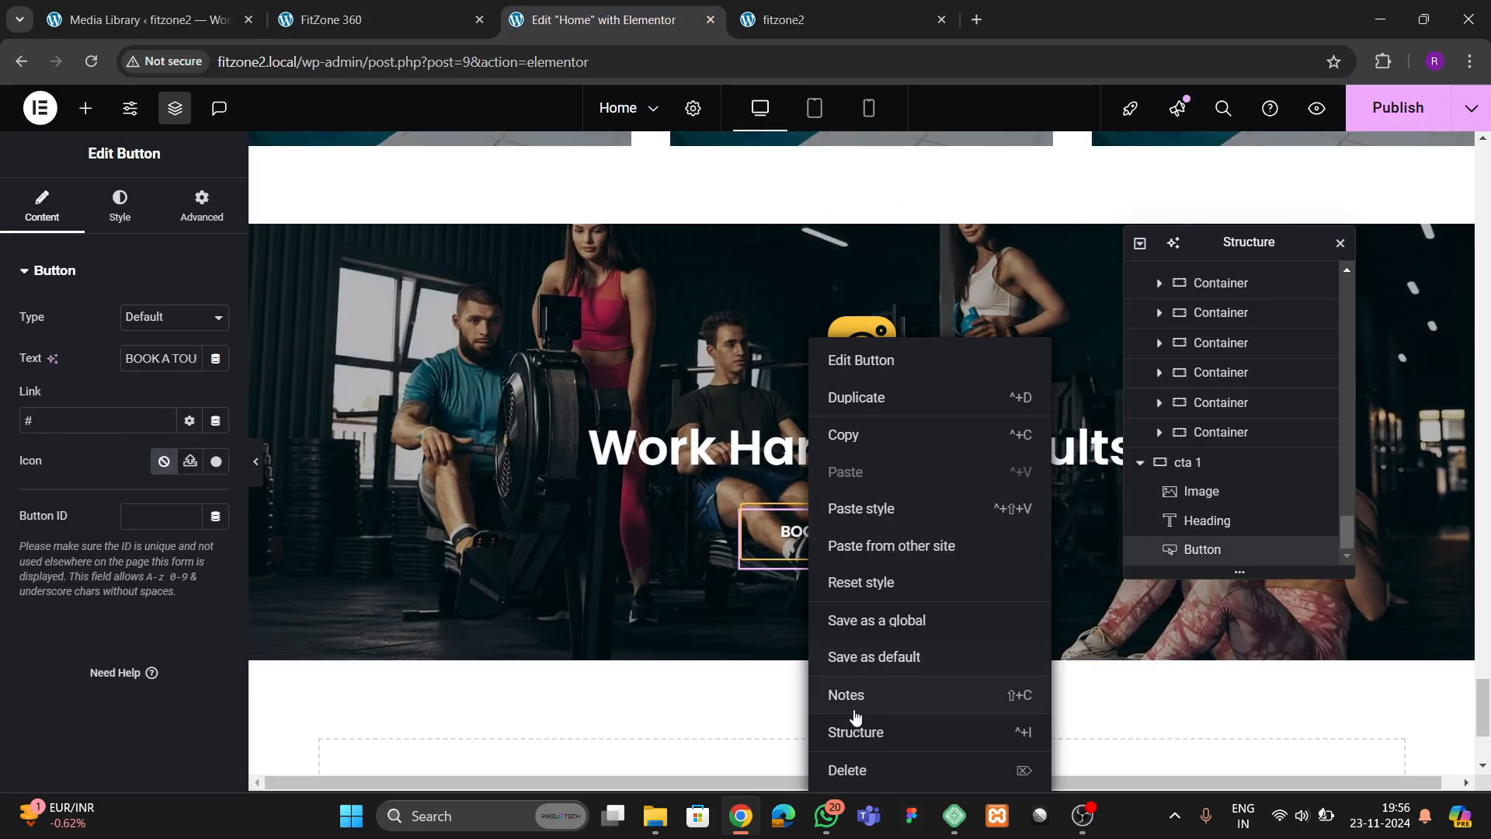
pyautogui.click(848, 769)
pyautogui.rightClick(786, 499)
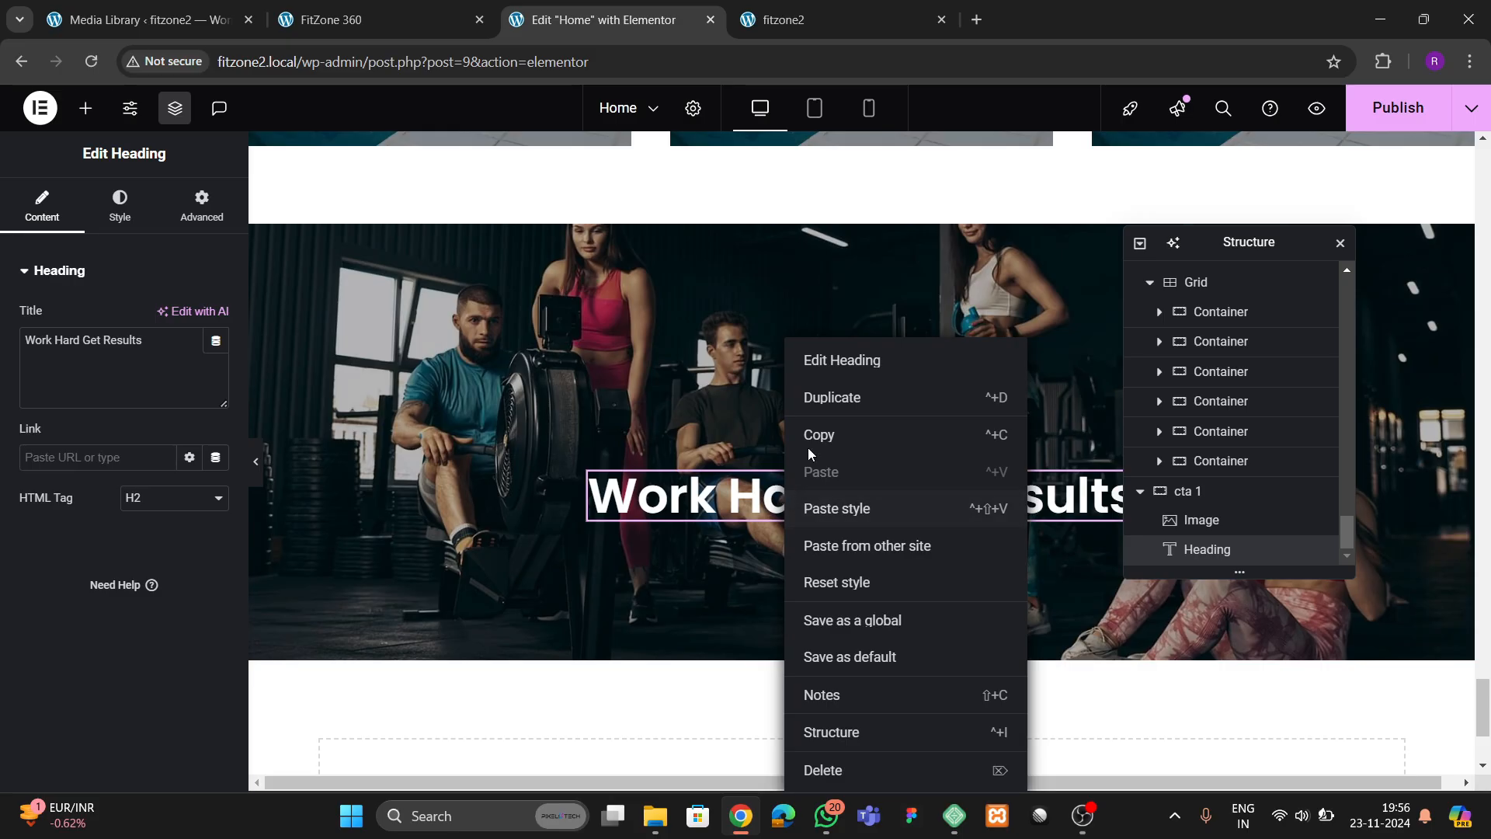
pyautogui.click(819, 396)
pyautogui.click(326, 19)
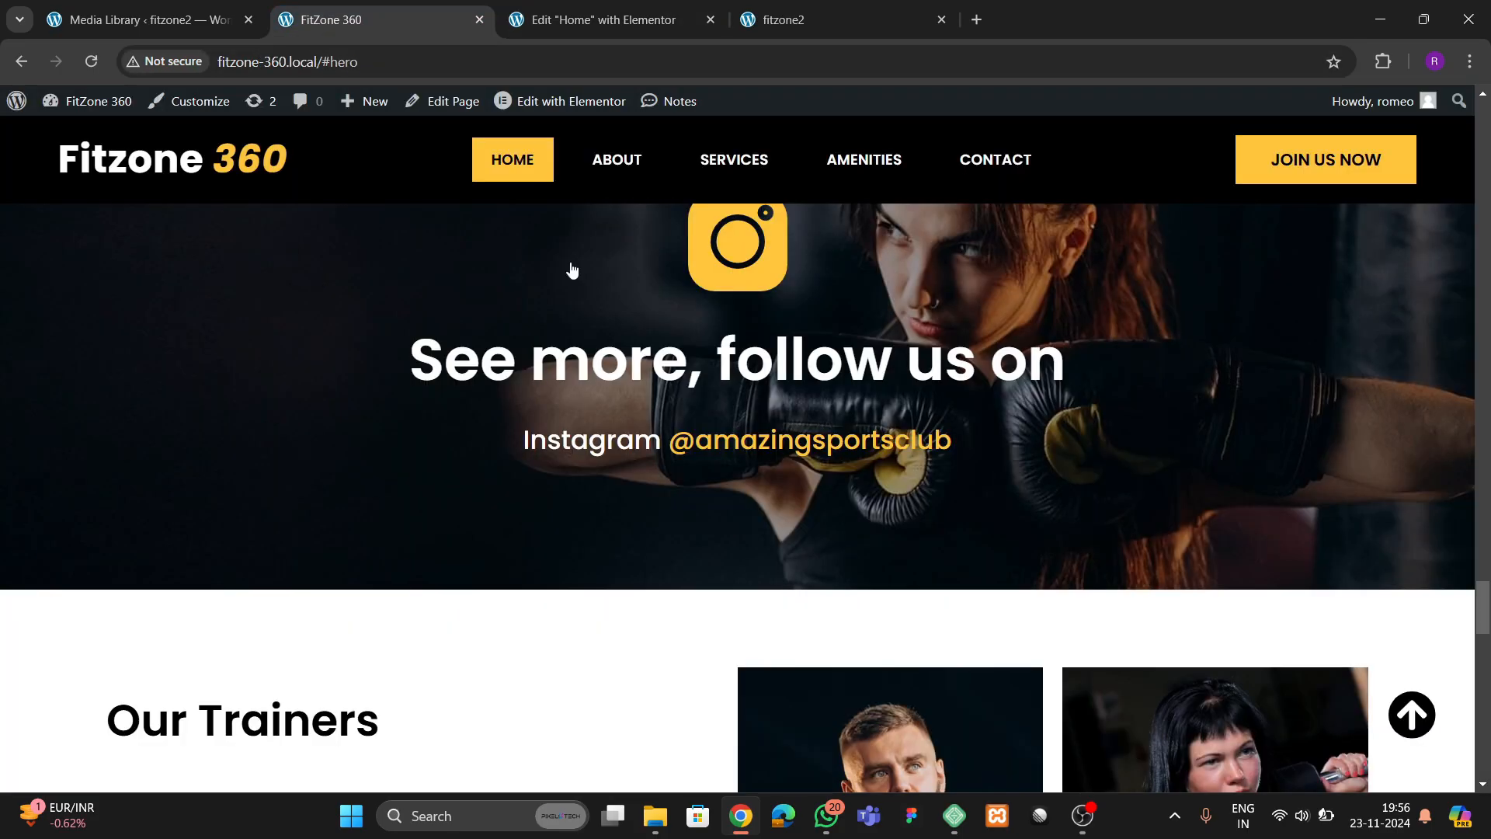
pyautogui.moveTo(540, 460); pyautogui.dragTo(938, 451)
pyautogui.click(907, 489)
pyautogui.moveTo(522, 441); pyautogui.dragTo(953, 447)
pyautogui.click(598, 20)
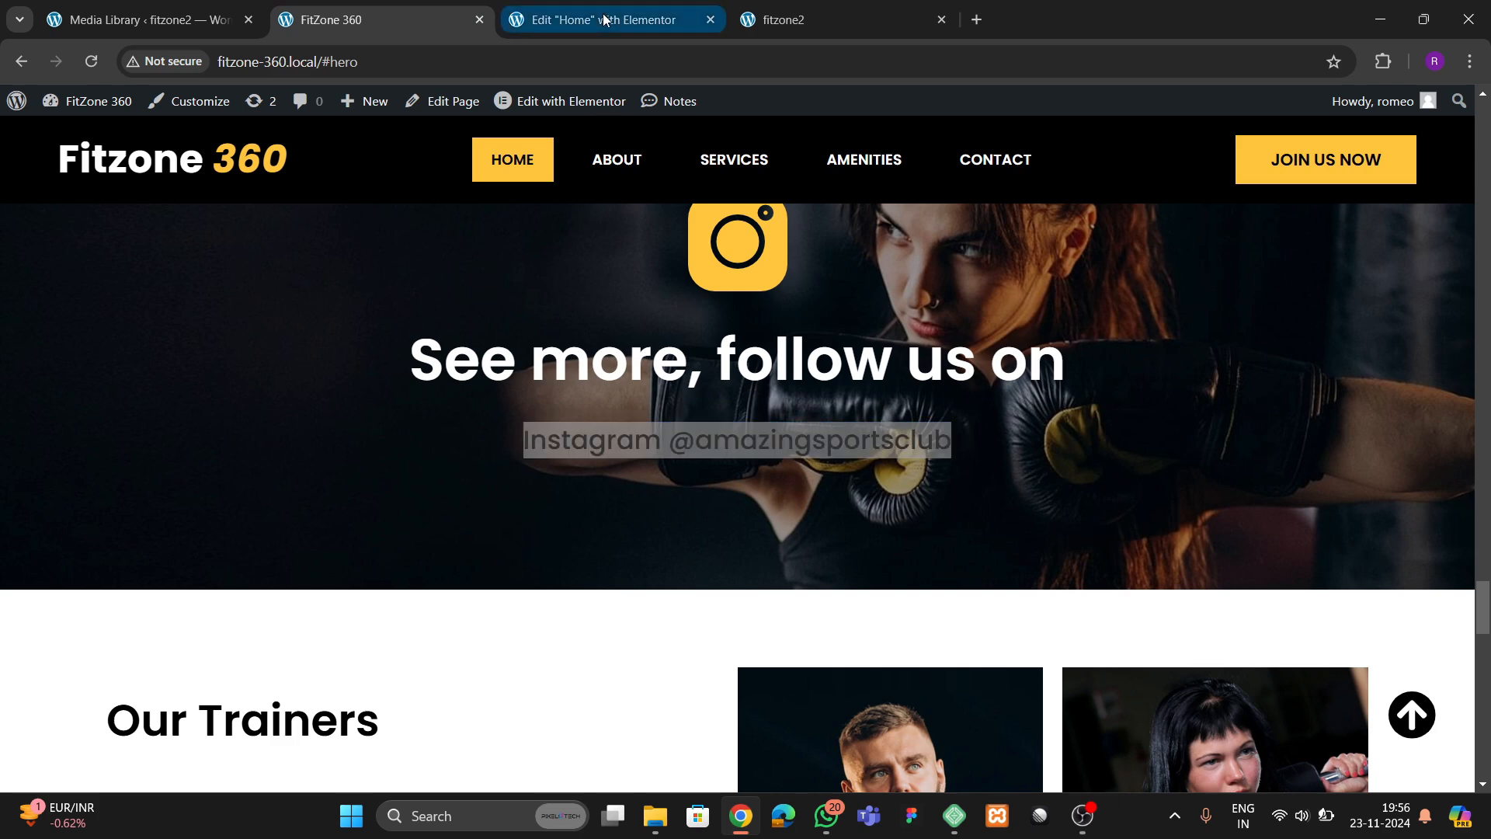
pyautogui.click(122, 332)
pyautogui.hotkey('ctrl', 'a')
pyautogui.hotkey('ctrl', 'v')
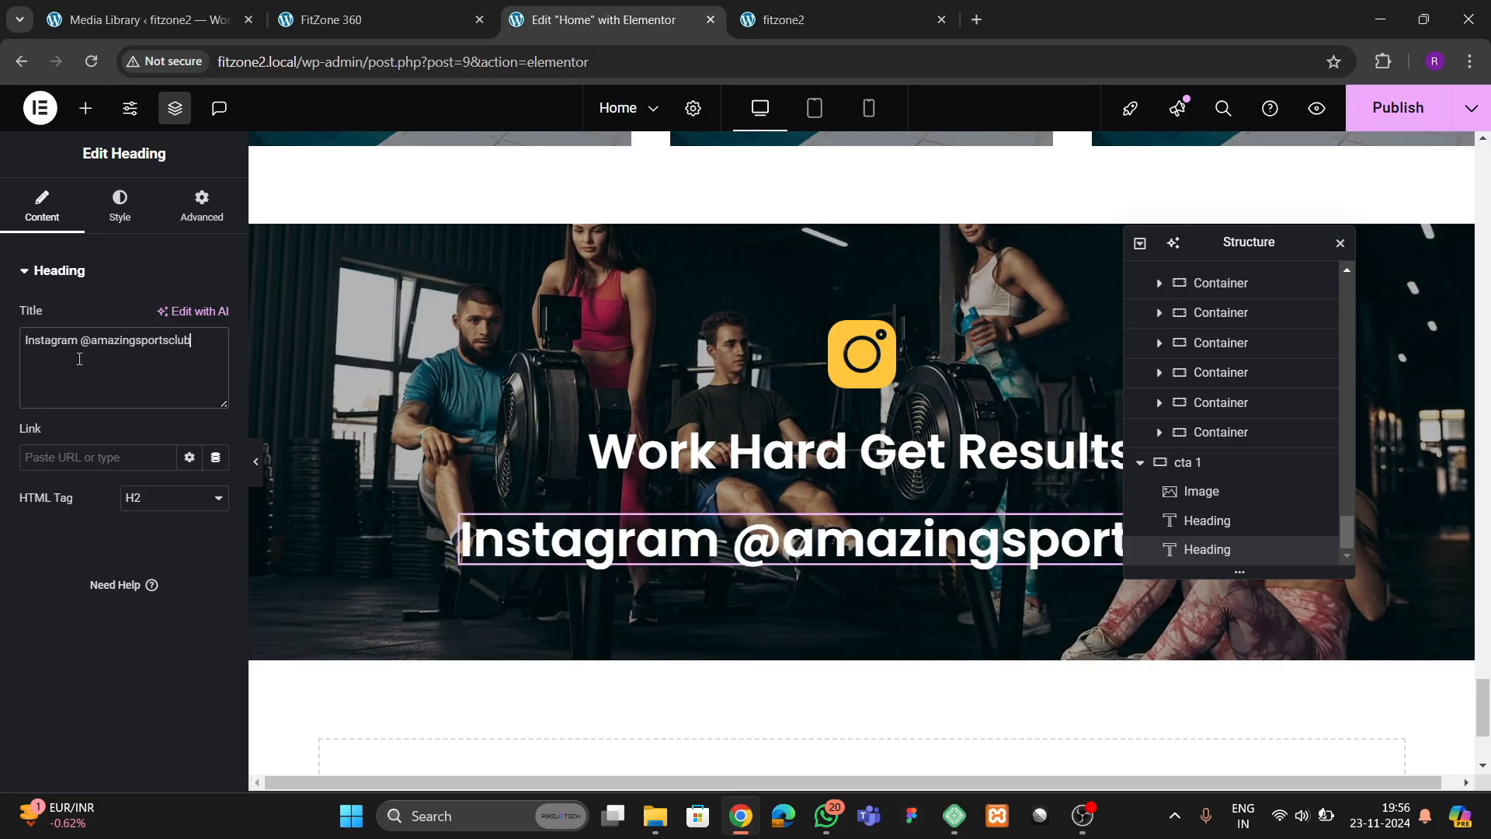
pyautogui.click(83, 349)
pyautogui.write('<s')
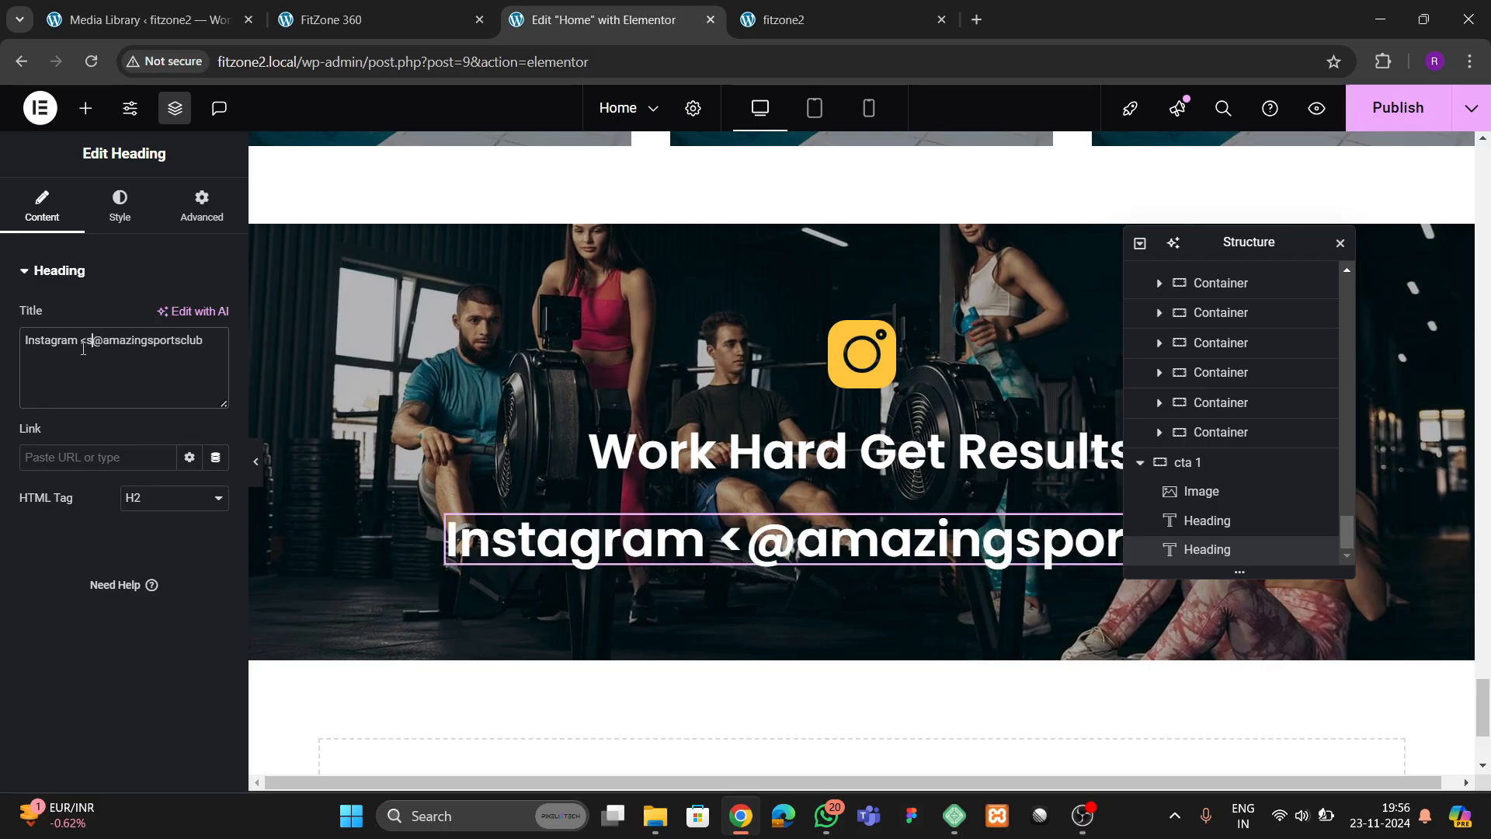
pyautogui.write('pan>')
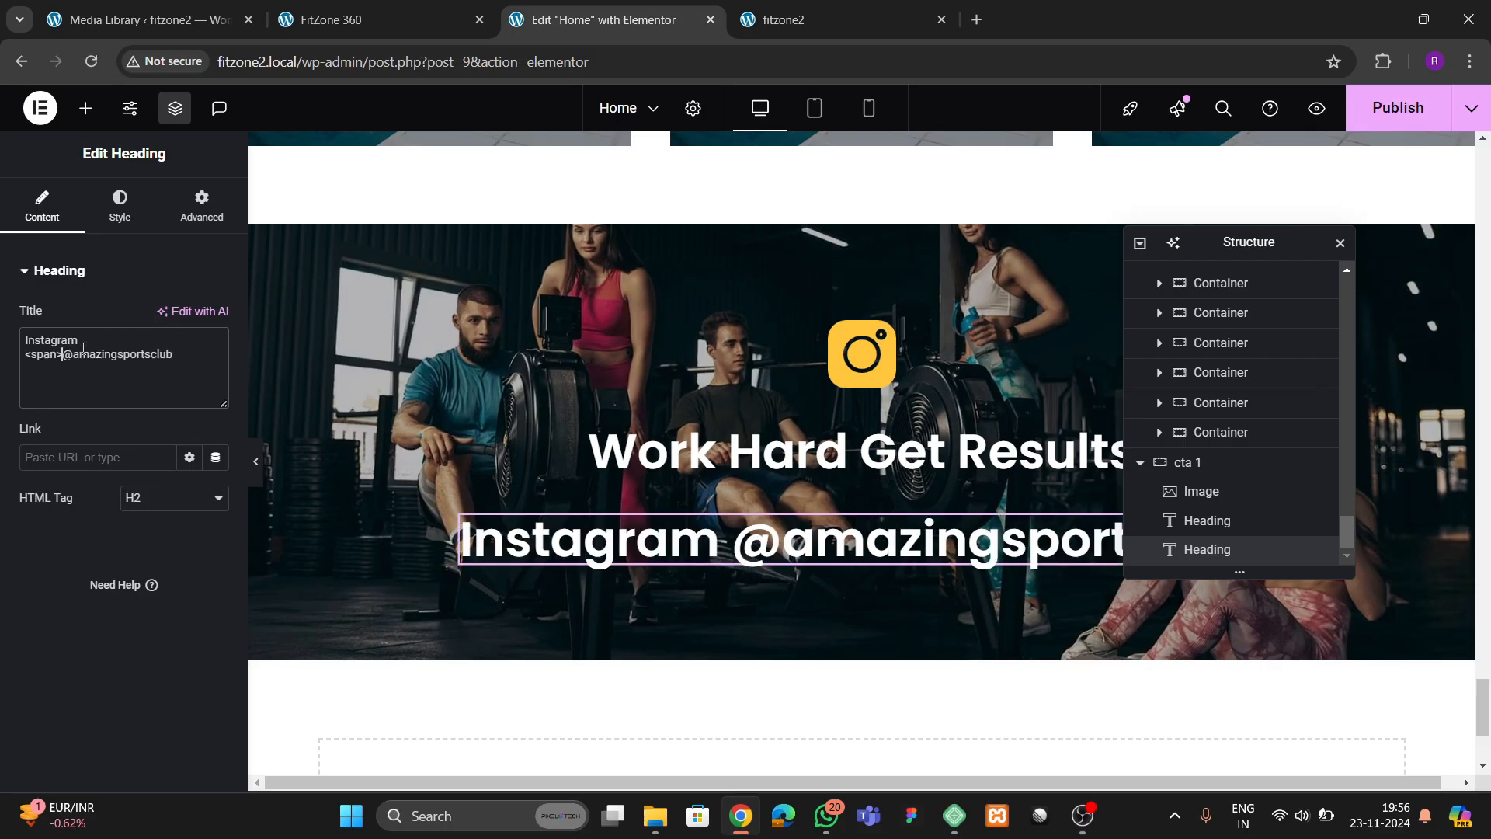
pyautogui.write('</span')
pyautogui.write('st')
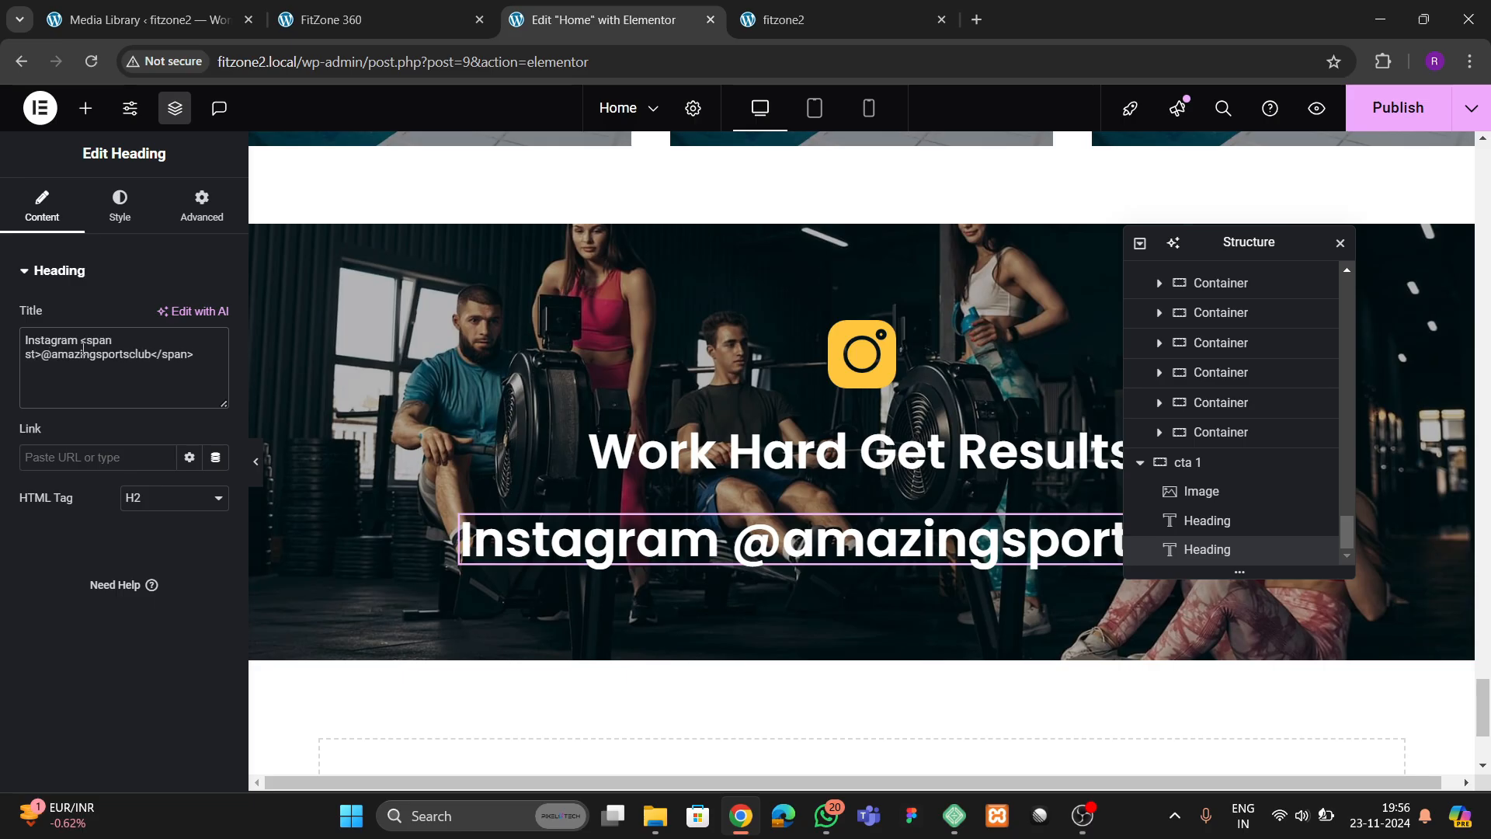
pyautogui.write('yle=""')
pyautogui.press('Left')
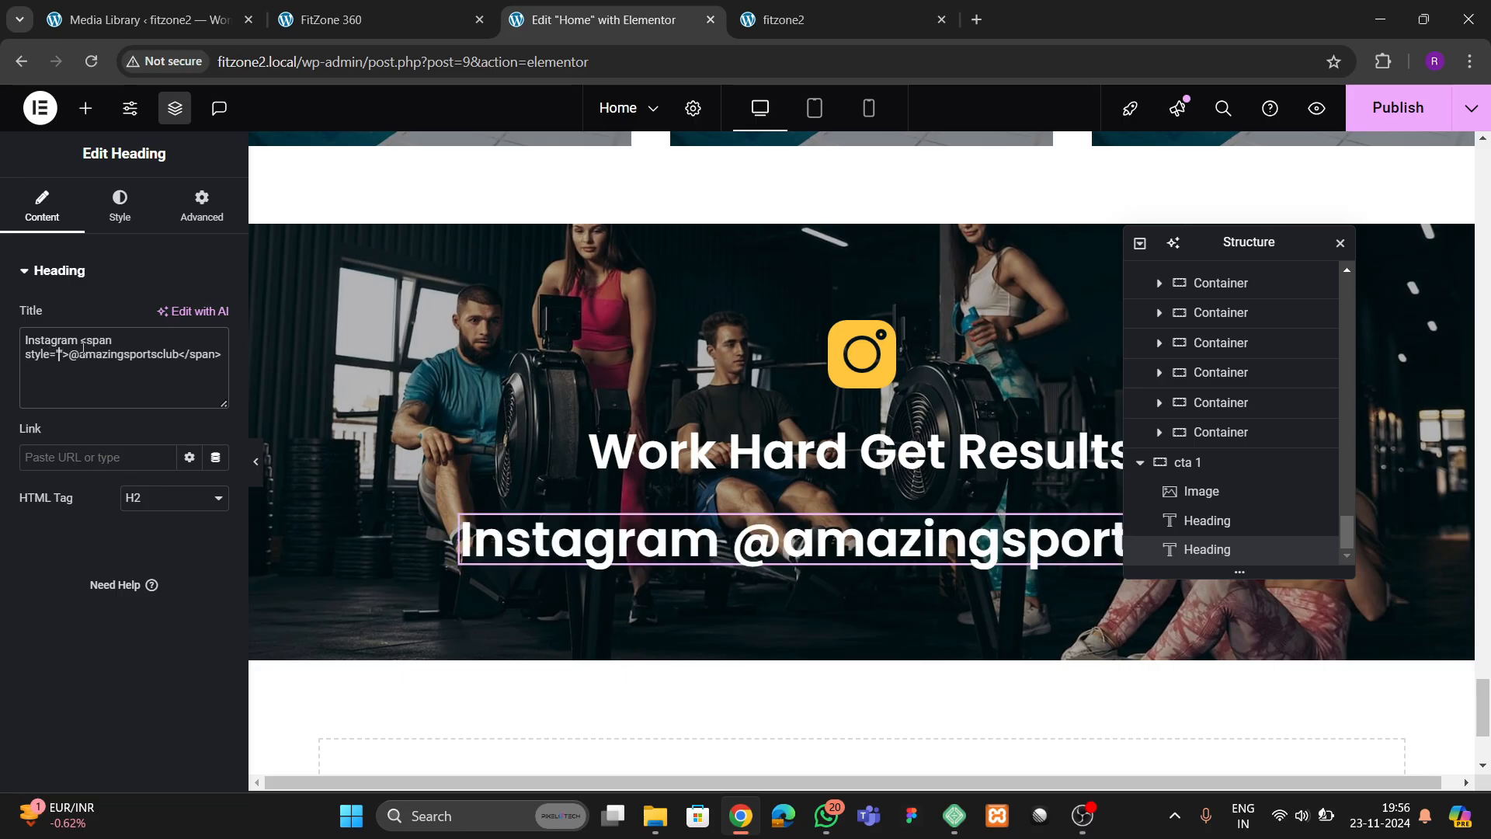
pyautogui.write('c9o')
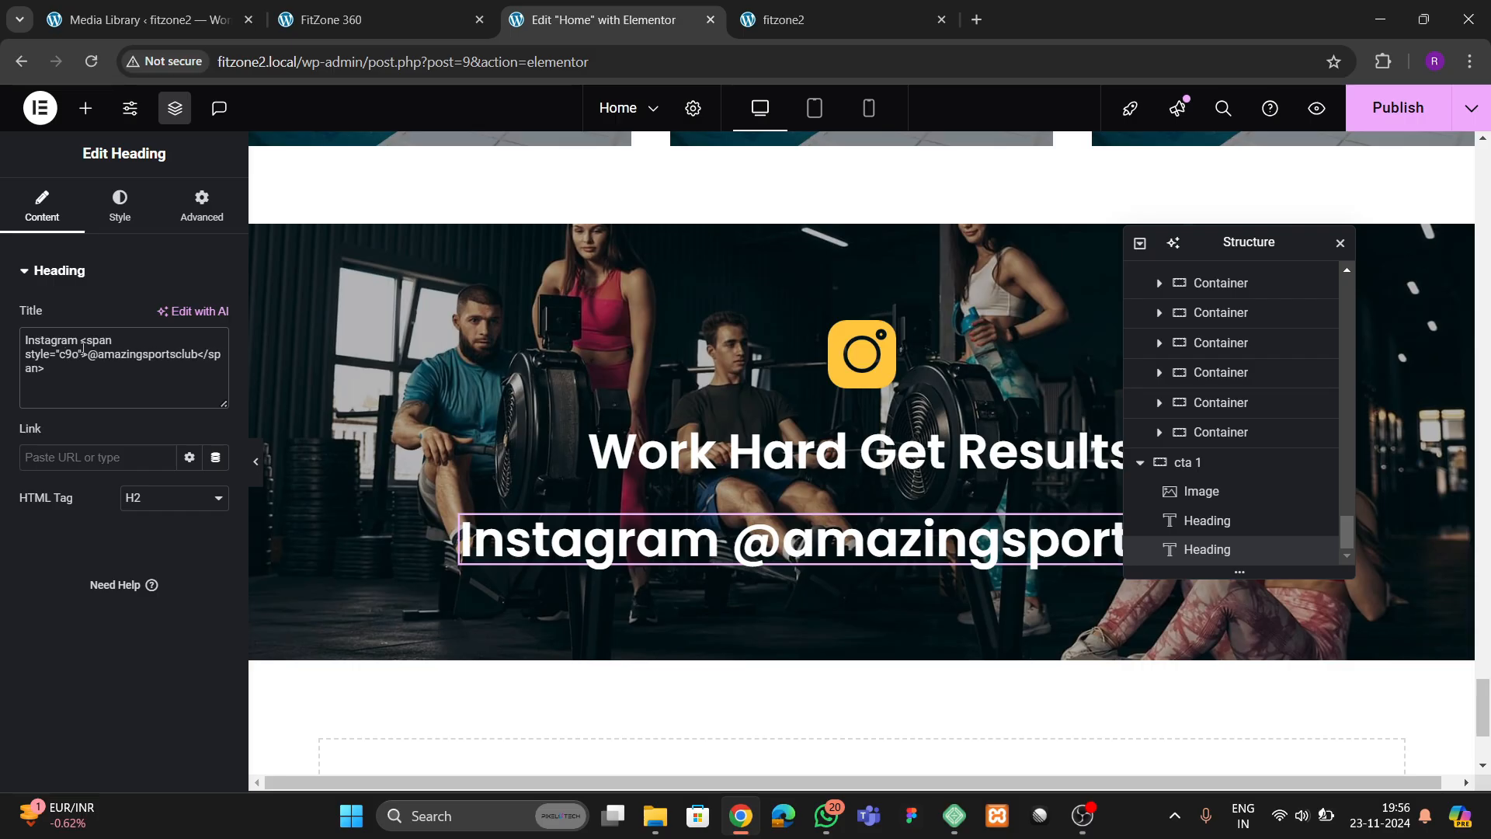
pyautogui.write('olo')
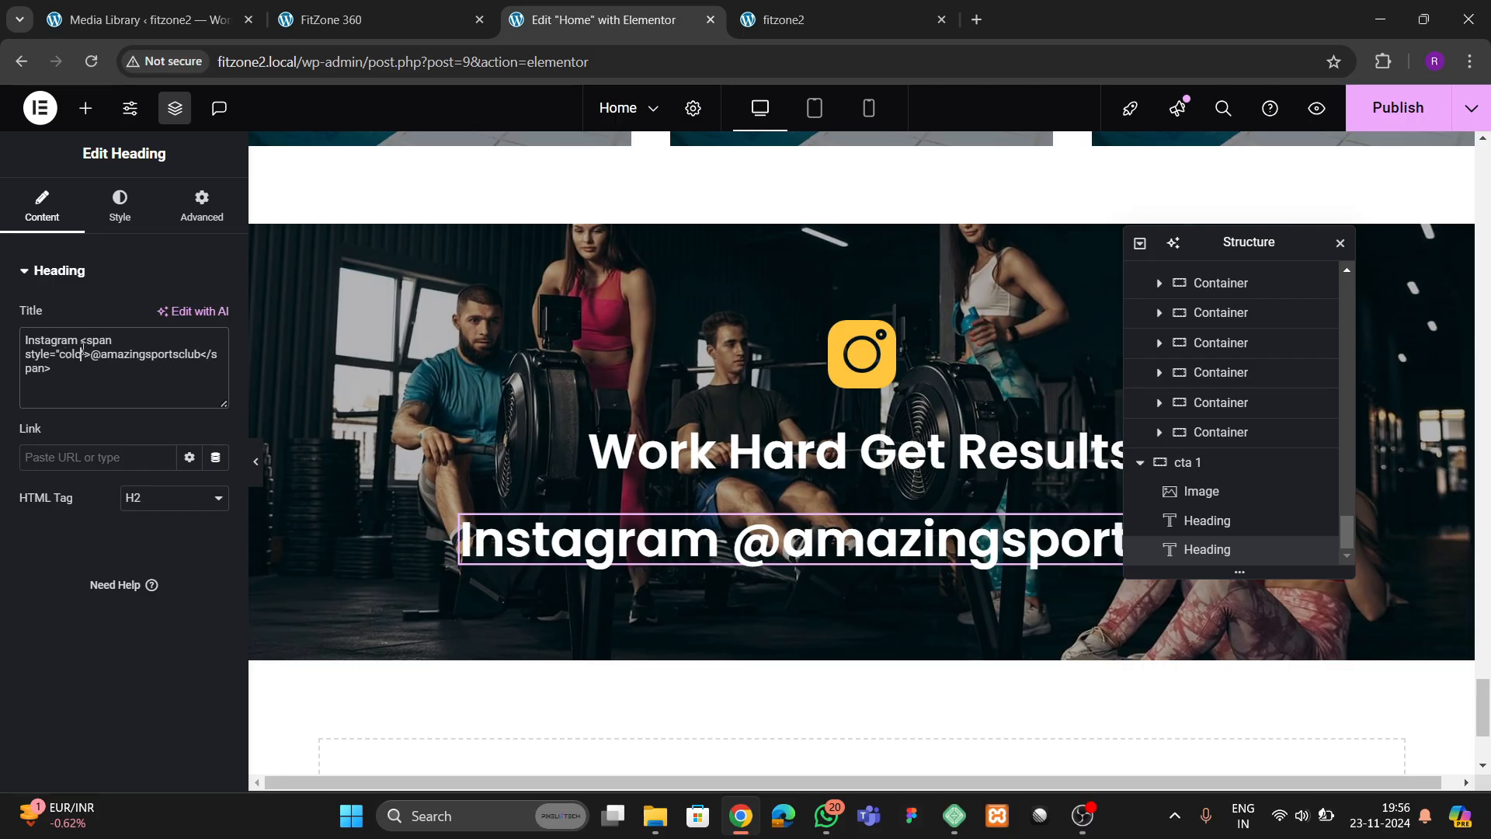
pyautogui.write('r:')
# Look up the theme yellow global color's hex code and set the span's color to #ffc53d
pyautogui.click(120, 206)
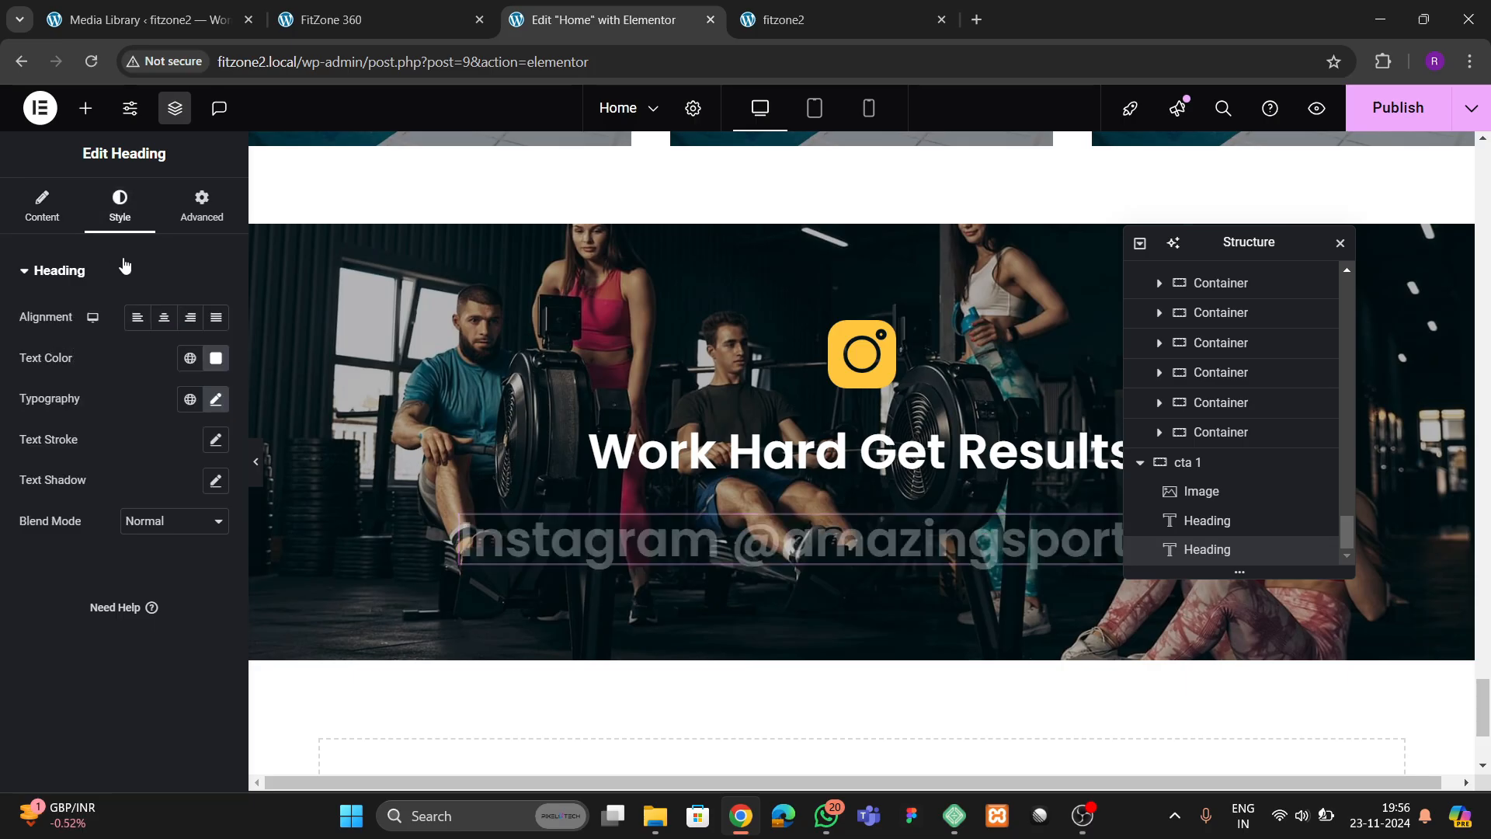
pyautogui.click(189, 358)
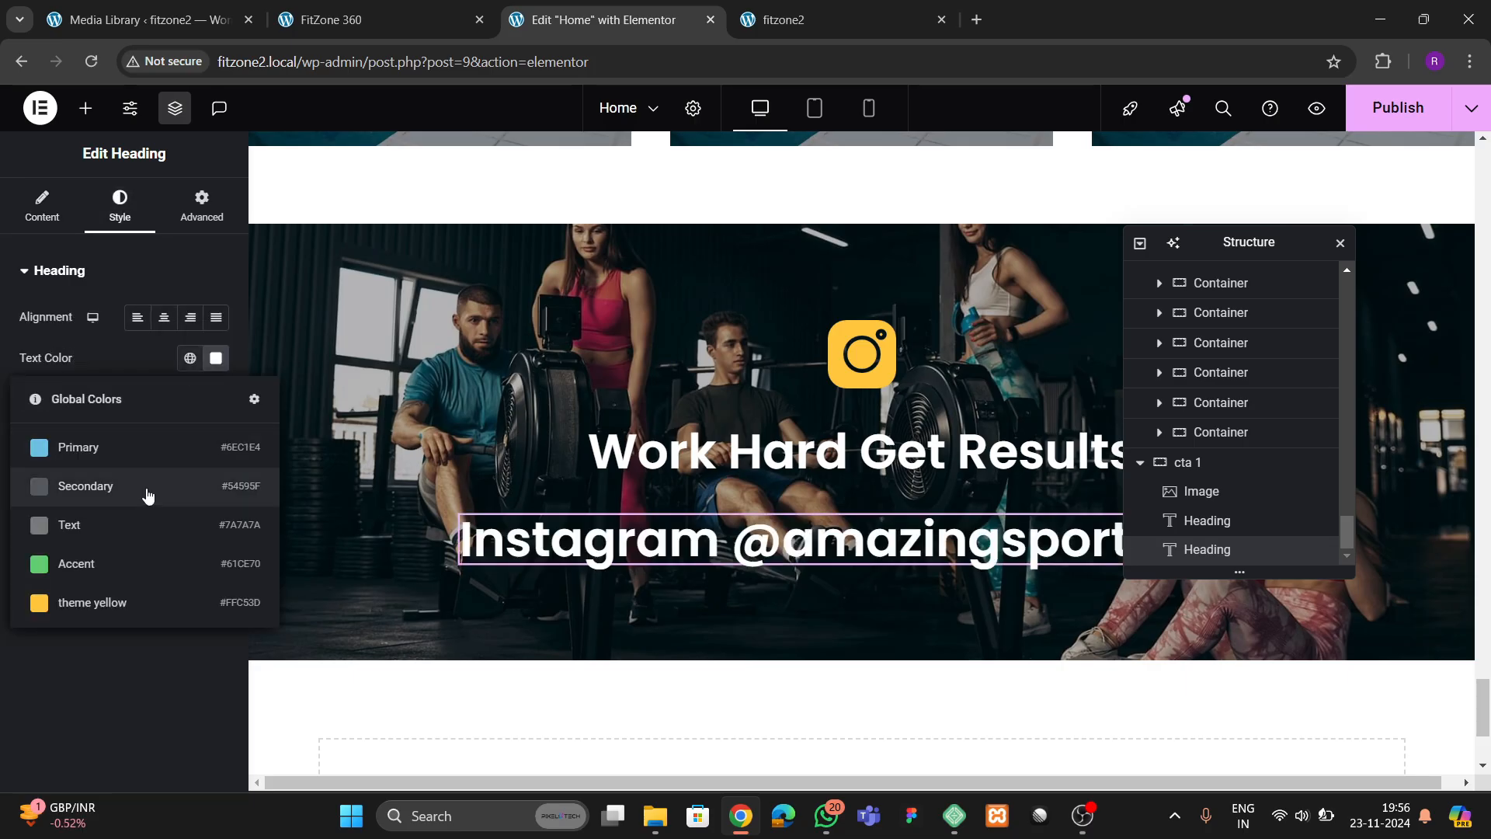
pyautogui.click(115, 659)
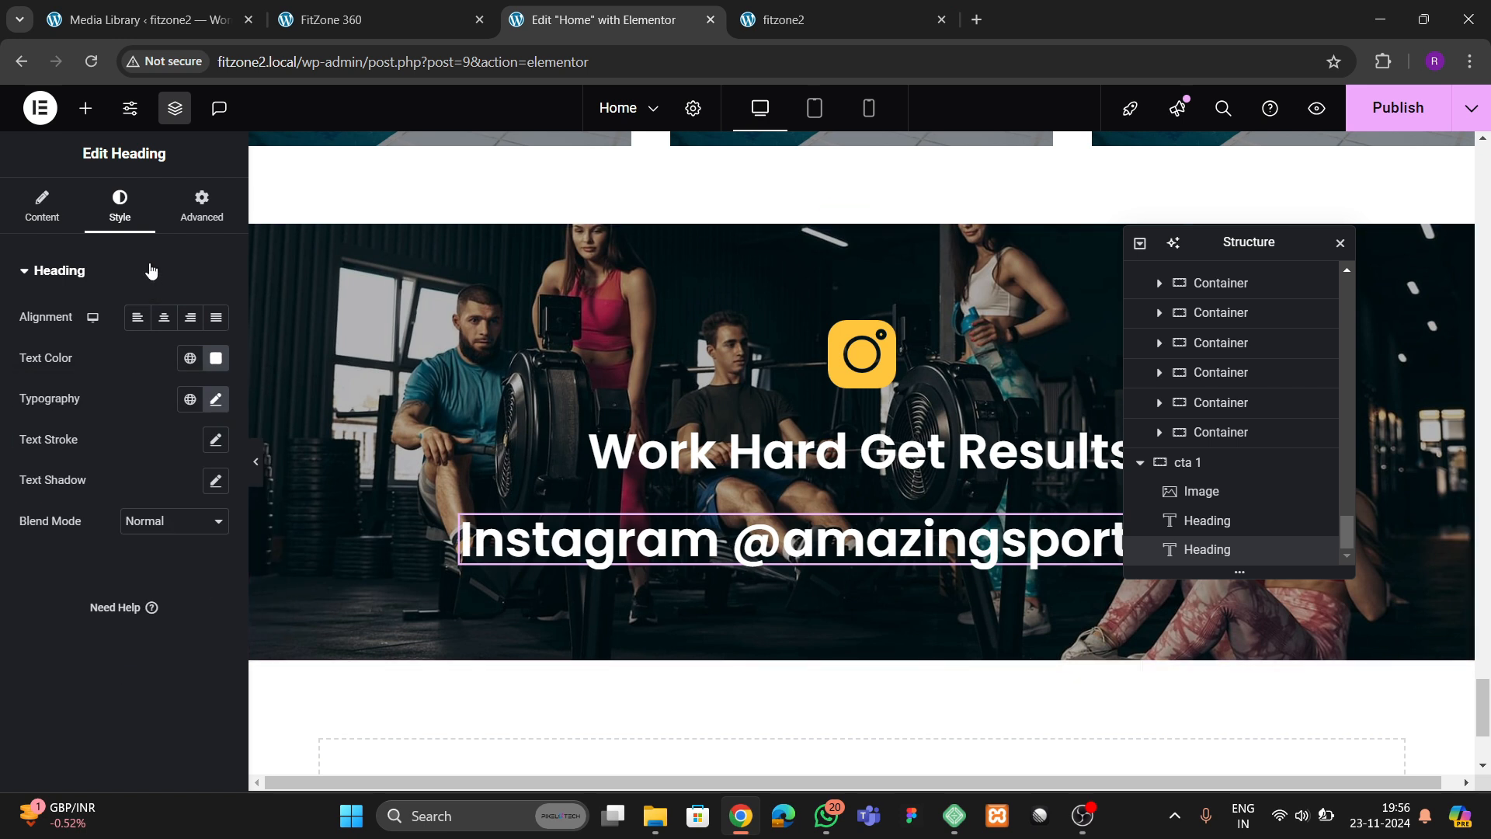
pyautogui.click(67, 203)
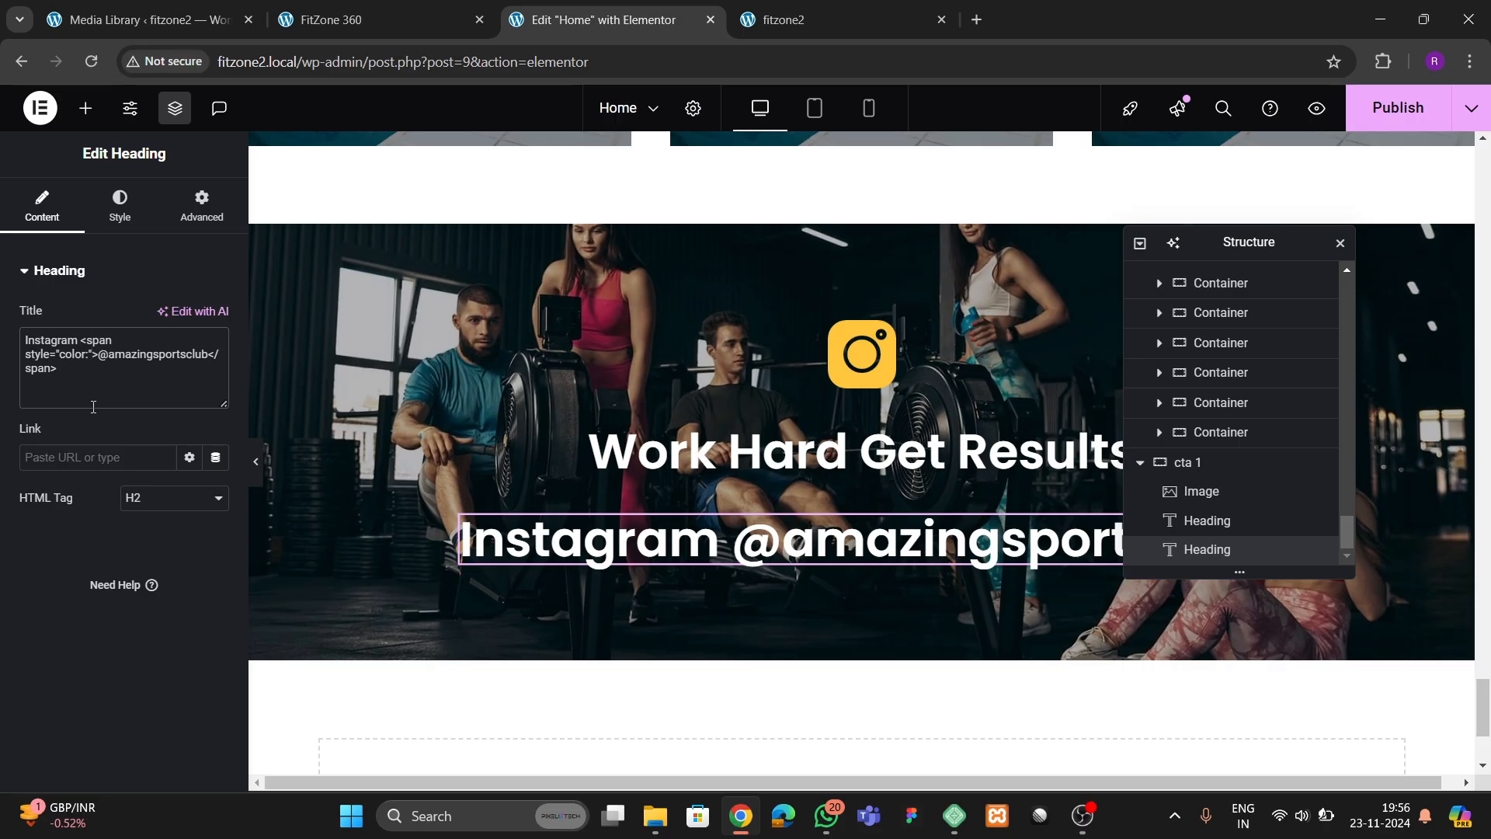
pyautogui.write('#ffc5')
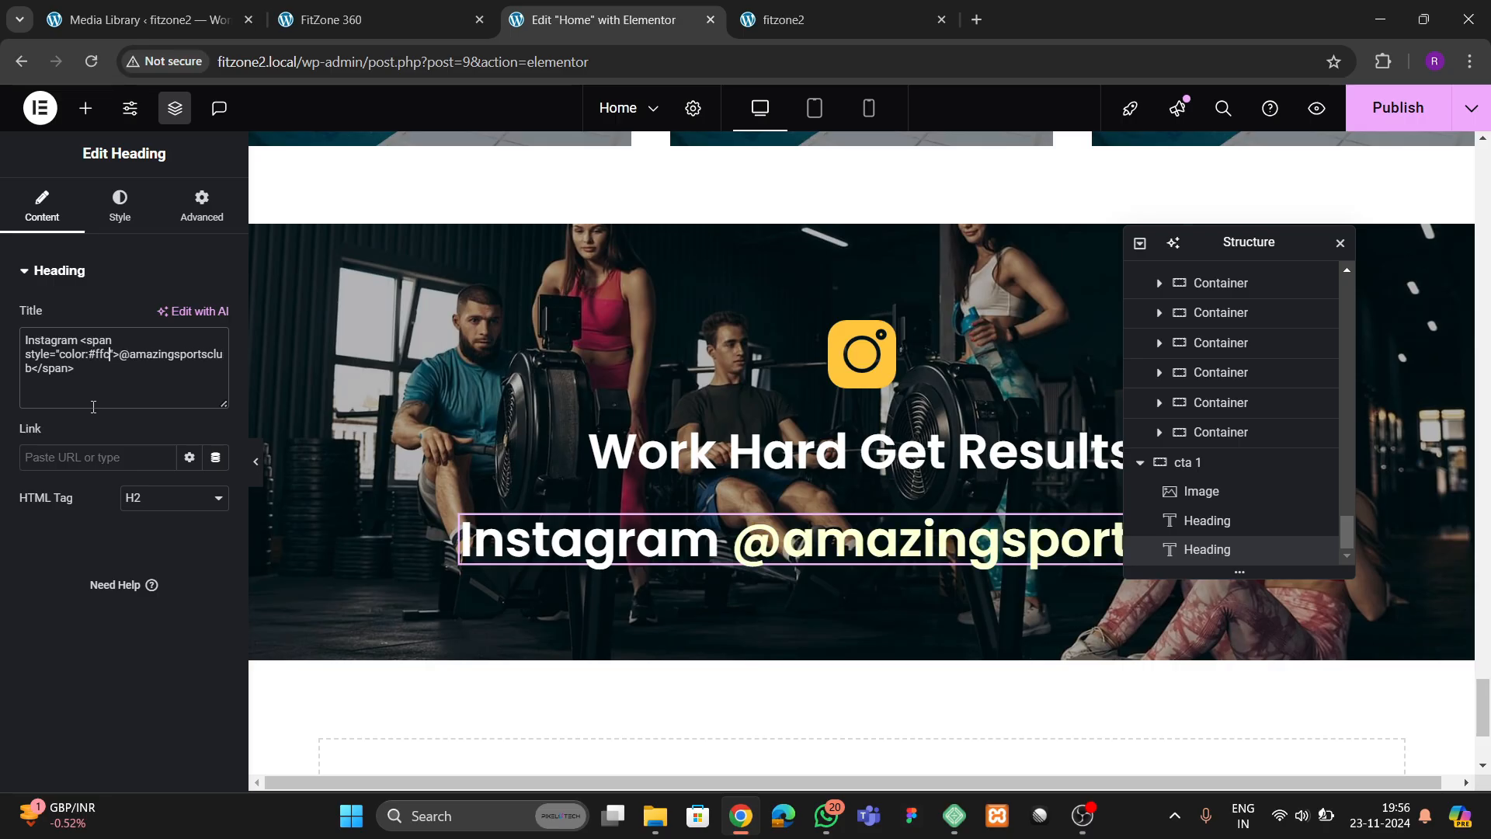
pyautogui.write('3d')
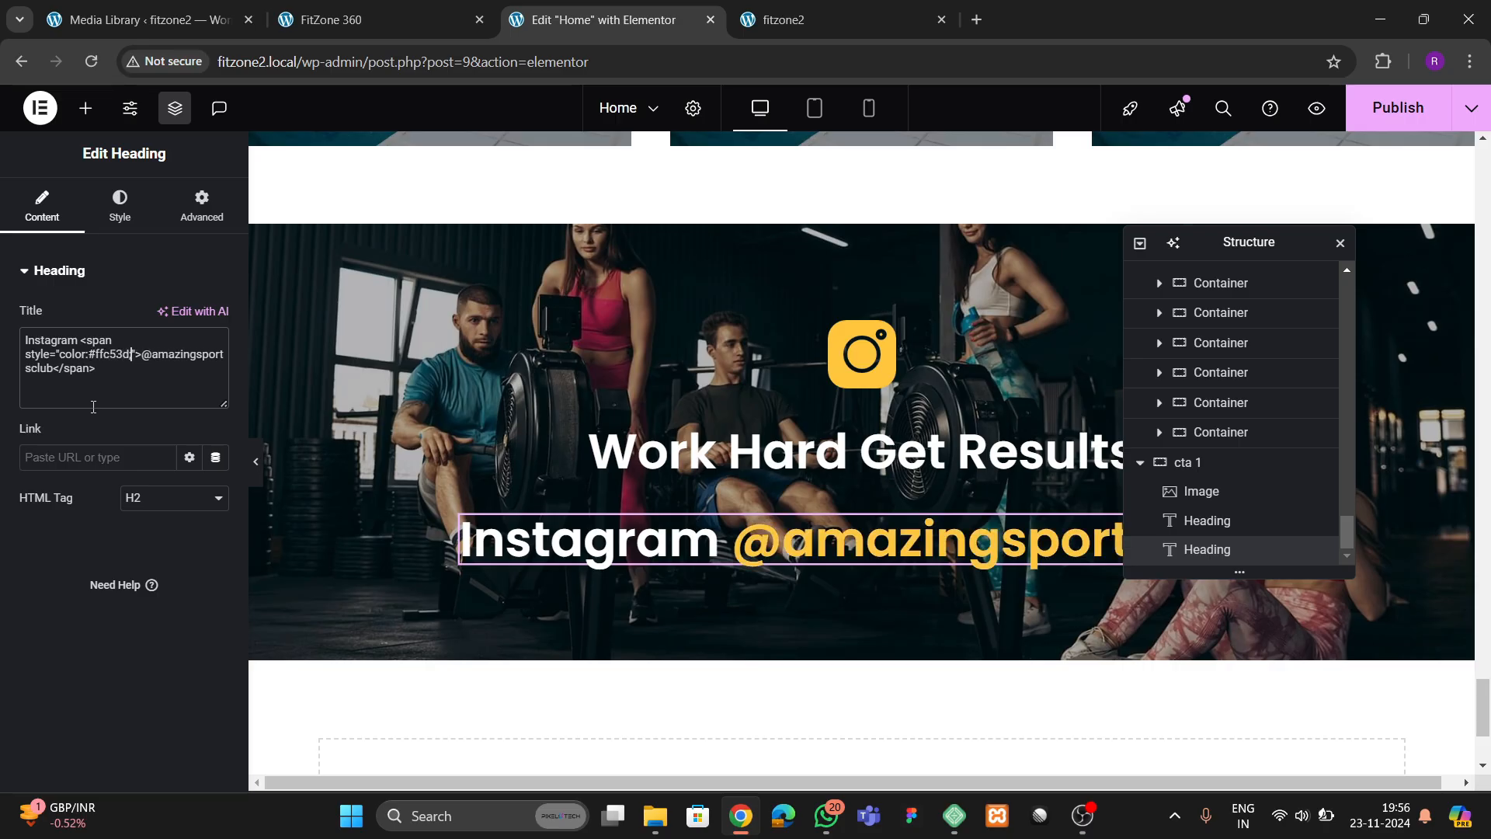
# Set the Instagram heading's font size to 25 px and publish the page
pyautogui.click(114, 211)
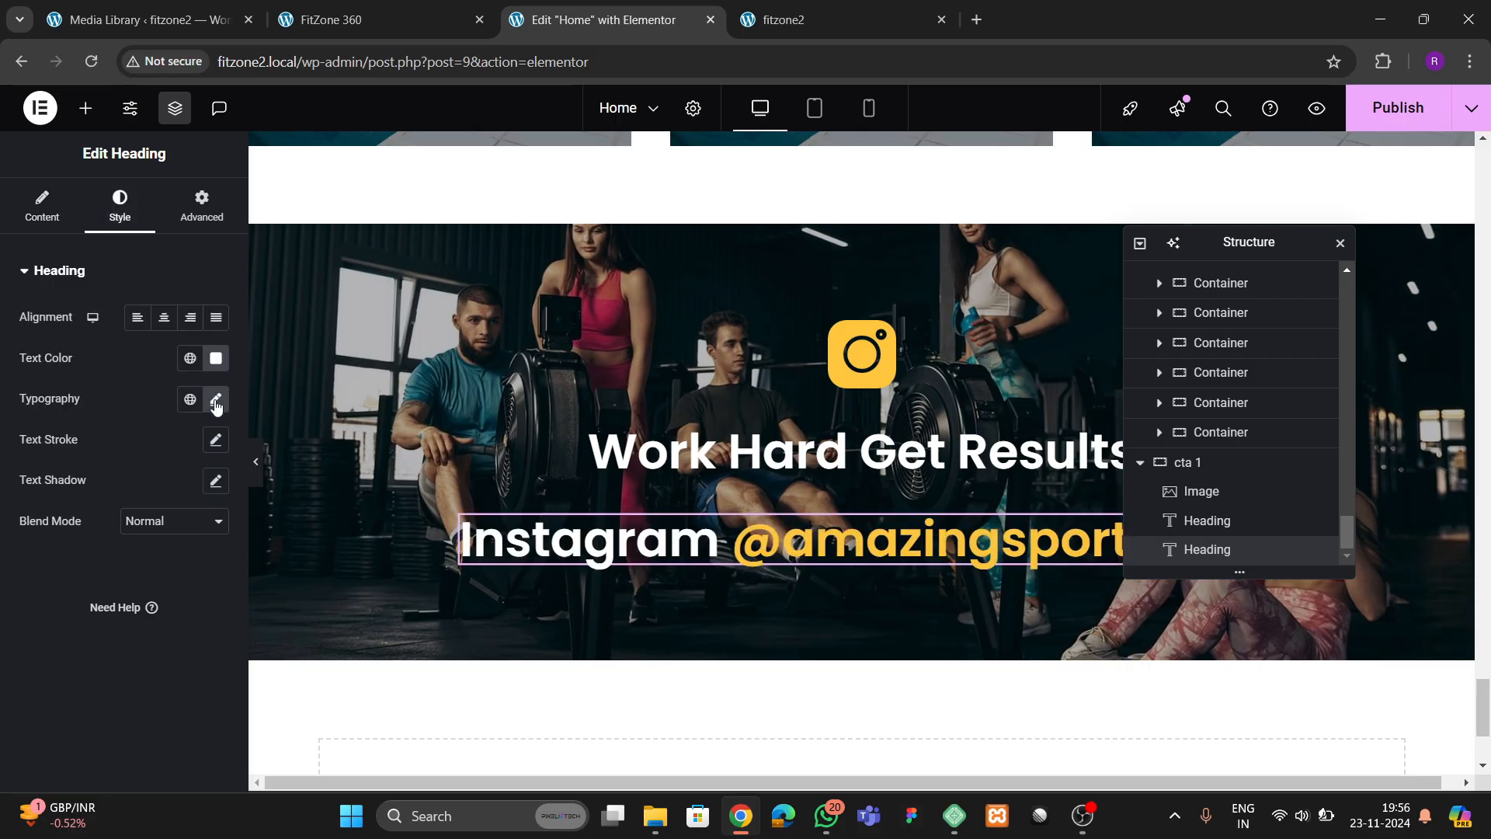
pyautogui.click(215, 398)
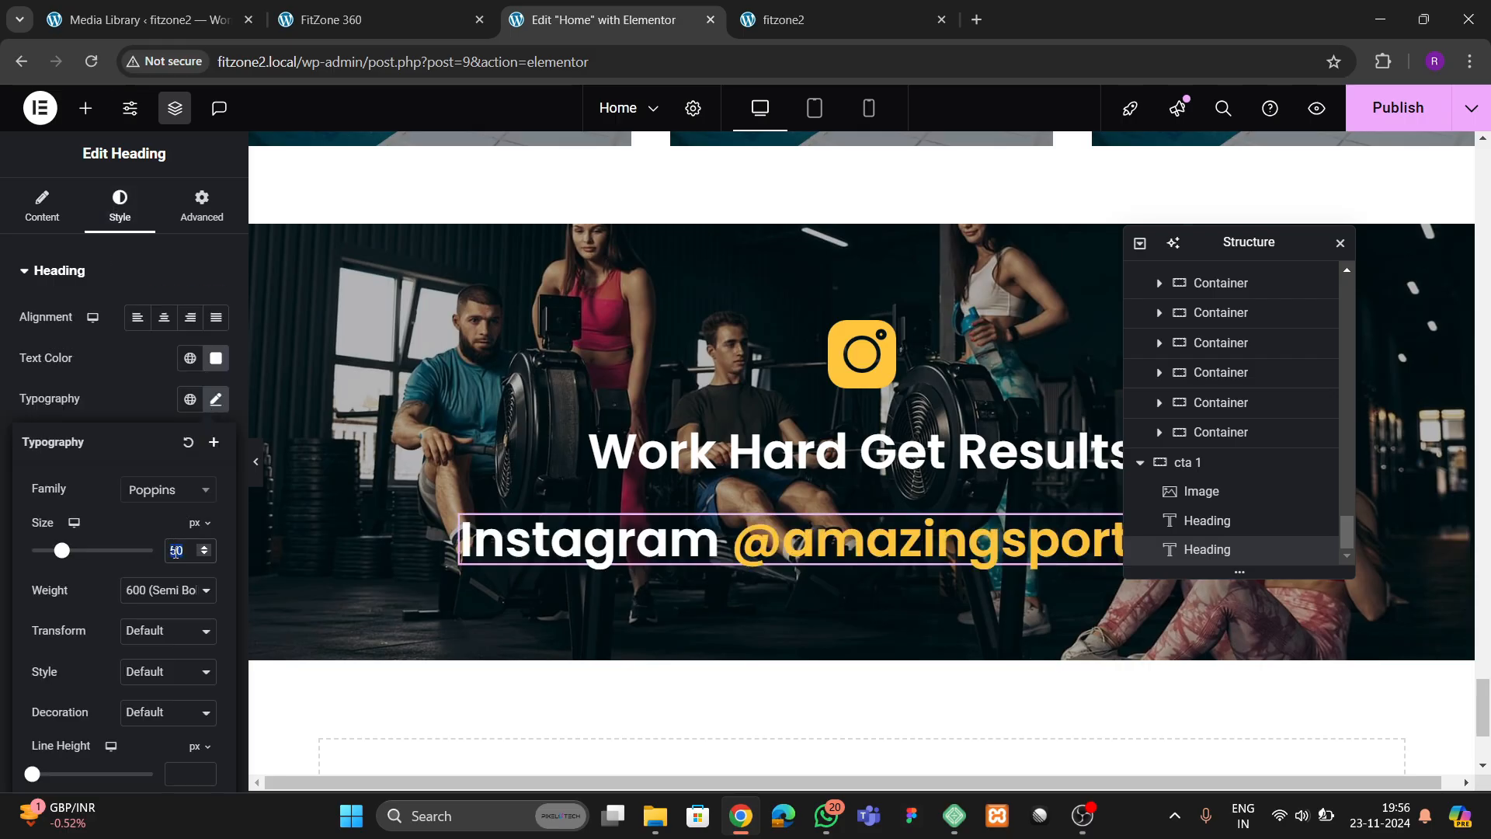
pyautogui.write('2')
pyautogui.press('BackSpace')
pyautogui.press('BackSpace')
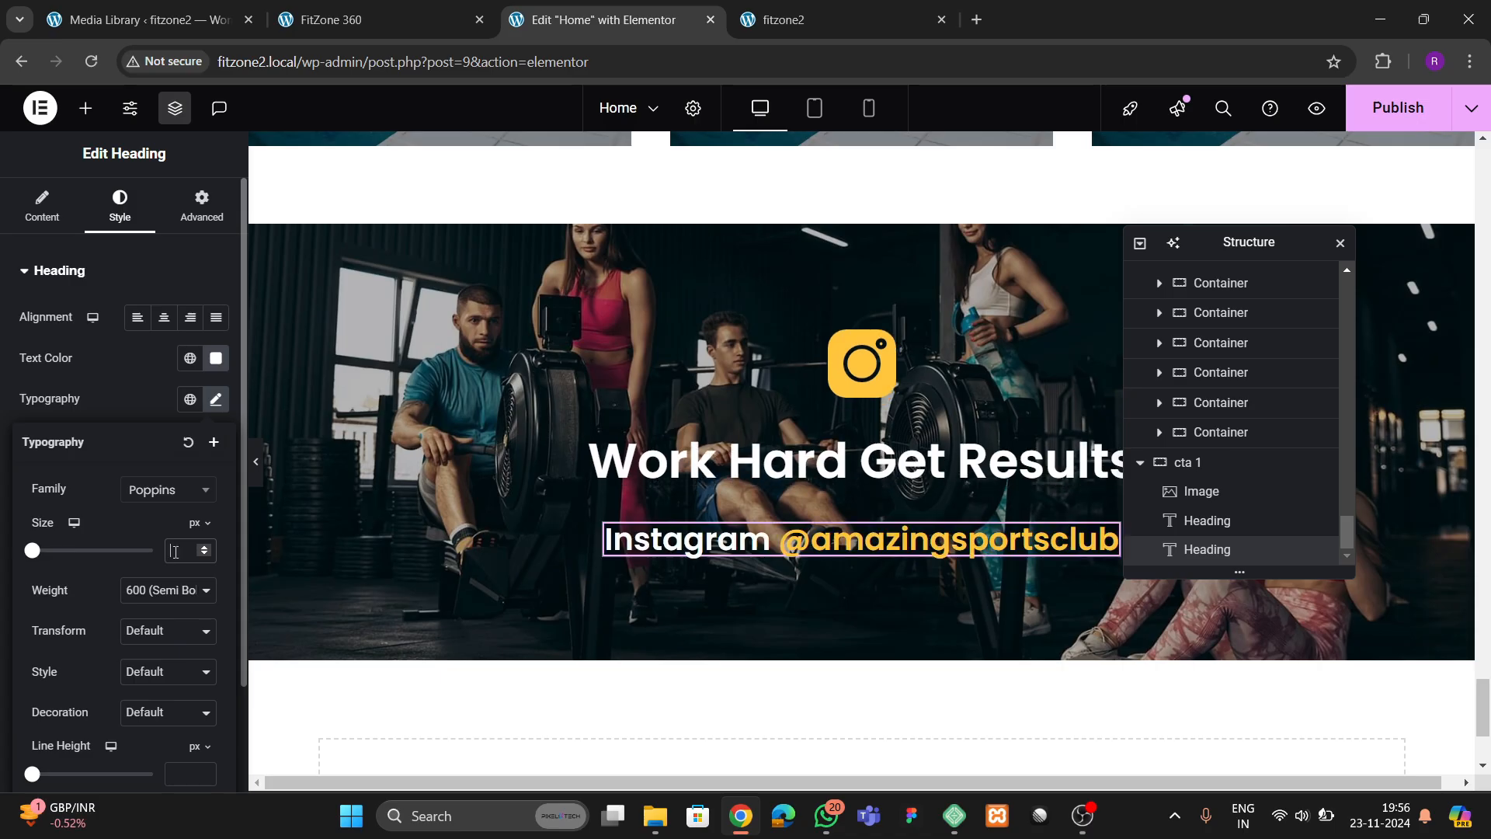
pyautogui.write('25')
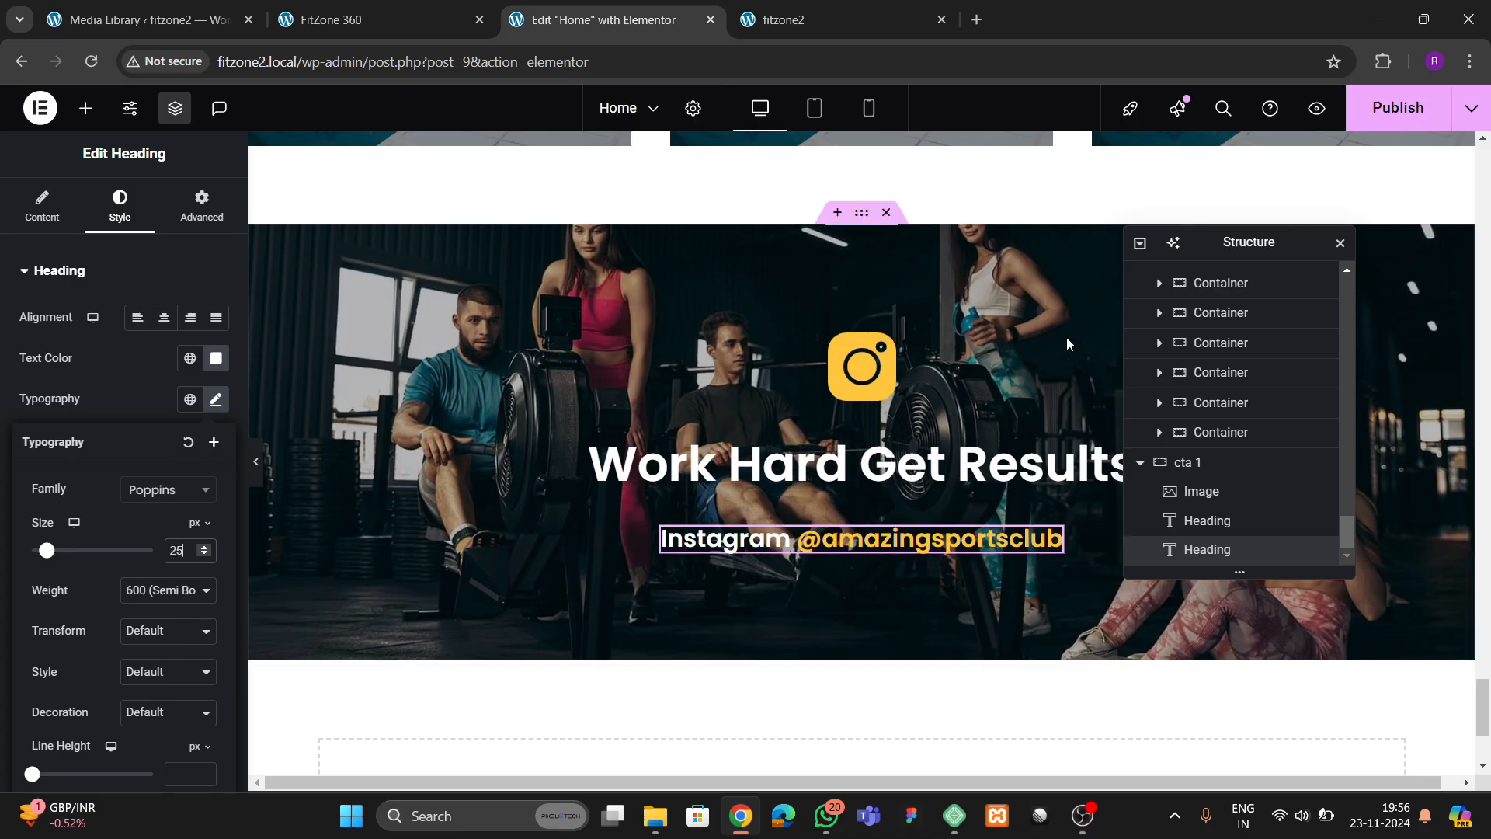
pyautogui.click(1398, 107)
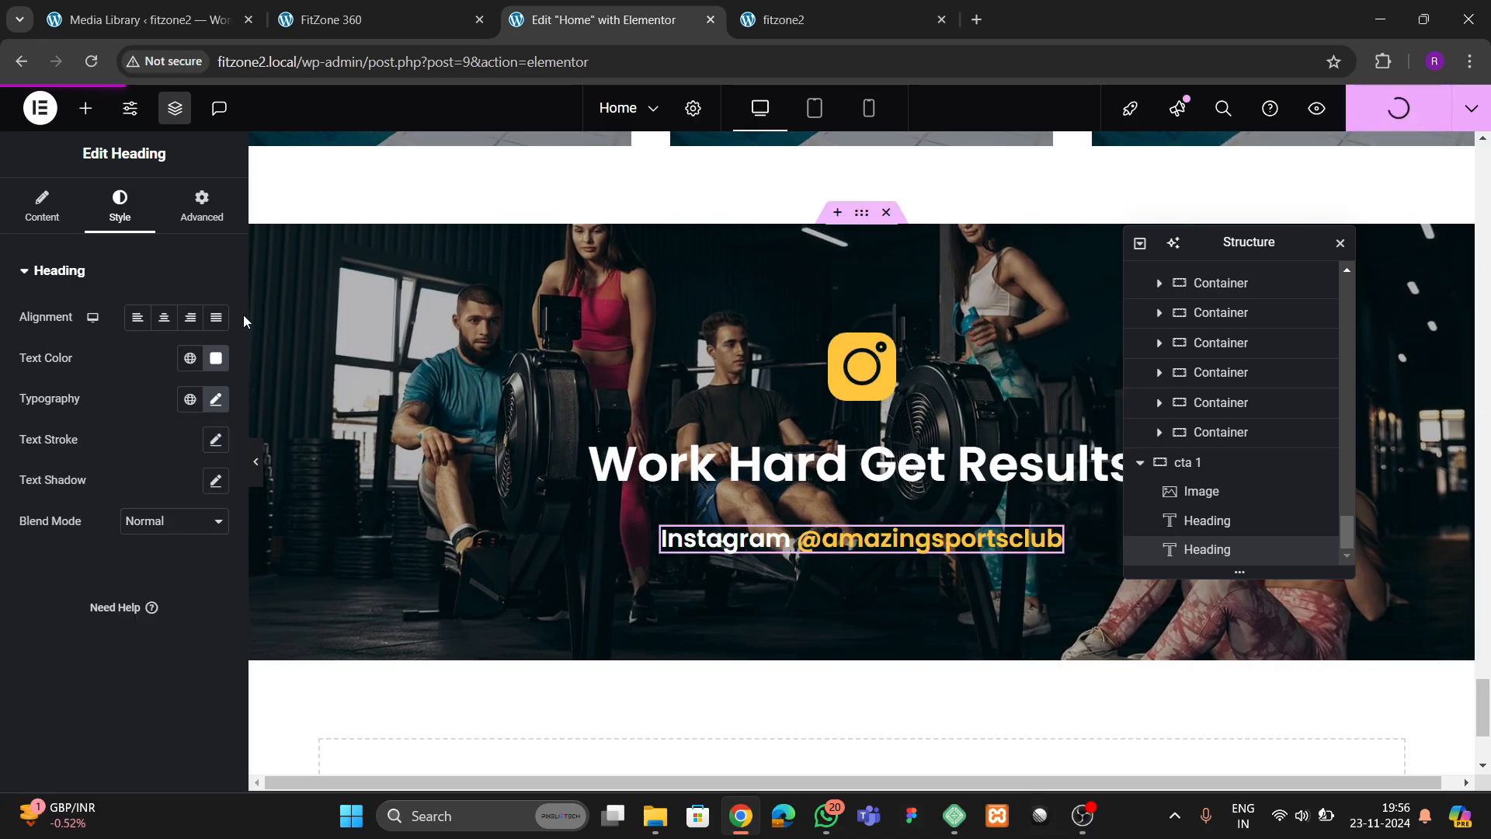
# Examine the FitZone 360 reference page's sections below the Instagram banner, from Our Trainers down to the contact form
pyautogui.click(366, 21)
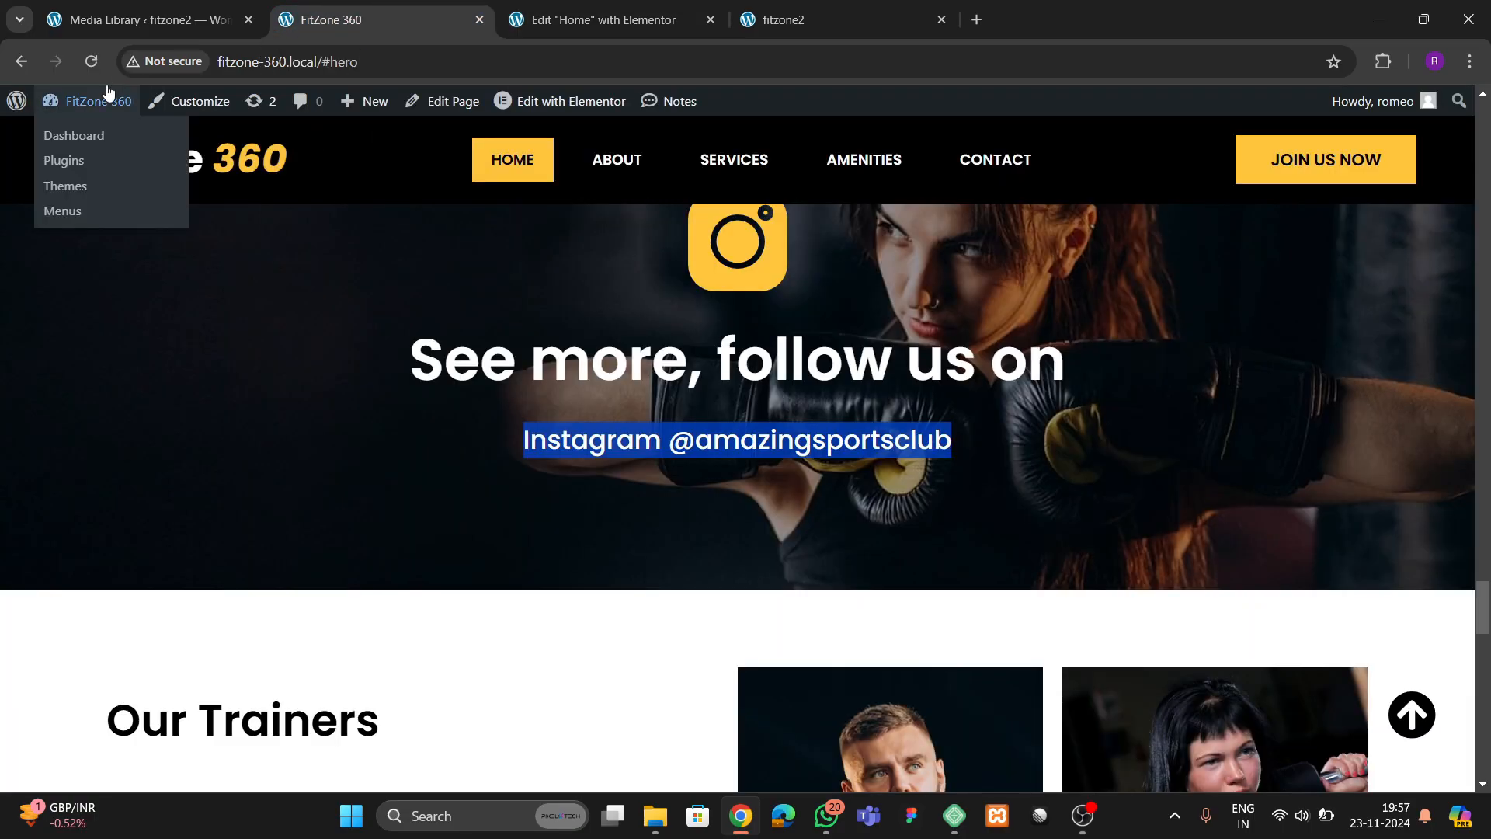
pyautogui.click(847, 20)
pyautogui.click(363, 21)
pyautogui.scroll(-10, 711, 426)
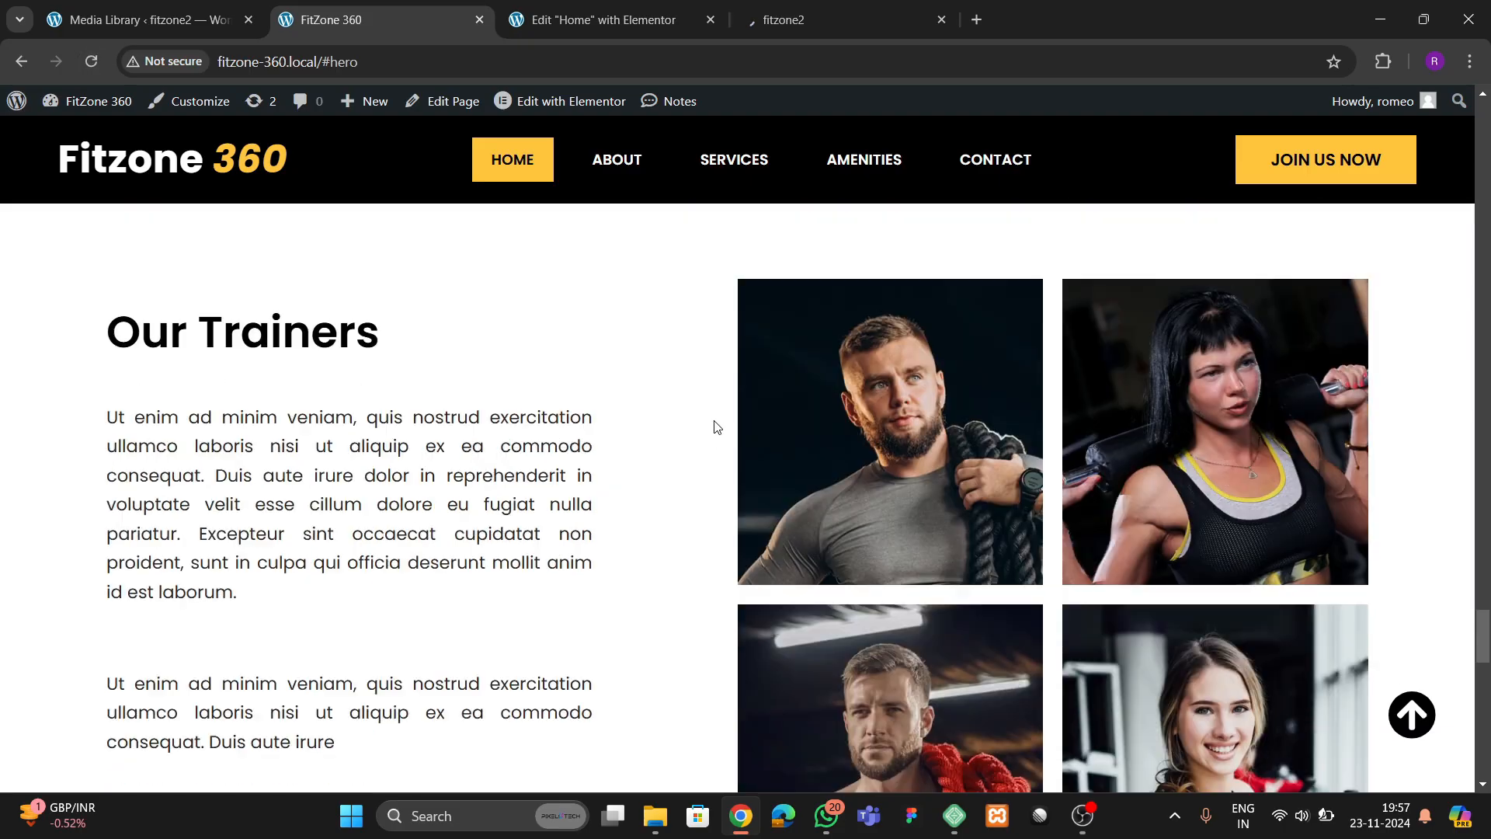
pyautogui.scroll(-5, 677, 409)
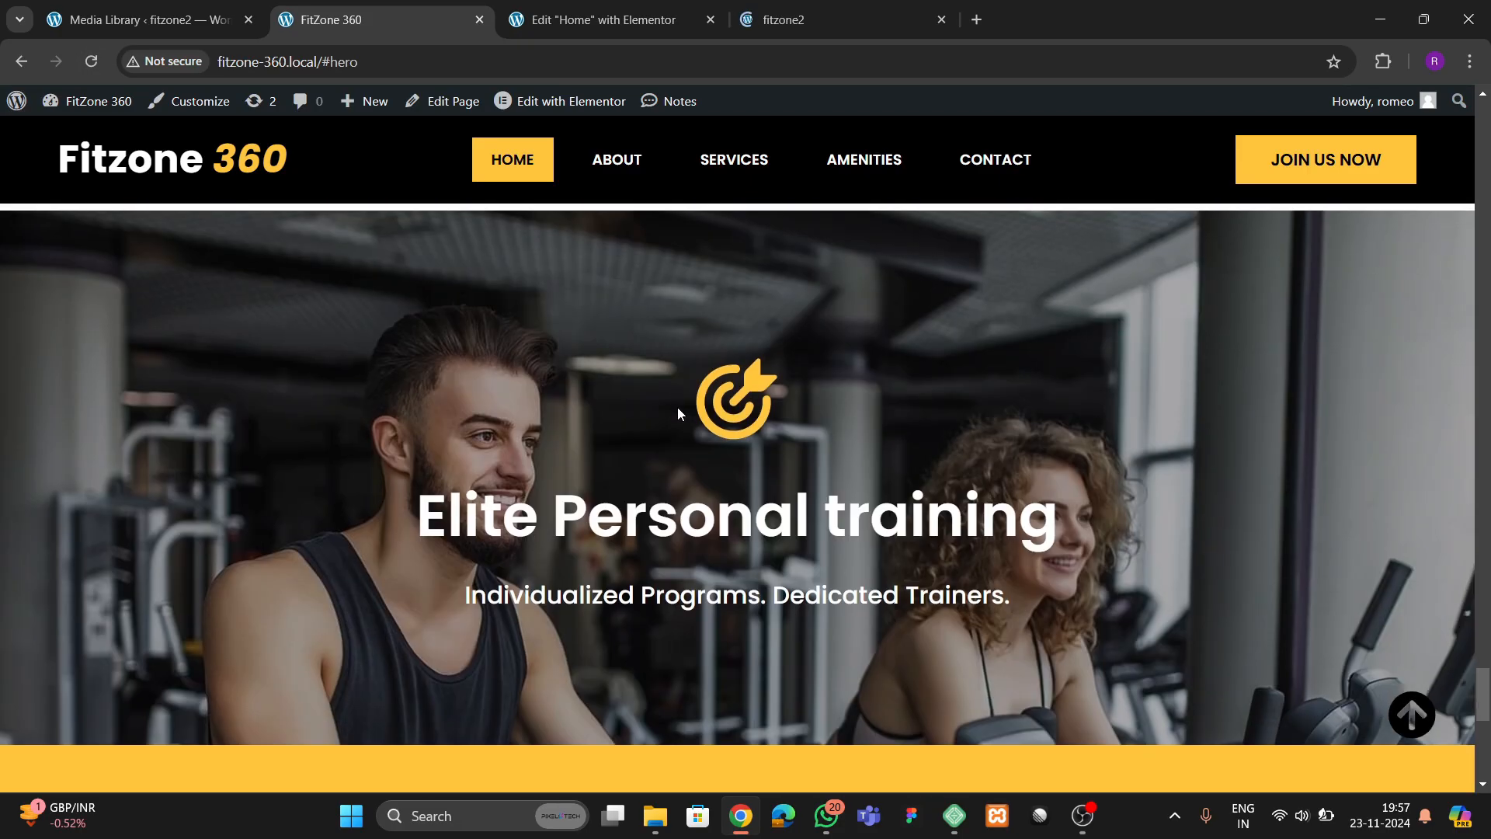
pyautogui.scroll(7, 677, 407)
pyautogui.scroll(3, 980, 404)
pyautogui.scroll(-12, 706, 459)
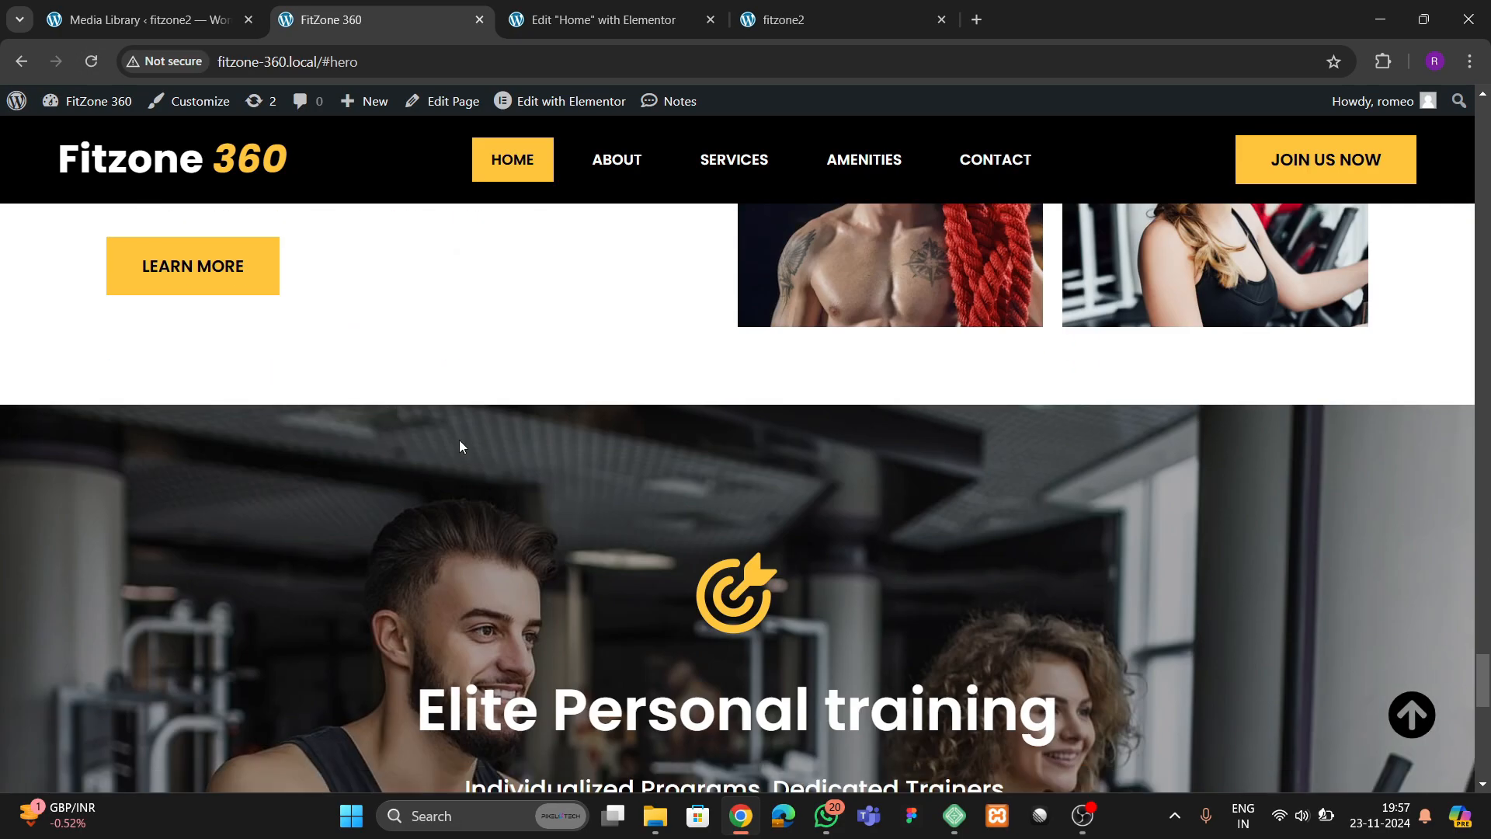
pyautogui.scroll(-5, 762, 450)
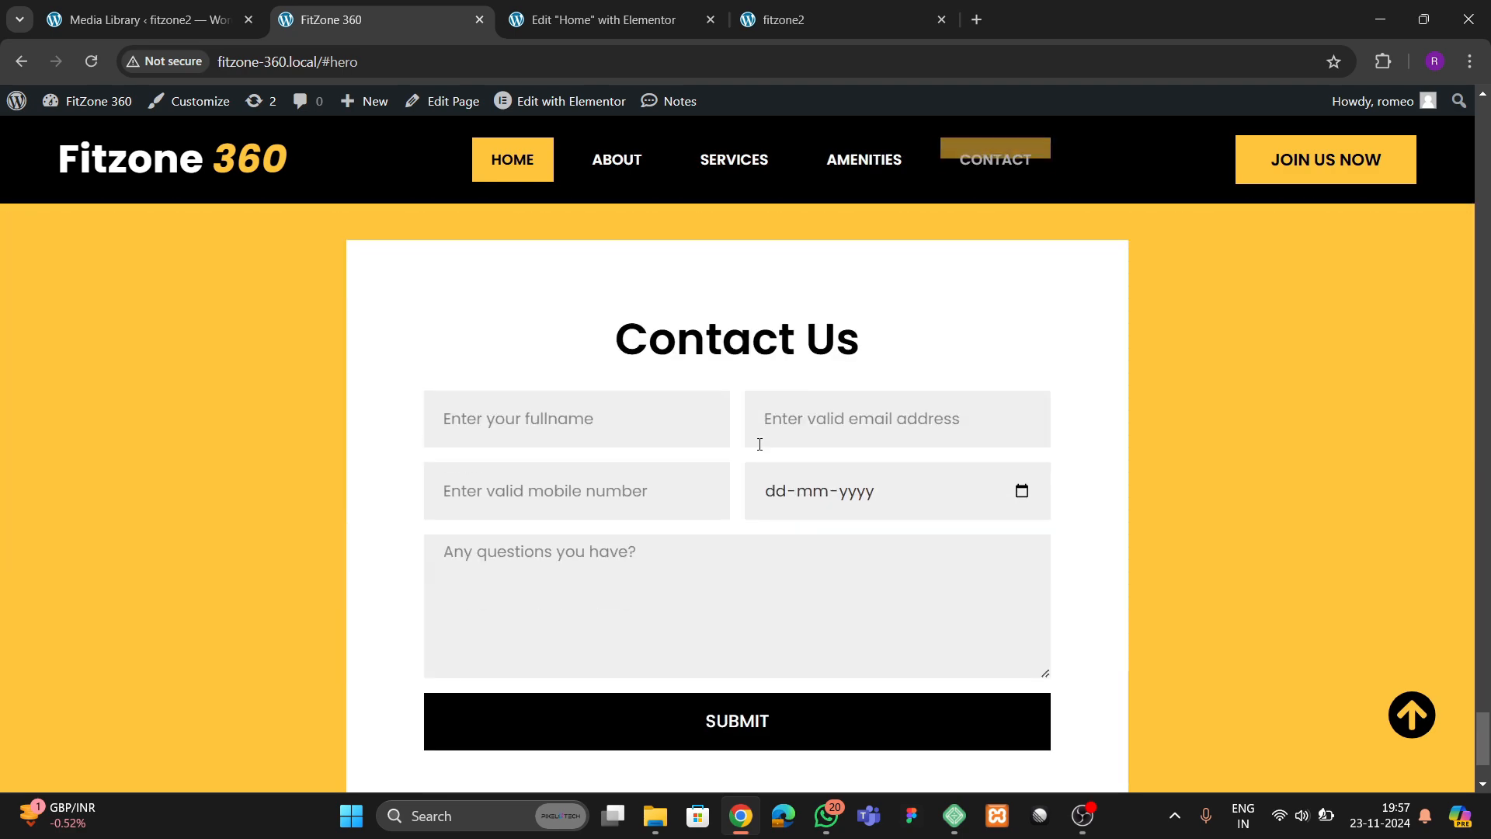
pyautogui.scroll(10, 760, 466)
pyautogui.scroll(-3, 755, 491)
pyautogui.scroll(10, 752, 478)
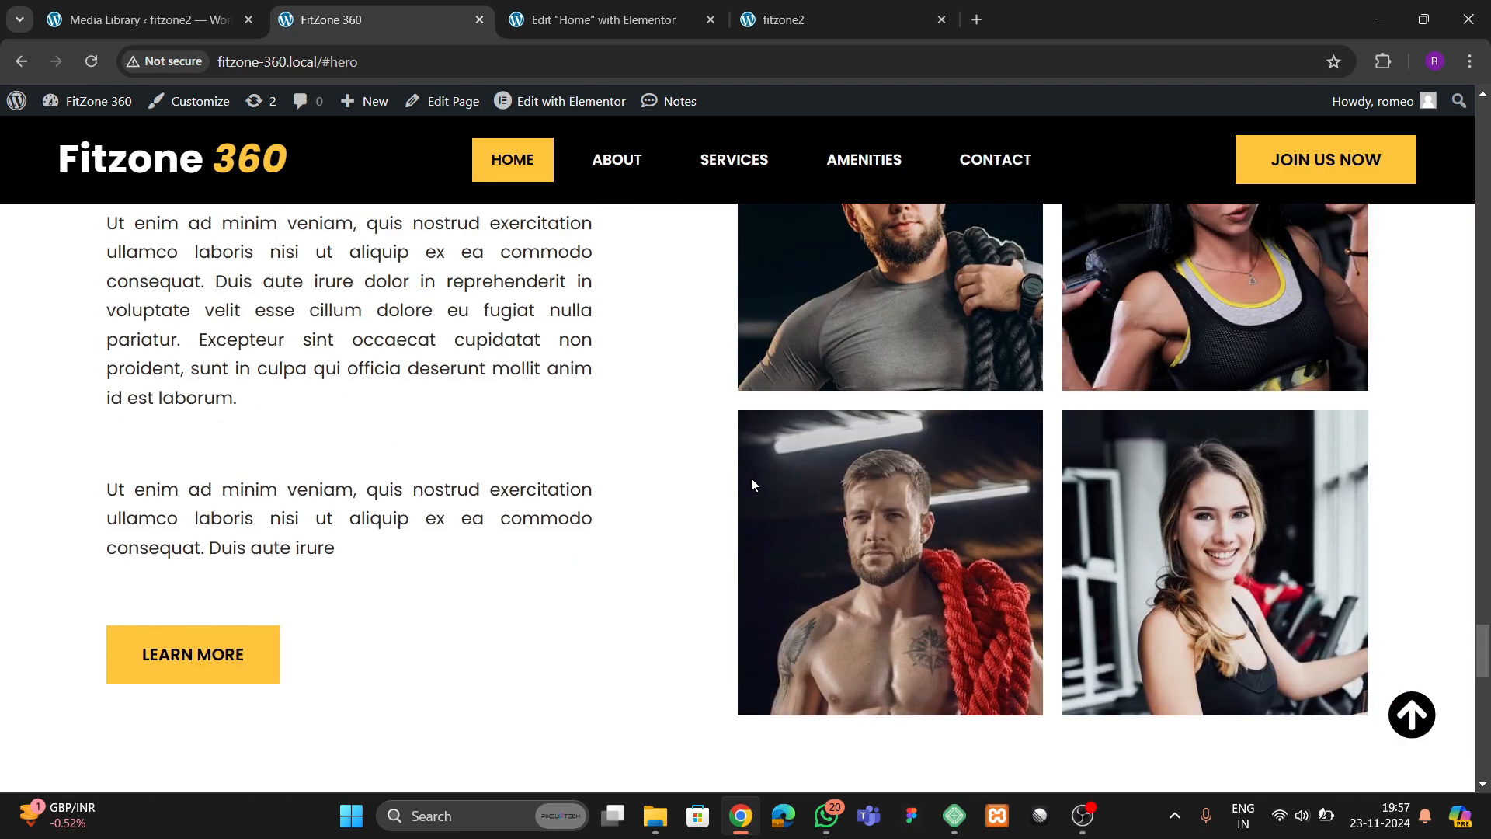
# Add a two-column container below the Instagram section, following the reference's Our Trainers layout, and name it "trainers"
pyautogui.click(565, 21)
pyautogui.scroll(-3, 730, 506)
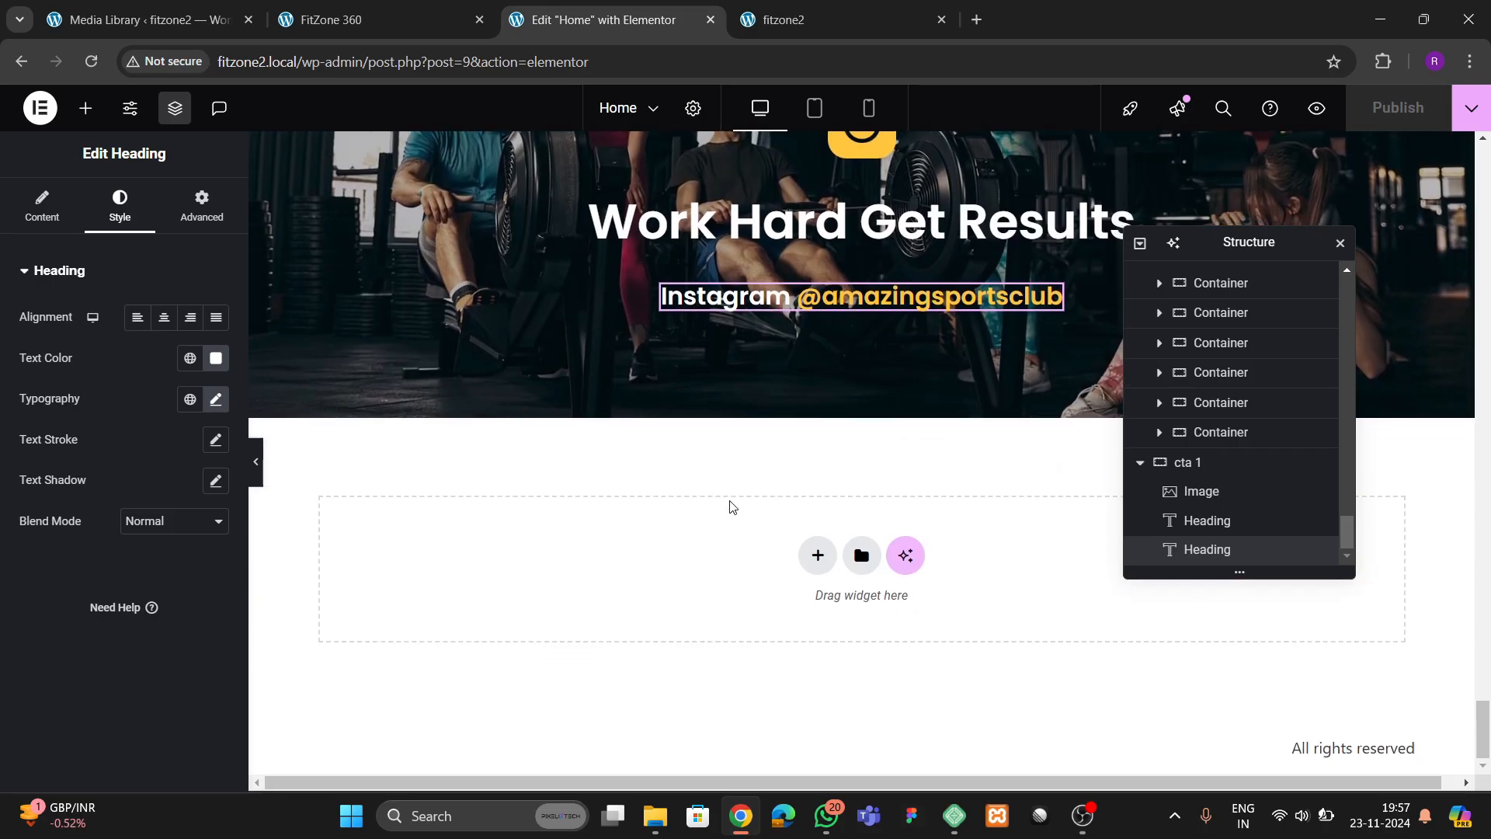
pyautogui.click(805, 555)
pyautogui.click(803, 613)
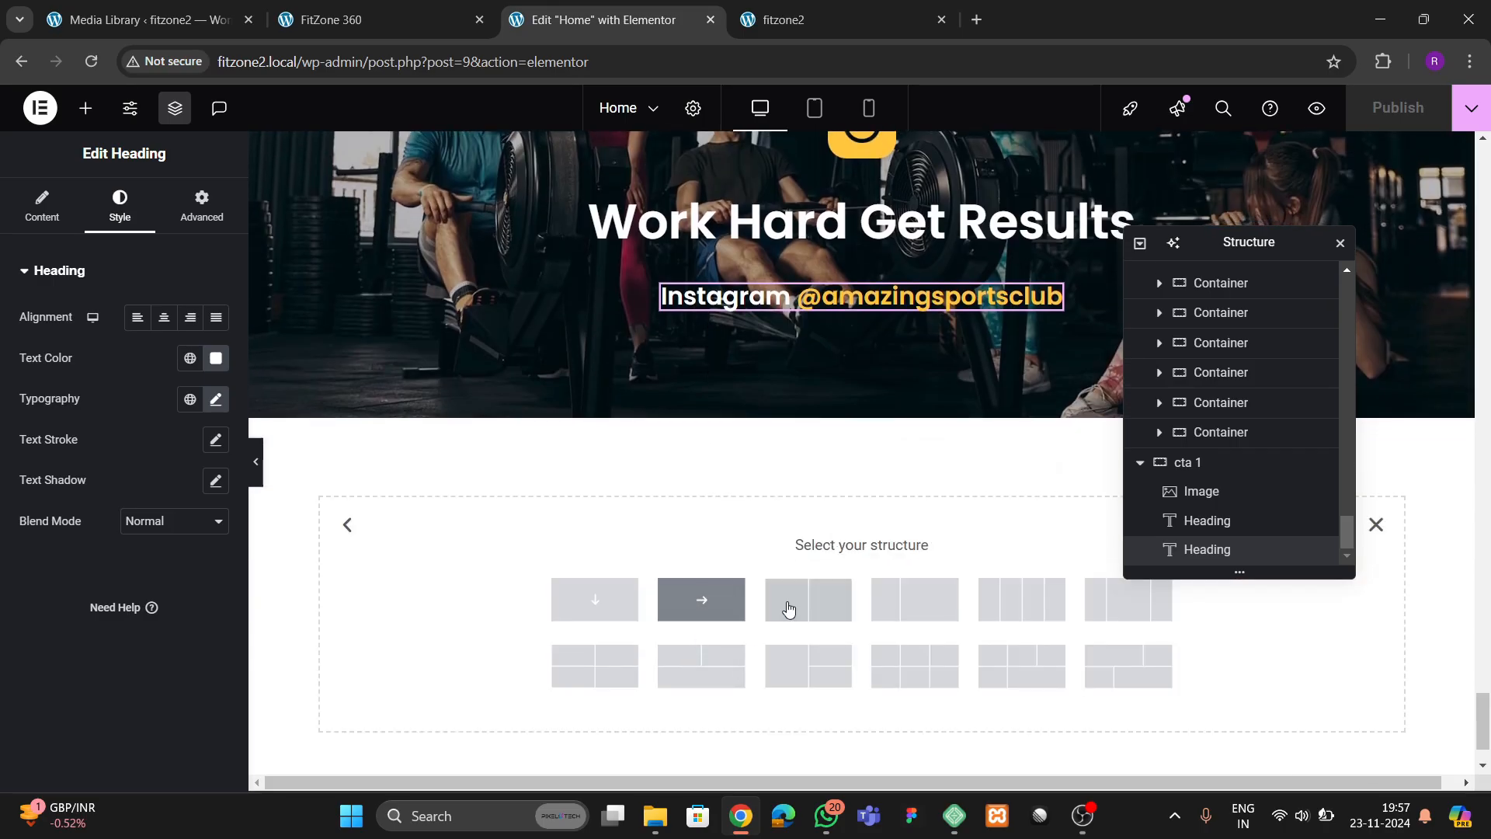
pyautogui.click(704, 614)
pyautogui.click(419, 21)
pyautogui.scroll(-3, 649, 544)
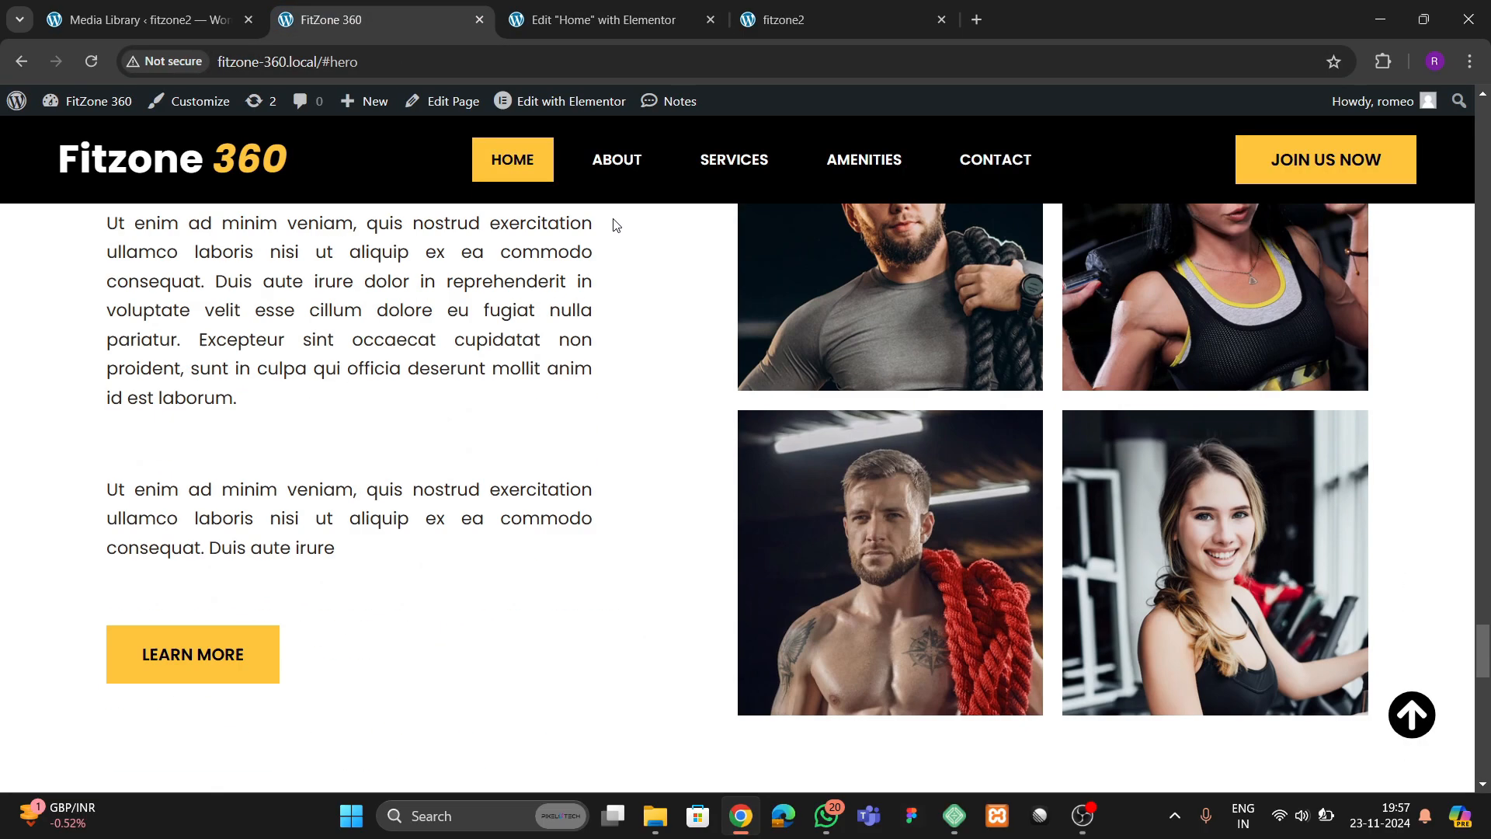
pyautogui.click(630, 18)
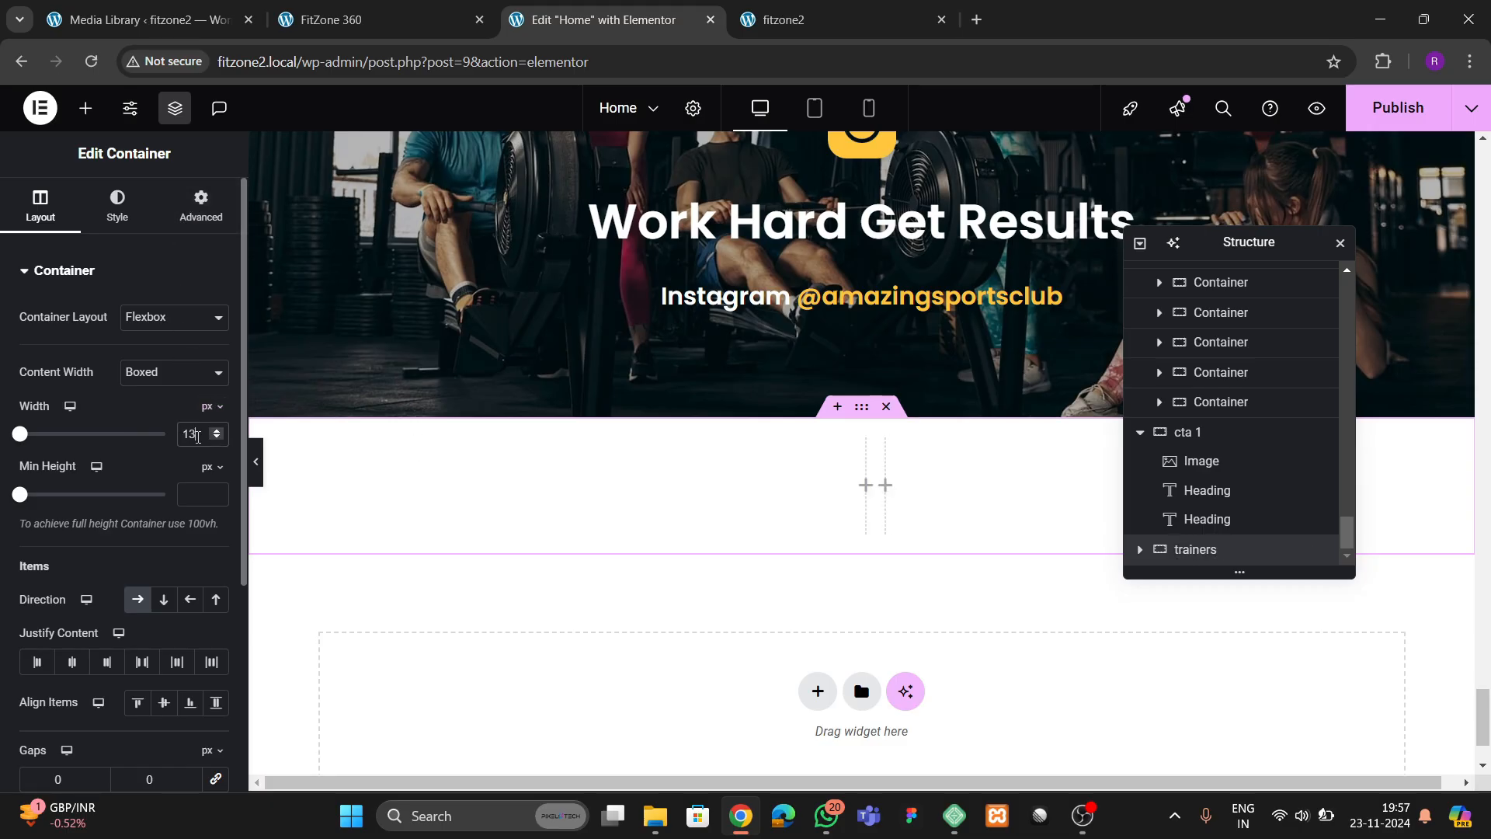
# Set the trainers container's width to 1300 px and its top and bottom padding to 80 px
pyautogui.write('00')
pyautogui.click(201, 206)
pyautogui.click(216, 417)
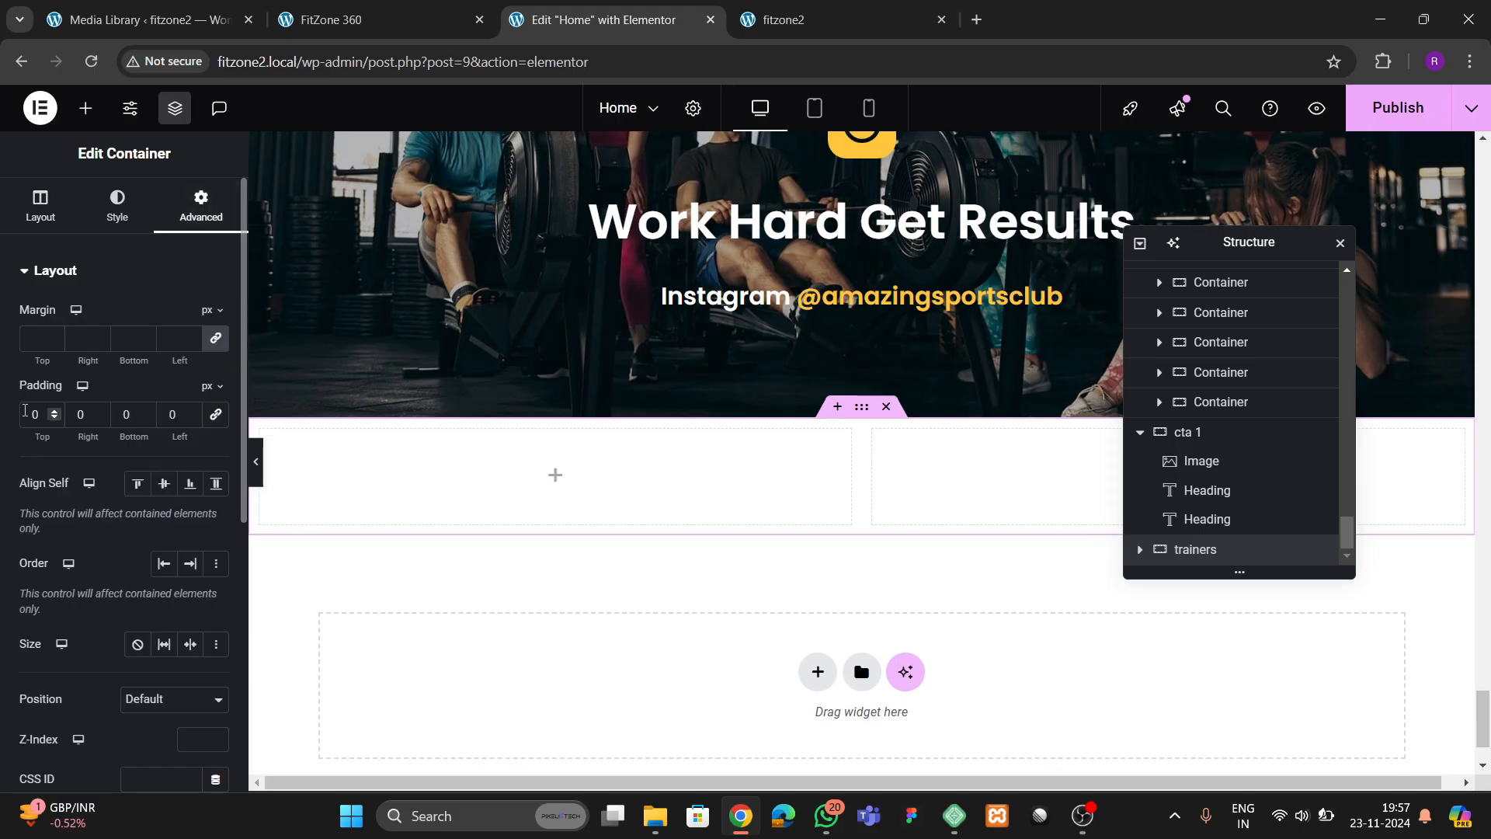
pyautogui.write('8')
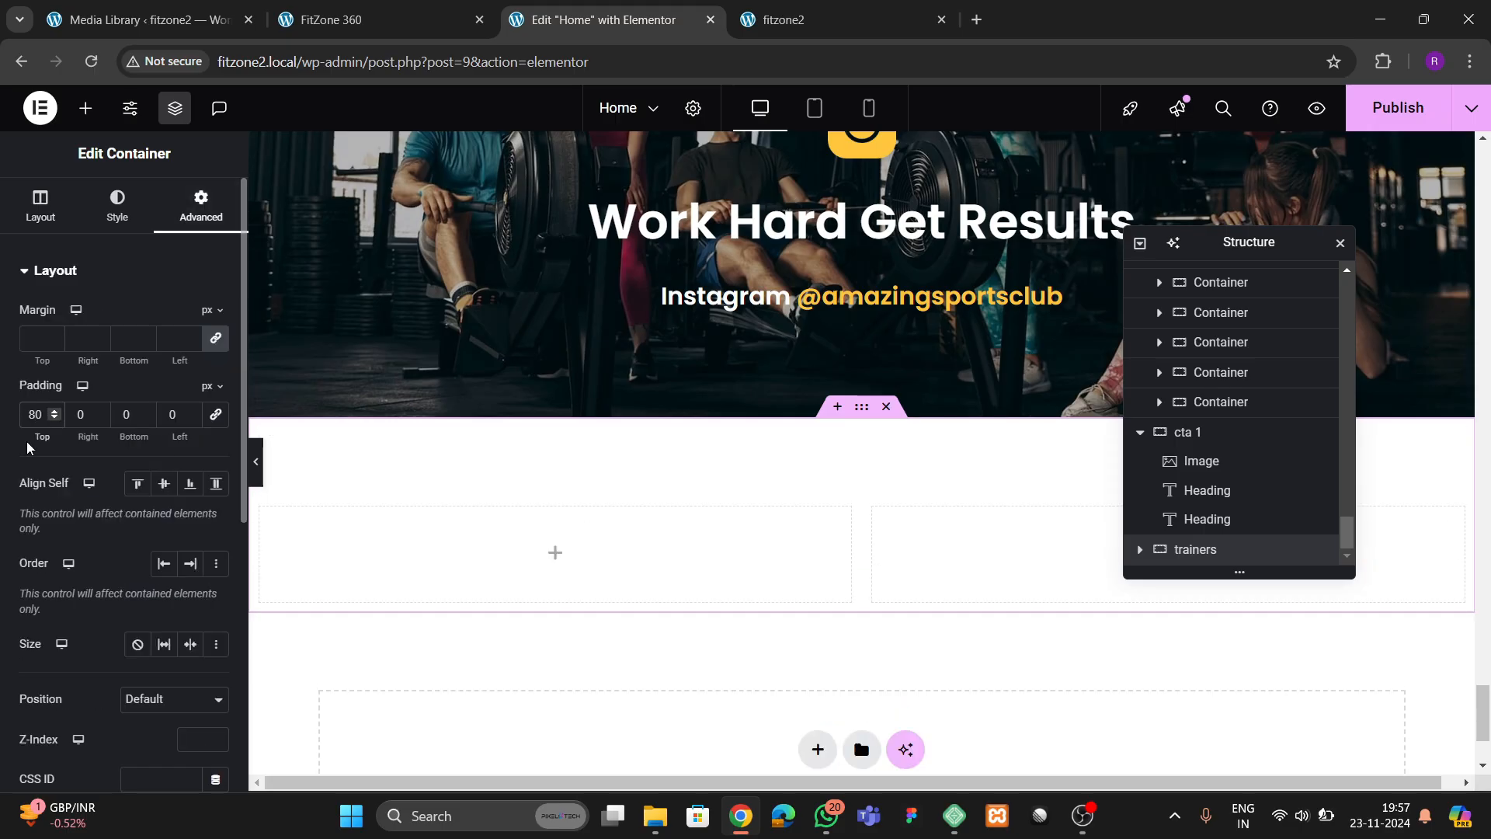
pyautogui.click(125, 423)
pyautogui.write('8')
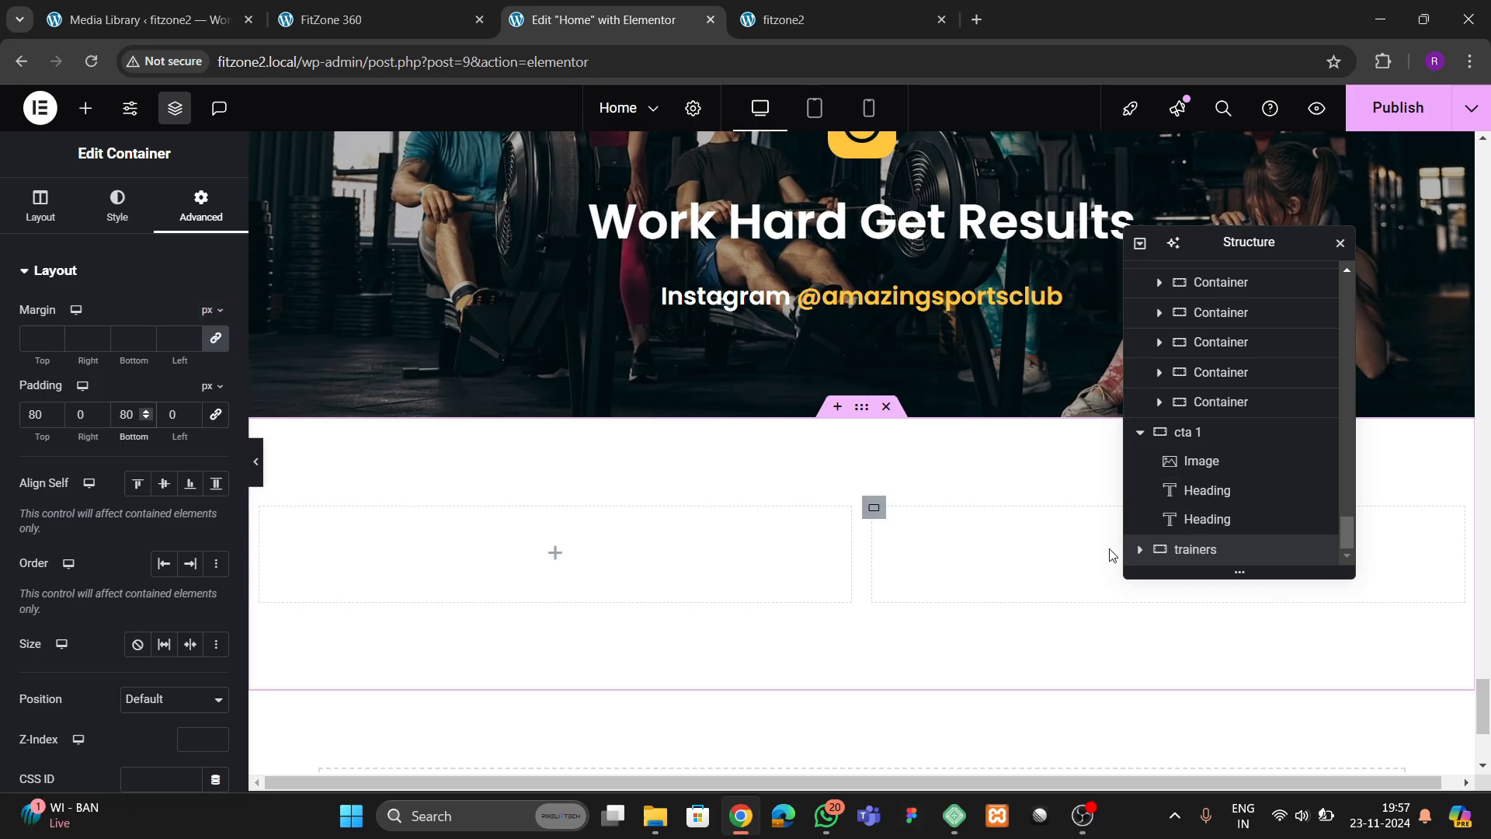
# Set the padding of both column containers inside the trainers section to 0
pyautogui.scroll(-1, 332, 542)
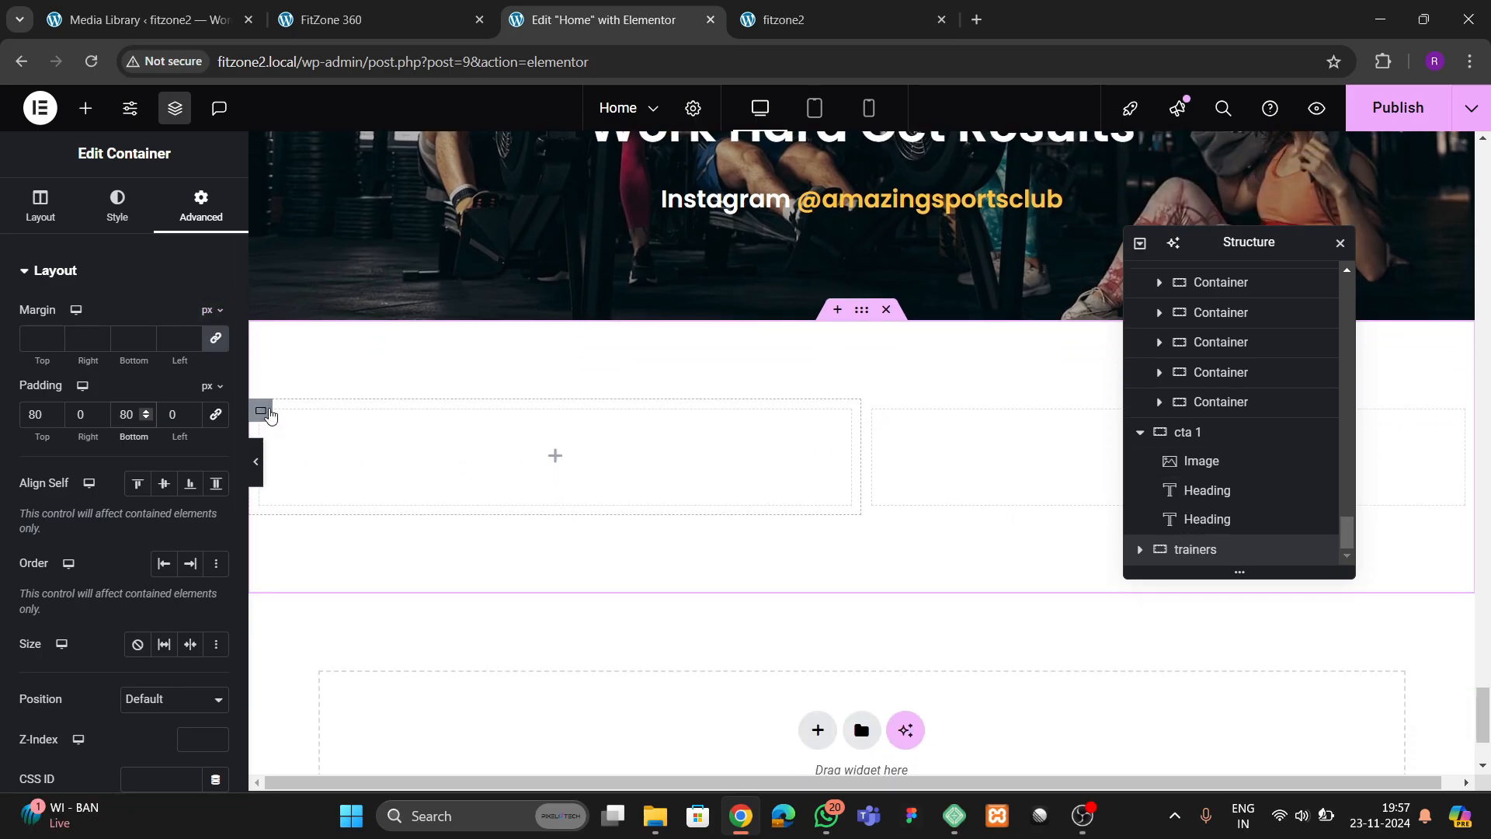
pyautogui.click(261, 410)
pyautogui.click(201, 206)
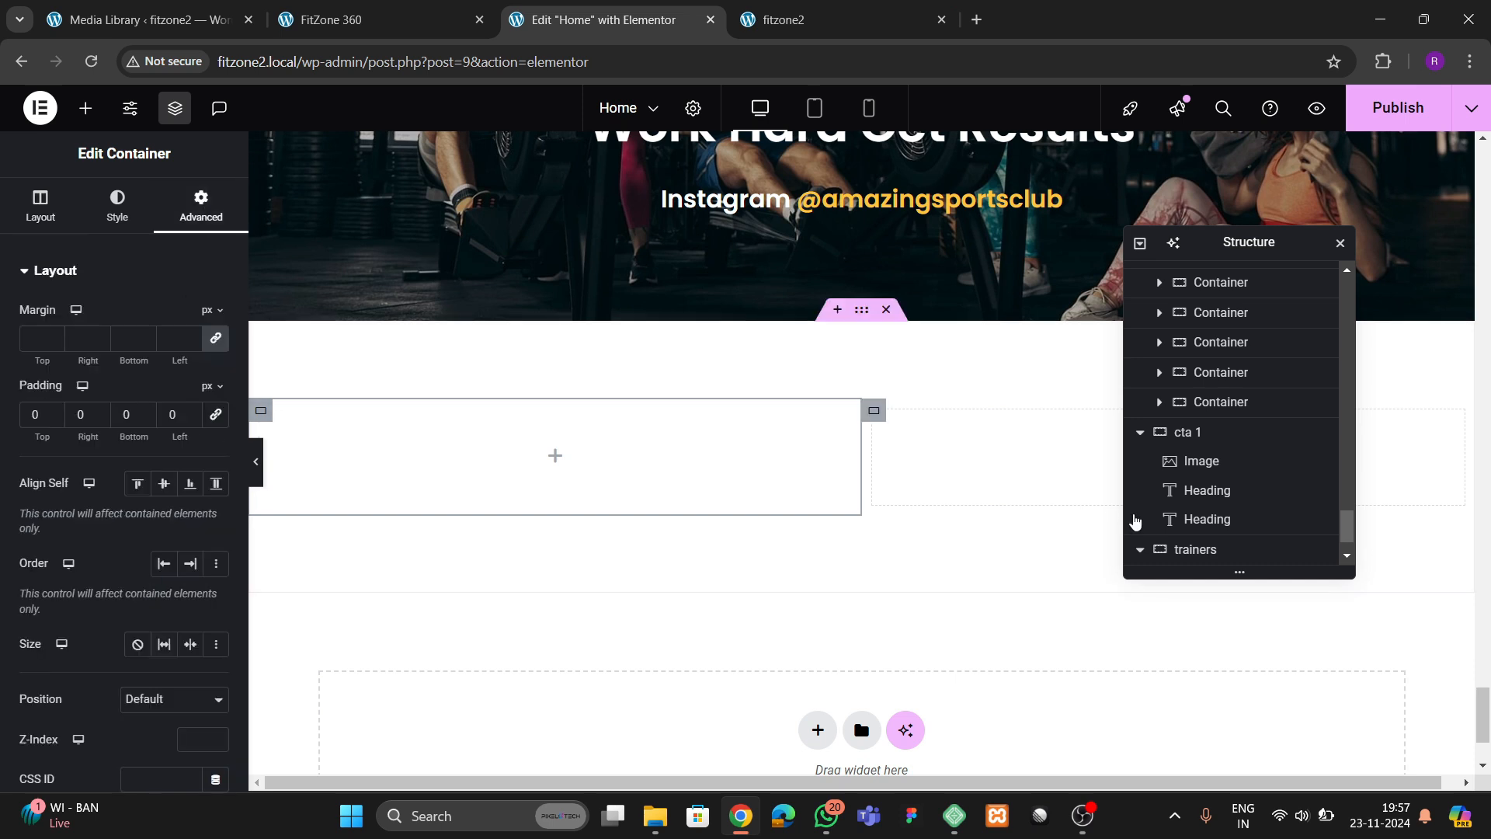
pyautogui.scroll(-1, 1211, 544)
pyautogui.click(1212, 549)
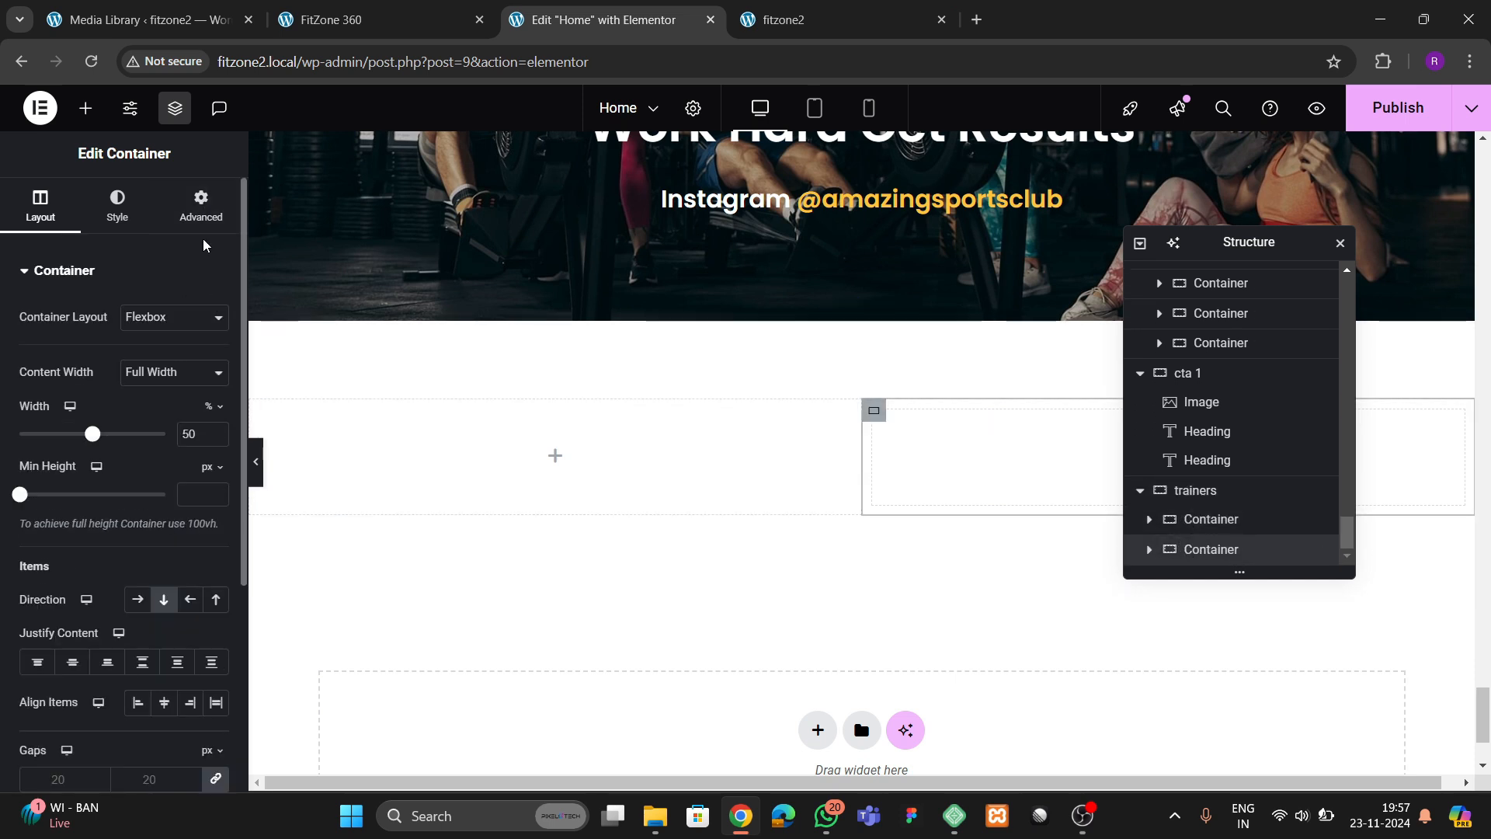
pyautogui.click(201, 208)
pyautogui.click(215, 414)
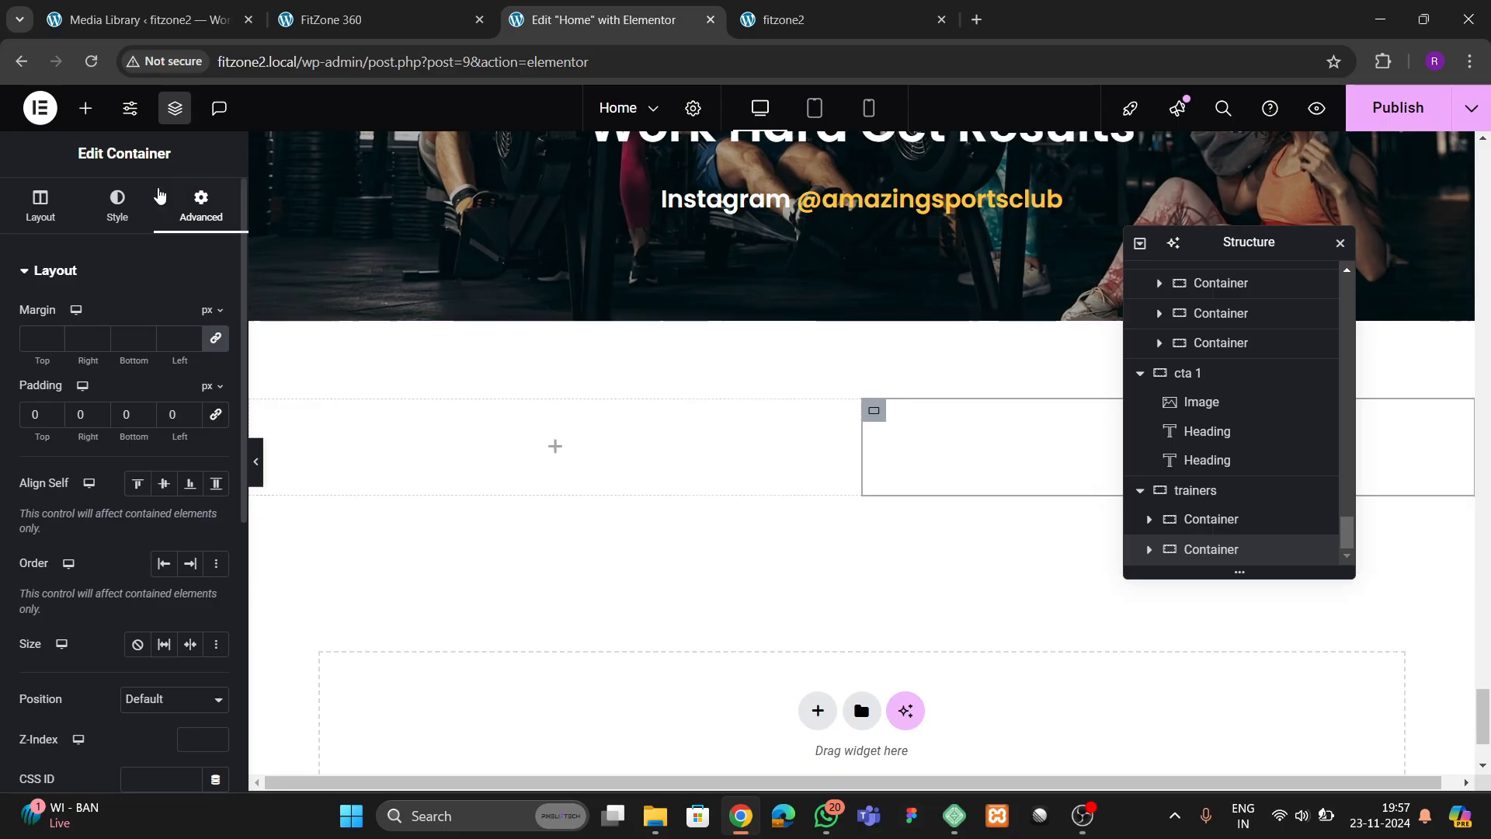
pyautogui.click(86, 108)
pyautogui.scroll(-2, 100, 476)
pyautogui.moveTo(181, 414); pyautogui.dragTo(1080, 466)
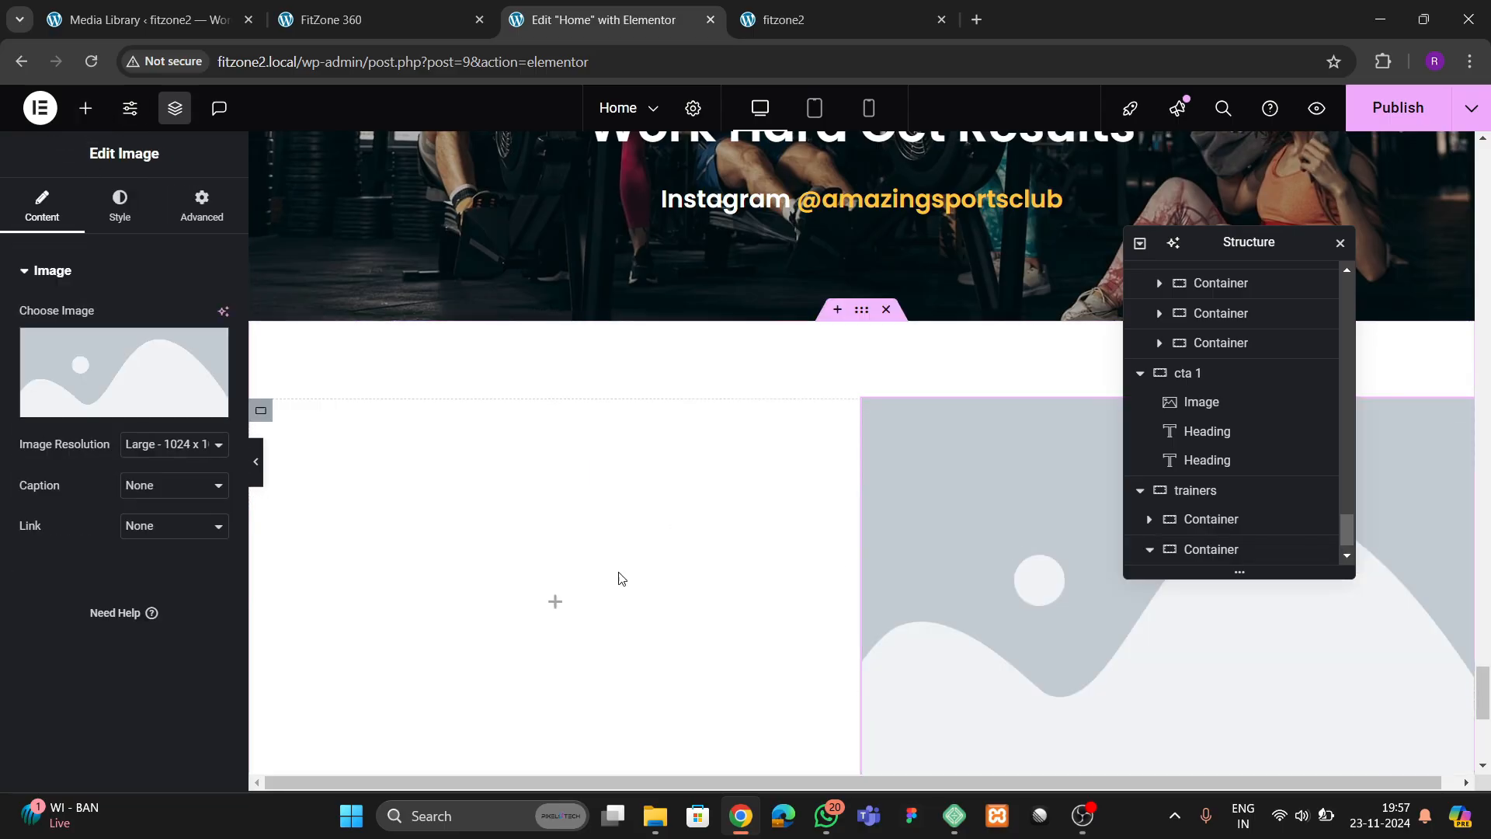
pyautogui.rightClick(1055, 534)
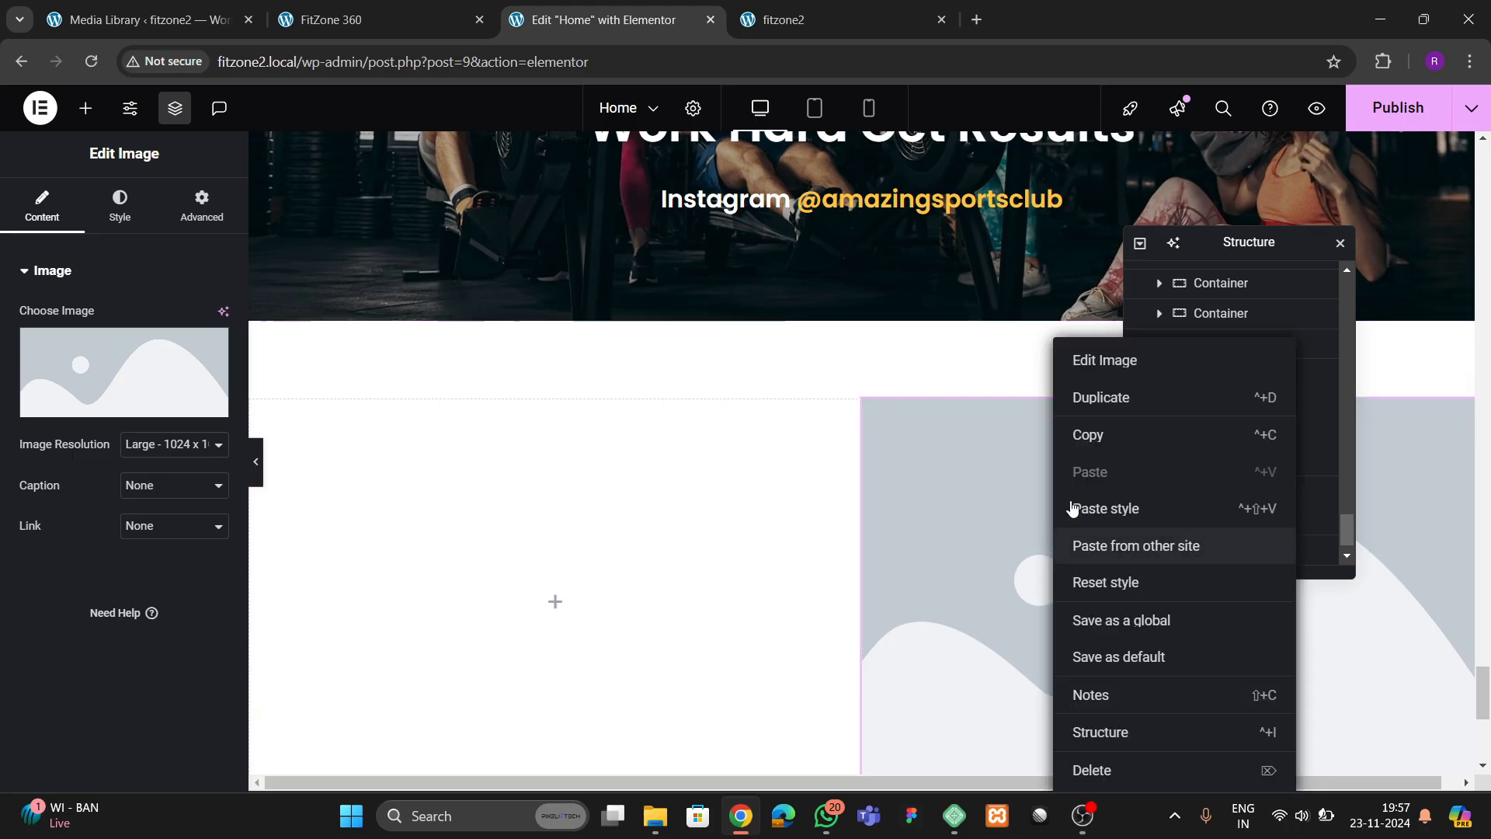
pyautogui.click(1100, 767)
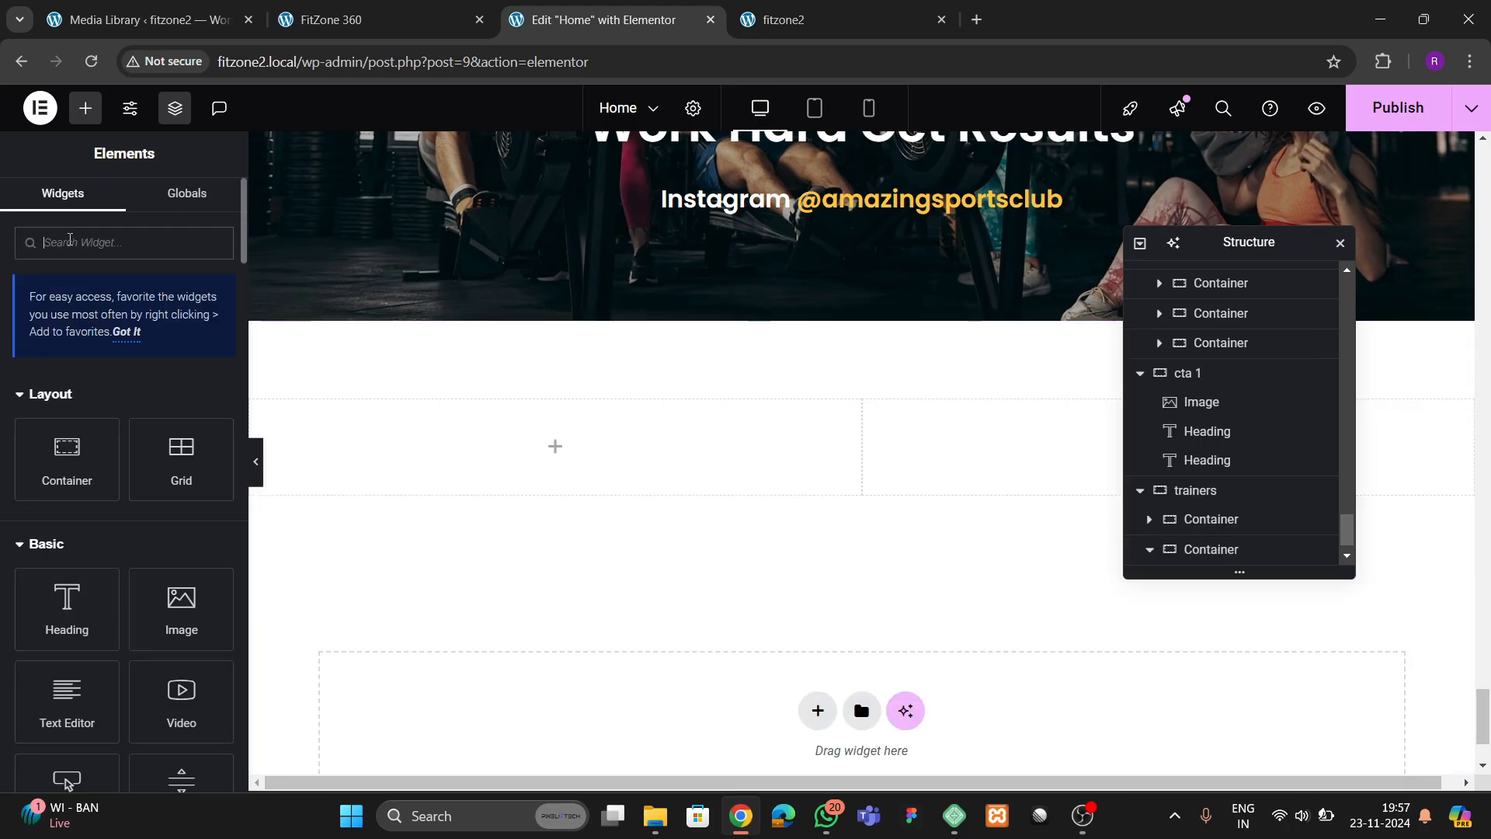
pyautogui.write('grid')
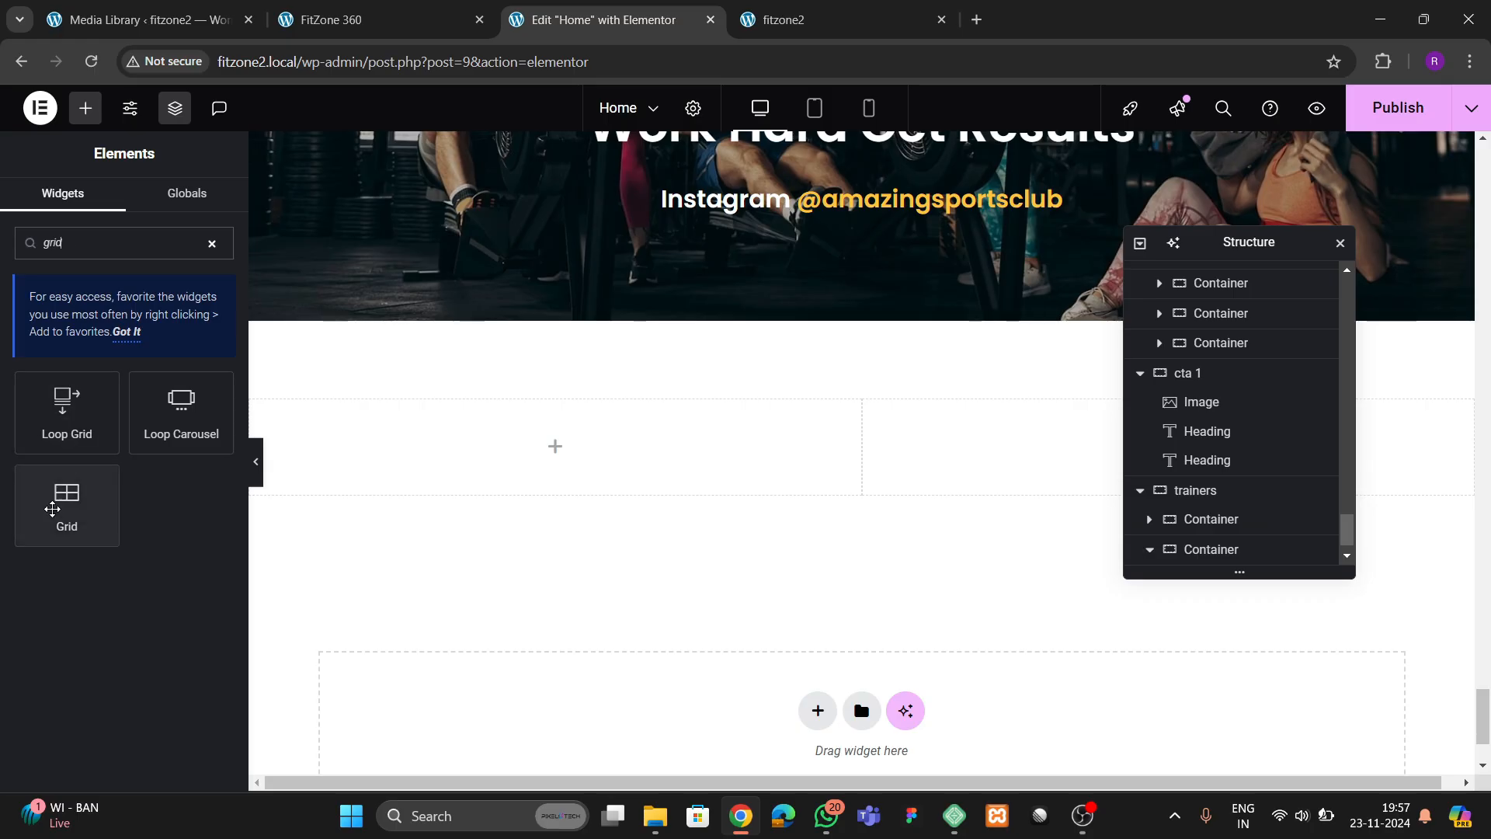
pyautogui.moveTo(66, 497); pyautogui.dragTo(1011, 470)
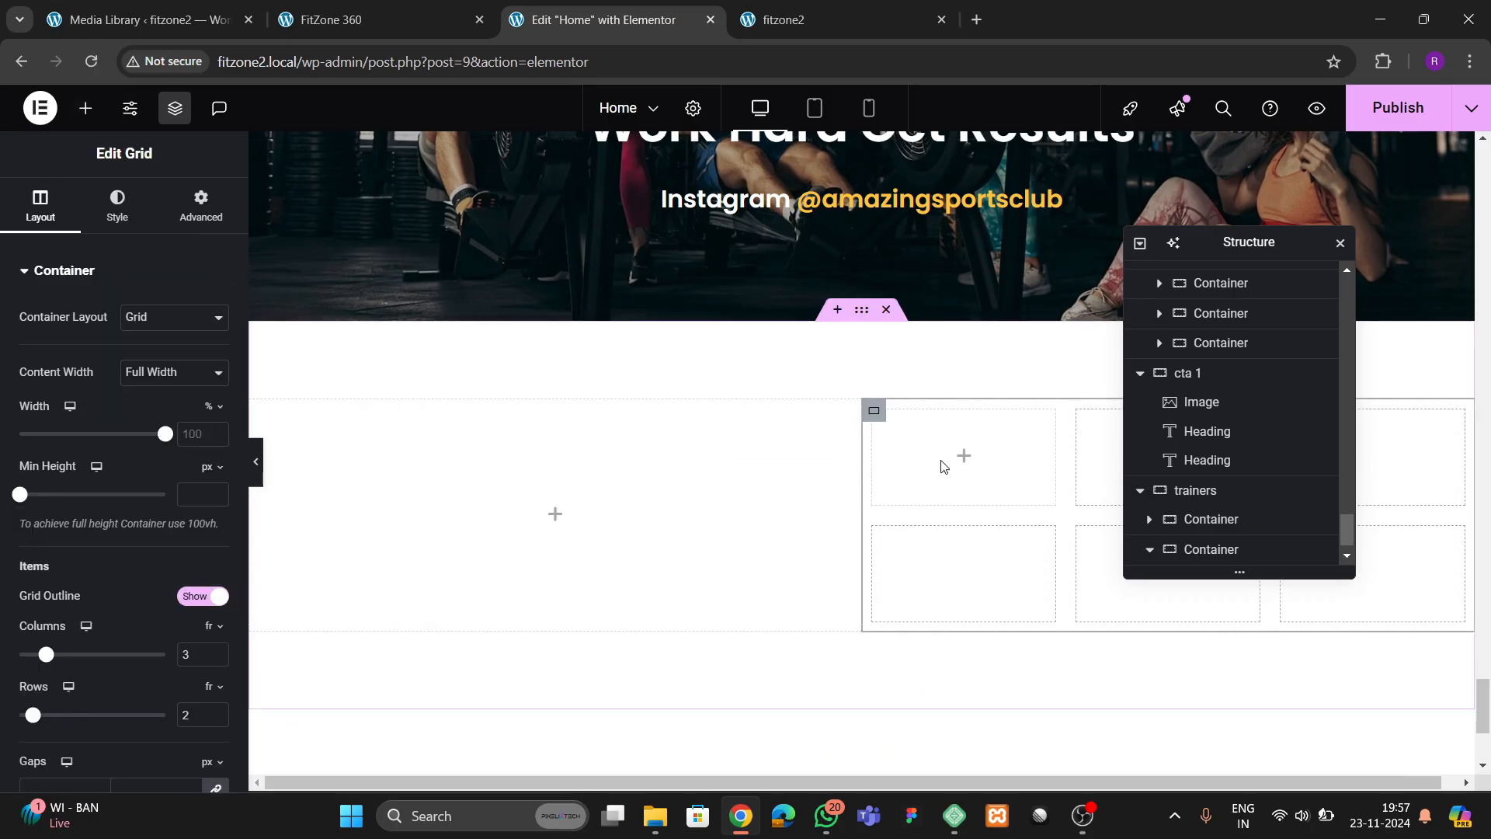
pyautogui.rightClick(946, 486)
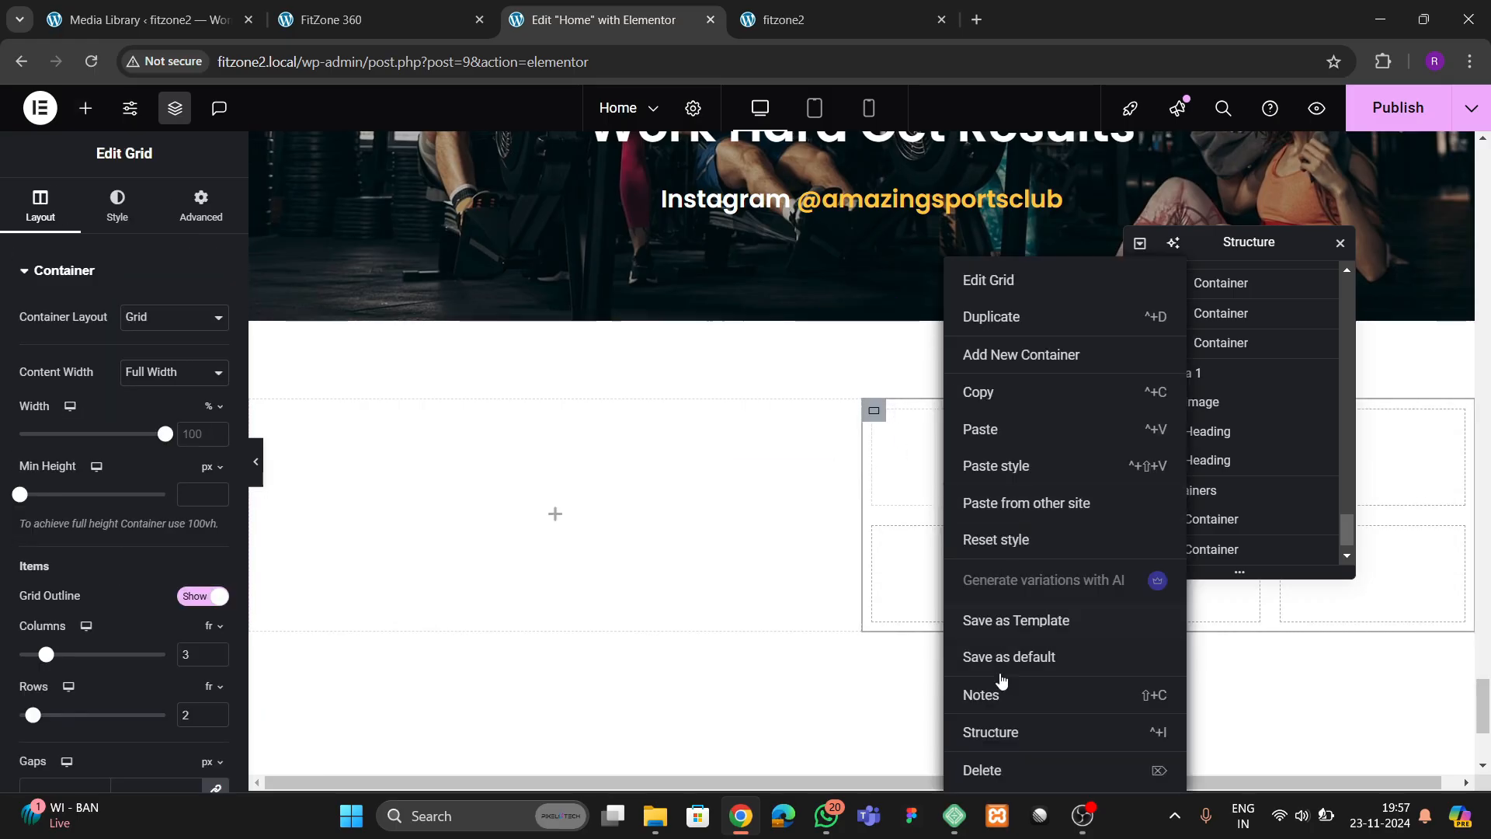
pyautogui.click(986, 769)
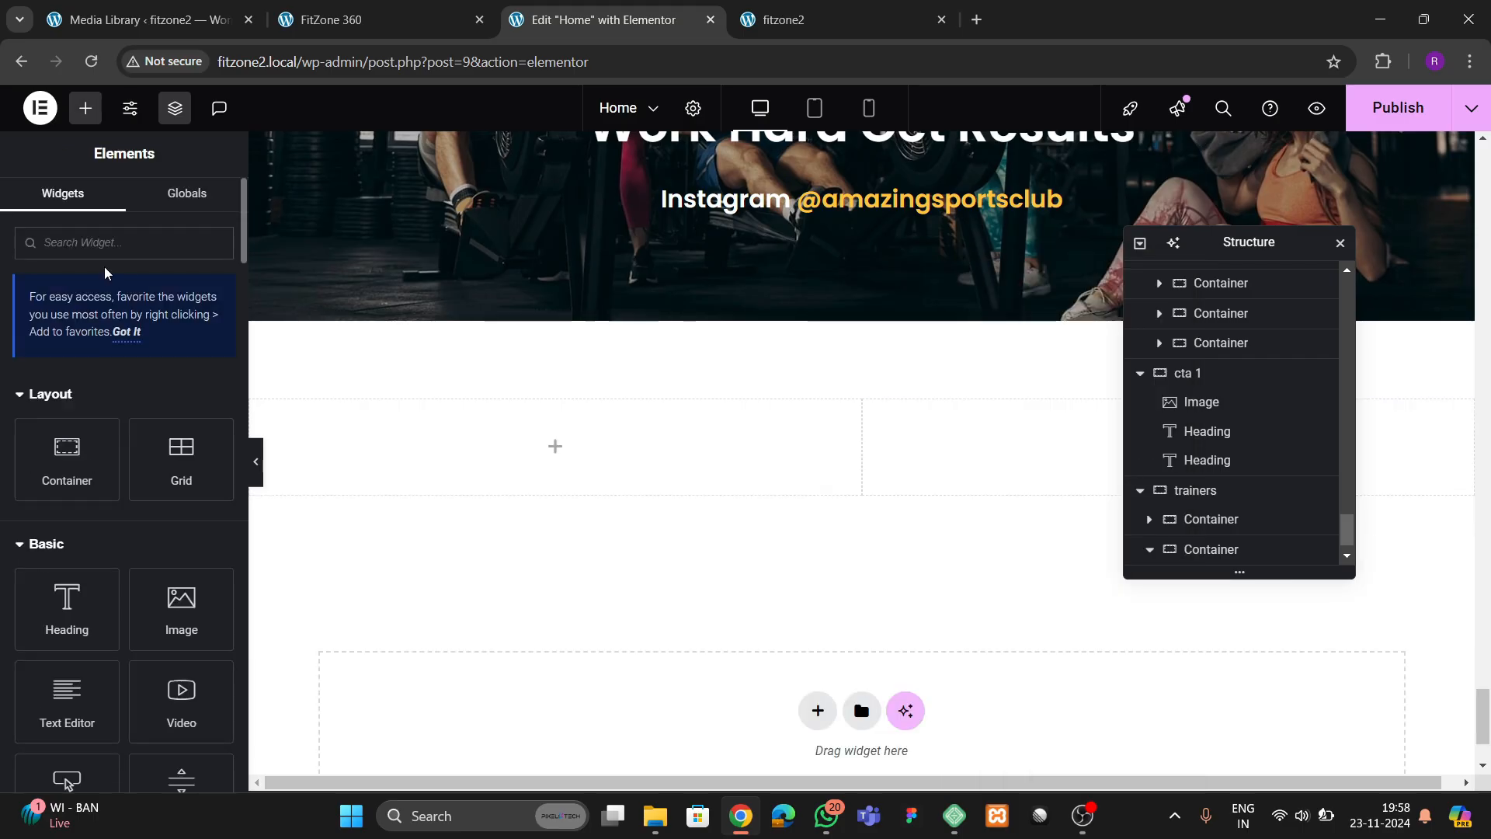
# Add a Gallery widget to the trainers section's second column and fill it with the four trainer portraits from the media library
pyautogui.write('gallery')
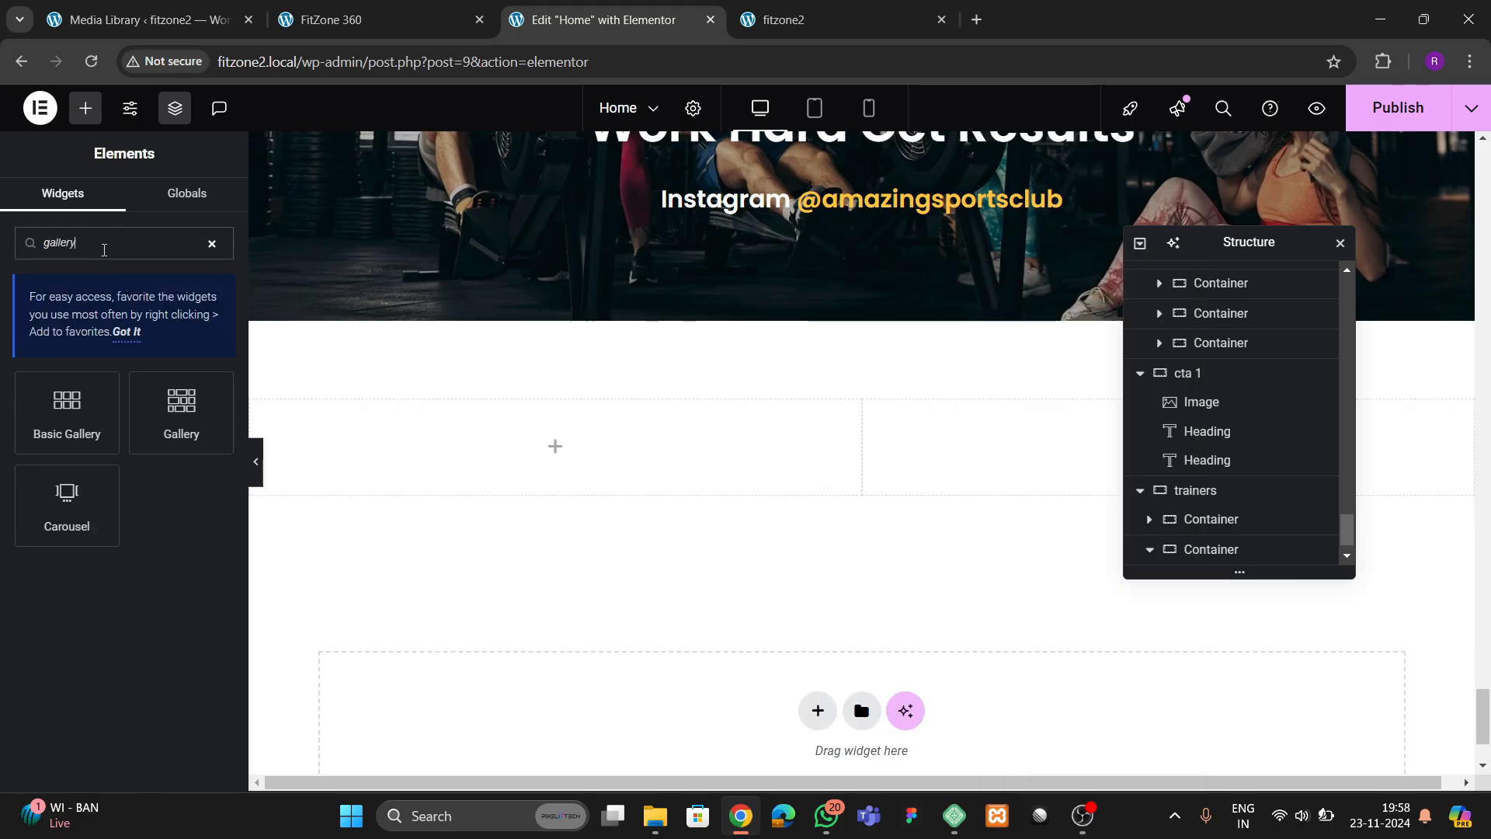
pyautogui.moveTo(181, 412); pyautogui.dragTo(940, 466)
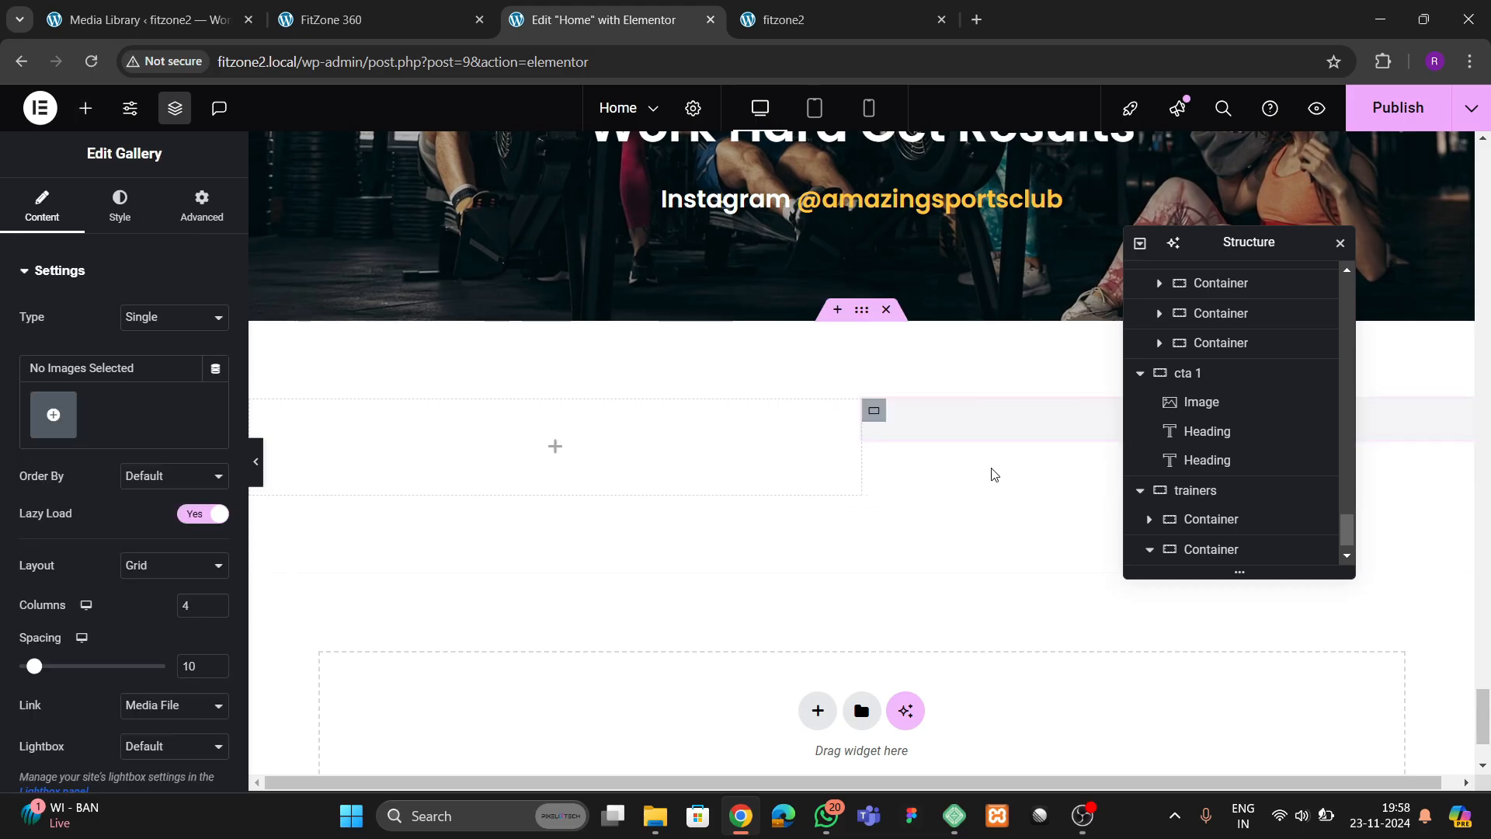
pyautogui.click(73, 430)
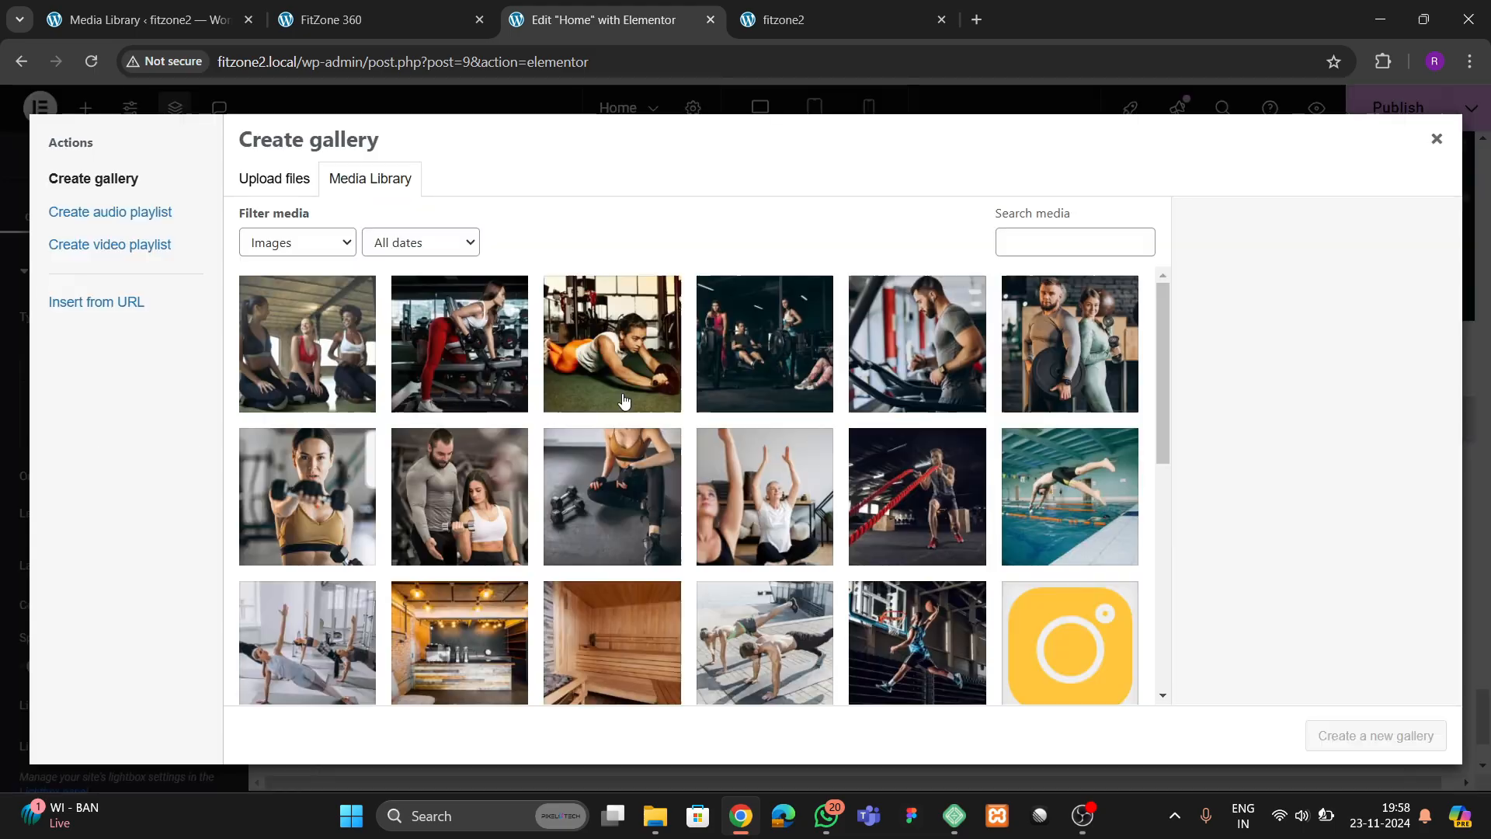
pyautogui.scroll(-3, 603, 498)
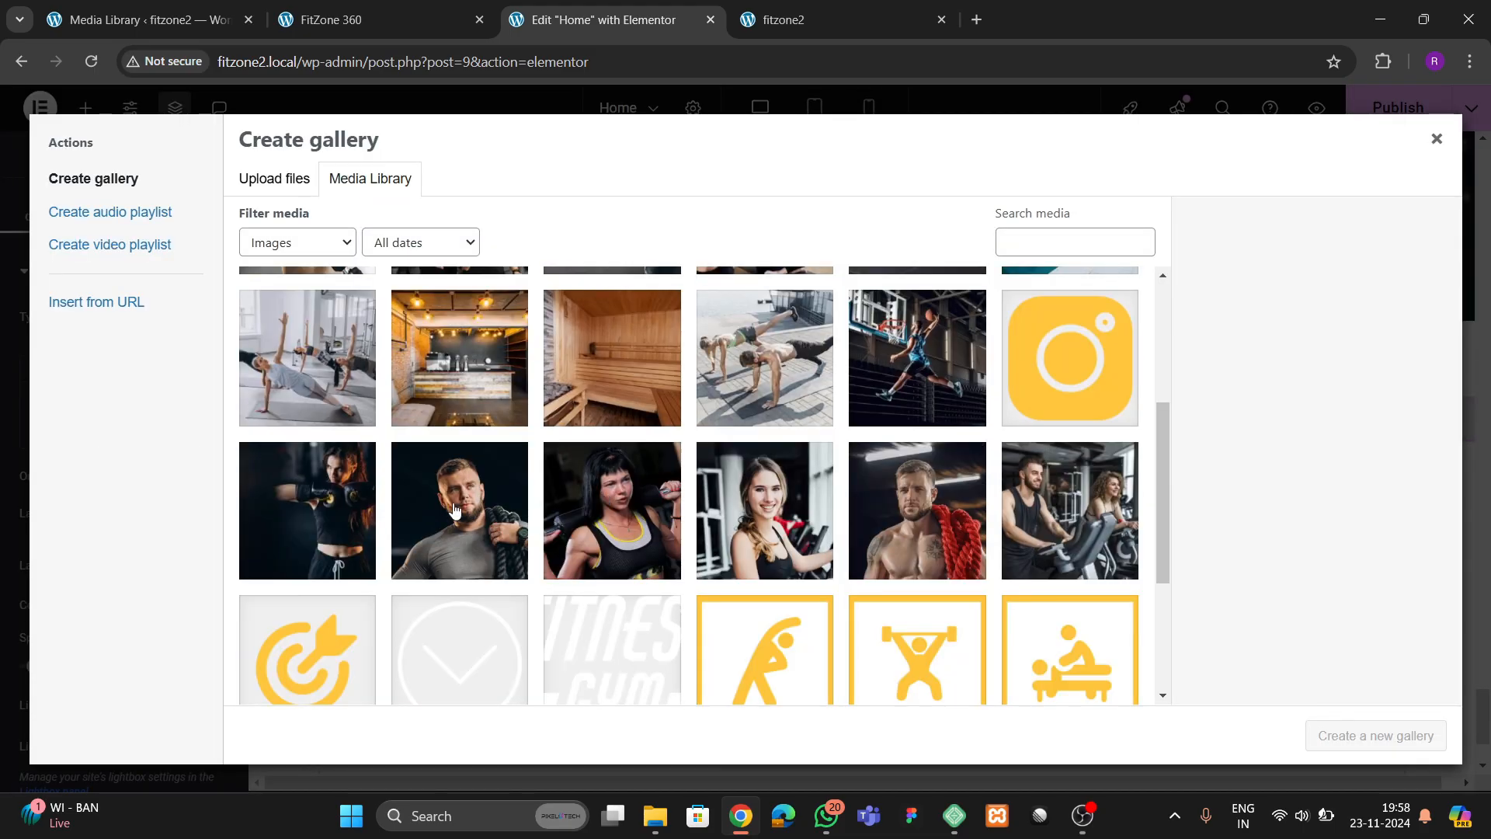
pyautogui.click(454, 509)
pyautogui.click(612, 509)
pyautogui.click(765, 509)
pyautogui.click(917, 509)
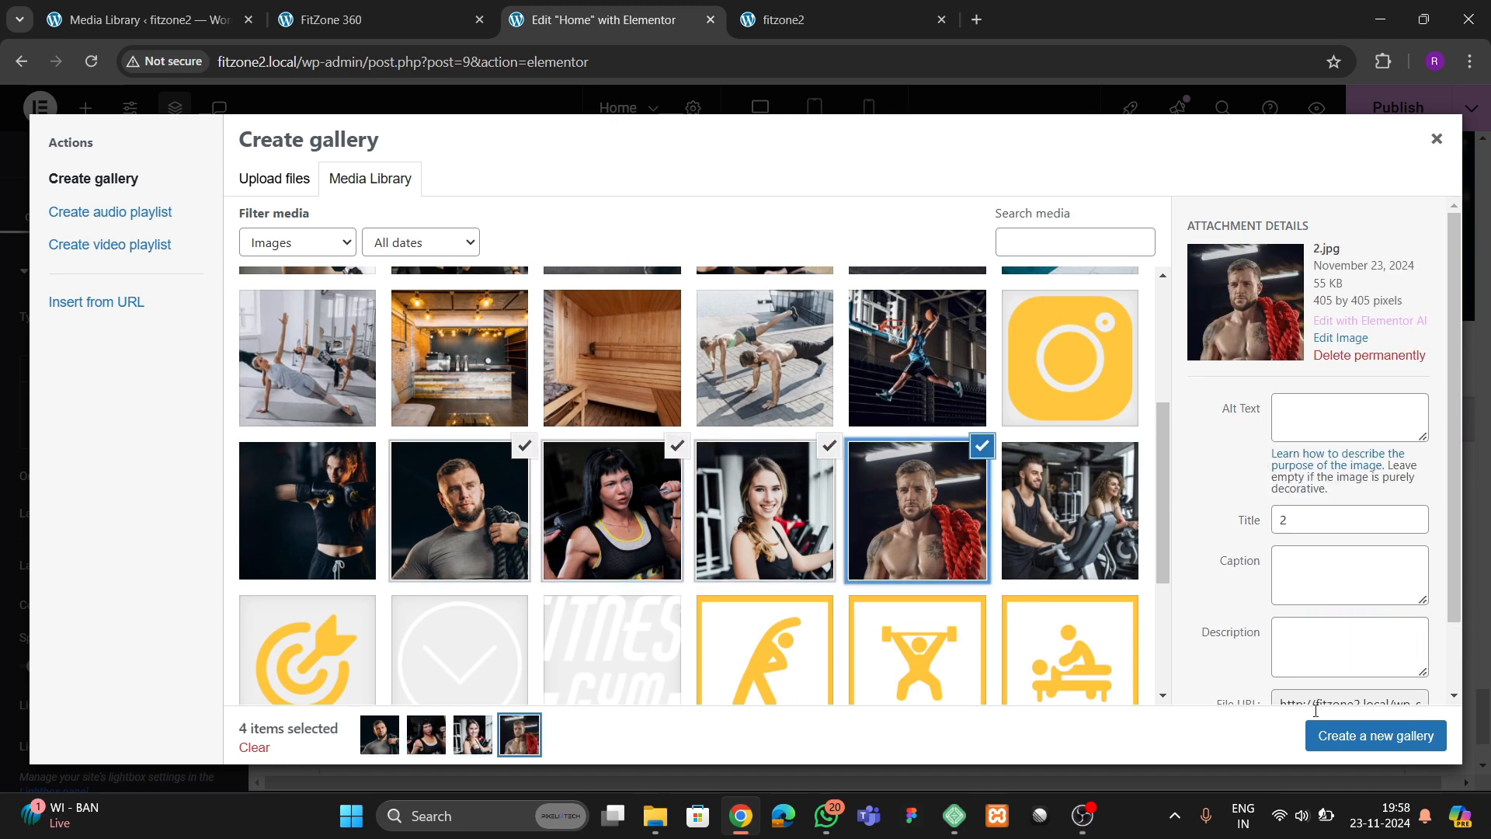
pyautogui.click(1348, 736)
pyautogui.click(1371, 730)
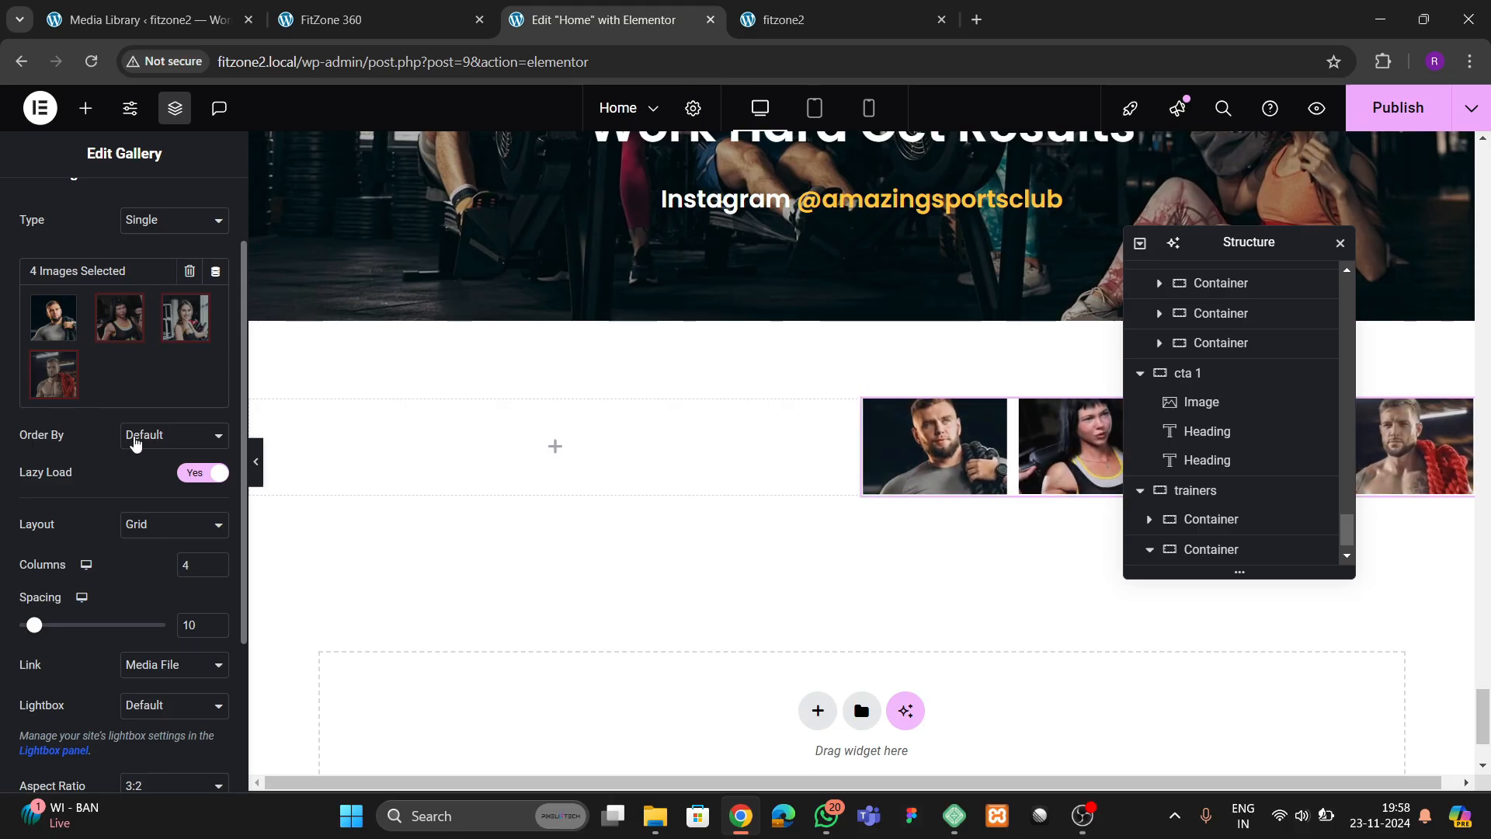
# Set the trainers gallery's image order to Random and its grid to 2 columns
pyautogui.click(153, 436)
pyautogui.click(159, 486)
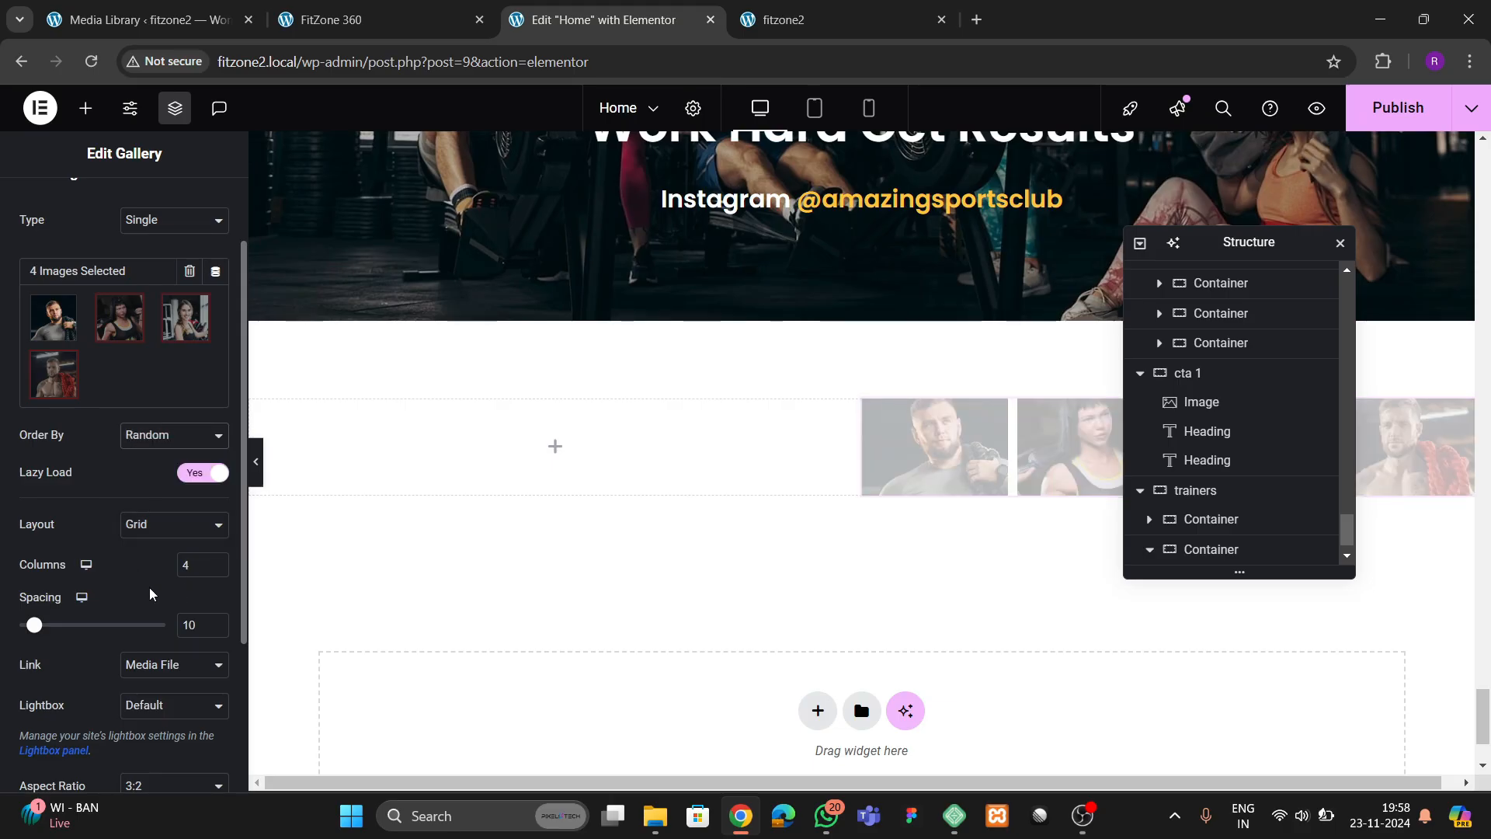
pyautogui.click(216, 561)
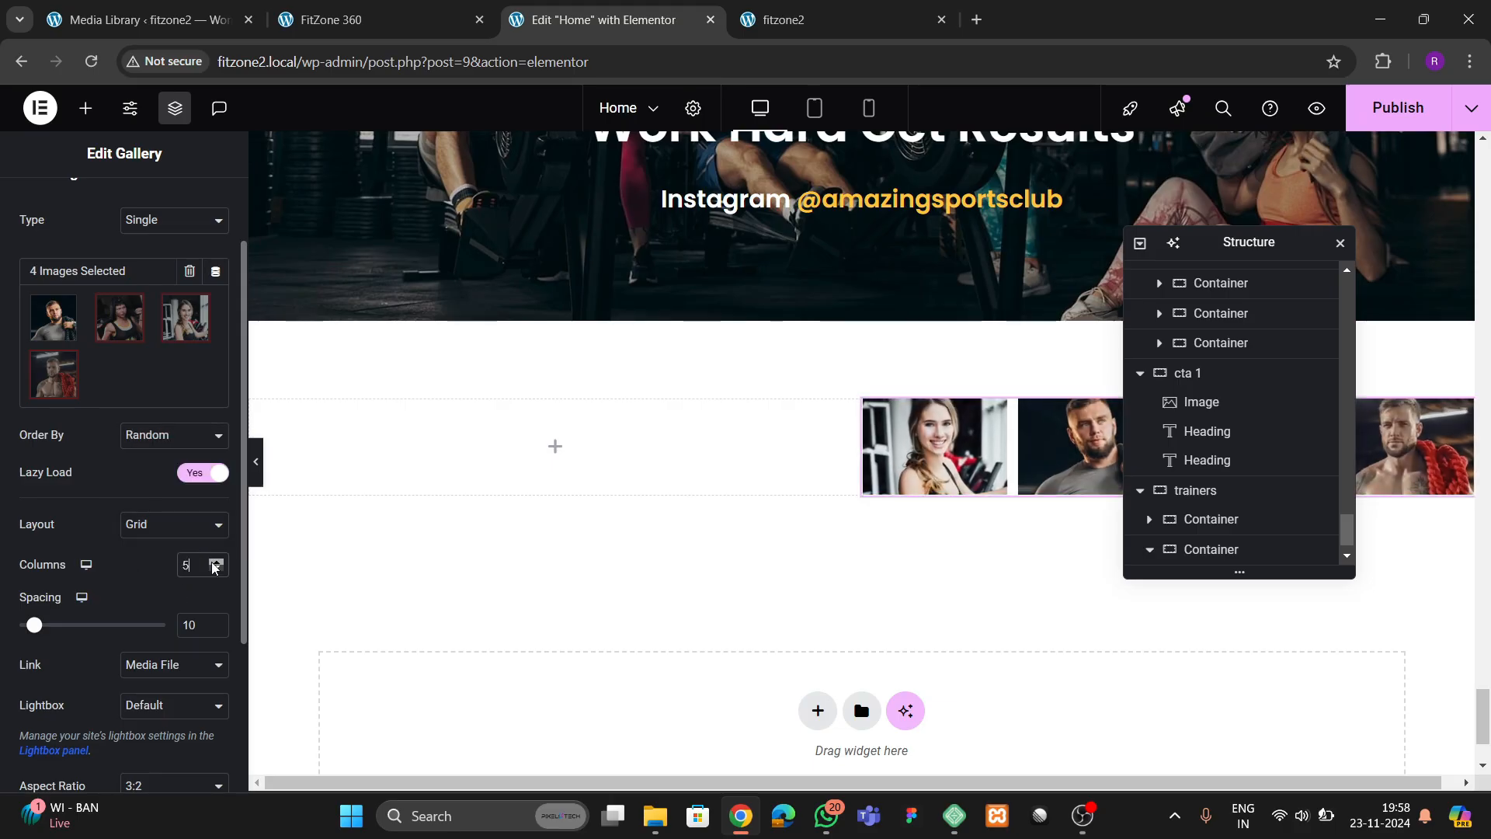
pyautogui.click(216, 561)
pyautogui.click(217, 571)
pyautogui.click(217, 571)
pyautogui.click(218, 571)
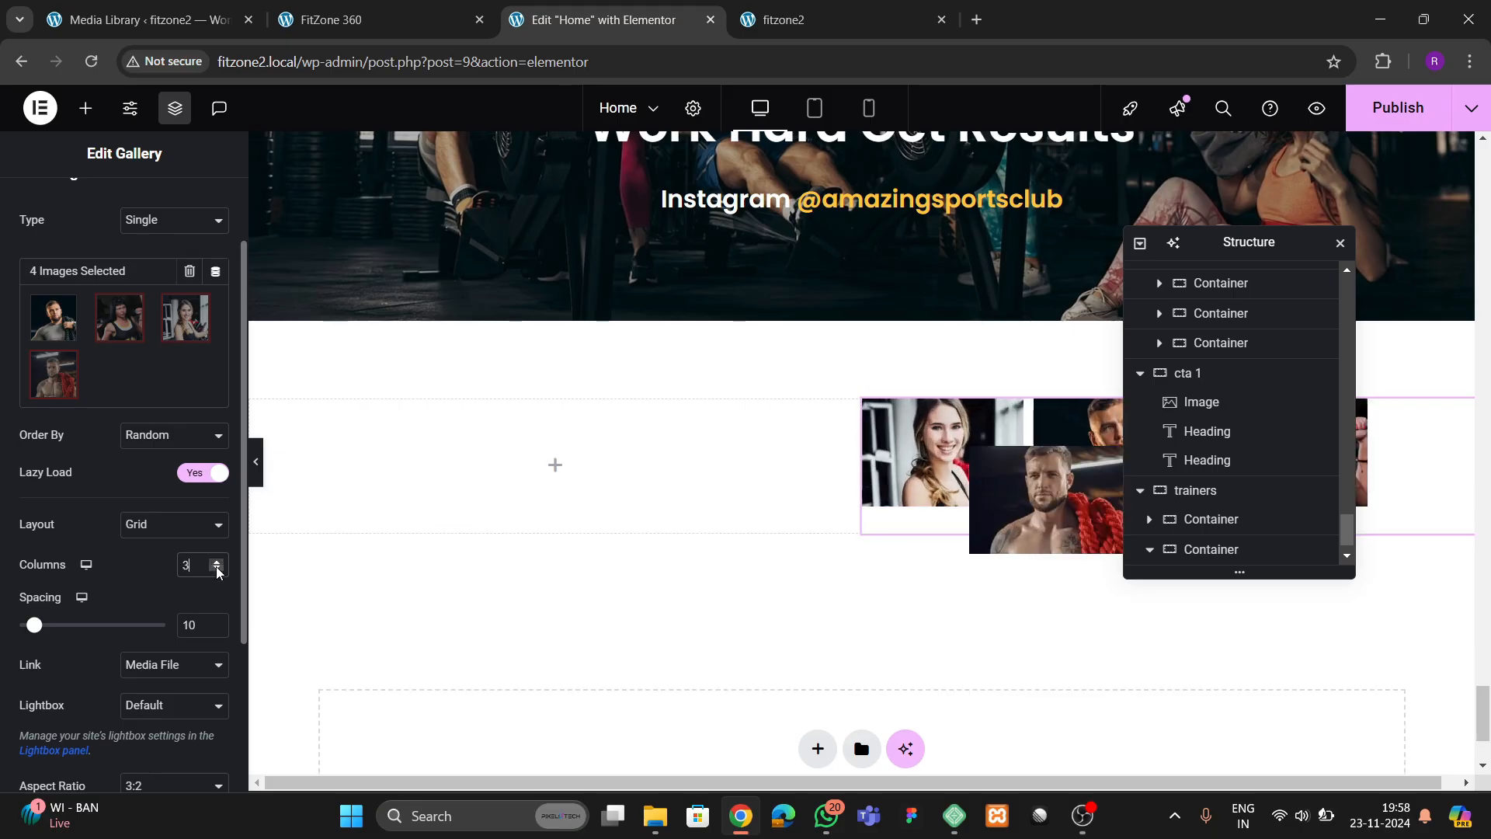
pyautogui.click(217, 570)
# Set the trainers gallery's aspect ratio to 1:1 and its image resolution to Full
pyautogui.scroll(-3, 726, 533)
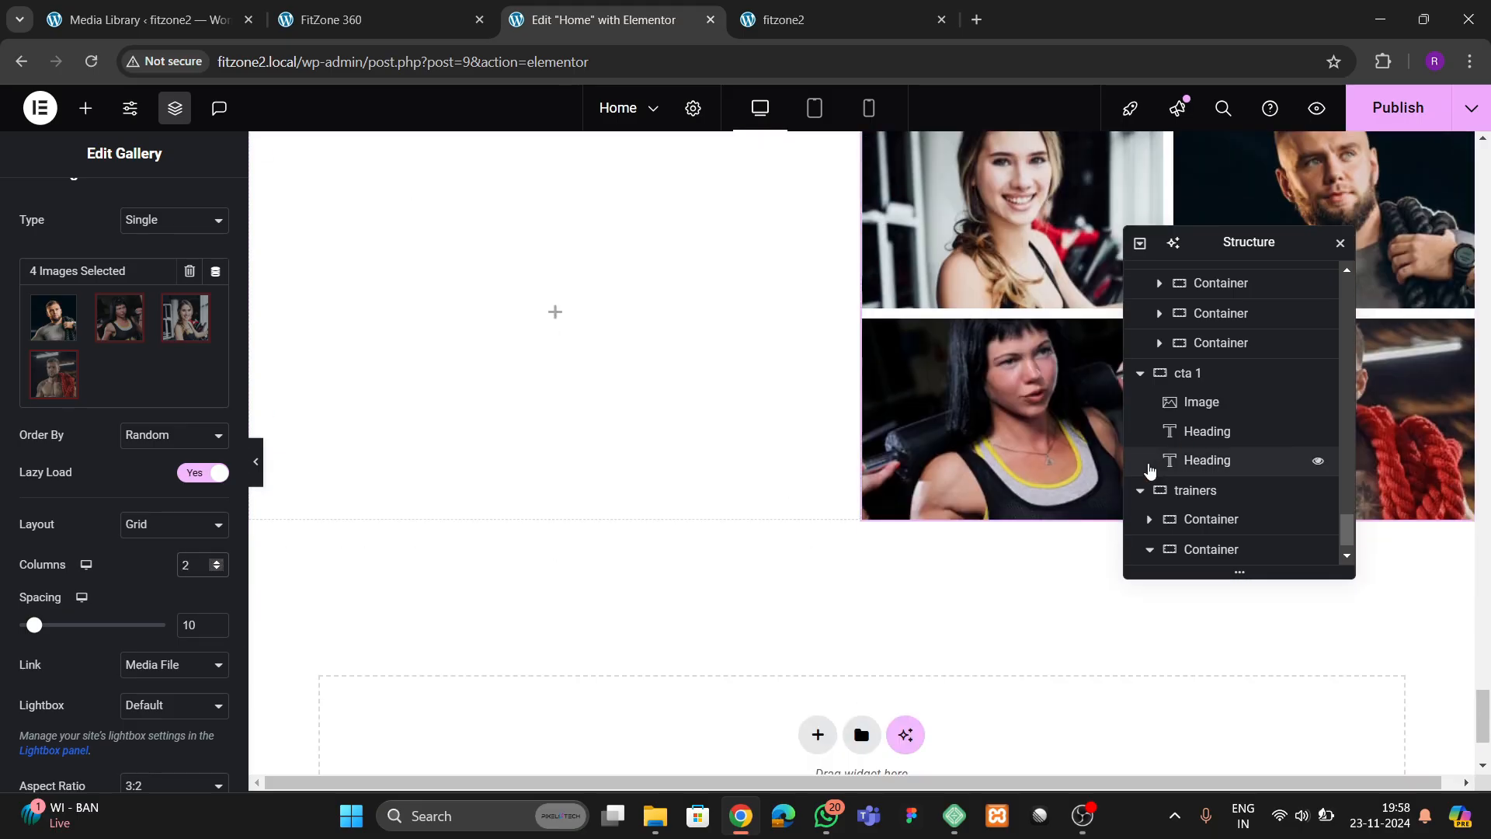
pyautogui.scroll(-1, 37, 547)
pyautogui.scroll(-2, 140, 587)
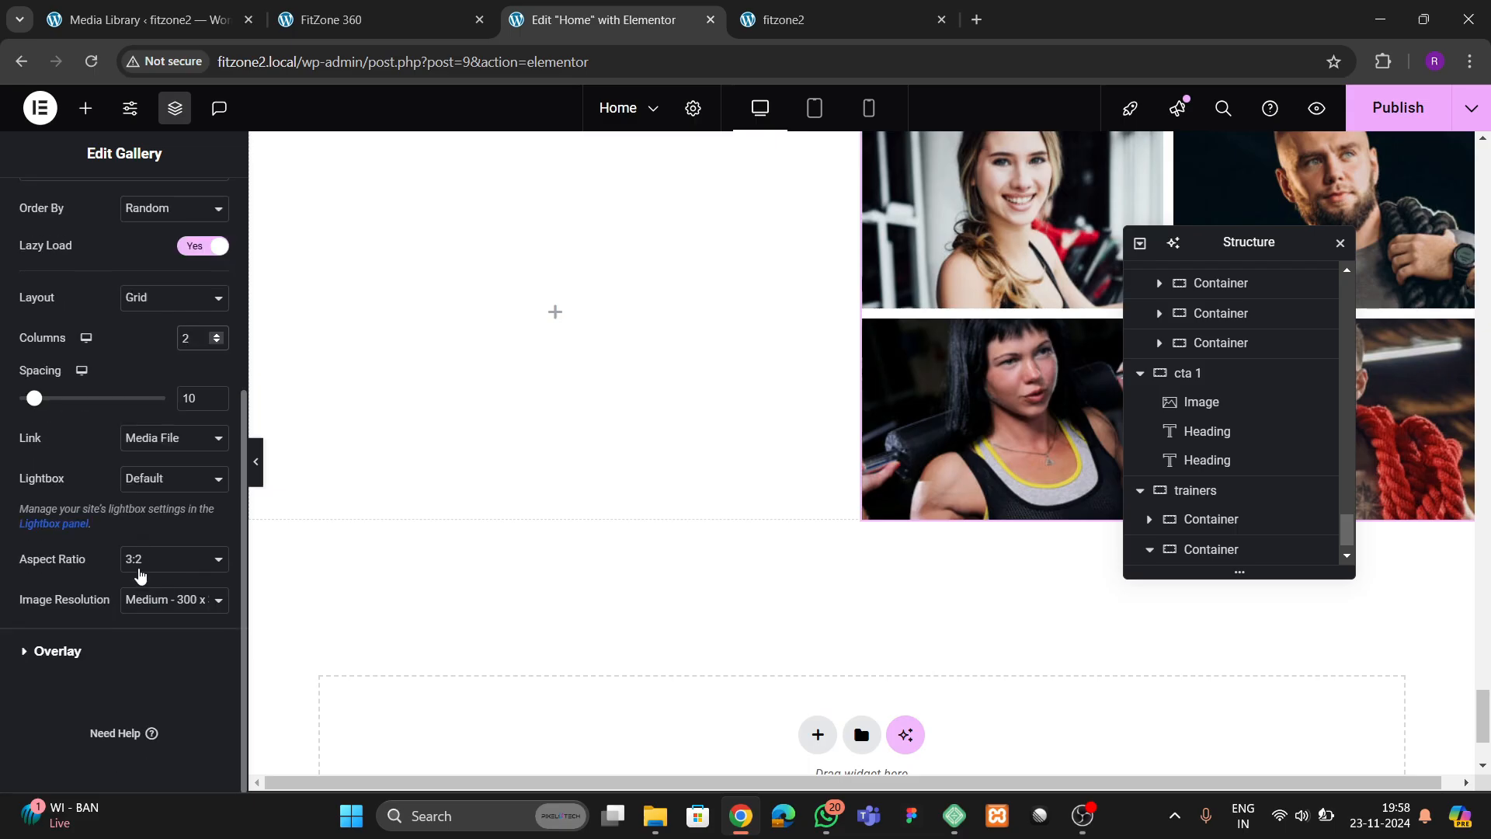
pyautogui.click(139, 572)
pyautogui.click(134, 626)
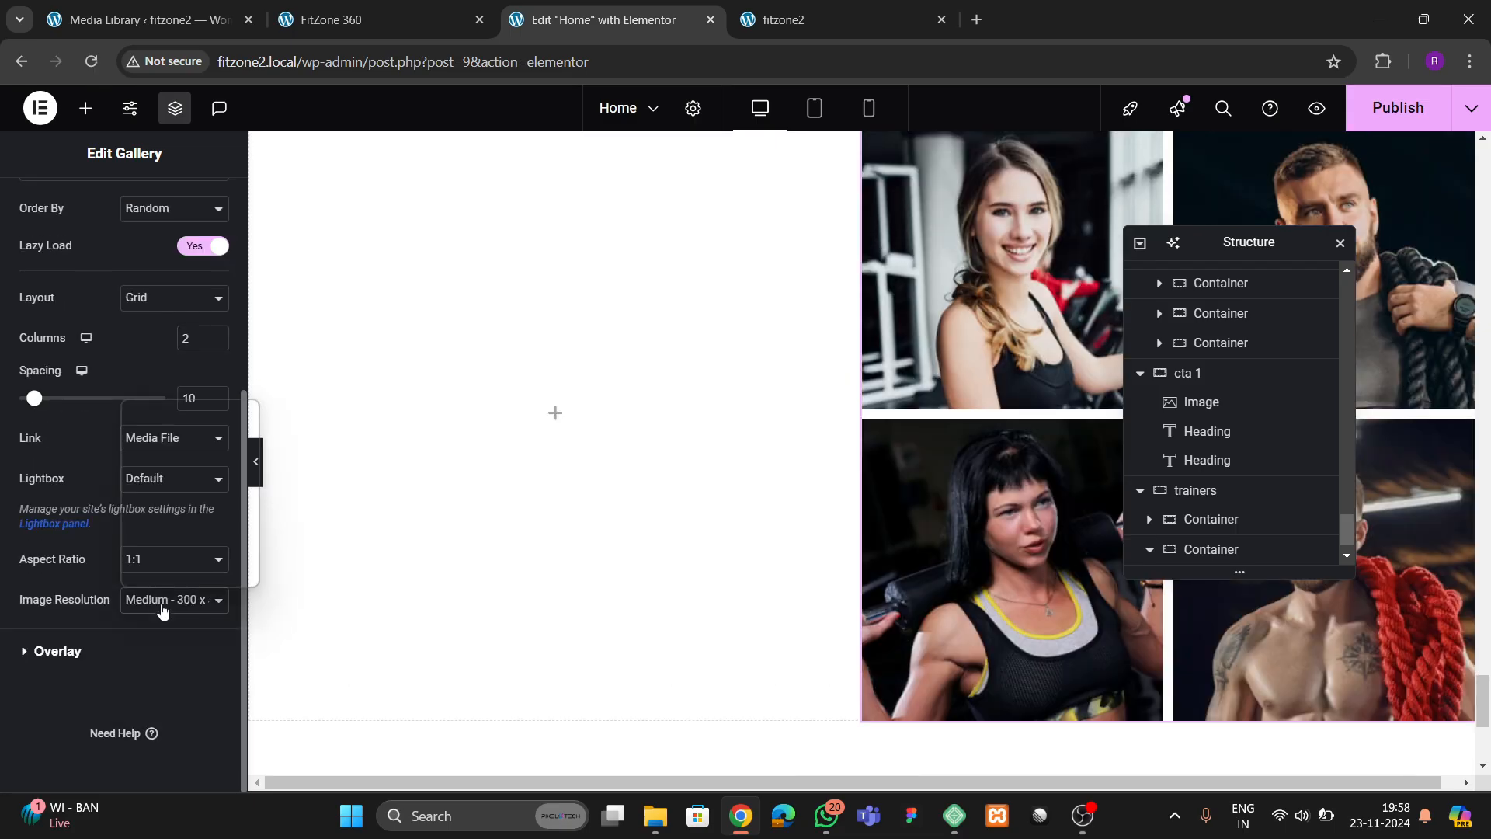
pyautogui.click(159, 606)
pyautogui.click(147, 551)
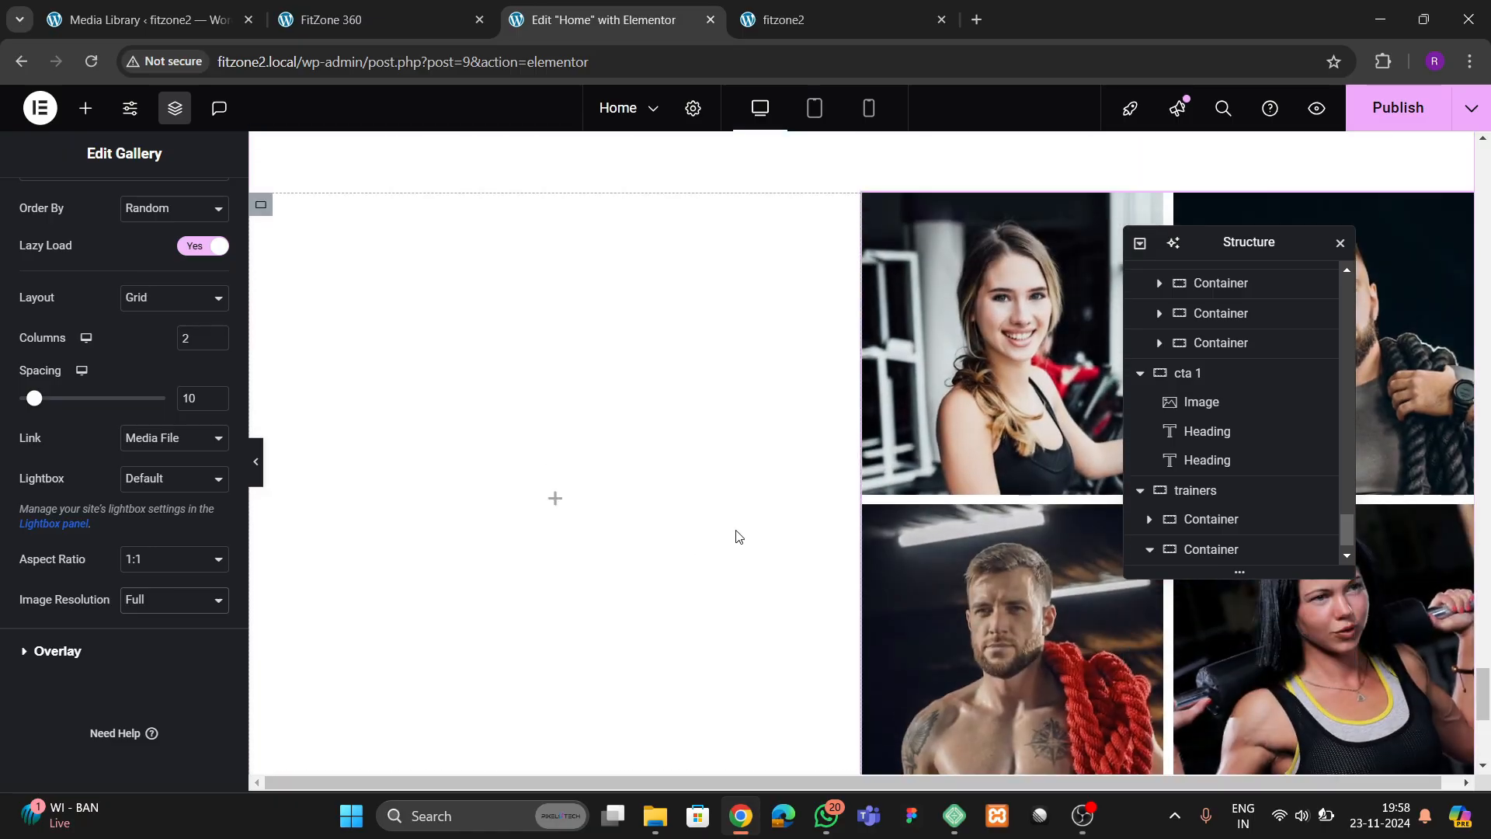
# Set the spacing between the trainers gallery images to 30 and compare the grid with the reference page
pyautogui.scroll(3, 197, 477)
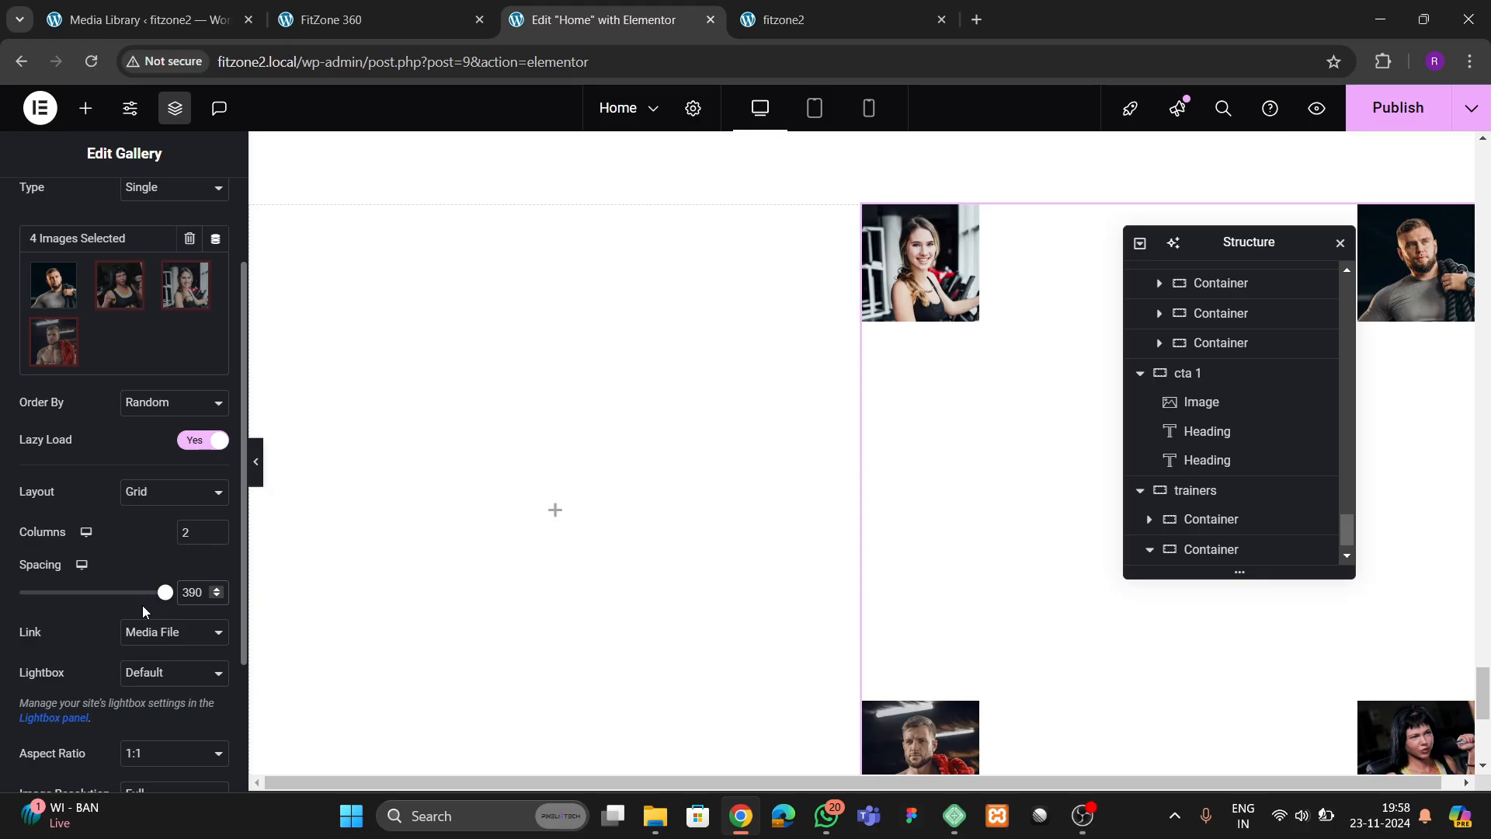
pyautogui.press('BackSpace')
pyautogui.press('BackSpace')
pyautogui.write('0')
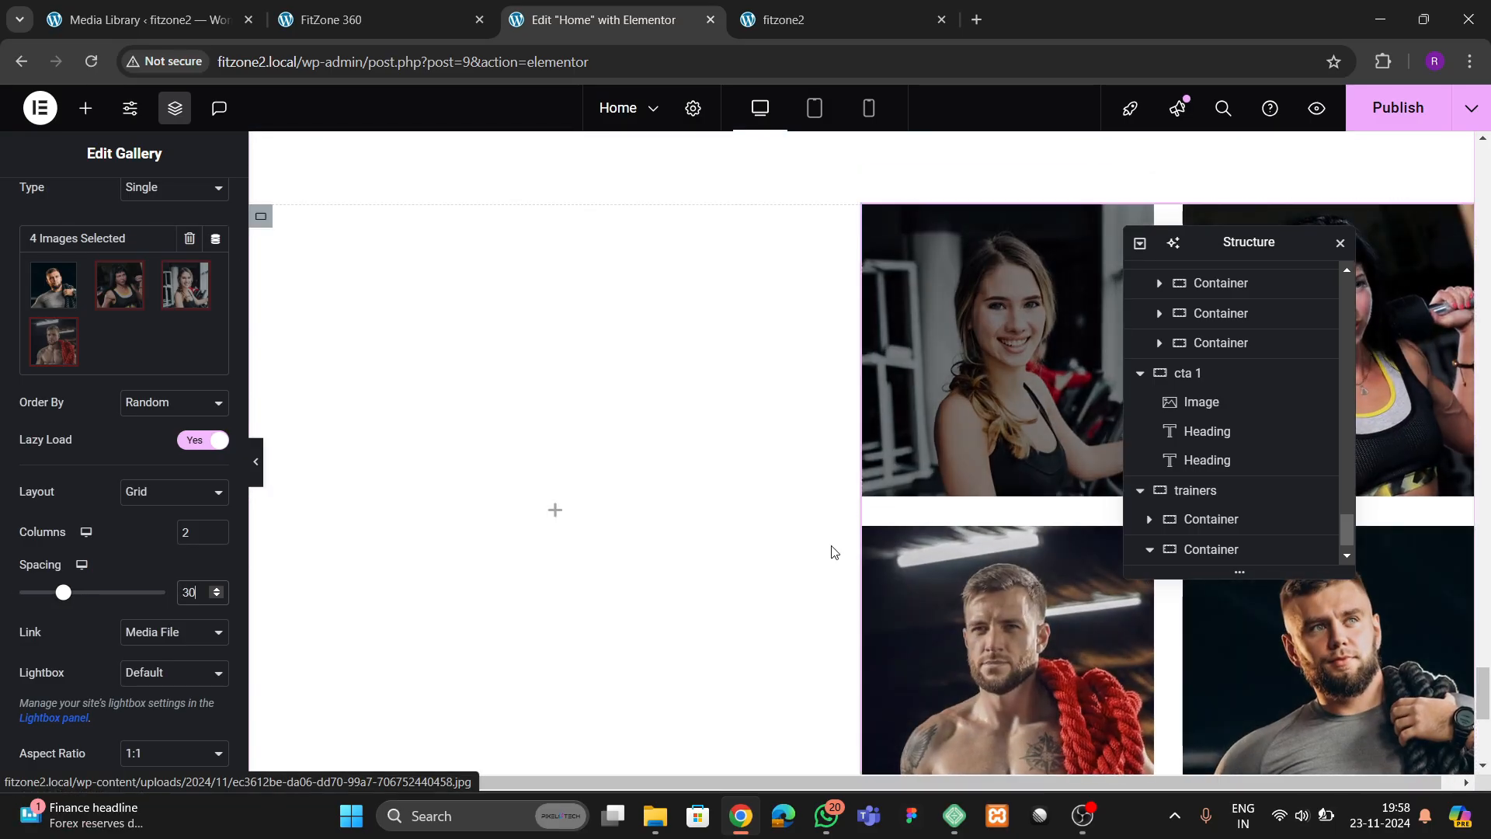
pyautogui.click(381, 19)
pyautogui.click(574, 23)
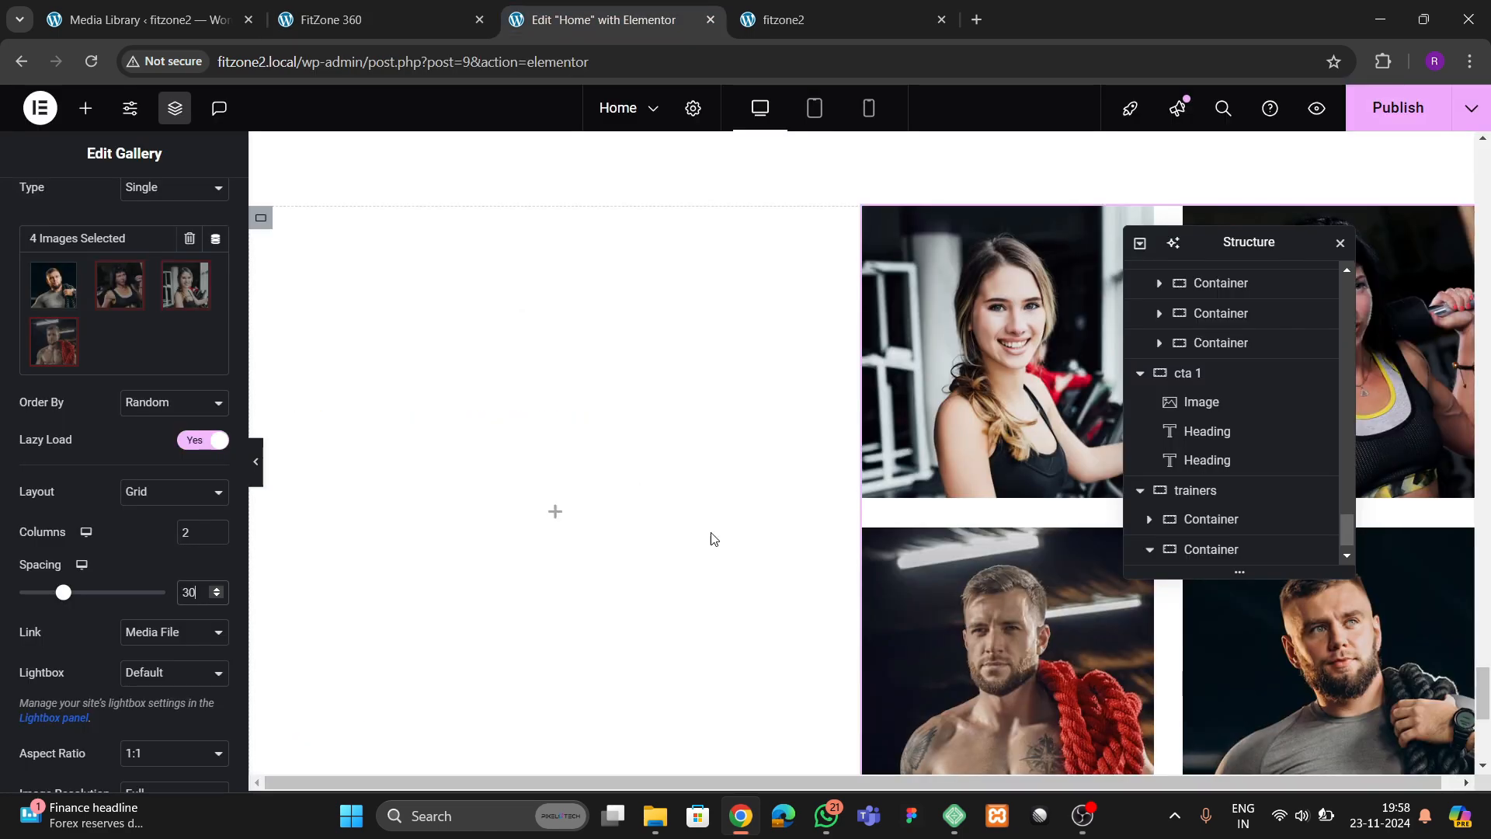
# Copy the "Our Amenities" heading from the amenities section and paste it into the trainers section's first column
pyautogui.scroll(5, 727, 450)
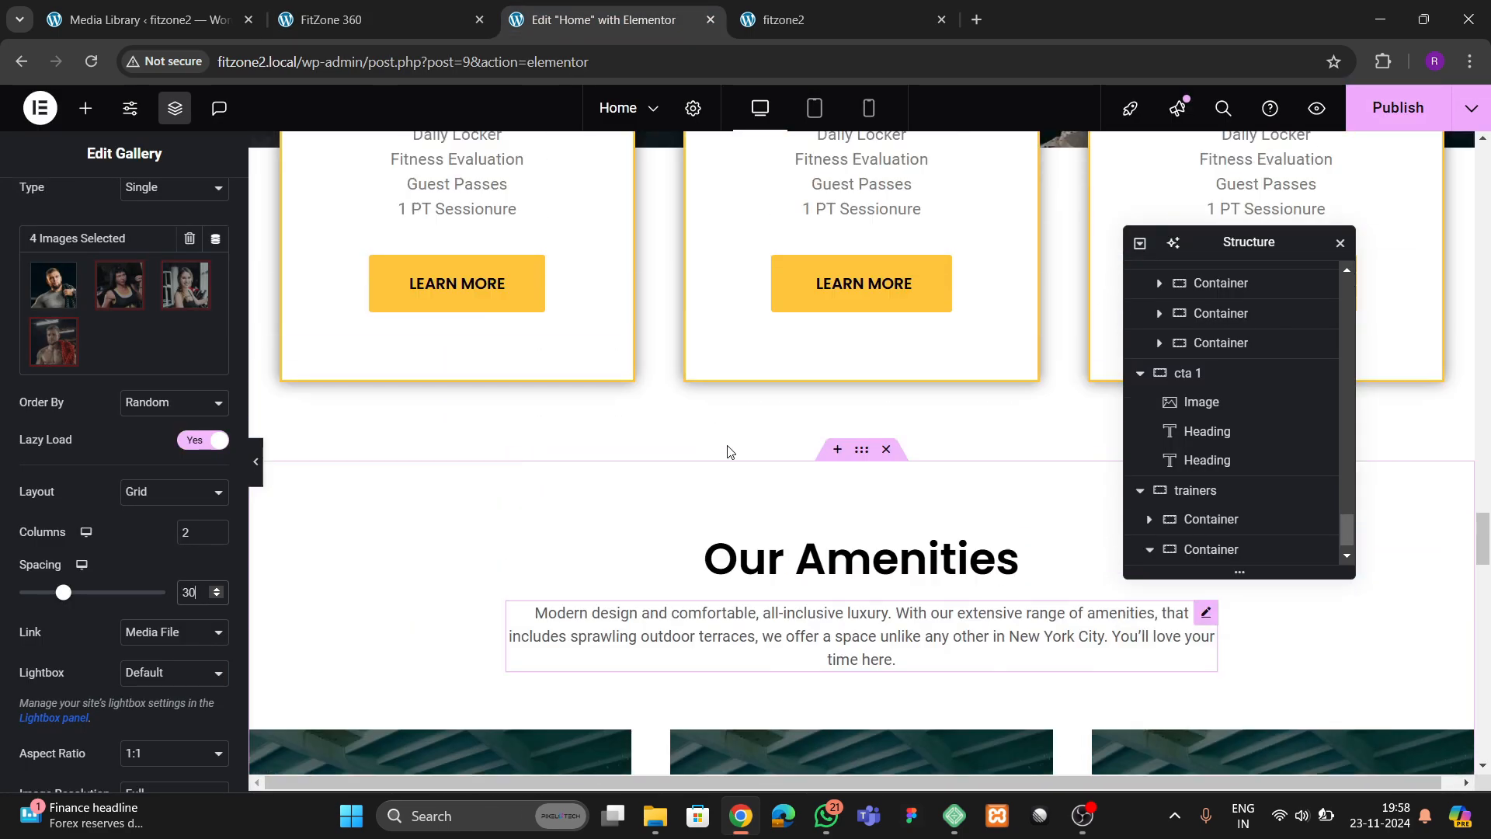
pyautogui.rightClick(783, 389)
pyautogui.click(829, 426)
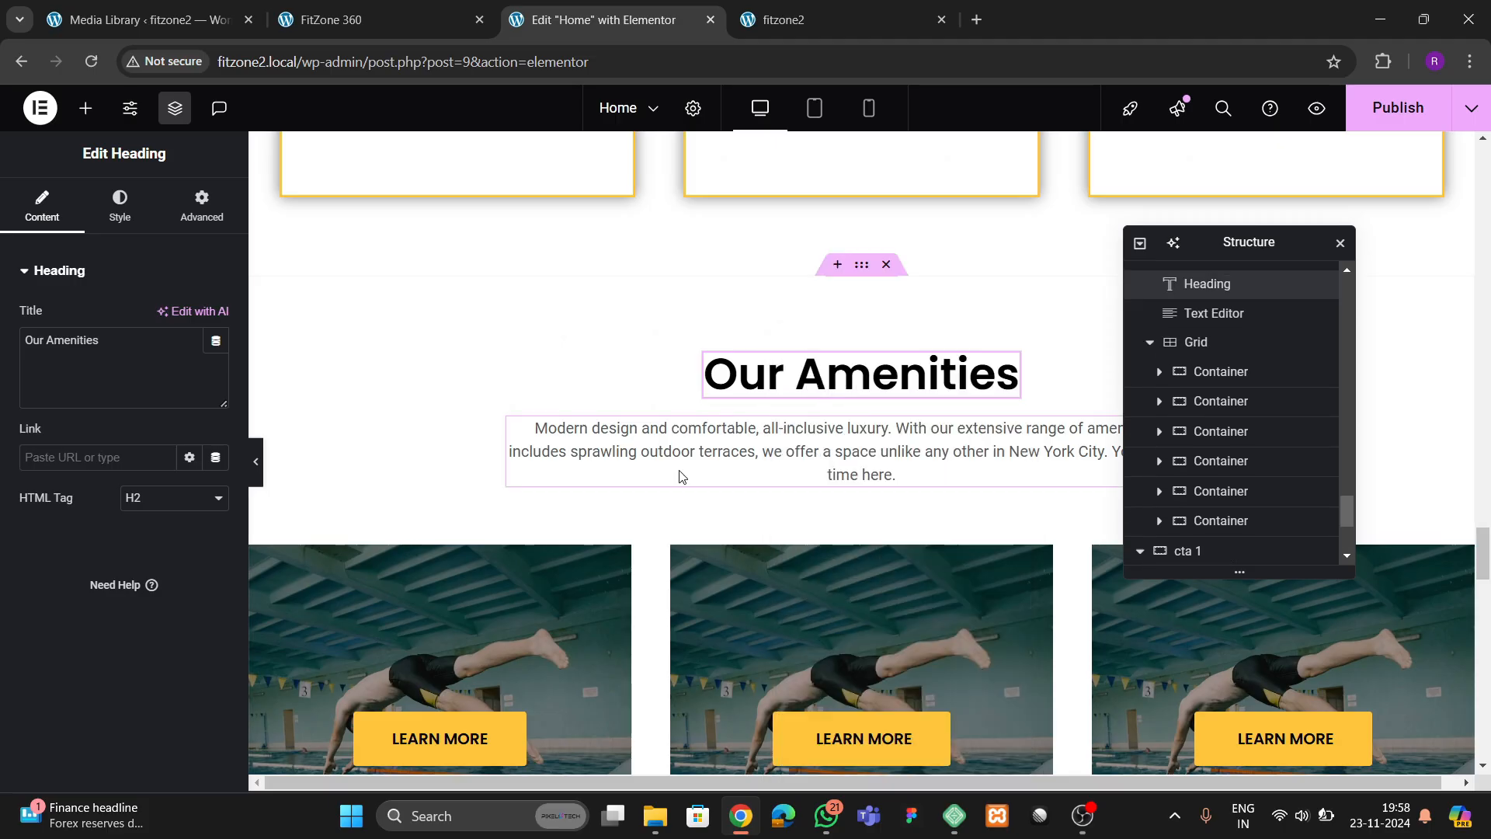
pyautogui.scroll(-12, 544, 466)
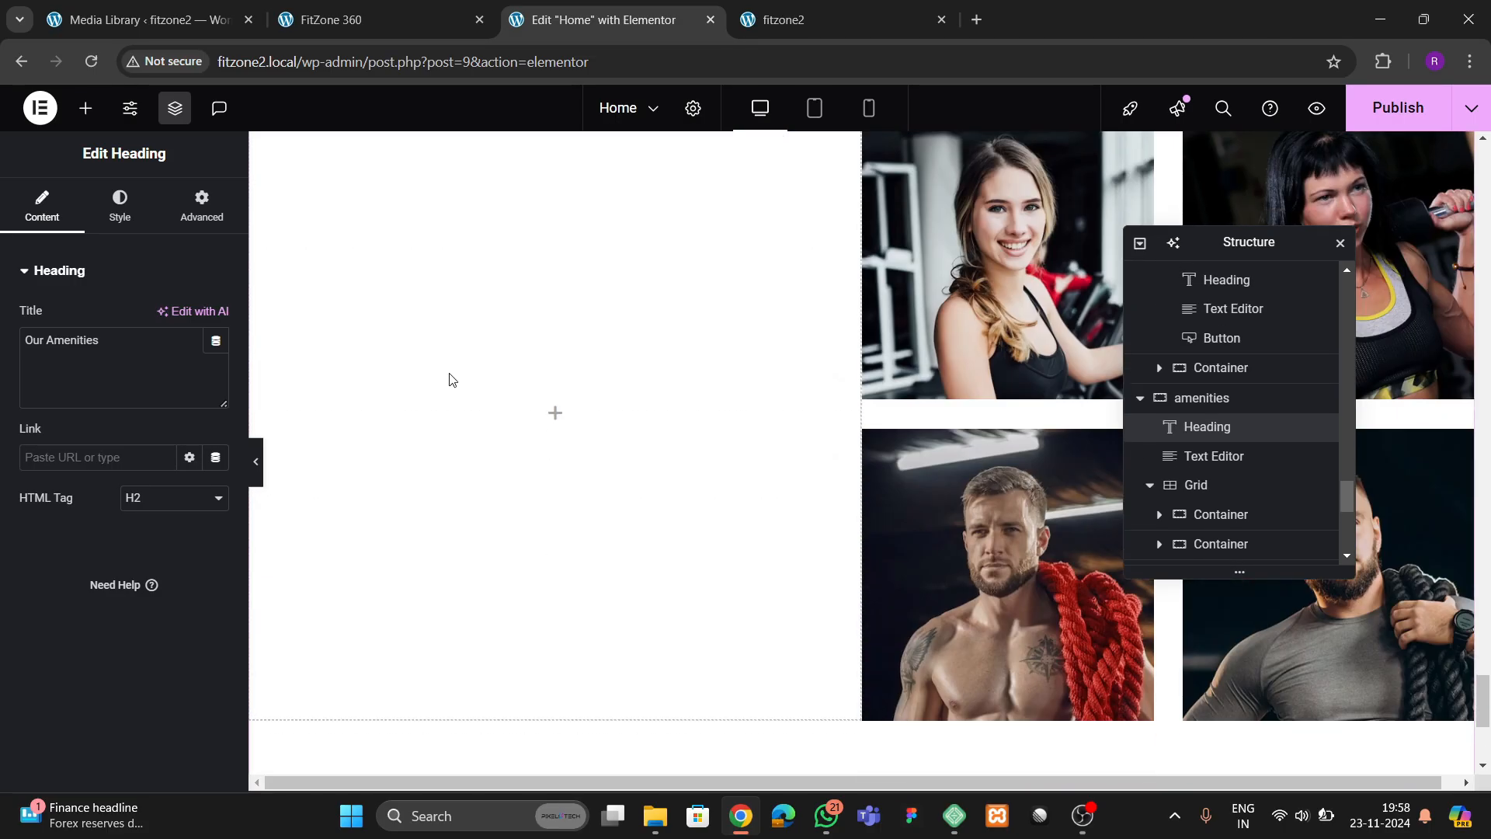
pyautogui.rightClick(449, 379)
pyautogui.click(503, 427)
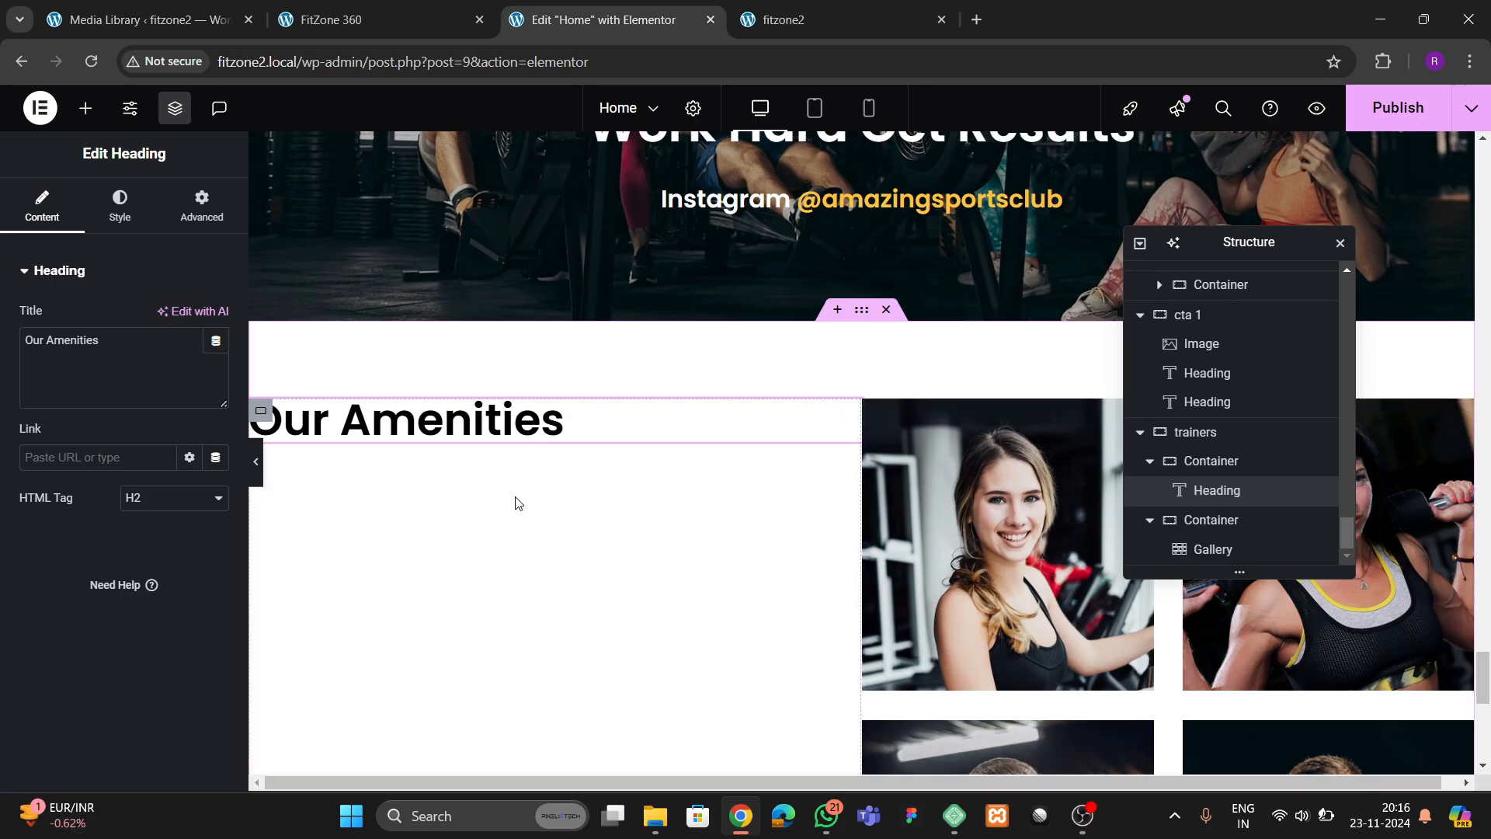
# Check the reference's trainers layout, then copy the amenities description text and paste it below the heading in the trainers section
pyautogui.click(388, 19)
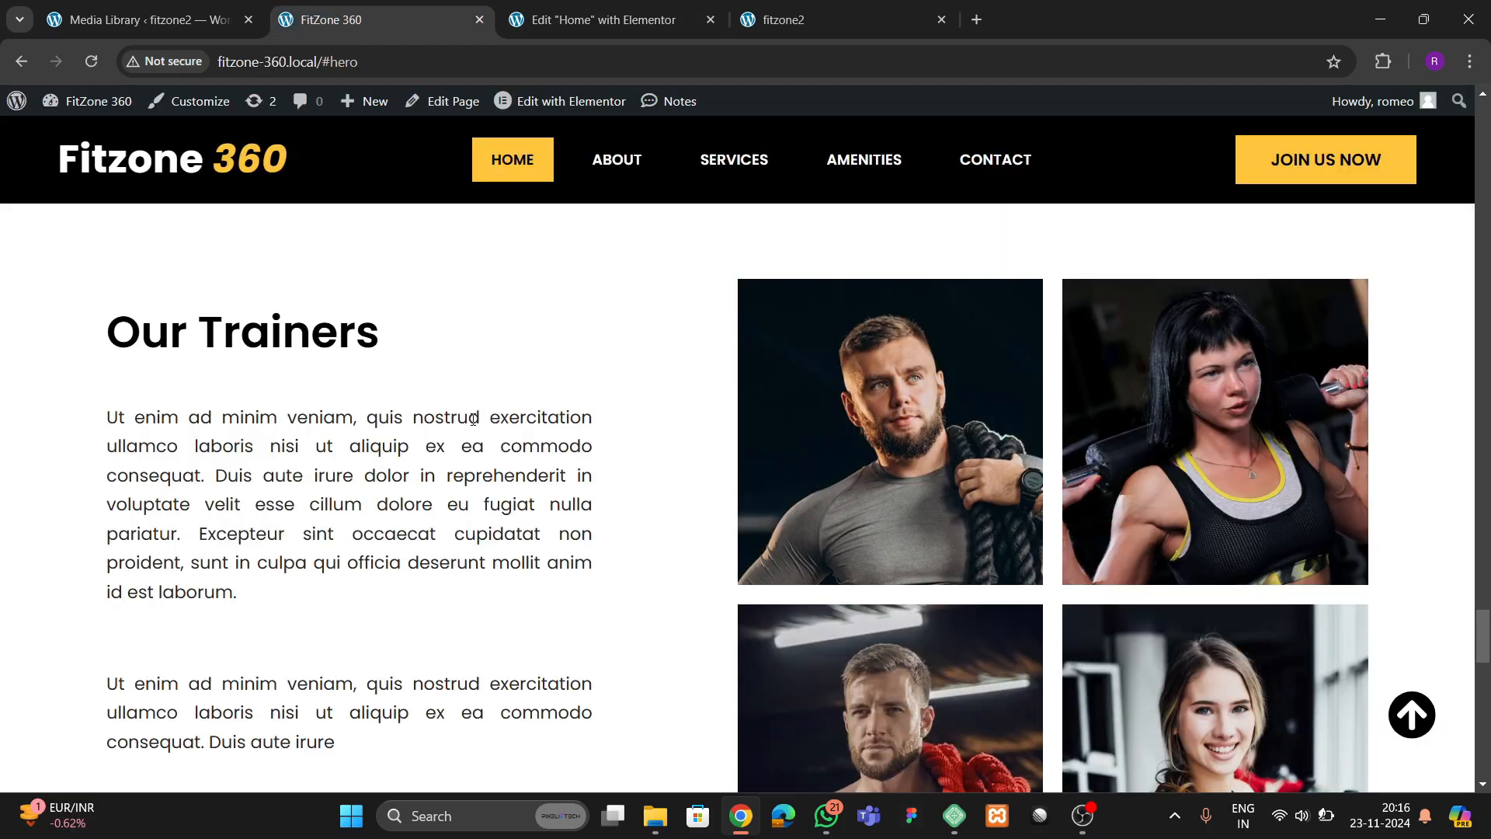
pyautogui.scroll(-3, 318, 302)
pyautogui.click(534, 25)
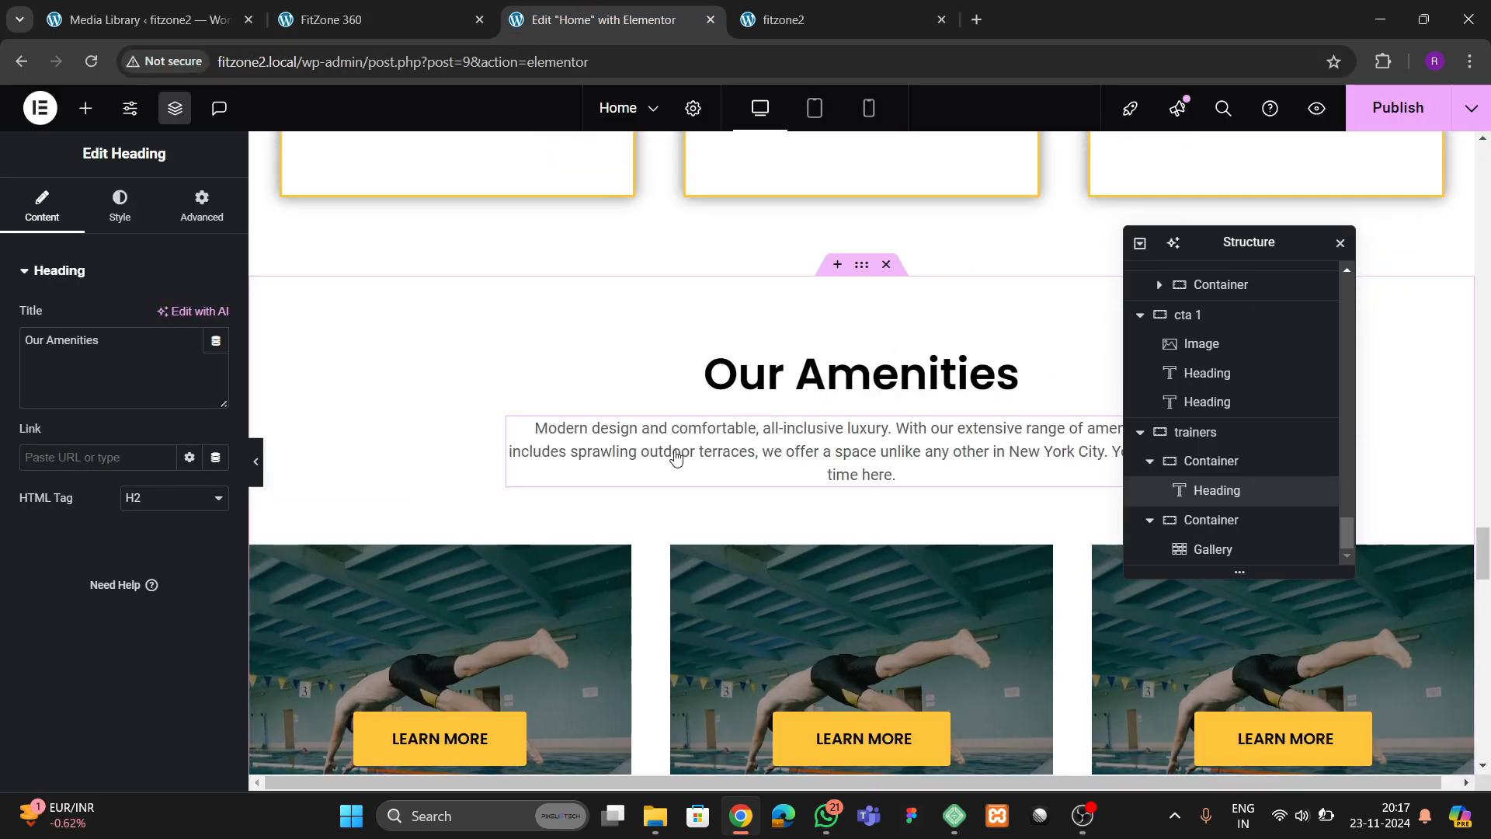
pyautogui.rightClick(675, 458)
pyautogui.click(709, 436)
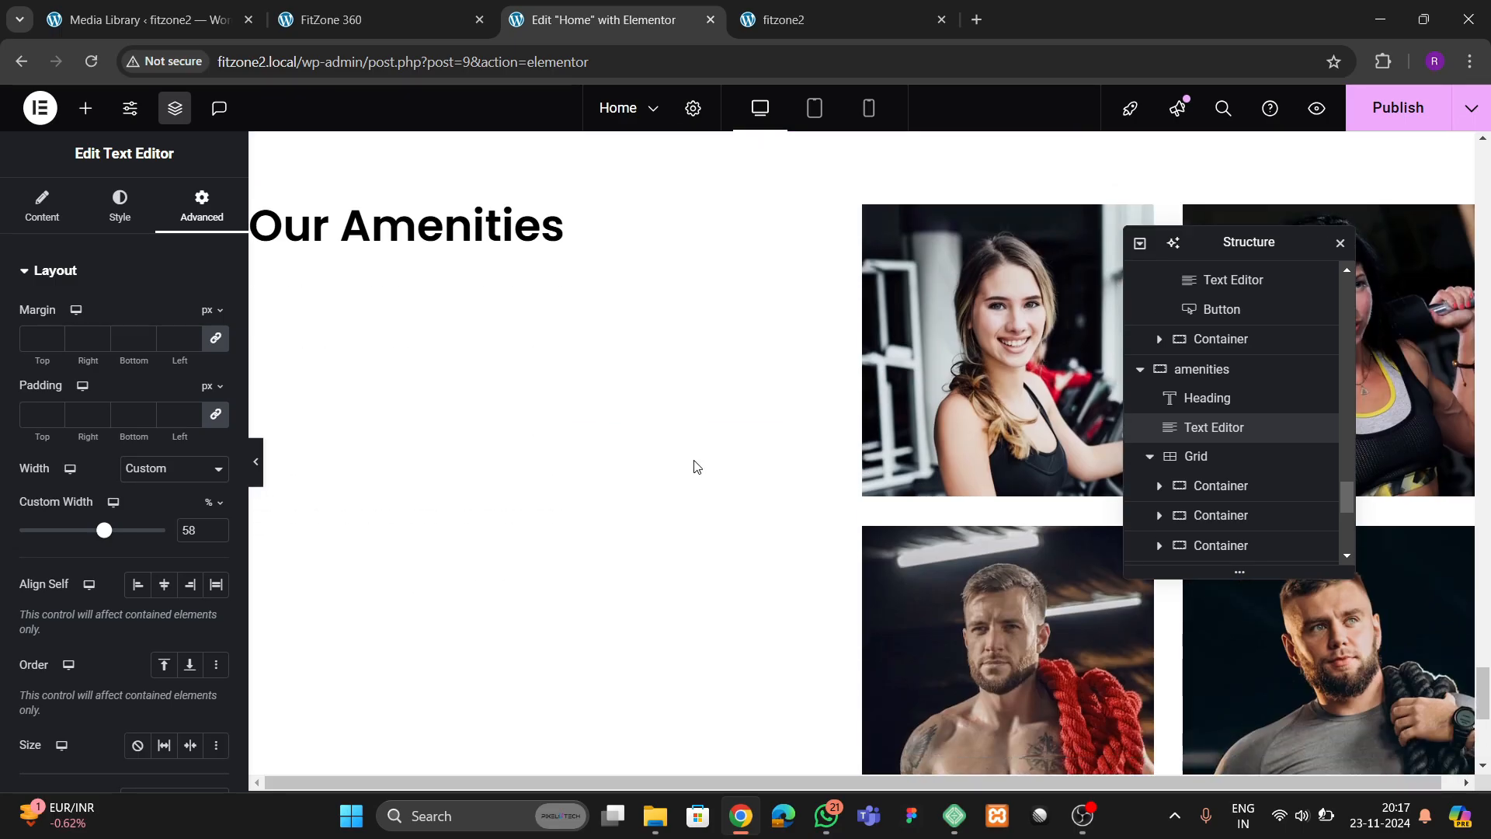
pyautogui.rightClick(460, 227)
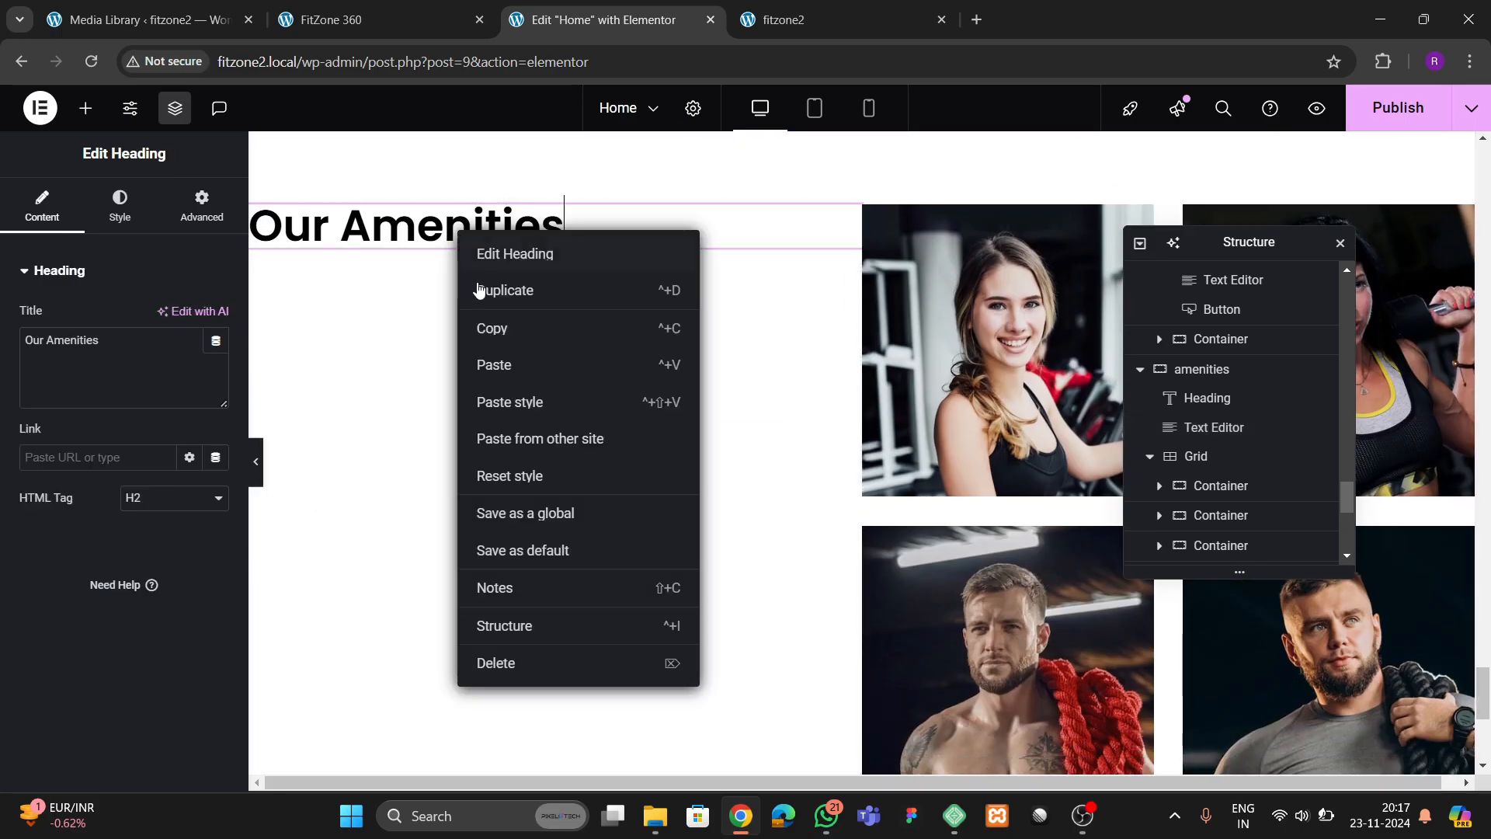
pyautogui.click(488, 363)
# Replace the pasted description with the two "Ut enim ad minim veniam" paragraphs copied from the reference's Our Trainers section
pyautogui.click(350, 19)
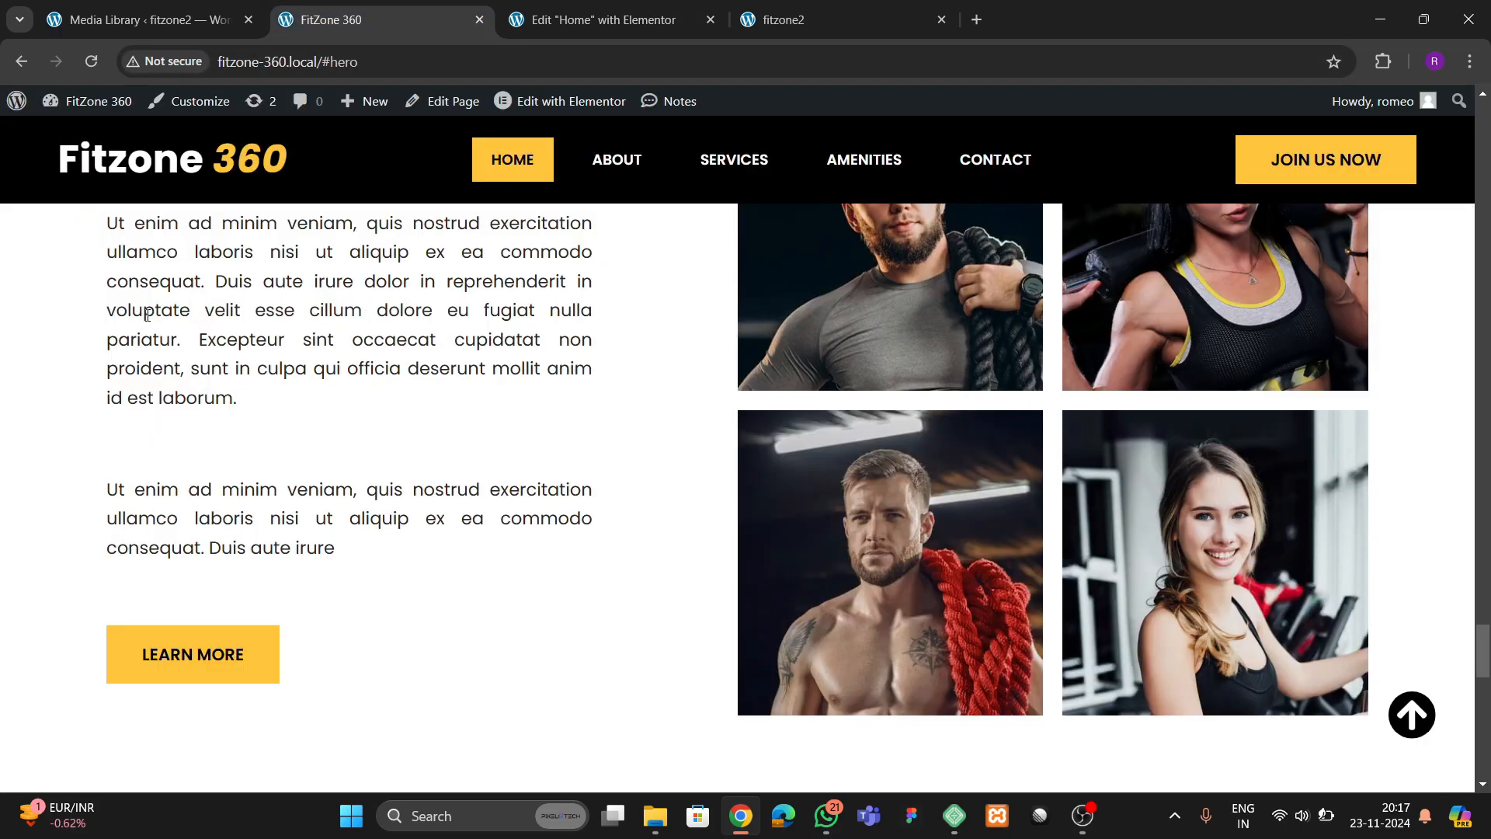
pyautogui.scroll(2, 113, 385)
pyautogui.moveTo(107, 429); pyautogui.dragTo(351, 712)
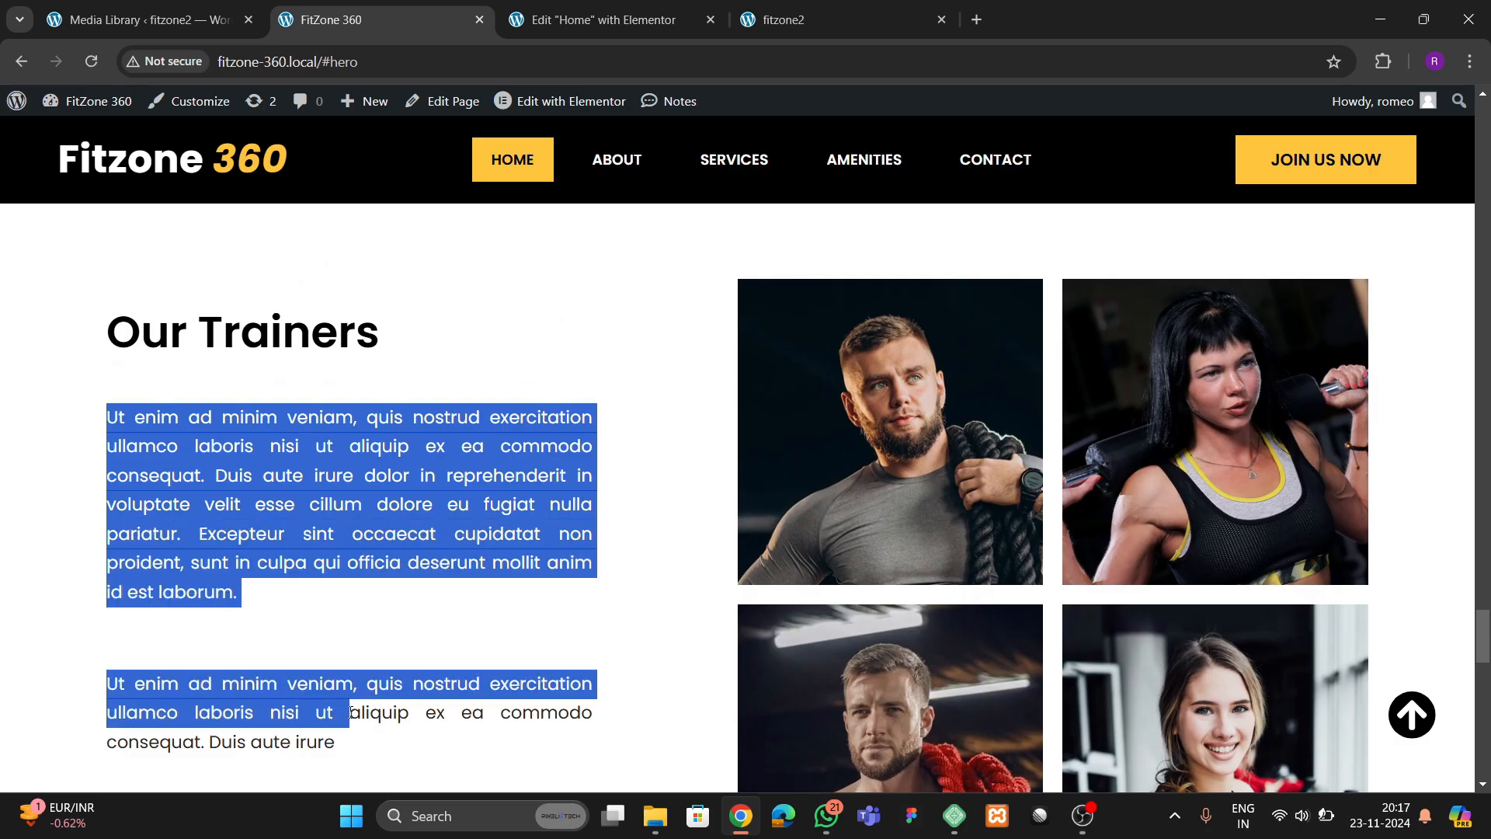
pyautogui.click(299, 679)
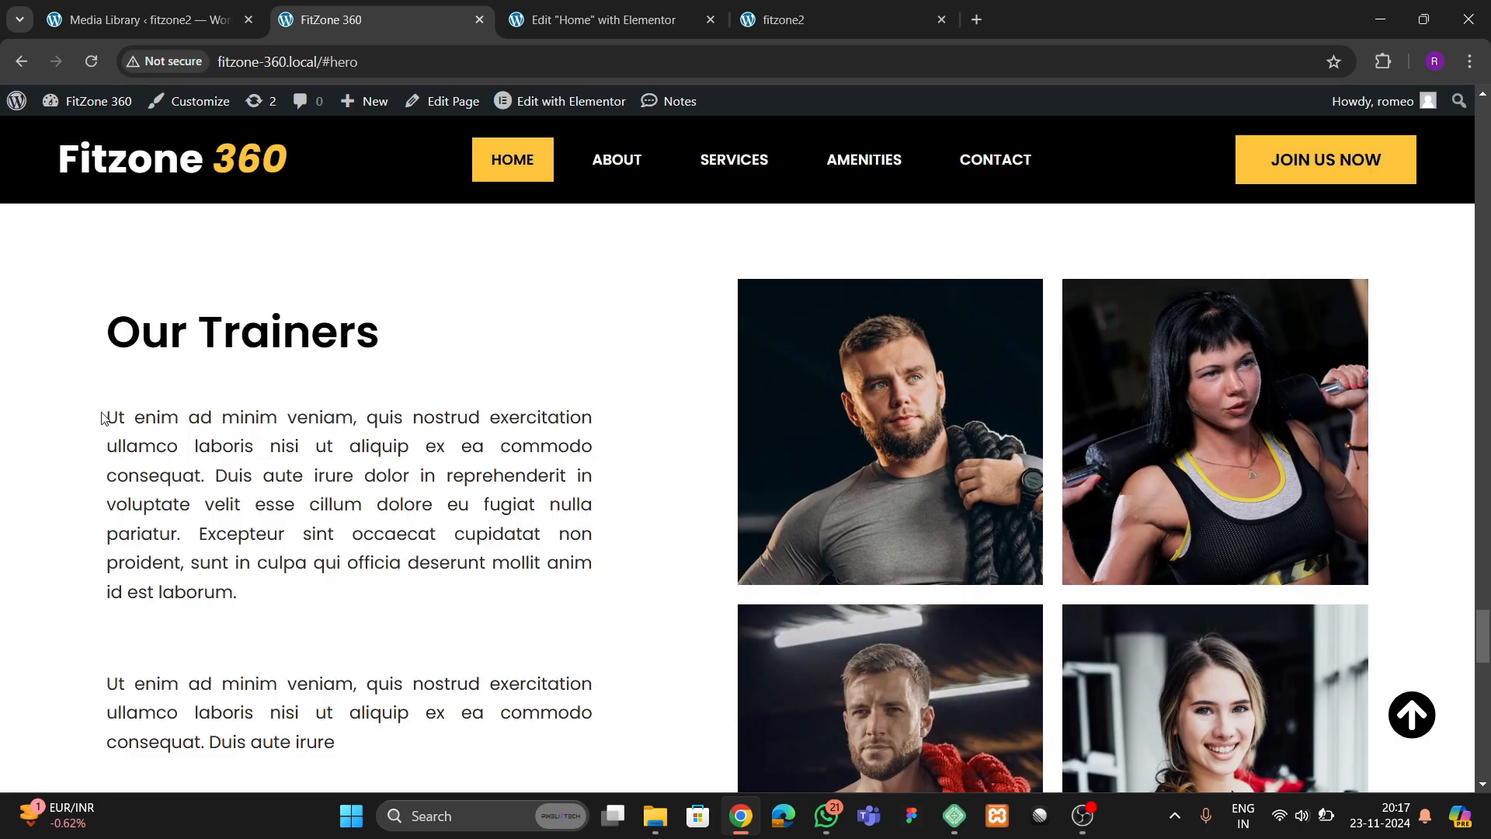
pyautogui.moveTo(111, 418); pyautogui.dragTo(344, 745)
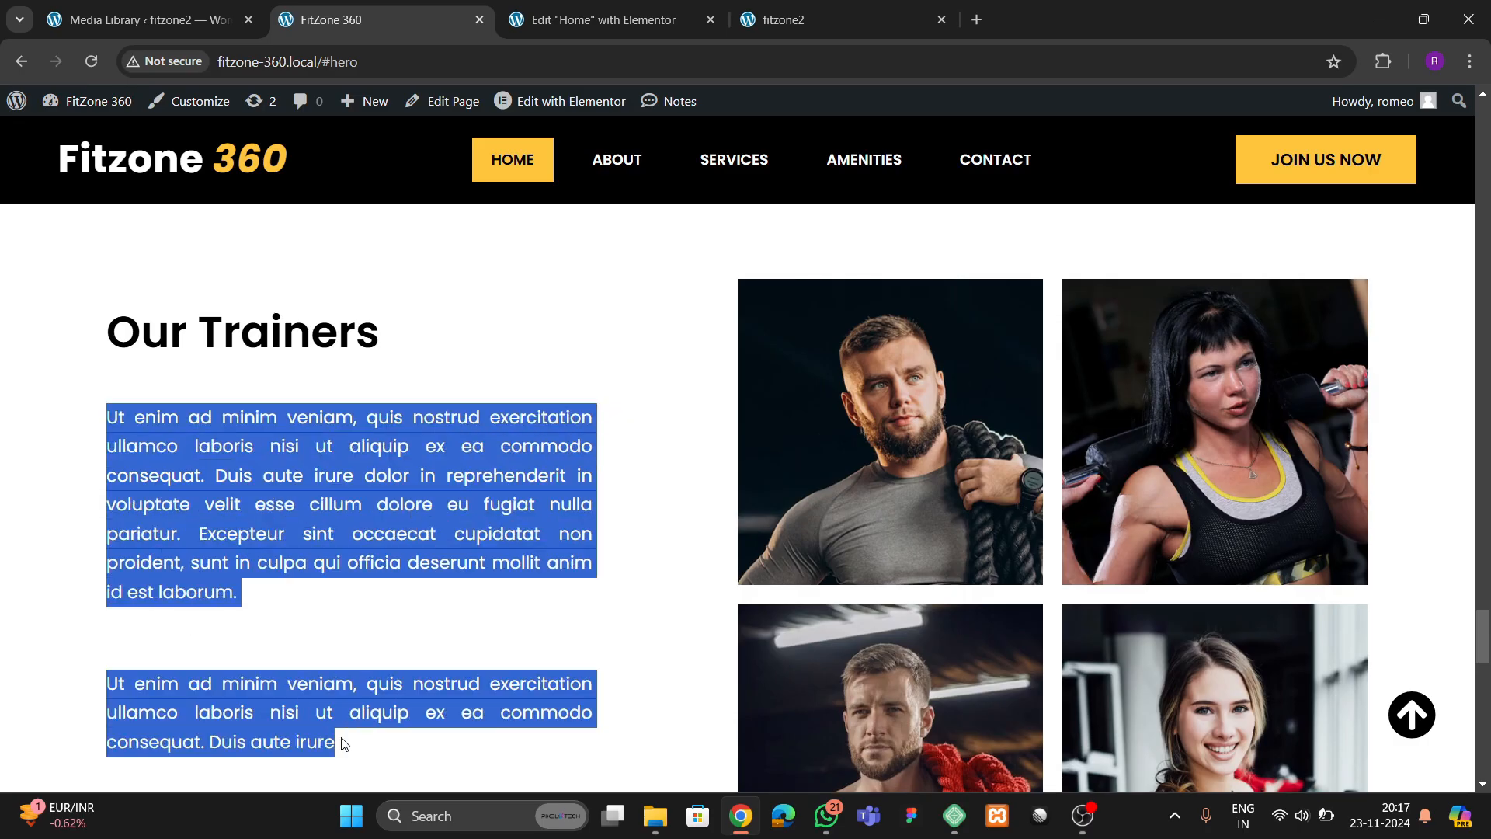
pyautogui.click(603, 19)
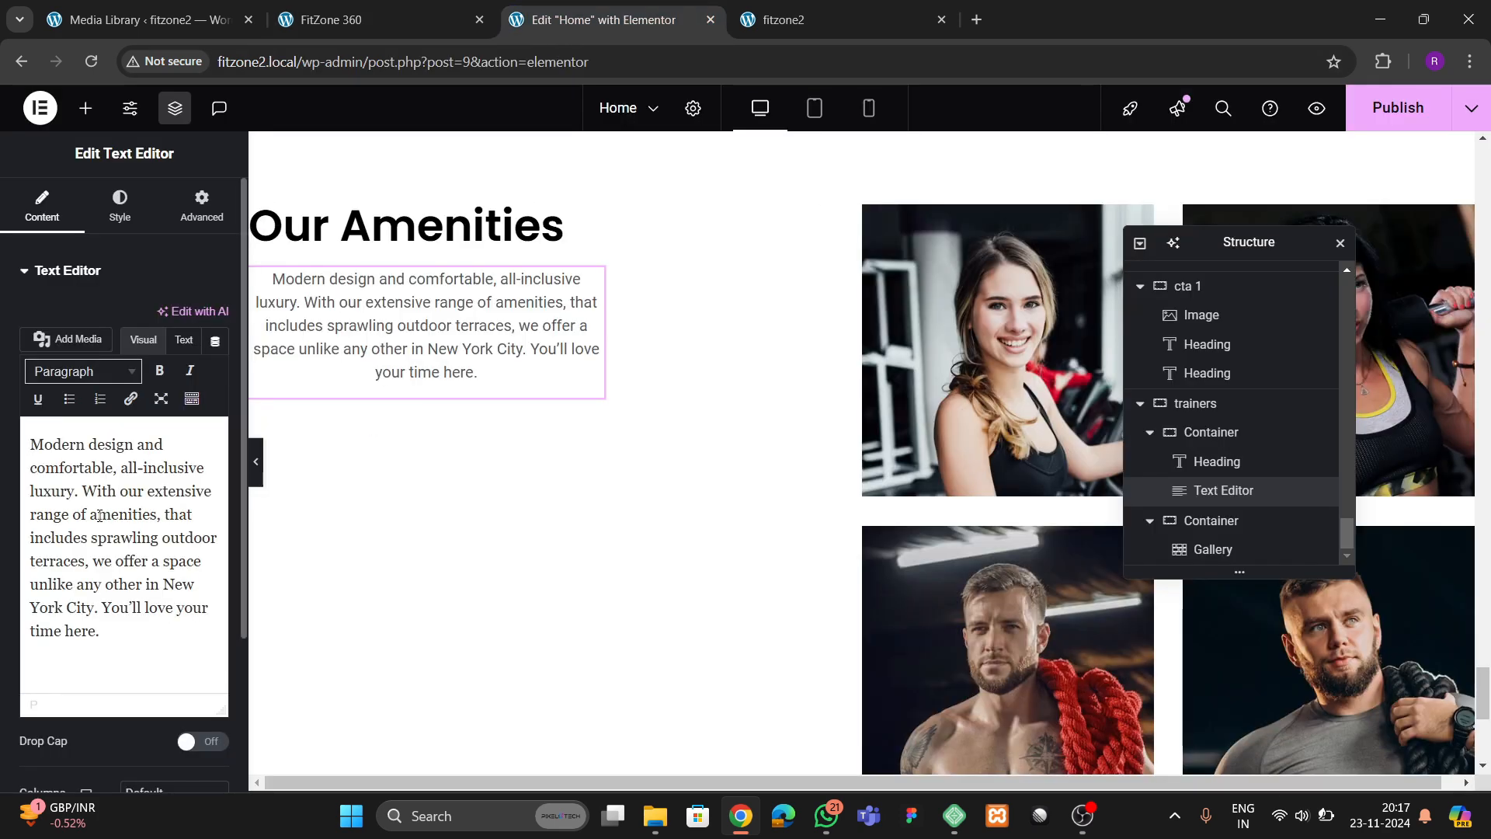
pyautogui.hotkey('ctrl', 'a')
pyautogui.hotkey('ctrl', 'v')
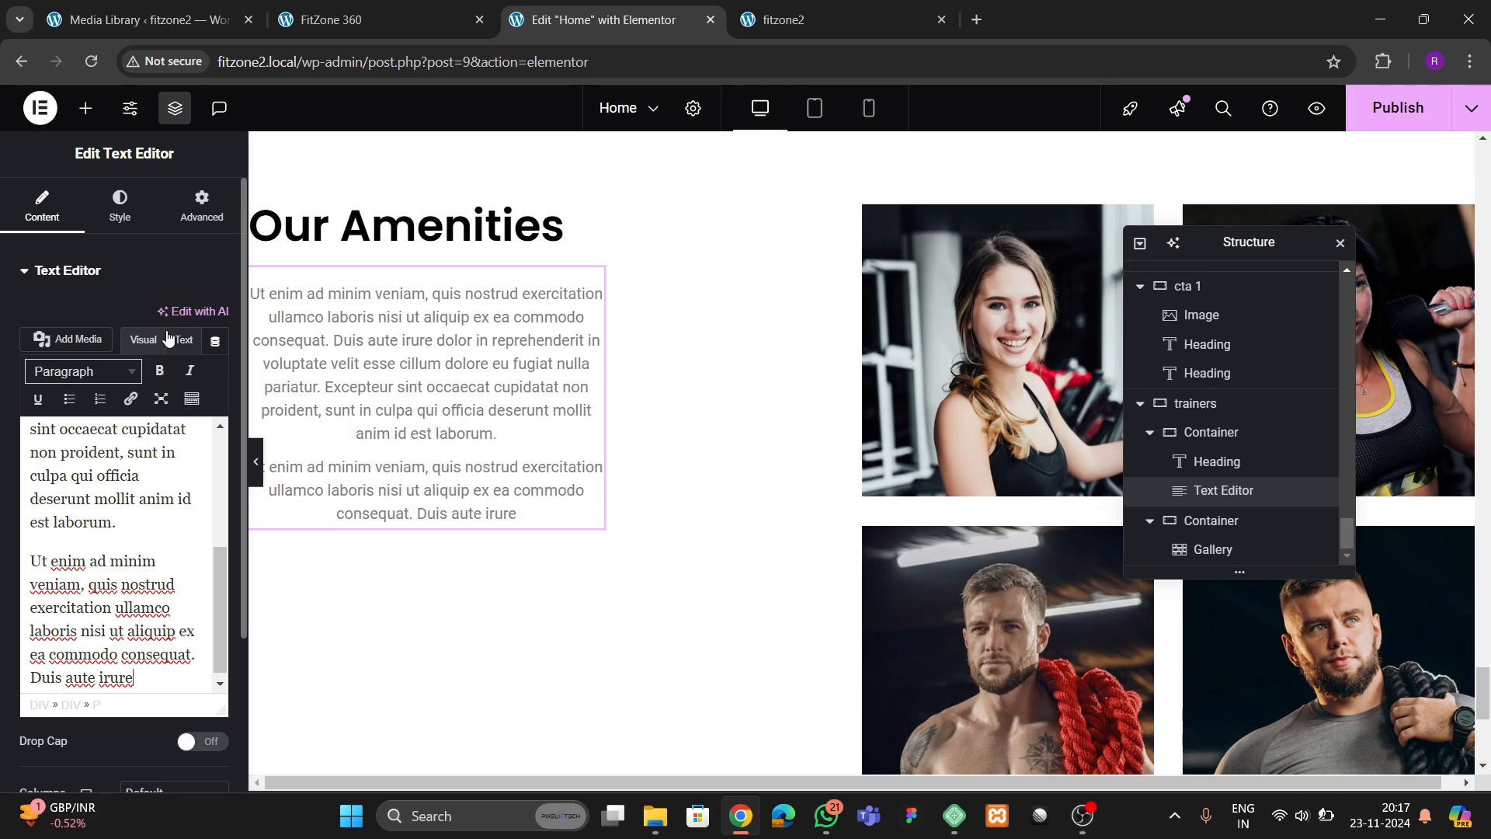
# Left-align the trainers description text and set its width to Full Width (100%)
pyautogui.click(119, 218)
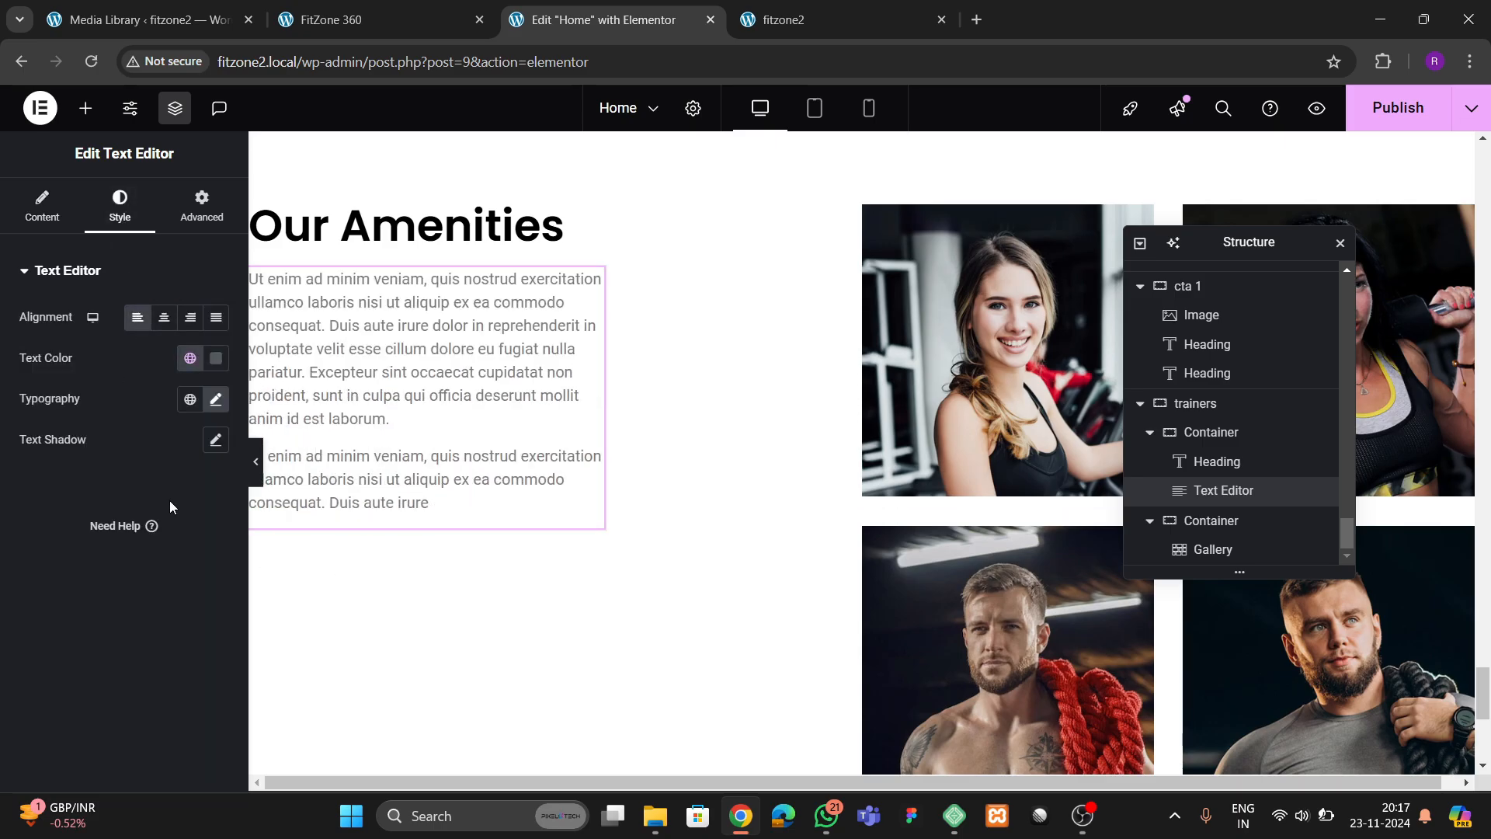
pyautogui.click(215, 399)
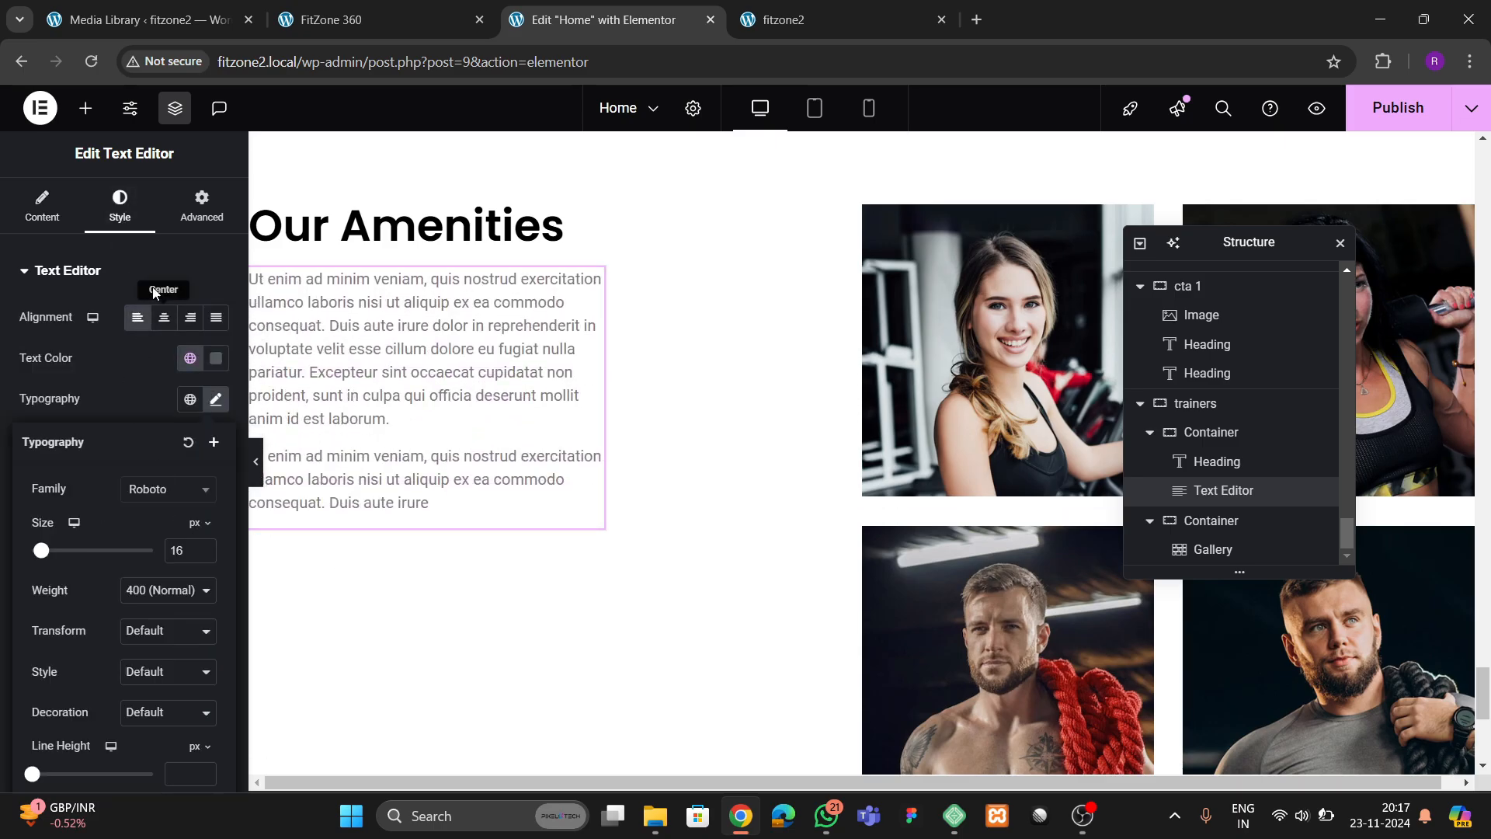
pyautogui.click(202, 206)
pyautogui.scroll(-1, 95, 516)
pyautogui.click(148, 418)
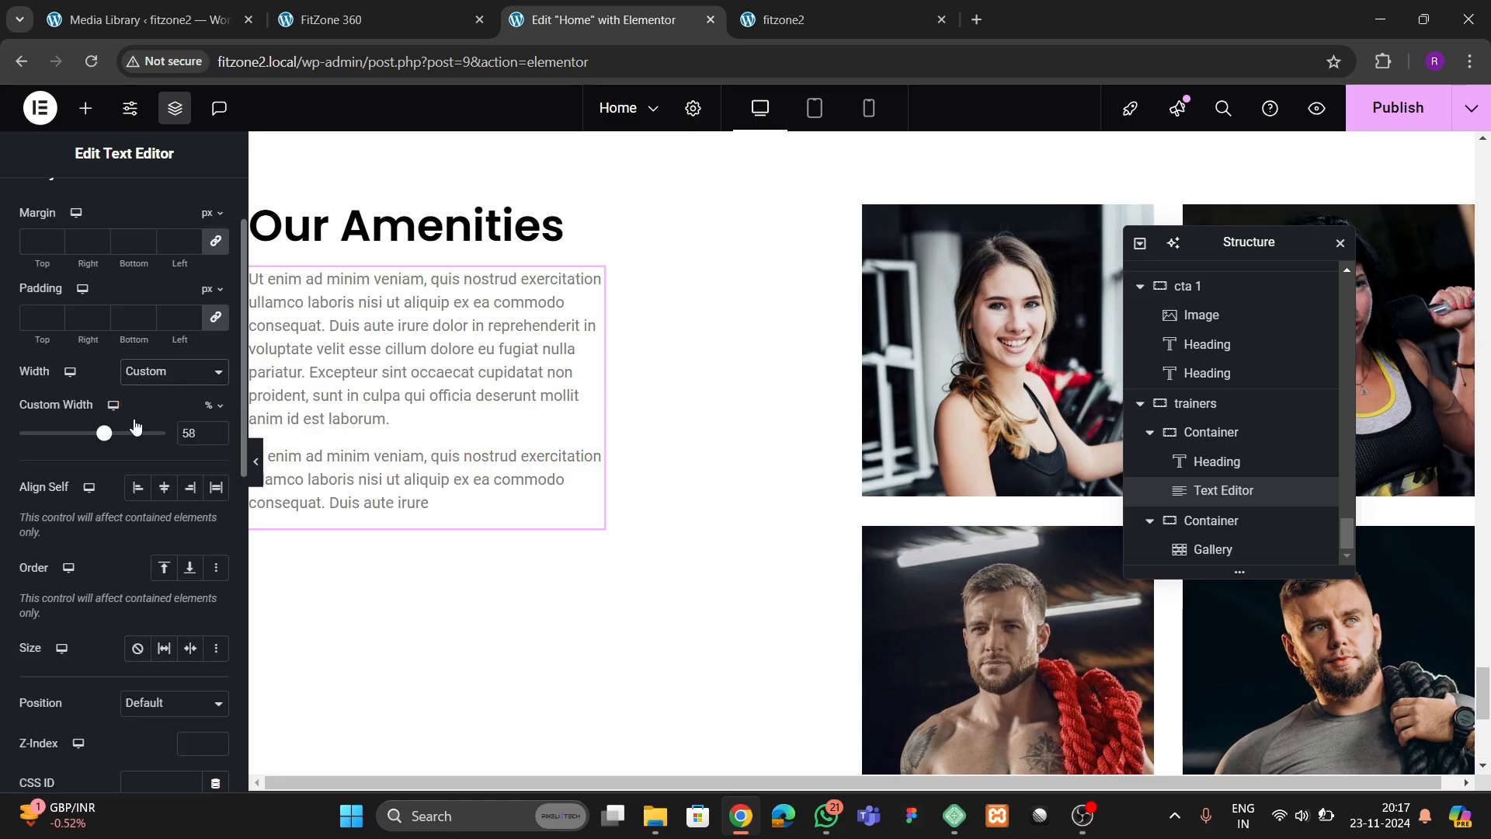
# Set the trainers description's font size to 17 px
pyautogui.scroll(2, 143, 282)
pyautogui.click(120, 206)
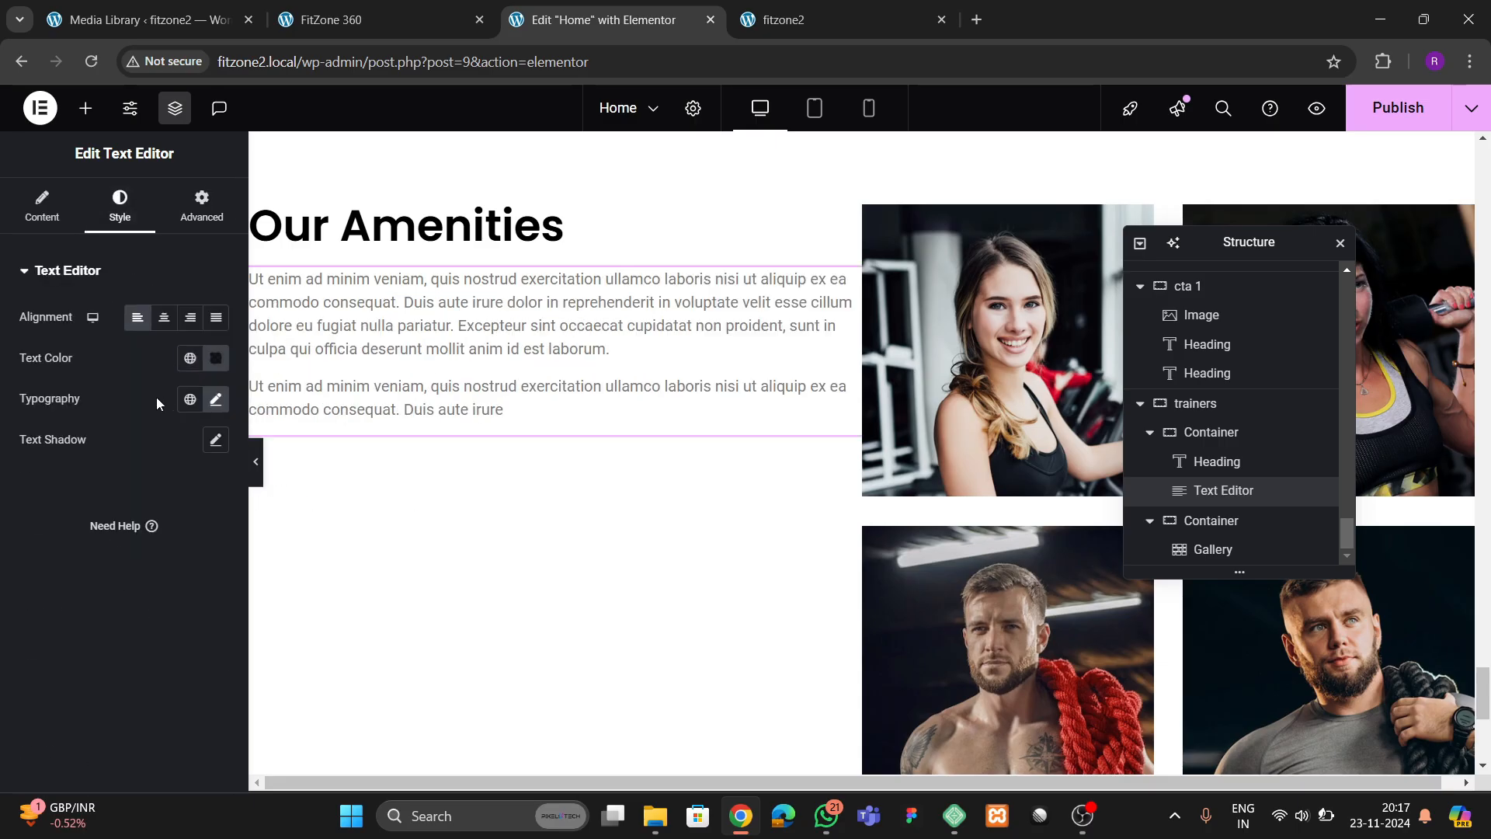
pyautogui.click(215, 398)
pyautogui.click(203, 550)
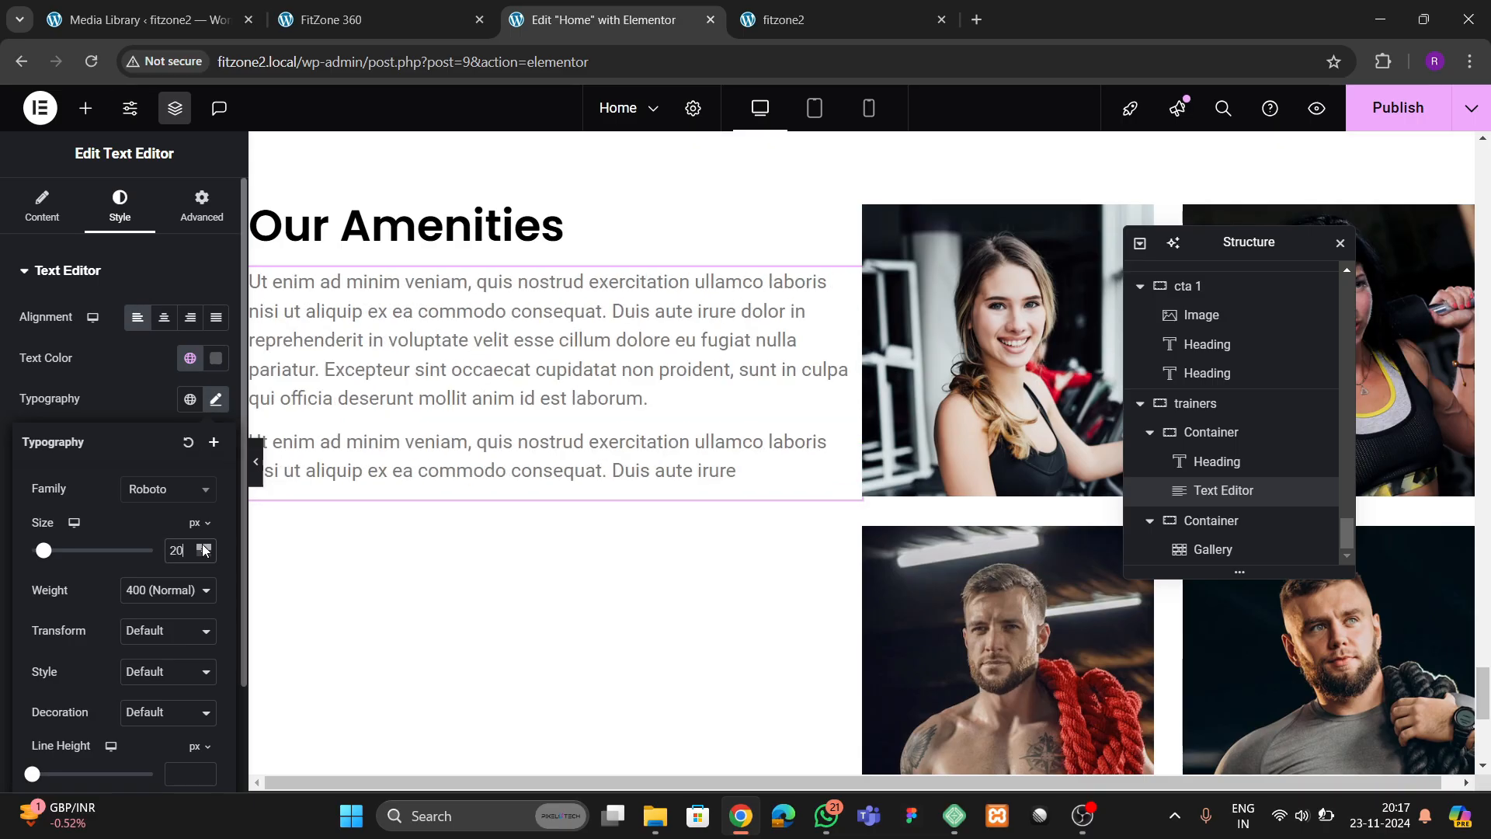
pyautogui.click(206, 553)
pyautogui.click(205, 553)
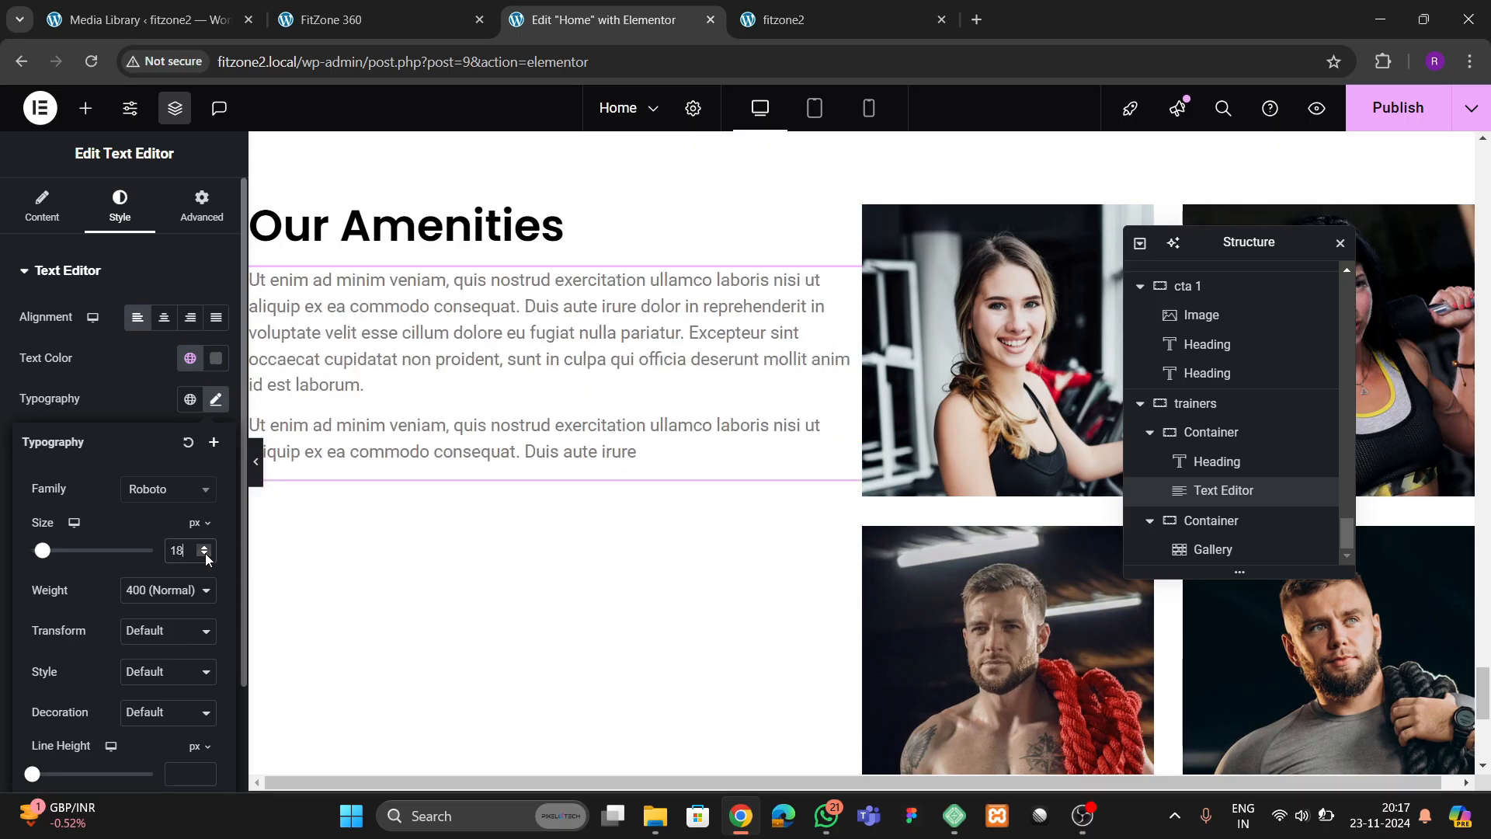
pyautogui.click(205, 553)
# Give the trainers description a custom width of 84% and compare it with the reference's Our Trainers text
pyautogui.click(202, 206)
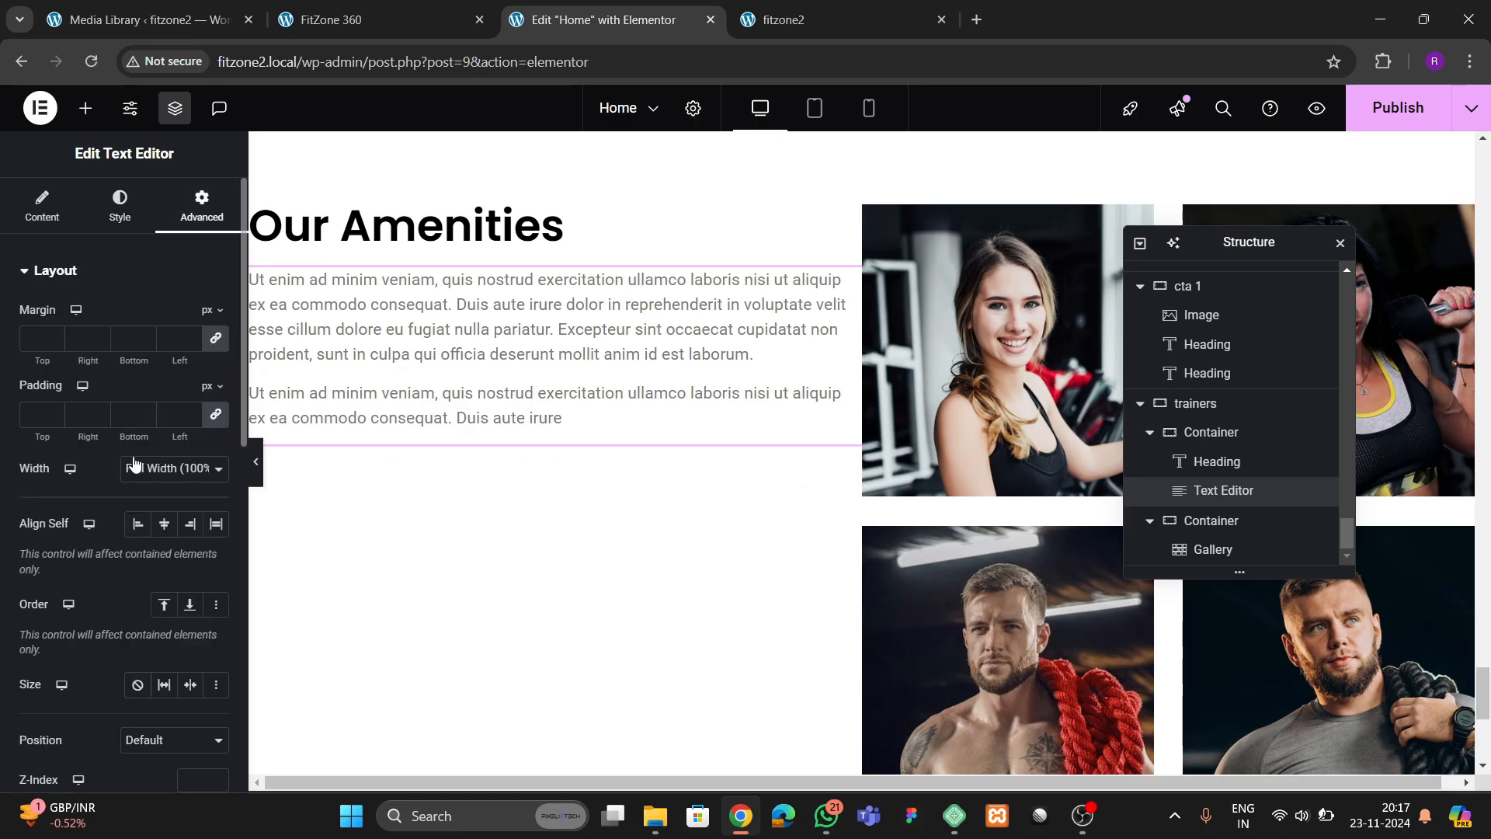
pyautogui.click(148, 478)
pyautogui.click(154, 556)
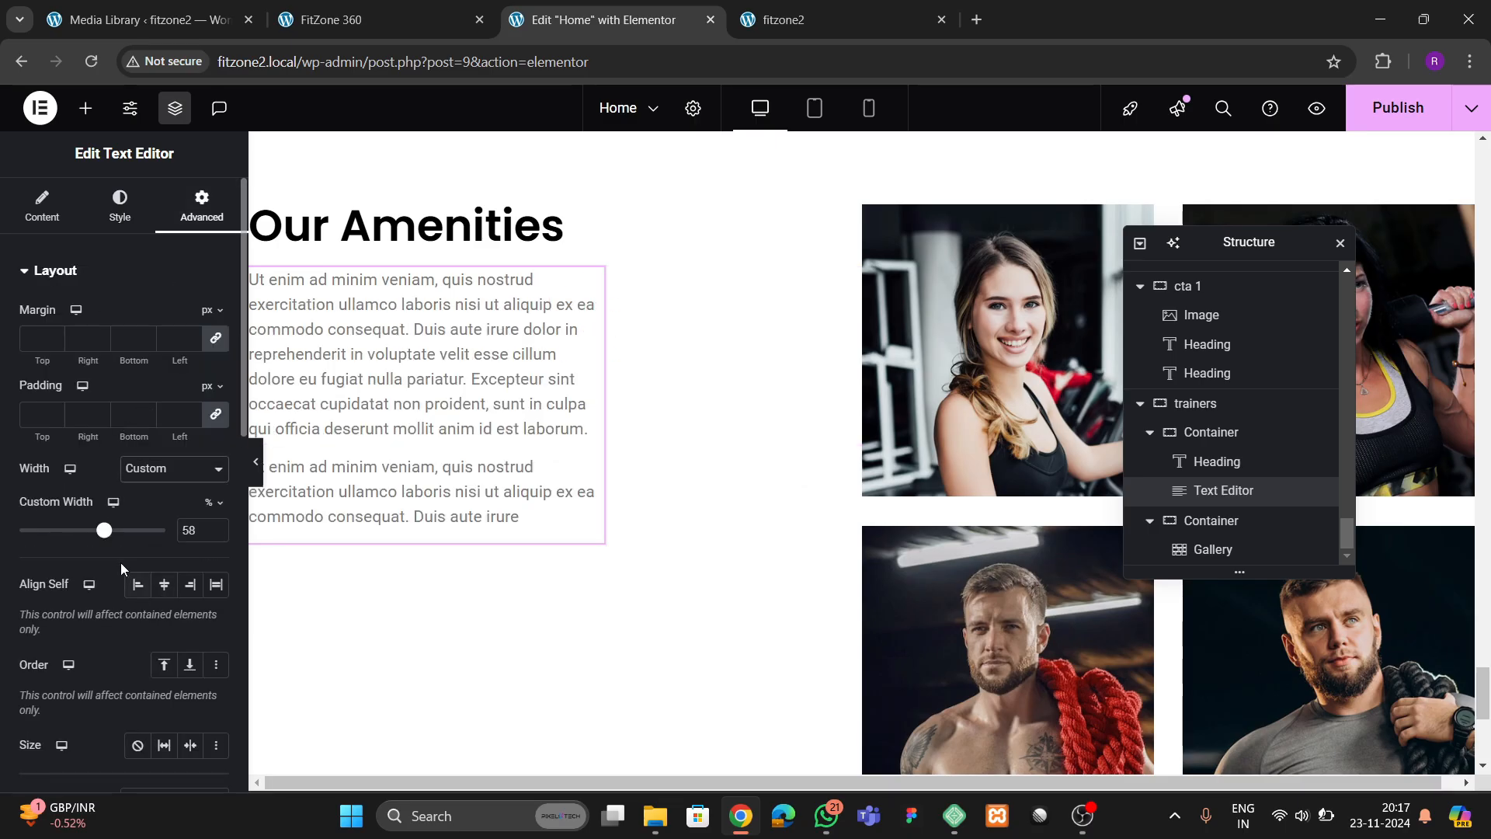
pyautogui.moveTo(108, 538); pyautogui.dragTo(147, 553)
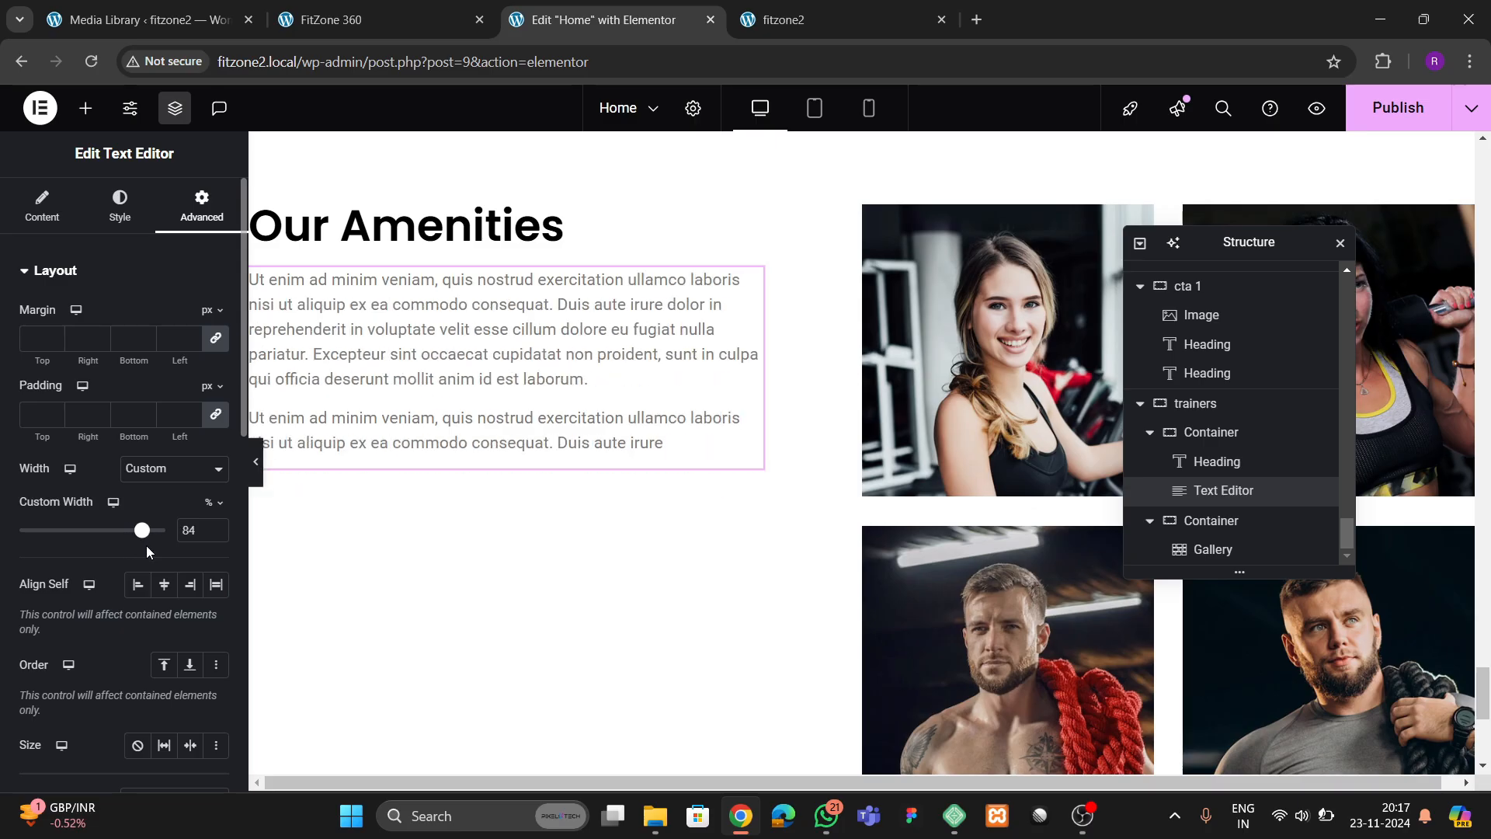
pyautogui.click(331, 19)
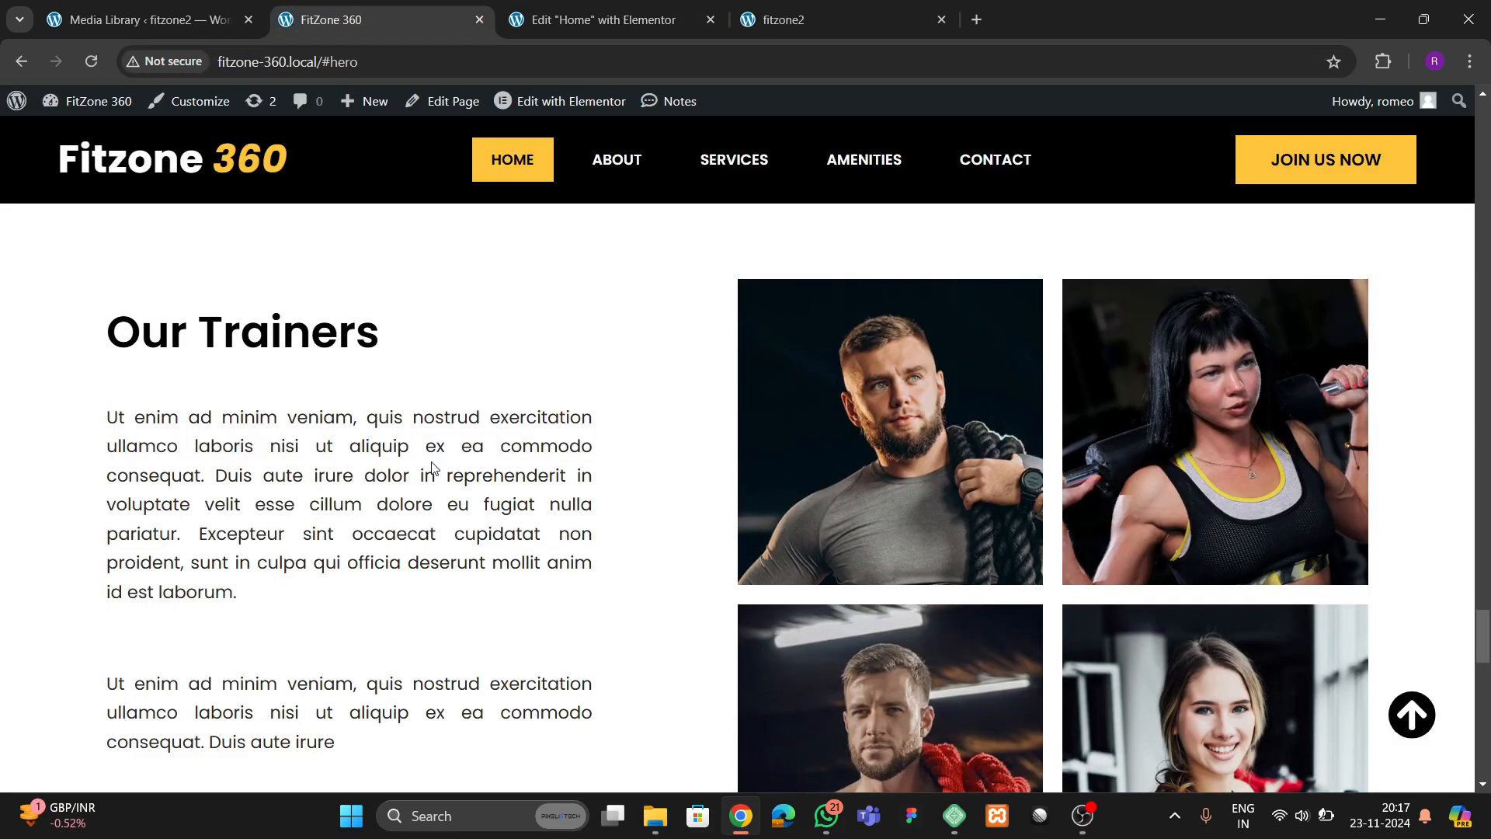
pyautogui.click(592, 23)
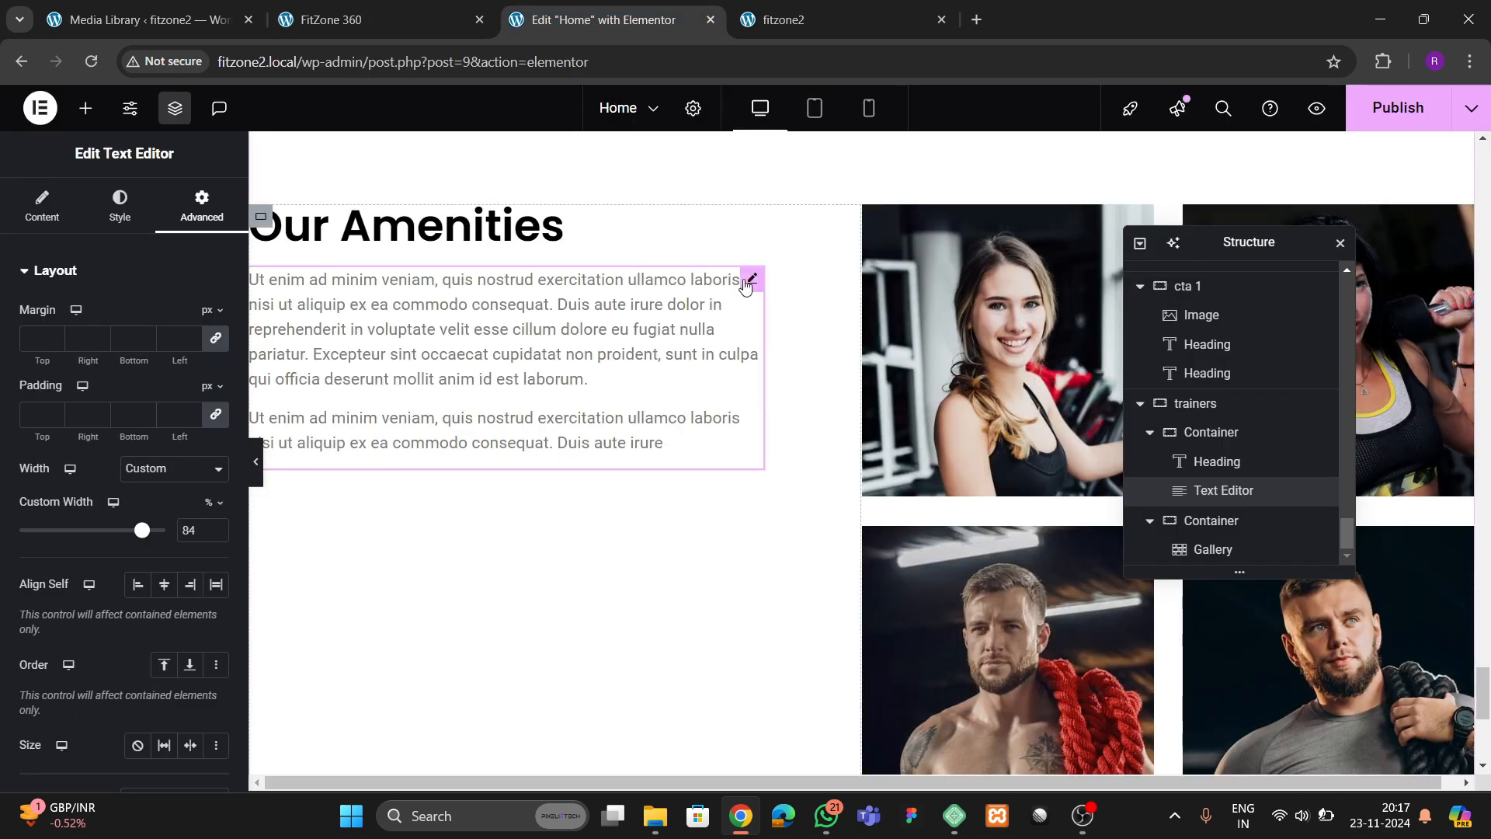
# Set the trainers description's font size to 19 px and line height to 42 px, then compare it with the reference's Our Trainers text
pyautogui.click(120, 206)
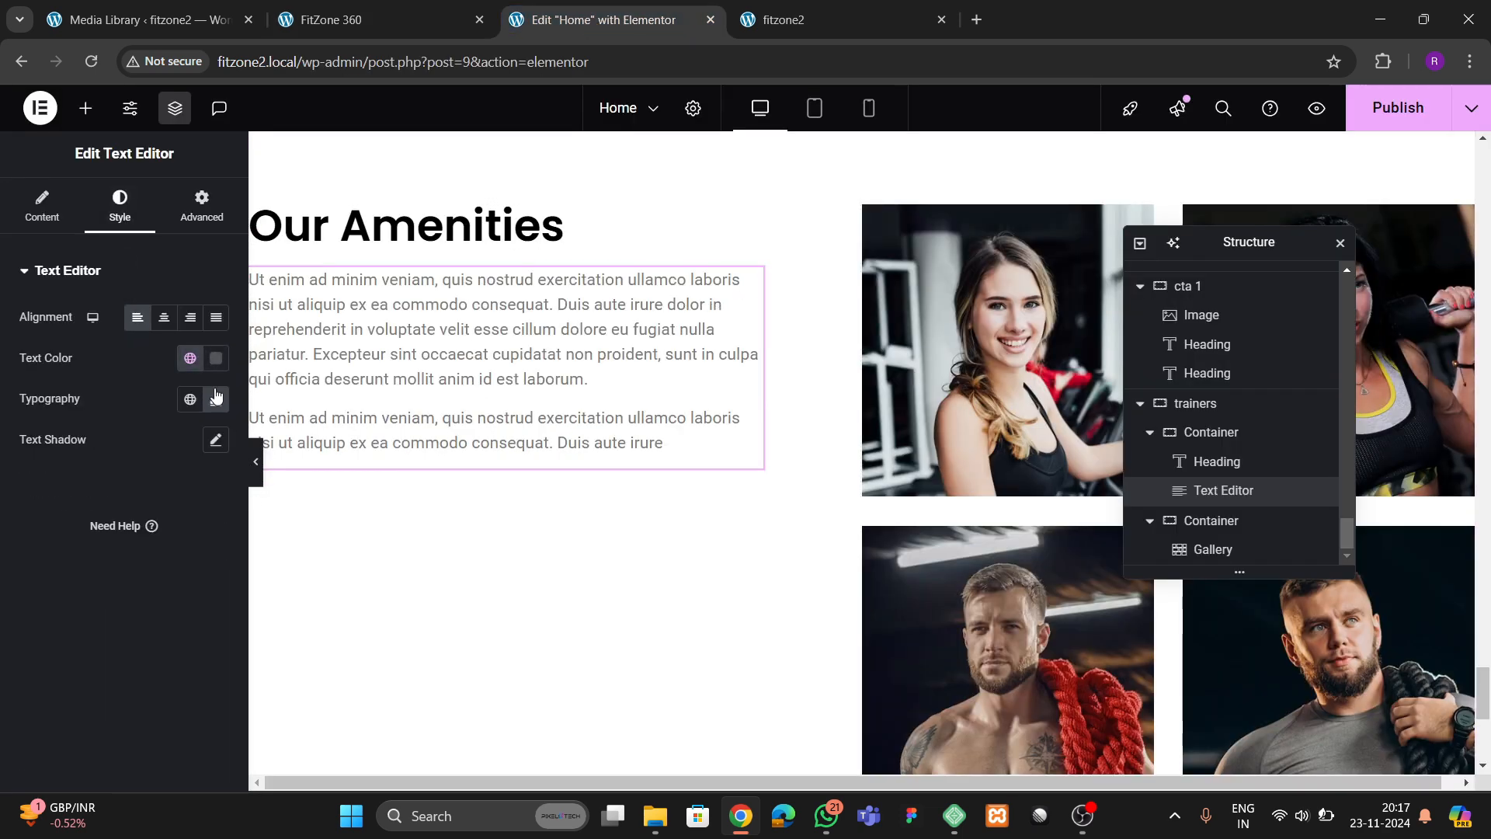
pyautogui.click(216, 399)
pyautogui.click(207, 548)
pyautogui.click(207, 548)
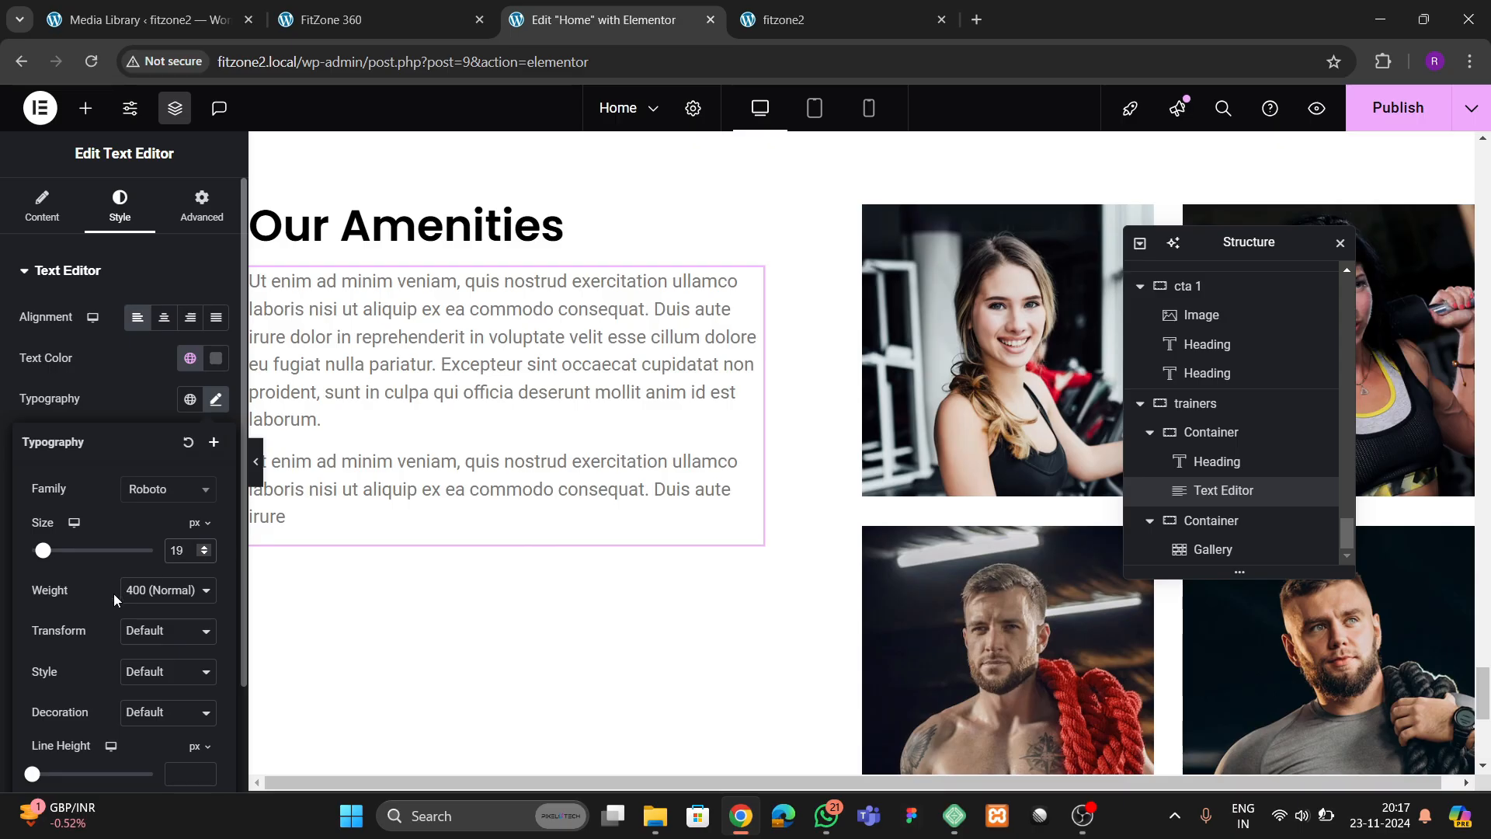
pyautogui.scroll(-2, 114, 594)
pyautogui.click(202, 645)
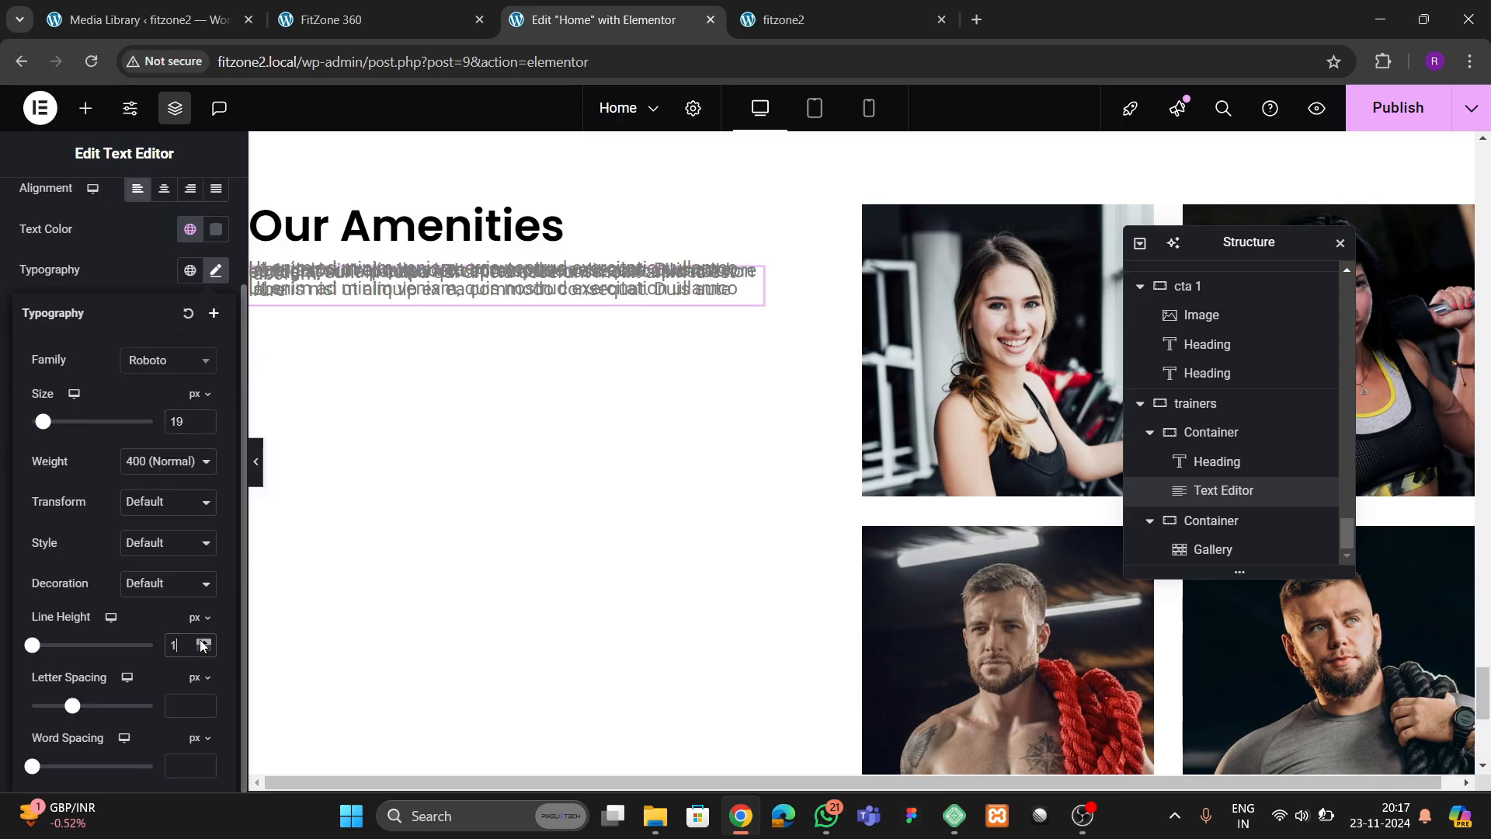
pyautogui.click(202, 645)
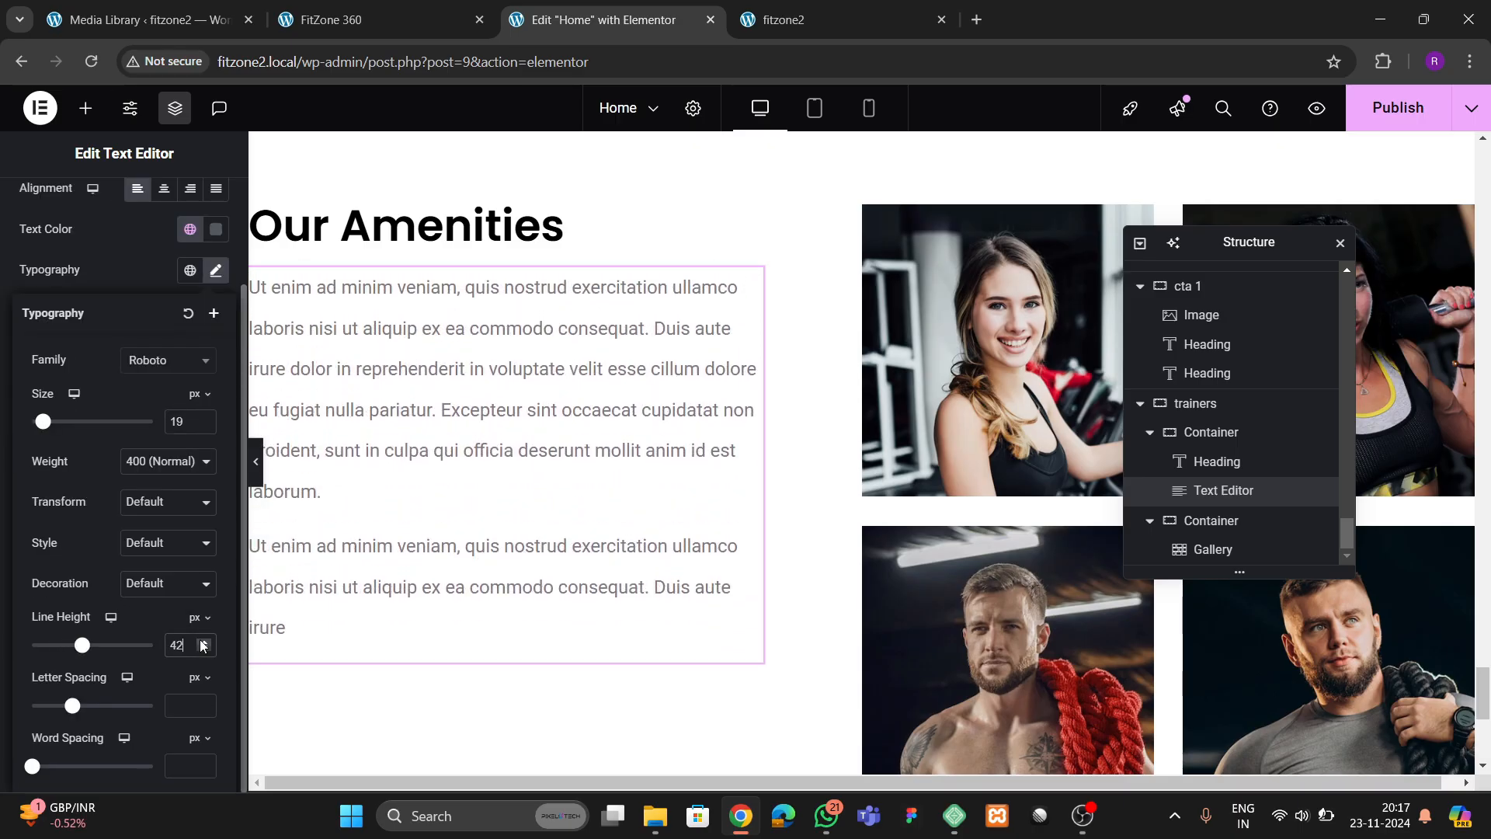
pyautogui.click(373, 20)
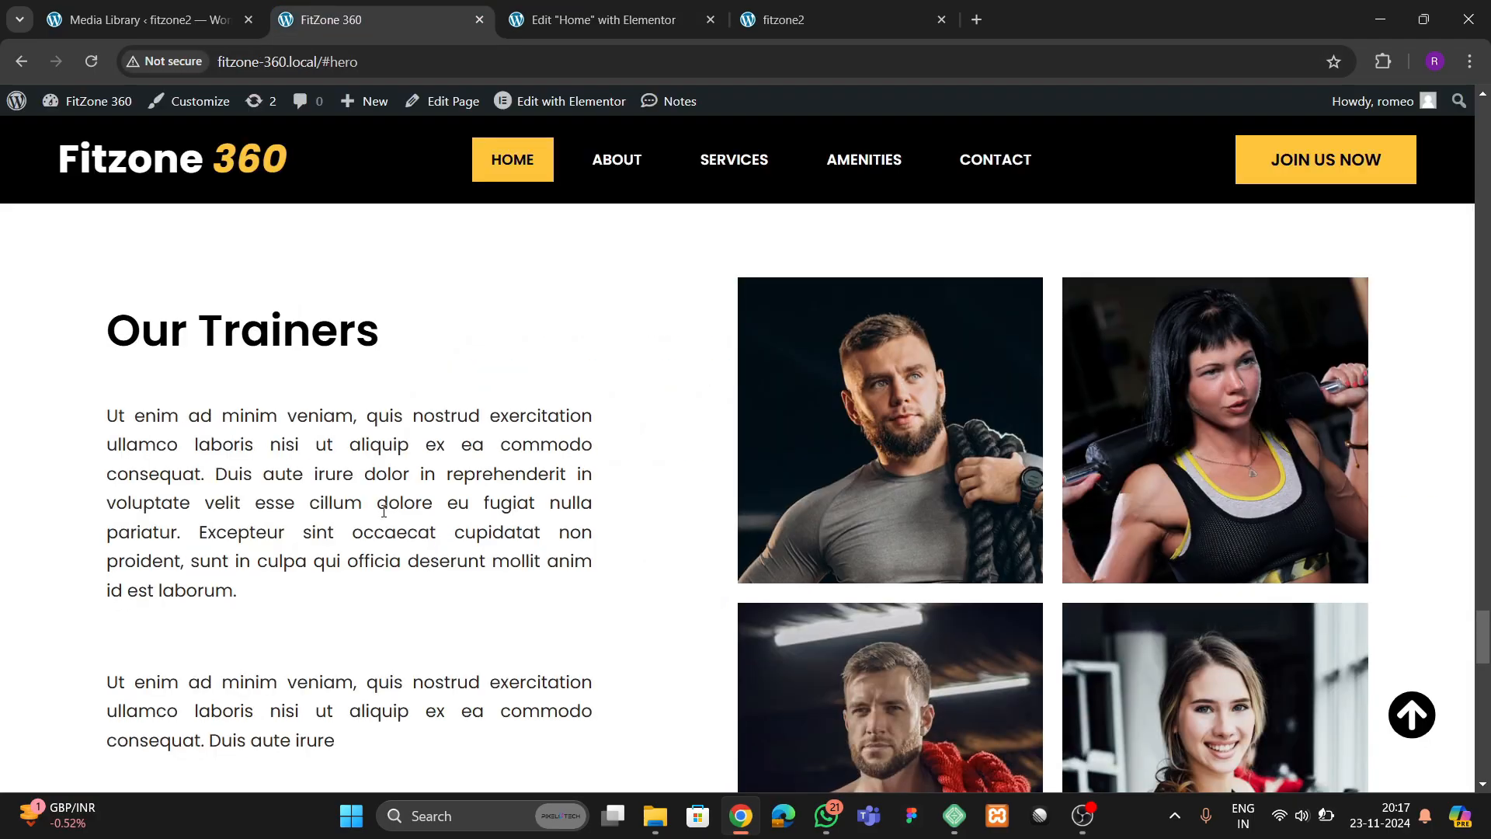
pyautogui.scroll(-5, 376, 355)
pyautogui.click(549, 34)
pyautogui.scroll(-10, 814, 454)
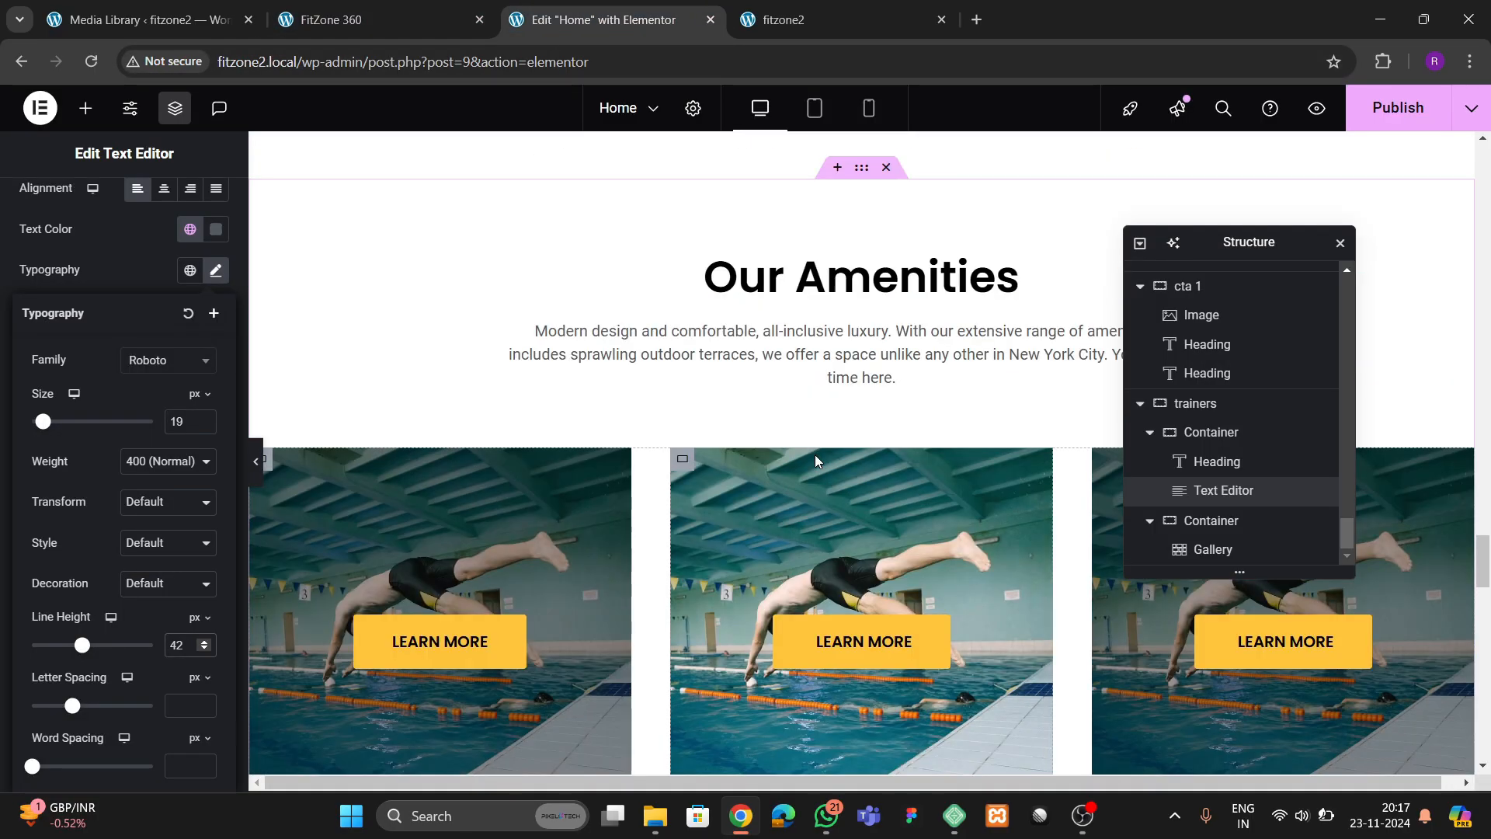
pyautogui.scroll(-4, 814, 454)
pyautogui.click(843, 351)
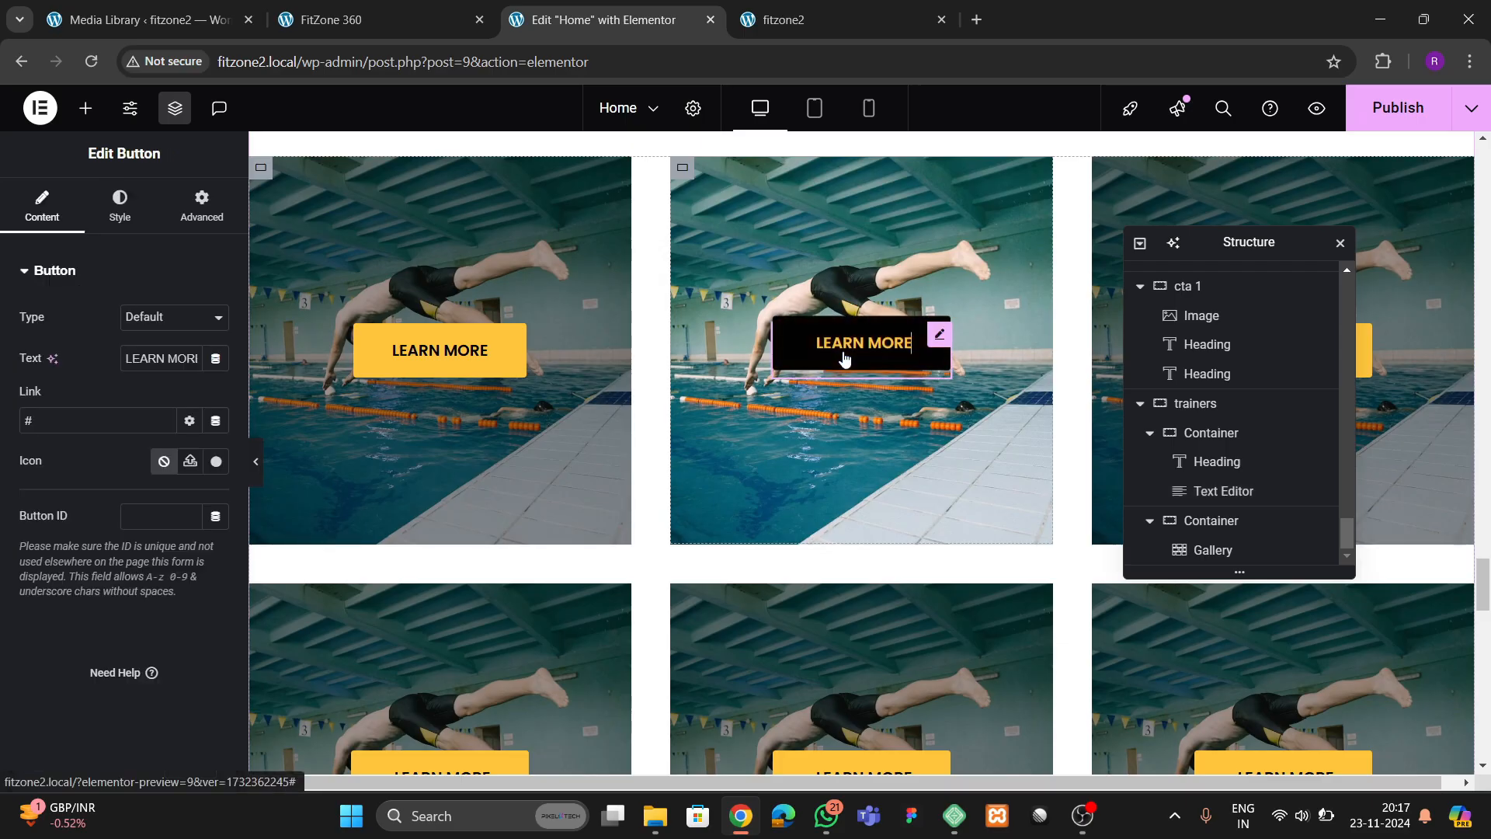
pyautogui.rightClick(842, 348)
# Copy the LEARN MORE button from the "Inviting & inspiring" section and paste it below the trainers description
pyautogui.scroll(3, 596, 327)
pyautogui.scroll(10, 597, 328)
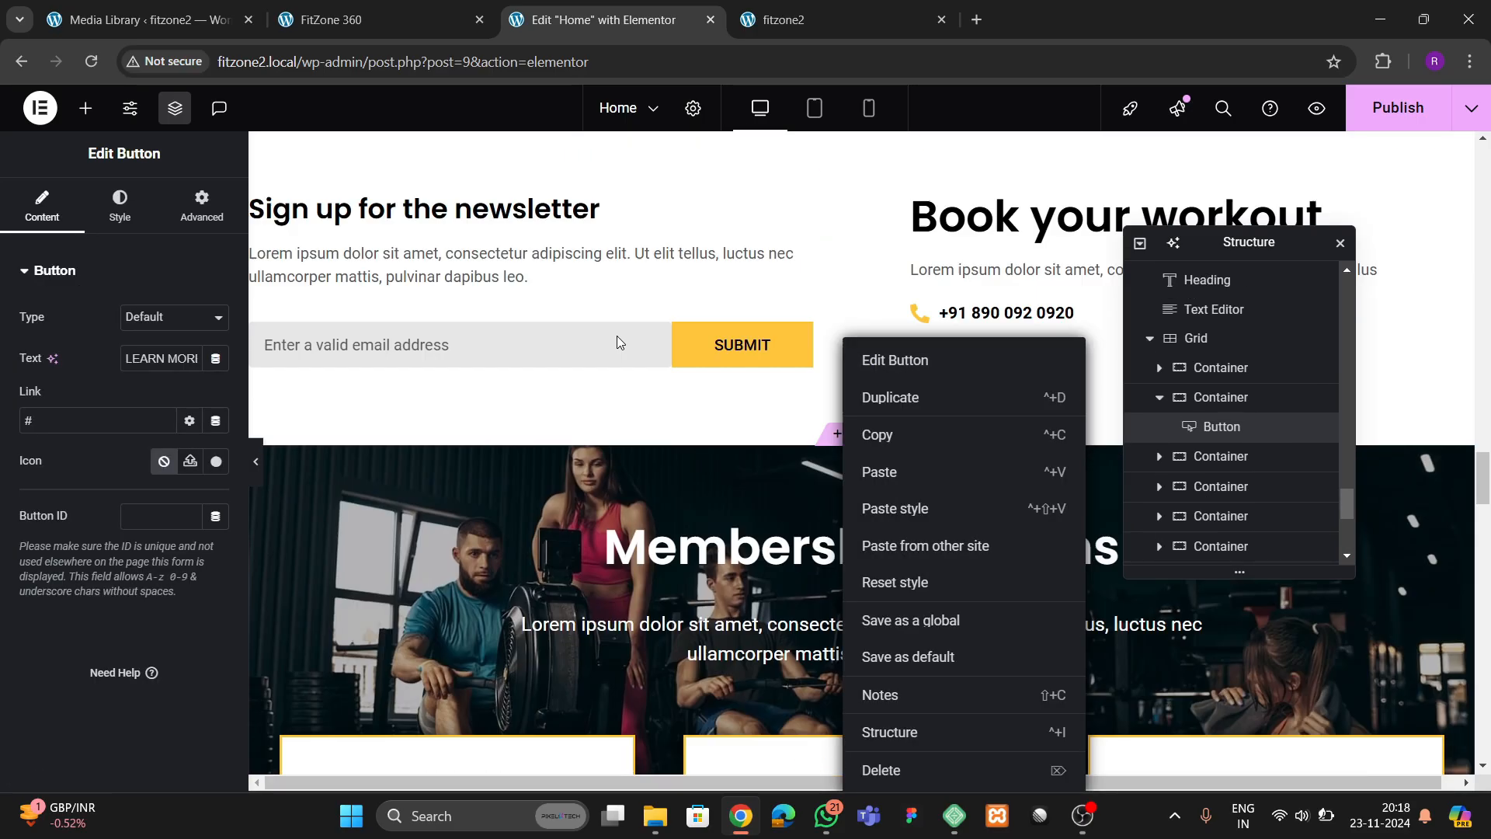
pyautogui.scroll(10, 619, 337)
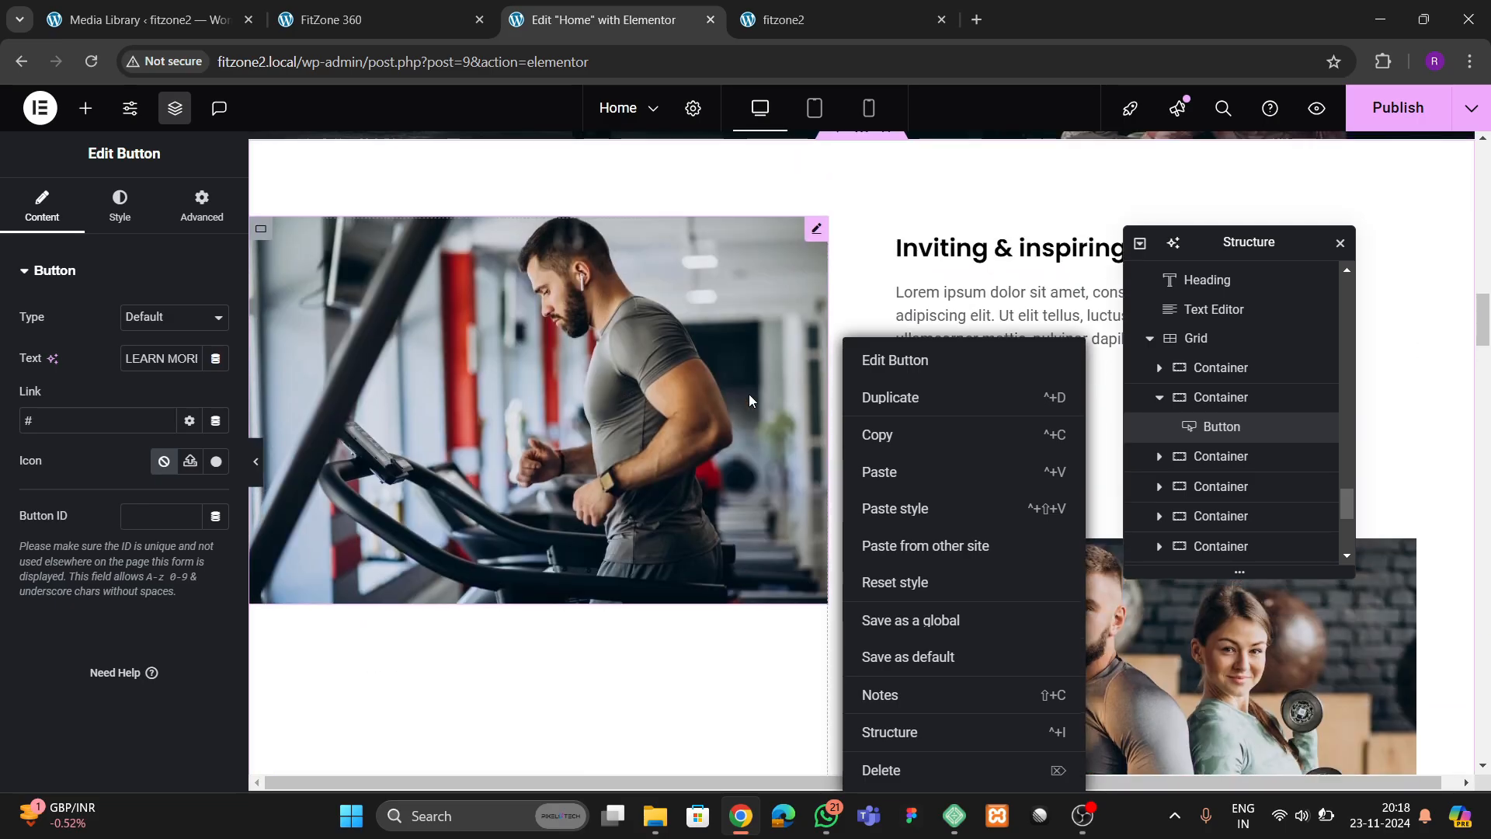
pyautogui.click(923, 317)
pyautogui.rightClick(979, 423)
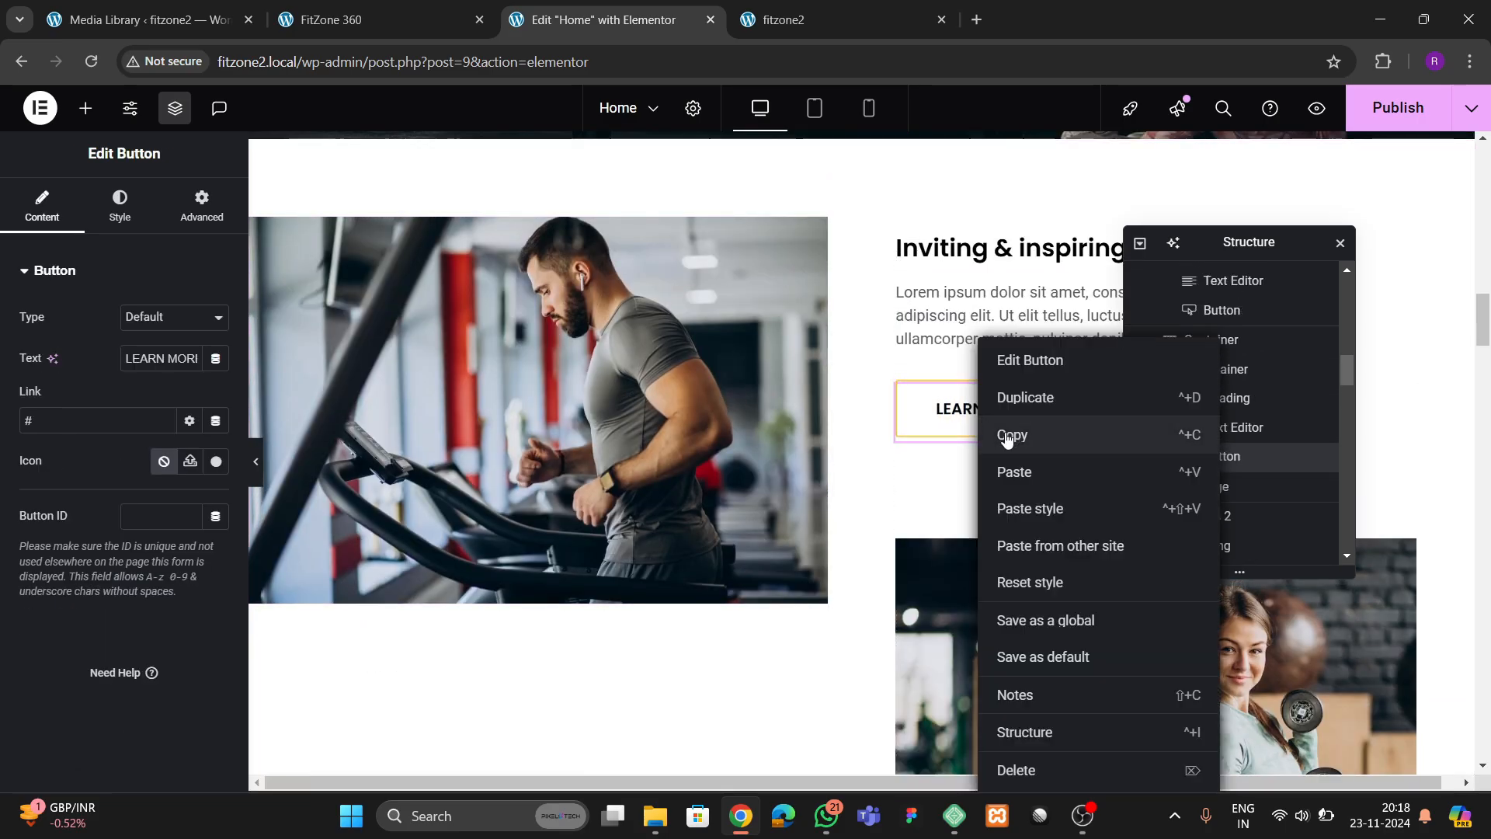
pyautogui.click(1008, 436)
pyautogui.scroll(-12, 664, 417)
pyautogui.scroll(-15, 663, 417)
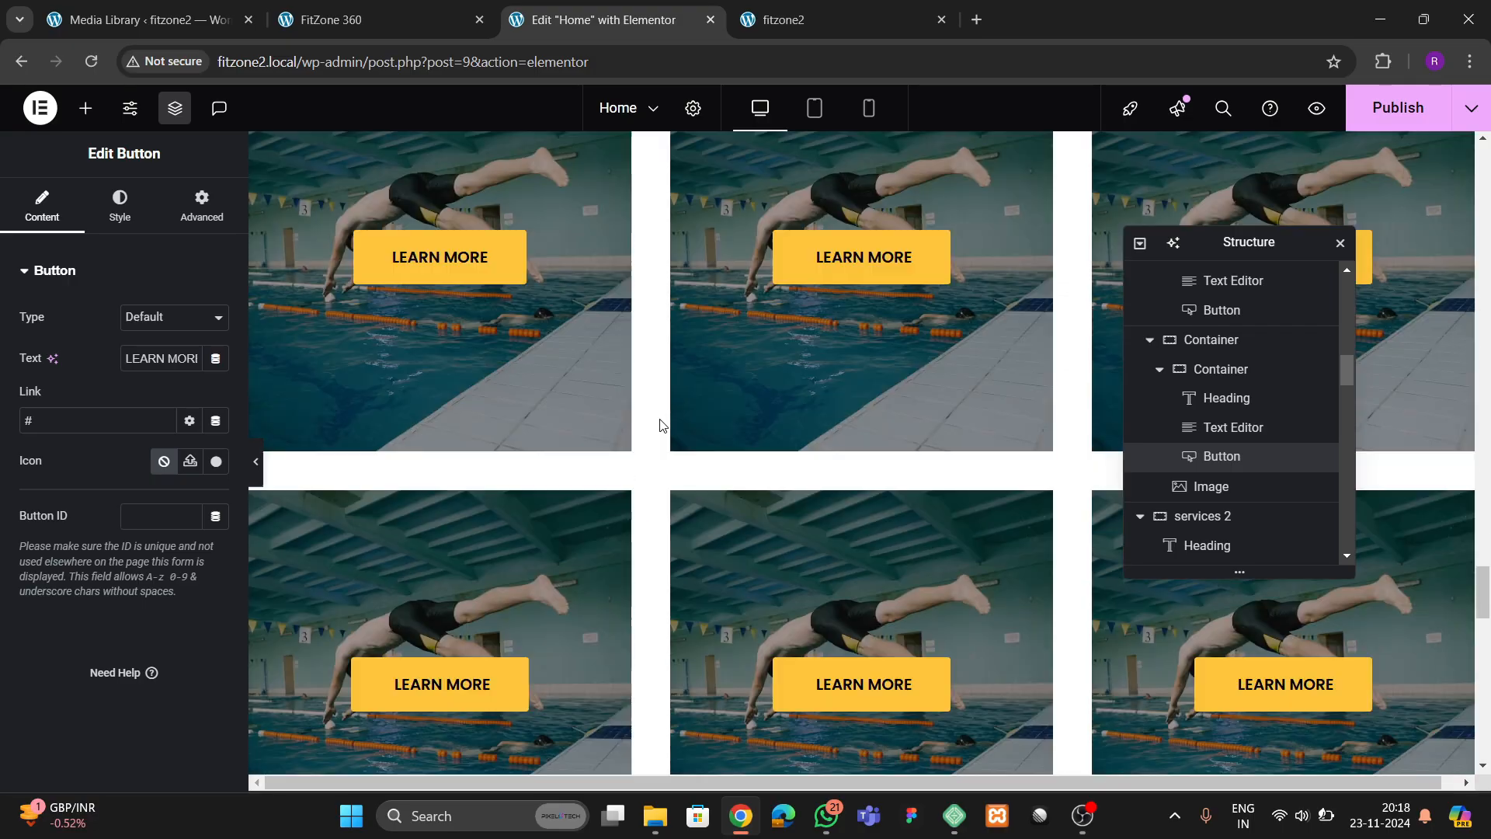
pyautogui.scroll(-4, 661, 404)
pyautogui.scroll(4, 519, 373)
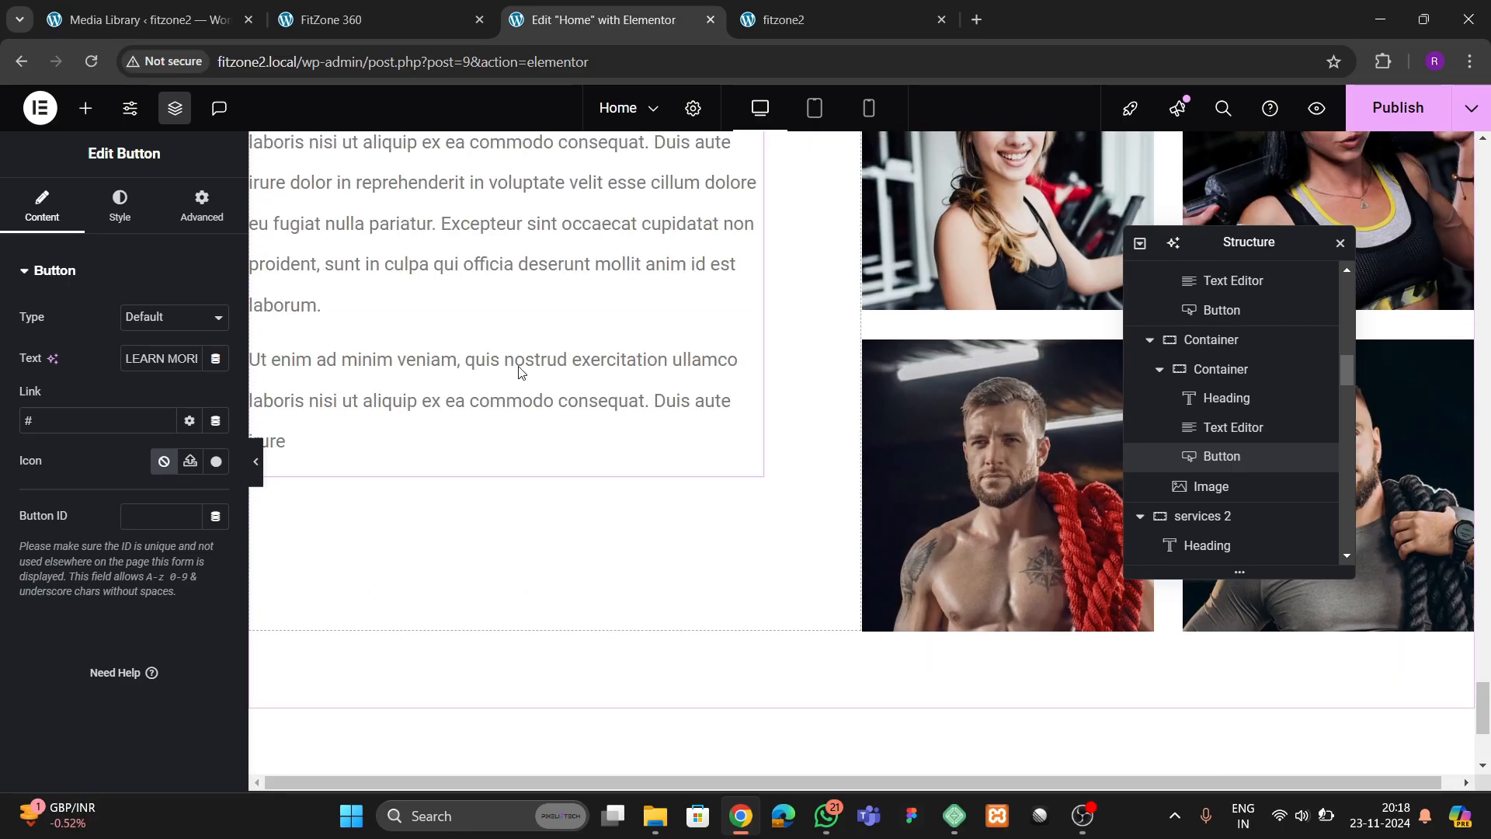
pyautogui.rightClick(520, 374)
pyautogui.click(554, 472)
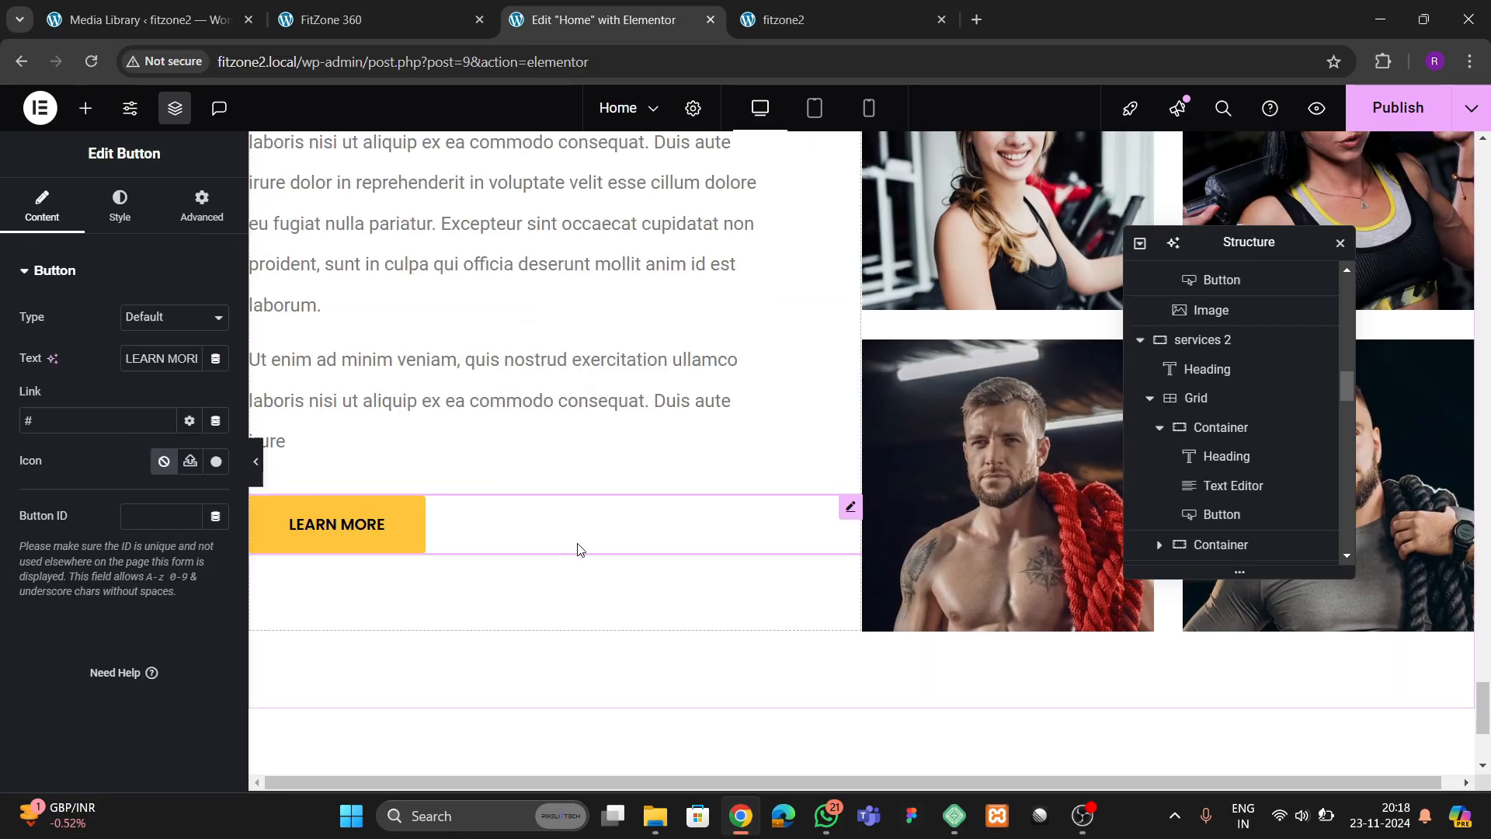
pyautogui.scroll(4, 576, 543)
pyautogui.scroll(-3, 576, 543)
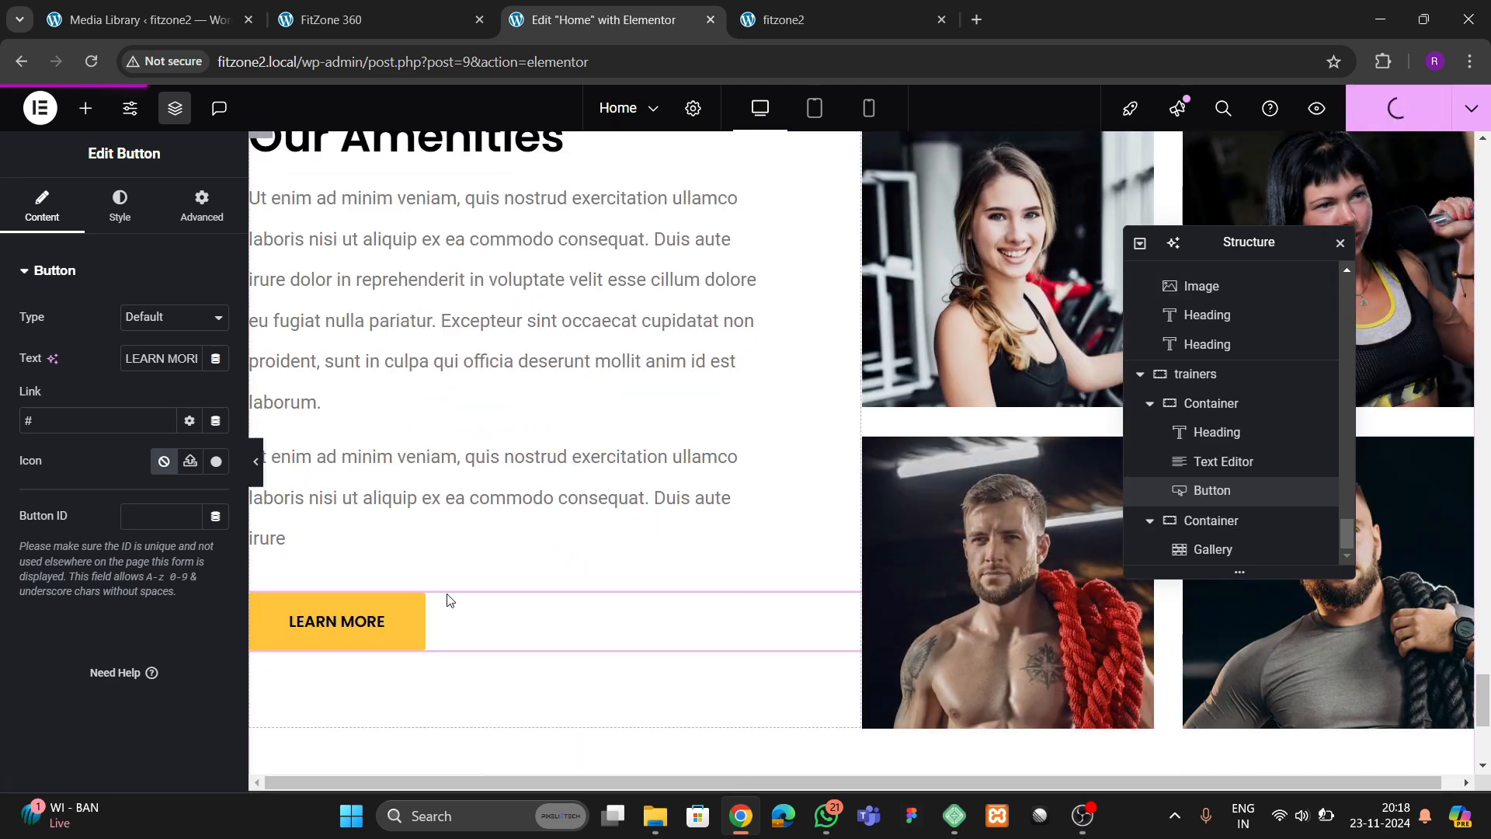
# Give the trainers LEARN MORE button a top margin of 60 px and publish the page
pyautogui.click(201, 206)
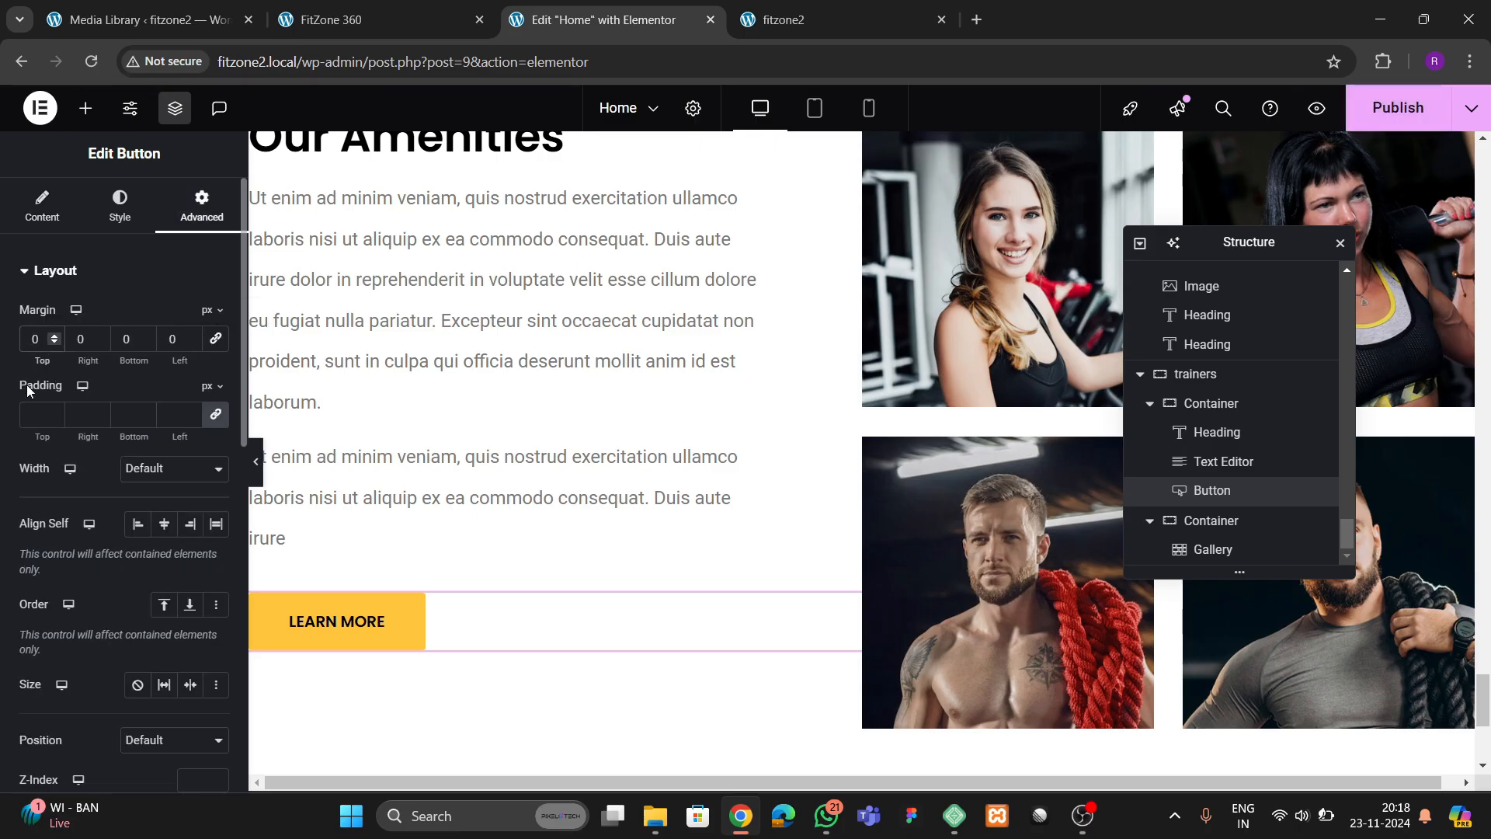
pyautogui.write('4')
pyautogui.press('BackSpace')
pyautogui.write('6')
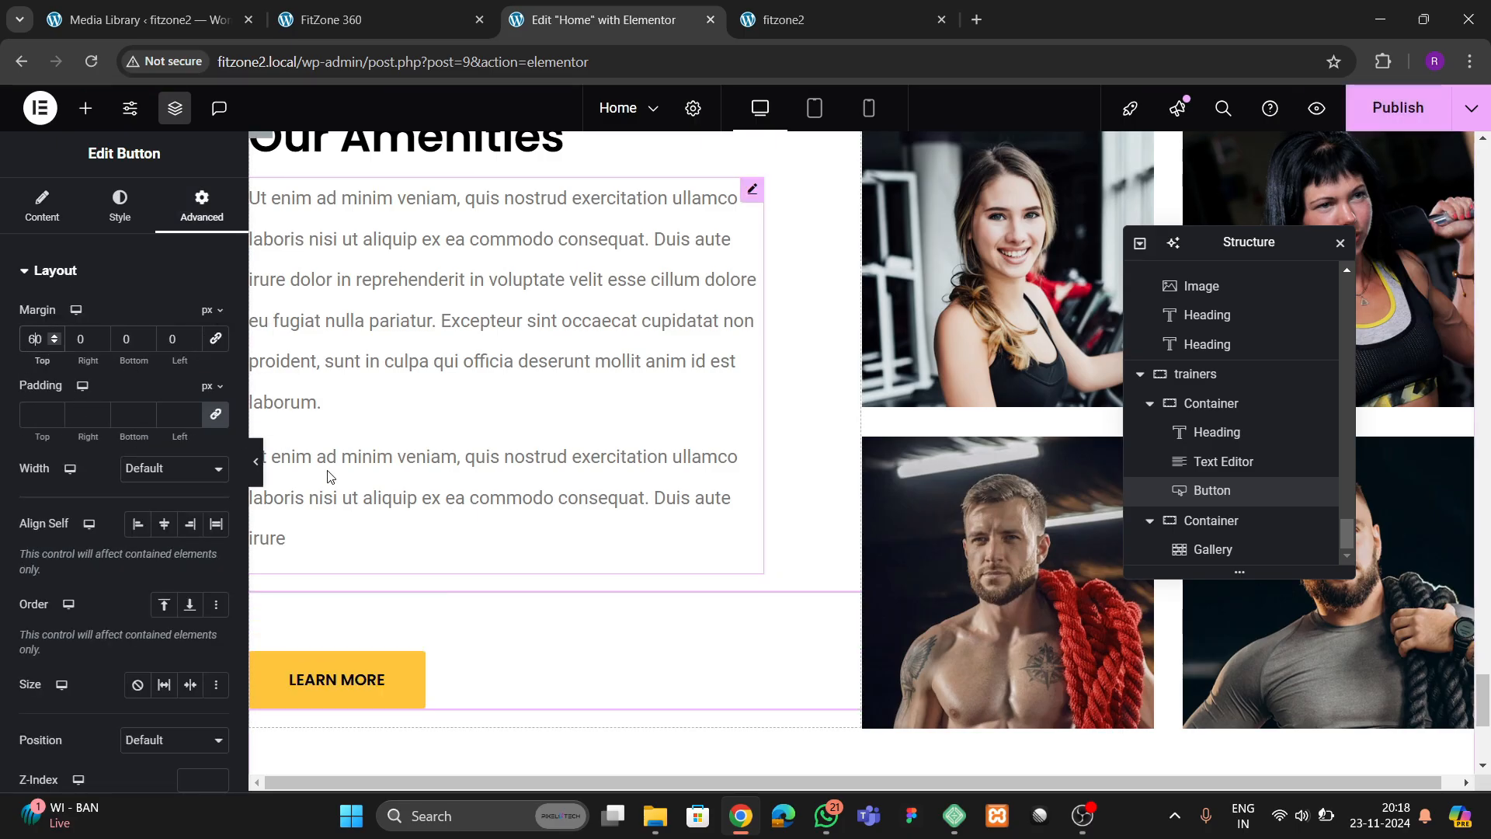
pyautogui.click(1398, 107)
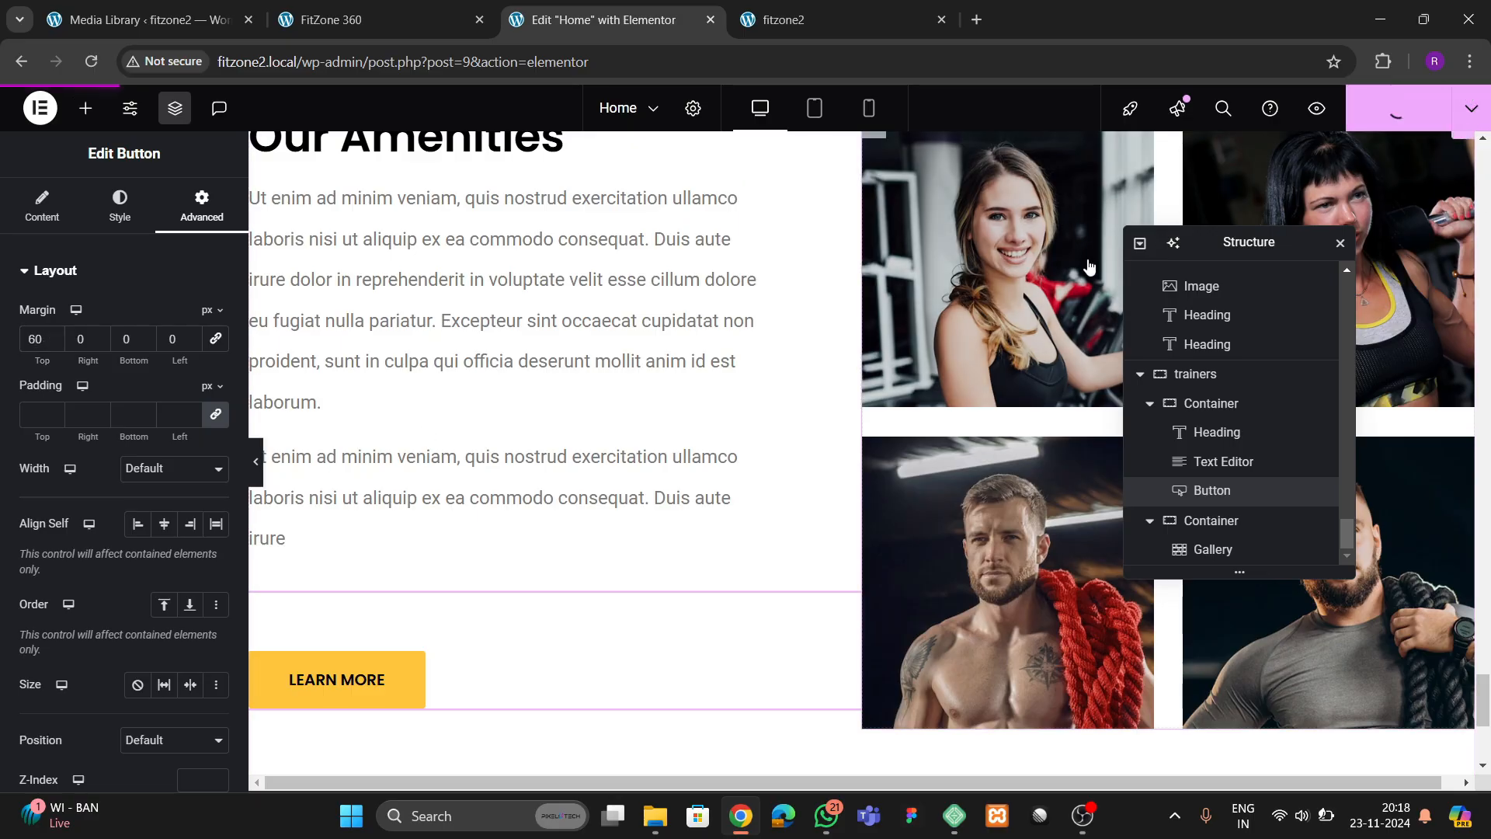
# Reload the live fitzone2 page and examine the trainers section's text, button and gallery
pyautogui.click(832, 24)
pyautogui.click(89, 62)
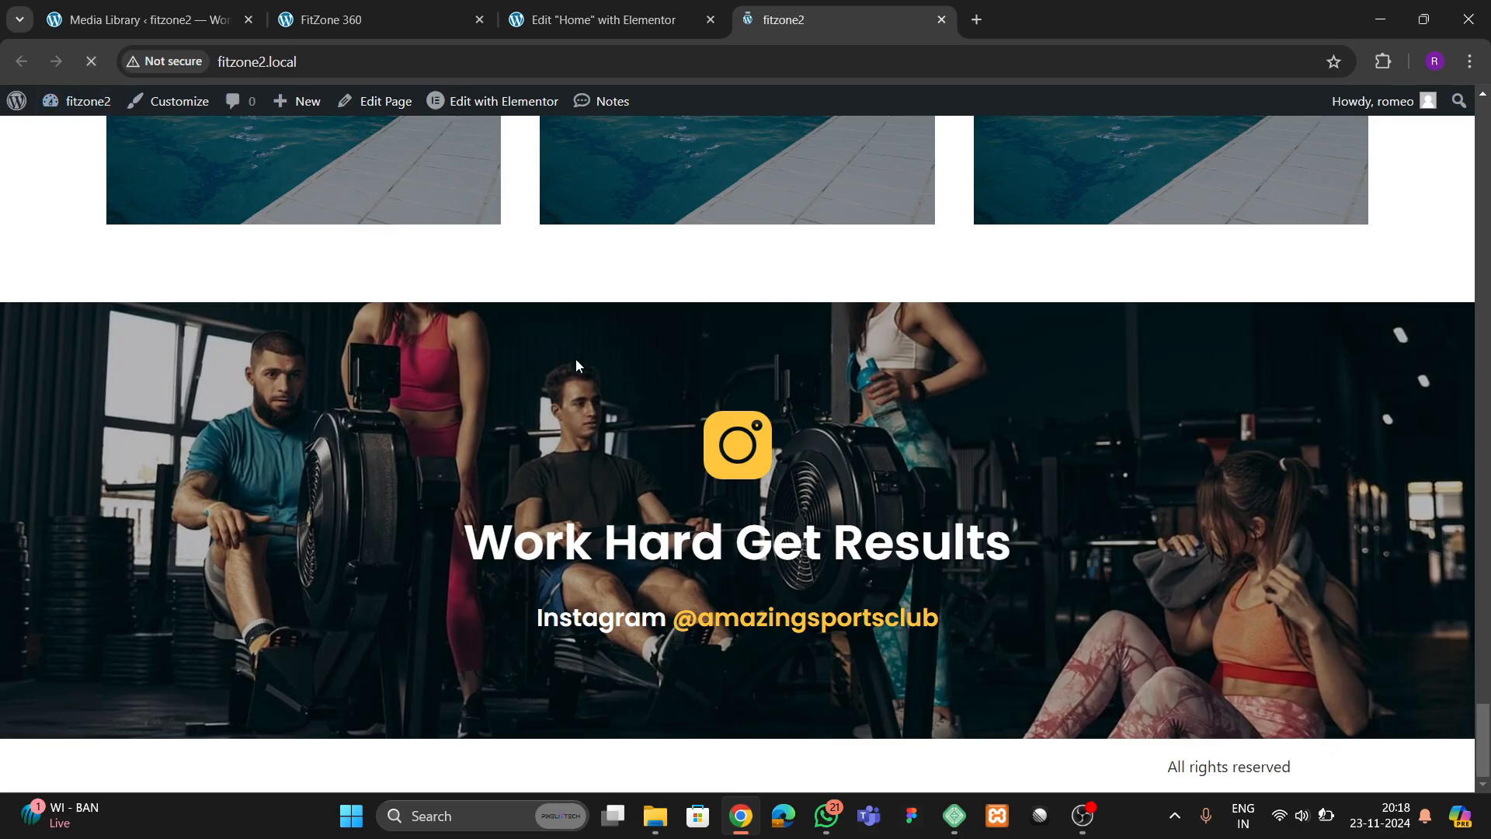
pyautogui.scroll(-4, 683, 449)
pyautogui.scroll(-5, 687, 456)
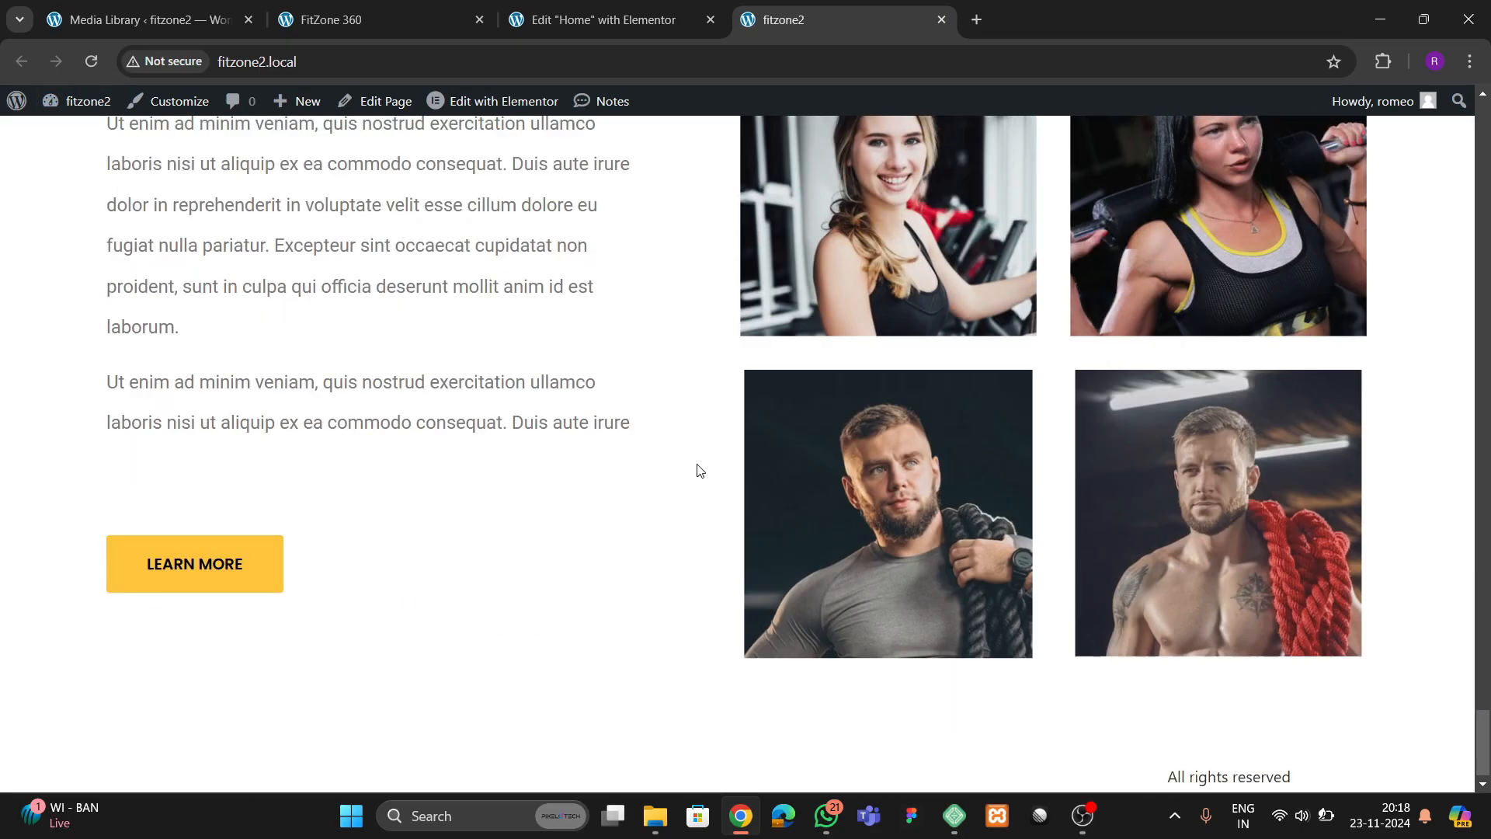
pyautogui.scroll(4, 699, 469)
# Change the trainers section's heading text to "Our Trainers" in the Elementor editor and publish the page
pyautogui.click(565, 32)
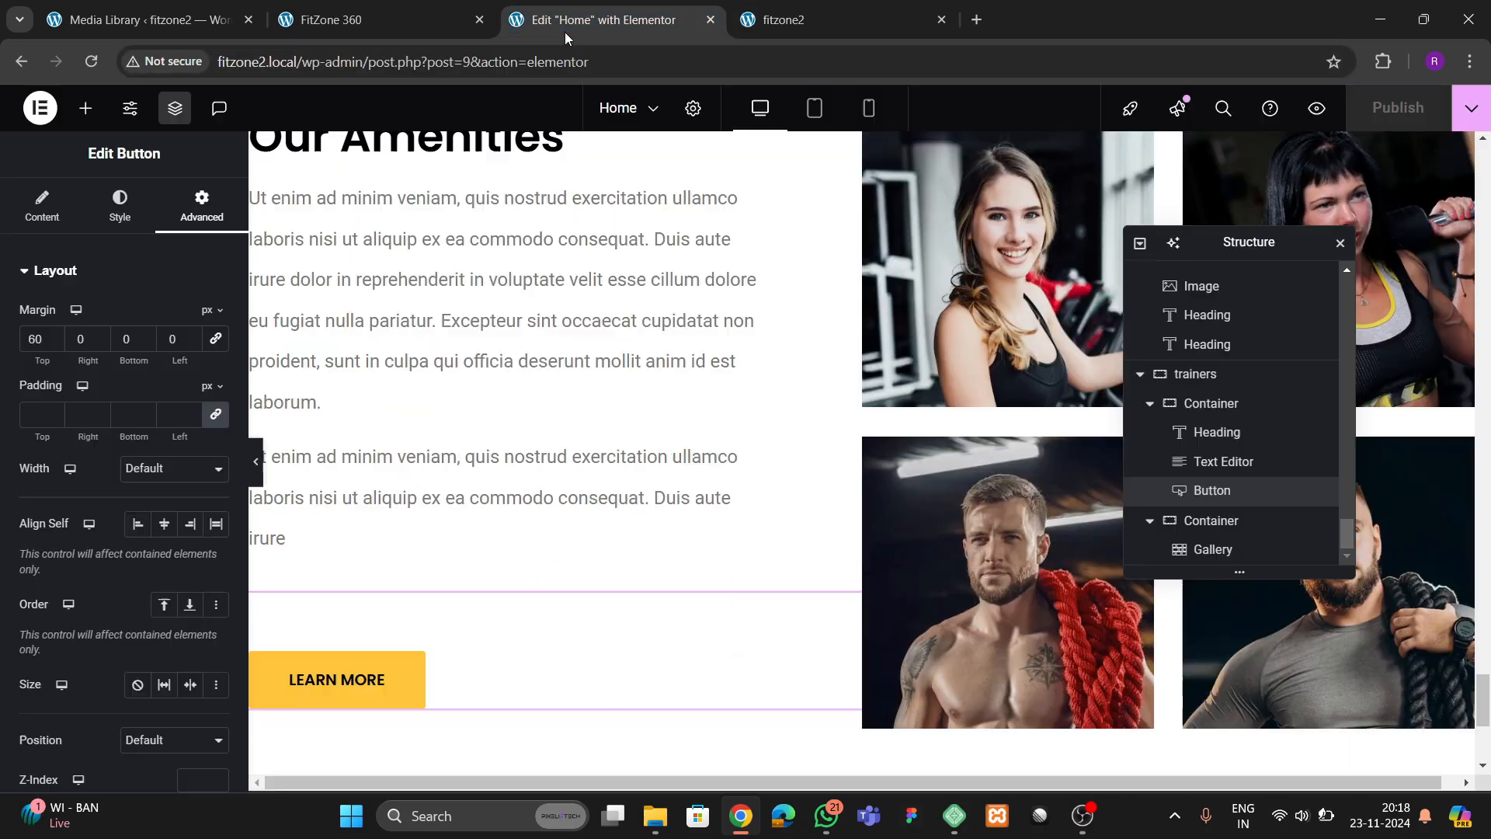
pyautogui.scroll(2, 493, 366)
pyautogui.click(478, 347)
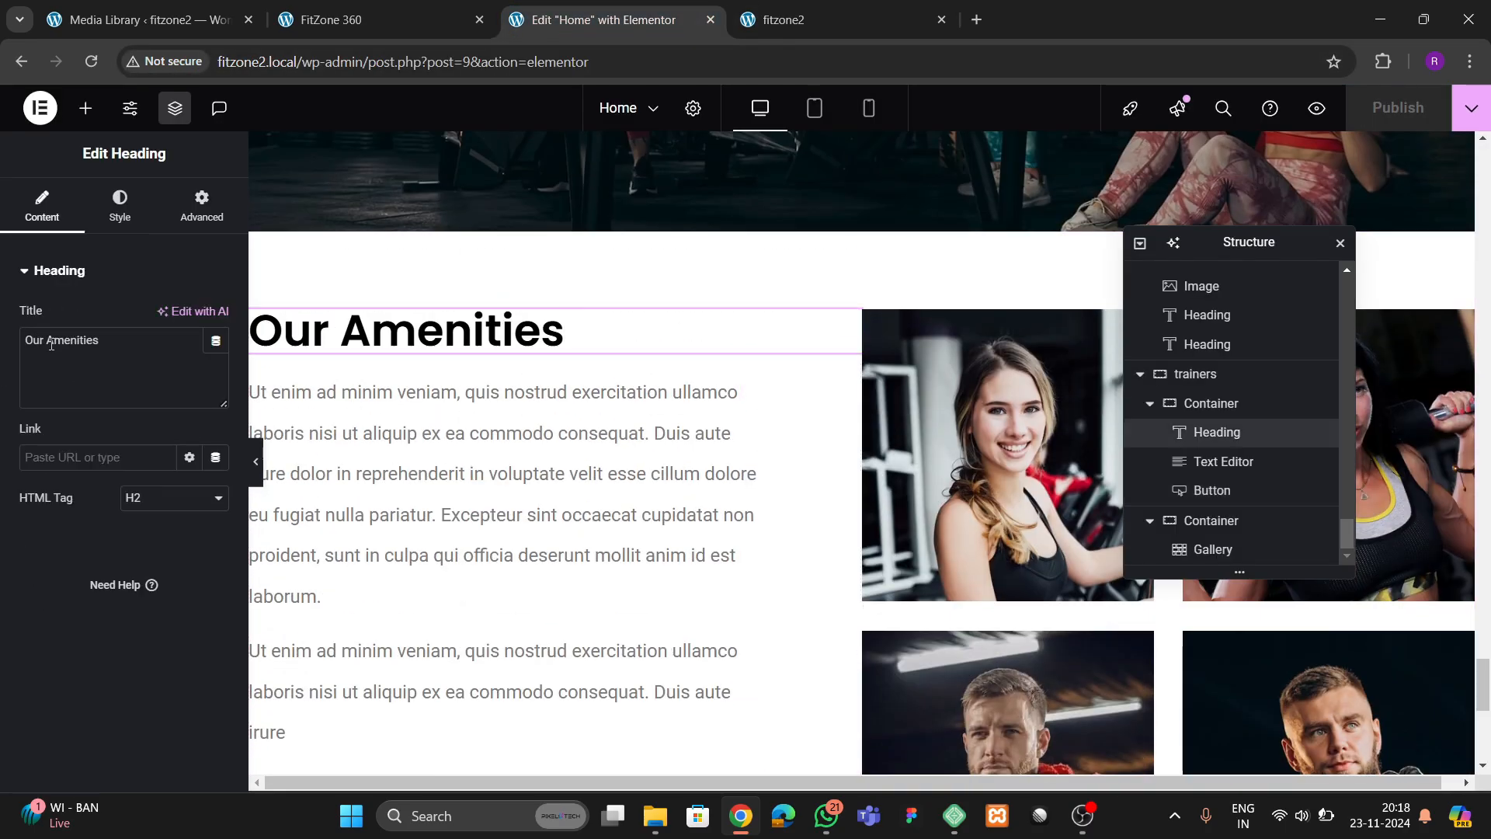
pyautogui.write('Trainers')
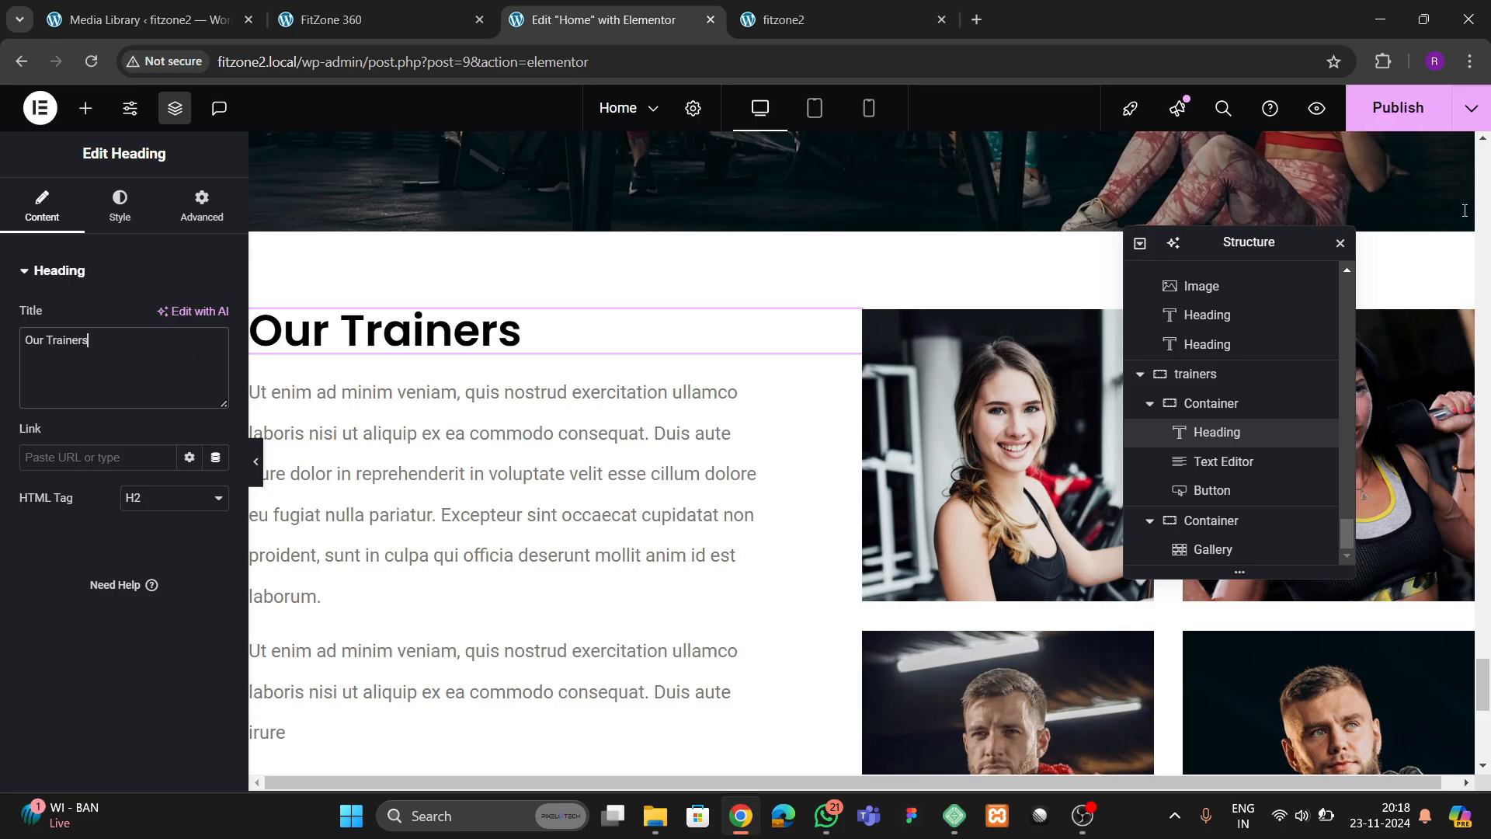
pyautogui.click(1403, 107)
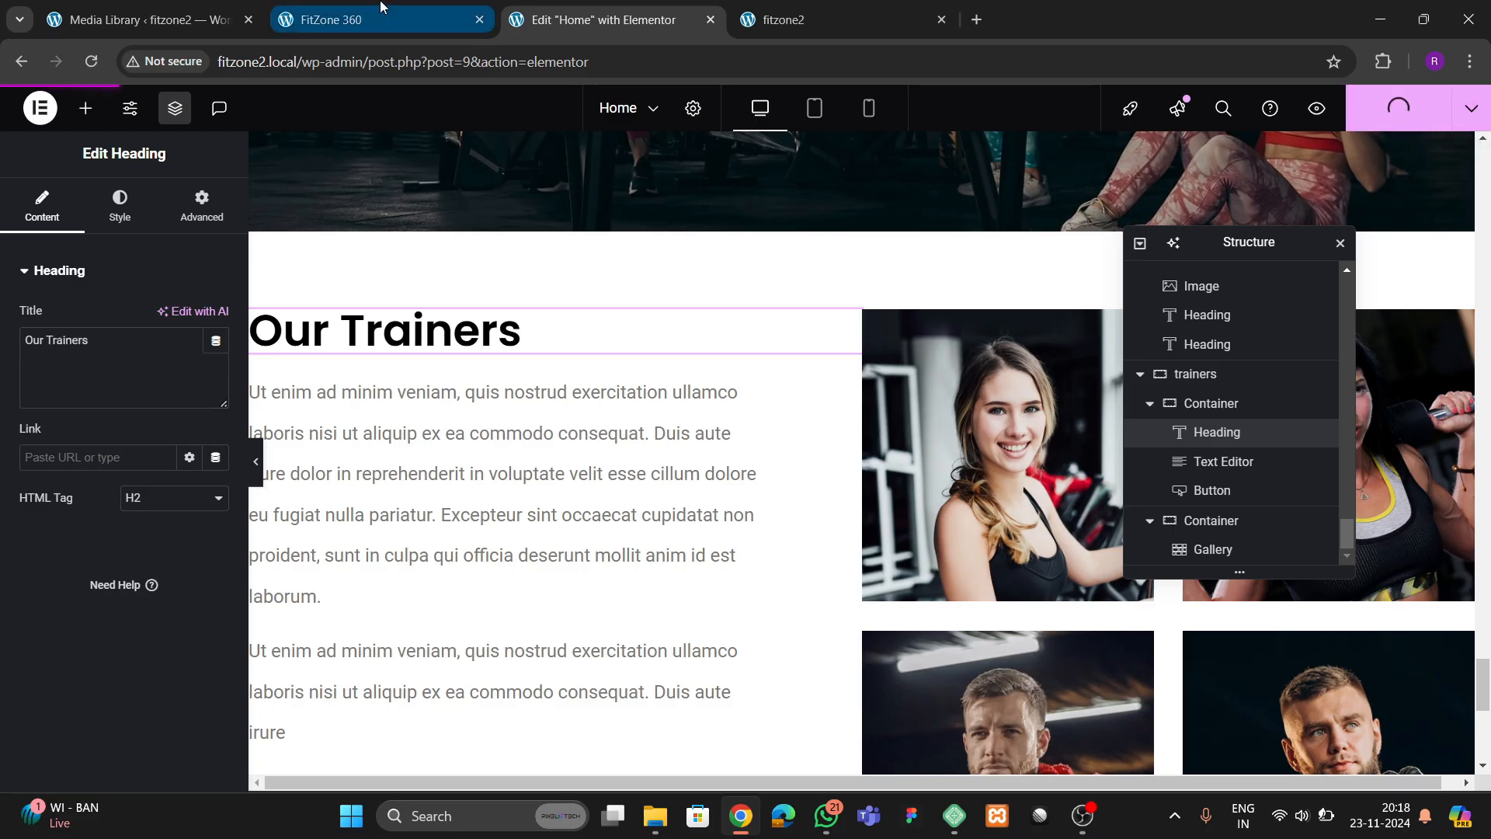
# Check the reference's section after Our Trainers, then copy the cta 1 container and paste it at the end of the page
pyautogui.click(334, 20)
pyautogui.scroll(-6, 572, 432)
pyautogui.scroll(5, 586, 432)
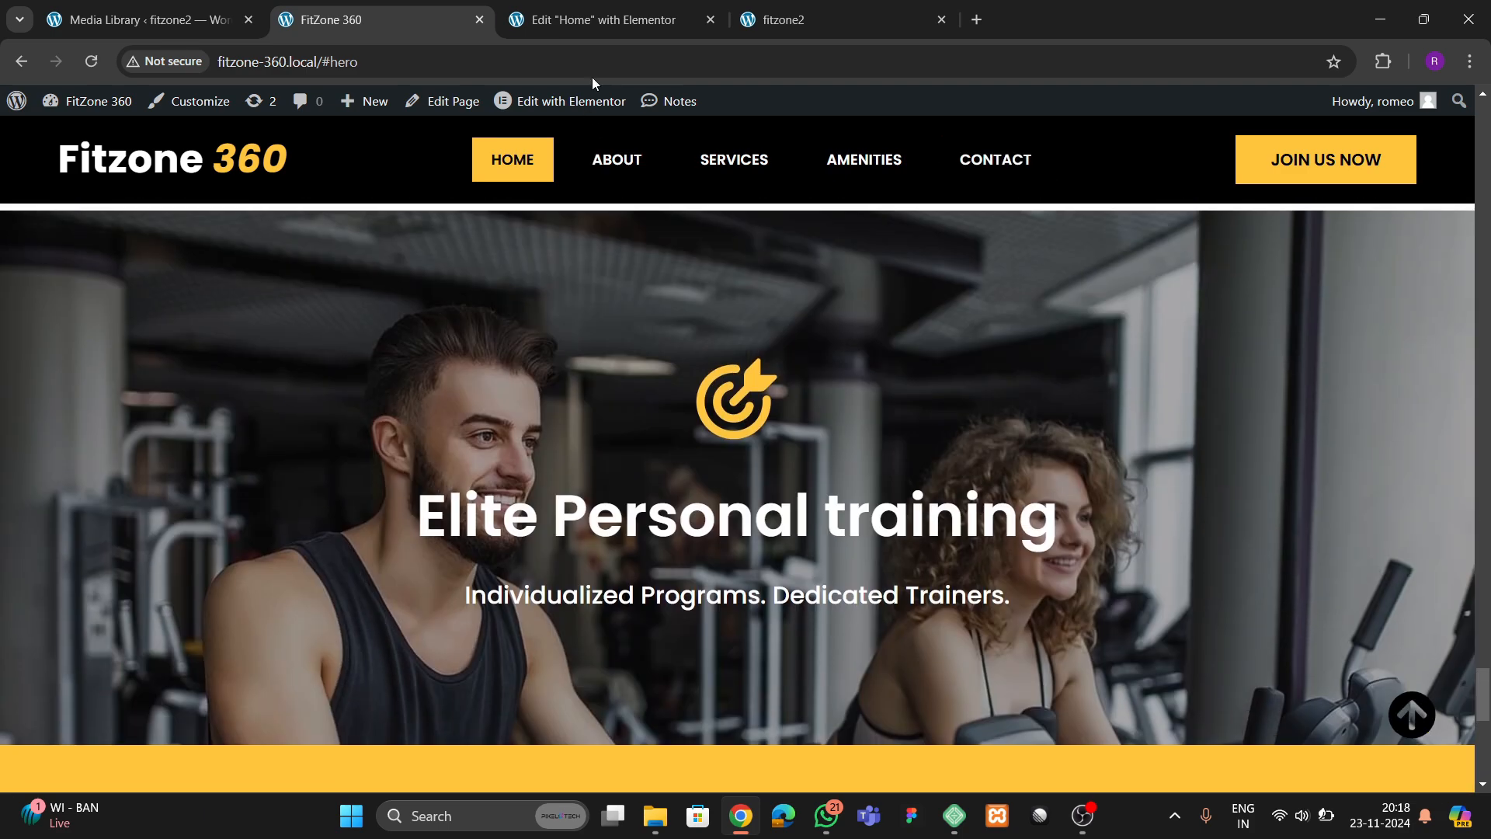
pyautogui.click(606, 20)
pyautogui.scroll(5, 804, 384)
pyautogui.scroll(-3, 816, 440)
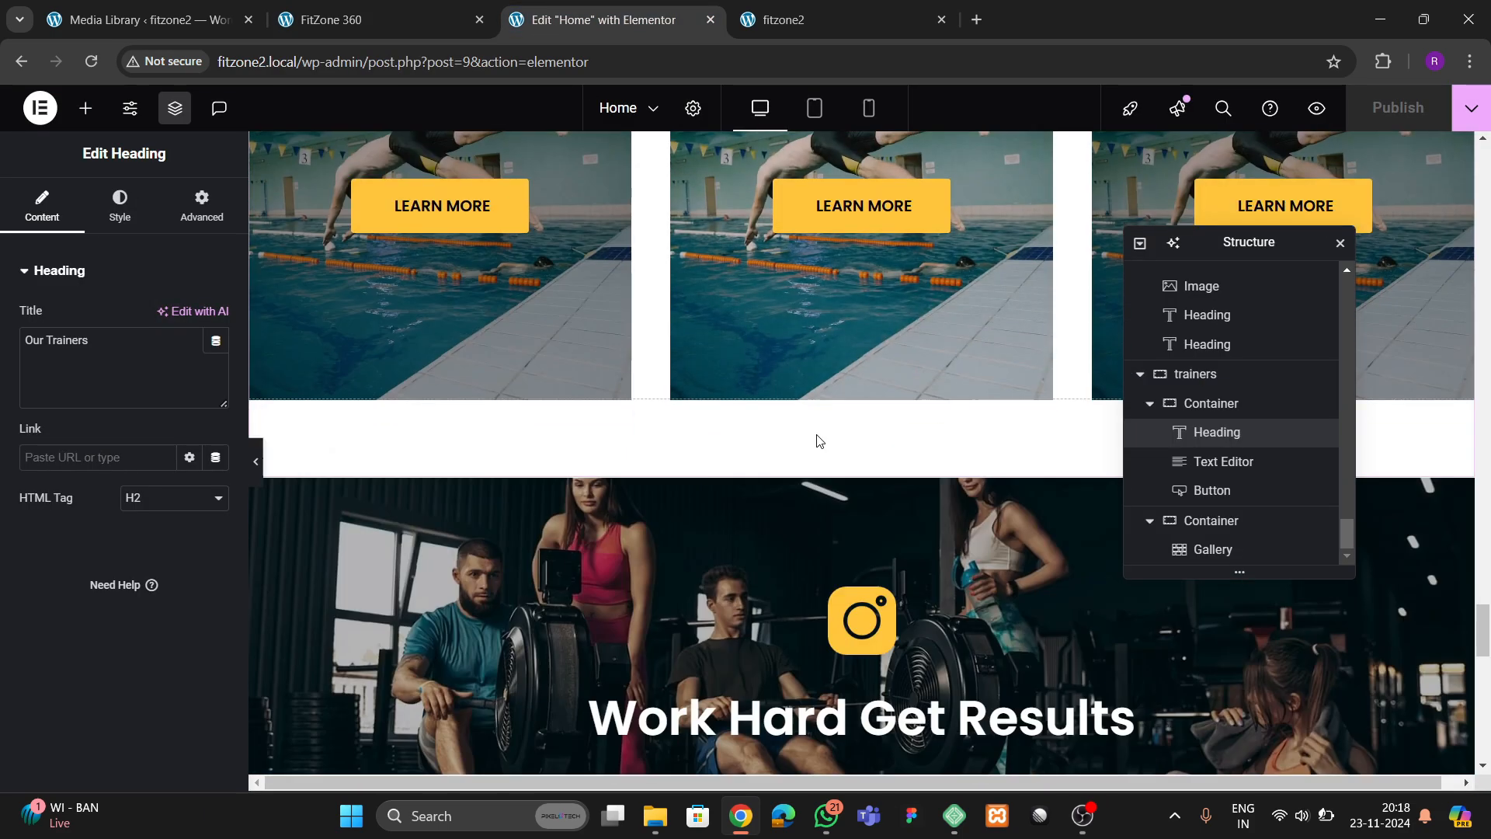
pyautogui.scroll(2, 820, 442)
pyautogui.rightClick(862, 367)
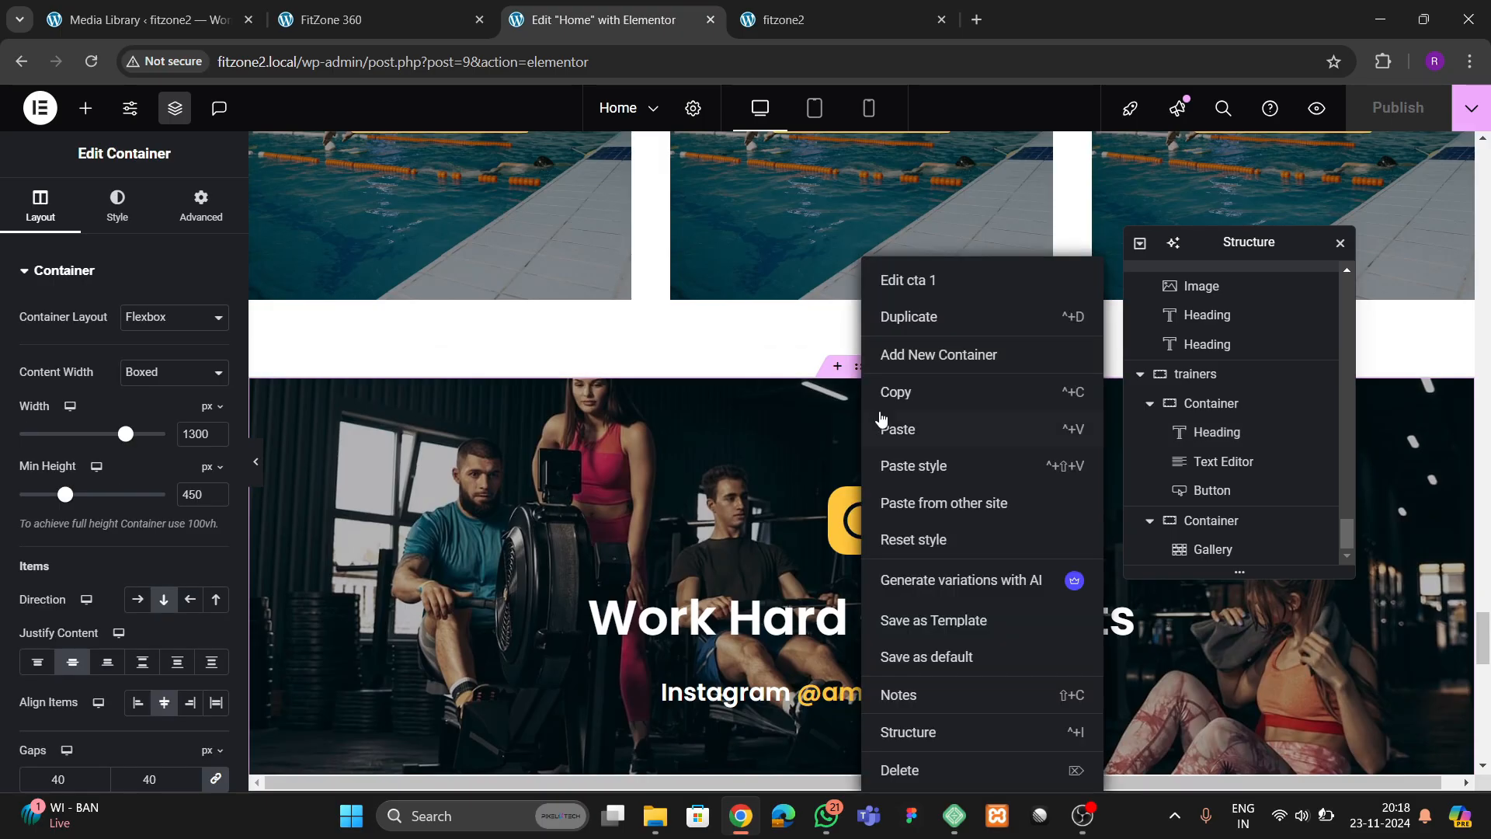
pyautogui.scroll(-10, 812, 497)
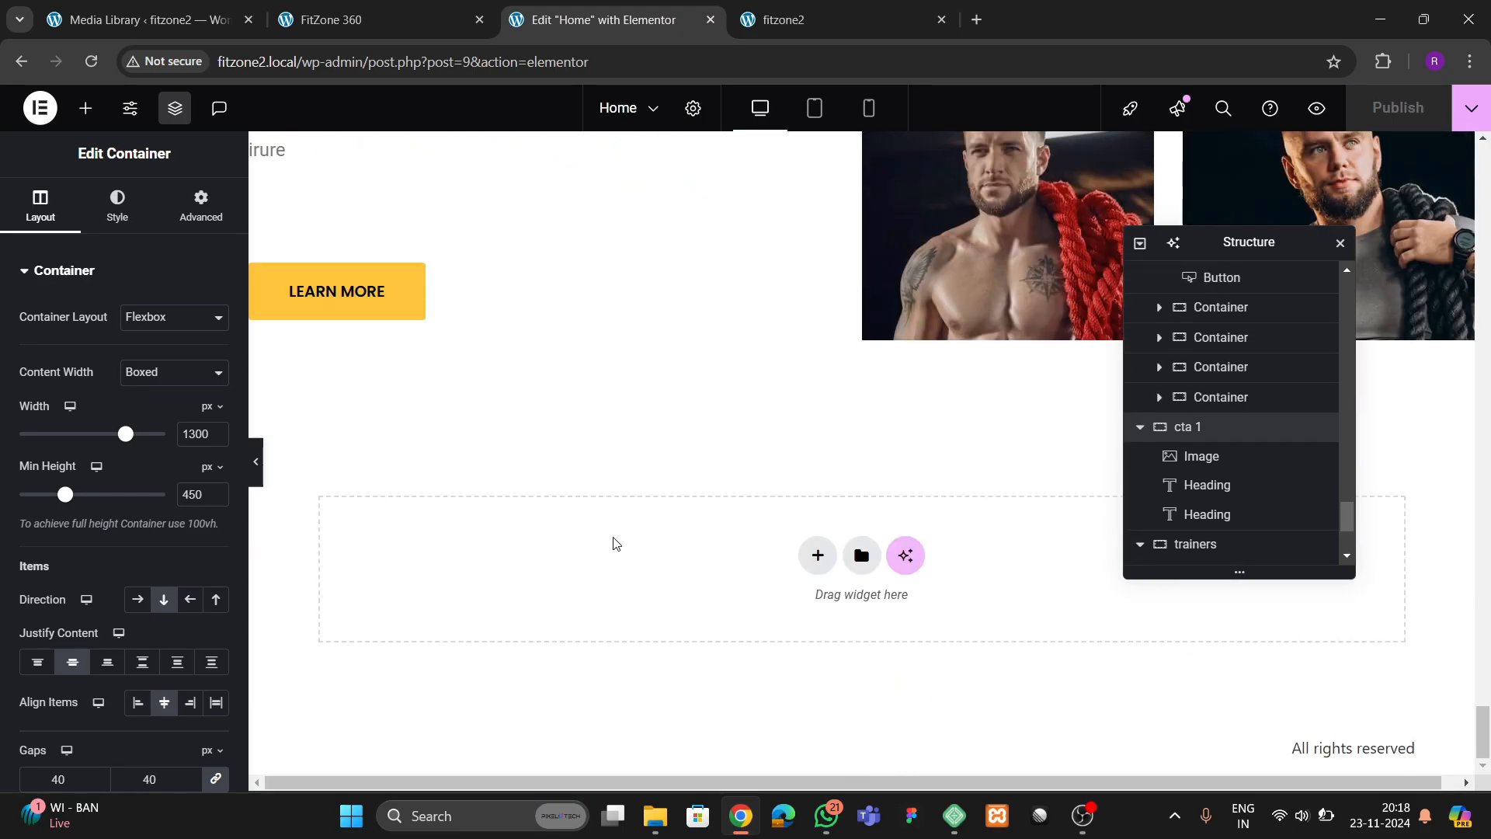
pyautogui.rightClick(614, 544)
pyautogui.click(653, 561)
pyautogui.scroll(-2, 603, 600)
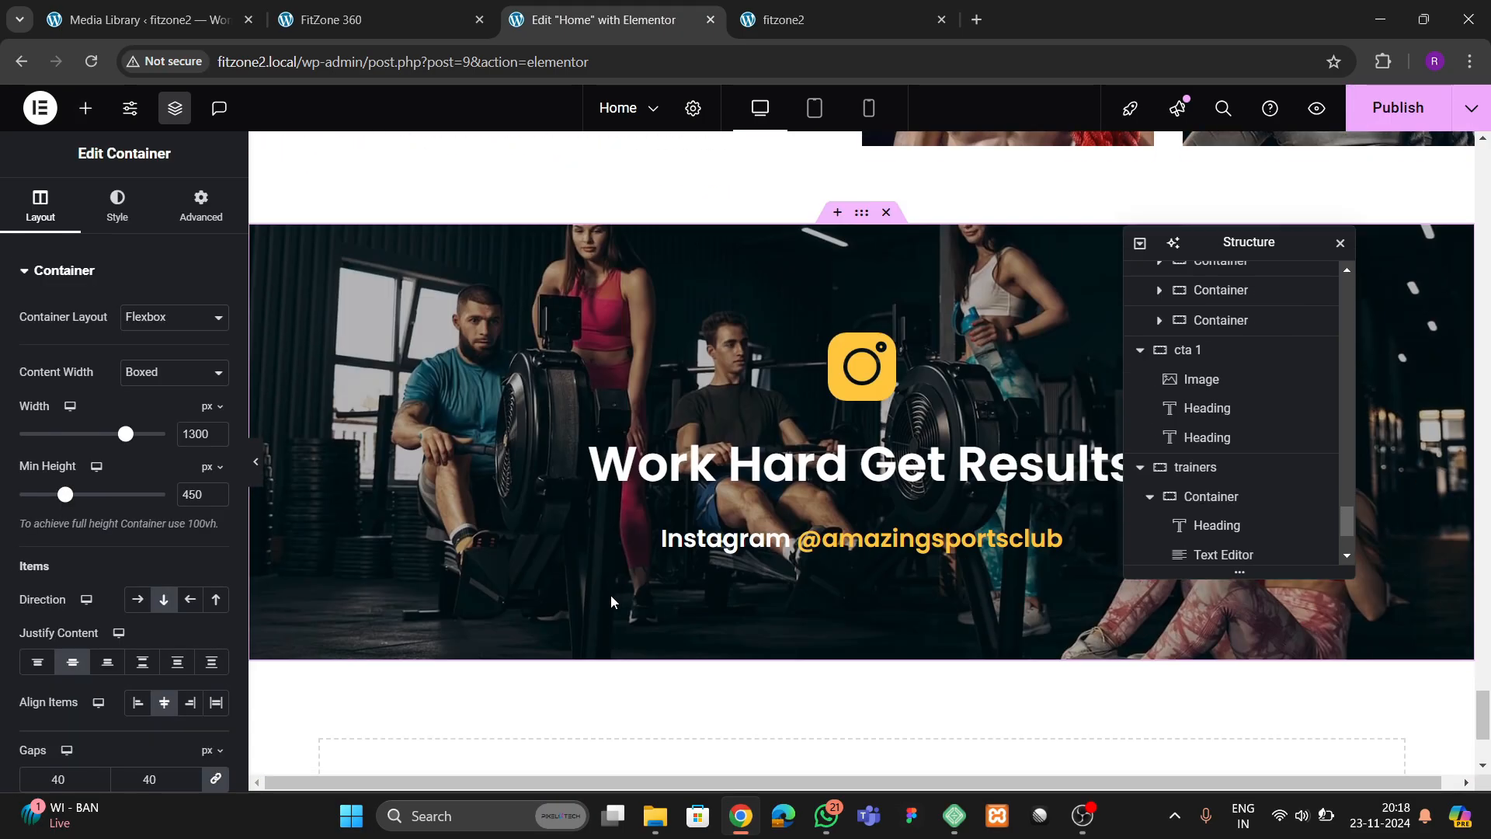
# Replace the Instagram icon in the pasted cta 1 container with the target icon download-1.png used in the reference
pyautogui.click(849, 380)
pyautogui.click(342, 19)
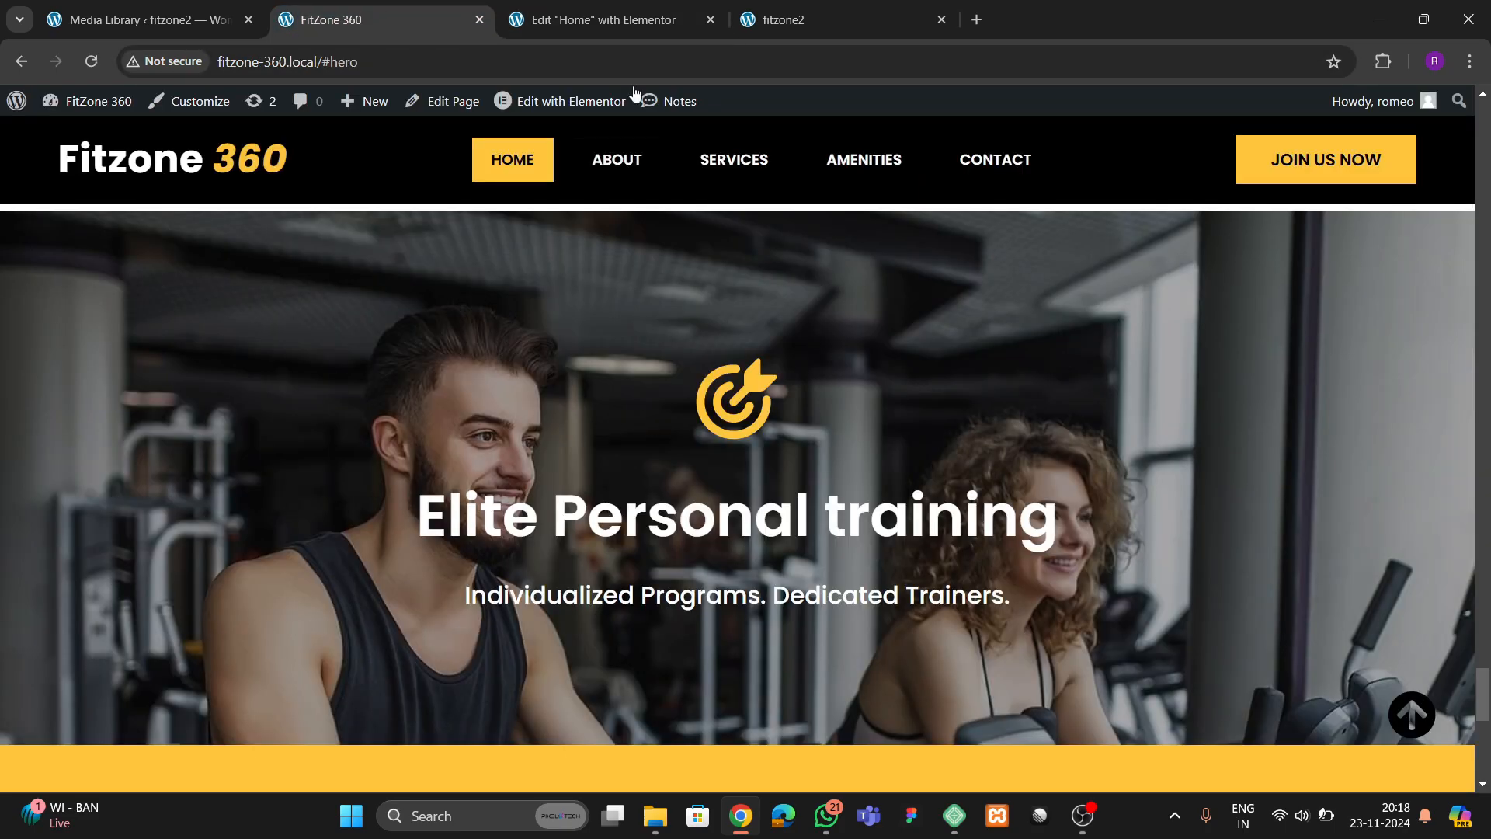
pyautogui.click(613, 21)
pyautogui.click(124, 389)
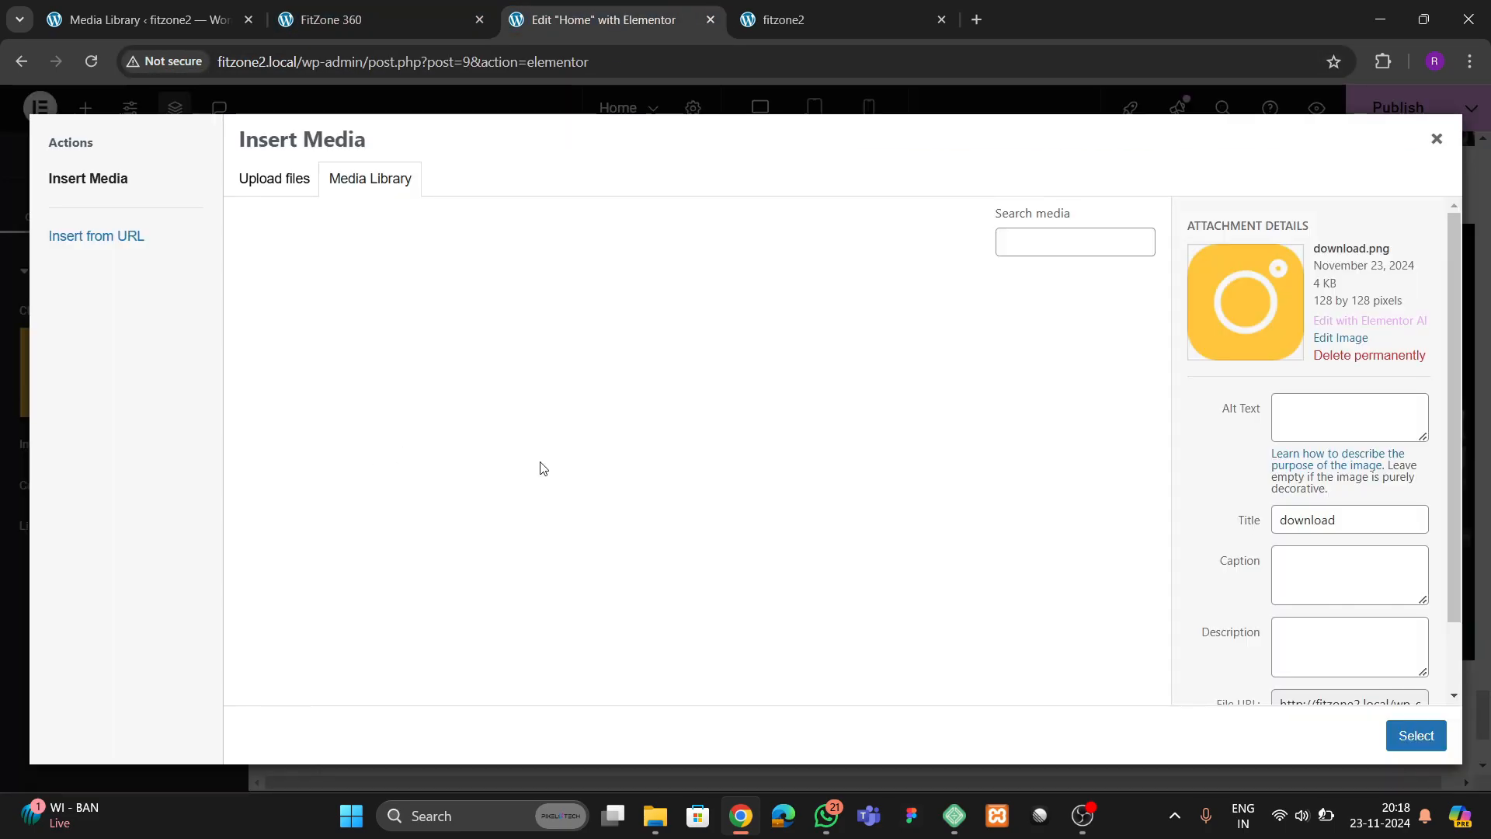
pyautogui.scroll(-5, 542, 467)
pyautogui.click(333, 416)
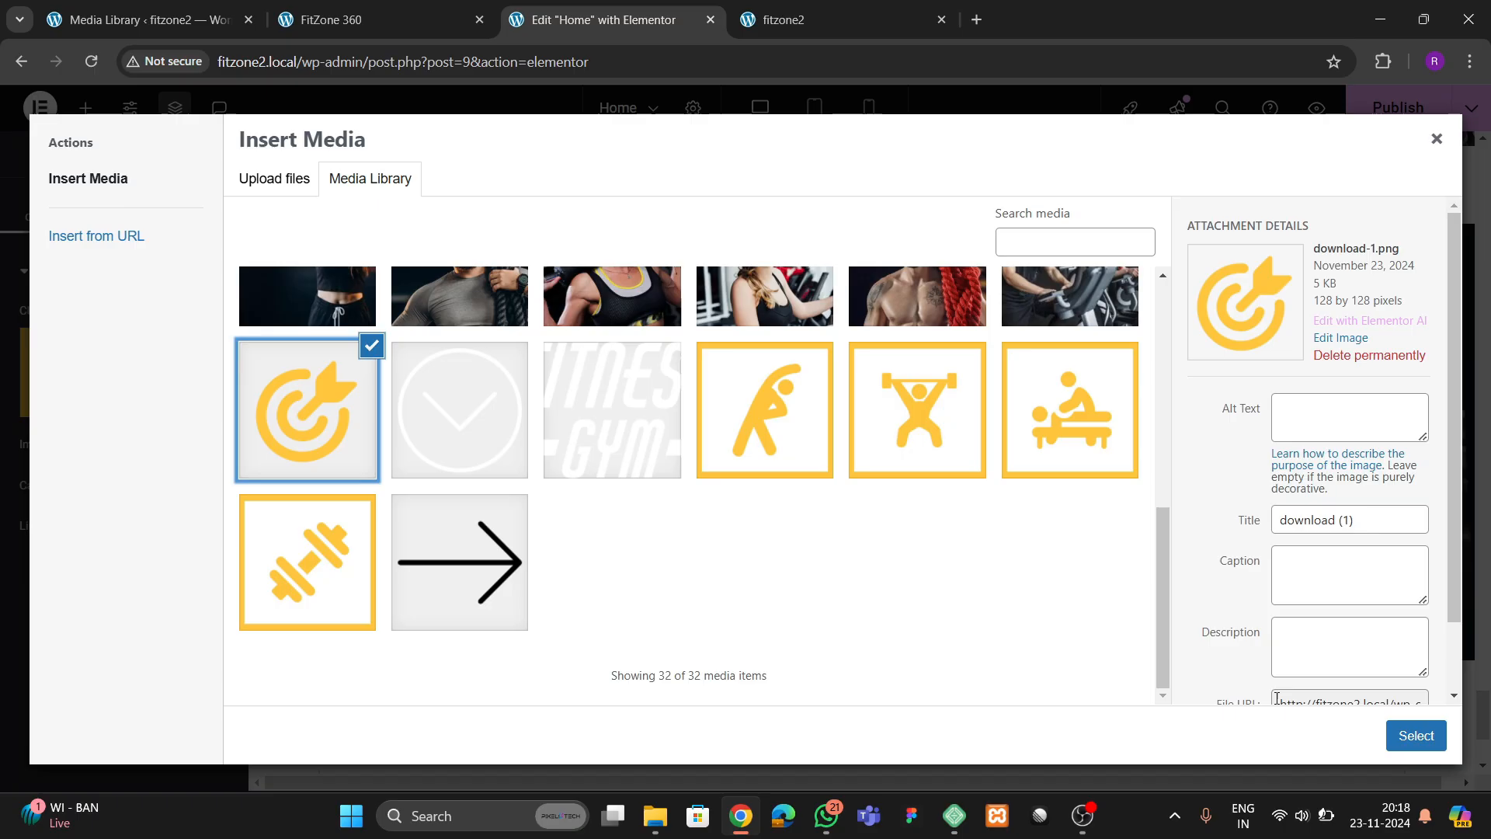
pyautogui.click(1396, 739)
# Replace the pasted cta 1 container's main heading with "Elite Personal training", copied from the reference page
pyautogui.click(368, 26)
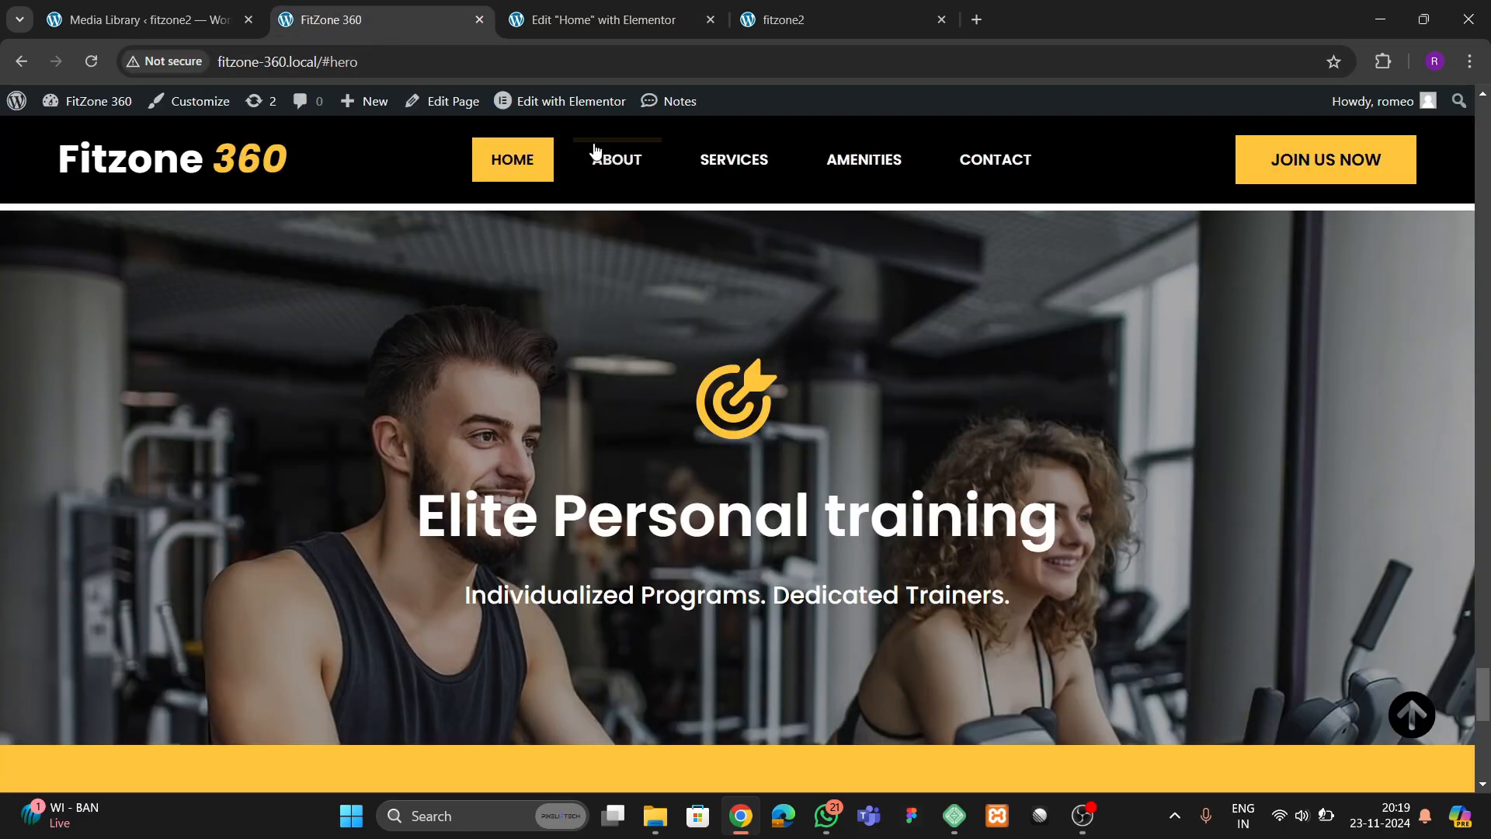
pyautogui.moveTo(423, 538); pyautogui.dragTo(1052, 535)
pyautogui.hotkey('ctrl', 'c')
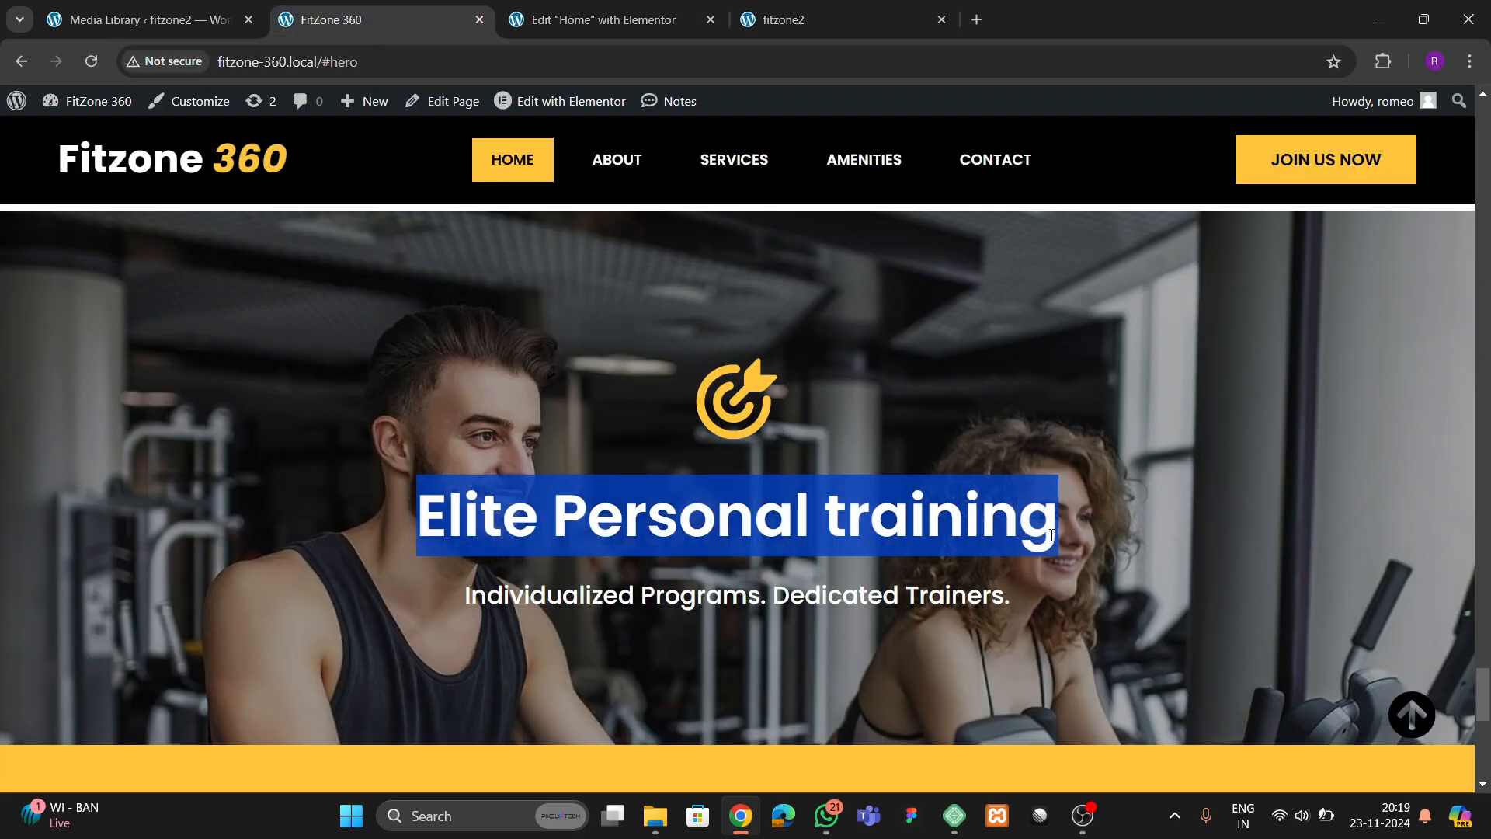
pyautogui.click(643, 30)
pyautogui.click(725, 482)
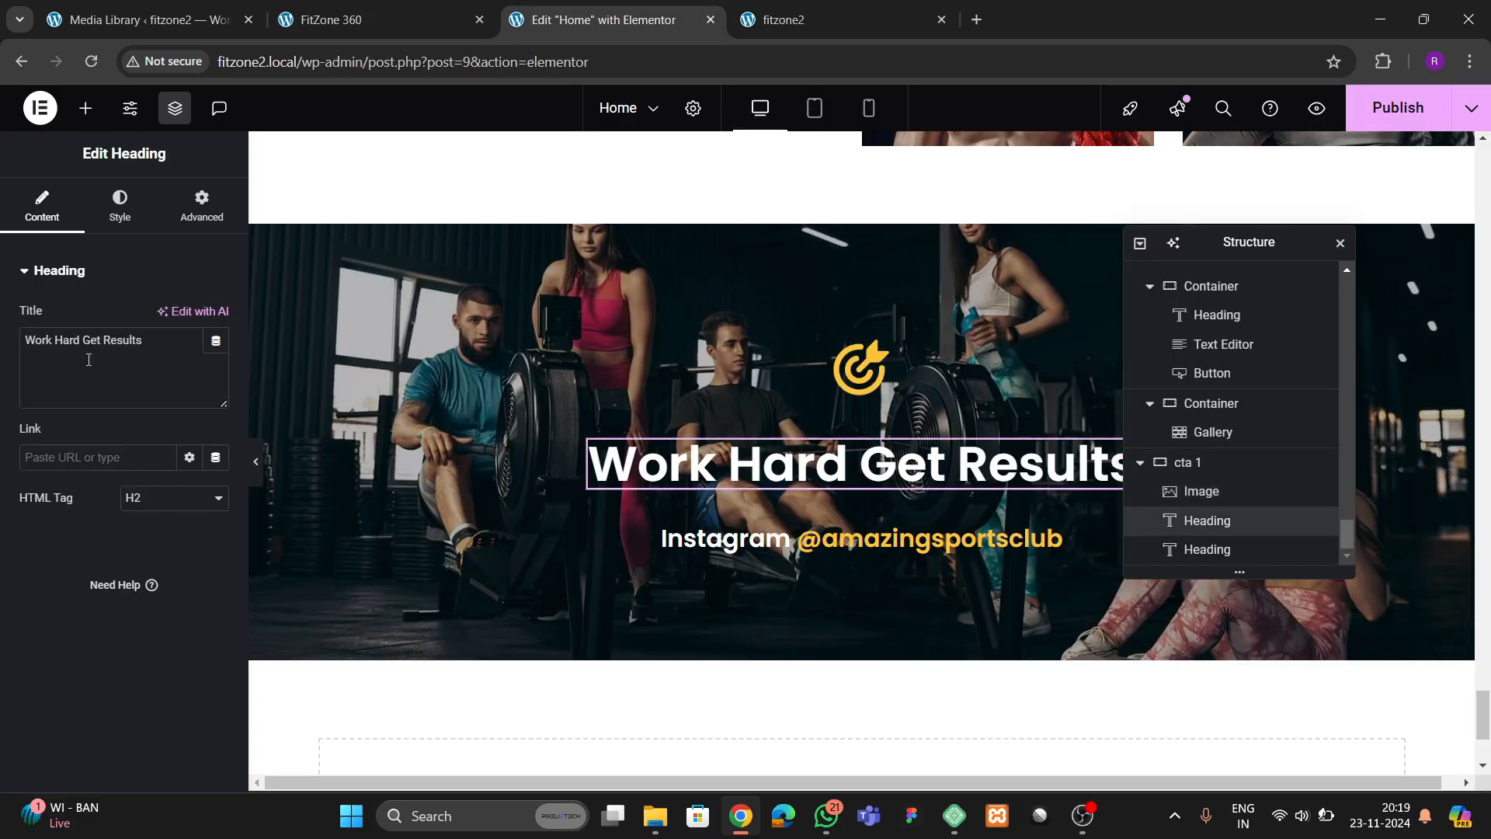
pyautogui.hotkey('ctrl', 'v')
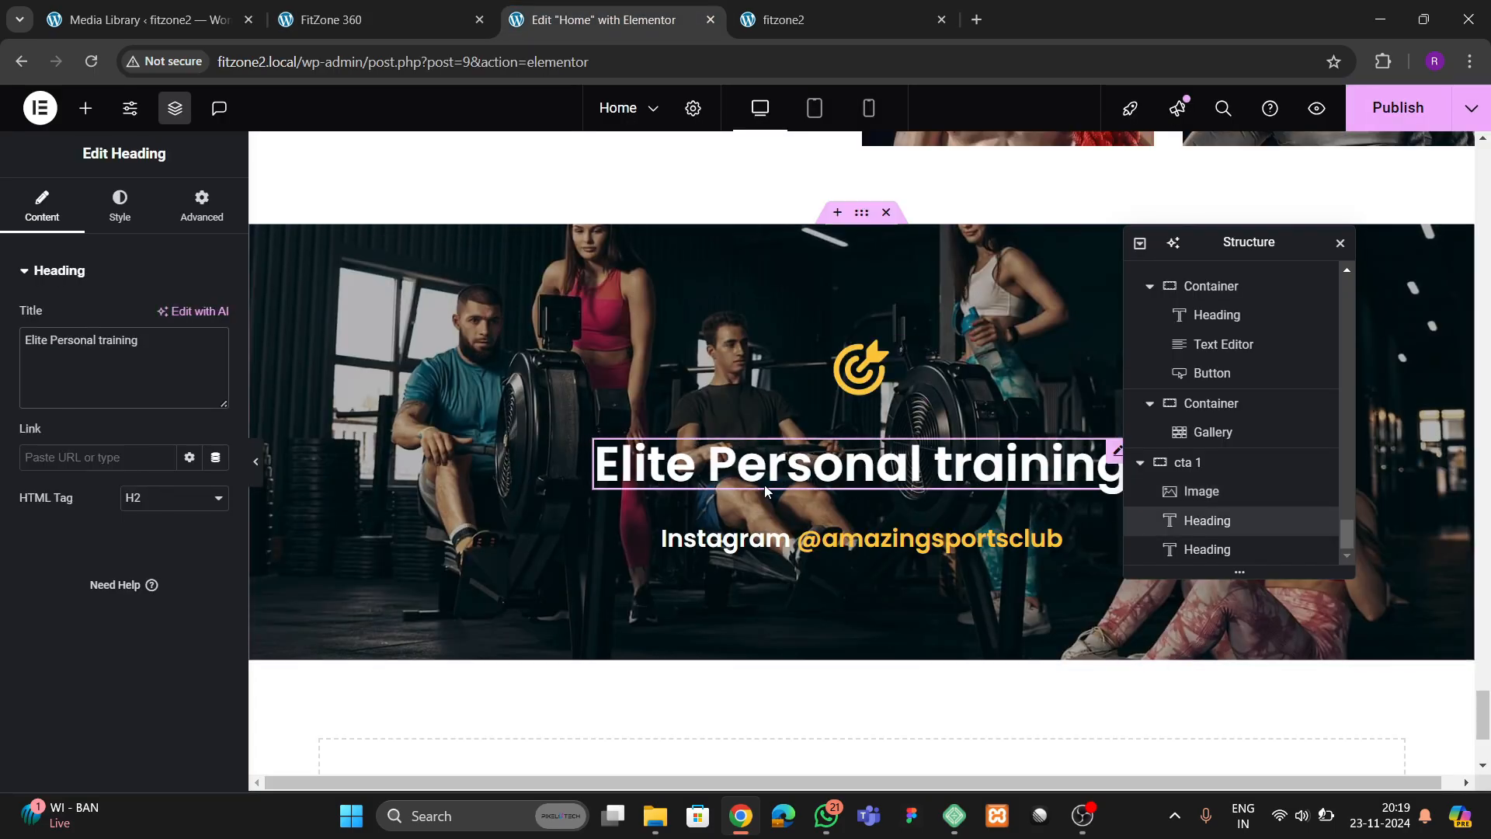
# Save the Home page and check the contact form section in the FitZone 360 reference
pyautogui.scroll(-3, 753, 393)
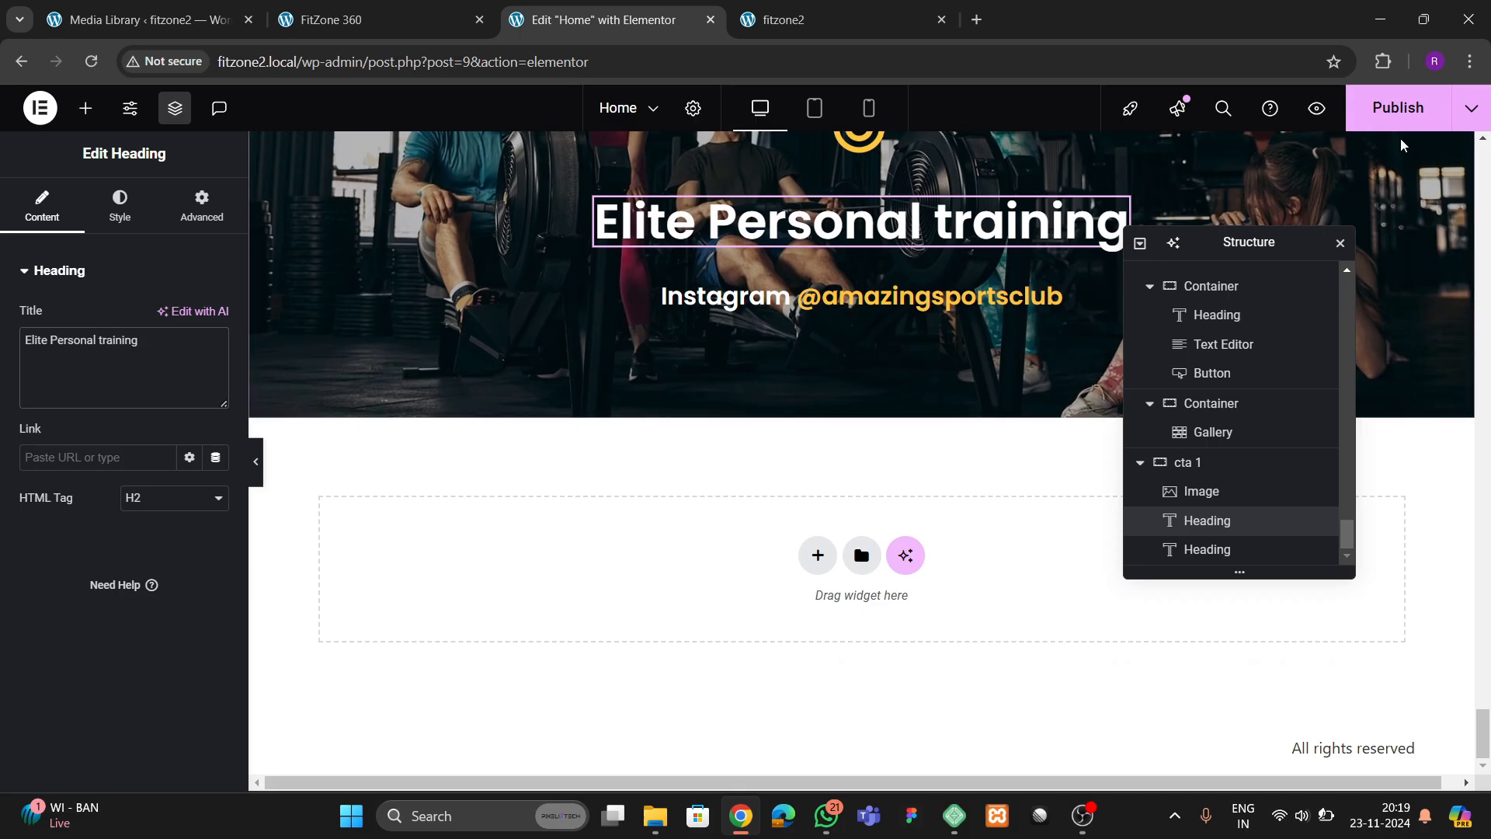
pyautogui.hotkey('ctrl', 's')
pyautogui.click(406, 8)
pyautogui.scroll(-3, 622, 443)
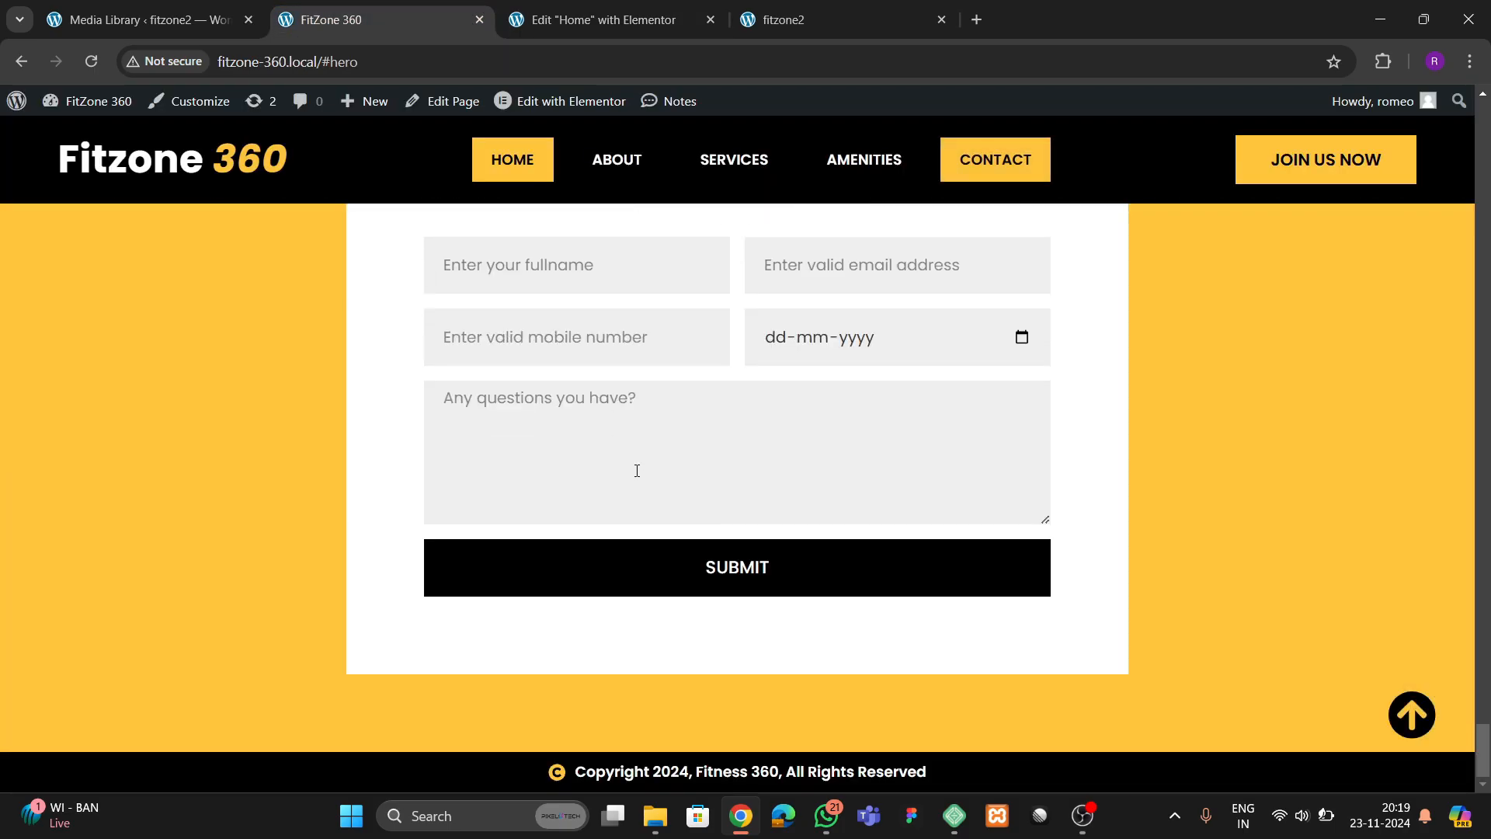
# Add a single-column flexbox container at the end of the Home page in Elementor and name it "contact"
pyautogui.click(623, 22)
pyautogui.click(817, 555)
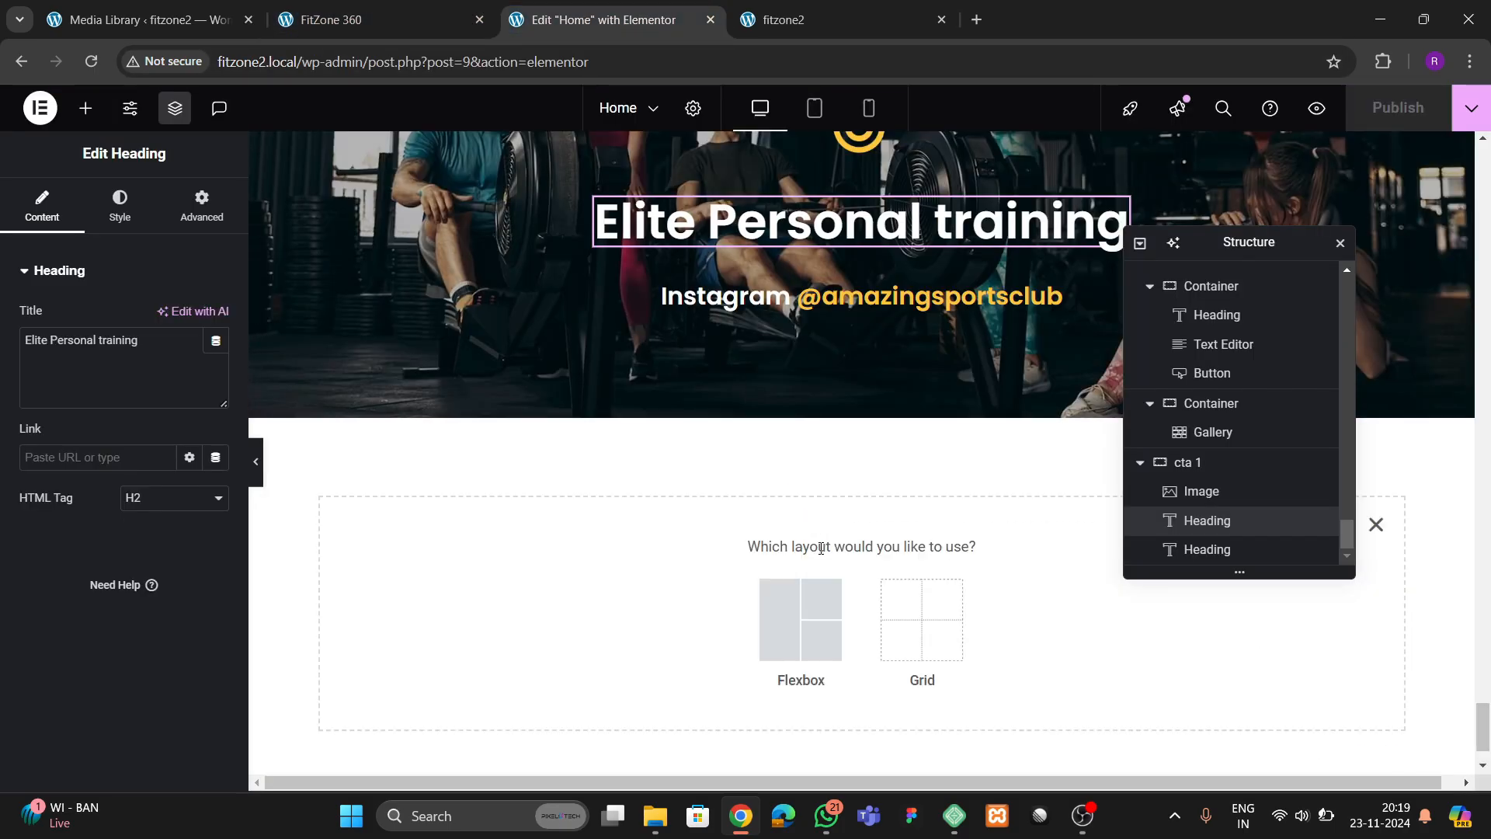
pyautogui.click(802, 613)
pyautogui.click(744, 591)
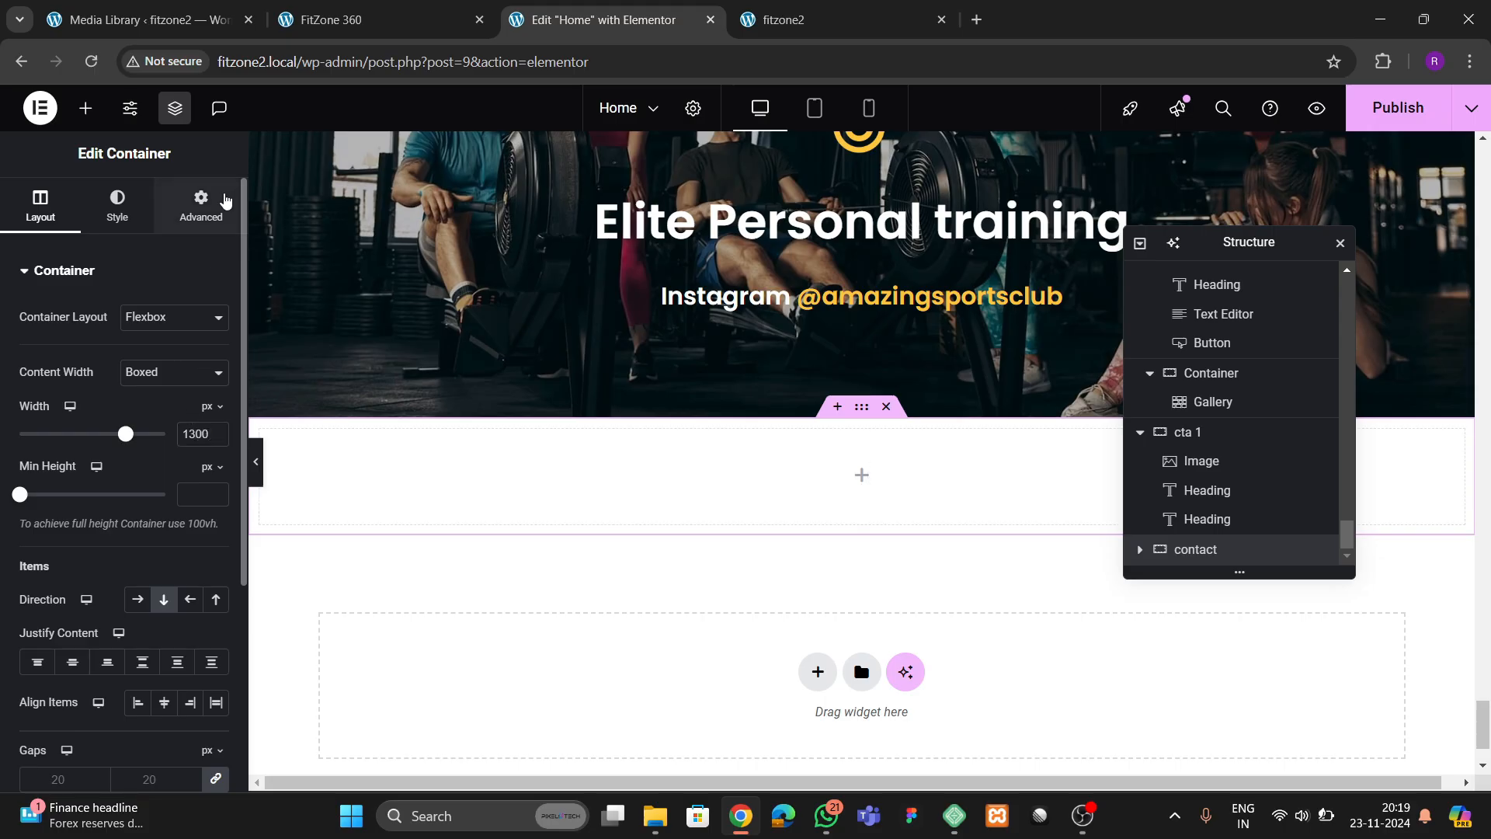
# Set the contact container's padding to 80 px at the top and bottom and 0 on the sides
pyautogui.click(201, 208)
pyautogui.click(217, 416)
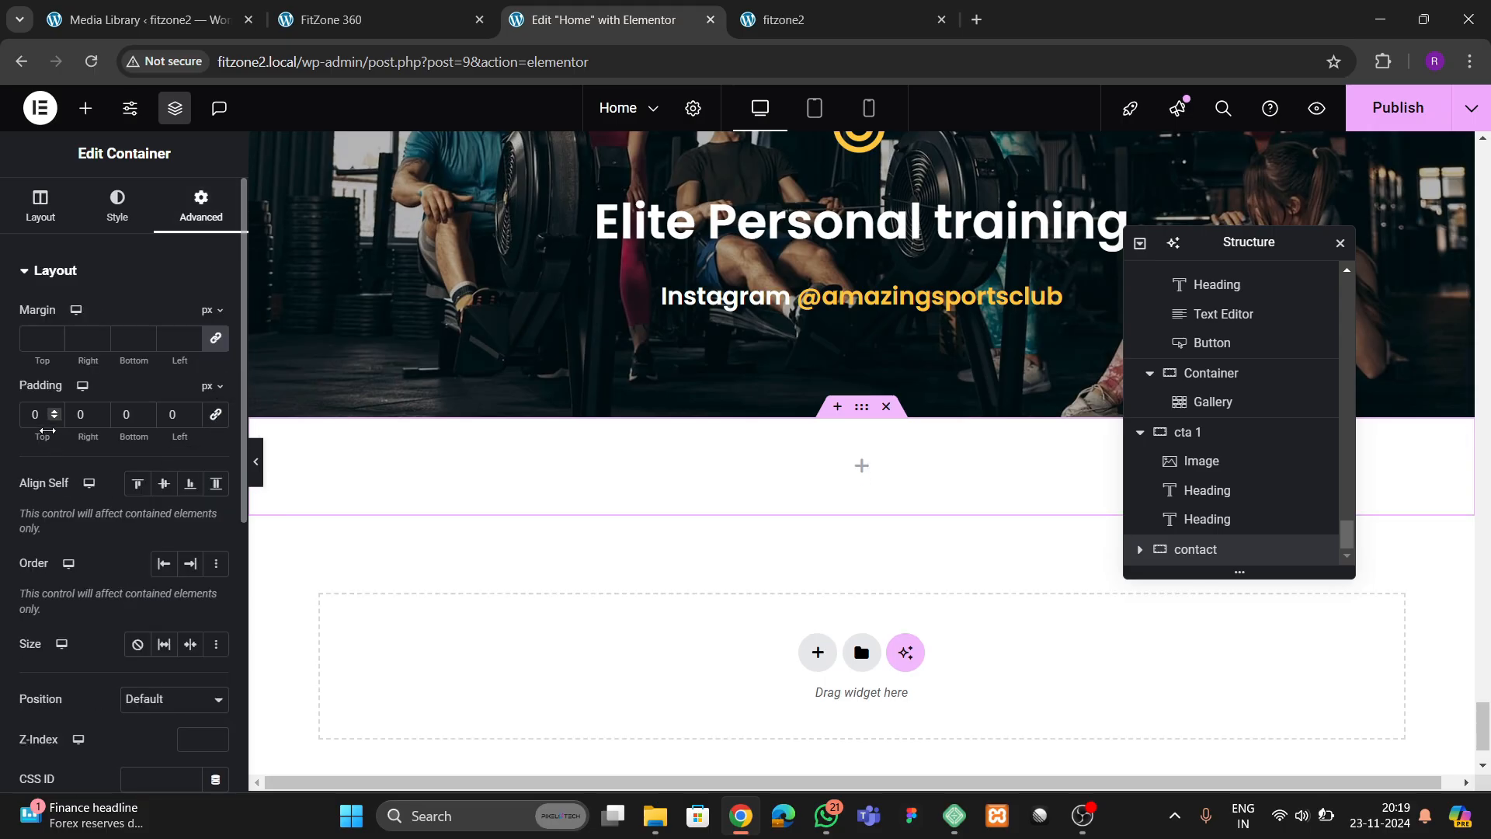
pyautogui.write('8')
pyautogui.click(125, 416)
pyautogui.write('8')
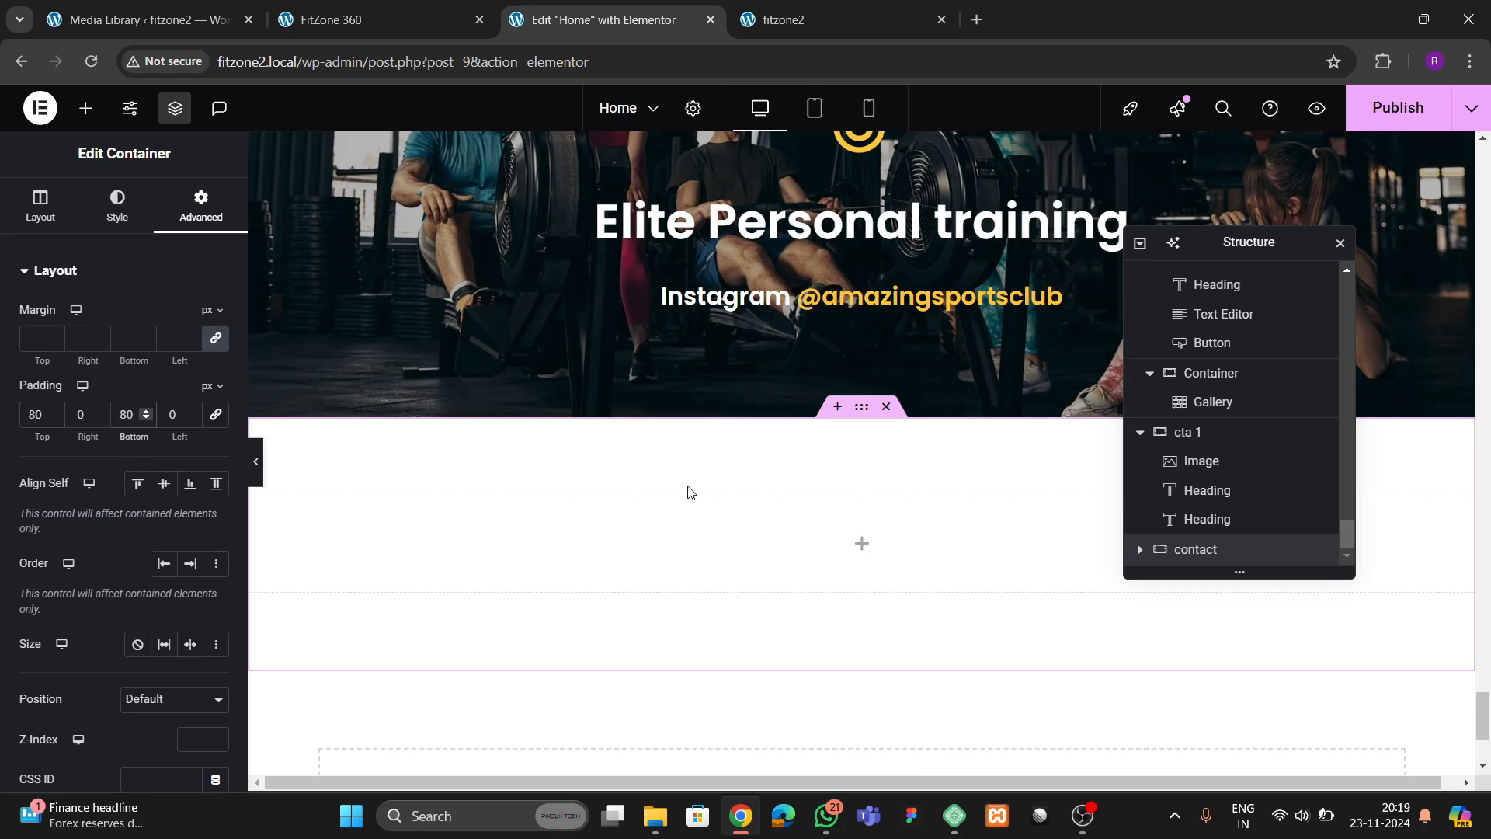
# Compare with the reference's Contact Us section and give the contact container the yellow global background color
pyautogui.click(390, 23)
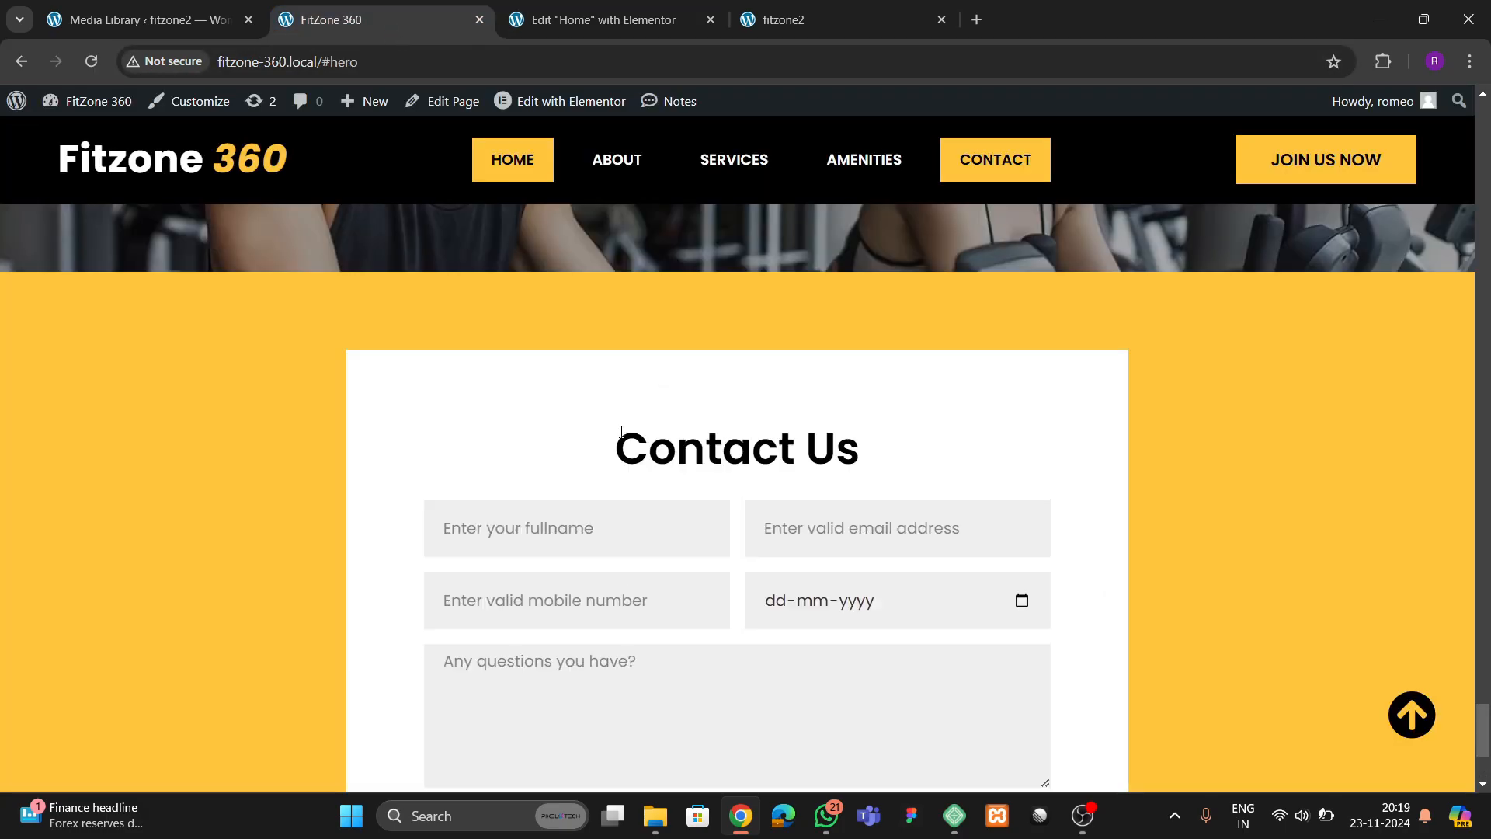
pyautogui.click(617, 16)
pyautogui.scroll(-3, 706, 442)
pyautogui.scroll(3, 792, 433)
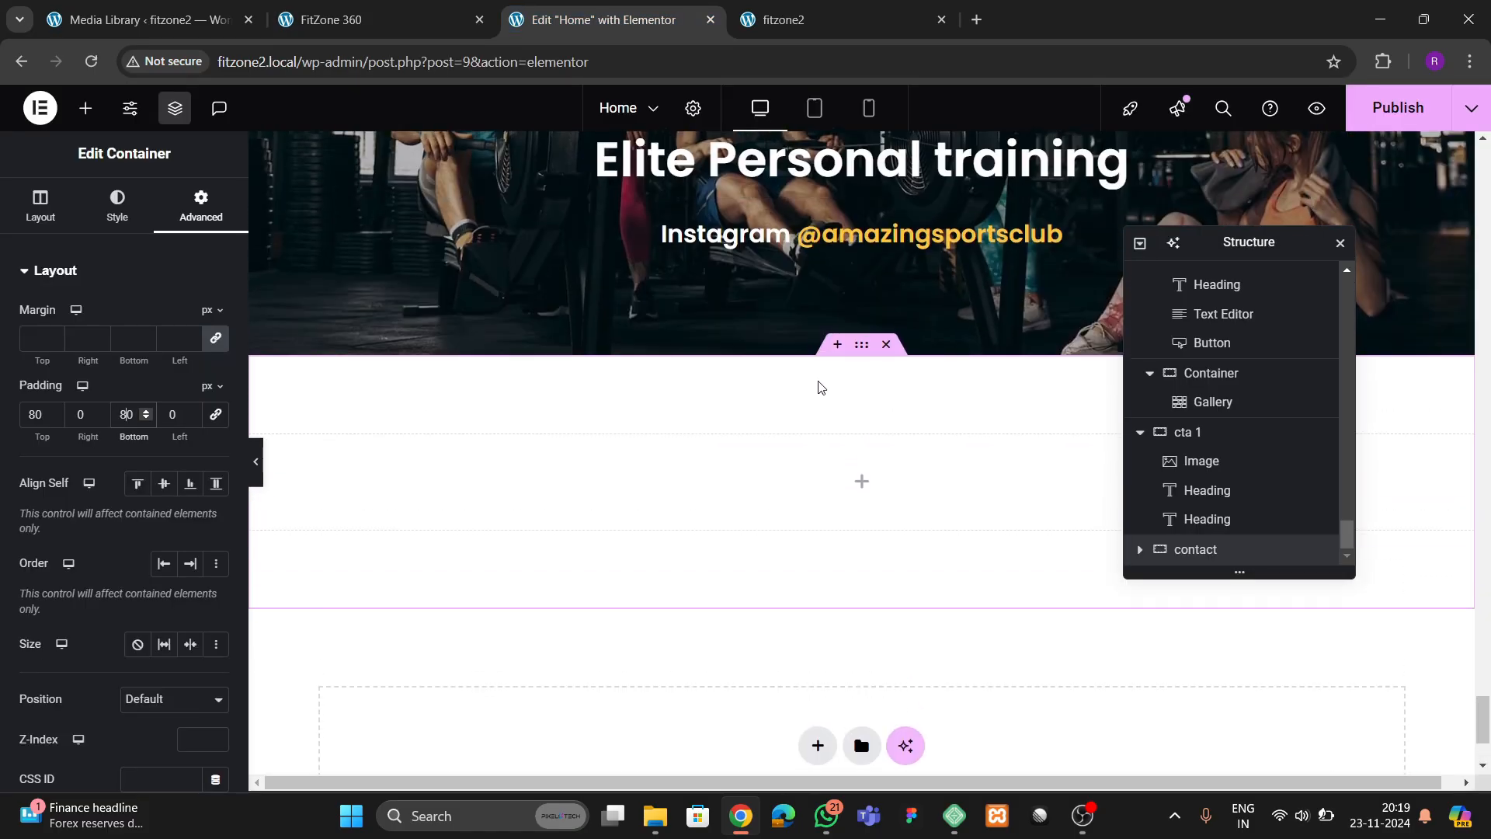
pyautogui.click(117, 206)
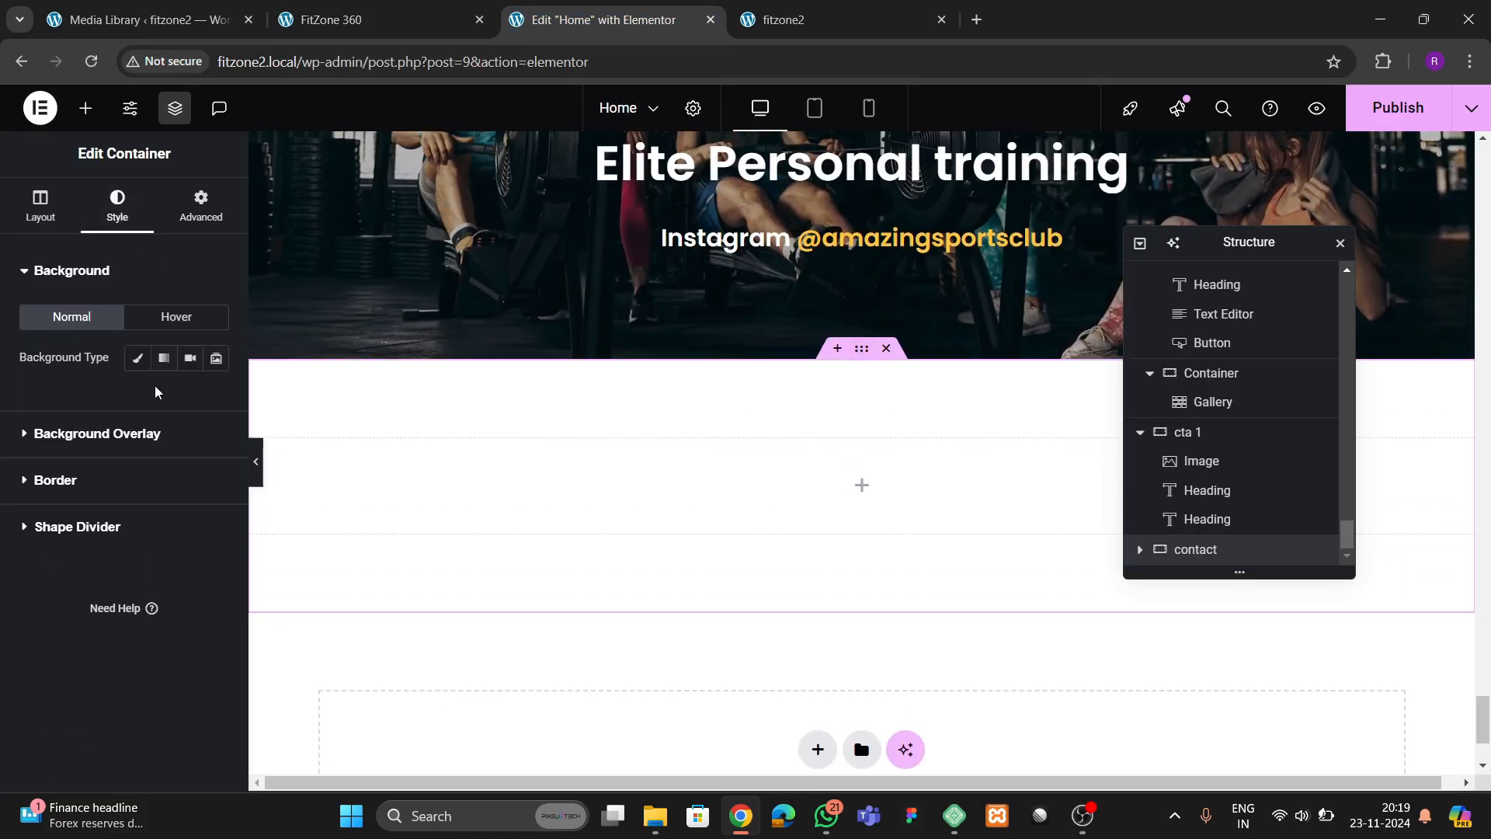
pyautogui.click(138, 359)
pyautogui.click(190, 399)
pyautogui.click(125, 637)
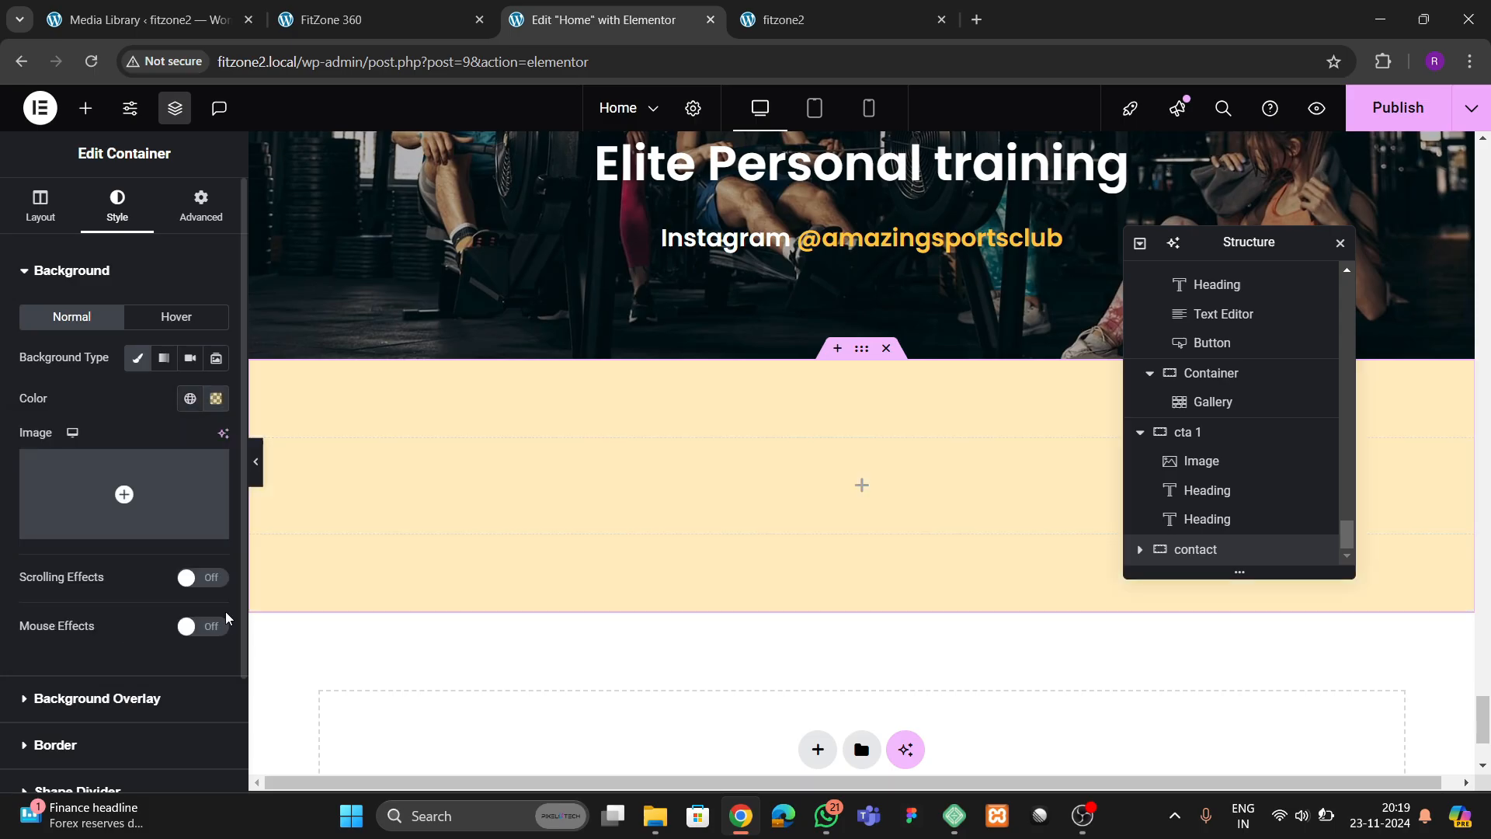
# Add an inner container inside the contact container and give it a solid white background
pyautogui.click(85, 108)
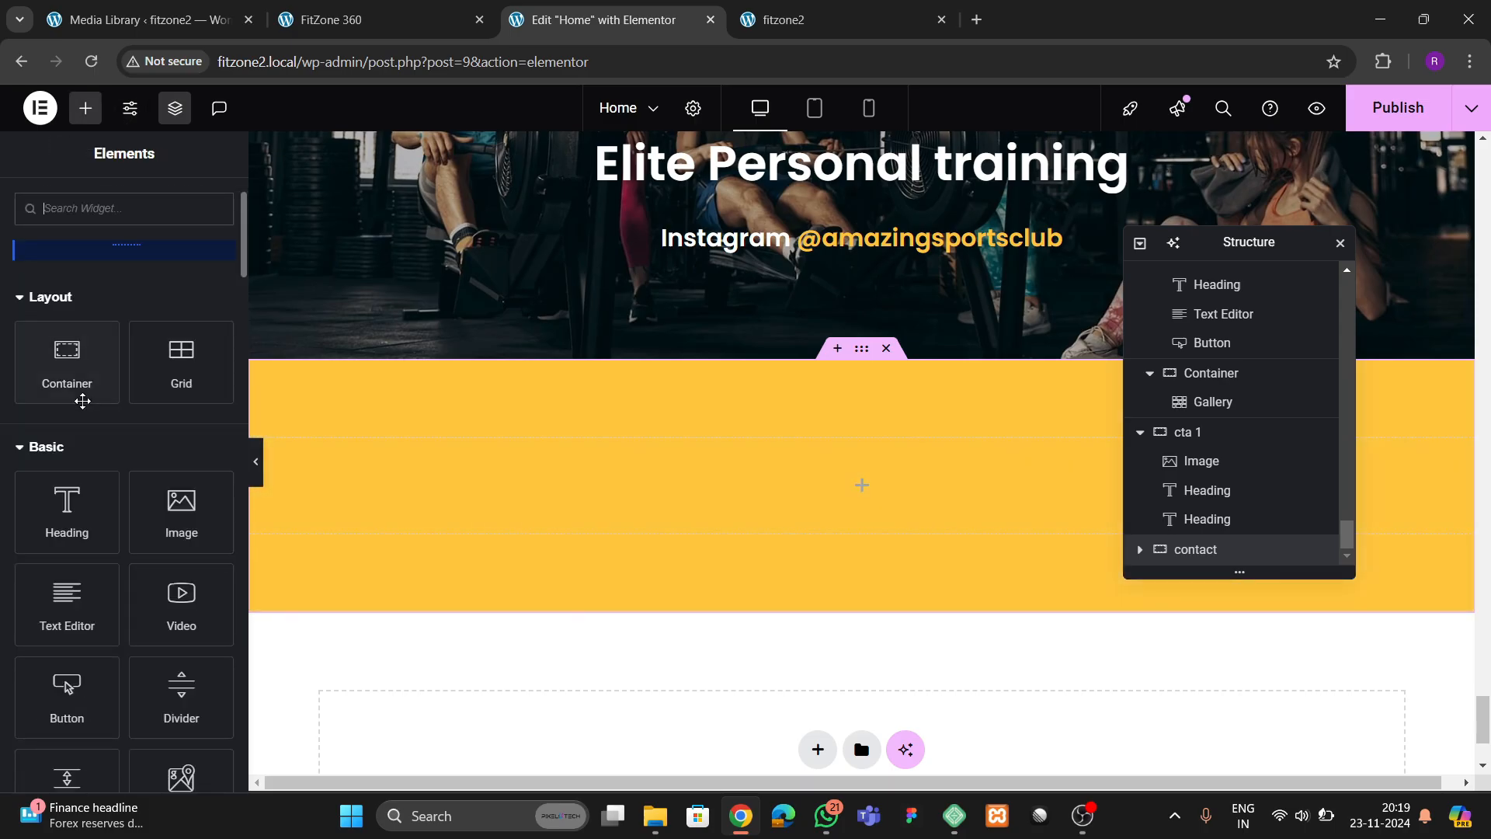
pyautogui.moveTo(83, 388); pyautogui.dragTo(770, 550)
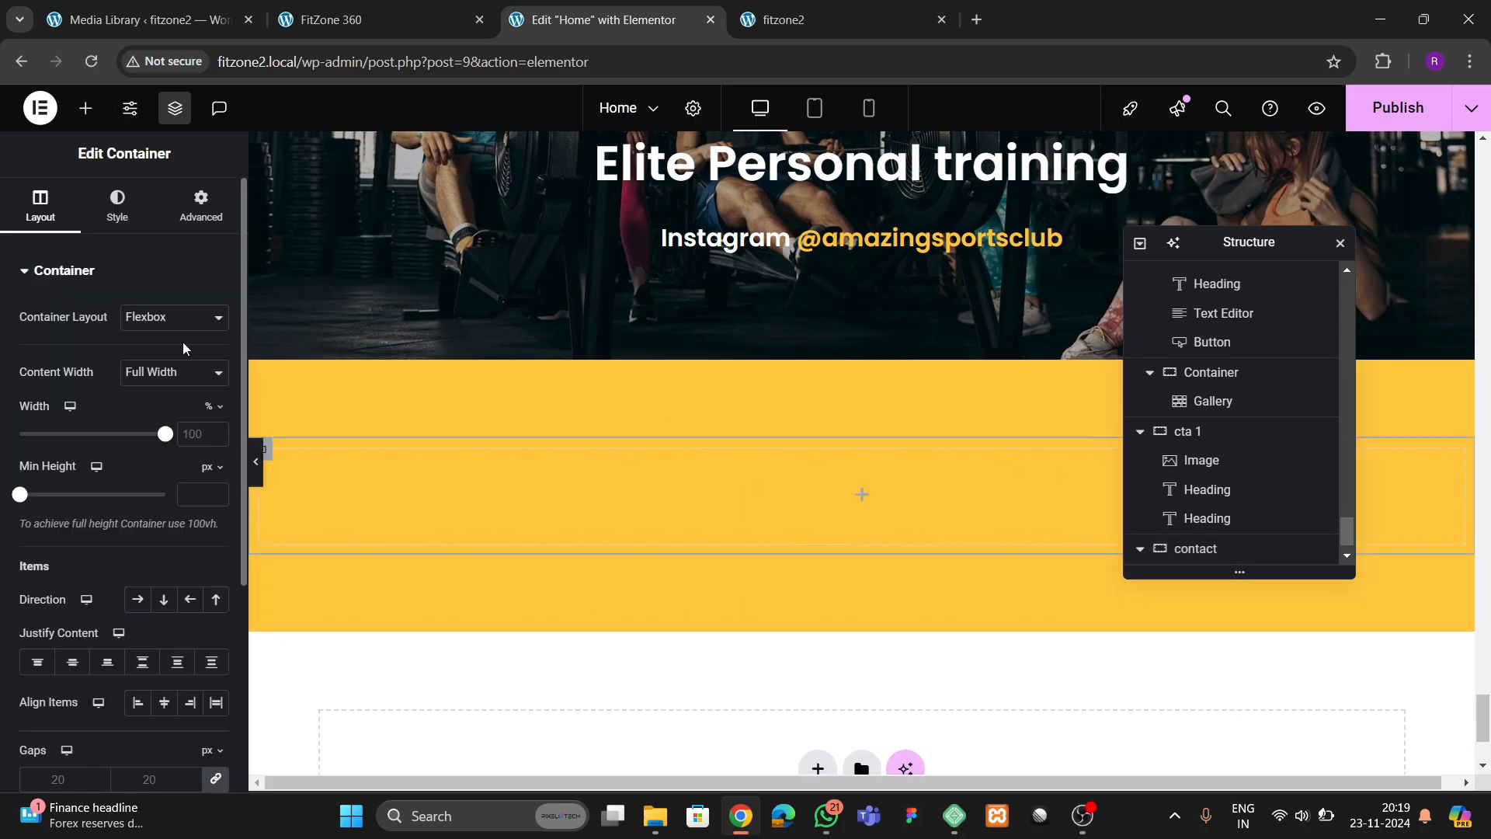
pyautogui.click(117, 206)
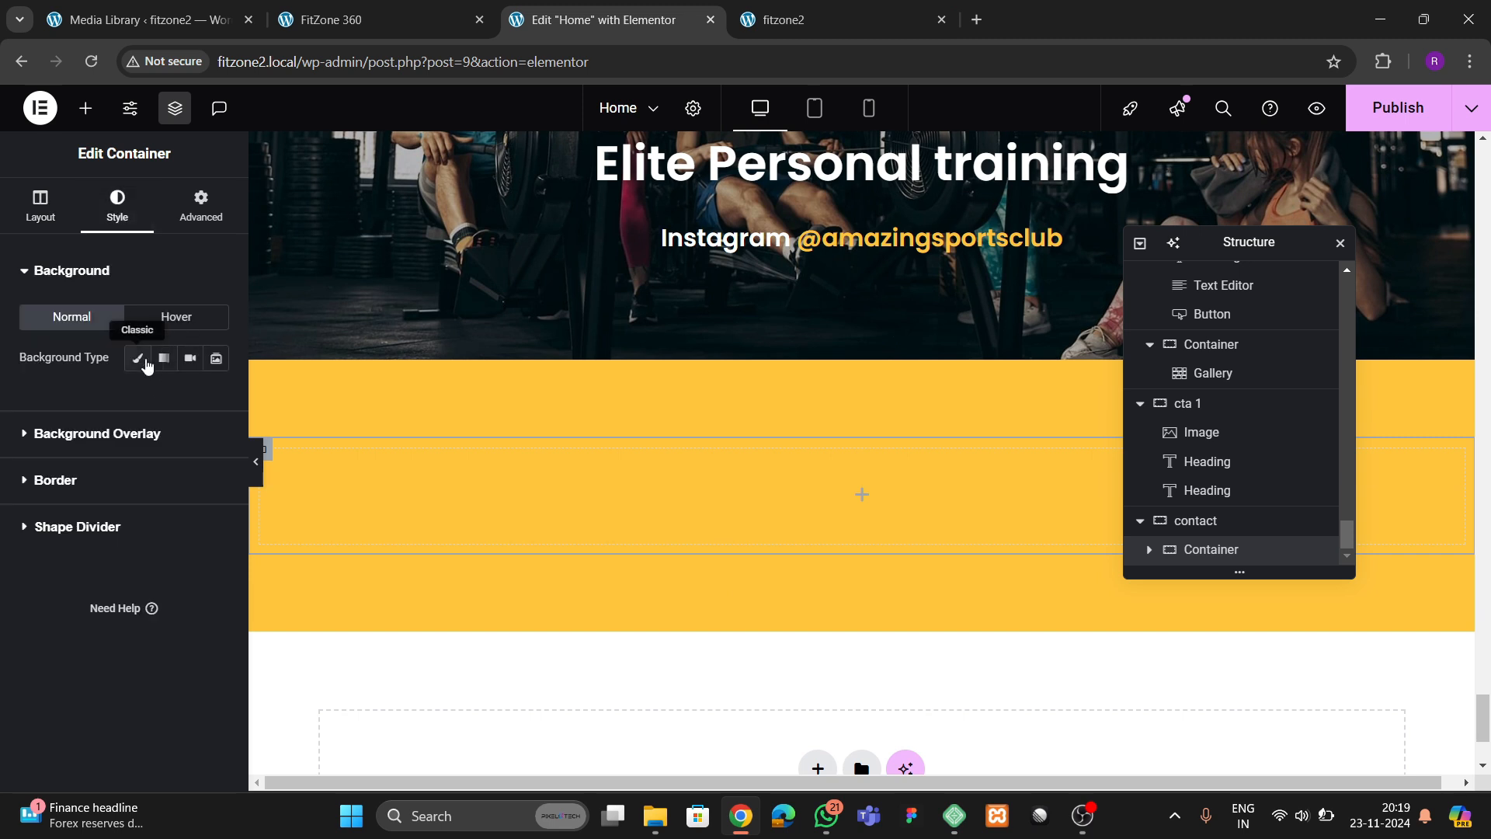
pyautogui.click(137, 358)
pyautogui.click(216, 399)
pyautogui.moveTo(199, 533); pyautogui.dragTo(81, 460)
pyautogui.click(93, 410)
# Set the white inner container's width to 80% and center it horizontally within the contact container
pyautogui.click(40, 206)
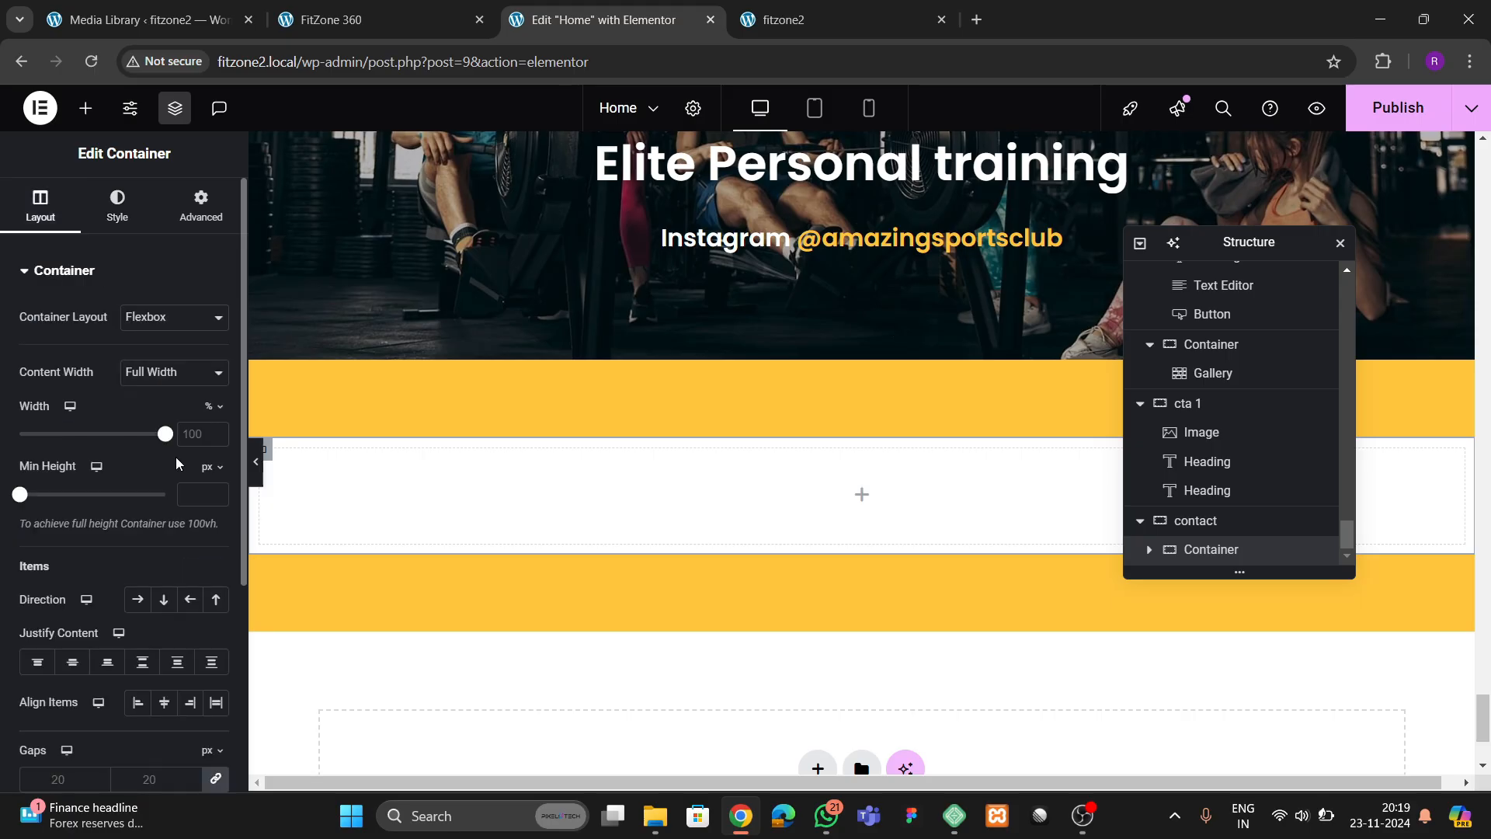
pyautogui.write('80')
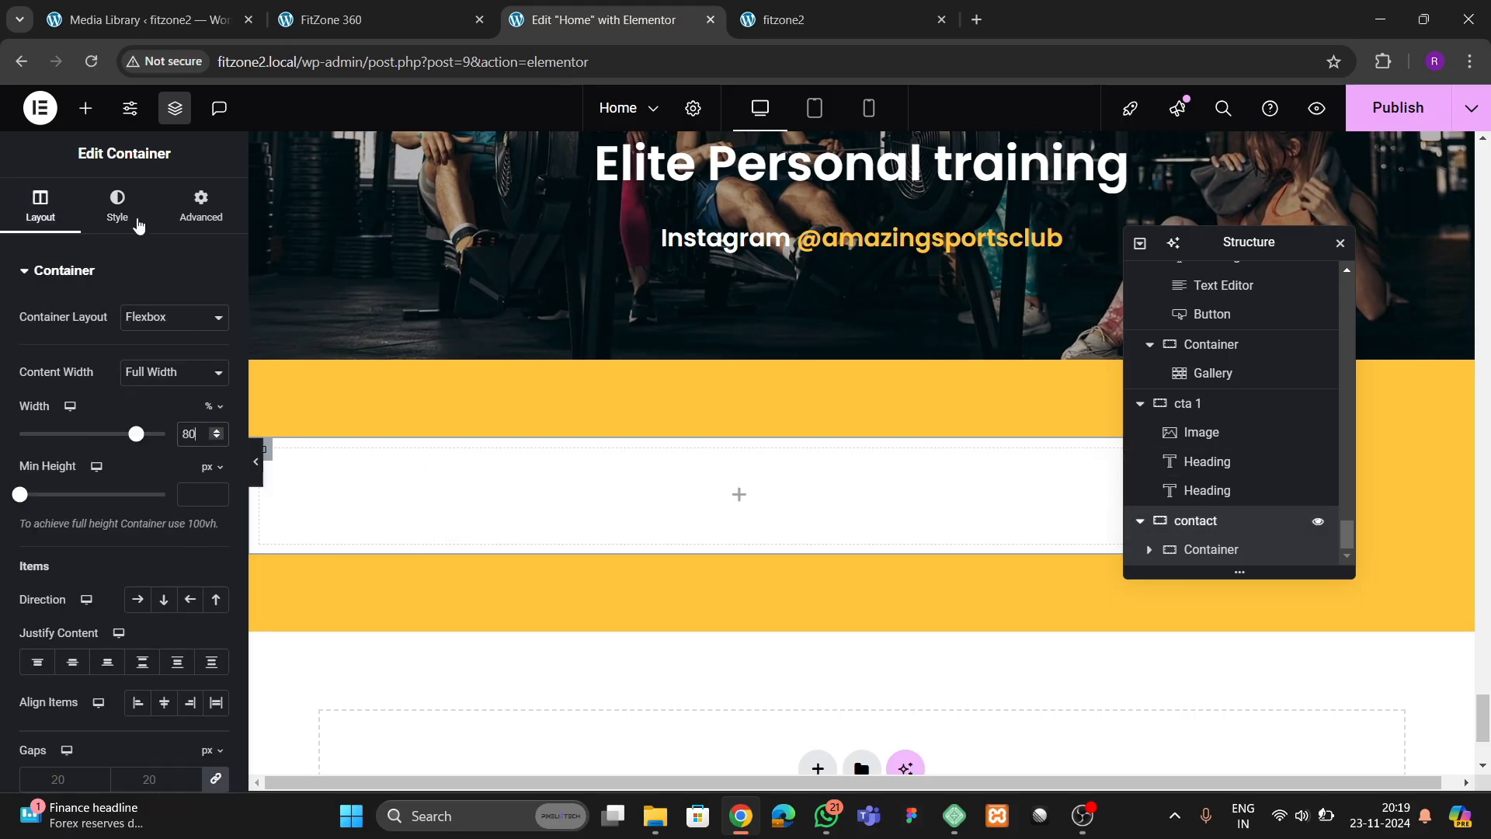
pyautogui.click(37, 203)
pyautogui.scroll(-2, 129, 458)
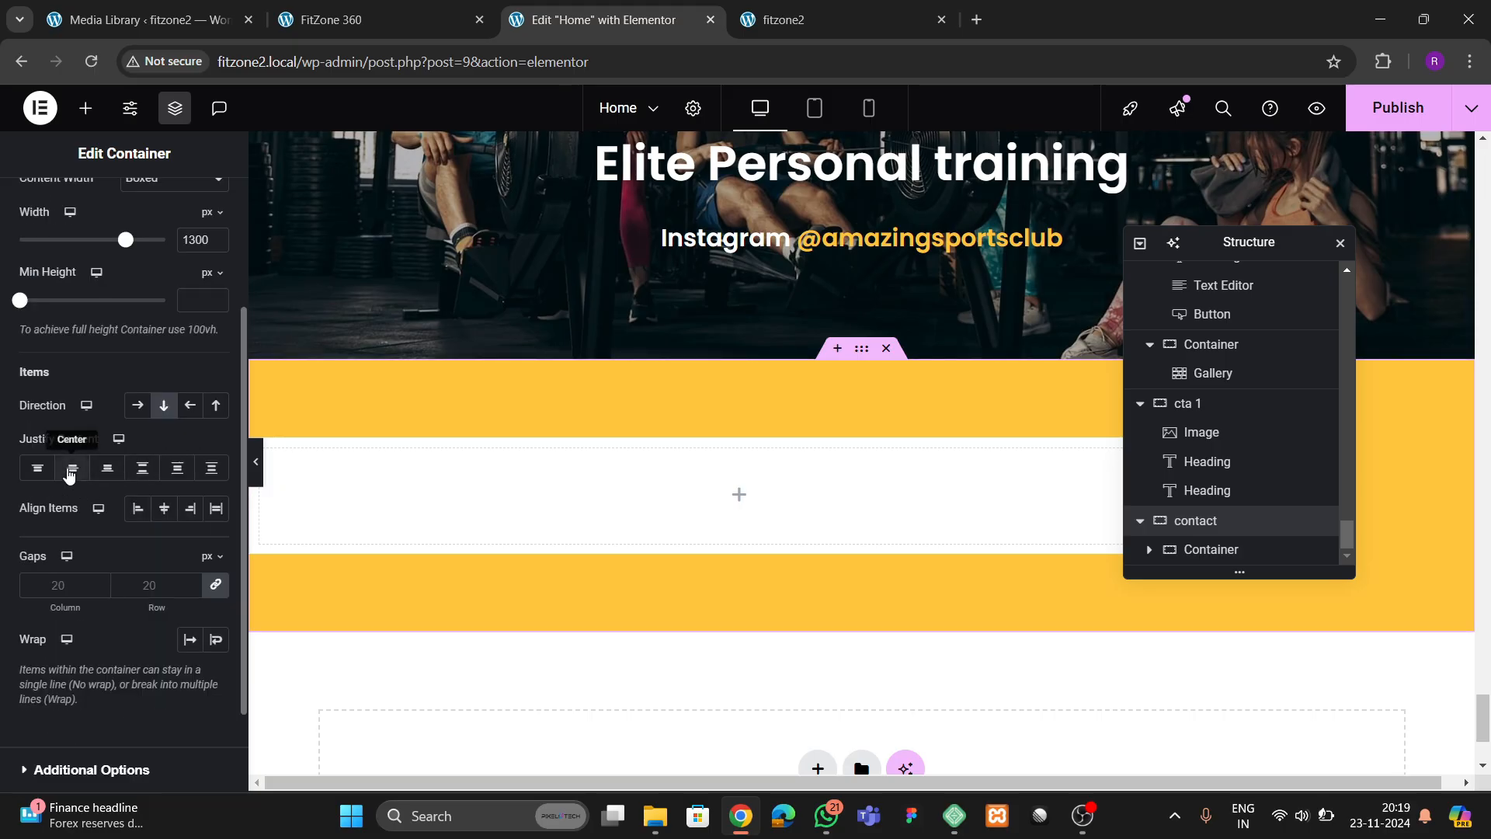
pyautogui.click(164, 514)
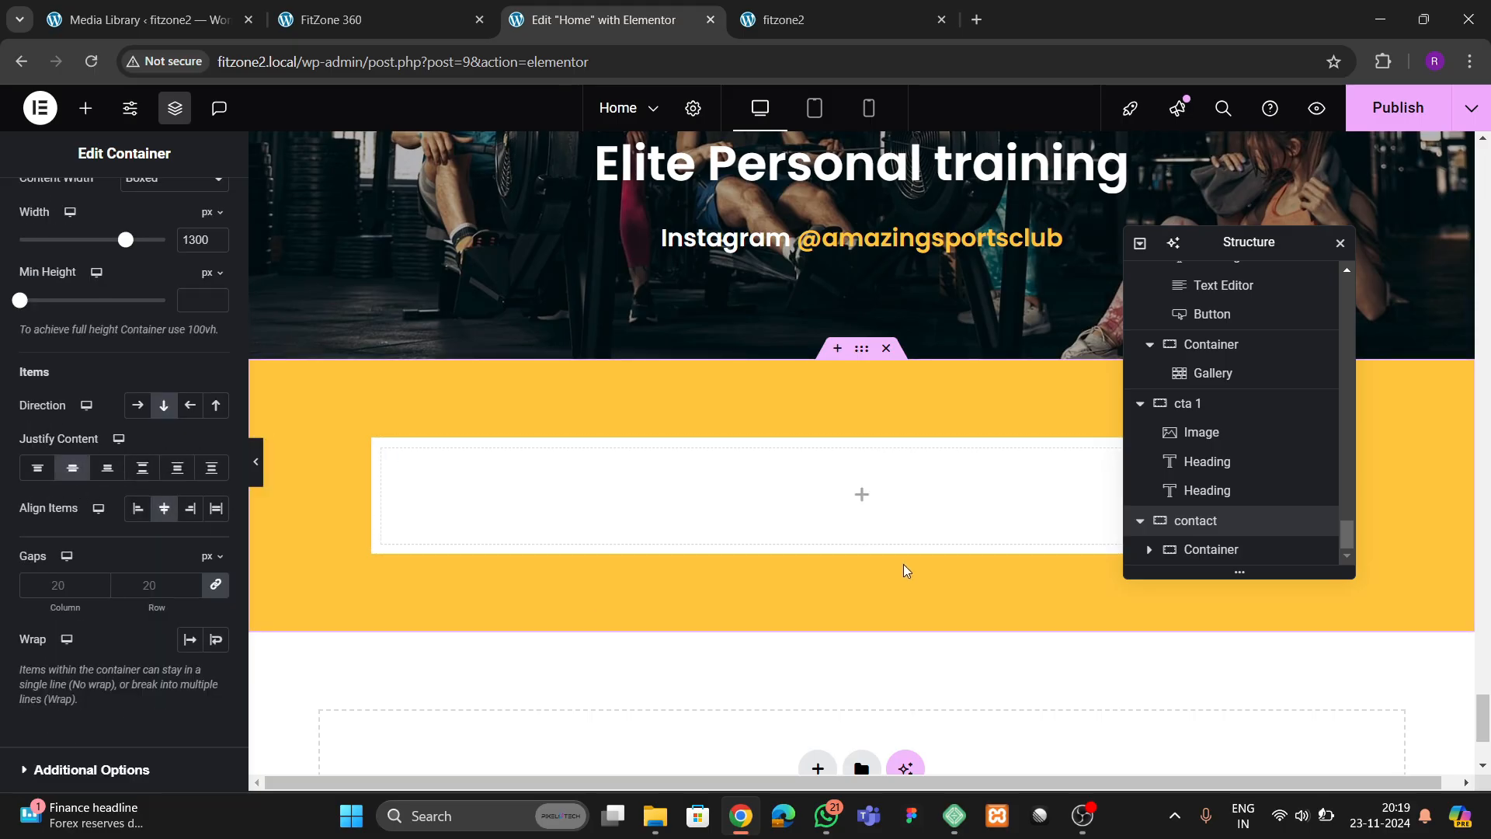
# Unlink the white inner container's padding values at 0 and place a Form widget inside it
pyautogui.click(208, 205)
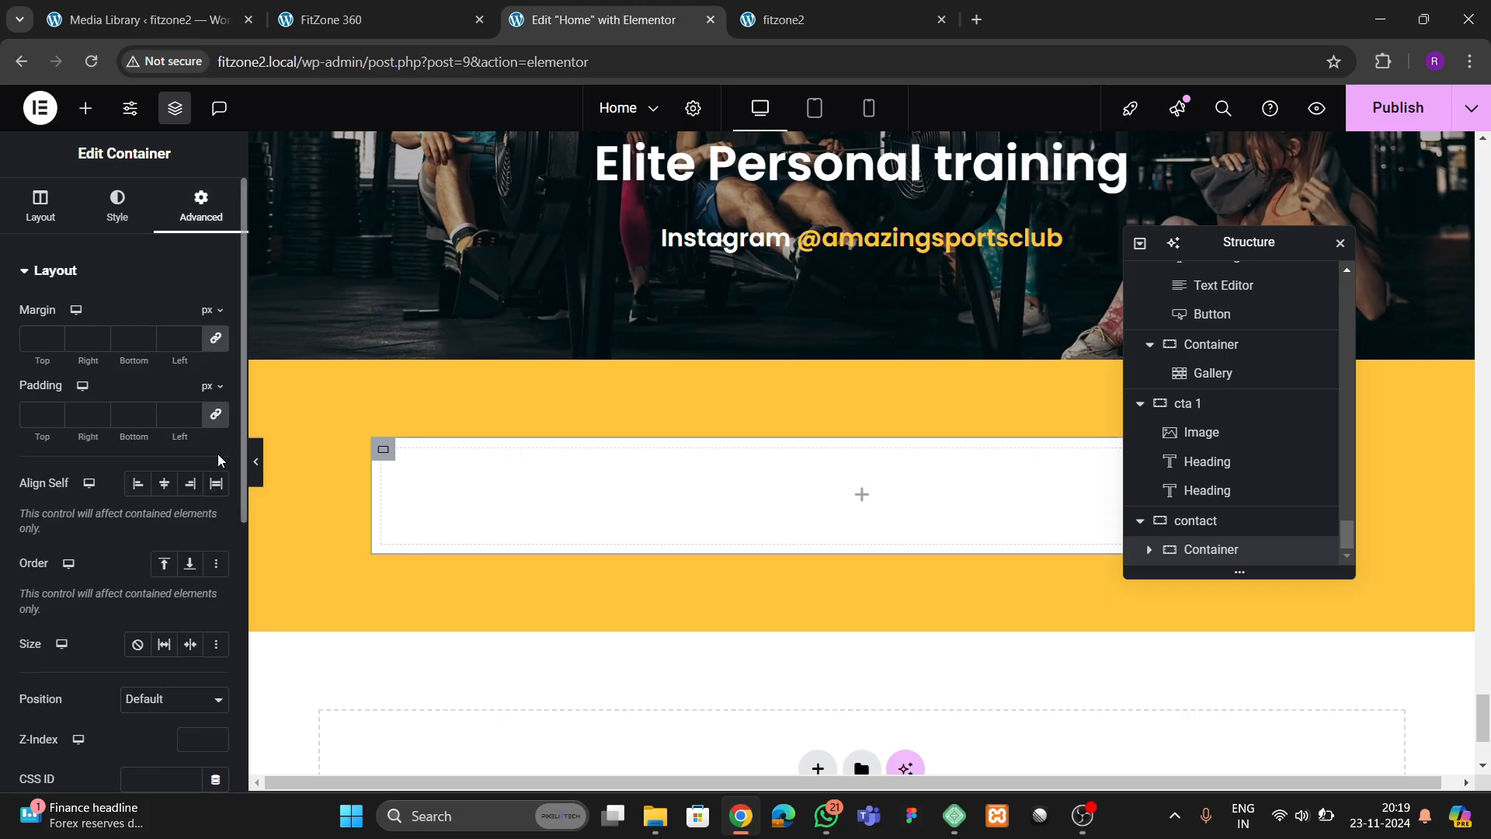
pyautogui.click(216, 414)
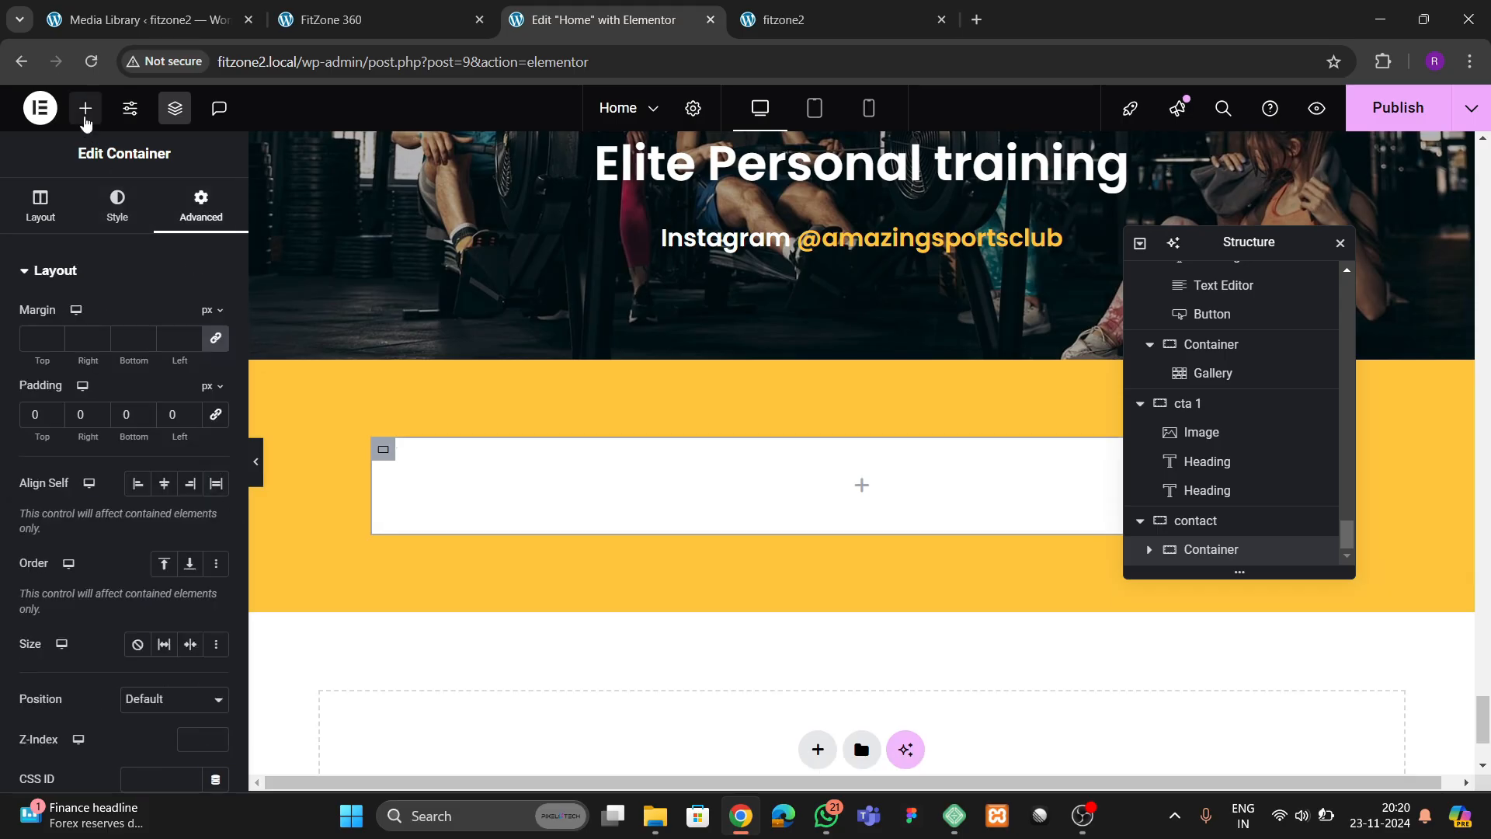
pyautogui.click(86, 108)
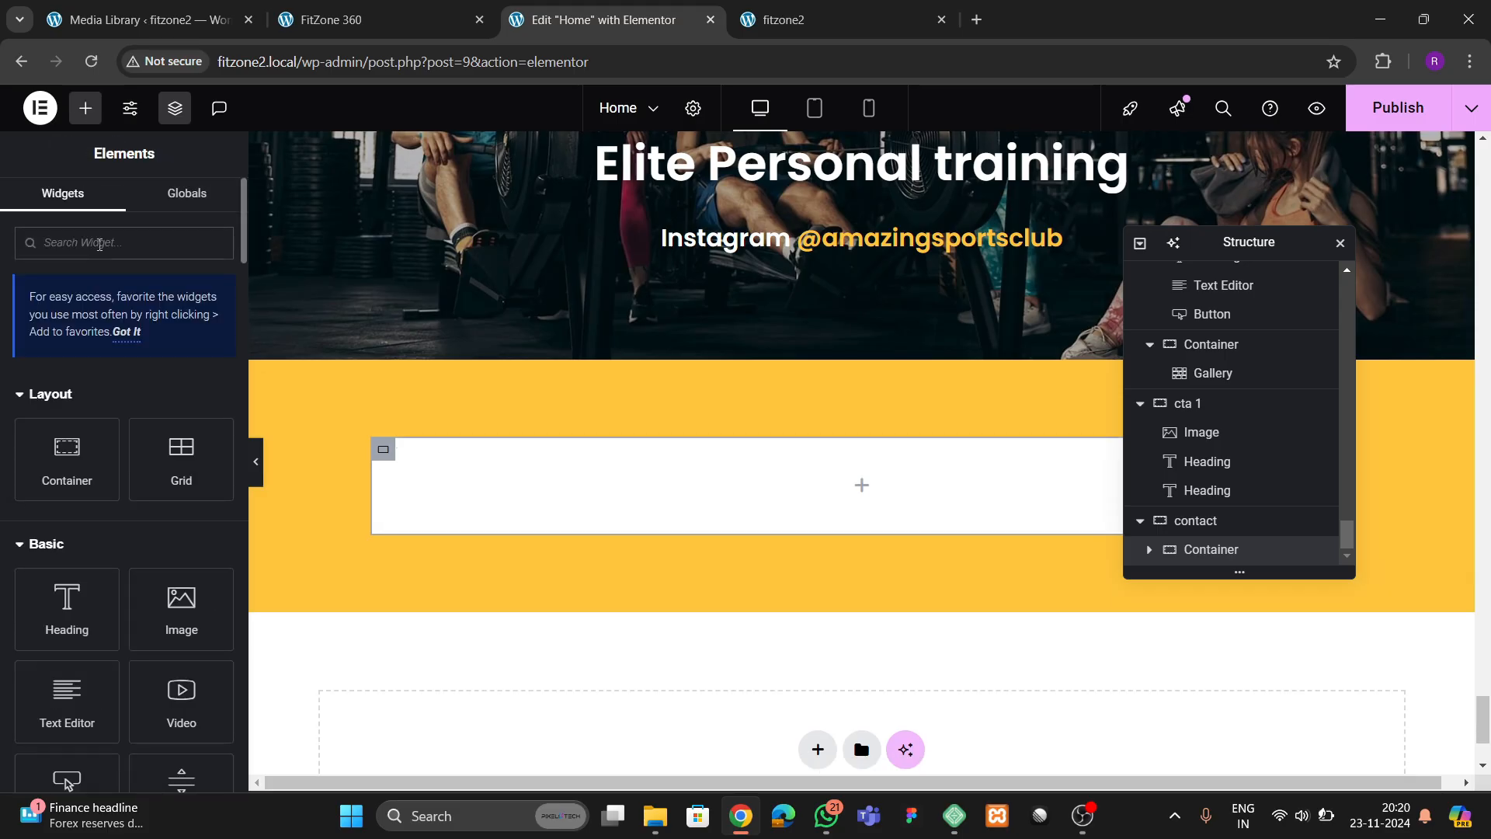
pyautogui.click(100, 244)
pyautogui.write('form')
pyautogui.moveTo(70, 378); pyautogui.dragTo(715, 494)
pyautogui.scroll(-1, 1200, 525)
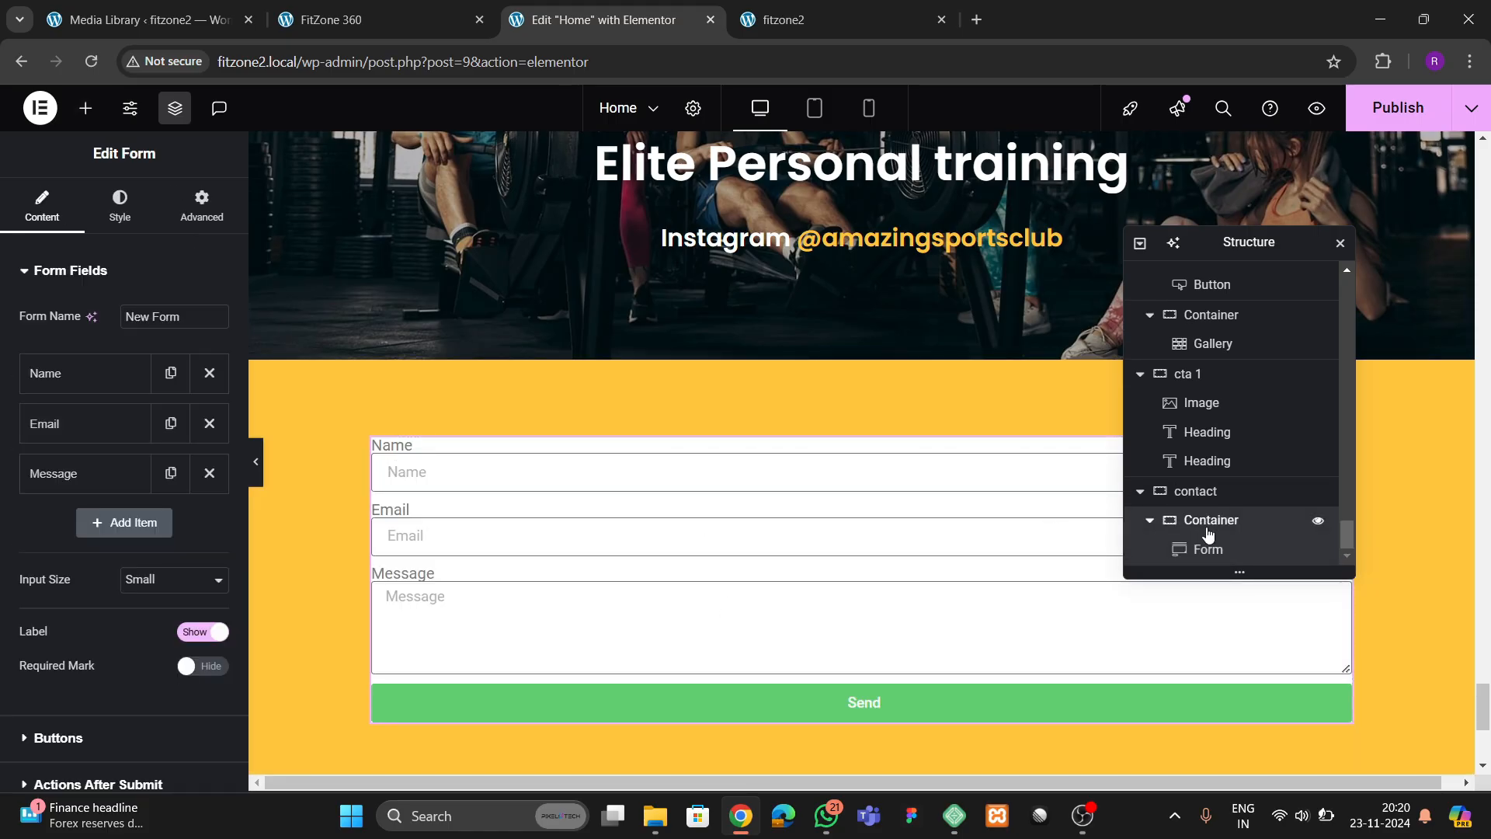
# Set the white inner container's padding to 50 px on all sides
pyautogui.click(1210, 529)
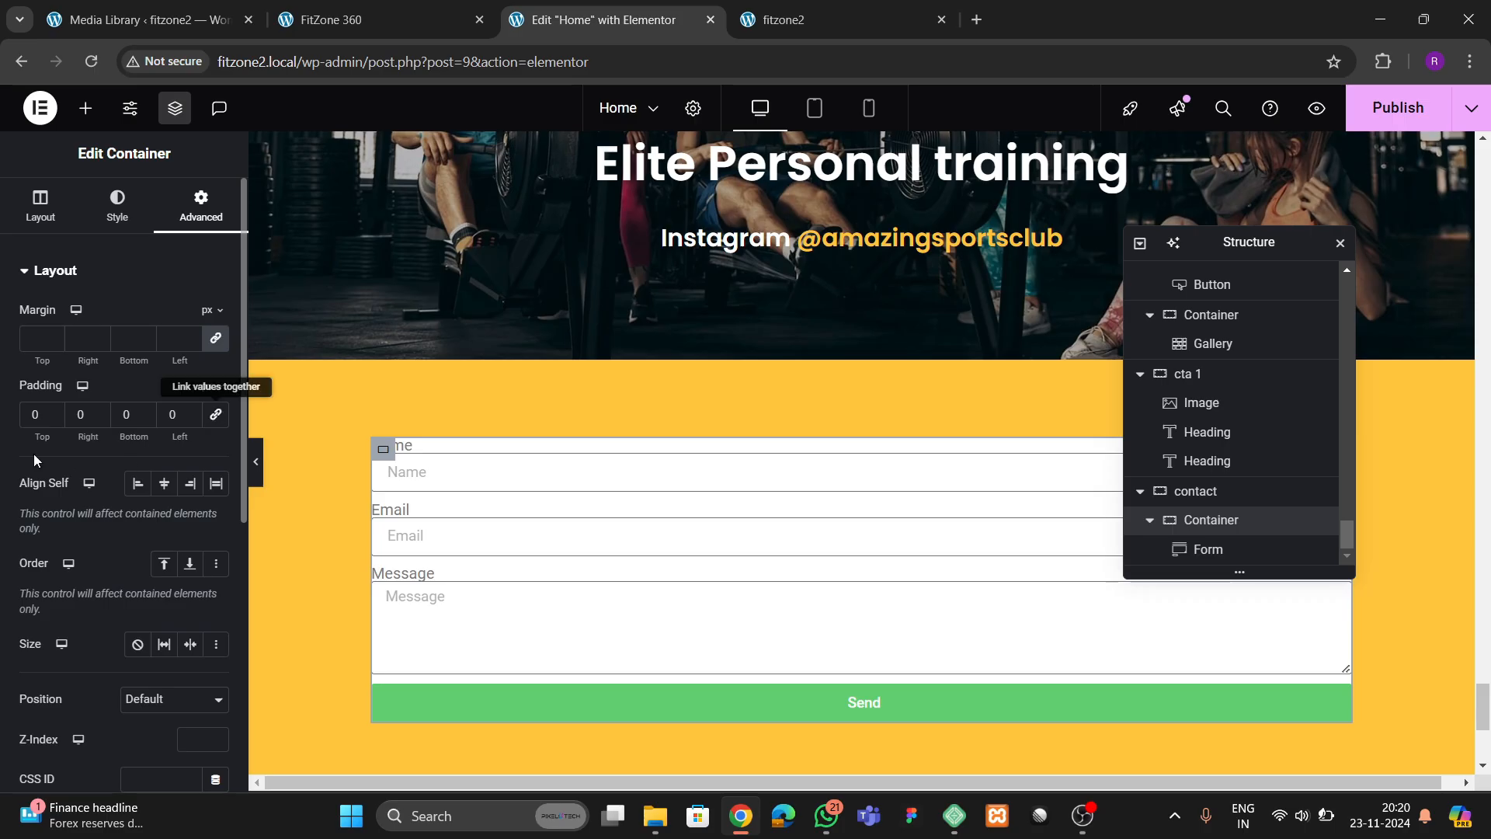
pyautogui.click(216, 414)
pyautogui.write('5')
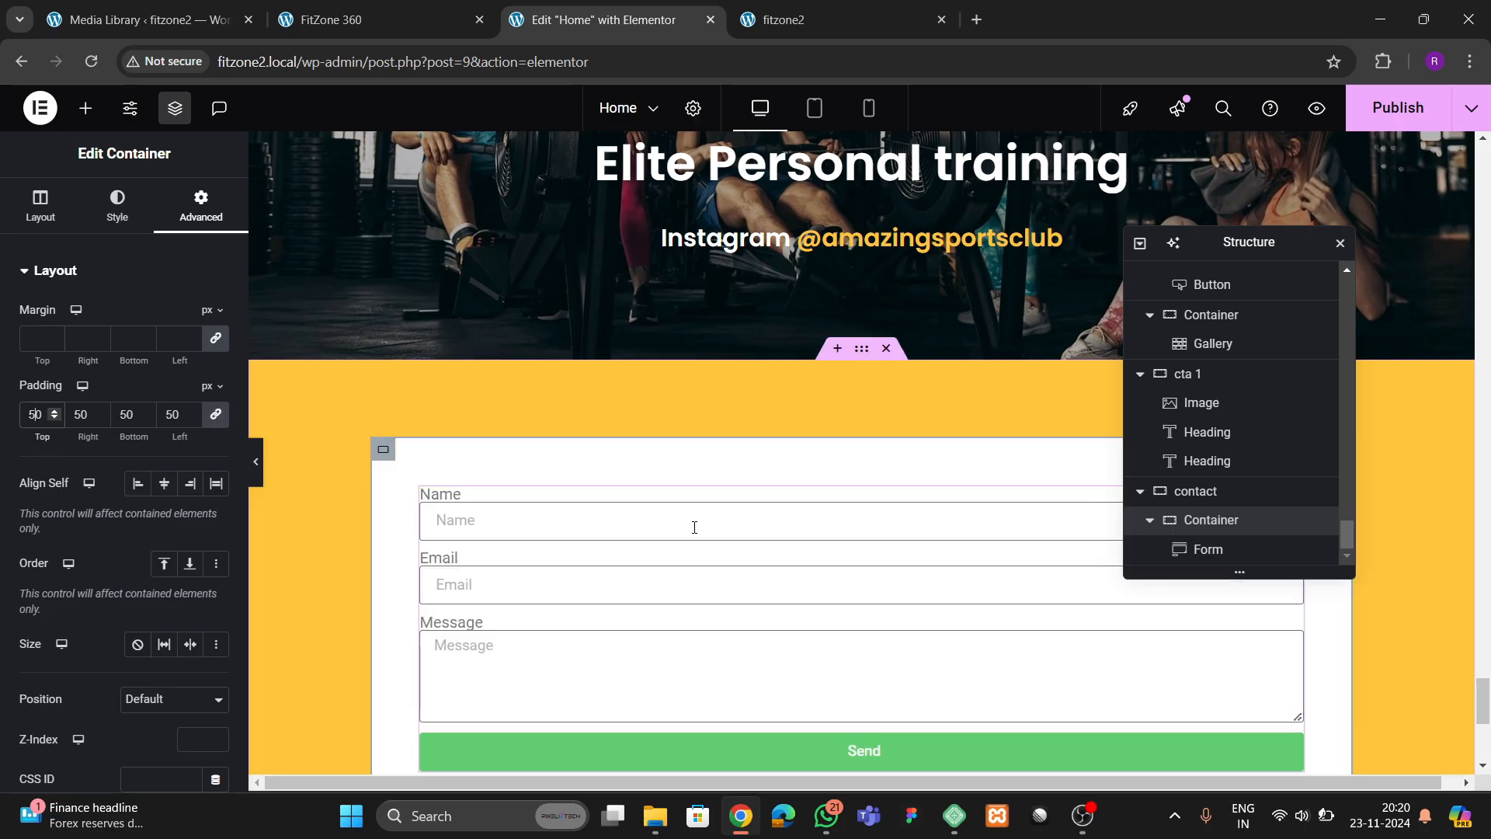
# Following the reference form, set the Name field's column width to 50% and its placeholder to "Enter full name"
pyautogui.click(621, 606)
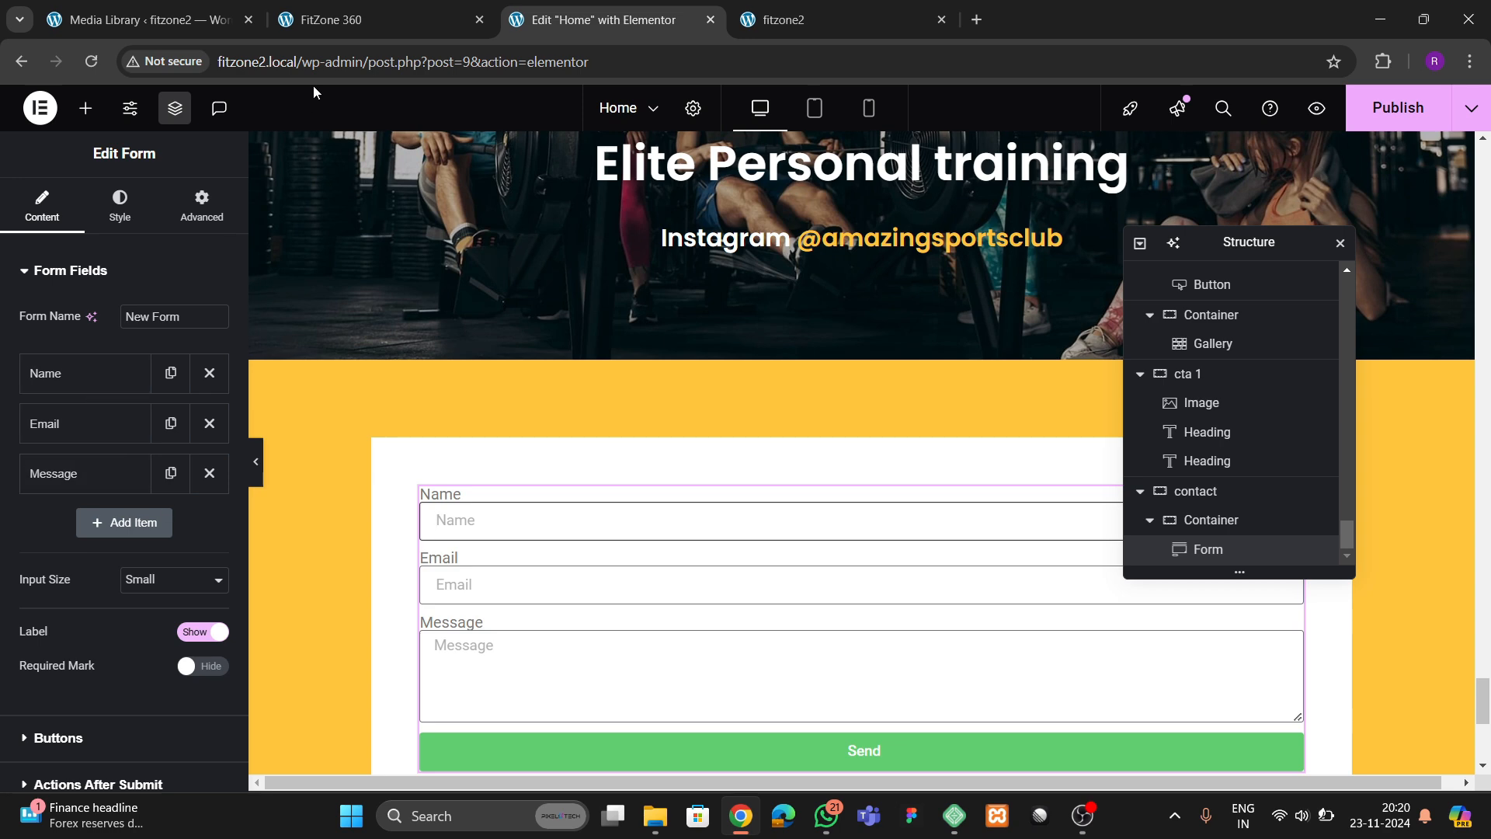
pyautogui.click(334, 19)
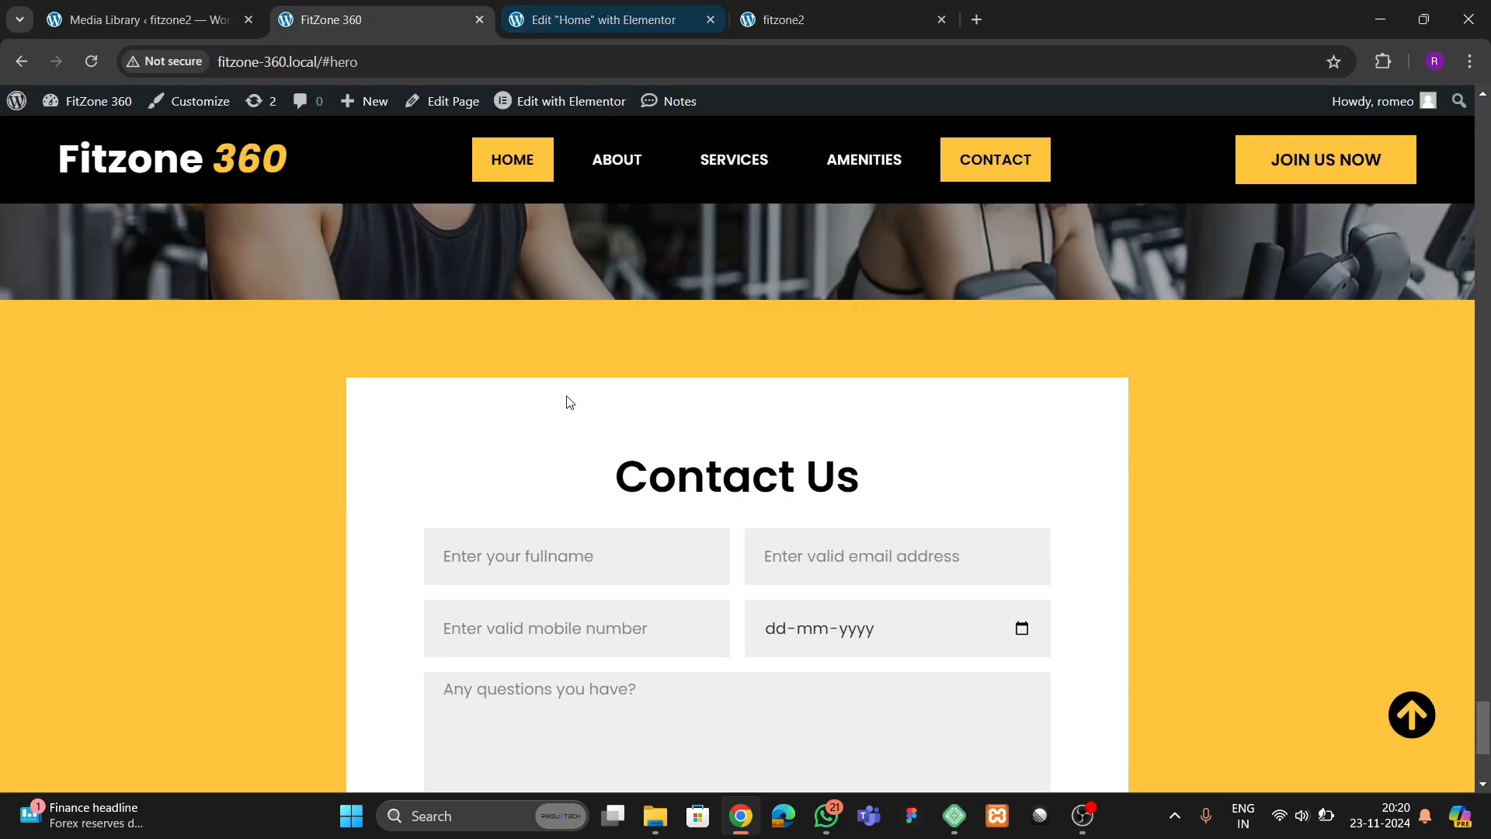
pyautogui.scroll(-1, 566, 399)
pyautogui.click(569, 21)
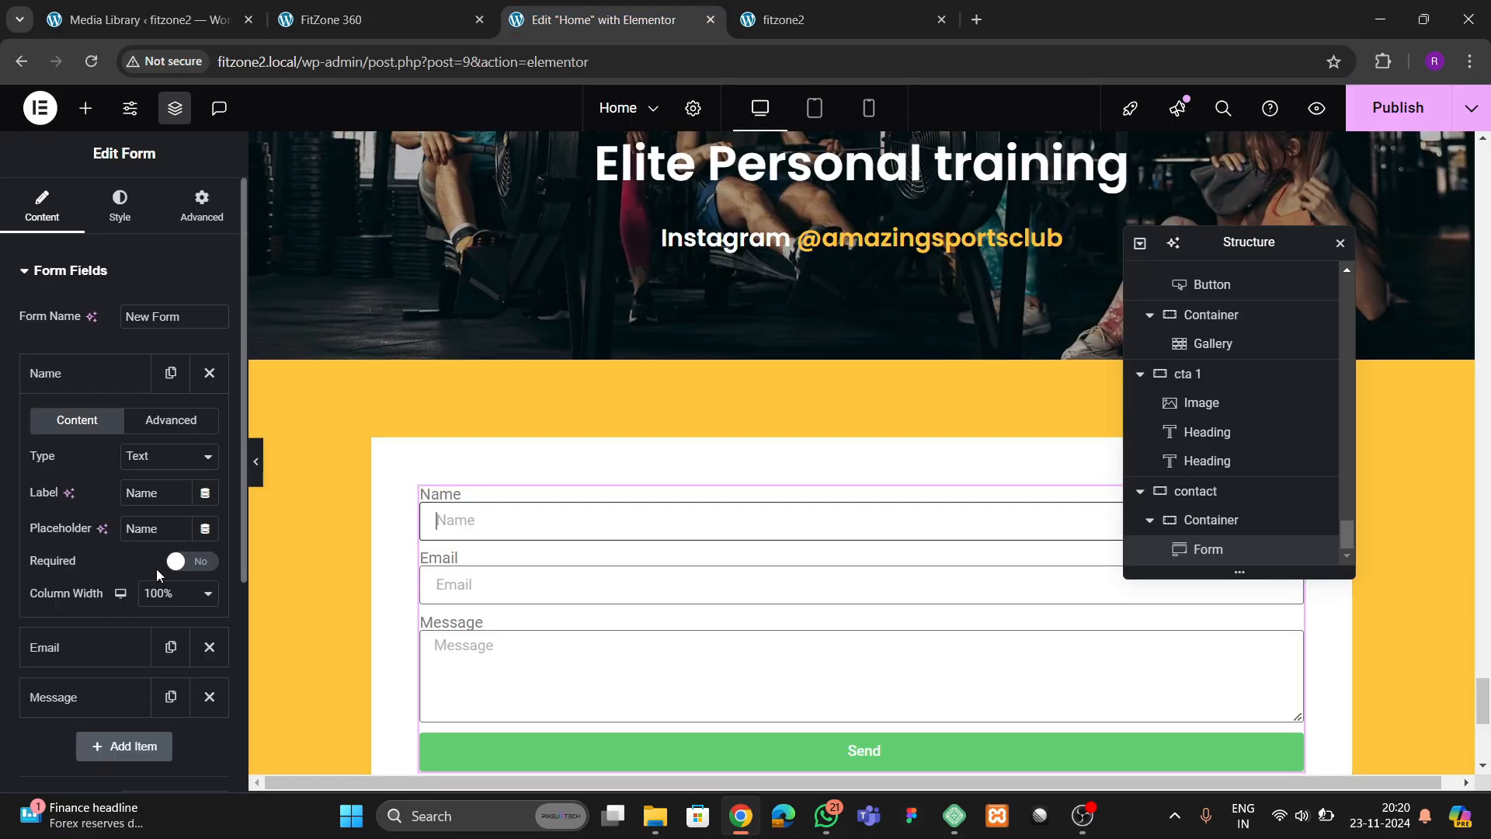
pyautogui.click(165, 593)
pyautogui.click(156, 404)
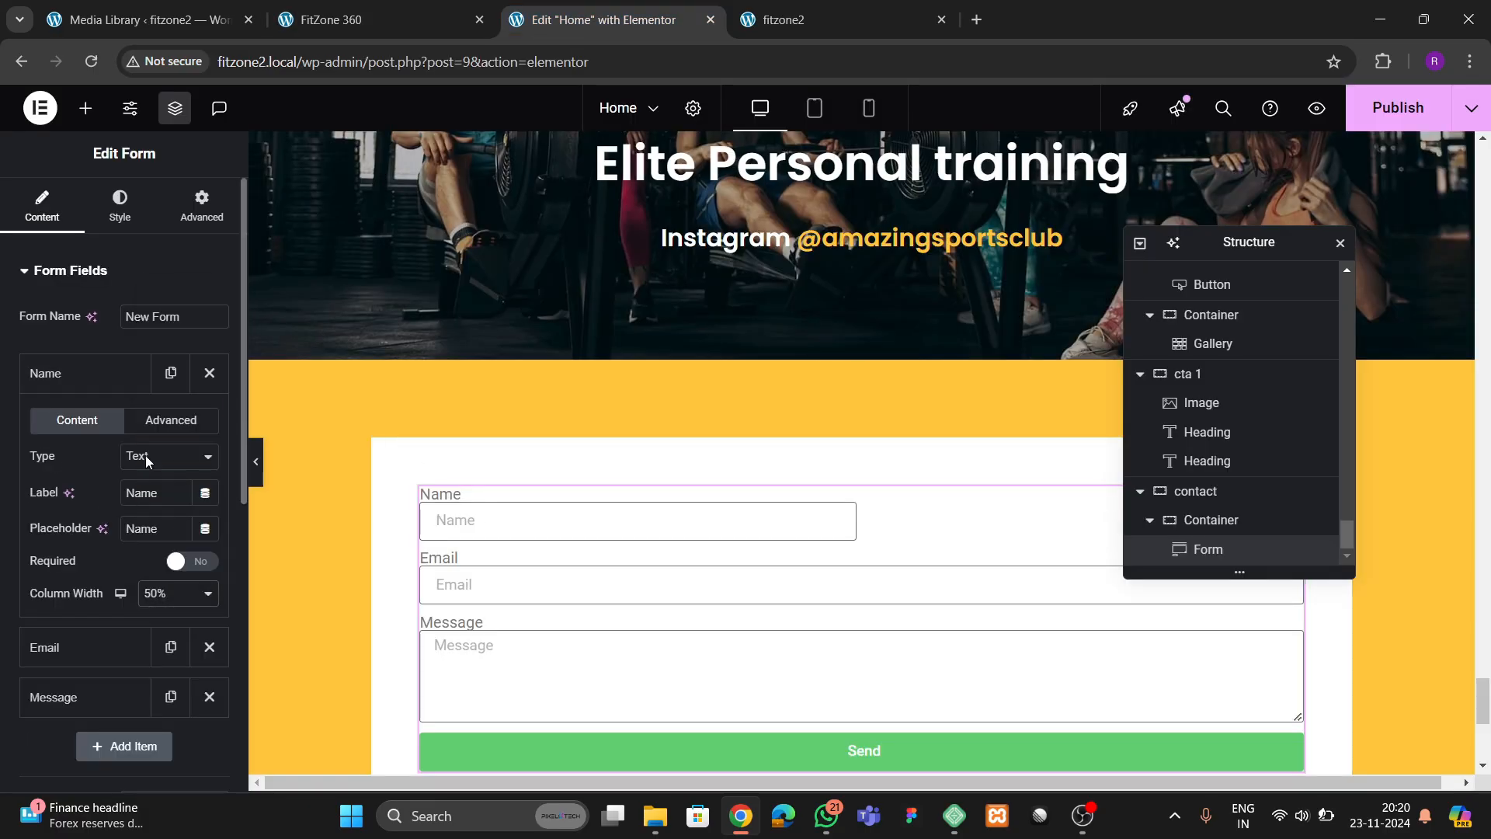
pyautogui.doubleClick(149, 535)
pyautogui.press('BackSpace')
pyautogui.write('Enter full n')
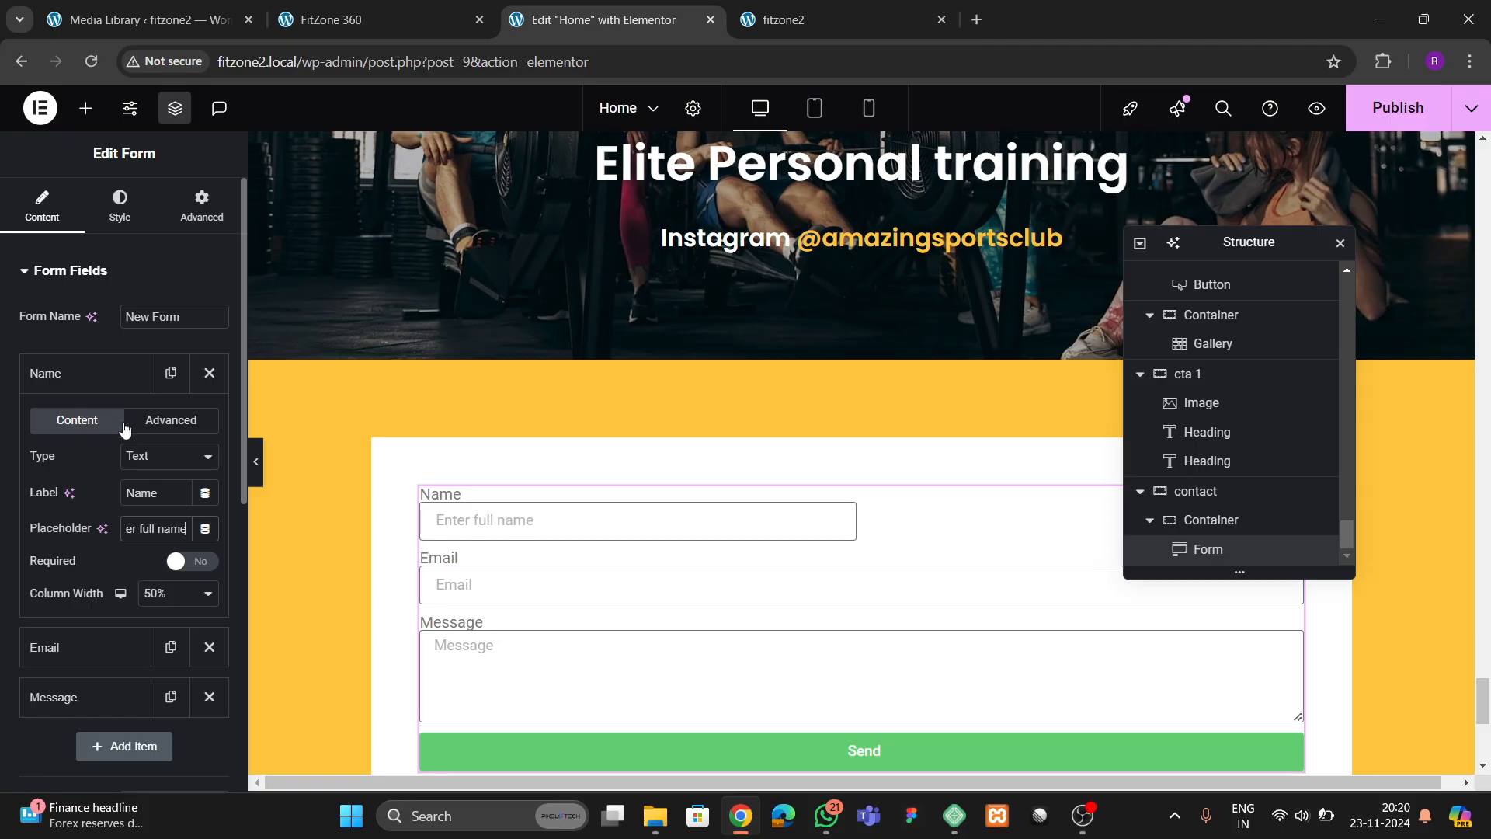
pyautogui.click(82, 374)
# Hide the form's field labels and give the Email field a 50% column width and the placeholder "Enter valid email address"
pyautogui.click(193, 632)
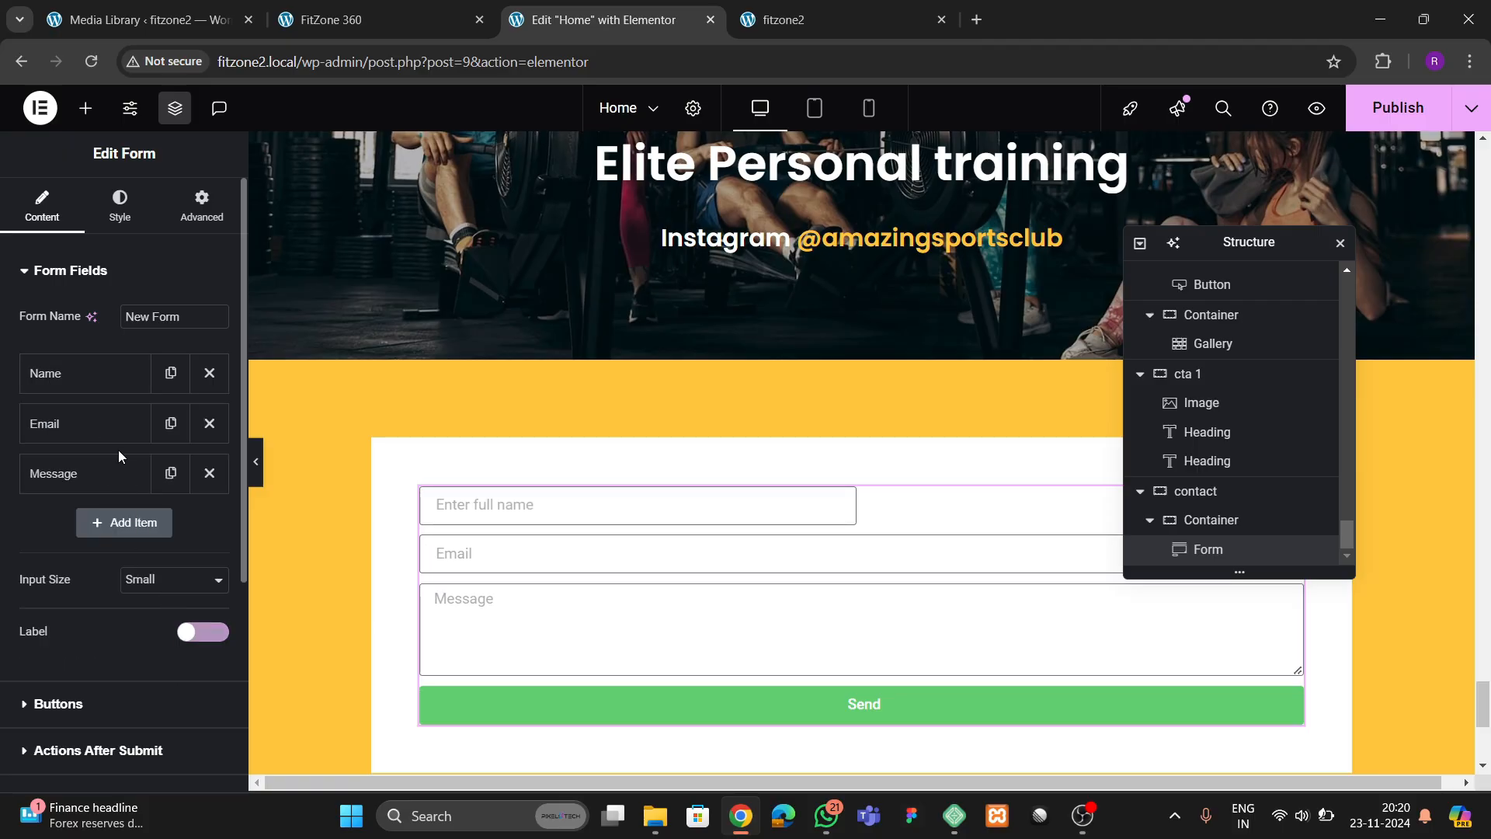
pyautogui.click(82, 424)
pyautogui.click(166, 652)
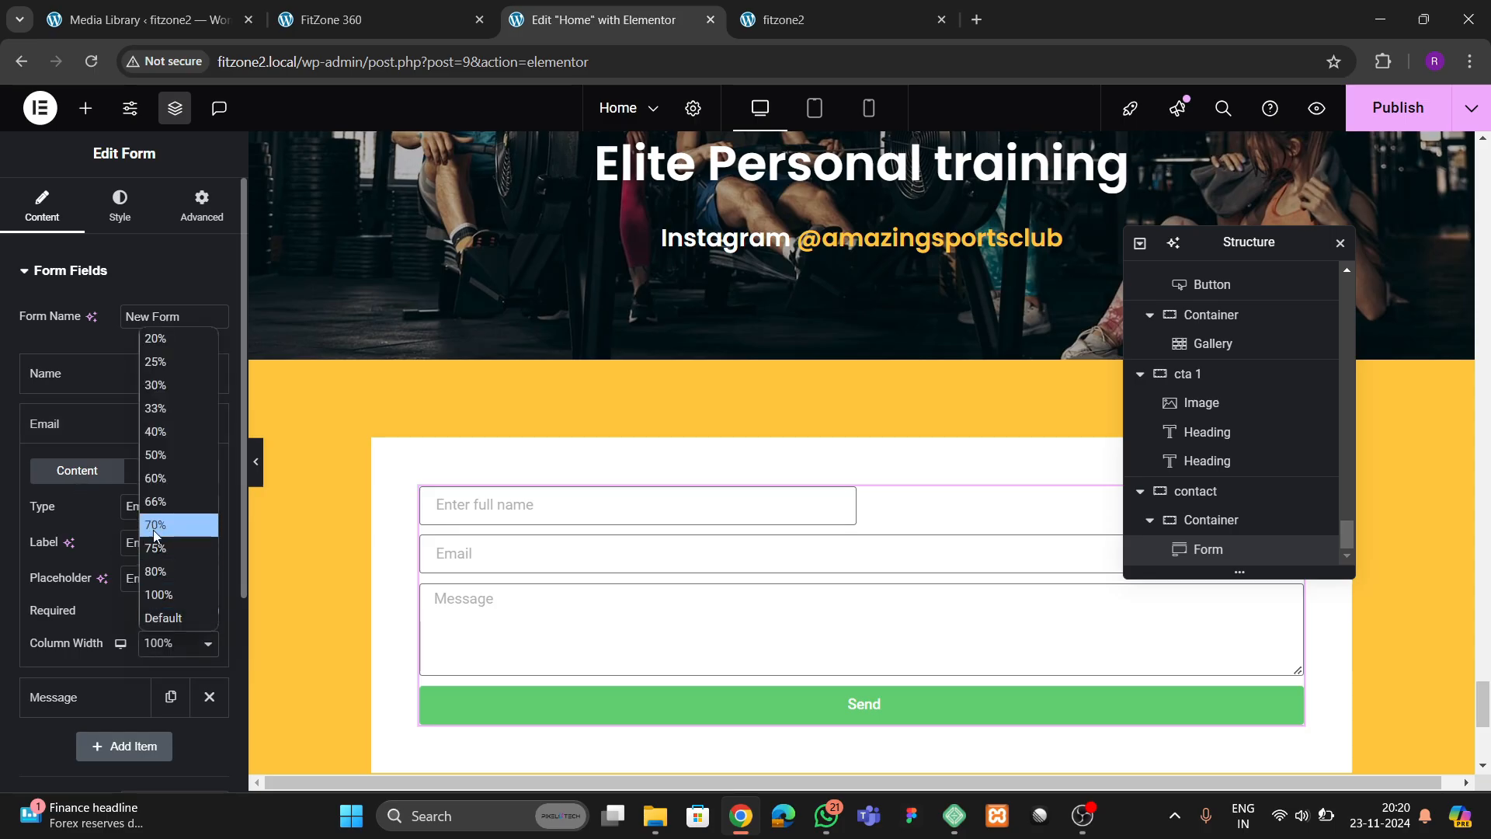
pyautogui.click(159, 456)
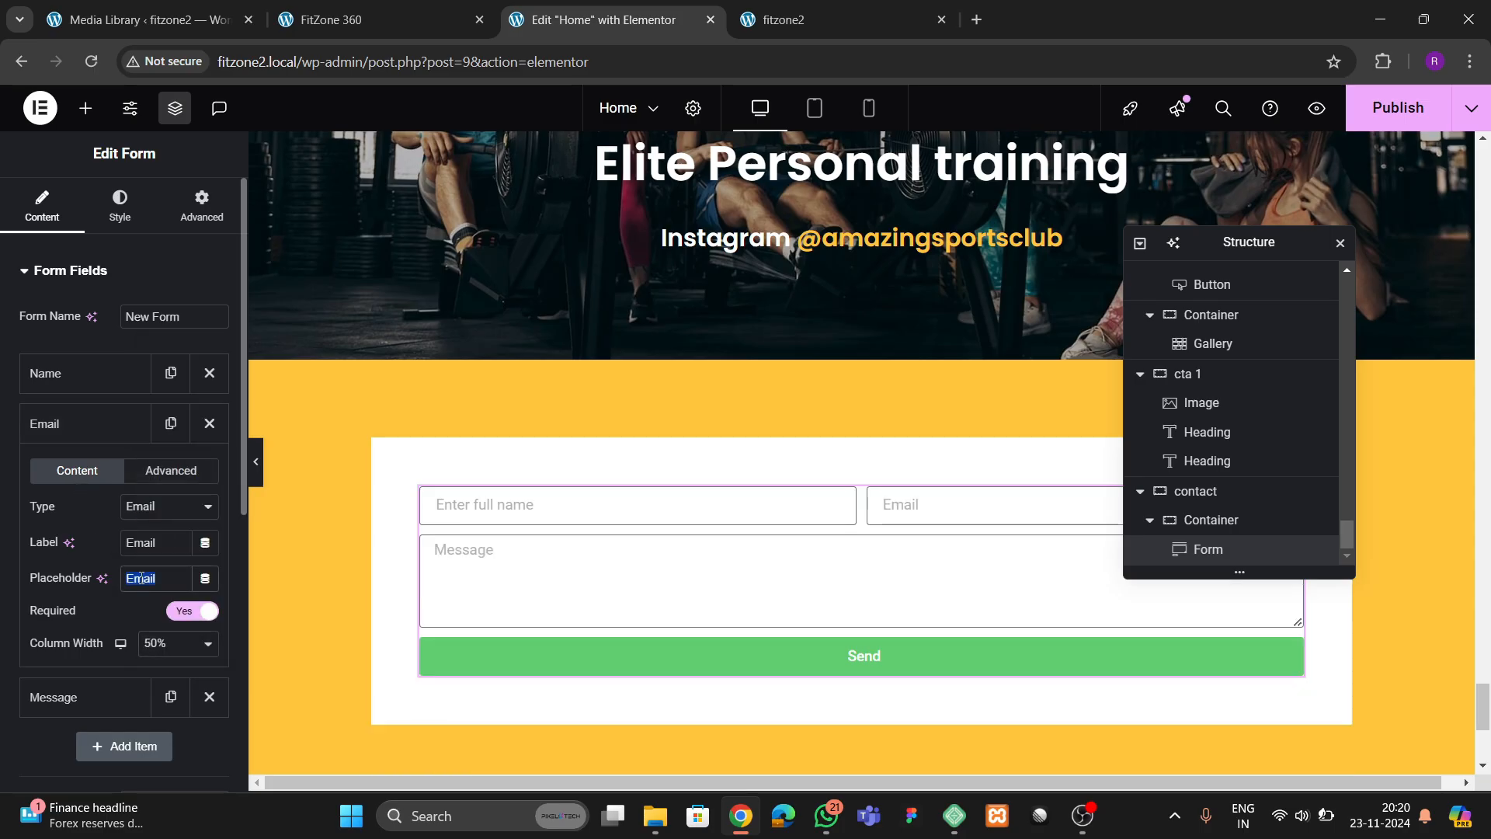
pyautogui.press('BackSpace')
pyautogui.write('Enter')
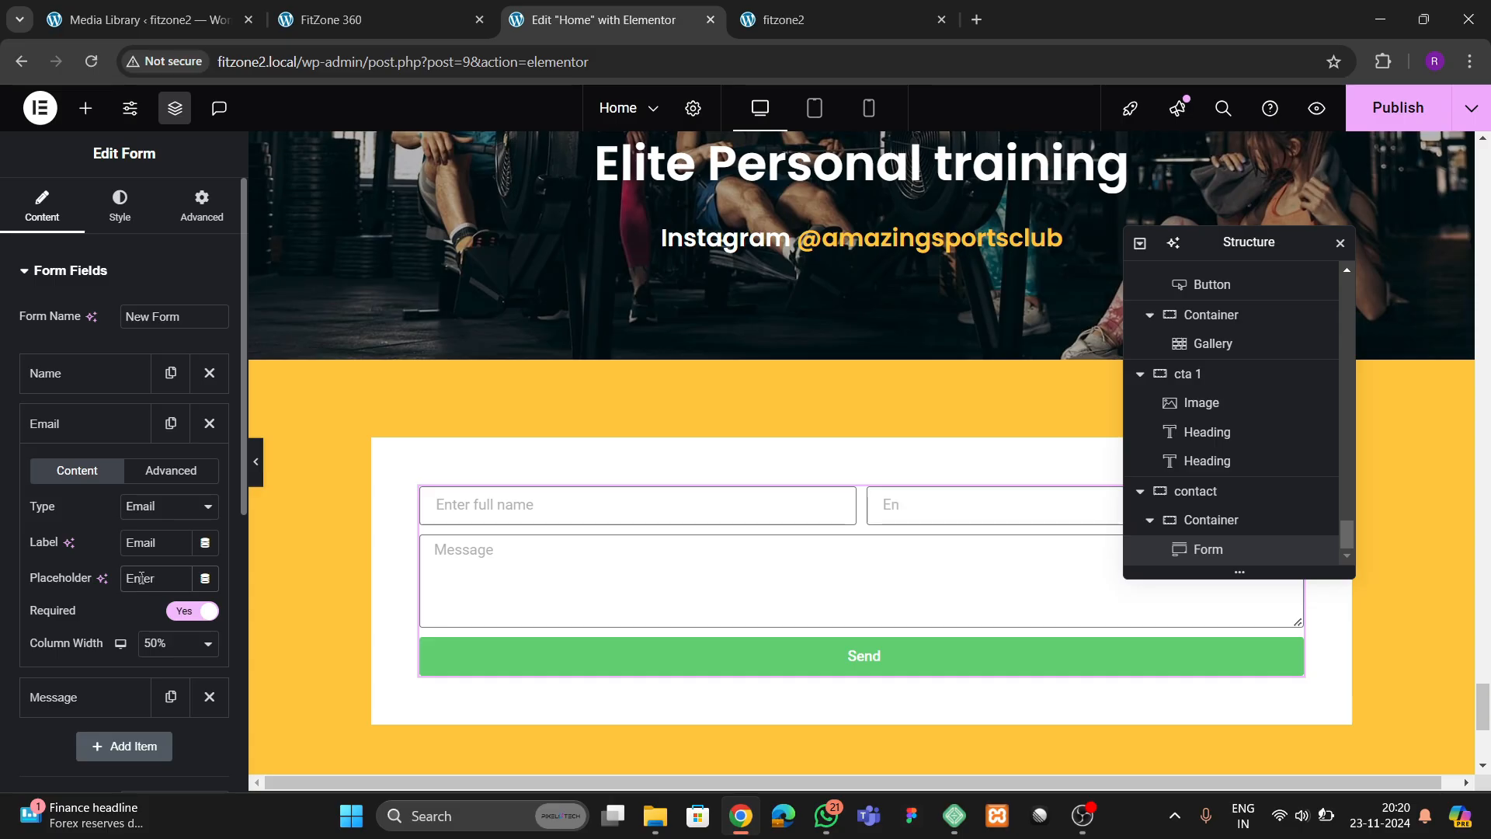
pyautogui.write(' valid email address')
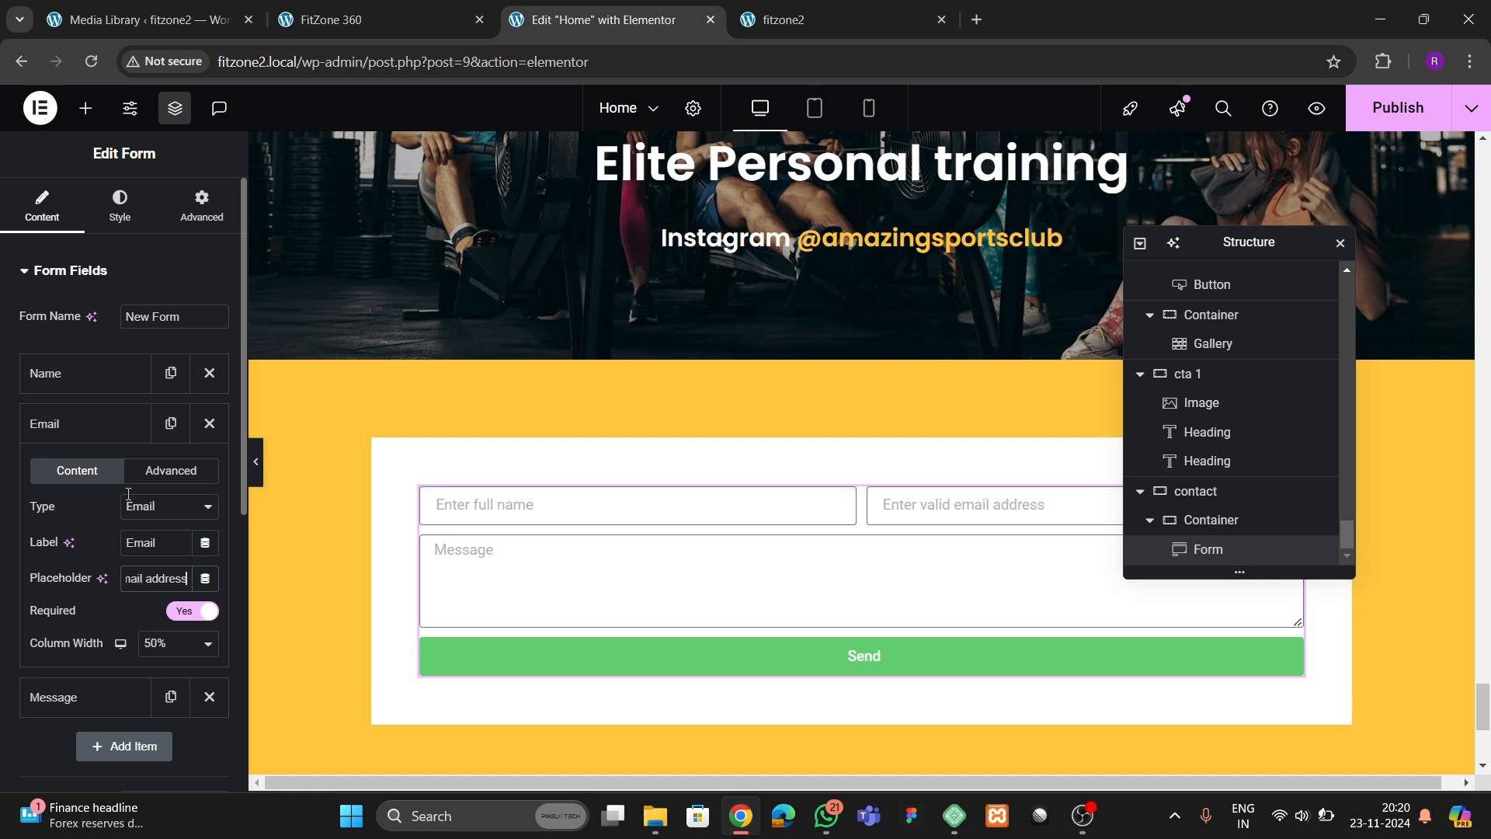
pyautogui.click(101, 423)
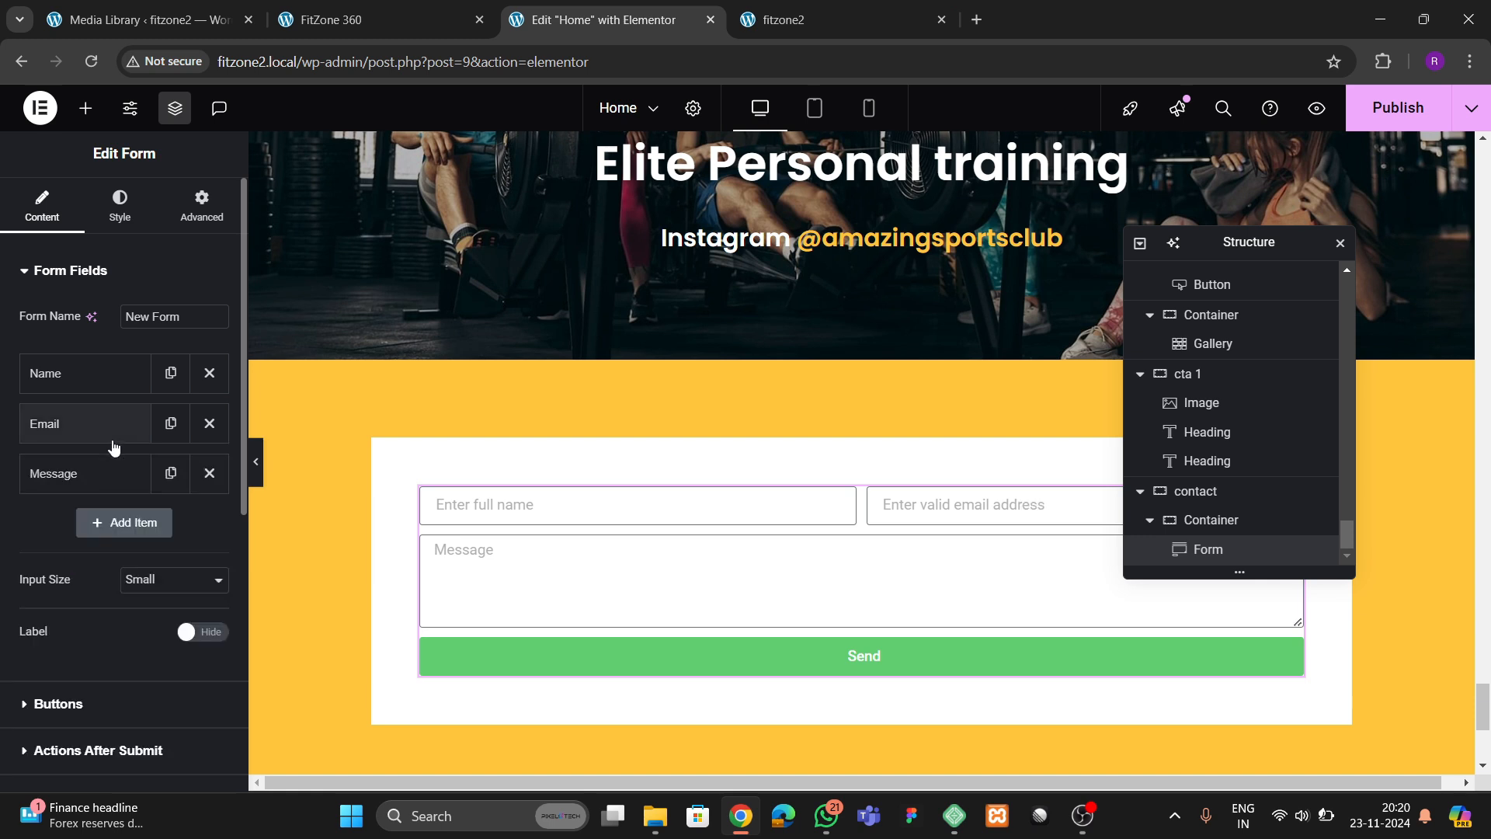
# Duplicate the form's Email and Name fields
pyautogui.click(170, 424)
pyautogui.click(171, 374)
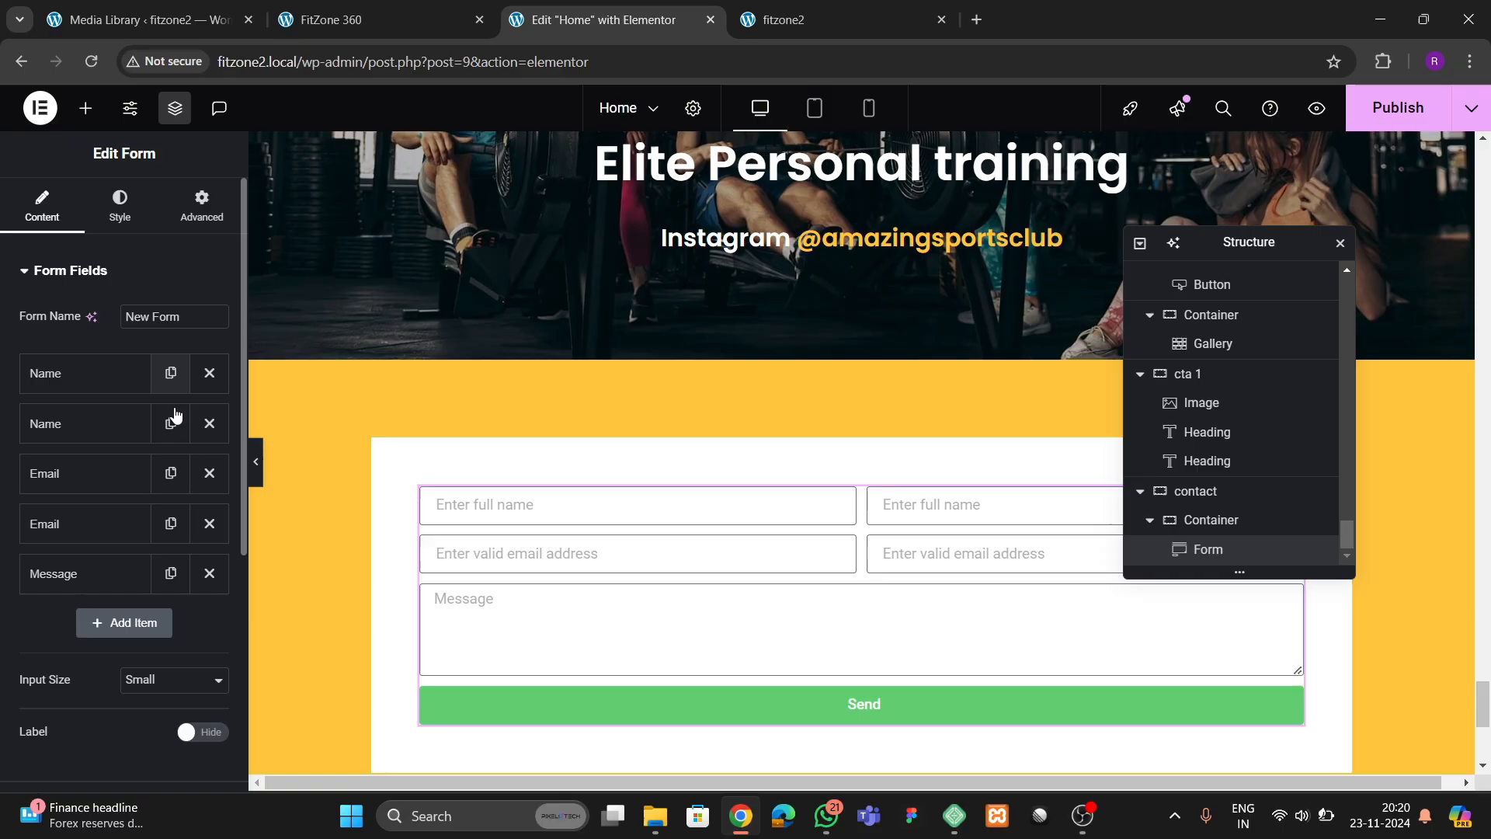
# Relabel the form's second Name field as "Subject" and set its placeholder to "Enter subject"
pyautogui.click(77, 424)
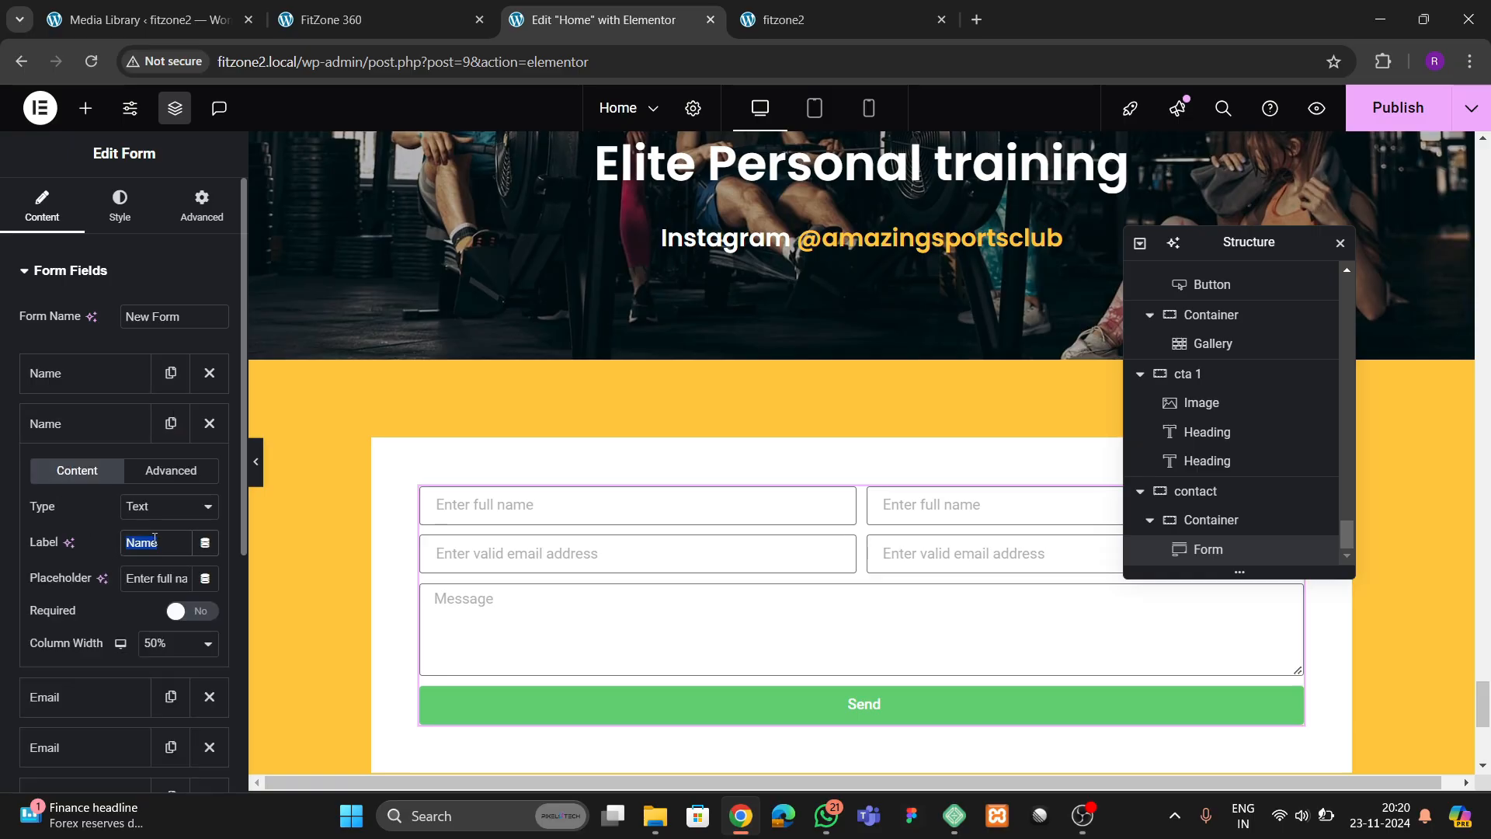
pyautogui.write('Subject')
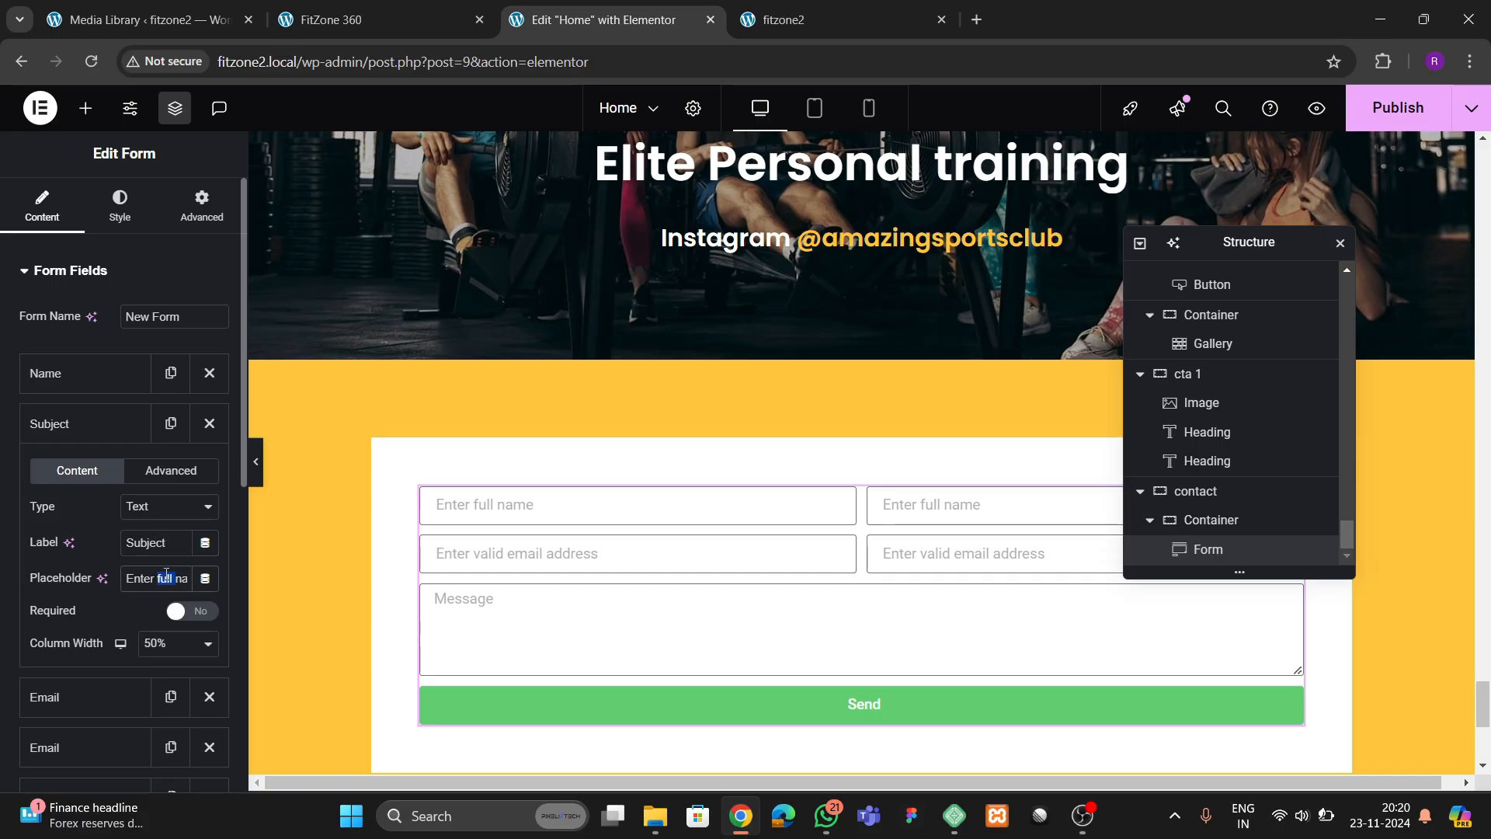
pyautogui.hotkey('ctrl', 'a')
pyautogui.press('BackSpace')
pyautogui.click(105, 440)
# Change the form's second Email field to the Number type and label it "Mobile Number"
pyautogui.click(78, 524)
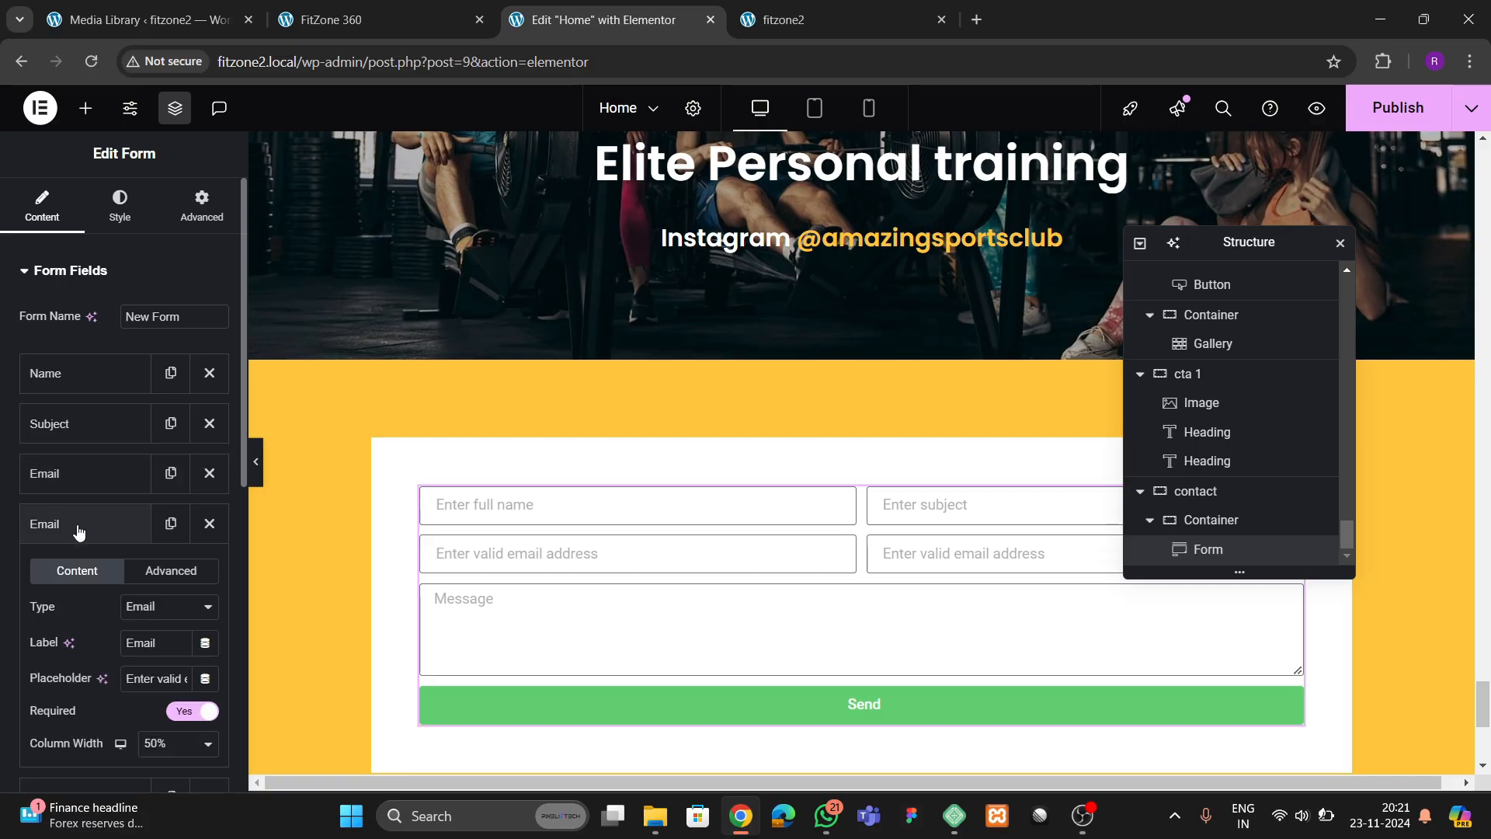
pyautogui.click(148, 606)
pyautogui.click(147, 348)
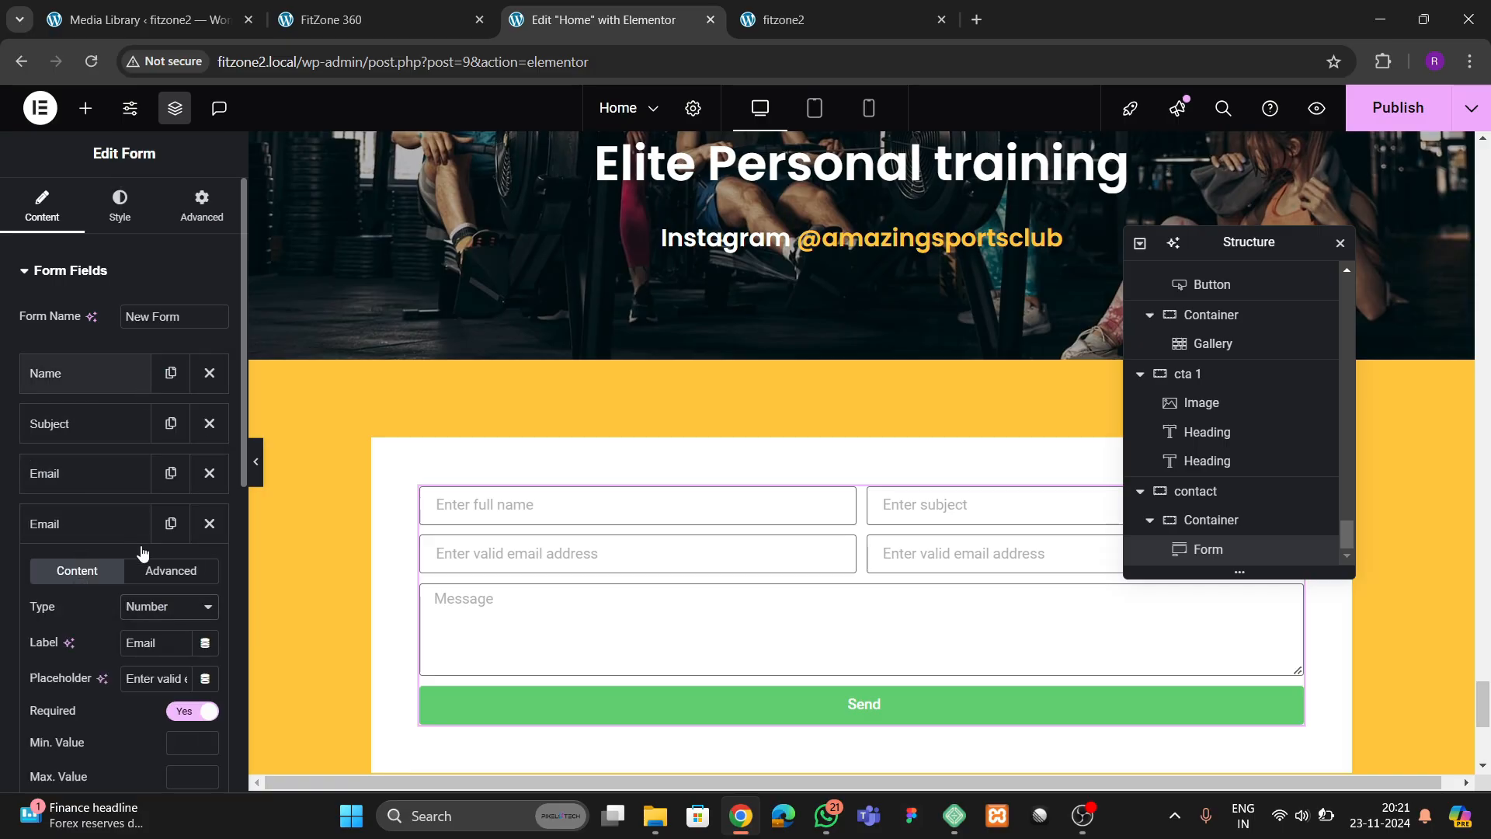
pyautogui.doubleClick(146, 642)
pyautogui.press('BackSpace')
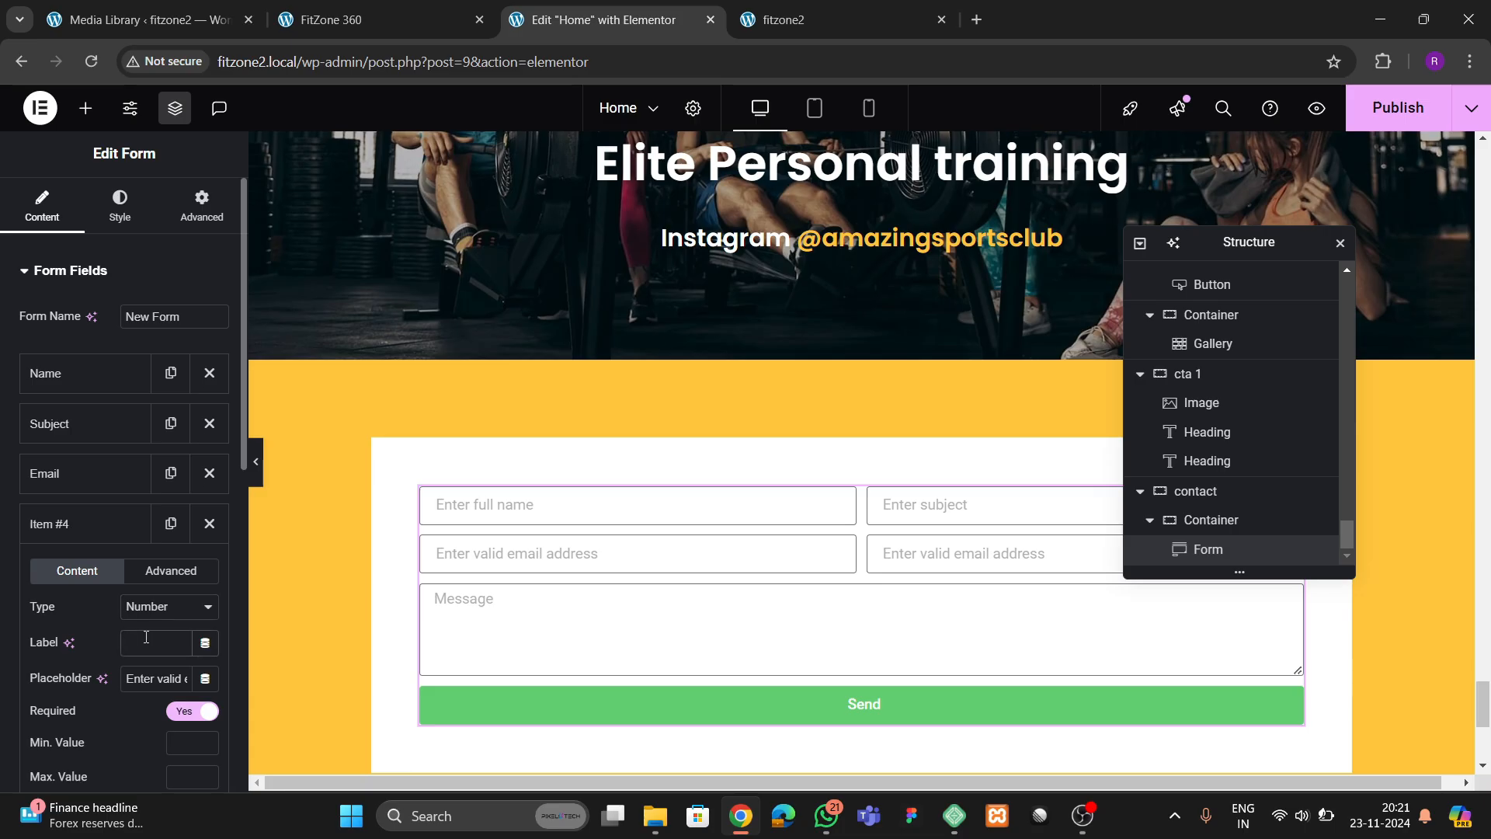
pyautogui.write('Mobile Number')
# Set the Mobile Number field's placeholder to "Enter valid mobile"
pyautogui.click(152, 680)
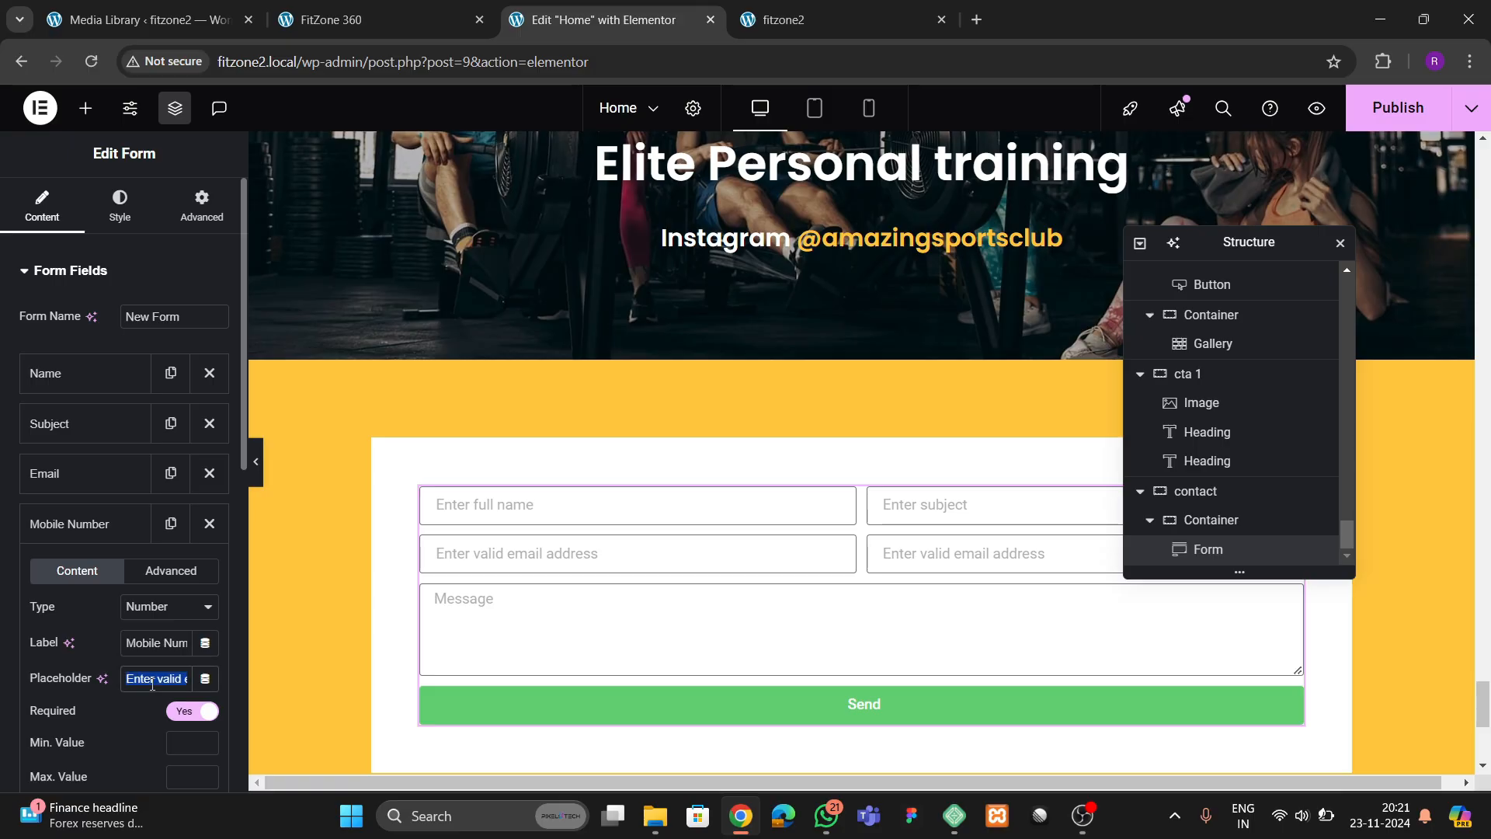
pyautogui.hotkey('ctrl', 'a')
pyautogui.press('BackSpace')
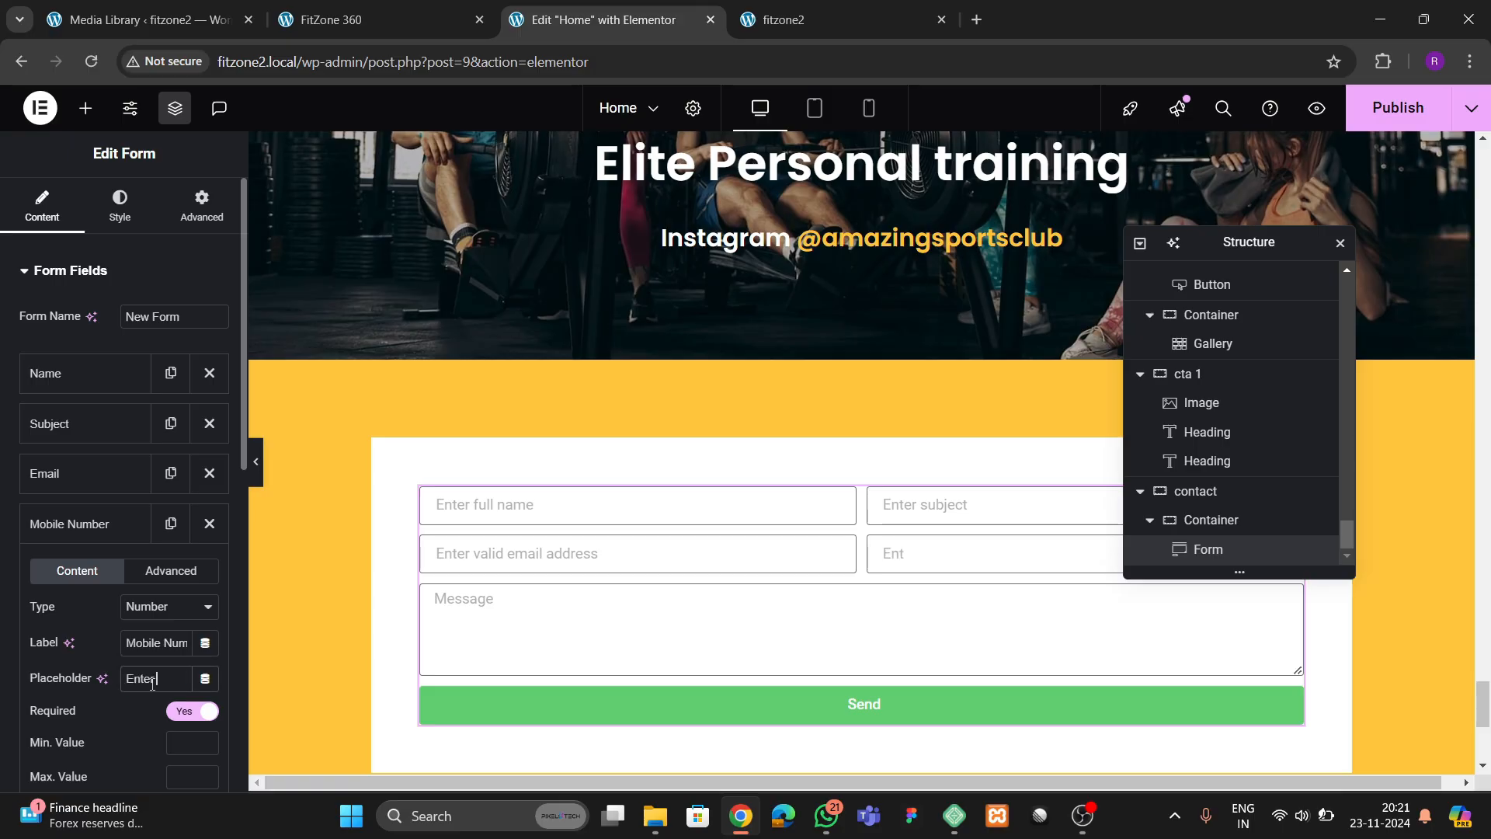
pyautogui.write('Enter valid mobile')
pyautogui.click(111, 534)
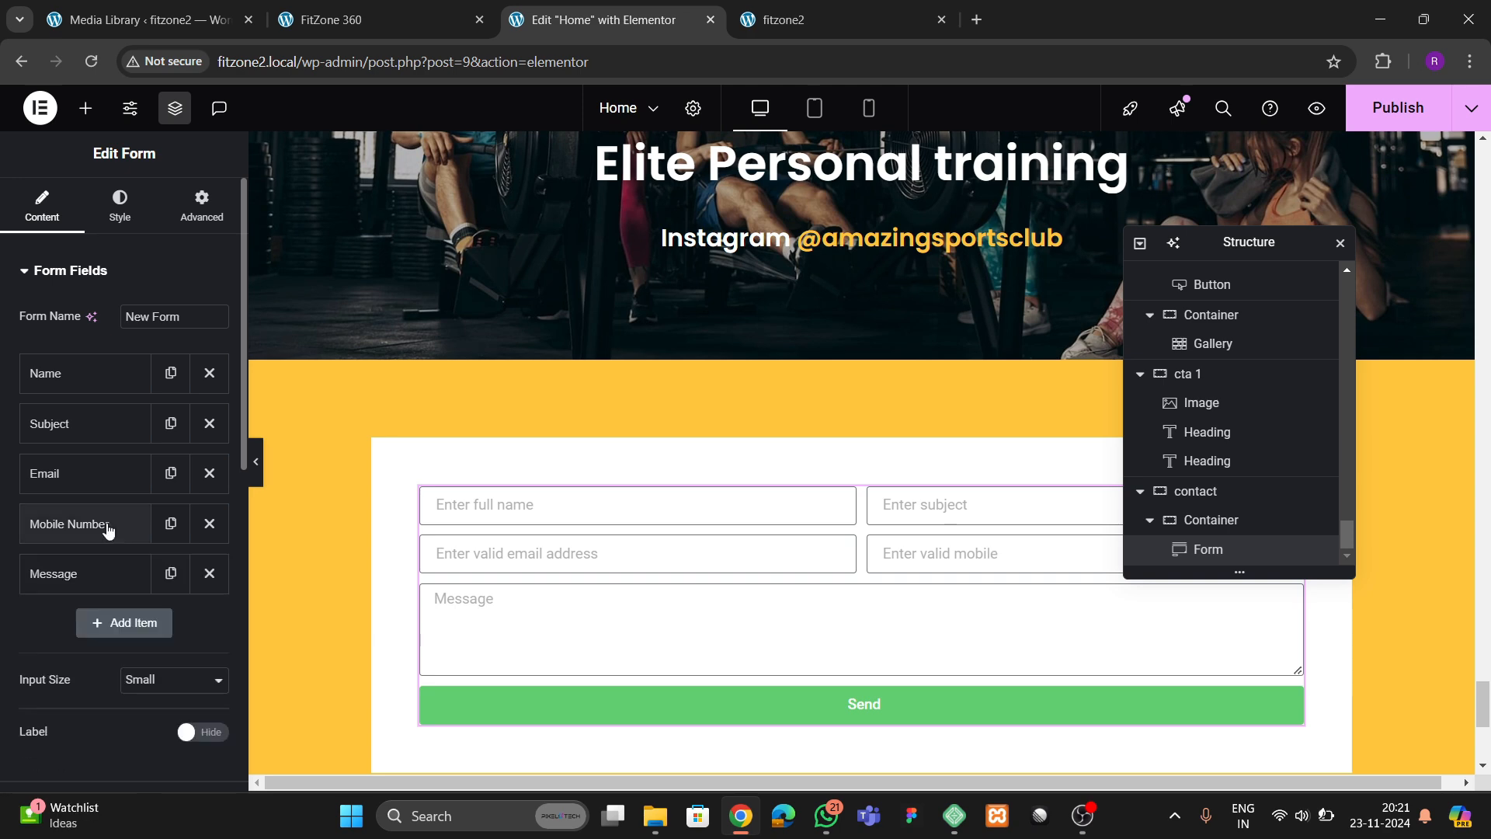
# Check the reference page's form and set the width of the white container around the form to 60%
pyautogui.click(311, 21)
pyautogui.click(599, 19)
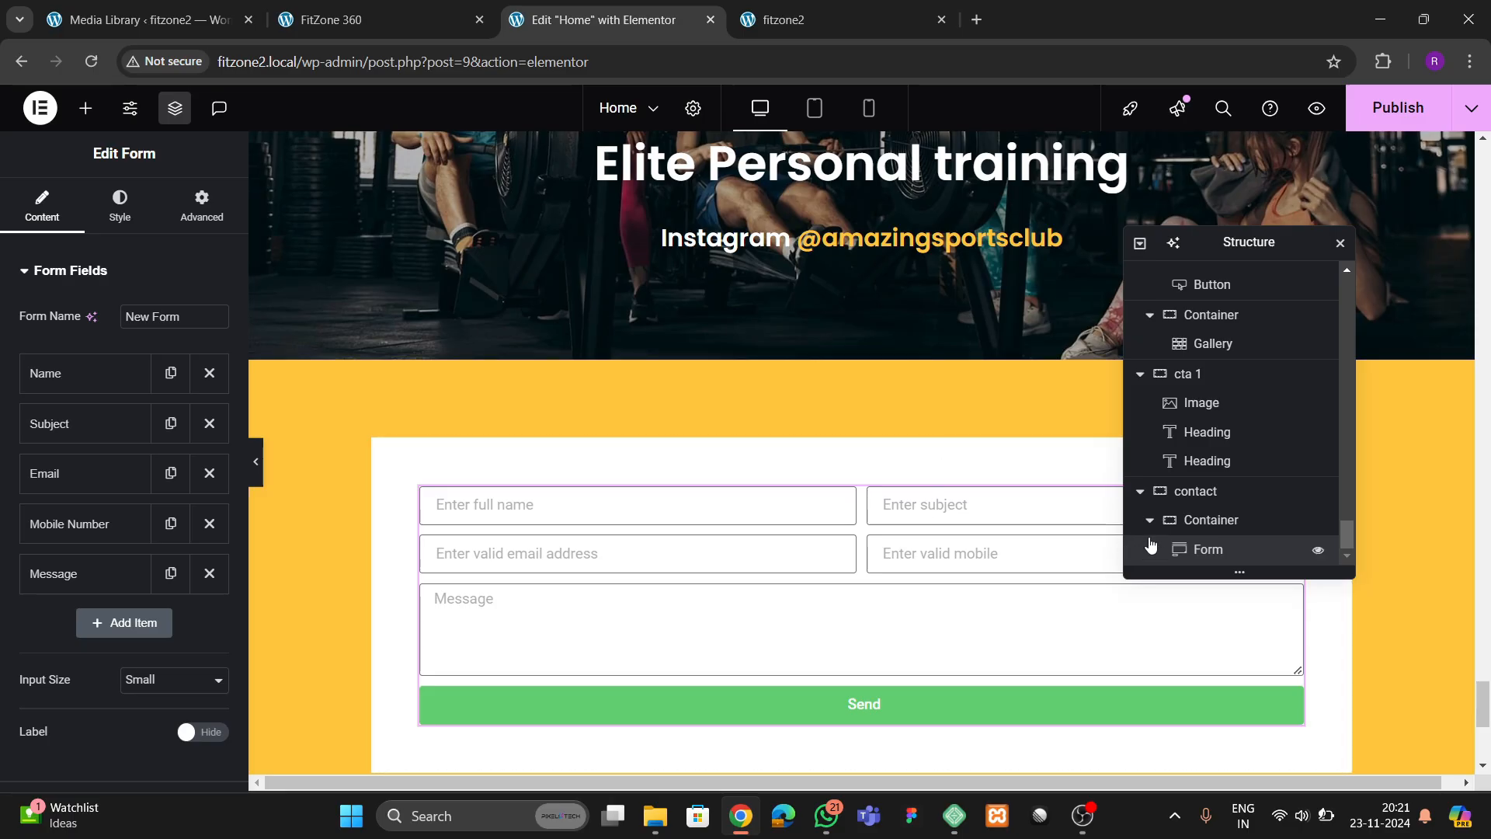
pyautogui.click(456, 467)
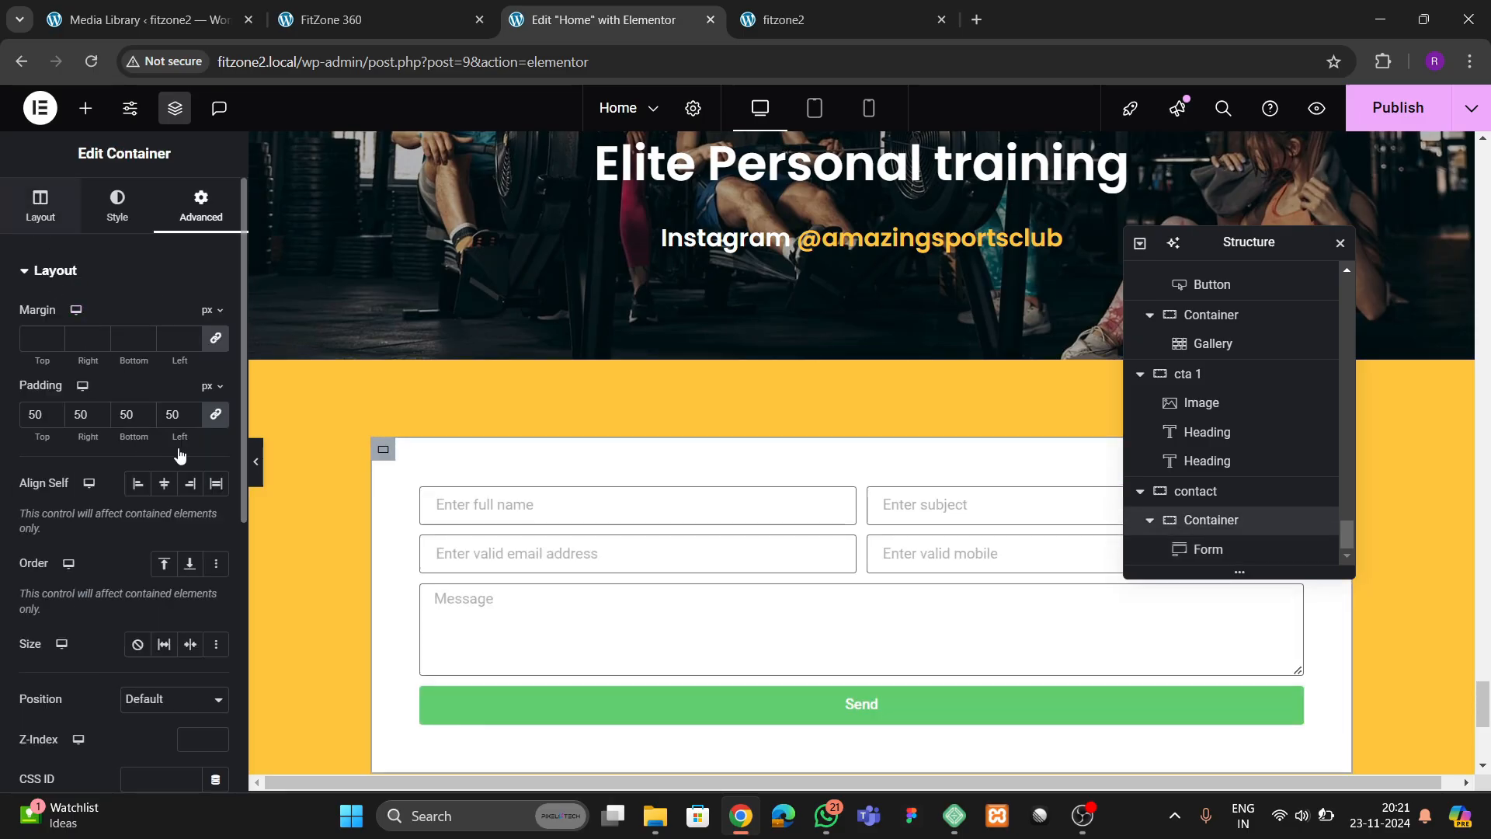
pyautogui.click(41, 206)
pyautogui.press('BackSpace')
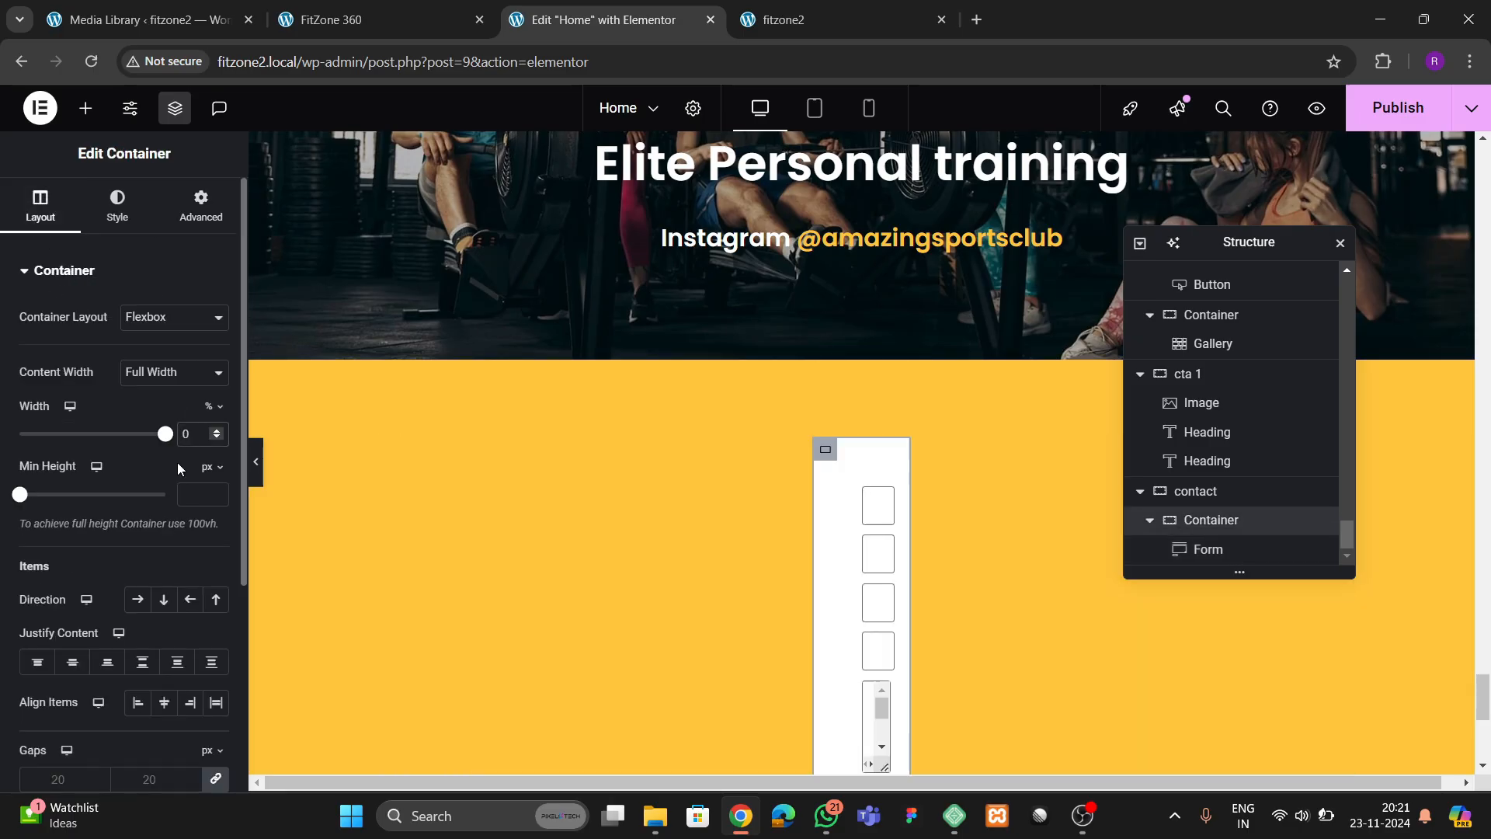
pyautogui.write('6')
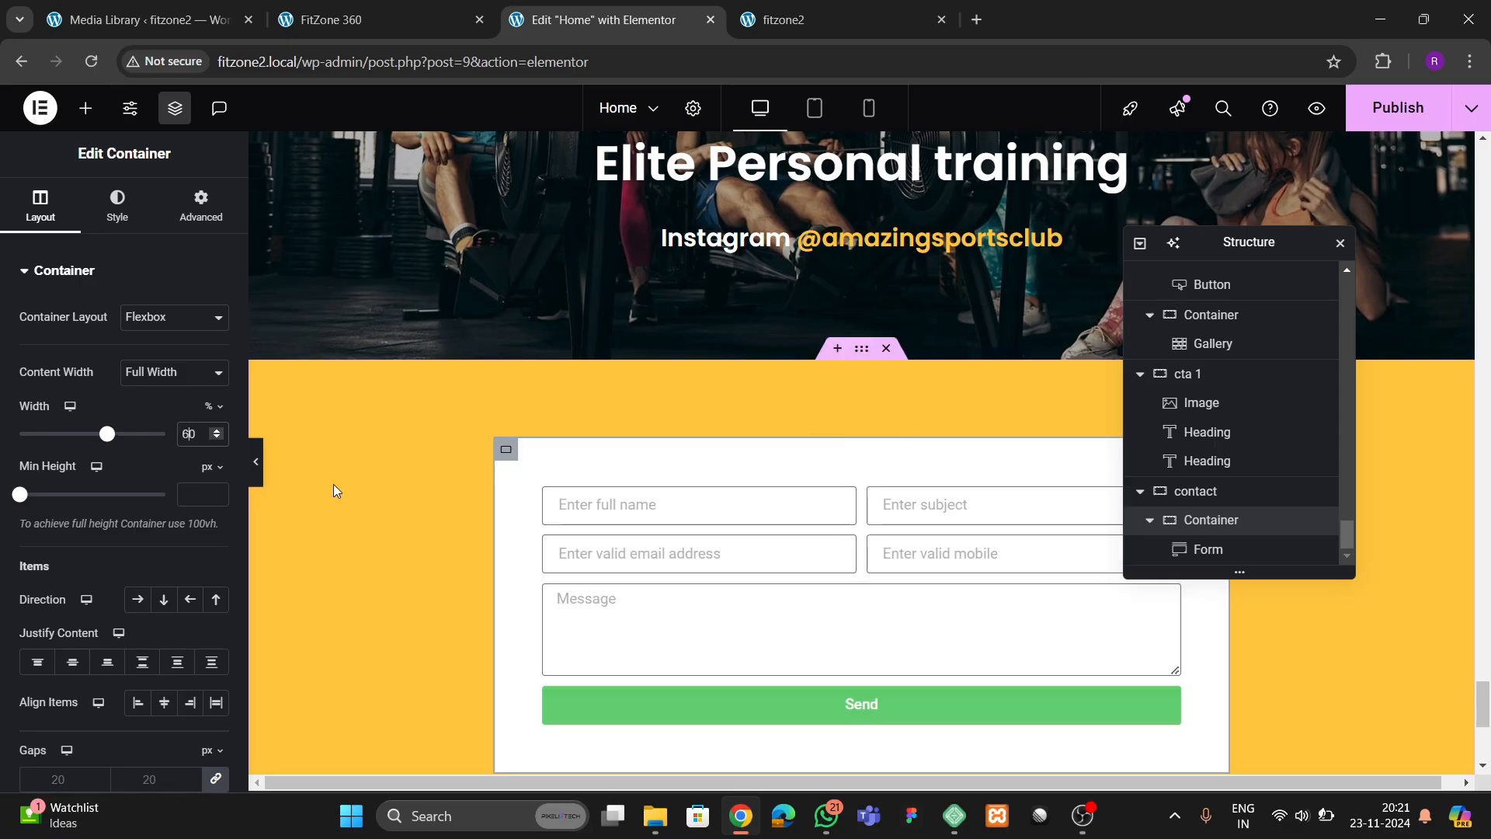
pyautogui.scroll(-4, 976, 522)
pyautogui.scroll(2, 821, 462)
# Set both the form's input size and its button size to Medium
pyautogui.click(821, 461)
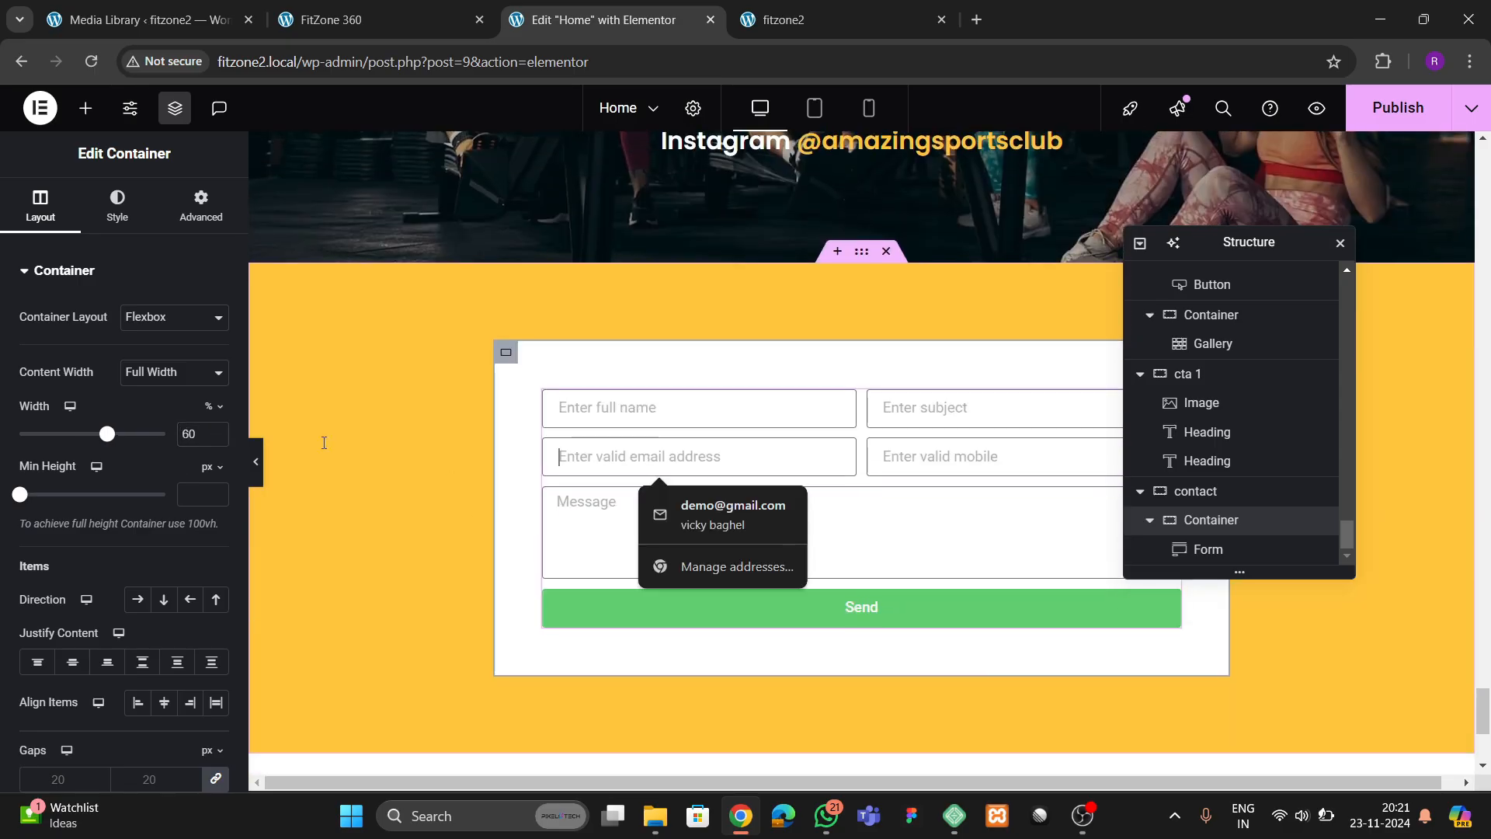
pyautogui.scroll(-2, 123, 565)
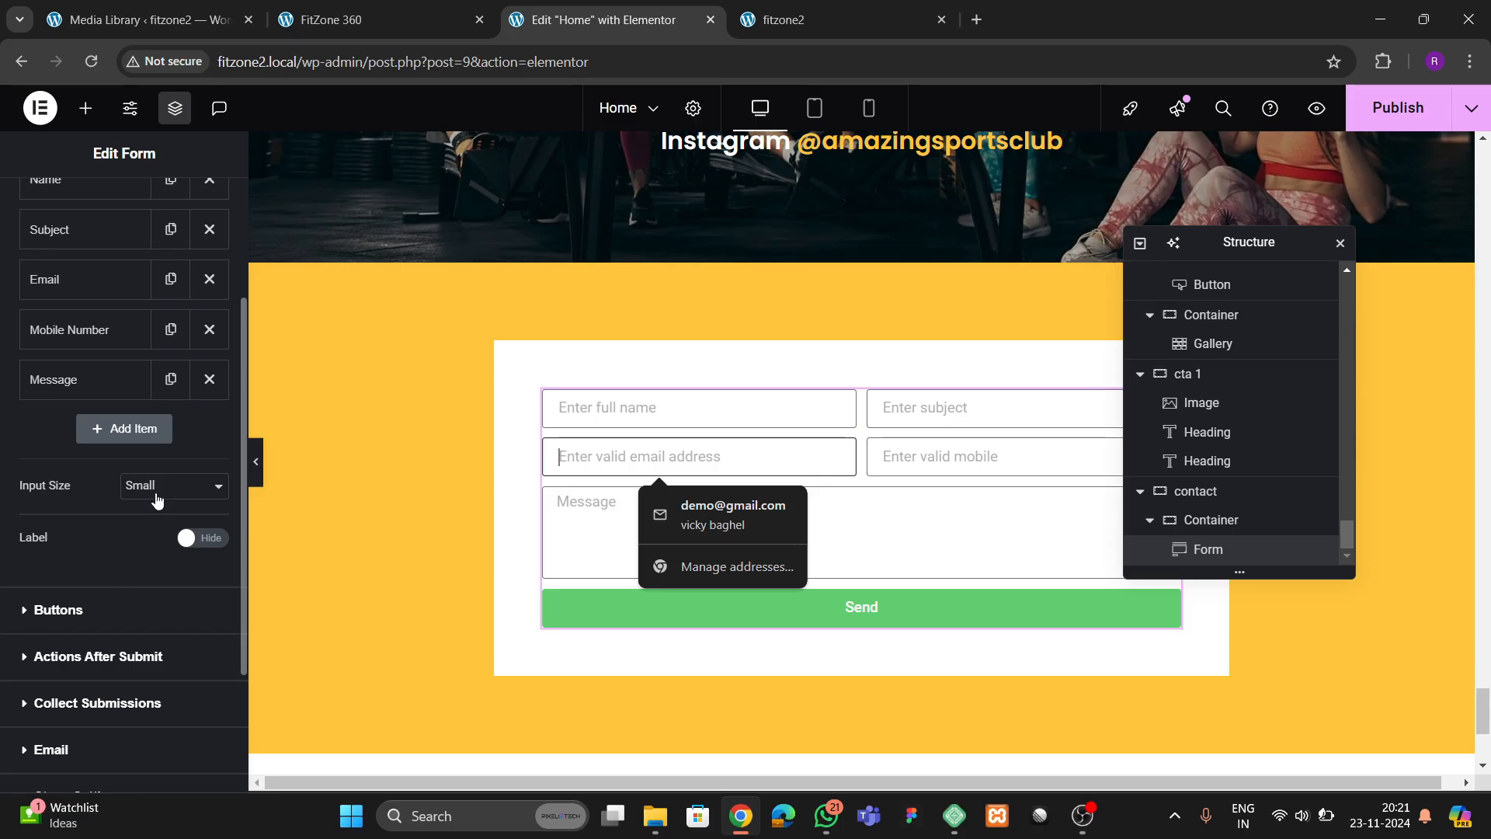
pyautogui.click(163, 487)
pyautogui.click(150, 558)
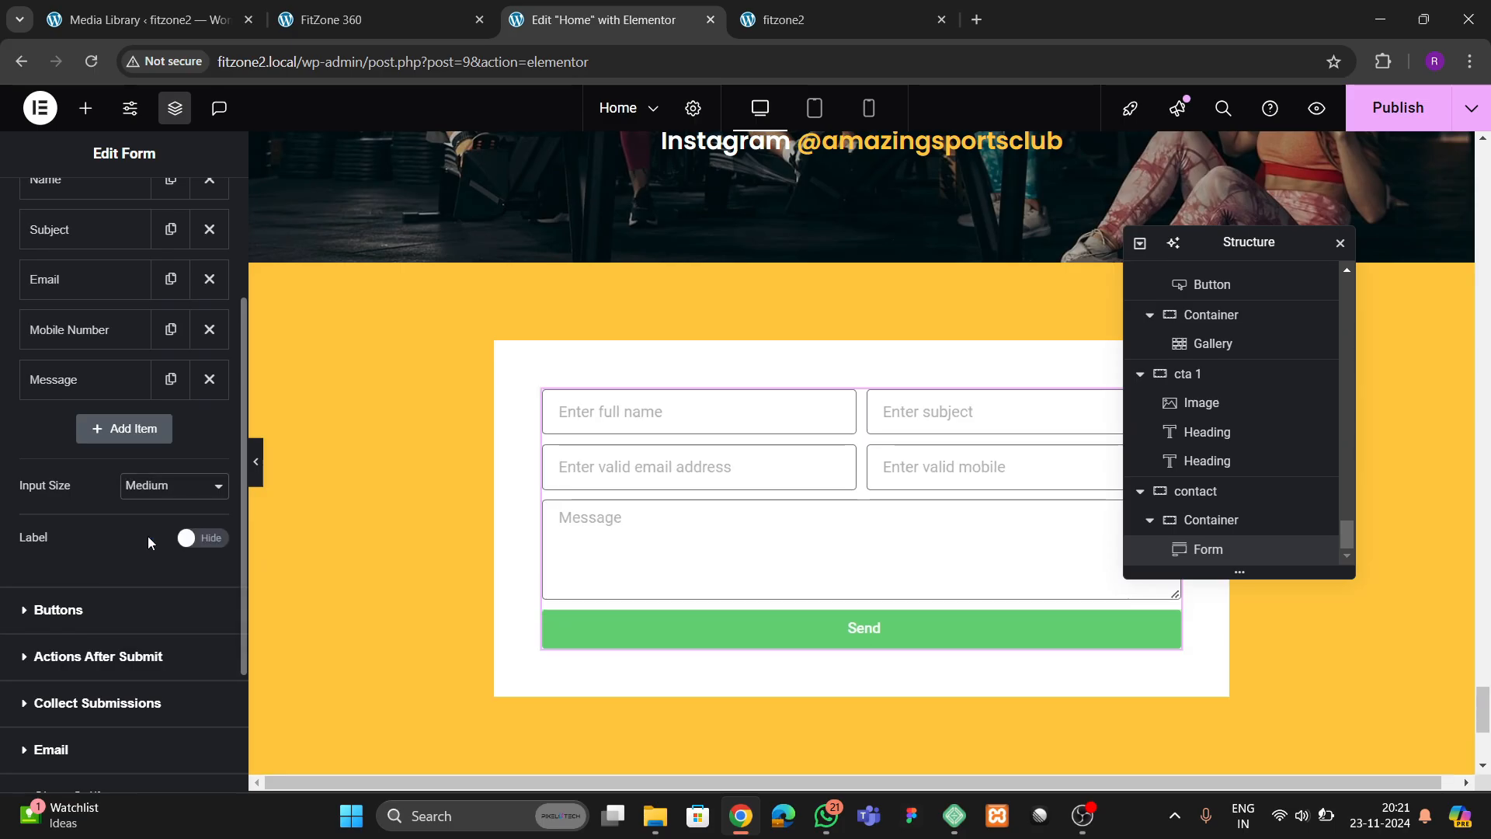
pyautogui.click(78, 611)
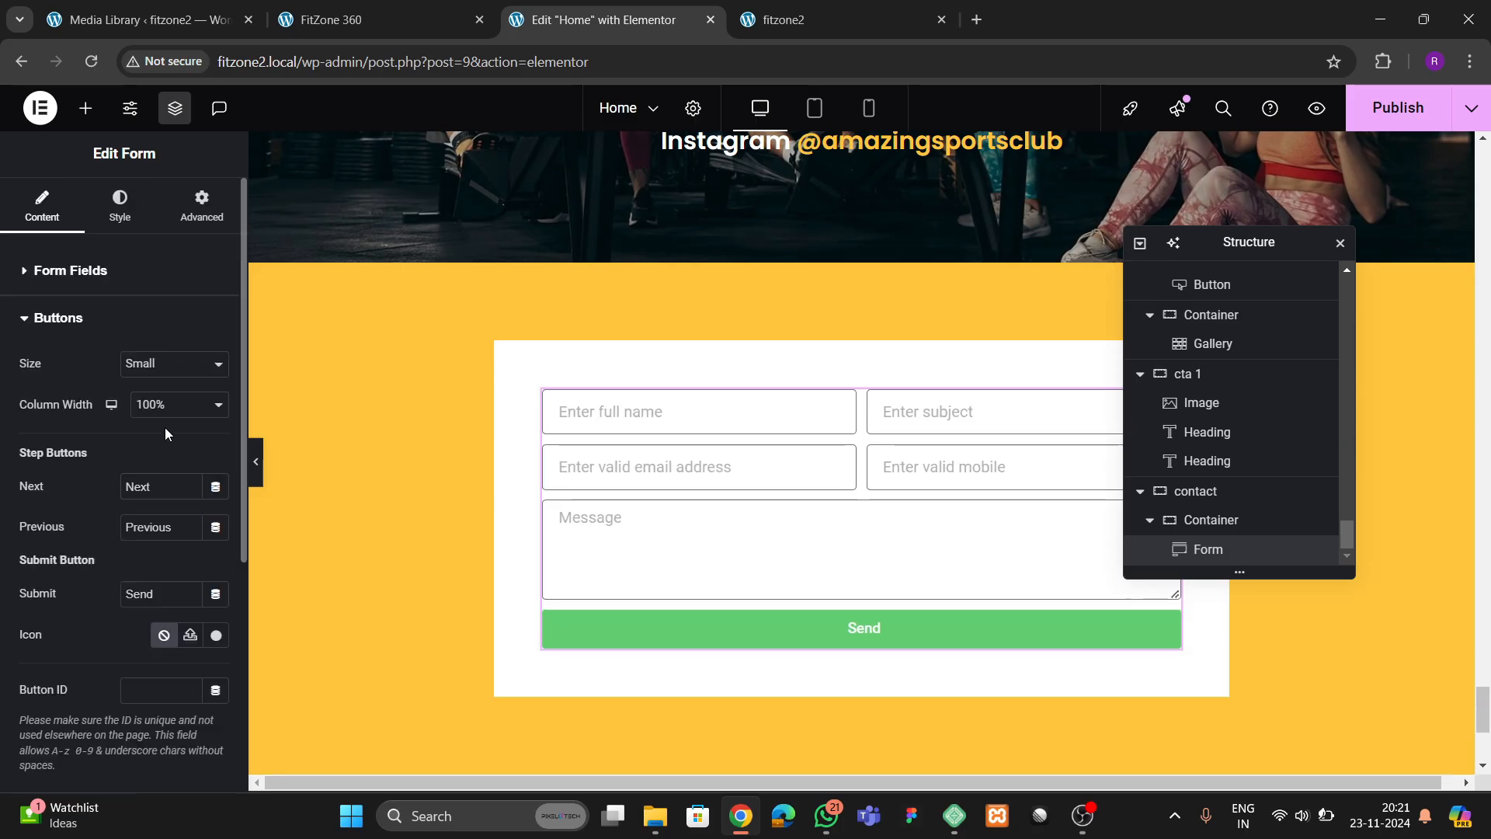
pyautogui.click(165, 363)
pyautogui.click(143, 432)
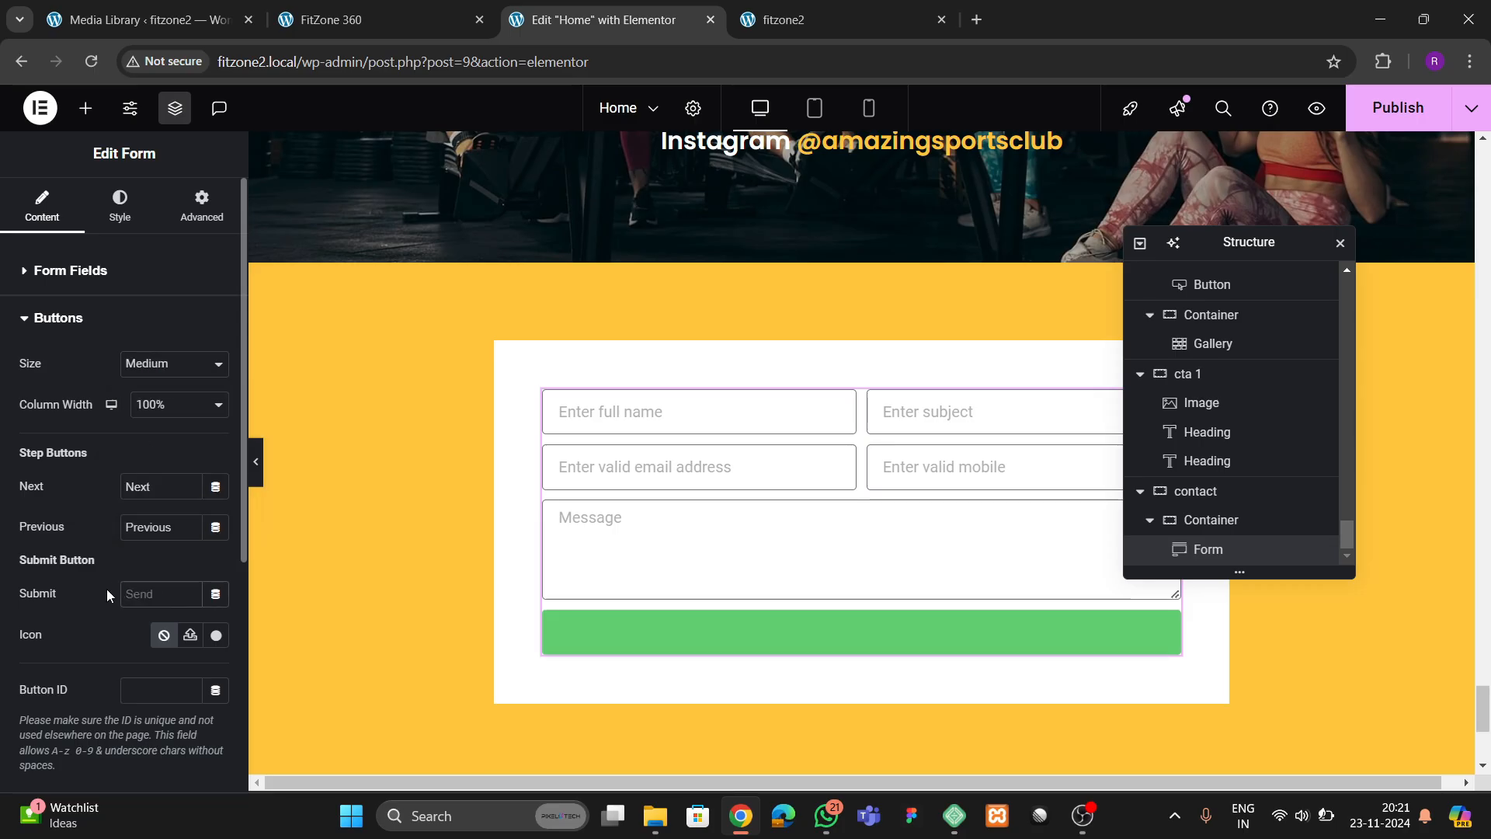
# Set the form's submit button text to "SUBMIT" and both the columns gap and rows gap to 20 px
pyautogui.write('SUBMIT')
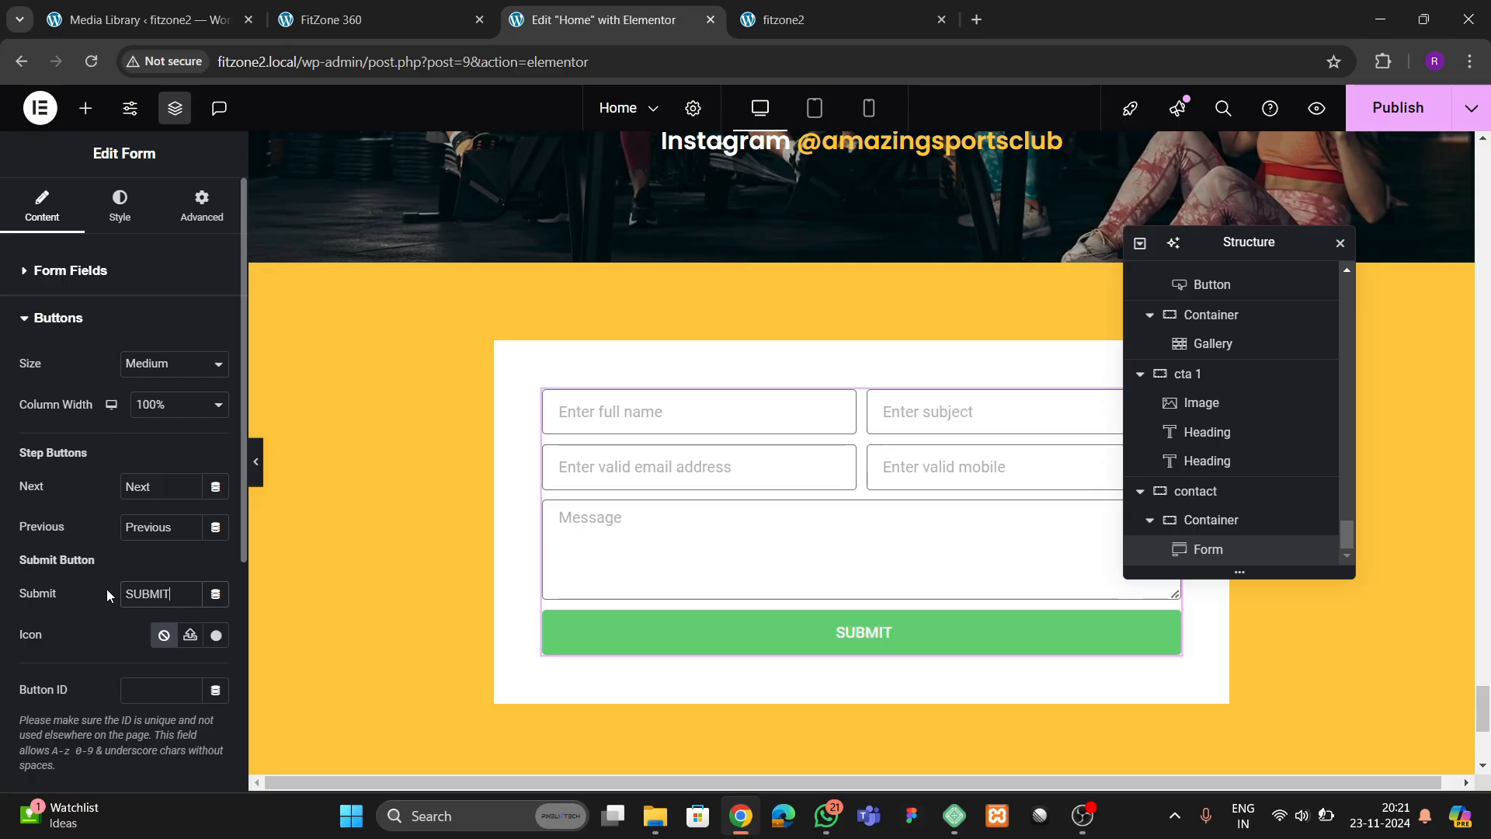
pyautogui.click(116, 225)
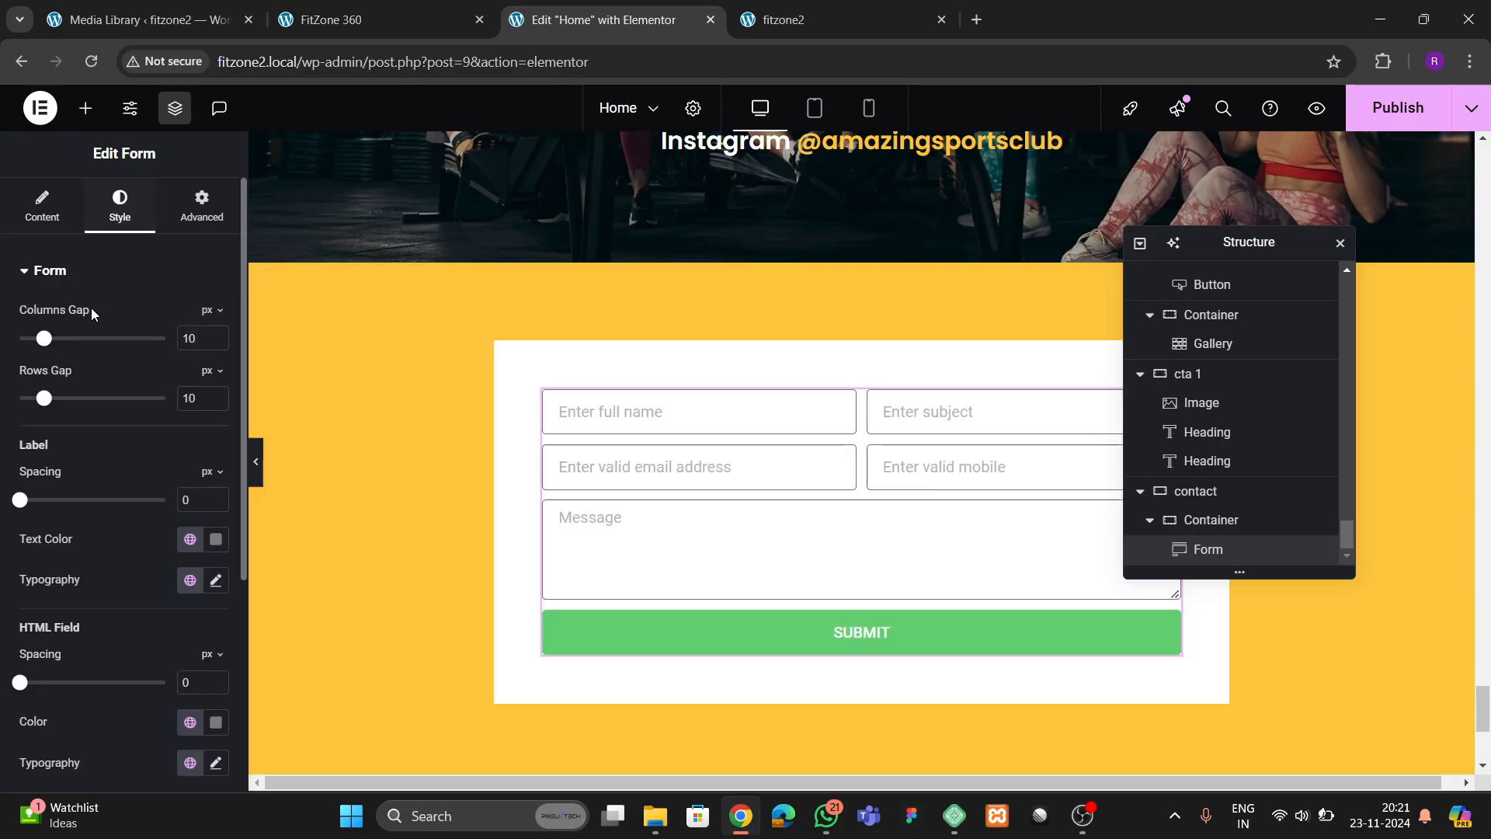
pyautogui.scroll(-1, 116, 358)
pyautogui.scroll(1, 158, 406)
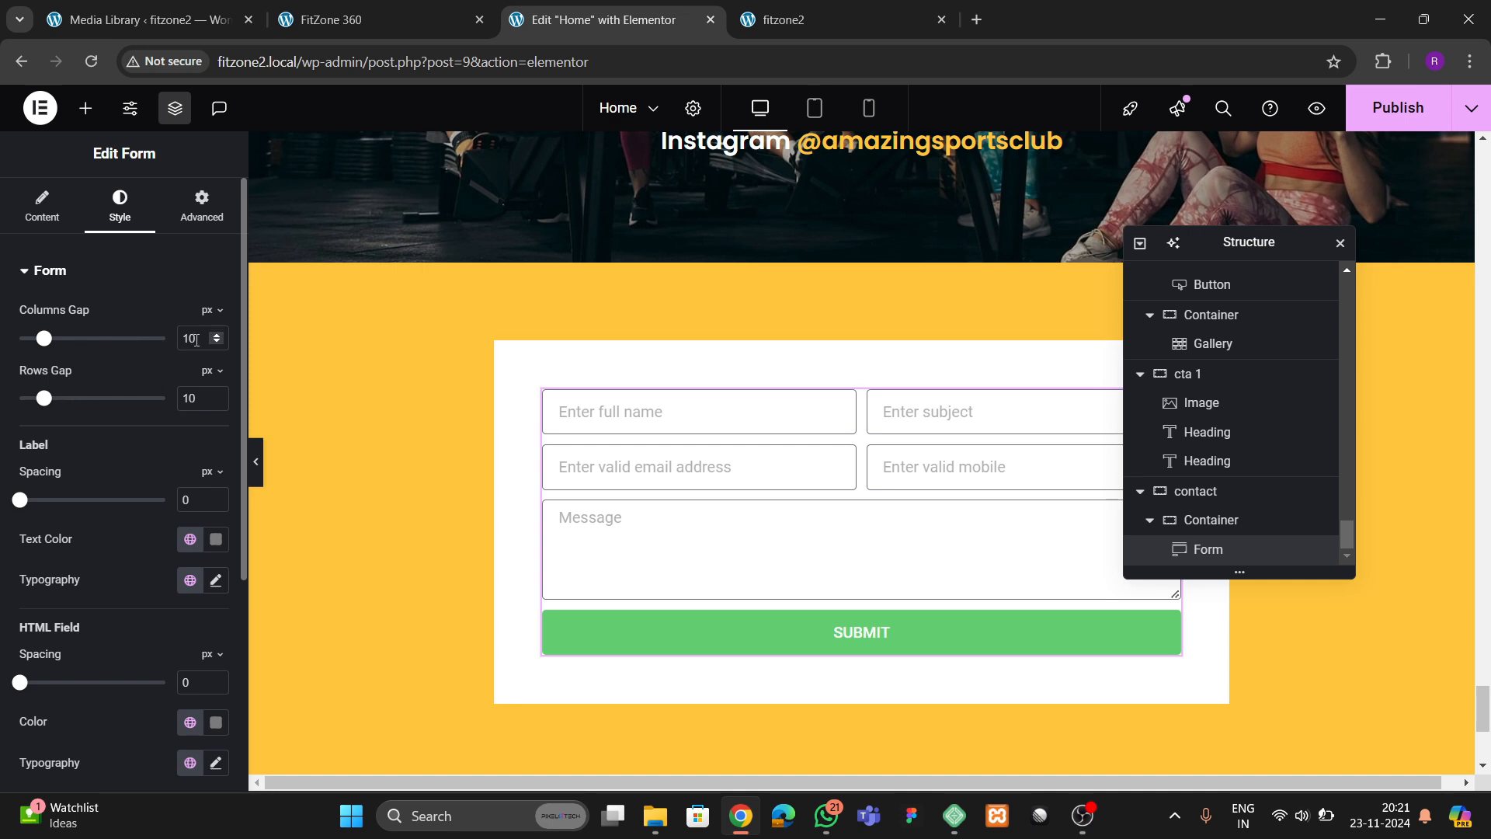
pyautogui.write('20')
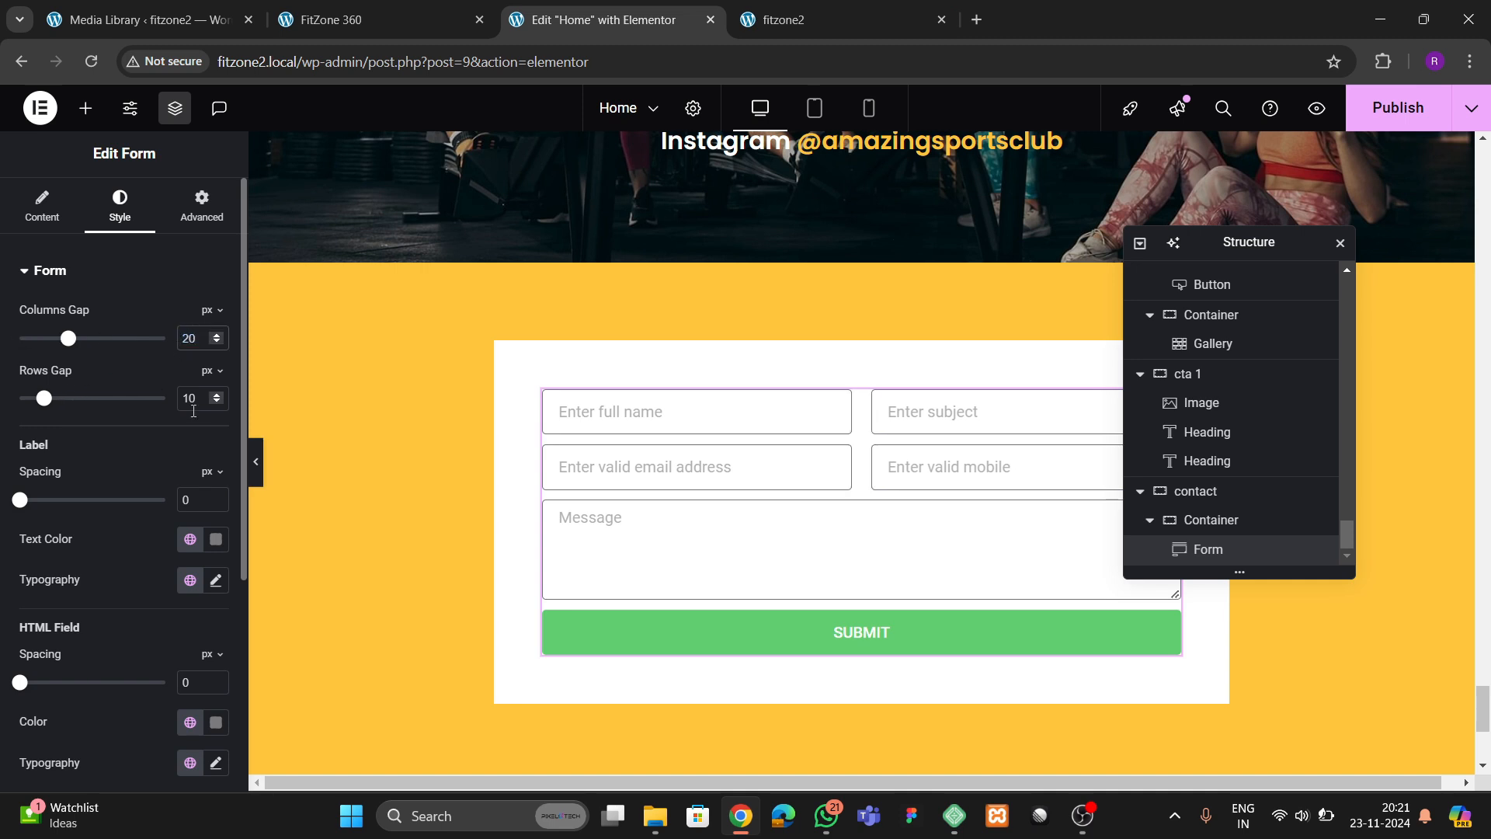
pyautogui.click(217, 396)
pyautogui.write('290')
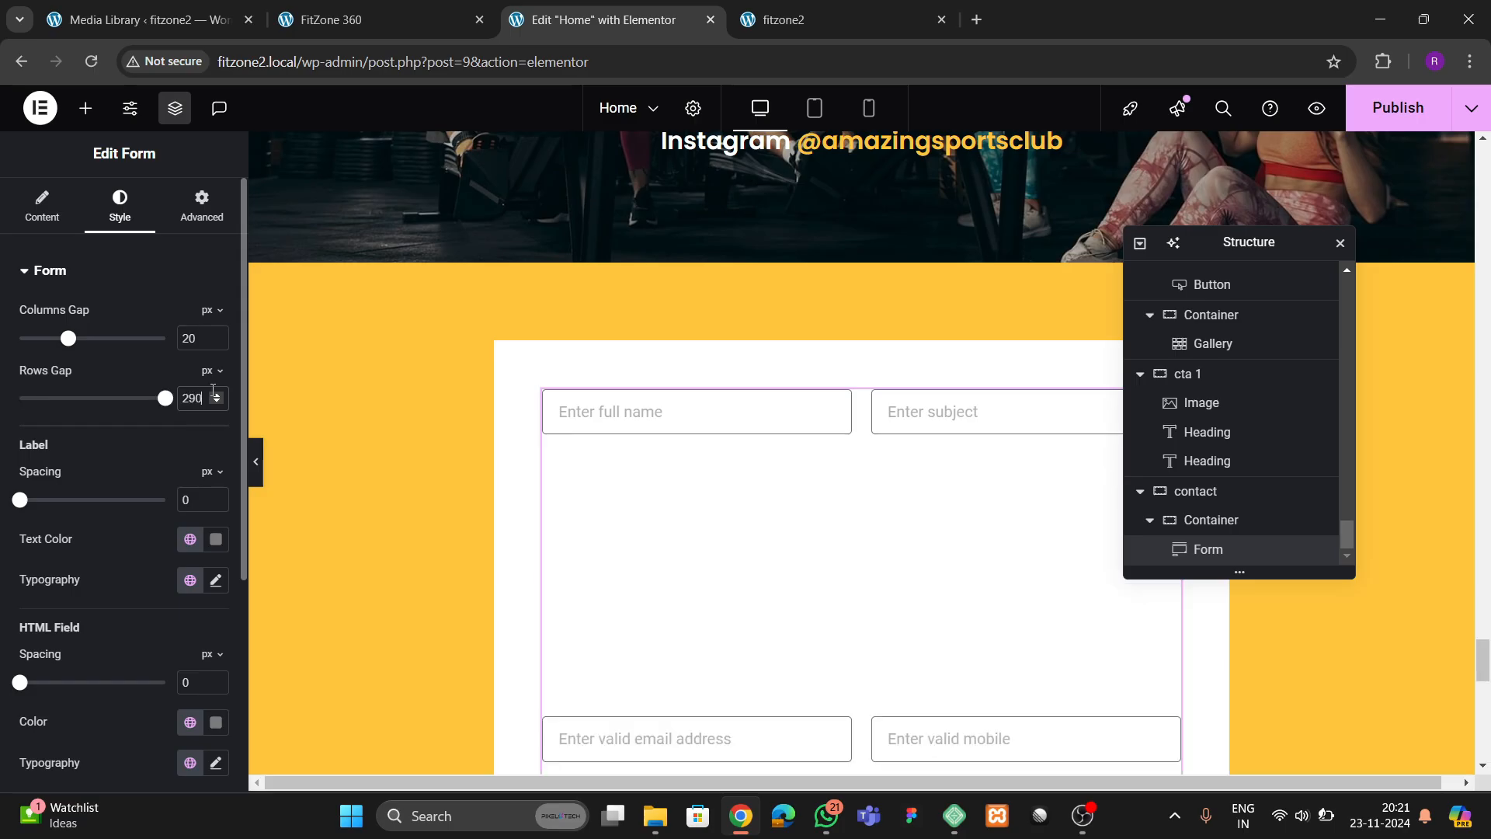
pyautogui.press('BackSpace')
pyautogui.press('BackSpace')
pyautogui.press('BackSpace')
pyautogui.write('20')
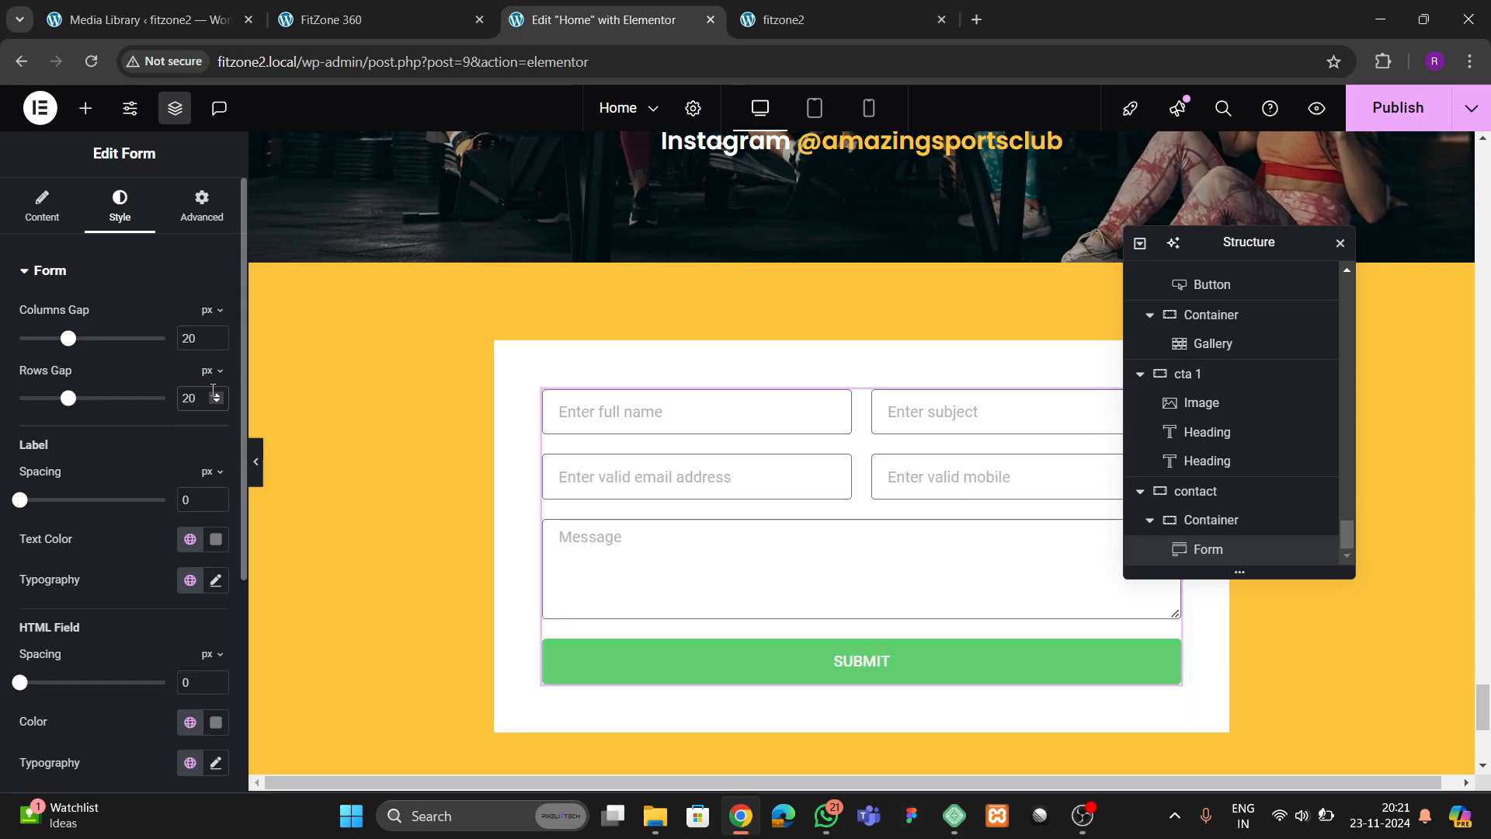
# Set the form fields' text color to black and their border width to 0 px on all sides
pyautogui.scroll(-3, 90, 443)
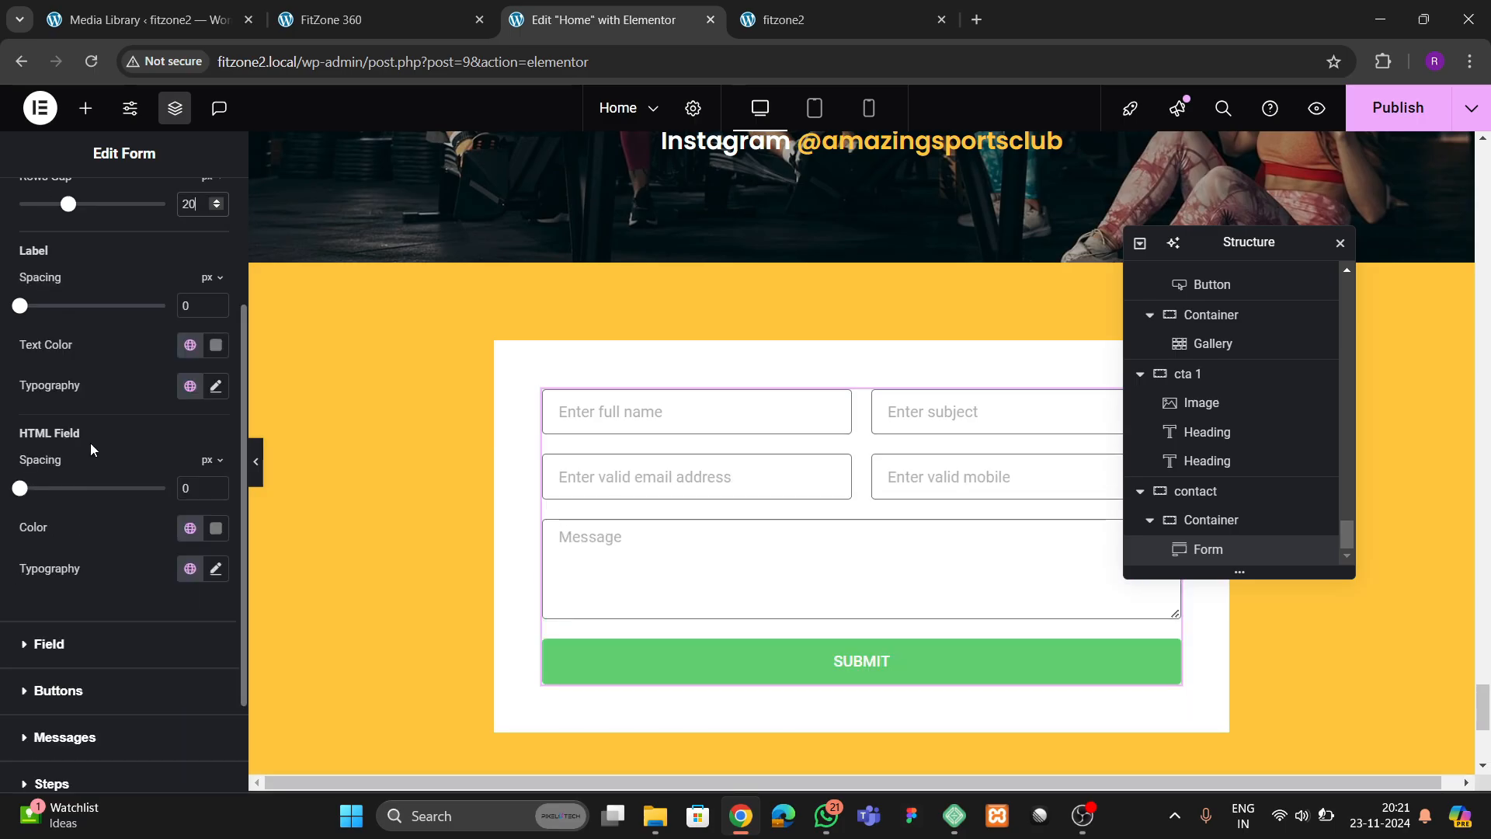
pyautogui.scroll(2, 109, 455)
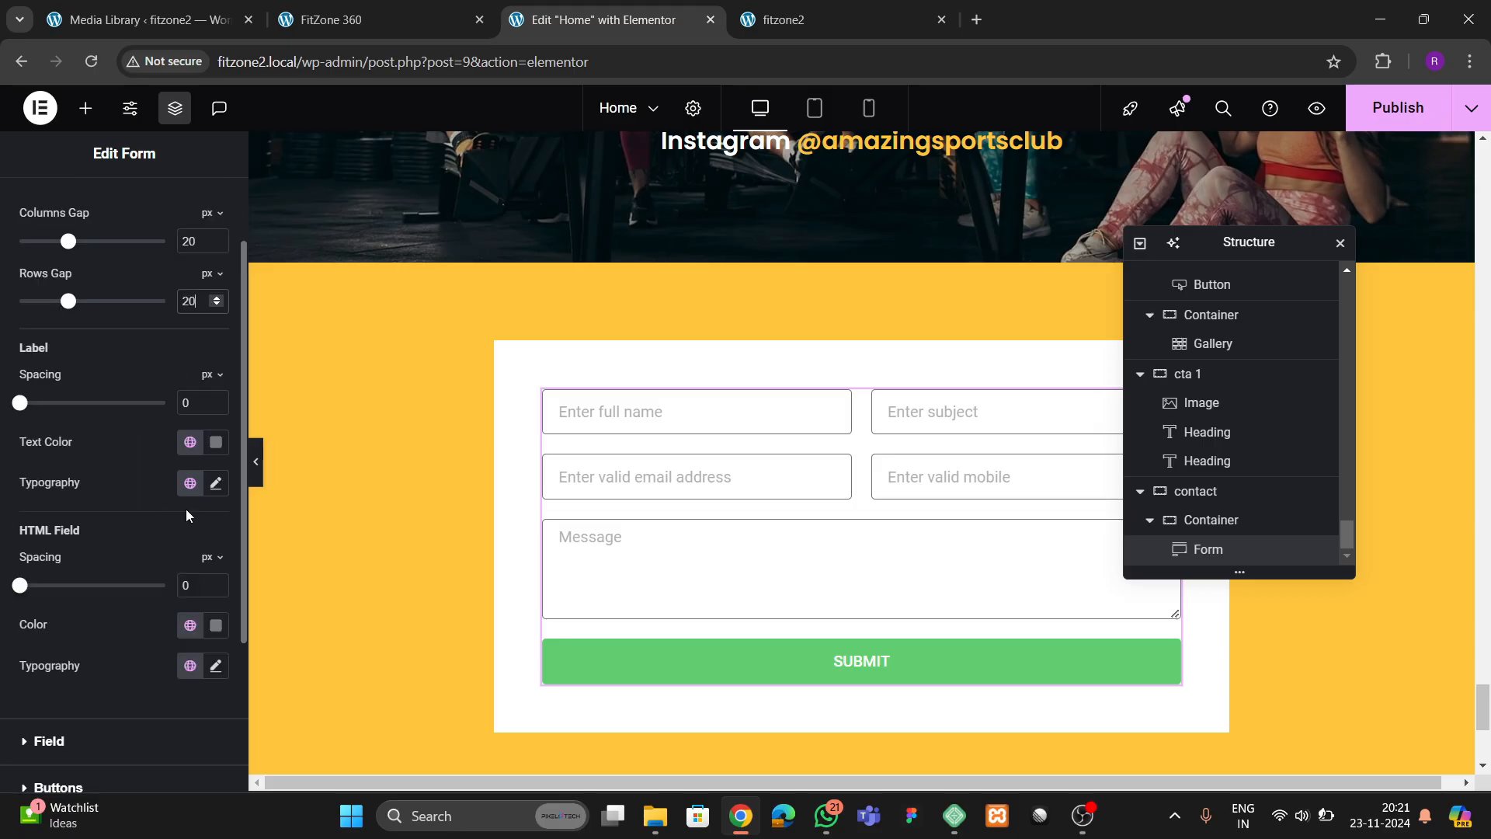
pyautogui.scroll(-3, 187, 536)
pyautogui.click(52, 550)
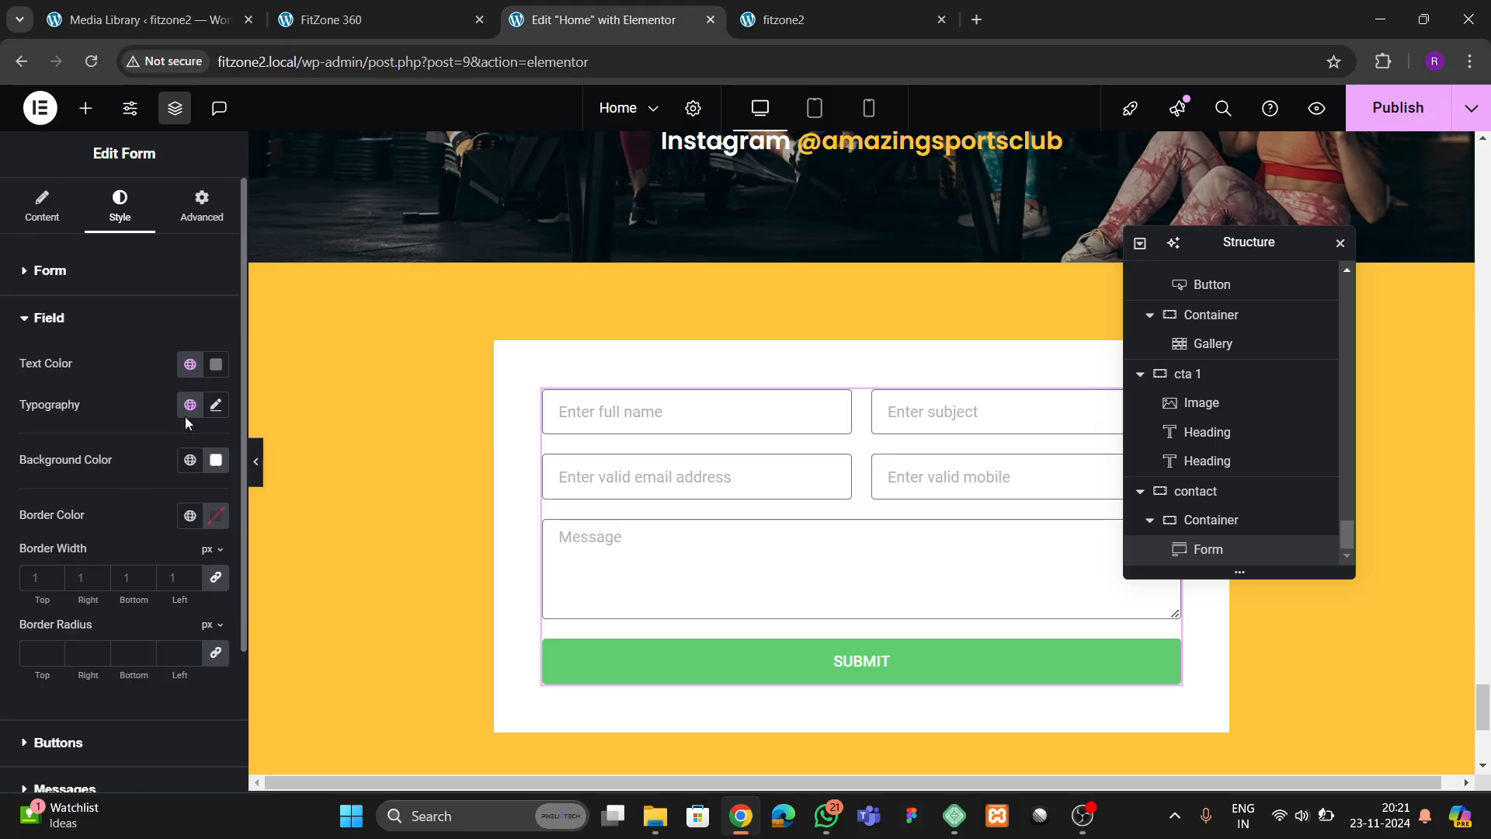
pyautogui.click(216, 364)
pyautogui.click(124, 336)
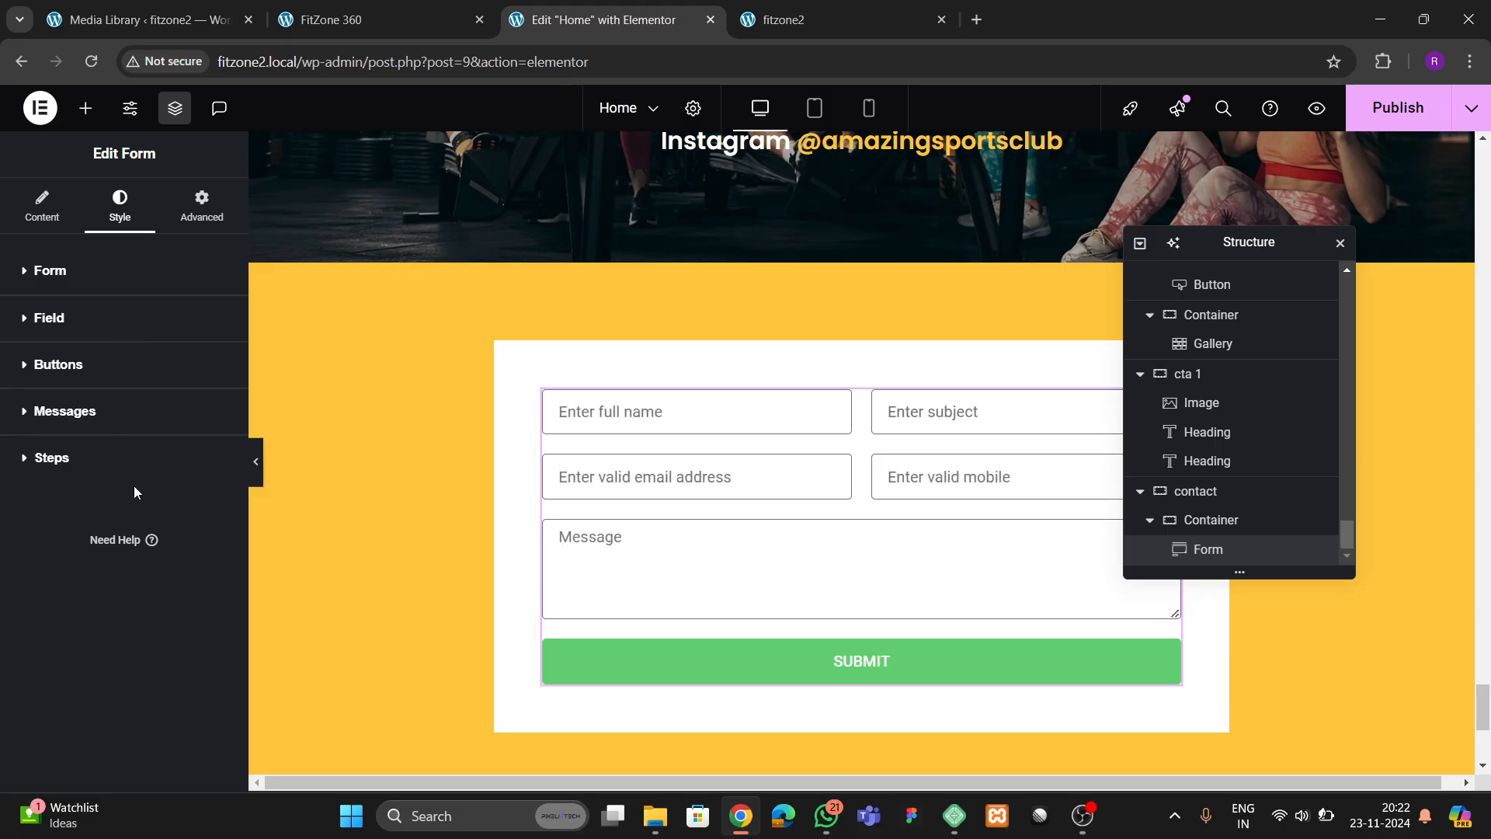
pyautogui.click(49, 318)
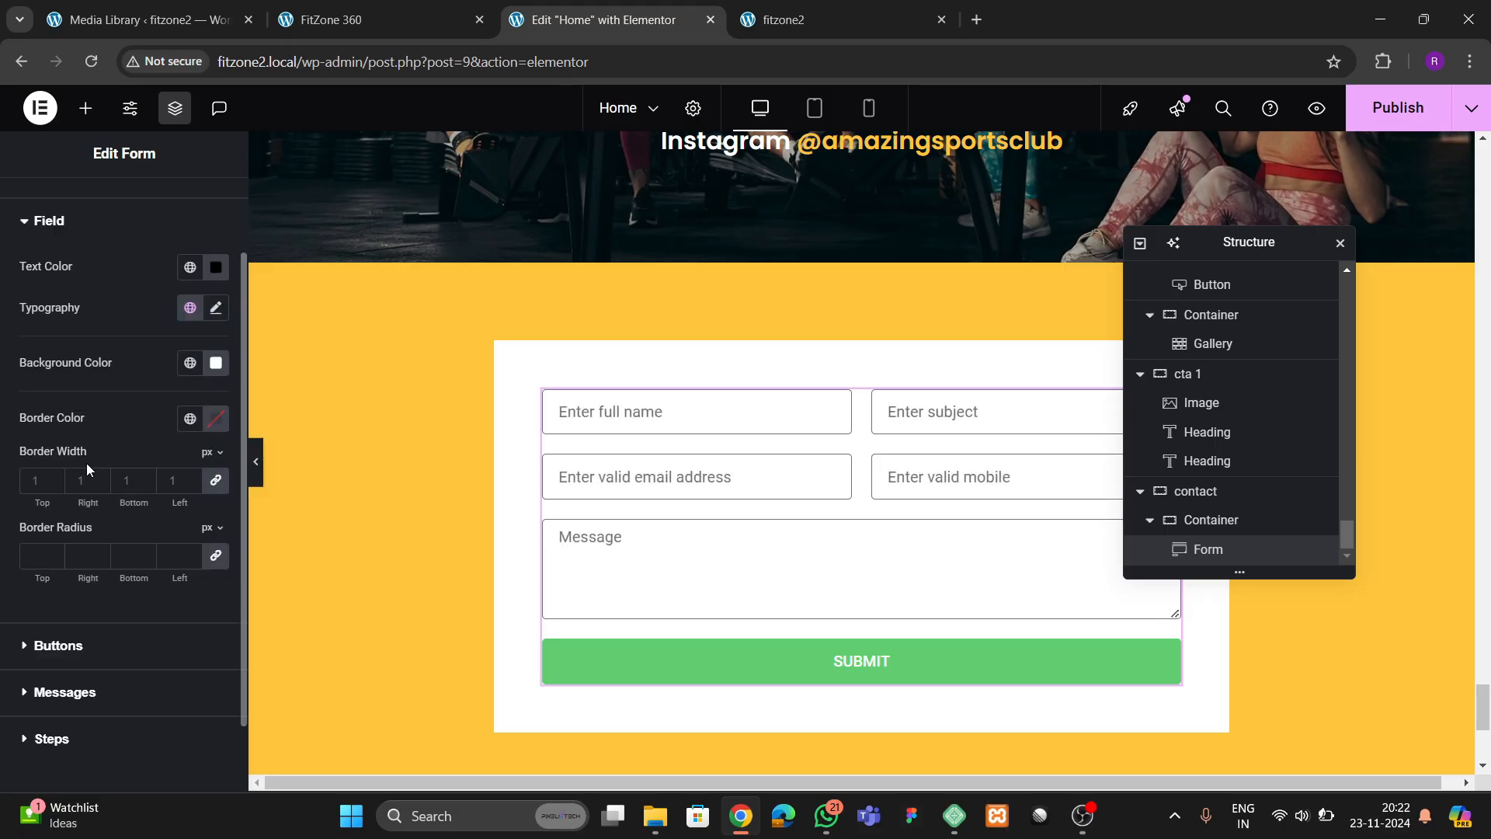
pyautogui.click(42, 484)
pyautogui.write('0')
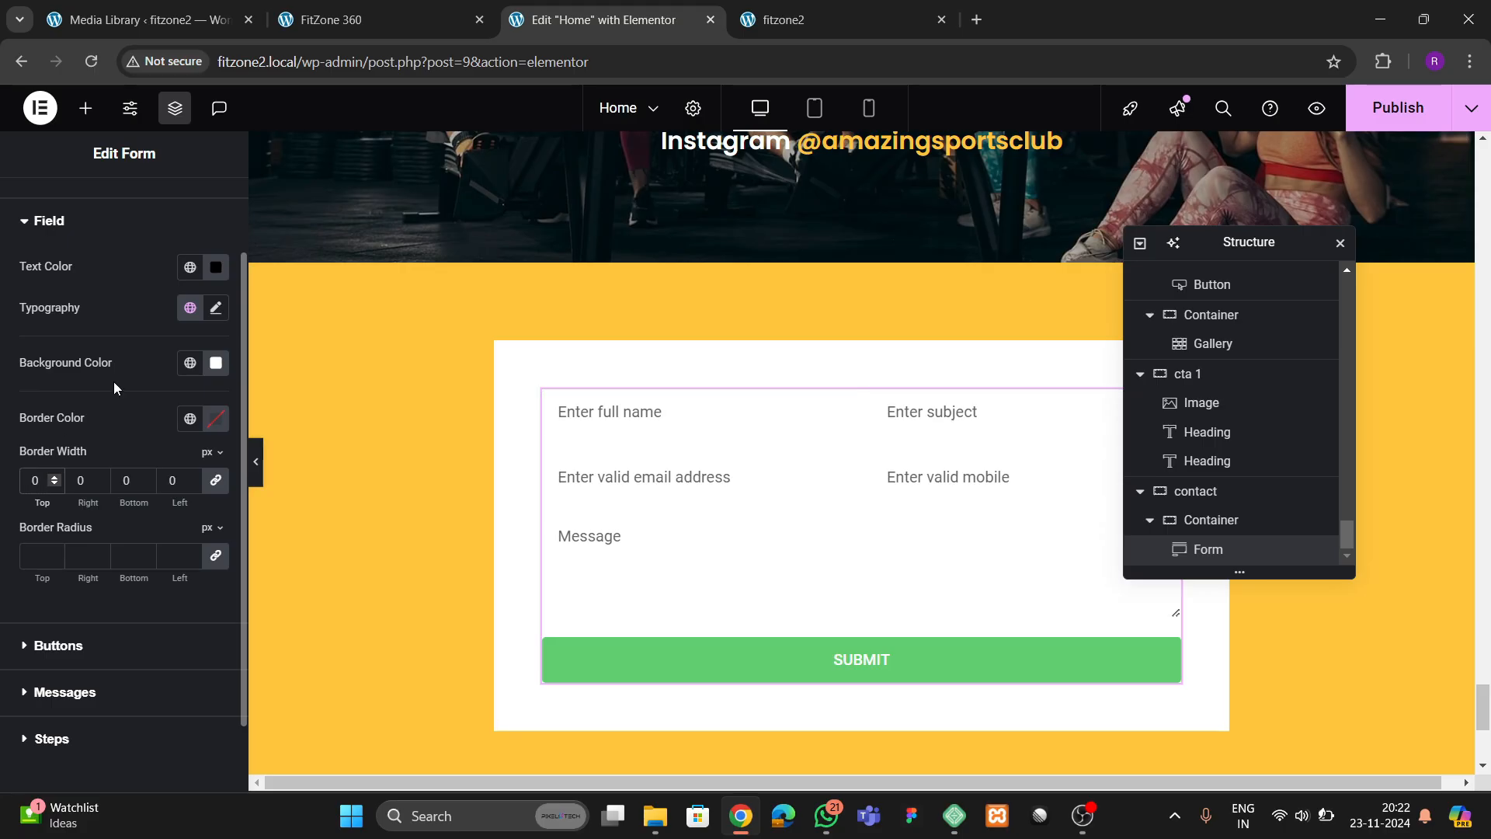
# Set the form fields' background color to light grey #EAEAEA
pyautogui.click(216, 363)
pyautogui.moveTo(105, 477); pyautogui.dragTo(3, 459)
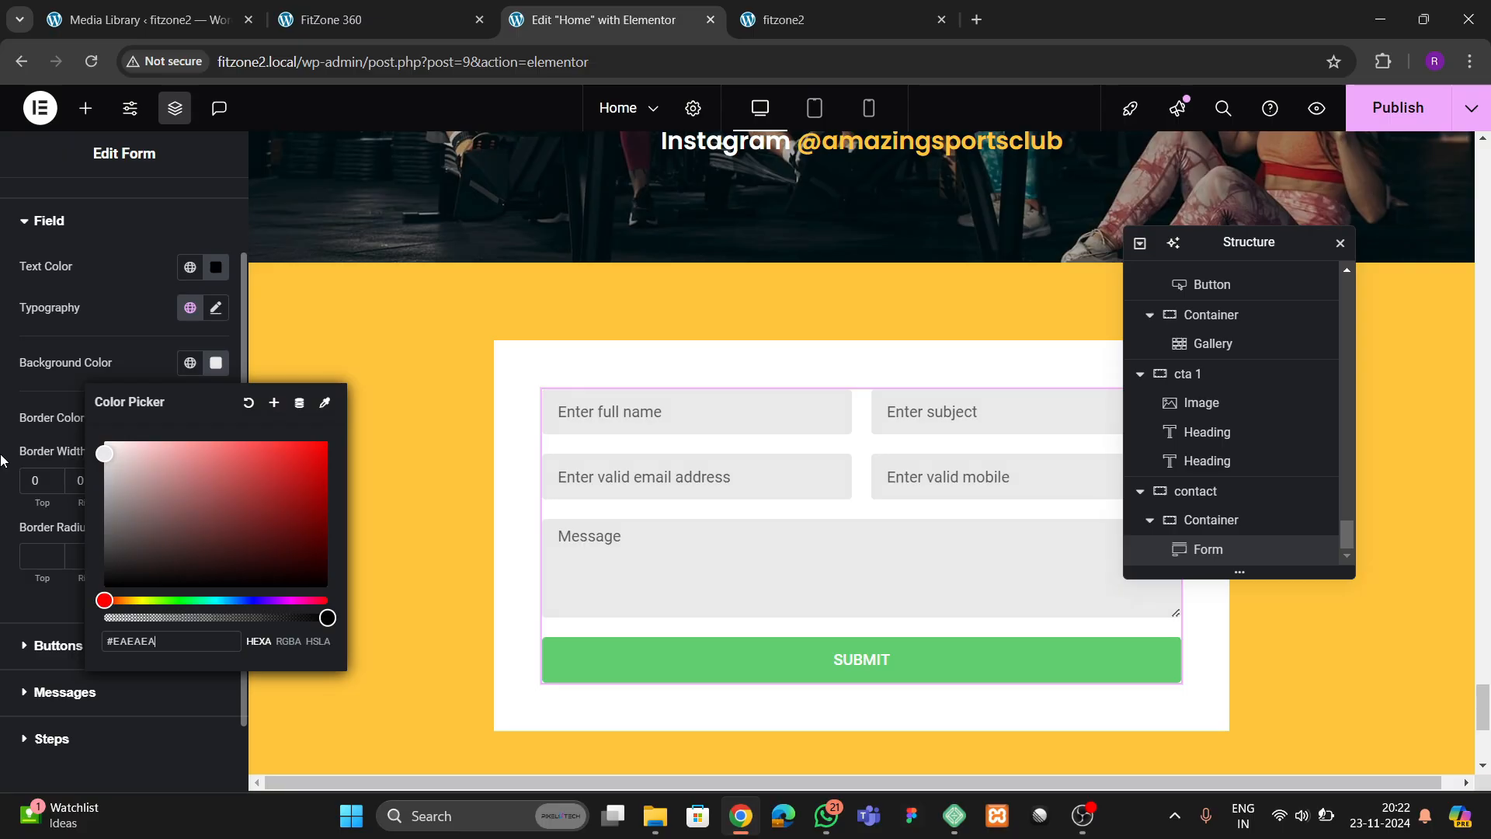
pyautogui.click(132, 341)
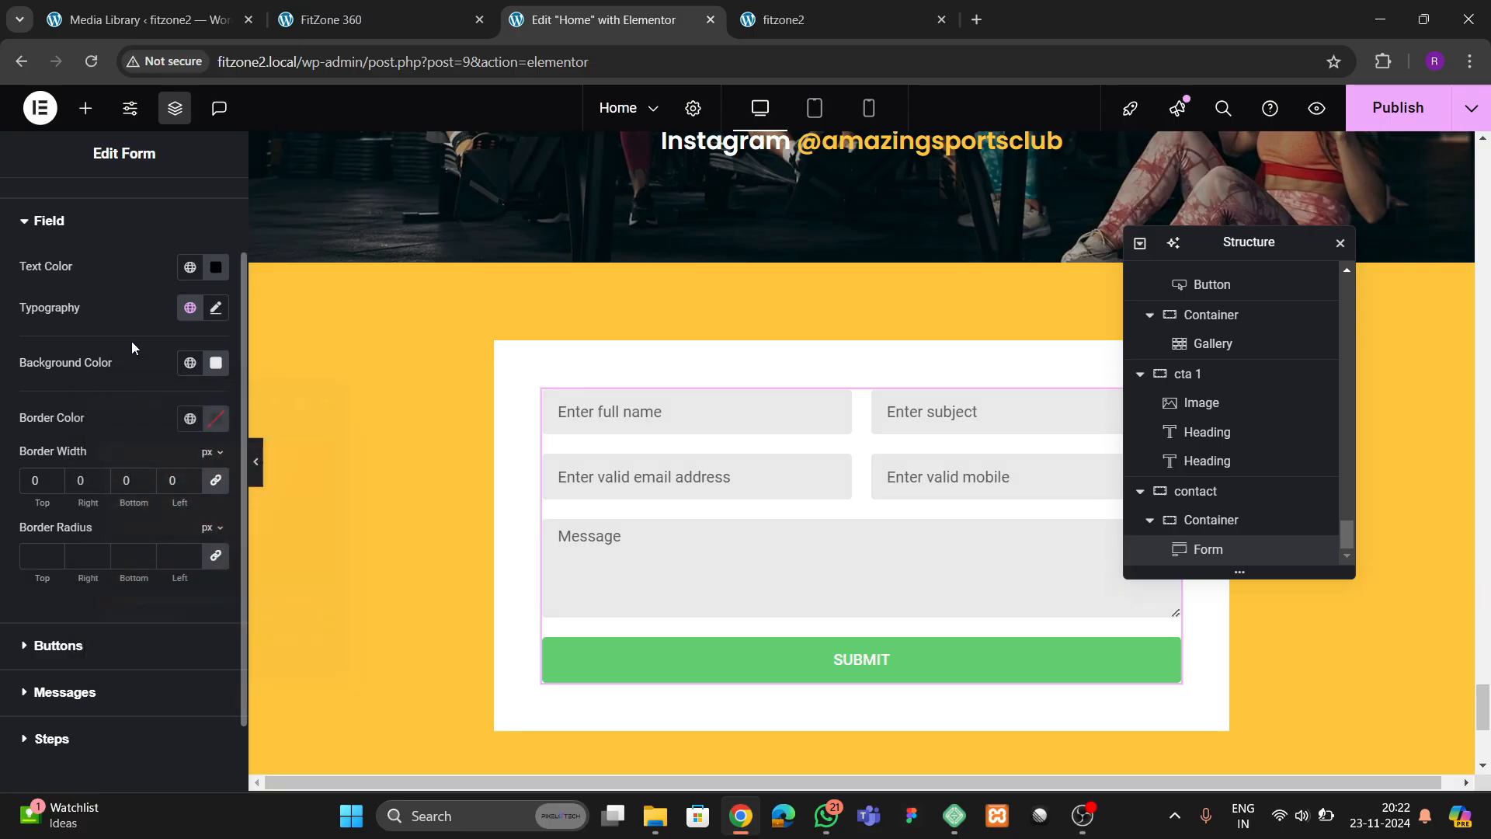
# Compare with the reference page's contact form and set the Message field to 6 rows
pyautogui.click(354, 30)
pyautogui.scroll(-3, 603, 533)
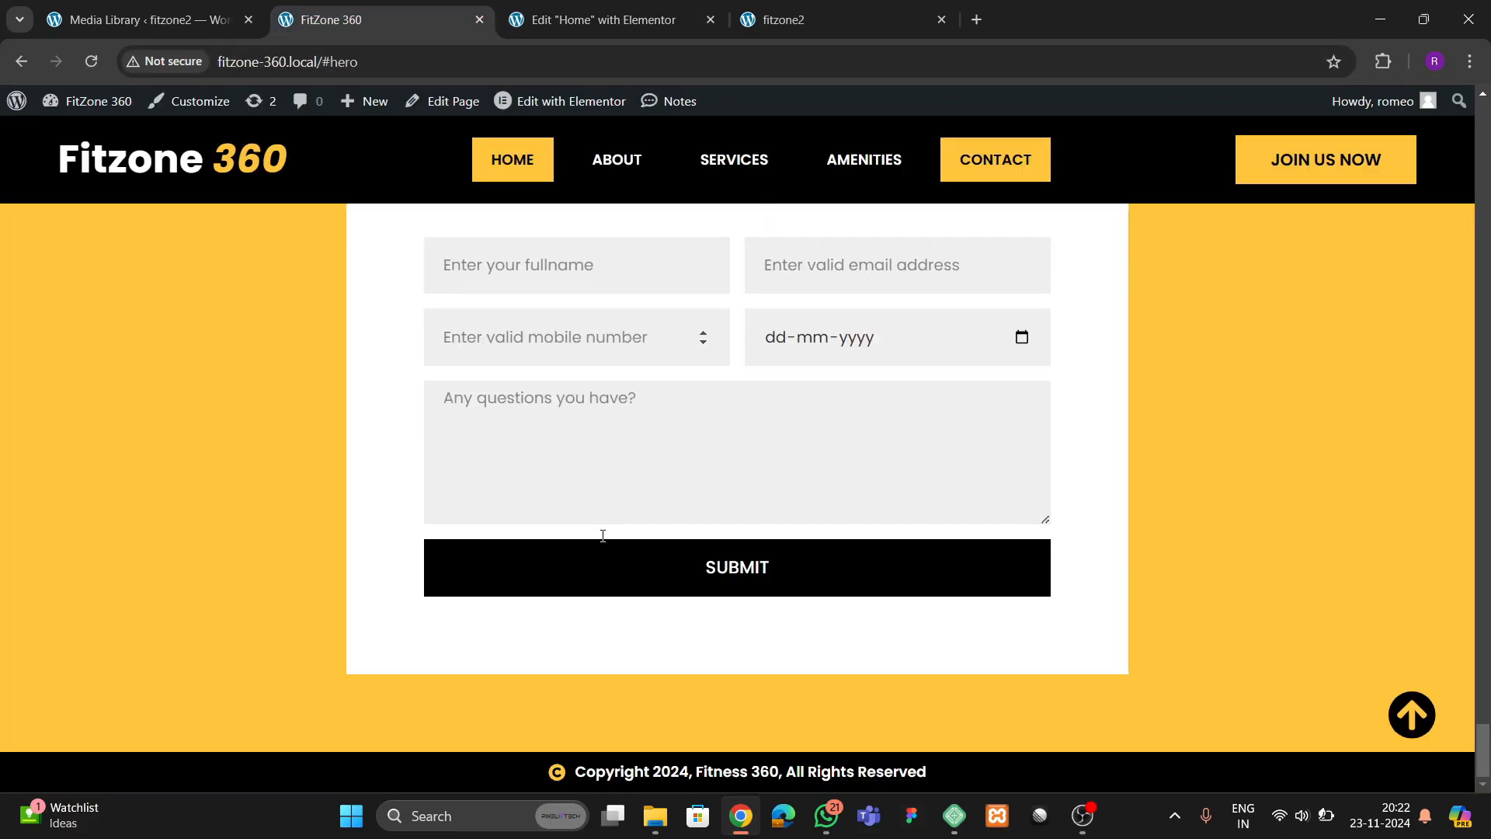
pyautogui.scroll(3, 328, 484)
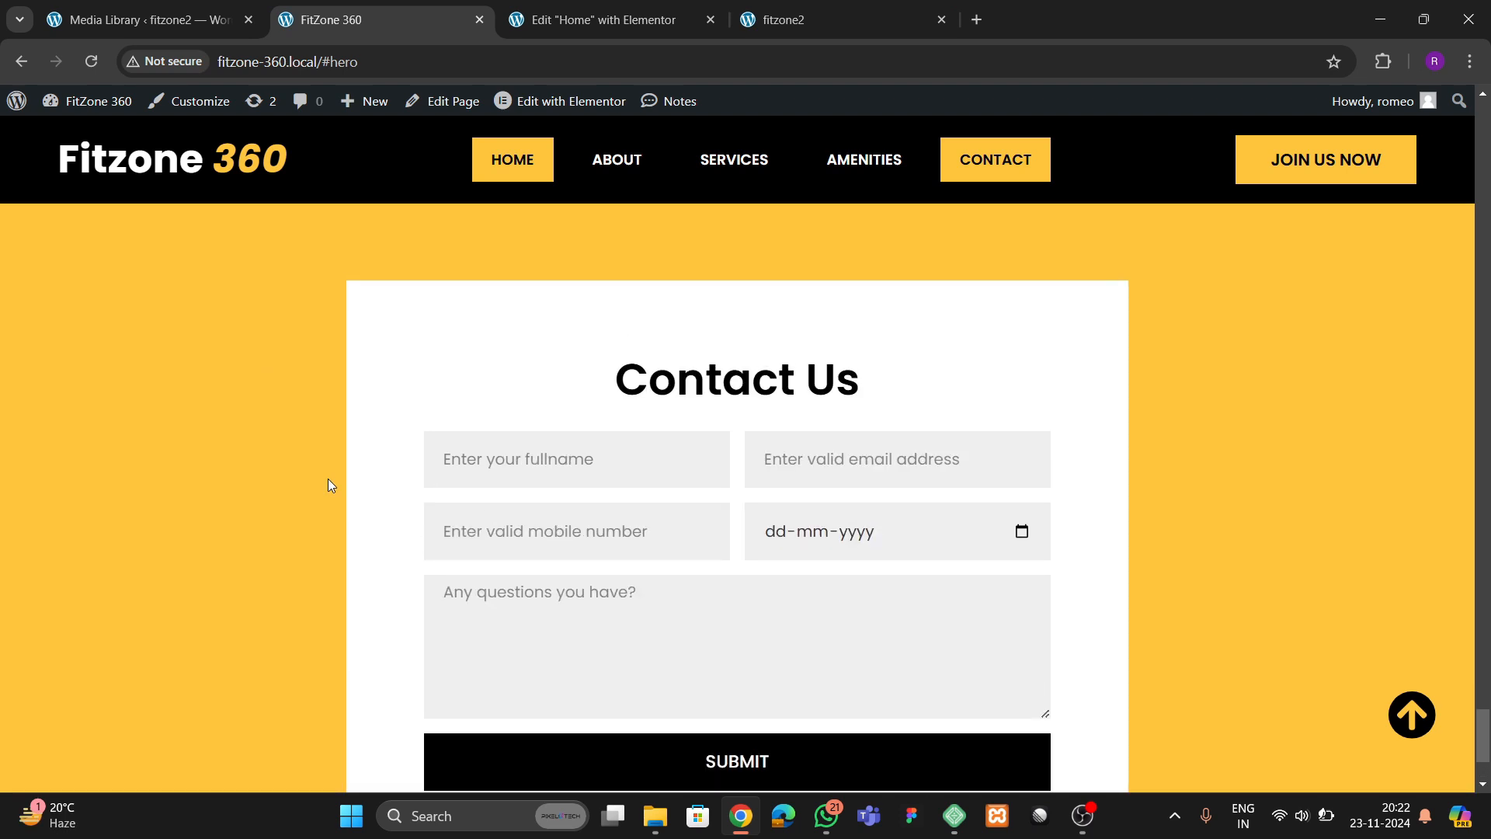
pyautogui.click(590, 15)
pyautogui.scroll(2, 116, 373)
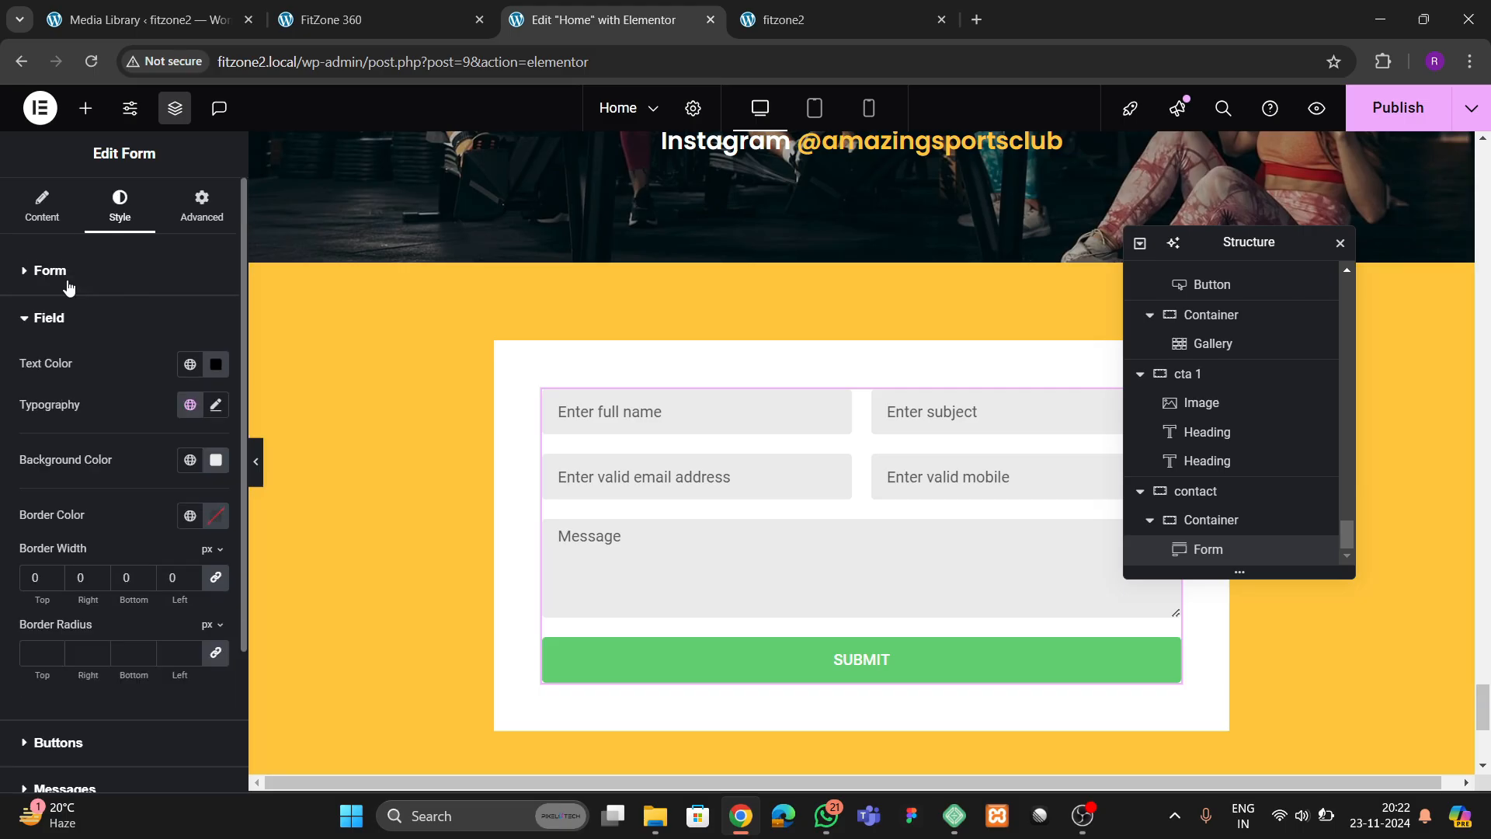
pyautogui.click(42, 206)
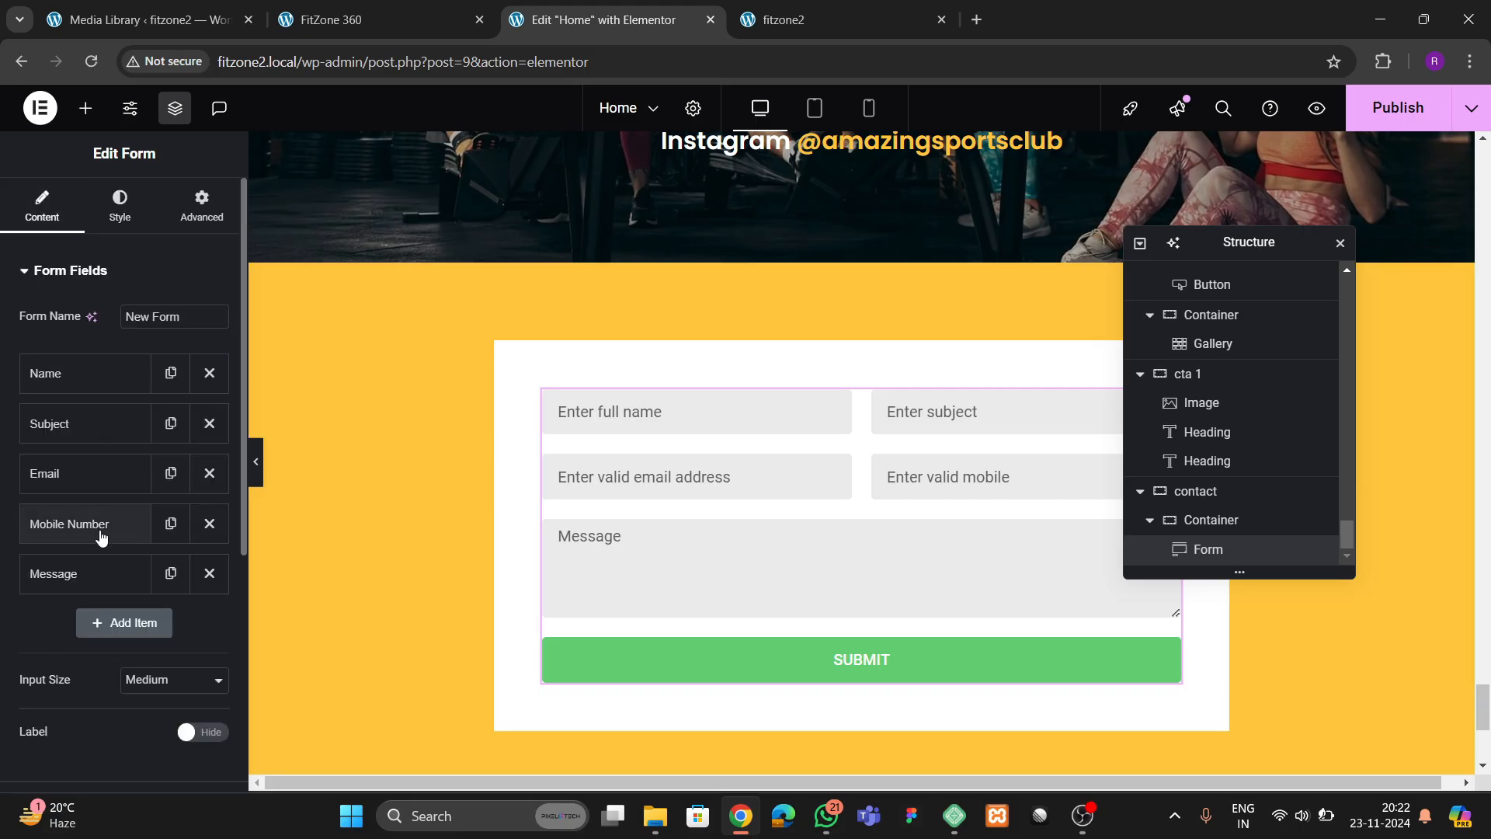
pyautogui.click(105, 576)
pyautogui.scroll(-2, 94, 581)
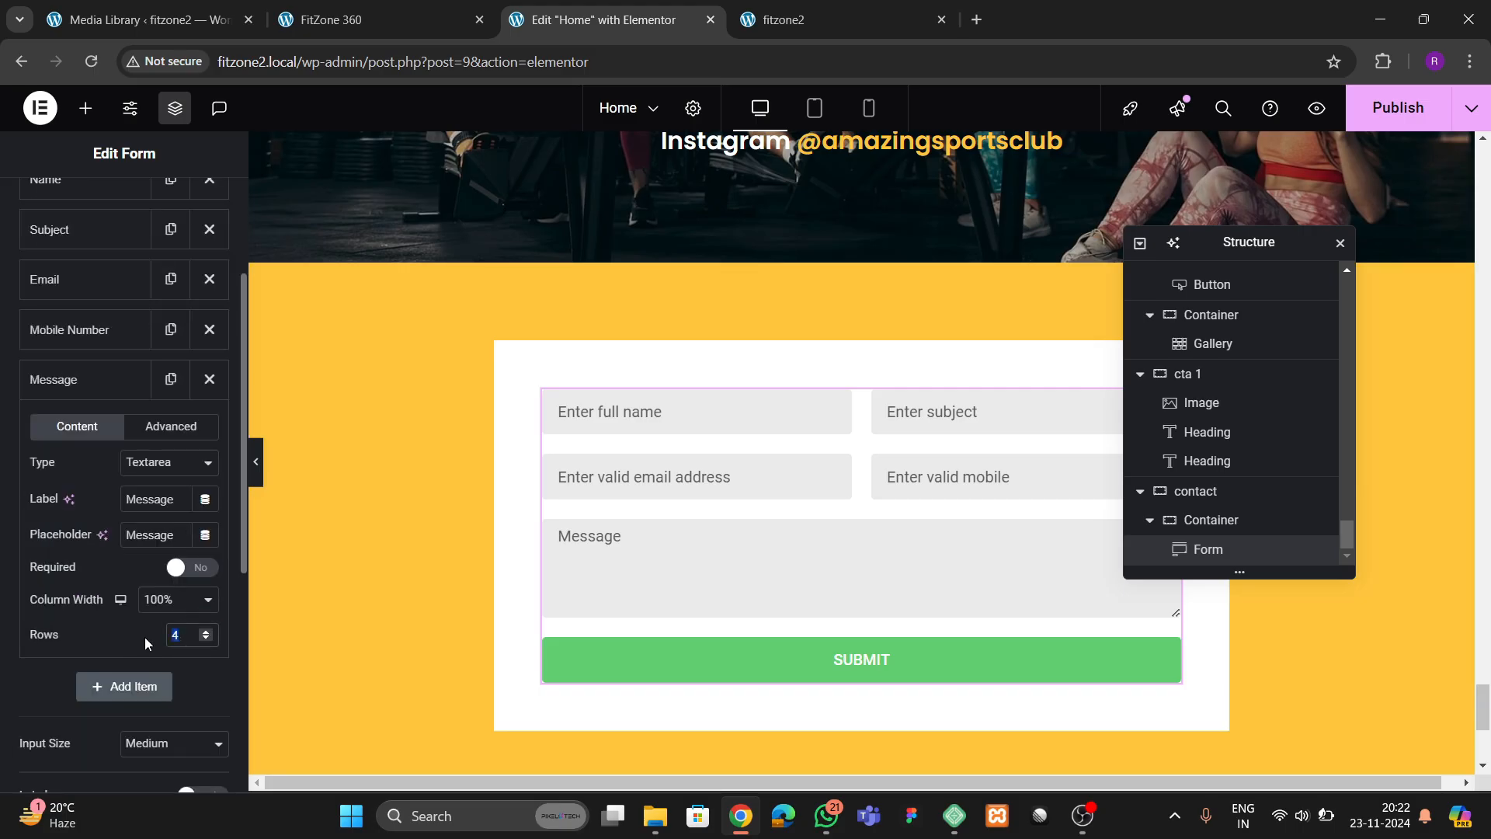
pyautogui.write('6')
pyautogui.scroll(-2, 768, 589)
pyautogui.scroll(1, 785, 574)
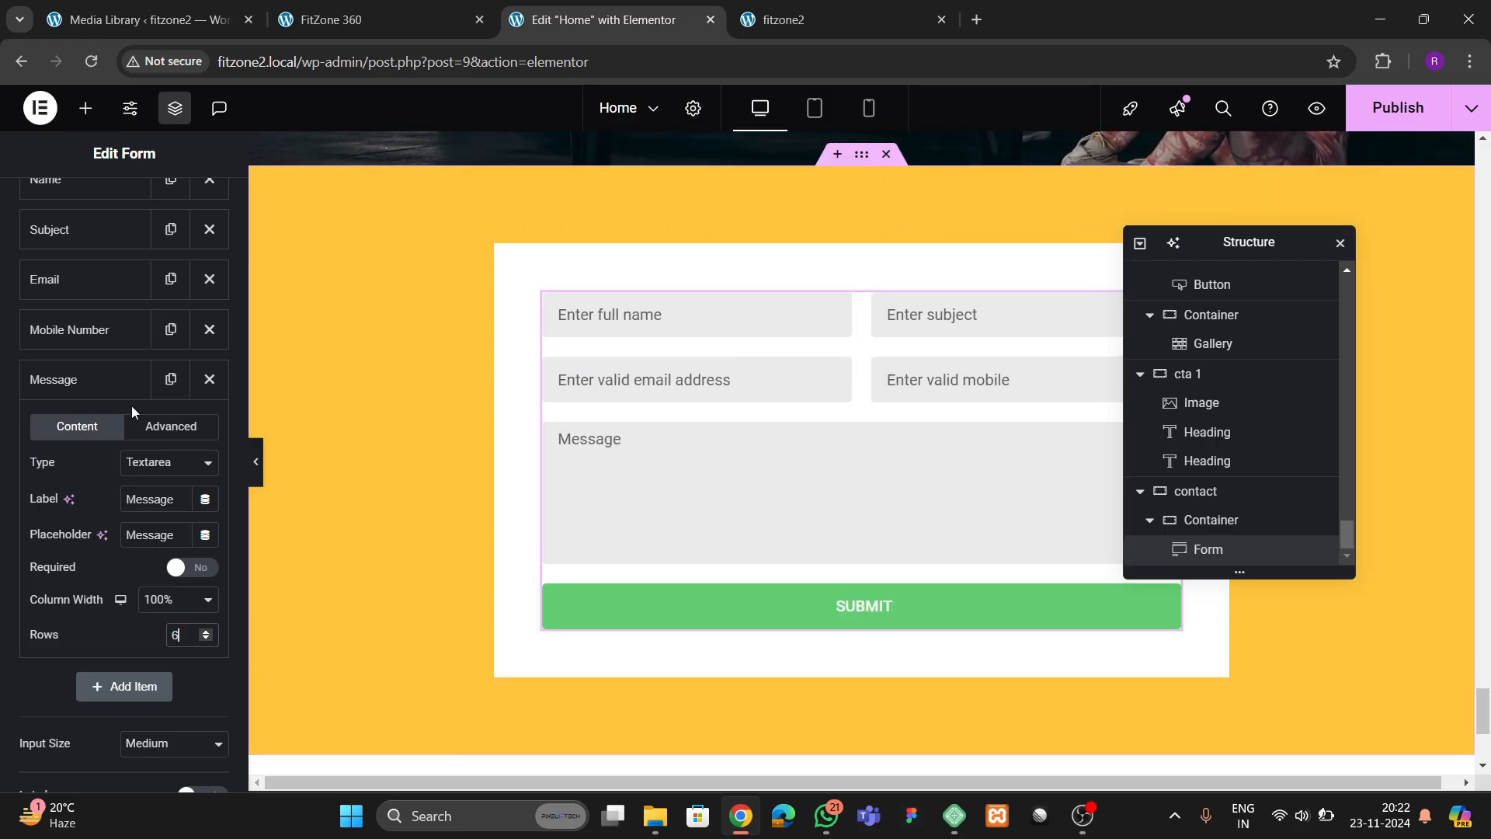
# Style the submit button's normal state with a black background and the global "theme yellow" text color
pyautogui.scroll(2, 127, 287)
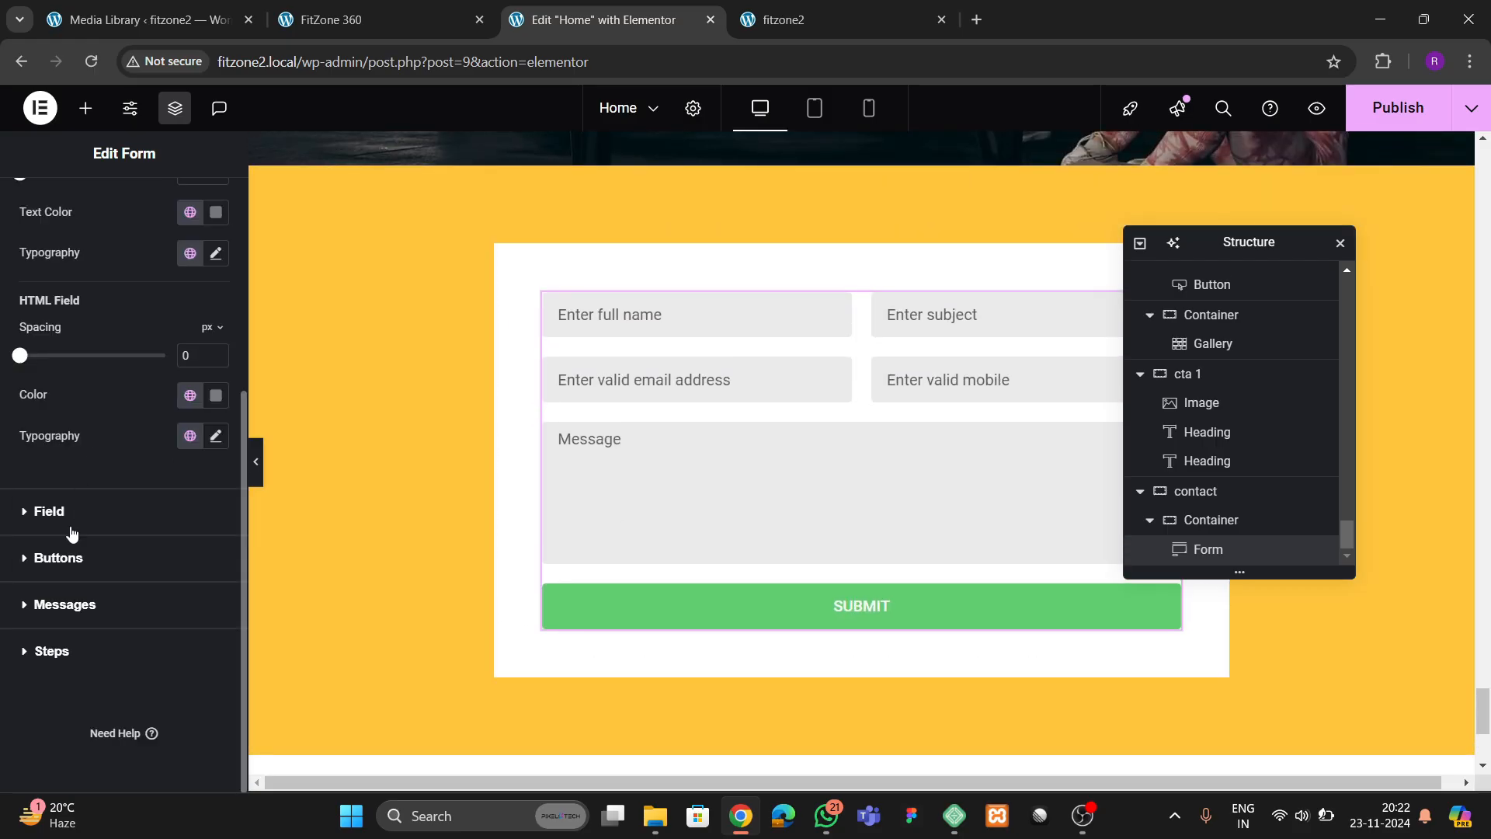
pyautogui.click(71, 560)
pyautogui.scroll(-3, 121, 512)
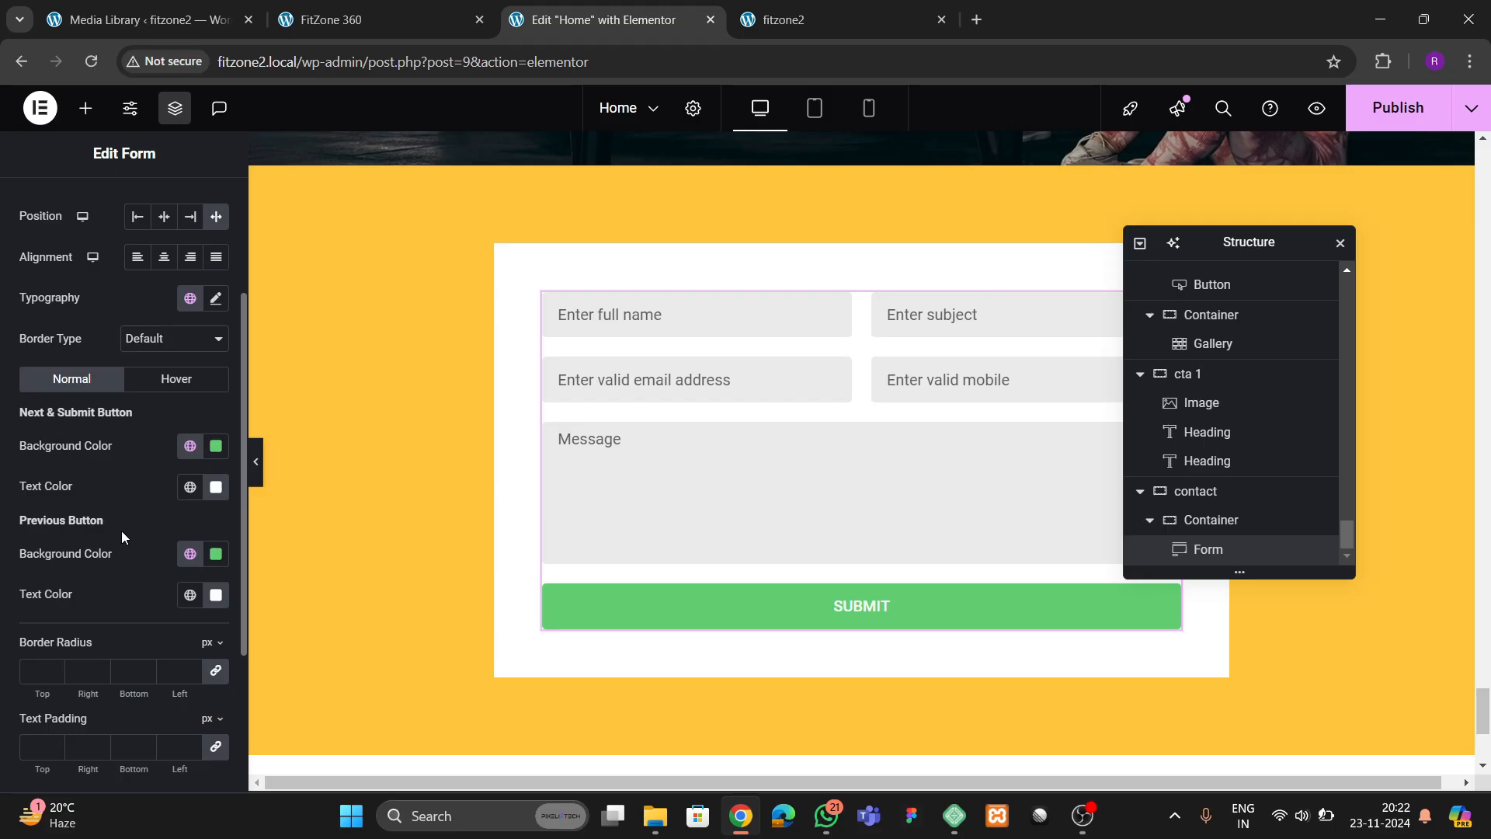
pyautogui.click(190, 446)
pyautogui.click(190, 448)
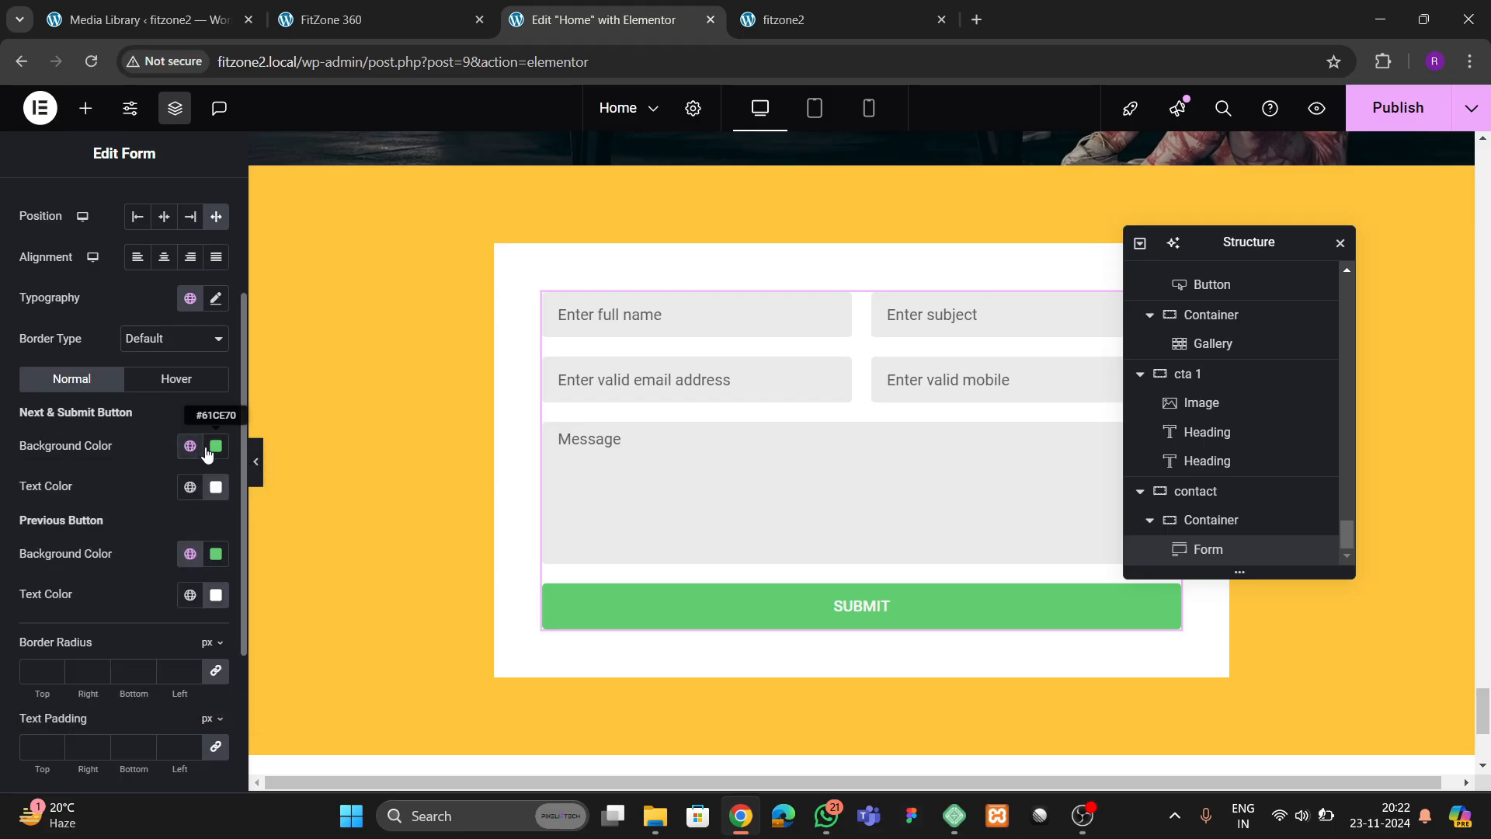
pyautogui.click(207, 454)
pyautogui.moveTo(194, 586); pyautogui.dragTo(103, 671)
pyautogui.click(139, 445)
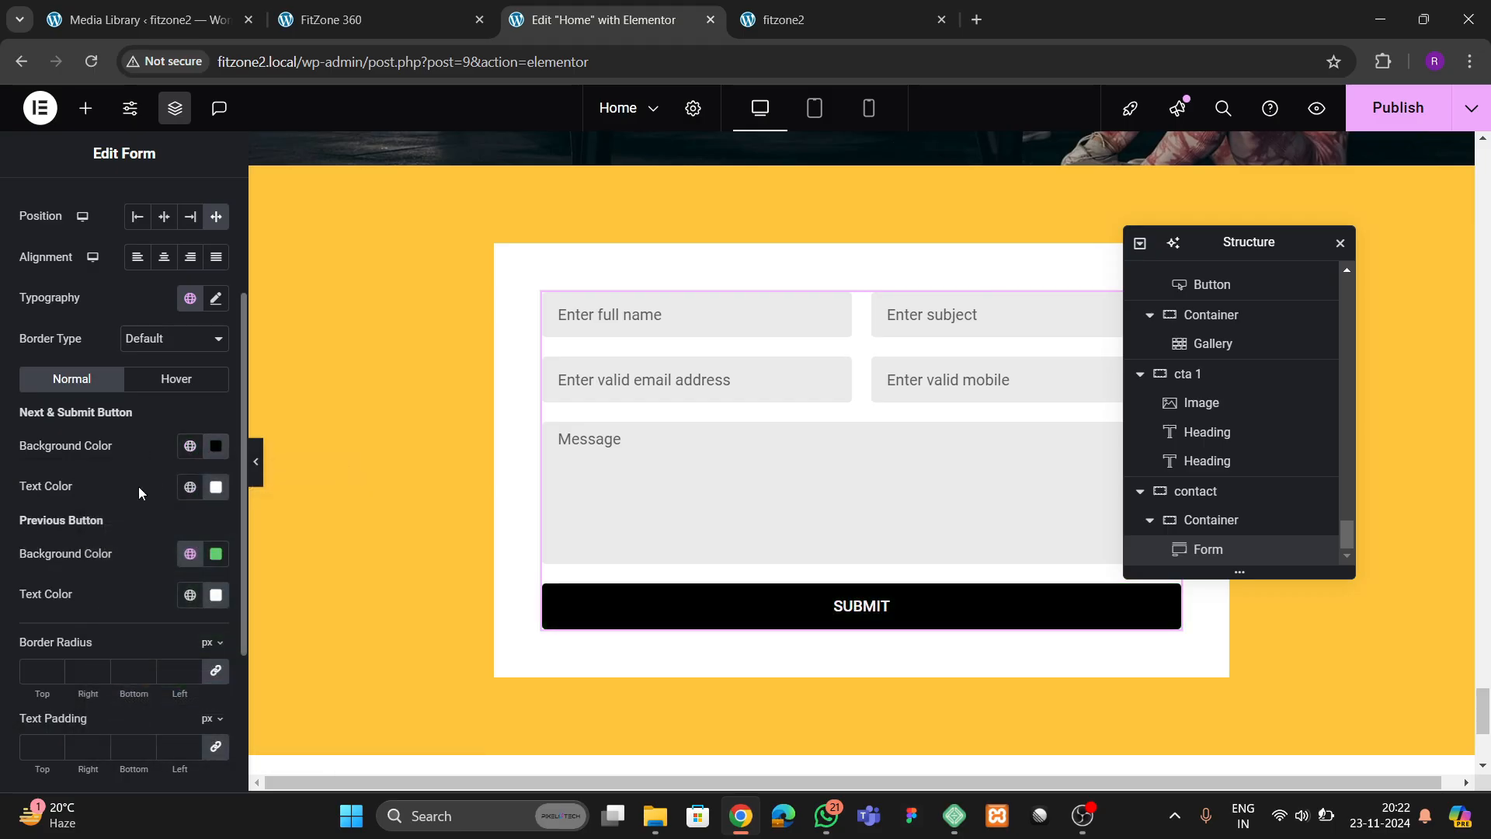
pyautogui.click(188, 488)
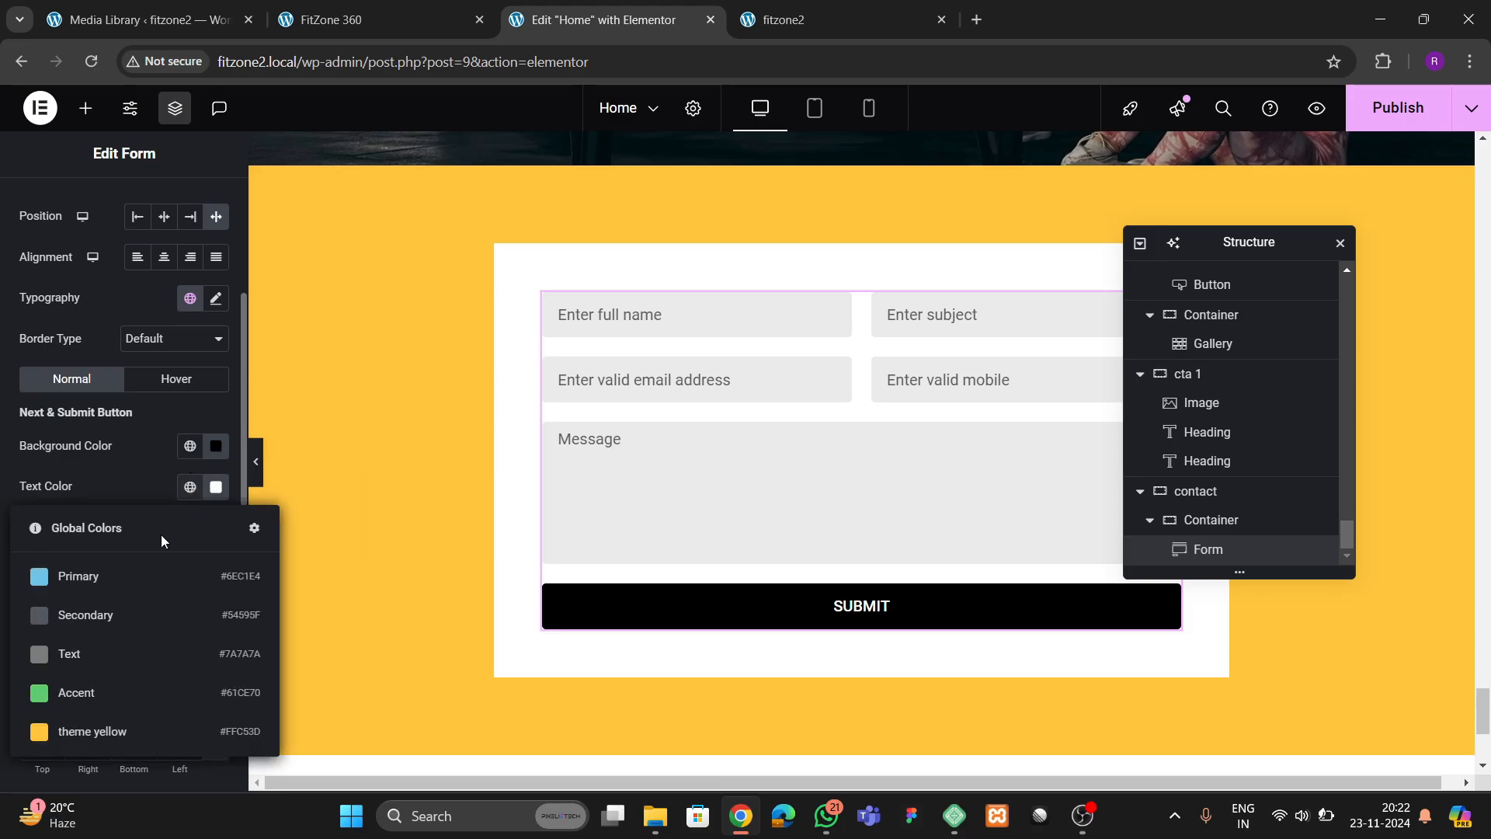
pyautogui.click(111, 730)
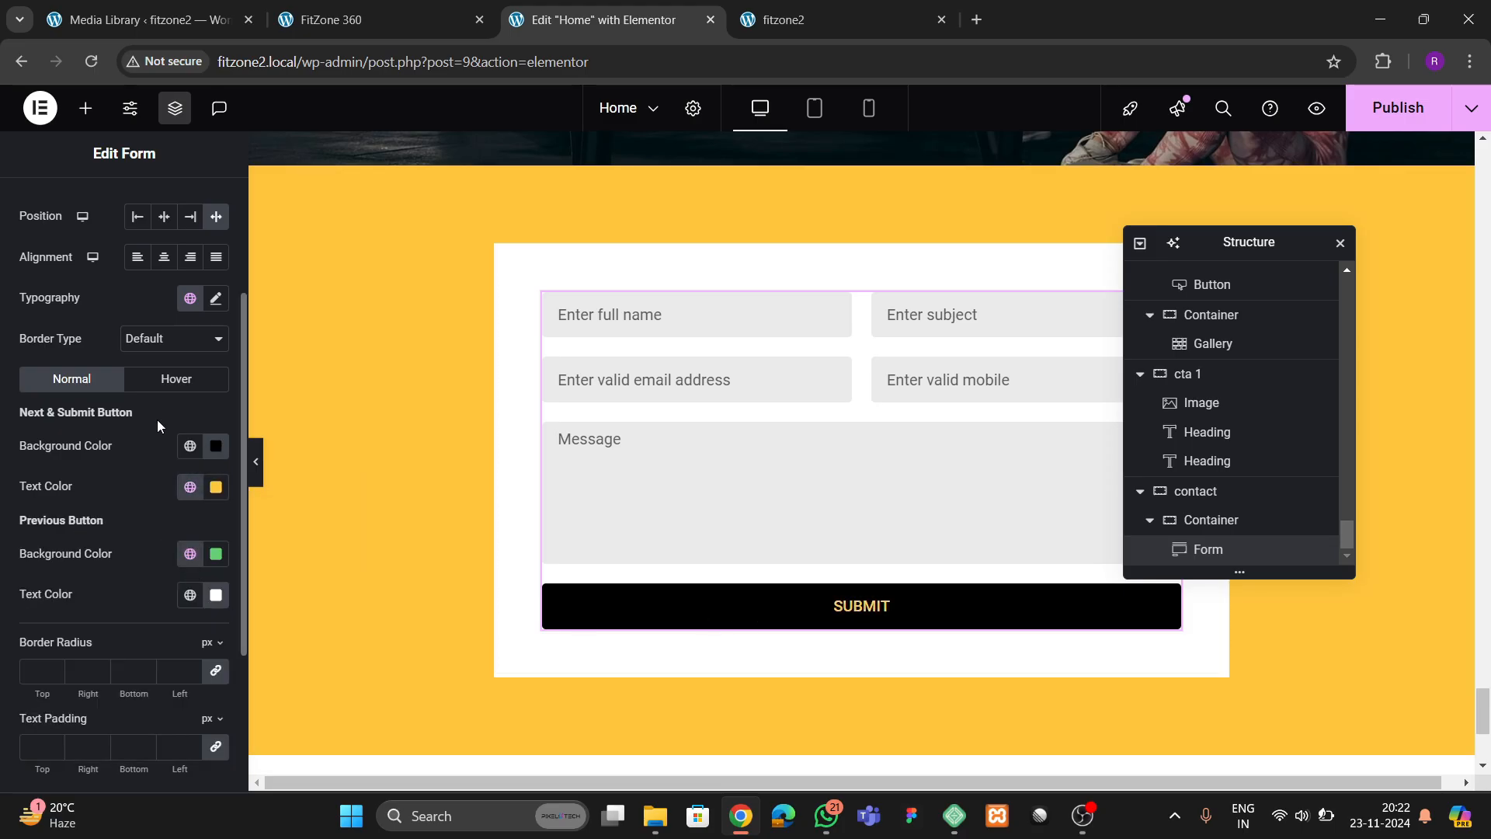
# Style the submit button's hover state with the global "theme yellow" background and black text
pyautogui.click(175, 380)
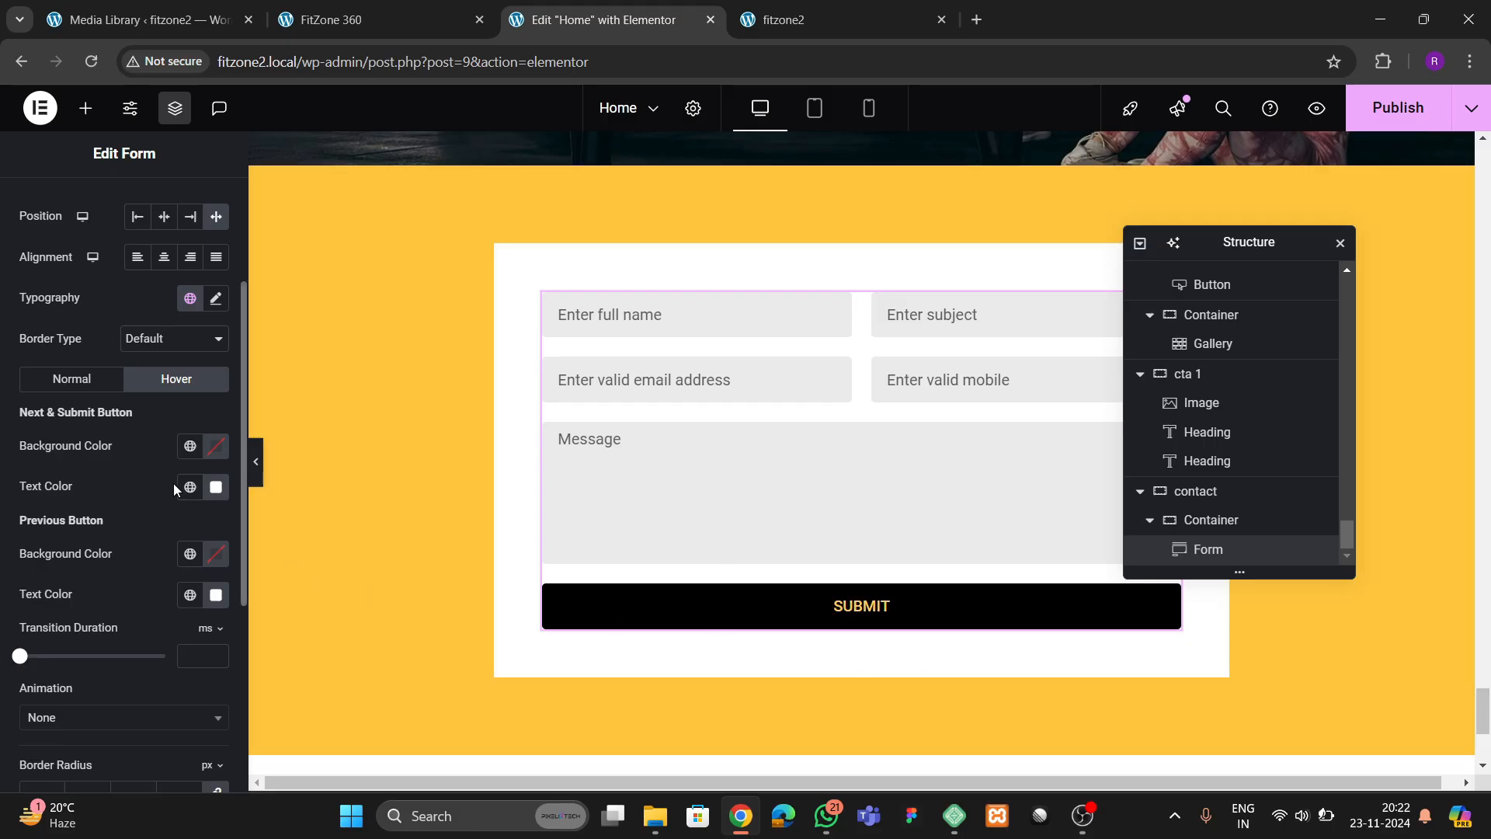
pyautogui.click(189, 446)
pyautogui.click(116, 688)
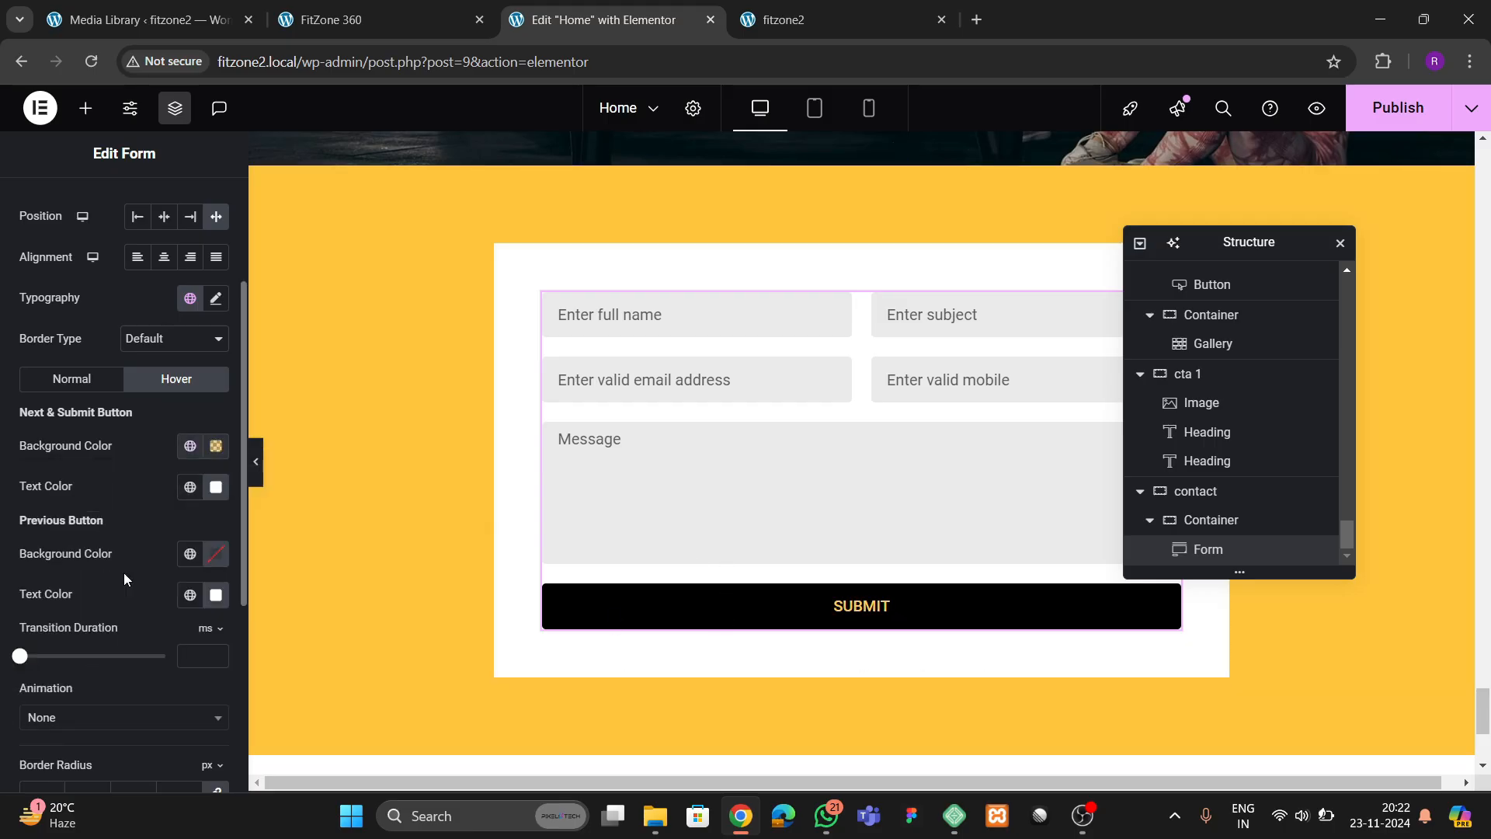
pyautogui.click(213, 488)
pyautogui.moveTo(127, 365); pyautogui.dragTo(81, 412)
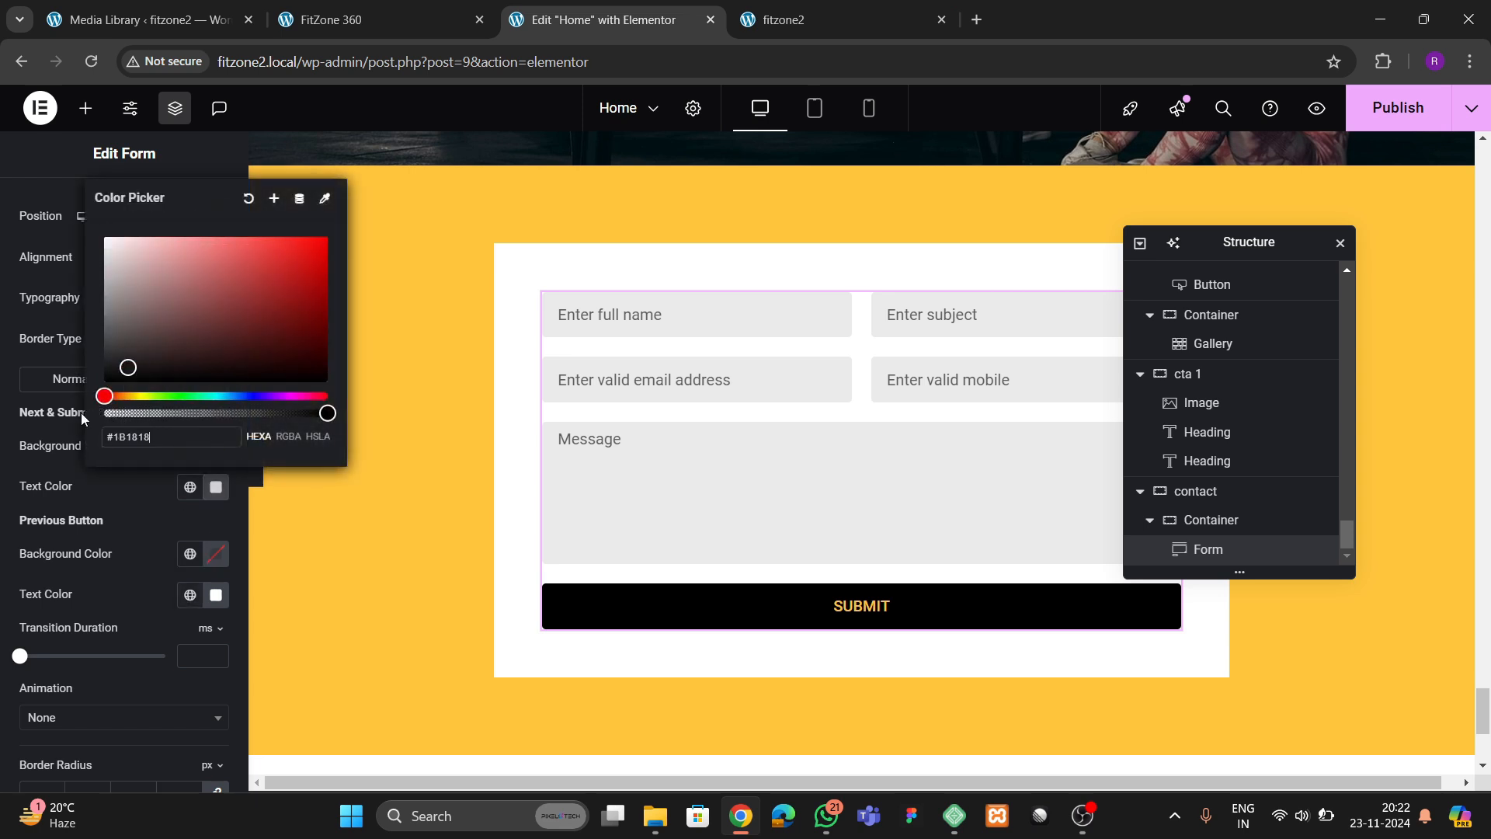
pyautogui.click(128, 505)
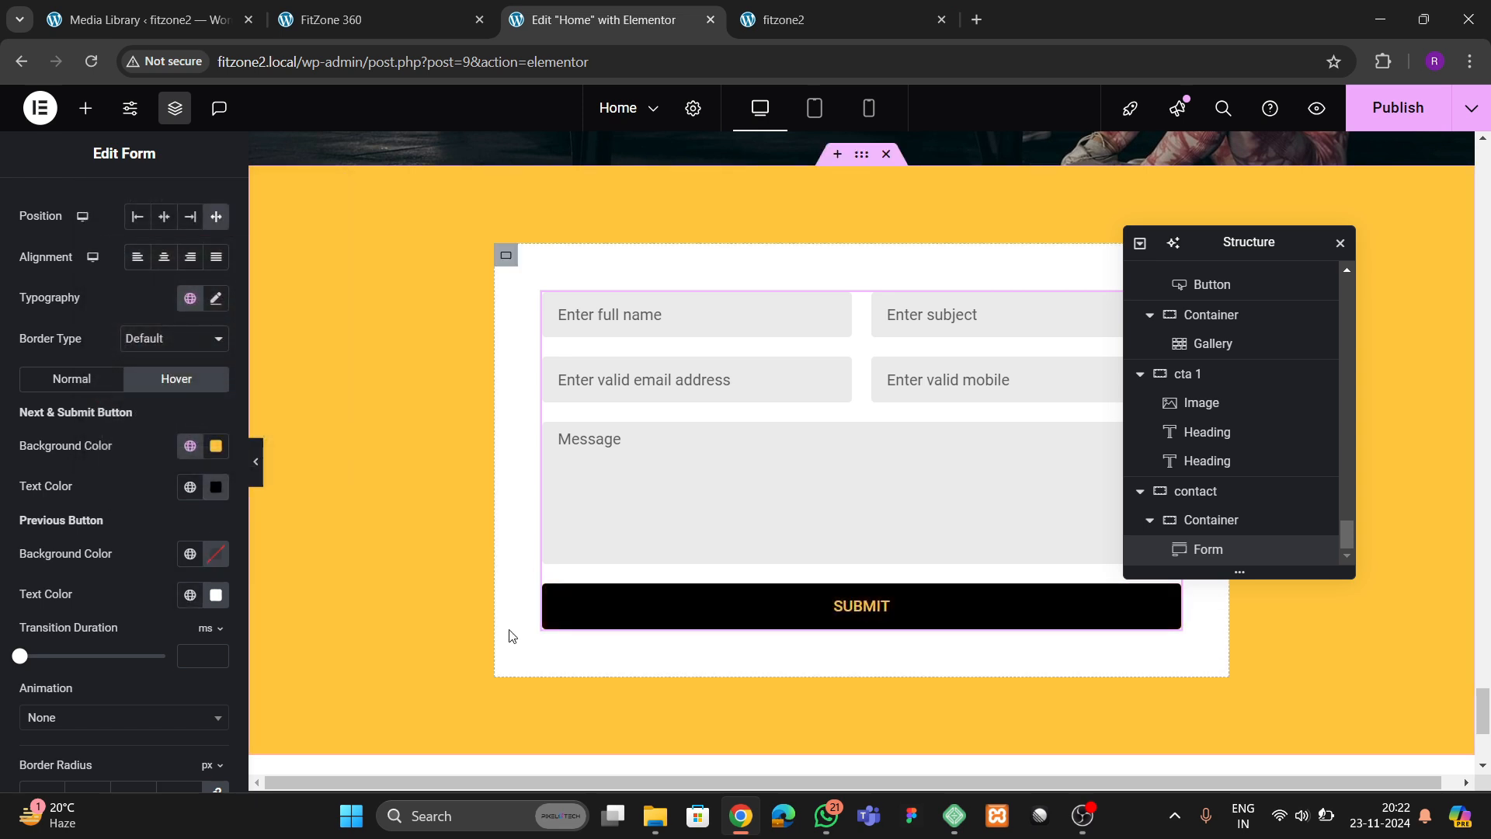
# Set the form button's hover animation to Bob and publish the page
pyautogui.scroll(-3, 172, 536)
pyautogui.click(92, 533)
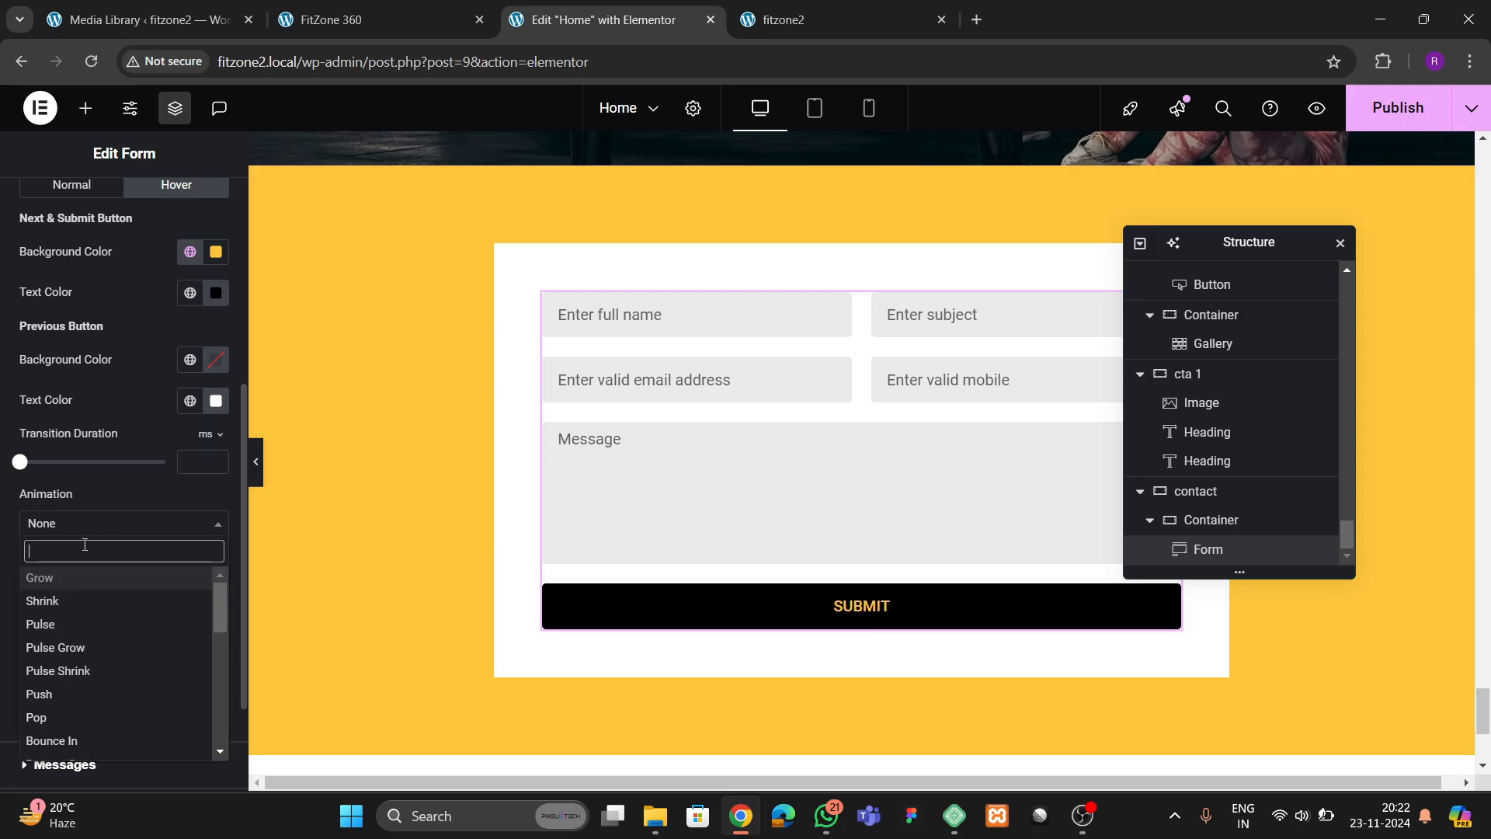
pyautogui.write('bob')
pyautogui.press('Return')
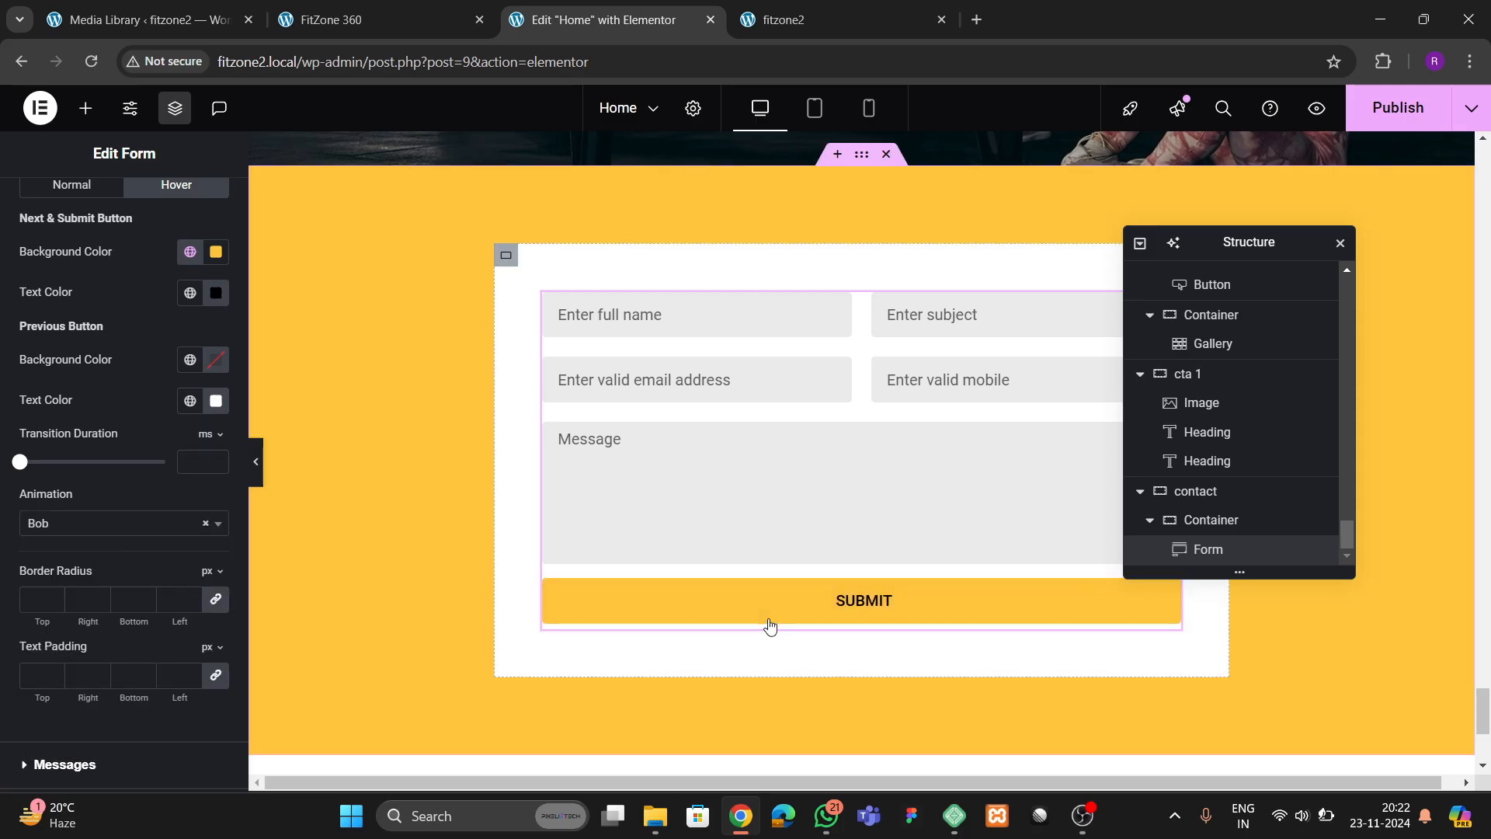
pyautogui.click(1394, 117)
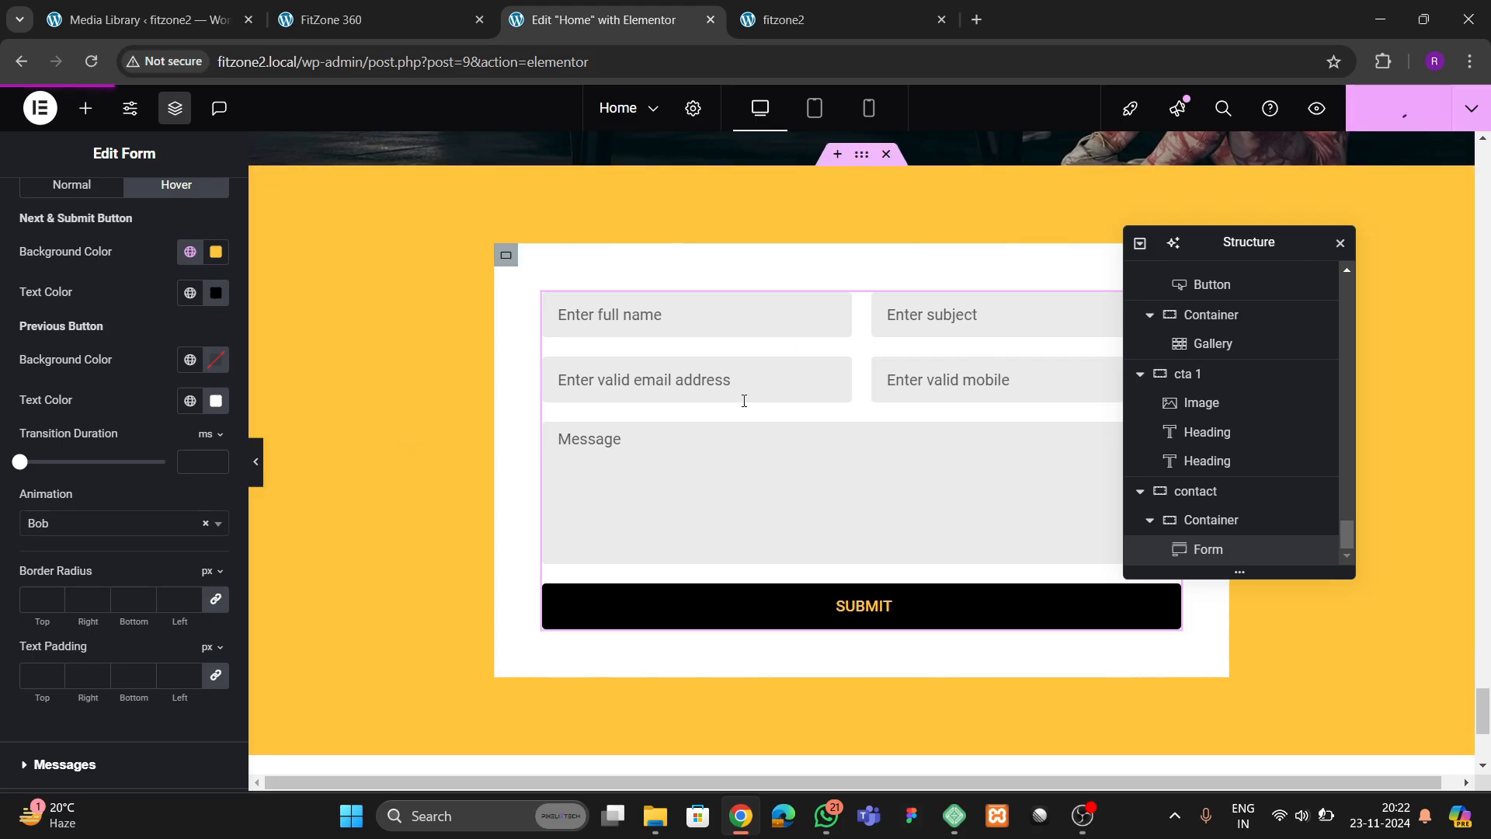
# Copy the "Our Trainers" heading into the contact section's inner container and place it above the form
pyautogui.scroll(2, 738, 399)
pyautogui.click(342, 19)
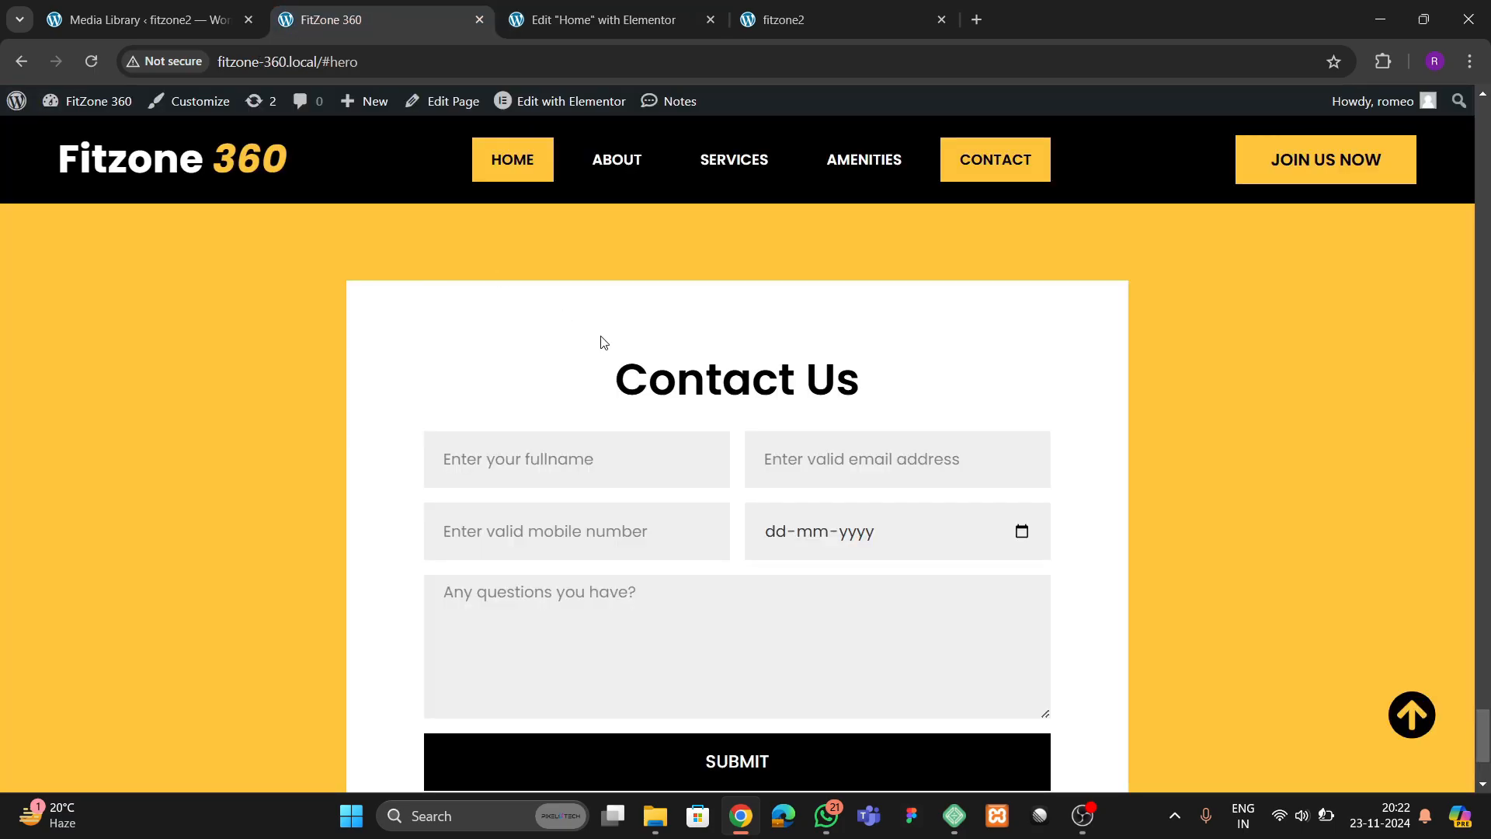
pyautogui.click(606, 20)
pyautogui.scroll(10, 853, 491)
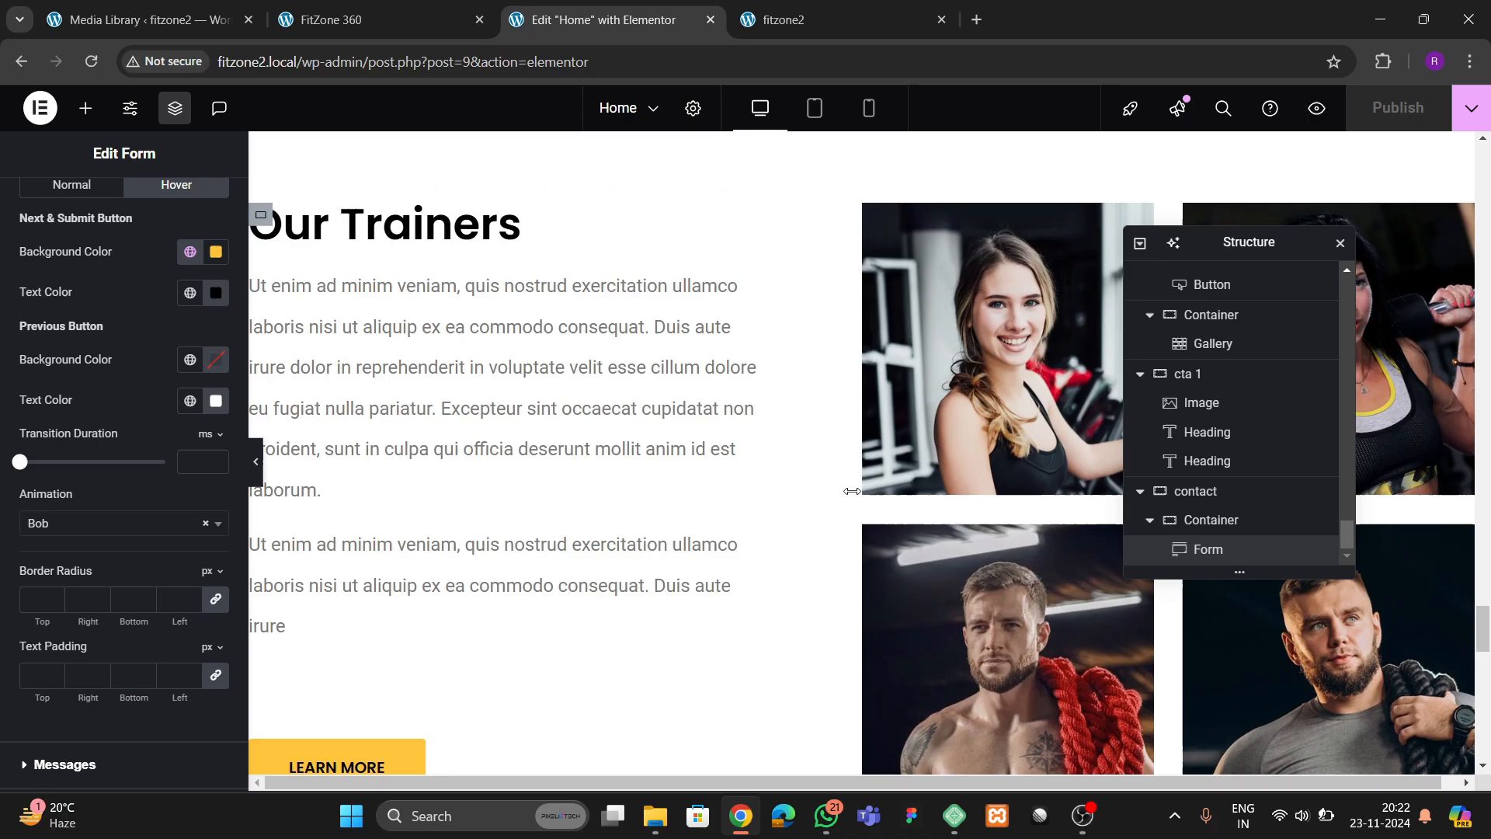
pyautogui.rightClick(393, 238)
pyautogui.click(423, 318)
pyautogui.scroll(-8, 745, 457)
pyautogui.scroll(-5, 744, 456)
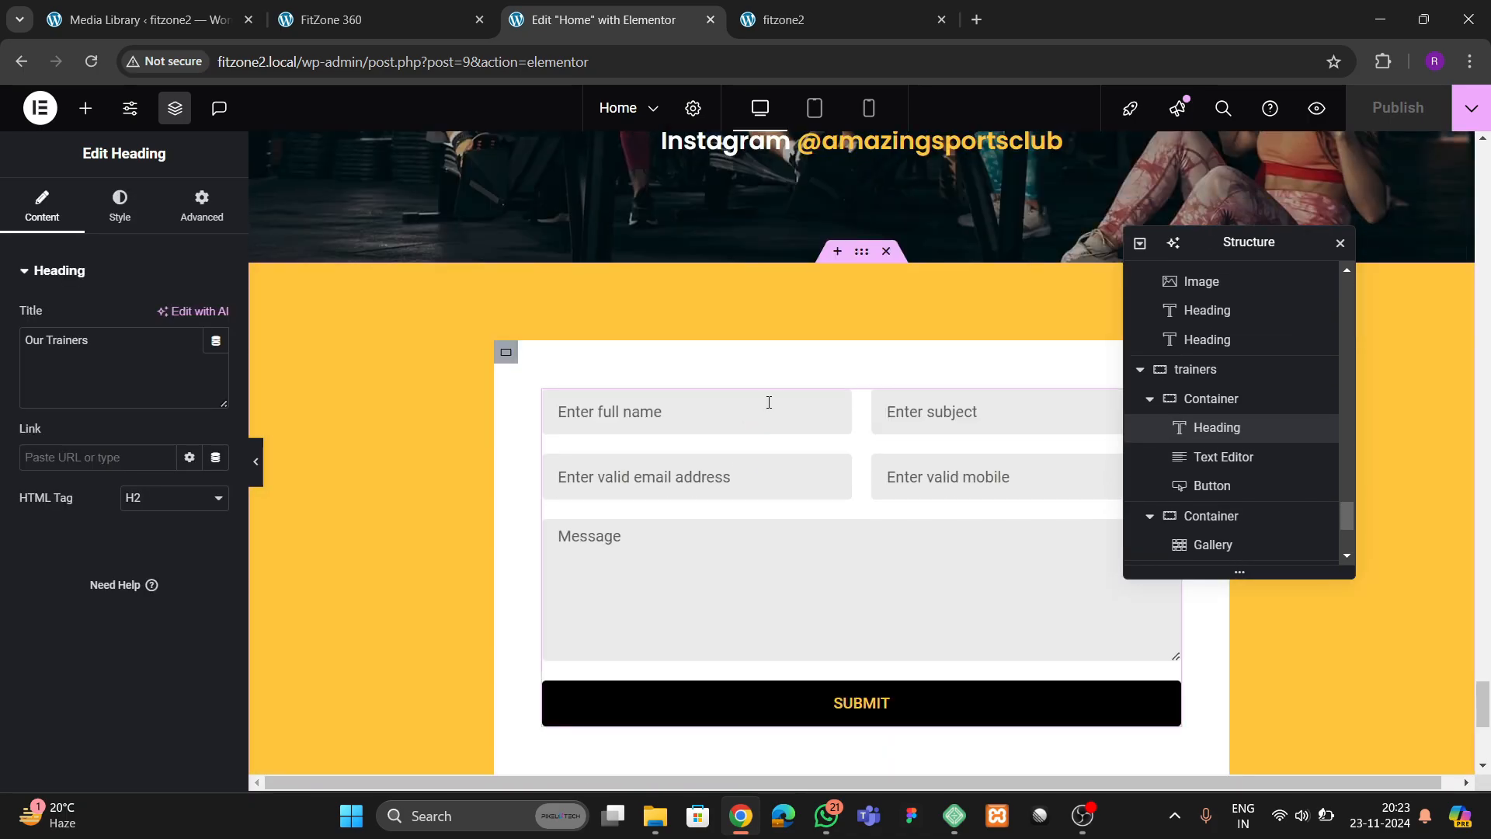
pyautogui.click(777, 403)
pyautogui.rightClick(811, 450)
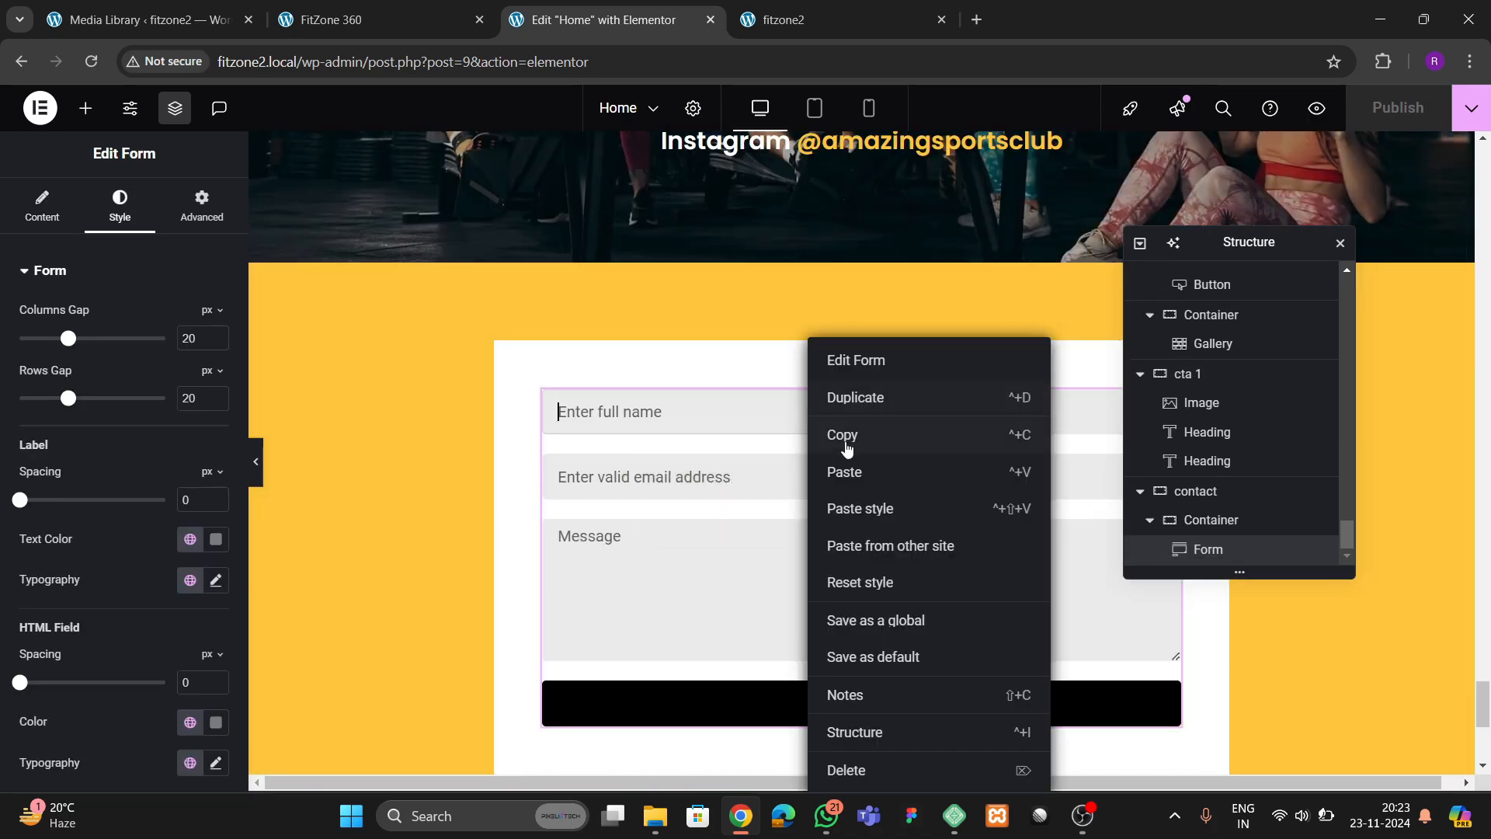
pyautogui.click(854, 470)
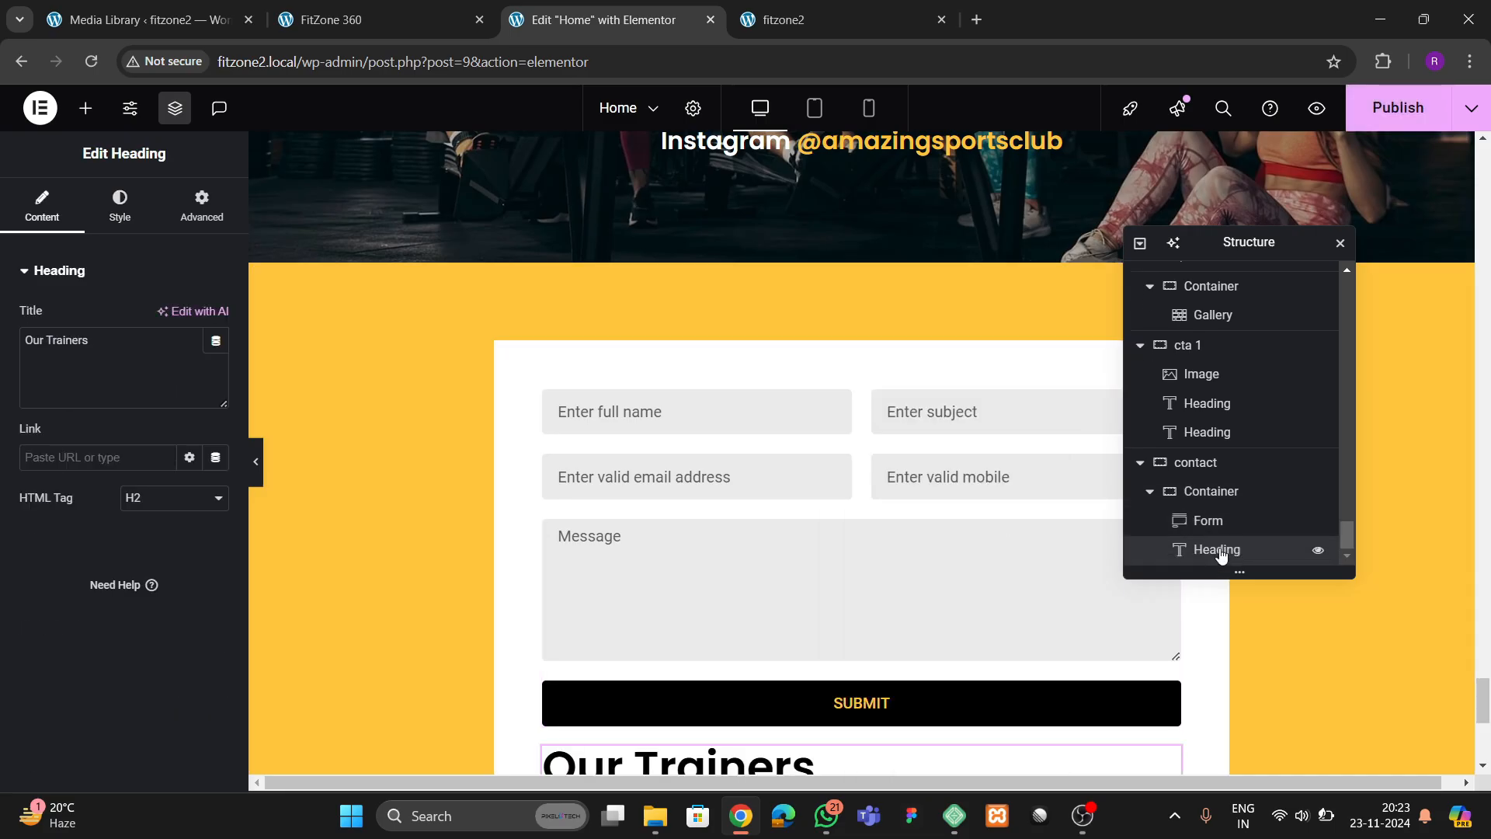
pyautogui.moveTo(1225, 553); pyautogui.dragTo(1218, 505)
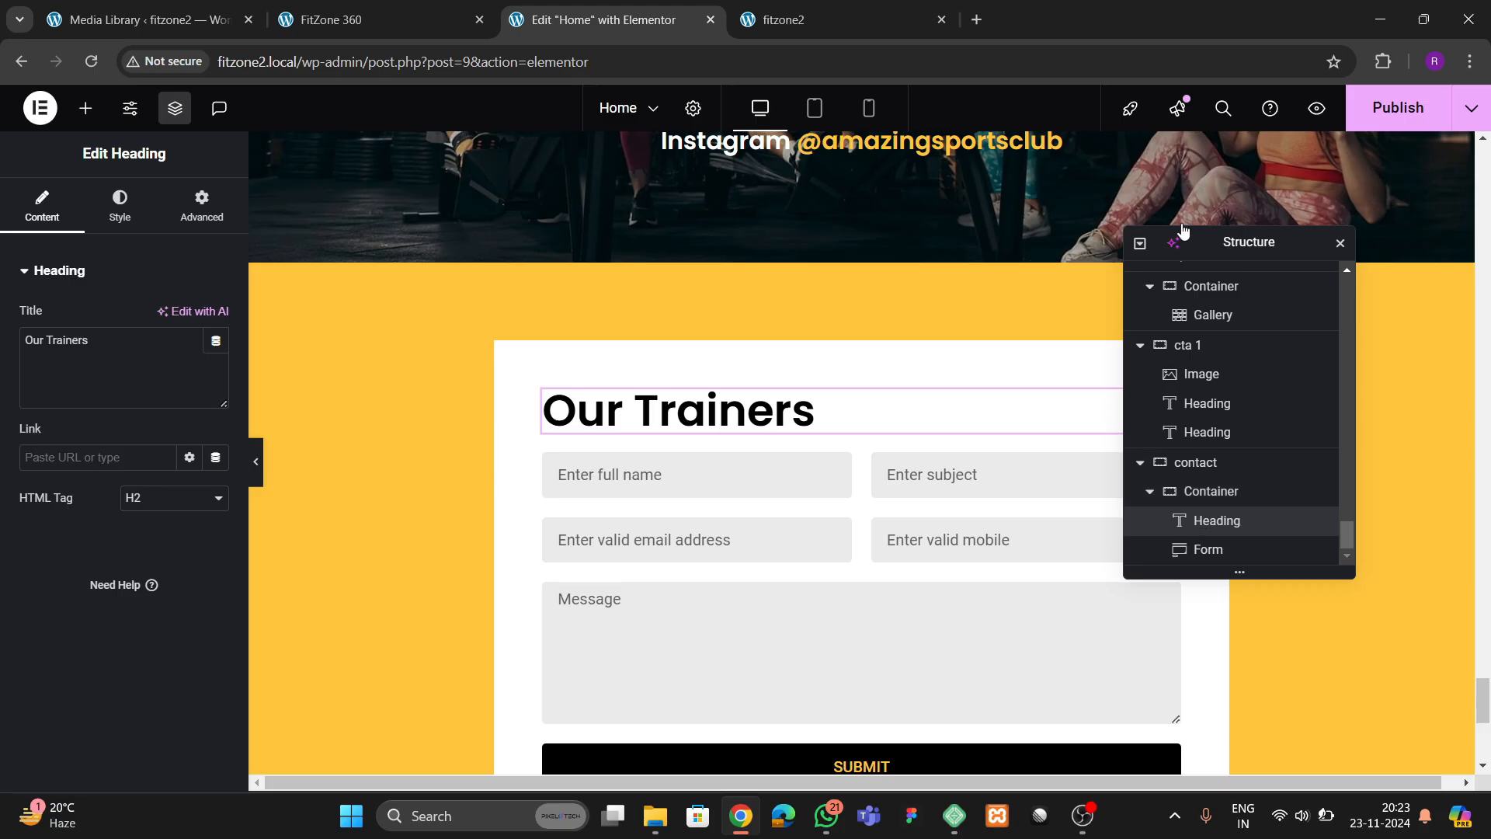
# Set the contact form's container to column direction with centered justification and alignment and 40 px gaps, and publish the page
pyautogui.scroll(-3, 732, 486)
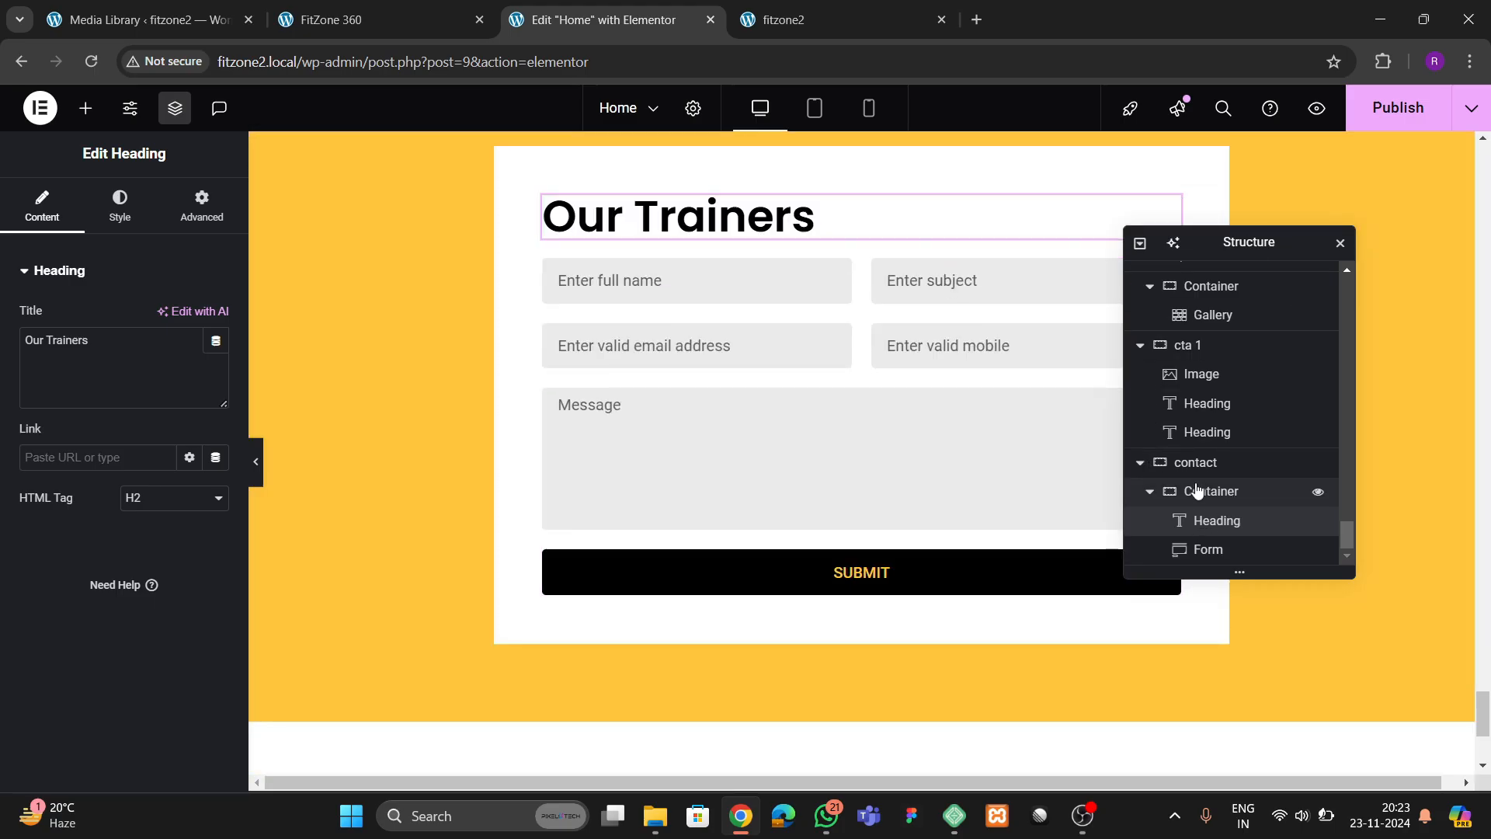
pyautogui.click(1153, 491)
pyautogui.scroll(-3, 86, 357)
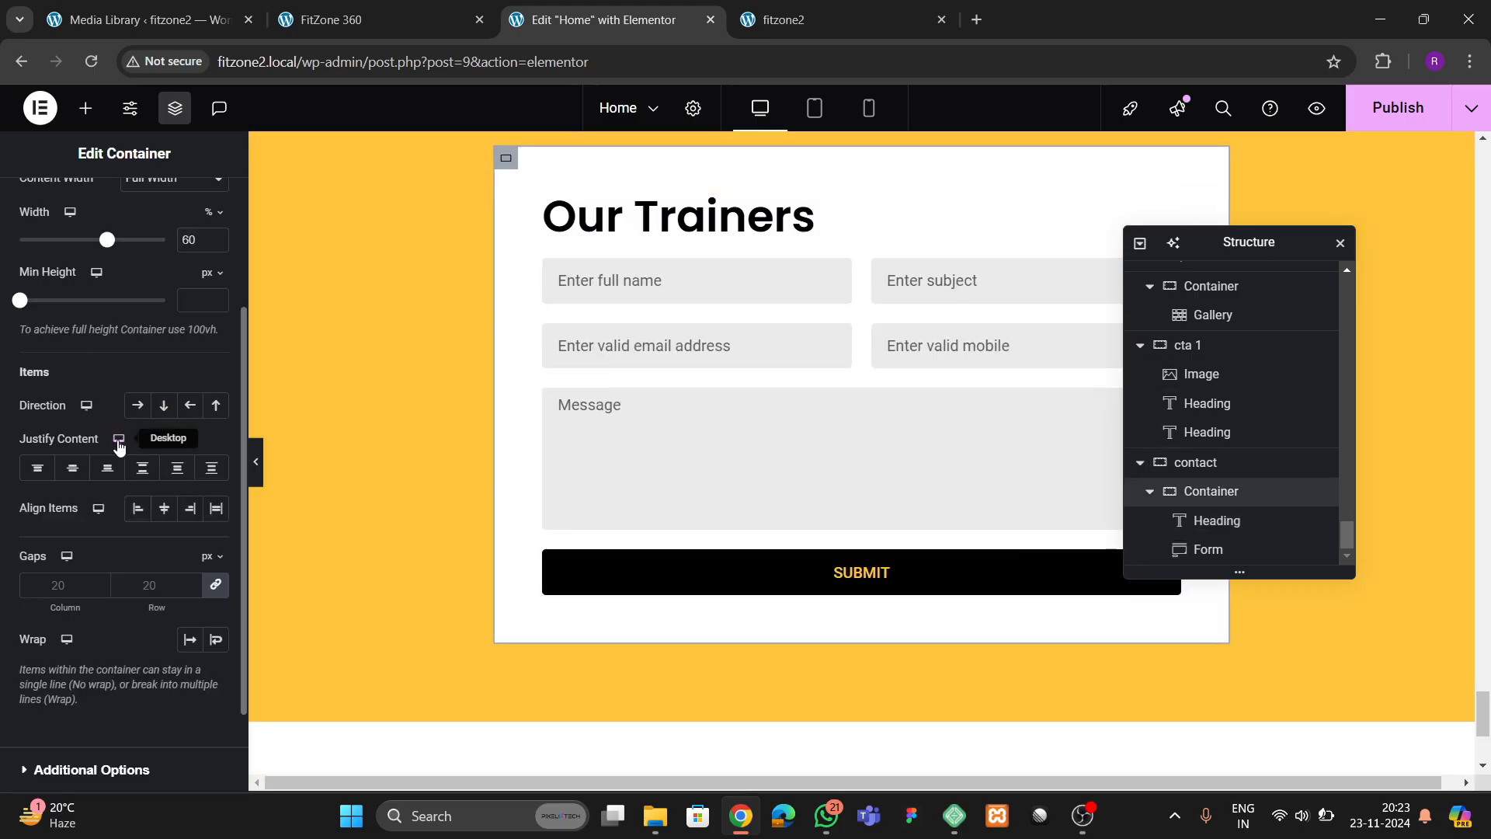
pyautogui.click(164, 405)
pyautogui.click(72, 468)
pyautogui.click(164, 508)
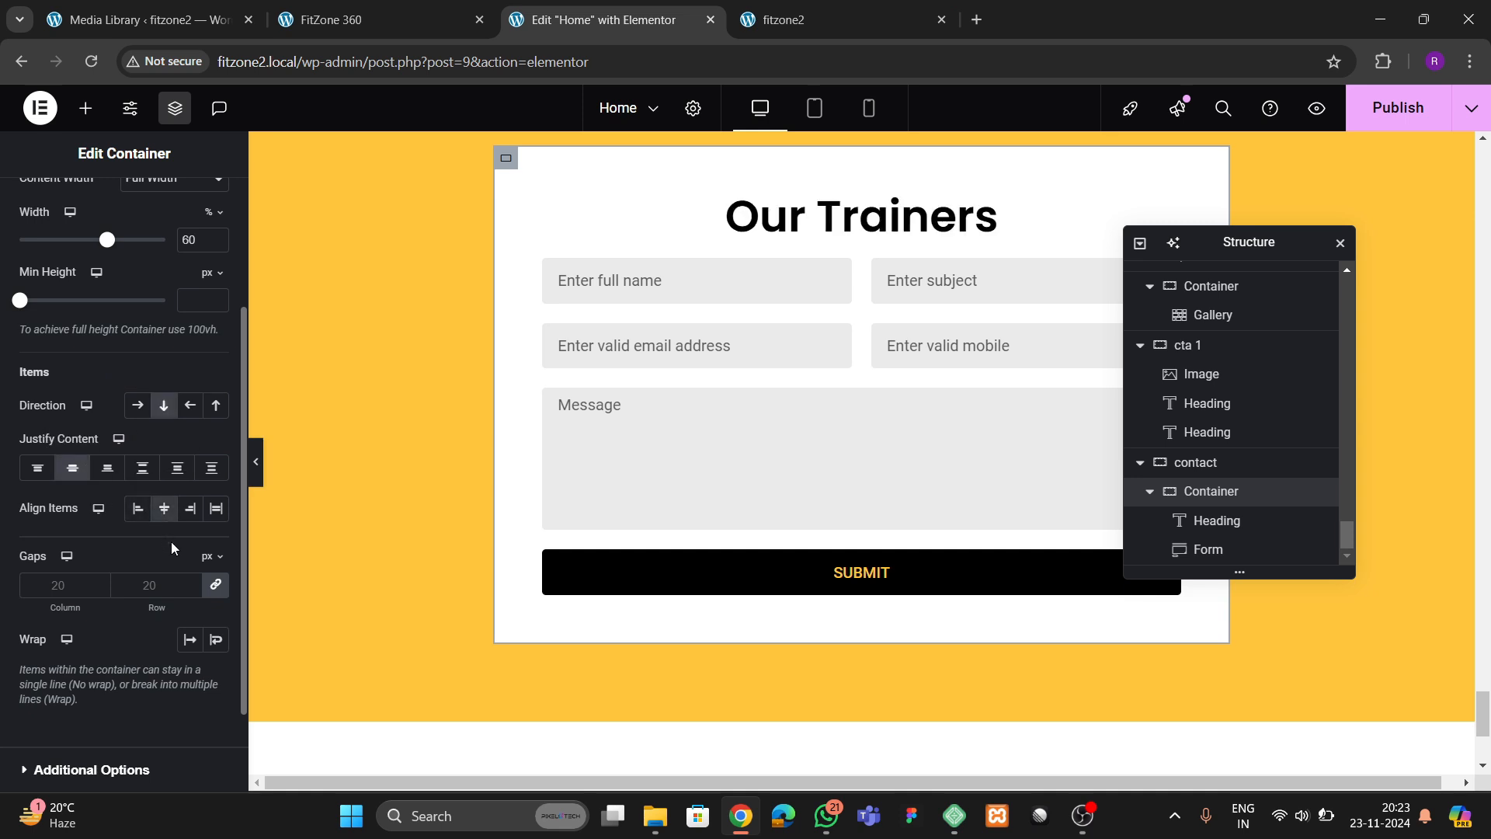
pyautogui.click(141, 595)
pyautogui.write('40')
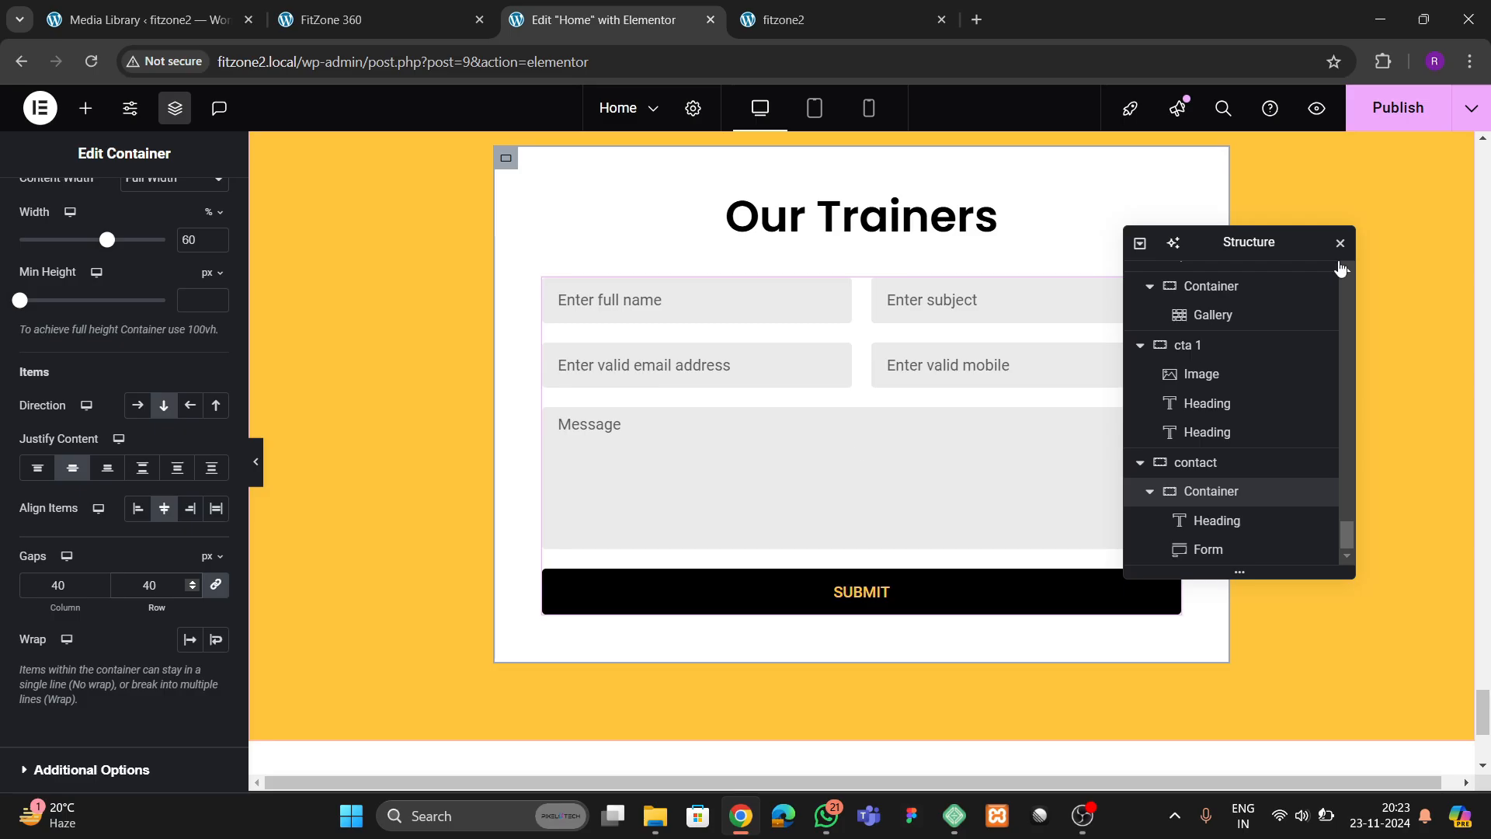
pyautogui.scroll(-3, 692, 472)
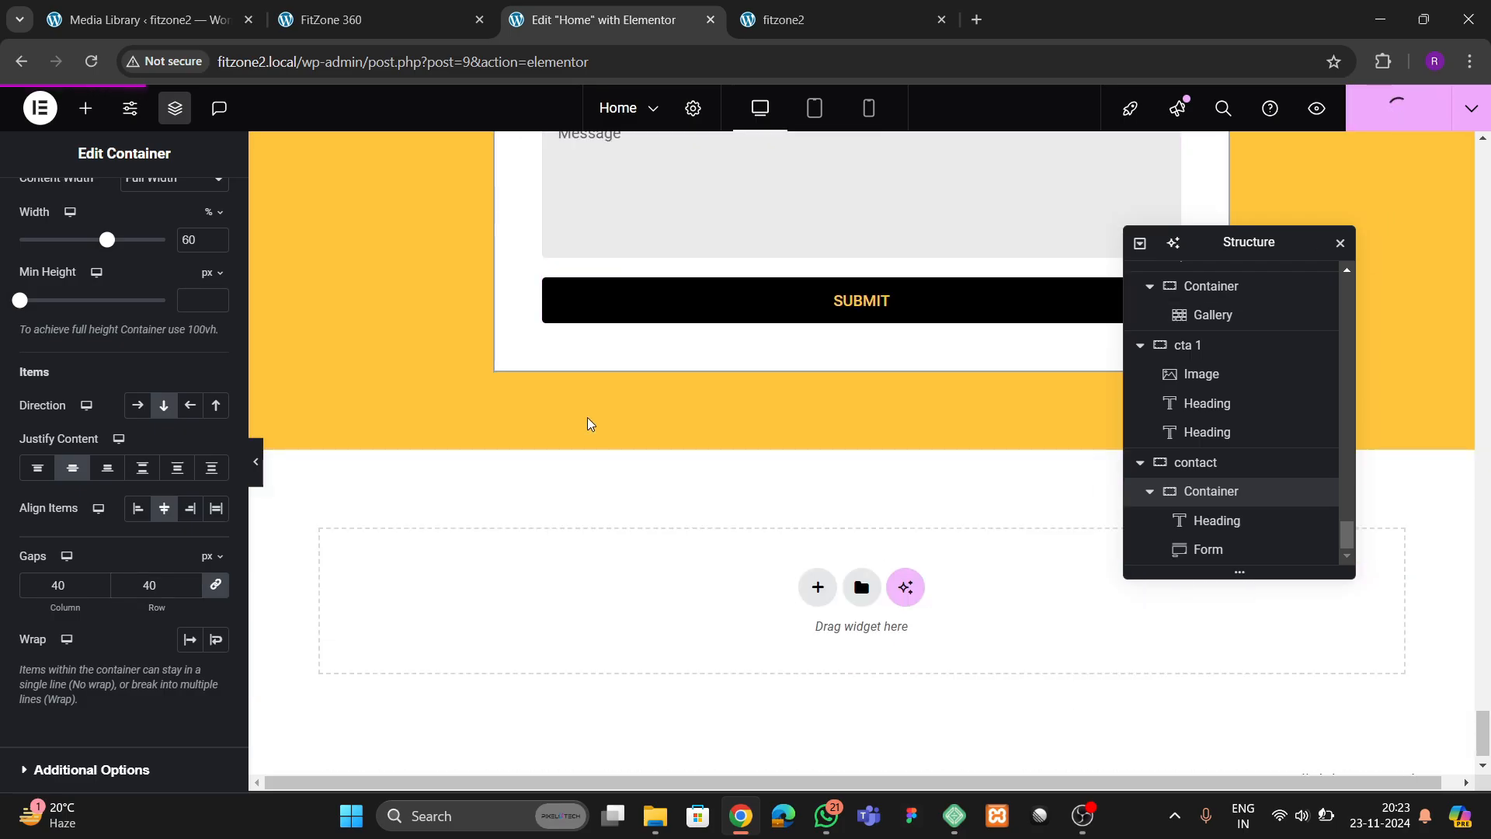
# Reload the live fitzone2 page and check the contact section's layout
pyautogui.click(800, 28)
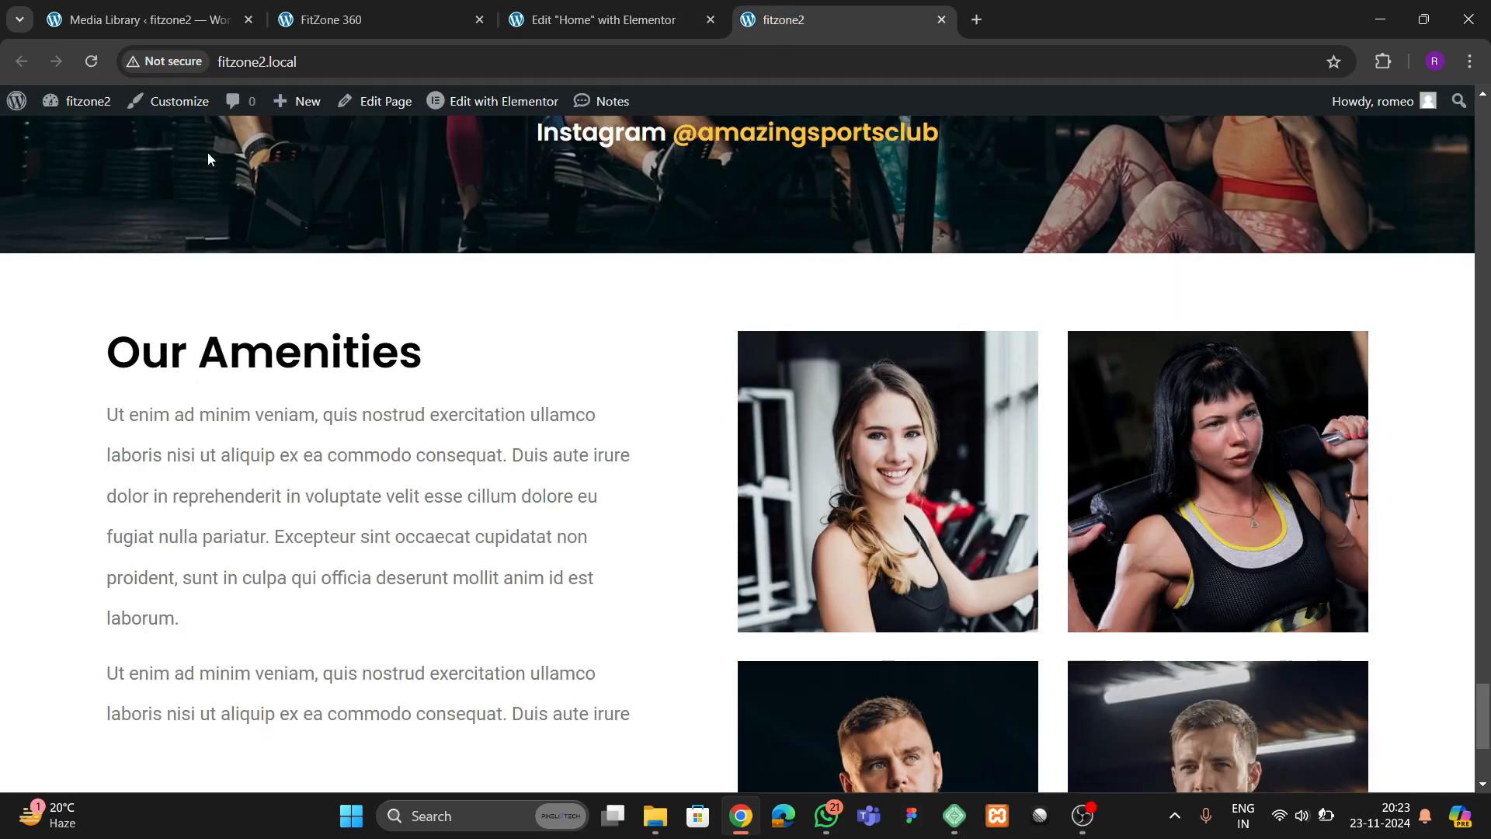
pyautogui.click(93, 62)
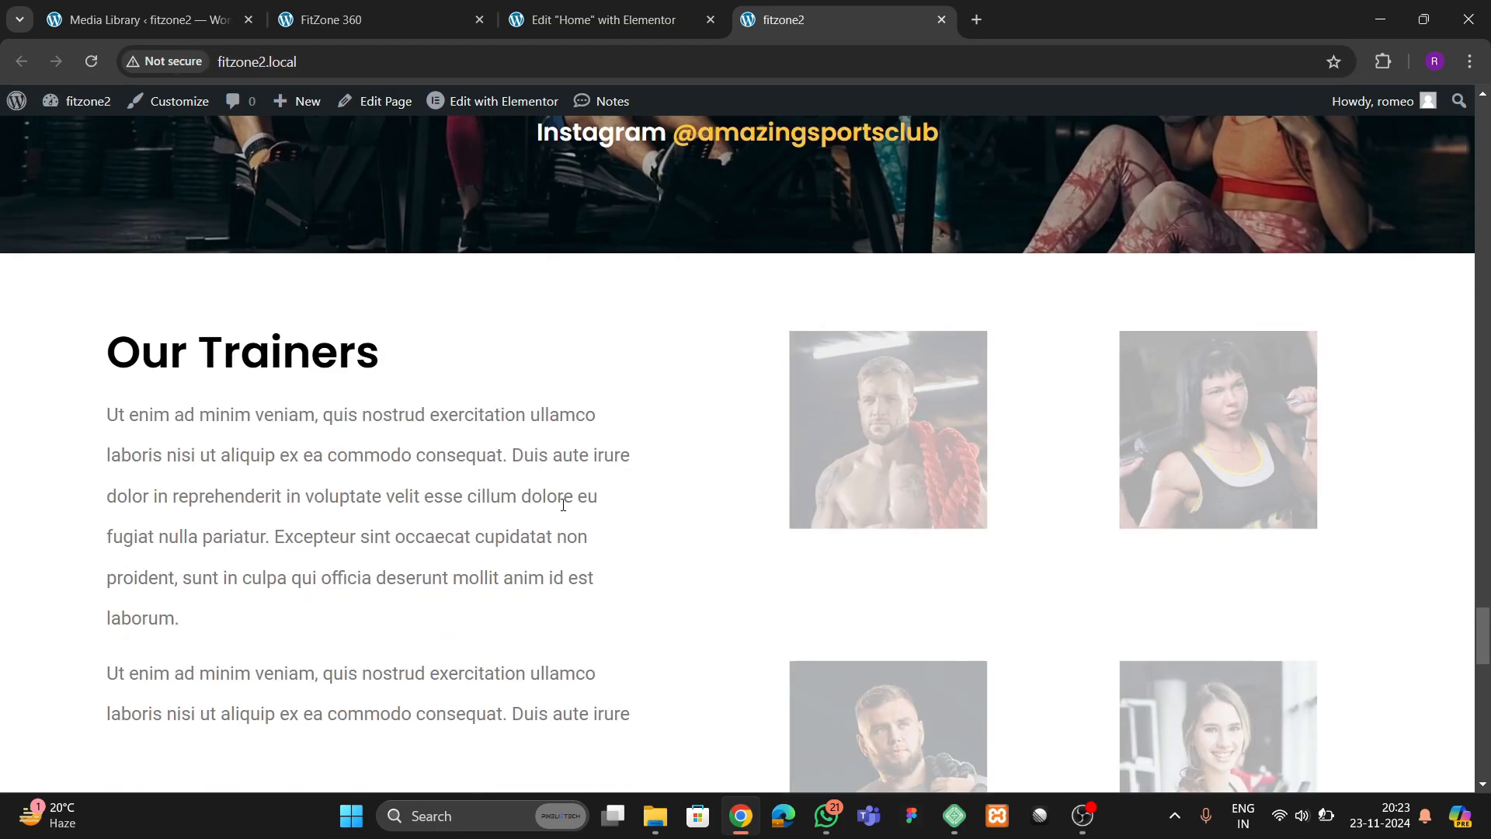
pyautogui.scroll(-3, 533, 491)
pyautogui.scroll(-10, 533, 491)
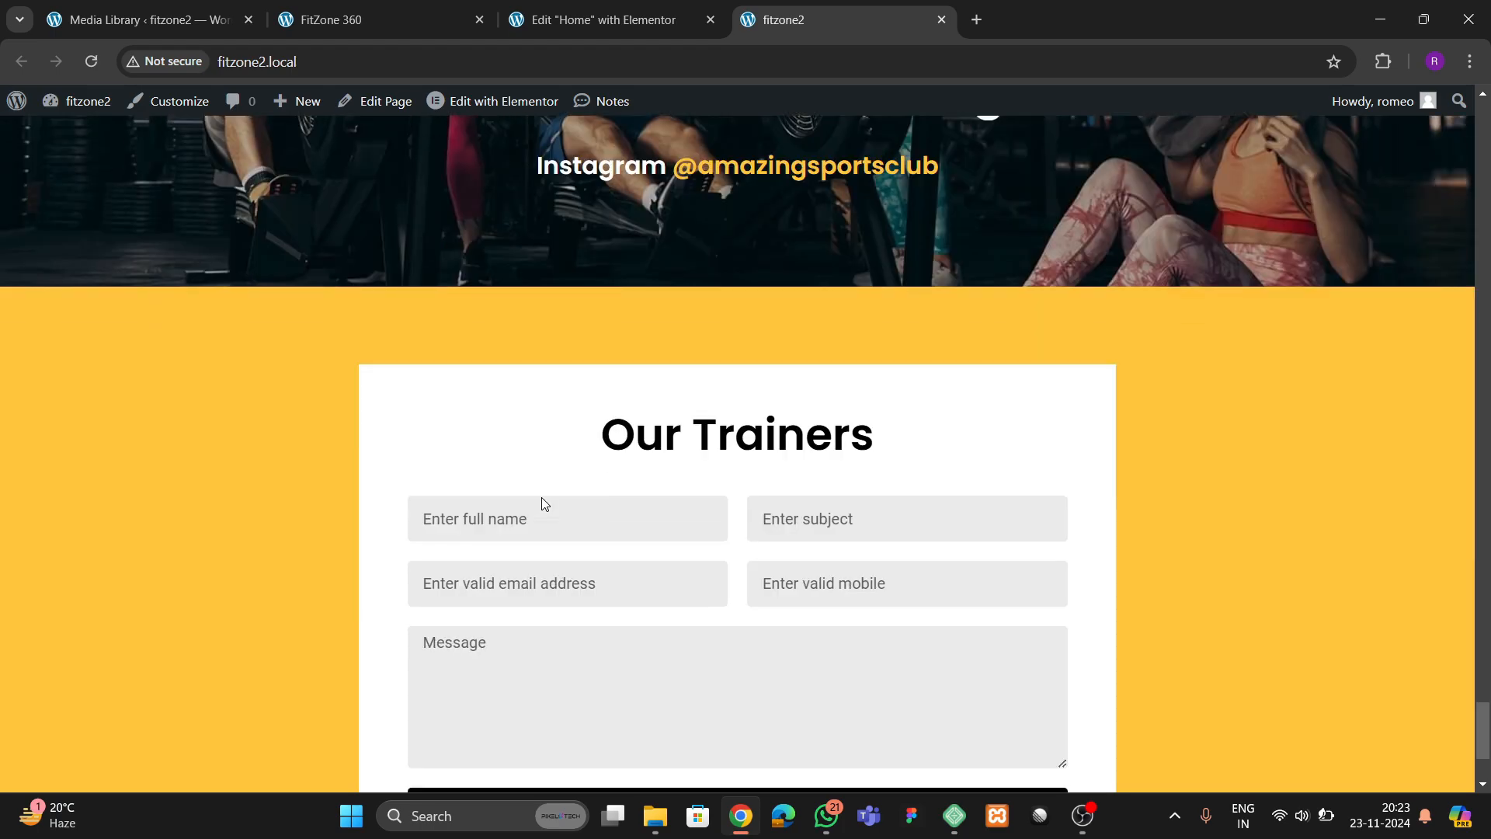
# Change the heading above the contact form to "Contact Us" and publish the page
pyautogui.hotkey('ctrl', 'shift', 'Tab')
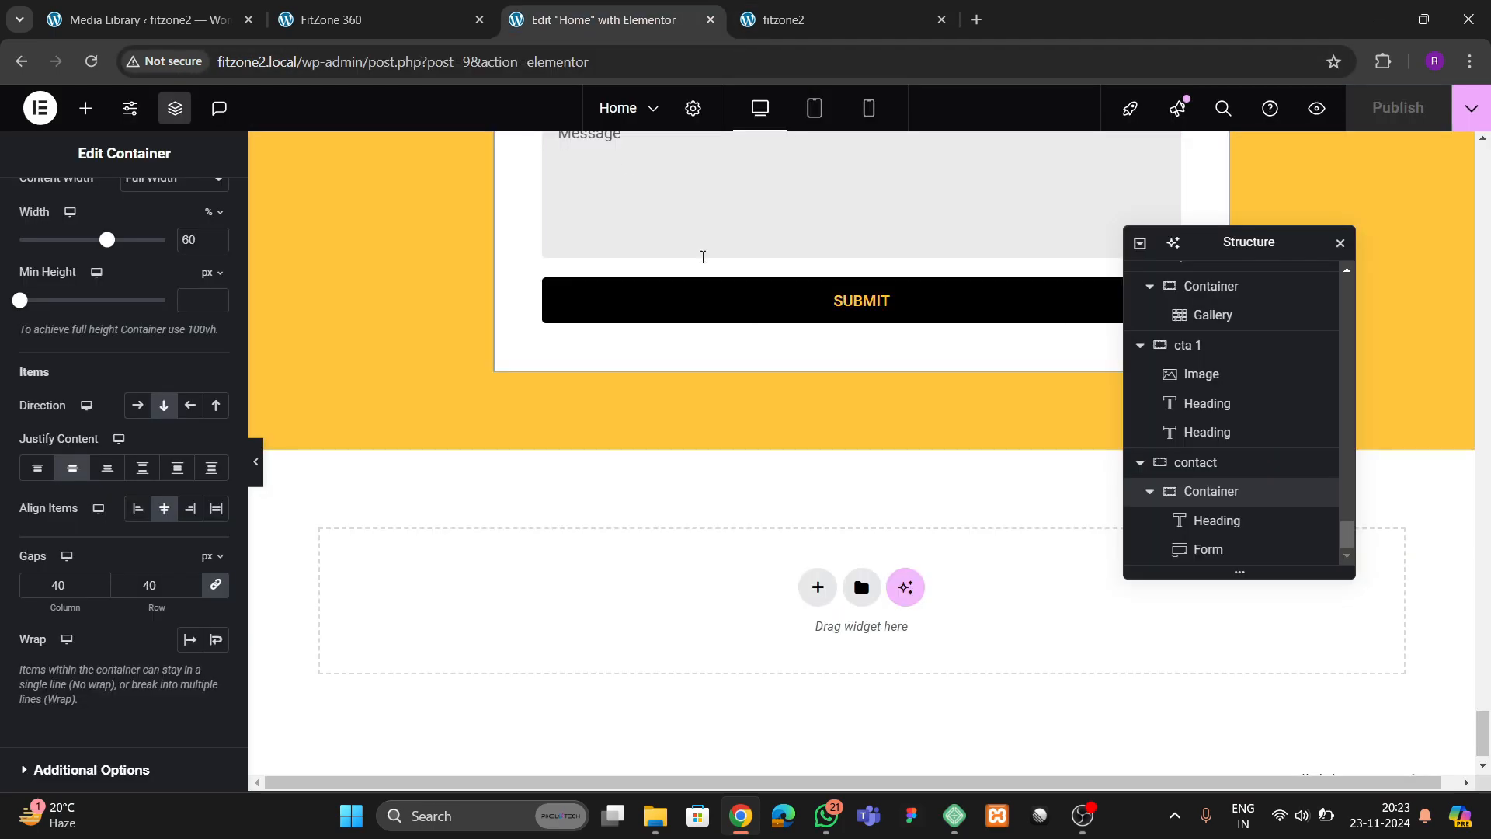
pyautogui.scroll(3, 702, 256)
pyautogui.scroll(4, 804, 249)
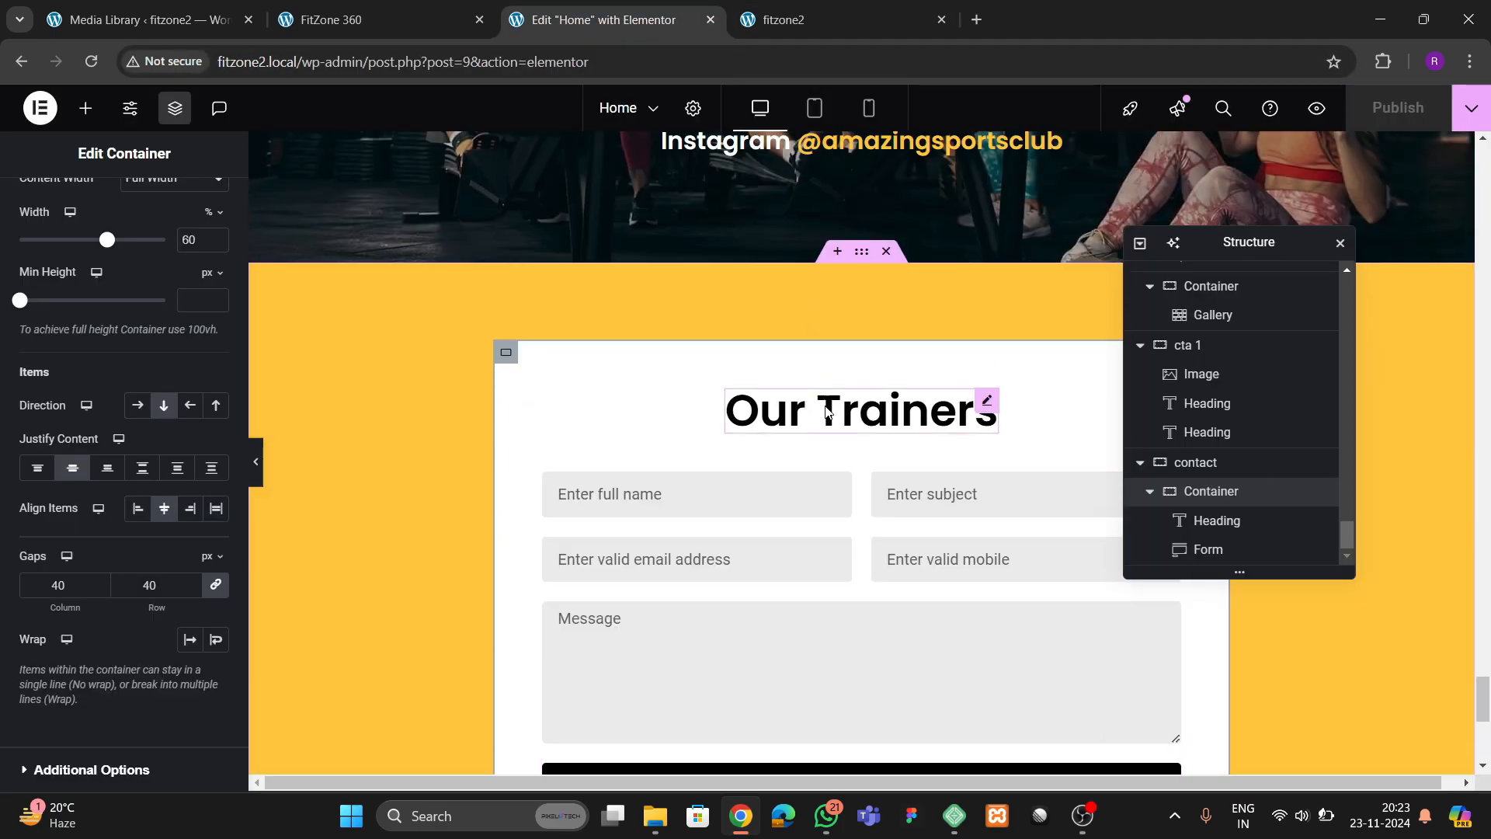
pyautogui.click(982, 404)
pyautogui.moveTo(215, 342); pyautogui.dragTo(2, 351)
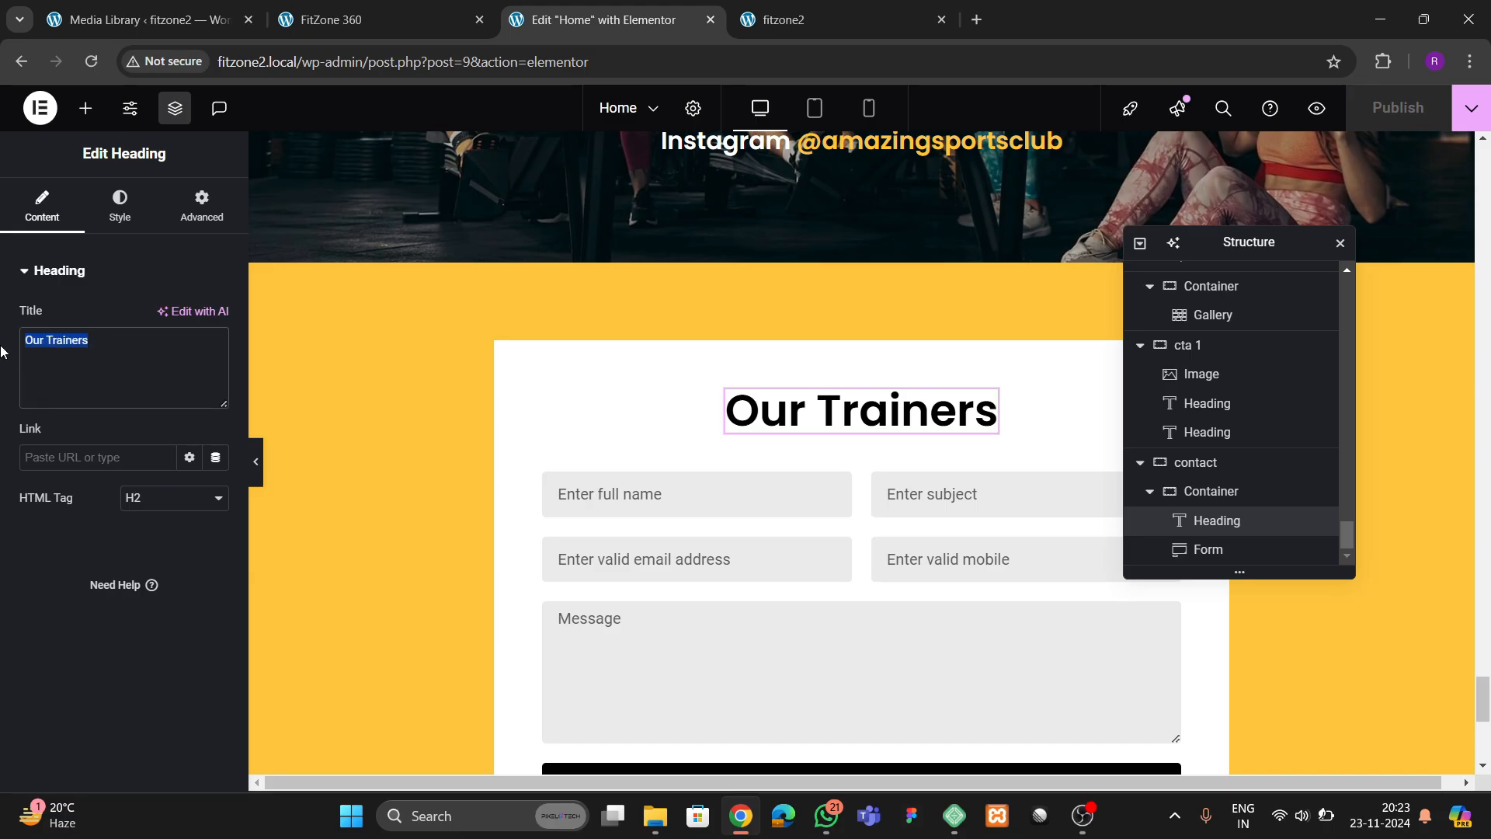
pyautogui.write('contact Us')
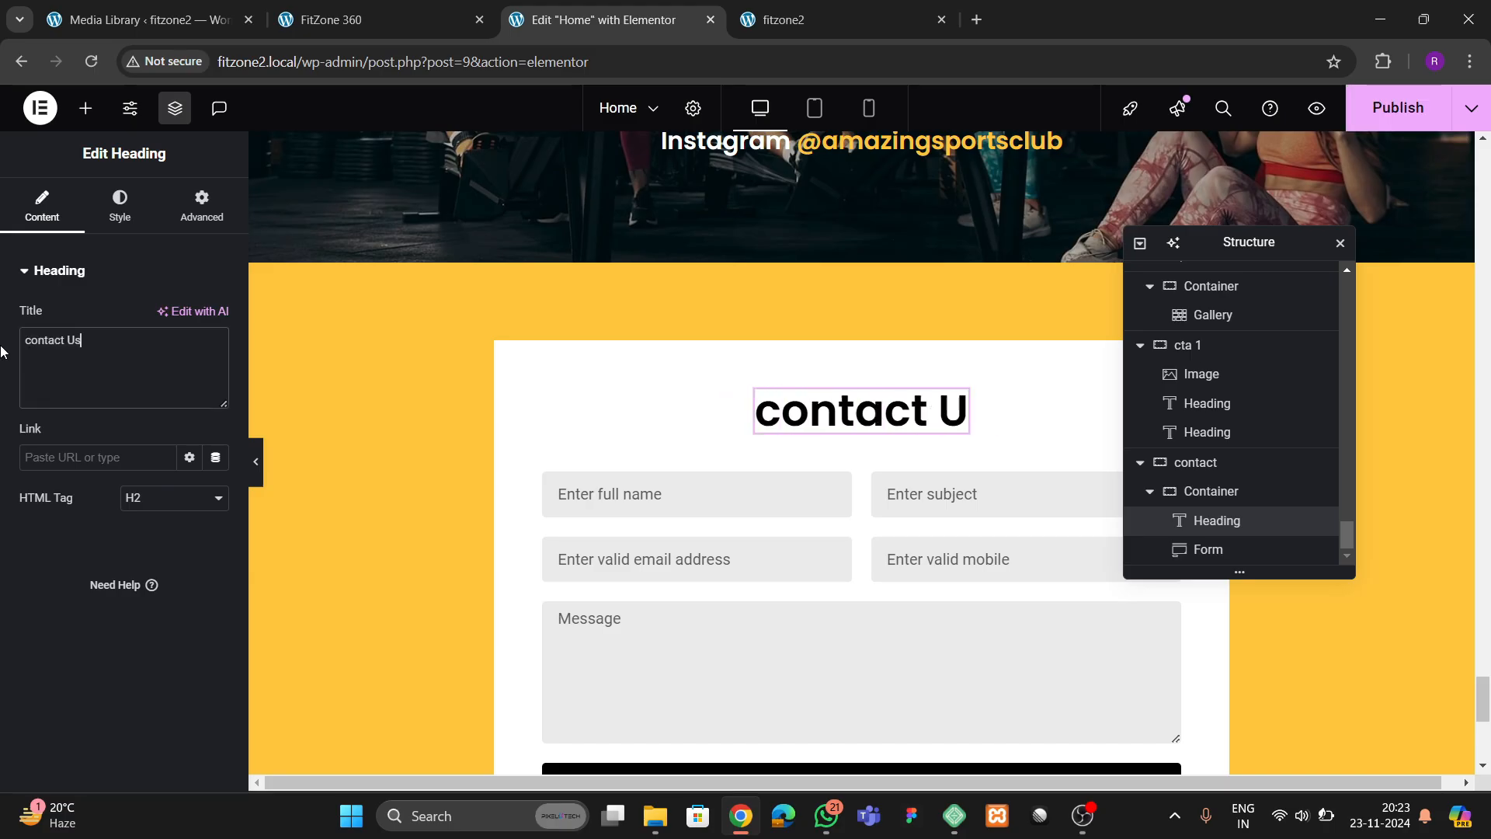
pyautogui.click(32, 342)
pyautogui.press('BackSpace')
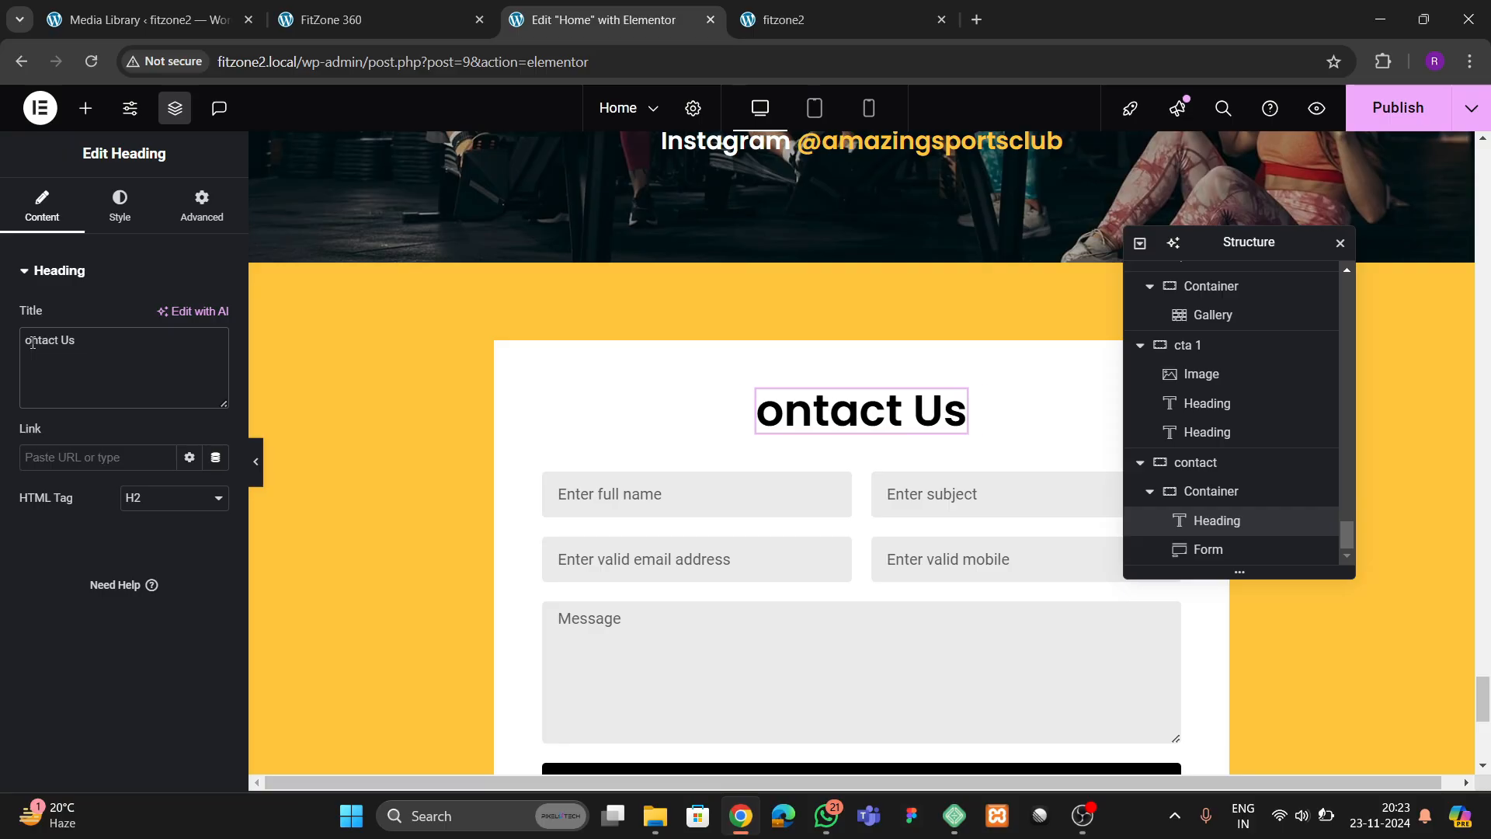
pyautogui.write('C')
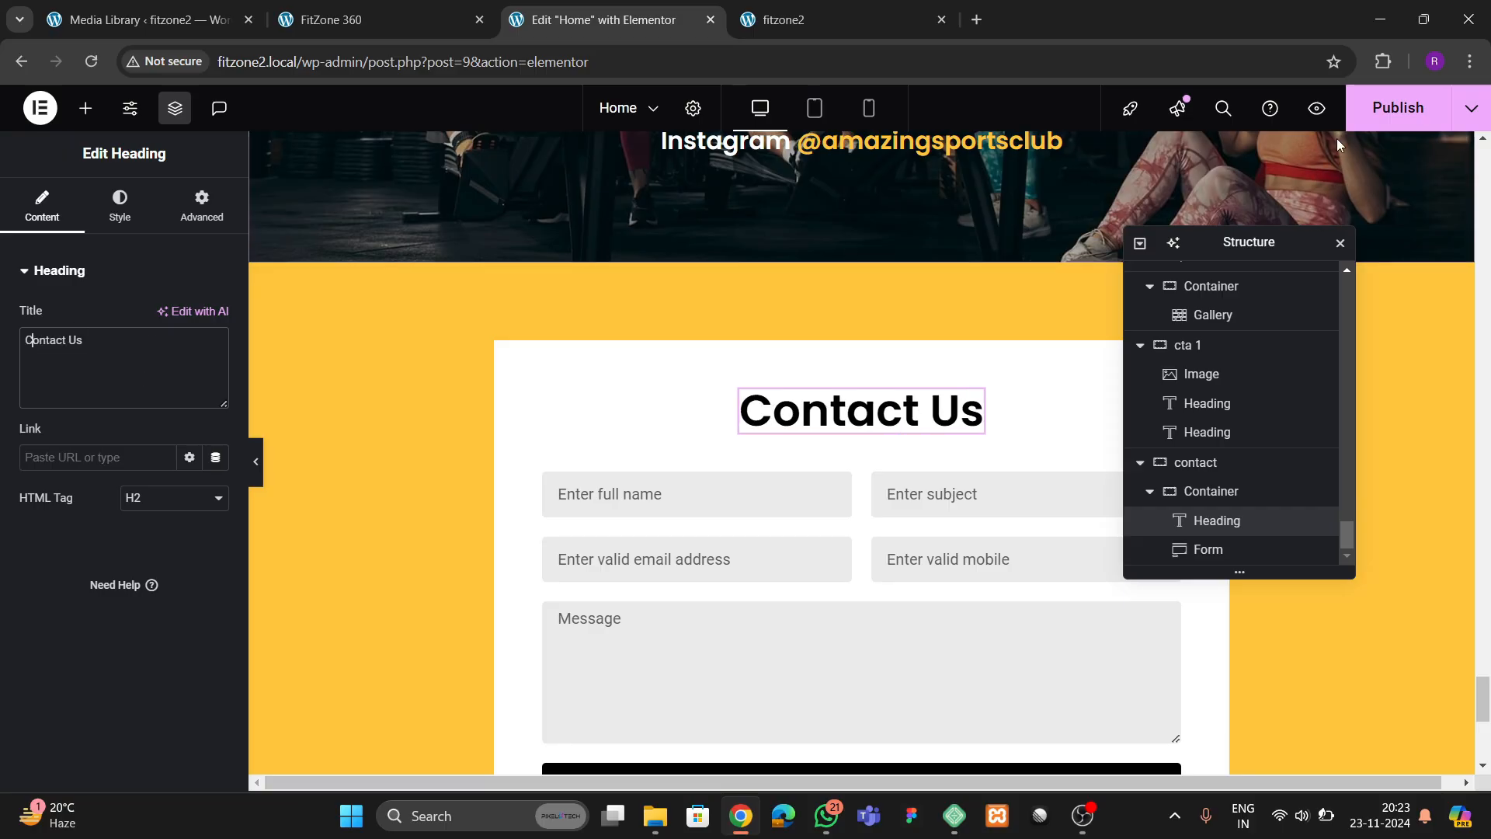
pyautogui.click(1382, 108)
# Review the reference page's contact, footer and trainers sections and reload the live fitzone2 page for comparison
pyautogui.click(384, 20)
pyautogui.scroll(-1, 568, 474)
pyautogui.scroll(-2, 569, 474)
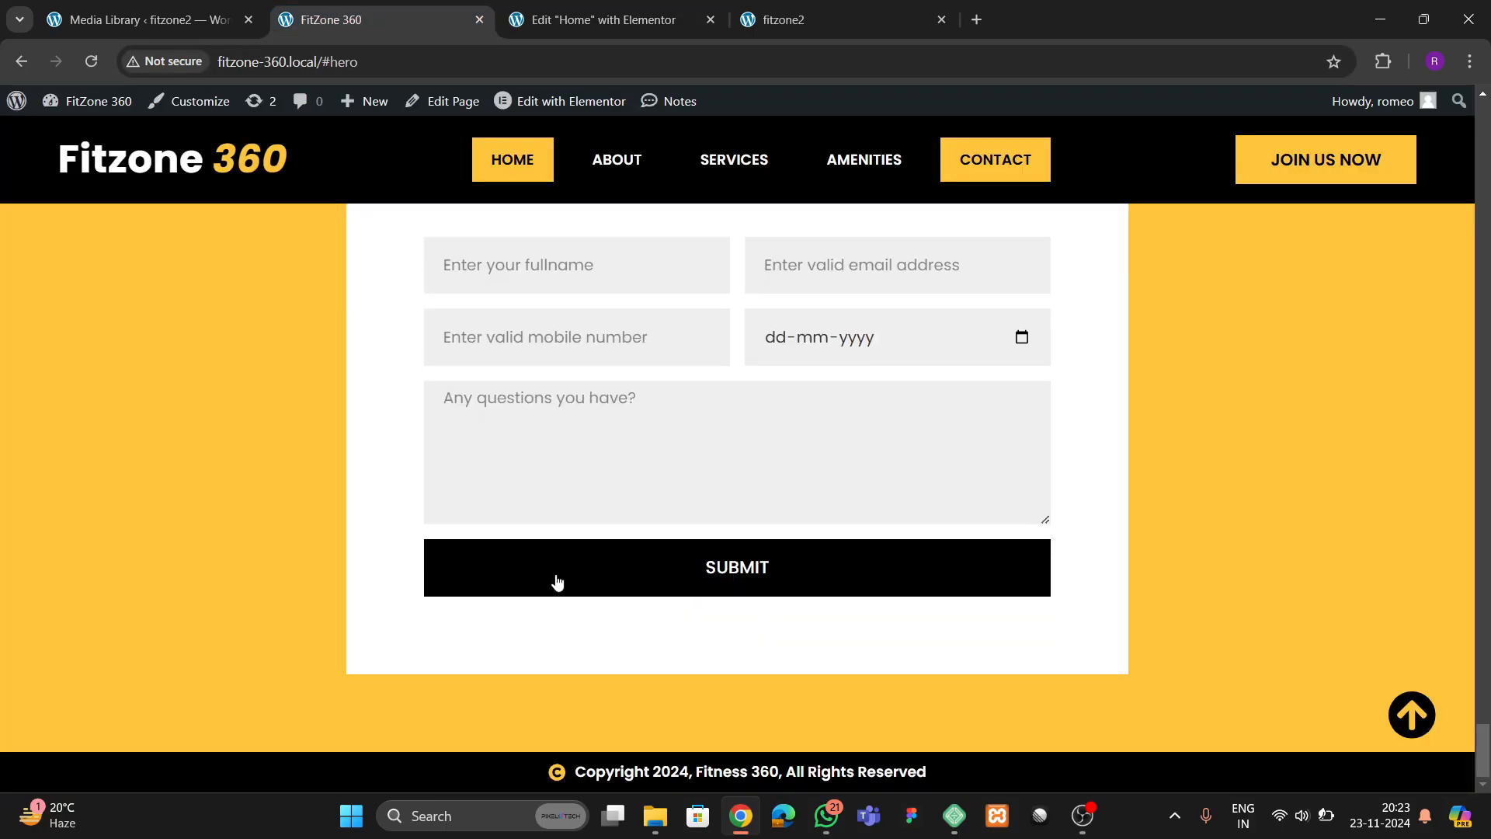
pyautogui.scroll(20, 674, 449)
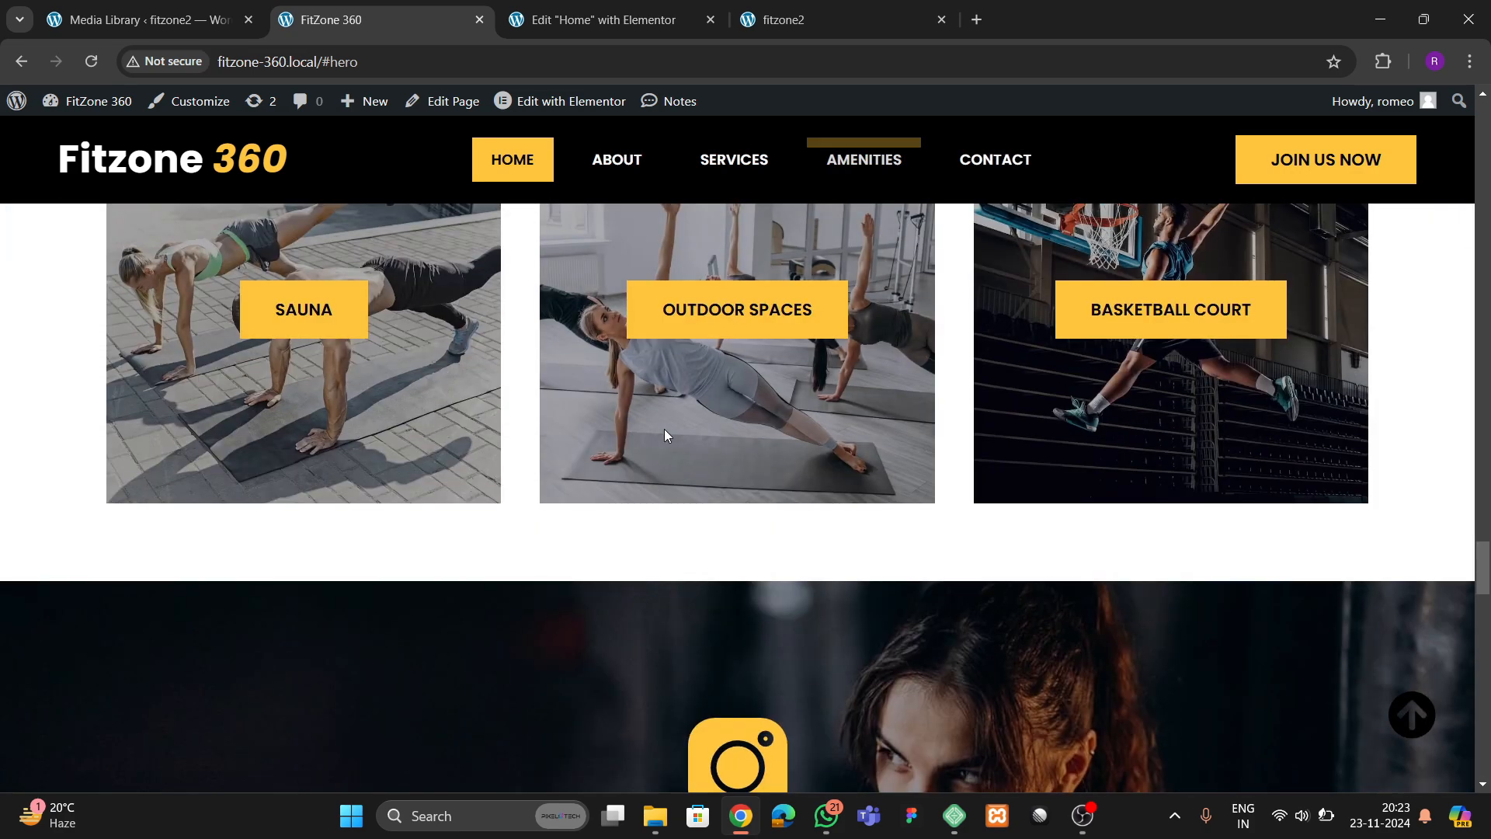
pyautogui.scroll(3, 664, 435)
pyautogui.click(606, 19)
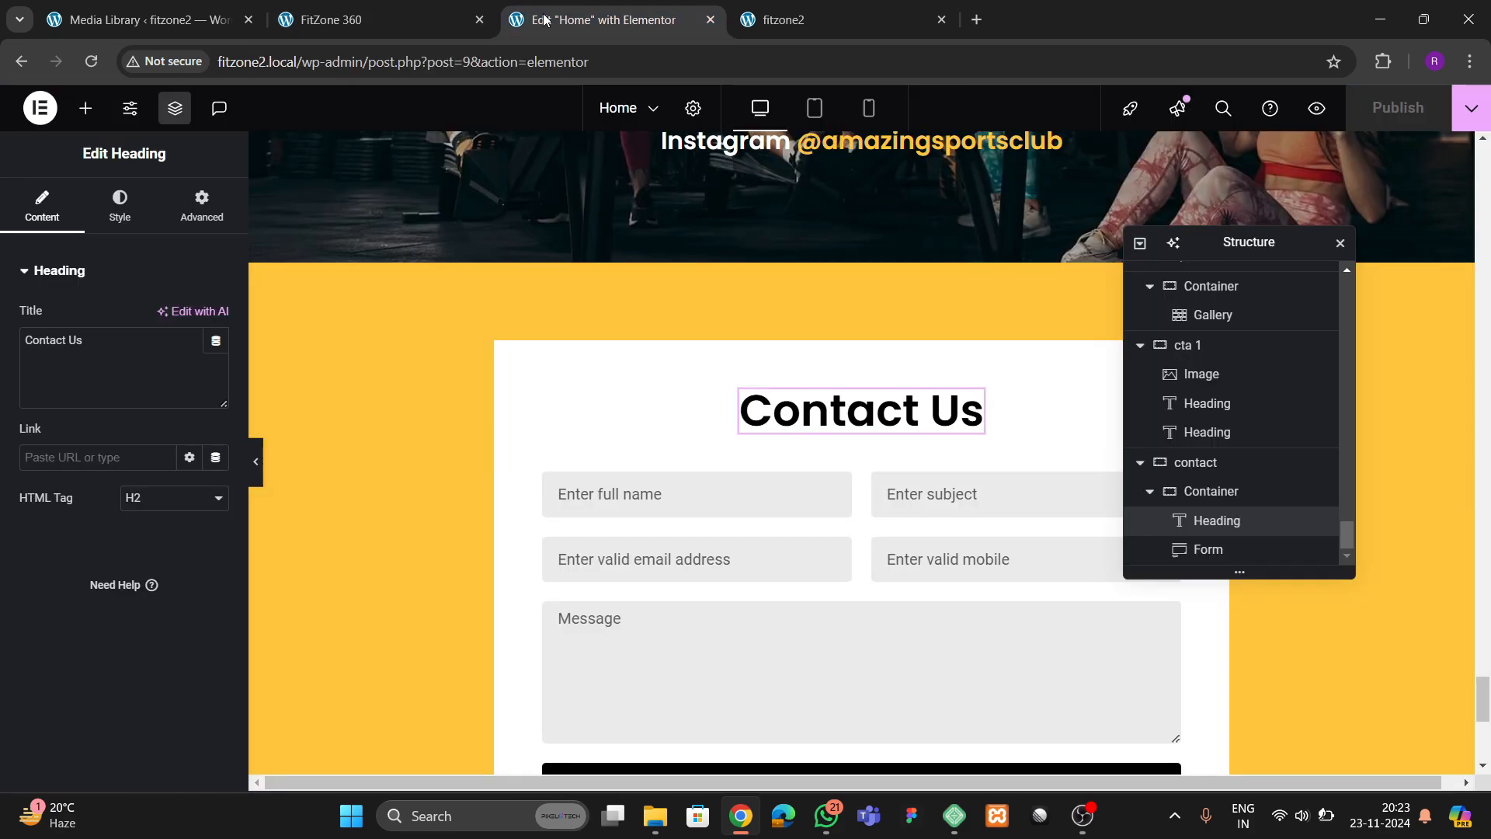
pyautogui.click(804, 15)
pyautogui.click(93, 64)
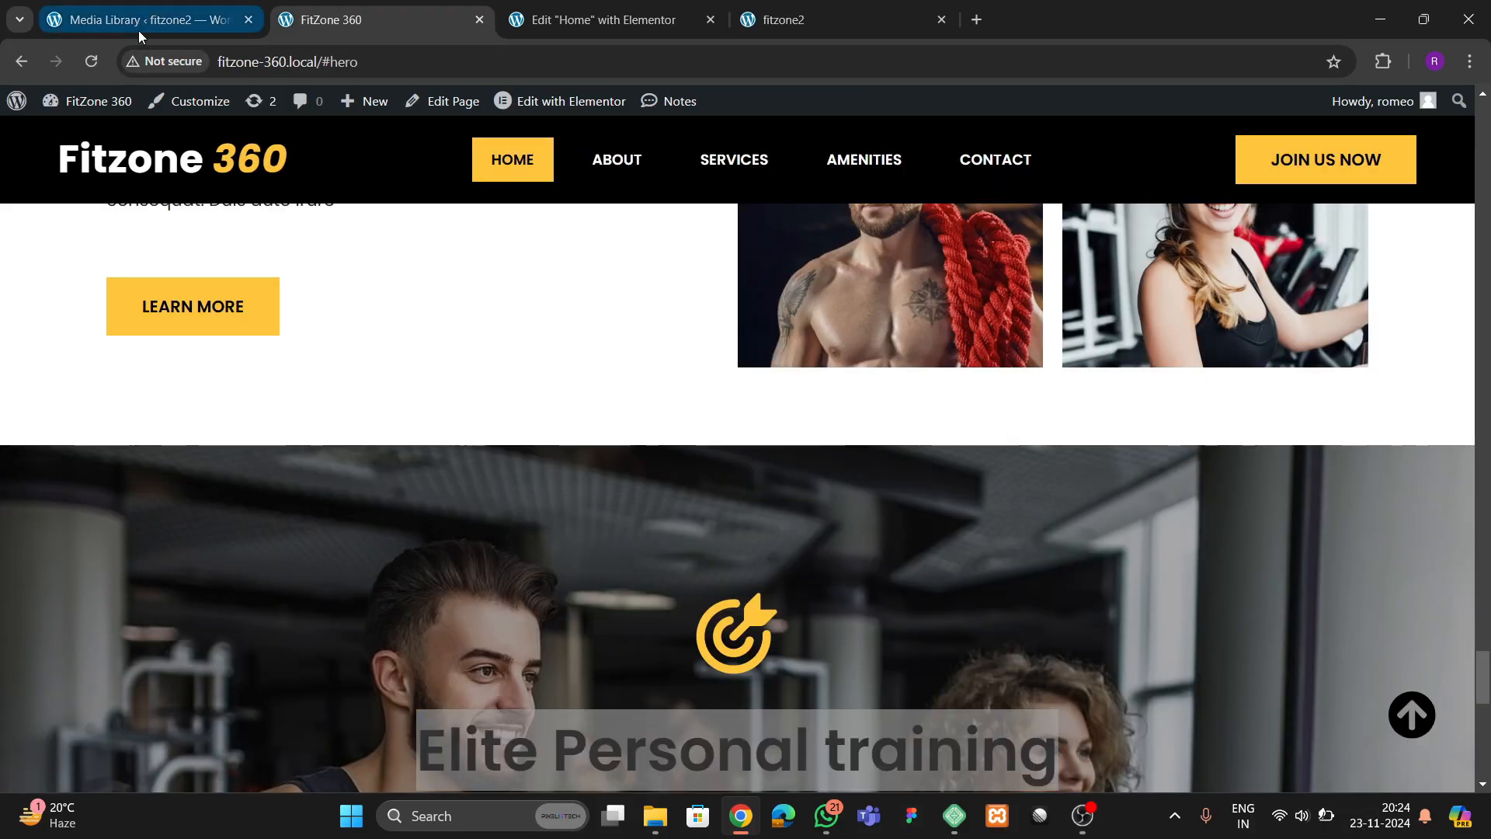
# Open the fitzone2 Theme Builder in a new tab and create a new Header template
pyautogui.click(138, 28)
pyautogui.moveTo(66, 440)
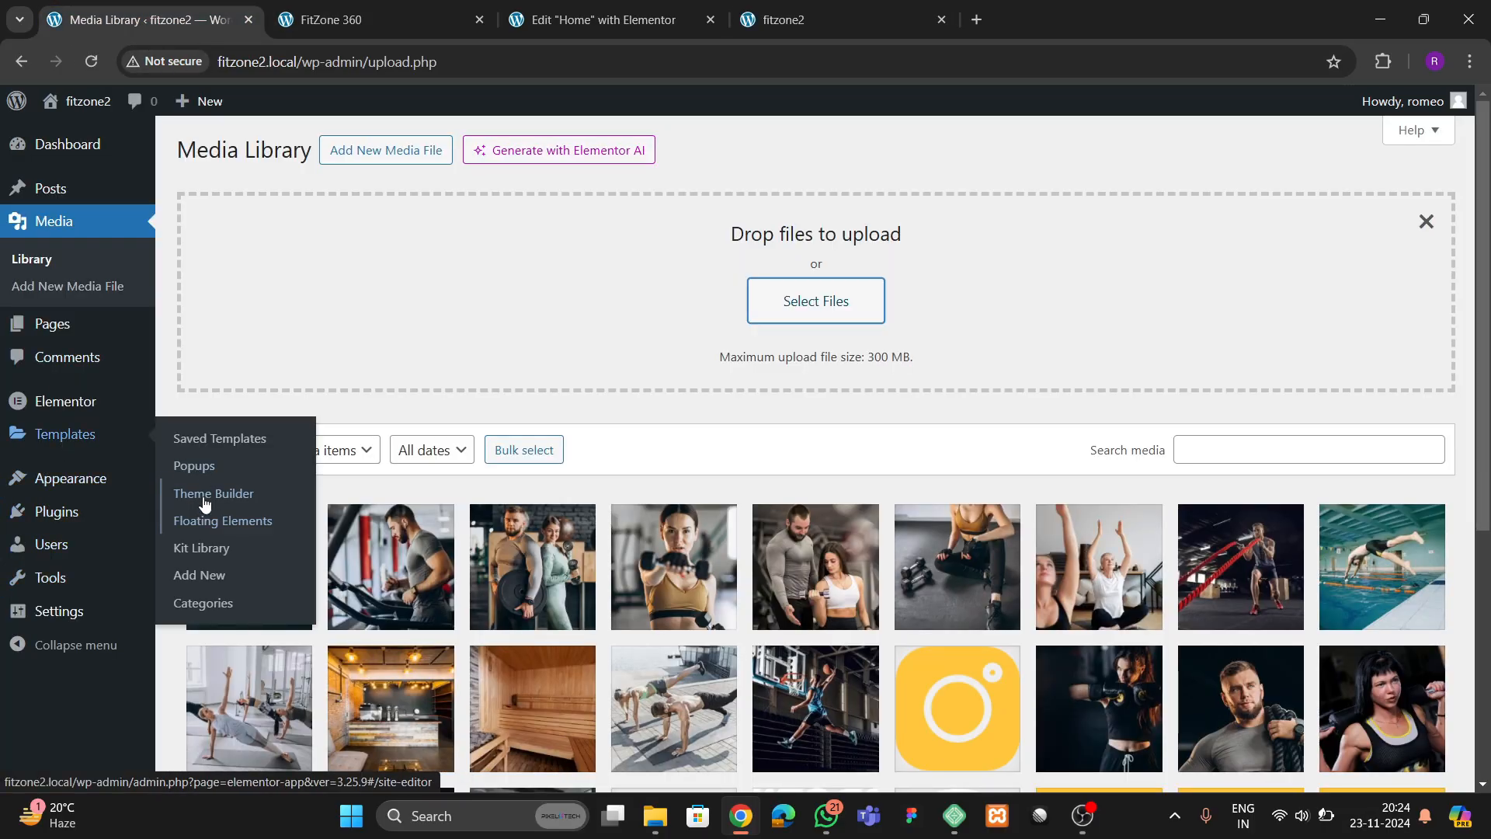
pyautogui.middleClick(233, 520)
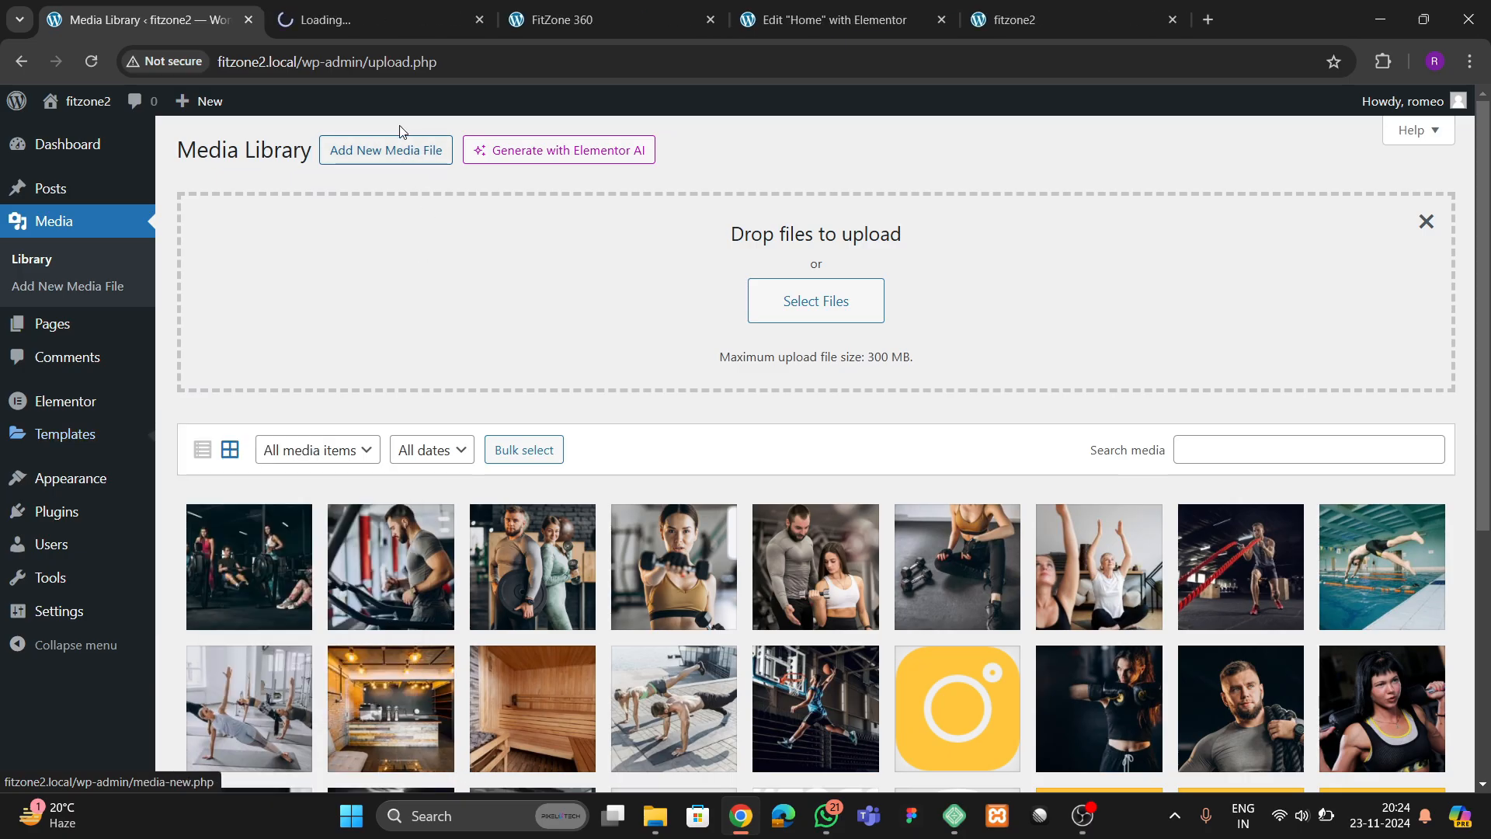
pyautogui.click(368, 22)
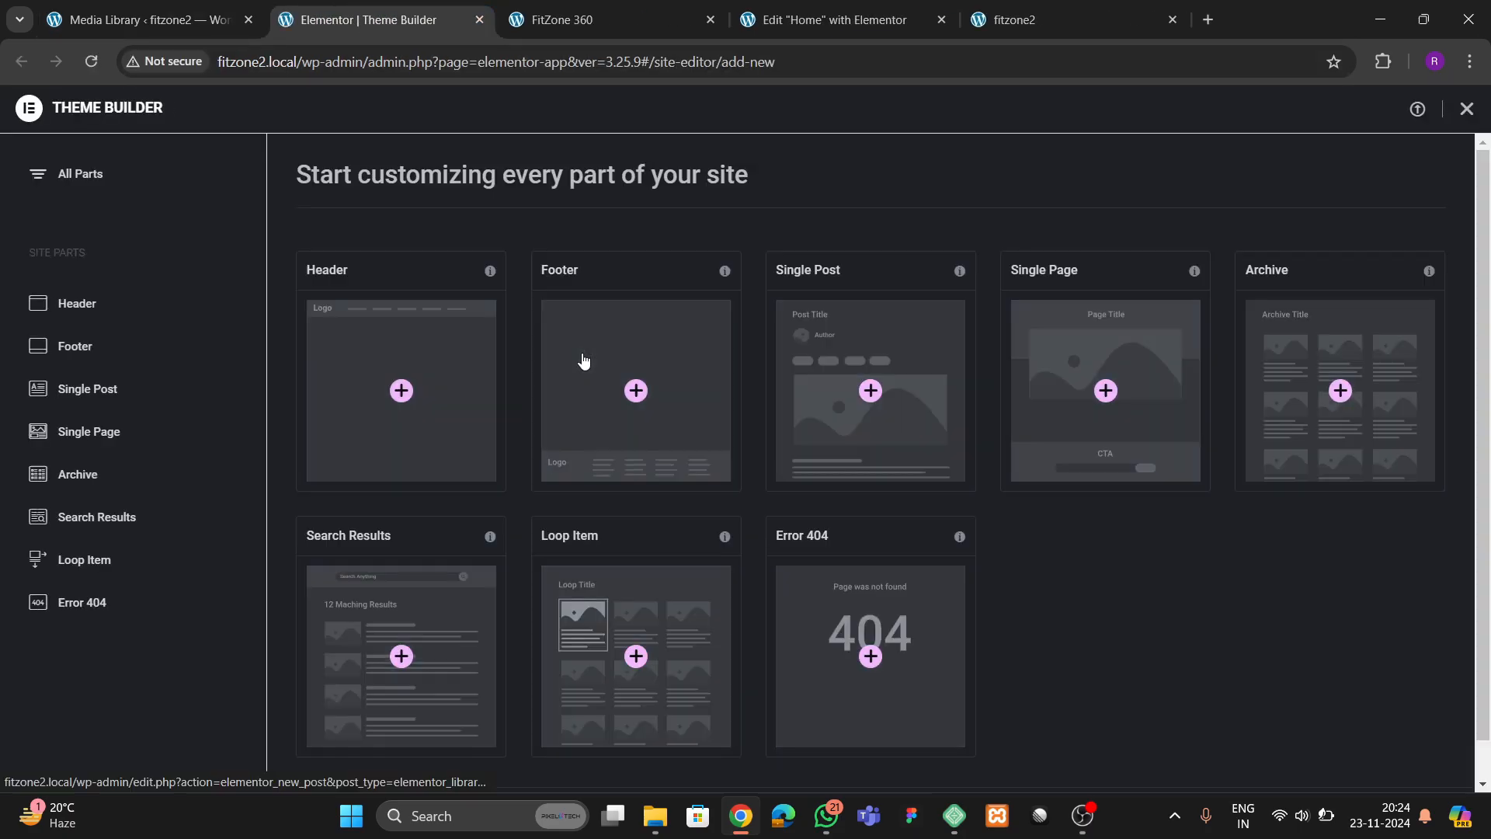
pyautogui.click(401, 391)
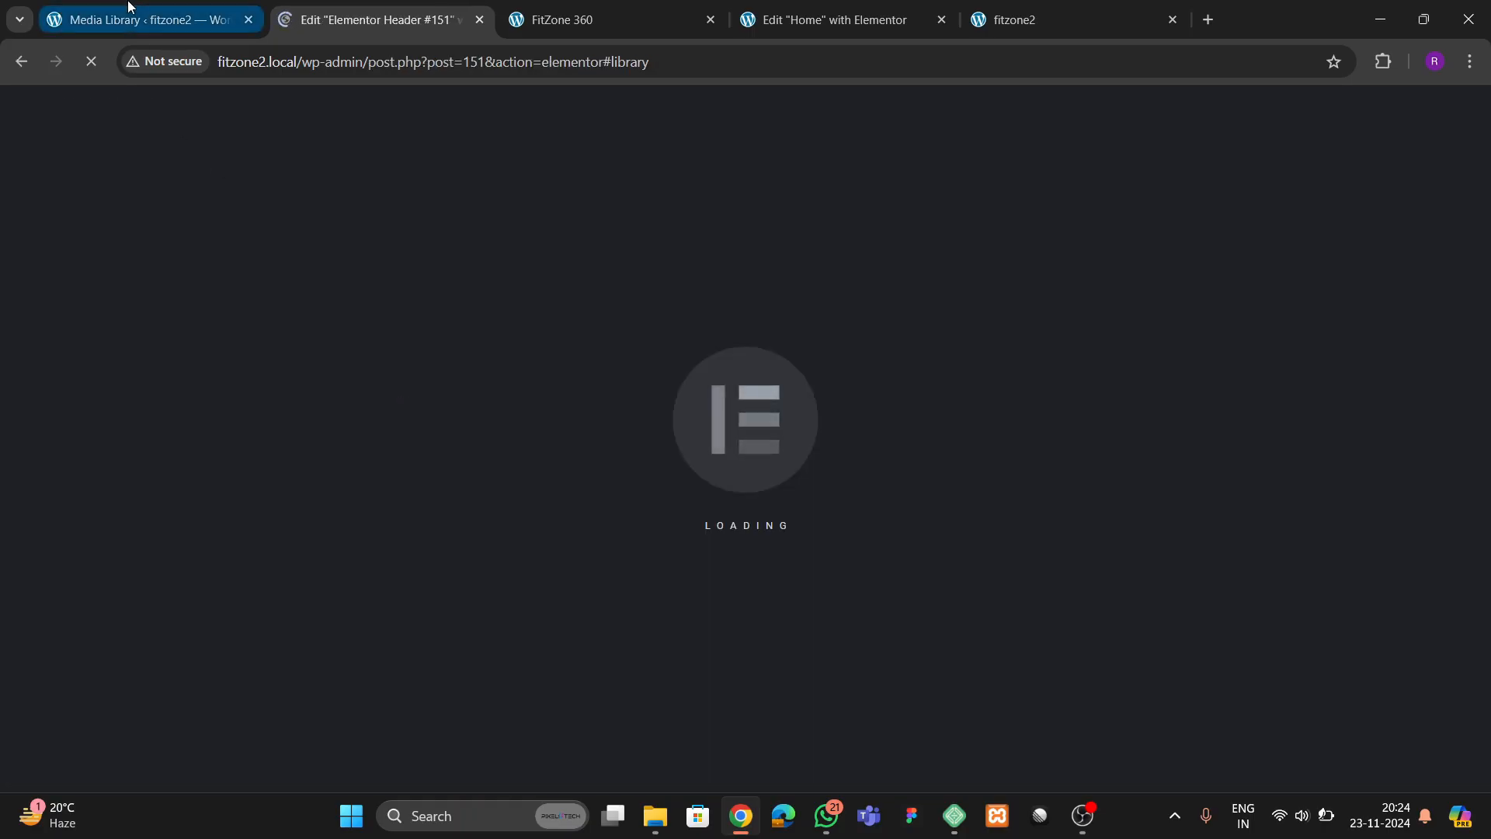
# Create a WordPress navigation menu named "final menu" with Header as its display location
pyautogui.click(225, 23)
pyautogui.click(286, 29)
pyautogui.click(147, 19)
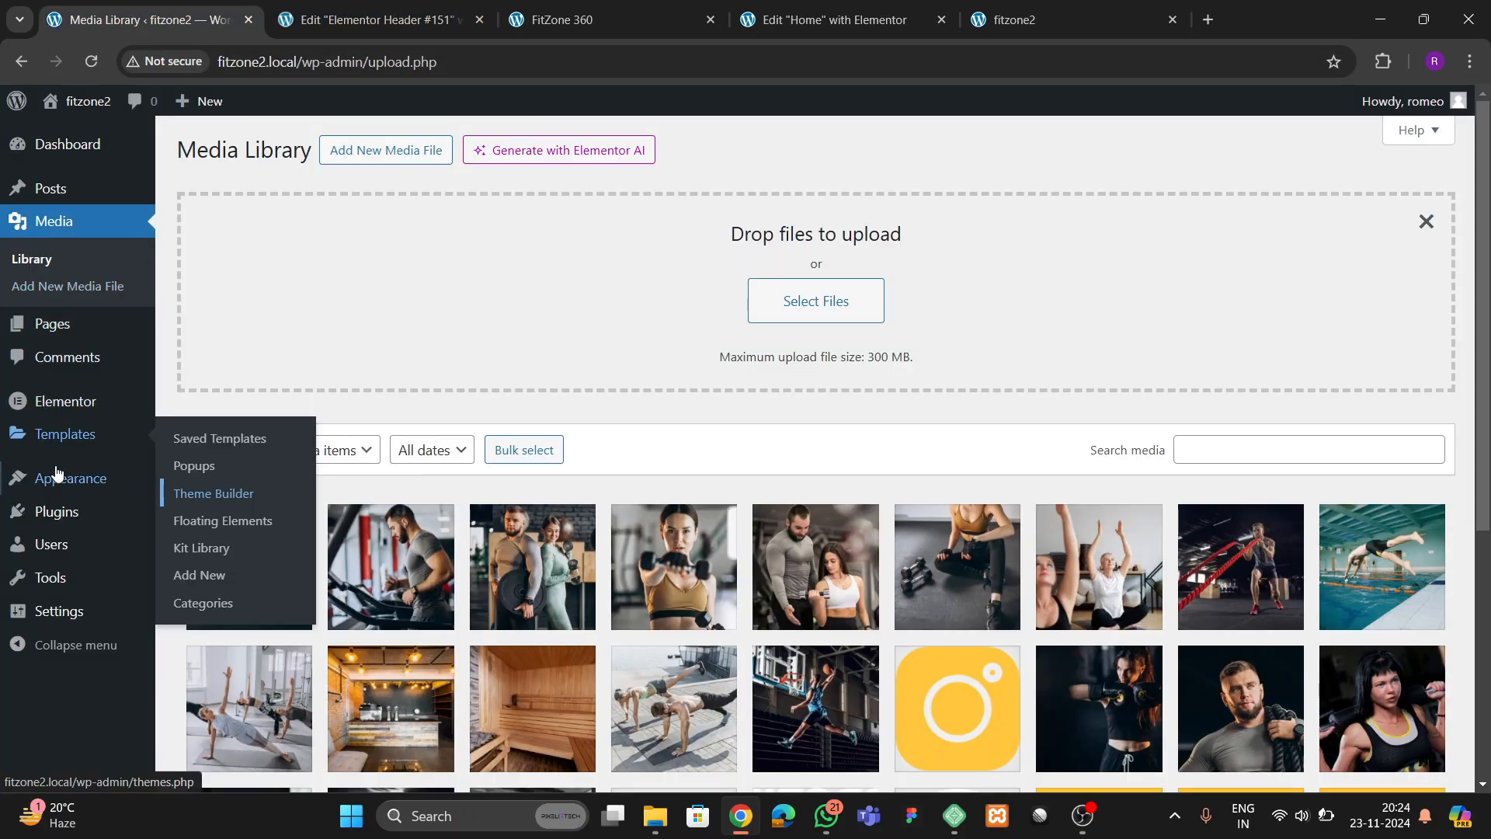
pyautogui.moveTo(48, 478)
pyautogui.click(192, 565)
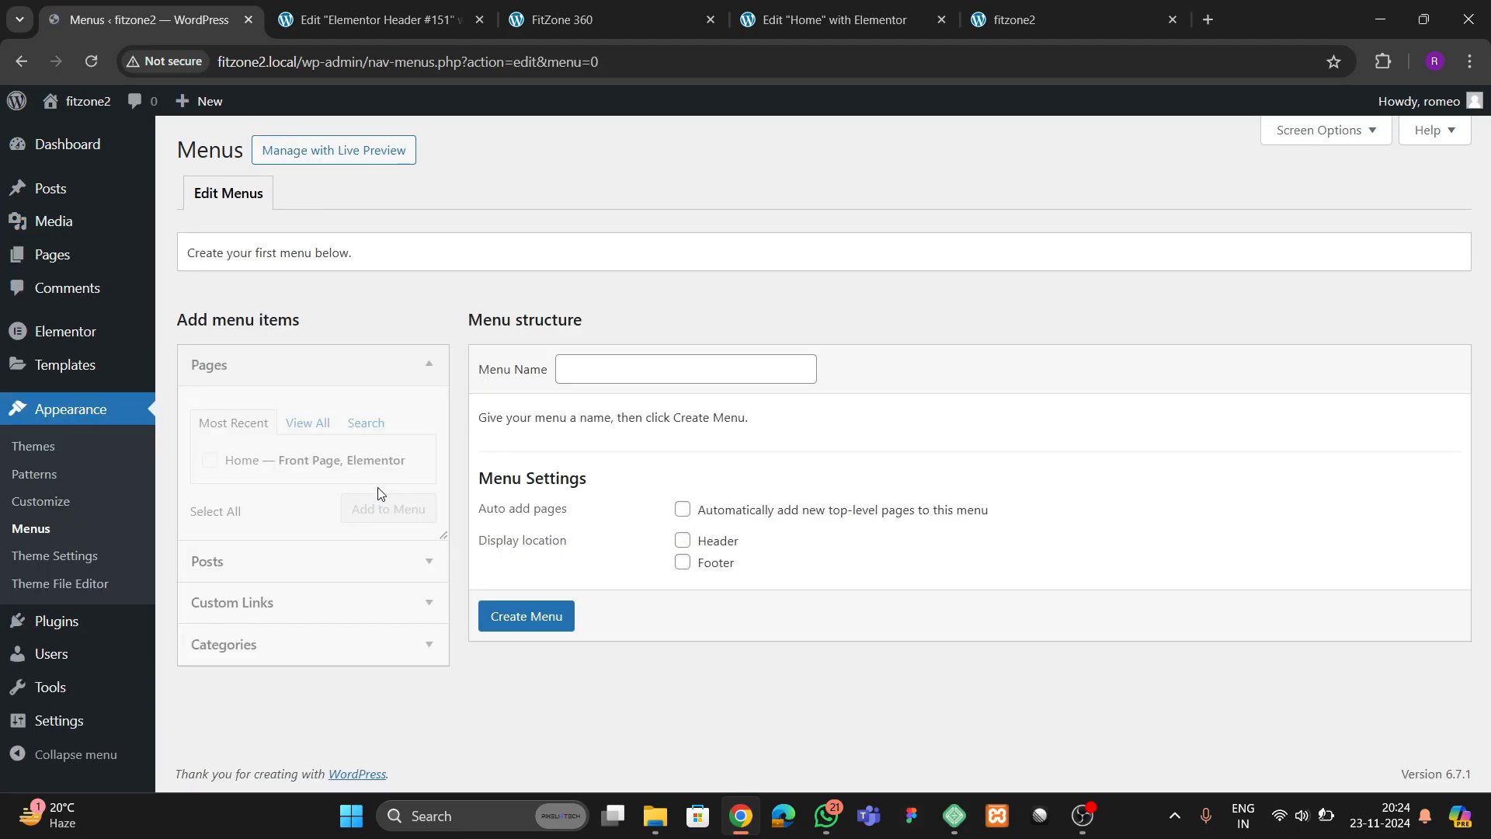
pyautogui.click(597, 376)
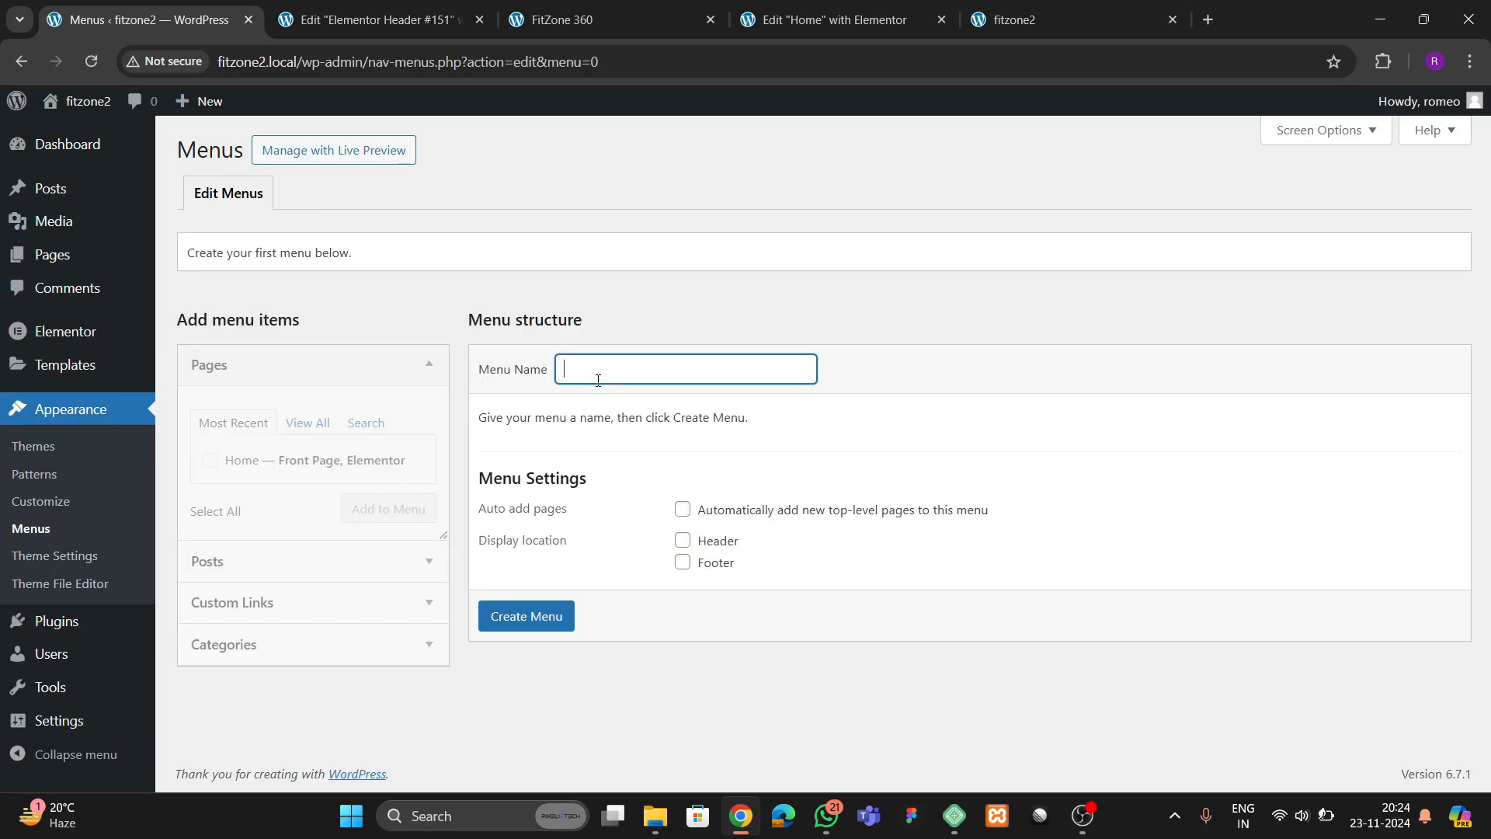
pyautogui.click(597, 377)
pyautogui.click(685, 420)
pyautogui.click(683, 540)
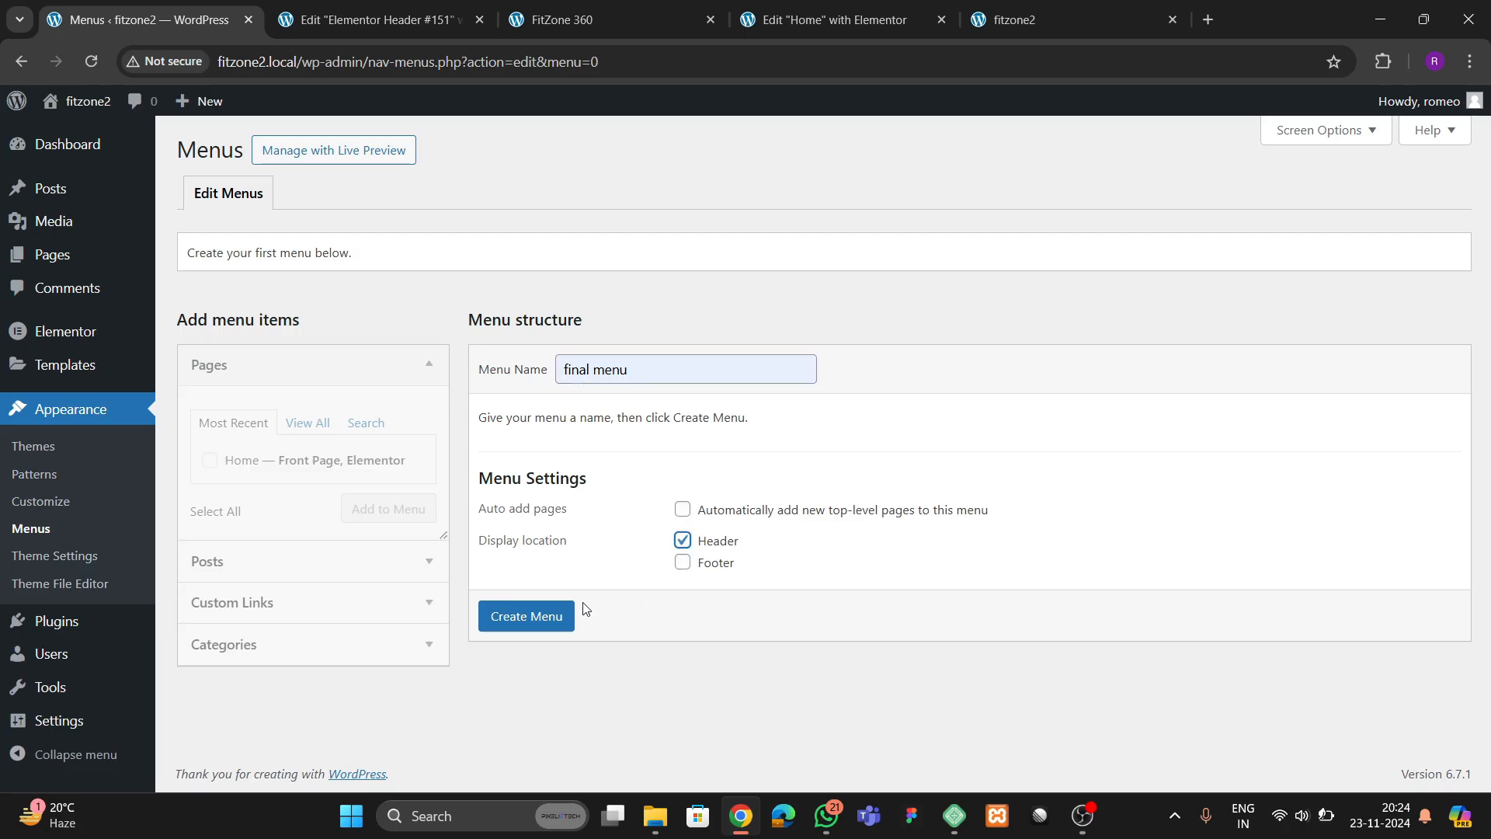
pyautogui.click(558, 616)
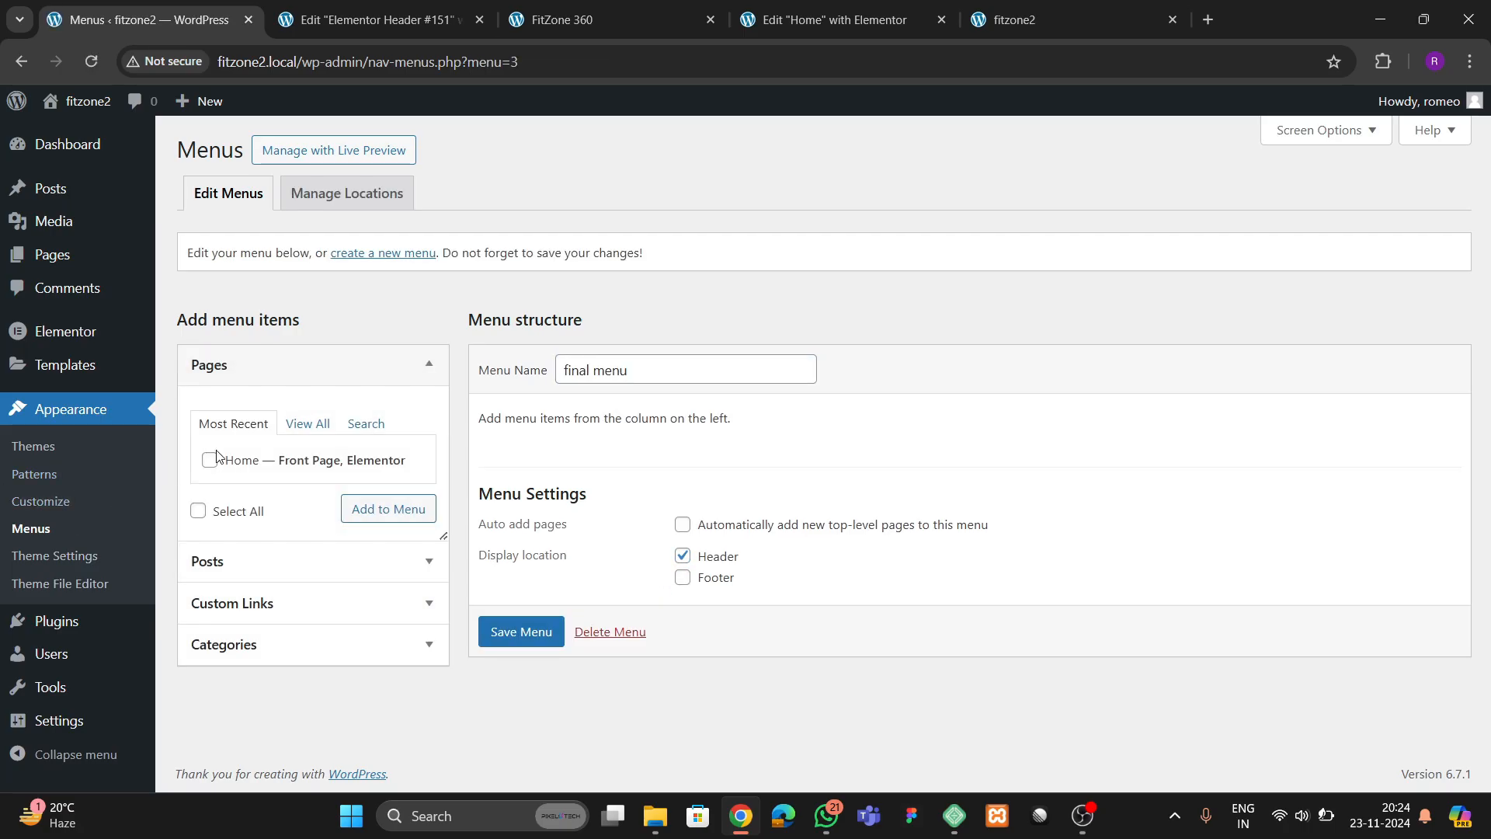
# Add the Home page and a custom link labelled "About" pointing to #about to the final menu
pyautogui.click(209, 459)
pyautogui.click(362, 508)
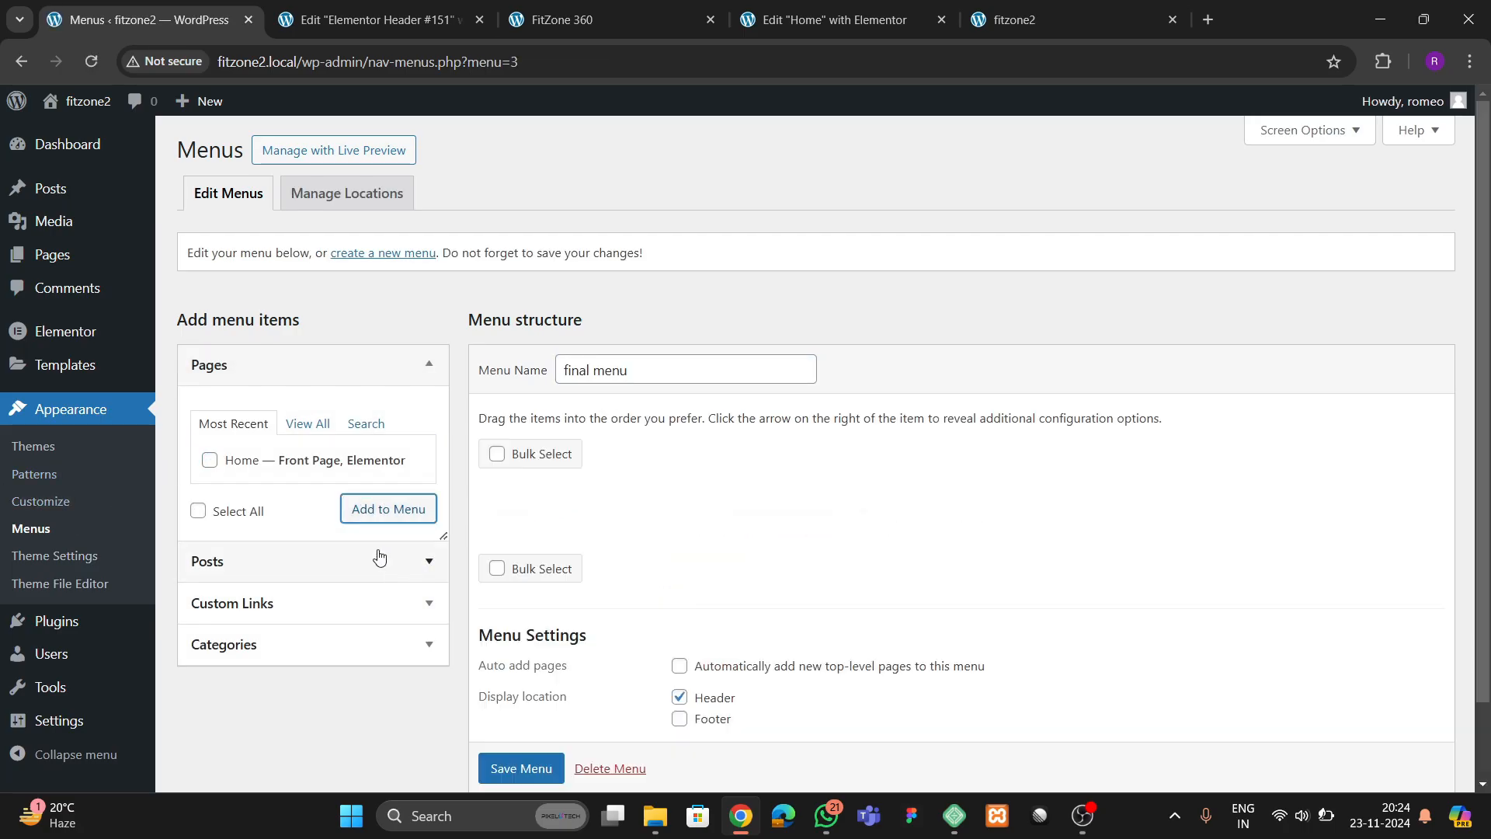
pyautogui.click(250, 603)
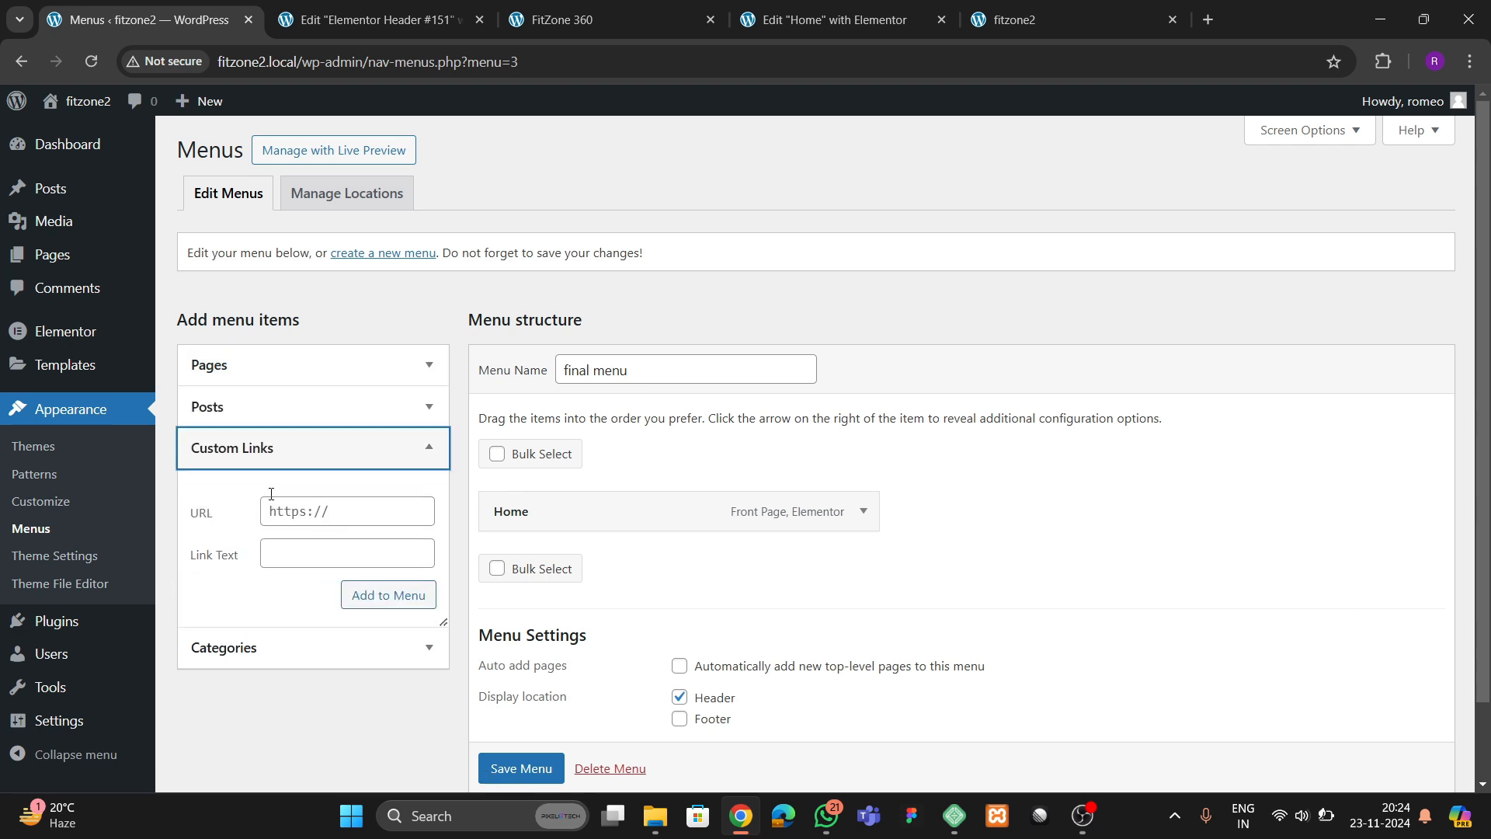
pyautogui.tripleClick(296, 503)
pyautogui.write('#about')
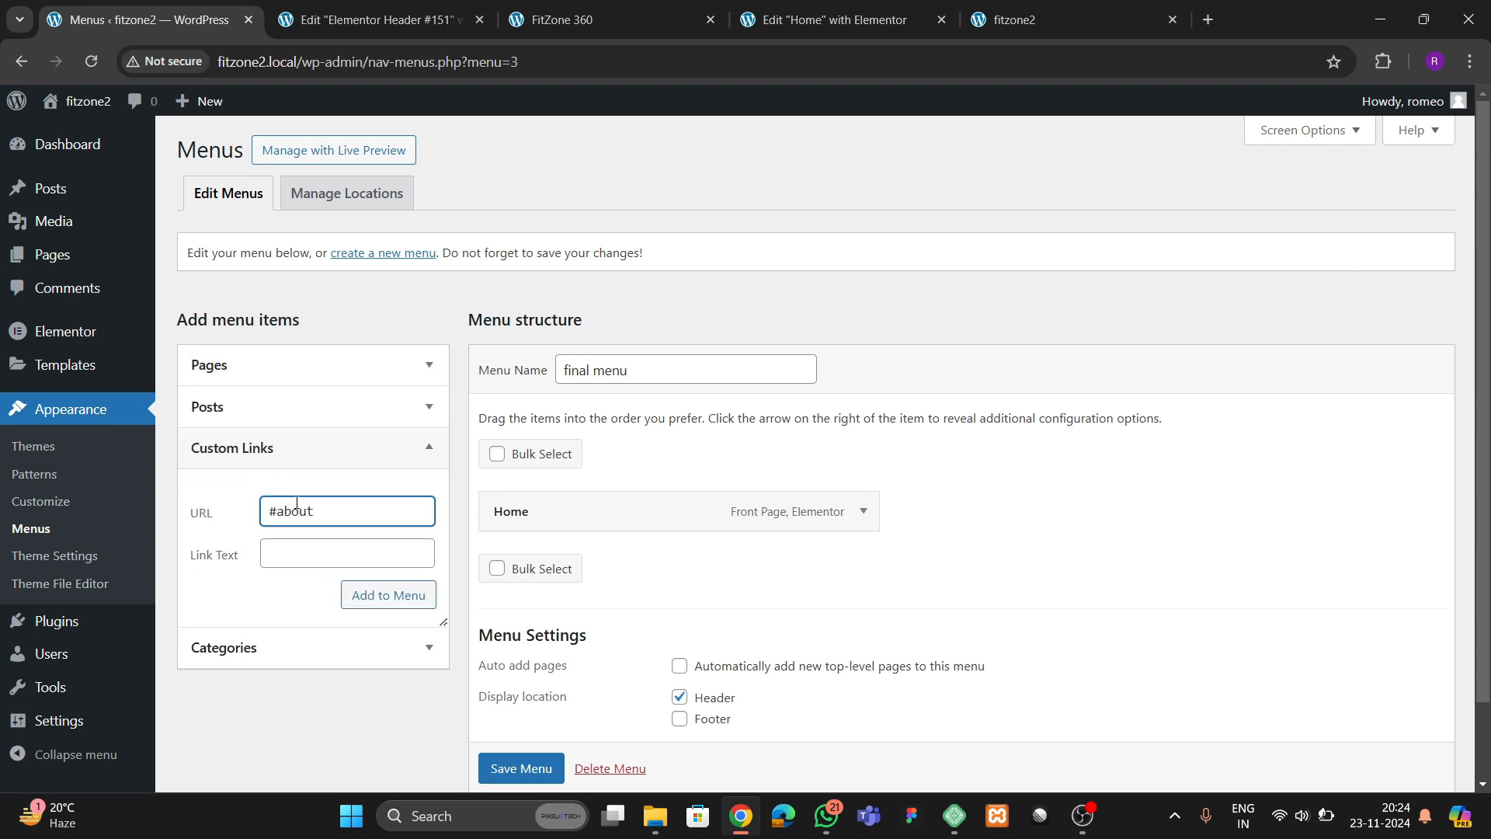
pyautogui.click(308, 556)
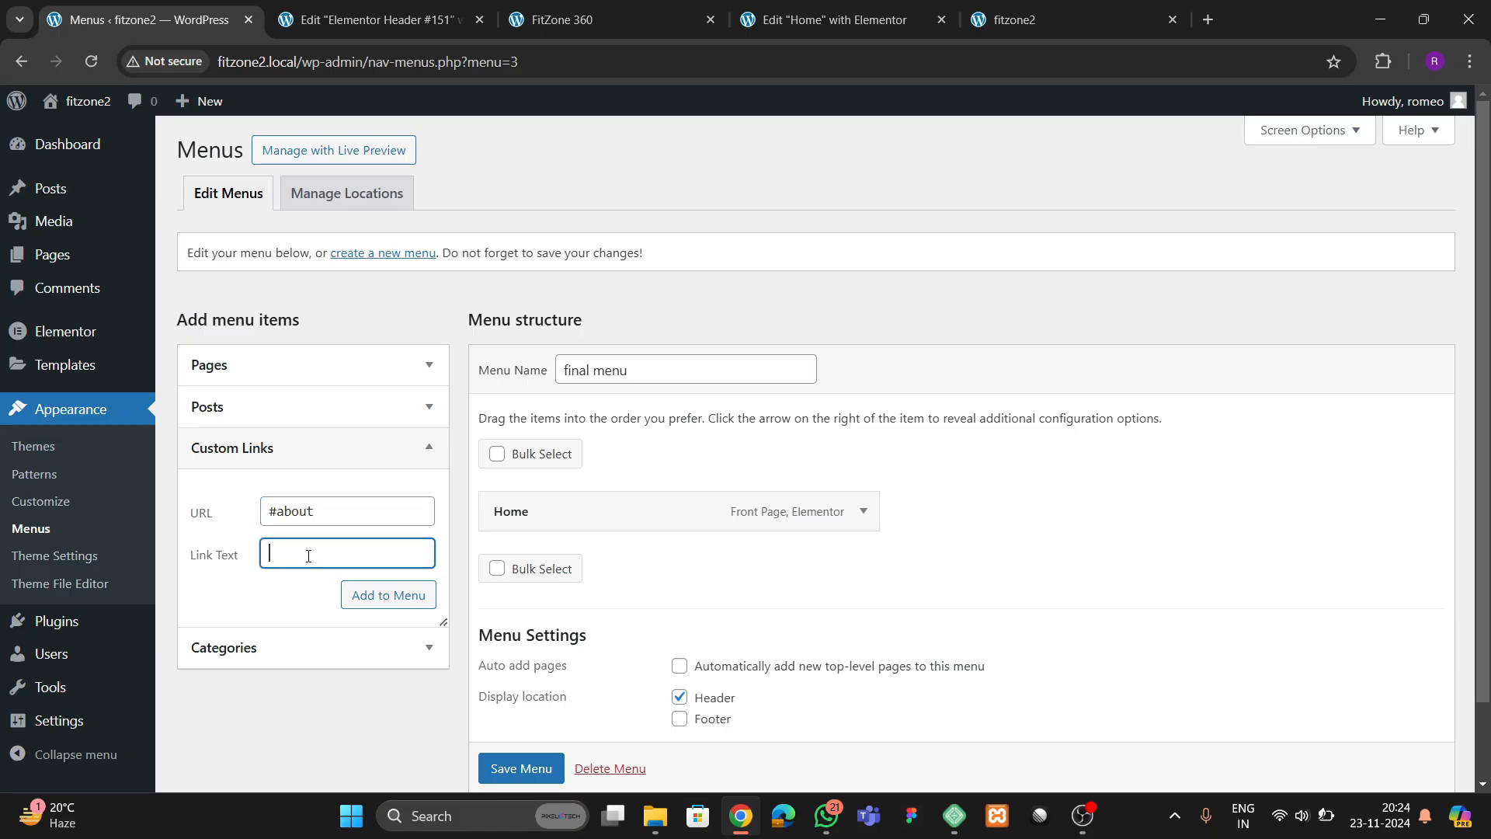
pyautogui.click(376, 594)
# Add a custom link labelled "Services" with the URL #services to the menu
pyautogui.click(337, 518)
pyautogui.write('#')
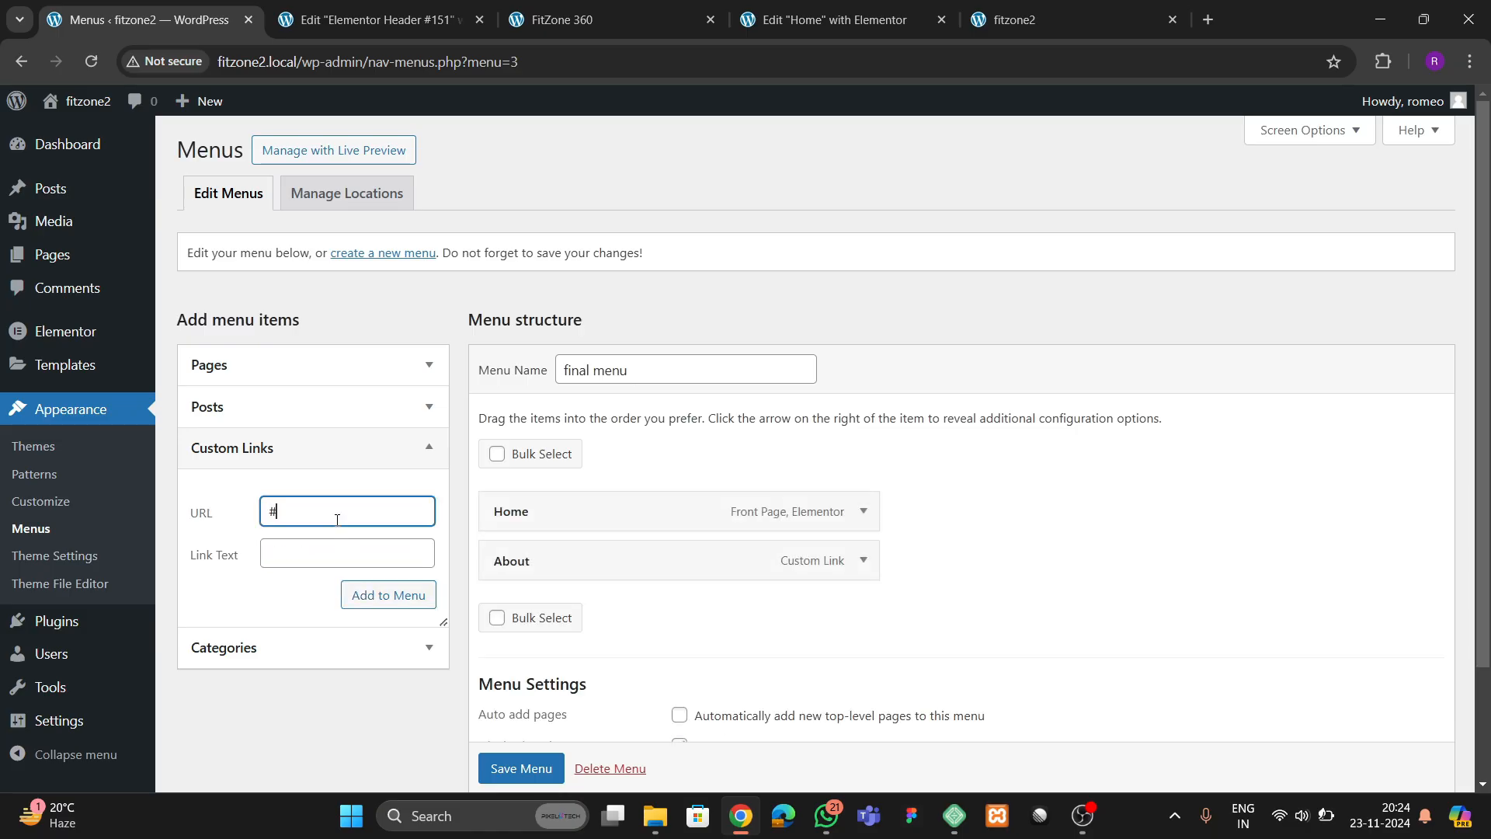
pyautogui.write('serviceas')
pyautogui.press('Tab')
pyautogui.click(365, 506)
pyautogui.write('s')
pyautogui.click(324, 557)
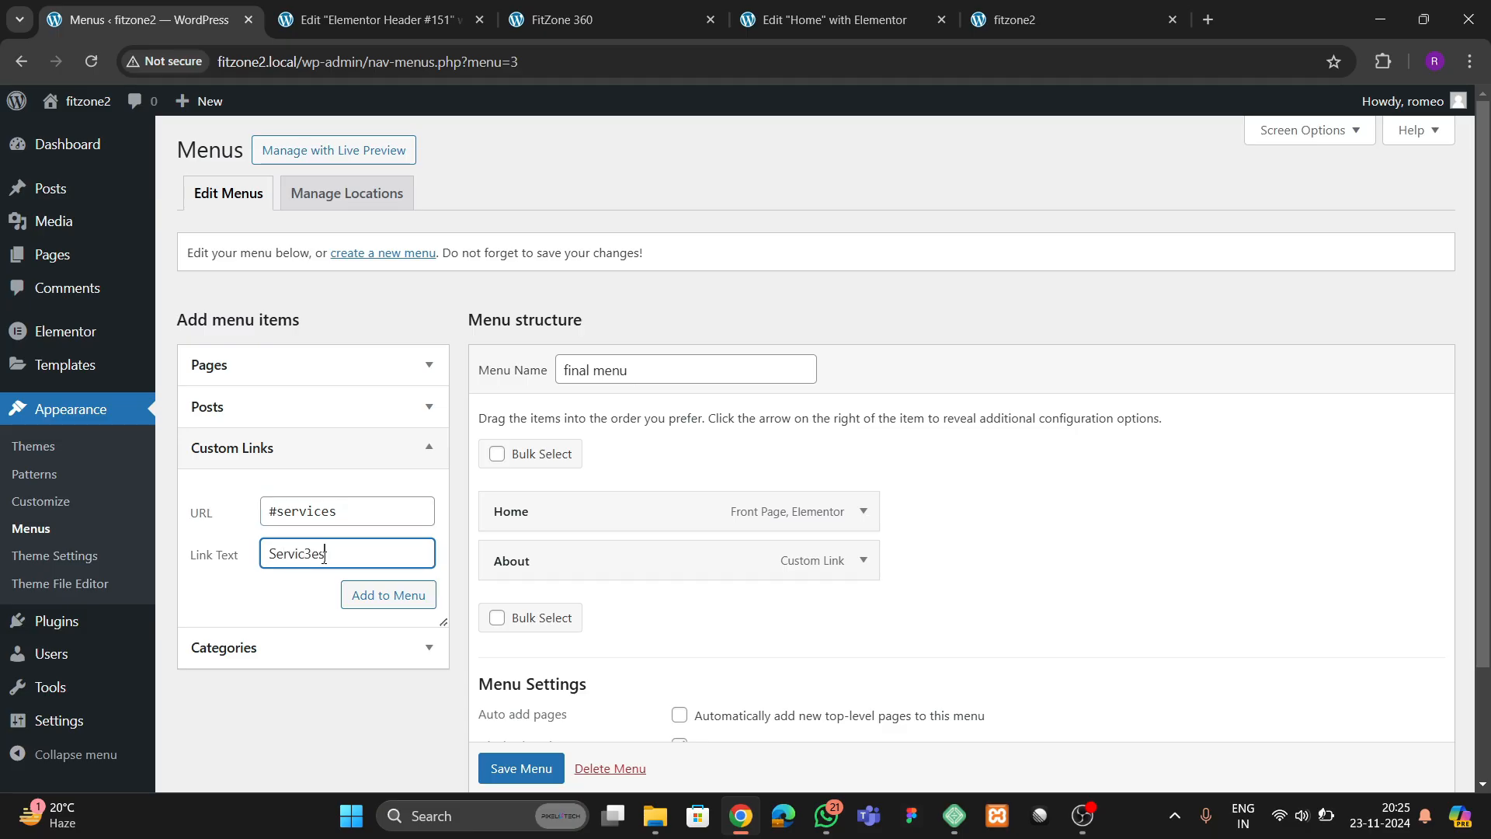
pyautogui.click(359, 595)
# Check the FitZone 360 reference navigation, then add a custom link labelled "Amenities" with the URL #amenities
pyautogui.click(296, 510)
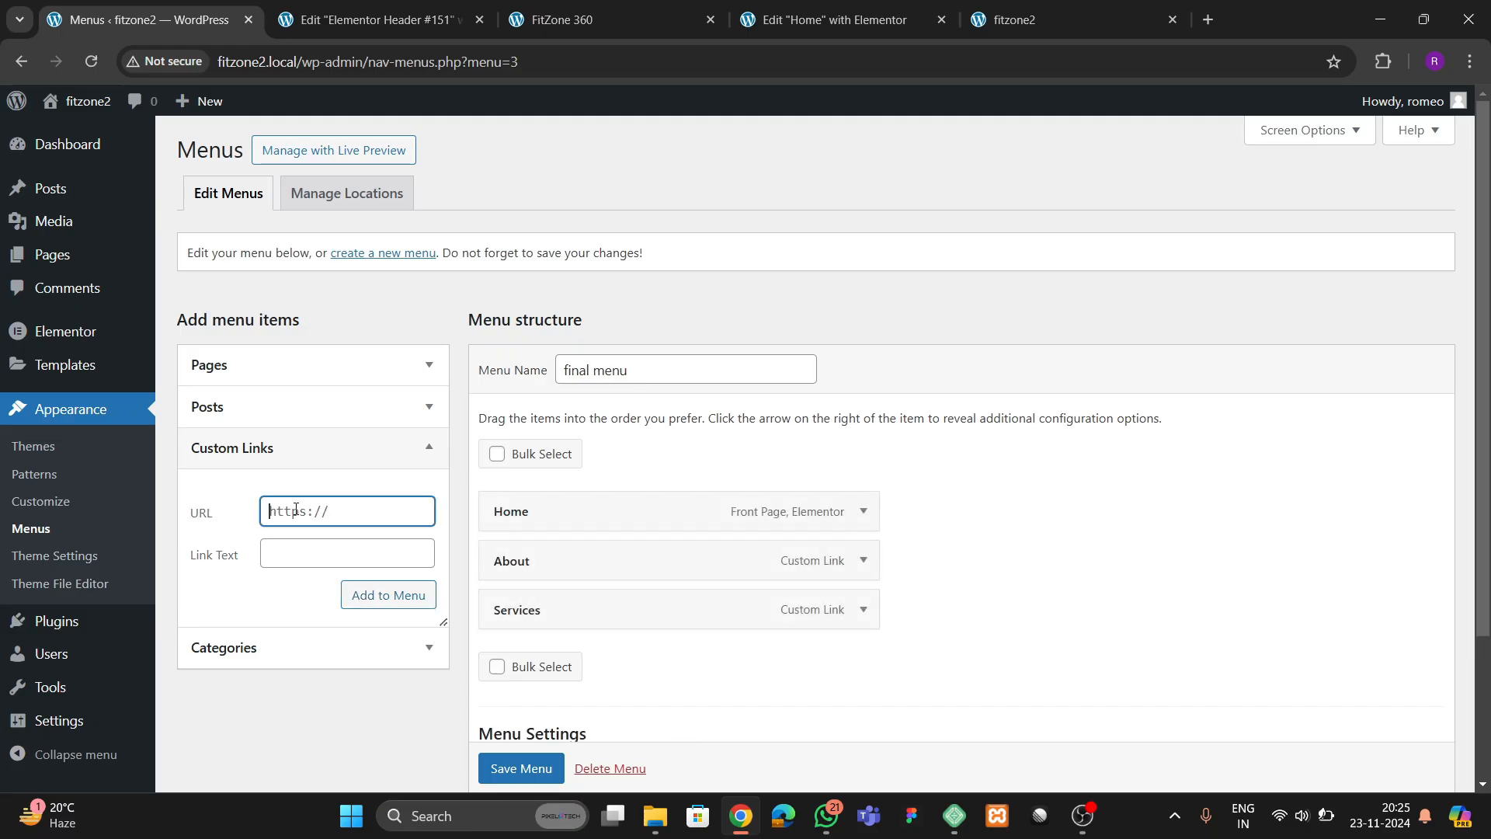
pyautogui.click(651, 17)
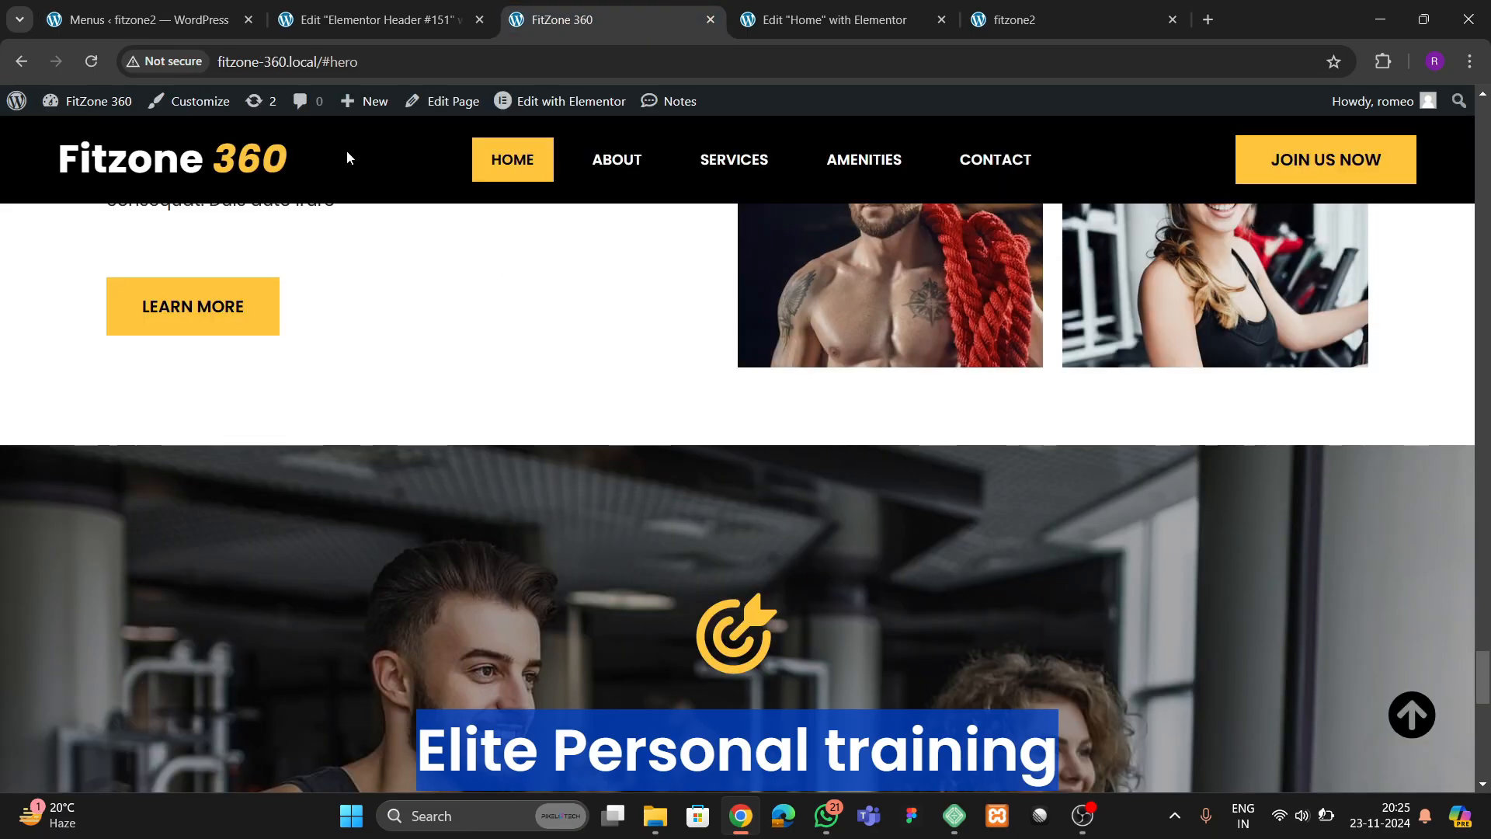
pyautogui.click(170, 21)
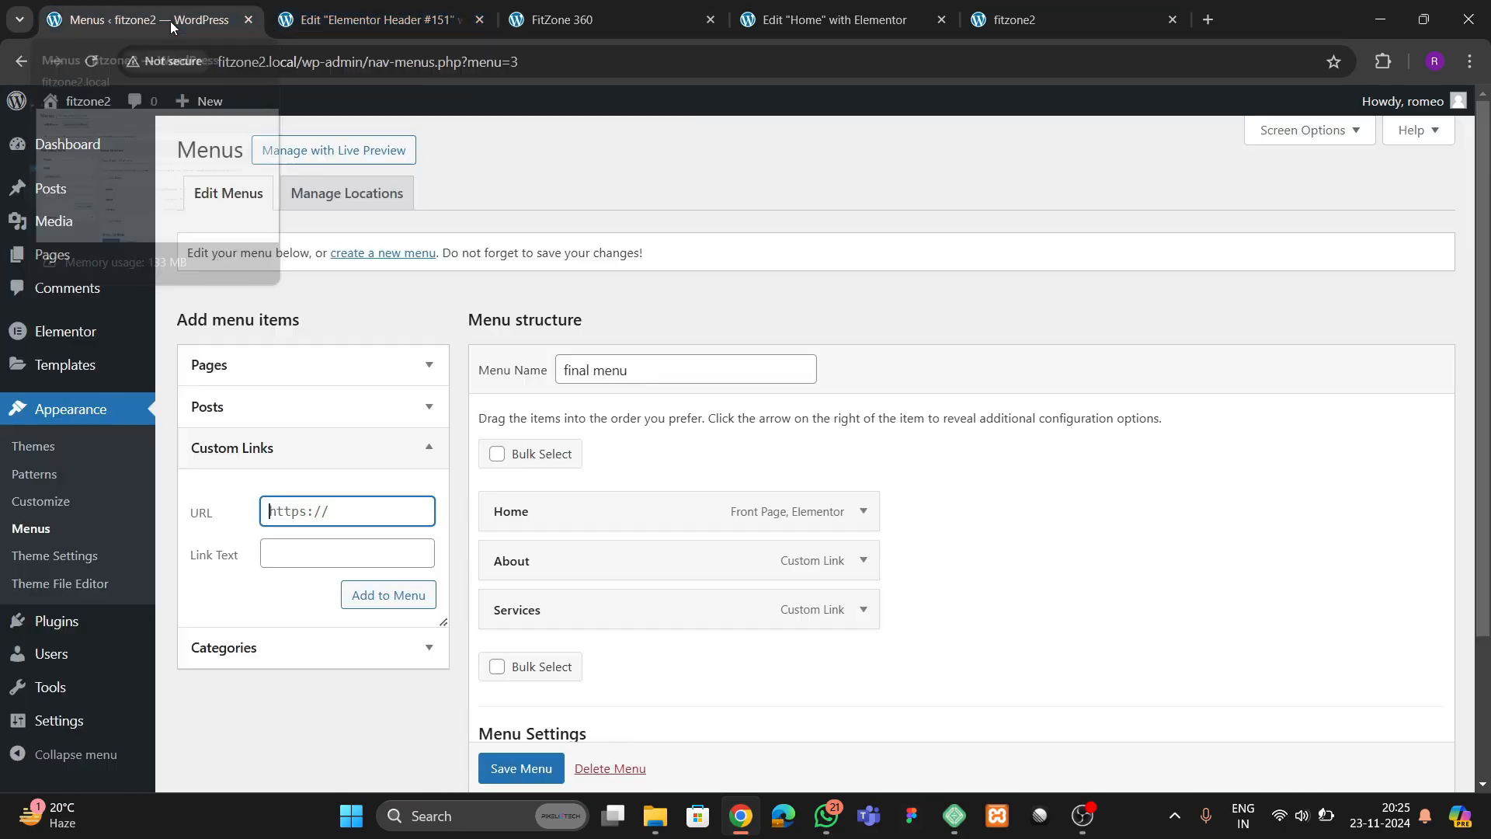
pyautogui.hotkey('ctrl', 'a')
pyautogui.write('#')
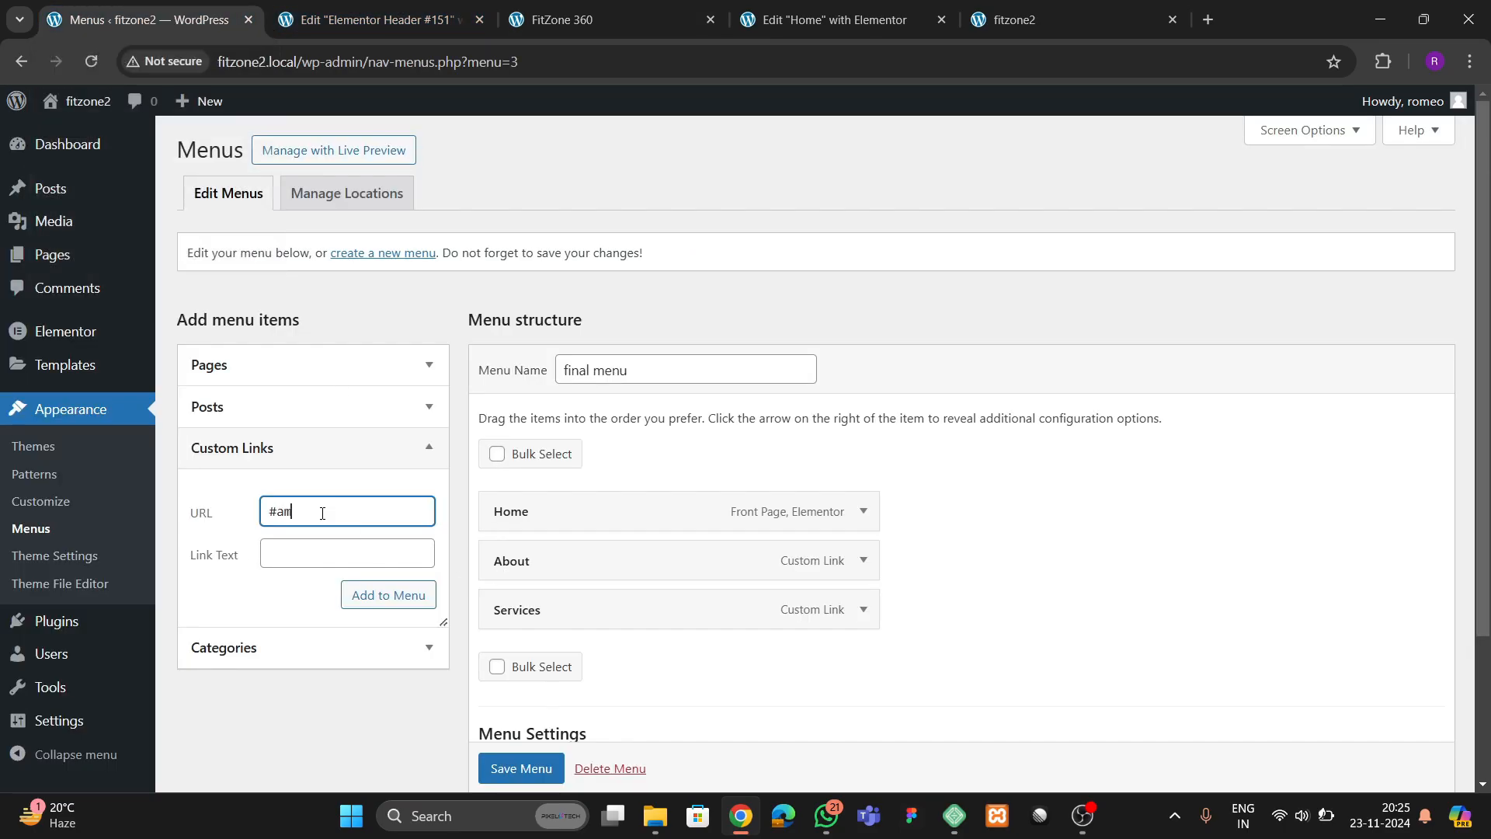
pyautogui.write('amenities')
pyautogui.press('Tab')
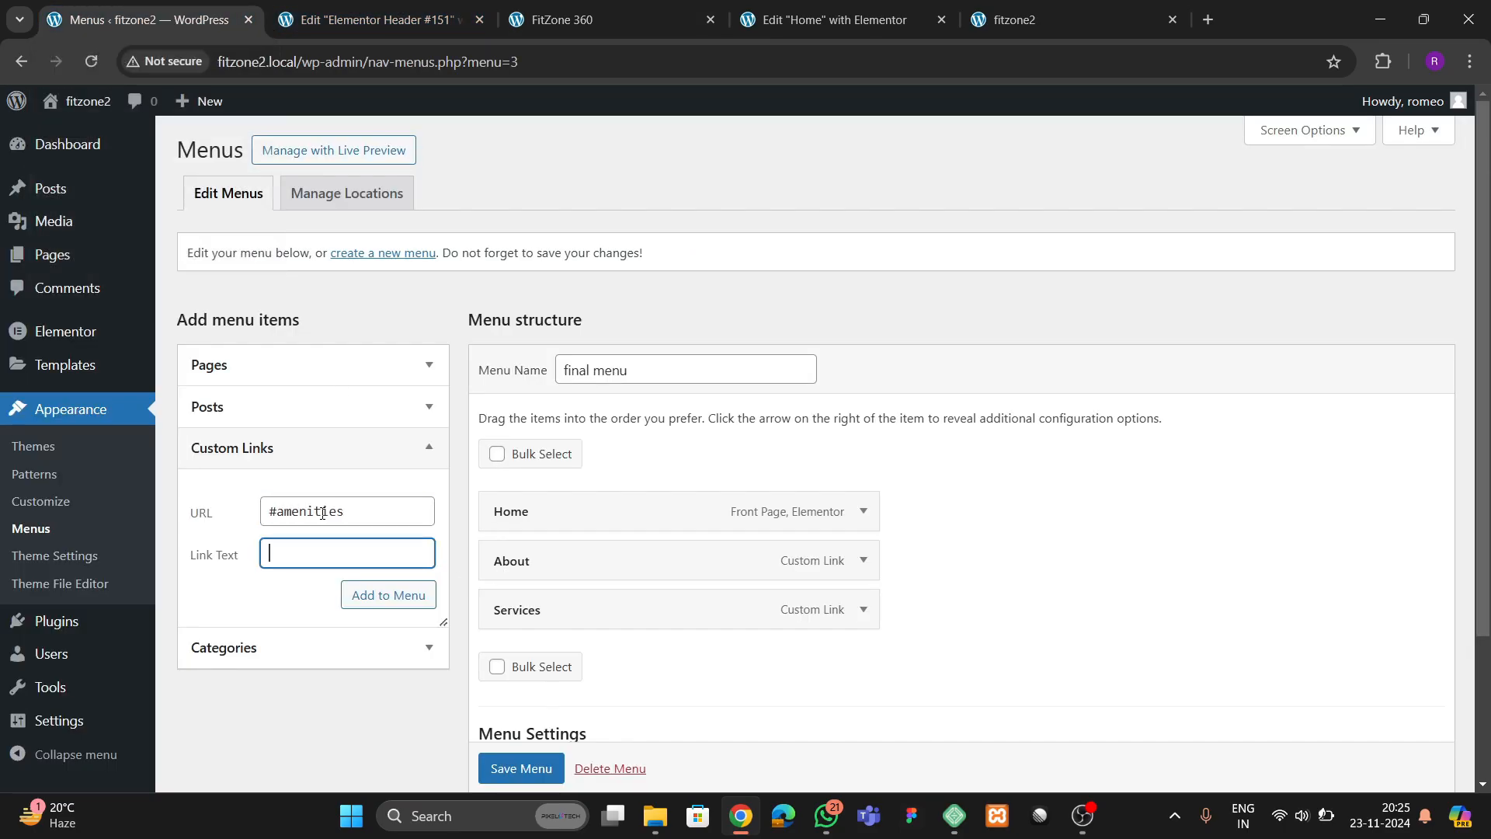
pyautogui.write('Amenities')
pyautogui.click(373, 594)
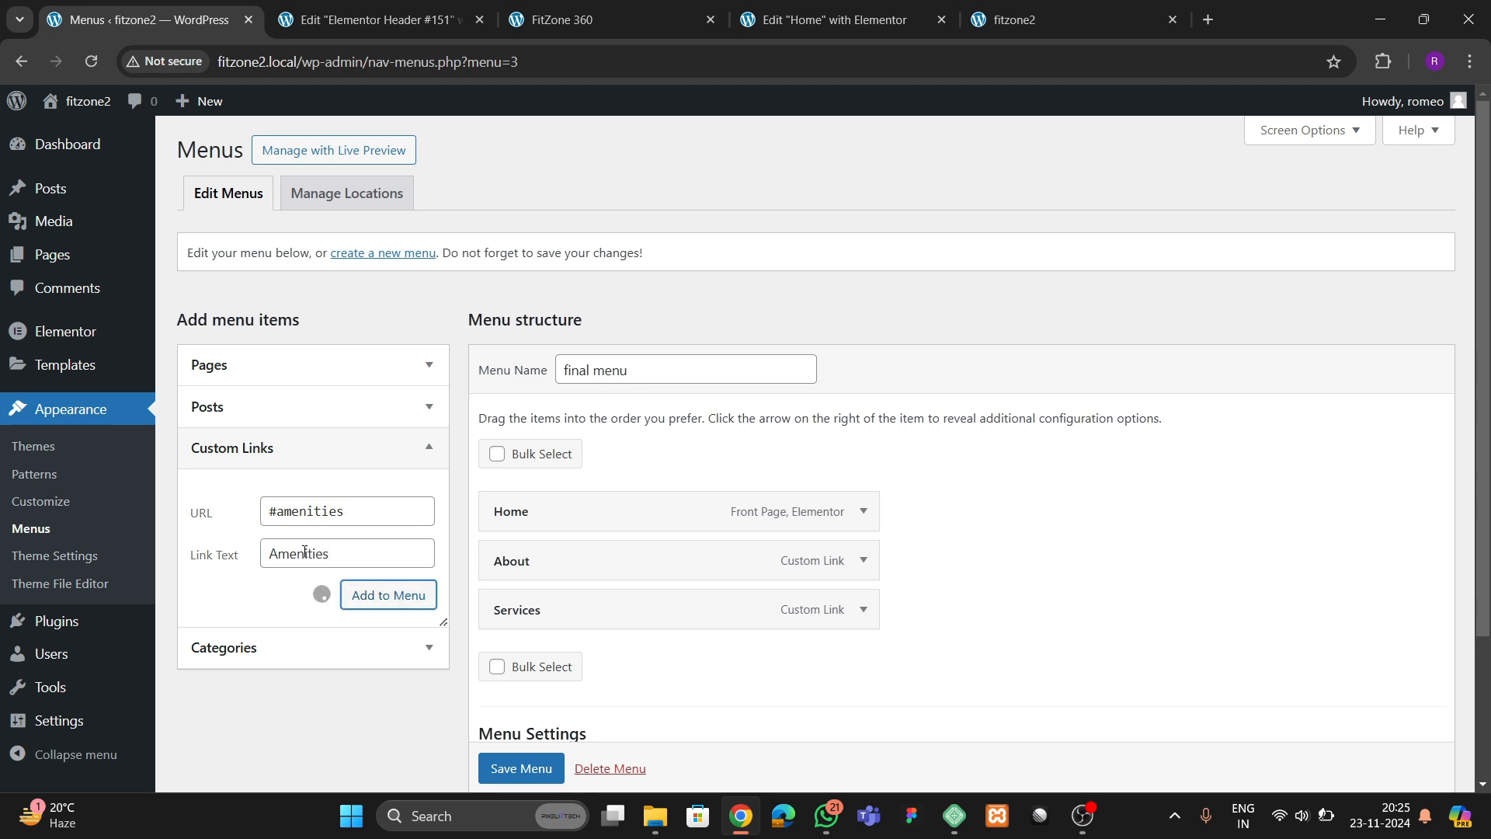
# Add a custom link labelled "Contact" with the URL #contact and save the menu
pyautogui.click(276, 507)
pyautogui.write('#contact')
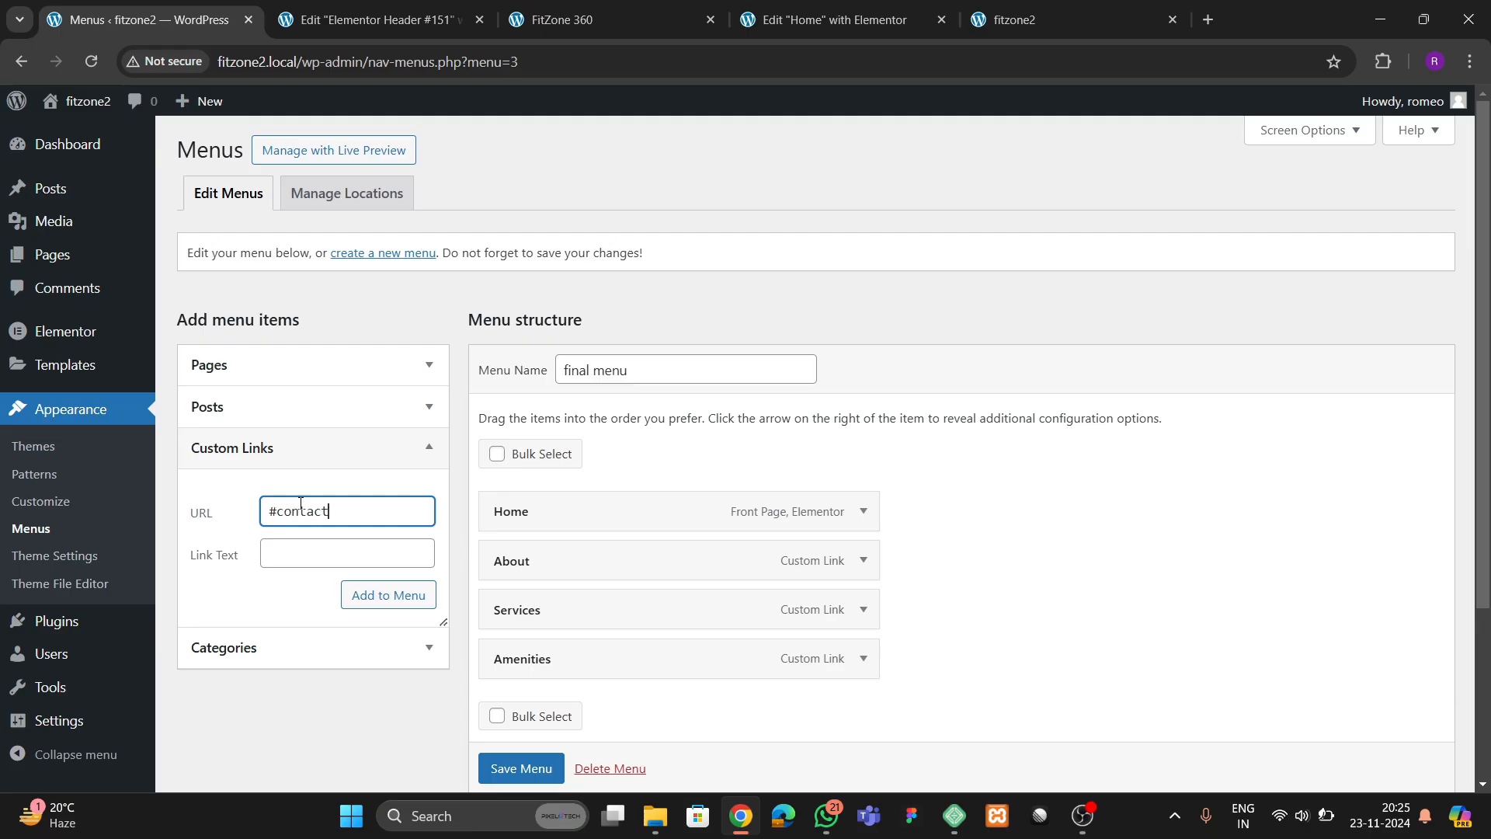
pyautogui.press('Tab')
pyautogui.write('C')
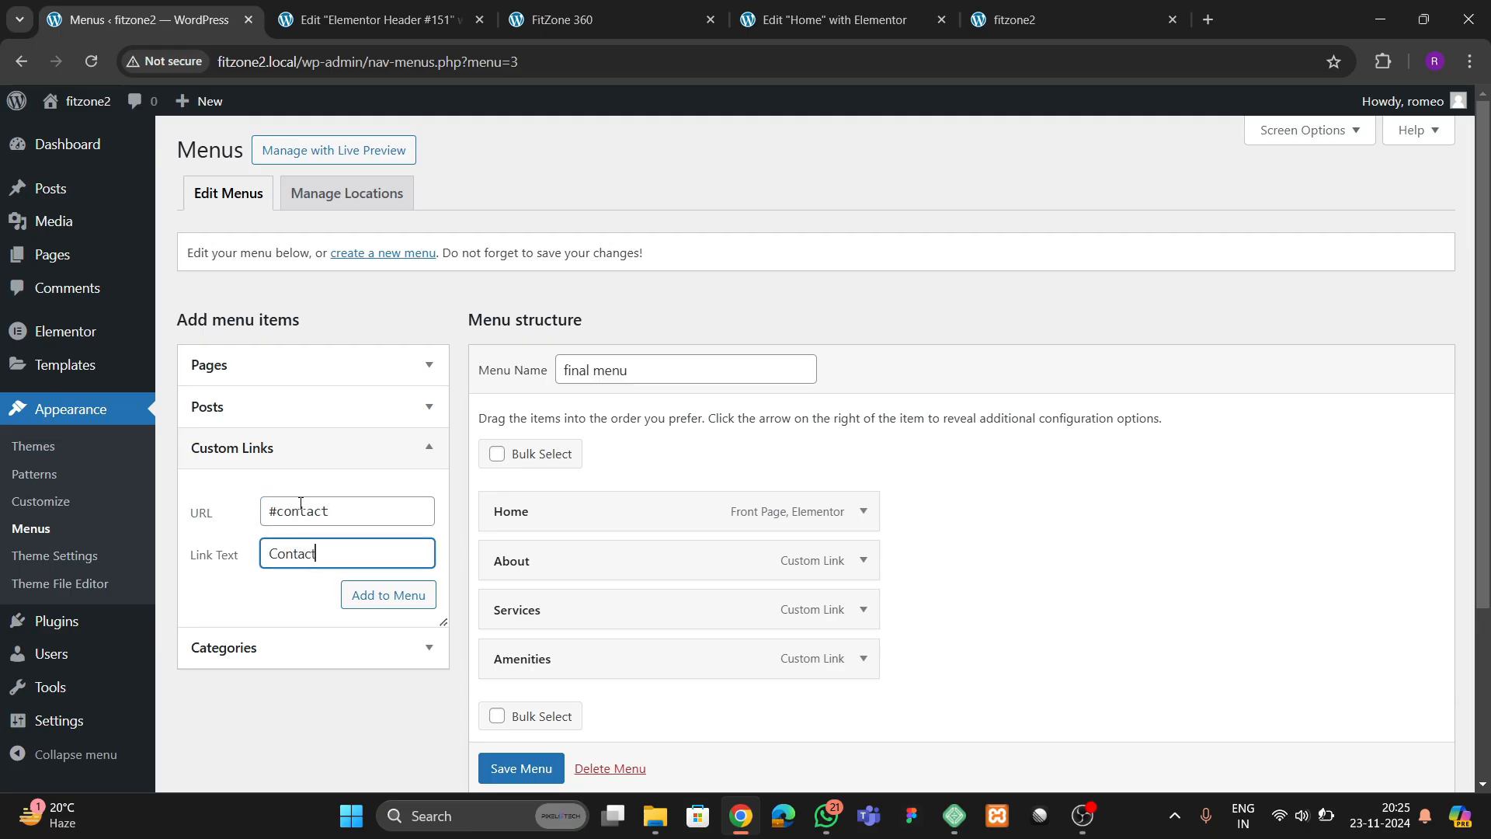
pyautogui.click(388, 595)
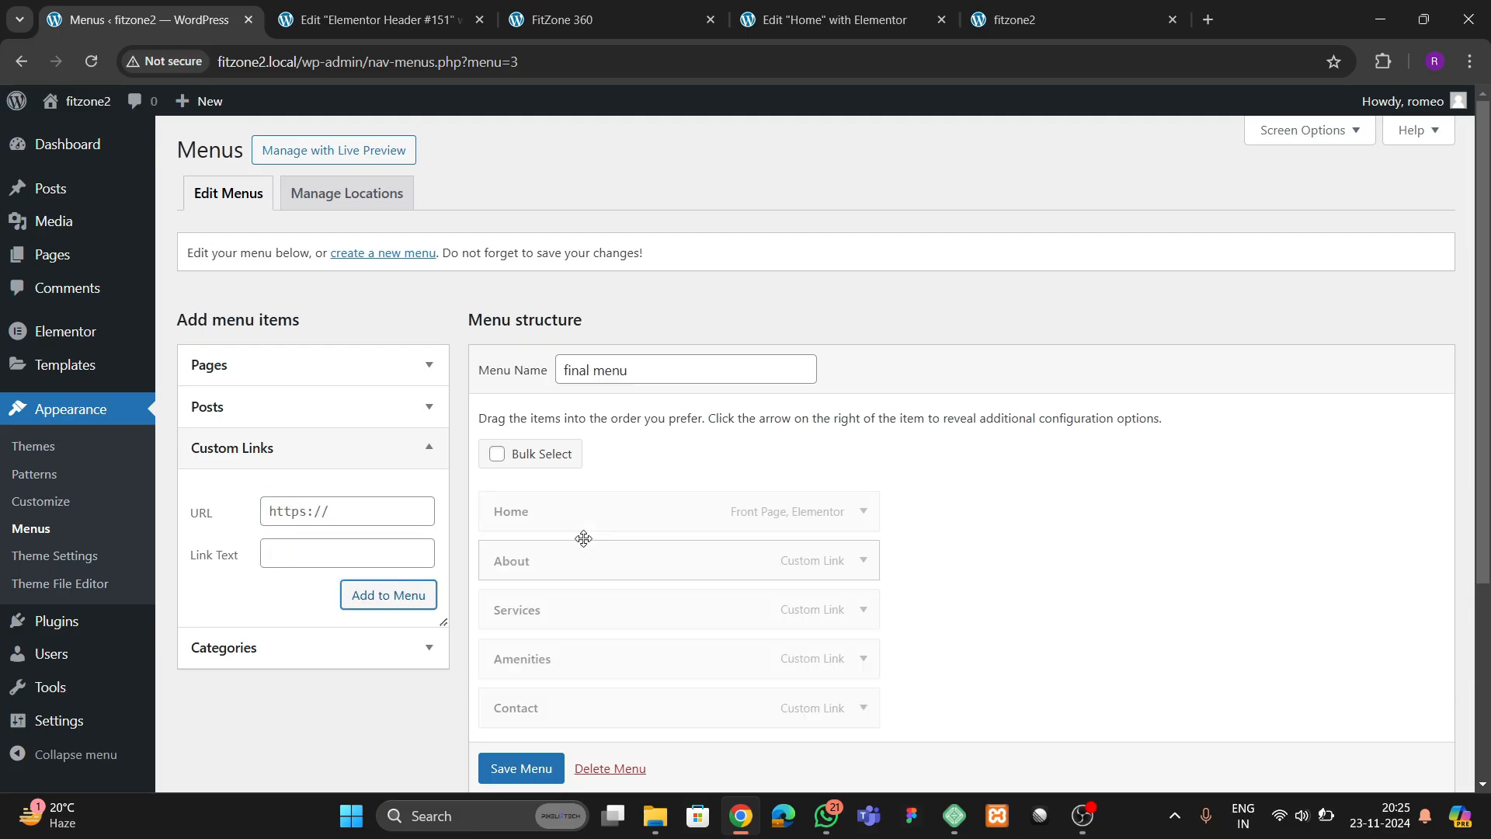
pyautogui.scroll(-3, 441, 561)
pyautogui.click(518, 687)
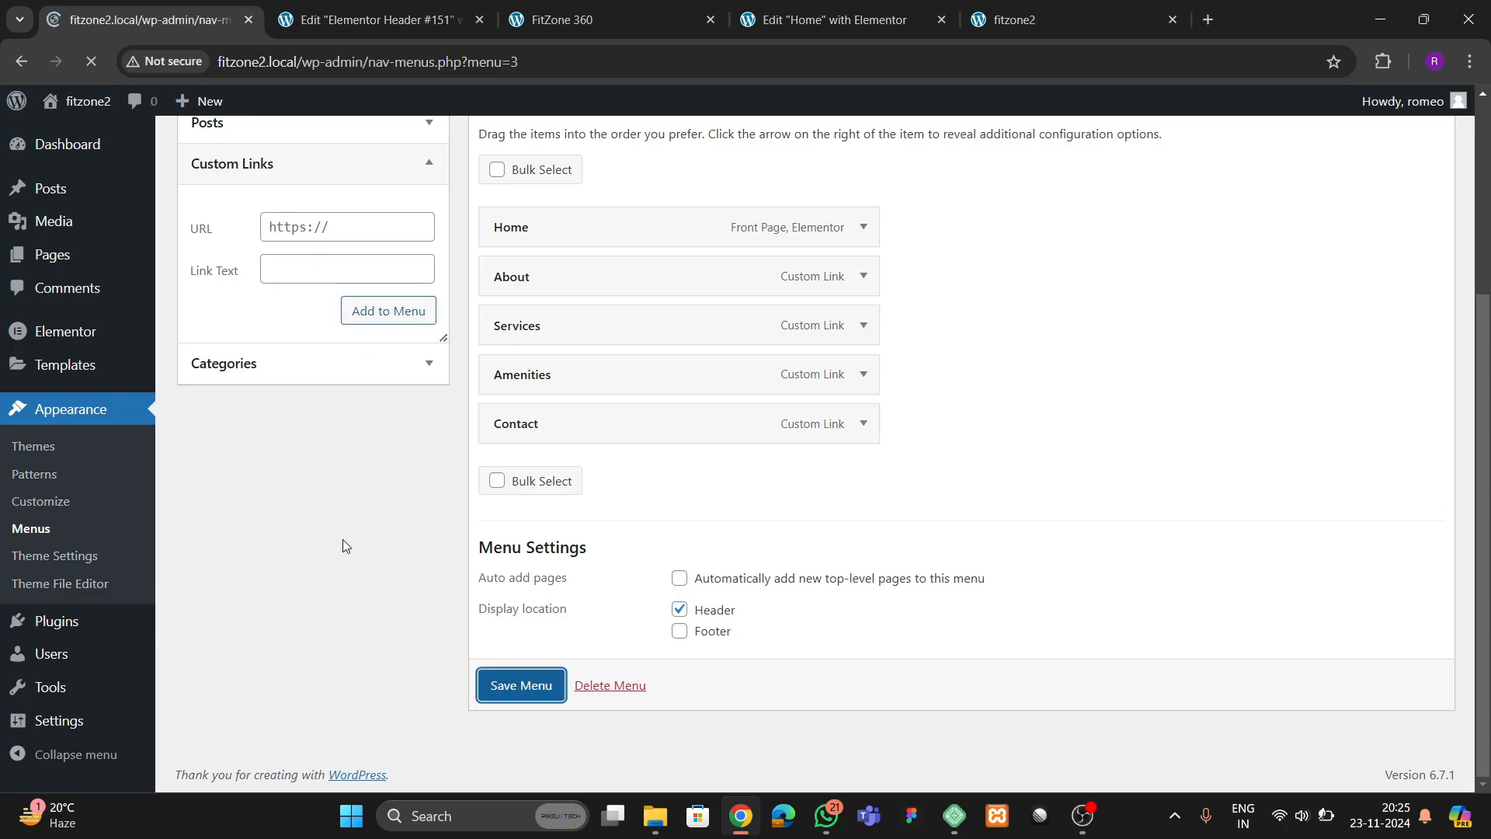
# Return to the Elementor header template and dismiss the block library, productivity checklist and launchpad hint
pyautogui.hotkey('ctrl', 'Tab')
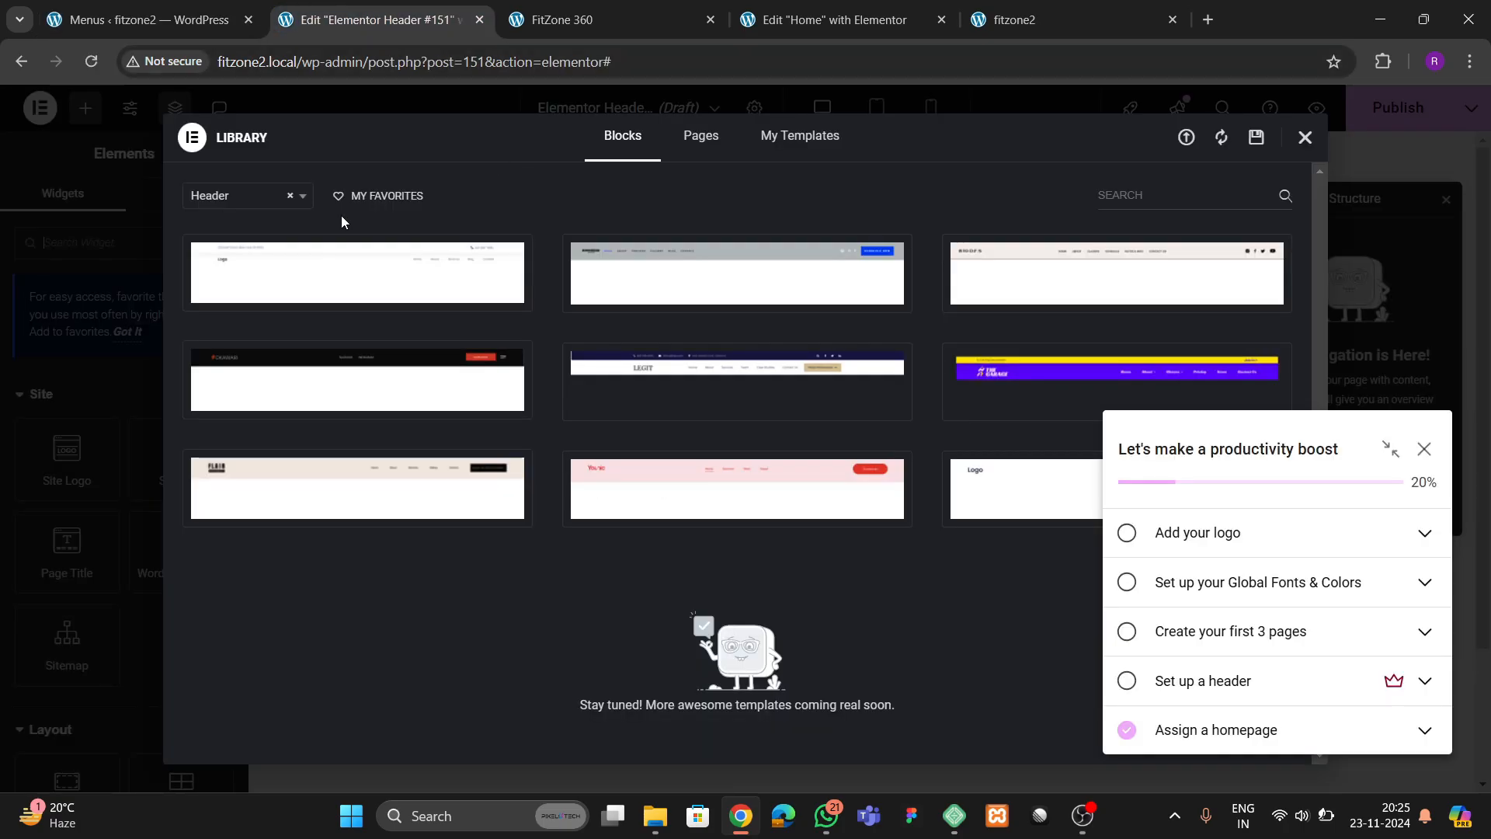
pyautogui.click(1305, 137)
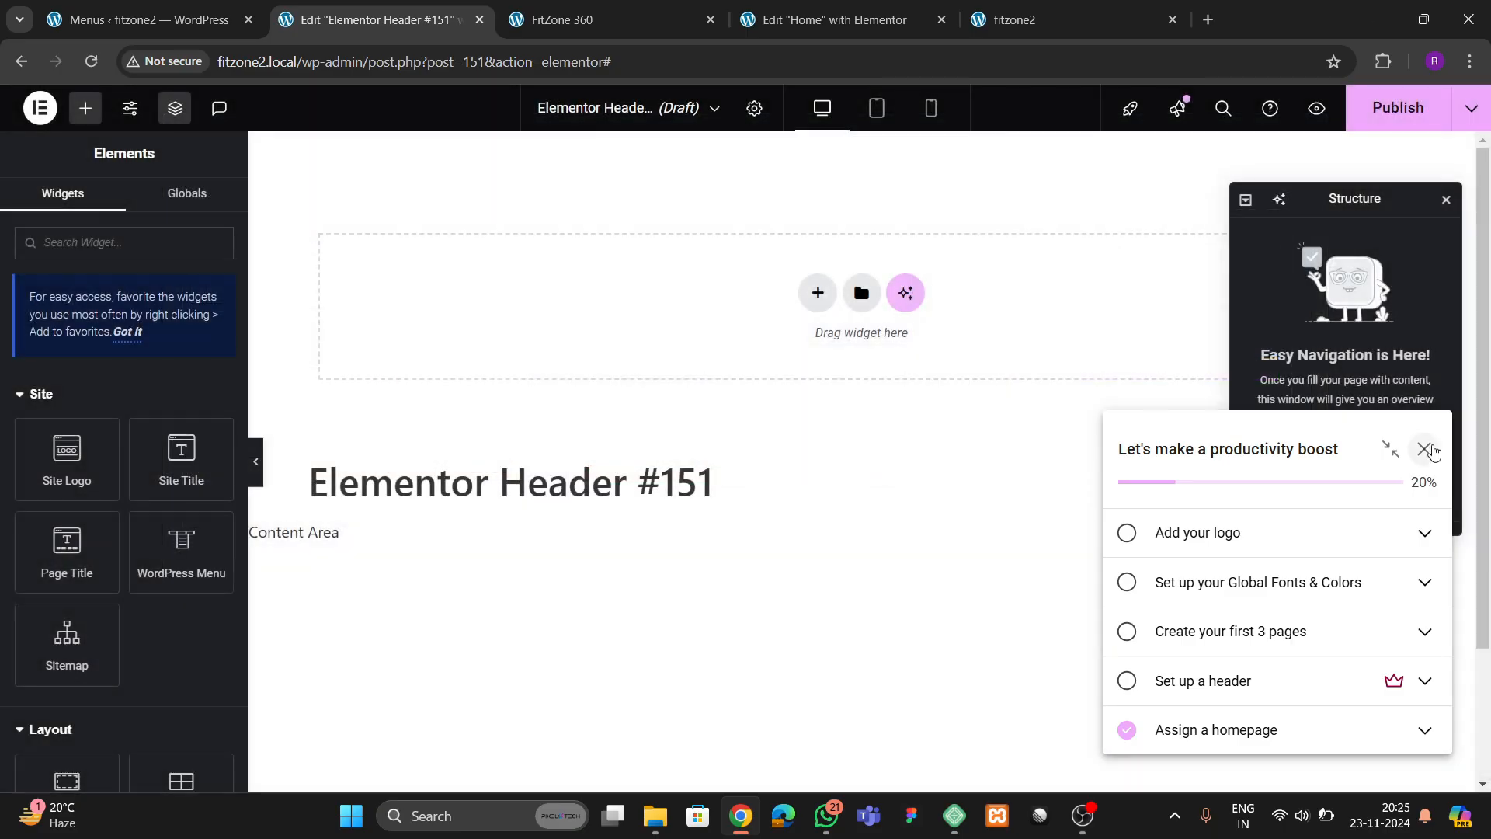
pyautogui.click(1424, 449)
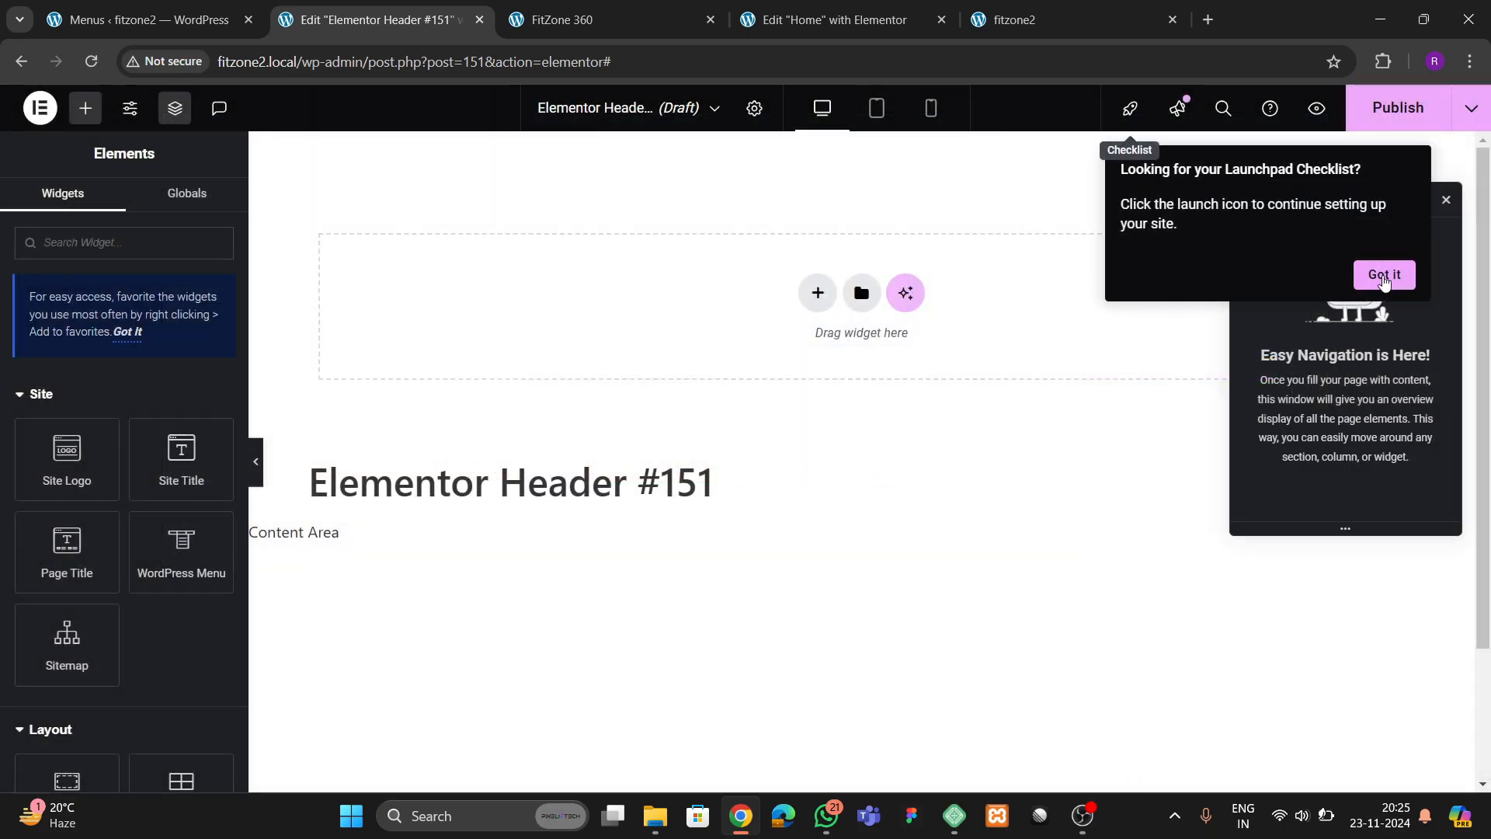
pyautogui.click(1384, 278)
# Add a single flexbox container to the header with row direction, Space Between justification and centred item alignment
pyautogui.click(817, 297)
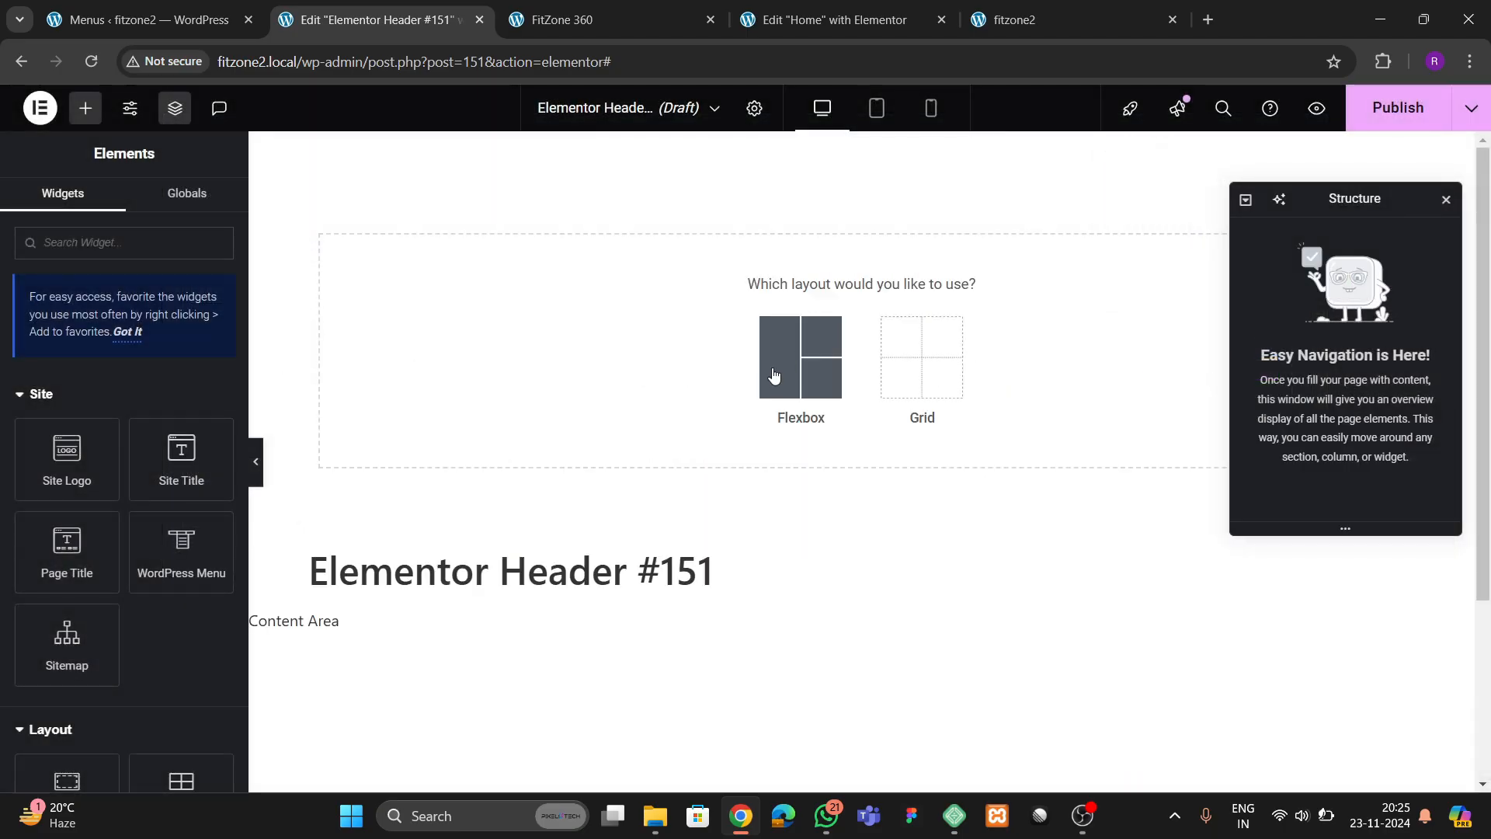
pyautogui.click(777, 385)
pyautogui.click(595, 337)
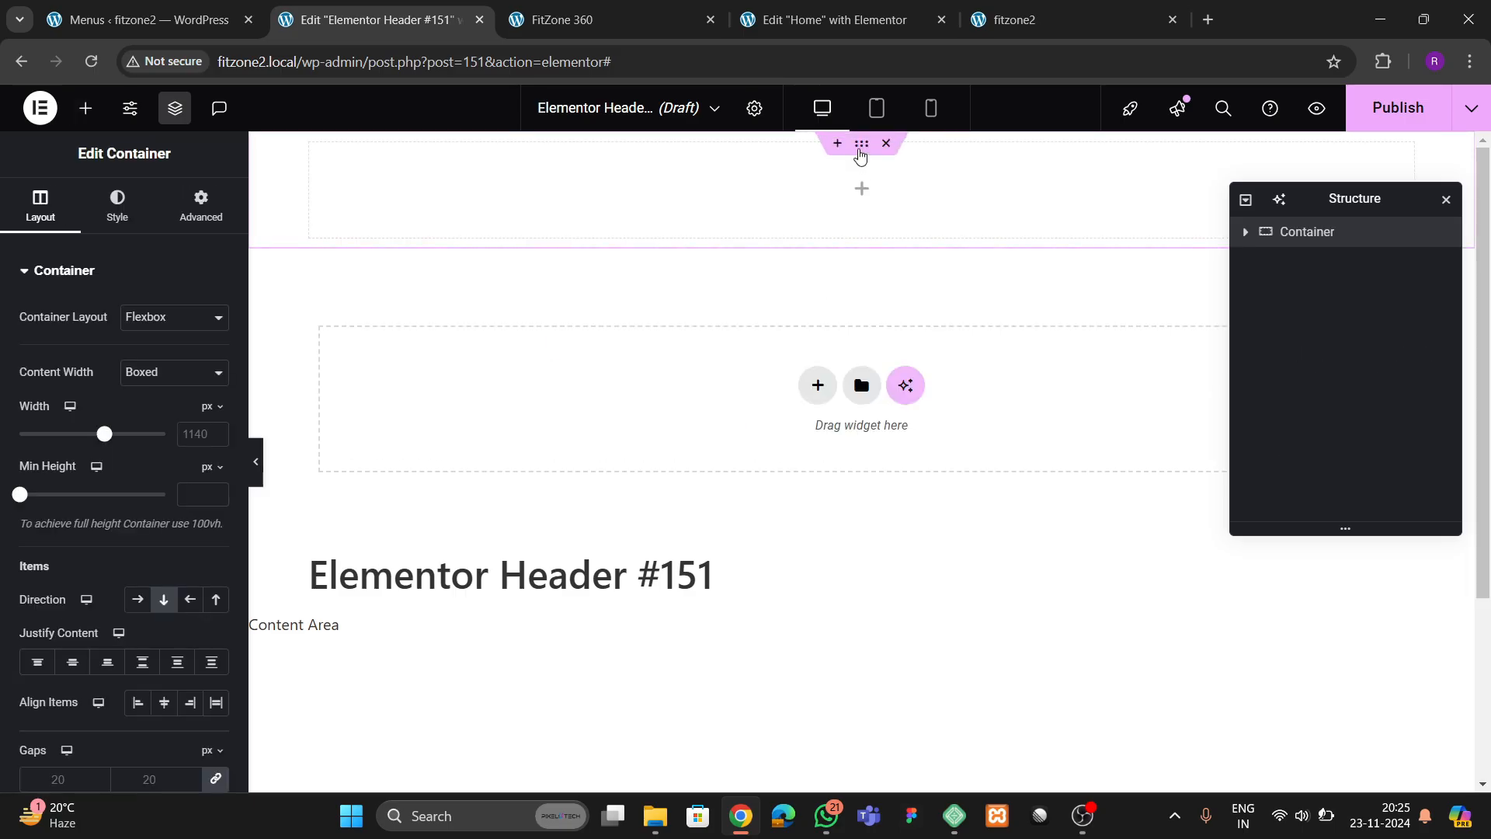
pyautogui.click(137, 599)
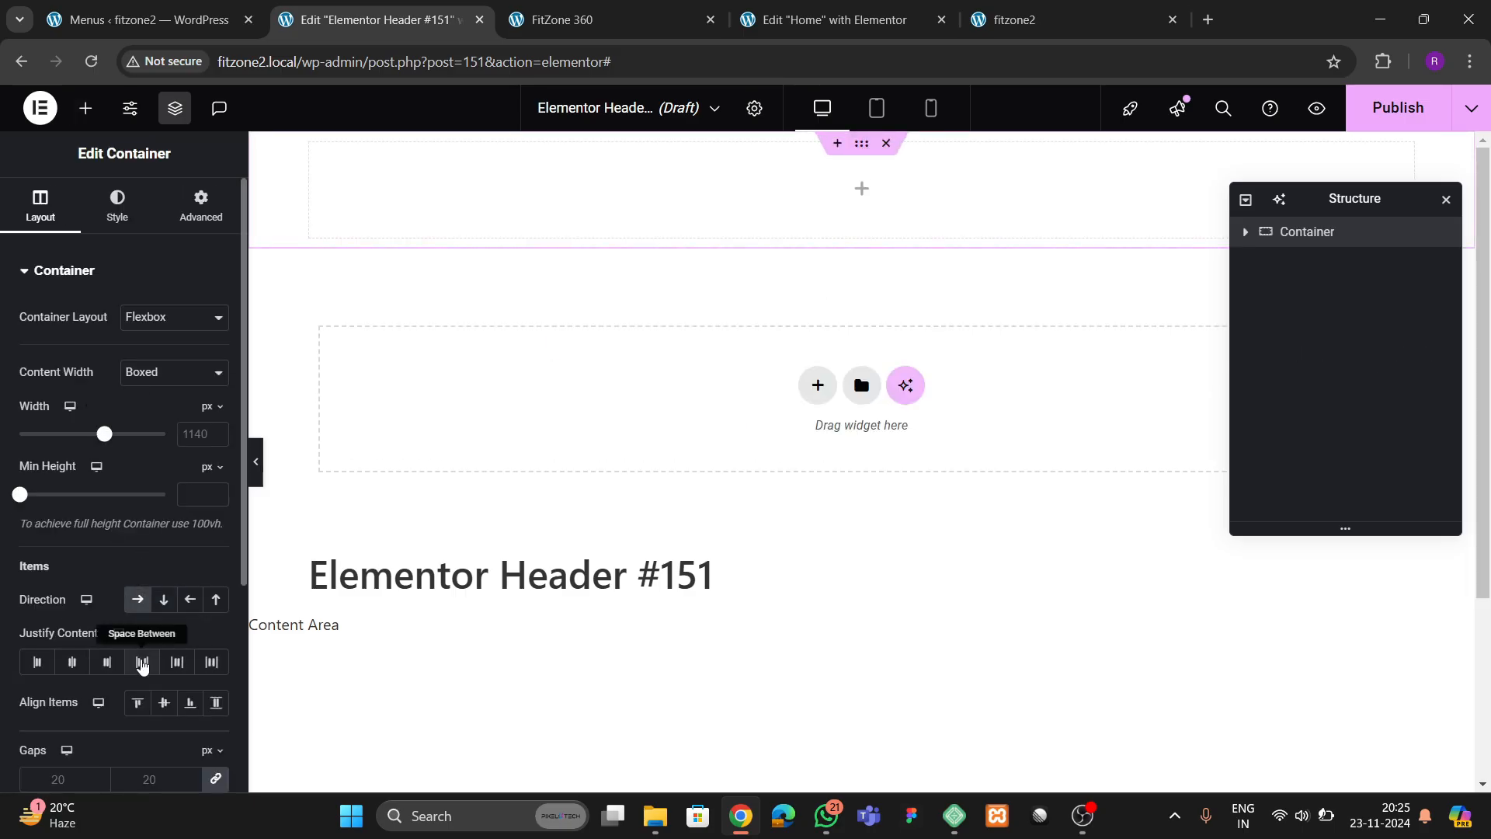
pyautogui.click(142, 662)
pyautogui.click(164, 703)
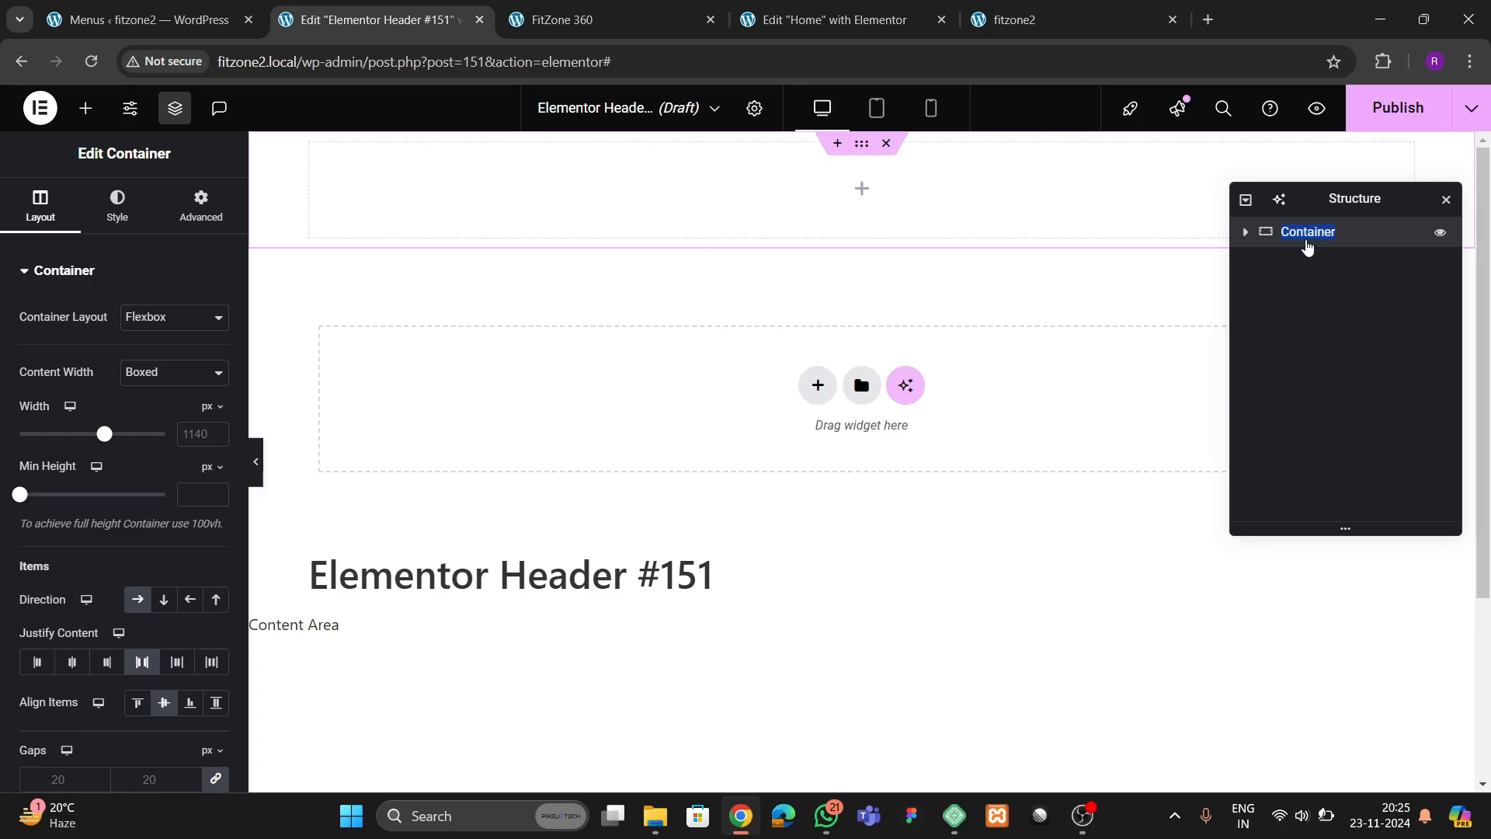
# Rename the container "header" and set its boxed content width to 1300 px
pyautogui.write('head')
pyautogui.click(186, 434)
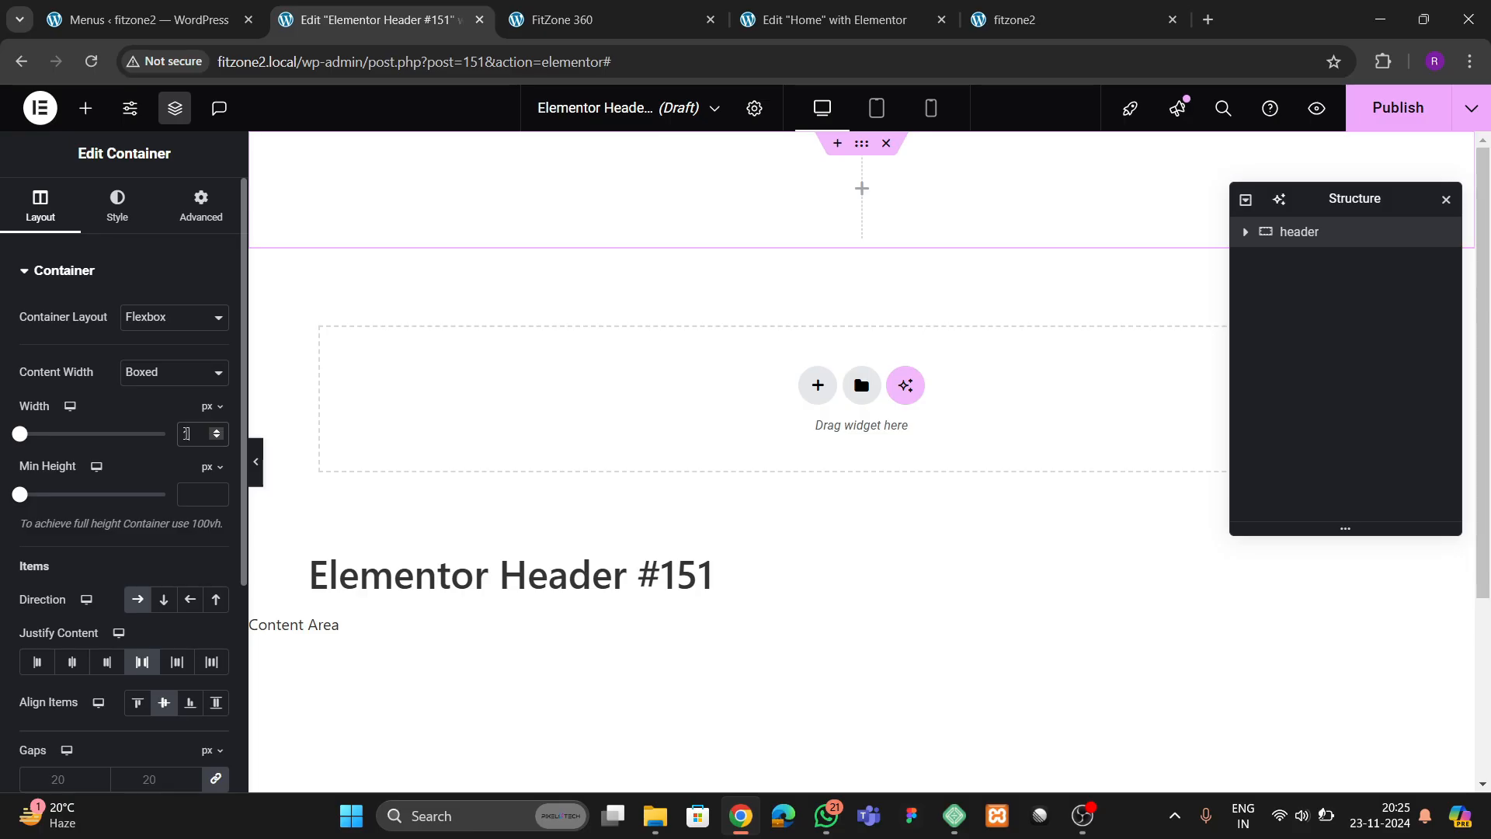
pyautogui.write('1300')
# Give the header container a classic background in black, #000000
pyautogui.click(200, 206)
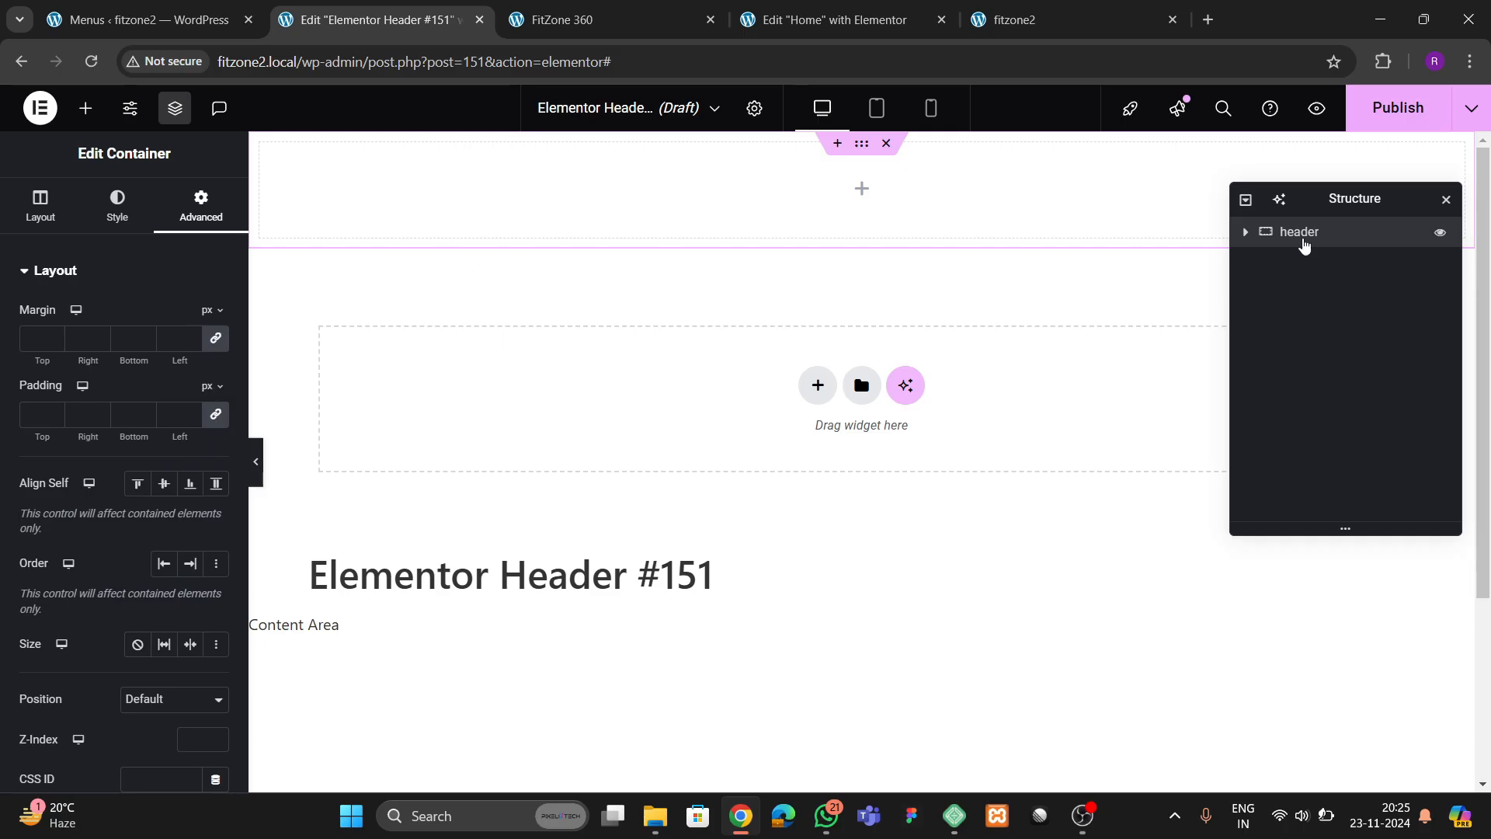
pyautogui.click(117, 207)
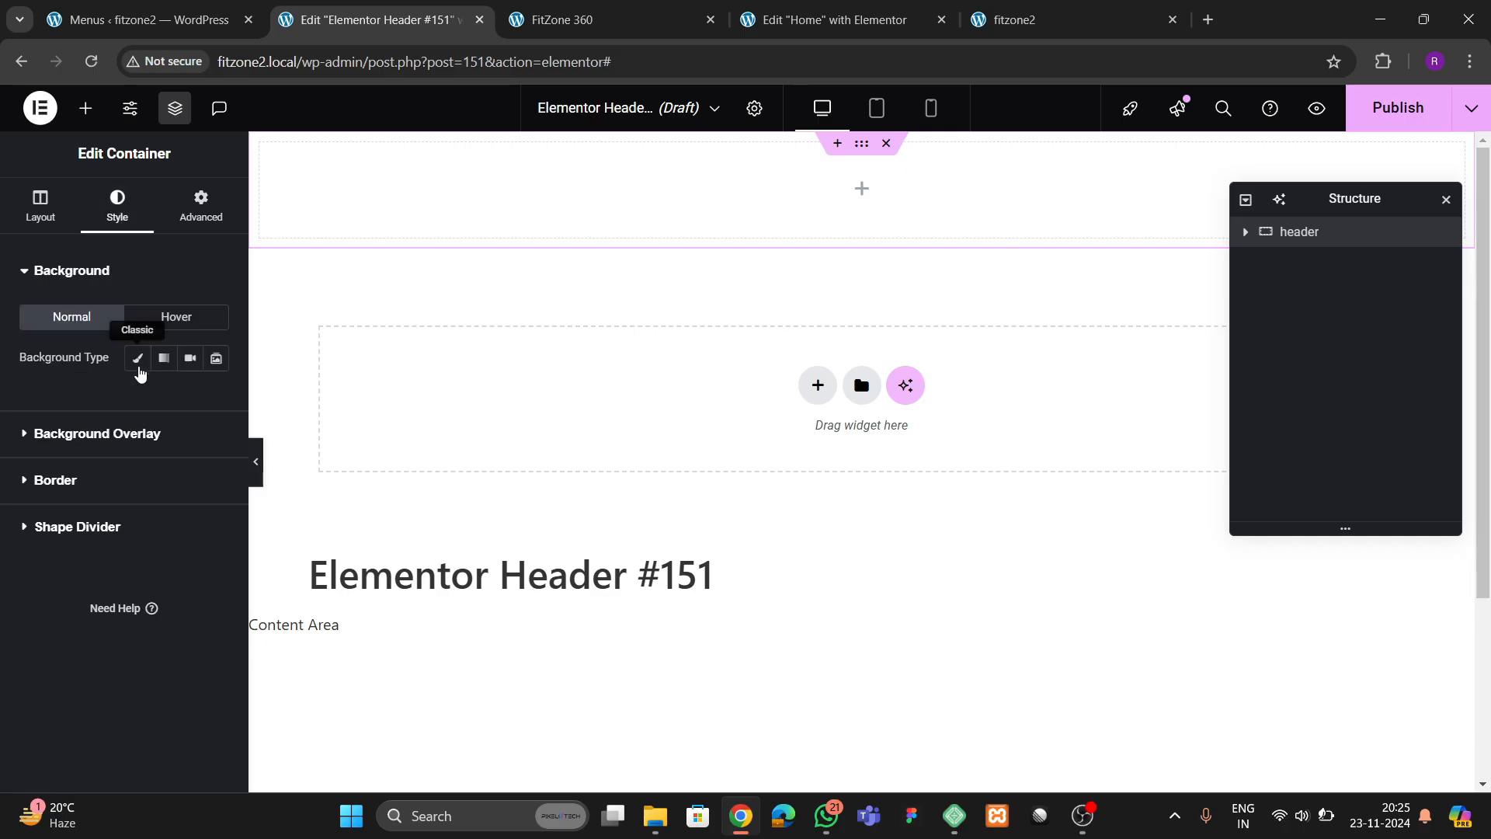
pyautogui.click(211, 399)
pyautogui.click(105, 621)
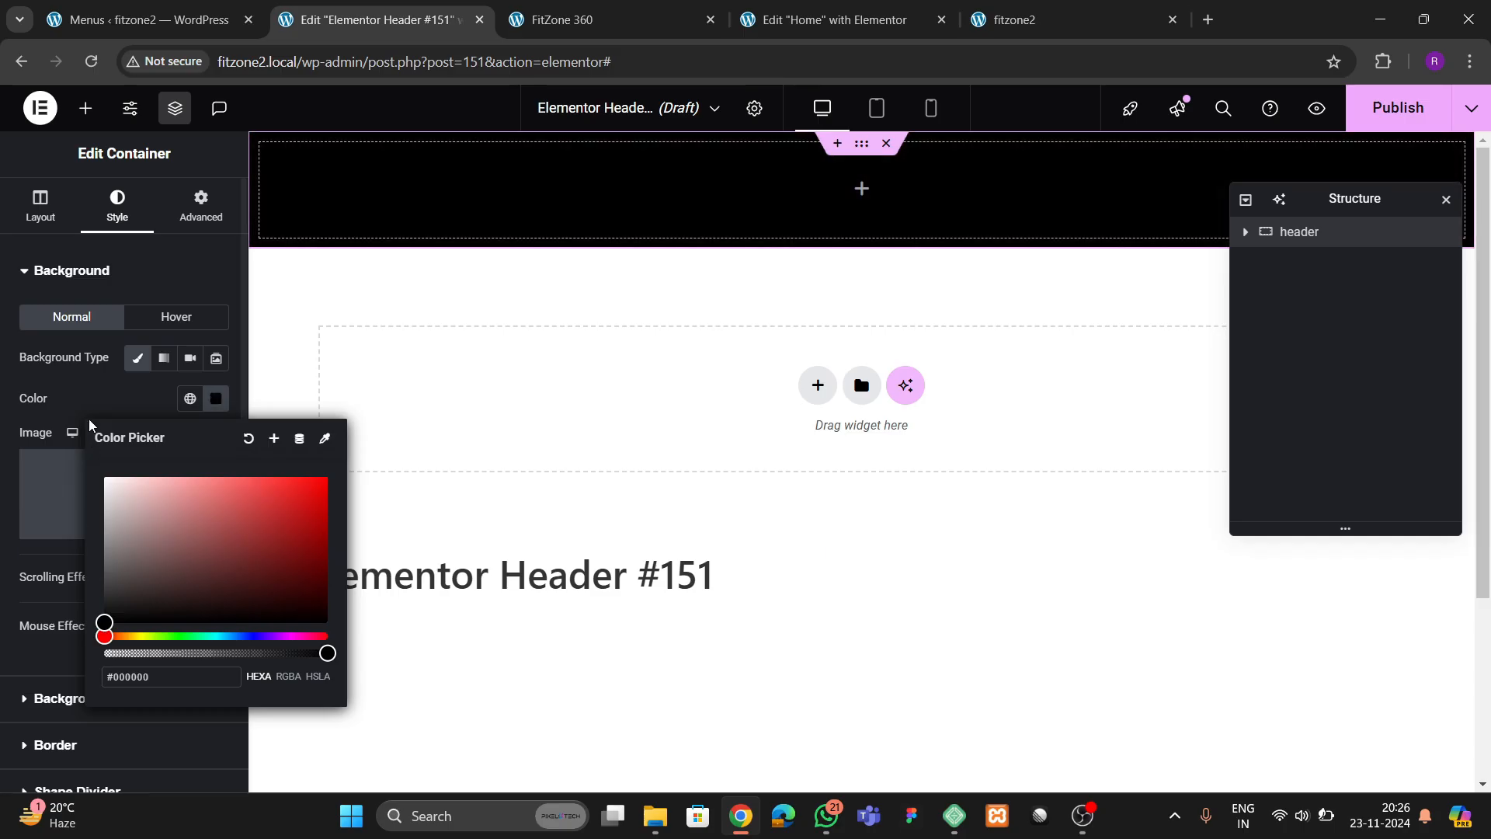
# Add a Heading widget inside the header container with the title "Fitzone 360"
pyautogui.click(86, 108)
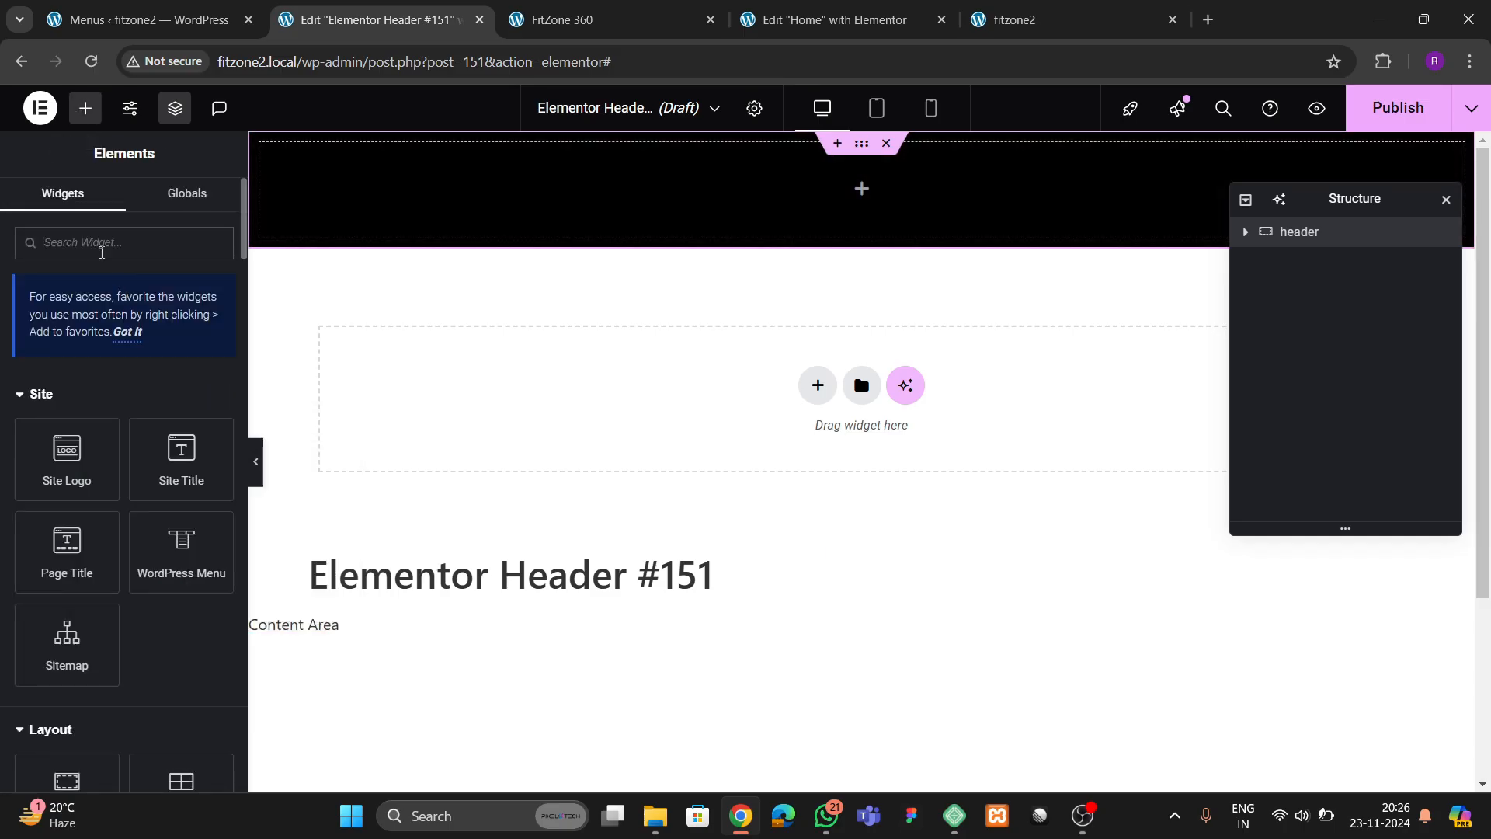
pyautogui.scroll(-3, 101, 256)
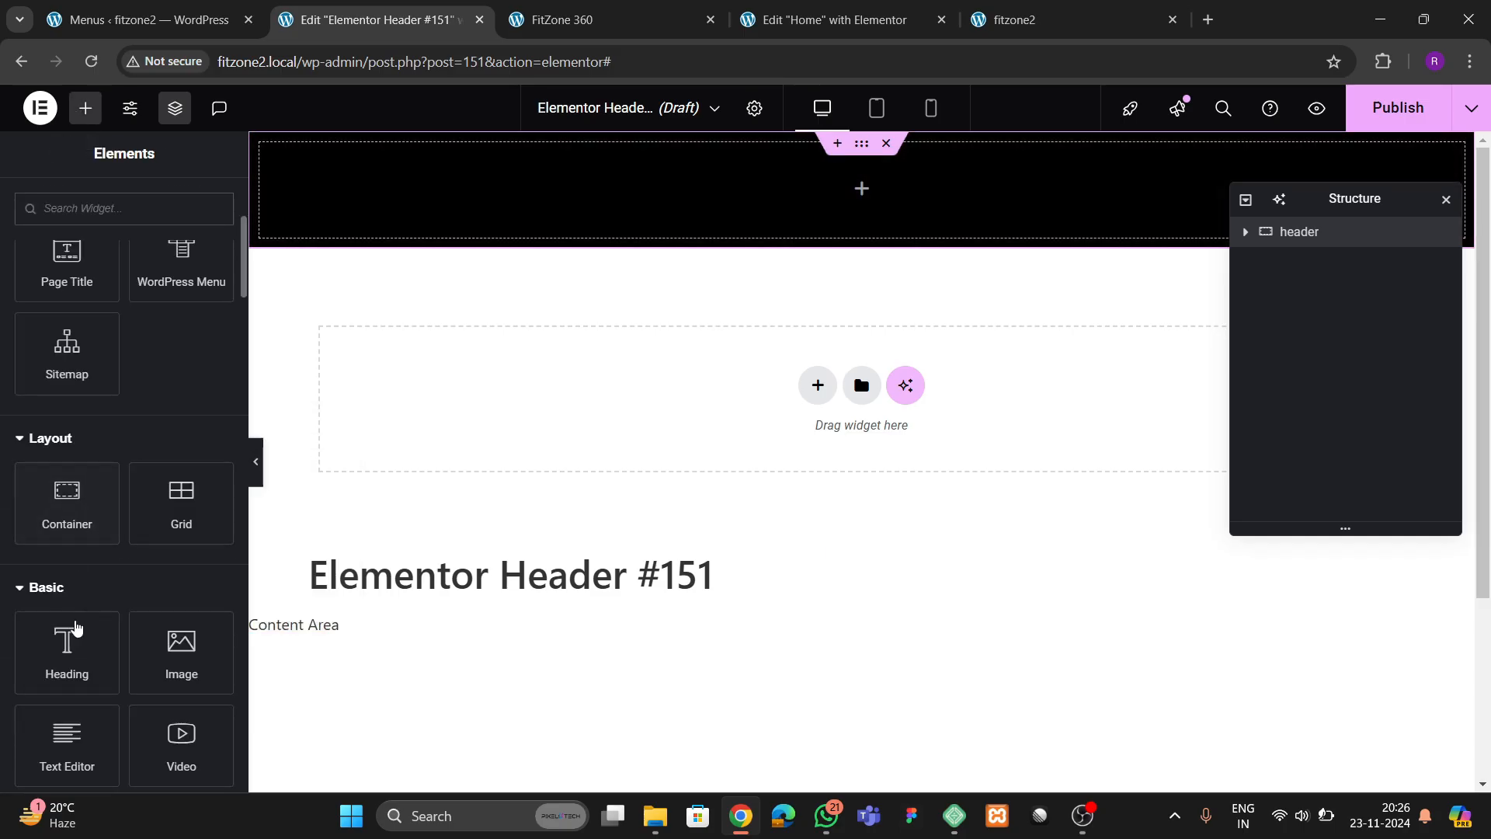
pyautogui.moveTo(77, 629); pyautogui.dragTo(482, 195)
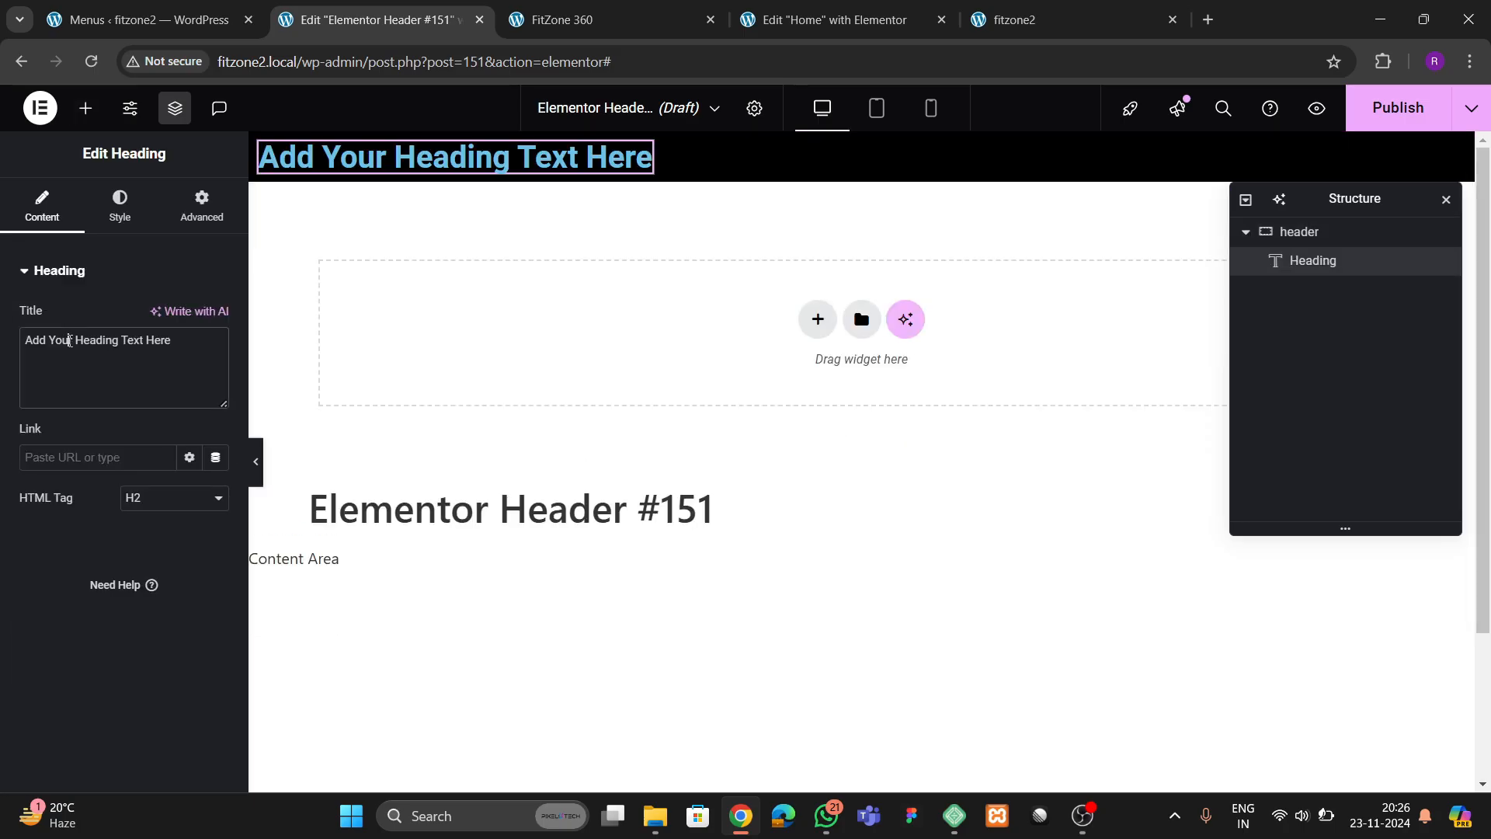
pyautogui.tripleClick(69, 340)
pyautogui.press('BackSpace')
pyautogui.write('F')
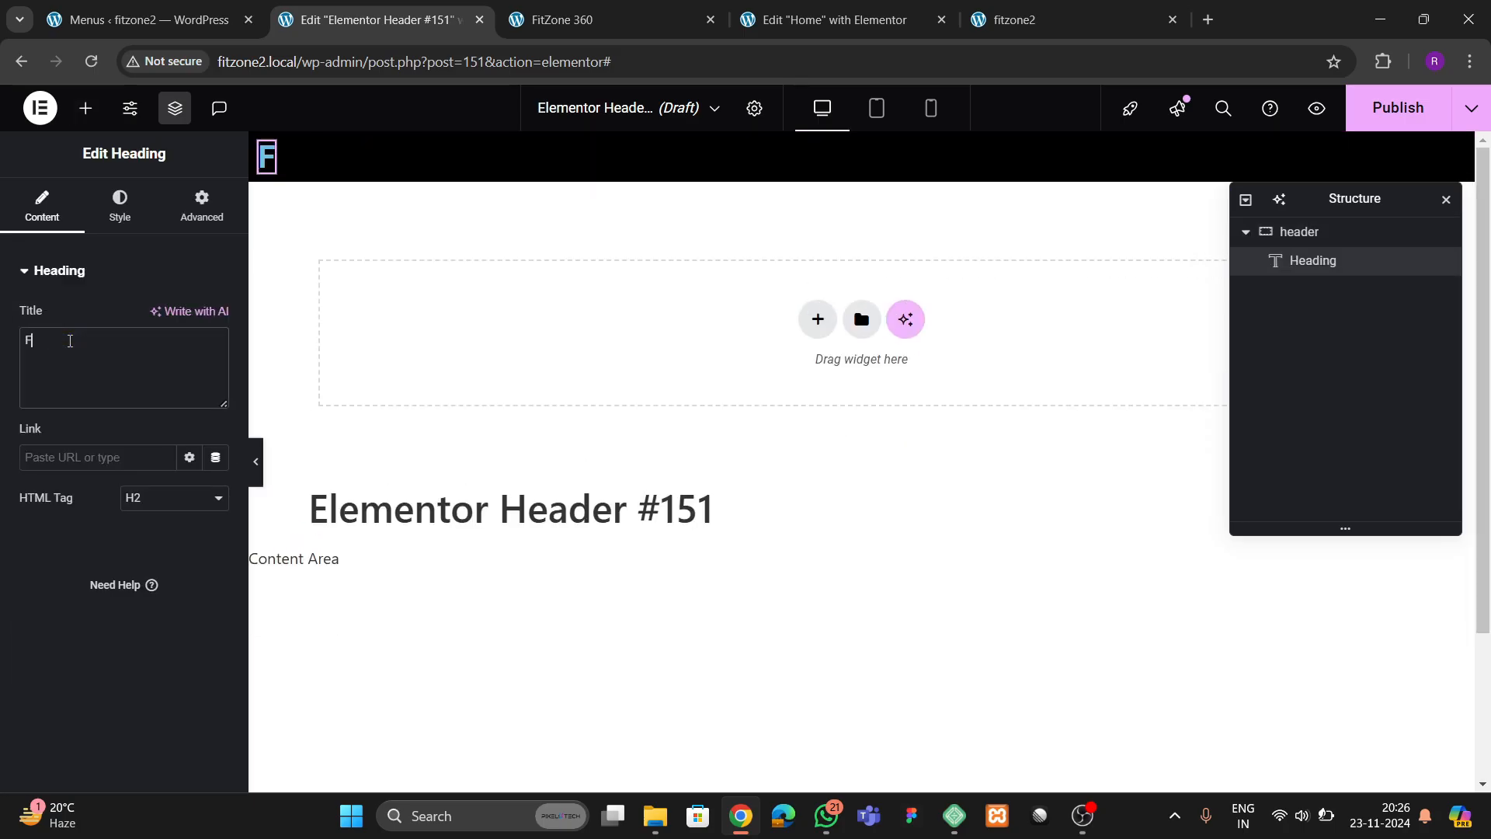
pyautogui.write('itzone 360')
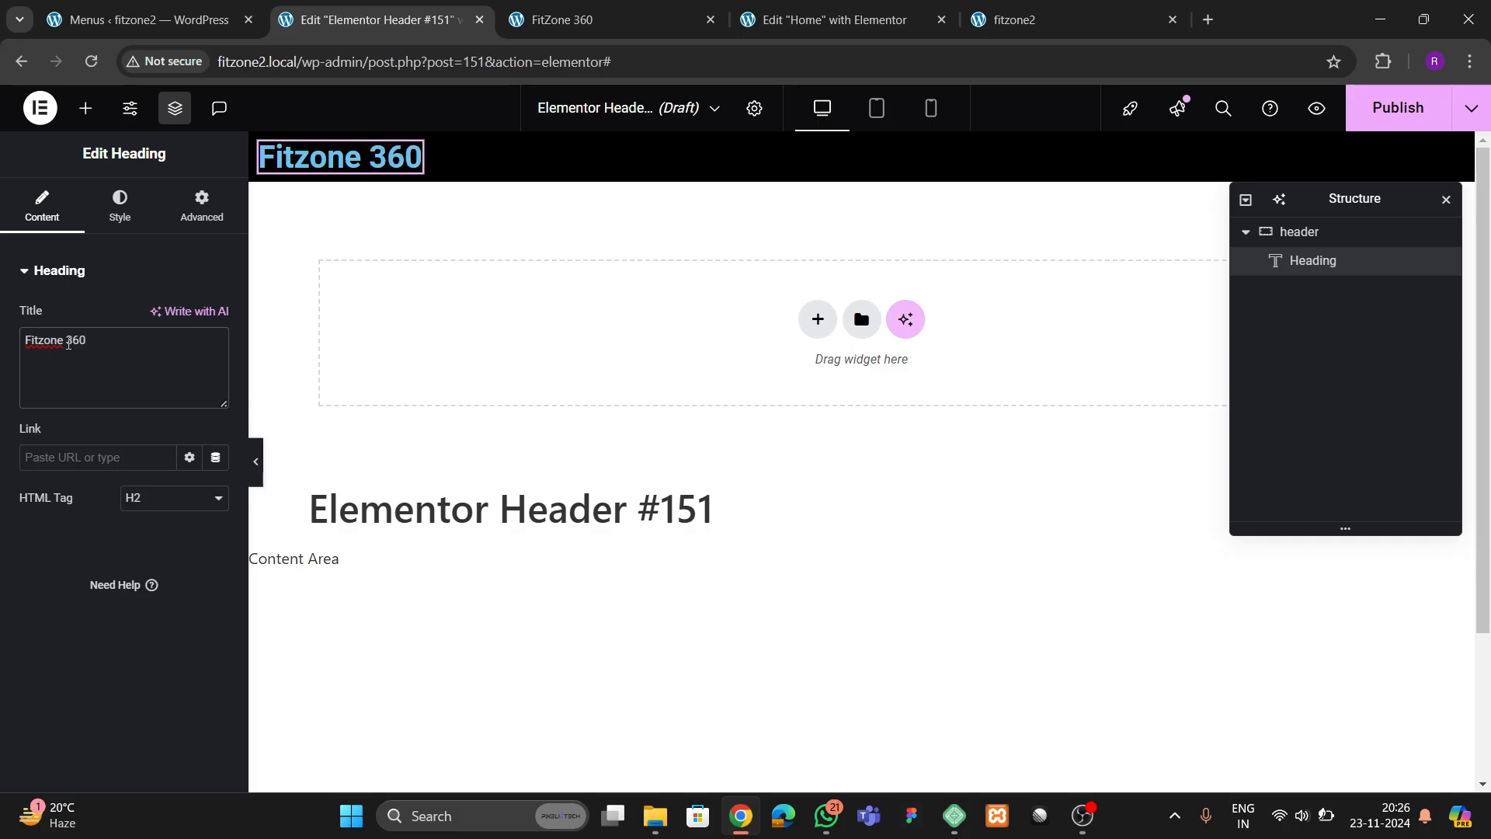
# Wrap "360" in the heading title in a span tag with an inline style that starts a hex color value
pyautogui.click(69, 344)
pyautogui.write('<span></s style=""')
pyautogui.press('Left')
pyautogui.write('color:')
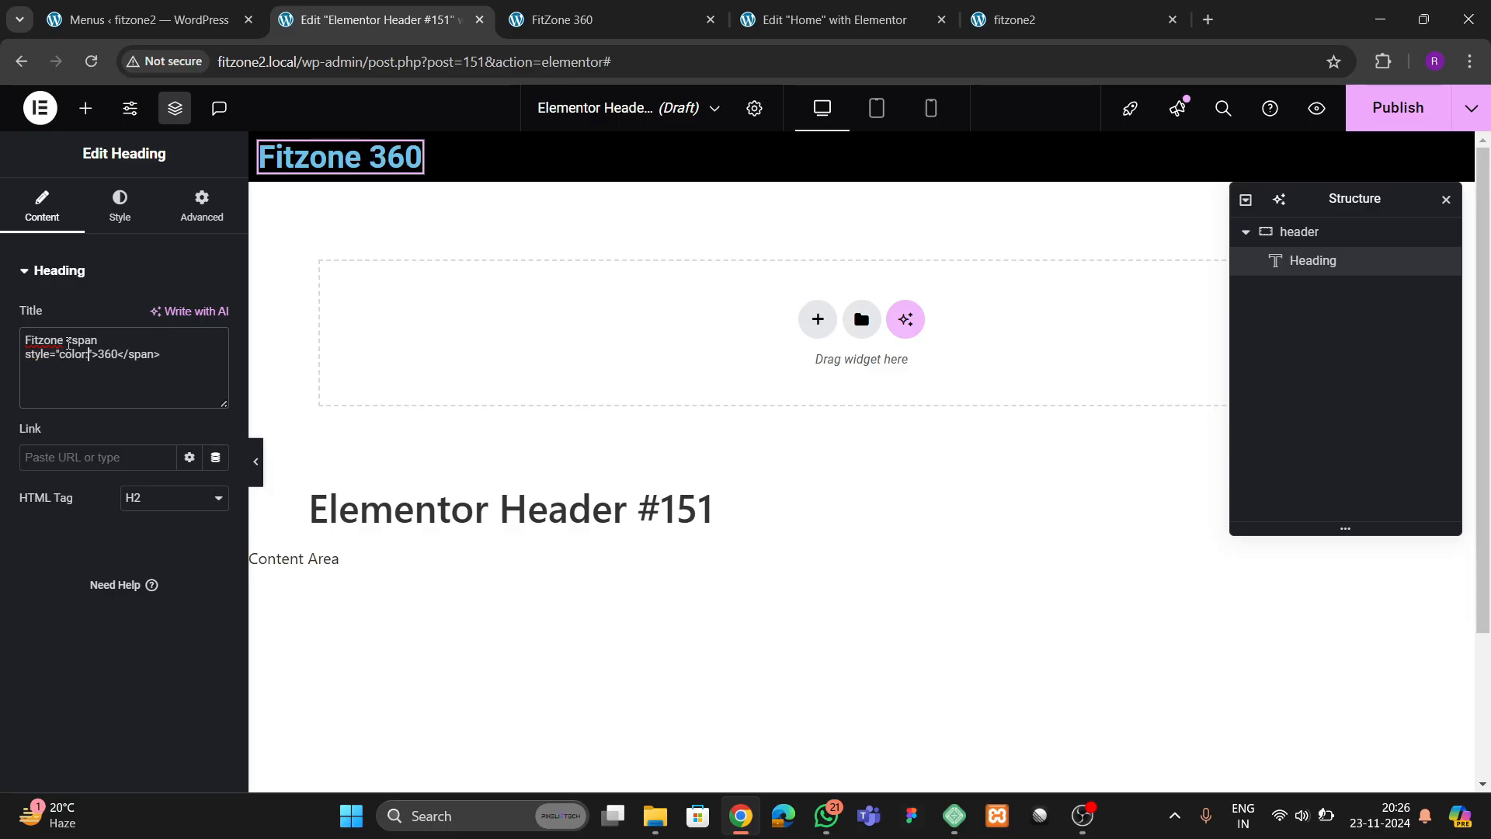
pyautogui.write('#')
# Look up the theme yellow global color and enter its hex value, #ffc53d, as the span's color
pyautogui.click(139, 218)
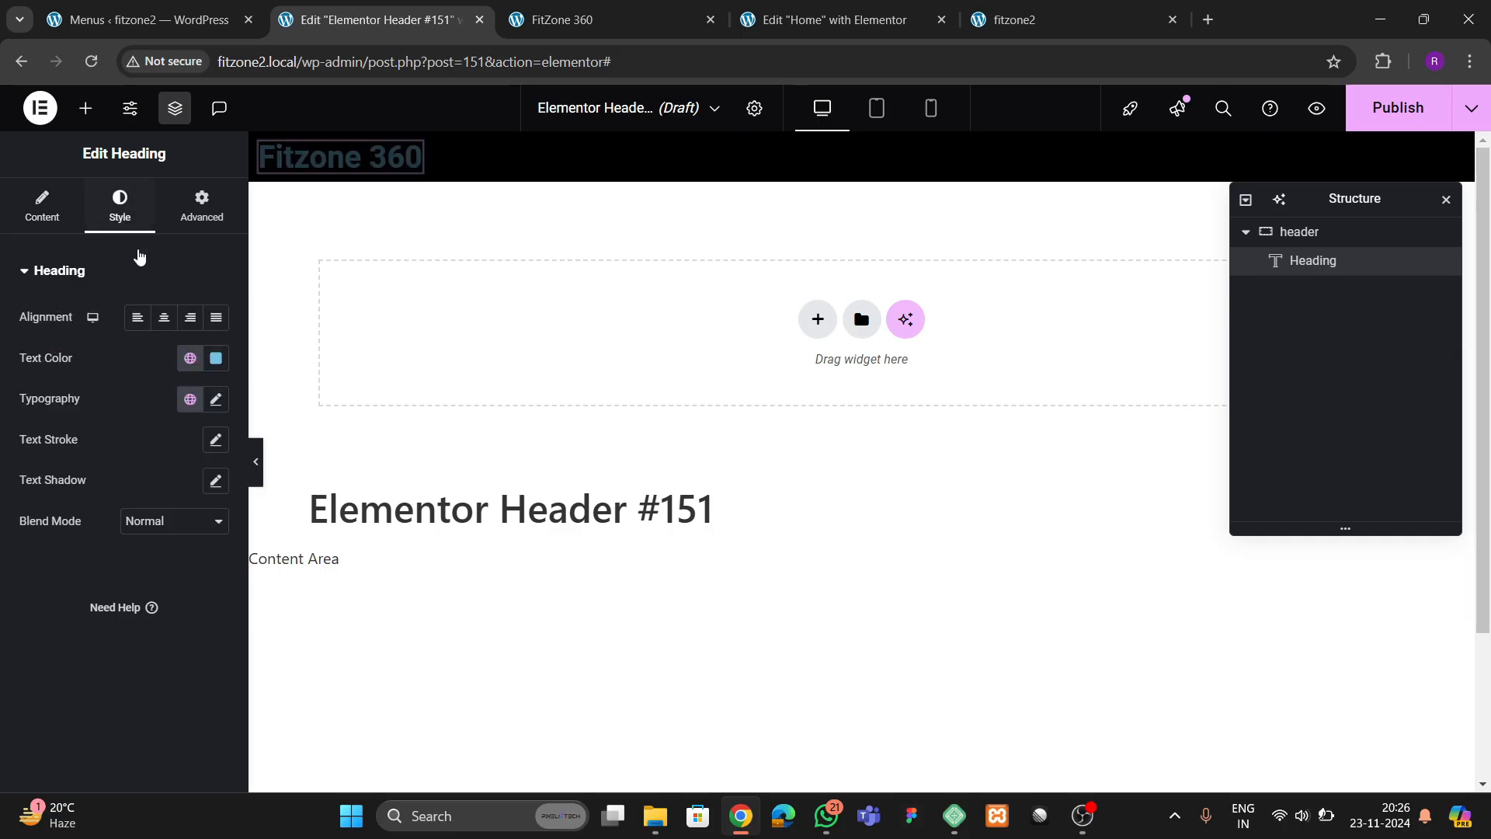
pyautogui.click(191, 358)
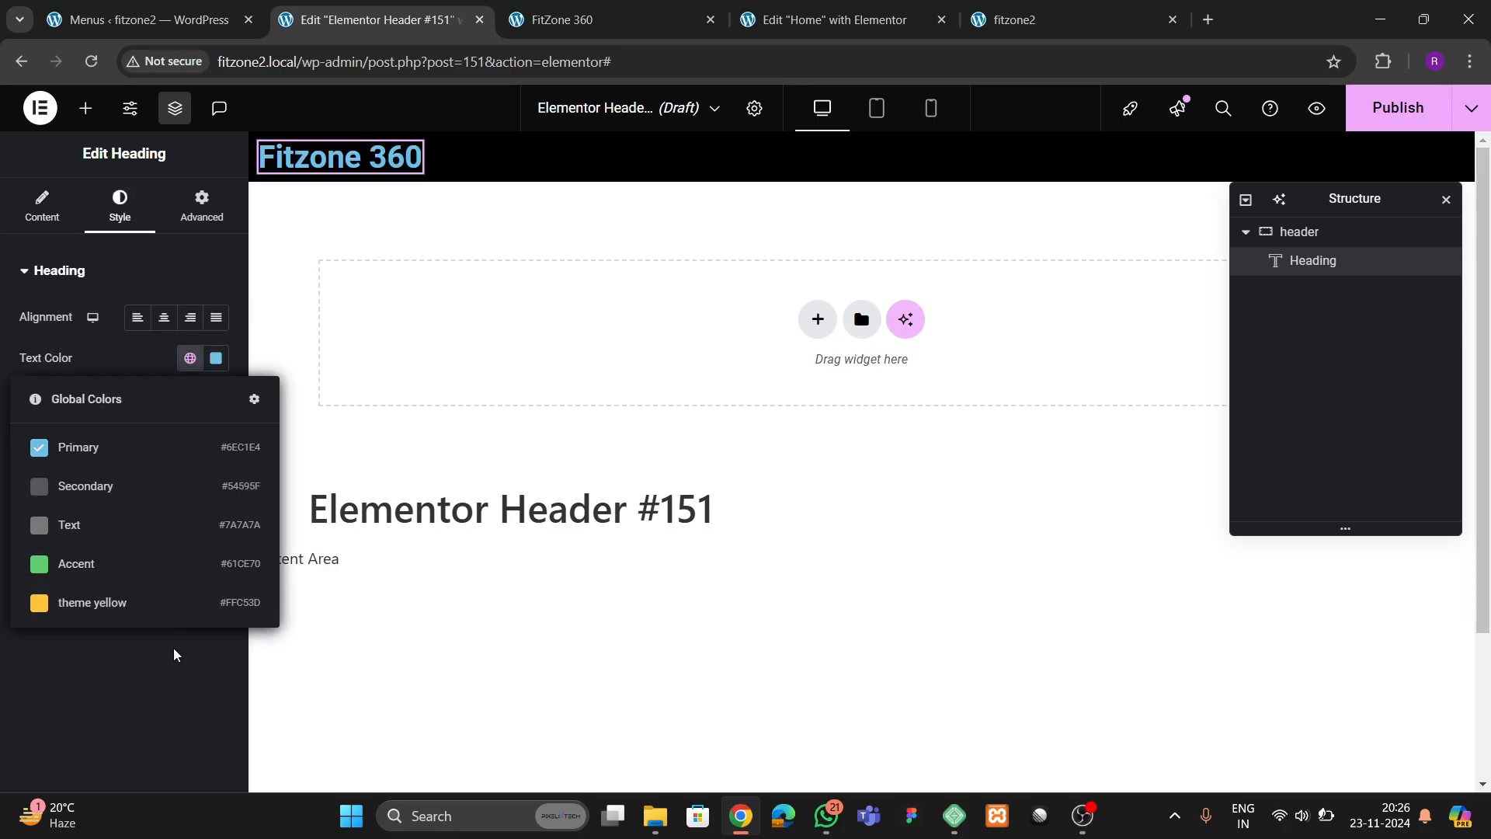
pyautogui.click(43, 208)
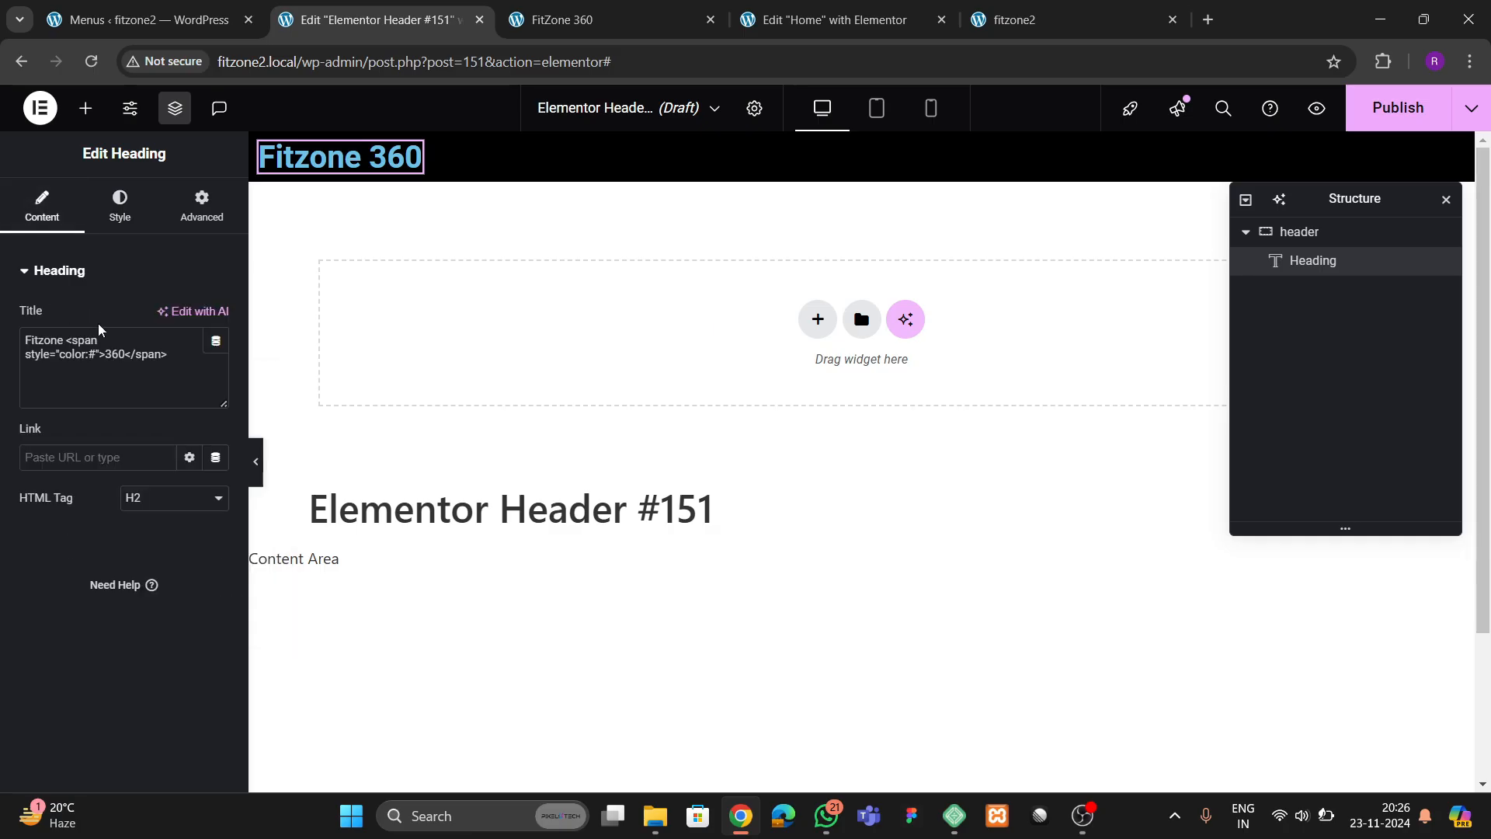
pyautogui.click(99, 355)
pyautogui.write('ffc')
pyautogui.write('53d;')
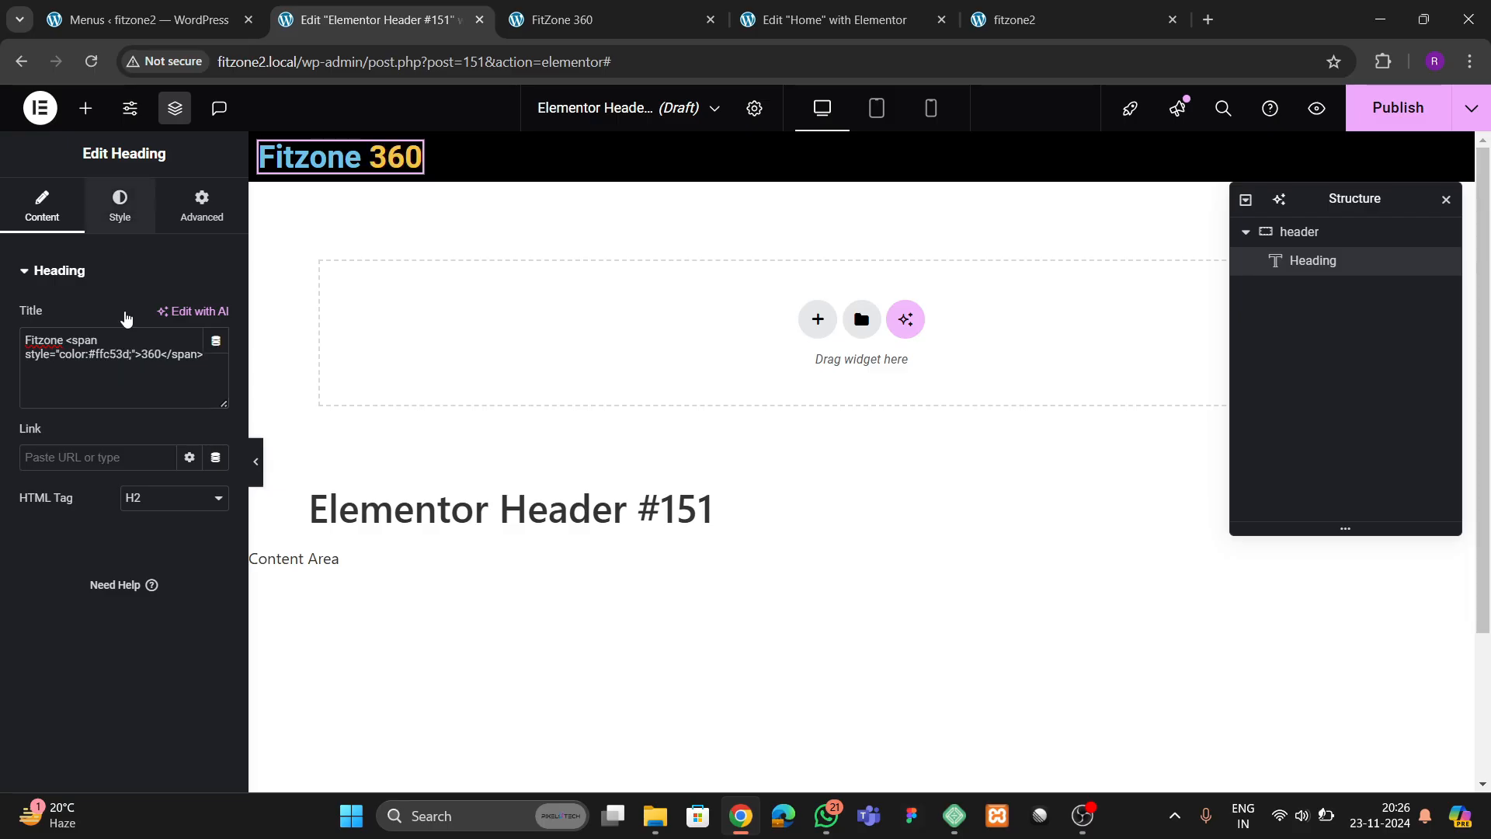
# Set the heading's text color to white, #FEFFFF
pyautogui.click(119, 206)
pyautogui.click(216, 358)
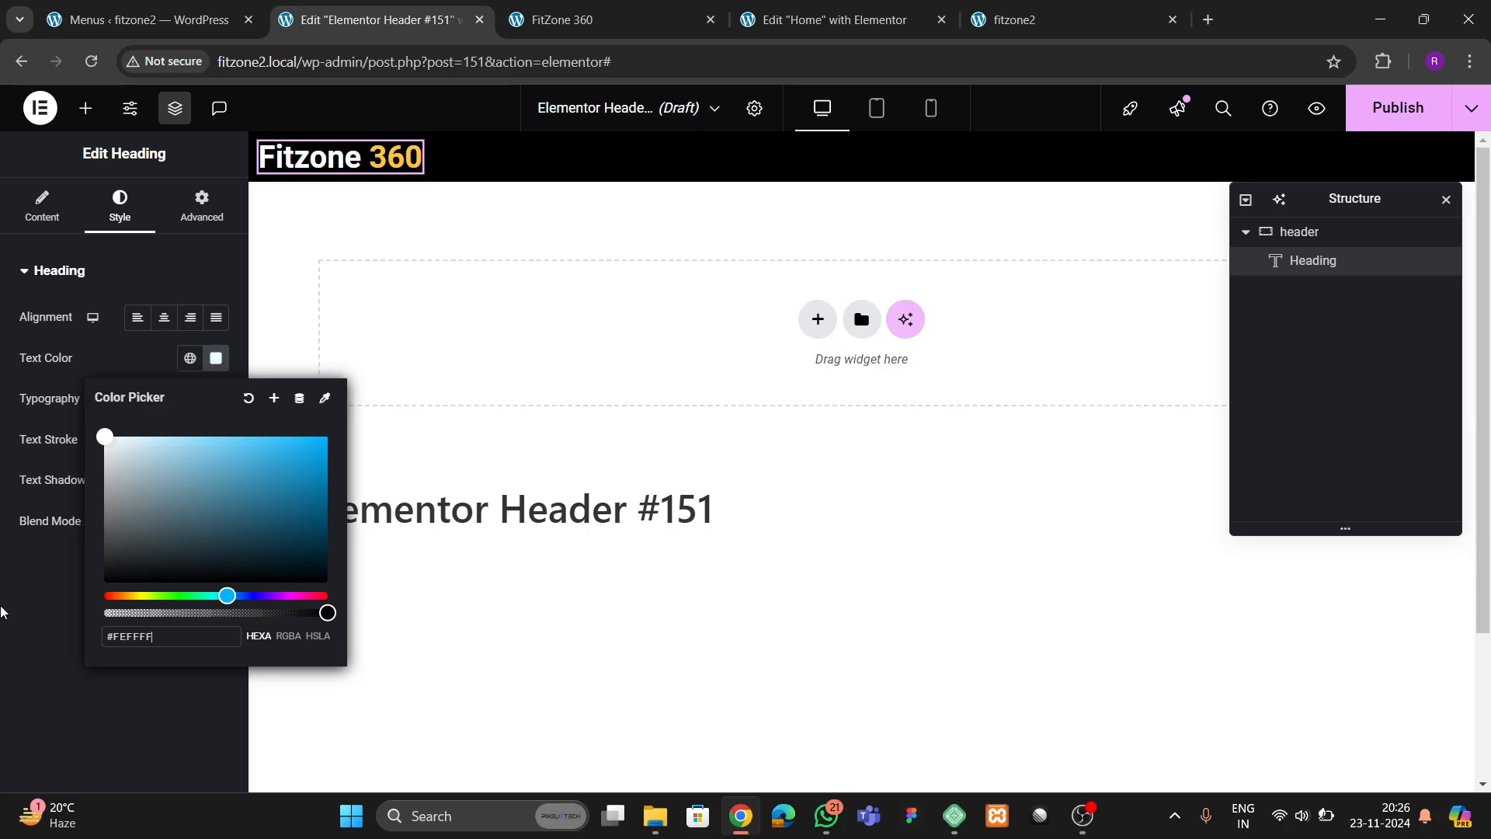
pyautogui.click(2, 611)
# Set the heading's typography to Poppins at 36 px with 700 (Bold) weight
pyautogui.click(216, 398)
pyautogui.click(164, 490)
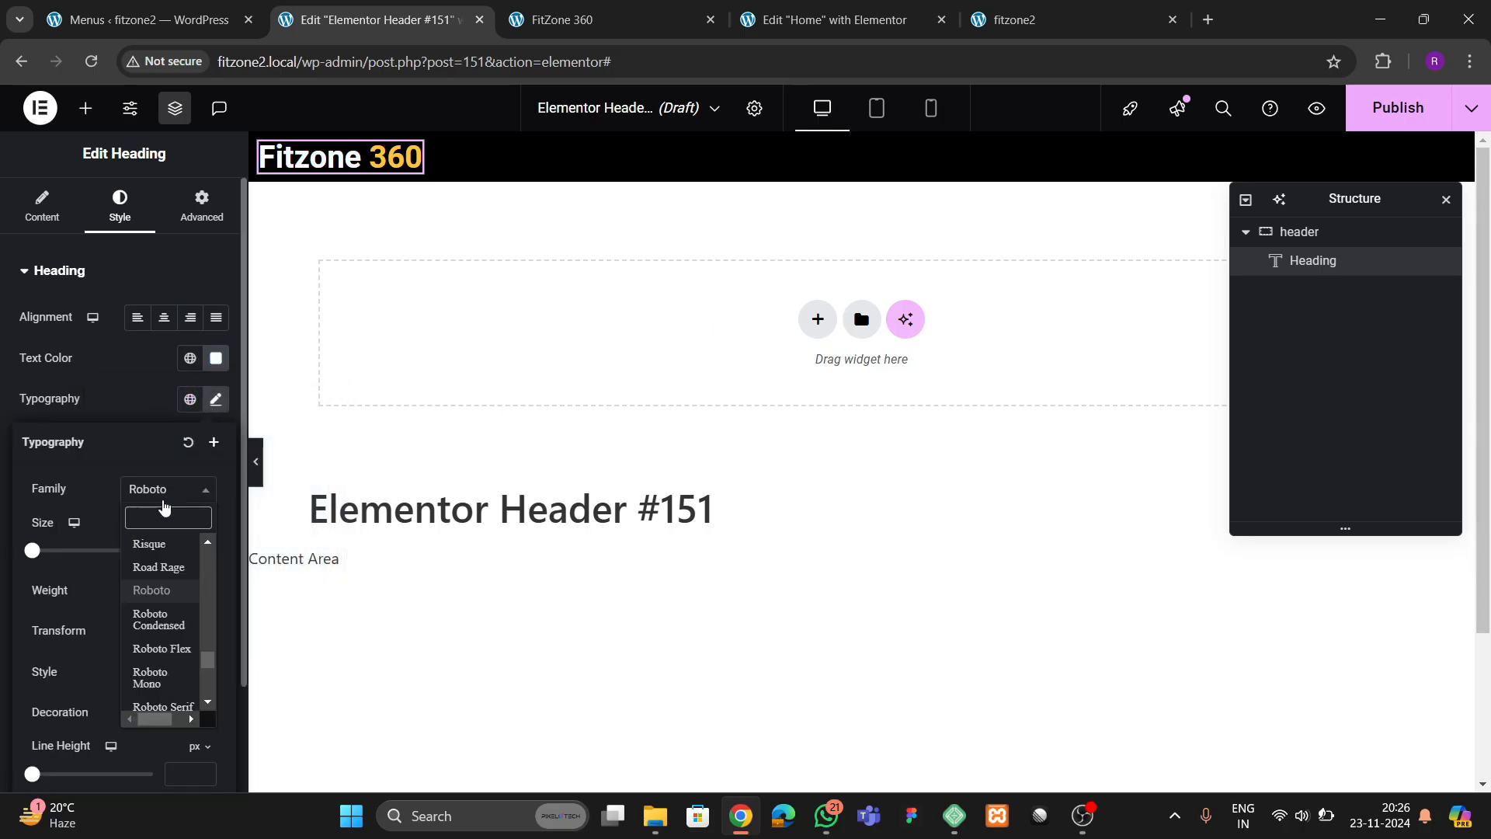
pyautogui.write('poppin')
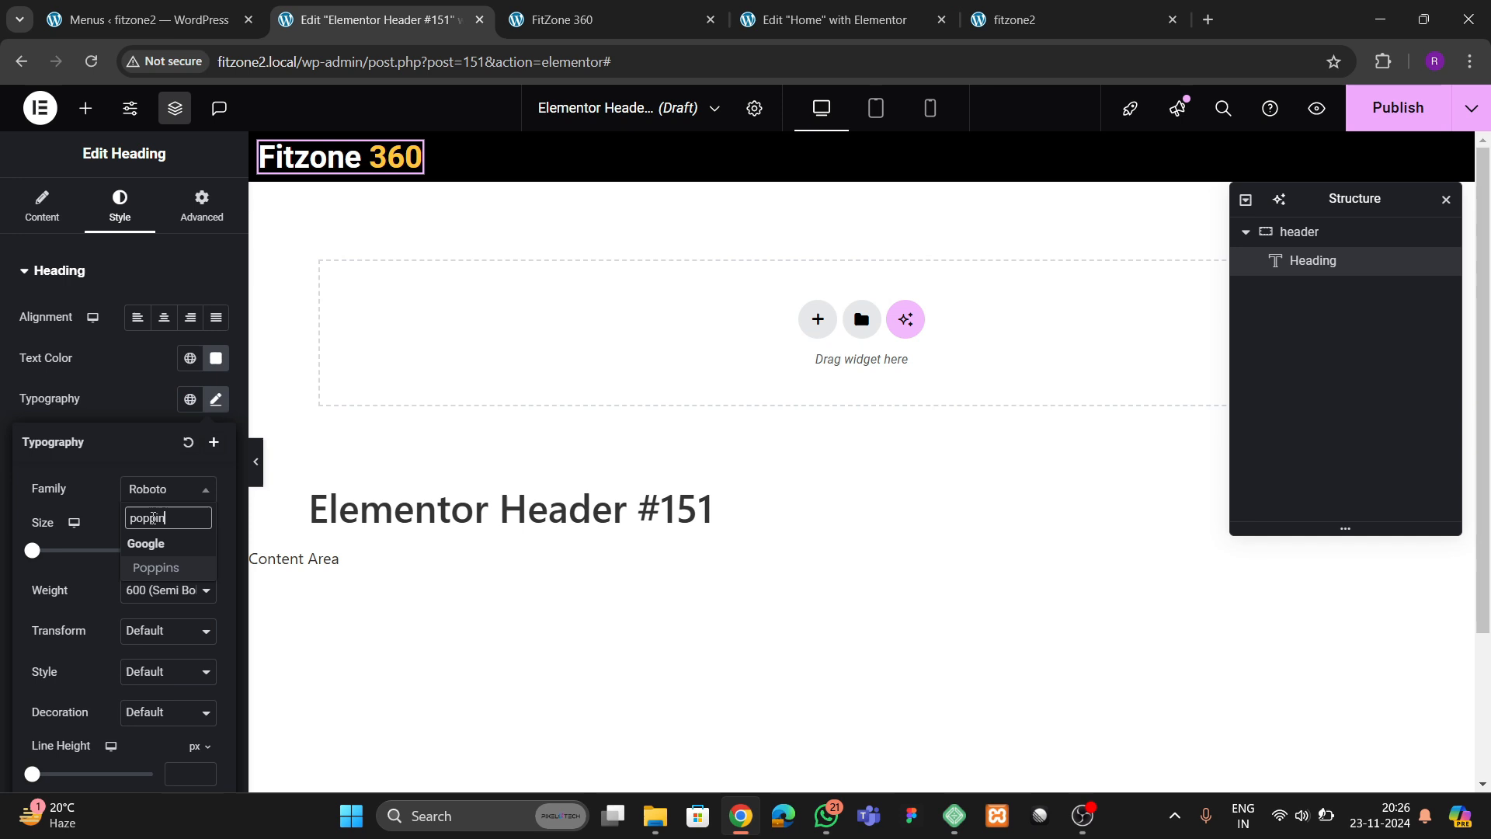
pyautogui.press('Return')
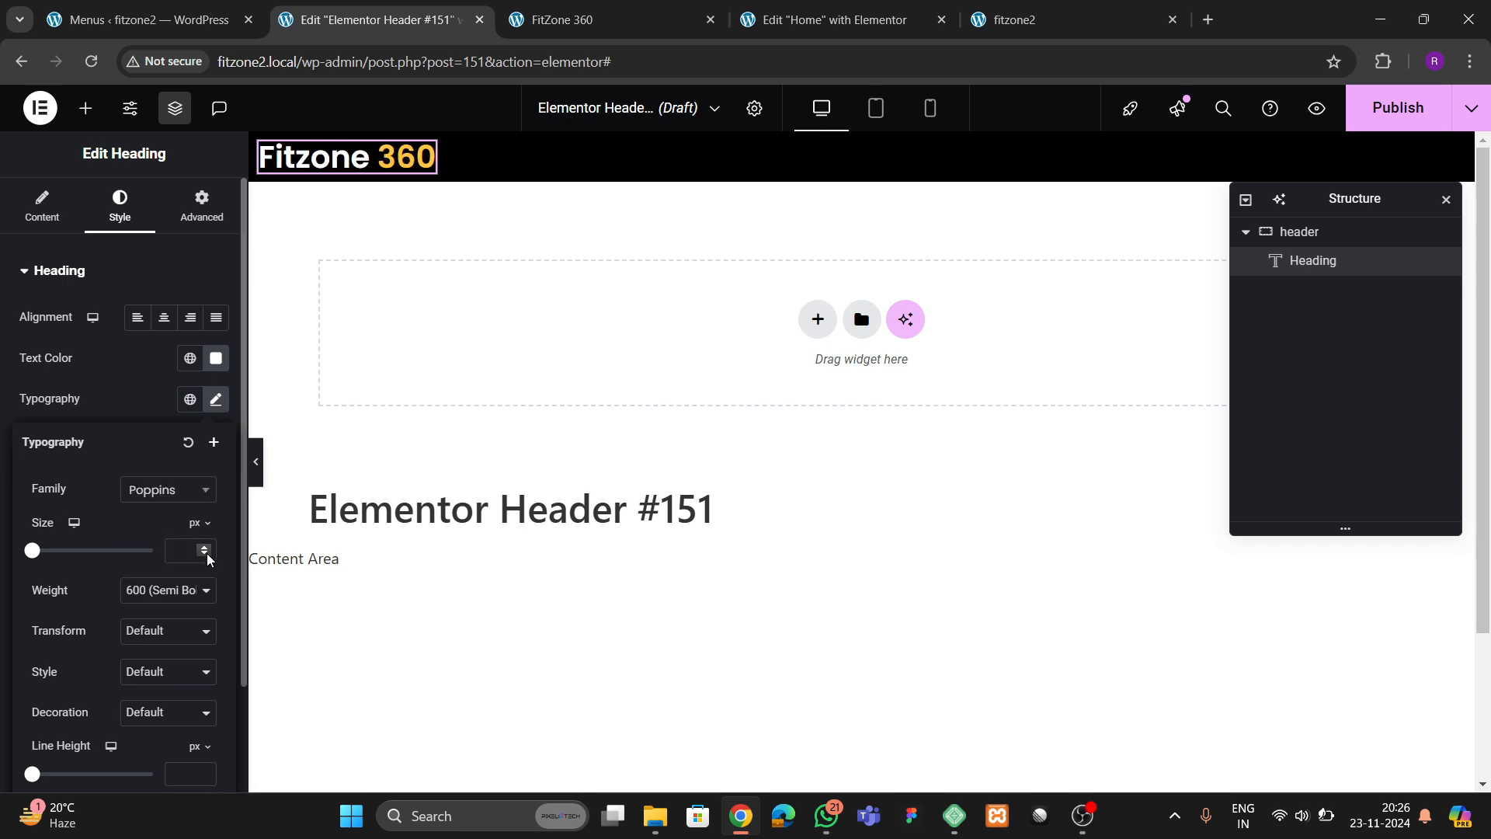
pyautogui.moveTo(208, 549); pyautogui.dragTo(207, 549)
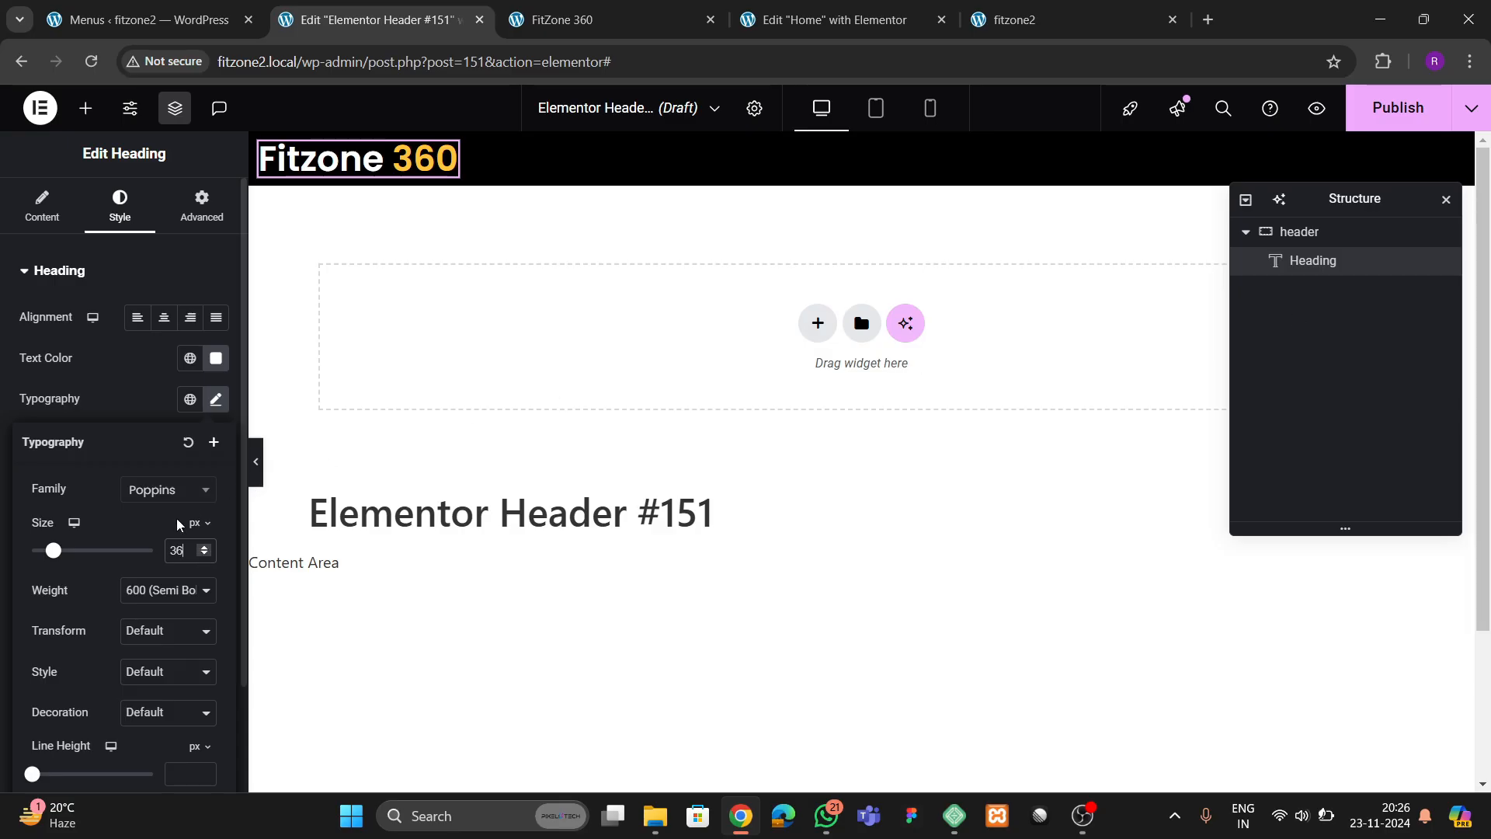
pyautogui.click(151, 590)
pyautogui.click(158, 455)
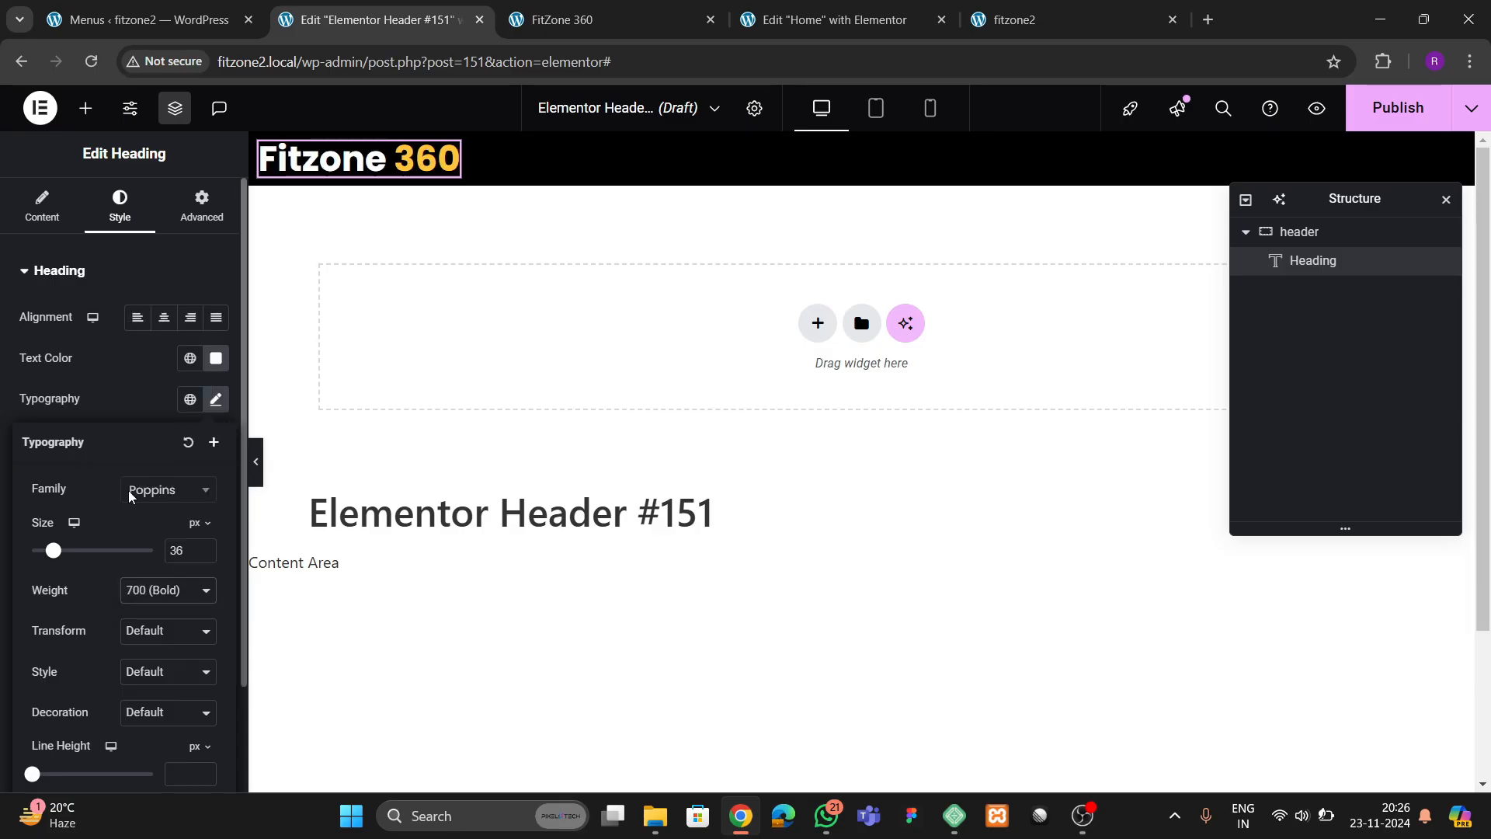
pyautogui.click(135, 400)
# Add font-style:italic; to the inline style of the span around "360" in the heading title
pyautogui.click(66, 220)
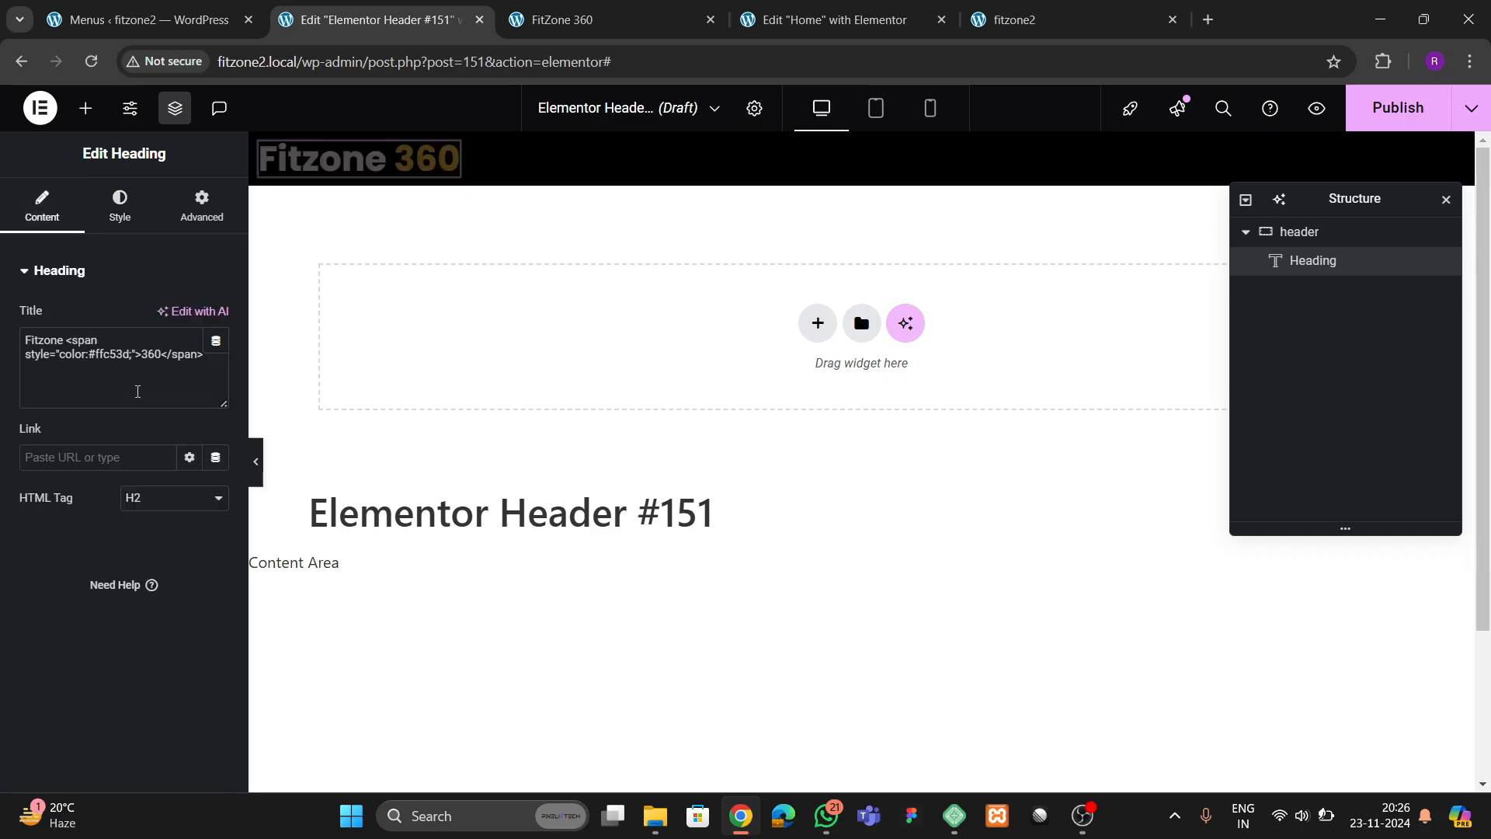
pyautogui.click(132, 359)
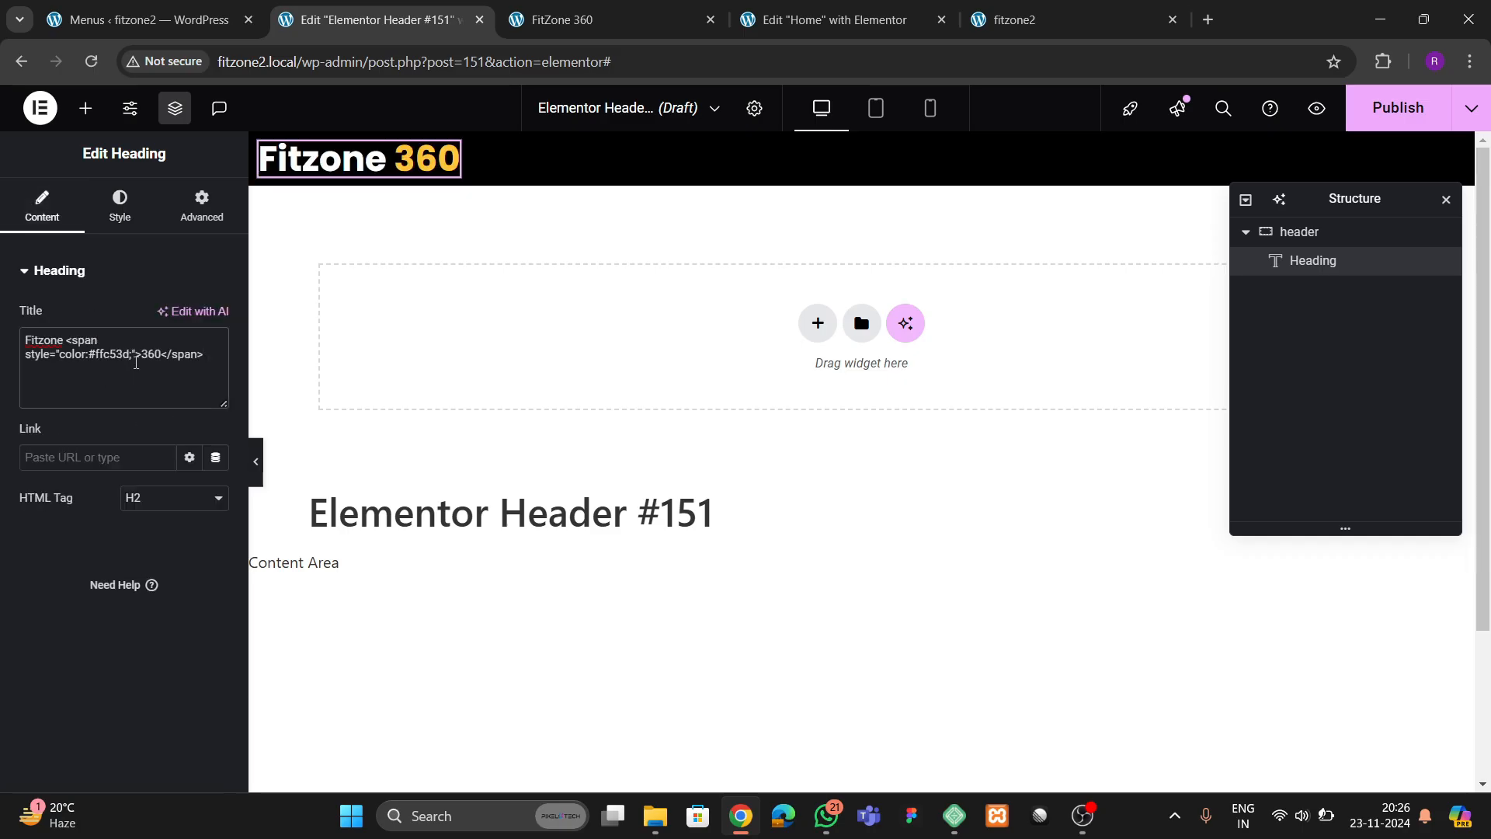
pyautogui.write('; font-style')
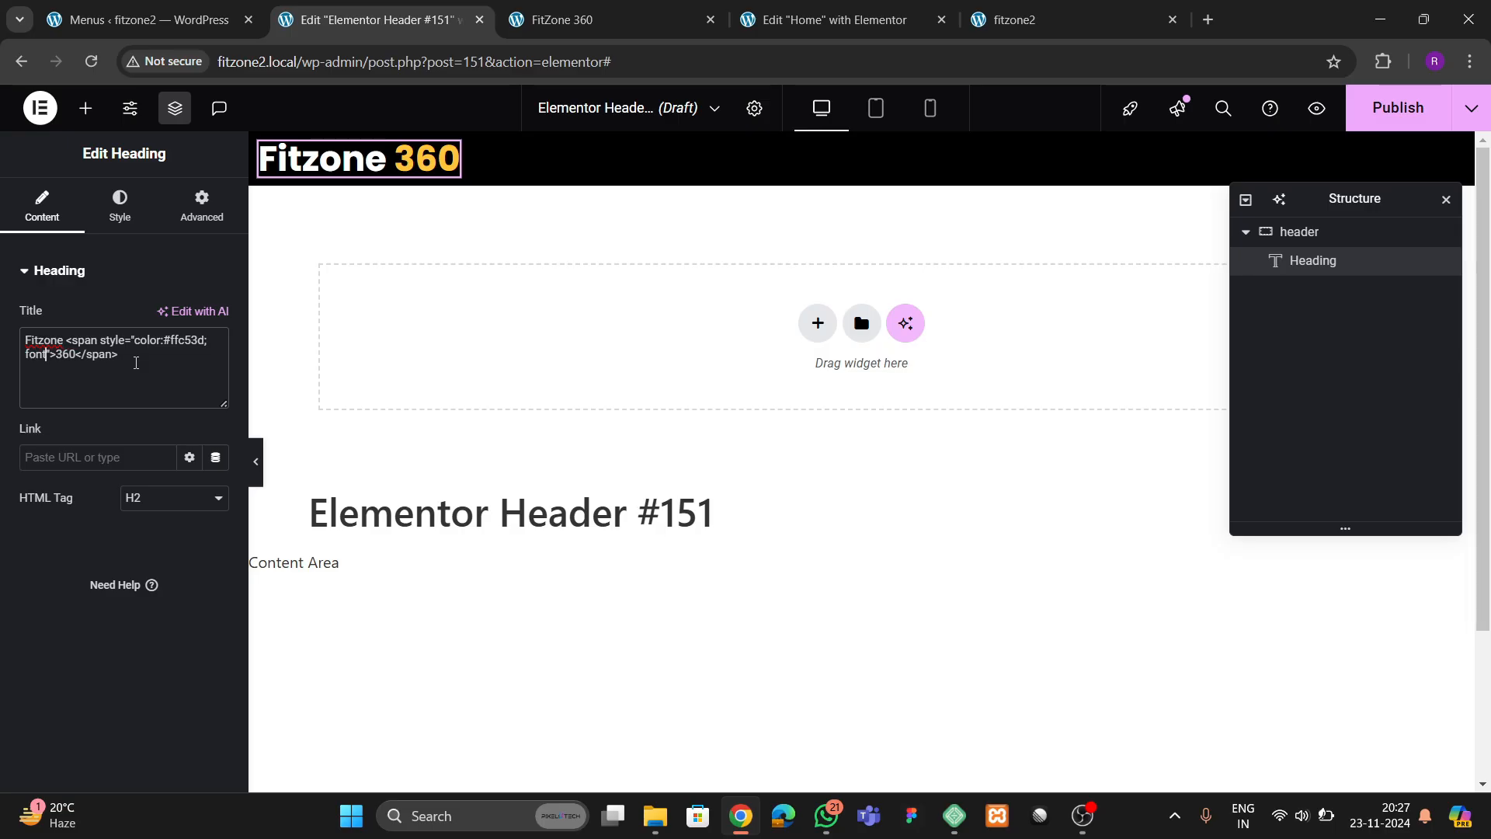
pyautogui.write(':italic;')
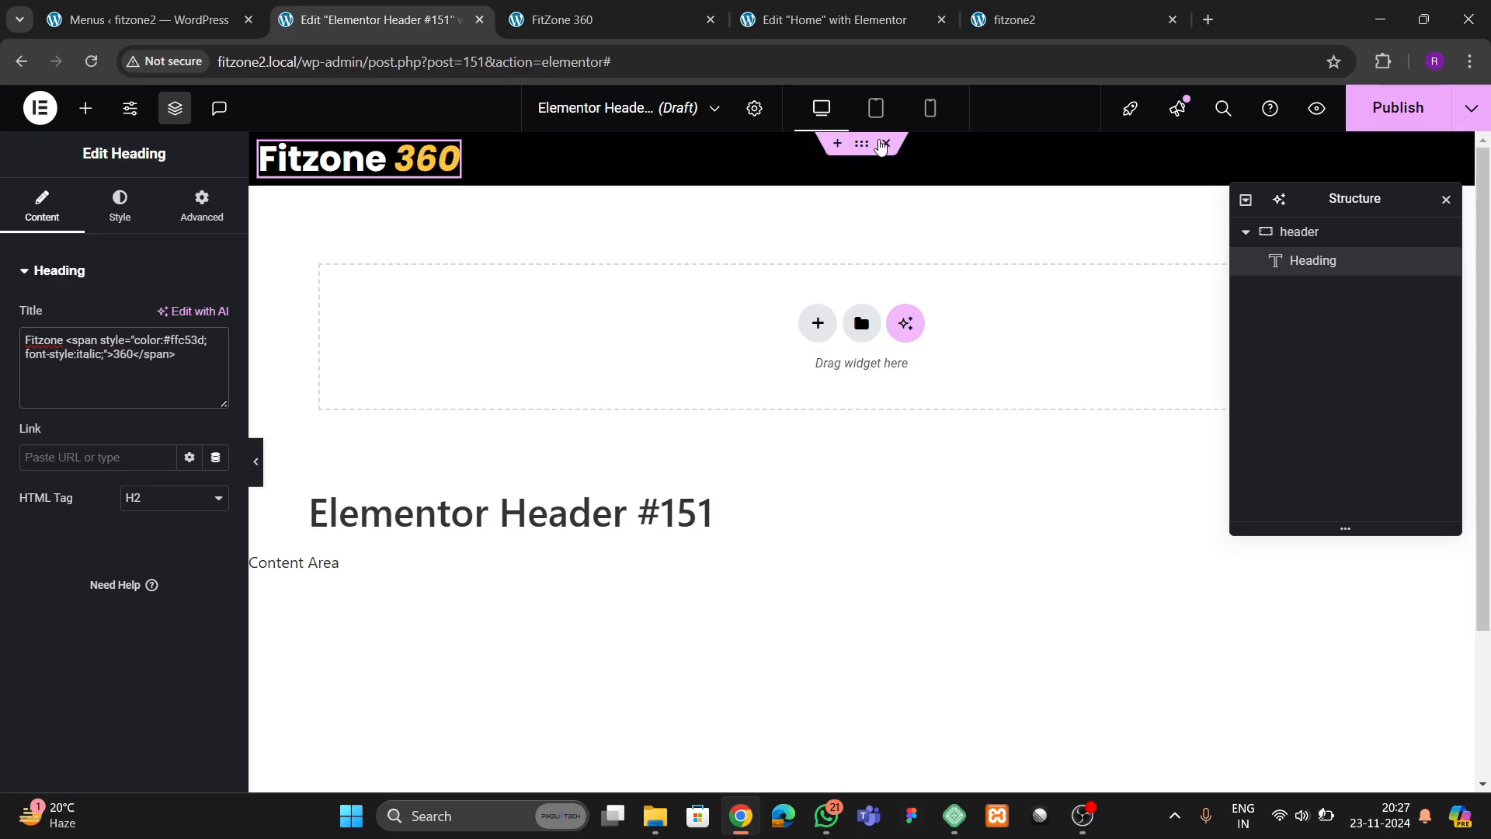
# Add a WordPress Menu widget to the header container after the heading
pyautogui.click(85, 107)
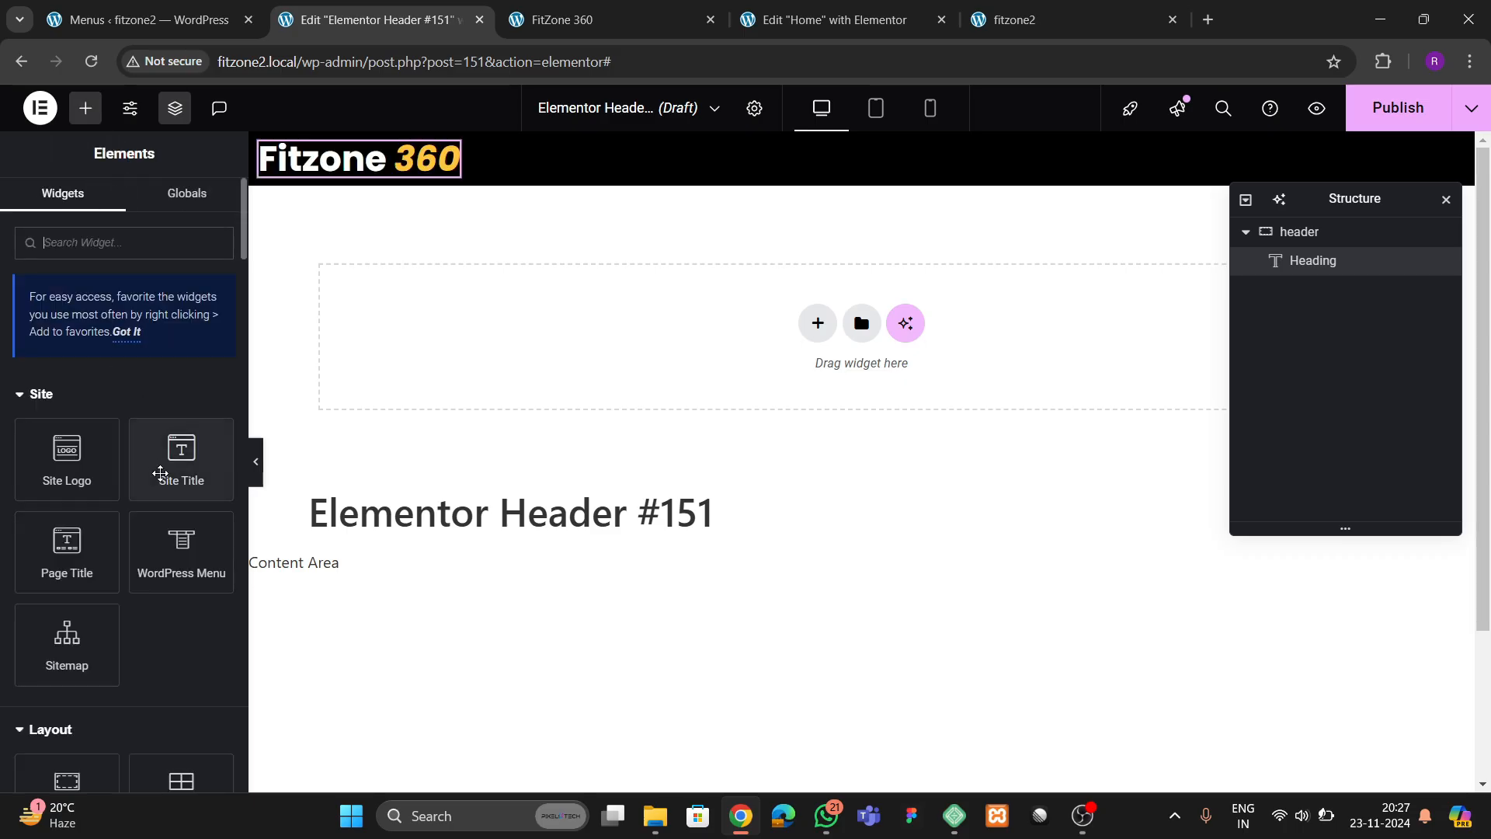
pyautogui.scroll(-3, 156, 450)
pyautogui.moveTo(181, 357); pyautogui.dragTo(453, 162)
pyautogui.moveTo(458, 163); pyautogui.dragTo(398, 175)
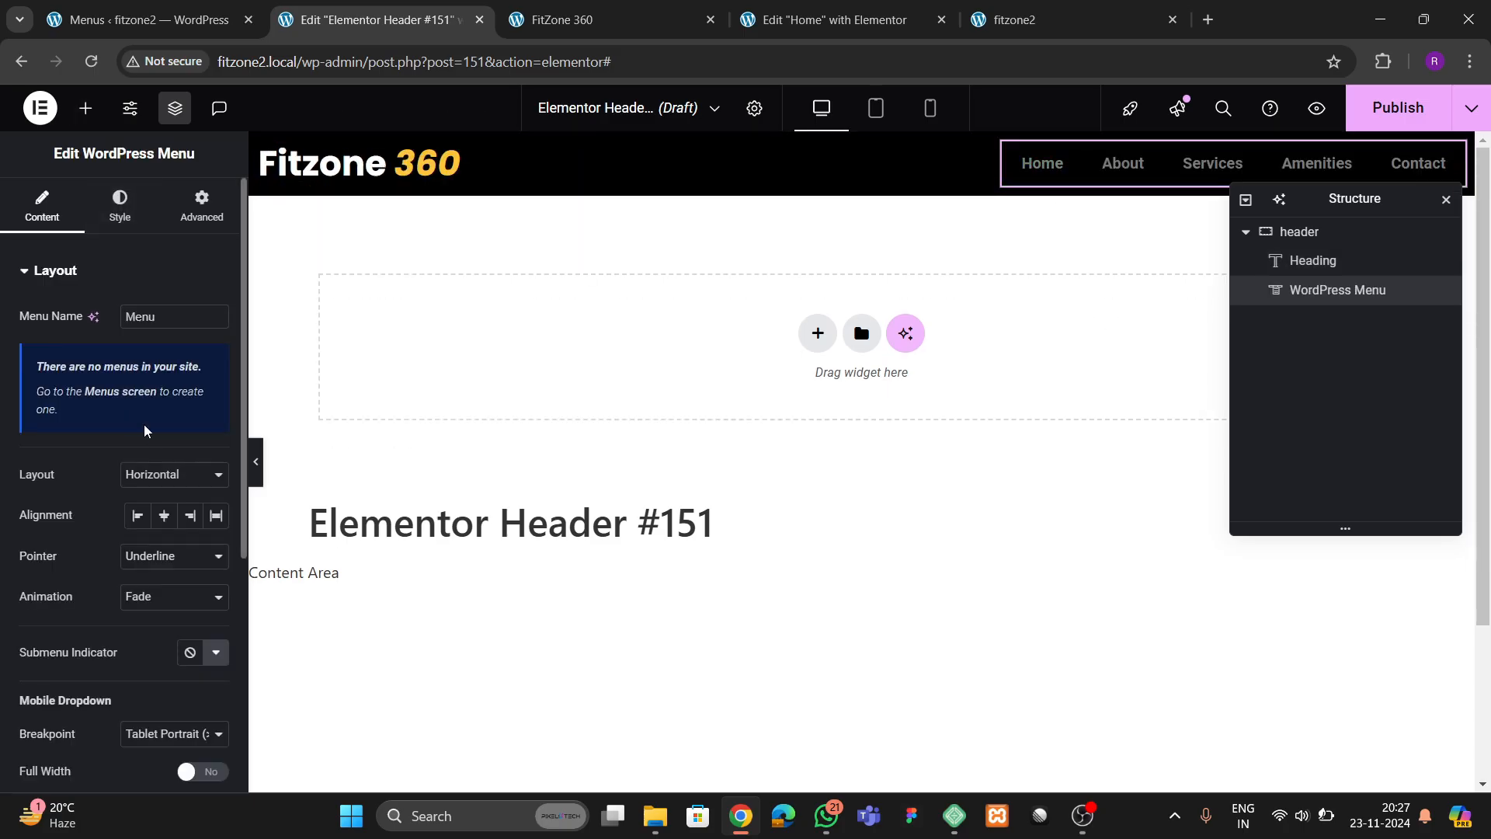
# Give the menu a Background pointer with Sweep Right animation and set the space between its items to 20 px
pyautogui.scroll(-4, 138, 491)
pyautogui.click(153, 270)
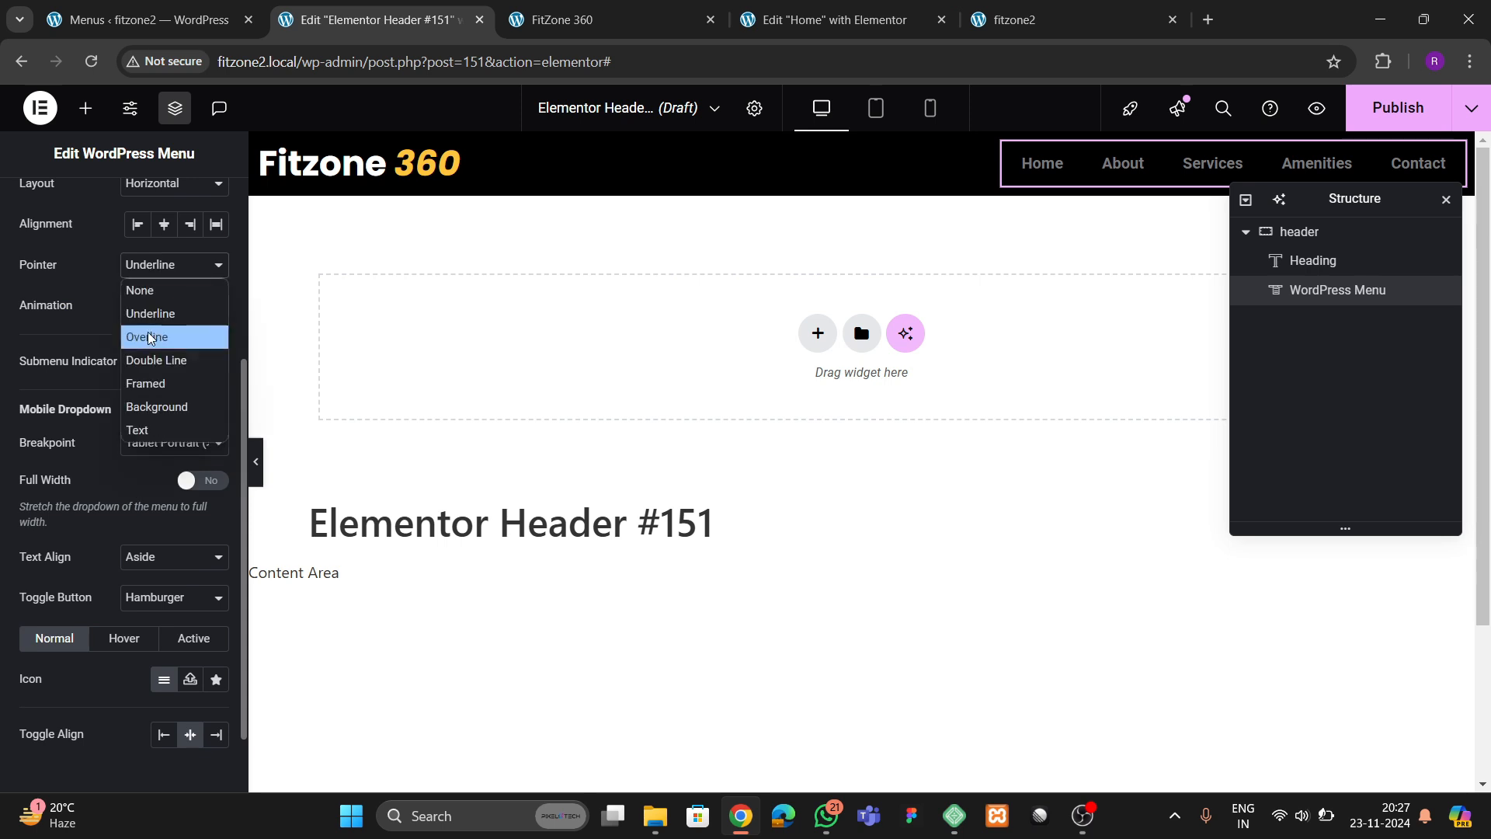
pyautogui.click(156, 406)
pyautogui.click(142, 311)
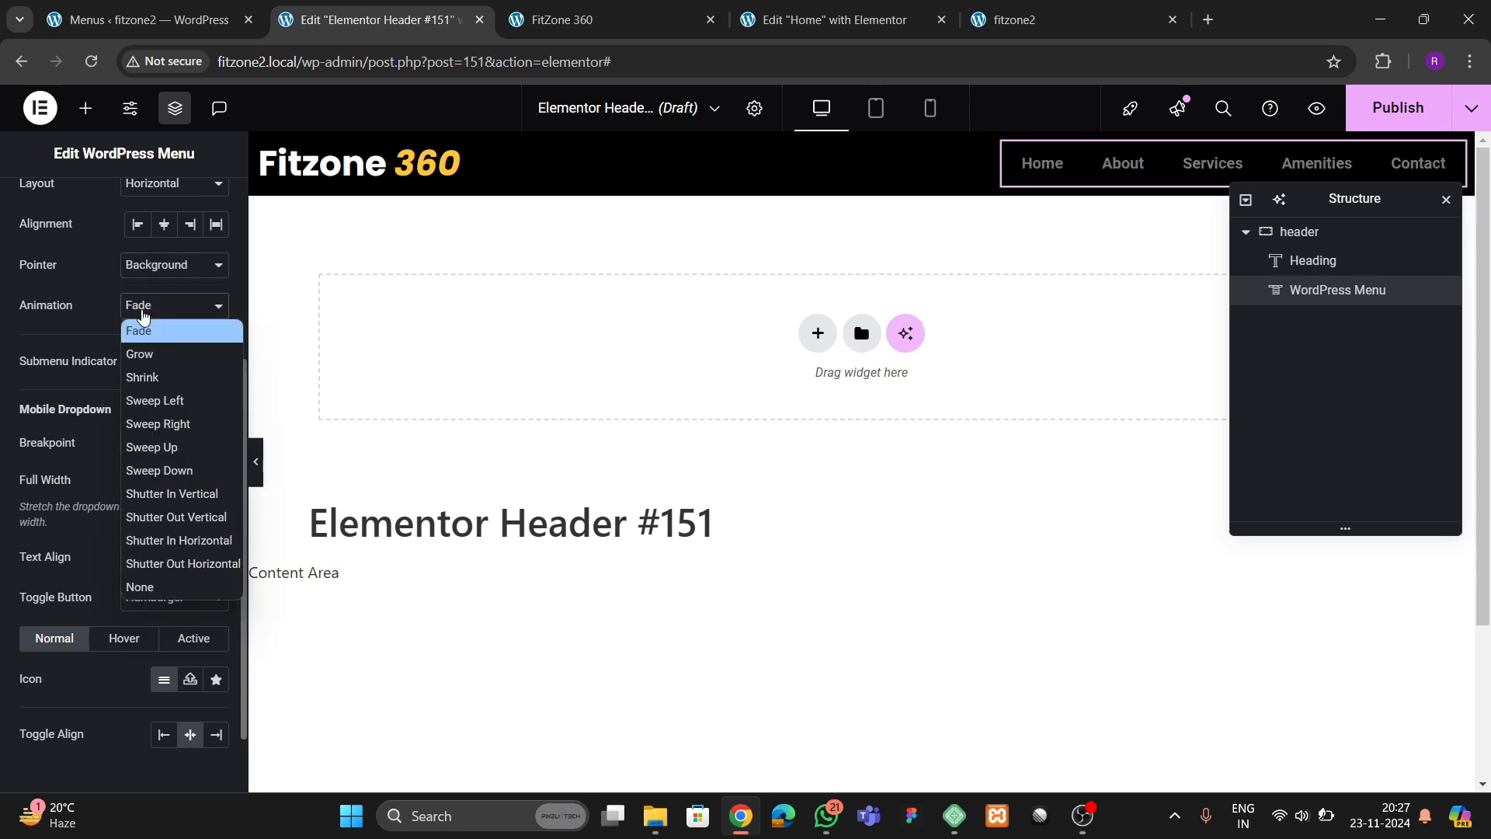
pyautogui.click(158, 424)
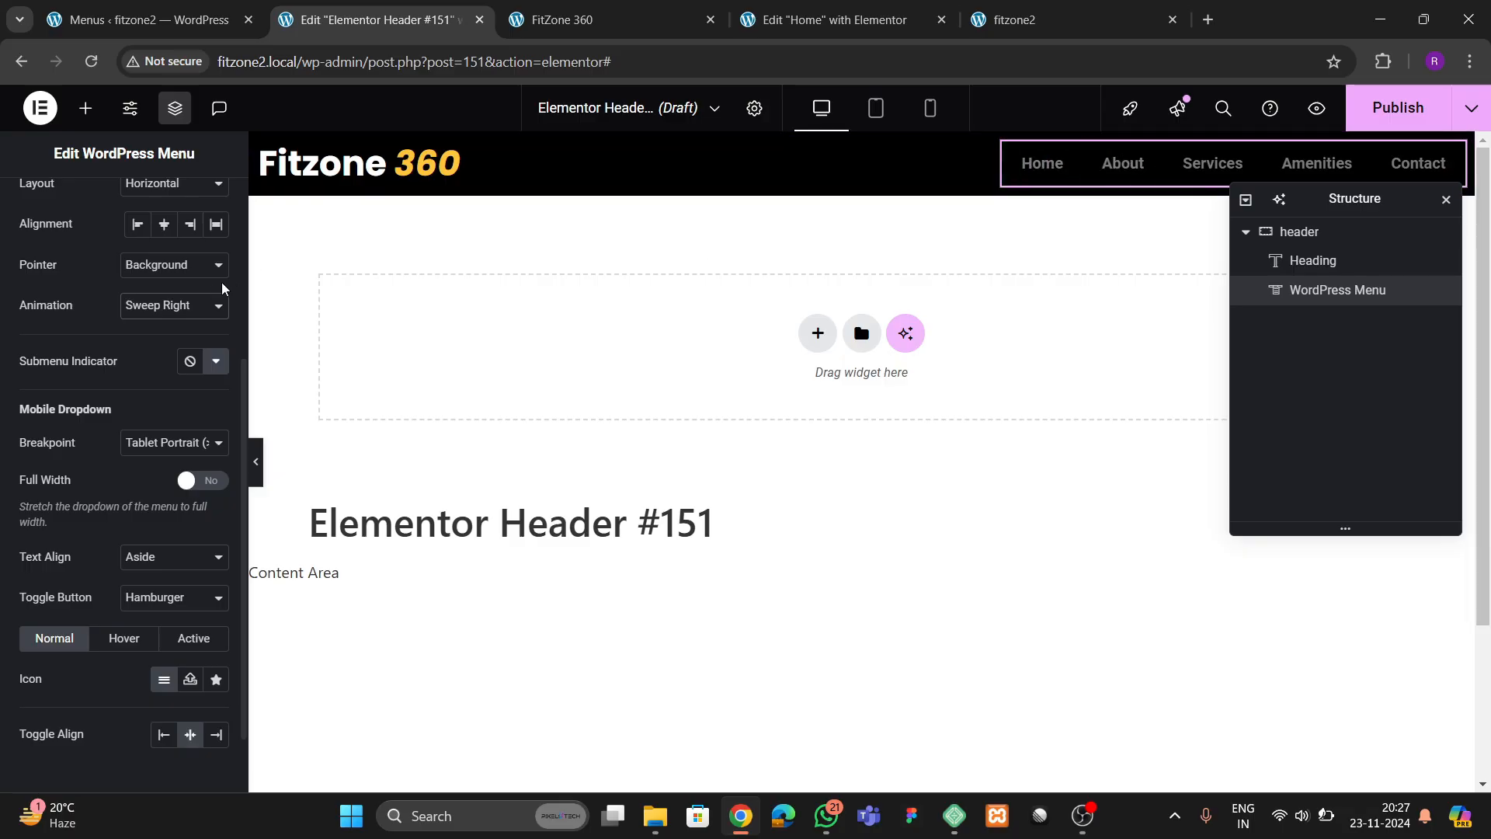
pyautogui.scroll(5, 140, 293)
pyautogui.click(120, 206)
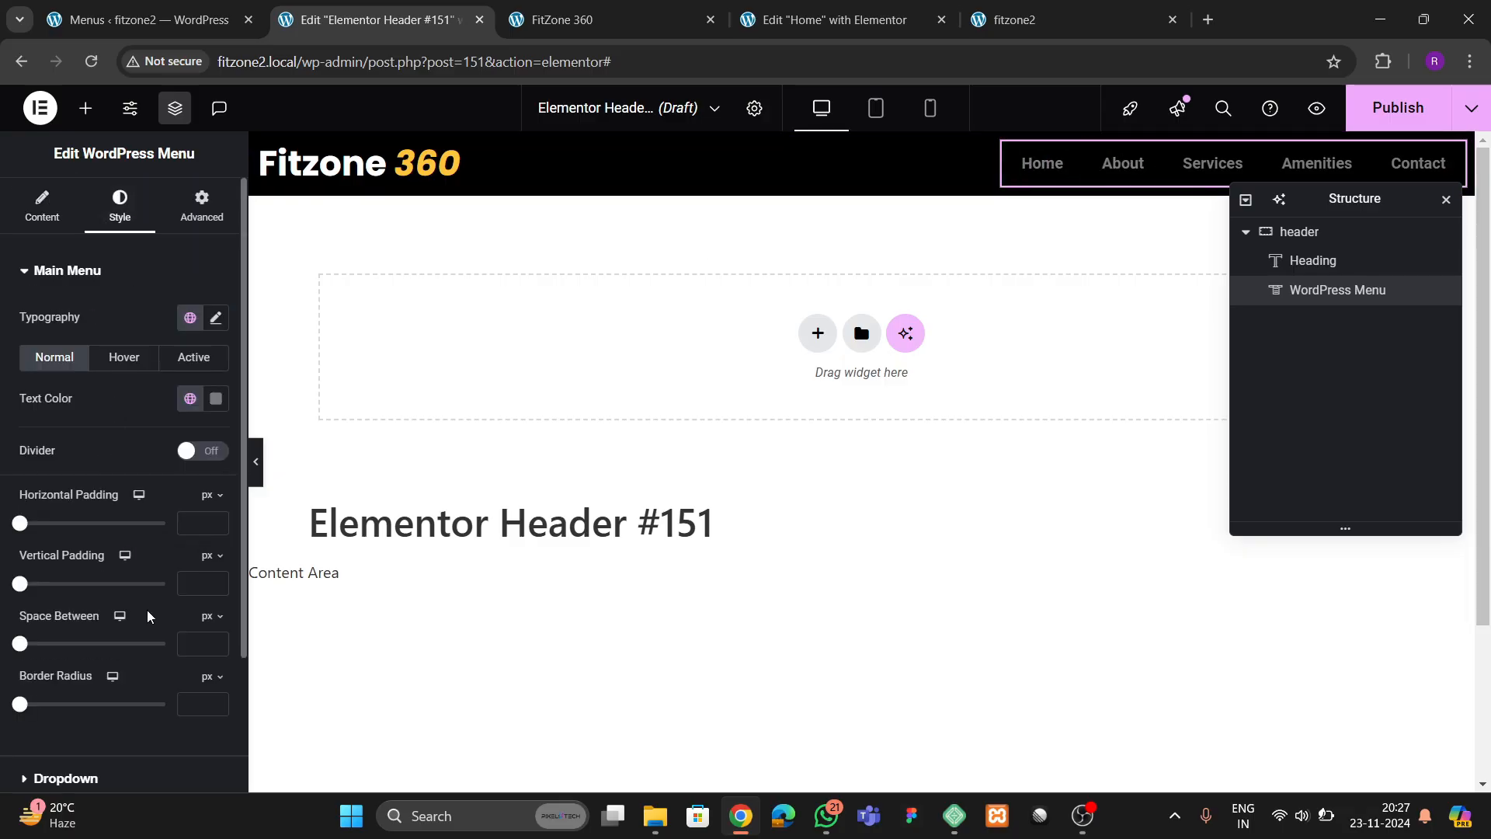
pyautogui.write('20')
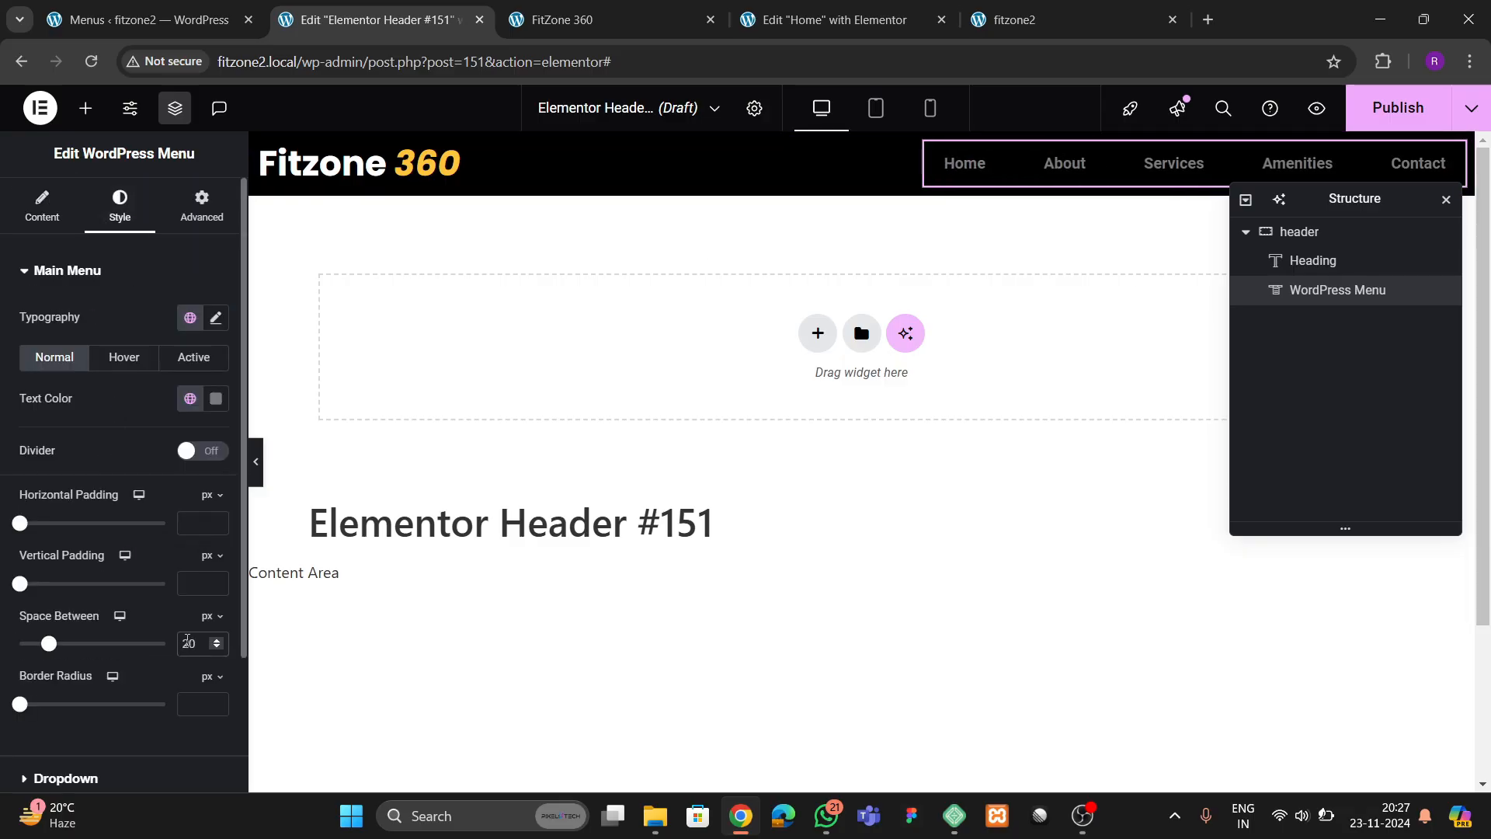
# Set the menu's typography to Poppins with Uppercase transform, stepping the font size down from 15 px to just below 14 px
pyautogui.click(216, 318)
pyautogui.click(163, 408)
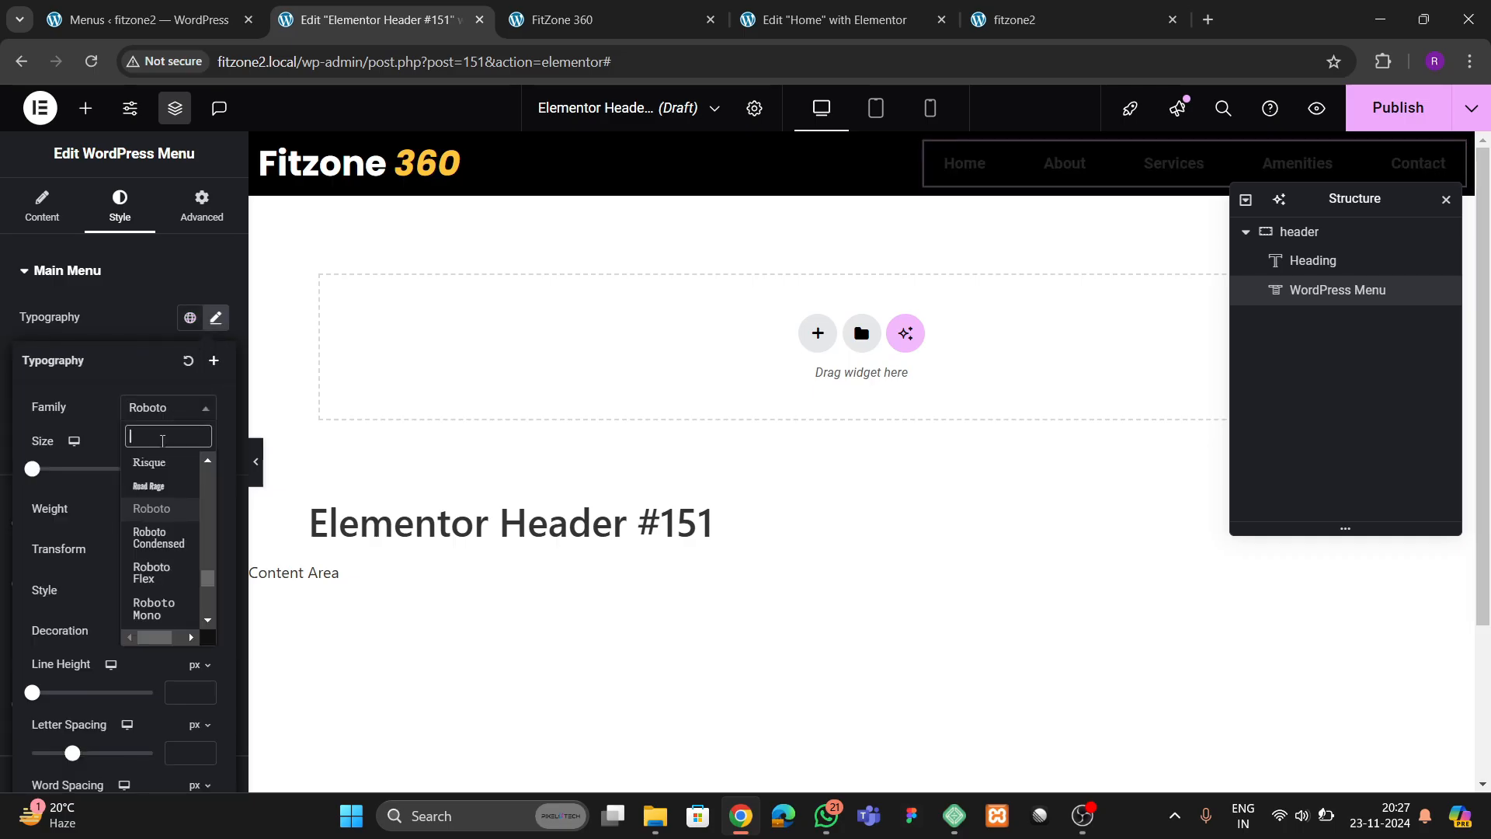
pyautogui.write('poppins')
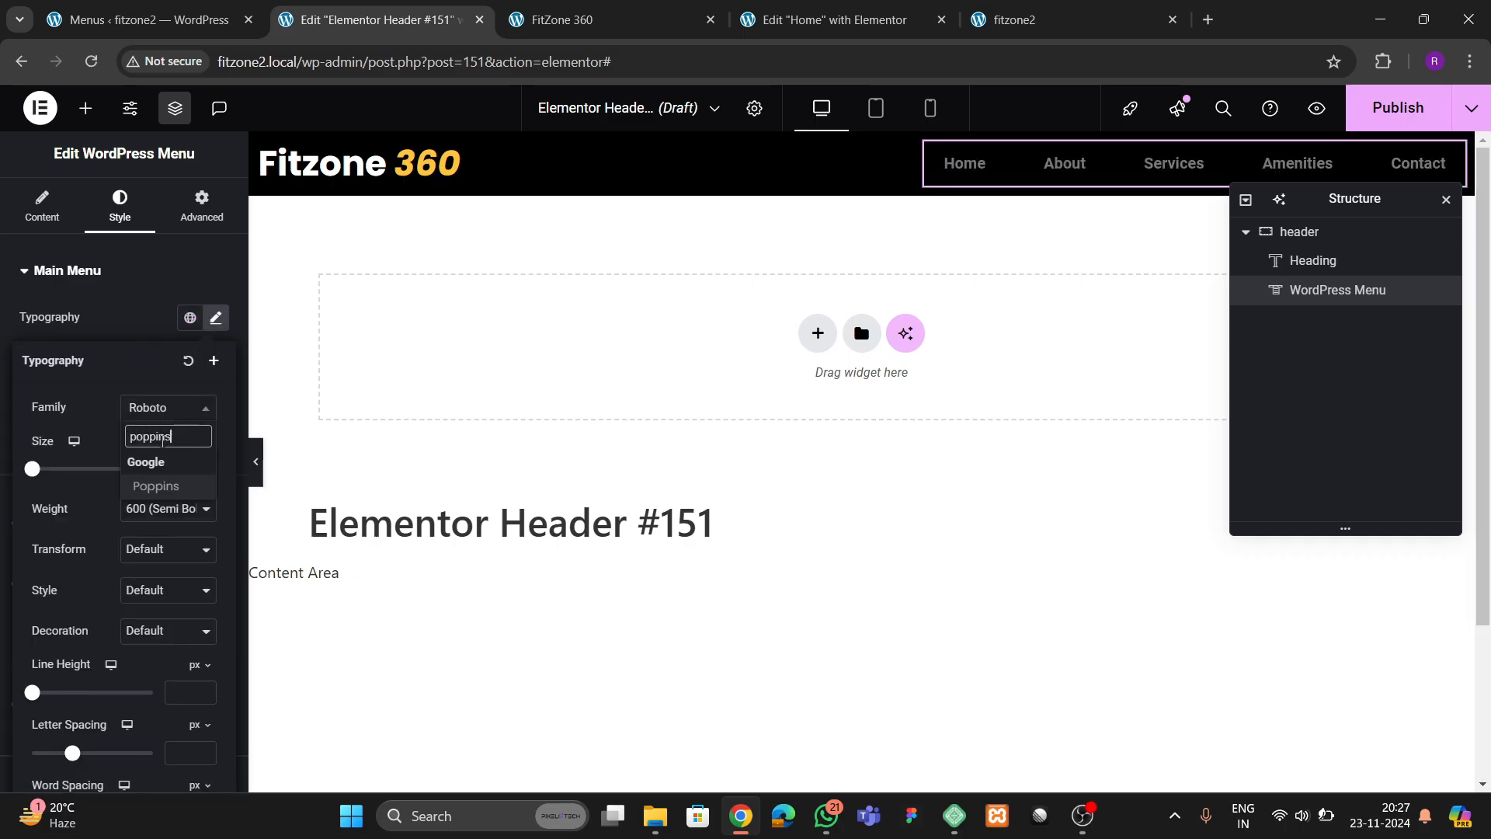
pyautogui.press('Return')
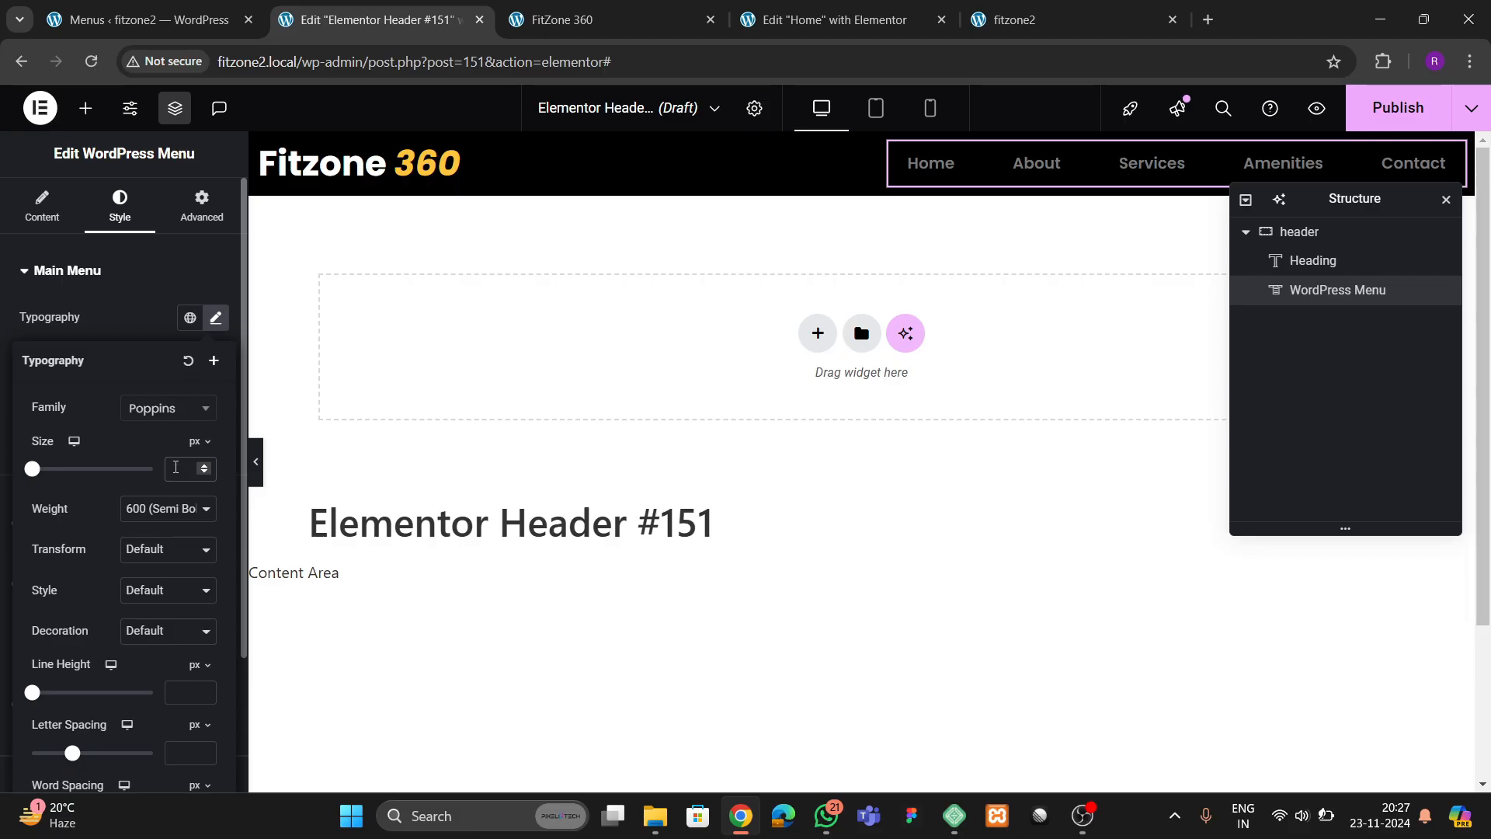
pyautogui.write('15')
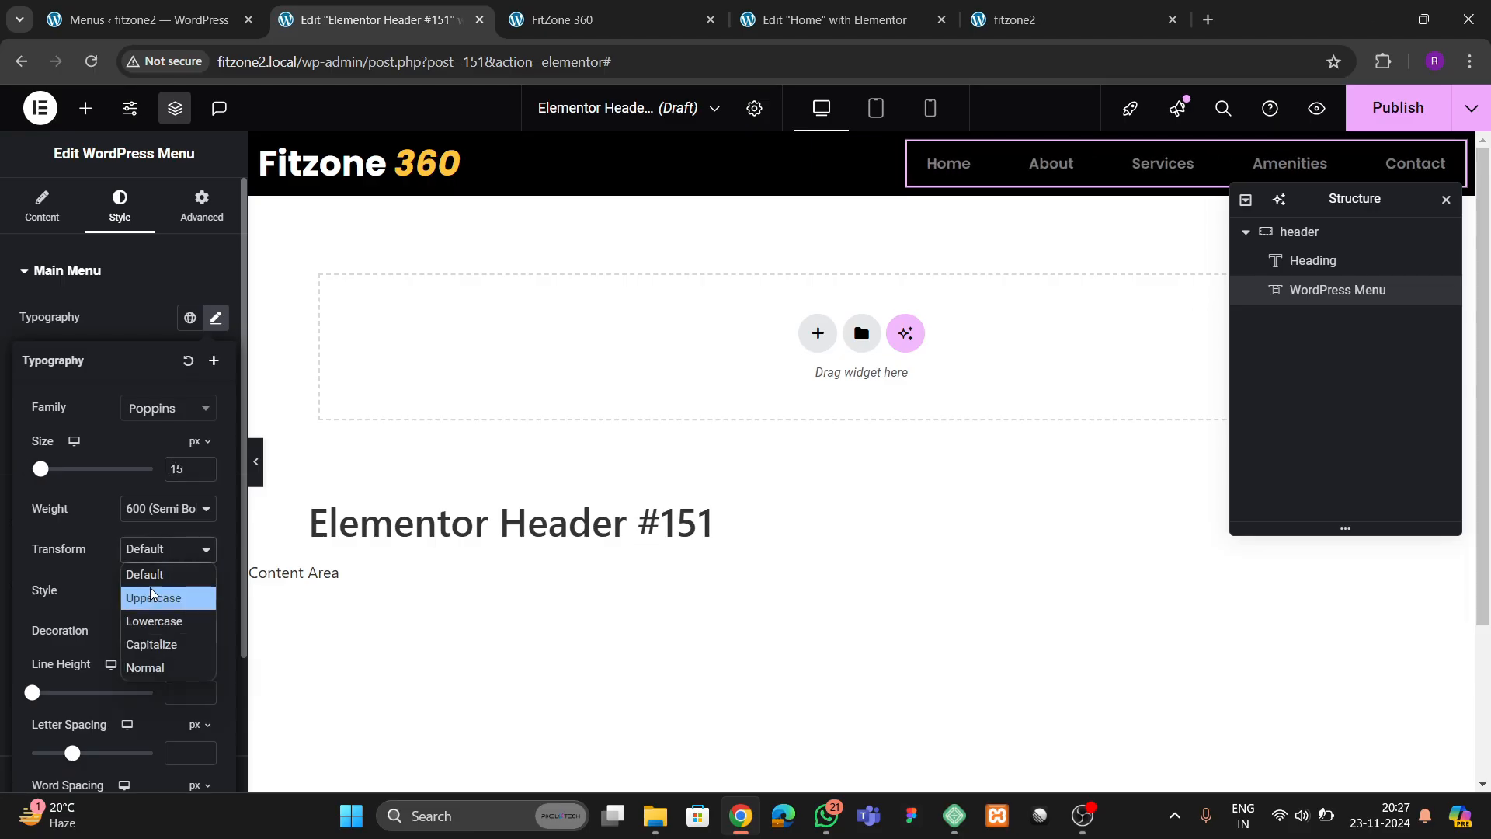
pyautogui.click(150, 594)
pyautogui.click(202, 474)
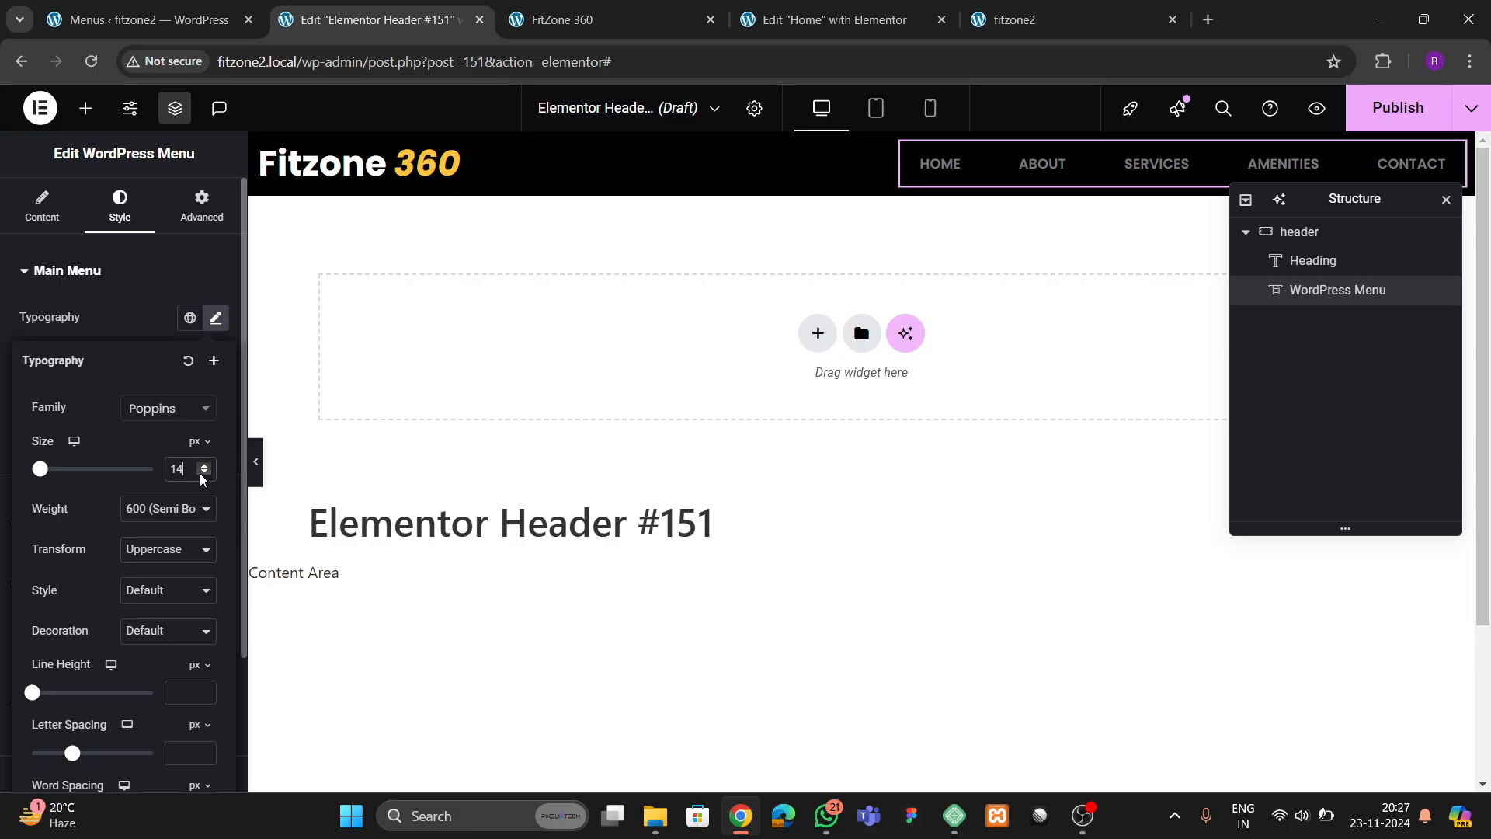
pyautogui.click(202, 474)
pyautogui.click(150, 312)
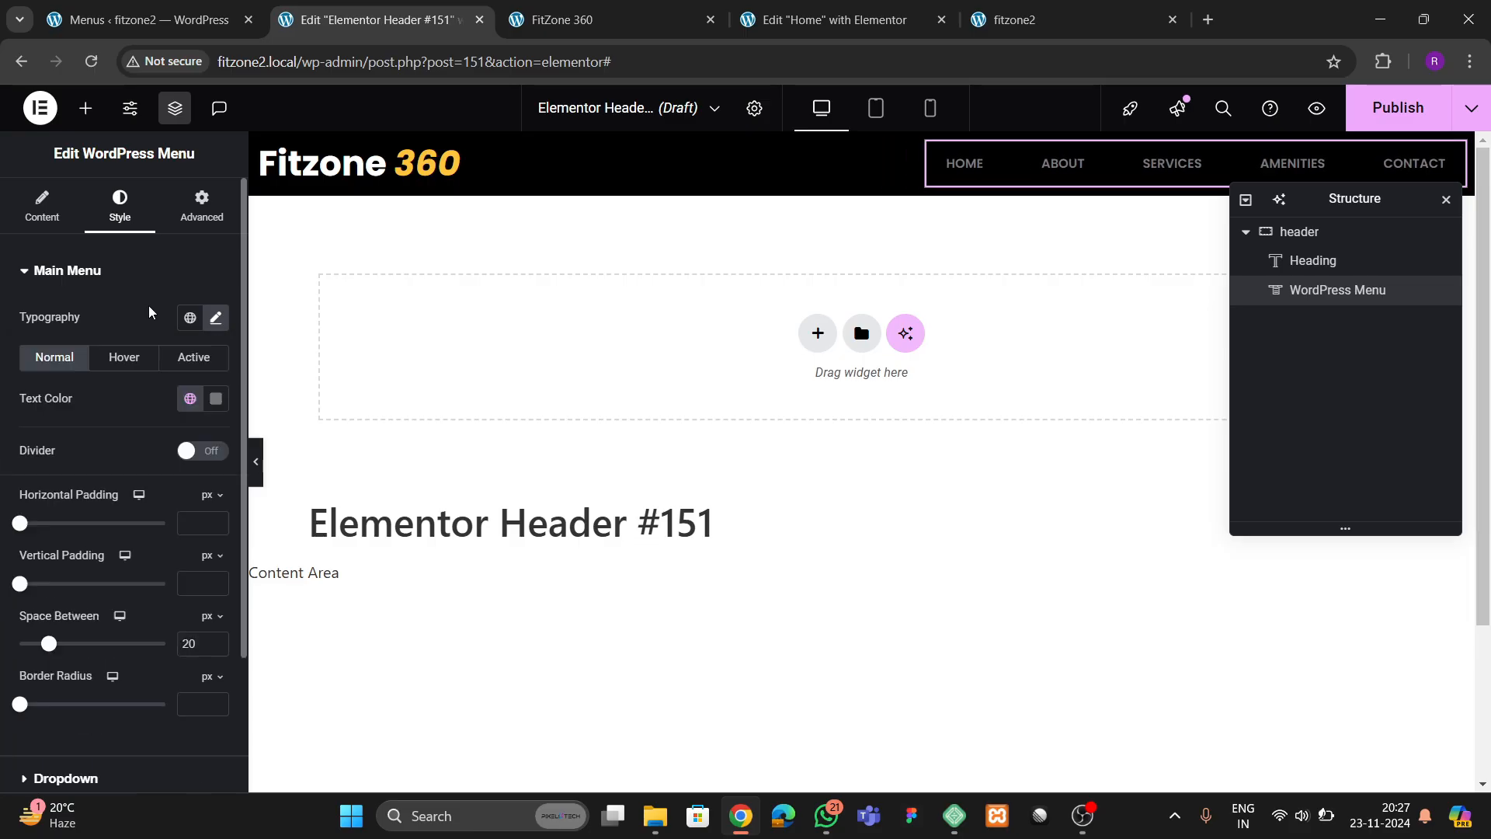
# Set the menu's normal text color to white, #FFFFFF, and its font size to 14 px
pyautogui.click(225, 406)
pyautogui.write('#FFFFFF')
pyautogui.click(126, 403)
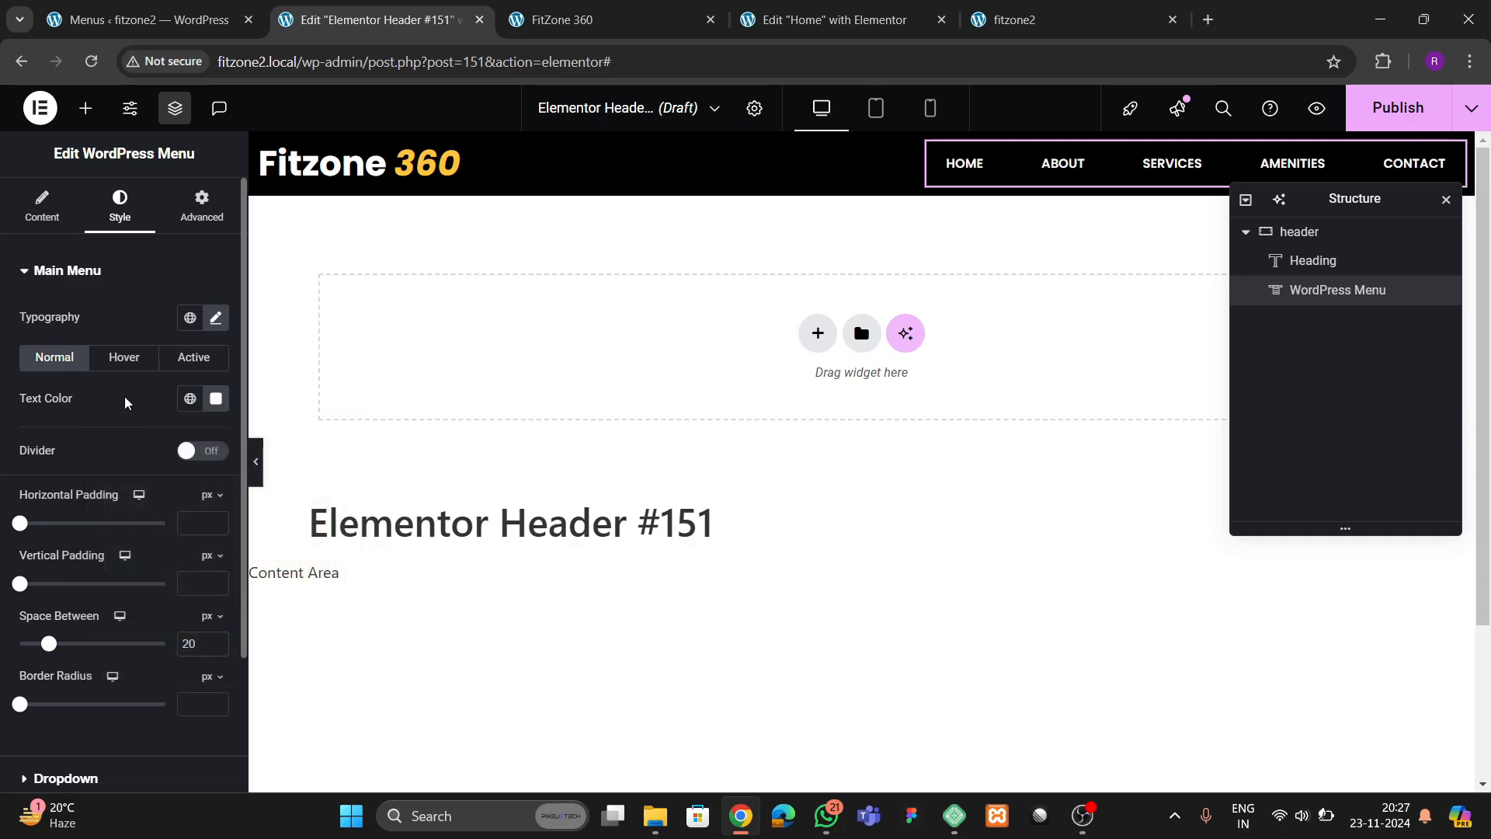
pyautogui.click(216, 319)
pyautogui.click(205, 466)
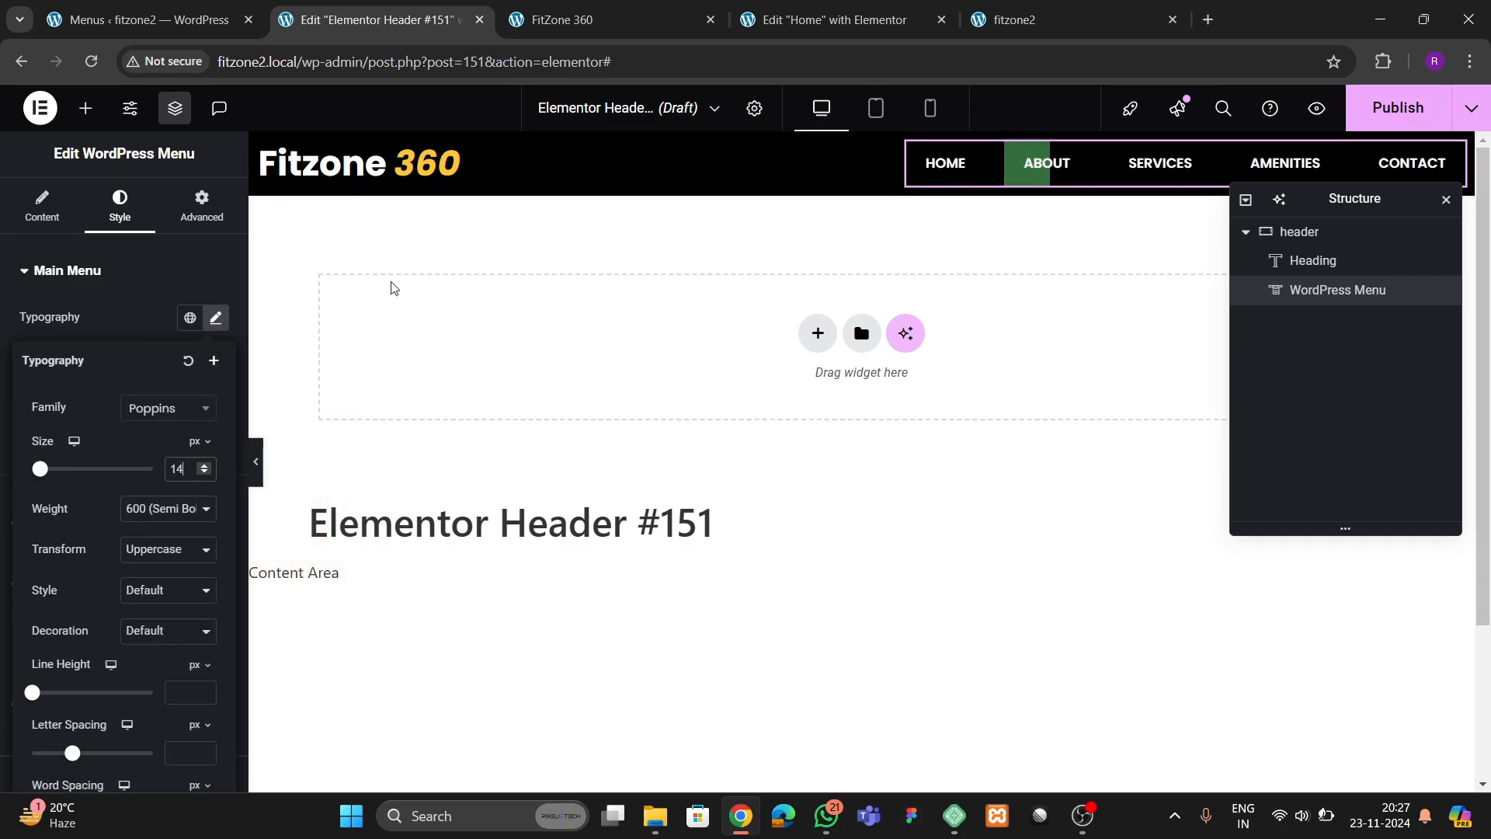
pyautogui.click(163, 330)
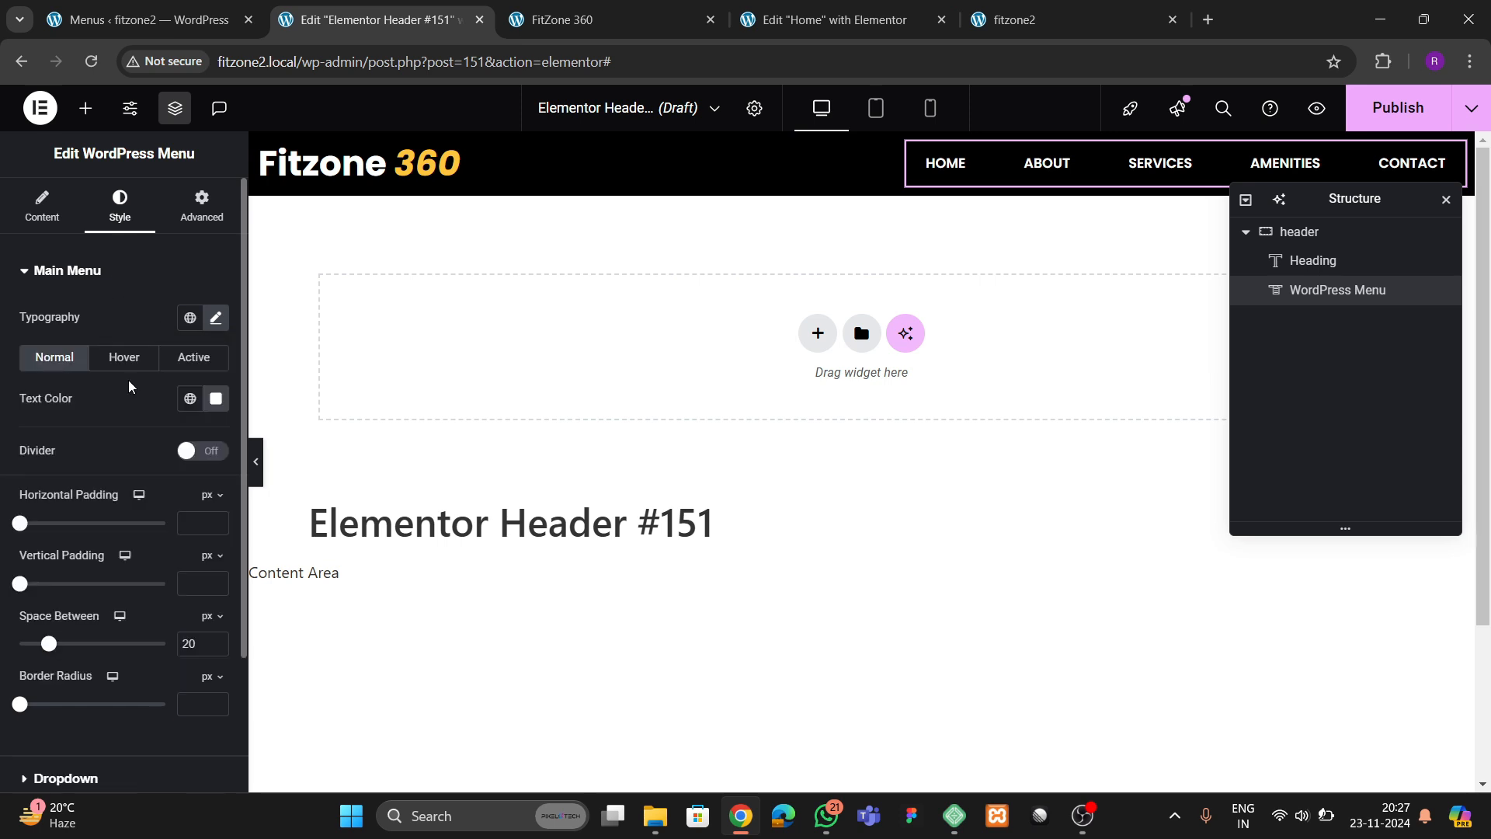
# Set the menu's hover state to a theme yellow pointer color with black text
pyautogui.click(124, 357)
pyautogui.click(191, 439)
pyautogui.click(88, 681)
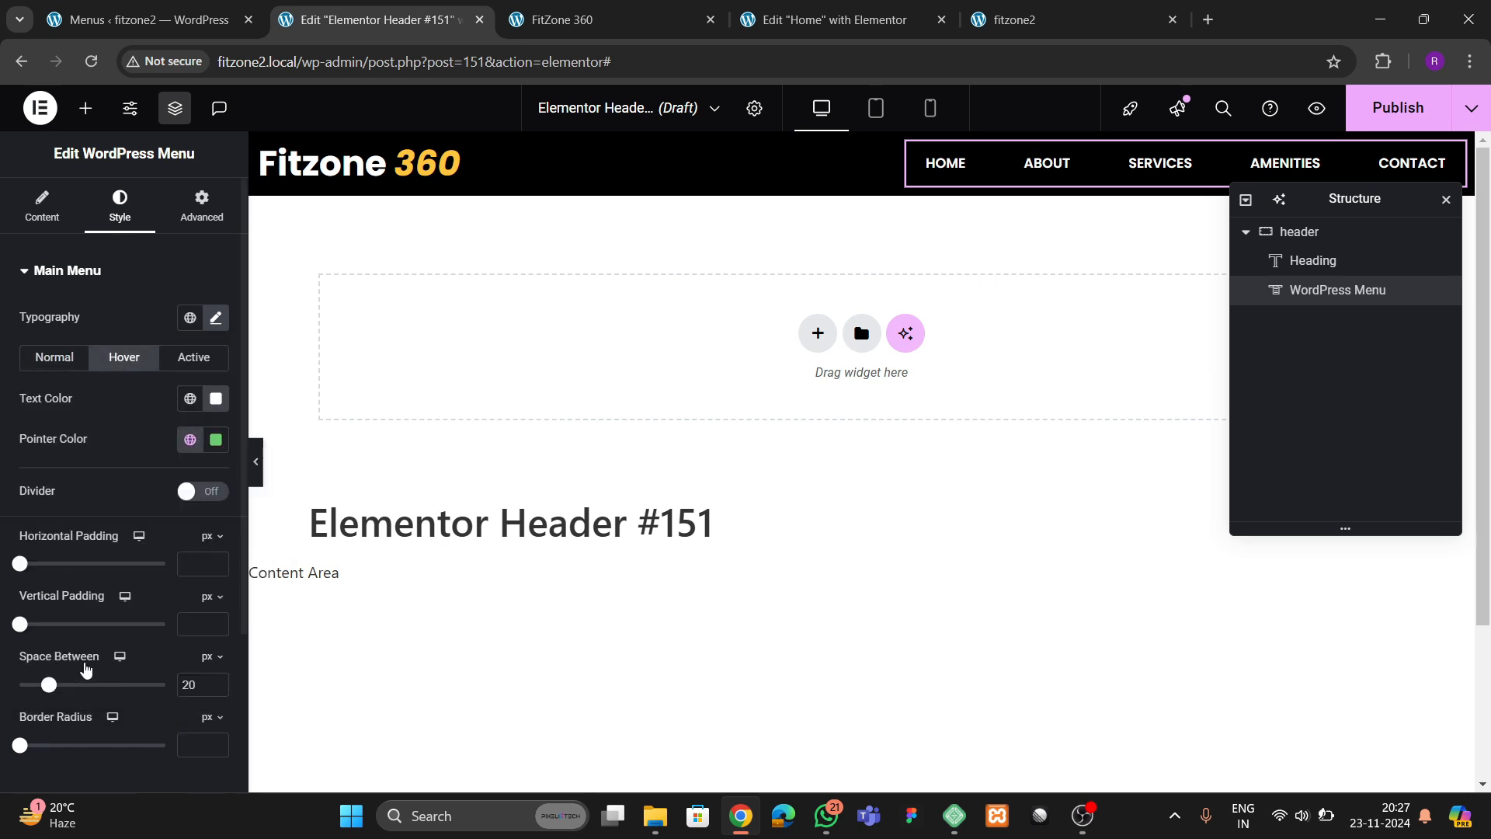
pyautogui.click(216, 404)
pyautogui.write('#000000')
pyautogui.click(96, 409)
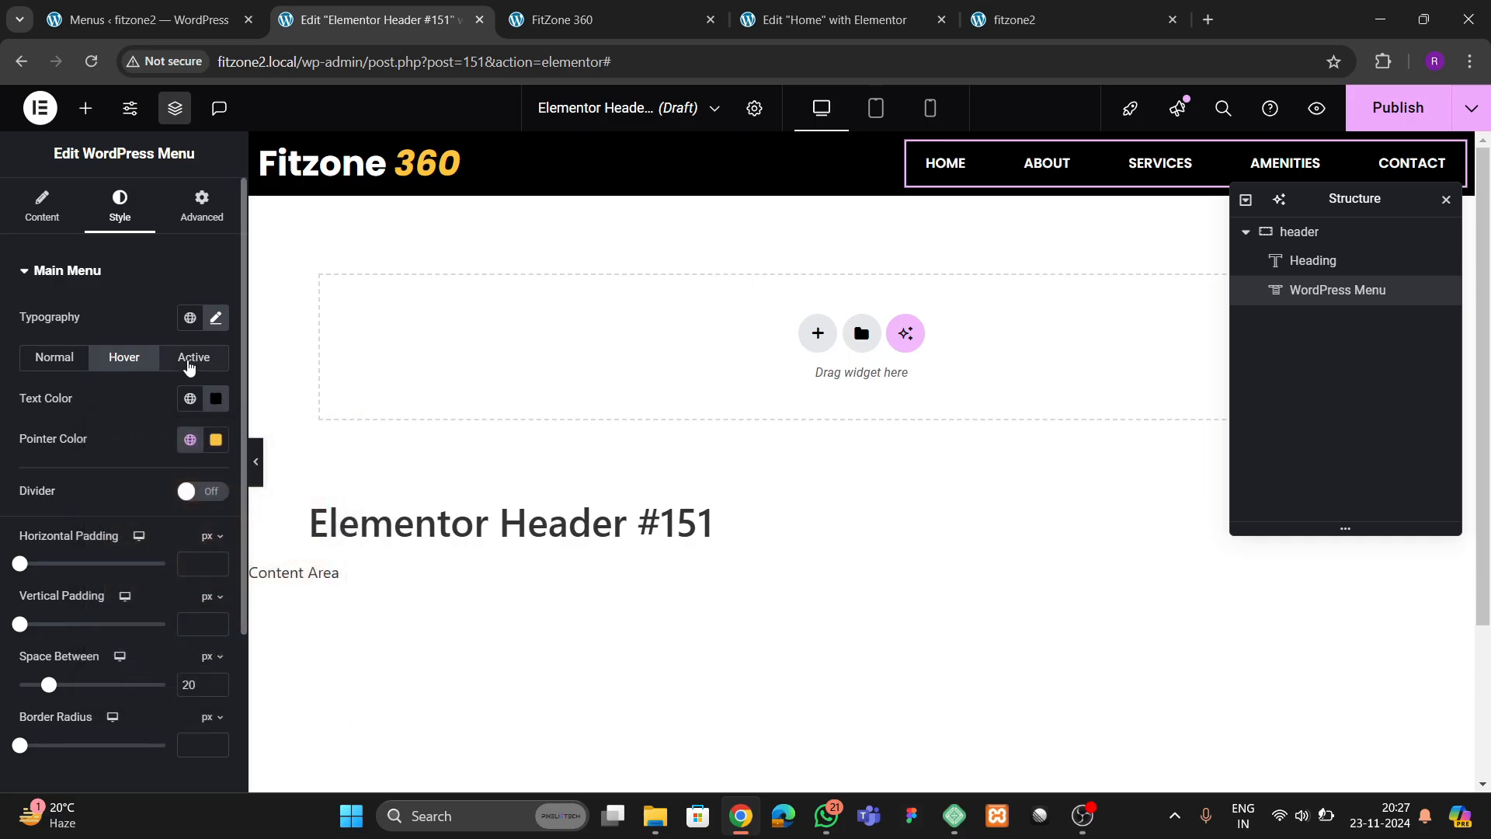
# Set the menu's active state to a theme yellow pointer color with black text
pyautogui.click(191, 360)
pyautogui.click(190, 439)
pyautogui.click(90, 683)
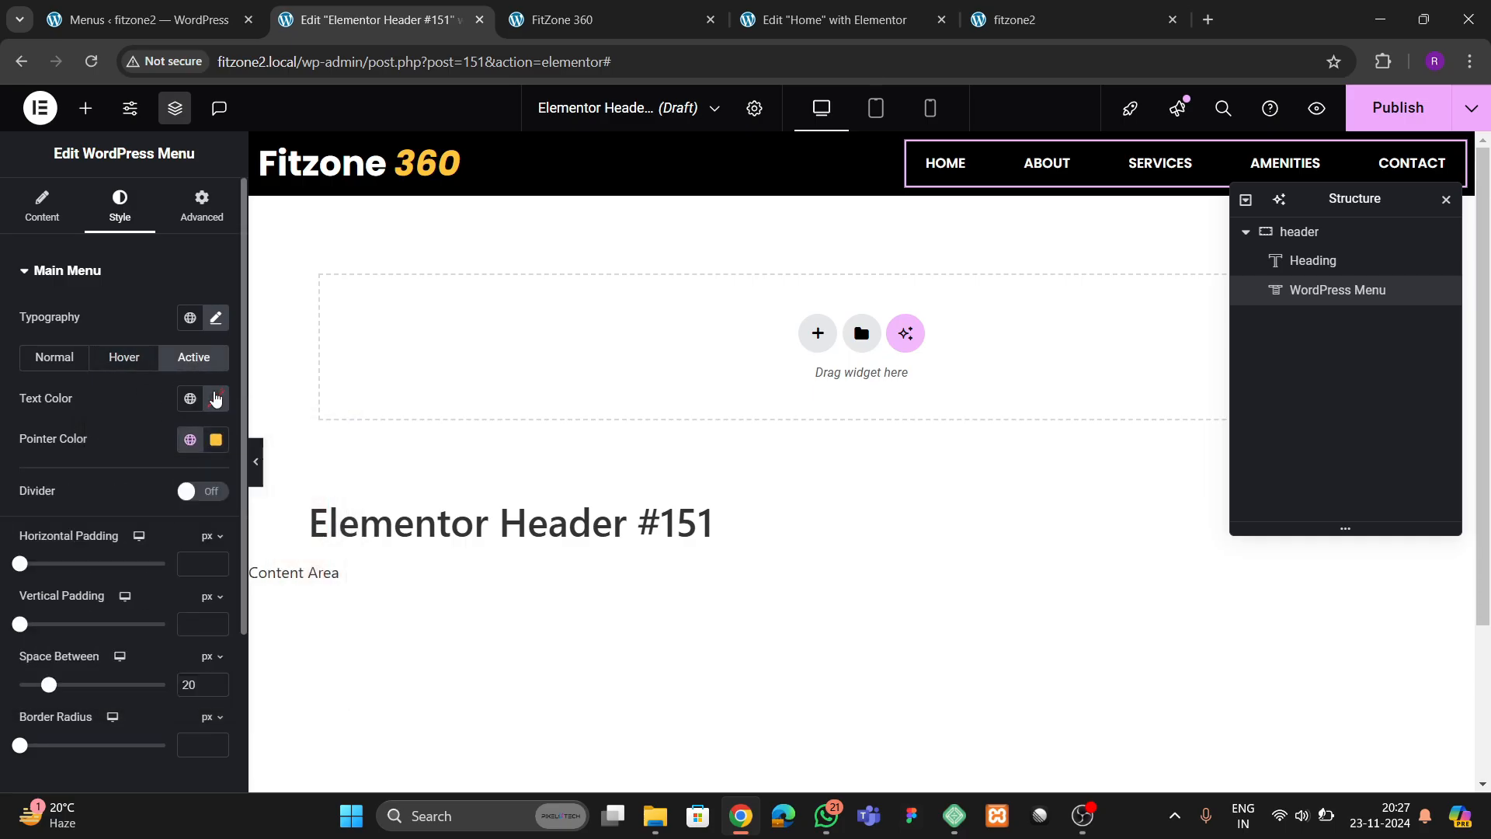
pyautogui.click(216, 440)
pyautogui.click(139, 399)
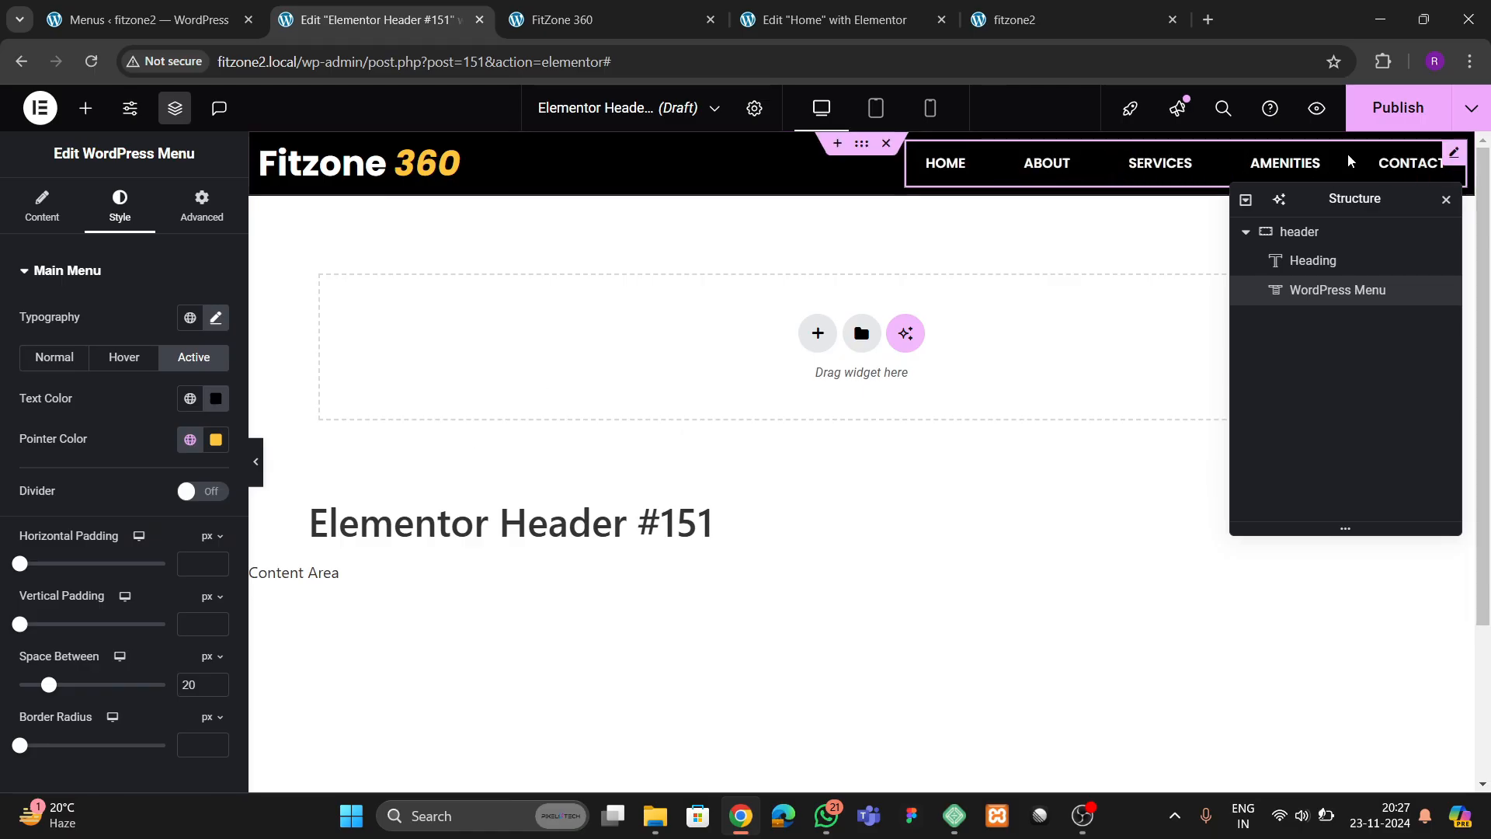
# Publish the header template with the display condition Include Entire Site
pyautogui.click(1390, 113)
pyautogui.click(725, 553)
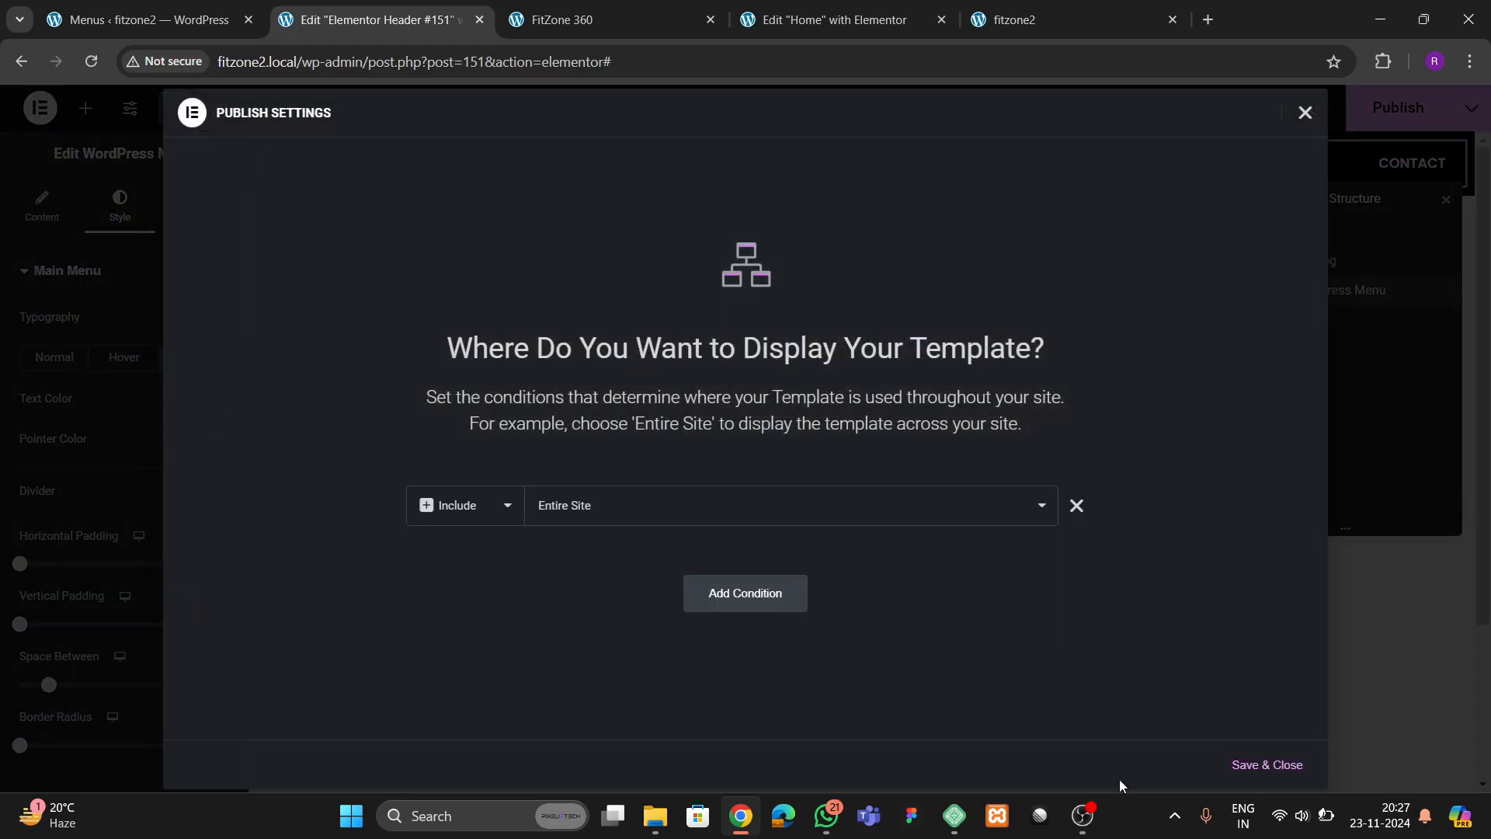
pyautogui.click(1232, 769)
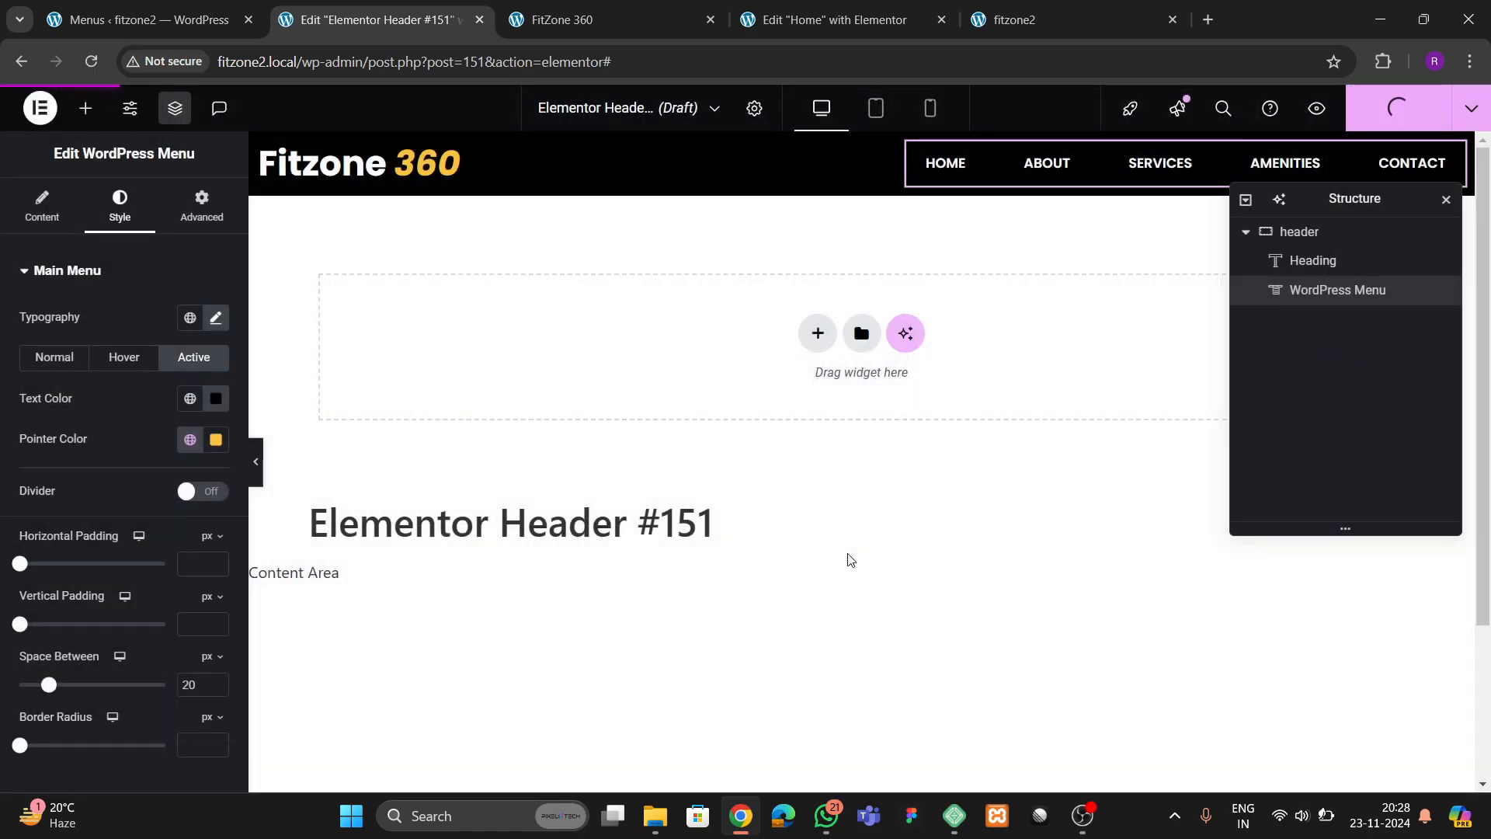
# Copy the trainers section's LEARN MORE button from the Home page and paste it after the header's navigation menu
pyautogui.click(862, 19)
pyautogui.scroll(11, 867, 383)
pyautogui.scroll(2, 826, 430)
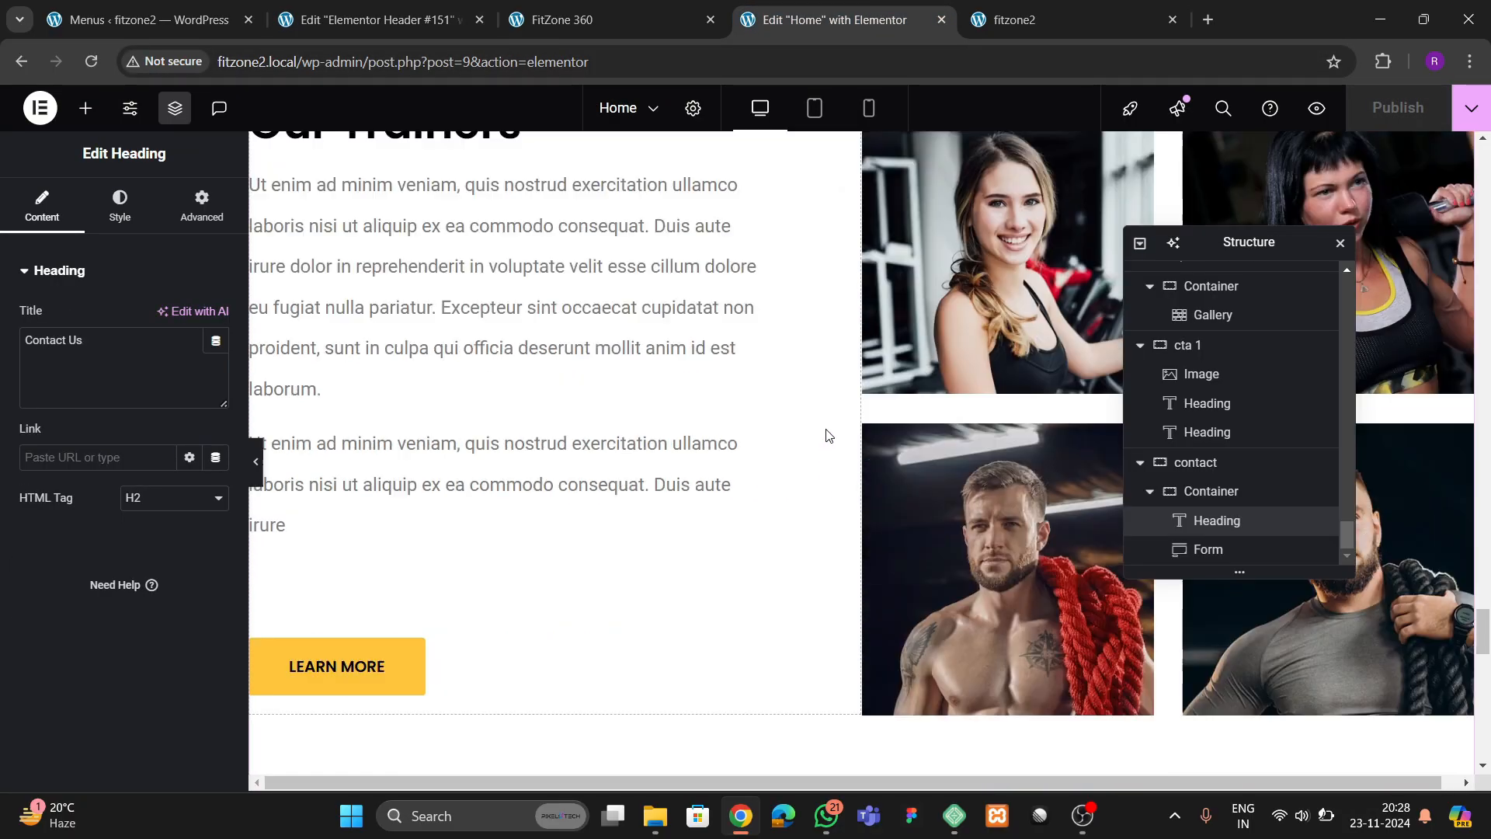
pyautogui.scroll(-2, 826, 432)
pyautogui.rightClick(393, 482)
pyautogui.click(459, 453)
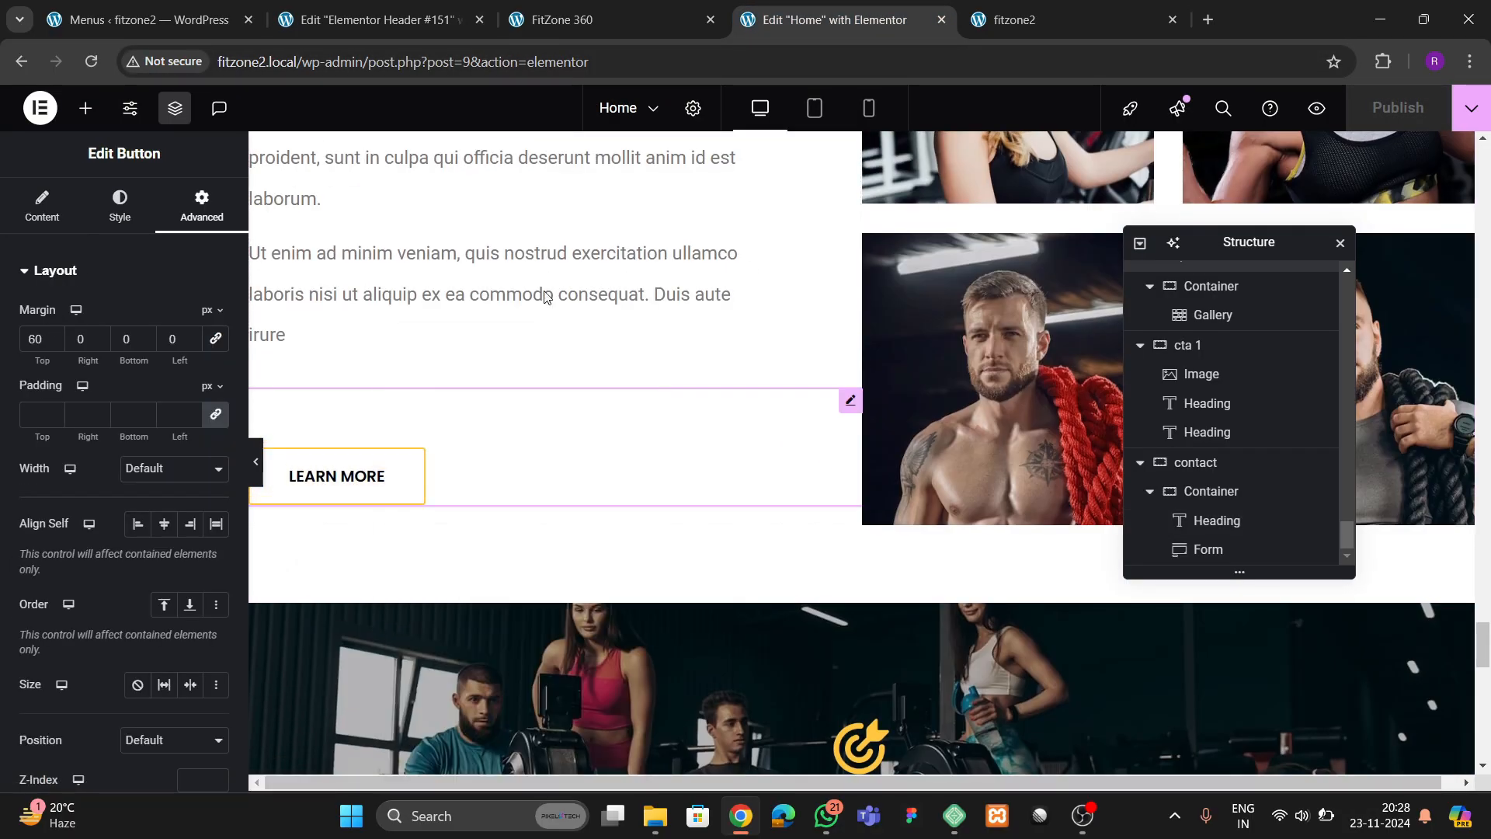
pyautogui.click(373, 18)
pyautogui.rightClick(1050, 156)
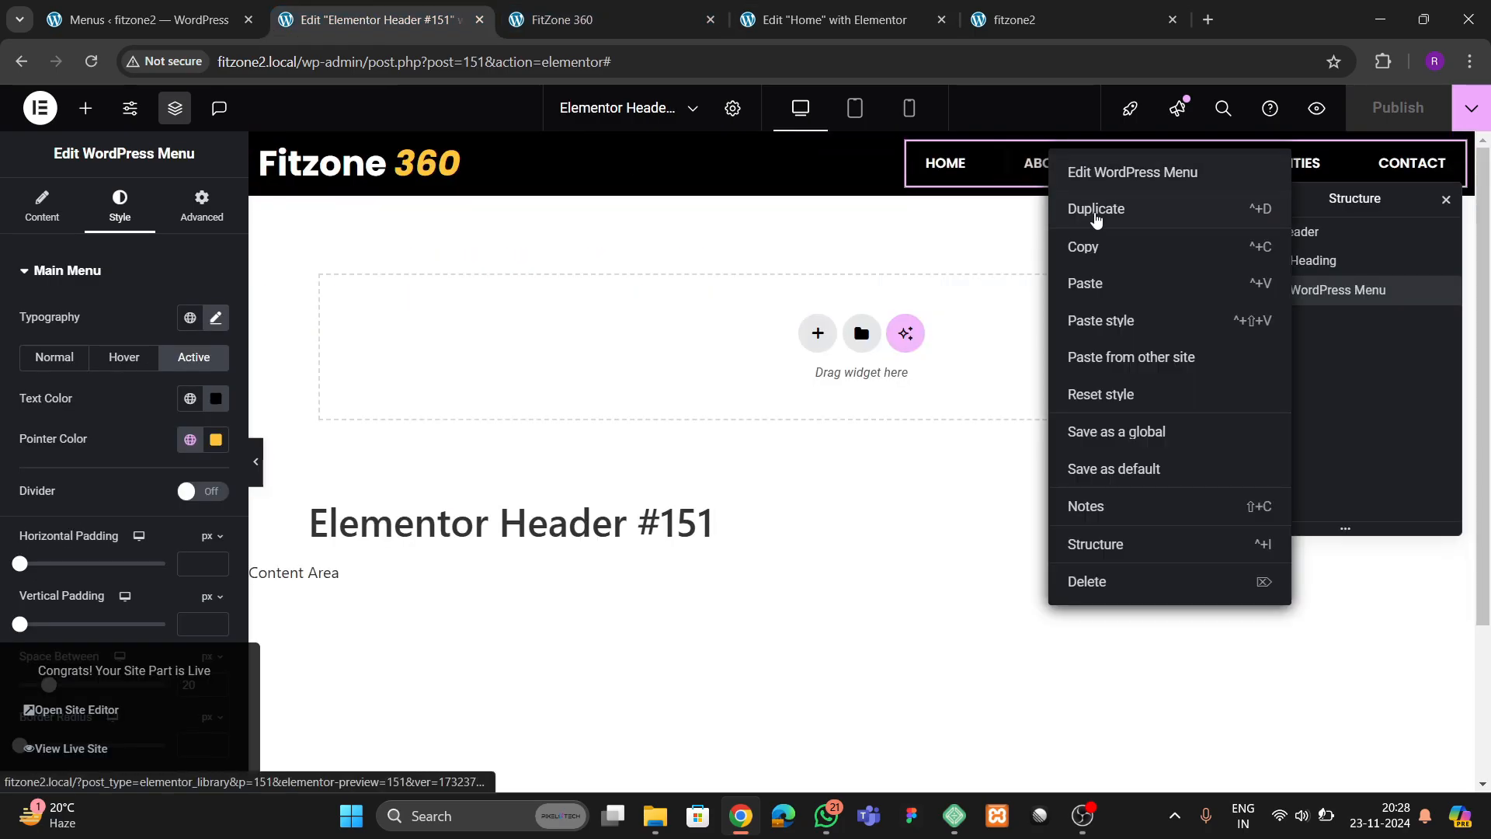
pyautogui.click(1091, 285)
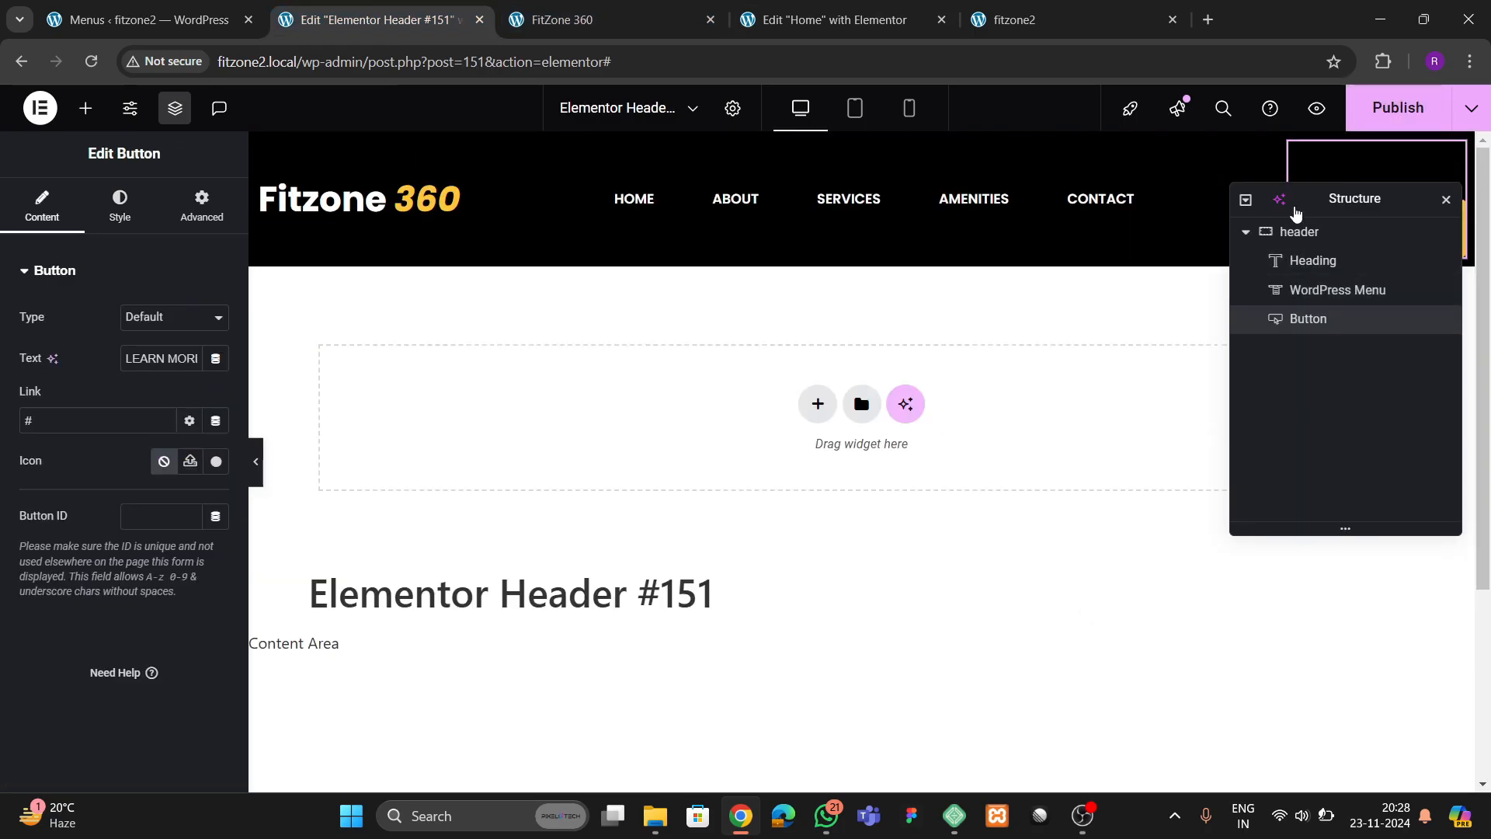
# Move the Structure window clear of the header button and set the button's top margin to 0
pyautogui.moveTo(1298, 199); pyautogui.dragTo(973, 303)
pyautogui.click(204, 227)
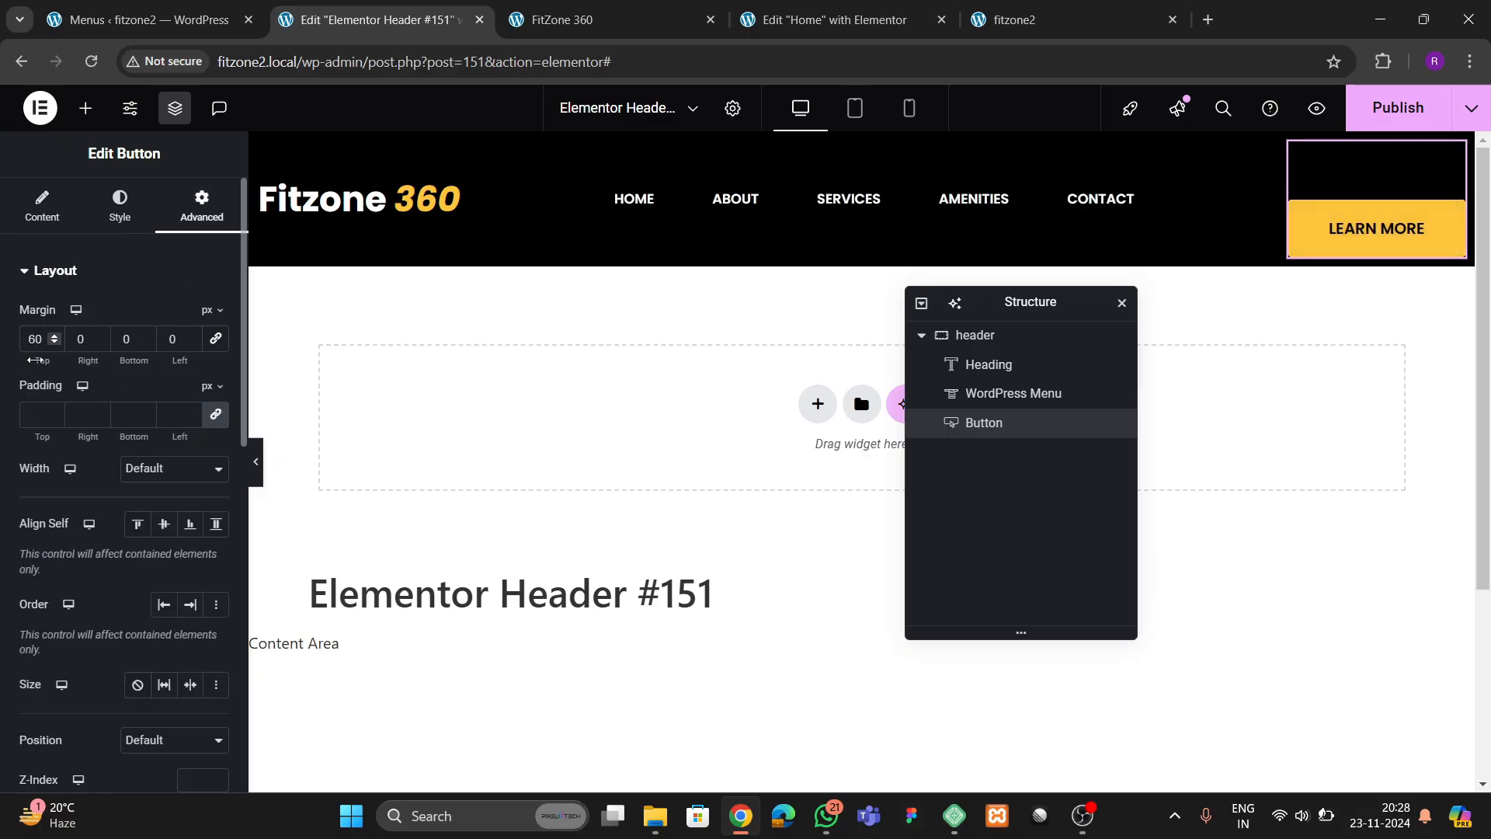
pyautogui.doubleClick(40, 338)
pyautogui.write('0')
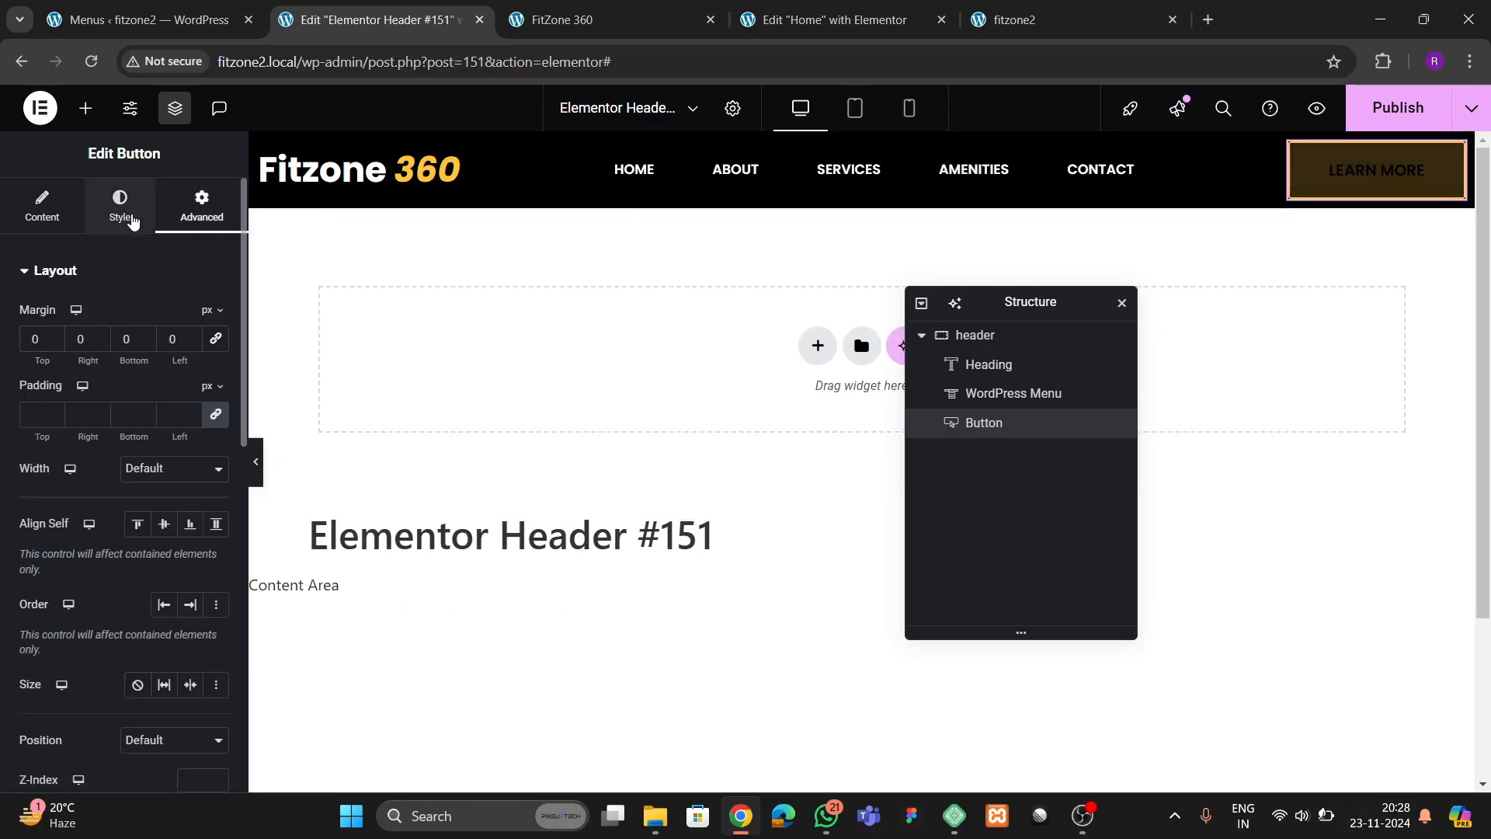
# Set the header button's hover text color to white
pyautogui.click(121, 212)
pyautogui.click(175, 439)
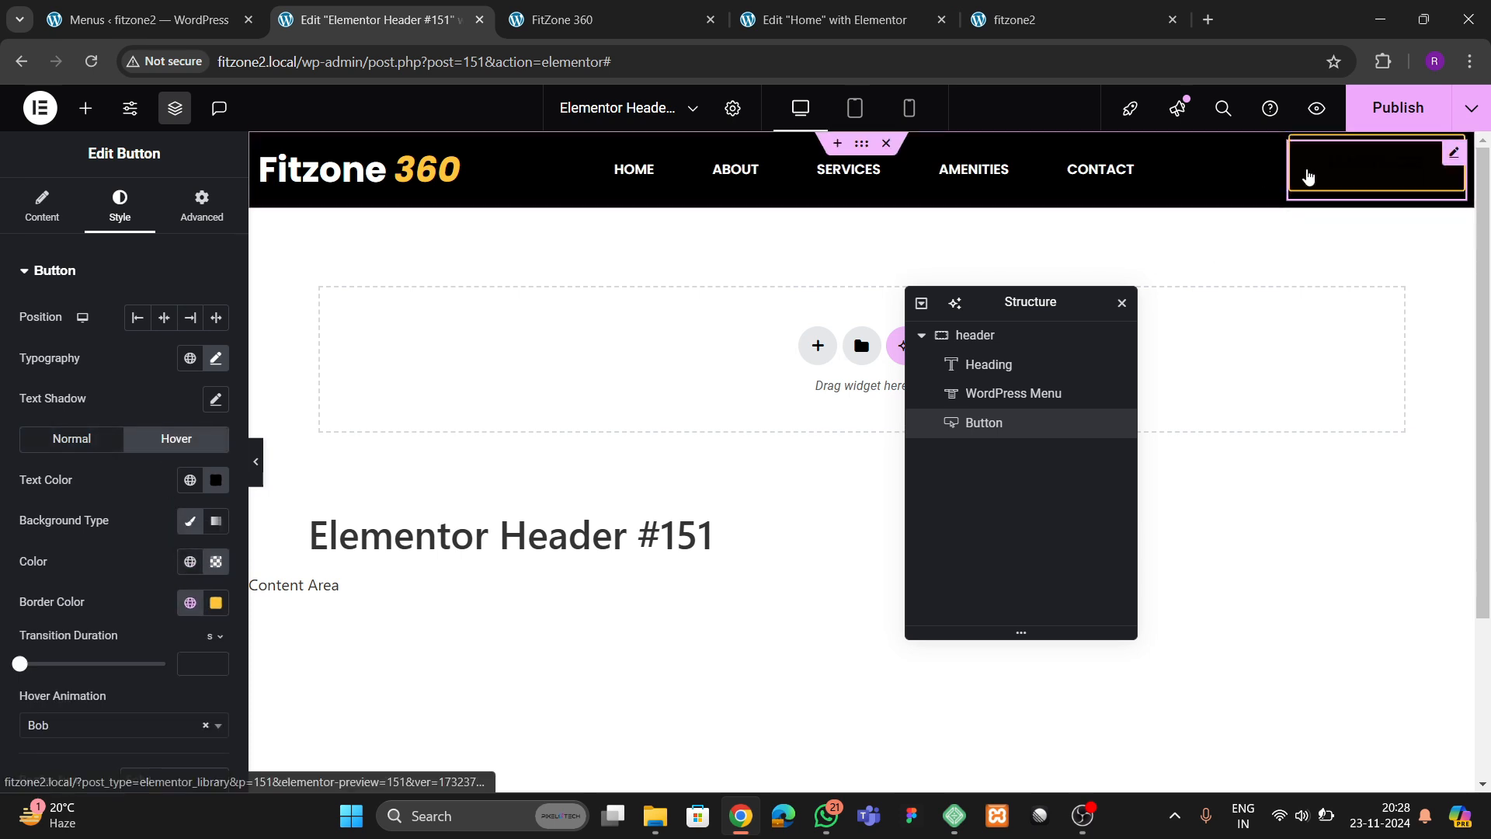
pyautogui.click(217, 481)
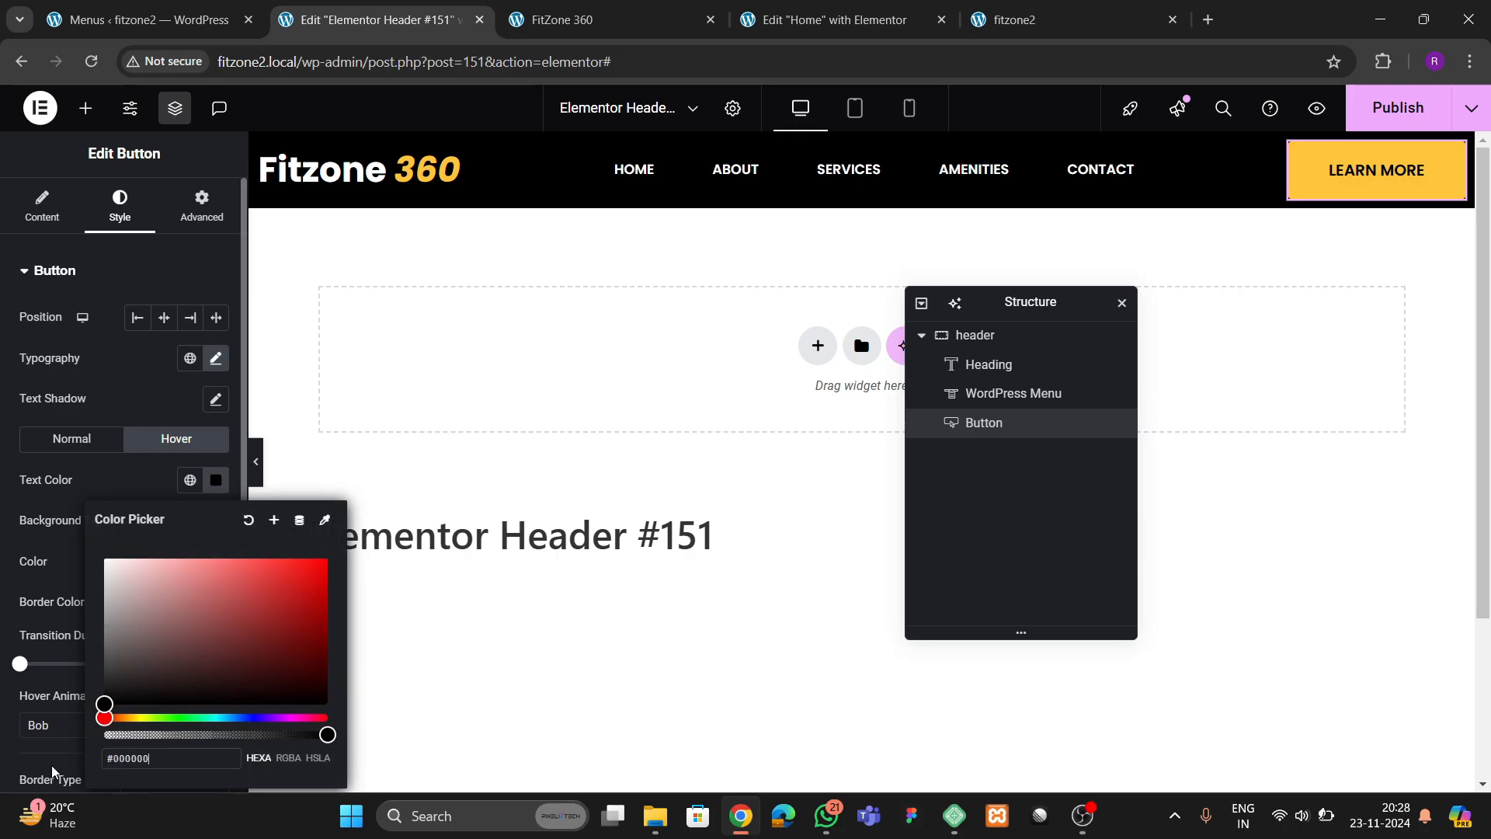
pyautogui.moveTo(145, 634); pyautogui.dragTo(53, 470)
pyautogui.click(53, 469)
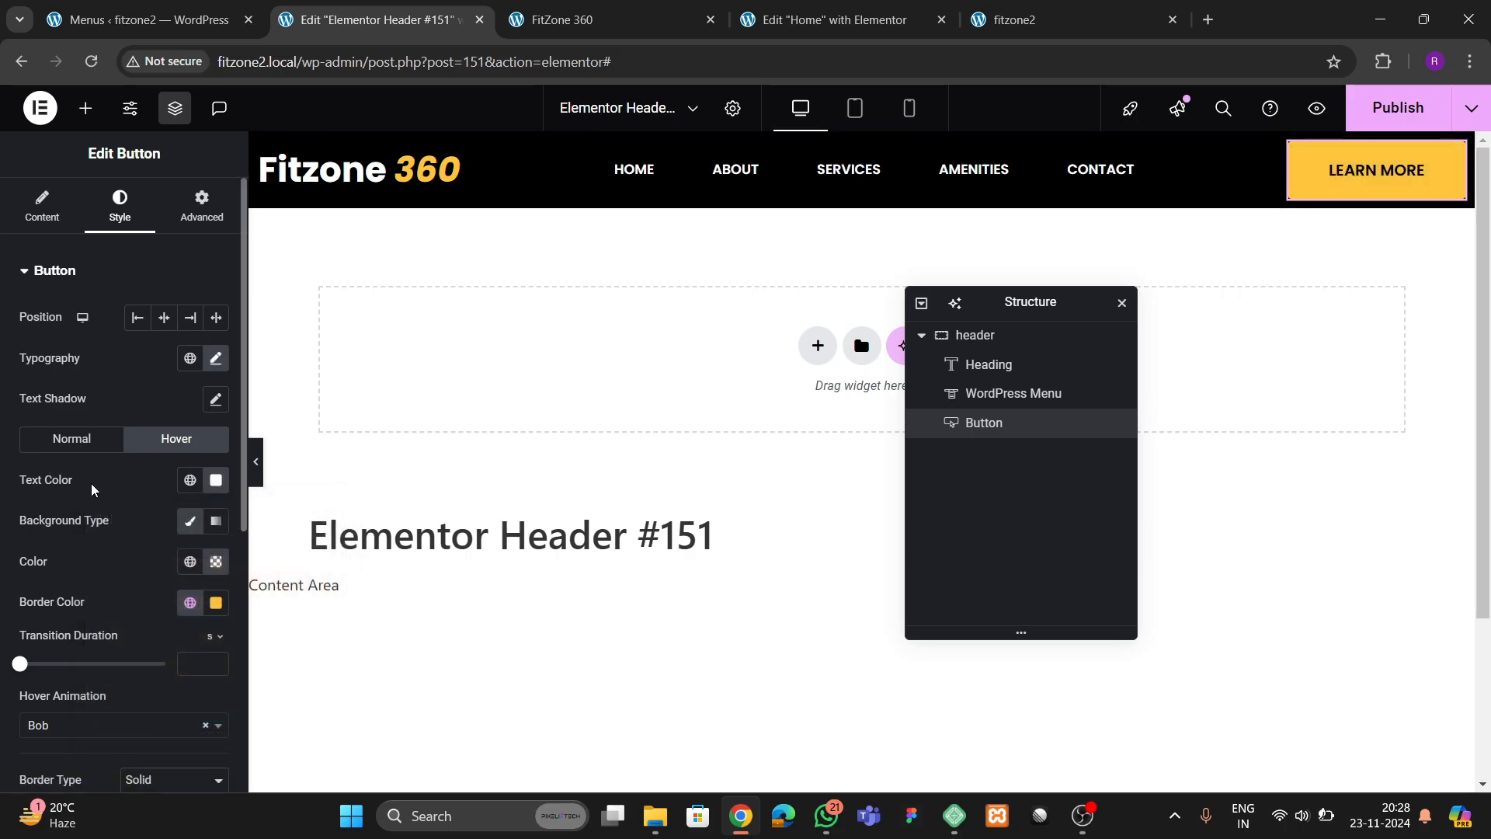
# Set the header button's padding to 15 px top and bottom and 35 px right and left
pyautogui.scroll(-5, 92, 489)
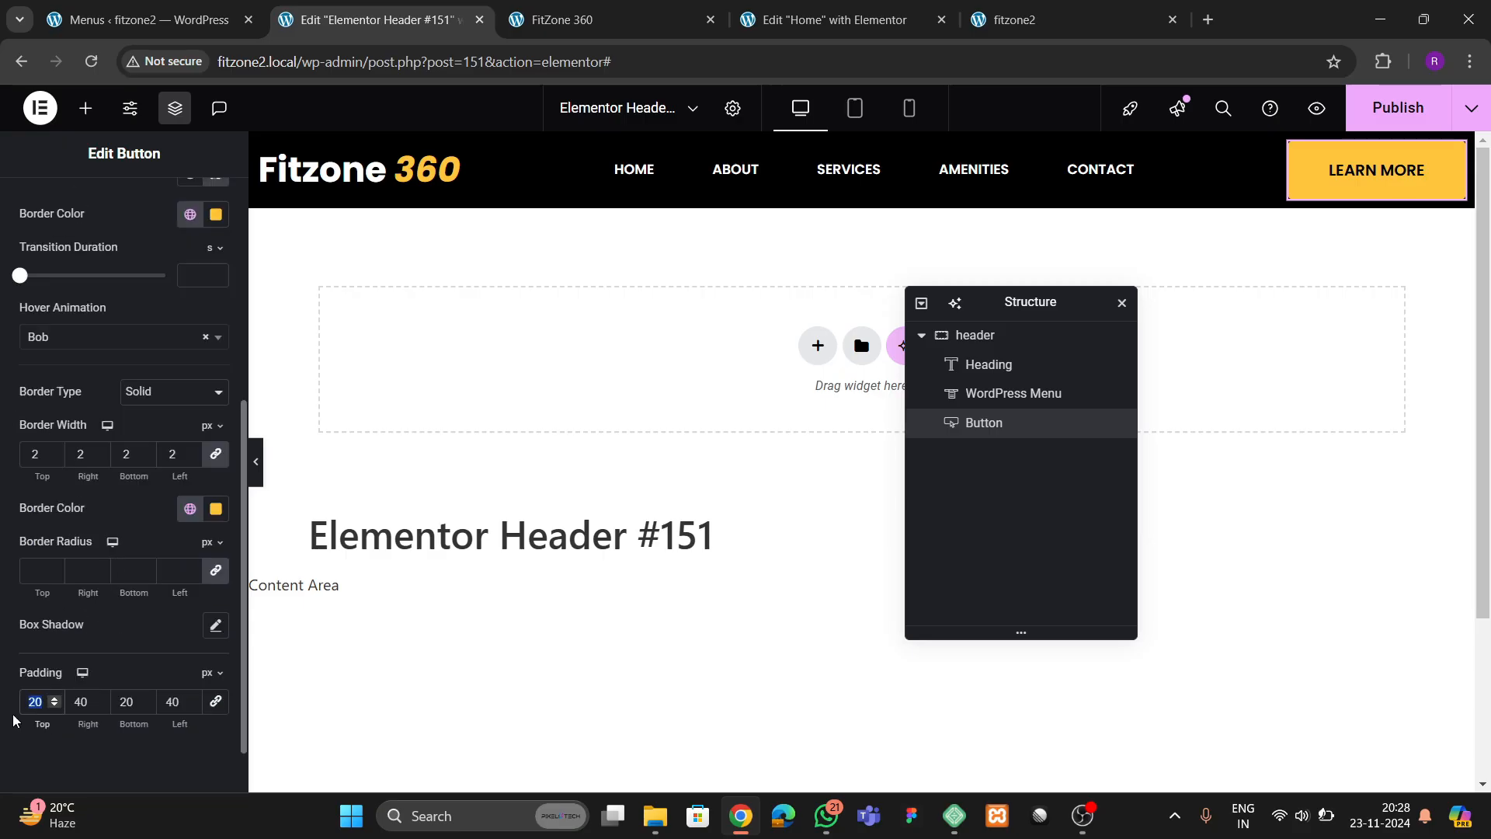
pyautogui.write('15')
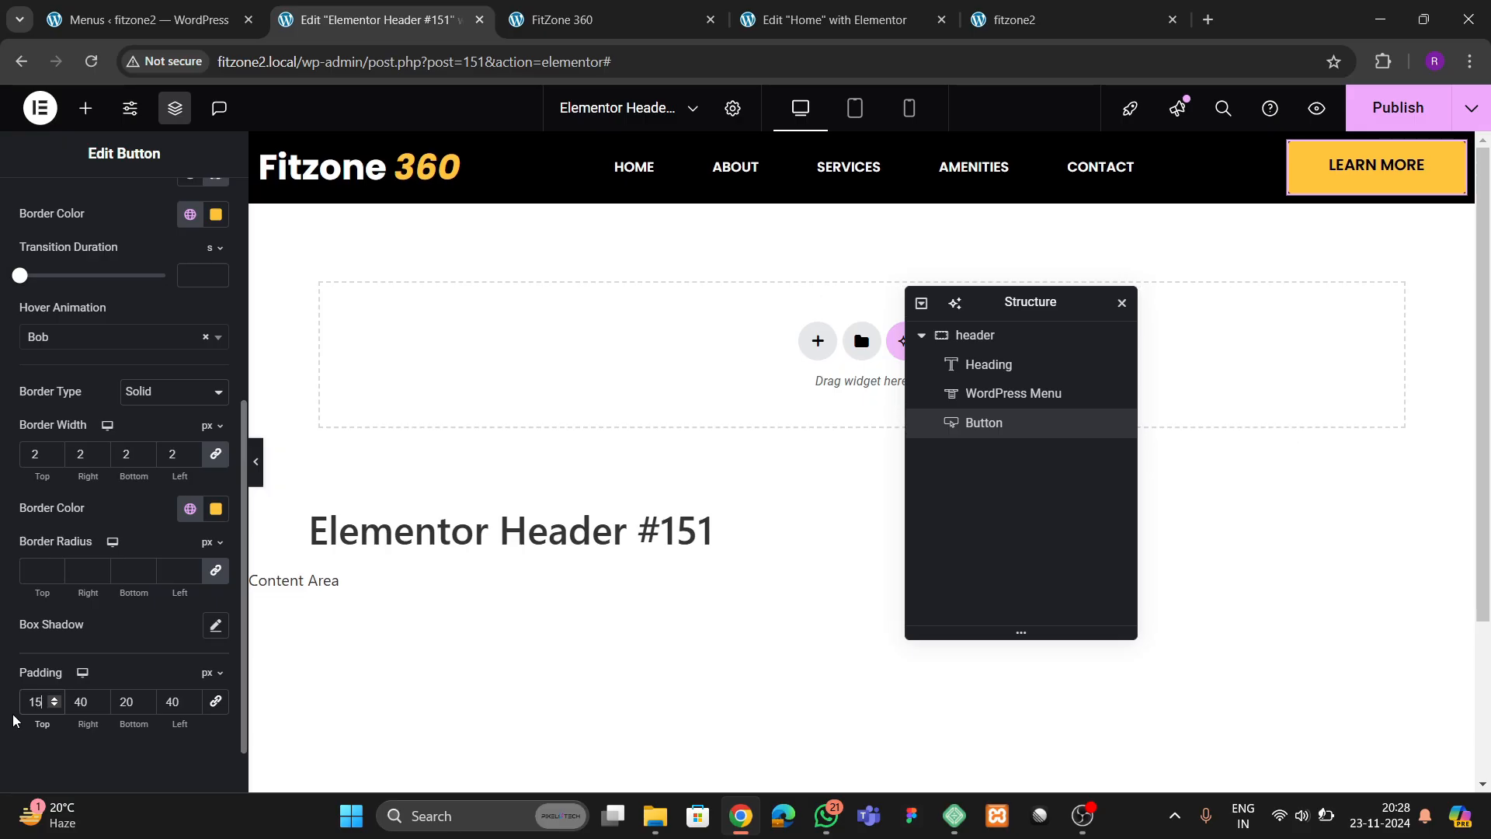
pyautogui.write('15')
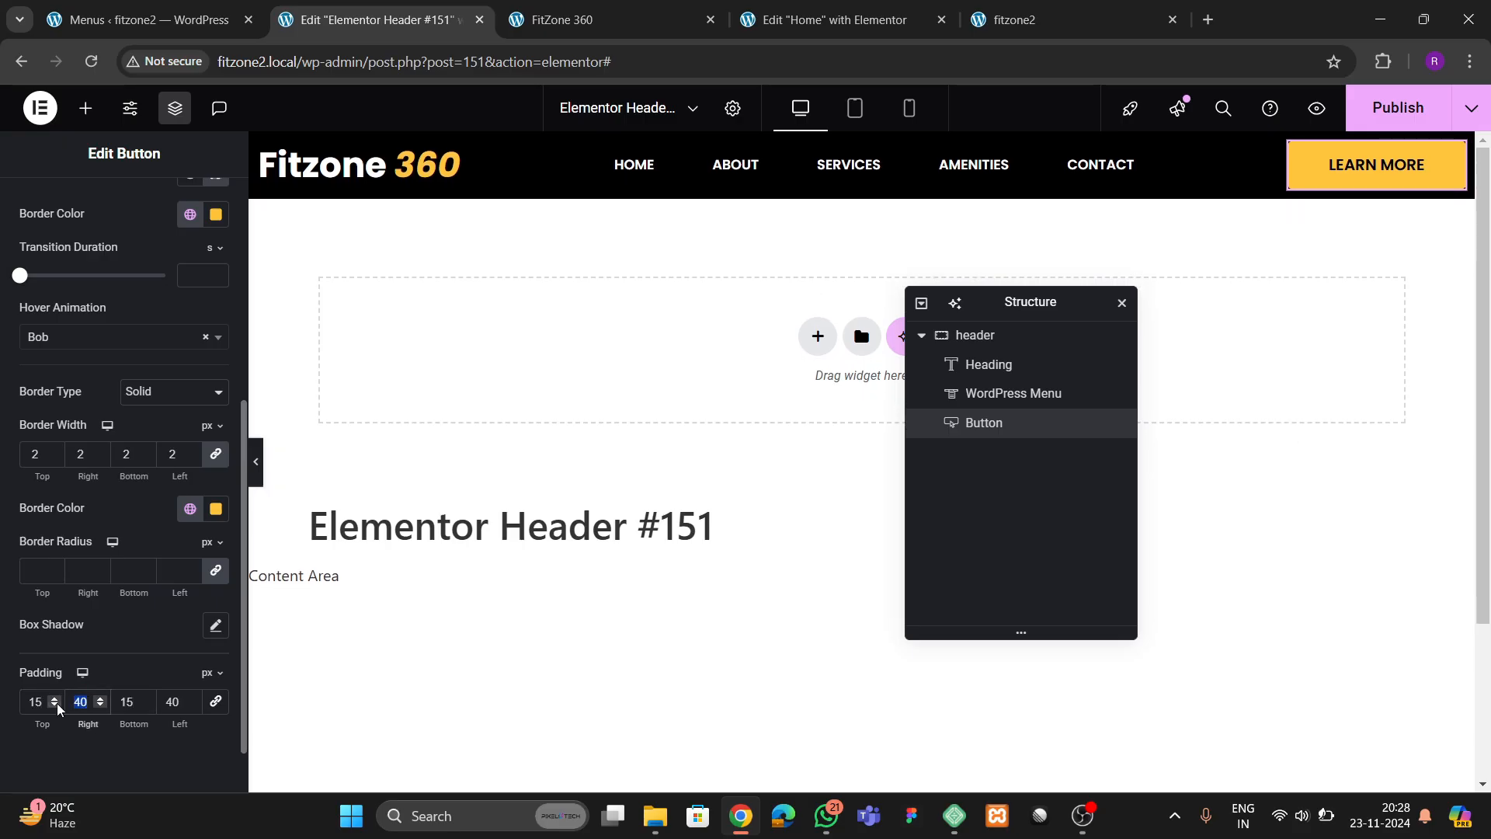
pyautogui.write('35')
pyautogui.press('Tab')
pyautogui.press('Tab')
pyautogui.write('35')
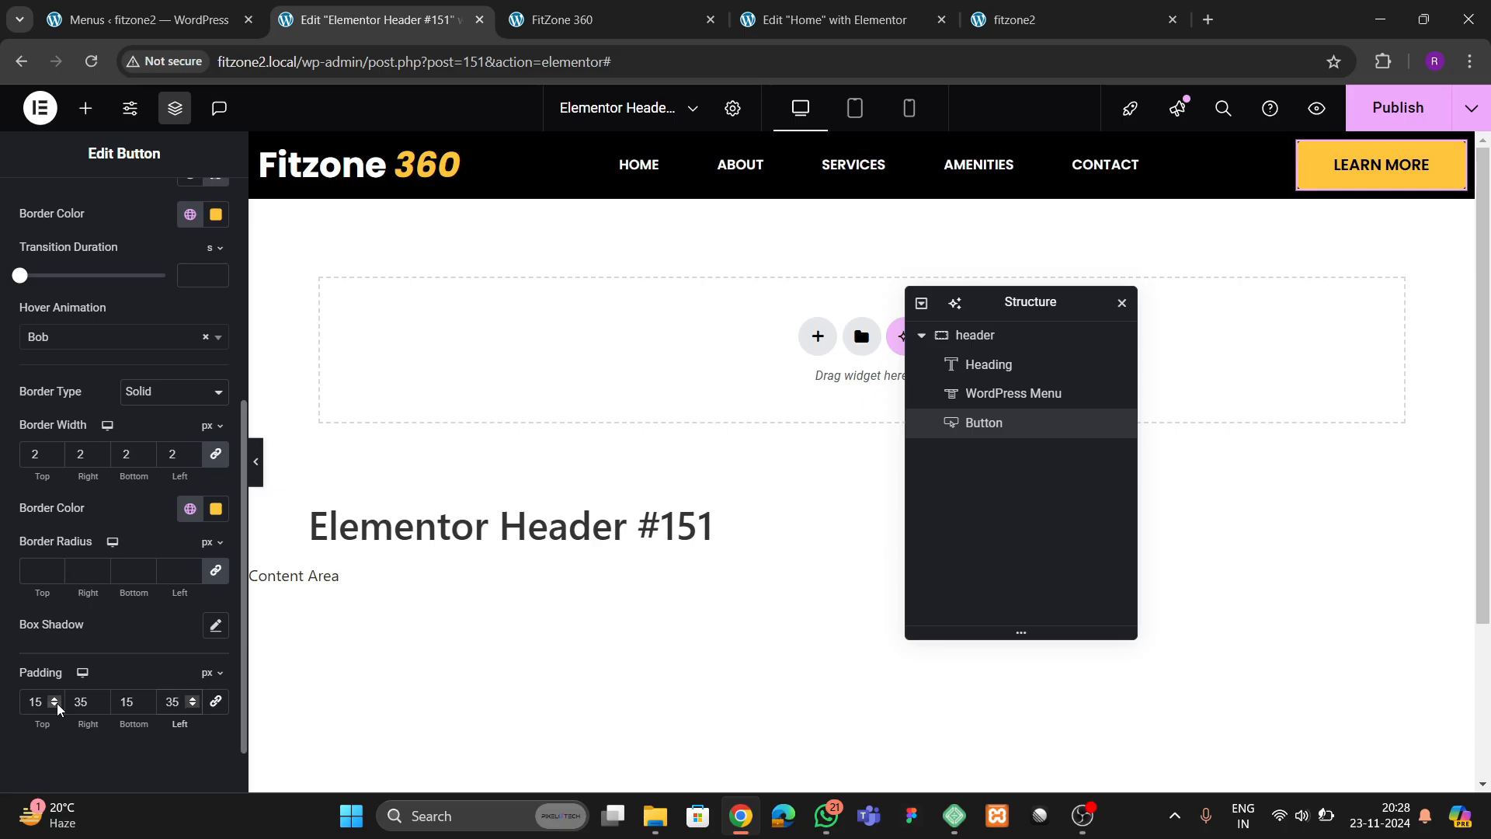
# Change the header button's text to ENQUIRE NOW and publish the header
pyautogui.scroll(5, 102, 569)
pyautogui.click(51, 222)
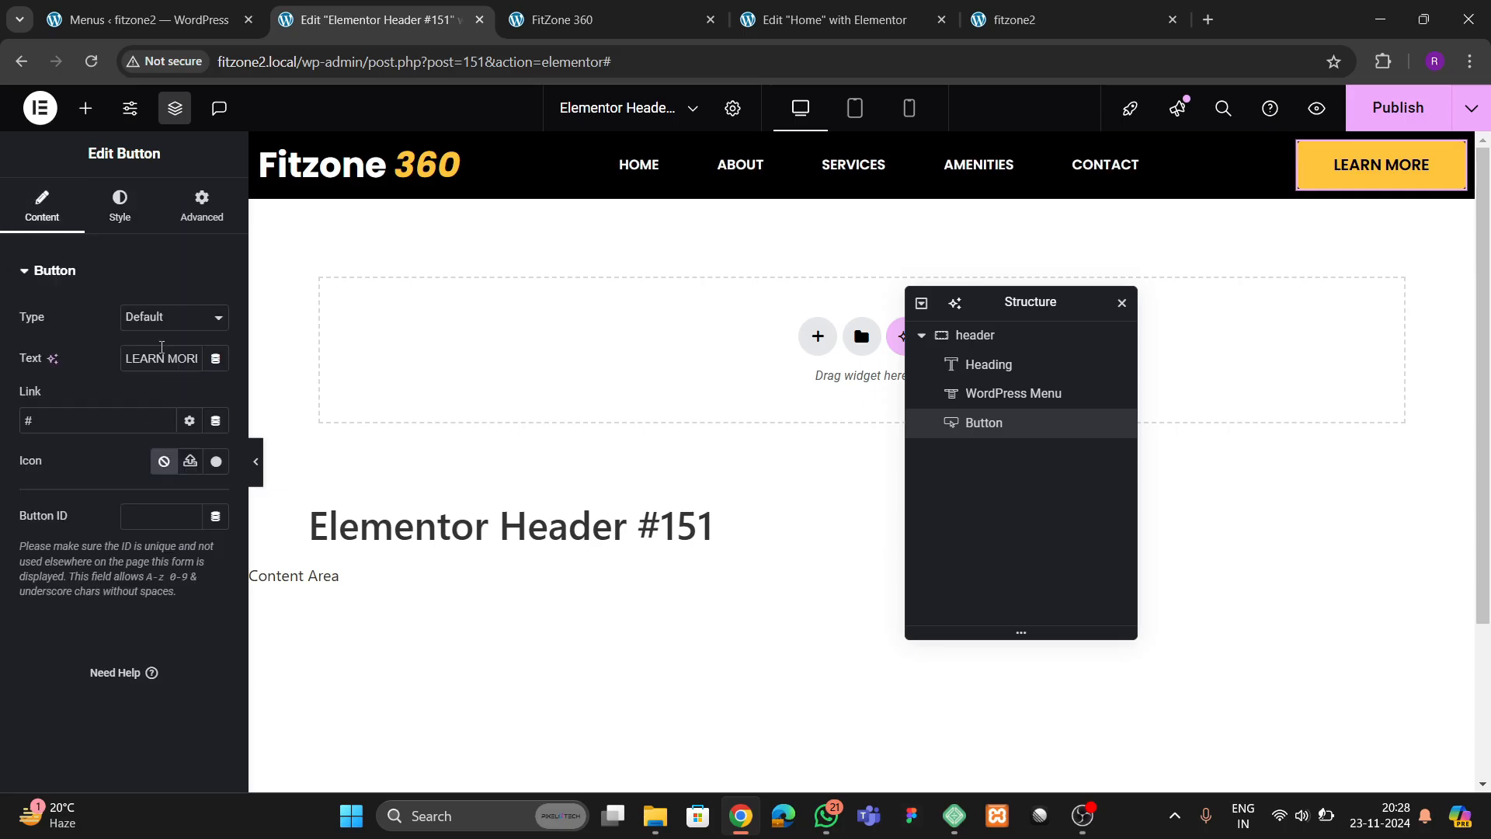
pyautogui.press('BackSpace')
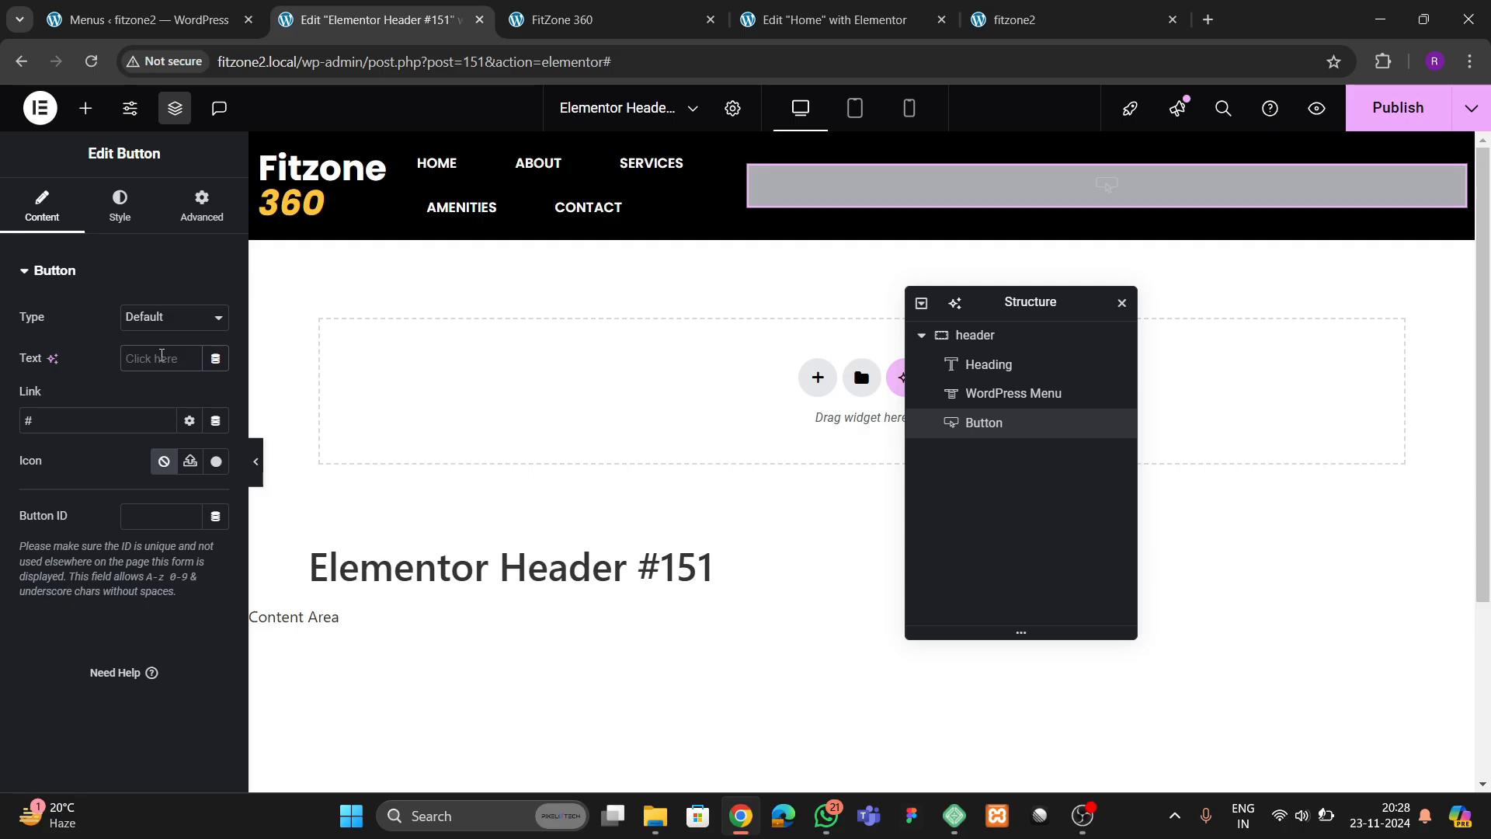
pyautogui.write('ENQUIRE NOW')
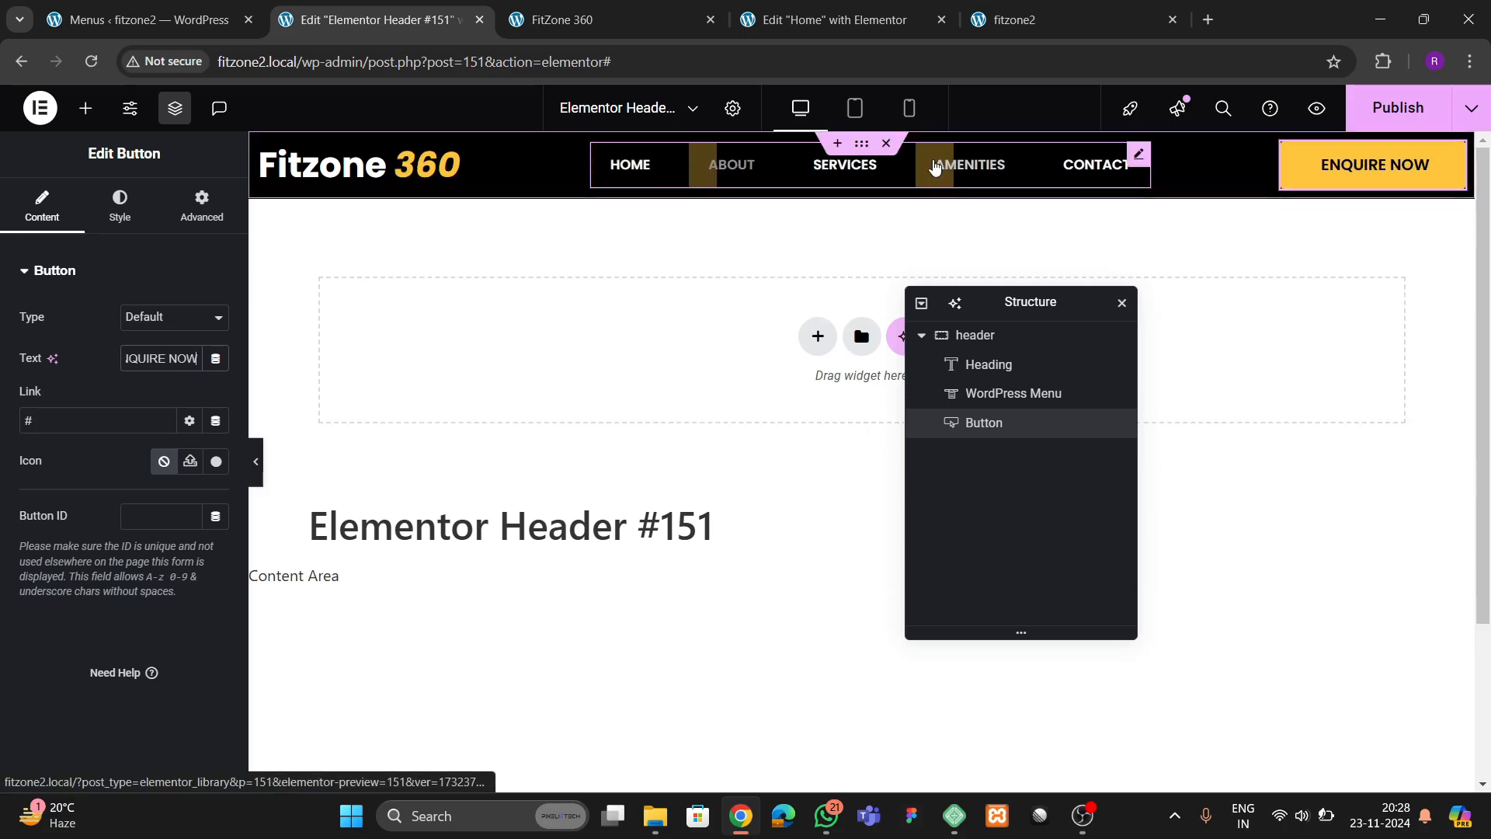
pyautogui.click(1398, 107)
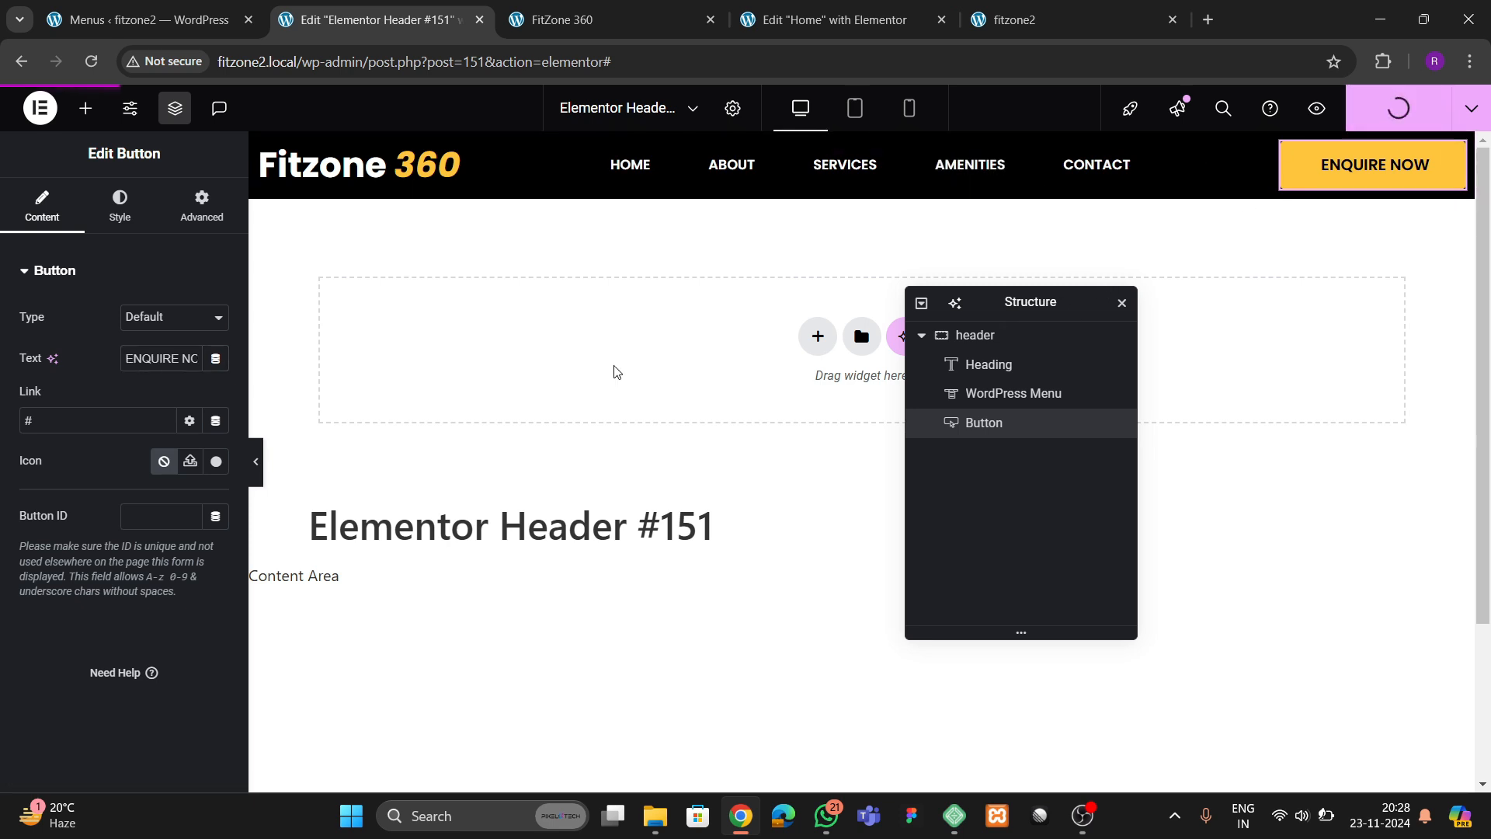
# Set the header button's font size to 15 px and publish the header
pyautogui.click(119, 206)
pyautogui.click(215, 358)
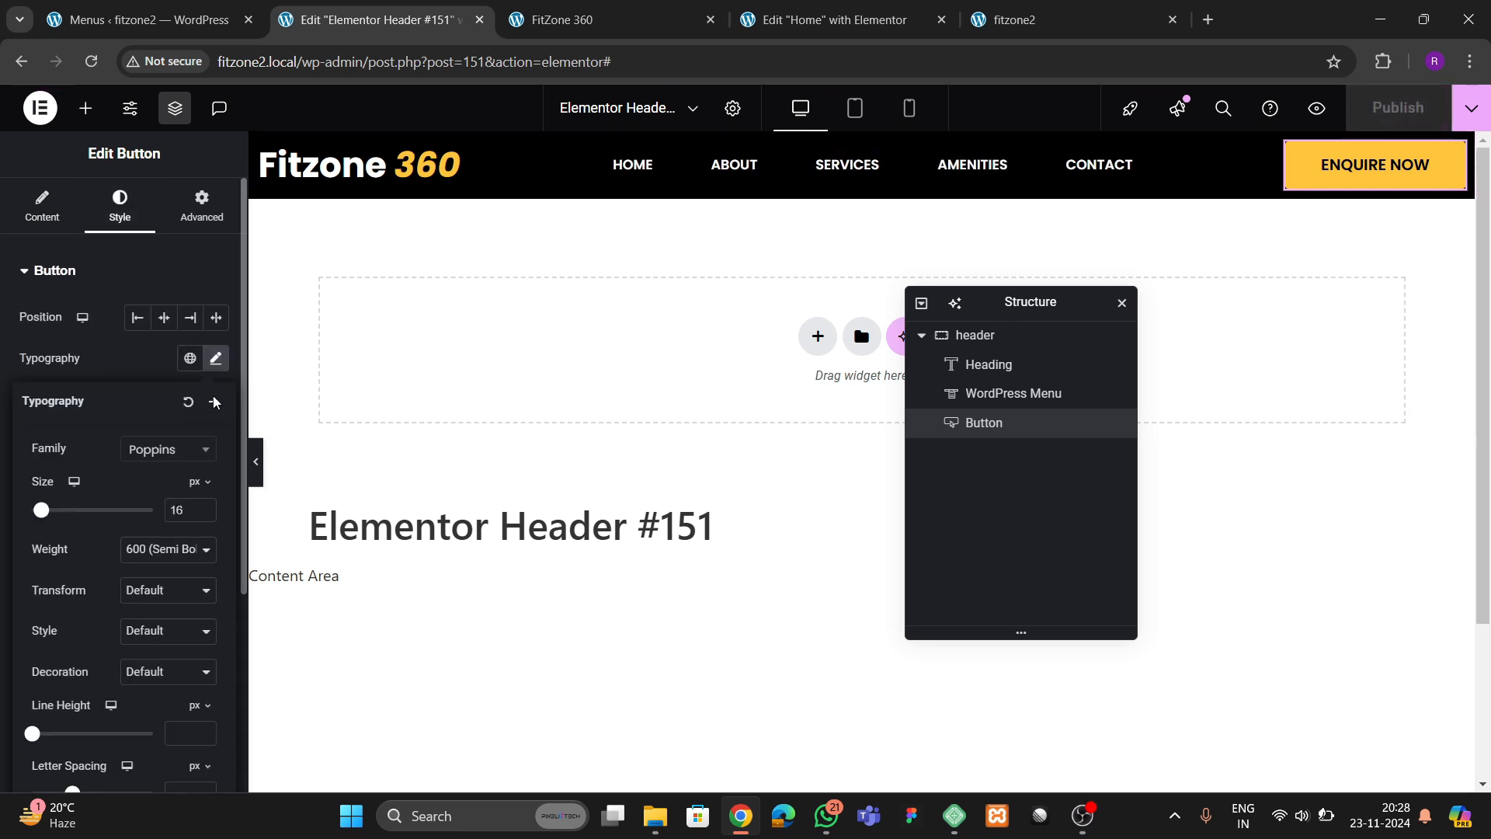
pyautogui.click(206, 516)
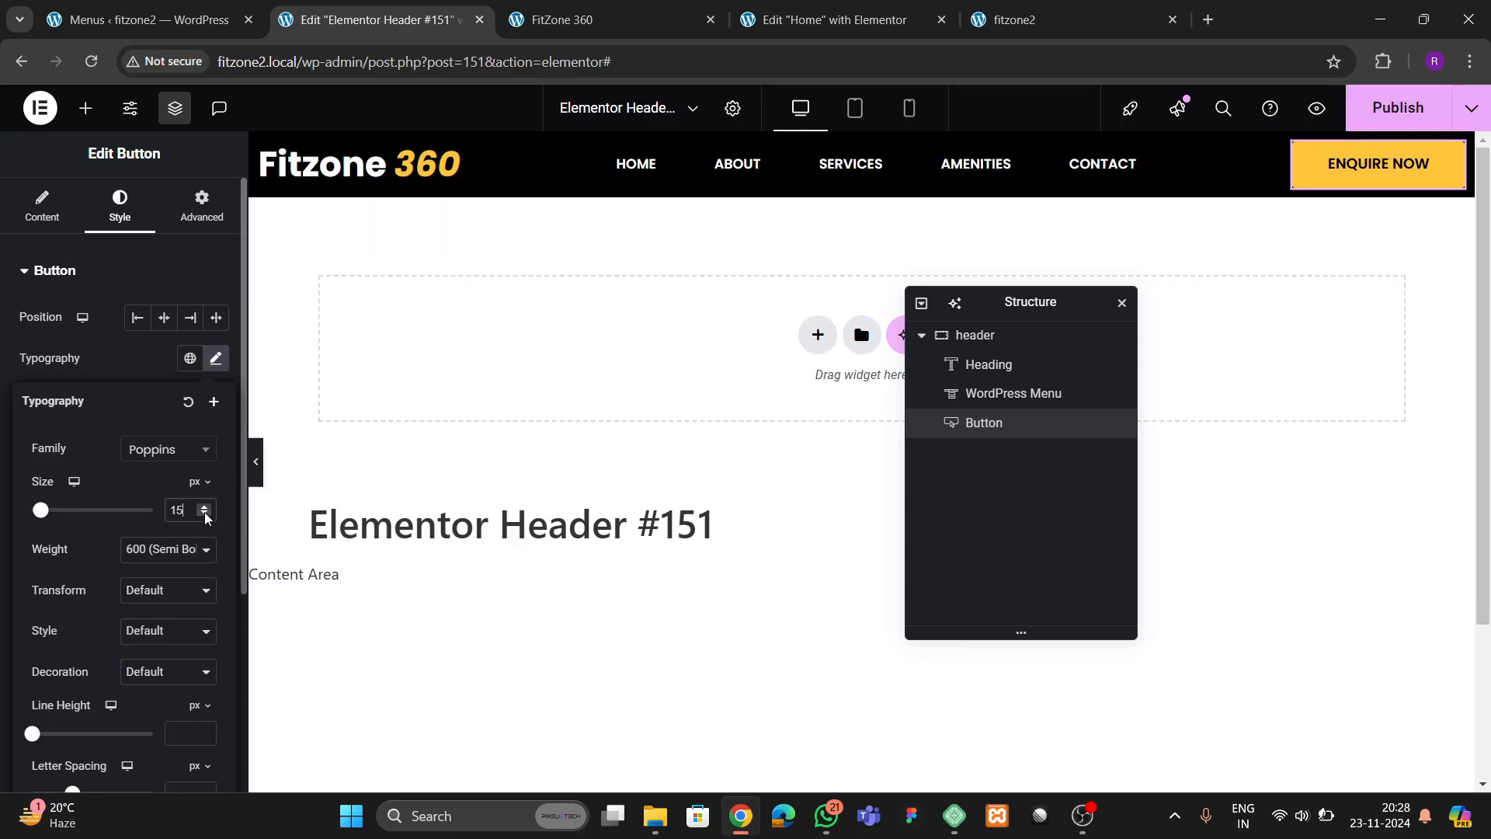
pyautogui.click(1372, 118)
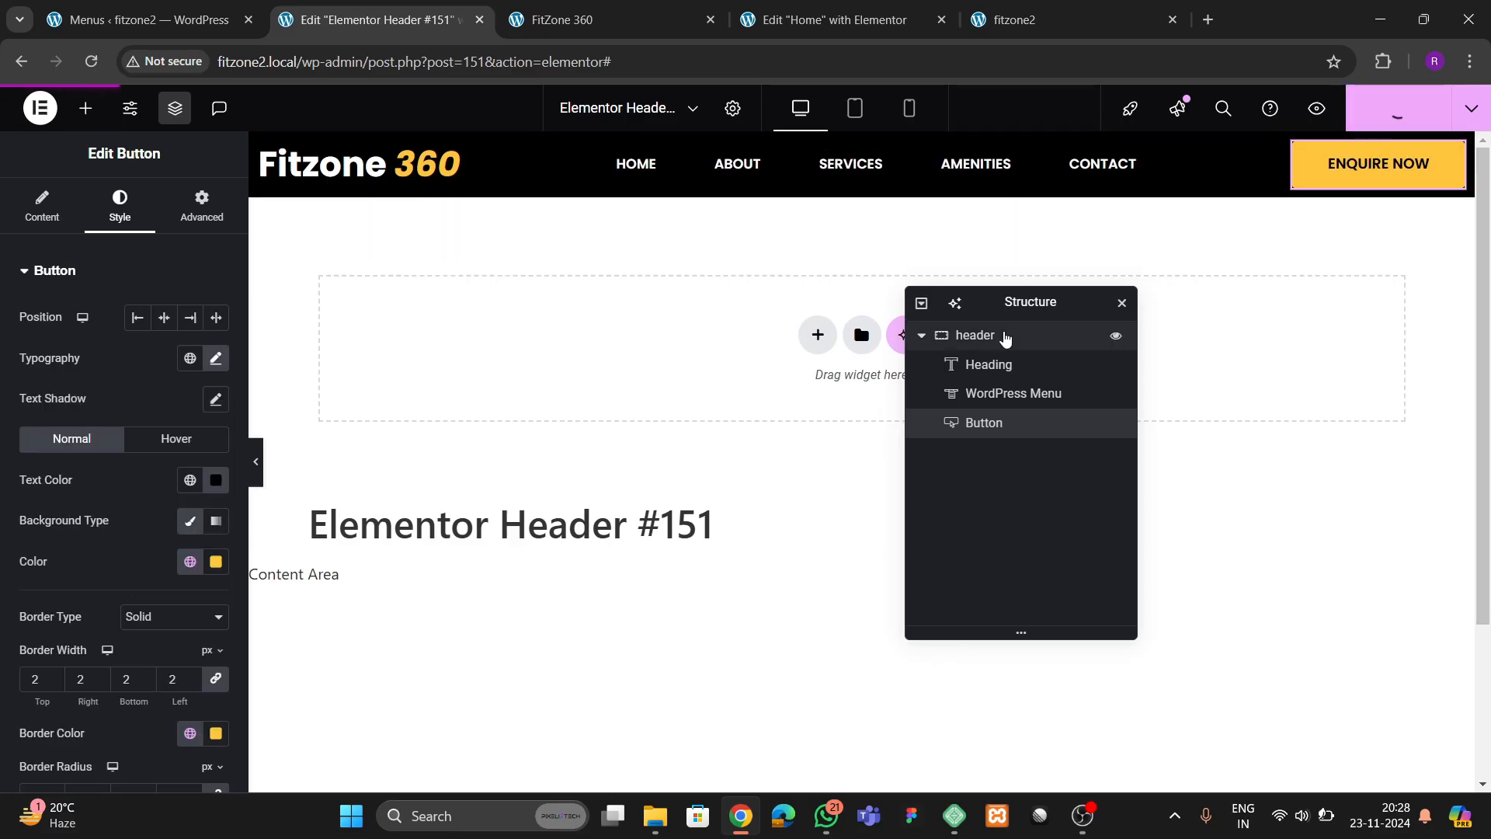
# Reload the live fitzone2 site and examine the header's logo, menu and button at the start of the page
pyautogui.click(590, 19)
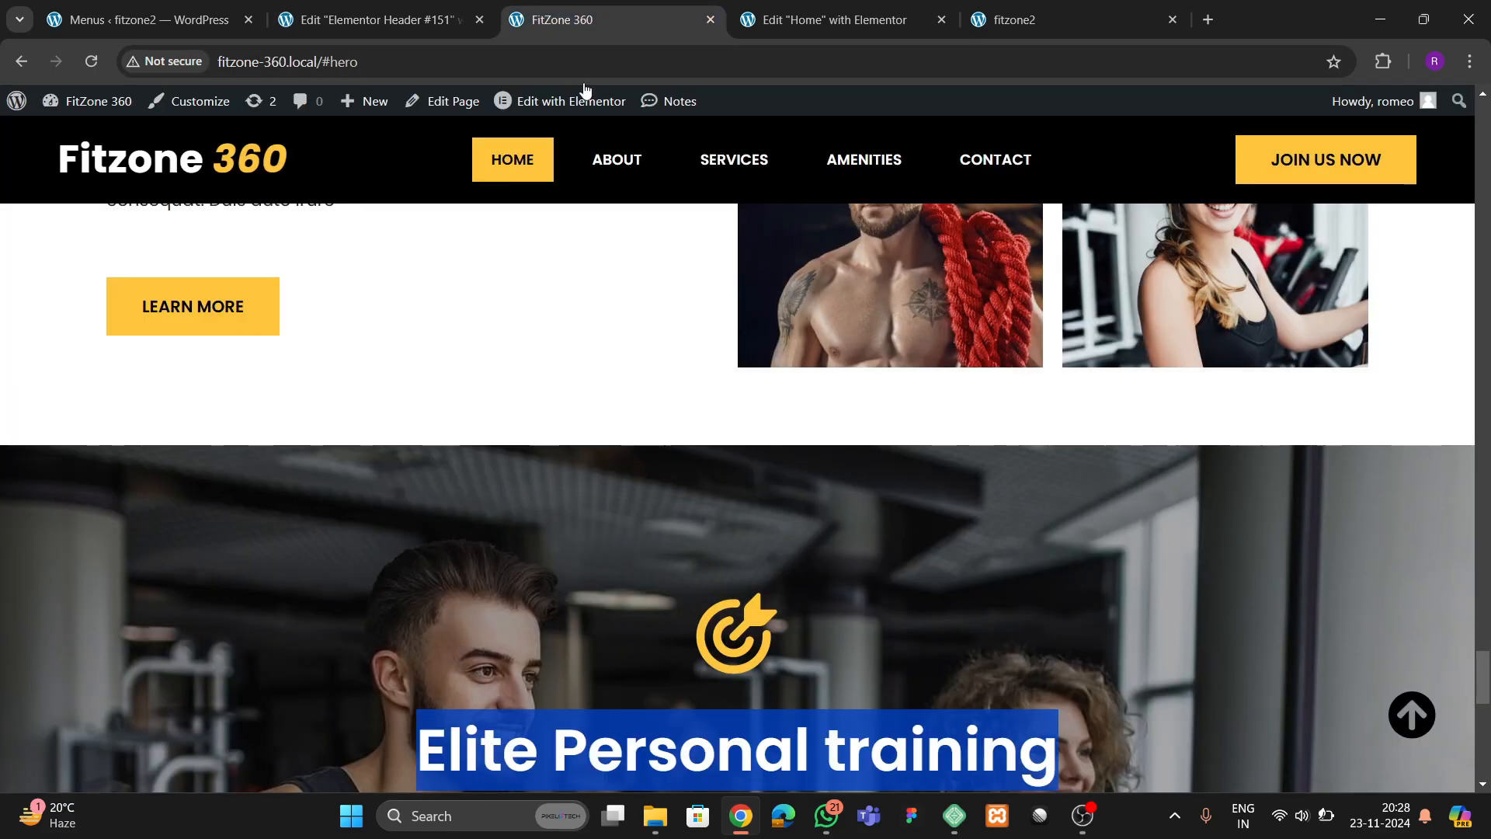
pyautogui.click(1025, 19)
pyautogui.click(100, 69)
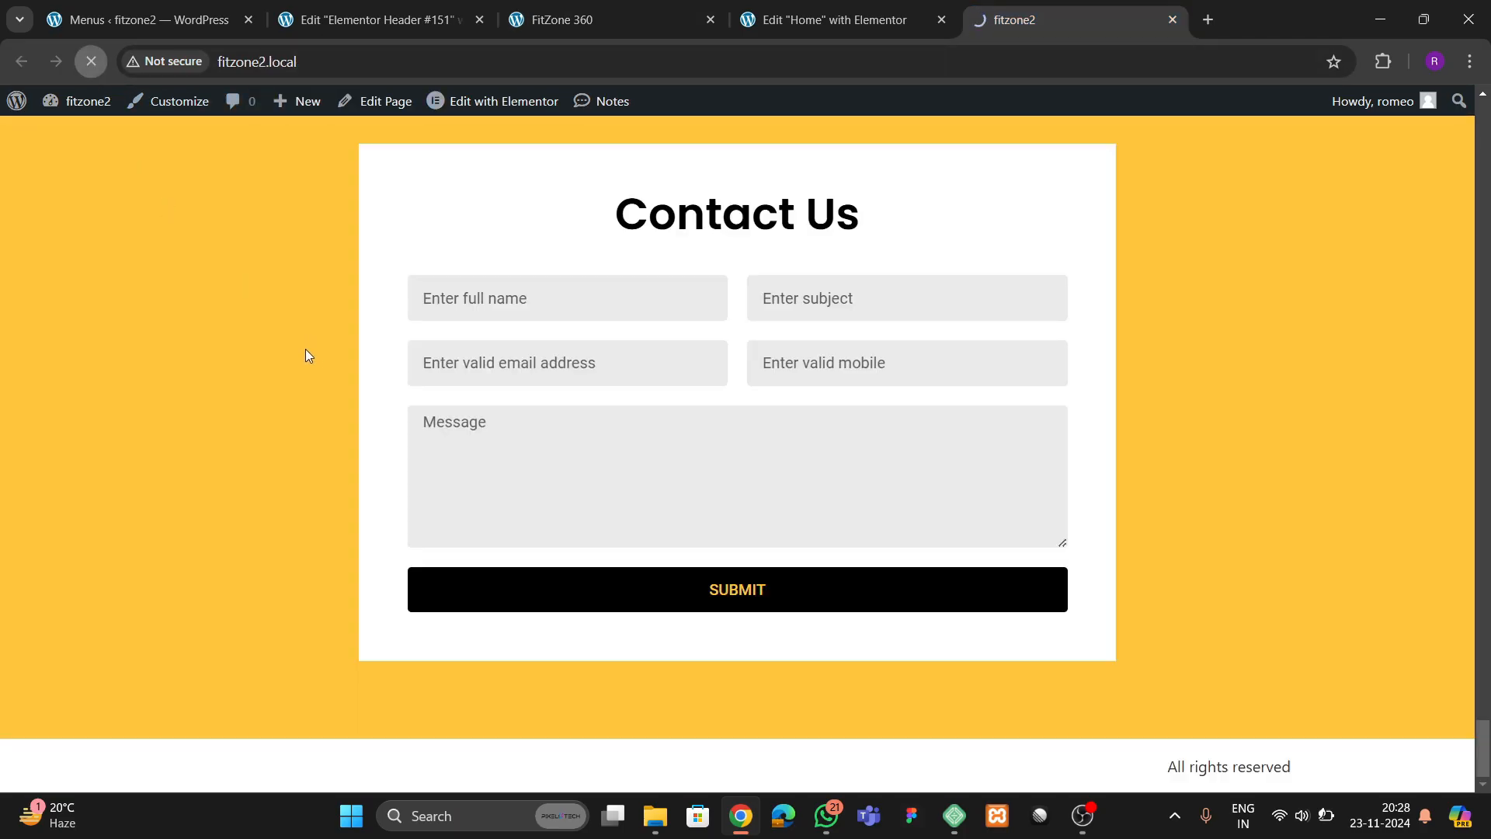
pyautogui.scroll(4, 562, 474)
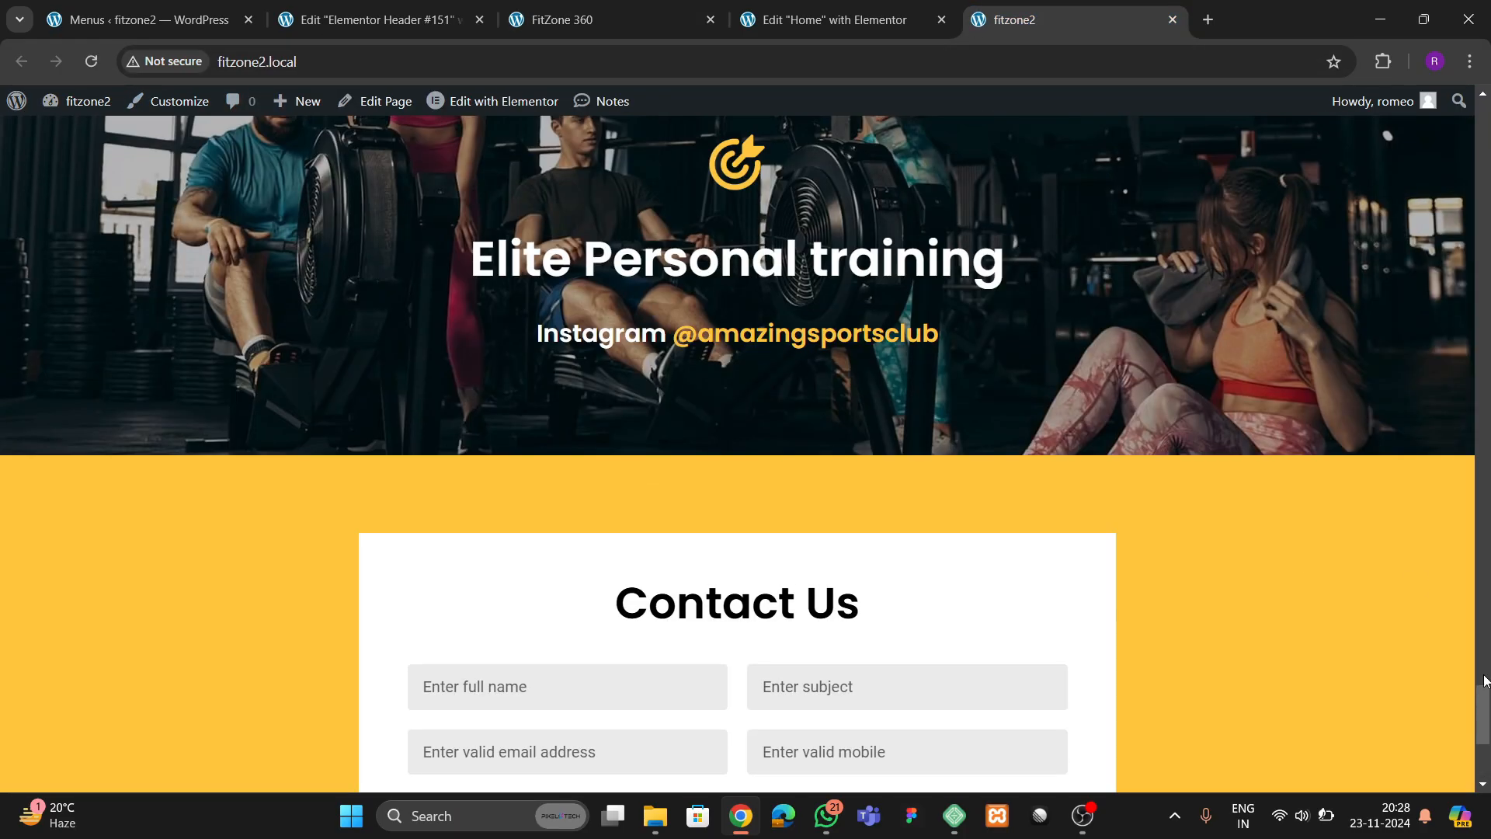
pyautogui.moveTo(1482, 737); pyautogui.dragTo(1482, 147)
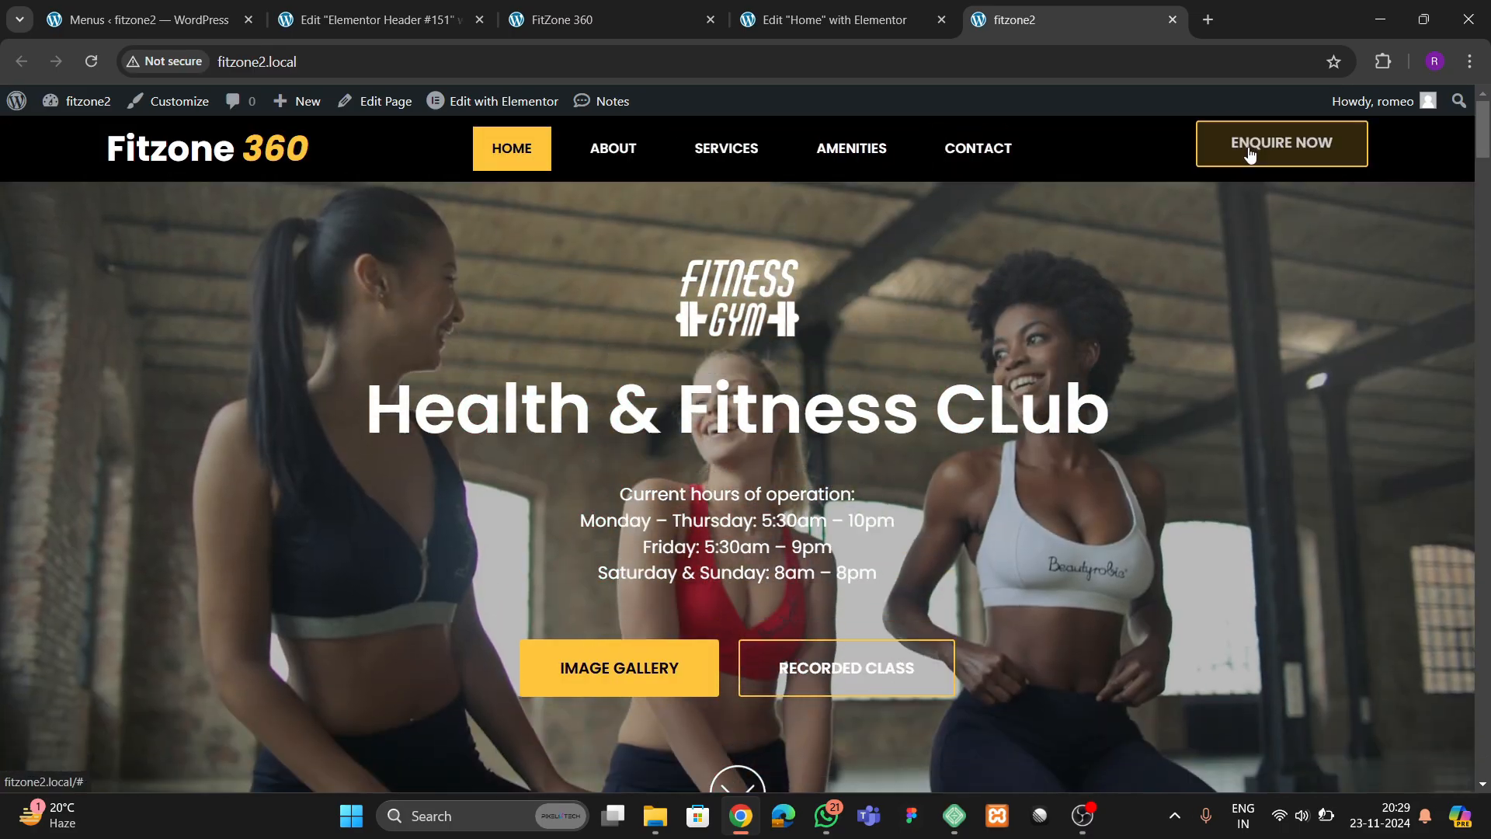
# Return to the header template and set the header container's boxed width to 1400 px
pyautogui.click(828, 20)
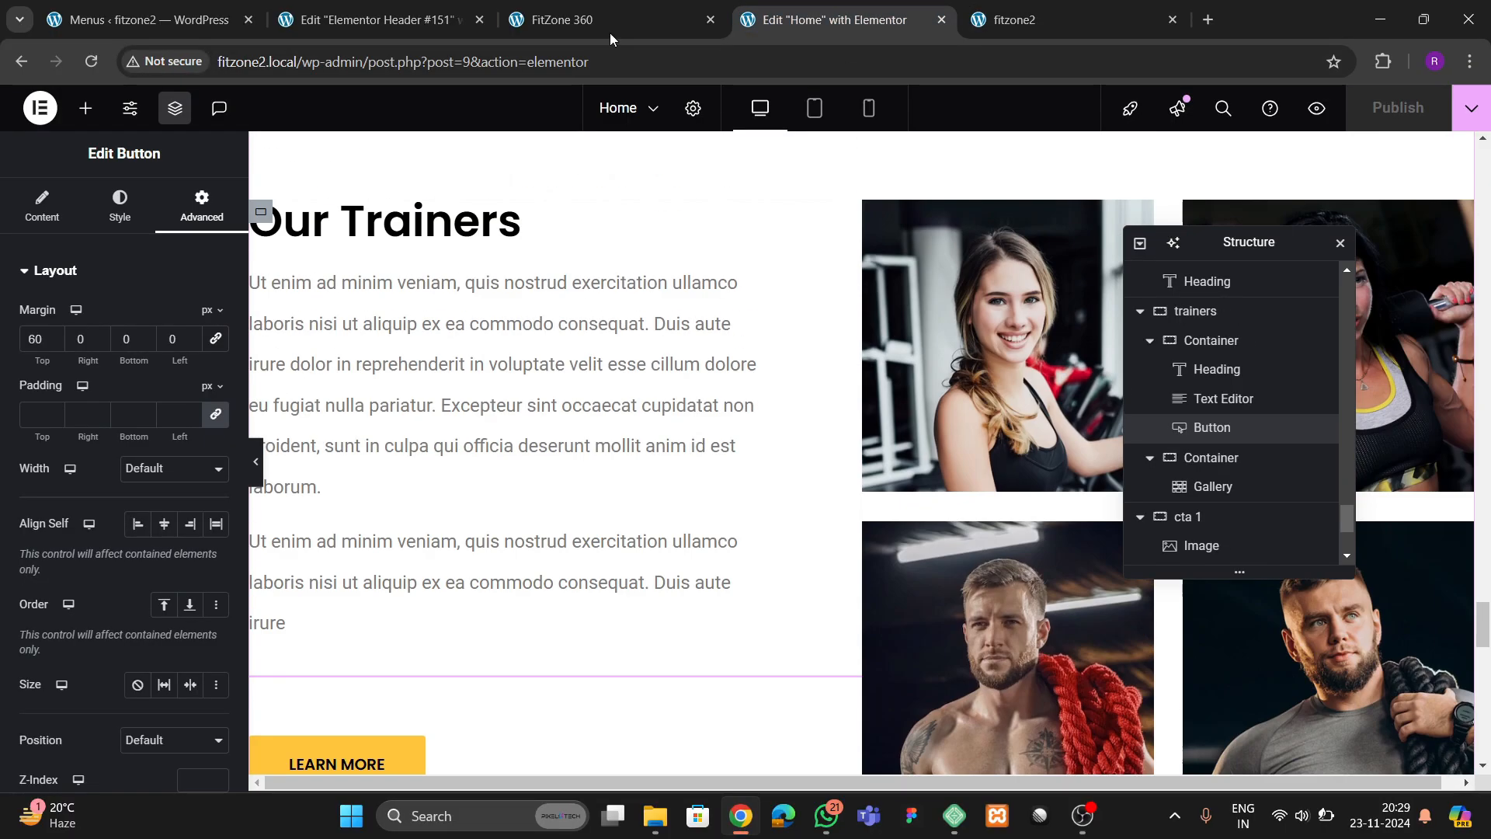
pyautogui.click(390, 23)
pyautogui.moveTo(860, 149)
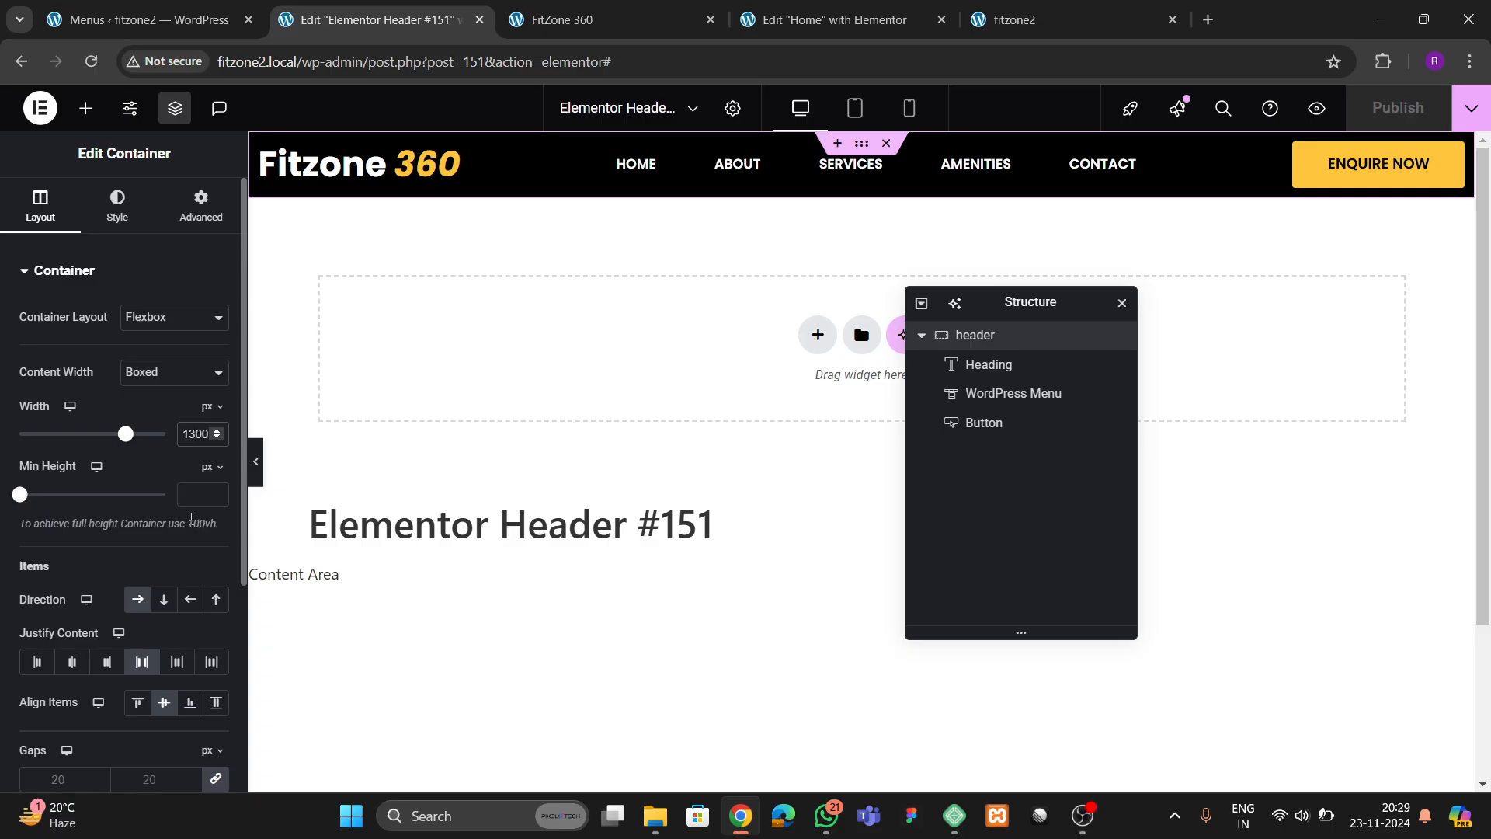
pyautogui.press('BackSpace')
pyautogui.write('4')
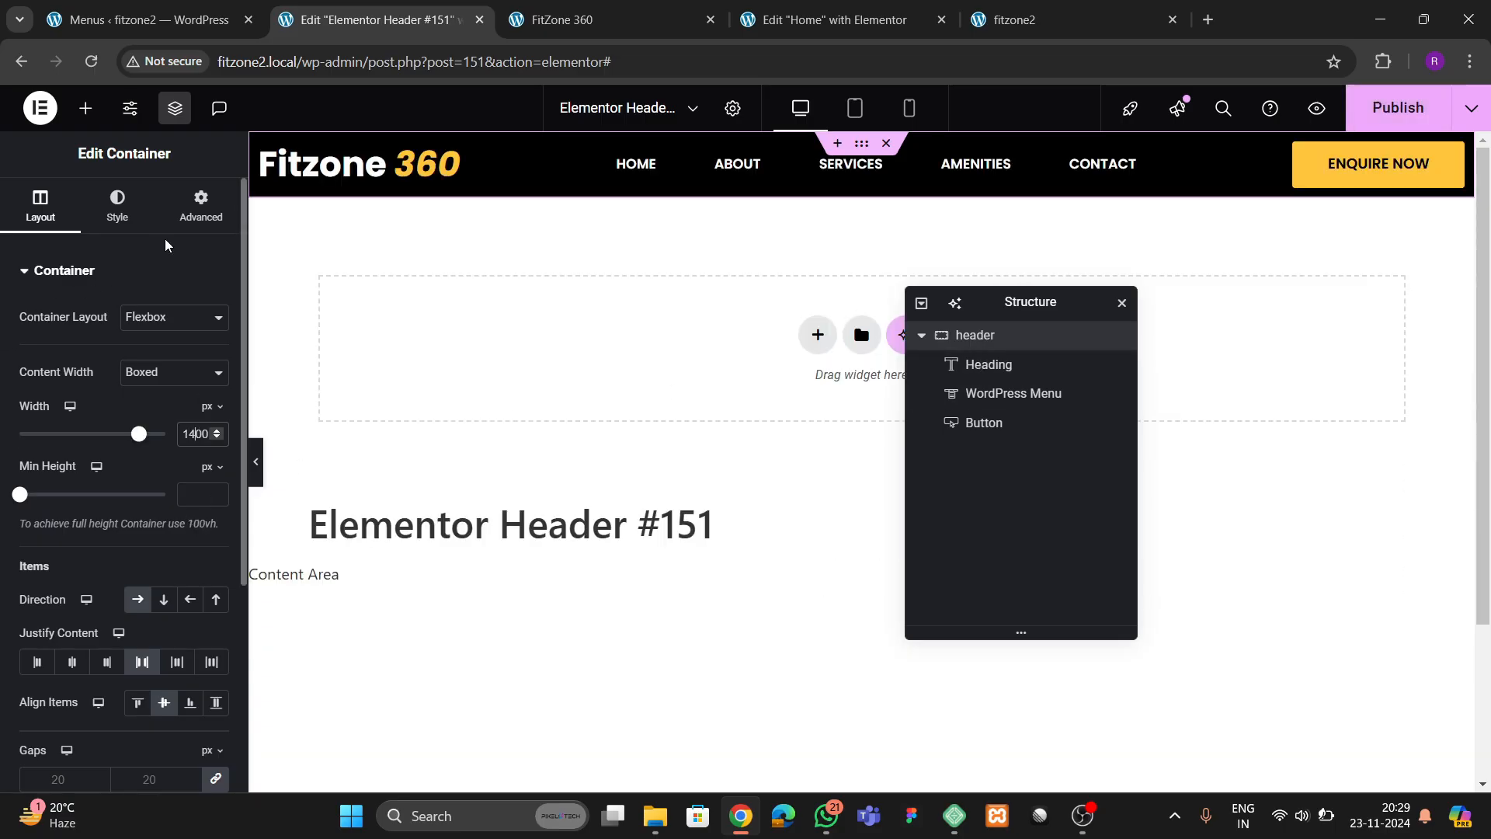
# Unlink the header container's padding values and set the top and bottom padding to 15 px
pyautogui.click(200, 208)
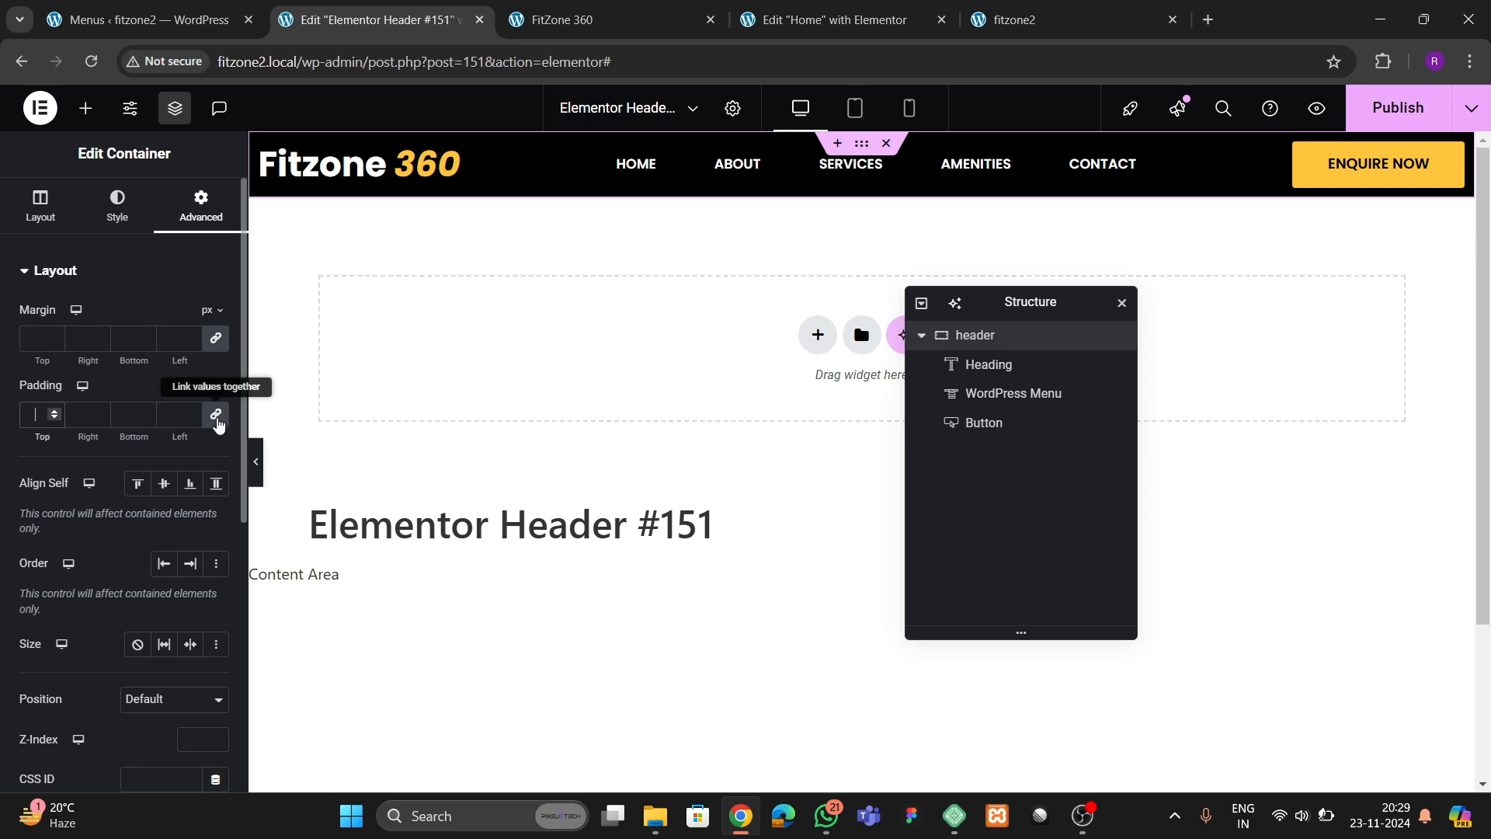
pyautogui.click(215, 414)
pyautogui.write('2')
pyautogui.click(122, 414)
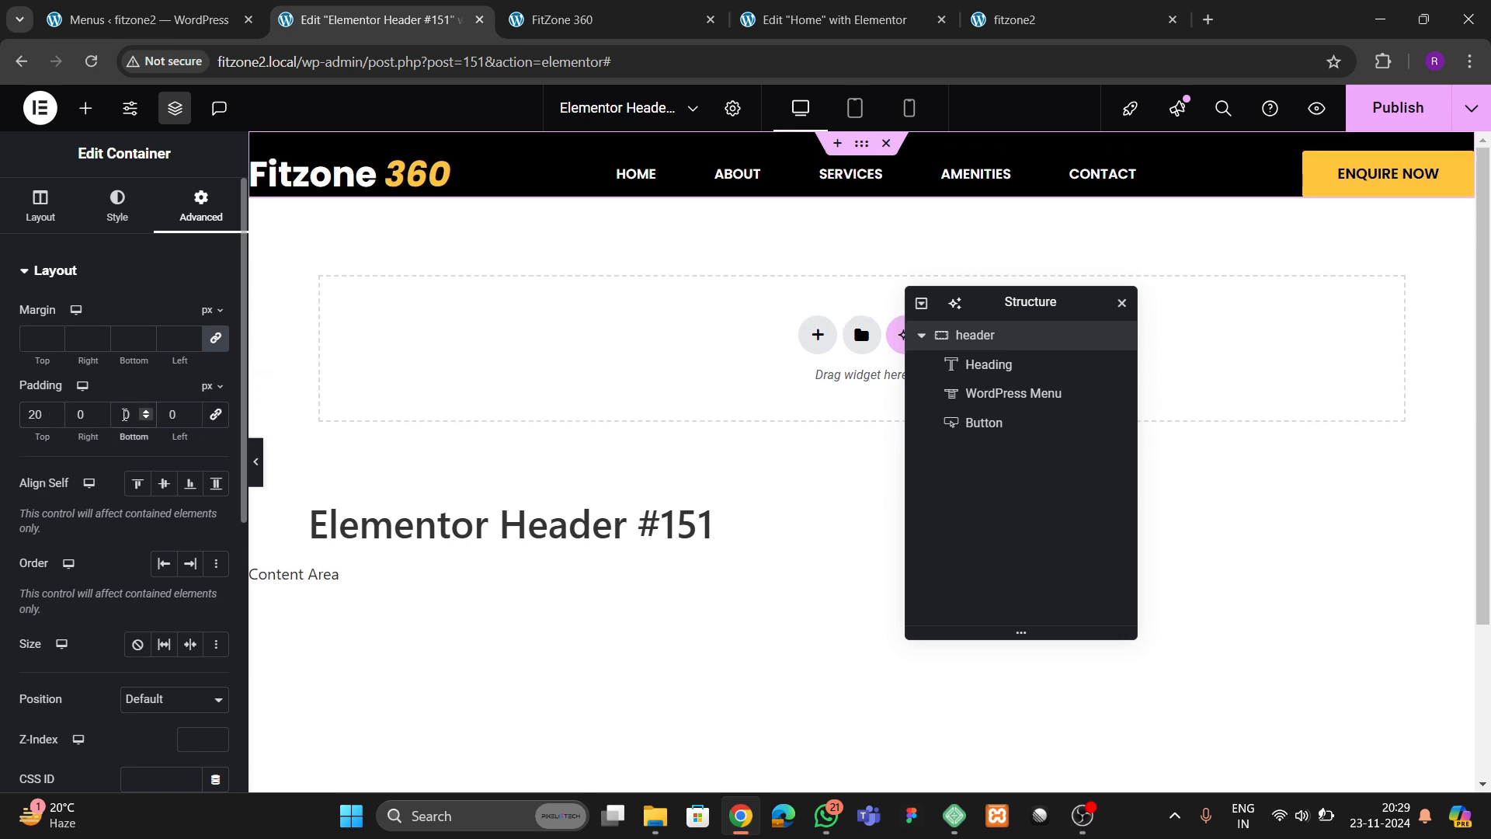
pyautogui.write('2')
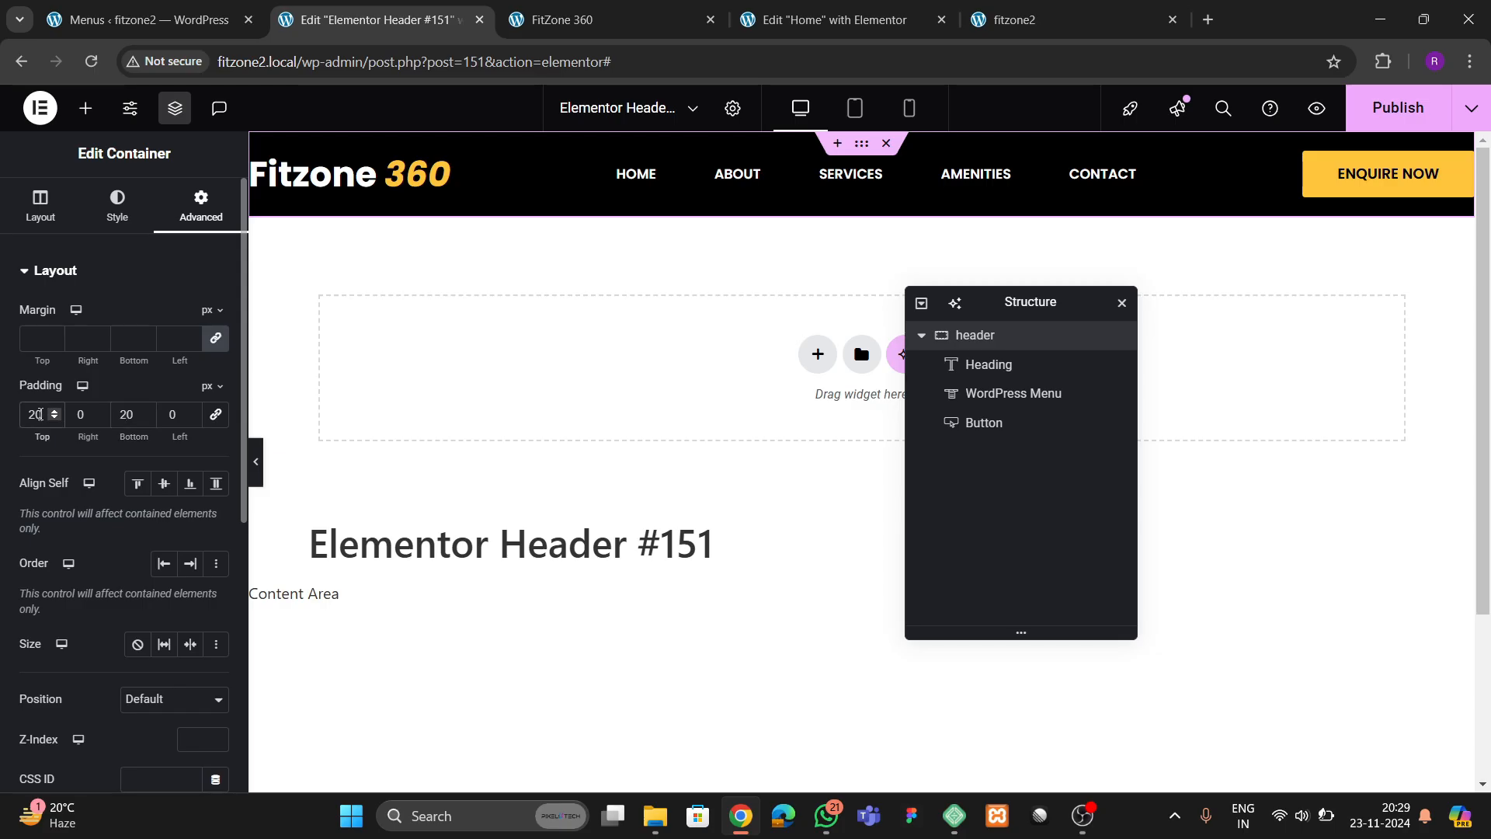
pyautogui.press('BackSpace')
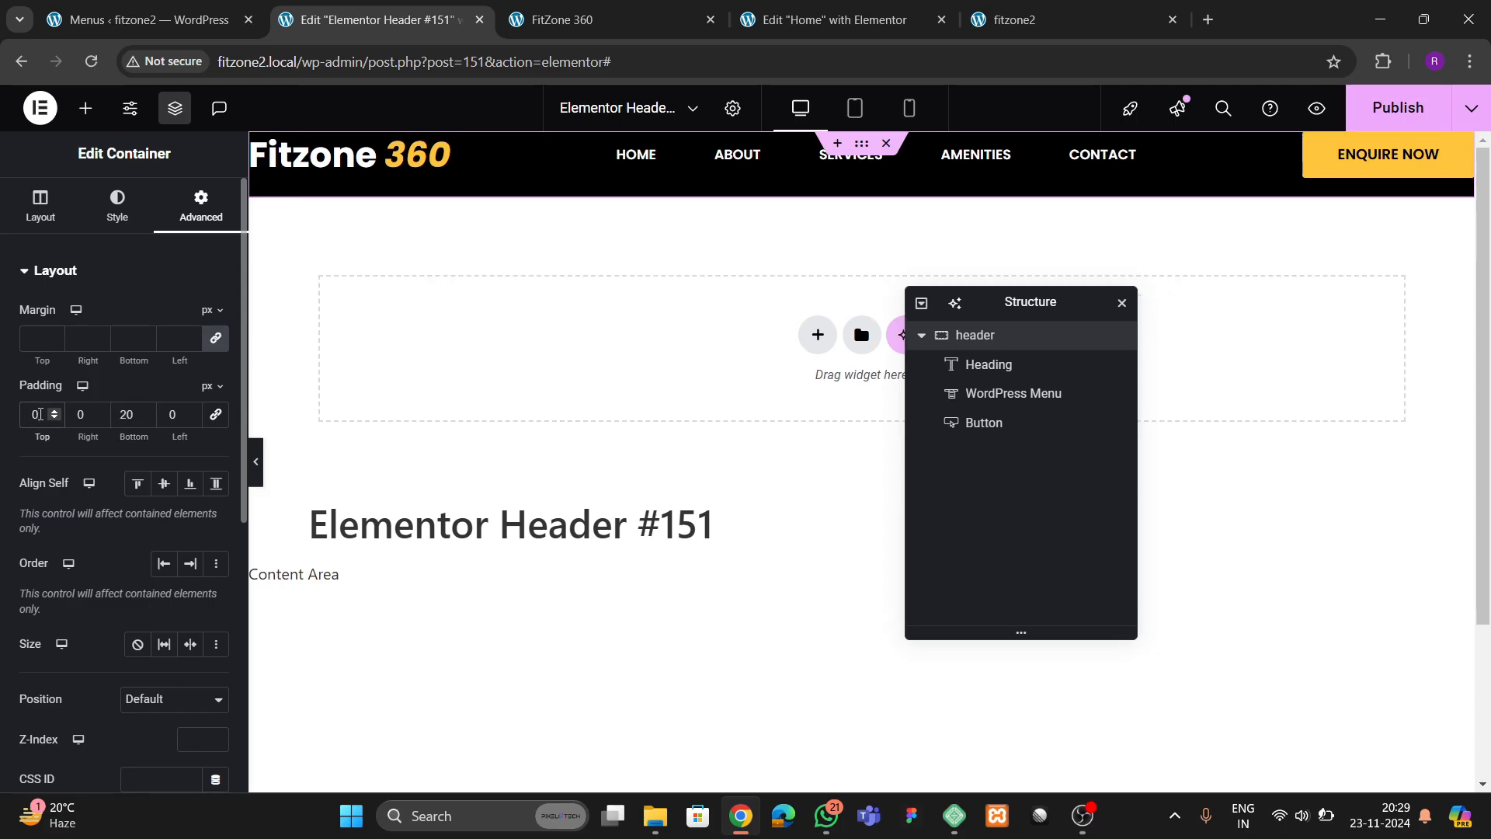
pyautogui.write('18')
pyautogui.press('Tab')
pyautogui.write('15')
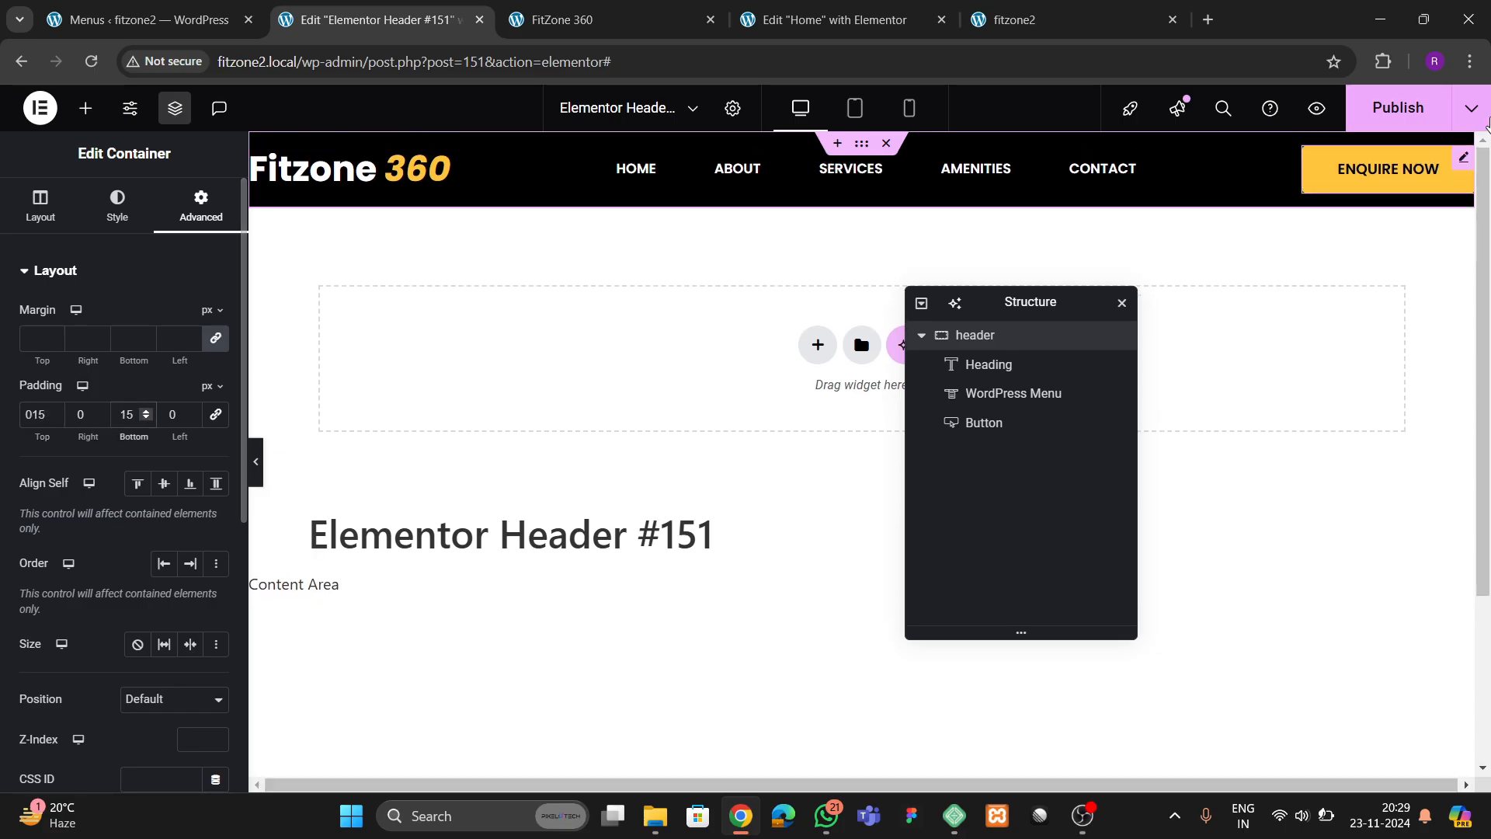
pyautogui.scroll(-6, 90, 466)
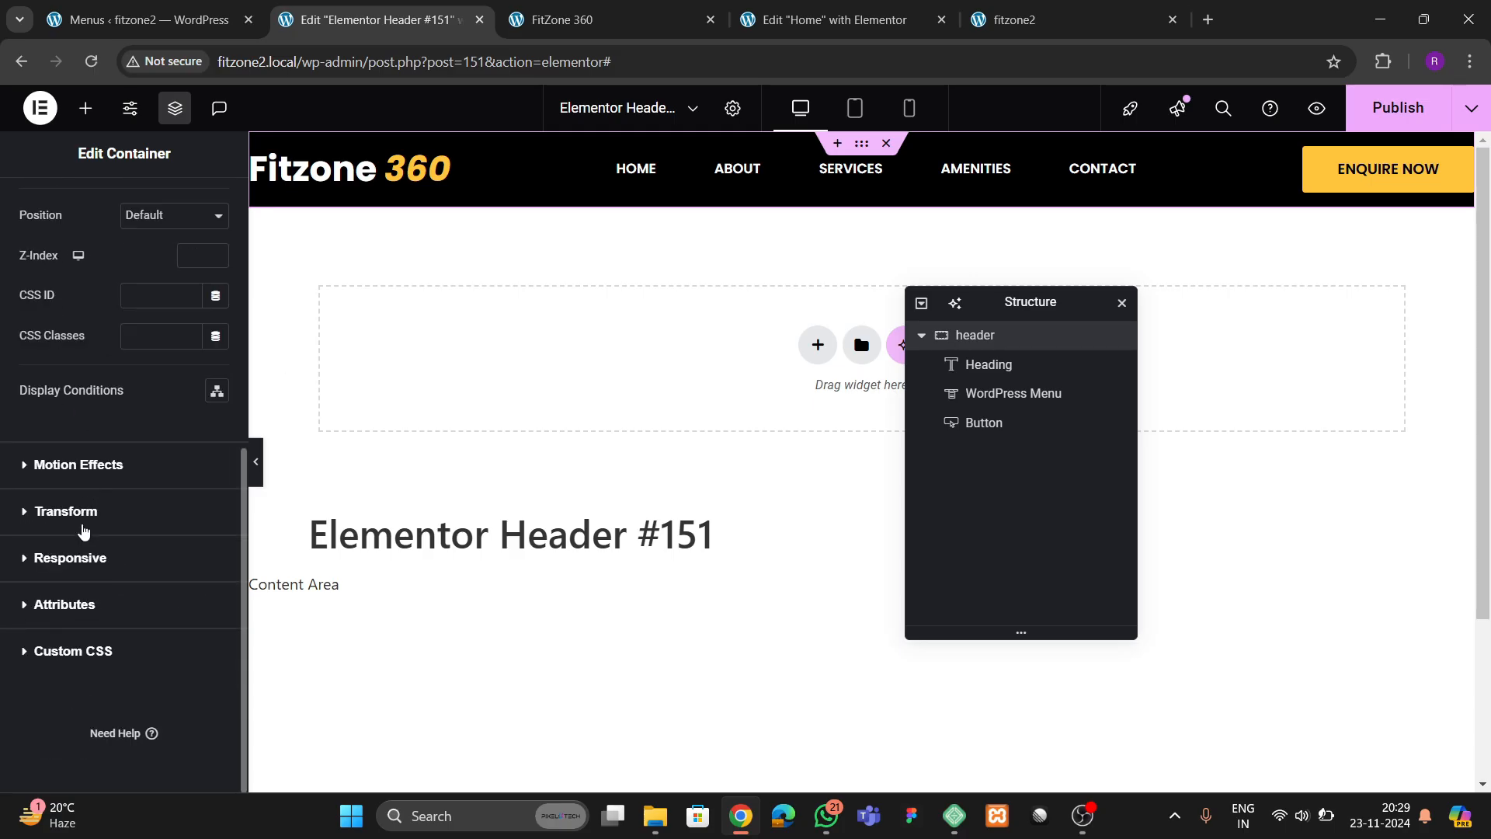
# Make the header container sticky to the top in its motion effects and publish the header
pyautogui.click(68, 466)
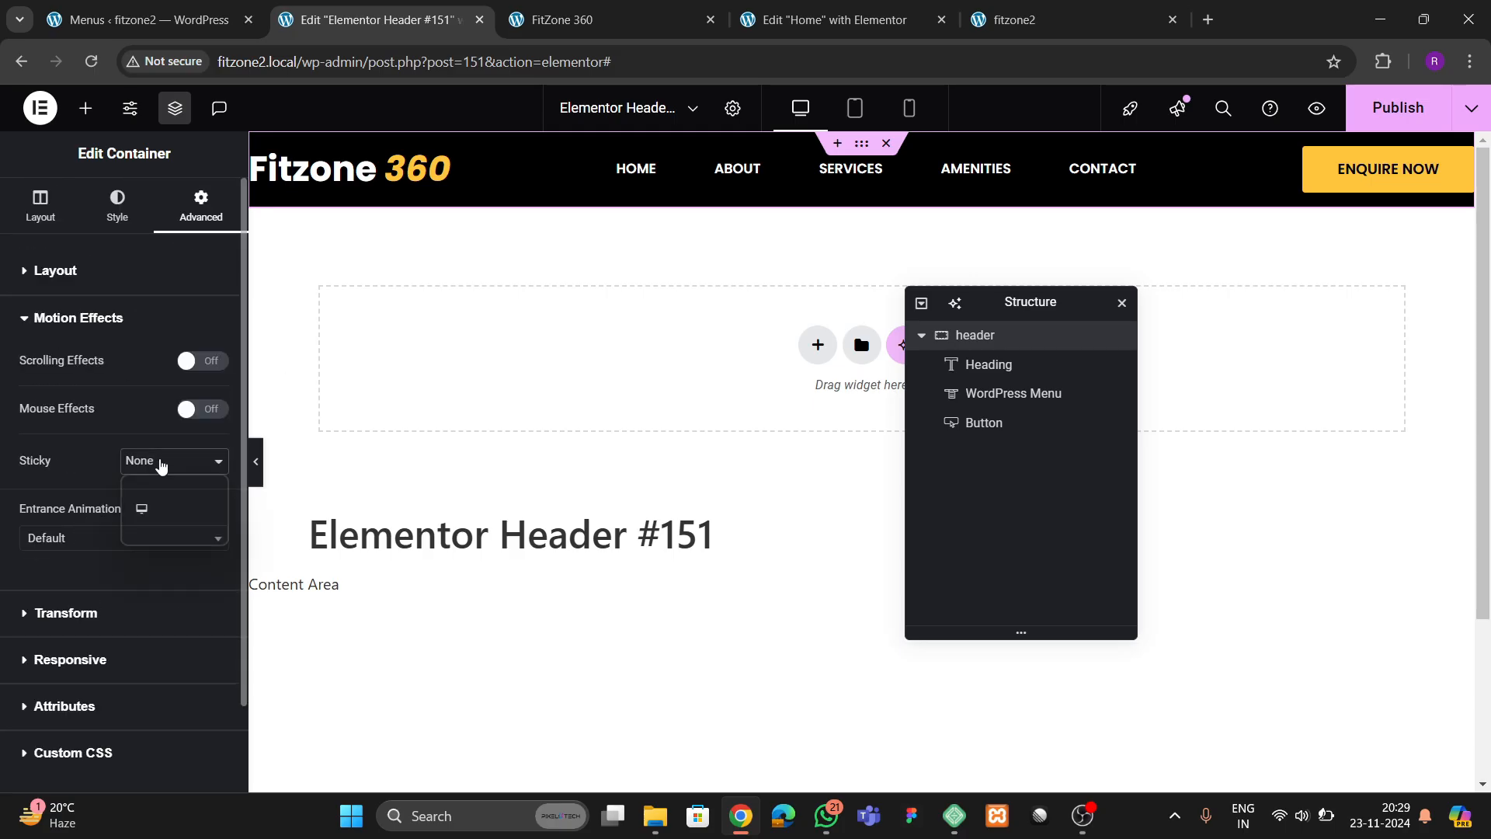
pyautogui.click(151, 509)
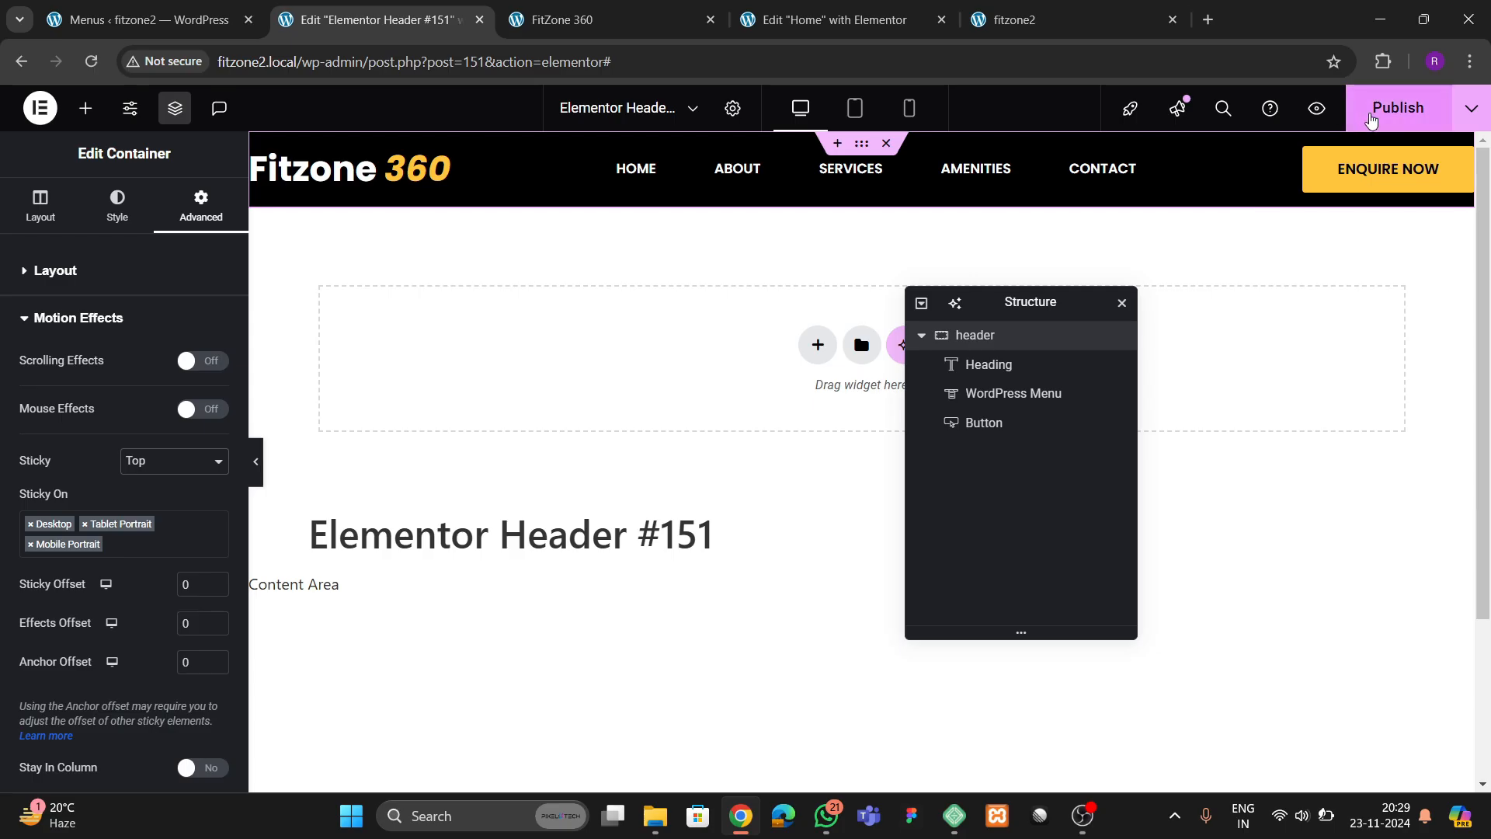
pyautogui.click(1372, 119)
# Reload the live fitzone2 page, examine the header while scrolling to the page end, and compare the footer with the FitZone 360 reference
pyautogui.click(1033, 19)
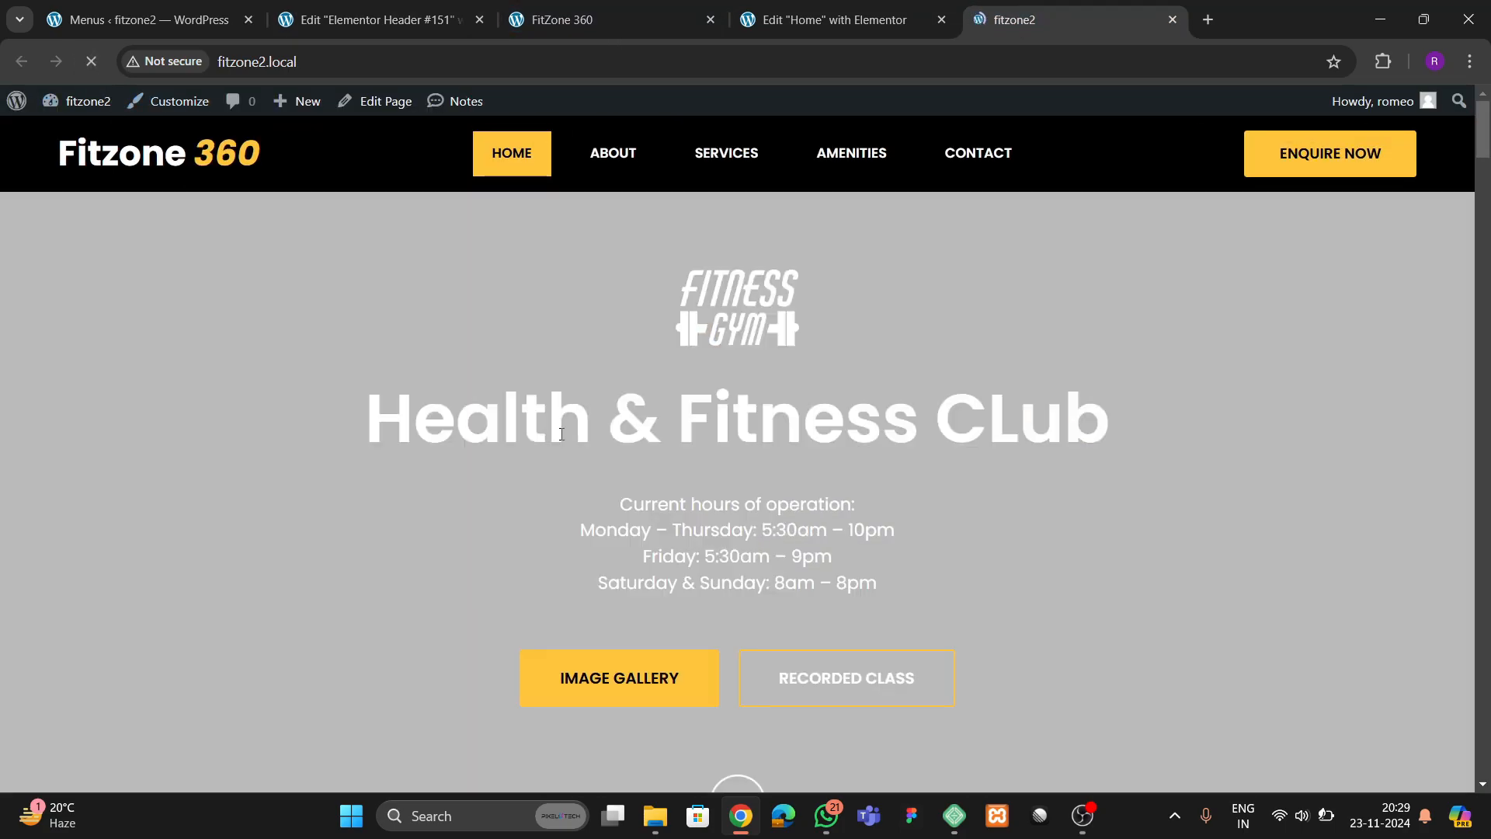
pyautogui.scroll(-10, 746, 489)
pyautogui.scroll(-15, 758, 509)
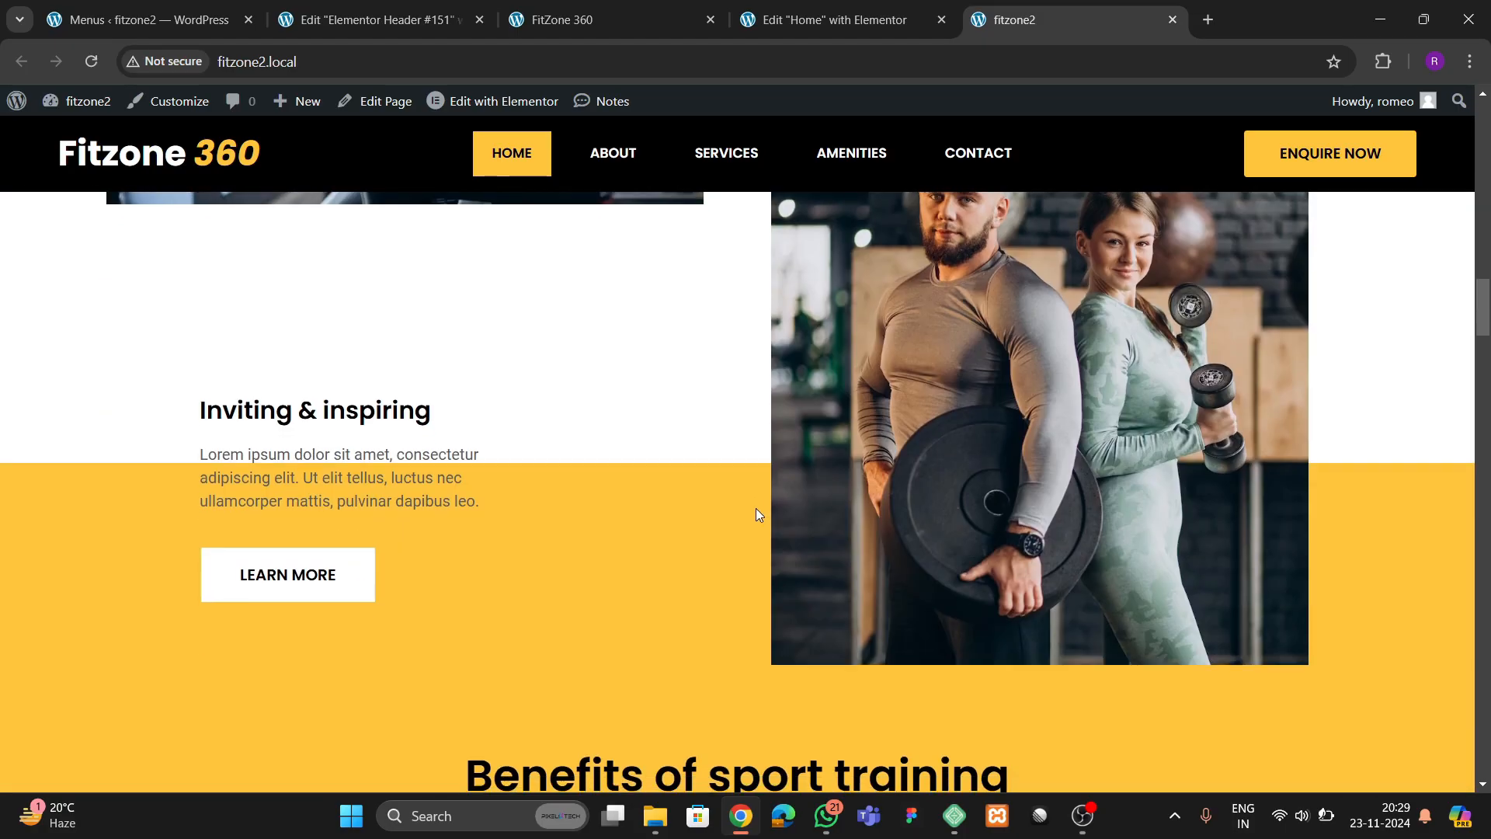
pyautogui.scroll(-15, 753, 576)
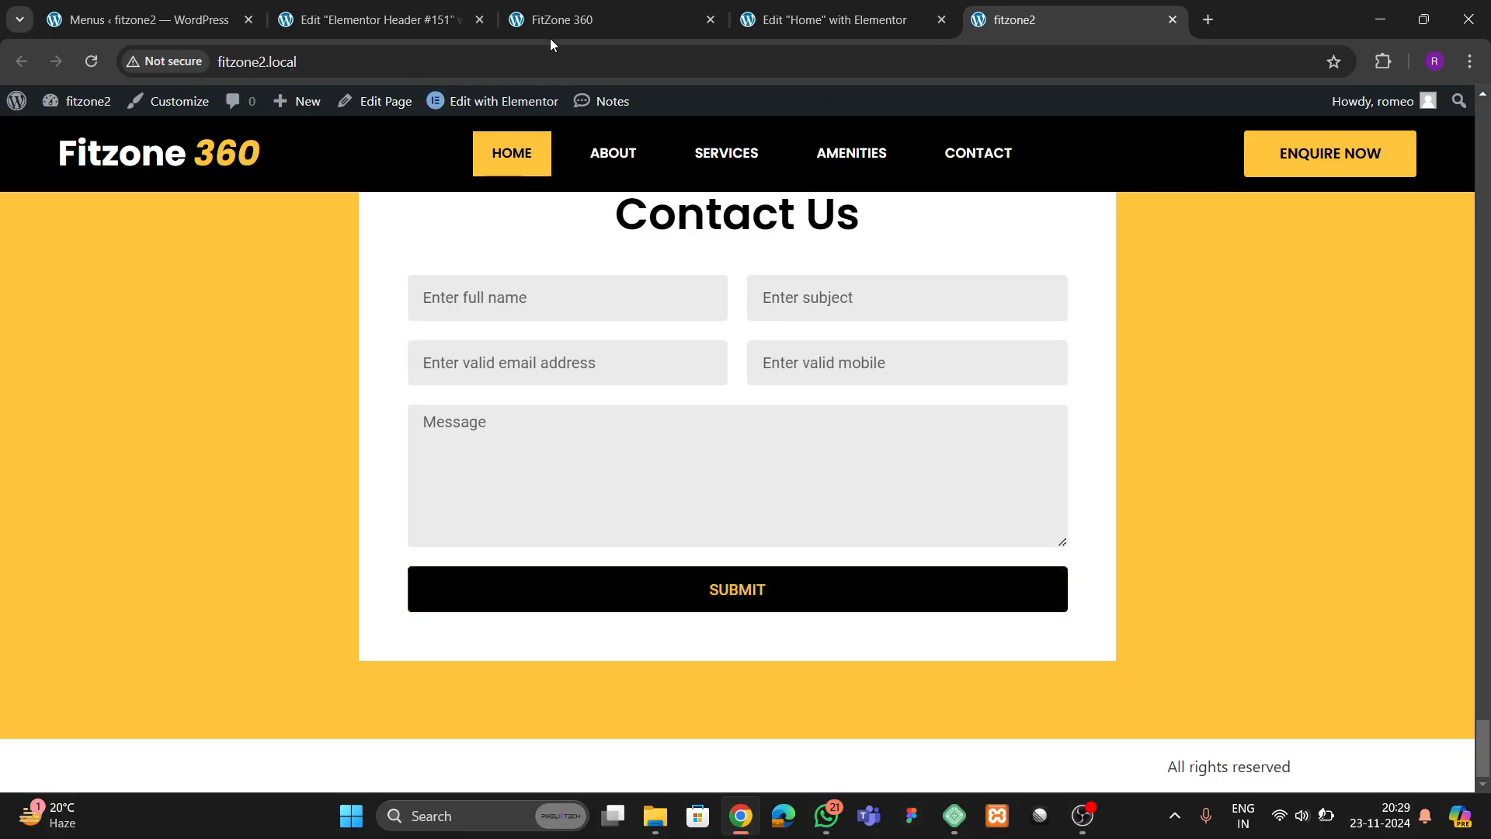
pyautogui.click(591, 20)
pyautogui.scroll(-10, 741, 534)
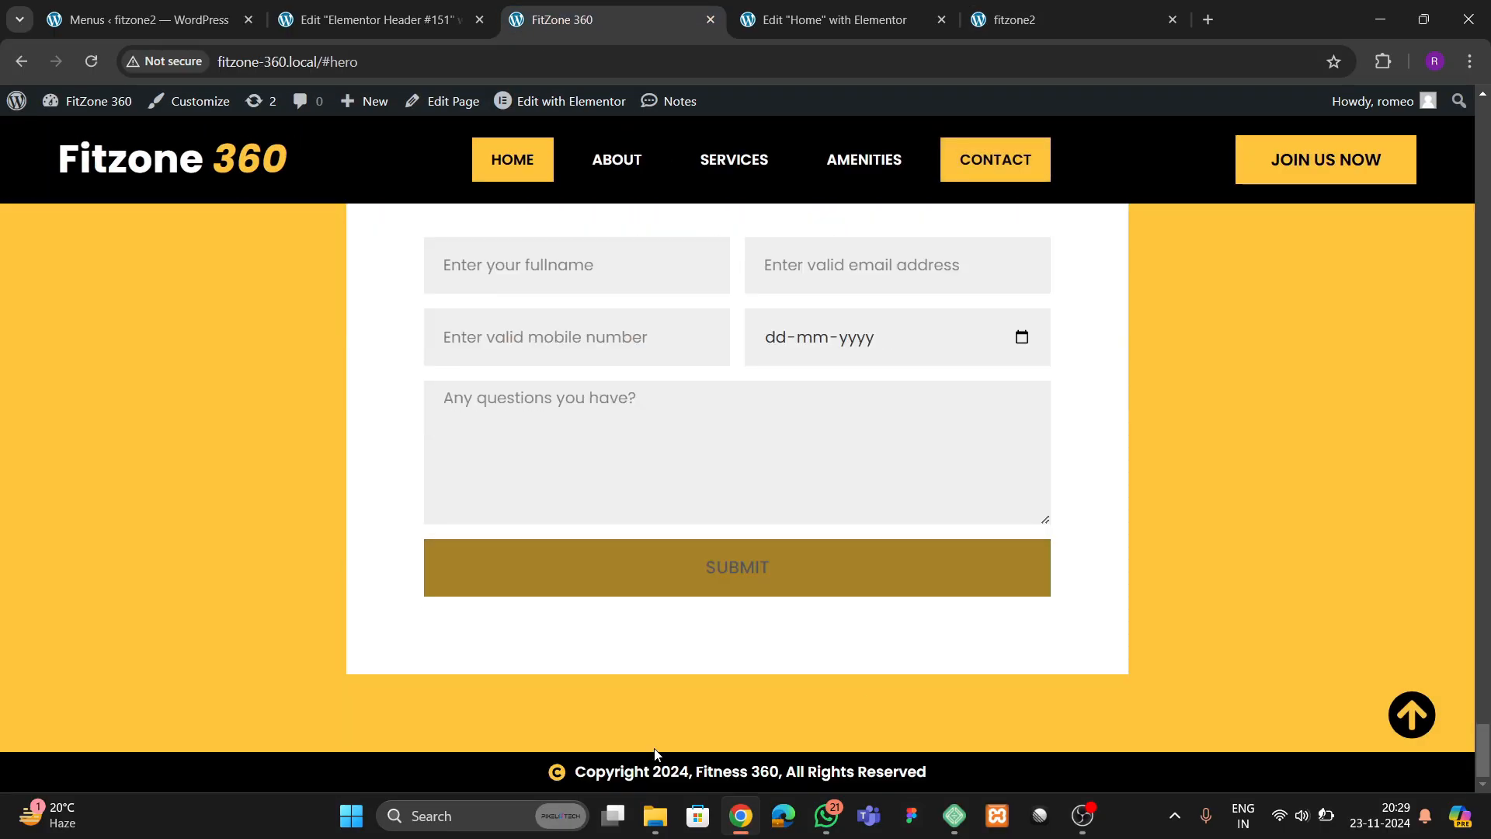
# Open the Theme Builder in a new tab, close the header template's tab, and create a blank footer template without a library block
pyautogui.click(203, 14)
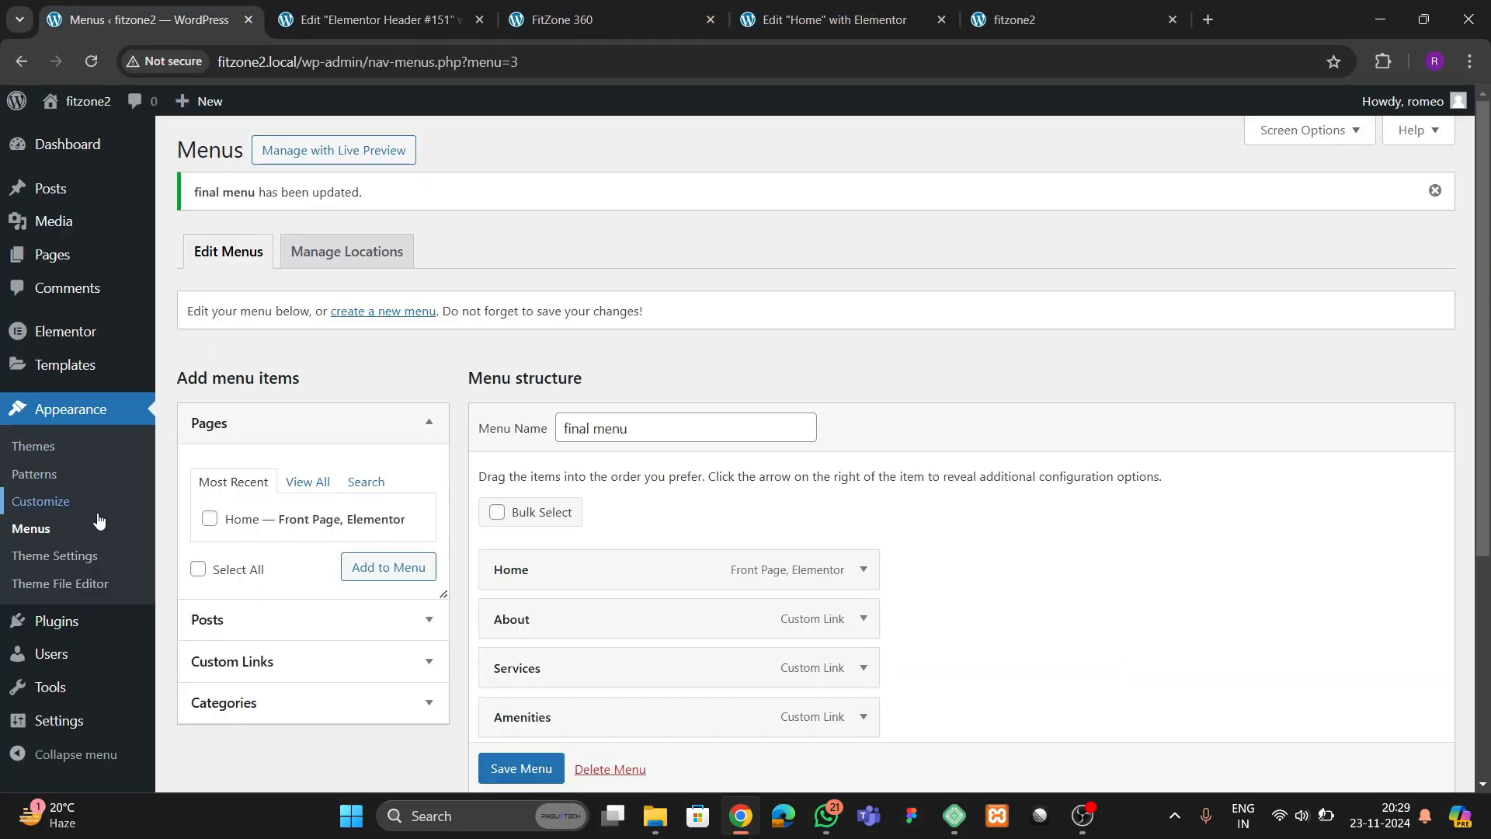
pyautogui.moveTo(59, 365)
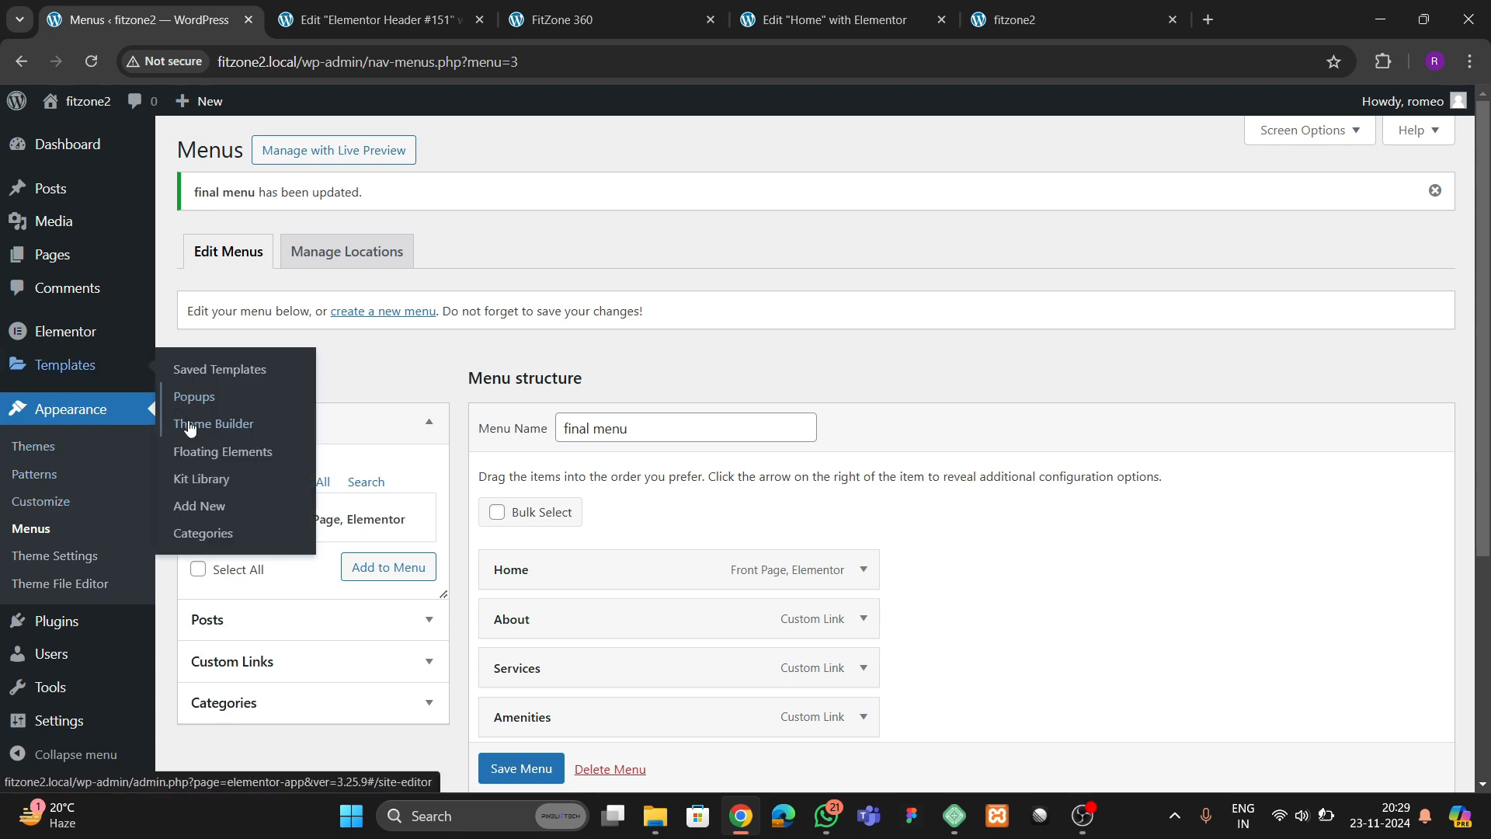
pyautogui.rightClick(194, 424)
pyautogui.click(236, 448)
pyautogui.click(528, 19)
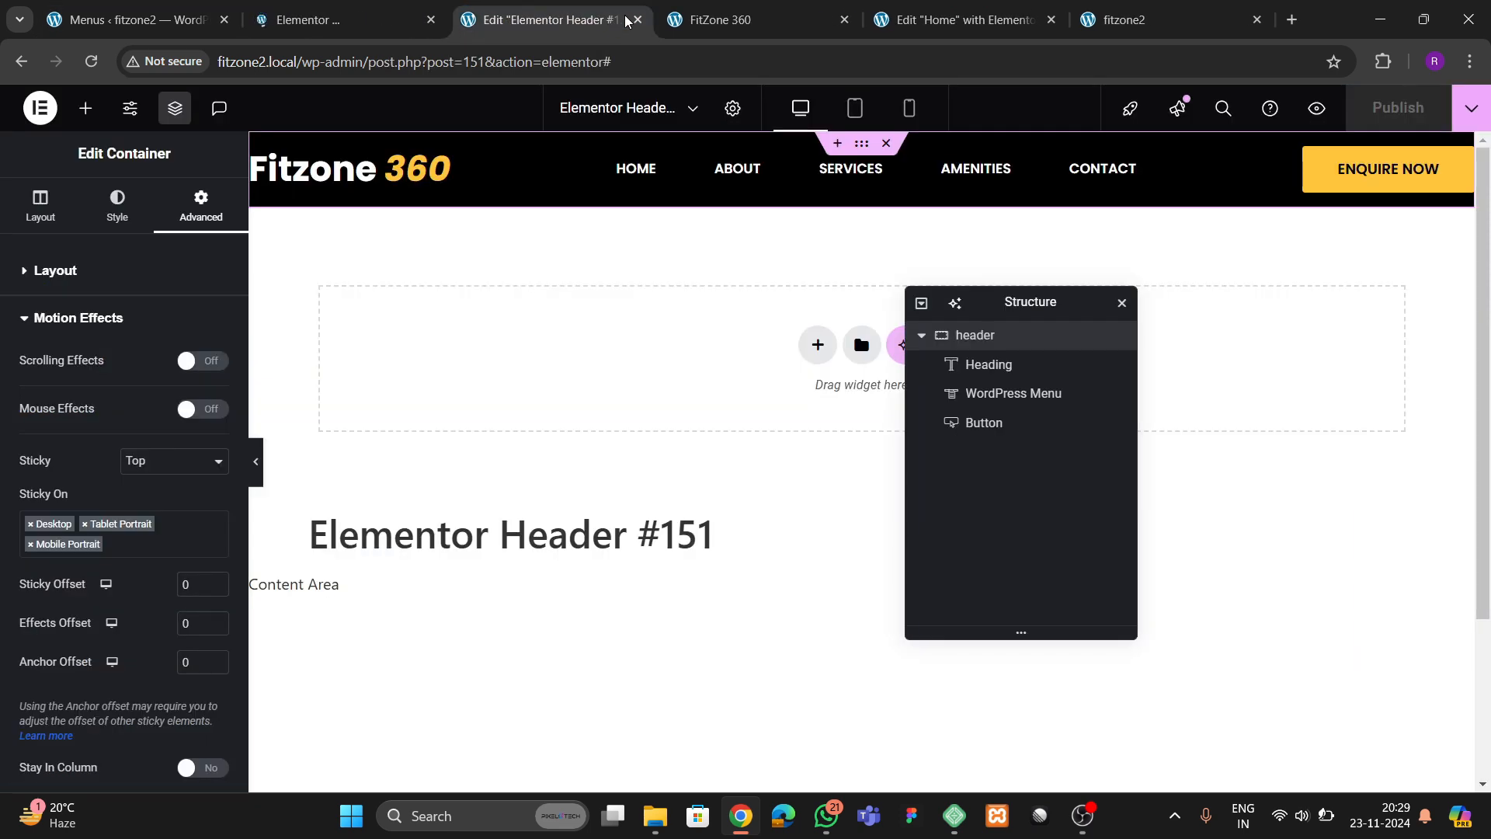
pyautogui.click(567, 20)
pyautogui.click(824, 21)
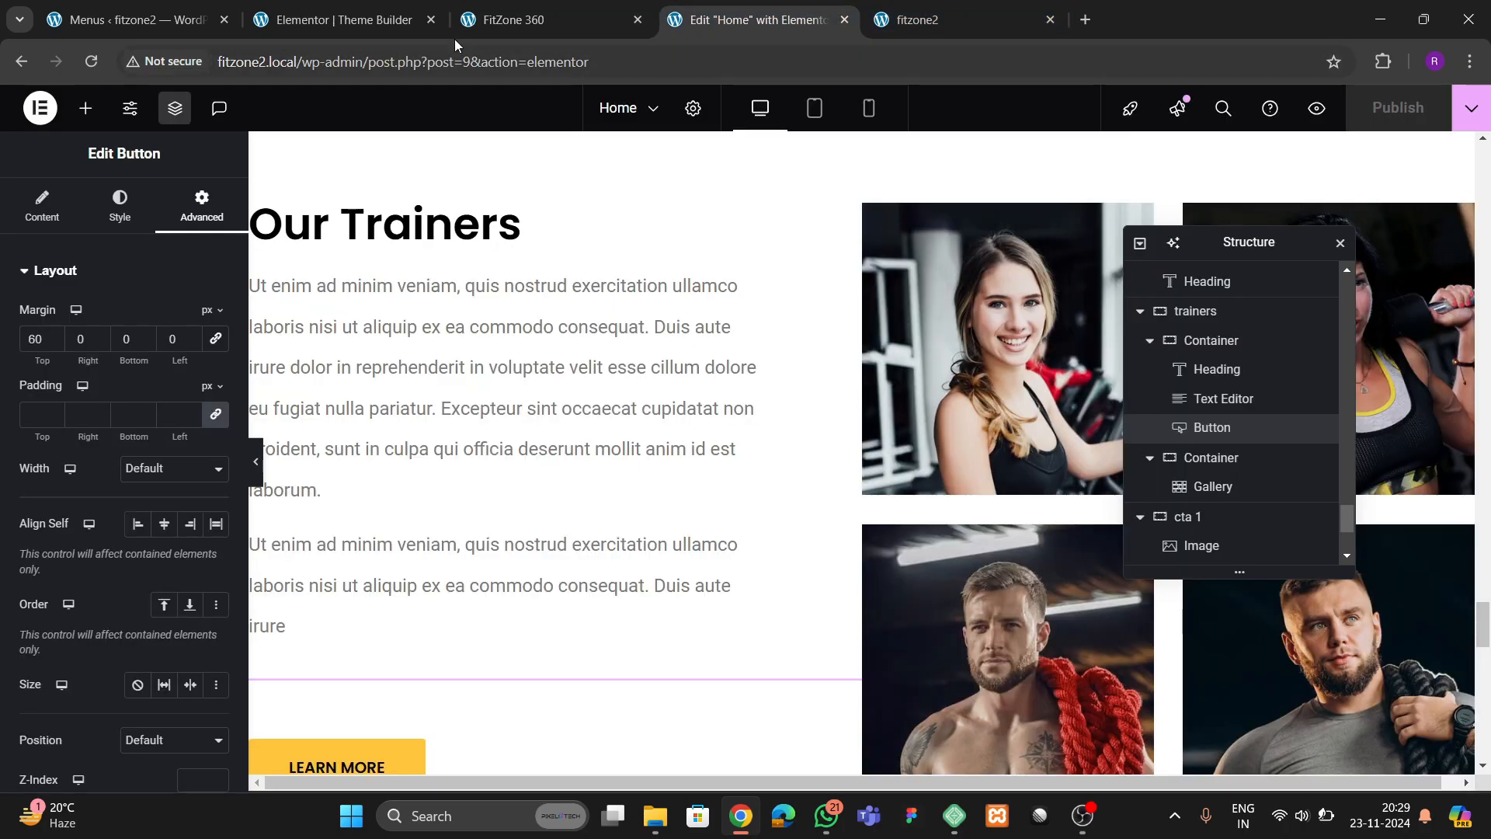
pyautogui.click(366, 20)
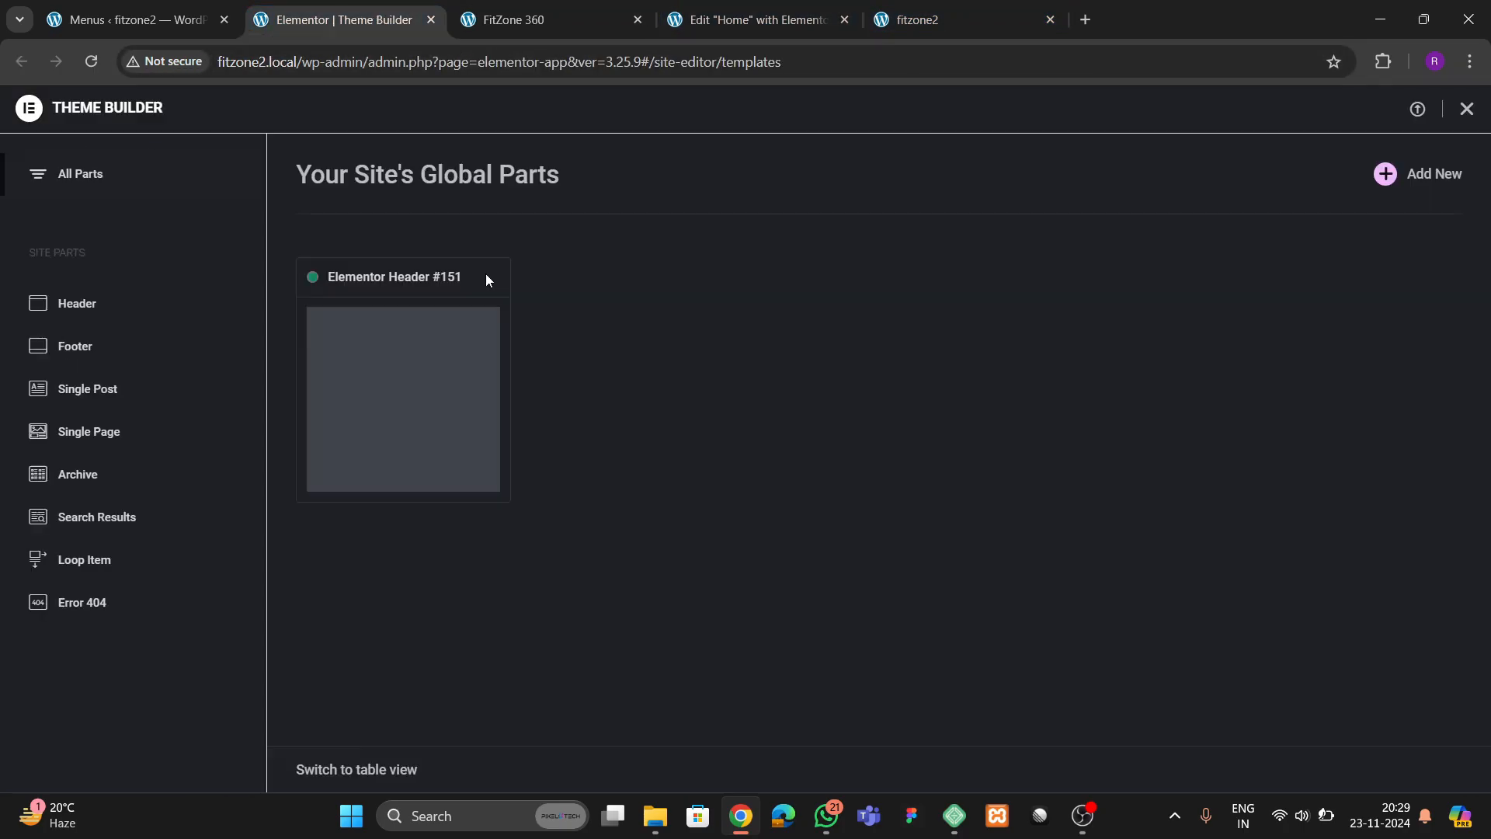
pyautogui.click(113, 339)
pyautogui.click(1385, 174)
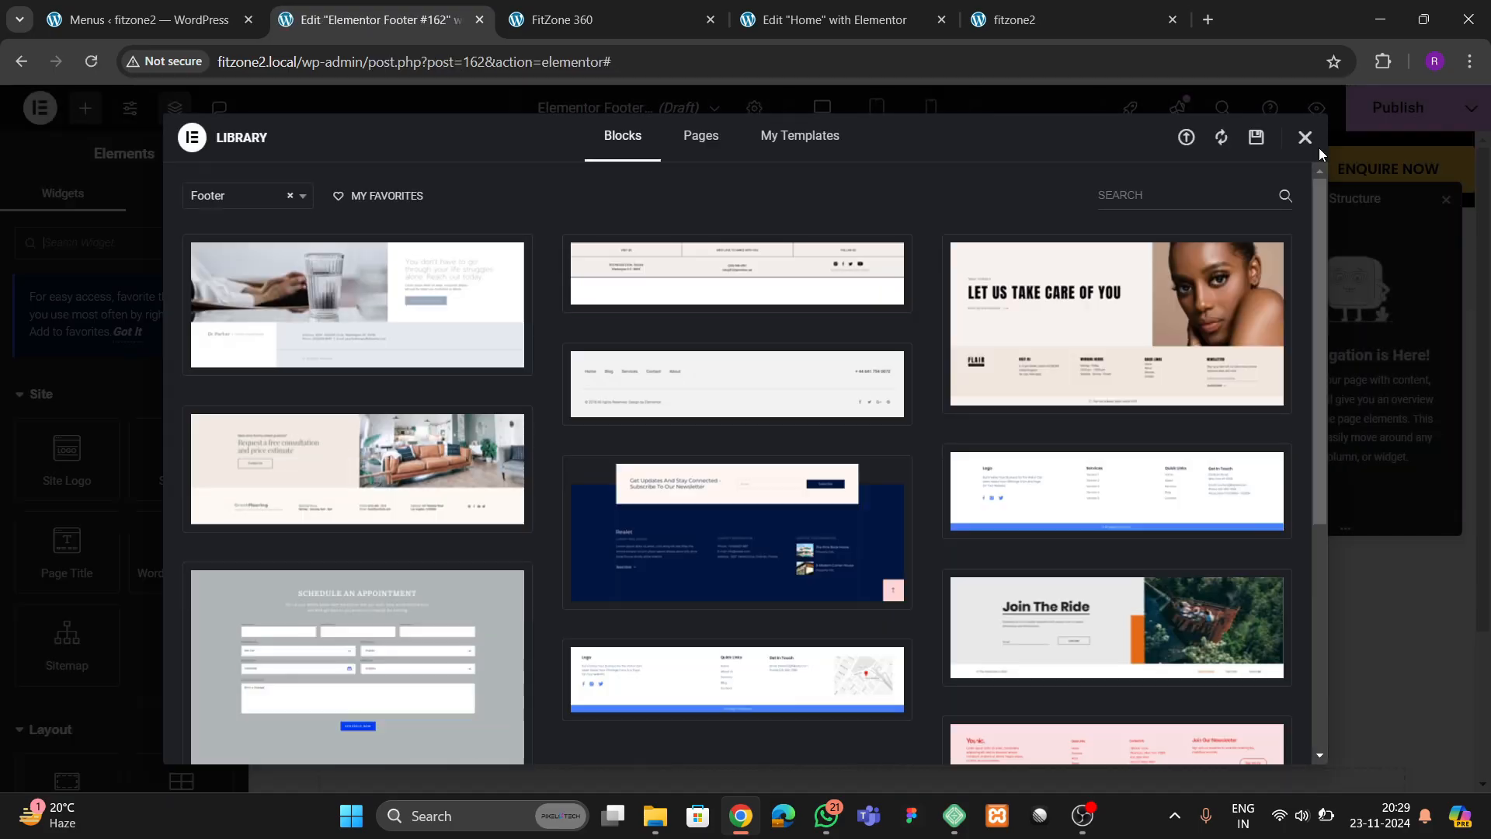
pyautogui.click(1305, 137)
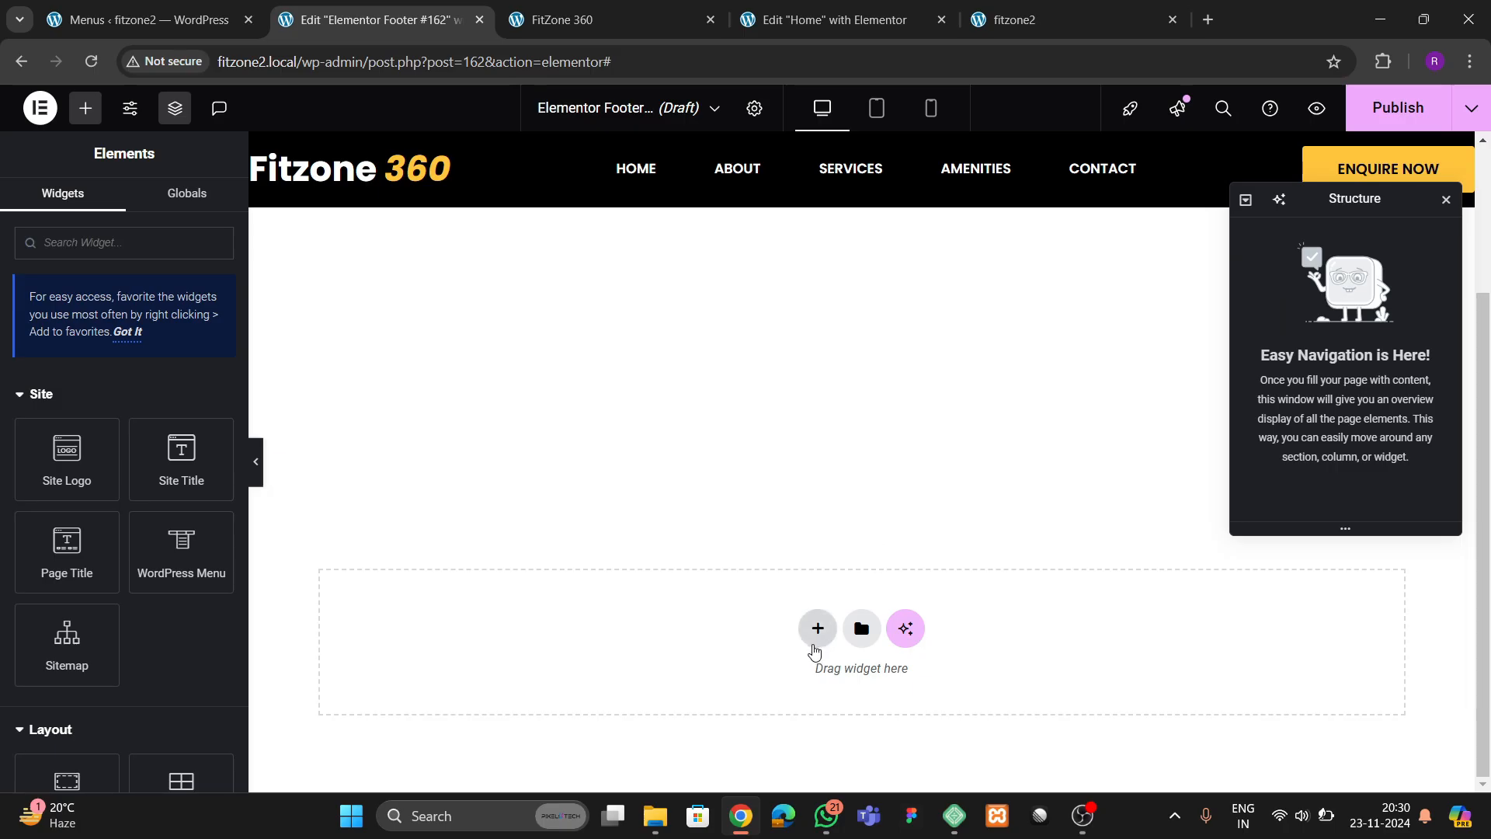
# Add a single-column flexbox container to the footer and give it a classic black background
pyautogui.click(817, 628)
pyautogui.click(799, 688)
pyautogui.click(592, 670)
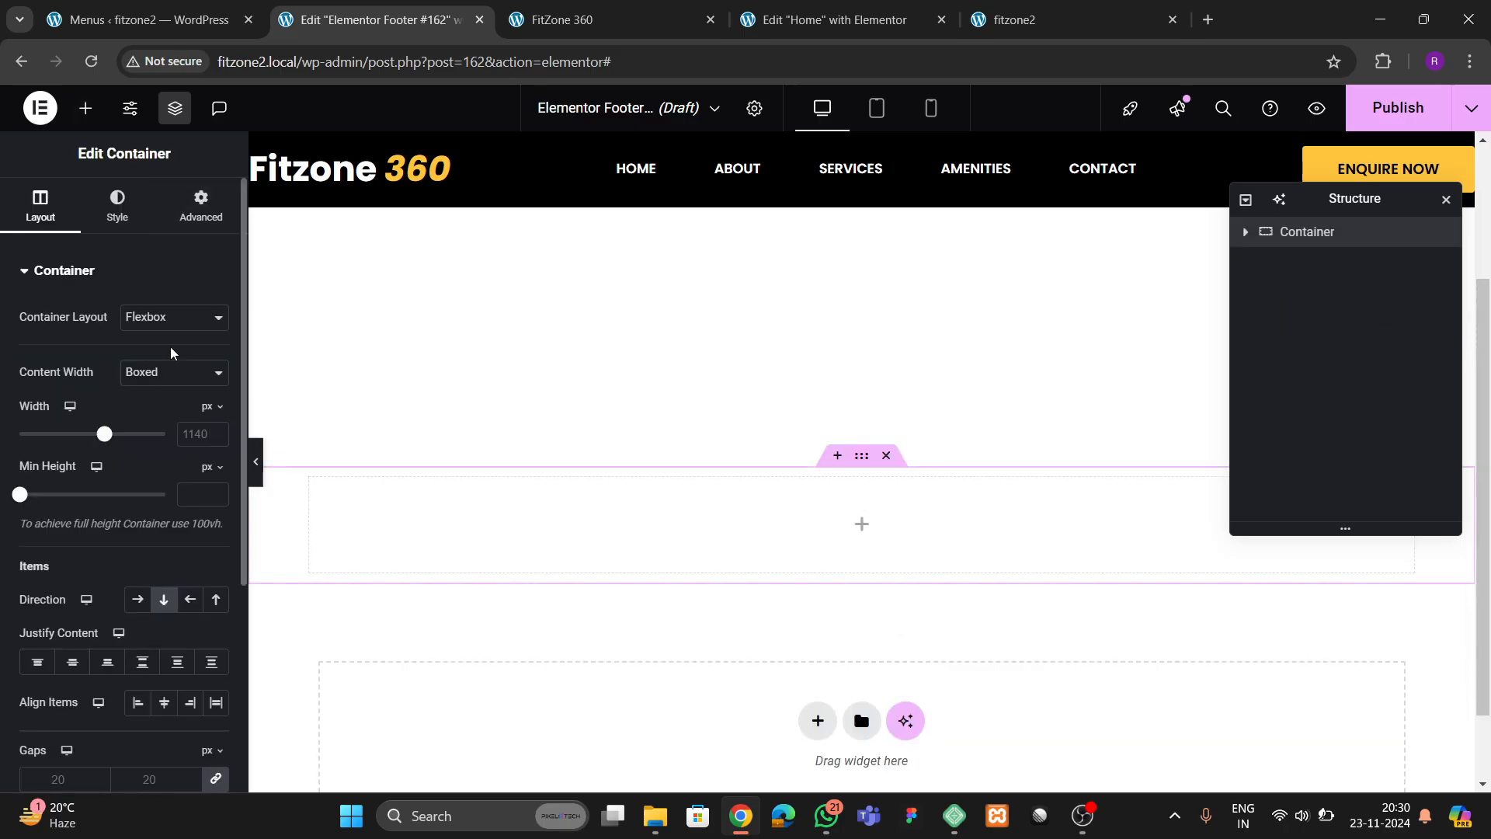
pyautogui.click(119, 208)
pyautogui.click(137, 358)
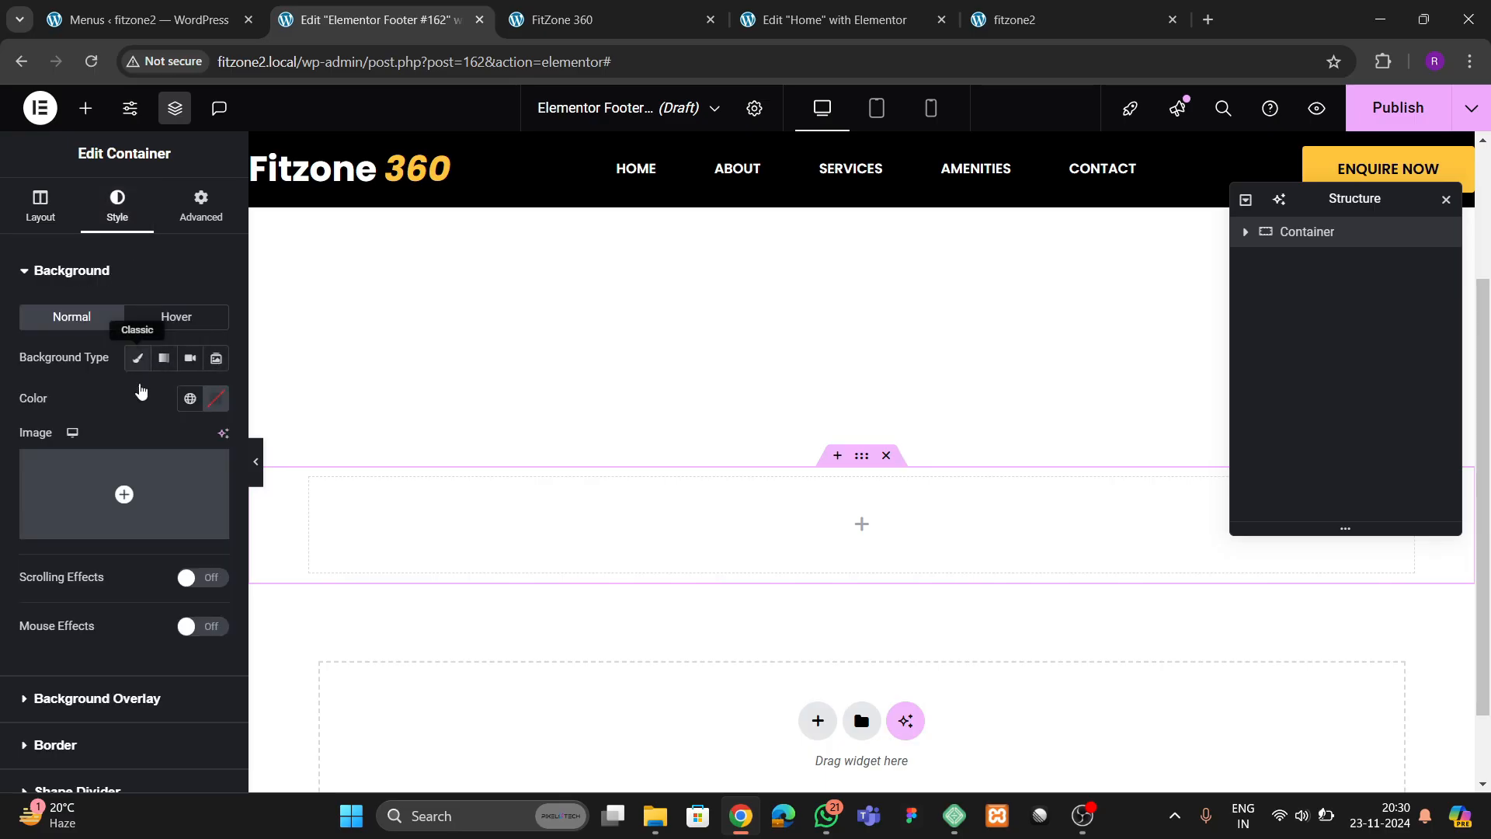
pyautogui.click(216, 399)
pyautogui.click(108, 413)
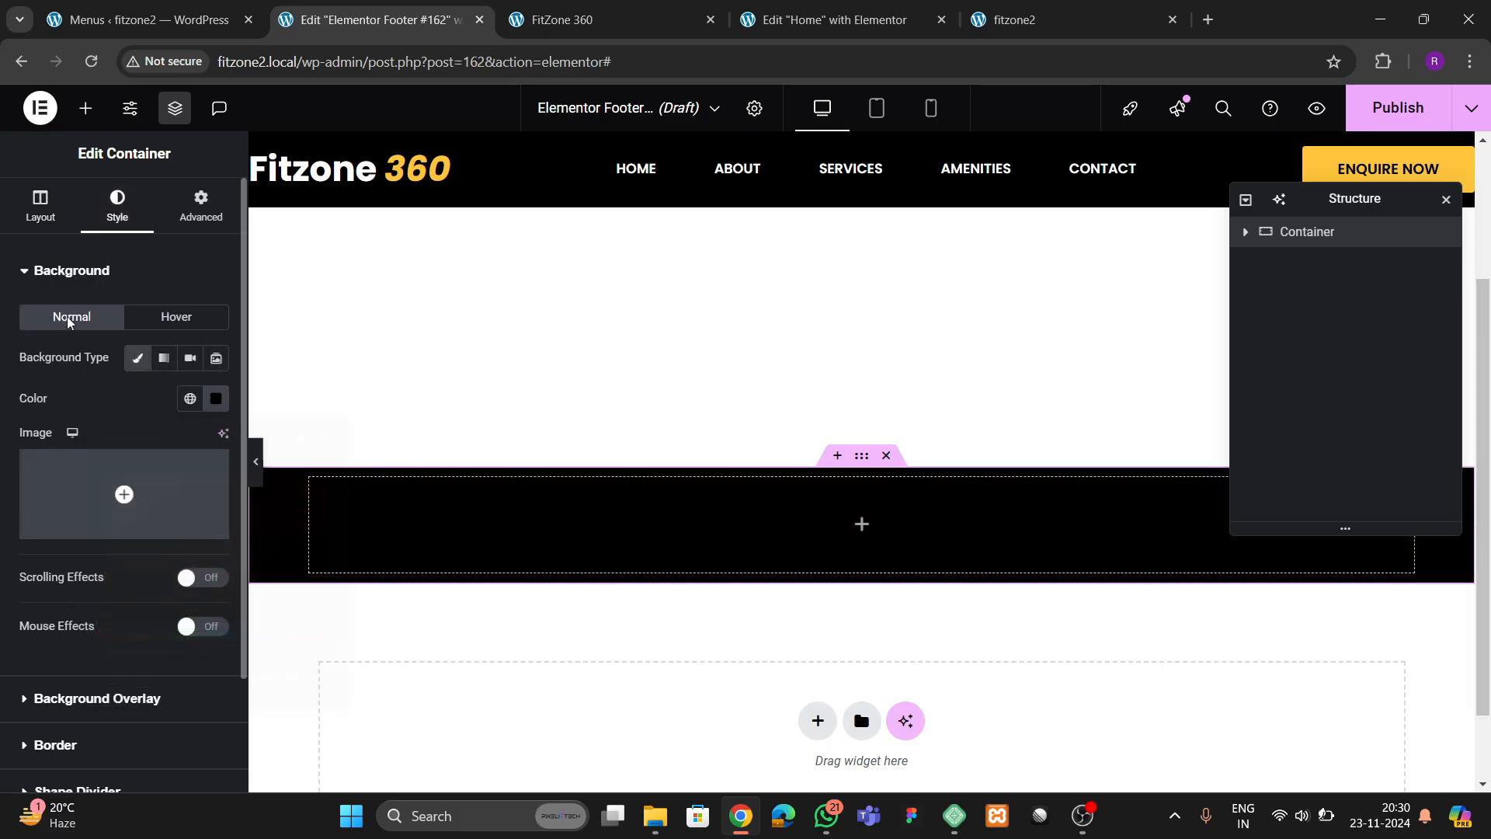
# Insert an Icon List widget into the black footer container and delete its second and third items
pyautogui.click(85, 108)
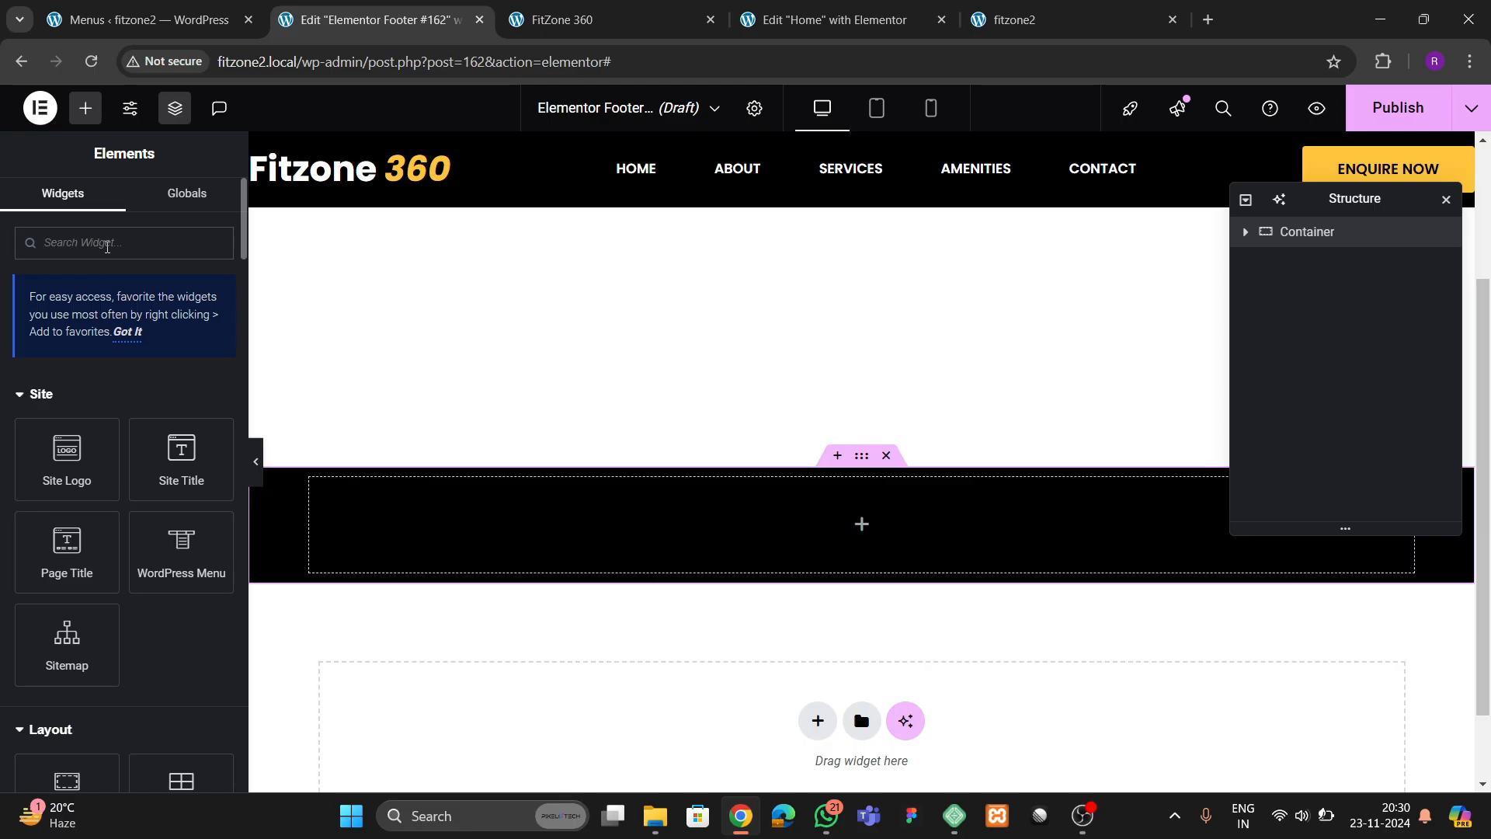
pyautogui.click(108, 243)
pyautogui.write('list')
pyautogui.moveTo(77, 390); pyautogui.dragTo(709, 521)
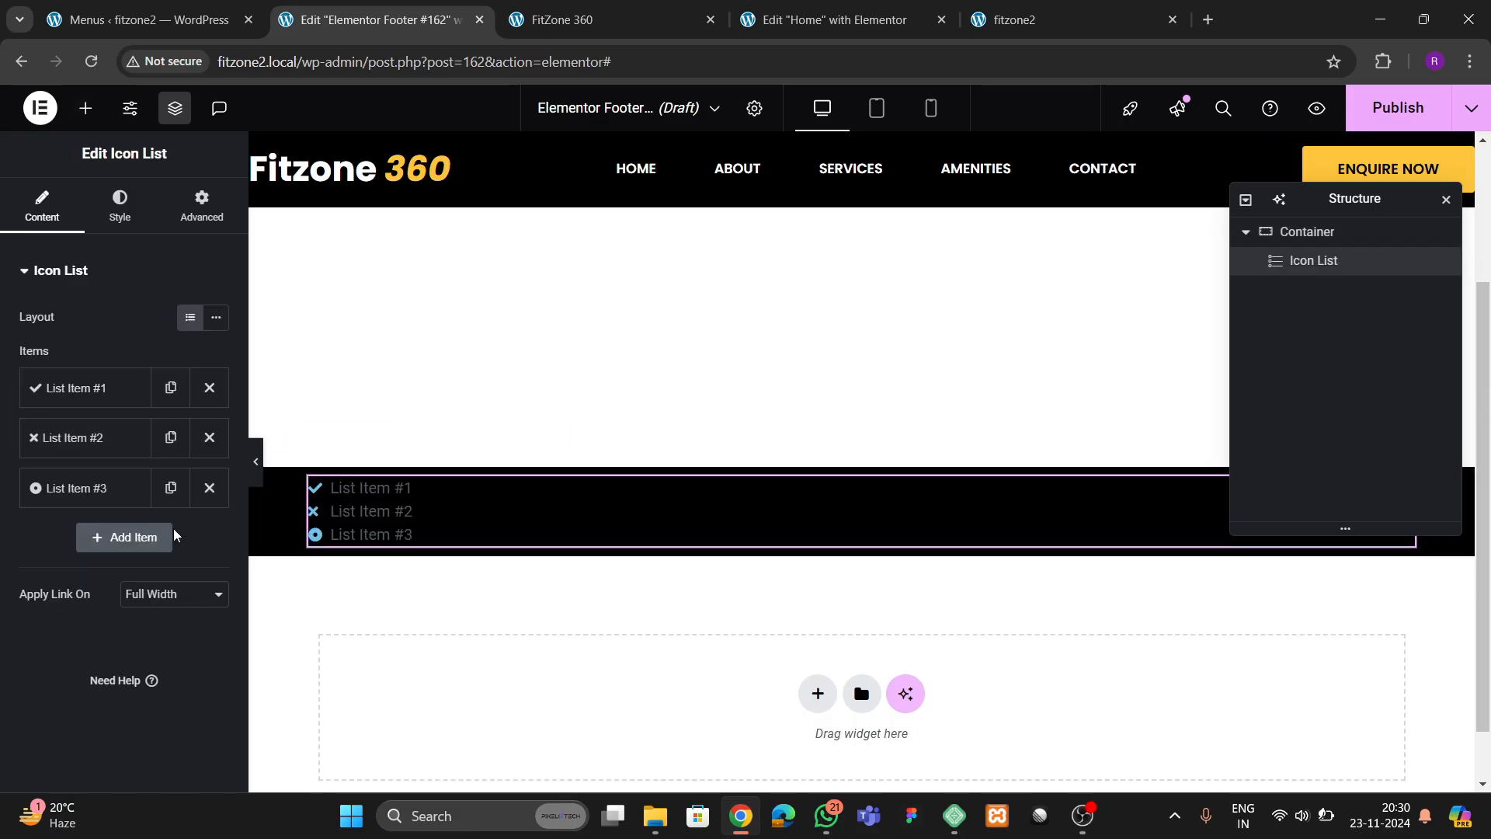
pyautogui.click(203, 437)
pyautogui.click(204, 437)
# Give the remaining list item the outlined copyright icon and the text "Copyright Fitzone 360, All Rights Reserved"
pyautogui.click(140, 389)
pyautogui.click(124, 536)
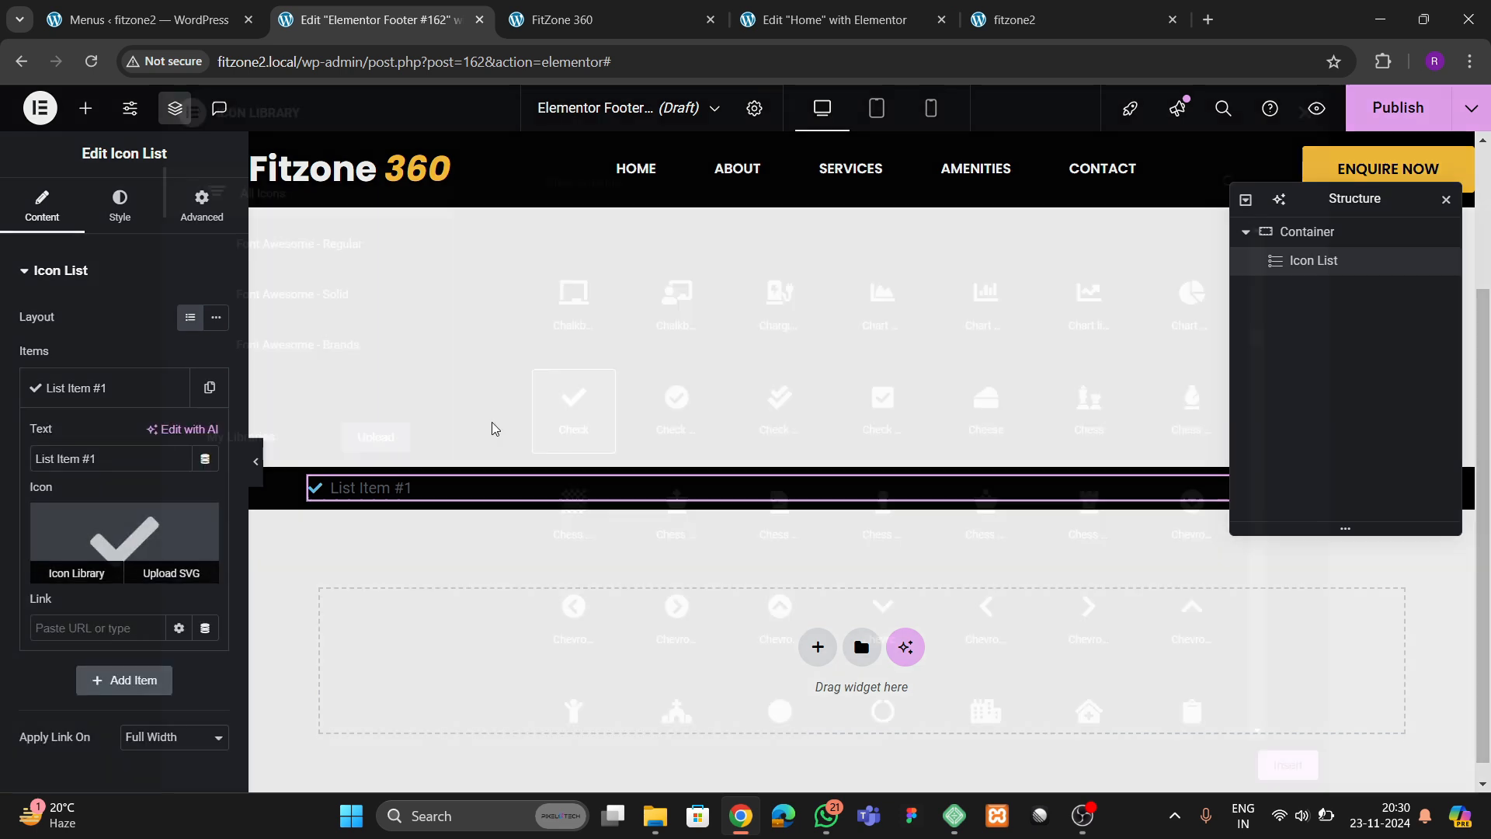
pyautogui.click(617, 193)
pyautogui.write('copy')
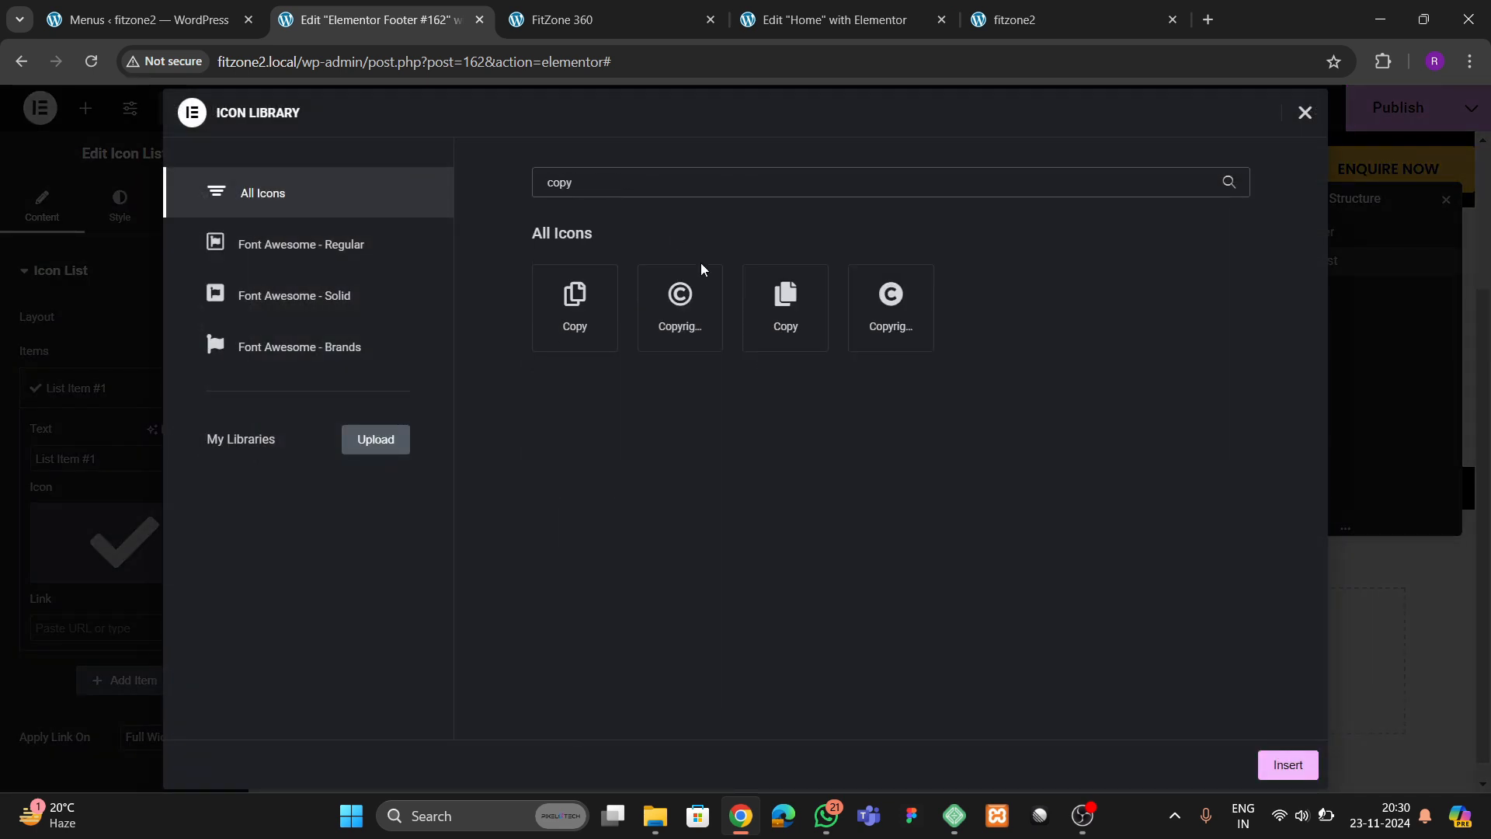
pyautogui.click(701, 270)
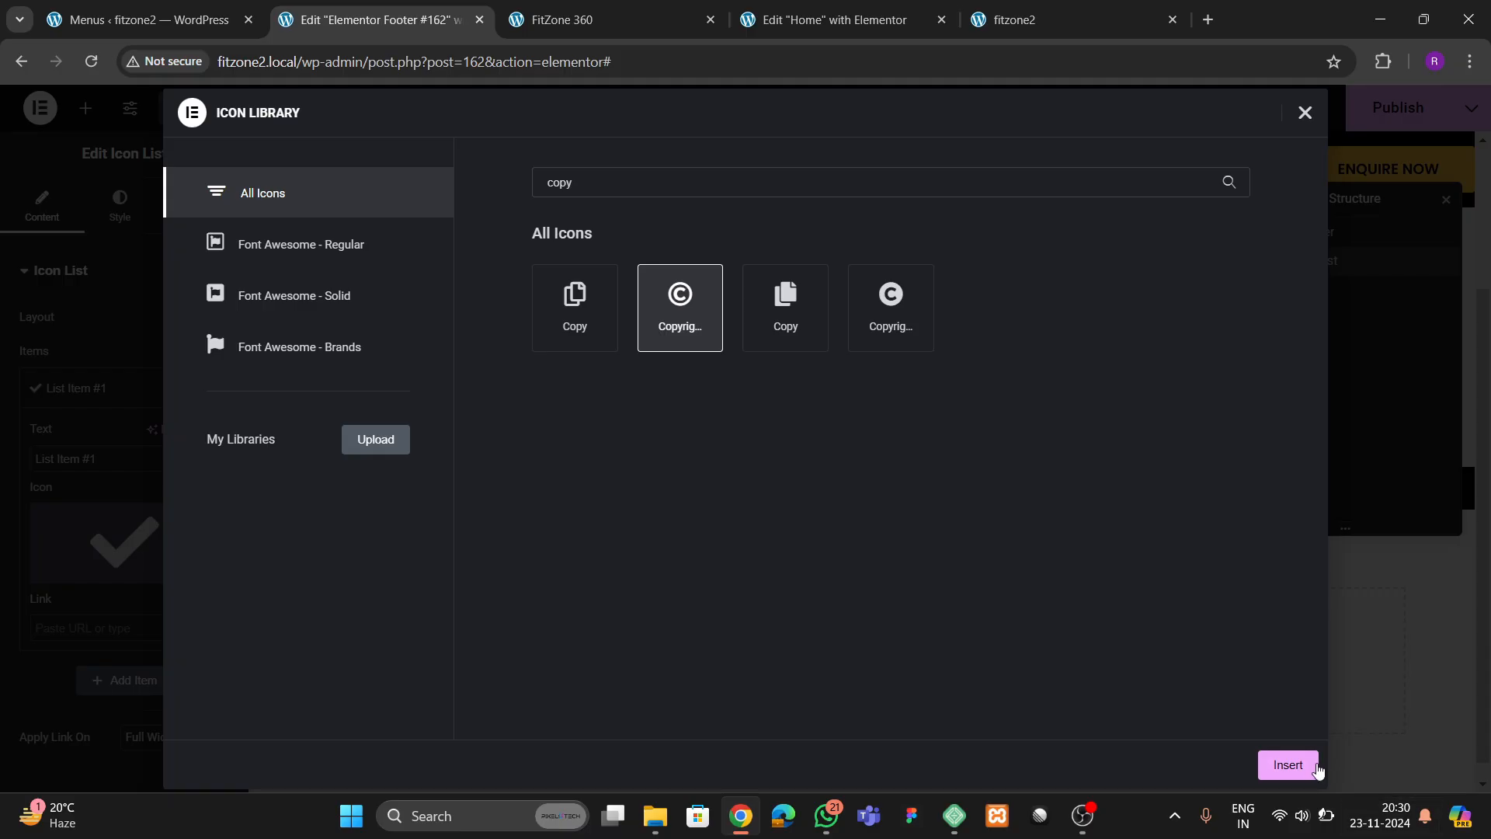
pyautogui.click(1288, 765)
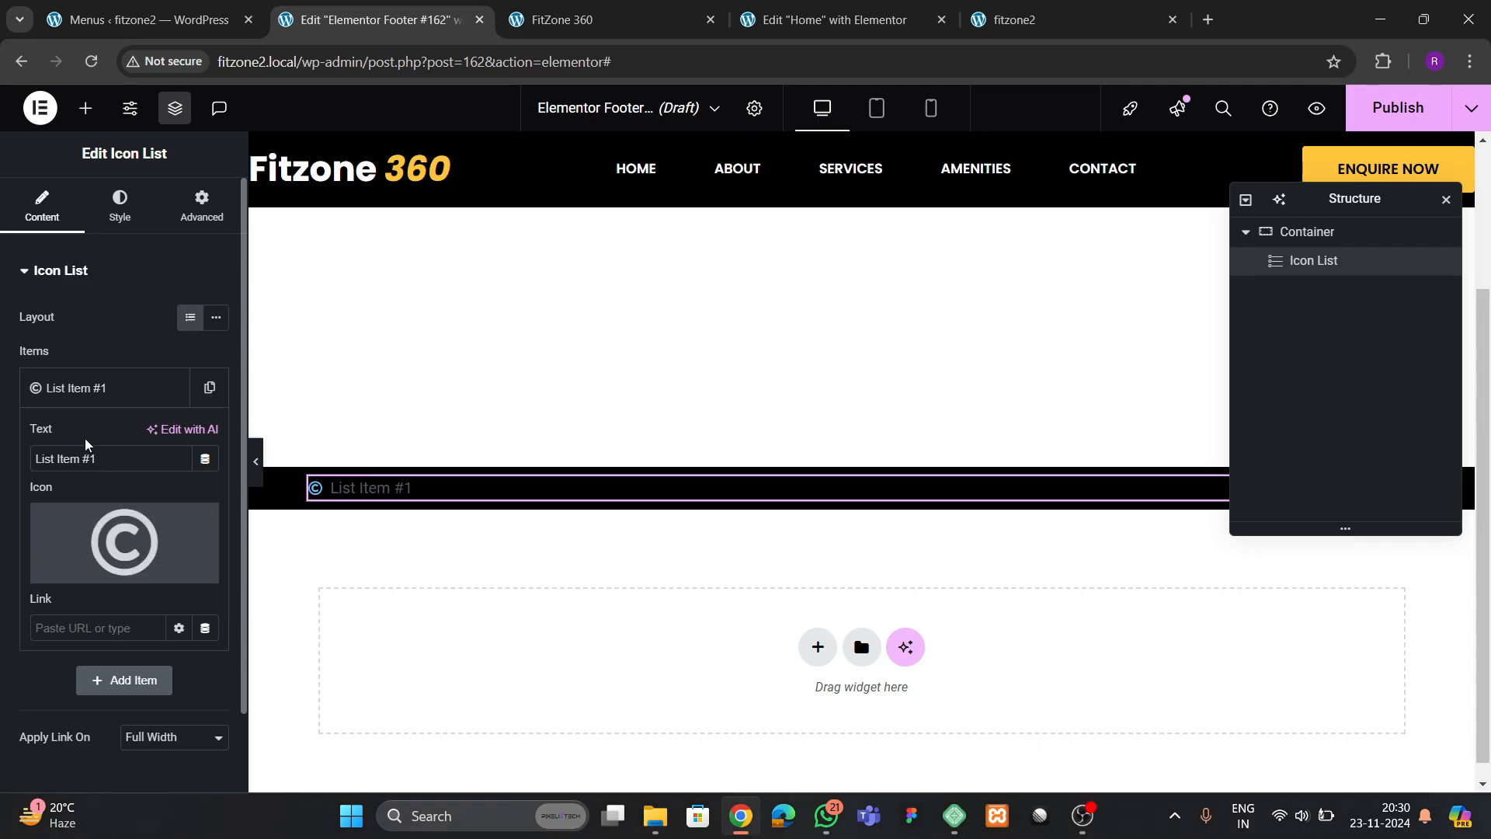
pyautogui.tripleClick(85, 463)
pyautogui.write('Copyrigh')
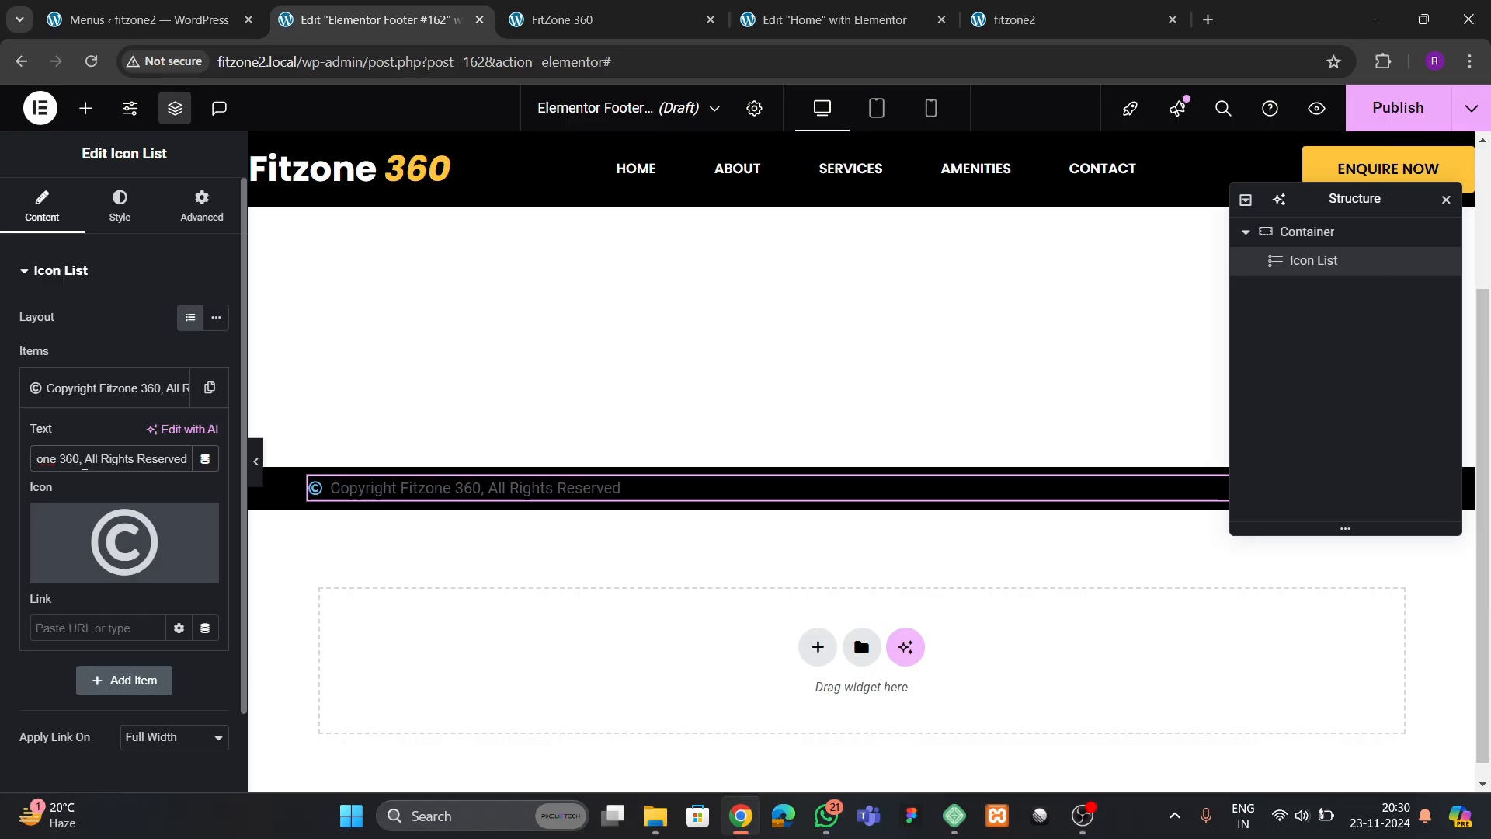
# Set the footer icon list's icon colour to white and its text colour to #FFFFFF
pyautogui.click(120, 206)
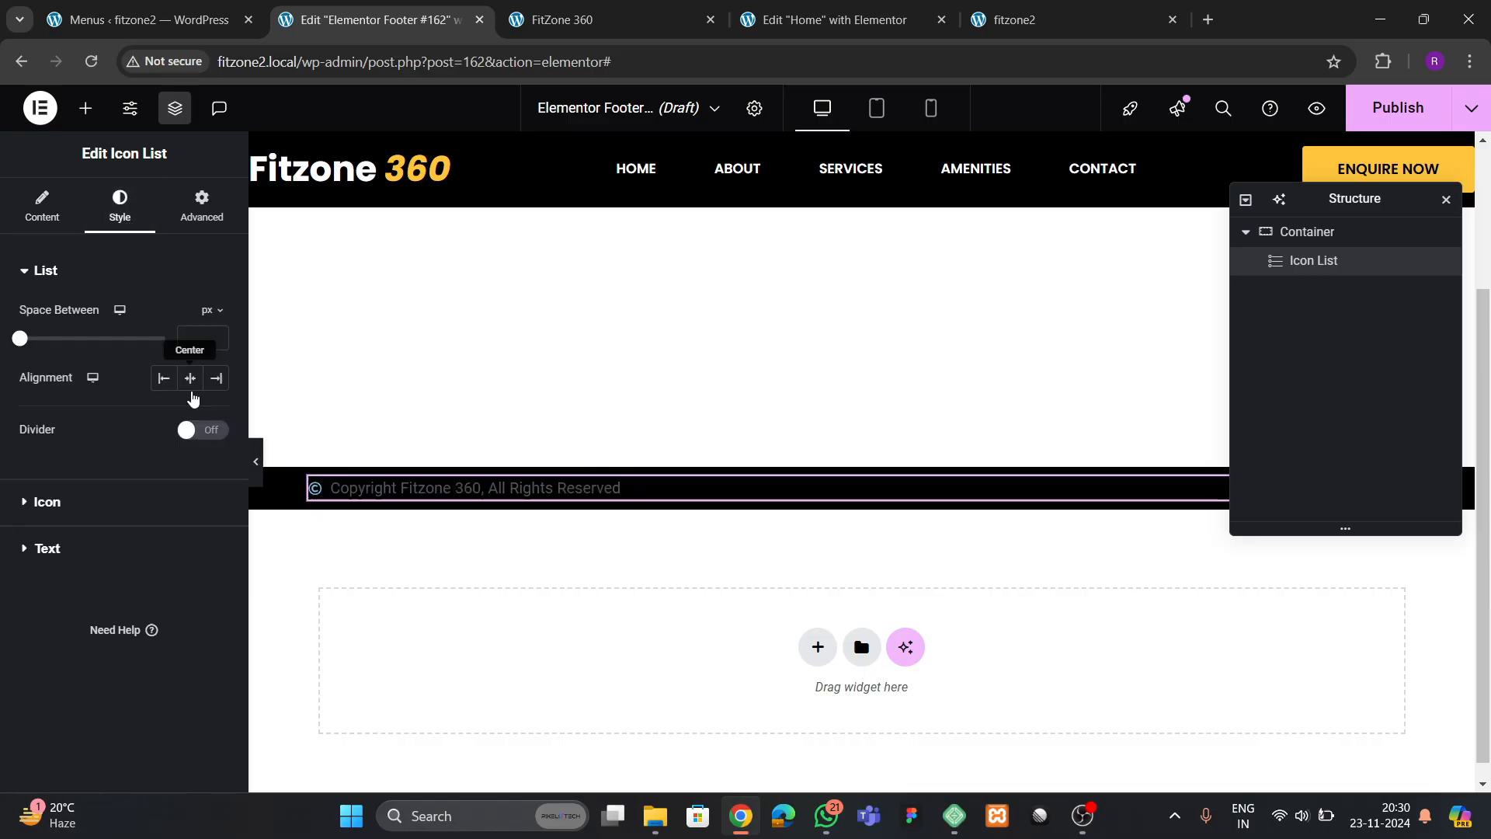
pyautogui.click(51, 504)
pyautogui.click(217, 407)
pyautogui.moveTo(147, 497); pyautogui.dragTo(91, 423)
pyautogui.scroll(-2, 92, 618)
pyautogui.click(48, 652)
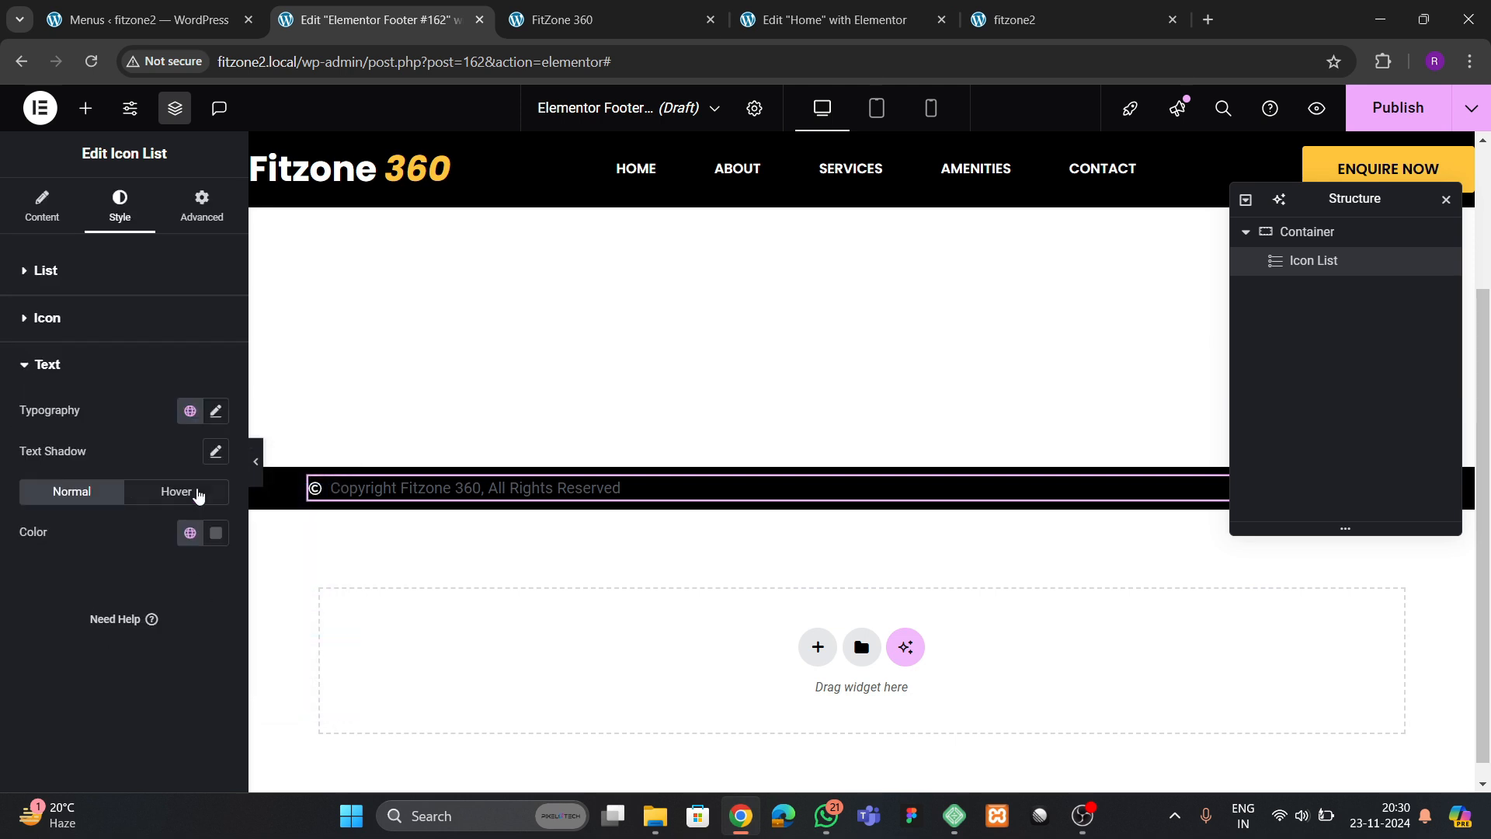
pyautogui.click(217, 531)
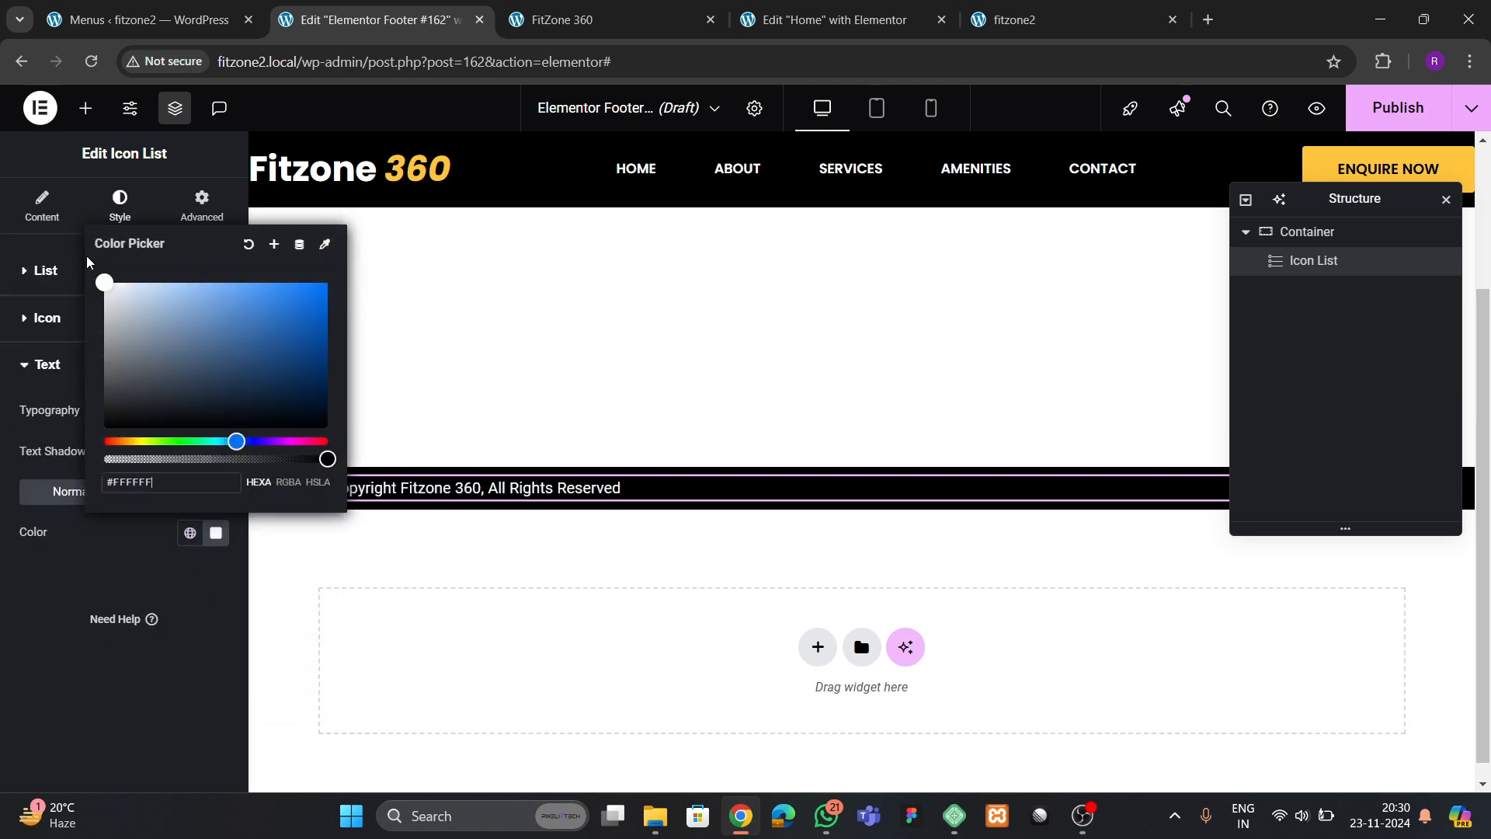
pyautogui.click(63, 612)
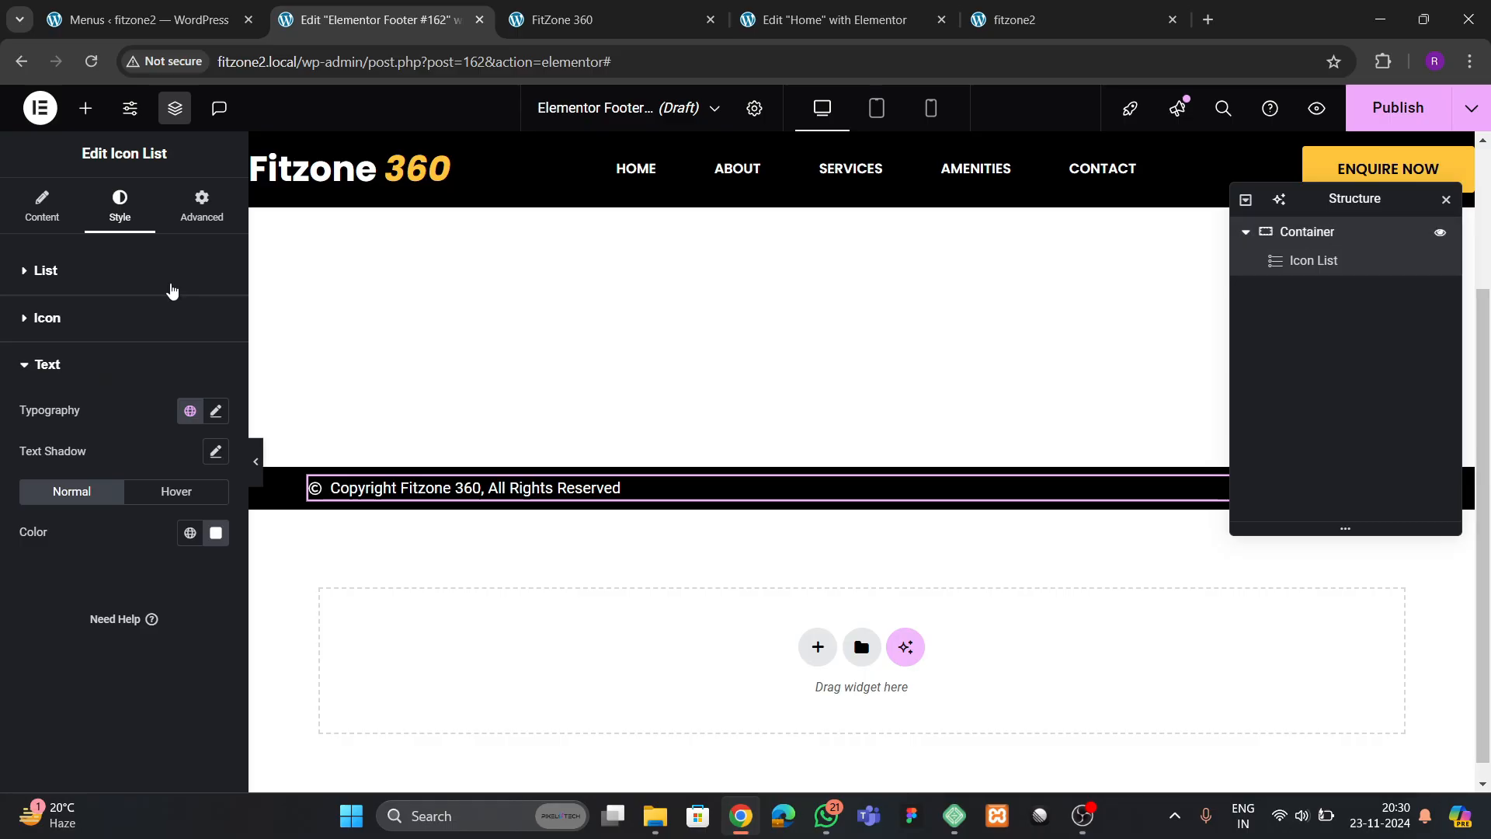
# Centre the footer container's contents with Justify Content and Align Items both set to Center
pyautogui.click(26, 219)
pyautogui.scroll(-3, 128, 454)
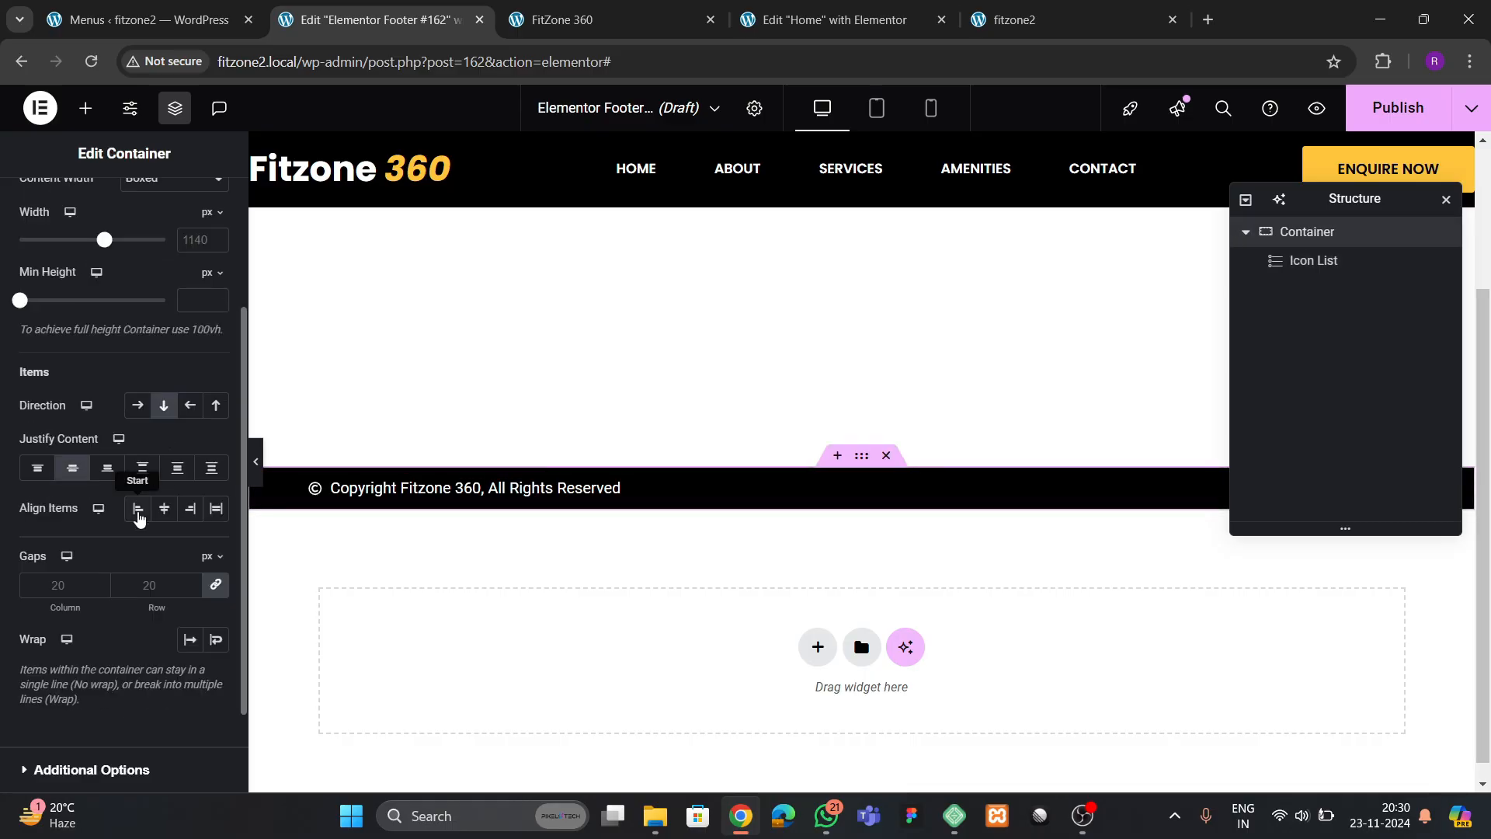
pyautogui.click(164, 508)
# Set the copyright icon's colour to the global theme yellow, #FFC53D
pyautogui.click(839, 485)
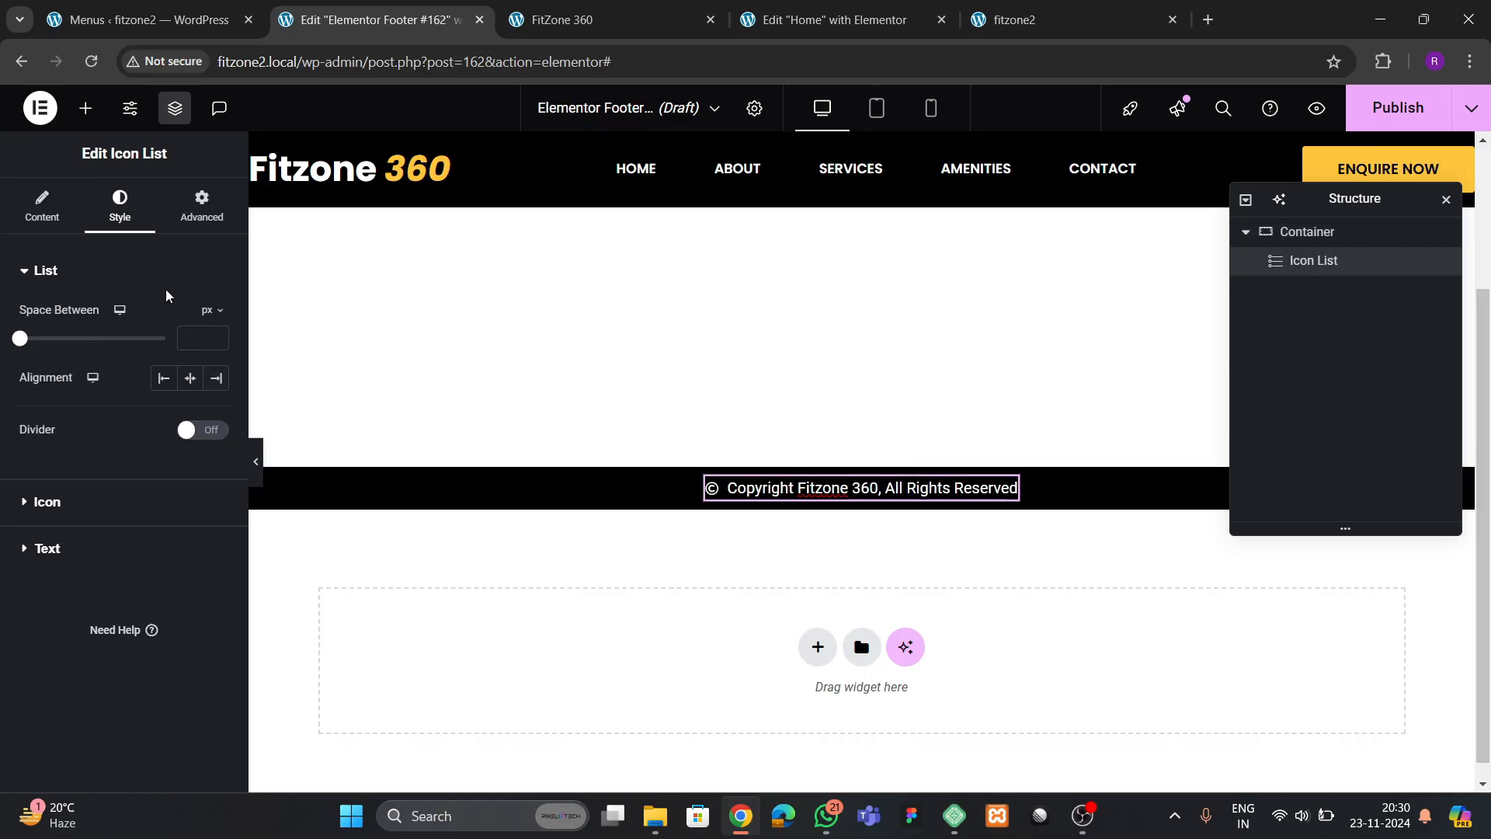
pyautogui.click(56, 497)
pyautogui.click(189, 404)
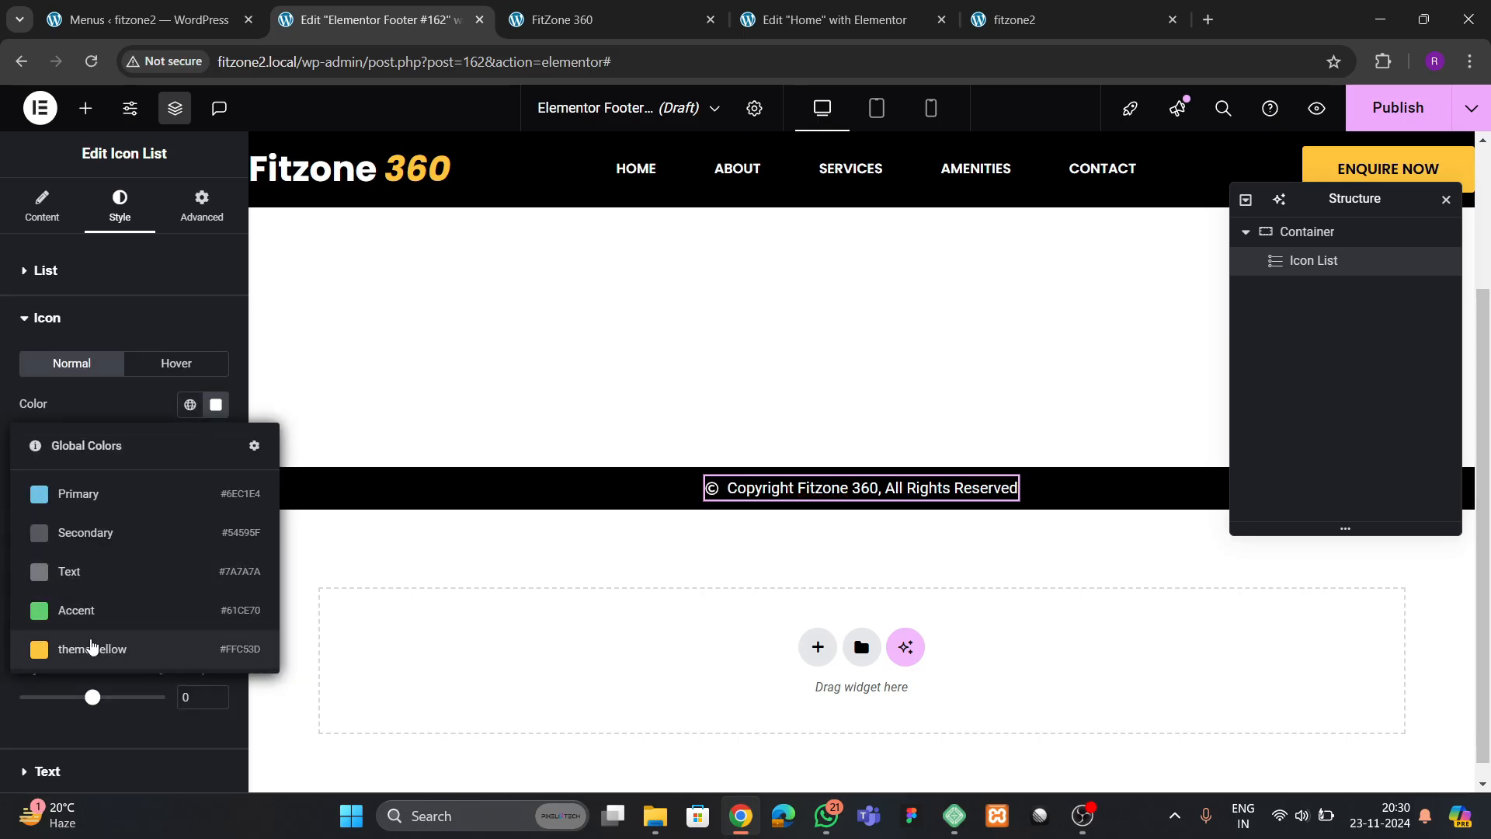
pyautogui.click(92, 645)
# Set the copyright text's font weight to 500 (Medium)
pyautogui.scroll(-2, 119, 439)
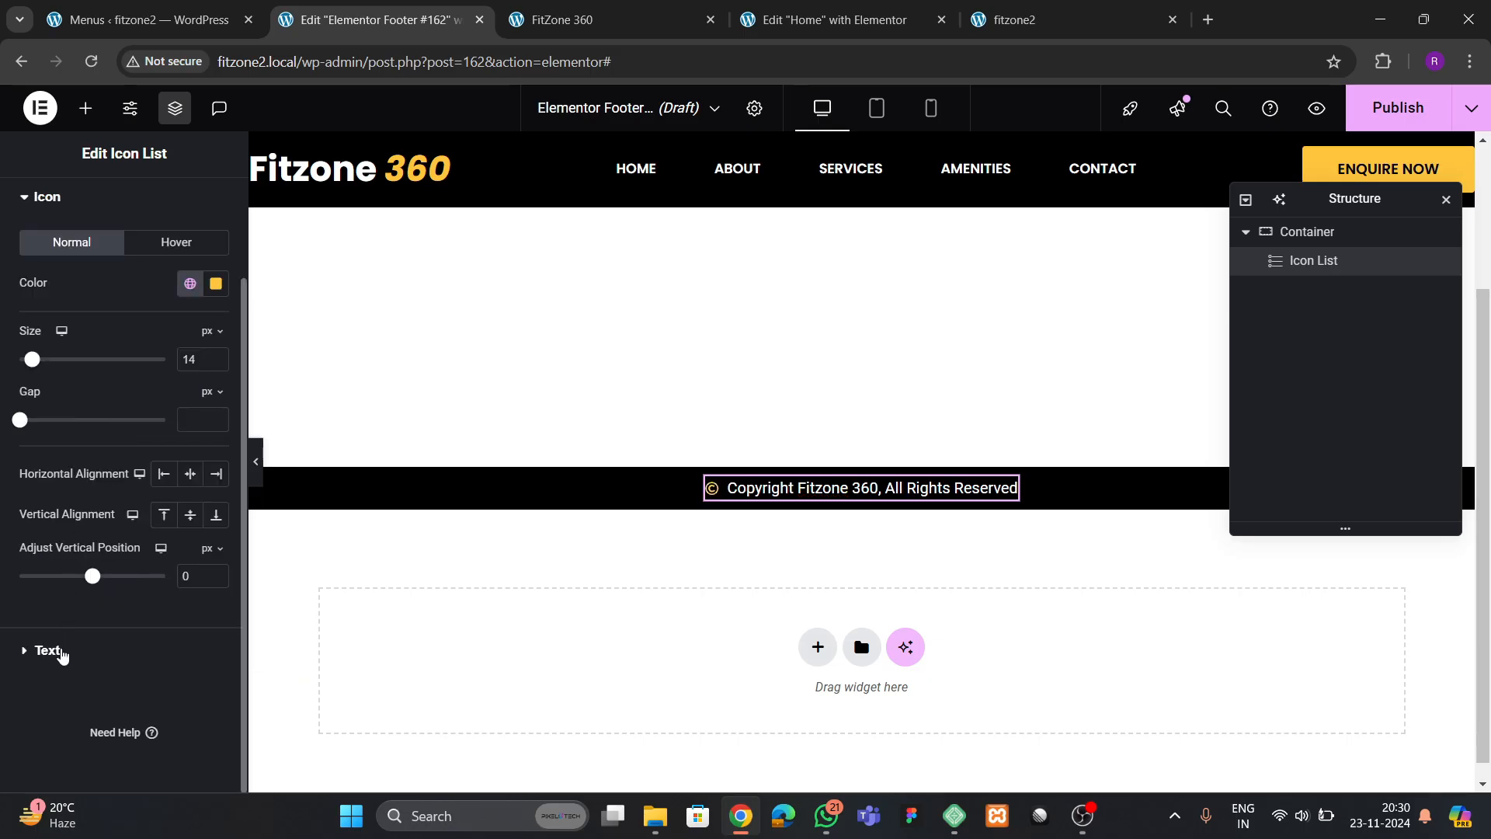
pyautogui.click(62, 656)
pyautogui.click(216, 413)
pyautogui.click(169, 603)
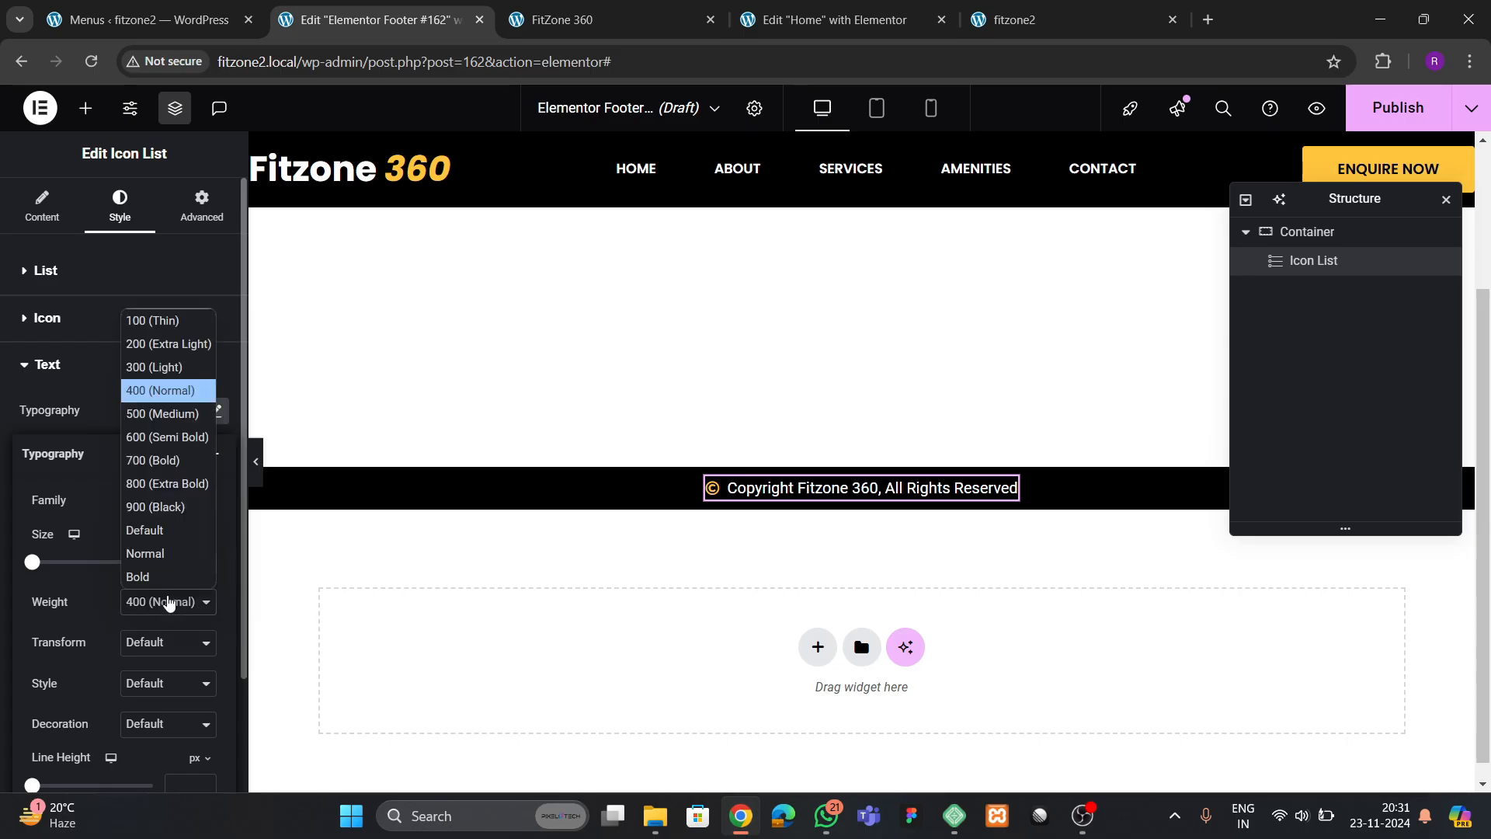
pyautogui.click(151, 437)
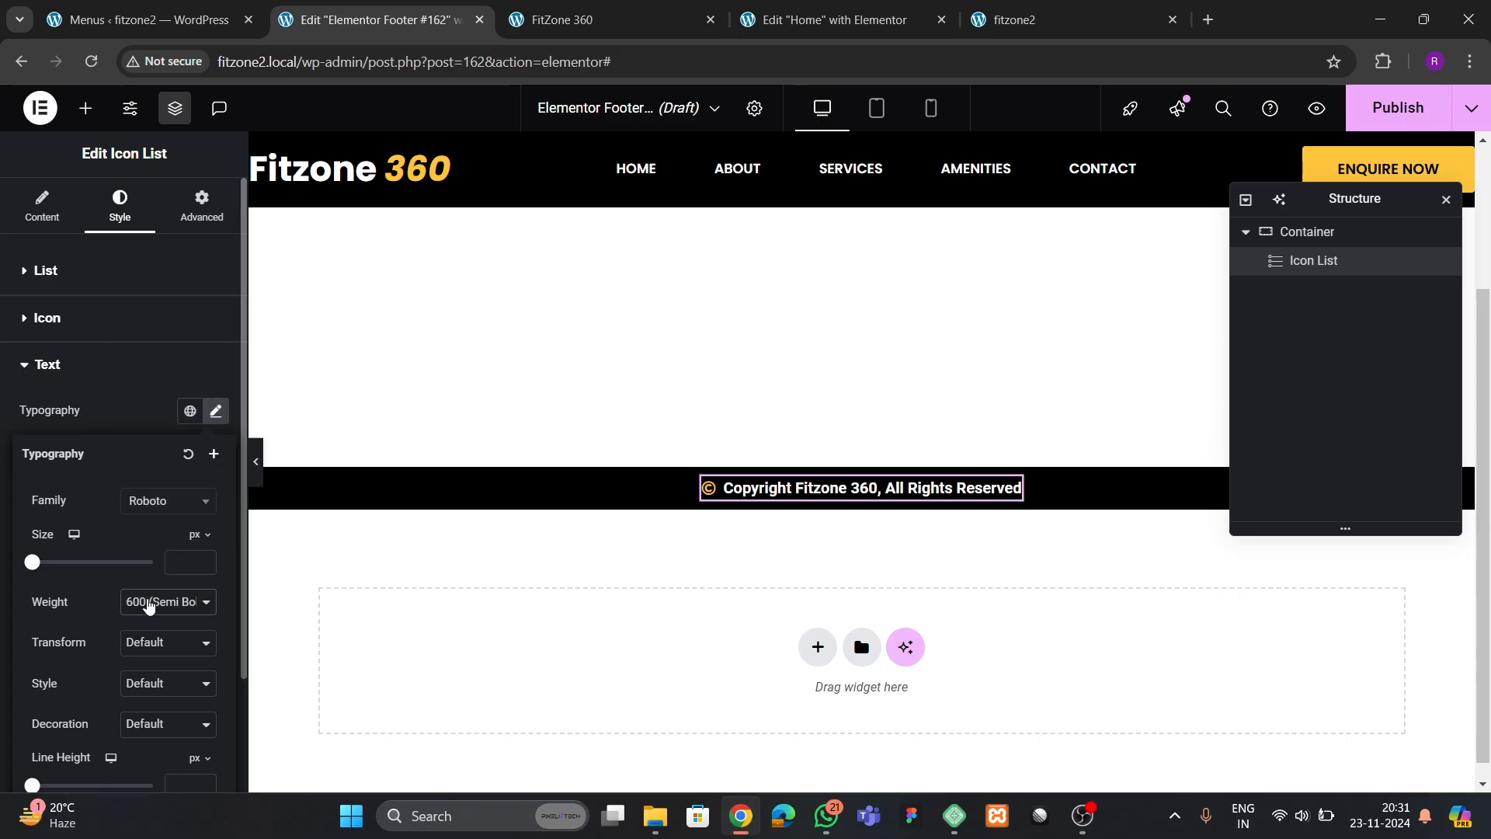
pyautogui.click(149, 606)
pyautogui.click(140, 430)
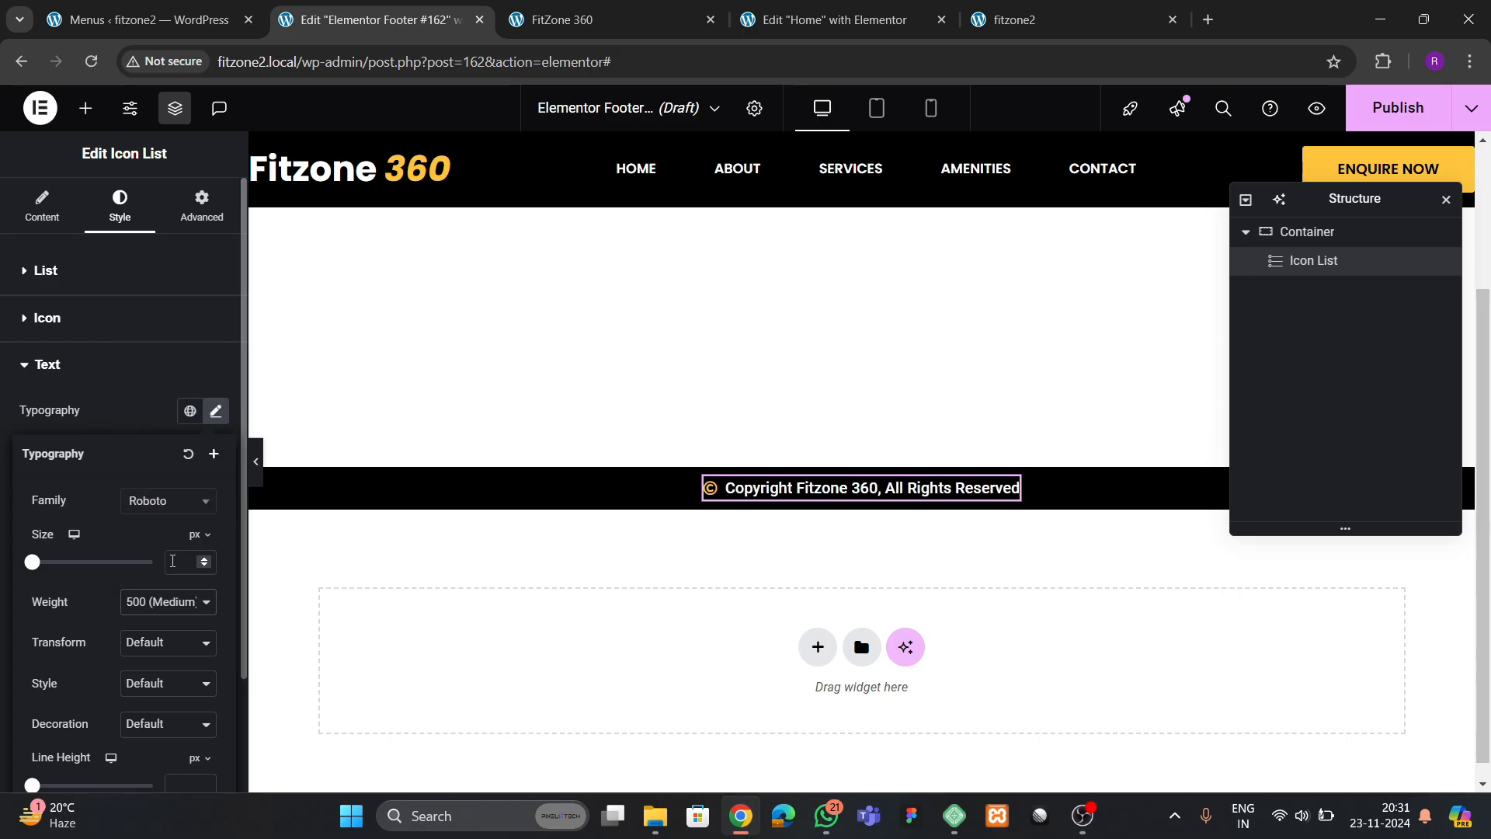
# Publish the footer template with a display condition added, and compare the live site's footer with the reference site
pyautogui.click(1380, 111)
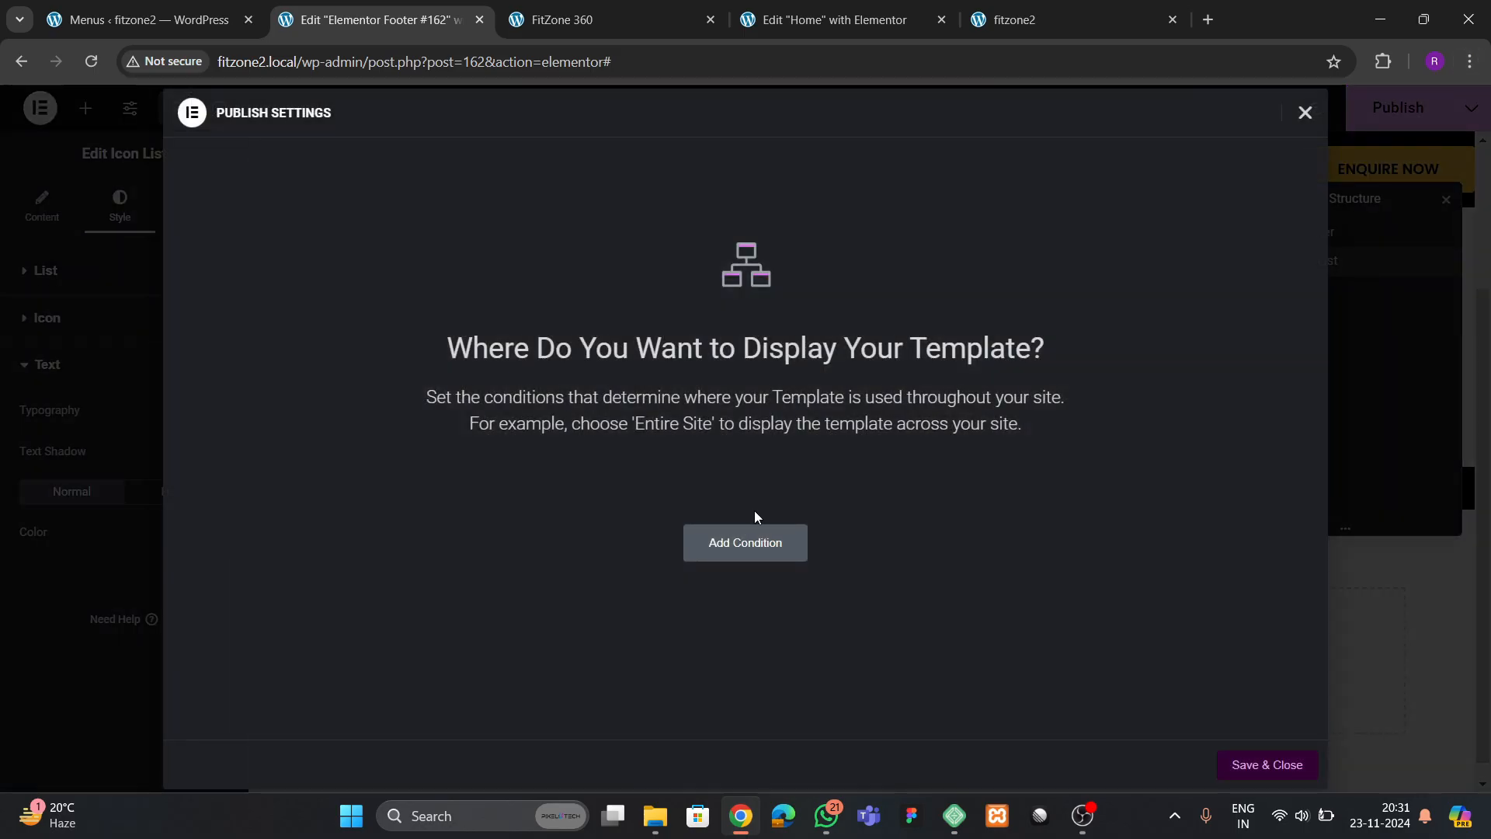
pyautogui.click(744, 544)
pyautogui.click(1267, 765)
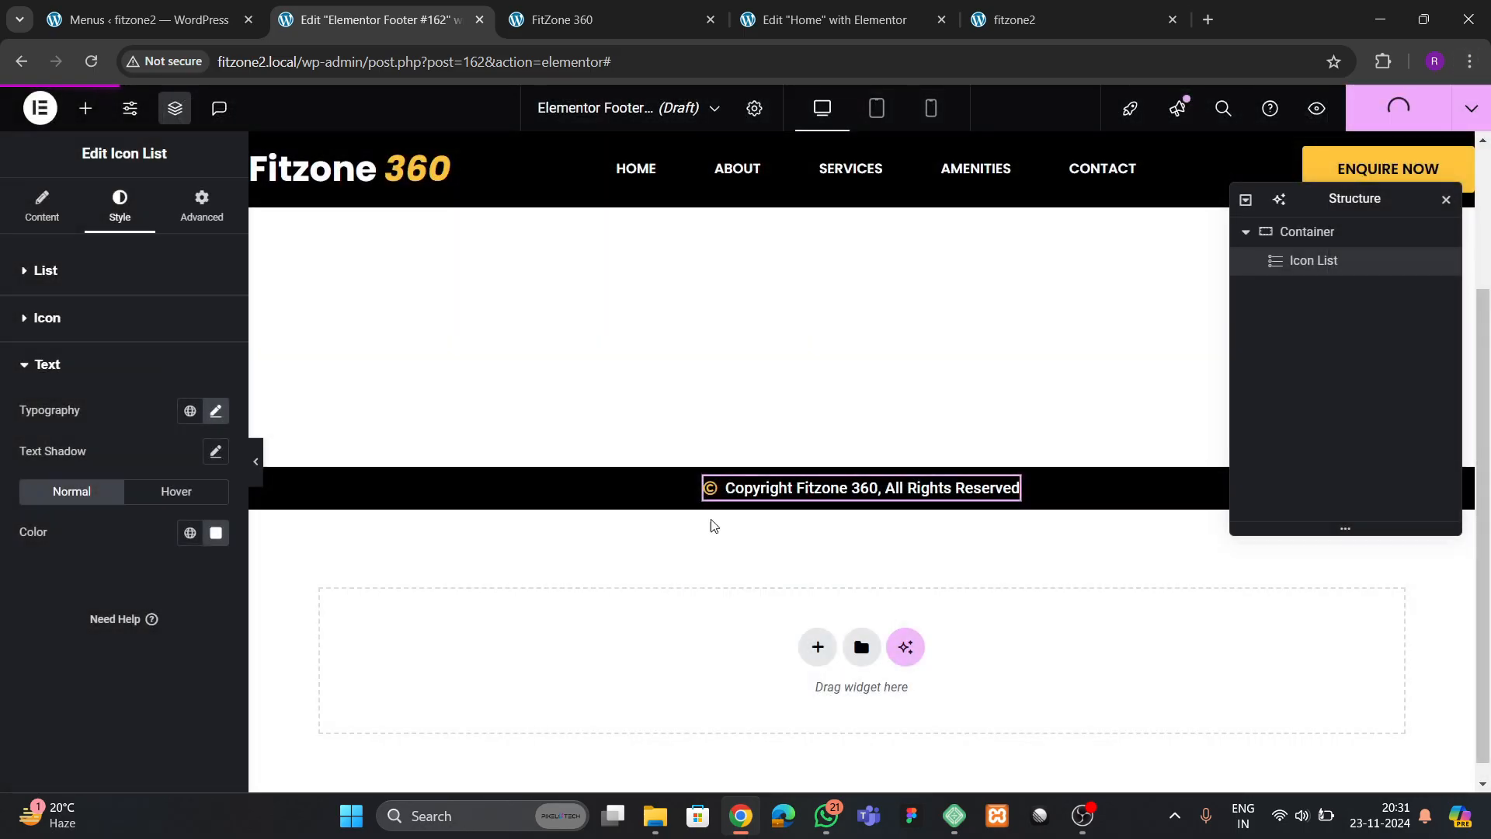
pyautogui.click(1033, 19)
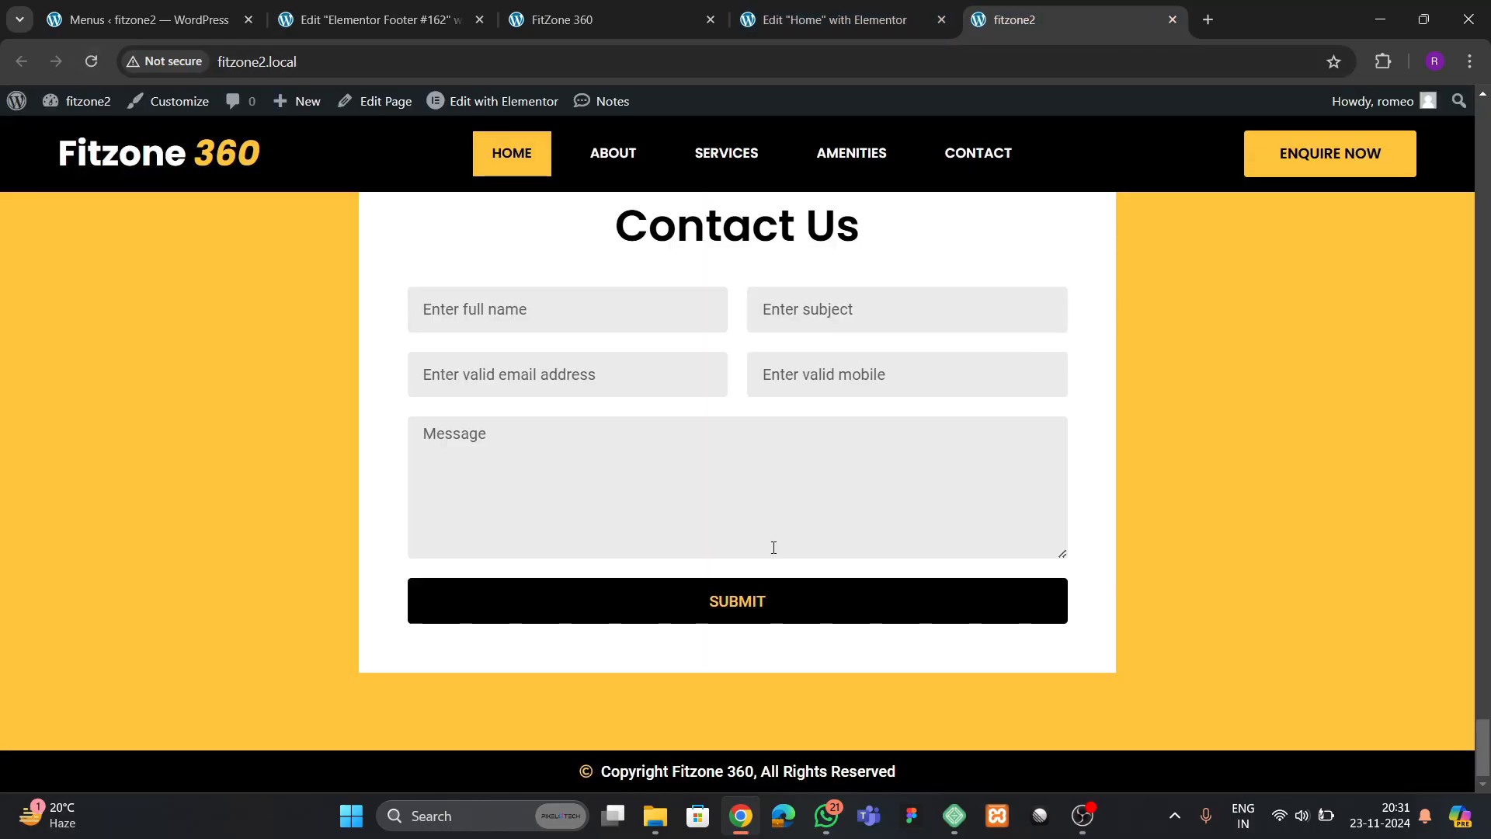
pyautogui.click(670, 19)
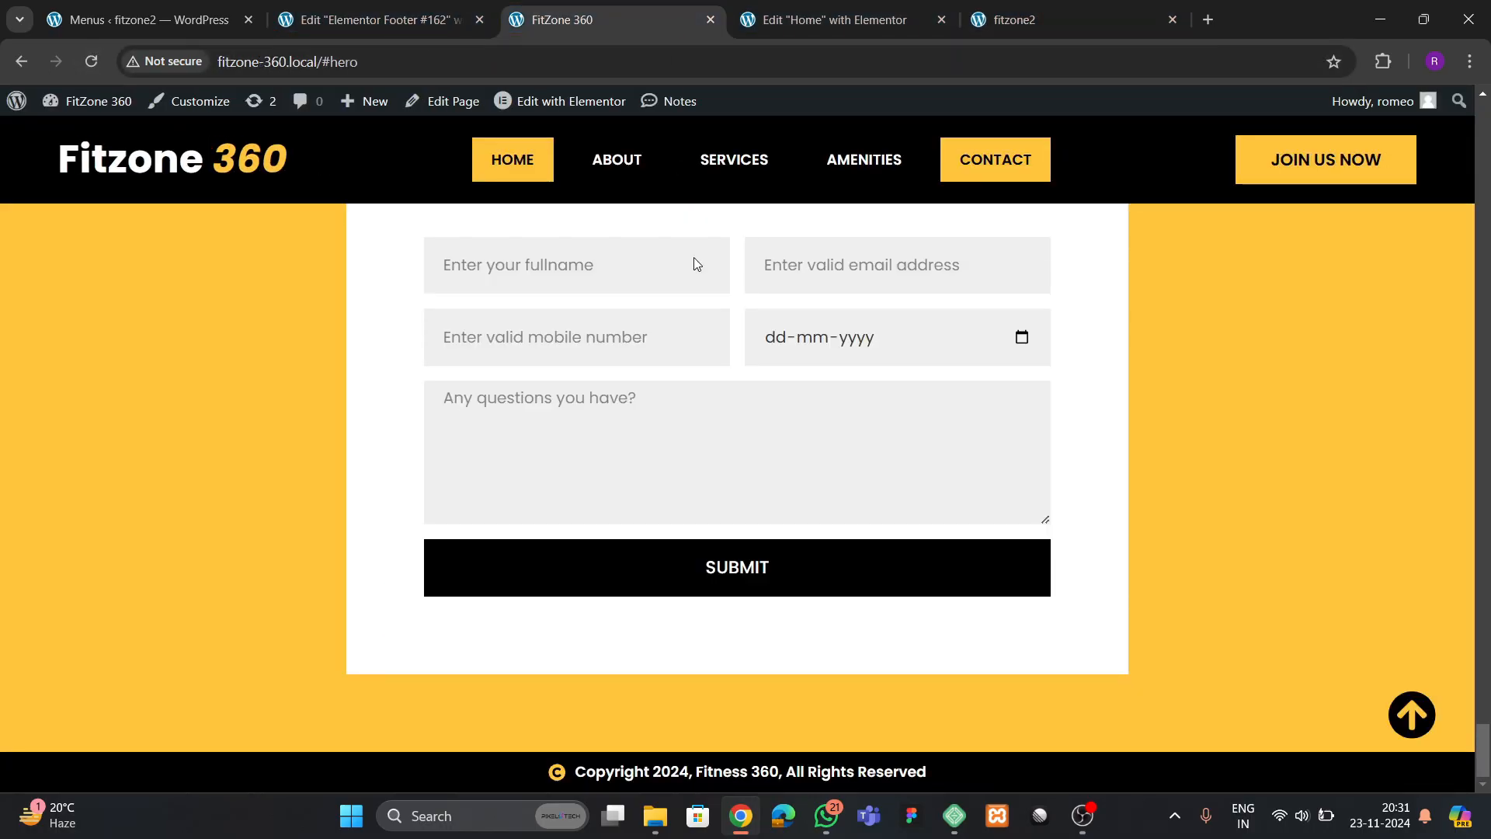
# Add an Icon widget below the footer's copyright list and replace its star with the solid circled up arrow
pyautogui.click(326, 19)
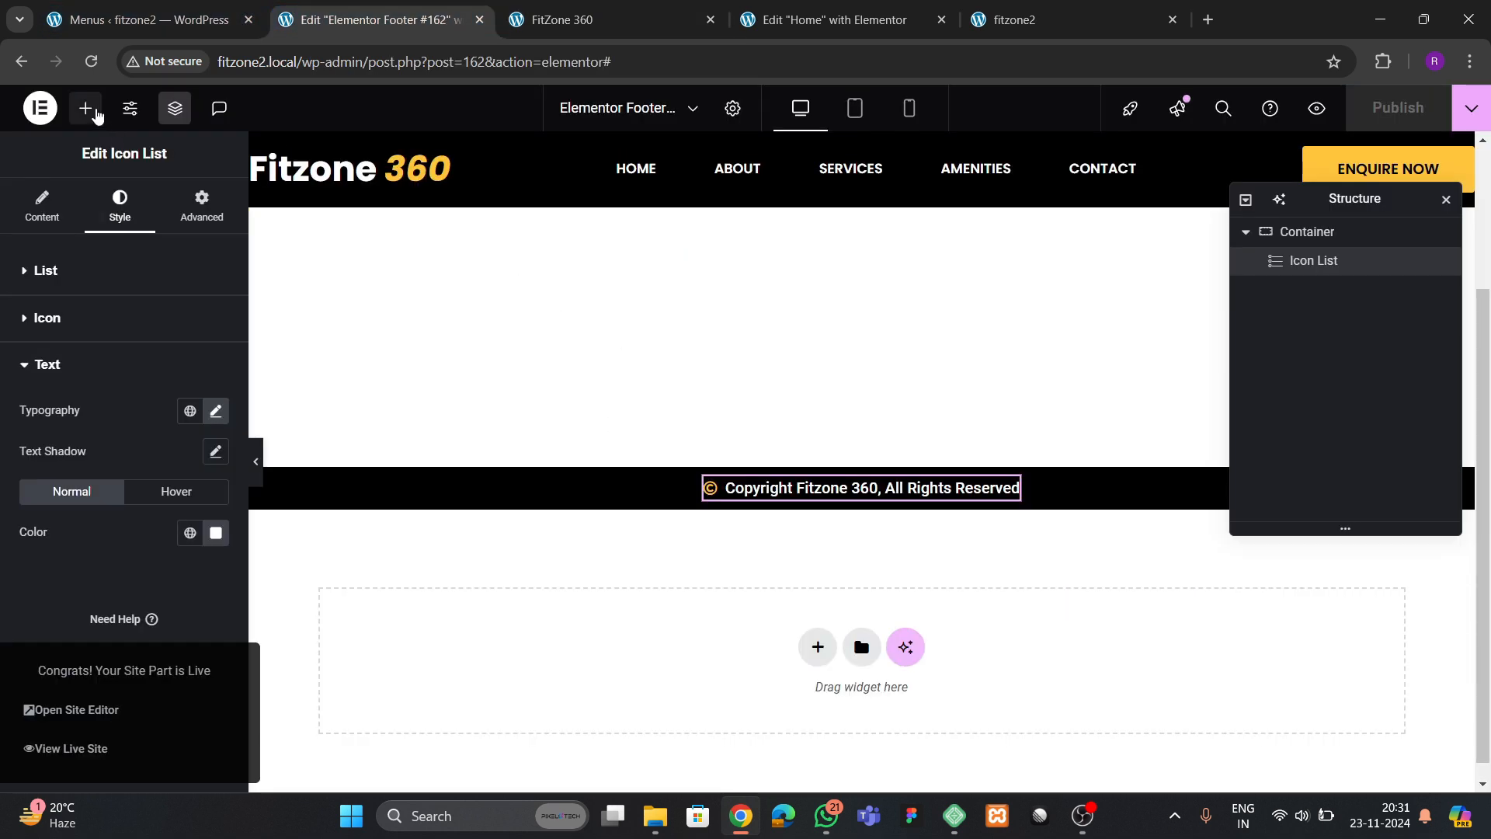
pyautogui.click(87, 109)
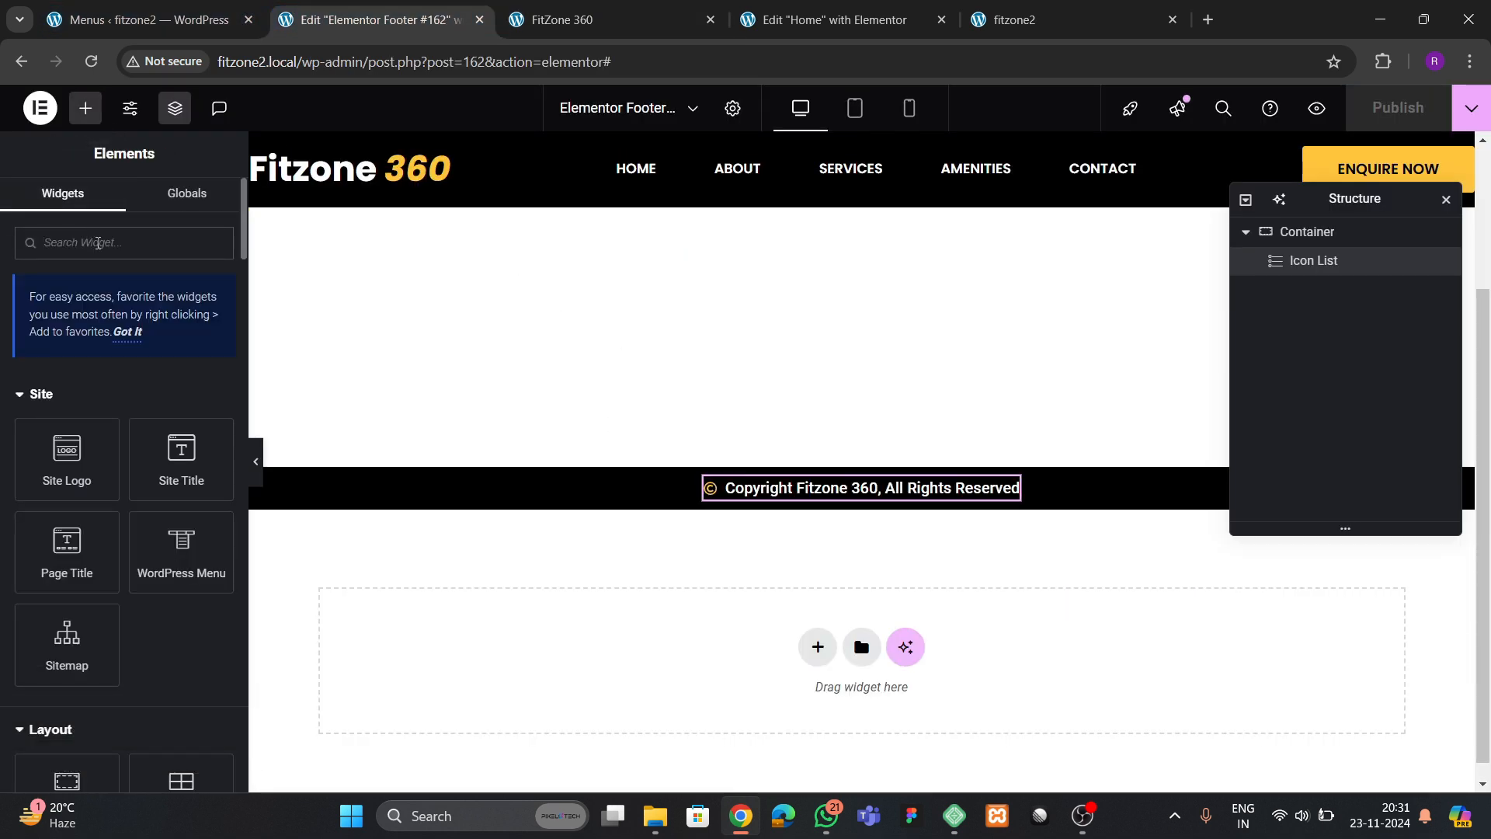
pyautogui.write('icon')
pyautogui.moveTo(73, 403); pyautogui.dragTo(936, 513)
pyautogui.click(168, 385)
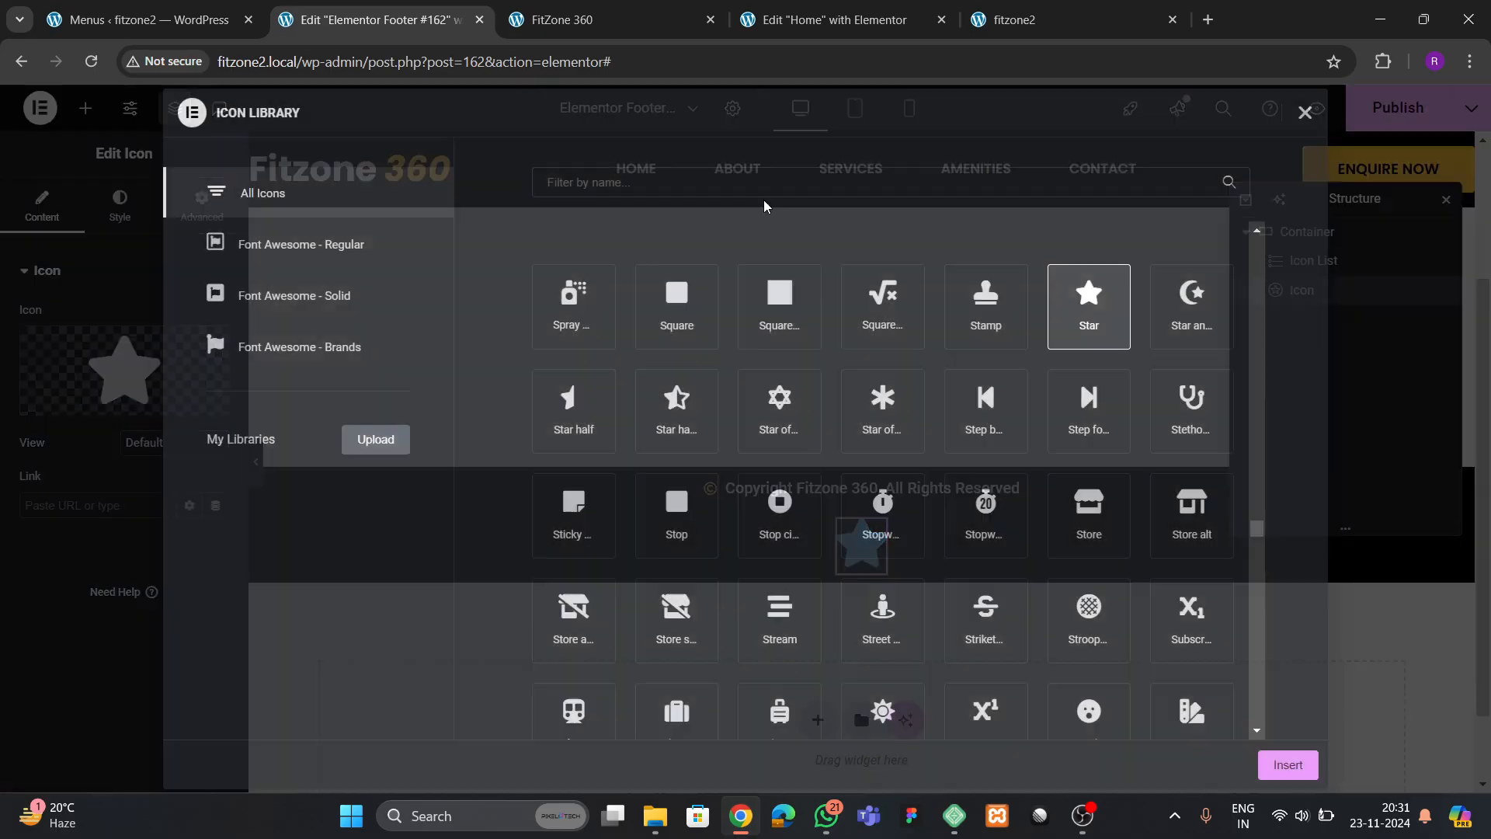
pyautogui.write('arr')
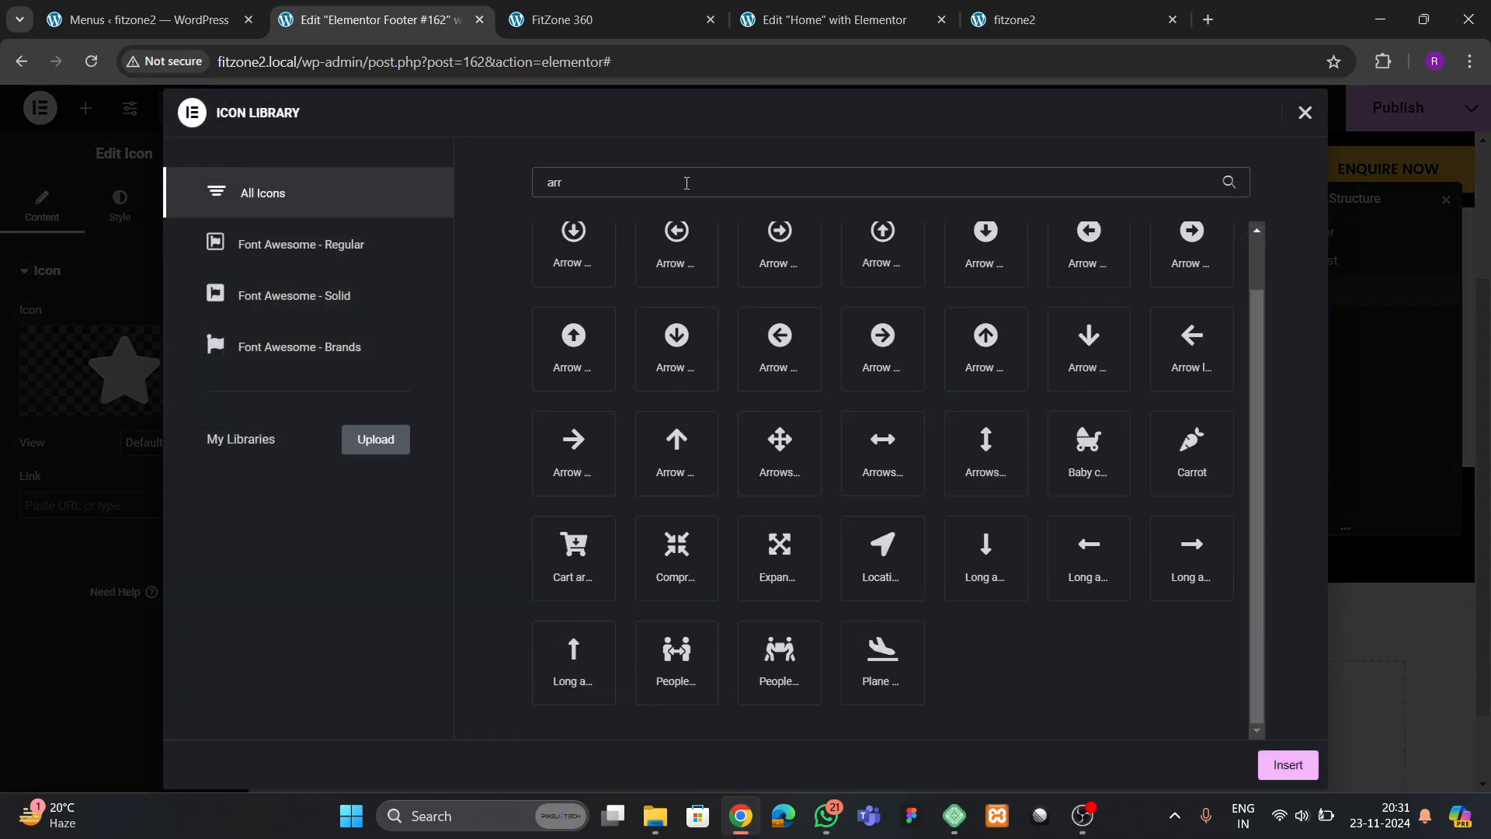
pyautogui.write('ow')
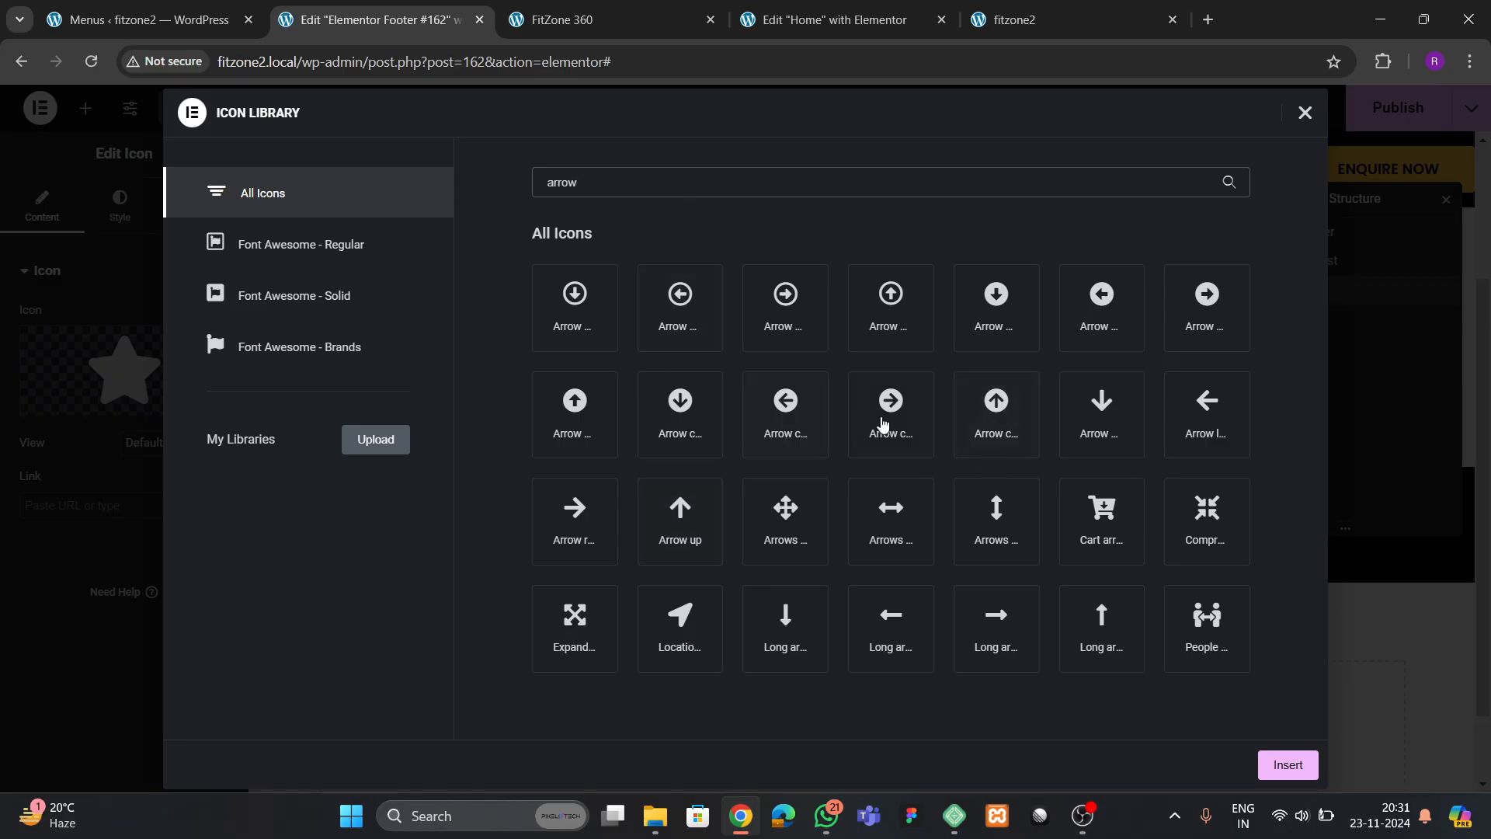
pyautogui.click(1000, 452)
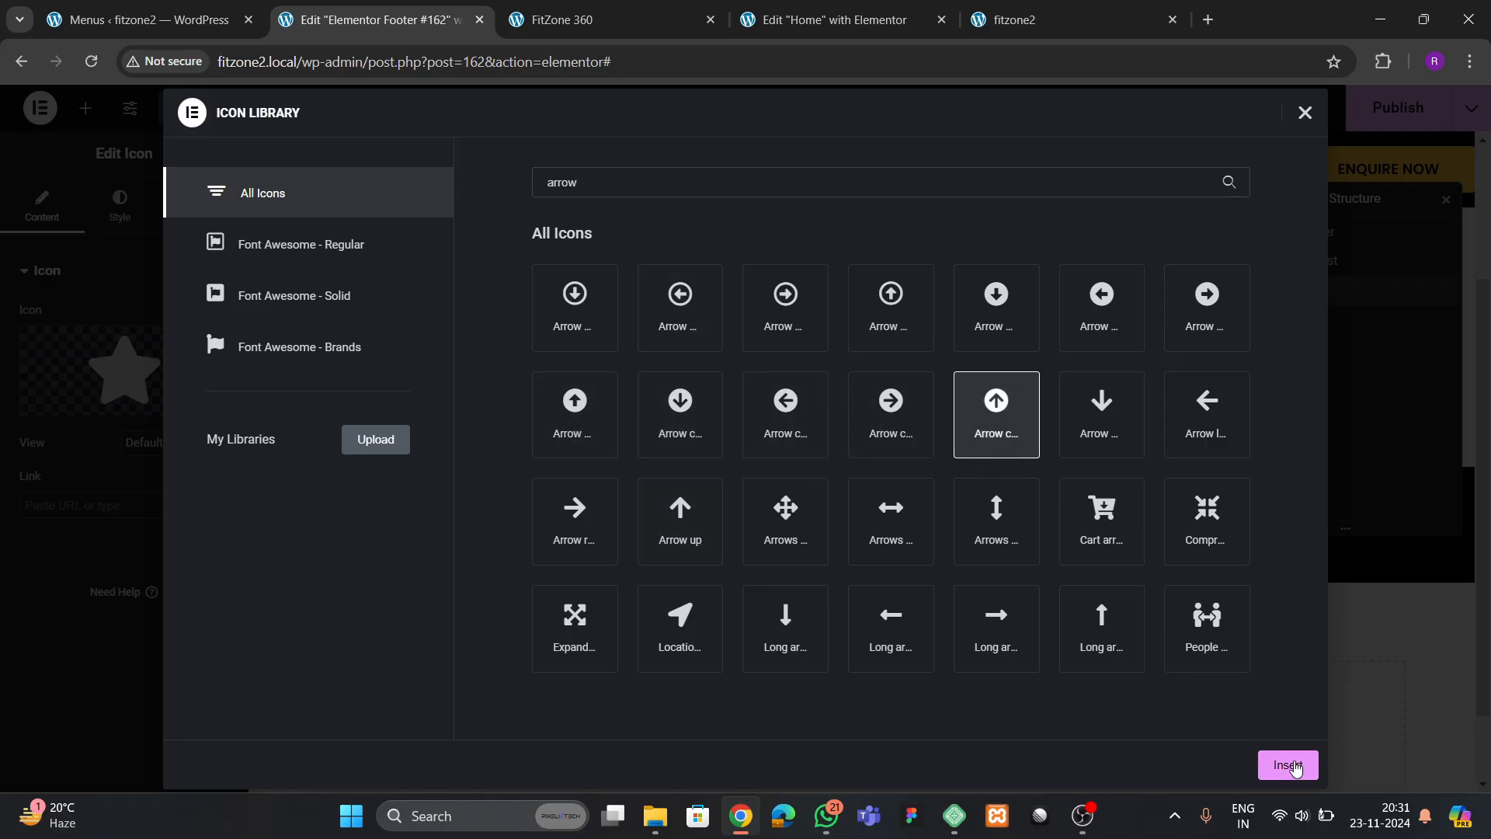
pyautogui.click(1288, 765)
# Set the arrow icon's position to Fixed with right orientation offset 30 px and bottom orientation with an offset
pyautogui.click(201, 206)
pyautogui.scroll(-5, 108, 466)
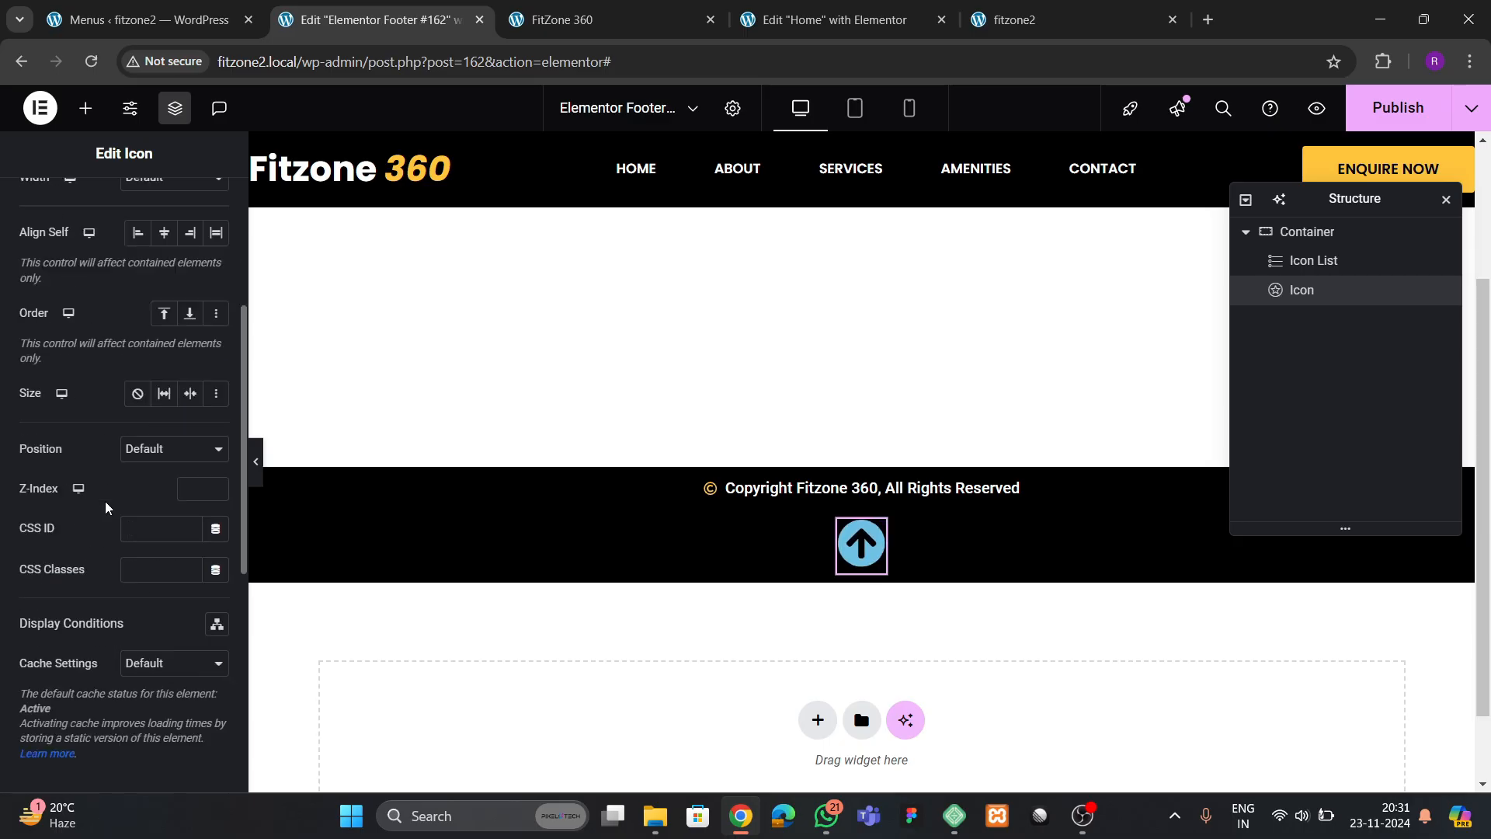
pyautogui.click(147, 522)
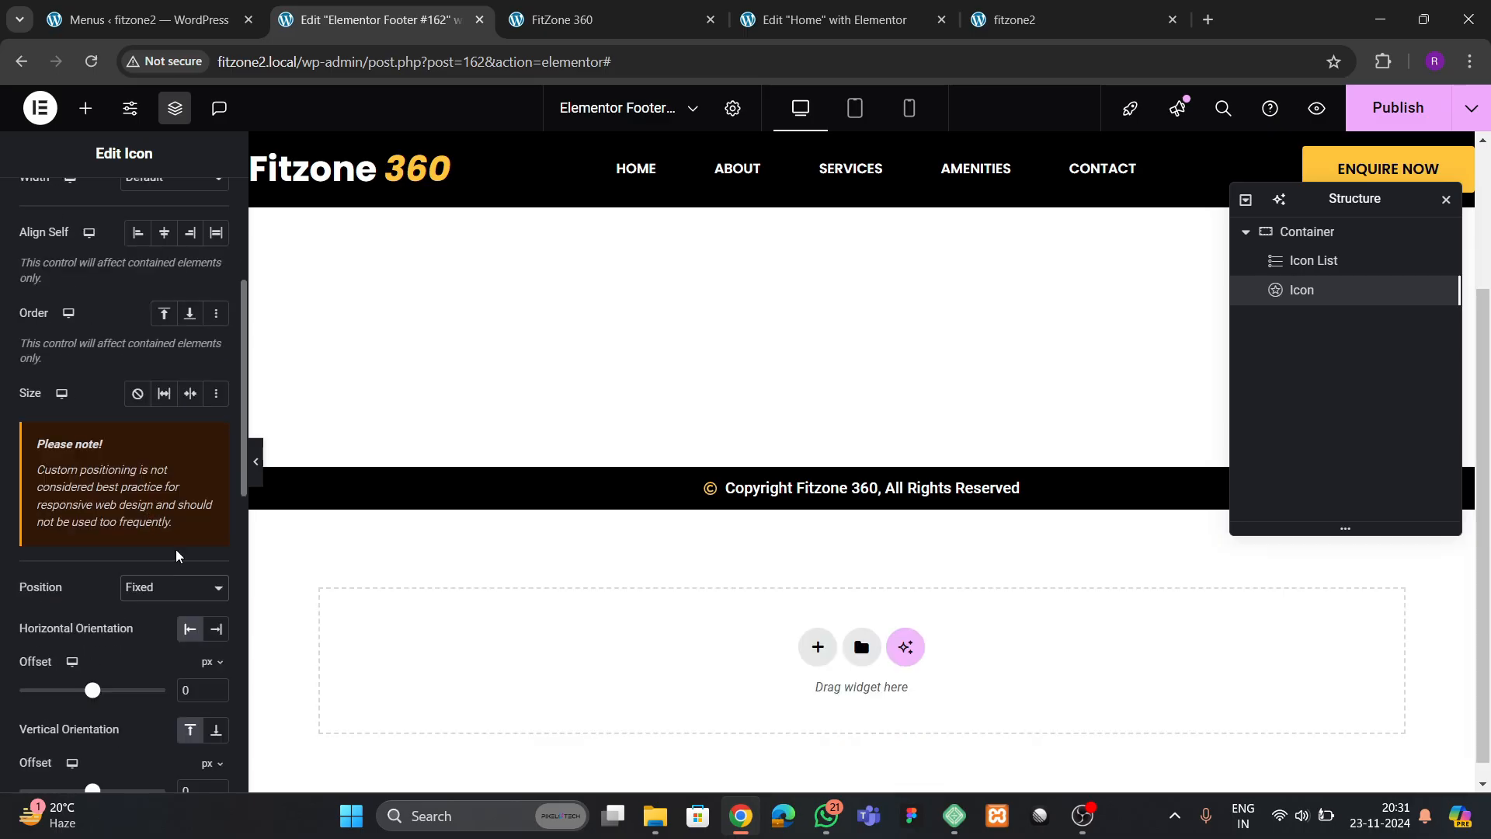
pyautogui.scroll(-2, 177, 554)
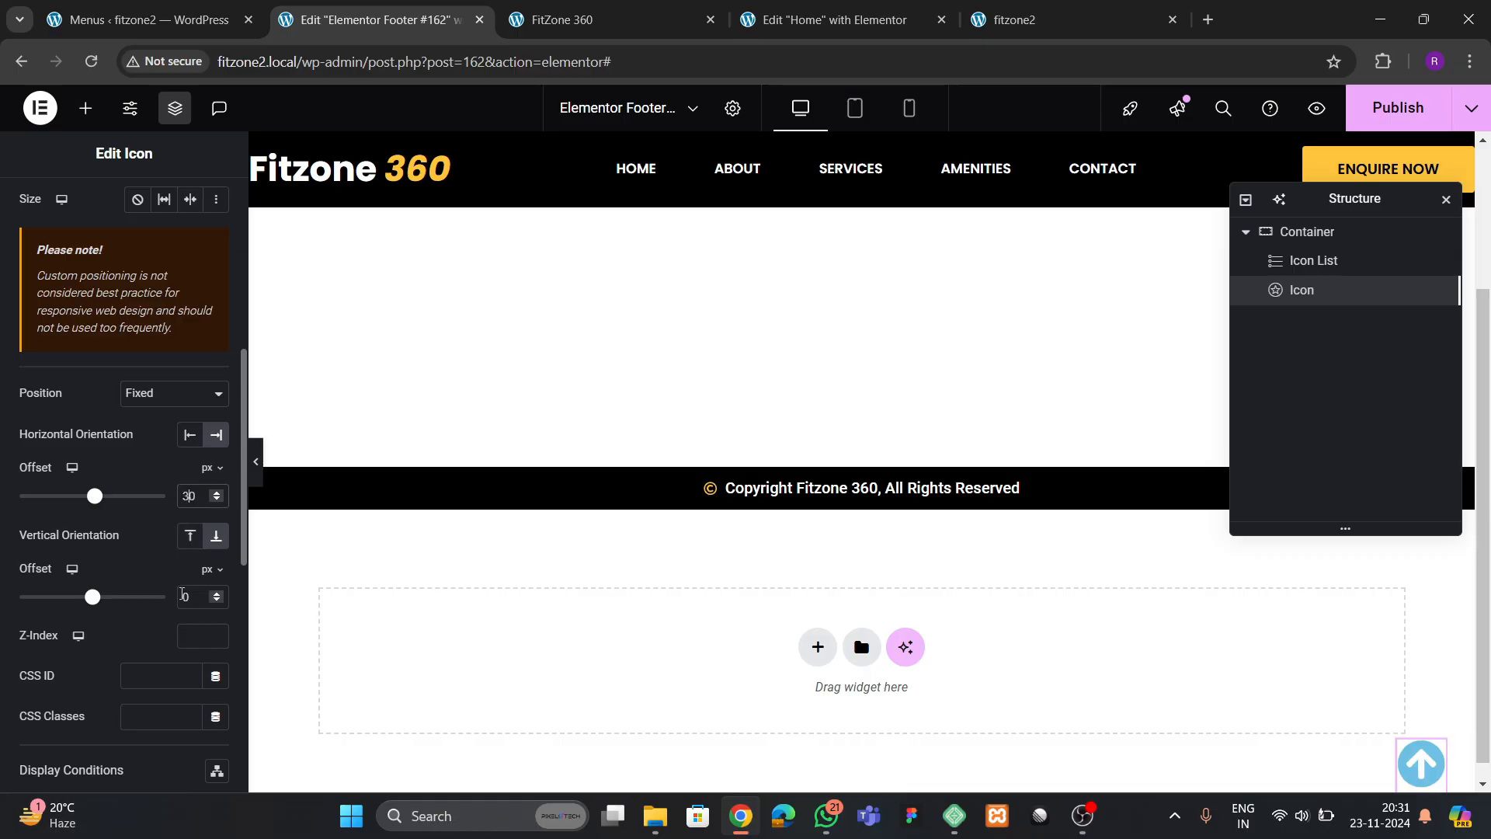
pyautogui.scroll(10, 53, 315)
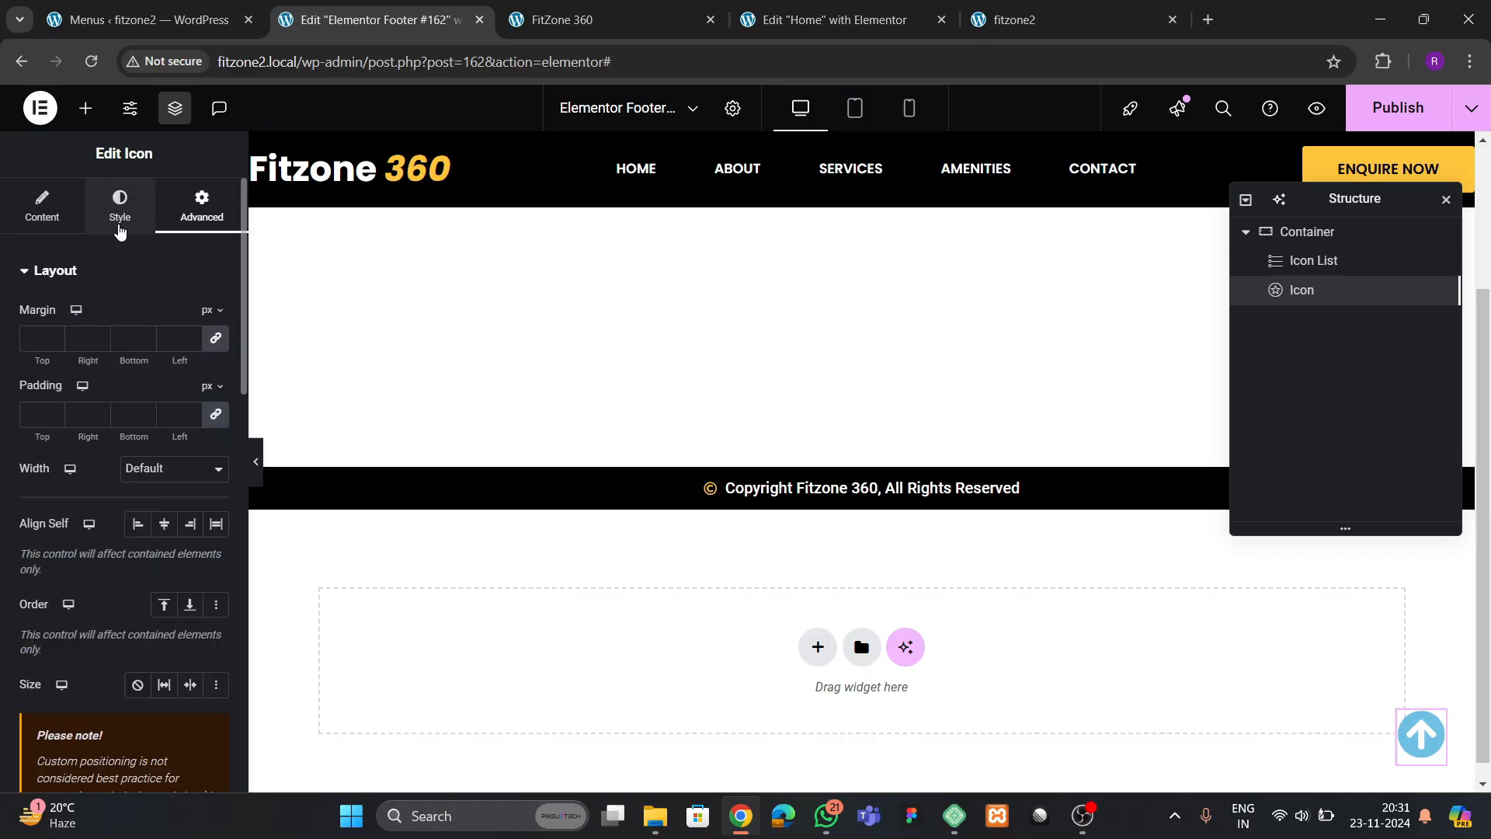
# Set the arrow icon's primary colour to black
pyautogui.click(119, 206)
pyautogui.click(216, 398)
pyautogui.moveTo(173, 538); pyautogui.dragTo(60, 680)
pyautogui.click(61, 679)
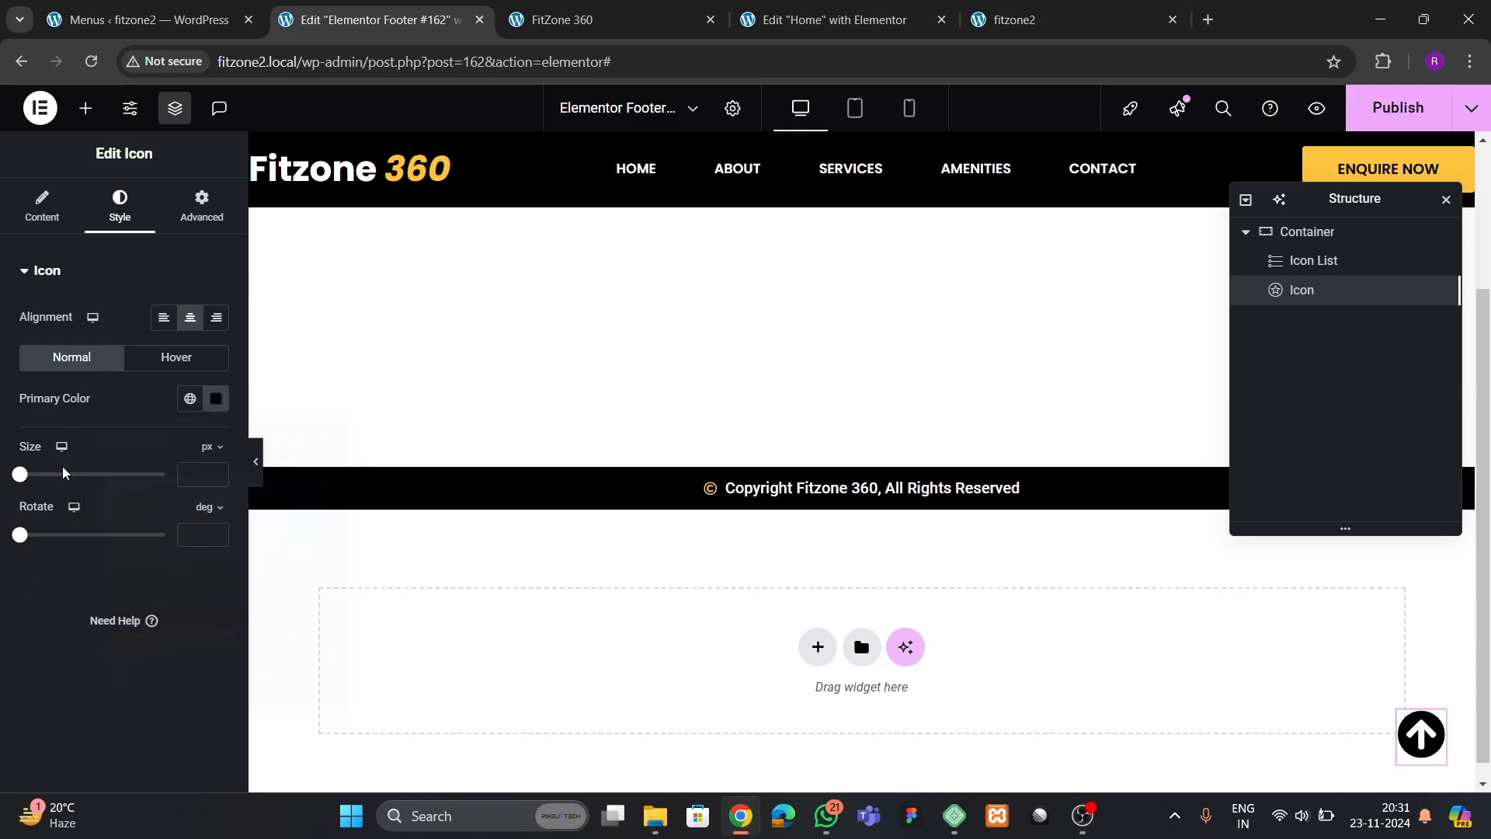
# Link the arrow icon to #hero and publish the footer update
pyautogui.click(46, 226)
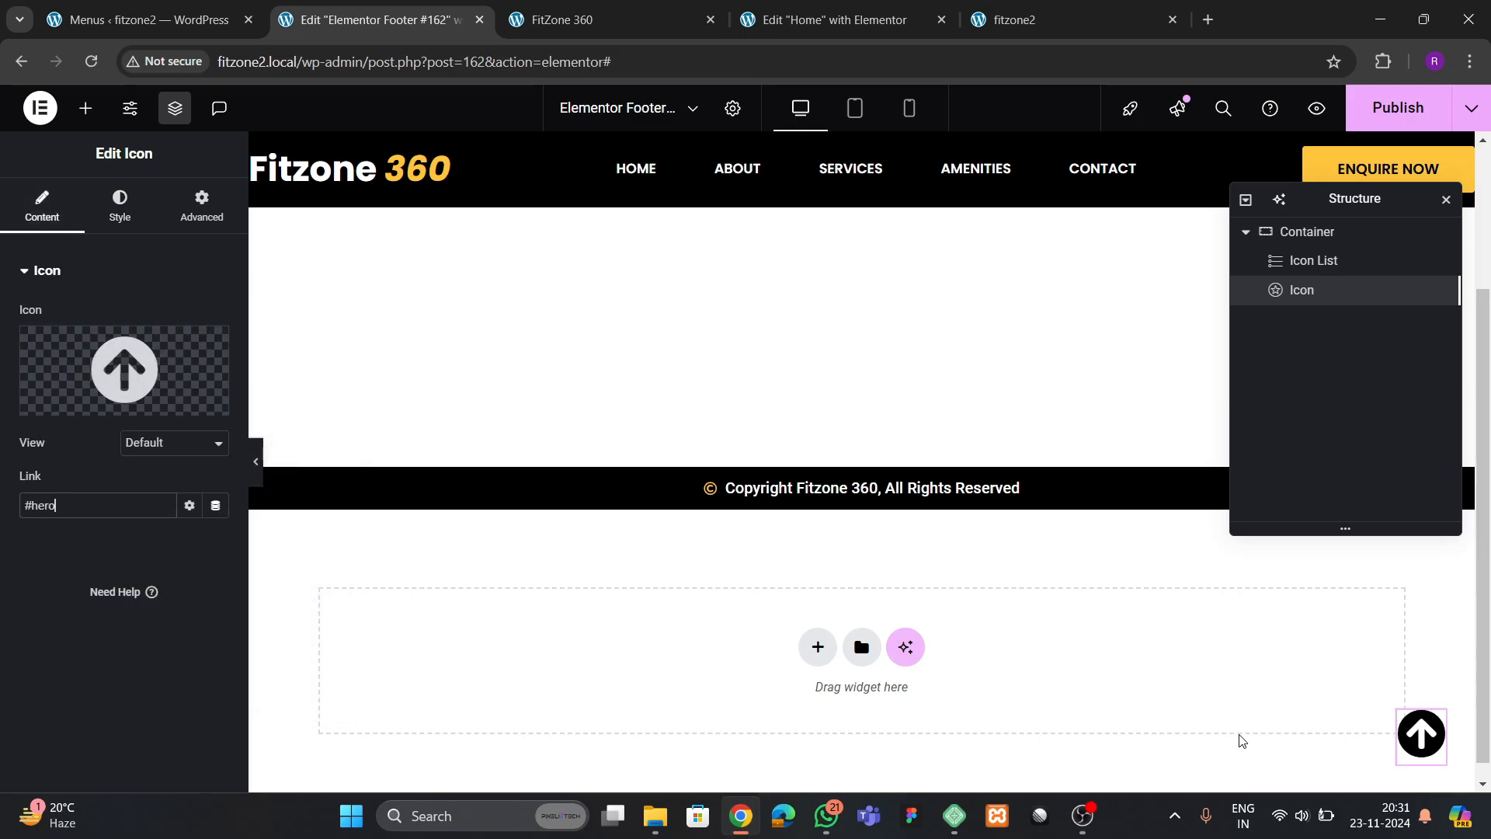
pyautogui.click(1415, 118)
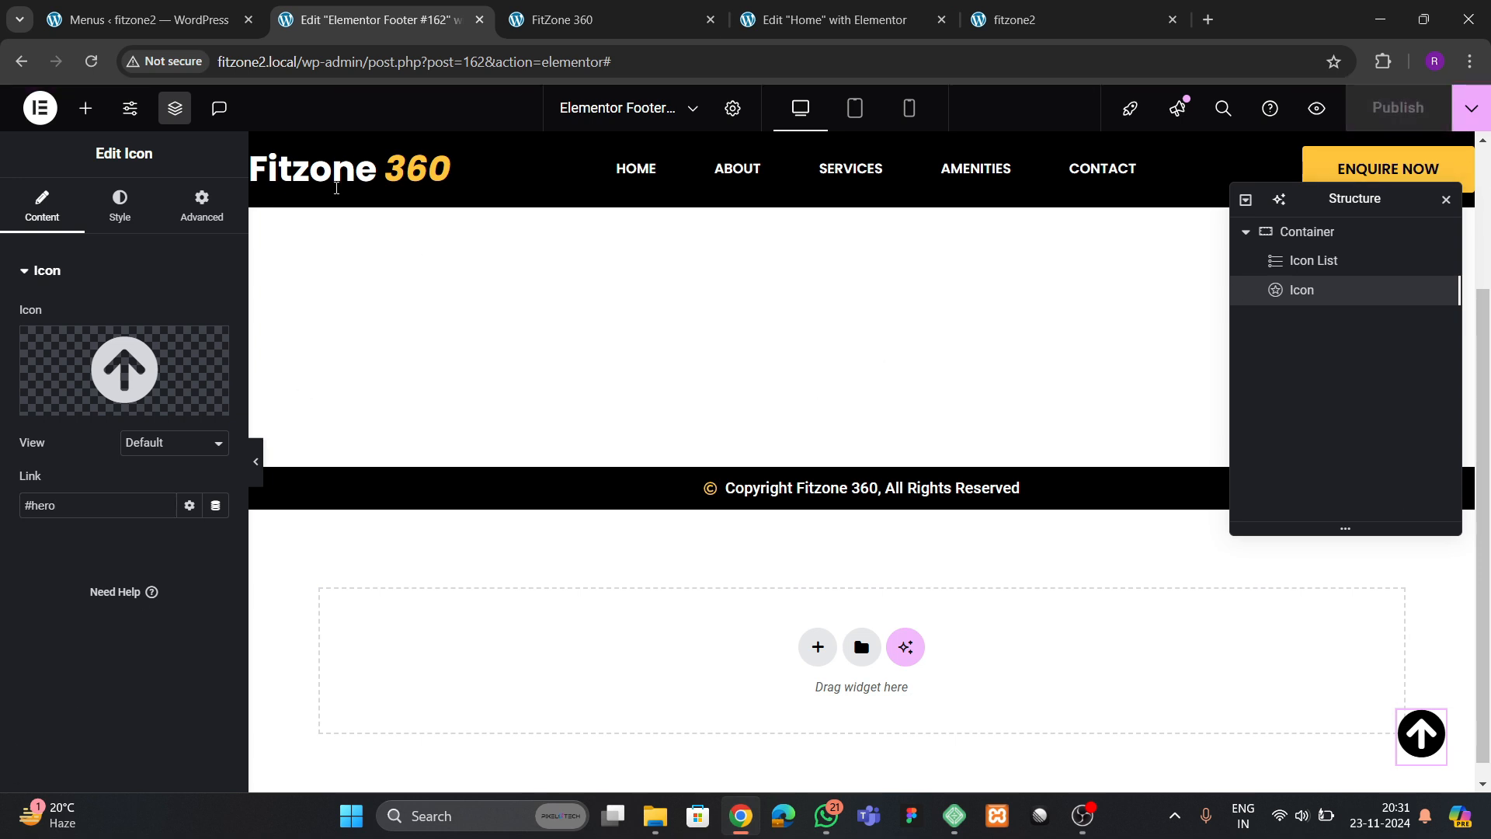
# Give the Home page's hero container the CSS ID hero and publish the page
pyautogui.click(831, 20)
pyautogui.scroll(-5, 1168, 370)
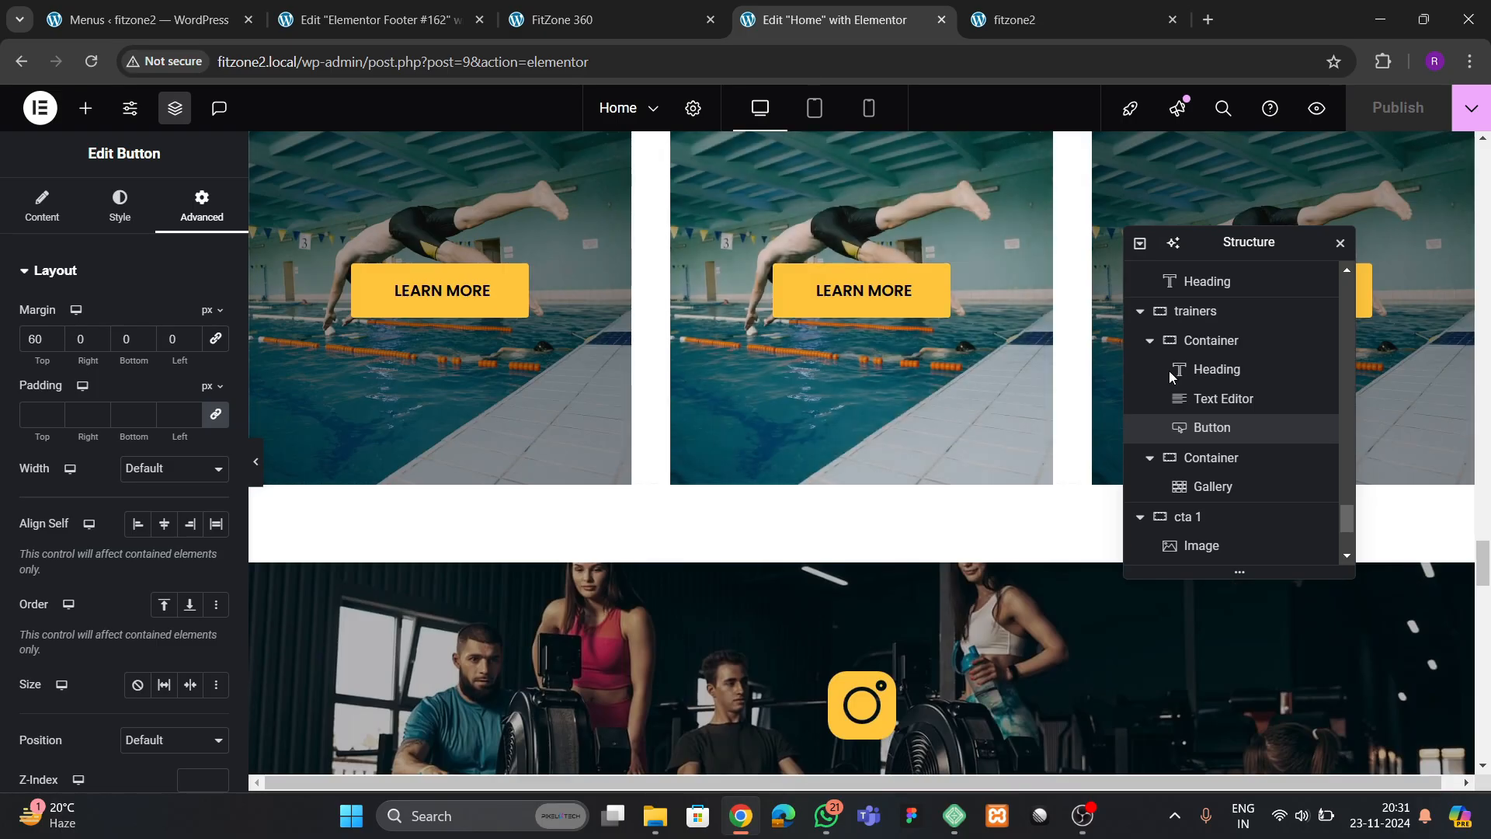
pyautogui.moveTo(1484, 575); pyautogui.dragTo(1480, 163)
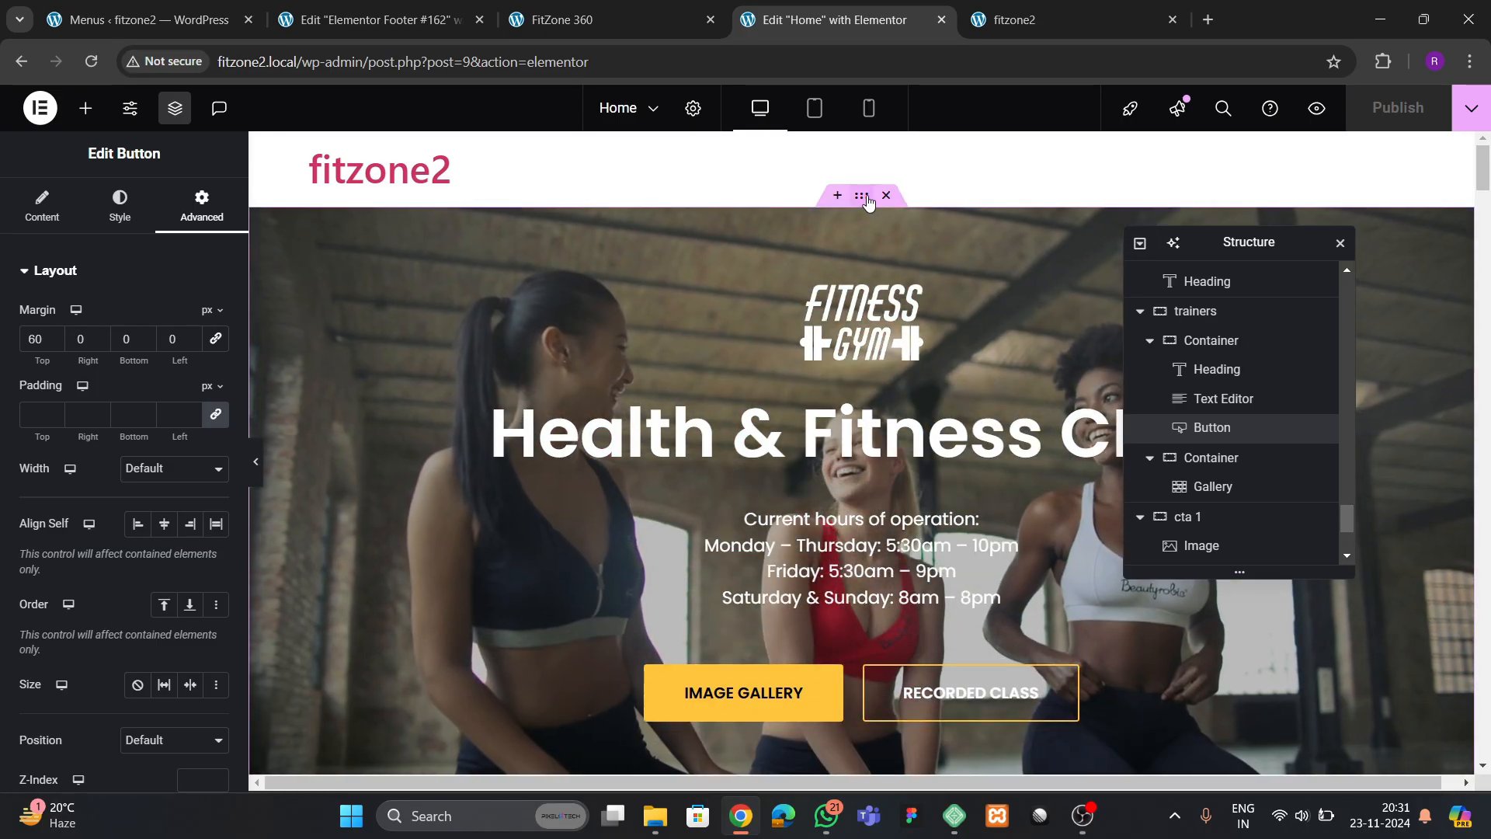
pyautogui.click(861, 195)
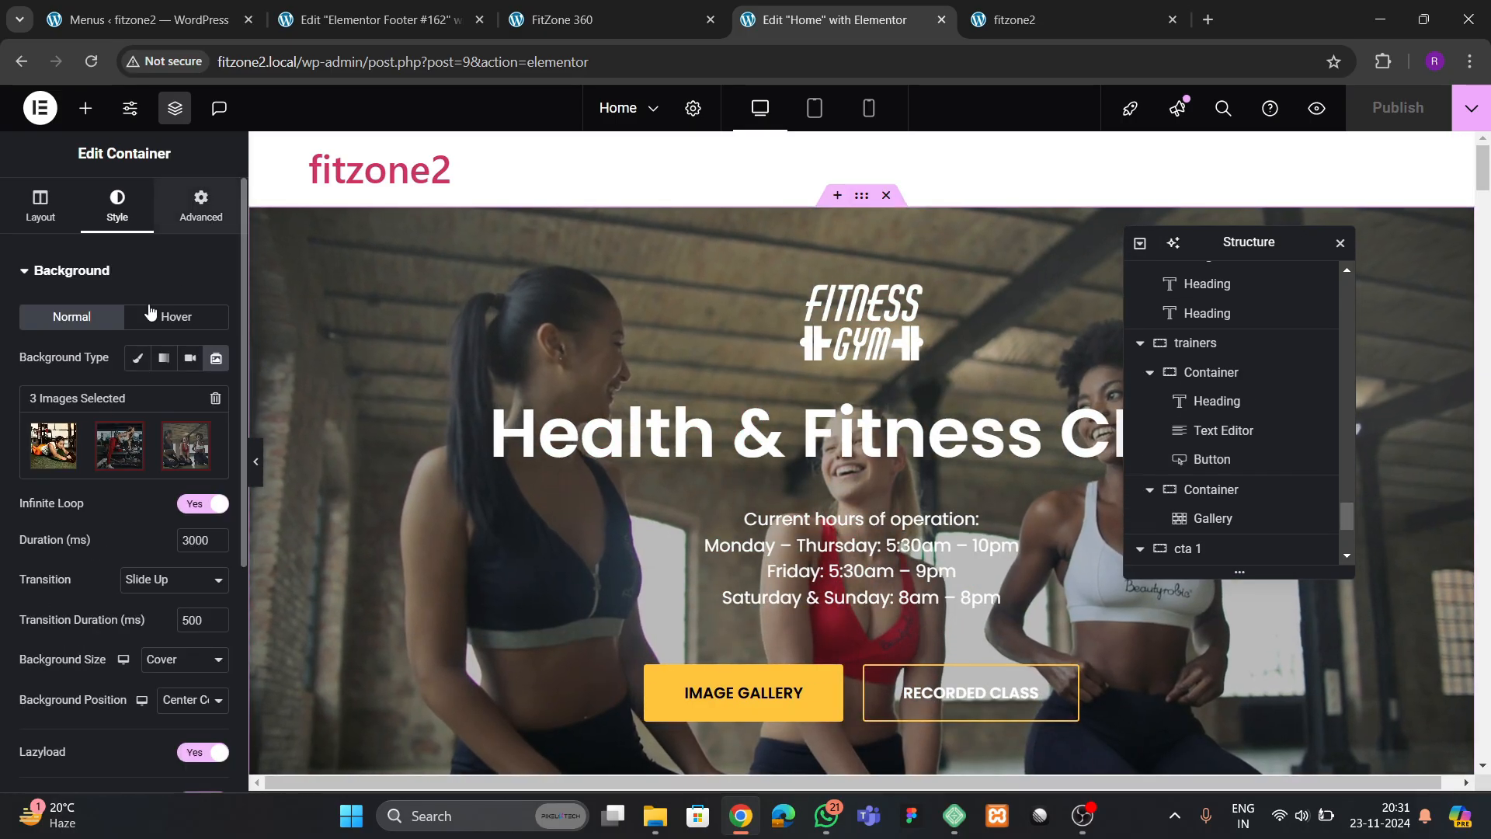
pyautogui.click(202, 206)
pyautogui.scroll(-5, 26, 507)
pyautogui.scroll(3, 25, 506)
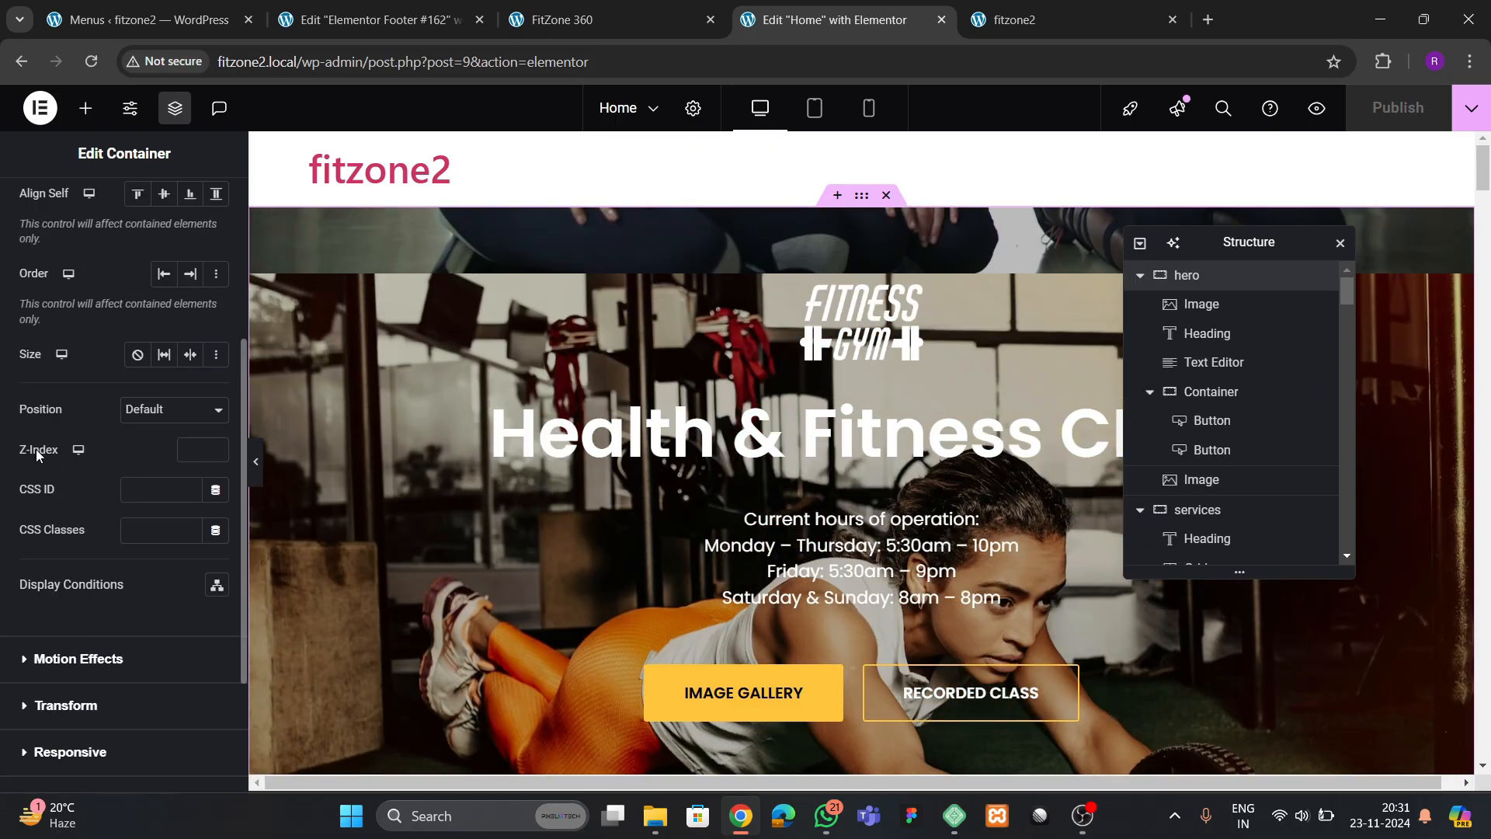
pyautogui.click(139, 489)
pyautogui.write('hero')
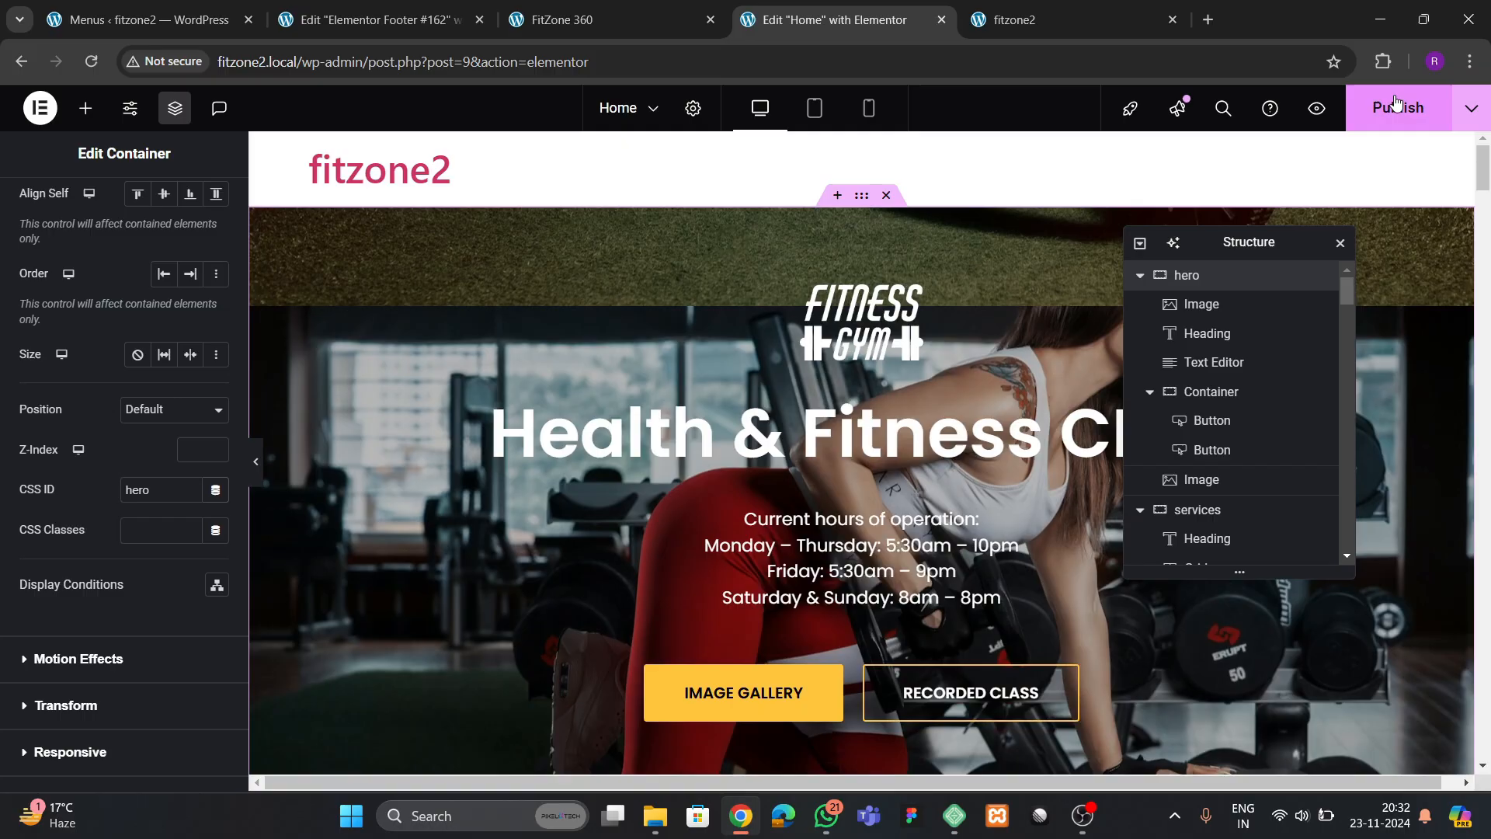
pyautogui.click(1397, 107)
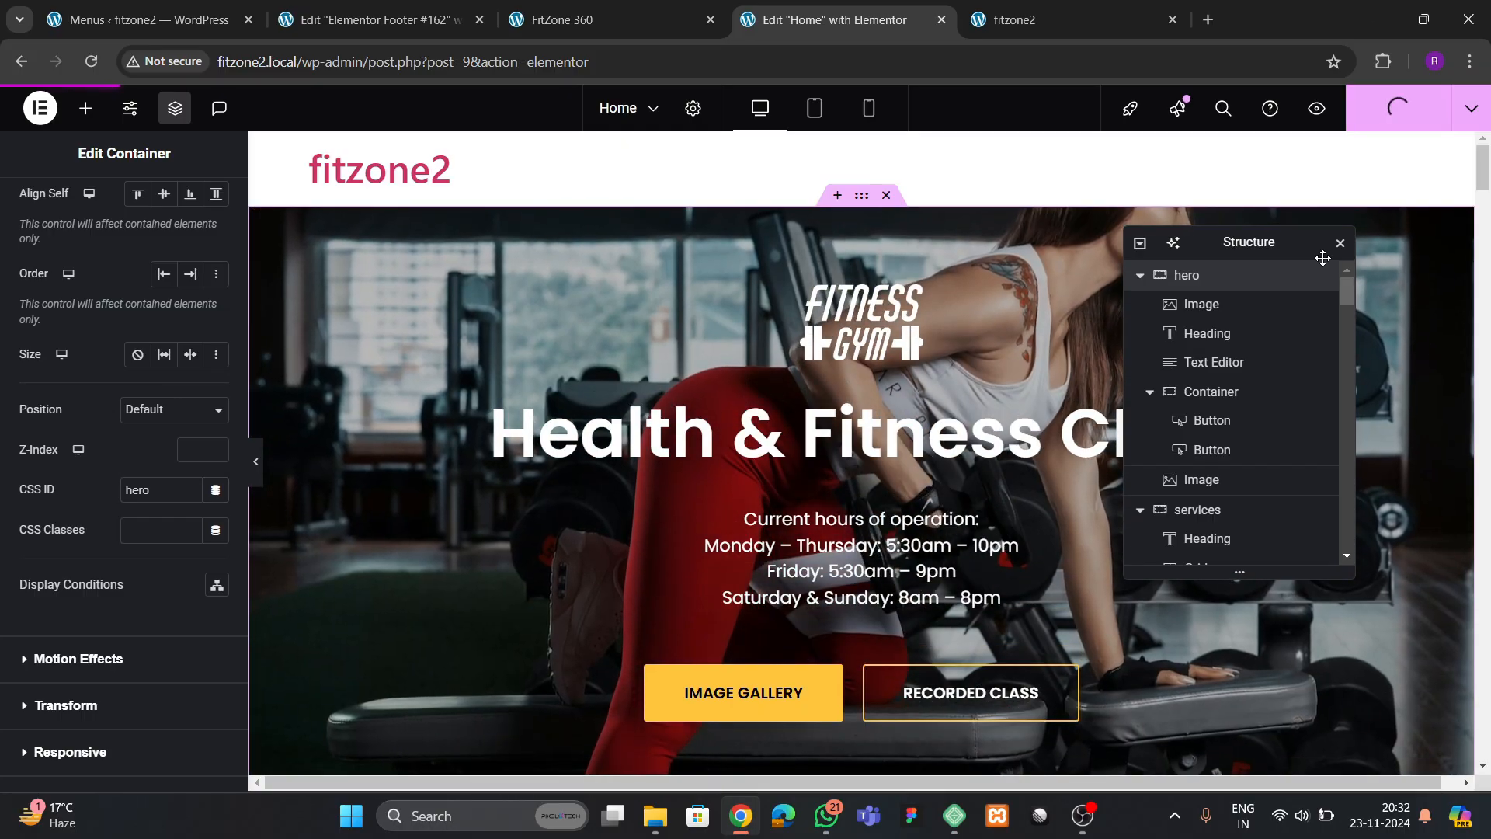
# Reload the live fitzone2 site and test the back-to-top arrow and the About, Services, Amenities and Contact menu links
pyautogui.click(1041, 21)
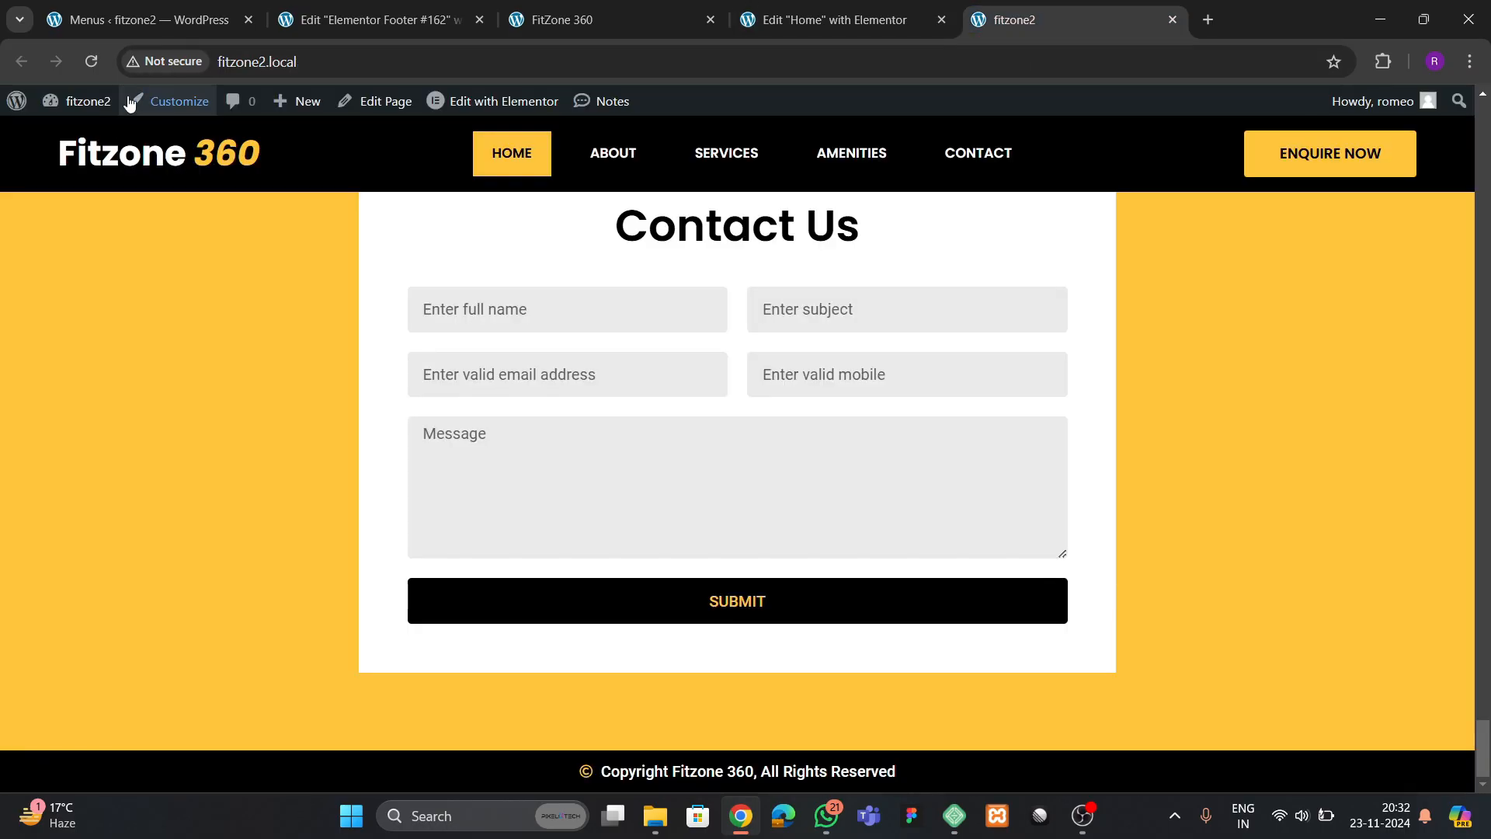
pyautogui.click(100, 71)
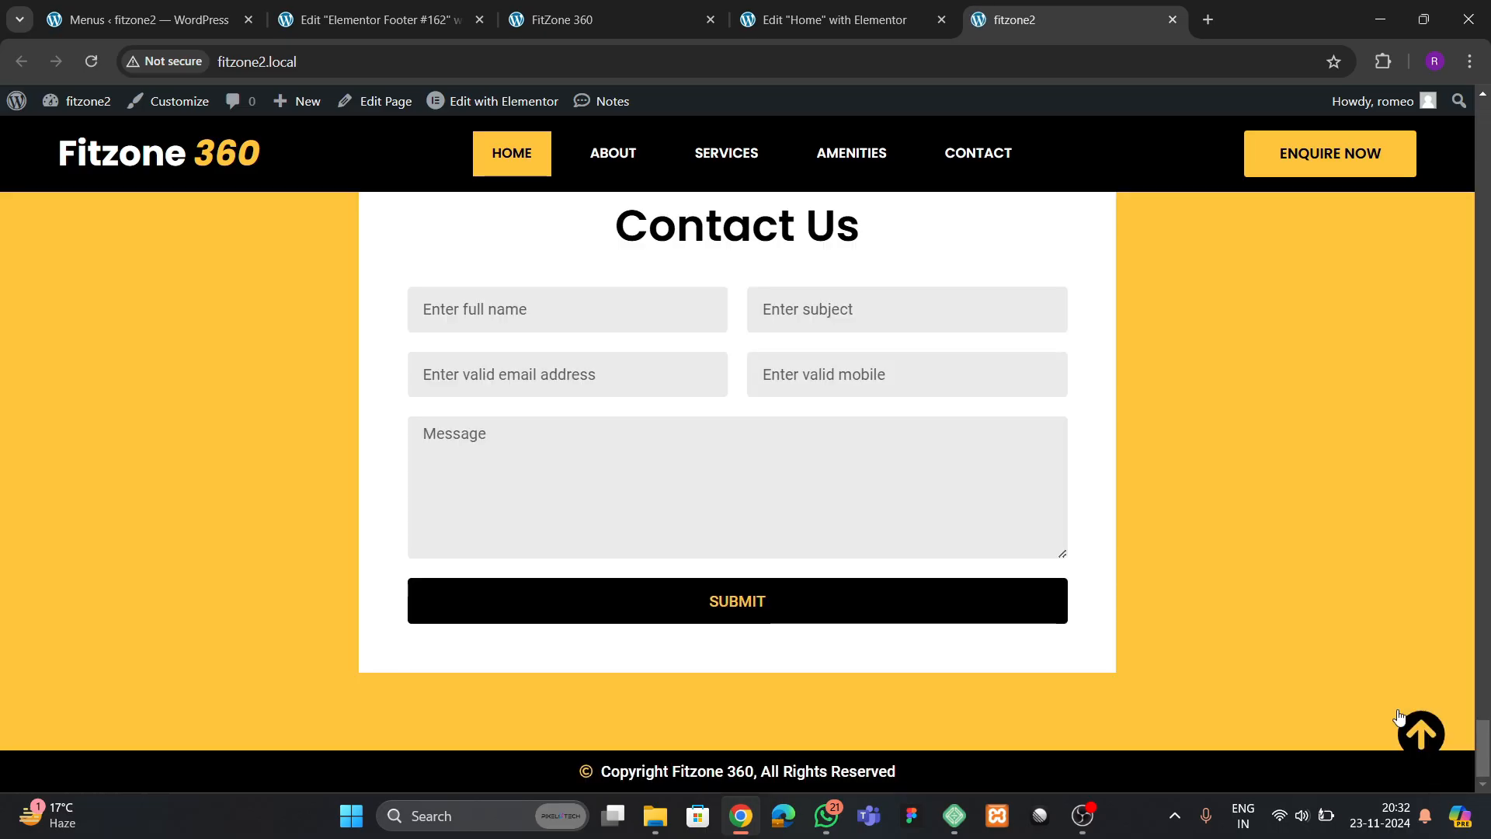
pyautogui.click(1419, 736)
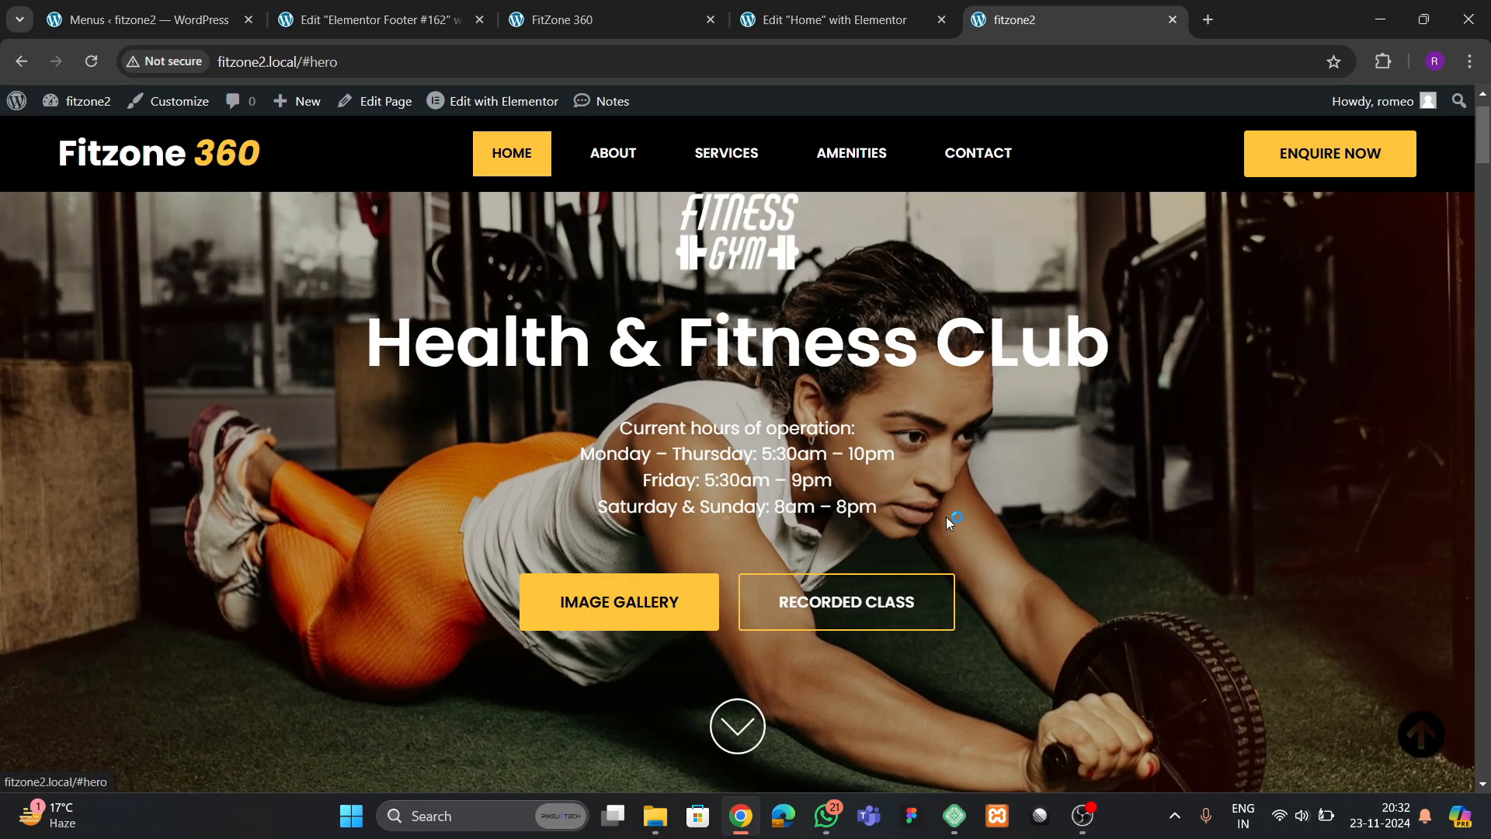
pyautogui.scroll(-6, 633, 463)
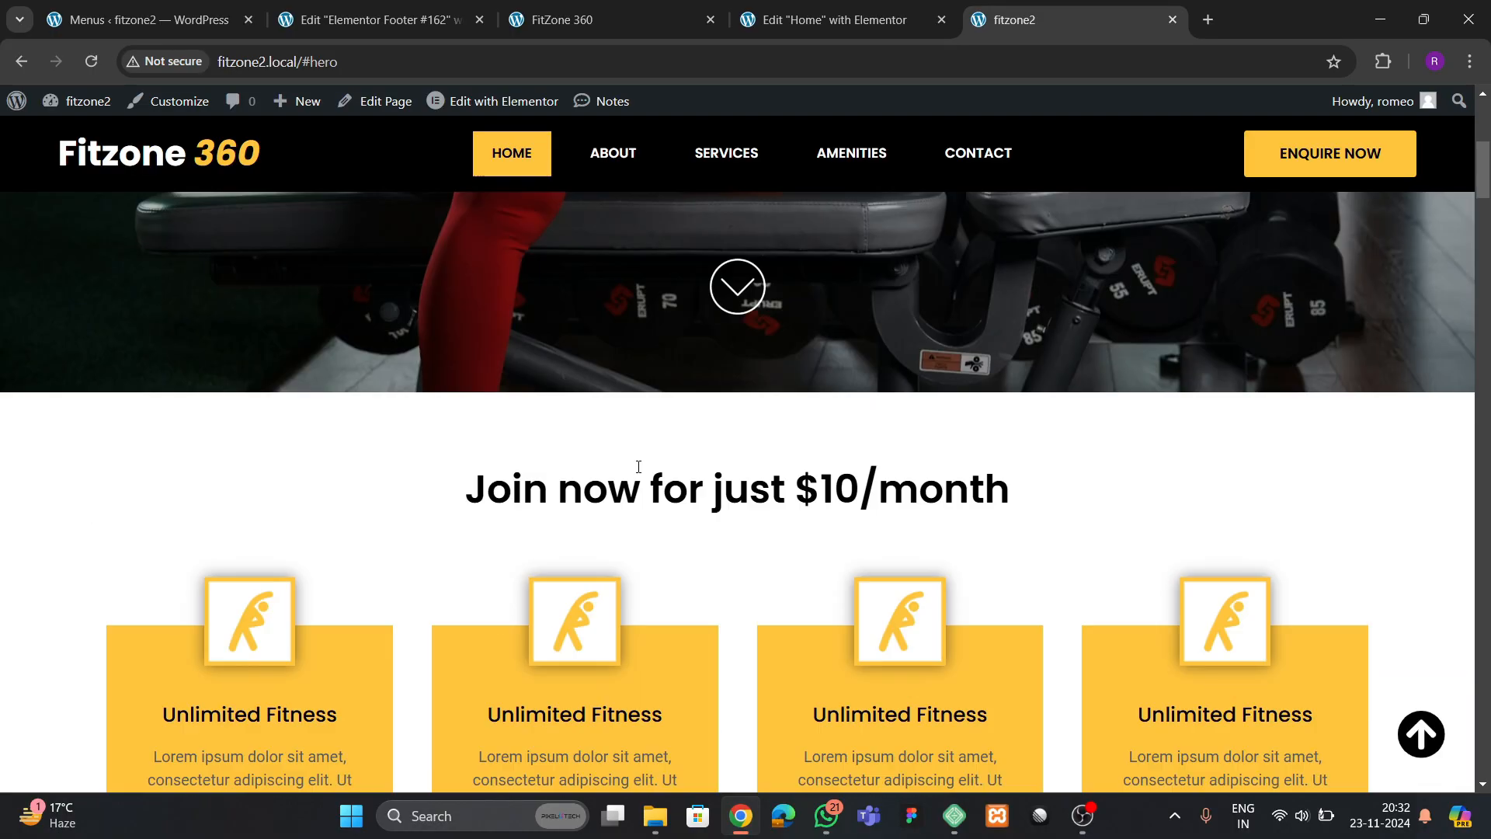
pyautogui.click(613, 160)
pyautogui.click(725, 159)
pyautogui.click(849, 153)
pyautogui.click(980, 164)
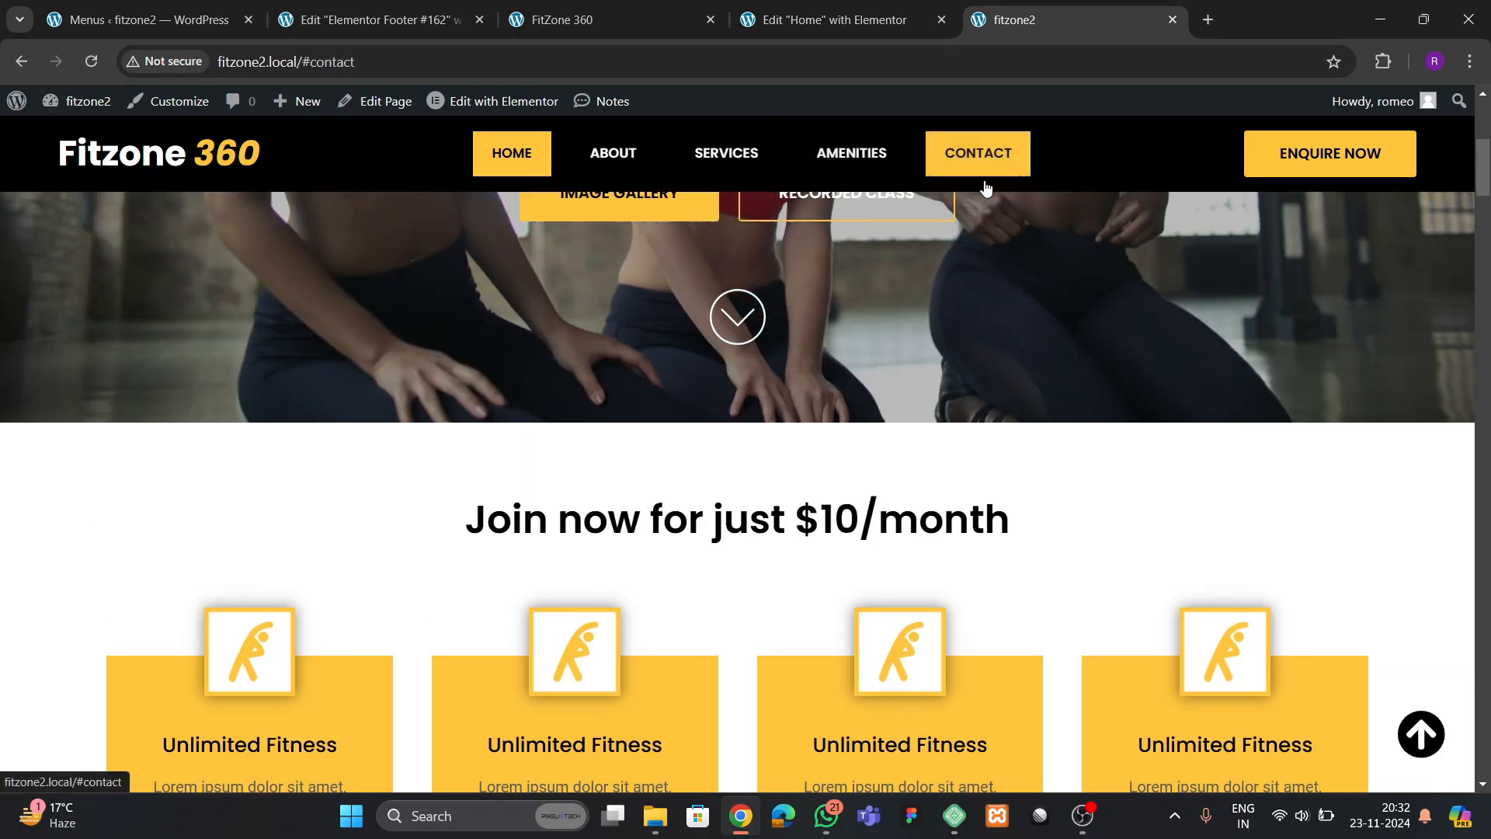
# Give the Home page's "Join now for just $10/month" container the CSS ID services
pyautogui.click(850, 28)
pyautogui.scroll(-7, 906, 351)
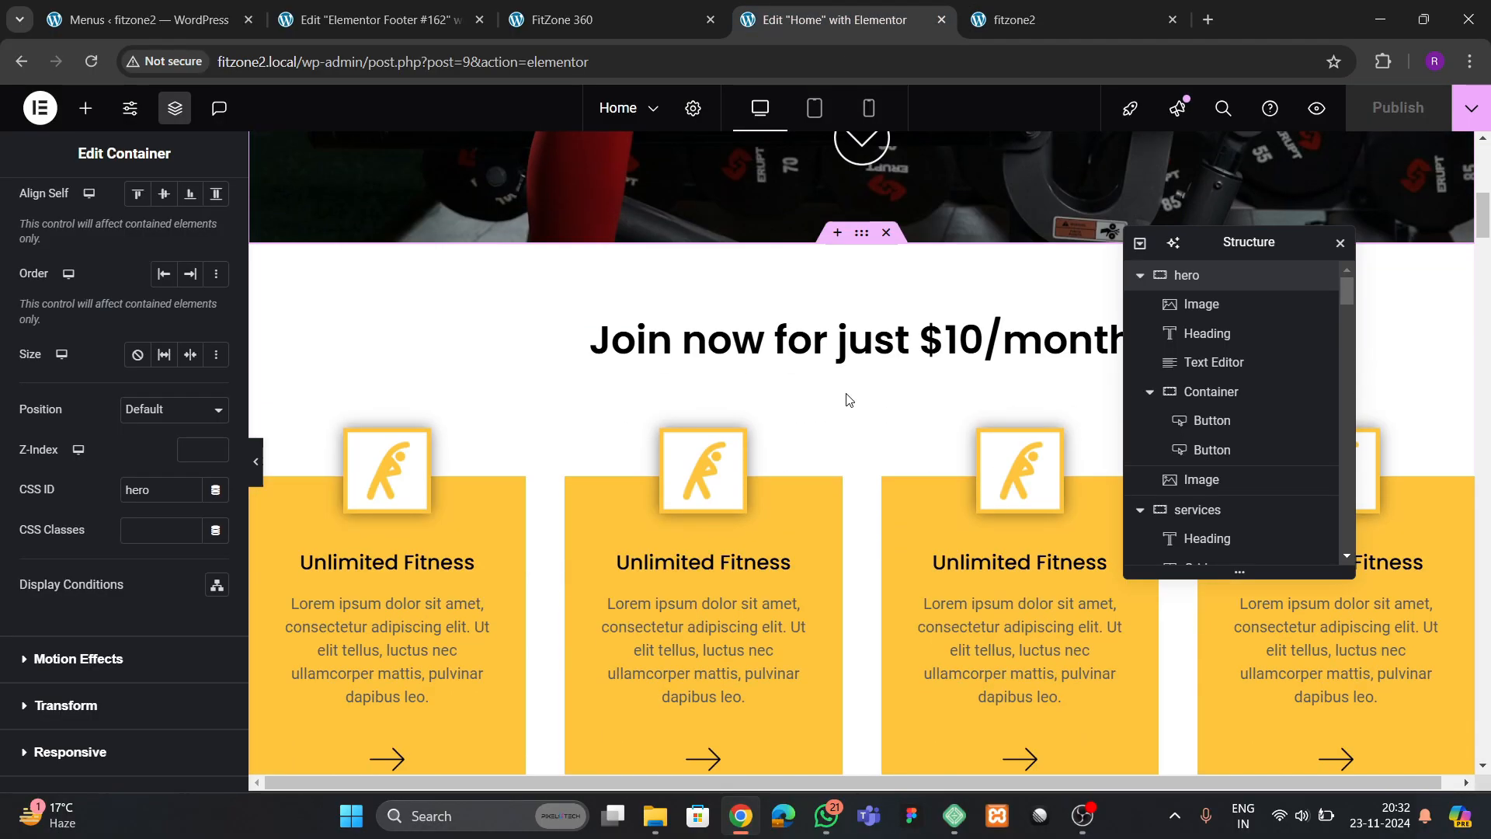
pyautogui.click(443, 354)
pyautogui.click(207, 205)
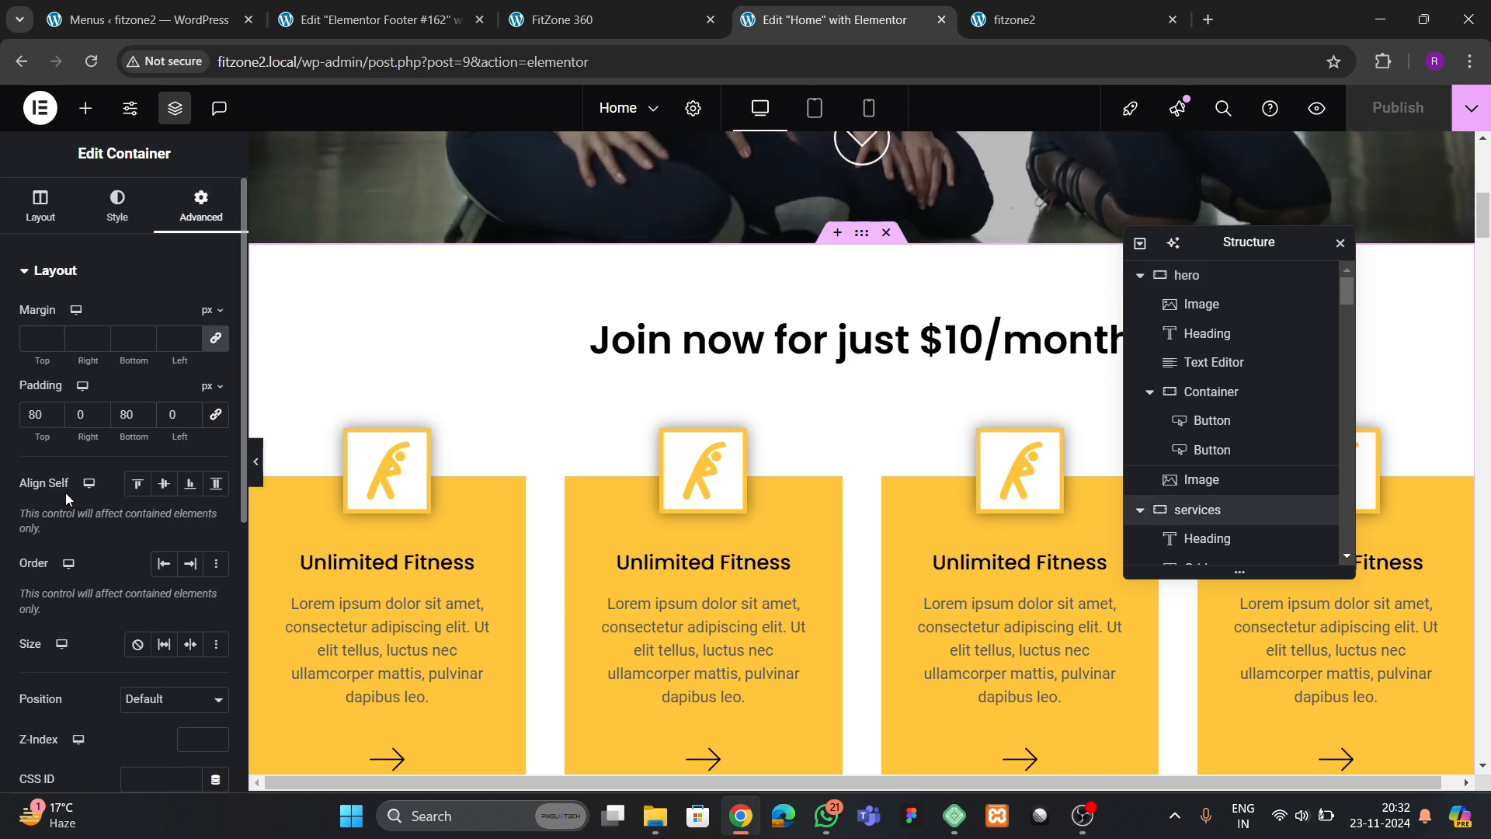
pyautogui.scroll(-6, 67, 500)
pyautogui.click(163, 391)
pyautogui.write('services')
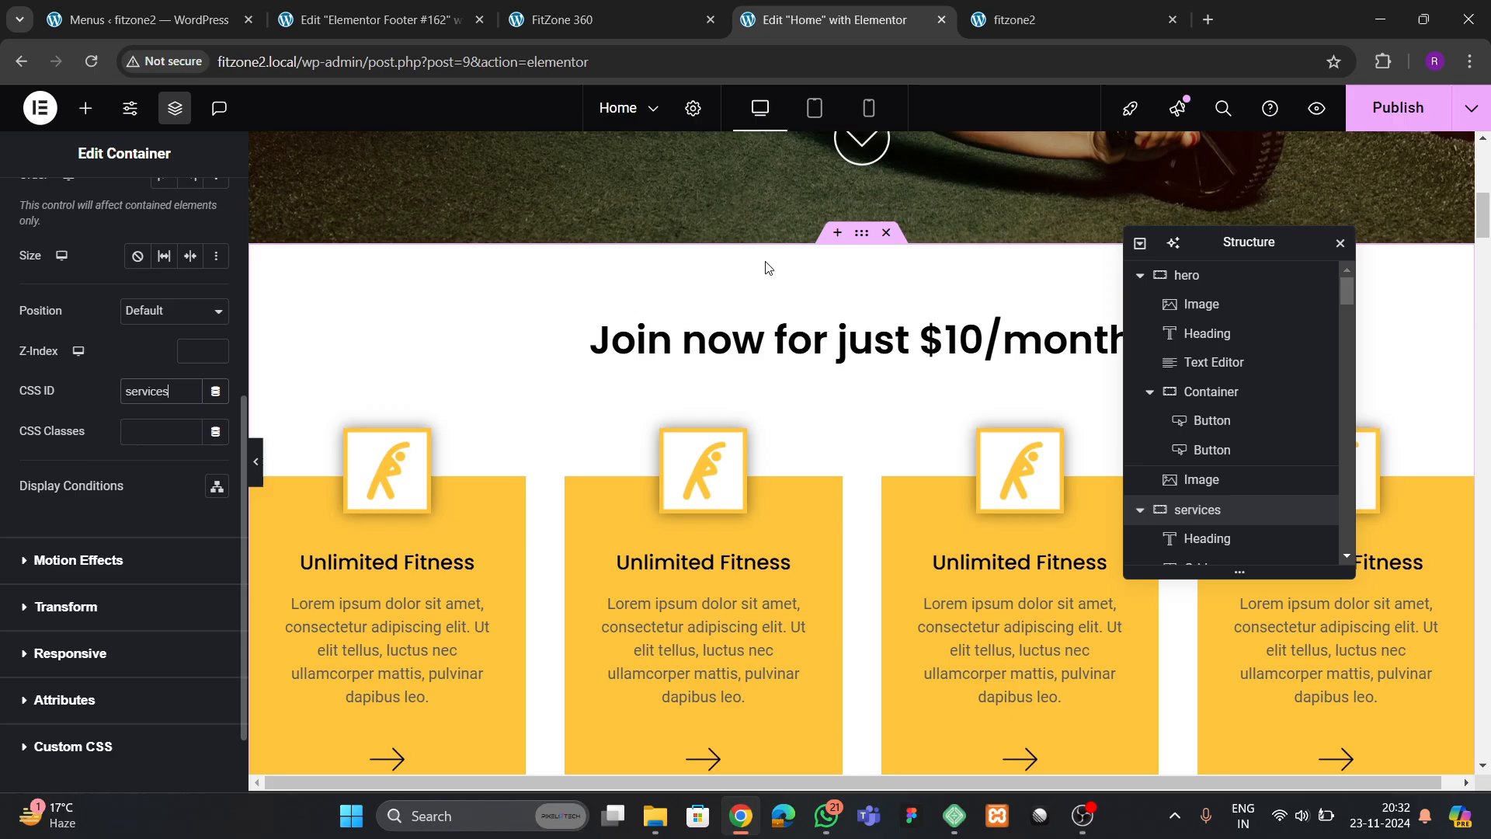
# Give the container holding the "Inviting & inspiring" section the CSS ID about
pyautogui.scroll(10, 860, 365)
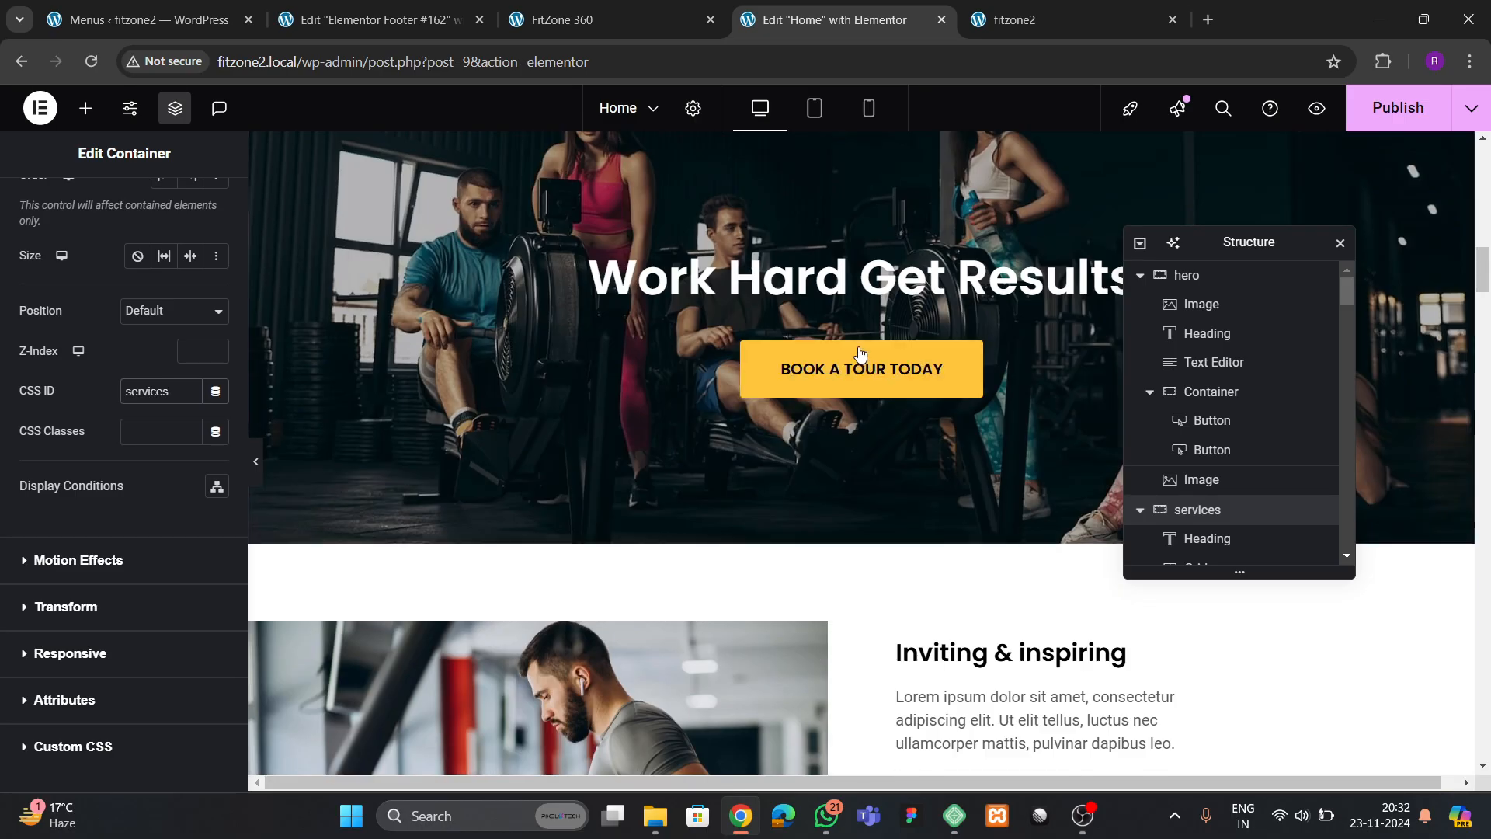
pyautogui.scroll(-5, 863, 372)
pyautogui.scroll(2, 859, 344)
pyautogui.click(862, 339)
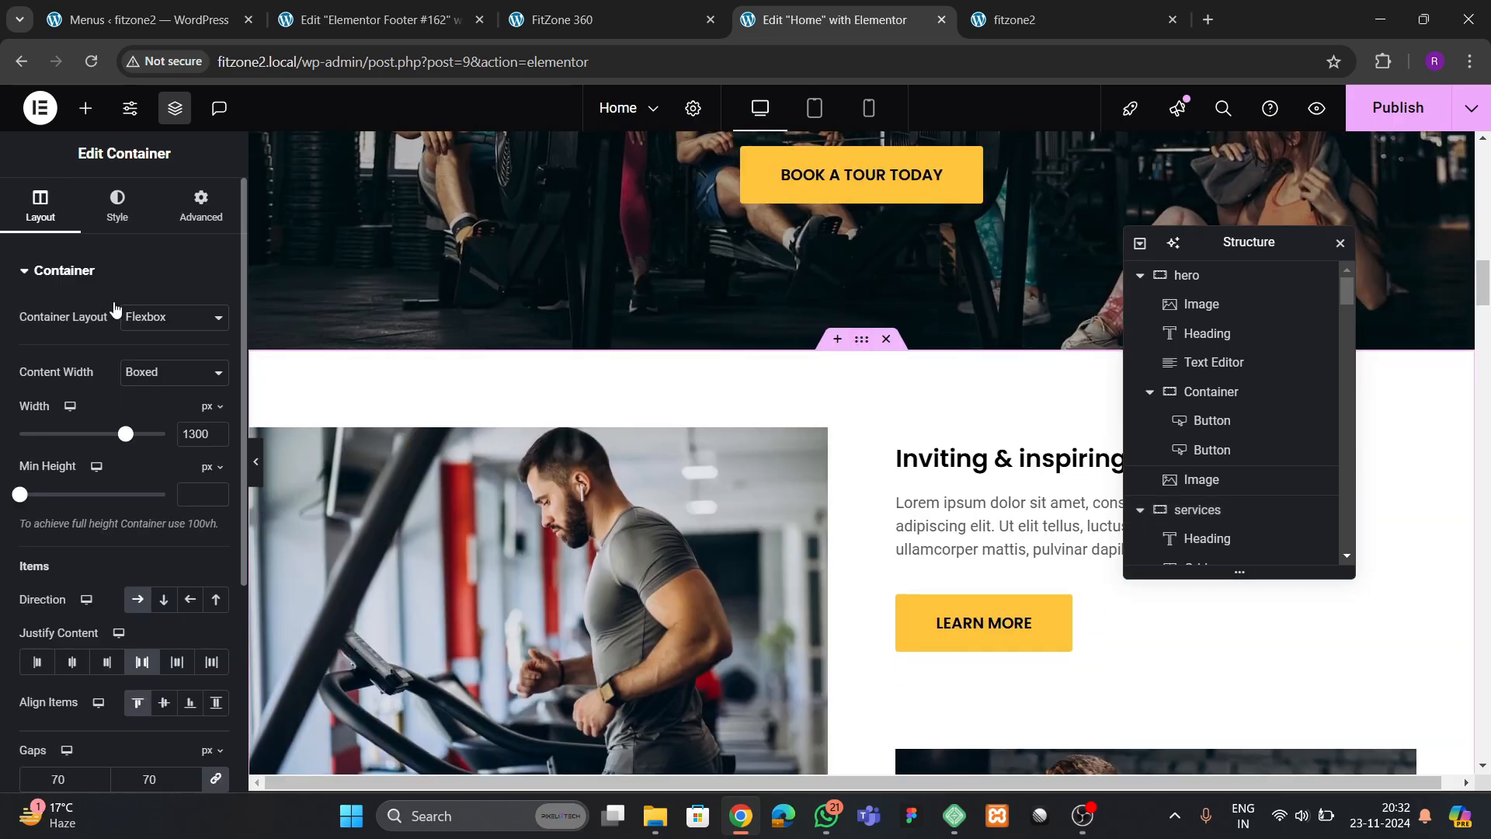
pyautogui.click(202, 206)
pyautogui.scroll(-4, 95, 484)
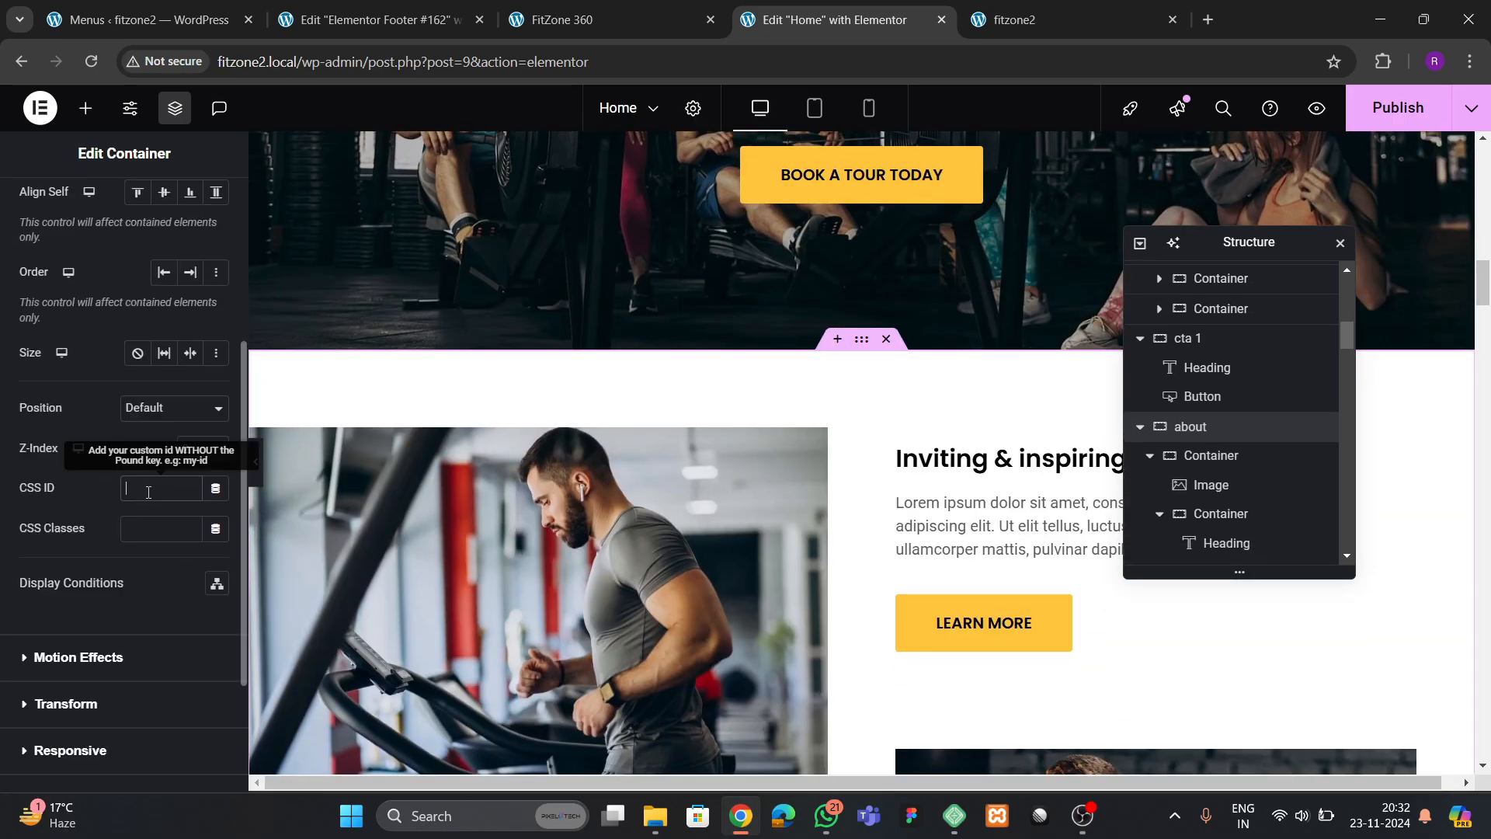
pyautogui.scroll(-20, 630, 436)
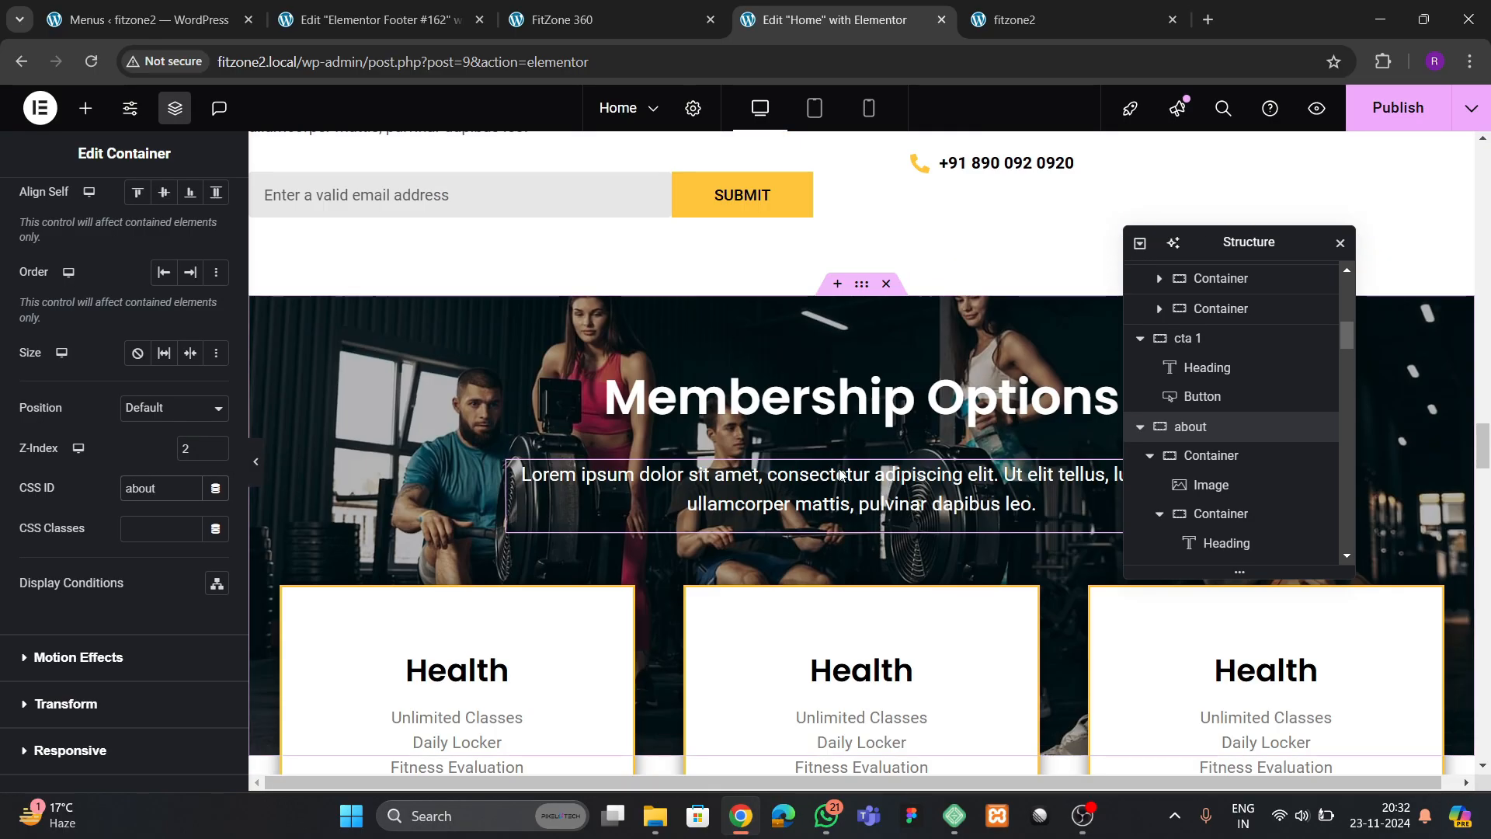
# Give the container holding the "Our Amenities" section the CSS ID amenities
pyautogui.scroll(-8, 970, 443)
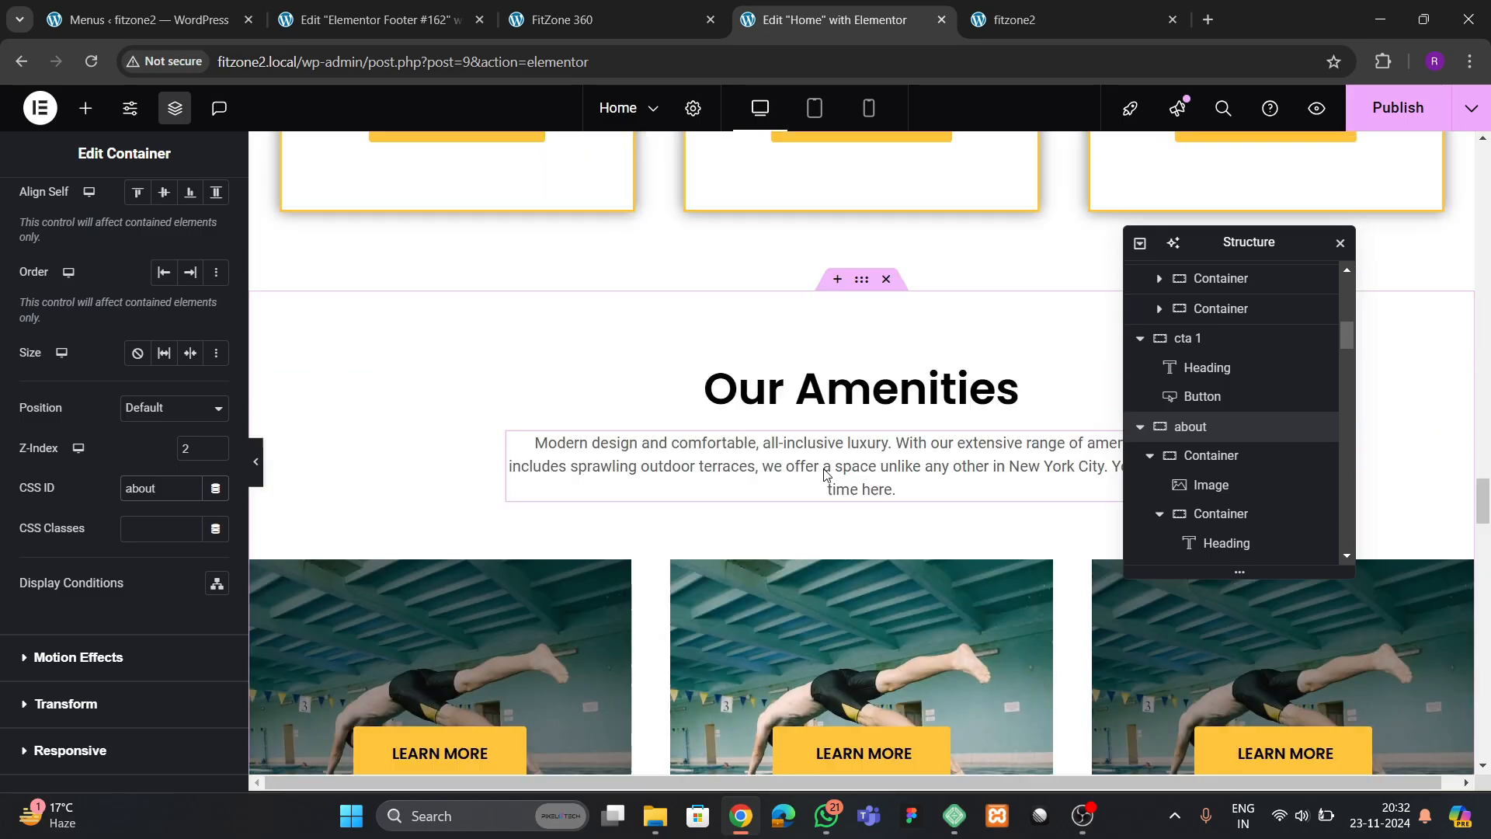
pyautogui.click(788, 356)
pyautogui.click(203, 198)
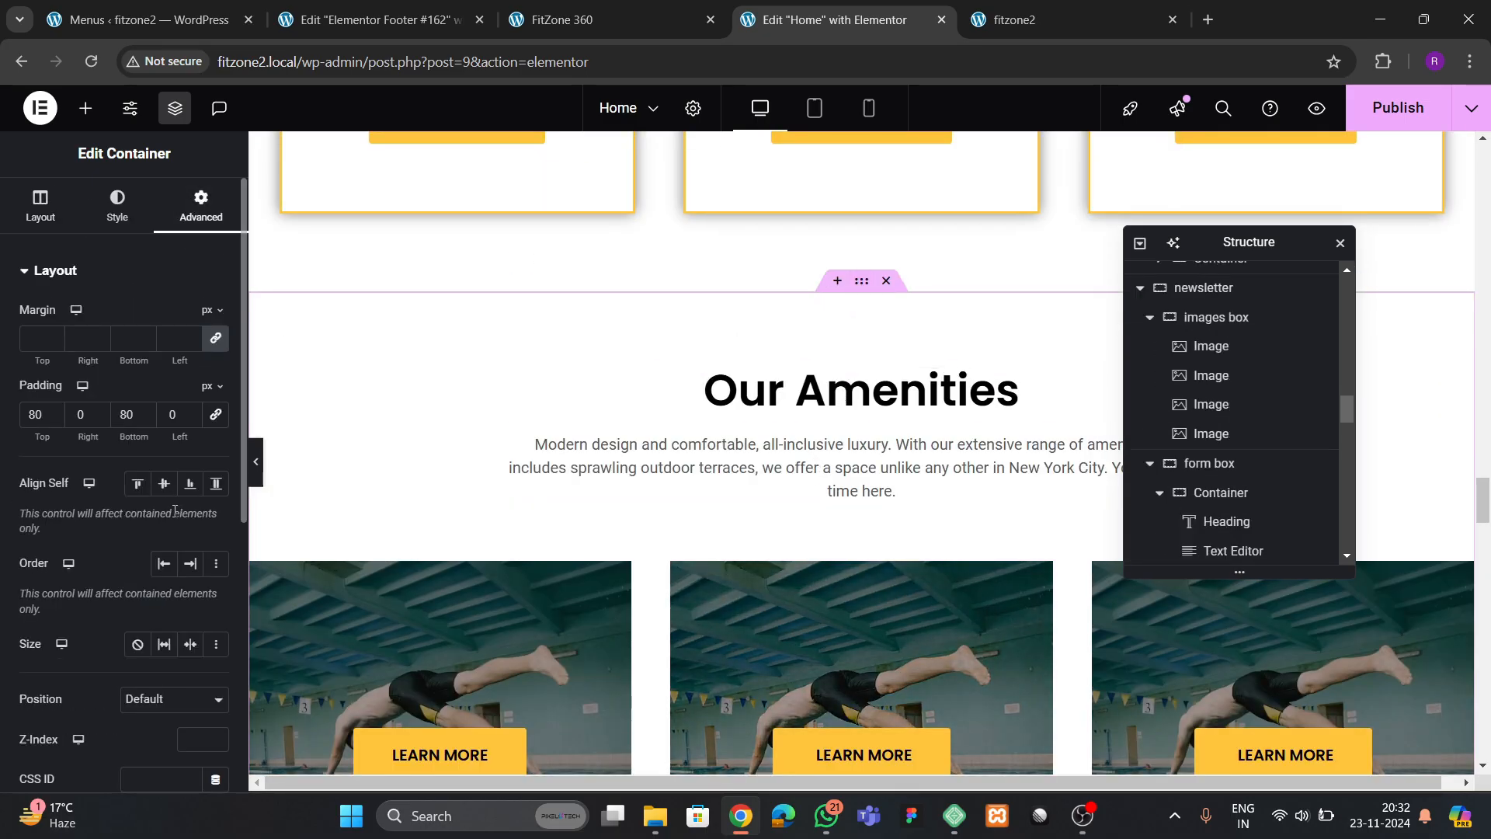
pyautogui.scroll(-1, 121, 546)
pyautogui.click(158, 678)
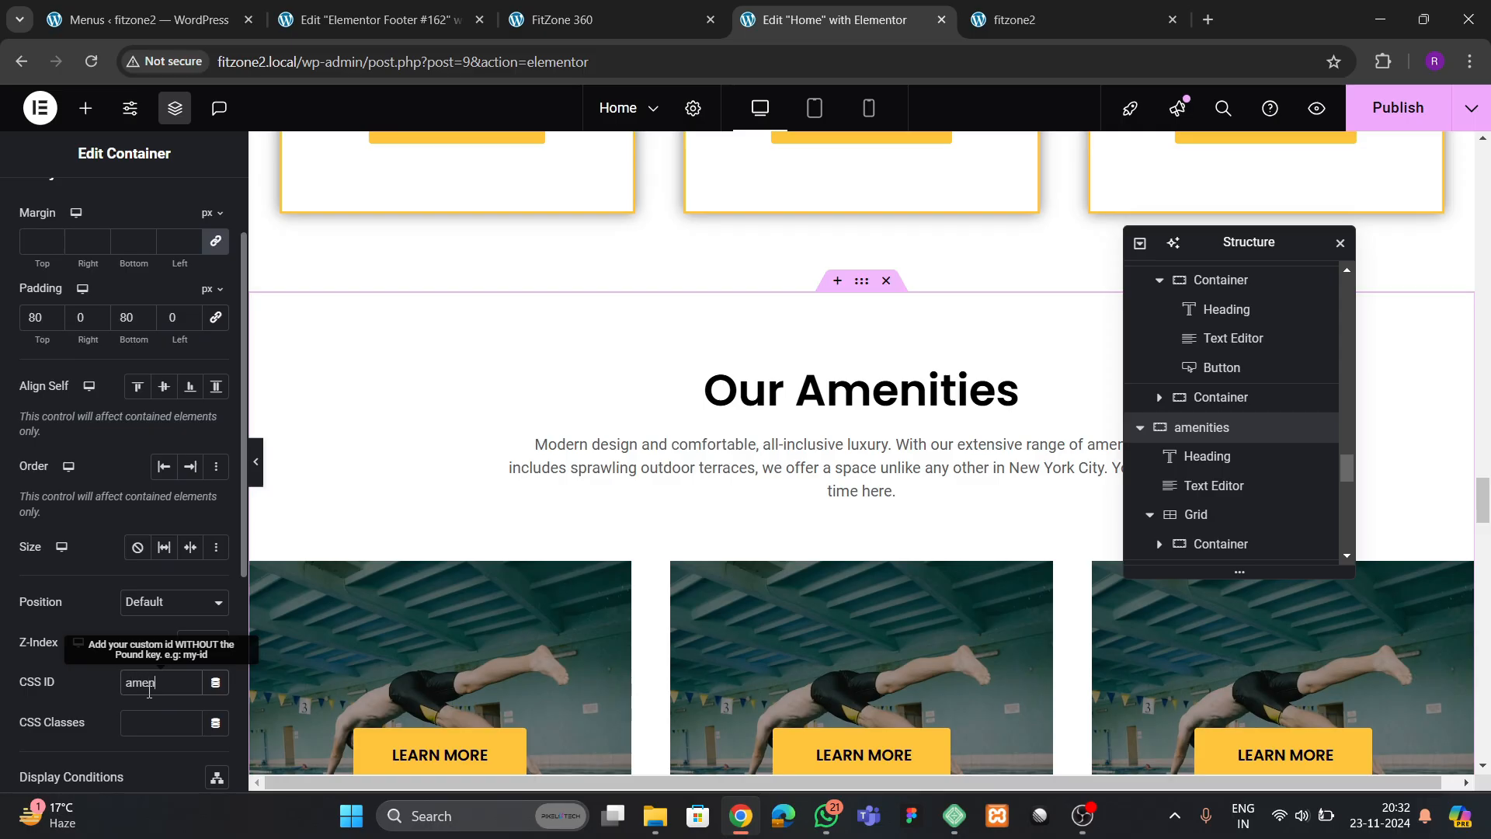
# Give the yellow outer container around the "Contact Us" form the CSS ID contact and publish the page
pyautogui.scroll(-15, 772, 486)
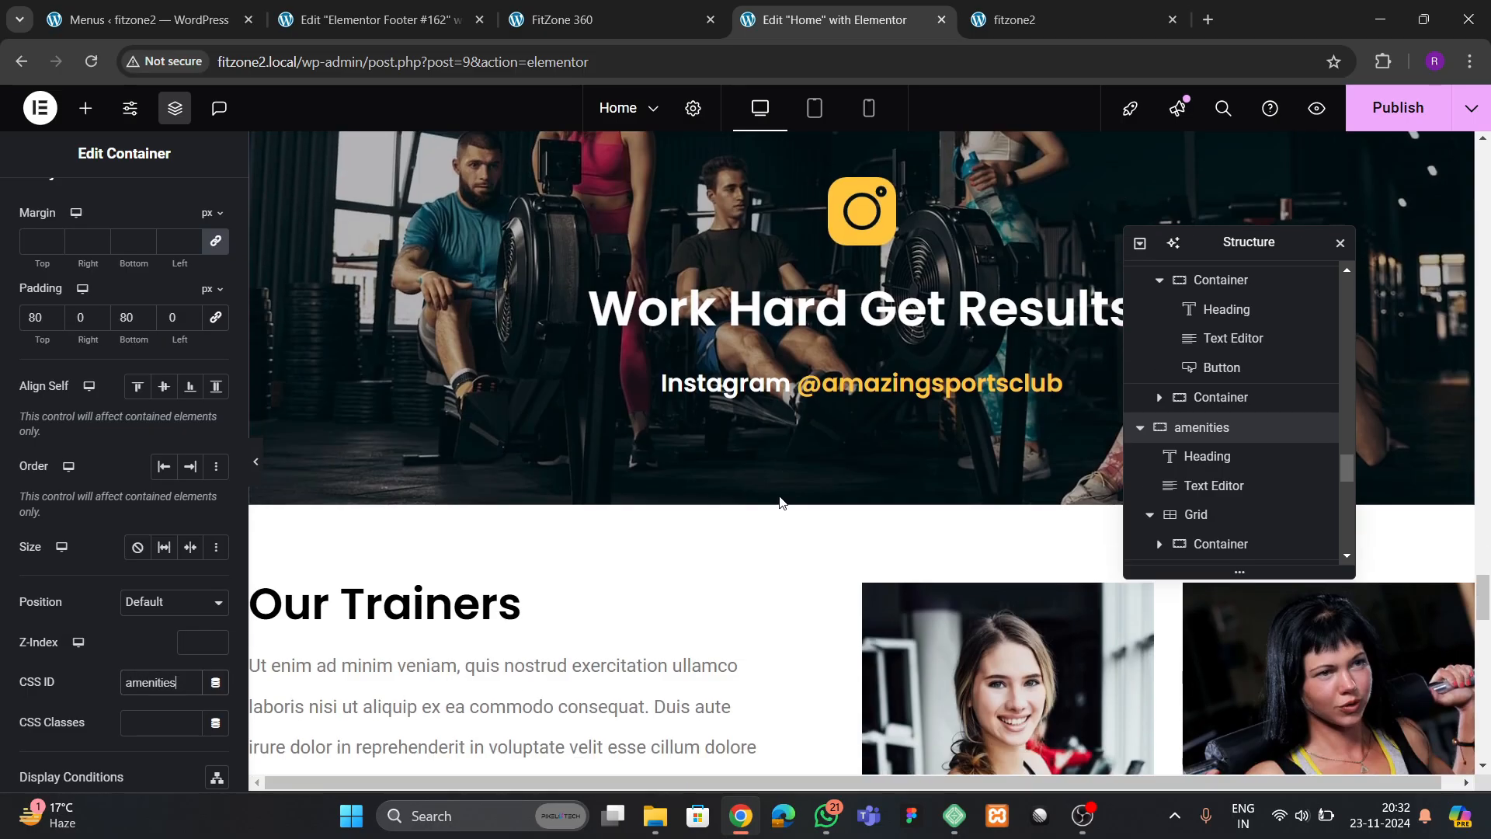
pyautogui.scroll(-6, 788, 516)
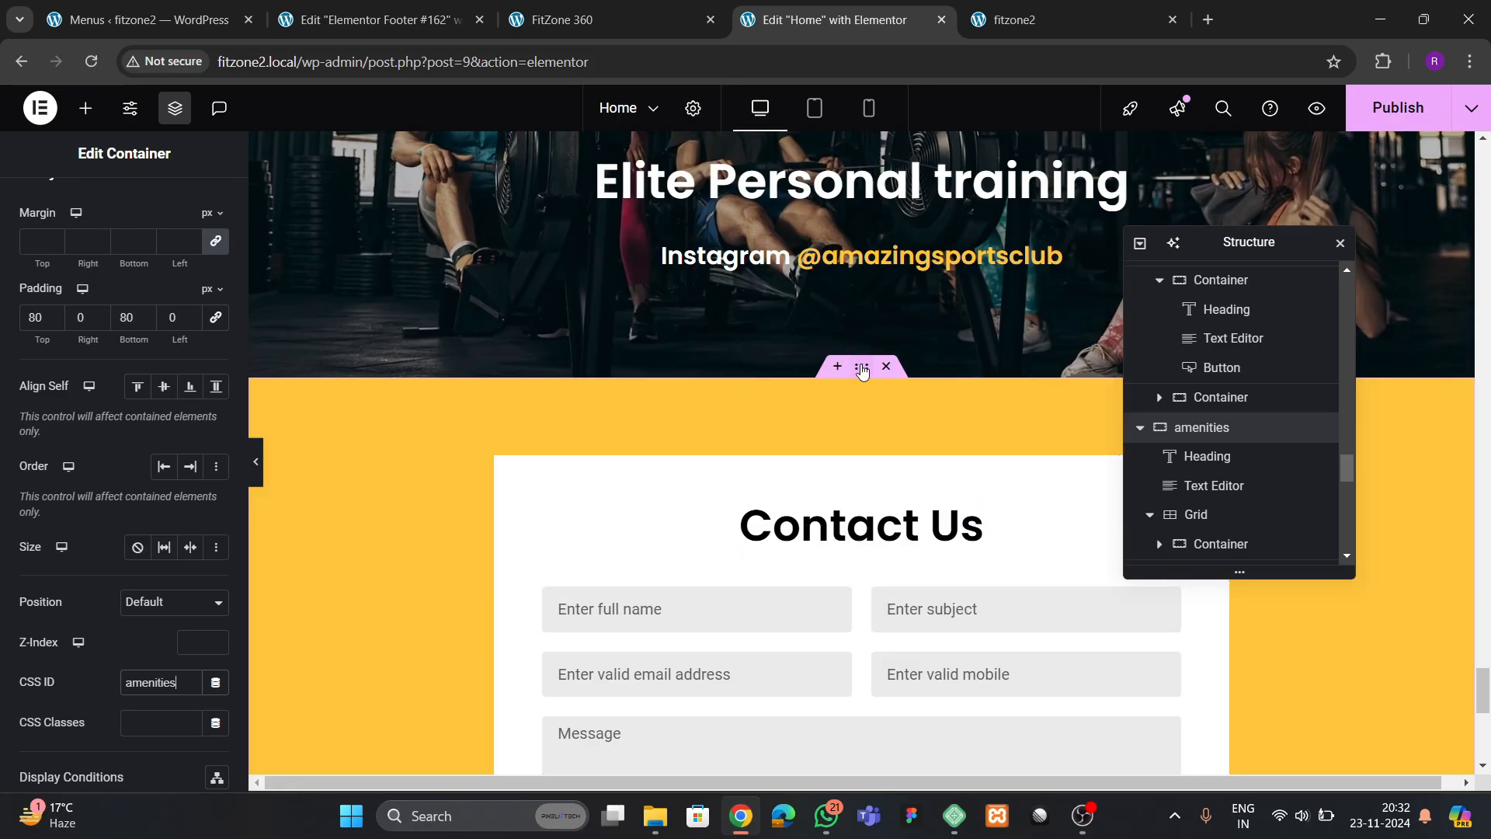
pyautogui.click(862, 367)
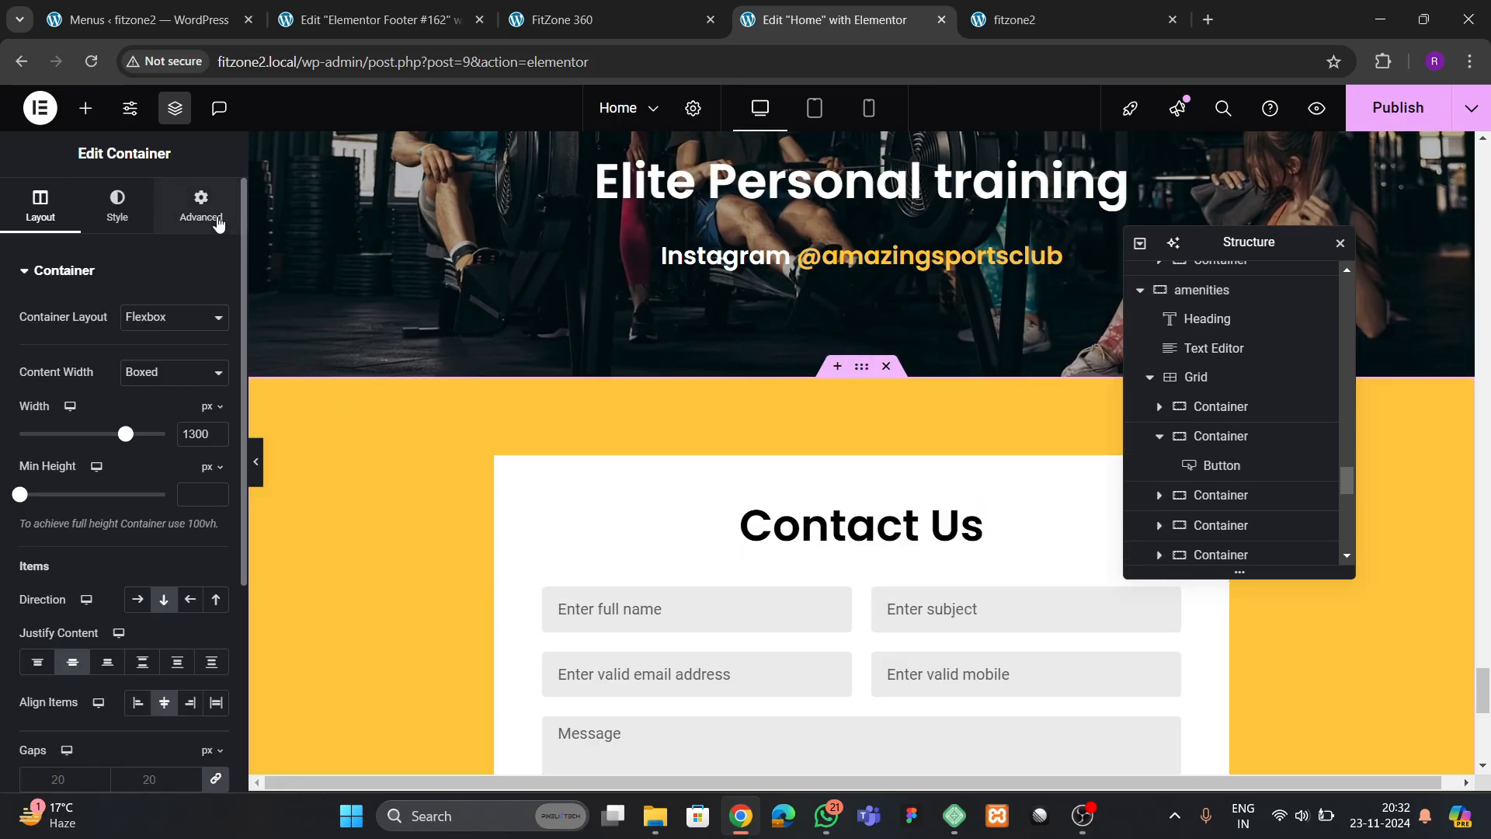
pyautogui.click(199, 198)
pyautogui.scroll(-5, 106, 482)
pyautogui.click(150, 394)
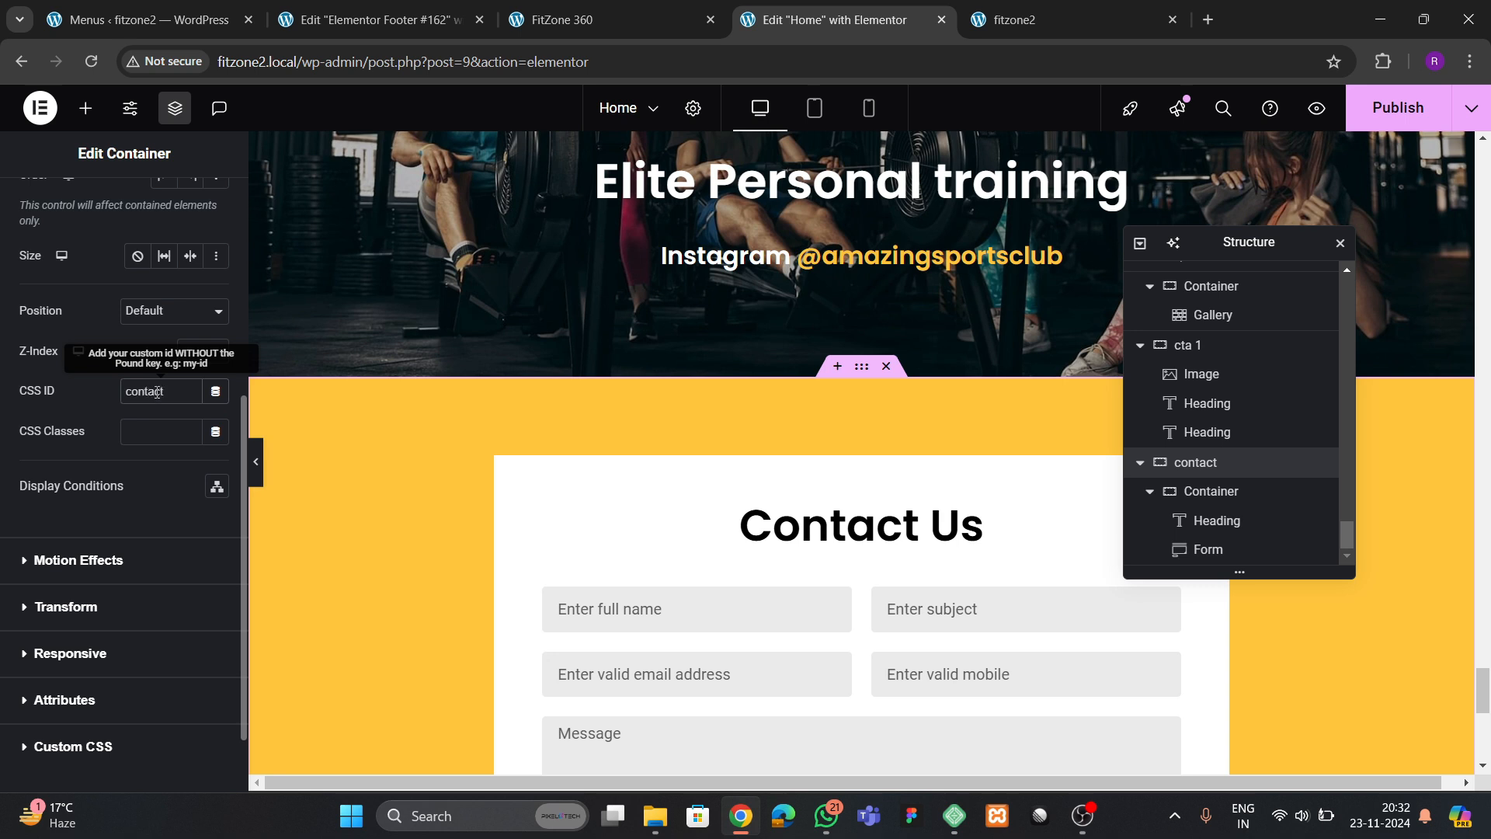
# Test the About, Services, Amenities and Contact menu links and the back-to-top arrow on the live fitzone2 site
pyautogui.click(1022, 19)
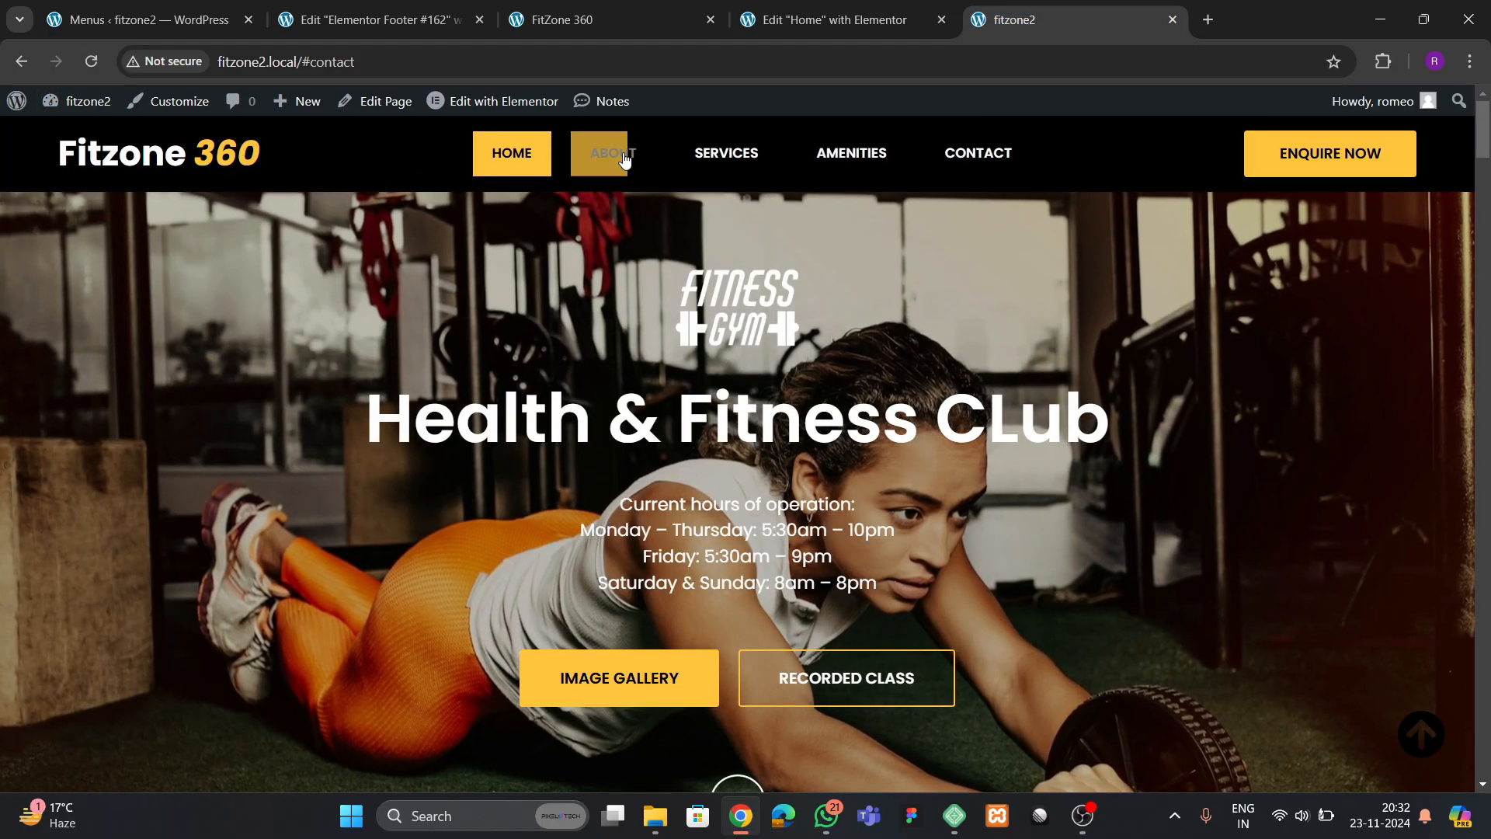
pyautogui.click(617, 155)
pyautogui.click(714, 167)
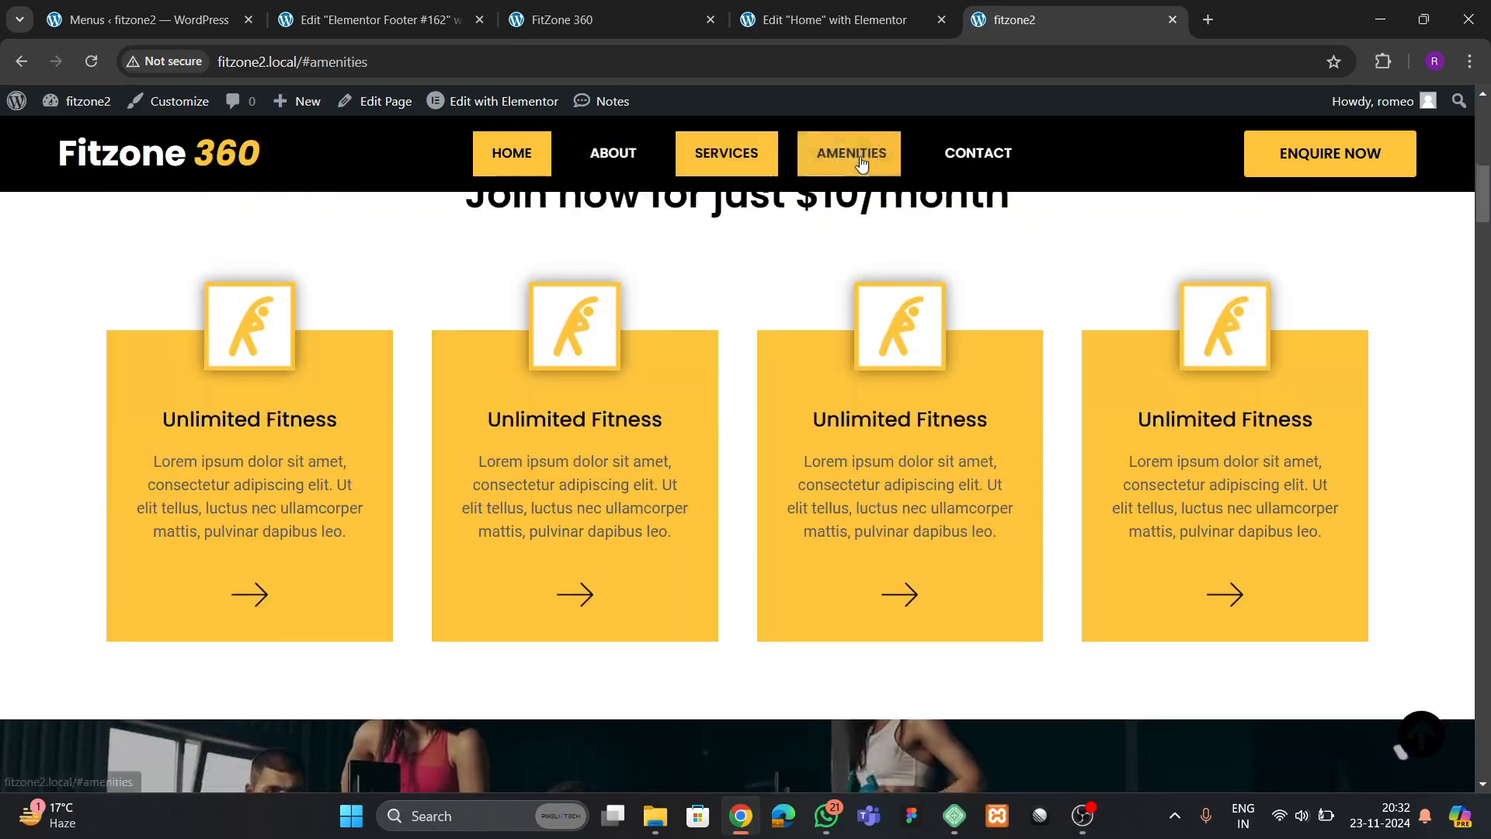
pyautogui.click(850, 154)
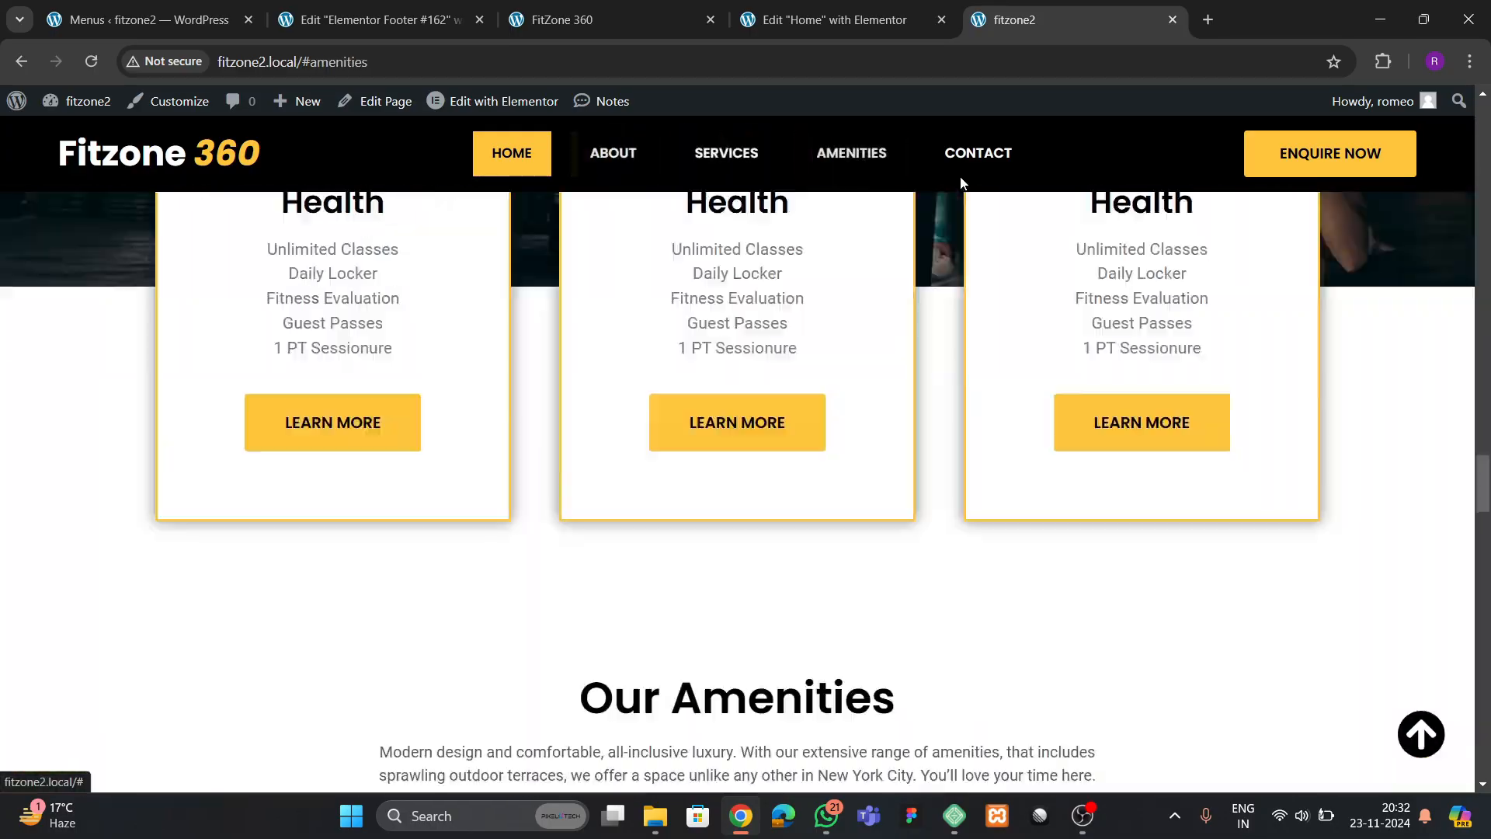
pyautogui.click(979, 162)
pyautogui.click(1421, 734)
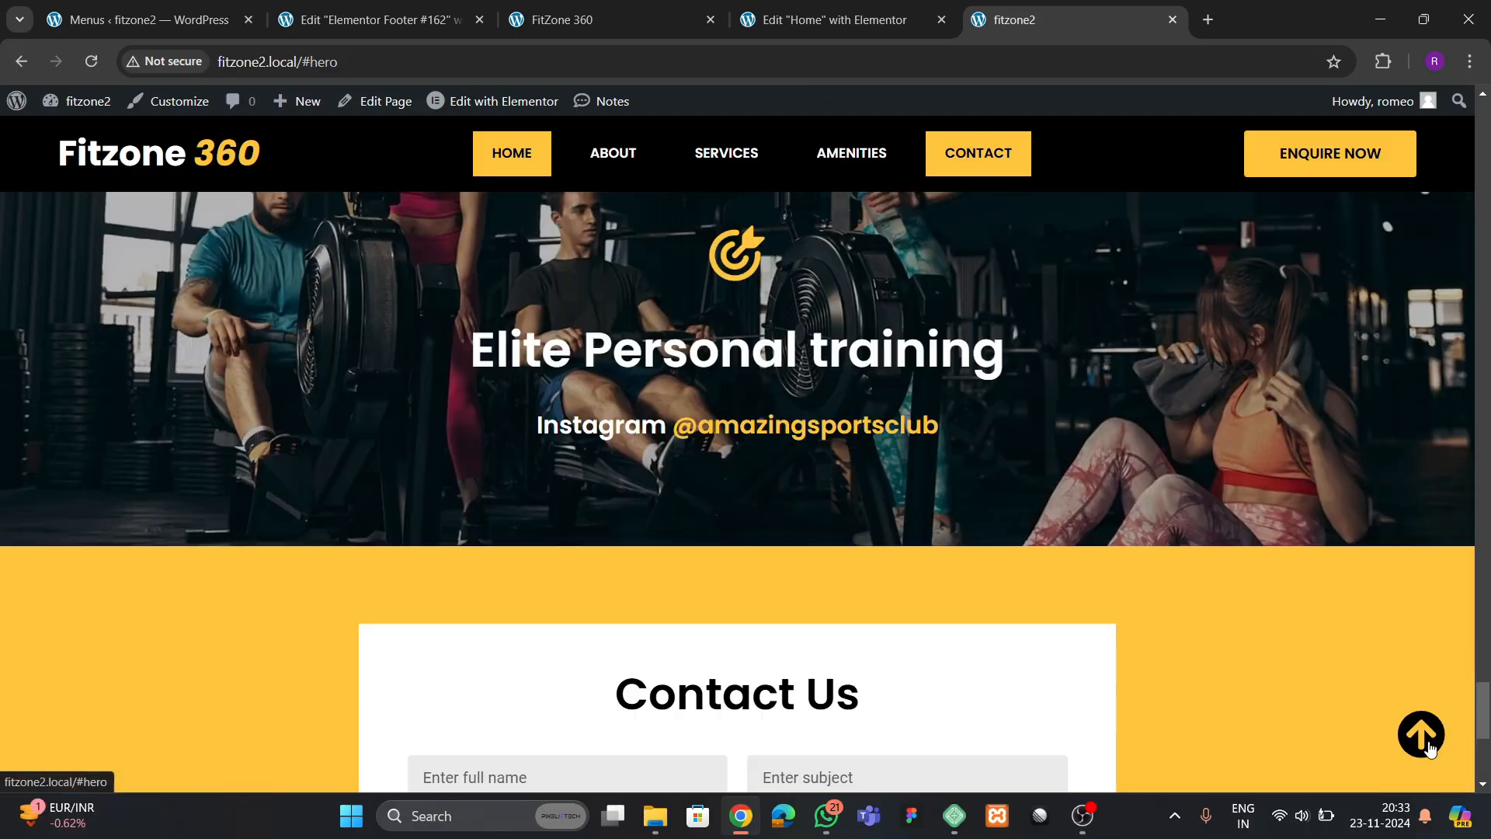
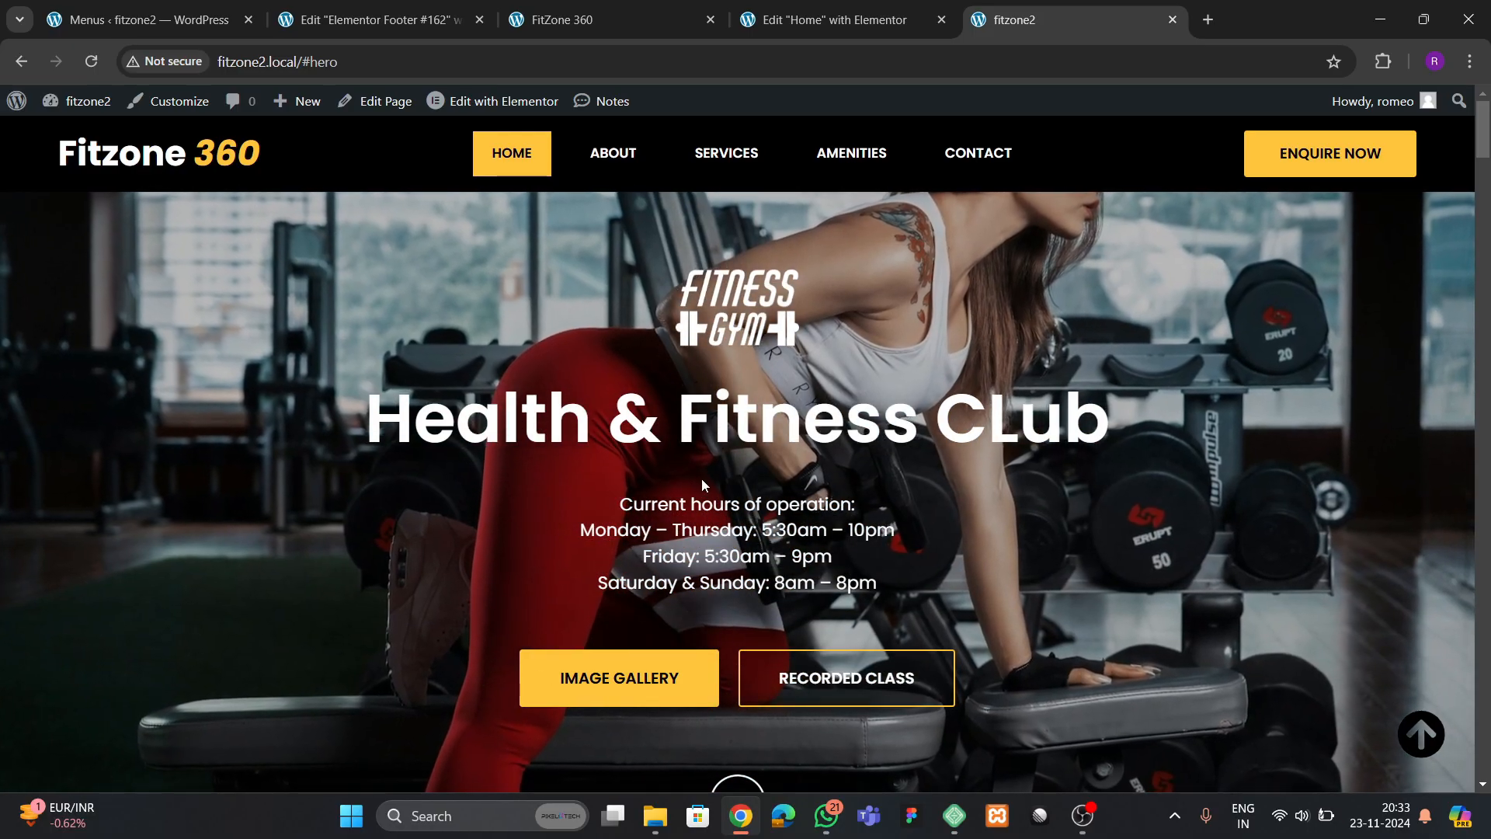
# Review the hero, services and about sections on the live fitzone2 page
pyautogui.scroll(-5, 701, 478)
pyautogui.scroll(-5, 701, 478)
pyautogui.scroll(-5, 702, 478)
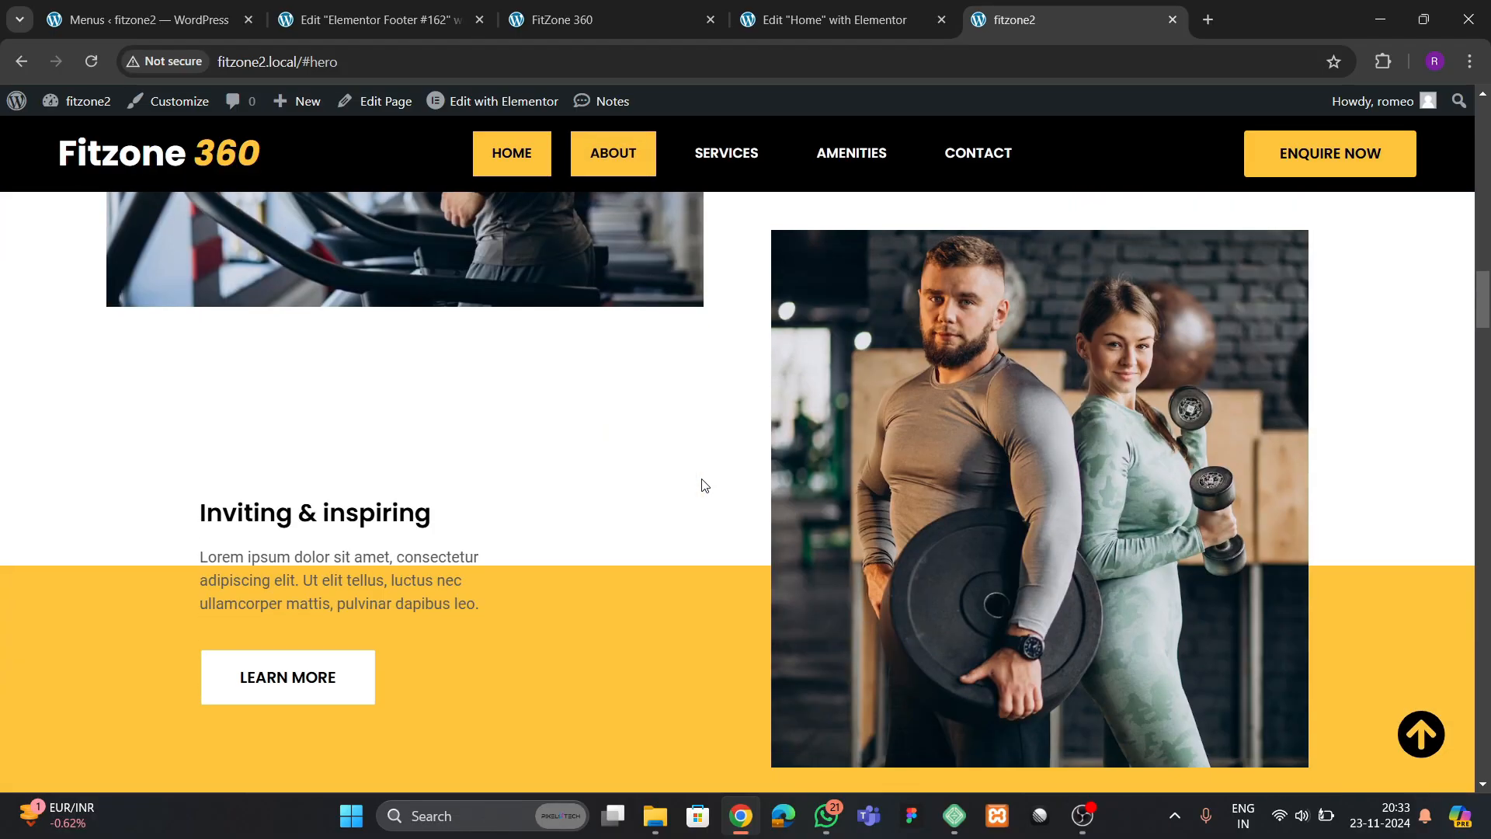
pyautogui.scroll(10, 701, 478)
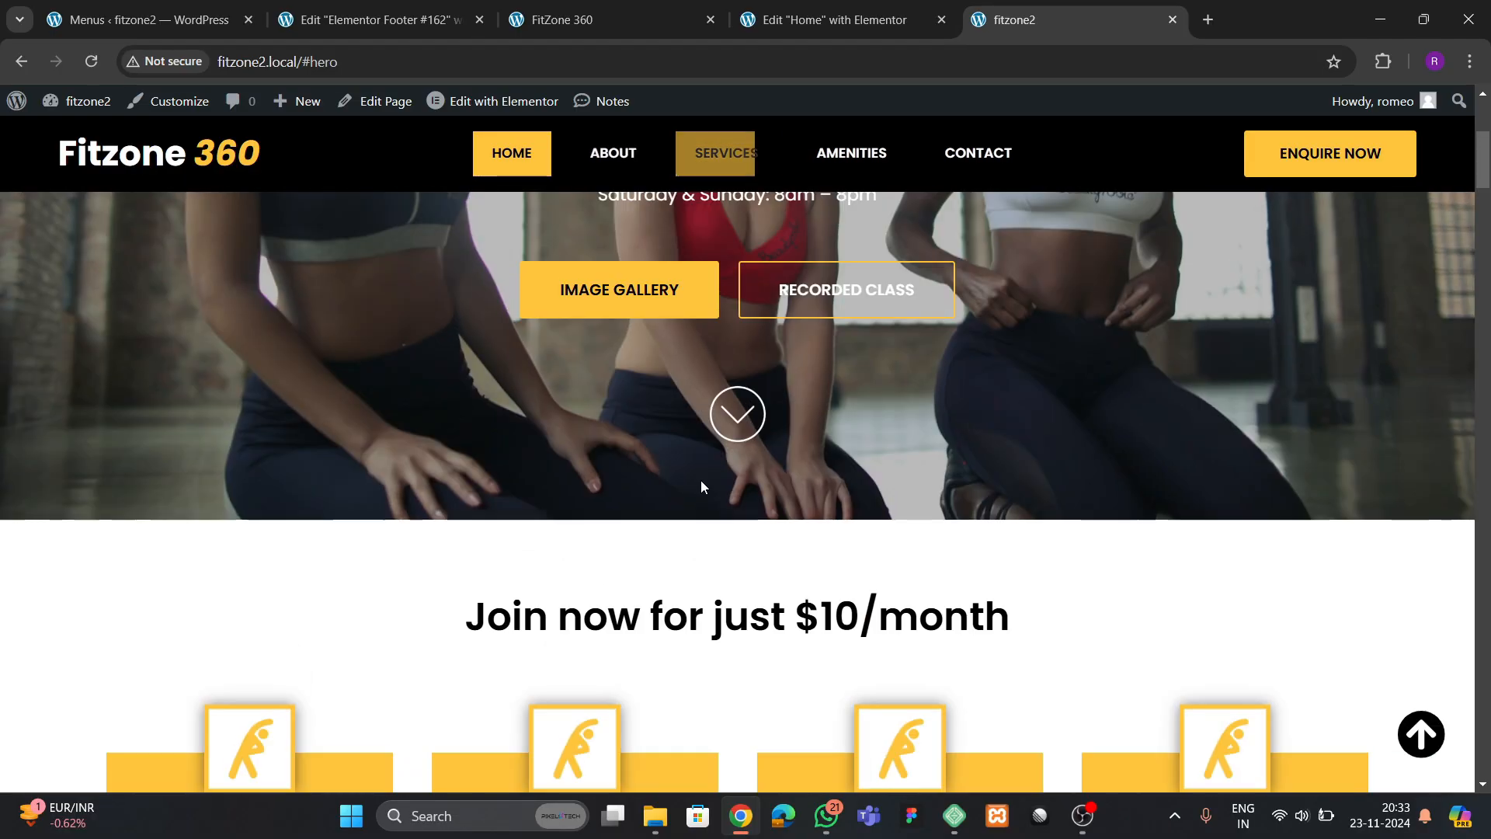
pyautogui.scroll(5, 701, 483)
pyautogui.scroll(-5, 702, 483)
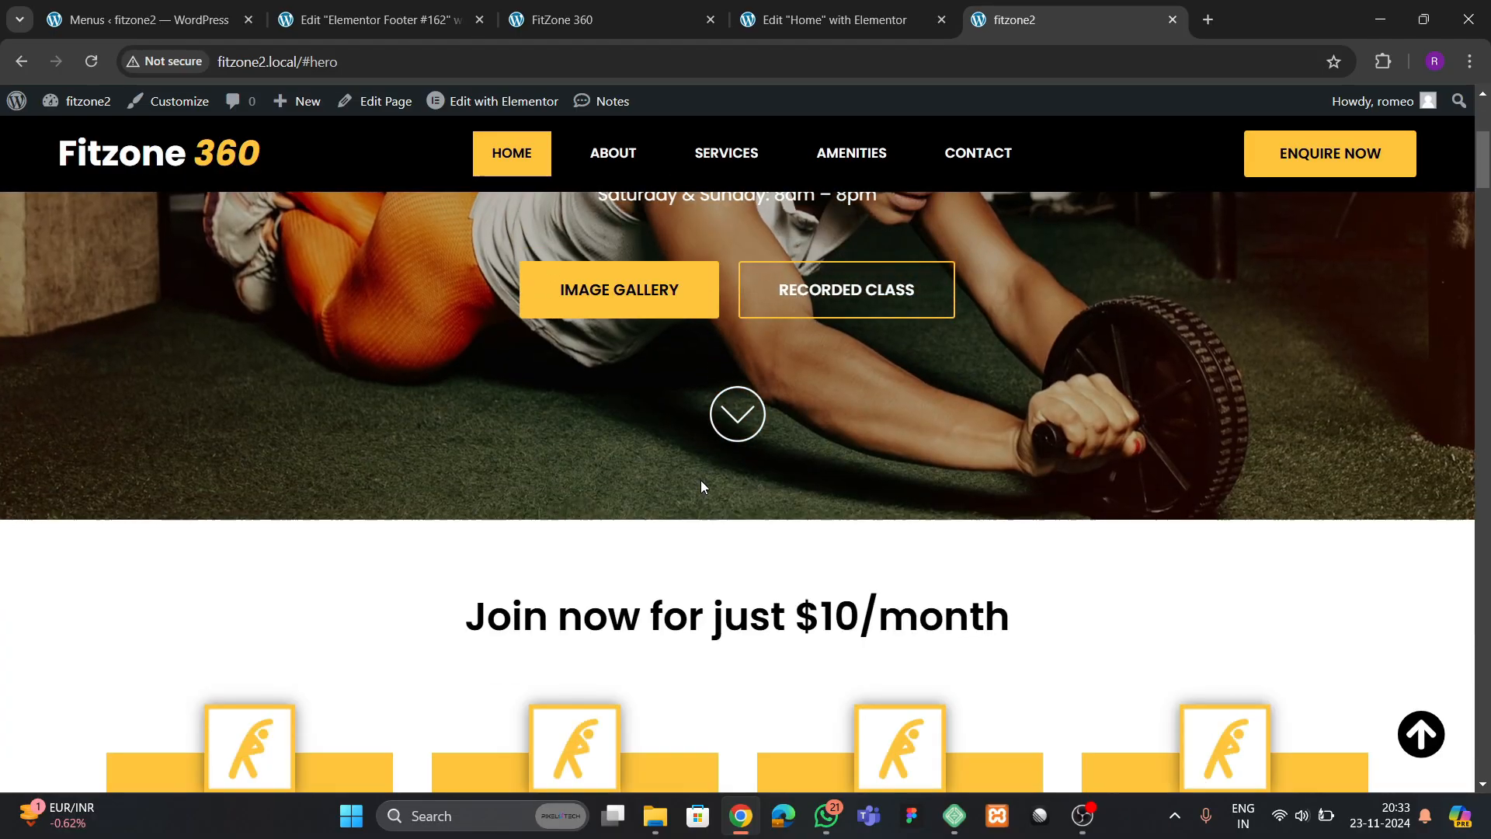
pyautogui.scroll(4, 702, 483)
pyautogui.scroll(1, 701, 480)
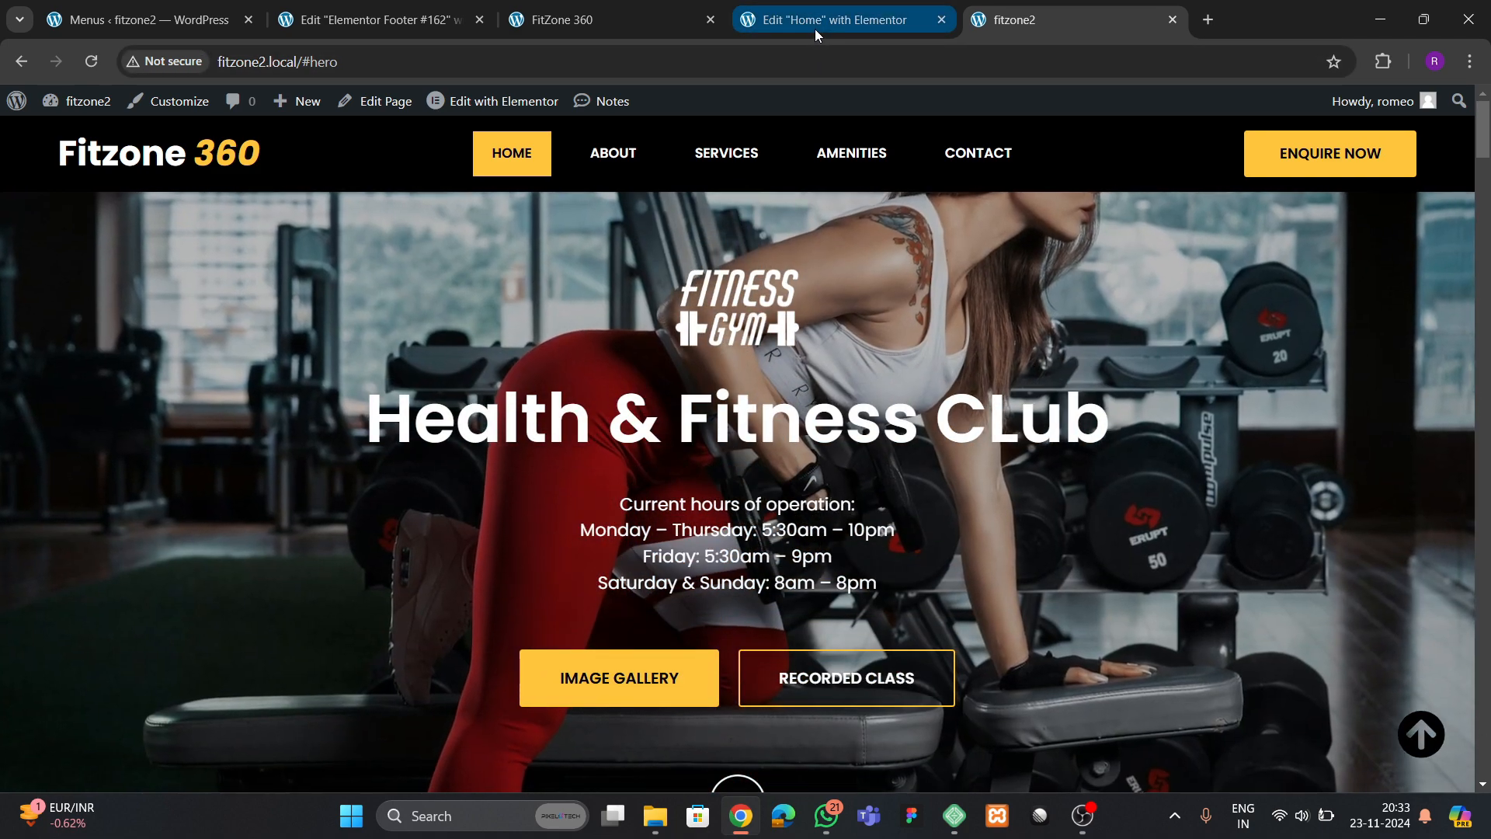
# Switch to the Home page's Elementor editor and show the start of the page in the mobile preview
pyautogui.click(814, 24)
pyautogui.scroll(10, 792, 292)
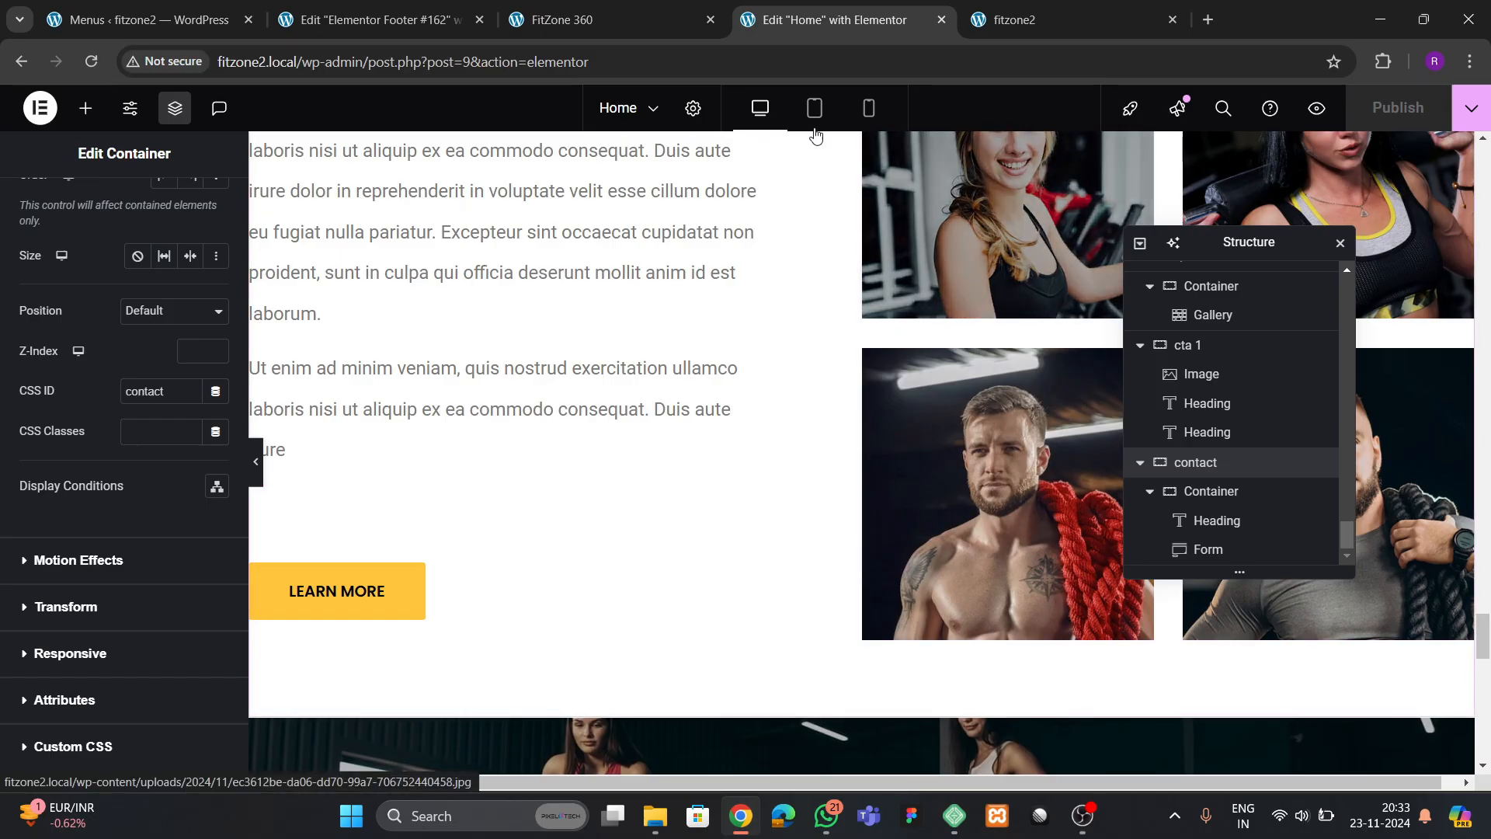
pyautogui.click(814, 108)
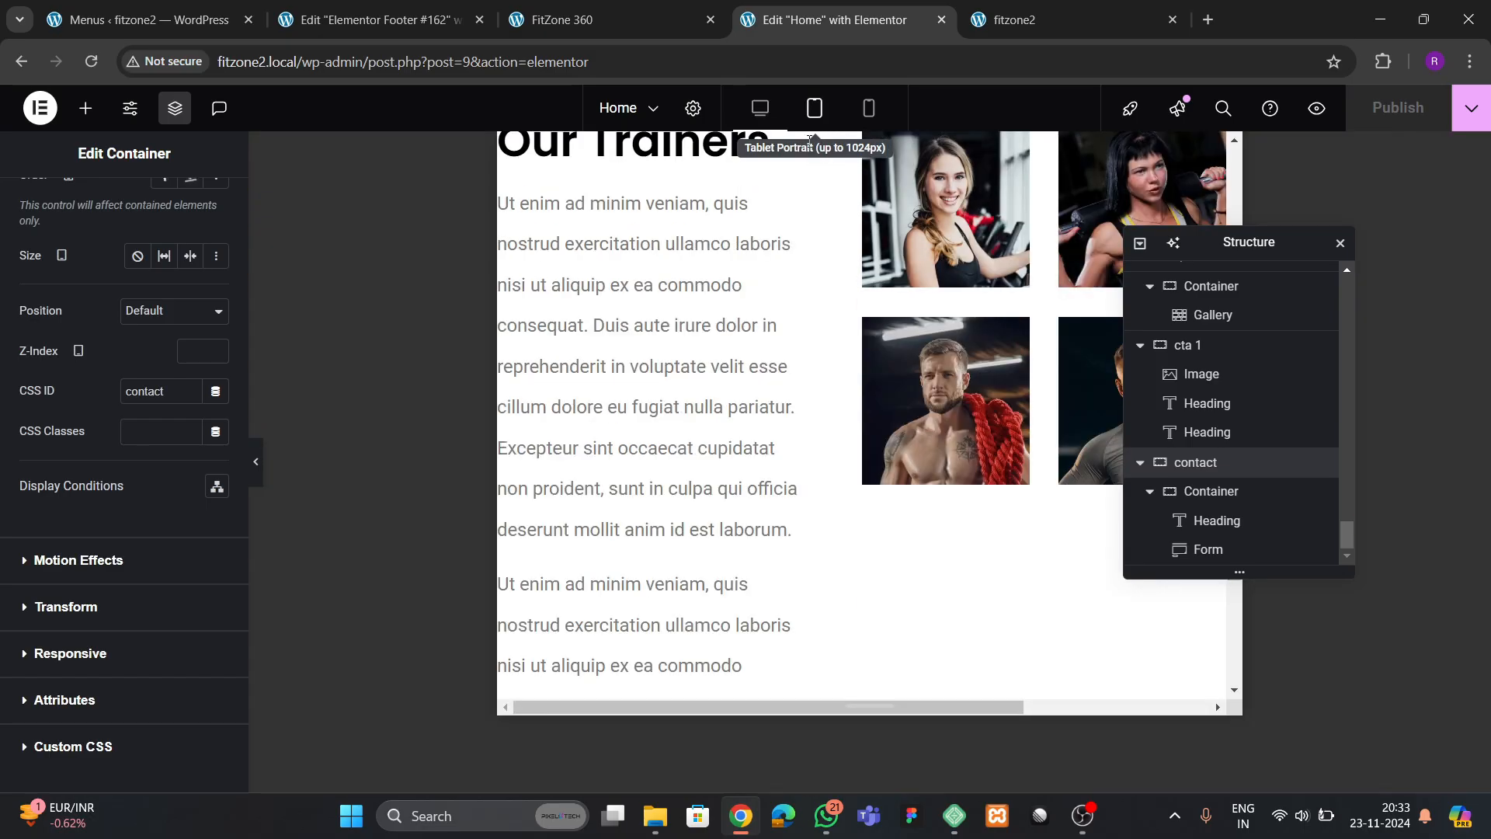
pyautogui.click(870, 112)
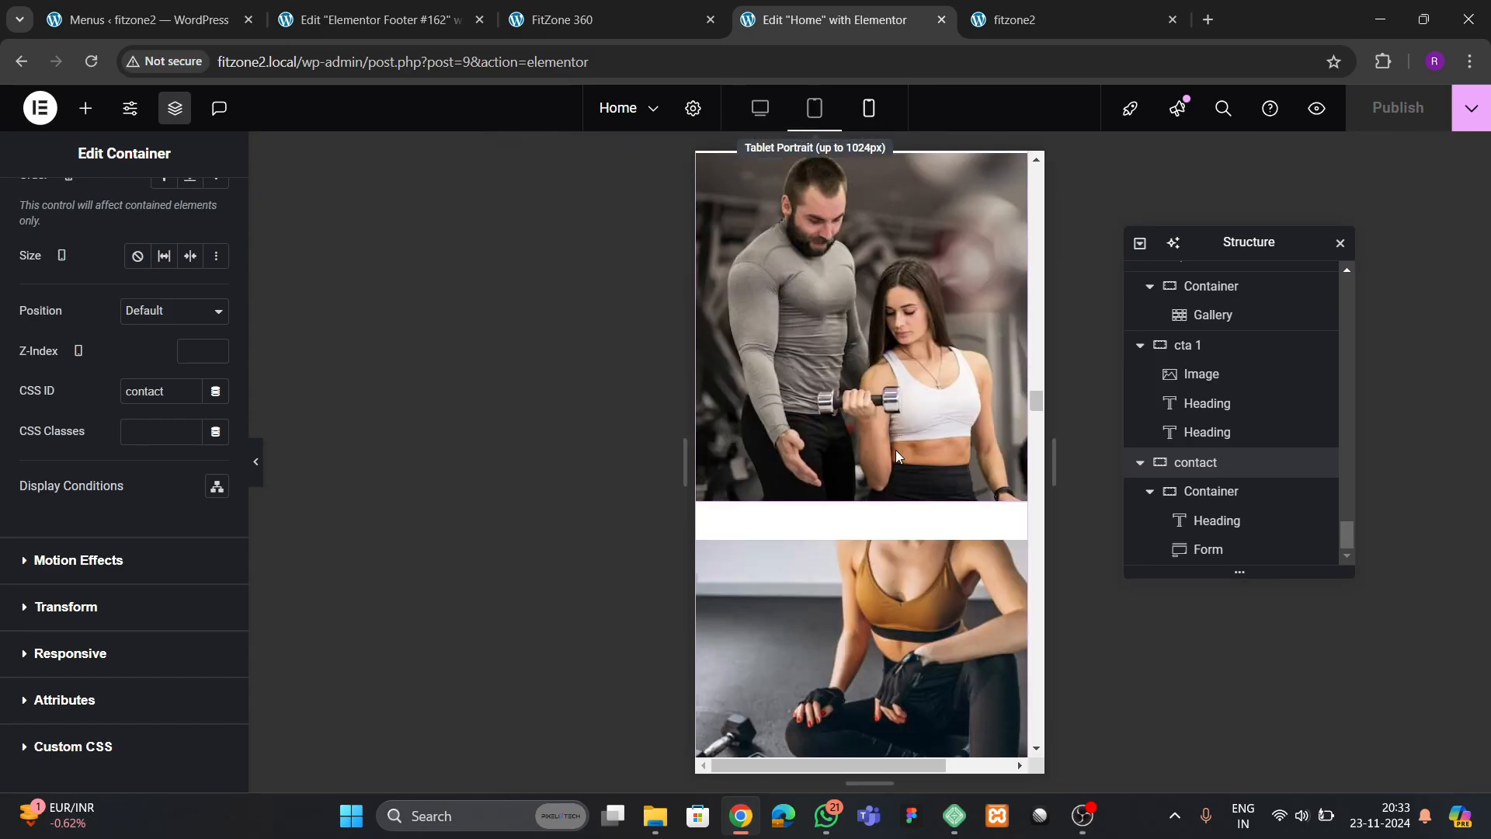
pyautogui.scroll(-10, 1023, 413)
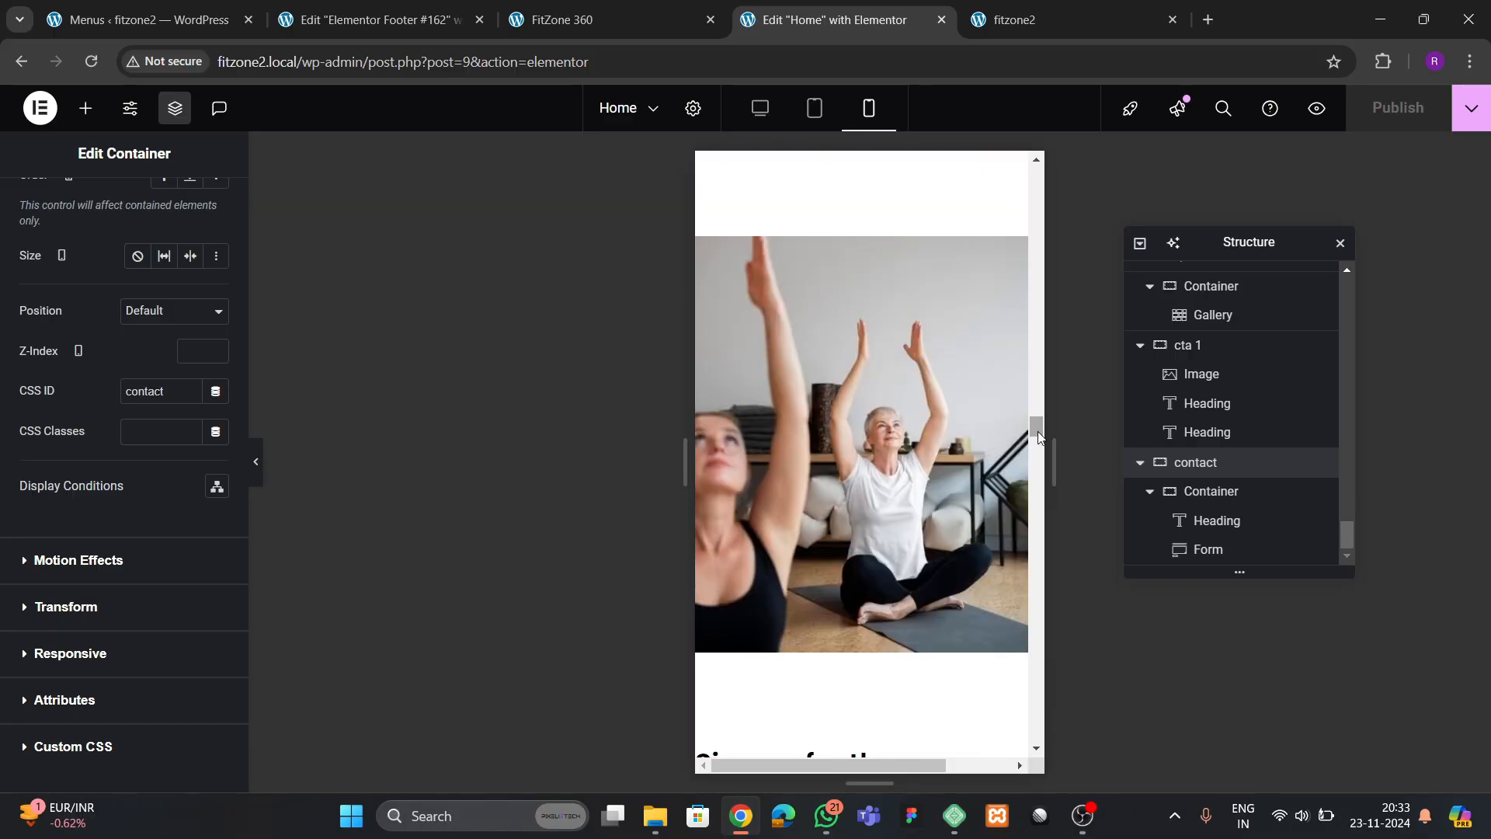
pyautogui.moveTo(1035, 670); pyautogui.dragTo(1033, 165)
pyautogui.scroll(1, 819, 470)
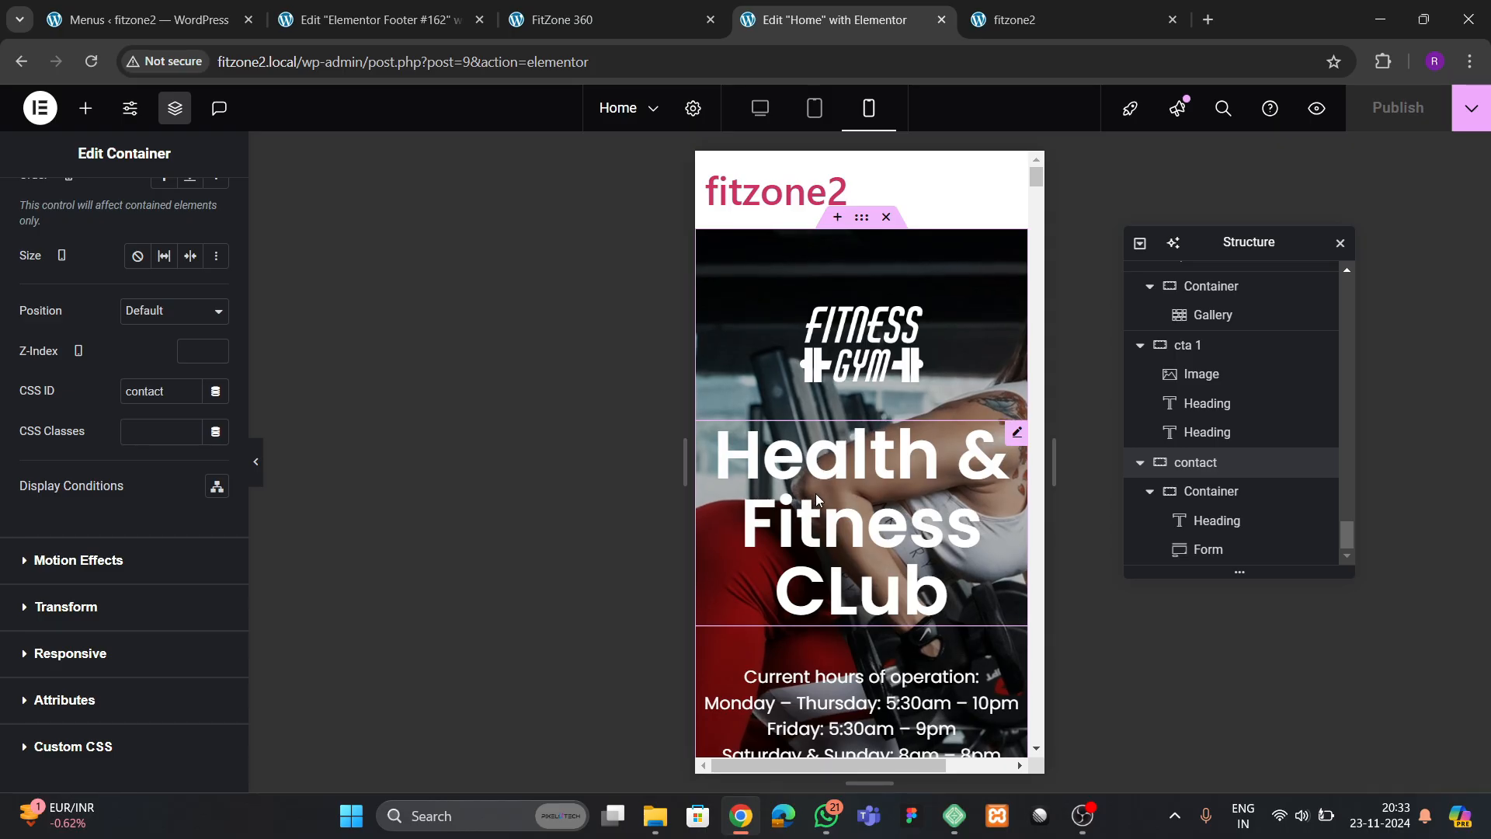
# Set the hero container's minimum height to 400 px for mobile
pyautogui.click(861, 221)
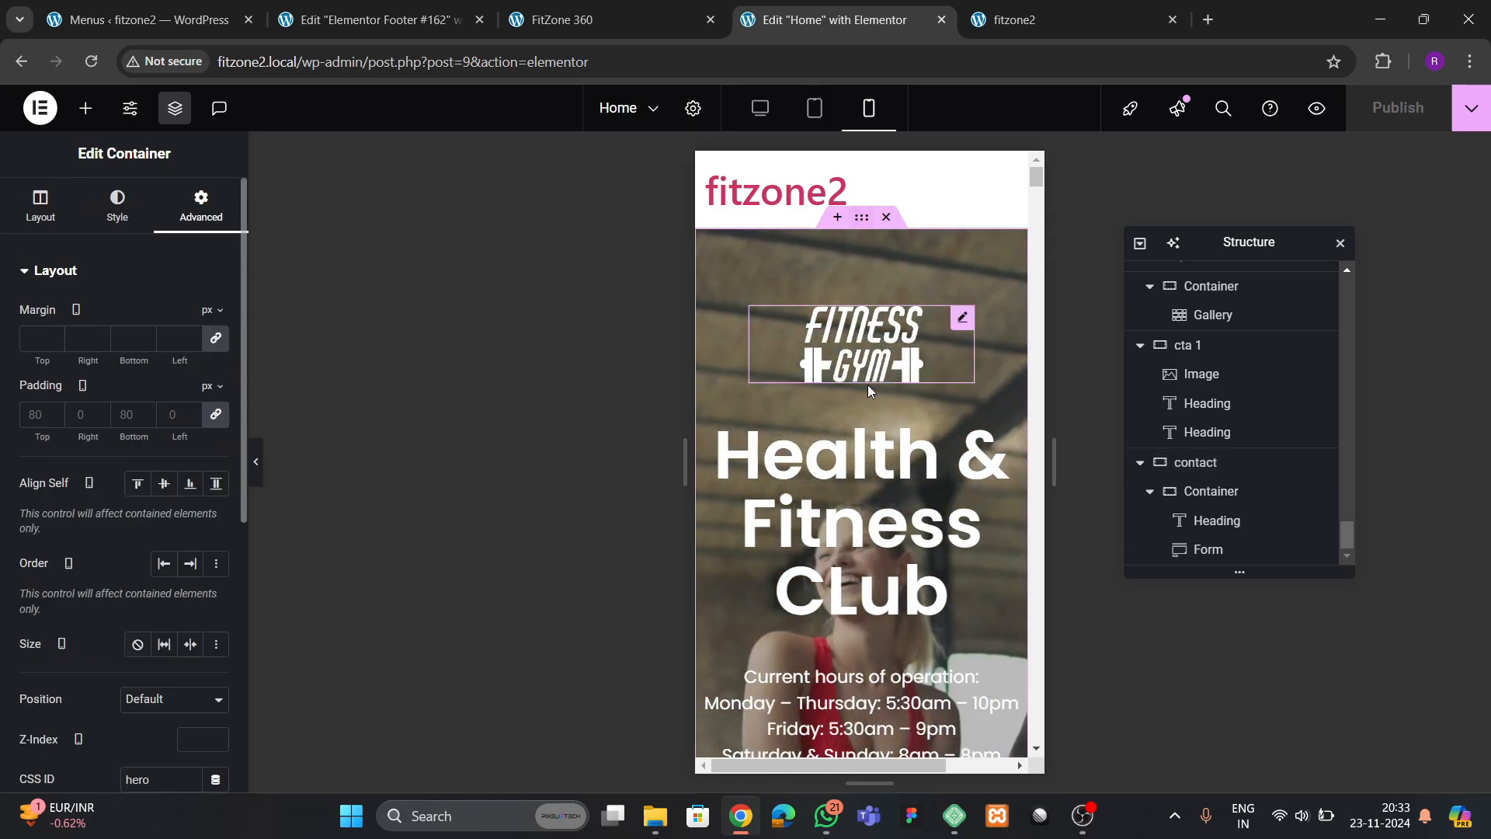
pyautogui.click(43, 210)
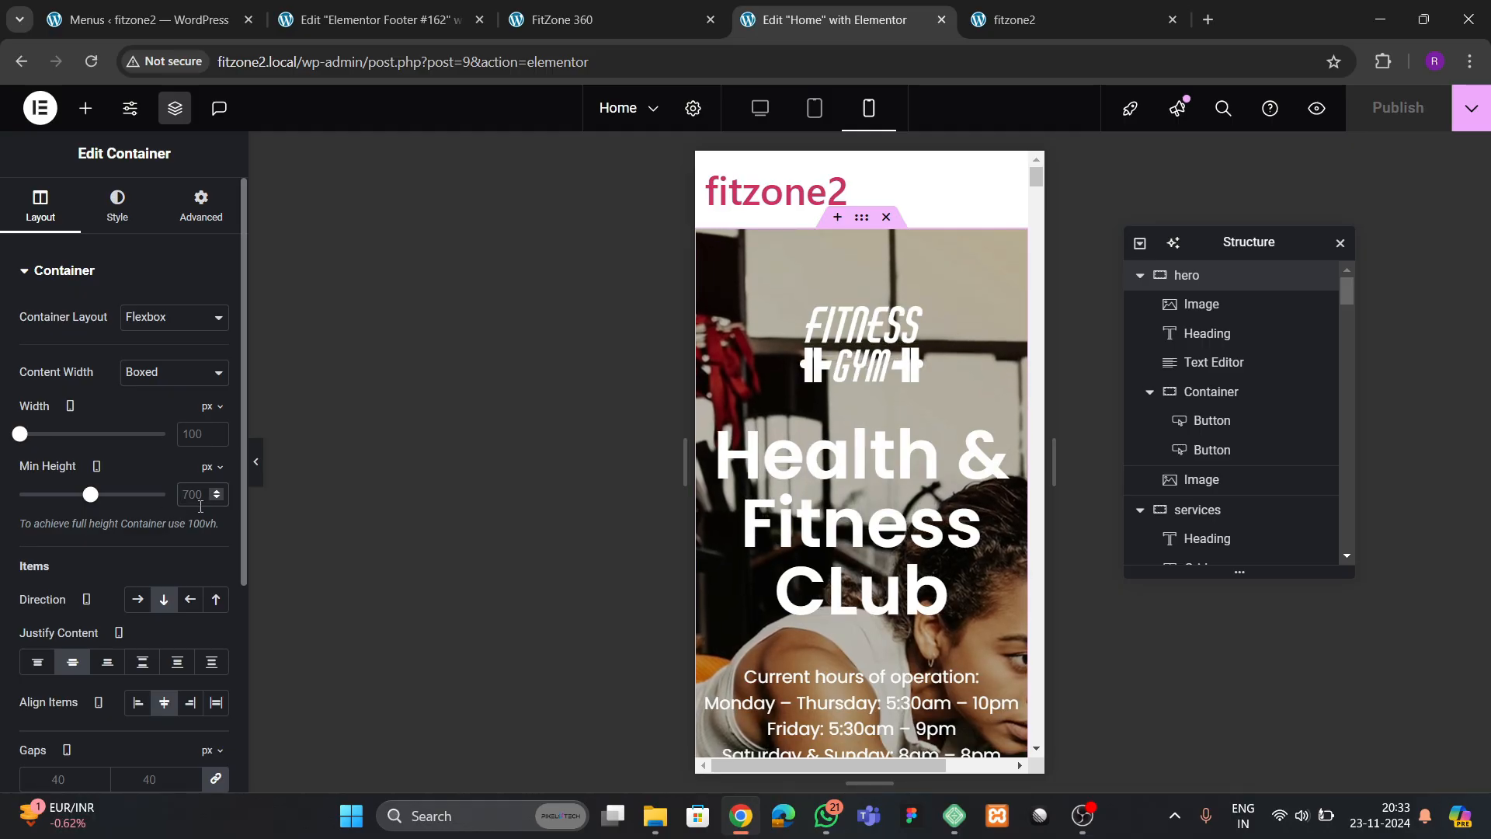
pyautogui.write('400')
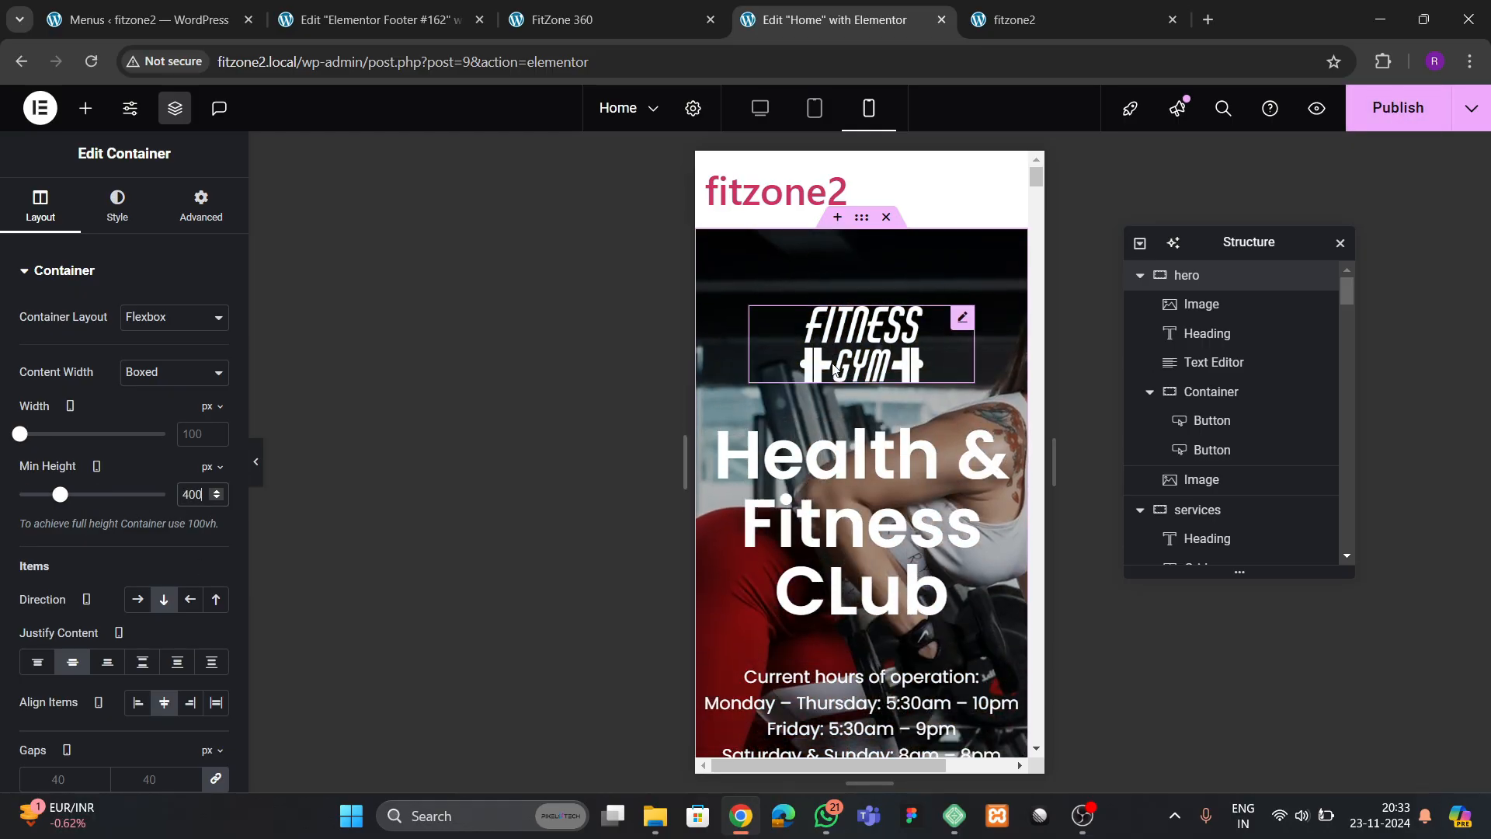
# Set the width of the Fitness Gym logo in the hero to 40% for mobile
pyautogui.click(862, 341)
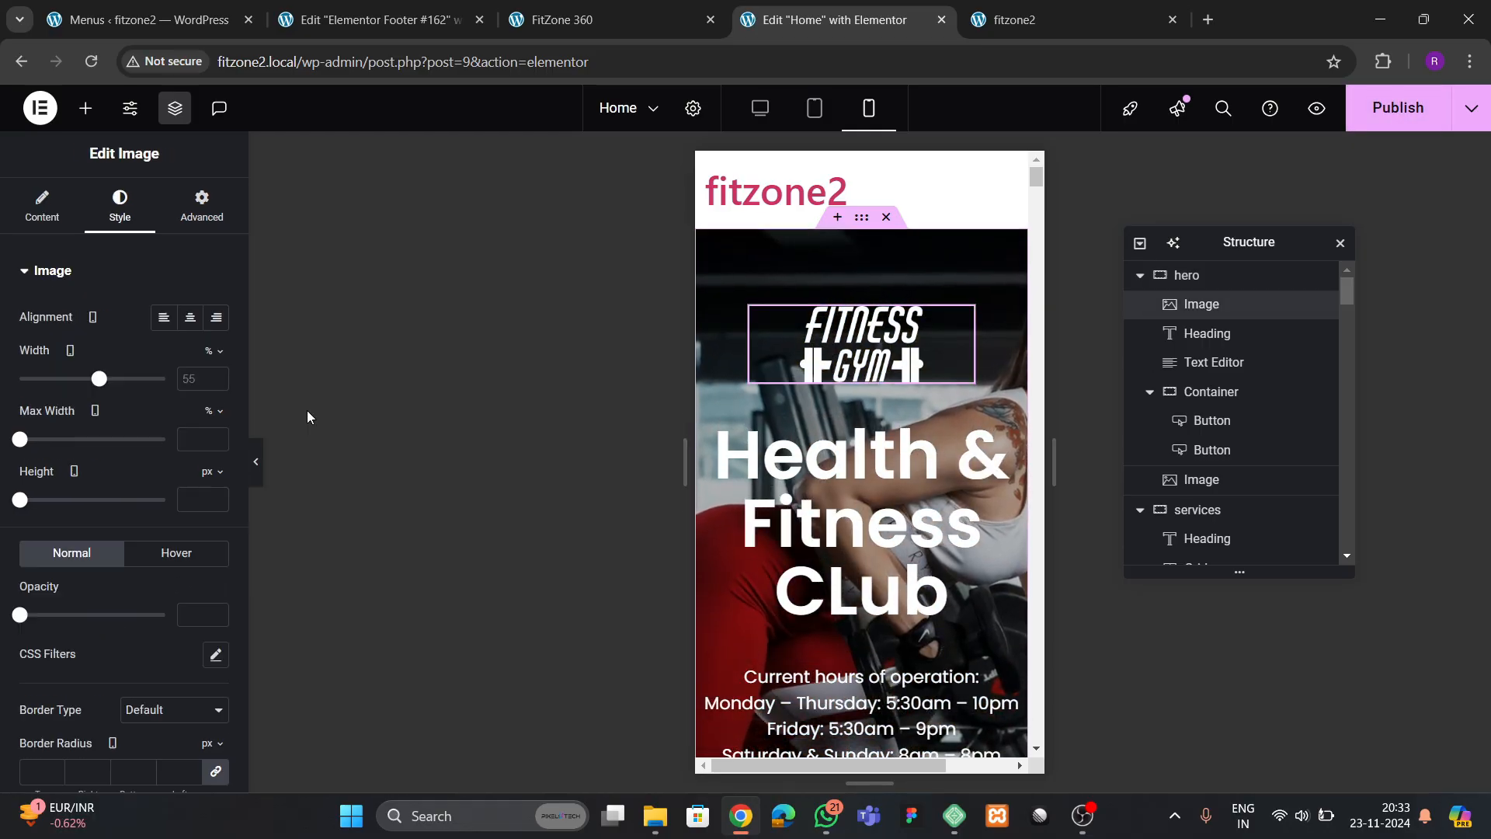
pyautogui.click(206, 379)
pyautogui.write('40')
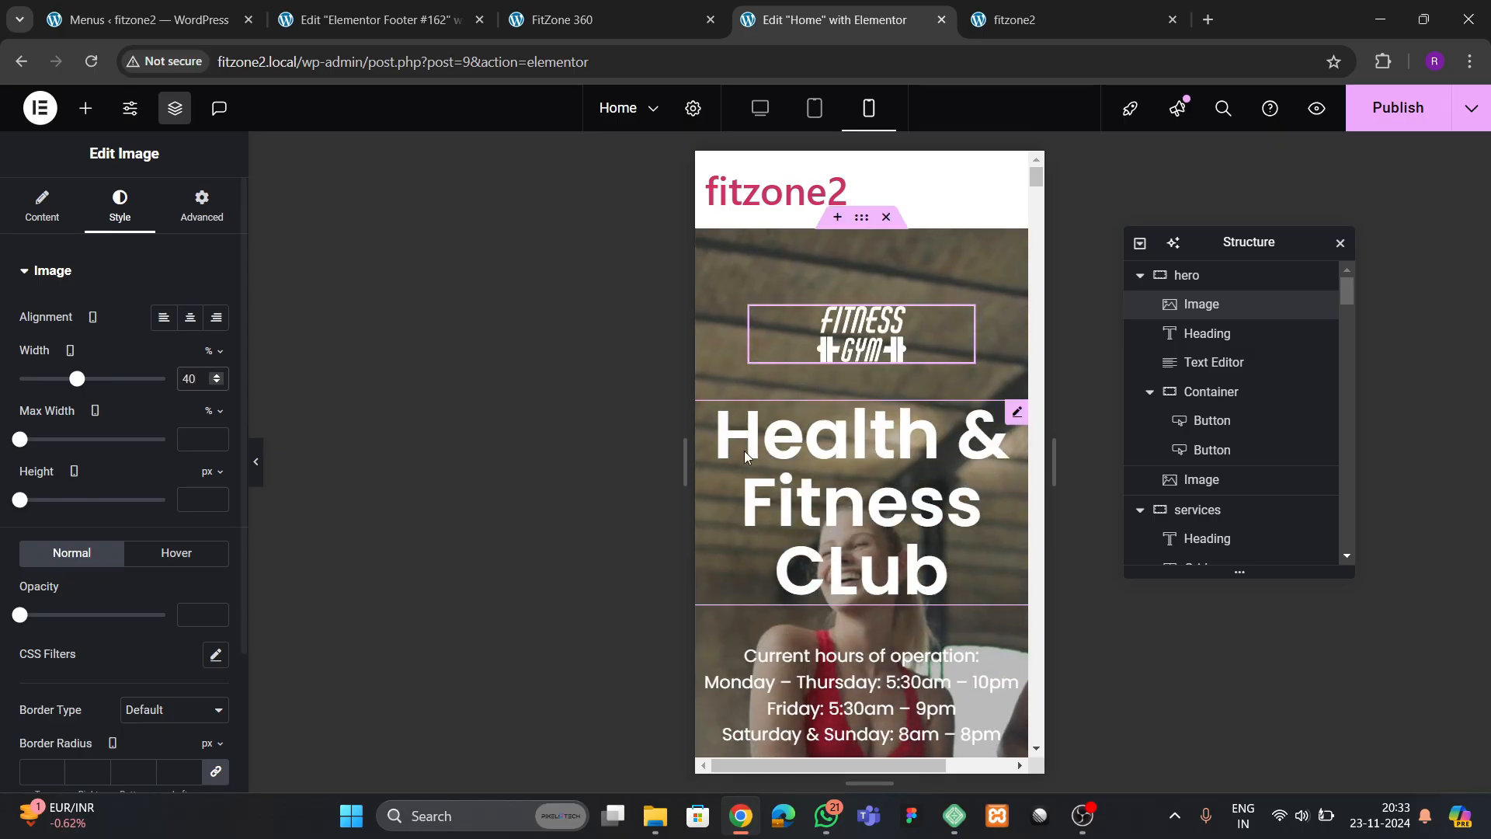
# Set the hero heading's font size to 45 px for mobile and check how the hero section fits
pyautogui.click(746, 457)
pyautogui.click(216, 400)
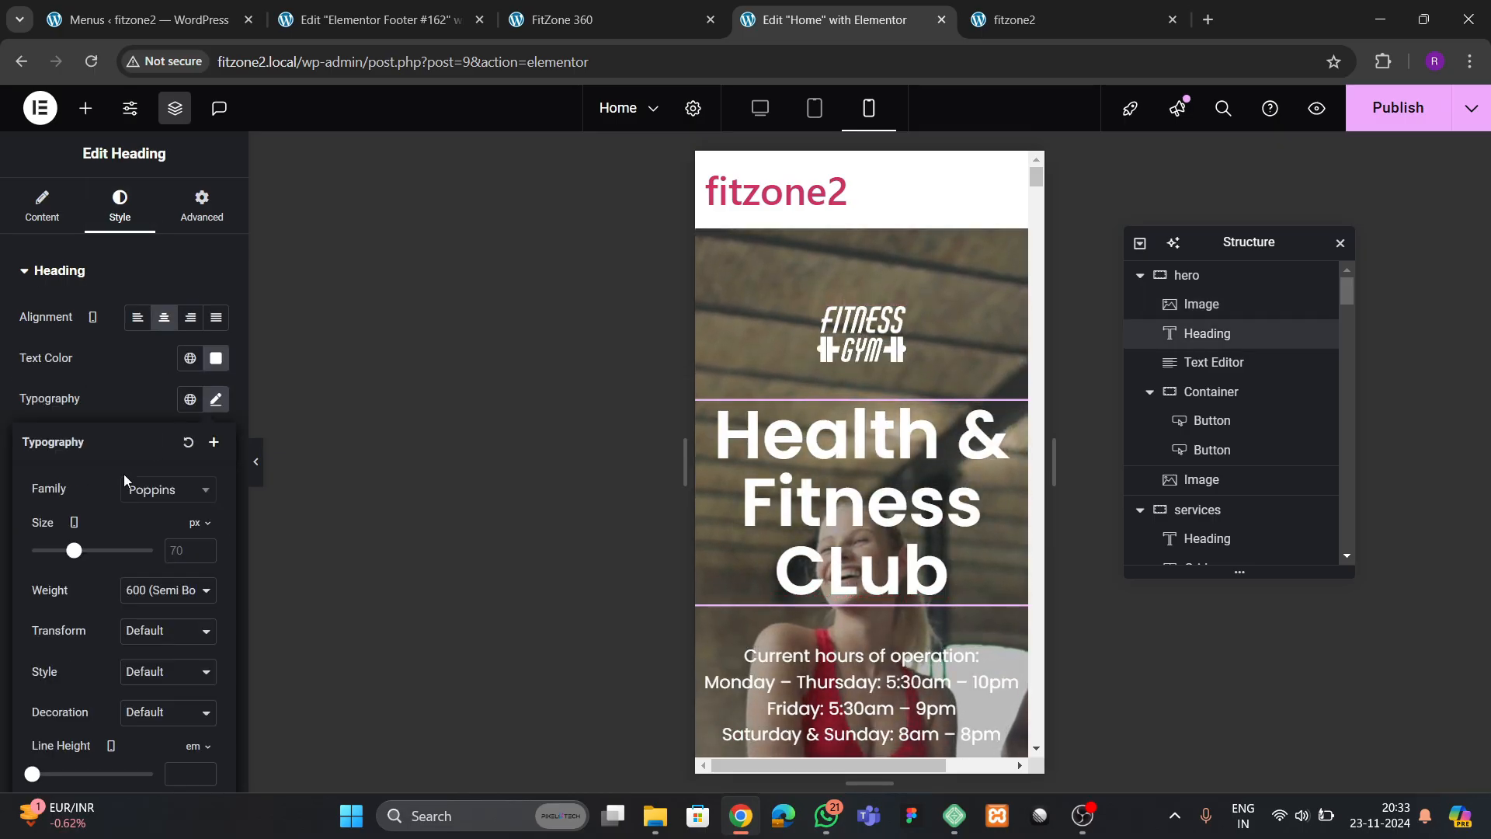
pyautogui.click(184, 553)
pyautogui.write('45')
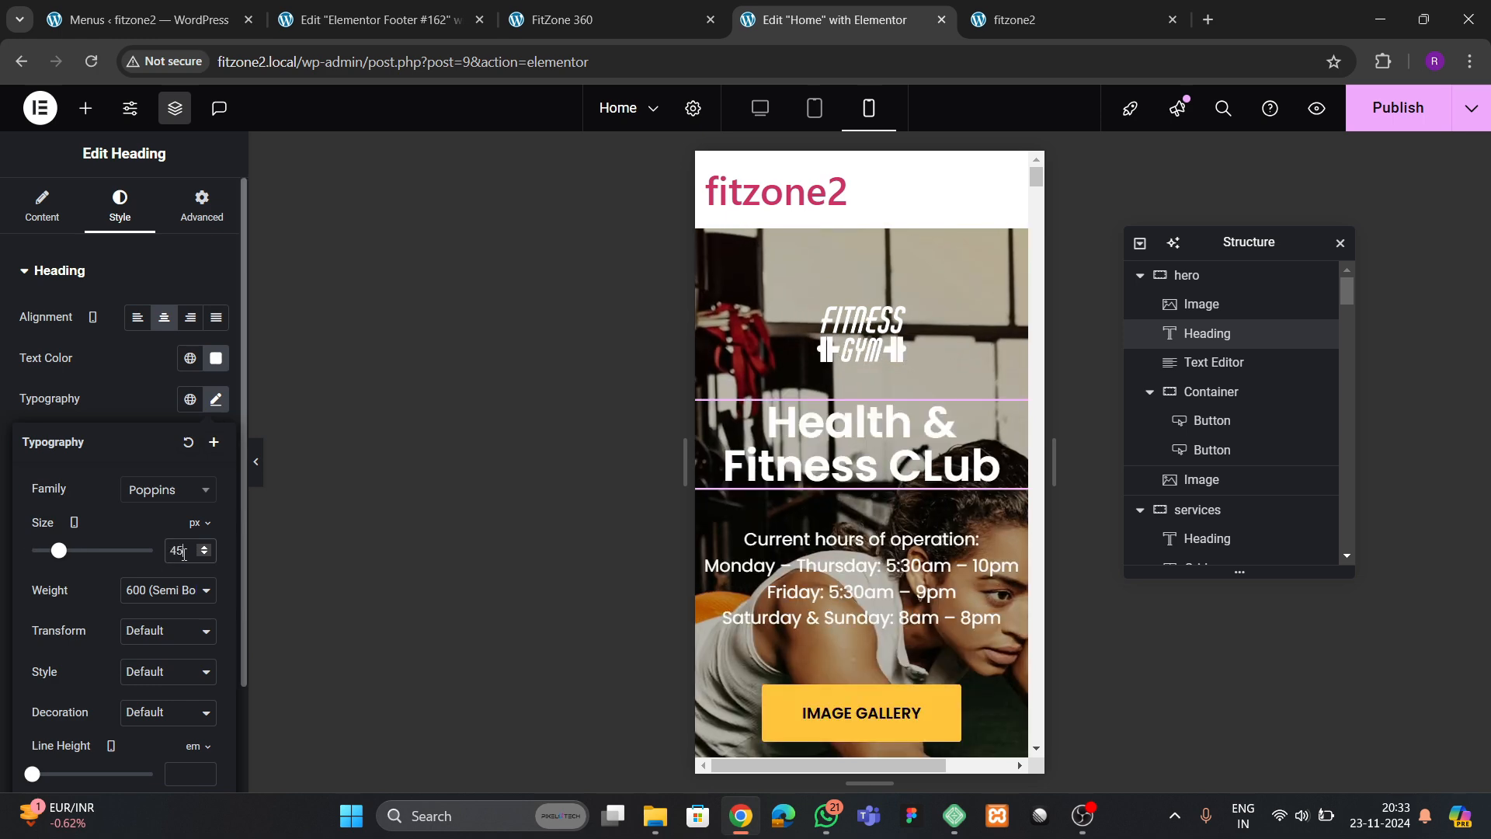
pyautogui.scroll(-4, 843, 686)
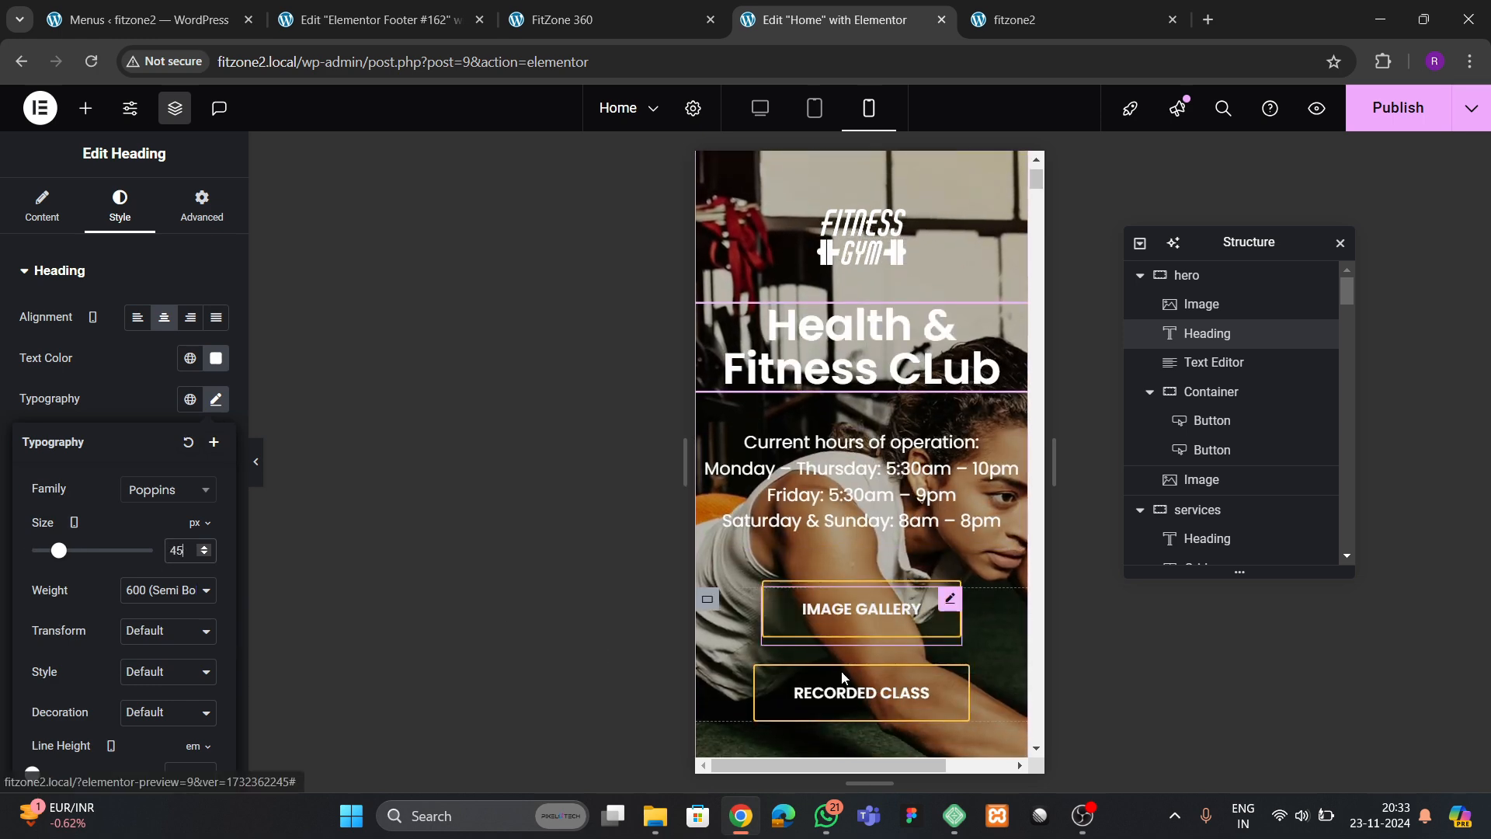
pyautogui.scroll(4, 843, 685)
pyautogui.scroll(-4, 843, 668)
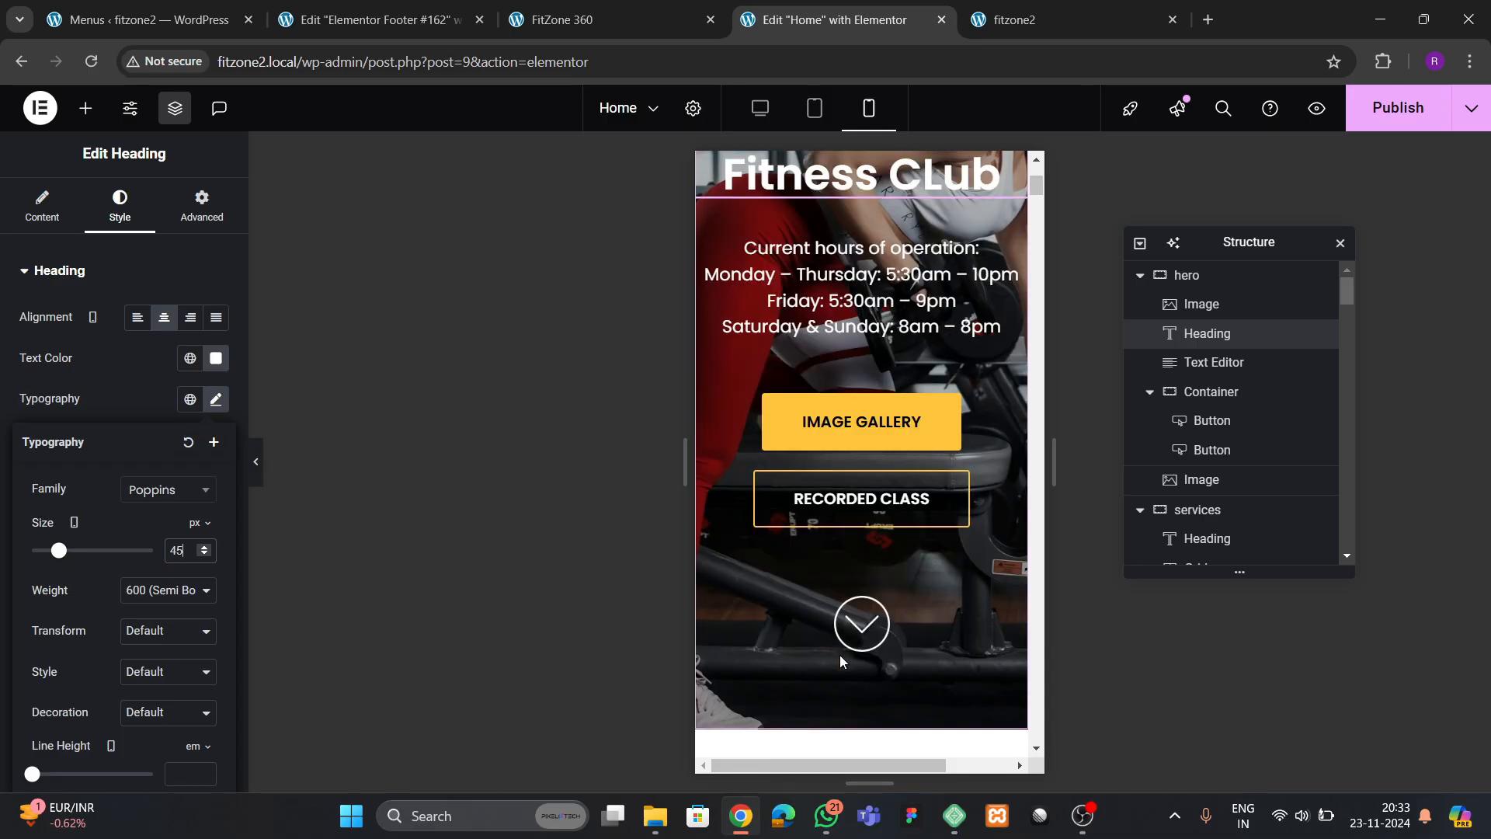
pyautogui.scroll(4, 840, 655)
pyautogui.click(27, 220)
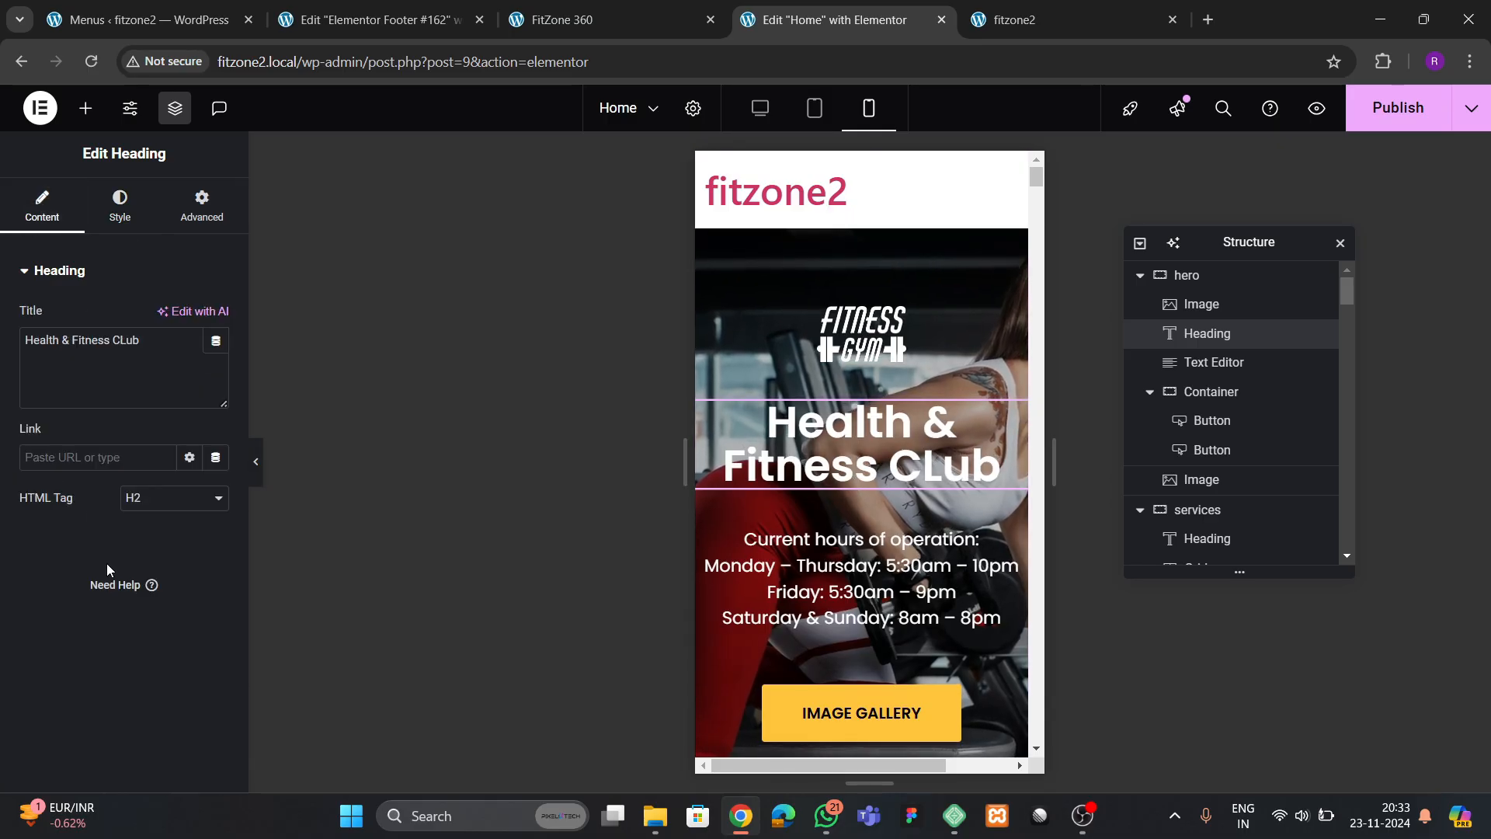
# Set the hero container's column and row gaps to 20 px for mobile
pyautogui.click(1201, 276)
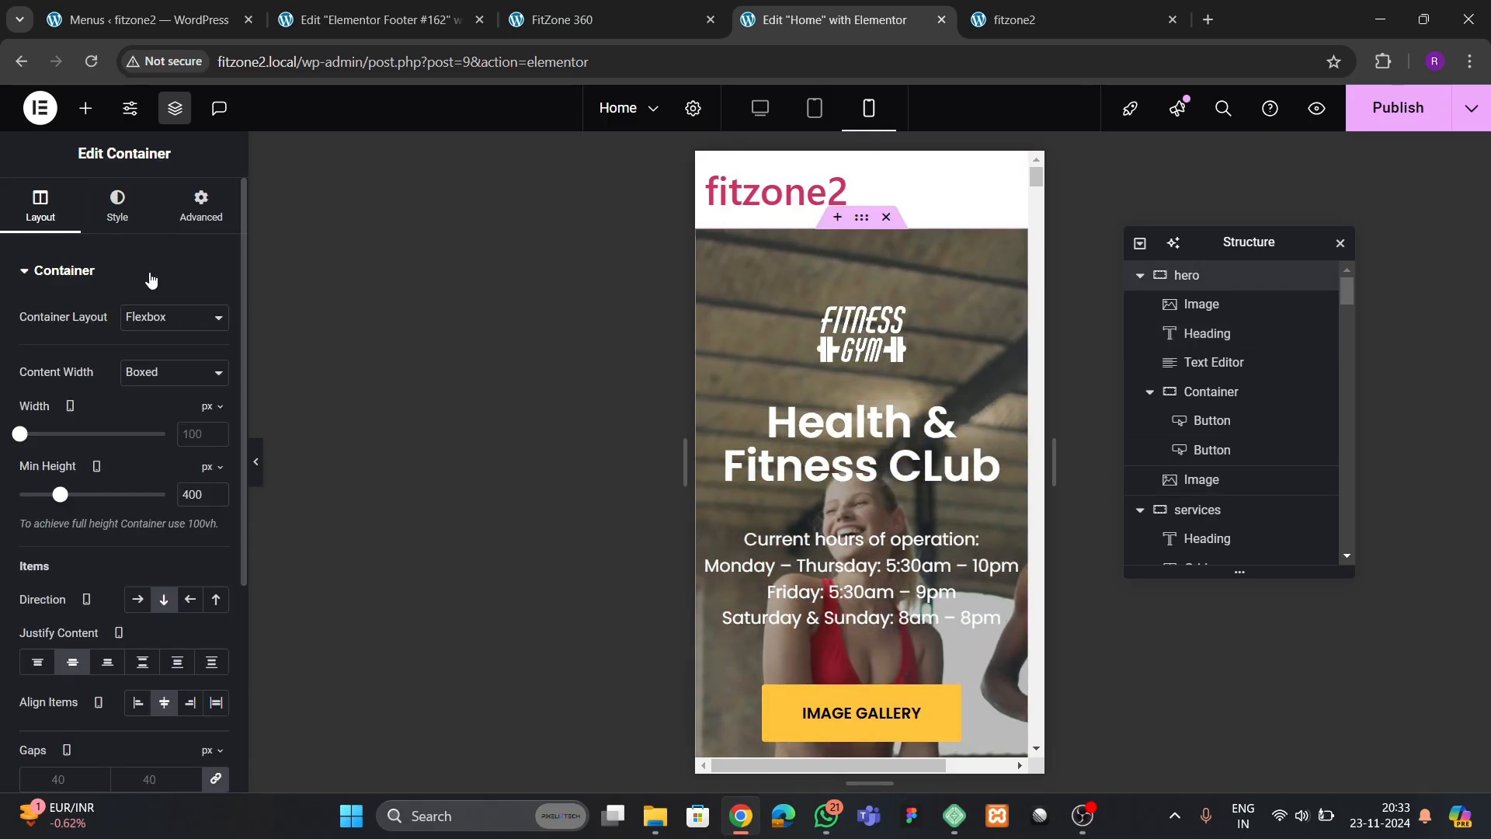
pyautogui.scroll(-4, 80, 470)
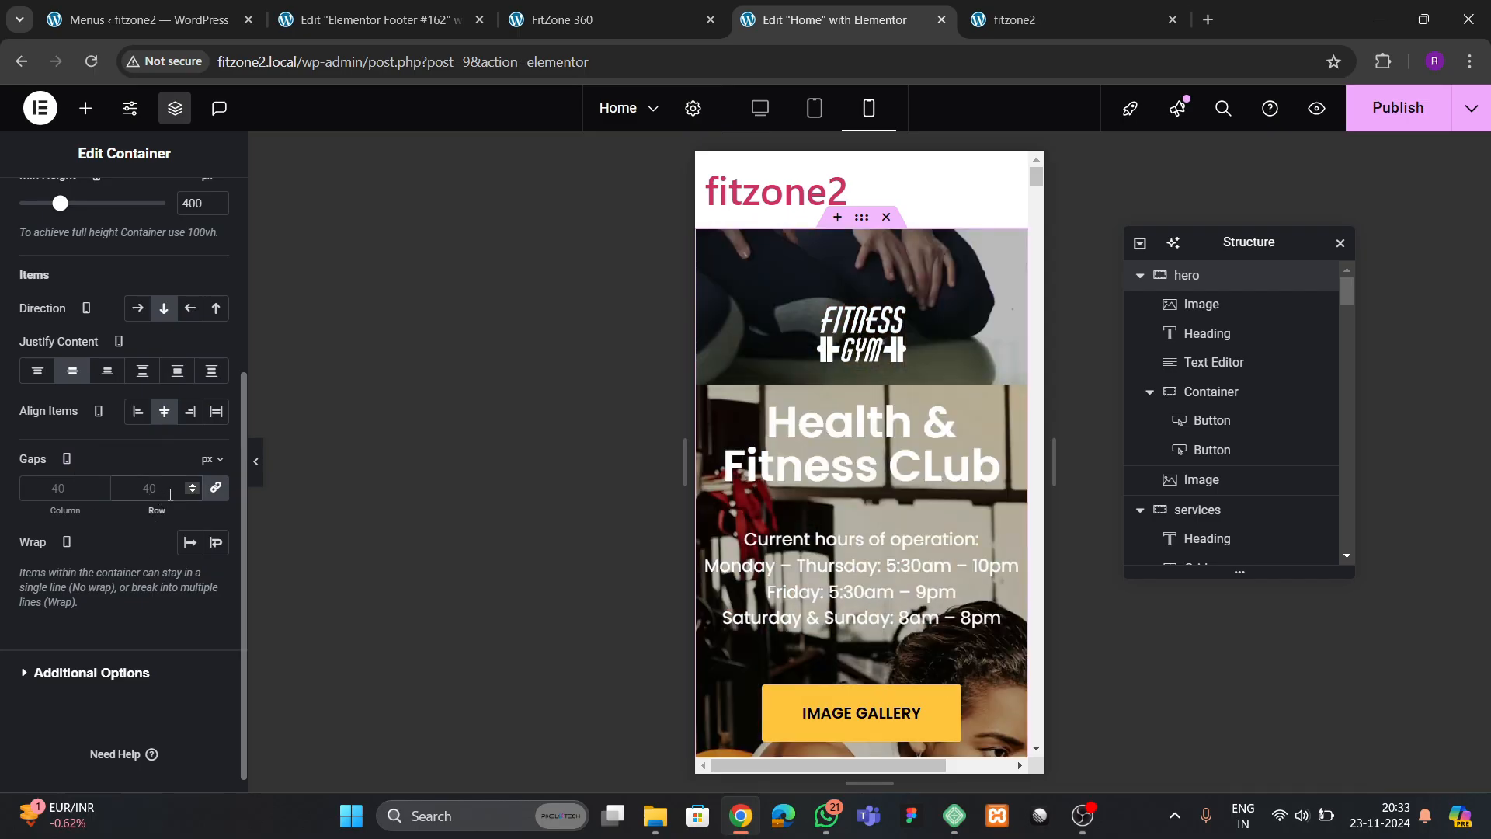
pyautogui.write('20')
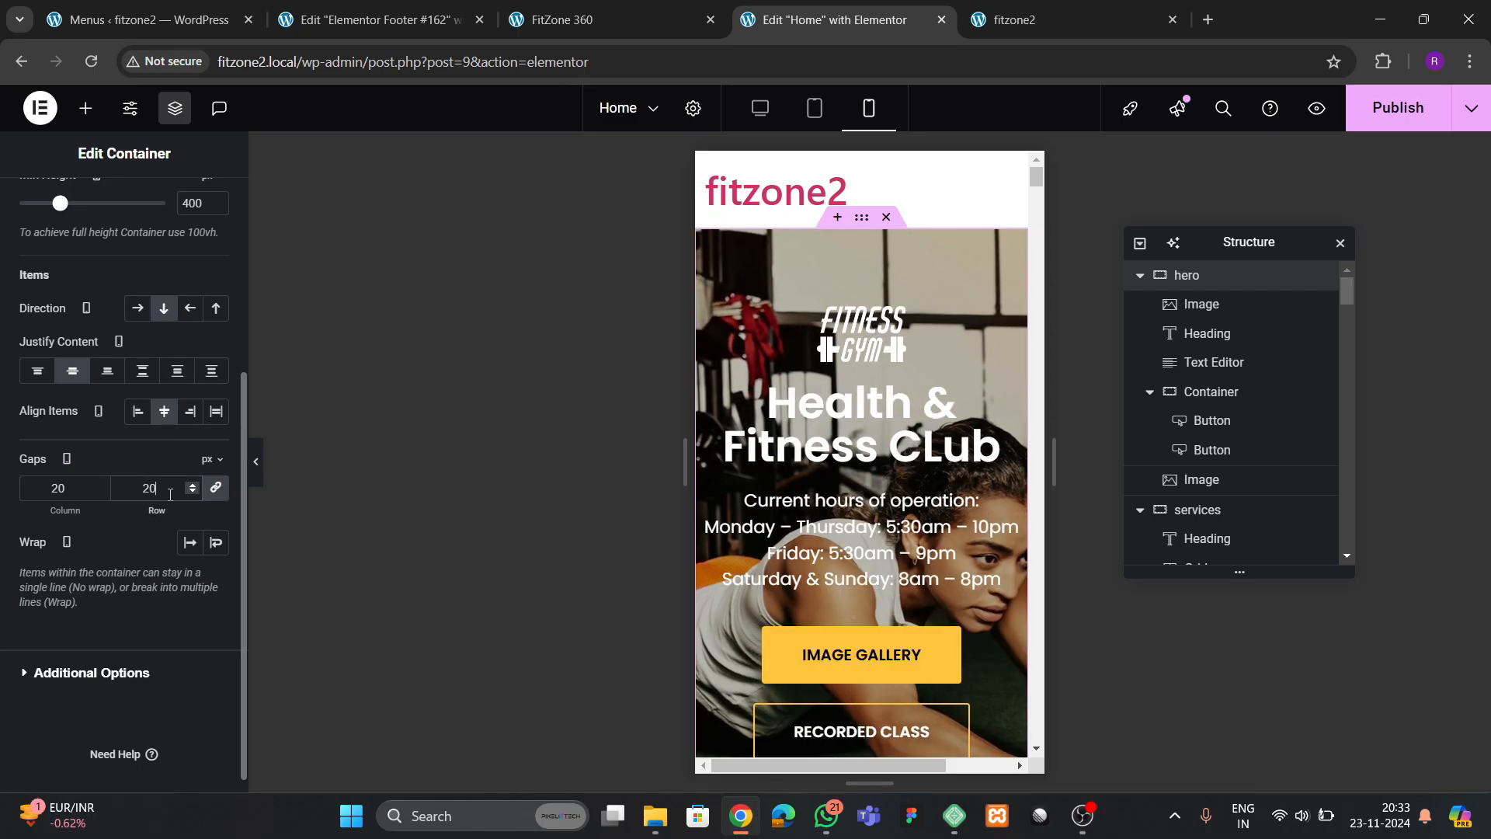
pyautogui.scroll(5, 156, 292)
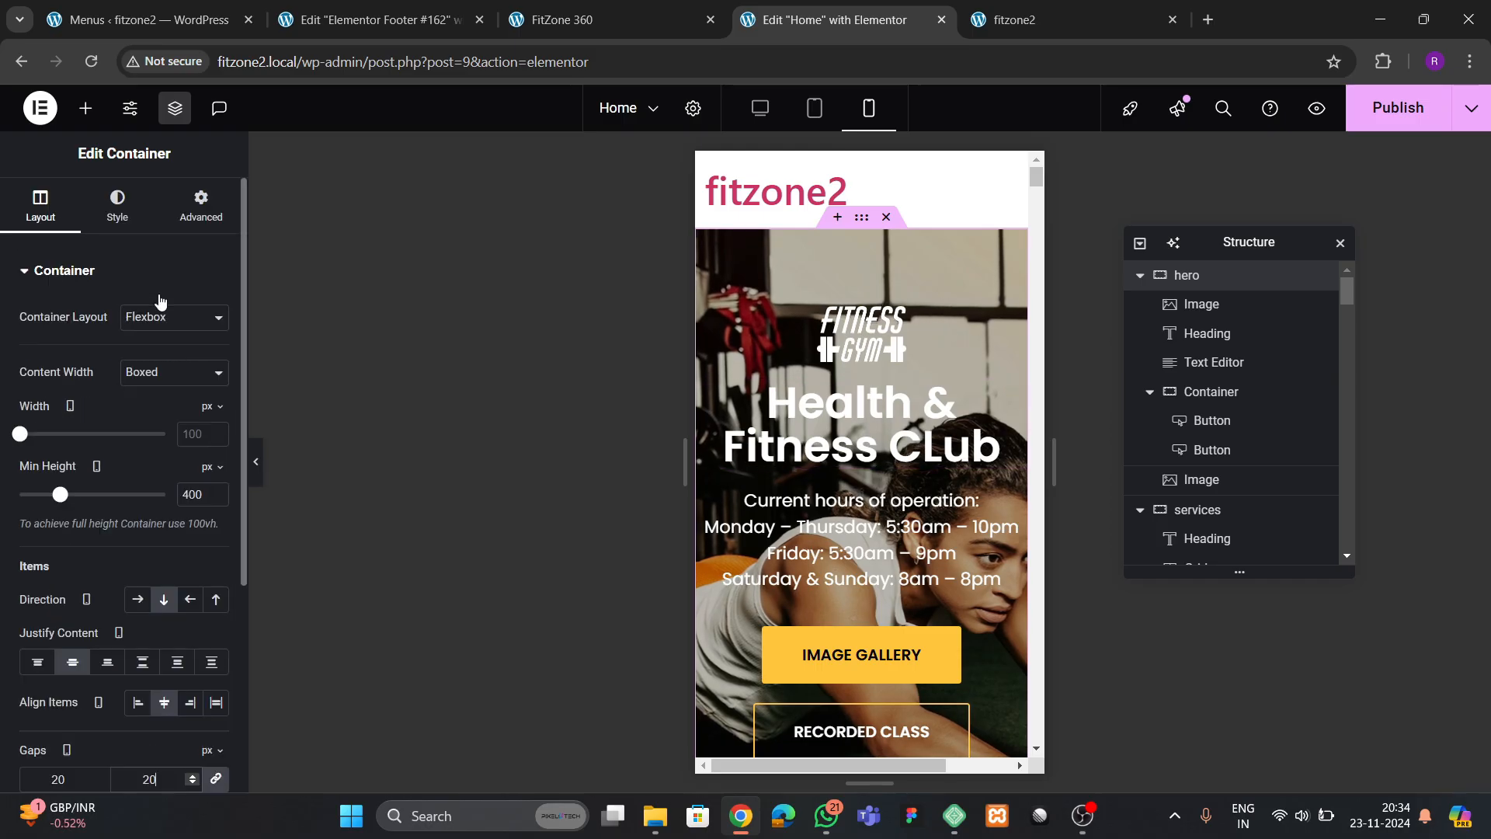
# Unlink the hero container's mobile padding and set it to 80 px top and bottom, 20 px right and left
pyautogui.click(198, 202)
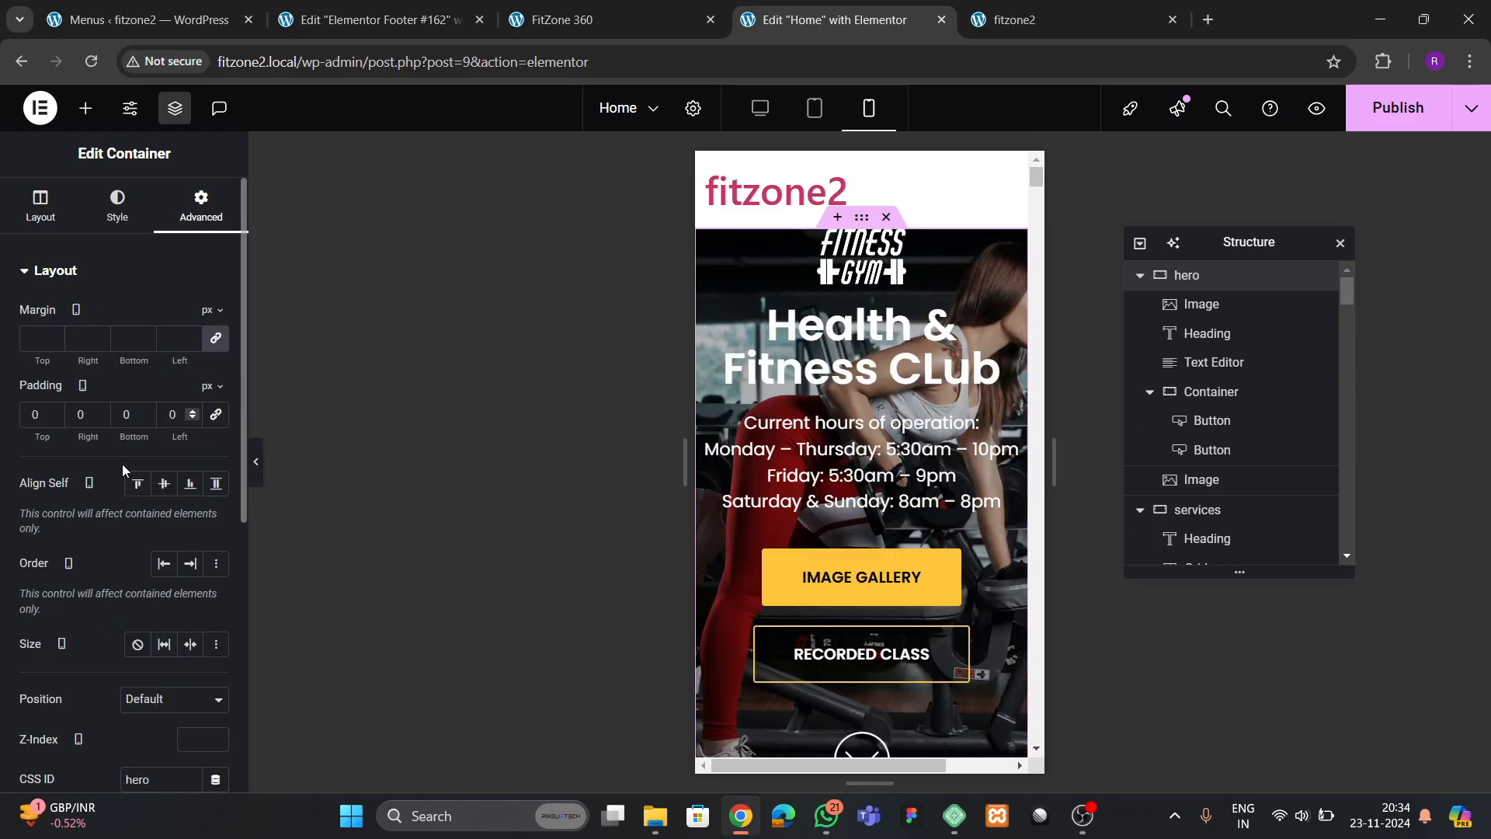
pyautogui.write('3')
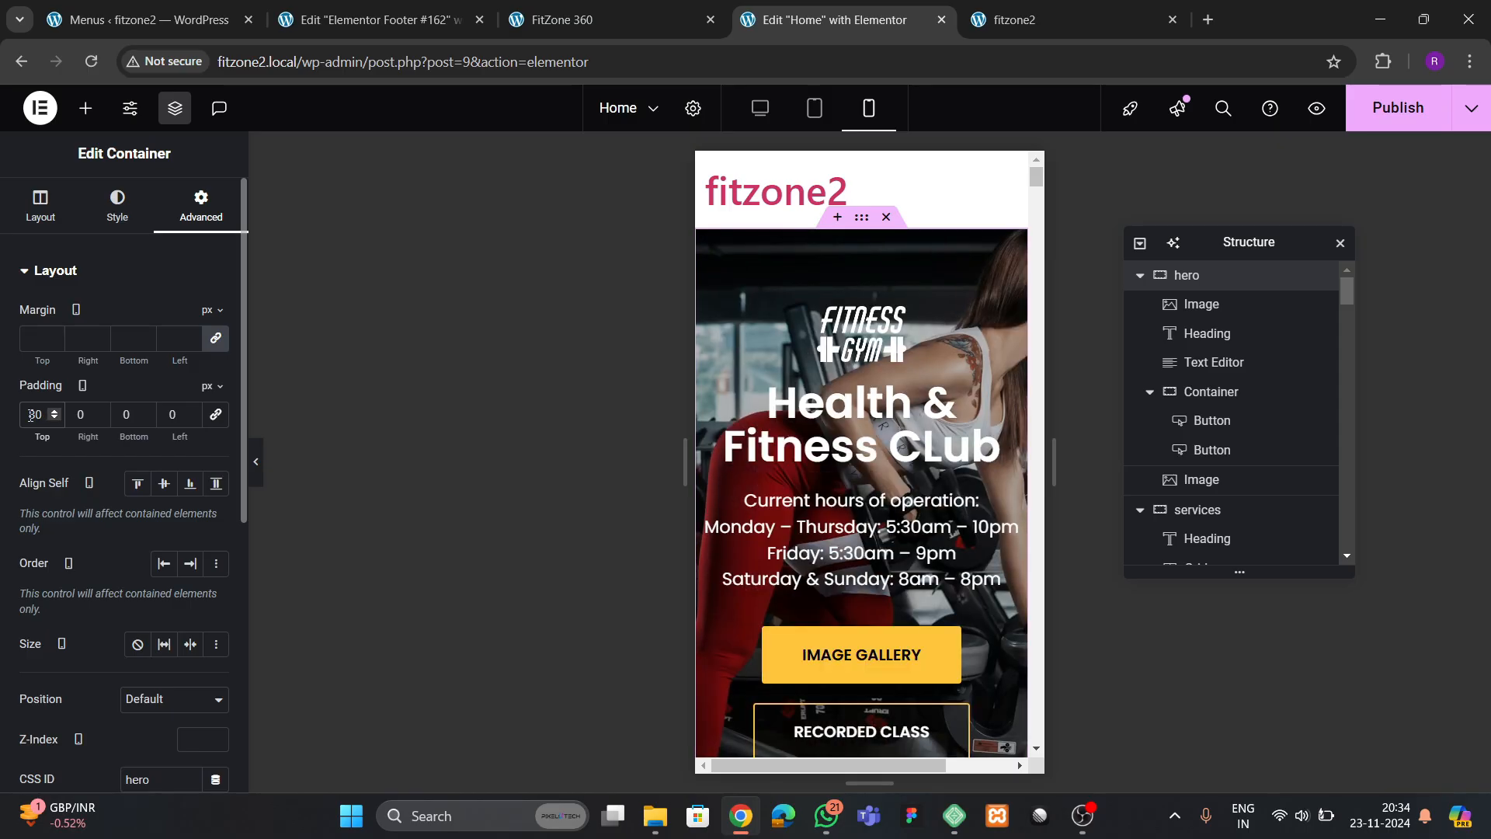
pyautogui.write('2')
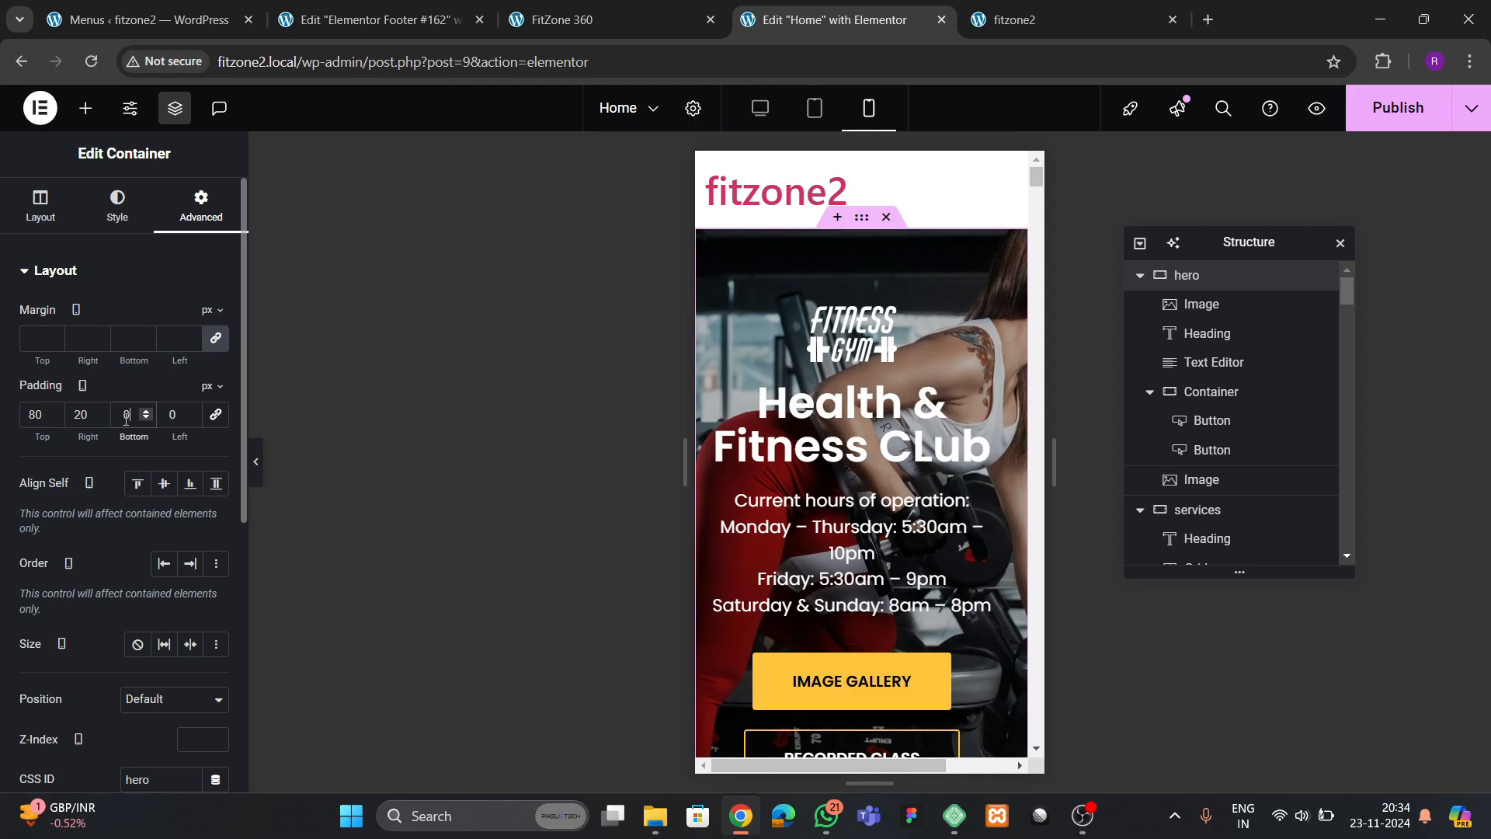
pyautogui.write('80')
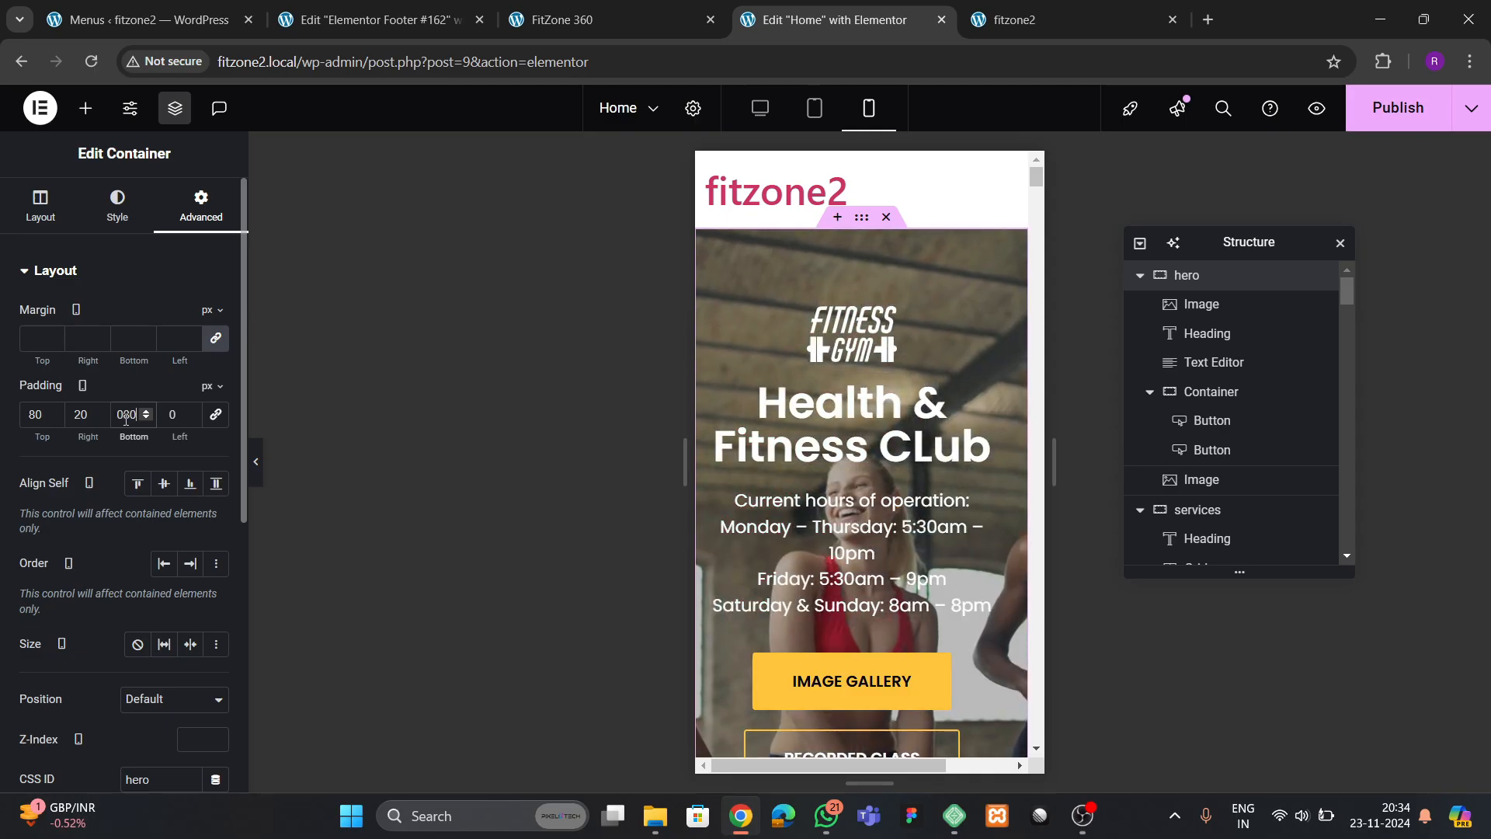
pyautogui.press('Tab')
pyautogui.write('20')
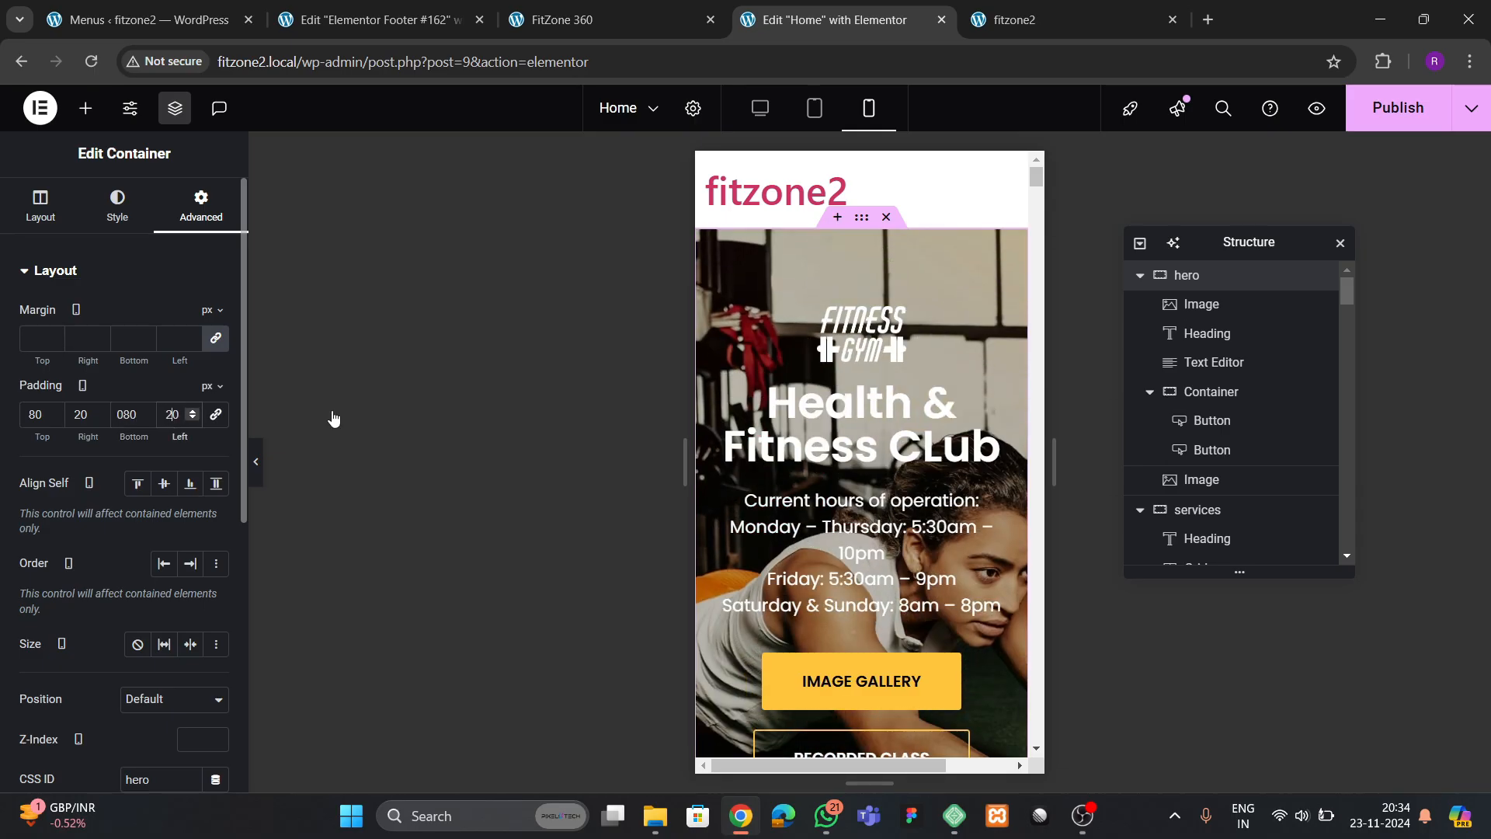
# Unlink the services container's mobile padding and set it to 80 px top and bottom, 20 px right and left
pyautogui.scroll(-3, 862, 466)
pyautogui.scroll(-5, 898, 500)
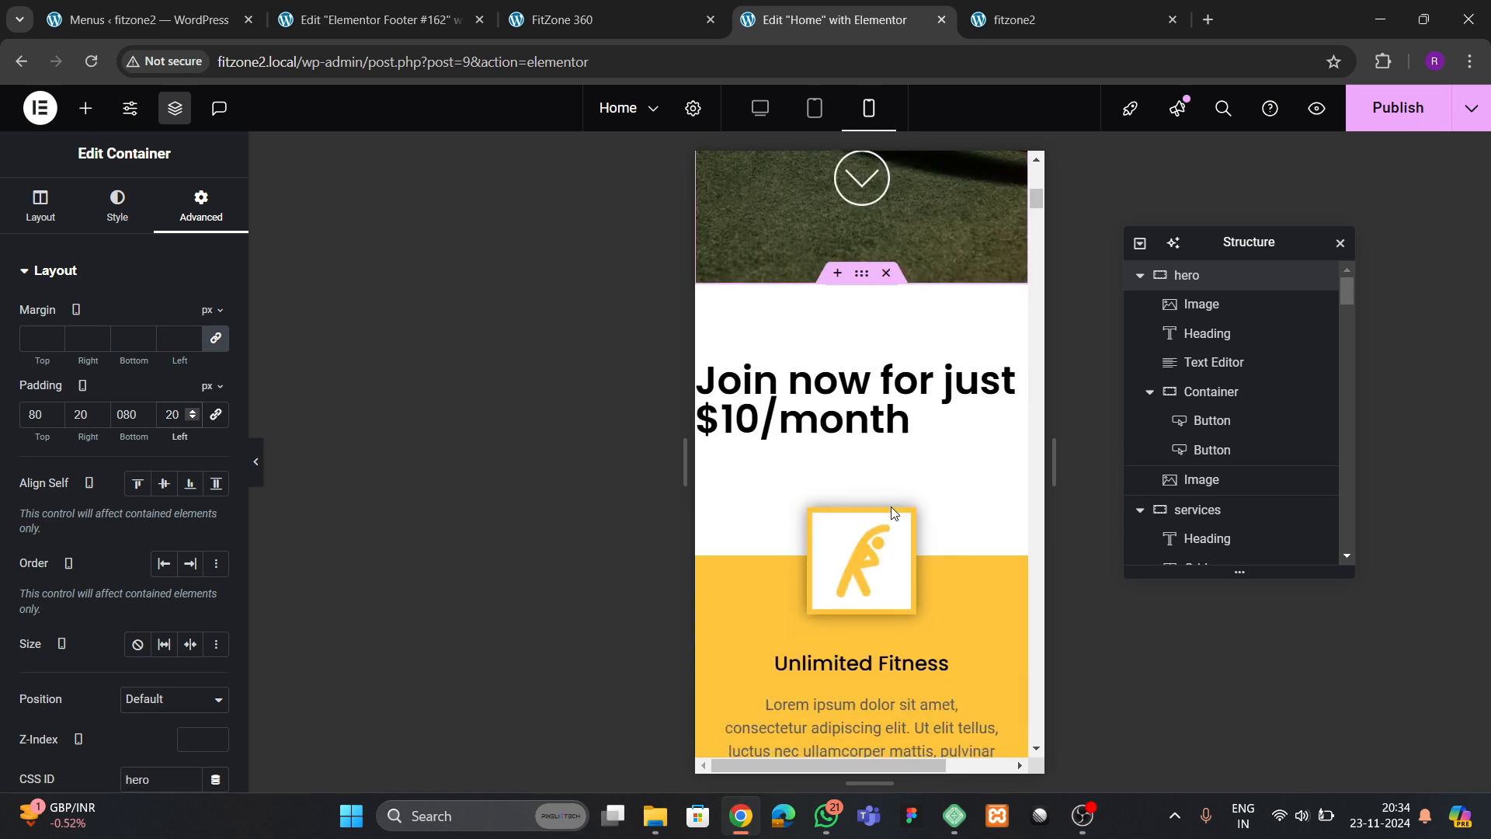
pyautogui.click(854, 416)
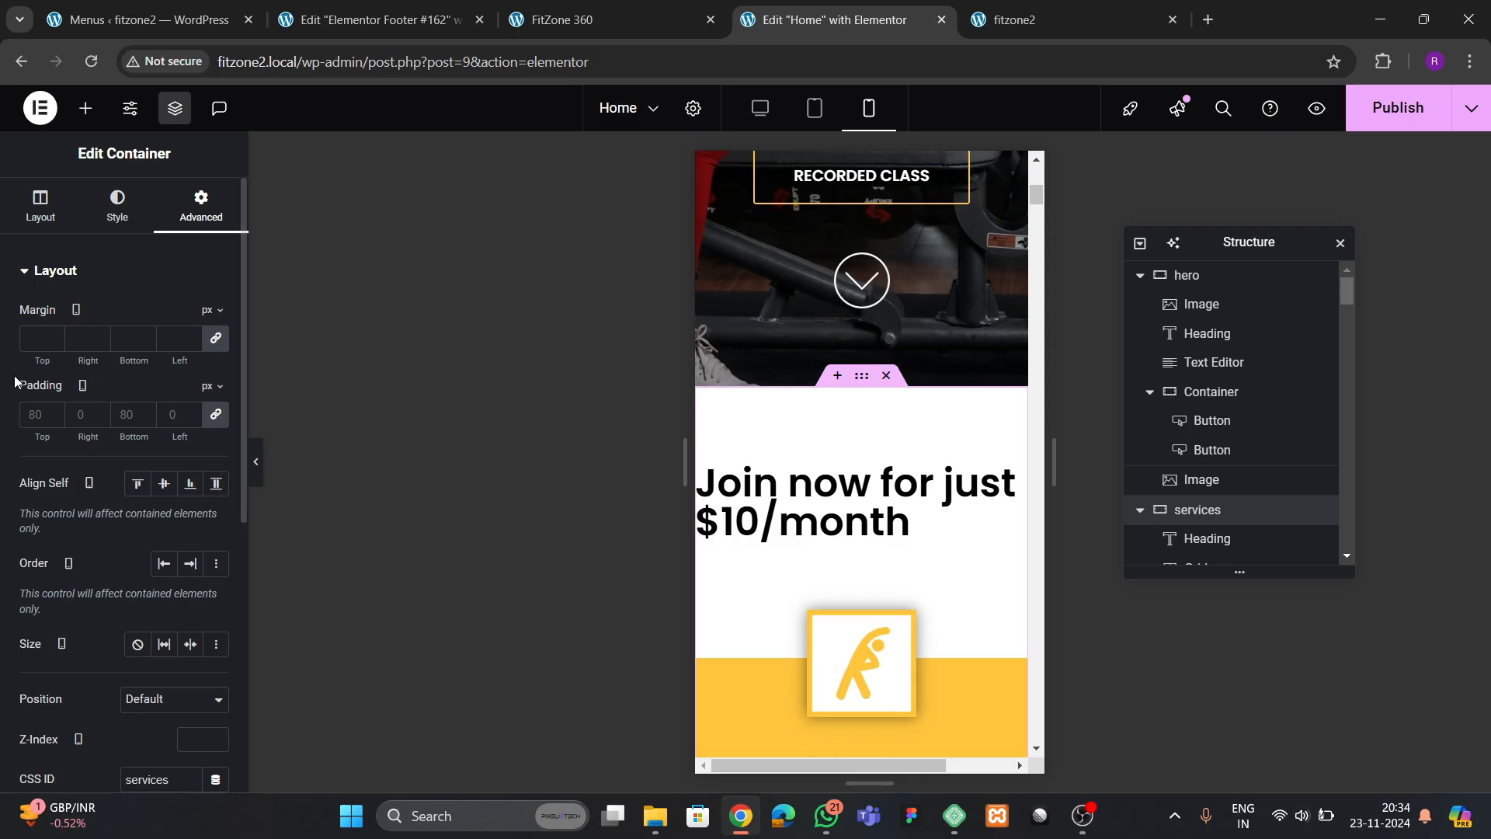
pyautogui.click(217, 418)
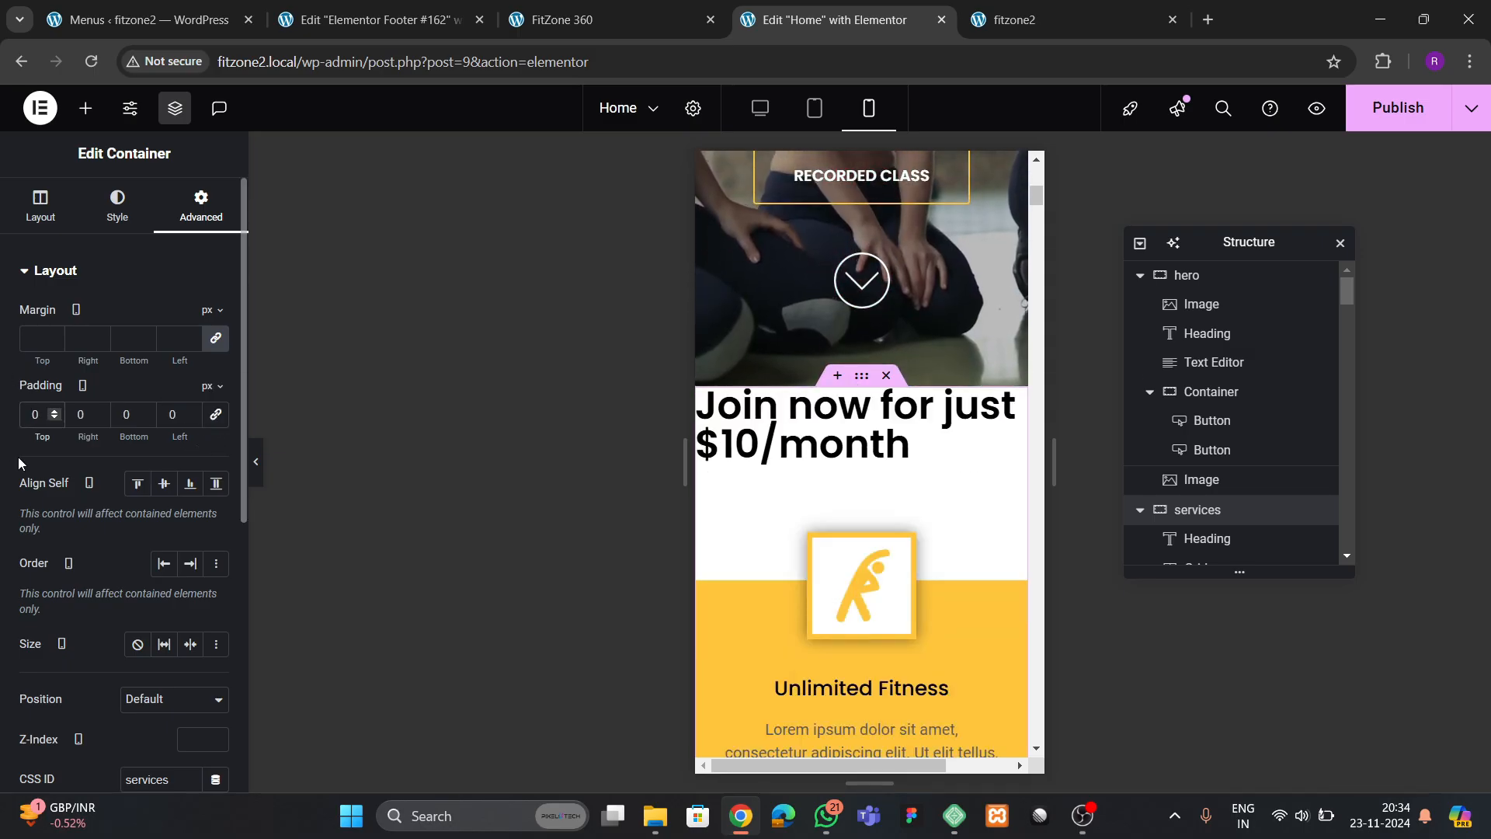
pyautogui.write('8')
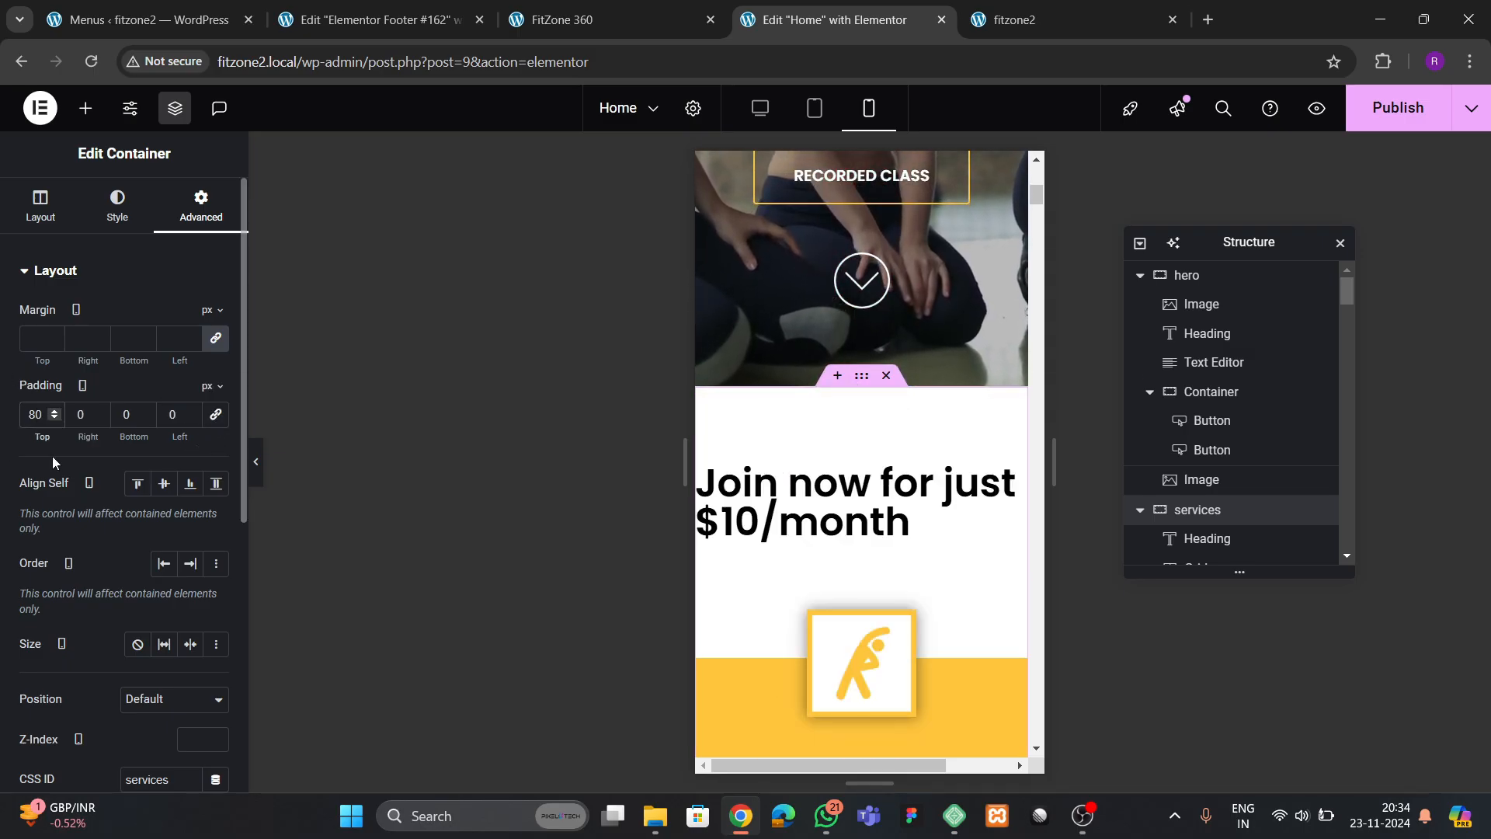
pyautogui.click(77, 414)
pyautogui.write('2')
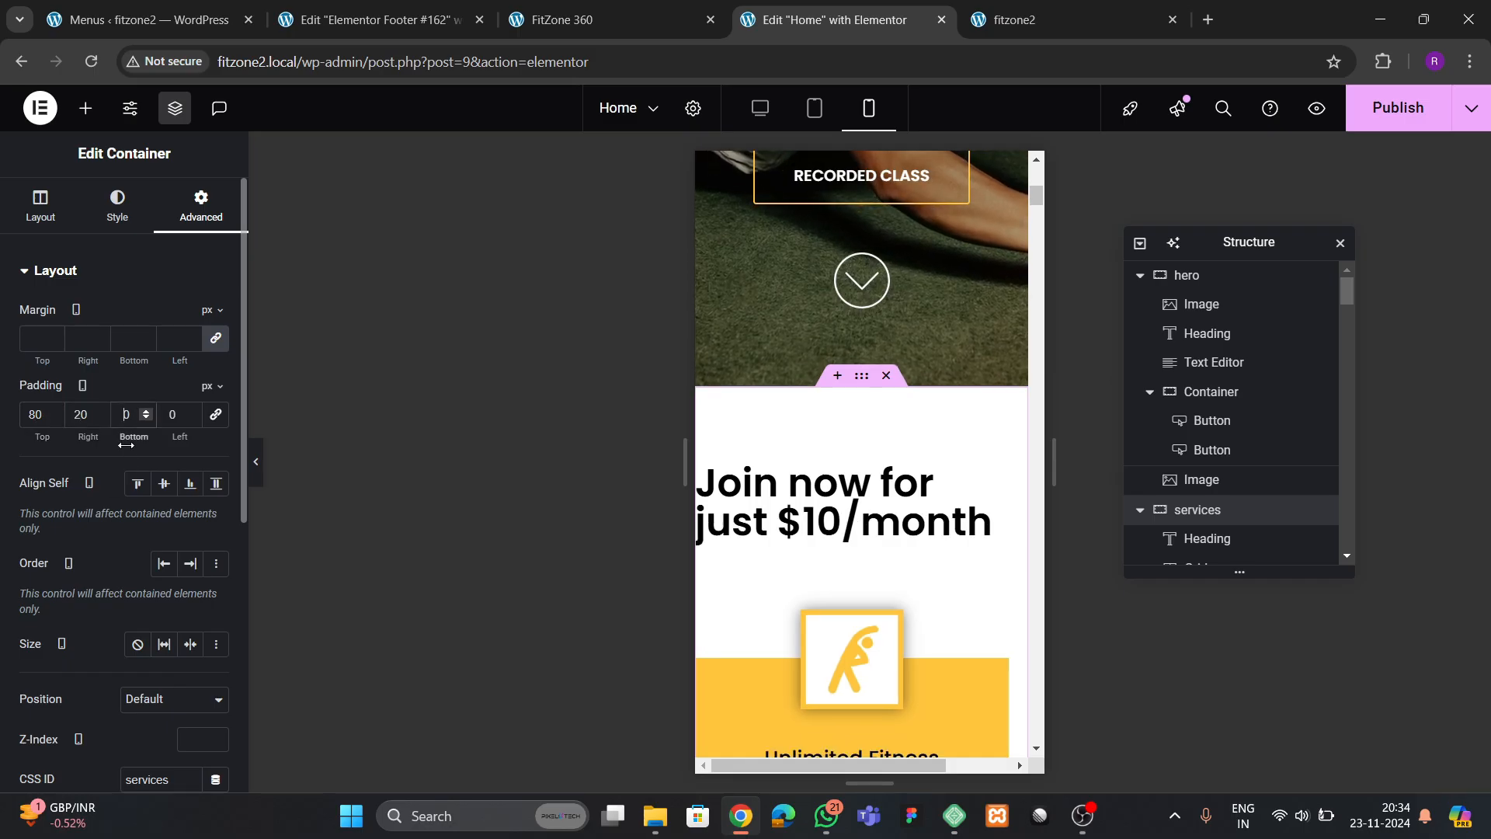
pyautogui.click(171, 411)
pyautogui.write('2')
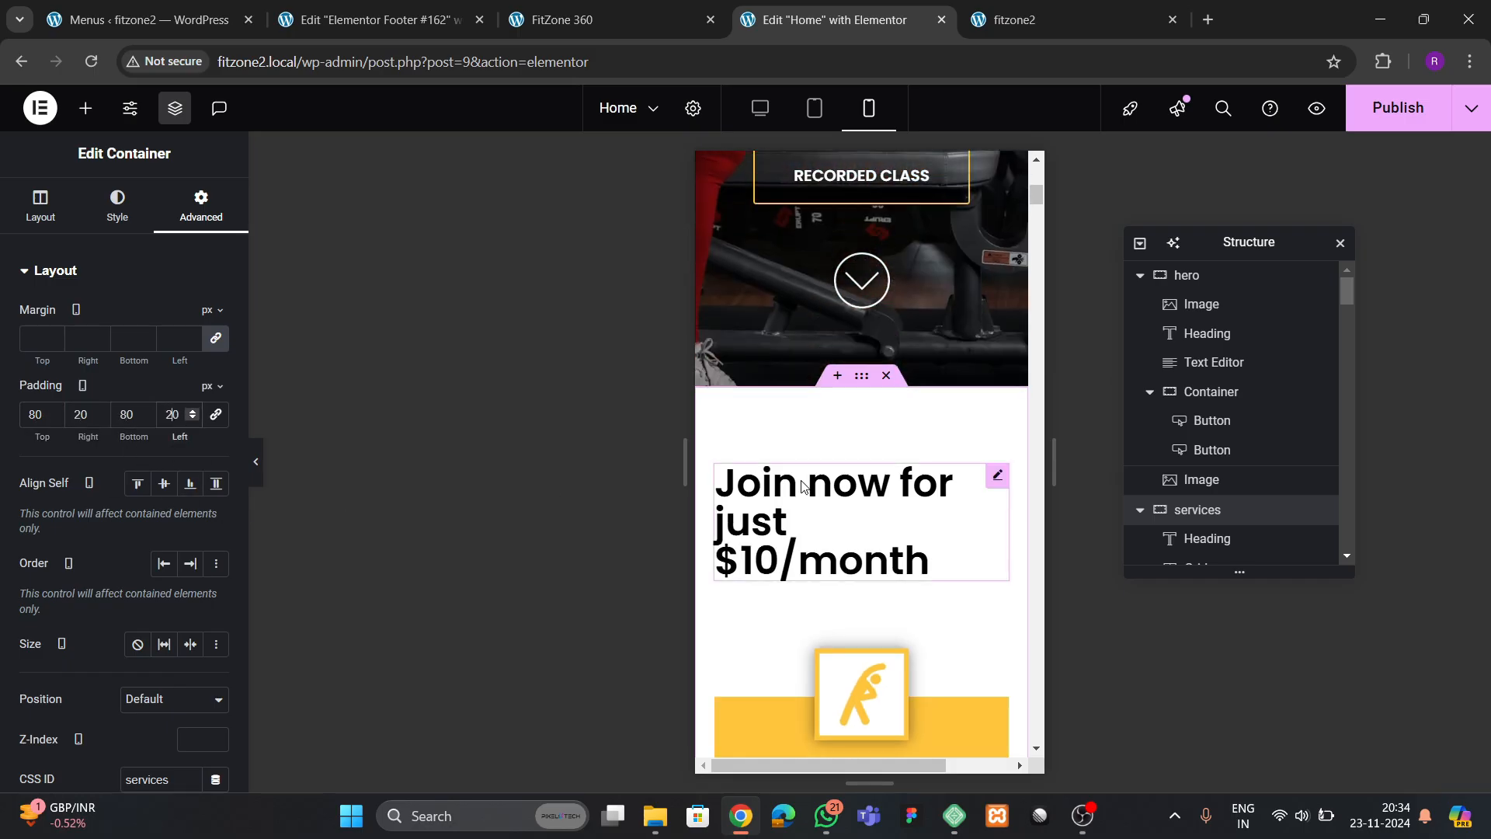
# Center-align the "Join now for just $10/month" heading for mobile
pyautogui.click(826, 497)
pyautogui.click(164, 318)
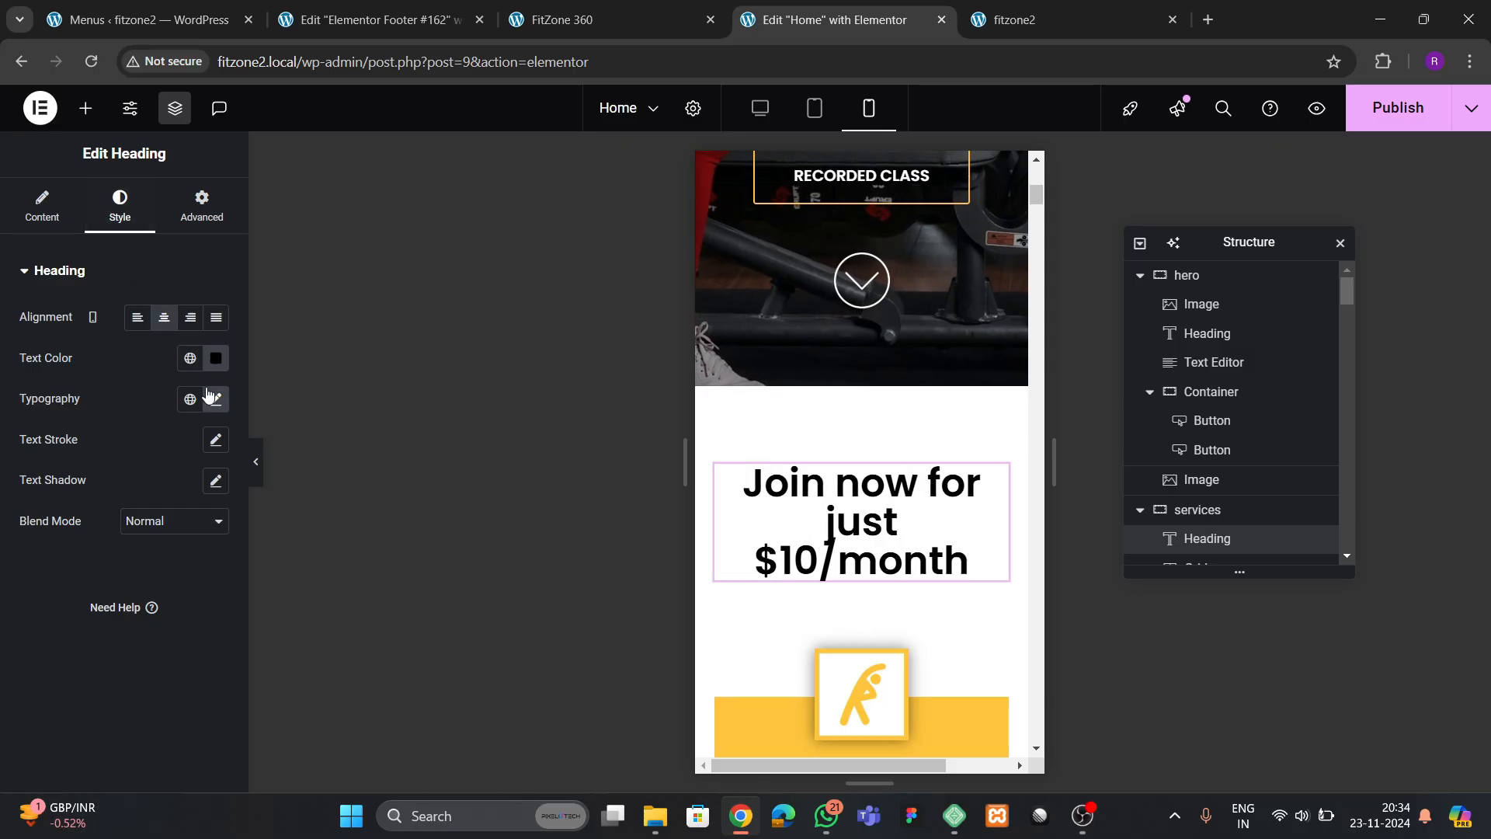
# Set the "Join now for just $10/month" heading's mobile font size to 35 px
pyautogui.click(216, 399)
pyautogui.click(181, 550)
pyautogui.write('35')
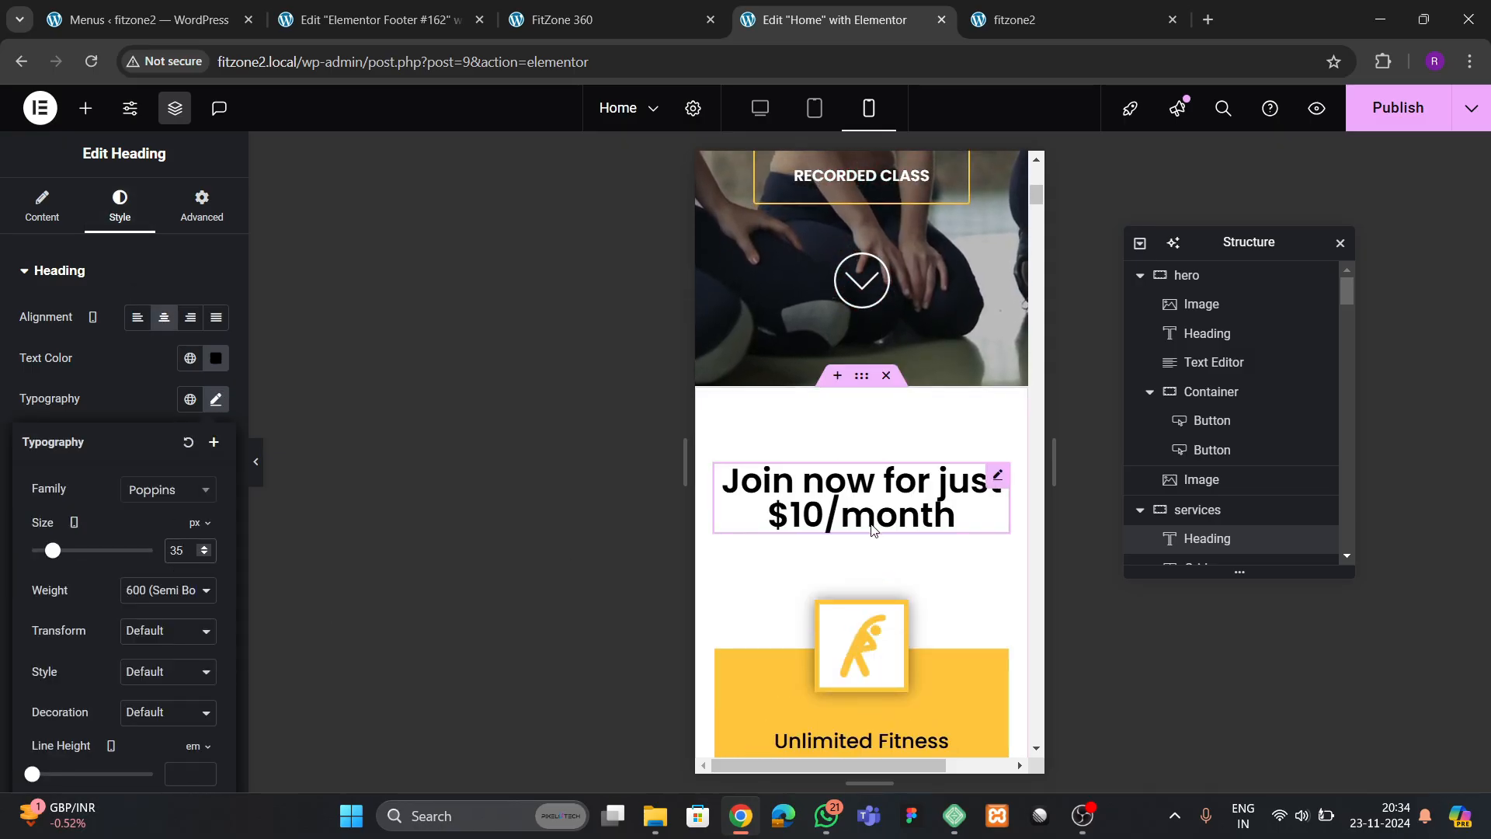
# Set the services grid's column and row gaps to 100 px for mobile
pyautogui.scroll(-6, 872, 530)
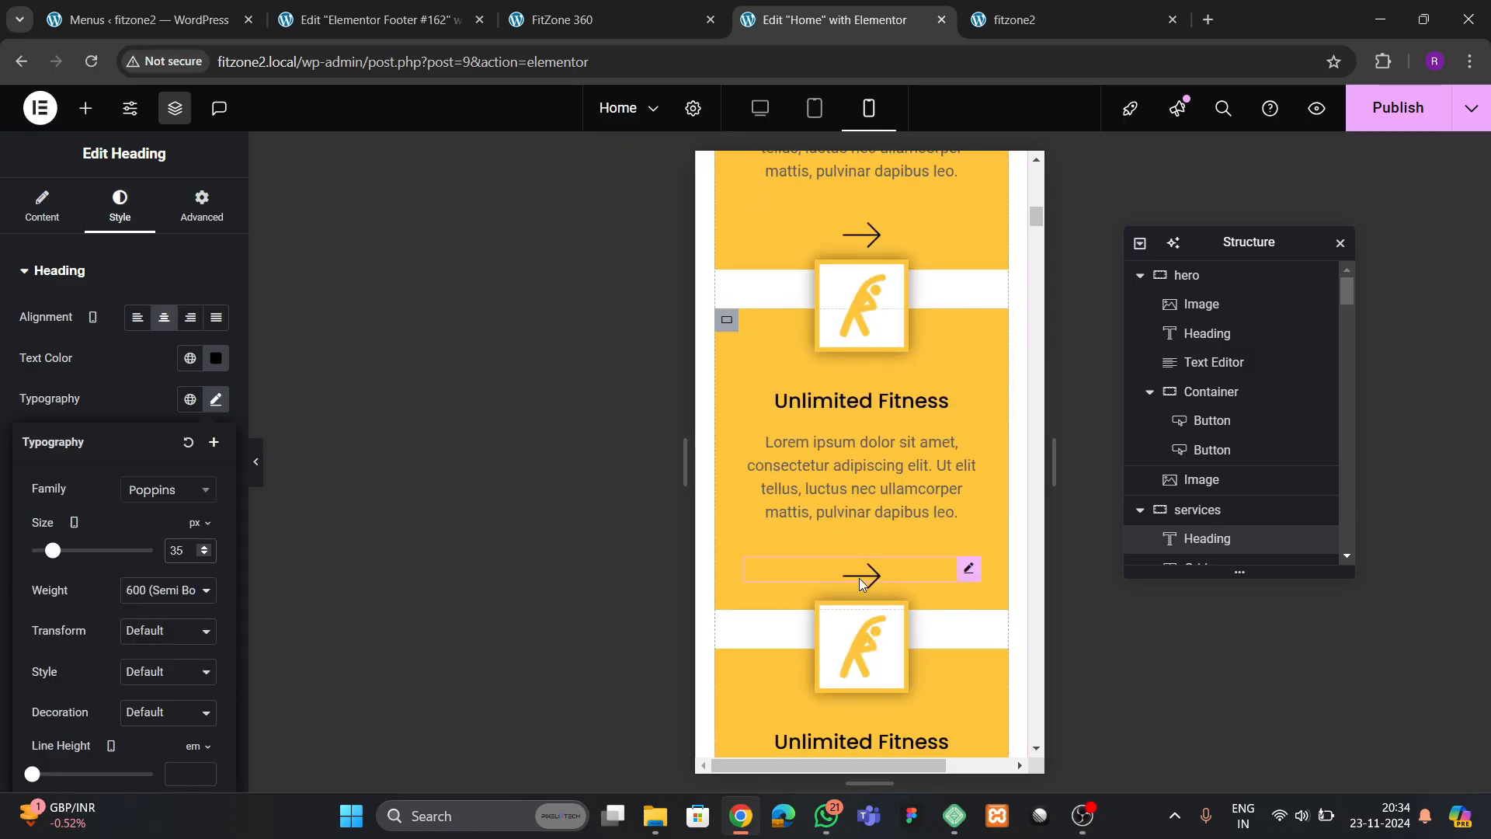
pyautogui.scroll(-4, 1336, 497)
pyautogui.scroll(3, 1216, 482)
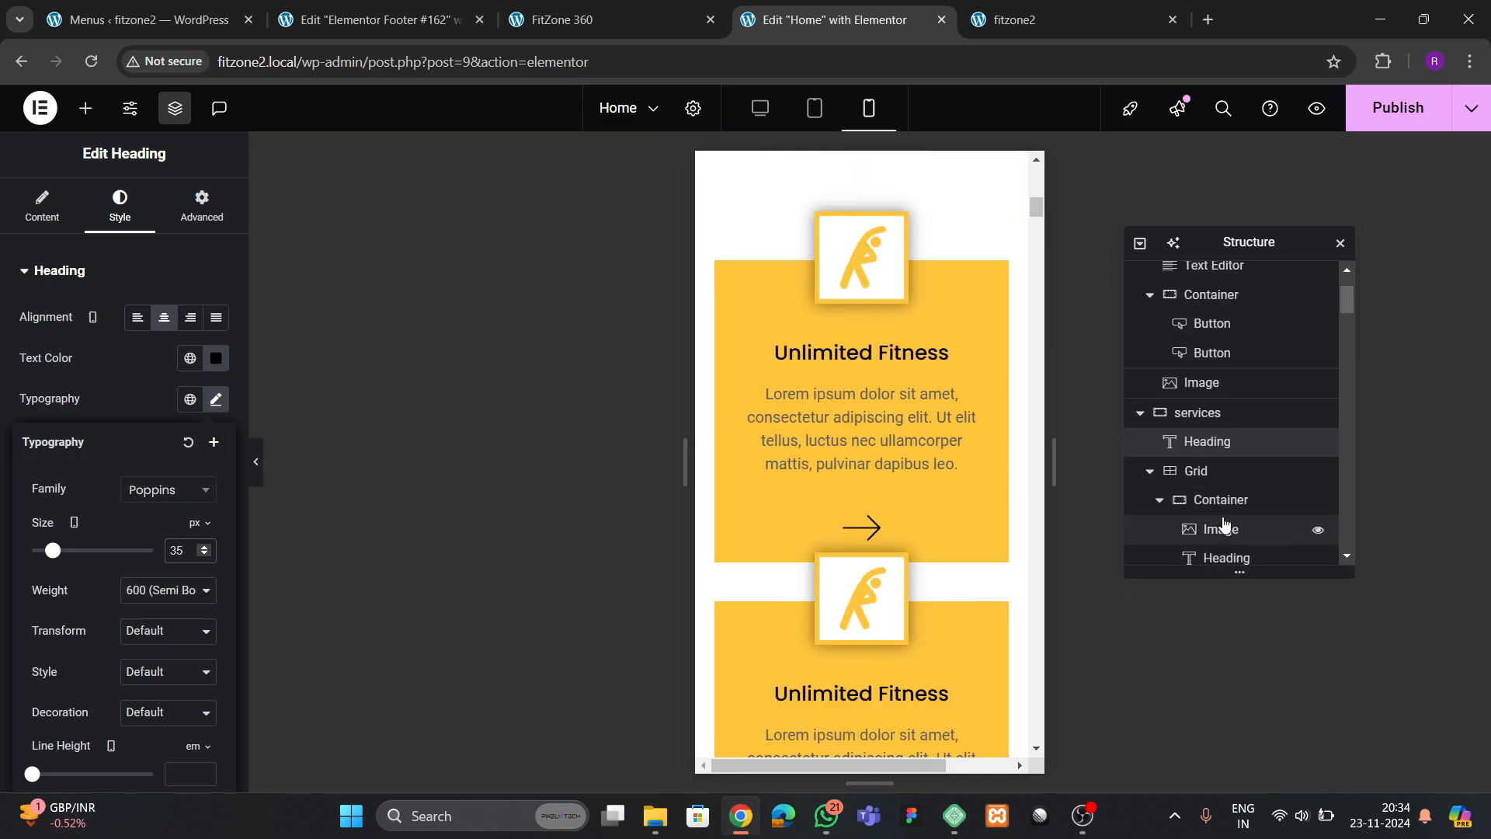
pyautogui.click(1210, 475)
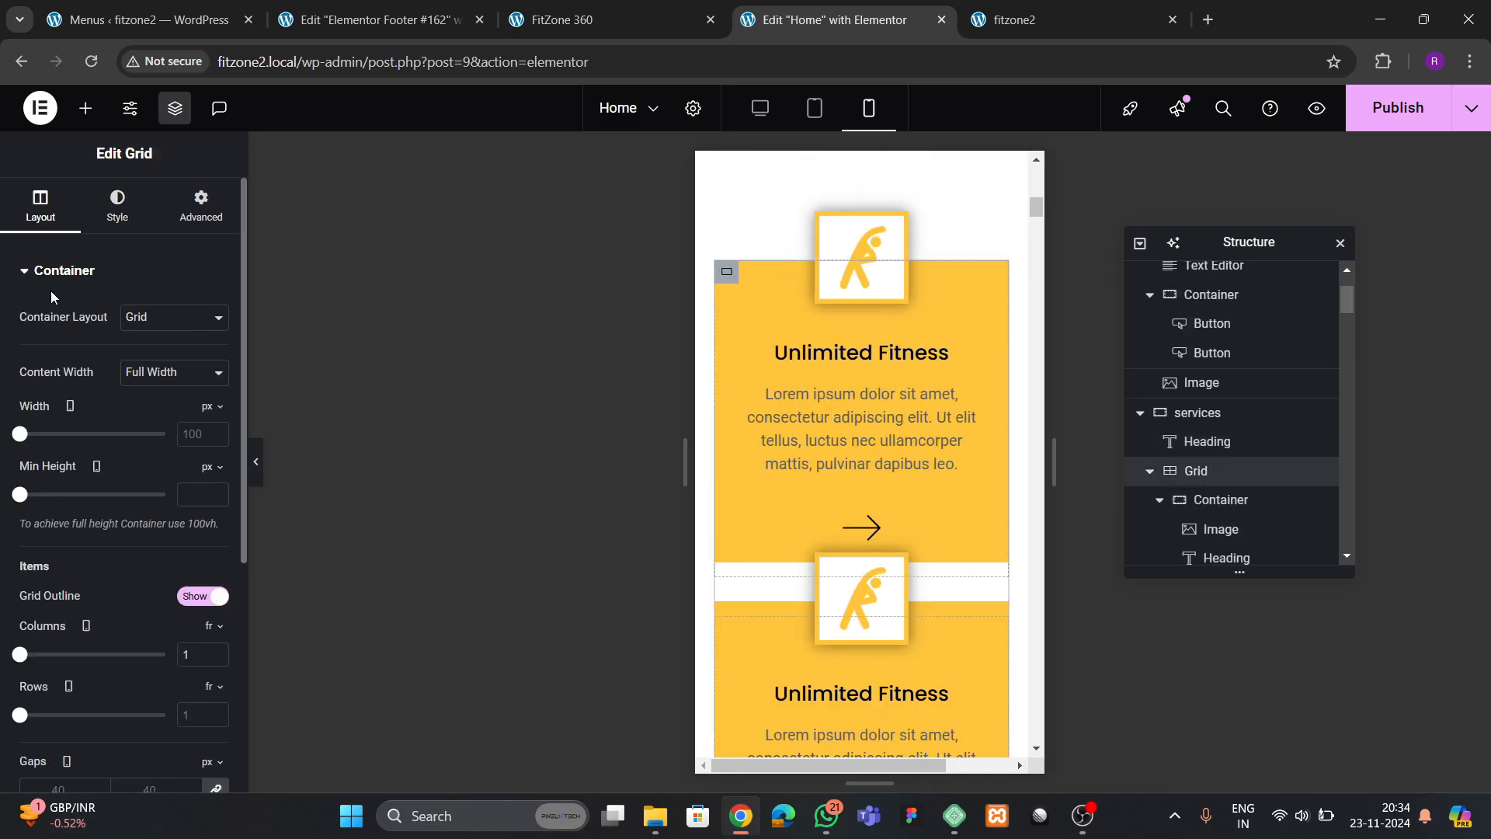
pyautogui.scroll(-4, 166, 479)
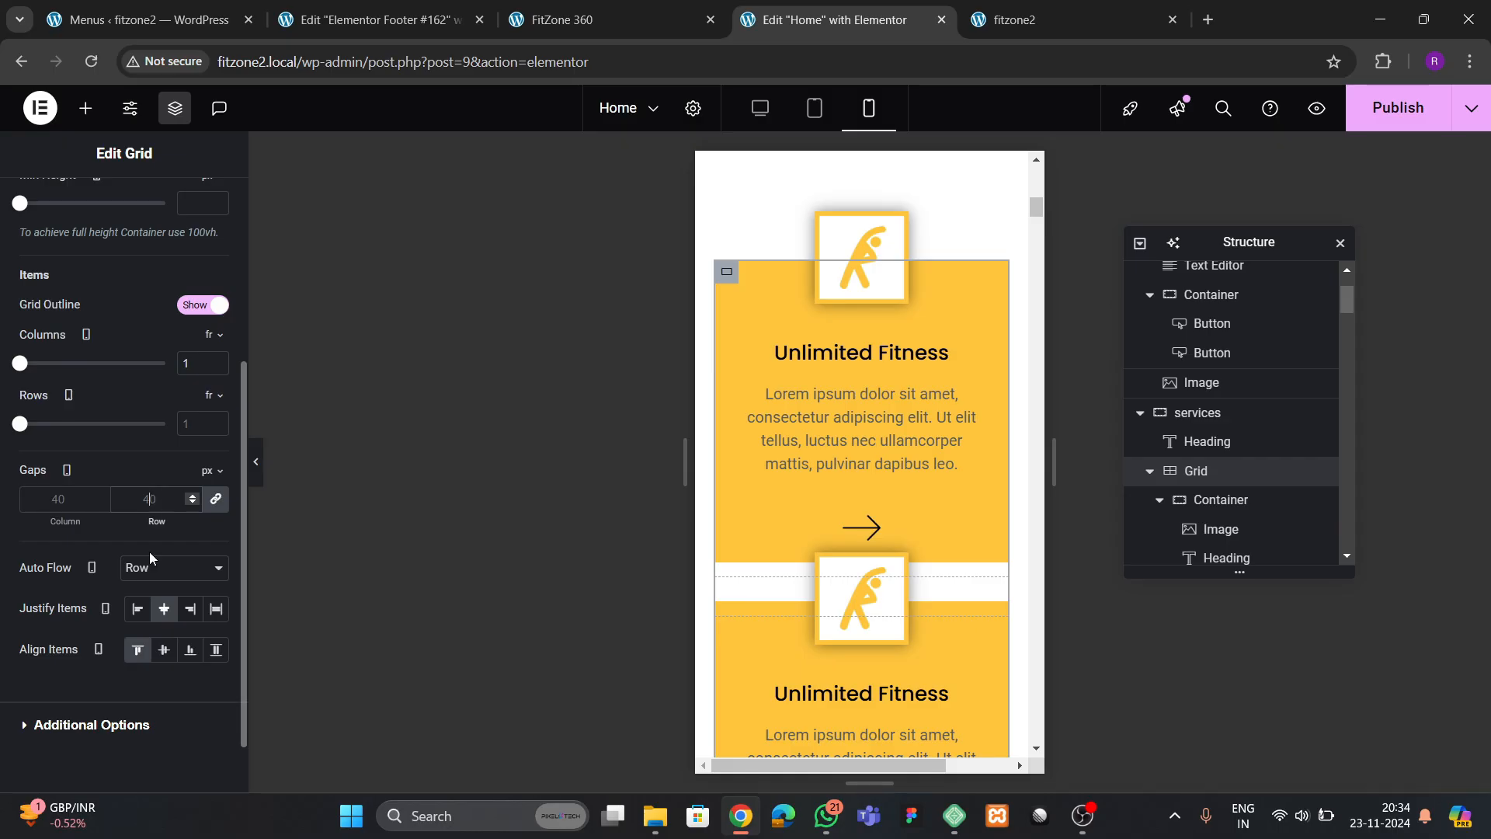
pyautogui.write('100')
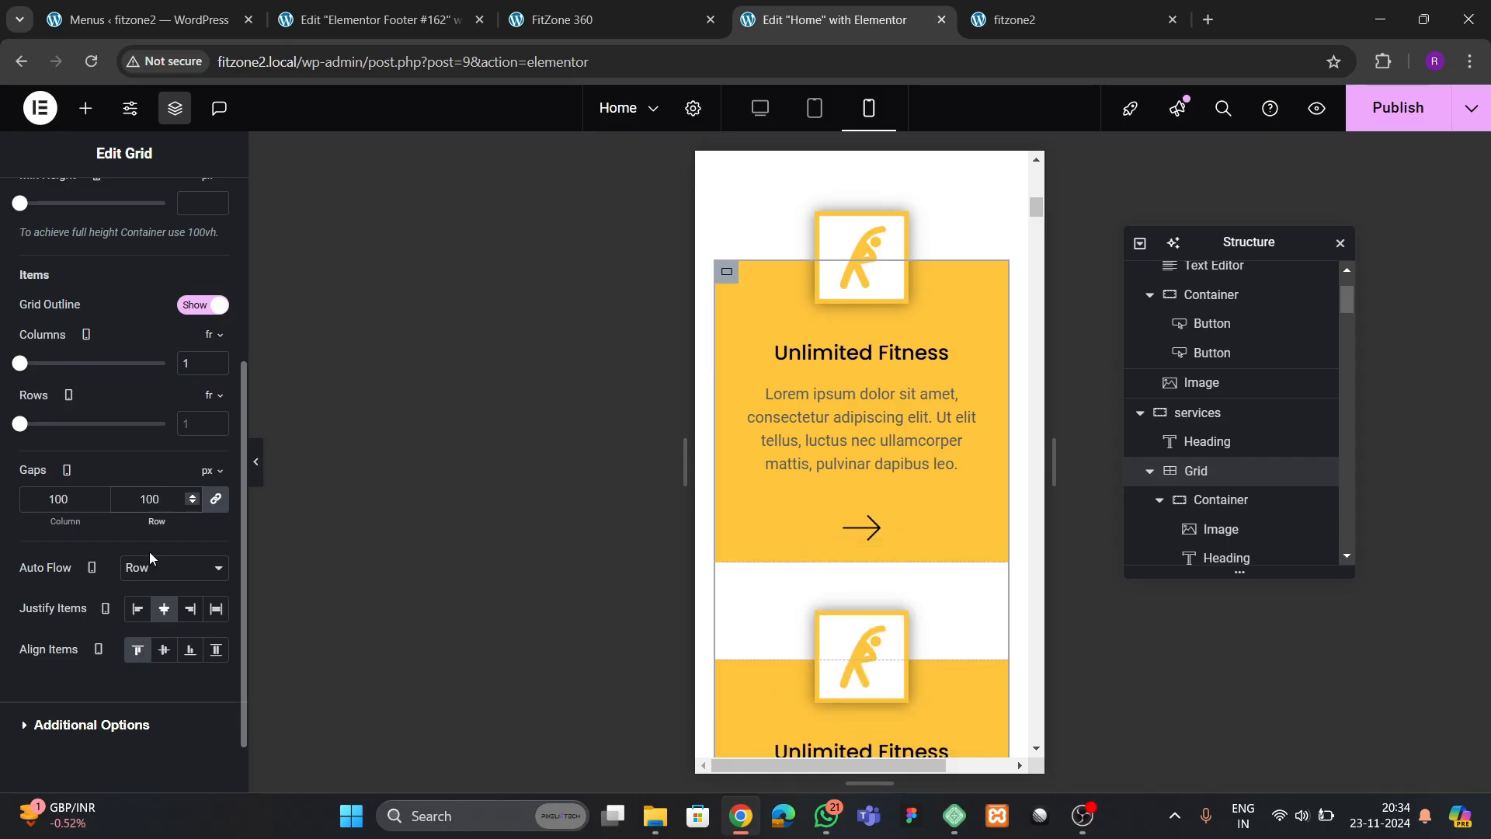
# Publish the updated Home page and return the editor preview to desktop view
pyautogui.scroll(-5, 953, 443)
pyautogui.scroll(-5, 941, 468)
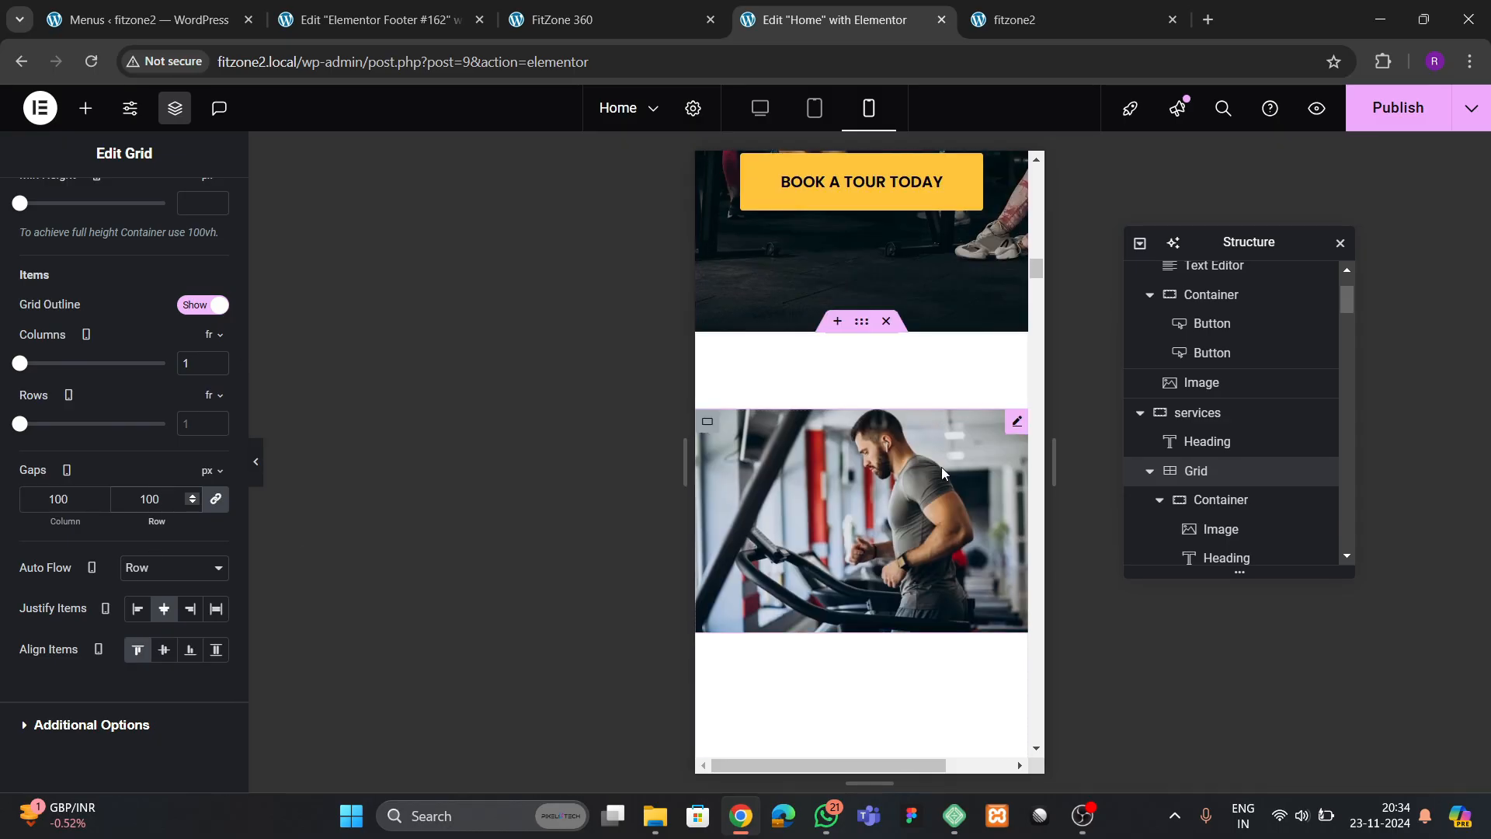
pyautogui.scroll(3, 941, 468)
pyautogui.click(1390, 108)
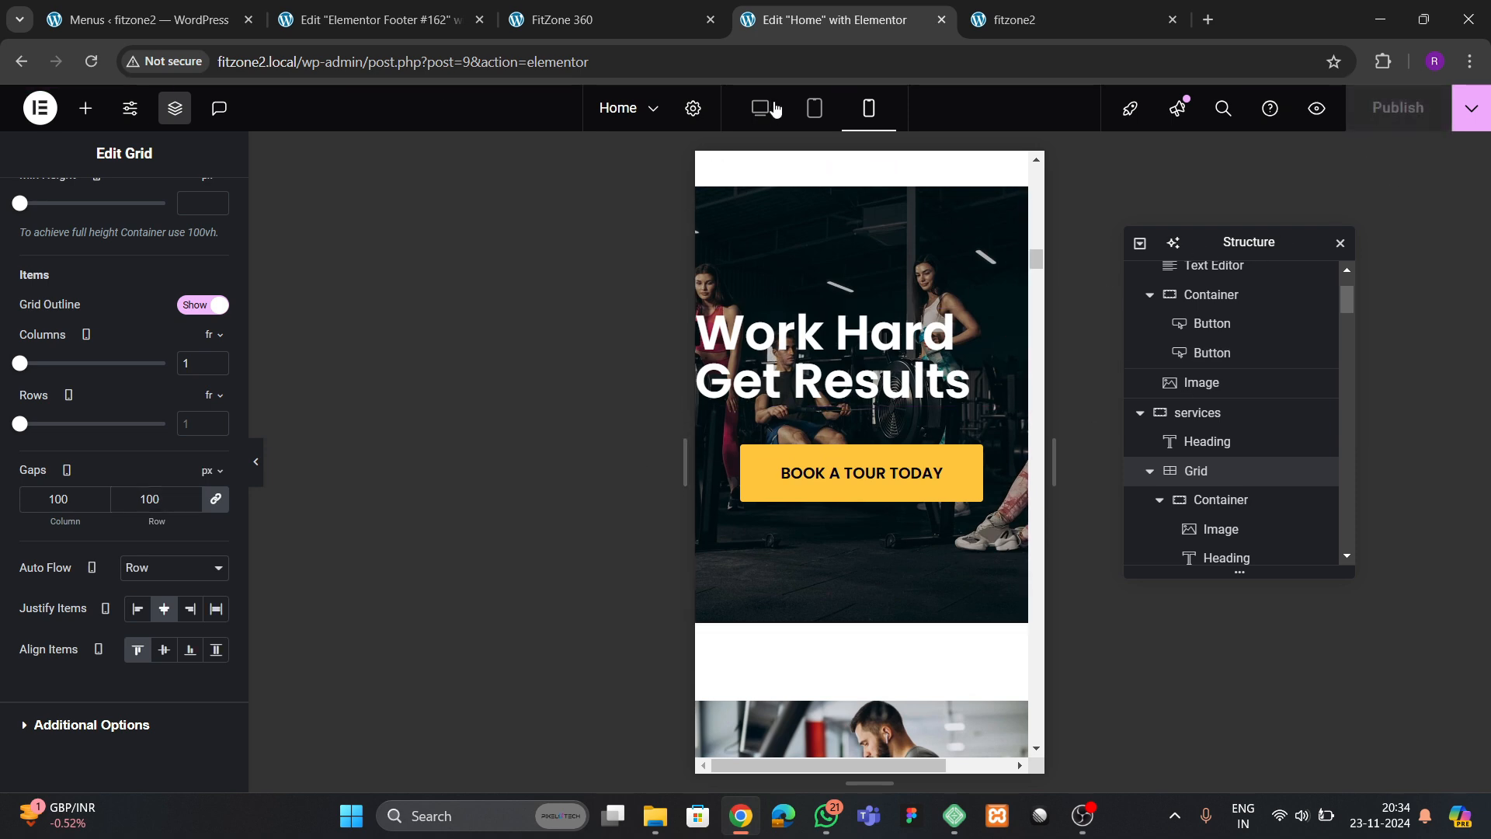
pyautogui.scroll(7, 573, 510)
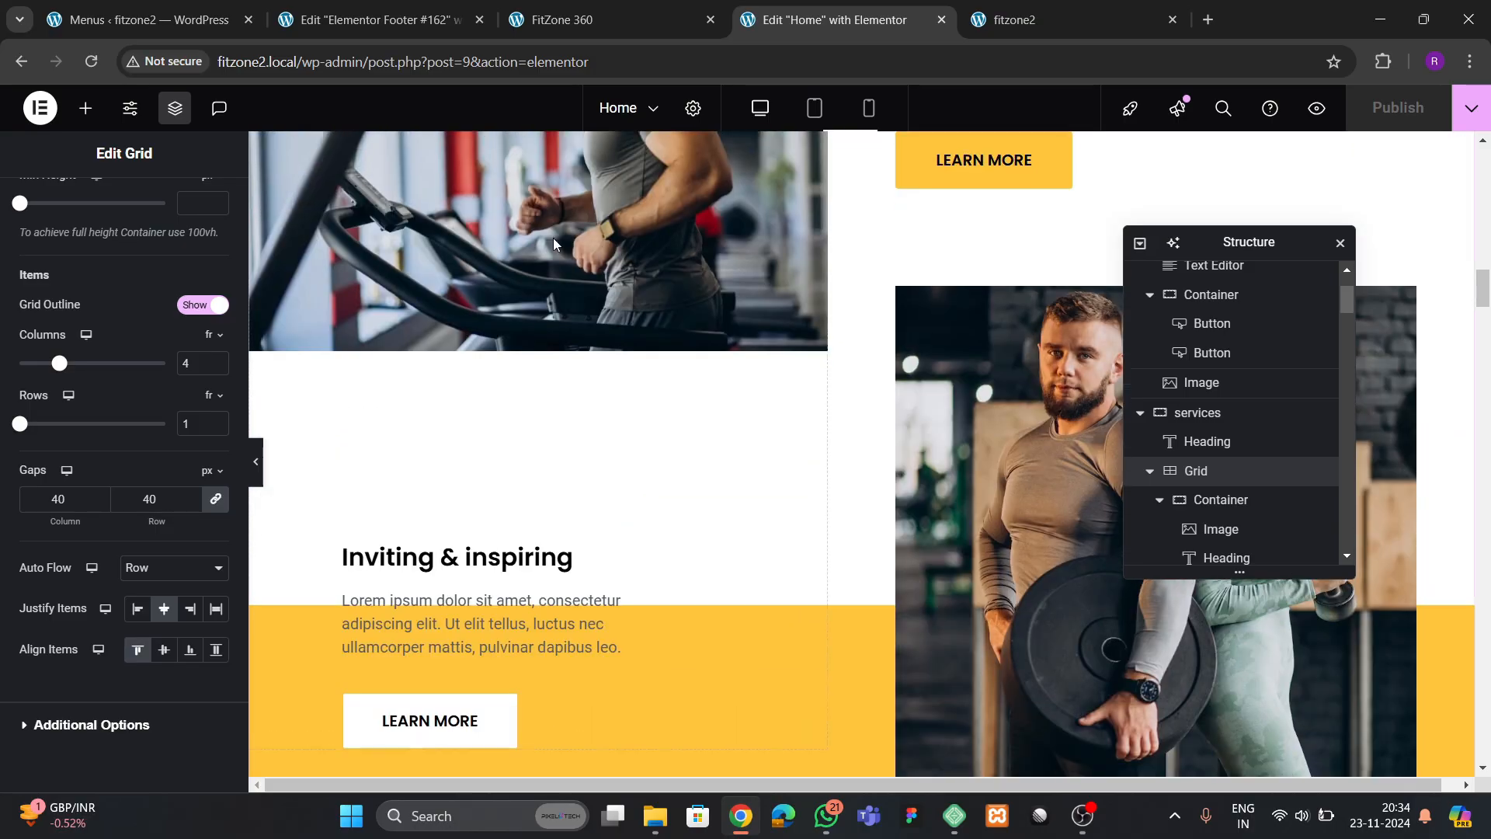
# Reload the FitZone 360 reference site and examine how its hero elements animate on entrance
pyautogui.click(611, 20)
pyautogui.scroll(10, 694, 497)
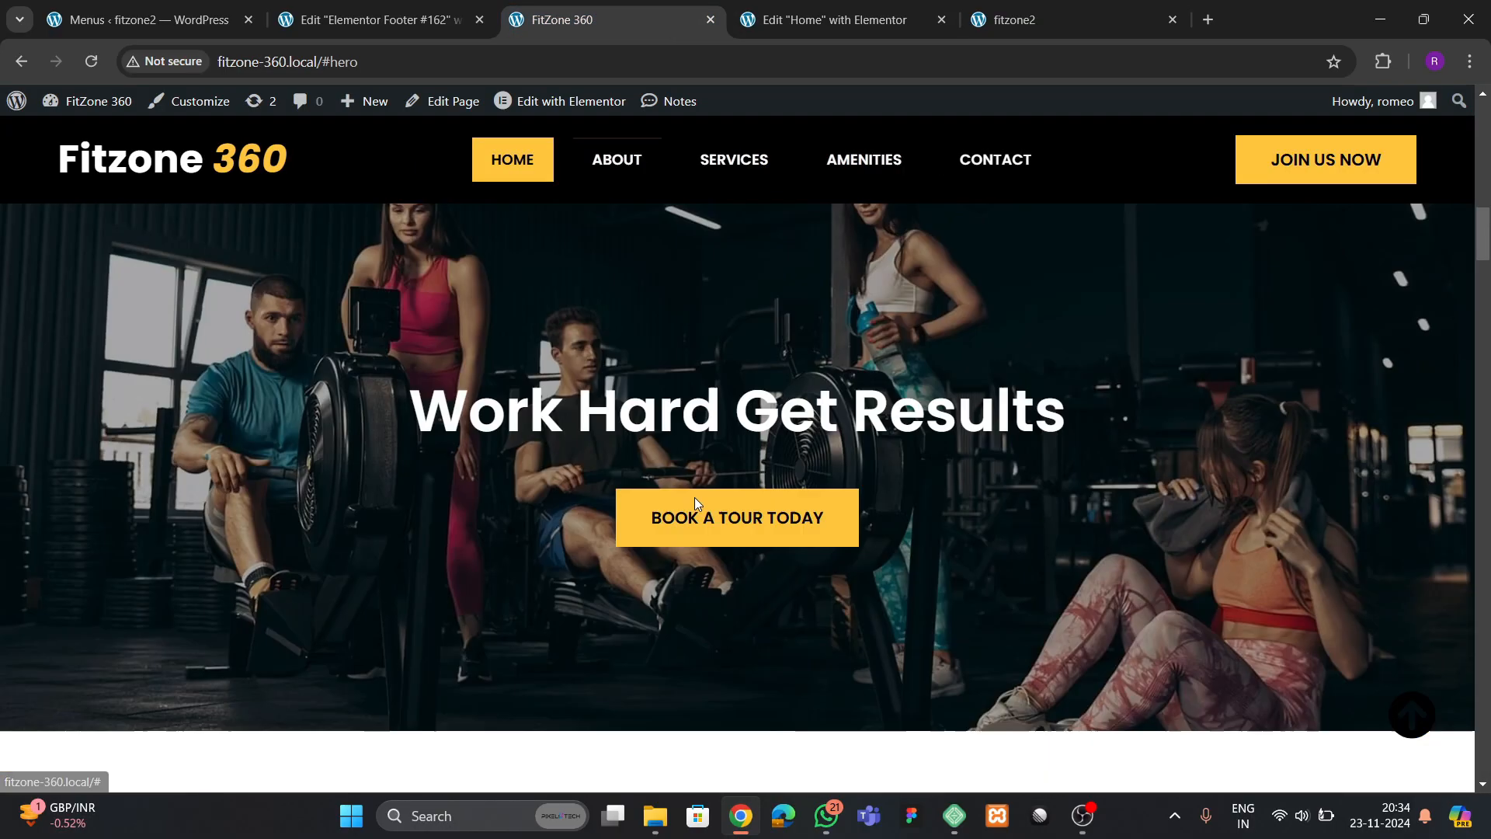
pyautogui.scroll(5, 695, 503)
pyautogui.click(91, 67)
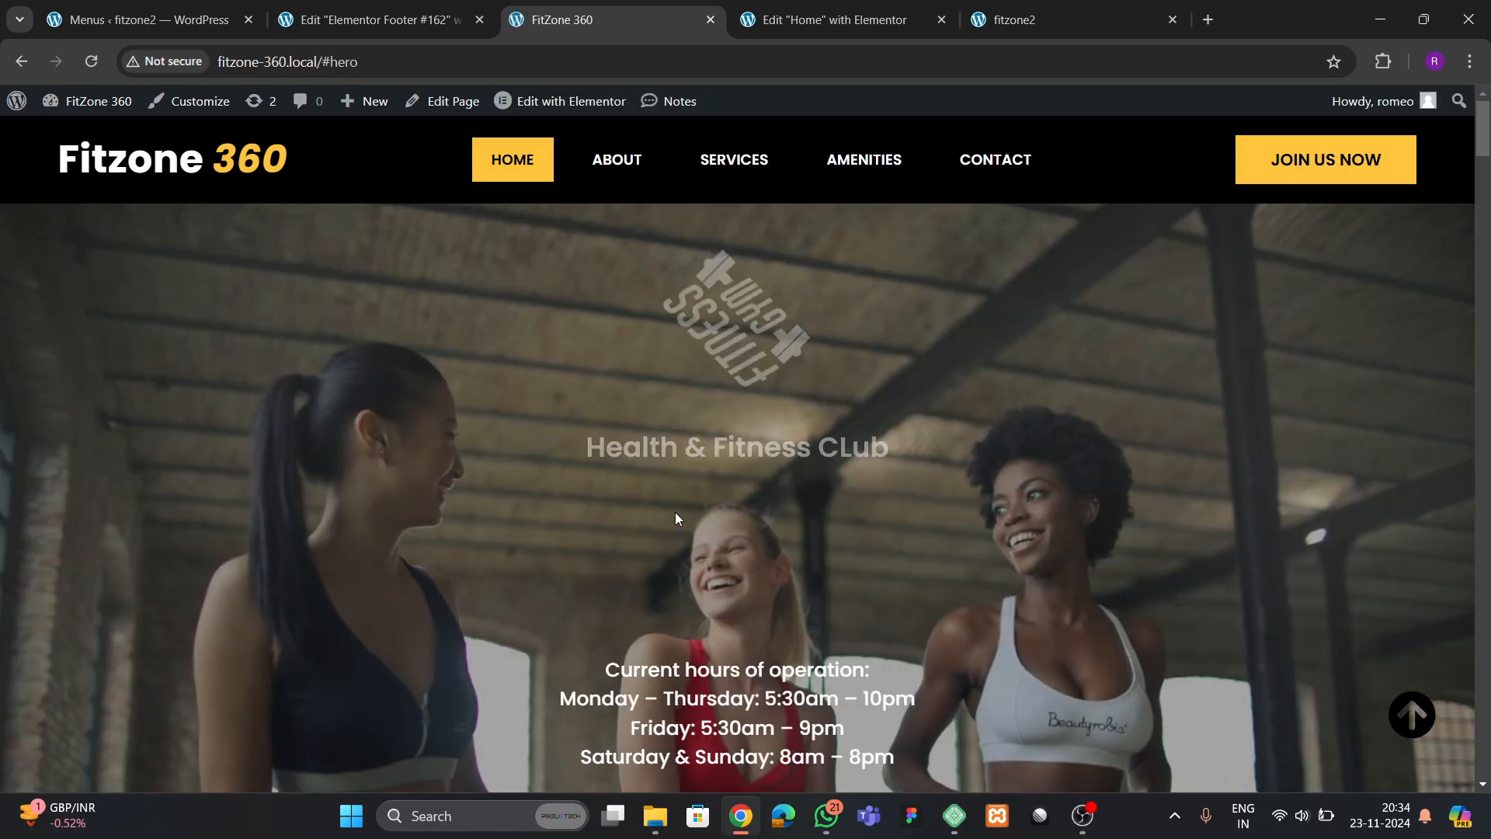
# In the Home page editor, give the hero logo image a Zoom In entrance animation with a 200 ms delay
pyautogui.click(800, 21)
pyautogui.scroll(10, 960, 442)
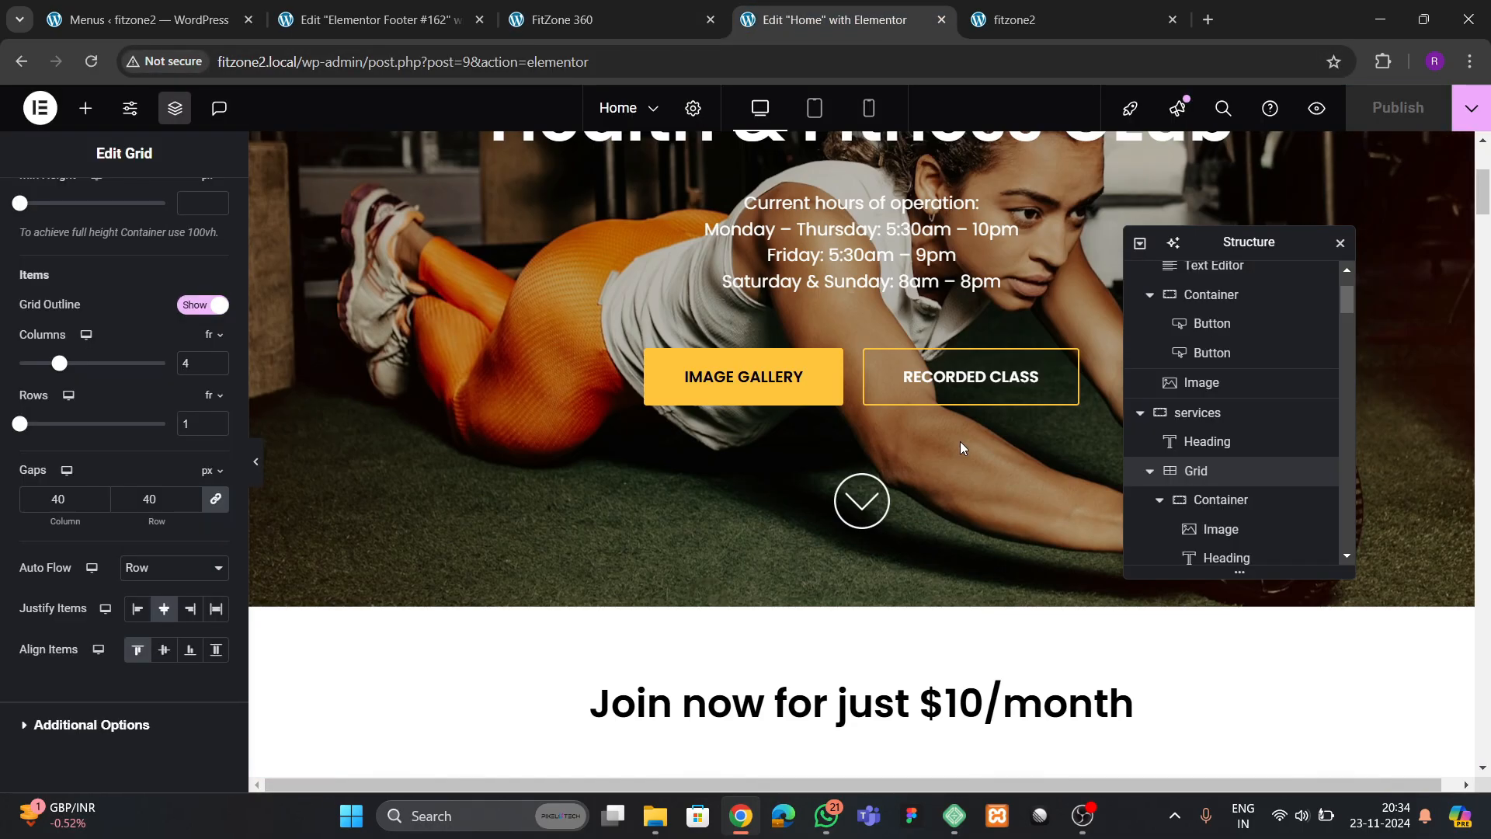
pyautogui.click(871, 342)
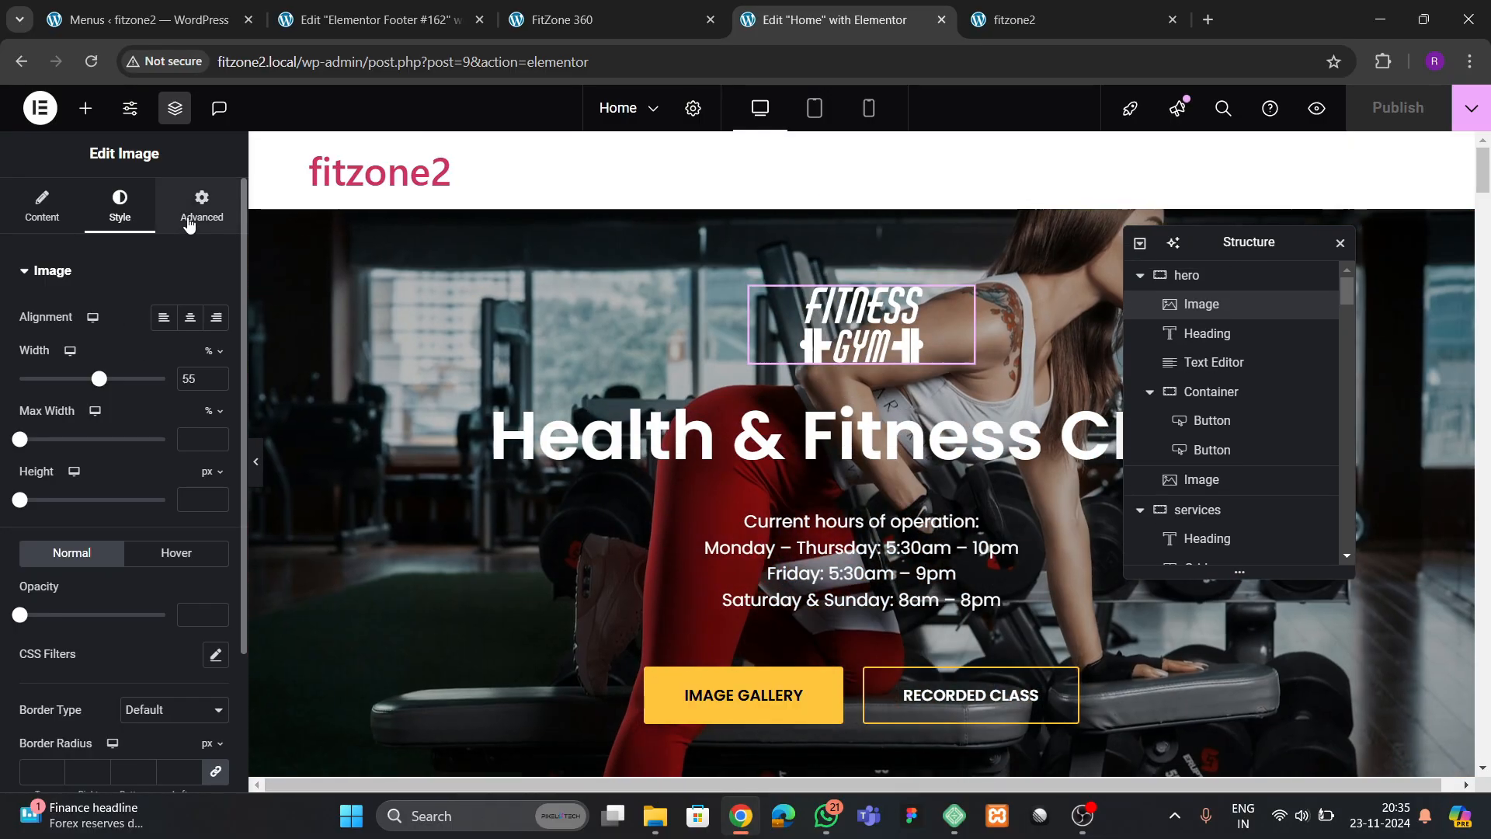
pyautogui.click(201, 208)
pyautogui.scroll(-8, 11, 443)
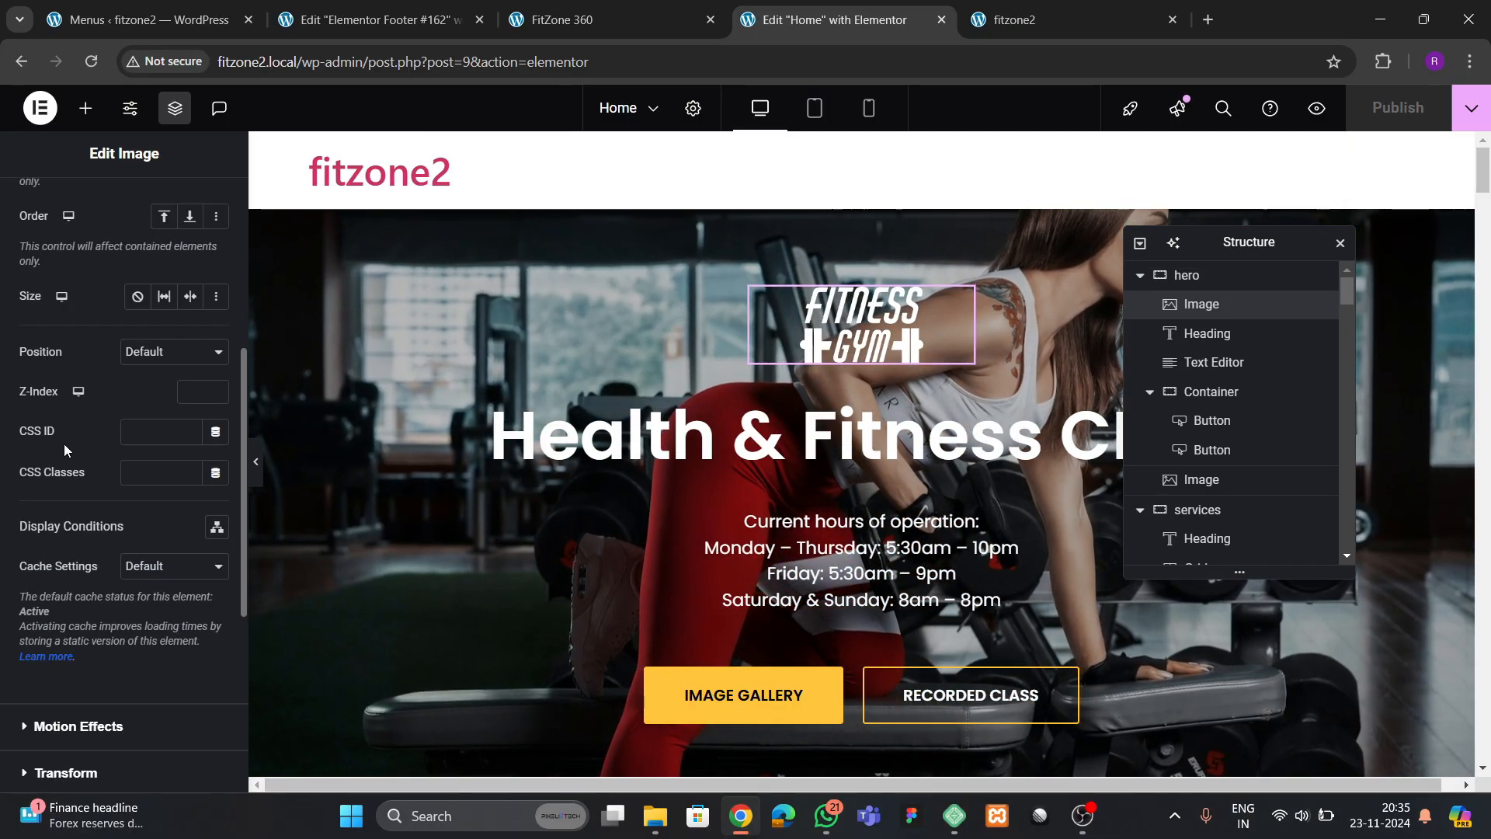
pyautogui.scroll(1, 63, 451)
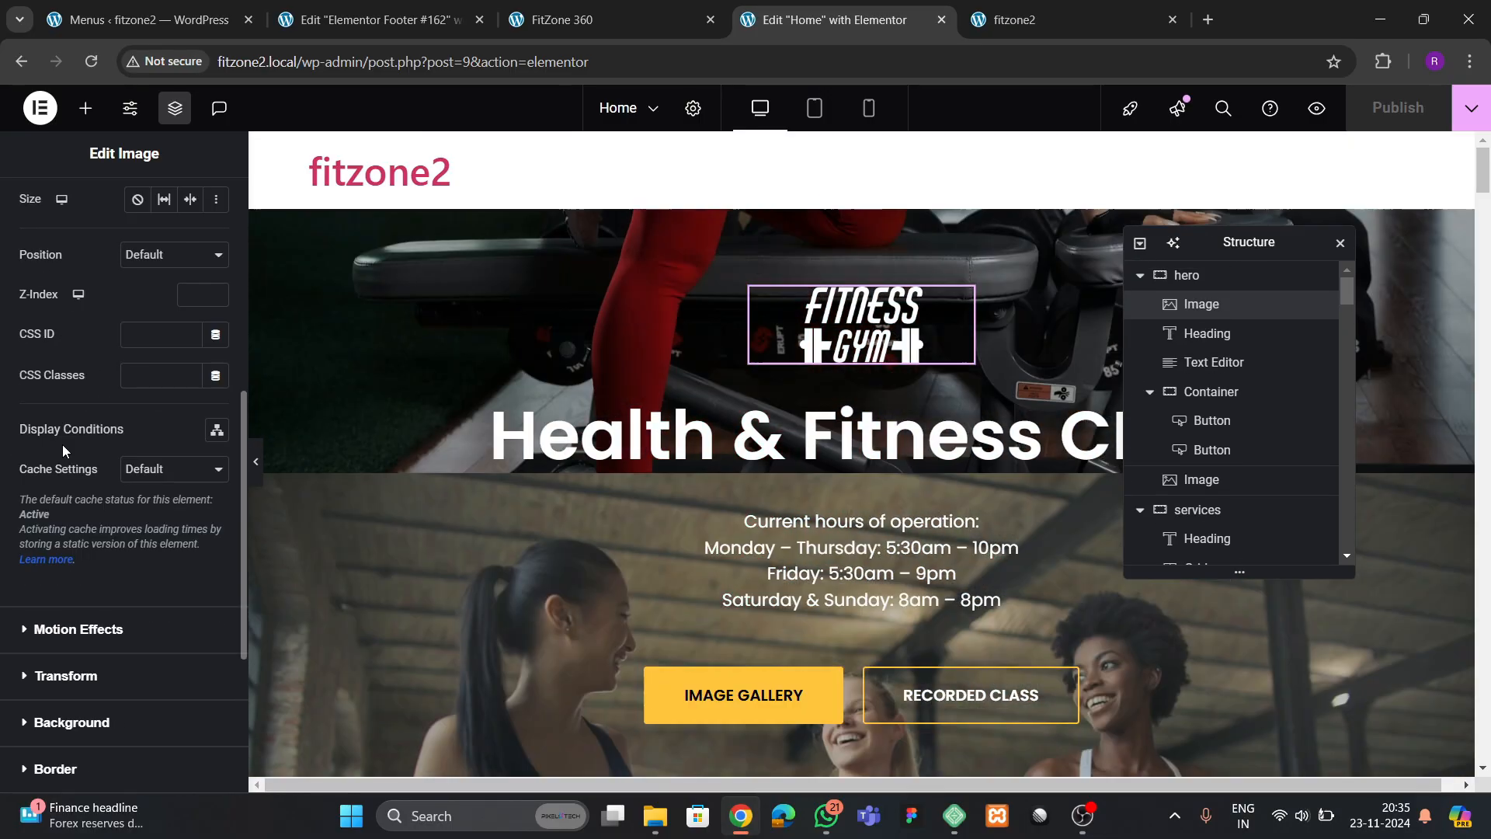
pyautogui.scroll(-3, 63, 449)
pyautogui.click(69, 435)
pyautogui.scroll(-3, 70, 444)
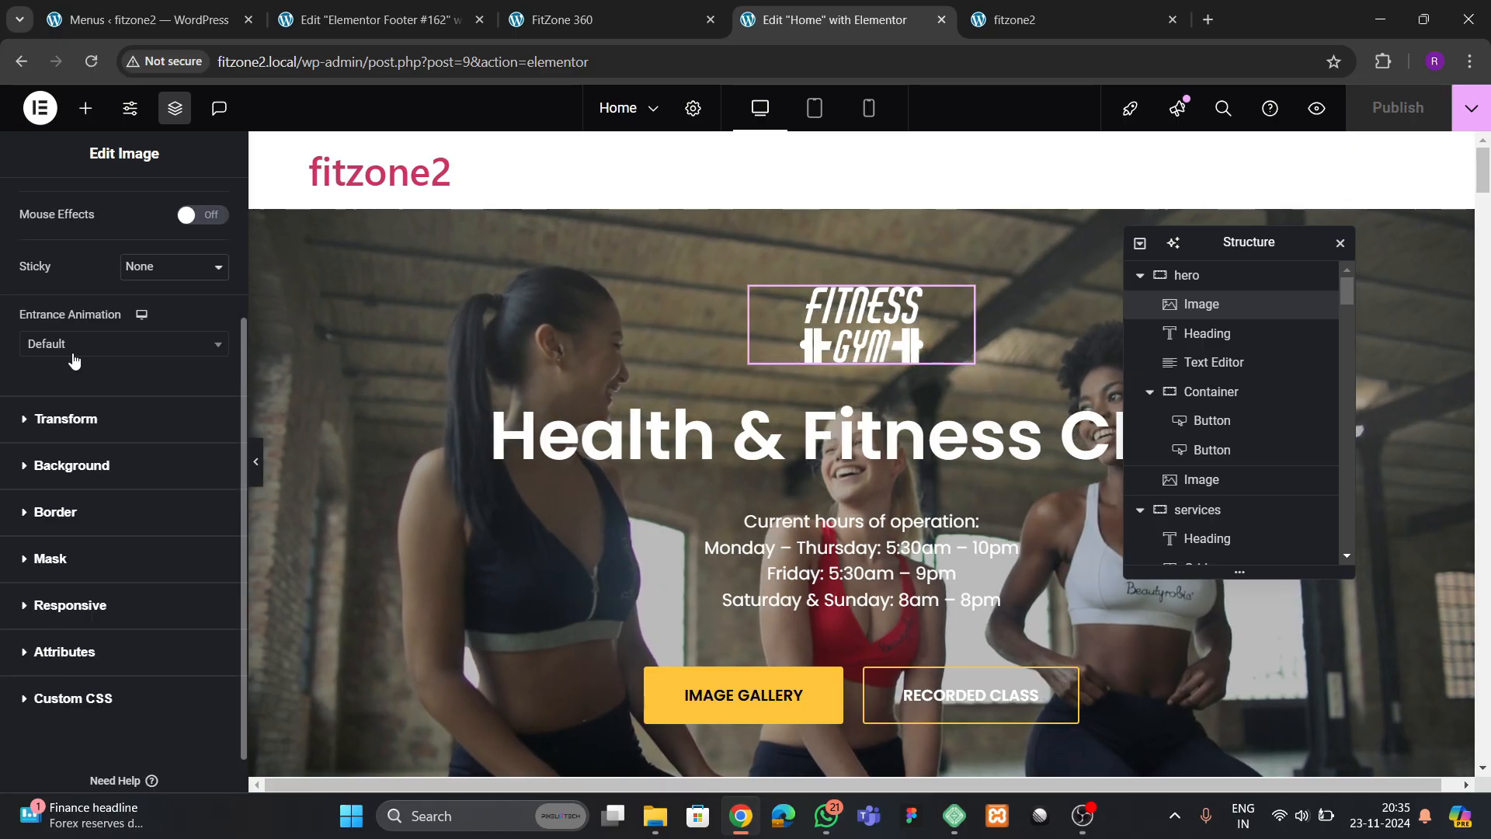
pyautogui.click(110, 346)
pyautogui.write('zoom')
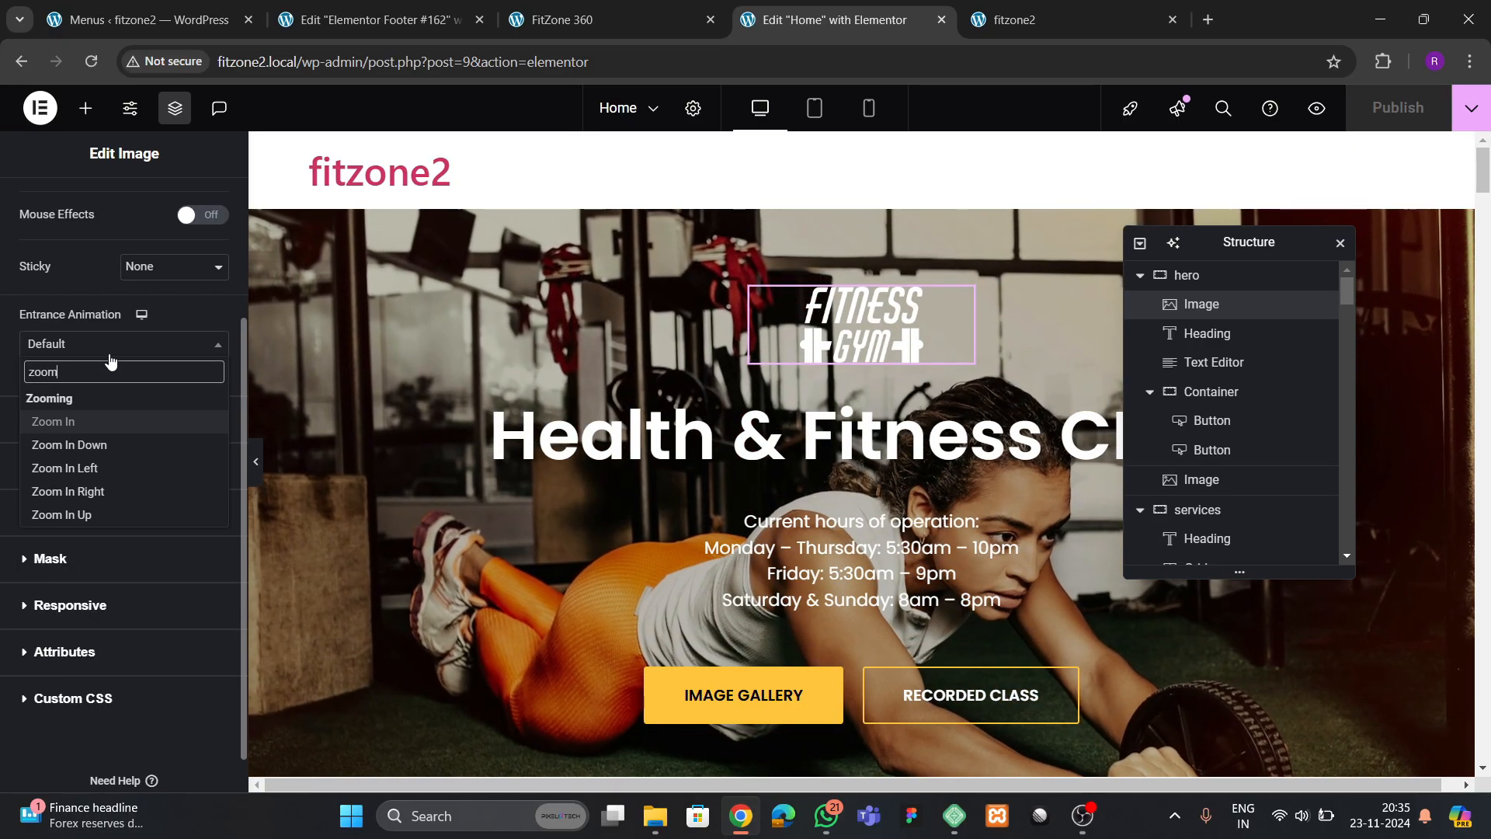
pyautogui.press('Return')
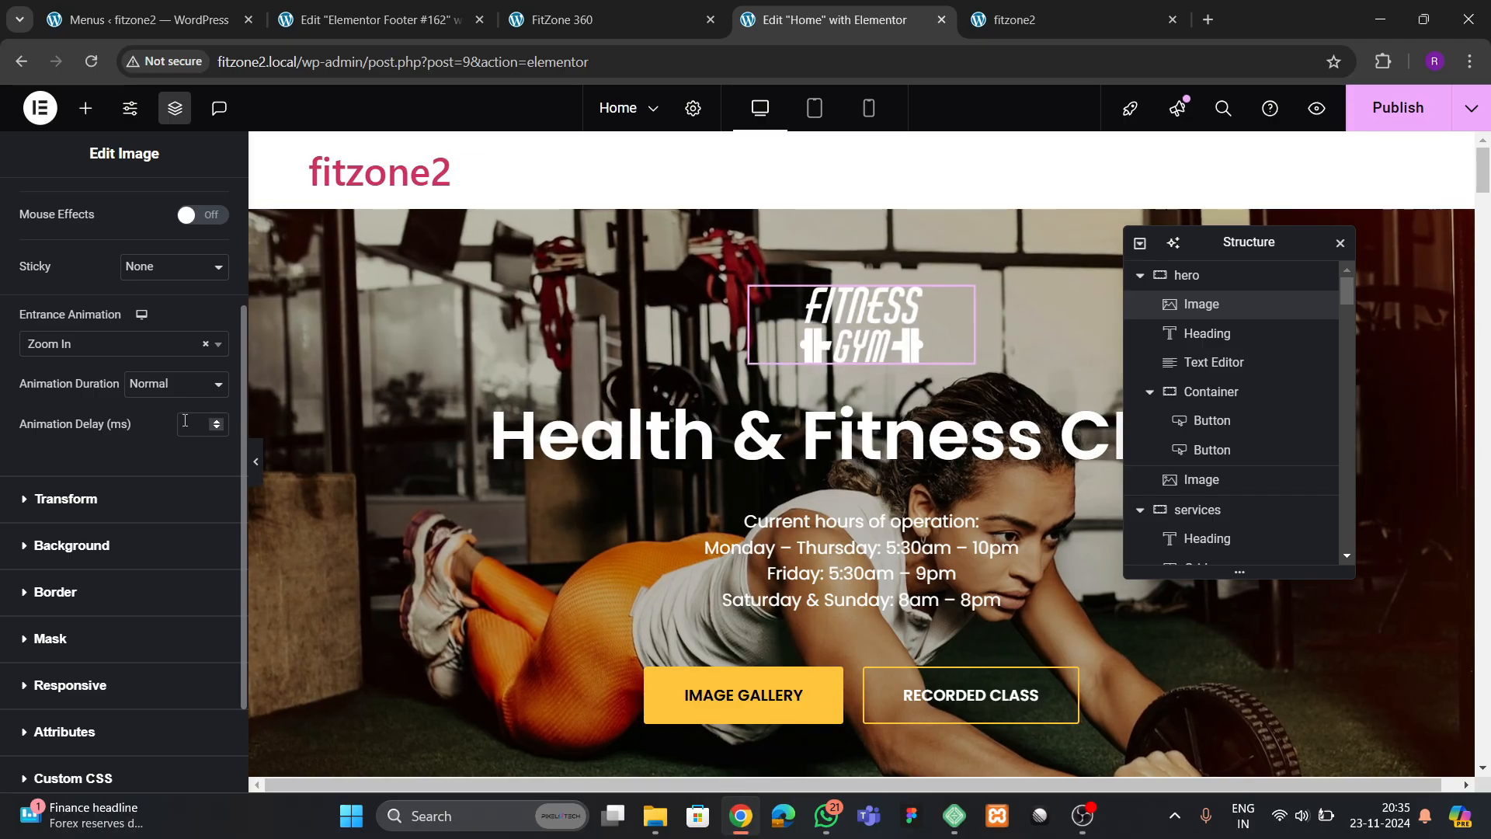
pyautogui.click(191, 424)
pyautogui.write('200')
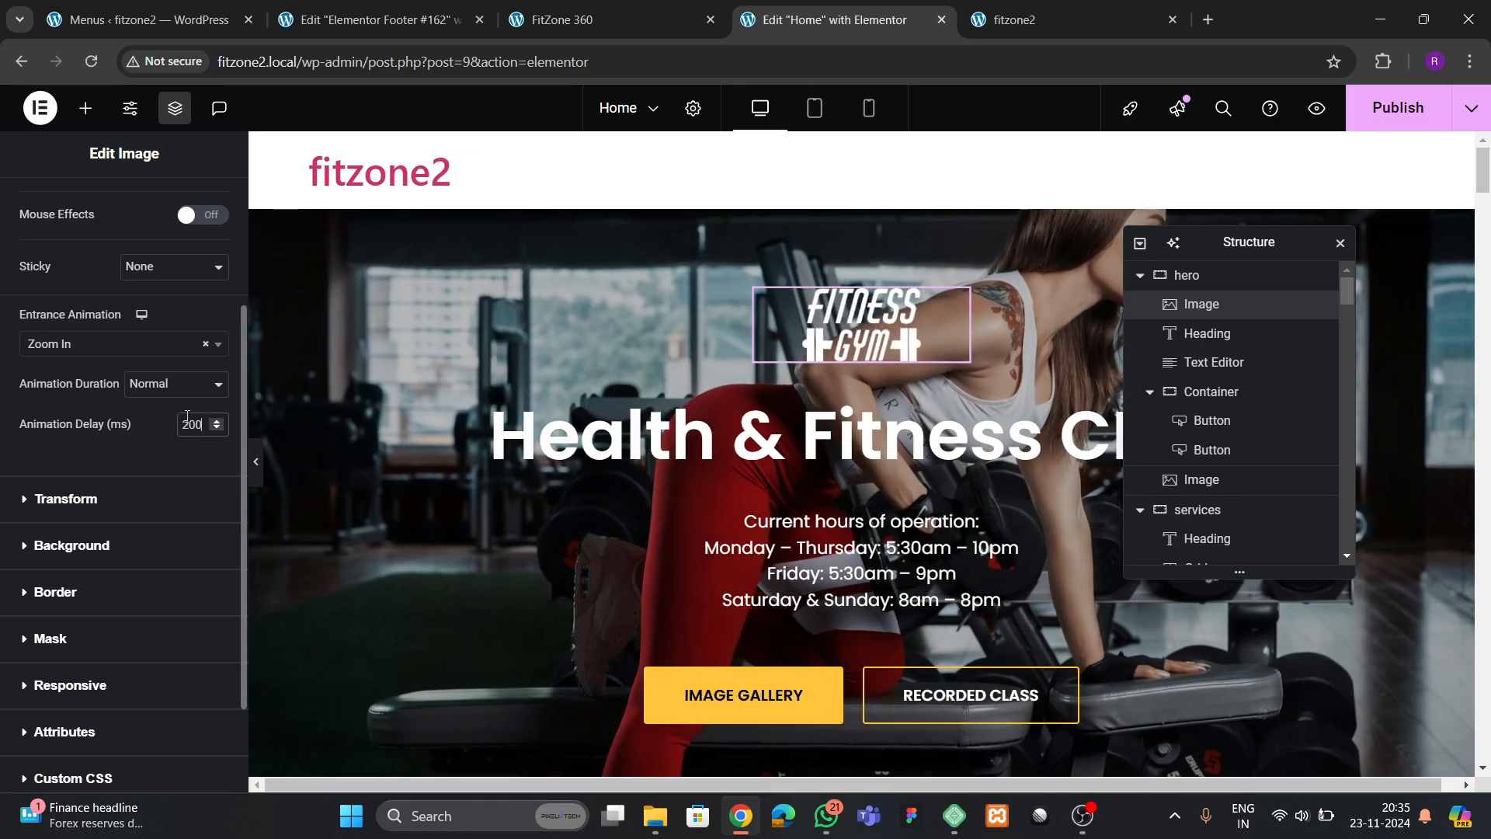
# Apply the Zoom In entrance animation to the hero's "Health & Fitness CLub" heading
pyautogui.click(784, 435)
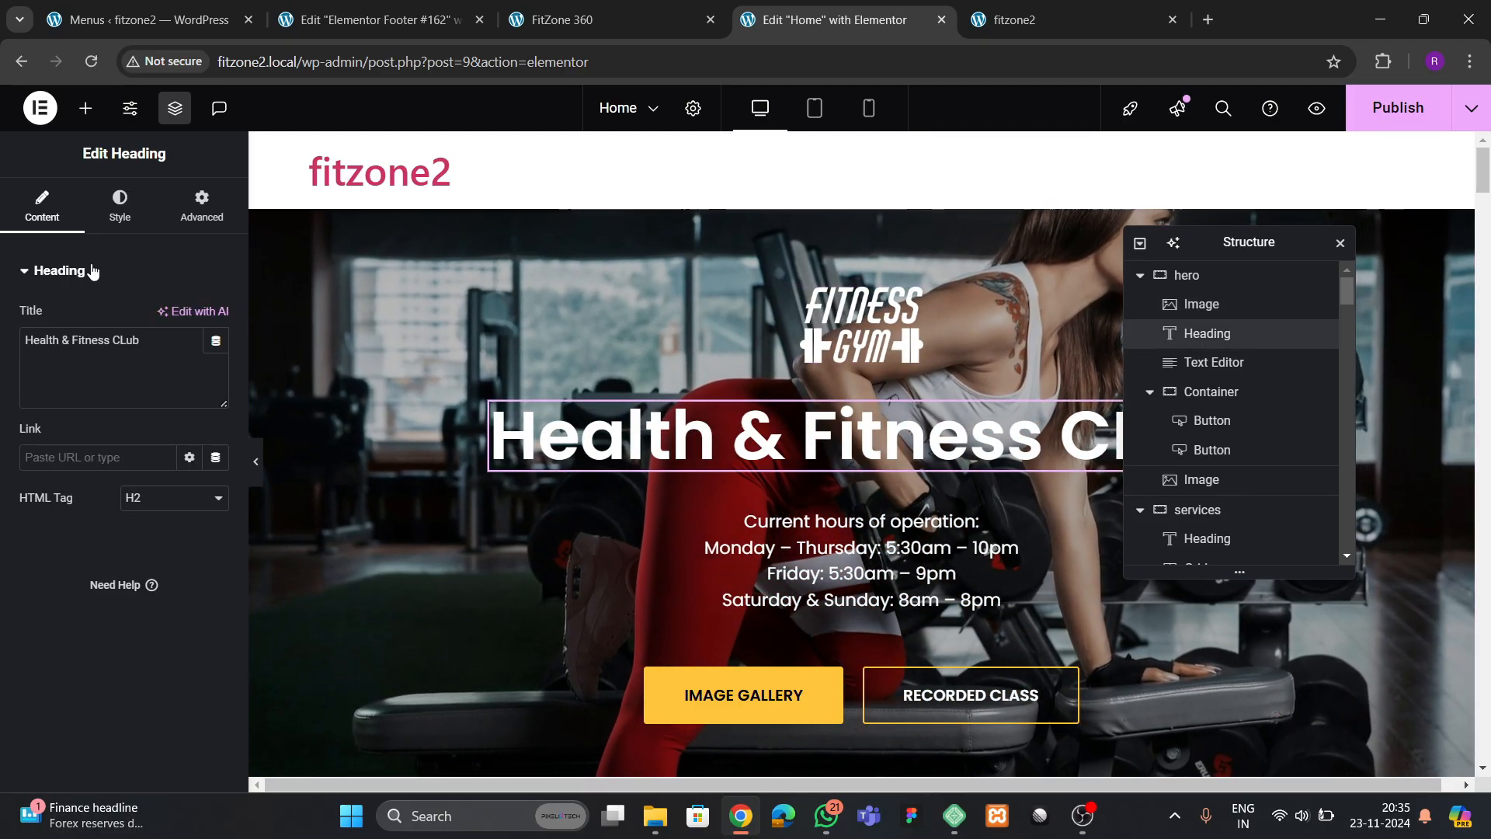
pyautogui.click(200, 204)
pyautogui.scroll(-5, 164, 445)
pyautogui.scroll(-2, 164, 445)
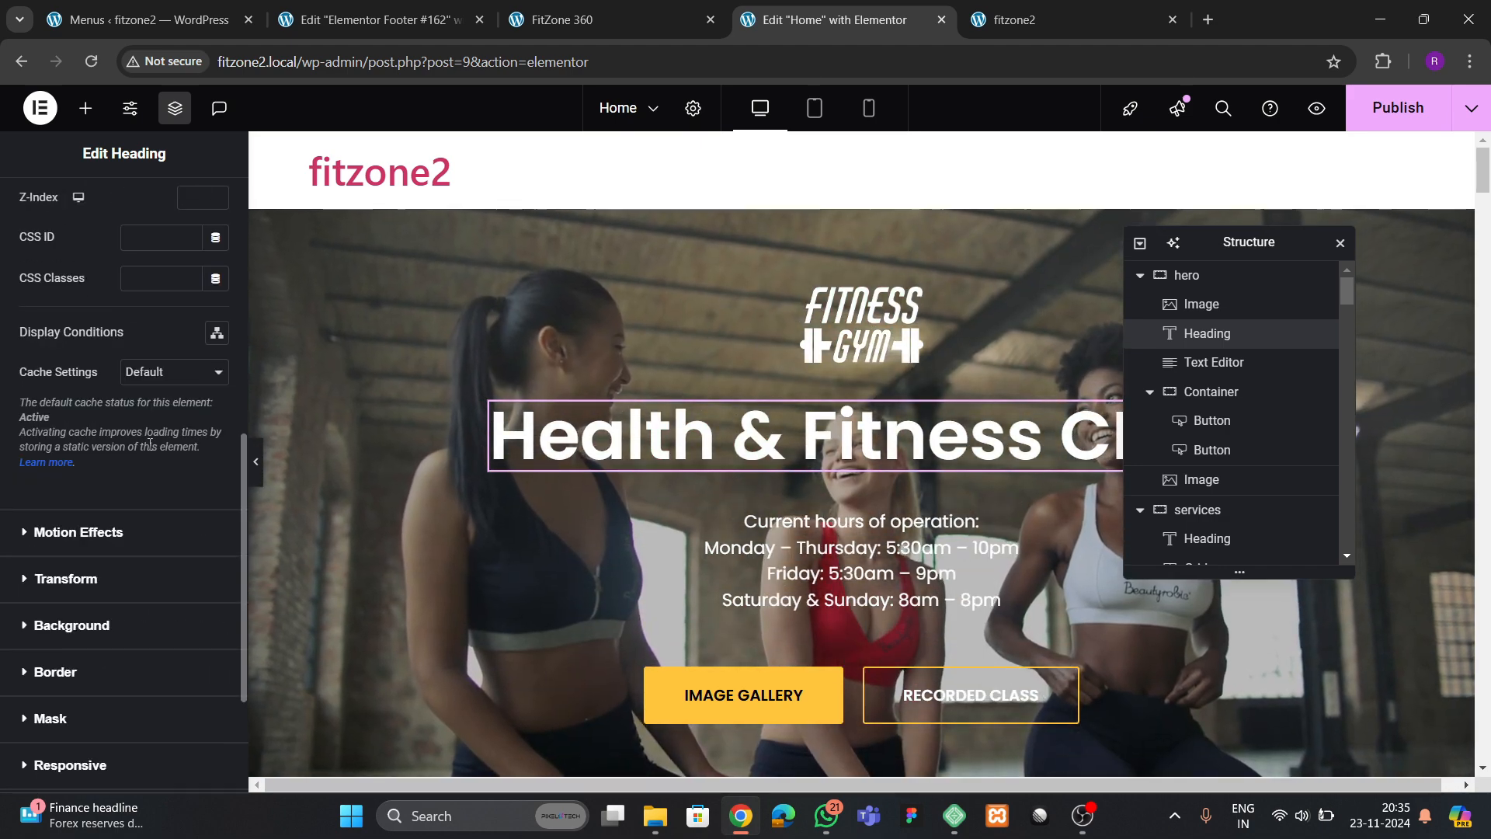
pyautogui.click(104, 535)
pyautogui.click(75, 444)
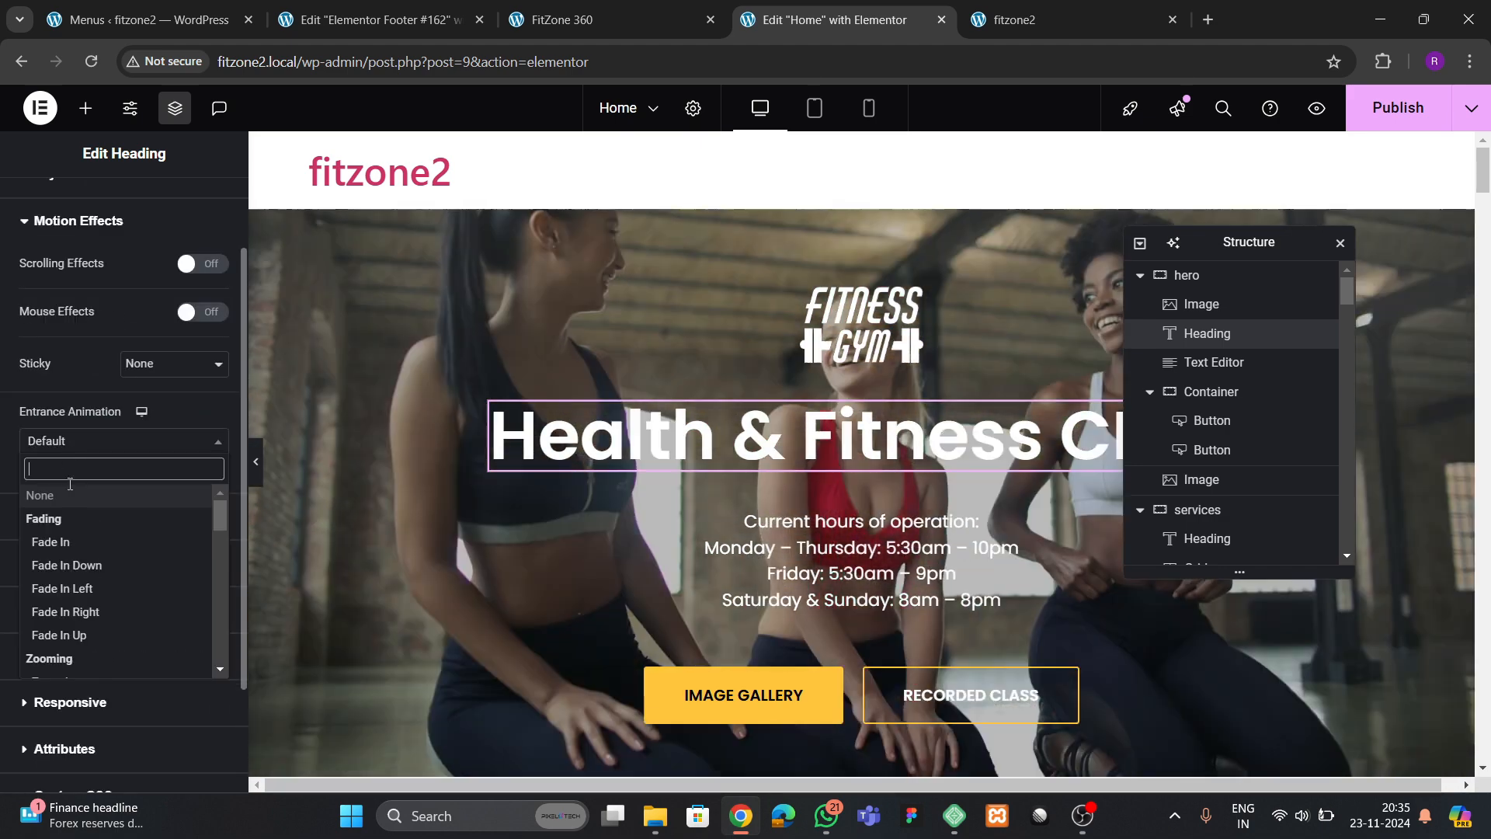
pyautogui.write('zoom')
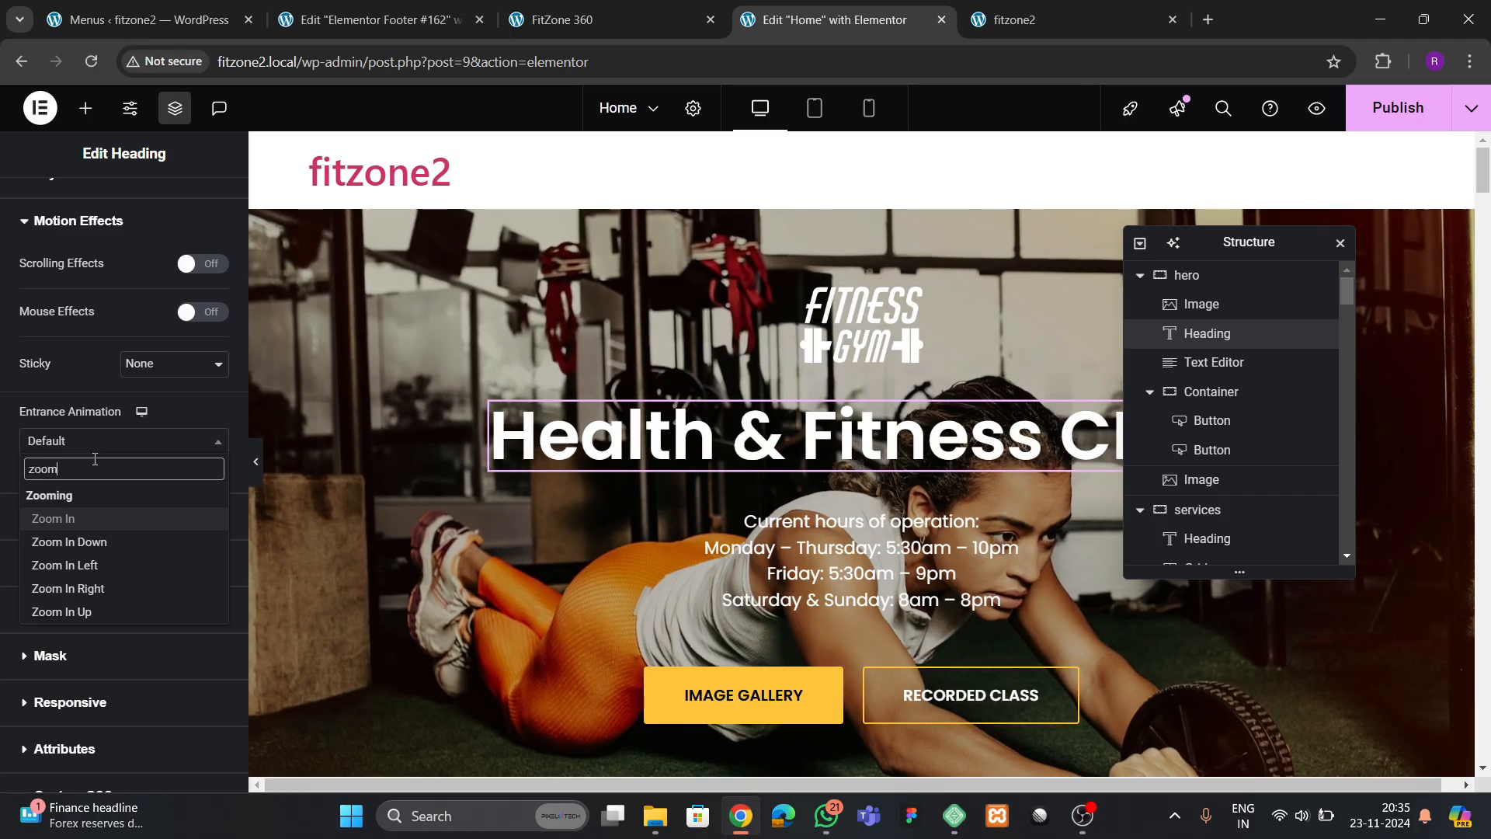
pyautogui.press('Return')
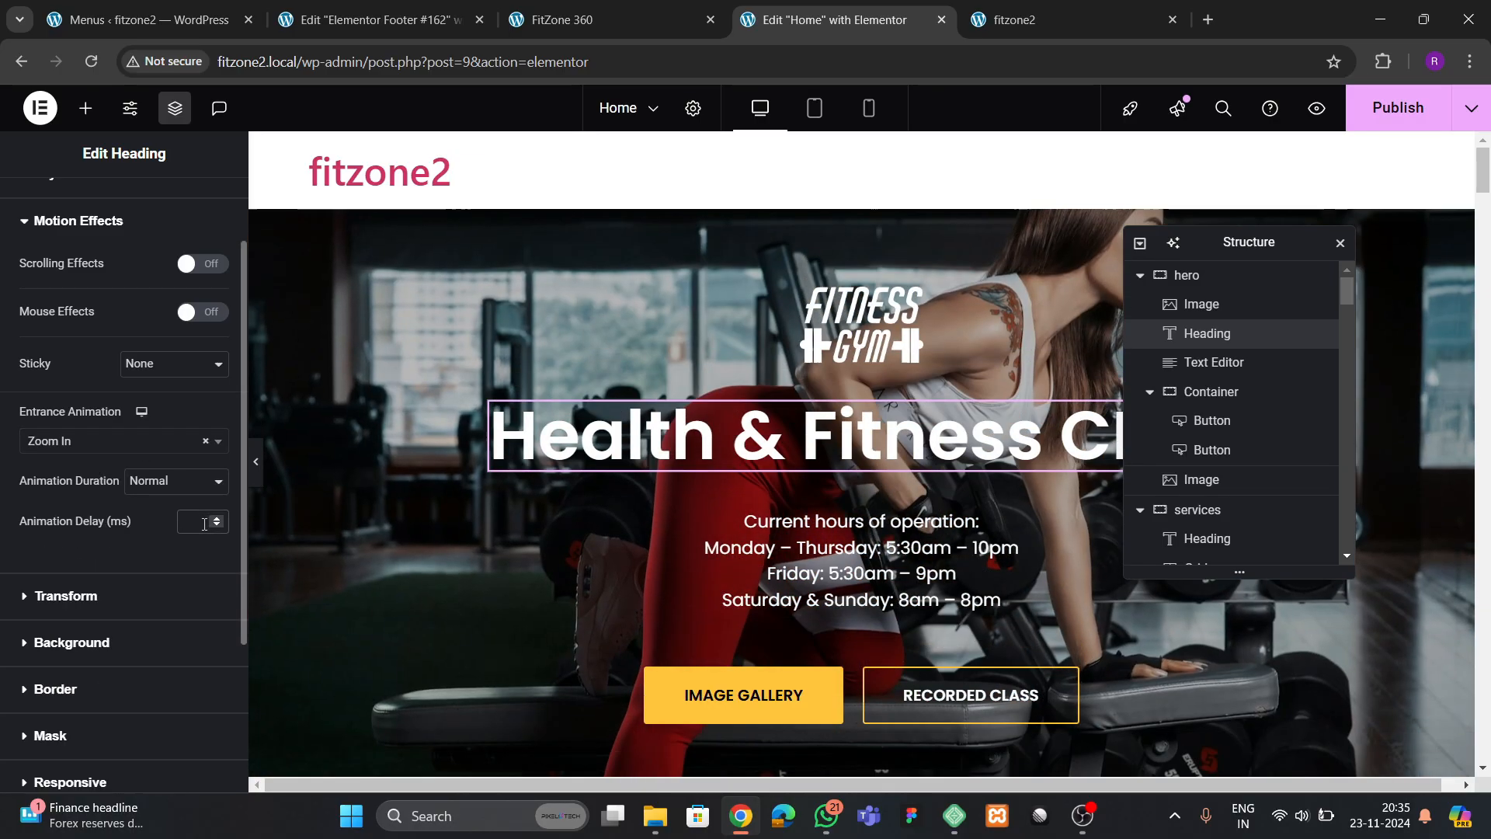
# Give the hero's hours-of-operation text a Slide In Up entrance animation with a 600 ms delay
pyautogui.scroll(-1, 633, 519)
pyautogui.click(725, 501)
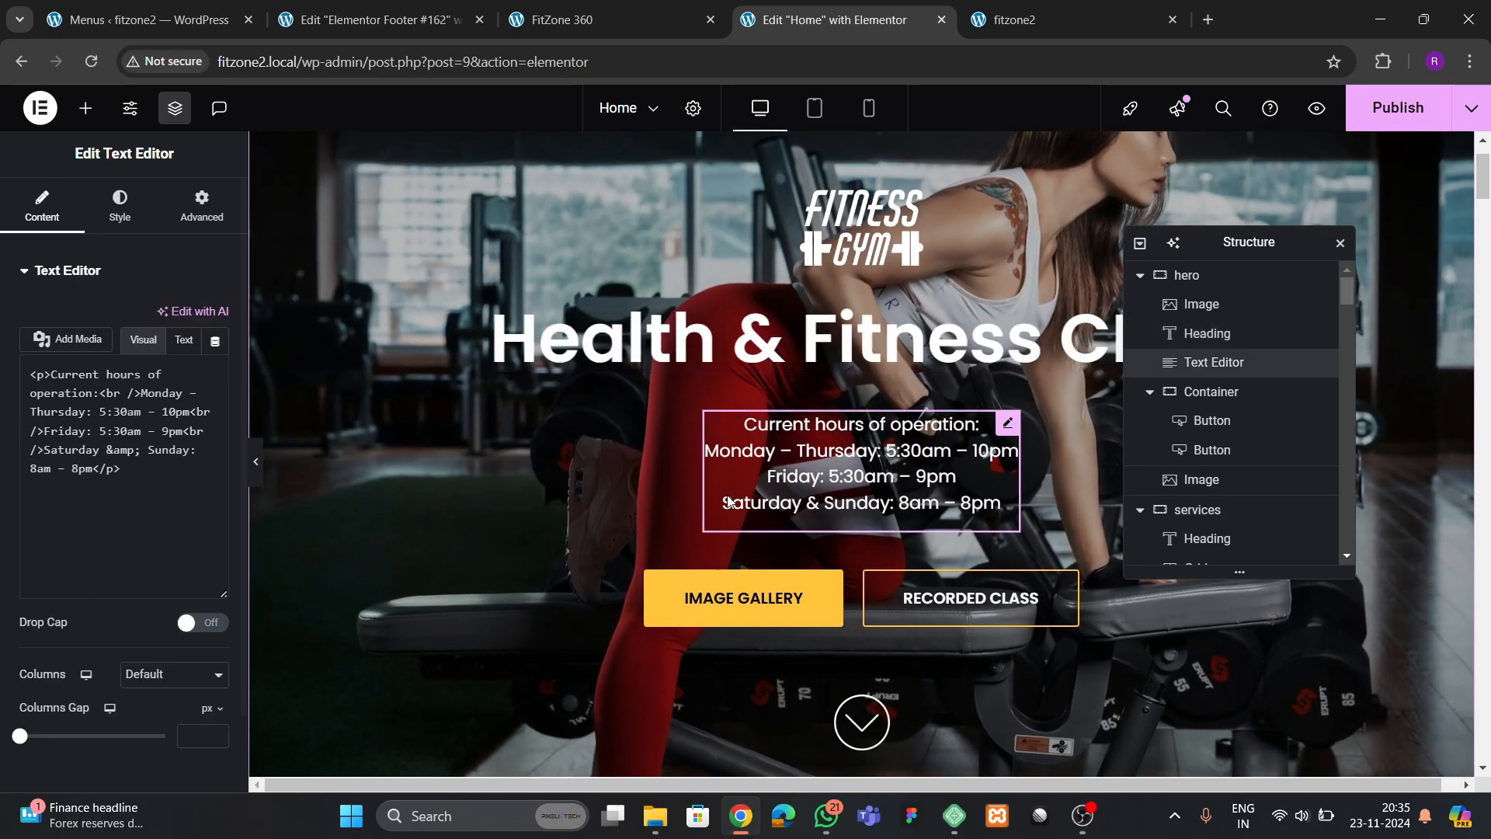
pyautogui.click(211, 216)
pyautogui.scroll(-10, 40, 505)
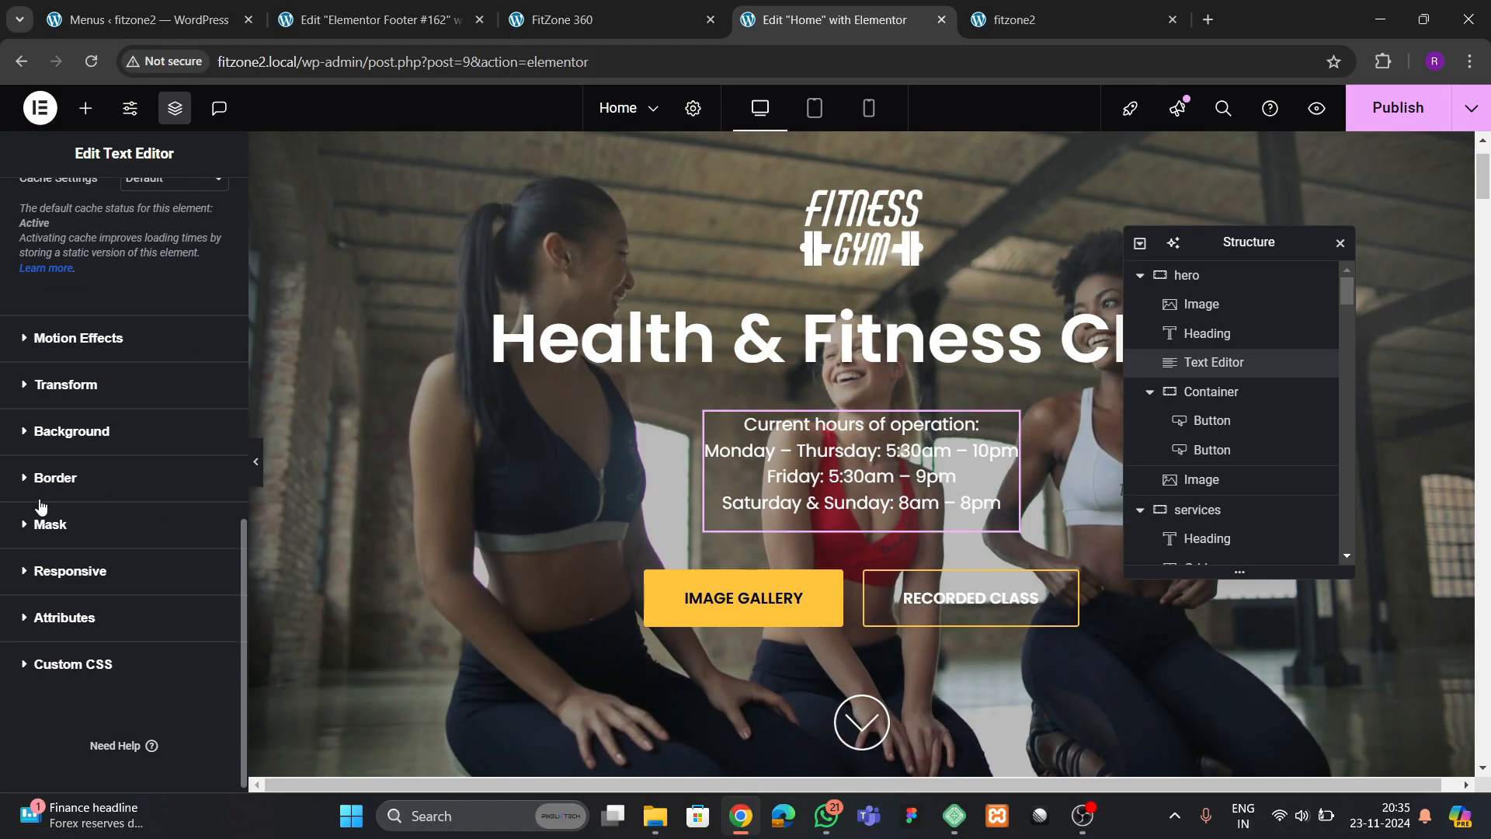
pyautogui.click(78, 338)
pyautogui.scroll(-3, 88, 359)
pyautogui.click(78, 343)
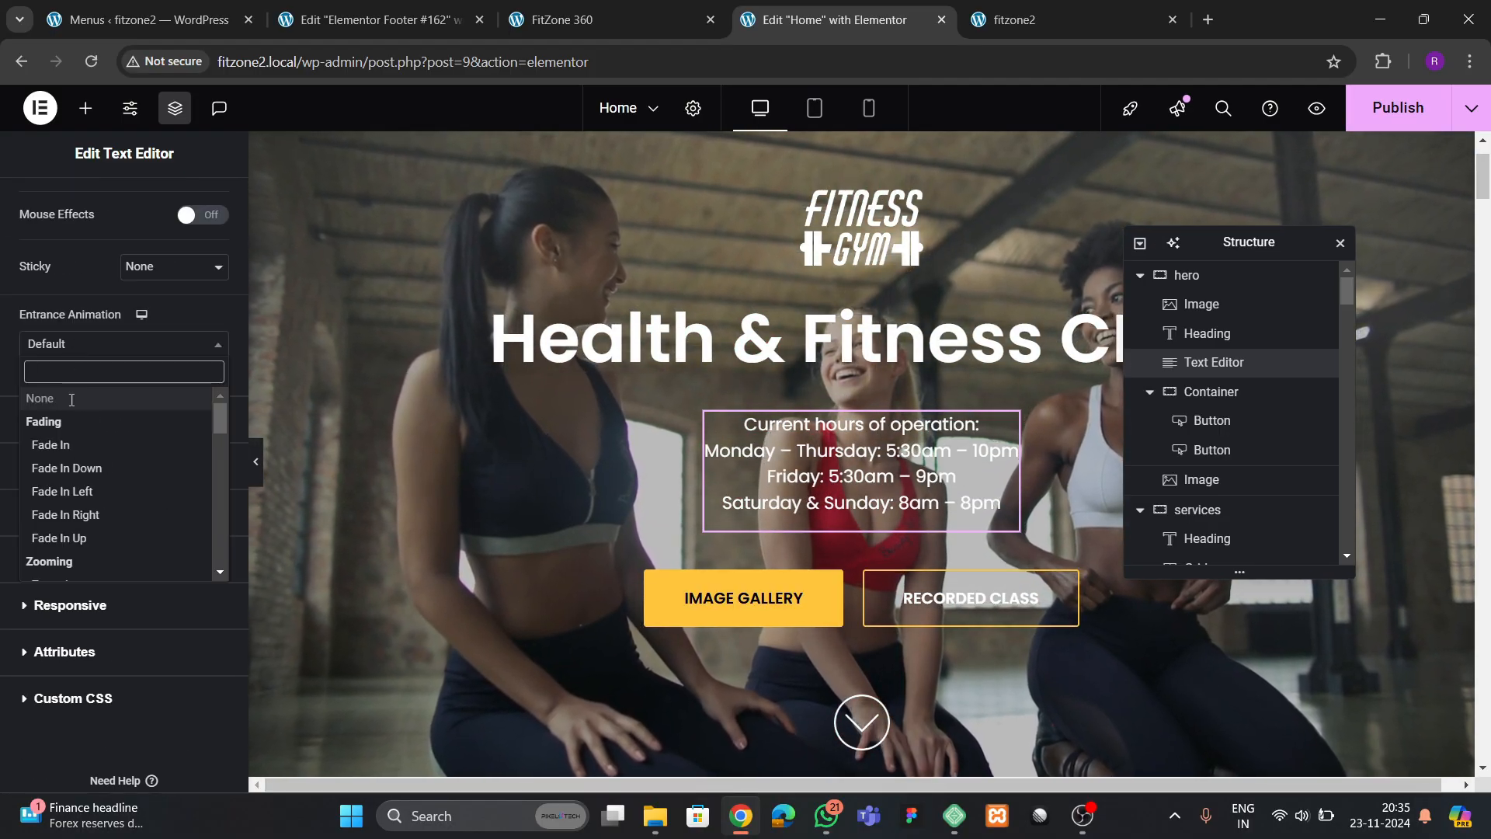
pyautogui.scroll(-3, 71, 435)
pyautogui.scroll(3, 71, 435)
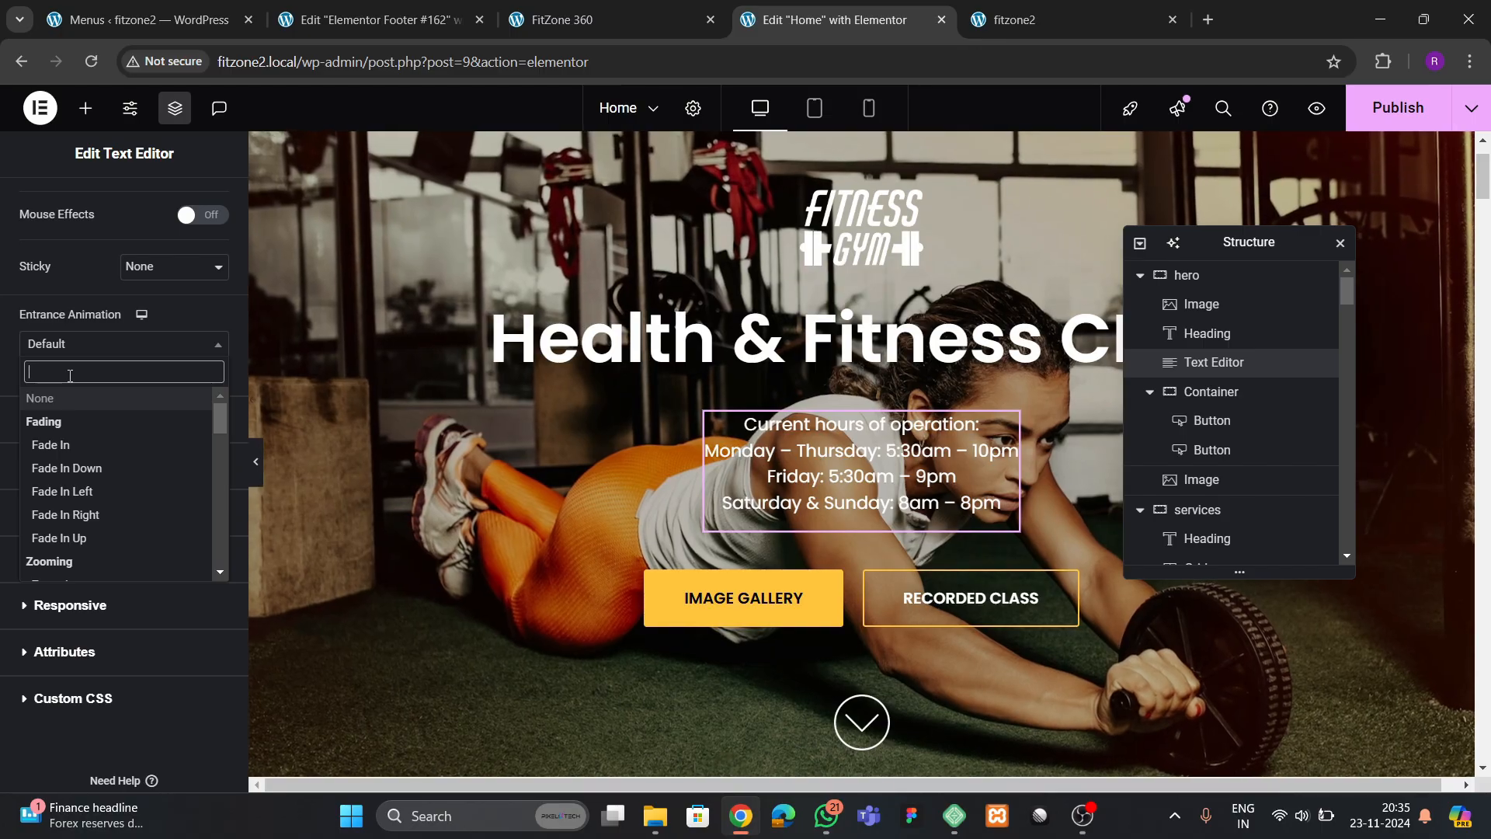
pyautogui.write('slide')
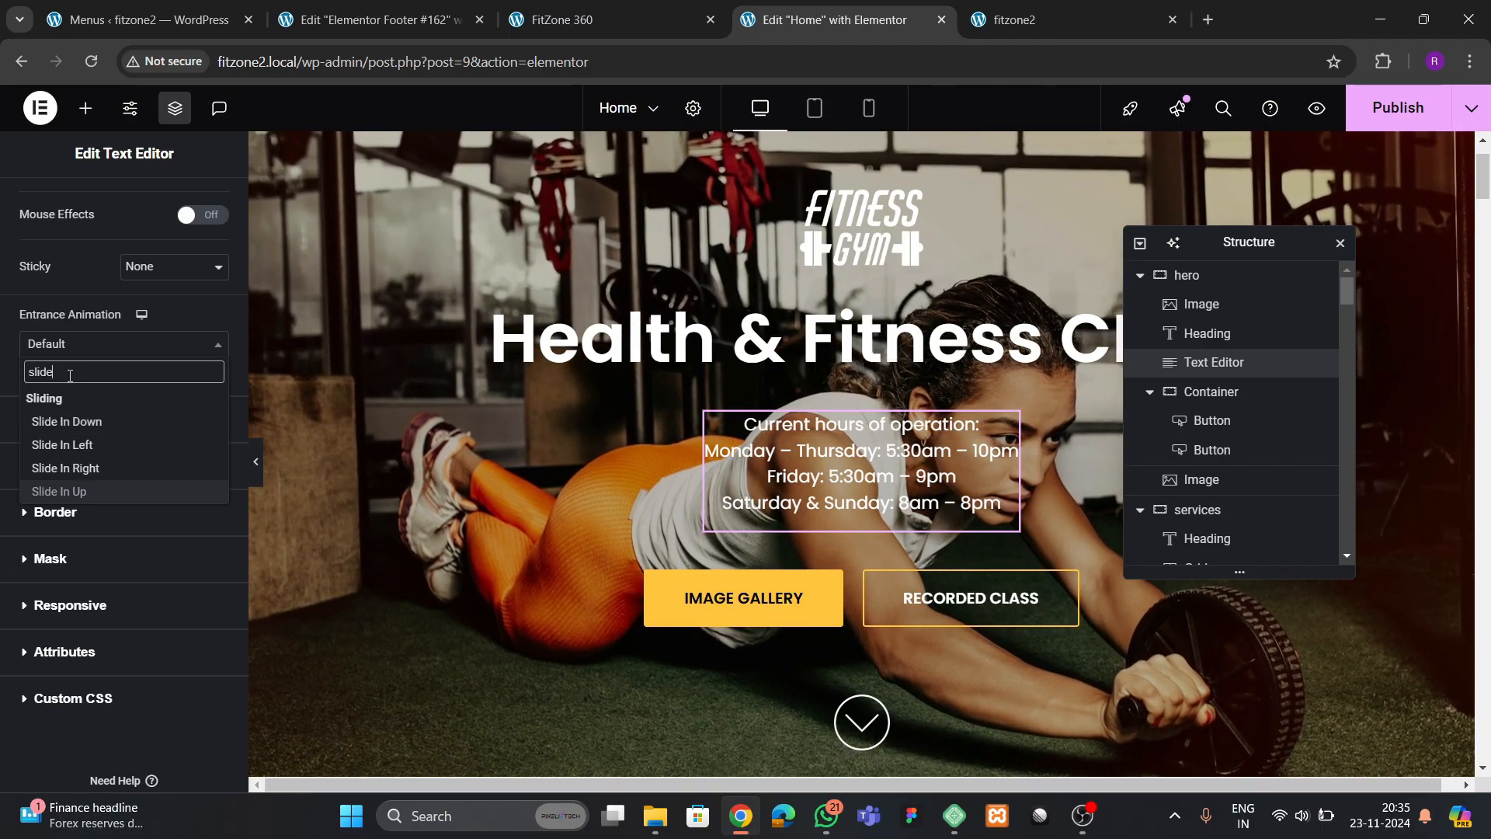
pyautogui.click(62, 491)
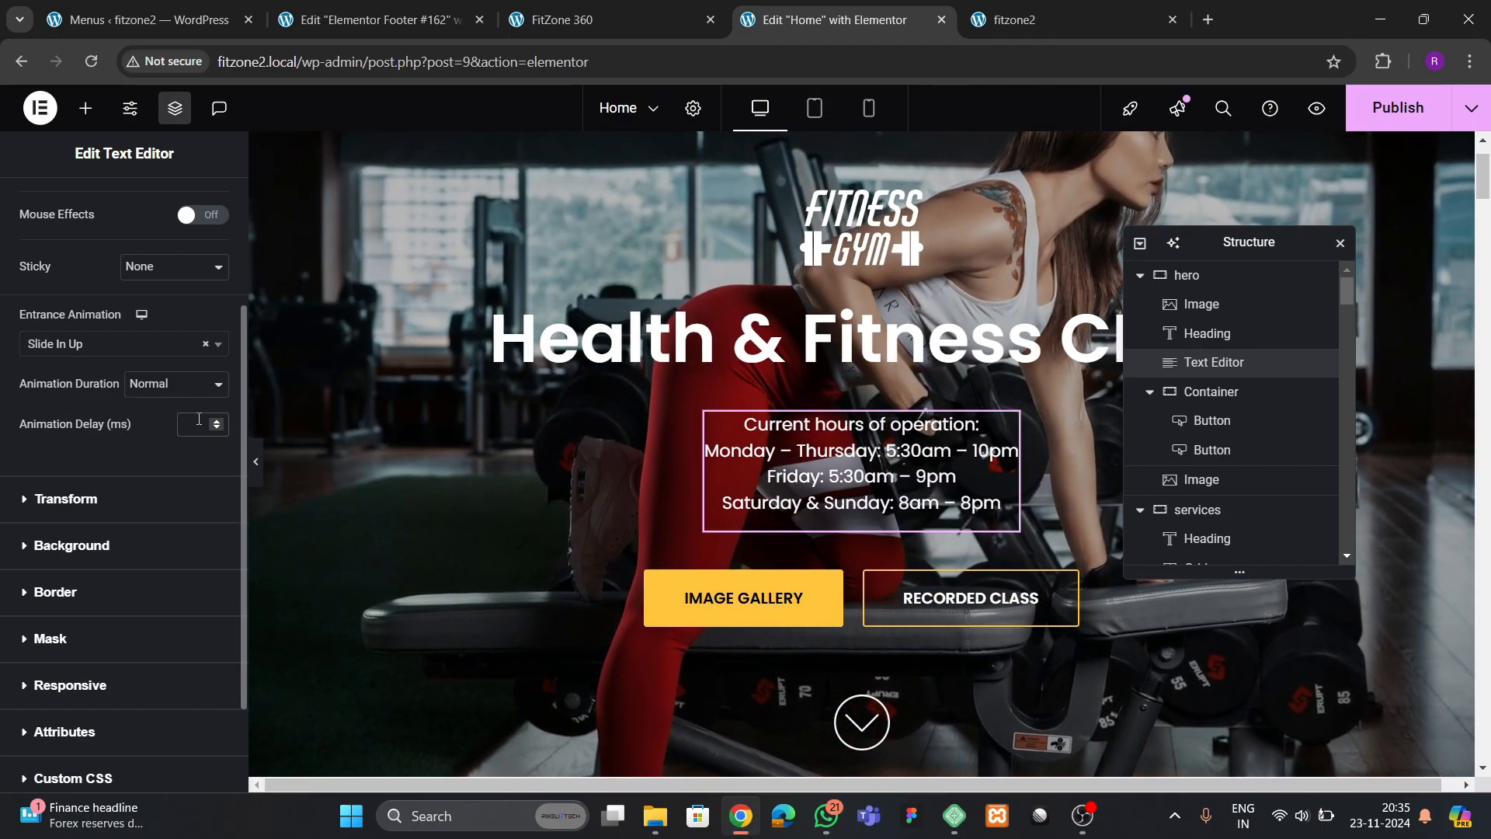
pyautogui.click(199, 420)
pyautogui.write('600')
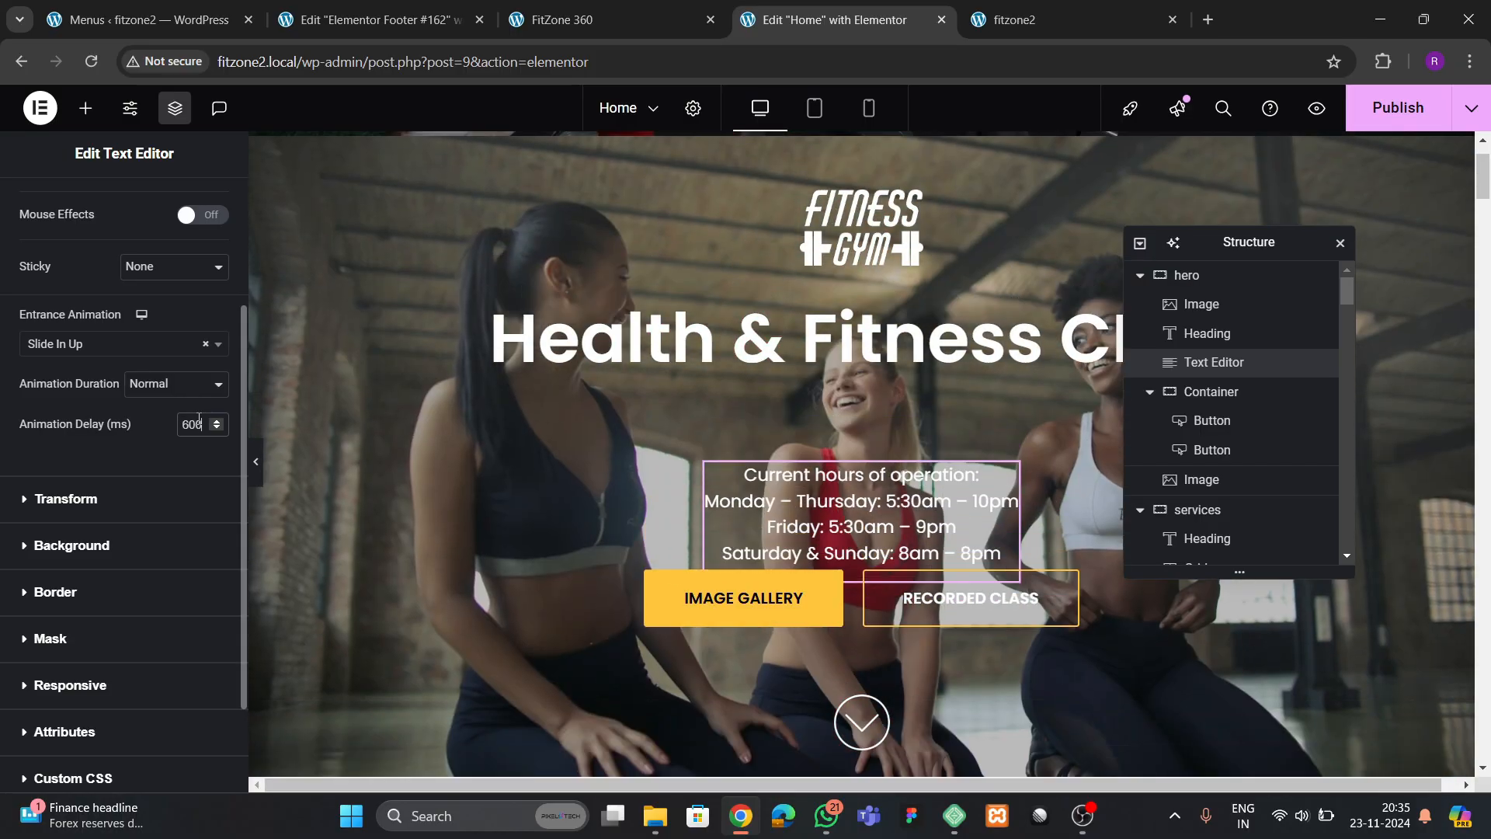
# Give the hero container holding the Image Gallery and Recorded Class buttons a Zoom In entrance animation with a 700 ms delay
pyautogui.scroll(-1, 712, 496)
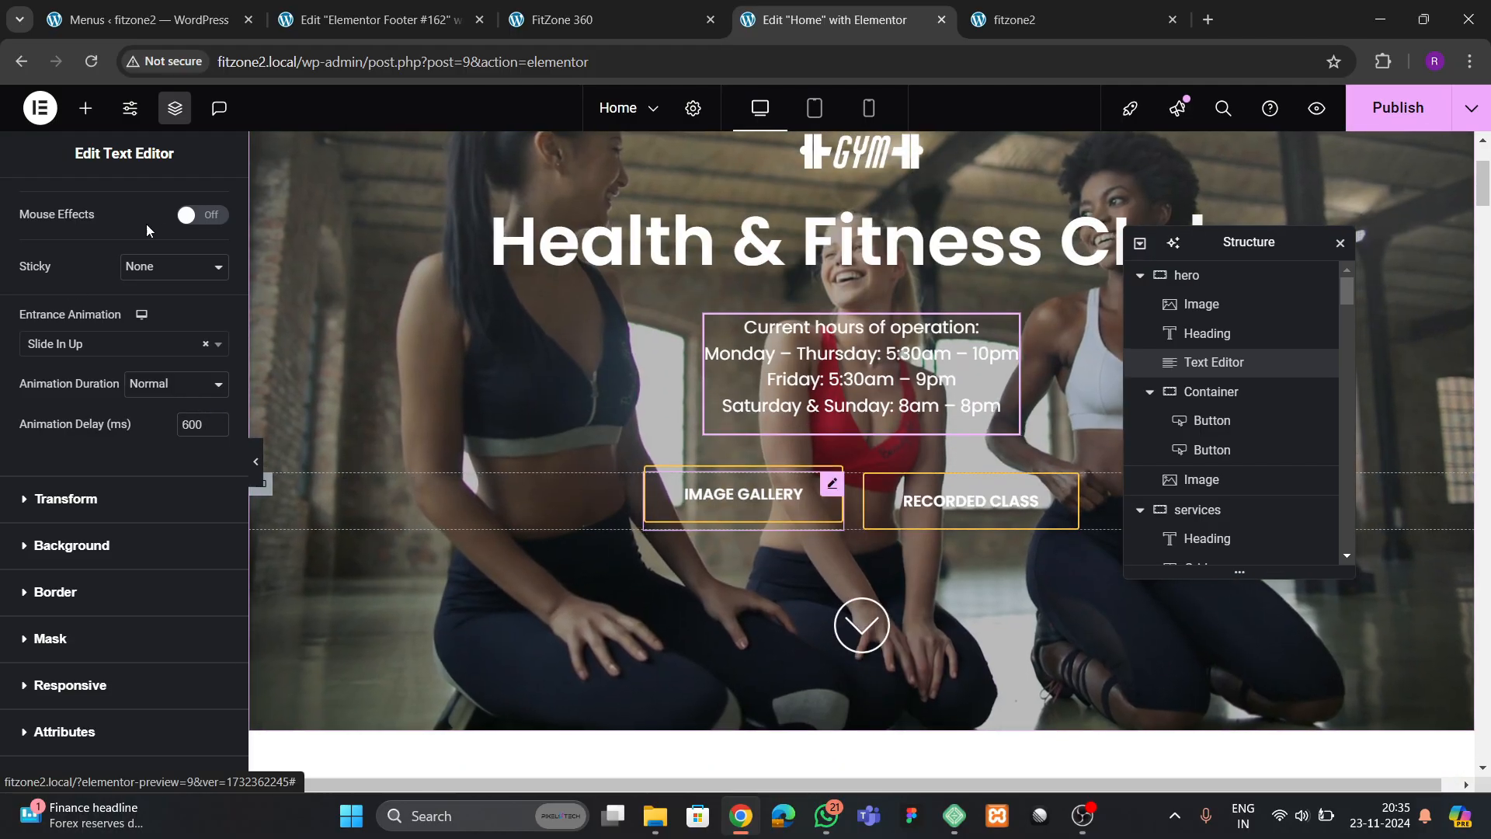
pyautogui.click(211, 225)
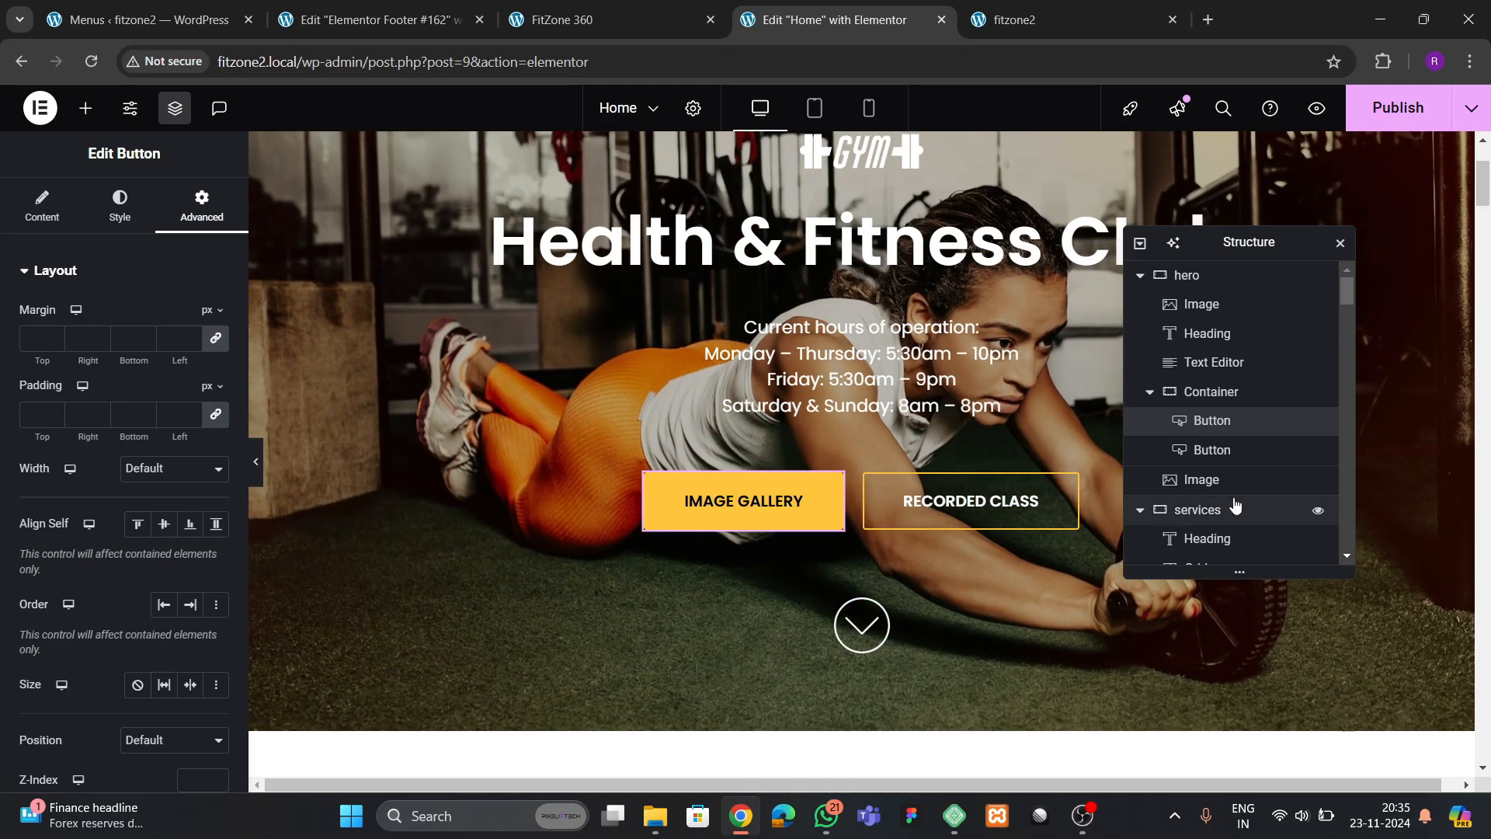
pyautogui.click(1181, 391)
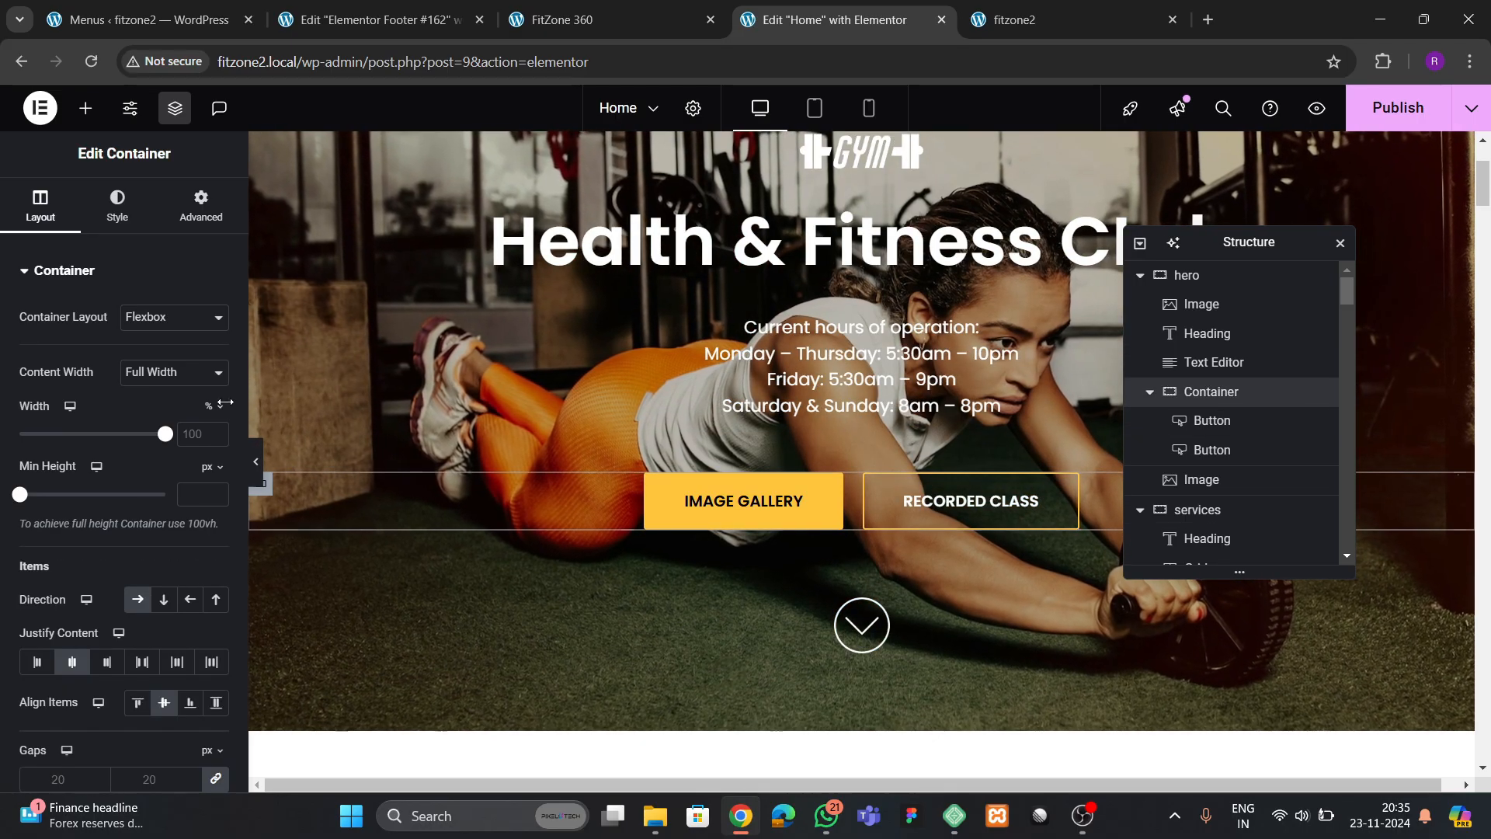
pyautogui.click(192, 221)
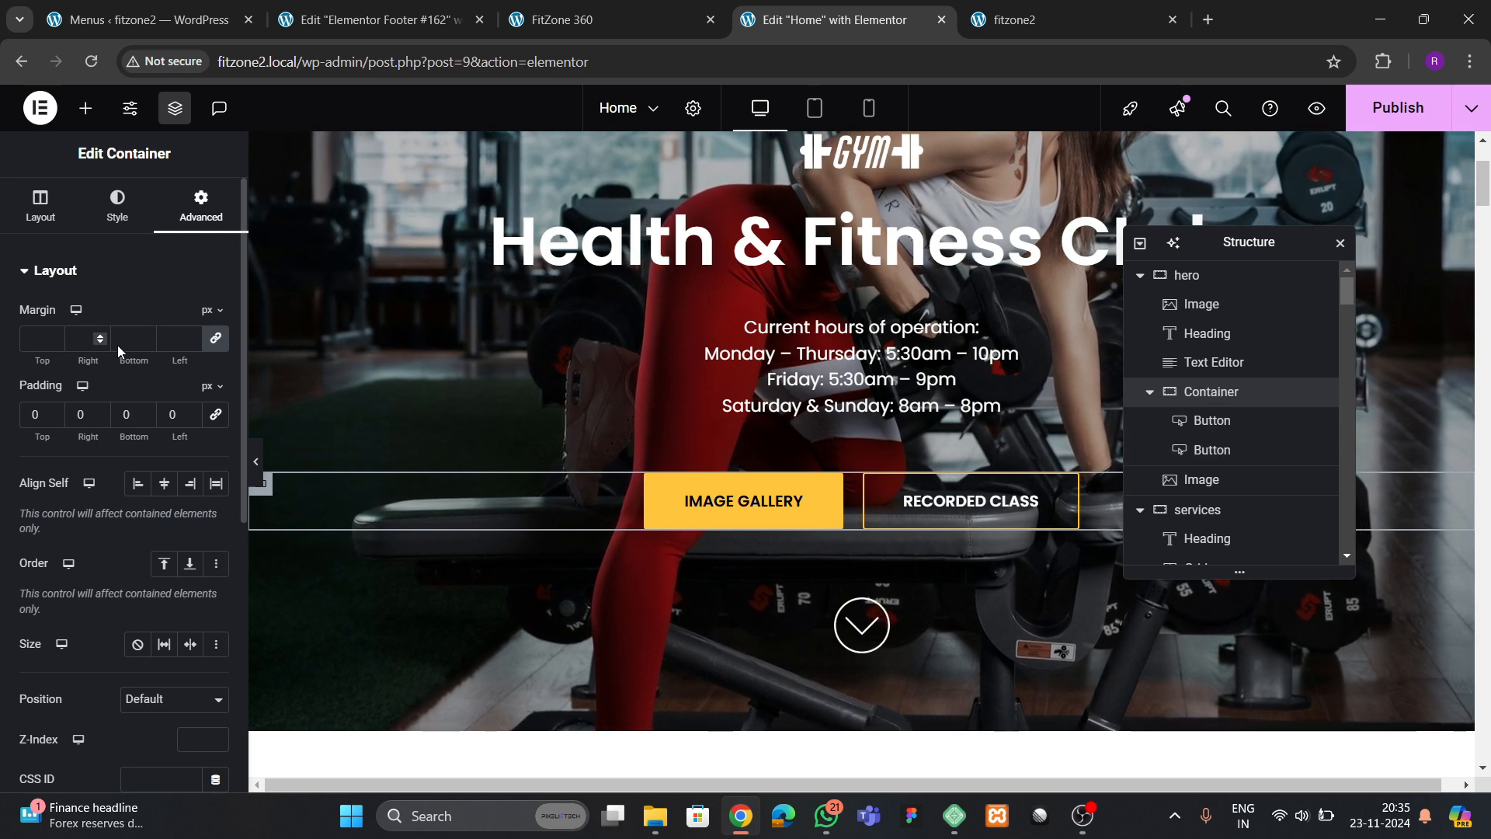
pyautogui.scroll(-5, 152, 271)
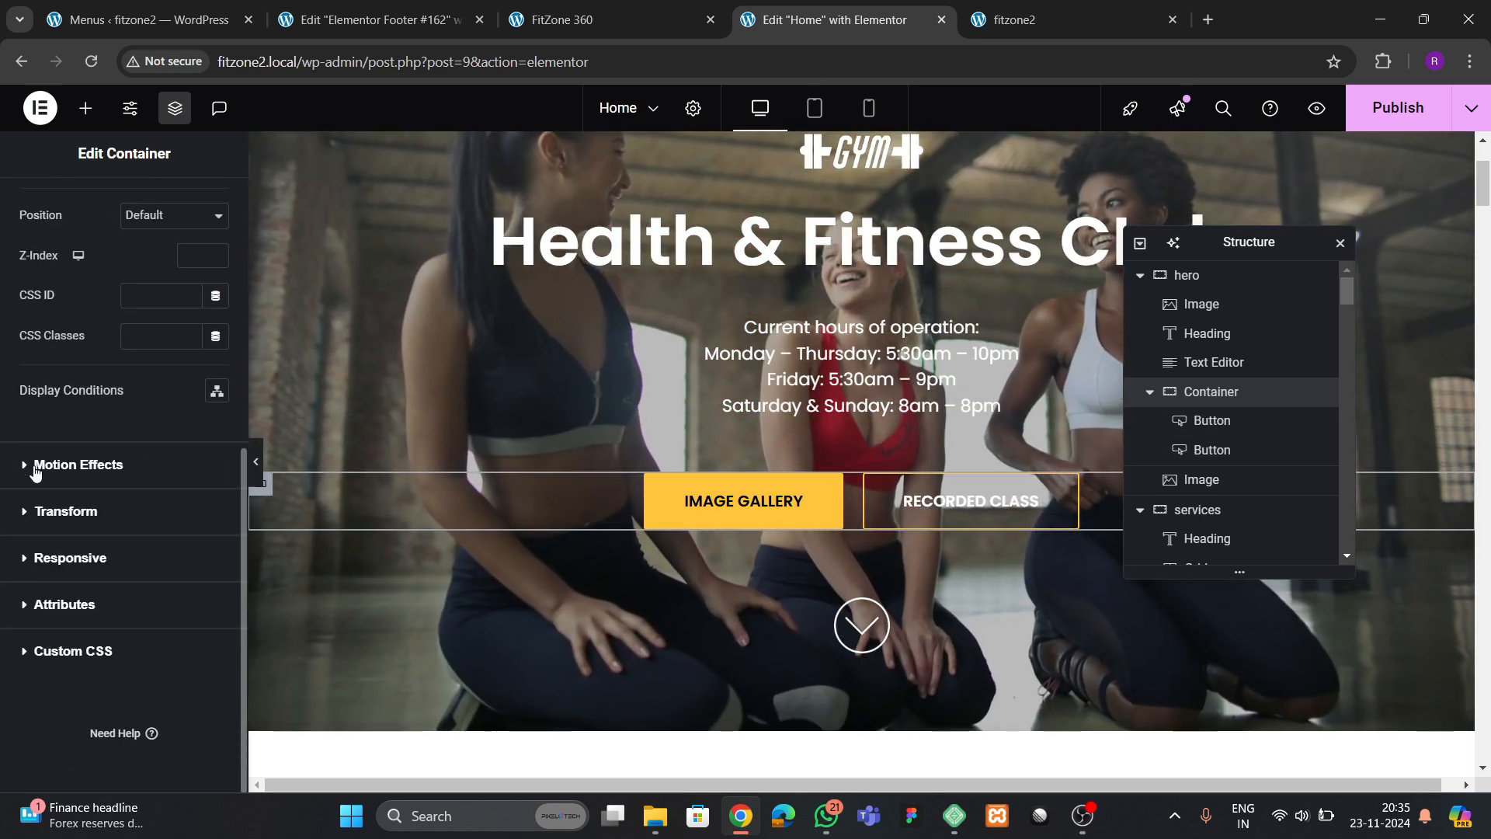
pyautogui.click(77, 464)
pyautogui.click(58, 538)
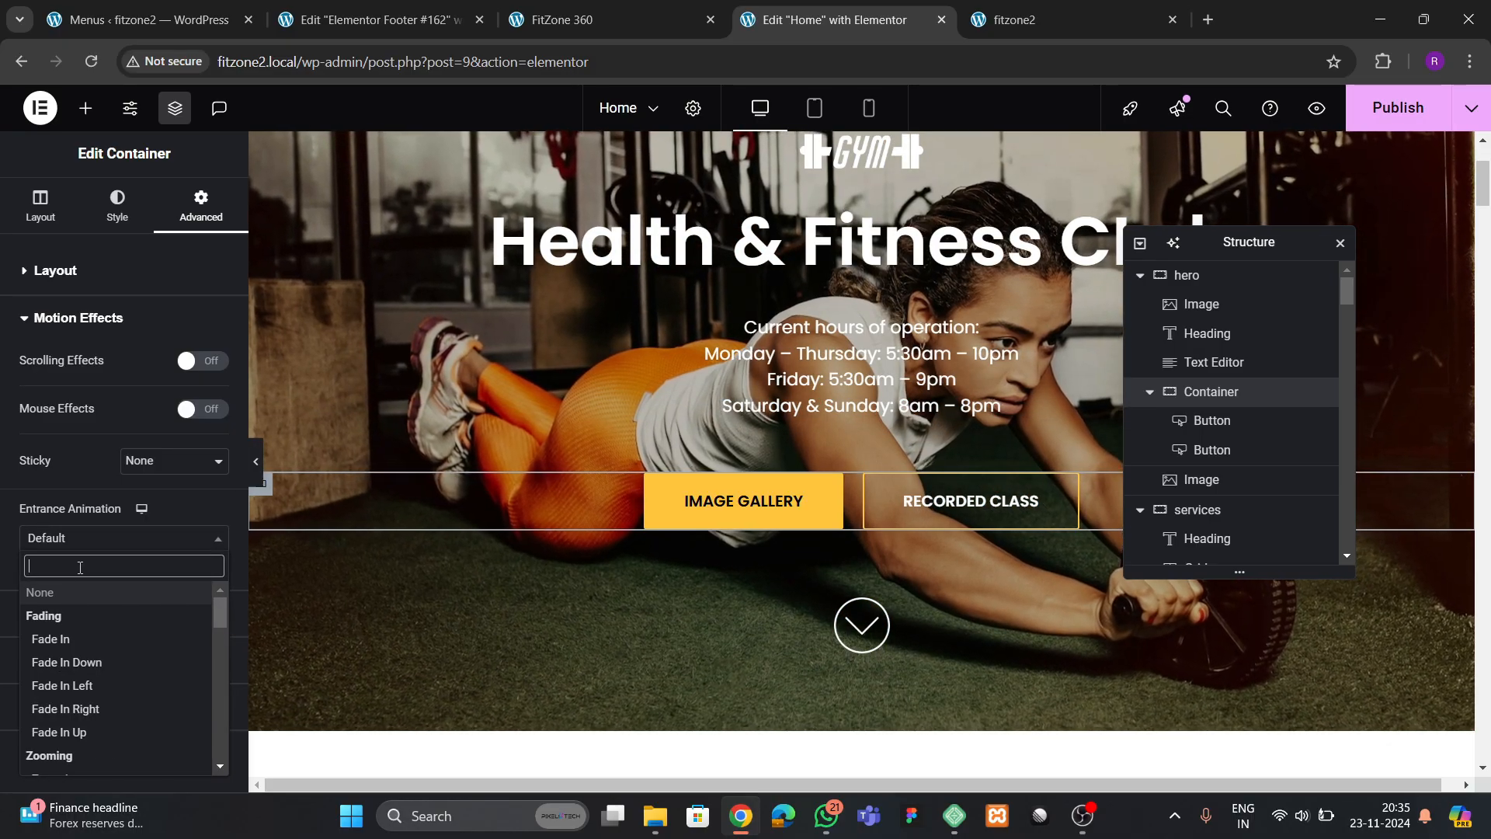
pyautogui.write('zoom')
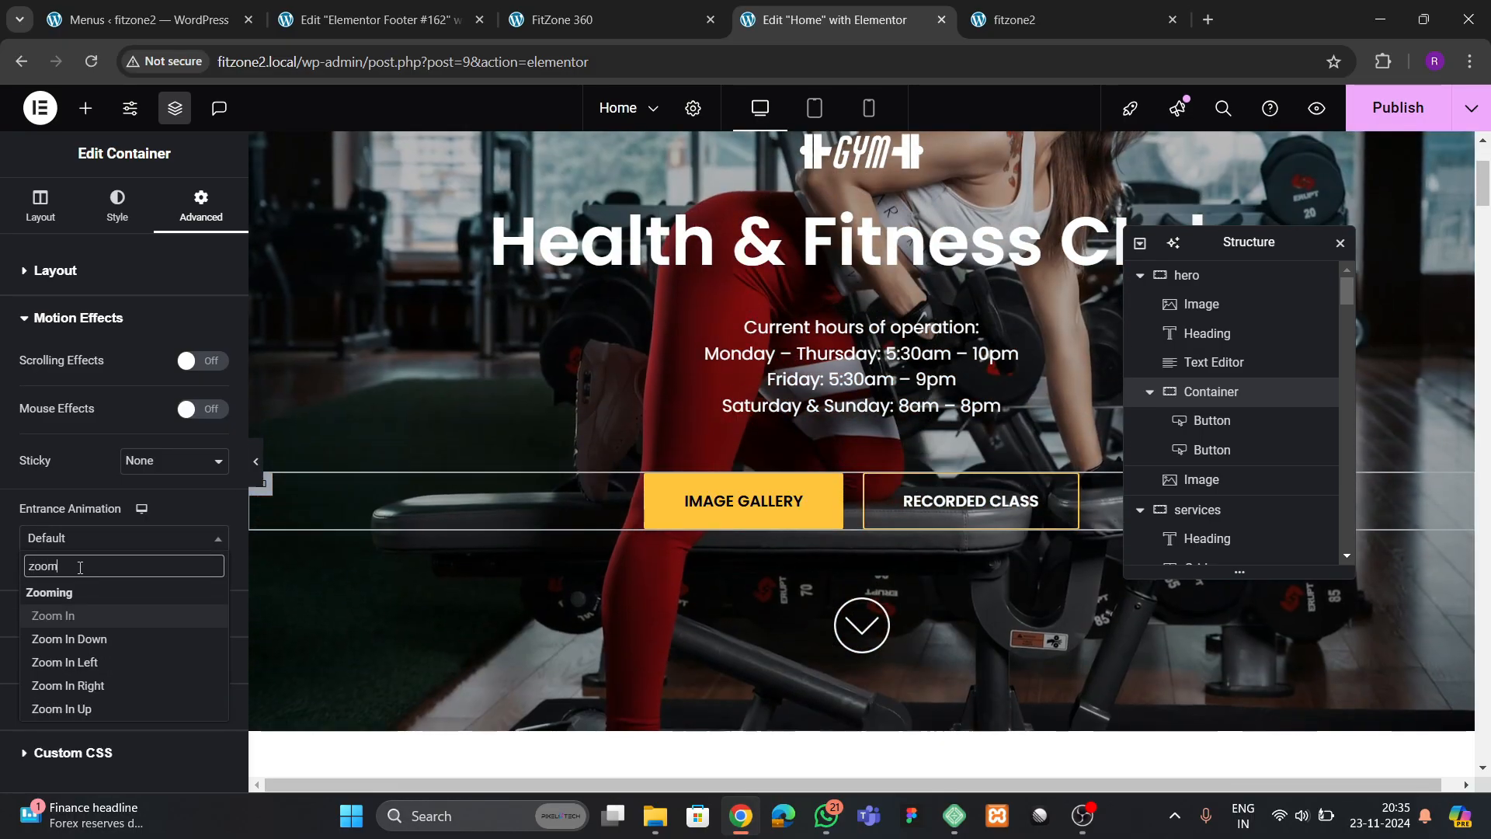
pyautogui.click(74, 615)
pyautogui.click(197, 615)
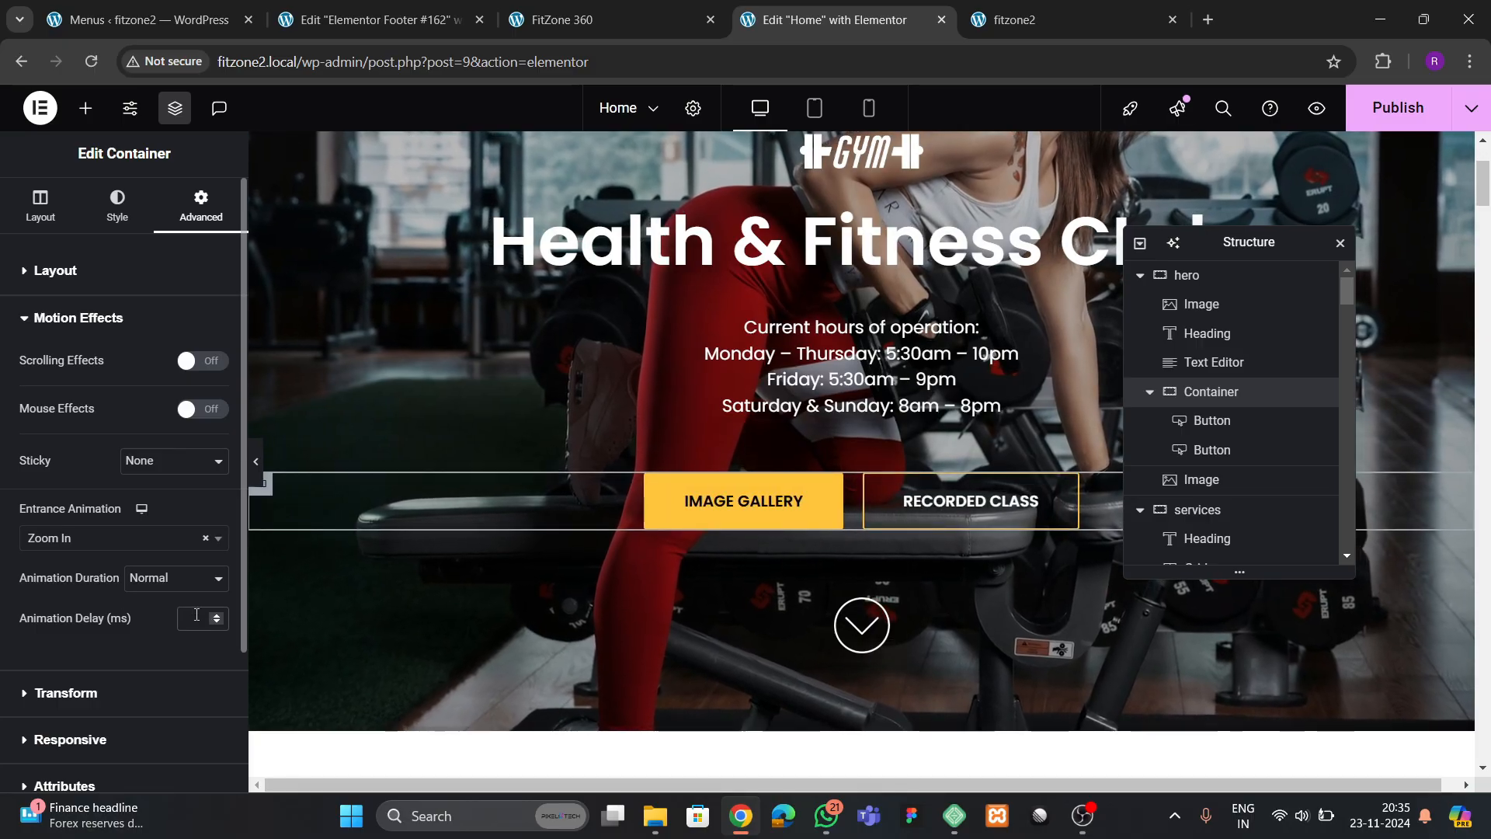
pyautogui.write('700')
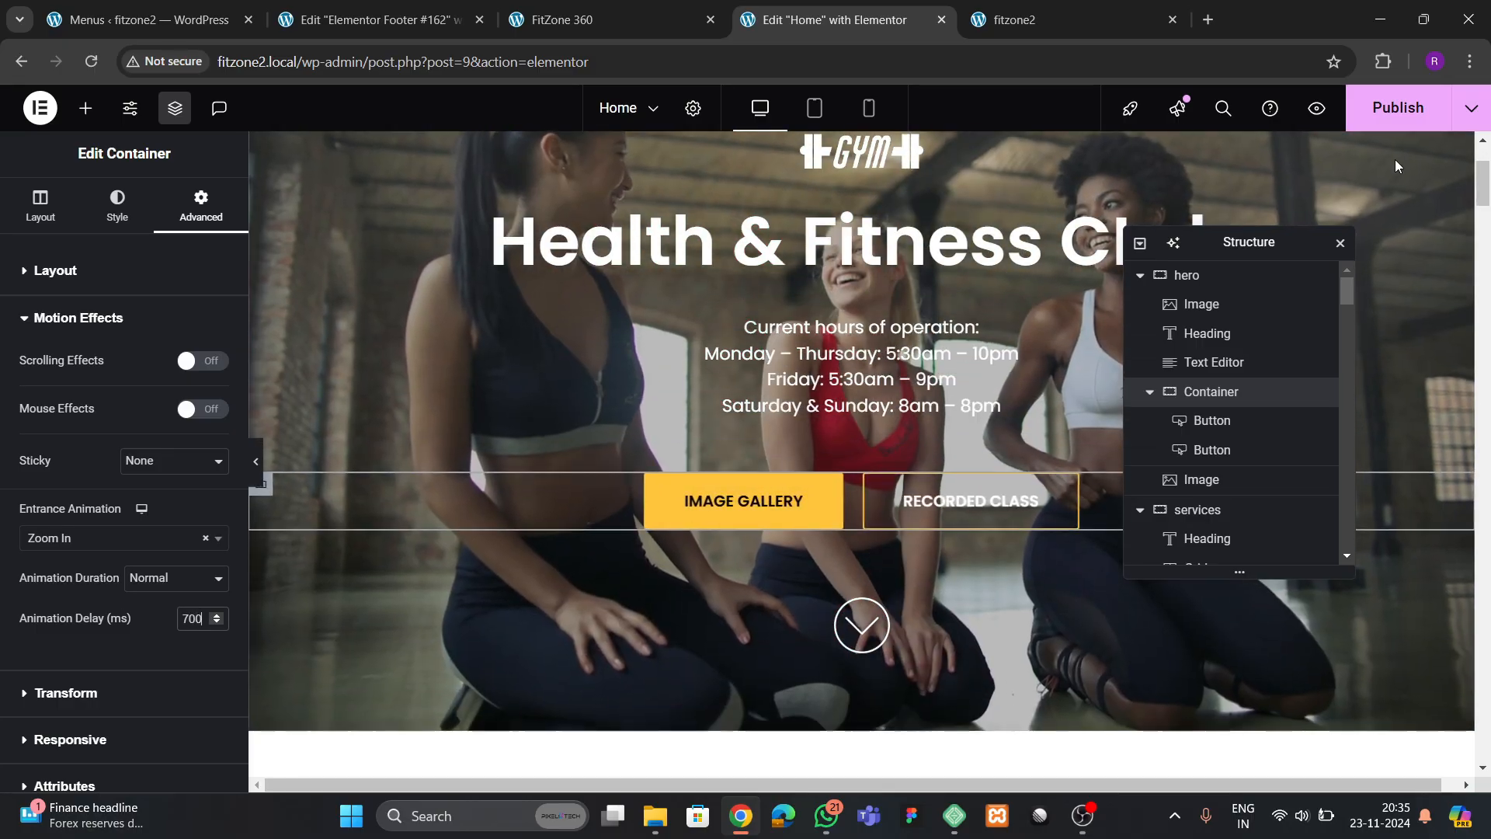
# Publish the Home page and check the hero section's entrance animations on the live fitzone2 site
pyautogui.click(1398, 107)
pyautogui.click(1020, 23)
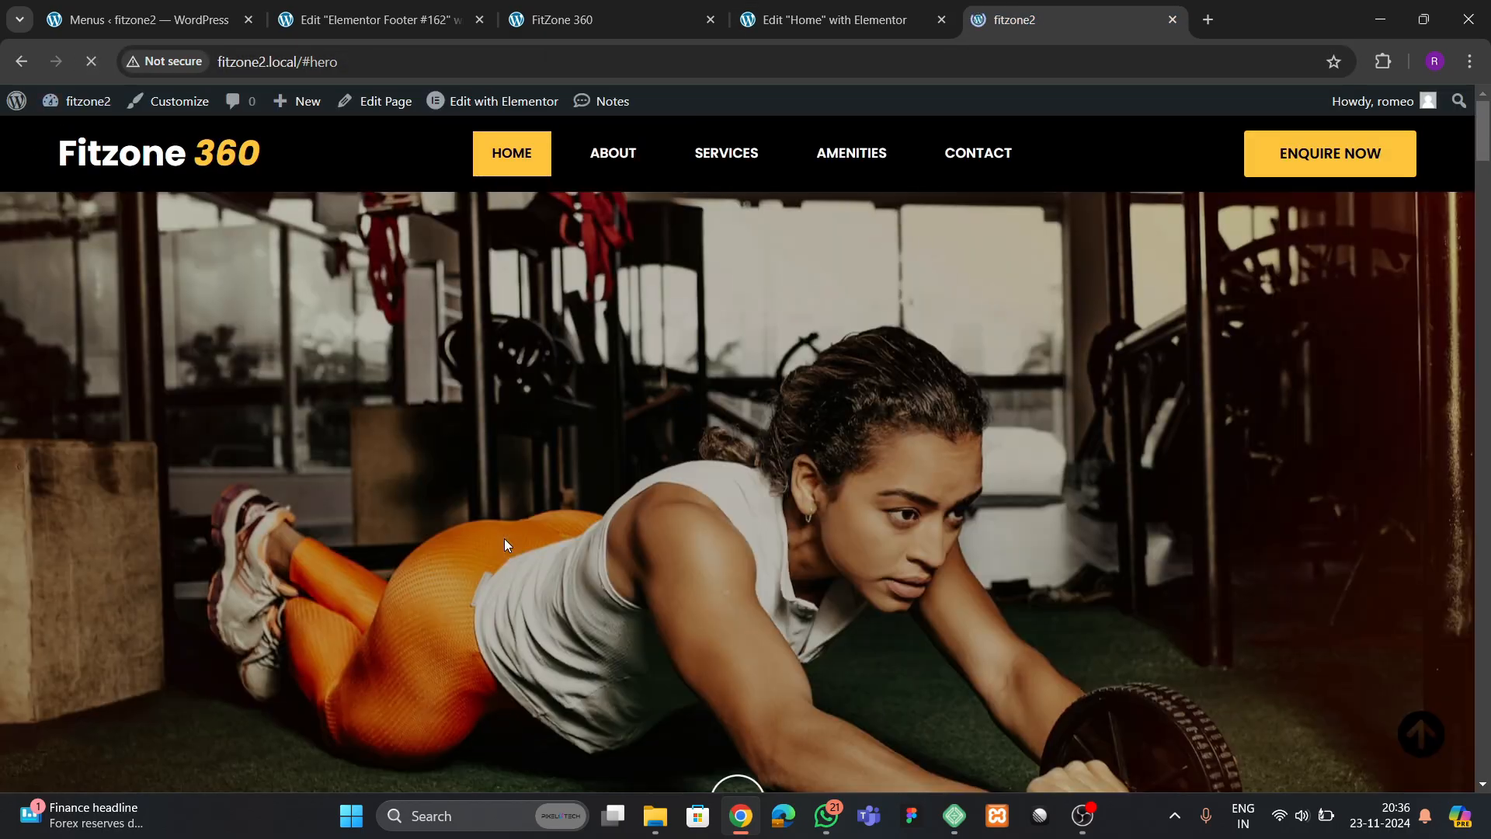
pyautogui.scroll(-2, 841, 499)
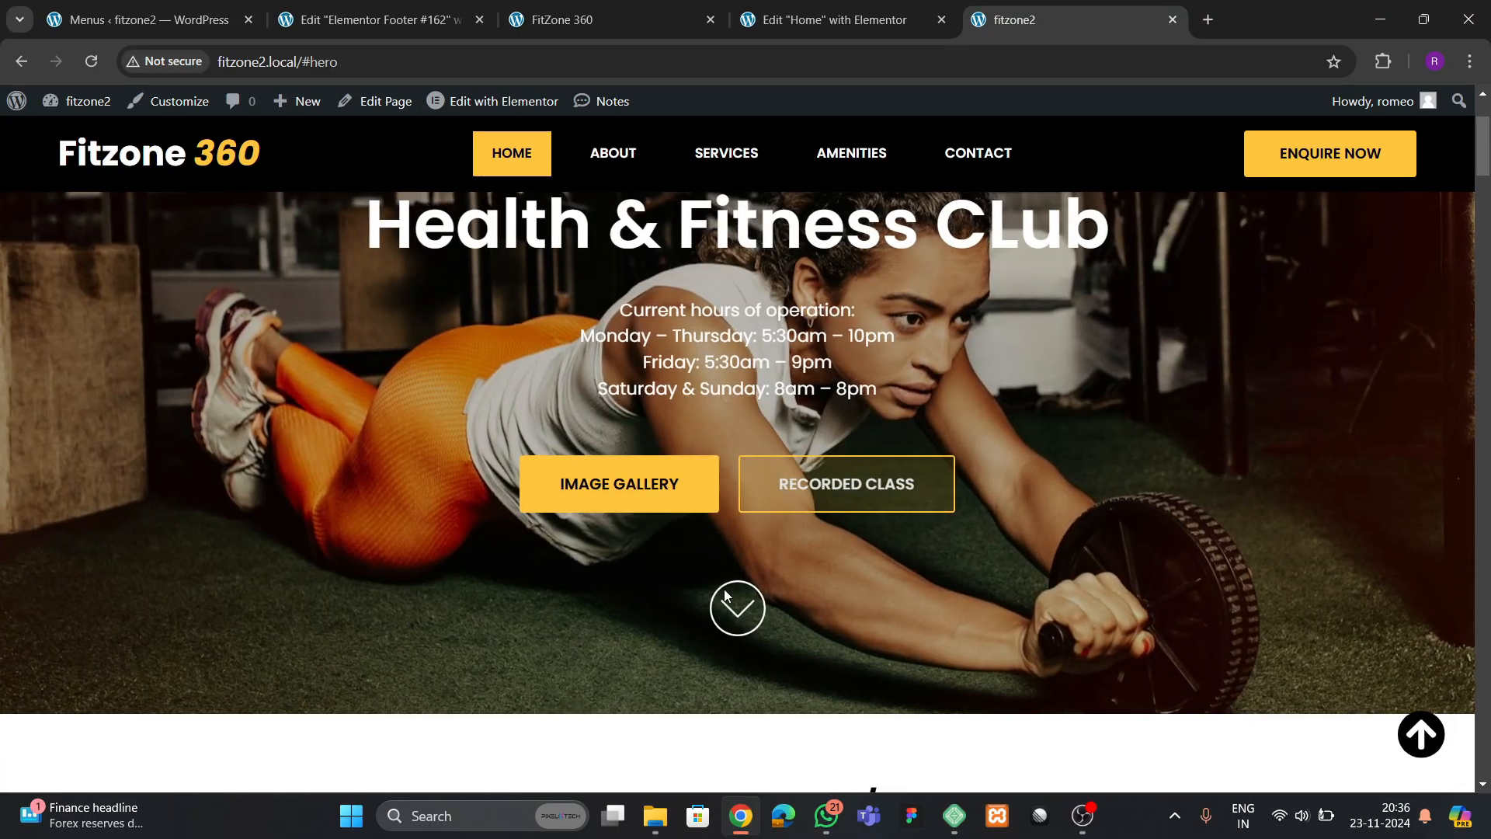
pyautogui.scroll(2, 700, 529)
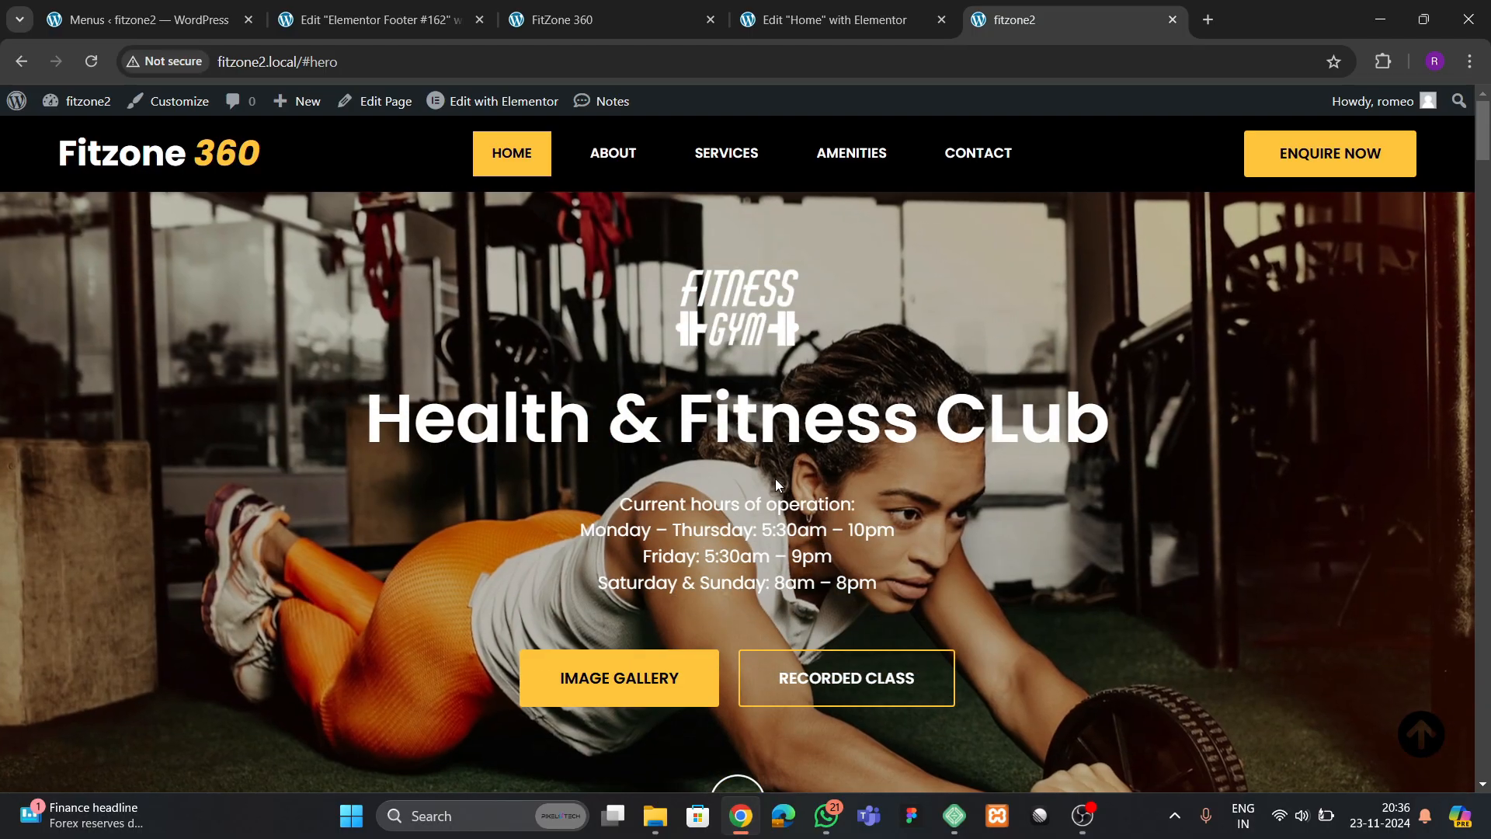
pyautogui.scroll(-2, 782, 477)
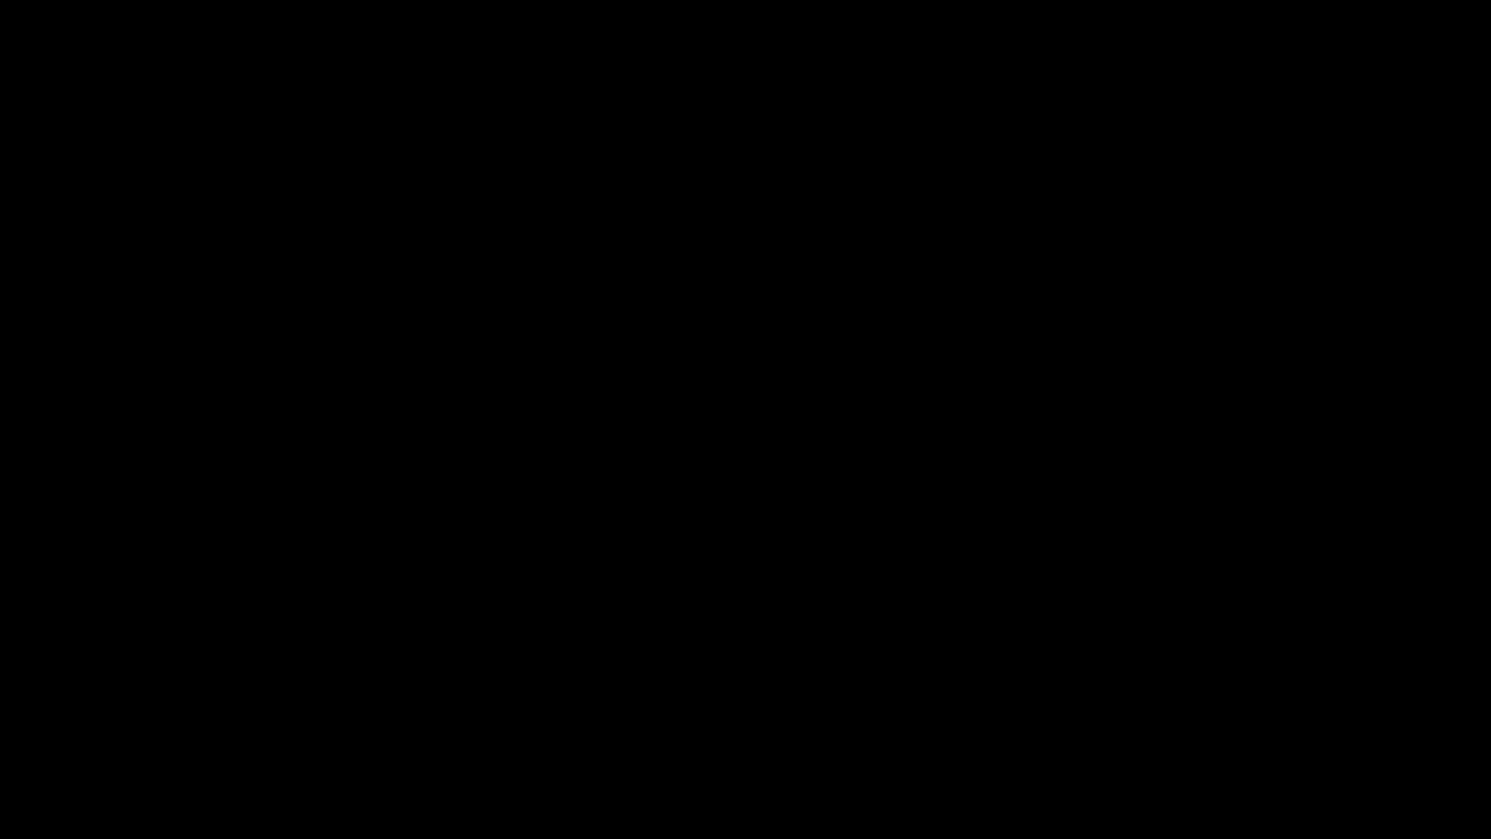